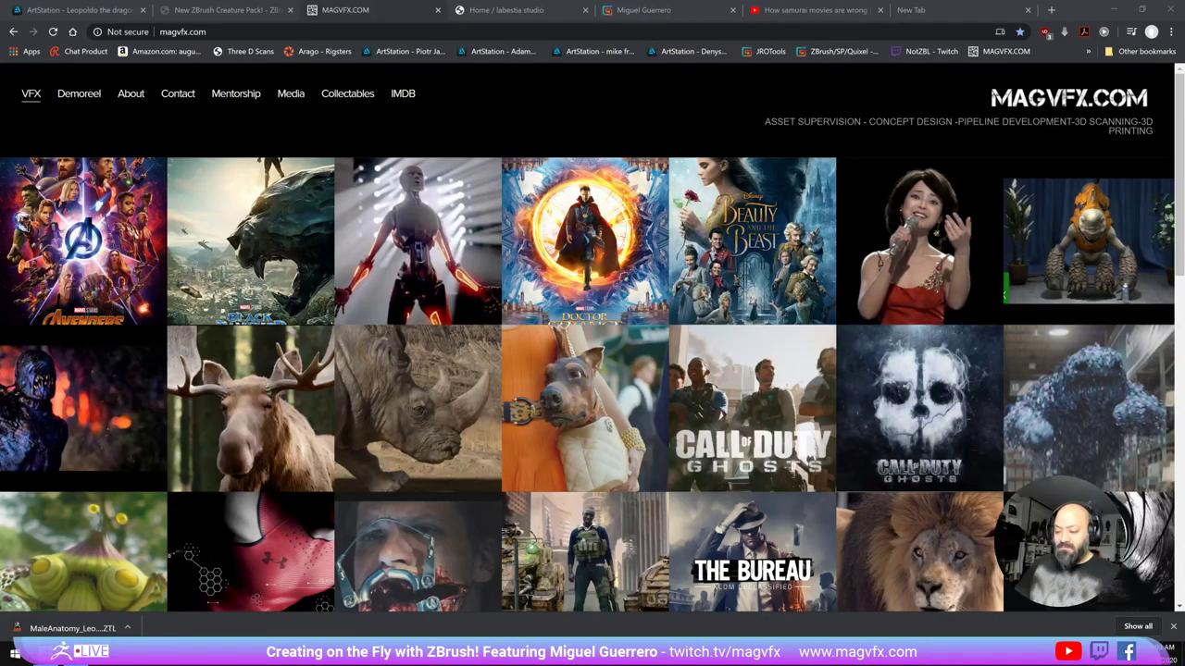
Step: Look through the project gallery on magvfx.com and the sculpture products on the La Bestia Studio store page
{"action": "scroll", "coordinate": [585, 333], "scroll_direction": "down", "scroll_amount": 12}
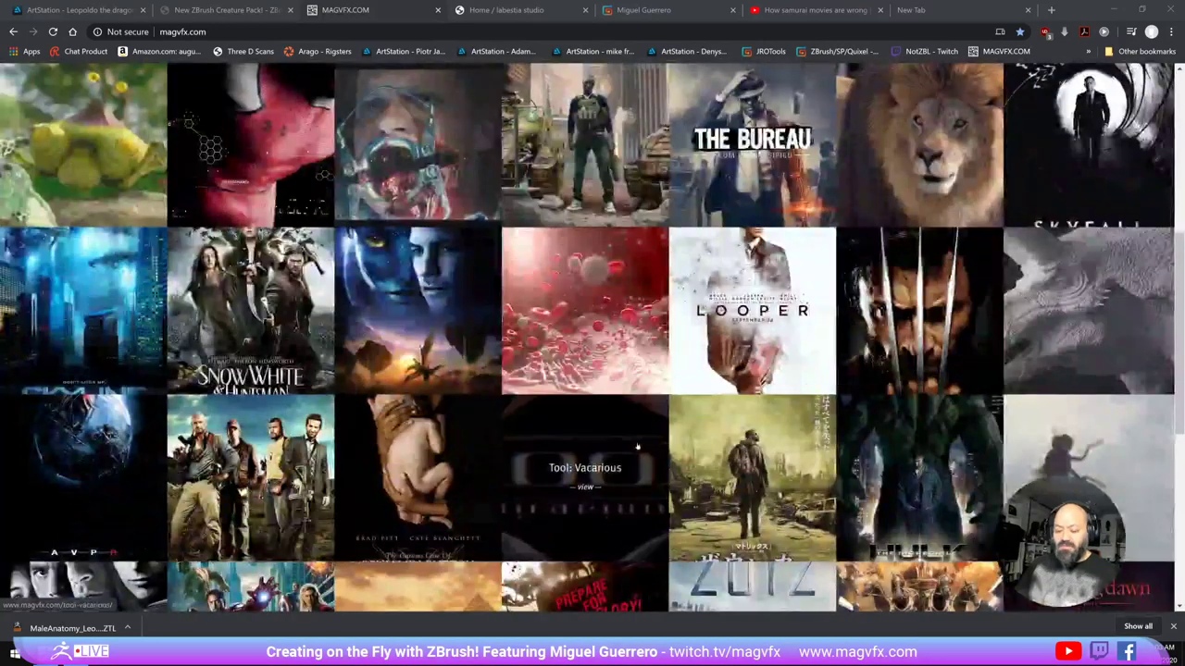
{"action": "scroll", "coordinate": [637, 448], "scroll_direction": "up", "scroll_amount": 12}
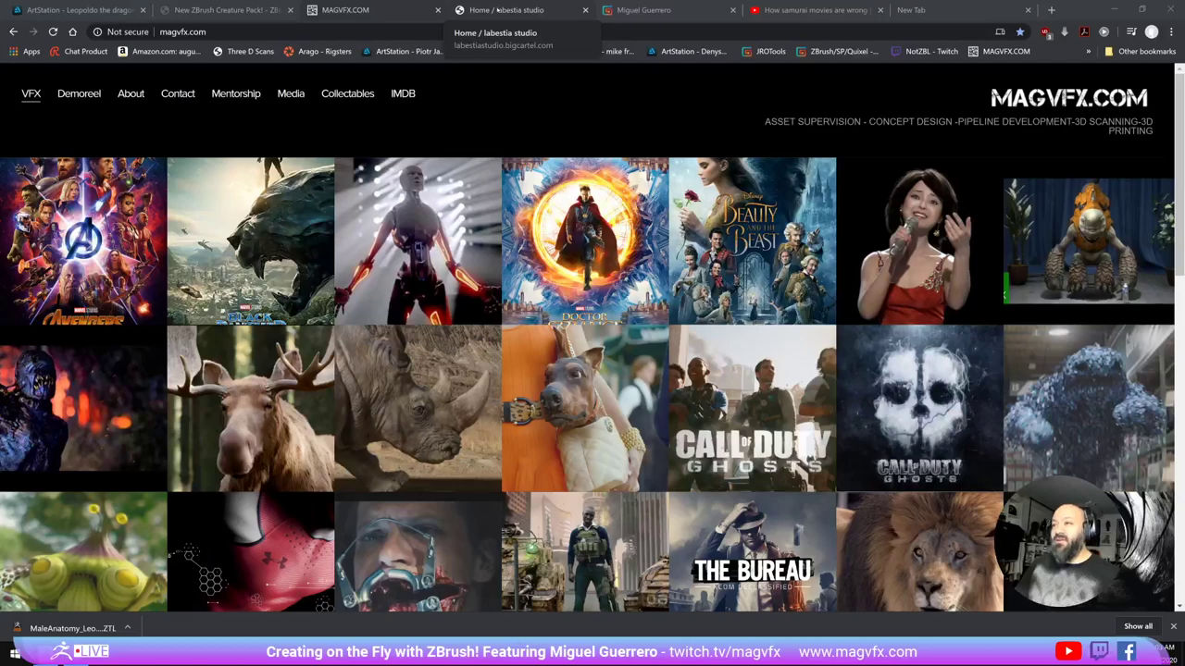
{"action": "left_click", "coordinate": [497, 10]}
{"action": "scroll", "coordinate": [465, 157], "scroll_direction": "down", "scroll_amount": 3}
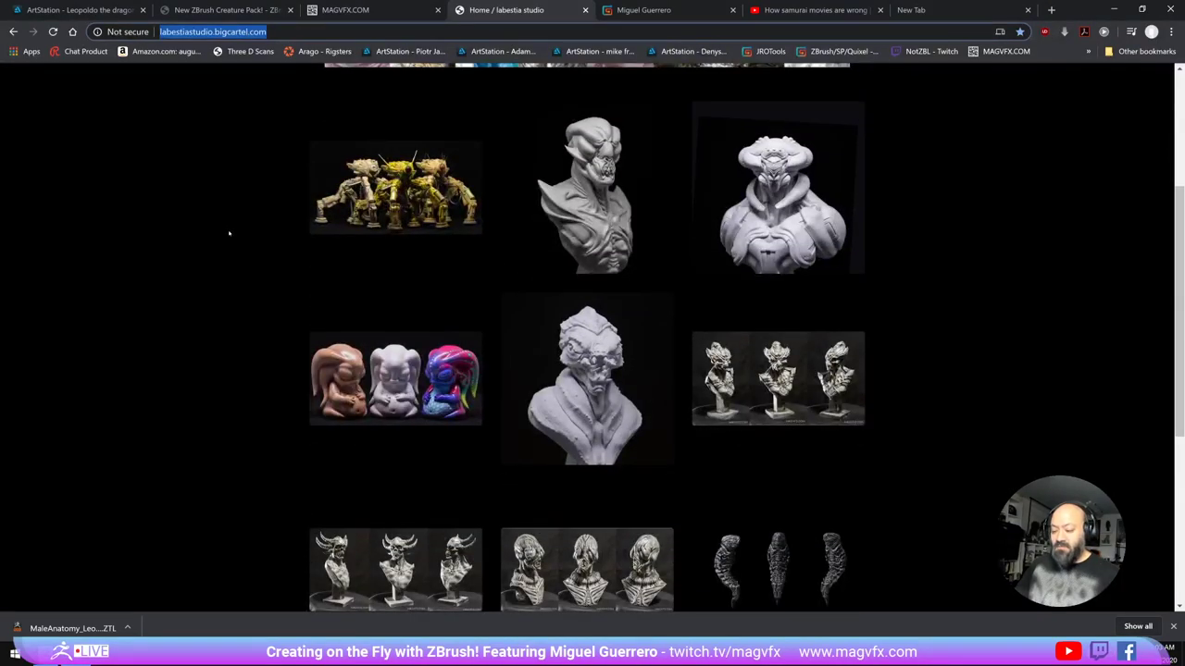
{"action": "scroll", "coordinate": [231, 232], "scroll_direction": "down", "scroll_amount": 4}
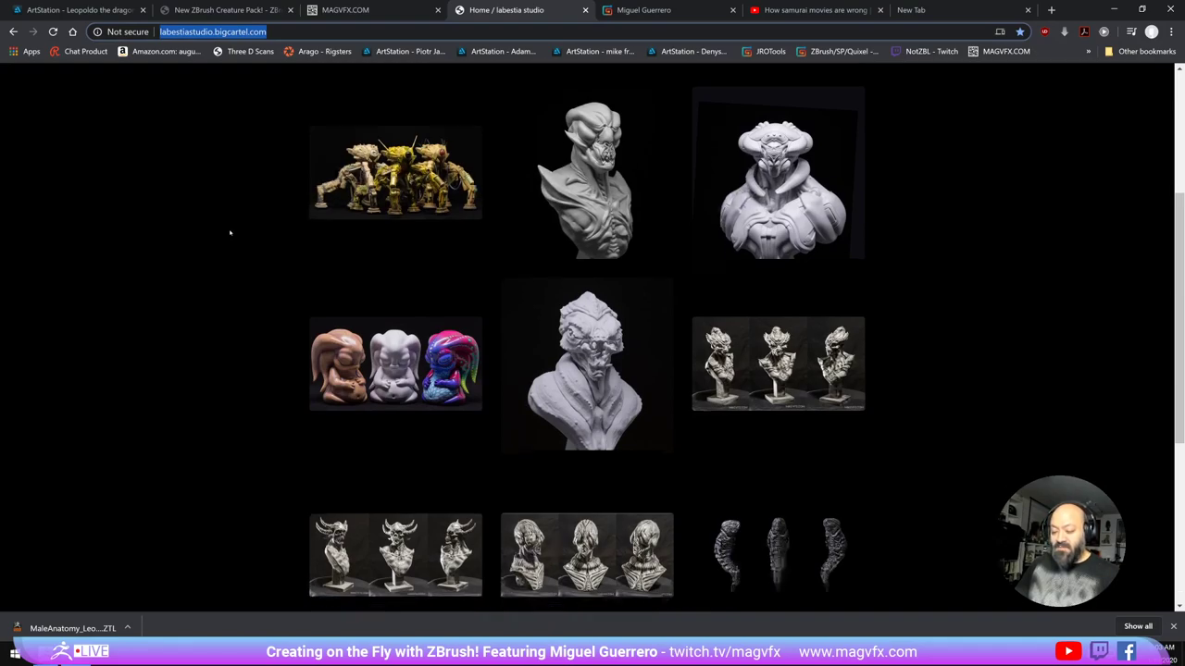
{"action": "scroll", "coordinate": [230, 232], "scroll_direction": "up", "scroll_amount": 5}
{"action": "scroll", "coordinate": [231, 231], "scroll_direction": "up", "scroll_amount": 2}
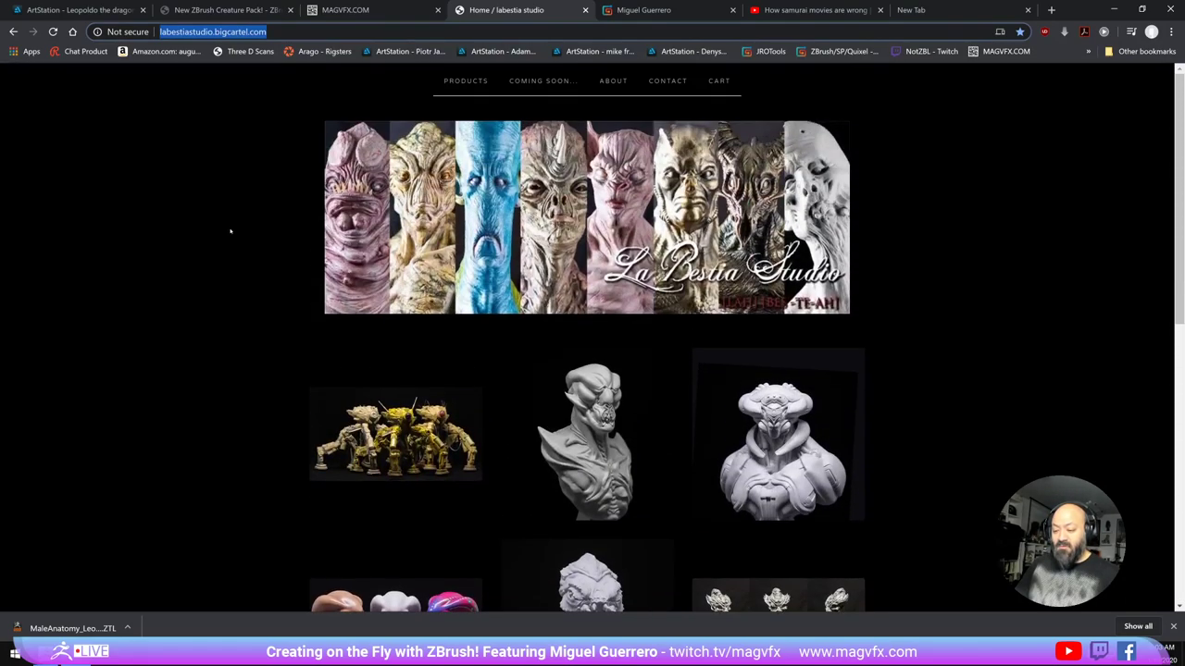
Step: Look through the products on the gumroad.com/mag store page and view the details of the MAG Zbrush UI product
{"action": "left_click", "coordinate": [633, 14]}
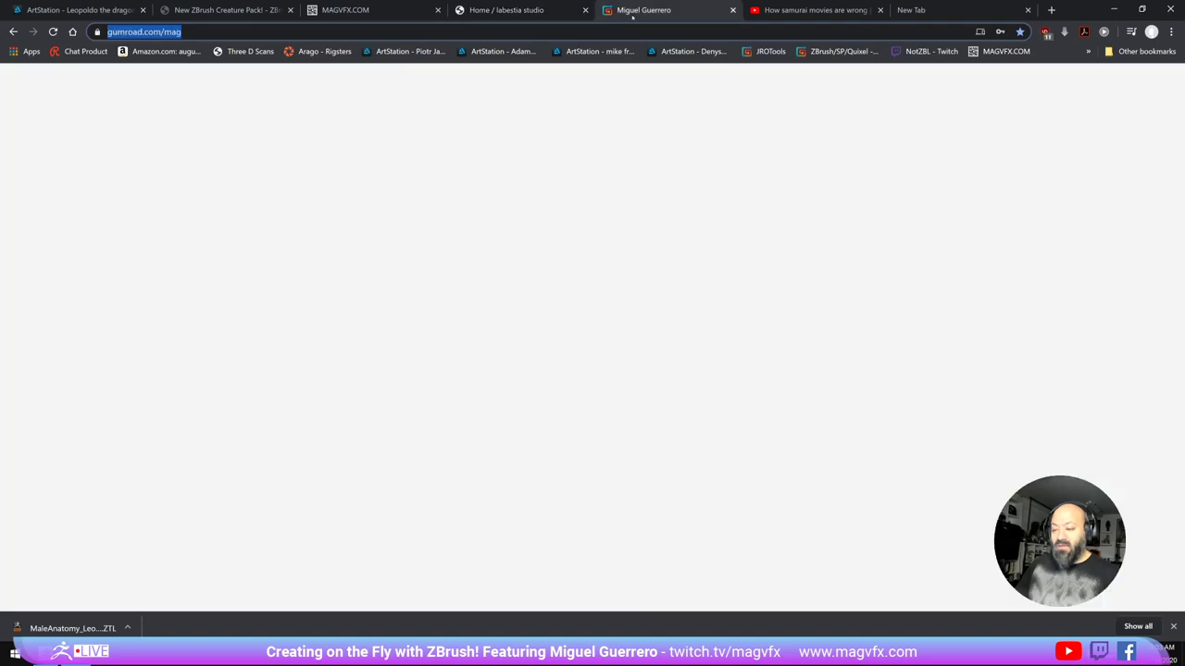
{"action": "scroll", "coordinate": [200, 252], "scroll_direction": "down", "scroll_amount": 1}
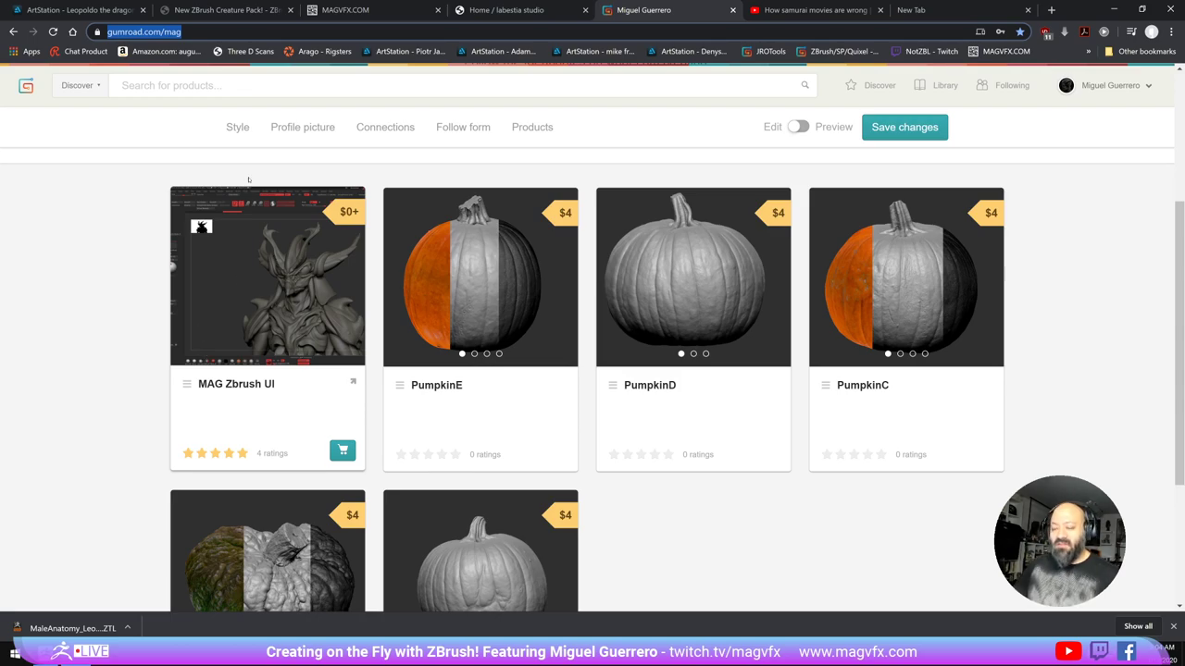
{"action": "scroll", "coordinate": [234, 305], "scroll_direction": "down", "scroll_amount": 2}
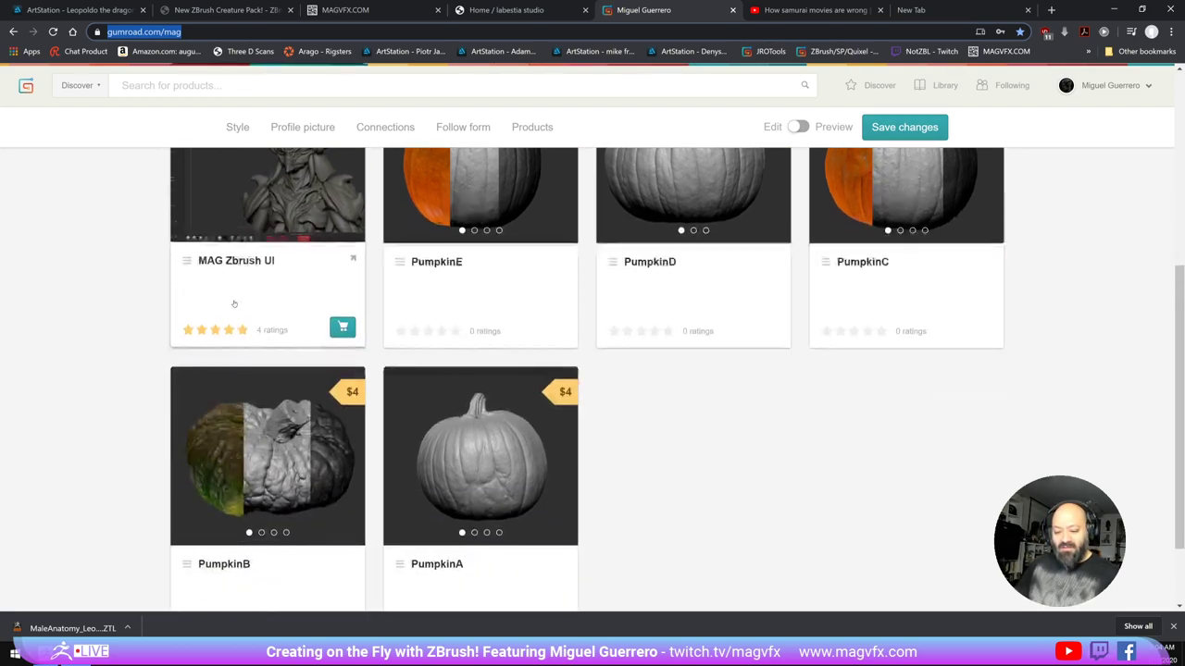
{"action": "left_click", "coordinate": [250, 231]}
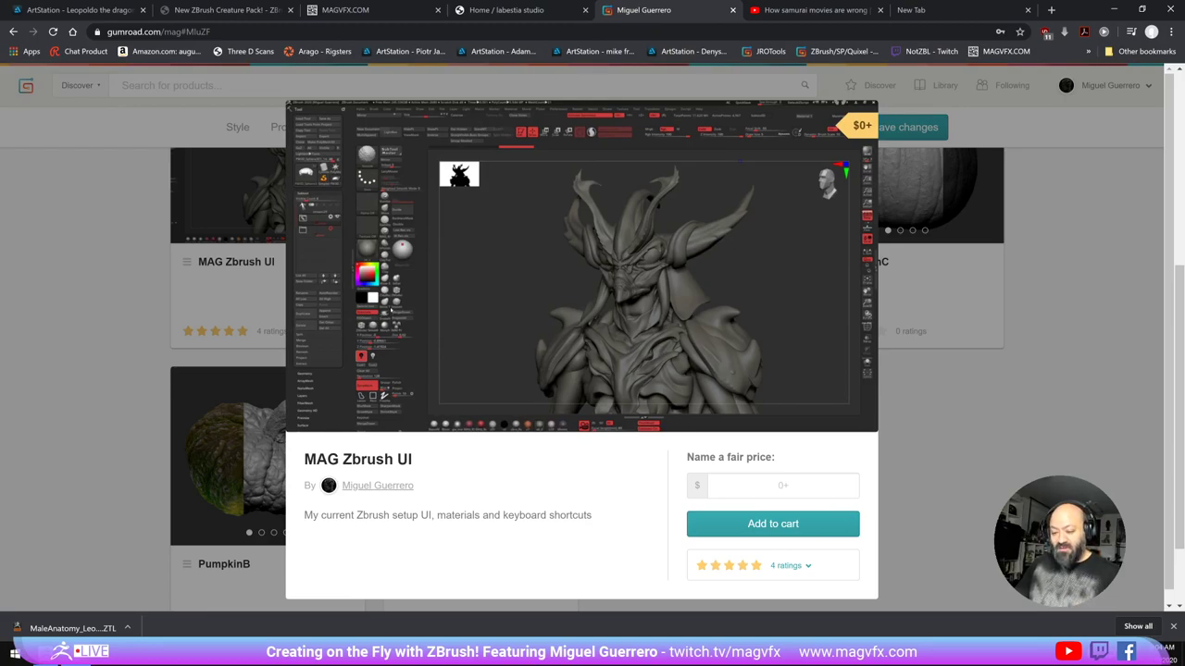
{"action": "left_click", "coordinate": [44, 266]}
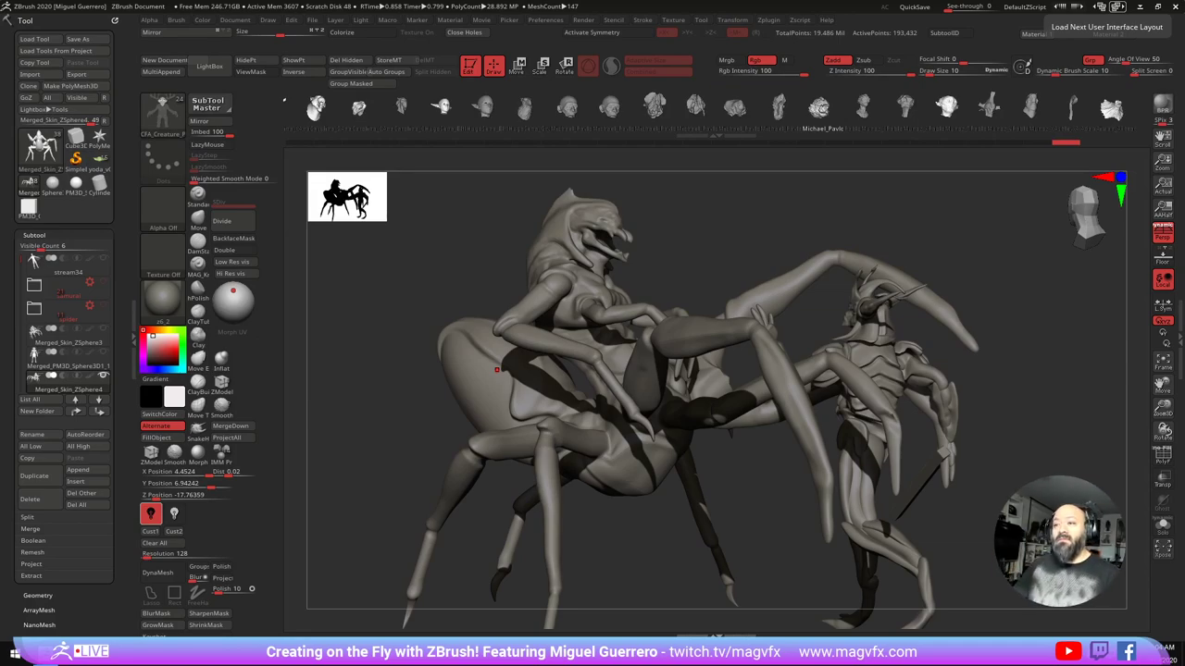
Step: Review the New ZBrush Creature Pack post on ZBrushCentral, from its introduction and example creature to the breakdown of the pieces used
{"action": "left_click_drag", "start_coordinate": [500, 0], "coordinate": [731, 83]}
{"action": "left_click", "coordinate": [780, 82]}
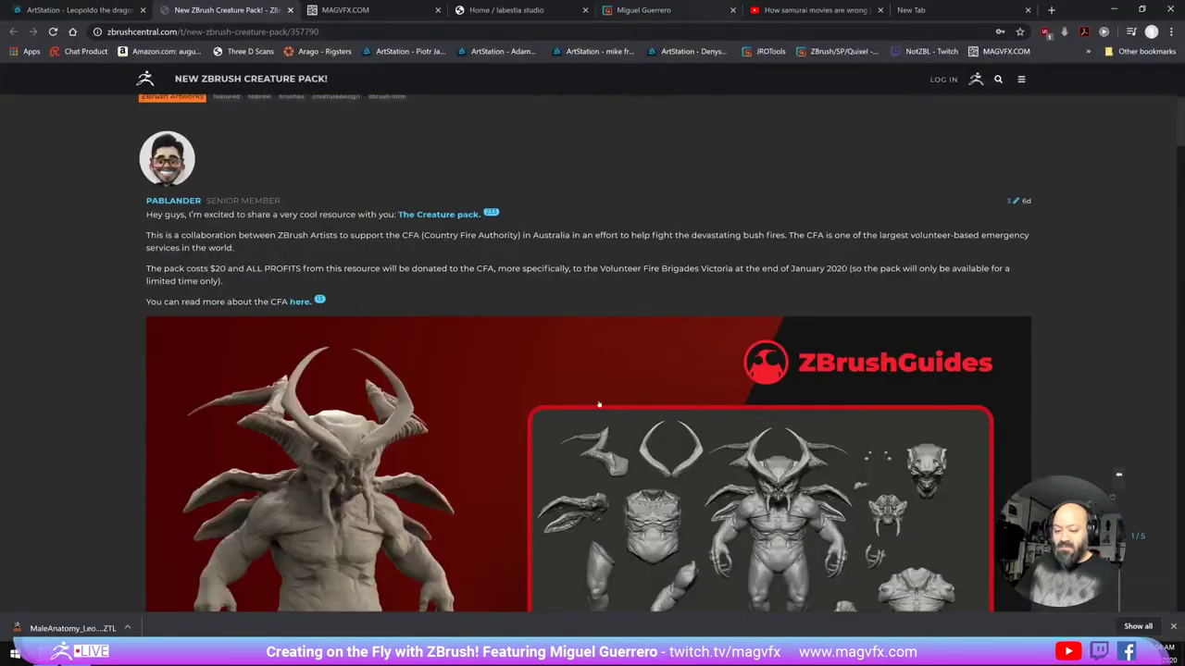
{"action": "scroll", "coordinate": [497, 345], "scroll_direction": "down", "scroll_amount": 1}
{"action": "scroll", "coordinate": [497, 345], "scroll_direction": "down", "scroll_amount": 1}
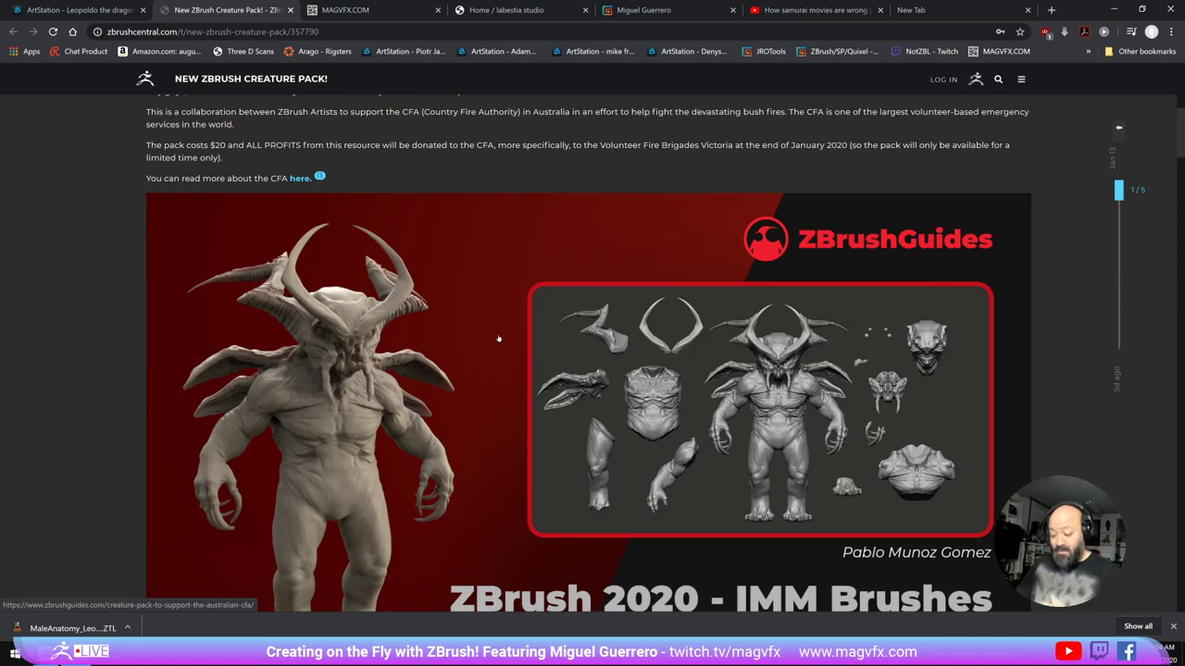
{"action": "scroll", "coordinate": [498, 339], "scroll_direction": "down", "scroll_amount": 1}
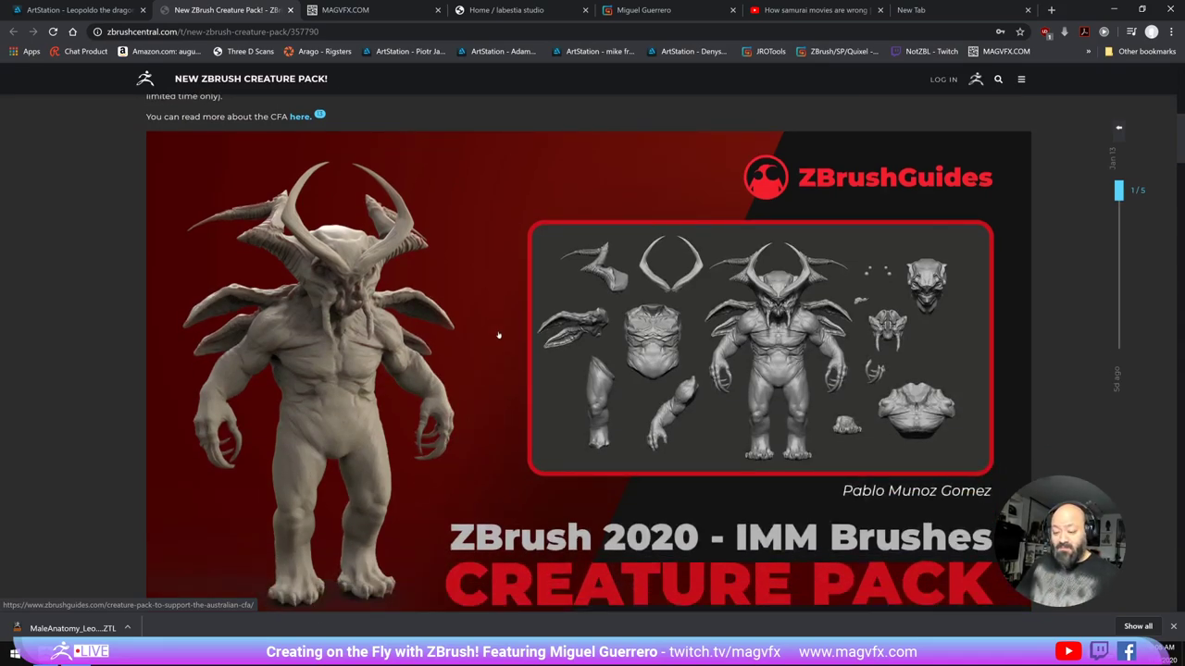
{"action": "scroll", "coordinate": [498, 335], "scroll_direction": "down", "scroll_amount": 1}
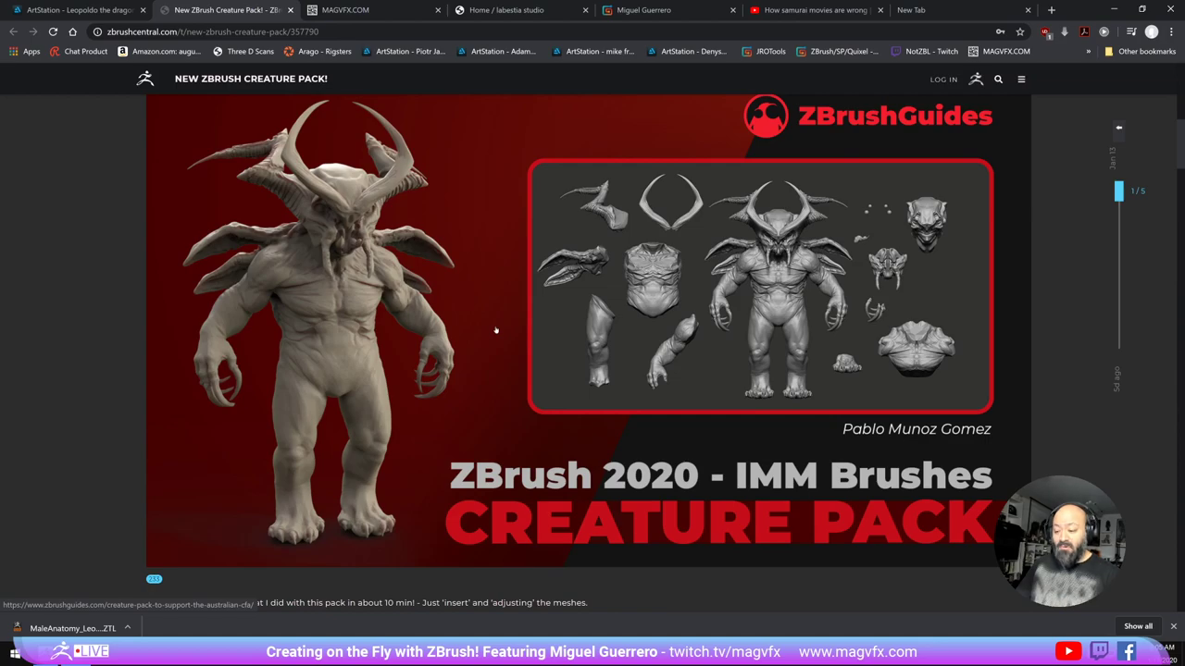
{"action": "scroll", "coordinate": [496, 328], "scroll_direction": "down", "scroll_amount": 5}
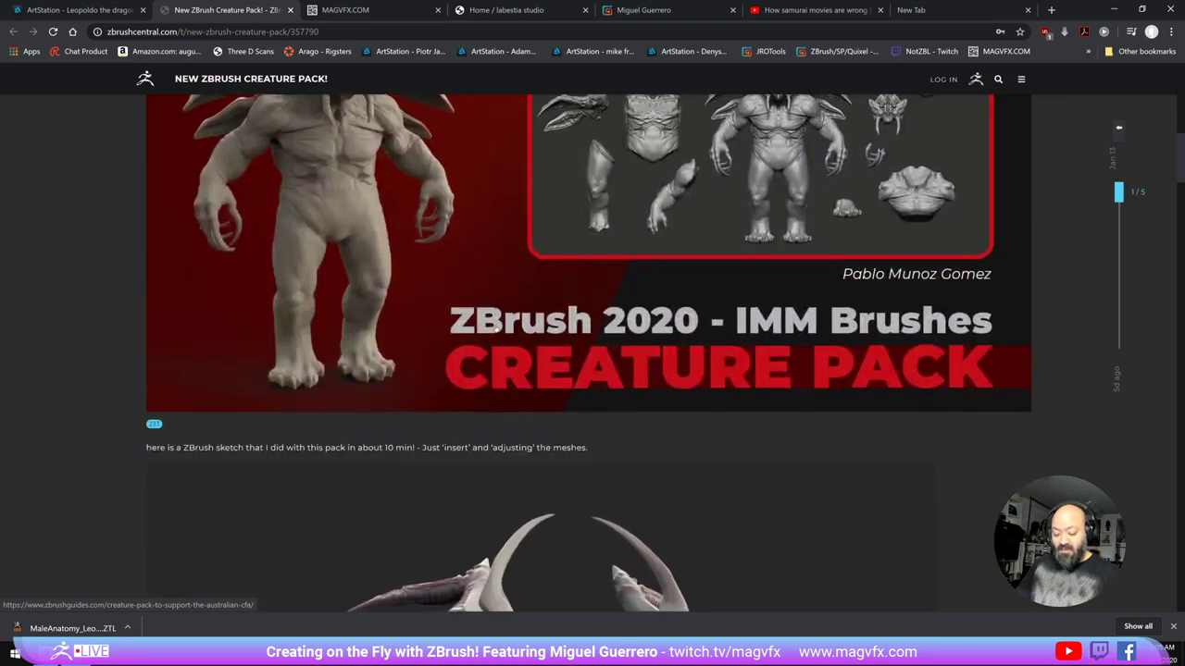
{"action": "scroll", "coordinate": [496, 329], "scroll_direction": "down", "scroll_amount": 2}
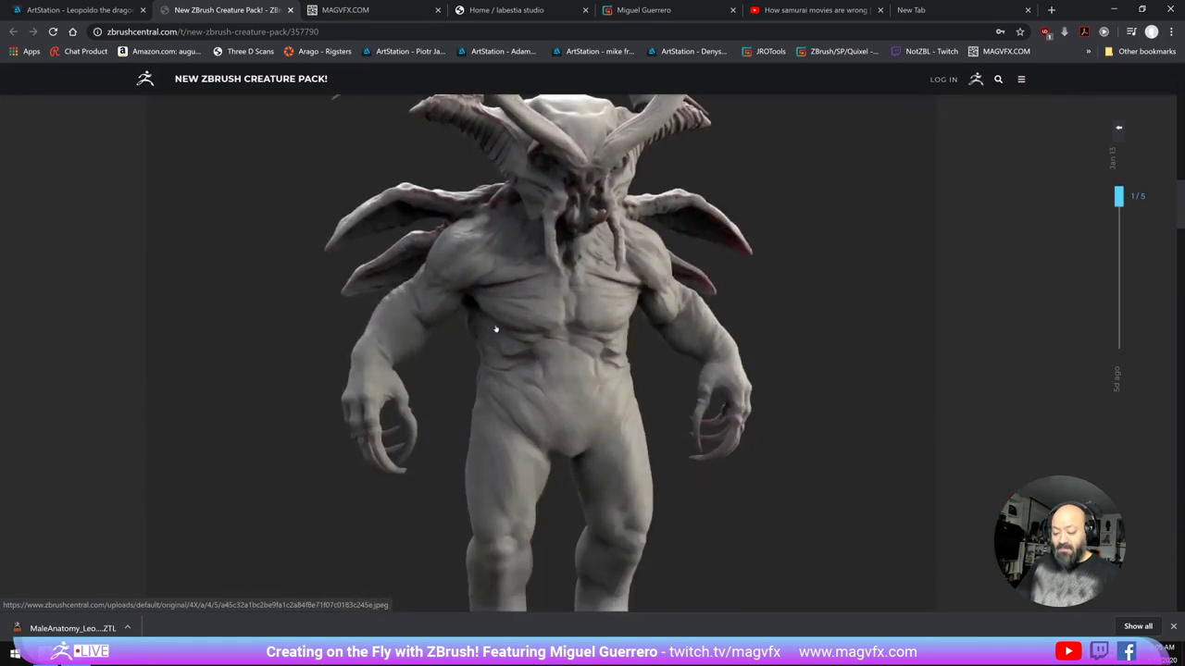
{"action": "scroll", "coordinate": [496, 328], "scroll_direction": "down", "scroll_amount": 6}
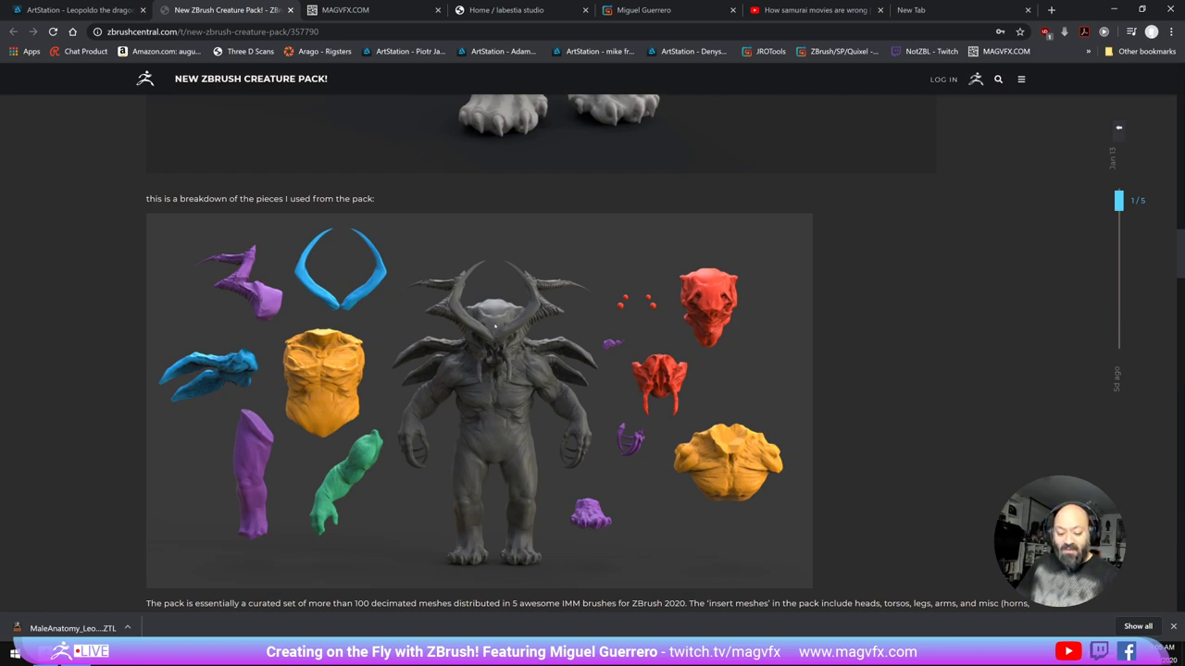
{"action": "scroll", "coordinate": [495, 323], "scroll_direction": "down", "scroll_amount": 4}
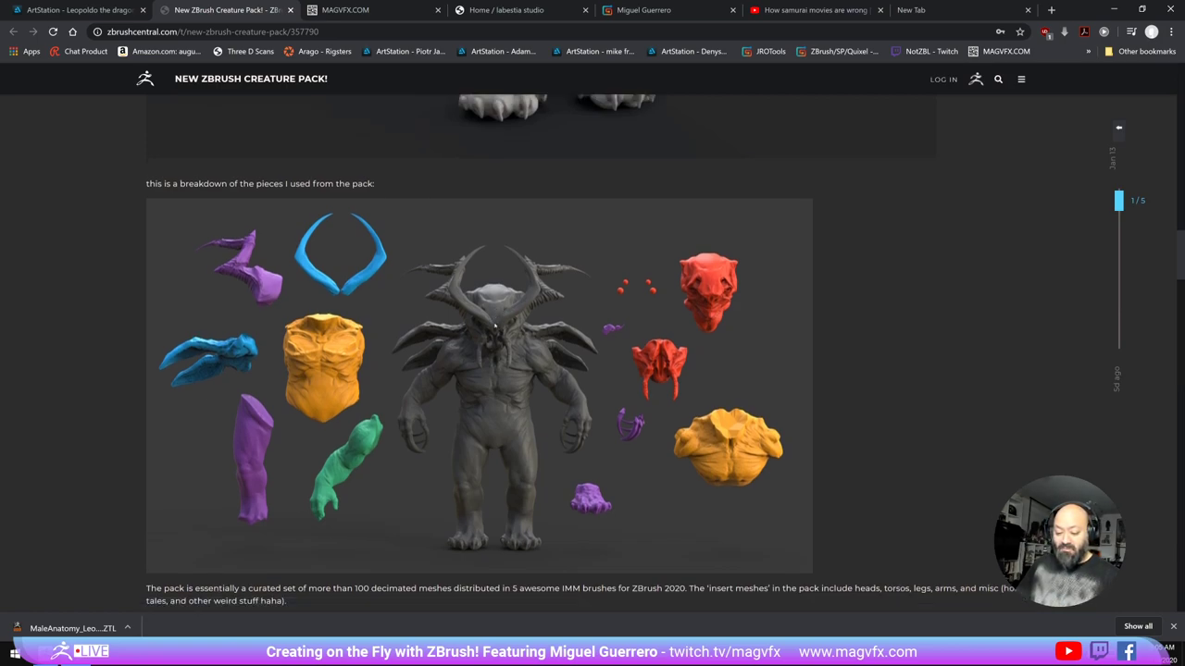
Step: Examine the Creature Pack's overview of insert meshes and its video section, and return to the pack description and banner image
{"action": "scroll", "coordinate": [495, 324], "scroll_direction": "down", "scroll_amount": 1}
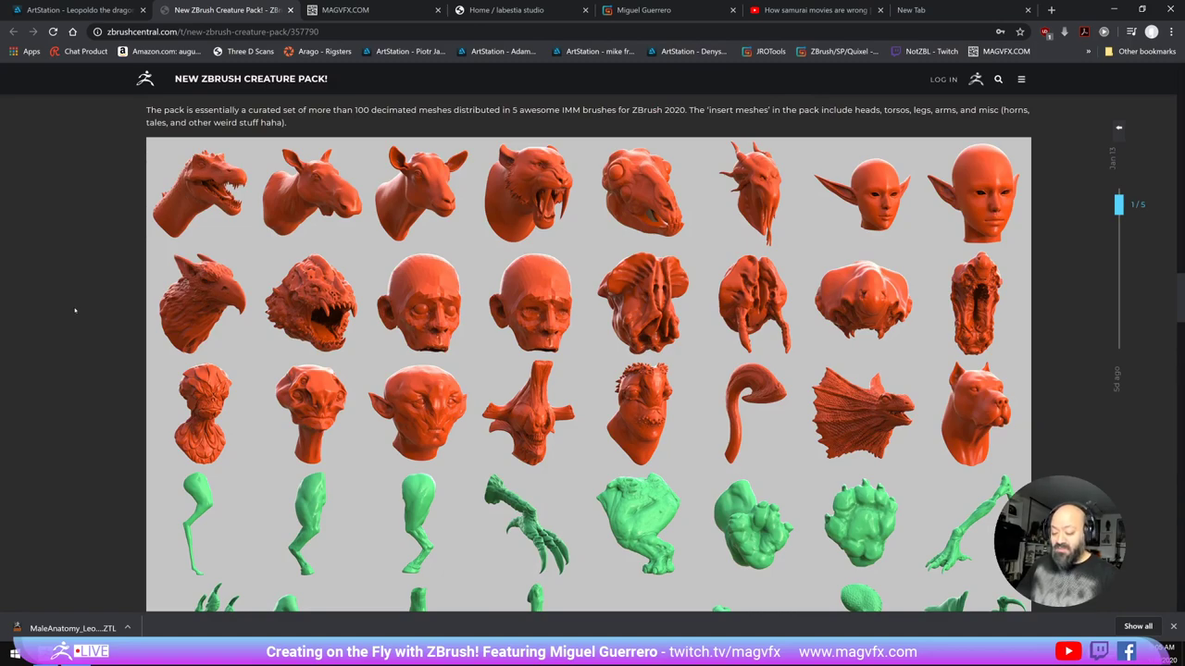
{"action": "scroll", "coordinate": [75, 310], "scroll_direction": "down", "scroll_amount": 3}
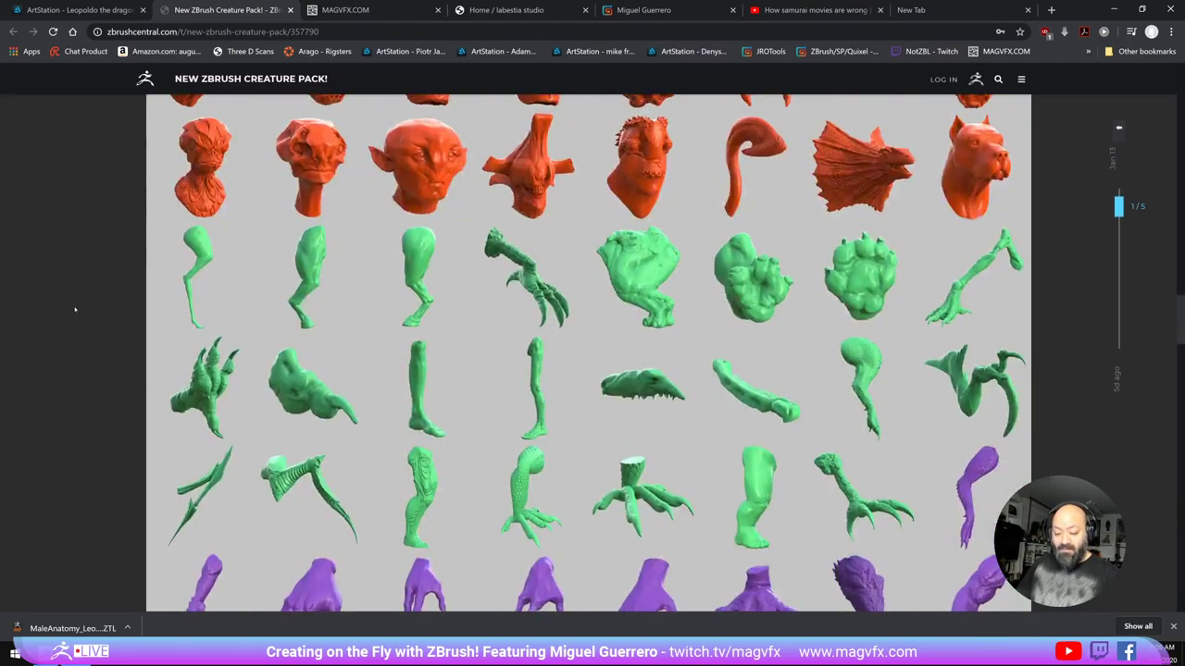
{"action": "scroll", "coordinate": [76, 308], "scroll_direction": "down", "scroll_amount": 1}
{"action": "scroll", "coordinate": [76, 308], "scroll_direction": "down", "scroll_amount": 3}
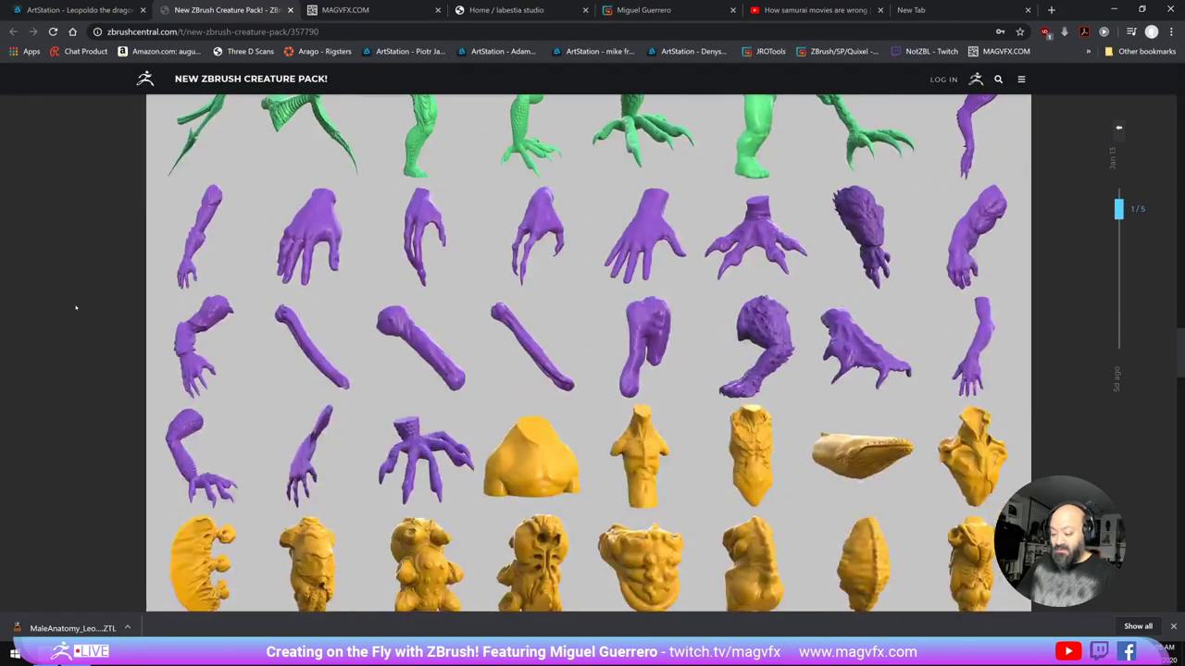
{"action": "scroll", "coordinate": [76, 308], "scroll_direction": "down", "scroll_amount": 1}
{"action": "scroll", "coordinate": [76, 308], "scroll_direction": "down", "scroll_amount": 4}
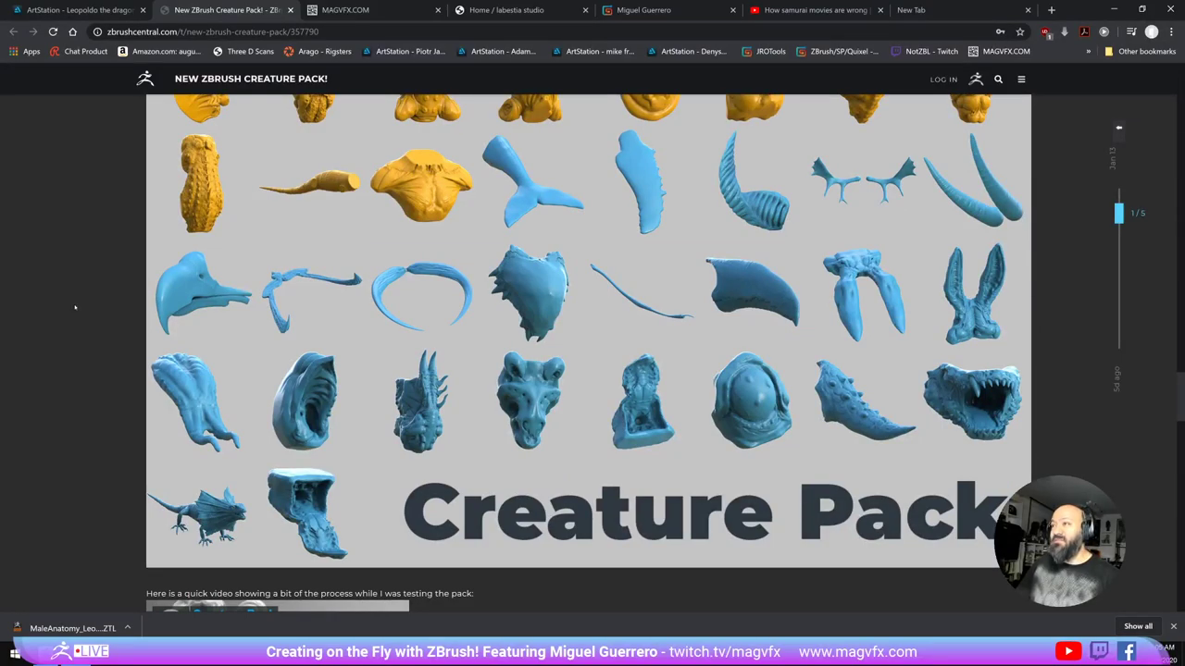
{"action": "scroll", "coordinate": [75, 306], "scroll_direction": "down", "scroll_amount": 2}
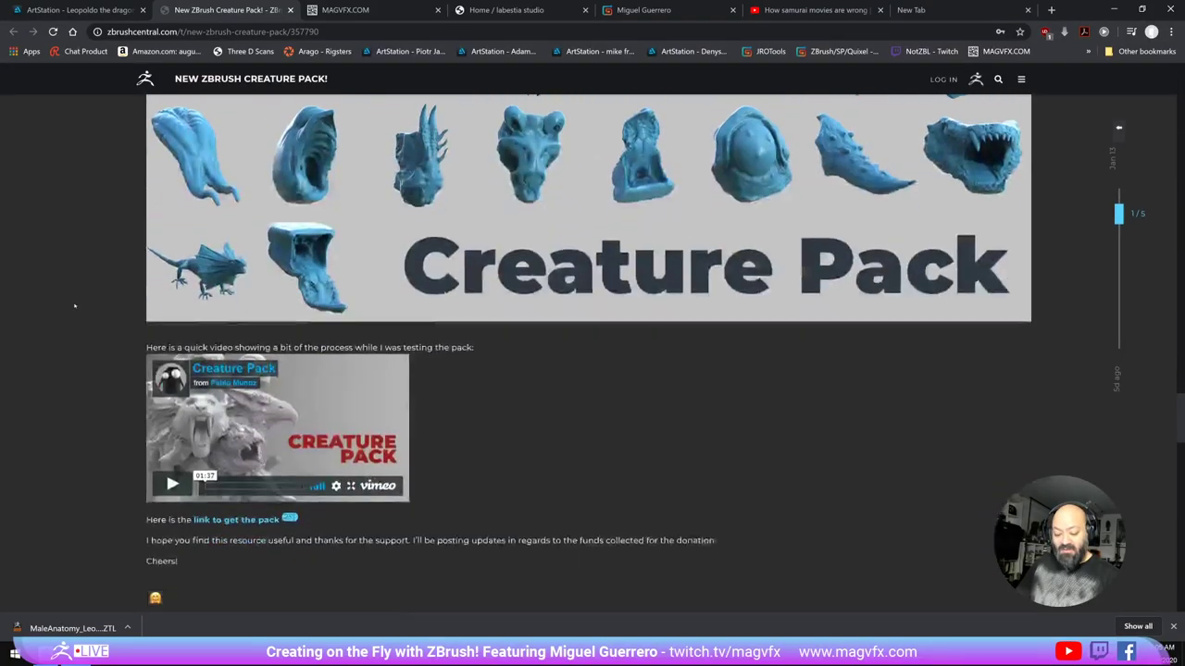
{"action": "scroll", "coordinate": [124, 256], "scroll_direction": "up", "scroll_amount": 7}
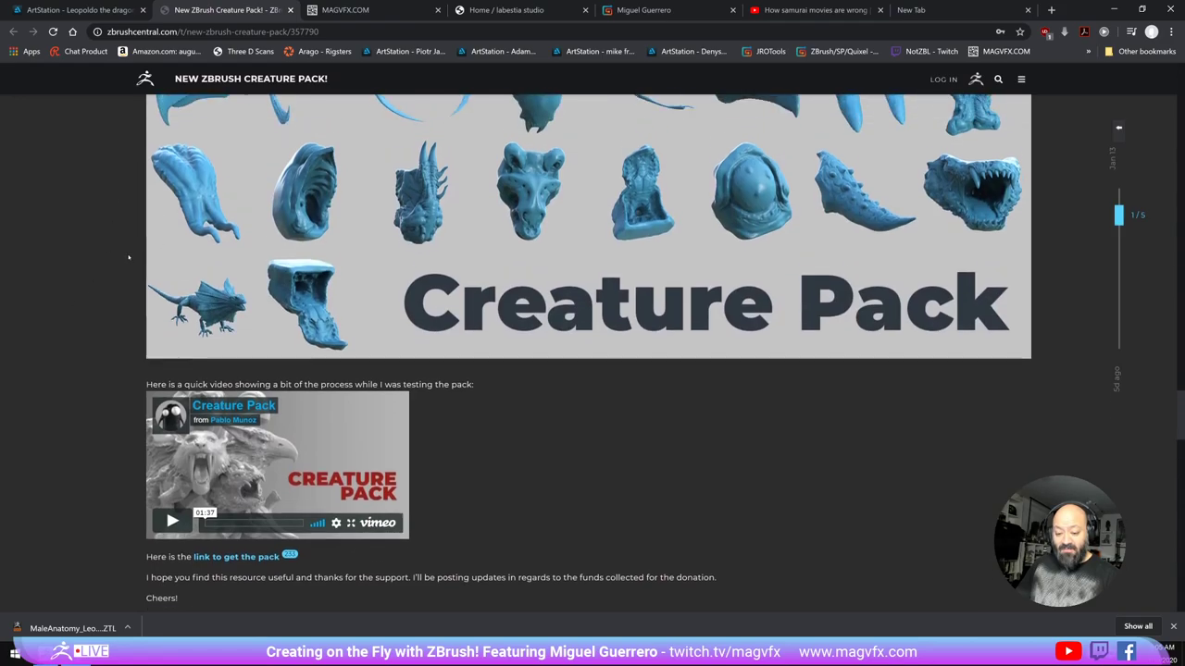
{"action": "scroll", "coordinate": [124, 256], "scroll_direction": "up", "scroll_amount": 12}
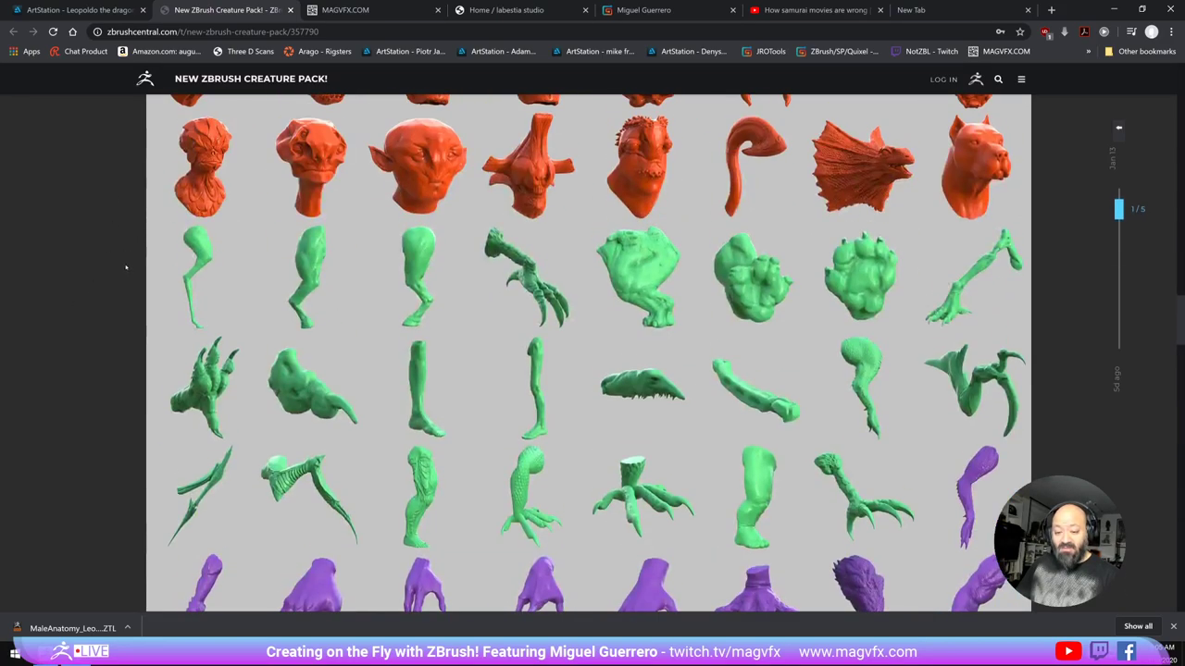
{"action": "scroll", "coordinate": [356, 278], "scroll_direction": "up", "scroll_amount": 15}
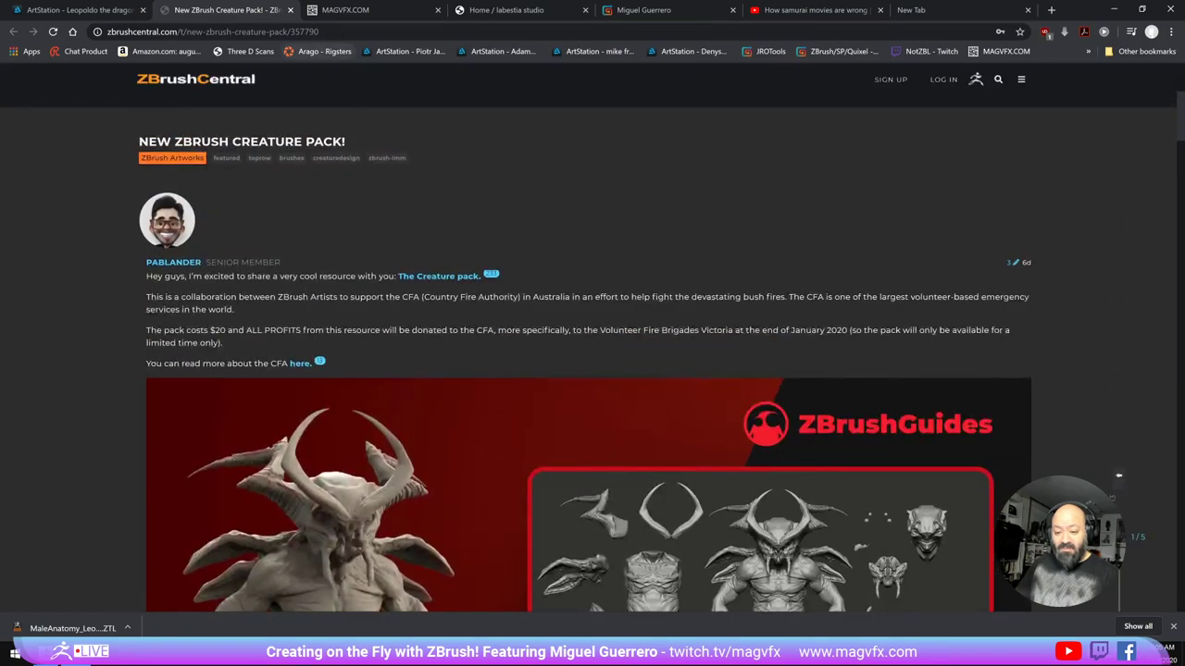
{"action": "left_click", "coordinate": [325, 32]}
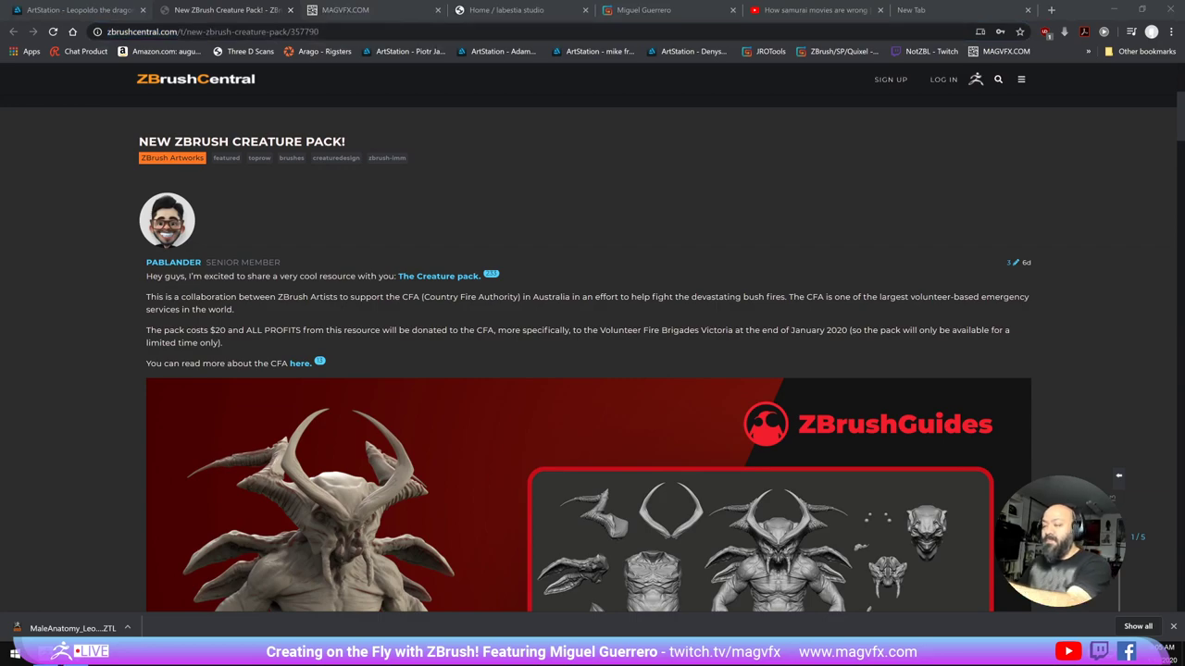
{"action": "scroll", "coordinate": [592, 417], "scroll_direction": "down", "scroll_amount": 2}
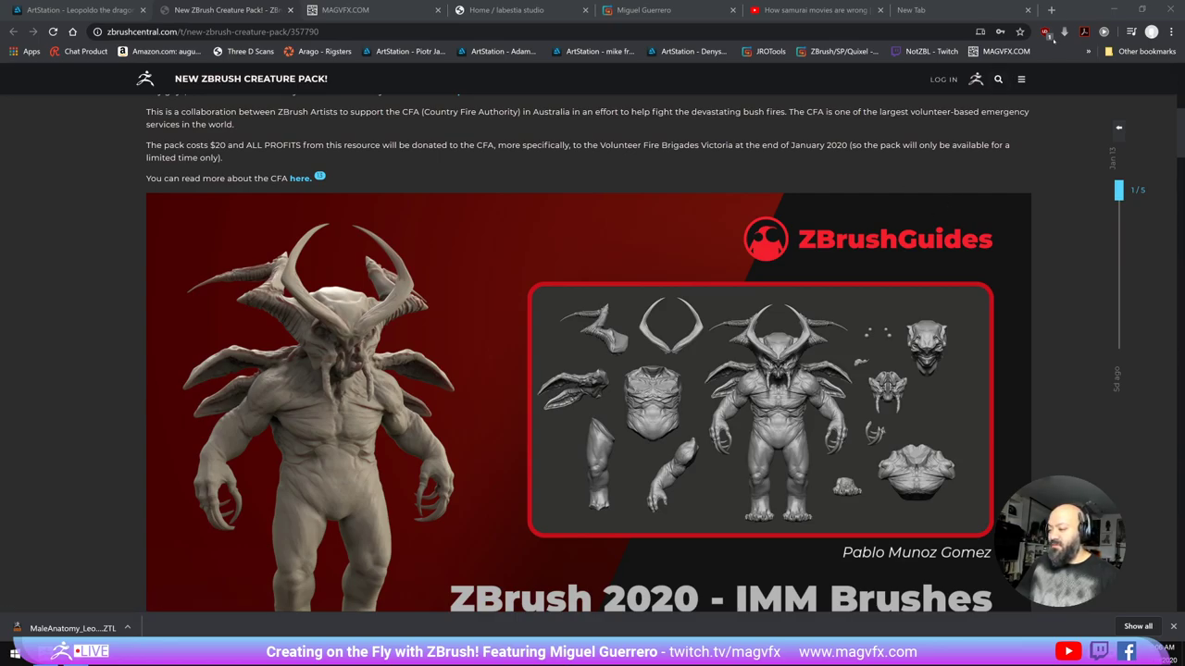
Step: Switch to ZBrush, replace the spider creature with the Cube3D tool and convert it to a PolyMesh3D
{"action": "left_click", "coordinate": [1114, 9]}
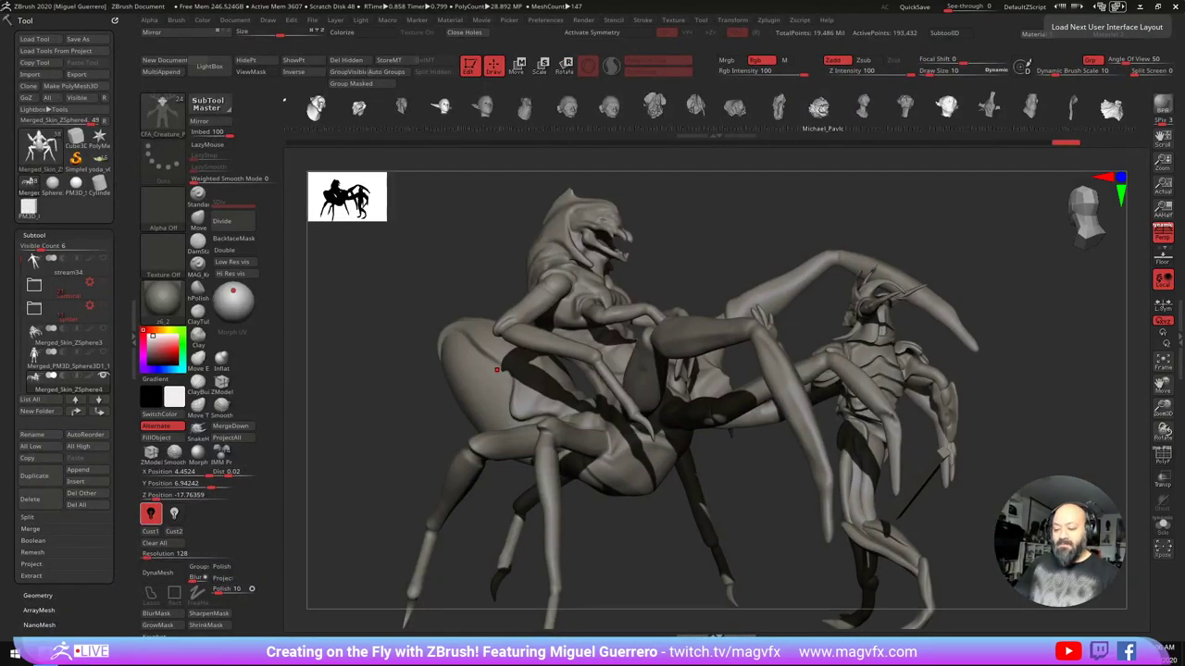
{"action": "mouse_move", "coordinate": [437, 265]}
{"action": "left_mouse_down"}
{"action": "mouse_move", "coordinate": [407, 261]}
{"action": "mouse_move", "coordinate": [447, 270]}
{"action": "left_mouse_up"}
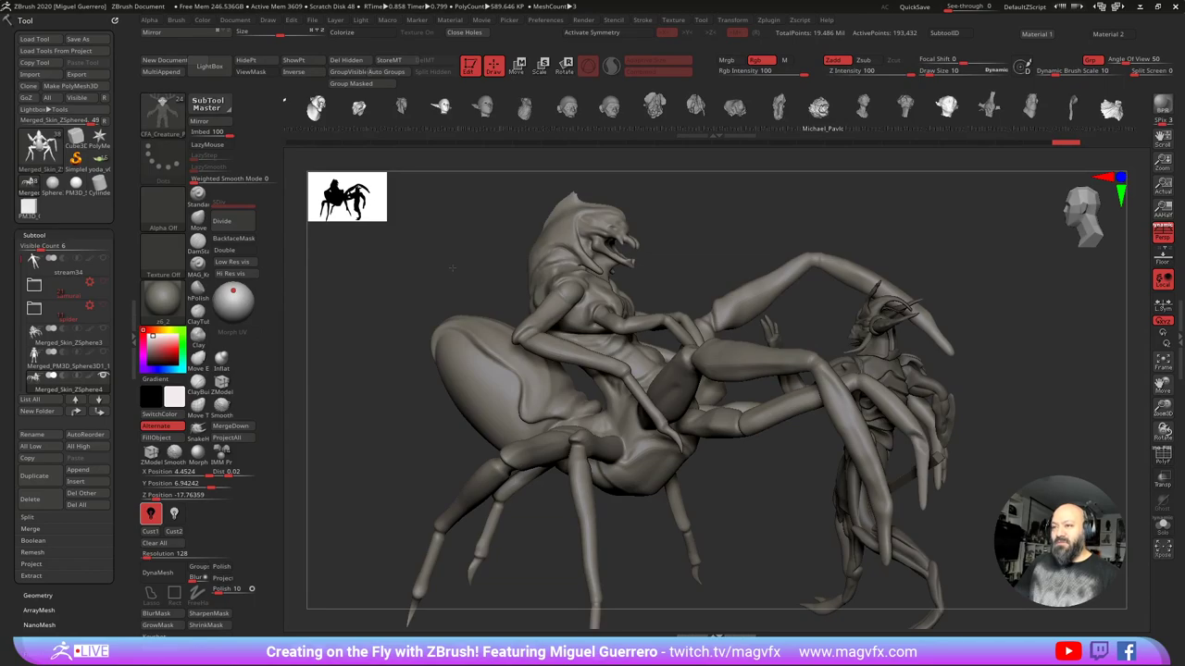
{"action": "left_click_drag", "start_coordinate": [451, 269], "coordinate": [456, 269]}
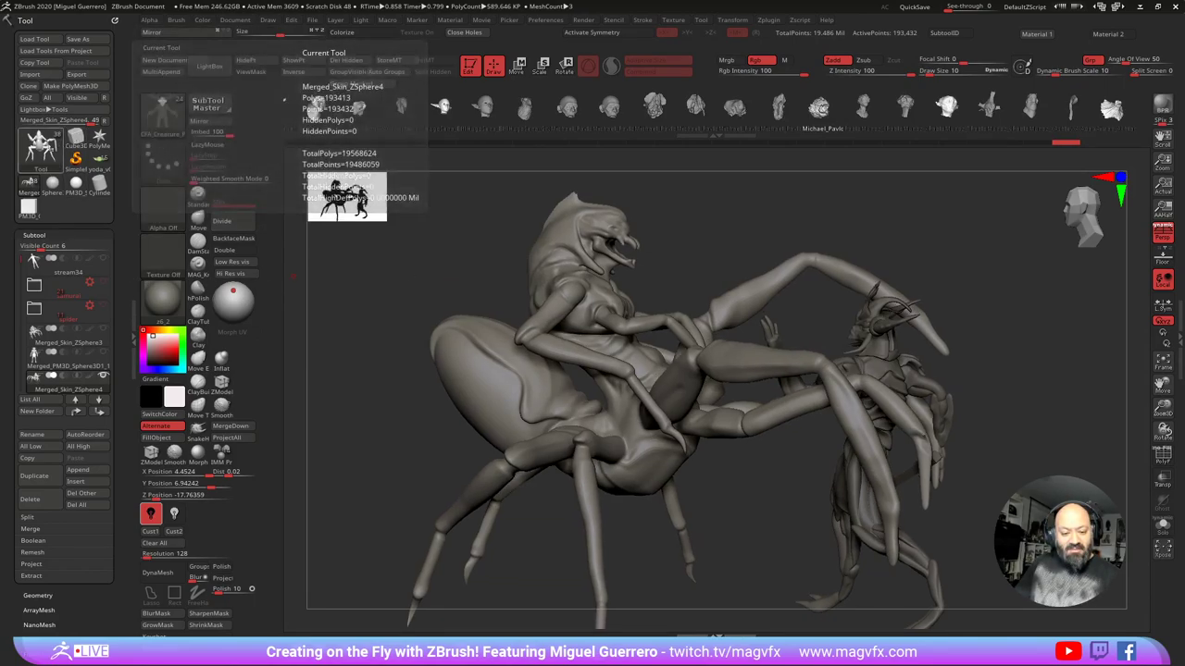
{"action": "left_click", "coordinate": [43, 148]}
{"action": "left_click", "coordinate": [146, 157]}
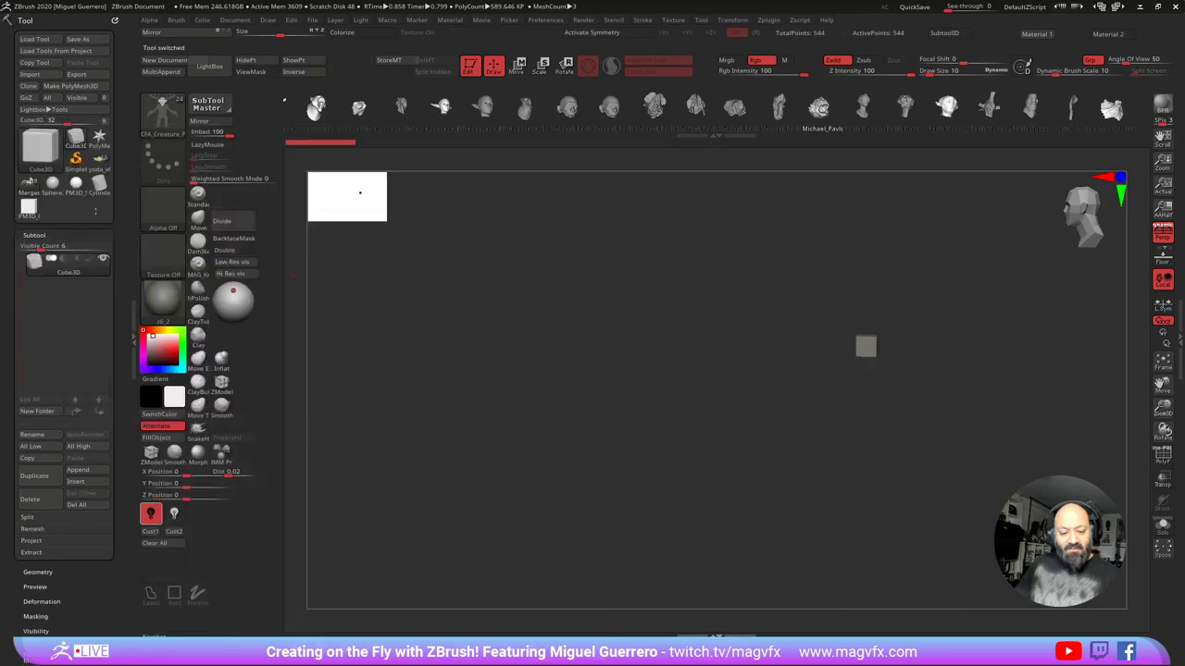
{"action": "left_click", "coordinate": [72, 86]}
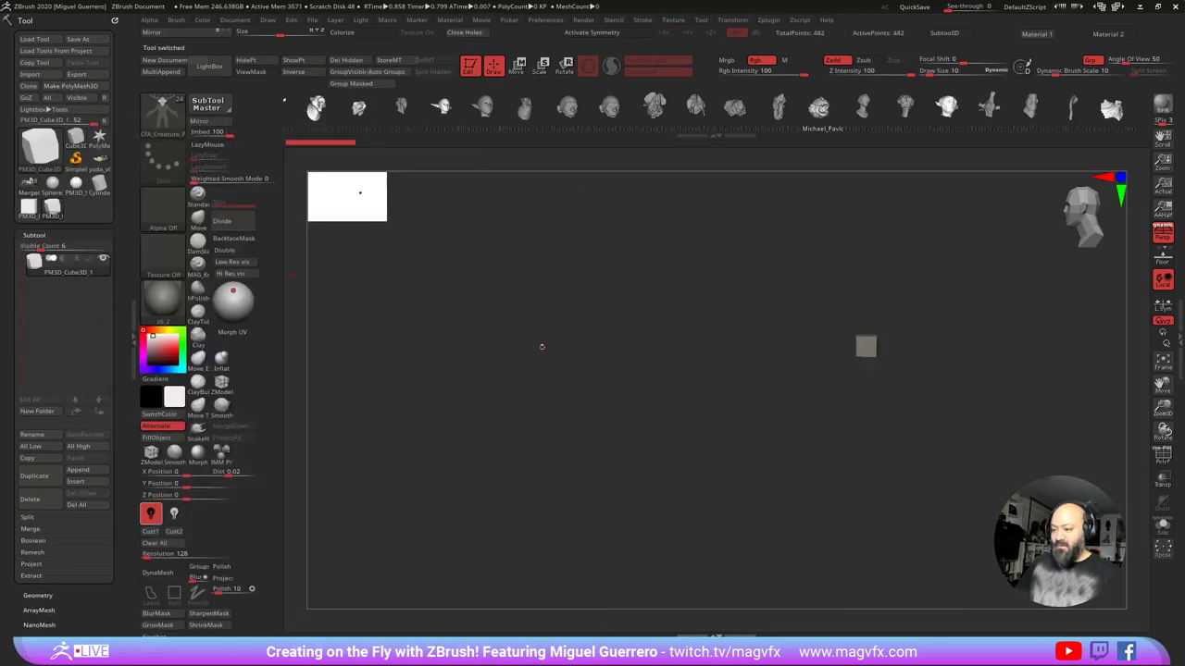
Step: Frame the cube in the canvas and turn off perspective
{"action": "key", "text": "f"}
{"action": "mouse_move", "coordinate": [543, 347]}
{"action": "right_mouse_down"}
{"action": "mouse_move", "coordinate": [460, 339]}
{"action": "mouse_move", "coordinate": [505, 383]}
{"action": "mouse_move", "coordinate": [474, 380]}
{"action": "mouse_move", "coordinate": [495, 424]}
{"action": "mouse_move", "coordinate": [468, 388]}
{"action": "mouse_move", "coordinate": [476, 409]}
{"action": "right_mouse_up"}
{"action": "key", "text": "p"}
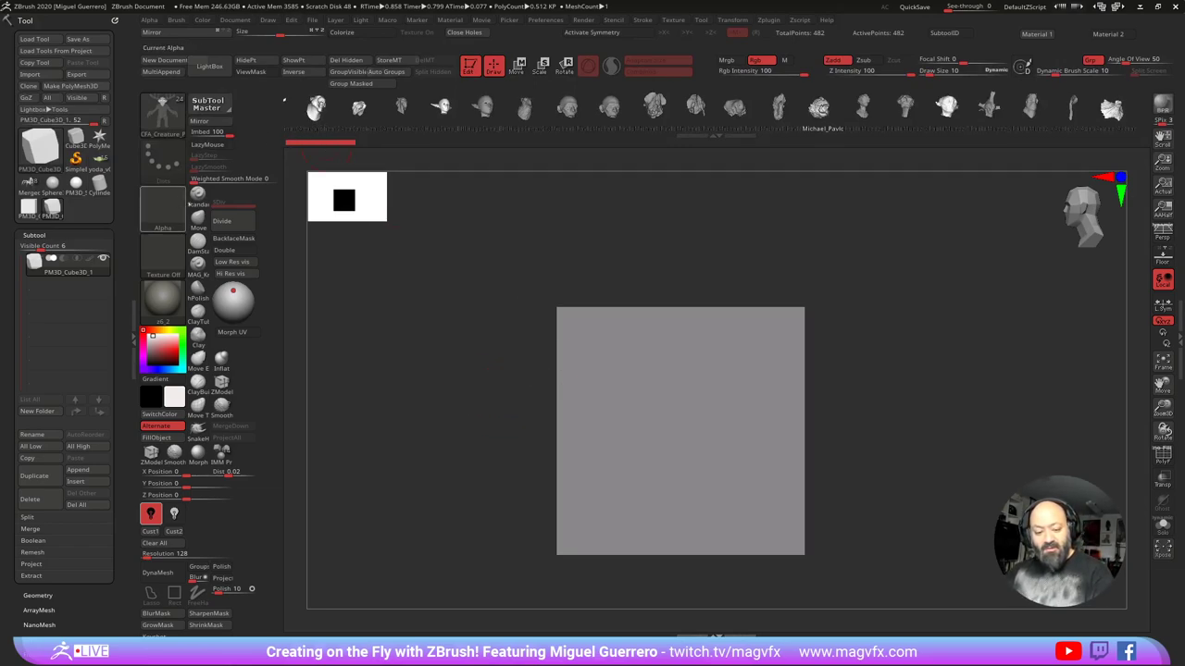
Step: Load the Creature Pack head insert brush from file, try drawing its mesh on the cube, and undo it
{"action": "left_click", "coordinate": [162, 113]}
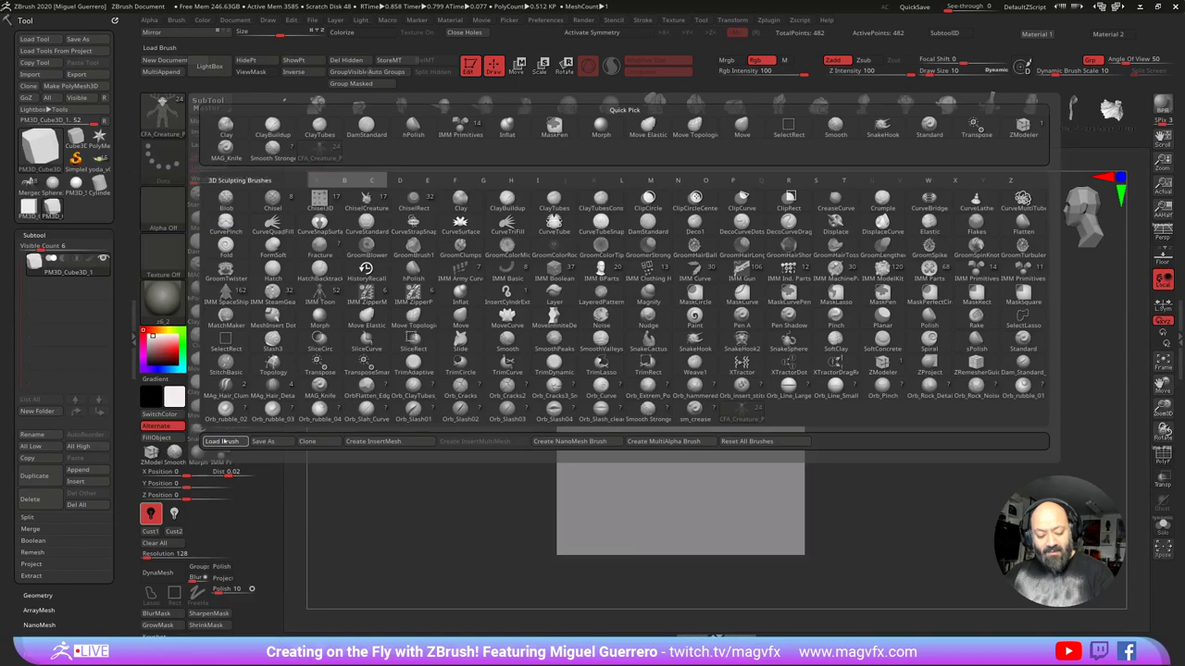
{"action": "left_click", "coordinate": [224, 441]}
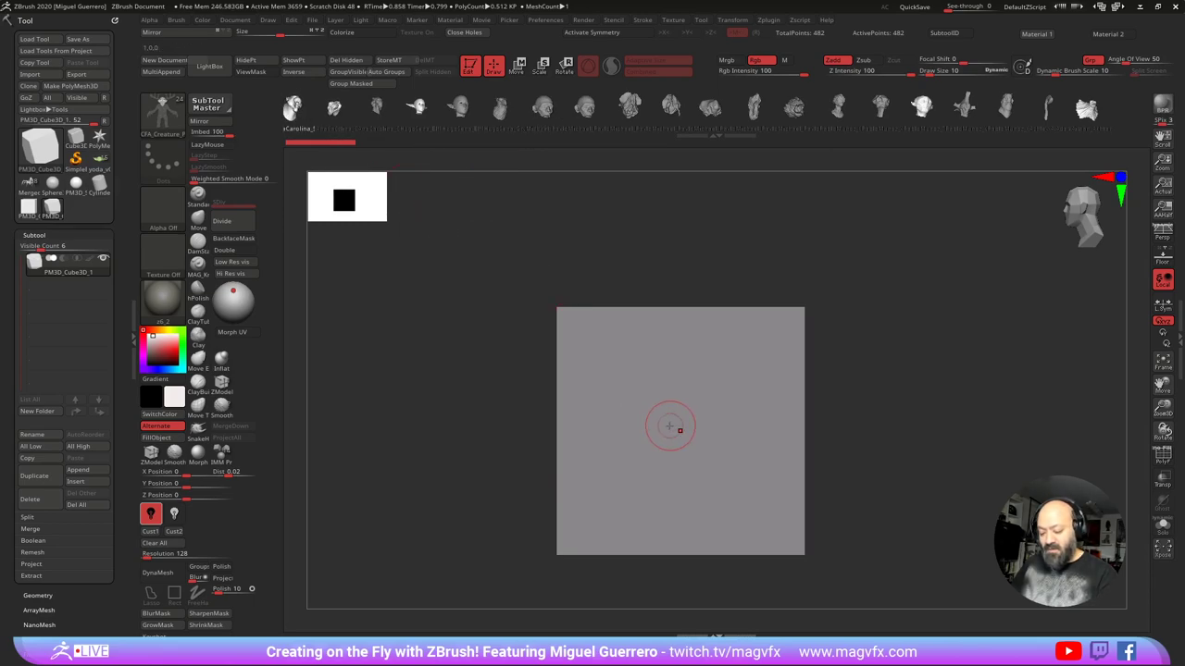
{"action": "left_click_drag", "start_coordinate": [668, 428], "coordinate": [662, 322]}
{"action": "key", "text": "ctrl+z"}
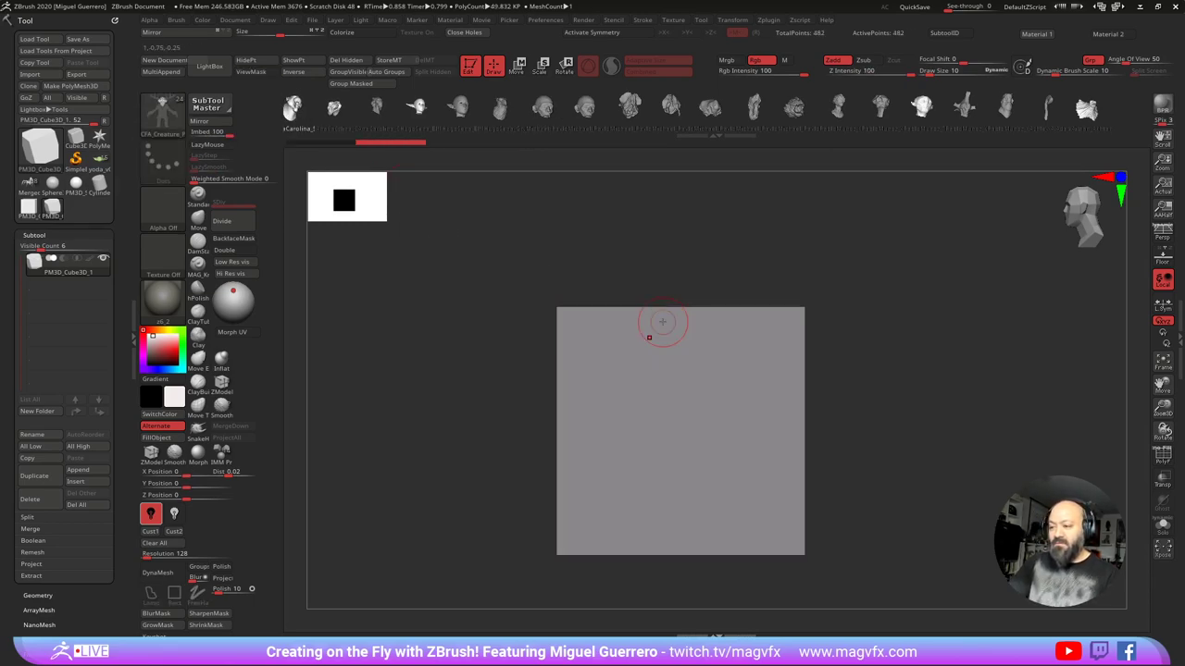
Step: Turn on X symmetry, try inserting the creature head centred on the cube, and undo the insertion
{"action": "key", "text": "x"}
{"action": "left_click_drag", "start_coordinate": [678, 412], "coordinate": [677, 318]}
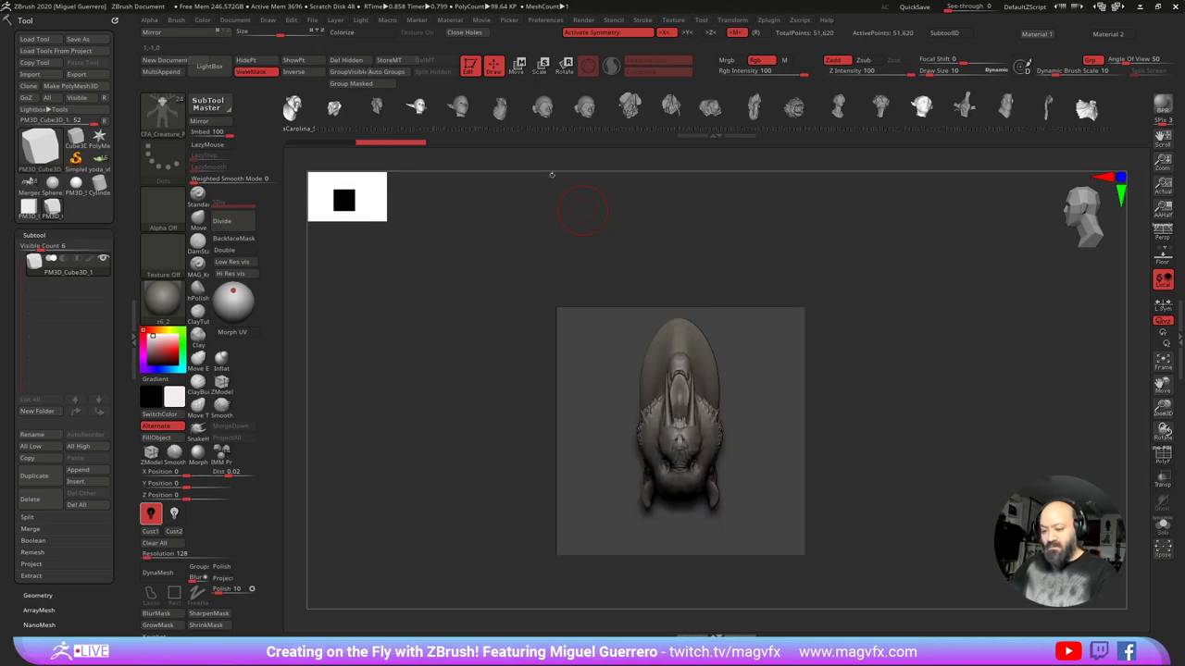
{"action": "key", "text": "ctrl+z"}
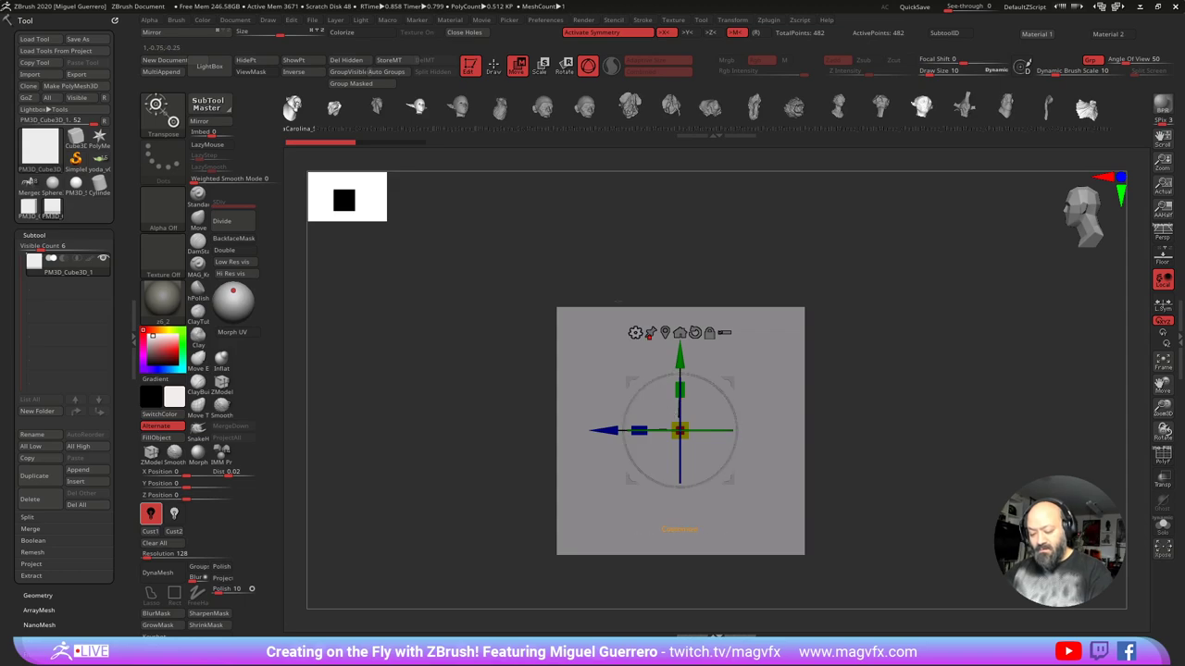
Step: Try inserting the elf head on the cube, view it from another angle, and undo the insertion
{"action": "key", "text": "q"}
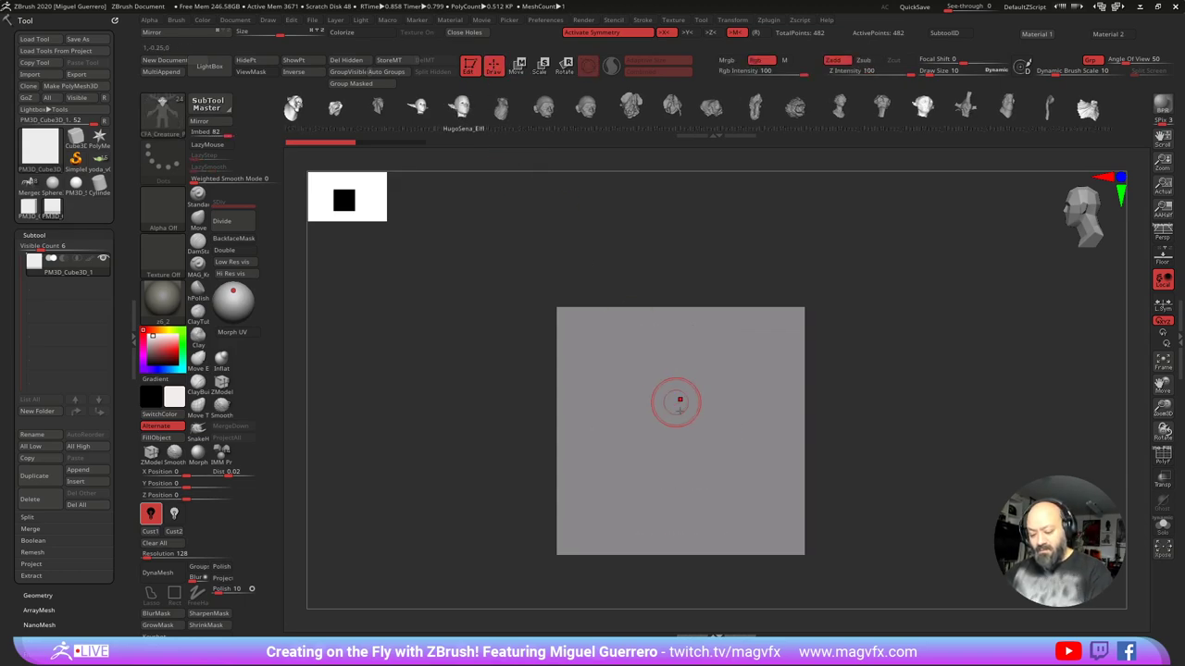
{"action": "left_click_drag", "start_coordinate": [681, 421], "coordinate": [676, 282]}
{"action": "key", "text": "w"}
{"action": "left_click_drag", "start_coordinate": [529, 264], "coordinate": [497, 381]}
{"action": "key", "text": "ctrl+z"}
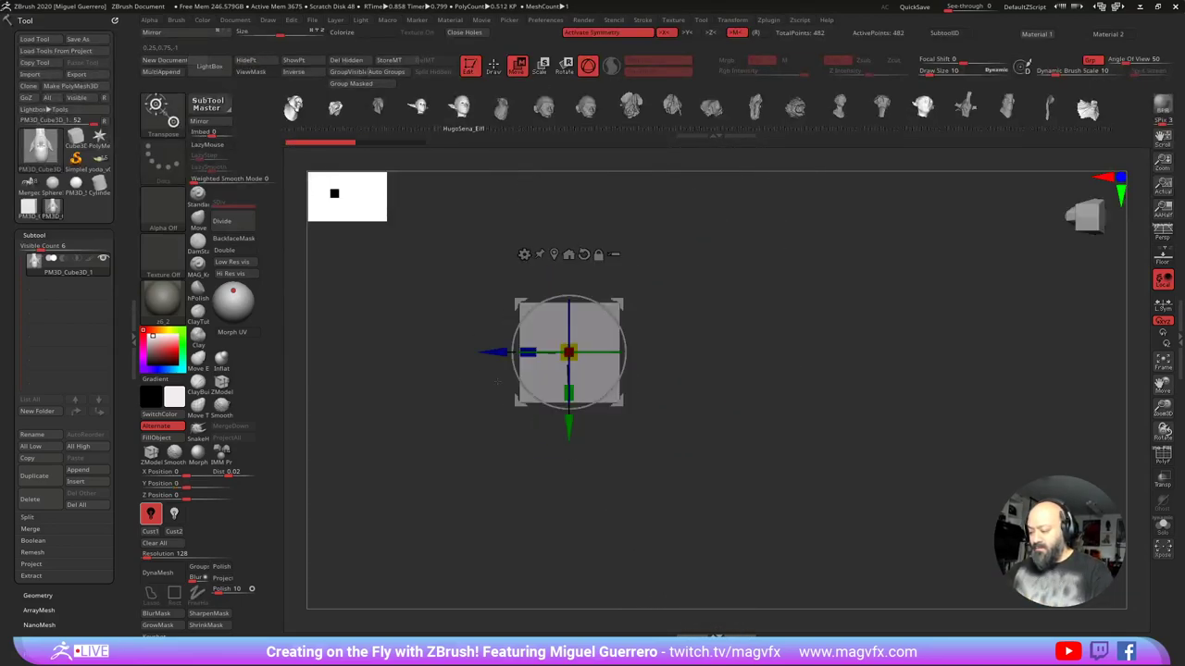
{"action": "left_click_drag", "start_coordinate": [786, 370], "coordinate": [922, 343]}
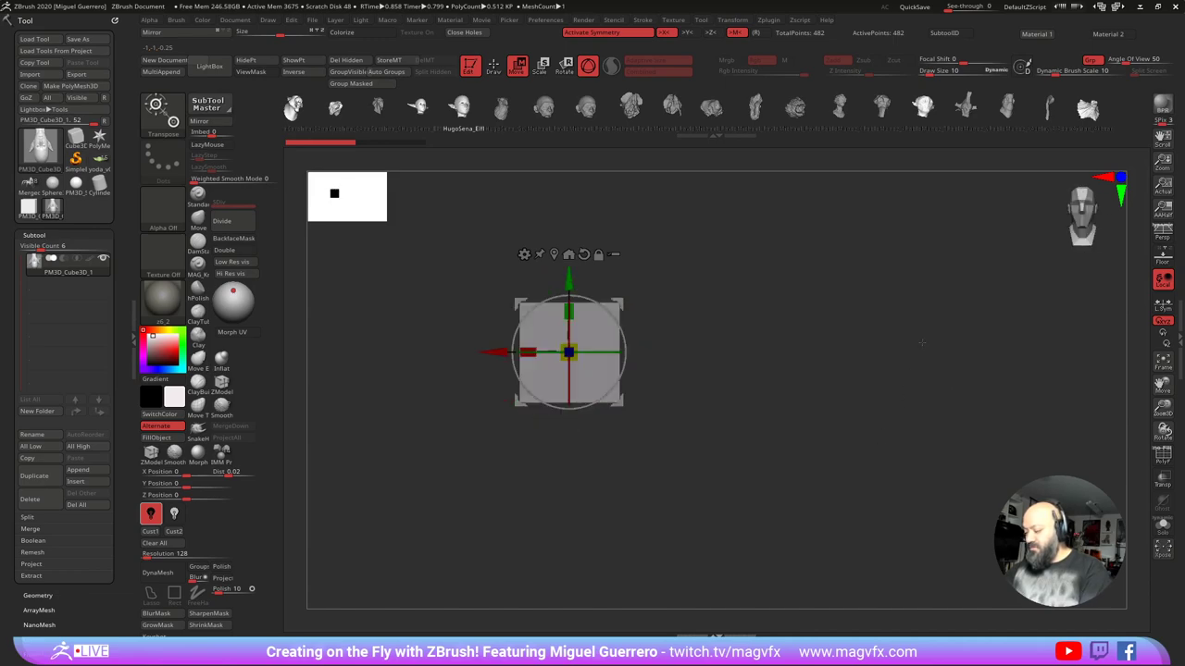
{"action": "left_click_drag", "start_coordinate": [823, 355], "coordinate": [900, 397], "text": "alt"}
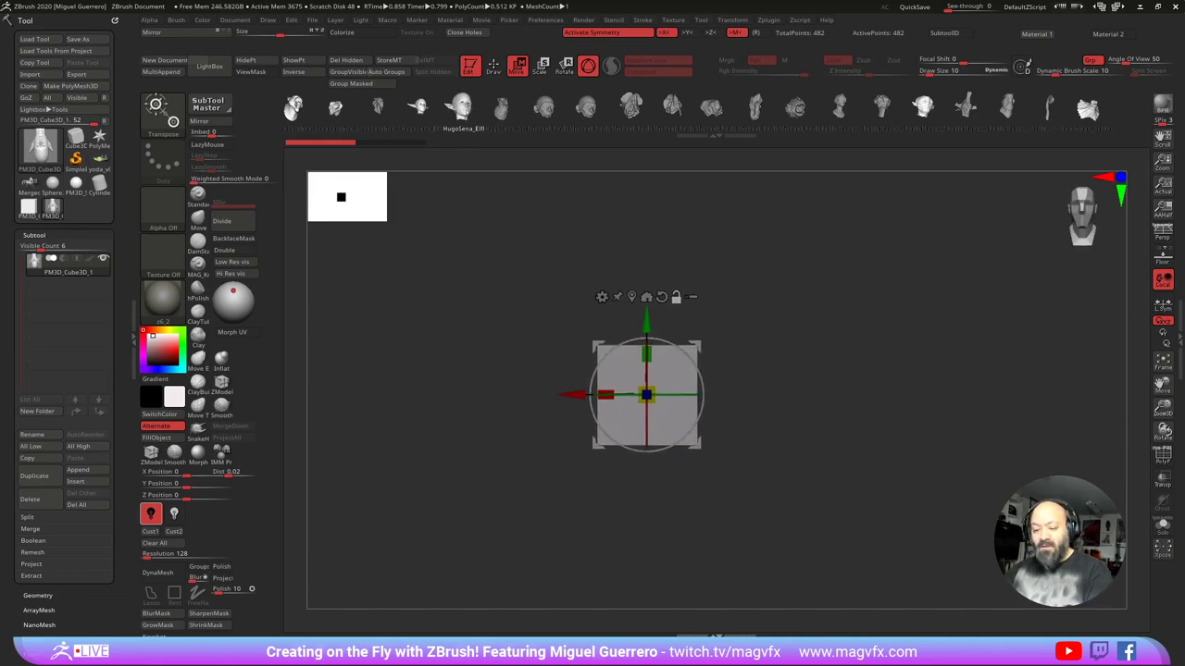
{"action": "left_click", "coordinate": [493, 65]}
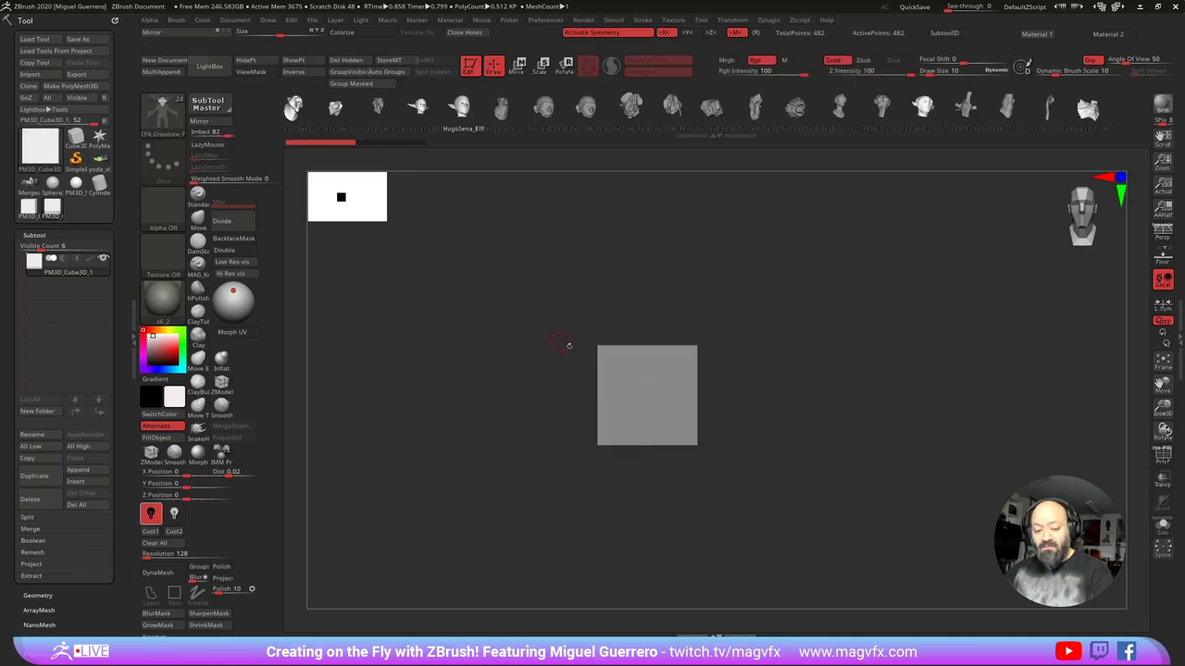
{"action": "left_click", "coordinate": [165, 113]}
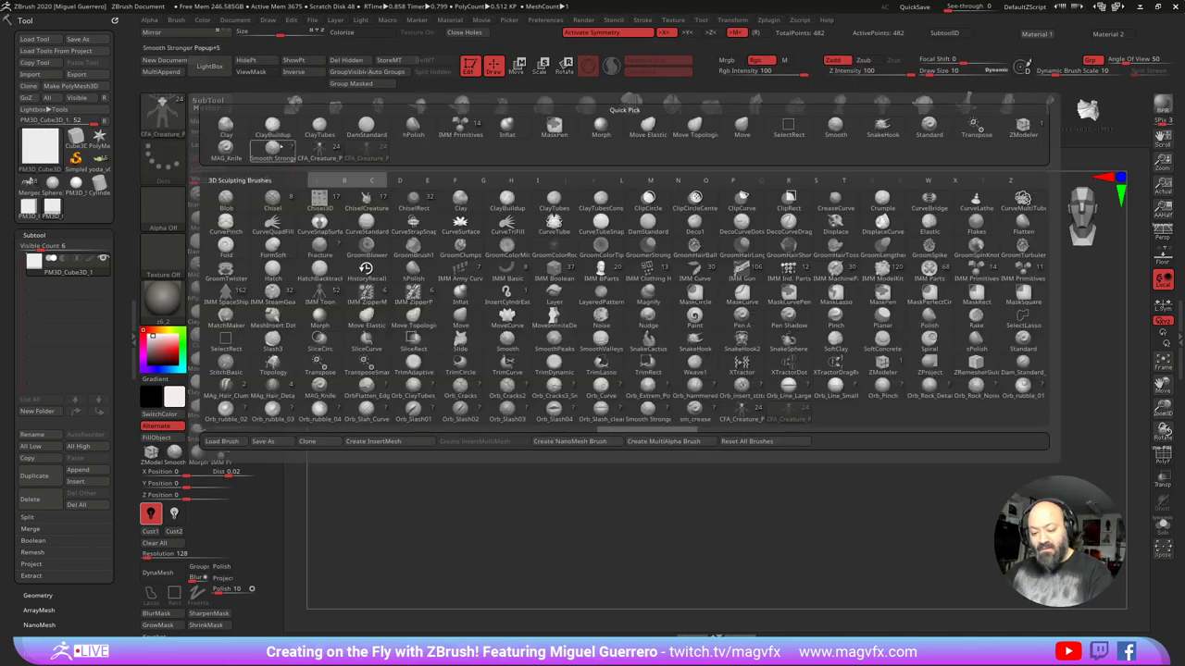
{"action": "left_click", "coordinate": [600, 415]}
{"action": "key", "text": "shift"}
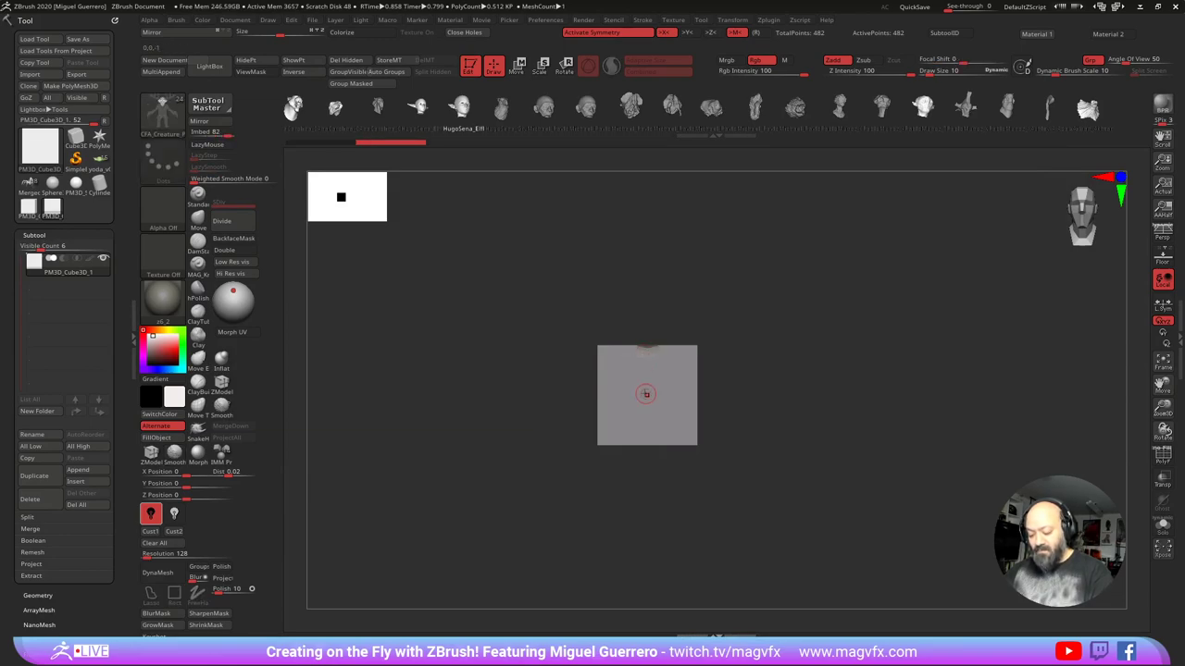
{"action": "key", "text": "ctrl+z"}
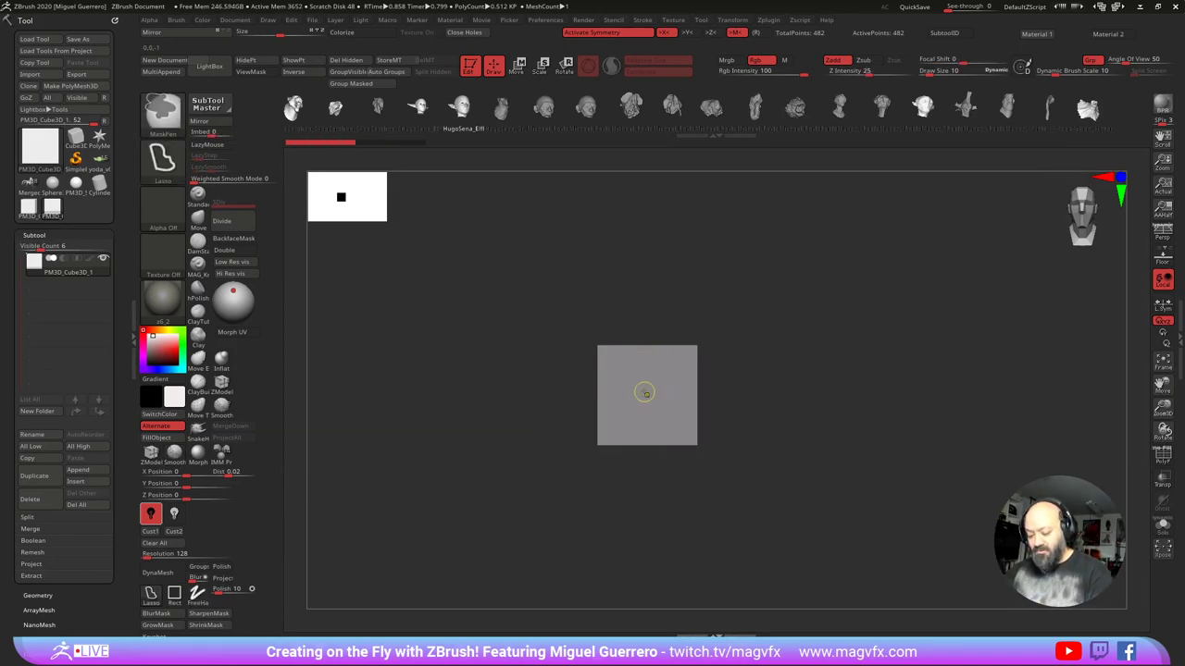
Step: Insert the elf head centred on the cube's front face, inspect it from an angle, and undo the insertion
{"action": "left_click_drag", "start_coordinate": [646, 379], "coordinate": [646, 311]}
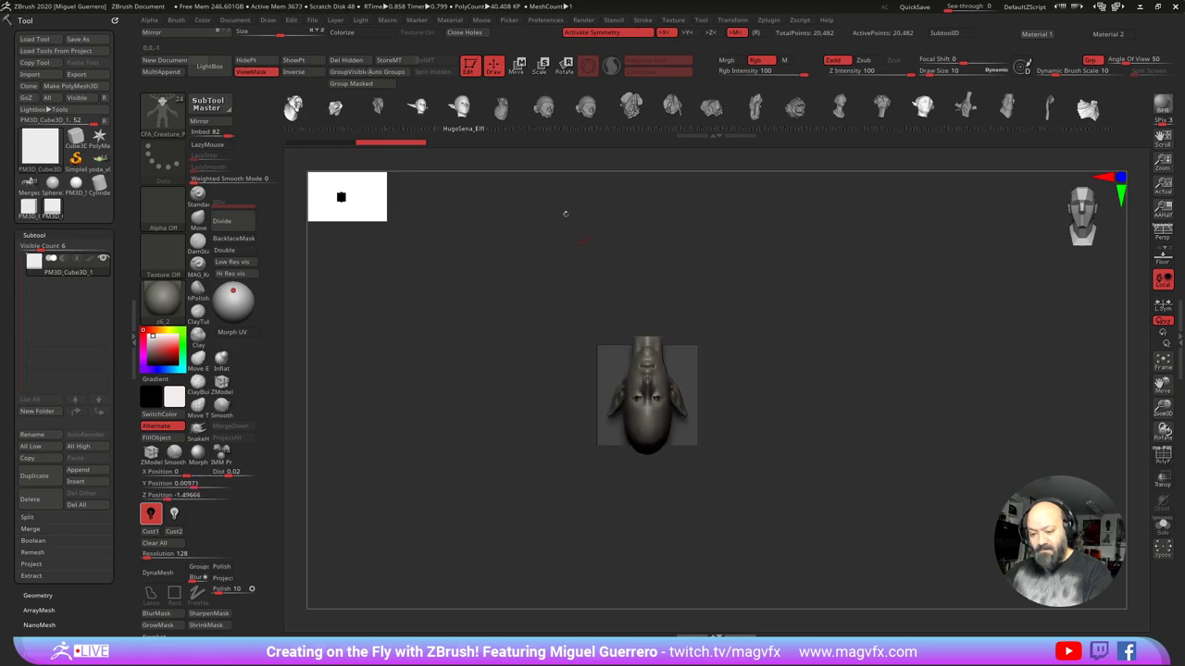
{"action": "key", "text": "w"}
{"action": "left_click_drag", "start_coordinate": [552, 314], "coordinate": [544, 372]}
{"action": "left_click", "coordinate": [493, 66]}
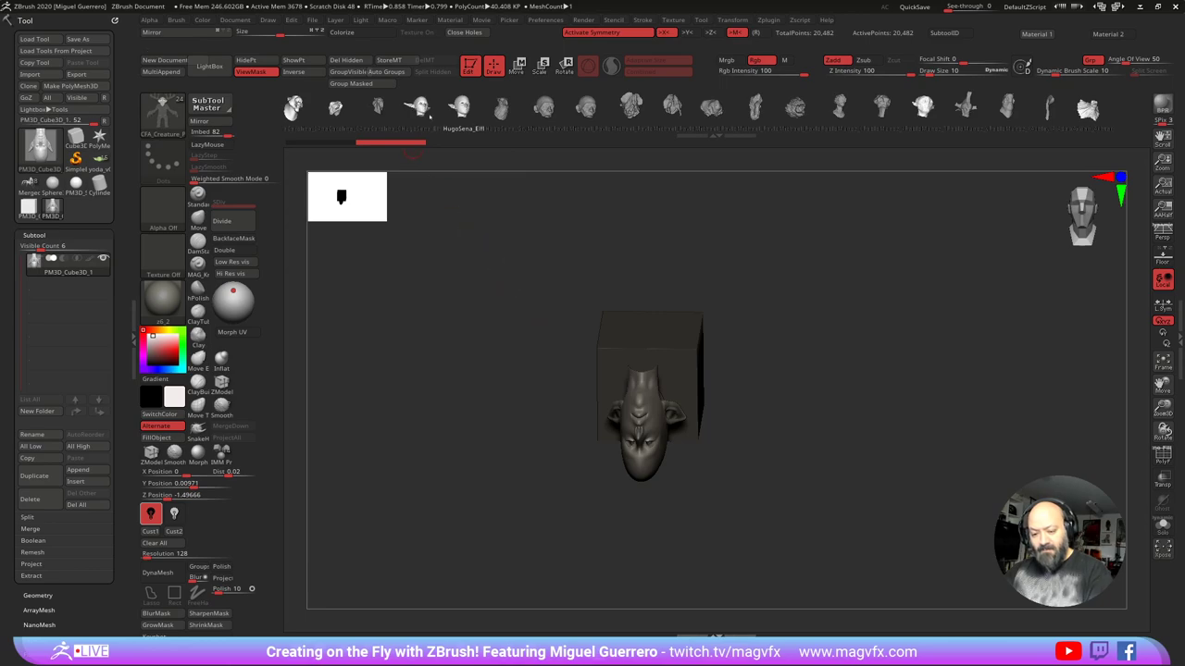
{"action": "key", "text": "ctrl+z"}
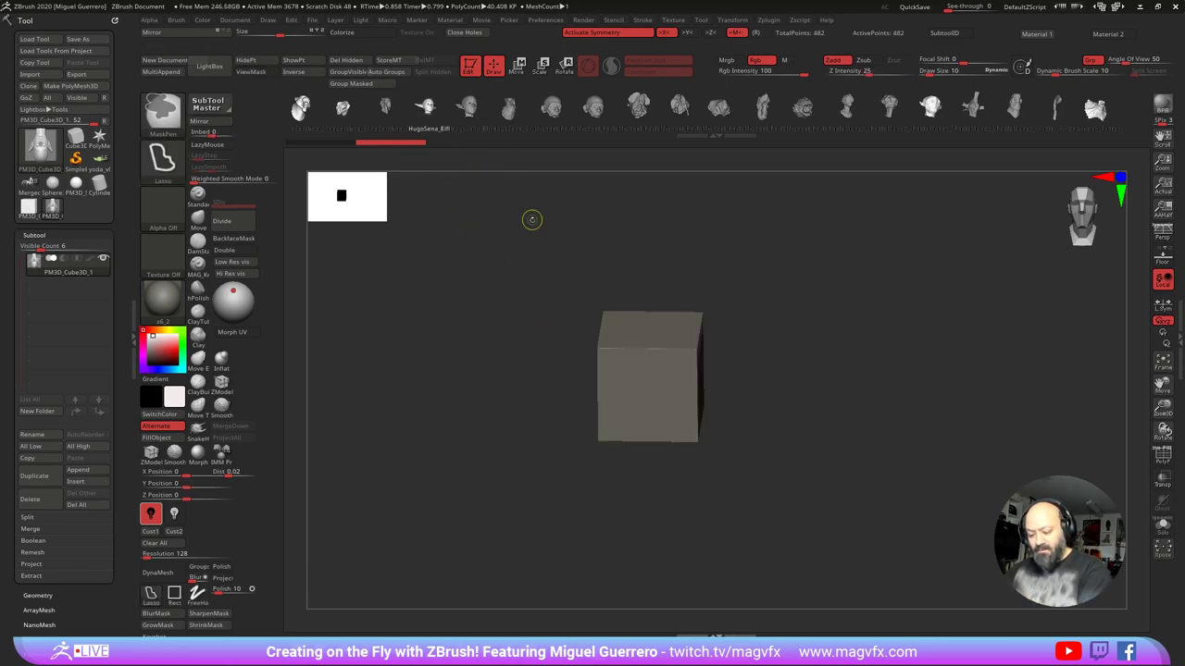
Step: Select the head following the elf in the insert brush, try it on the cube's front face, and undo it
{"action": "left_click_drag", "start_coordinate": [518, 356], "coordinate": [515, 338], "text": "shift"}
{"action": "left_click", "coordinate": [471, 109]}
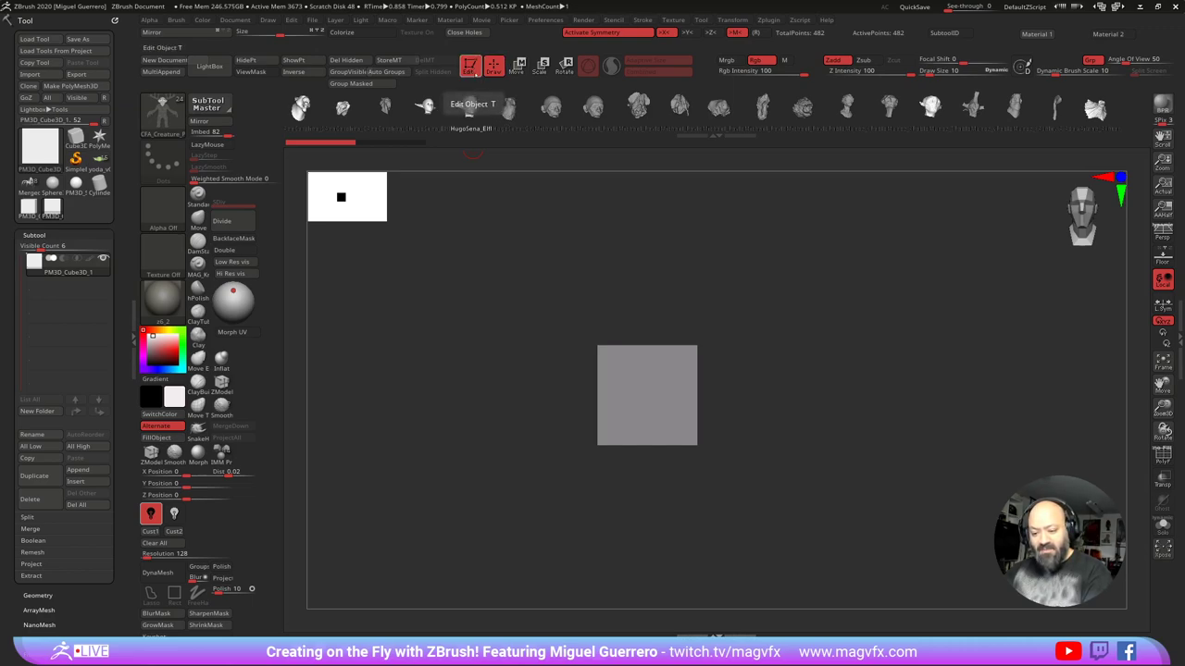
{"action": "left_click", "coordinate": [510, 111]}
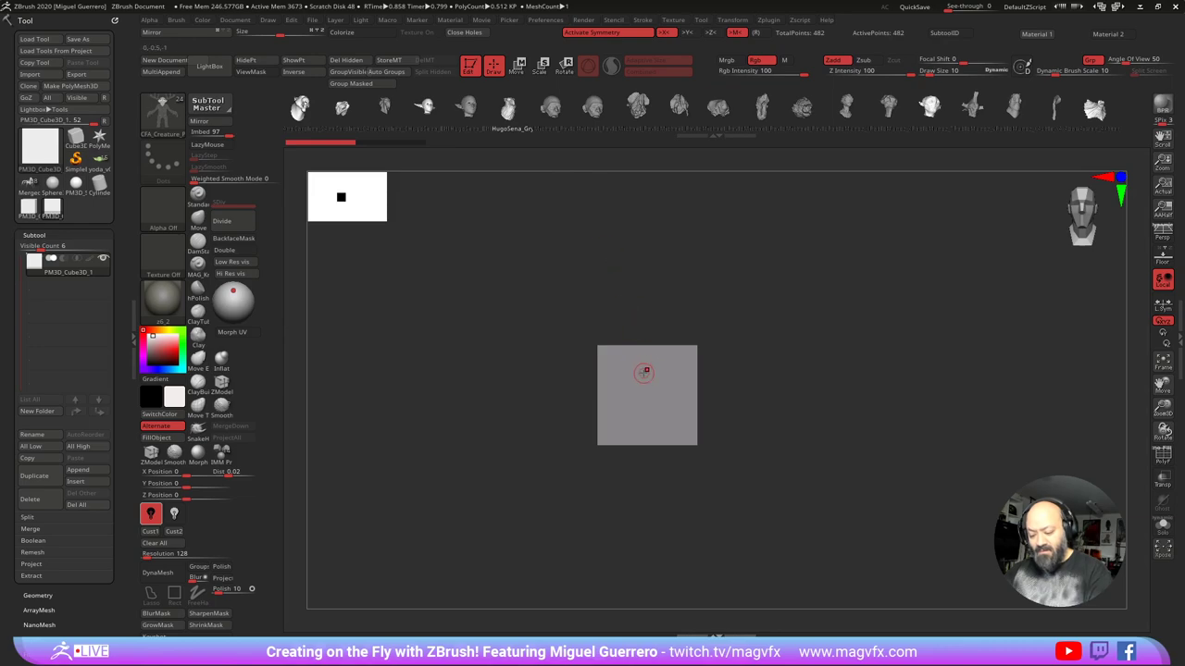
{"action": "left_click_drag", "start_coordinate": [647, 348], "coordinate": [651, 303]}
{"action": "key", "text": "ctrl+z"}
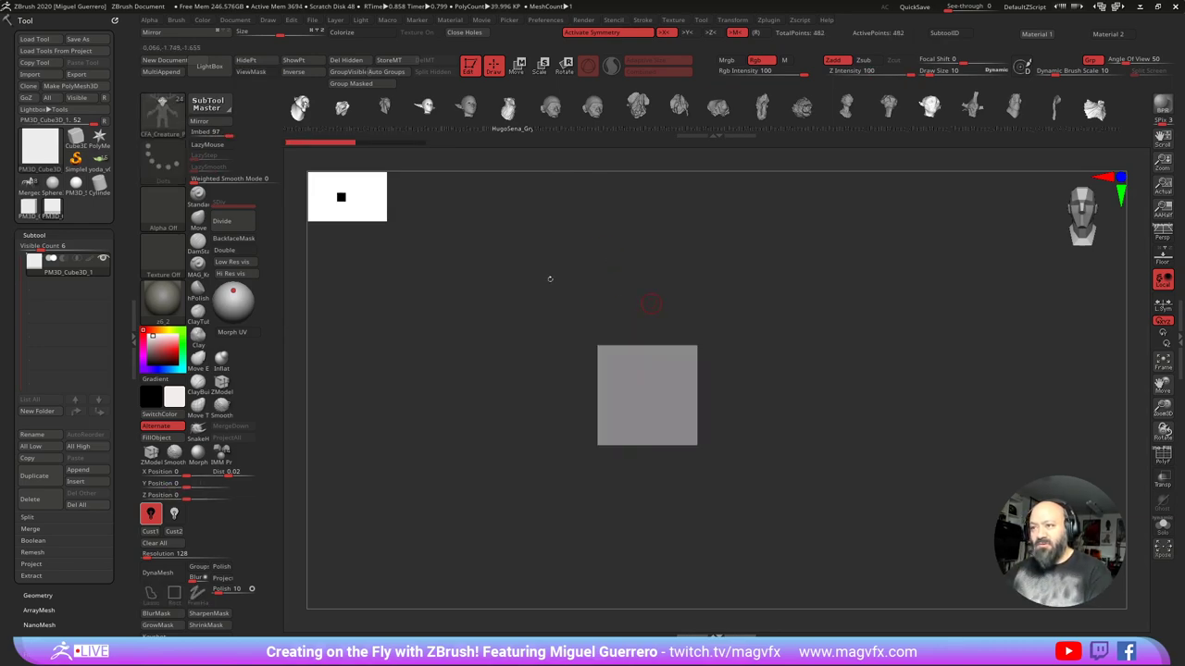
Step: Load the Creature Pack body insert brush and insert its long ribbed tail piece centred on the cube, inspecting it in Move mode
{"action": "left_click_drag", "start_coordinate": [550, 279], "coordinate": [541, 349]}
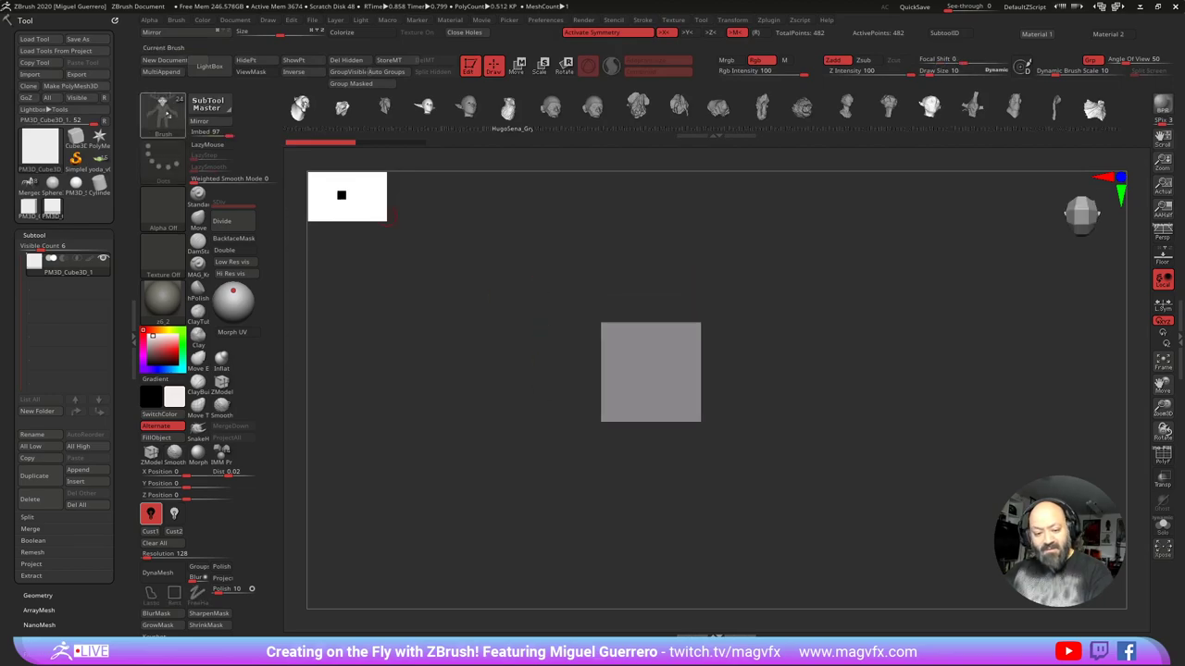
{"action": "left_click", "coordinate": [162, 115]}
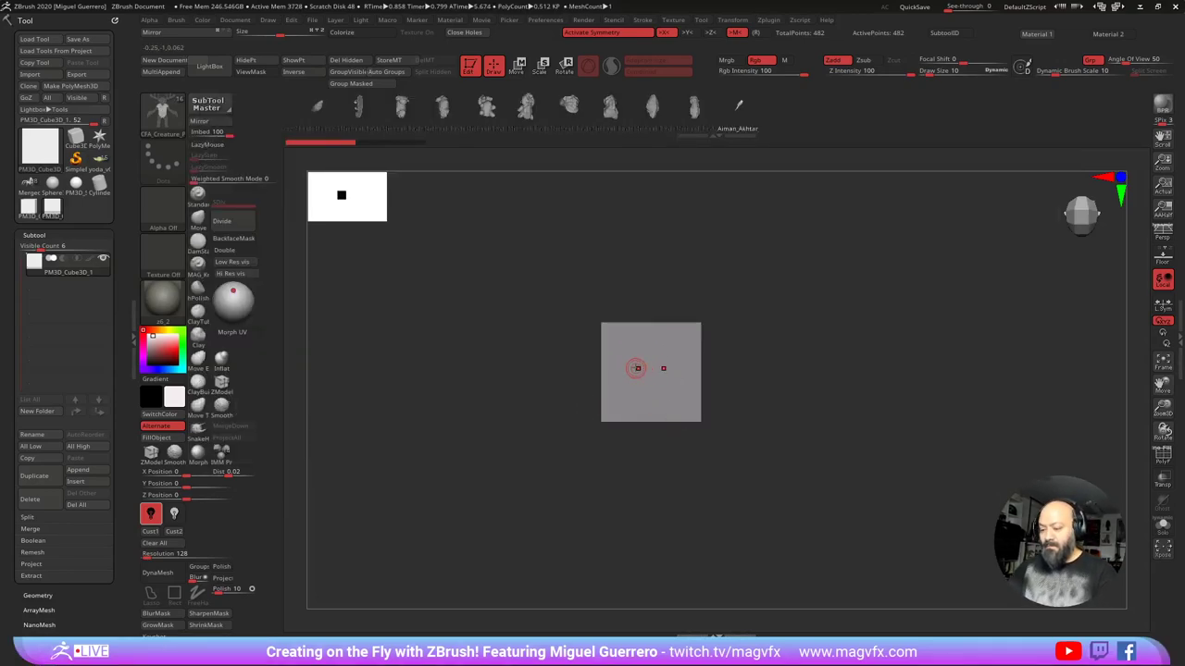
{"action": "left_click_drag", "start_coordinate": [574, 398], "coordinate": [575, 337]}
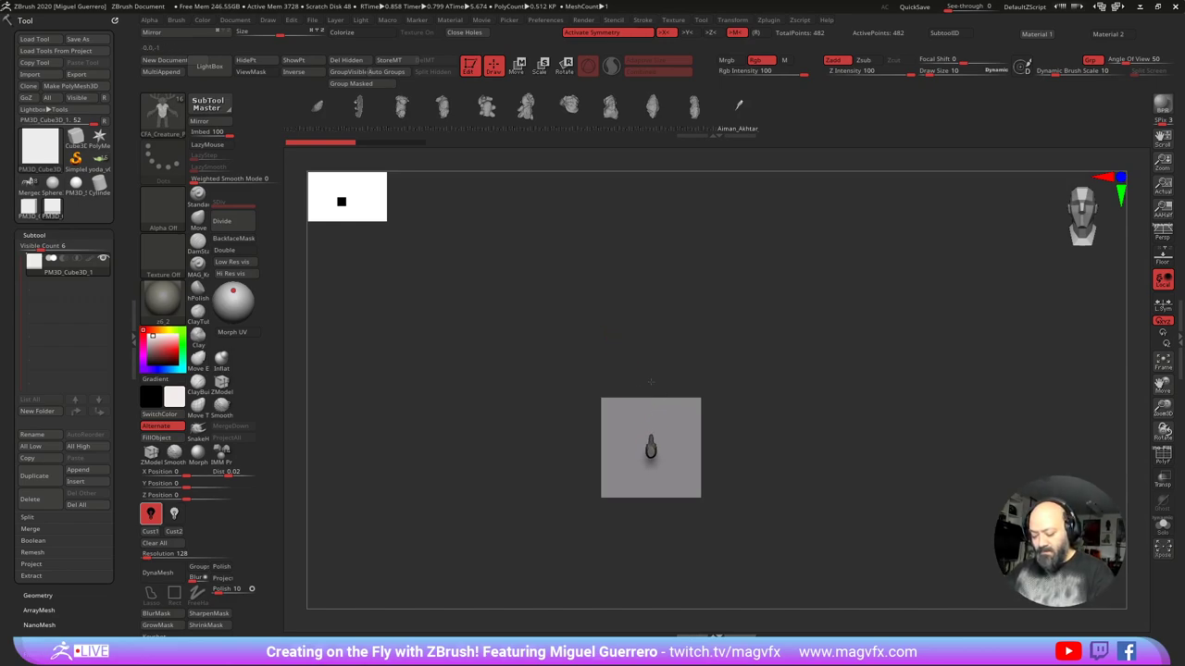
{"action": "left_click_drag", "start_coordinate": [650, 381], "coordinate": [650, 294]}
{"action": "left_click", "coordinate": [517, 66]}
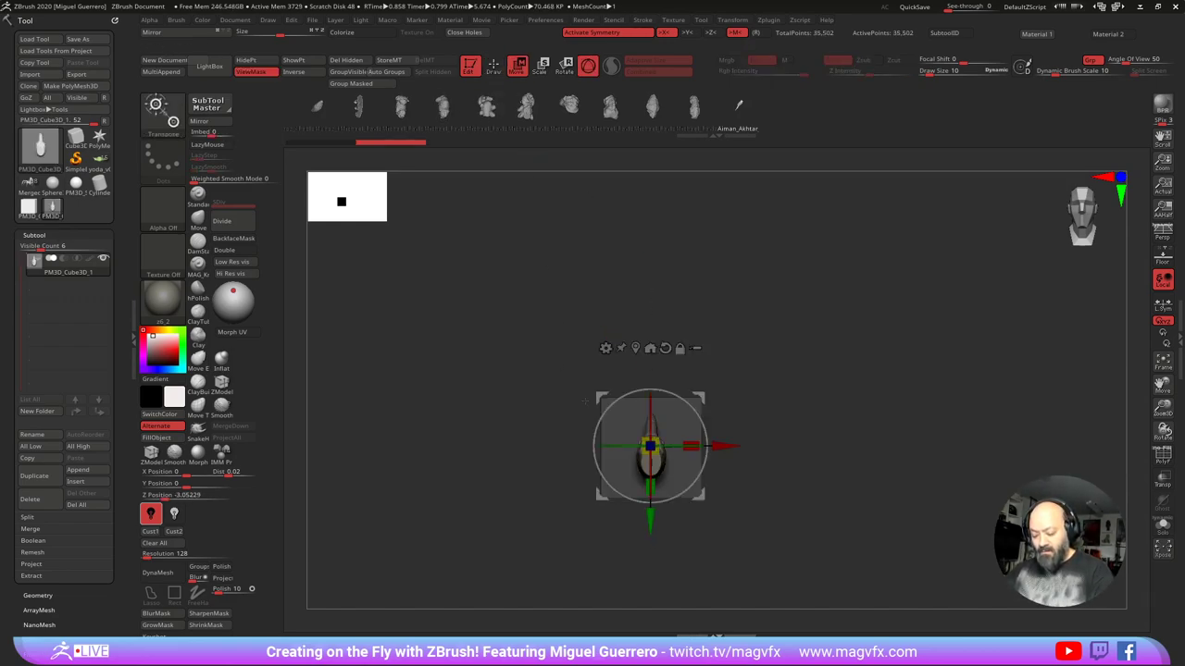
{"action": "left_click_drag", "start_coordinate": [651, 413], "coordinate": [649, 324]}
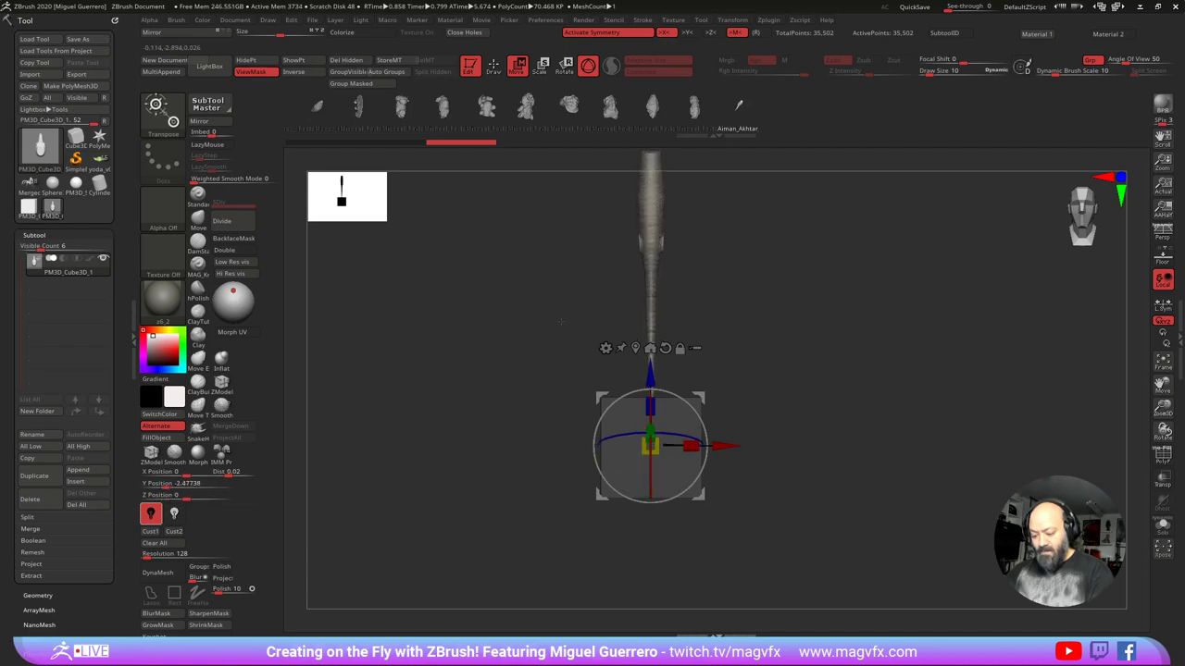
{"action": "left_click_drag", "start_coordinate": [560, 321], "coordinate": [492, 330]}
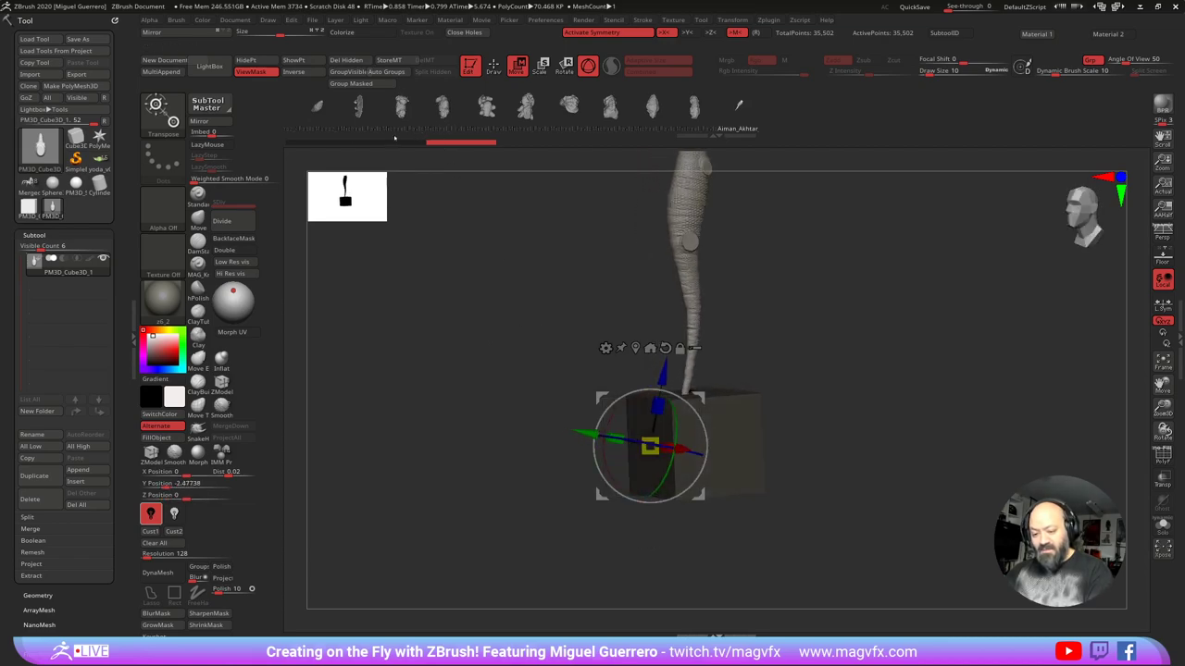
Step: Swap the inserted tail for the first two torso meshes of the brush, ending on the second, and inspect it from the front
{"action": "left_click", "coordinate": [378, 115]}
{"action": "left_click", "coordinate": [423, 123]}
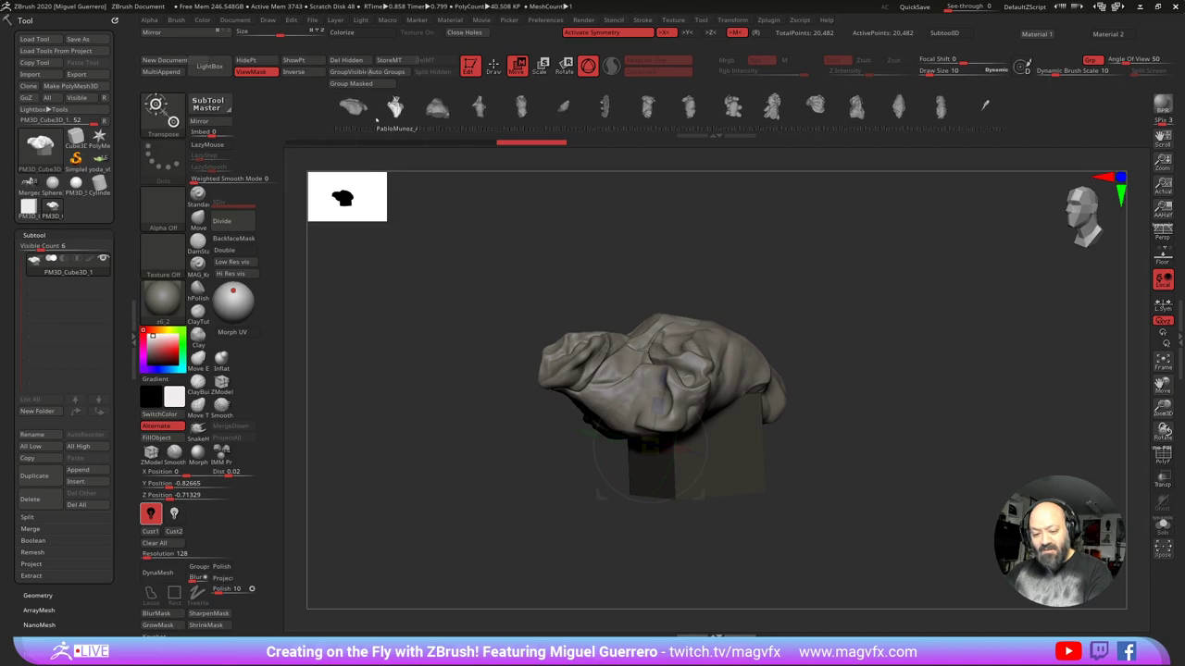
{"action": "left_click", "coordinate": [499, 120]}
{"action": "left_click_drag", "start_coordinate": [501, 120], "coordinate": [534, 114]}
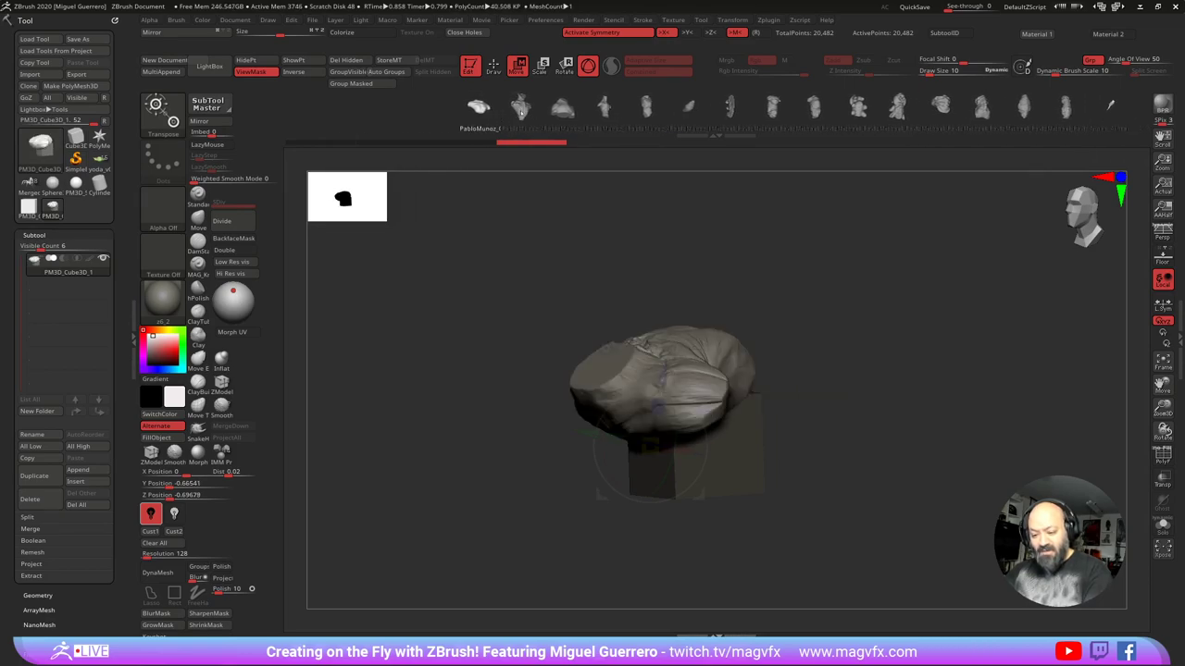
{"action": "left_click", "coordinate": [521, 113]}
{"action": "mouse_move", "coordinate": [549, 271]}
{"action": "left_mouse_down"}
{"action": "mouse_move", "coordinate": [500, 278]}
{"action": "mouse_move", "coordinate": [496, 392]}
{"action": "mouse_move", "coordinate": [496, 333]}
{"action": "mouse_move", "coordinate": [529, 260]}
{"action": "left_mouse_up"}
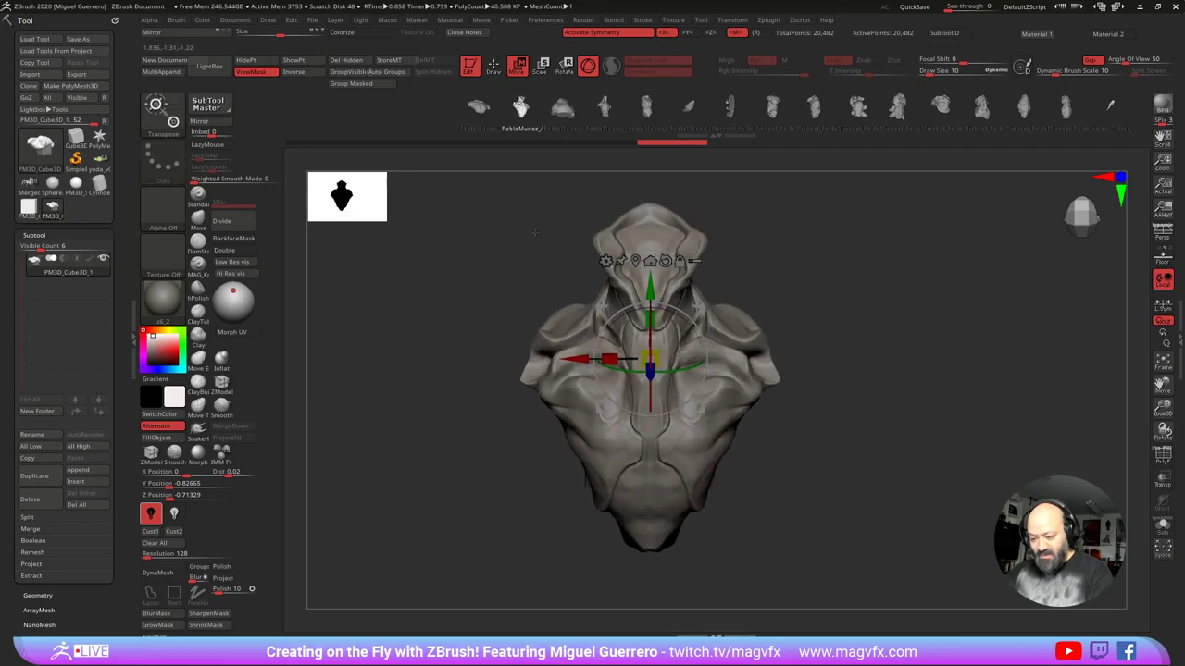
Step: Swap the inserted torso through the third, fourth and fifth meshes of the brush and inspect the fifth at an angle
{"action": "left_click", "coordinate": [563, 107]}
{"action": "left_click", "coordinate": [606, 107]}
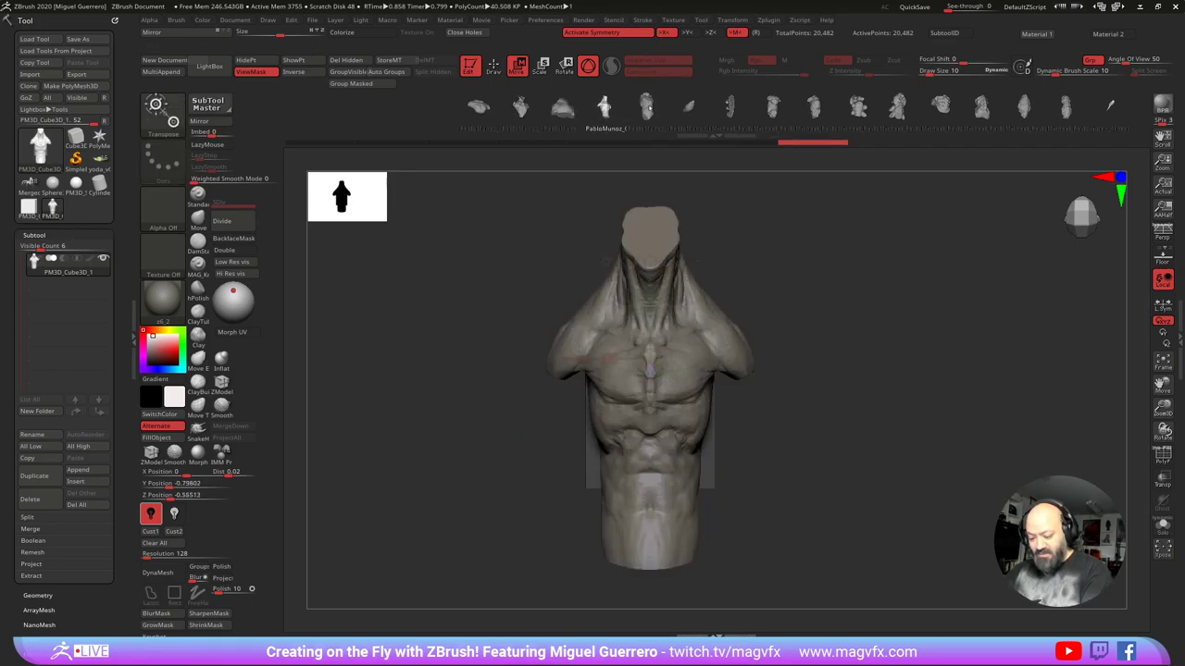
{"action": "left_click", "coordinate": [646, 107]}
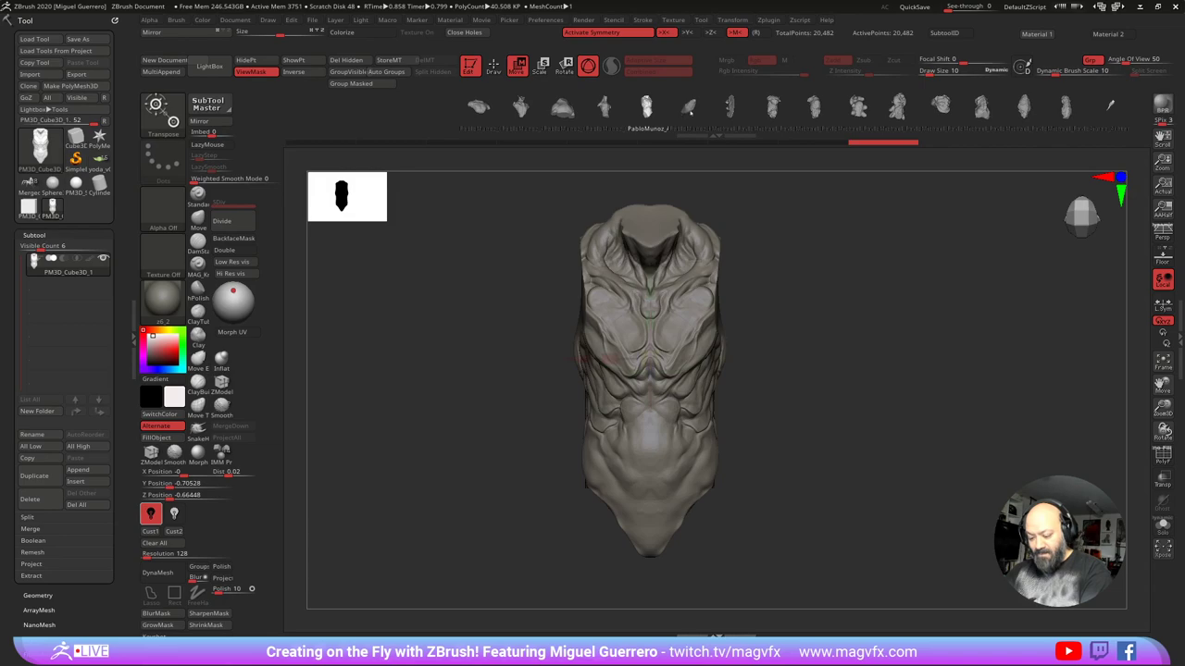
{"action": "mouse_move", "coordinate": [516, 266]}
{"action": "left_mouse_down"}
{"action": "mouse_move", "coordinate": [490, 262]}
{"action": "mouse_move", "coordinate": [509, 266]}
{"action": "left_mouse_up"}
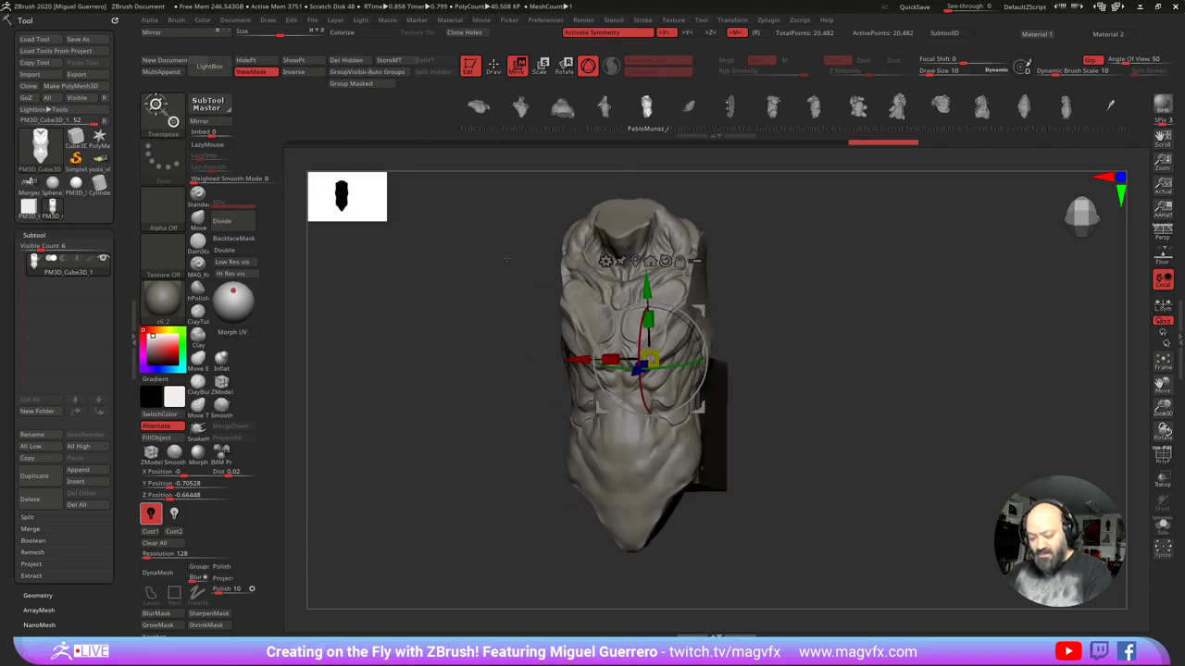
Step: Swap the inserted torso through the sixth to ninth meshes of the brush, inspecting the eighth from the side and ending on the ninth
{"action": "left_click", "coordinate": [688, 109]}
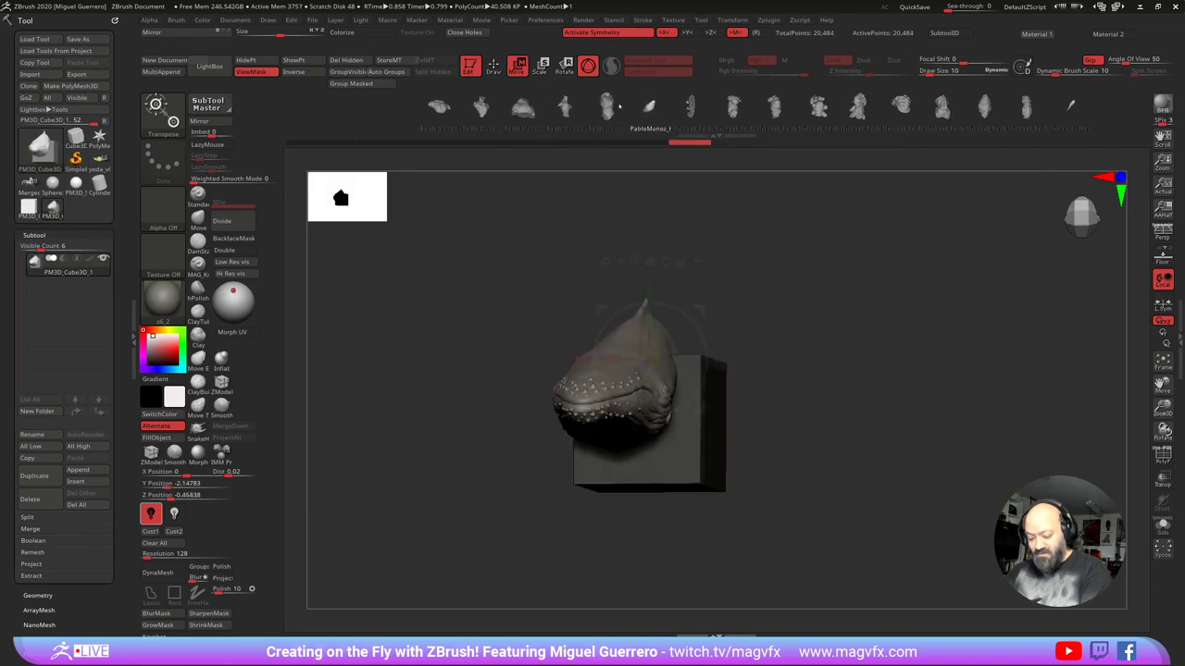
{"action": "left_click", "coordinate": [689, 110]}
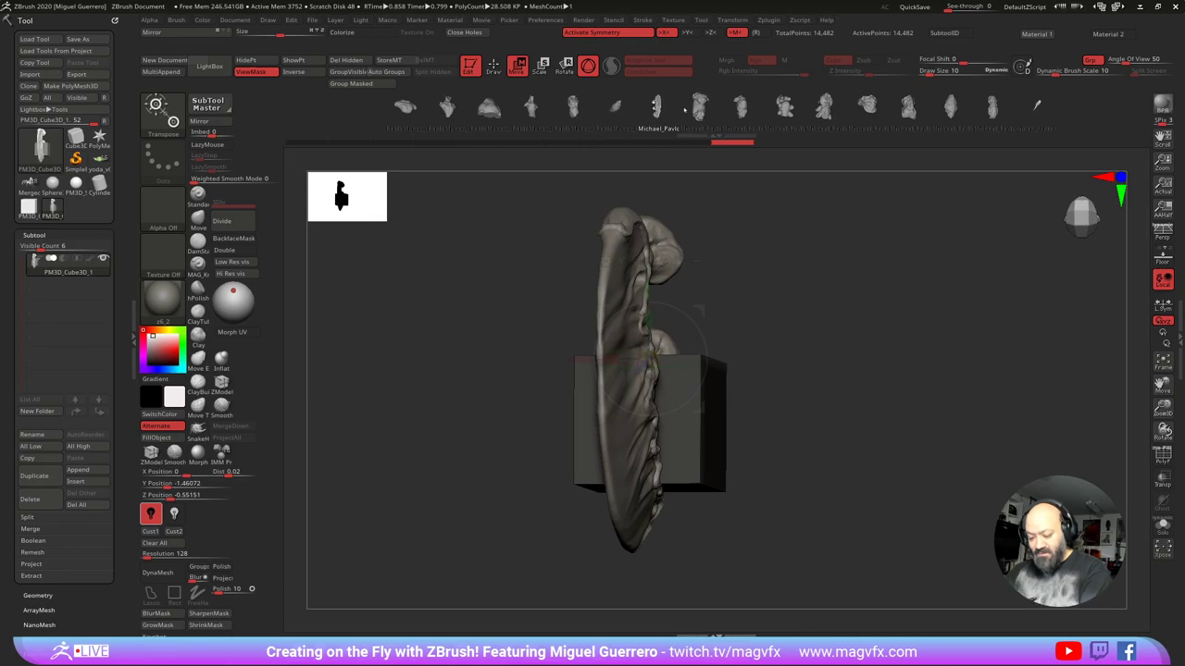
{"action": "left_click", "coordinate": [699, 107]}
{"action": "mouse_move", "coordinate": [466, 344]}
{"action": "left_mouse_down"}
{"action": "mouse_move", "coordinate": [526, 331]}
{"action": "mouse_move", "coordinate": [490, 332]}
{"action": "left_mouse_up"}
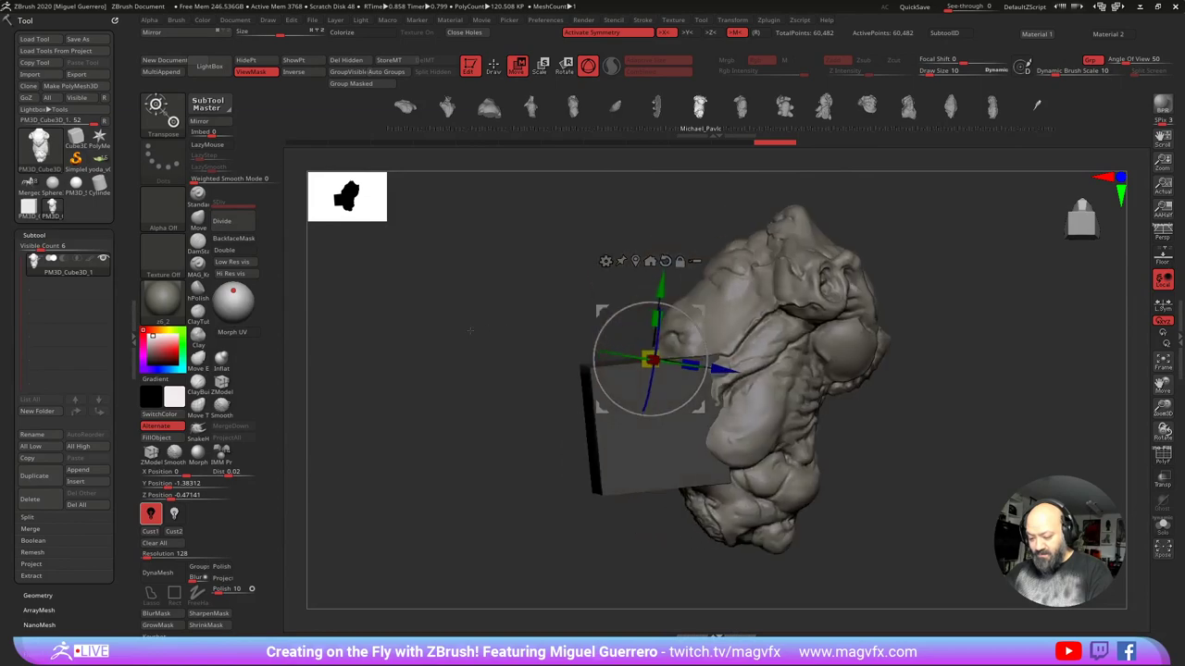
{"action": "left_click", "coordinate": [740, 108]}
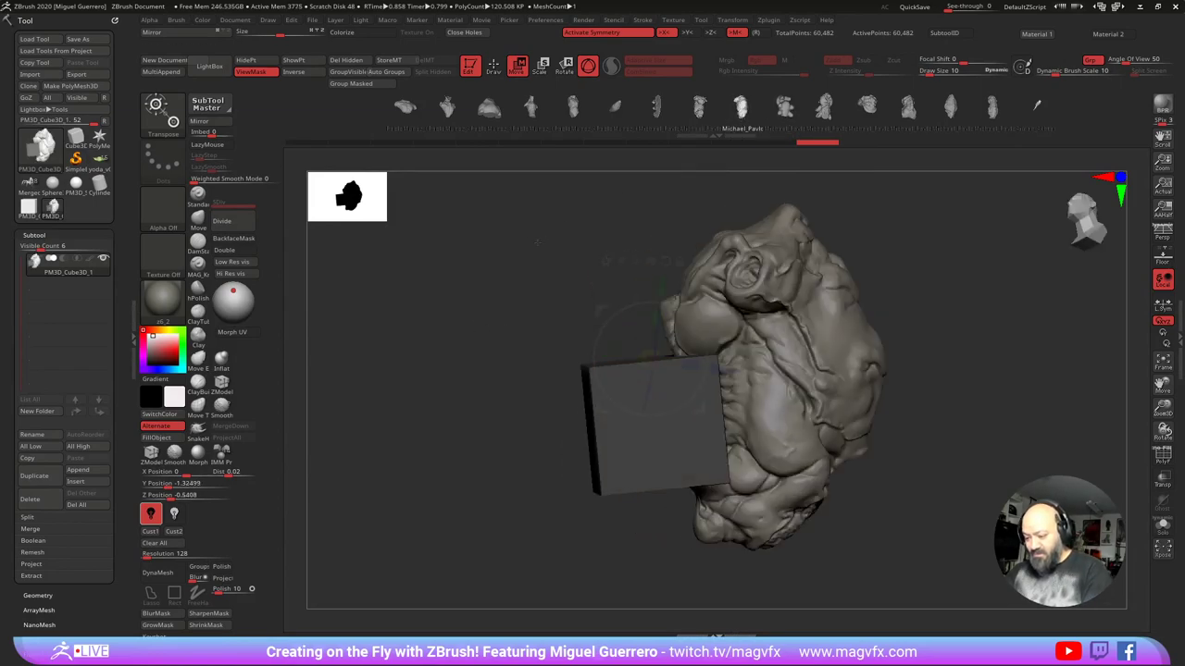
Step: Swap the inserted torso for the tenth mesh of the brush and inspect it from the side
{"action": "left_click", "coordinate": [784, 106]}
{"action": "mouse_move", "coordinate": [526, 319]}
{"action": "left_mouse_down"}
{"action": "mouse_move", "coordinate": [507, 322]}
{"action": "mouse_move", "coordinate": [501, 344]}
{"action": "mouse_move", "coordinate": [468, 363]}
{"action": "mouse_move", "coordinate": [565, 290]}
{"action": "left_mouse_up"}
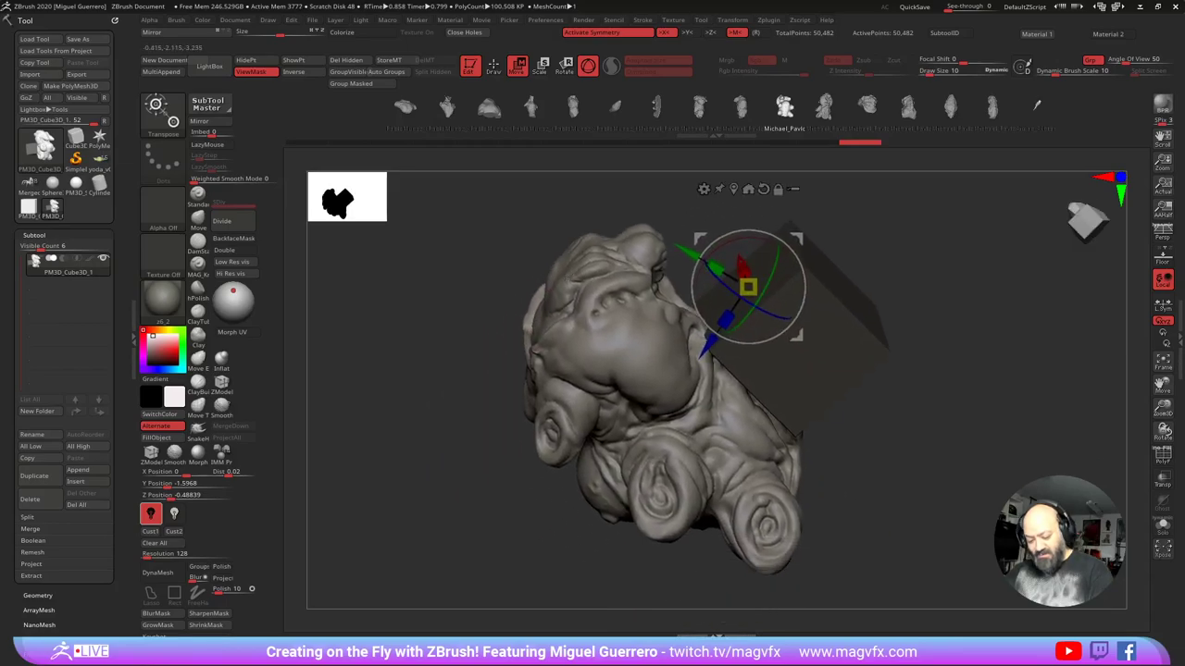
{"action": "mouse_move", "coordinate": [468, 324]}
{"action": "left_mouse_down"}
{"action": "mouse_move", "coordinate": [447, 311]}
{"action": "mouse_move", "coordinate": [607, 289]}
{"action": "left_mouse_up"}
{"action": "left_click_drag", "start_coordinate": [607, 289], "coordinate": [486, 301], "text": "alt"}
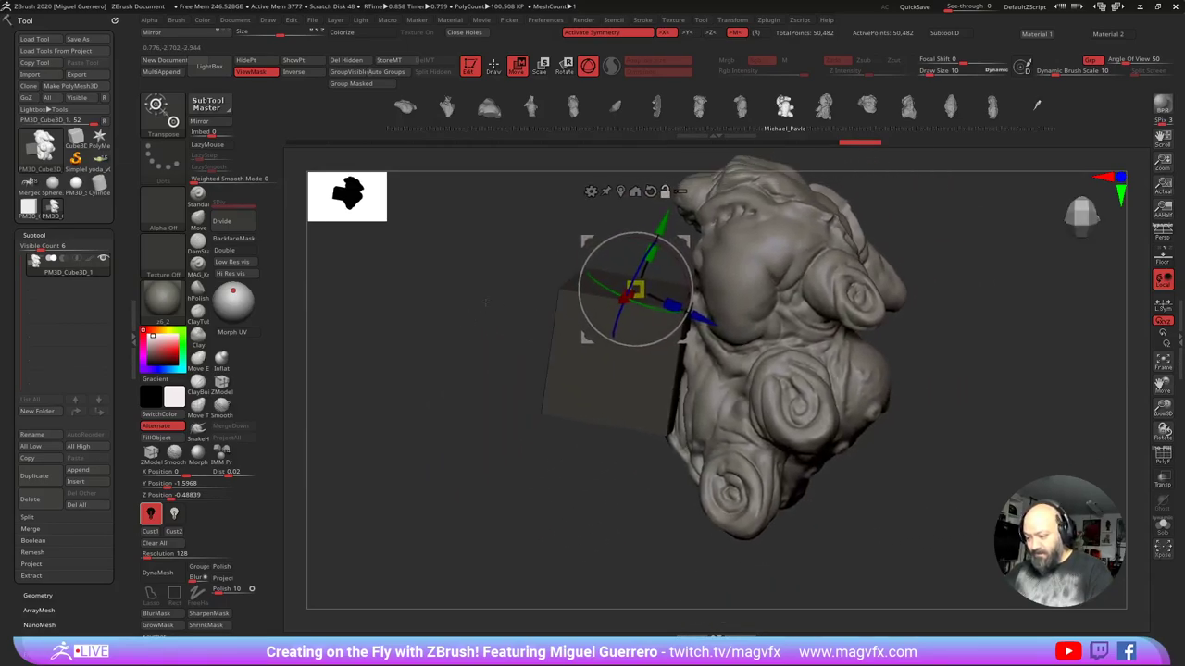
Step: Swap the inserted torso through the eleventh to fifteenth meshes of the brush, ending on the final tail piece
{"action": "left_click", "coordinate": [824, 105]}
{"action": "left_click", "coordinate": [867, 104]}
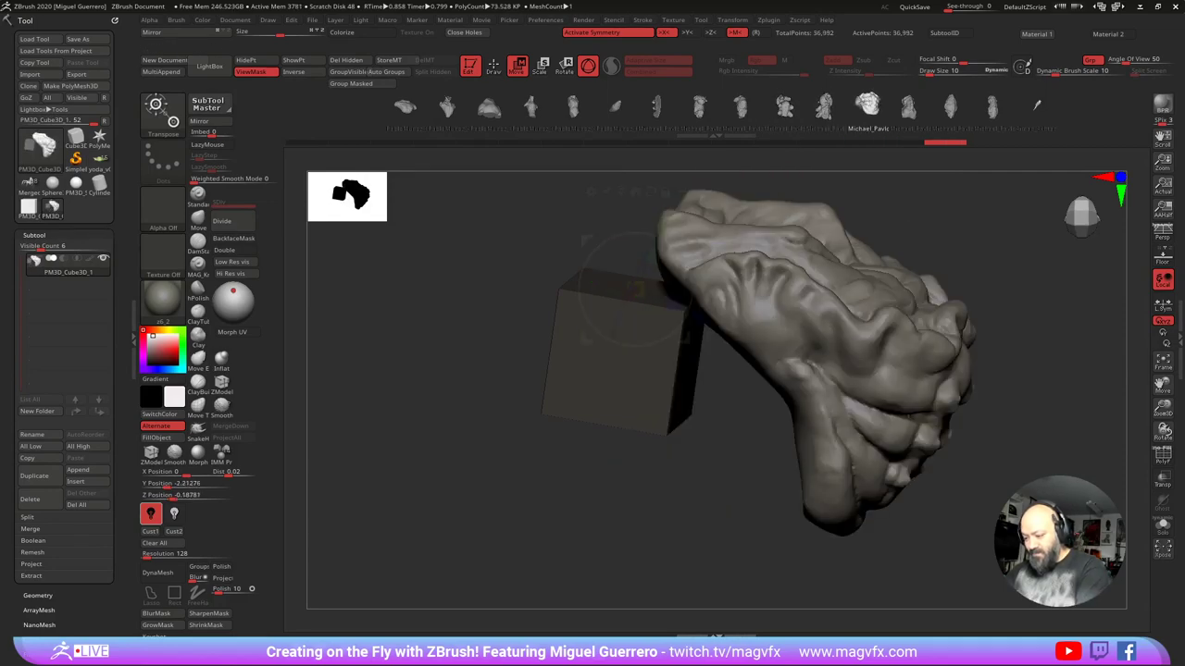
{"action": "key", "text": "Right"}
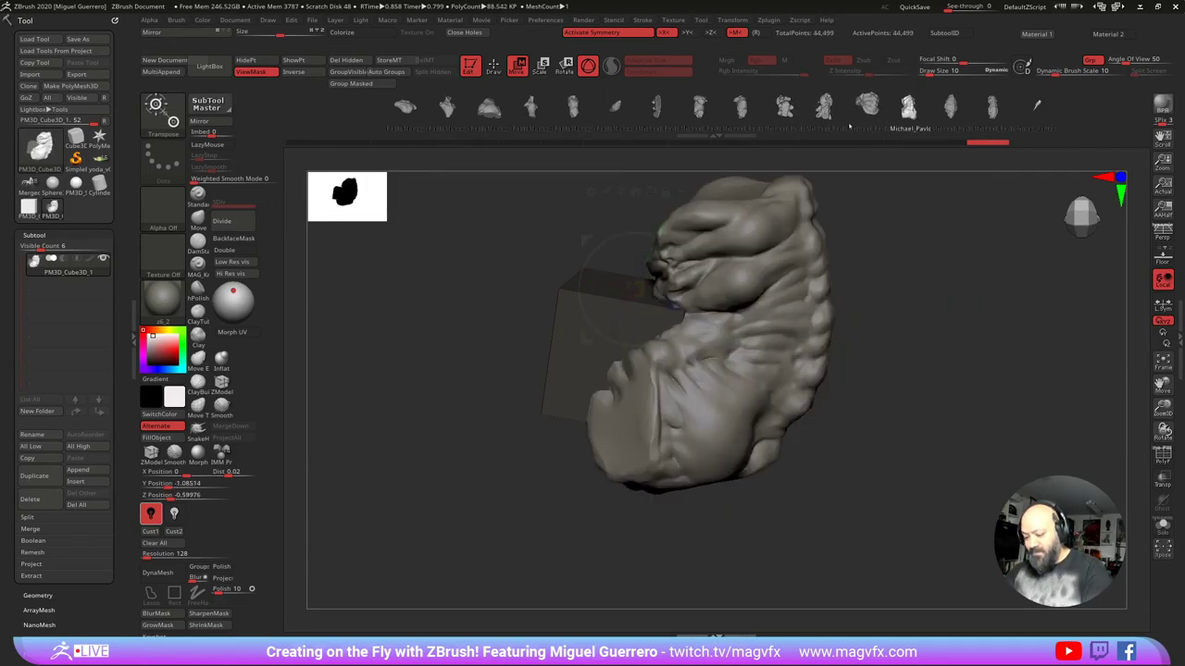
{"action": "mouse_move", "coordinate": [483, 381]}
{"action": "left_mouse_down", "text": "alt"}
{"action": "mouse_move", "coordinate": [527, 400]}
{"action": "mouse_move", "coordinate": [520, 439]}
{"action": "left_mouse_up", "text": "alt"}
{"action": "key", "text": "Right"}
{"action": "key", "text": "Right"}
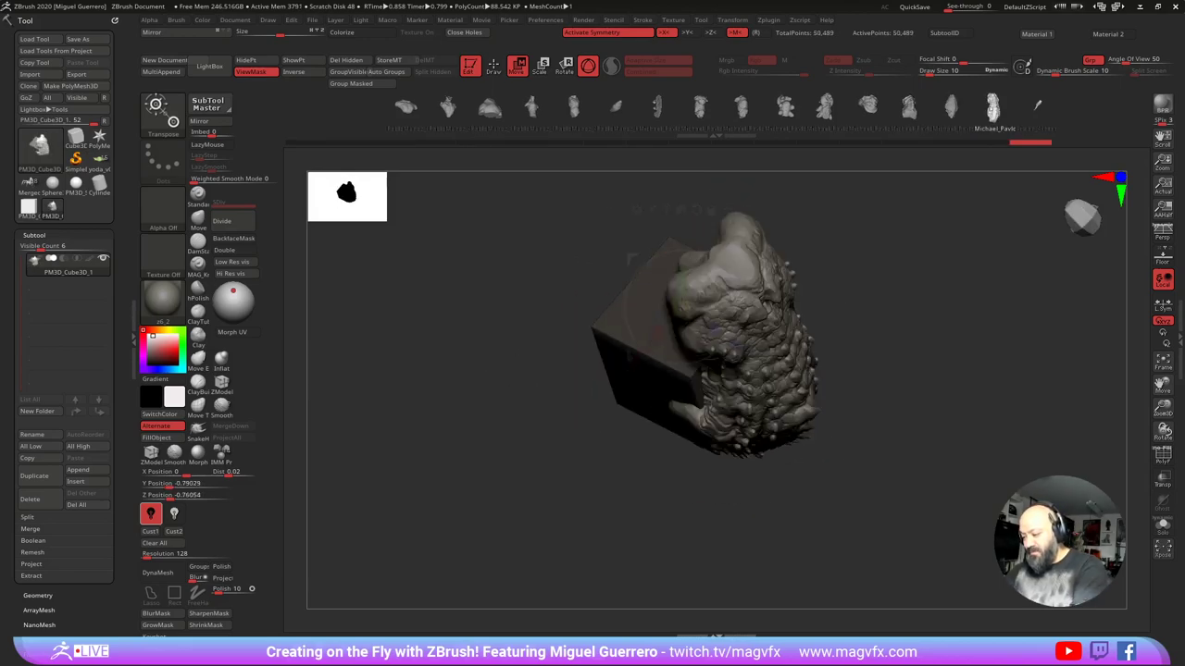
{"action": "left_click_drag", "start_coordinate": [520, 440], "coordinate": [550, 311]}
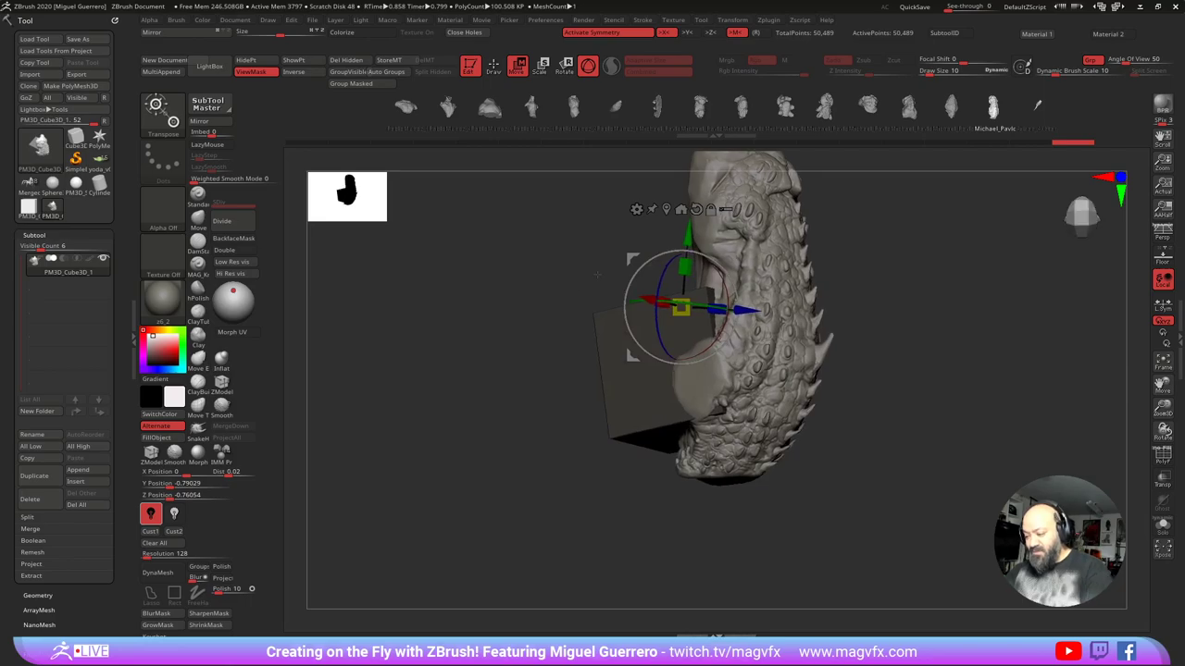
{"action": "key", "text": "Right"}
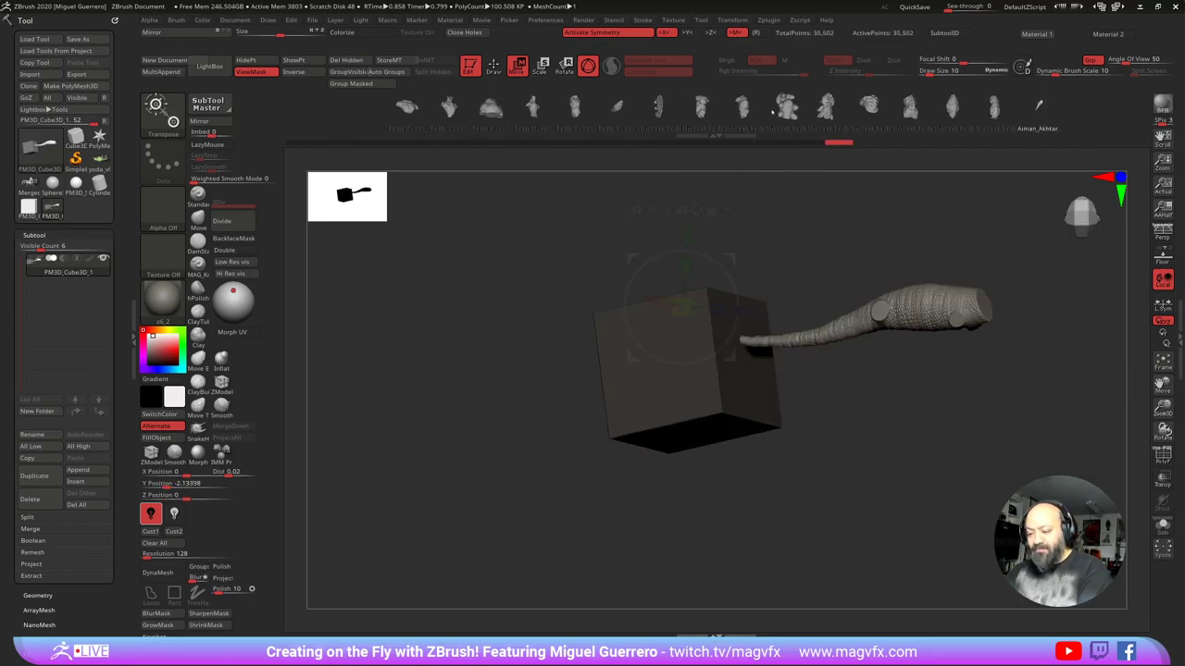
Step: Return to the tenth mesh for inspection, and go back through the brush's meshes from the eighth to the fifth
{"action": "left_click", "coordinate": [785, 110]}
{"action": "mouse_move", "coordinate": [472, 305]}
{"action": "left_mouse_down"}
{"action": "mouse_move", "coordinate": [520, 356]}
{"action": "mouse_move", "coordinate": [567, 351]}
{"action": "mouse_move", "coordinate": [491, 343]}
{"action": "mouse_move", "coordinate": [569, 368]}
{"action": "left_mouse_up"}
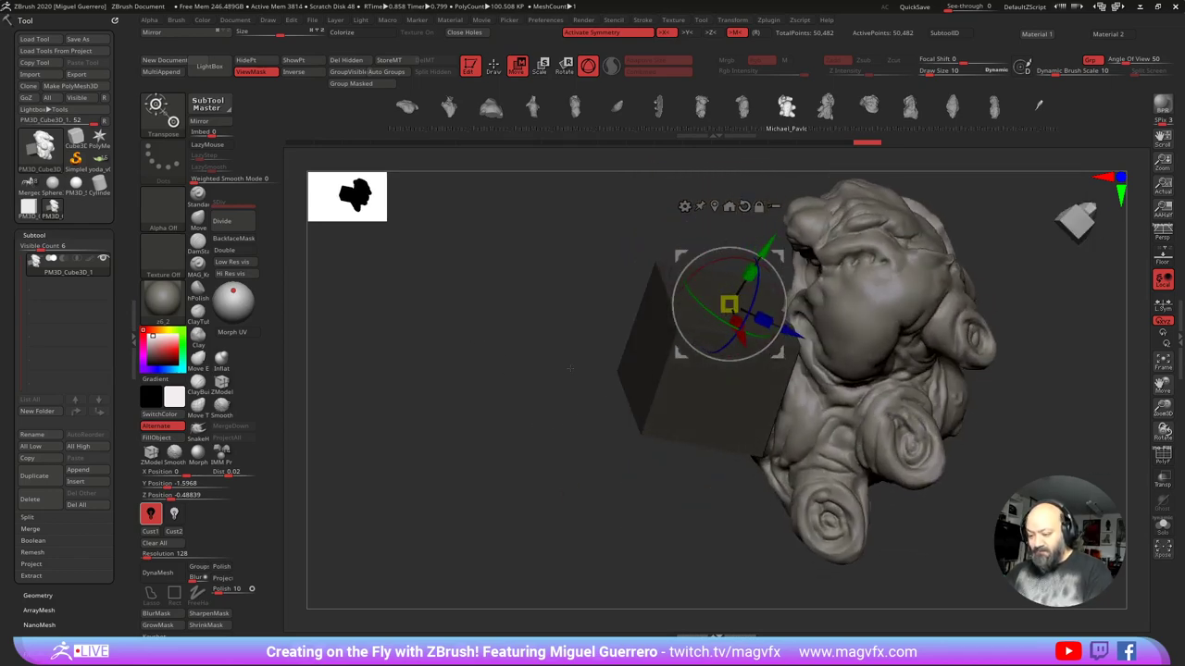
{"action": "left_click", "coordinate": [702, 111]}
{"action": "left_click", "coordinate": [659, 111]}
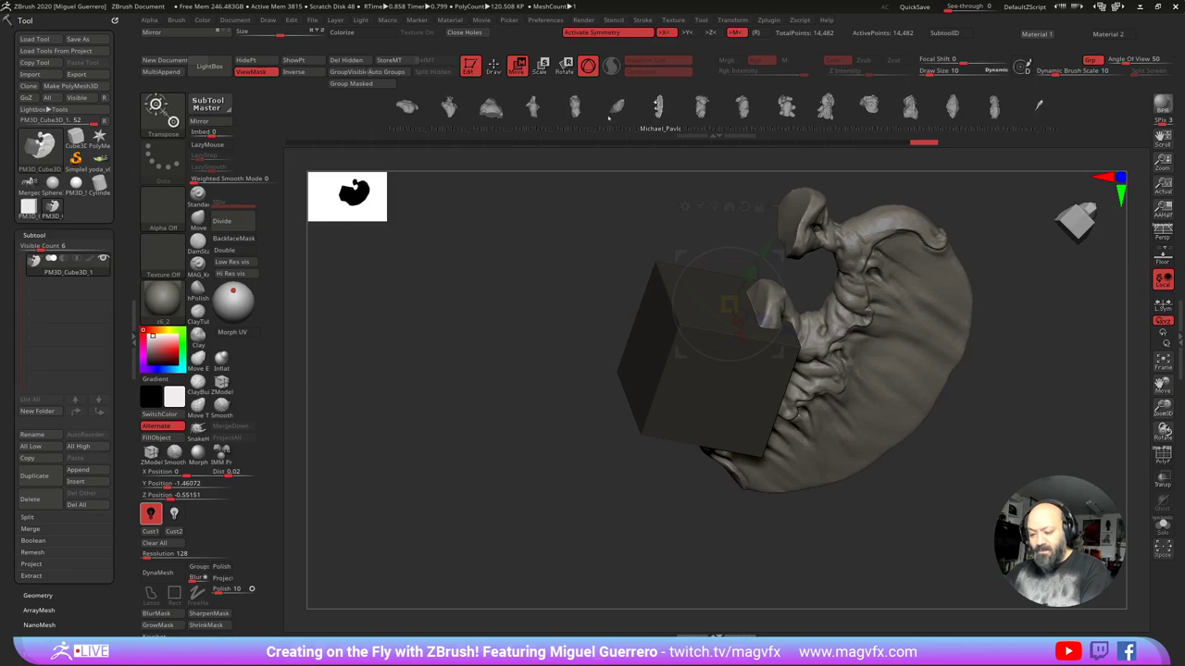
{"action": "left_click", "coordinate": [609, 117]}
{"action": "key", "text": "Right"}
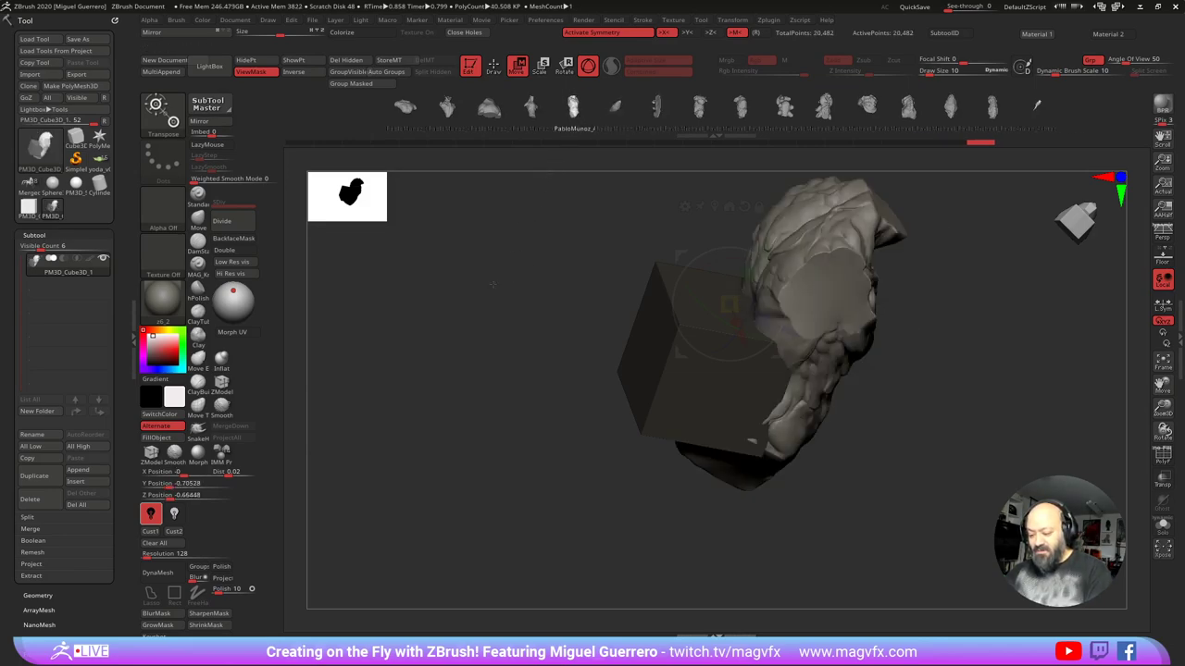
{"action": "left_click_drag", "start_coordinate": [492, 284], "coordinate": [533, 277]}
Step: Swap the inserted torso backwards through the fourth, third and second meshes, ending on the first one seen from the front
{"action": "left_click", "coordinate": [530, 113]}
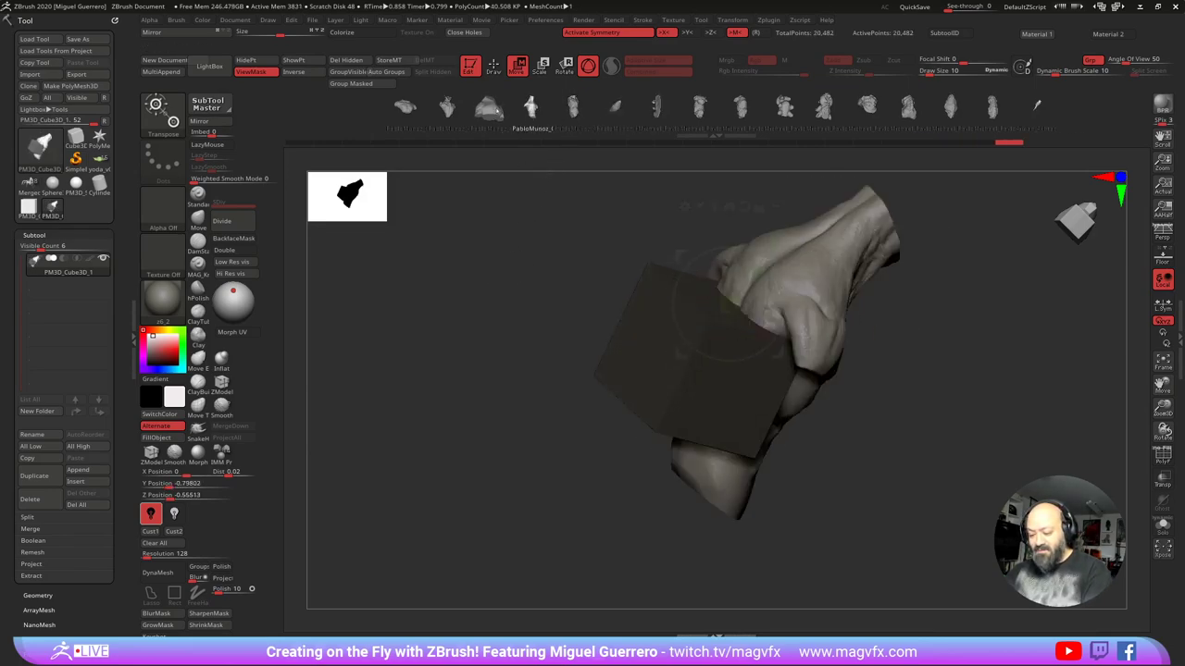
{"action": "left_click", "coordinate": [497, 112]}
{"action": "left_click_drag", "start_coordinate": [458, 263], "coordinate": [509, 259]}
{"action": "left_click", "coordinate": [435, 117]}
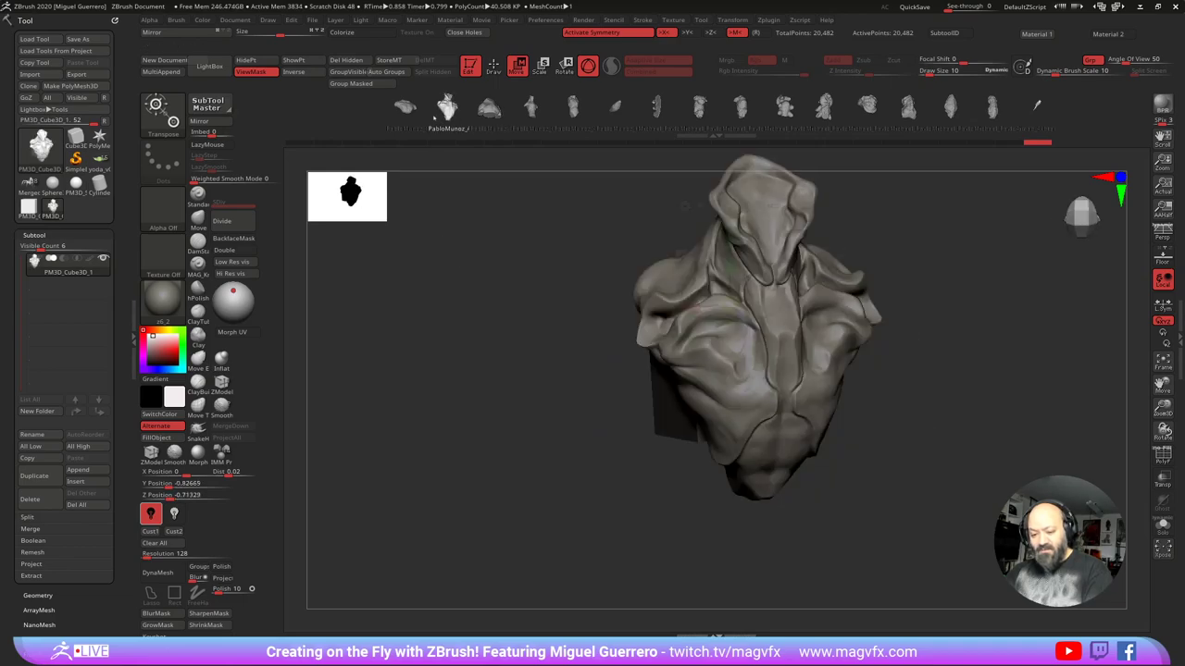
{"action": "key", "text": "Right"}
{"action": "left_click_drag", "start_coordinate": [515, 305], "coordinate": [493, 310]}
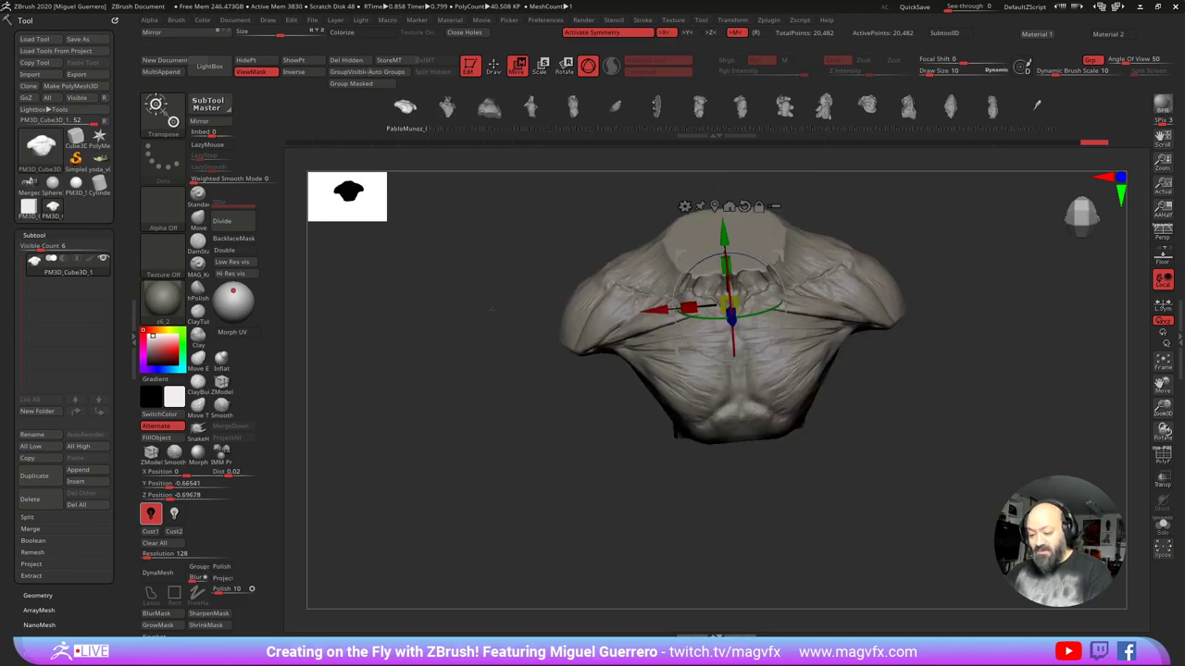
Step: Swap the inserted torso through the eighth, ninth, tenth and eleventh meshes of the brush
{"action": "left_click", "coordinate": [698, 108]}
{"action": "left_click", "coordinate": [742, 108]}
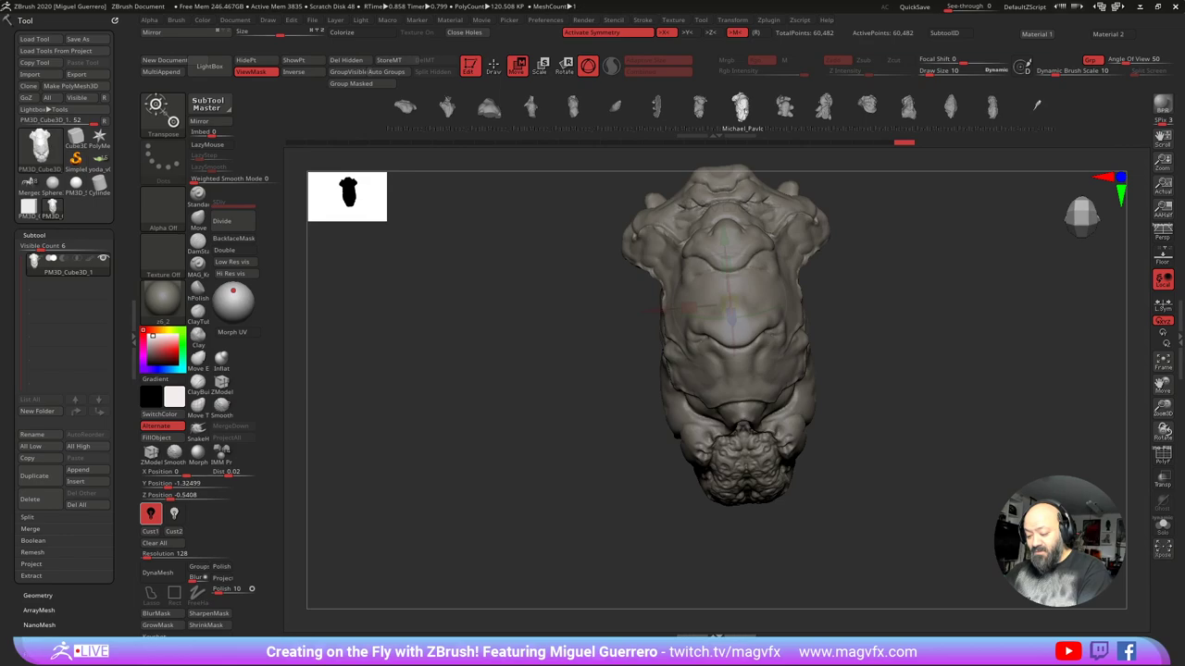
{"action": "left_click", "coordinate": [785, 108]}
{"action": "key", "text": "Right"}
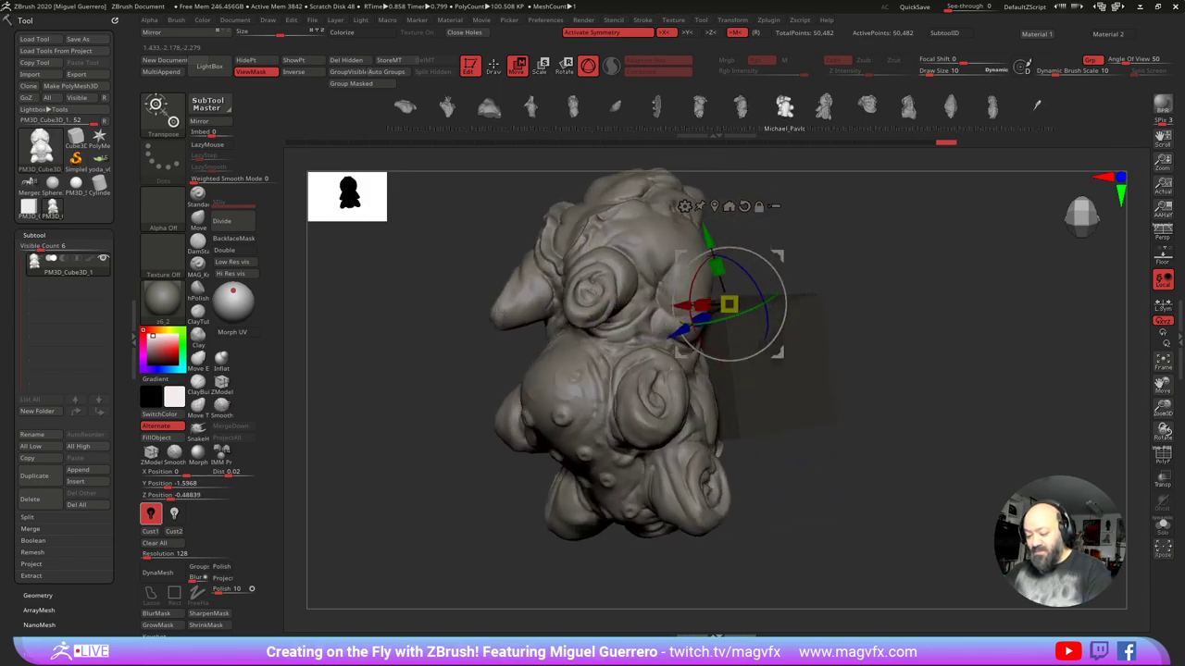
{"action": "key", "text": "Right"}
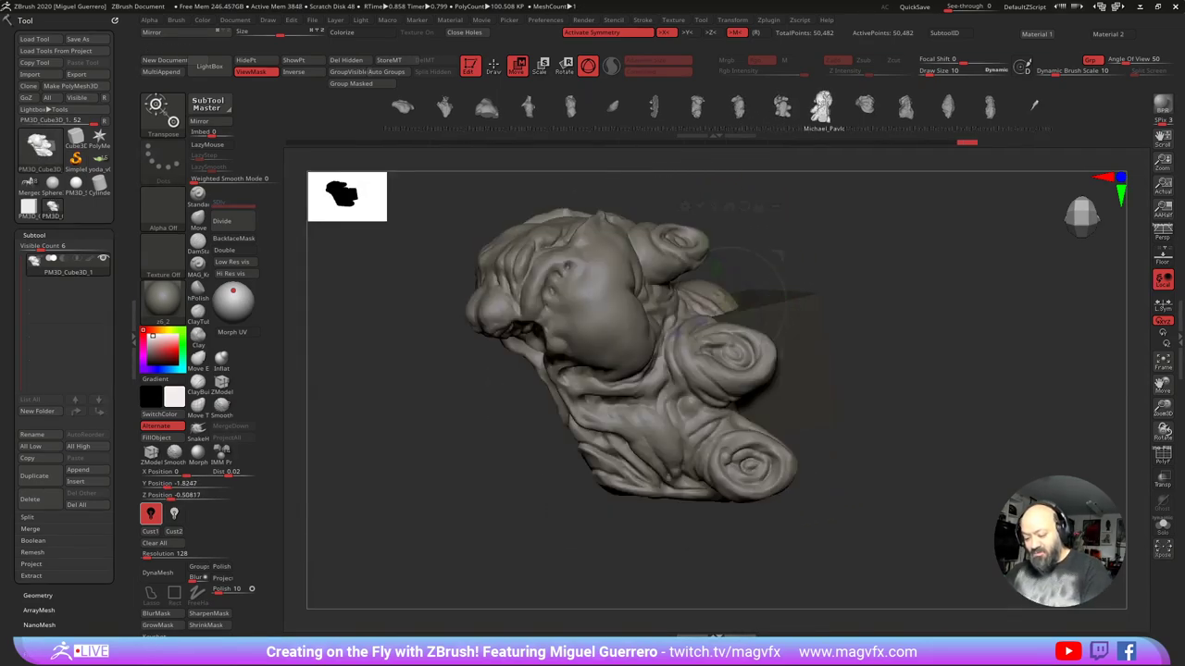
Step: Settle on the brush's tenth mesh, the multi-limbed torso, and bring it and the cube into a side view
{"action": "left_click", "coordinate": [783, 107]}
{"action": "left_click_drag", "start_coordinate": [435, 399], "coordinate": [478, 409]}
{"action": "left_click_drag", "start_coordinate": [531, 368], "coordinate": [482, 378], "text": "alt"}
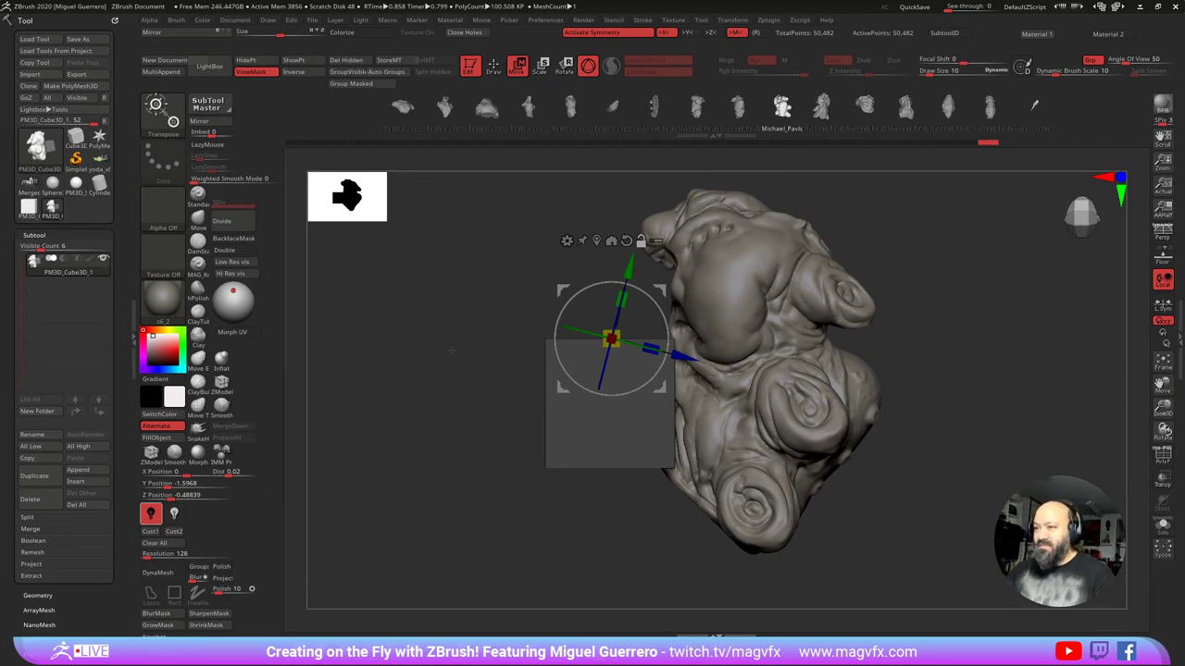
{"action": "left_click_drag", "start_coordinate": [435, 368], "coordinate": [472, 352], "text": "alt"}
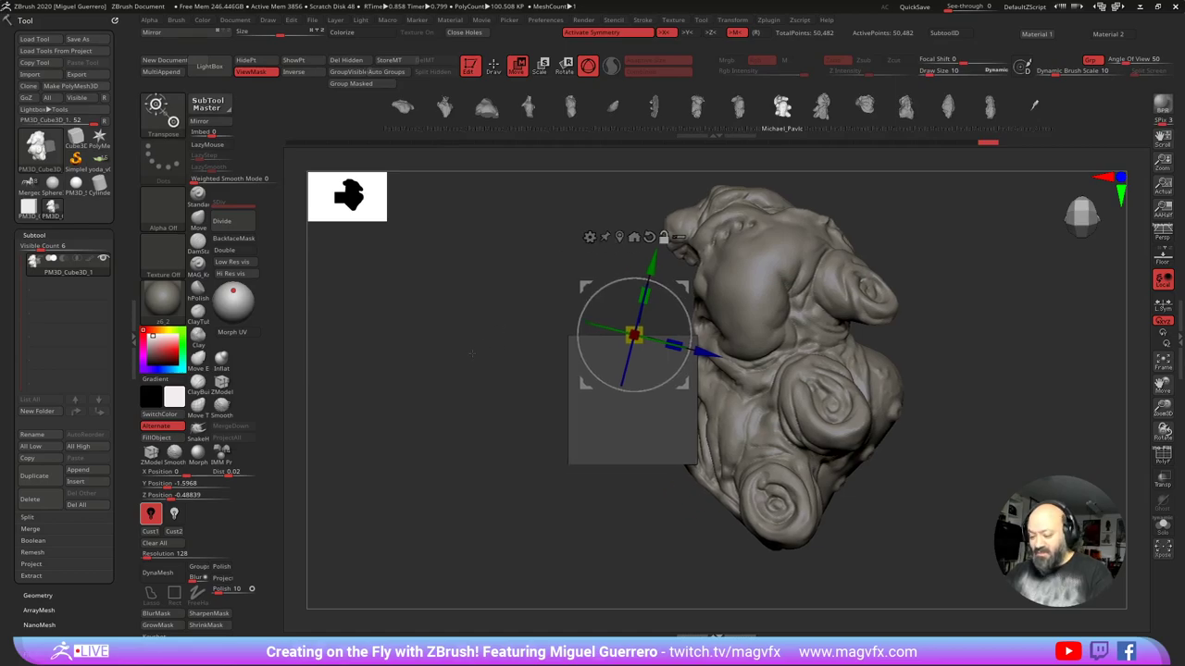
Step: Turn off symmetry and rotate the inserted torso about half a turn around the screen axis in a squared-off front view
{"action": "left_click_drag", "start_coordinate": [486, 402], "coordinate": [561, 400]}
{"action": "left_click_drag", "start_coordinate": [703, 486], "coordinate": [848, 410]}
{"action": "left_click", "coordinate": [1079, 202]}
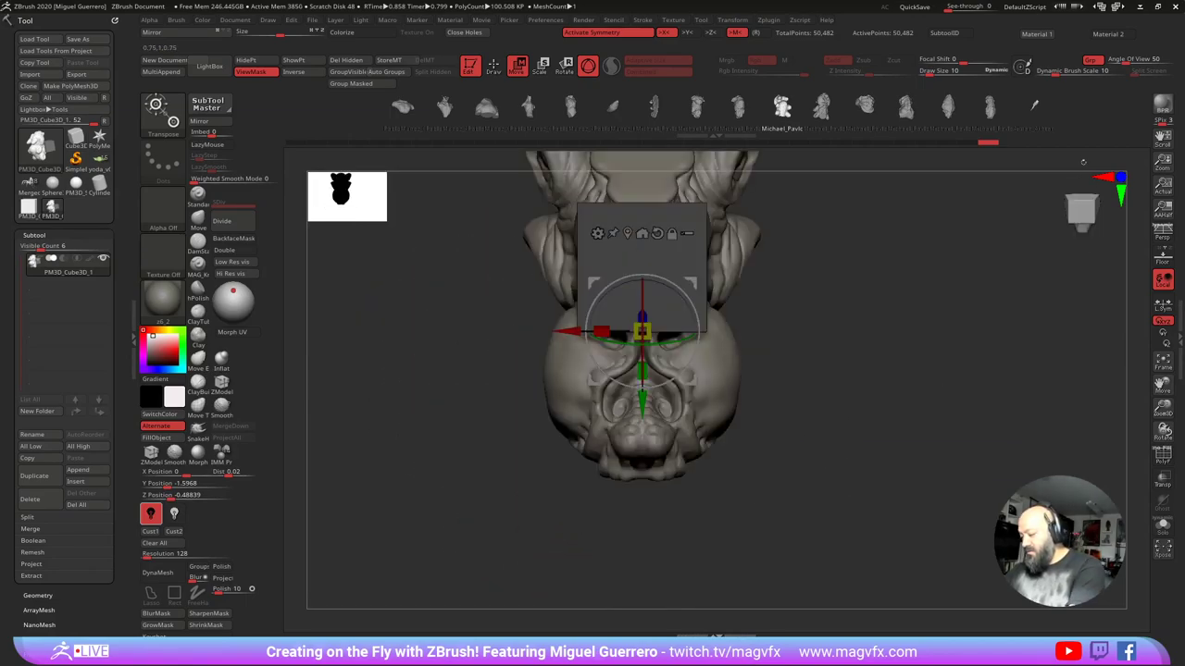
{"action": "left_click", "coordinate": [1078, 203]}
{"action": "left_click", "coordinate": [1078, 202]}
{"action": "left_click", "coordinate": [1065, 198]}
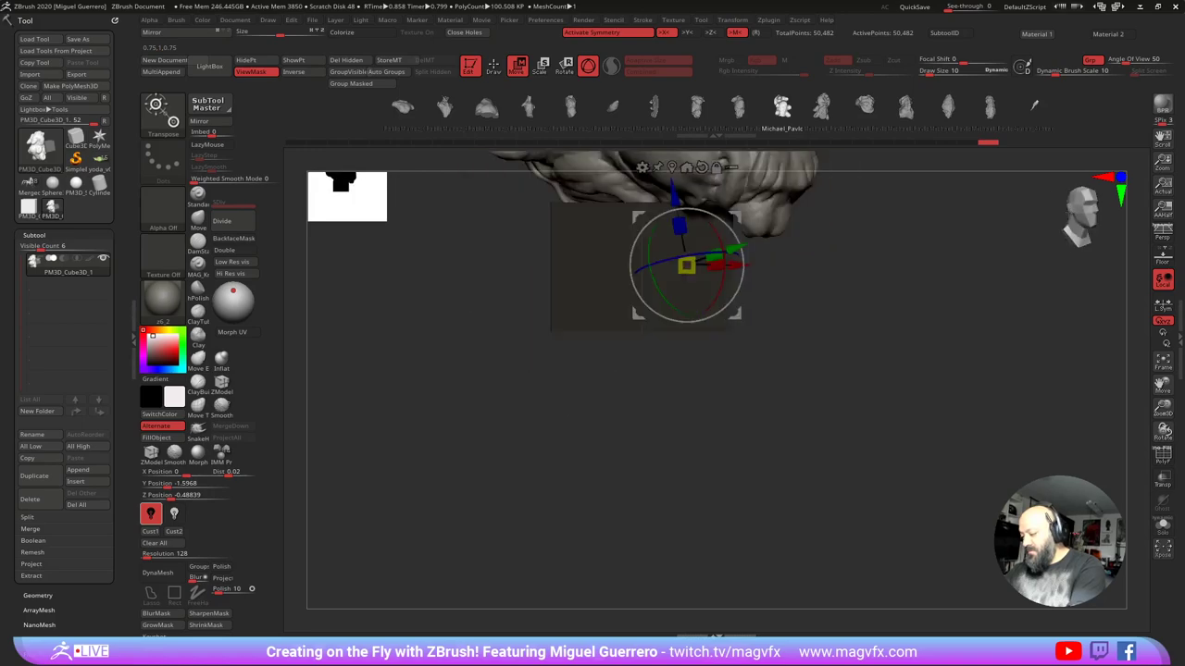
{"action": "left_click", "coordinate": [1074, 209]}
{"action": "left_click_drag", "start_coordinate": [505, 211], "coordinate": [540, 397], "text": "alt"}
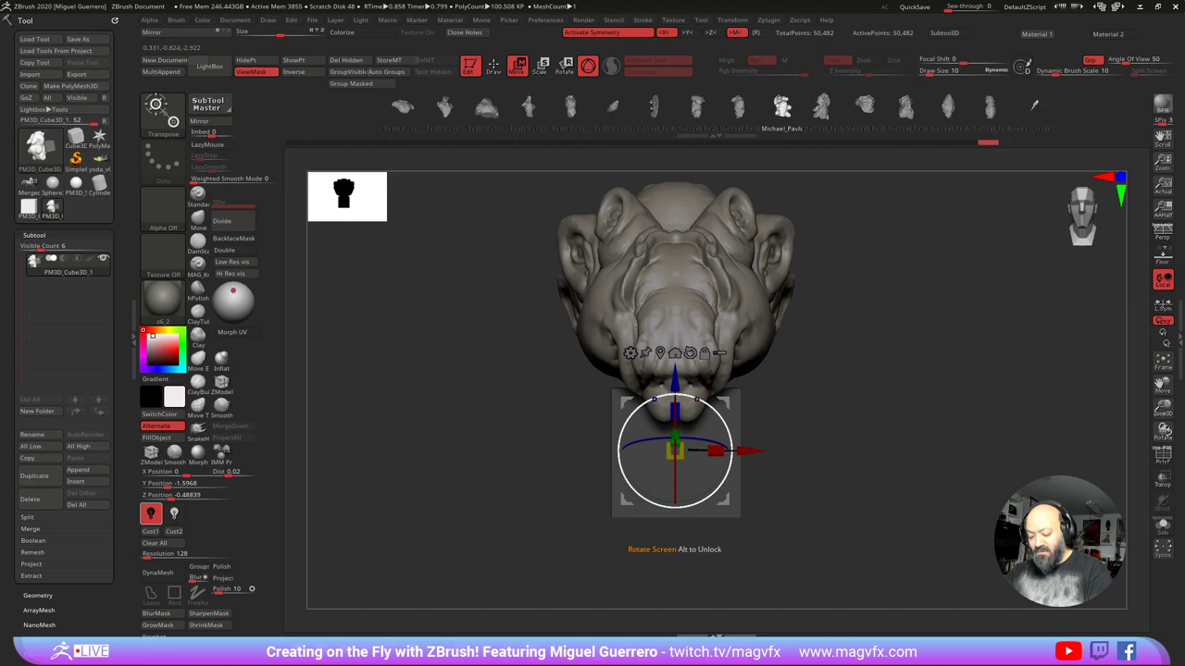
{"action": "left_click_drag", "start_coordinate": [697, 398], "coordinate": [675, 394]}
{"action": "key", "text": "ctrl+z"}
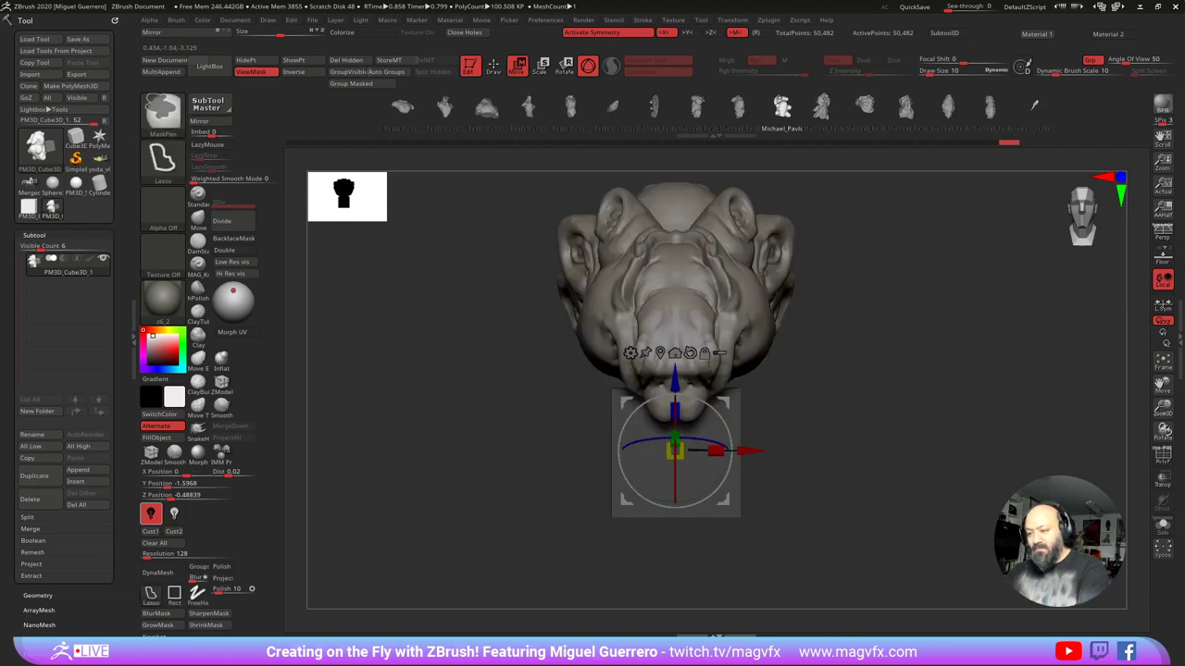
{"action": "key", "text": "x"}
{"action": "left_click_drag", "start_coordinate": [697, 398], "coordinate": [654, 503]}
Step: Move and rotate the inserted torso in side view so that it lies level across the cube
{"action": "left_click_drag", "start_coordinate": [581, 429], "coordinate": [572, 329], "text": "alt"}
{"action": "left_click_drag", "start_coordinate": [572, 330], "coordinate": [472, 341]}
{"action": "left_click_drag", "start_coordinate": [682, 422], "coordinate": [641, 260]}
{"action": "left_click_drag", "start_coordinate": [551, 208], "coordinate": [610, 192]}
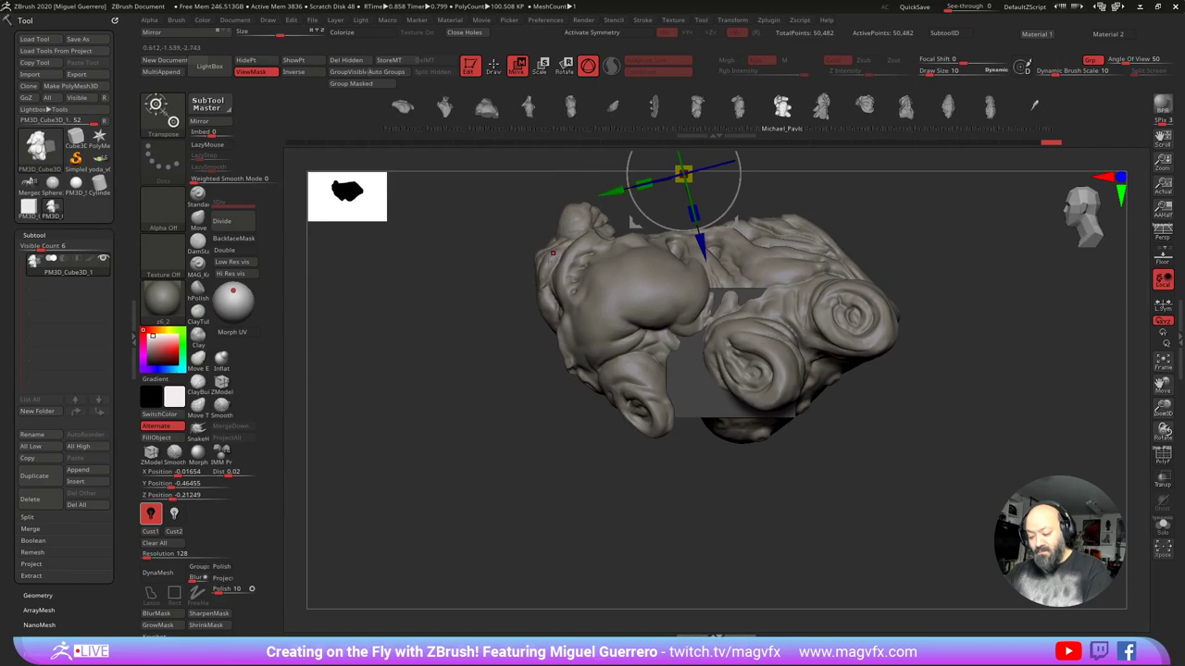
{"action": "right_click_drag", "start_coordinate": [602, 206], "coordinate": [561, 268], "text": "alt"}
{"action": "mouse_move", "coordinate": [555, 281]}
{"action": "left_mouse_down"}
{"action": "mouse_move", "coordinate": [572, 259]}
{"action": "mouse_move", "coordinate": [563, 268]}
{"action": "left_mouse_up"}
{"action": "left_click_drag", "start_coordinate": [459, 351], "coordinate": [522, 328], "text": "alt"}
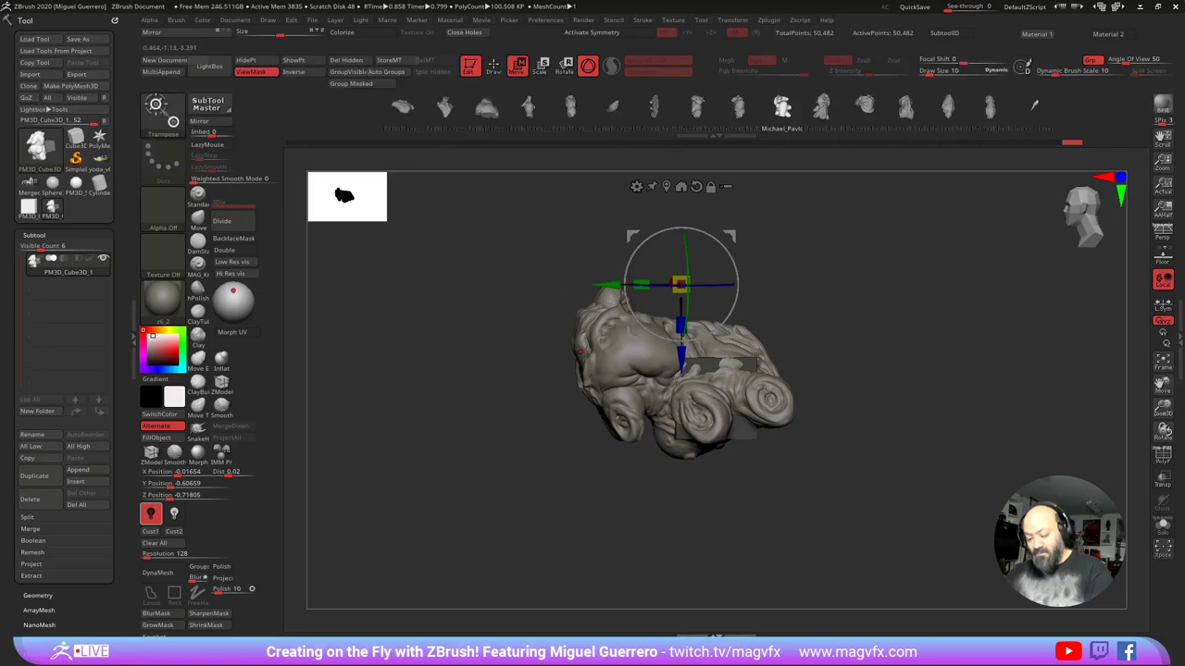
{"action": "left_click_drag", "start_coordinate": [511, 350], "coordinate": [538, 330]}
{"action": "mouse_move", "coordinate": [537, 331]}
{"action": "left_mouse_down"}
{"action": "mouse_move", "coordinate": [487, 346]}
{"action": "mouse_move", "coordinate": [535, 340]}
{"action": "left_mouse_up"}
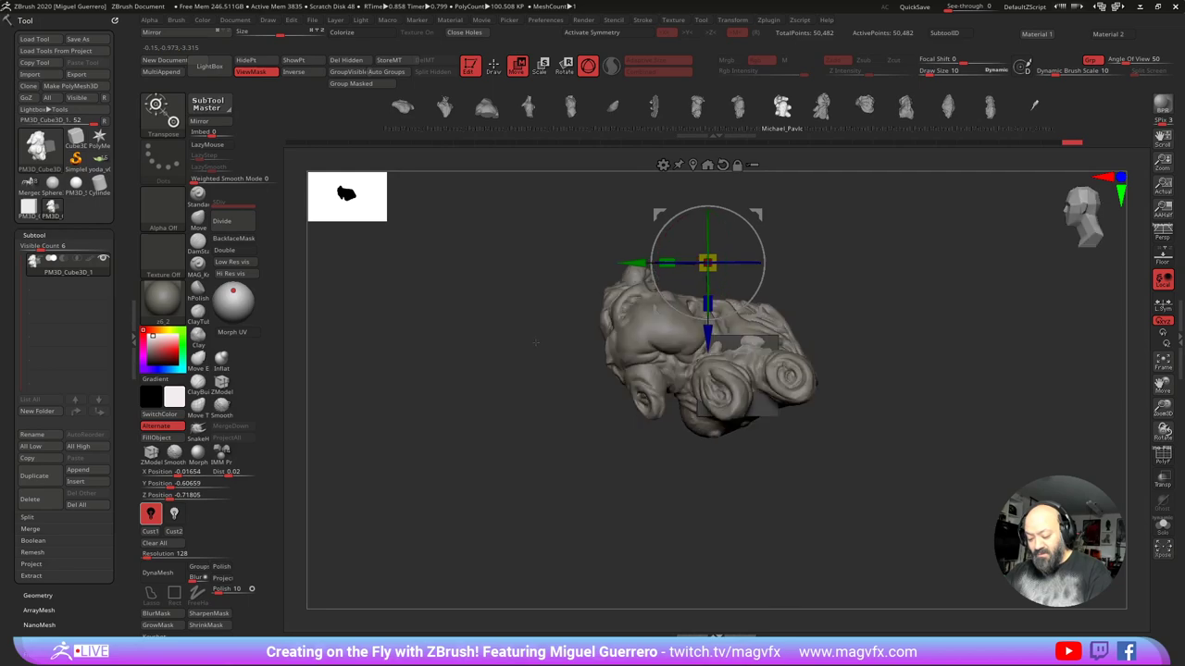
Step: Raise the inserted torso vertically until most of the cube shows beneath it, checking from the side and the front
{"action": "left_click_drag", "start_coordinate": [657, 214], "coordinate": [661, 207]}
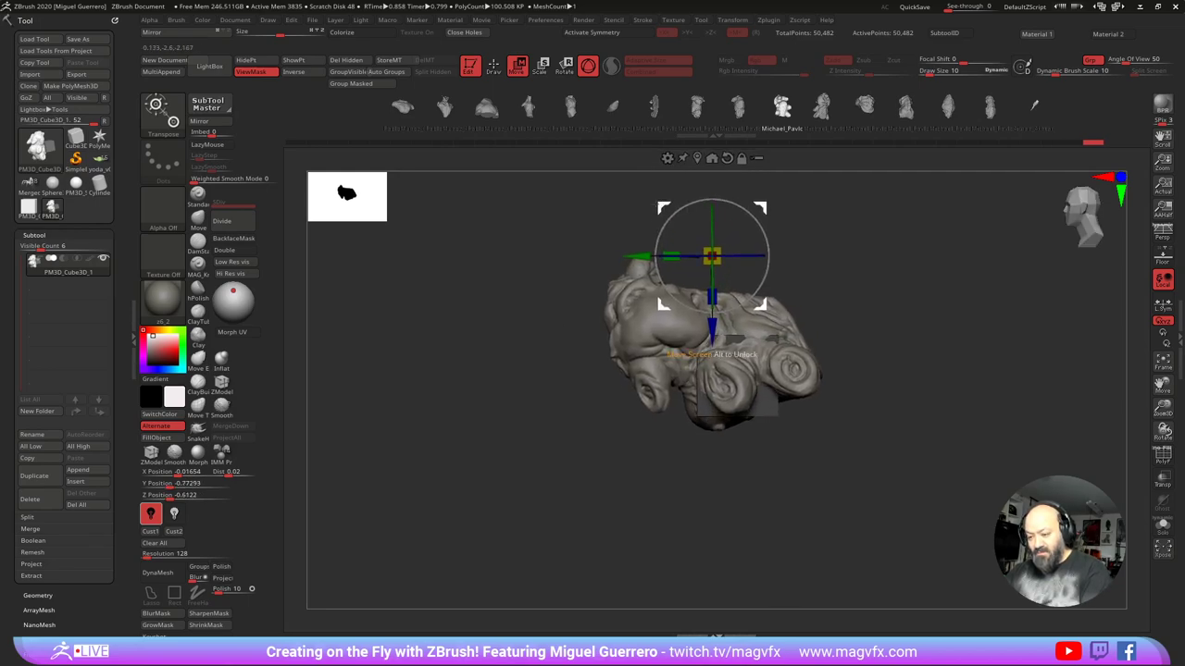
{"action": "key", "text": "ctrl+z"}
{"action": "left_click_drag", "start_coordinate": [706, 329], "coordinate": [706, 300]}
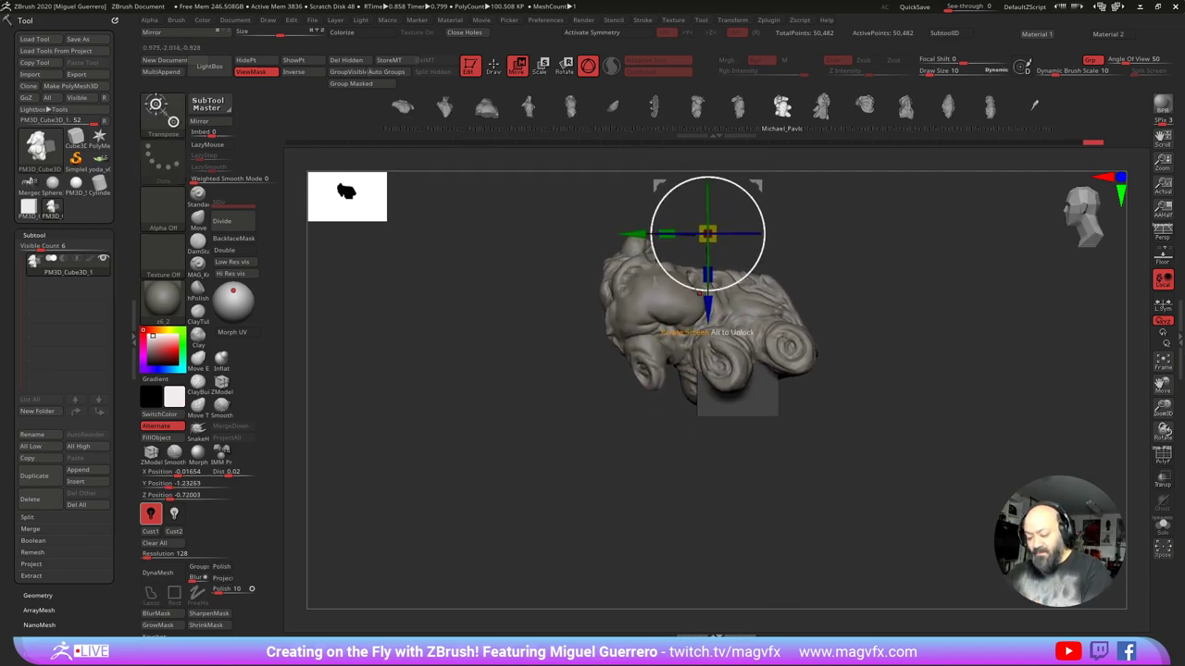
{"action": "left_click_drag", "start_coordinate": [557, 342], "coordinate": [602, 338], "text": "shift"}
{"action": "left_click_drag", "start_coordinate": [737, 310], "coordinate": [737, 301]}
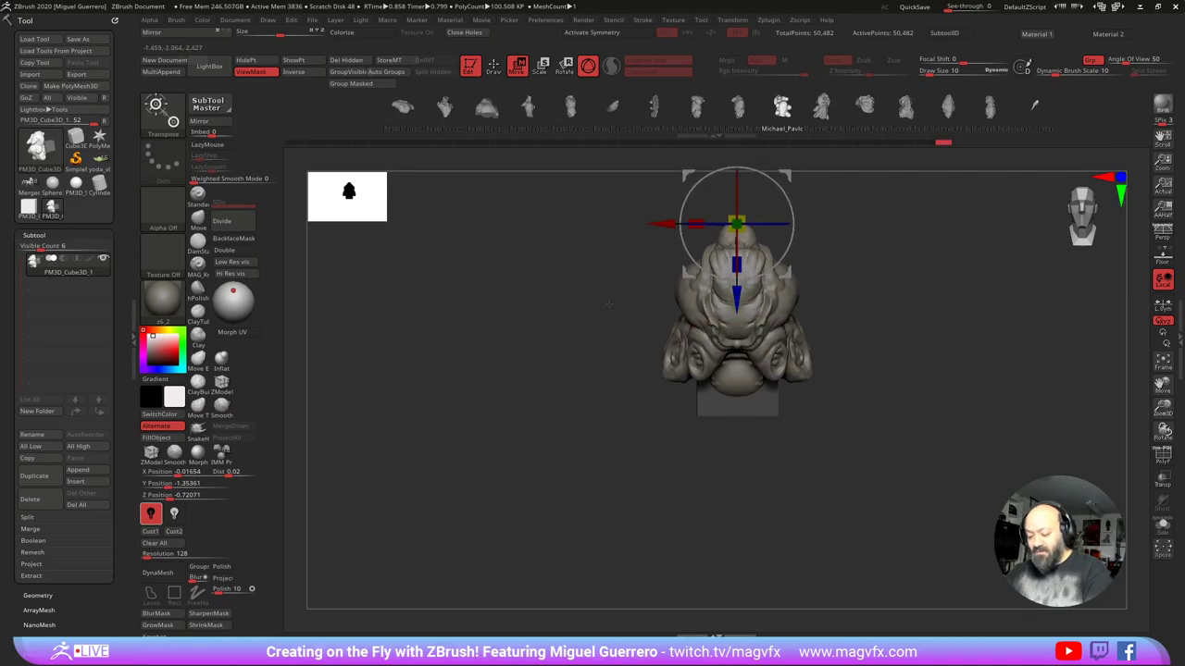
{"action": "mouse_move", "coordinate": [601, 320]}
{"action": "left_mouse_down"}
{"action": "mouse_move", "coordinate": [558, 319]}
{"action": "mouse_move", "coordinate": [567, 362]}
{"action": "left_mouse_up"}
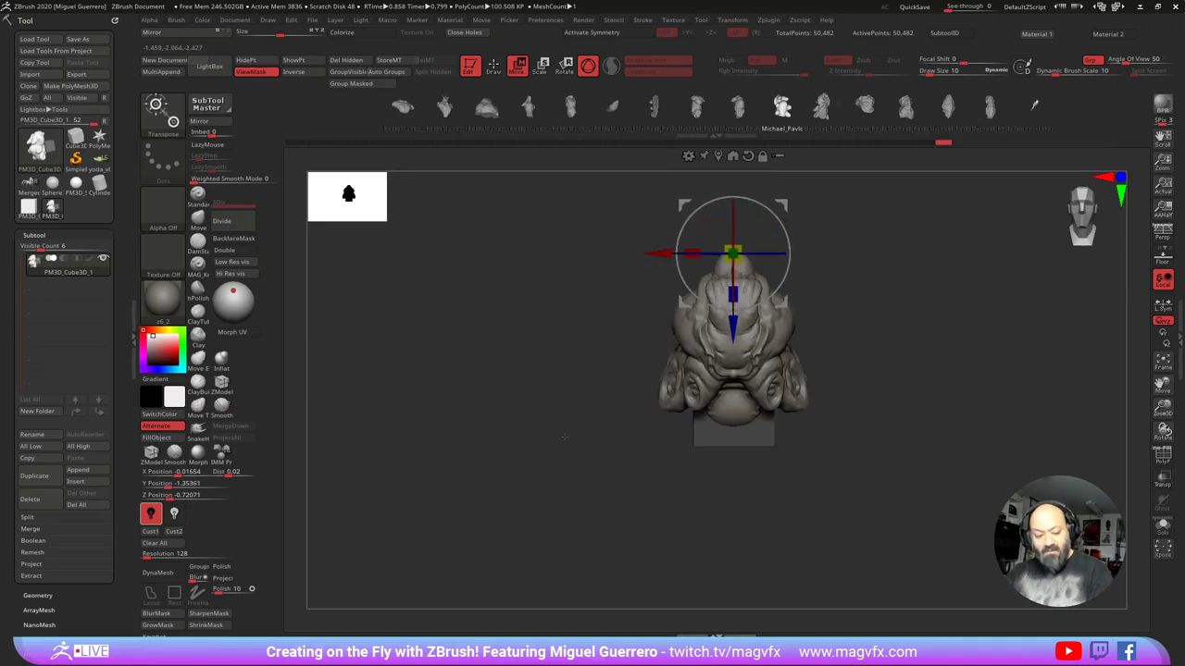
{"action": "mouse_move", "coordinate": [525, 428]}
{"action": "left_mouse_down"}
{"action": "mouse_move", "coordinate": [555, 413]}
{"action": "mouse_move", "coordinate": [546, 401]}
{"action": "left_mouse_up"}
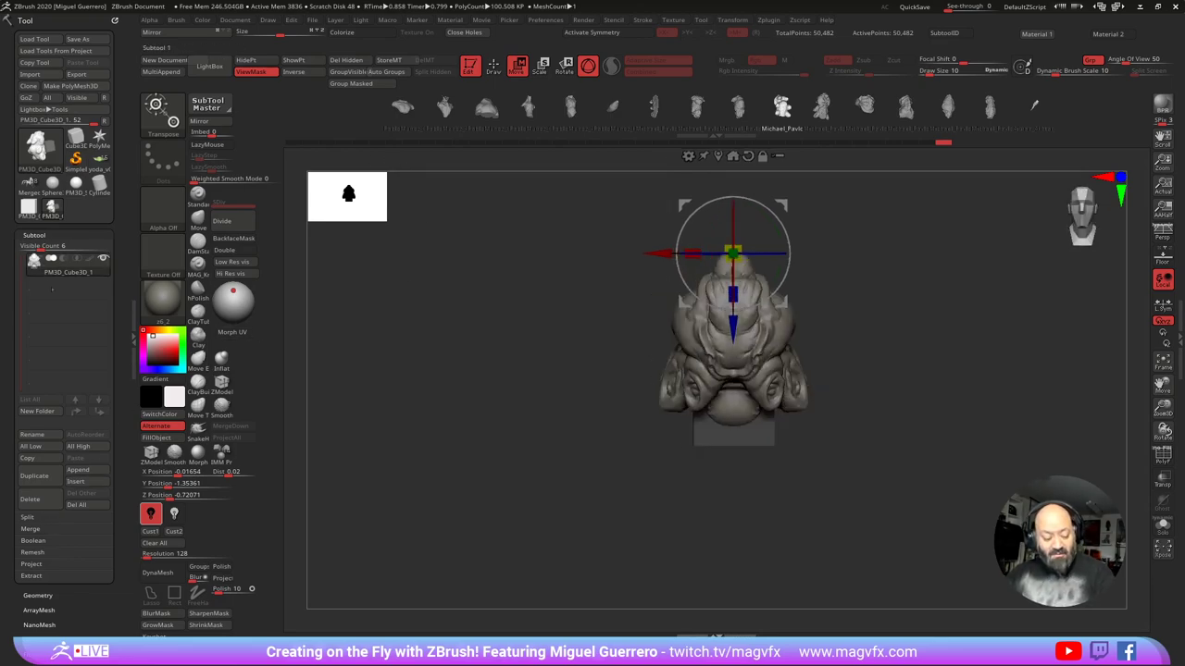
Step: Split the combined mesh into separate subtools with Groups Split, accepting the operation that cannot be undone
{"action": "left_click", "coordinate": [28, 518]}
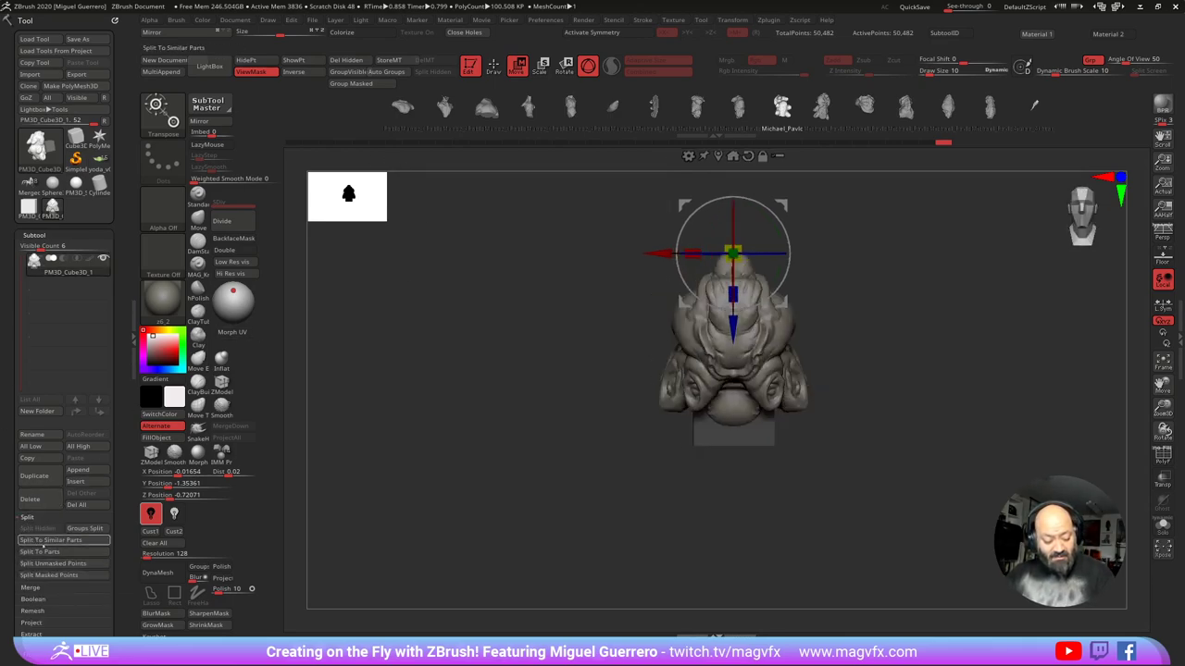
{"action": "left_click", "coordinate": [82, 530]}
{"action": "left_click", "coordinate": [148, 558]}
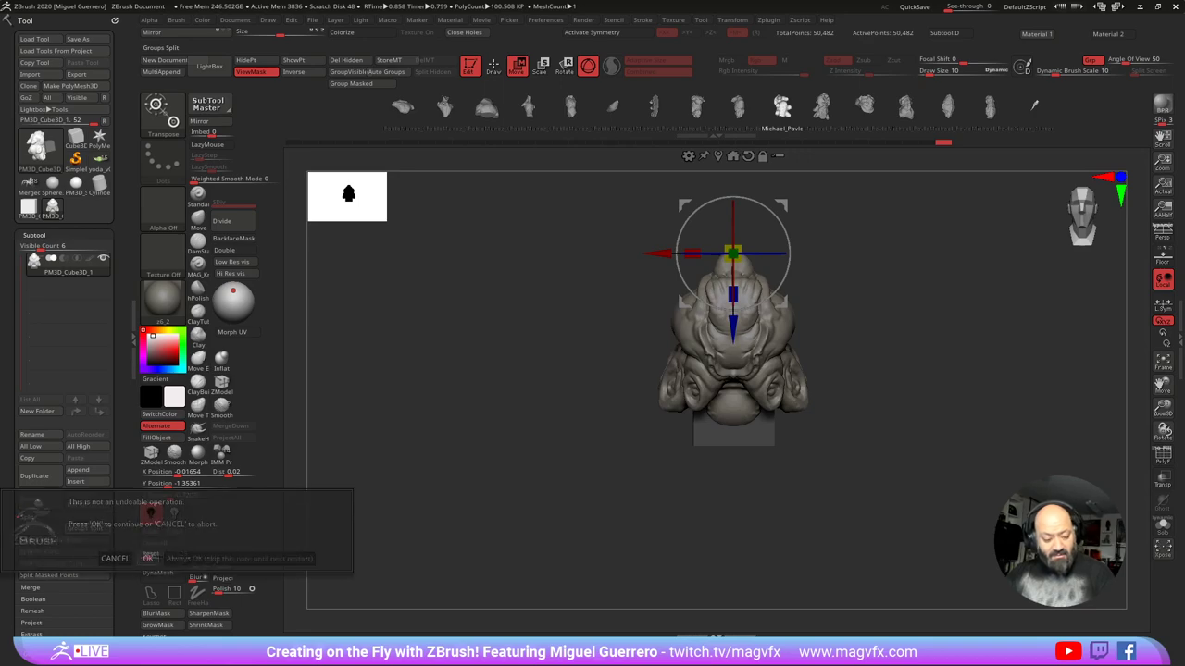
{"action": "left_click_drag", "start_coordinate": [514, 442], "coordinate": [504, 415]}
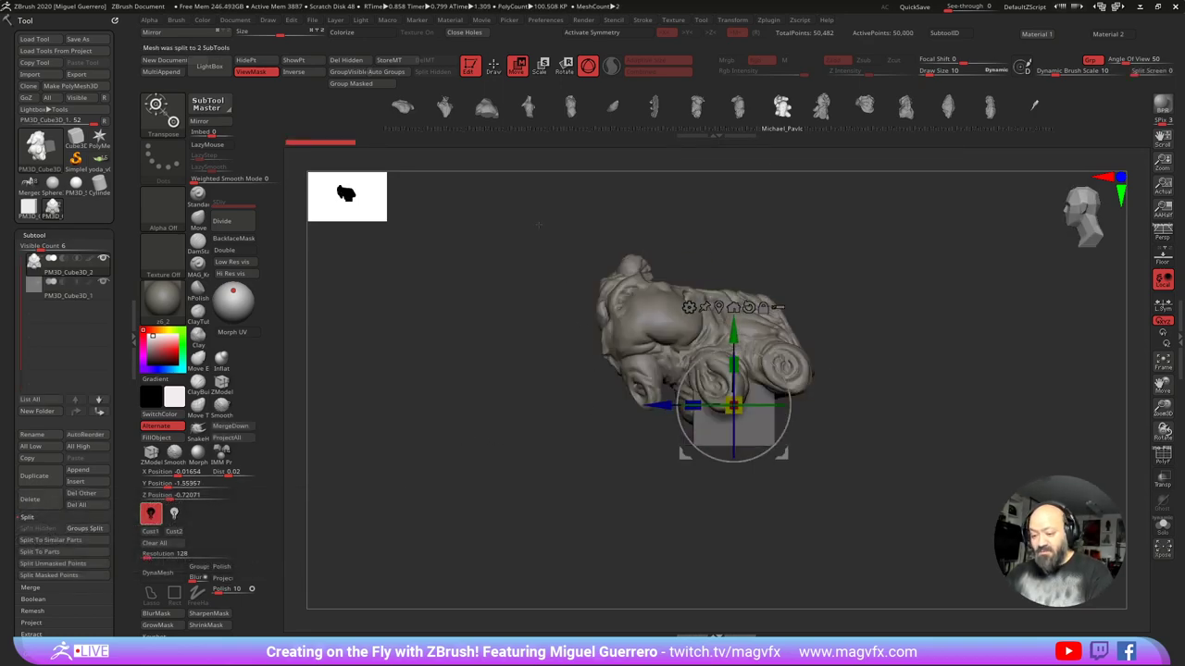
Step: Switch to Draw mode and make the cube beneath the torso the active subtool
{"action": "left_click", "coordinate": [491, 67]}
{"action": "mouse_move", "coordinate": [492, 376]}
{"action": "left_mouse_down"}
{"action": "mouse_move", "coordinate": [522, 378]}
{"action": "mouse_move", "coordinate": [516, 400]}
{"action": "mouse_move", "coordinate": [555, 398]}
{"action": "mouse_move", "coordinate": [564, 384]}
{"action": "left_mouse_up"}
{"action": "right_click_drag", "start_coordinate": [563, 384], "coordinate": [548, 407], "text": "ctrl"}
{"action": "right_click_drag", "start_coordinate": [548, 408], "coordinate": [528, 403]}
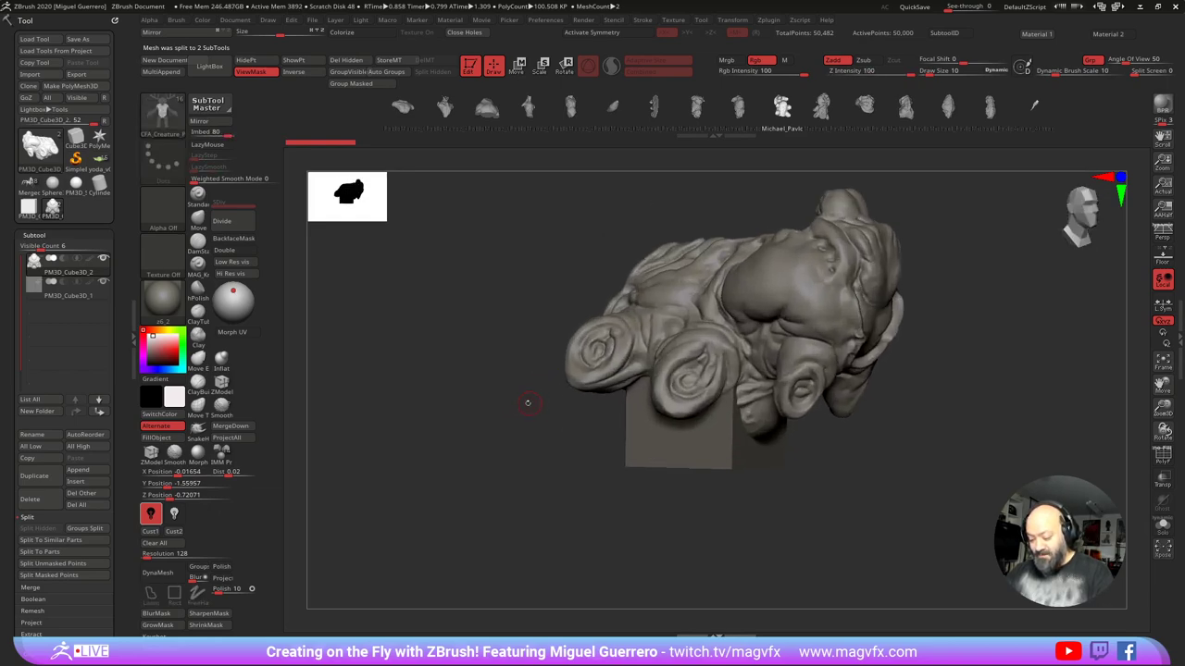
{"action": "left_click", "coordinate": [631, 426], "text": "alt"}
{"action": "left_click_drag", "start_coordinate": [510, 428], "coordinate": [461, 372]}
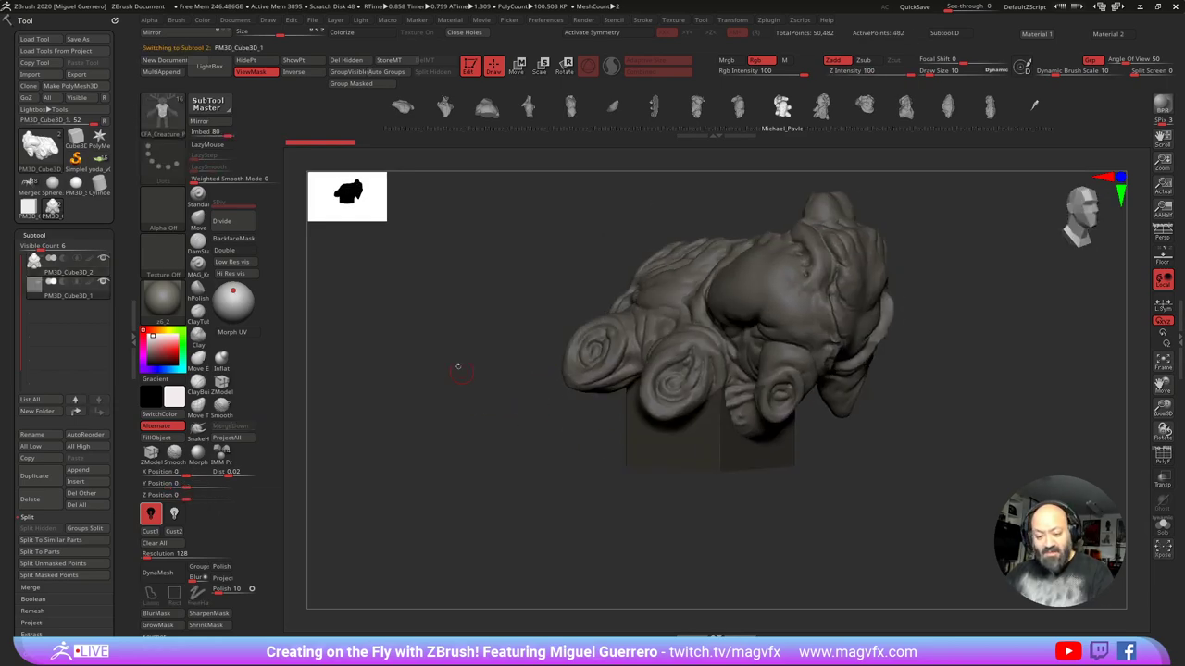
Step: Choose the creature limbs insert mesh brush and insert a clawed arm on the side of the cube
{"action": "left_click", "coordinate": [163, 111]}
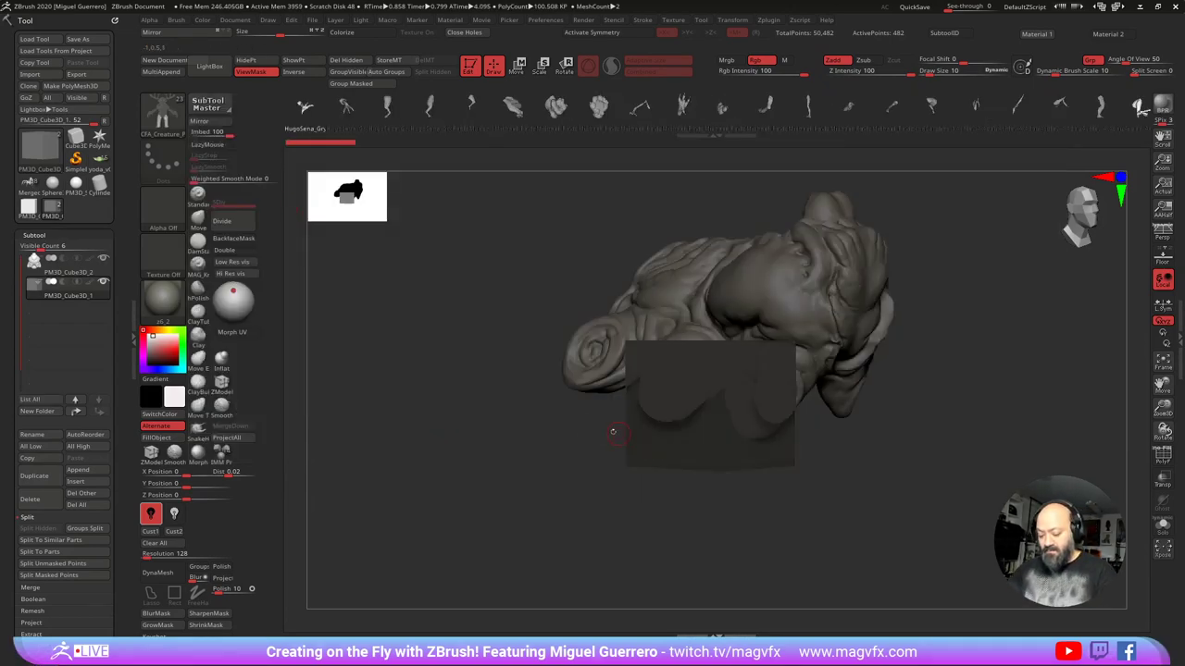
{"action": "left_click_drag", "start_coordinate": [467, 415], "coordinate": [586, 420]}
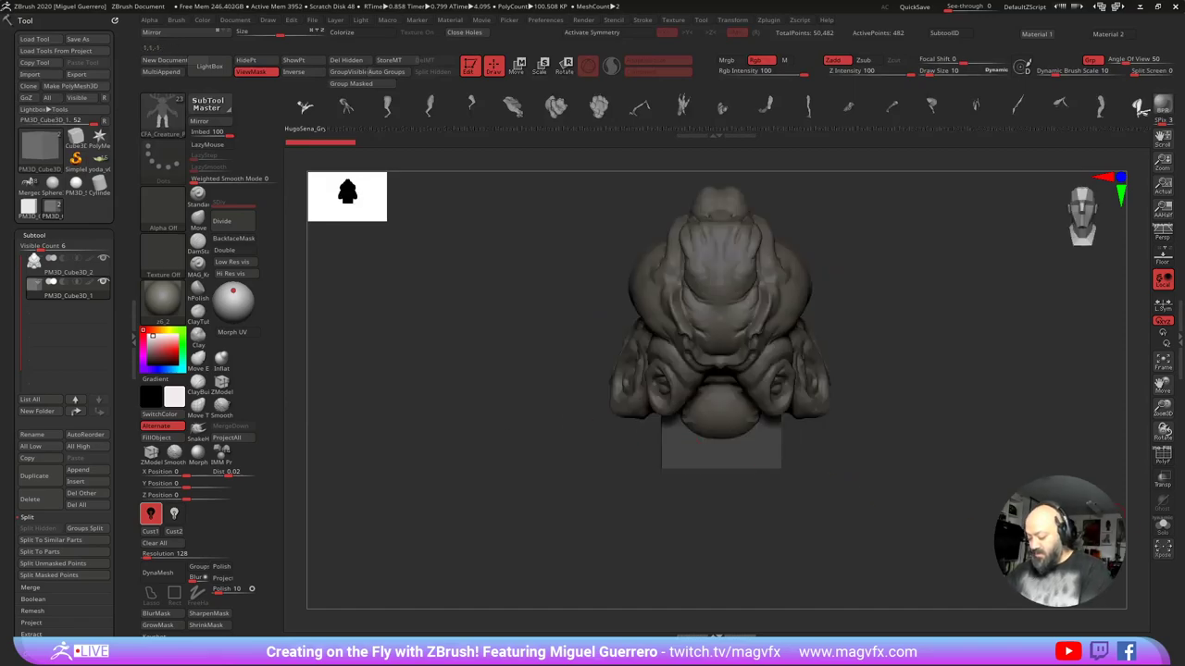
{"action": "left_click_drag", "start_coordinate": [583, 470], "coordinate": [712, 445]}
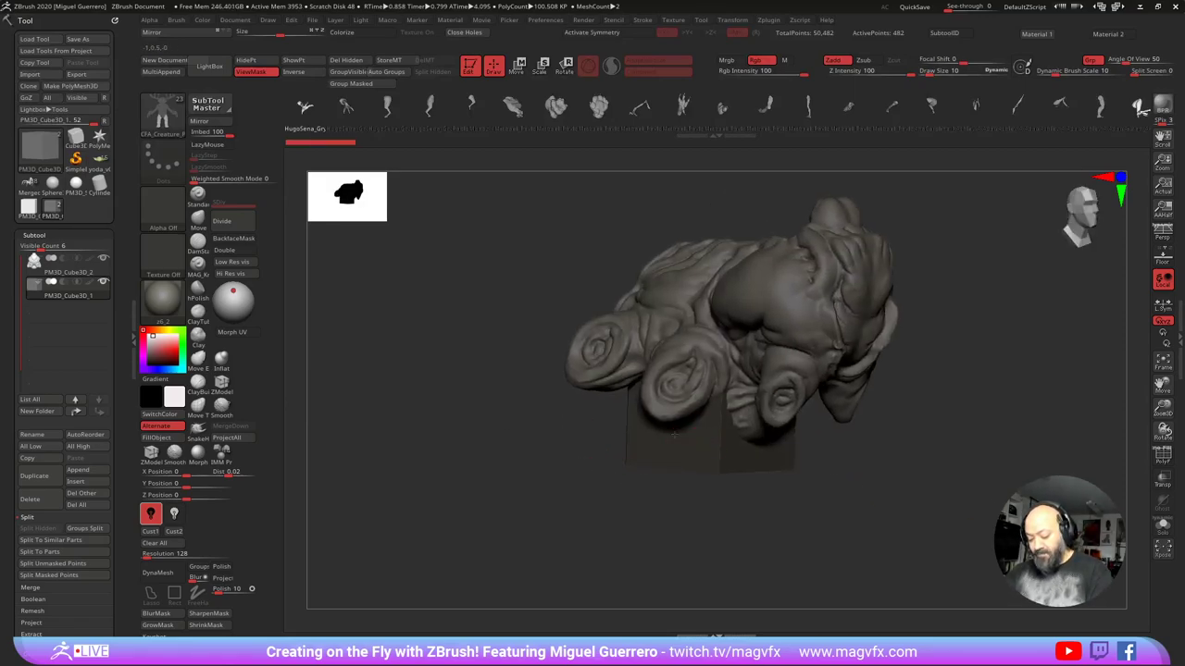
{"action": "left_click_drag", "start_coordinate": [638, 421], "coordinate": [622, 407]}
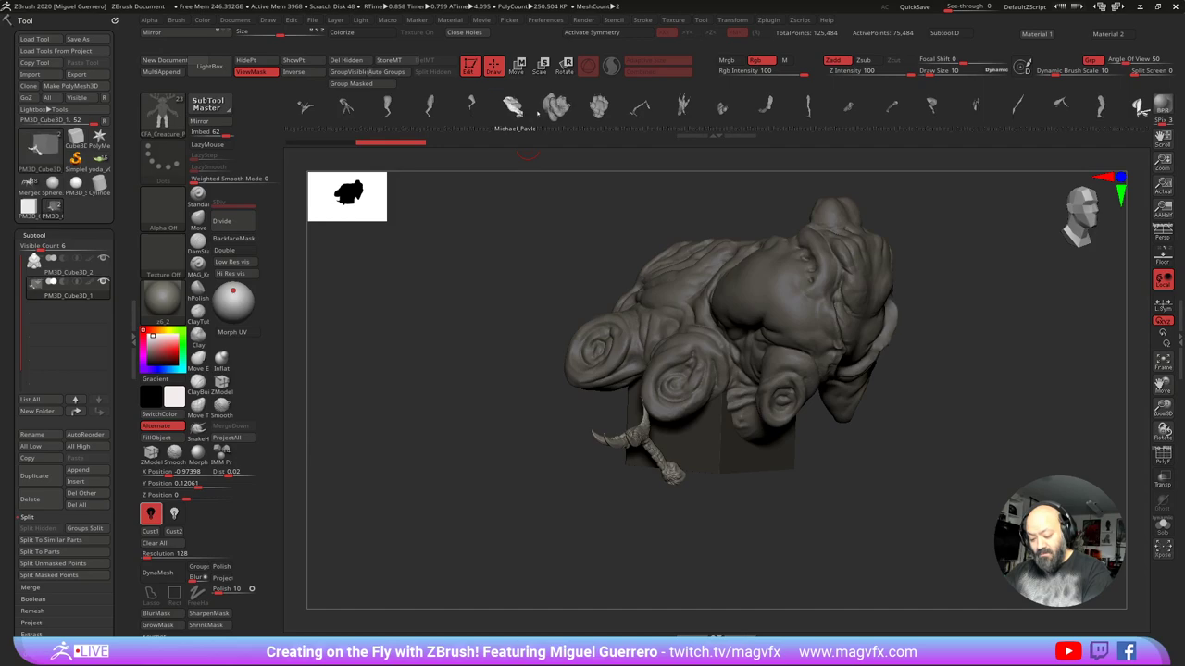
Step: Switch to Move mode, swap the inserted arm for a slender leg, and isolate the cube subtool with Solo
{"action": "mouse_move", "coordinate": [514, 257]}
{"action": "left_mouse_down"}
{"action": "mouse_move", "coordinate": [481, 257]}
{"action": "mouse_move", "coordinate": [599, 243]}
{"action": "mouse_move", "coordinate": [567, 252]}
{"action": "left_mouse_up"}
{"action": "left_click", "coordinate": [517, 65]}
{"action": "left_click", "coordinate": [471, 105]}
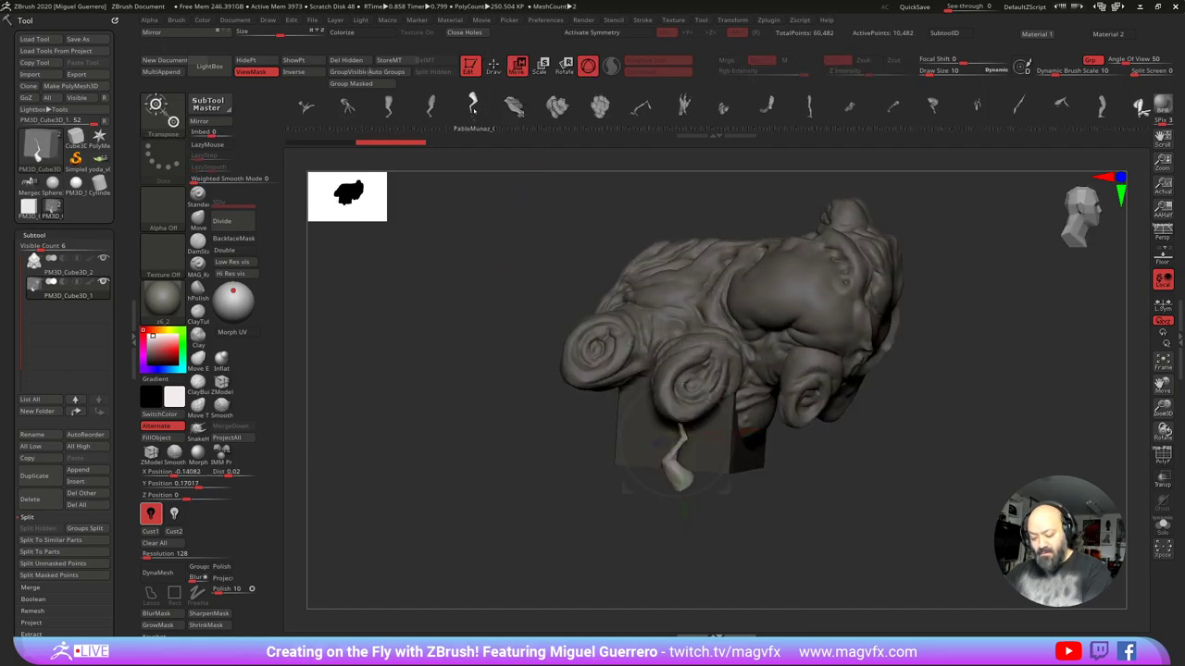
{"action": "left_click_drag", "start_coordinate": [453, 306], "coordinate": [495, 311]}
{"action": "left_click_drag", "start_coordinate": [573, 483], "coordinate": [576, 417], "text": "alt"}
{"action": "mouse_move", "coordinate": [575, 418]}
{"action": "right_mouse_down", "text": "ctrl"}
{"action": "mouse_move", "coordinate": [525, 468]}
{"action": "mouse_move", "coordinate": [500, 446]}
{"action": "right_mouse_up", "text": "ctrl"}
{"action": "left_click", "coordinate": [1162, 525]}
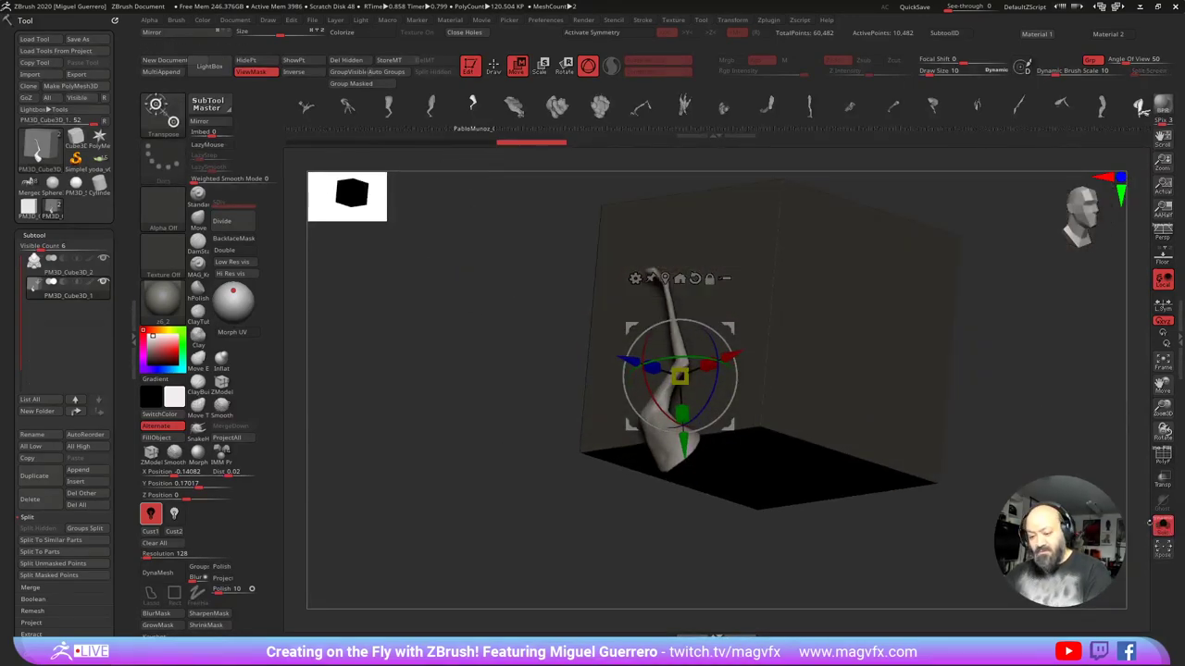
Step: Preview a series of limb meshes in place of the inserted leg, including the long-clawed hand and the large clenched fist
{"action": "left_click", "coordinate": [348, 109]}
{"action": "left_click_drag", "start_coordinate": [308, 110], "coordinate": [379, 116]}
{"action": "left_click", "coordinate": [585, 110]}
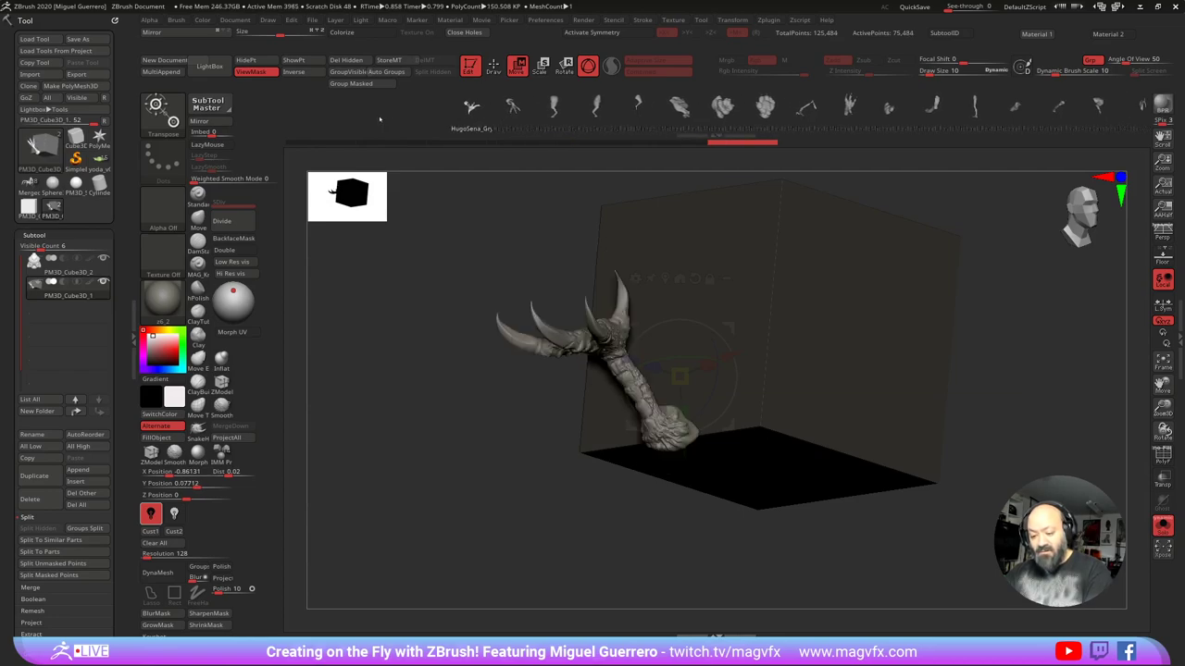
{"action": "left_click", "coordinate": [520, 109]}
{"action": "left_click", "coordinate": [563, 110]}
{"action": "left_click_drag", "start_coordinate": [558, 111], "coordinate": [444, 113]}
{"action": "left_click", "coordinate": [493, 110]}
{"action": "left_click", "coordinate": [539, 109]}
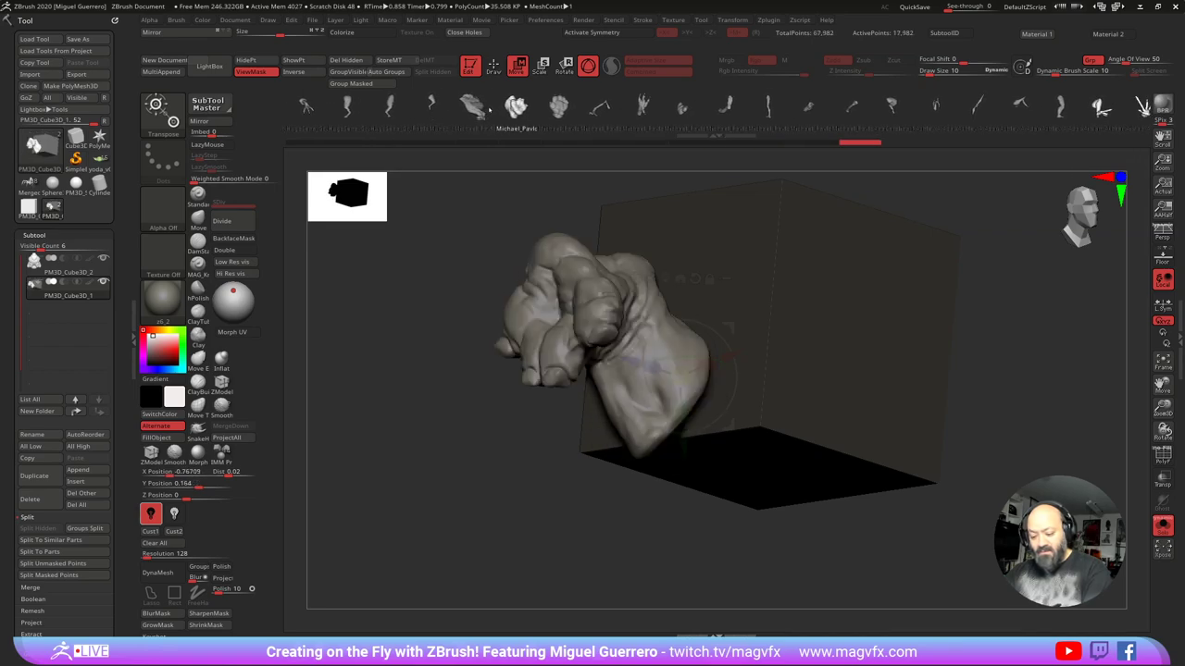
Step: Examine the clenched fist from below, then swap through the skeletal clawed arm, a bent leg and a bony limb segment
{"action": "left_click_drag", "start_coordinate": [500, 221], "coordinate": [527, 305]}
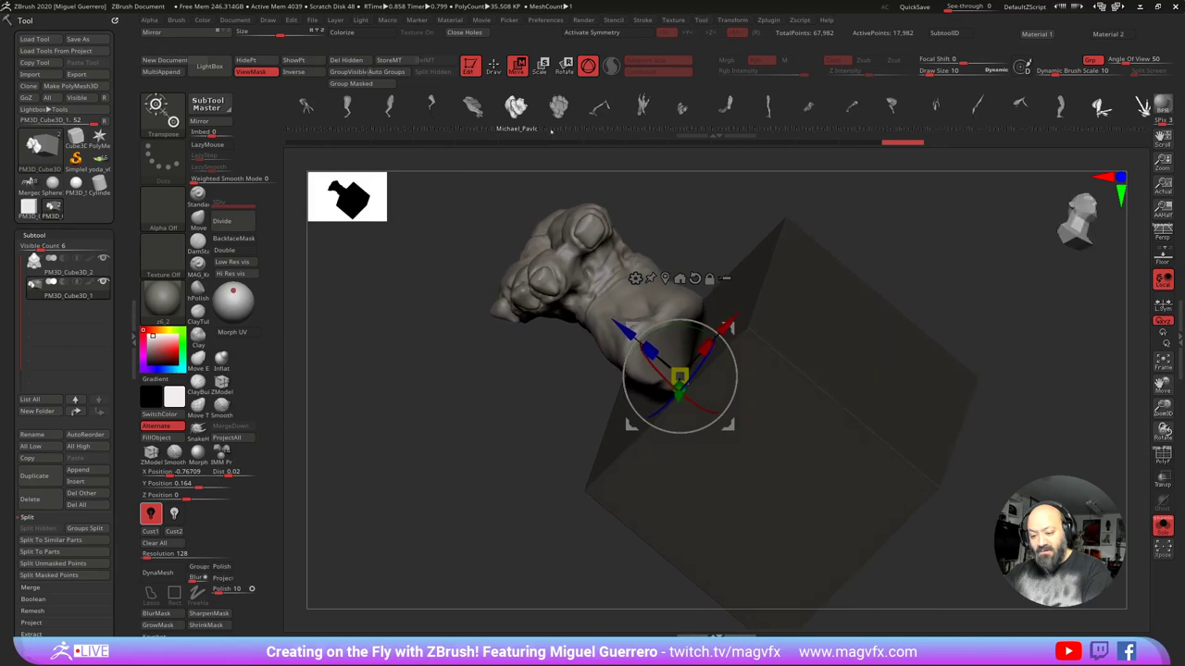
{"action": "left_click", "coordinate": [559, 110]}
{"action": "left_click_drag", "start_coordinate": [522, 253], "coordinate": [590, 185]}
{"action": "left_click", "coordinate": [599, 108]}
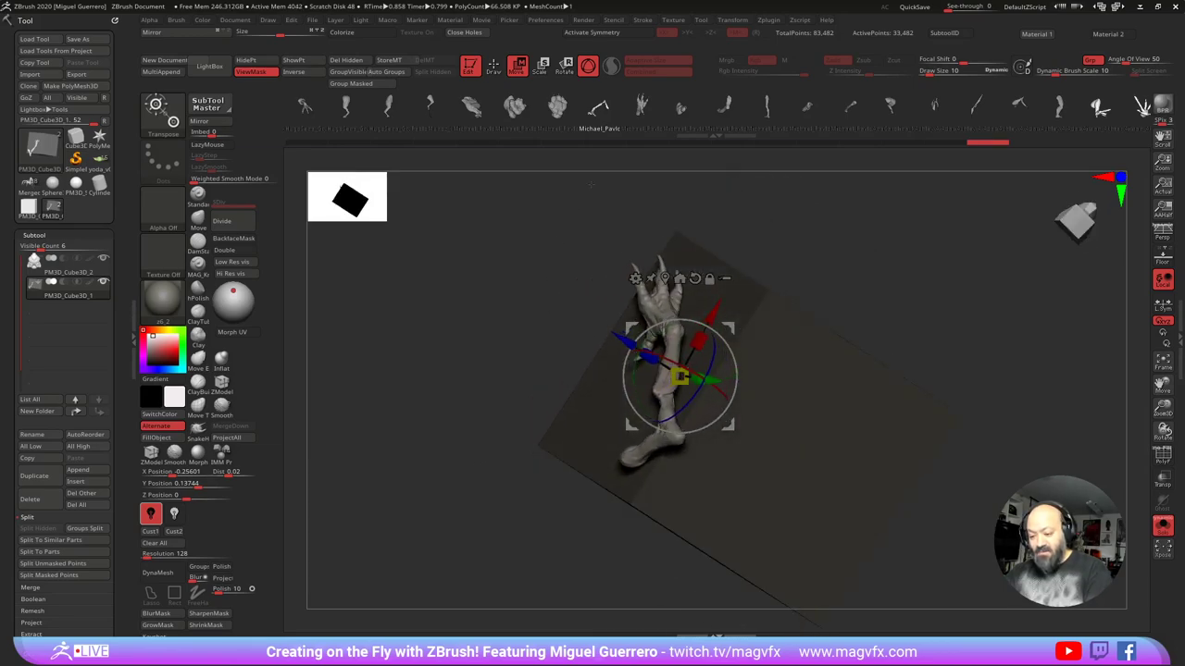
{"action": "left_click", "coordinate": [637, 112]}
{"action": "left_click", "coordinate": [567, 114]}
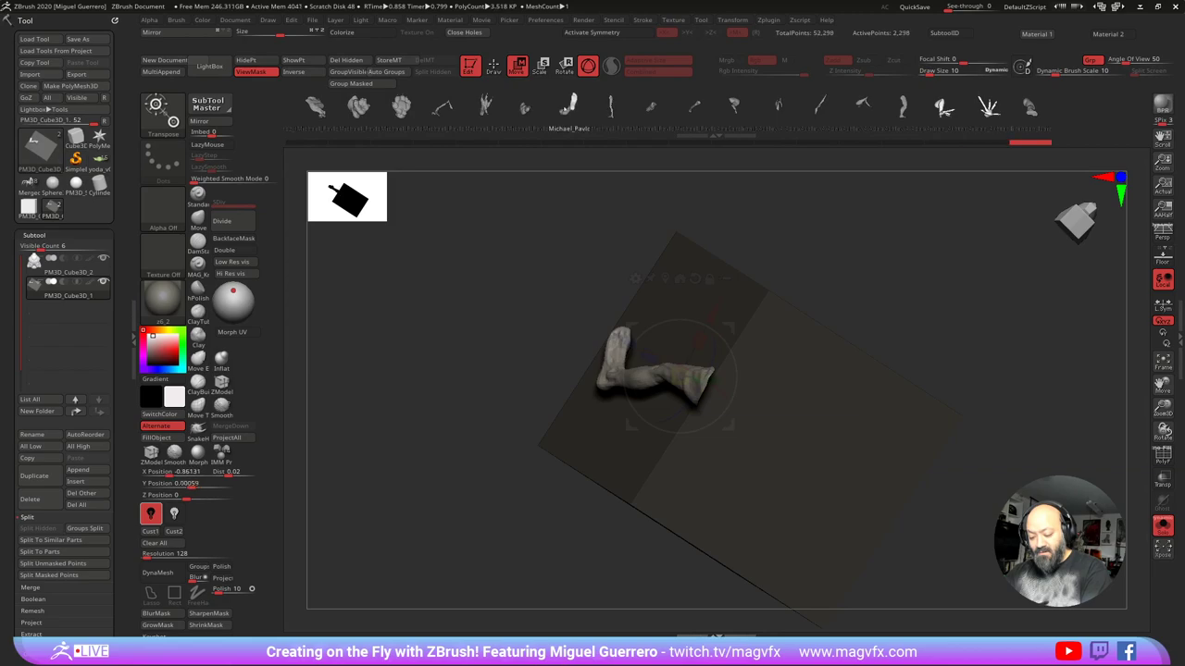
{"action": "left_click", "coordinate": [626, 107]}
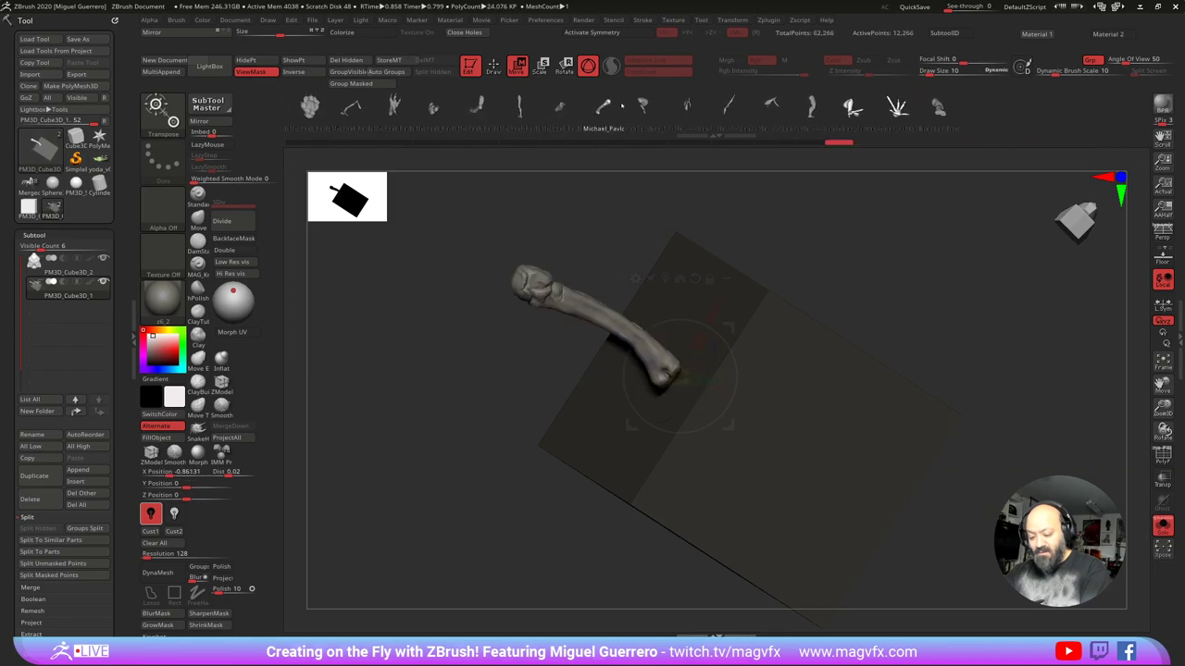
Step: Turn the cube and preview the remaining limb meshes at the end of the set, through to the thick muscular leg
{"action": "left_click_drag", "start_coordinate": [547, 199], "coordinate": [509, 266]}
{"action": "left_click", "coordinate": [684, 105]}
{"action": "left_click", "coordinate": [727, 107]}
{"action": "left_click", "coordinate": [771, 107]}
{"action": "left_click", "coordinate": [810, 107]}
{"action": "left_click", "coordinate": [851, 107]}
{"action": "left_click", "coordinate": [938, 106]}
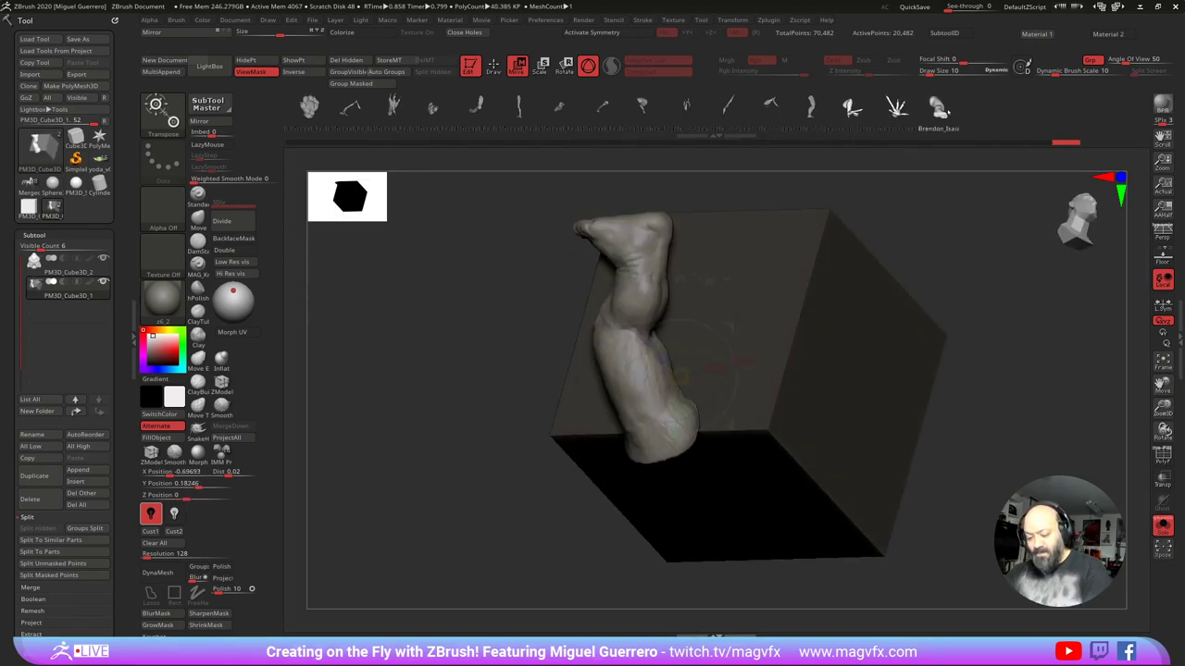
Step: Browse back through the human legs, claws and fists, and swap in the bony limb segment with hollows along its length
{"action": "left_click", "coordinate": [523, 110]}
{"action": "left_click_drag", "start_coordinate": [433, 109], "coordinate": [552, 109]}
{"action": "left_click", "coordinate": [637, 113]}
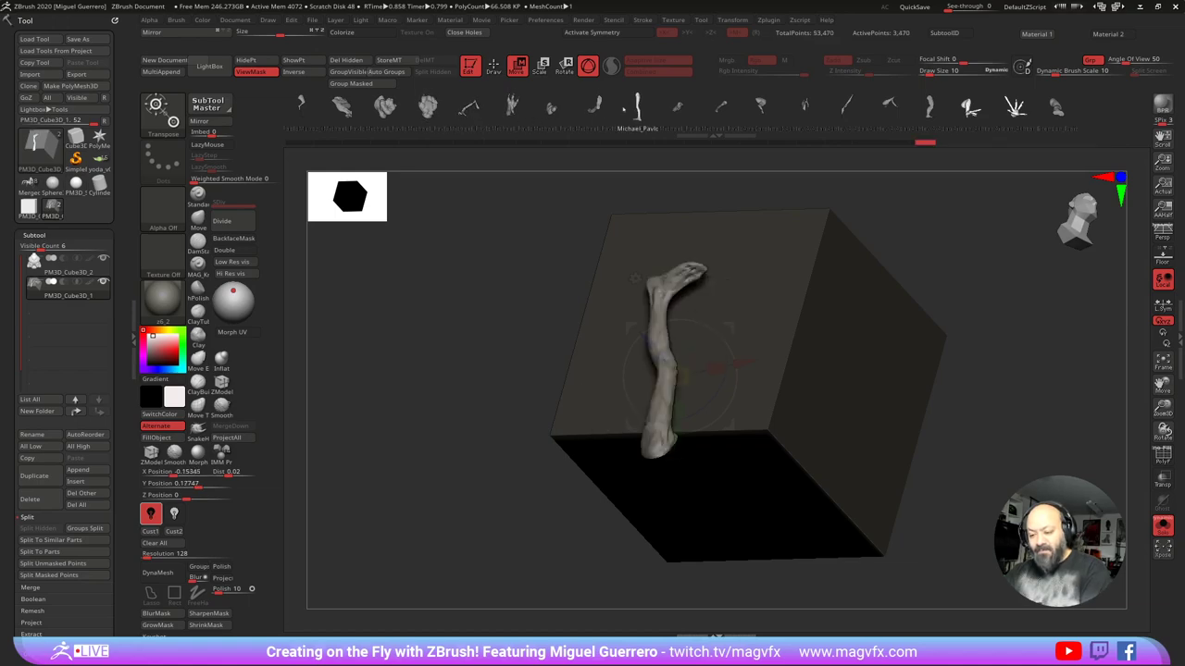
{"action": "left_click", "coordinate": [596, 113]}
{"action": "left_click", "coordinate": [552, 113]}
{"action": "left_click", "coordinate": [513, 113]}
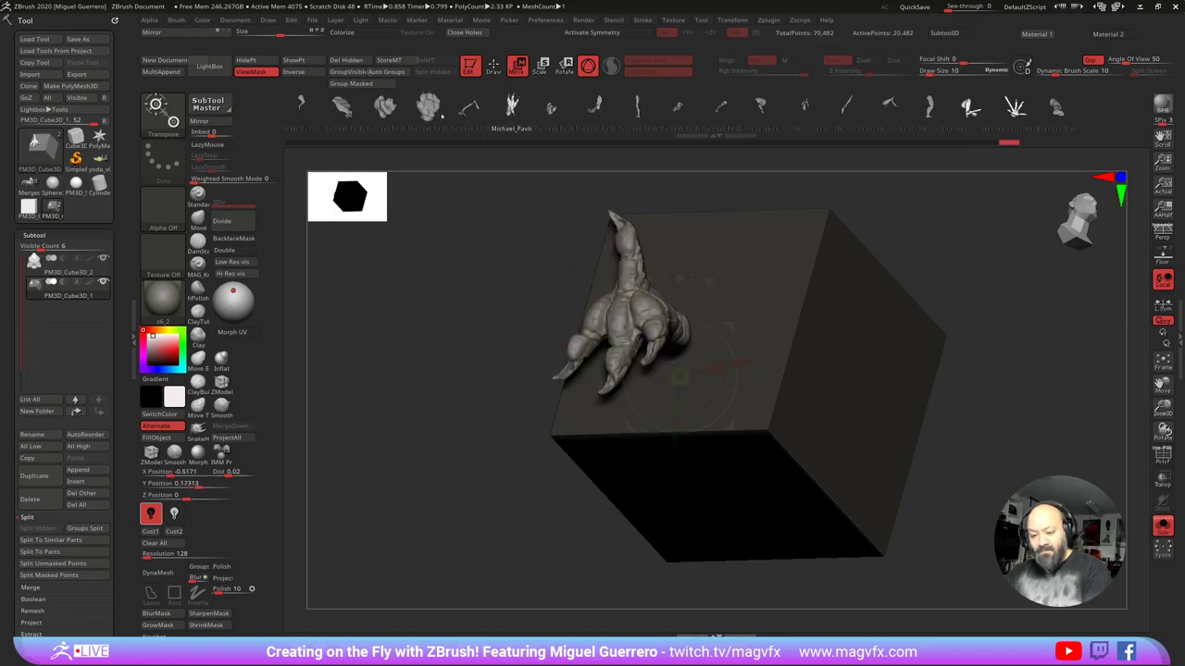
{"action": "left_click", "coordinate": [430, 113]}
{"action": "left_click", "coordinate": [387, 113]}
{"action": "left_click", "coordinate": [721, 106]}
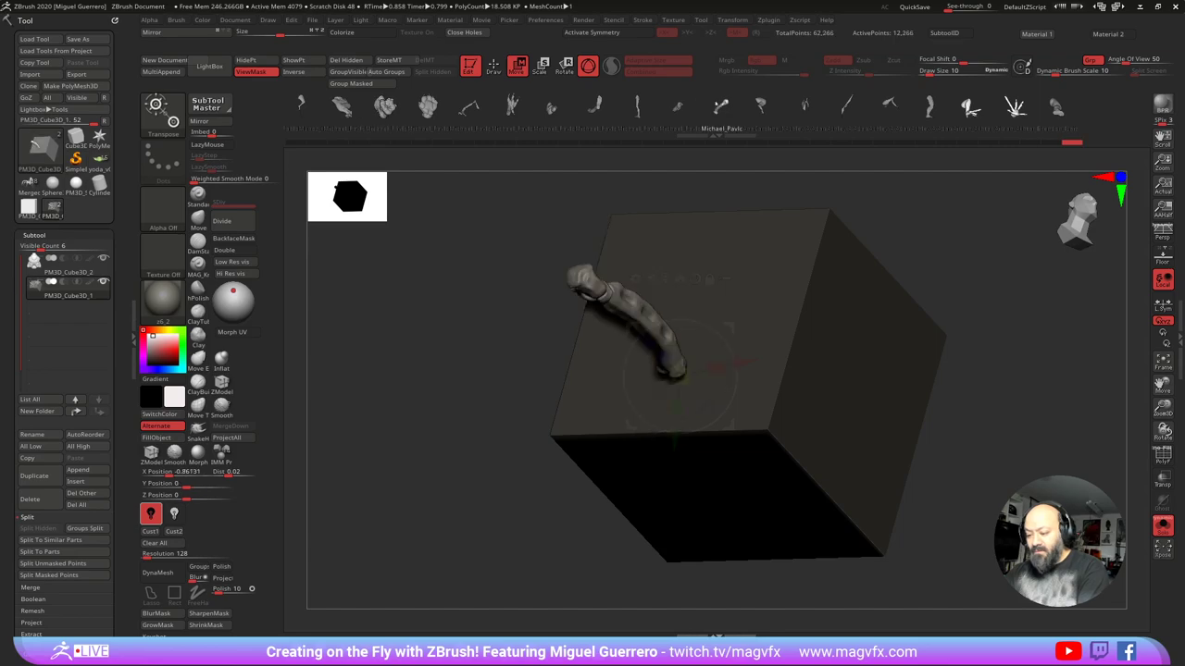
Step: Turn Solo off and rotate and move the bony limb so that it hangs downward beside the torso
{"action": "left_click_drag", "start_coordinate": [516, 261], "coordinate": [480, 317]}
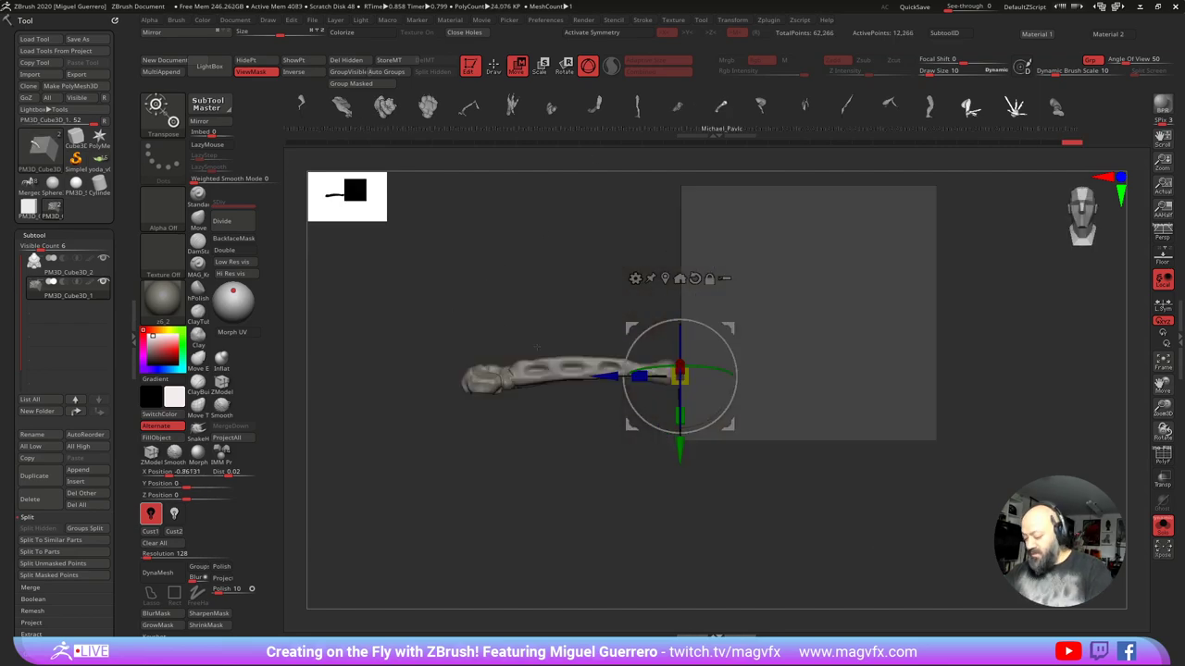
{"action": "left_click", "coordinate": [1158, 528]}
{"action": "mouse_move", "coordinate": [602, 463]}
{"action": "right_mouse_down", "text": "ctrl"}
{"action": "mouse_move", "coordinate": [601, 389]}
{"action": "mouse_move", "coordinate": [657, 358]}
{"action": "right_mouse_up", "text": "ctrl"}
{"action": "left_click_drag", "start_coordinate": [683, 346], "coordinate": [603, 293]}
{"action": "right_click_drag", "start_coordinate": [528, 297], "coordinate": [527, 374], "text": "alt"}
{"action": "right_click_drag", "start_coordinate": [527, 374], "coordinate": [479, 369]}
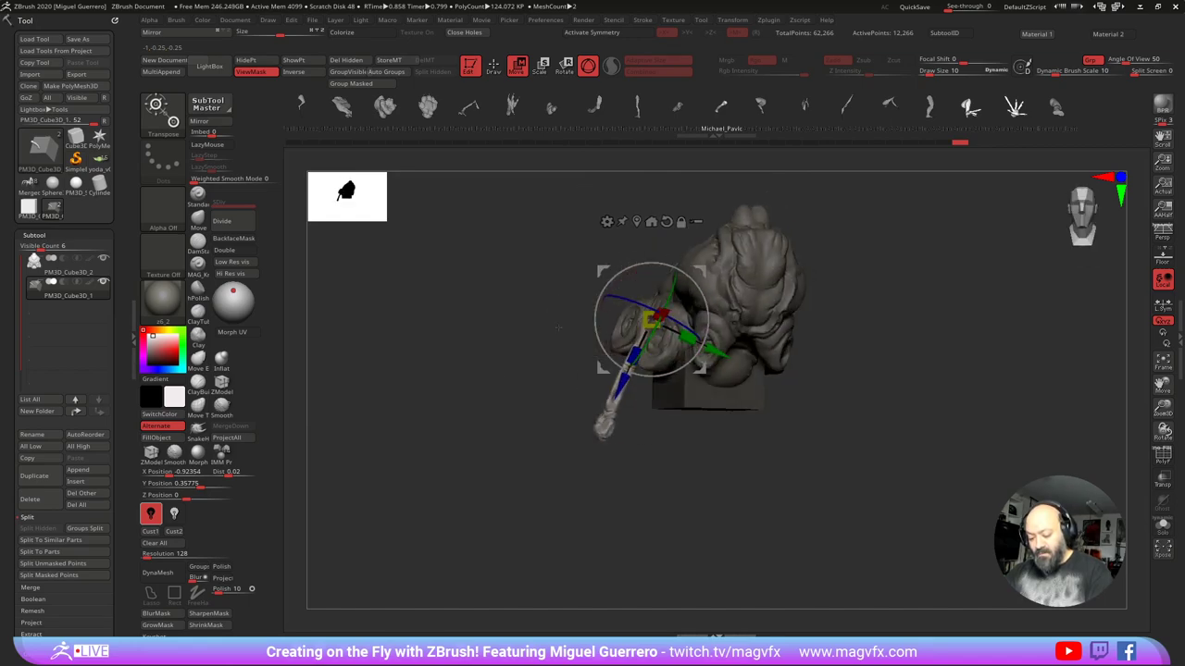
{"action": "left_click_drag", "start_coordinate": [592, 265], "coordinate": [560, 264]}
{"action": "right_click_drag", "start_coordinate": [500, 330], "coordinate": [470, 331], "text": "shift"}
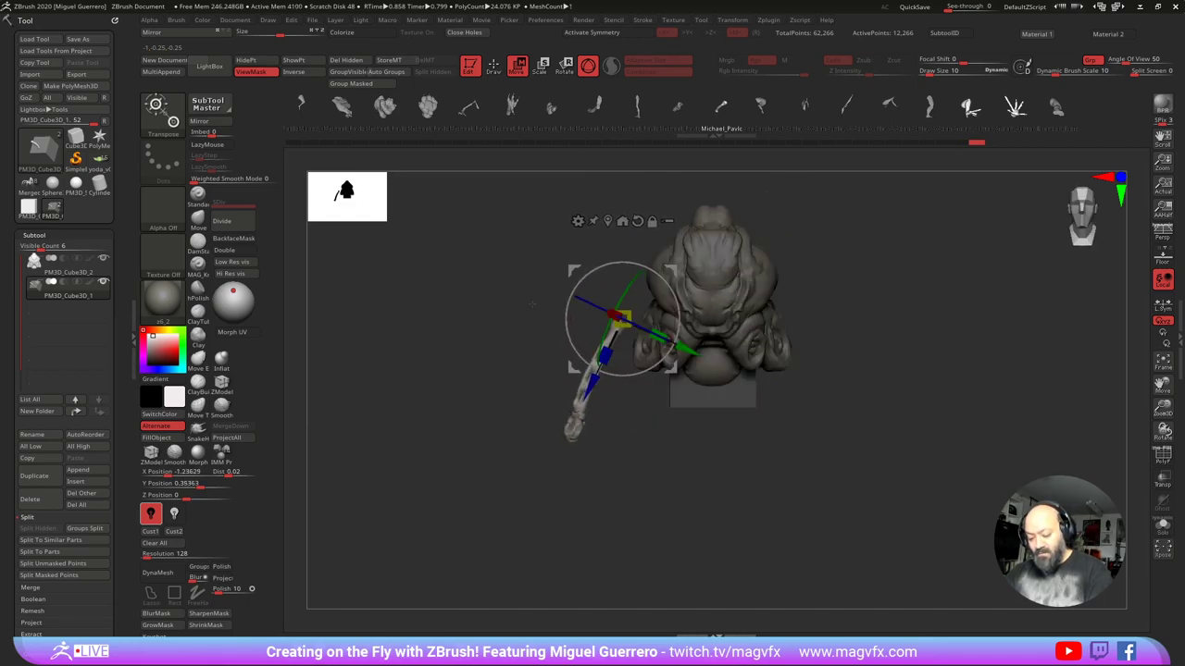
Step: Enlarge the bony limb and nudge its upper end toward the torso's side socket, checking it from the front and an angle
{"action": "left_click_drag", "start_coordinate": [571, 261], "coordinate": [580, 265]}
{"action": "left_click_drag", "start_coordinate": [631, 320], "coordinate": [649, 308]}
{"action": "left_click_drag", "start_coordinate": [579, 270], "coordinate": [594, 275]}
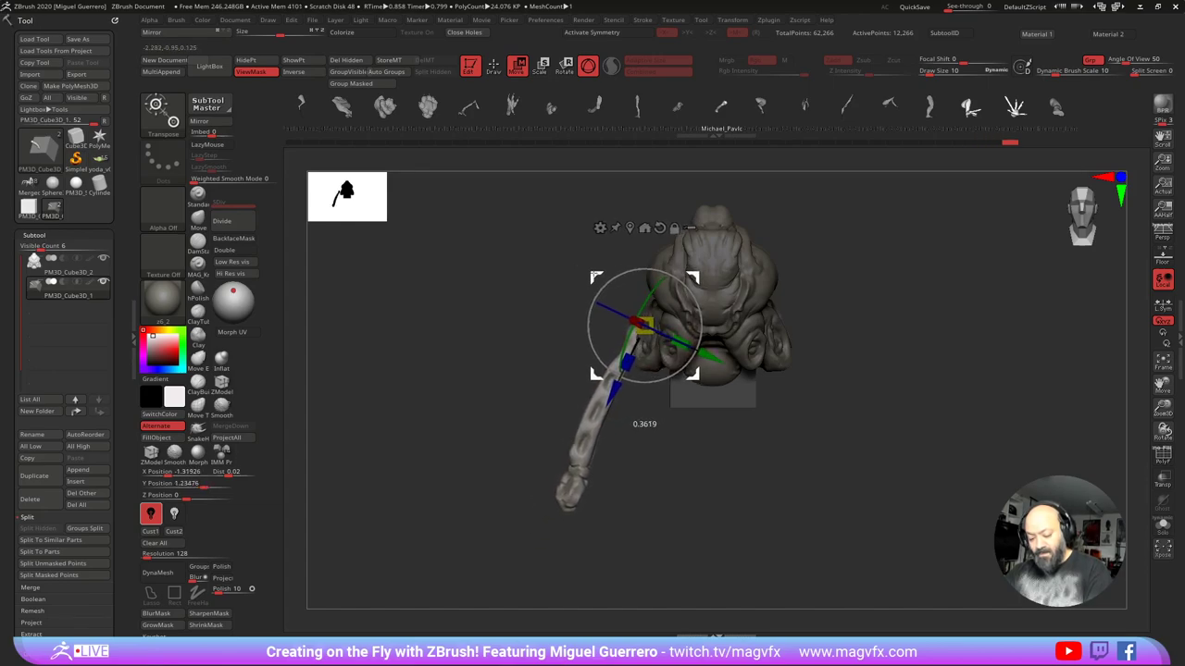
{"action": "right_click_drag", "start_coordinate": [532, 326], "coordinate": [589, 326]}
{"action": "left_click_drag", "start_coordinate": [595, 278], "coordinate": [549, 271]}
{"action": "left_click_drag", "start_coordinate": [631, 354], "coordinate": [638, 347]}
{"action": "mouse_move", "coordinate": [481, 333]}
{"action": "left_mouse_down"}
{"action": "mouse_move", "coordinate": [425, 342]}
{"action": "mouse_move", "coordinate": [501, 321]}
{"action": "left_mouse_up"}
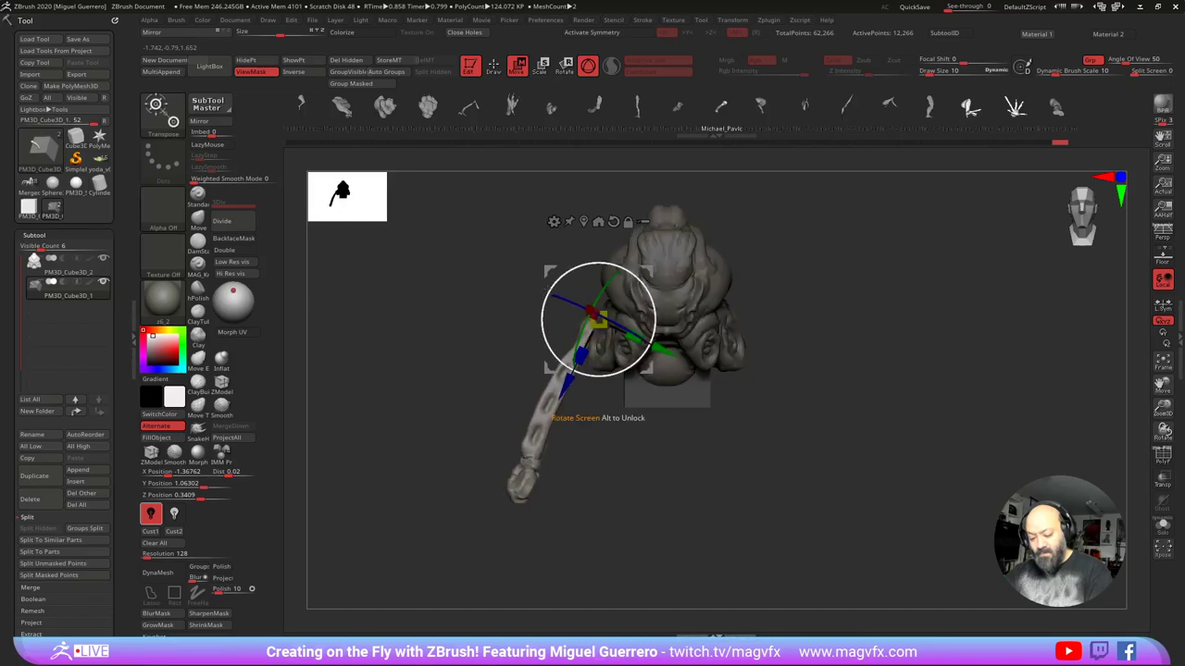
Step: Swing the bony limb to the torso's opposite side and fit its upper end into the rear socket
{"action": "left_click_drag", "start_coordinate": [568, 367], "coordinate": [765, 546]}
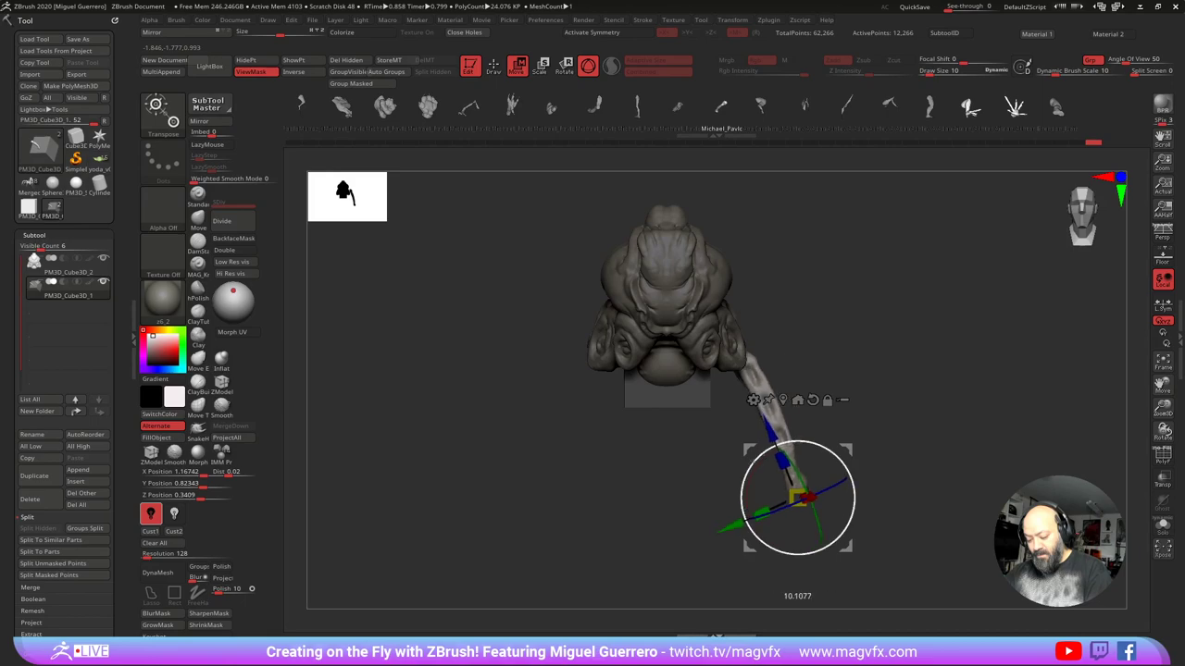
{"action": "left_click_drag", "start_coordinate": [690, 504], "coordinate": [646, 429], "text": "alt"}
{"action": "left_click_drag", "start_coordinate": [646, 429], "coordinate": [658, 370]}
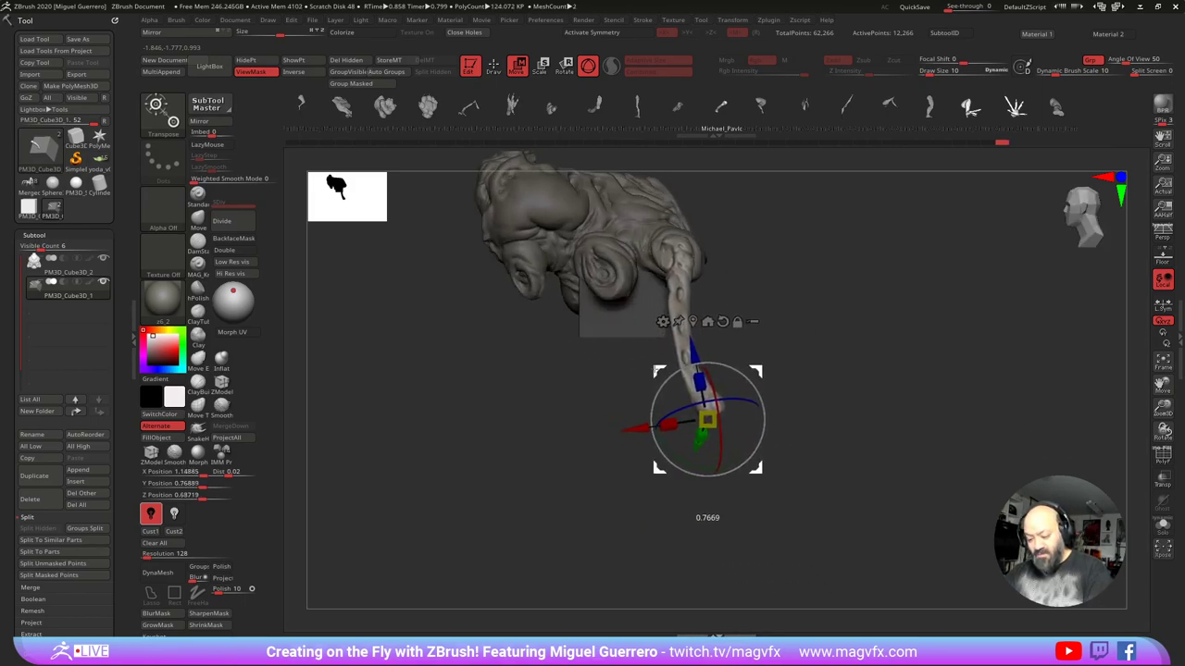
{"action": "left_click_drag", "start_coordinate": [498, 410], "coordinate": [584, 395], "text": "alt"}
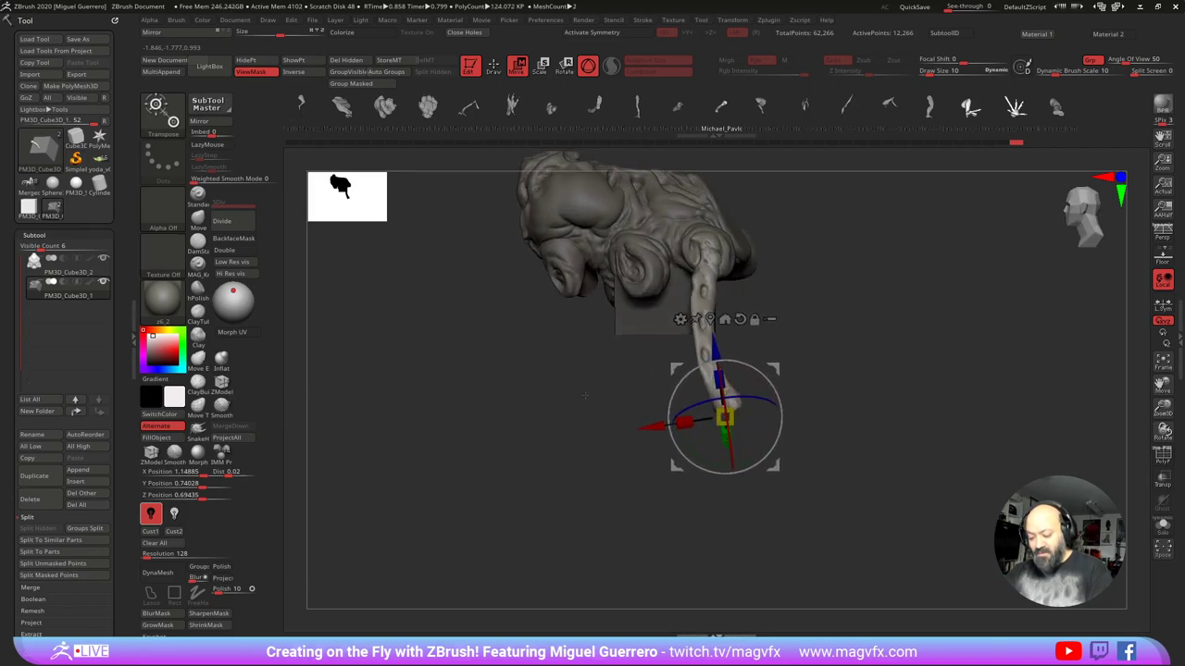
{"action": "left_click_drag", "start_coordinate": [674, 393], "coordinate": [669, 416]}
{"action": "left_click_drag", "start_coordinate": [673, 367], "coordinate": [736, 348]}
{"action": "left_click_drag", "start_coordinate": [491, 373], "coordinate": [524, 397]}
Step: Return to Draw mode and separate the bony limb from the cube with Groups Split, accepting the operation that cannot be undone
{"action": "left_click", "coordinate": [493, 66]}
{"action": "mouse_move", "coordinate": [565, 348]}
{"action": "right_mouse_down", "text": "ctrl"}
{"action": "mouse_move", "coordinate": [546, 361]}
{"action": "mouse_move", "coordinate": [564, 449]}
{"action": "right_mouse_up", "text": "ctrl"}
{"action": "right_click_drag", "start_coordinate": [564, 449], "coordinate": [530, 443]}
{"action": "left_click_drag", "start_coordinate": [529, 443], "coordinate": [531, 432]}
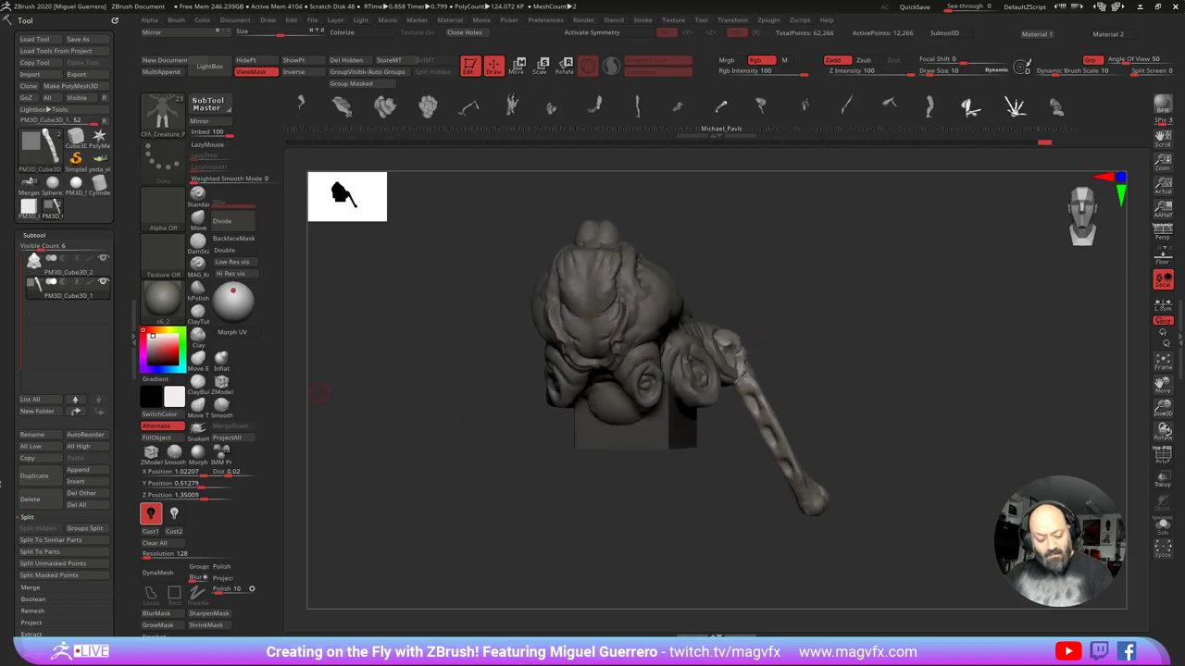
{"action": "left_click", "coordinate": [82, 528]}
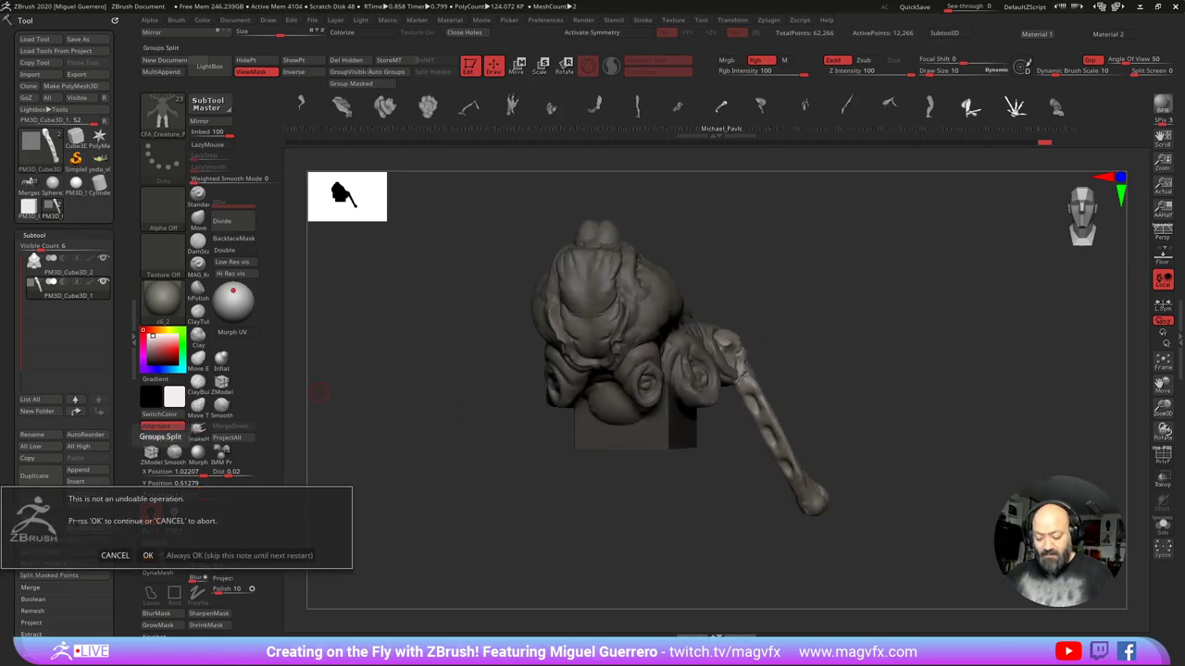
{"action": "left_click", "coordinate": [147, 555]}
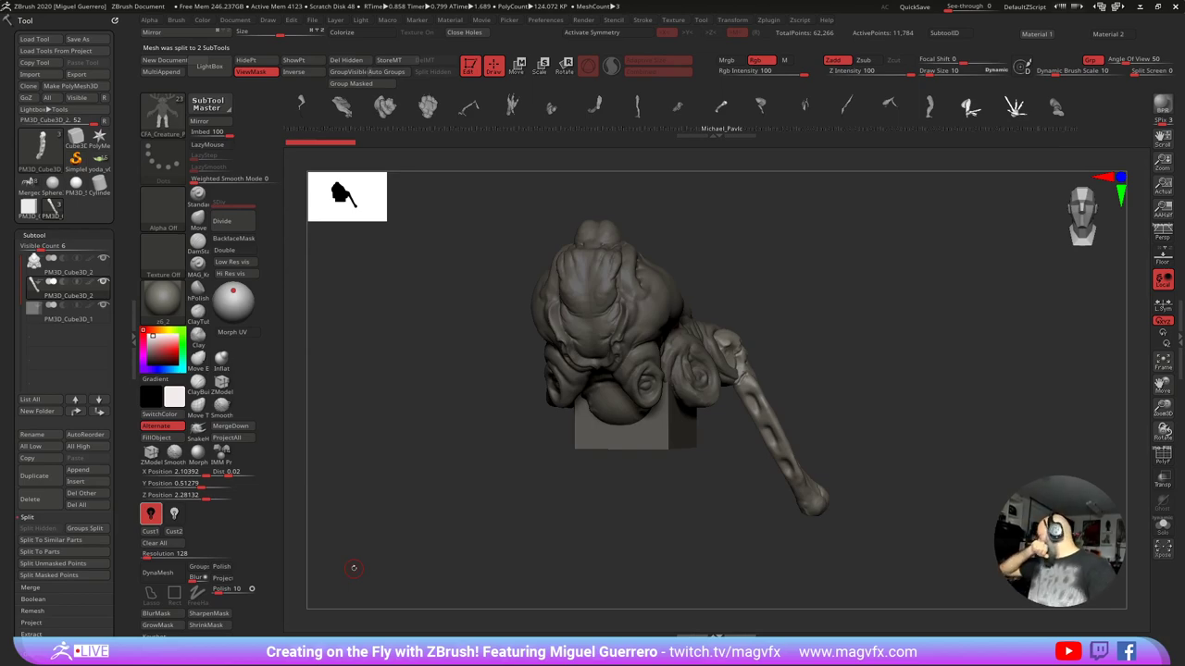
Step: Mirror the bony limb across the X axis with SubTool Master, merging the result into one subtool
{"action": "left_click_drag", "start_coordinate": [354, 568], "coordinate": [441, 452]}
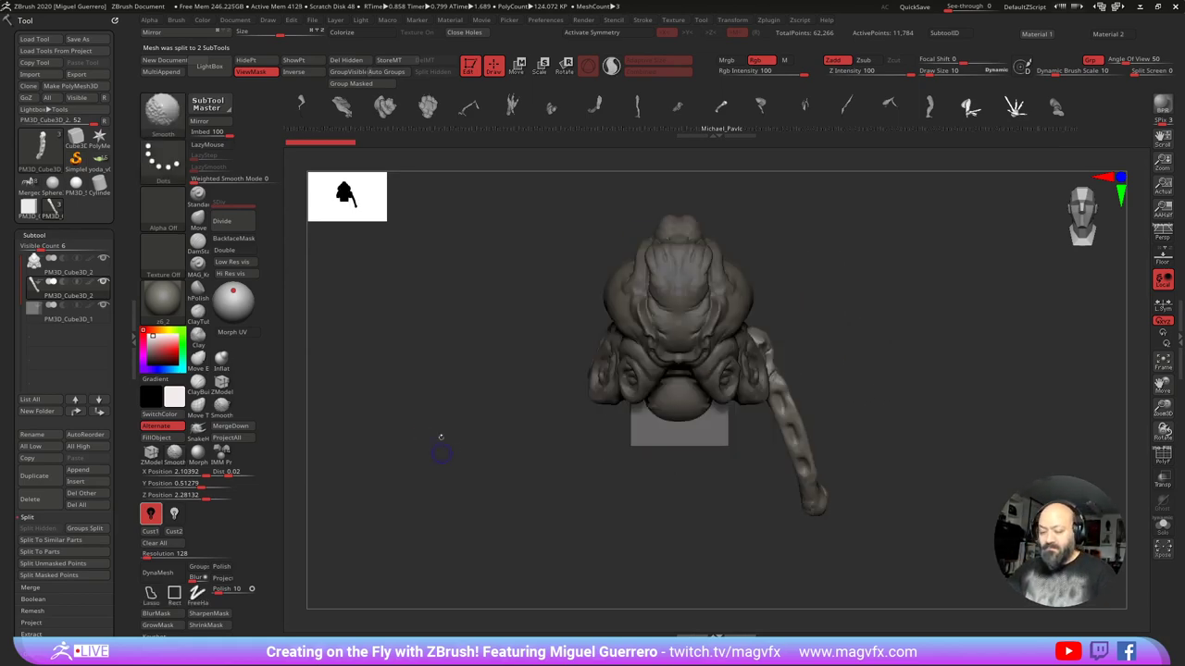
{"action": "mouse_move", "coordinate": [444, 335]}
{"action": "left_mouse_down", "text": "alt"}
{"action": "mouse_move", "coordinate": [470, 324]}
{"action": "mouse_move", "coordinate": [403, 363]}
{"action": "mouse_move", "coordinate": [455, 349]}
{"action": "left_mouse_up", "text": "alt"}
{"action": "left_click", "coordinate": [199, 121]}
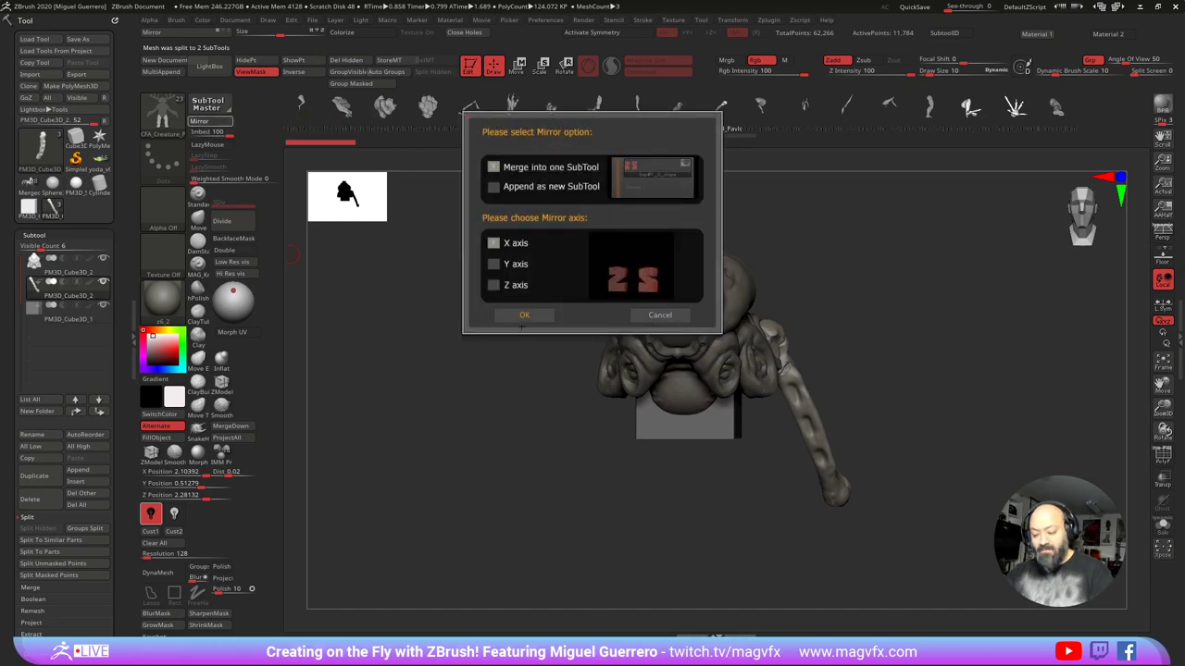
{"action": "left_click", "coordinate": [523, 316]}
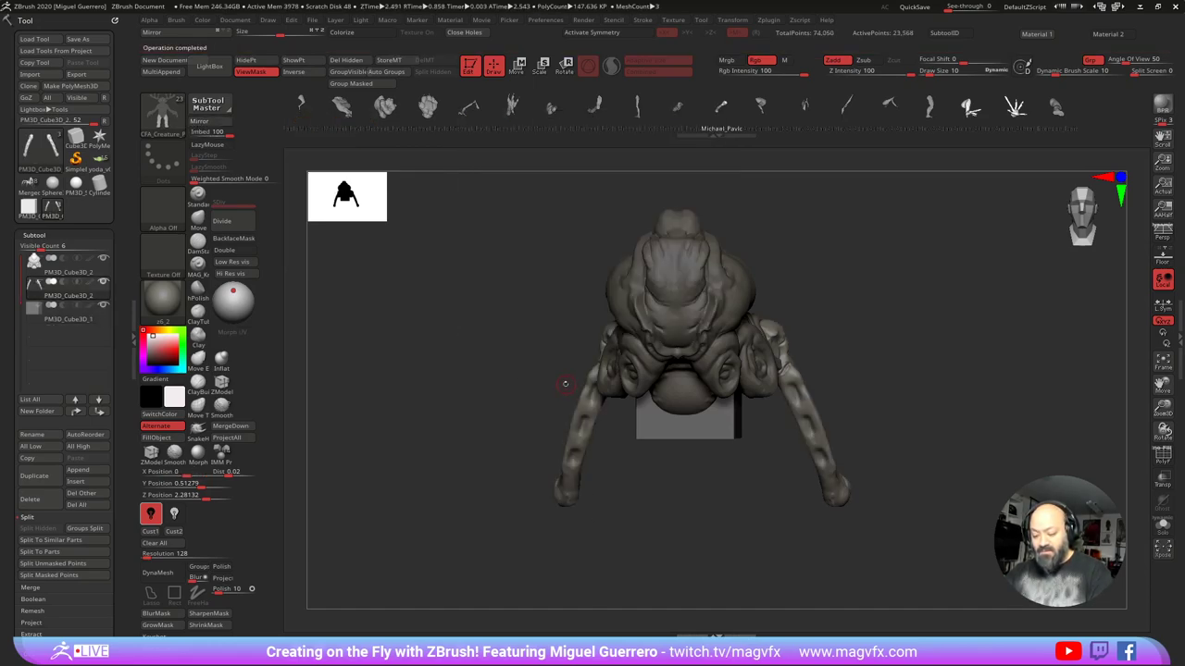
Step: Activate X symmetry and show the SubTool Master commands among the Zplugins
{"action": "left_click_drag", "start_coordinate": [514, 350], "coordinate": [551, 269]}
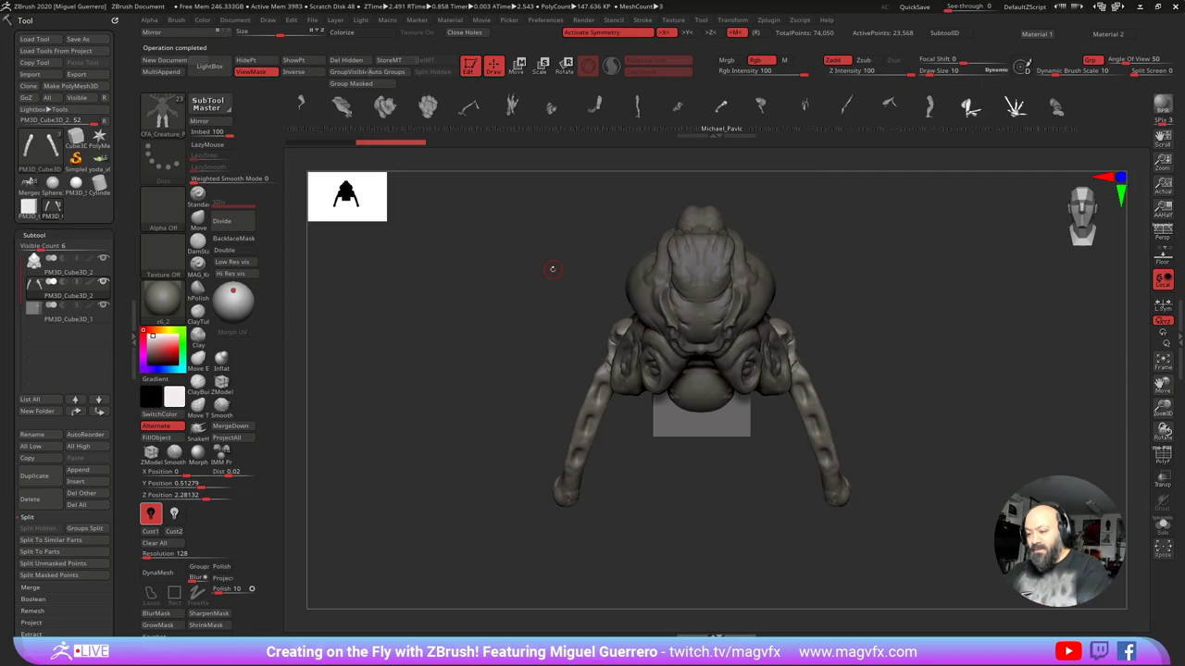
{"action": "left_click", "coordinate": [767, 19]}
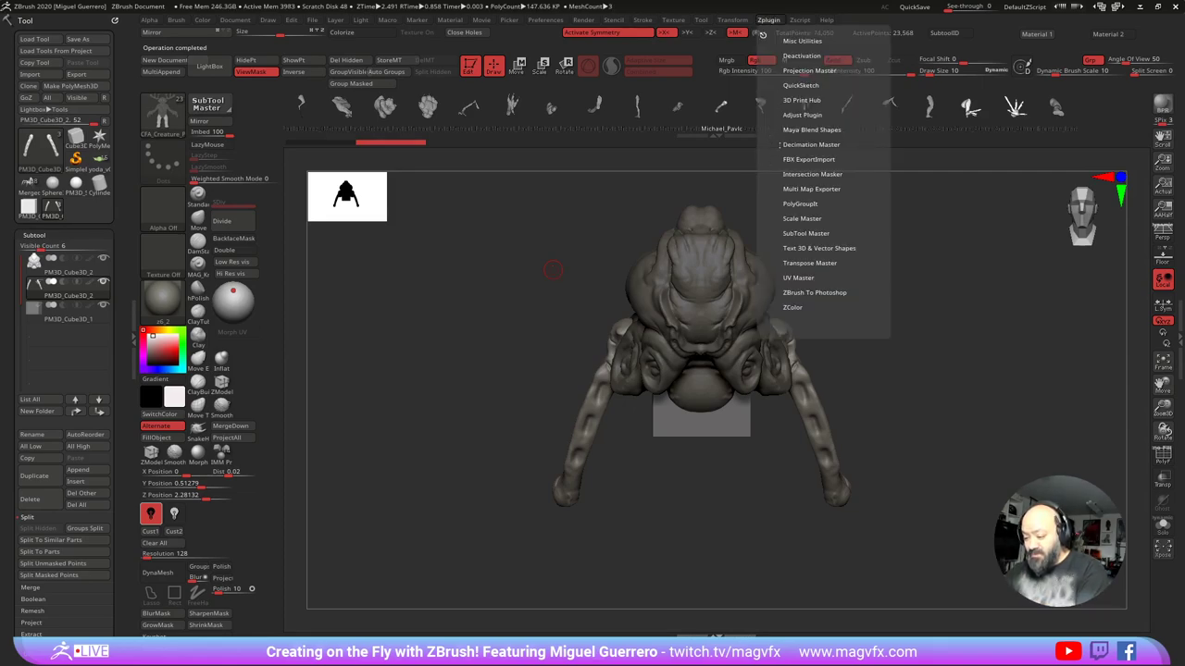
{"action": "left_click", "coordinate": [780, 232]}
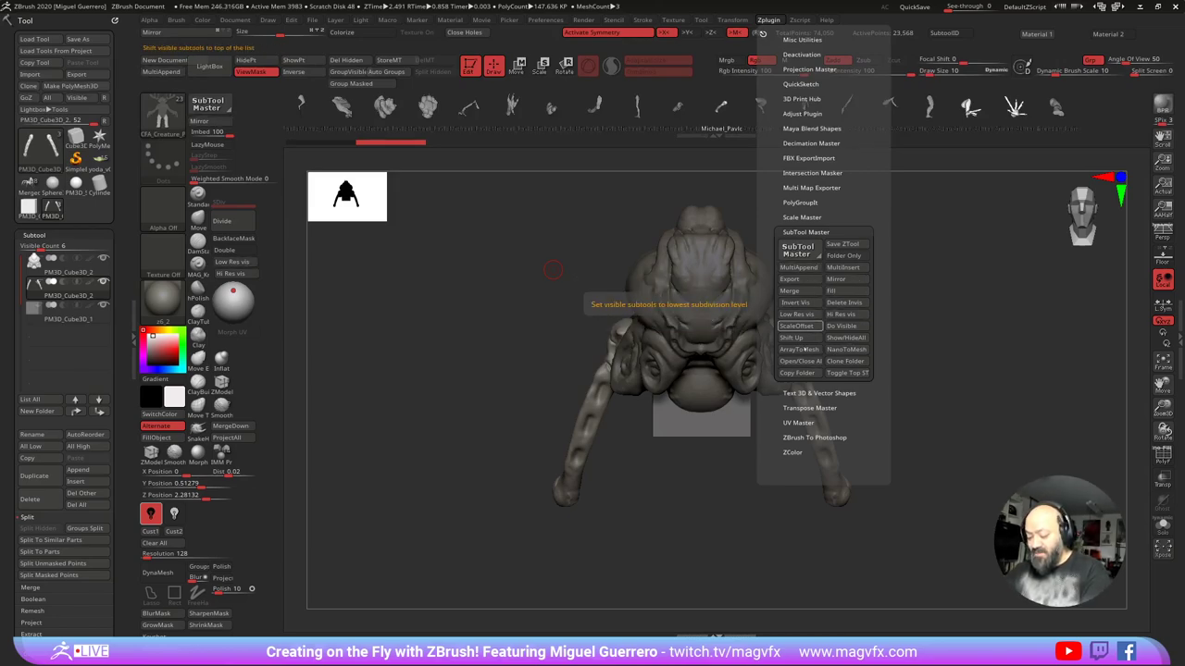
Step: Duplicate the mirrored bony limbs, rotate the copy more upright and move it to the torso's middle sockets
{"action": "left_click_drag", "start_coordinate": [444, 349], "coordinate": [496, 360], "text": "shift"}
{"action": "left_click_drag", "start_coordinate": [587, 399], "coordinate": [510, 362], "text": "alt"}
{"action": "mouse_move", "coordinate": [510, 362]}
{"action": "right_mouse_down", "text": "alt"}
{"action": "mouse_move", "coordinate": [548, 346]}
{"action": "mouse_move", "coordinate": [531, 373]}
{"action": "mouse_move", "coordinate": [548, 388]}
{"action": "right_mouse_up", "text": "alt"}
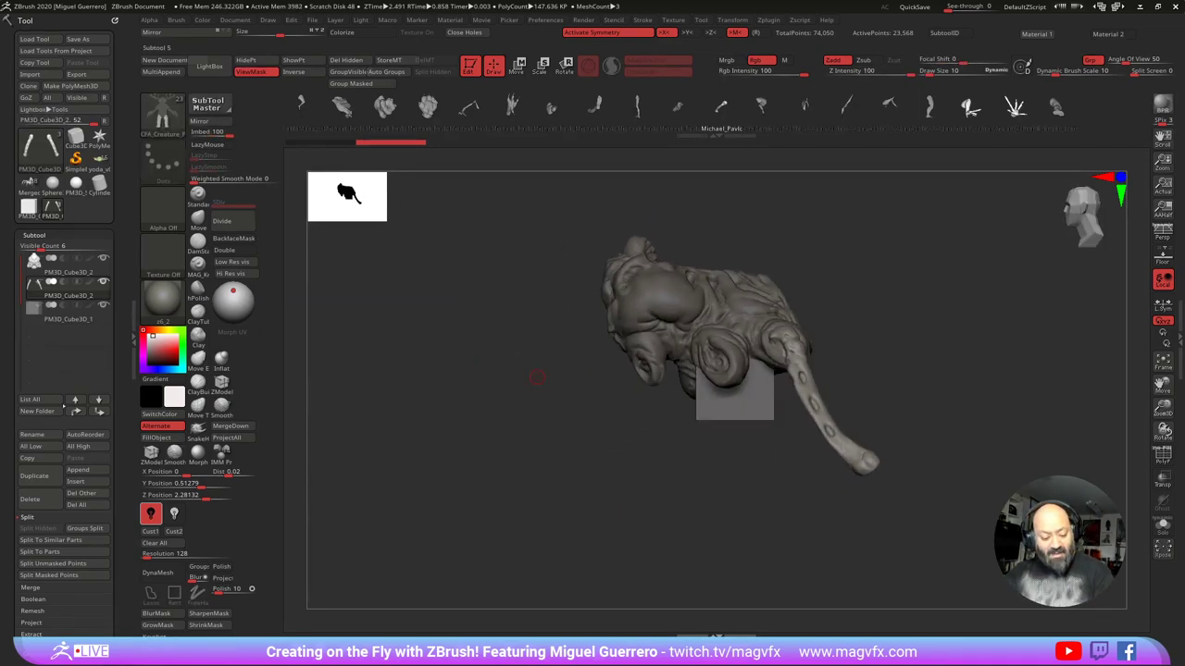
{"action": "left_click", "coordinate": [34, 476]}
{"action": "left_click", "coordinate": [520, 70]}
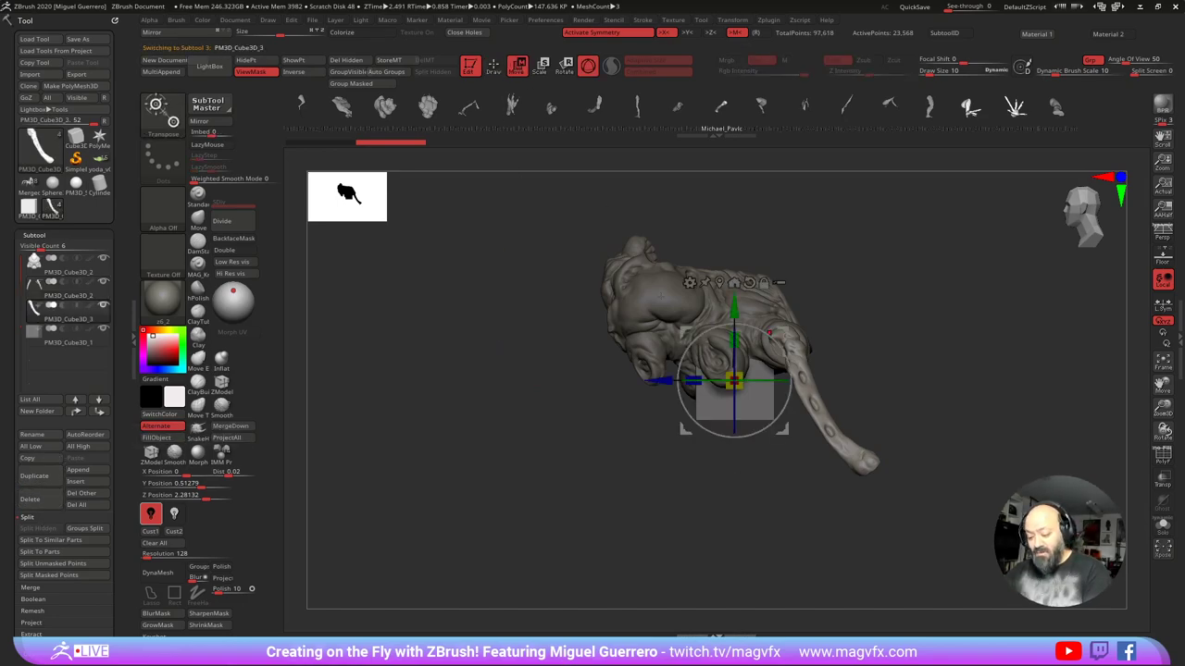
{"action": "left_click_drag", "start_coordinate": [771, 339], "coordinate": [789, 373]}
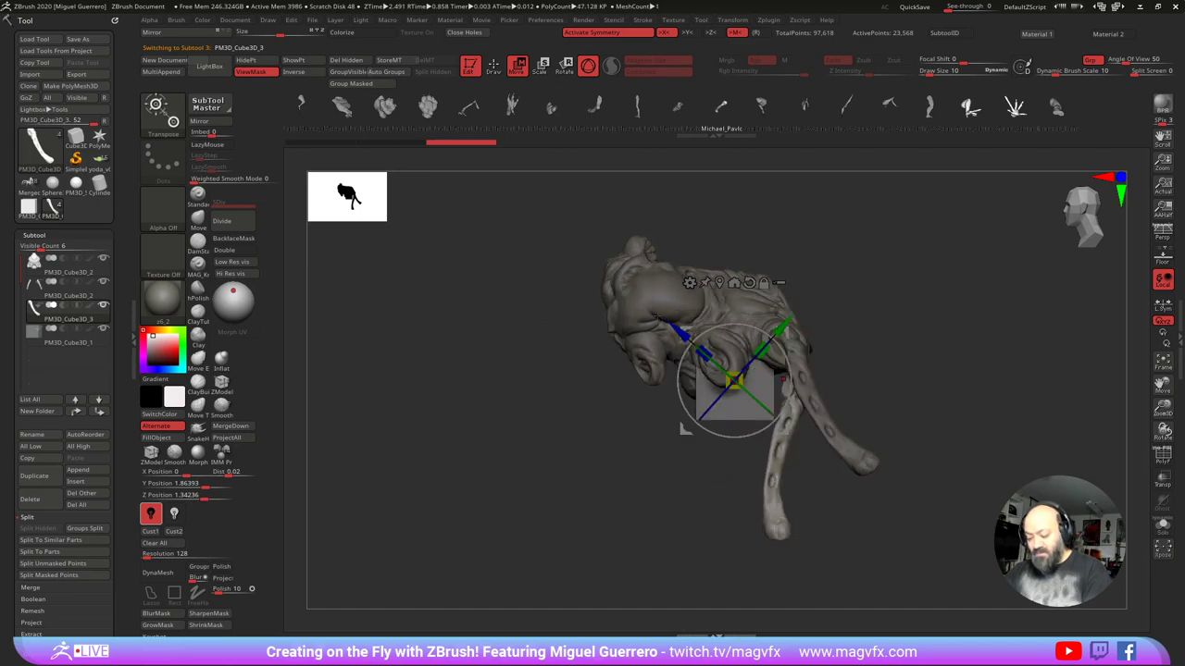
{"action": "left_click_drag", "start_coordinate": [783, 379], "coordinate": [699, 352]}
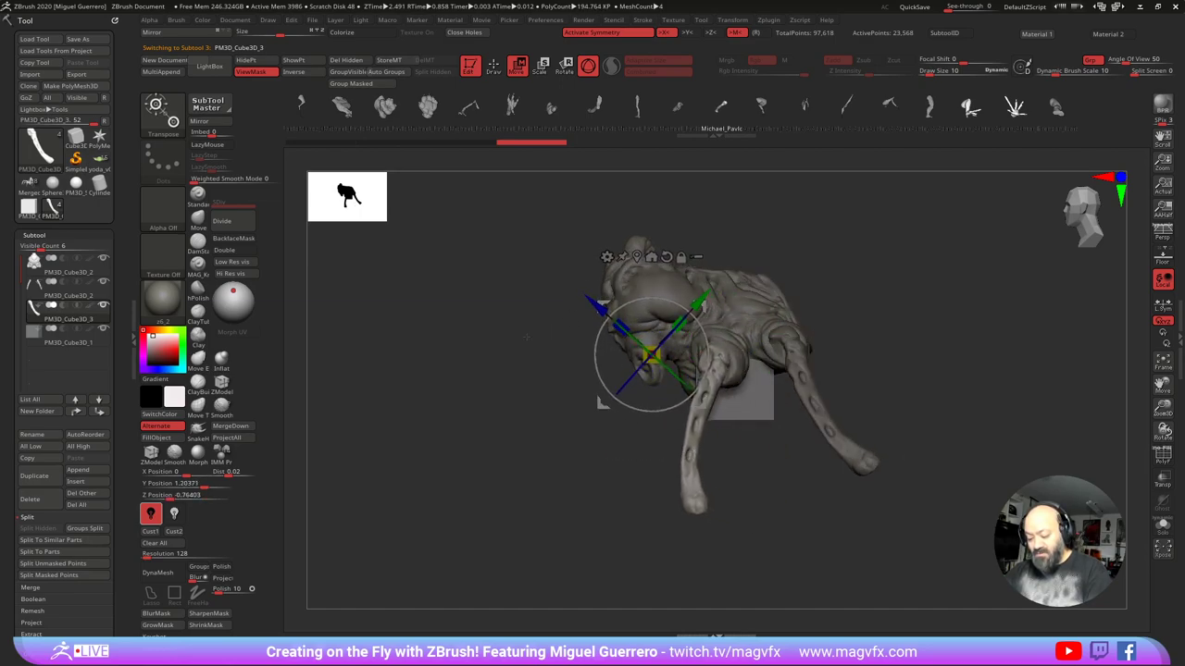
Step: Refine the middle limbs' tilt and position so their upper ends sit in the middle sockets from side and front
{"action": "left_click_drag", "start_coordinate": [453, 352], "coordinate": [518, 357]}
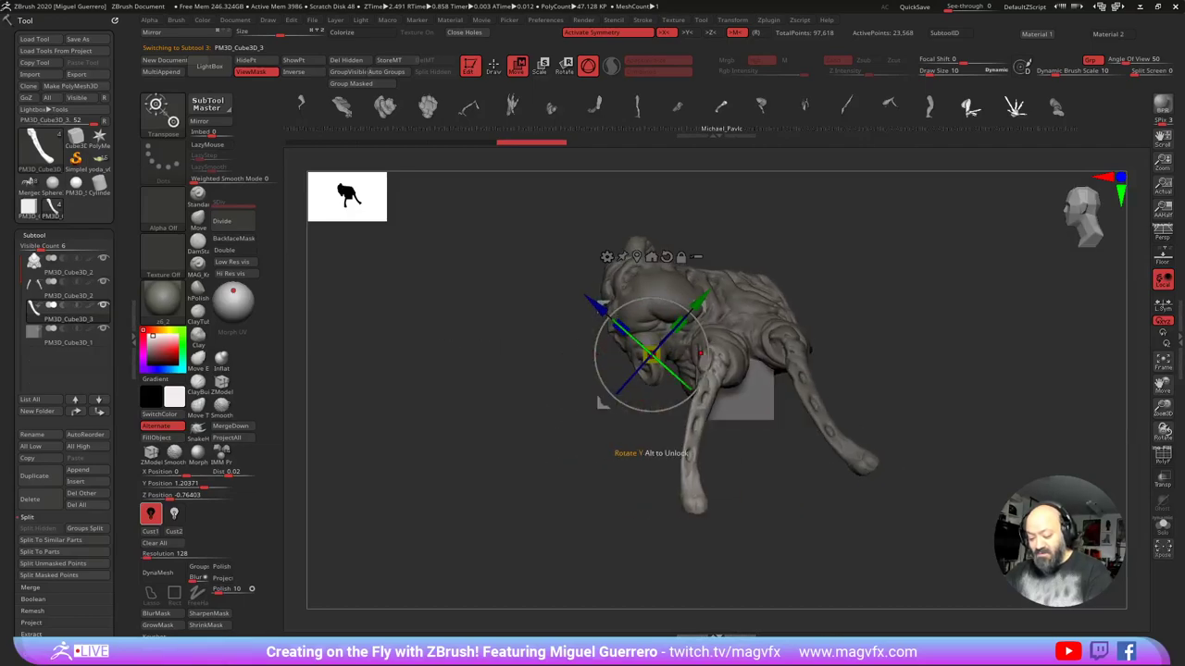
{"action": "left_click_drag", "start_coordinate": [595, 347], "coordinate": [604, 293]}
{"action": "left_click_drag", "start_coordinate": [455, 367], "coordinate": [533, 348]}
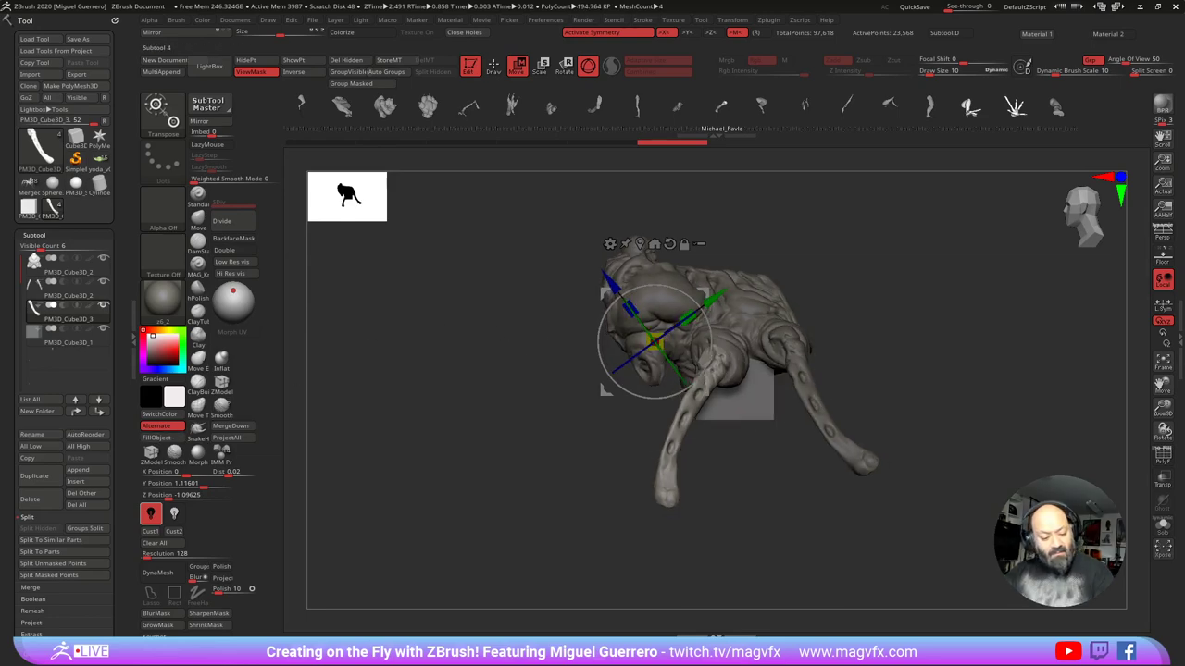
{"action": "left_click_drag", "start_coordinate": [326, 386], "coordinate": [417, 384], "text": "shift"}
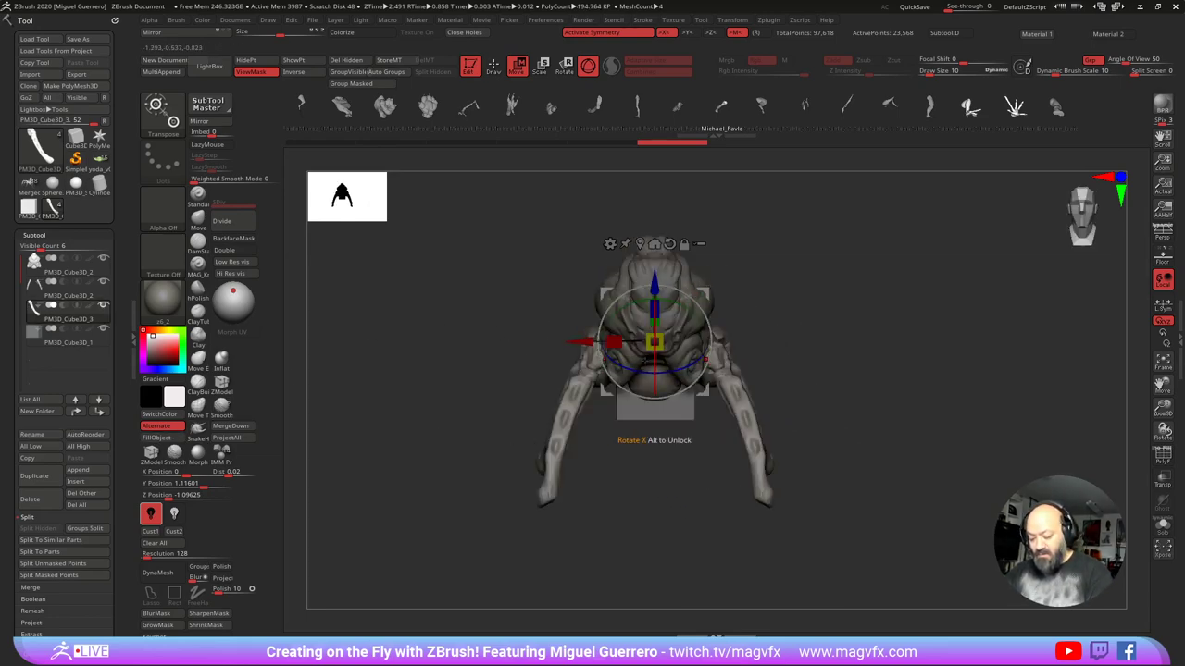
{"action": "left_click_drag", "start_coordinate": [605, 293], "coordinate": [612, 291]}
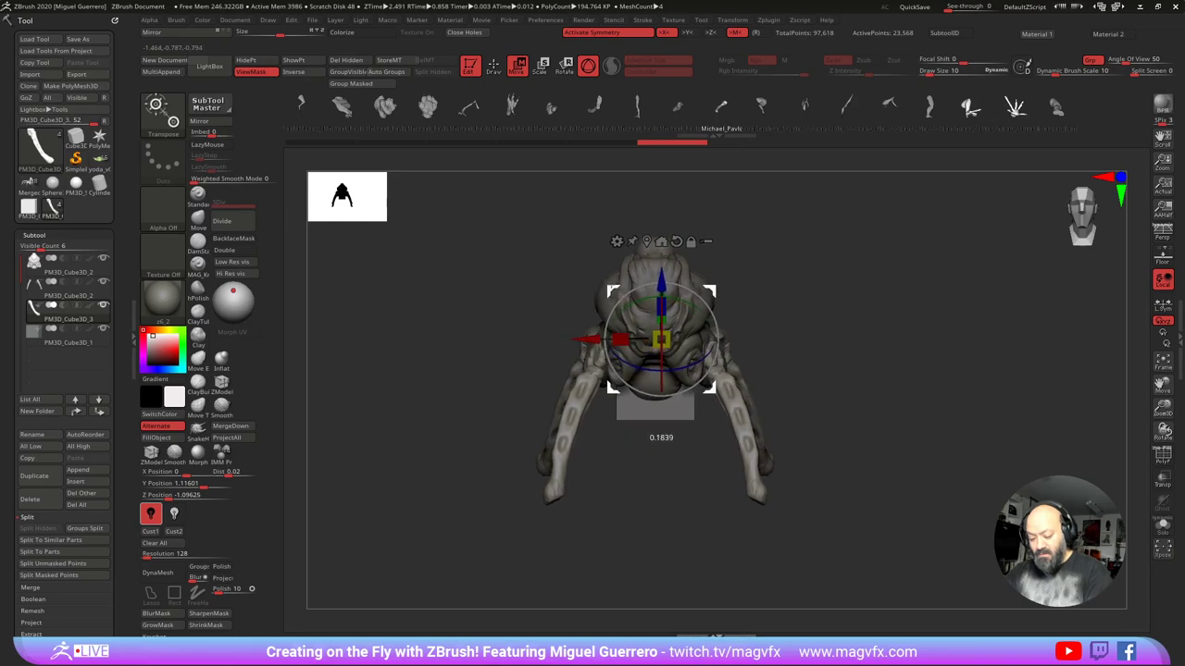
{"action": "left_click_drag", "start_coordinate": [601, 356], "coordinate": [604, 348]}
{"action": "left_click_drag", "start_coordinate": [609, 290], "coordinate": [247, 317]}
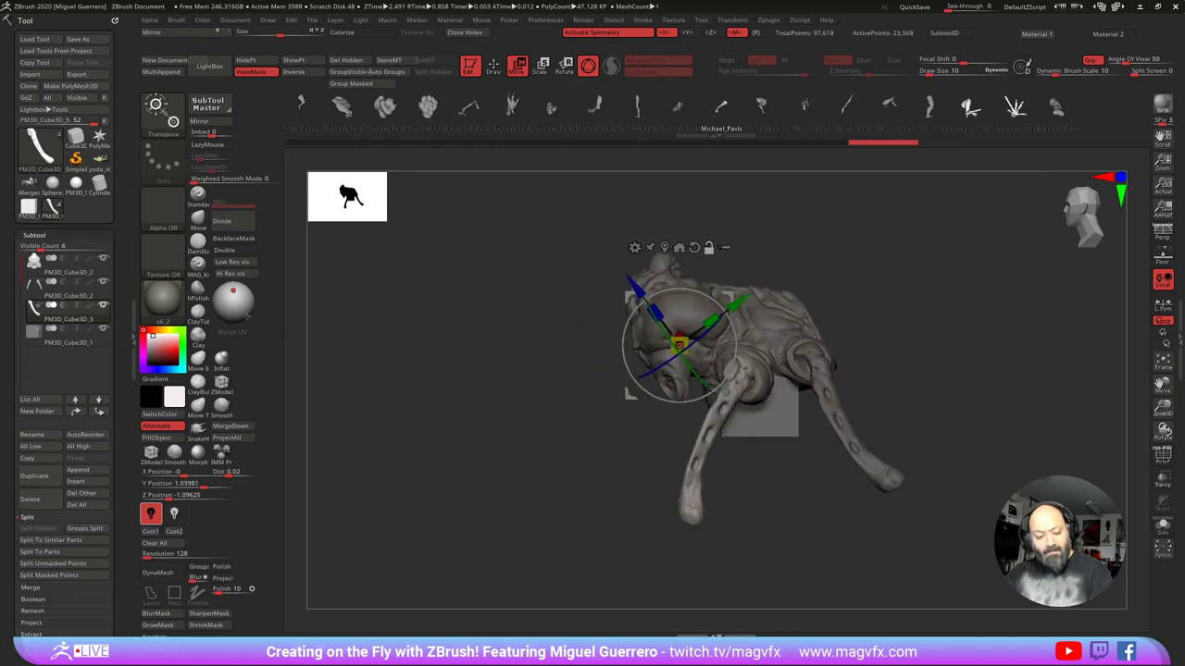
Step: Duplicate the middle limbs and move the copy ahead of them and inward to the front of the torso
{"action": "left_click", "coordinate": [35, 477]}
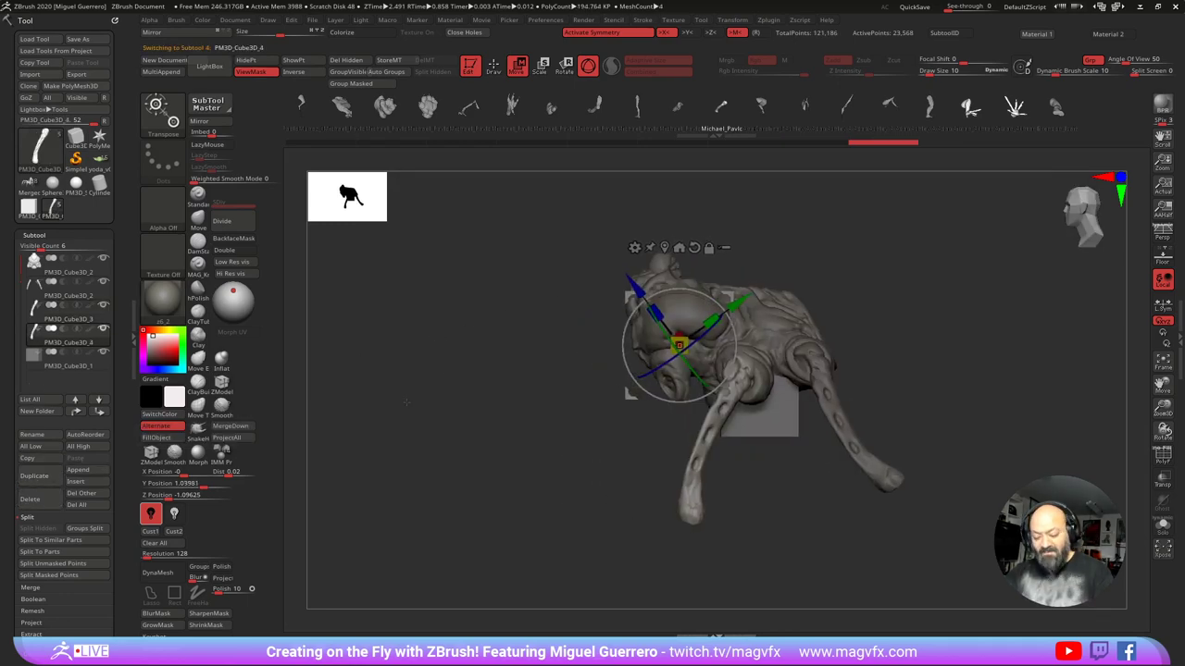
{"action": "left_click", "coordinate": [494, 66]}
{"action": "left_click", "coordinate": [517, 66]}
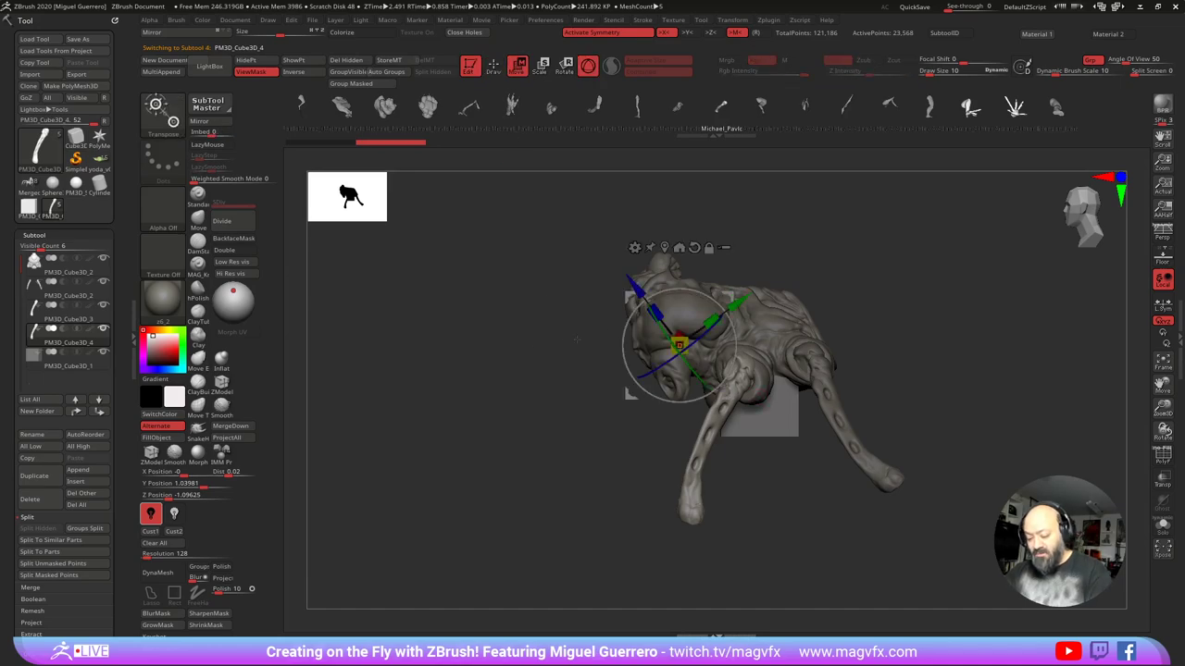
{"action": "left_click_drag", "start_coordinate": [628, 297], "coordinate": [560, 301]}
{"action": "left_click_drag", "start_coordinate": [435, 356], "coordinate": [520, 367], "text": "shift"}
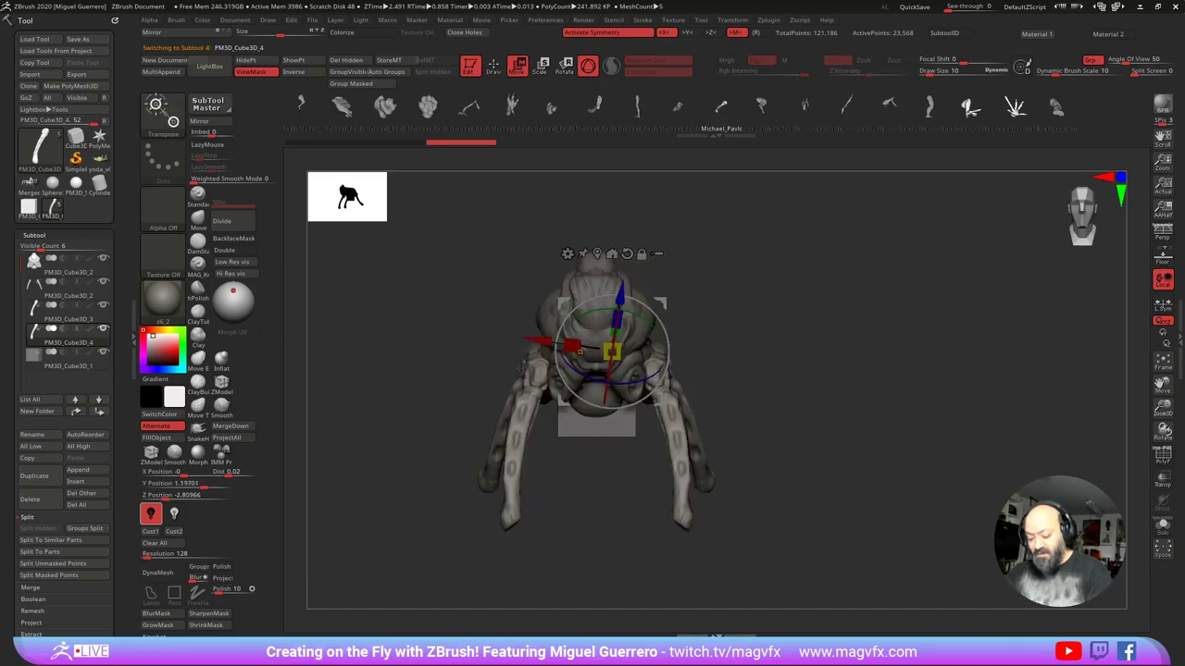
{"action": "mouse_move", "coordinate": [563, 303]}
{"action": "left_mouse_down"}
{"action": "mouse_move", "coordinate": [528, 302]}
{"action": "mouse_move", "coordinate": [543, 305]}
{"action": "left_mouse_up"}
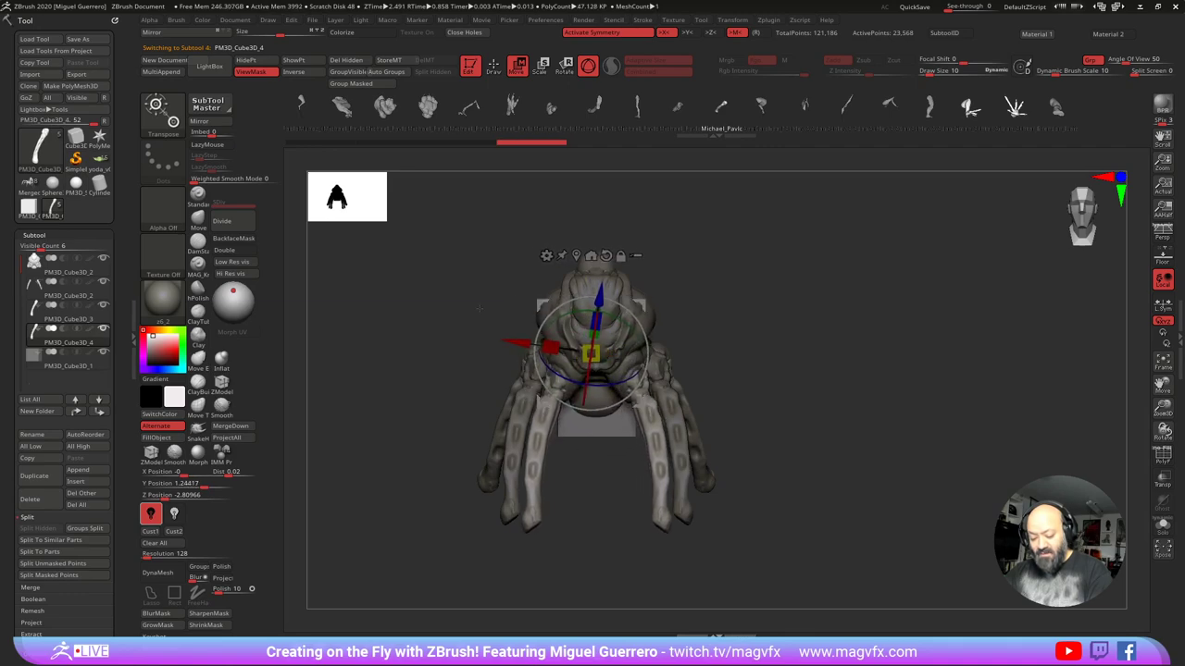
Step: Swing the front limbs forward and fit their upper ends against the torso's front sockets
{"action": "left_click_drag", "start_coordinate": [461, 327], "coordinate": [367, 332]}
{"action": "left_click_drag", "start_coordinate": [532, 348], "coordinate": [536, 318]}
{"action": "left_click_drag", "start_coordinate": [531, 307], "coordinate": [542, 292]}
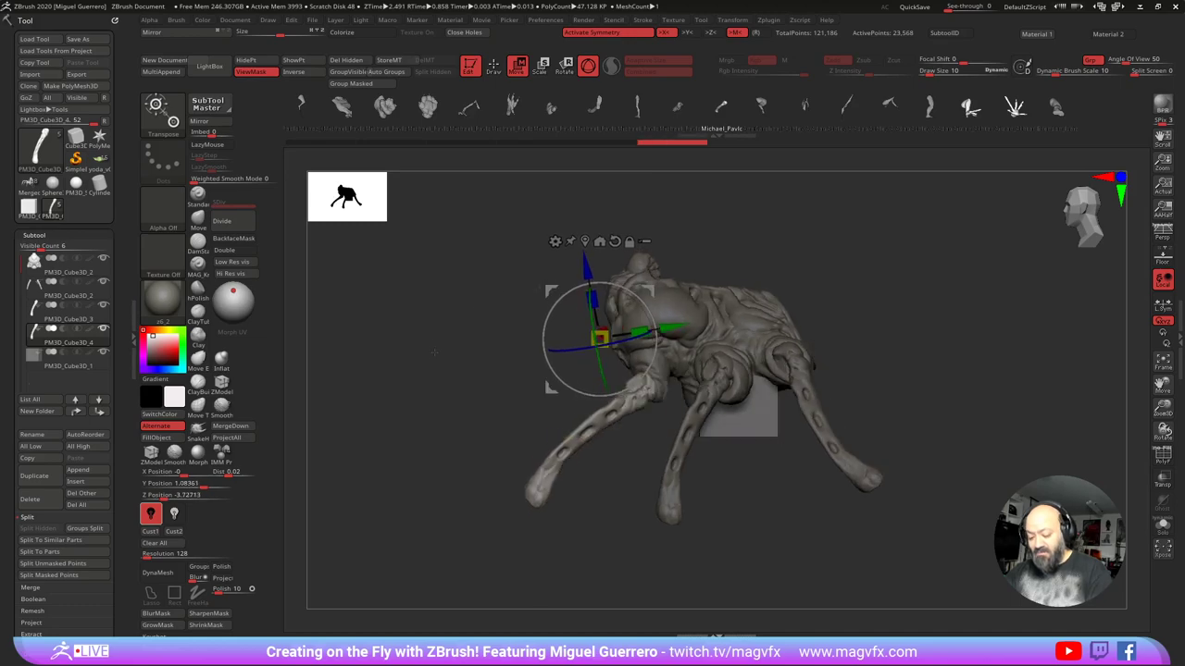
Step: Hide the base cube and switch the creature to a blue-grey material, checking all six limbs from several angles
{"action": "left_click_drag", "start_coordinate": [368, 358], "coordinate": [501, 389]}
{"action": "left_click", "coordinate": [102, 357]}
{"action": "left_click_drag", "start_coordinate": [525, 405], "coordinate": [555, 405]}
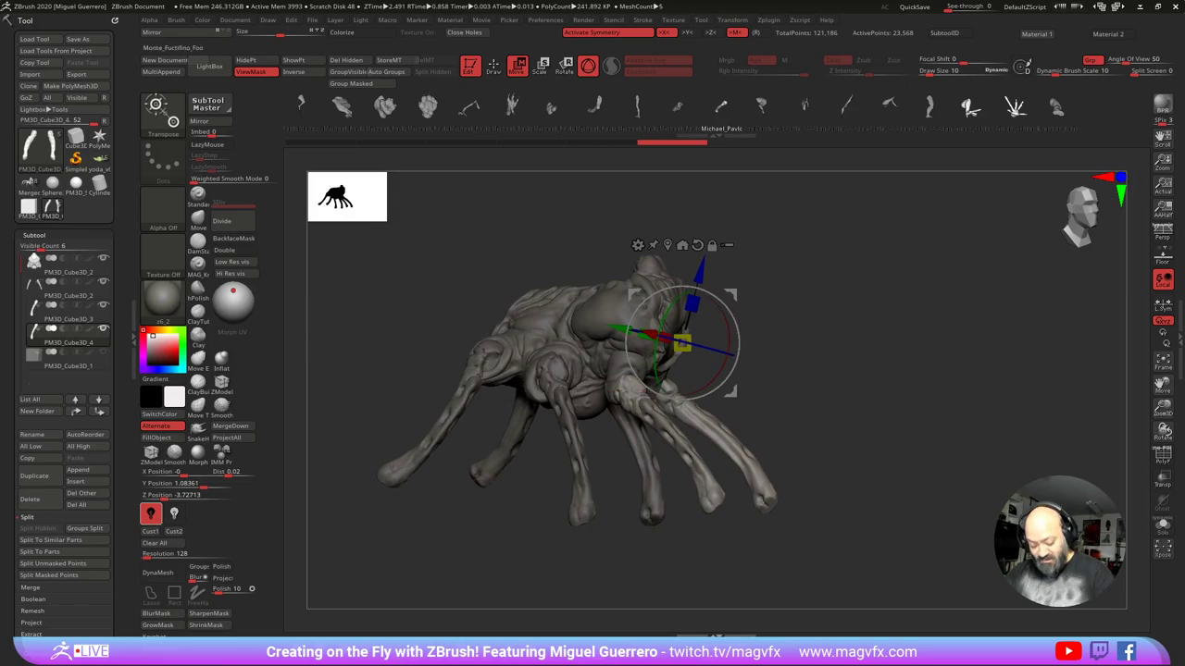
{"action": "key", "text": "2"}
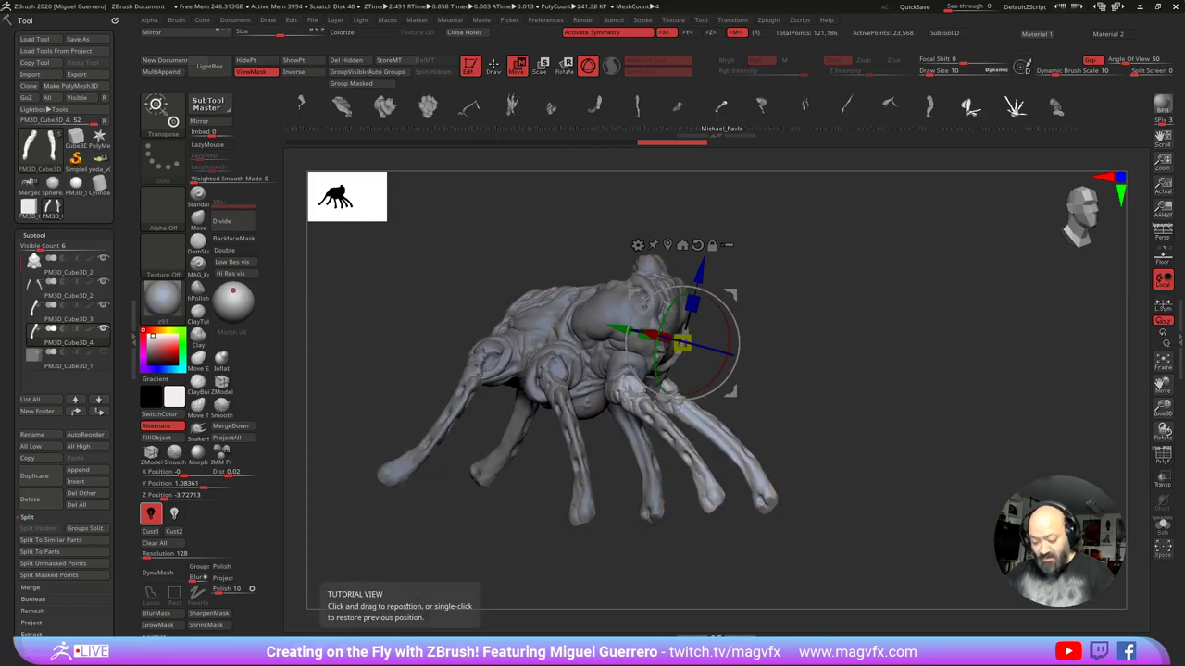
{"action": "mouse_move", "coordinate": [382, 549]}
{"action": "left_mouse_down", "text": "alt"}
{"action": "mouse_move", "coordinate": [521, 511]}
{"action": "mouse_move", "coordinate": [521, 477]}
{"action": "mouse_move", "coordinate": [585, 475]}
{"action": "mouse_move", "coordinate": [565, 491]}
{"action": "left_mouse_up", "text": "alt"}
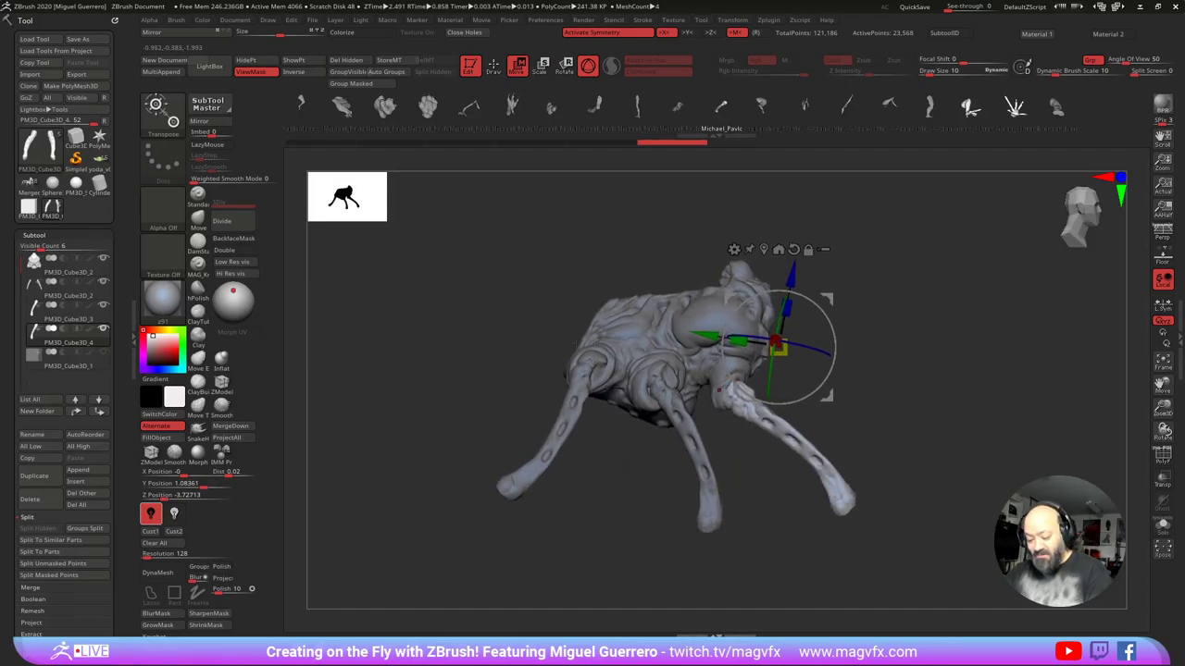
{"action": "left_click_drag", "start_coordinate": [444, 356], "coordinate": [472, 378]}
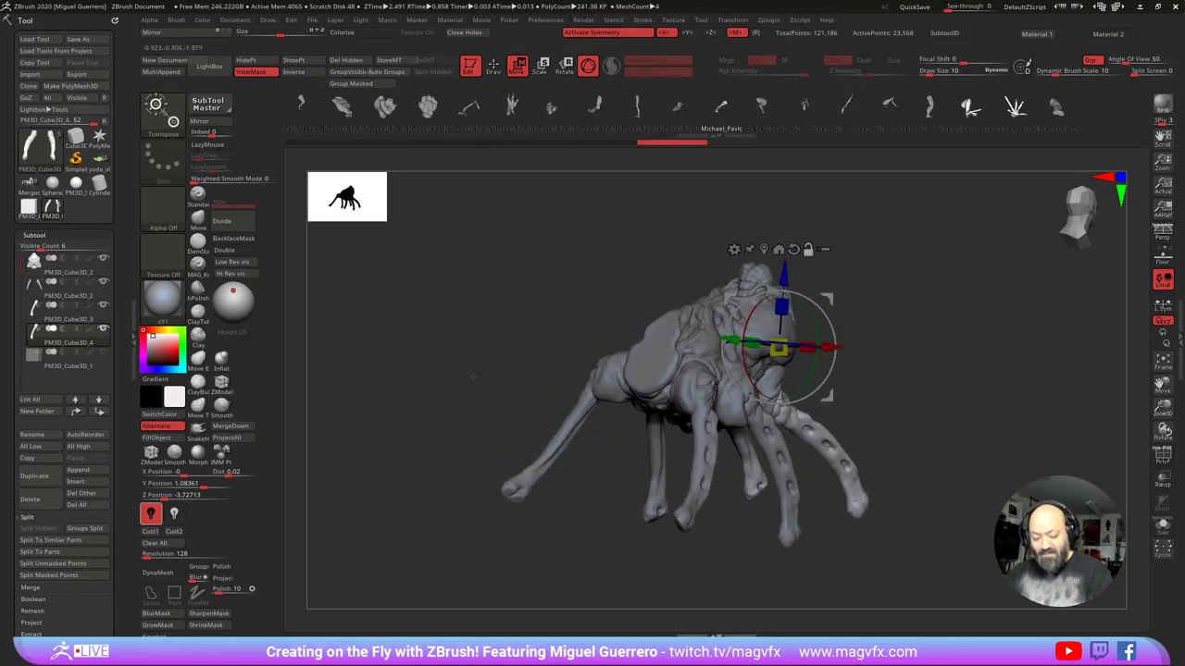
Step: Append a Sphere3D subtool and move it to the torso's rear end as the base of an abdomen
{"action": "left_click", "coordinate": [83, 470]}
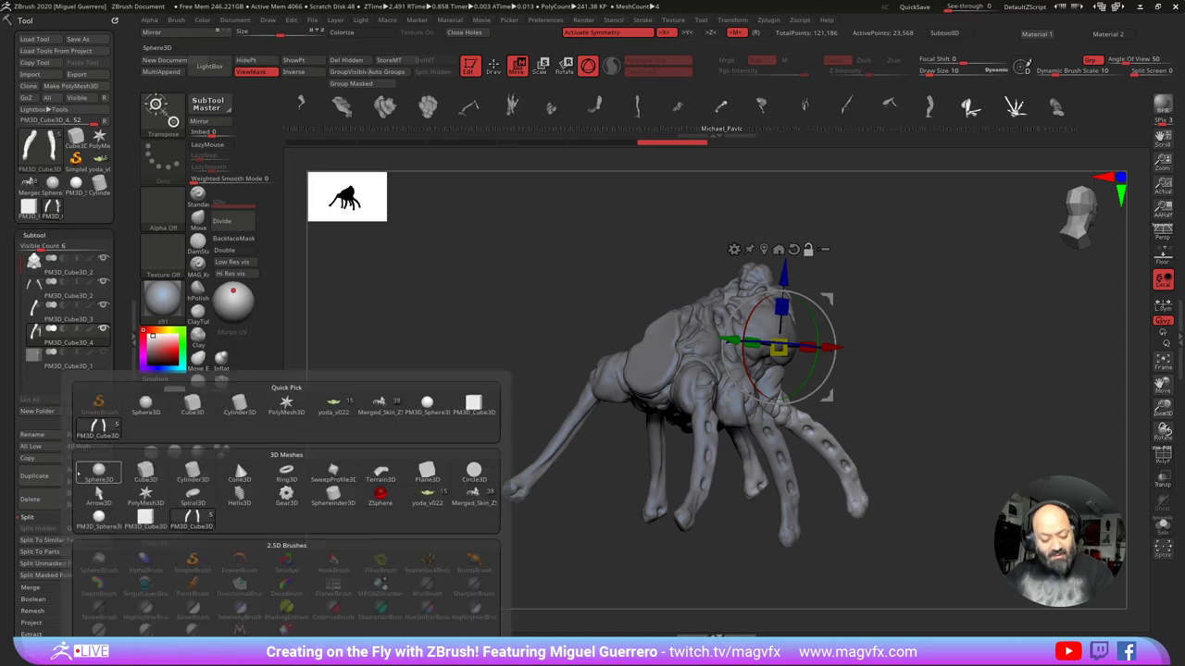
{"action": "left_click", "coordinate": [146, 404]}
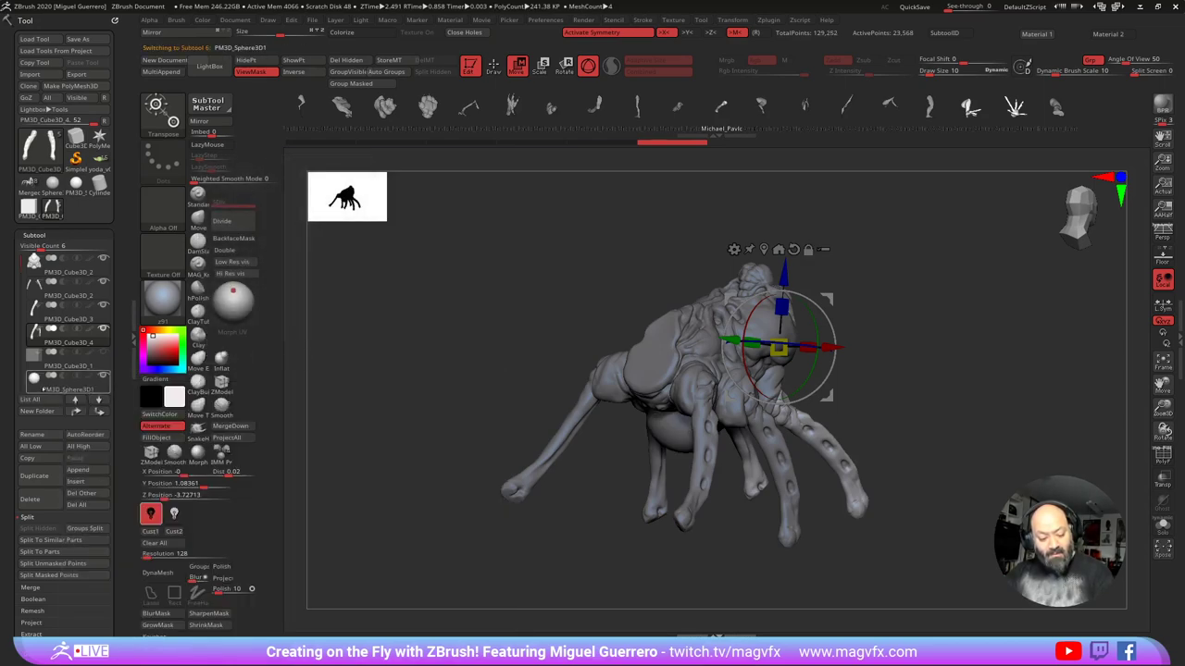
{"action": "left_click", "coordinate": [42, 388]}
{"action": "left_click_drag", "start_coordinate": [379, 354], "coordinate": [427, 347]}
{"action": "left_click", "coordinate": [497, 69]}
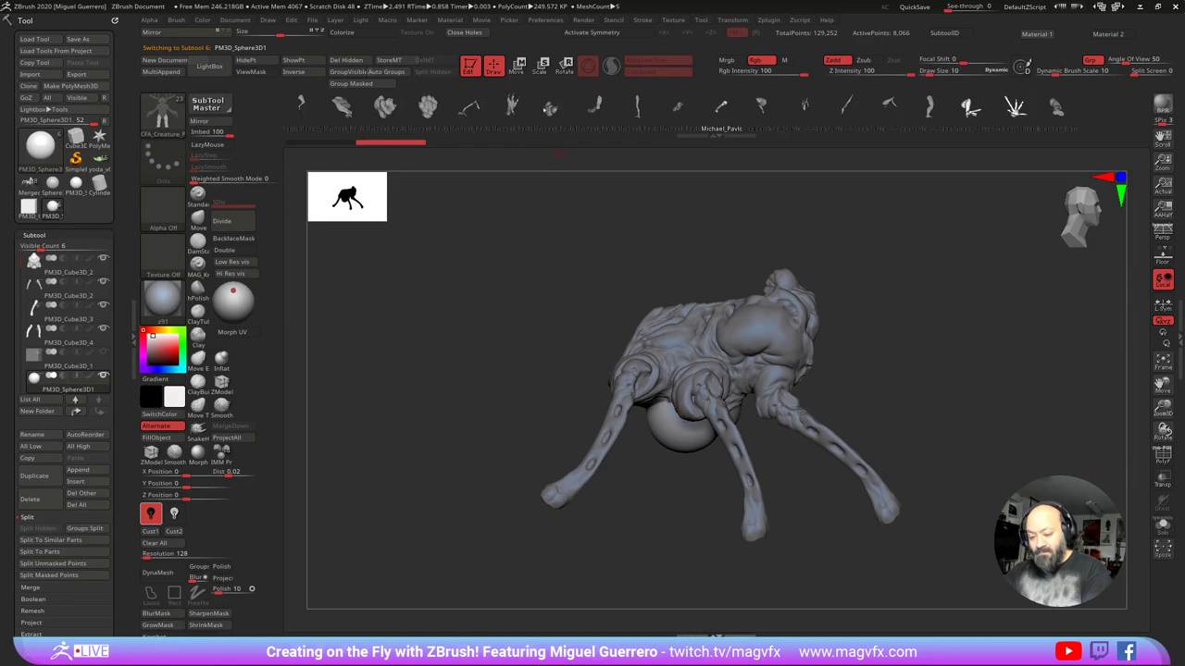
{"action": "key", "text": "w"}
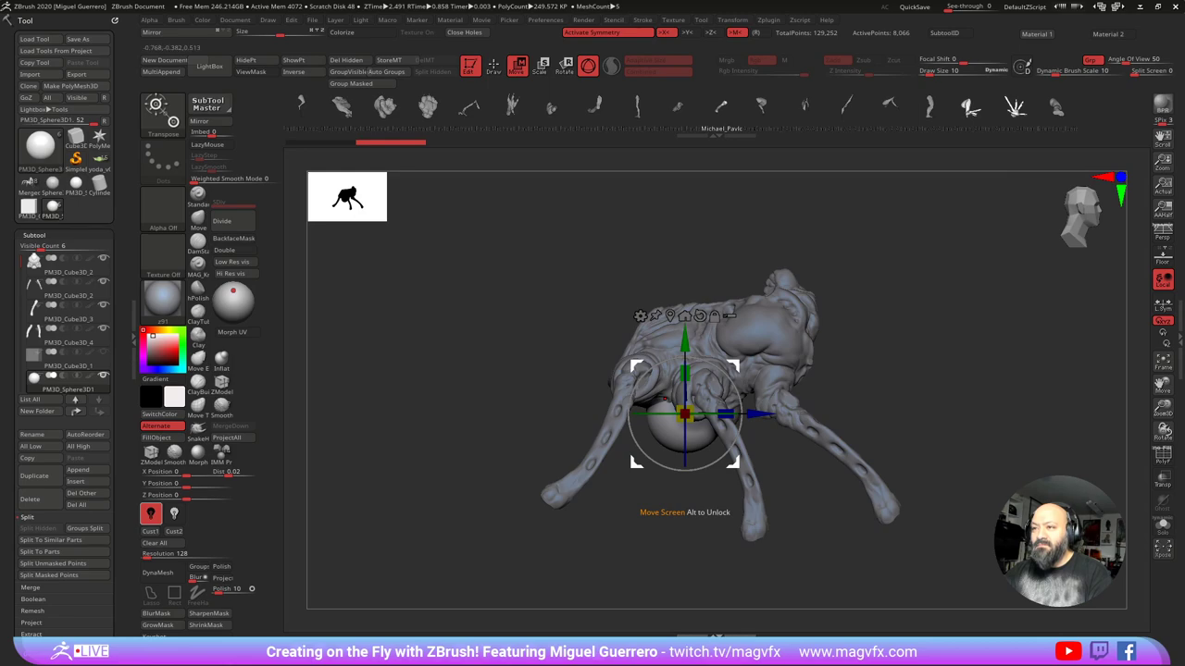
{"action": "left_click_drag", "start_coordinate": [637, 368], "coordinate": [575, 297]}
{"action": "mouse_move", "coordinate": [407, 305]}
{"action": "left_mouse_down", "text": "shift"}
{"action": "mouse_move", "coordinate": [481, 305]}
{"action": "mouse_move", "coordinate": [370, 310]}
{"action": "left_mouse_up", "text": "shift"}
Step: Choose the Move brush and convert the rear sphere to DynaMesh at resolution 128
{"action": "left_click", "coordinate": [493, 68]}
{"action": "left_click", "coordinate": [202, 222]}
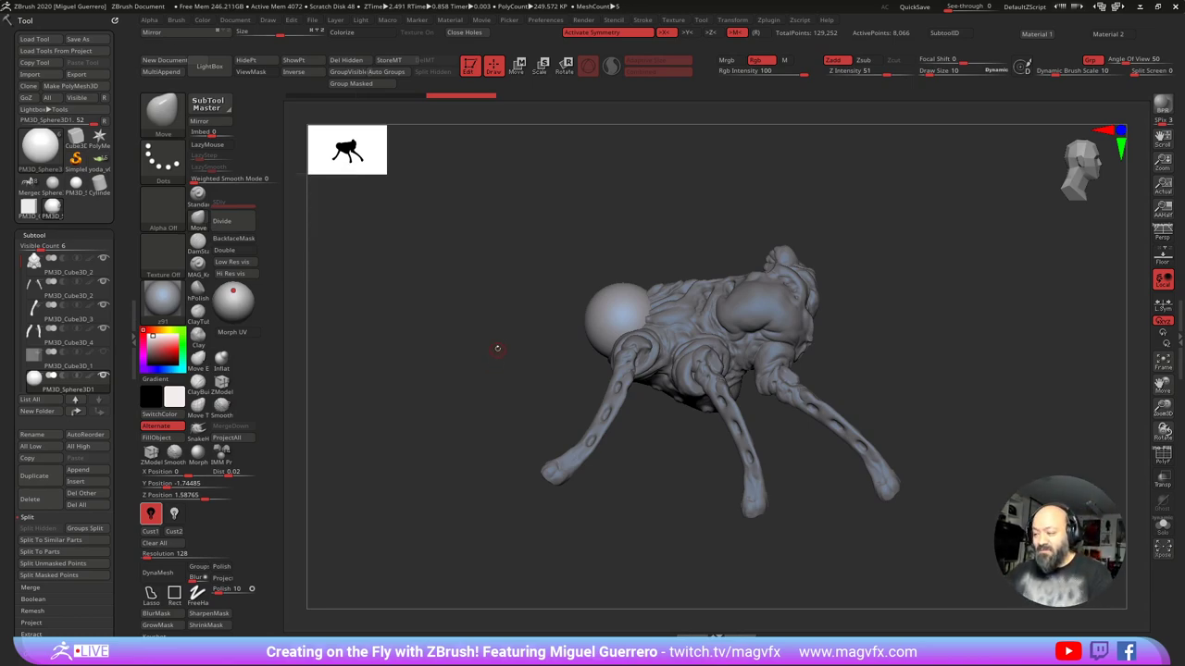
{"action": "left_click_drag", "start_coordinate": [509, 336], "coordinate": [526, 361], "text": "alt"}
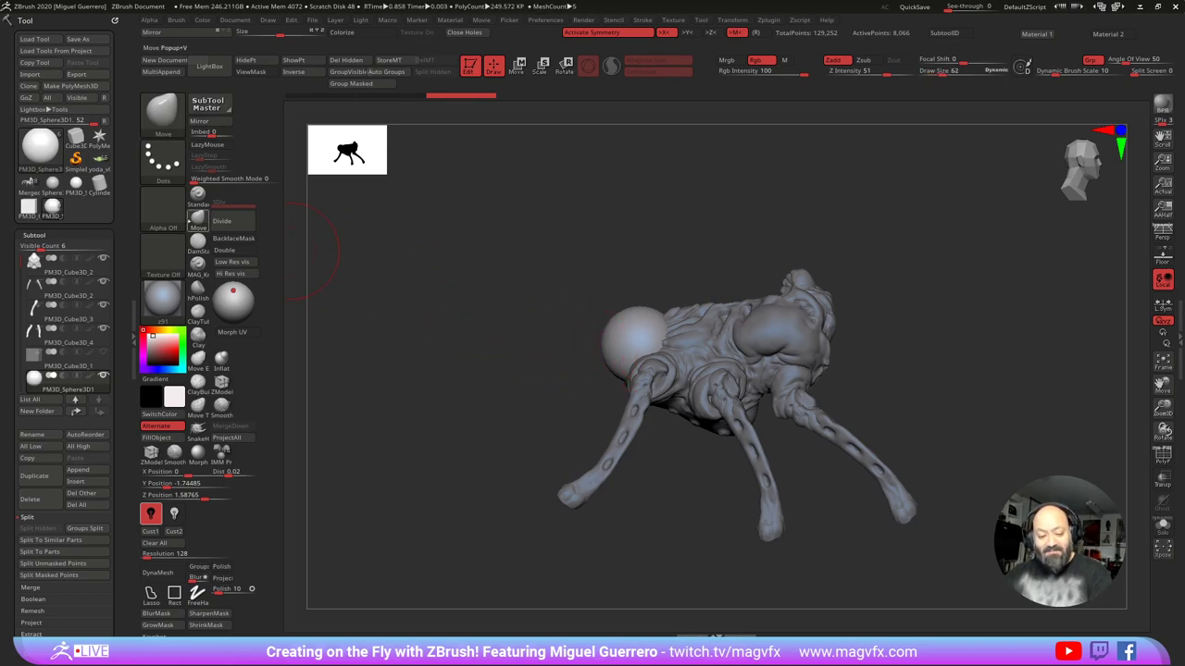
{"action": "left_click", "coordinate": [199, 221]}
{"action": "left_click", "coordinate": [161, 573]}
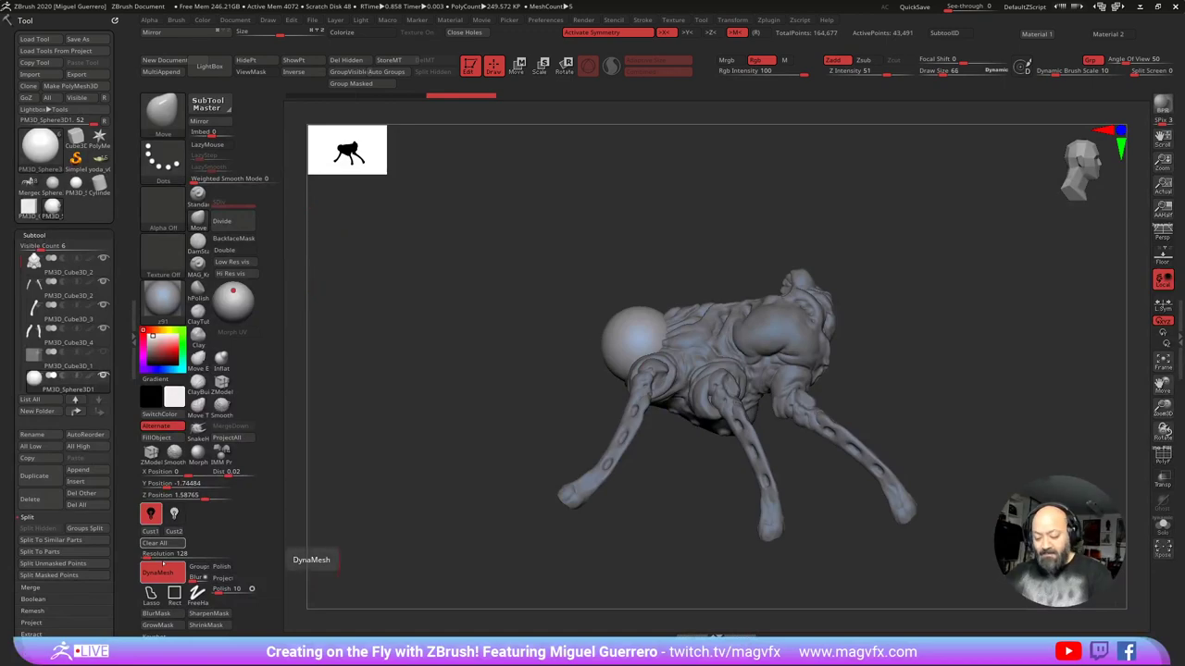
Step: Pull the rear sphere into an elongated abdomen with the Move brush, lowering Z Intensity to 23 along the way
{"action": "mouse_move", "coordinate": [607, 327]}
{"action": "left_mouse_down"}
{"action": "mouse_move", "coordinate": [541, 310]}
{"action": "mouse_move", "coordinate": [579, 321]}
{"action": "left_mouse_up"}
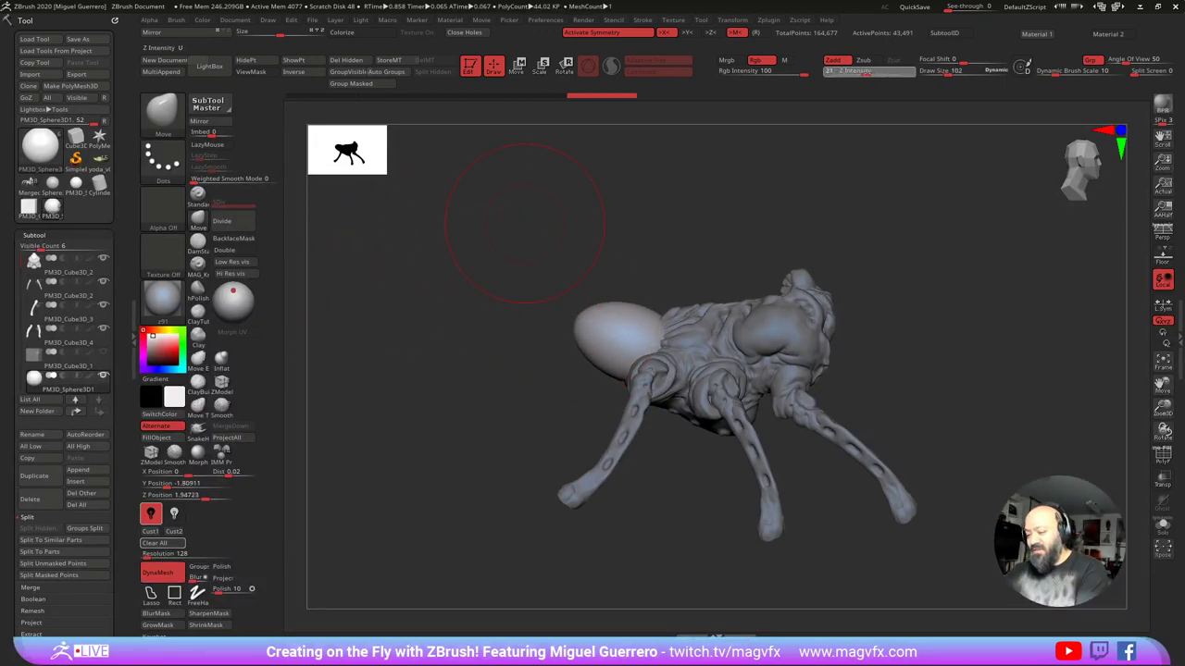
{"action": "left_click_drag", "start_coordinate": [865, 73], "coordinate": [868, 72]}
{"action": "left_click_drag", "start_coordinate": [606, 398], "coordinate": [588, 429]}
{"action": "left_click_drag", "start_coordinate": [649, 317], "coordinate": [650, 318]}
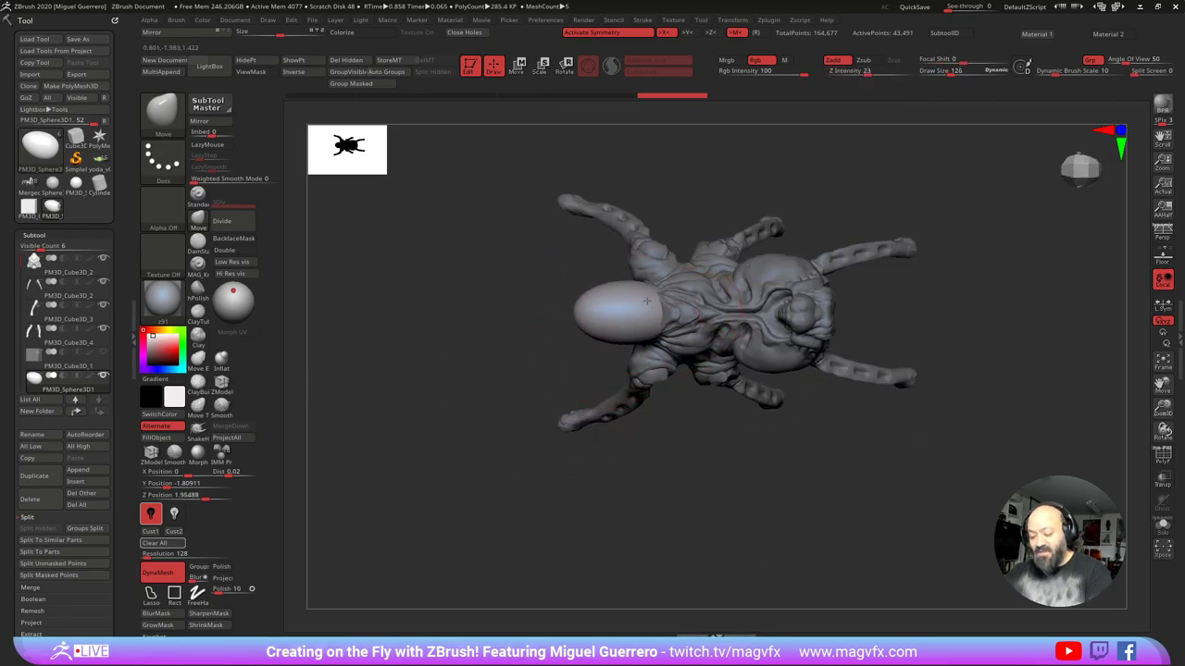
{"action": "left_click_drag", "start_coordinate": [566, 416], "coordinate": [561, 370]}
{"action": "left_click_drag", "start_coordinate": [590, 303], "coordinate": [573, 272]}
{"action": "left_click_drag", "start_coordinate": [490, 300], "coordinate": [468, 359], "text": "alt"}
{"action": "mouse_move", "coordinate": [476, 445]}
{"action": "left_mouse_down"}
{"action": "mouse_move", "coordinate": [436, 463]}
{"action": "mouse_move", "coordinate": [504, 468]}
{"action": "left_mouse_up"}
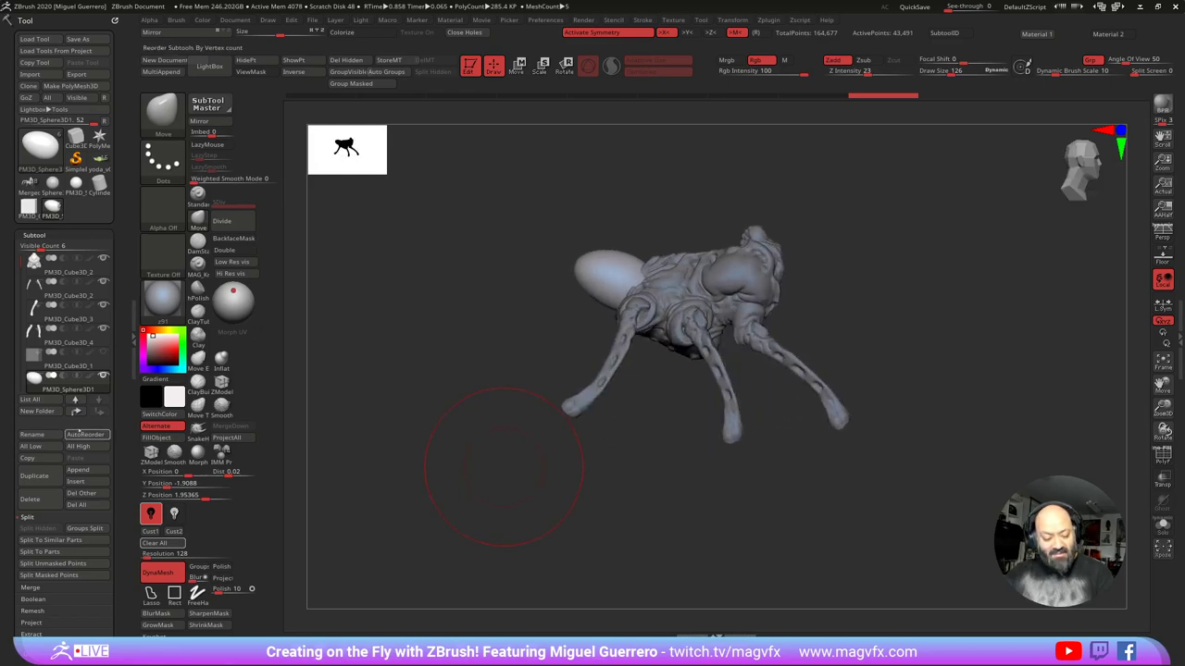
Step: Duplicate the abdomen and move the copy above the front of the torso as a head base
{"action": "left_click", "coordinate": [35, 476]}
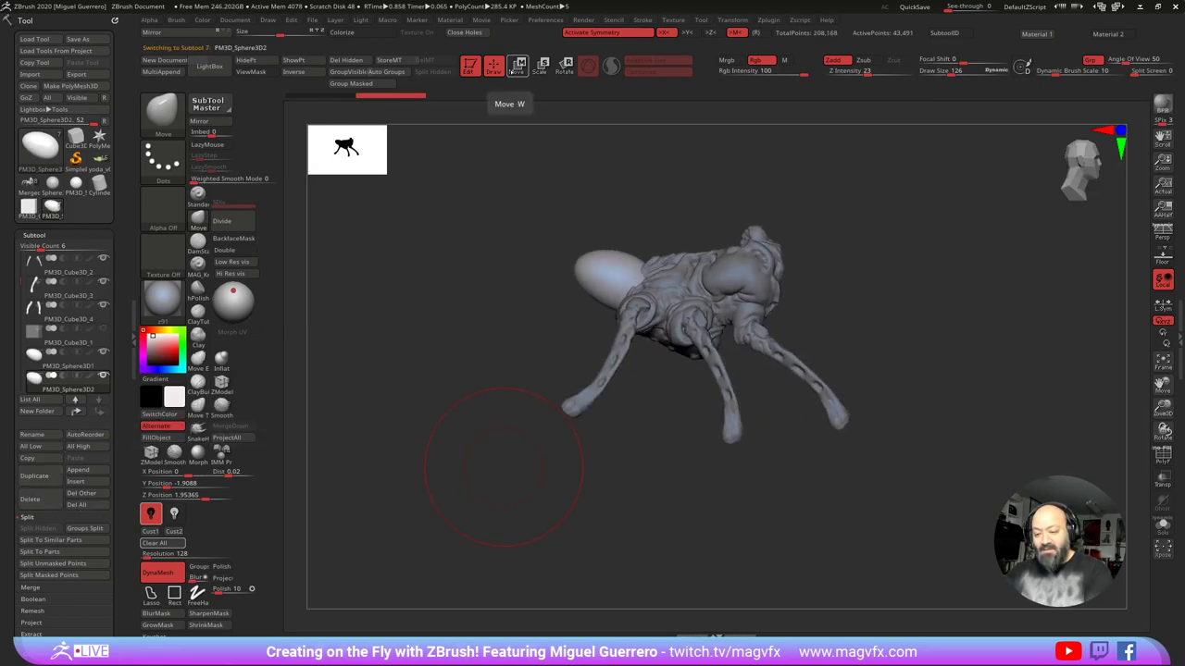
{"action": "left_click", "coordinate": [516, 65]}
{"action": "left_click_drag", "start_coordinate": [626, 285], "coordinate": [780, 243]}
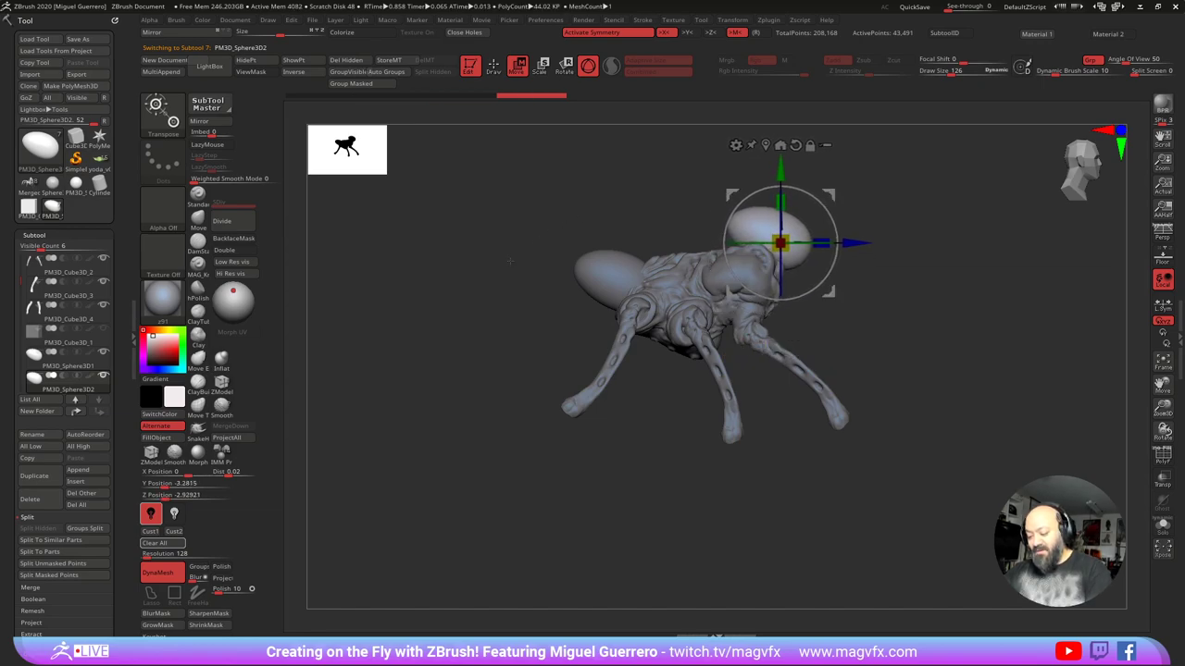
{"action": "left_click_drag", "start_coordinate": [544, 311], "coordinate": [498, 352]}
Step: Stretch and bend the copied ellipsoid into a long arched head shape using the Move brush at draw sizes 174 and 118
{"action": "left_click", "coordinate": [493, 66]}
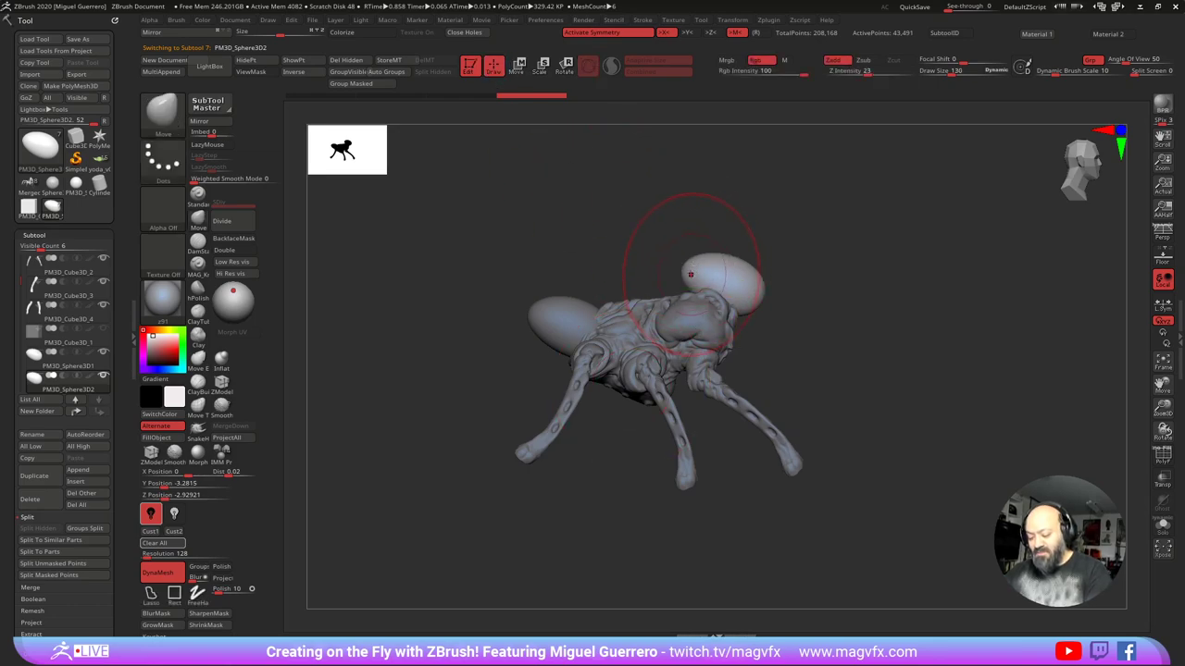
{"action": "key", "text": "bracketright"}
{"action": "key", "text": "bracketright"}
{"action": "key", "text": "bracketright"}
{"action": "mouse_move", "coordinate": [718, 281]}
{"action": "left_mouse_down"}
{"action": "mouse_move", "coordinate": [704, 264]}
{"action": "mouse_move", "coordinate": [702, 280]}
{"action": "mouse_move", "coordinate": [715, 263]}
{"action": "mouse_move", "coordinate": [750, 280]}
{"action": "mouse_move", "coordinate": [722, 265]}
{"action": "mouse_move", "coordinate": [710, 228]}
{"action": "left_mouse_up"}
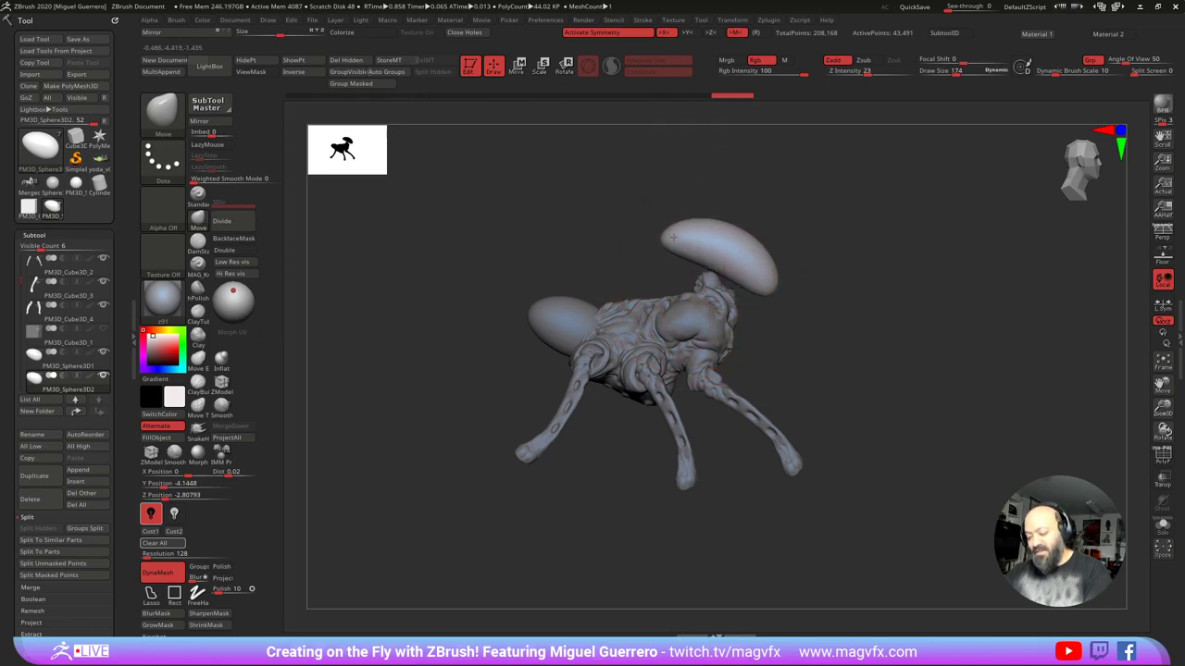
{"action": "left_click_drag", "start_coordinate": [748, 292], "coordinate": [750, 310]}
{"action": "key", "text": "ctrl+shift+z"}
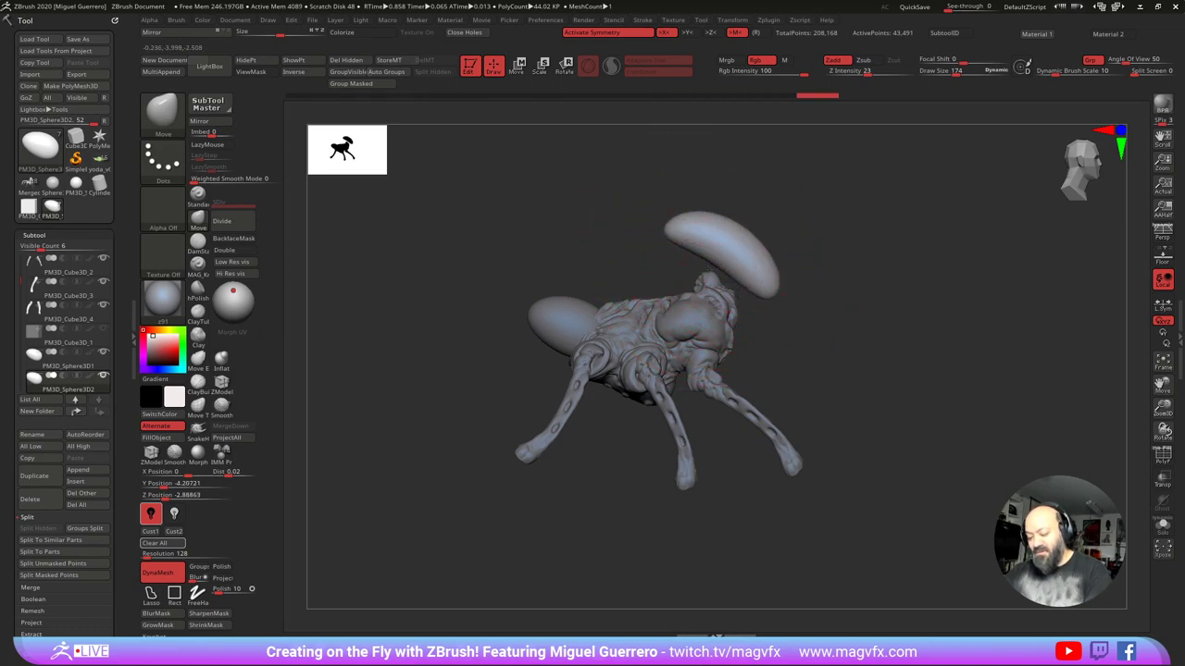
{"action": "key", "text": "bracketleft"}
{"action": "left_click_drag", "start_coordinate": [713, 267], "coordinate": [712, 261]}
Step: Duplicate the arched head shape, then rotate the copy upright and position it as a neck at the front of the torso
{"action": "left_click_drag", "start_coordinate": [448, 369], "coordinate": [397, 359]}
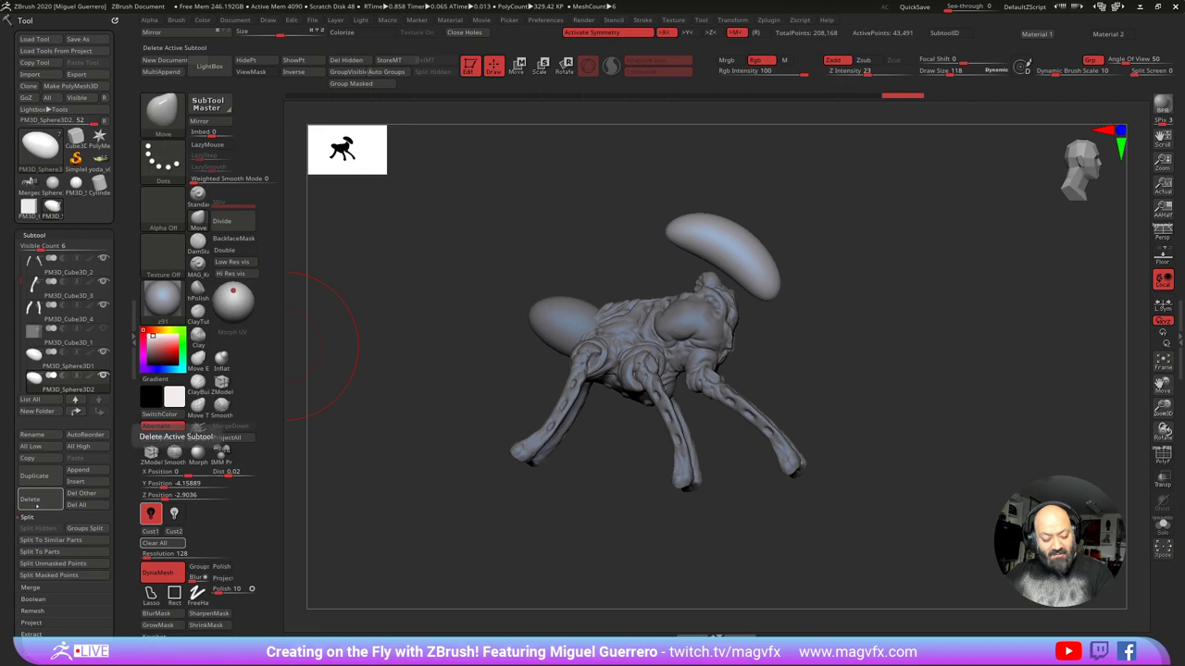
{"action": "left_click", "coordinate": [30, 500]}
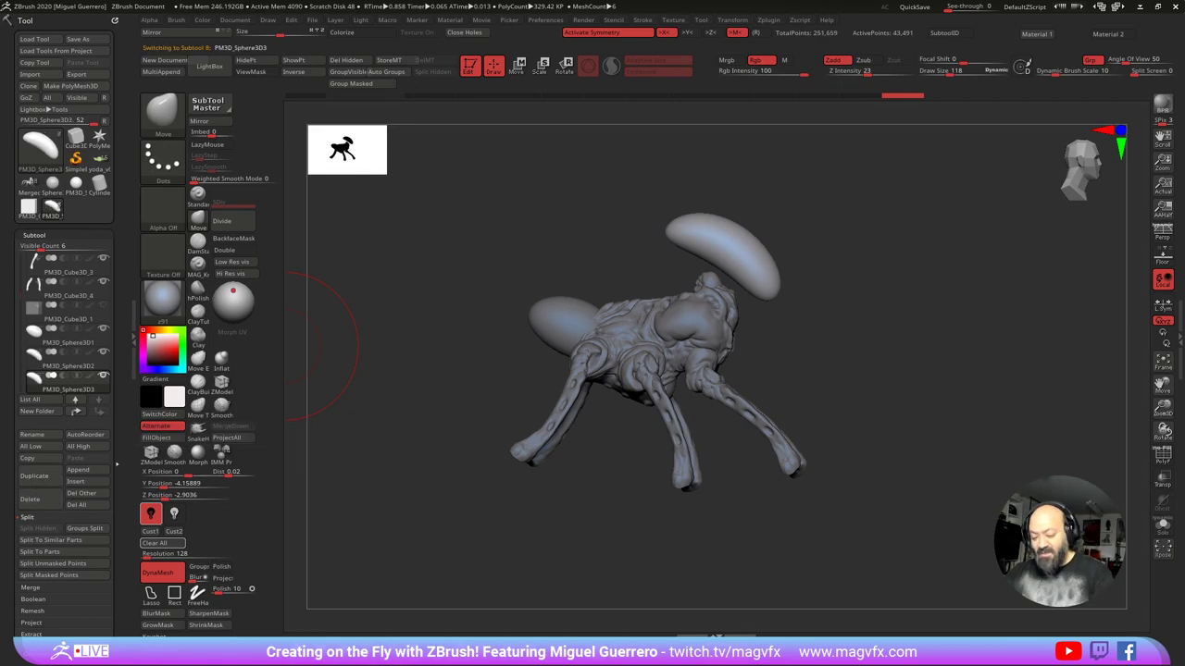
{"action": "left_click", "coordinate": [517, 67]}
{"action": "left_click_drag", "start_coordinate": [735, 214], "coordinate": [791, 312], "text": "ctrl"}
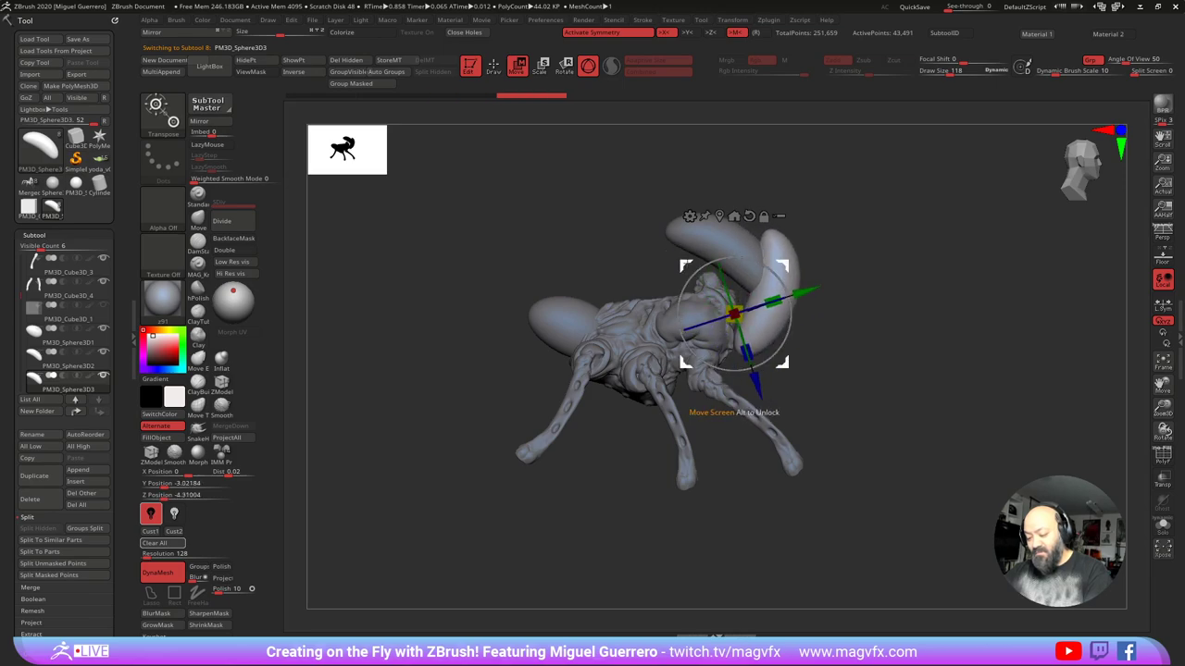
{"action": "left_click_drag", "start_coordinate": [783, 266], "coordinate": [735, 259]}
{"action": "mouse_move", "coordinate": [636, 259]}
{"action": "left_mouse_down"}
{"action": "mouse_move", "coordinate": [537, 263]}
{"action": "mouse_move", "coordinate": [640, 261]}
{"action": "mouse_move", "coordinate": [645, 245]}
{"action": "left_mouse_up"}
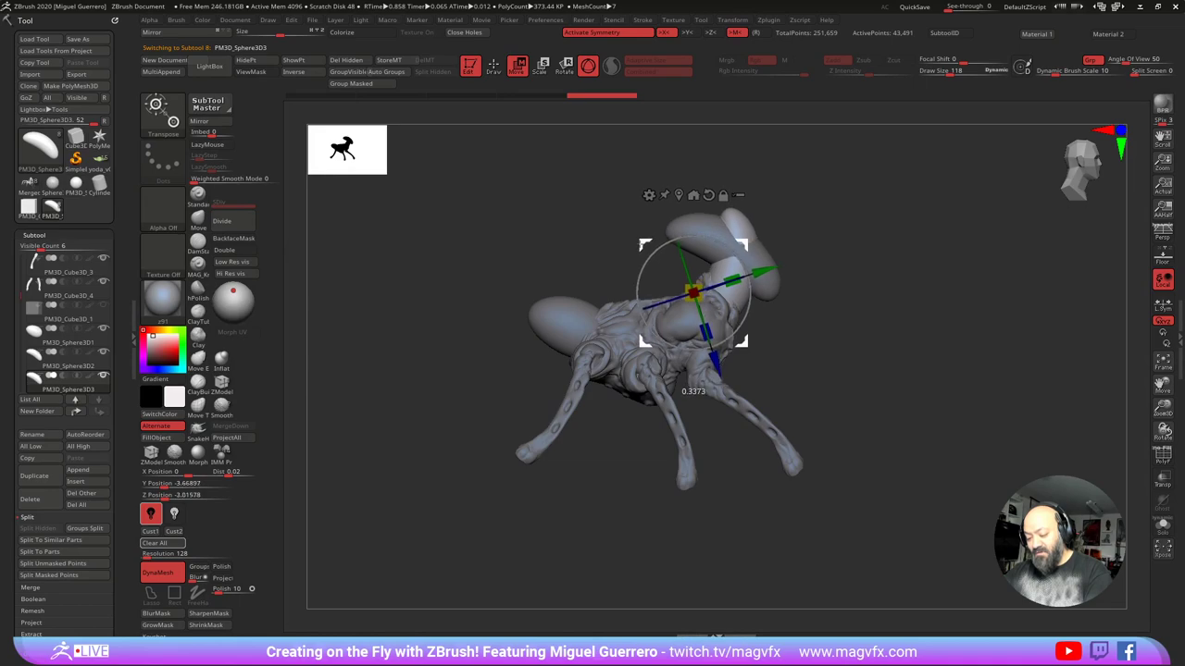
Step: Select the head piece and raise it so that it rests on top of the neck
{"action": "left_click", "coordinate": [685, 225], "text": "alt"}
{"action": "key", "text": "q"}
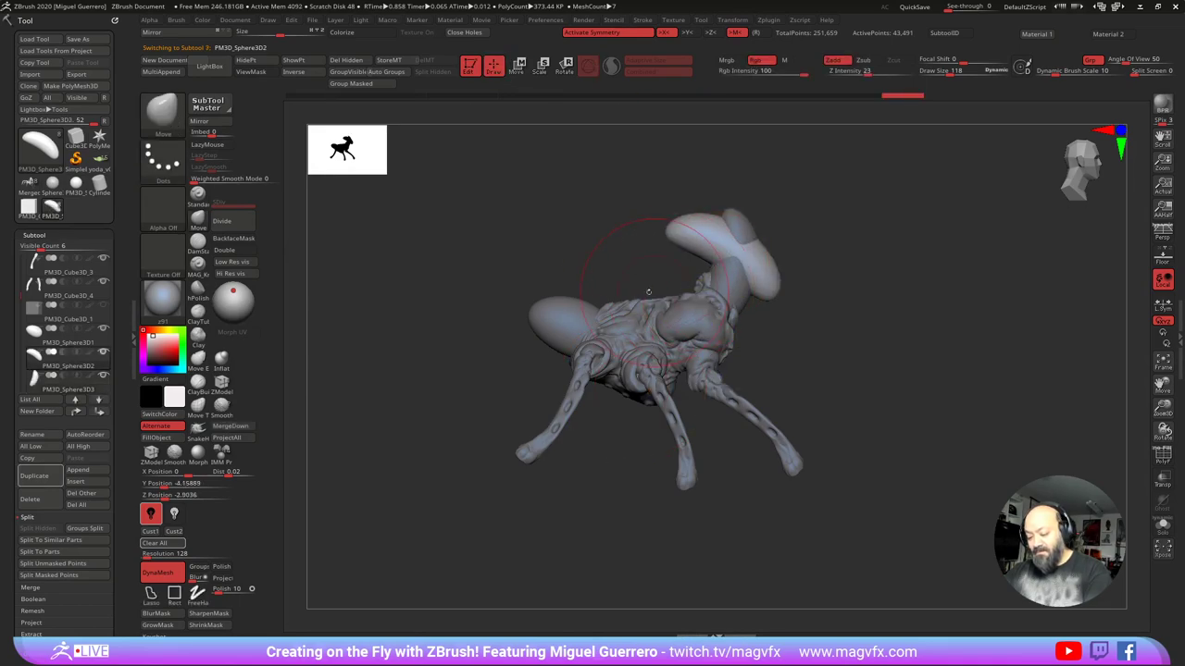
{"action": "left_click", "coordinate": [518, 64]}
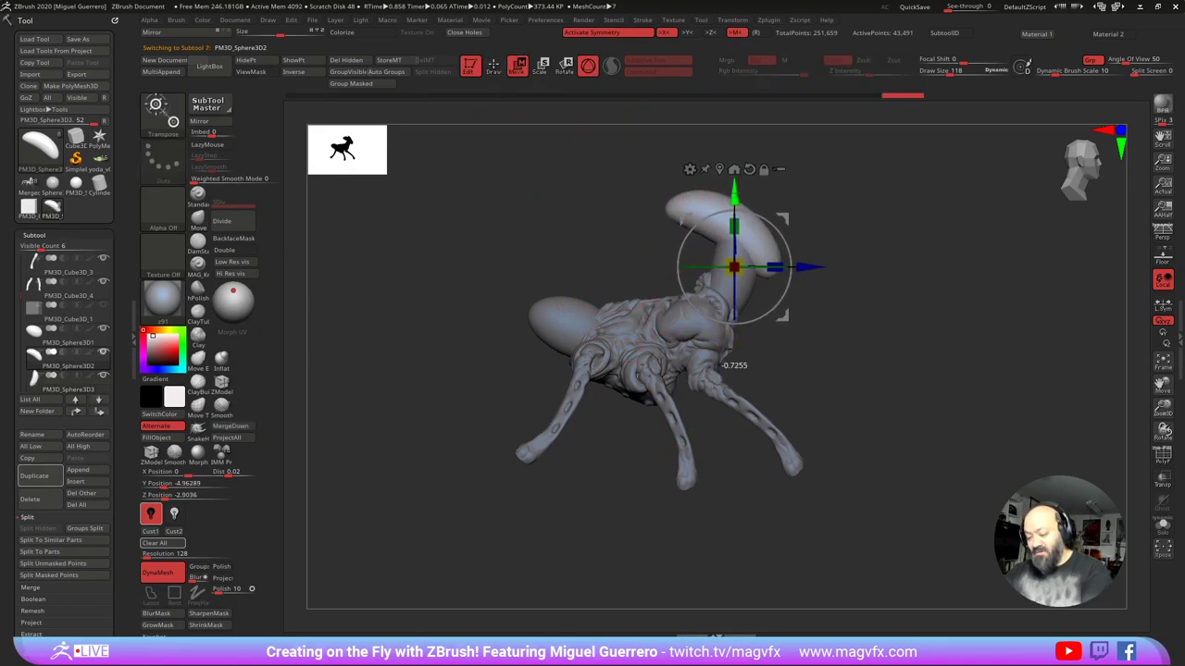
{"action": "left_click_drag", "start_coordinate": [686, 226], "coordinate": [698, 226]}
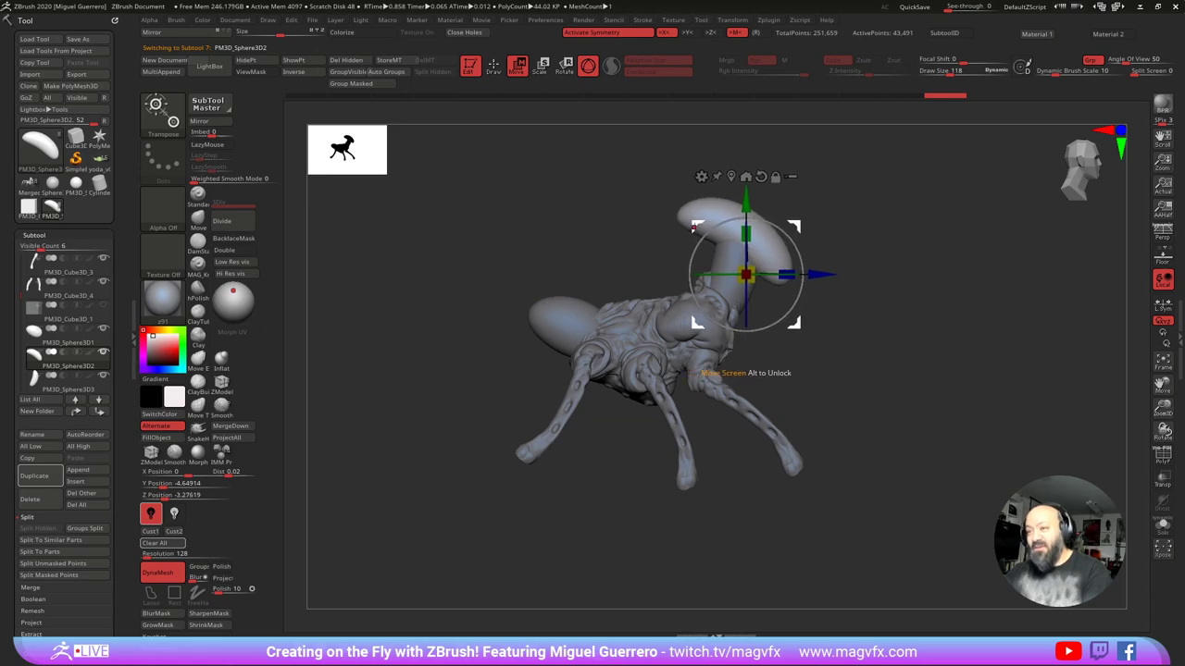
Step: Select the abdomen subtool and switch to the SnakeHook brush
{"action": "left_click_drag", "start_coordinate": [526, 243], "coordinate": [450, 385]}
{"action": "left_click", "coordinate": [803, 319], "text": "alt"}
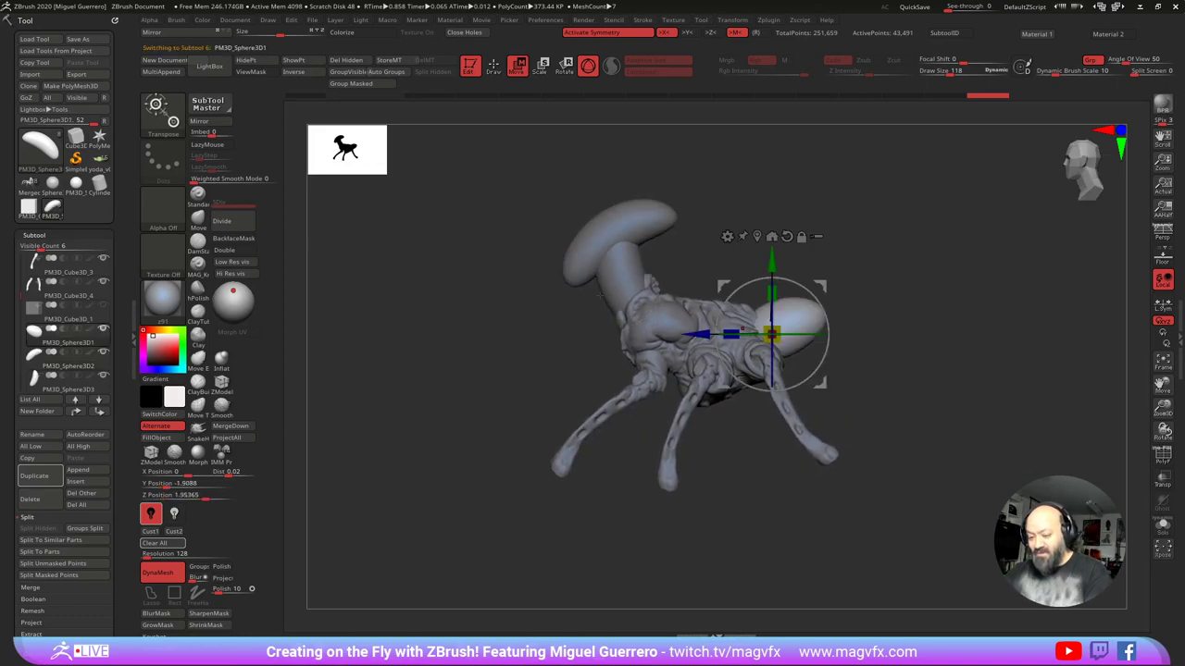
{"action": "left_click", "coordinate": [496, 71]}
{"action": "left_click_drag", "start_coordinate": [516, 324], "coordinate": [431, 327], "text": "alt"}
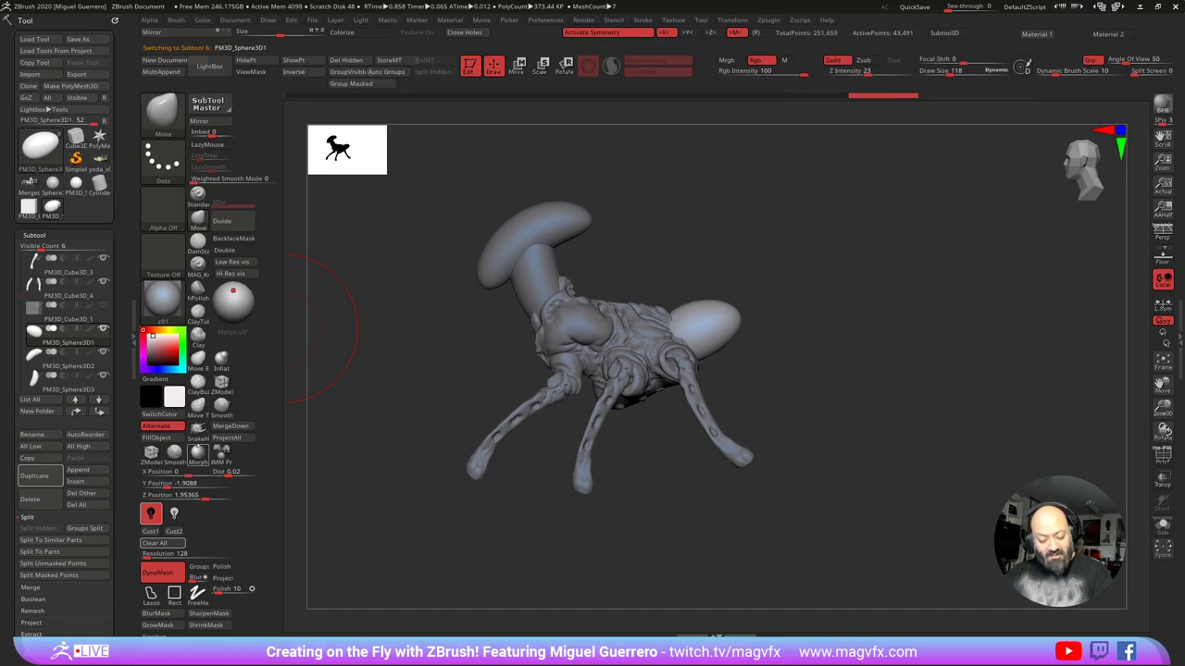
{"action": "left_click", "coordinate": [198, 432]}
{"action": "mouse_move", "coordinate": [724, 325]}
{"action": "left_mouse_down"}
{"action": "mouse_move", "coordinate": [798, 346]}
{"action": "mouse_move", "coordinate": [901, 439]}
{"action": "left_mouse_up"}
{"action": "left_click_drag", "start_coordinate": [389, 404], "coordinate": [524, 396]}
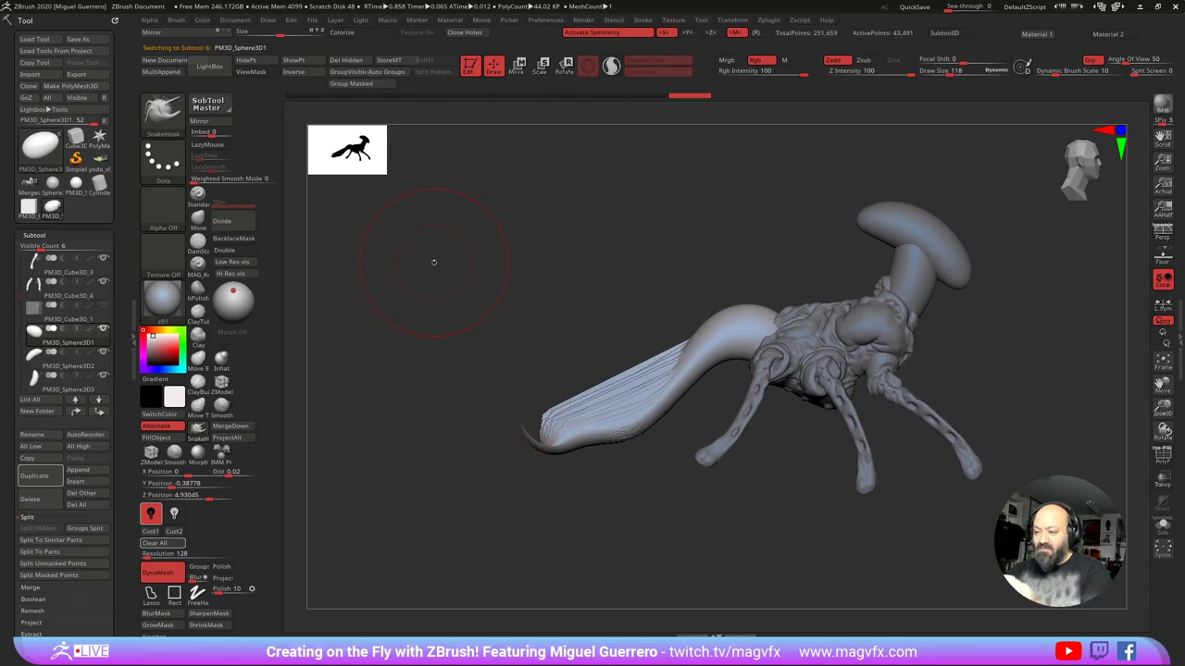
{"action": "key", "text": "ctrl+z"}
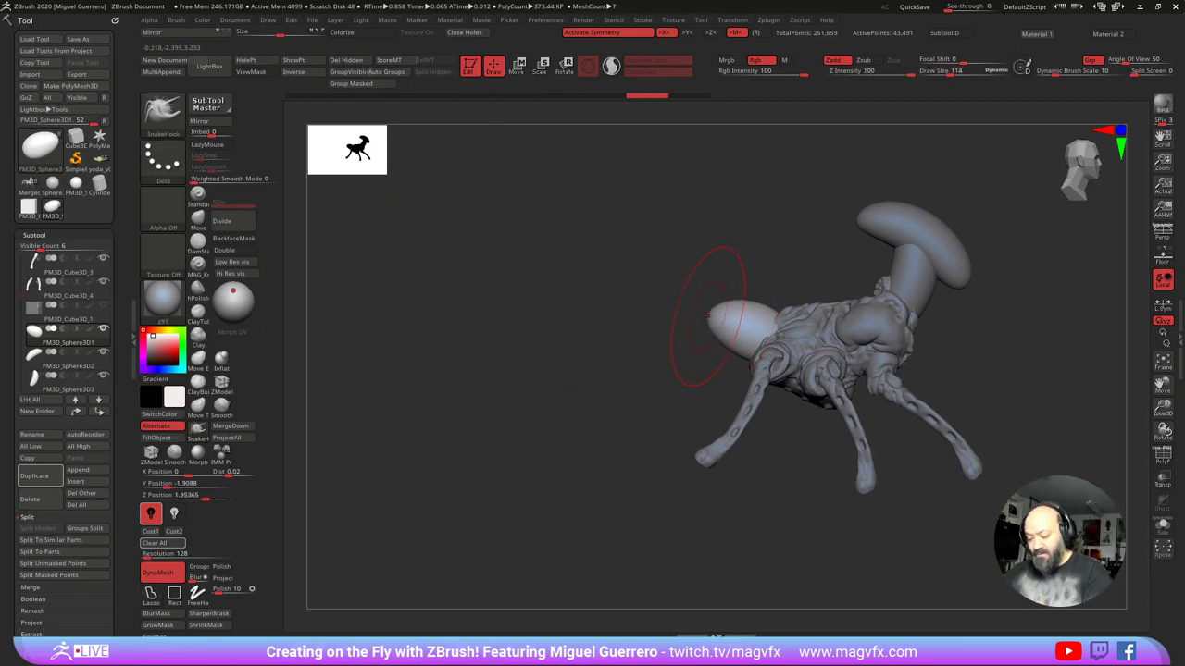
Step: Pull the abdomen out into a curved, tapering tail with the SnakeHook brush, remesh it with DynaMesh and smooth it
{"action": "mouse_move", "coordinate": [709, 317]}
{"action": "left_mouse_down"}
{"action": "mouse_move", "coordinate": [659, 322]}
{"action": "mouse_move", "coordinate": [624, 385]}
{"action": "mouse_move", "coordinate": [440, 367]}
{"action": "left_mouse_up"}
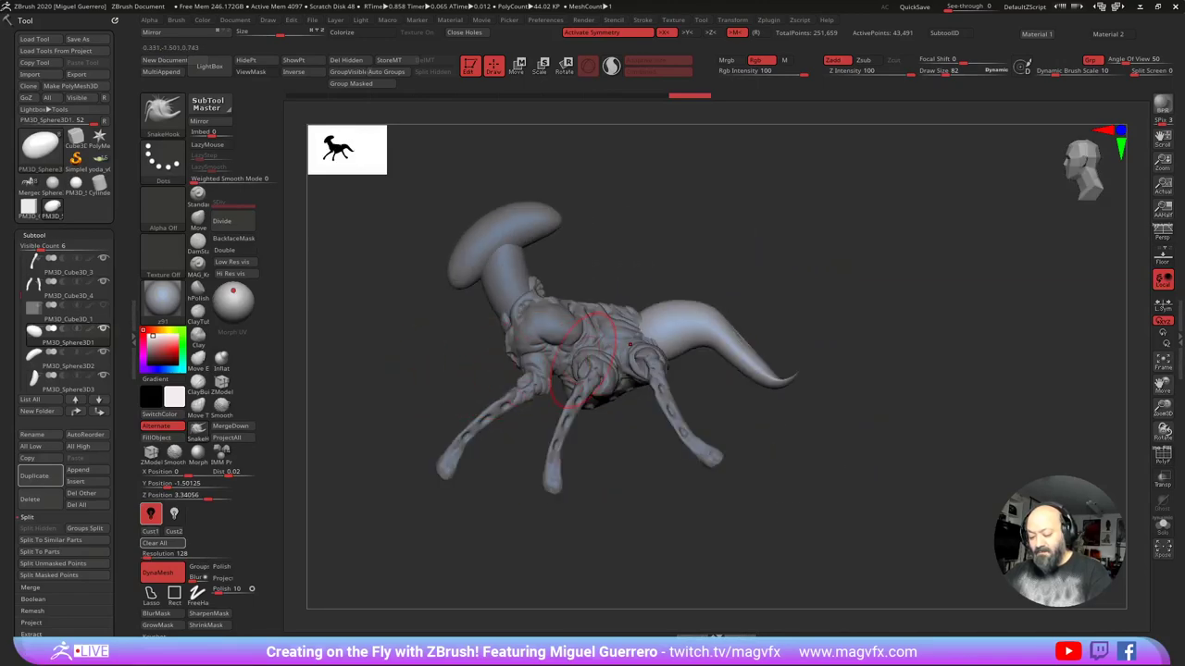
{"action": "left_click_drag", "start_coordinate": [409, 460], "coordinate": [402, 472], "text": "ctrl"}
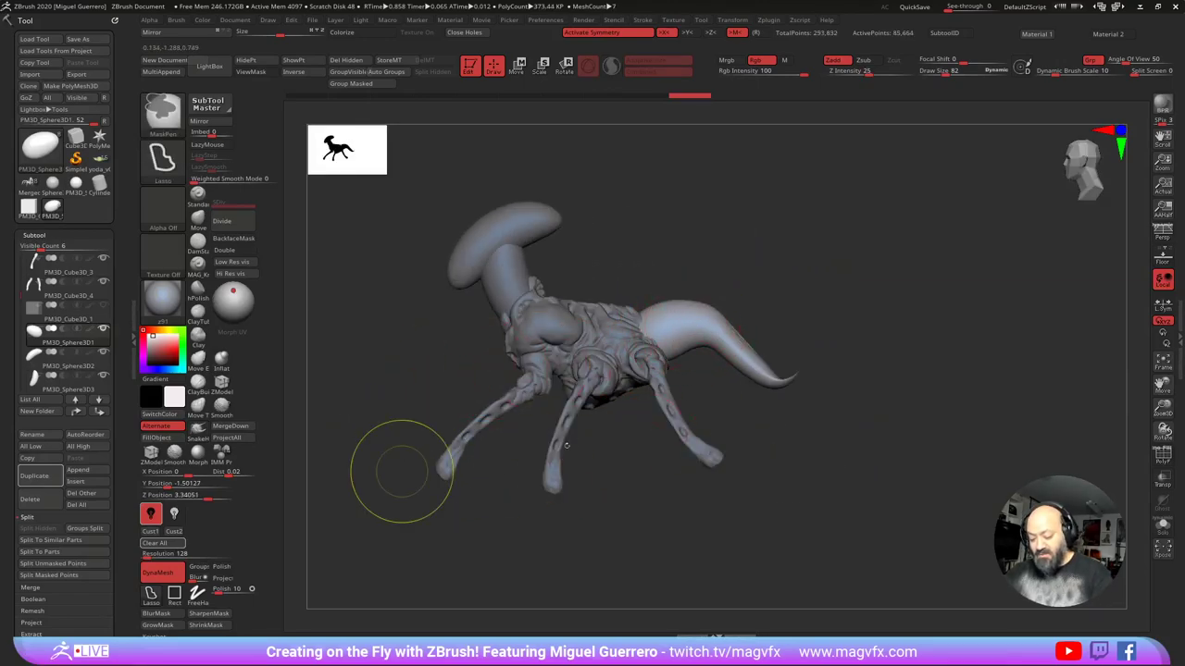
{"action": "left_click_drag", "start_coordinate": [696, 324], "coordinate": [773, 374], "text": "shift"}
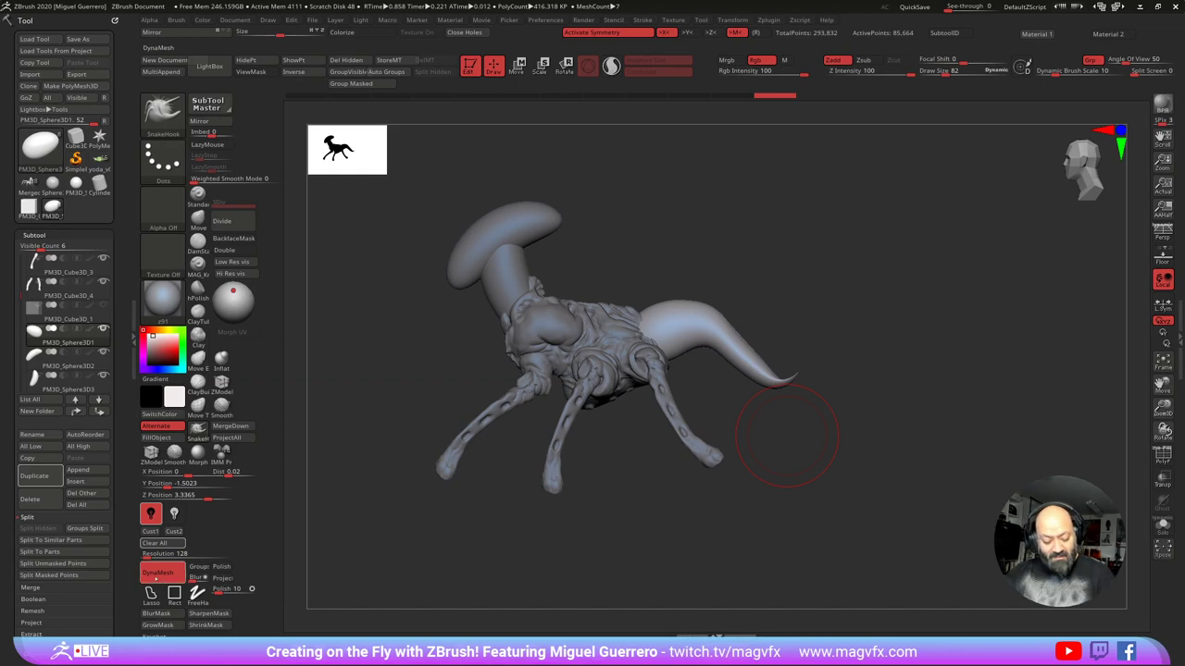
Step: Set the DynaMesh resolution to 48, remesh the tail and turn on its wireframe display
{"action": "left_click", "coordinate": [154, 572]}
{"action": "left_click", "coordinate": [156, 573]}
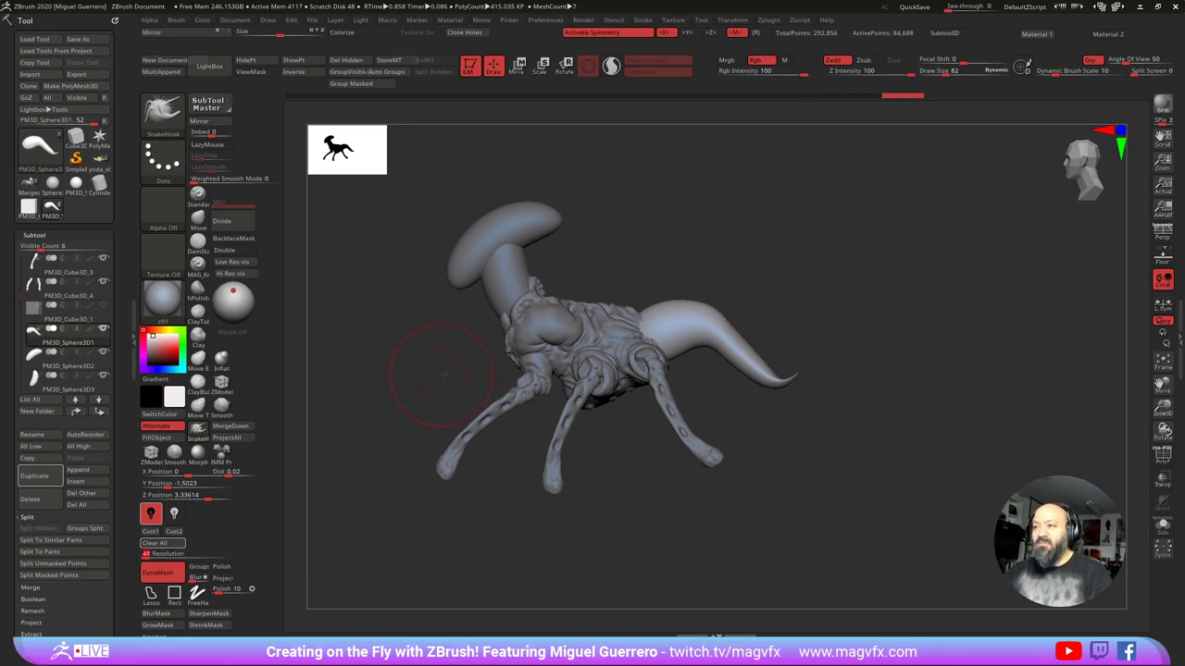
{"action": "left_click_drag", "start_coordinate": [444, 374], "coordinate": [506, 346], "text": "alt"}
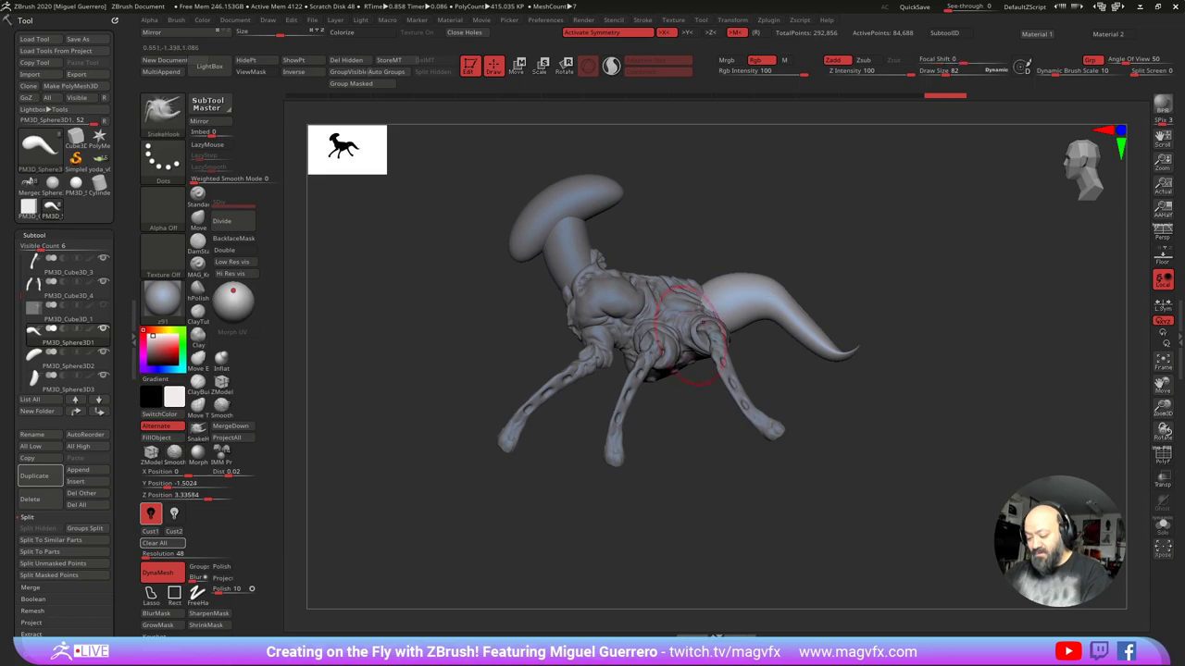
{"action": "left_click_drag", "start_coordinate": [416, 447], "coordinate": [471, 492], "text": "ctrl"}
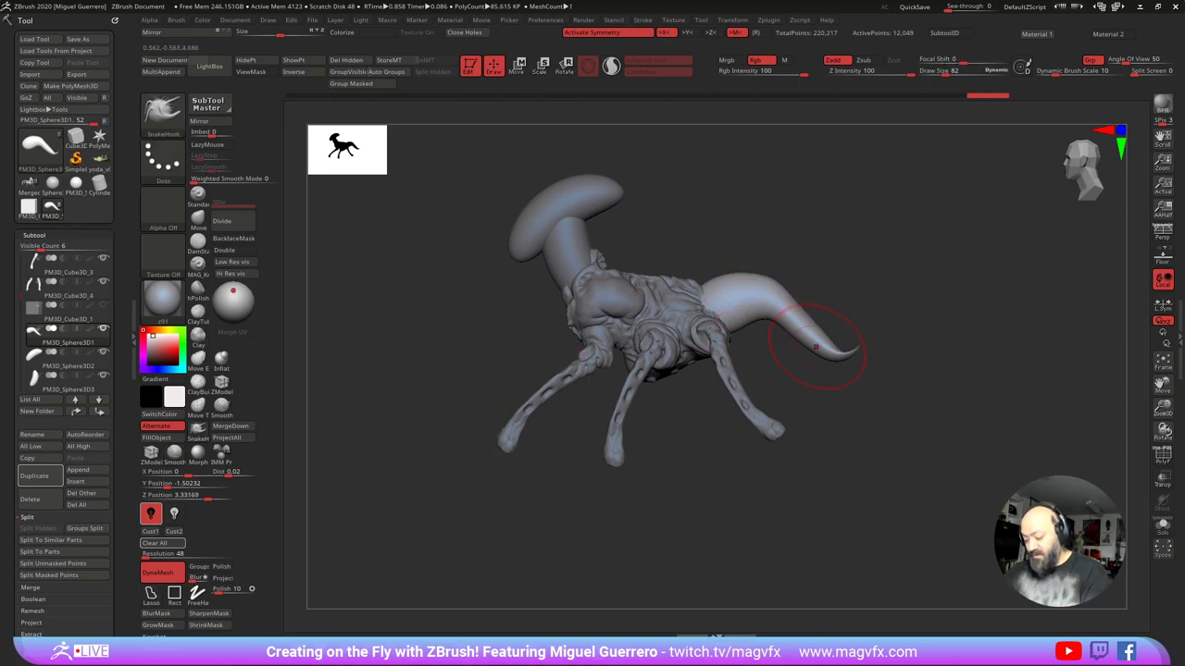
{"action": "left_click", "coordinate": [1159, 455]}
{"action": "right_click_drag", "start_coordinate": [714, 312], "coordinate": [754, 323], "text": "ctrl"}
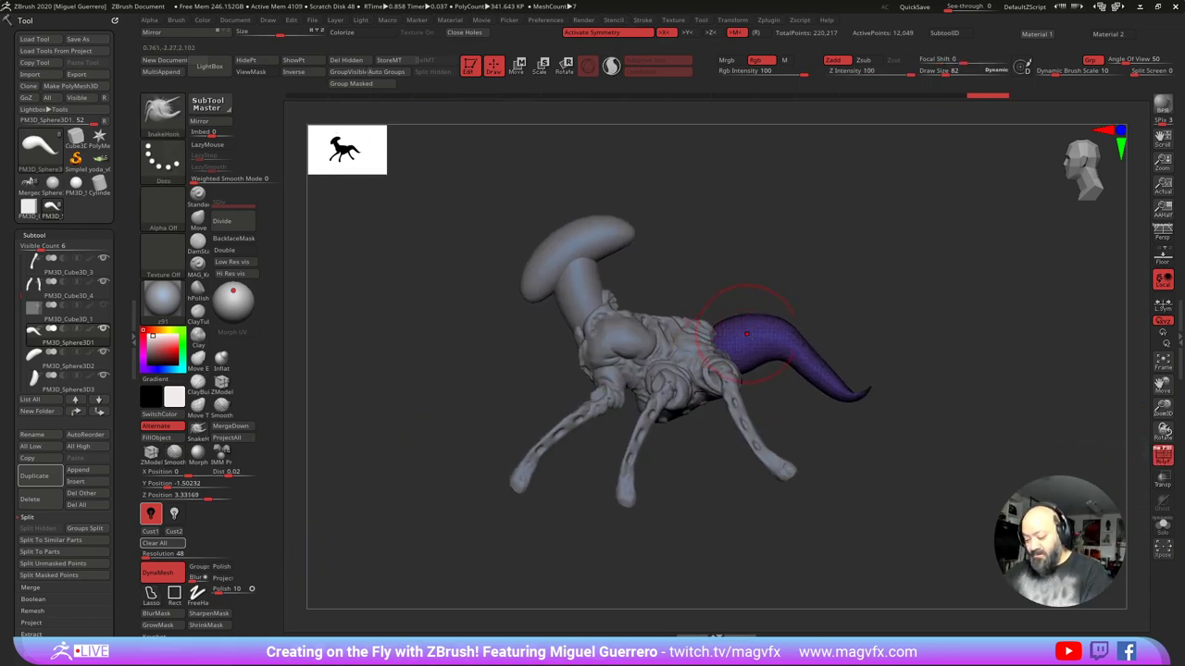
Step: Switch to the Move brush and stretch the tip of the tail farther back at draw size 82
{"action": "left_click", "coordinate": [200, 220]}
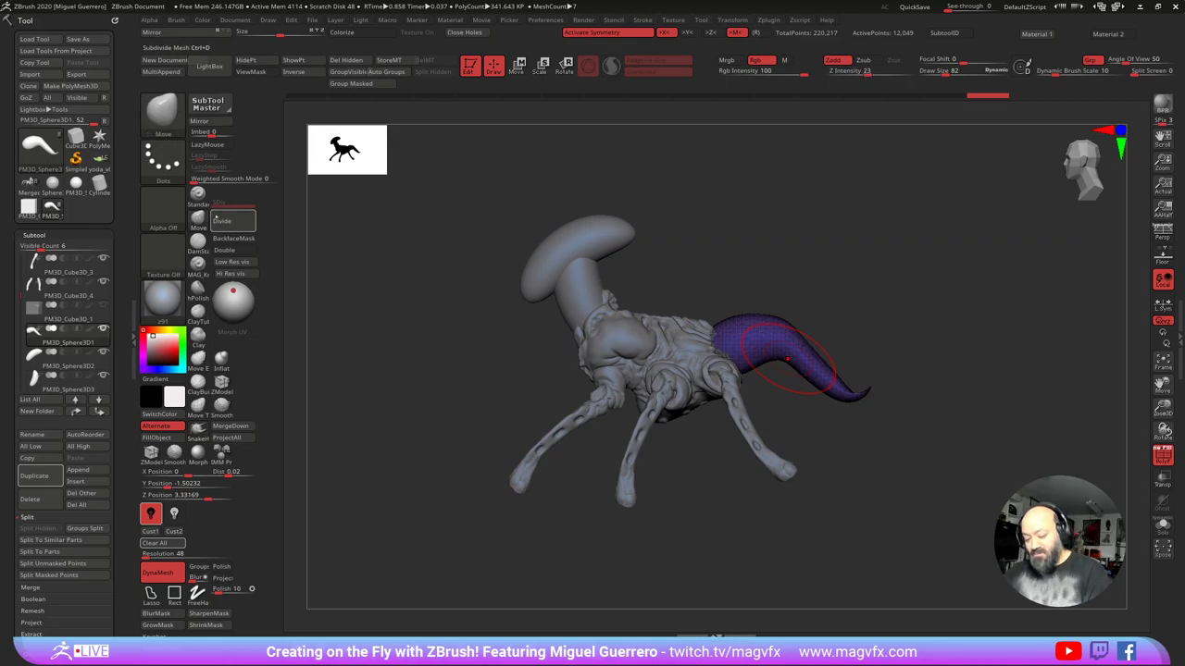
{"action": "left_click", "coordinate": [958, 98]}
{"action": "left_click", "coordinate": [978, 97]}
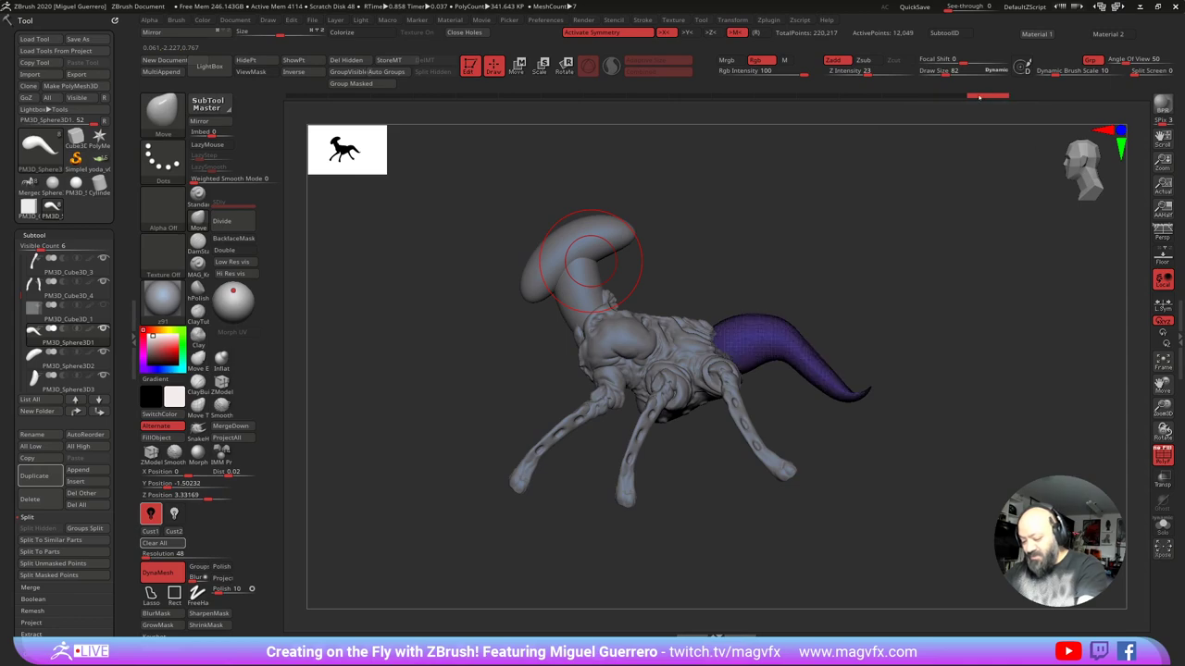
{"action": "mouse_move", "coordinate": [894, 384]}
{"action": "left_mouse_down"}
{"action": "mouse_move", "coordinate": [891, 398]}
{"action": "mouse_move", "coordinate": [921, 409]}
{"action": "mouse_move", "coordinate": [909, 433]}
{"action": "left_mouse_up"}
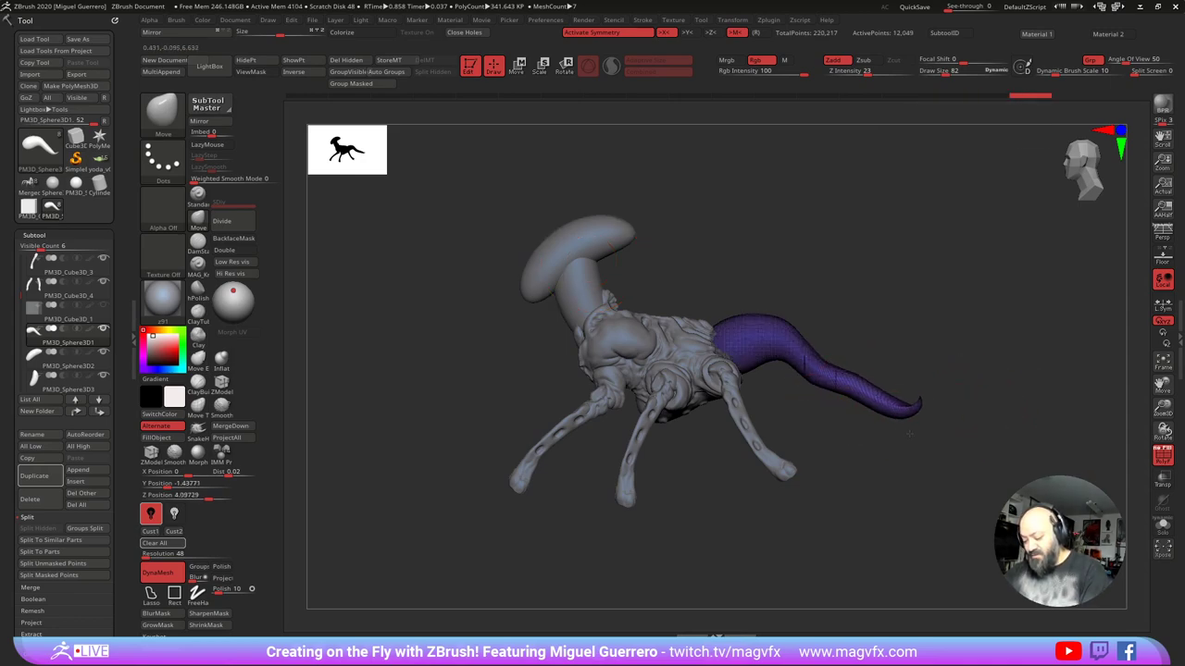
{"action": "left_click_drag", "start_coordinate": [836, 375], "coordinate": [849, 406]}
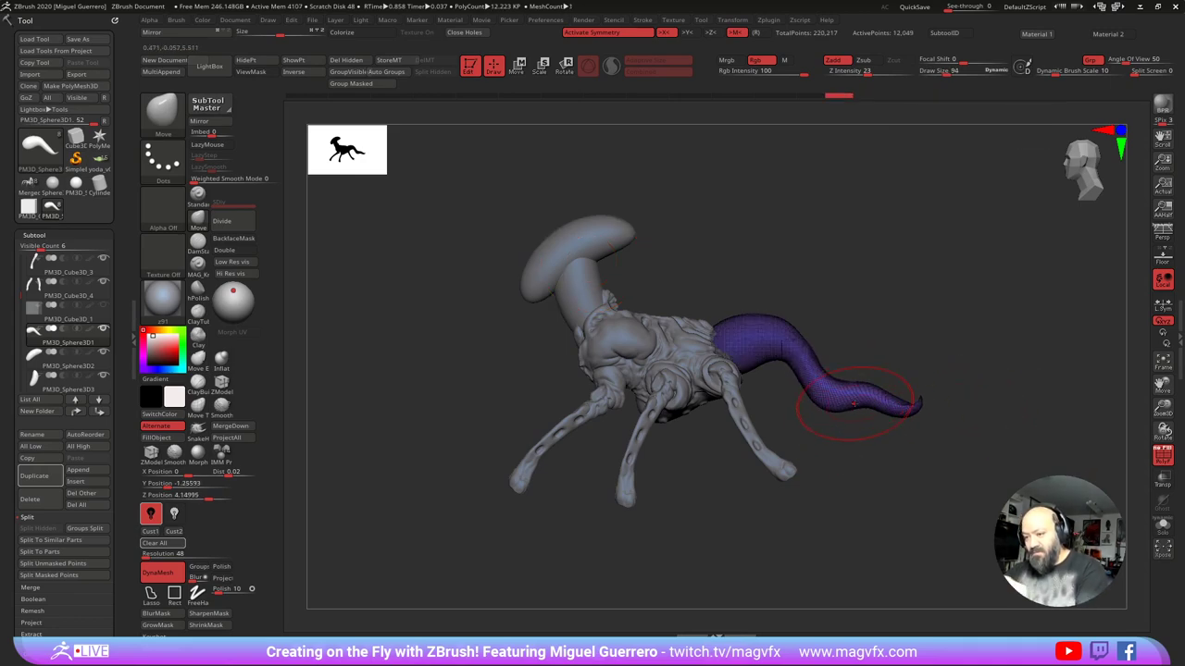
{"action": "key", "text": "ctrl+z"}
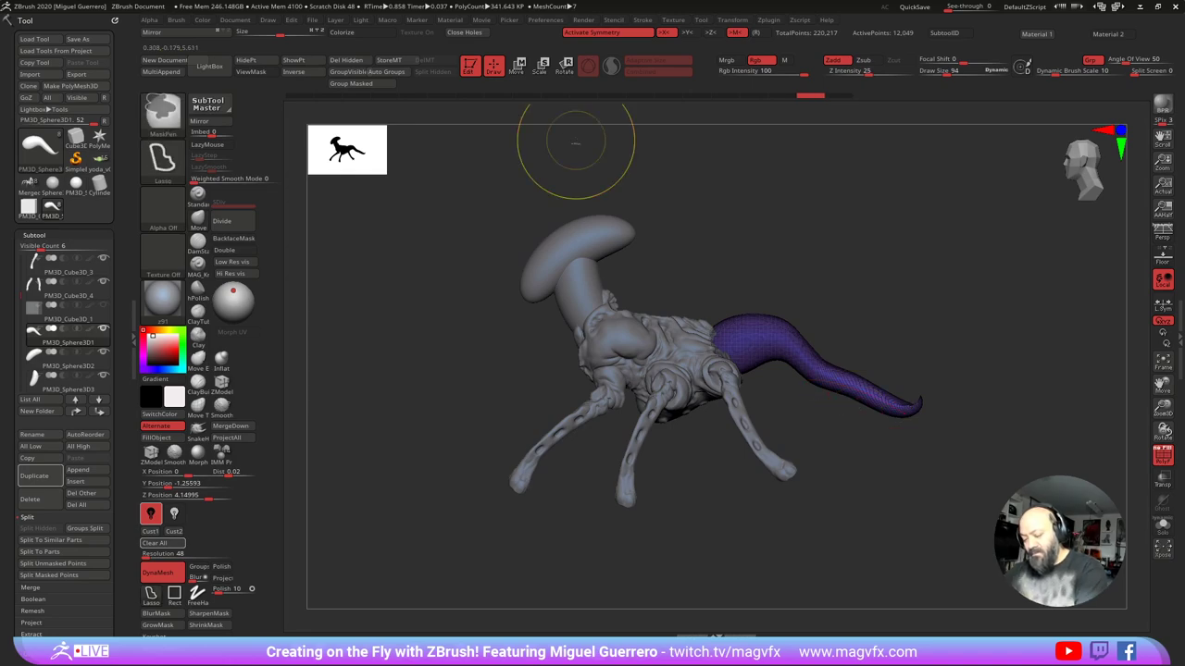
{"action": "key", "text": "ctrl+z"}
Step: Bend the tail into an S-curve with the Move brush at draw size 106, smooth its tip and turn off the wireframe display
{"action": "mouse_move", "coordinate": [840, 383]}
{"action": "left_mouse_down"}
{"action": "mouse_move", "coordinate": [836, 409]}
{"action": "mouse_move", "coordinate": [825, 394]}
{"action": "left_mouse_up"}
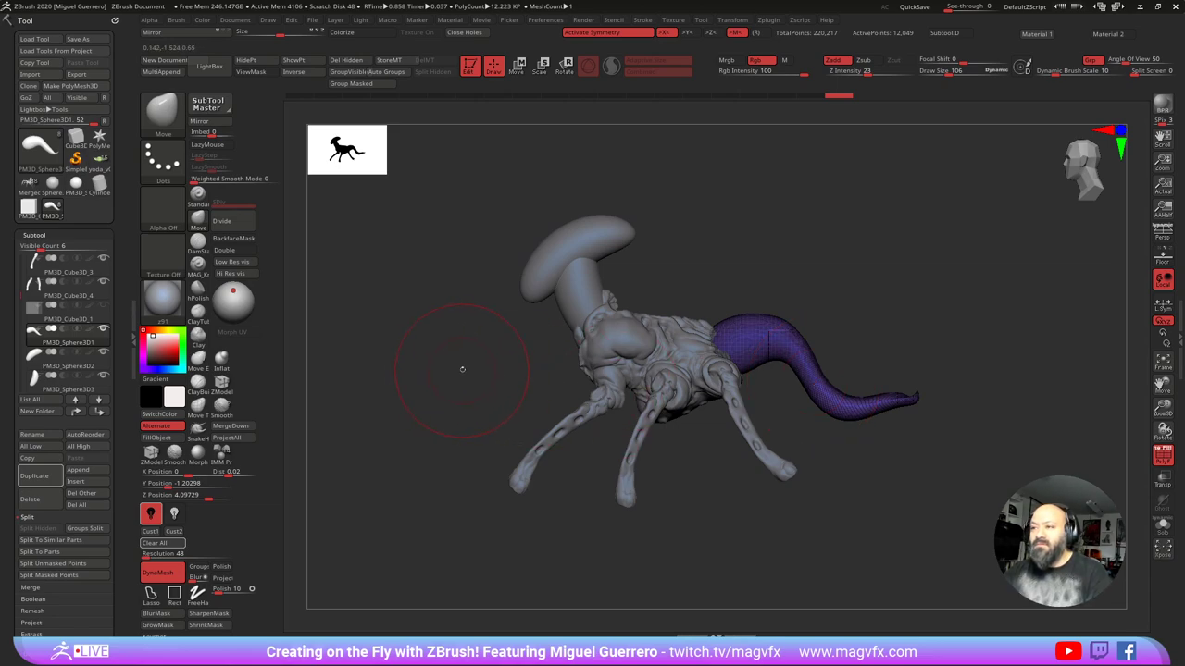
{"action": "left_click_drag", "start_coordinate": [463, 369], "coordinate": [506, 351], "text": "alt"}
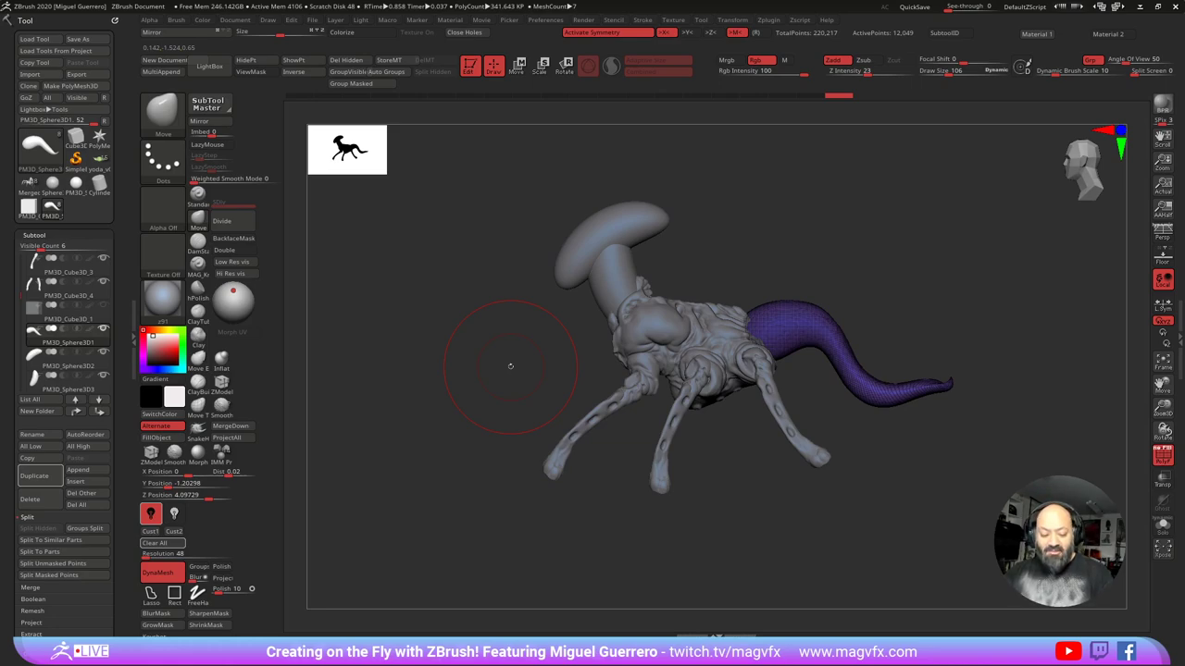
{"action": "mouse_move", "coordinate": [482, 369]}
{"action": "left_mouse_down"}
{"action": "mouse_move", "coordinate": [629, 375]}
{"action": "mouse_move", "coordinate": [500, 399]}
{"action": "left_mouse_up"}
{"action": "mouse_move", "coordinate": [950, 382]}
{"action": "left_mouse_down", "text": "shift"}
{"action": "mouse_move", "coordinate": [912, 387]}
{"action": "mouse_move", "coordinate": [950, 386]}
{"action": "left_mouse_up", "text": "shift"}
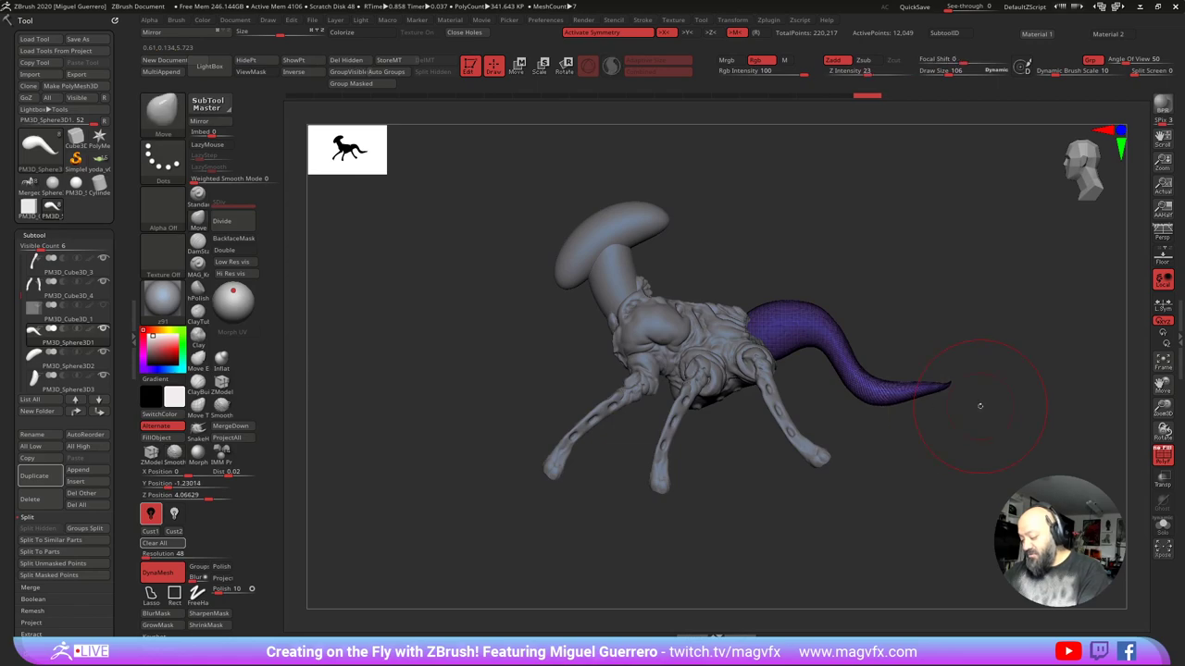
{"action": "left_click", "coordinate": [1163, 455]}
{"action": "left_click_drag", "start_coordinate": [523, 388], "coordinate": [524, 410], "text": "alt"}
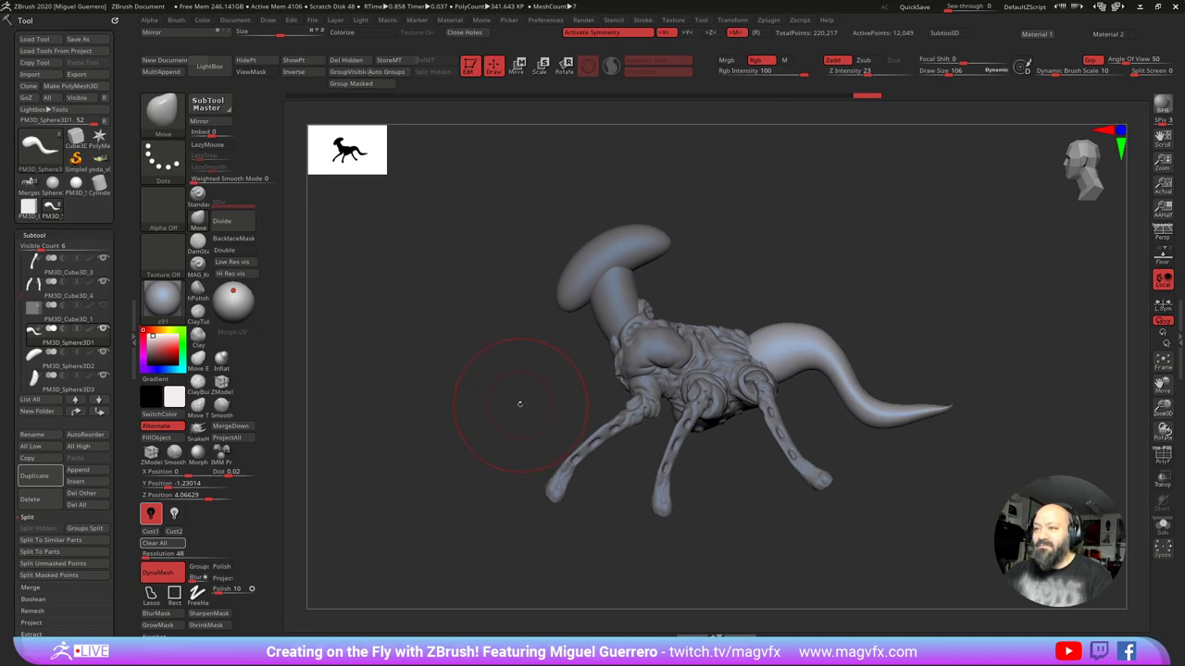
Step: Select the head subtool and refine its curved outline with the Move brush
{"action": "mouse_move", "coordinate": [481, 374]}
{"action": "left_mouse_down", "text": "shift"}
{"action": "mouse_move", "coordinate": [637, 379]}
{"action": "mouse_move", "coordinate": [508, 378]}
{"action": "mouse_move", "coordinate": [585, 347]}
{"action": "mouse_move", "coordinate": [416, 342]}
{"action": "left_mouse_up", "text": "shift"}
{"action": "mouse_move", "coordinate": [416, 343]}
{"action": "left_mouse_down"}
{"action": "mouse_move", "coordinate": [513, 333]}
{"action": "mouse_move", "coordinate": [405, 403]}
{"action": "left_mouse_up"}
{"action": "left_click", "coordinate": [690, 307], "text": "alt"}
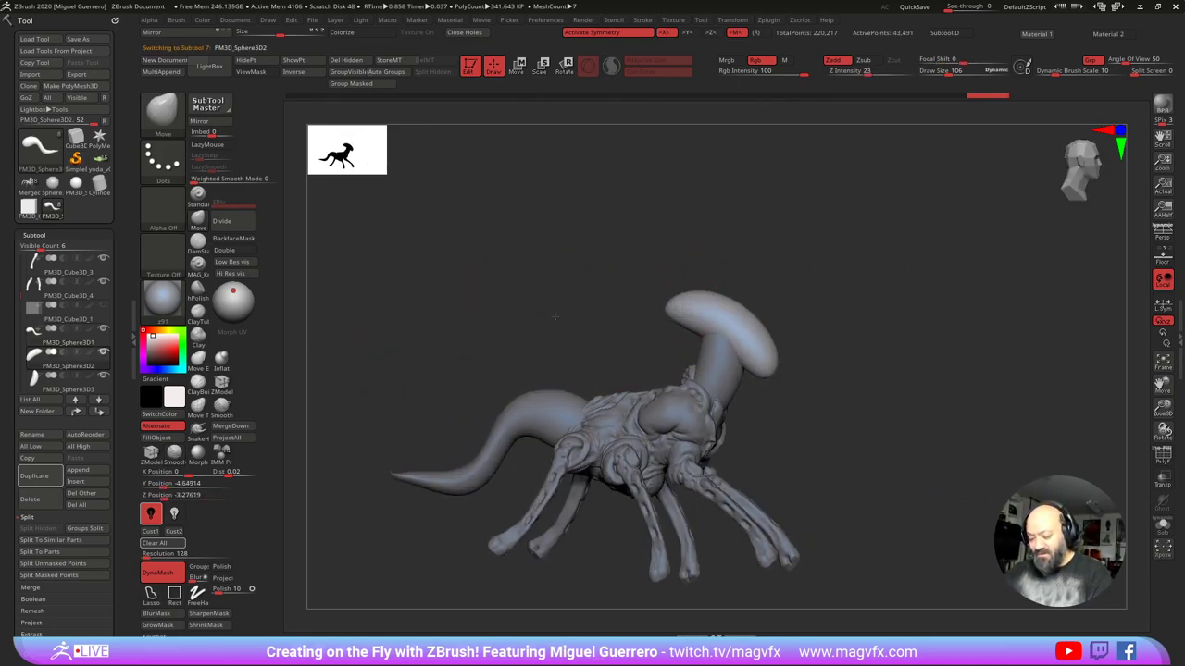
{"action": "left_click_drag", "start_coordinate": [544, 286], "coordinate": [509, 258], "text": "alt"}
{"action": "left_click", "coordinate": [198, 220]}
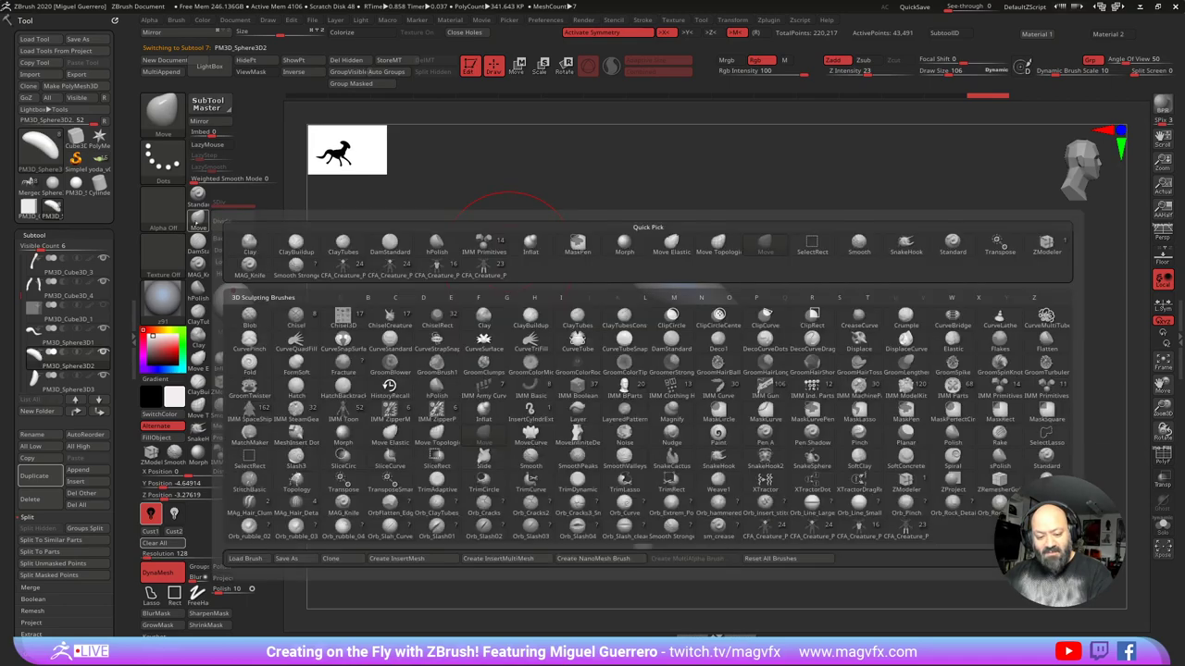
{"action": "left_click_drag", "start_coordinate": [725, 345], "coordinate": [737, 357]}
{"action": "left_click_drag", "start_coordinate": [643, 276], "coordinate": [646, 269]}
Step: Select the torso subtool, lower the draw size to 46 and activate symmetry for it
{"action": "mouse_move", "coordinate": [547, 289]}
{"action": "left_mouse_down"}
{"action": "mouse_move", "coordinate": [497, 299]}
{"action": "mouse_move", "coordinate": [497, 320]}
{"action": "mouse_move", "coordinate": [524, 255]}
{"action": "left_mouse_up"}
{"action": "left_click", "coordinate": [640, 330], "text": "alt"}
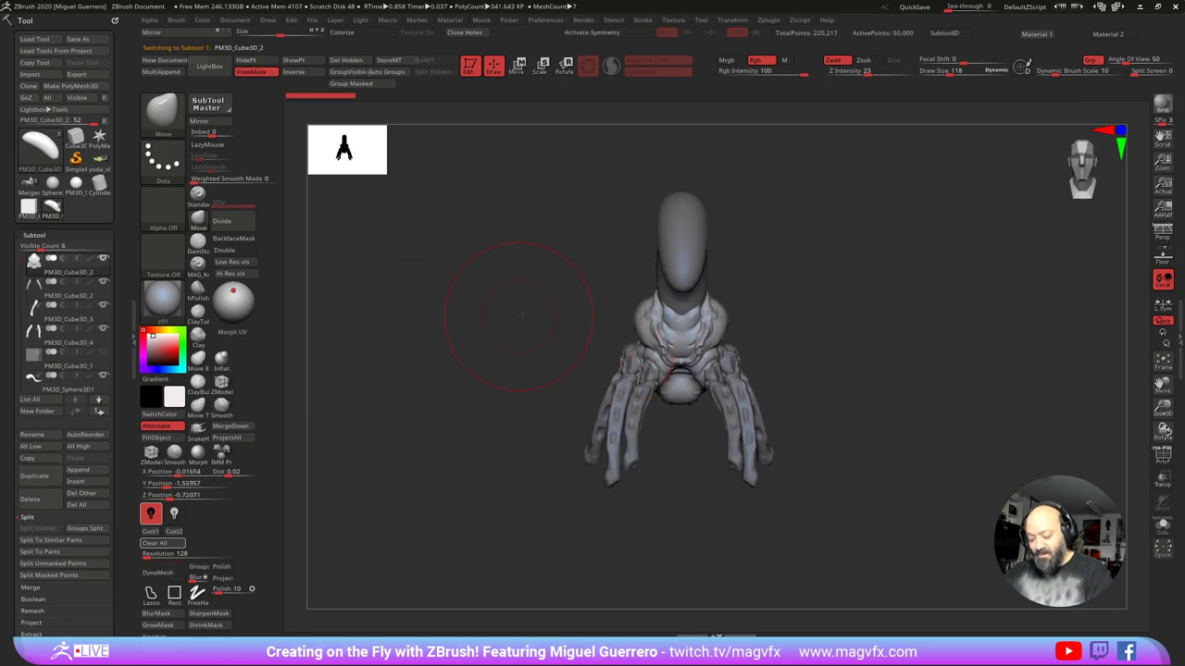
{"action": "left_click_drag", "start_coordinate": [481, 294], "coordinate": [622, 370]}
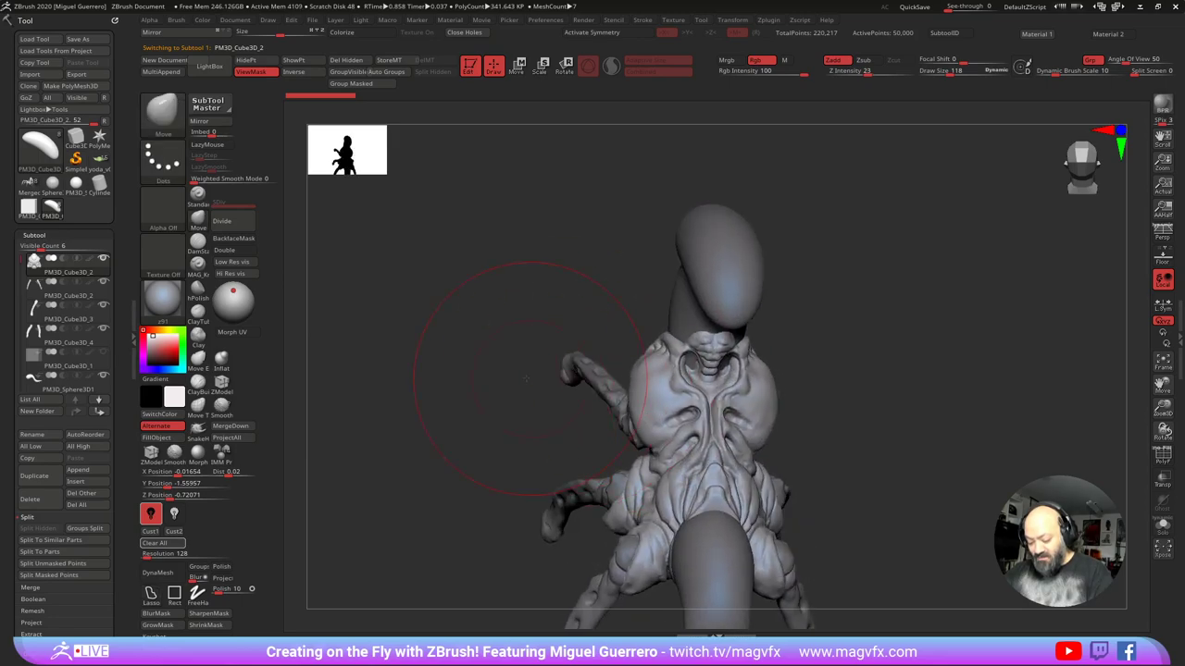
{"action": "left_click_drag", "start_coordinate": [525, 378], "coordinate": [492, 380]}
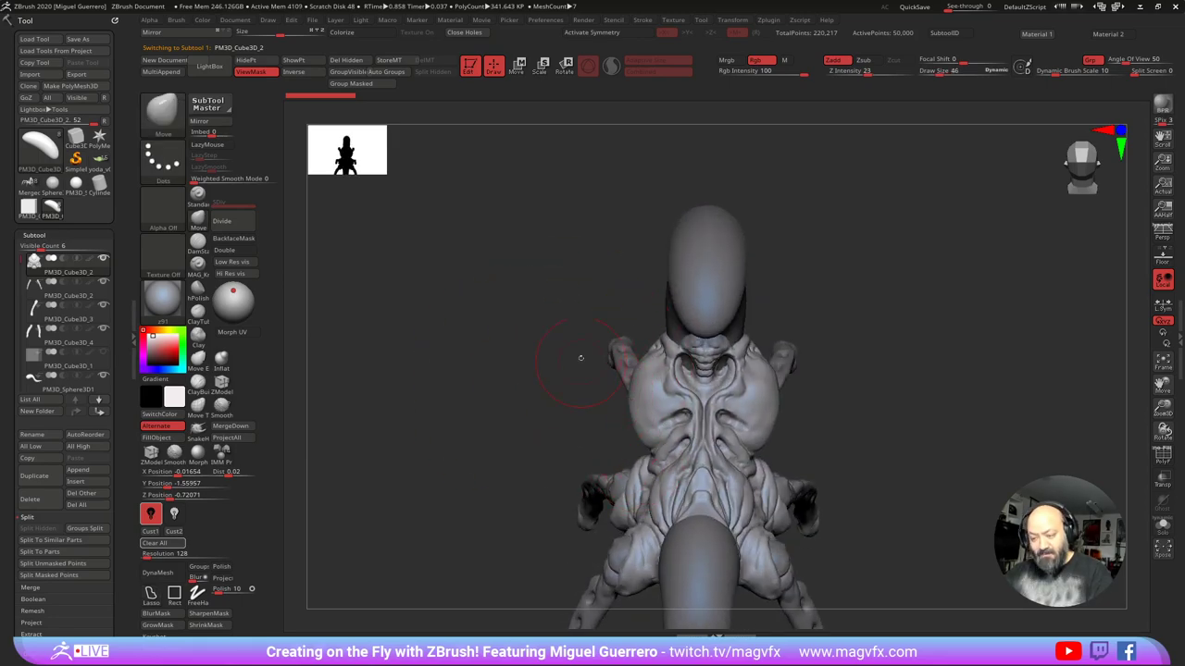
{"action": "key", "text": "x"}
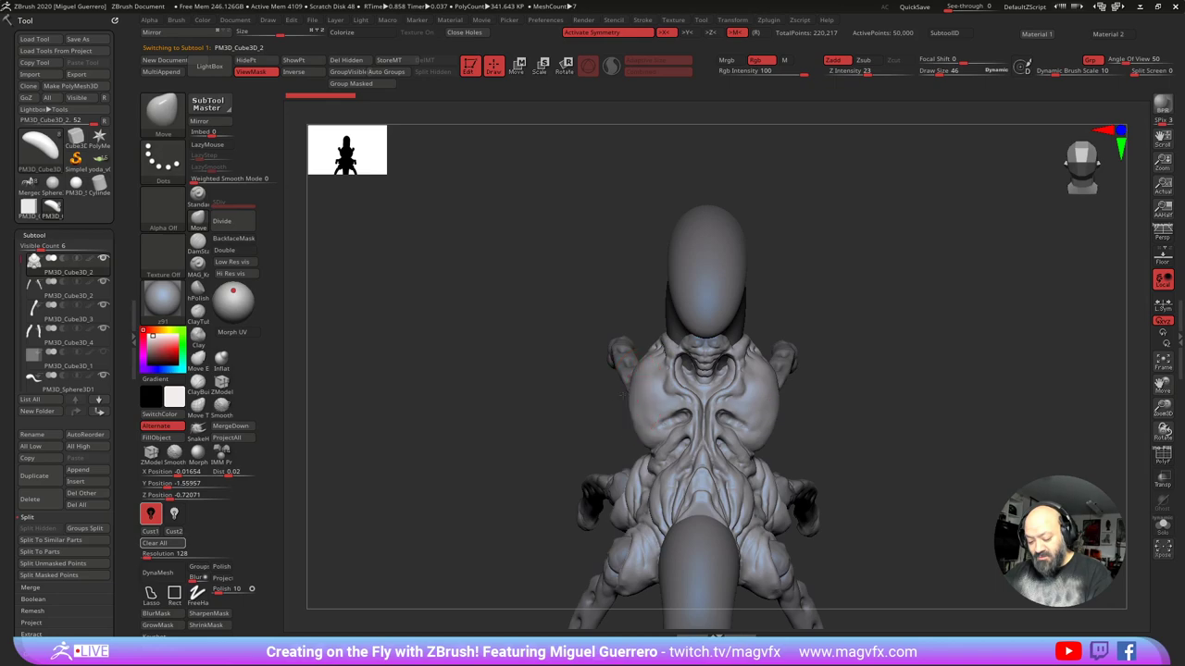
Step: Reshape the torso's shoulder bulges symmetrically with the Move brush at draw size 38
{"action": "mouse_move", "coordinate": [622, 395]}
{"action": "left_mouse_down"}
{"action": "mouse_move", "coordinate": [583, 392]}
{"action": "mouse_move", "coordinate": [639, 407]}
{"action": "left_mouse_up"}
{"action": "mouse_move", "coordinate": [541, 435]}
{"action": "left_mouse_down"}
{"action": "mouse_move", "coordinate": [529, 375]}
{"action": "mouse_move", "coordinate": [512, 431]}
{"action": "mouse_move", "coordinate": [633, 367]}
{"action": "left_mouse_up"}
{"action": "mouse_move", "coordinate": [576, 370]}
{"action": "left_mouse_down"}
{"action": "mouse_move", "coordinate": [474, 343]}
{"action": "mouse_move", "coordinate": [558, 273]}
{"action": "mouse_move", "coordinate": [546, 292]}
{"action": "left_mouse_up"}
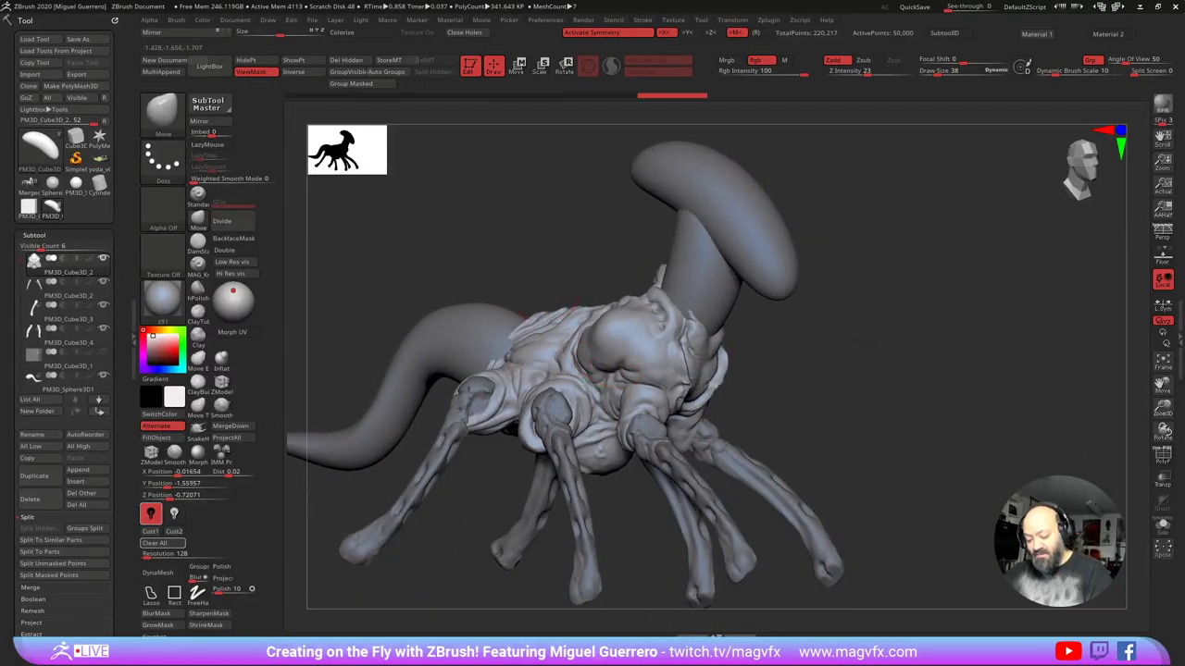
{"action": "left_click_drag", "start_coordinate": [635, 380], "coordinate": [573, 335]}
{"action": "left_click_drag", "start_coordinate": [556, 273], "coordinate": [462, 292]}
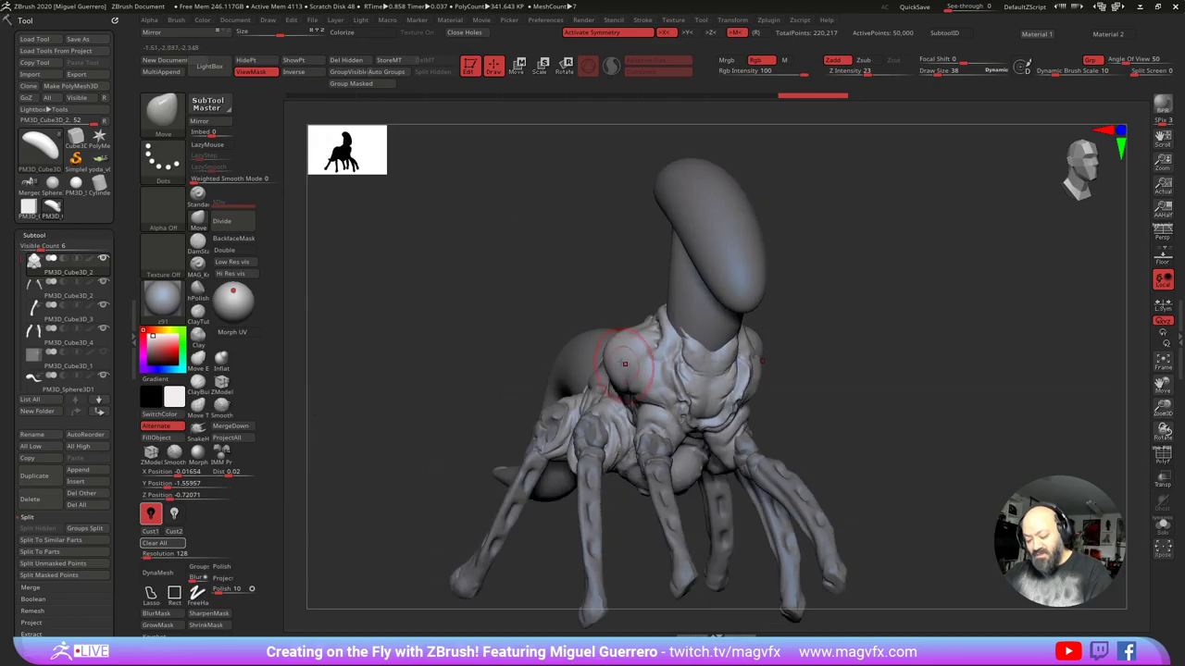
{"action": "left_click_drag", "start_coordinate": [592, 313], "coordinate": [534, 347]}
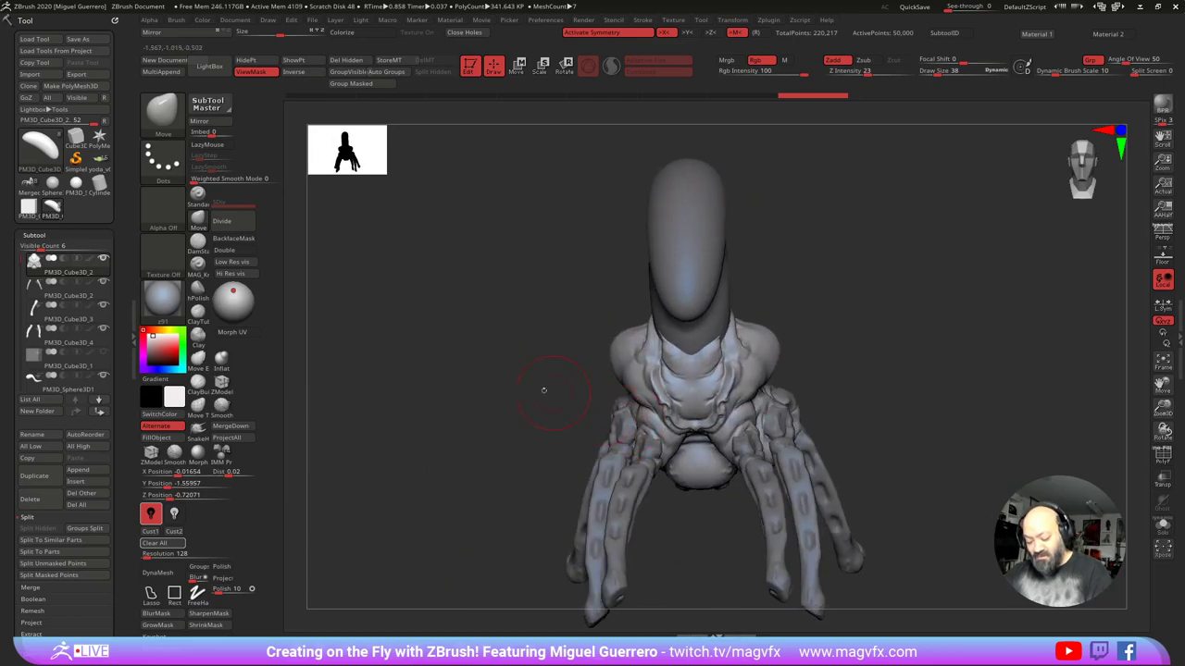
Step: Mask the torso's front leg sockets with a lasso, invert the mask and soften its edge
{"action": "left_click_drag", "start_coordinate": [543, 391], "coordinate": [624, 387]}
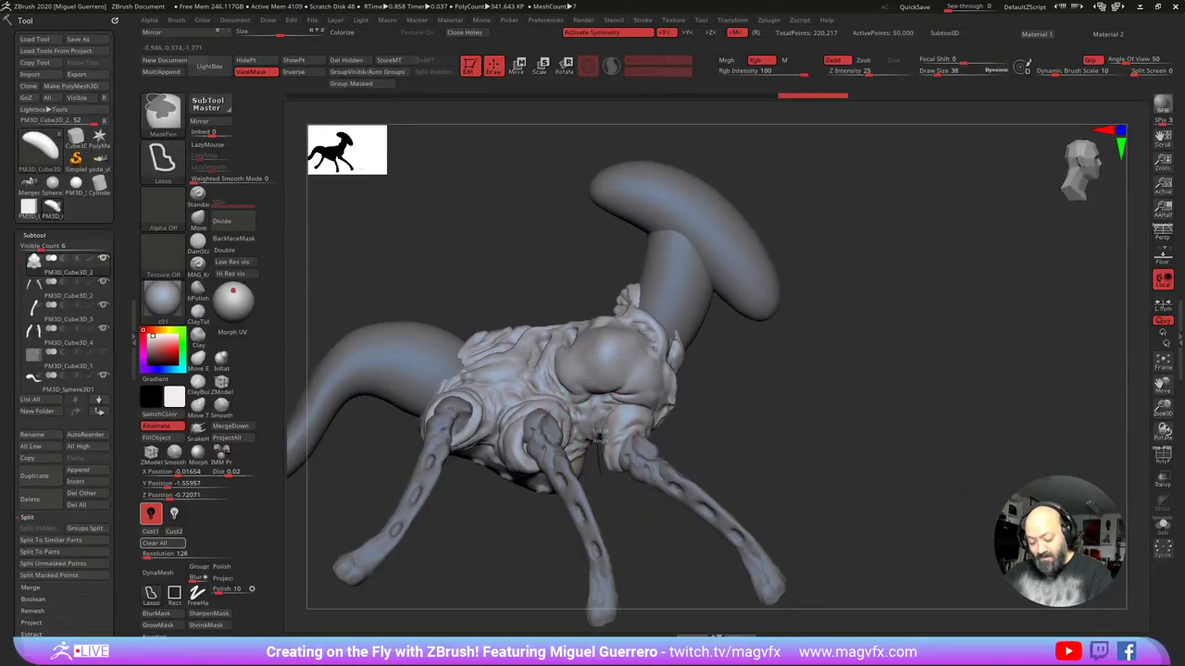
{"action": "left_click_drag", "start_coordinate": [605, 482], "coordinate": [620, 451], "text": "ctrl"}
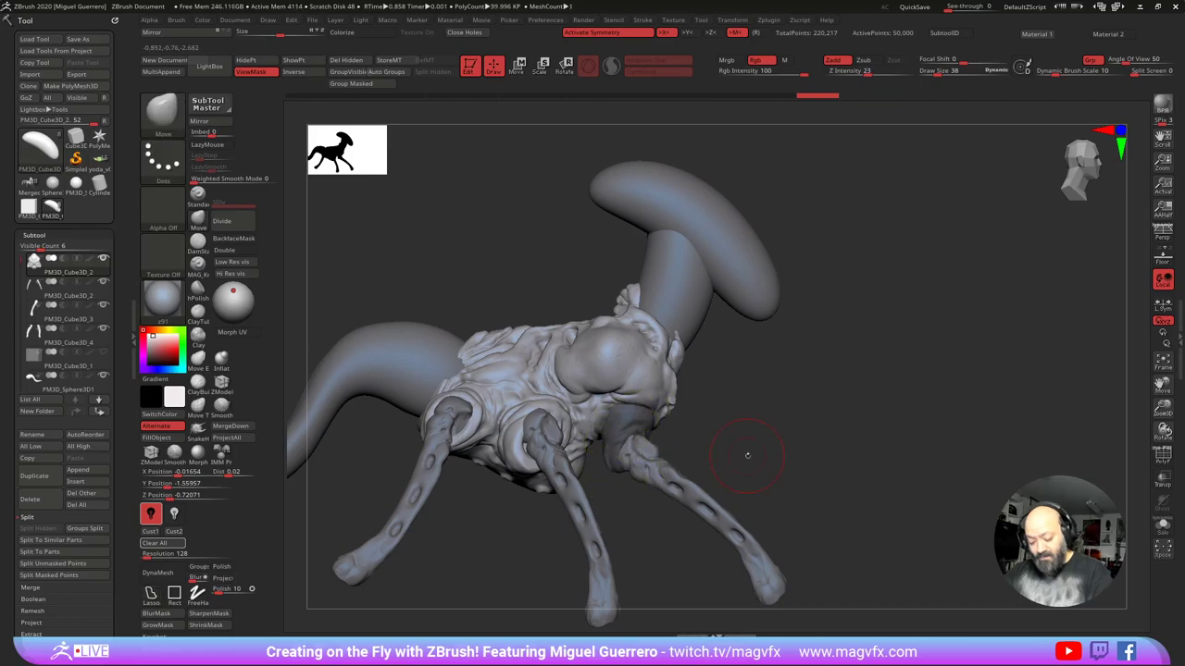
{"action": "left_click_drag", "start_coordinate": [747, 455], "coordinate": [675, 444]}
{"action": "left_click", "coordinate": [510, 388], "text": "ctrl"}
{"action": "left_click_drag", "start_coordinate": [490, 389], "coordinate": [511, 390], "text": "shift"}
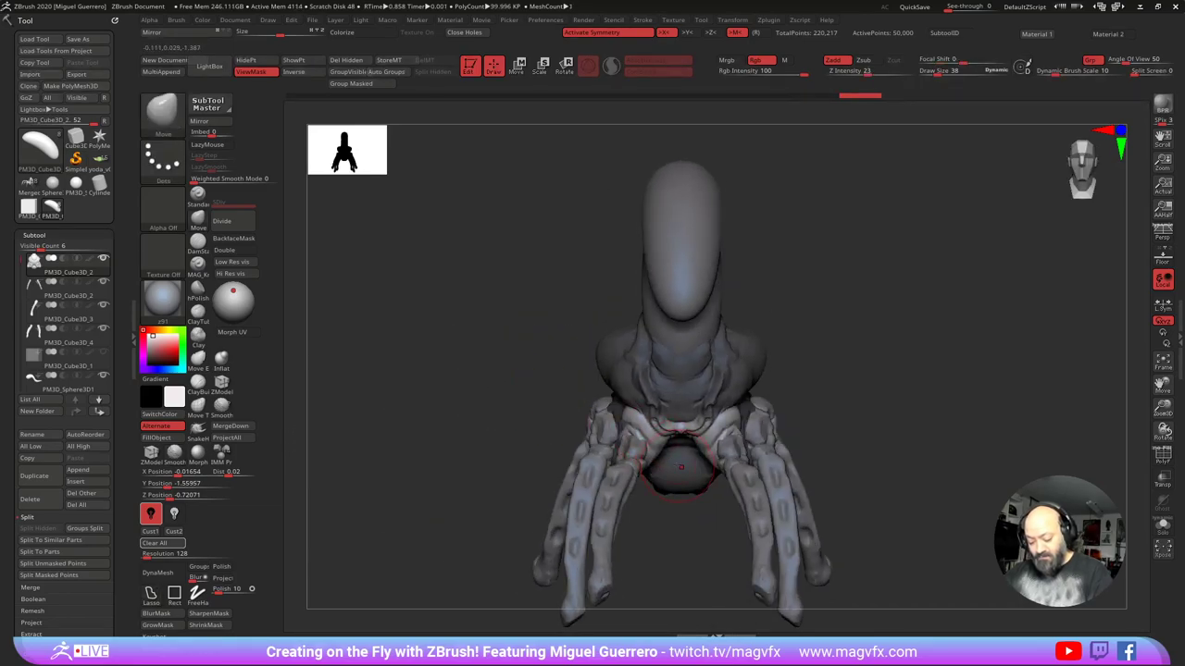
{"action": "key", "text": "ctrl"}
{"action": "left_click", "coordinate": [680, 408], "text": "ctrl"}
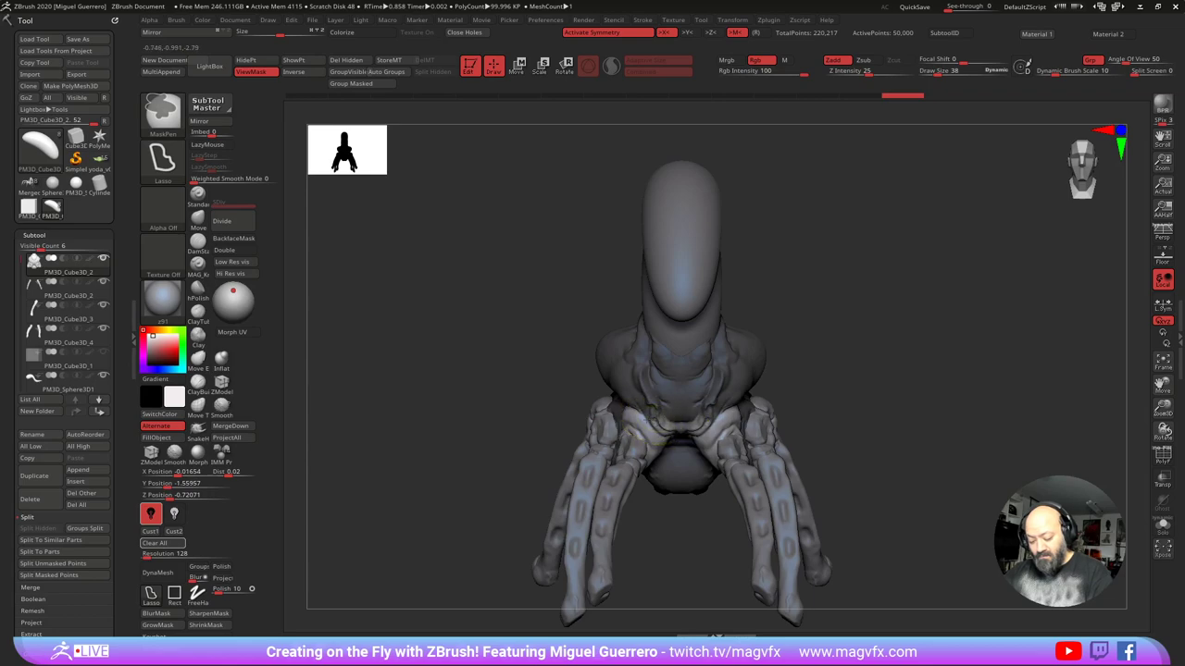
{"action": "left_click", "coordinate": [621, 435], "text": "ctrl"}
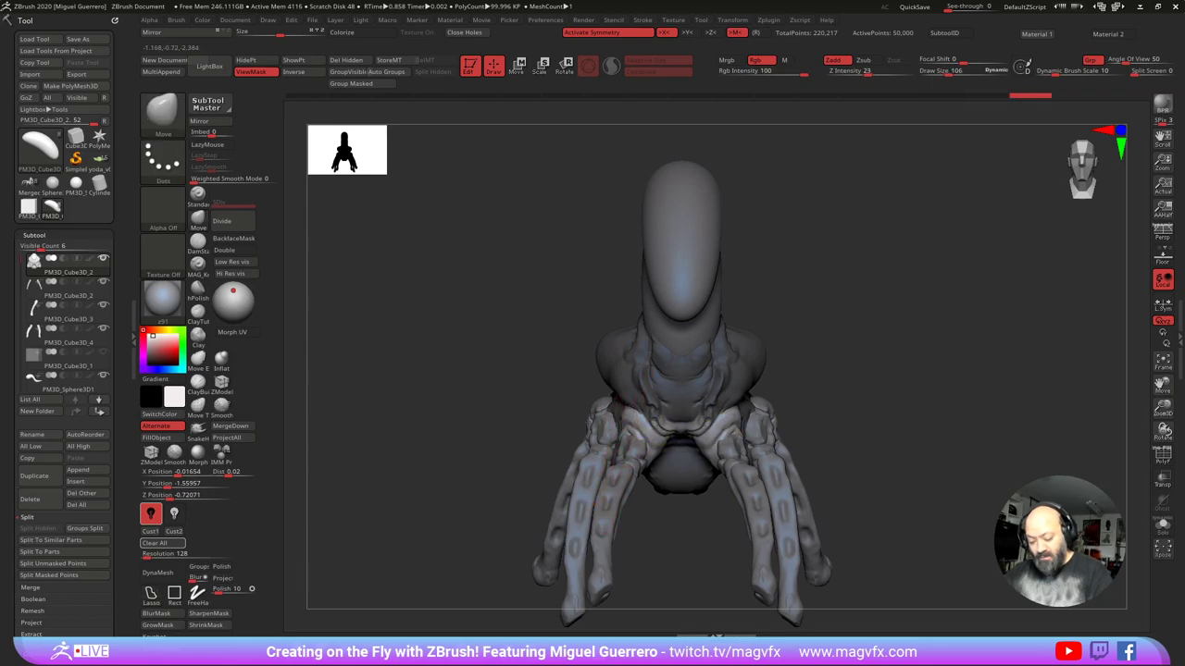
Step: Pull the unmasked front leg sockets forward and outward from the torso with the Move brush, starting at draw size 106
{"action": "mouse_move", "coordinate": [626, 426]}
{"action": "left_mouse_down"}
{"action": "mouse_move", "coordinate": [576, 418]}
{"action": "mouse_move", "coordinate": [597, 414]}
{"action": "mouse_move", "coordinate": [574, 402]}
{"action": "mouse_move", "coordinate": [666, 400]}
{"action": "mouse_move", "coordinate": [546, 398]}
{"action": "left_mouse_up"}
{"action": "left_click", "coordinate": [620, 387], "text": "ctrl"}
{"action": "mouse_move", "coordinate": [611, 416]}
{"action": "left_mouse_down"}
{"action": "mouse_move", "coordinate": [601, 413]}
{"action": "mouse_move", "coordinate": [604, 444]}
{"action": "mouse_move", "coordinate": [589, 398]}
{"action": "mouse_move", "coordinate": [600, 422]}
{"action": "mouse_move", "coordinate": [629, 398]}
{"action": "mouse_move", "coordinate": [676, 400]}
{"action": "left_mouse_up"}
{"action": "left_click_drag", "start_coordinate": [612, 437], "coordinate": [607, 442]}
{"action": "left_click_drag", "start_coordinate": [684, 435], "coordinate": [727, 434]}
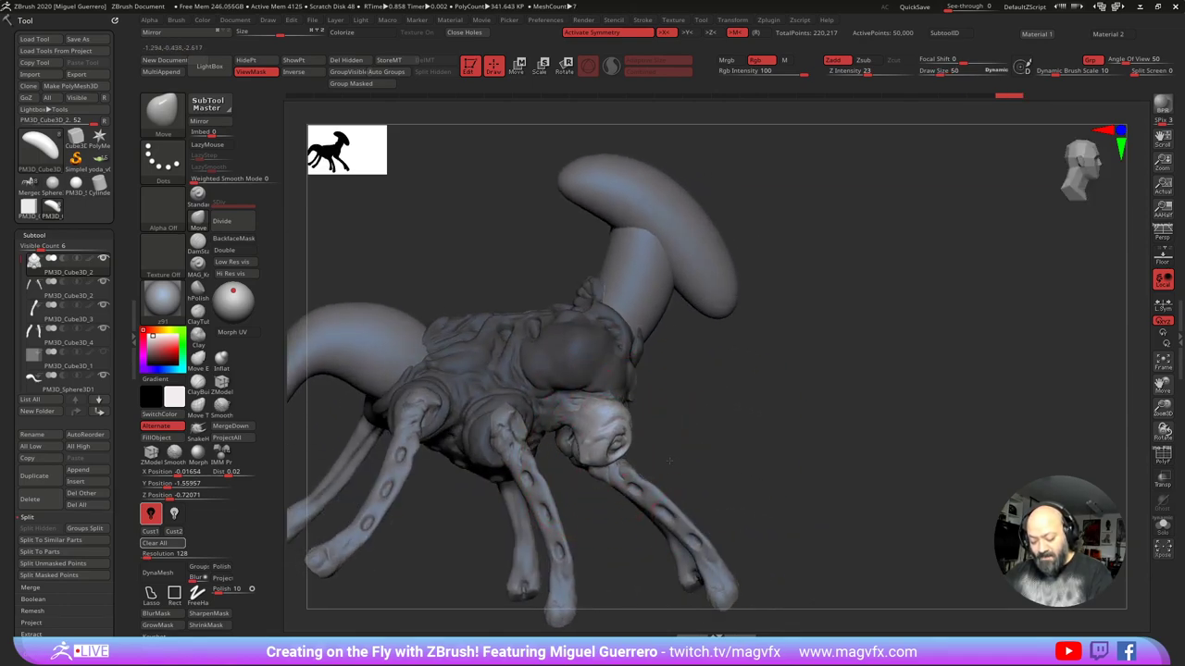
Step: Clear the mask and widen the front leg sockets outward with the Move brush at draw sizes between 50 and 58
{"action": "left_click_drag", "start_coordinate": [648, 432], "coordinate": [492, 431], "text": "shift"}
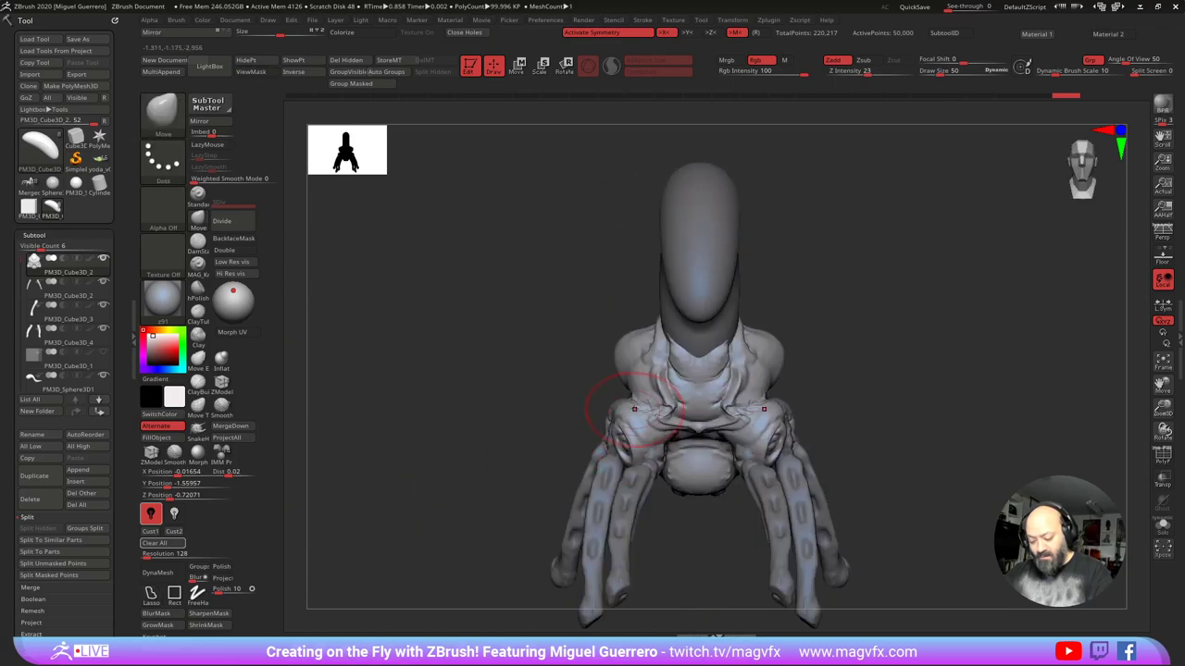
{"action": "left_click_drag", "start_coordinate": [620, 408], "coordinate": [607, 398]}
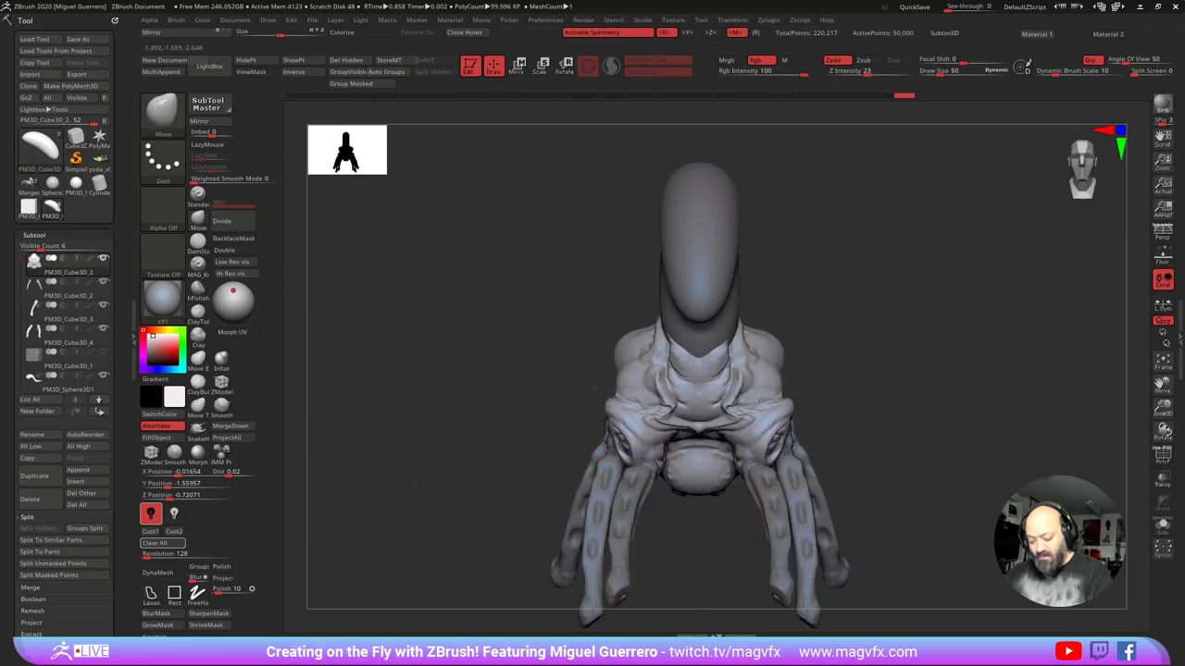
{"action": "left_click_drag", "start_coordinate": [525, 388], "coordinate": [602, 400]}
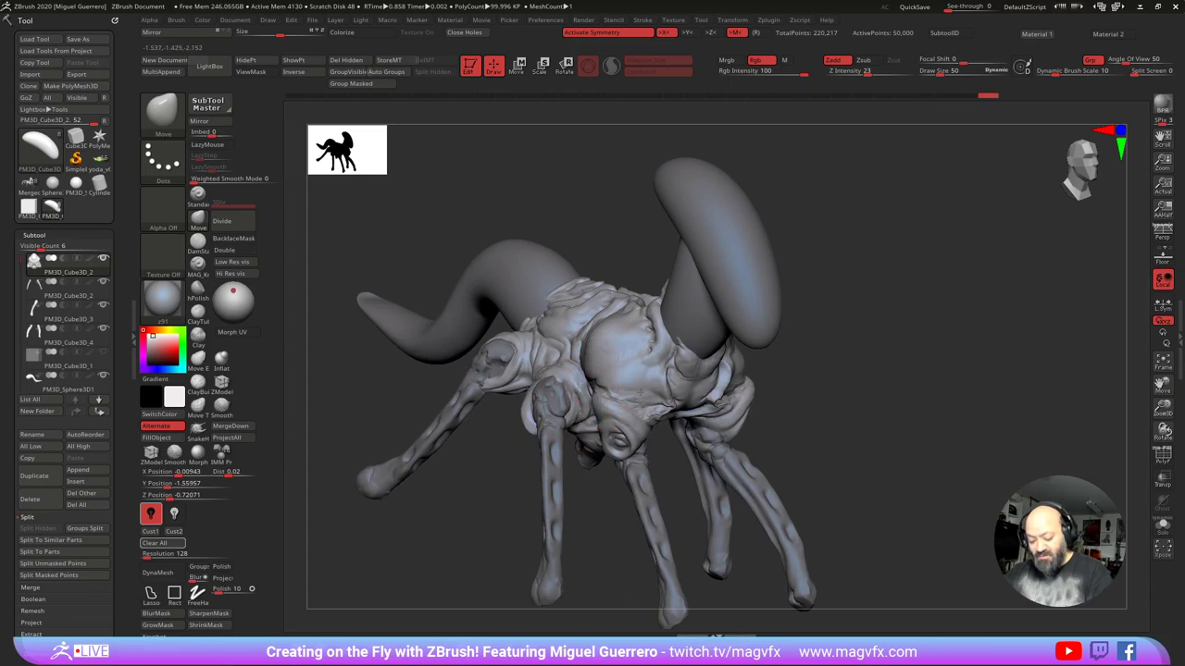
{"action": "right_click_drag", "start_coordinate": [640, 393], "coordinate": [597, 398], "text": "shift"}
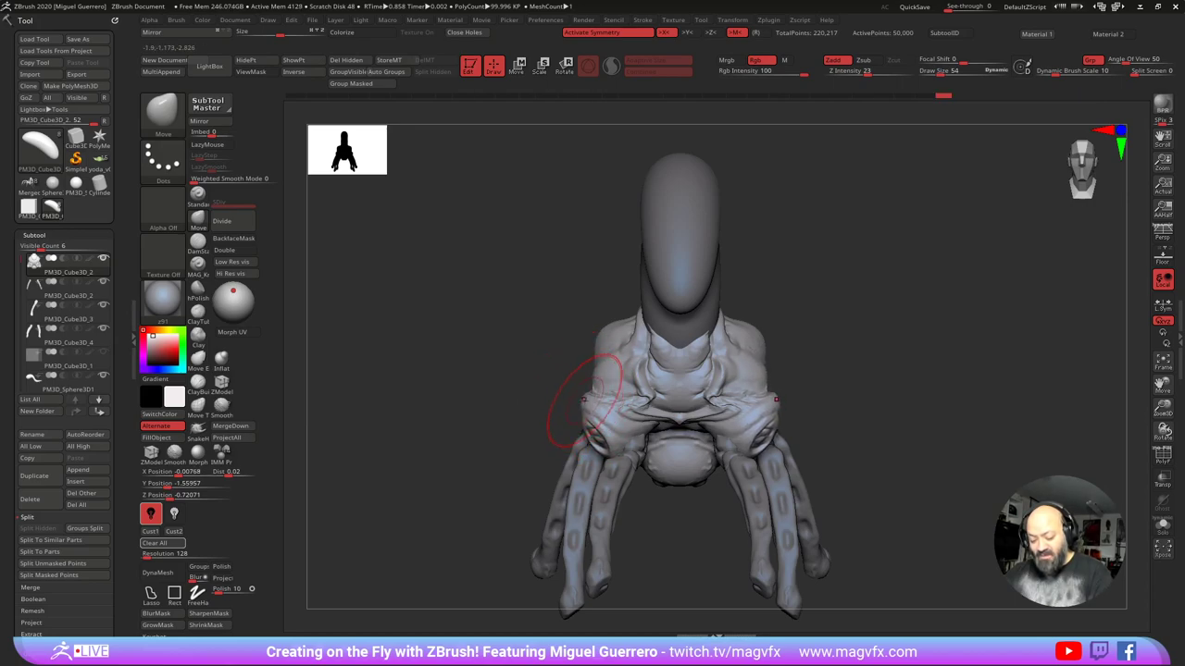
{"action": "left_click_drag", "start_coordinate": [587, 400], "coordinate": [579, 395]}
{"action": "left_click_drag", "start_coordinate": [620, 432], "coordinate": [603, 444]}
{"action": "left_click_drag", "start_coordinate": [499, 462], "coordinate": [611, 445]}
Step: Select the front legs subtool and rotate and move it so the legs reach forward from the enlarged sockets
{"action": "left_click", "coordinate": [639, 481], "text": "alt"}
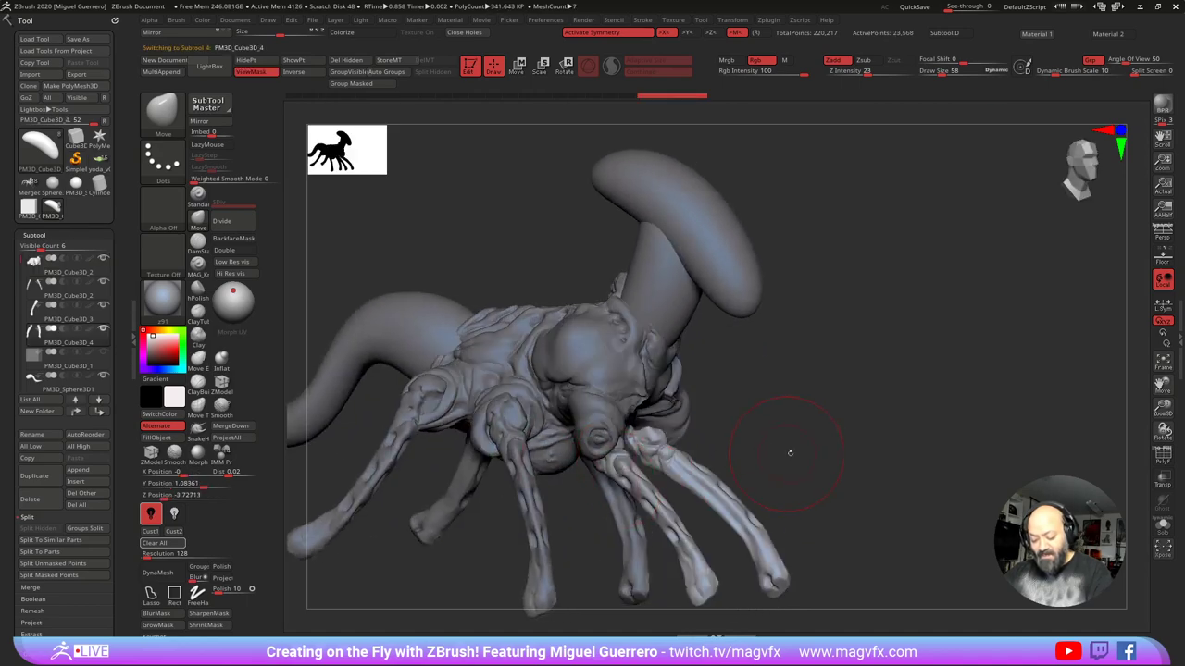
{"action": "right_click_drag", "start_coordinate": [790, 453], "coordinate": [639, 324], "text": "shift"}
{"action": "left_click", "coordinate": [517, 67]}
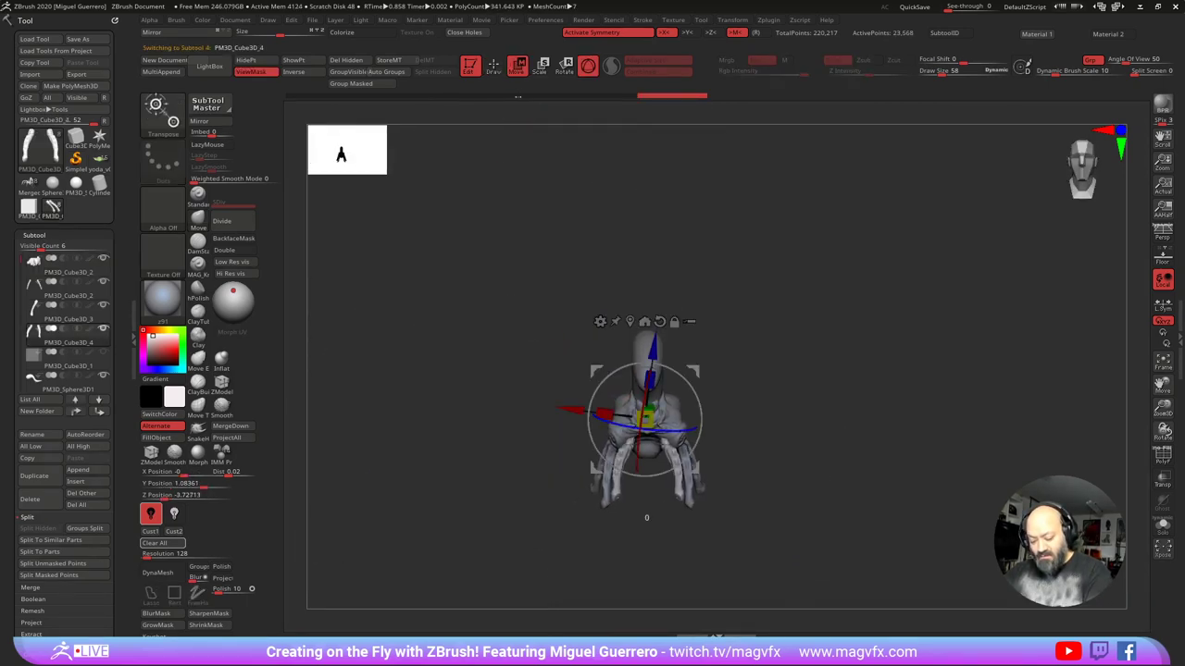
{"action": "left_click_drag", "start_coordinate": [570, 410], "coordinate": [604, 323]}
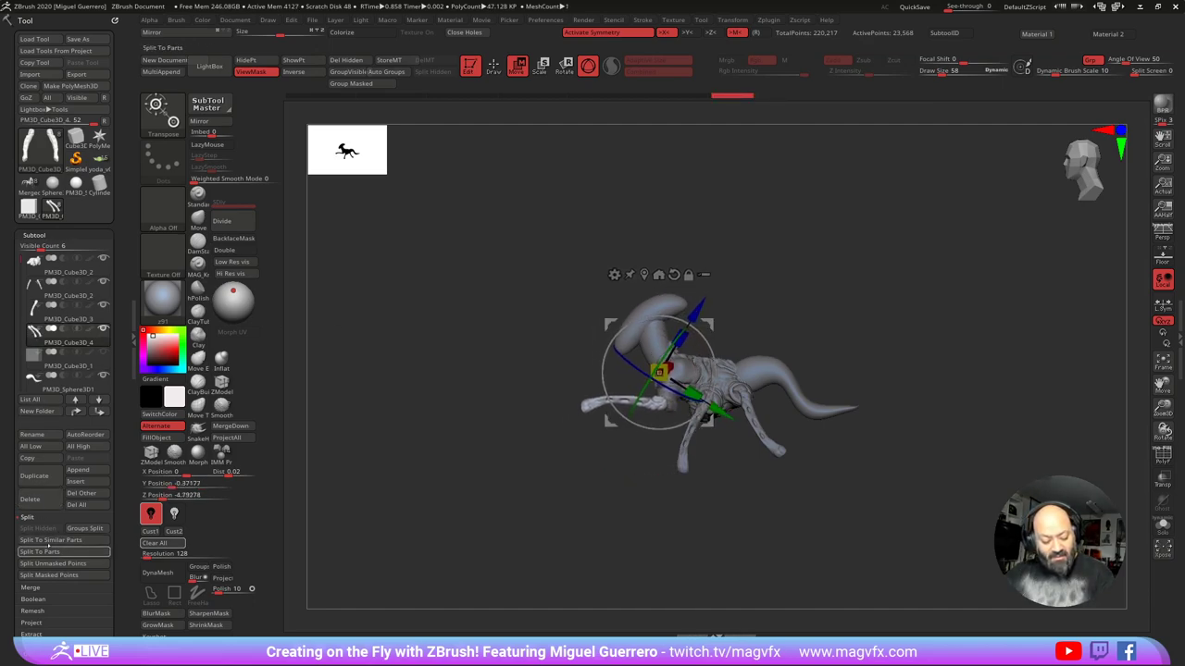
Step: Duplicate the front legs and position the copies as folded lower segments at the ends of the front legs
{"action": "left_click", "coordinate": [34, 476]}
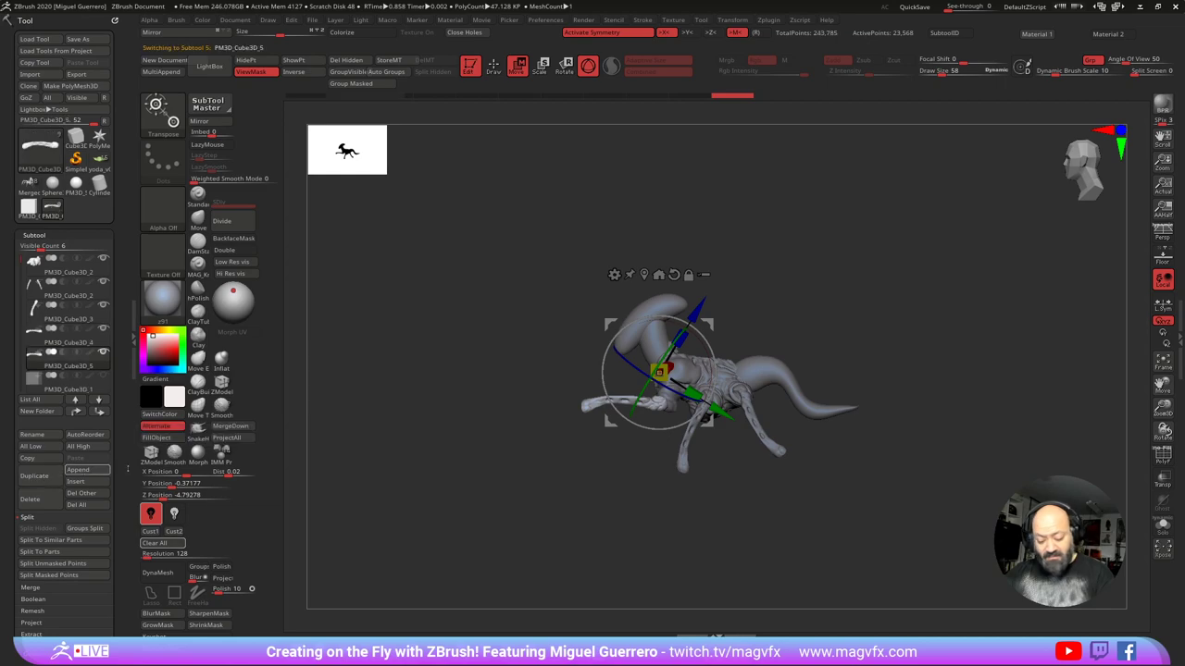
{"action": "right_click_drag", "start_coordinate": [518, 395], "coordinate": [569, 375], "text": "ctrl"}
{"action": "left_click_drag", "start_coordinate": [607, 324], "coordinate": [566, 363]}
{"action": "left_click_drag", "start_coordinate": [619, 410], "coordinate": [601, 422]}
{"action": "left_click_drag", "start_coordinate": [566, 362], "coordinate": [493, 407]}
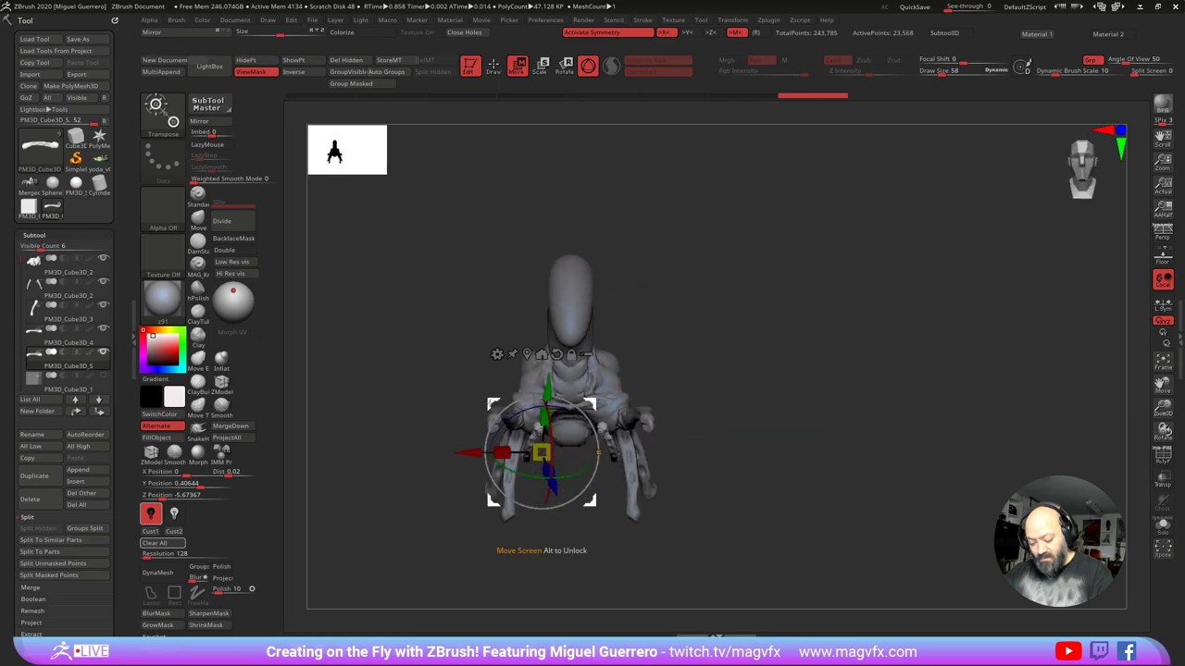
{"action": "mouse_move", "coordinate": [470, 453]}
{"action": "left_mouse_down"}
{"action": "mouse_move", "coordinate": [296, 428]}
{"action": "mouse_move", "coordinate": [442, 417]}
{"action": "left_mouse_up"}
{"action": "right_click_drag", "start_coordinate": [442, 416], "coordinate": [455, 451], "text": "ctrl"}
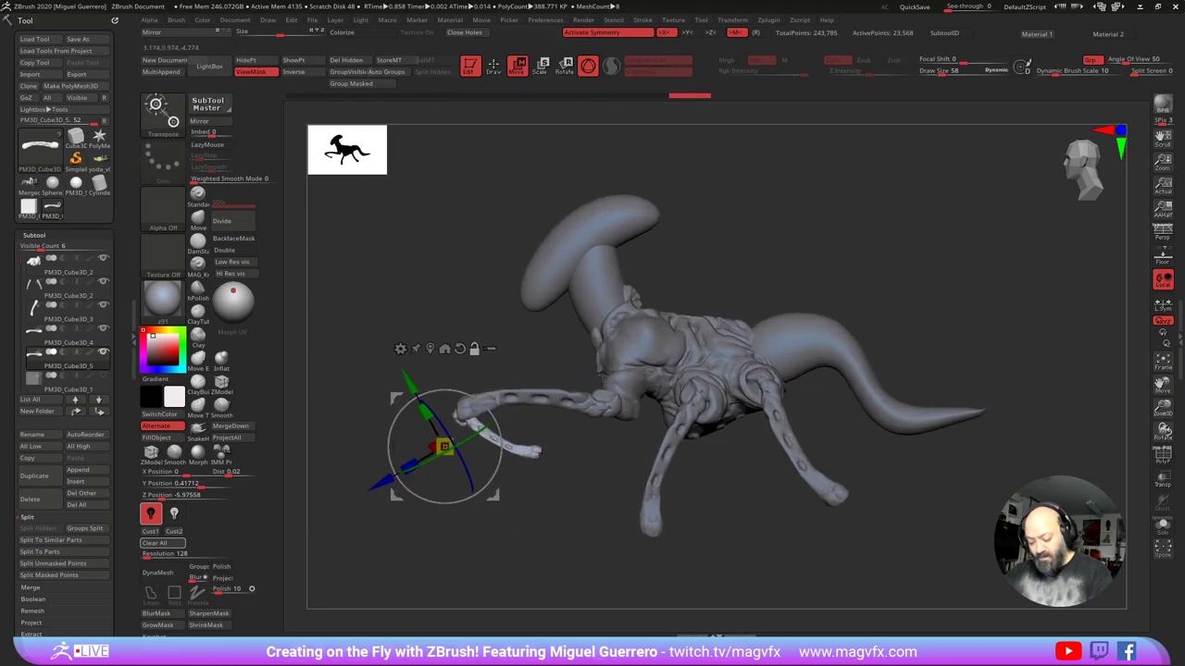
Step: Select the middle legs subtool and rotate and move it so the legs angle forward from their sockets
{"action": "left_click", "coordinate": [648, 490], "text": "alt"}
{"action": "left_click_drag", "start_coordinate": [691, 397], "coordinate": [669, 425]}
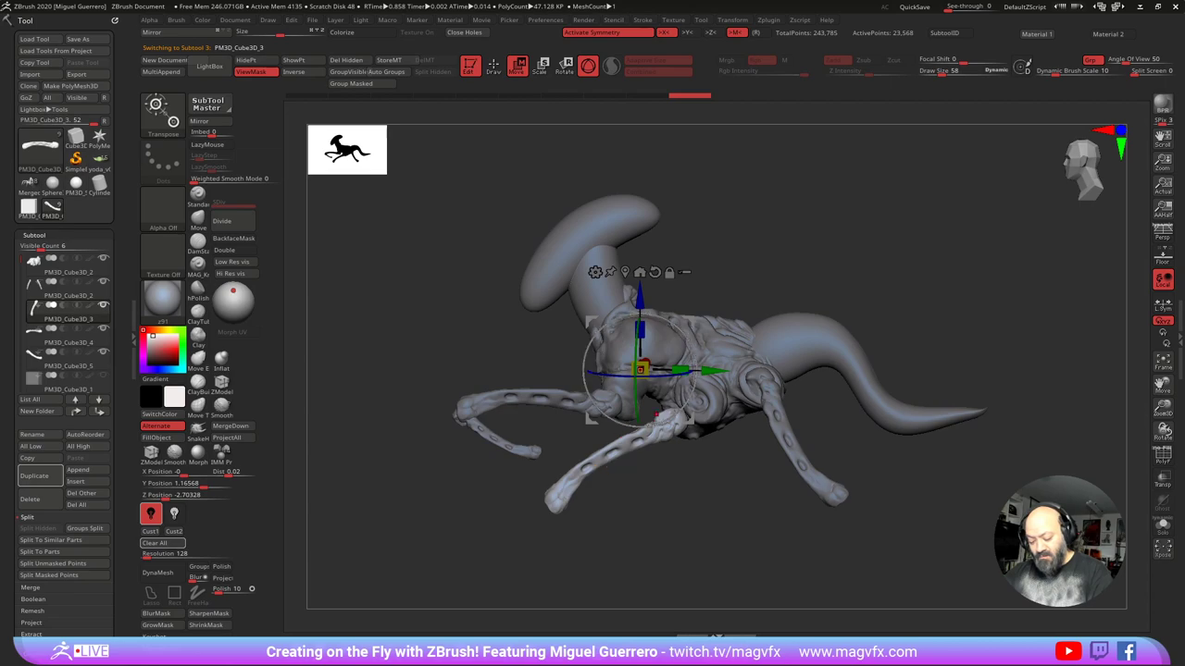
{"action": "right_click_drag", "start_coordinate": [683, 435], "coordinate": [631, 388], "text": "ctrl"}
{"action": "left_click", "coordinate": [714, 488], "text": "alt"}
{"action": "left_click_drag", "start_coordinate": [632, 430], "coordinate": [664, 398]}
{"action": "left_click_drag", "start_coordinate": [441, 300], "coordinate": [508, 288]}
Step: Select the rear legs subtool and rotate it so the legs stretch farther back from their sockets
{"action": "left_click", "coordinate": [893, 366], "text": "alt"}
{"action": "left_click", "coordinate": [868, 328], "text": "alt"}
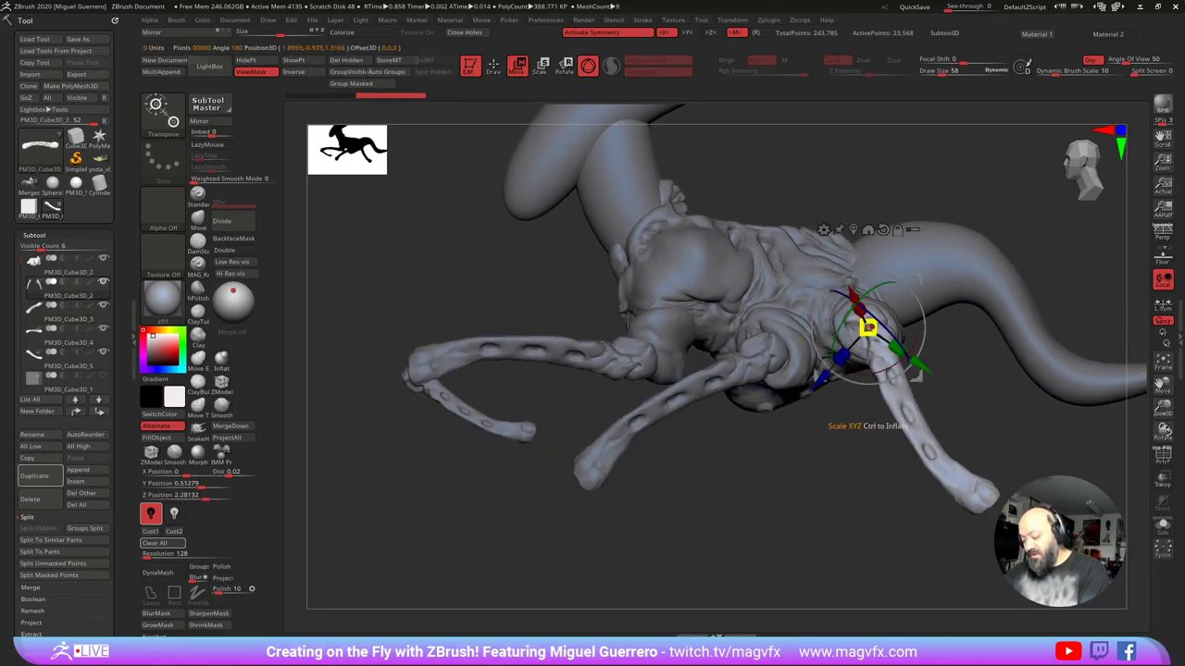
{"action": "left_click_drag", "start_coordinate": [828, 283], "coordinate": [815, 301]}
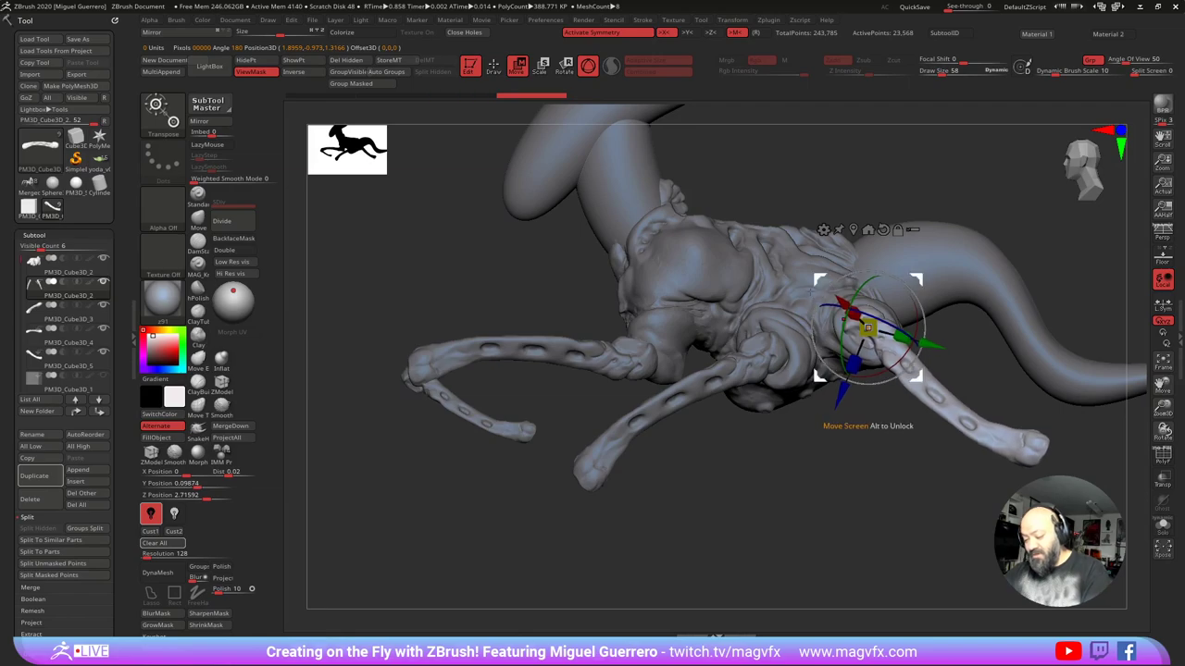
Step: Select the tail subtool and stretch its tip farther back with the Move brush at a larger draw size
{"action": "left_click_drag", "start_coordinate": [468, 294], "coordinate": [444, 295]}
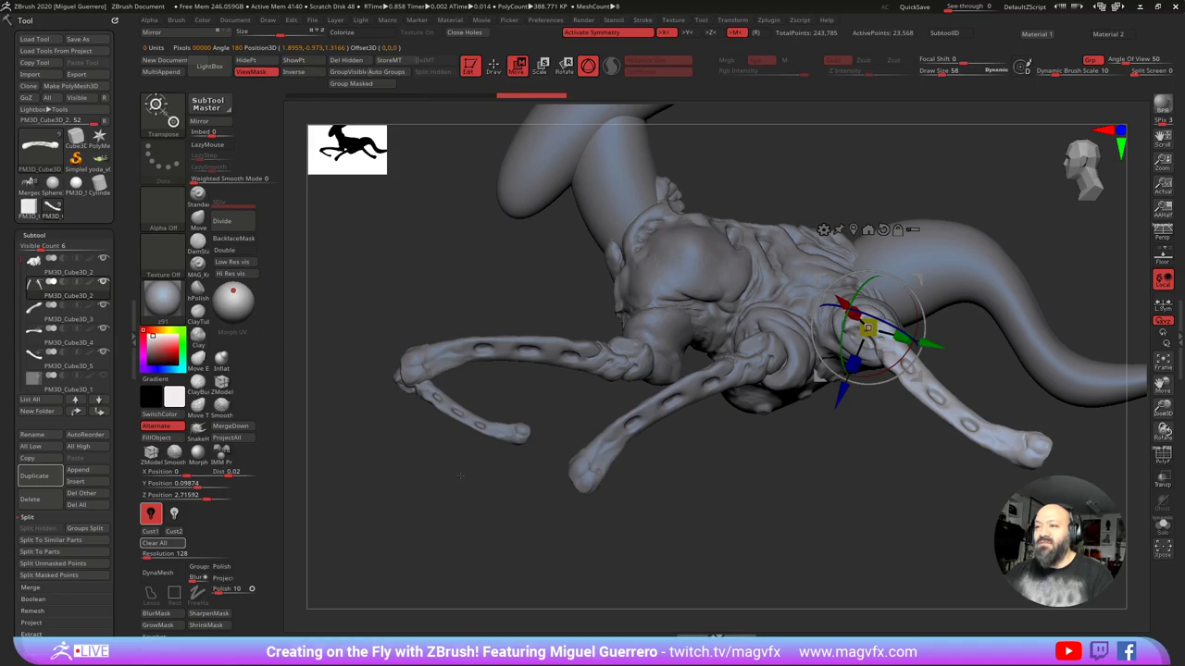
{"action": "left_click_drag", "start_coordinate": [444, 295], "coordinate": [441, 342], "text": "alt"}
{"action": "right_click_drag", "start_coordinate": [441, 343], "coordinate": [490, 330], "text": "alt"}
{"action": "right_click_drag", "start_coordinate": [489, 330], "coordinate": [432, 357]}
{"action": "left_click", "coordinate": [527, 381], "text": "alt"}
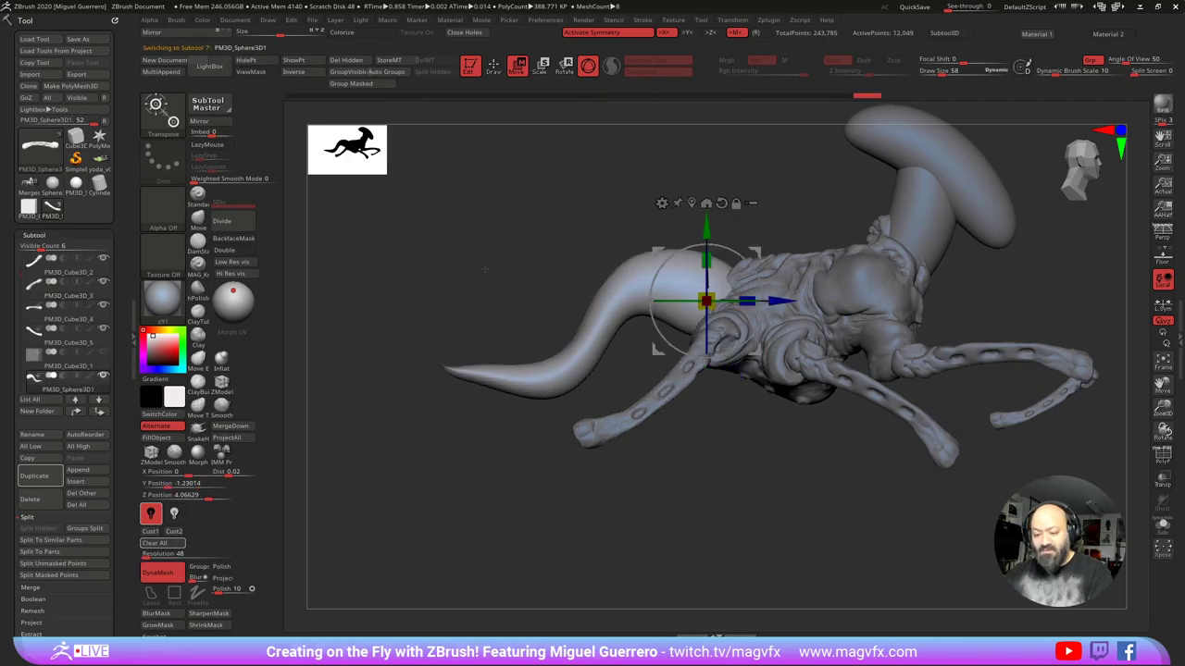
{"action": "key", "text": "q"}
{"action": "left_click", "coordinate": [198, 221]}
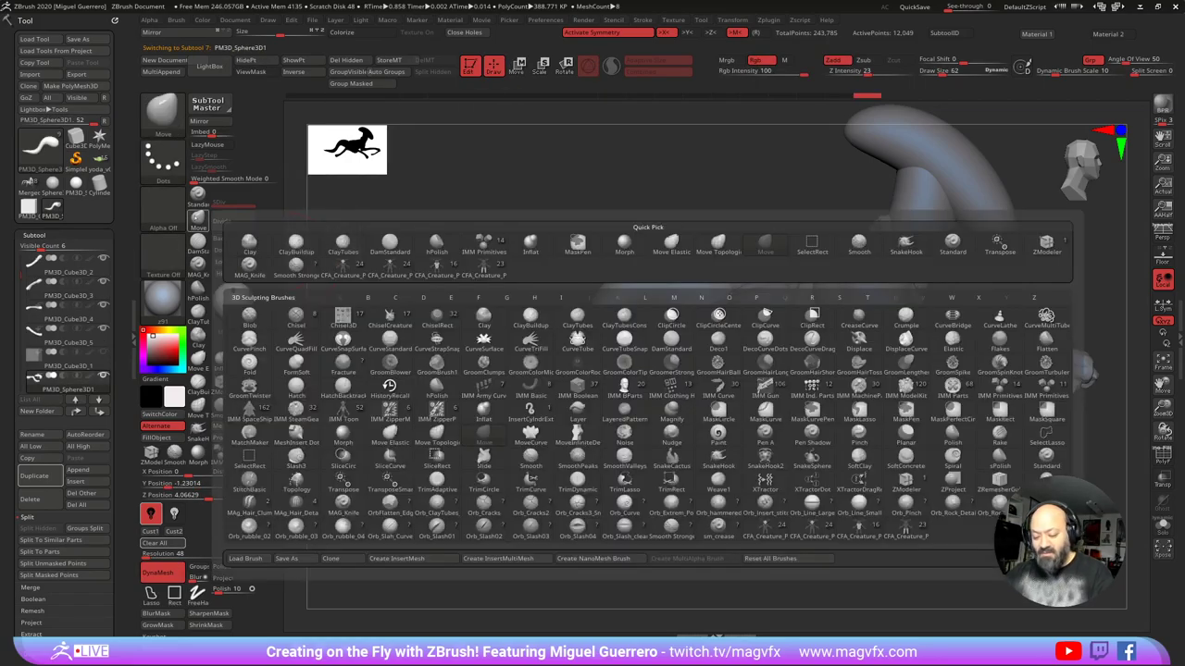
{"action": "key", "text": "]"}
{"action": "mouse_move", "coordinate": [525, 381]}
{"action": "left_mouse_down"}
{"action": "mouse_move", "coordinate": [505, 348]}
{"action": "mouse_move", "coordinate": [421, 347]}
{"action": "mouse_move", "coordinate": [380, 305]}
{"action": "left_mouse_up"}
{"action": "left_click_drag", "start_coordinate": [444, 346], "coordinate": [433, 375]}
Step: Lower the tail's arch and adjust its base at the torso with the Move brush at draw size 174
{"action": "mouse_move", "coordinate": [517, 364]}
{"action": "left_mouse_down"}
{"action": "mouse_move", "coordinate": [506, 382]}
{"action": "mouse_move", "coordinate": [487, 354]}
{"action": "left_mouse_up"}
{"action": "left_click_drag", "start_coordinate": [652, 262], "coordinate": [649, 280]}
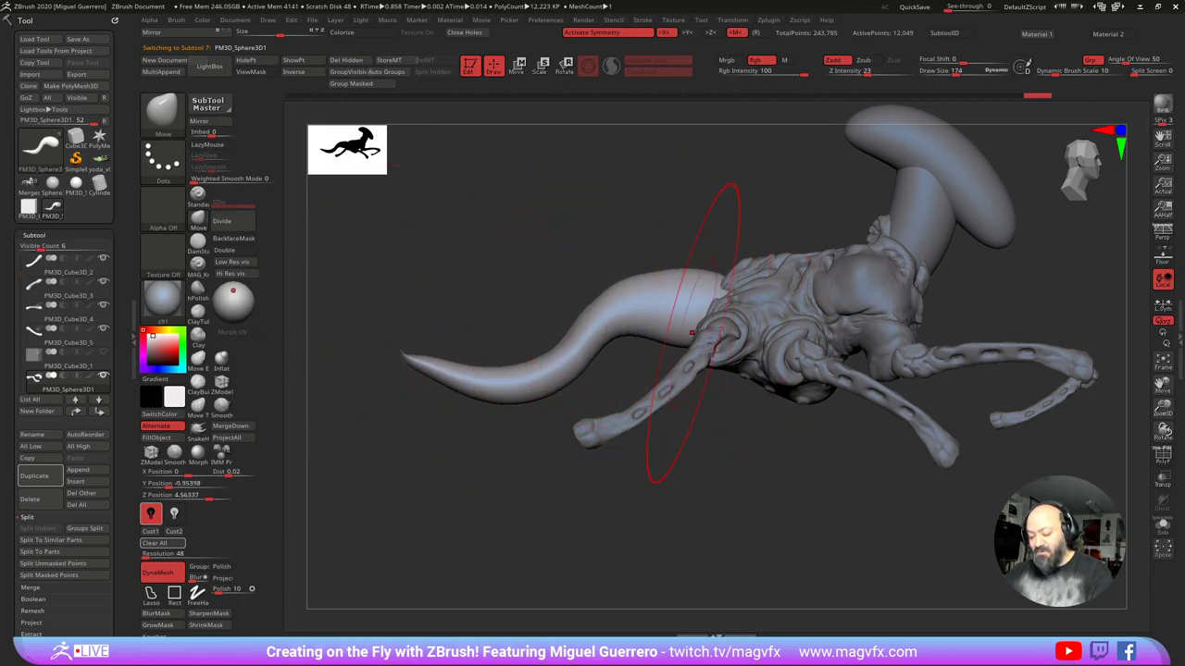
{"action": "left_click_drag", "start_coordinate": [695, 336], "coordinate": [701, 317]}
Step: Select the neck subtool and switch to the ClayTubes brush
{"action": "mouse_move", "coordinate": [560, 237]}
{"action": "left_mouse_down"}
{"action": "mouse_move", "coordinate": [666, 263]}
{"action": "mouse_move", "coordinate": [770, 335]}
{"action": "left_mouse_up"}
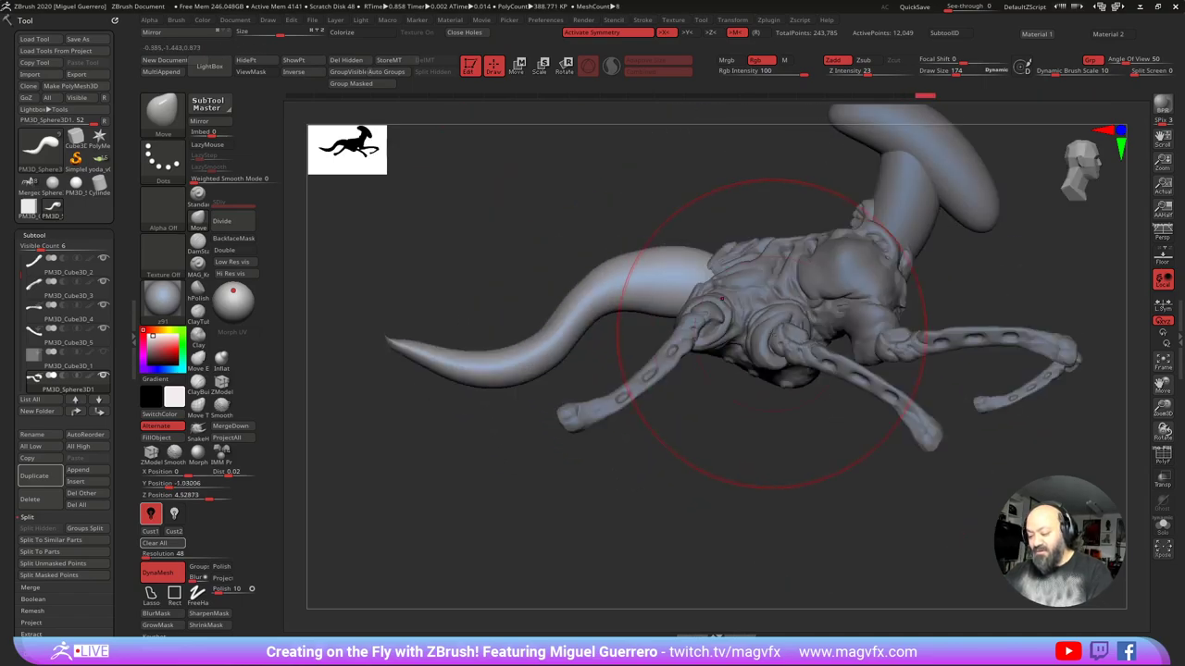
{"action": "left_click_drag", "start_coordinate": [696, 291], "coordinate": [593, 336], "text": "alt"}
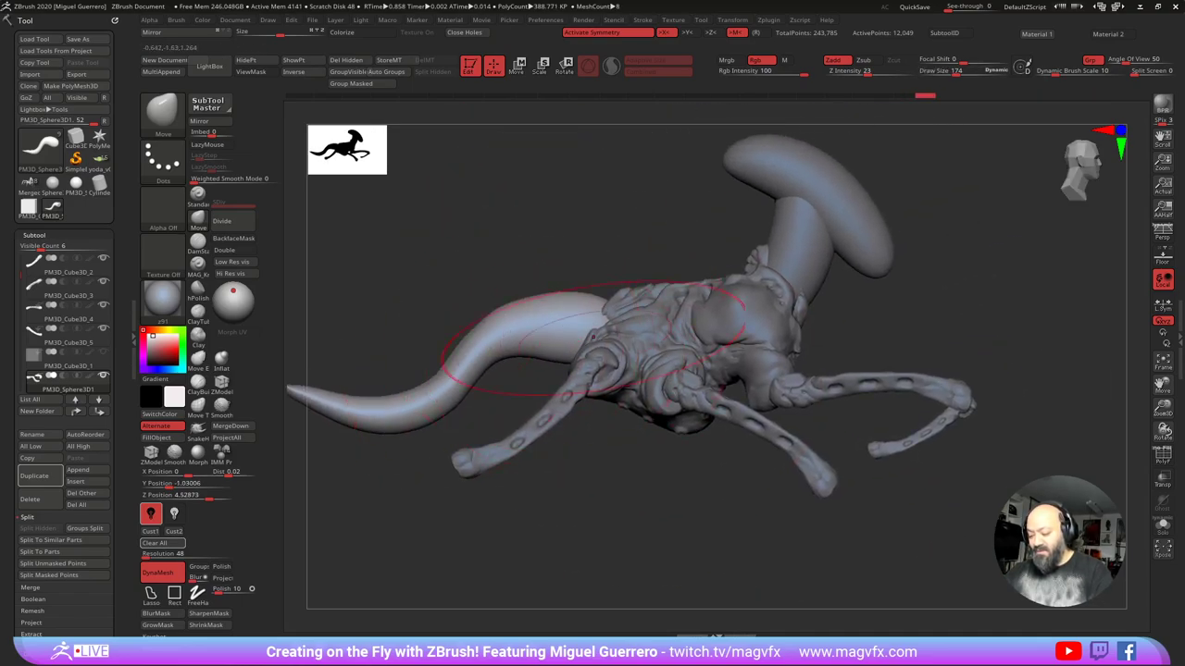
{"action": "left_click", "coordinate": [790, 261], "text": "alt"}
{"action": "mouse_move", "coordinate": [680, 234]}
{"action": "left_mouse_down"}
{"action": "mouse_move", "coordinate": [572, 235]}
{"action": "mouse_move", "coordinate": [589, 239]}
{"action": "left_mouse_up"}
{"action": "left_click", "coordinate": [195, 313]}
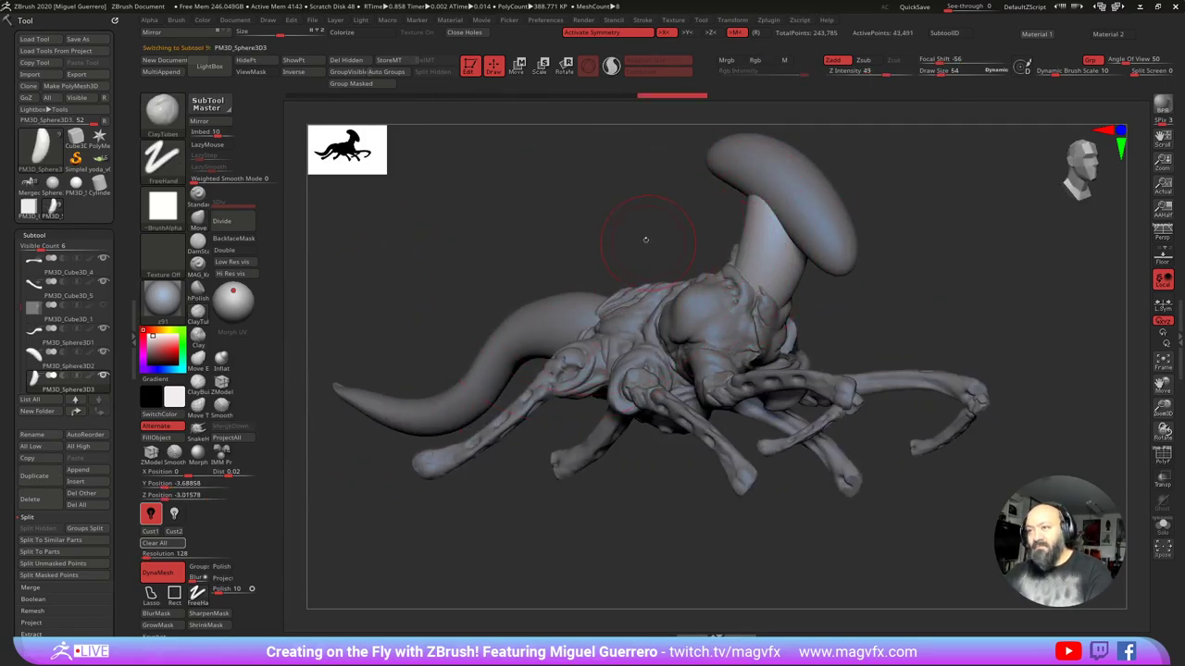
{"action": "mouse_move", "coordinate": [642, 233]}
{"action": "left_mouse_down", "text": "alt"}
{"action": "mouse_move", "coordinate": [635, 275]}
{"action": "mouse_move", "coordinate": [603, 244]}
{"action": "mouse_move", "coordinate": [628, 274]}
{"action": "mouse_move", "coordinate": [621, 259]}
{"action": "left_mouse_up", "text": "alt"}
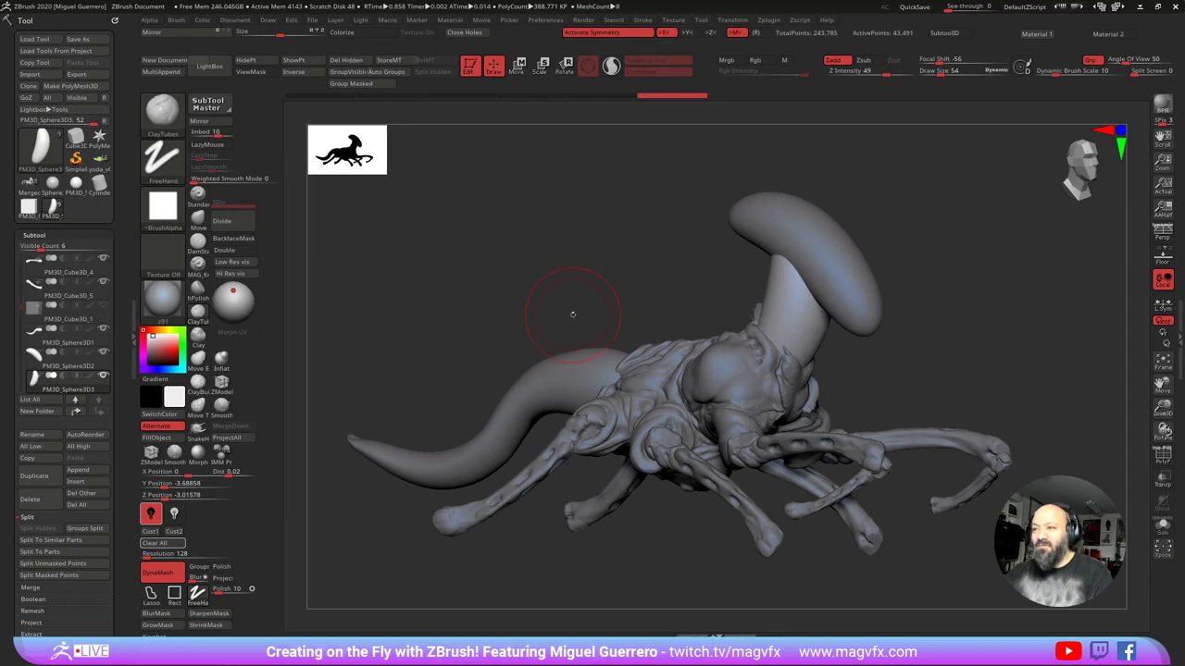
{"action": "left_click_drag", "start_coordinate": [601, 244], "coordinate": [599, 256]}
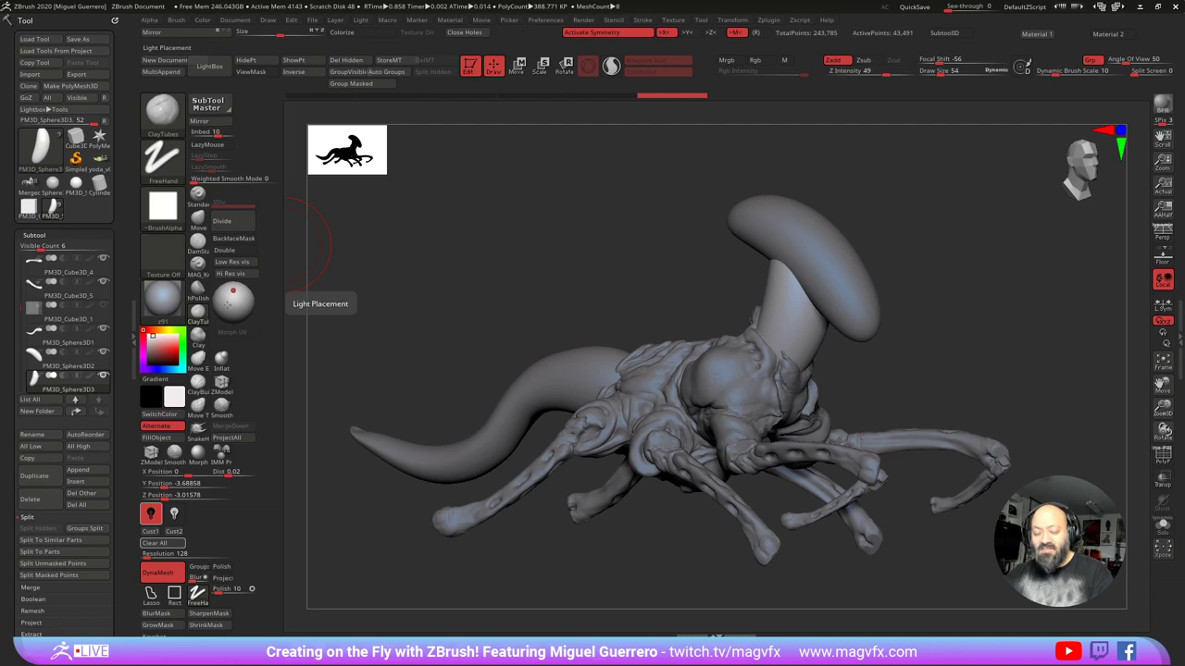
Step: Set up the Clay brush for the neck at draw size 18 with a FreeHand stroke and Alpha 28
{"action": "left_click", "coordinate": [197, 342]}
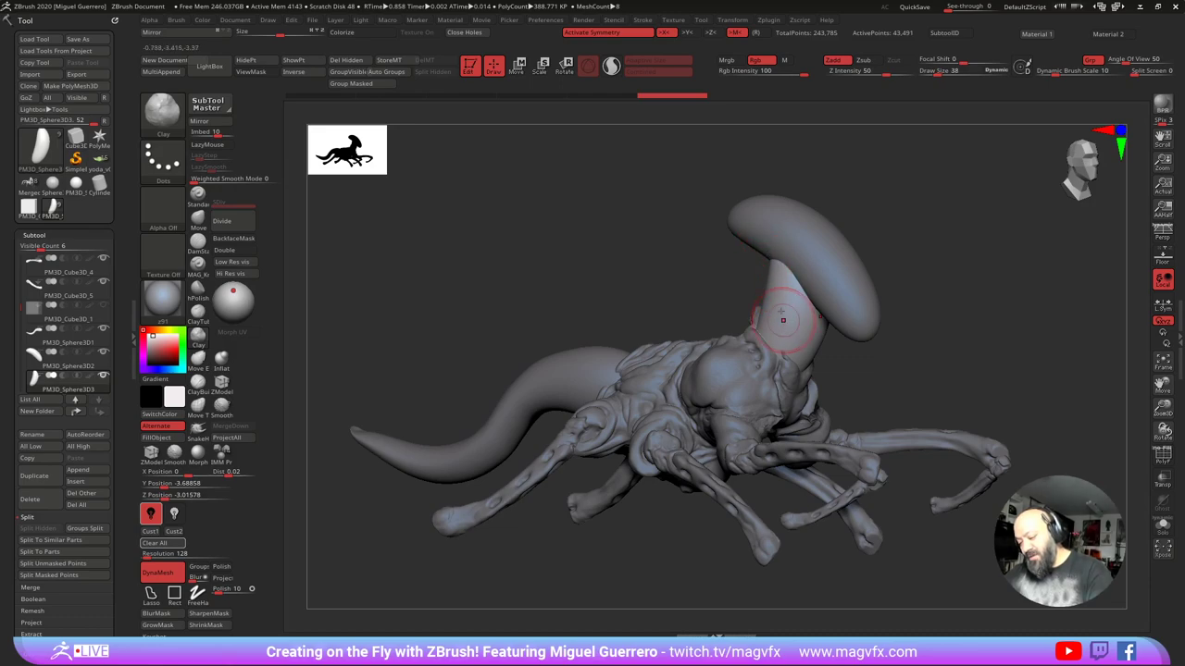
{"action": "mouse_move", "coordinate": [783, 320]}
{"action": "left_mouse_down"}
{"action": "mouse_move", "coordinate": [772, 291]}
{"action": "mouse_move", "coordinate": [763, 316]}
{"action": "left_mouse_up"}
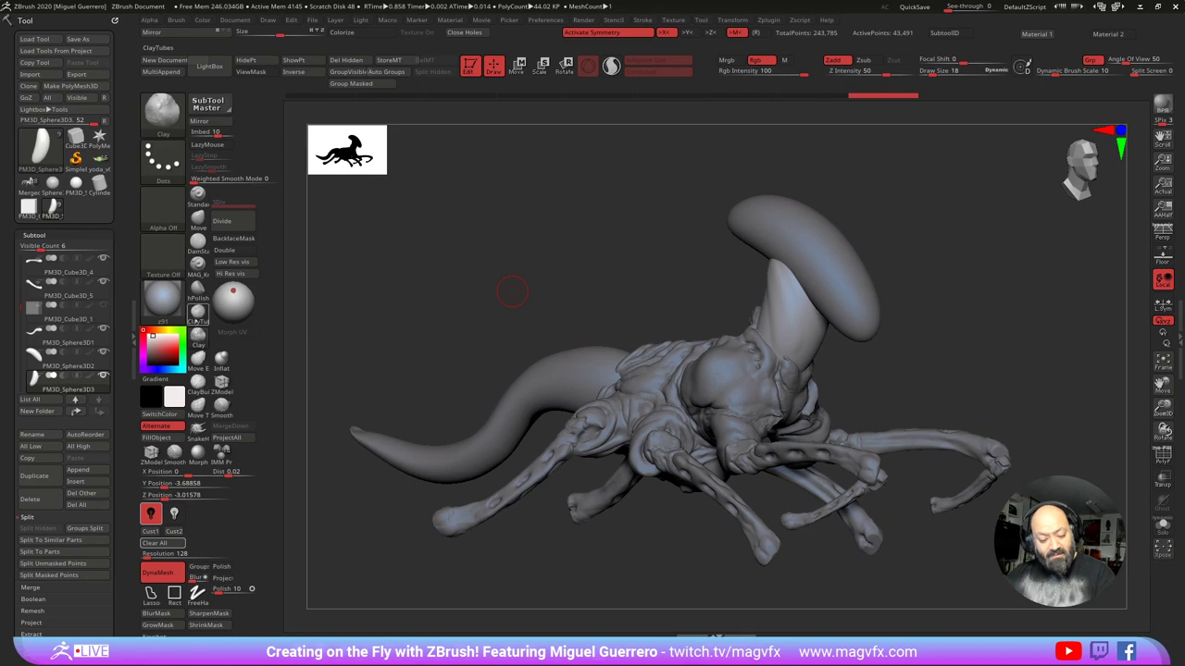
{"action": "left_click", "coordinate": [162, 160]}
{"action": "left_click", "coordinate": [275, 174]}
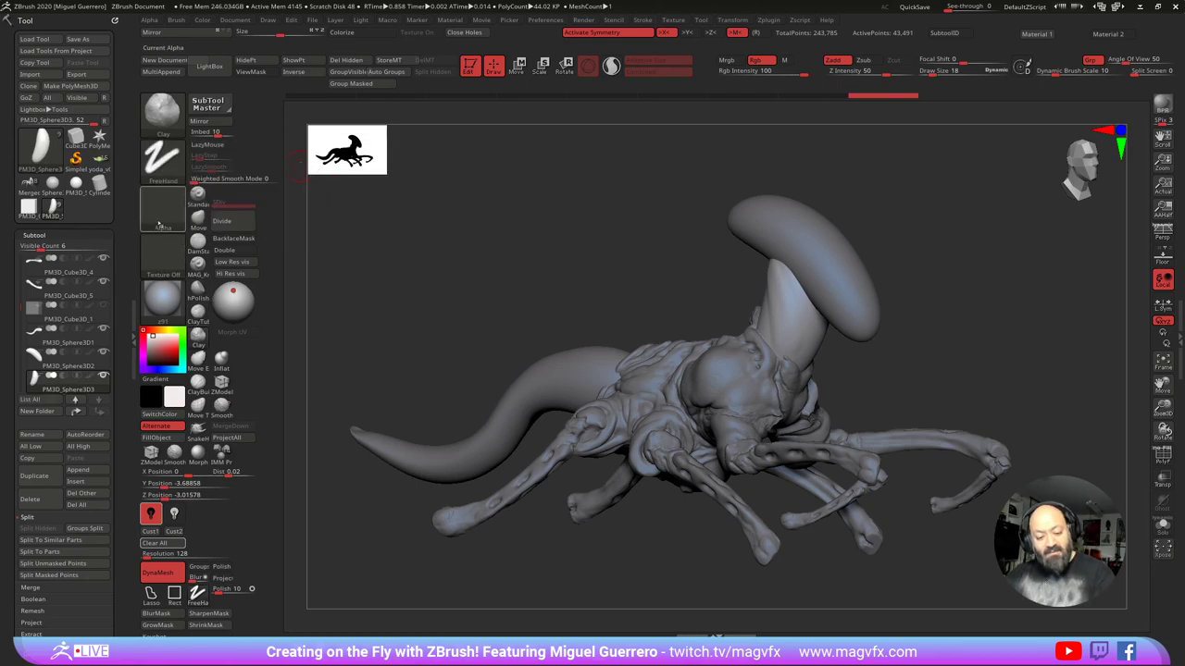
{"action": "left_click", "coordinate": [160, 224]}
{"action": "left_click", "coordinate": [337, 215]}
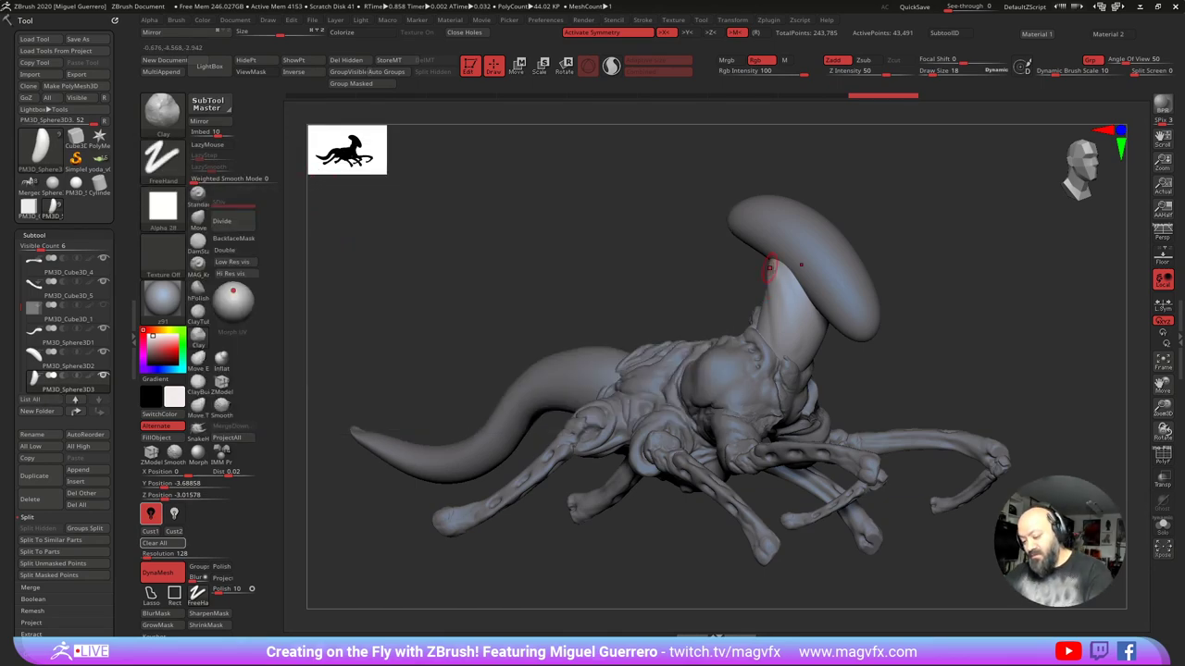
Step: Build up tendon-like ridges along the neck from the head to the torso with the ClayTubes brush at draw size 30
{"action": "left_click_drag", "start_coordinate": [792, 365], "coordinate": [770, 280]}
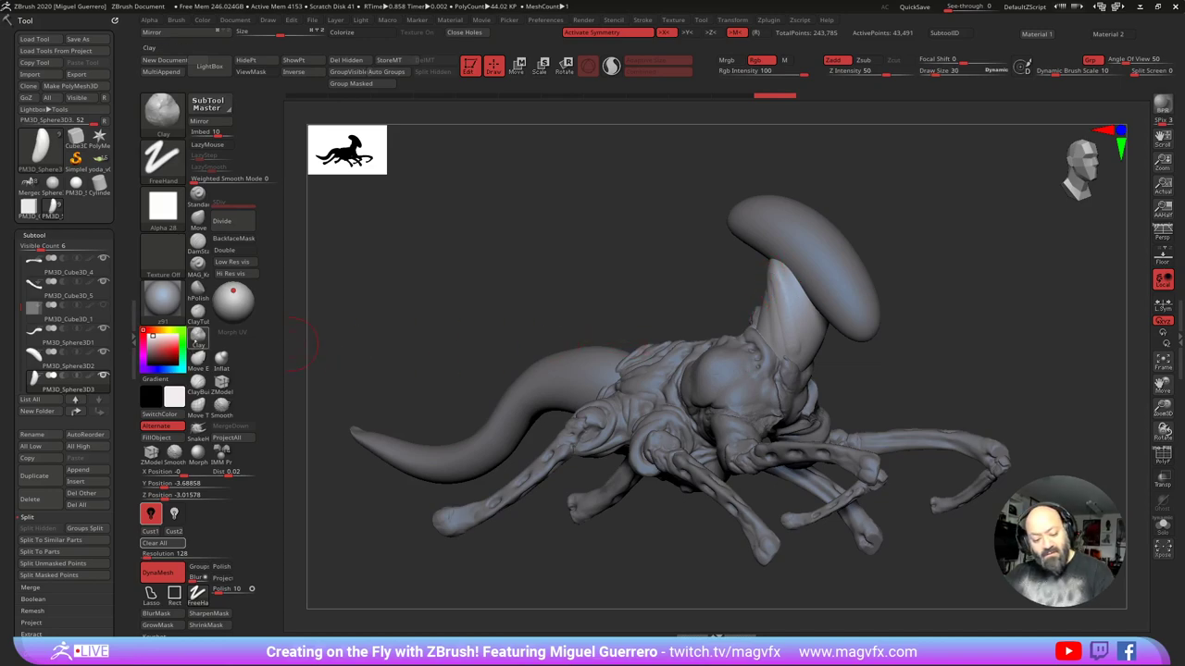
{"action": "left_click", "coordinate": [198, 314]}
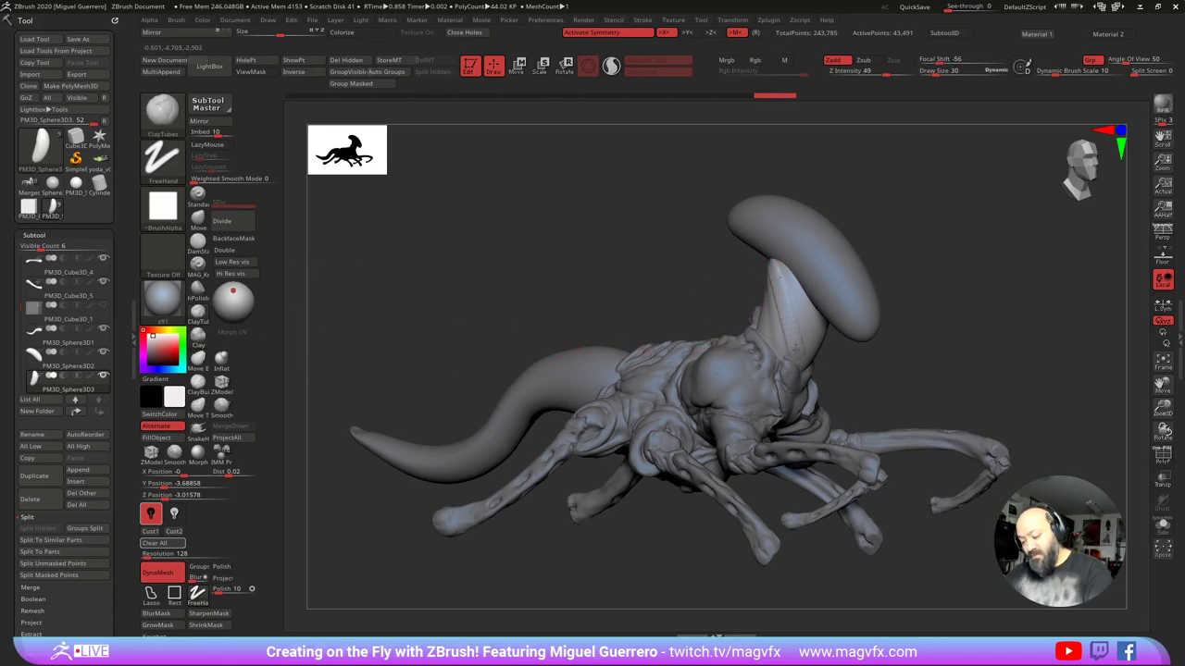
{"action": "left_click_drag", "start_coordinate": [773, 275], "coordinate": [791, 307]}
{"action": "left_click_drag", "start_coordinate": [682, 240], "coordinate": [643, 242]}
{"action": "left_click_drag", "start_coordinate": [827, 335], "coordinate": [807, 371]}
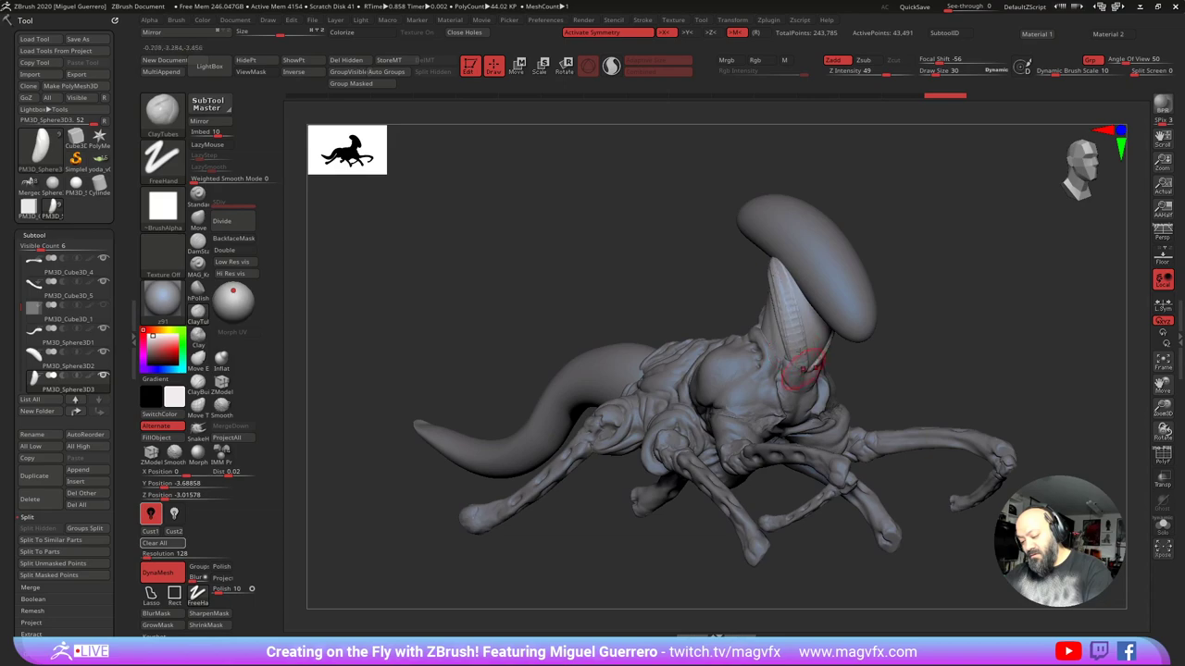
{"action": "left_click_drag", "start_coordinate": [740, 239], "coordinate": [694, 240]}
{"action": "mouse_move", "coordinate": [775, 263]}
{"action": "left_mouse_down"}
{"action": "mouse_move", "coordinate": [788, 341]}
{"action": "mouse_move", "coordinate": [810, 349]}
{"action": "left_mouse_up"}
{"action": "mouse_move", "coordinate": [615, 264]}
{"action": "left_mouse_down"}
{"action": "mouse_move", "coordinate": [656, 270]}
{"action": "mouse_move", "coordinate": [626, 296]}
{"action": "mouse_move", "coordinate": [617, 279]}
{"action": "mouse_move", "coordinate": [650, 272]}
{"action": "mouse_move", "coordinate": [658, 283]}
{"action": "mouse_move", "coordinate": [633, 287]}
{"action": "left_mouse_up"}
{"action": "left_click_drag", "start_coordinate": [764, 325], "coordinate": [767, 374]}
{"action": "mouse_move", "coordinate": [756, 343]}
{"action": "right_mouse_down"}
{"action": "mouse_move", "coordinate": [793, 367]}
{"action": "mouse_move", "coordinate": [792, 350]}
{"action": "right_mouse_up"}
{"action": "left_click_drag", "start_coordinate": [787, 365], "coordinate": [789, 338]}
{"action": "left_click_drag", "start_coordinate": [463, 268], "coordinate": [547, 267]}
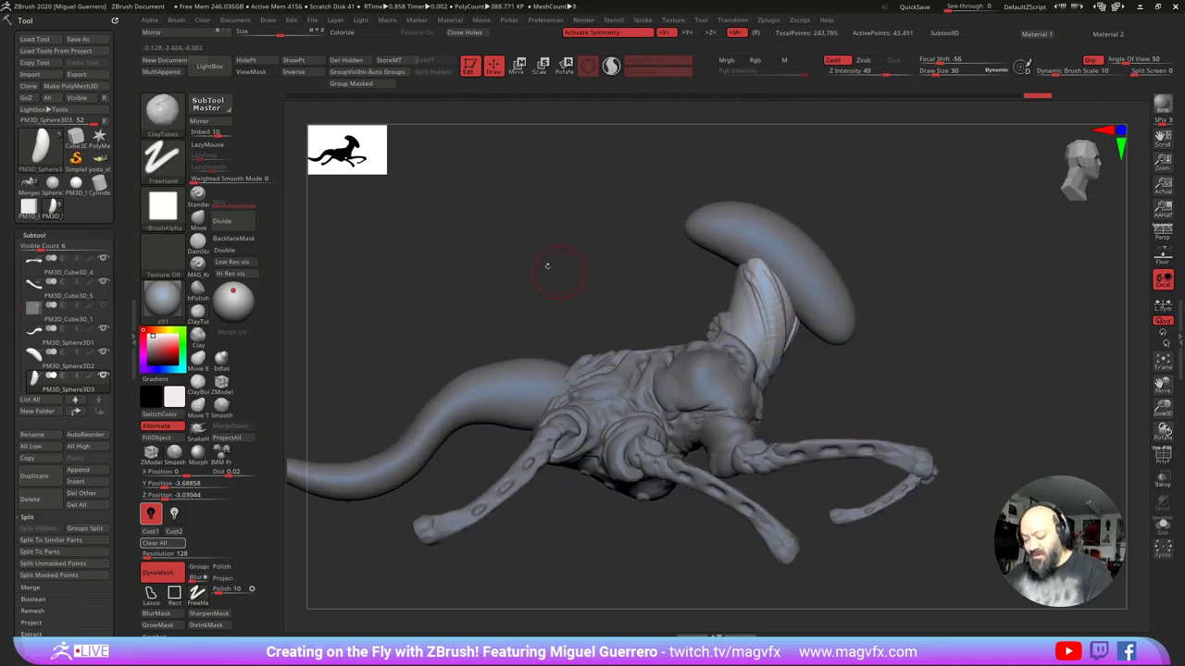
Step: Reshape the neck's outline beneath the head with the Move brush at draw size 58
{"action": "key", "text": "b"}
{"action": "key", "text": "m"}
{"action": "key", "text": "v"}
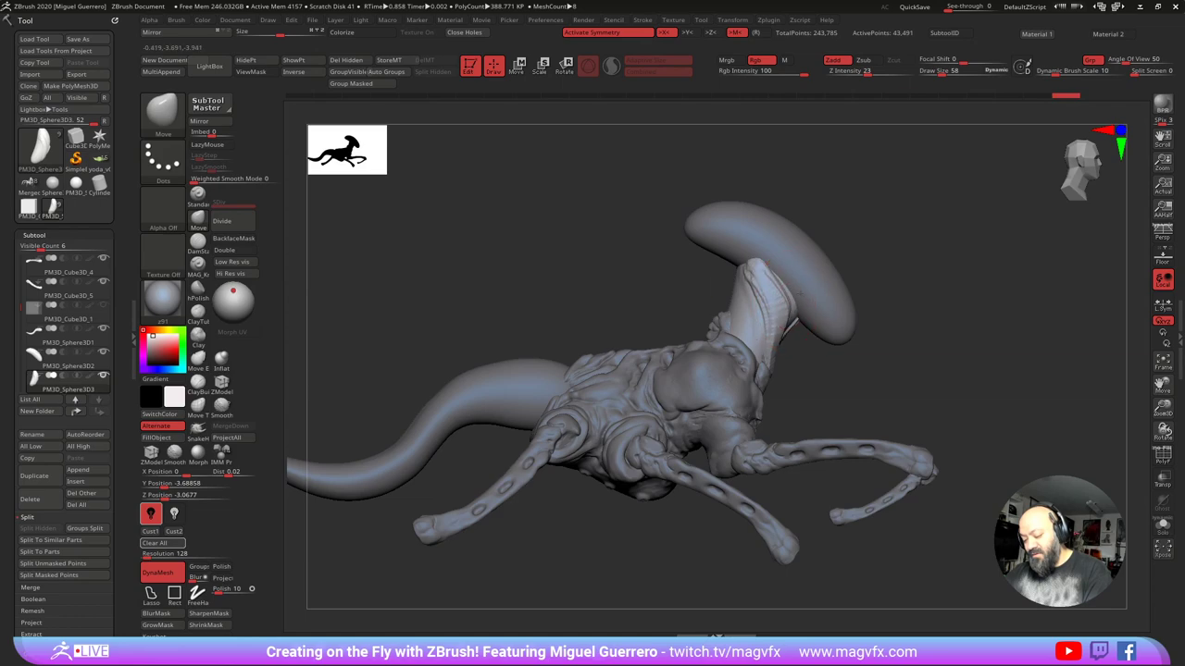
{"action": "left_click_drag", "start_coordinate": [791, 324], "coordinate": [788, 328]}
{"action": "left_click_drag", "start_coordinate": [756, 269], "coordinate": [746, 253]}
{"action": "mouse_move", "coordinate": [633, 252]}
{"action": "left_mouse_down"}
{"action": "mouse_move", "coordinate": [566, 250]}
{"action": "mouse_move", "coordinate": [546, 312]}
{"action": "mouse_move", "coordinate": [639, 426]}
{"action": "mouse_move", "coordinate": [577, 274]}
{"action": "mouse_move", "coordinate": [629, 298]}
{"action": "left_mouse_up"}
{"action": "left_click_drag", "start_coordinate": [629, 298], "coordinate": [604, 290]}
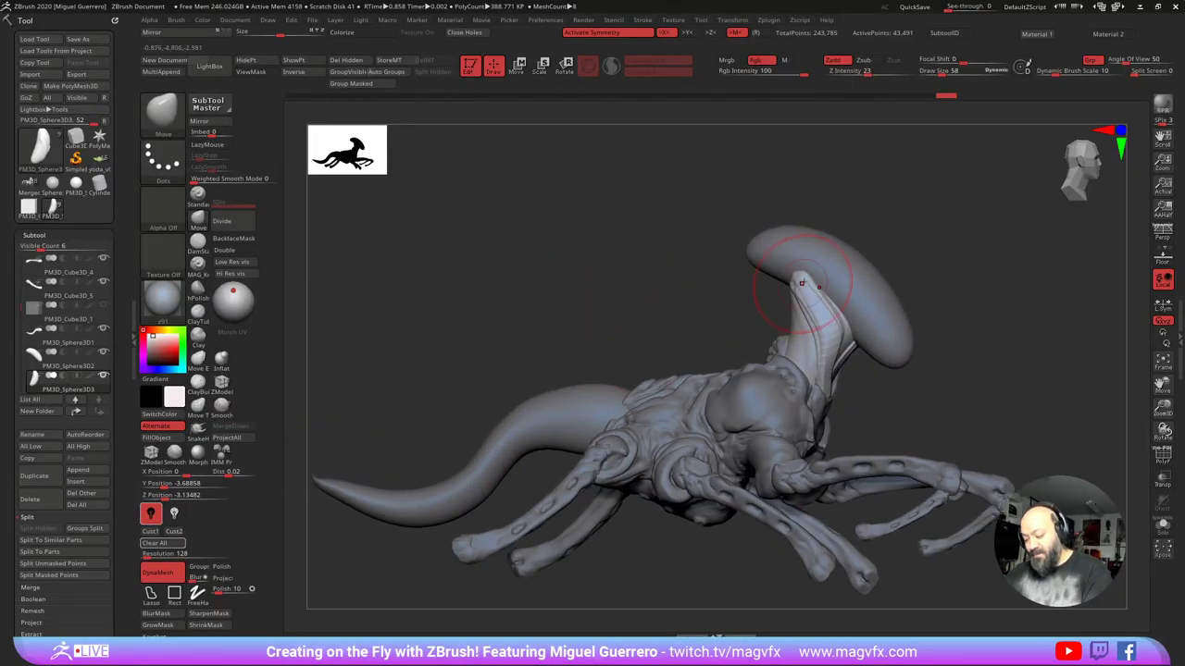
{"action": "left_click_drag", "start_coordinate": [627, 275], "coordinate": [666, 287]}
Step: Carve grooves between the neck's tendons with the MAG_Knife brush at draw size 18
{"action": "left_click", "coordinate": [200, 220]}
{"action": "left_click", "coordinate": [197, 268]}
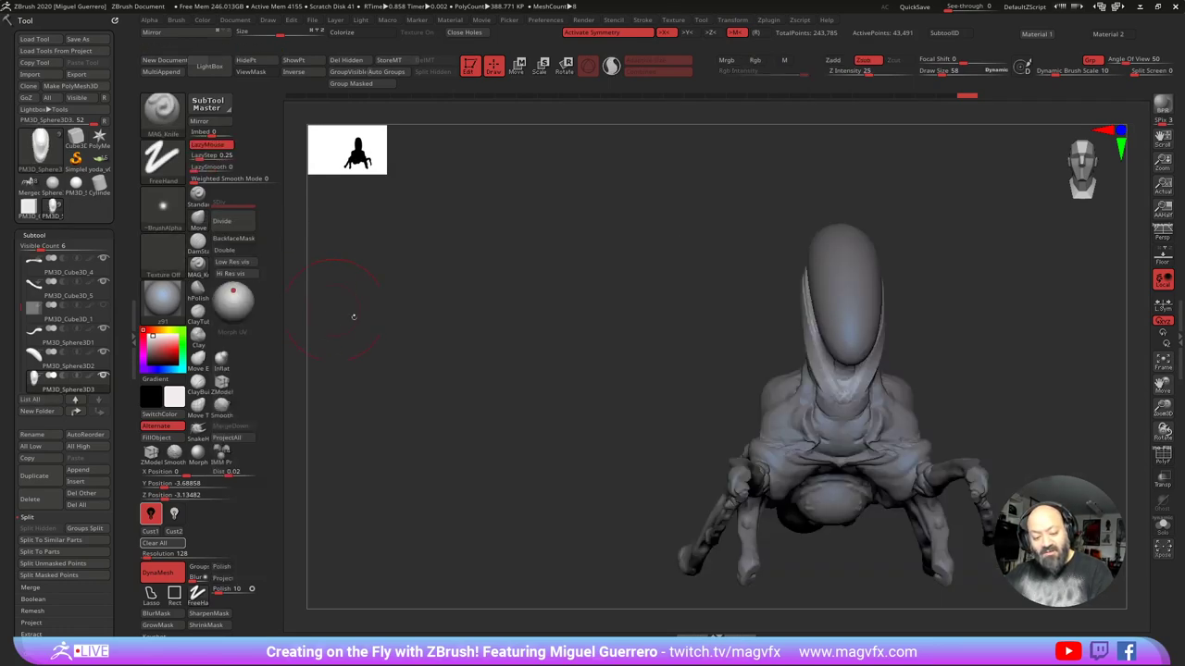
{"action": "left_click_drag", "start_coordinate": [354, 315], "coordinate": [486, 329]}
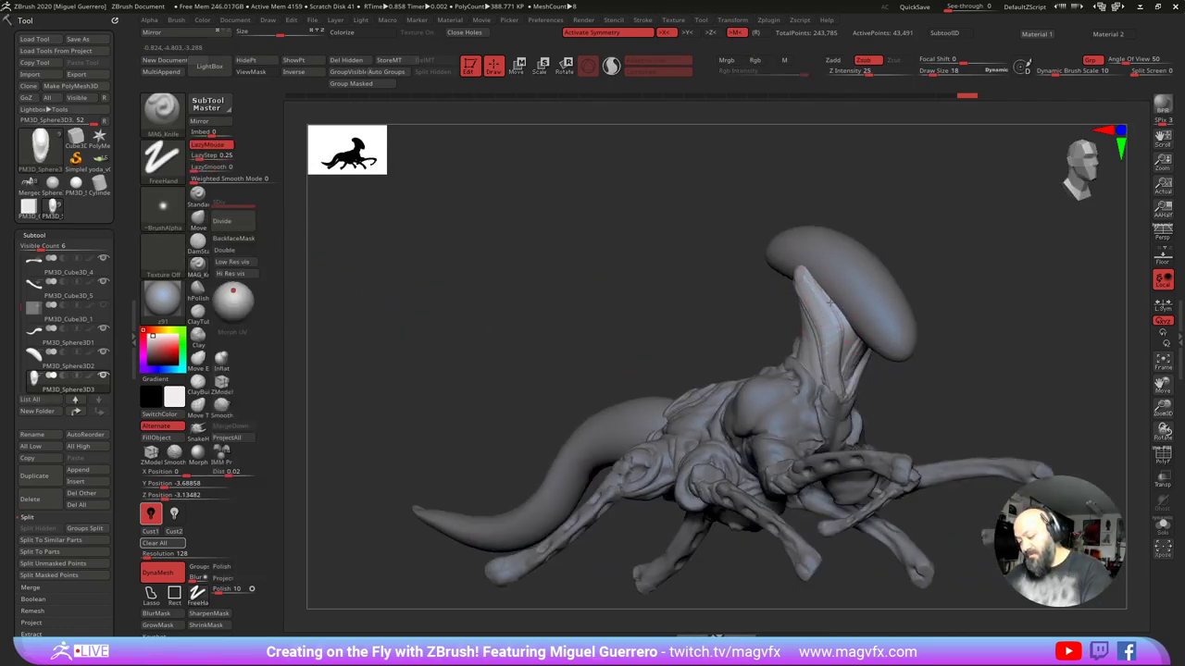
{"action": "mouse_move", "coordinate": [838, 365]}
{"action": "left_mouse_down"}
{"action": "mouse_move", "coordinate": [824, 335]}
{"action": "mouse_move", "coordinate": [838, 348]}
{"action": "left_mouse_up"}
Step: Sharpen the creases along the side and base of the neck with the DamStandard brush at draw size 18
{"action": "left_click", "coordinate": [197, 244]}
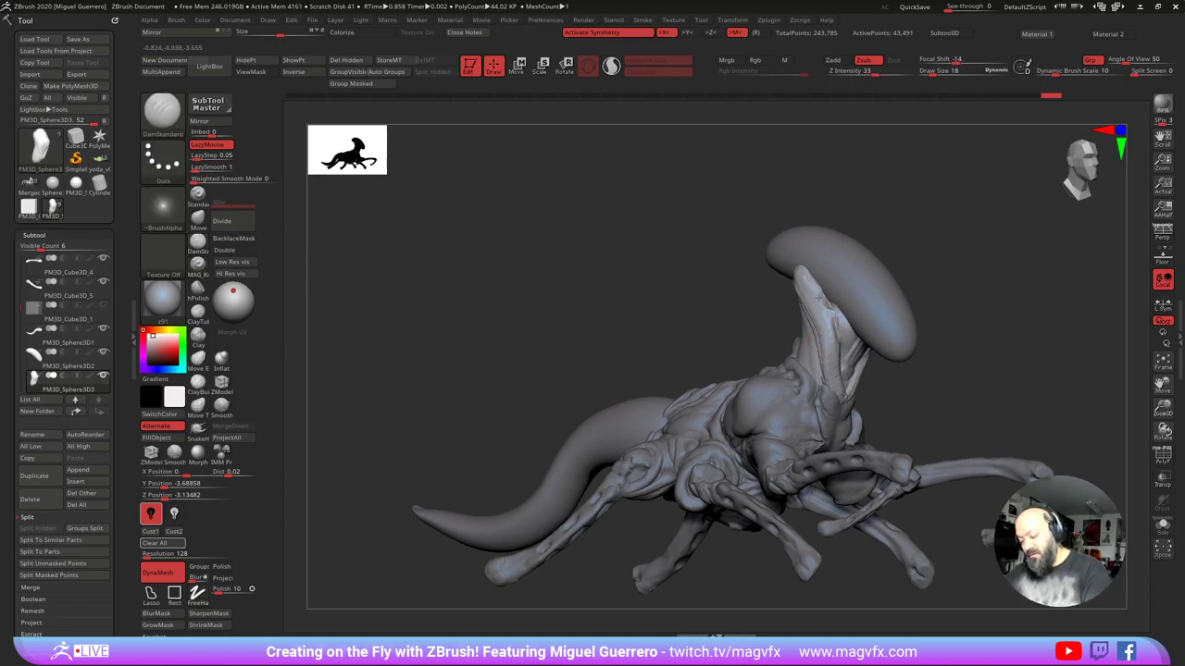
{"action": "left_click_drag", "start_coordinate": [812, 357], "coordinate": [804, 328]}
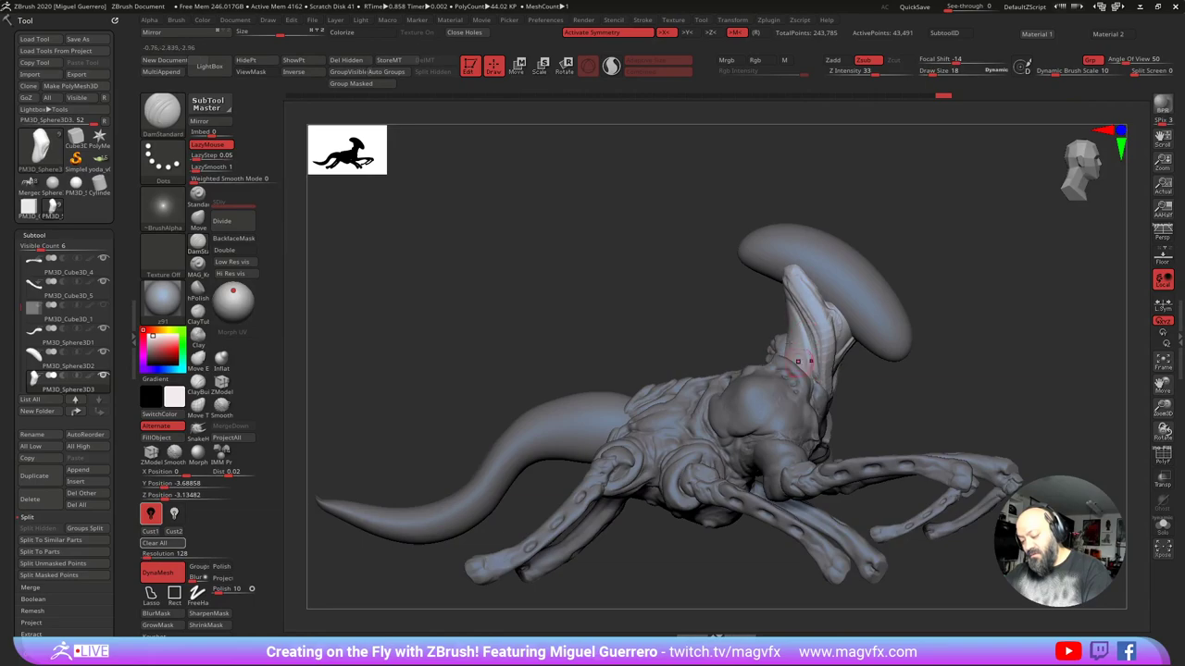
{"action": "mouse_move", "coordinate": [713, 298]}
{"action": "left_mouse_down"}
{"action": "mouse_move", "coordinate": [645, 297]}
{"action": "mouse_move", "coordinate": [703, 291]}
{"action": "left_mouse_up"}
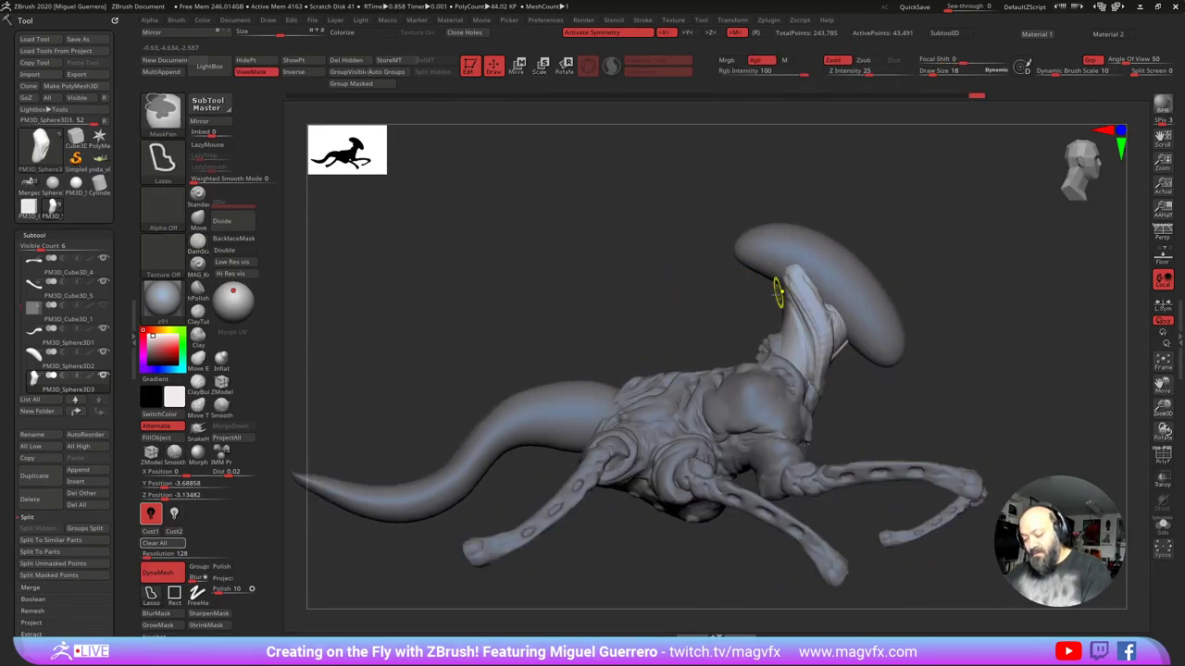
Step: Invert the neck's mask and adjust the neck's rear edge with the Move brush, starting at draw size 26
{"action": "left_click", "coordinate": [692, 279], "text": "ctrl"}
{"action": "left_click", "coordinate": [198, 219]}
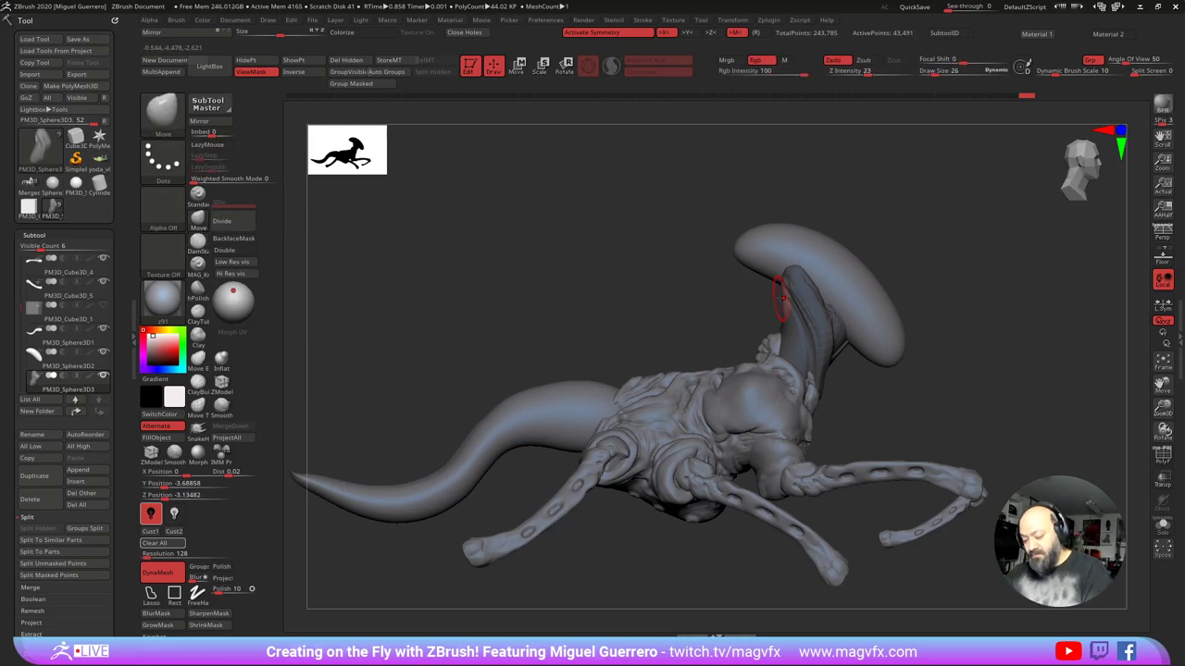
{"action": "left_click_drag", "start_coordinate": [707, 219], "coordinate": [710, 221]}
{"action": "left_click_drag", "start_coordinate": [707, 222], "coordinate": [650, 294]}
Step: Hide the tail subtool PM3D_Sphere3D1 and select the head subtool PM3D_Sphere3D2
{"action": "left_click_drag", "start_coordinate": [637, 379], "coordinate": [569, 338], "text": "alt"}
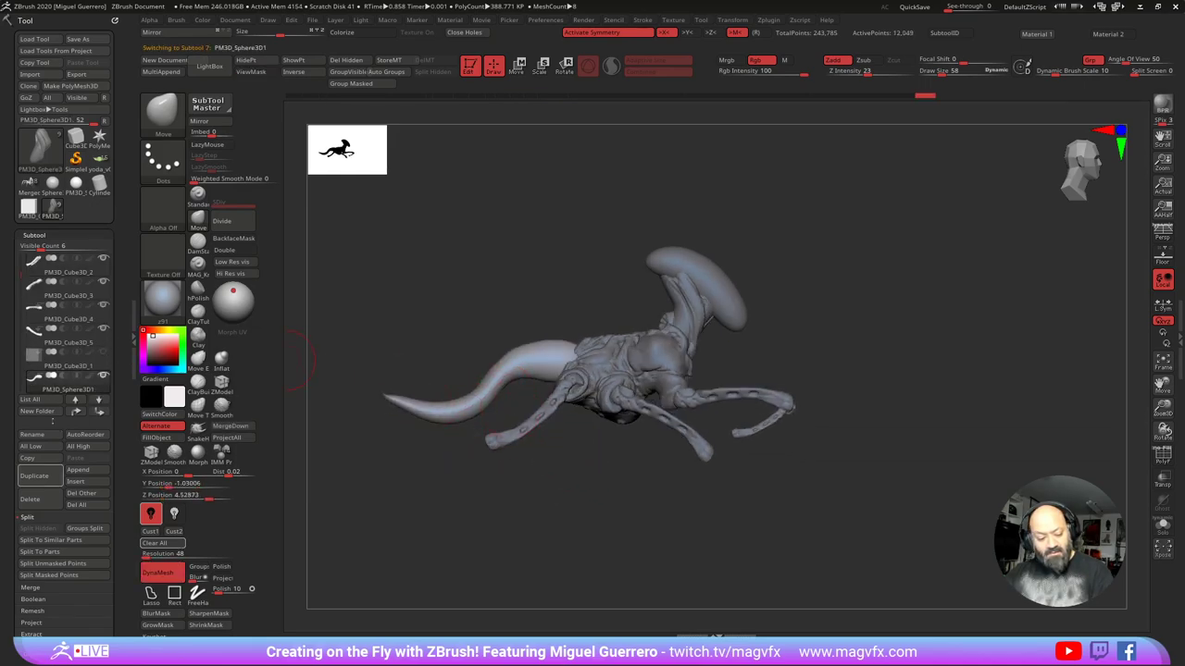
{"action": "left_click_drag", "start_coordinate": [16, 279], "coordinate": [17, 317]}
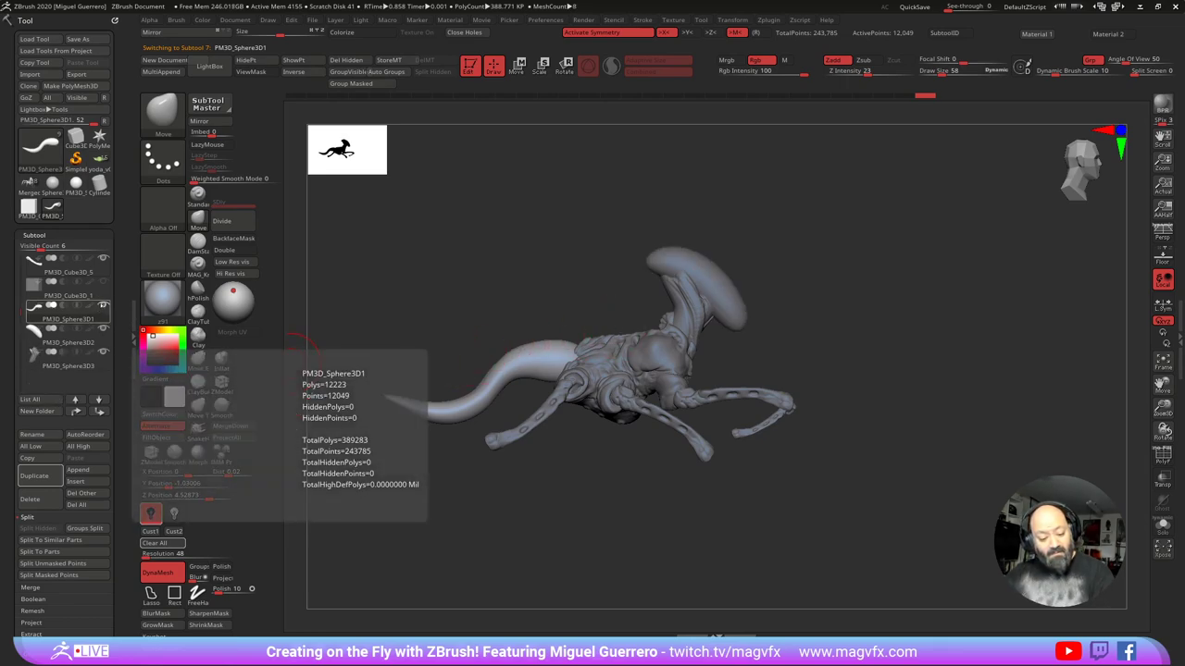
{"action": "left_click", "coordinate": [666, 268], "text": "alt"}
{"action": "left_click_drag", "start_coordinate": [546, 278], "coordinate": [524, 312]}
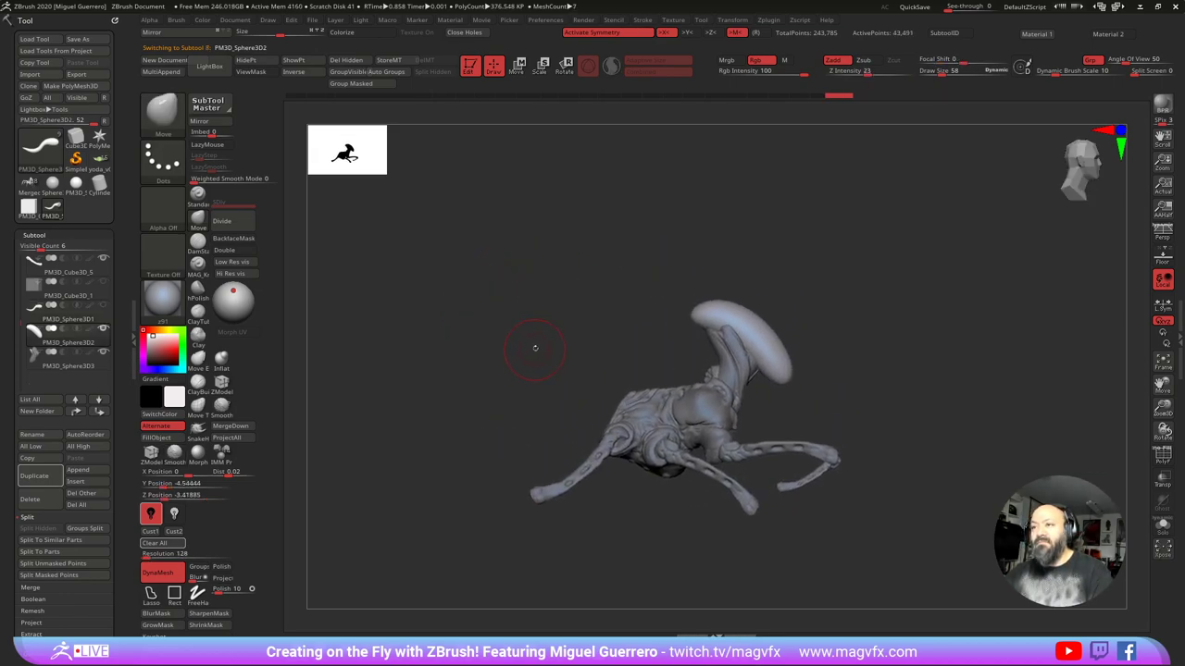
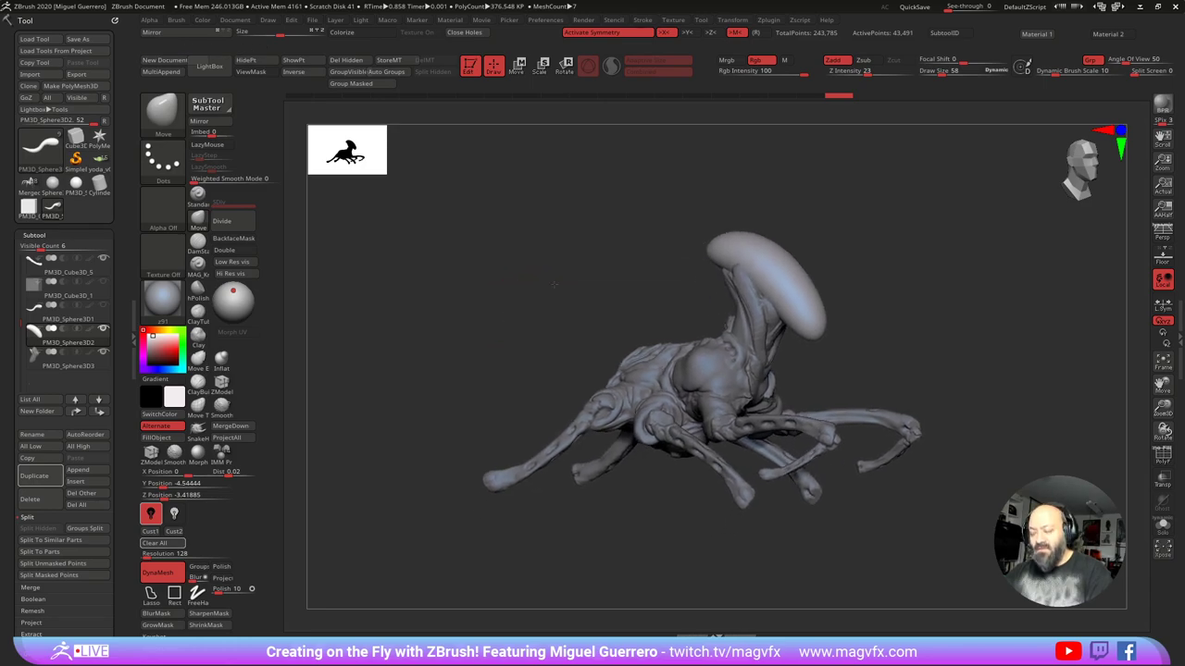
{"action": "left_click_drag", "start_coordinate": [504, 310], "coordinate": [492, 311], "text": "shift"}
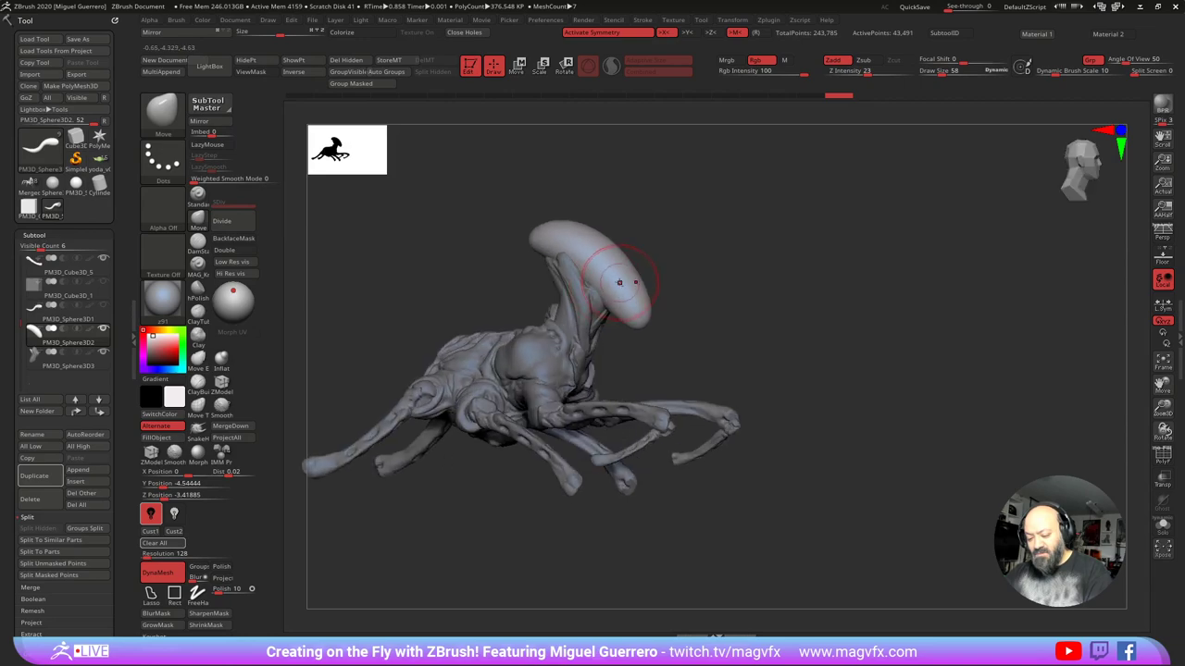
Step: Carve a crease along the lower side of the head toward its front tip with the DamStandard brush at draw size 26
{"action": "left_click", "coordinate": [196, 247]}
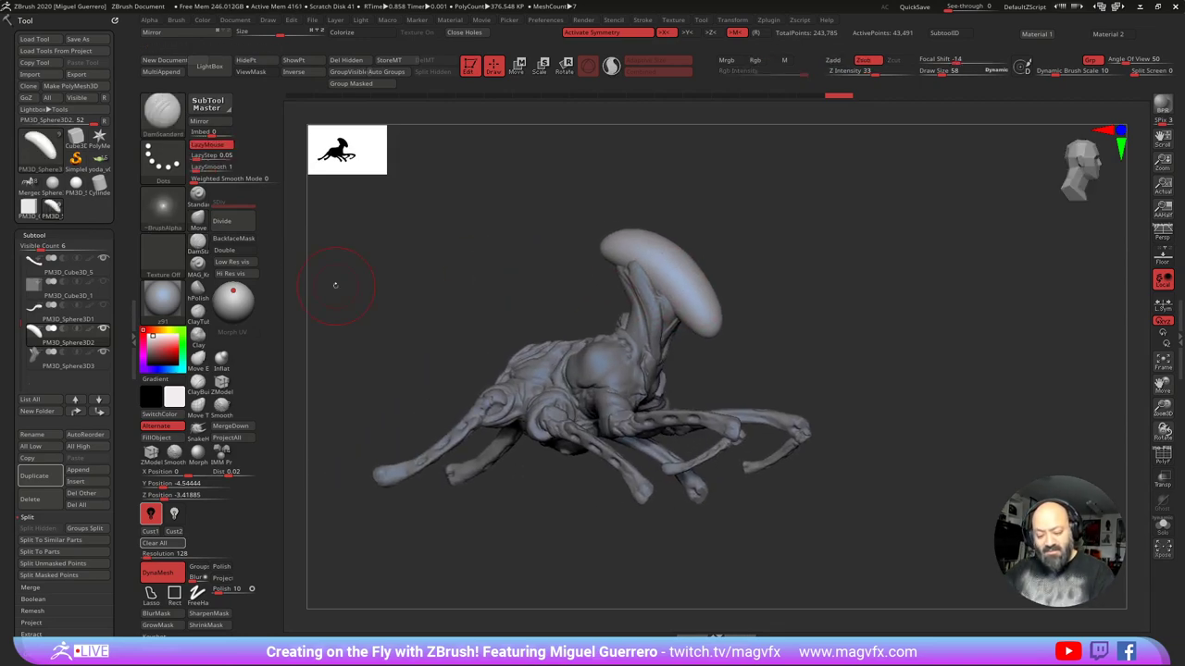
{"action": "key", "text": "["}
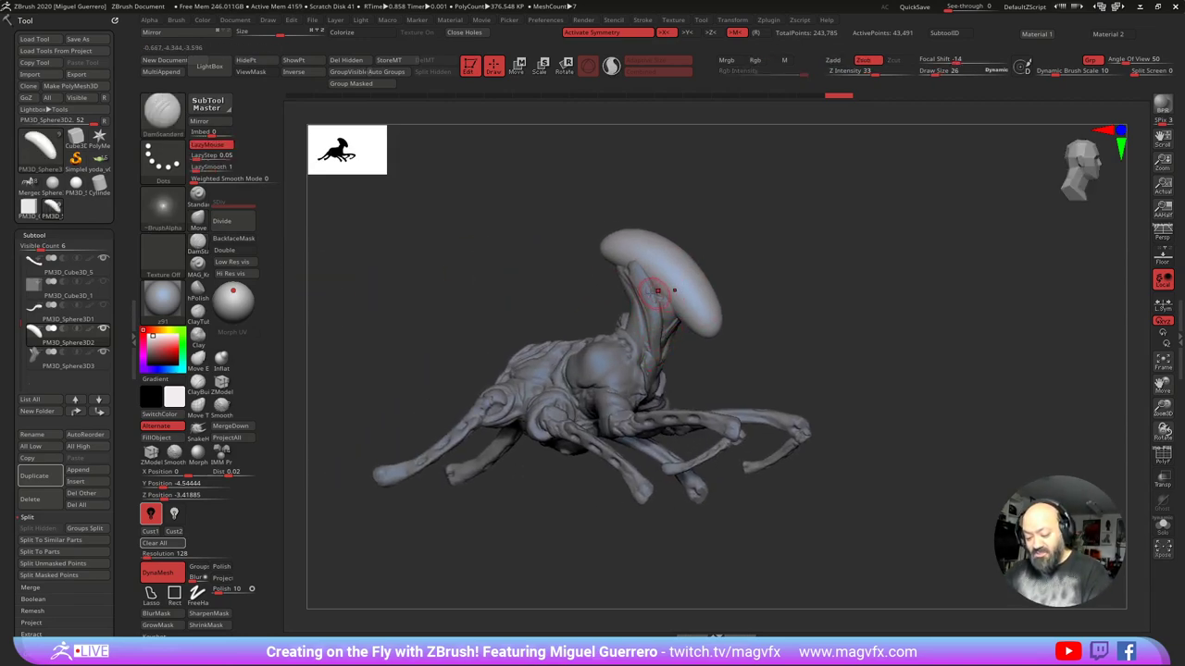
{"action": "right_click_drag", "start_coordinate": [657, 290], "coordinate": [666, 335], "text": "alt"}
{"action": "right_click_drag", "start_coordinate": [666, 335], "coordinate": [646, 307], "text": "ctrl"}
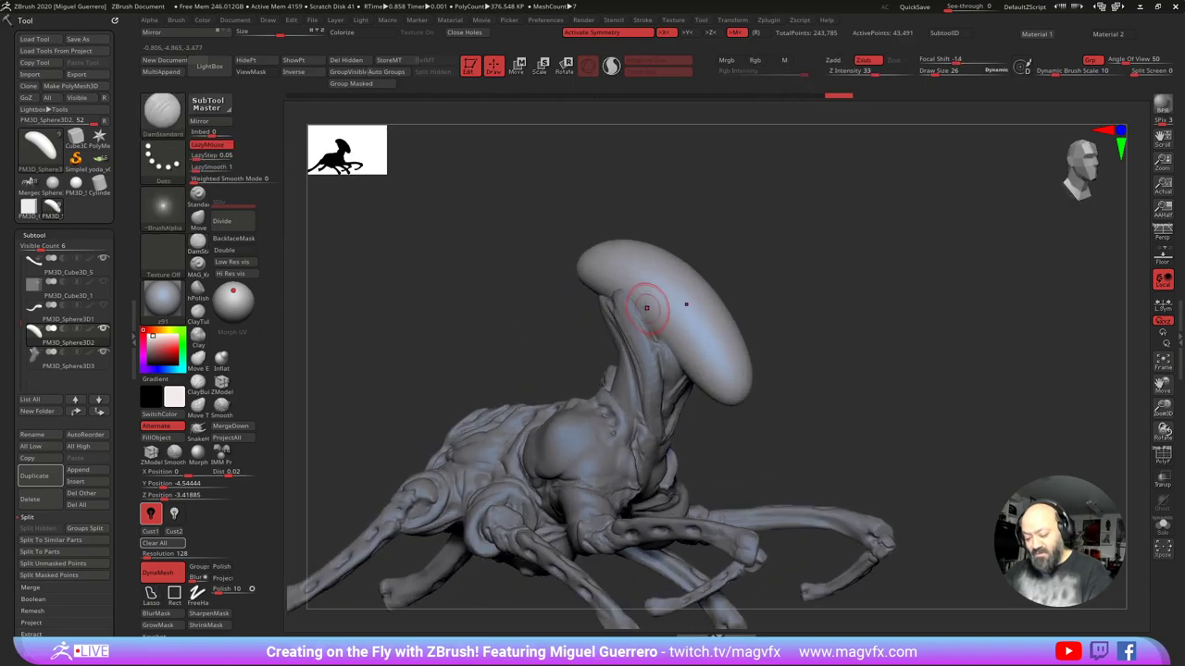
{"action": "left_click_drag", "start_coordinate": [641, 305], "coordinate": [712, 367]}
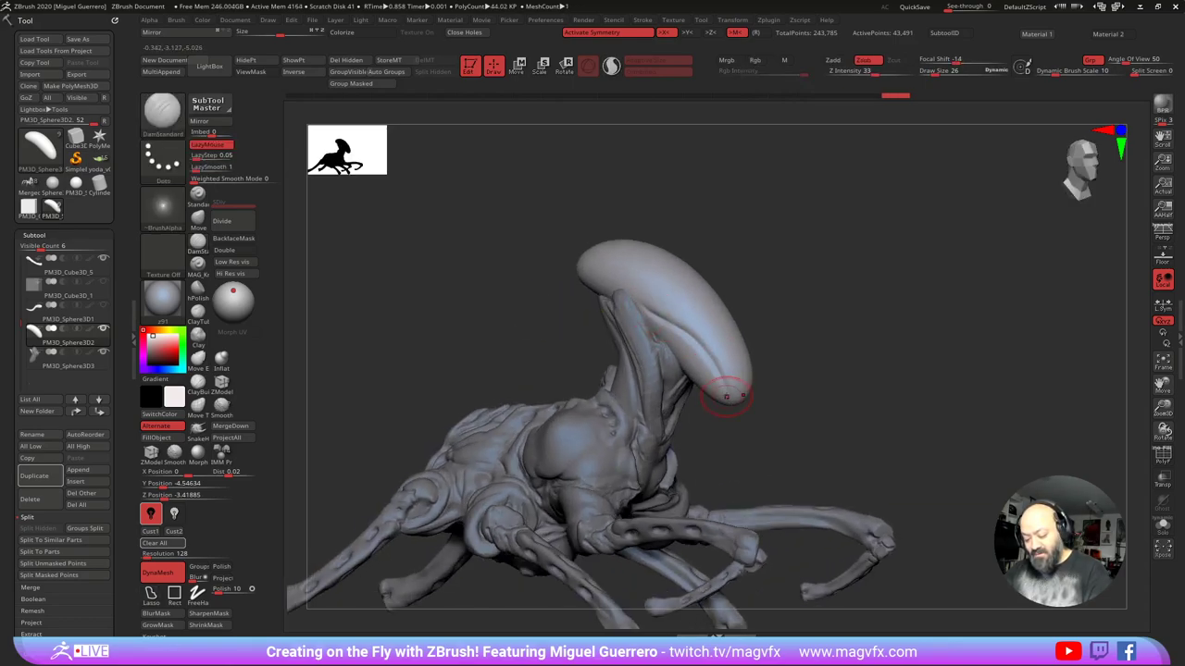
{"action": "mouse_move", "coordinate": [727, 396]}
{"action": "right_mouse_down"}
{"action": "mouse_move", "coordinate": [592, 351]}
{"action": "mouse_move", "coordinate": [526, 310]}
{"action": "right_mouse_up"}
{"action": "left_click_drag", "start_coordinate": [664, 315], "coordinate": [631, 300]}
{"action": "right_click_drag", "start_coordinate": [474, 281], "coordinate": [460, 288]}
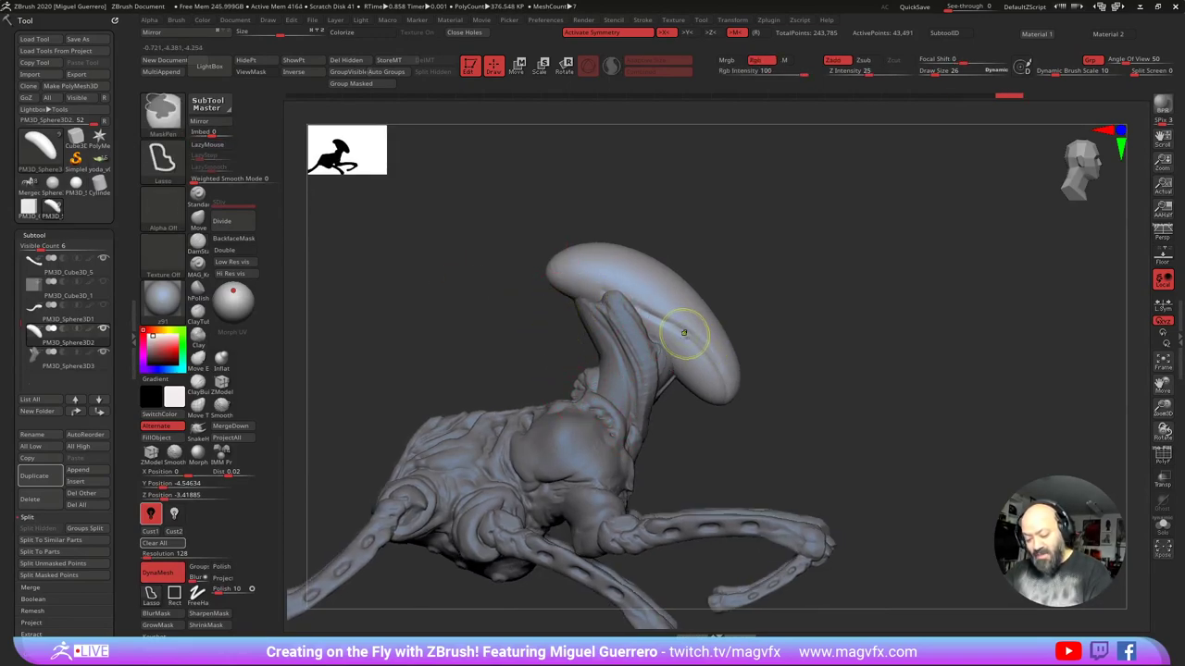
Step: Mask the underside of the head's rear end, invert the mask, and refine the unmasked strip
{"action": "mouse_move", "coordinate": [658, 327]}
{"action": "left_mouse_down", "text": "ctrl"}
{"action": "mouse_move", "coordinate": [611, 285]}
{"action": "mouse_move", "coordinate": [557, 265]}
{"action": "mouse_move", "coordinate": [552, 282]}
{"action": "left_mouse_up", "text": "ctrl"}
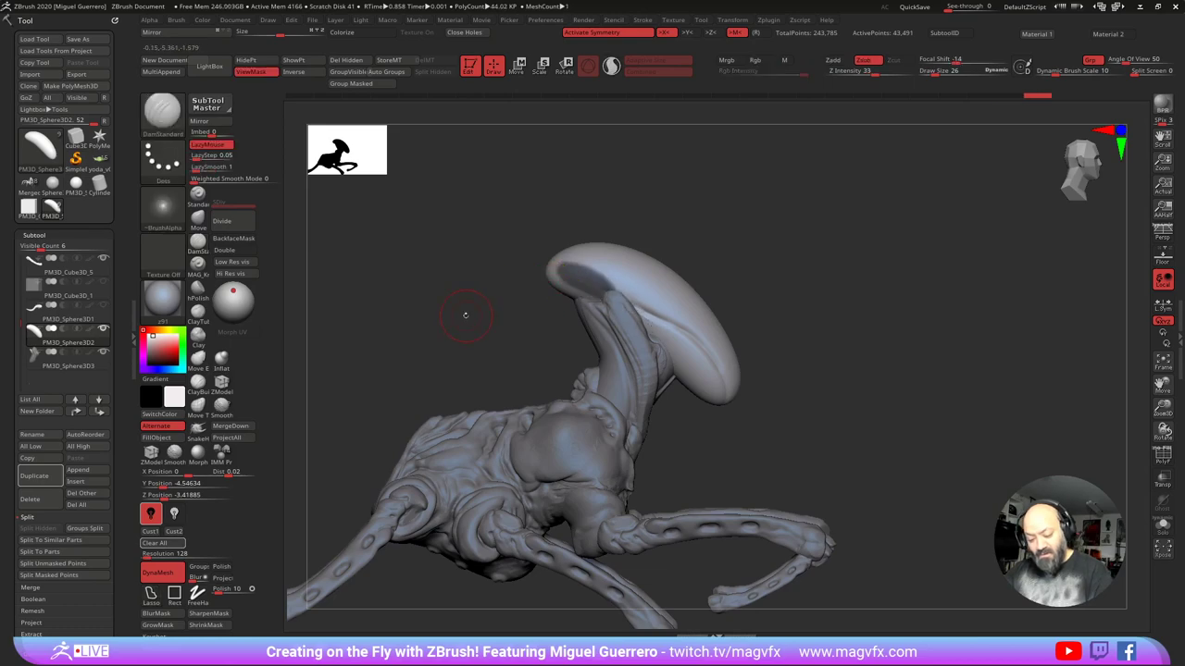
{"action": "mouse_move", "coordinate": [663, 319]}
{"action": "left_mouse_down", "text": "ctrl"}
{"action": "mouse_move", "coordinate": [539, 256]}
{"action": "mouse_move", "coordinate": [537, 268]}
{"action": "left_mouse_up", "text": "ctrl"}
{"action": "left_click", "coordinate": [488, 343], "text": "ctrl"}
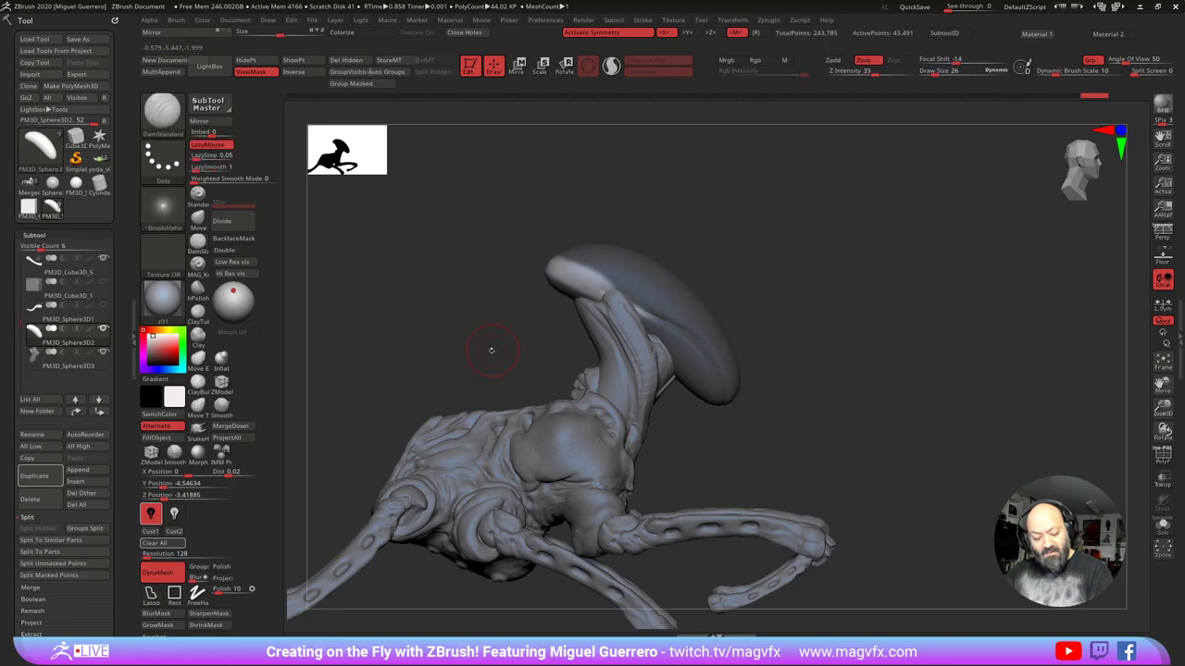
{"action": "mouse_move", "coordinate": [480, 356]}
{"action": "left_mouse_down"}
{"action": "mouse_move", "coordinate": [523, 350]}
{"action": "mouse_move", "coordinate": [481, 352]}
{"action": "left_mouse_up"}
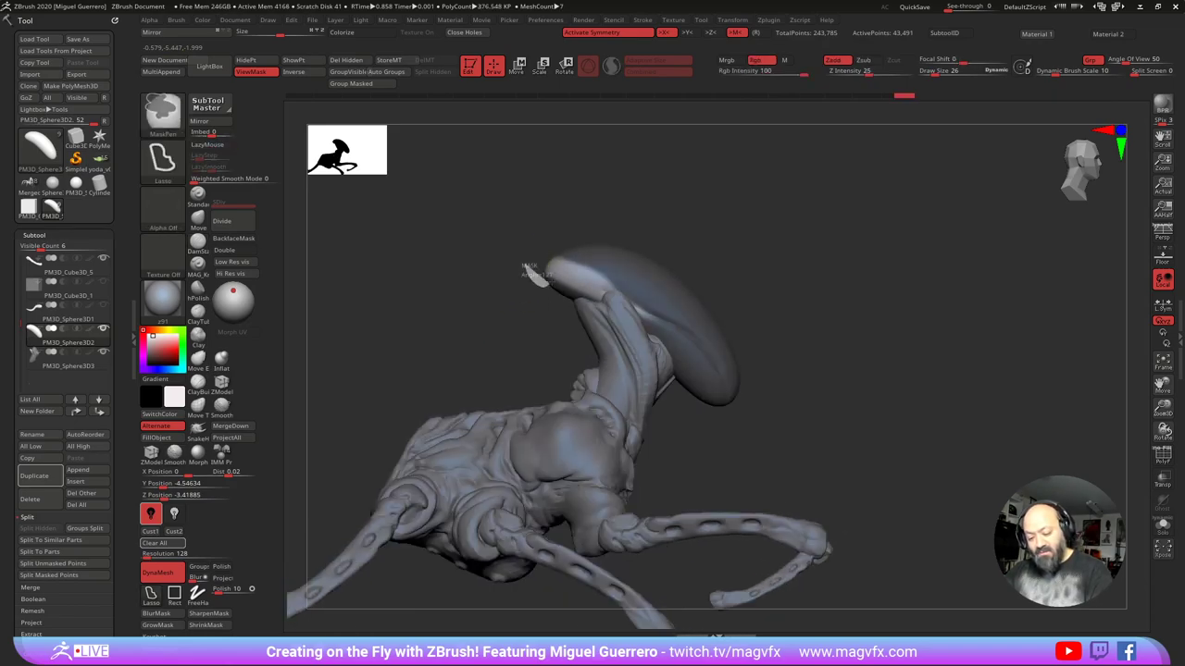
{"action": "mouse_move", "coordinate": [544, 284]}
{"action": "left_mouse_down", "text": "ctrl"}
{"action": "mouse_move", "coordinate": [543, 254]}
{"action": "mouse_move", "coordinate": [518, 280]}
{"action": "left_mouse_up", "text": "ctrl"}
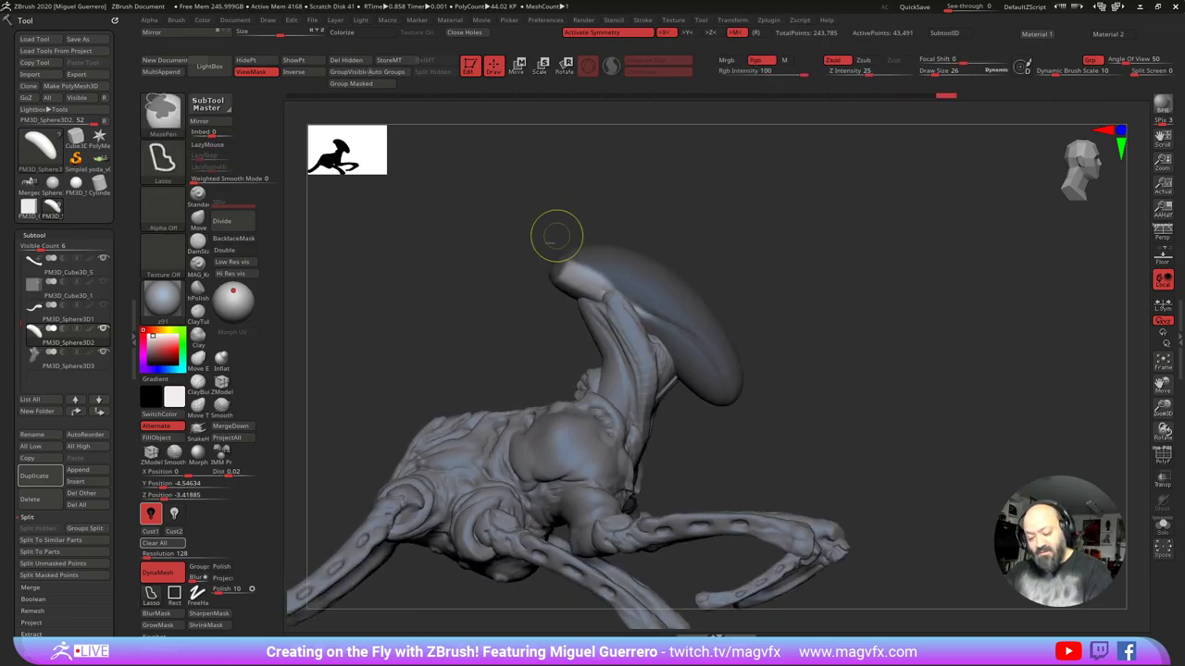
{"action": "left_click_drag", "start_coordinate": [546, 232], "coordinate": [524, 222]}
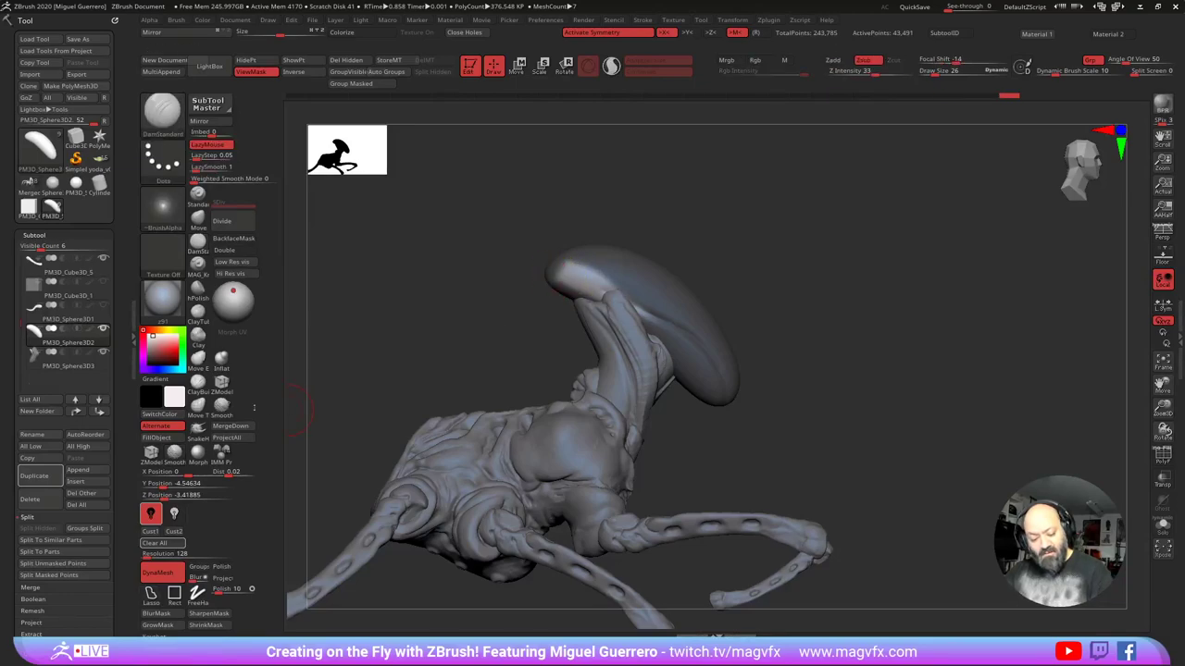
Step: Swell the unmasked strip at the head's rear underside with the Inflat brush at draw size 42
{"action": "left_click", "coordinate": [221, 360]}
{"action": "left_click_drag", "start_coordinate": [413, 332], "coordinate": [445, 325]}
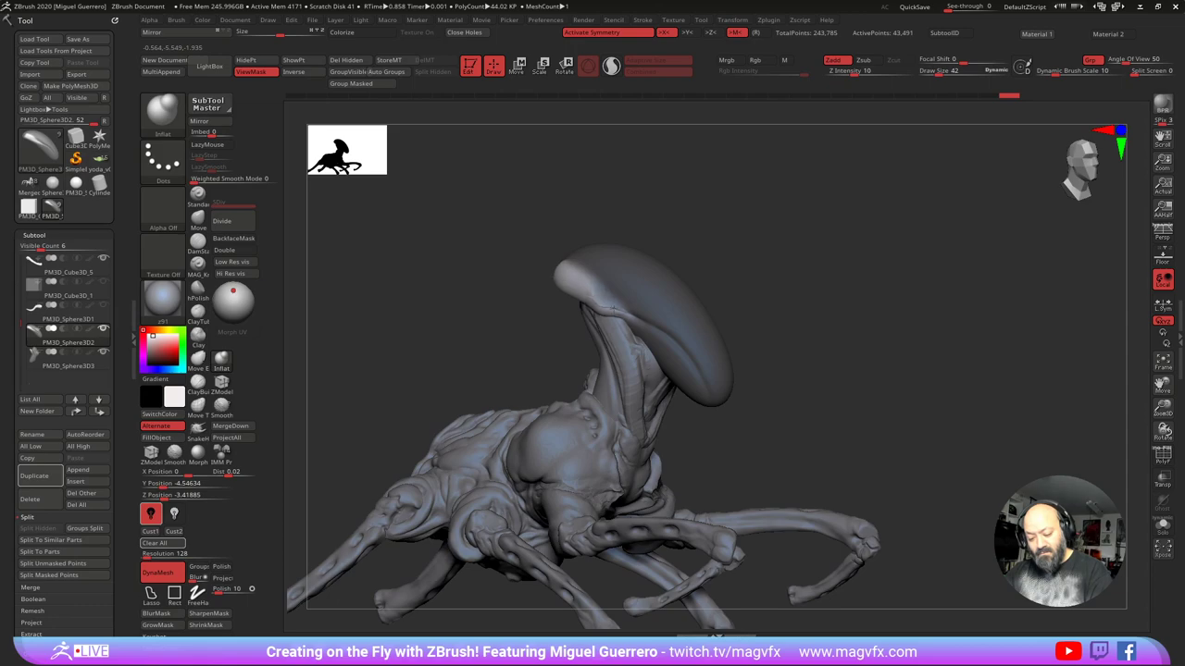
{"action": "left_click_drag", "start_coordinate": [611, 310], "coordinate": [623, 324]}
{"action": "mouse_move", "coordinate": [495, 319]}
{"action": "left_mouse_down"}
{"action": "mouse_move", "coordinate": [445, 315]}
{"action": "mouse_move", "coordinate": [491, 301]}
{"action": "left_mouse_up"}
Step: Pull the unmasked strip backward into a protruding rim with the Move brush at draw size 58
{"action": "left_click", "coordinate": [197, 243]}
{"action": "left_click", "coordinate": [198, 220]}
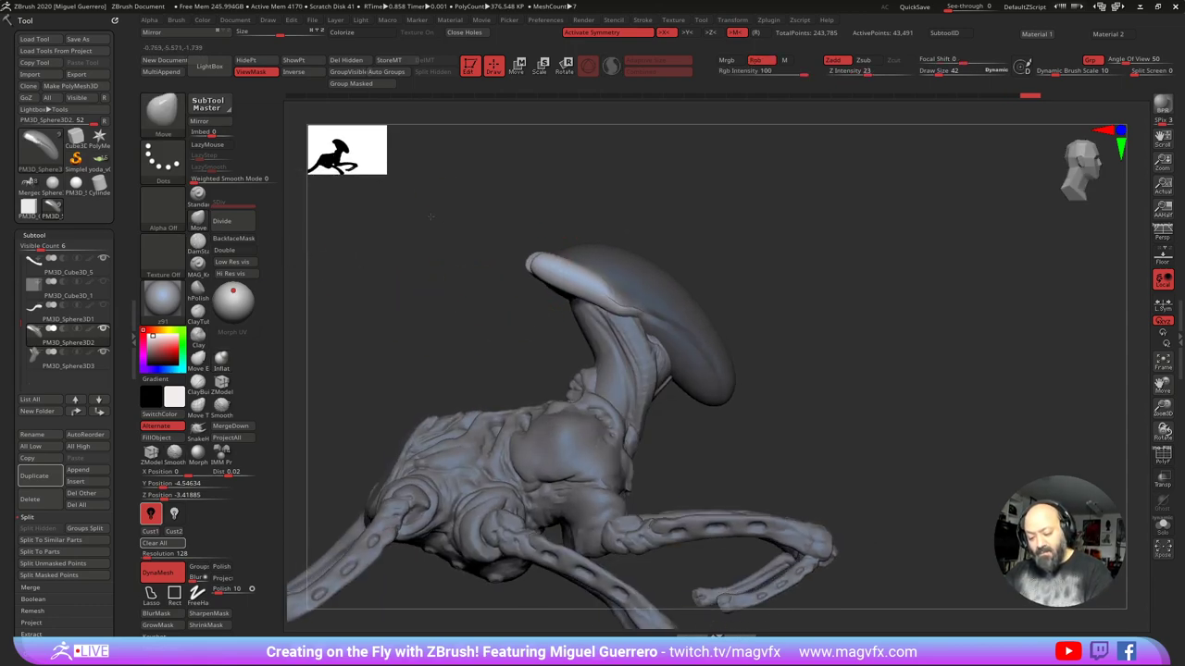
{"action": "mouse_move", "coordinate": [537, 266]}
{"action": "left_mouse_down"}
{"action": "mouse_move", "coordinate": [553, 289]}
{"action": "mouse_move", "coordinate": [556, 277]}
{"action": "mouse_move", "coordinate": [614, 296]}
{"action": "left_mouse_up"}
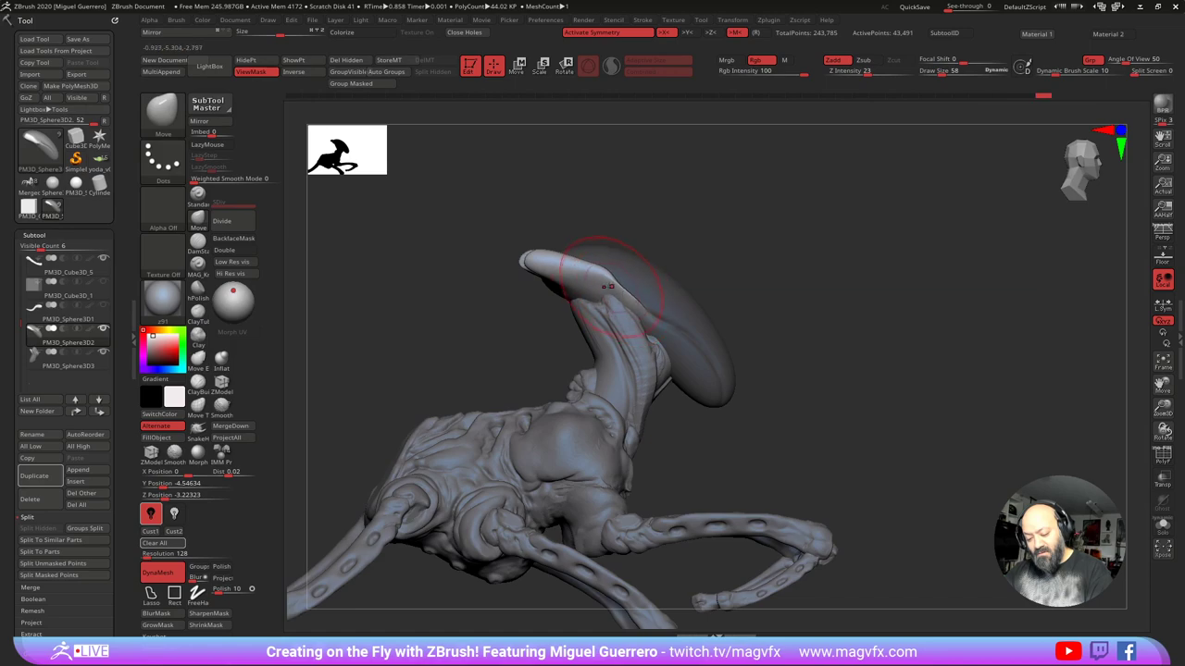
Step: Blur the edge of the head's mask on both sides, inverting it and restoring the rim as the unmasked area
{"action": "left_click_drag", "start_coordinate": [444, 329], "coordinate": [514, 329]}
{"action": "left_click", "coordinate": [515, 329], "text": "ctrl"}
{"action": "left_click", "coordinate": [660, 327], "text": "ctrl"}
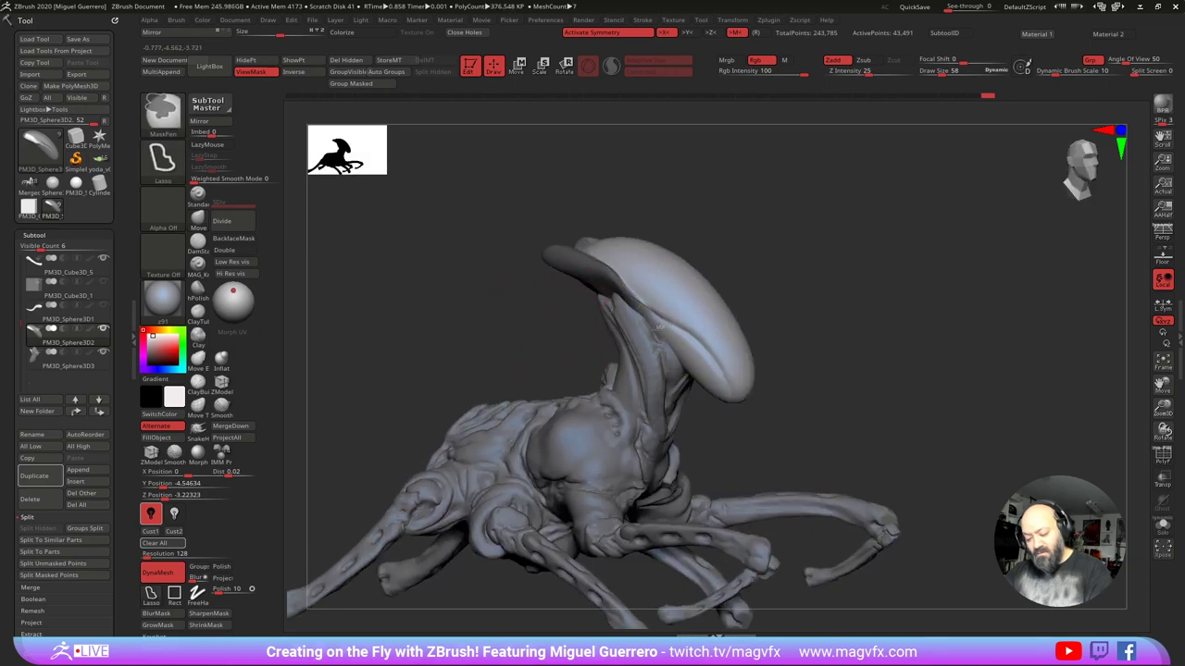
{"action": "left_click", "coordinate": [548, 323], "text": "ctrl"}
{"action": "left_click", "coordinate": [639, 305], "text": "ctrl"}
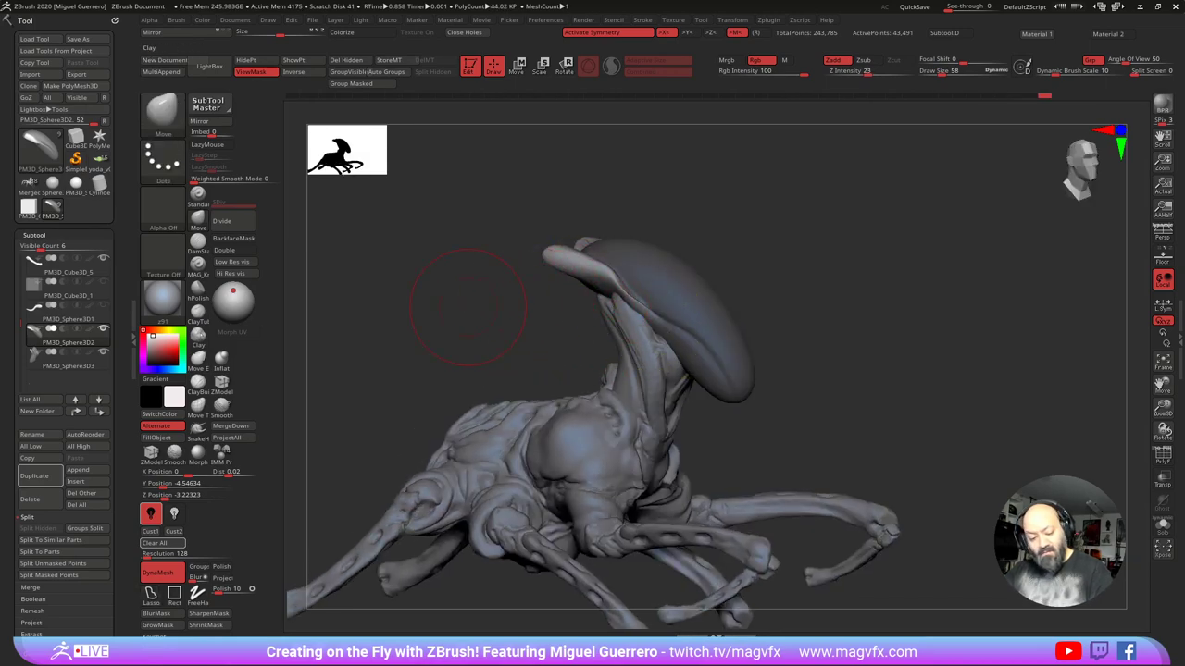
Step: Thicken the head's rear rim with the Inflat brush at draw size 58, clear the mask and update the DynaMesh
{"action": "left_click", "coordinate": [221, 360]}
{"action": "left_click_drag", "start_coordinate": [625, 299], "coordinate": [611, 274]}
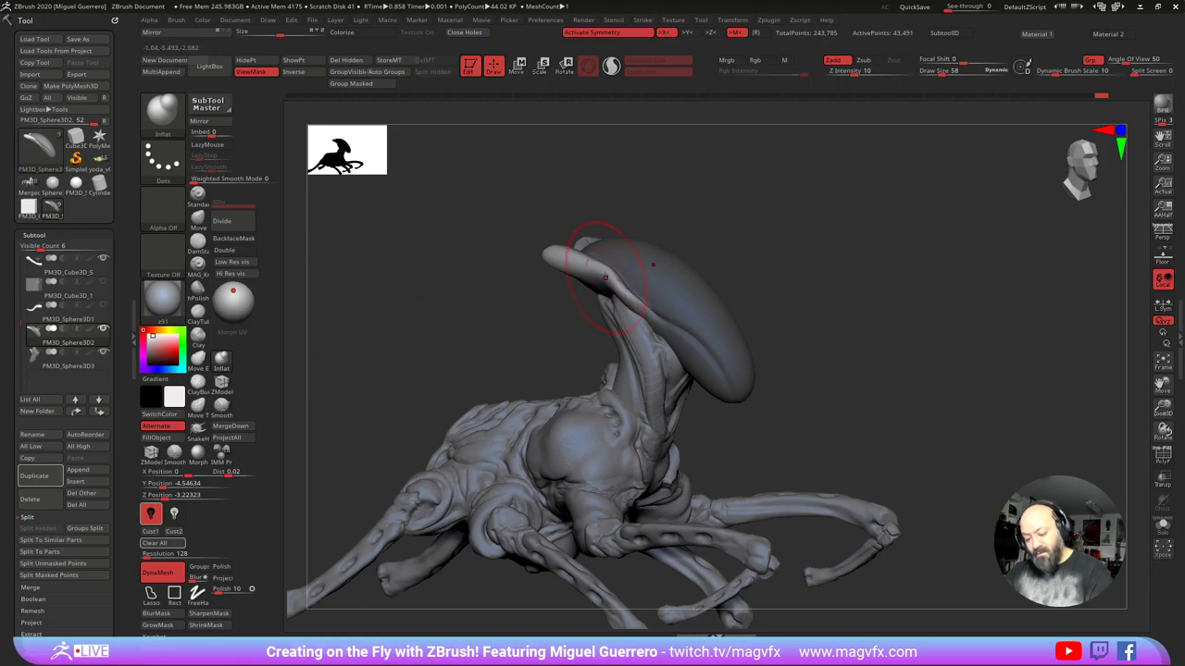
{"action": "mouse_move", "coordinate": [497, 296]}
{"action": "left_mouse_down", "text": "shift"}
{"action": "mouse_move", "coordinate": [487, 291]}
{"action": "mouse_move", "coordinate": [470, 345]}
{"action": "mouse_move", "coordinate": [528, 297]}
{"action": "mouse_move", "coordinate": [630, 285]}
{"action": "mouse_move", "coordinate": [454, 298]}
{"action": "mouse_move", "coordinate": [494, 325]}
{"action": "mouse_move", "coordinate": [502, 299]}
{"action": "left_mouse_up", "text": "shift"}
{"action": "left_click_drag", "start_coordinate": [427, 303], "coordinate": [473, 309]}
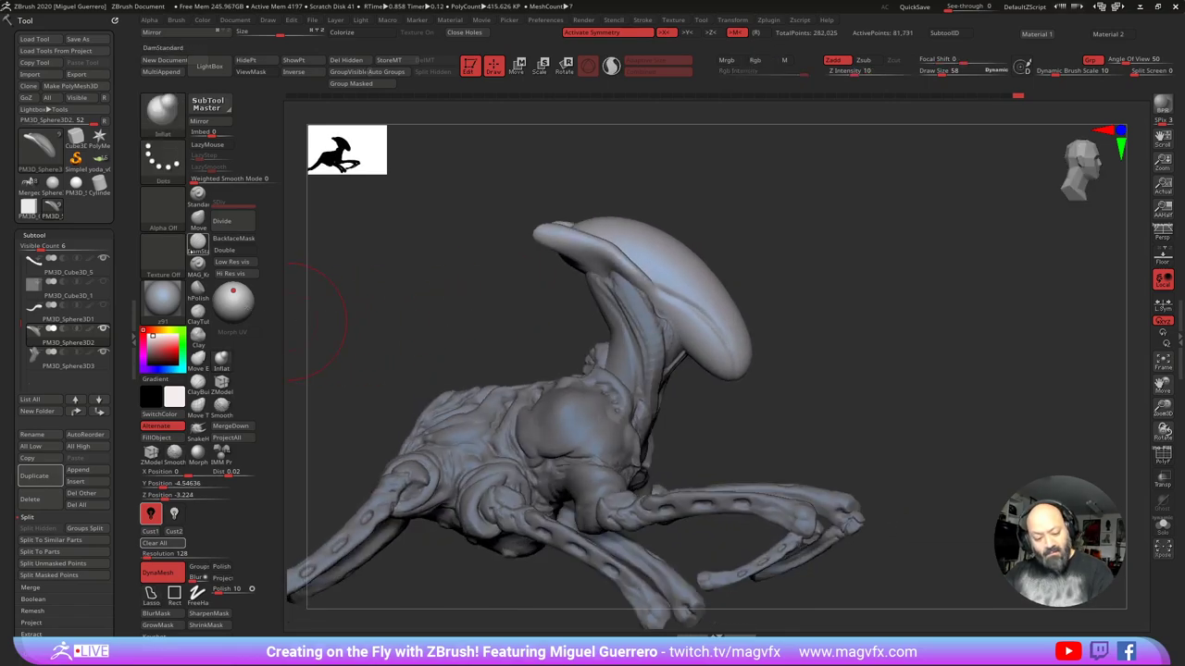
Step: Build up ridges along the head's lower side and jaw edge with the ClayTubes brush at draw size 26
{"action": "left_click", "coordinate": [197, 314]}
{"action": "mouse_move", "coordinate": [485, 331]}
{"action": "left_mouse_down"}
{"action": "mouse_move", "coordinate": [524, 311]}
{"action": "mouse_move", "coordinate": [535, 277]}
{"action": "left_mouse_up"}
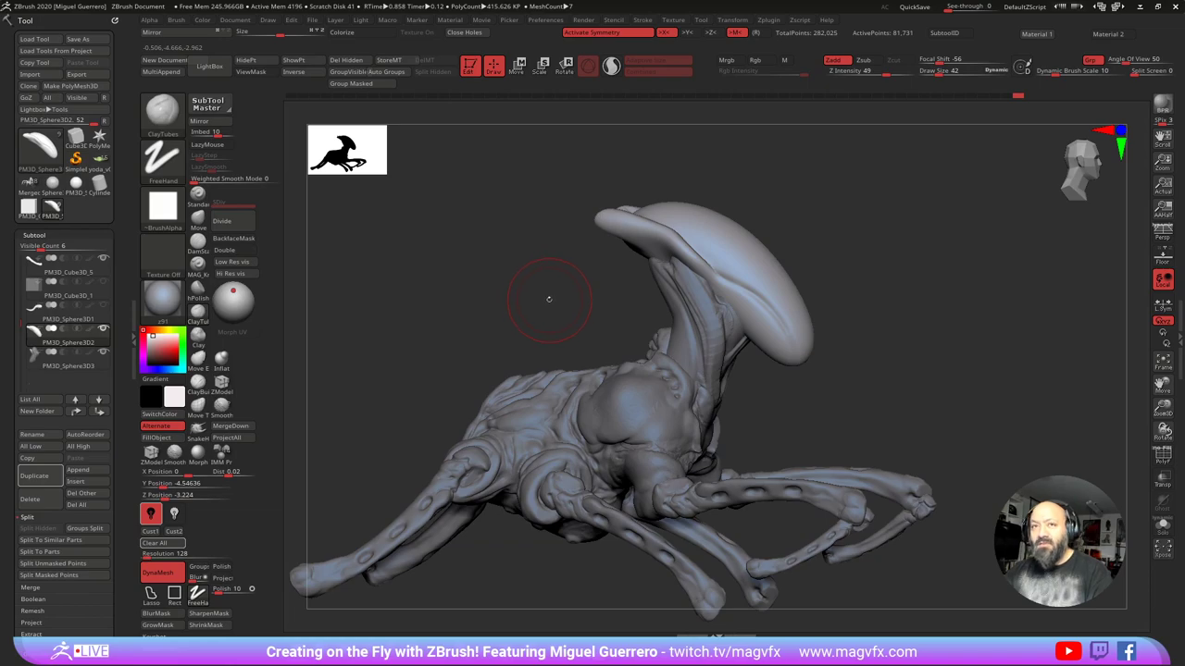
{"action": "left_click_drag", "start_coordinate": [557, 299], "coordinate": [549, 286]}
{"action": "key", "text": "bracketleft"}
{"action": "key", "text": "bracketleft"}
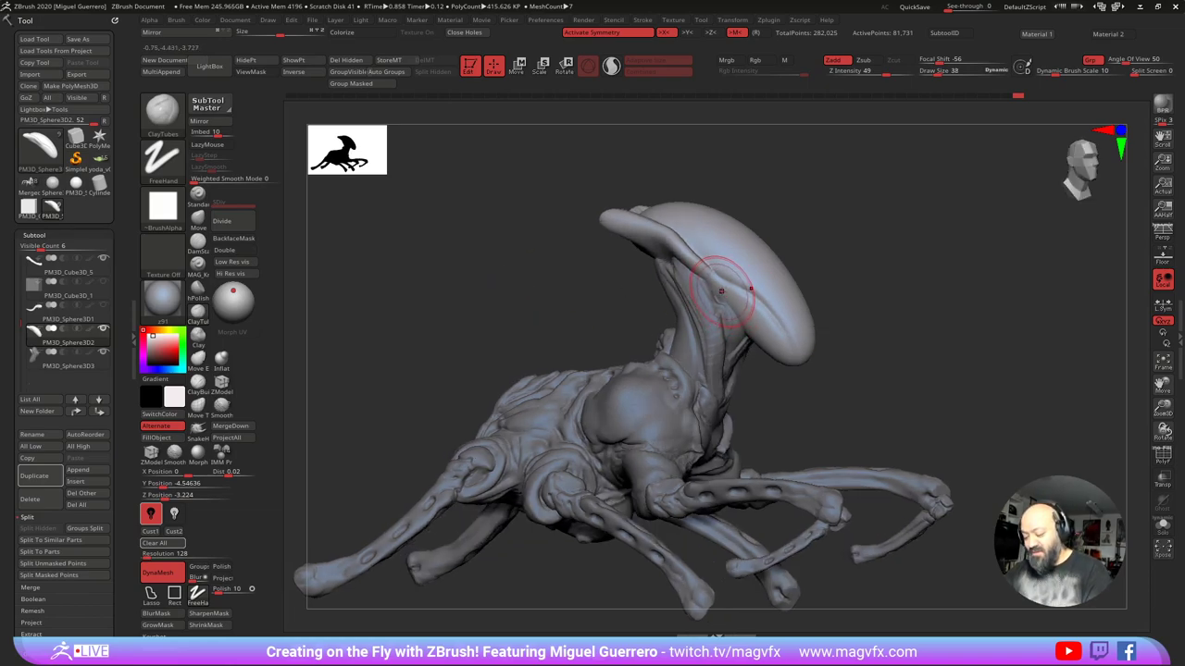
{"action": "left_click_drag", "start_coordinate": [715, 274], "coordinate": [746, 318]}
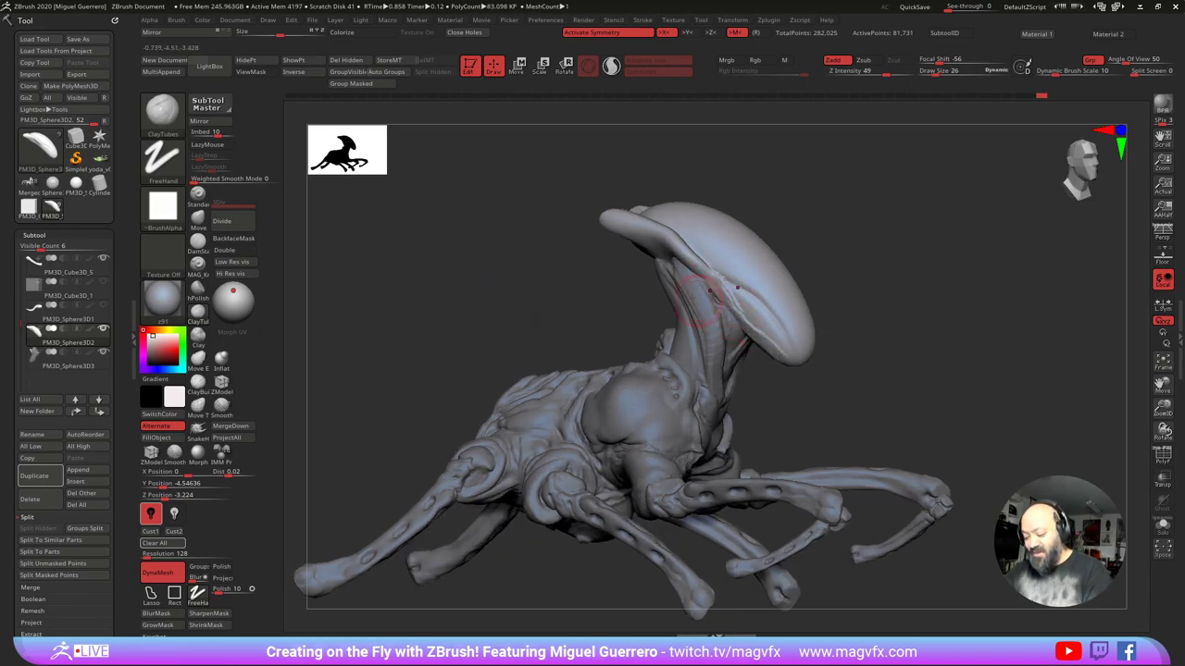
{"action": "left_click_drag", "start_coordinate": [547, 310], "coordinate": [559, 314]}
{"action": "left_click_drag", "start_coordinate": [729, 288], "coordinate": [751, 331]}
{"action": "mouse_move", "coordinate": [563, 250]}
{"action": "left_mouse_down"}
{"action": "mouse_move", "coordinate": [544, 274]}
{"action": "mouse_move", "coordinate": [548, 263]}
{"action": "left_mouse_up"}
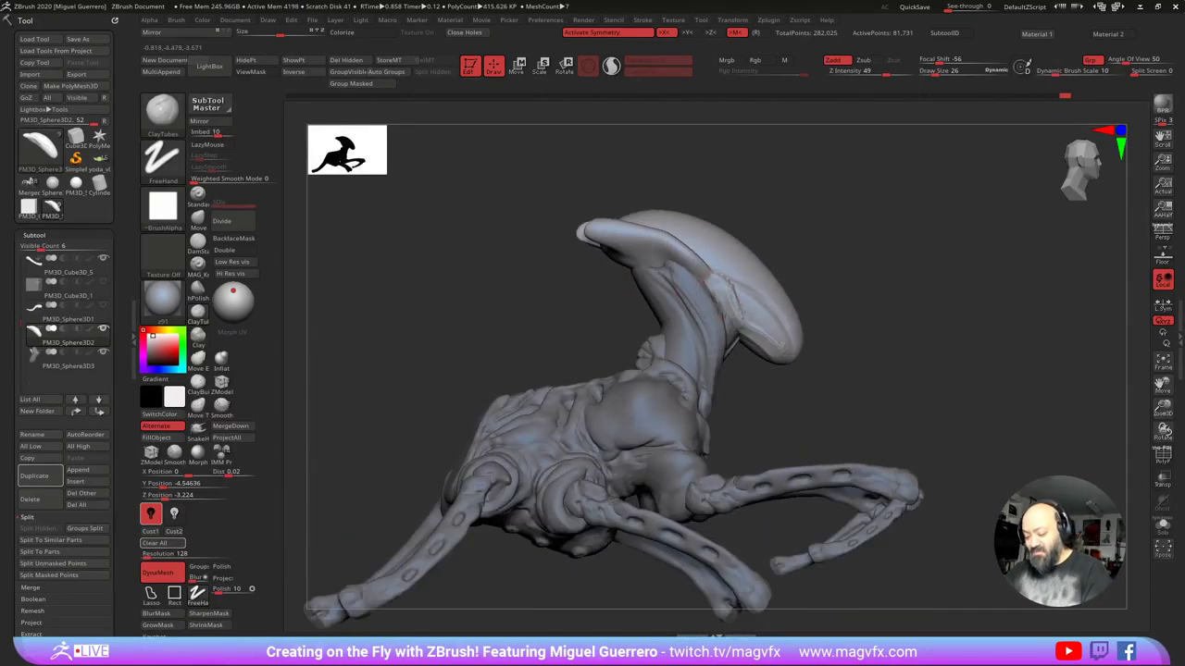
{"action": "mouse_move", "coordinate": [729, 313]}
{"action": "left_mouse_down"}
{"action": "mouse_move", "coordinate": [770, 342]}
{"action": "mouse_move", "coordinate": [761, 350]}
{"action": "left_mouse_up"}
{"action": "left_click_drag", "start_coordinate": [563, 305], "coordinate": [572, 250]}
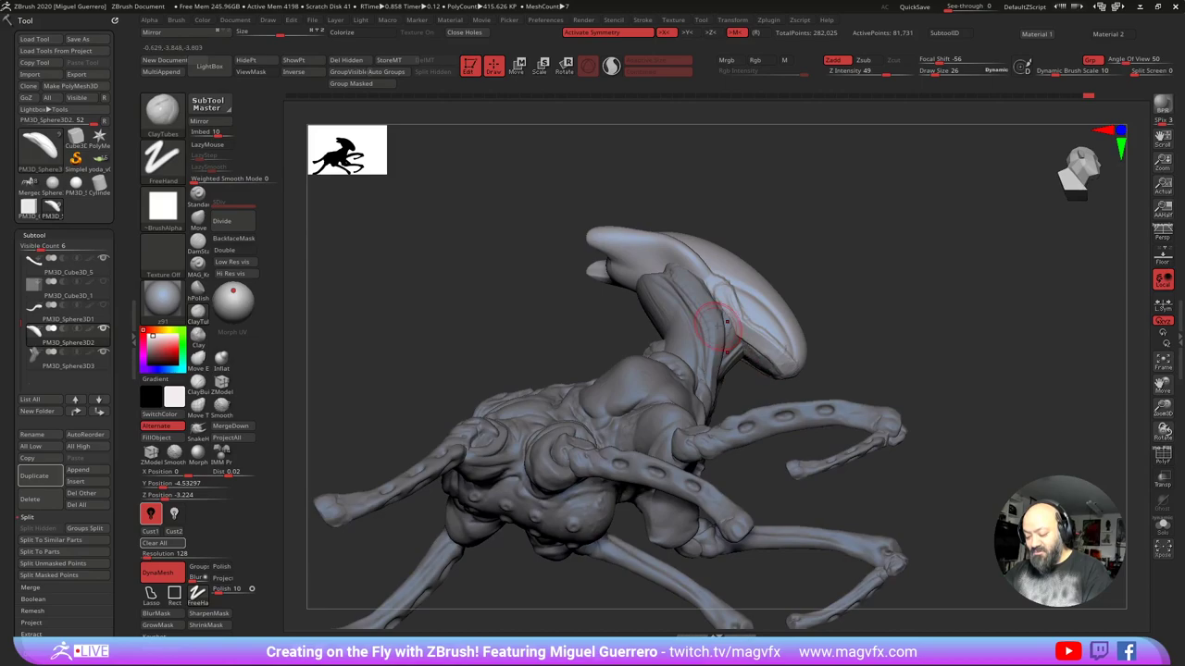
{"action": "left_click_drag", "start_coordinate": [728, 321], "coordinate": [736, 332]}
{"action": "mouse_move", "coordinate": [548, 305]}
{"action": "left_mouse_down"}
{"action": "mouse_move", "coordinate": [540, 334]}
{"action": "mouse_move", "coordinate": [537, 307]}
{"action": "left_mouse_up"}
{"action": "mouse_move", "coordinate": [738, 331]}
{"action": "left_mouse_down"}
{"action": "mouse_move", "coordinate": [755, 344]}
{"action": "mouse_move", "coordinate": [755, 371]}
{"action": "mouse_move", "coordinate": [710, 288]}
{"action": "mouse_move", "coordinate": [709, 298]}
{"action": "mouse_move", "coordinate": [607, 234]}
{"action": "left_mouse_up"}
Step: Pull the rear tip of the head crest farther backward with the Move brush
{"action": "left_click_drag", "start_coordinate": [464, 313], "coordinate": [535, 248], "text": "alt"}
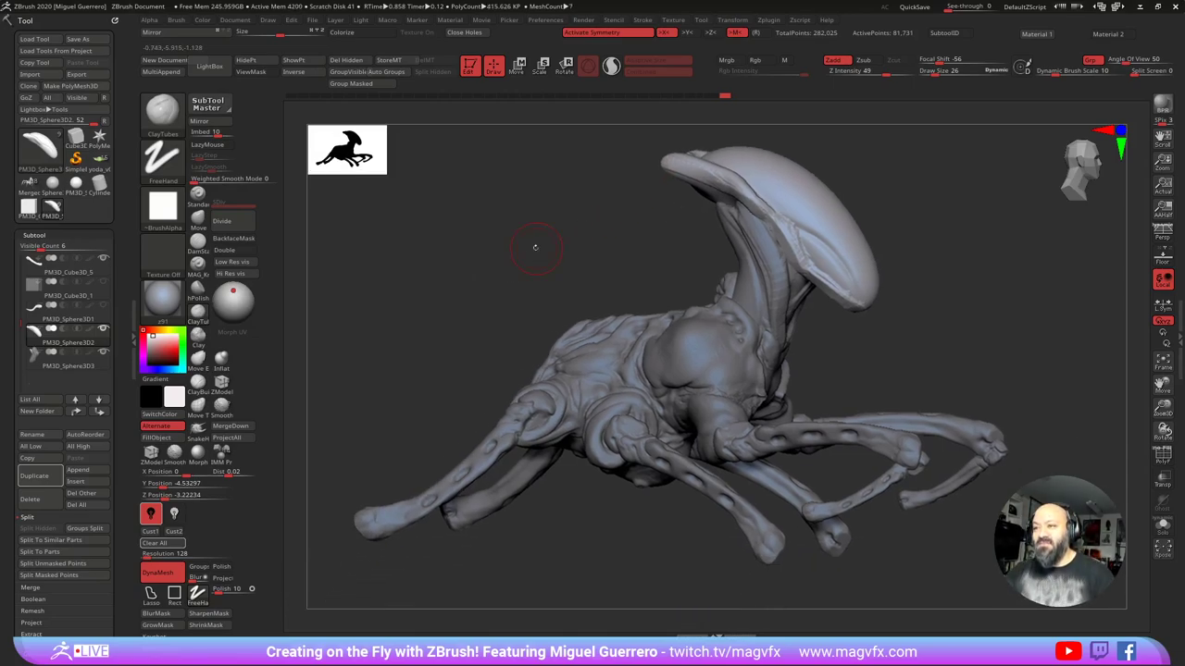
{"action": "right_click_drag", "start_coordinate": [531, 302], "coordinate": [524, 309]}
{"action": "left_click_drag", "start_coordinate": [530, 295], "coordinate": [548, 304]}
{"action": "left_click_drag", "start_coordinate": [632, 250], "coordinate": [670, 224]}
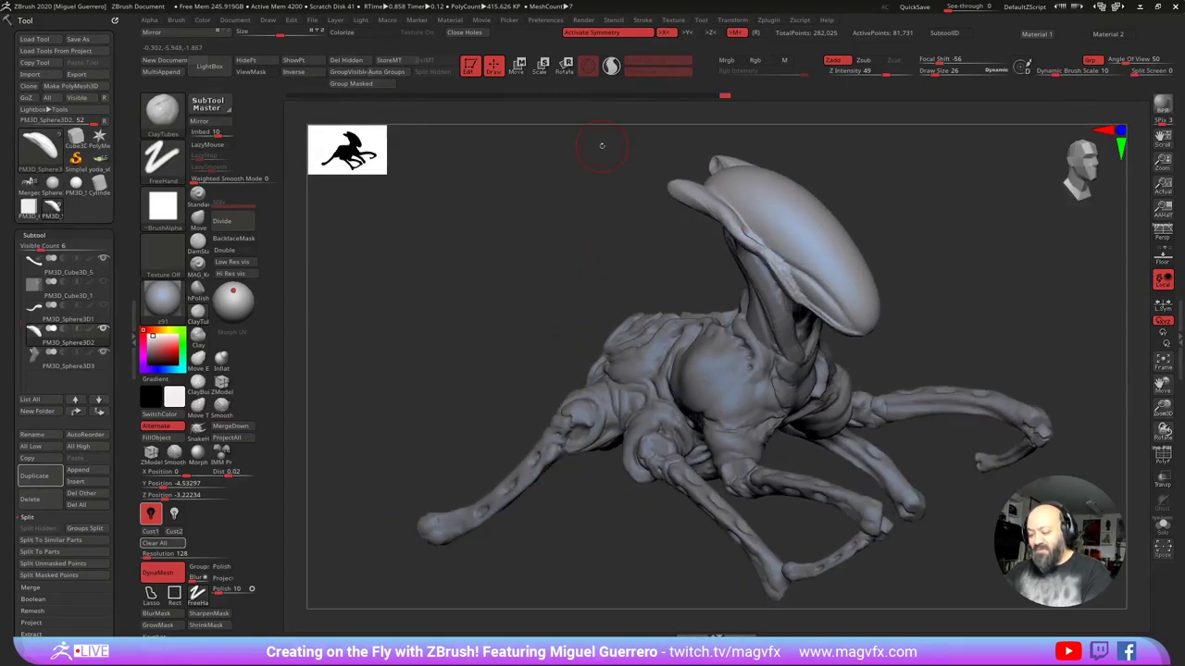
{"action": "left_click_drag", "start_coordinate": [602, 145], "coordinate": [646, 113]}
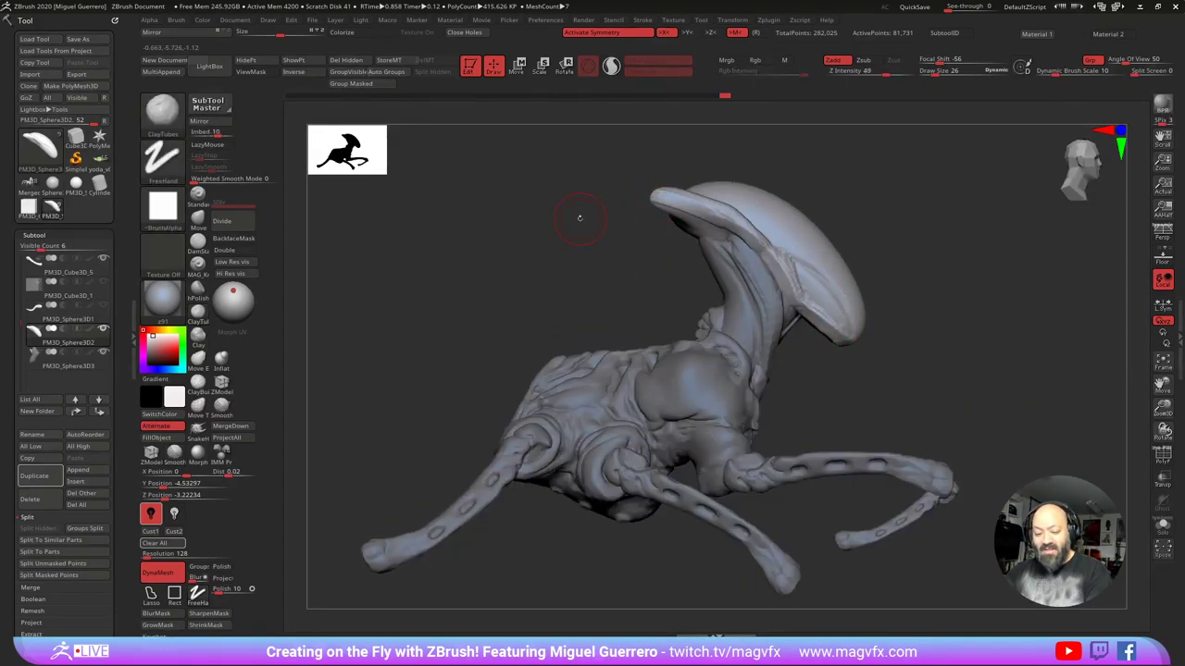
{"action": "left_click", "coordinate": [198, 220]}
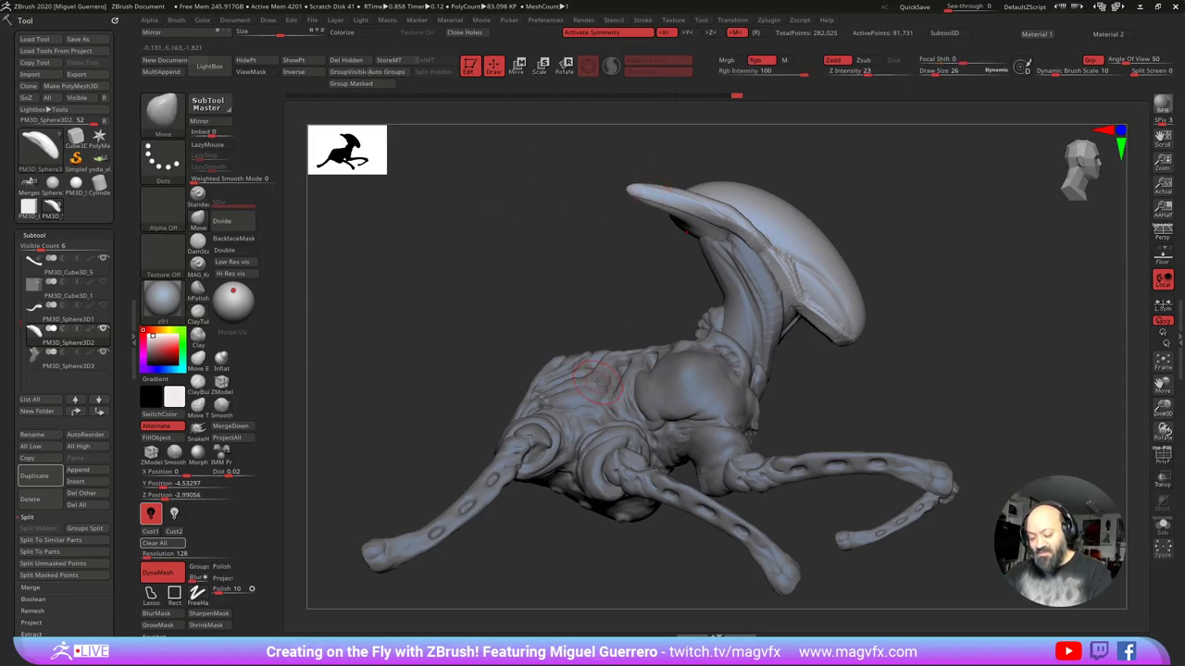
Step: Select the torso, lasso-mask its rear section, blur the mask edge and invert the mask
{"action": "left_click", "coordinate": [535, 390], "text": "alt"}
{"action": "mouse_move", "coordinate": [511, 316]}
{"action": "left_mouse_down", "text": "ctrl"}
{"action": "mouse_move", "coordinate": [478, 344]}
{"action": "mouse_move", "coordinate": [511, 560]}
{"action": "mouse_move", "coordinate": [584, 444]}
{"action": "mouse_move", "coordinate": [606, 345]}
{"action": "left_mouse_up", "text": "ctrl"}
{"action": "left_click", "coordinate": [587, 414], "text": "ctrl"}
{"action": "left_click", "coordinate": [586, 412], "text": "ctrl"}
{"action": "left_click", "coordinate": [586, 412], "text": "ctrl"}
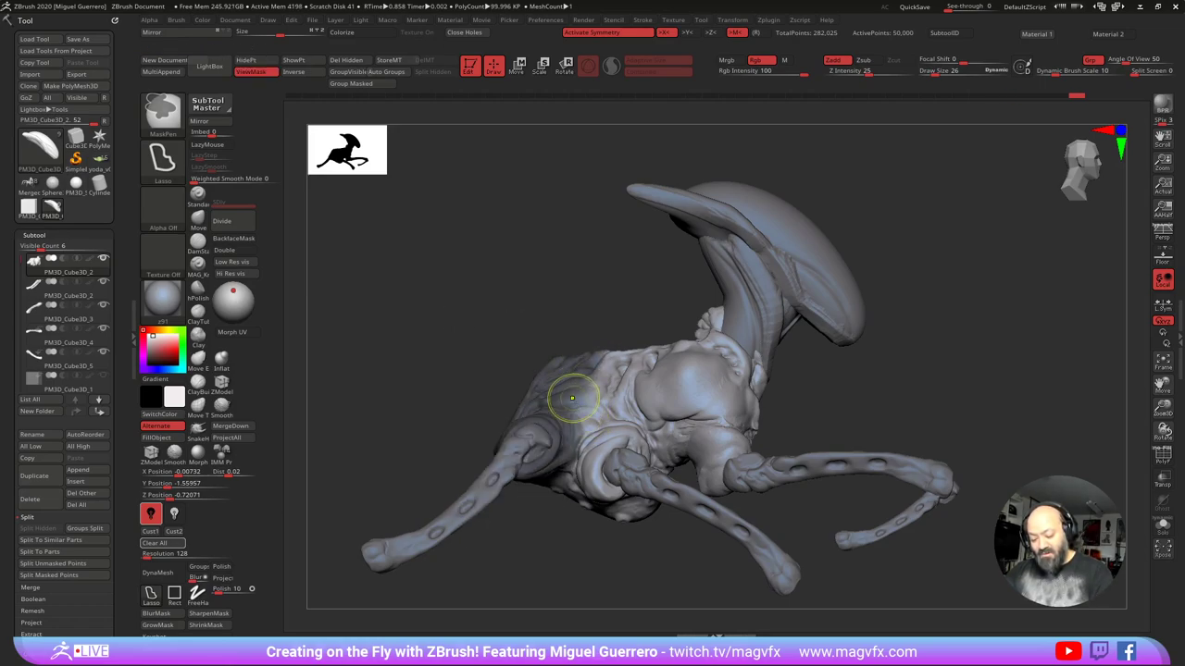
{"action": "left_click_drag", "start_coordinate": [450, 377], "coordinate": [487, 325], "text": "alt"}
{"action": "left_click", "coordinate": [583, 351], "text": "ctrl"}
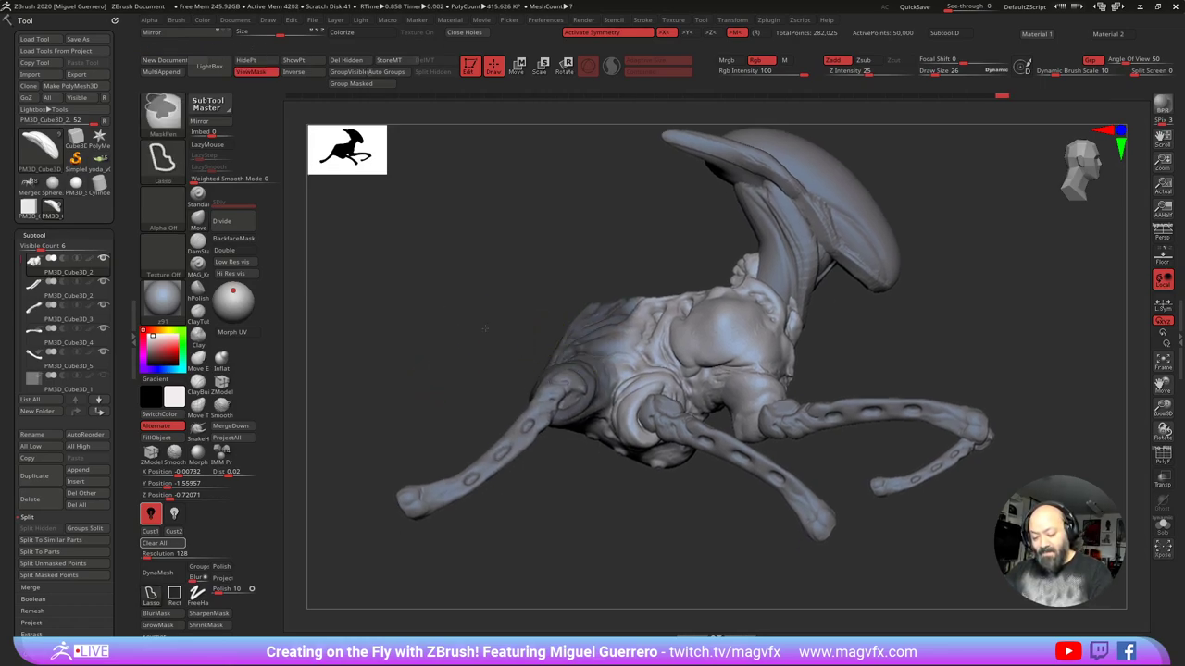
{"action": "left_click", "coordinate": [465, 330], "text": "ctrl"}
Step: Shift and slightly rotate the unmasked rear of the torso backward with the transform gizmo, then clear the mask
{"action": "left_click", "coordinate": [517, 67]}
{"action": "left_click_drag", "start_coordinate": [663, 475], "coordinate": [634, 475]}
{"action": "left_click_drag", "start_coordinate": [597, 435], "coordinate": [602, 441]}
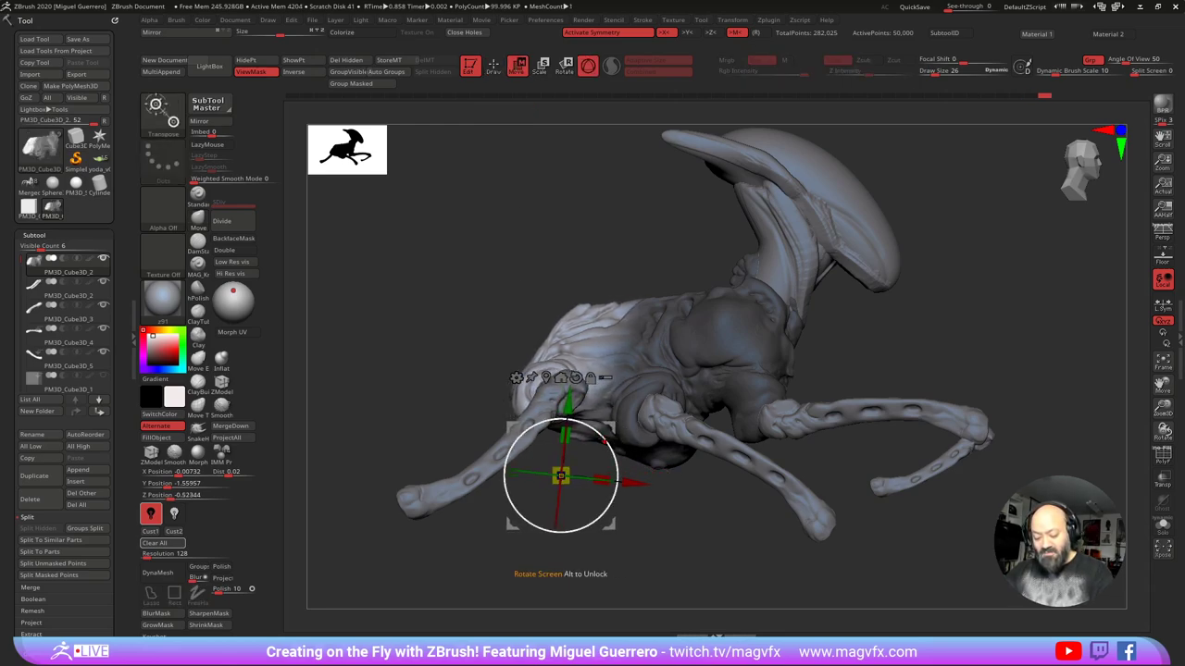
{"action": "left_click_drag", "start_coordinate": [509, 426], "coordinate": [490, 424]}
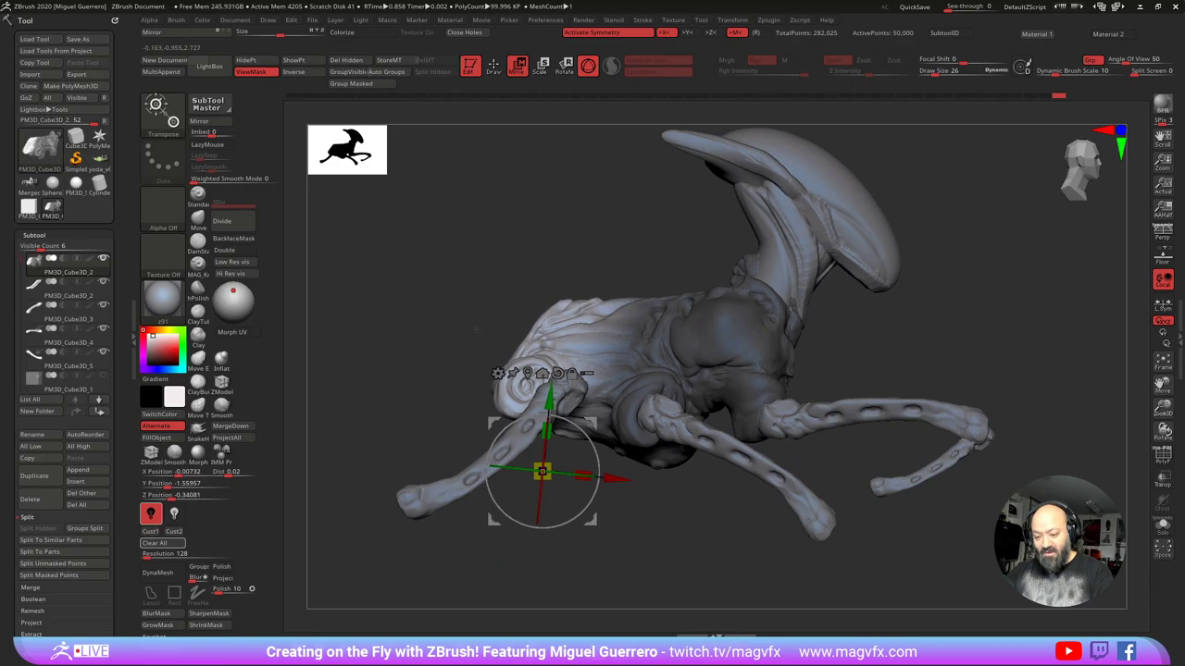
{"action": "left_click", "coordinate": [494, 67]}
{"action": "left_click_drag", "start_coordinate": [441, 317], "coordinate": [436, 354], "text": "ctrl"}
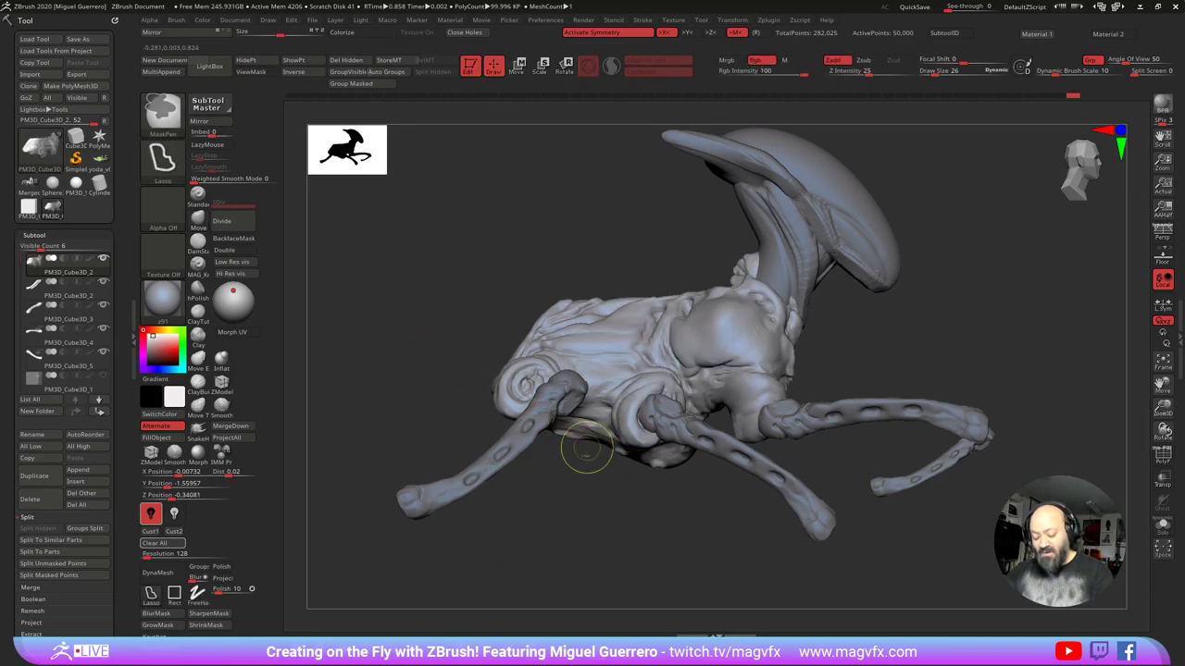
Step: Mask the torso with a soft edge, leaving only the area around the middle leg socket unmasked
{"action": "mouse_move", "coordinate": [584, 457]}
{"action": "left_mouse_down", "text": "ctrl"}
{"action": "mouse_move", "coordinate": [606, 500]}
{"action": "mouse_move", "coordinate": [725, 462]}
{"action": "mouse_move", "coordinate": [687, 393]}
{"action": "mouse_move", "coordinate": [618, 326]}
{"action": "mouse_move", "coordinate": [600, 274]}
{"action": "left_mouse_up", "text": "ctrl"}
{"action": "left_click", "coordinate": [615, 412], "text": "ctrl"}
{"action": "left_click", "coordinate": [615, 411], "text": "ctrl"}
{"action": "left_click", "coordinate": [607, 490], "text": "ctrl"}
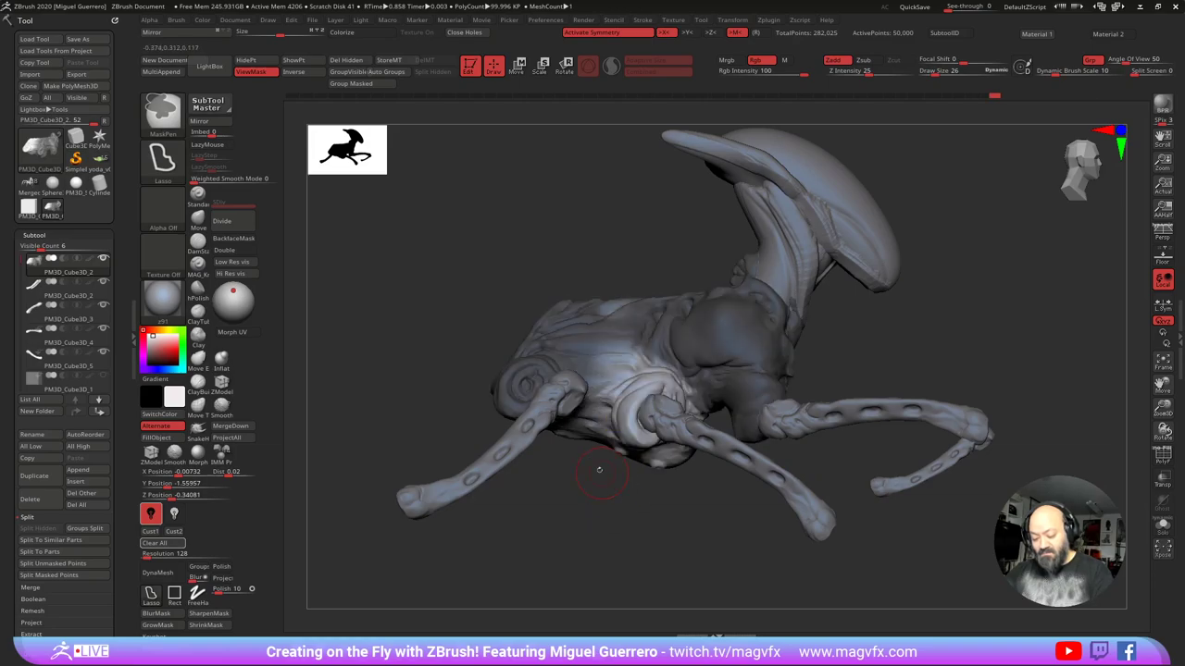
Step: Pull the middle leg socket backward and down with the Move brush at draw size 162, then clear the mask
{"action": "left_click", "coordinate": [196, 228]}
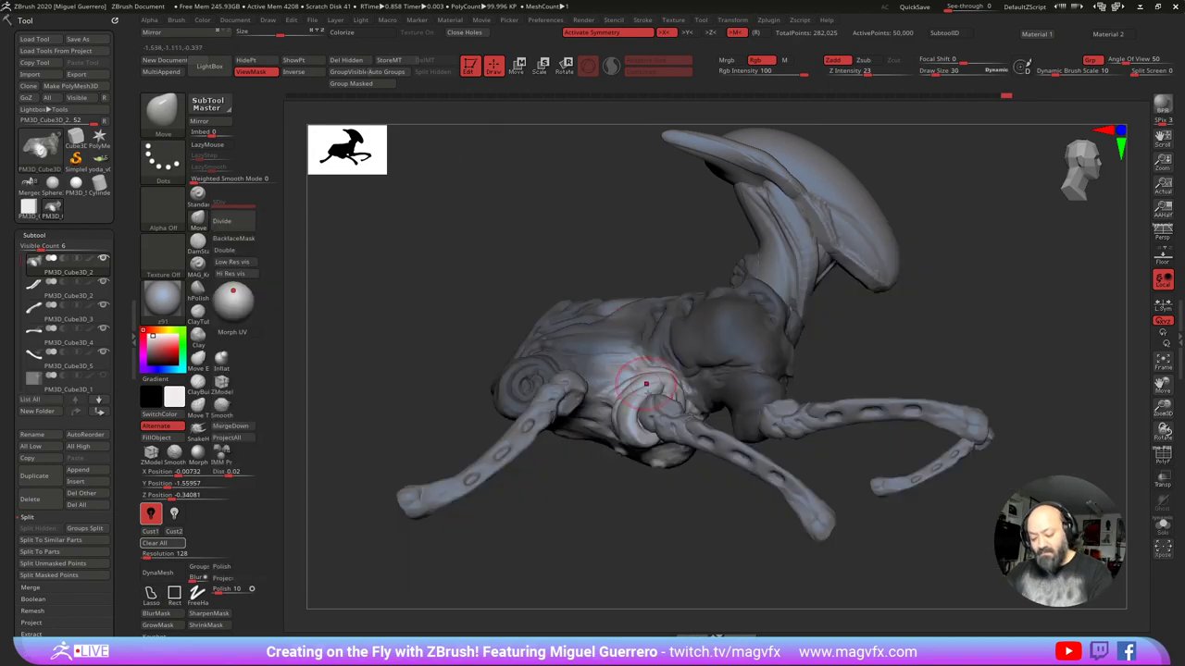
{"action": "key", "text": "]"}
{"action": "left_click_drag", "start_coordinate": [659, 418], "coordinate": [625, 434]}
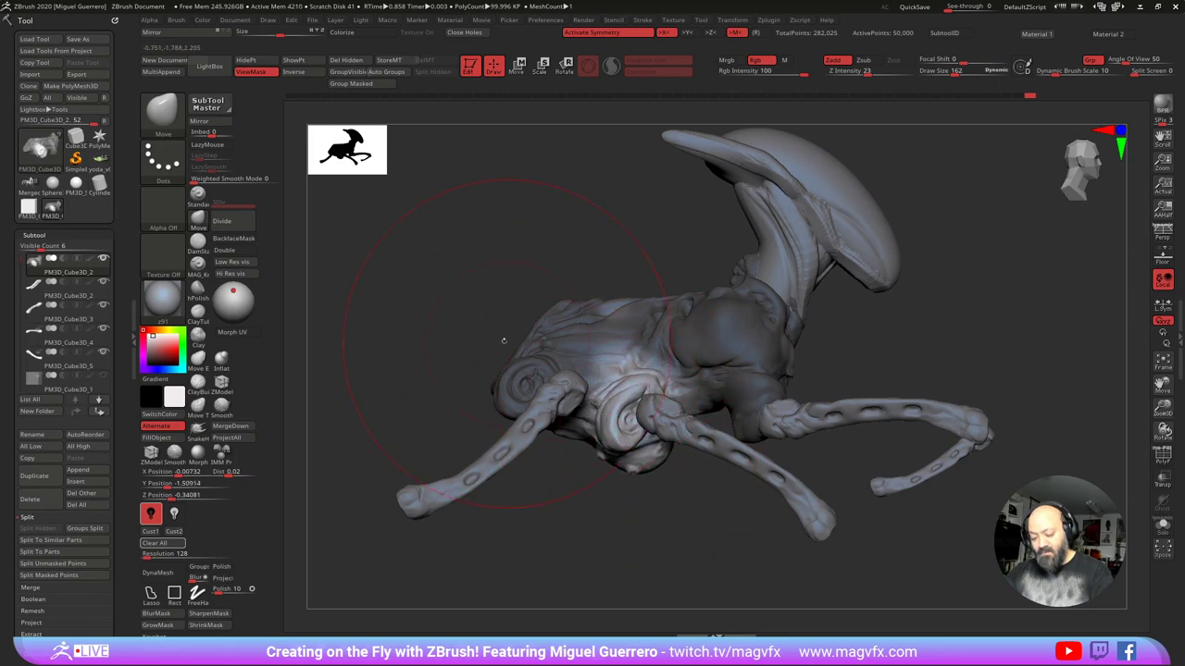
{"action": "left_click_drag", "start_coordinate": [418, 275], "coordinate": [442, 298], "text": "ctrl"}
Step: Turn on perspective for the viewport and inspect the creature's new proportions
{"action": "key", "text": "p"}
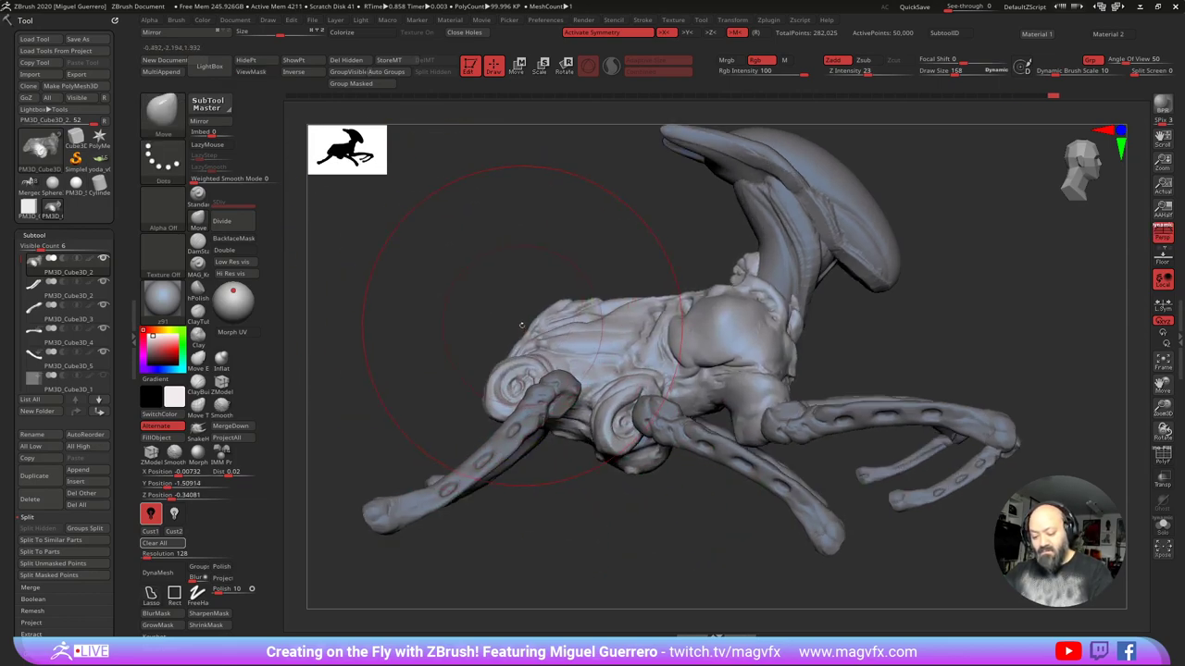
{"action": "left_click_drag", "start_coordinate": [520, 324], "coordinate": [500, 356]}
{"action": "right_click_drag", "start_coordinate": [500, 357], "coordinate": [479, 302], "text": "ctrl"}
{"action": "mouse_move", "coordinate": [540, 333]}
{"action": "left_mouse_down"}
{"action": "mouse_move", "coordinate": [667, 329]}
{"action": "mouse_move", "coordinate": [661, 320]}
{"action": "left_mouse_up"}
{"action": "right_click_drag", "start_coordinate": [661, 320], "coordinate": [671, 286], "text": "ctrl"}
{"action": "mouse_move", "coordinate": [670, 287]}
{"action": "left_mouse_down", "text": "alt"}
{"action": "mouse_move", "coordinate": [565, 346]}
{"action": "mouse_move", "coordinate": [570, 331]}
{"action": "left_mouse_up", "text": "alt"}
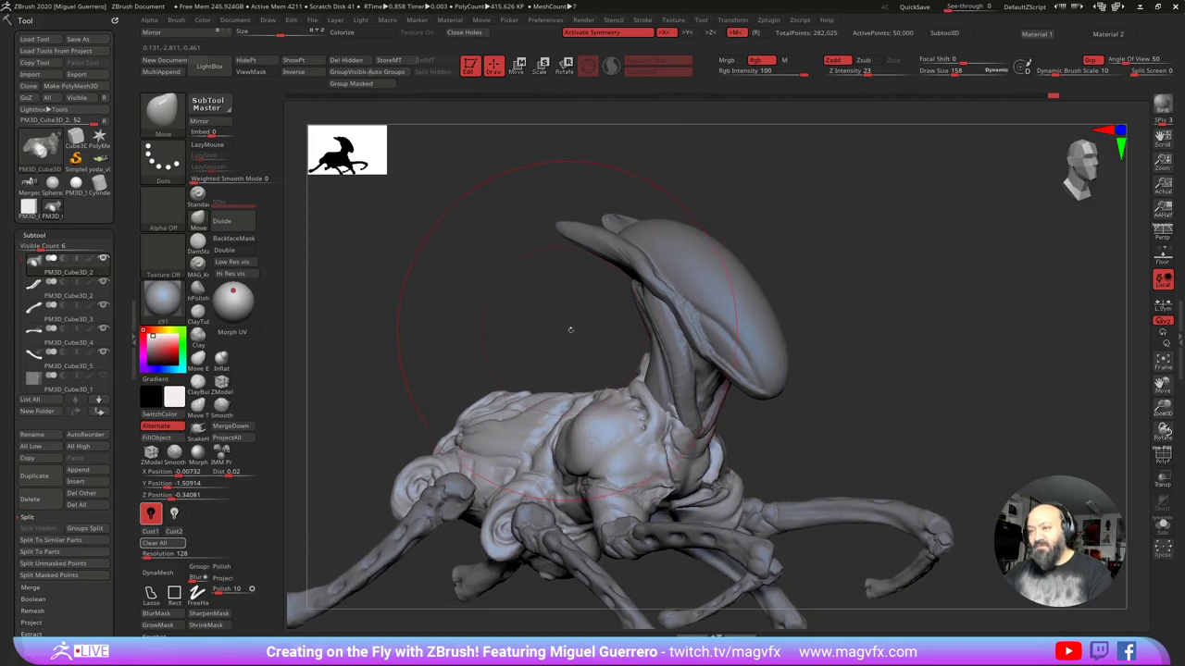
Step: Select the head and smooth its side rim from the rear crest to the jaw at draw size 74
{"action": "key", "text": "bracketleft"}
{"action": "key", "text": "bracketleft"}
{"action": "key", "text": "bracketleft"}
{"action": "key", "text": "bracketleft"}
{"action": "key", "text": "bracketleft"}
{"action": "key", "text": "bracketleft"}
{"action": "key", "text": "bracketleft"}
{"action": "key", "text": "bracketleft"}
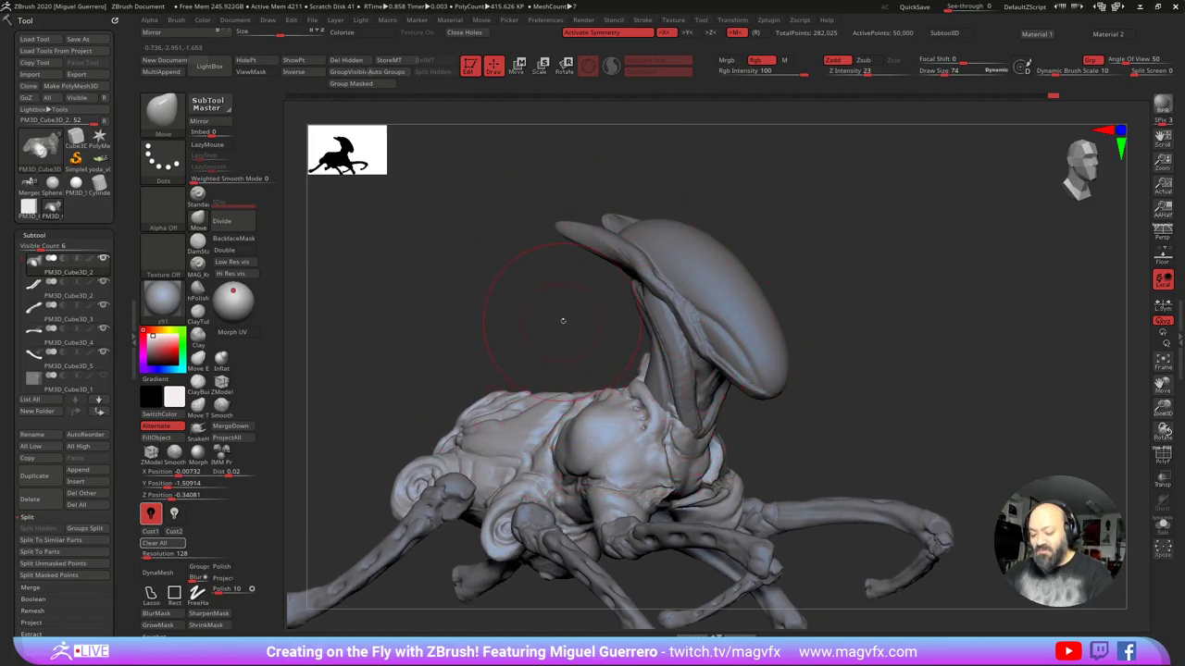
{"action": "left_click", "coordinate": [693, 322], "text": "alt"}
{"action": "left_click", "coordinate": [196, 241]}
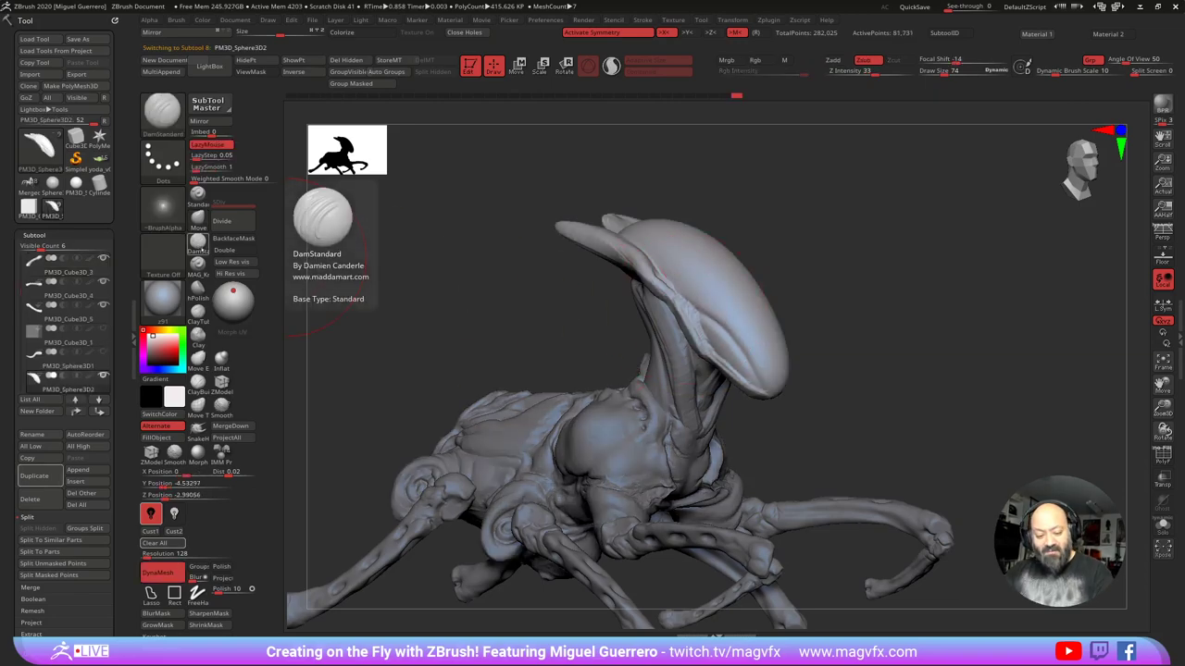
{"action": "left_click_drag", "start_coordinate": [606, 239], "coordinate": [628, 263], "text": "shift"}
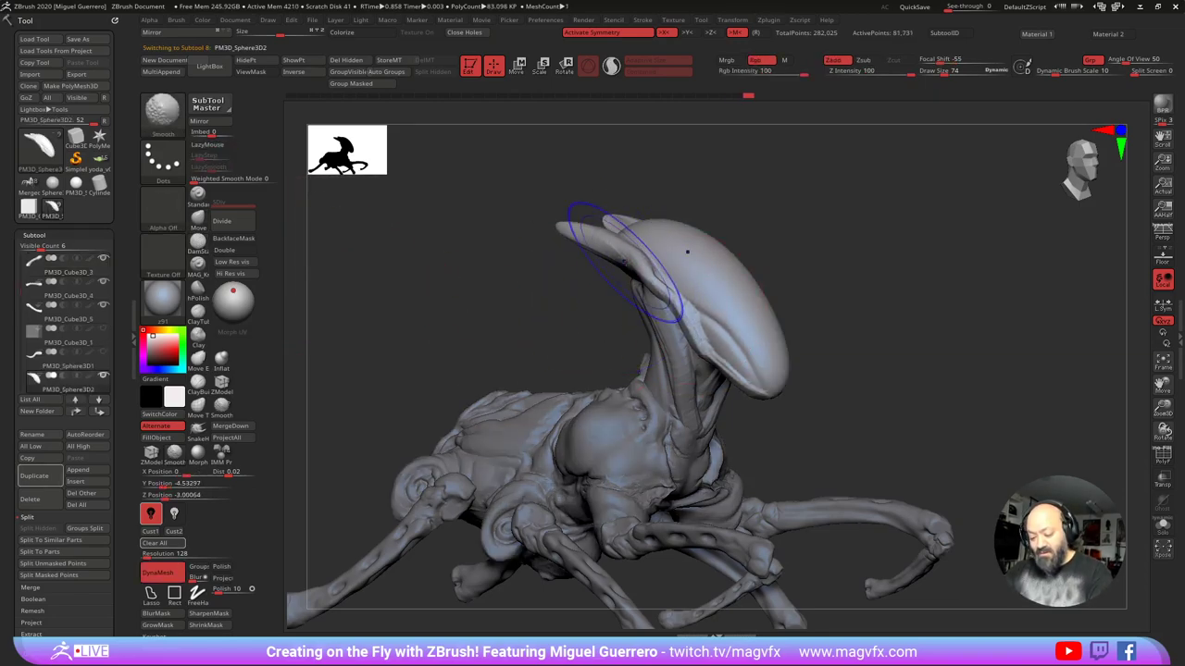
{"action": "left_click_drag", "start_coordinate": [662, 301], "coordinate": [737, 387], "text": "shift"}
Step: Carve fine creases on the head's lower side and nostril slits at the front with DamStandard at draw size 8
{"action": "left_click_drag", "start_coordinate": [402, 343], "coordinate": [335, 332]}
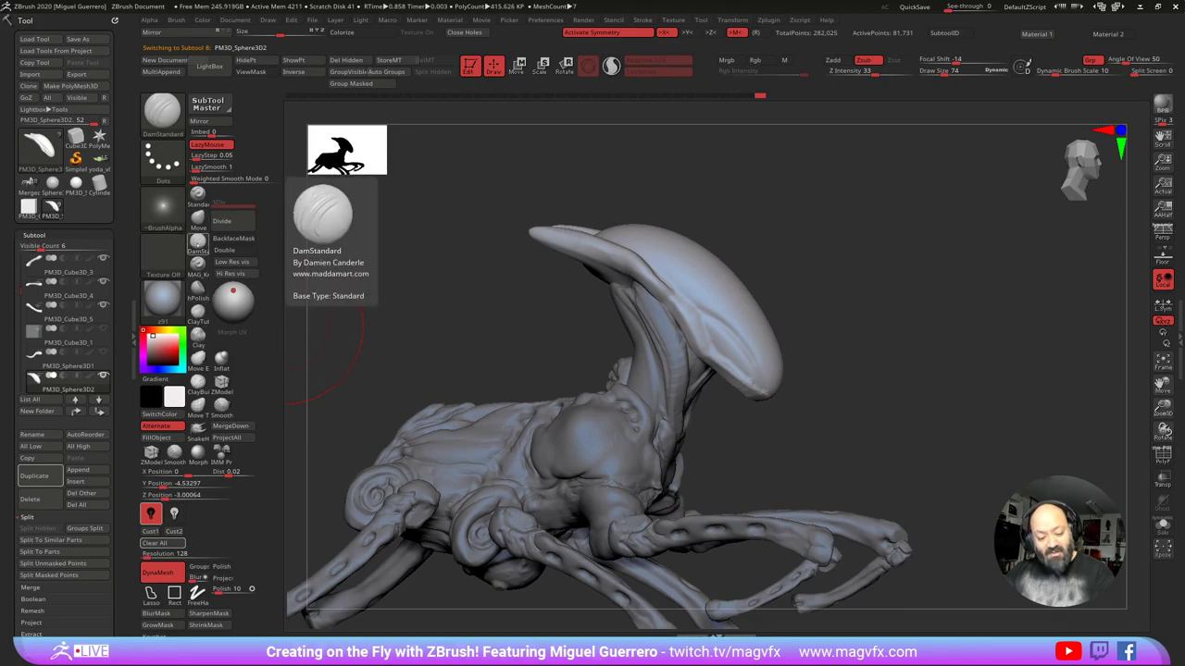
{"action": "key", "text": "bracketleft"}
{"action": "key", "text": "bracketleft"}
{"action": "key", "text": "bracketleft"}
{"action": "key", "text": "bracketleft"}
{"action": "key", "text": "bracketleft"}
{"action": "key", "text": "bracketleft"}
{"action": "key", "text": "bracketleft"}
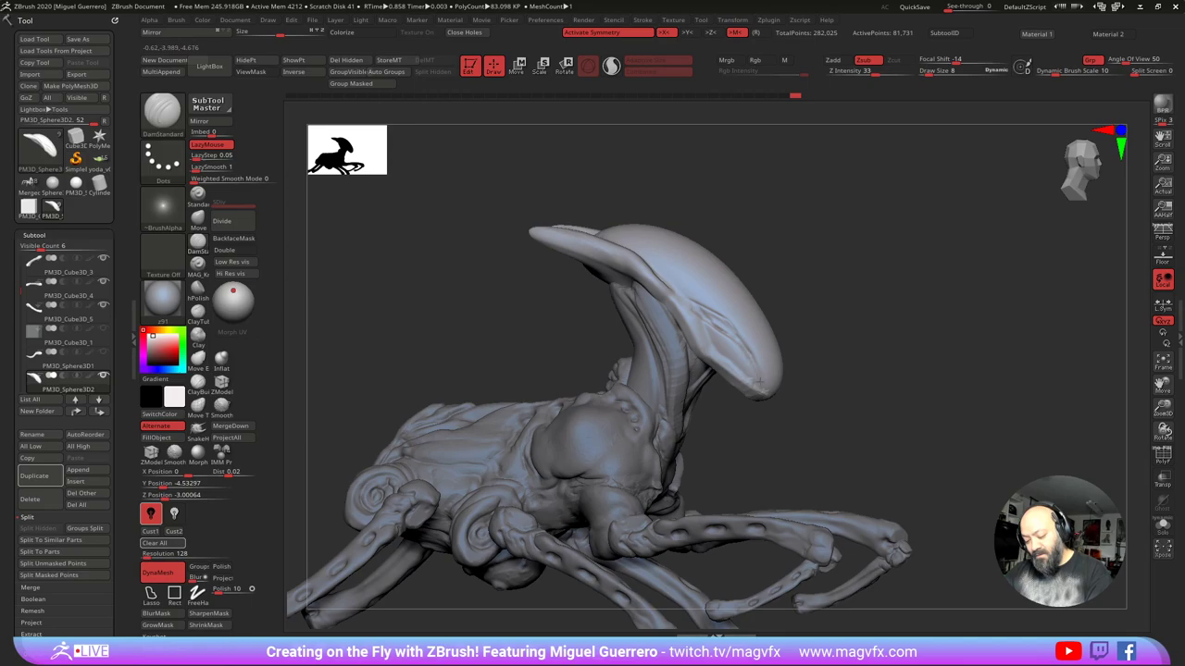
{"action": "mouse_move", "coordinate": [800, 426]}
{"action": "left_mouse_down"}
{"action": "mouse_move", "coordinate": [751, 363]}
{"action": "mouse_move", "coordinate": [785, 379]}
{"action": "left_mouse_up"}
{"action": "left_click_drag", "start_coordinate": [809, 398], "coordinate": [776, 358]}
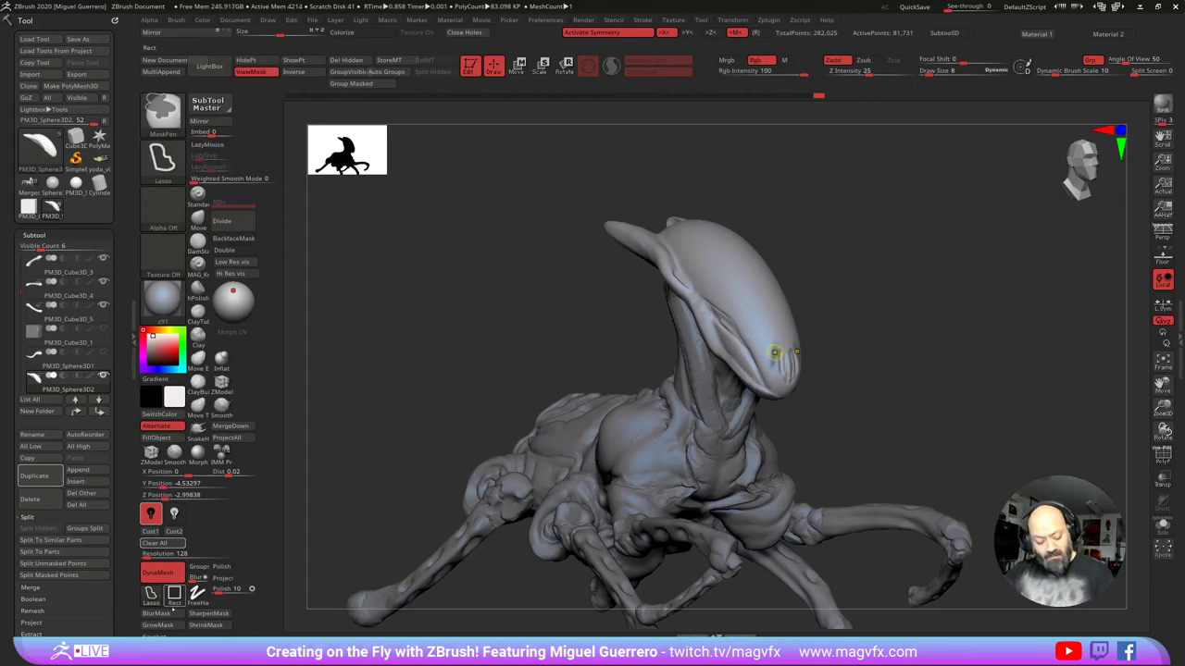
Step: Pull the snout area above the nostrils forward with the Move brush, isolating it with an inverted freehand mask
{"action": "left_click", "coordinate": [197, 596], "text": "ctrl"}
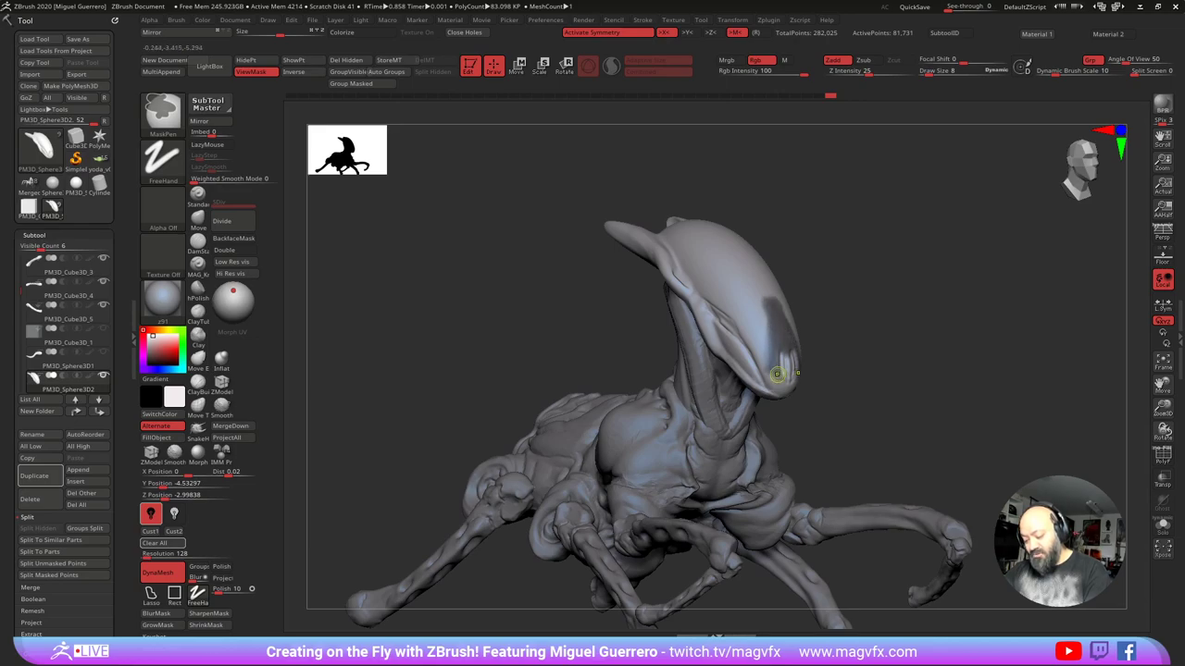
{"action": "left_click", "coordinate": [546, 334], "text": "ctrl"}
{"action": "left_click_drag", "start_coordinate": [472, 334], "coordinate": [542, 325]}
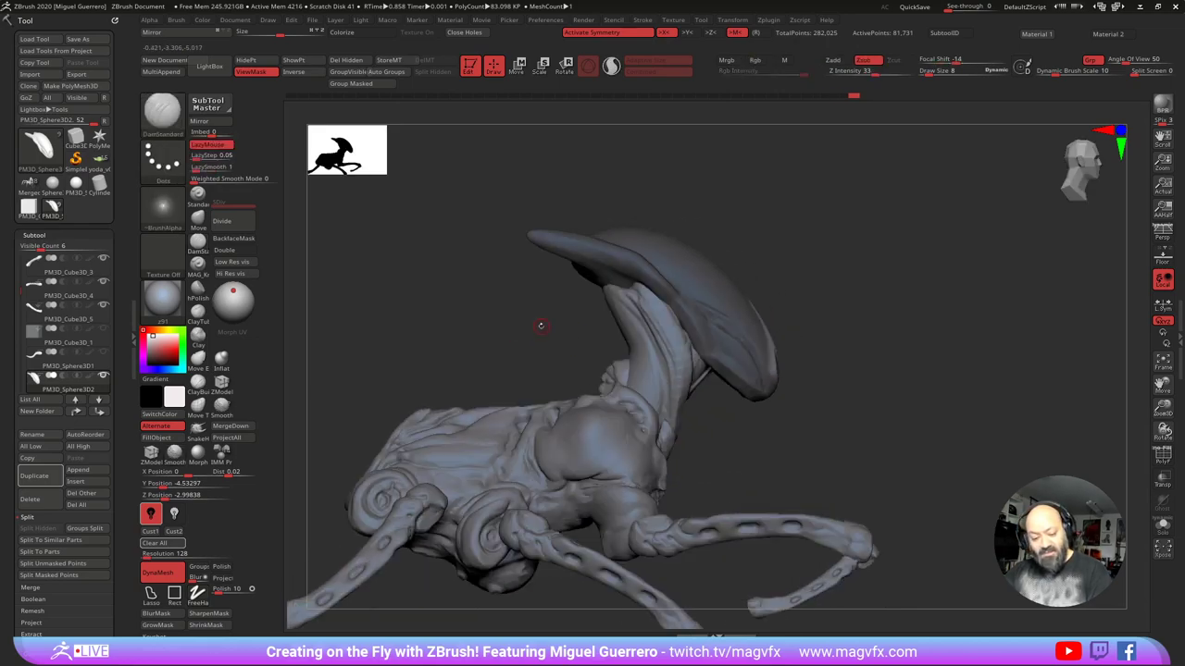
{"action": "left_click", "coordinate": [197, 221]}
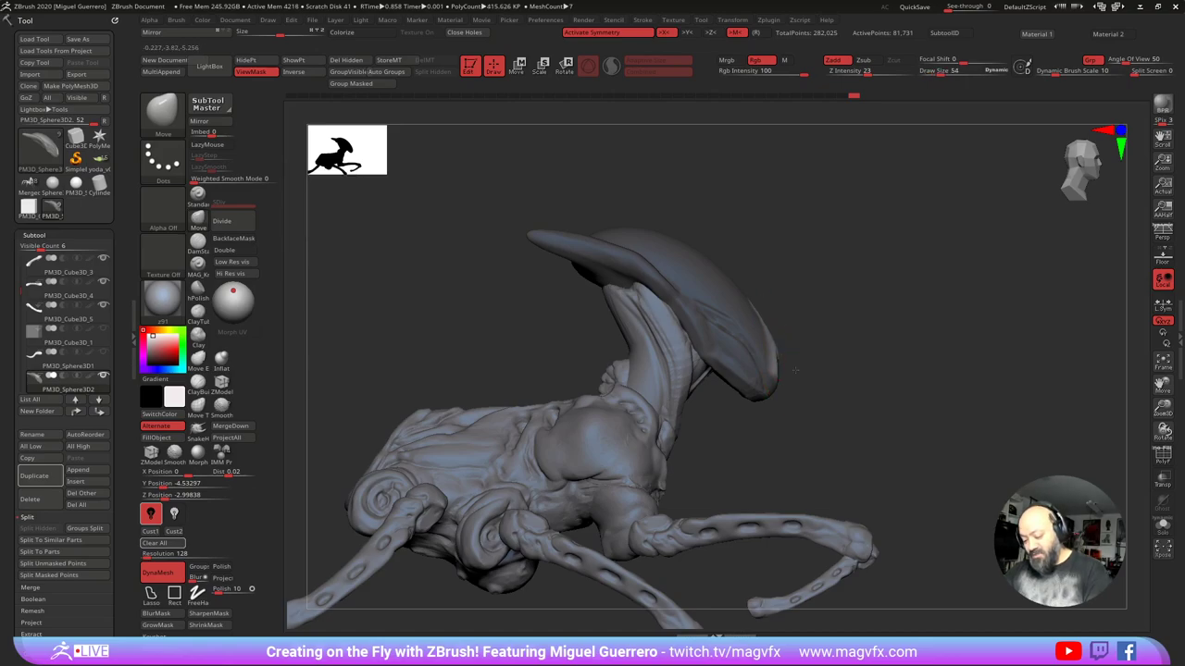
{"action": "left_click_drag", "start_coordinate": [793, 376], "coordinate": [808, 430]}
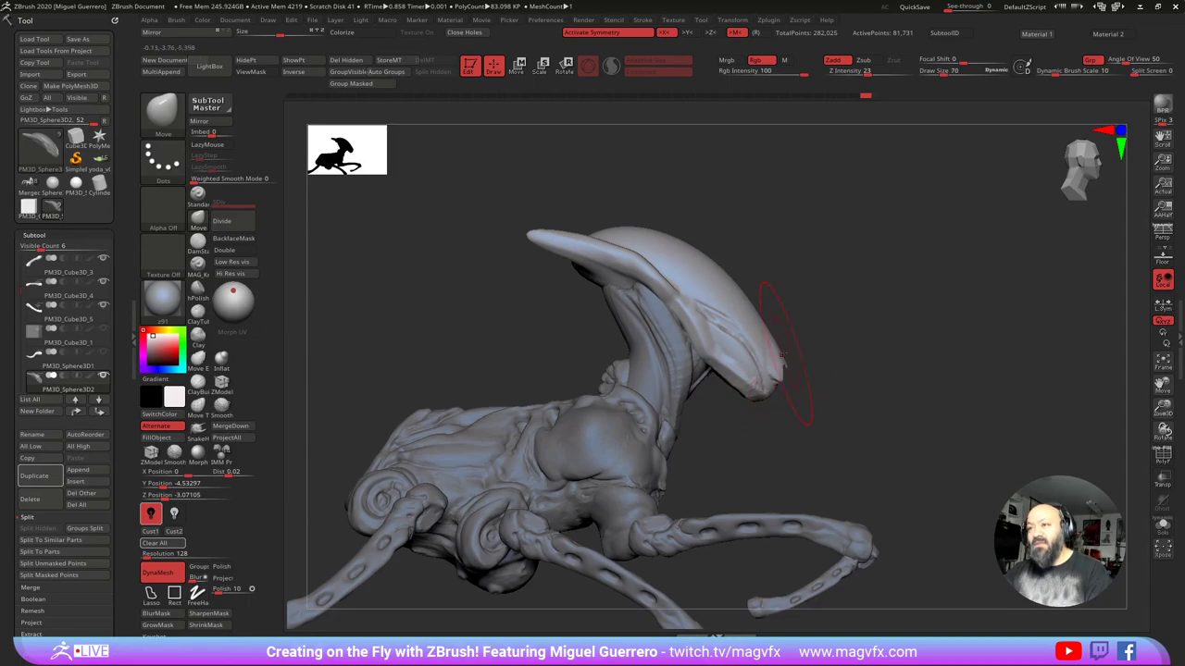
Step: Push the snout tip up and back to shorten the head, enlarging the Move brush to draw size 98
{"action": "left_click_drag", "start_coordinate": [765, 388], "coordinate": [746, 369]}
{"action": "left_click_drag", "start_coordinate": [721, 305], "coordinate": [679, 265]}
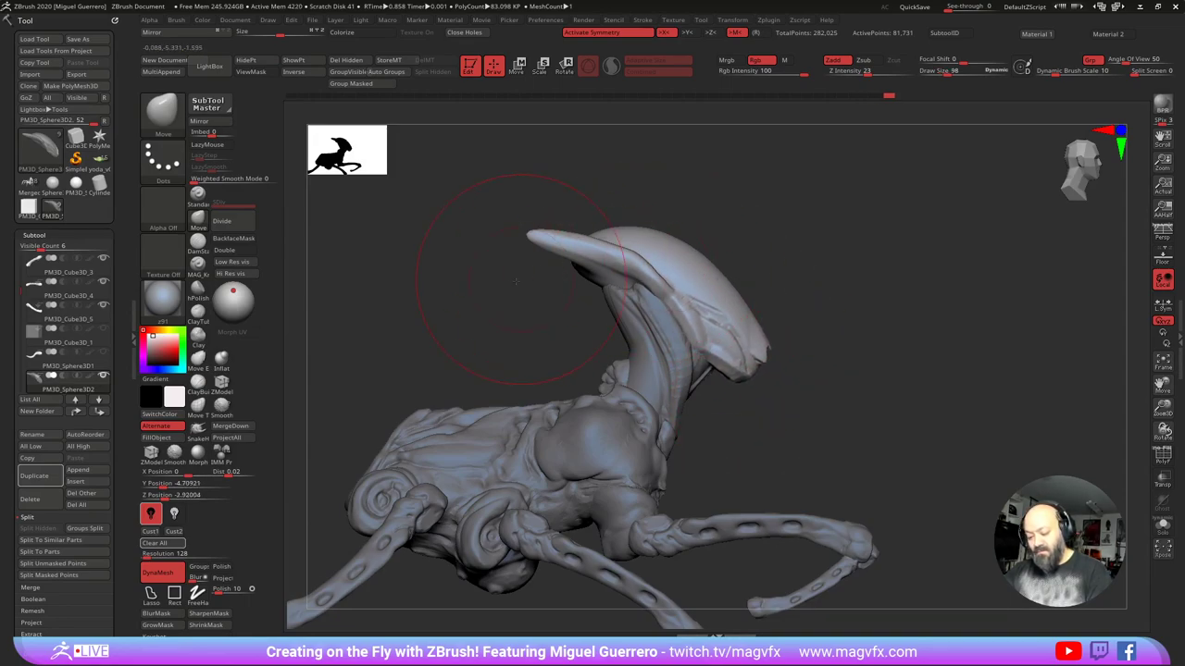
{"action": "left_click_drag", "start_coordinate": [516, 281], "coordinate": [570, 294]}
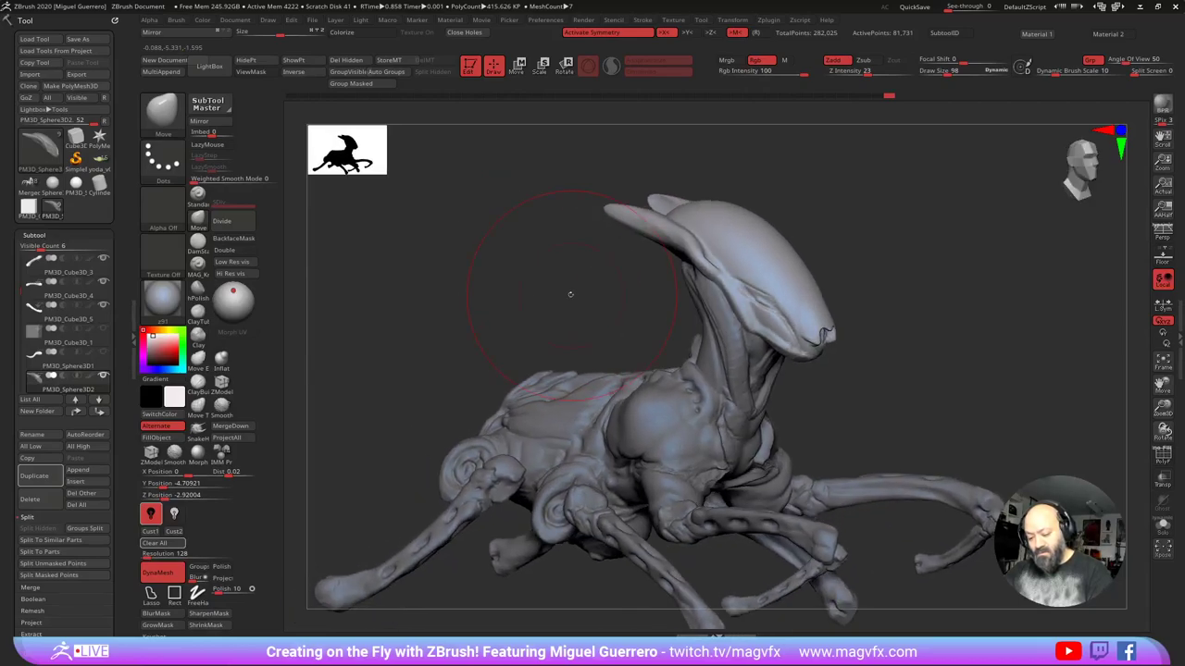
Step: Build up the underside of the head's rear crest with the Clay brush at draw size 22 and update the DynaMesh
{"action": "left_click", "coordinate": [198, 337]}
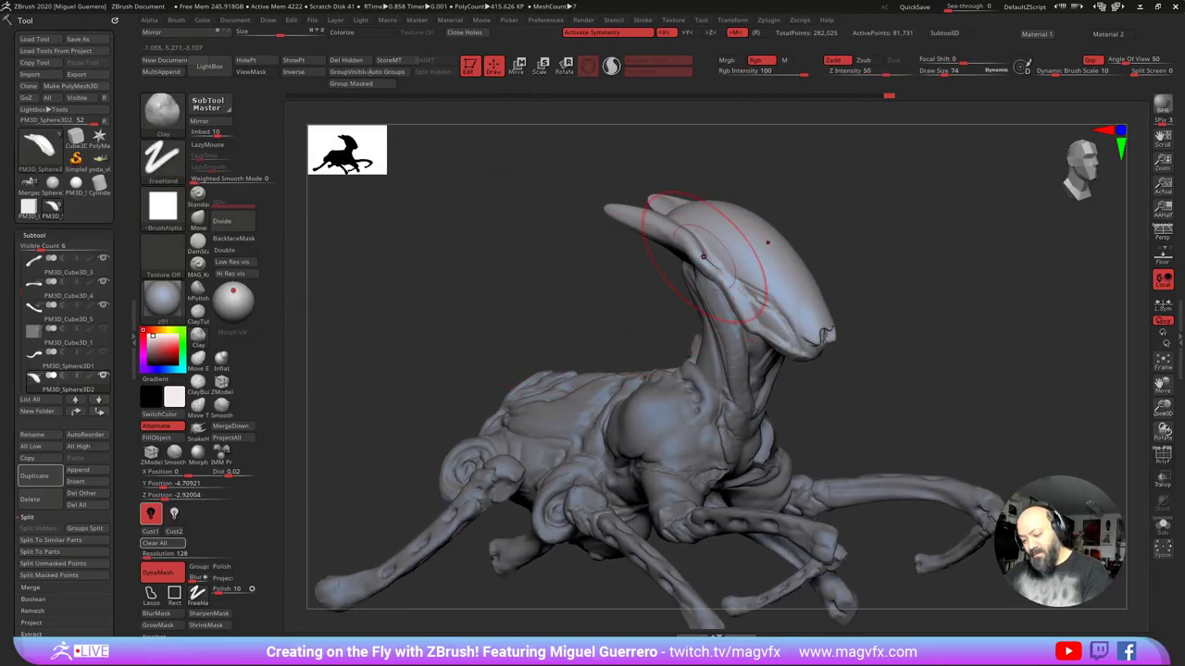
{"action": "key", "text": "bracketleft"}
{"action": "key", "text": "bracketleft"}
{"action": "key", "text": "bracketleft"}
{"action": "key", "text": "bracketleft"}
{"action": "key", "text": "bracketleft"}
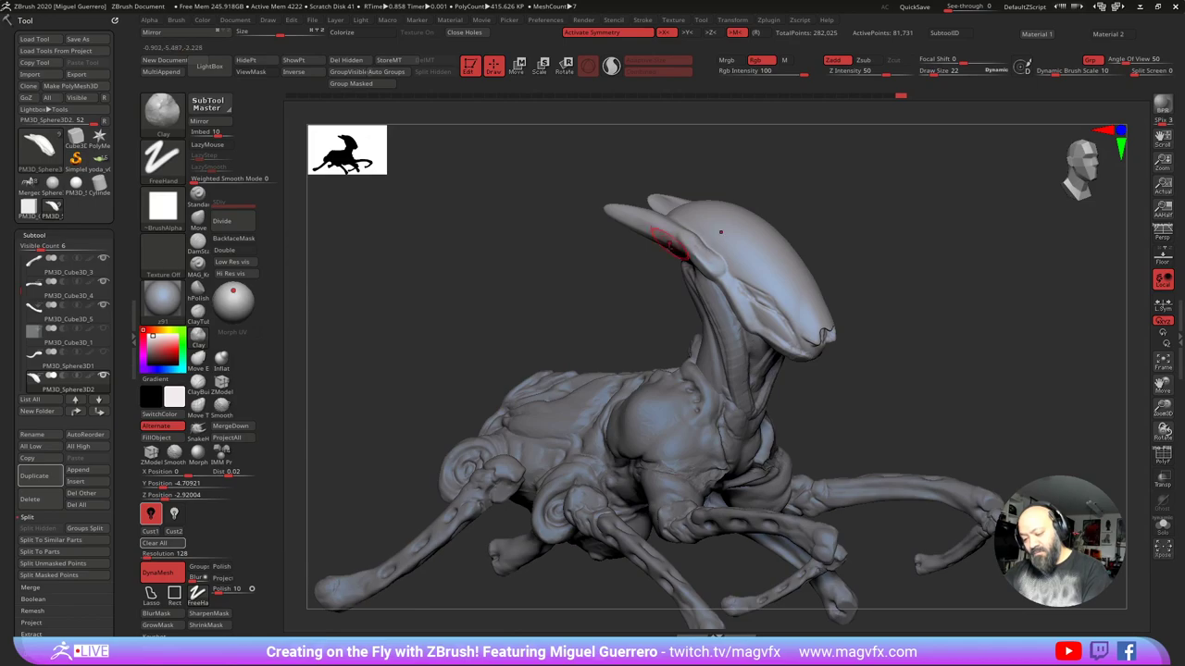
{"action": "left_click_drag", "start_coordinate": [662, 267], "coordinate": [707, 270]}
{"action": "mouse_move", "coordinate": [521, 258]}
{"action": "left_mouse_down", "text": "ctrl"}
{"action": "mouse_move", "coordinate": [557, 288]}
{"action": "mouse_move", "coordinate": [550, 302]}
{"action": "mouse_move", "coordinate": [505, 301]}
{"action": "mouse_move", "coordinate": [526, 316]}
{"action": "left_mouse_up", "text": "ctrl"}
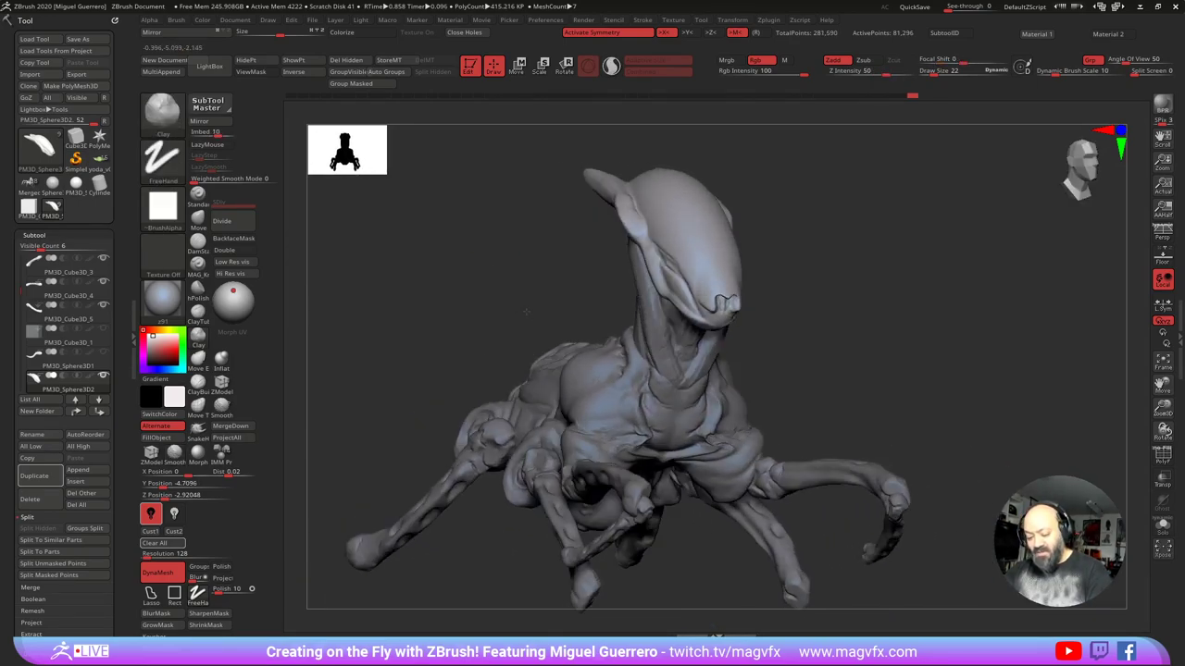
Step: Select the torso subtool and reshape the side of the neck below the head with the Move brush, enlarging it to draw size 58
{"action": "key", "text": "b"}
{"action": "key", "text": "d"}
{"action": "key", "text": "s"}
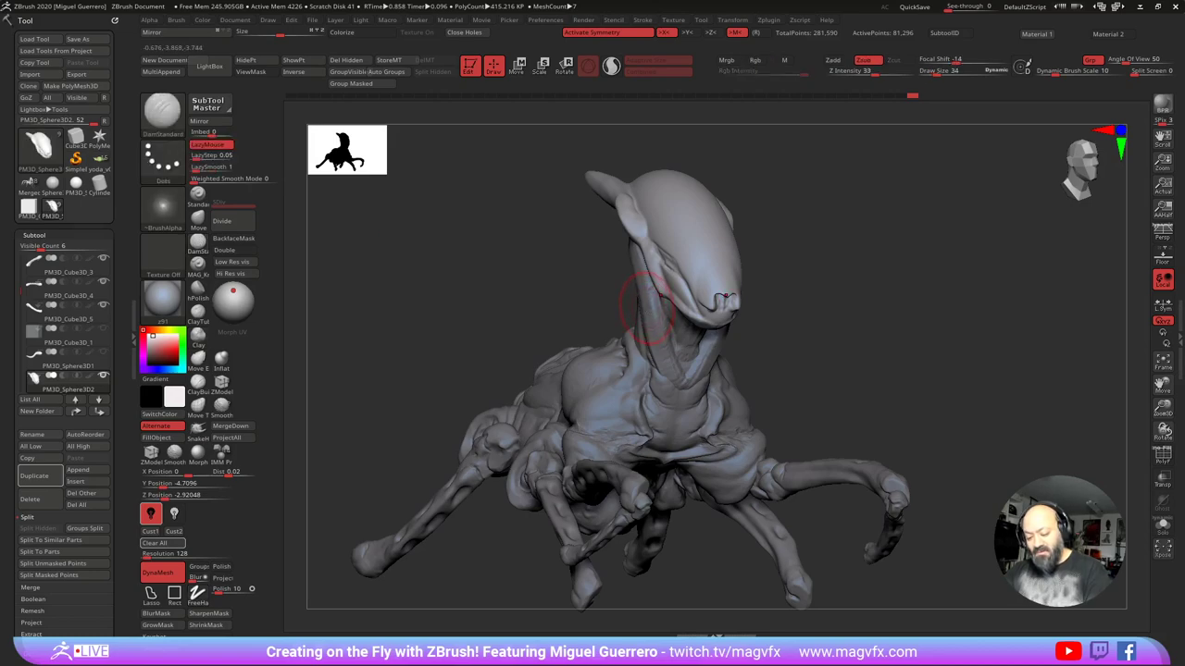
{"action": "left_click", "coordinate": [647, 304], "text": "alt"}
{"action": "left_click_drag", "start_coordinate": [549, 261], "coordinate": [566, 277], "text": "ctrl"}
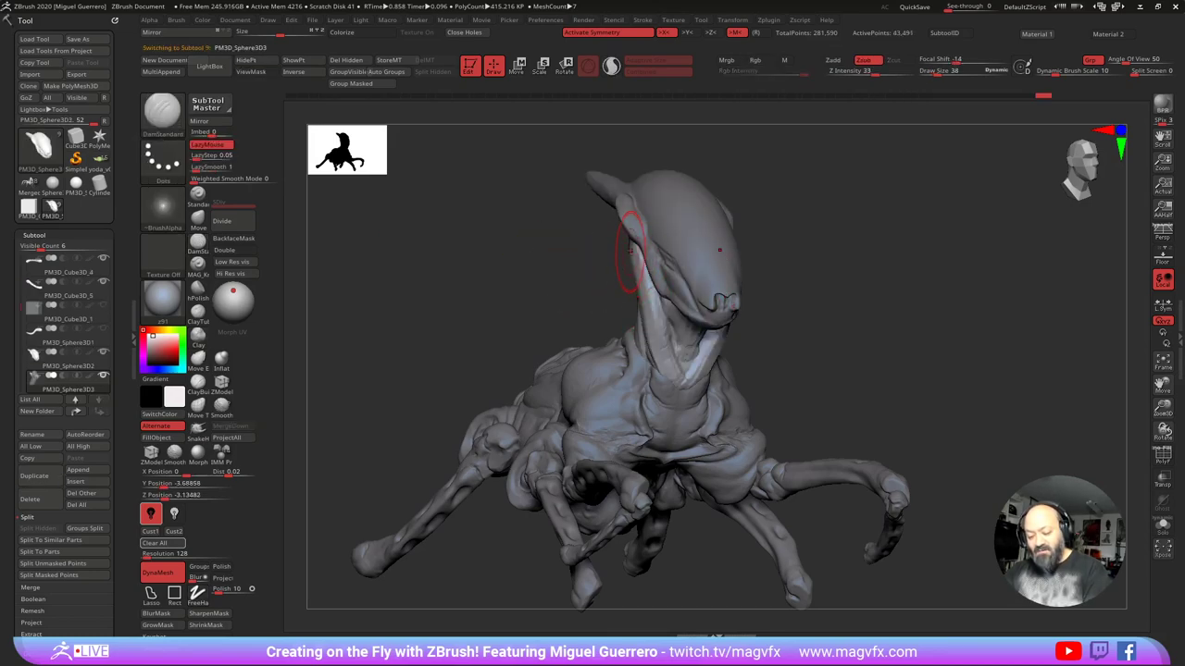
{"action": "left_click_drag", "start_coordinate": [635, 234], "coordinate": [638, 228]}
{"action": "key", "text": "b"}
{"action": "key", "text": "m"}
{"action": "key", "text": "v"}
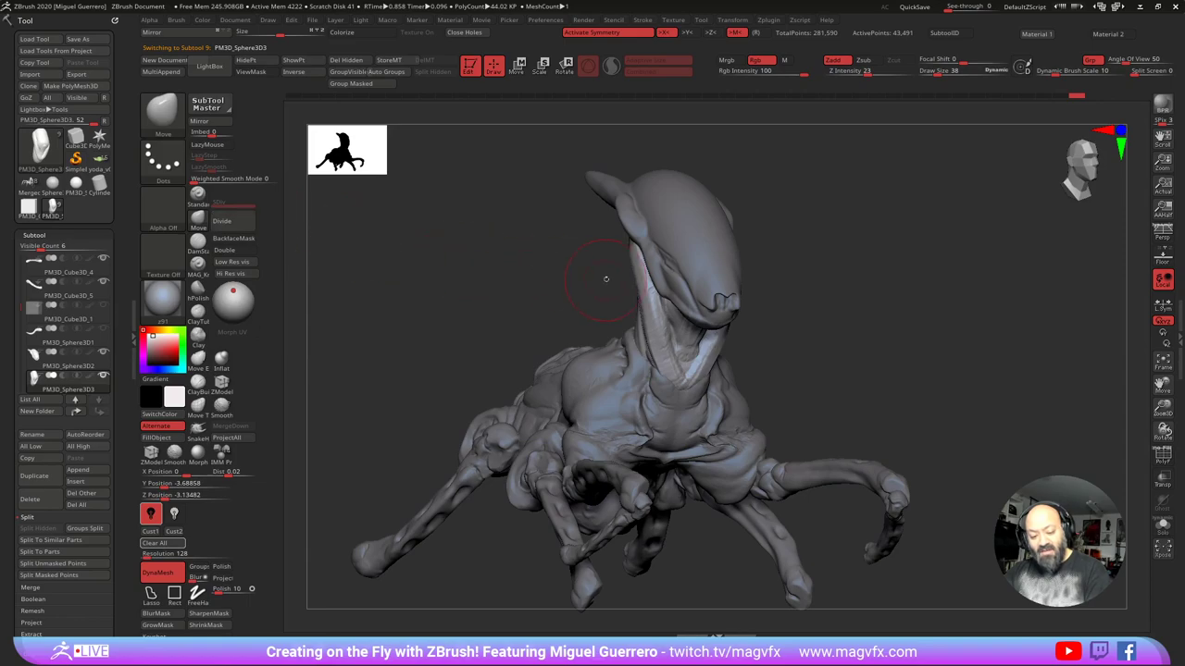
{"action": "left_click_drag", "start_coordinate": [633, 271], "coordinate": [642, 275]}
{"action": "key", "text": "ctrl+z"}
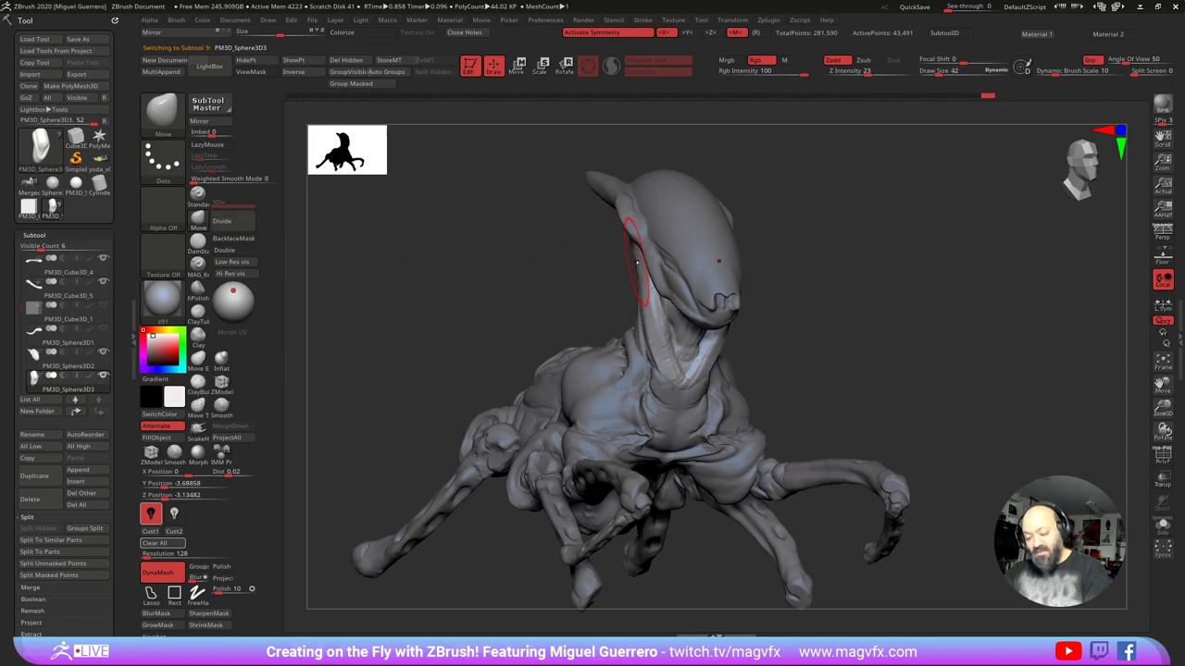
{"action": "key", "text": "]"}
{"action": "key", "text": "]"}
{"action": "left_click_drag", "start_coordinate": [641, 304], "coordinate": [669, 351]}
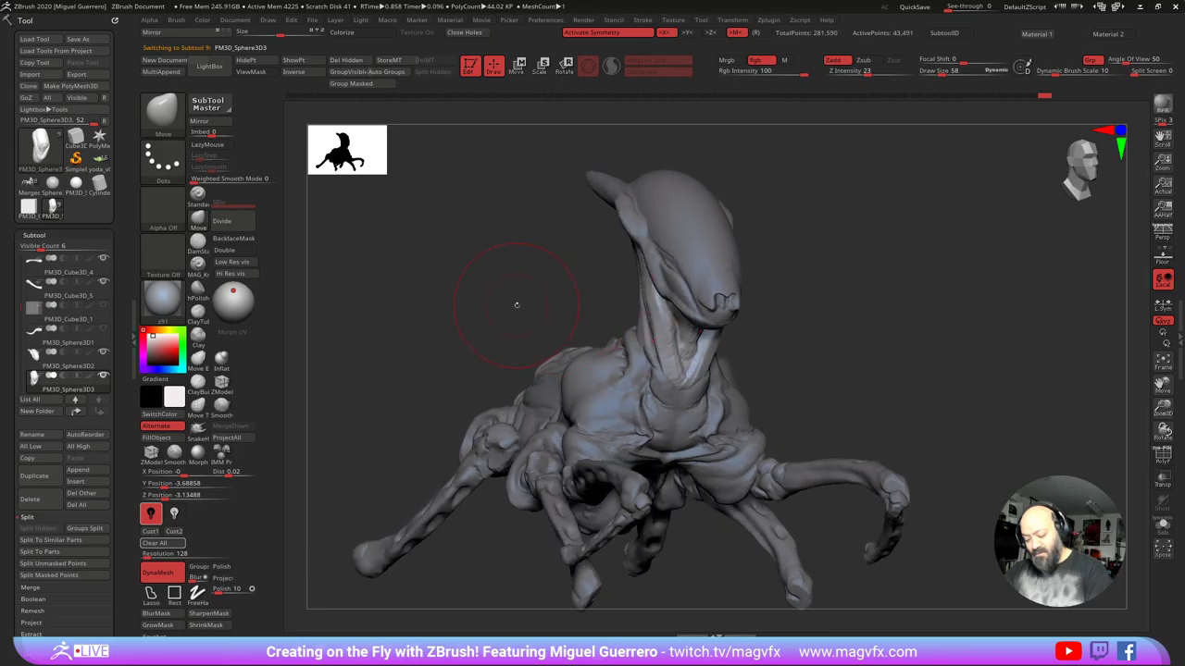
Step: Select the middle leg subtool and pull the underside of its upper end outward with the Move brush at draw size 82
{"action": "mouse_move", "coordinate": [515, 305]}
{"action": "left_mouse_down"}
{"action": "mouse_move", "coordinate": [515, 259]}
{"action": "mouse_move", "coordinate": [492, 259]}
{"action": "mouse_move", "coordinate": [604, 256]}
{"action": "mouse_move", "coordinate": [634, 361]}
{"action": "mouse_move", "coordinate": [680, 359]}
{"action": "left_mouse_up"}
{"action": "left_click", "coordinate": [704, 347], "text": "alt"}
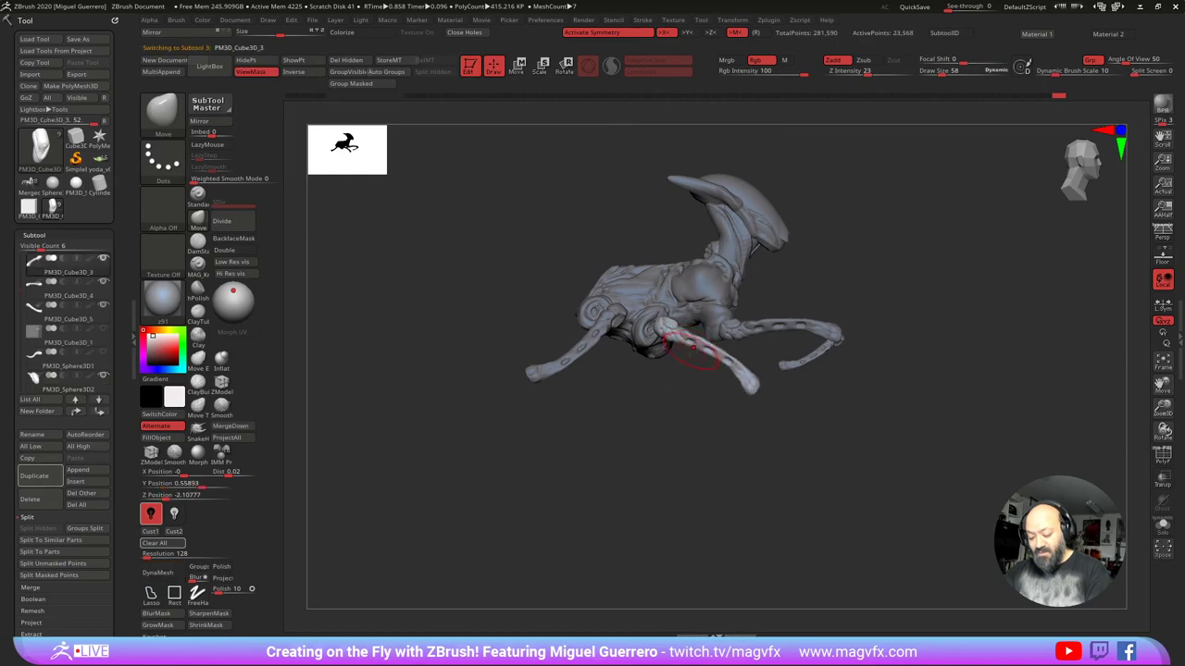
{"action": "left_click_drag", "start_coordinate": [657, 399], "coordinate": [622, 455], "text": "alt"}
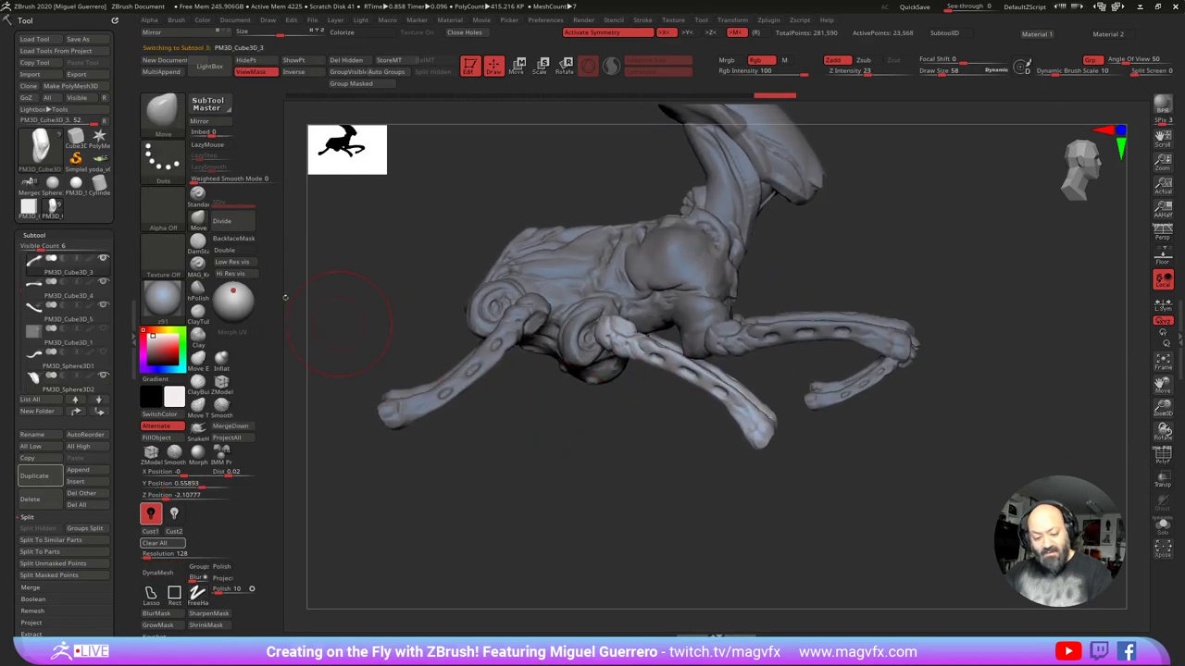
{"action": "left_click", "coordinate": [195, 225]}
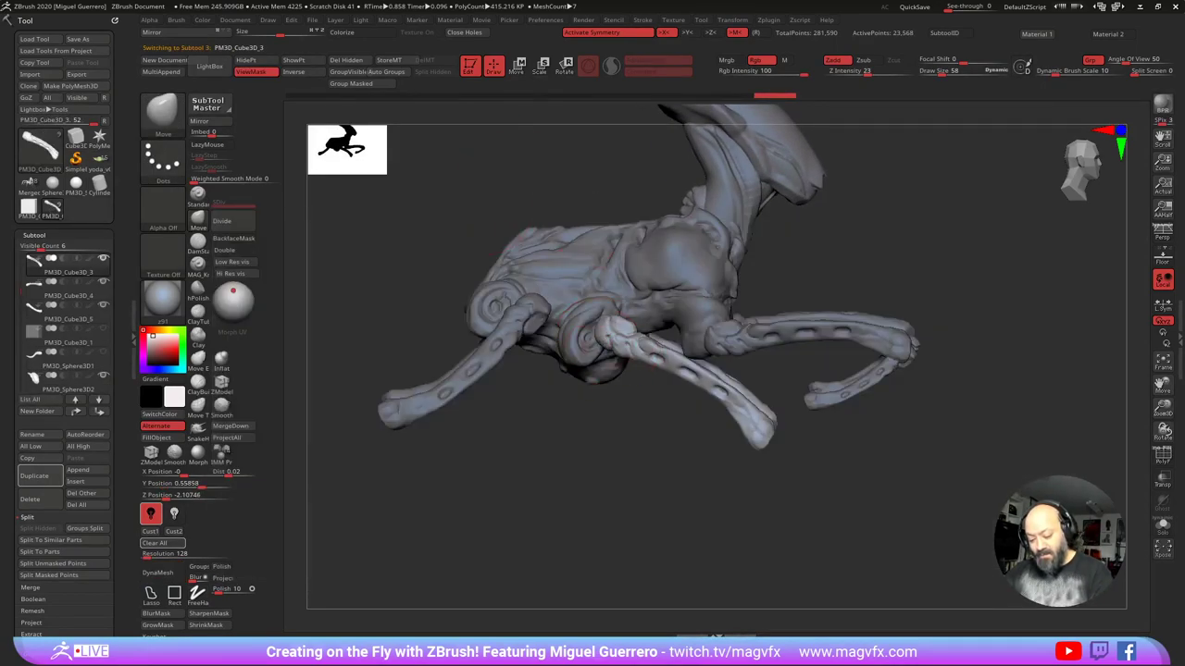
{"action": "left_click_drag", "start_coordinate": [623, 350], "coordinate": [613, 358]}
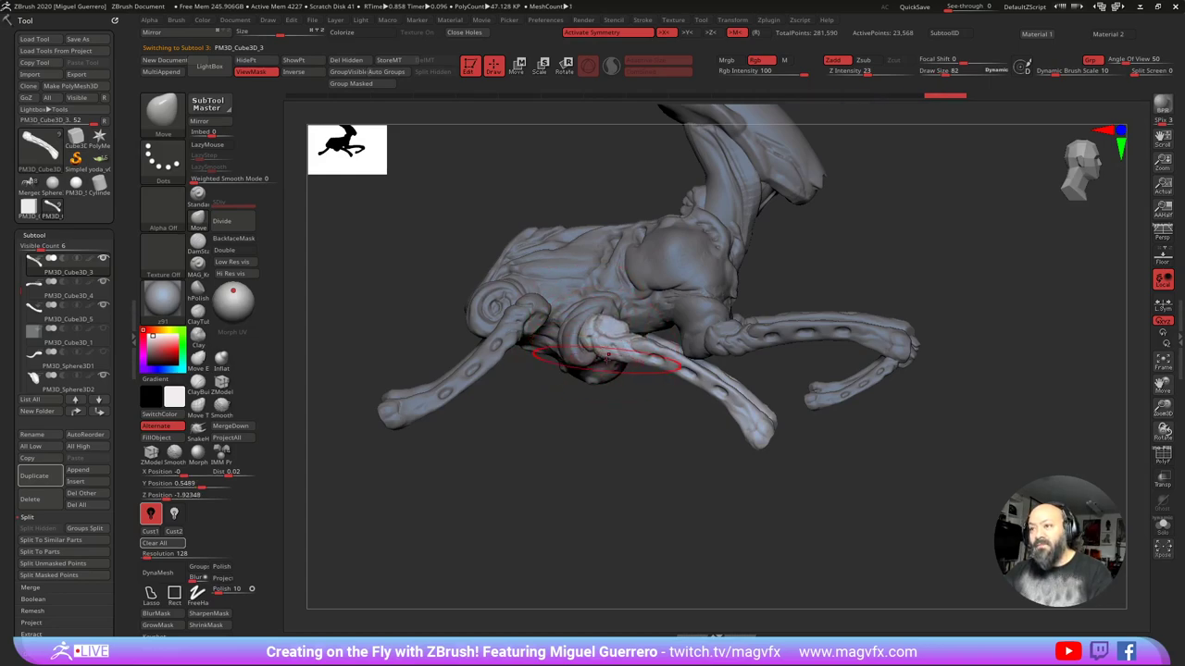
{"action": "left_click_drag", "start_coordinate": [600, 397], "coordinate": [630, 399], "text": "alt"}
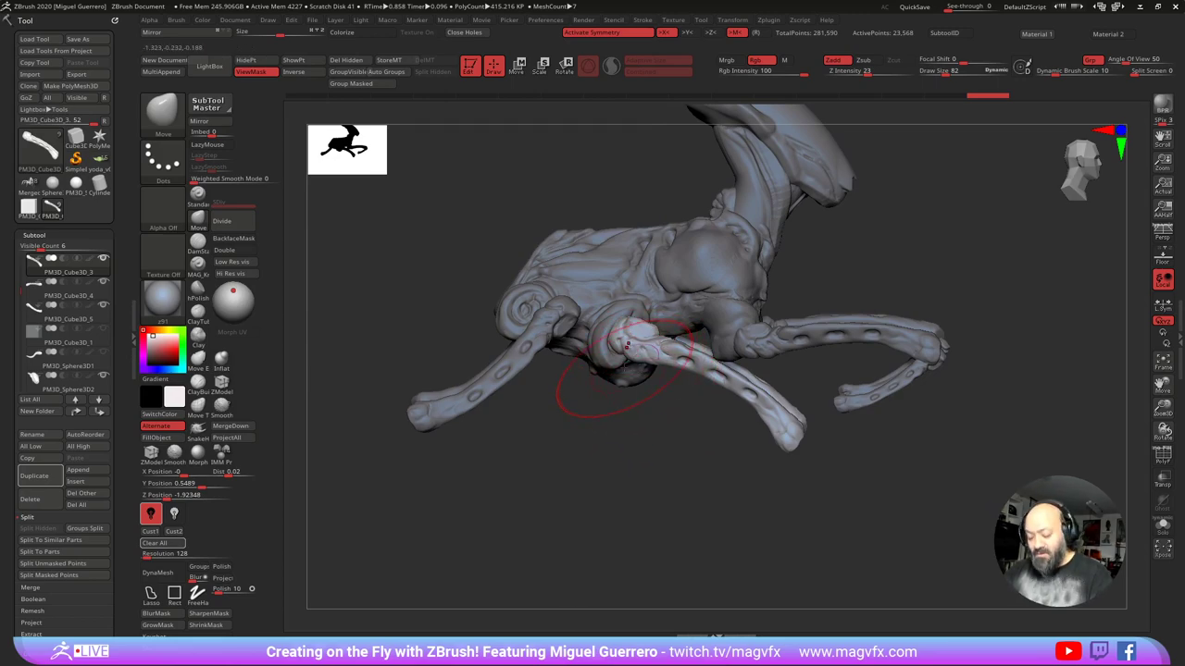
{"action": "mouse_move", "coordinate": [626, 346]}
{"action": "left_mouse_down"}
{"action": "mouse_move", "coordinate": [614, 357]}
{"action": "mouse_move", "coordinate": [633, 327]}
{"action": "mouse_move", "coordinate": [700, 348]}
{"action": "left_mouse_up"}
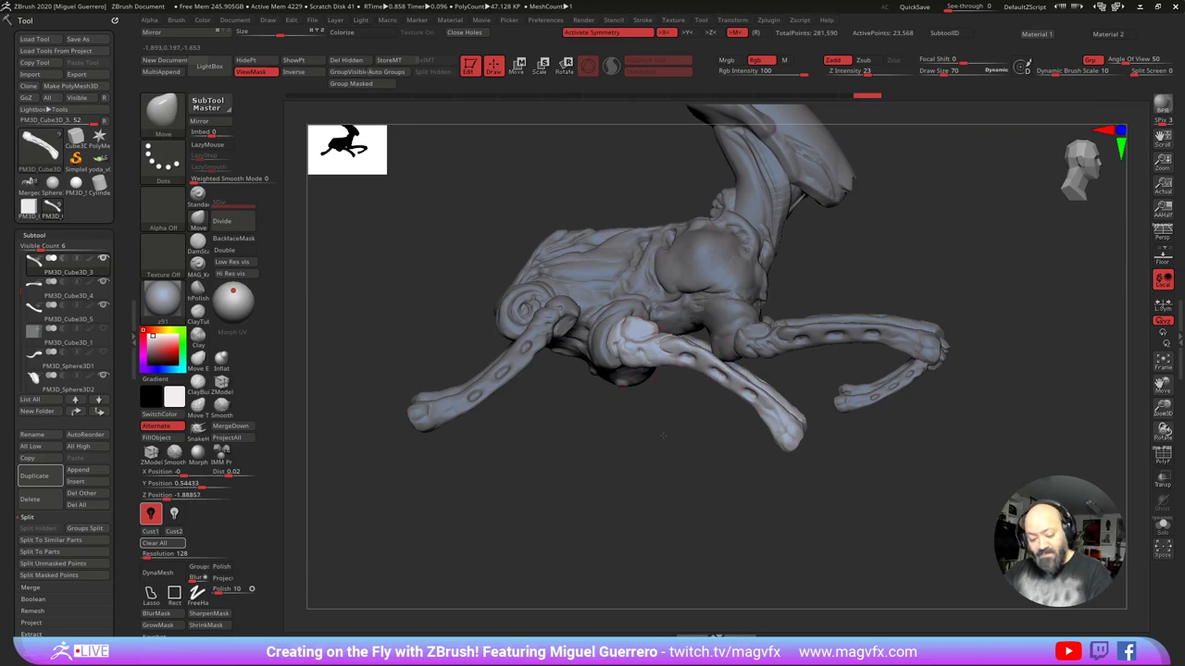
Step: Swell the upper part of the middle legs with the Inflat brush at draw size 90
{"action": "mouse_move", "coordinate": [453, 319]}
{"action": "left_mouse_down"}
{"action": "mouse_move", "coordinate": [407, 324]}
{"action": "mouse_move", "coordinate": [365, 402]}
{"action": "left_mouse_up"}
{"action": "left_click", "coordinate": [221, 359]}
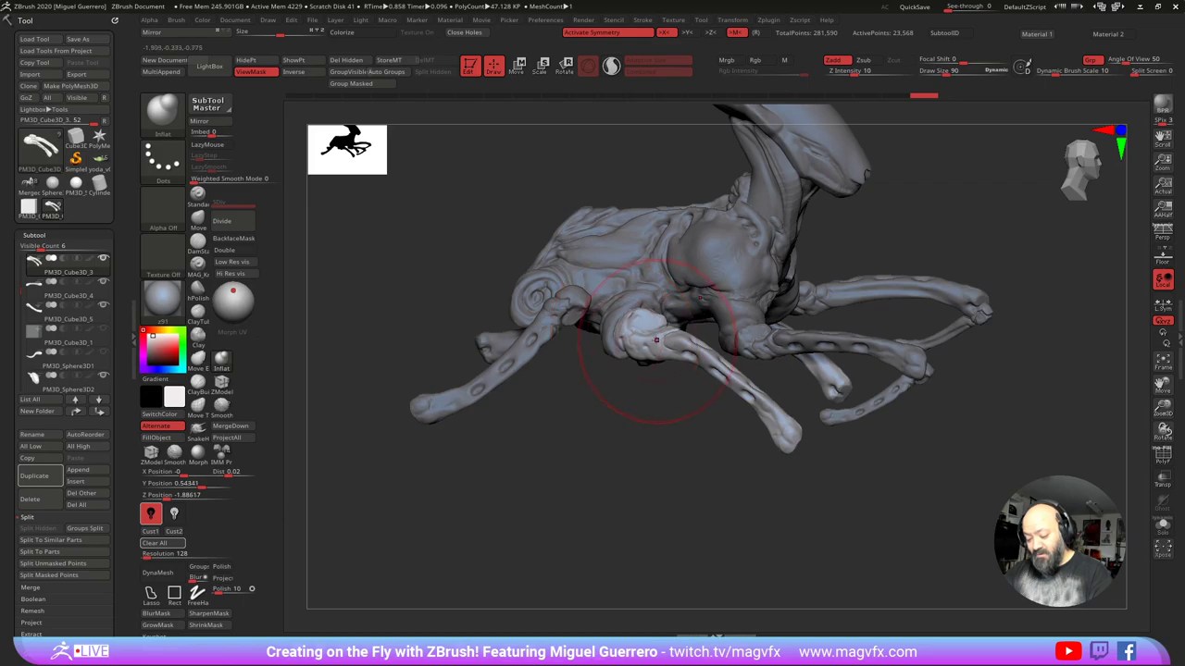
{"action": "mouse_move", "coordinate": [685, 354]}
{"action": "left_mouse_down"}
{"action": "mouse_move", "coordinate": [720, 370]}
{"action": "mouse_move", "coordinate": [640, 420]}
{"action": "left_mouse_up"}
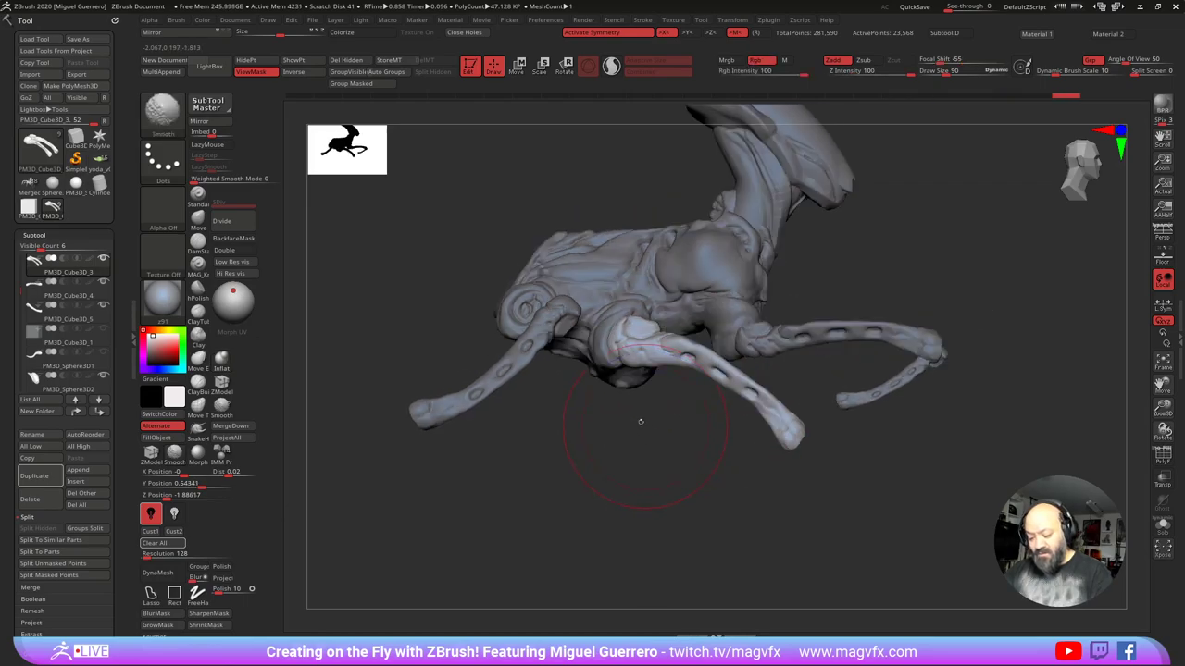
Step: Push the middle legs' upper ends into shape against the hips from above and below with the Move brush at draw size 74 to 78
{"action": "left_click", "coordinate": [203, 222]}
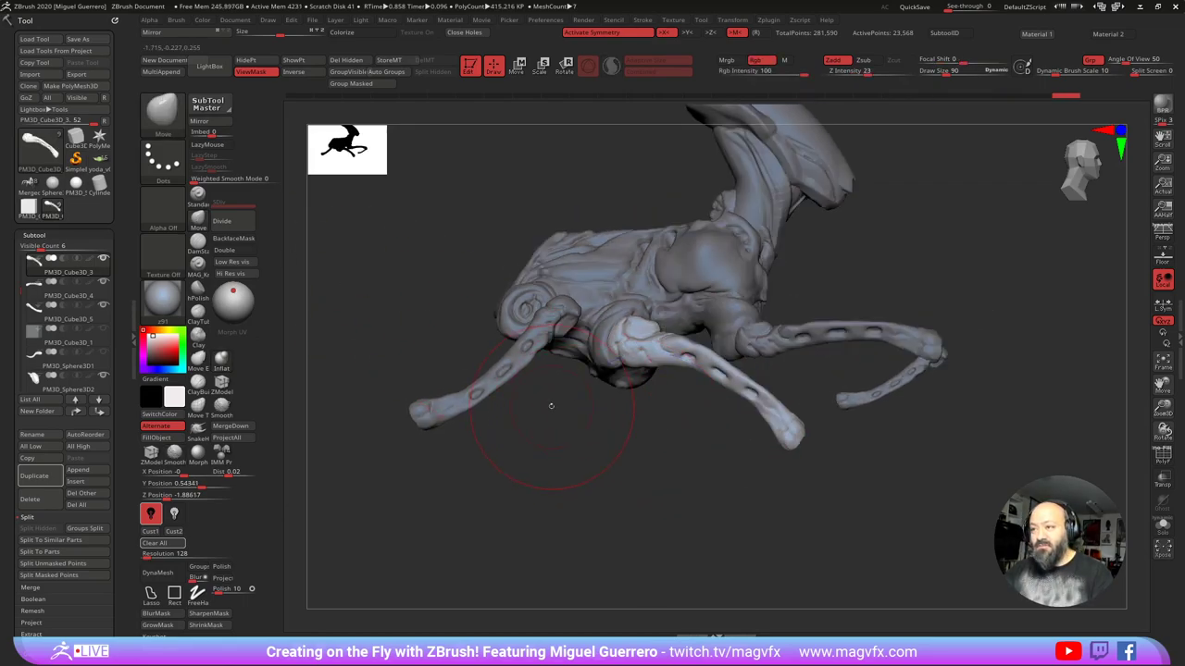
{"action": "left_click_drag", "start_coordinate": [551, 406], "coordinate": [531, 388], "text": "alt"}
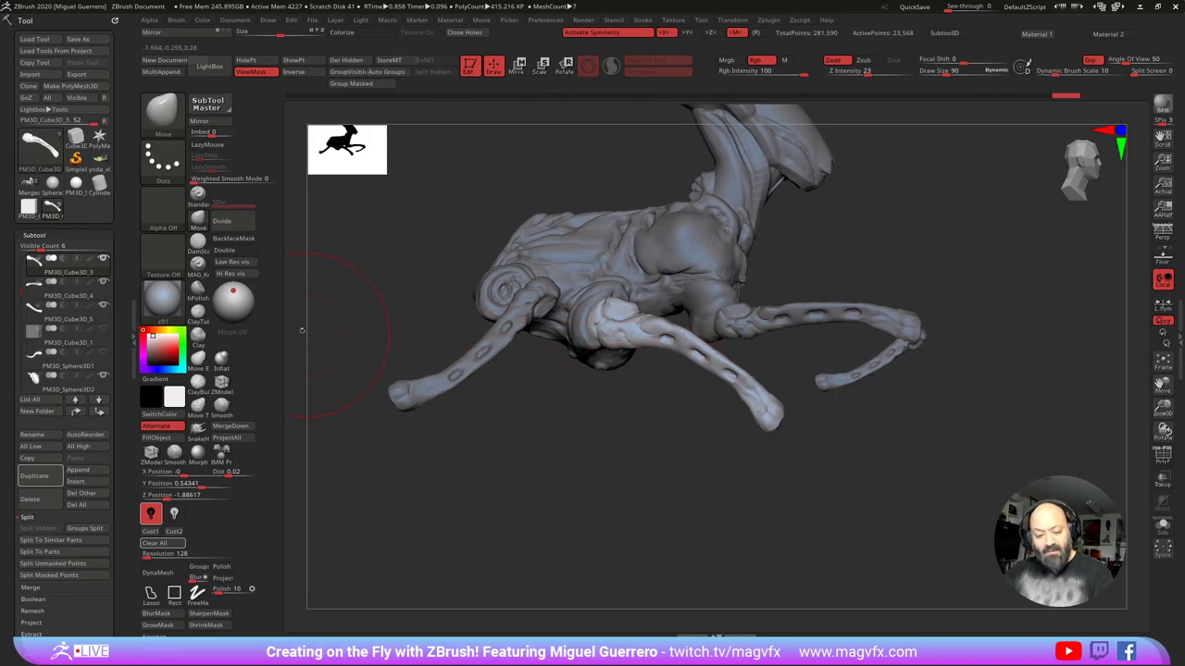
{"action": "mouse_move", "coordinate": [616, 378]}
{"action": "left_mouse_down"}
{"action": "mouse_move", "coordinate": [559, 393]}
{"action": "mouse_move", "coordinate": [533, 465]}
{"action": "left_mouse_up"}
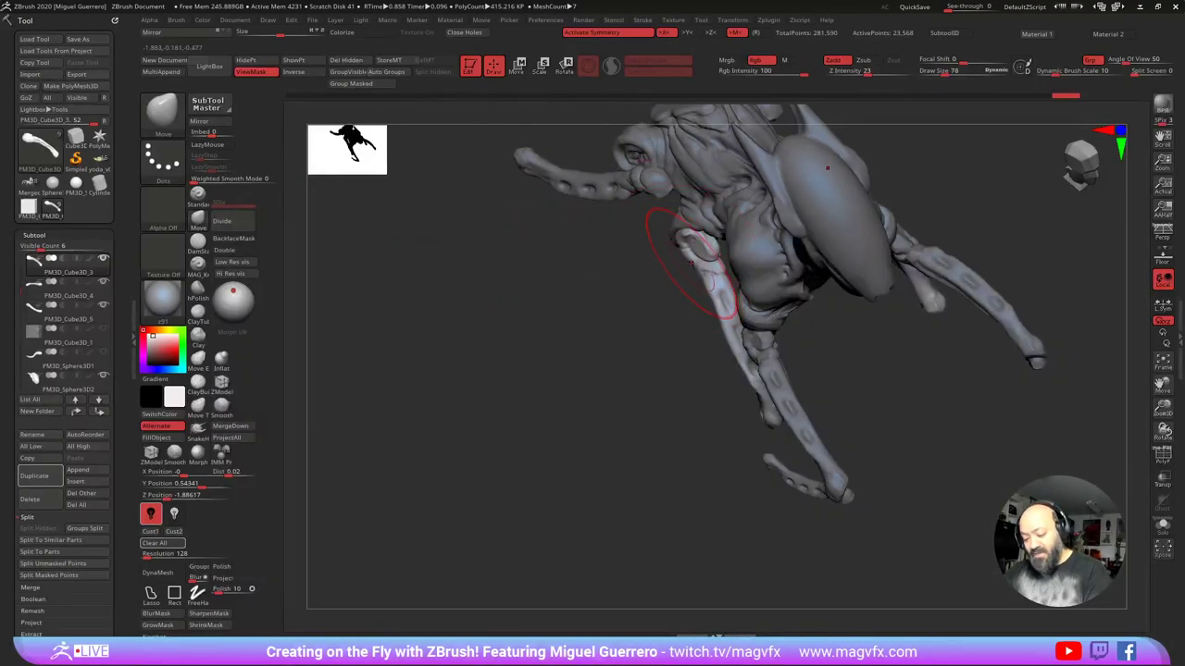
{"action": "mouse_move", "coordinate": [692, 263]}
{"action": "left_mouse_down"}
{"action": "mouse_move", "coordinate": [672, 262]}
{"action": "mouse_move", "coordinate": [712, 283]}
{"action": "left_mouse_up"}
{"action": "left_click_drag", "start_coordinate": [637, 316], "coordinate": [633, 210]}
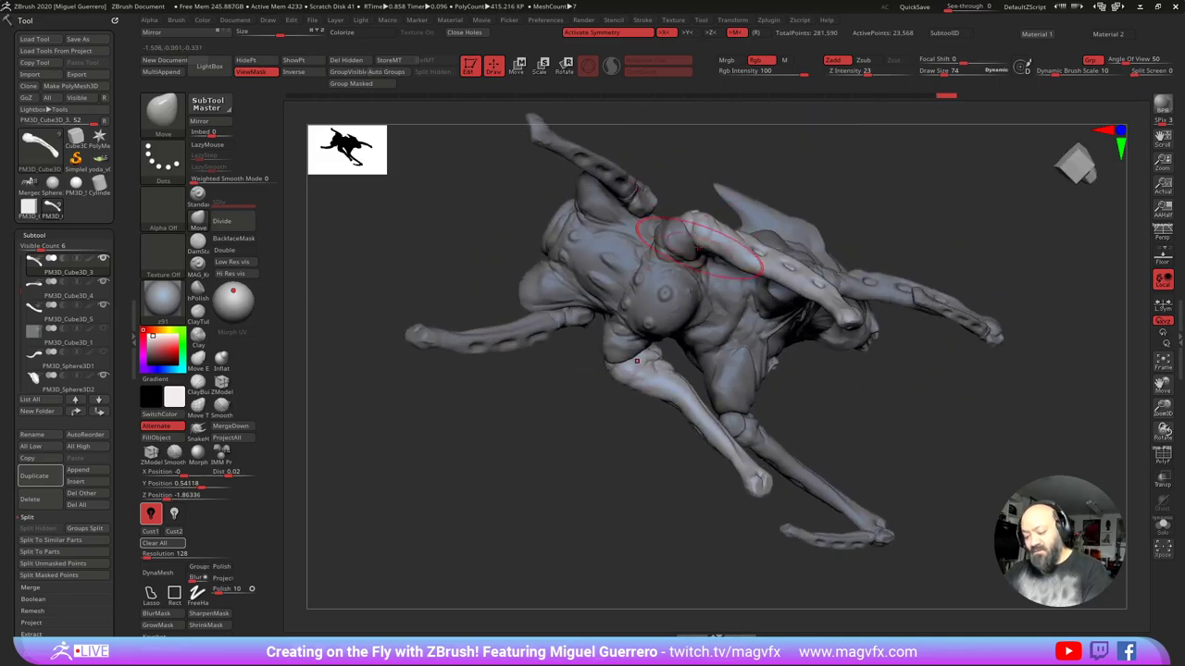
{"action": "mouse_move", "coordinate": [686, 252]}
{"action": "left_mouse_down"}
{"action": "mouse_move", "coordinate": [670, 282]}
{"action": "mouse_move", "coordinate": [711, 276]}
{"action": "left_mouse_up"}
{"action": "right_click_drag", "start_coordinate": [689, 277], "coordinate": [665, 258], "text": "shift"}
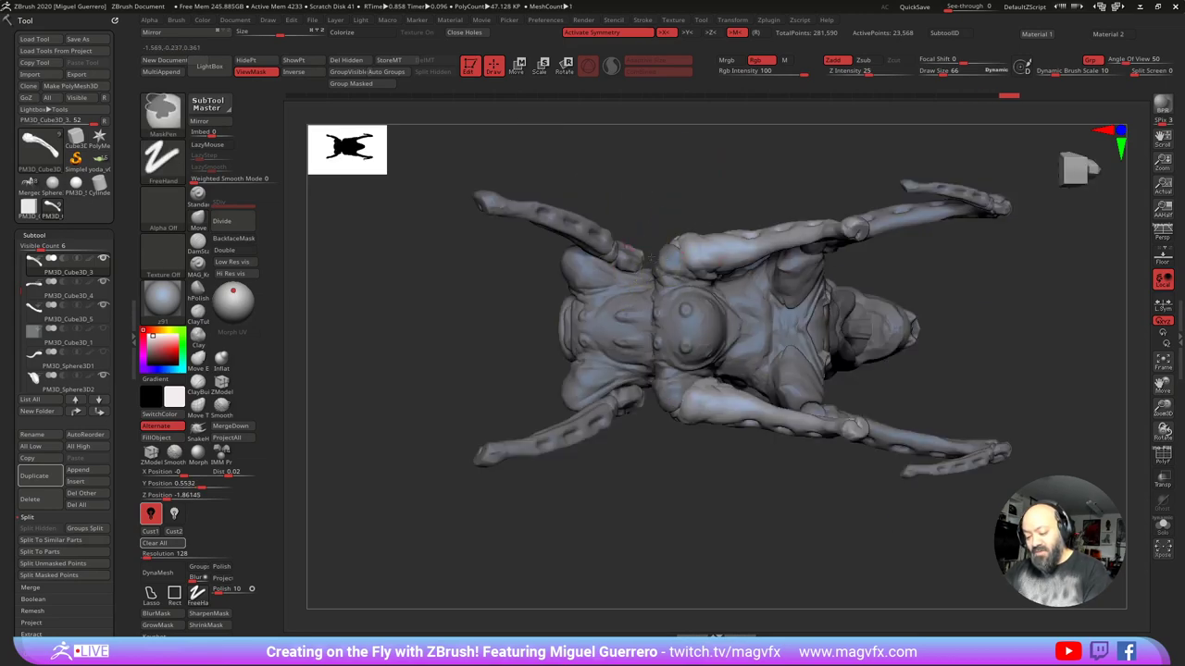
Step: Widen the middle legs' upper part on the underside with the Move brush at draw size 98, isolating it with a lasso mask
{"action": "left_click_drag", "start_coordinate": [736, 247], "coordinate": [738, 245], "text": "ctrl"}
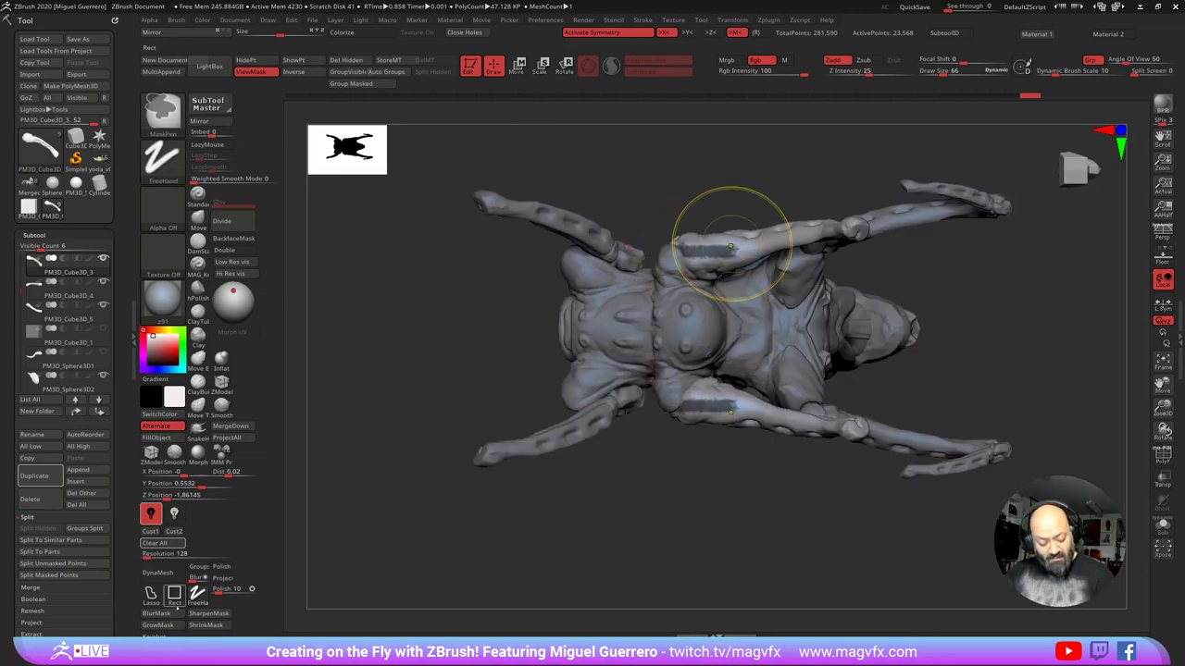
{"action": "left_click", "coordinate": [151, 596], "text": "ctrl"}
{"action": "left_click_drag", "start_coordinate": [393, 276], "coordinate": [562, 255], "text": "ctrl"}
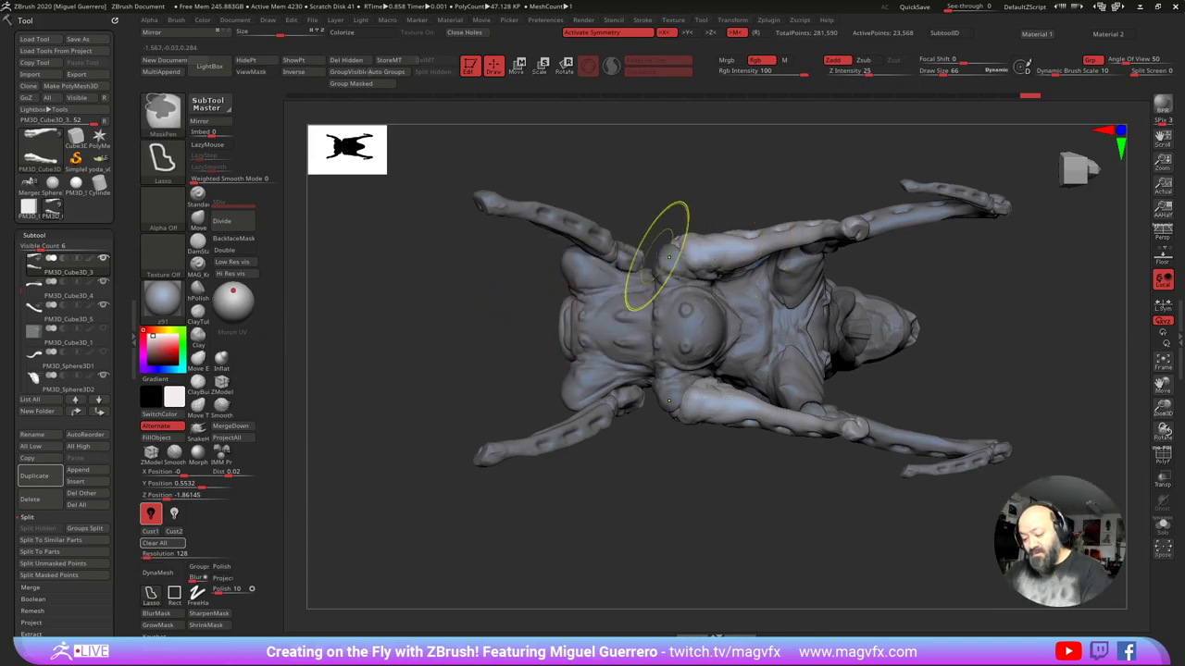
{"action": "left_click_drag", "start_coordinate": [668, 256], "coordinate": [723, 248], "text": "ctrl"}
{"action": "mouse_move", "coordinate": [838, 233]}
{"action": "left_mouse_down", "text": "ctrl"}
{"action": "mouse_move", "coordinate": [758, 160]}
{"action": "mouse_move", "coordinate": [699, 166]}
{"action": "left_mouse_up", "text": "ctrl"}
{"action": "left_click", "coordinate": [706, 259], "text": "ctrl"}
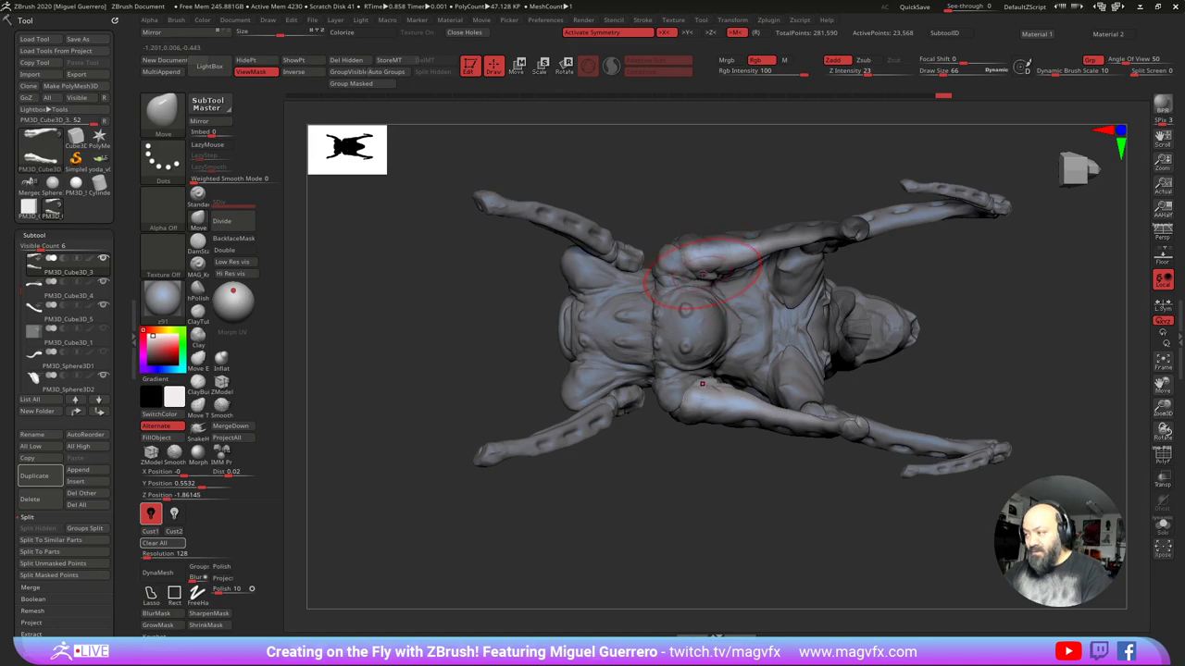
{"action": "key", "text": "]"}
{"action": "mouse_move", "coordinate": [701, 273]}
{"action": "left_mouse_down"}
{"action": "mouse_move", "coordinate": [706, 284]}
{"action": "mouse_move", "coordinate": [820, 254]}
{"action": "left_mouse_up"}
{"action": "mouse_move", "coordinate": [701, 185]}
{"action": "left_mouse_down"}
{"action": "mouse_move", "coordinate": [677, 199]}
{"action": "mouse_move", "coordinate": [671, 354]}
{"action": "mouse_move", "coordinate": [641, 379]}
{"action": "mouse_move", "coordinate": [664, 370]}
{"action": "mouse_move", "coordinate": [645, 336]}
{"action": "mouse_move", "coordinate": [717, 241]}
{"action": "left_mouse_up"}
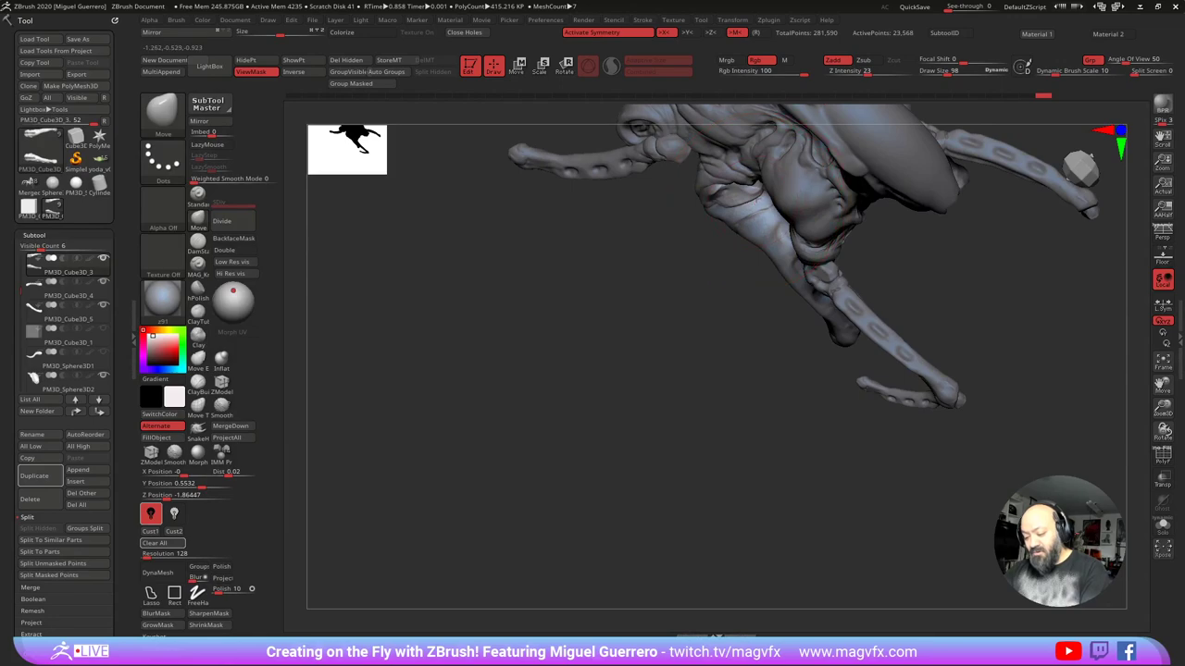
Step: Thicken the middle legs' thighs in side view with the Move brush at draw size 98, using an inverted lasso mask near the hip joint
{"action": "left_click_drag", "start_coordinate": [650, 333], "coordinate": [667, 263]}
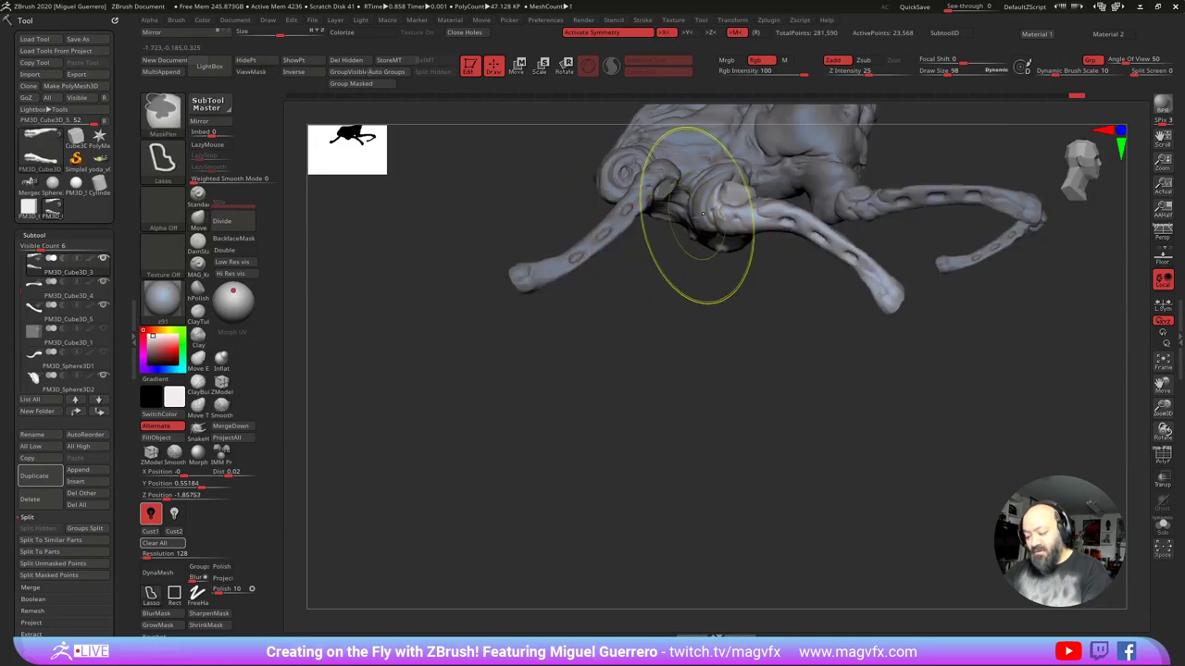
{"action": "left_click_drag", "start_coordinate": [696, 209], "coordinate": [699, 207], "text": "ctrl"}
{"action": "mouse_move", "coordinate": [782, 219]}
{"action": "left_mouse_down", "text": "ctrl"}
{"action": "mouse_move", "coordinate": [846, 256]}
{"action": "mouse_move", "coordinate": [915, 350]}
{"action": "mouse_move", "coordinate": [719, 269]}
{"action": "left_mouse_up", "text": "ctrl"}
{"action": "left_click", "coordinate": [724, 215], "text": "ctrl"}
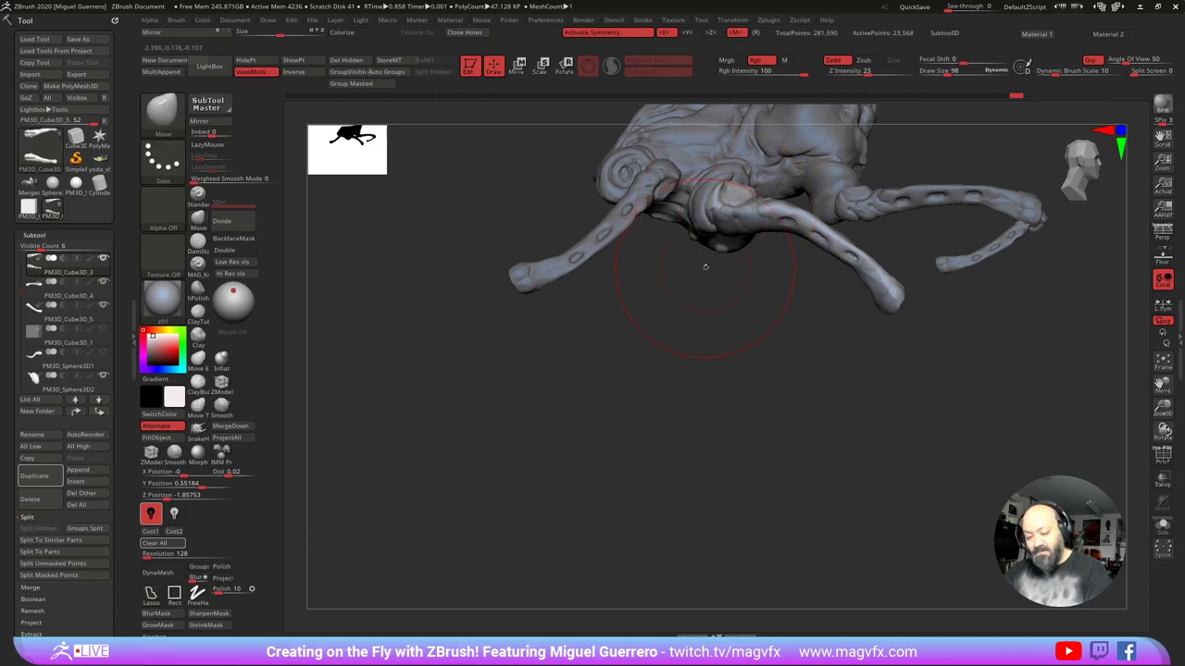
{"action": "left_click_drag", "start_coordinate": [585, 321], "coordinate": [495, 367], "text": "alt"}
{"action": "left_click", "coordinate": [668, 336], "text": "ctrl"}
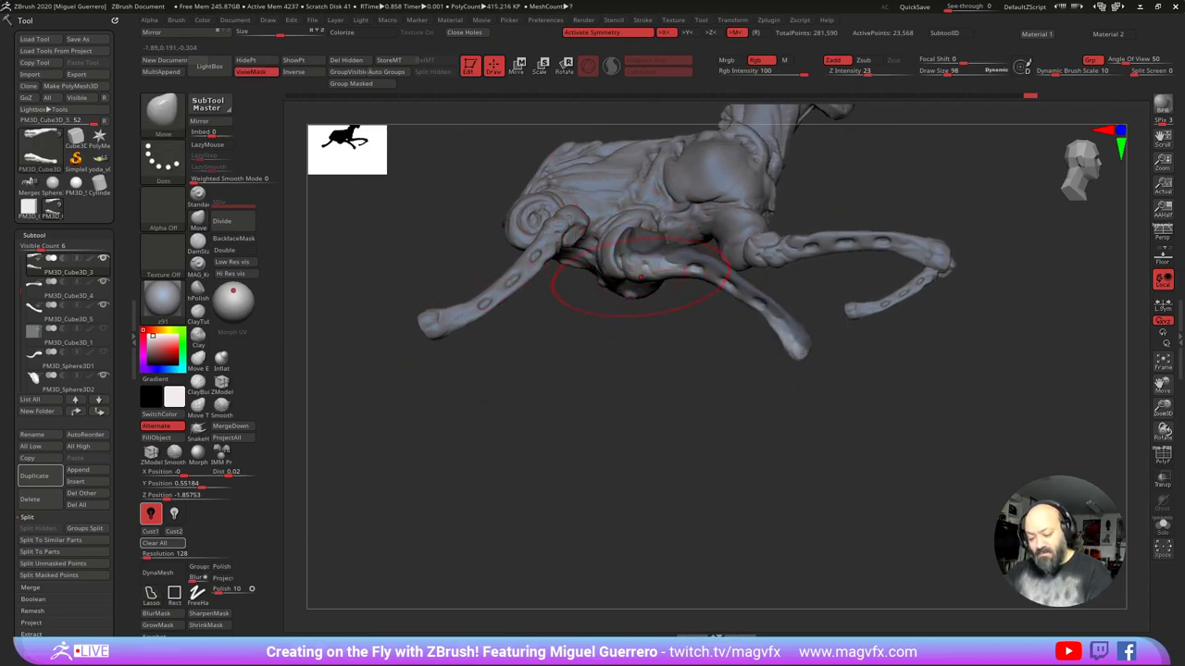
{"action": "mouse_move", "coordinate": [635, 282]}
{"action": "left_mouse_down"}
{"action": "mouse_move", "coordinate": [642, 296]}
{"action": "mouse_move", "coordinate": [715, 305]}
{"action": "left_mouse_up"}
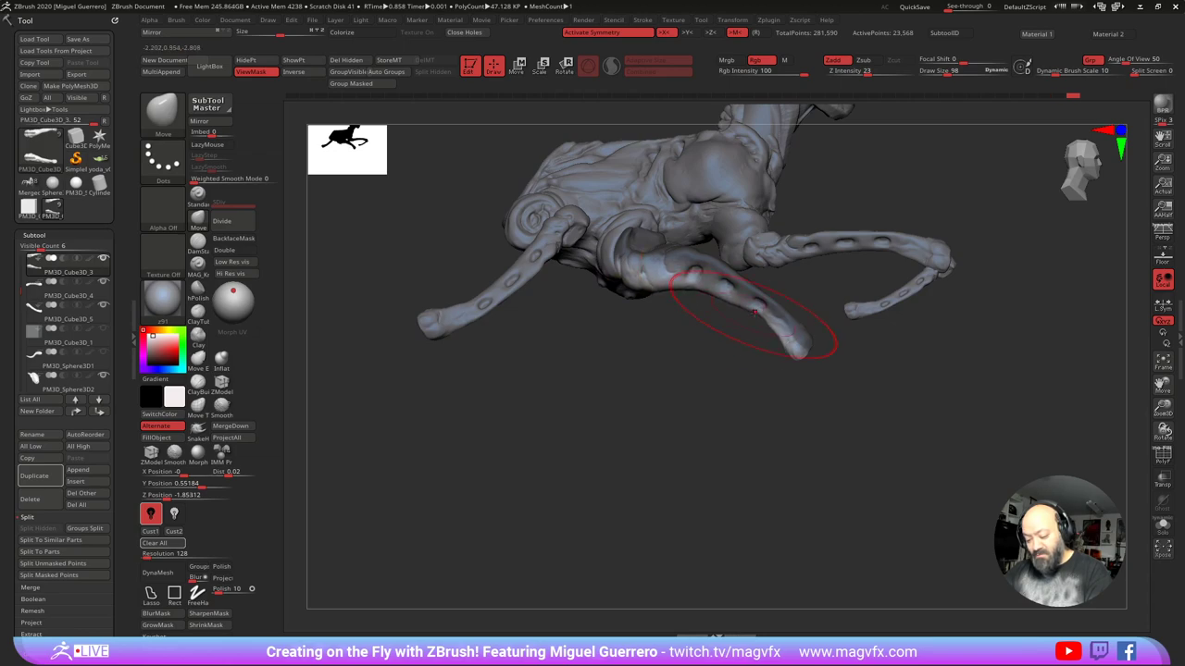
Step: Bulge the middle legs' thighs outward and refine their lower contour with the Move brush, reducing it from draw size 86 to 54
{"action": "mouse_move", "coordinate": [645, 357]}
{"action": "left_mouse_down"}
{"action": "mouse_move", "coordinate": [589, 339]}
{"action": "mouse_move", "coordinate": [561, 426]}
{"action": "mouse_move", "coordinate": [568, 395]}
{"action": "mouse_move", "coordinate": [577, 422]}
{"action": "left_mouse_up"}
{"action": "left_click_drag", "start_coordinate": [685, 307], "coordinate": [676, 297]}
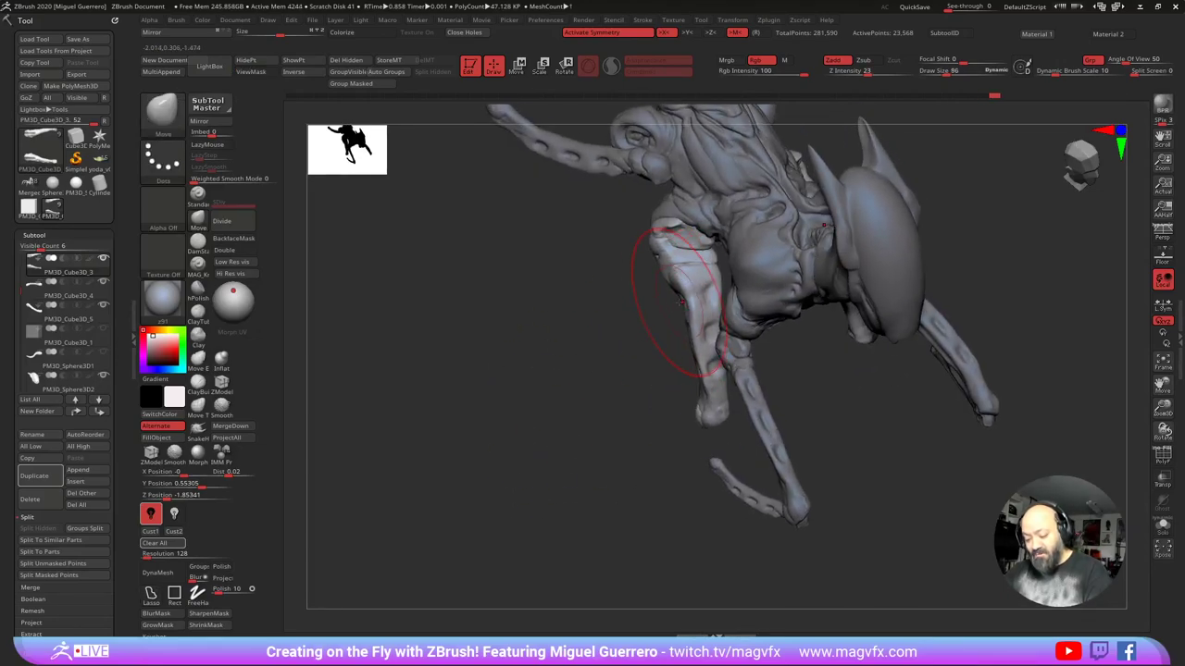
{"action": "key", "text": "bracketleft"}
{"action": "key", "text": "bracketleft"}
{"action": "key", "text": "bracketleft"}
{"action": "key", "text": "bracketleft"}
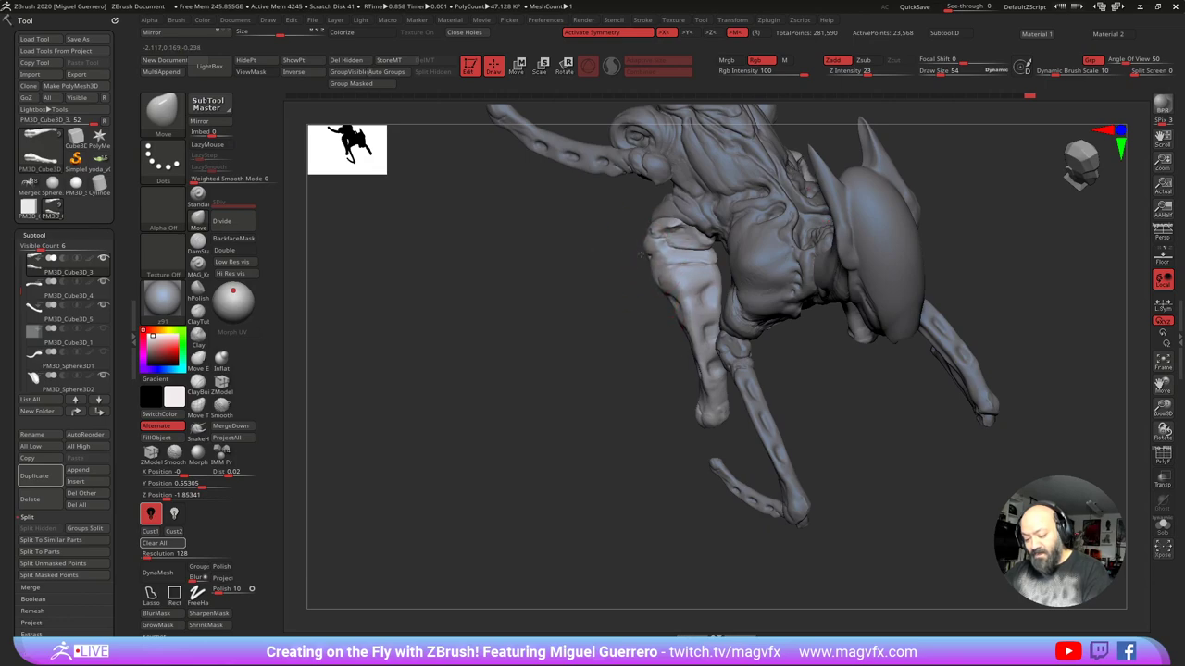
{"action": "mouse_move", "coordinate": [597, 343]}
{"action": "left_mouse_down"}
{"action": "mouse_move", "coordinate": [557, 256]}
{"action": "mouse_move", "coordinate": [584, 325]}
{"action": "left_mouse_up"}
{"action": "left_click_drag", "start_coordinate": [721, 382], "coordinate": [733, 377]}
{"action": "left_click_drag", "start_coordinate": [592, 370], "coordinate": [675, 372]}
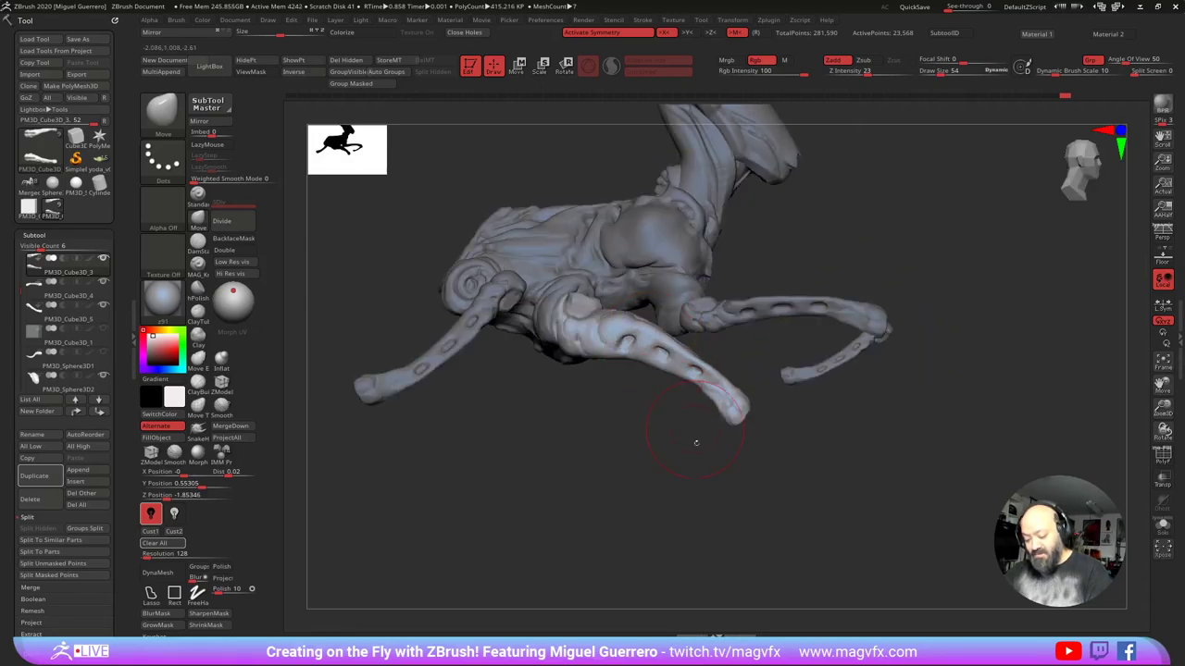
Step: Adjust the middle legs' contours from the underside with the Move brush at draw size 54
{"action": "left_click_drag", "start_coordinate": [695, 442], "coordinate": [668, 361]}
{"action": "mouse_move", "coordinate": [633, 413]}
{"action": "left_mouse_down", "text": "alt"}
{"action": "mouse_move", "coordinate": [655, 360]}
{"action": "mouse_move", "coordinate": [612, 367]}
{"action": "mouse_move", "coordinate": [577, 342]}
{"action": "mouse_move", "coordinate": [588, 330]}
{"action": "left_mouse_up", "text": "alt"}
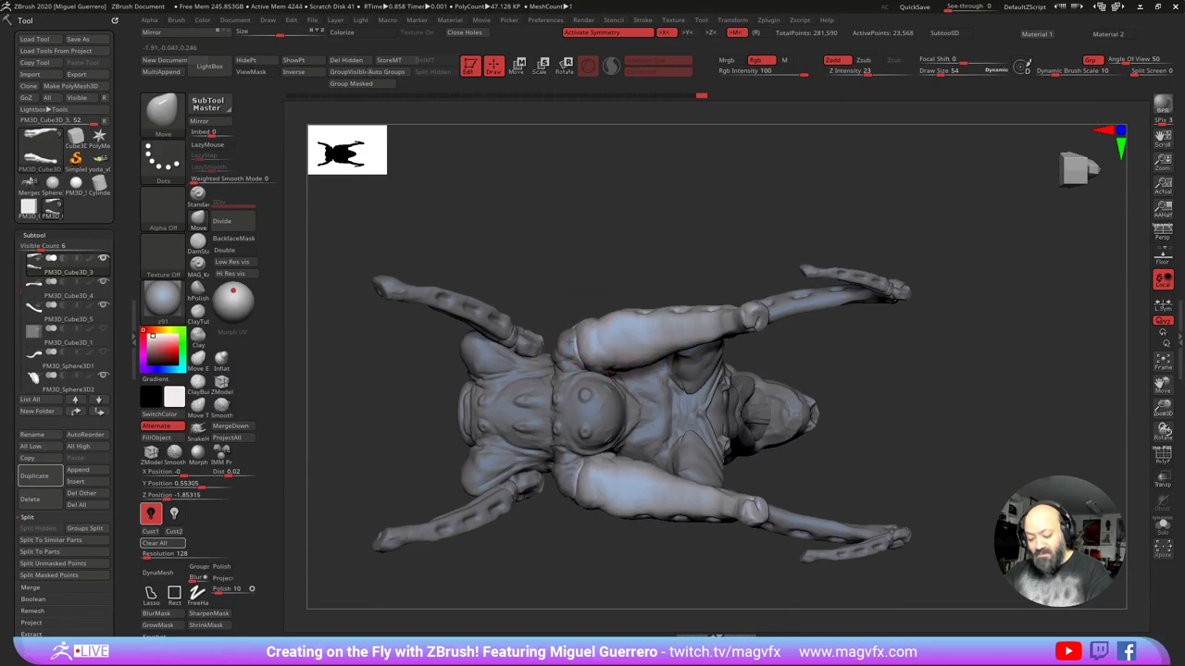
{"action": "left_click_drag", "start_coordinate": [541, 264], "coordinate": [543, 404]}
{"action": "right_click_drag", "start_coordinate": [543, 405], "coordinate": [540, 430], "text": "ctrl"}
{"action": "mouse_move", "coordinate": [540, 429]}
{"action": "left_mouse_down"}
{"action": "mouse_move", "coordinate": [481, 431]}
{"action": "mouse_move", "coordinate": [547, 447]}
{"action": "mouse_move", "coordinate": [528, 454]}
{"action": "mouse_move", "coordinate": [554, 488]}
{"action": "mouse_move", "coordinate": [465, 476]}
{"action": "mouse_move", "coordinate": [474, 484]}
{"action": "left_mouse_up"}
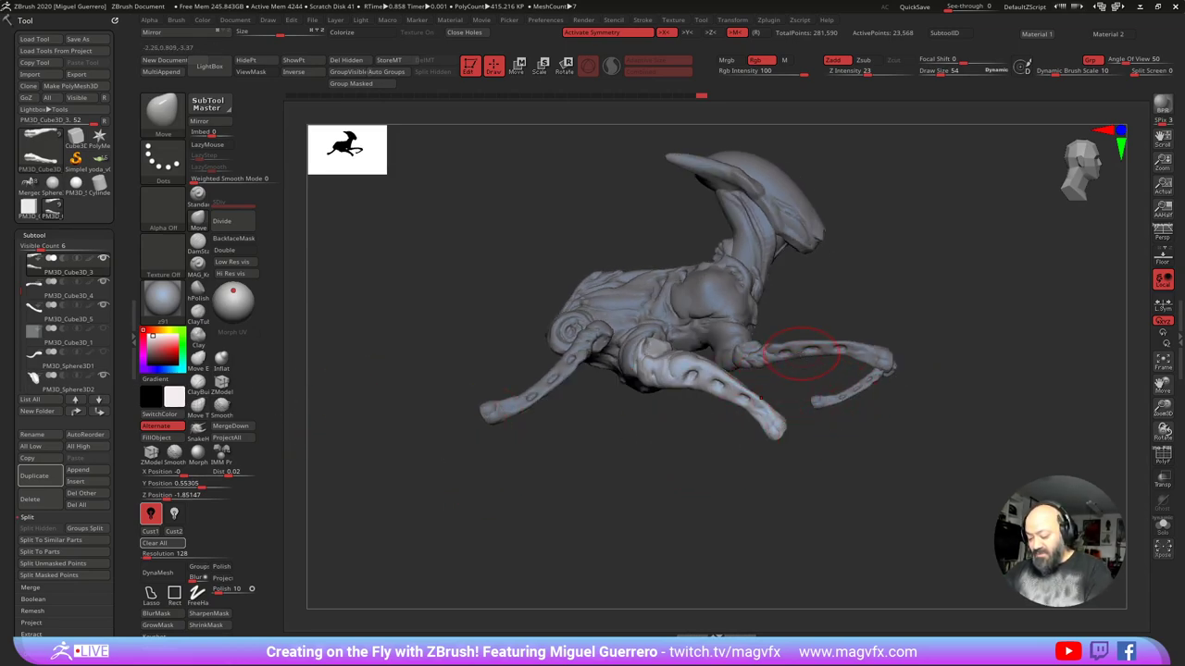
Step: Duplicate the front legs' upper segment and position one copy below the middle legs' thighs as a downward lower leg segment
{"action": "left_click", "coordinate": [801, 357], "text": "alt"}
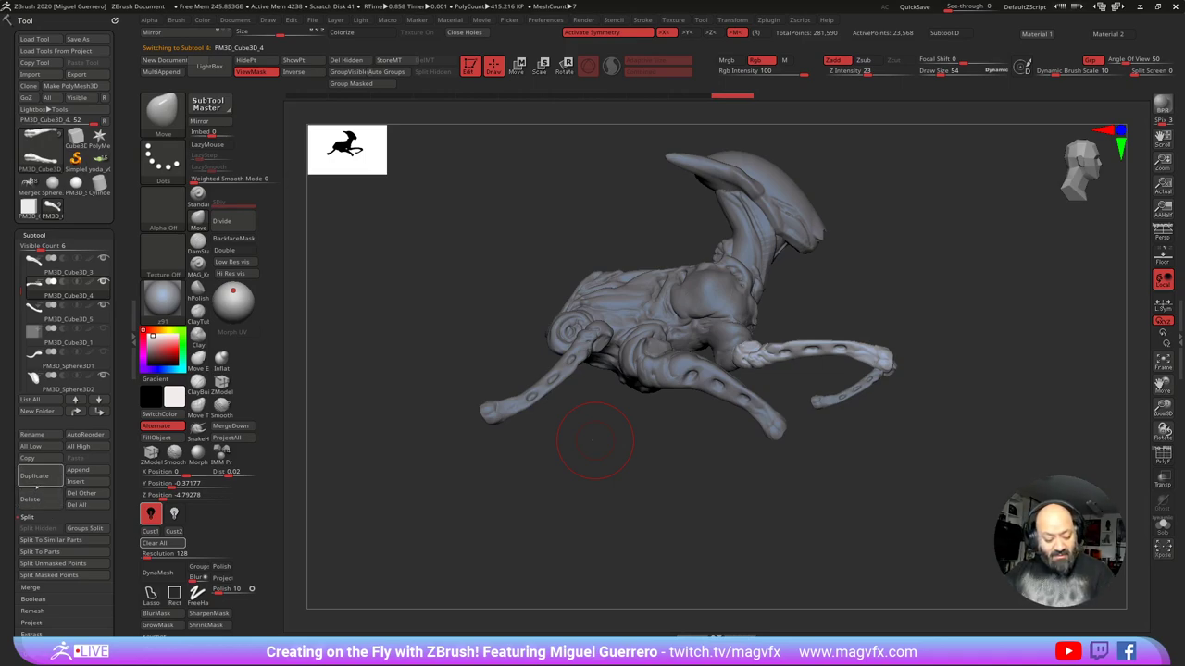
{"action": "left_click", "coordinate": [35, 476]}
{"action": "key", "text": "w"}
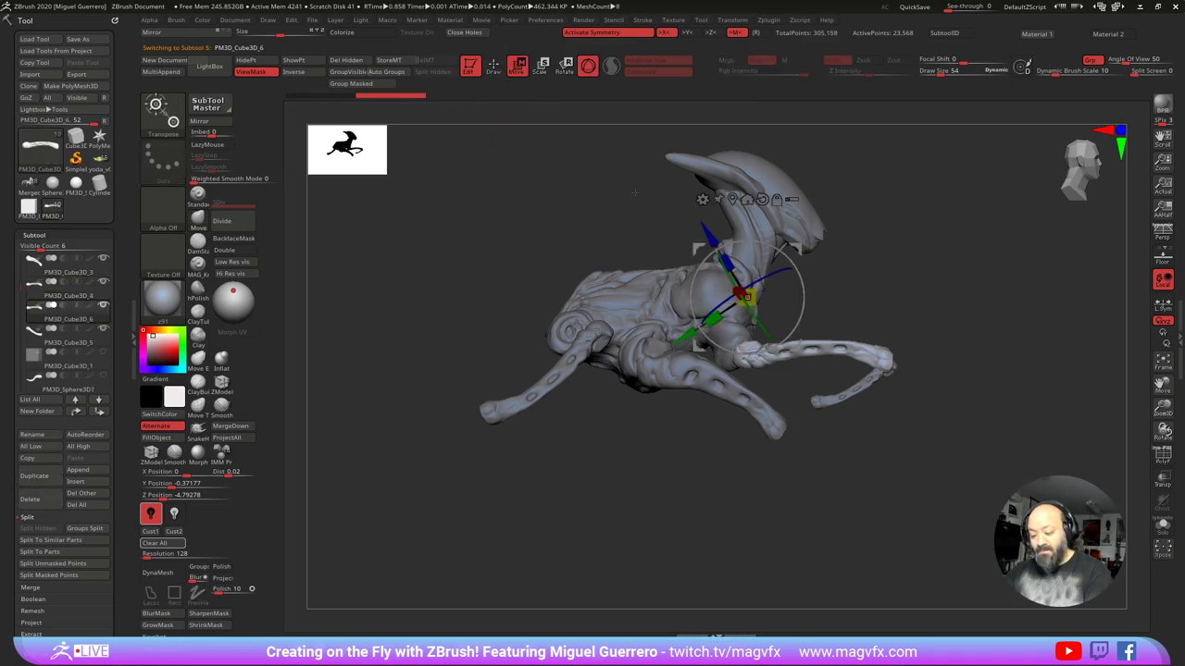
{"action": "left_click", "coordinate": [741, 363], "text": "alt"}
{"action": "left_click_drag", "start_coordinate": [788, 396], "coordinate": [709, 453]}
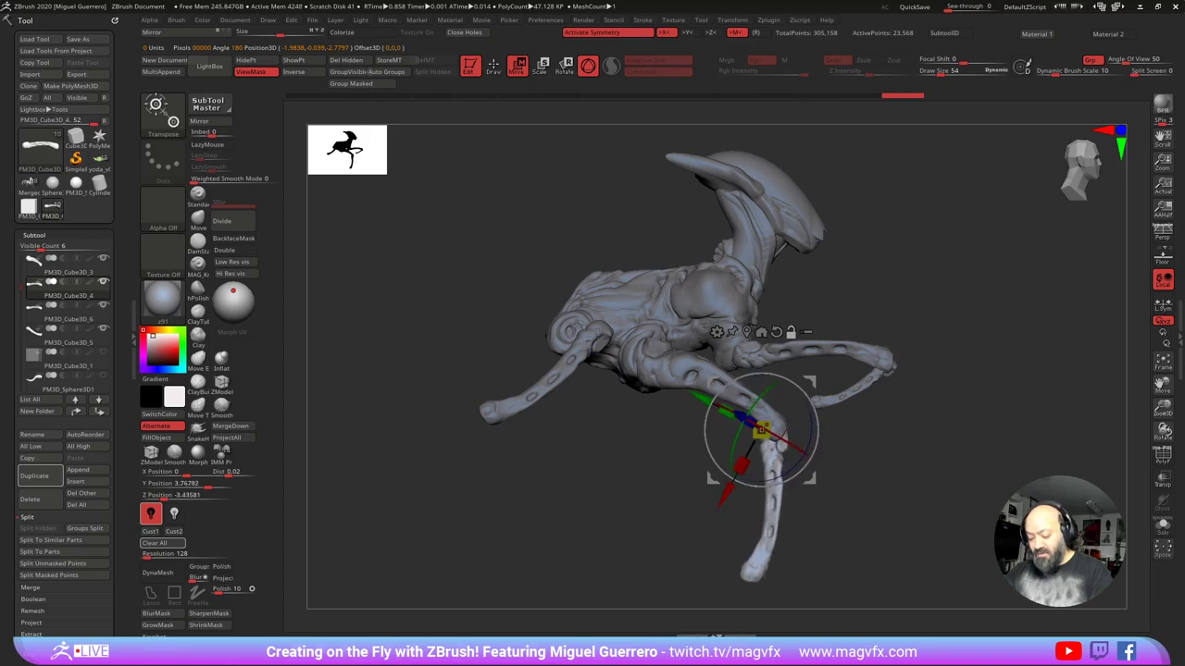
Step: Align the new lower segments with the middle legs' knees from the front
{"action": "left_click_drag", "start_coordinate": [639, 519], "coordinate": [519, 442], "text": "alt"}
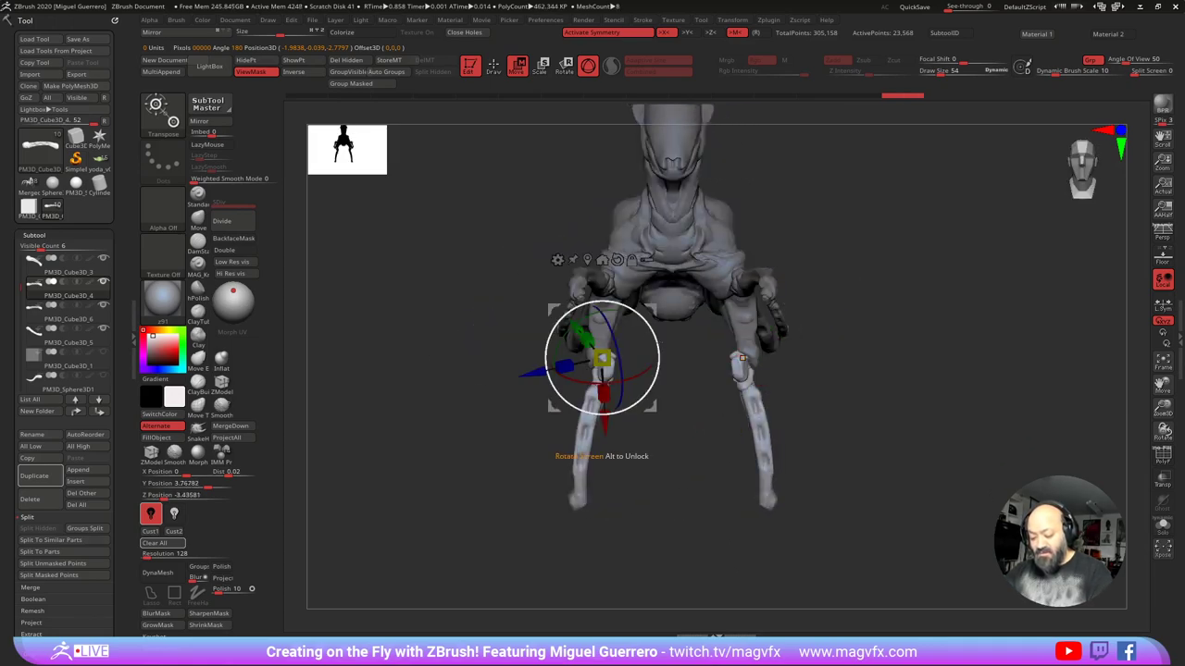
{"action": "left_click_drag", "start_coordinate": [651, 406], "coordinate": [625, 404]}
{"action": "left_click_drag", "start_coordinate": [414, 344], "coordinate": [617, 390]}
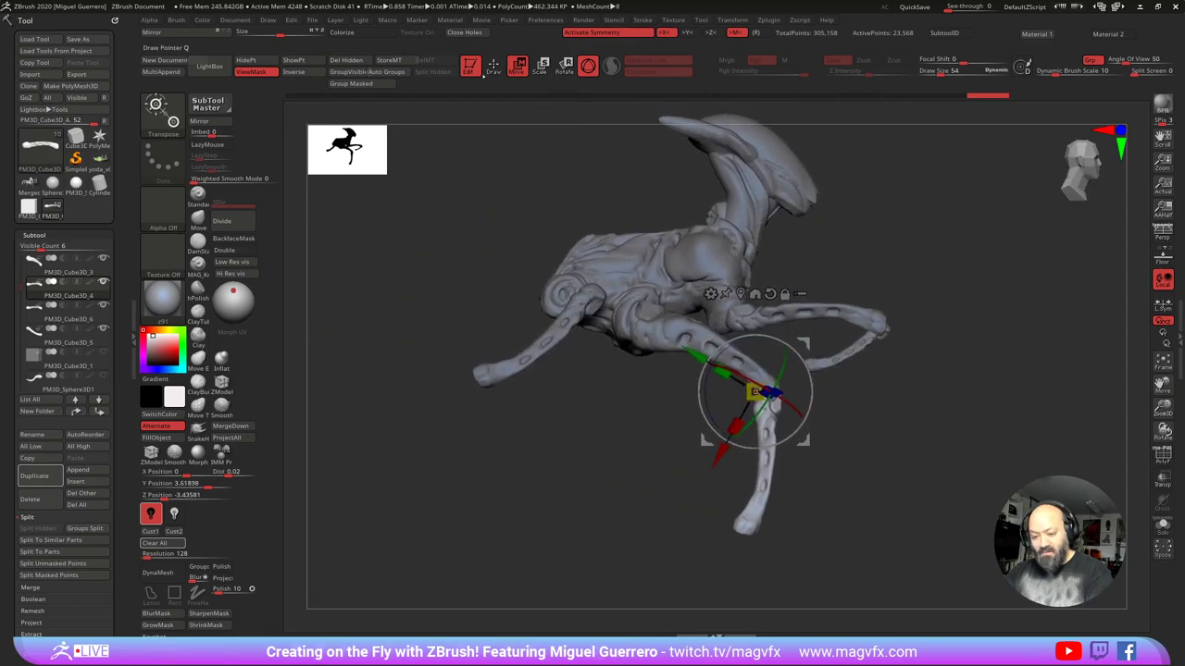
Step: Lengthen the lower segments' foot ends with the Move brush at draw size 54, and refine their shape with SnakeHook at draw size 58
{"action": "key", "text": "q"}
{"action": "left_click_drag", "start_coordinate": [687, 483], "coordinate": [675, 421], "text": "alt"}
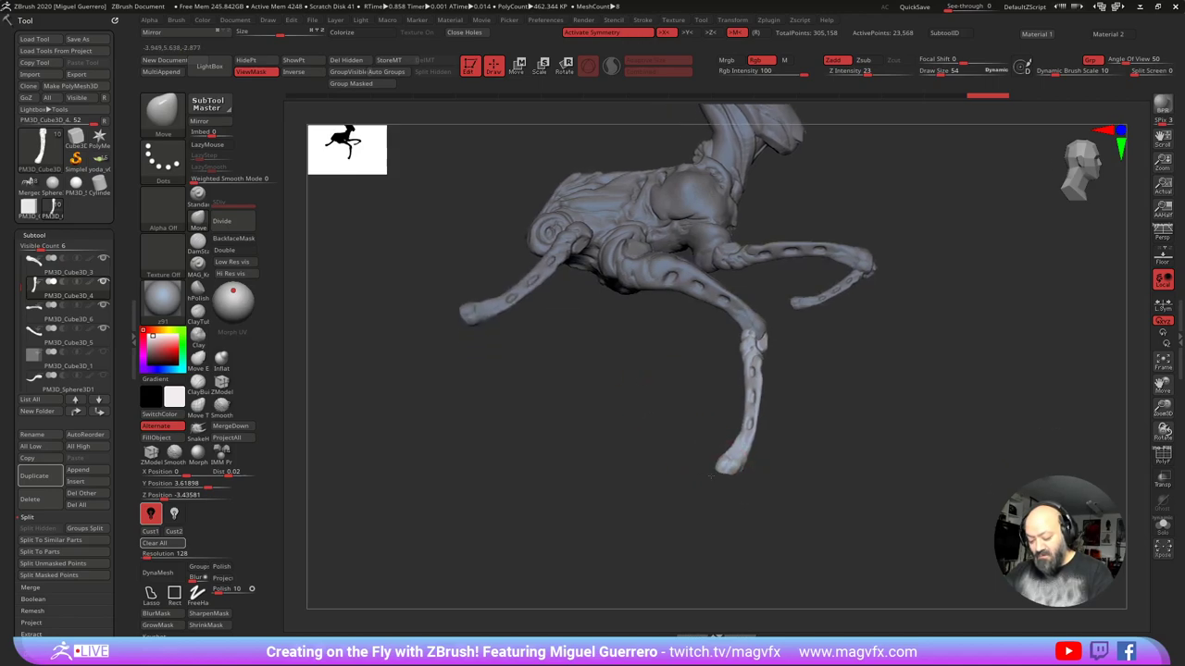
{"action": "left_click_drag", "start_coordinate": [712, 477], "coordinate": [716, 484]}
{"action": "left_click", "coordinate": [198, 430]}
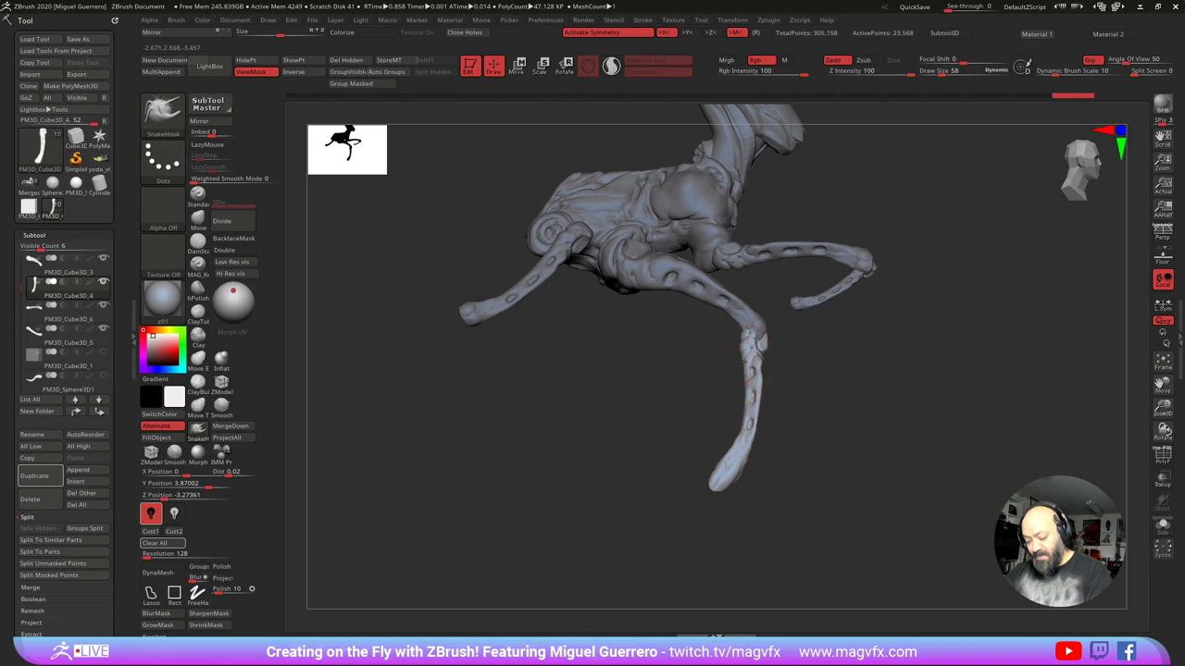
{"action": "mouse_move", "coordinate": [764, 341]}
{"action": "left_mouse_down"}
{"action": "mouse_move", "coordinate": [685, 509]}
{"action": "mouse_move", "coordinate": [749, 427]}
{"action": "mouse_move", "coordinate": [758, 378]}
{"action": "mouse_move", "coordinate": [734, 309]}
{"action": "left_mouse_up"}
{"action": "left_click", "coordinate": [709, 373], "text": "ctrl"}
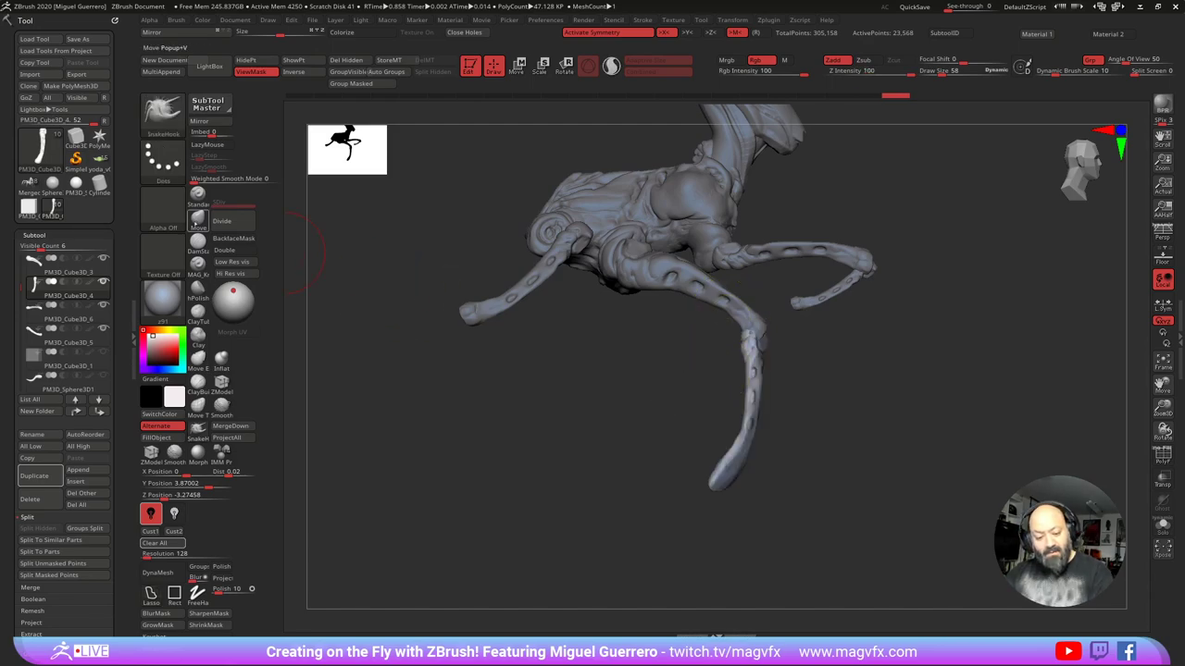
Step: Reshape the middle legs' shins just below the knees with the Move brush at draw size 94
{"action": "left_click", "coordinate": [198, 219]}
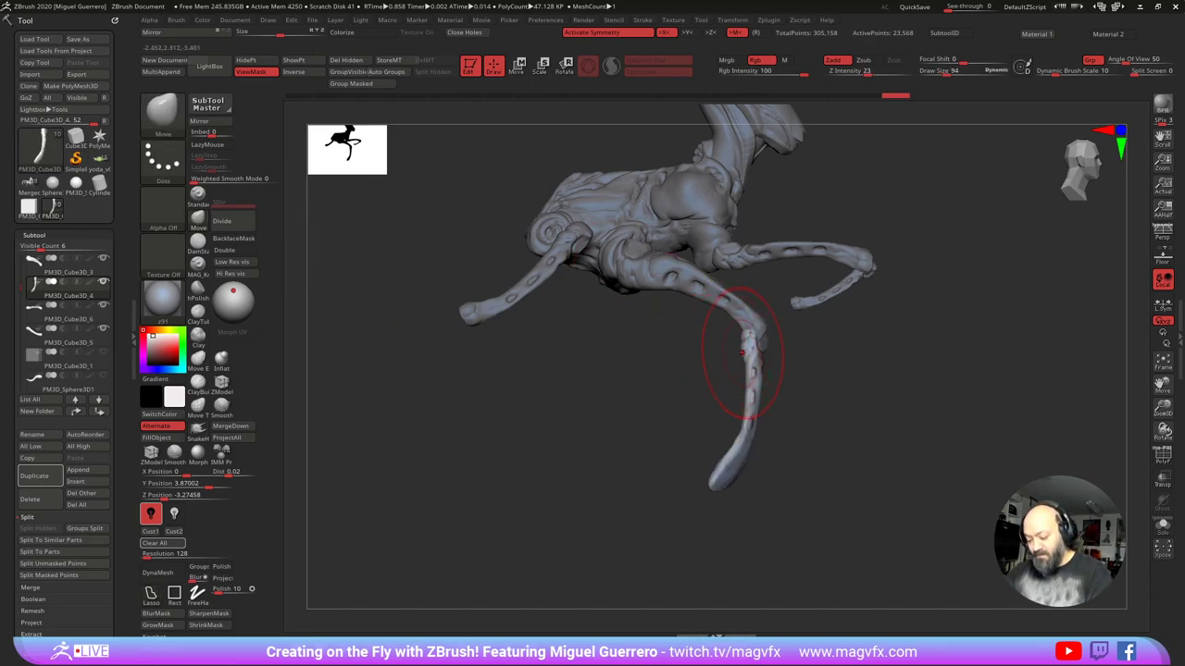
{"action": "left_click_drag", "start_coordinate": [742, 352], "coordinate": [752, 389]}
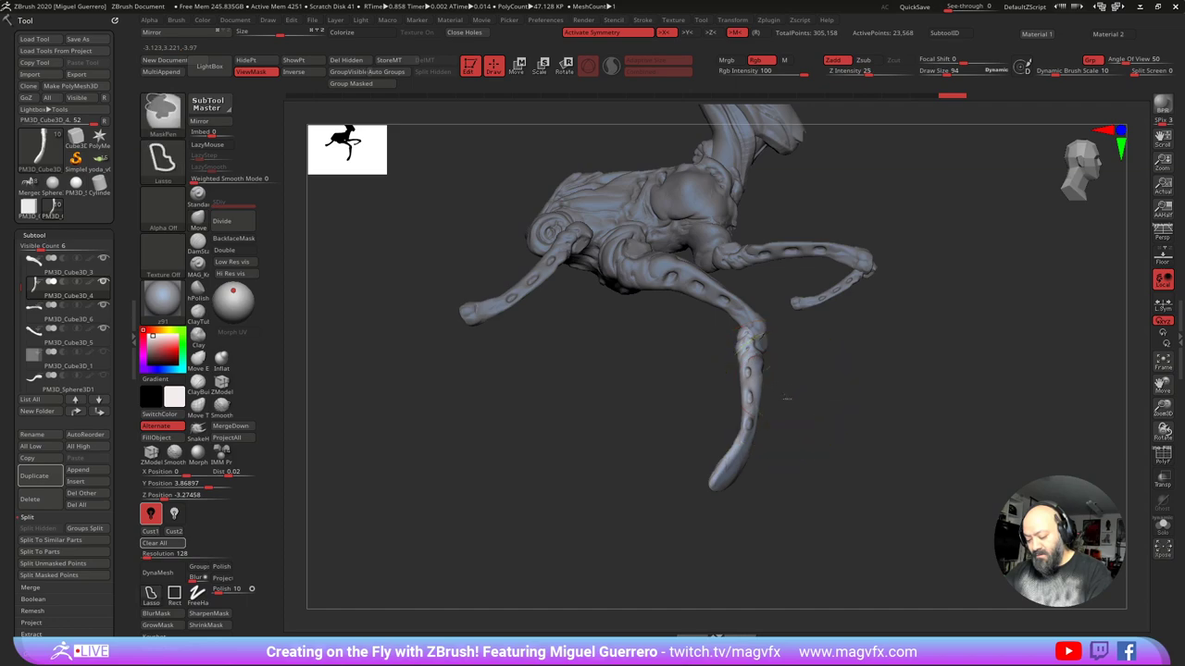
{"action": "left_click", "coordinate": [787, 399], "text": "ctrl"}
{"action": "mouse_move", "coordinate": [644, 393]}
{"action": "left_mouse_down", "text": "ctrl"}
{"action": "mouse_move", "coordinate": [636, 407]}
{"action": "mouse_move", "coordinate": [577, 407]}
{"action": "mouse_move", "coordinate": [630, 408]}
{"action": "mouse_move", "coordinate": [699, 434]}
{"action": "left_mouse_up", "text": "ctrl"}
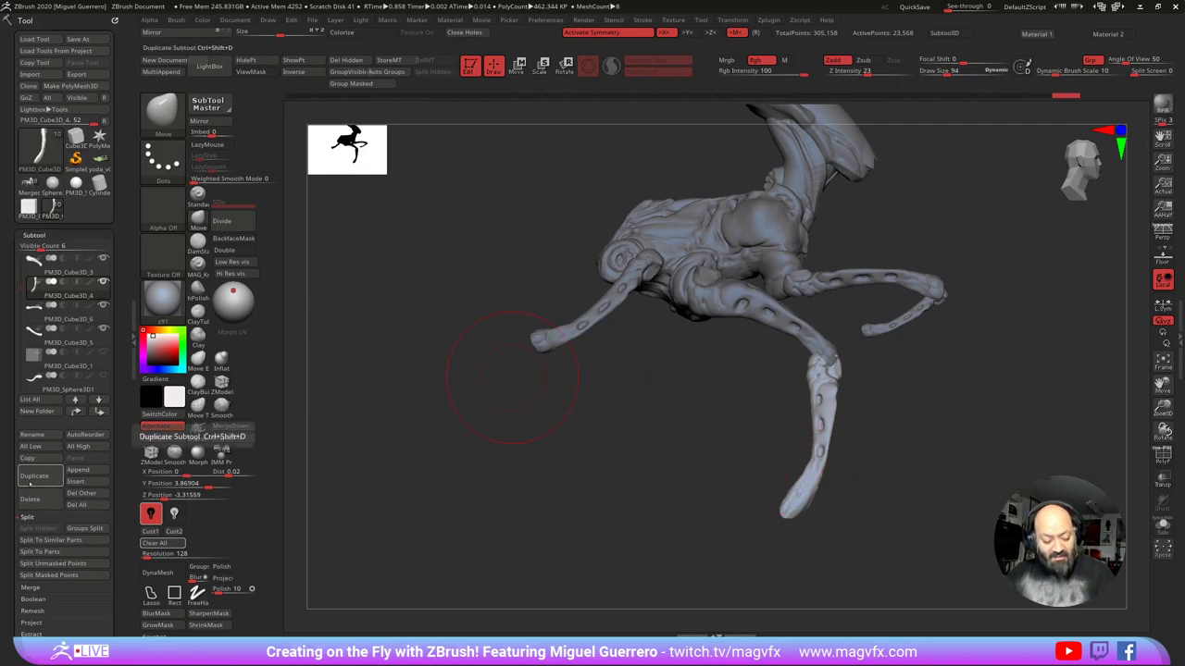
Step: Duplicate the middle legs' lower segments and position the copy at the ends of the rear legs, aligning it from behind and the side
{"action": "left_click", "coordinate": [34, 476]}
{"action": "key", "text": "w"}
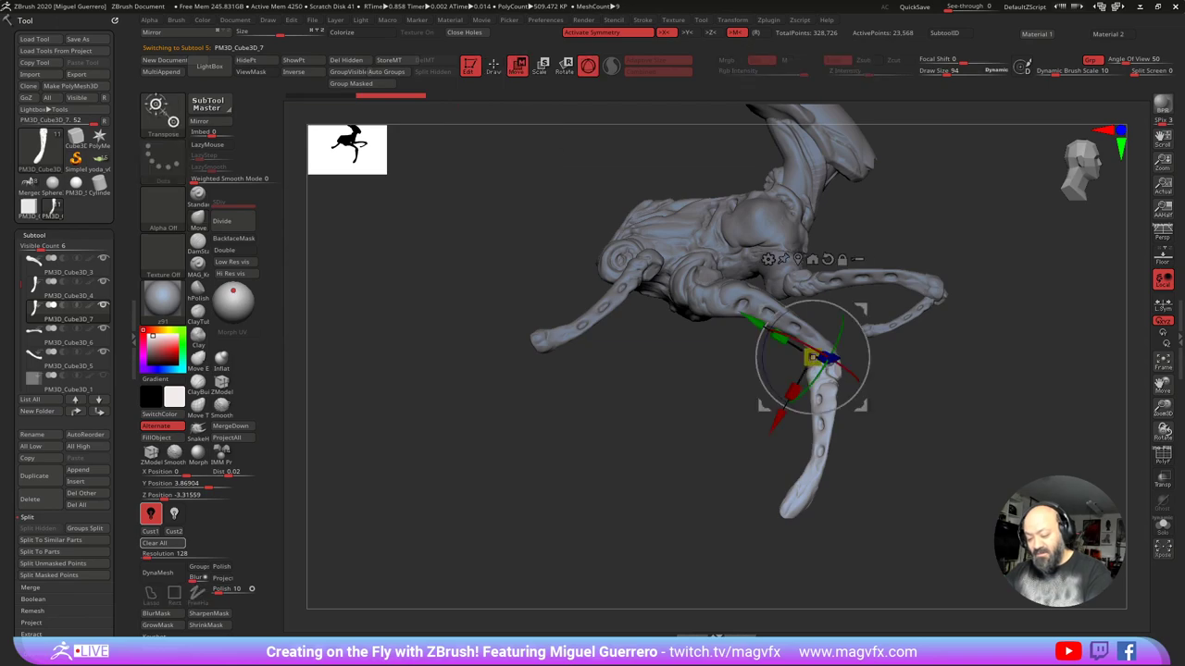
{"action": "left_click_drag", "start_coordinate": [764, 309], "coordinate": [499, 299]}
{"action": "left_click_drag", "start_coordinate": [579, 361], "coordinate": [402, 333]}
{"action": "mouse_move", "coordinate": [494, 329]}
{"action": "left_mouse_down"}
{"action": "mouse_move", "coordinate": [476, 362]}
{"action": "mouse_move", "coordinate": [445, 343]}
{"action": "mouse_move", "coordinate": [505, 346]}
{"action": "left_mouse_up"}
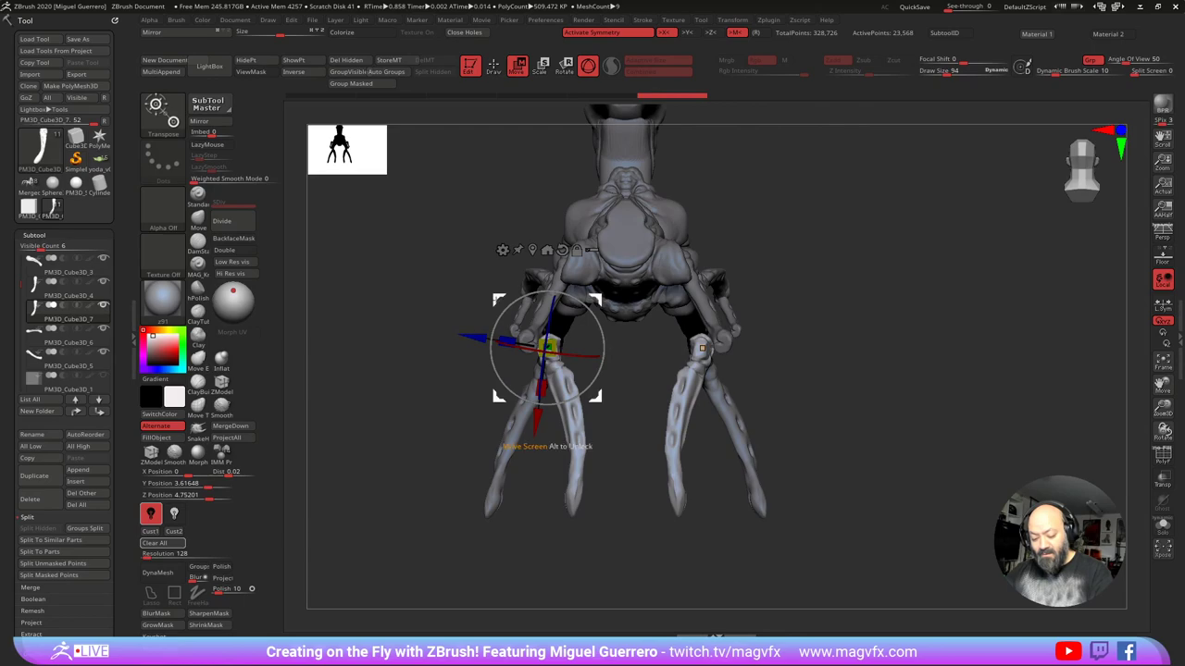
{"action": "left_click_drag", "start_coordinate": [501, 298], "coordinate": [481, 298]}
{"action": "mouse_move", "coordinate": [502, 345]}
{"action": "left_mouse_down"}
{"action": "mouse_move", "coordinate": [518, 348]}
{"action": "mouse_move", "coordinate": [485, 341]}
{"action": "mouse_move", "coordinate": [497, 341]}
{"action": "left_mouse_up"}
{"action": "right_click_drag", "start_coordinate": [482, 343], "coordinate": [463, 366]}
{"action": "left_click_drag", "start_coordinate": [463, 366], "coordinate": [515, 357]}
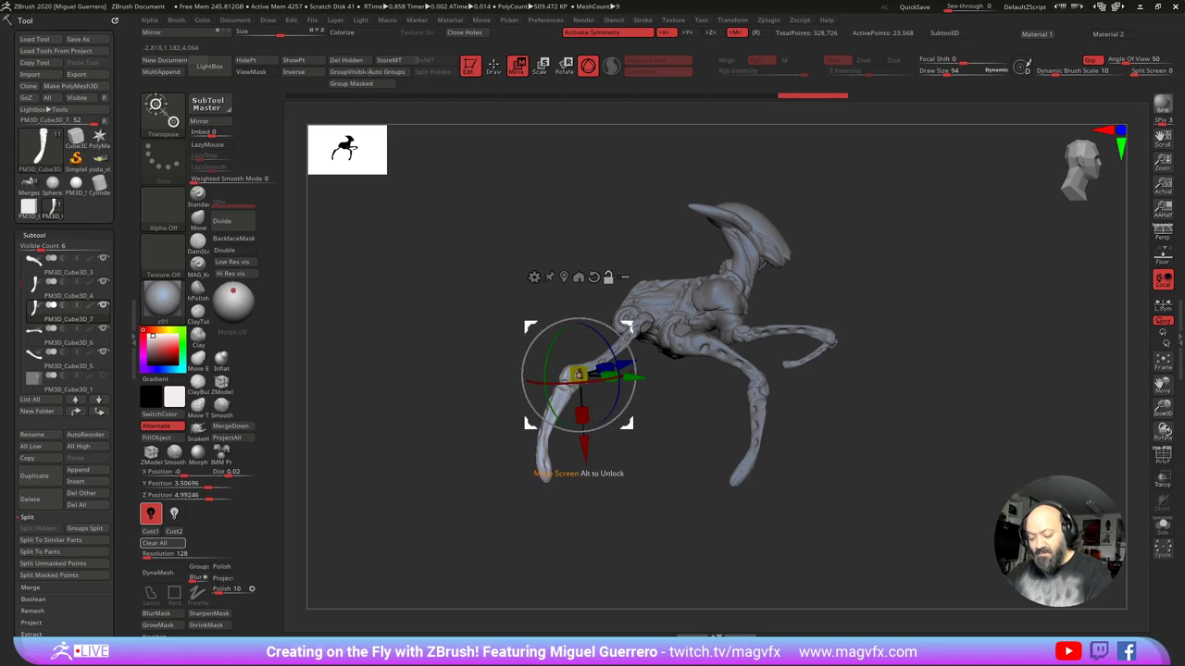
Step: Delete the rear legs' upper segment subtool
{"action": "left_click", "coordinate": [608, 350], "text": "alt"}
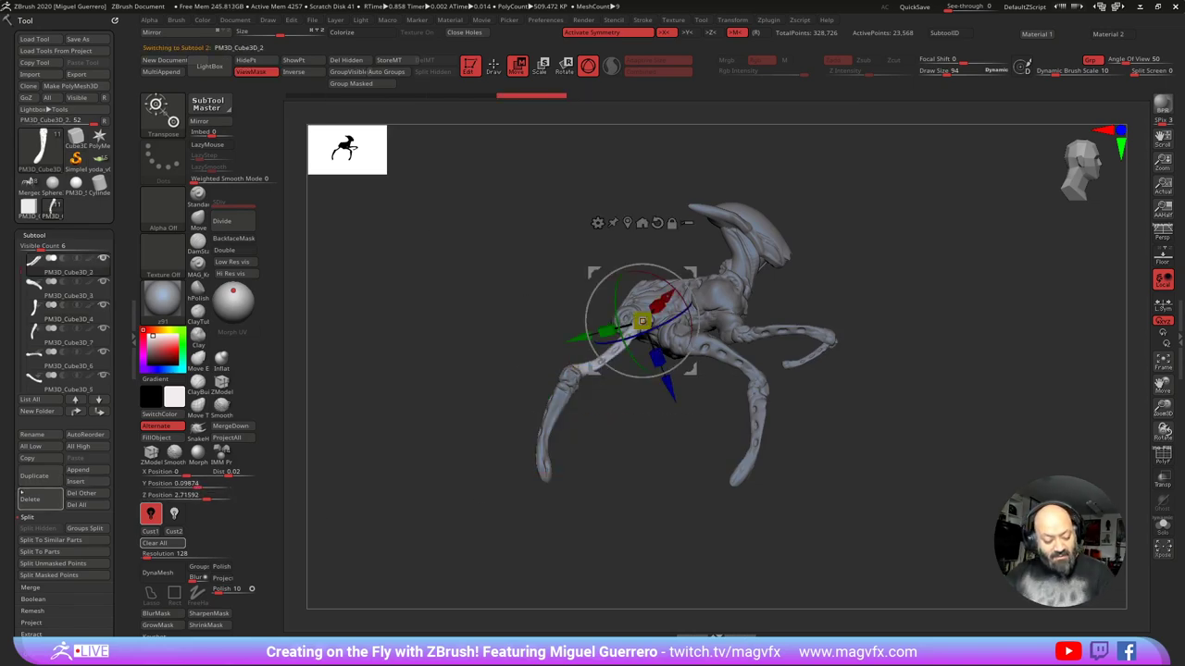
{"action": "left_click", "coordinate": [30, 499]}
{"action": "left_click", "coordinate": [148, 529]}
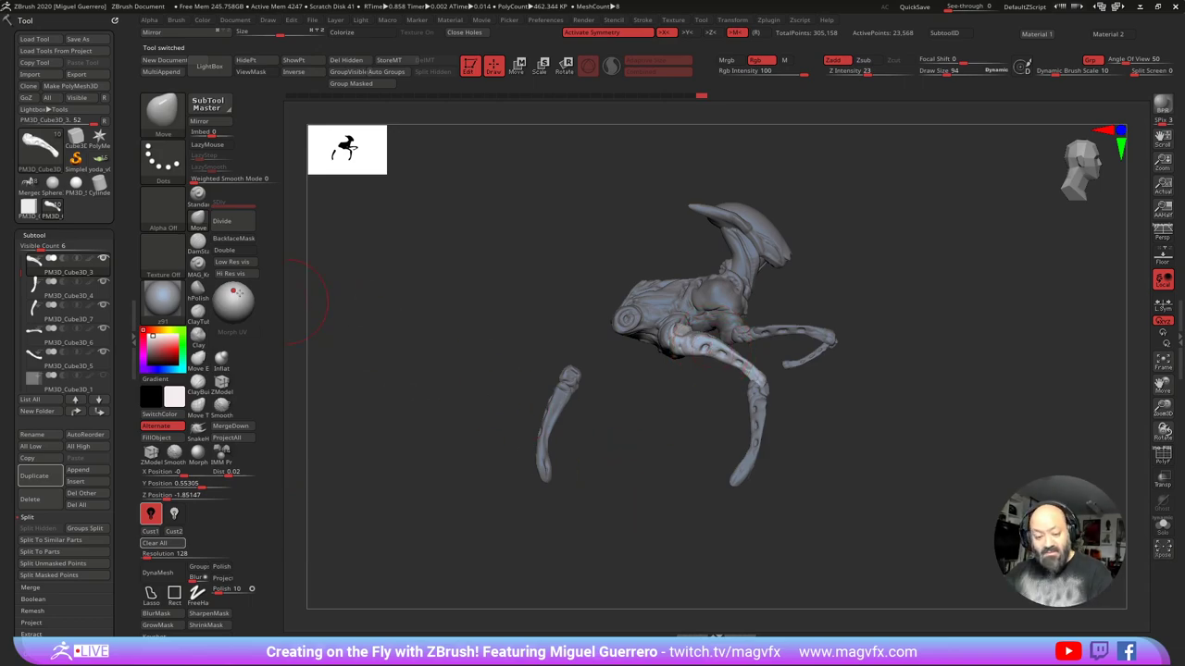
Step: Duplicate the middle legs' thighs and mirror the copy front to back to form new rear thighs
{"action": "left_click", "coordinate": [35, 476]}
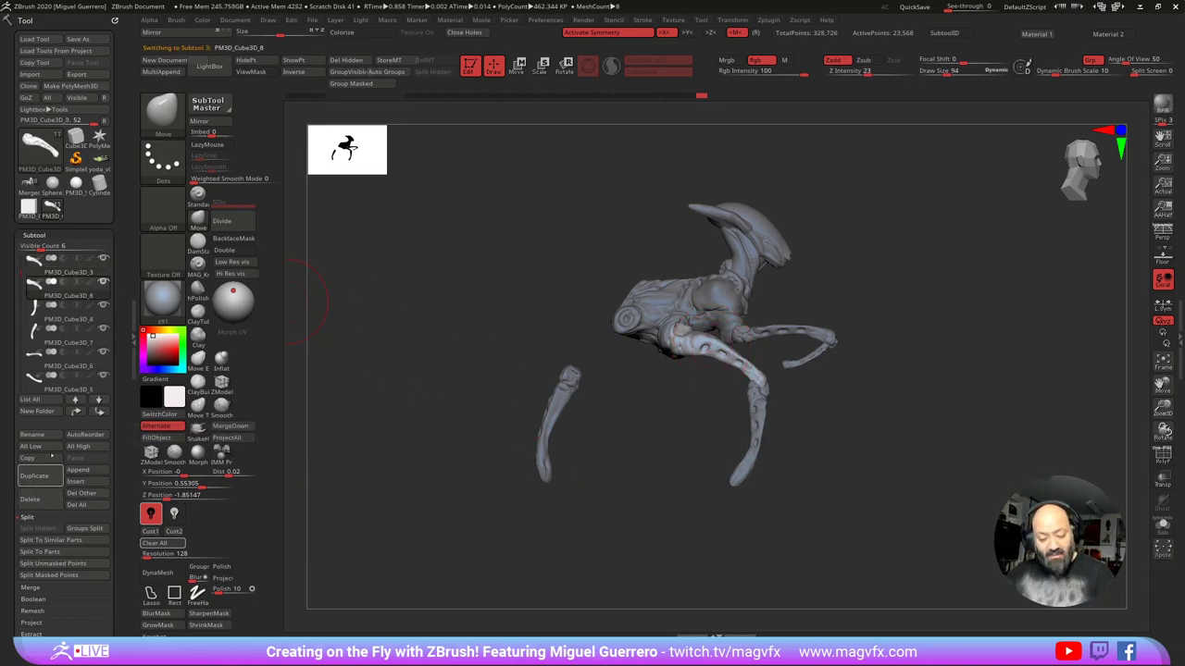
{"action": "left_click_drag", "start_coordinate": [510, 257], "coordinate": [537, 284], "text": "alt"}
{"action": "mouse_move", "coordinate": [501, 157]}
{"action": "left_mouse_down"}
{"action": "mouse_move", "coordinate": [431, 159]}
{"action": "mouse_move", "coordinate": [501, 154]}
{"action": "left_mouse_up"}
{"action": "left_click", "coordinate": [518, 67]}
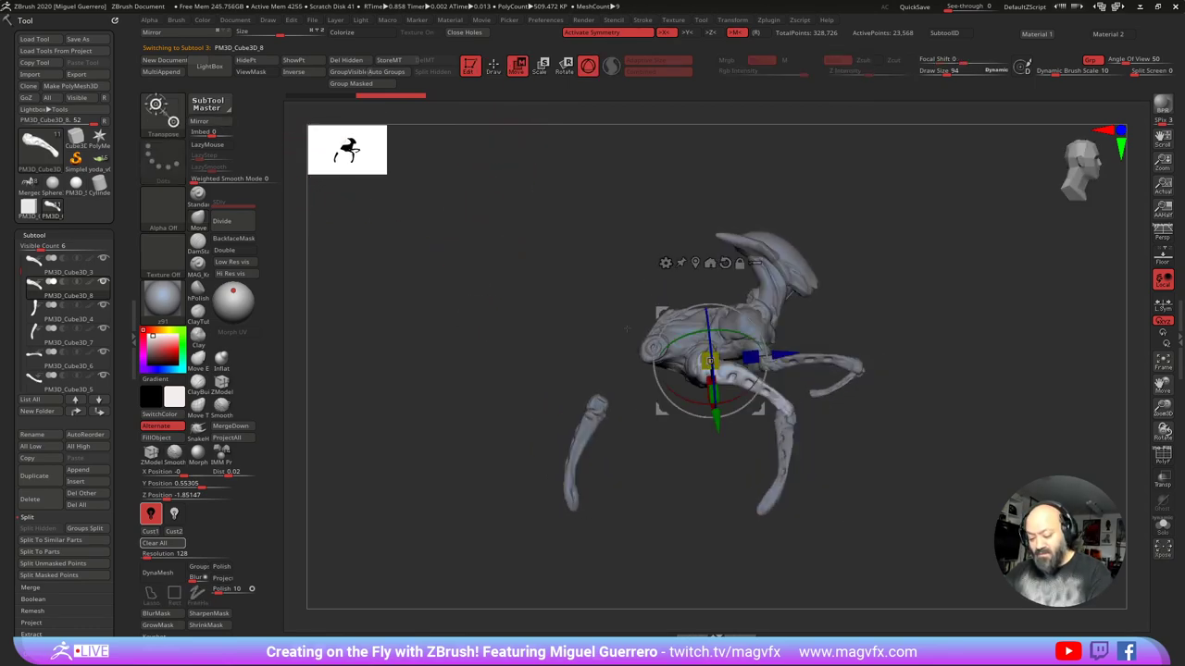
{"action": "left_click_drag", "start_coordinate": [693, 334], "coordinate": [630, 342]}
{"action": "key", "text": "ctrl+z"}
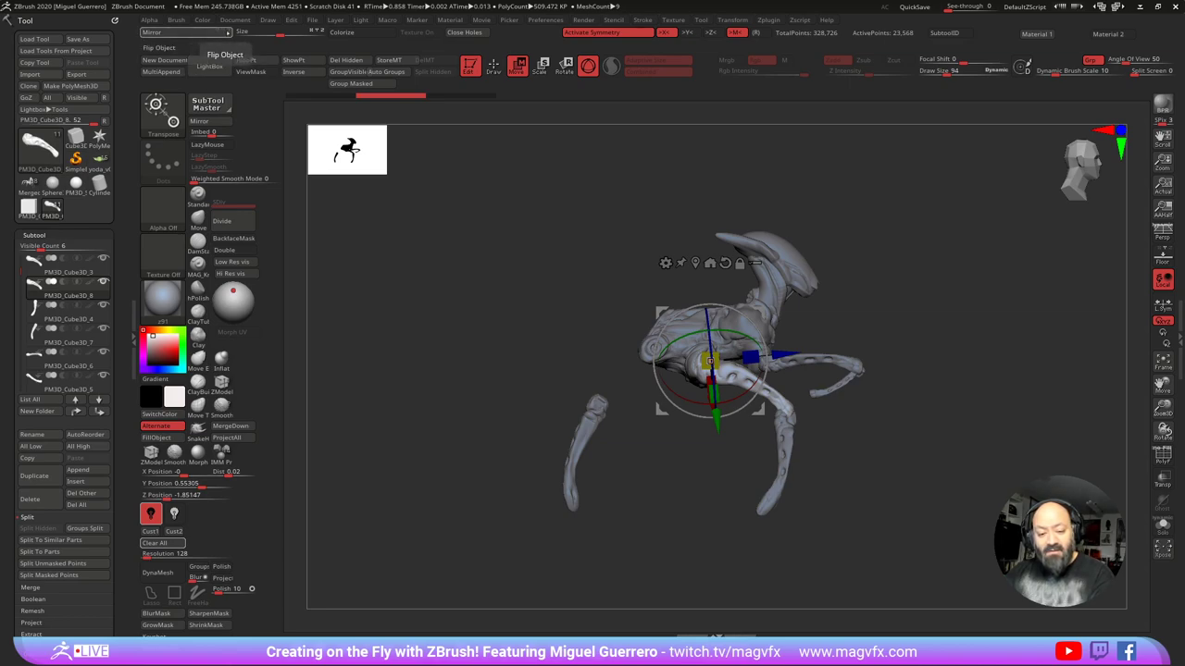
{"action": "left_click", "coordinate": [189, 33]}
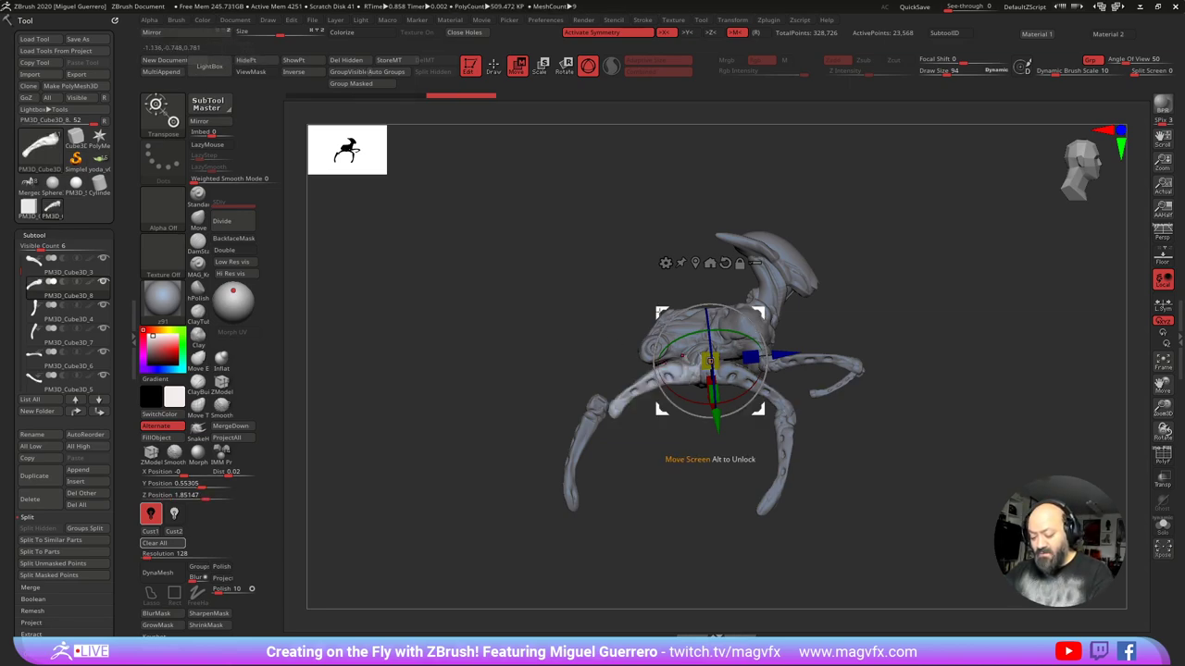
Step: Move the mirrored thighs back to the rear hips and rotate them outward toward the rear lower legs
{"action": "left_click_drag", "start_coordinate": [710, 361], "coordinate": [663, 353]}
{"action": "left_click_drag", "start_coordinate": [499, 319], "coordinate": [540, 355]}
{"action": "left_click_drag", "start_coordinate": [540, 355], "coordinate": [540, 415]}
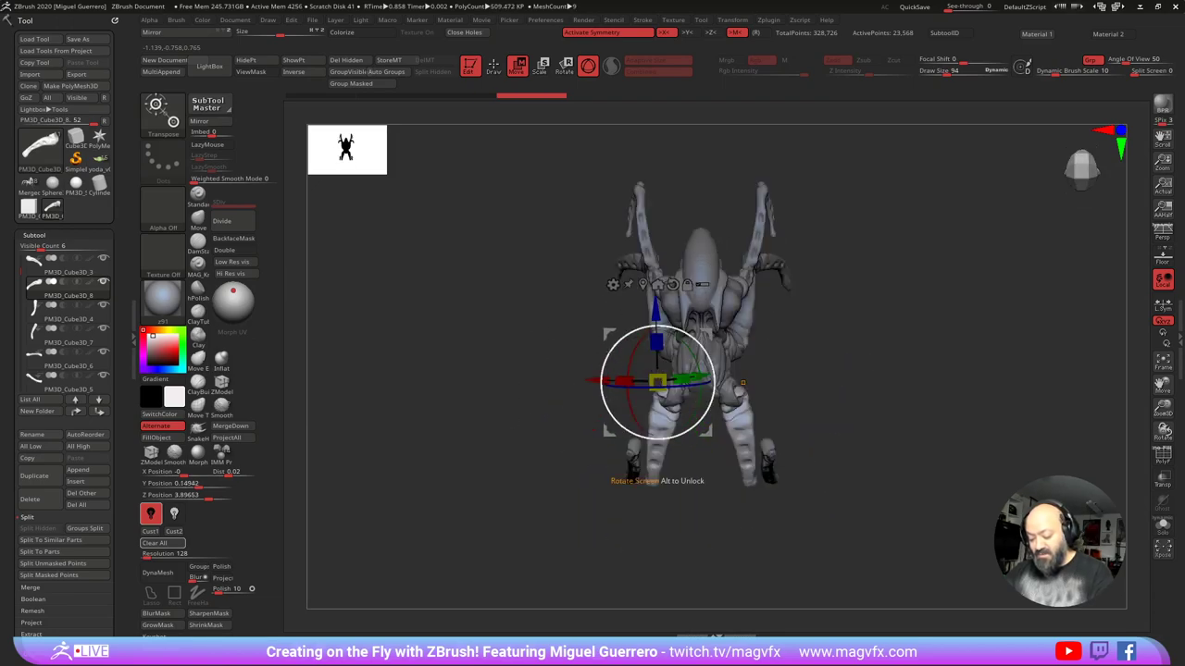
{"action": "left_click_drag", "start_coordinate": [628, 430], "coordinate": [611, 418]}
{"action": "left_click_drag", "start_coordinate": [507, 431], "coordinate": [499, 349]}
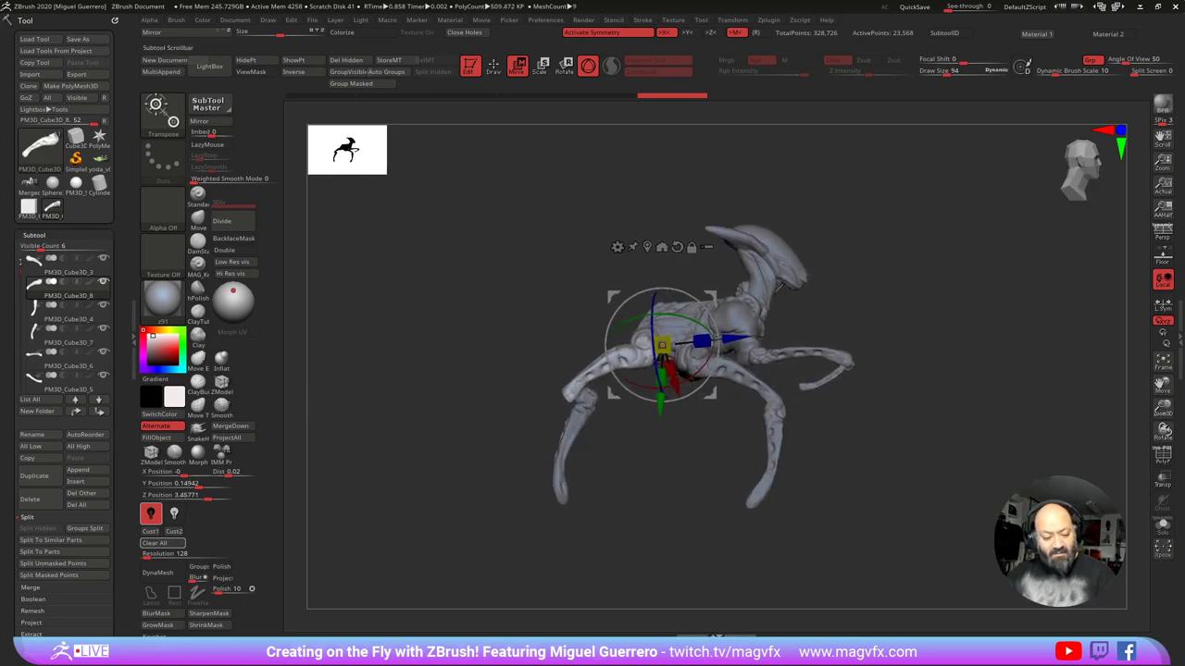
Step: Show the hidden tail subtool PM3D_Sphere3D1
{"action": "left_click_drag", "start_coordinate": [21, 271], "coordinate": [21, 337]}
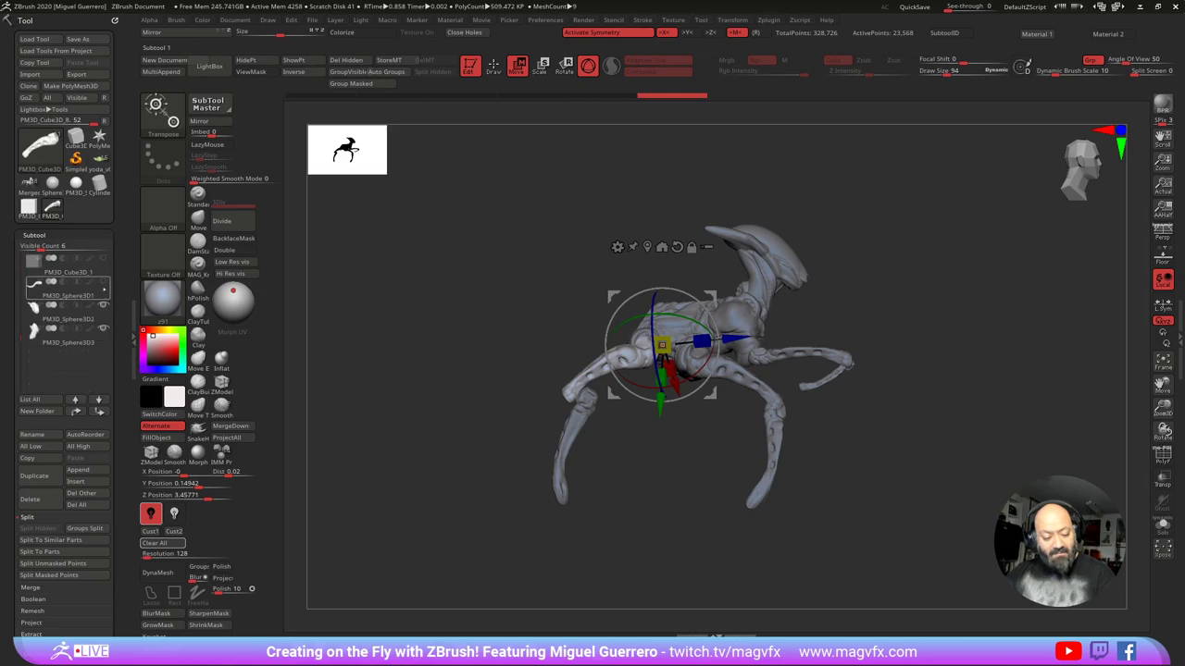
{"action": "left_click", "coordinate": [103, 282]}
{"action": "left_click_drag", "start_coordinate": [489, 391], "coordinate": [513, 407], "text": "alt"}
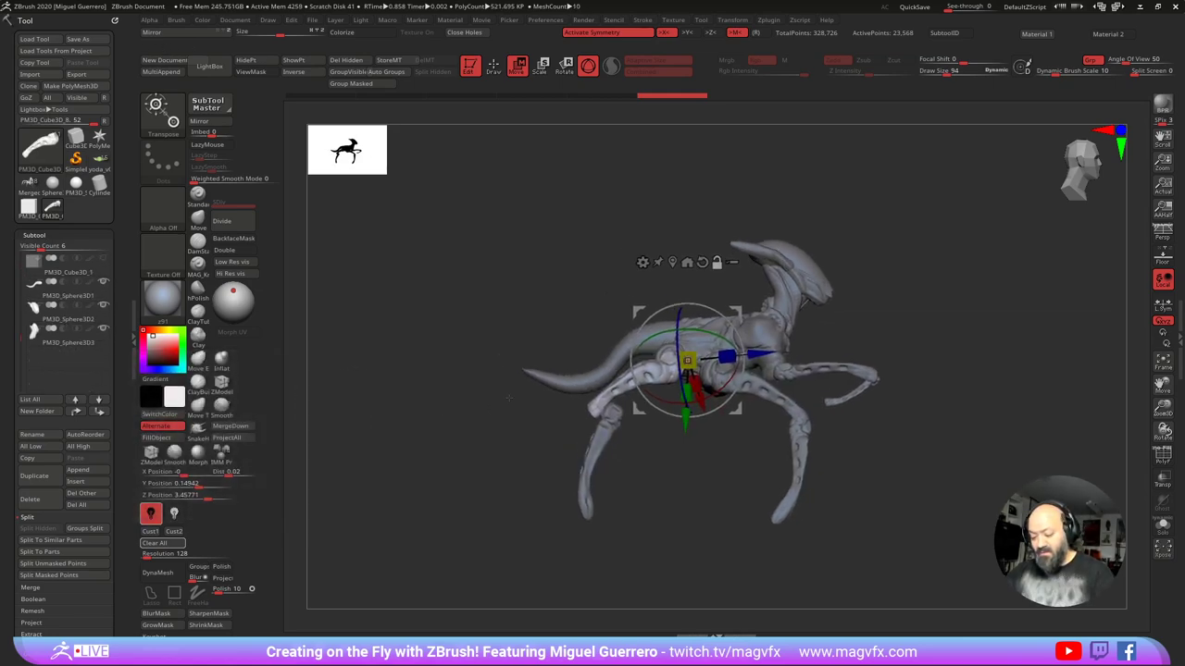
Step: Bend the tail downward behind the rear legs and raise its base with the Move brush at draw size 282
{"action": "left_click", "coordinate": [546, 372], "text": "alt"}
{"action": "key", "text": "q"}
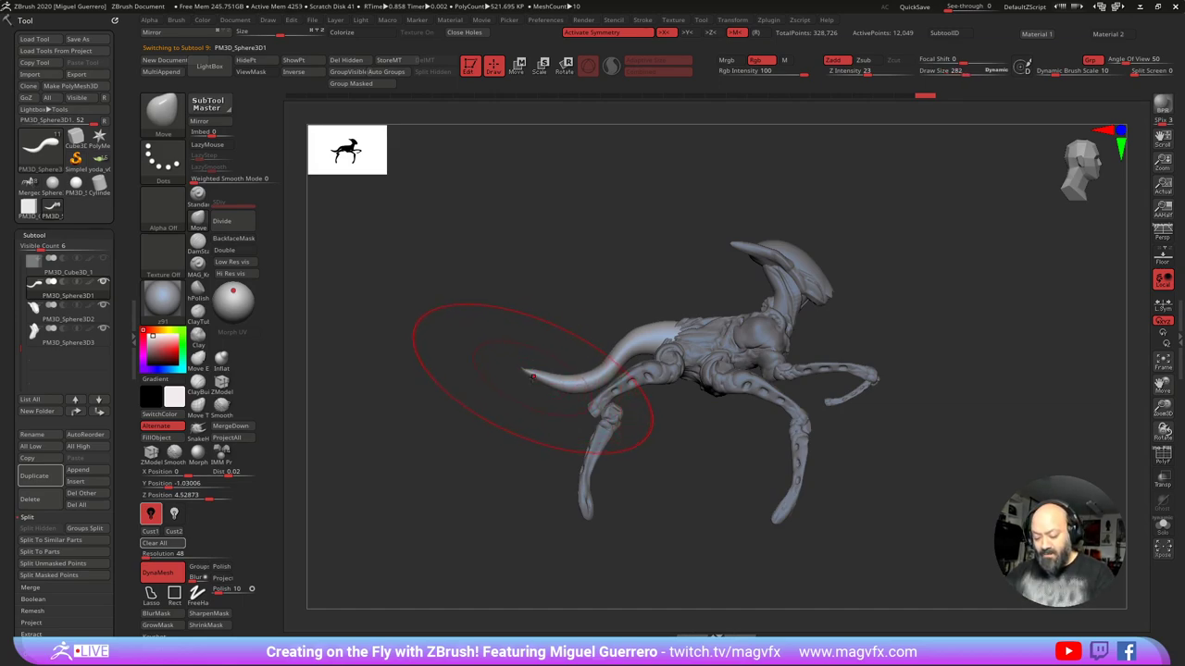
{"action": "left_click_drag", "start_coordinate": [533, 378], "coordinate": [534, 461]}
{"action": "mouse_move", "coordinate": [638, 352]}
{"action": "left_mouse_down"}
{"action": "mouse_move", "coordinate": [603, 358]}
{"action": "mouse_move", "coordinate": [637, 347]}
{"action": "left_mouse_up"}
{"action": "mouse_move", "coordinate": [646, 352]}
{"action": "left_mouse_down"}
{"action": "mouse_move", "coordinate": [635, 346]}
{"action": "mouse_move", "coordinate": [634, 292]}
{"action": "mouse_move", "coordinate": [631, 316]}
{"action": "left_mouse_up"}
Step: Apply the MAG_Red material and refine the tail's curve in side view with the Move brush at draw size 162
{"action": "key", "text": "bracketleft"}
{"action": "key", "text": "bracketleft"}
{"action": "key", "text": "bracketleft"}
{"action": "key", "text": "bracketleft"}
{"action": "key", "text": "m"}
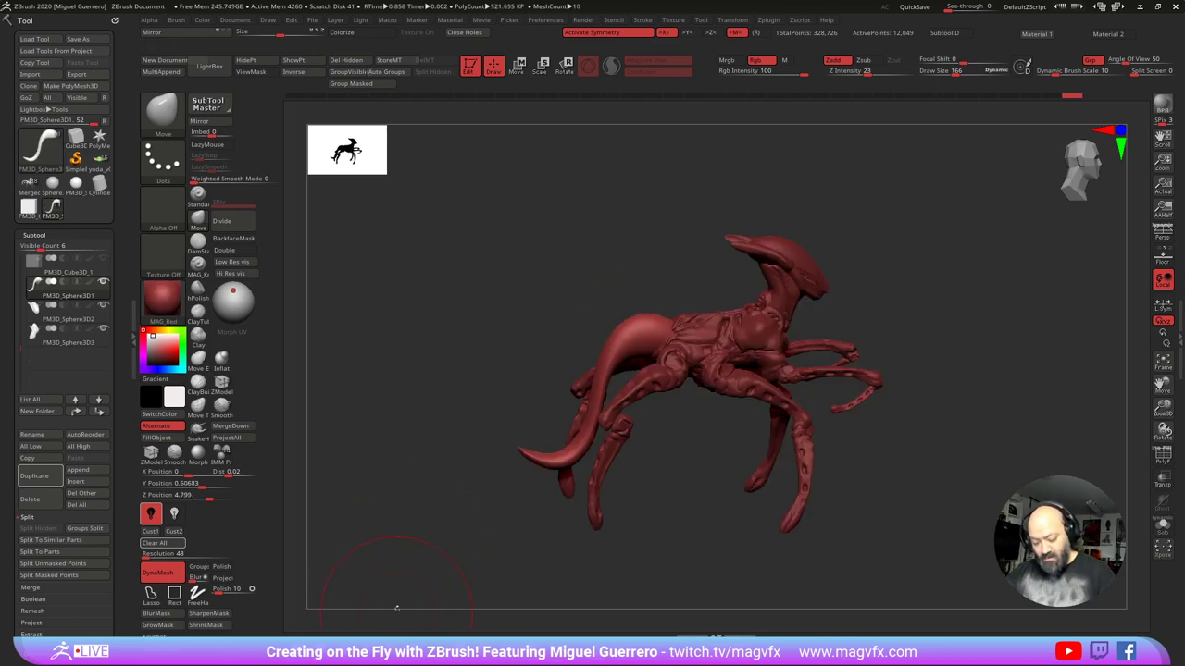
{"action": "left_click_drag", "start_coordinate": [429, 489], "coordinate": [417, 480], "text": "shift"}
{"action": "left_click_drag", "start_coordinate": [609, 359], "coordinate": [595, 361]}
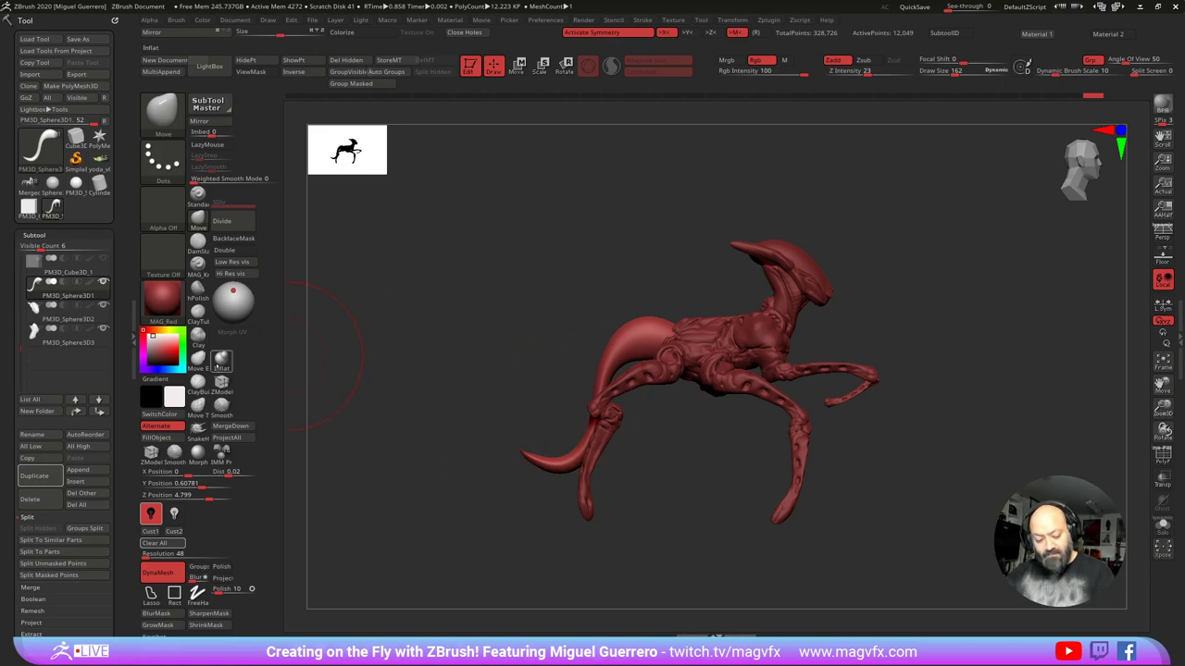
Step: Thicken the tail's lower part with the Inflat brush at draw size 162 and smooth its tip
{"action": "left_click", "coordinate": [221, 359]}
{"action": "left_click_drag", "start_coordinate": [595, 378], "coordinate": [568, 452]}
{"action": "left_click_drag", "start_coordinate": [599, 375], "coordinate": [562, 453]}
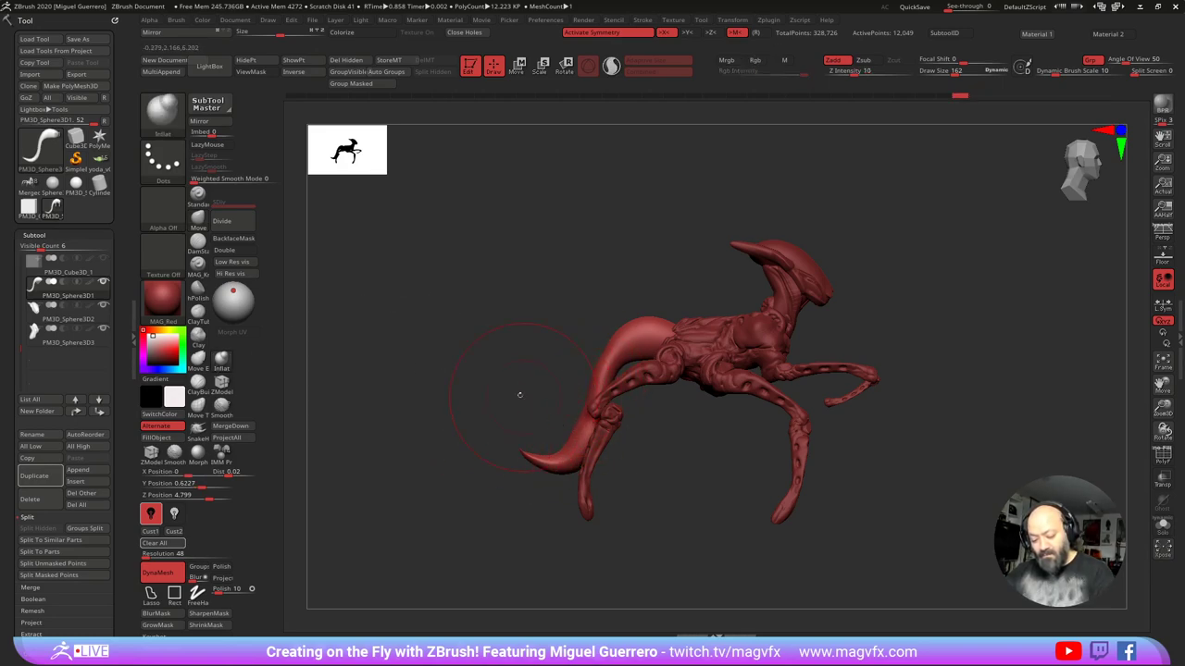
{"action": "left_click_drag", "start_coordinate": [518, 394], "coordinate": [454, 399], "text": "shift"}
{"action": "left_click_drag", "start_coordinate": [527, 454], "coordinate": [541, 461], "text": "shift"}
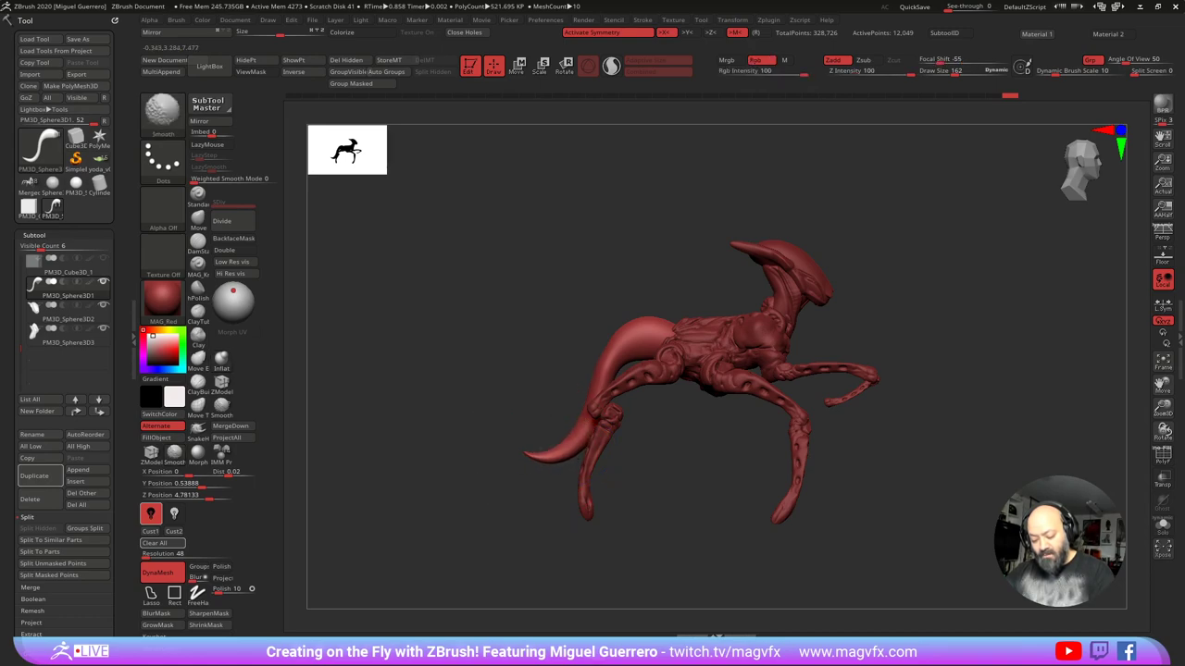
{"action": "left_click_drag", "start_coordinate": [569, 473], "coordinate": [557, 469], "text": "shift"}
{"action": "left_click", "coordinate": [198, 220]}
{"action": "mouse_move", "coordinate": [519, 378]}
{"action": "left_mouse_down"}
{"action": "mouse_move", "coordinate": [427, 390]}
{"action": "mouse_move", "coordinate": [468, 376]}
{"action": "mouse_move", "coordinate": [497, 389]}
{"action": "mouse_move", "coordinate": [487, 376]}
{"action": "mouse_move", "coordinate": [537, 392]}
{"action": "left_mouse_up"}
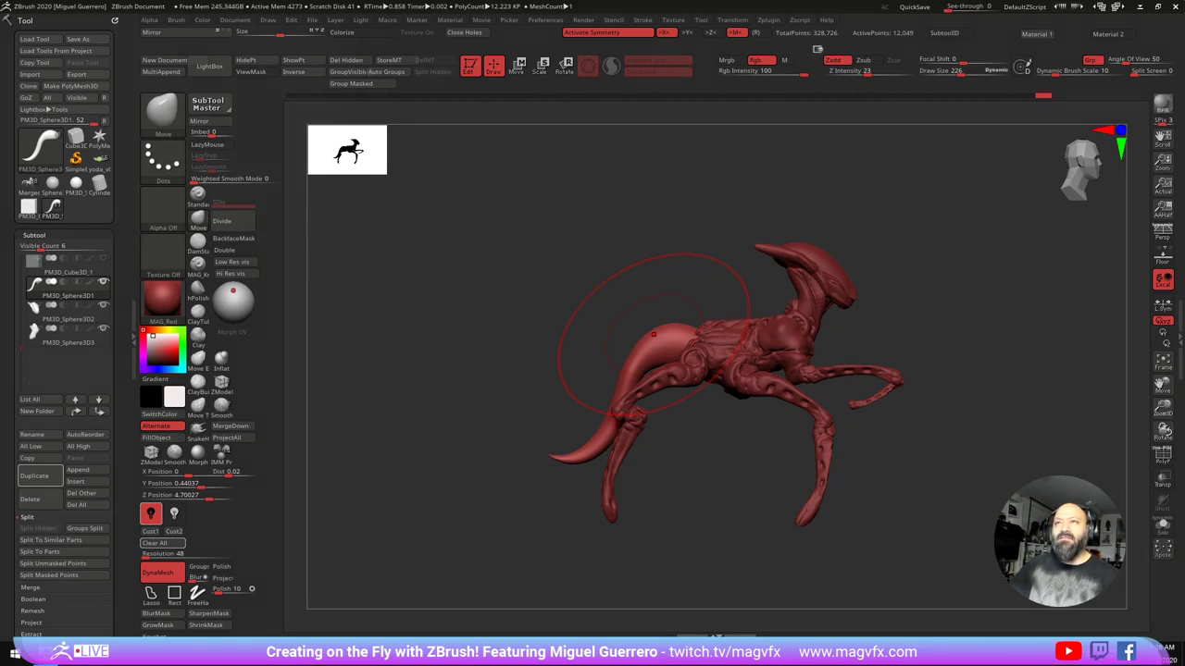
Step: Sketch two alternative yellow flow lines from head through tail with the screen annotation pen, clearing the first, and hide the annotations
{"action": "mouse_move", "coordinate": [674, 0]}
{"action": "left_mouse_down"}
{"action": "mouse_move", "coordinate": [709, 0]}
{"action": "mouse_move", "coordinate": [1080, 133]}
{"action": "mouse_move", "coordinate": [1134, 109]}
{"action": "mouse_move", "coordinate": [1101, 204]}
{"action": "mouse_move", "coordinate": [1112, 208]}
{"action": "left_mouse_up"}
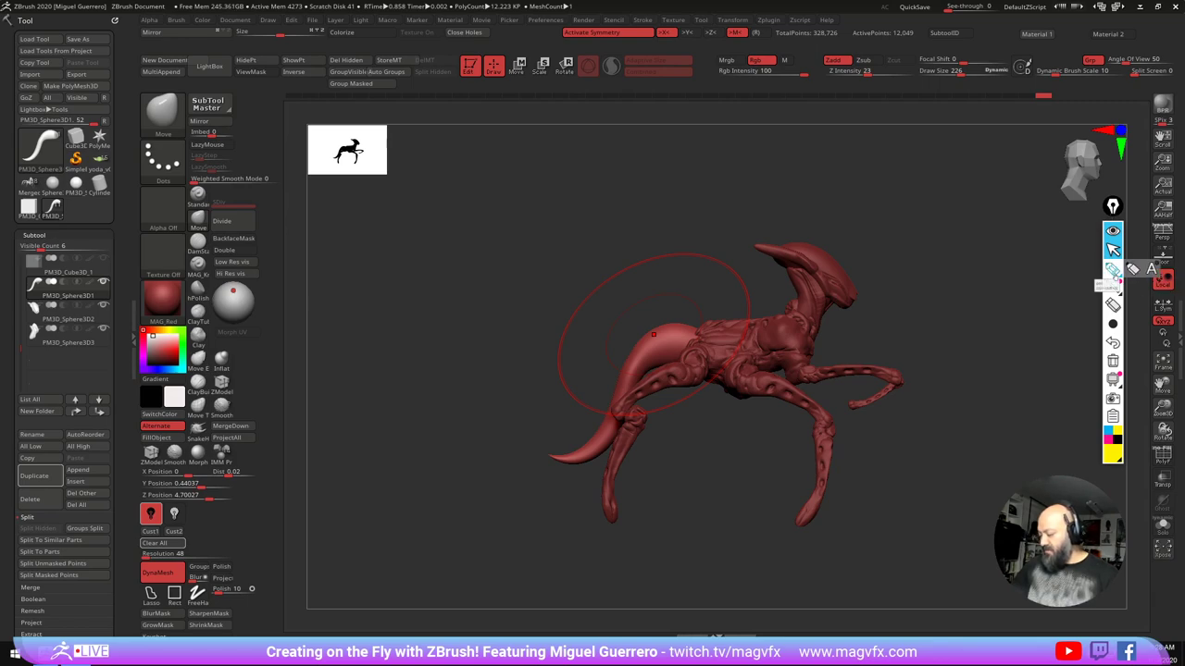
{"action": "left_click", "coordinate": [1115, 276]}
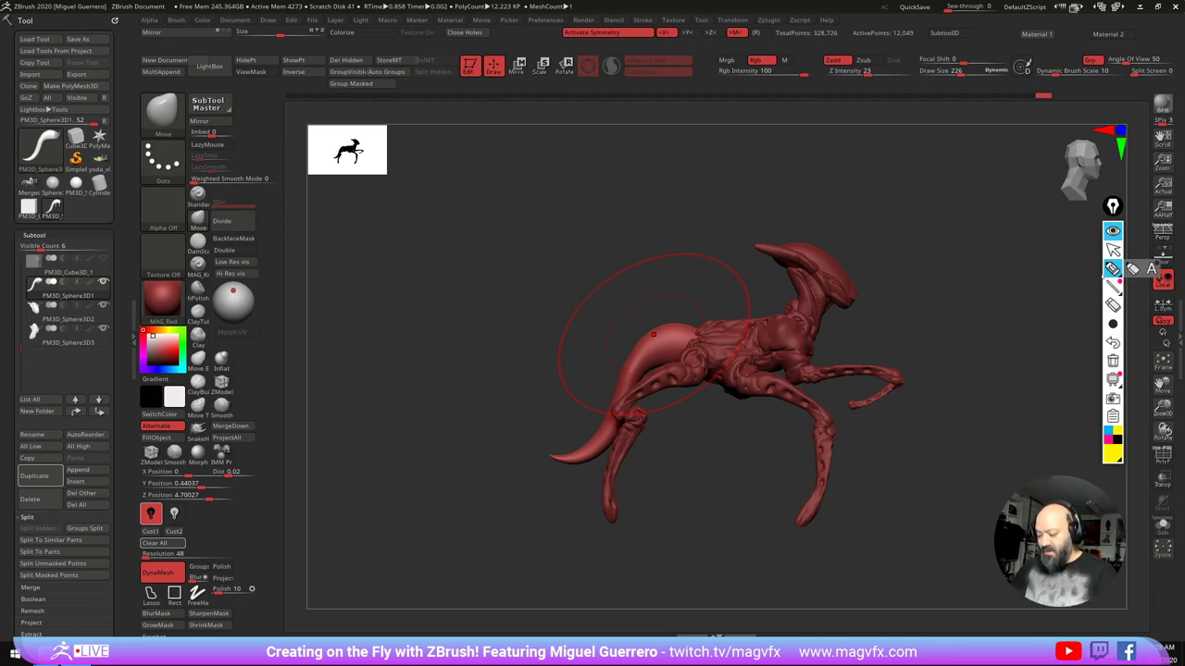
{"action": "mouse_move", "coordinate": [741, 239]}
{"action": "left_mouse_down"}
{"action": "mouse_move", "coordinate": [764, 236]}
{"action": "mouse_move", "coordinate": [814, 287]}
{"action": "mouse_move", "coordinate": [793, 353]}
{"action": "mouse_move", "coordinate": [685, 346]}
{"action": "mouse_move", "coordinate": [581, 451]}
{"action": "mouse_move", "coordinate": [465, 463]}
{"action": "left_mouse_up"}
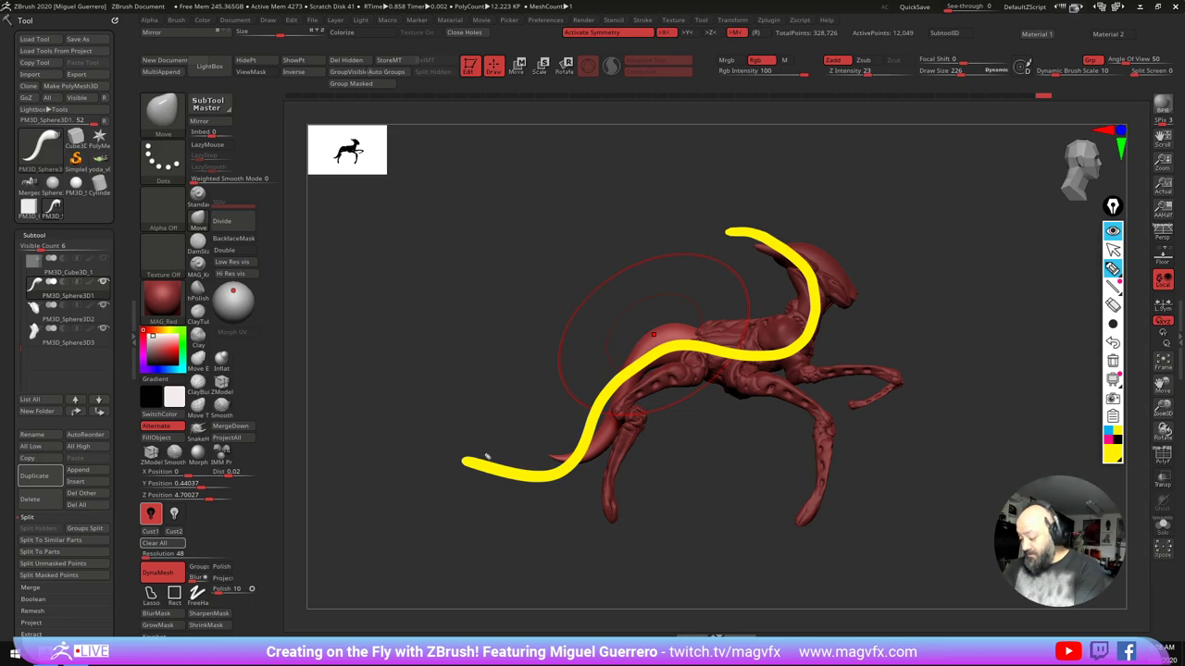
{"action": "left_click", "coordinate": [1113, 361]}
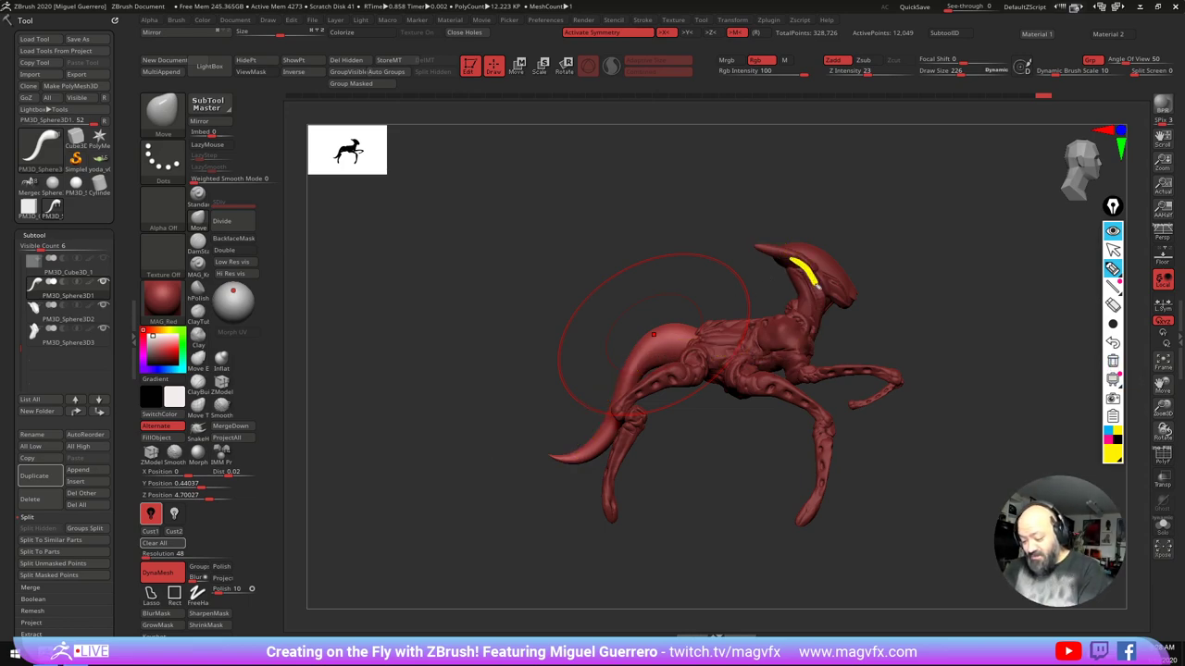
{"action": "mouse_move", "coordinate": [798, 331]}
{"action": "left_mouse_down"}
{"action": "mouse_move", "coordinate": [652, 369]}
{"action": "mouse_move", "coordinate": [557, 429]}
{"action": "mouse_move", "coordinate": [505, 265]}
{"action": "left_mouse_up"}
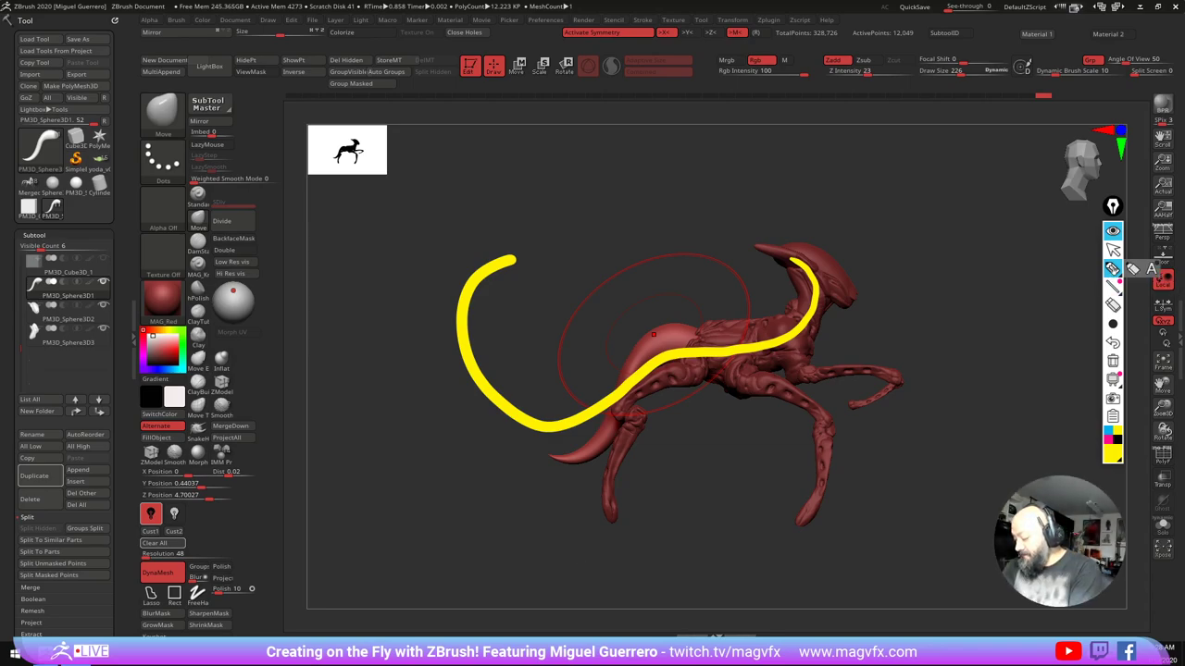
{"action": "left_click", "coordinate": [1112, 232]}
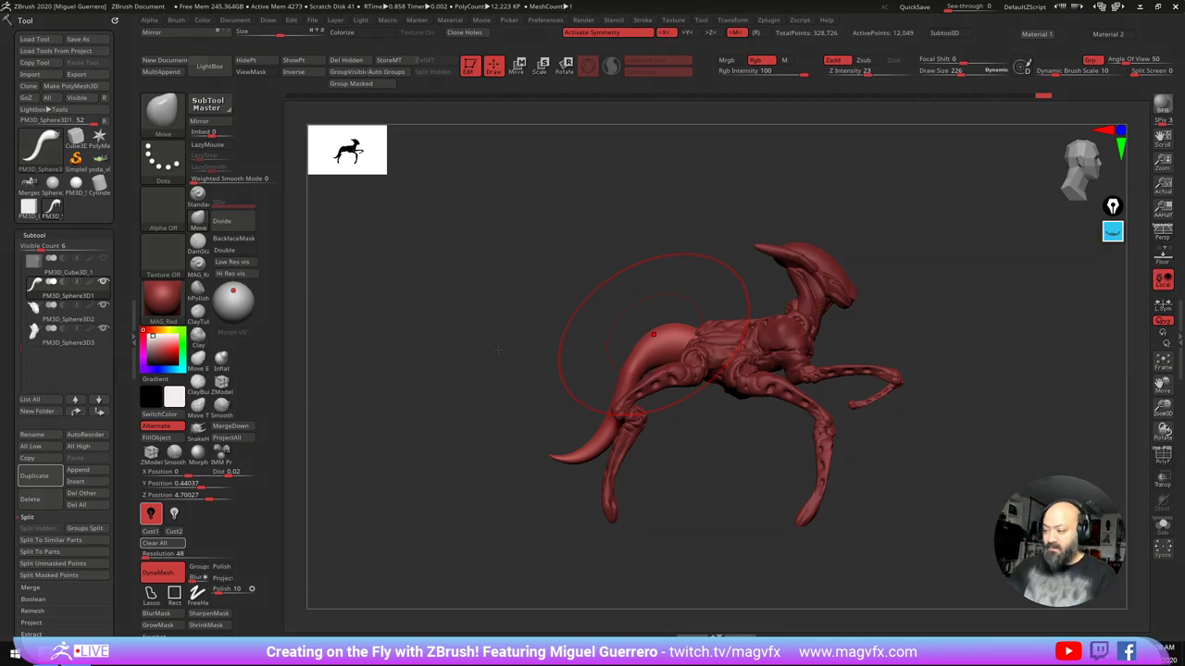
Step: Pull the tail tip up and back in side view with the Move brush at draw size 226
{"action": "mouse_move", "coordinate": [498, 350]}
{"action": "left_mouse_down", "text": "shift"}
{"action": "mouse_move", "coordinate": [452, 367]}
{"action": "mouse_move", "coordinate": [425, 332]}
{"action": "left_mouse_up", "text": "shift"}
{"action": "left_click_drag", "start_coordinate": [424, 333], "coordinate": [515, 342]}
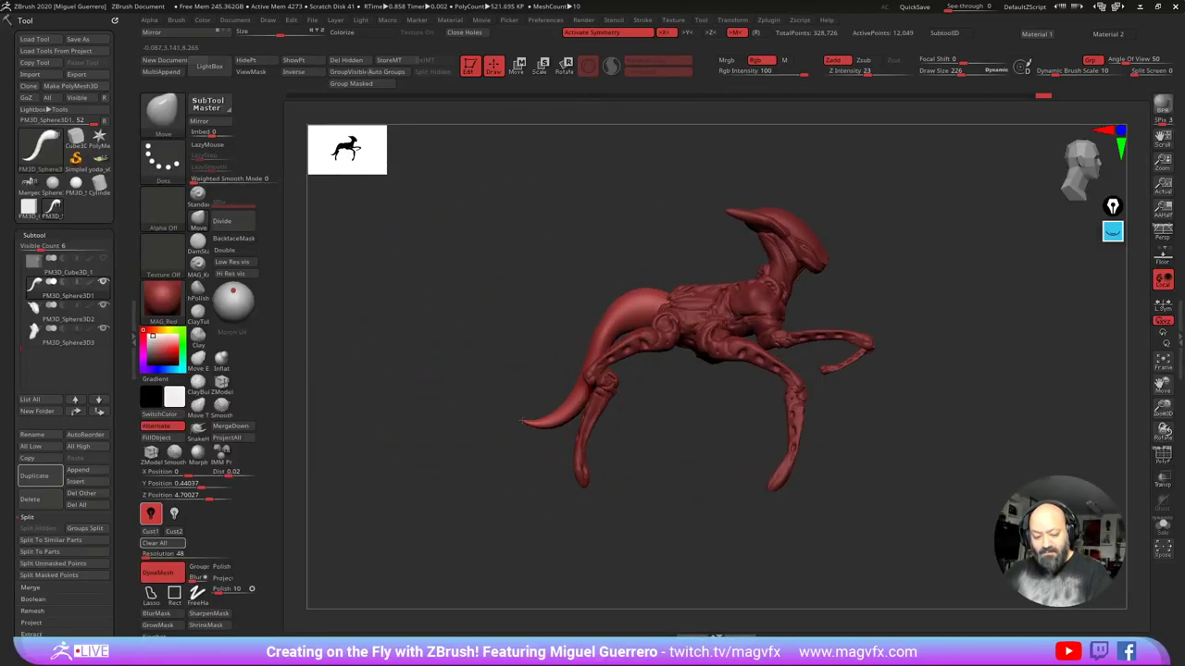
{"action": "left_click_drag", "start_coordinate": [523, 421], "coordinate": [492, 351]}
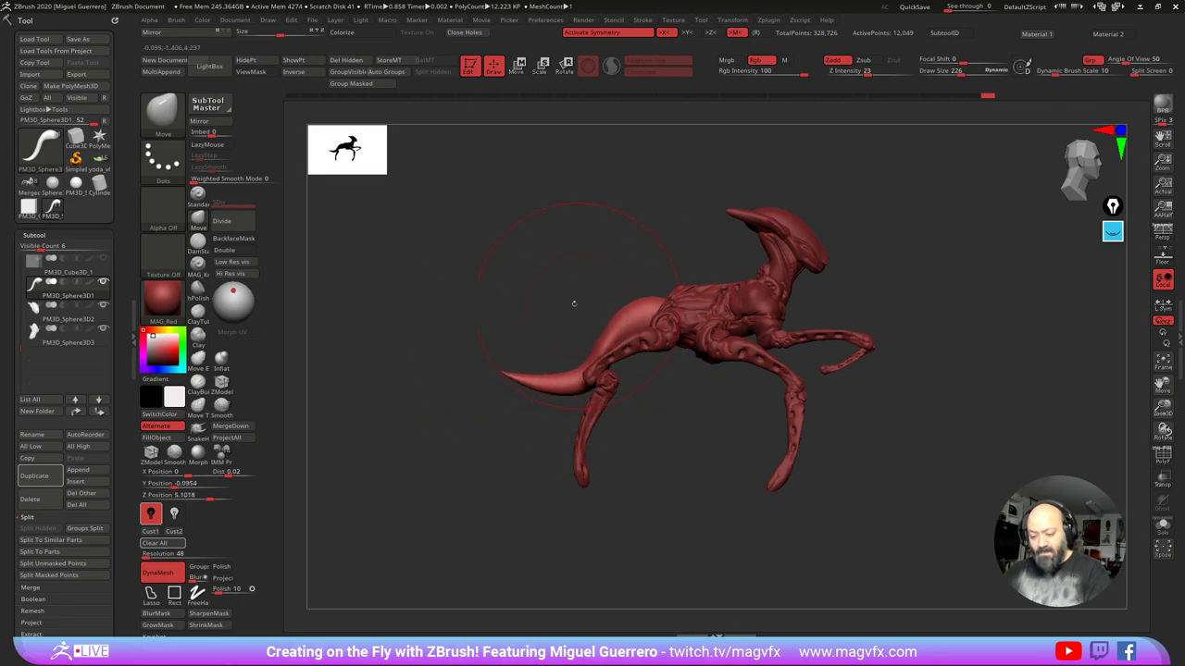
Step: Rotate the creature's tail upward and bend it with the Move brush into an upright curve behind the hips
{"action": "key", "text": "w"}
{"action": "mouse_move", "coordinate": [638, 264]}
{"action": "left_mouse_down"}
{"action": "mouse_move", "coordinate": [686, 268]}
{"action": "mouse_move", "coordinate": [620, 264]}
{"action": "left_mouse_up"}
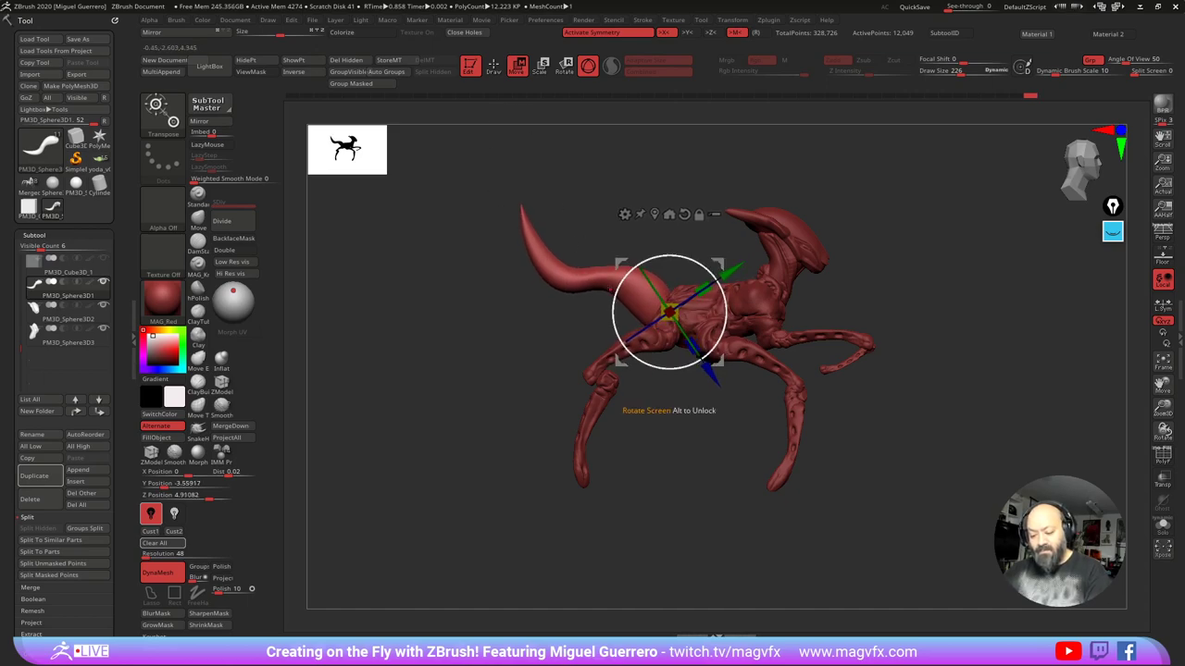
{"action": "key", "text": "q"}
{"action": "mouse_move", "coordinate": [624, 309]}
{"action": "left_mouse_down"}
{"action": "mouse_move", "coordinate": [626, 322]}
{"action": "mouse_move", "coordinate": [593, 307]}
{"action": "mouse_move", "coordinate": [624, 317]}
{"action": "mouse_move", "coordinate": [658, 304]}
{"action": "mouse_move", "coordinate": [597, 329]}
{"action": "mouse_move", "coordinate": [569, 314]}
{"action": "left_mouse_up"}
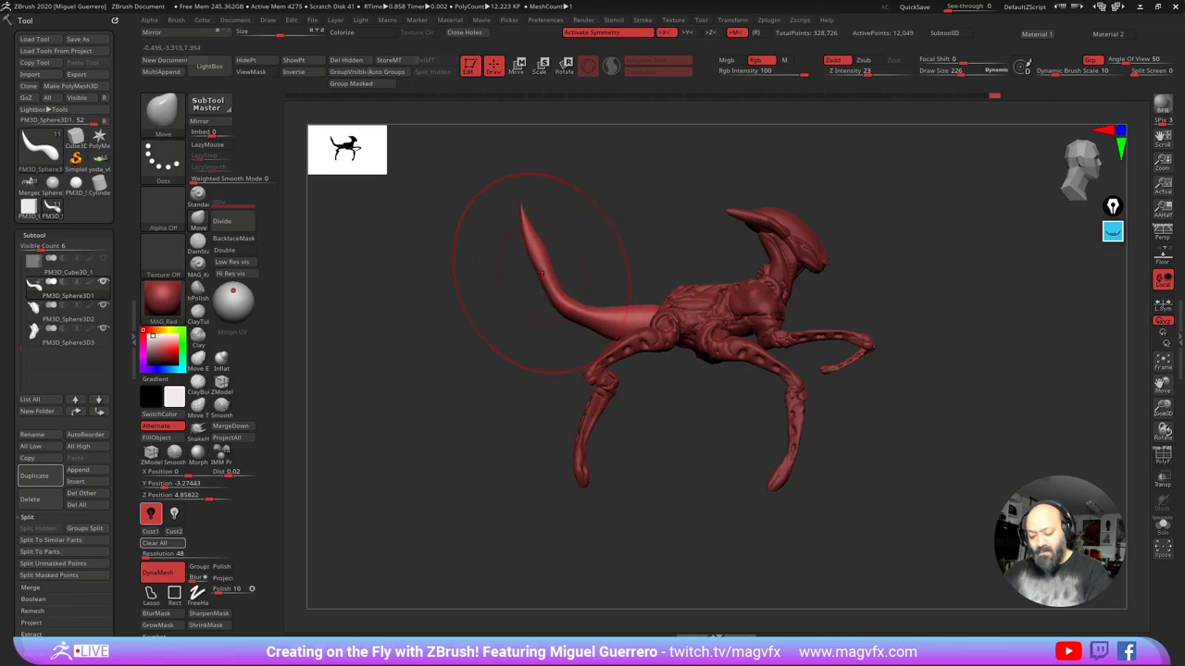
{"action": "mouse_move", "coordinate": [534, 265]}
{"action": "left_mouse_down"}
{"action": "mouse_move", "coordinate": [519, 270]}
{"action": "mouse_move", "coordinate": [562, 309]}
{"action": "mouse_move", "coordinate": [652, 308]}
{"action": "left_mouse_up"}
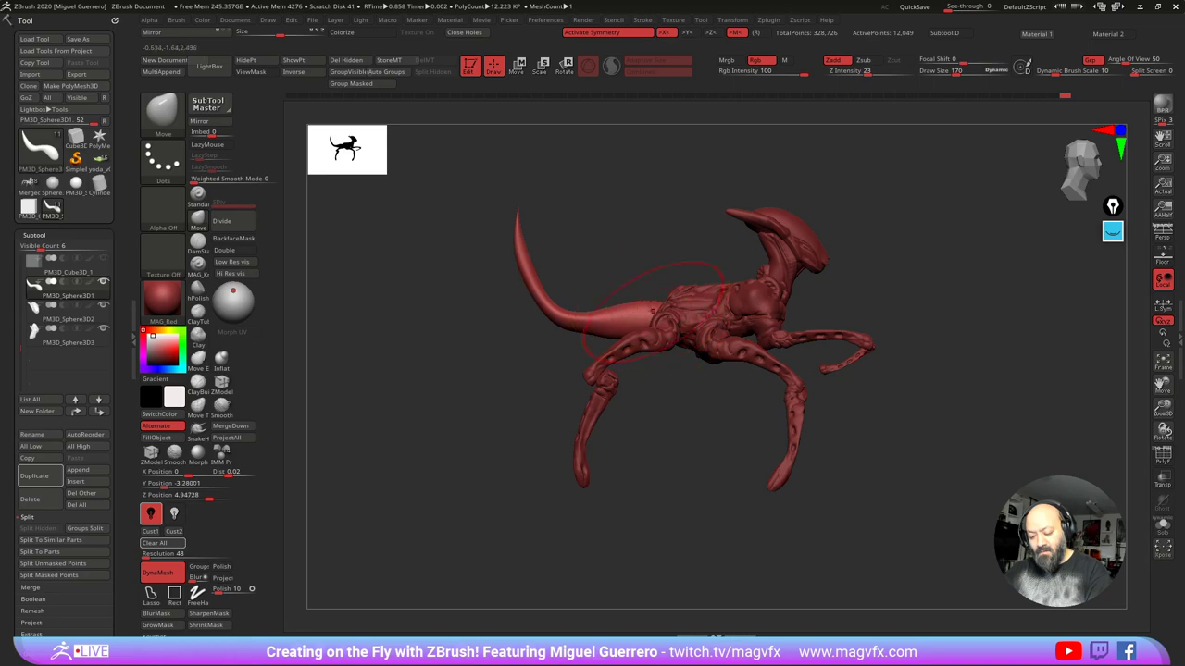
{"action": "left_click_drag", "start_coordinate": [586, 330], "coordinate": [583, 346]}
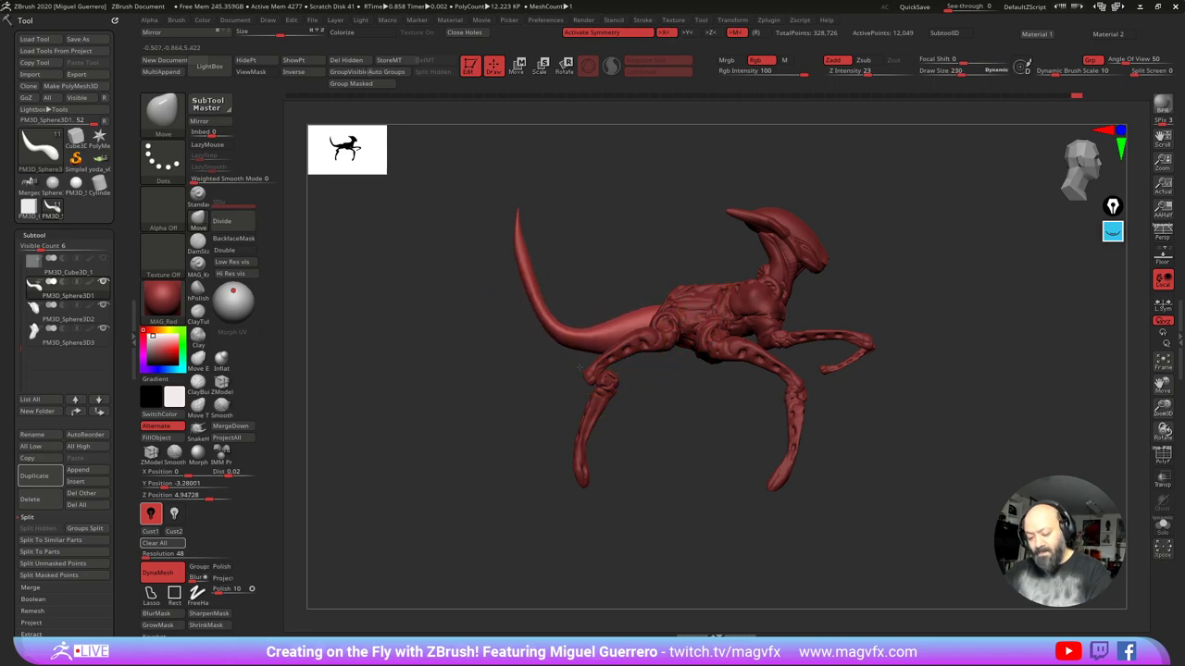
{"action": "left_click_drag", "start_coordinate": [645, 306], "coordinate": [654, 292]}
{"action": "mouse_move", "coordinate": [546, 370]}
{"action": "left_mouse_down", "text": "shift"}
{"action": "mouse_move", "coordinate": [467, 366]}
{"action": "mouse_move", "coordinate": [518, 397]}
{"action": "mouse_move", "coordinate": [564, 369]}
{"action": "left_mouse_up", "text": "shift"}
{"action": "left_click", "coordinate": [690, 331], "text": "alt"}
{"action": "left_click_drag", "start_coordinate": [655, 299], "coordinate": [659, 298], "text": "shift"}
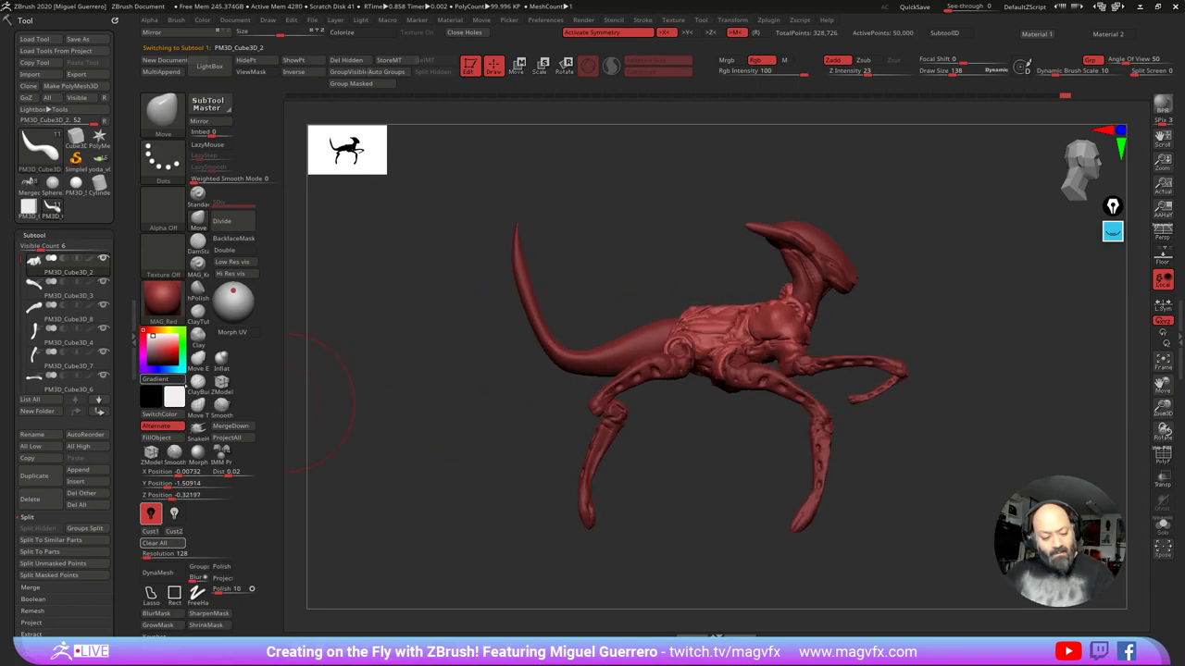
{"action": "left_click", "coordinate": [33, 476]}
{"action": "key", "text": "w"}
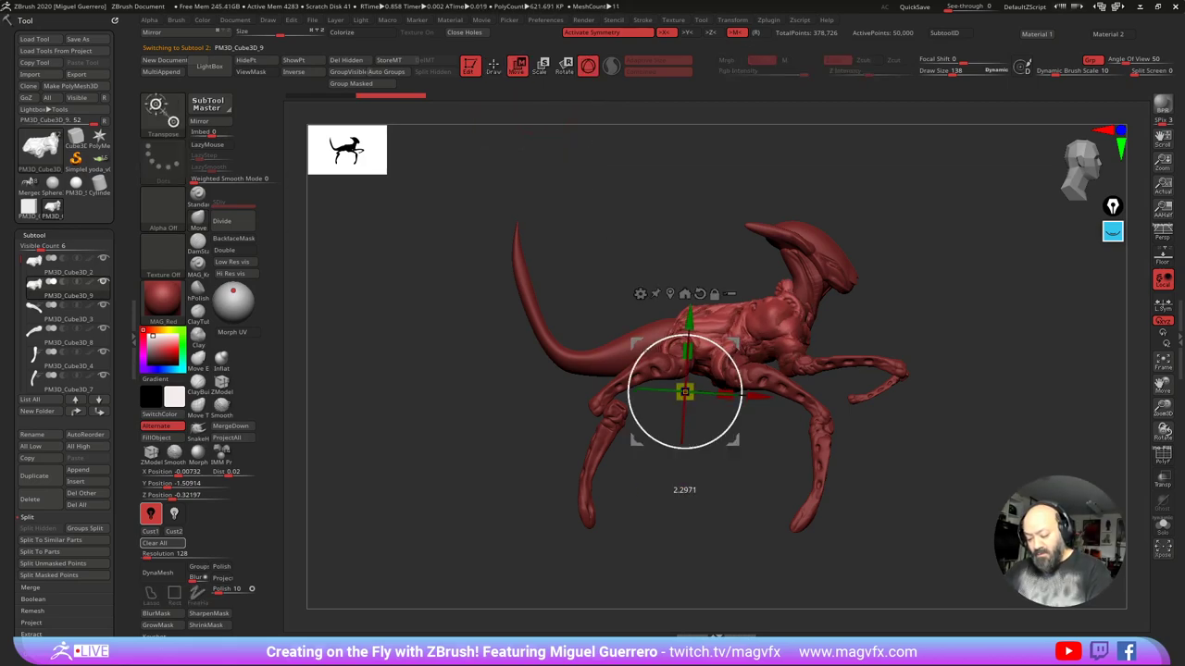
{"action": "left_click_drag", "start_coordinate": [742, 395], "coordinate": [686, 404]}
{"action": "left_click_drag", "start_coordinate": [437, 405], "coordinate": [483, 410]}
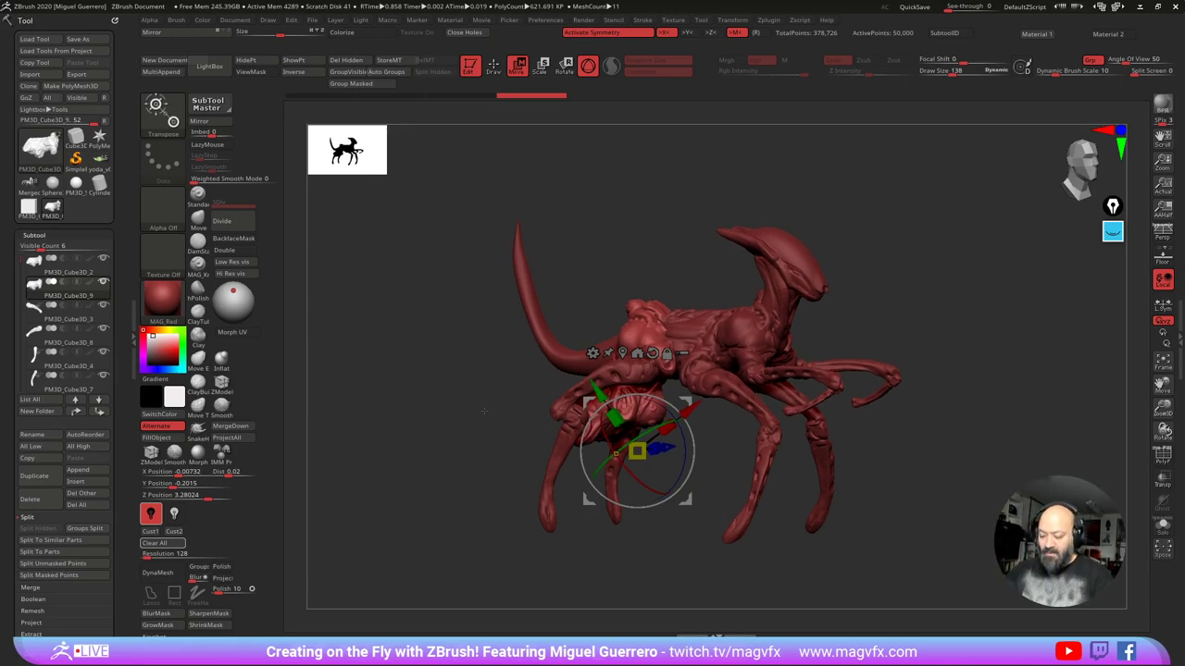
{"action": "left_click_drag", "start_coordinate": [484, 411], "coordinate": [504, 411]}
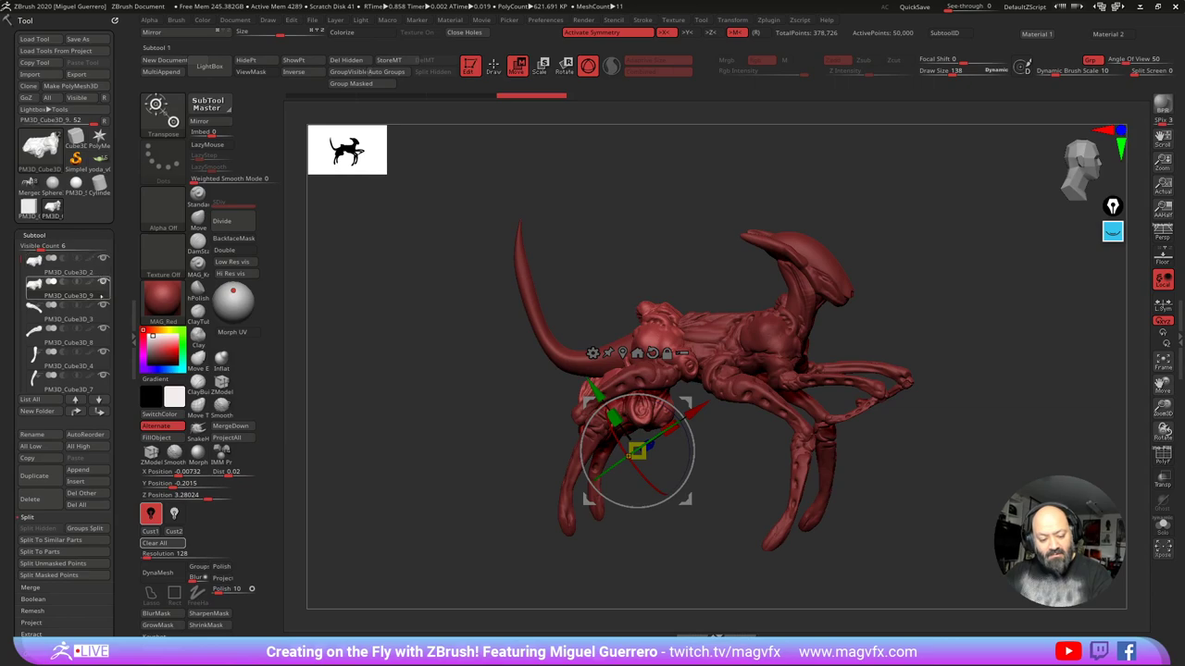
{"action": "left_click", "coordinate": [30, 500]}
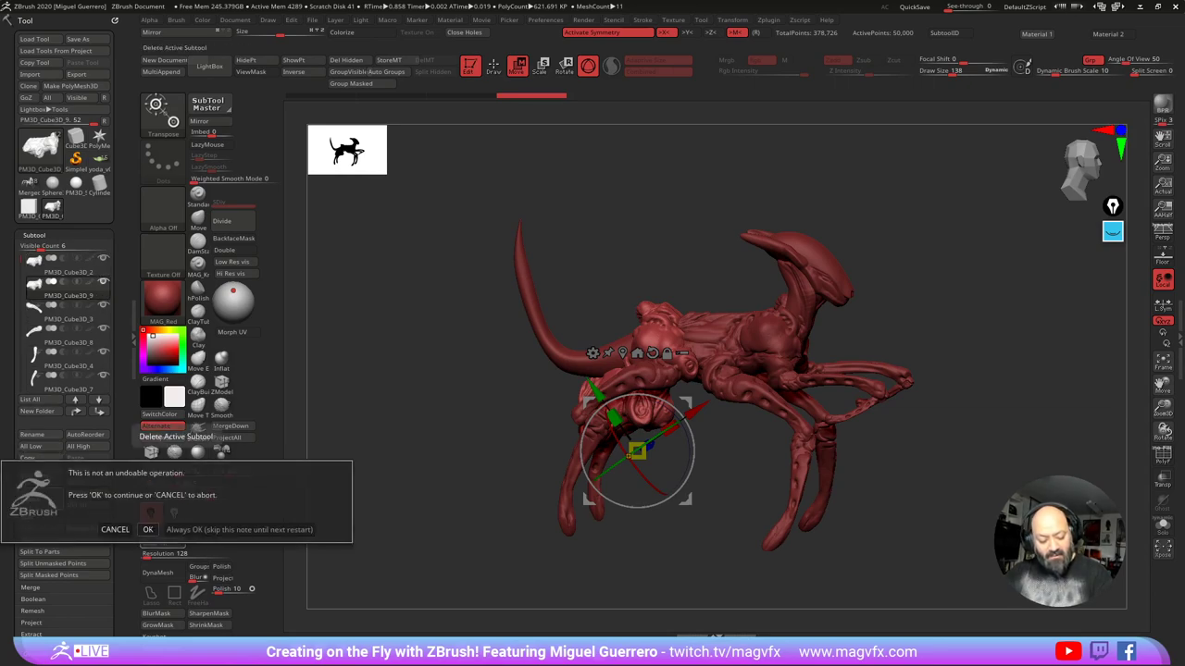
{"action": "left_click", "coordinate": [148, 529]}
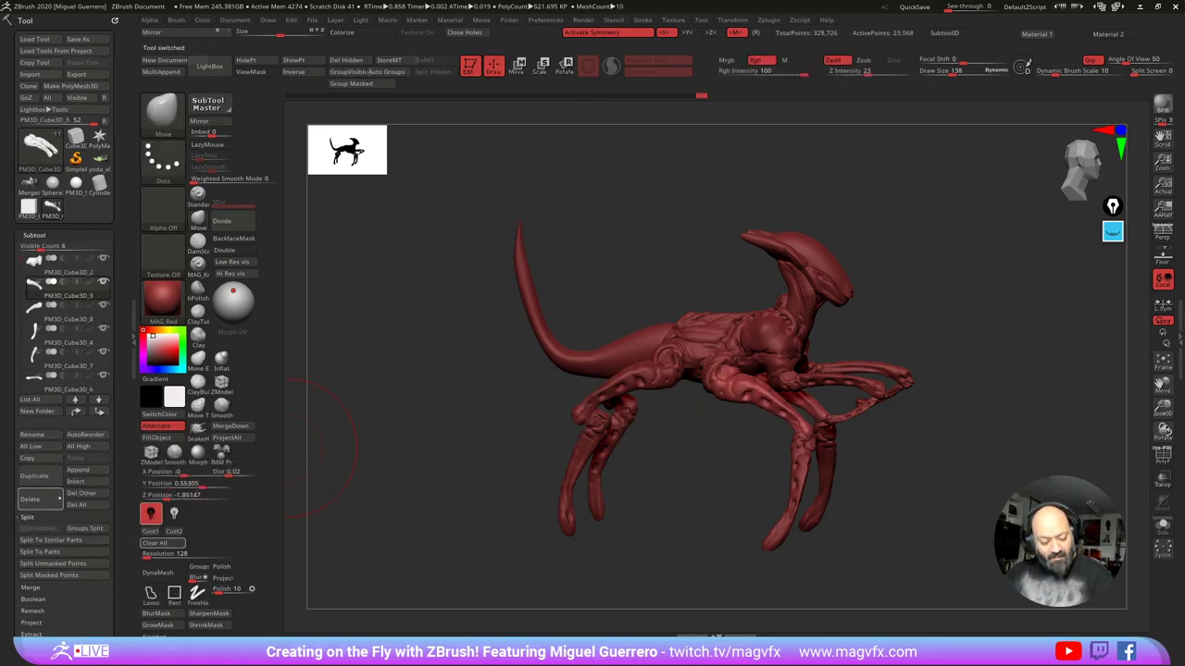
Step: Append a Sphere3D to the subtool list and make it the active subtool
{"action": "left_click", "coordinate": [85, 471]}
{"action": "left_click", "coordinate": [145, 404]}
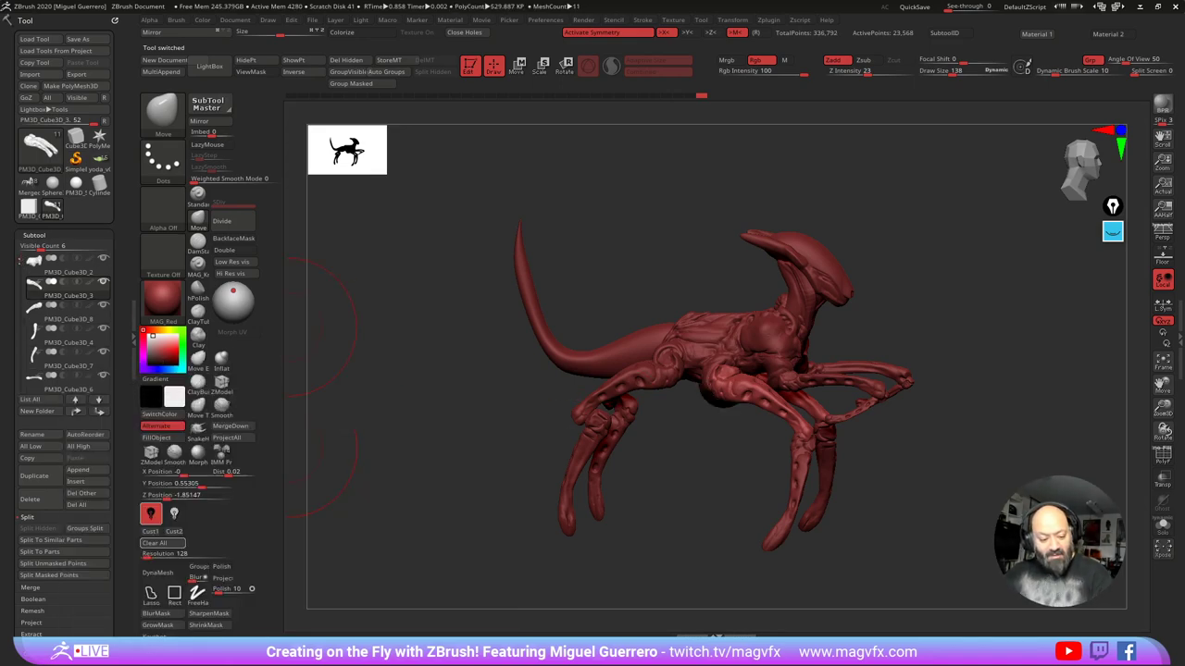
{"action": "left_click_drag", "start_coordinate": [20, 262], "coordinate": [20, 335]}
{"action": "left_click", "coordinate": [65, 366]}
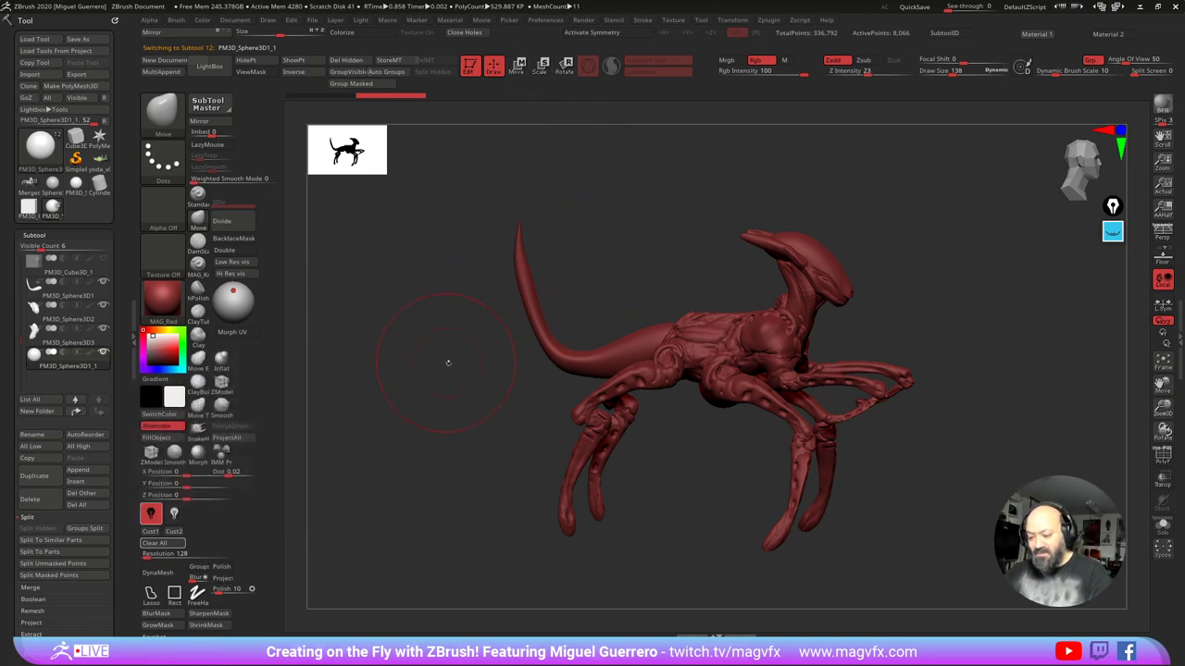
Step: Activate X symmetry, then move the sphere under the creature's hips and enlarge it into an abdomen
{"action": "left_click_drag", "start_coordinate": [448, 363], "coordinate": [606, 322]}
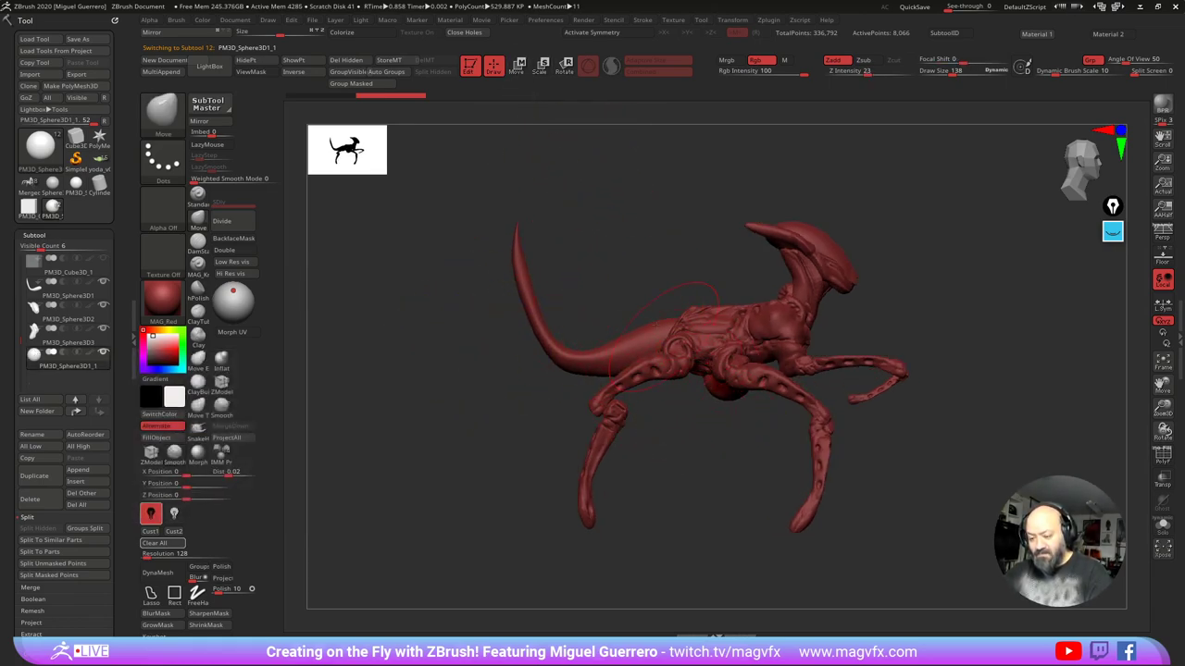
{"action": "key", "text": "w"}
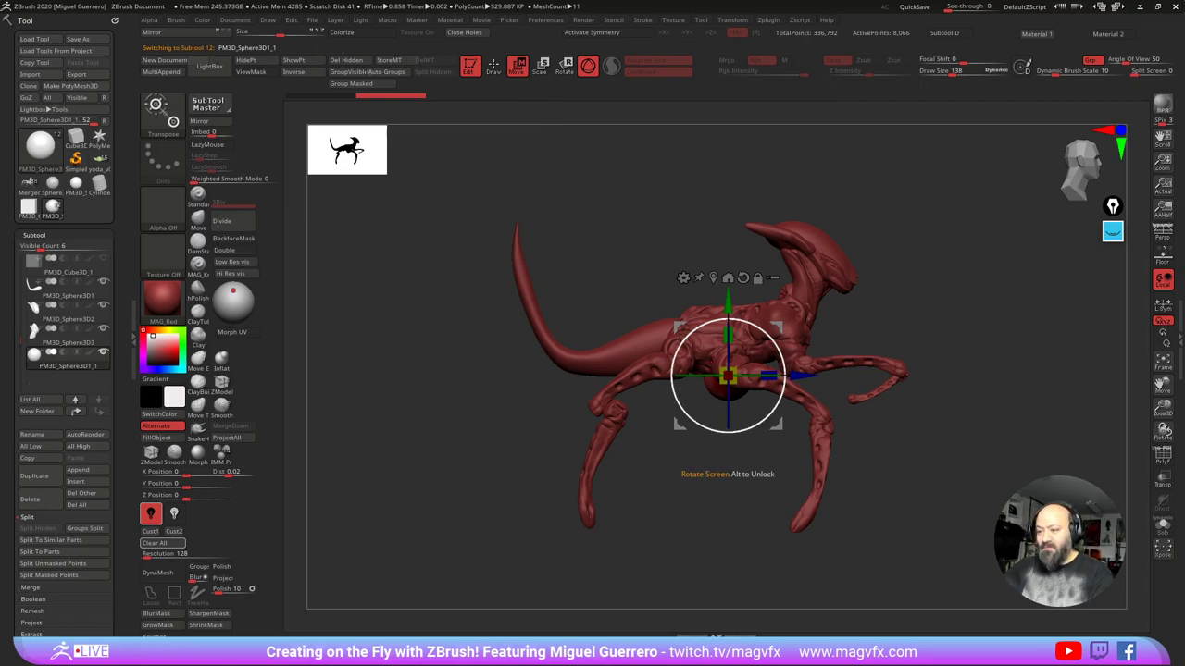
{"action": "key", "text": "x"}
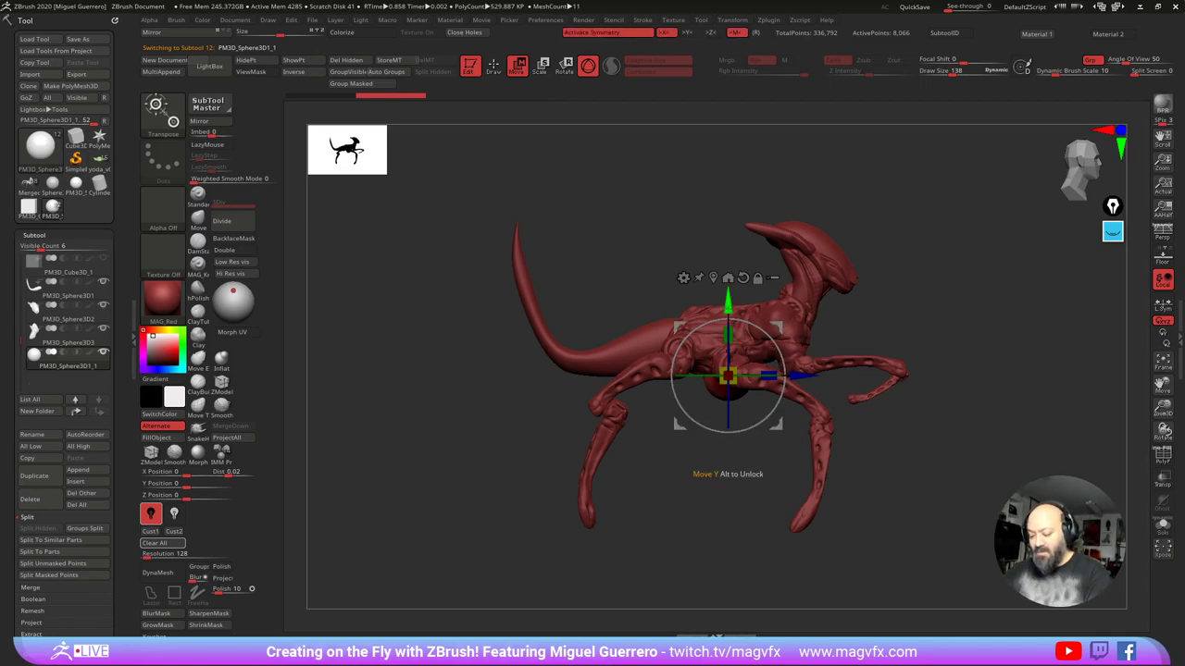
{"action": "left_click_drag", "start_coordinate": [666, 328], "coordinate": [614, 310]}
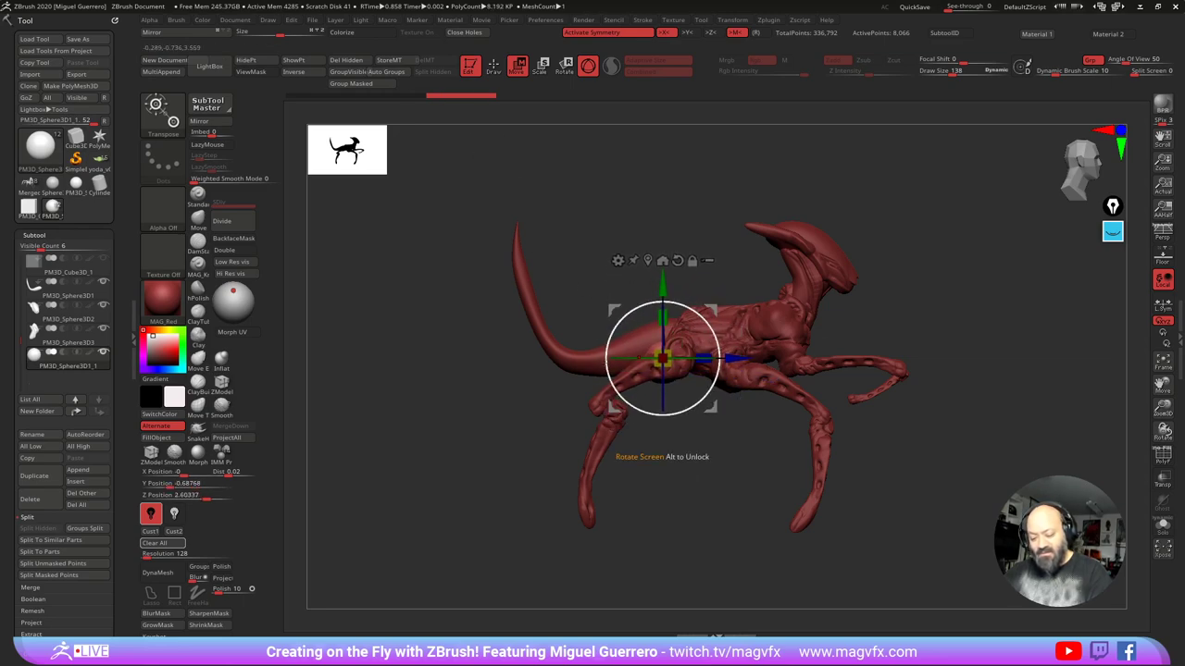
{"action": "mouse_move", "coordinate": [663, 359]}
{"action": "left_mouse_down"}
{"action": "mouse_move", "coordinate": [668, 407]}
{"action": "mouse_move", "coordinate": [688, 398]}
{"action": "left_mouse_up"}
Step: Shape the abdomen sphere symmetrically with the Move brush, working on its underside and rear between the hind legs
{"action": "key", "text": "q"}
{"action": "mouse_move", "coordinate": [647, 329]}
{"action": "left_mouse_down"}
{"action": "mouse_move", "coordinate": [647, 363]}
{"action": "mouse_move", "coordinate": [706, 374]}
{"action": "left_mouse_up"}
{"action": "right_click_drag", "start_coordinate": [699, 365], "coordinate": [574, 292]}
{"action": "left_click_drag", "start_coordinate": [674, 400], "coordinate": [696, 414]}
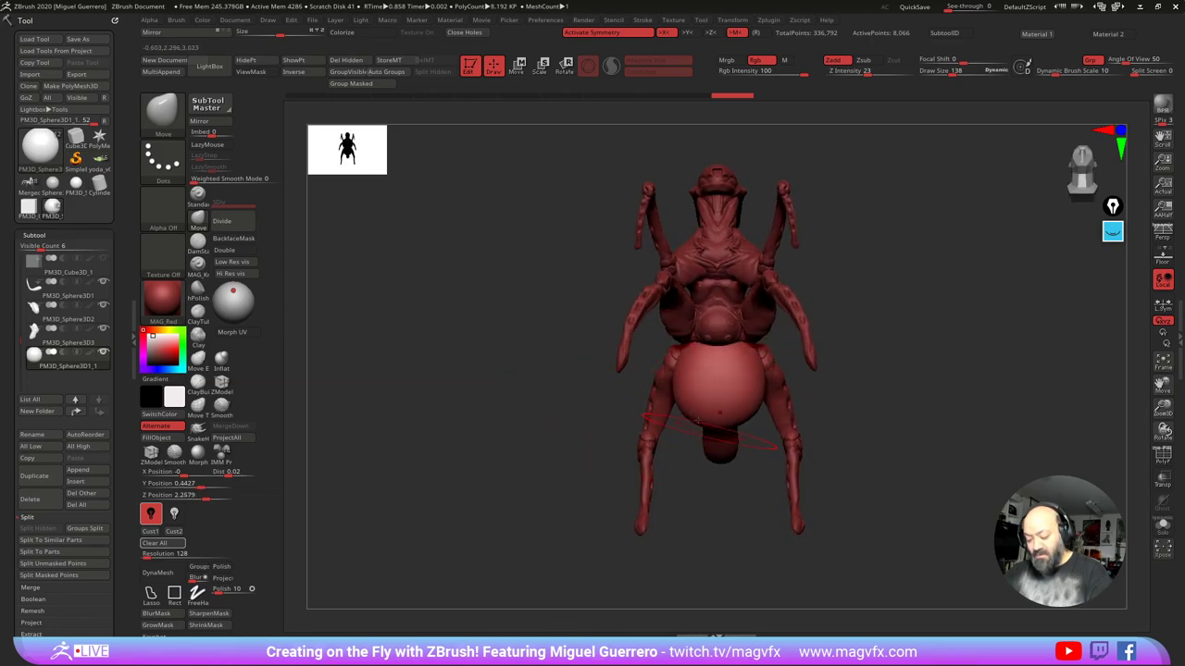
{"action": "mouse_move", "coordinate": [630, 372]}
{"action": "right_mouse_down"}
{"action": "mouse_move", "coordinate": [574, 336]}
{"action": "mouse_move", "coordinate": [592, 301]}
{"action": "right_mouse_up"}
{"action": "left_click_drag", "start_coordinate": [717, 367], "coordinate": [718, 349]}
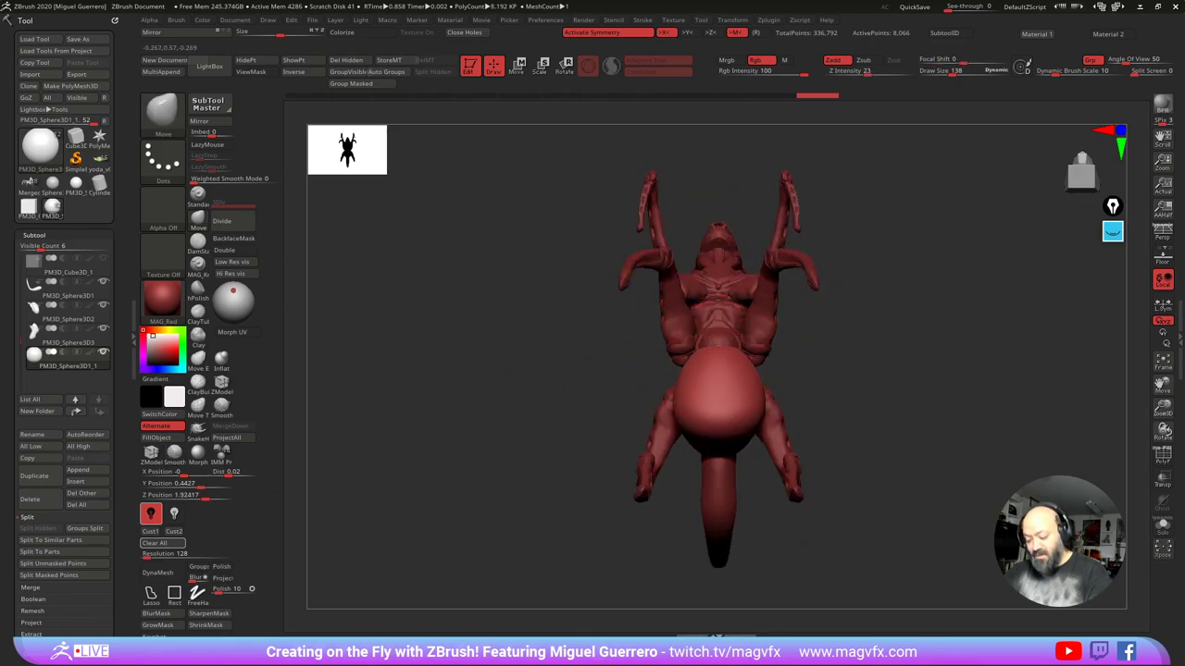
{"action": "mouse_move", "coordinate": [627, 335]}
{"action": "right_mouse_down"}
{"action": "mouse_move", "coordinate": [528, 373]}
{"action": "mouse_move", "coordinate": [546, 384]}
{"action": "mouse_move", "coordinate": [534, 398]}
{"action": "mouse_move", "coordinate": [551, 400]}
{"action": "right_mouse_up"}
{"action": "left_click_drag", "start_coordinate": [729, 379], "coordinate": [751, 399]}
{"action": "left_click_drag", "start_coordinate": [803, 358], "coordinate": [816, 349]}
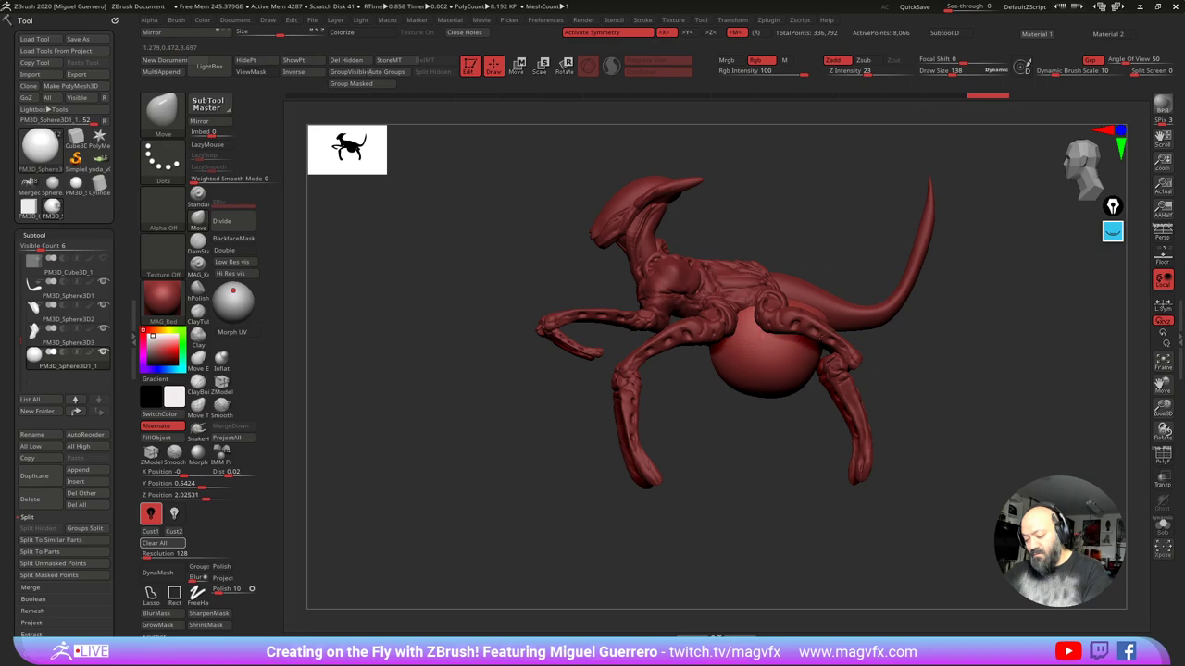
Step: Pull the front of the abdomen toward the chest with the Move brush to make it an elongated belly
{"action": "right_click_drag", "start_coordinate": [676, 356], "coordinate": [674, 264]}
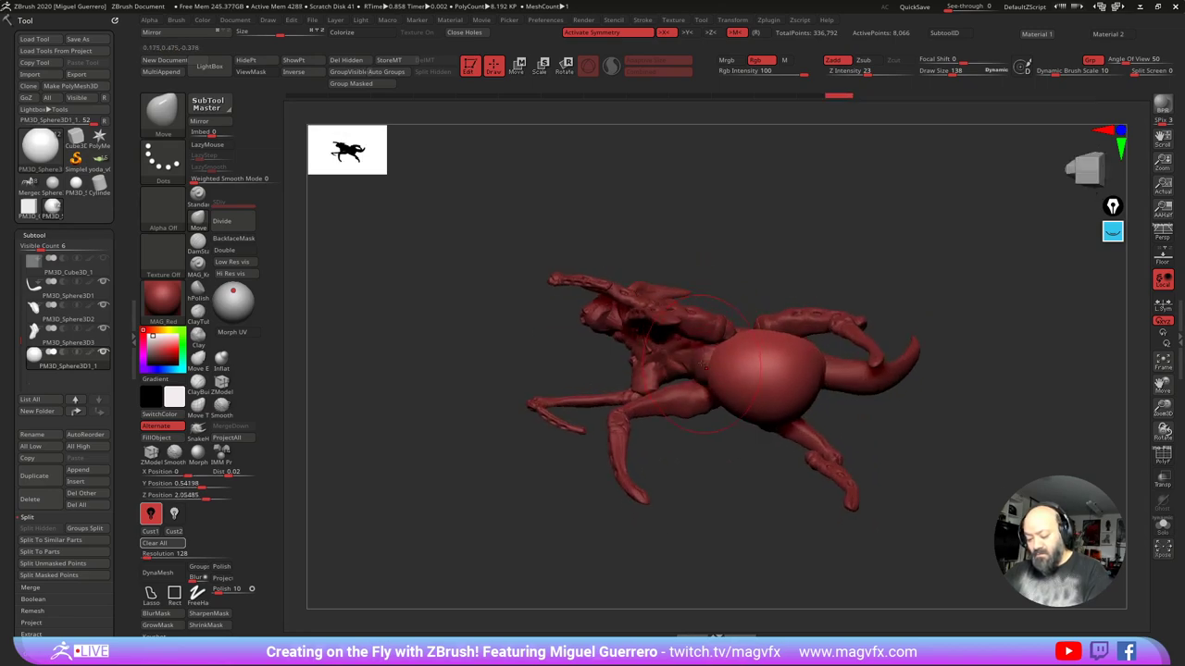
{"action": "left_click_drag", "start_coordinate": [716, 359], "coordinate": [680, 355]}
{"action": "mouse_move", "coordinate": [757, 335]}
{"action": "left_mouse_down"}
{"action": "mouse_move", "coordinate": [757, 348]}
{"action": "mouse_move", "coordinate": [785, 355]}
{"action": "mouse_move", "coordinate": [773, 354]}
{"action": "left_mouse_up"}
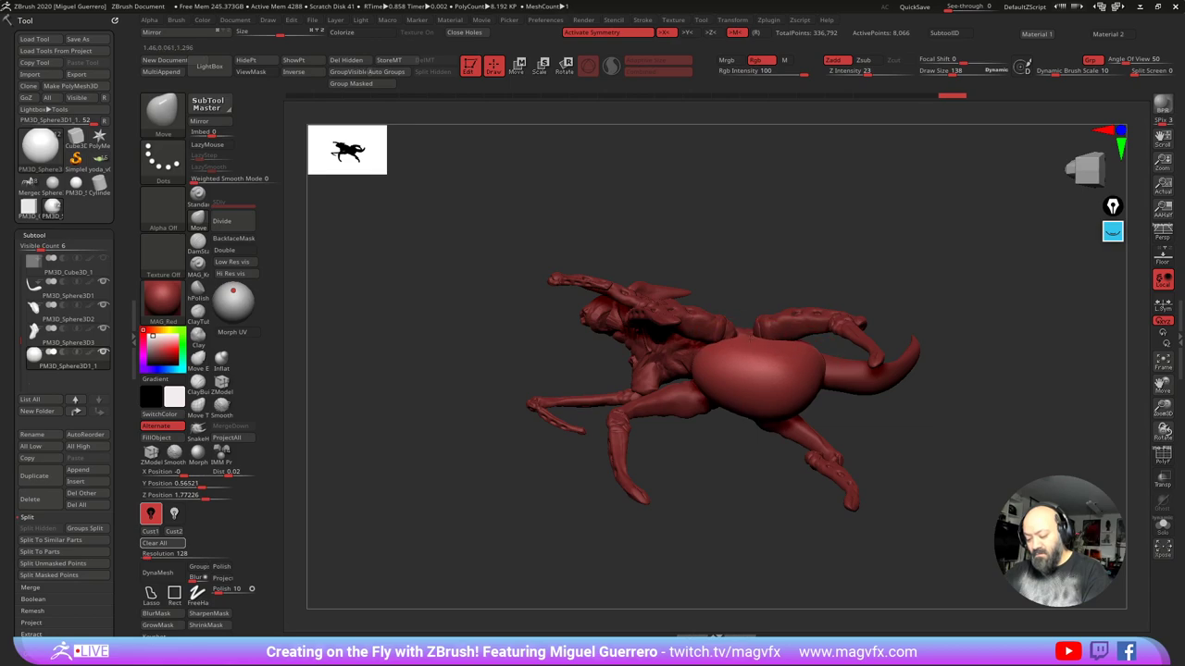
{"action": "left_click_drag", "start_coordinate": [693, 359], "coordinate": [688, 355]}
{"action": "mouse_move", "coordinate": [729, 291]}
{"action": "left_mouse_down", "text": "shift"}
{"action": "mouse_move", "coordinate": [732, 374]}
{"action": "mouse_move", "coordinate": [768, 398]}
{"action": "mouse_move", "coordinate": [728, 388]}
{"action": "left_mouse_up", "text": "shift"}
{"action": "mouse_move", "coordinate": [398, 407]}
{"action": "left_mouse_down"}
{"action": "mouse_move", "coordinate": [513, 403]}
{"action": "mouse_move", "coordinate": [513, 420]}
{"action": "mouse_move", "coordinate": [481, 436]}
{"action": "mouse_move", "coordinate": [493, 439]}
{"action": "left_mouse_up"}
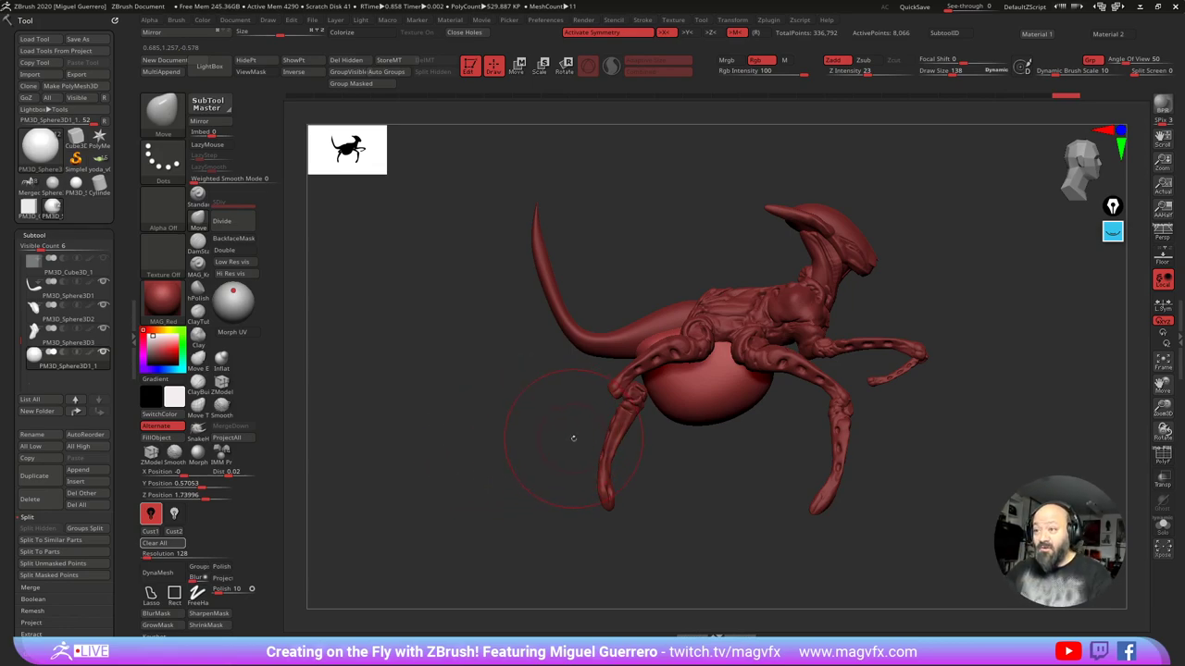
Step: Select the lower hind legs and move them backward, away from the abdomen
{"action": "left_click", "coordinate": [628, 409], "text": "alt"}
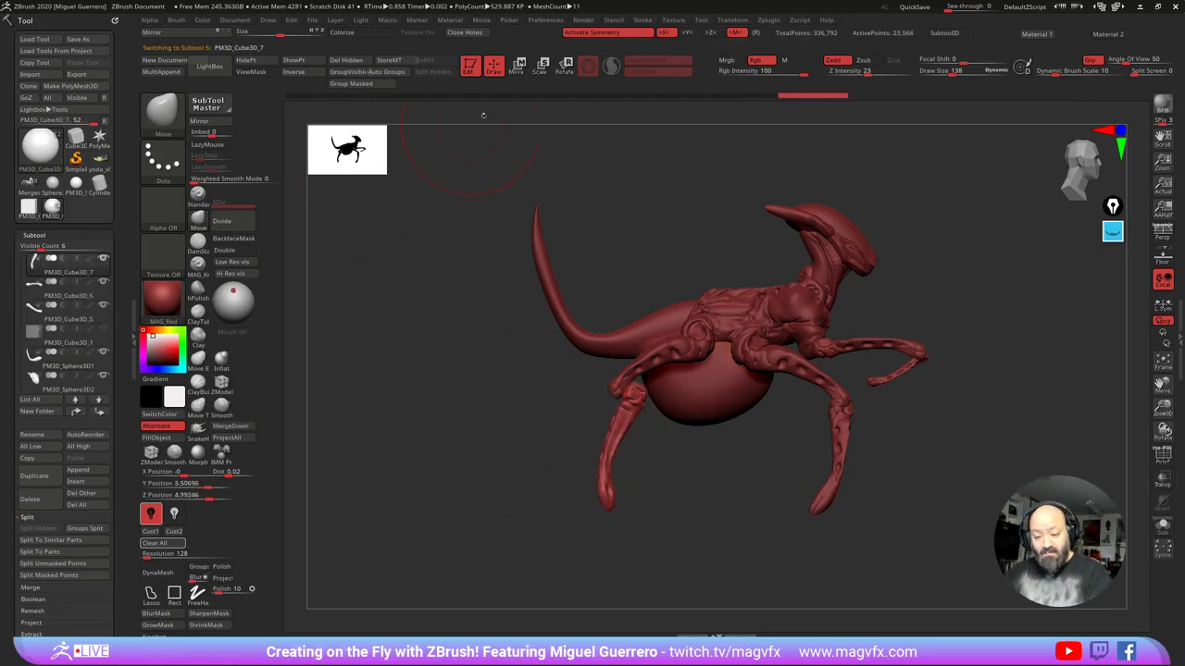
{"action": "left_click", "coordinate": [517, 66]}
{"action": "left_click_drag", "start_coordinate": [644, 394], "coordinate": [622, 390]}
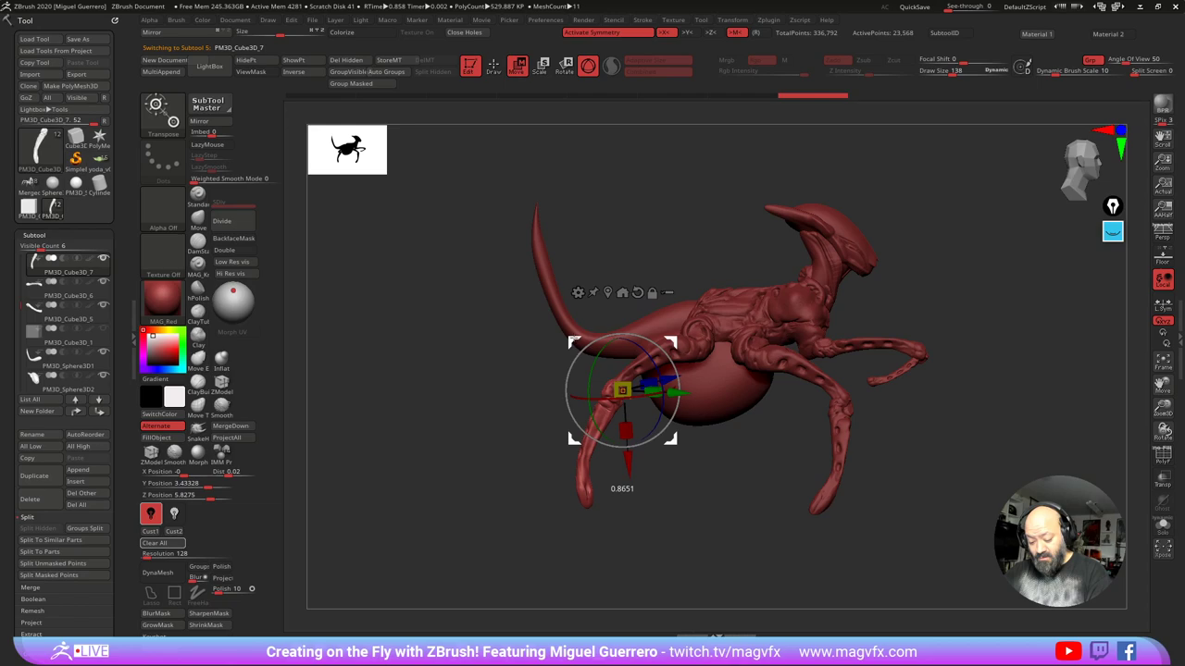
{"action": "left_click_drag", "start_coordinate": [500, 393], "coordinate": [580, 373]}
{"action": "left_click", "coordinate": [484, 391]}
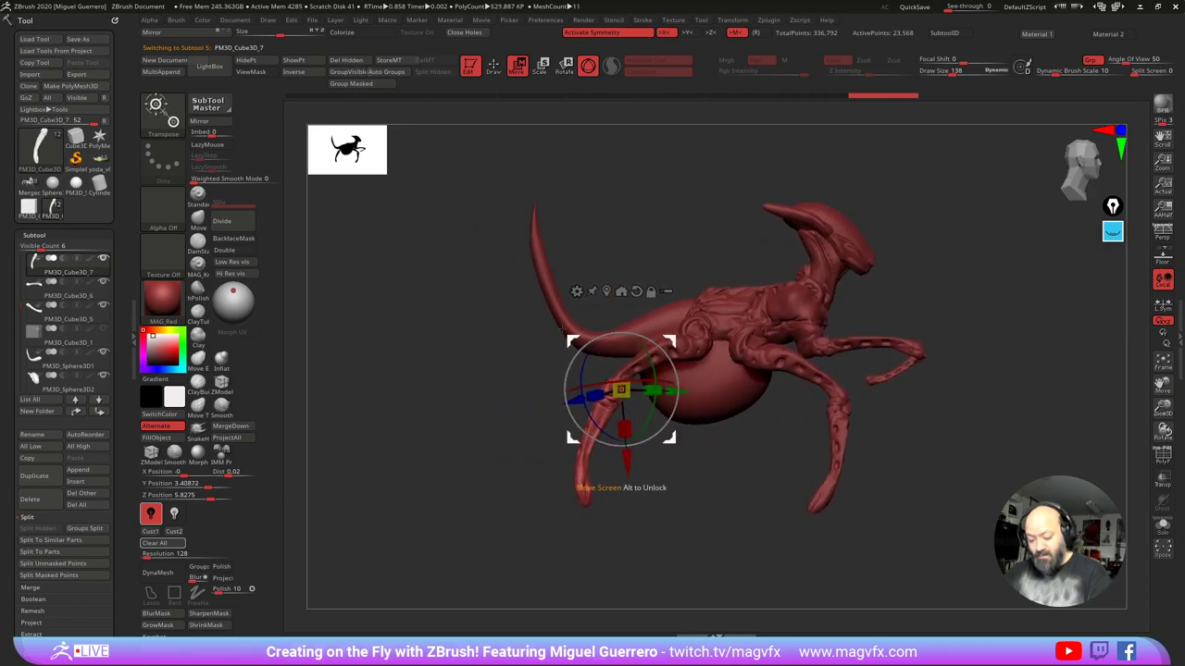
Step: Restore the tail's earlier downward-curving shape from its undo history and save the tool to disk
{"action": "left_click", "coordinate": [574, 335], "text": "alt"}
{"action": "left_click_drag", "start_coordinate": [689, 96], "coordinate": [572, 97]}
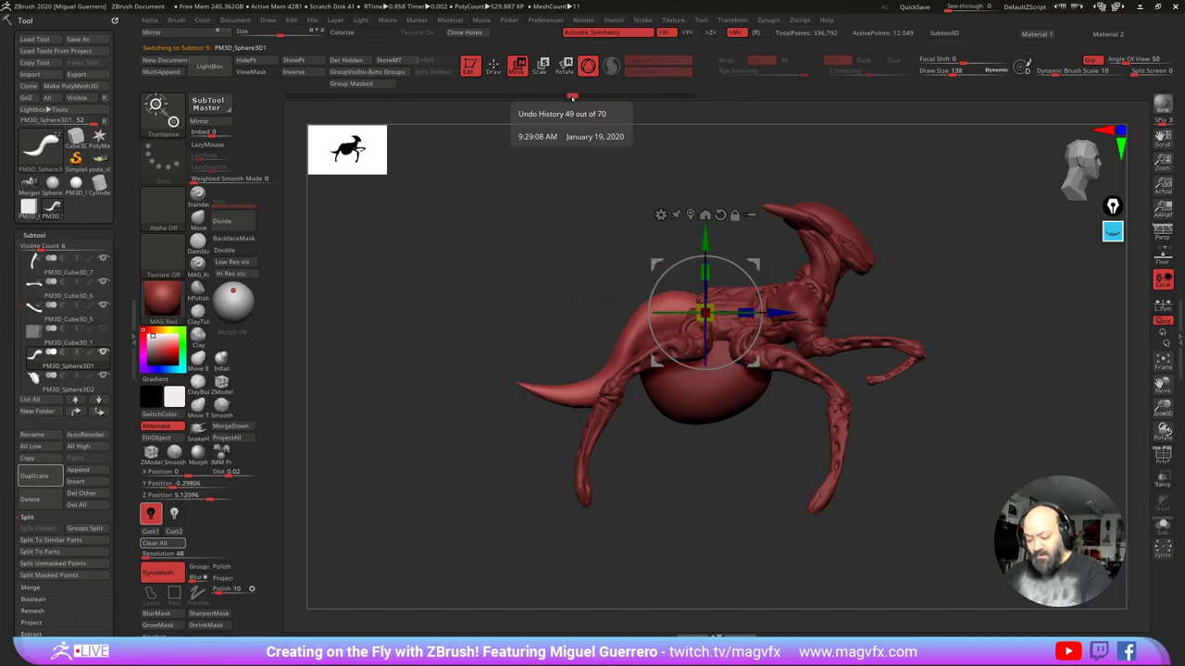
{"action": "left_click_drag", "start_coordinate": [497, 299], "coordinate": [494, 335]}
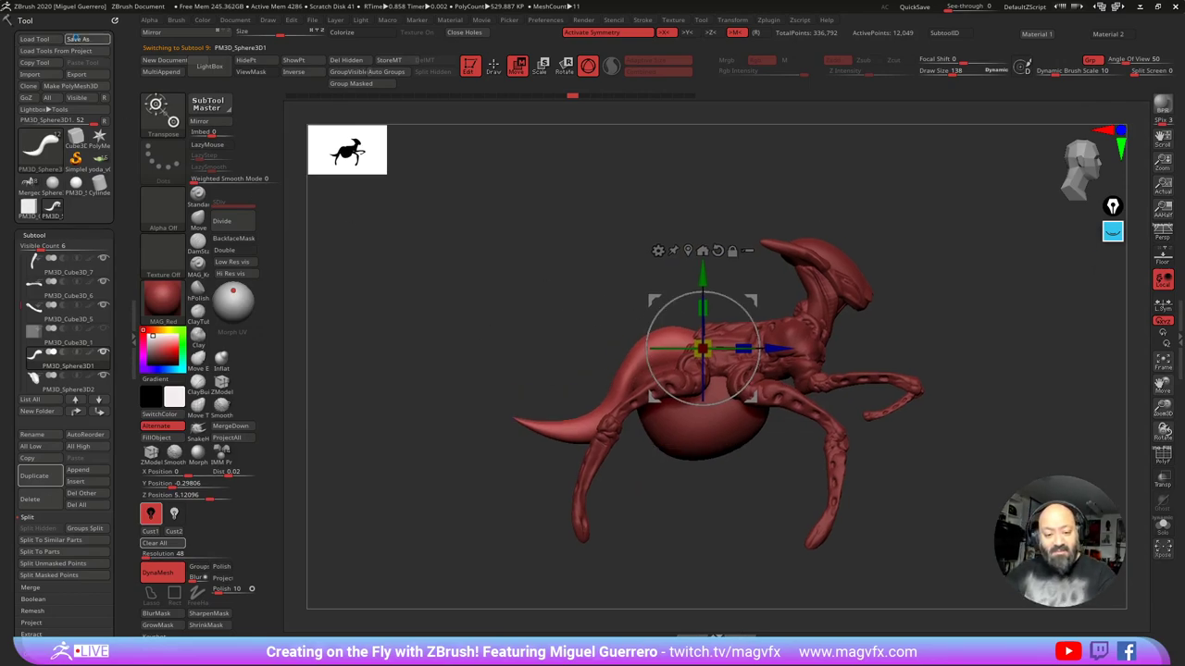
{"action": "left_click", "coordinate": [78, 39]}
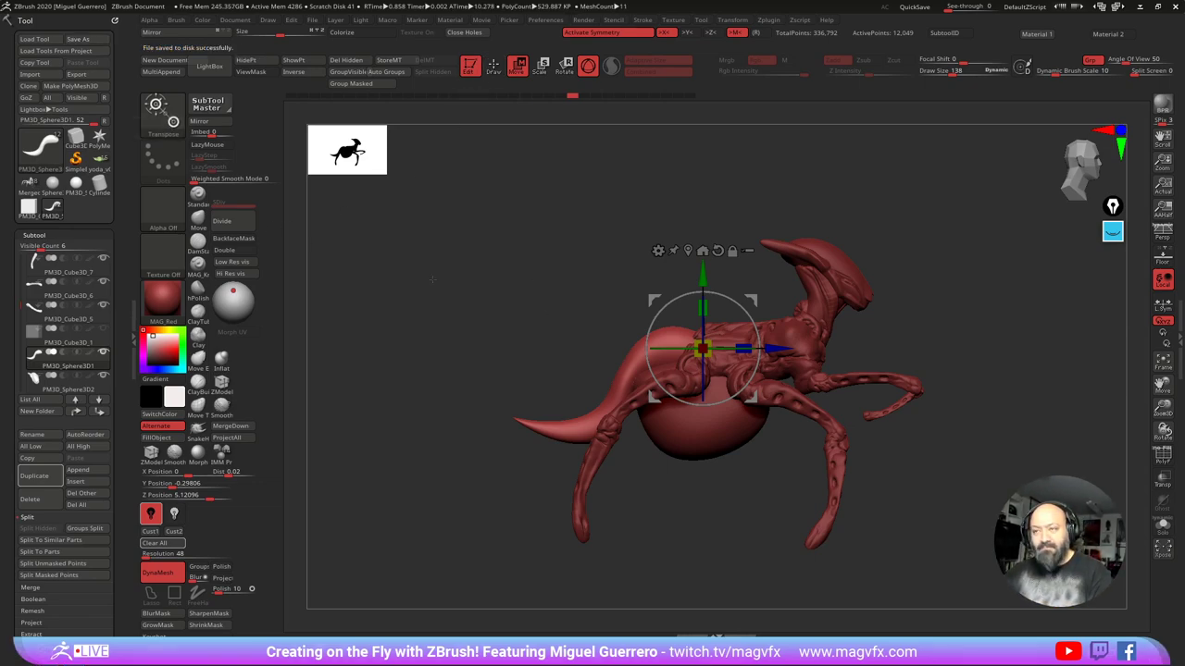
Step: Reshape the tail into a smoother S-curve around the abdomen with the Move brush and smooth its lower part
{"action": "mouse_move", "coordinate": [464, 295]}
{"action": "left_mouse_down"}
{"action": "mouse_move", "coordinate": [449, 298]}
{"action": "mouse_move", "coordinate": [525, 302]}
{"action": "left_mouse_up"}
{"action": "left_click", "coordinate": [198, 220]}
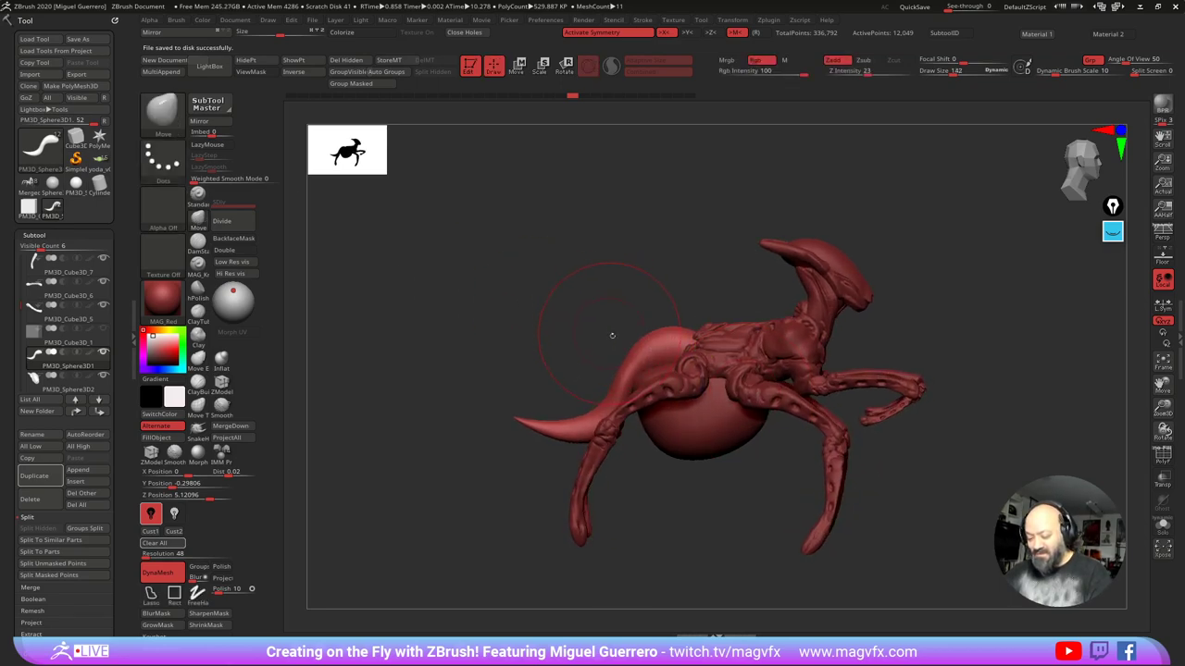
{"action": "mouse_move", "coordinate": [648, 361]}
{"action": "left_mouse_down"}
{"action": "mouse_move", "coordinate": [635, 353]}
{"action": "mouse_move", "coordinate": [598, 376]}
{"action": "left_mouse_up"}
{"action": "left_click_drag", "start_coordinate": [580, 424], "coordinate": [583, 432], "text": "shift"}
{"action": "left_click_drag", "start_coordinate": [504, 467], "coordinate": [532, 465]}
{"action": "left_click_drag", "start_coordinate": [592, 423], "coordinate": [598, 426], "text": "shift"}
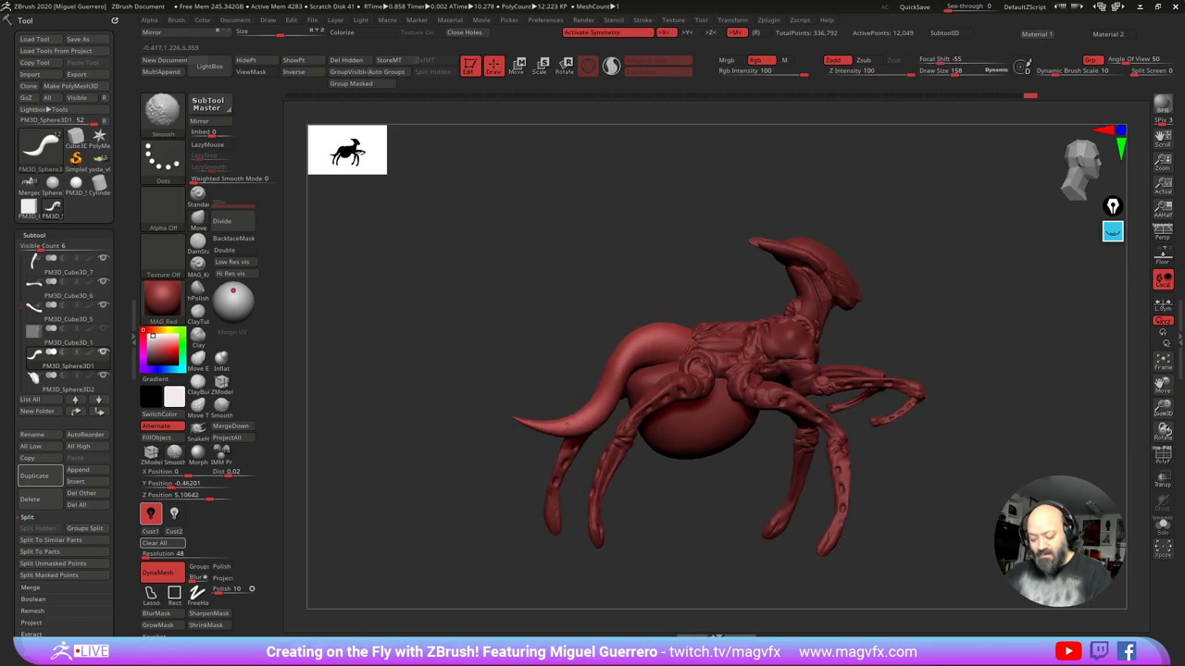
{"action": "left_click_drag", "start_coordinate": [498, 361], "coordinate": [468, 357]}
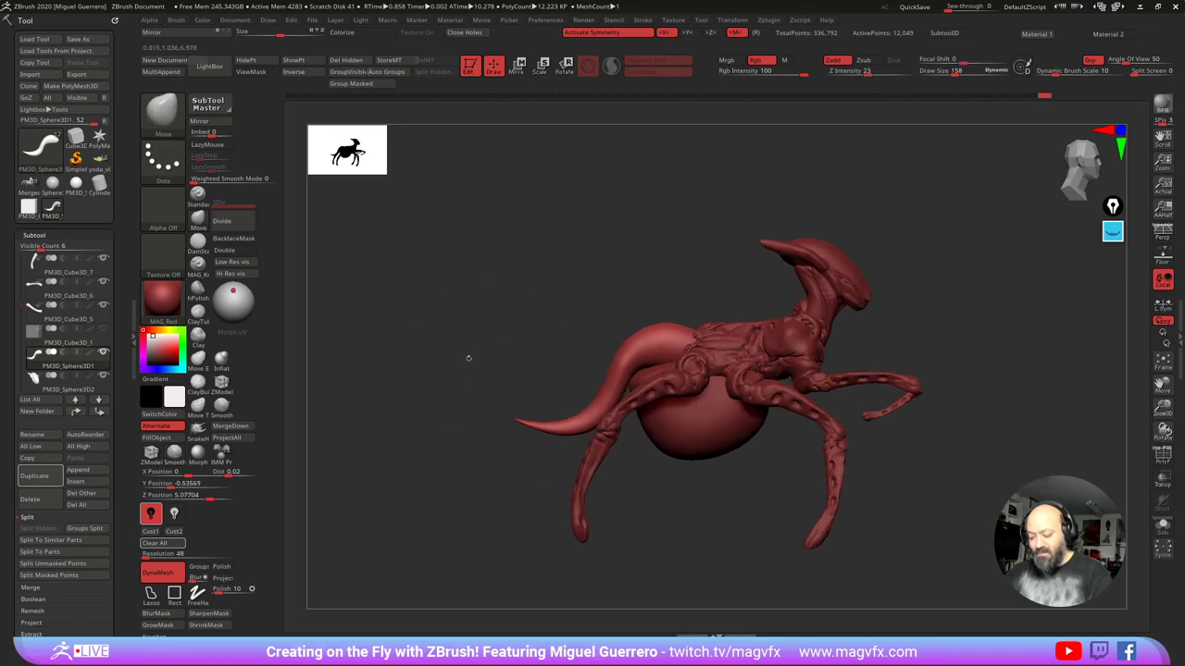
Step: Cut the pointed rear crest off the head subtool by masking it, hiding those points and deleting the hidden geometry
{"action": "left_click", "coordinate": [828, 246], "text": "alt"}
{"action": "mouse_move", "coordinate": [661, 263]}
{"action": "left_mouse_down"}
{"action": "mouse_move", "coordinate": [490, 283]}
{"action": "mouse_move", "coordinate": [635, 283]}
{"action": "mouse_move", "coordinate": [621, 296]}
{"action": "mouse_move", "coordinate": [640, 268]}
{"action": "mouse_move", "coordinate": [593, 258]}
{"action": "mouse_move", "coordinate": [450, 278]}
{"action": "mouse_move", "coordinate": [635, 257]}
{"action": "mouse_move", "coordinate": [597, 276]}
{"action": "mouse_move", "coordinate": [651, 301]}
{"action": "mouse_move", "coordinate": [618, 230]}
{"action": "left_mouse_up"}
{"action": "key", "text": "ctrl+z"}
{"action": "left_click", "coordinate": [580, 281], "text": "ctrl"}
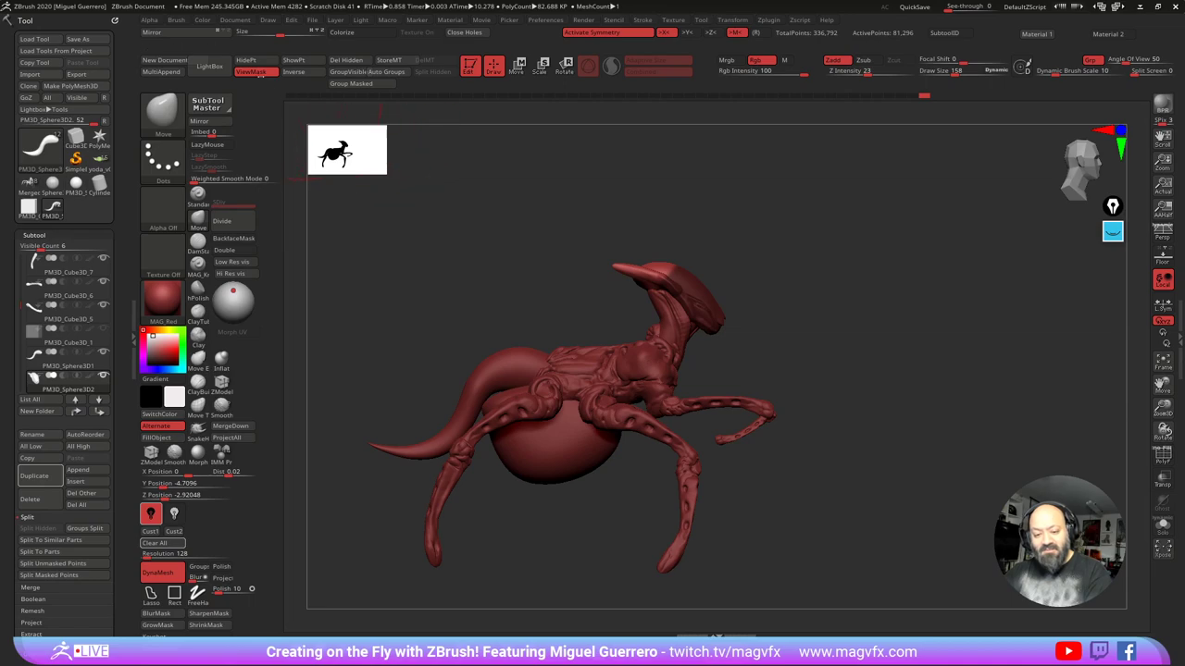
{"action": "left_click", "coordinate": [245, 59]}
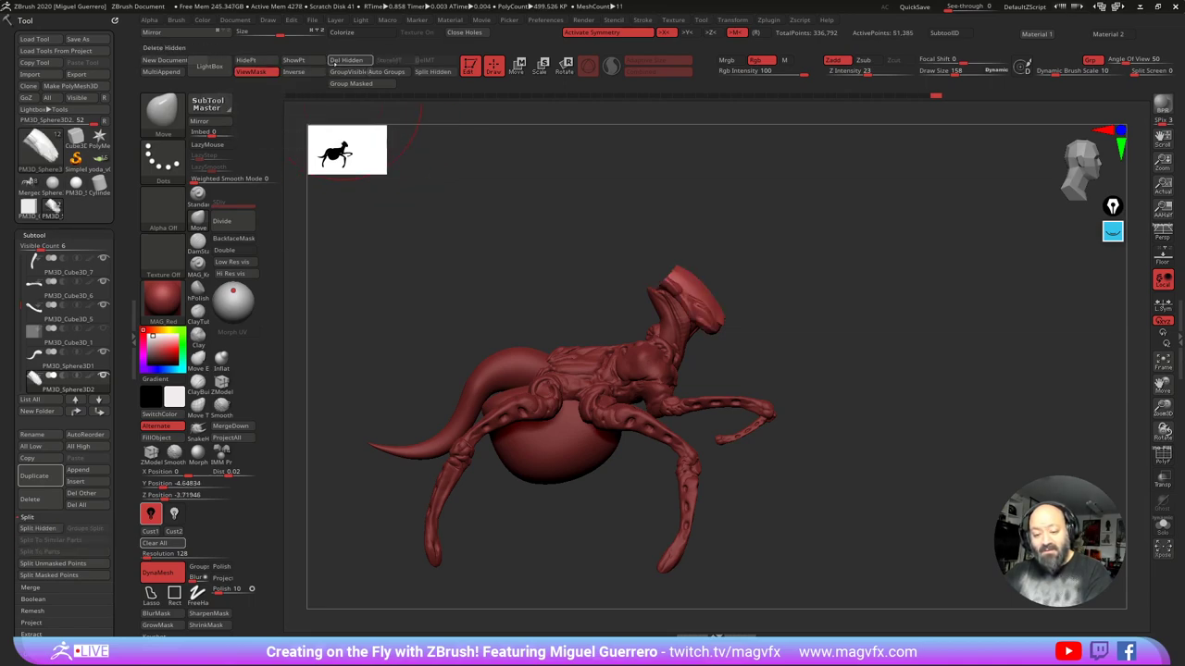
{"action": "left_click", "coordinate": [340, 60]}
{"action": "key", "text": "shift"}
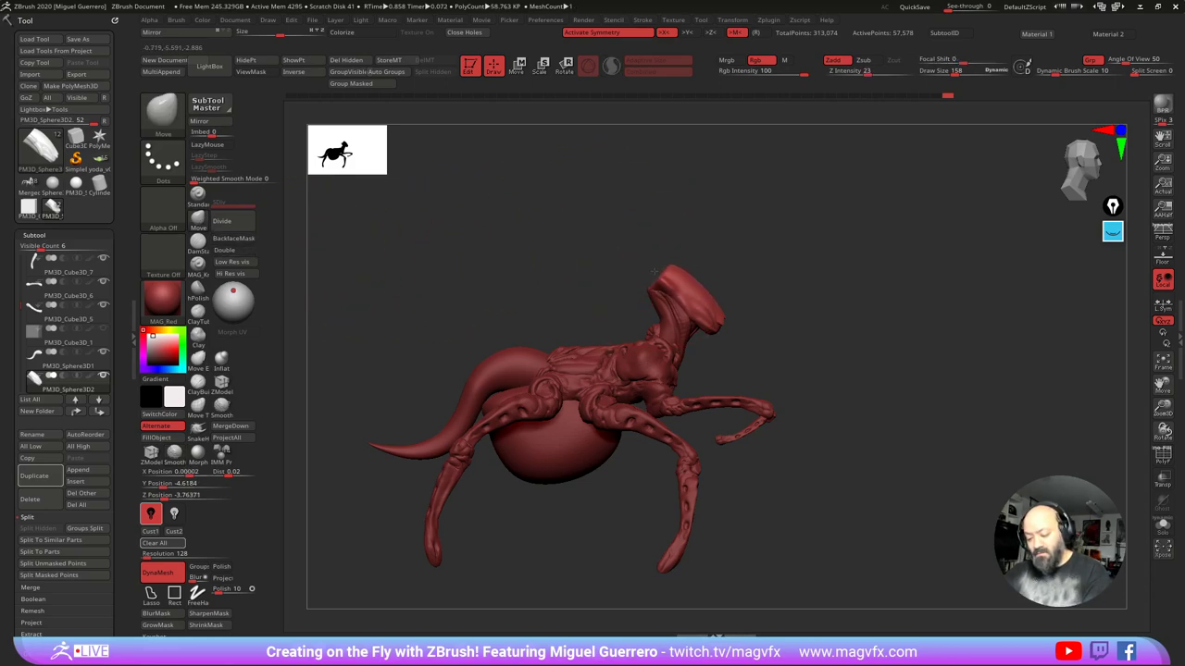
Step: Carve a groove down the centre of the head's upper surface with the DamStandard brush
{"action": "mouse_move", "coordinate": [667, 273]}
{"action": "left_mouse_down"}
{"action": "mouse_move", "coordinate": [569, 262]}
{"action": "mouse_move", "coordinate": [564, 323]}
{"action": "mouse_move", "coordinate": [576, 331]}
{"action": "left_mouse_up"}
{"action": "mouse_move", "coordinate": [586, 323]}
{"action": "right_mouse_down", "text": "ctrl"}
{"action": "mouse_move", "coordinate": [614, 359]}
{"action": "mouse_move", "coordinate": [602, 293]}
{"action": "mouse_move", "coordinate": [619, 327]}
{"action": "mouse_move", "coordinate": [550, 293]}
{"action": "mouse_move", "coordinate": [598, 355]}
{"action": "mouse_move", "coordinate": [564, 332]}
{"action": "right_mouse_up", "text": "ctrl"}
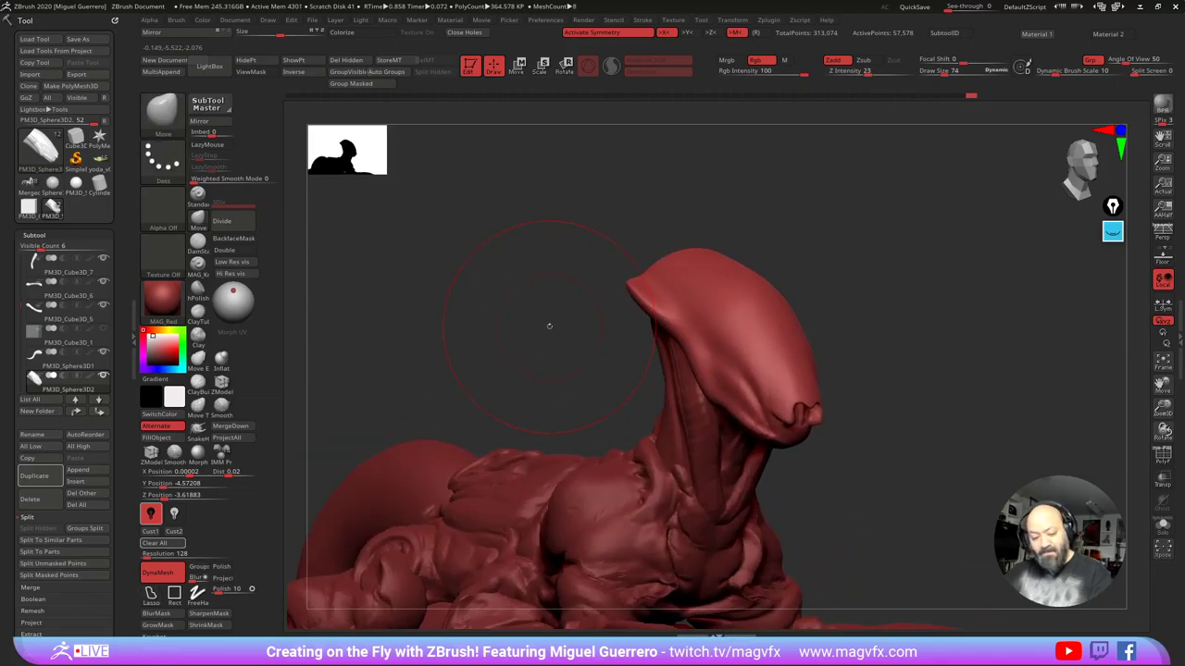
{"action": "key", "text": "b"}
{"action": "key", "text": "m"}
{"action": "key", "text": "v"}
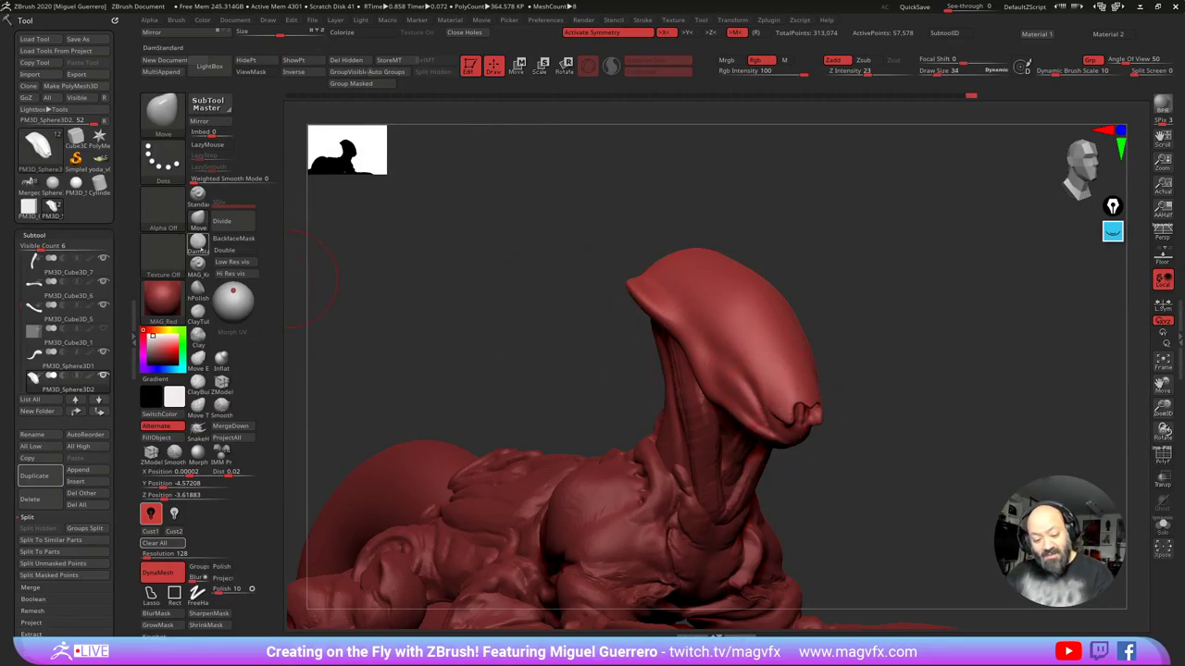
{"action": "left_click", "coordinate": [198, 244]}
{"action": "left_click", "coordinate": [198, 244]}
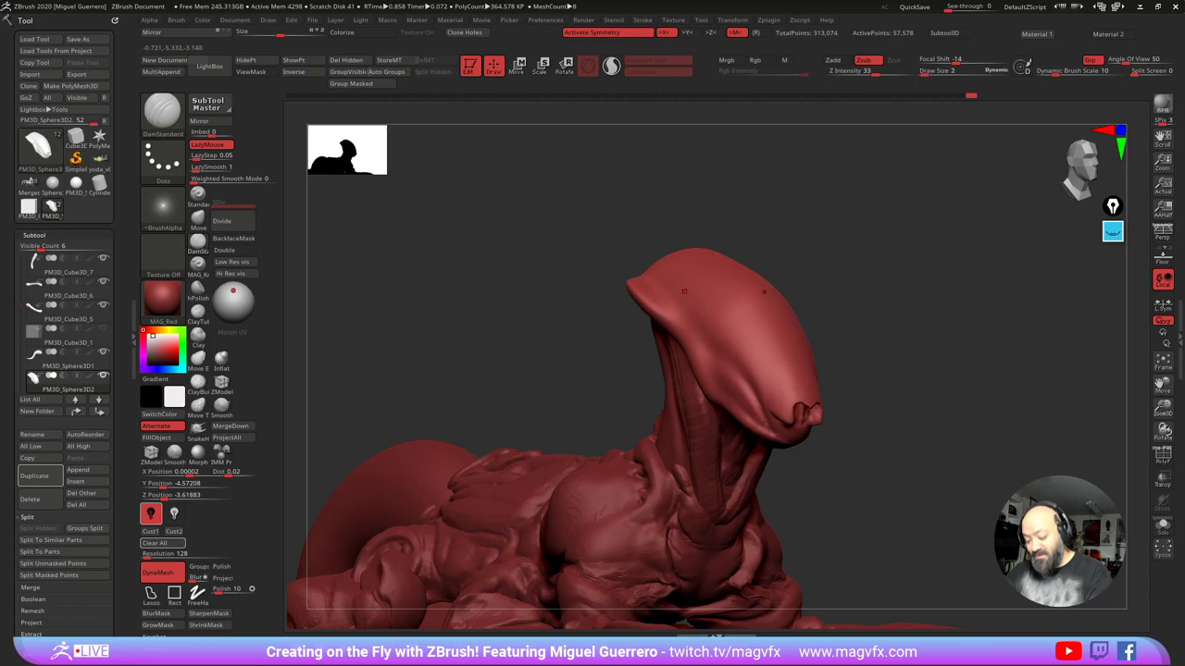
{"action": "left_click_drag", "start_coordinate": [838, 218], "coordinate": [699, 278]}
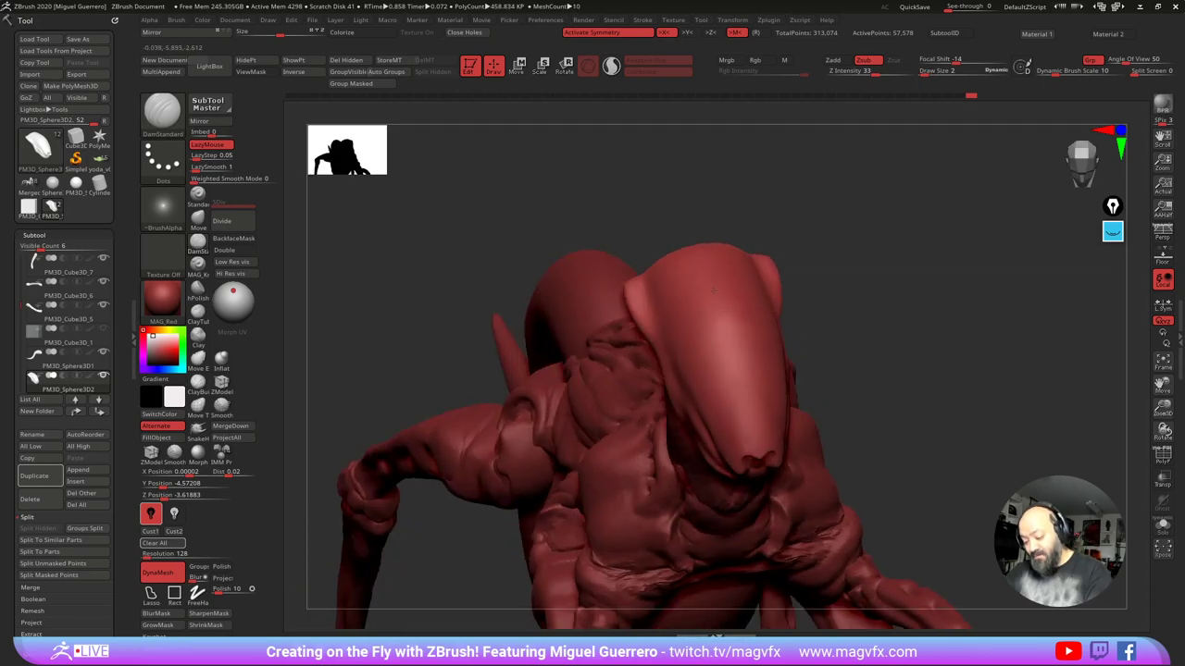
{"action": "left_click_drag", "start_coordinate": [703, 267], "coordinate": [702, 261]}
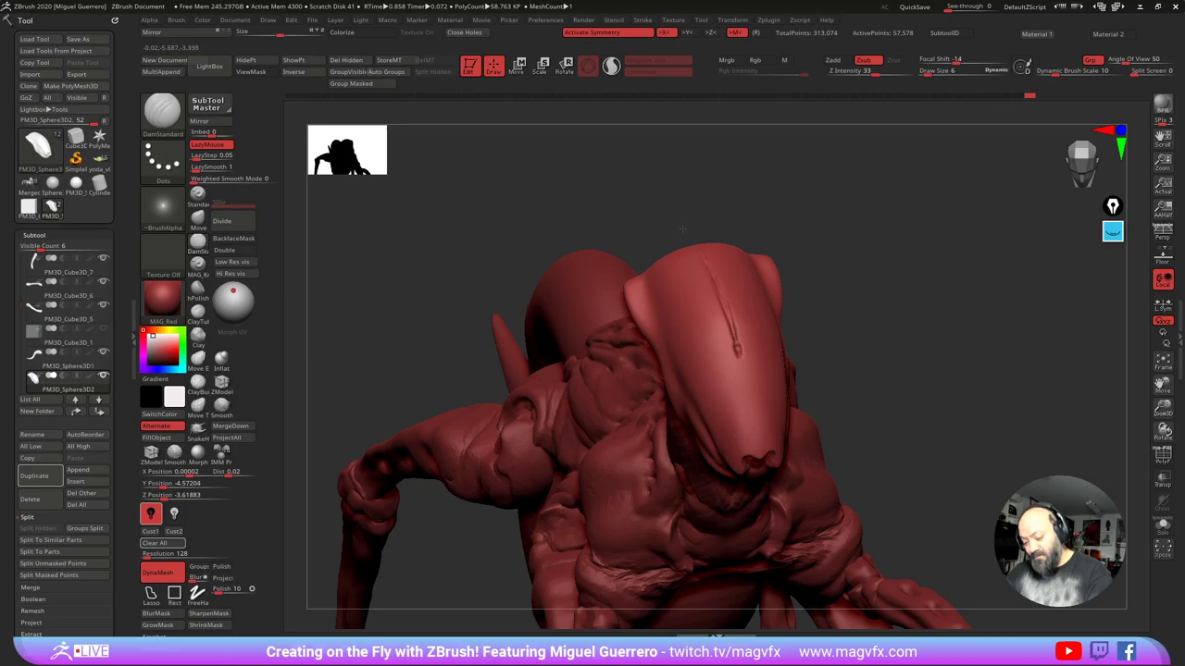
Step: Mask the head's rear side corners, invert the mask and pull those corners out into swept-back horns with the Move brush
{"action": "mouse_move", "coordinate": [683, 228]}
{"action": "left_mouse_down"}
{"action": "mouse_move", "coordinate": [579, 246]}
{"action": "mouse_move", "coordinate": [608, 260]}
{"action": "left_mouse_up"}
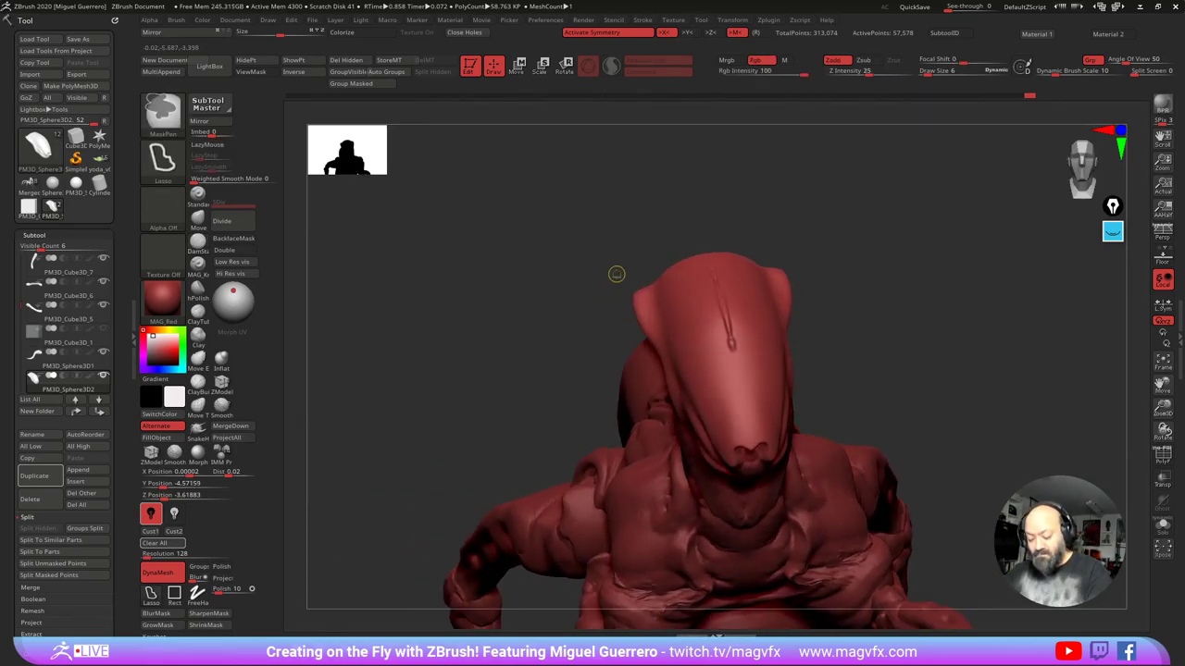
{"action": "mouse_move", "coordinate": [629, 320]}
{"action": "left_mouse_down", "text": "ctrl"}
{"action": "mouse_move", "coordinate": [632, 275]}
{"action": "mouse_move", "coordinate": [583, 330]}
{"action": "mouse_move", "coordinate": [566, 298]}
{"action": "left_mouse_up", "text": "ctrl"}
{"action": "left_click", "coordinate": [198, 221]}
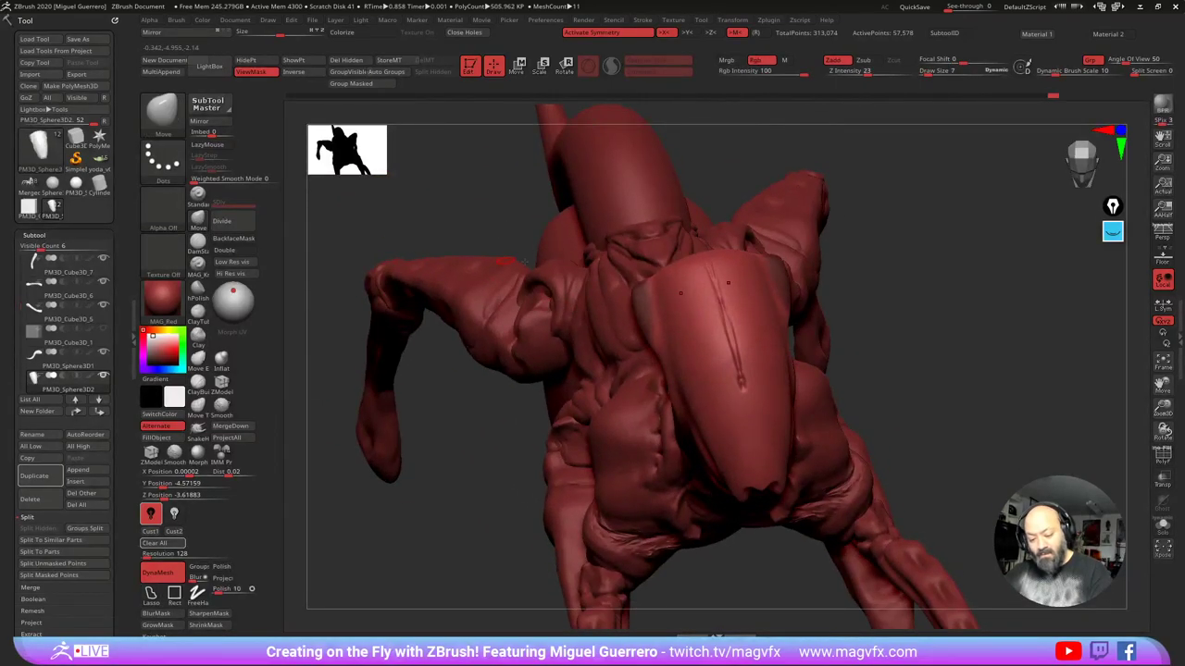
{"action": "left_click", "coordinate": [881, 376], "text": "ctrl"}
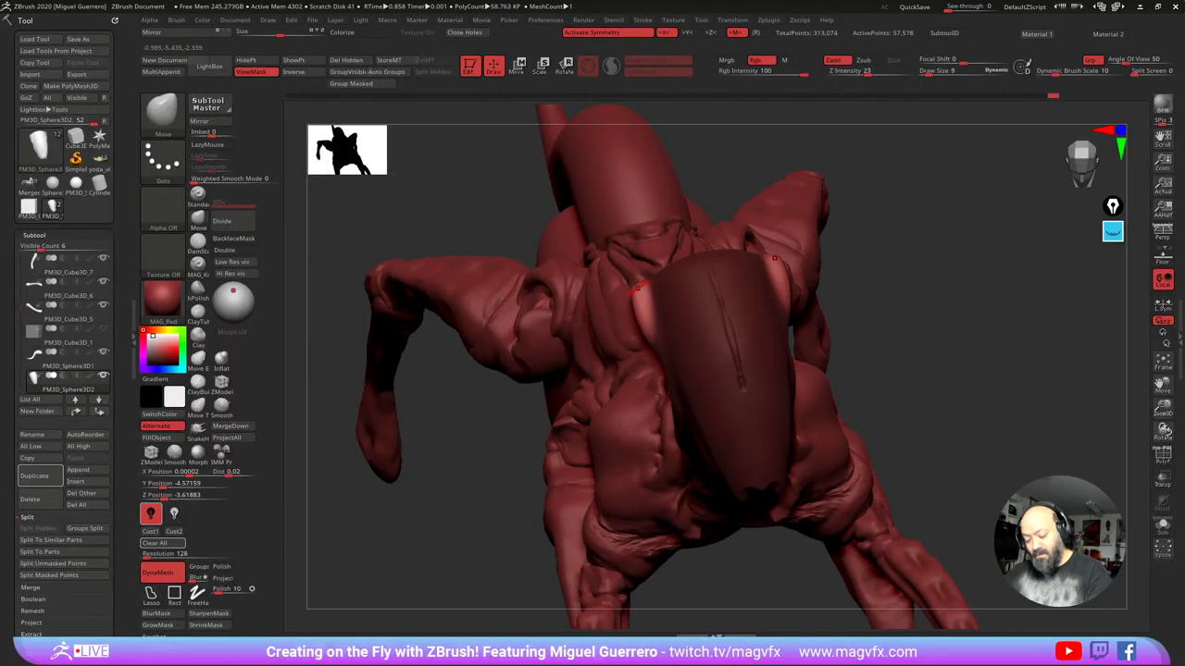
{"action": "left_click_drag", "start_coordinate": [636, 288], "coordinate": [622, 242]}
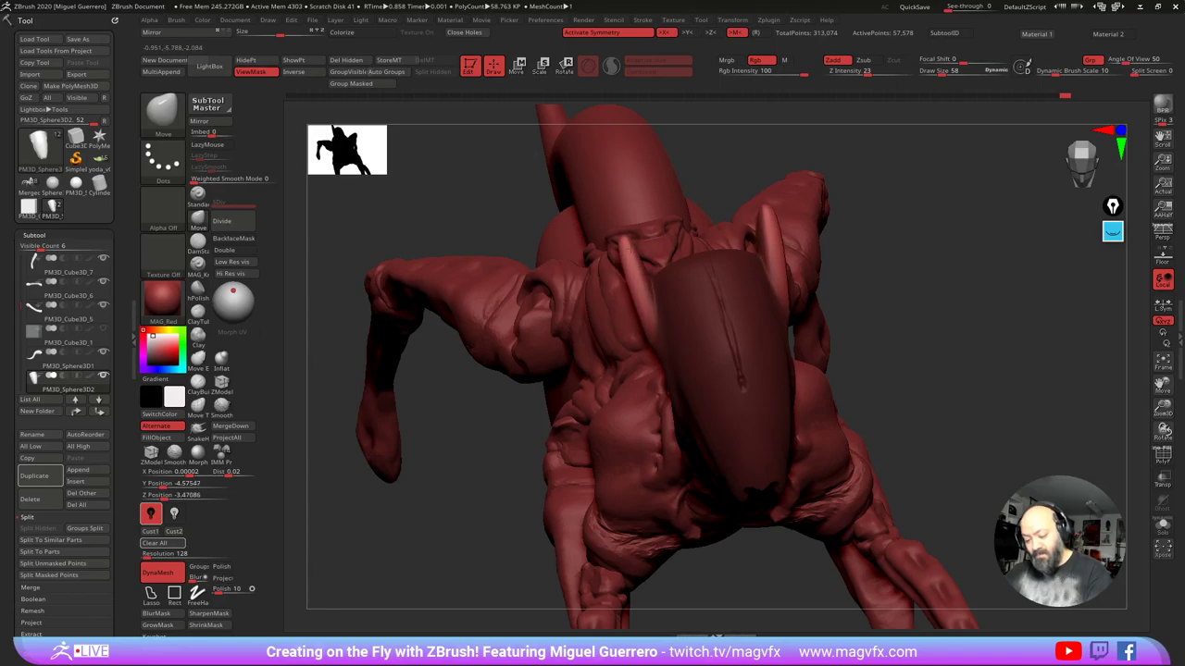
{"action": "mouse_move", "coordinate": [485, 236]}
{"action": "left_mouse_down"}
{"action": "mouse_move", "coordinate": [494, 155]}
{"action": "mouse_move", "coordinate": [561, 185]}
{"action": "left_mouse_up"}
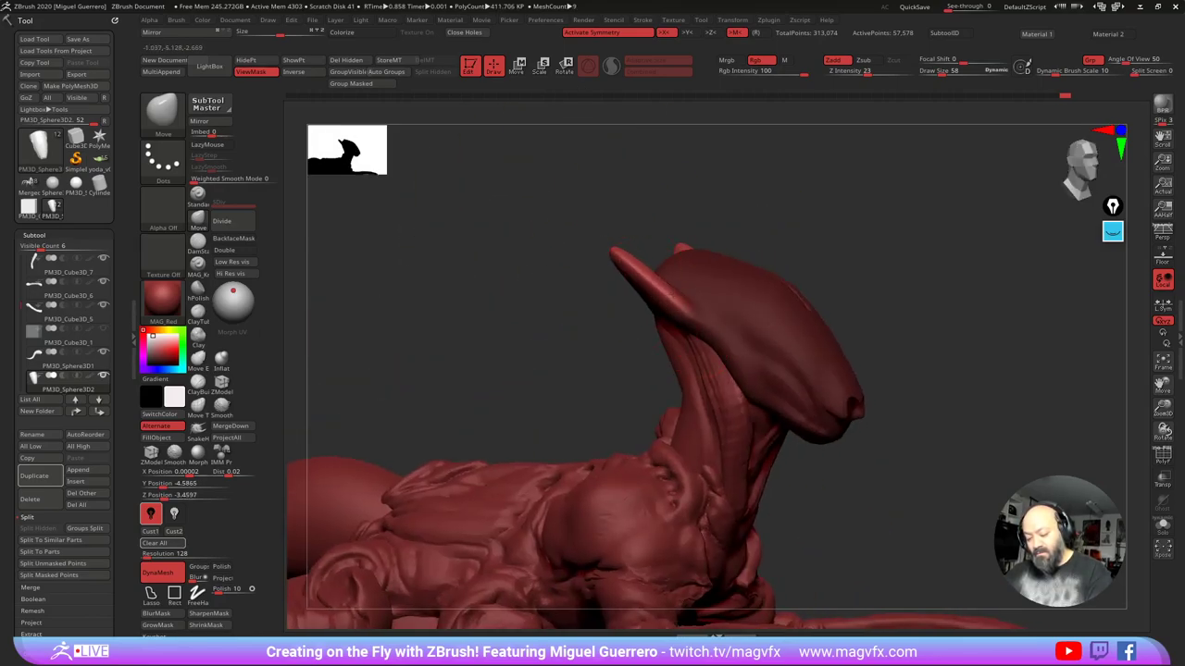
{"action": "mouse_move", "coordinate": [561, 283]}
{"action": "left_mouse_down"}
{"action": "mouse_move", "coordinate": [585, 281]}
{"action": "mouse_move", "coordinate": [597, 259]}
{"action": "mouse_move", "coordinate": [561, 281]}
{"action": "mouse_move", "coordinate": [624, 300]}
{"action": "mouse_move", "coordinate": [579, 277]}
{"action": "mouse_move", "coordinate": [626, 288]}
{"action": "left_mouse_up"}
{"action": "mouse_move", "coordinate": [545, 302]}
{"action": "left_mouse_down"}
{"action": "mouse_move", "coordinate": [439, 317]}
{"action": "mouse_move", "coordinate": [497, 306]}
{"action": "mouse_move", "coordinate": [587, 315]}
{"action": "mouse_move", "coordinate": [545, 320]}
{"action": "mouse_move", "coordinate": [529, 350]}
{"action": "left_mouse_up"}
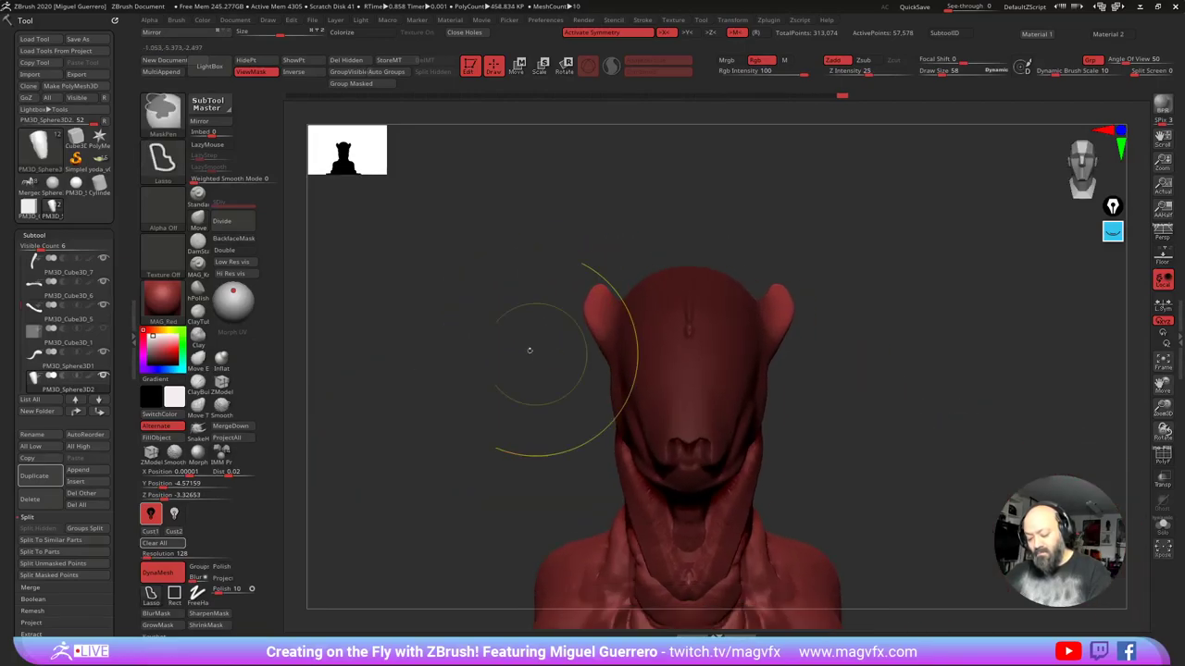
Step: Reshape the back of the neck and the adjoining upper body with the Move brush
{"action": "right_click_drag", "start_coordinate": [529, 351], "coordinate": [524, 243], "text": "alt"}
{"action": "right_click_drag", "start_coordinate": [511, 319], "coordinate": [572, 295]}
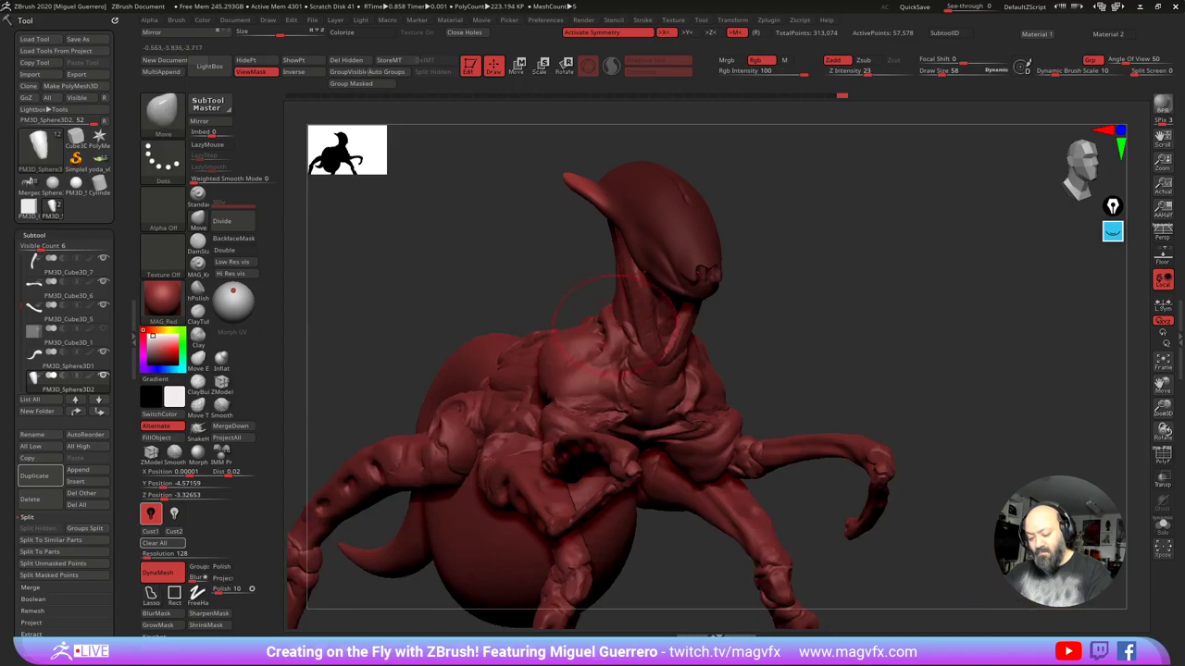
{"action": "left_click", "coordinate": [623, 310], "text": "alt"}
{"action": "mouse_move", "coordinate": [620, 281]}
{"action": "left_mouse_down"}
{"action": "mouse_move", "coordinate": [568, 276]}
{"action": "mouse_move", "coordinate": [554, 294]}
{"action": "mouse_move", "coordinate": [583, 300]}
{"action": "mouse_move", "coordinate": [601, 265]}
{"action": "mouse_move", "coordinate": [572, 302]}
{"action": "left_mouse_up"}
{"action": "left_click", "coordinate": [639, 384], "text": "alt"}
{"action": "left_click_drag", "start_coordinate": [565, 245], "coordinate": [708, 256]}
{"action": "left_click_drag", "start_coordinate": [614, 297], "coordinate": [637, 295]}
{"action": "left_click_drag", "start_coordinate": [695, 332], "coordinate": [574, 319]}
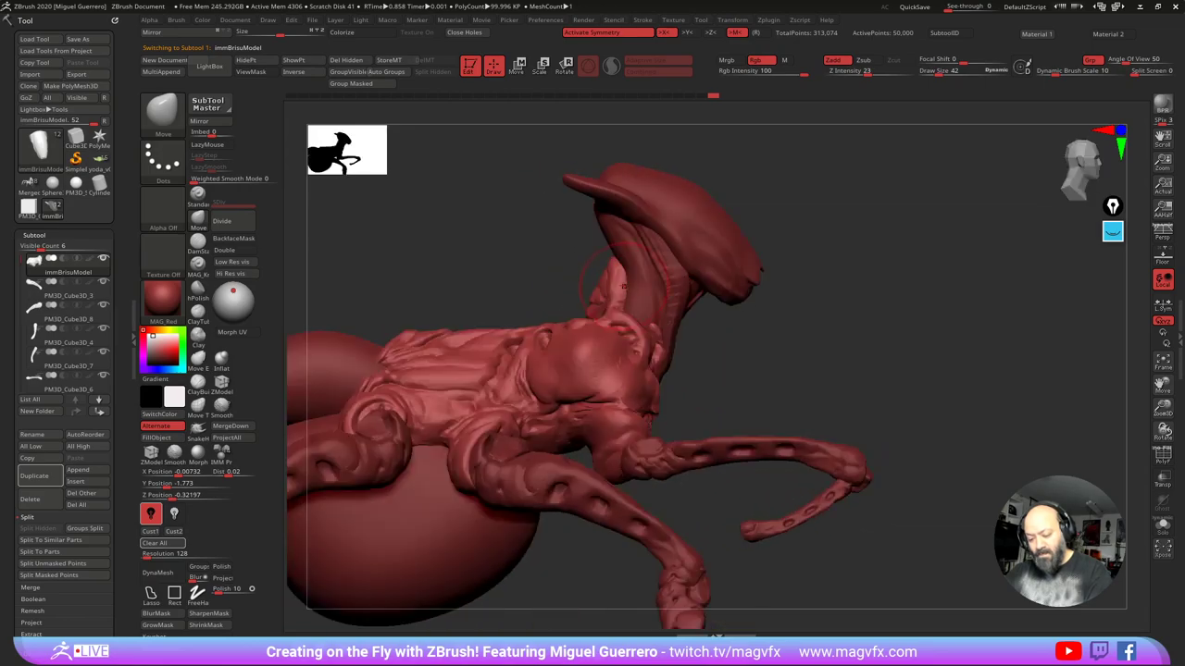
Step: Remesh the neck subtool with DynaMesh, smooth its back edge and carve tendon-like grooves along it with DamStandard
{"action": "left_click", "coordinate": [615, 264], "text": "alt"}
{"action": "left_click_drag", "start_coordinate": [556, 260], "coordinate": [594, 263]}
{"action": "left_click", "coordinate": [202, 248]}
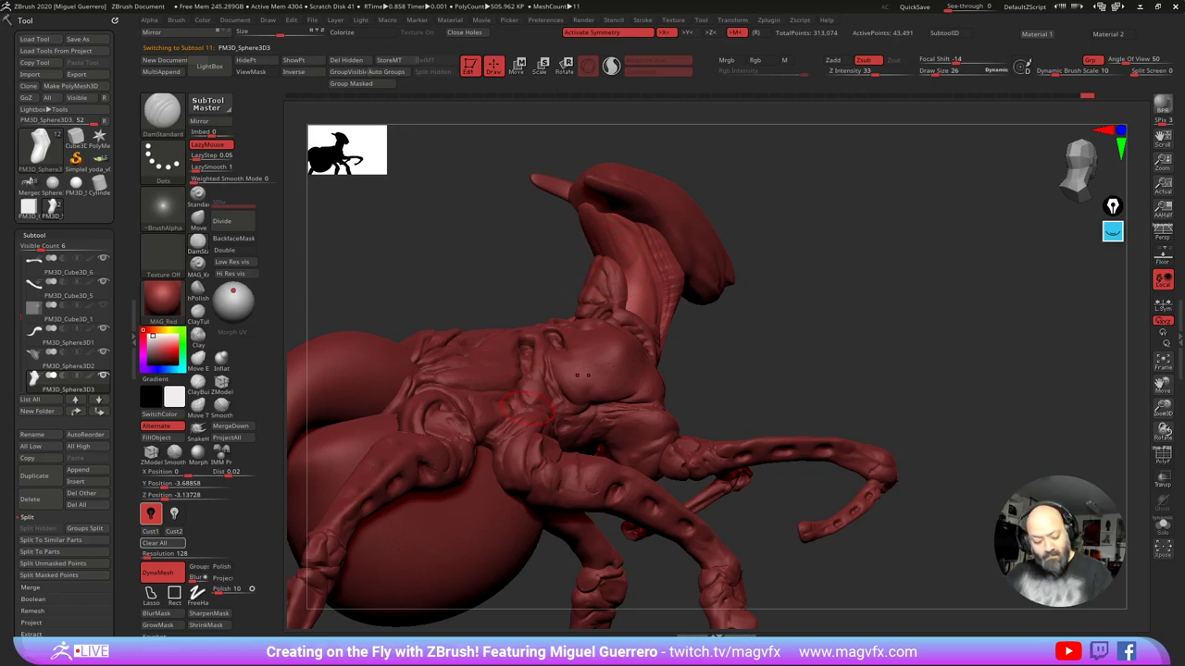
{"action": "left_click_drag", "start_coordinate": [377, 242], "coordinate": [408, 268], "text": "ctrl"}
{"action": "left_click_drag", "start_coordinate": [603, 228], "coordinate": [588, 210], "text": "shift"}
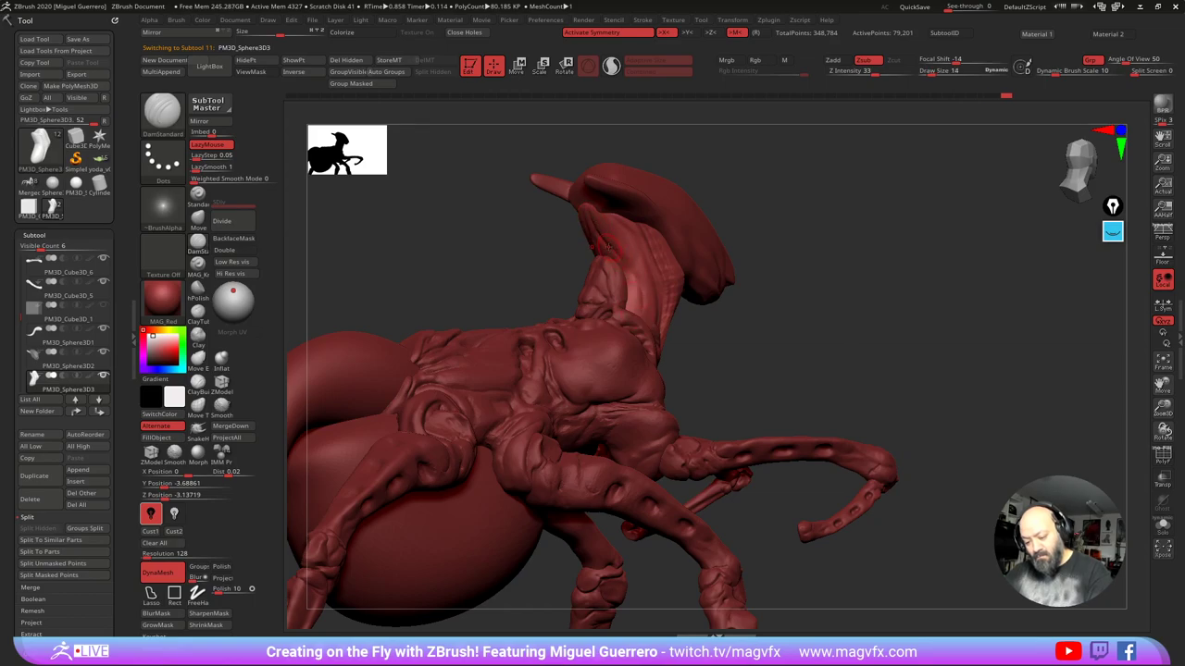
{"action": "mouse_move", "coordinate": [553, 242]}
{"action": "left_mouse_down"}
{"action": "mouse_move", "coordinate": [520, 245]}
{"action": "mouse_move", "coordinate": [537, 248]}
{"action": "left_mouse_up"}
{"action": "left_click_drag", "start_coordinate": [638, 283], "coordinate": [638, 313]}
{"action": "left_click_drag", "start_coordinate": [546, 246], "coordinate": [527, 243]}
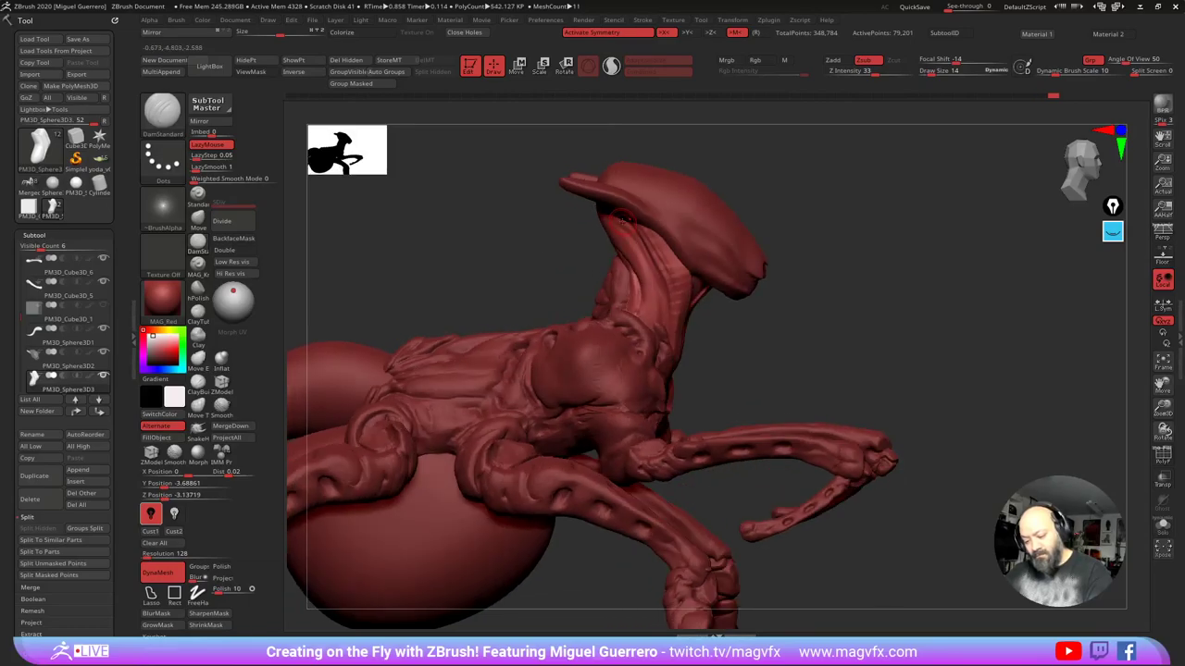
{"action": "left_click_drag", "start_coordinate": [643, 248], "coordinate": [651, 268]}
{"action": "left_click_drag", "start_coordinate": [548, 247], "coordinate": [514, 247]}
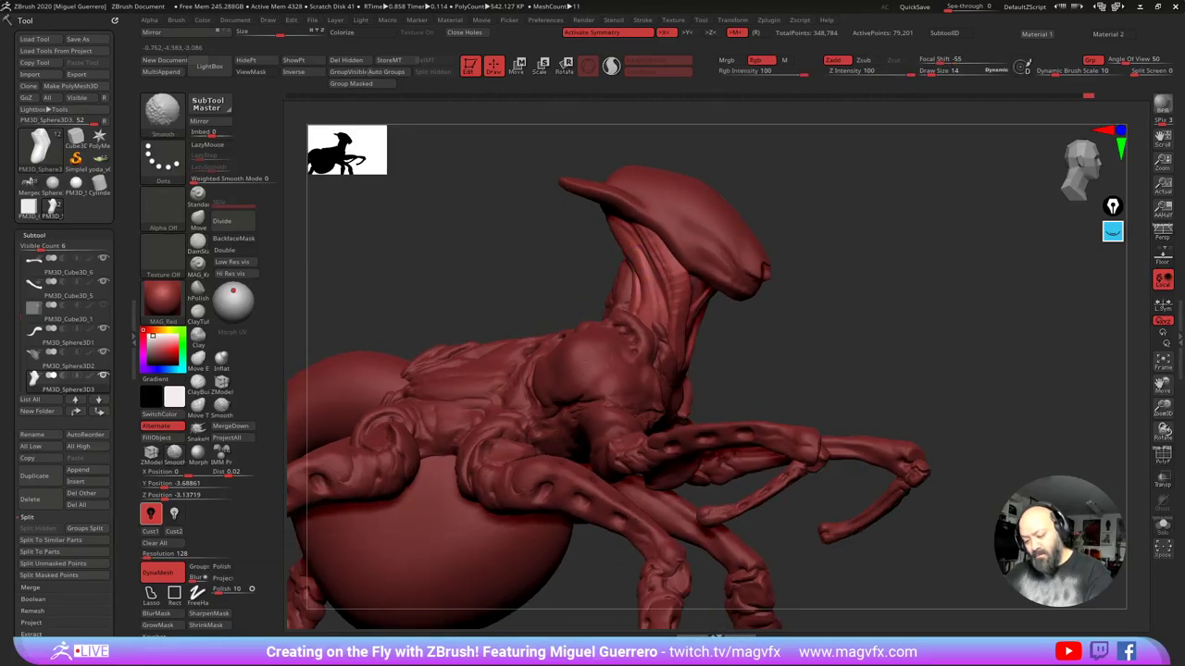
{"action": "mouse_move", "coordinate": [565, 209]}
{"action": "left_mouse_down"}
{"action": "mouse_move", "coordinate": [535, 205]}
{"action": "mouse_move", "coordinate": [537, 227]}
{"action": "mouse_move", "coordinate": [575, 249]}
{"action": "mouse_move", "coordinate": [529, 219]}
{"action": "mouse_move", "coordinate": [509, 220]}
{"action": "mouse_move", "coordinate": [513, 265]}
{"action": "mouse_move", "coordinate": [566, 265]}
{"action": "left_mouse_up"}
Step: Select the head subtool and bring up the browser to examine the vinegaroon bug reference images
{"action": "left_click", "coordinate": [671, 229], "text": "alt"}
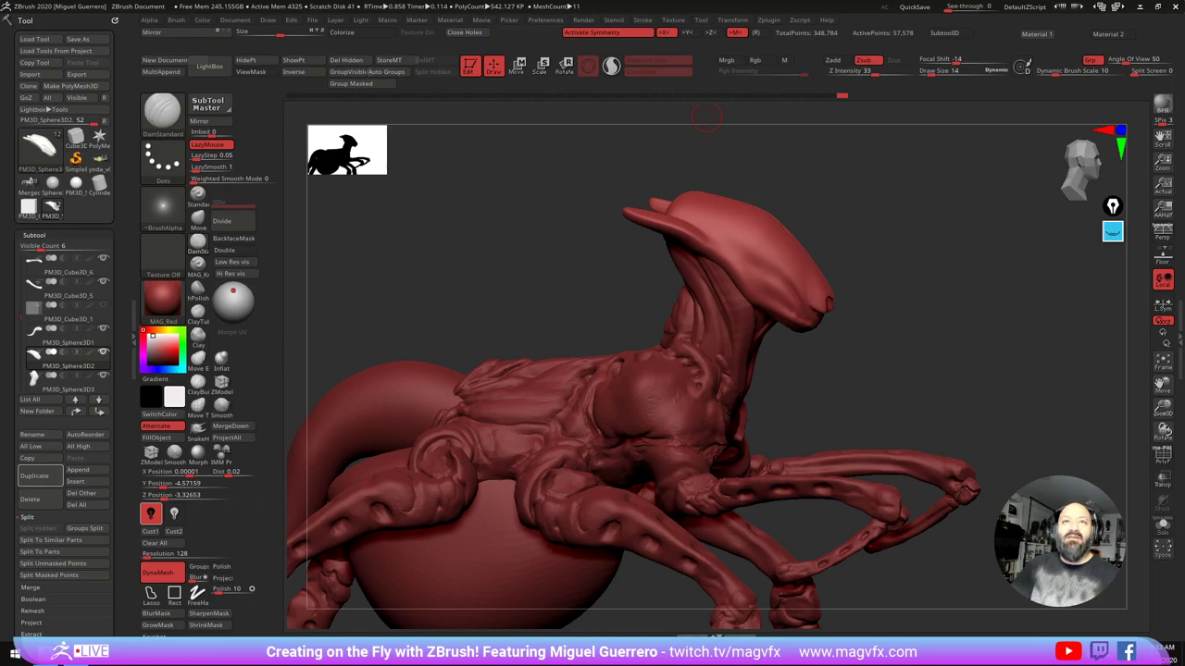
{"action": "left_click_drag", "start_coordinate": [530, 0], "coordinate": [788, 87]}
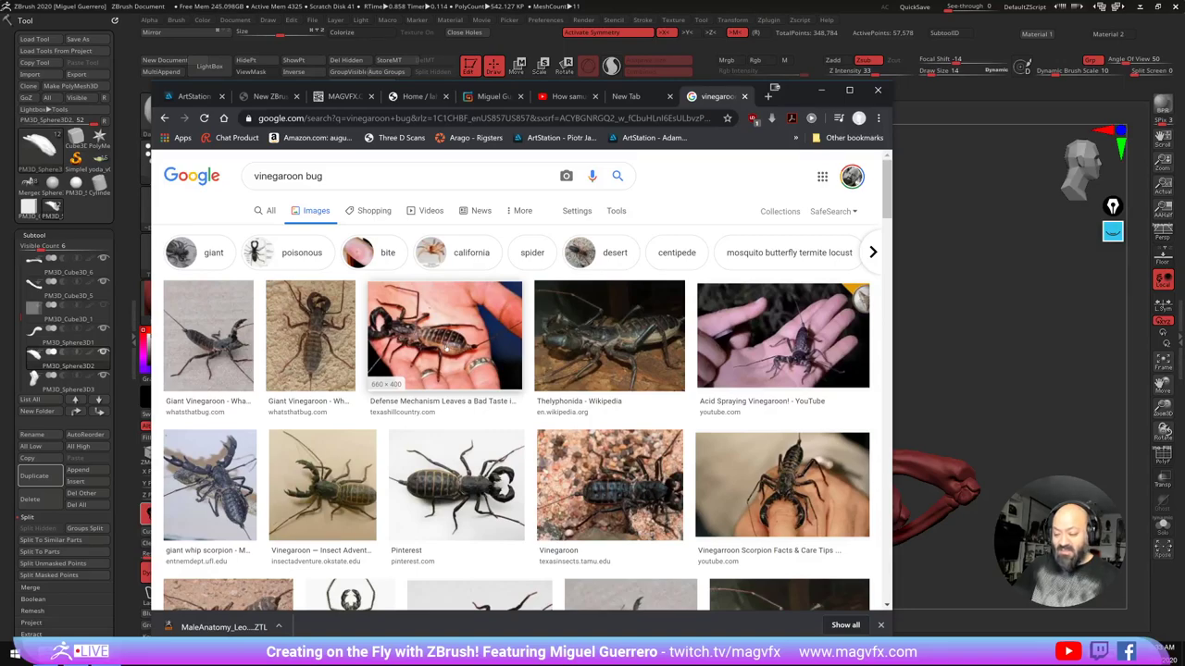
{"action": "mouse_move", "coordinate": [793, 99]}
{"action": "left_mouse_down"}
{"action": "mouse_move", "coordinate": [782, 52]}
{"action": "mouse_move", "coordinate": [745, 0]}
{"action": "mouse_move", "coordinate": [671, 0]}
{"action": "left_mouse_up"}
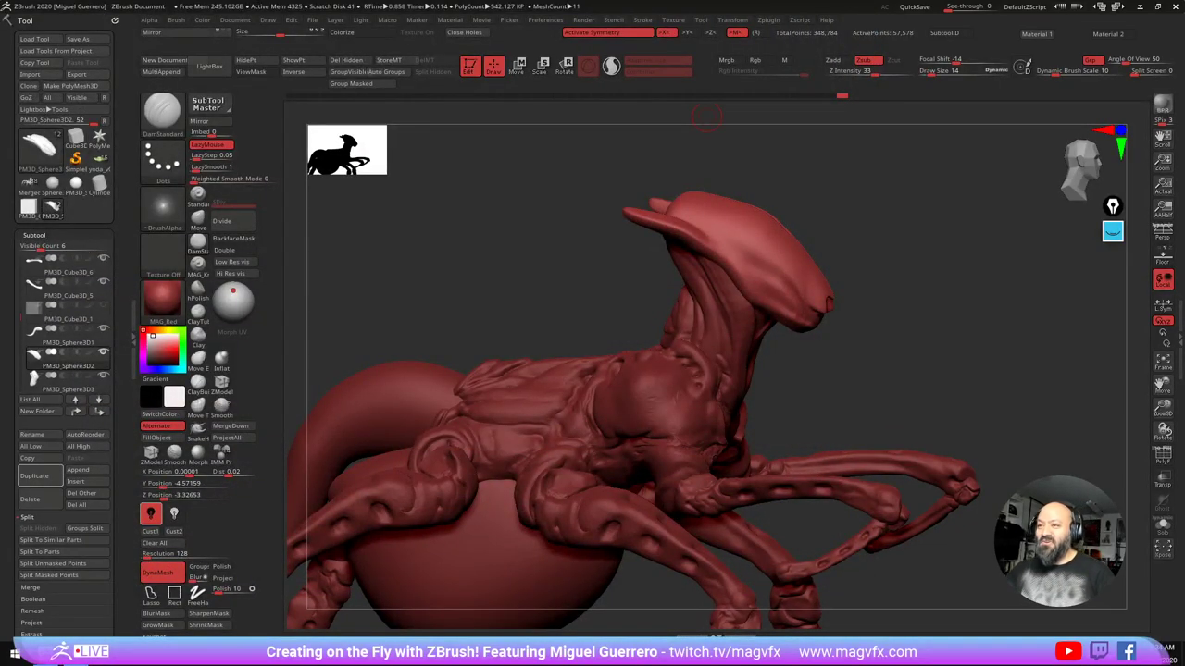
{"action": "left_click_drag", "start_coordinate": [473, 297], "coordinate": [478, 410]}
Step: Select the tail subtool and consult the whip scorpion insect reference images in the browser
{"action": "left_click", "coordinate": [628, 226], "text": "alt"}
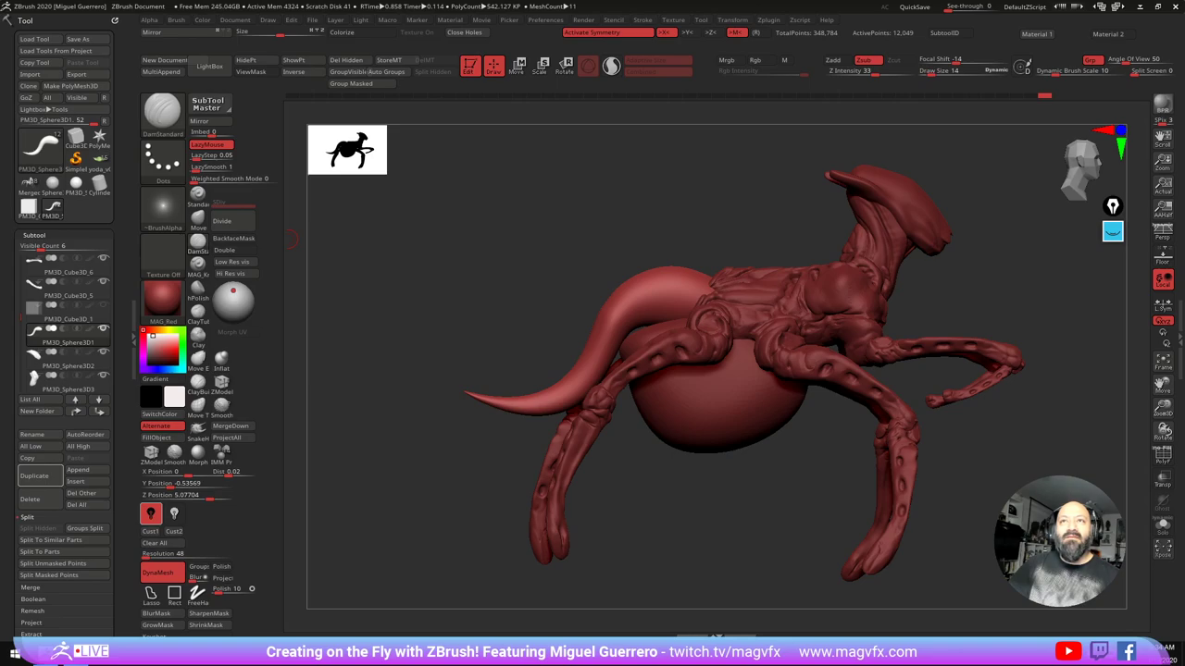
{"action": "left_click_drag", "start_coordinate": [430, 0], "coordinate": [640, 72]}
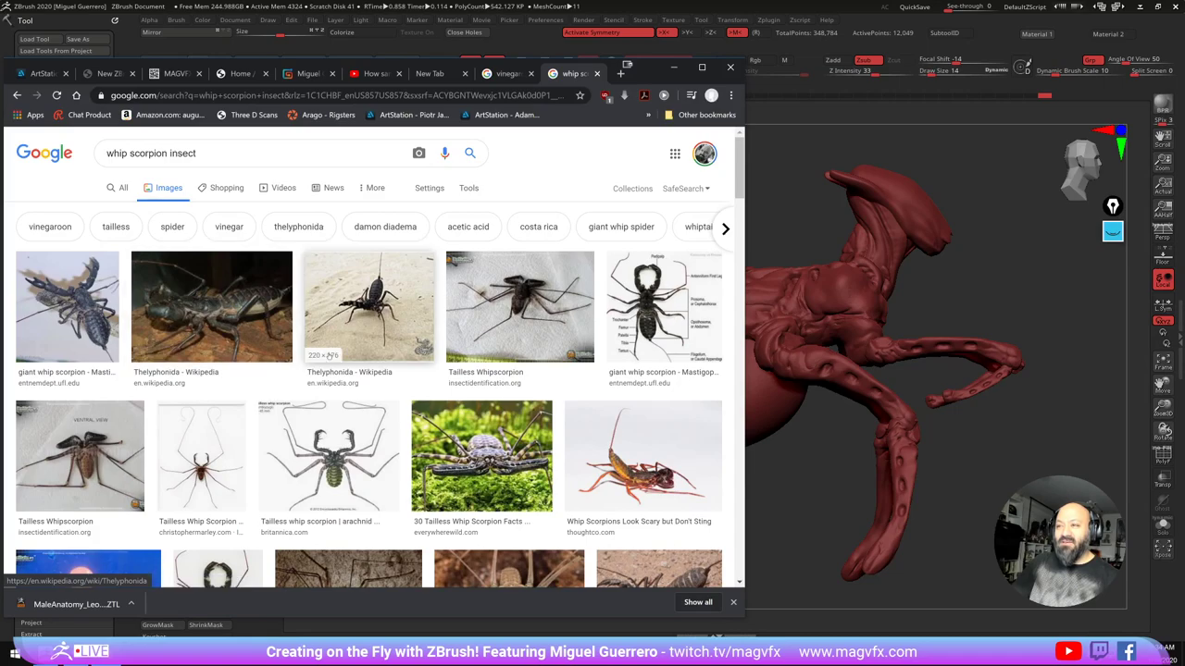
{"action": "scroll", "coordinate": [472, 370], "scroll_direction": "down", "scroll_amount": 2}
{"action": "scroll", "coordinate": [481, 365], "scroll_direction": "up", "scroll_amount": 1}
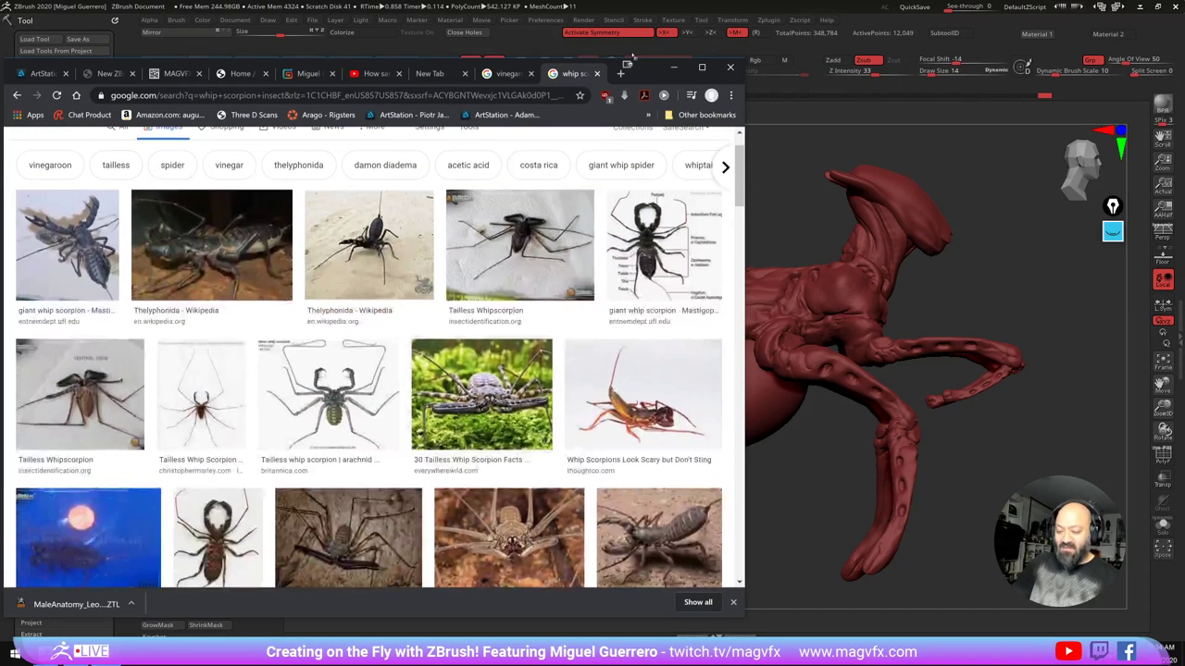
{"action": "left_click", "coordinate": [674, 68]}
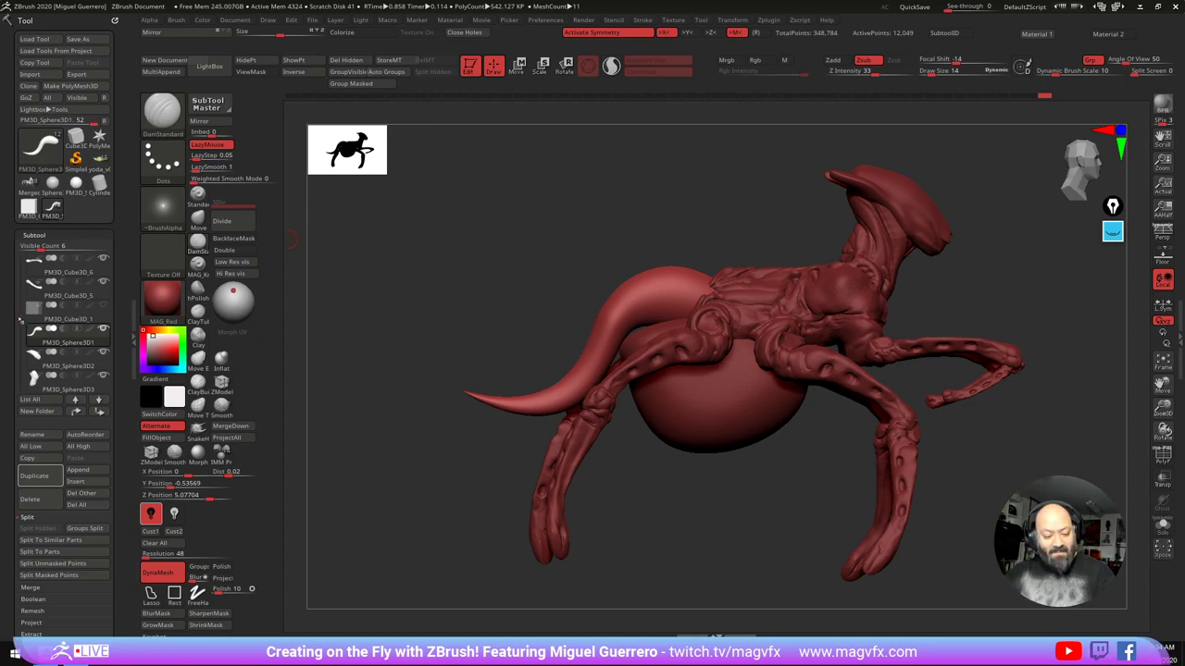
Step: Hide the tail subtool, append a Sphere3D subtool and activate it for moving
{"action": "mouse_move", "coordinate": [20, 319]}
{"action": "left_mouse_down"}
{"action": "mouse_move", "coordinate": [18, 356]}
{"action": "mouse_move", "coordinate": [20, 297]}
{"action": "mouse_move", "coordinate": [19, 319]}
{"action": "left_mouse_up"}
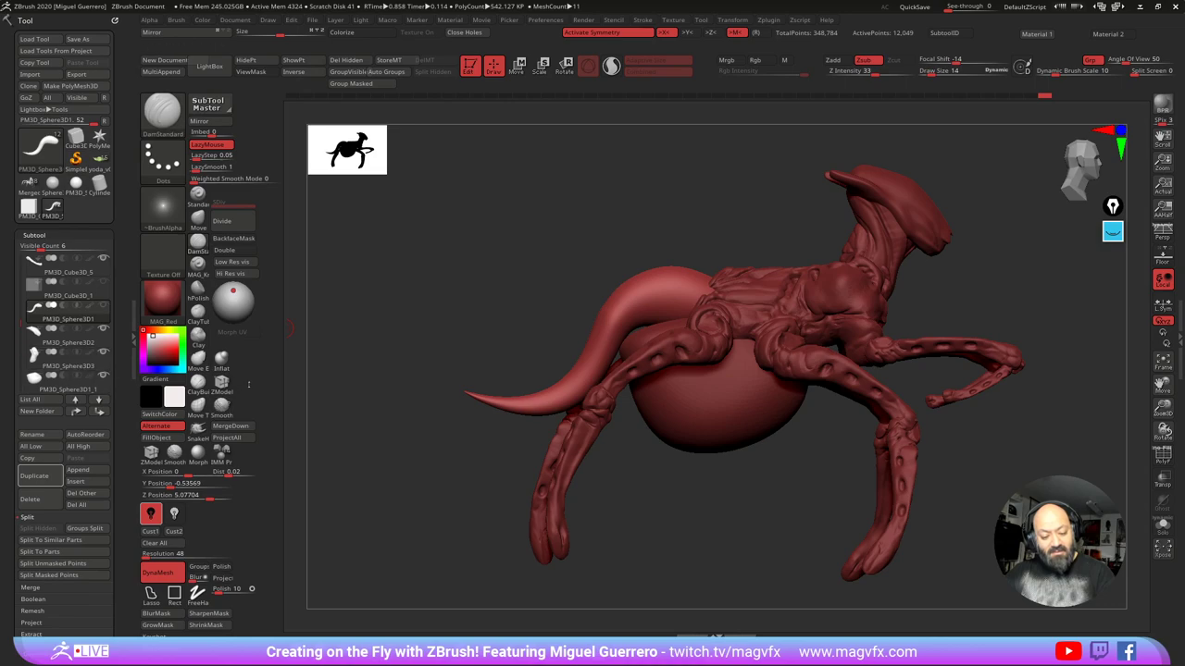
{"action": "mouse_move", "coordinate": [102, 295]}
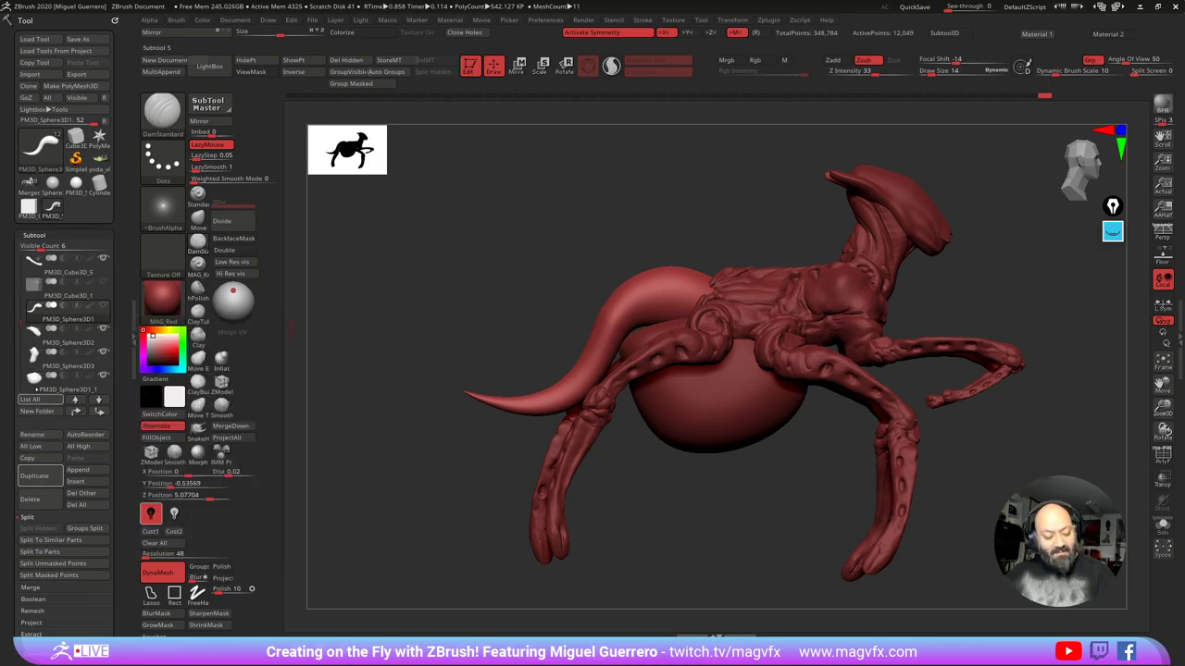
{"action": "left_click", "coordinate": [80, 470]}
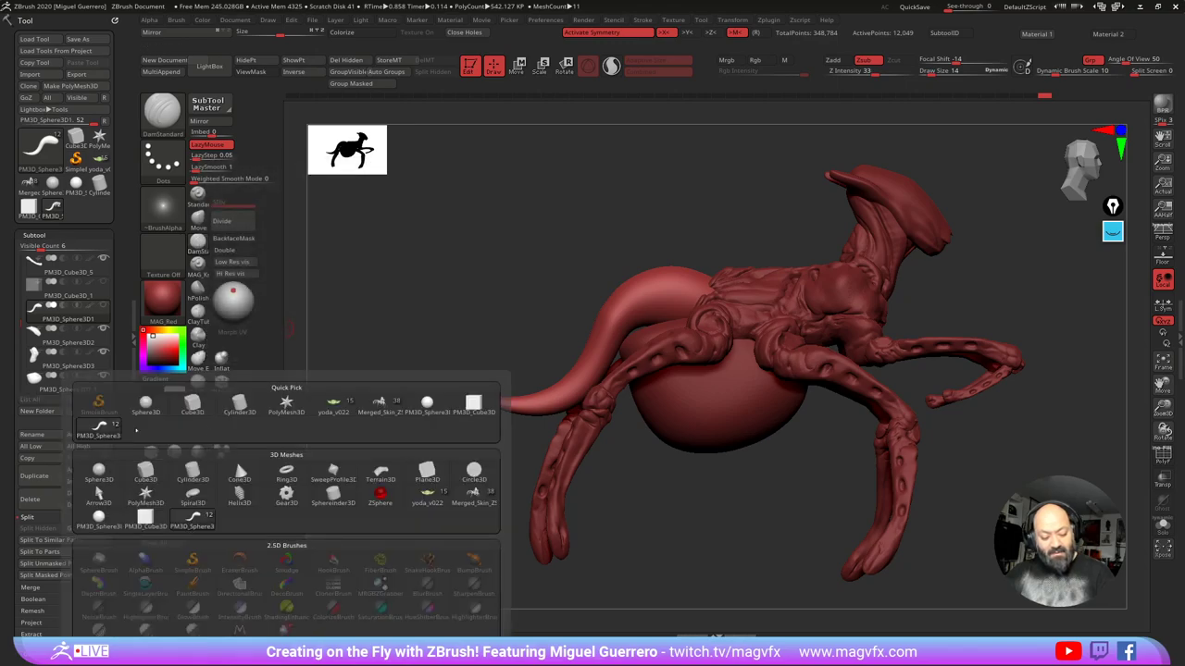
{"action": "left_click", "coordinate": [145, 405]}
{"action": "left_click_drag", "start_coordinate": [22, 326], "coordinate": [31, 355]}
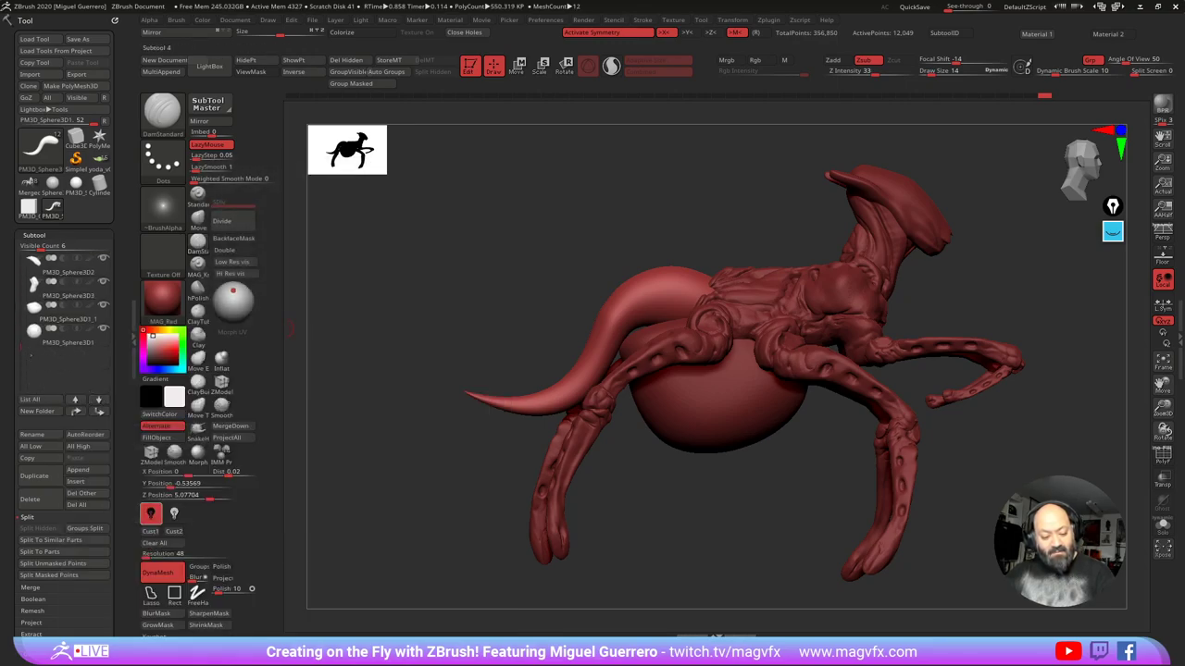
{"action": "left_click", "coordinate": [52, 337]}
{"action": "left_click", "coordinate": [517, 66]}
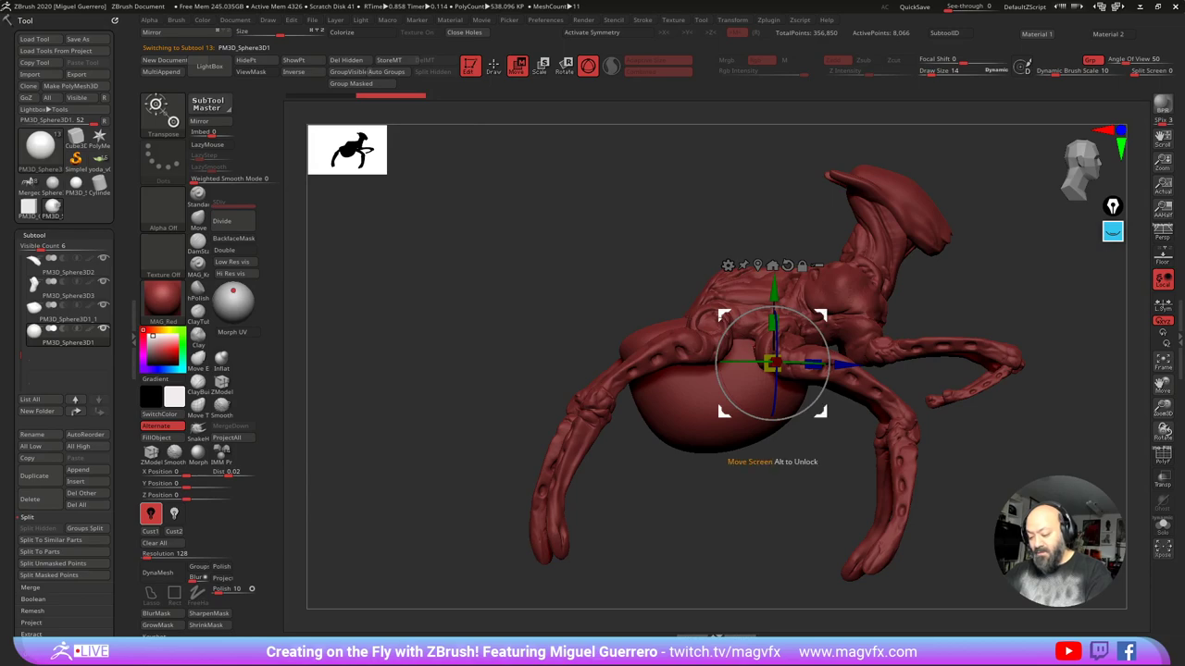
{"action": "left_click_drag", "start_coordinate": [725, 316], "coordinate": [636, 258]}
{"action": "mouse_move", "coordinate": [525, 285]}
{"action": "left_mouse_down"}
{"action": "mouse_move", "coordinate": [498, 309]}
{"action": "mouse_move", "coordinate": [494, 394]}
{"action": "left_mouse_up"}
{"action": "left_click_drag", "start_coordinate": [416, 168], "coordinate": [441, 218], "text": "alt"}
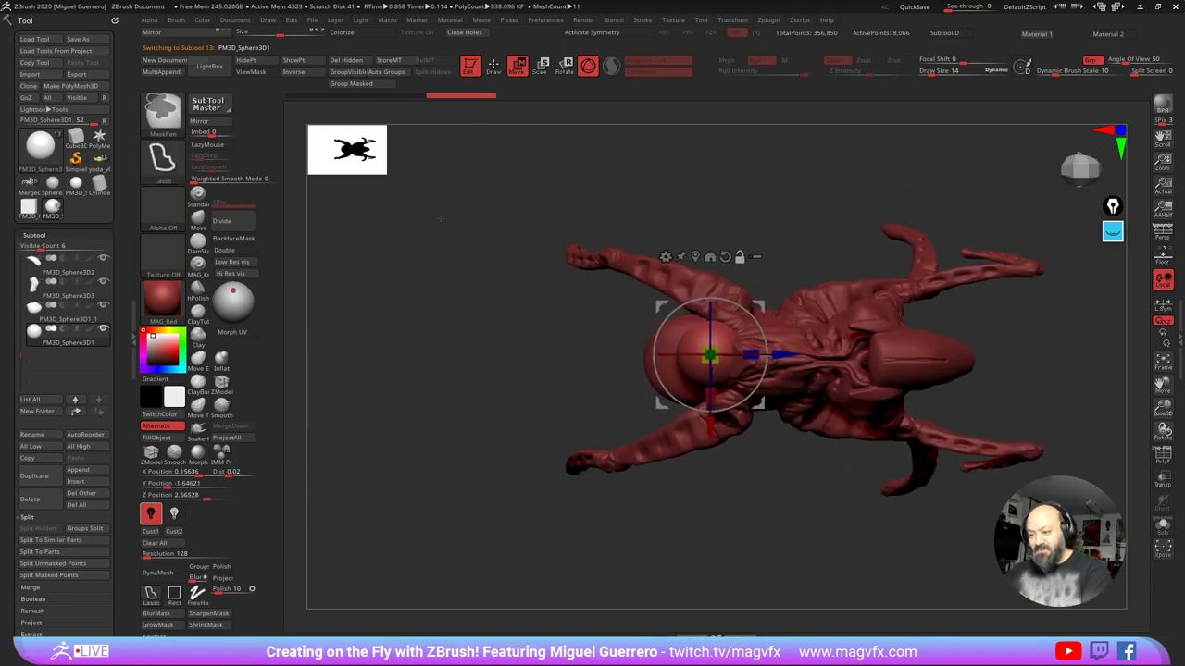
{"action": "key", "text": "ctrl+z"}
Step: Move the new sphere backward and up along the body's midline to the upper rear of the torso
{"action": "left_click_drag", "start_coordinate": [873, 359], "coordinate": [791, 359]}
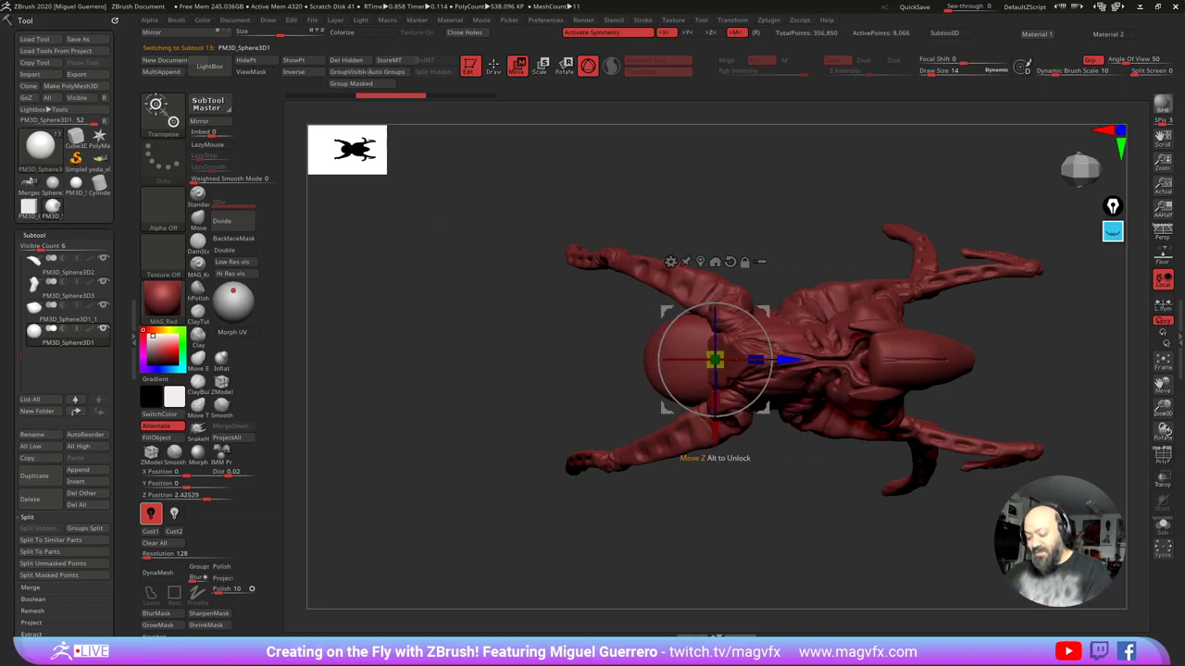
{"action": "left_click_drag", "start_coordinate": [583, 370], "coordinate": [586, 289], "text": "shift"}
{"action": "left_click_drag", "start_coordinate": [667, 312], "coordinate": [671, 258]}
{"action": "left_click_drag", "start_coordinate": [546, 306], "coordinate": [502, 310], "text": "shift"}
{"action": "left_click", "coordinate": [495, 66]}
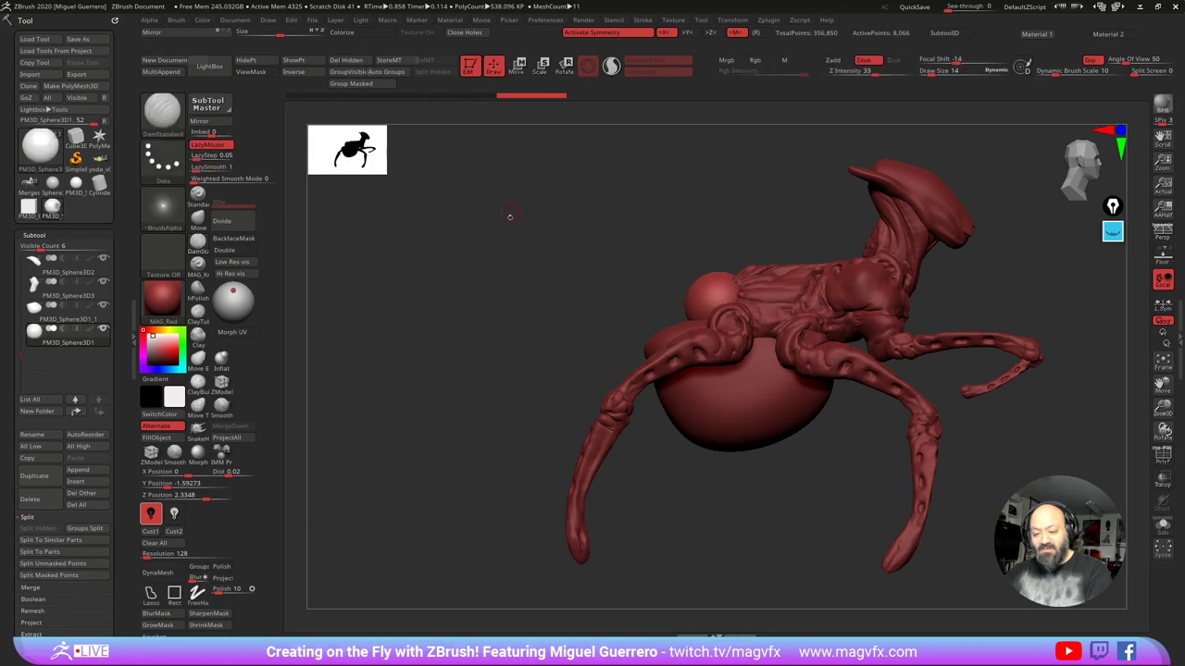
Step: Convert the sphere to DynaMesh at resolution 128 and stretch it rearward over the abdomen with an enlarged Move brush
{"action": "left_click_drag", "start_coordinate": [495, 243], "coordinate": [439, 323]}
{"action": "left_click", "coordinate": [197, 220]}
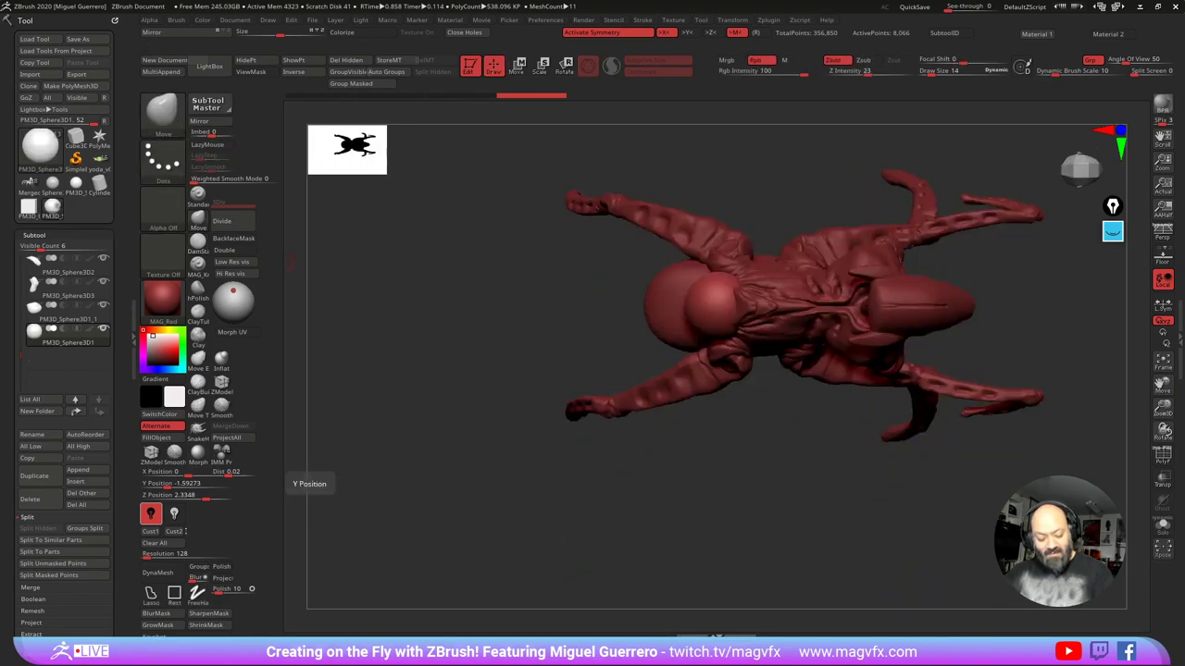
{"action": "left_click", "coordinate": [158, 572]}
{"action": "key", "text": "bracketright"}
{"action": "key", "text": "bracketright"}
{"action": "key", "text": "bracketright"}
{"action": "key", "text": "bracketright"}
{"action": "key", "text": "bracketright"}
{"action": "key", "text": "bracketright"}
{"action": "key", "text": "bracketright"}
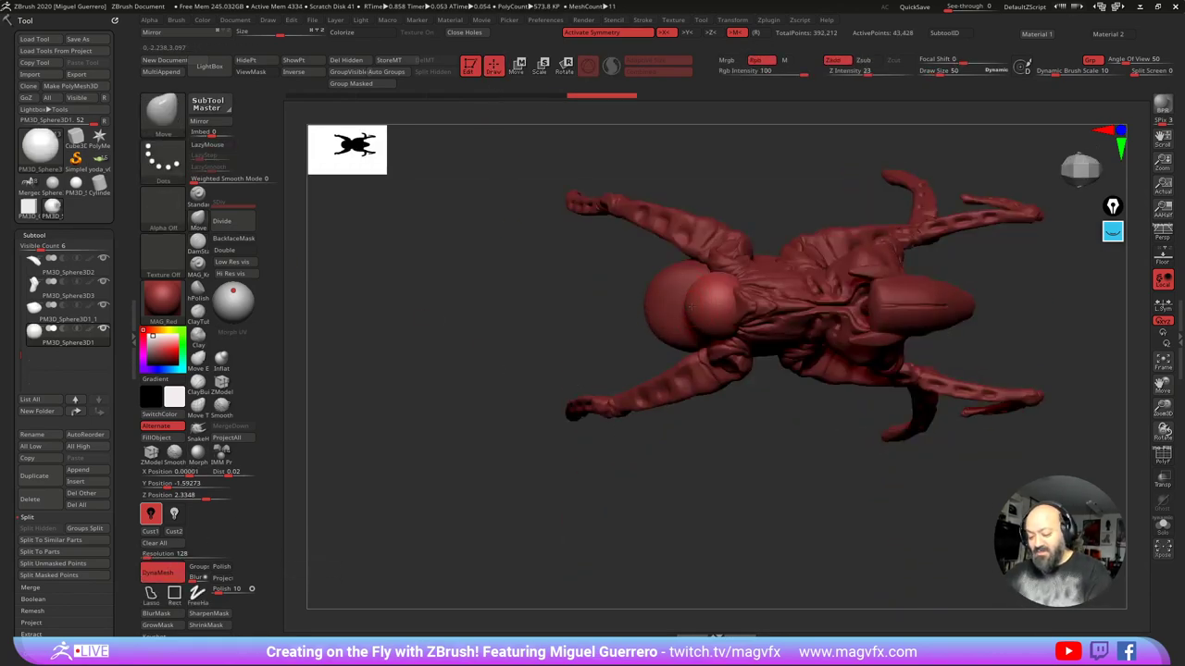
{"action": "left_click_drag", "start_coordinate": [692, 308], "coordinate": [556, 305]}
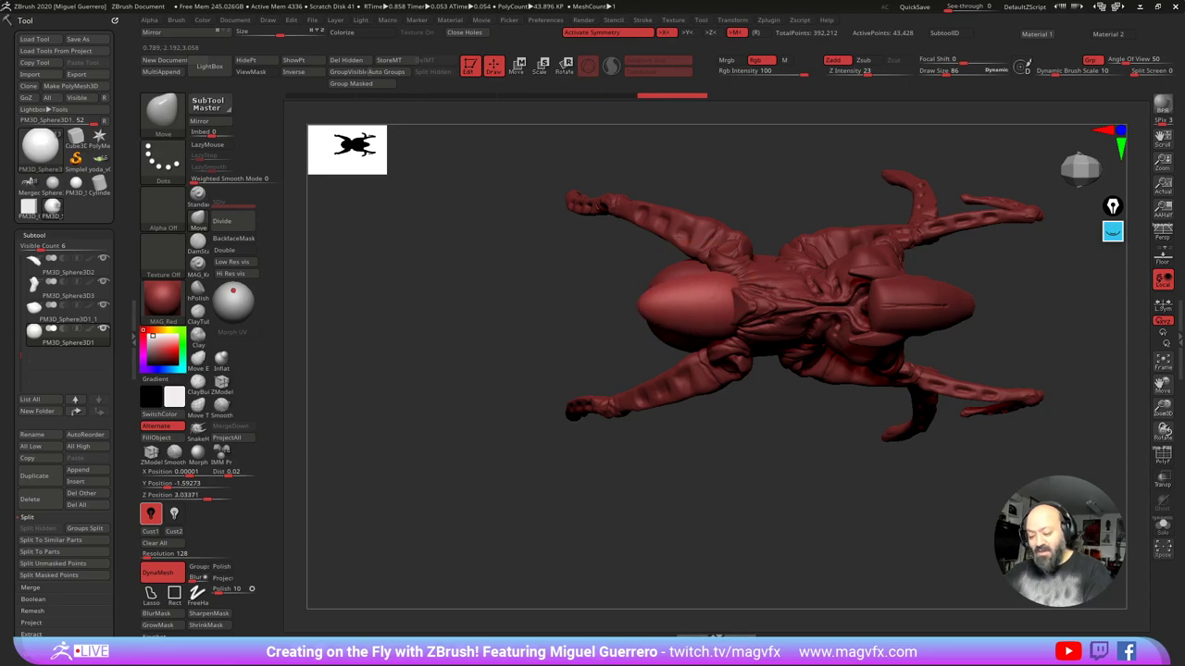
Step: Stretch the rear sphere backward into a tapered, pointed abdomen with the Move brush
{"action": "left_click_drag", "start_coordinate": [690, 326], "coordinate": [687, 352]}
{"action": "left_click_drag", "start_coordinate": [645, 303], "coordinate": [530, 304]}
{"action": "left_click_drag", "start_coordinate": [667, 276], "coordinate": [666, 265]}
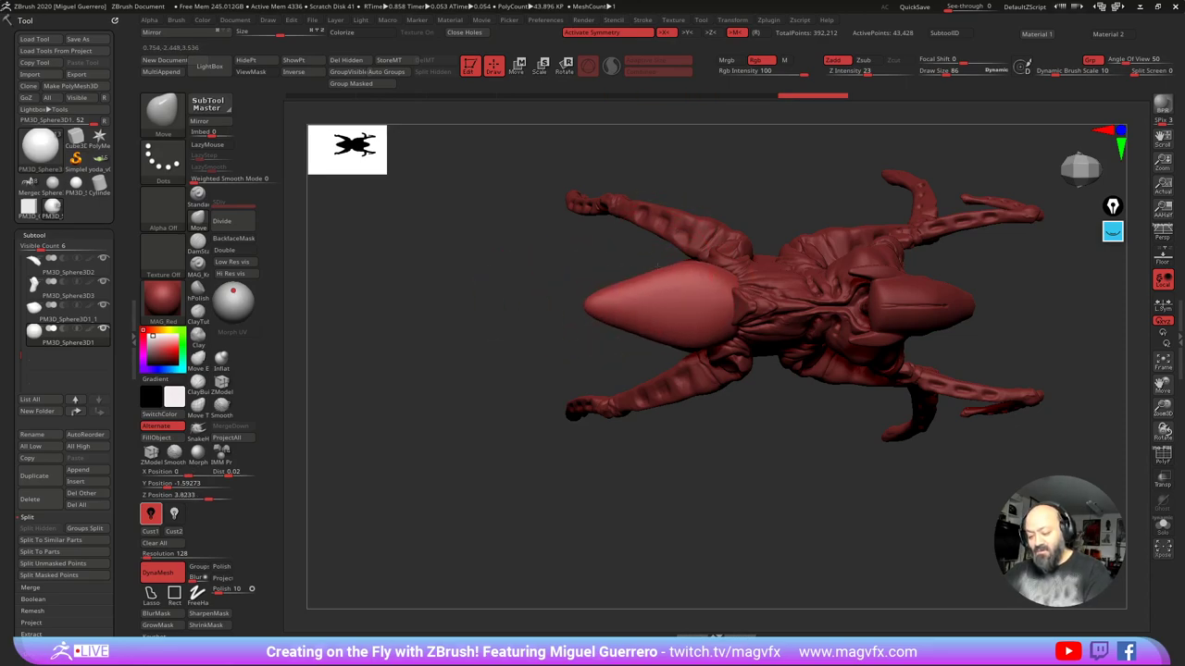
{"action": "left_click_drag", "start_coordinate": [561, 319], "coordinate": [563, 246], "text": "shift"}
{"action": "left_click_drag", "start_coordinate": [672, 277], "coordinate": [672, 265]}
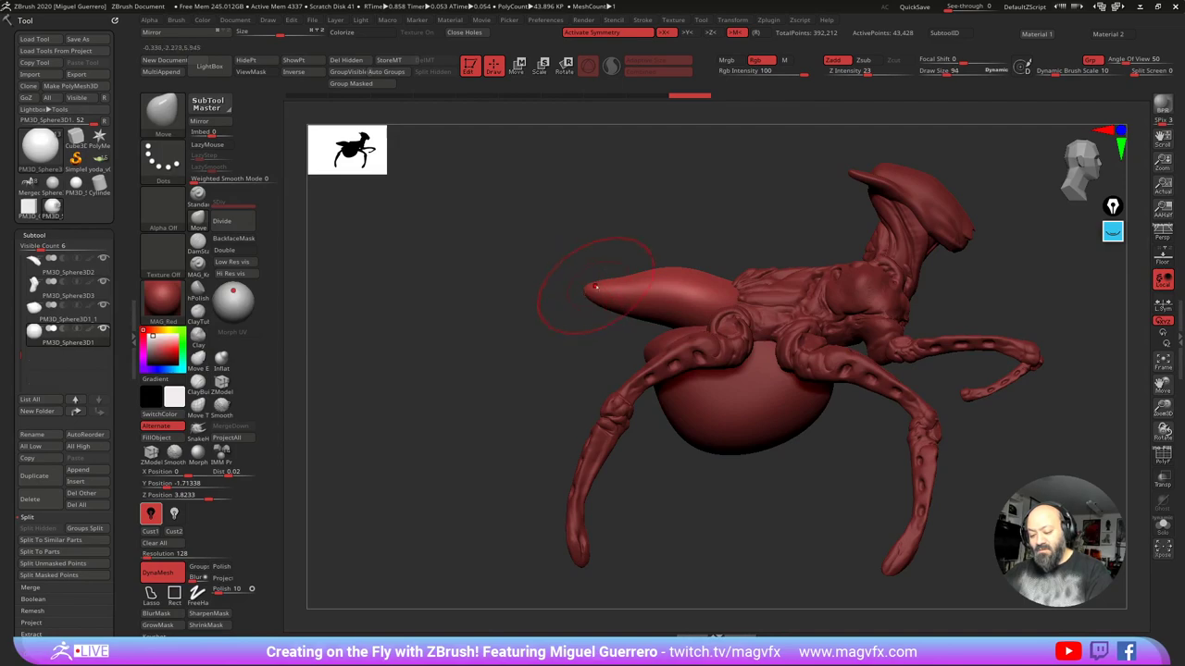
Step: Raise the abdomen's tip and bulge its underside downward with the Move brush at draw size 110
{"action": "key", "text": "bracketright"}
{"action": "key", "text": "bracketright"}
{"action": "mouse_move", "coordinate": [602, 289]}
{"action": "left_mouse_down"}
{"action": "mouse_move", "coordinate": [595, 273]}
{"action": "mouse_move", "coordinate": [577, 277]}
{"action": "left_mouse_up"}
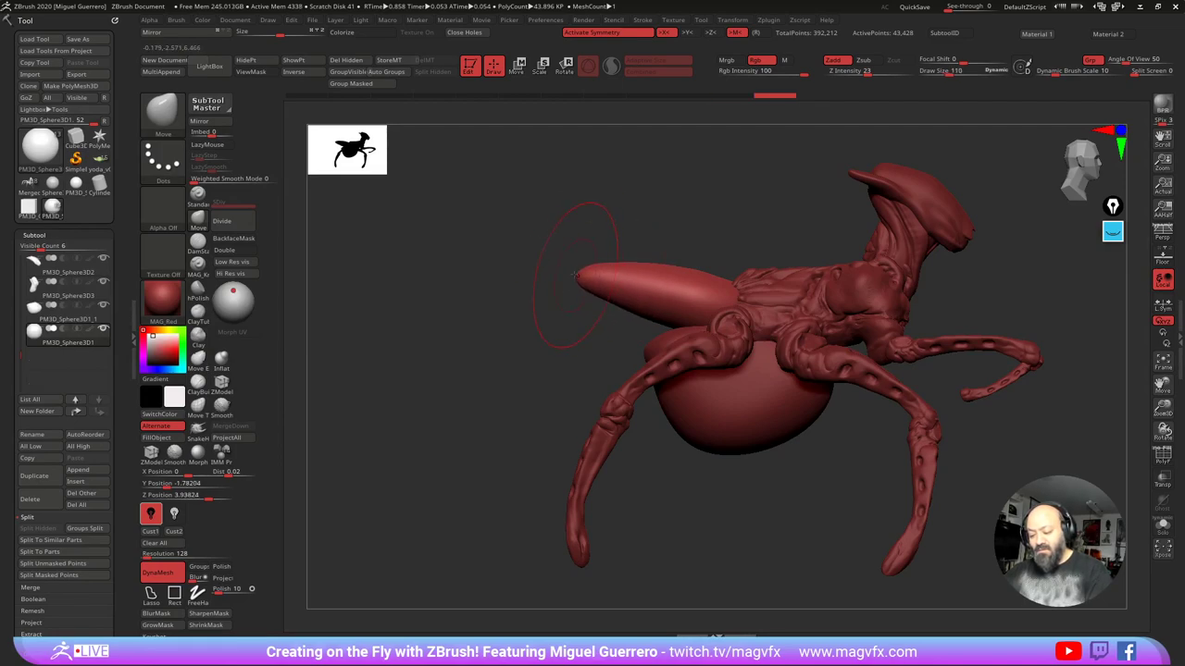
{"action": "mouse_move", "coordinate": [645, 324]}
{"action": "left_mouse_down"}
{"action": "mouse_move", "coordinate": [648, 343]}
{"action": "mouse_move", "coordinate": [685, 333]}
{"action": "left_mouse_up"}
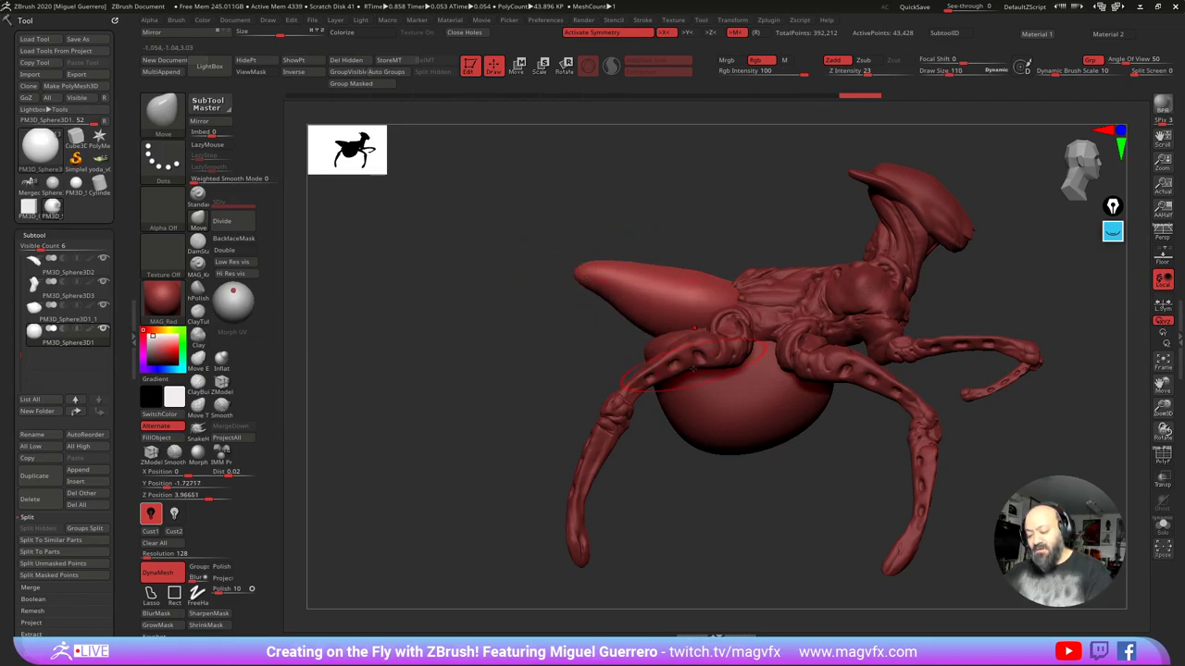
Step: Hide the large belly sphere subtool, reselect the abdomen and refine its raised tip and lower contour
{"action": "left_click", "coordinate": [700, 427], "text": "alt"}
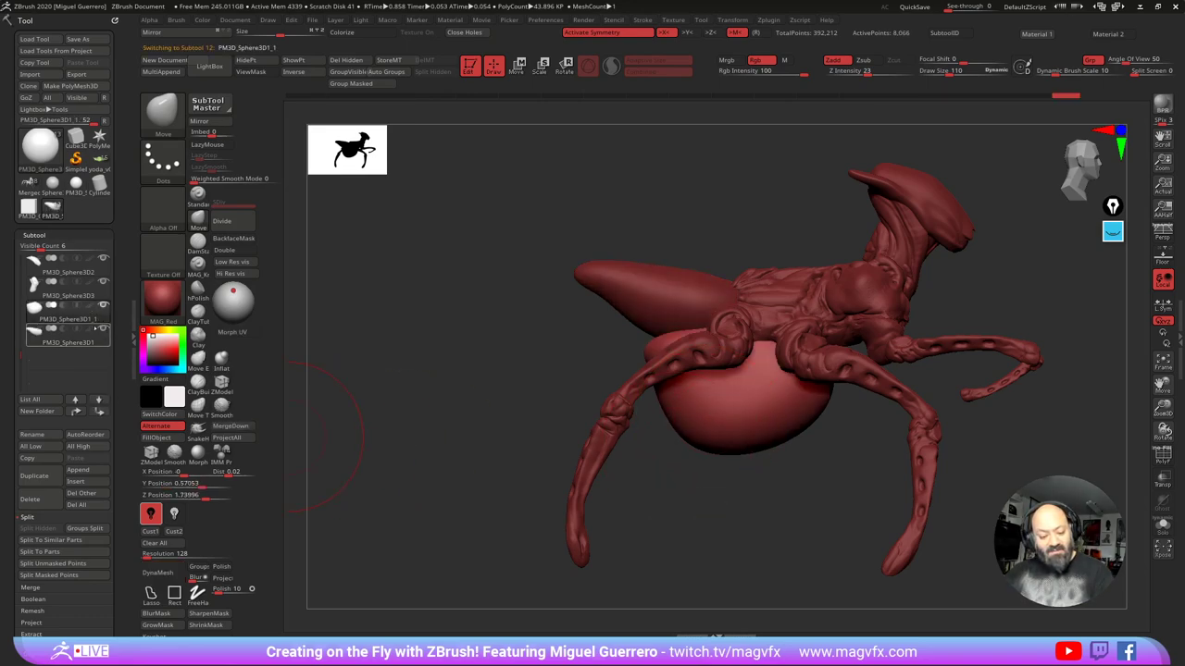
{"action": "left_click", "coordinate": [627, 296], "text": "alt"}
{"action": "left_click_drag", "start_coordinate": [583, 273], "coordinate": [578, 264]}
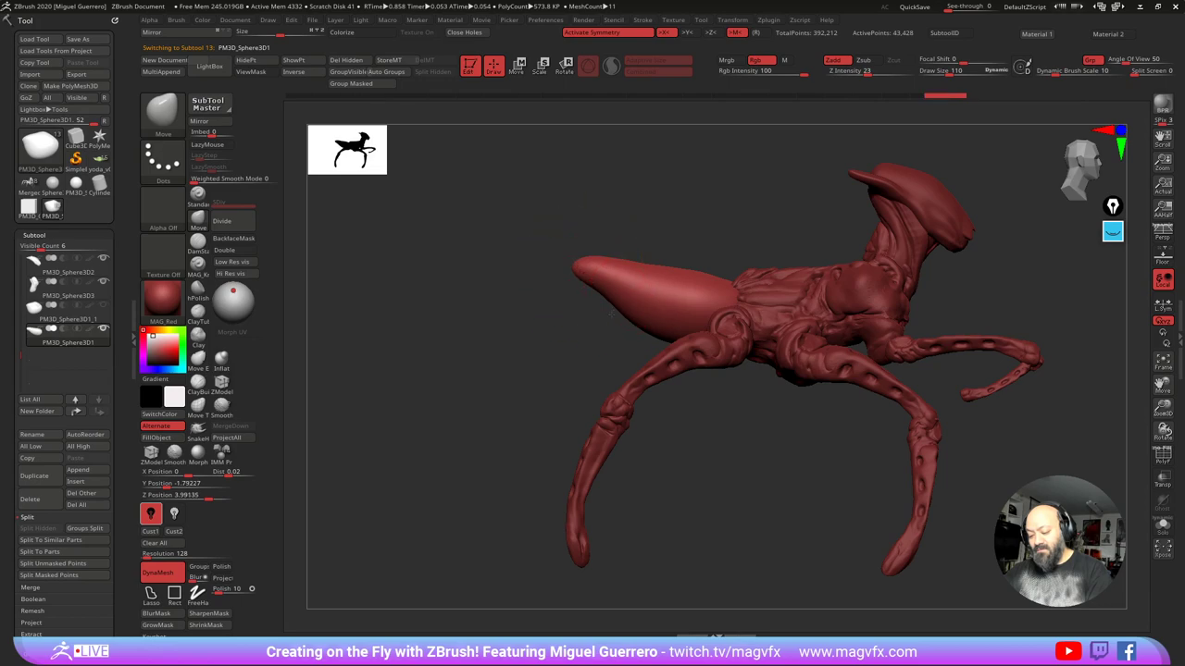
{"action": "left_click_drag", "start_coordinate": [623, 301], "coordinate": [617, 310]}
Step: Shape the abdomen's underside and extend its front end beneath the torso with the Move brush at draw size 82
{"action": "left_click_drag", "start_coordinate": [686, 332], "coordinate": [643, 331]}
{"action": "mouse_move", "coordinate": [528, 347]}
{"action": "left_mouse_down"}
{"action": "mouse_move", "coordinate": [476, 350]}
{"action": "mouse_move", "coordinate": [524, 351]}
{"action": "mouse_move", "coordinate": [589, 330]}
{"action": "mouse_move", "coordinate": [642, 353]}
{"action": "mouse_move", "coordinate": [582, 296]}
{"action": "left_mouse_up"}
{"action": "left_click_drag", "start_coordinate": [662, 416], "coordinate": [665, 428]}
{"action": "left_click_drag", "start_coordinate": [557, 345], "coordinate": [556, 321]}
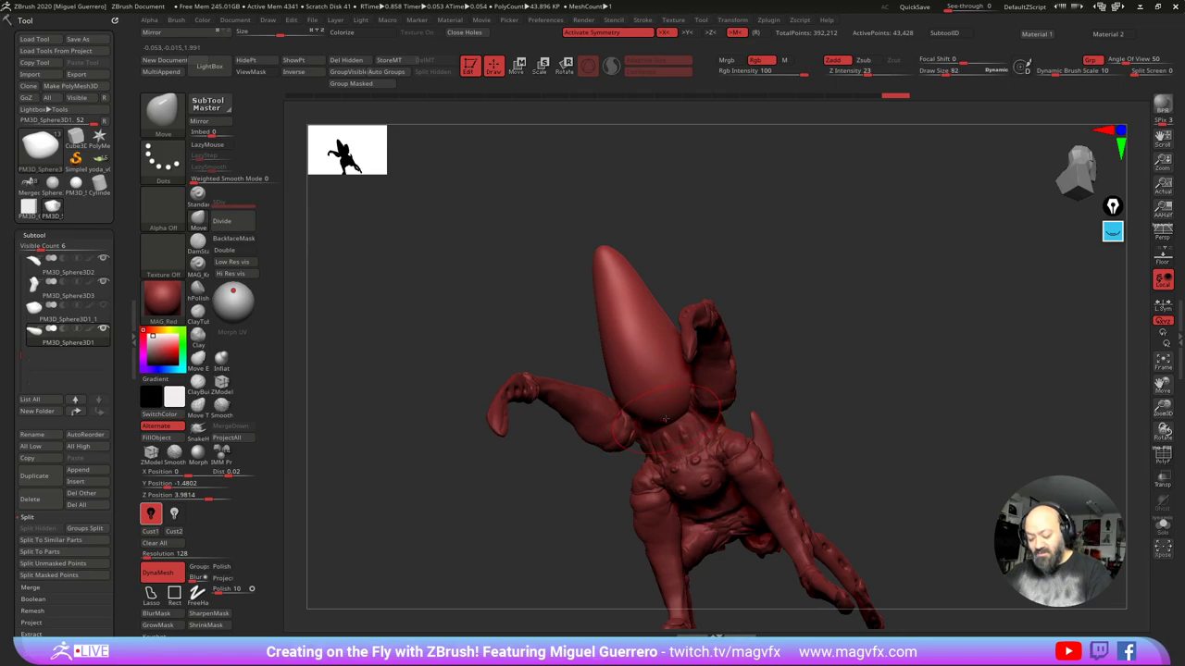
{"action": "key", "text": "ctrl+shift+z"}
{"action": "left_click_drag", "start_coordinate": [661, 436], "coordinate": [663, 445]}
{"action": "left_click_drag", "start_coordinate": [518, 307], "coordinate": [519, 331]}
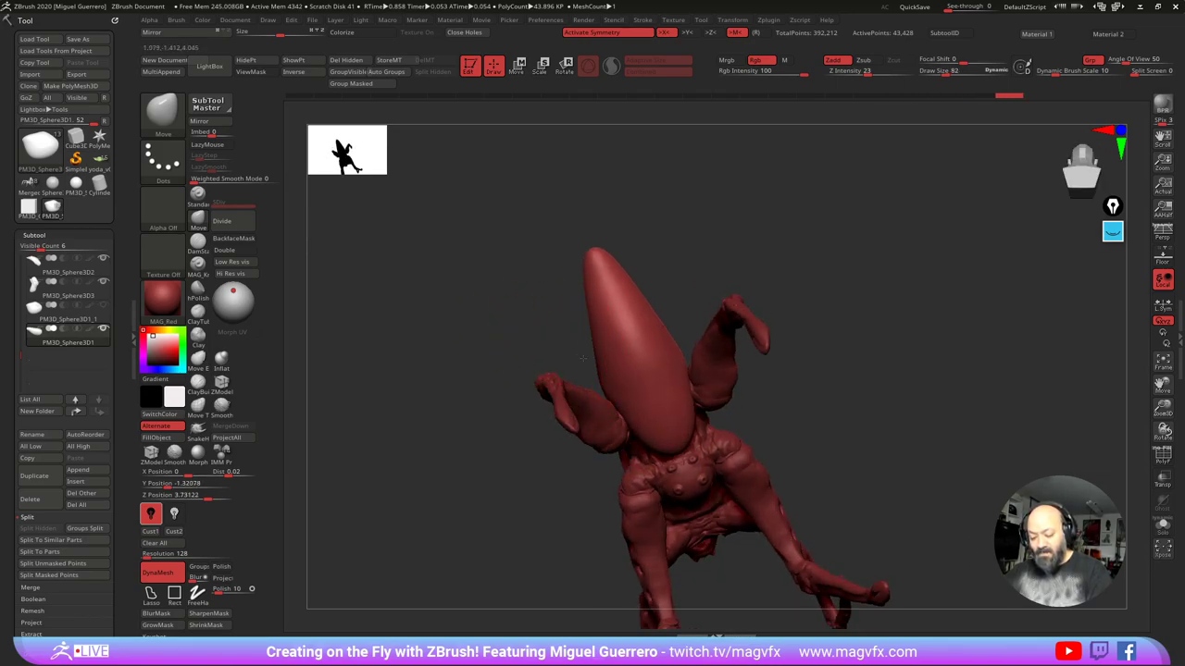
{"action": "mouse_move", "coordinate": [594, 356]}
{"action": "left_mouse_down"}
{"action": "mouse_move", "coordinate": [585, 294]}
{"action": "mouse_move", "coordinate": [468, 397]}
{"action": "mouse_move", "coordinate": [518, 391]}
{"action": "mouse_move", "coordinate": [476, 381]}
{"action": "mouse_move", "coordinate": [435, 393]}
{"action": "mouse_move", "coordinate": [474, 413]}
{"action": "left_mouse_up"}
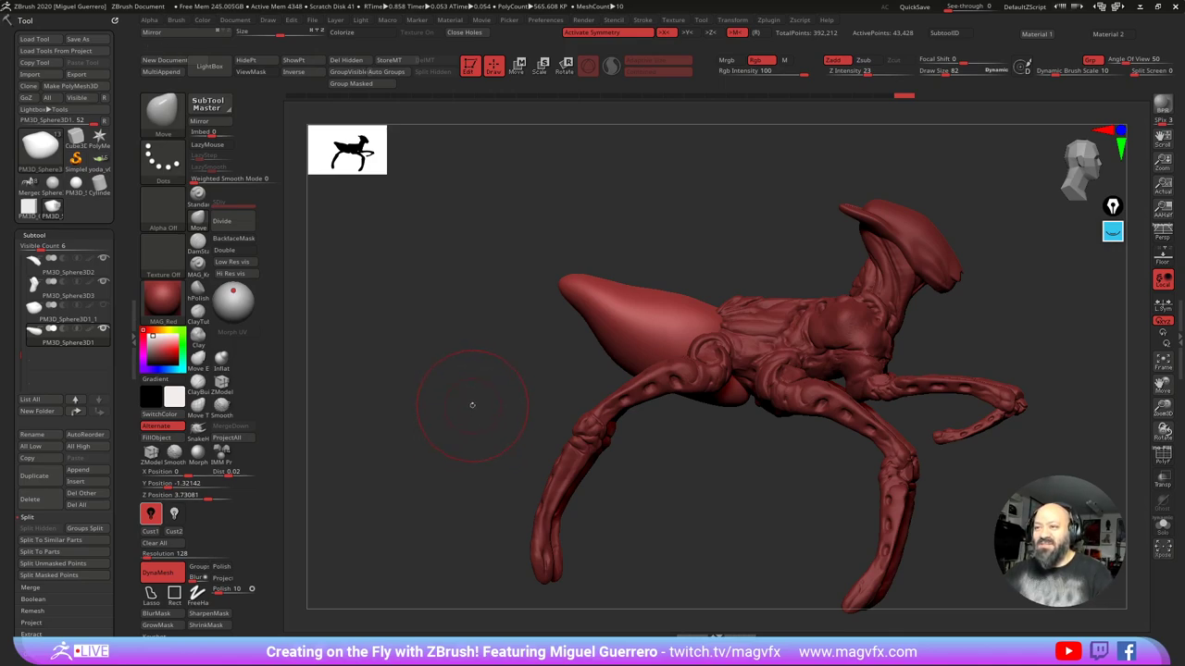
Step: Adjust the abdomen's lower front bulge between the hind legs with the Move brush at draw size 86
{"action": "left_click_drag", "start_coordinate": [489, 407], "coordinate": [440, 376]}
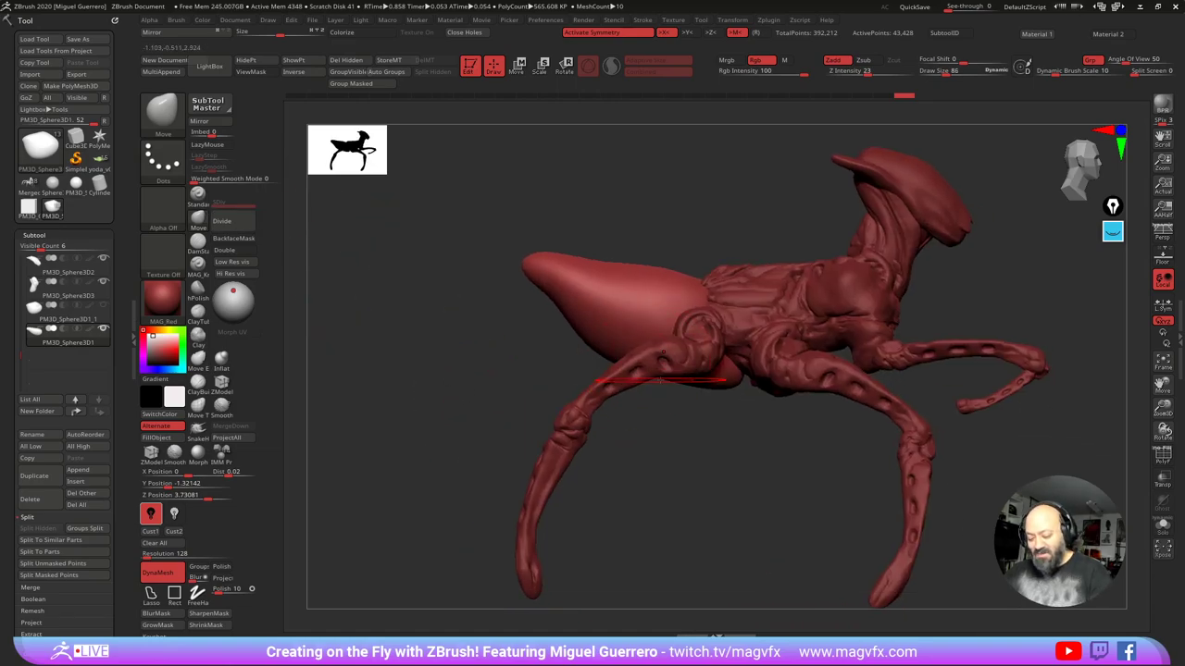
{"action": "left_click_drag", "start_coordinate": [561, 350], "coordinate": [547, 320]}
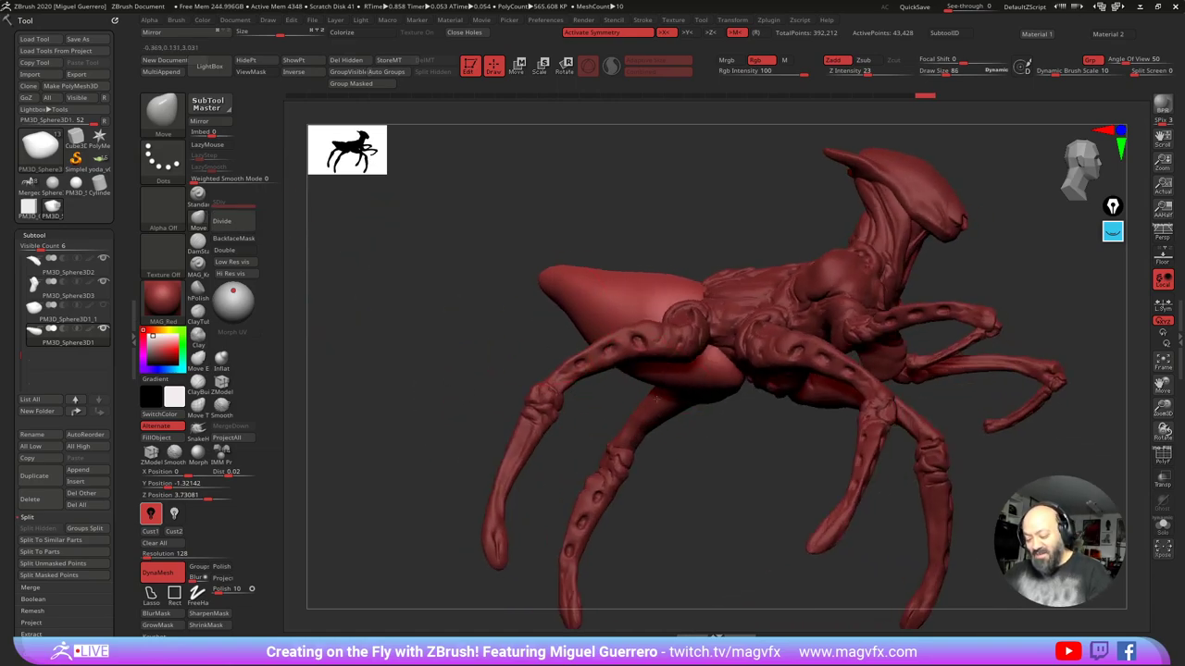
{"action": "left_click_drag", "start_coordinate": [652, 408], "coordinate": [654, 395]}
{"action": "left_click_drag", "start_coordinate": [592, 430], "coordinate": [609, 460]}
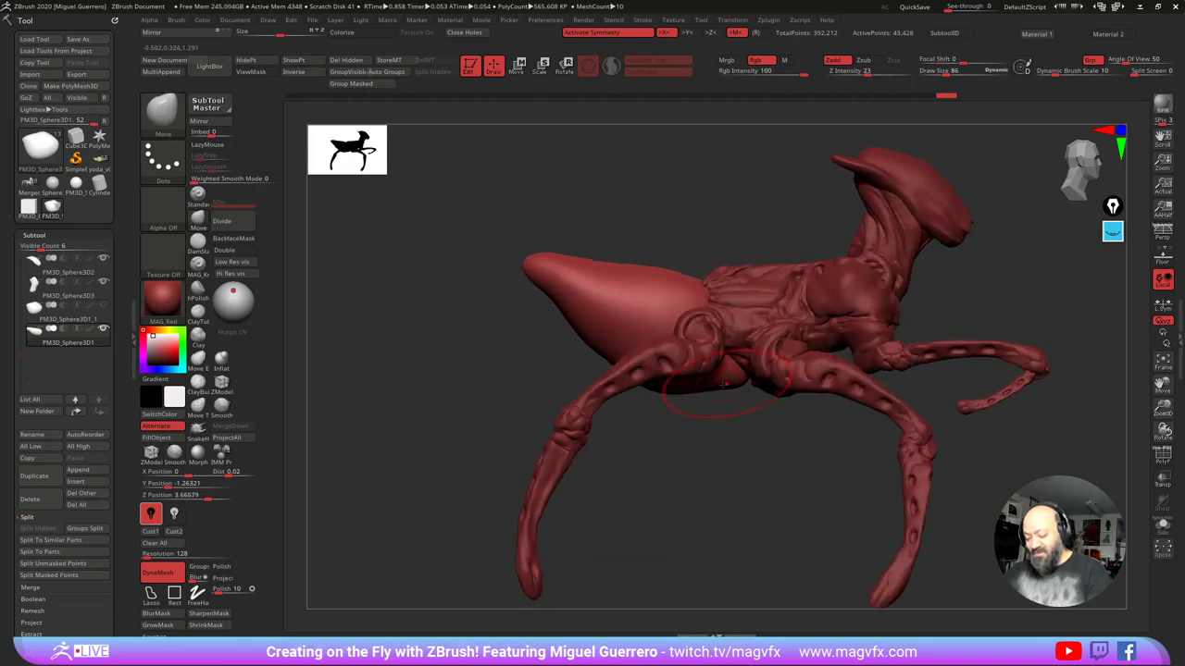
{"action": "left_click_drag", "start_coordinate": [683, 405], "coordinate": [674, 398]}
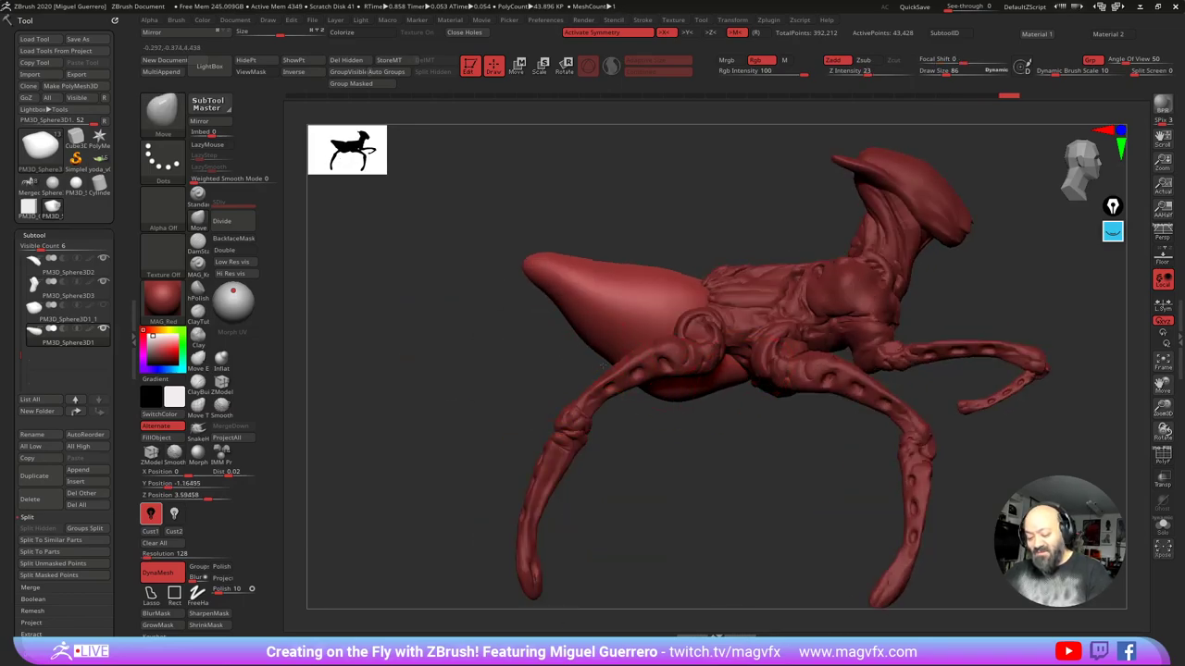
Step: Pull the abdomen's rear underside outward for a fuller contour and switch to the SnakeHook brush
{"action": "left_click_drag", "start_coordinate": [594, 363], "coordinate": [587, 361]}
{"action": "left_click_drag", "start_coordinate": [559, 308], "coordinate": [551, 311]}
{"action": "mouse_move", "coordinate": [518, 309]}
{"action": "left_mouse_down"}
{"action": "mouse_move", "coordinate": [466, 324]}
{"action": "mouse_move", "coordinate": [469, 369]}
{"action": "mouse_move", "coordinate": [474, 341]}
{"action": "mouse_move", "coordinate": [460, 336]}
{"action": "mouse_move", "coordinate": [442, 355]}
{"action": "mouse_move", "coordinate": [468, 366]}
{"action": "mouse_move", "coordinate": [469, 398]}
{"action": "mouse_move", "coordinate": [472, 350]}
{"action": "mouse_move", "coordinate": [444, 389]}
{"action": "left_mouse_up"}
{"action": "left_click_drag", "start_coordinate": [444, 389], "coordinate": [507, 453], "text": "alt"}
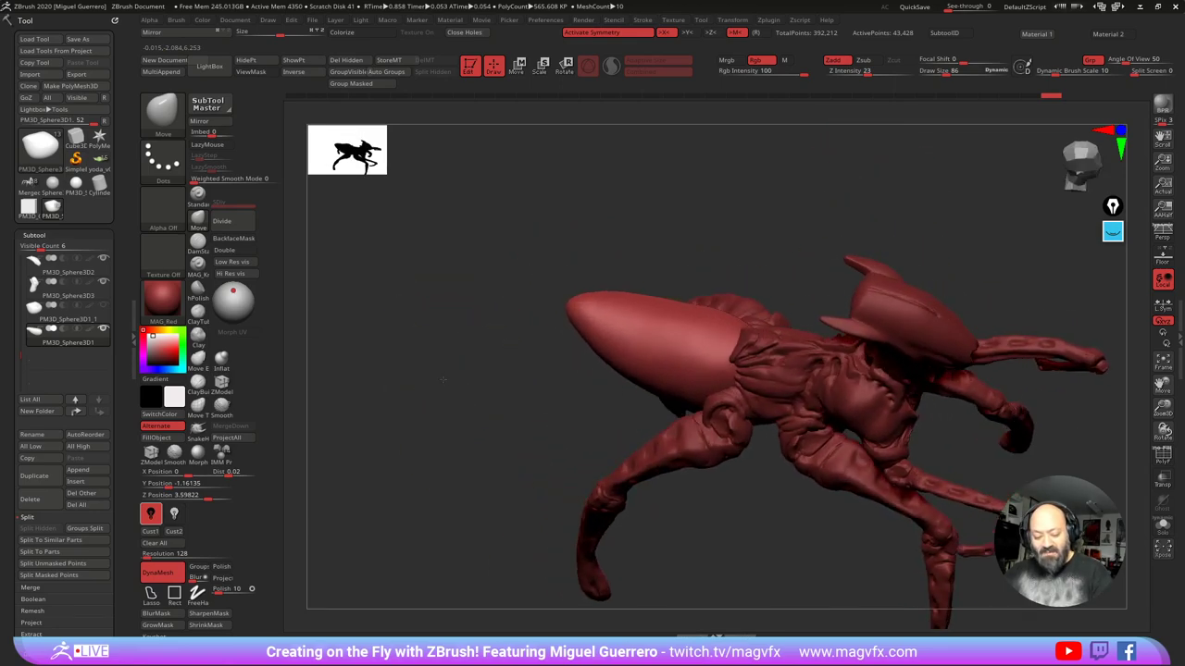
{"action": "left_click", "coordinate": [198, 430]}
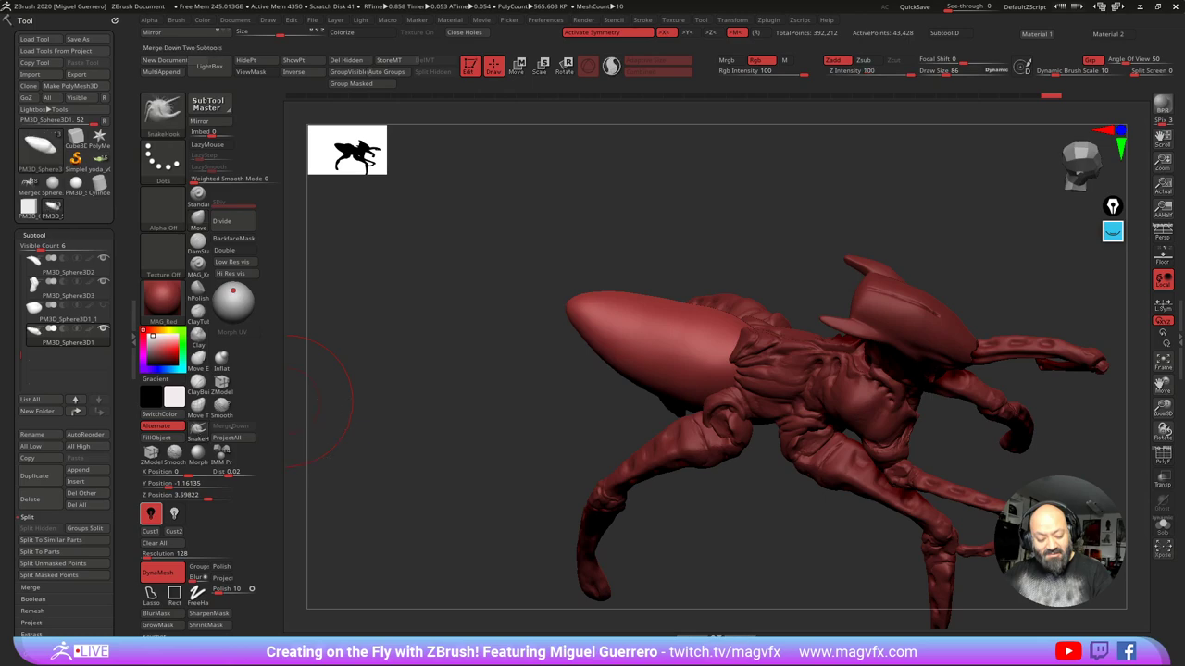
{"action": "left_click_drag", "start_coordinate": [443, 414], "coordinate": [403, 411]}
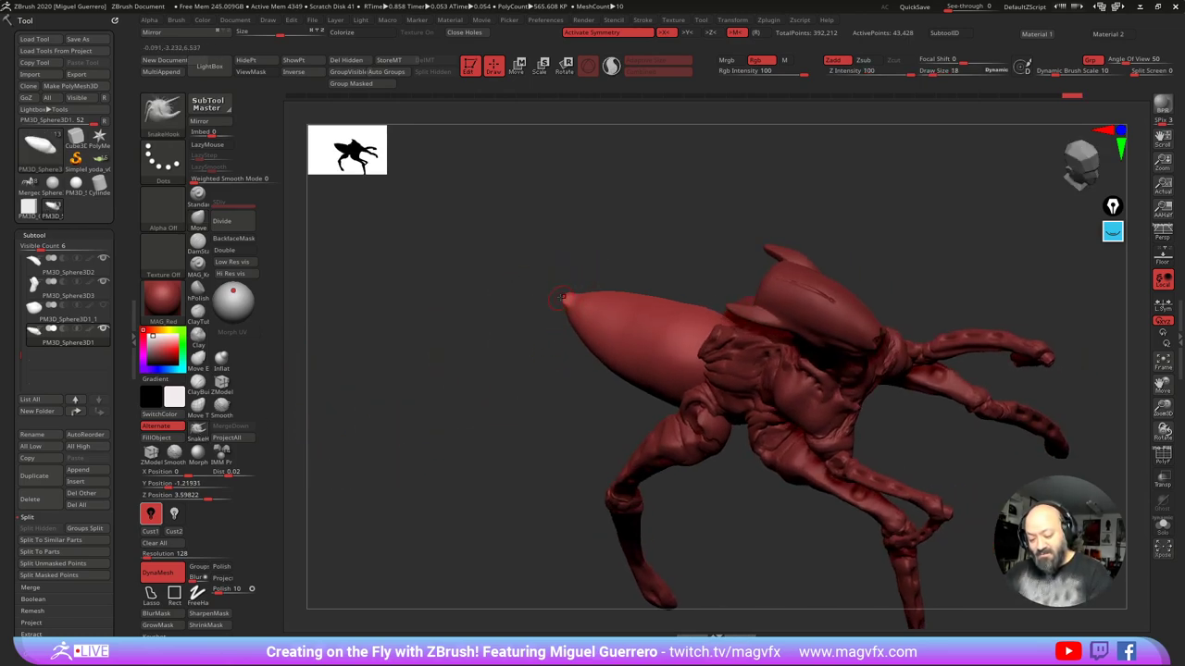
Step: Try to pull a thin spike out of the abdomen's tip with SnakeHook at draw size 18
{"action": "left_click_drag", "start_coordinate": [568, 298], "coordinate": [519, 262]}
{"action": "left_click_drag", "start_coordinate": [516, 345], "coordinate": [494, 342]}
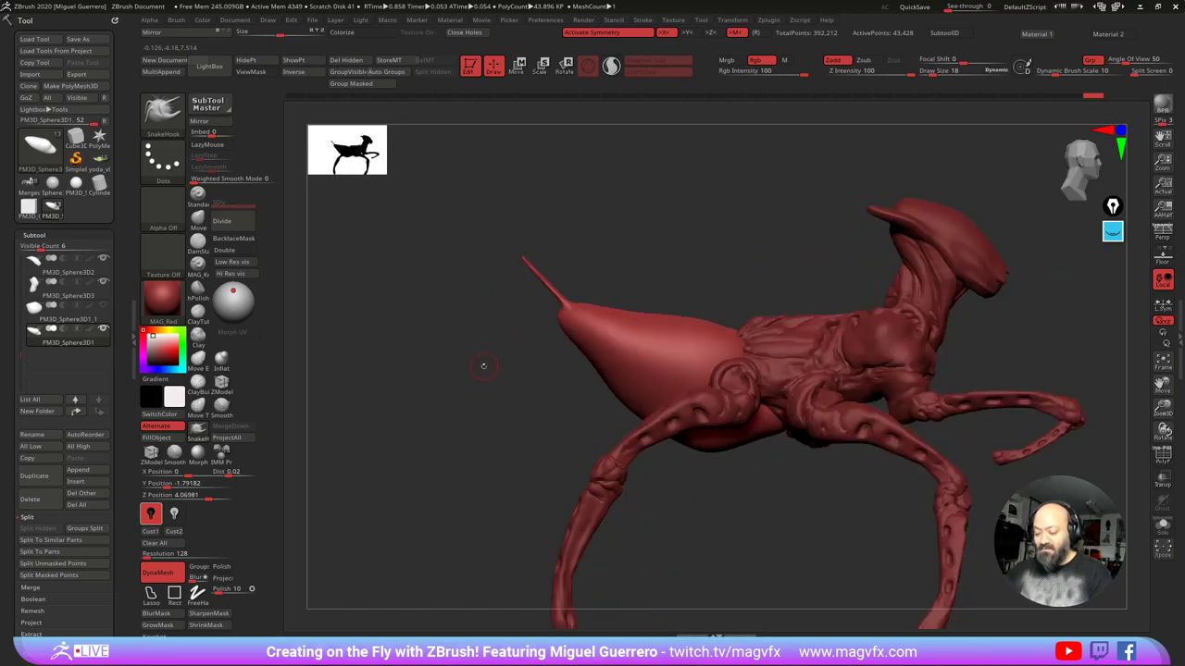
{"action": "key", "text": "ctrl+z"}
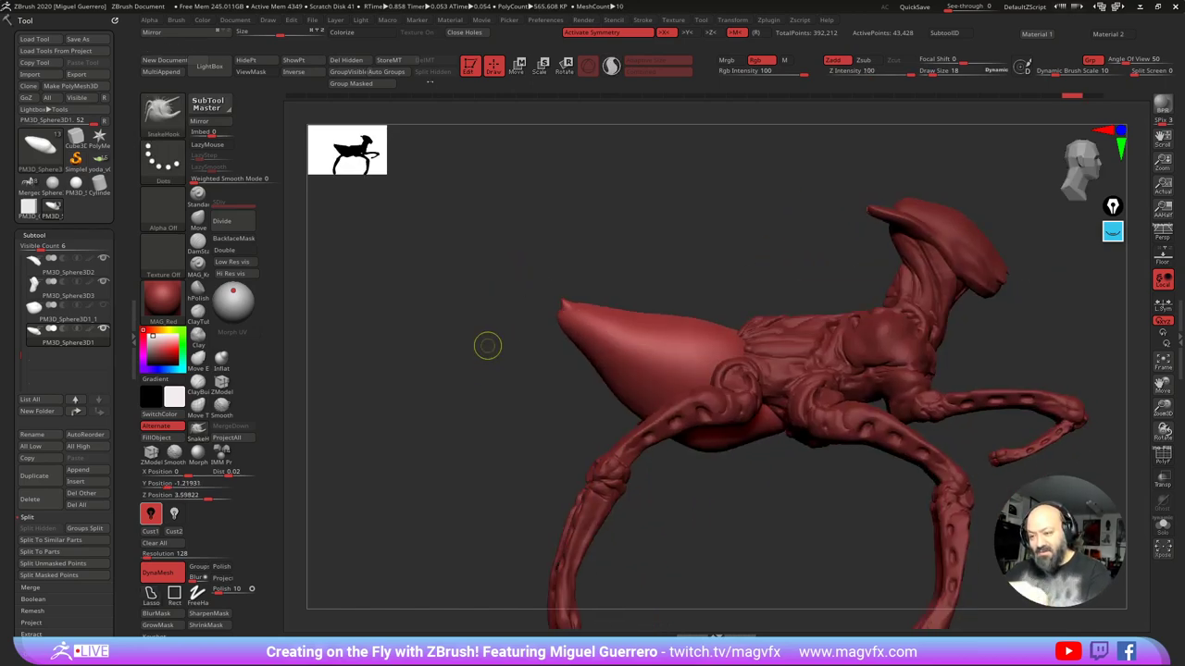
{"action": "key", "text": "ctrl+z"}
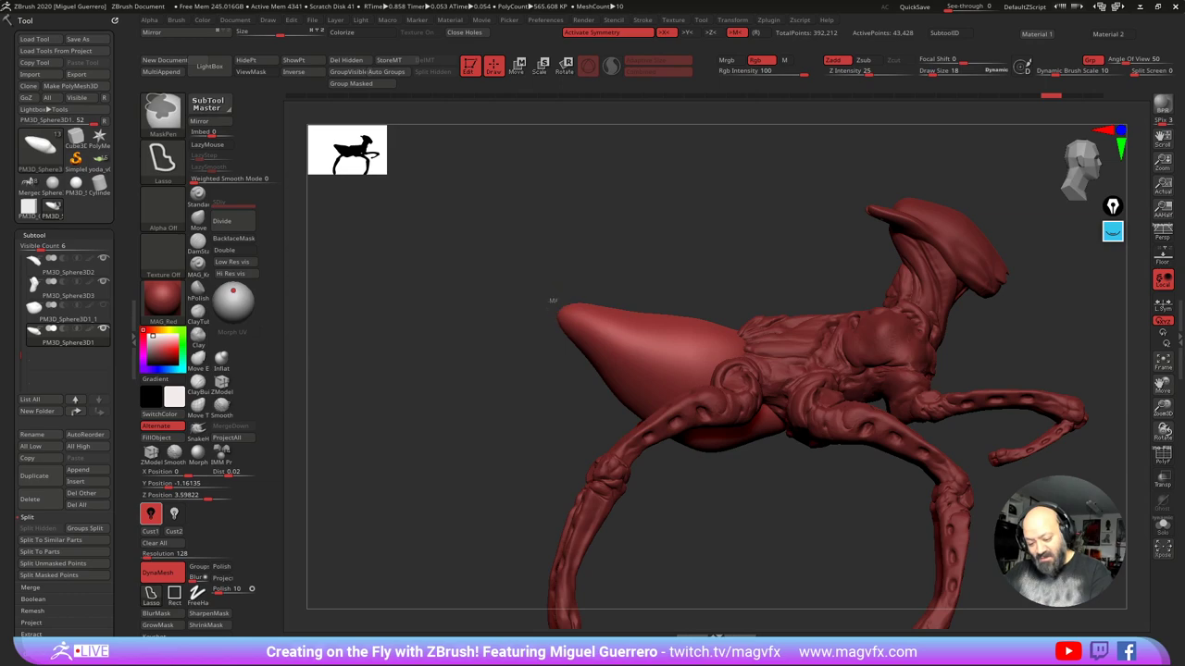
Step: Mask the abdomen except for its tip and pull the tip out into an upward-curving tail with SnakeHook
{"action": "mouse_move", "coordinate": [553, 321]}
{"action": "left_mouse_down", "text": "ctrl"}
{"action": "mouse_move", "coordinate": [564, 300]}
{"action": "mouse_move", "coordinate": [514, 272]}
{"action": "mouse_move", "coordinate": [526, 299]}
{"action": "left_mouse_up", "text": "ctrl"}
{"action": "left_click", "coordinate": [530, 306], "text": "ctrl"}
{"action": "key", "text": "ctrl+z"}
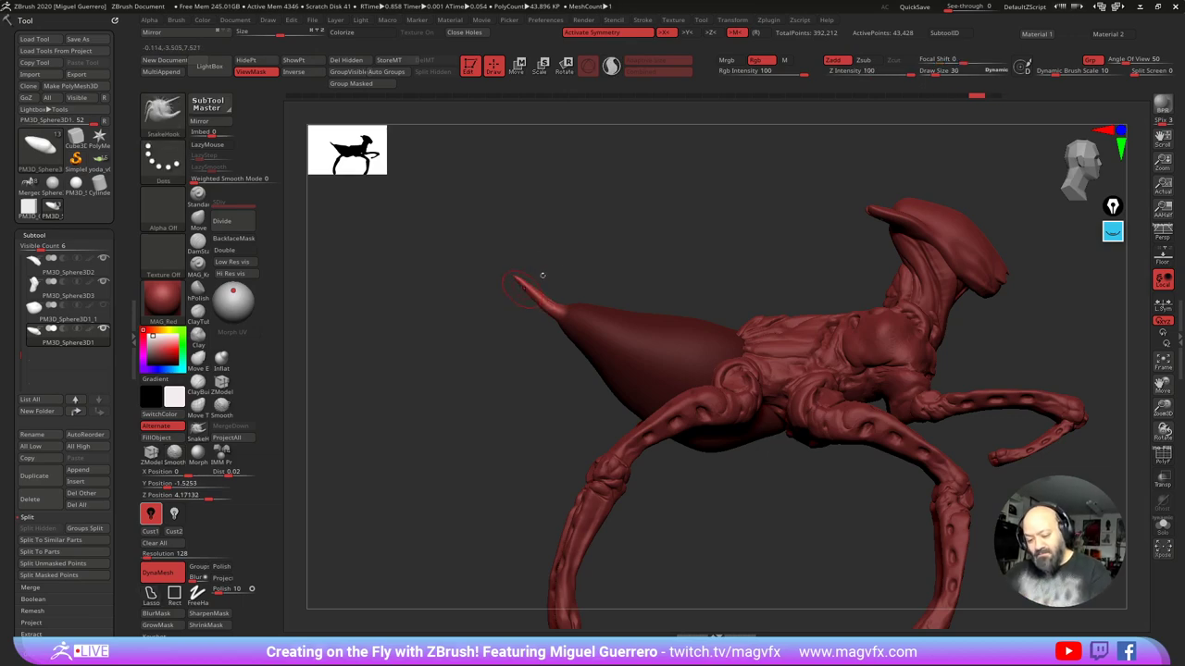
{"action": "left_click_drag", "start_coordinate": [527, 292], "coordinate": [518, 300]}
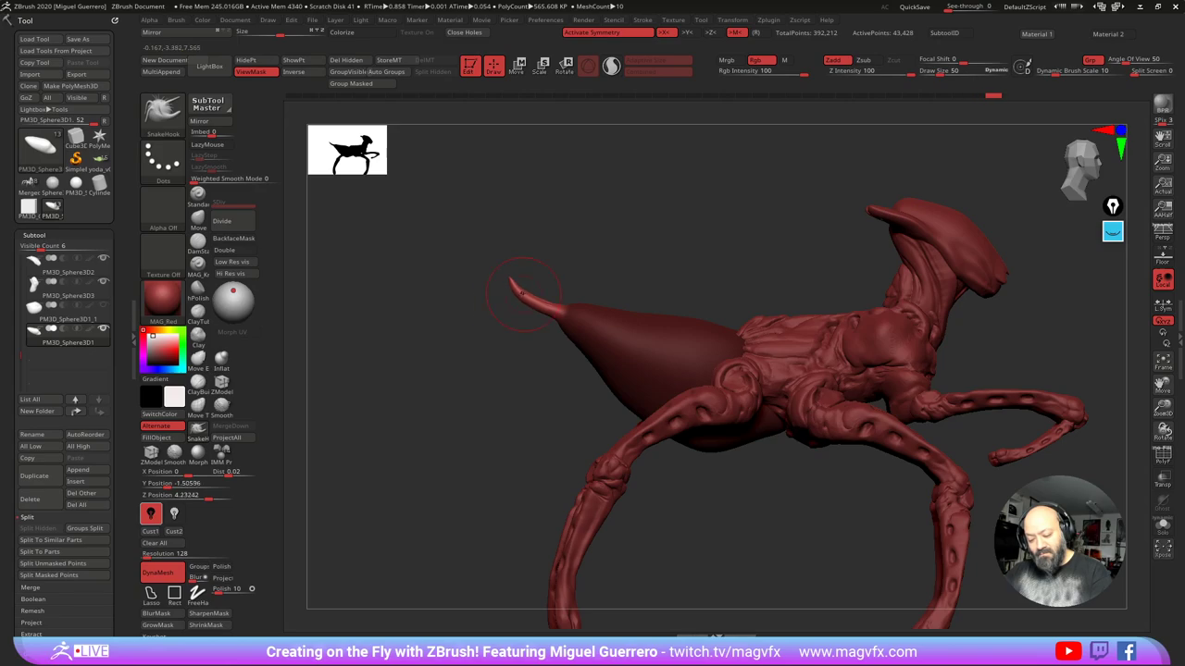
Step: Clear the mask, remesh the abdomen with its new tail and smooth the tail
{"action": "mouse_move", "coordinate": [484, 368]}
{"action": "left_mouse_down"}
{"action": "mouse_move", "coordinate": [463, 384]}
{"action": "mouse_move", "coordinate": [443, 373]}
{"action": "mouse_move", "coordinate": [427, 390]}
{"action": "mouse_move", "coordinate": [438, 394]}
{"action": "left_mouse_up"}
{"action": "right_click", "coordinate": [462, 398]}
{"action": "left_click", "coordinate": [461, 396]}
{"action": "left_click_drag", "start_coordinate": [439, 395], "coordinate": [466, 376]}
{"action": "left_click_drag", "start_coordinate": [455, 382], "coordinate": [485, 386], "text": "ctrl"}
{"action": "left_click_drag", "start_coordinate": [530, 294], "coordinate": [523, 283], "text": "shift"}
{"action": "mouse_move", "coordinate": [463, 388]}
{"action": "left_mouse_down"}
{"action": "mouse_move", "coordinate": [433, 398]}
{"action": "mouse_move", "coordinate": [446, 398]}
{"action": "mouse_move", "coordinate": [464, 513]}
{"action": "mouse_move", "coordinate": [460, 470]}
{"action": "mouse_move", "coordinate": [457, 490]}
{"action": "left_mouse_up"}
Step: Widen the sides of the abdomen toward the torso using the Move brush at draw size 114
{"action": "left_click", "coordinate": [197, 225]}
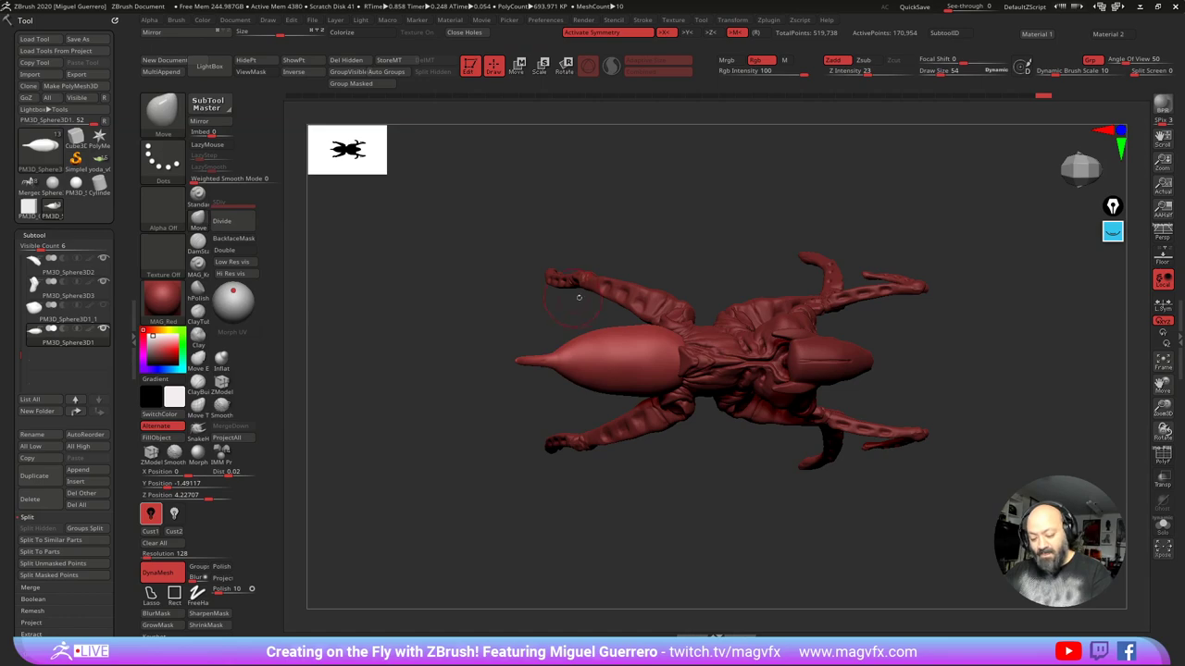
{"action": "key", "text": "bracketright"}
{"action": "key", "text": "bracketright"}
{"action": "key", "text": "bracketright"}
{"action": "key", "text": "bracketright"}
{"action": "mouse_move", "coordinate": [619, 328]}
{"action": "left_mouse_down"}
{"action": "mouse_move", "coordinate": [683, 321]}
{"action": "mouse_move", "coordinate": [671, 289]}
{"action": "mouse_move", "coordinate": [677, 320]}
{"action": "left_mouse_up"}
Step: Pull the torso's upper rear edge back onto the abdomen with the Move brush and reselect the abdomen
{"action": "left_click", "coordinate": [694, 336], "text": "alt"}
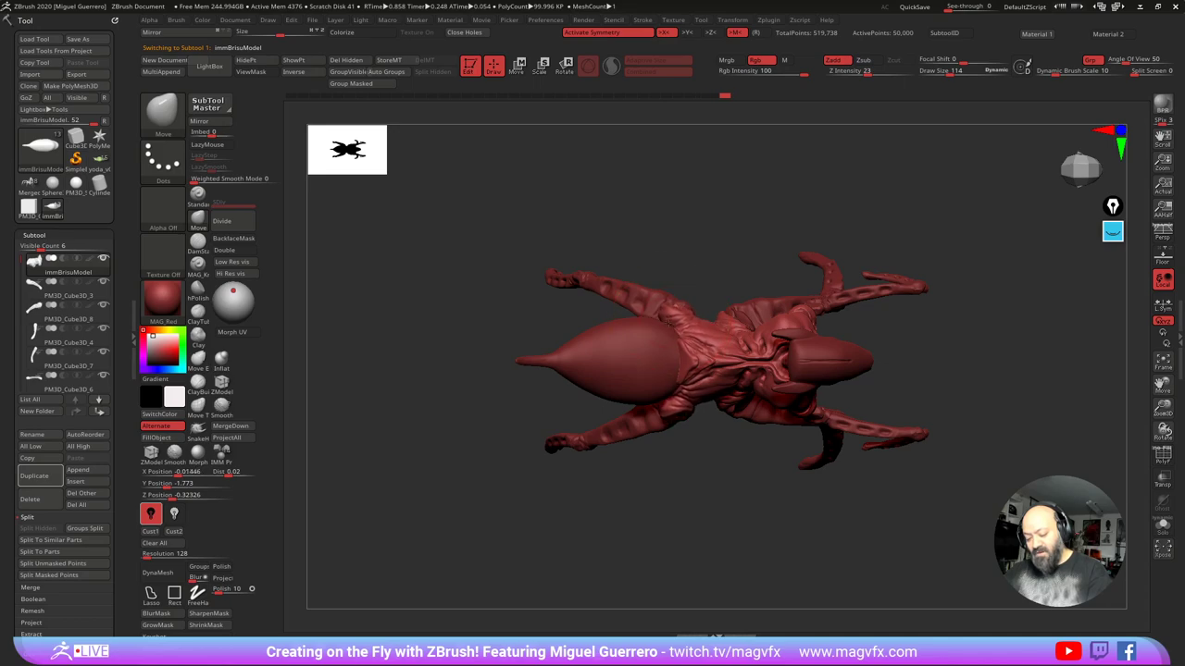
{"action": "right_click_drag", "start_coordinate": [672, 393], "coordinate": [668, 323]}
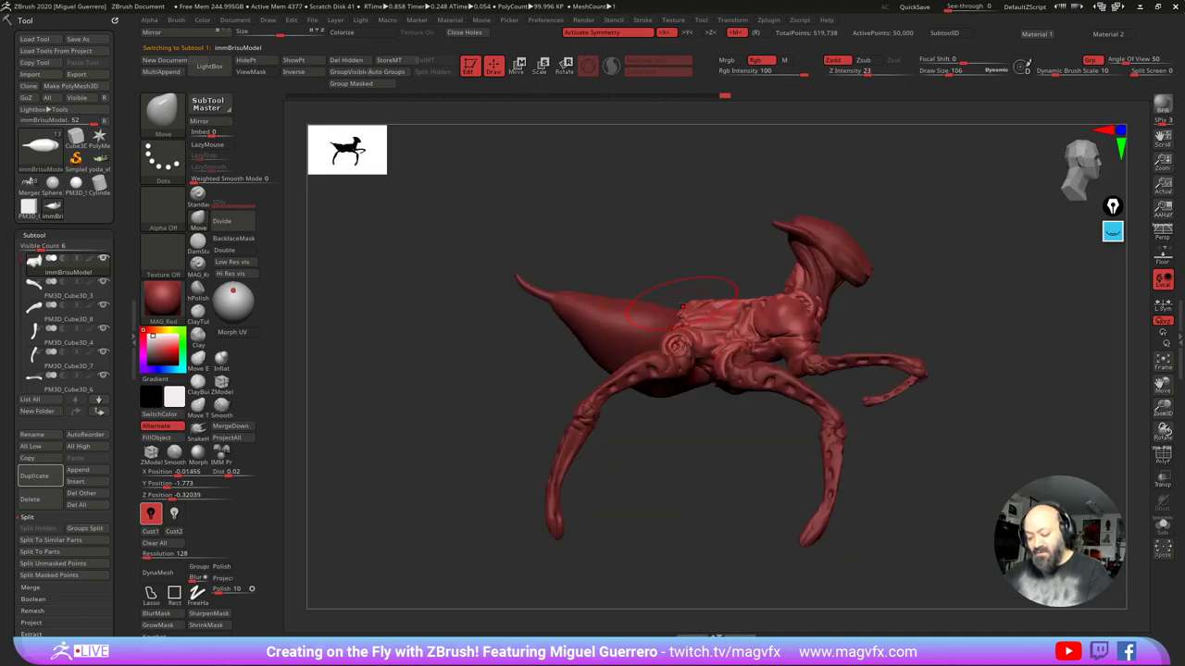
{"action": "left_click_drag", "start_coordinate": [688, 302], "coordinate": [666, 302]}
{"action": "mouse_move", "coordinate": [659, 310]}
{"action": "right_mouse_down"}
{"action": "mouse_move", "coordinate": [544, 342]}
{"action": "mouse_move", "coordinate": [533, 388]}
{"action": "mouse_move", "coordinate": [544, 428]}
{"action": "right_mouse_up"}
{"action": "left_click", "coordinate": [597, 301], "text": "alt"}
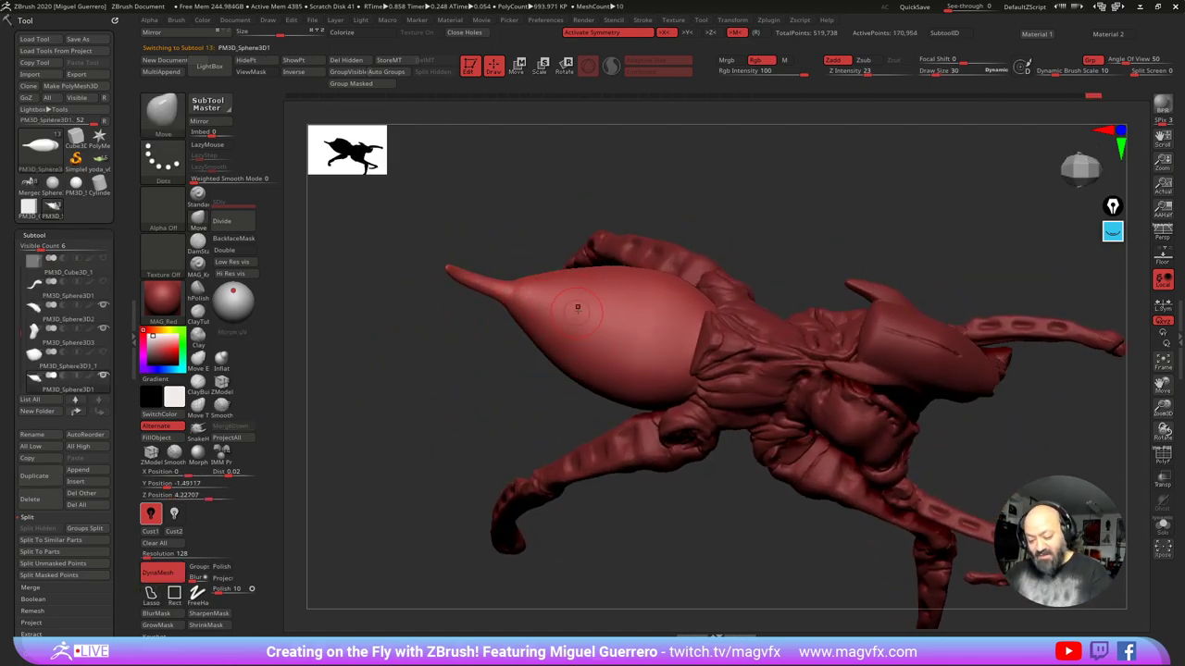
{"action": "mouse_move", "coordinate": [530, 292]}
{"action": "left_mouse_down", "text": "ctrl"}
{"action": "mouse_move", "coordinate": [622, 320]}
{"action": "mouse_move", "coordinate": [650, 359]}
{"action": "mouse_move", "coordinate": [700, 367]}
{"action": "left_mouse_up", "text": "ctrl"}
{"action": "right_click_drag", "start_coordinate": [459, 346], "coordinate": [457, 380]}
{"action": "left_click_drag", "start_coordinate": [457, 389], "coordinate": [468, 418], "text": "ctrl"}
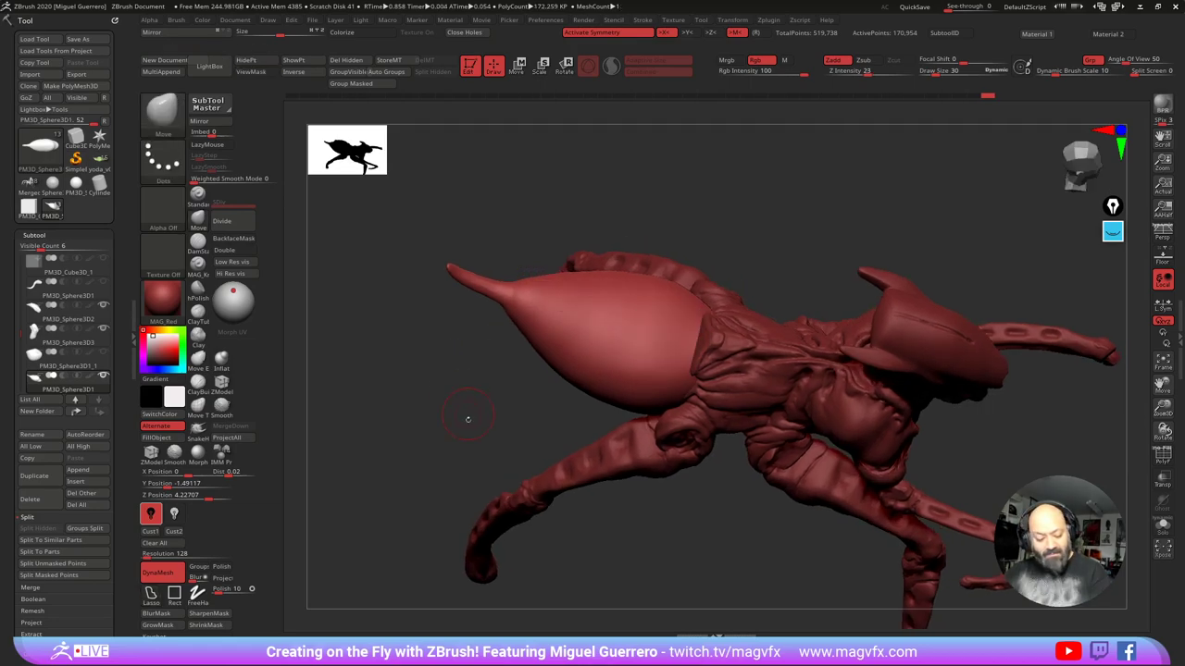
Step: Paint a freehand mask band along the abdomen's upper side, widening toward the torso, then soften and invert it
{"action": "left_click", "coordinate": [197, 595], "text": "ctrl"}
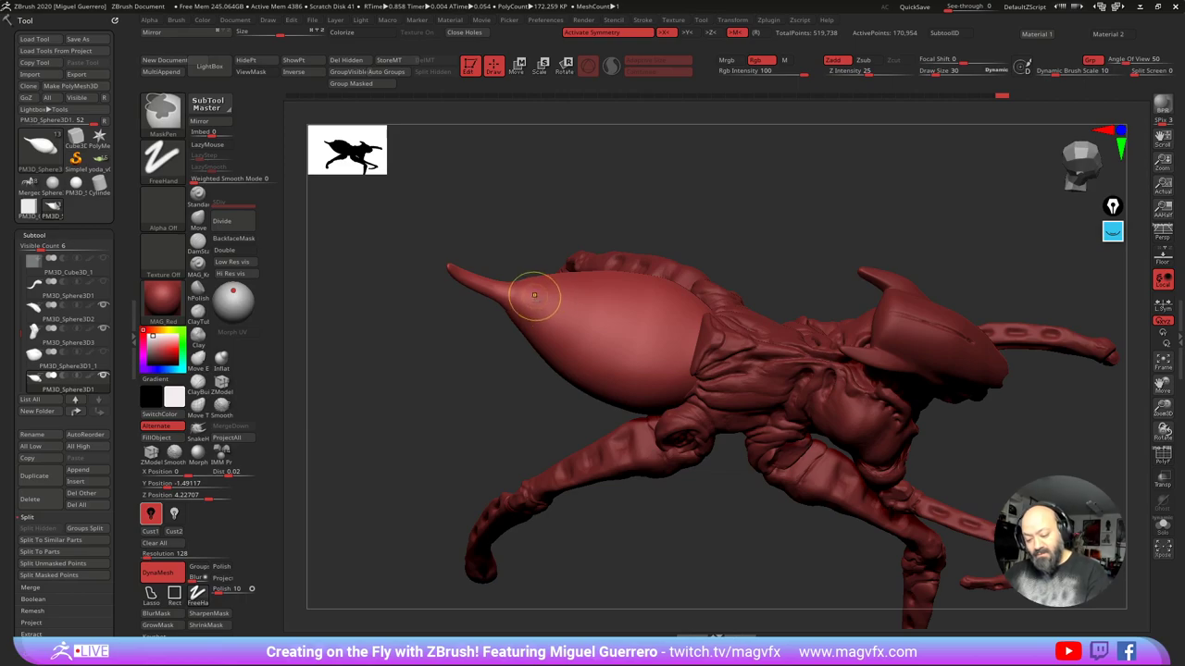
{"action": "mouse_move", "coordinate": [542, 293]}
{"action": "left_mouse_down", "text": "ctrl"}
{"action": "mouse_move", "coordinate": [638, 333]}
{"action": "mouse_move", "coordinate": [683, 369]}
{"action": "mouse_move", "coordinate": [681, 331]}
{"action": "mouse_move", "coordinate": [546, 296]}
{"action": "left_mouse_up", "text": "ctrl"}
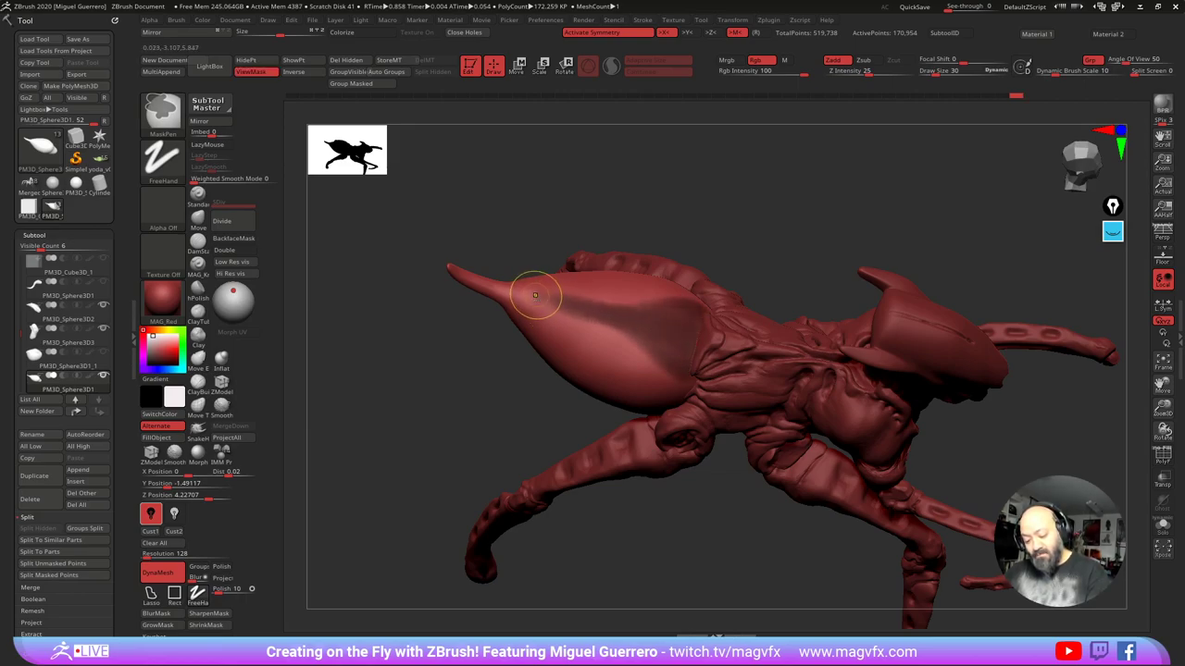
{"action": "left_click", "coordinate": [681, 359], "text": "ctrl"}
{"action": "left_click", "coordinate": [462, 405], "text": "ctrl"}
{"action": "mouse_move", "coordinate": [459, 405]}
{"action": "left_mouse_down"}
{"action": "mouse_move", "coordinate": [435, 380]}
{"action": "mouse_move", "coordinate": [435, 405]}
{"action": "left_mouse_up"}
Step: Swell the unmasked band along the abdomen with the Inflat brush at draw size 70
{"action": "left_click", "coordinate": [221, 360]}
{"action": "key", "text": "bracketright"}
{"action": "left_click_drag", "start_coordinate": [549, 296], "coordinate": [674, 333]}
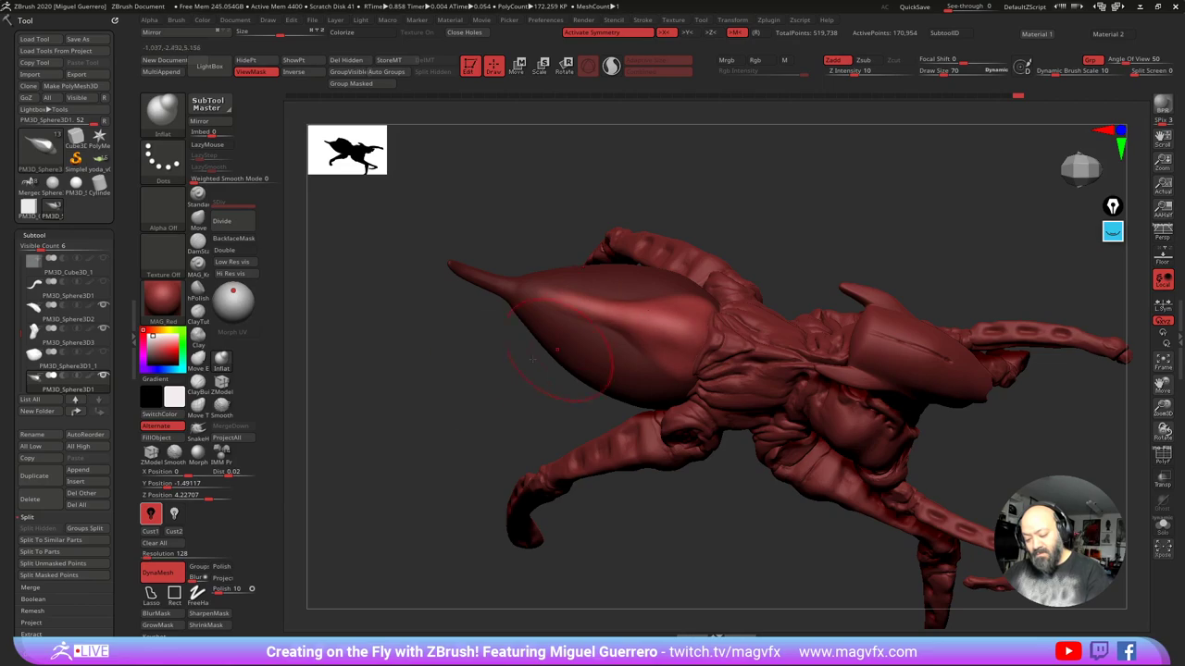
{"action": "left_click_drag", "start_coordinate": [458, 405], "coordinate": [478, 275]}
{"action": "mouse_move", "coordinate": [438, 405]}
{"action": "left_mouse_down"}
{"action": "mouse_move", "coordinate": [463, 387]}
{"action": "mouse_move", "coordinate": [396, 398]}
{"action": "mouse_move", "coordinate": [383, 377]}
{"action": "mouse_move", "coordinate": [471, 411]}
{"action": "left_mouse_up"}
Step: Clear the mask, remesh the abdomen and carve fine creases around the raised band with DamStandard at draw size 14
{"action": "left_click", "coordinate": [197, 242]}
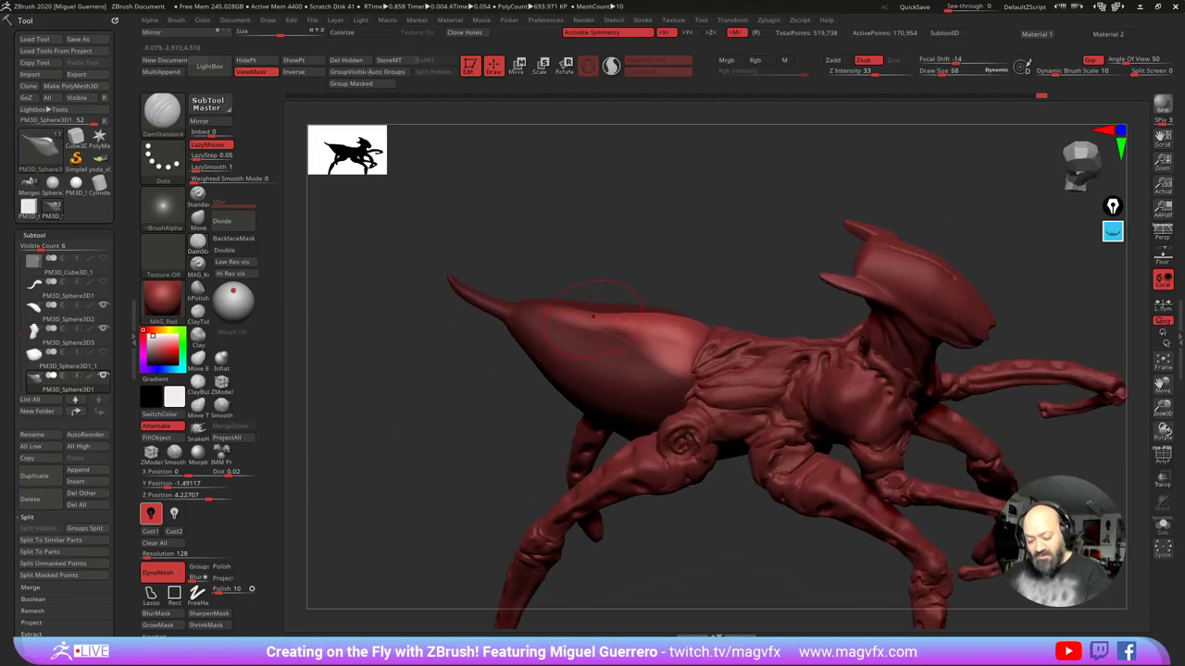
{"action": "left_click_drag", "start_coordinate": [446, 365], "coordinate": [465, 374], "text": "ctrl"}
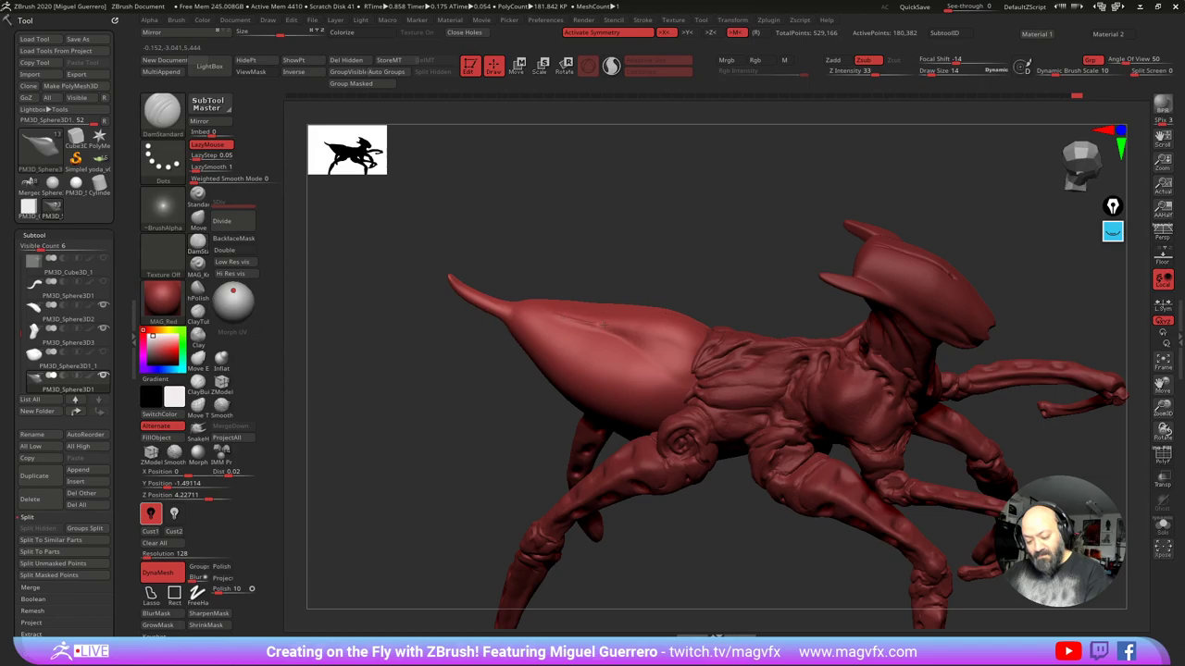
{"action": "left_click_drag", "start_coordinate": [679, 363], "coordinate": [683, 369]}
{"action": "left_click_drag", "start_coordinate": [472, 380], "coordinate": [474, 427]}
{"action": "left_click_drag", "start_coordinate": [558, 310], "coordinate": [536, 303]}
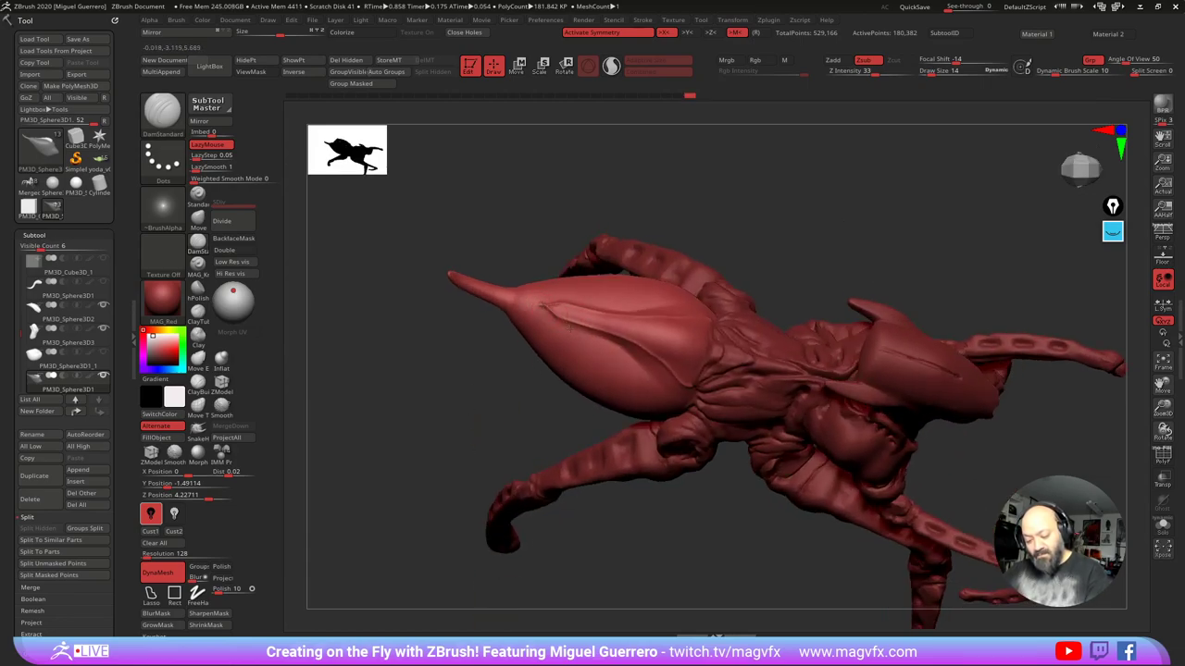
Step: Deepen the crease along the raised band's lower edge toward the torso with DamStandard at draw size 42
{"action": "left_click_drag", "start_coordinate": [476, 419], "coordinate": [475, 370]}
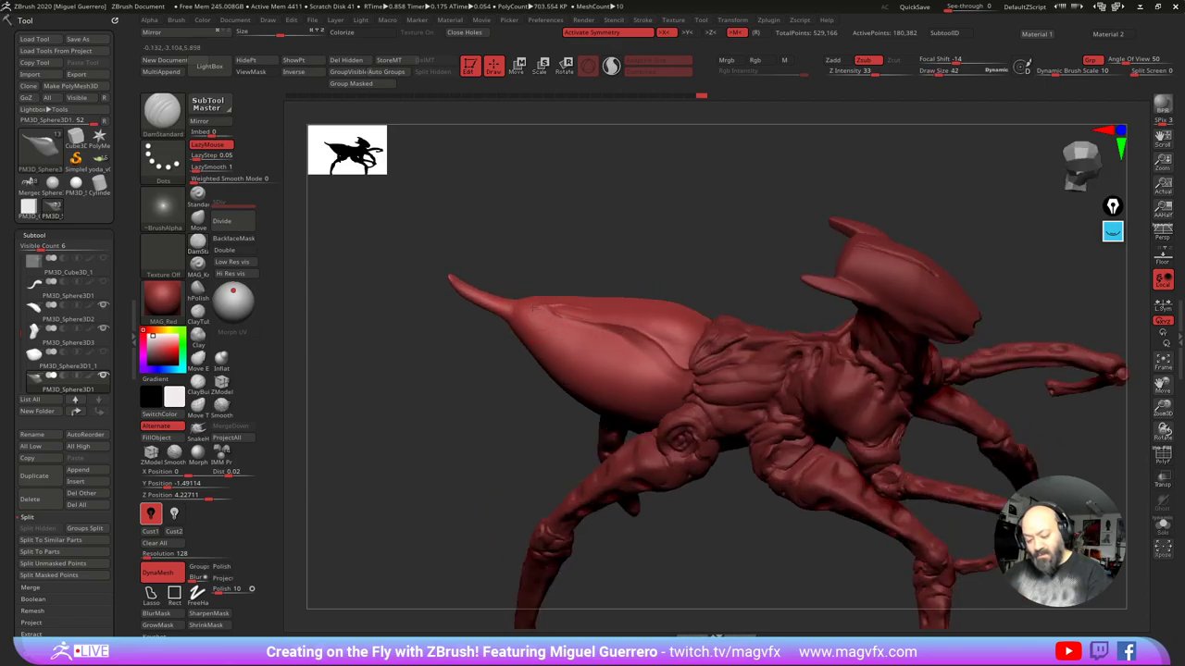
{"action": "left_click_drag", "start_coordinate": [621, 335], "coordinate": [651, 355]}
{"action": "left_click_drag", "start_coordinate": [503, 373], "coordinate": [511, 391]}
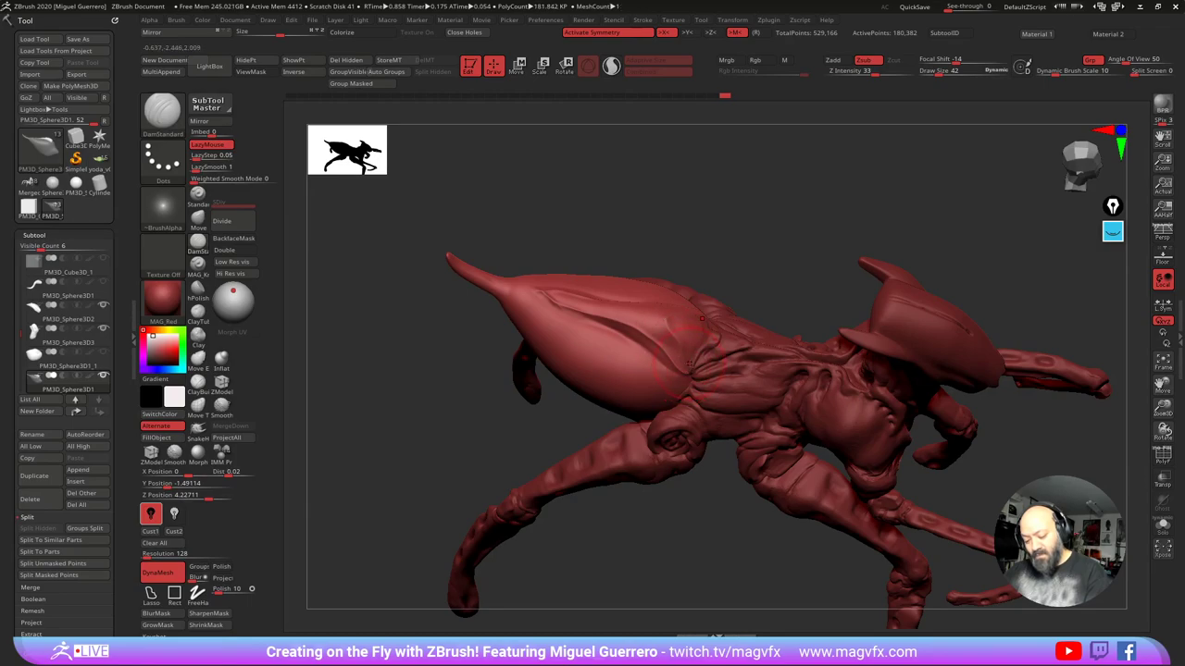
{"action": "left_click_drag", "start_coordinate": [405, 367], "coordinate": [413, 365]}
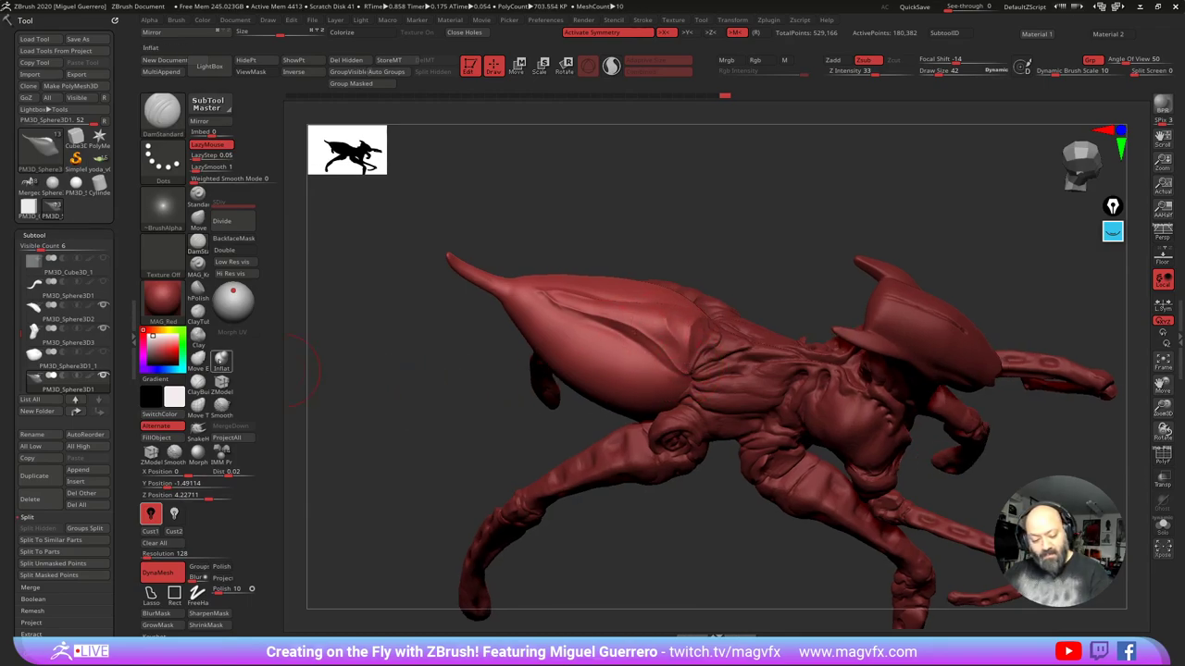
Step: Swell the folds on the abdomen's raised band with Inflat at draw size 9 and nudge its upper edge near the torso with Move
{"action": "left_click", "coordinate": [221, 361]}
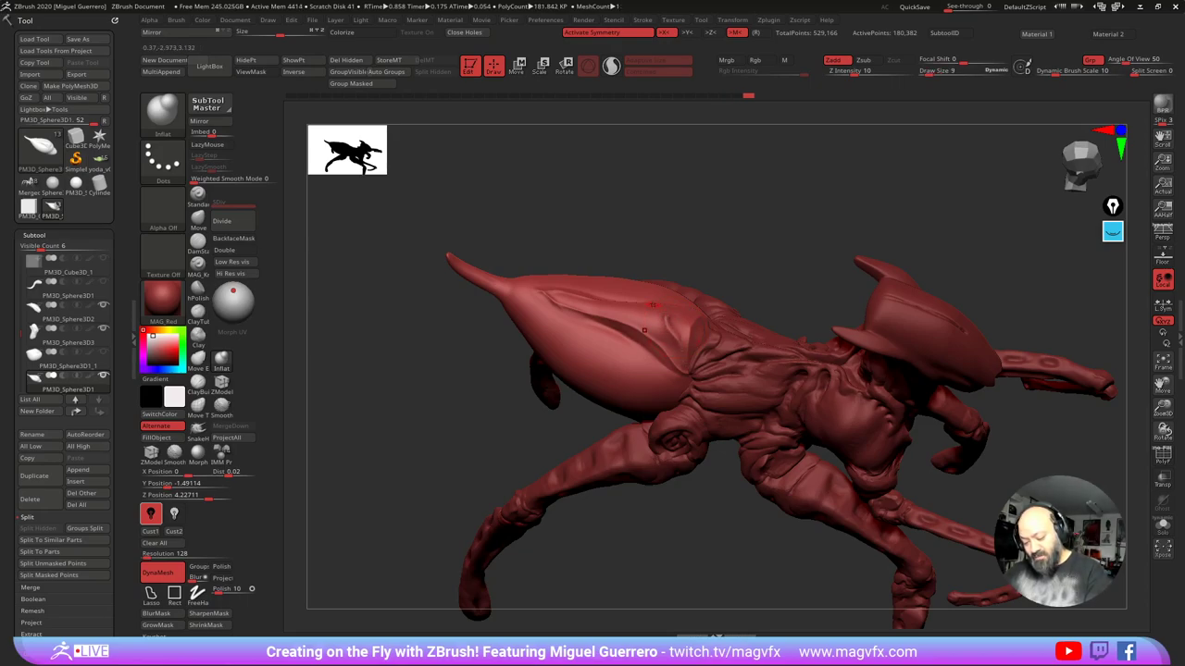
{"action": "right_click_drag", "start_coordinate": [644, 329], "coordinate": [471, 373]}
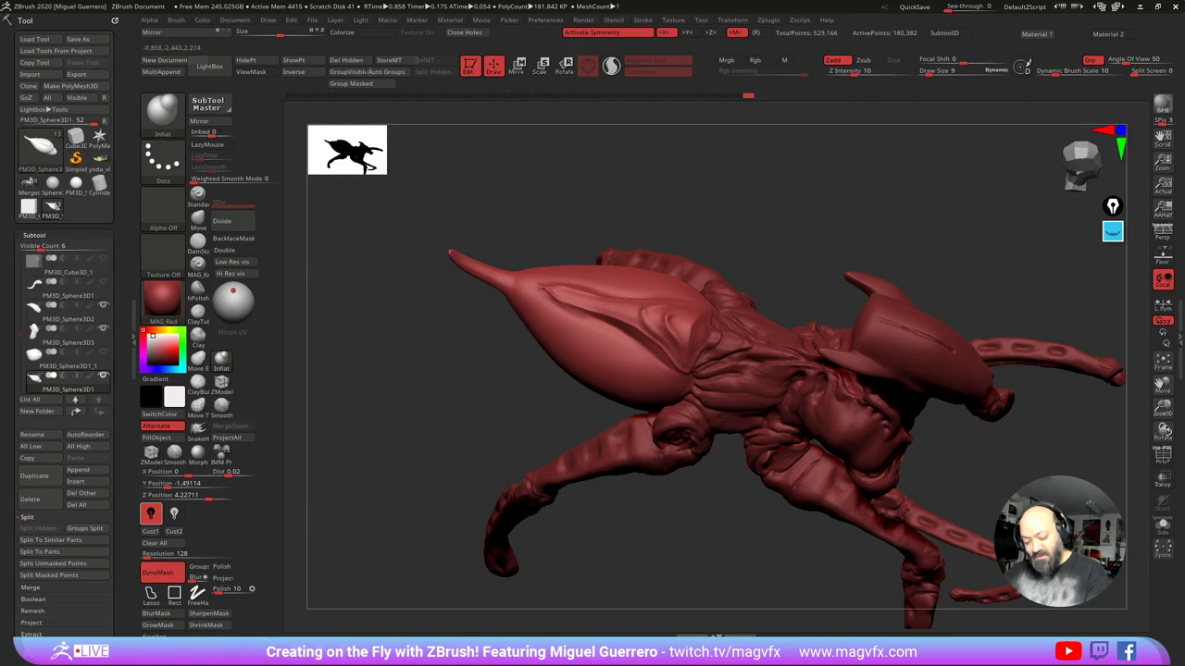
{"action": "left_click_drag", "start_coordinate": [450, 381], "coordinate": [437, 381]}
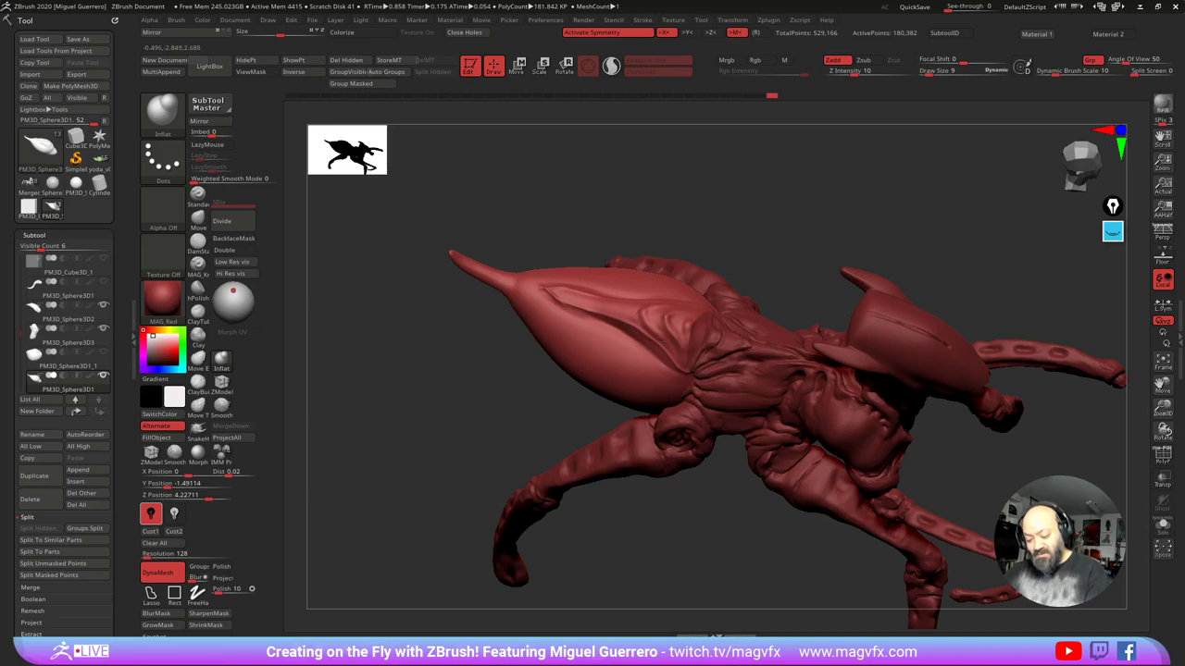
{"action": "mouse_move", "coordinate": [445, 379]}
{"action": "left_mouse_down"}
{"action": "mouse_move", "coordinate": [439, 352]}
{"action": "mouse_move", "coordinate": [436, 389]}
{"action": "left_mouse_up"}
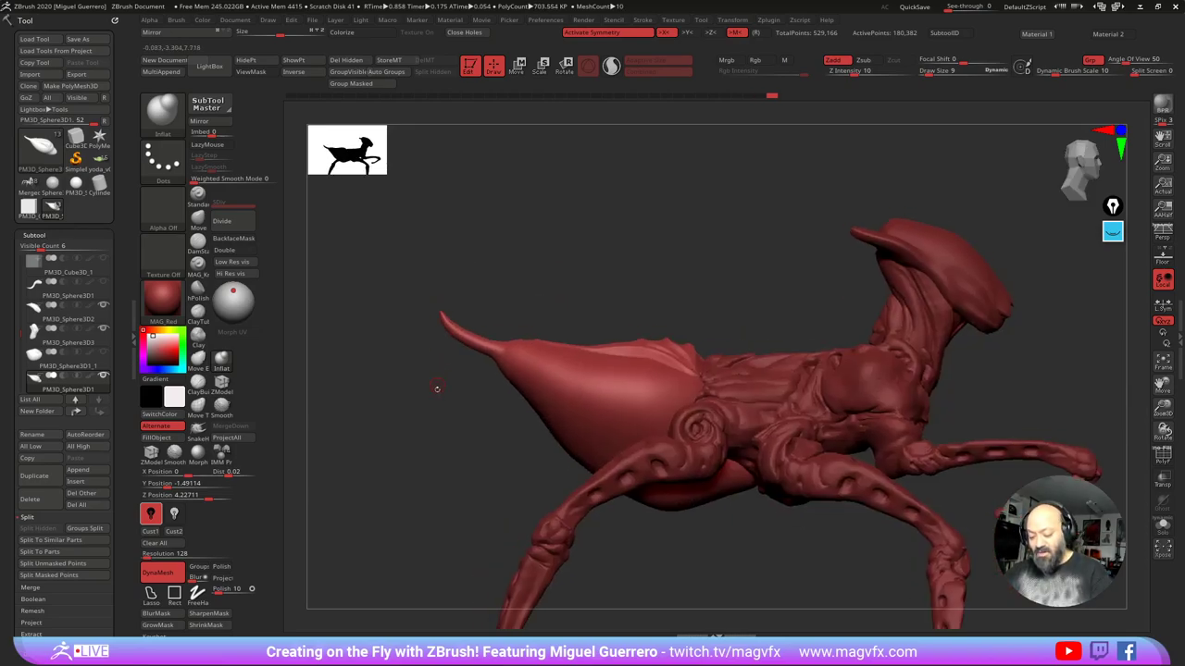
{"action": "left_click", "coordinate": [198, 221]}
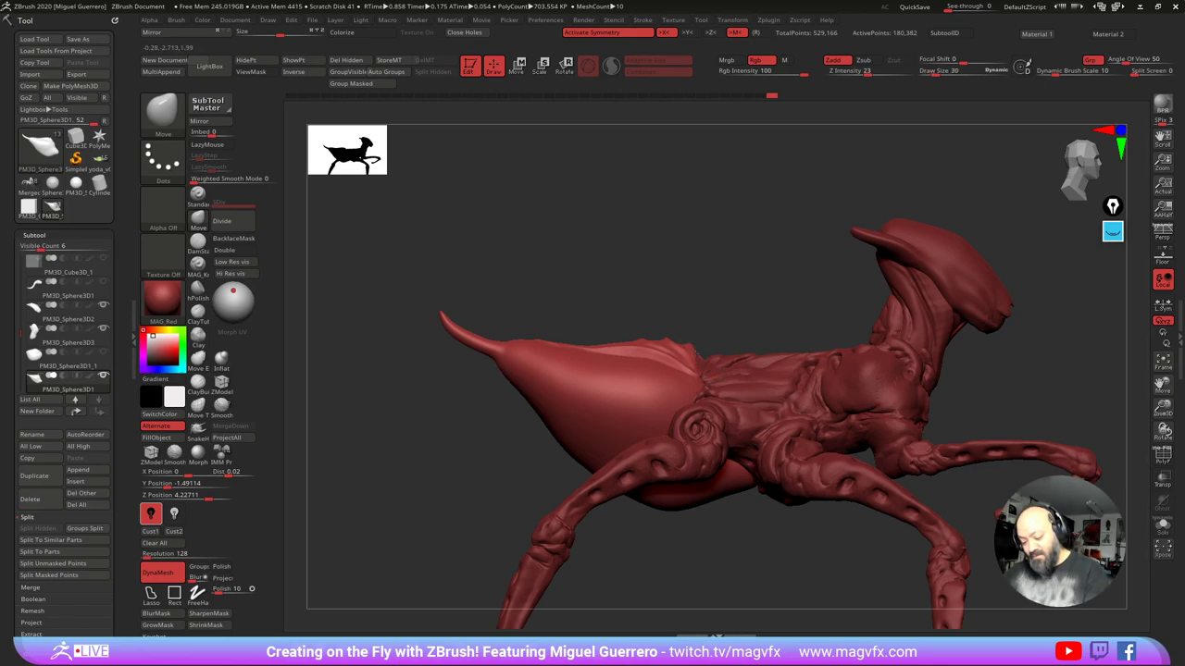
{"action": "left_click_drag", "start_coordinate": [695, 350], "coordinate": [699, 356]}
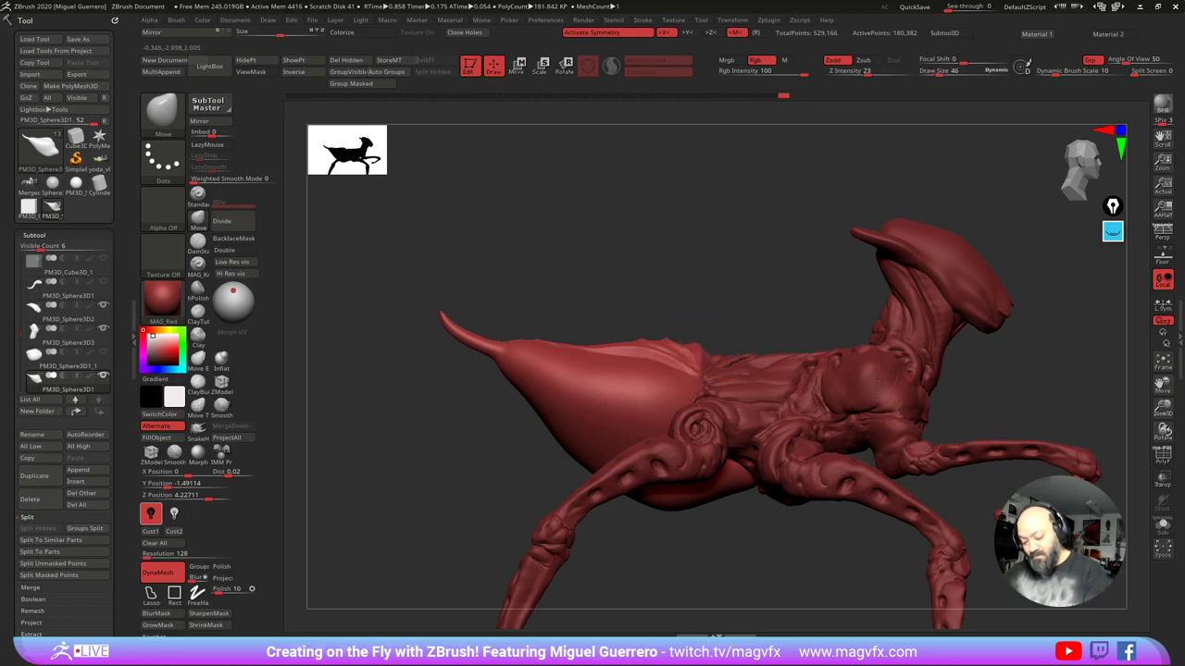
Step: Select the rear upper leg pieces and duplicate their subtool
{"action": "left_click_drag", "start_coordinate": [422, 454], "coordinate": [426, 389], "text": "alt"}
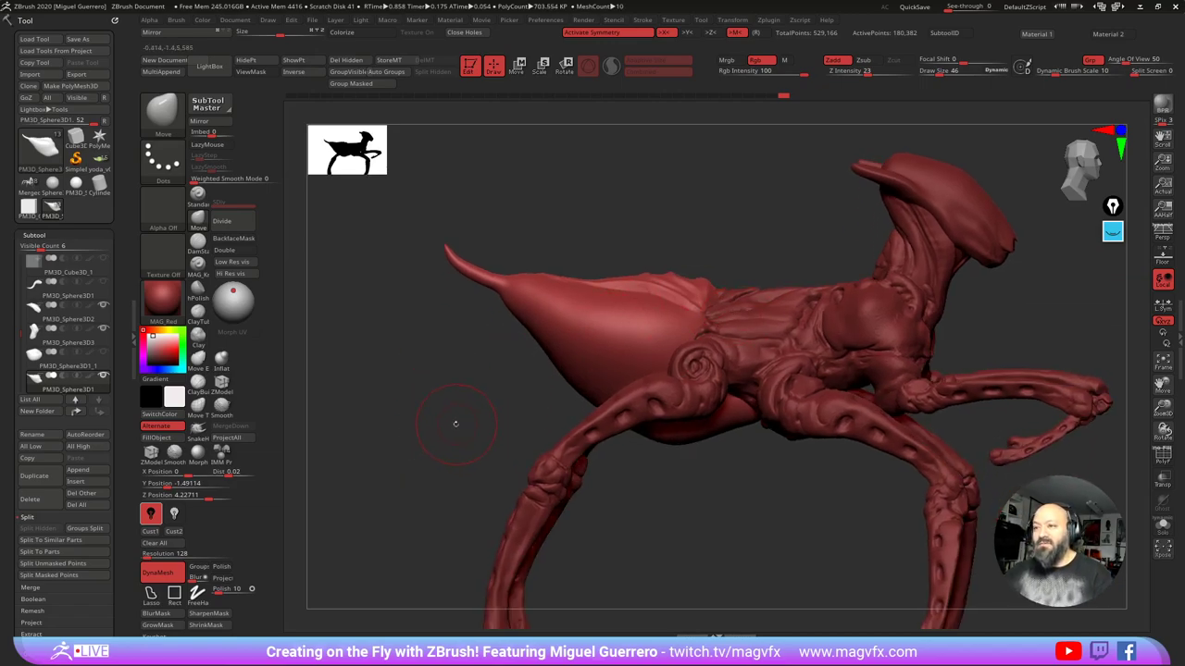
{"action": "left_click_drag", "start_coordinate": [455, 424], "coordinate": [428, 373], "text": "alt"}
{"action": "mouse_move", "coordinate": [491, 384]}
{"action": "left_mouse_down"}
{"action": "mouse_move", "coordinate": [450, 391]}
{"action": "mouse_move", "coordinate": [438, 373]}
{"action": "left_mouse_up"}
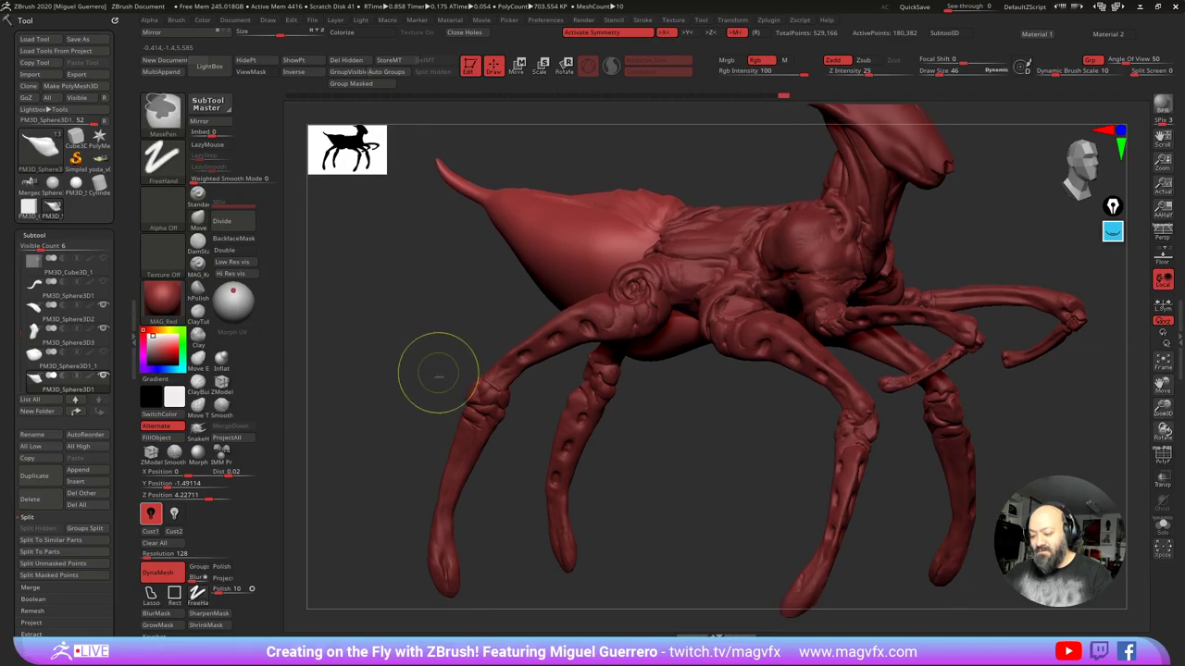
{"action": "mouse_move", "coordinate": [438, 374]}
{"action": "right_mouse_down", "text": "ctrl"}
{"action": "mouse_move", "coordinate": [404, 362]}
{"action": "mouse_move", "coordinate": [387, 380]}
{"action": "mouse_move", "coordinate": [458, 383]}
{"action": "right_mouse_up", "text": "ctrl"}
{"action": "left_click", "coordinate": [696, 339], "text": "alt"}
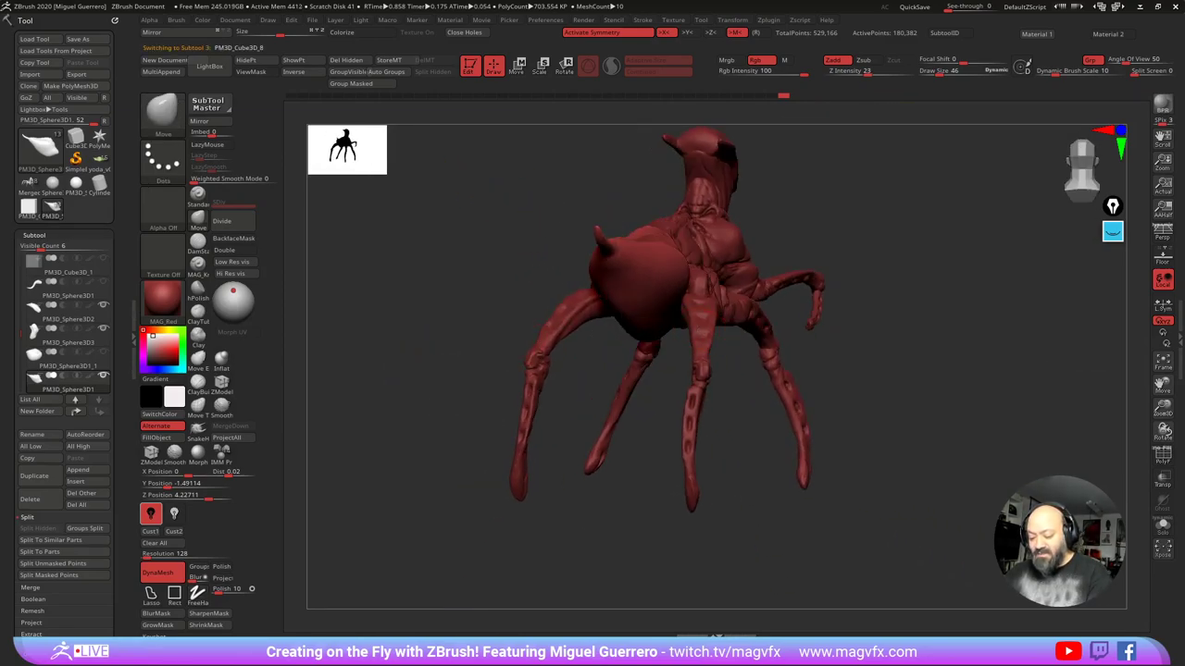
{"action": "right_click_drag", "start_coordinate": [428, 339], "coordinate": [403, 363]}
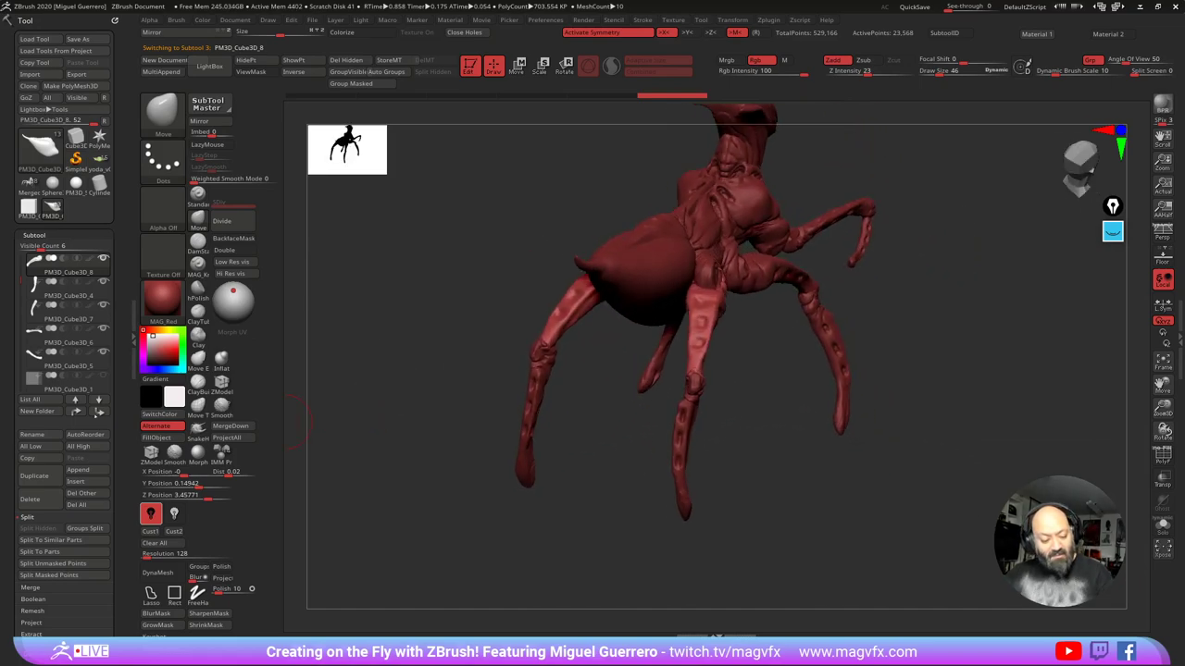
{"action": "left_click", "coordinate": [34, 476]}
Step: Pull the inner sides of the duplicated rear thighs toward the abdomen from below with the Move brush at draw size 74
{"action": "left_click_drag", "start_coordinate": [410, 450], "coordinate": [438, 461]}
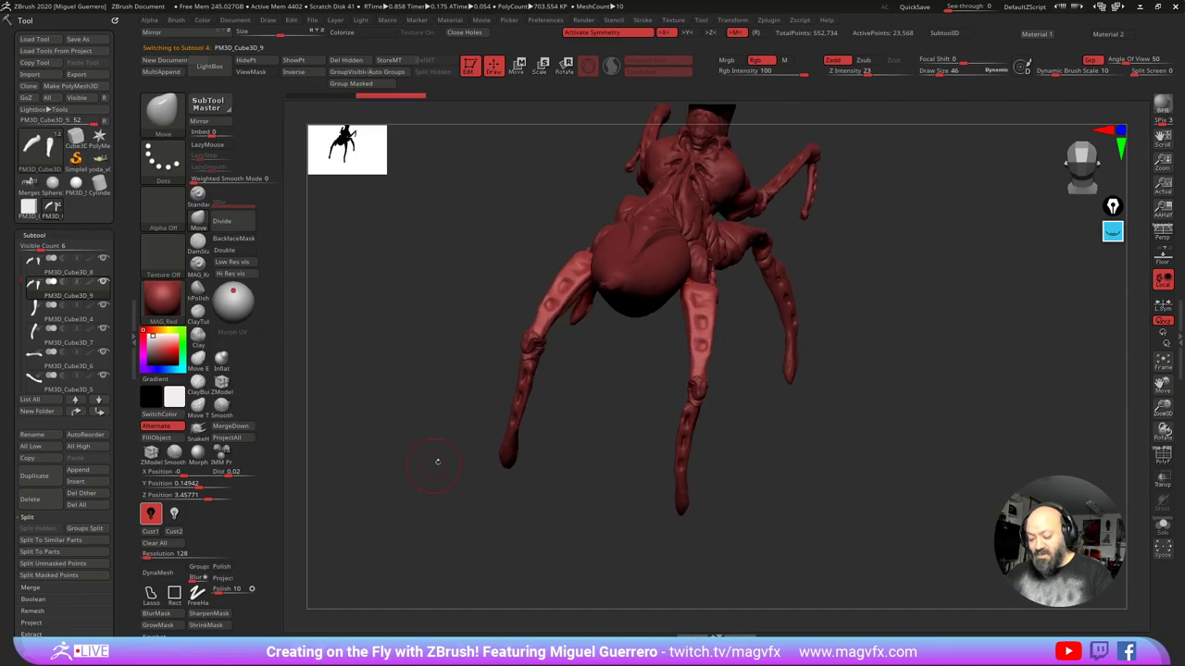
{"action": "mouse_move", "coordinate": [644, 370]}
{"action": "left_mouse_down"}
{"action": "mouse_move", "coordinate": [593, 296]}
{"action": "mouse_move", "coordinate": [526, 313]}
{"action": "mouse_move", "coordinate": [559, 255]}
{"action": "left_mouse_up"}
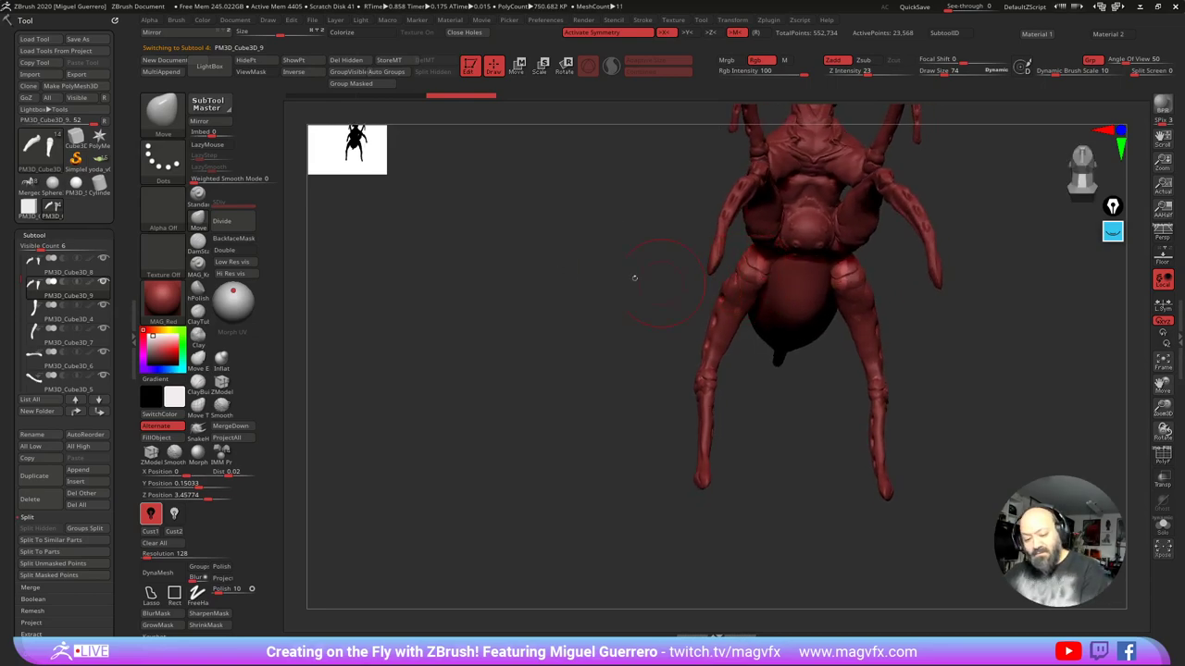
{"action": "left_click", "coordinate": [198, 222]}
{"action": "left_click_drag", "start_coordinate": [755, 270], "coordinate": [774, 269]}
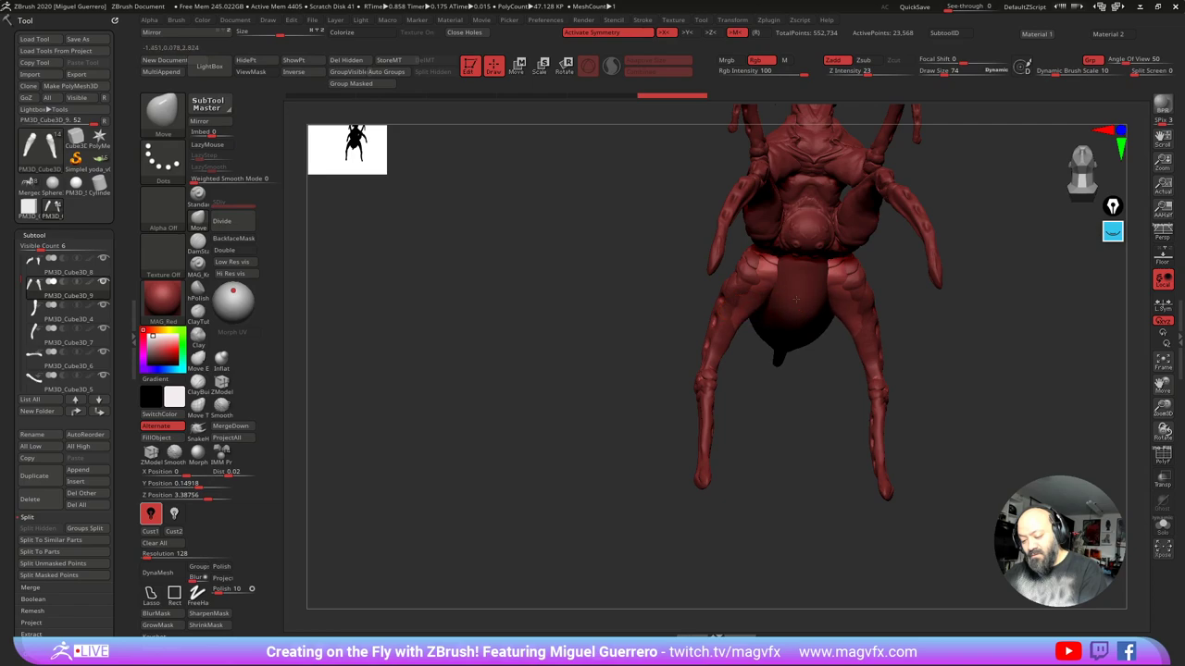
{"action": "left_click_drag", "start_coordinate": [754, 308], "coordinate": [762, 305]}
{"action": "left_click_drag", "start_coordinate": [639, 361], "coordinate": [639, 296], "text": "shift"}
{"action": "mouse_move", "coordinate": [744, 319]}
{"action": "left_mouse_down"}
{"action": "mouse_move", "coordinate": [757, 317]}
{"action": "mouse_move", "coordinate": [751, 332]}
{"action": "left_mouse_up"}
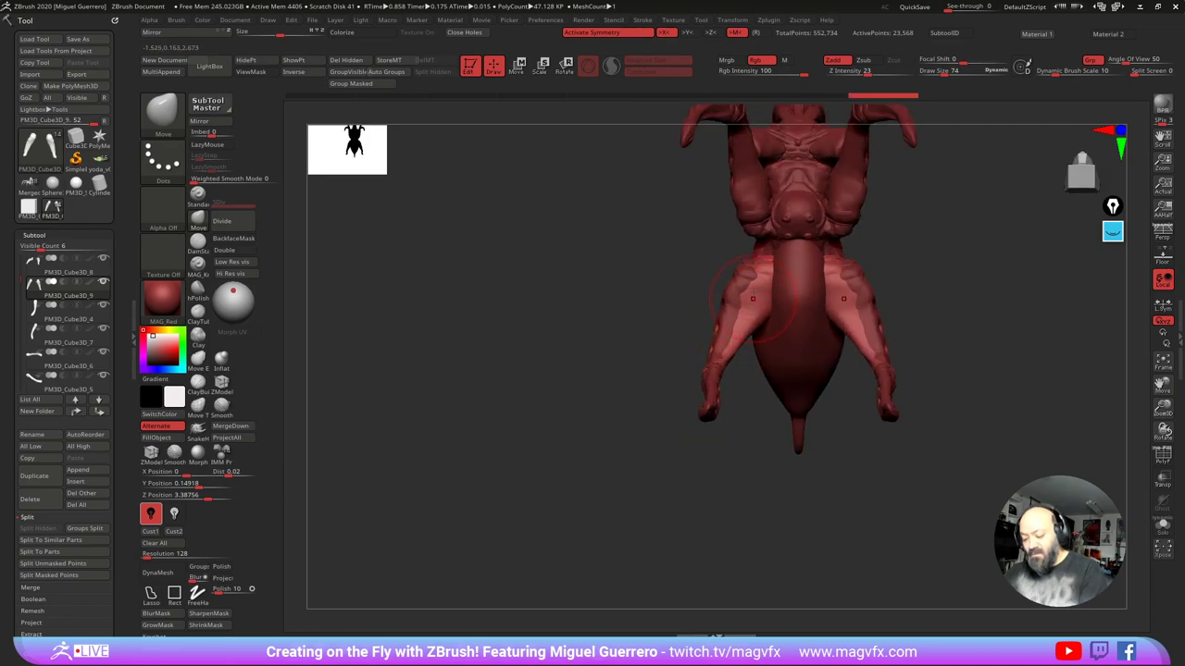
{"action": "mouse_move", "coordinate": [759, 287]}
{"action": "left_mouse_down"}
{"action": "mouse_move", "coordinate": [774, 267]}
{"action": "mouse_move", "coordinate": [779, 307]}
{"action": "left_mouse_up"}
{"action": "mouse_move", "coordinate": [757, 309]}
{"action": "left_mouse_down"}
{"action": "mouse_move", "coordinate": [764, 271]}
{"action": "mouse_move", "coordinate": [790, 267]}
{"action": "left_mouse_up"}
{"action": "left_click_drag", "start_coordinate": [744, 331], "coordinate": [758, 337]}
Step: Adjust and smooth the pitted upper surface of the duplicated thighs beside the abdomen
{"action": "mouse_move", "coordinate": [694, 394]}
{"action": "left_mouse_down"}
{"action": "mouse_move", "coordinate": [596, 416]}
{"action": "mouse_move", "coordinate": [523, 389]}
{"action": "mouse_move", "coordinate": [559, 293]}
{"action": "left_mouse_up"}
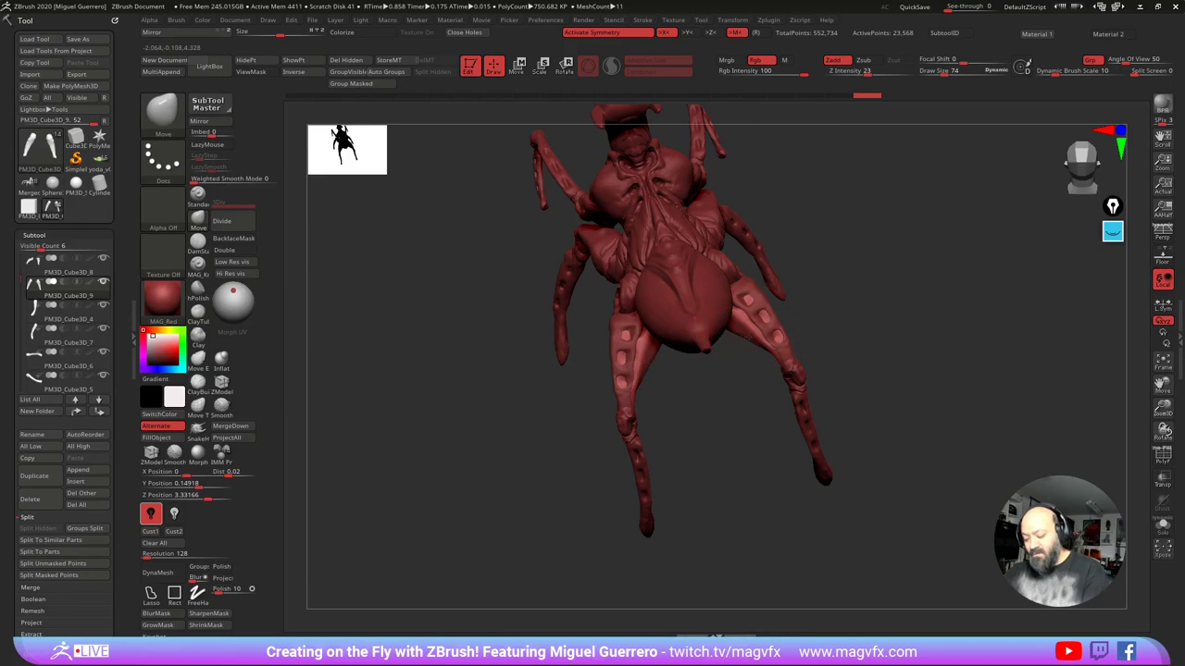
{"action": "left_click_drag", "start_coordinate": [746, 337], "coordinate": [751, 346]}
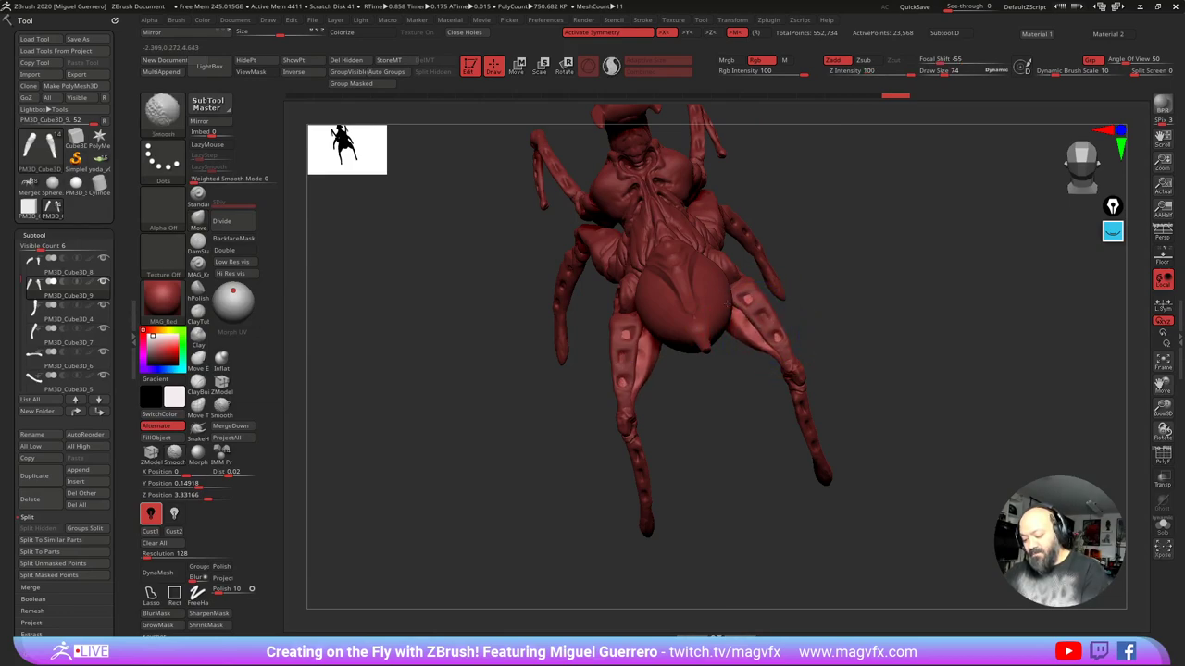
{"action": "left_click_drag", "start_coordinate": [755, 344], "coordinate": [762, 348]}
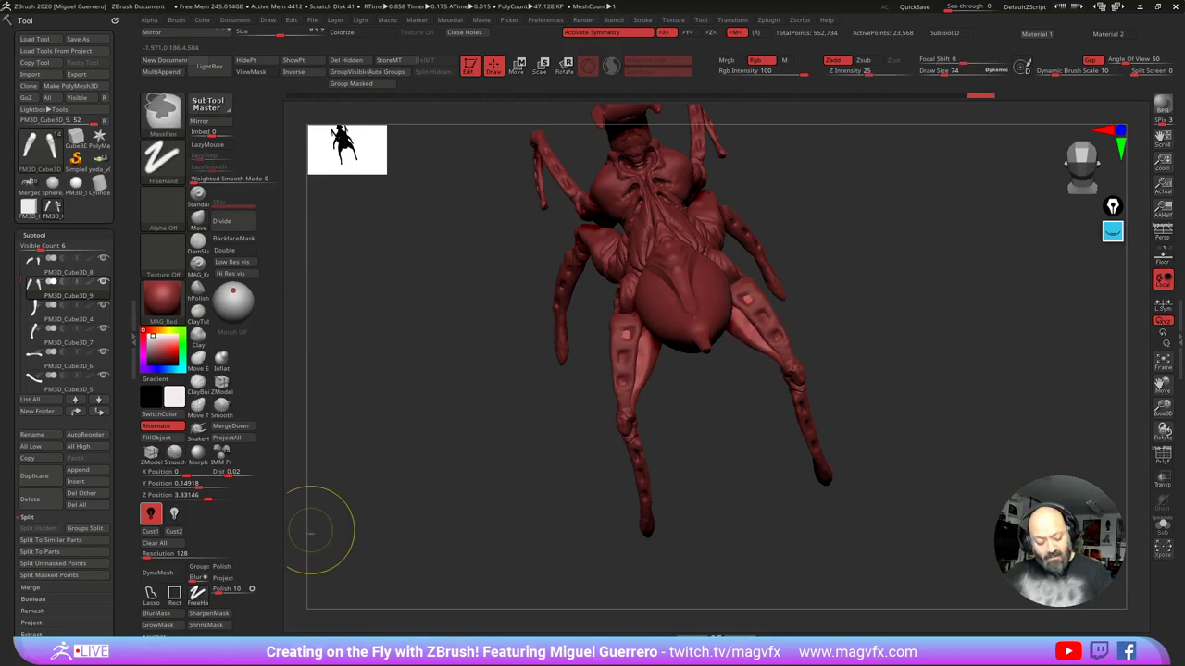
Step: Turn on DynaMesh for the duplicated thighs, set the resolution to 640 and remesh them
{"action": "left_click", "coordinate": [155, 572]}
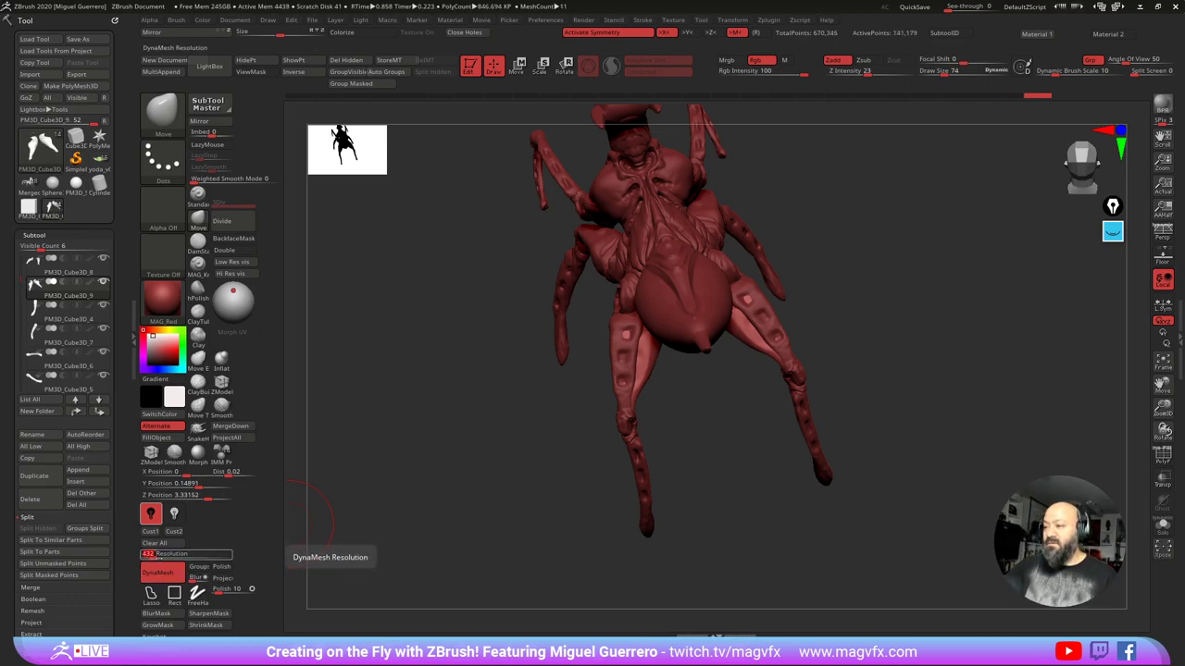
{"action": "left_click", "coordinate": [159, 555]}
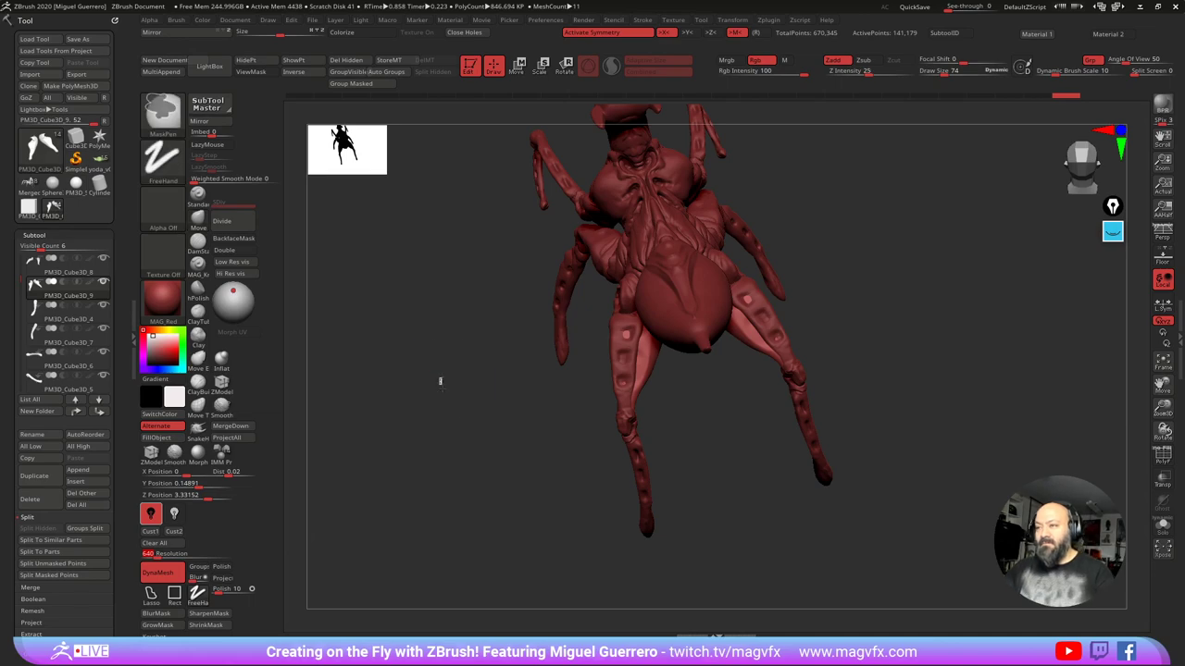
{"action": "mouse_move", "coordinate": [440, 381]}
{"action": "left_mouse_down", "text": "ctrl"}
{"action": "mouse_move", "coordinate": [441, 429]}
{"action": "mouse_move", "coordinate": [448, 407]}
{"action": "mouse_move", "coordinate": [488, 434]}
{"action": "mouse_move", "coordinate": [413, 469]}
{"action": "left_mouse_up", "text": "ctrl"}
Step: Reshape the duplicated thighs from the knees toward the hips on the creature's underside with the Move brush
{"action": "mouse_move", "coordinate": [412, 469]}
{"action": "left_mouse_down"}
{"action": "mouse_move", "coordinate": [491, 438]}
{"action": "mouse_move", "coordinate": [452, 436]}
{"action": "mouse_move", "coordinate": [494, 431]}
{"action": "mouse_move", "coordinate": [507, 395]}
{"action": "left_mouse_up"}
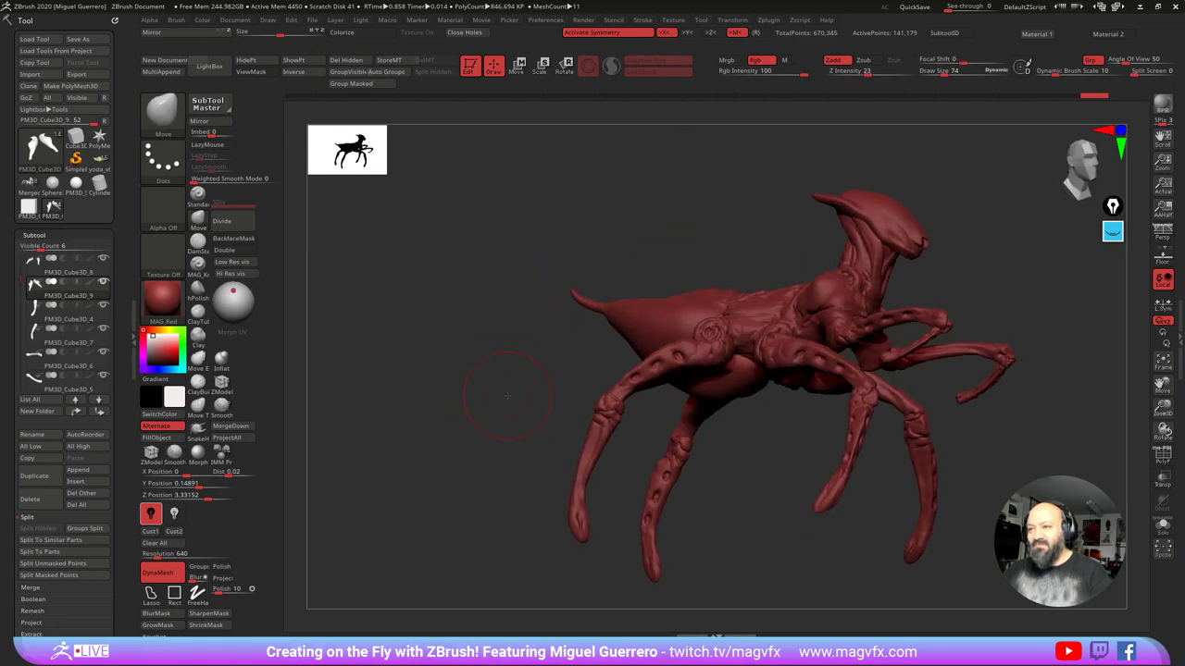
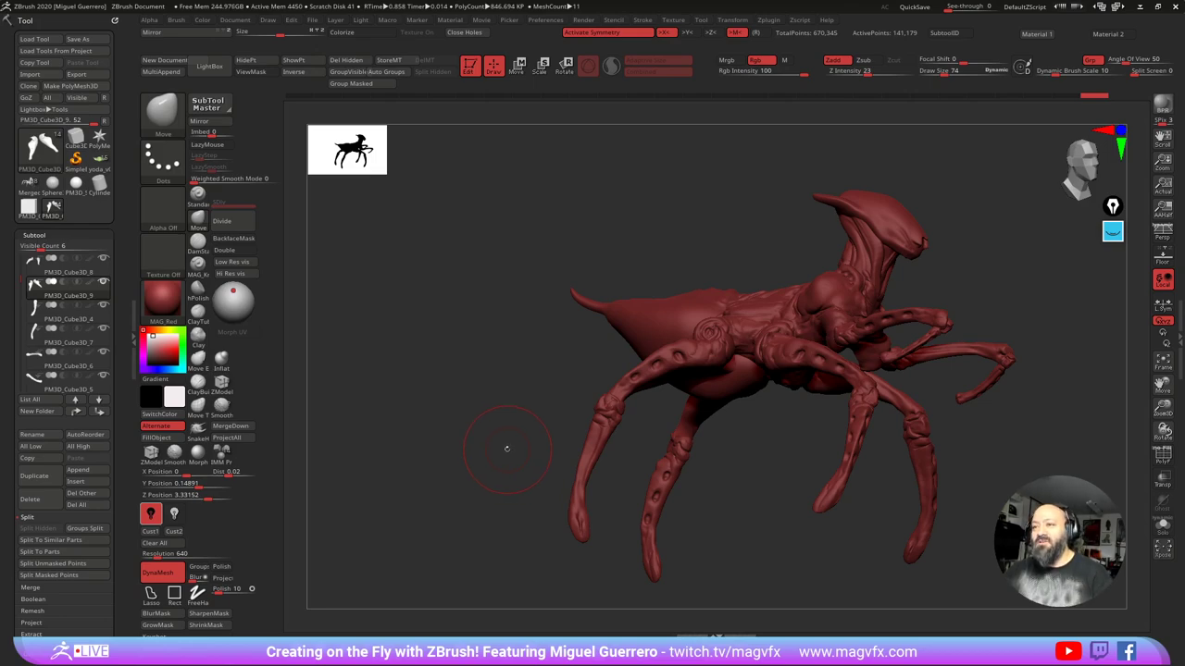
{"action": "left_click_drag", "start_coordinate": [489, 434], "coordinate": [497, 372], "text": "shift"}
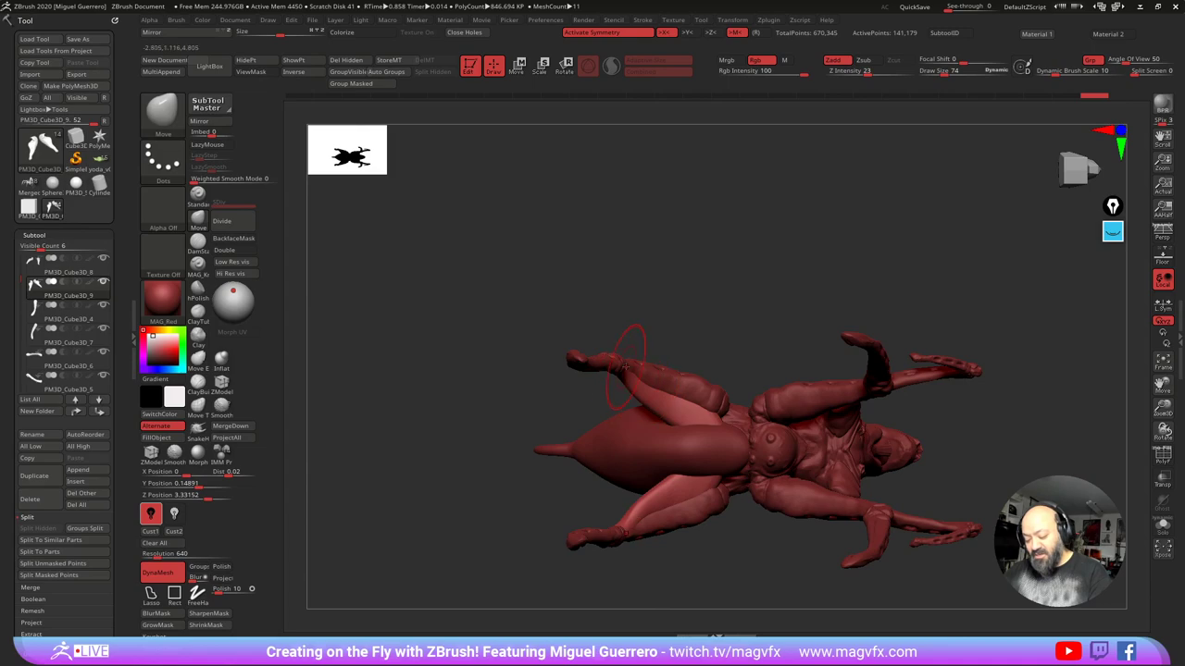
{"action": "mouse_move", "coordinate": [626, 367]}
{"action": "left_mouse_down"}
{"action": "mouse_move", "coordinate": [615, 378]}
{"action": "mouse_move", "coordinate": [699, 415]}
{"action": "left_mouse_up"}
{"action": "mouse_move", "coordinate": [487, 376]}
{"action": "left_mouse_down", "text": "shift"}
{"action": "mouse_move", "coordinate": [474, 440]}
{"action": "mouse_move", "coordinate": [465, 430]}
{"action": "mouse_move", "coordinate": [507, 460]}
{"action": "left_mouse_up", "text": "shift"}
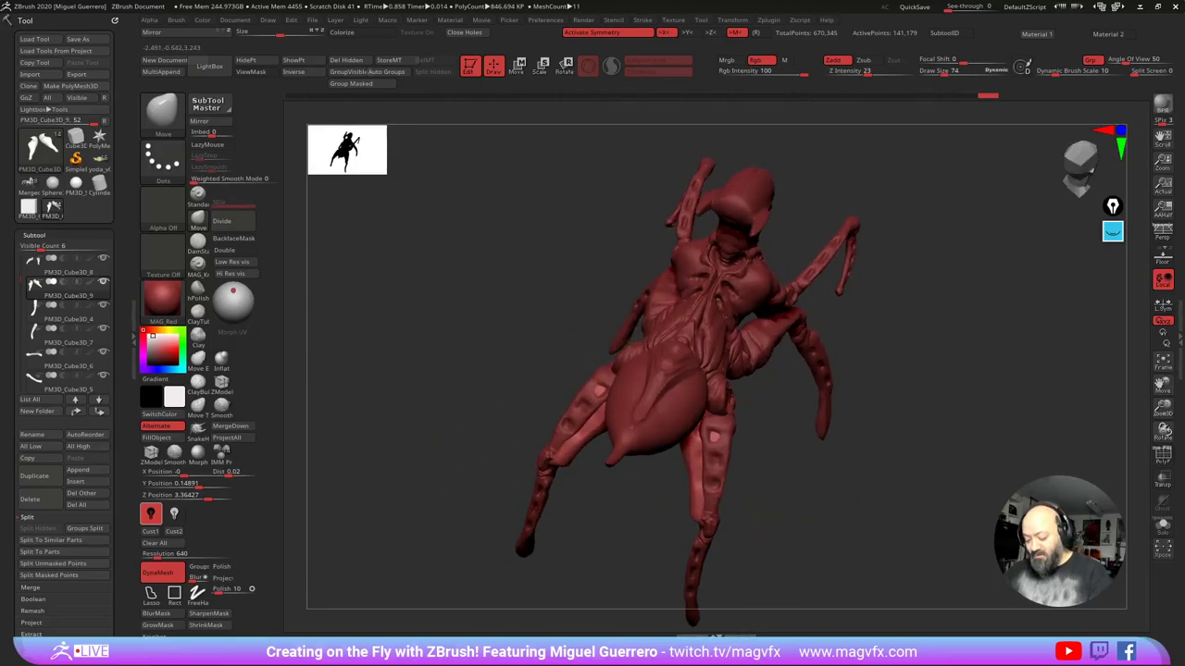
{"action": "mouse_move", "coordinate": [579, 458]}
{"action": "left_mouse_down"}
{"action": "mouse_move", "coordinate": [476, 391]}
{"action": "mouse_move", "coordinate": [465, 448]}
{"action": "mouse_move", "coordinate": [460, 392]}
{"action": "mouse_move", "coordinate": [490, 375]}
{"action": "mouse_move", "coordinate": [447, 399]}
{"action": "left_mouse_up"}
Step: Try to flatten the inner faces of the duplicated thighs with hPolish at draw size 34
{"action": "left_click", "coordinate": [194, 296]}
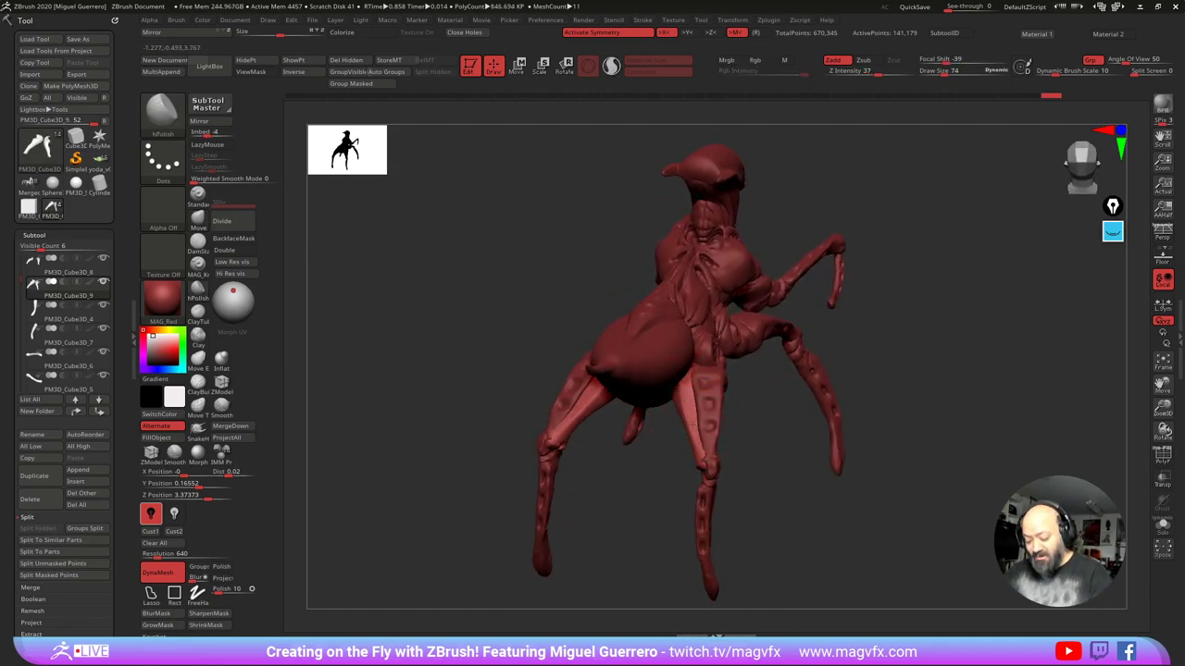
{"action": "key", "text": "bracketleft"}
{"action": "key", "text": "bracketleft"}
{"action": "key", "text": "bracketleft"}
{"action": "key", "text": "bracketleft"}
{"action": "mouse_move", "coordinate": [690, 419]}
{"action": "left_mouse_down"}
{"action": "mouse_move", "coordinate": [678, 389]}
{"action": "mouse_move", "coordinate": [687, 414]}
{"action": "left_mouse_up"}
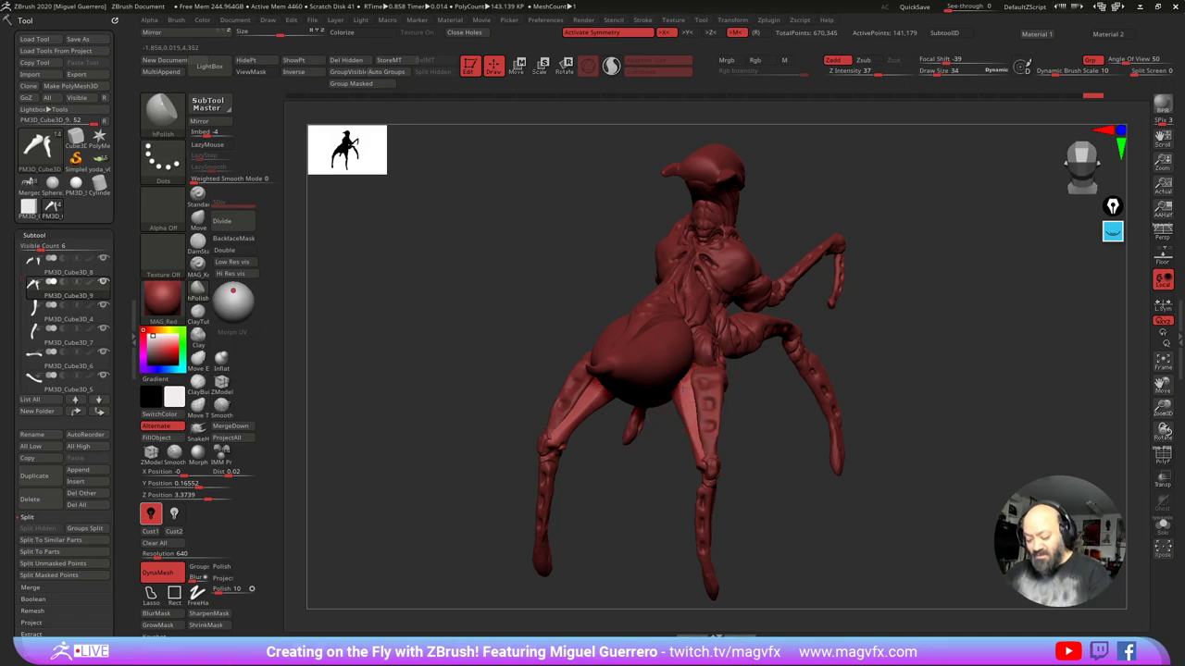
Step: Undo the last sculpting strokes on the duplicated thighs and set the hPolish draw size to 50
{"action": "key", "text": "ctrl+z"}
{"action": "key", "text": "ctrl+z"}
{"action": "key", "text": "ctrl+z"}
{"action": "key", "text": "ctrl+z"}
{"action": "key", "text": "ctrl+z"}
{"action": "key", "text": "ctrl+z"}
{"action": "key", "text": "ctrl+z"}
{"action": "key", "text": "bracketright"}
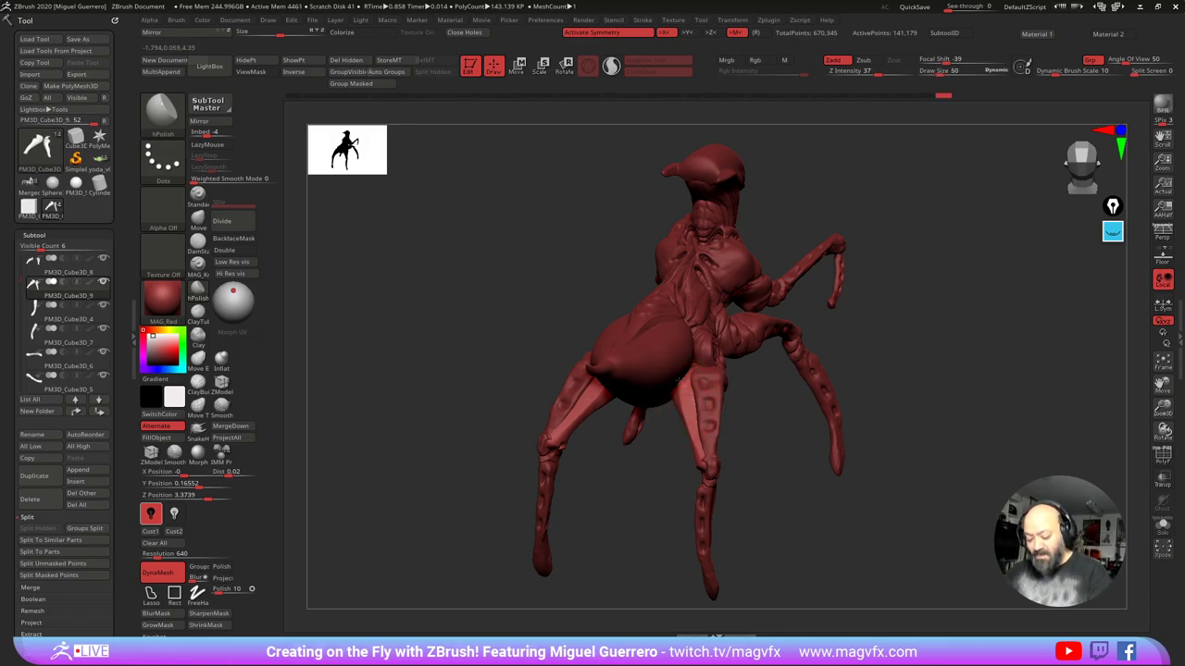
Step: Select the original rear thighs and rotate them outward, away from the abdomen, in the underside view
{"action": "left_click_drag", "start_coordinate": [648, 551], "coordinate": [665, 470]}
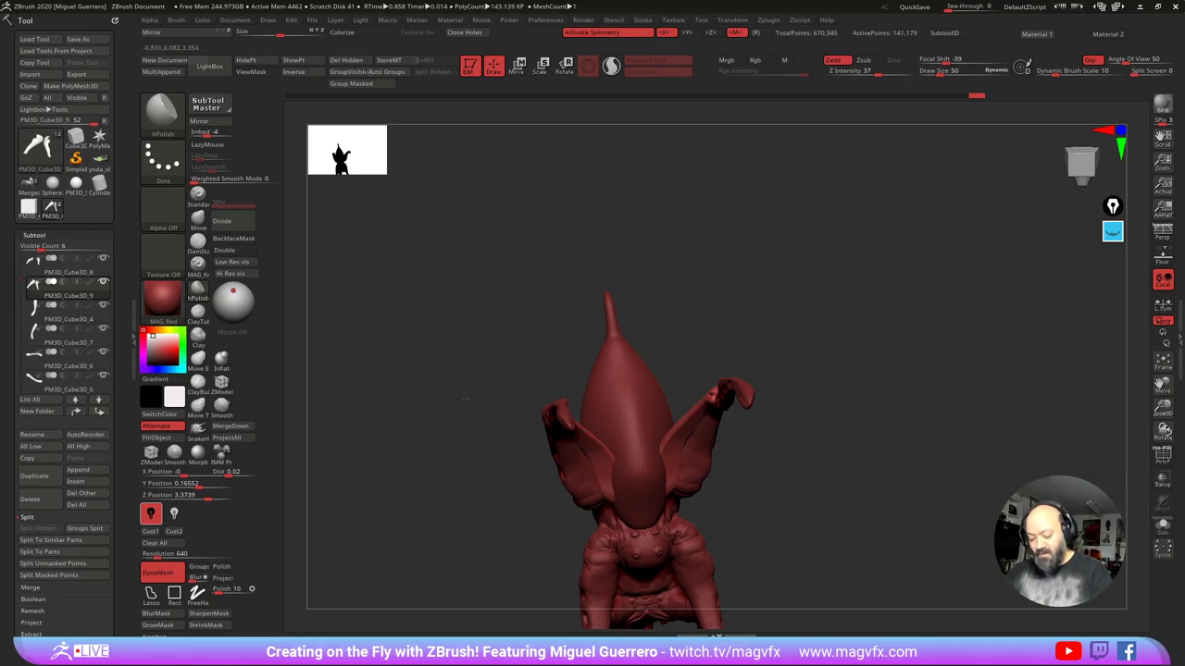
{"action": "left_click_drag", "start_coordinate": [466, 400], "coordinate": [400, 371]}
{"action": "left_click", "coordinate": [636, 478], "text": "alt"}
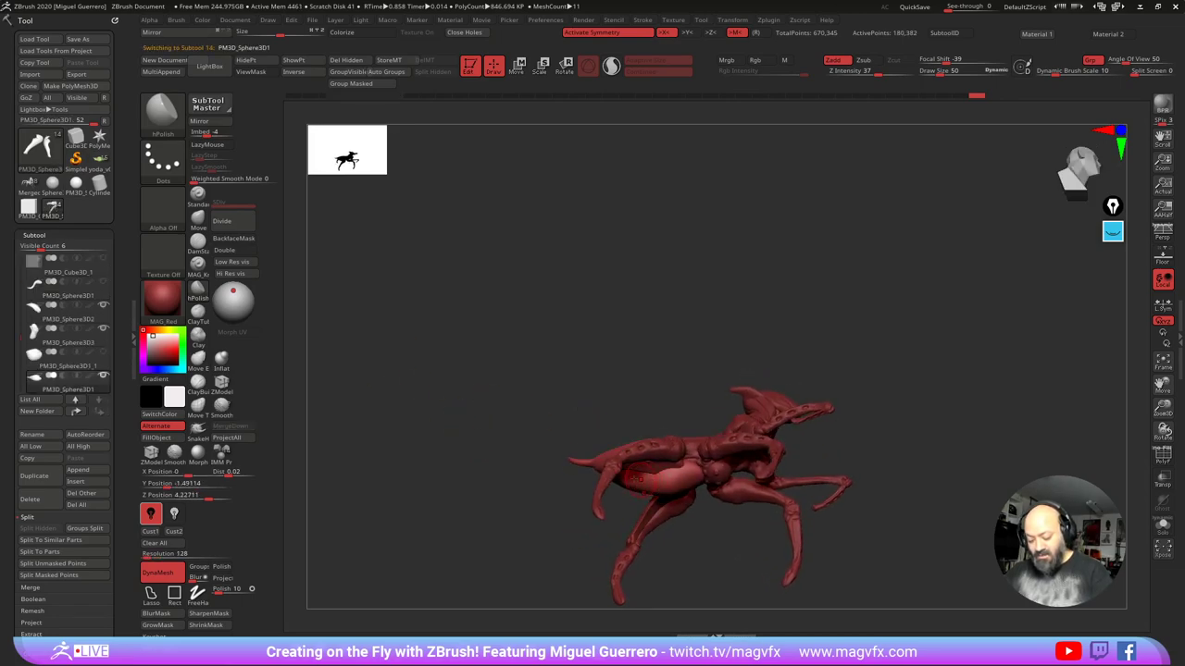
{"action": "left_click_drag", "start_coordinate": [502, 452], "coordinate": [503, 335]}
{"action": "left_click", "coordinate": [635, 452], "text": "alt"}
{"action": "key", "text": "w"}
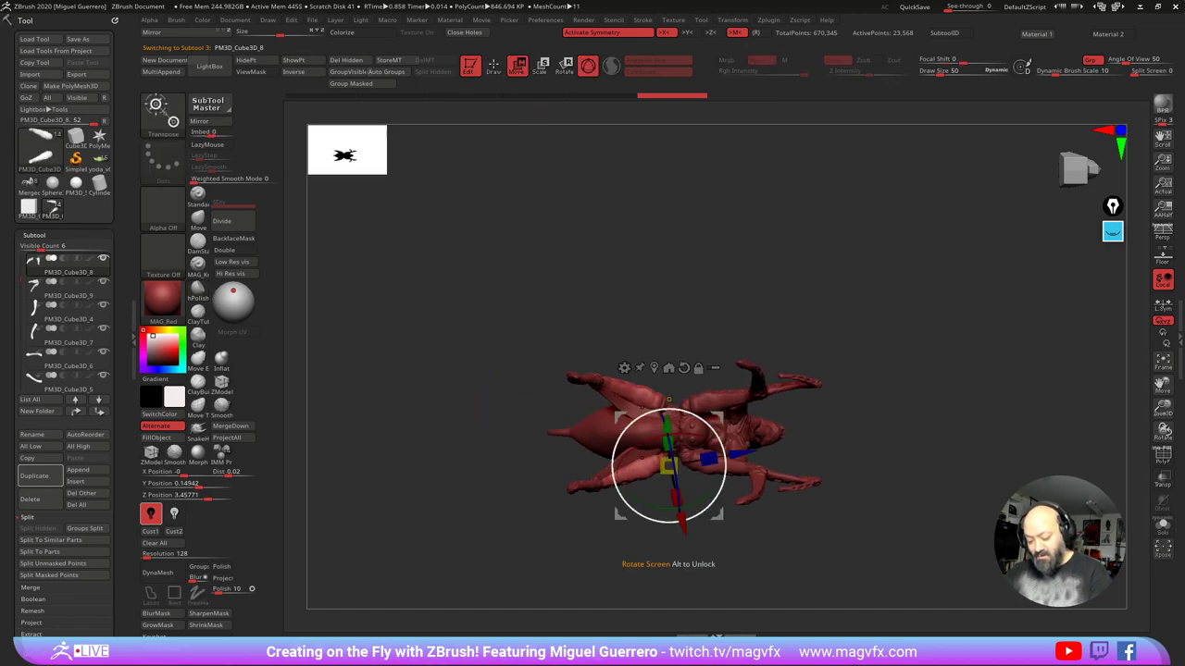
{"action": "left_click_drag", "start_coordinate": [642, 416], "coordinate": [621, 419]}
Step: Select the duplicated thighs, then move and rotate them outward so they run alongside the original thighs
{"action": "left_click", "coordinate": [596, 389], "text": "alt"}
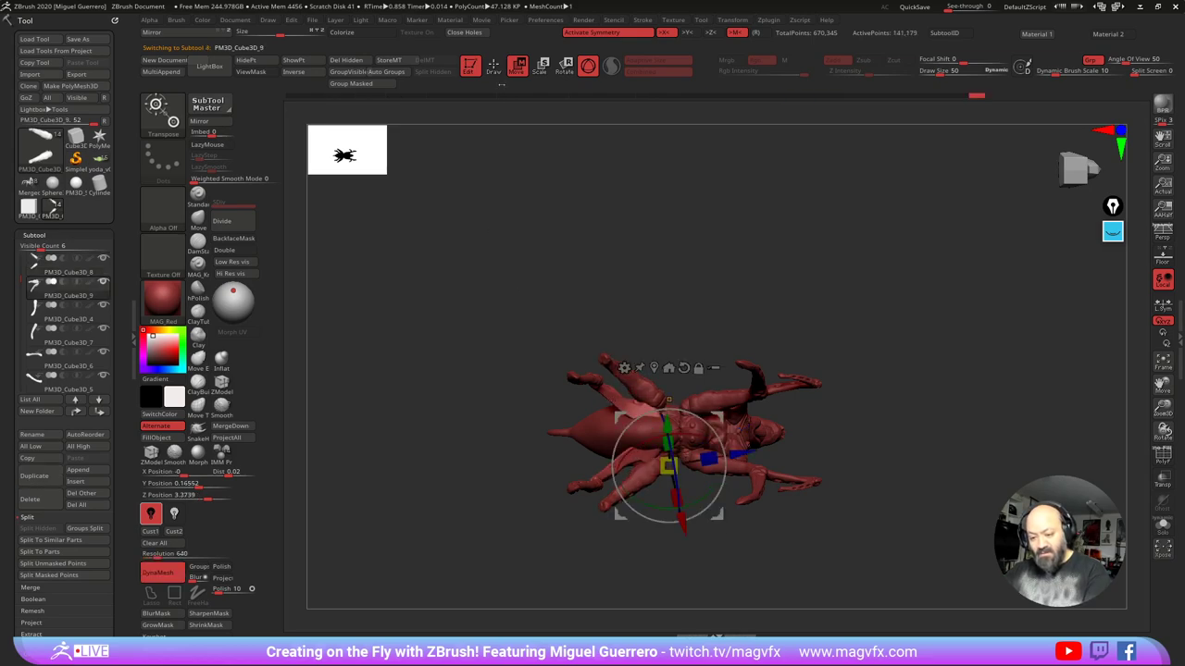
{"action": "right_click_drag", "start_coordinate": [543, 225], "coordinate": [510, 100], "text": "ctrl"}
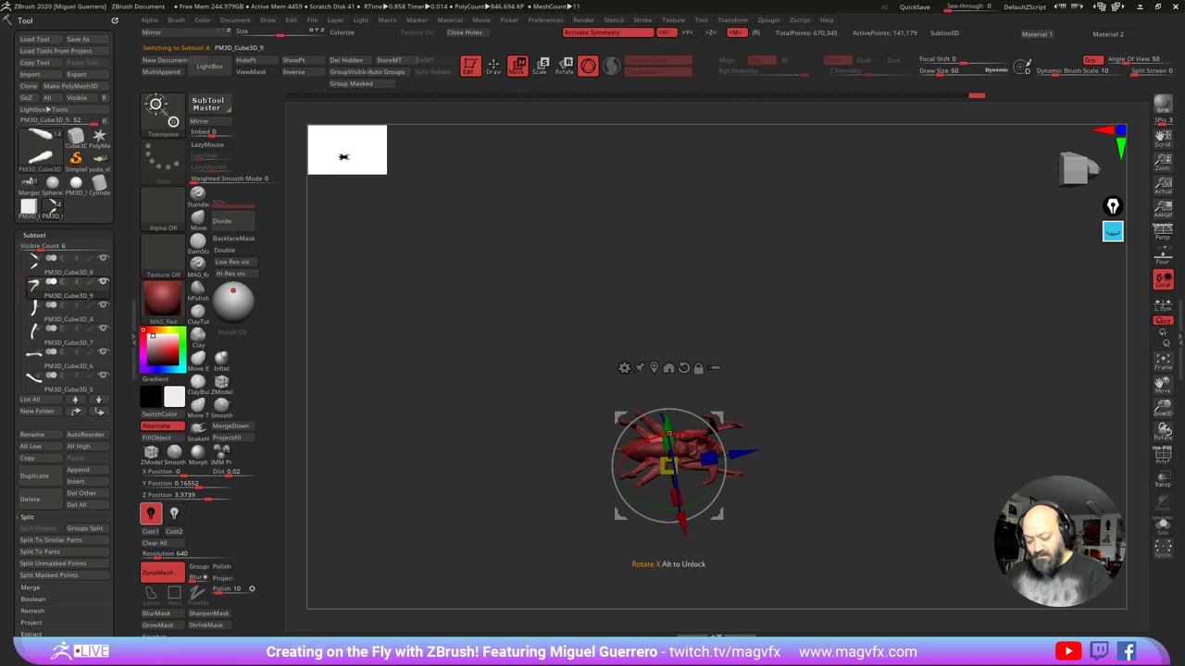
{"action": "key", "text": "f"}
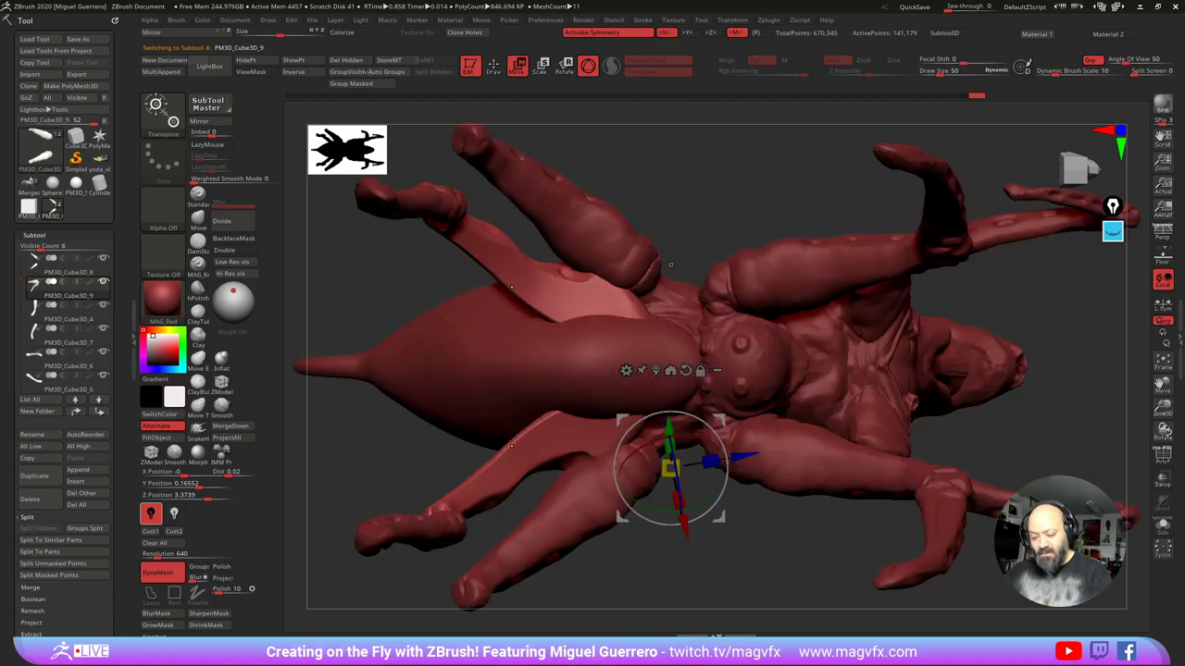
{"action": "right_click_drag", "start_coordinate": [449, 318], "coordinate": [498, 299], "text": "ctrl"}
{"action": "left_click", "coordinate": [542, 68]}
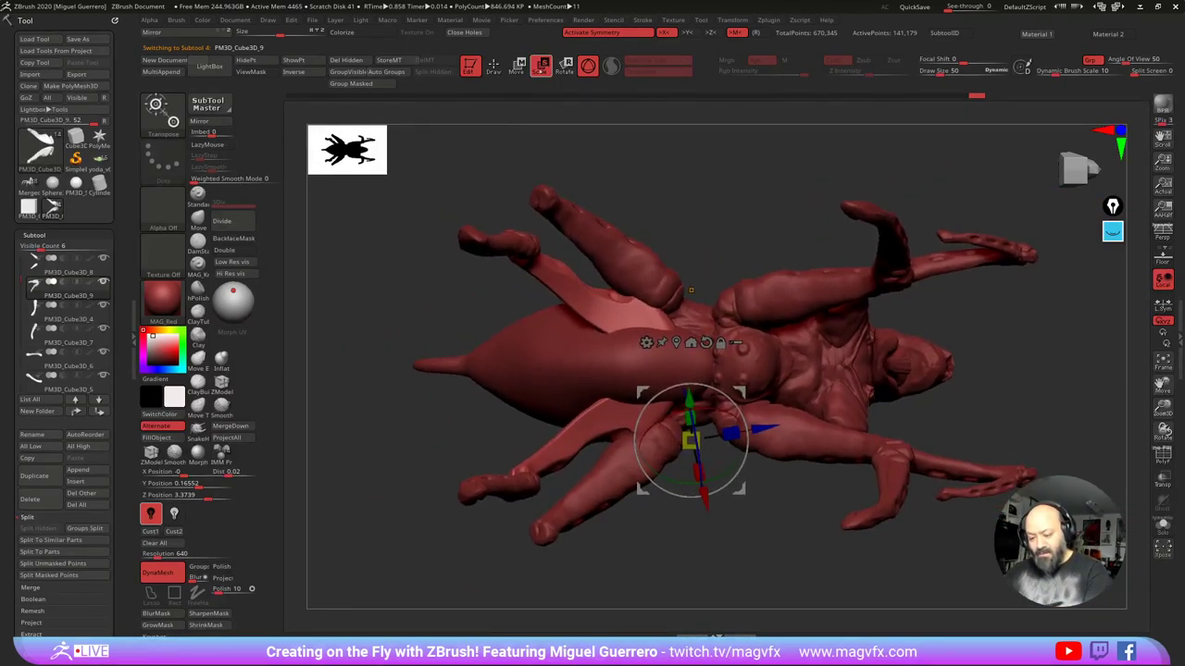
{"action": "left_click_drag", "start_coordinate": [642, 391], "coordinate": [635, 407]}
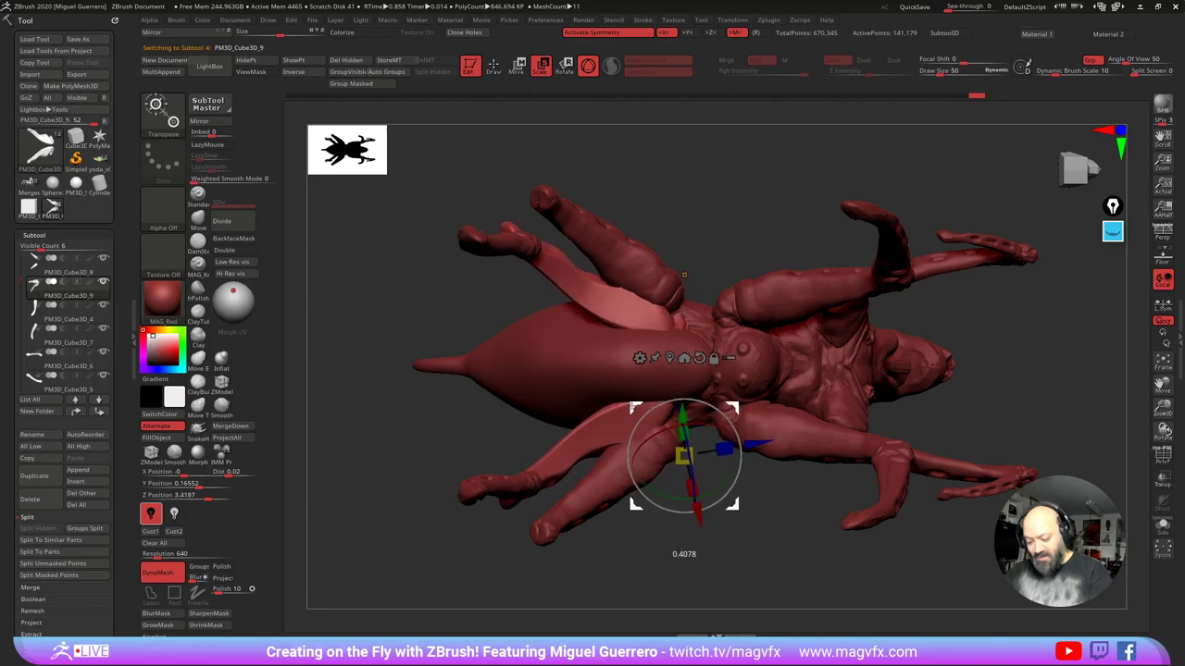
{"action": "left_click_drag", "start_coordinate": [684, 275], "coordinate": [696, 256]}
Step: Select the lower rear legs and move them outward to meet the ends of the repositioned thighs
{"action": "left_click", "coordinate": [511, 243], "text": "alt"}
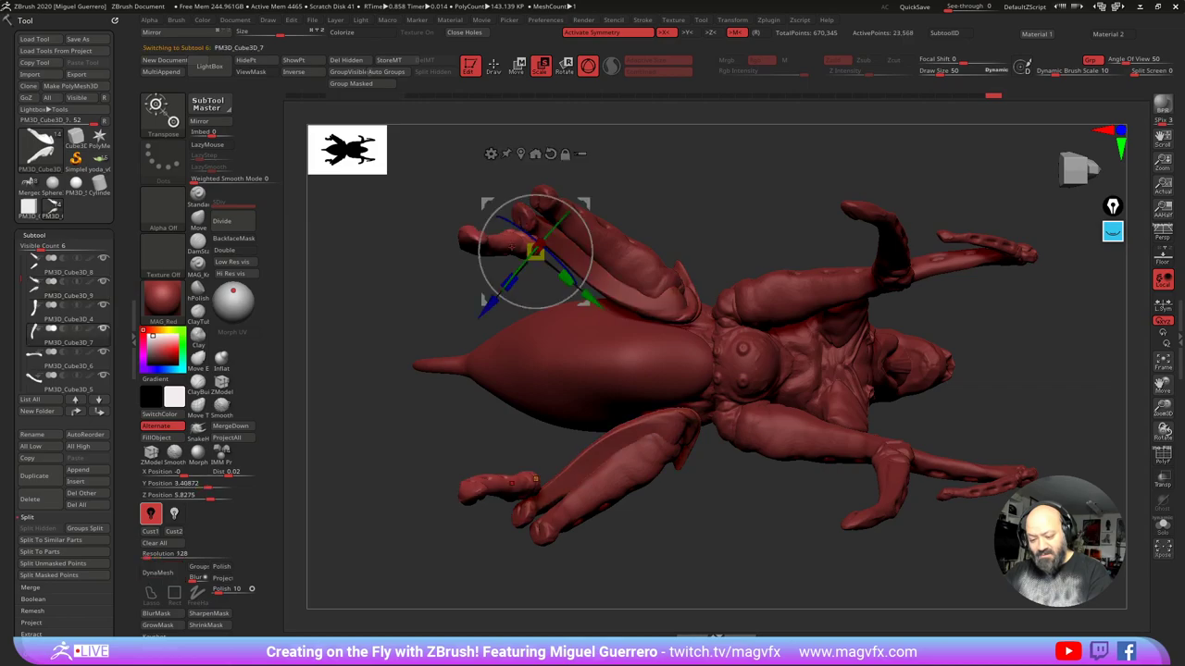
{"action": "left_click_drag", "start_coordinate": [486, 203], "coordinate": [498, 158]}
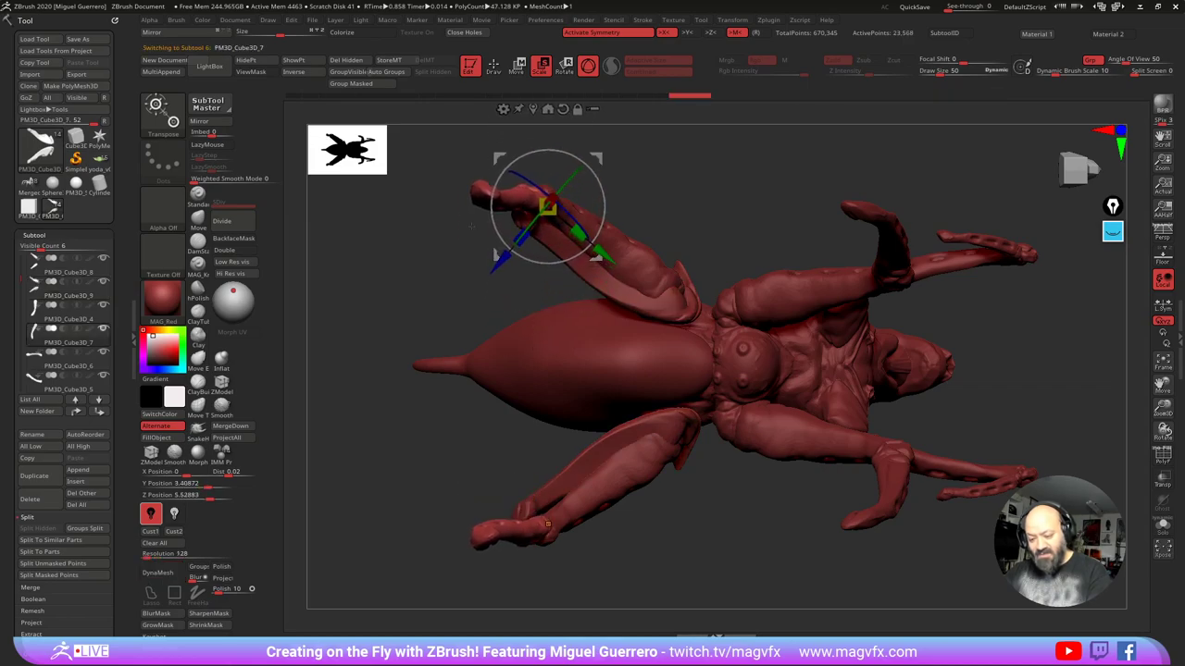
{"action": "left_click", "coordinate": [492, 70]}
{"action": "mouse_move", "coordinate": [431, 214]}
{"action": "left_mouse_down"}
{"action": "mouse_move", "coordinate": [550, 414]}
{"action": "mouse_move", "coordinate": [438, 339]}
{"action": "mouse_move", "coordinate": [566, 388]}
{"action": "mouse_move", "coordinate": [527, 467]}
{"action": "left_mouse_up"}
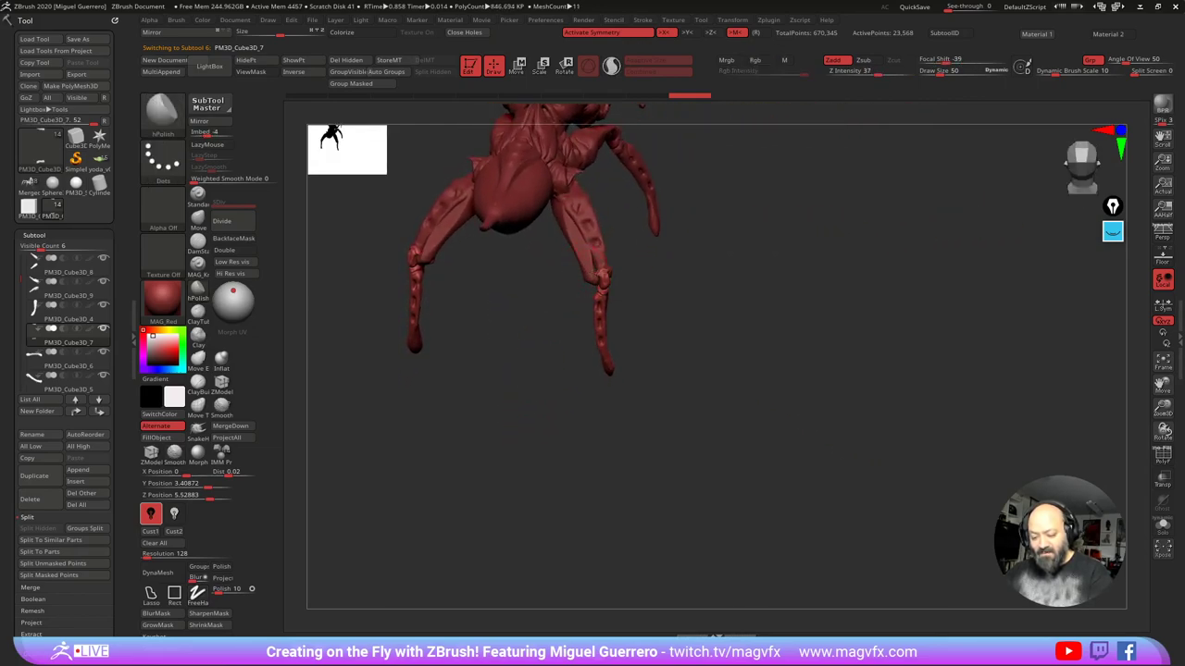
Step: Select the duplicated thighs and reshape them with the Move brush at draw size 70 to fit closely along the rear thighs
{"action": "left_click_drag", "start_coordinate": [554, 270], "coordinate": [555, 300]}
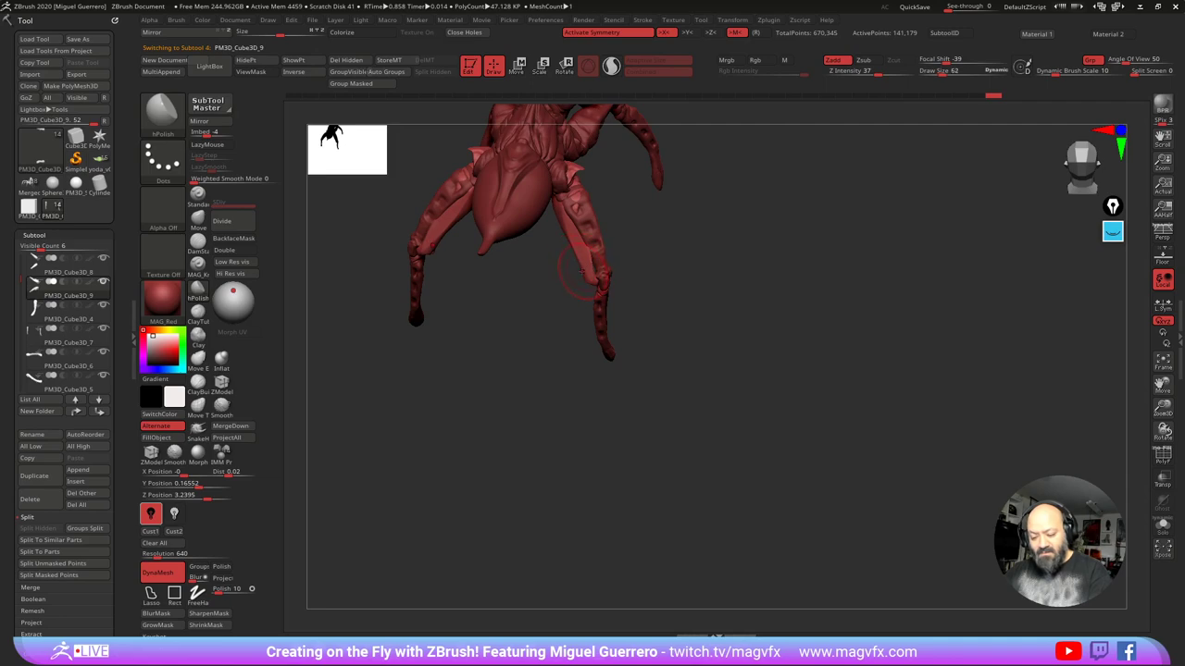
{"action": "left_click", "coordinate": [199, 220]}
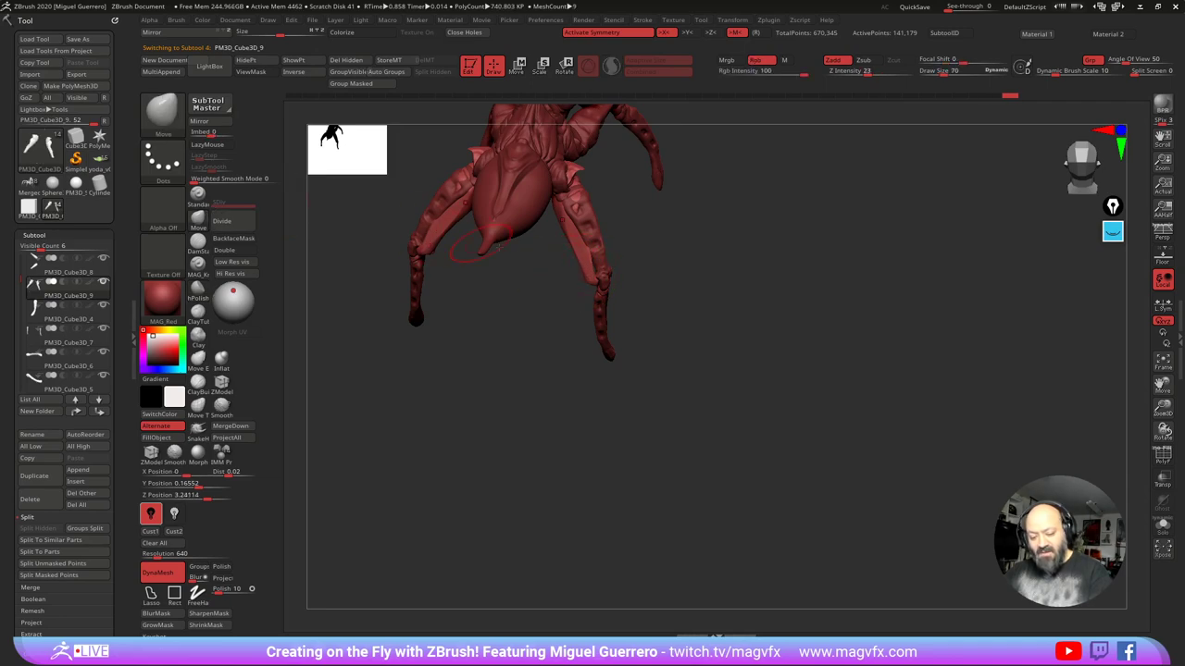
{"action": "left_click_drag", "start_coordinate": [603, 255], "coordinate": [612, 253]}
{"action": "mouse_move", "coordinate": [648, 269]}
{"action": "left_mouse_down"}
{"action": "mouse_move", "coordinate": [678, 269]}
{"action": "mouse_move", "coordinate": [612, 270]}
{"action": "mouse_move", "coordinate": [594, 258]}
{"action": "left_mouse_up"}
{"action": "left_click_drag", "start_coordinate": [648, 269], "coordinate": [686, 269]}
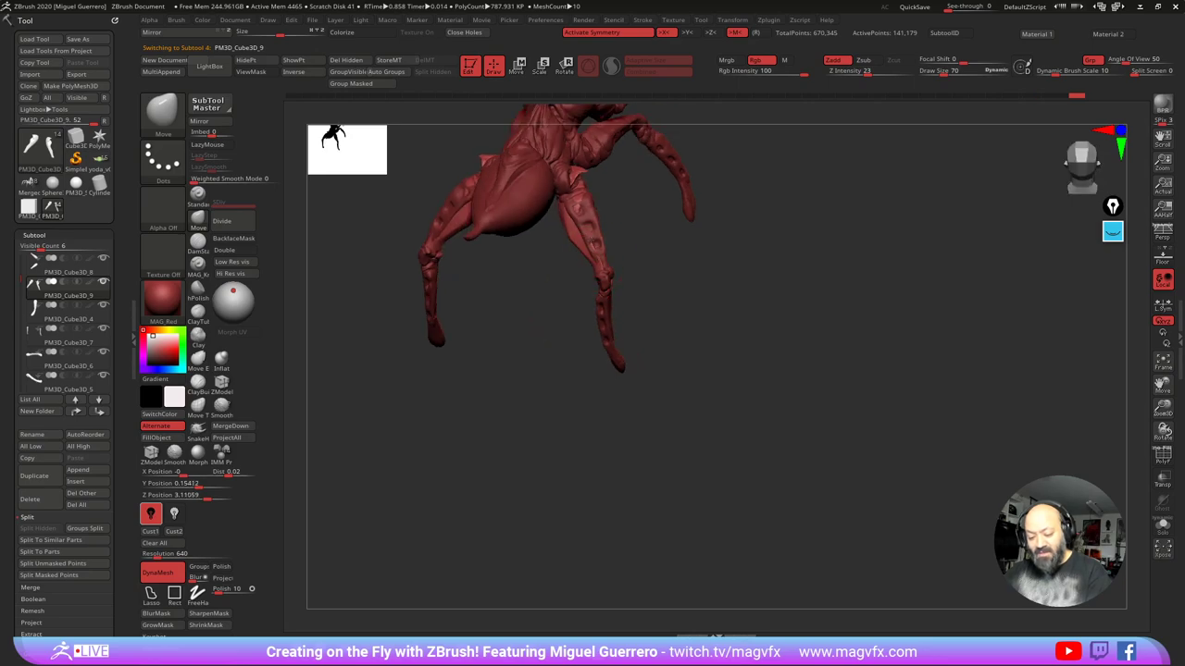
{"action": "left_click_drag", "start_coordinate": [631, 332], "coordinate": [681, 332]}
{"action": "left_click_drag", "start_coordinate": [578, 246], "coordinate": [587, 249]}
{"action": "left_click_drag", "start_coordinate": [667, 269], "coordinate": [594, 263]}
{"action": "mouse_move", "coordinate": [500, 271]}
{"action": "right_mouse_down"}
{"action": "mouse_move", "coordinate": [573, 272]}
{"action": "mouse_move", "coordinate": [602, 315]}
{"action": "right_mouse_up"}
{"action": "left_click_drag", "start_coordinate": [581, 295], "coordinate": [593, 302]}
{"action": "right_click", "coordinate": [550, 430]}
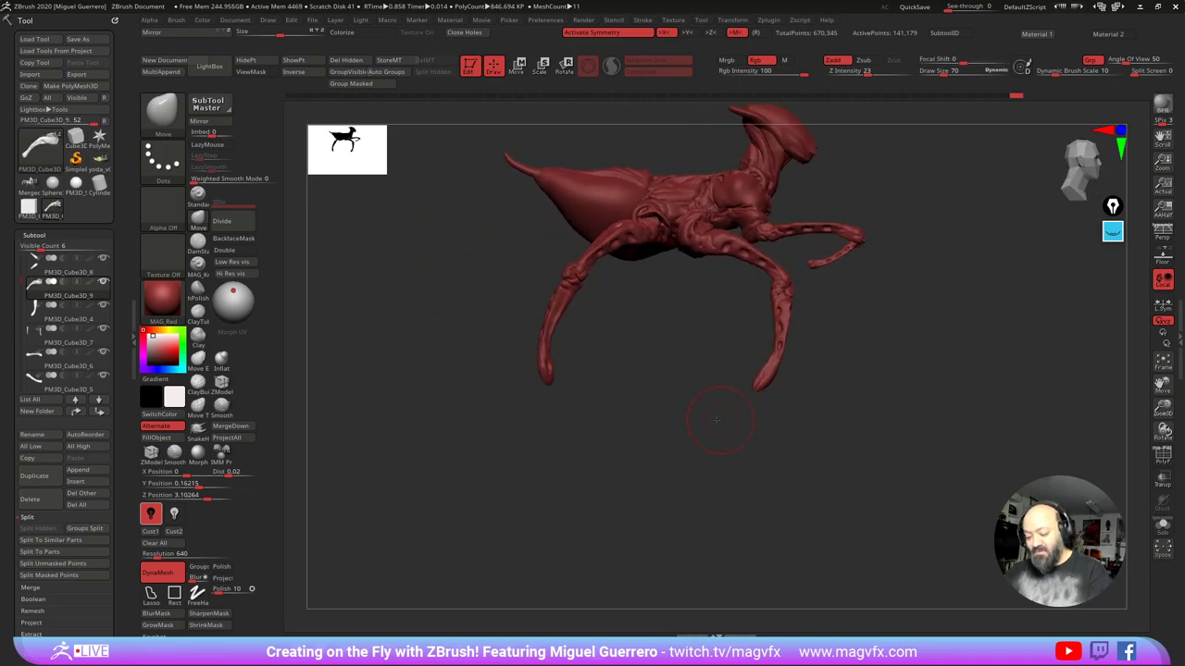
Step: Adjust the hip ends of the duplicated thighs with the Move brush where they join the torso
{"action": "right_click_drag", "start_coordinate": [718, 420], "coordinate": [683, 457], "text": "shift"}
{"action": "right_click_drag", "start_coordinate": [483, 340], "coordinate": [557, 380]}
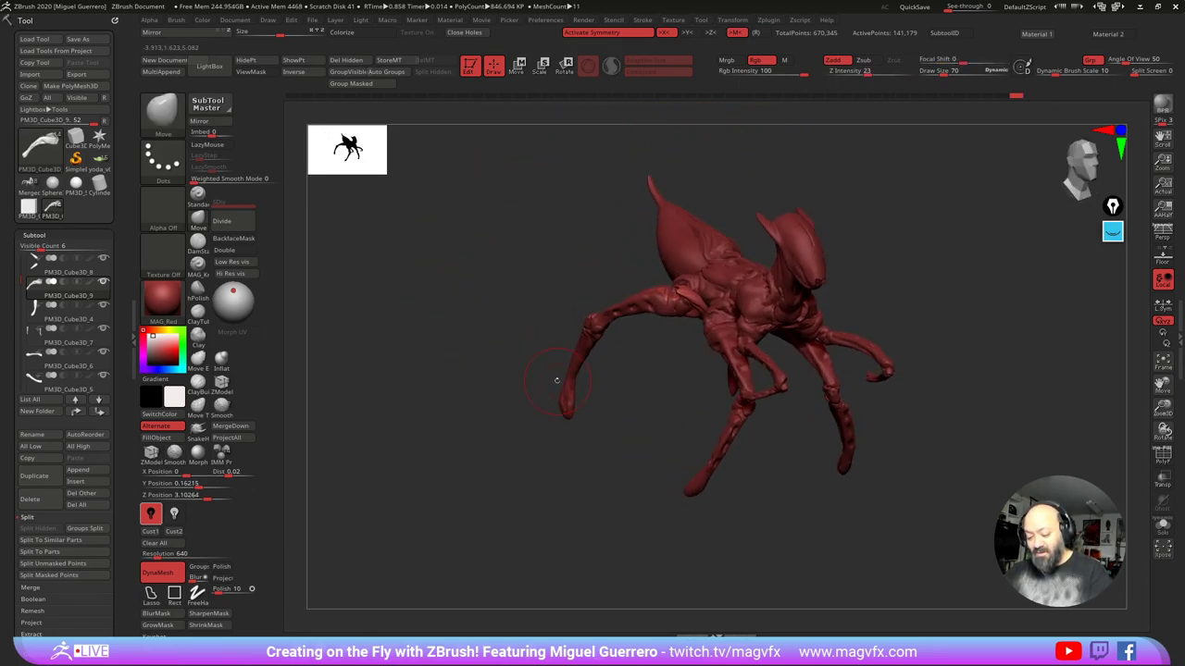
{"action": "key", "text": "ctrl"}
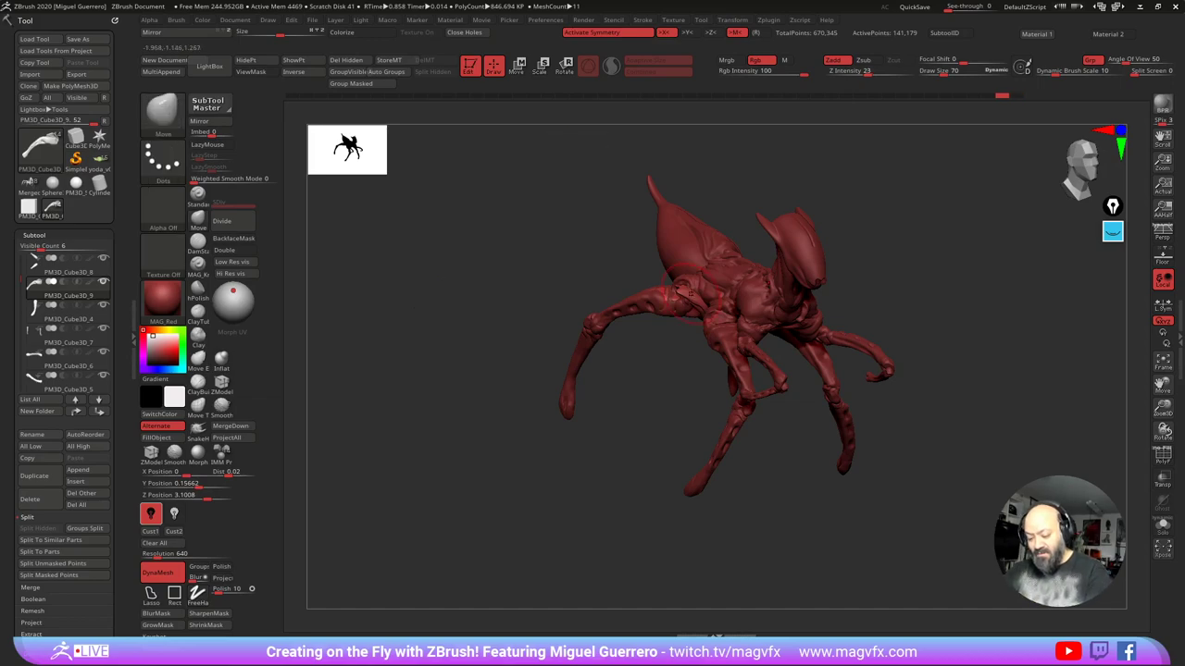
{"action": "right_click_drag", "start_coordinate": [621, 288], "coordinate": [655, 312], "text": "ctrl"}
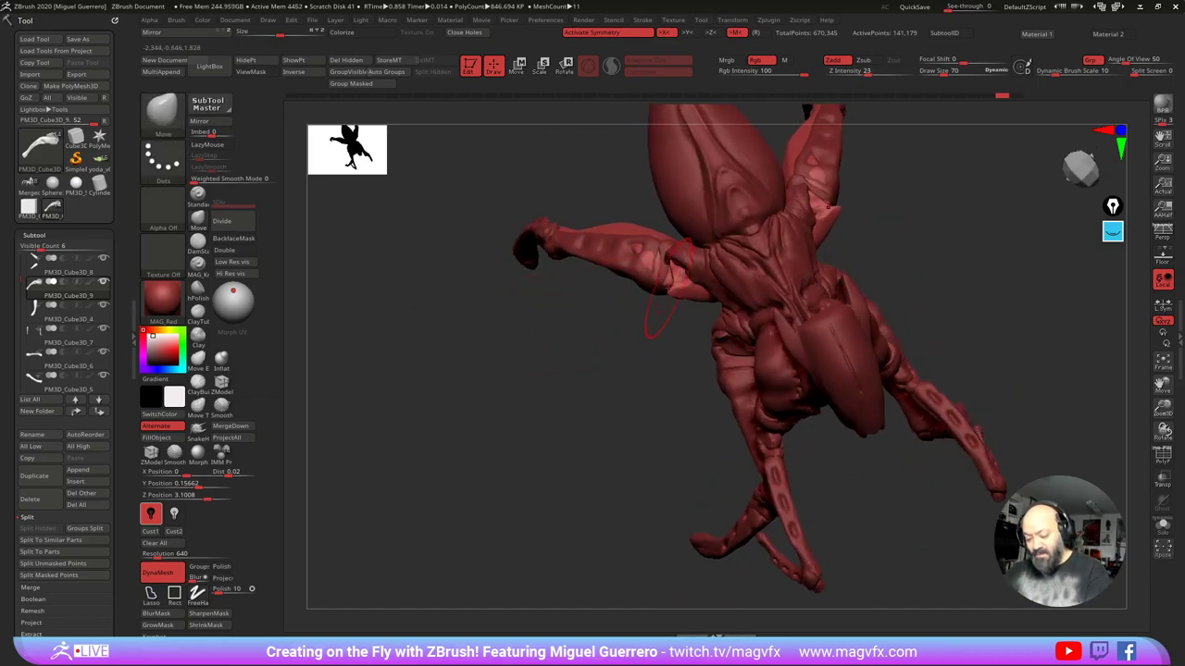
{"action": "right_click_drag", "start_coordinate": [703, 259], "coordinate": [651, 275]}
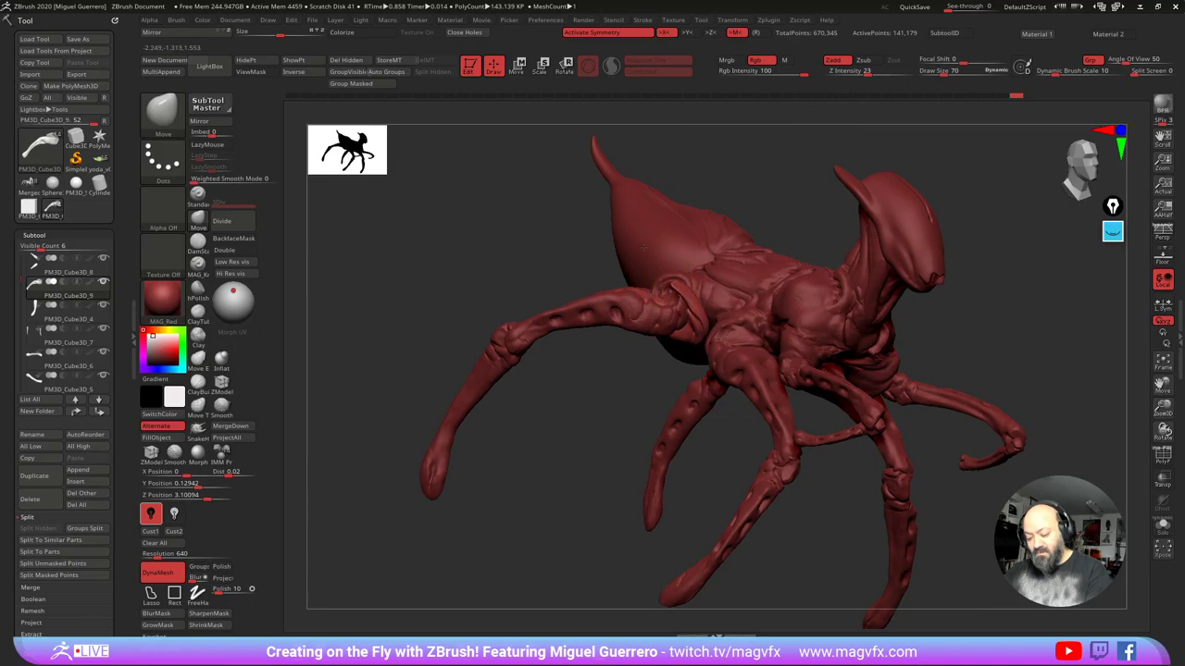
{"action": "left_click_drag", "start_coordinate": [677, 293], "coordinate": [683, 302]}
{"action": "mouse_move", "coordinate": [683, 303]}
{"action": "right_mouse_down"}
{"action": "mouse_move", "coordinate": [653, 317]}
{"action": "mouse_move", "coordinate": [628, 367]}
{"action": "mouse_move", "coordinate": [540, 357]}
{"action": "mouse_move", "coordinate": [510, 417]}
{"action": "mouse_move", "coordinate": [473, 368]}
{"action": "mouse_move", "coordinate": [607, 352]}
{"action": "right_mouse_up"}
Step: Select the torso and insert a symmetrical pair of spheres over the rear hips using the IMM Primitives brush's Insert Sphere
{"action": "left_click", "coordinate": [714, 306], "text": "alt"}
{"action": "right_click_drag", "start_coordinate": [653, 310], "coordinate": [630, 356], "text": "ctrl"}
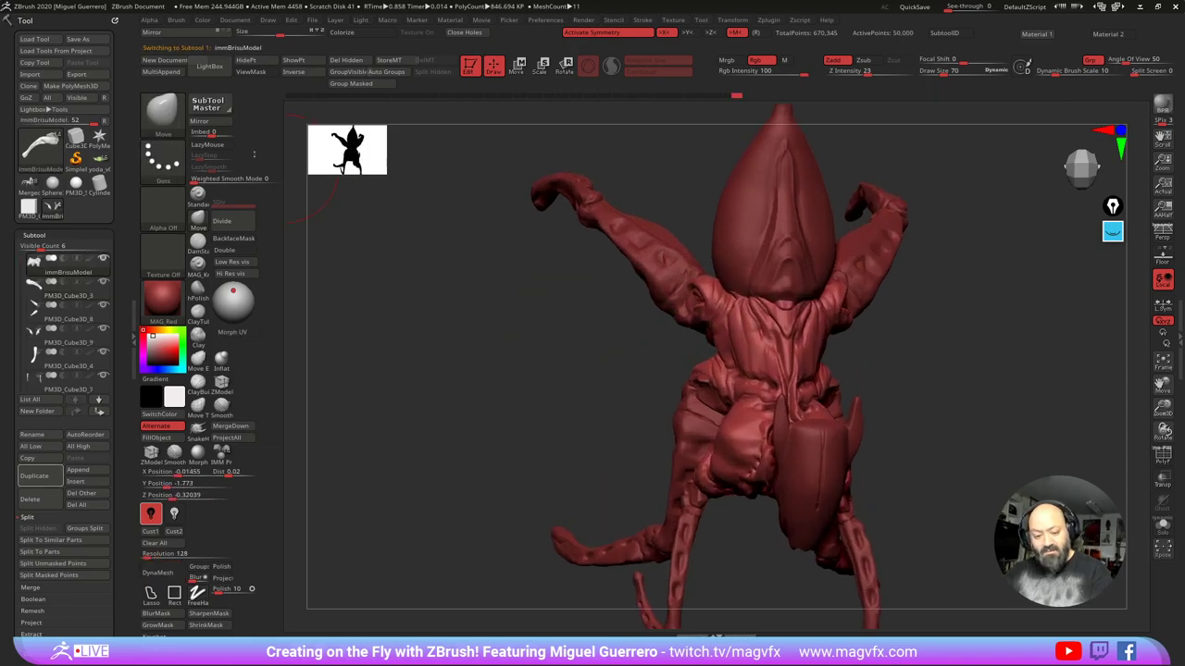
{"action": "left_click", "coordinate": [165, 115]}
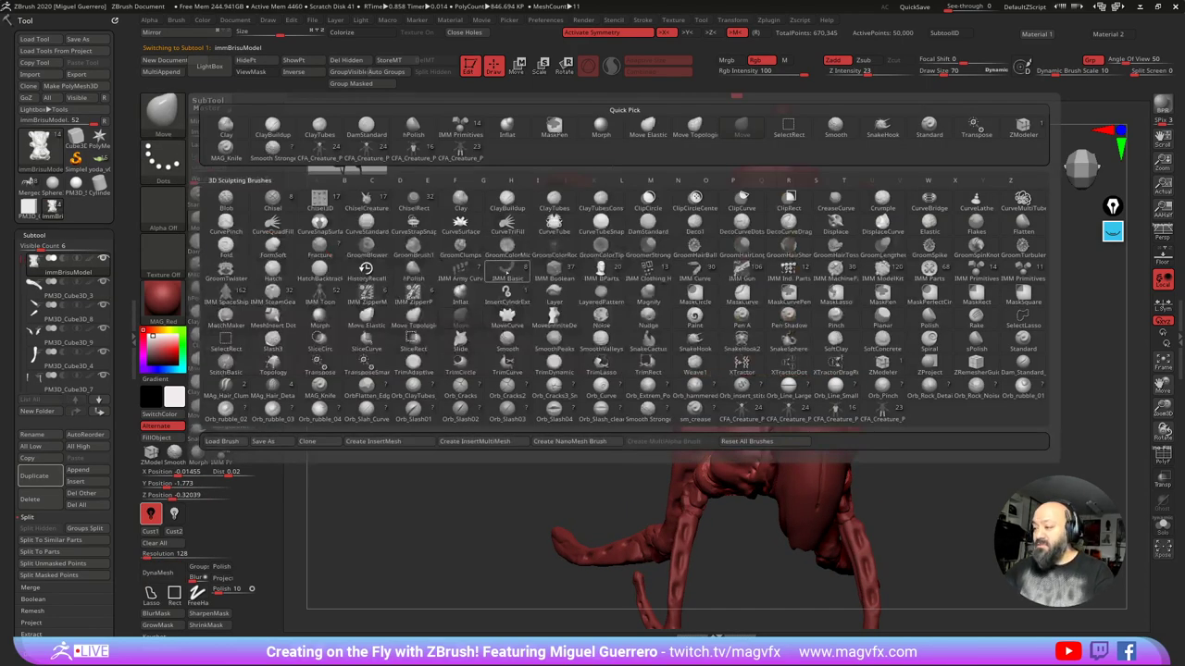
{"action": "key", "text": "i"}
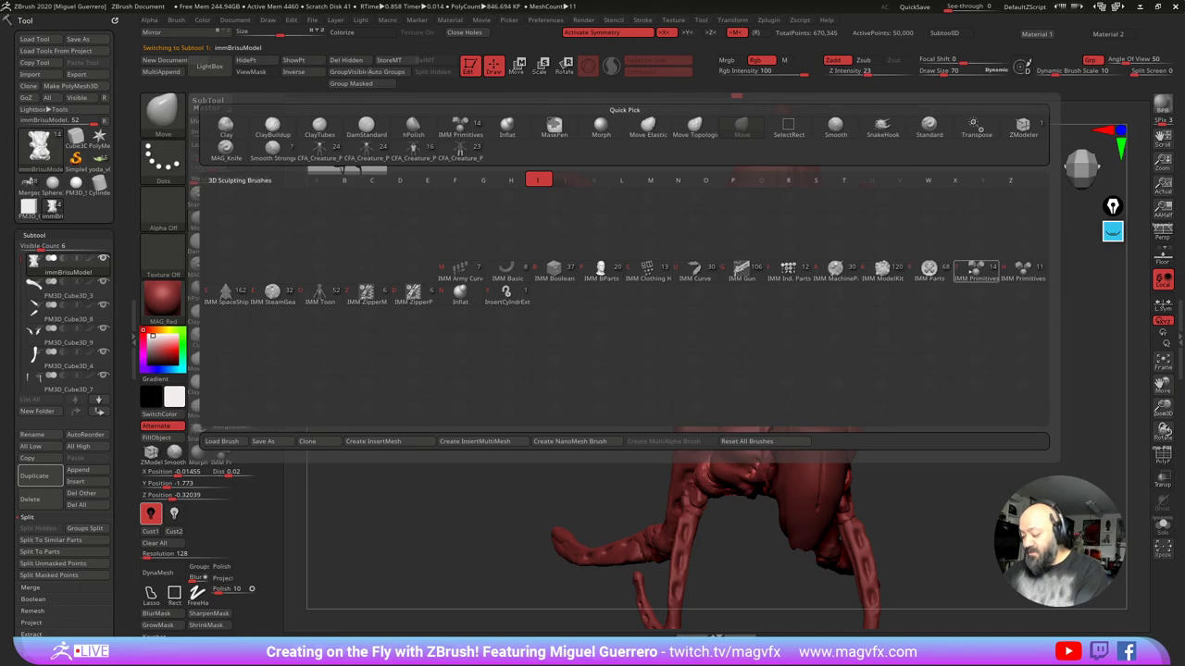
{"action": "left_click", "coordinate": [976, 272]}
{"action": "left_click_drag", "start_coordinate": [699, 321], "coordinate": [697, 300]}
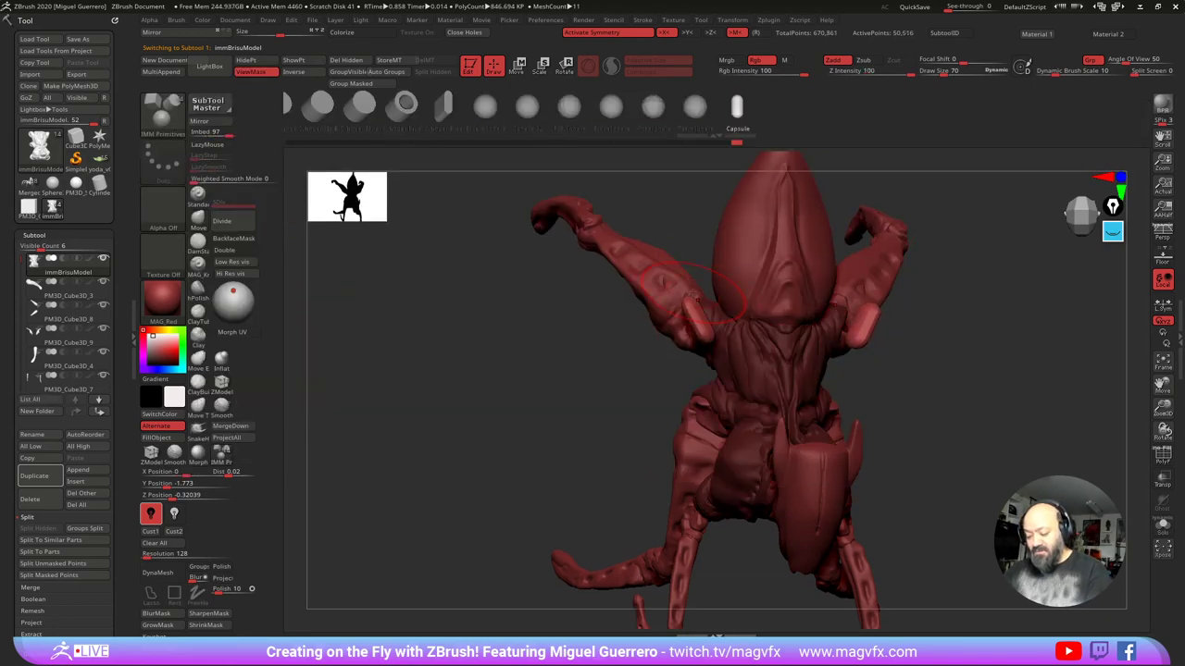
{"action": "key", "text": "ctrl+z"}
{"action": "left_click", "coordinate": [485, 107]}
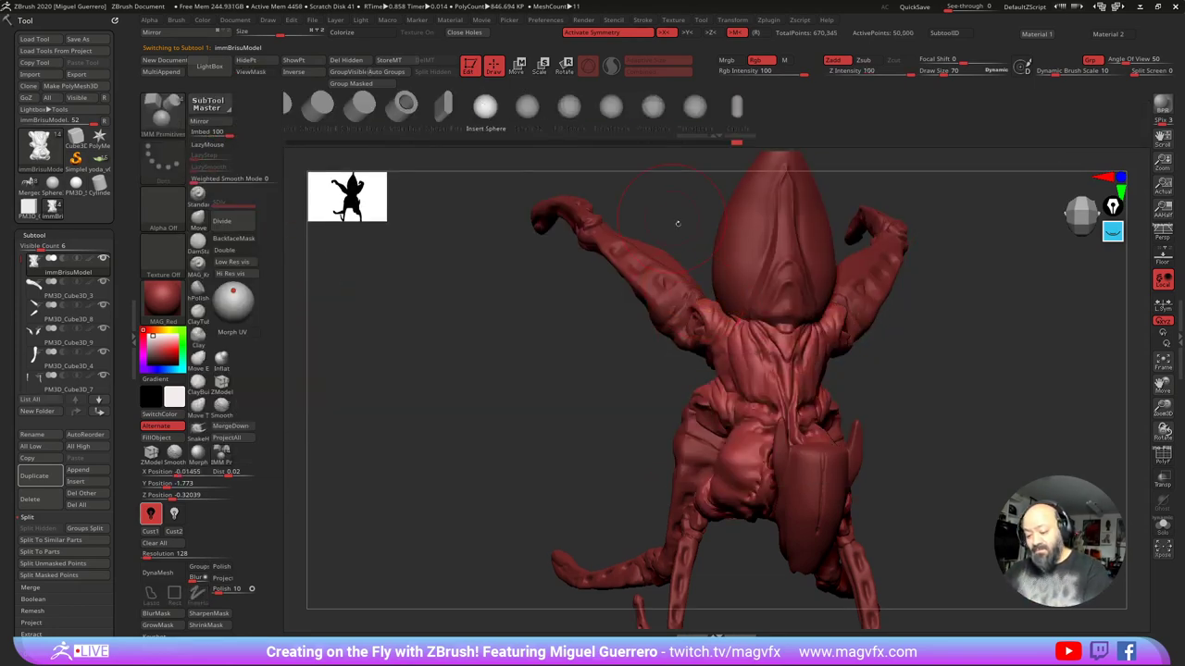
{"action": "left_click_drag", "start_coordinate": [681, 327], "coordinate": [687, 348]}
Step: Separate the inserted hip spheres from the torso with Groups Split and select them as the active subtool
{"action": "left_click_drag", "start_coordinate": [481, 407], "coordinate": [533, 323]}
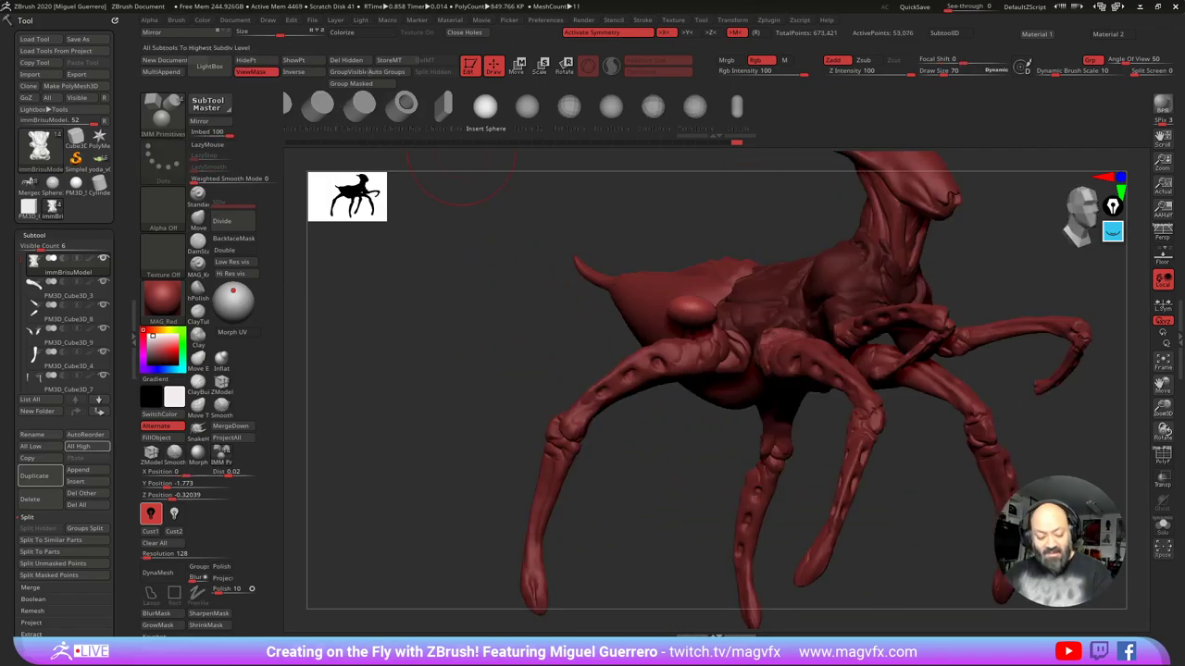
{"action": "left_click", "coordinate": [42, 540]}
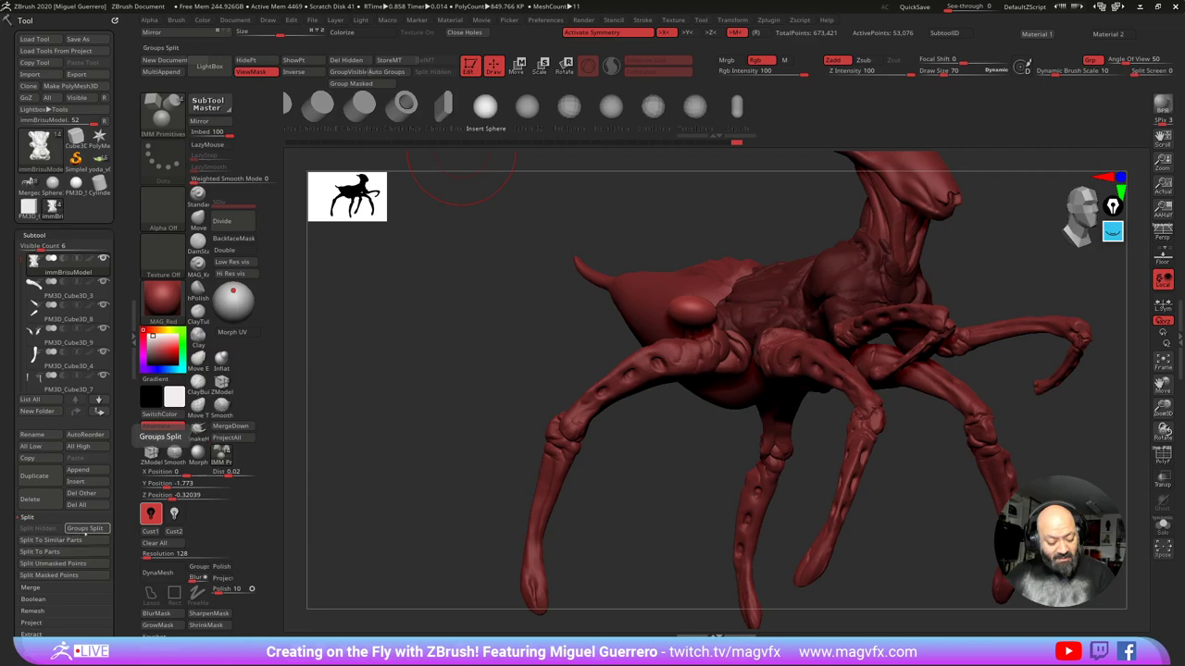
{"action": "left_click_drag", "start_coordinate": [443, 407], "coordinate": [550, 339]}
{"action": "left_click", "coordinate": [701, 317], "text": "alt"}
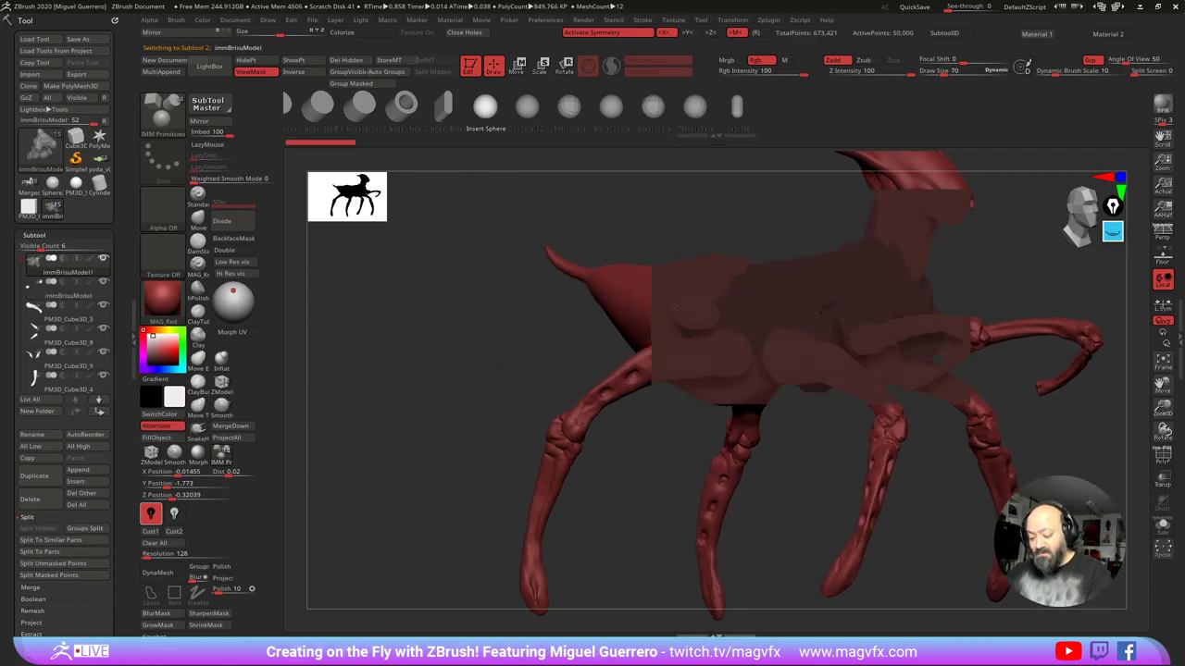
{"action": "left_click_drag", "start_coordinate": [435, 366], "coordinate": [487, 342]}
Step: Stretch the hip spheres into elongated ovals over the tops of the rear thighs using the Move brush at draw size 110
{"action": "left_click", "coordinate": [516, 66]}
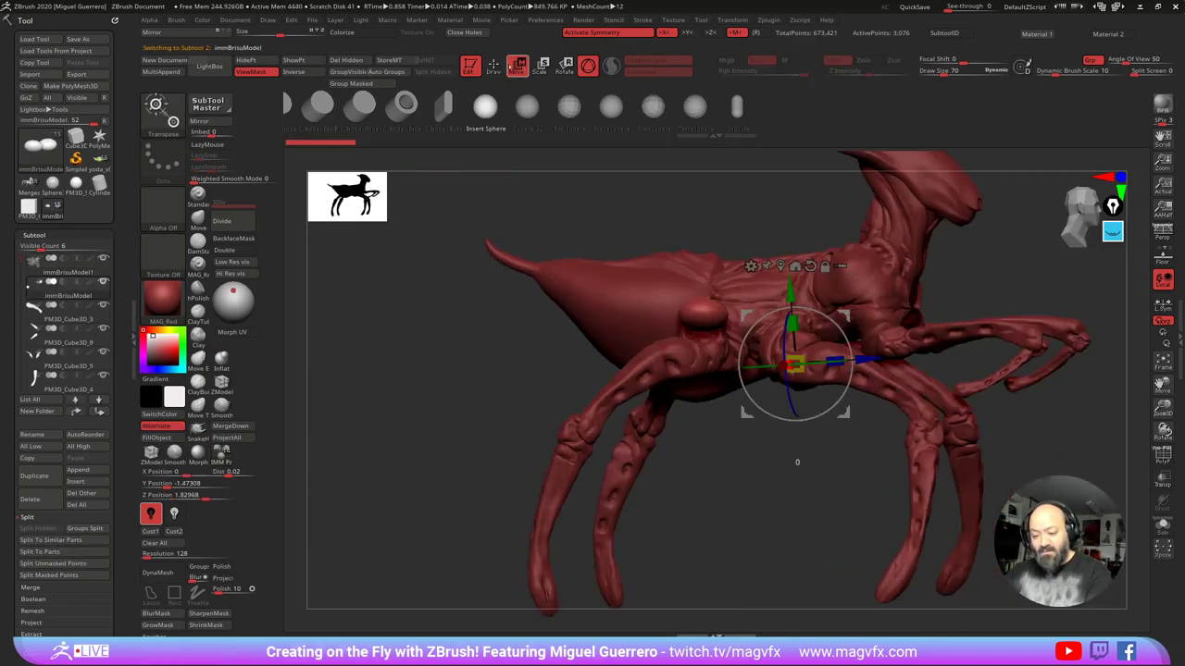
{"action": "left_click", "coordinate": [494, 67]}
{"action": "left_click", "coordinate": [200, 221]}
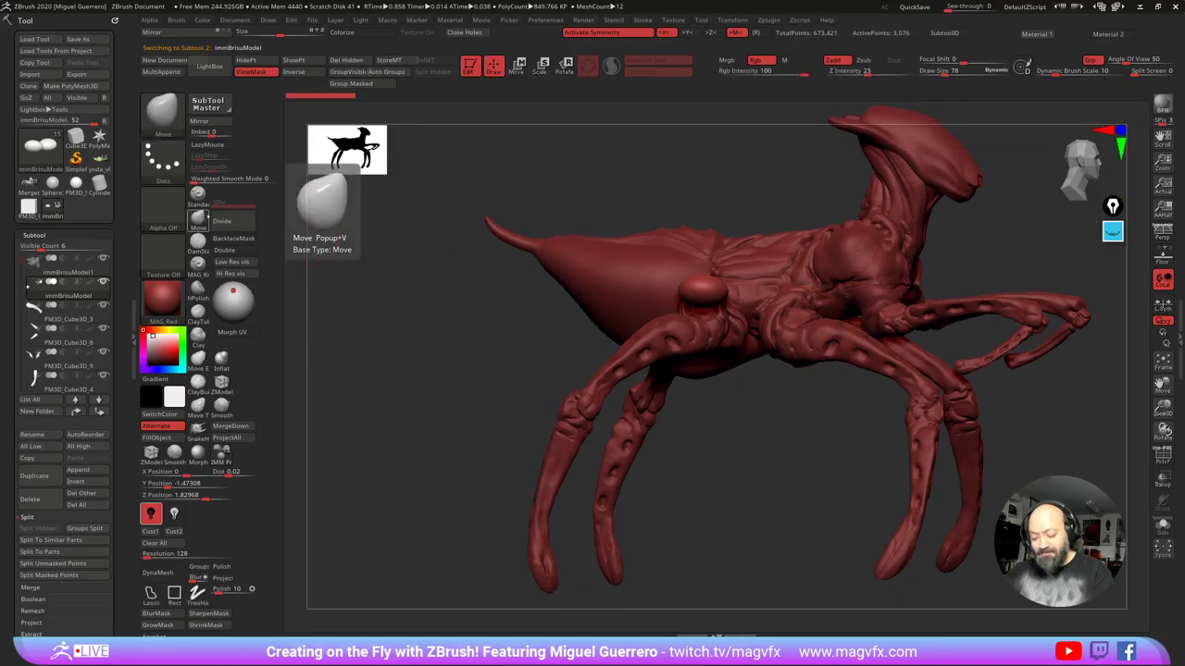
{"action": "mouse_move", "coordinate": [705, 286]}
{"action": "left_mouse_down"}
{"action": "mouse_move", "coordinate": [700, 300]}
{"action": "mouse_move", "coordinate": [702, 280]}
{"action": "left_mouse_up"}
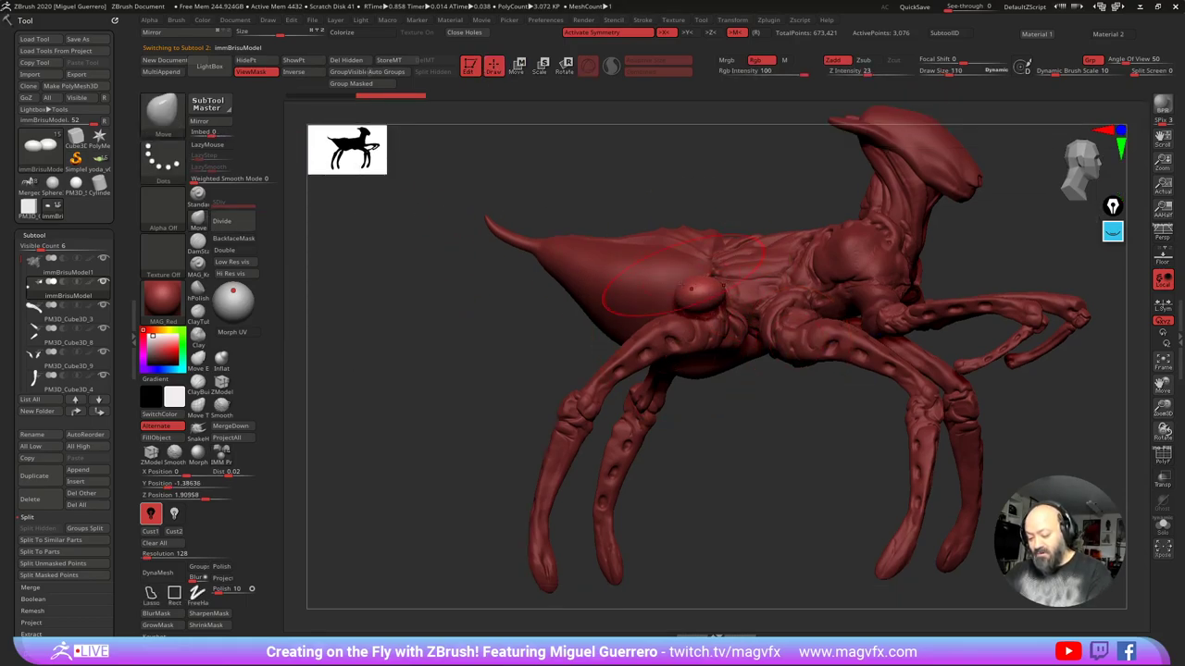
{"action": "left_click_drag", "start_coordinate": [714, 428], "coordinate": [701, 415], "text": "shift"}
{"action": "mouse_move", "coordinate": [699, 315]}
{"action": "left_mouse_down"}
{"action": "mouse_move", "coordinate": [698, 346]}
{"action": "mouse_move", "coordinate": [707, 309]}
{"action": "mouse_move", "coordinate": [684, 304]}
{"action": "mouse_move", "coordinate": [713, 327]}
{"action": "mouse_move", "coordinate": [707, 305]}
{"action": "mouse_move", "coordinate": [668, 311]}
{"action": "mouse_move", "coordinate": [688, 309]}
{"action": "left_mouse_up"}
{"action": "key", "text": "bracketleft"}
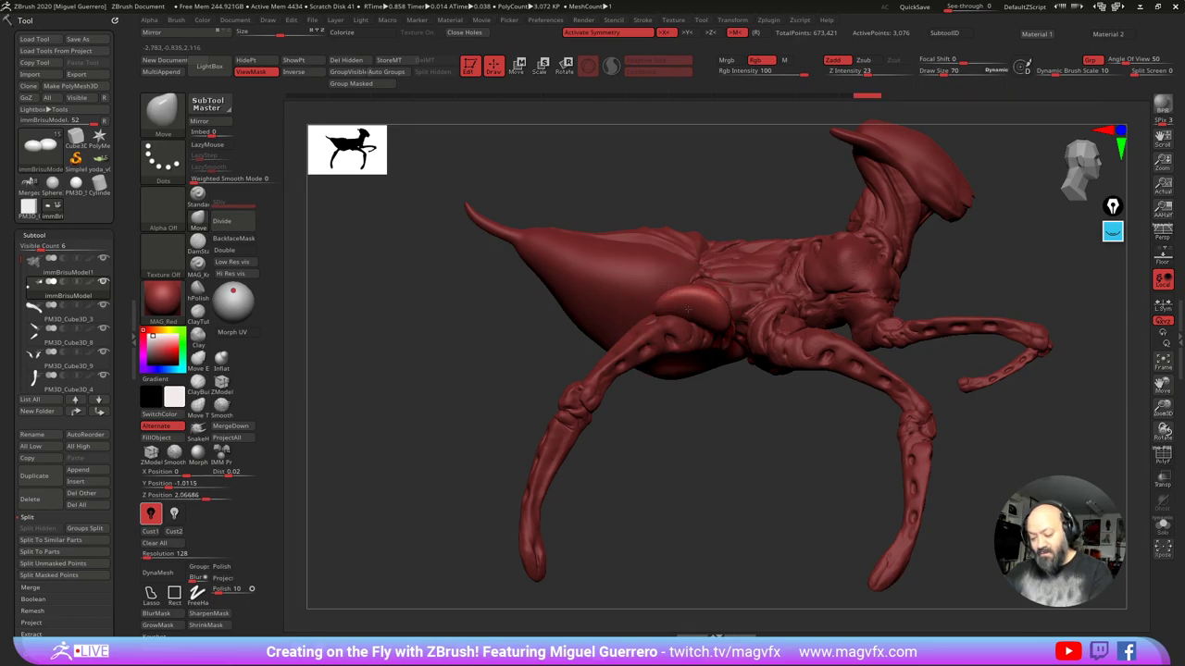
Step: Shape the hip ovals into curved plates arching over the rear leg joints with the Move brush at draw size 70
{"action": "mouse_move", "coordinate": [715, 337]}
{"action": "right_mouse_down"}
{"action": "mouse_move", "coordinate": [631, 348]}
{"action": "mouse_move", "coordinate": [700, 348]}
{"action": "mouse_move", "coordinate": [610, 357]}
{"action": "mouse_move", "coordinate": [541, 403]}
{"action": "mouse_move", "coordinate": [572, 452]}
{"action": "mouse_move", "coordinate": [575, 495]}
{"action": "right_mouse_up"}
{"action": "right_click_drag", "start_coordinate": [619, 333], "coordinate": [546, 390], "text": "alt"}
{"action": "mouse_move", "coordinate": [638, 354]}
{"action": "left_mouse_down"}
{"action": "mouse_move", "coordinate": [665, 354]}
{"action": "mouse_move", "coordinate": [662, 324]}
{"action": "mouse_move", "coordinate": [632, 324]}
{"action": "mouse_move", "coordinate": [643, 370]}
{"action": "left_mouse_up"}
{"action": "mouse_move", "coordinate": [546, 407]}
{"action": "left_mouse_down"}
{"action": "mouse_move", "coordinate": [523, 326]}
{"action": "mouse_move", "coordinate": [537, 331]}
{"action": "left_mouse_up"}
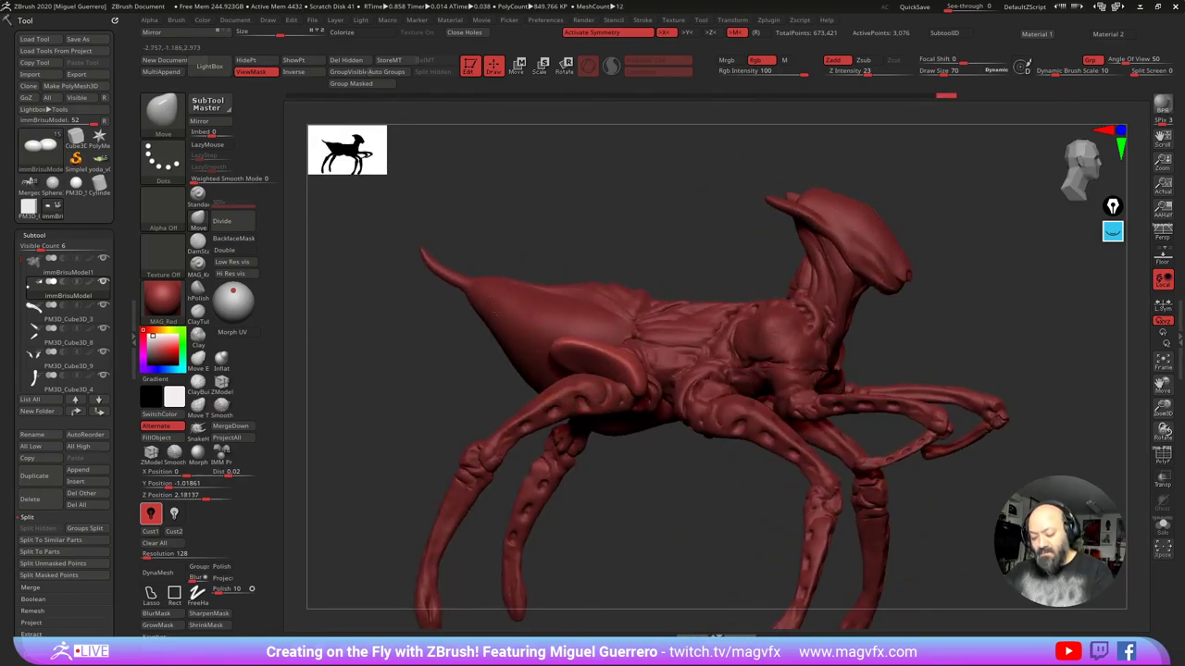
{"action": "left_click_drag", "start_coordinate": [592, 357], "coordinate": [599, 370]}
{"action": "right_click_drag", "start_coordinate": [572, 424], "coordinate": [568, 455]}
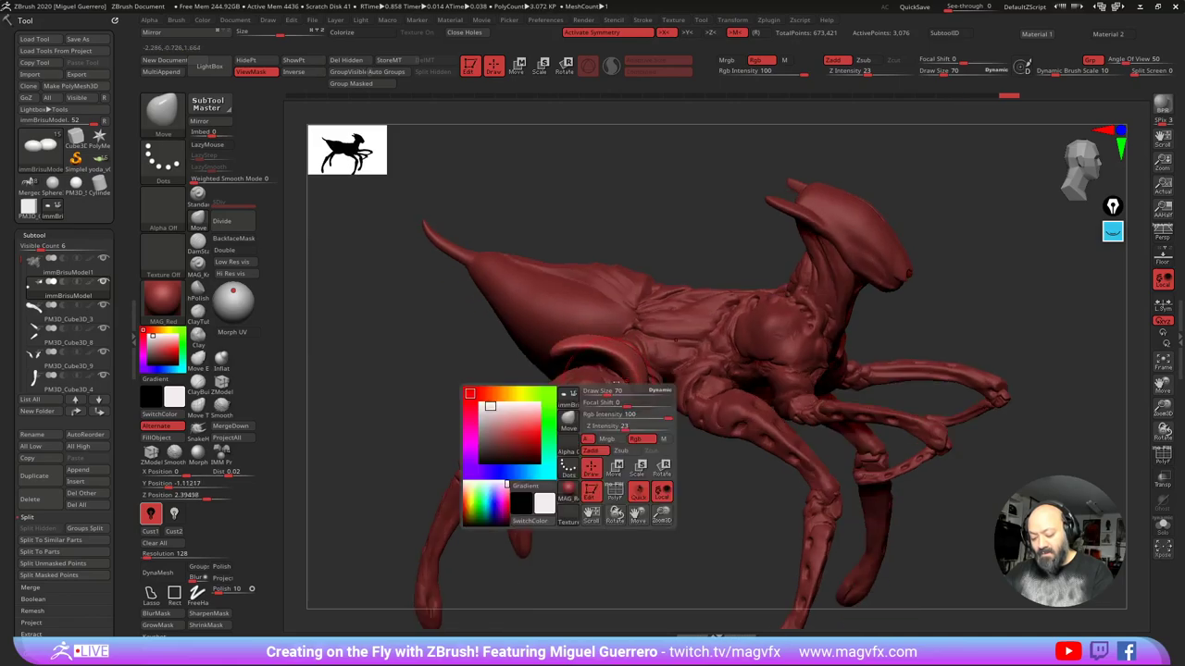
{"action": "mouse_move", "coordinate": [594, 358]}
{"action": "left_mouse_down"}
{"action": "mouse_move", "coordinate": [600, 346]}
{"action": "mouse_move", "coordinate": [626, 355]}
{"action": "left_mouse_up"}
{"action": "right_click_drag", "start_coordinate": [625, 407], "coordinate": [622, 372]}
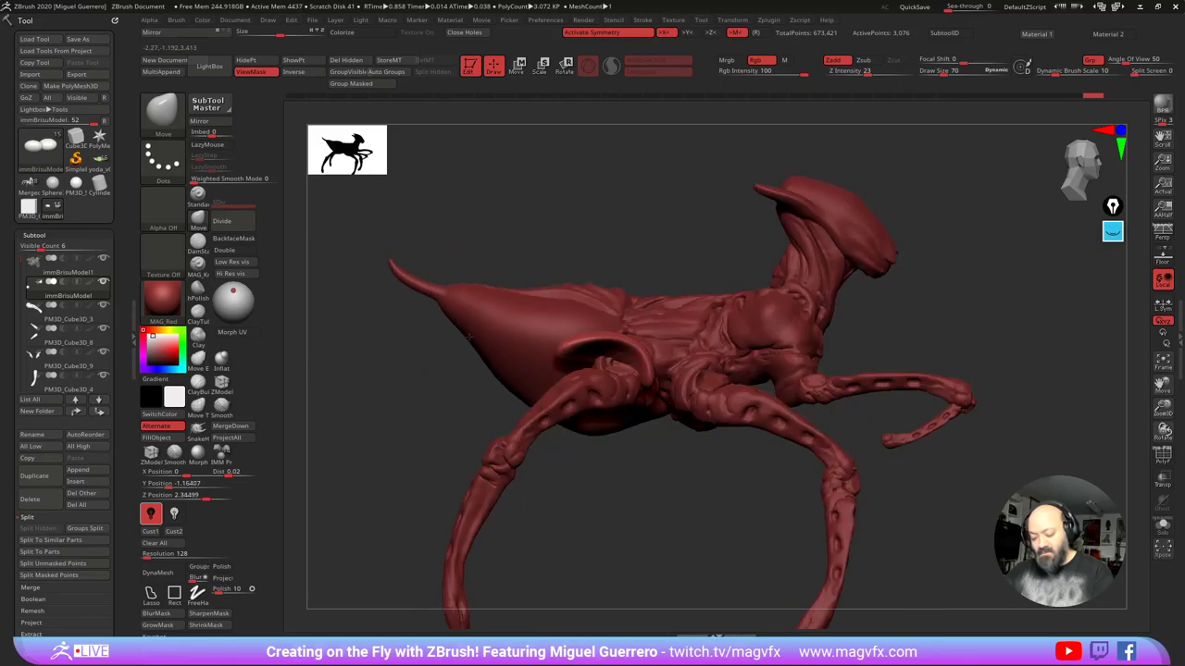
{"action": "left_click_drag", "start_coordinate": [610, 359], "coordinate": [609, 349]}
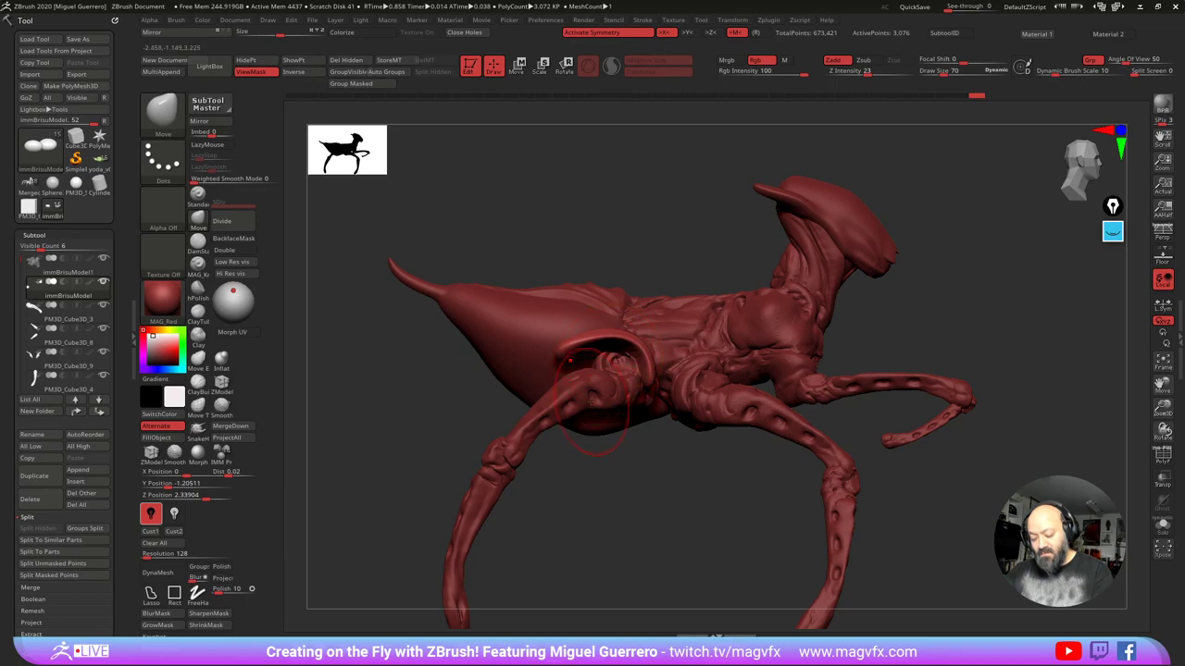
Step: Check the hip plates from above and DynaMesh them at resolution 128
{"action": "right_click_drag", "start_coordinate": [630, 444], "coordinate": [444, 428]}
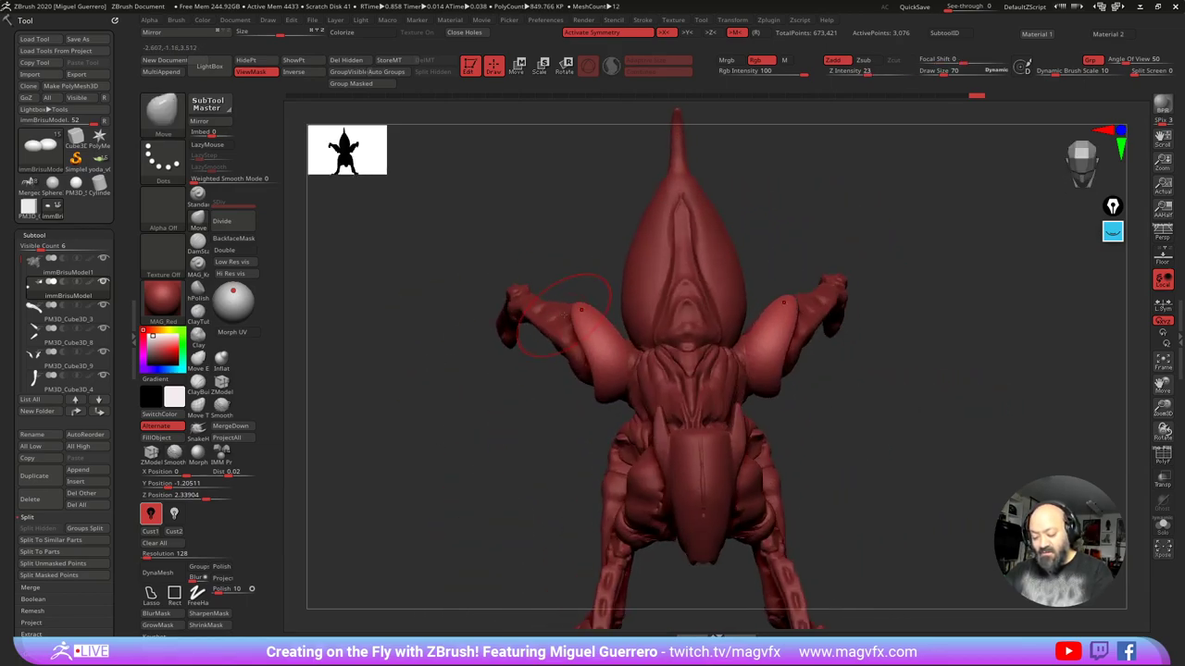
{"action": "mouse_move", "coordinate": [554, 383]}
{"action": "right_mouse_down"}
{"action": "mouse_move", "coordinate": [521, 439]}
{"action": "mouse_move", "coordinate": [475, 389]}
{"action": "right_mouse_up"}
{"action": "right_click_drag", "start_coordinate": [422, 428], "coordinate": [479, 417], "text": "alt"}
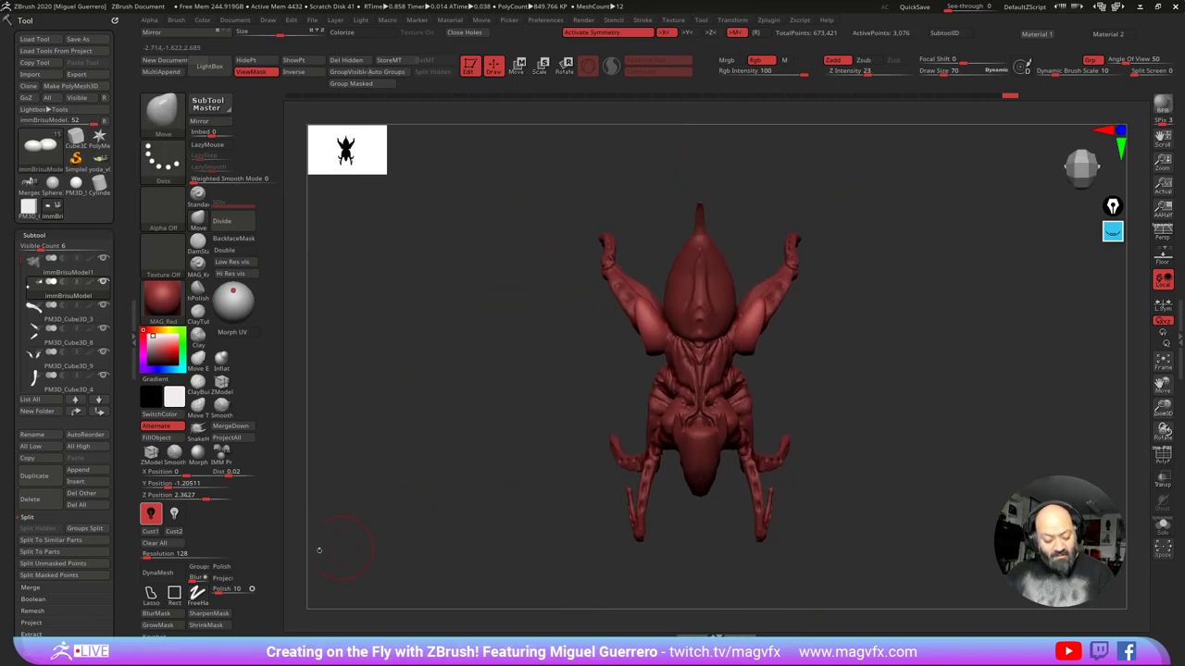
{"action": "left_click", "coordinate": [157, 573]}
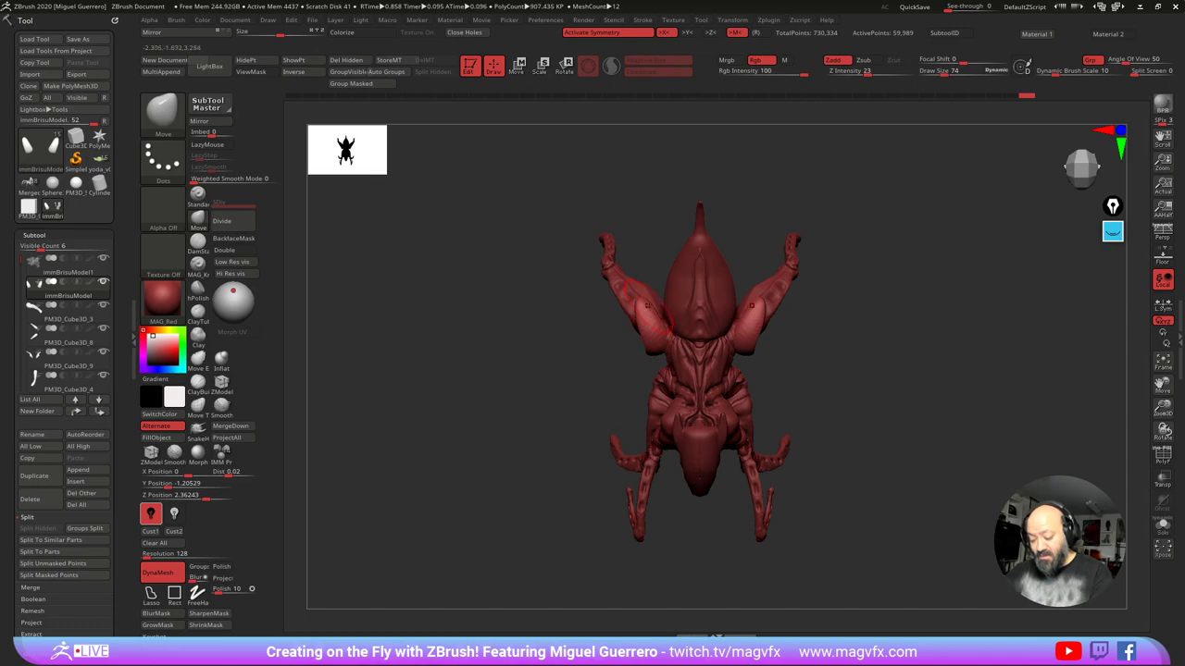
Step: Refine the remeshed hip plates' outline from the top and side views using the Move brush at a draw size of about 100
{"action": "key", "text": "shift"}
{"action": "left_click_drag", "start_coordinate": [631, 316], "coordinate": [640, 312]}
{"action": "left_click_drag", "start_coordinate": [542, 407], "coordinate": [561, 334]}
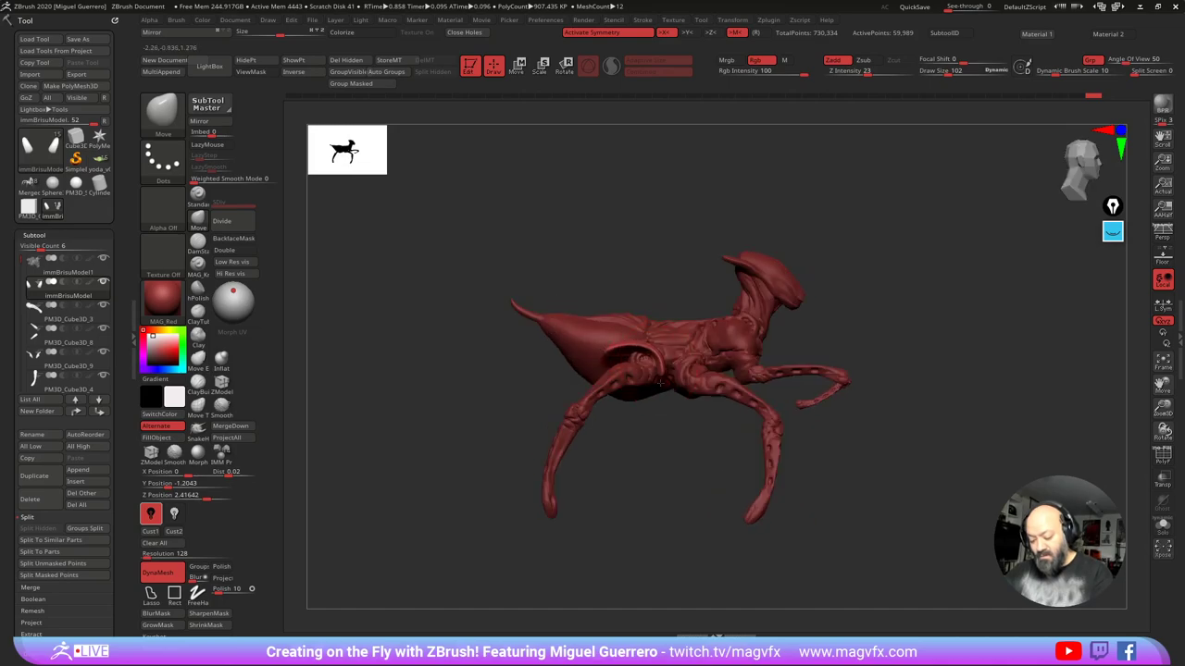
{"action": "left_click_drag", "start_coordinate": [660, 382], "coordinate": [639, 356]}
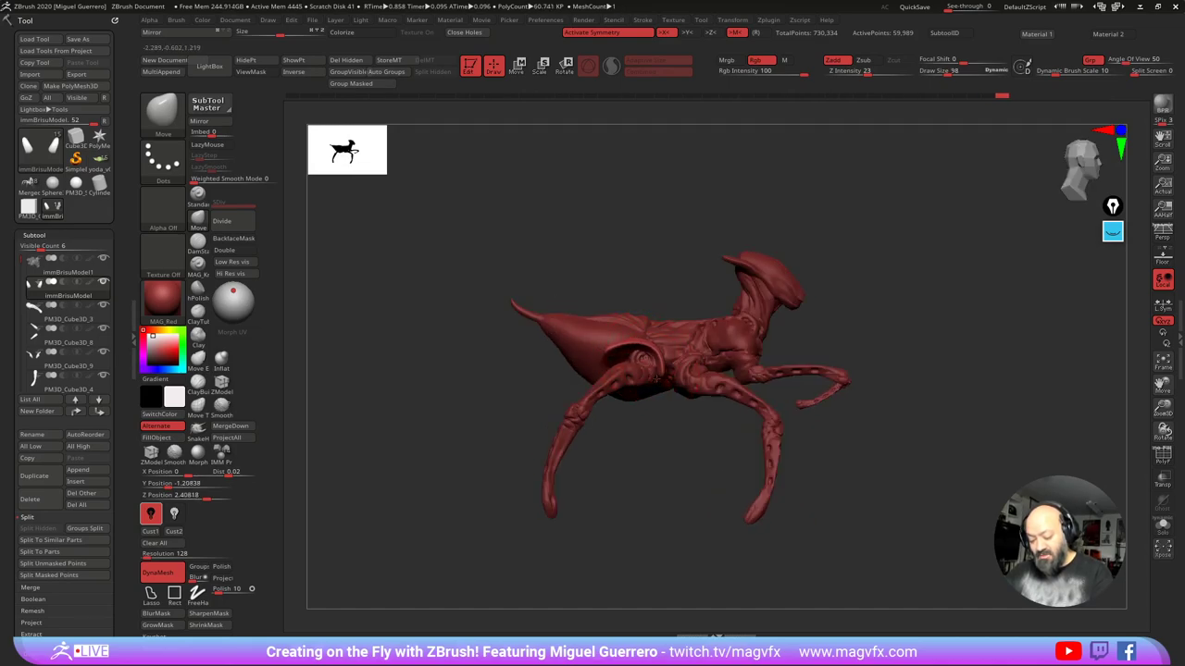
{"action": "left_click_drag", "start_coordinate": [529, 362], "coordinate": [485, 433]}
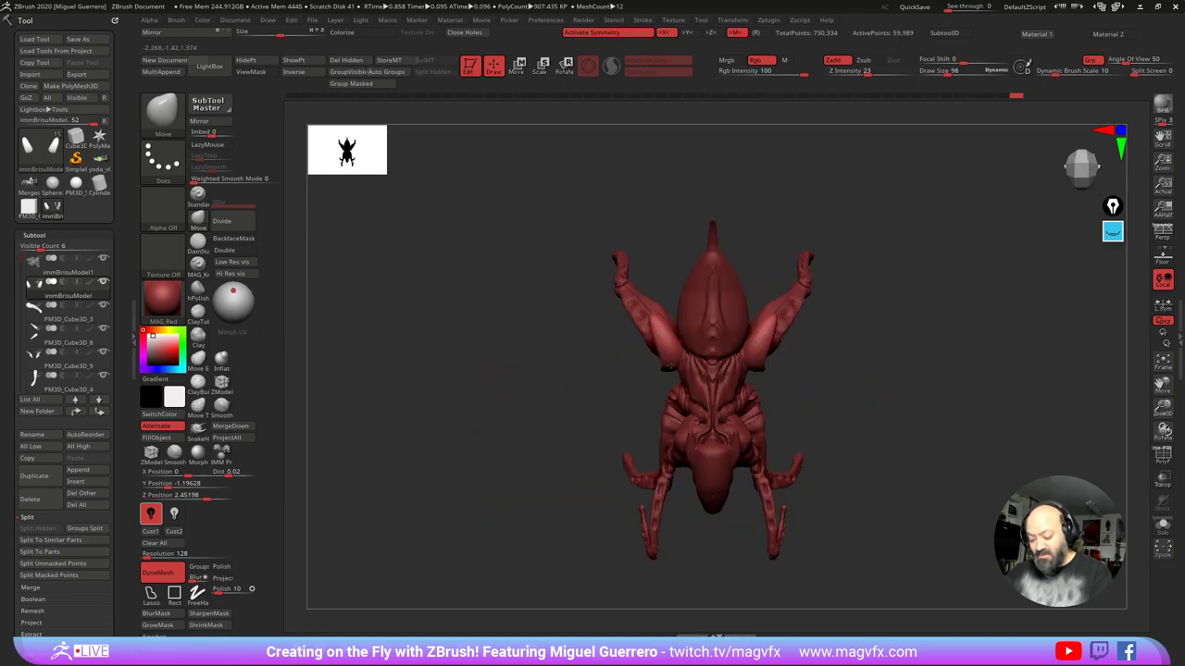
{"action": "left_click_drag", "start_coordinate": [579, 444], "coordinate": [473, 368]}
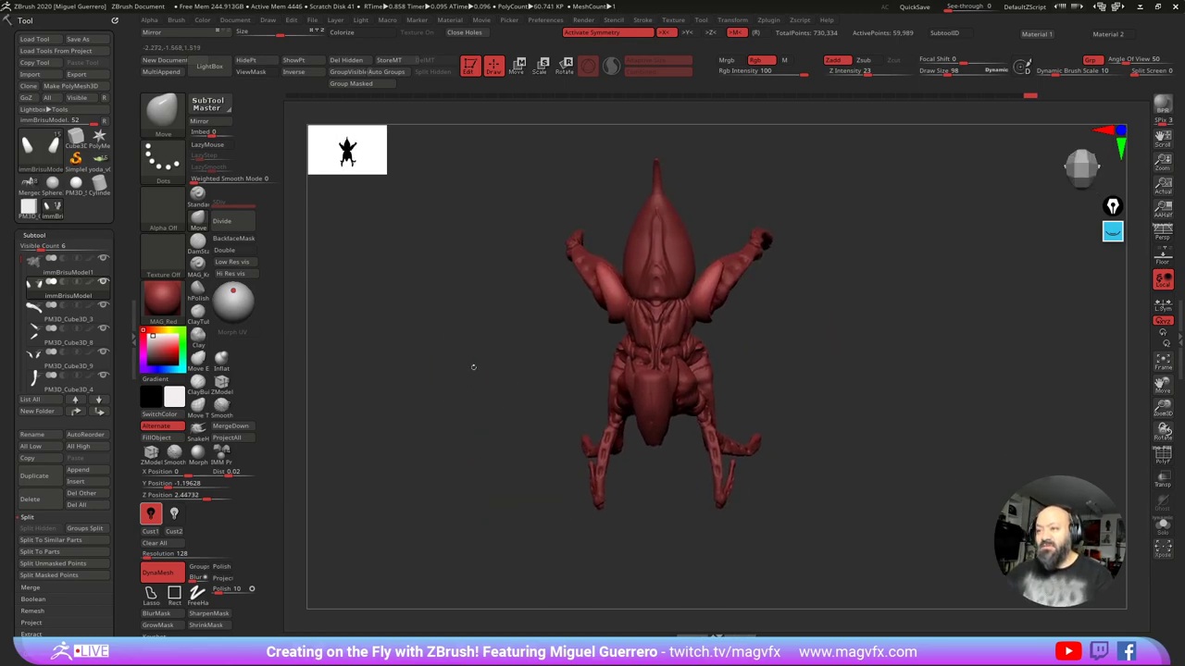
{"action": "mouse_move", "coordinate": [503, 424]}
{"action": "left_mouse_down", "text": "alt"}
{"action": "mouse_move", "coordinate": [547, 397]}
{"action": "mouse_move", "coordinate": [485, 346]}
{"action": "mouse_move", "coordinate": [540, 392]}
{"action": "mouse_move", "coordinate": [539, 340]}
{"action": "mouse_move", "coordinate": [592, 357]}
{"action": "left_mouse_up", "text": "alt"}
{"action": "mouse_move", "coordinate": [506, 377]}
{"action": "left_mouse_down"}
{"action": "mouse_move", "coordinate": [455, 389]}
{"action": "mouse_move", "coordinate": [465, 455]}
{"action": "left_mouse_up"}
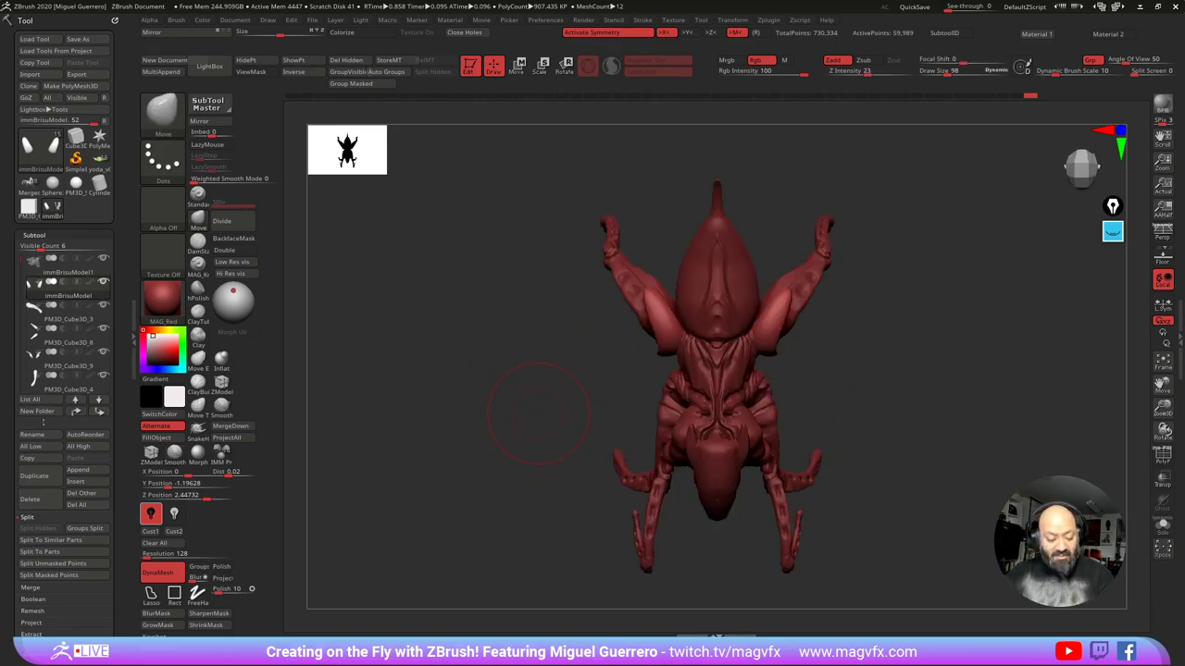
Step: Duplicate the hip plates, then move and rotate the copies forward to the front shoulders
{"action": "left_click", "coordinate": [34, 476]}
{"action": "left_click", "coordinate": [518, 67]}
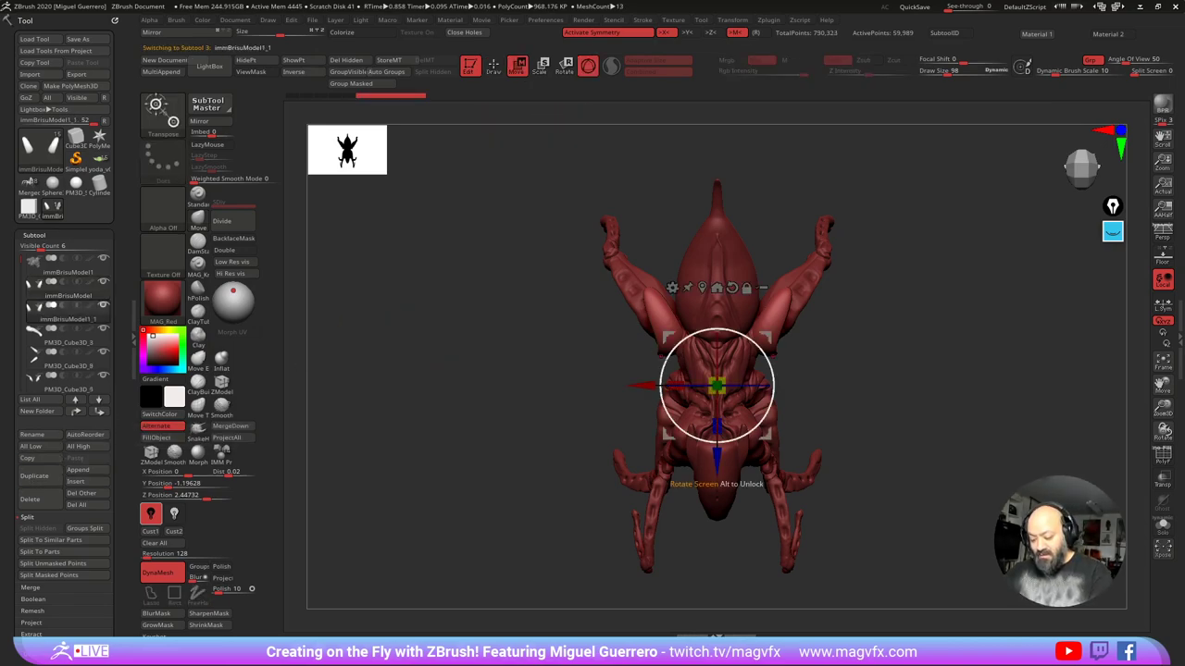
{"action": "mouse_move", "coordinate": [669, 338]}
{"action": "left_mouse_down"}
{"action": "mouse_move", "coordinate": [653, 437]}
{"action": "mouse_move", "coordinate": [663, 459]}
{"action": "left_mouse_up"}
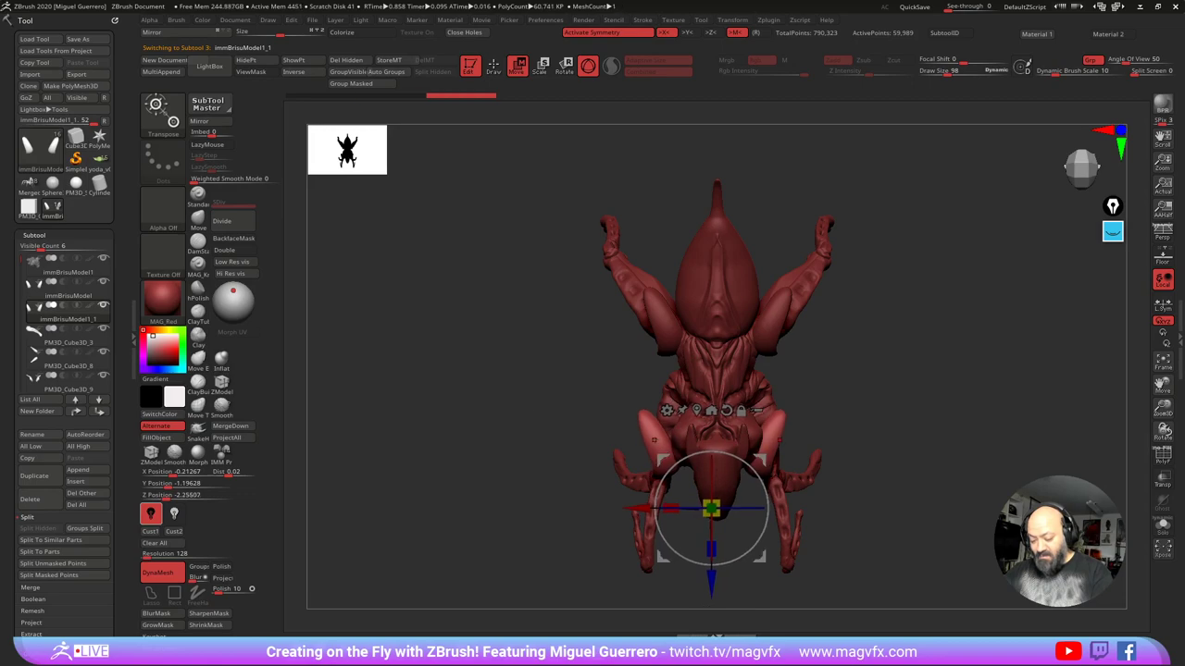
{"action": "right_click_drag", "start_coordinate": [663, 459], "coordinate": [685, 463]}
{"action": "left_click_drag", "start_coordinate": [580, 428], "coordinate": [556, 415], "text": "shift"}
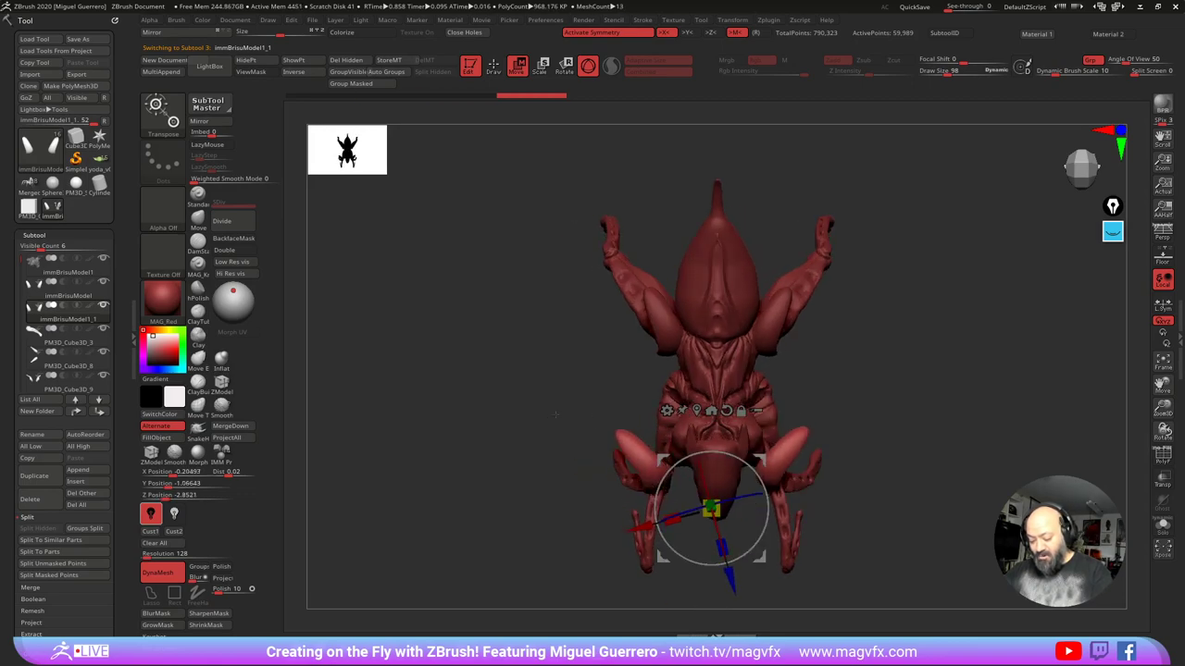
{"action": "left_click_drag", "start_coordinate": [664, 463], "coordinate": [678, 457]}
{"action": "left_click_drag", "start_coordinate": [559, 417], "coordinate": [541, 306], "text": "shift"}
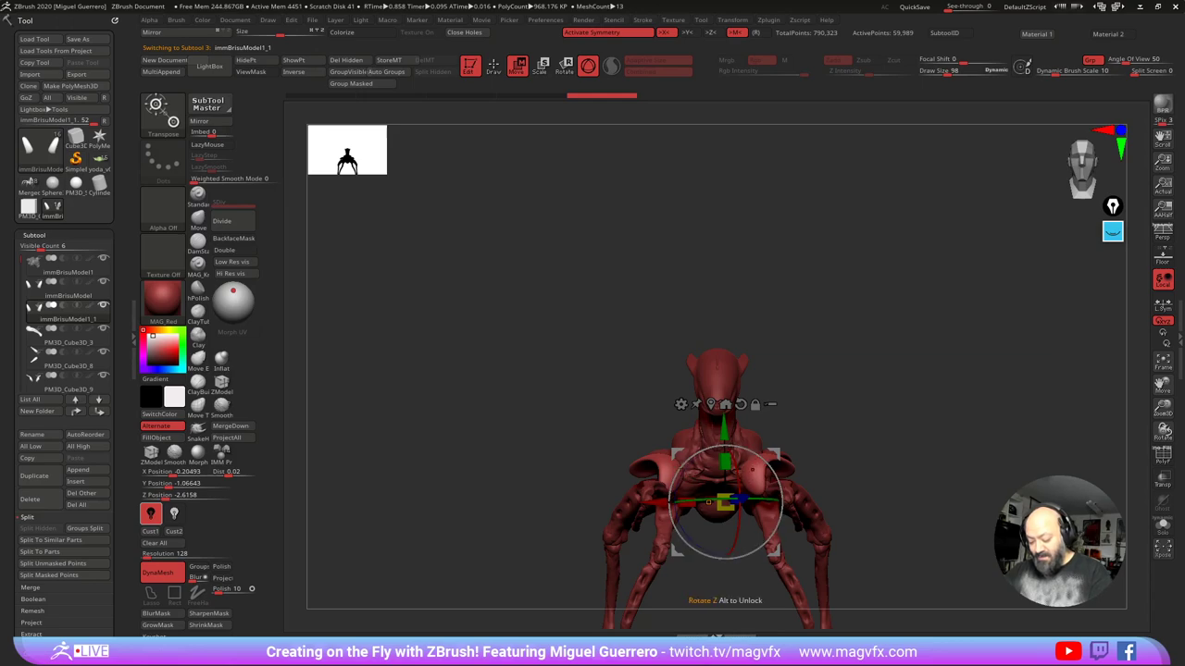
Step: Fit the duplicated plates over the front shoulders by repositioning, rotating and scaling them from the front view
{"action": "left_click", "coordinate": [661, 462], "text": "alt"}
{"action": "left_click_drag", "start_coordinate": [655, 445], "coordinate": [658, 489]}
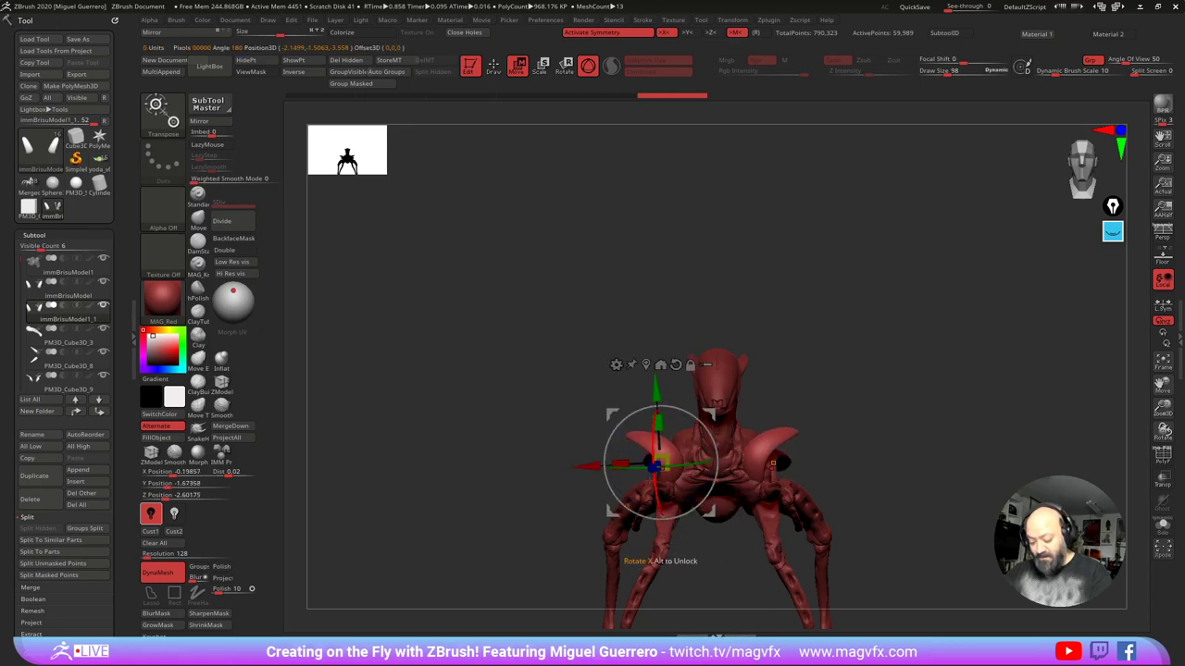
{"action": "left_click_drag", "start_coordinate": [612, 415], "coordinate": [622, 425]}
{"action": "left_click_drag", "start_coordinate": [490, 428], "coordinate": [664, 455]}
{"action": "left_click_drag", "start_coordinate": [778, 367], "coordinate": [655, 344]}
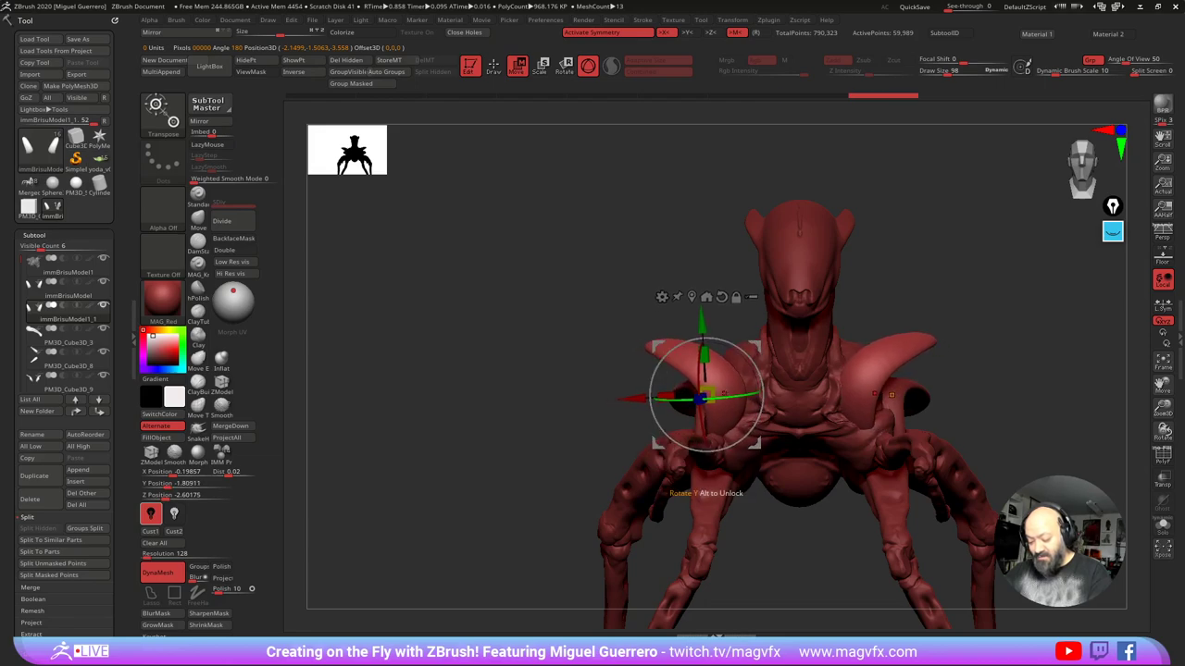
{"action": "left_click_drag", "start_coordinate": [724, 393], "coordinate": [641, 355]}
{"action": "left_click_drag", "start_coordinate": [360, 103], "coordinate": [491, 101]}
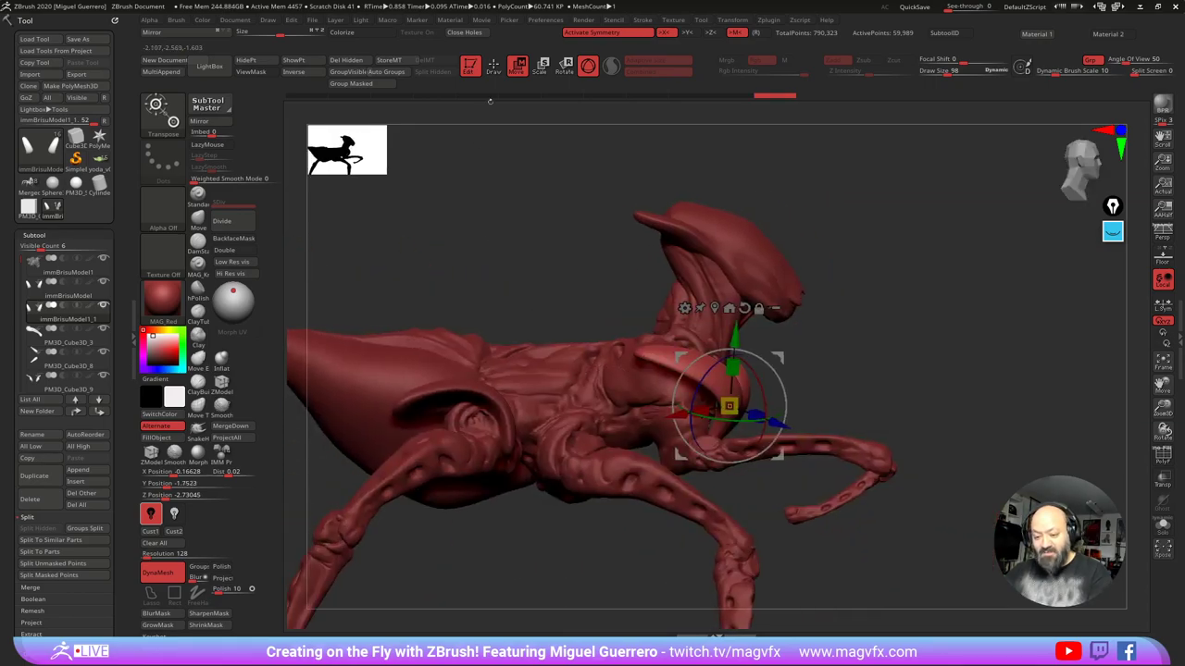
Step: Reshape the shoulder plates into rounded arcs with the Move brush, reducing the draw size to 82
{"action": "left_click", "coordinate": [493, 68]}
{"action": "left_click_drag", "start_coordinate": [553, 331], "coordinate": [602, 326], "text": "alt"}
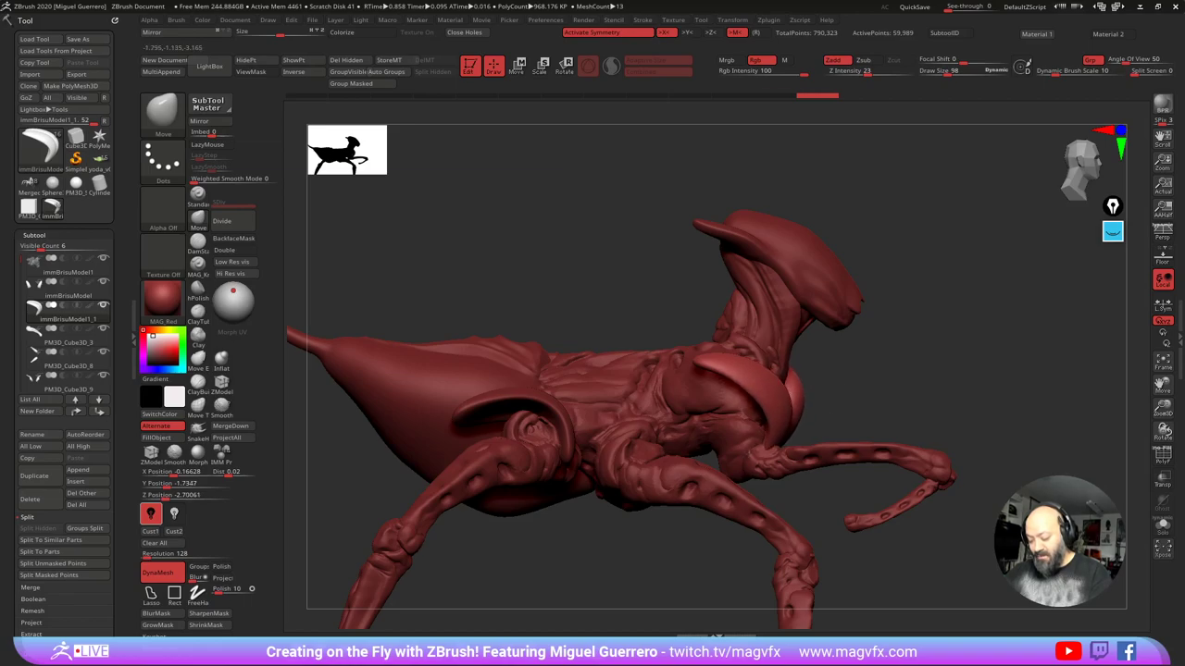
{"action": "left_click_drag", "start_coordinate": [893, 546], "coordinate": [668, 541]}
{"action": "mouse_move", "coordinate": [788, 447]}
{"action": "left_mouse_down"}
{"action": "mouse_move", "coordinate": [813, 441]}
{"action": "mouse_move", "coordinate": [788, 409]}
{"action": "mouse_move", "coordinate": [787, 382]}
{"action": "left_mouse_up"}
{"action": "key", "text": "bracketleft"}
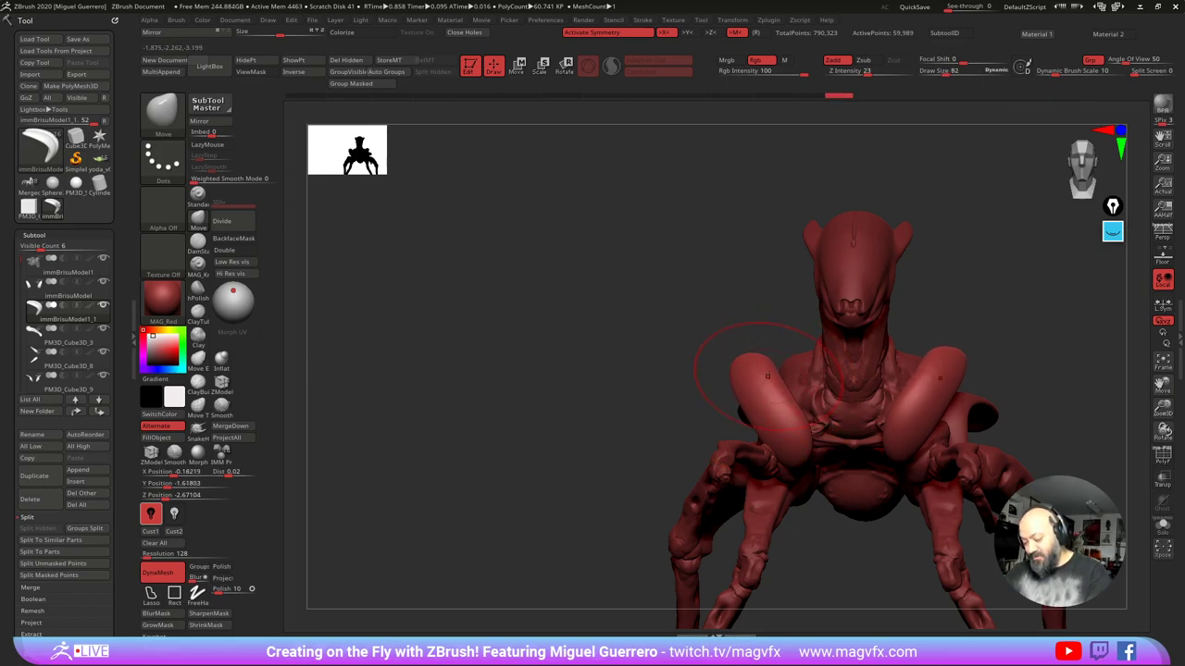
{"action": "mouse_move", "coordinate": [607, 371]}
{"action": "left_mouse_down", "text": "alt"}
{"action": "mouse_move", "coordinate": [529, 314]}
{"action": "mouse_move", "coordinate": [456, 324]}
{"action": "mouse_move", "coordinate": [409, 309]}
{"action": "left_mouse_up", "text": "alt"}
{"action": "mouse_move", "coordinate": [389, 345]}
{"action": "left_mouse_down"}
{"action": "mouse_move", "coordinate": [491, 358]}
{"action": "mouse_move", "coordinate": [417, 427]}
{"action": "mouse_move", "coordinate": [477, 375]}
{"action": "mouse_move", "coordinate": [491, 343]}
{"action": "mouse_move", "coordinate": [546, 407]}
{"action": "mouse_move", "coordinate": [552, 366]}
{"action": "mouse_move", "coordinate": [556, 389]}
{"action": "left_mouse_up"}
{"action": "mouse_move", "coordinate": [700, 419]}
{"action": "right_mouse_down", "text": "ctrl"}
{"action": "mouse_move", "coordinate": [687, 425]}
{"action": "mouse_move", "coordinate": [607, 350]}
{"action": "right_mouse_up", "text": "ctrl"}
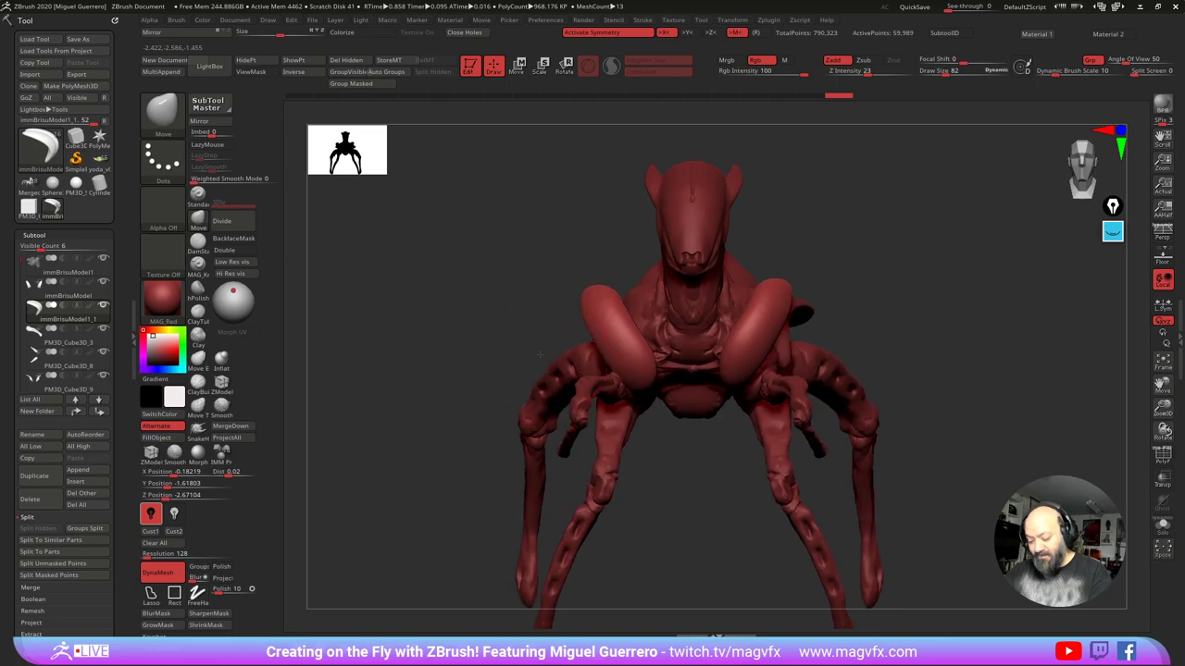
Step: Refine the curve and upper ends of the shoulder plates with the Move brush from the front and side
{"action": "mouse_move", "coordinate": [604, 349]}
{"action": "left_mouse_down"}
{"action": "mouse_move", "coordinate": [618, 340]}
{"action": "mouse_move", "coordinate": [635, 377]}
{"action": "mouse_move", "coordinate": [635, 365]}
{"action": "left_mouse_up"}
{"action": "left_click_drag", "start_coordinate": [449, 384], "coordinate": [610, 375]}
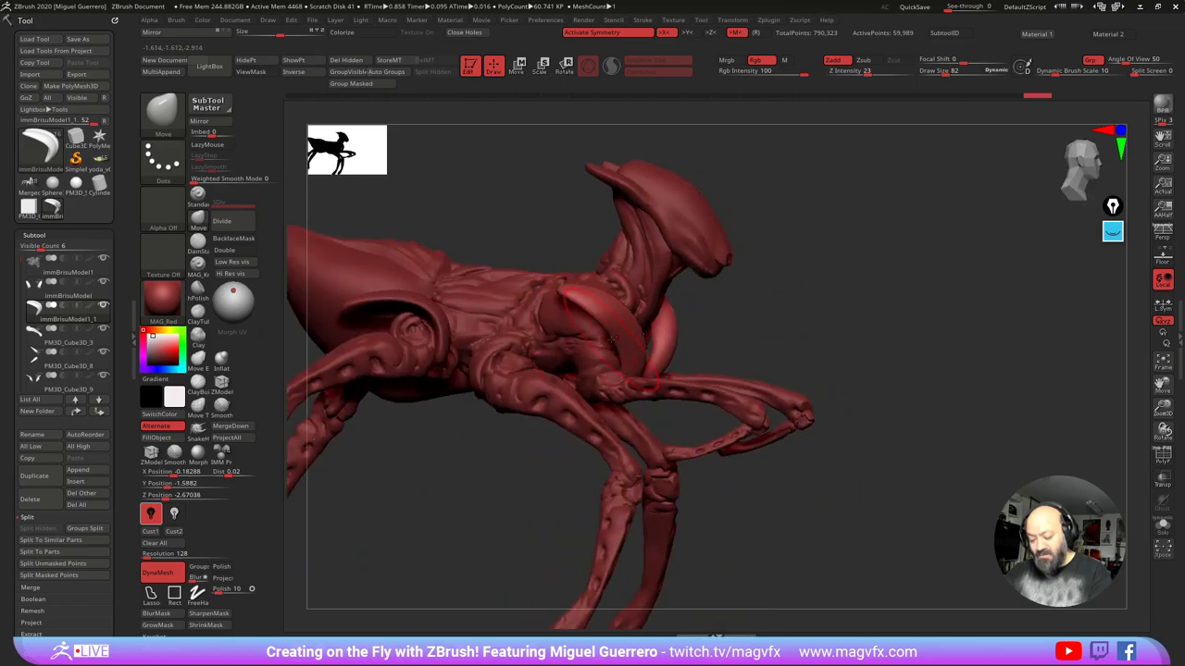
{"action": "left_click_drag", "start_coordinate": [559, 297], "coordinate": [565, 300]}
{"action": "left_click_drag", "start_coordinate": [495, 226], "coordinate": [597, 231]}
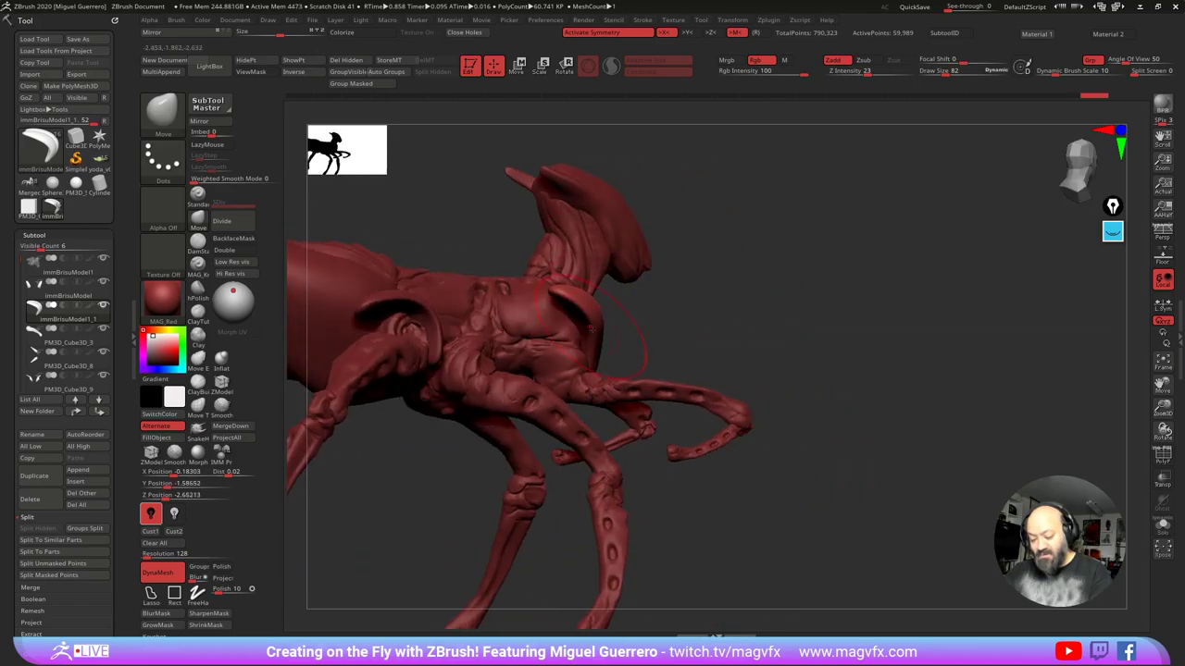
{"action": "left_click_drag", "start_coordinate": [559, 301], "coordinate": [565, 307]}
{"action": "left_click_drag", "start_coordinate": [694, 296], "coordinate": [560, 334]}
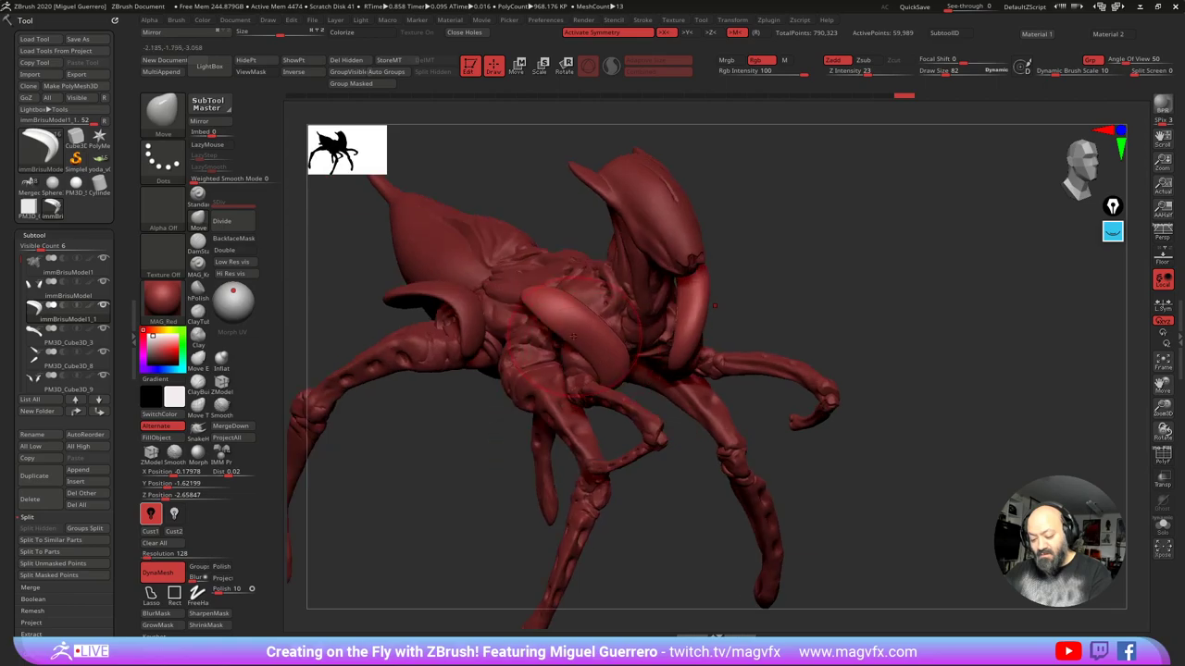
Step: Carve a crease along the shoulder plates with the DamStandard brush at draw size 38 and smooth it
{"action": "left_click", "coordinate": [198, 251]}
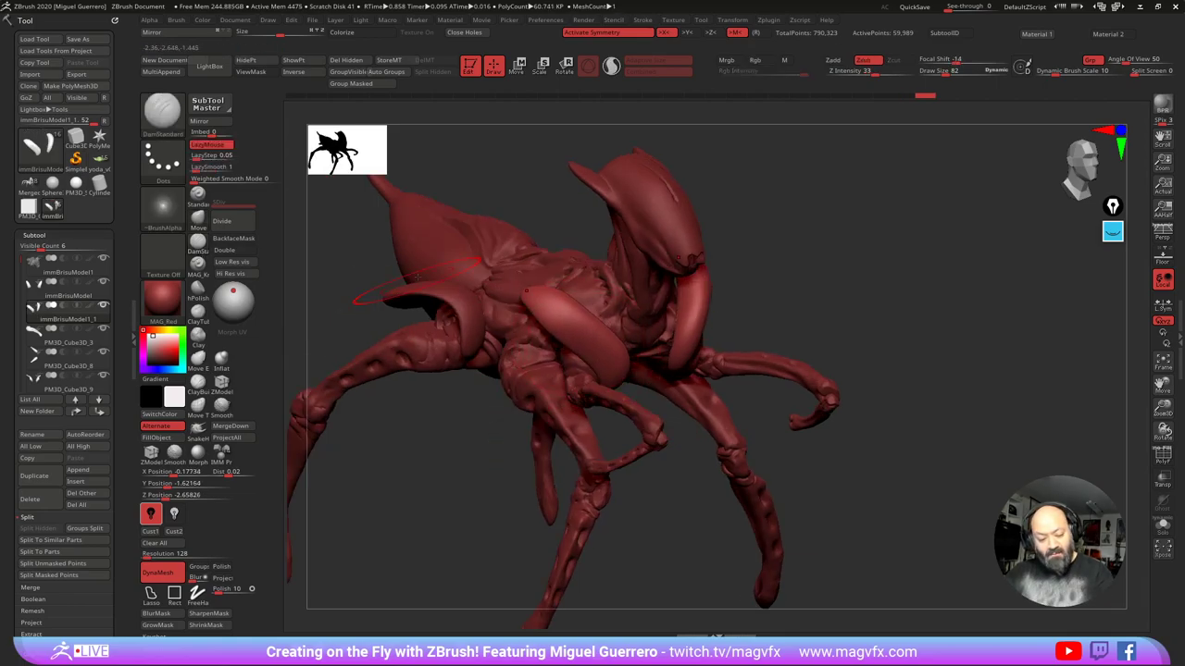
{"action": "mouse_move", "coordinate": [364, 268]}
{"action": "left_mouse_down", "text": "alt"}
{"action": "mouse_move", "coordinate": [457, 309]}
{"action": "mouse_move", "coordinate": [437, 317]}
{"action": "left_mouse_up", "text": "alt"}
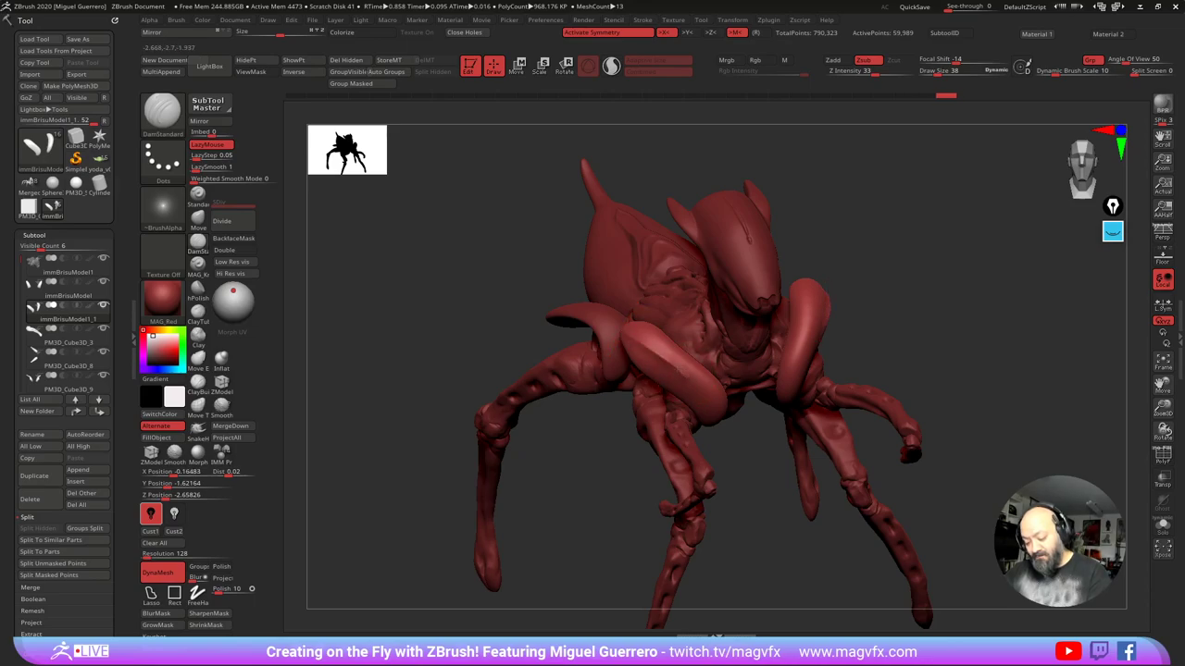
{"action": "left_click_drag", "start_coordinate": [740, 455], "coordinate": [689, 375]}
{"action": "left_click_drag", "start_coordinate": [686, 363], "coordinate": [684, 367]}
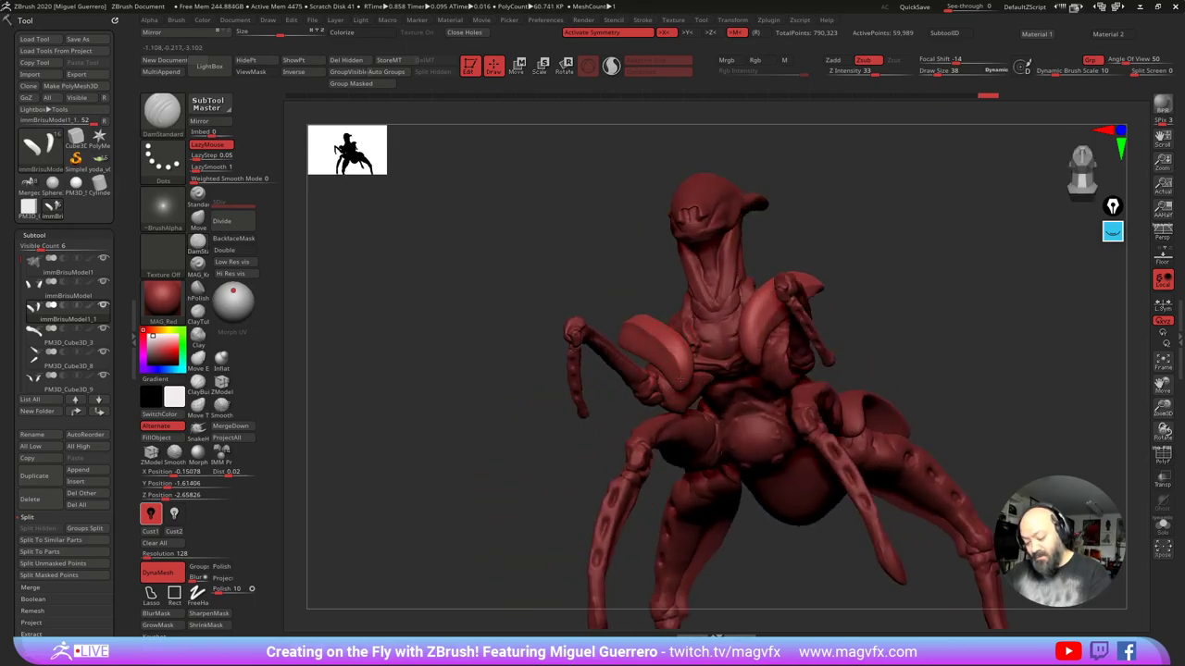
{"action": "left_click_drag", "start_coordinate": [462, 259], "coordinate": [576, 309]}
{"action": "left_click_drag", "start_coordinate": [670, 360], "coordinate": [679, 371]}
{"action": "left_click_drag", "start_coordinate": [606, 476], "coordinate": [509, 523]}
{"action": "left_click_drag", "start_coordinate": [663, 348], "coordinate": [590, 311]}
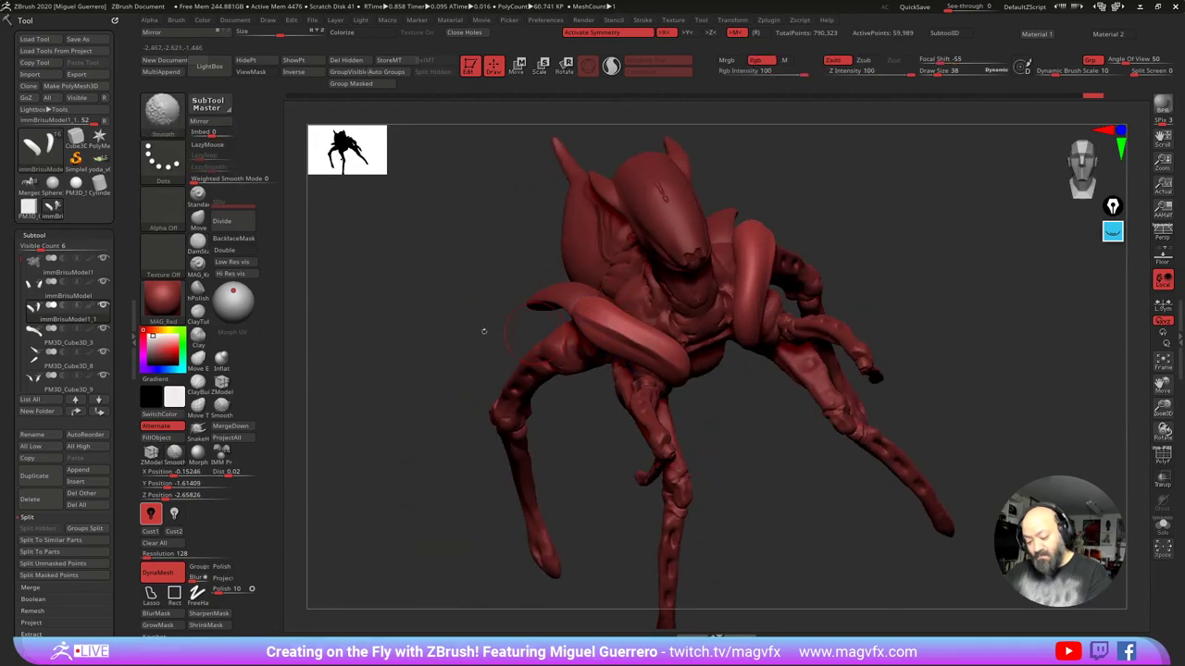
{"action": "left_click_drag", "start_coordinate": [446, 322], "coordinate": [471, 278]}
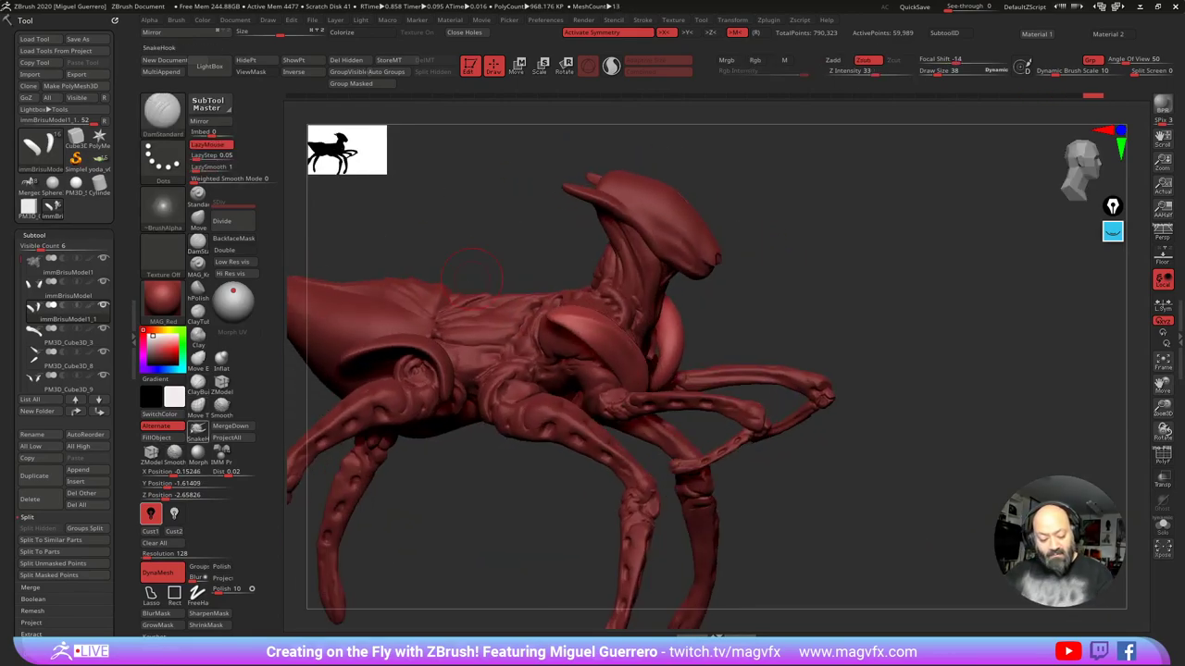
Step: Pull the rear ends of the shoulder plates into sharp points with the SnakeHook brush at draw size 22
{"action": "left_click", "coordinate": [198, 431]}
{"action": "mouse_move", "coordinate": [537, 236]}
{"action": "left_mouse_down"}
{"action": "mouse_move", "coordinate": [521, 299]}
{"action": "mouse_move", "coordinate": [536, 296]}
{"action": "left_mouse_up"}
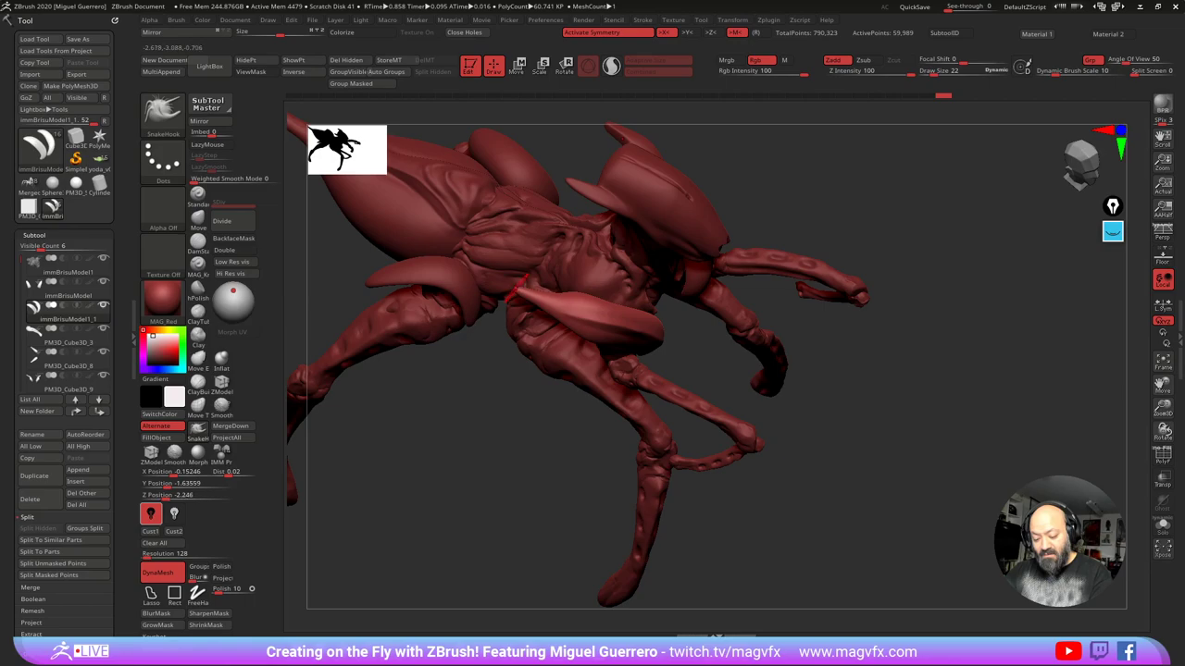
{"action": "key", "text": "shift"}
{"action": "mouse_move", "coordinate": [435, 463]}
{"action": "left_mouse_down"}
{"action": "mouse_move", "coordinate": [398, 250]}
{"action": "mouse_move", "coordinate": [466, 257]}
{"action": "mouse_move", "coordinate": [474, 292]}
{"action": "mouse_move", "coordinate": [542, 296]}
{"action": "left_mouse_up"}
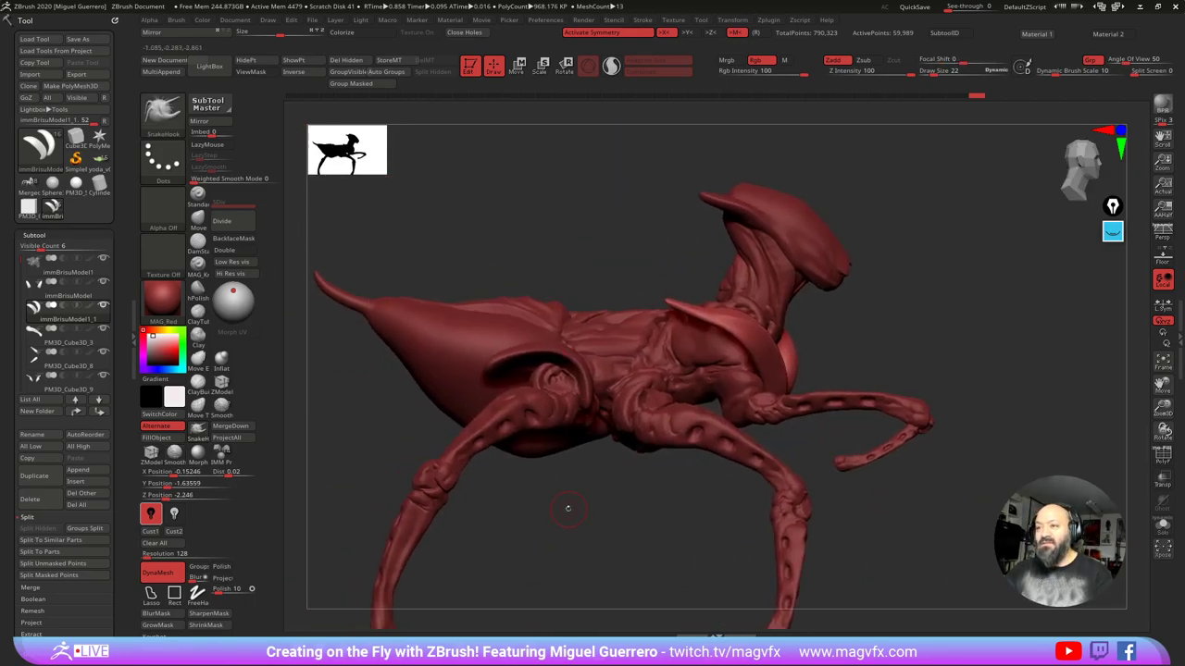
Step: Select the rear hip plates and draw their back ends out into points with the SnakeHook brush
{"action": "left_click_drag", "start_coordinate": [568, 508], "coordinate": [633, 384], "text": "alt"}
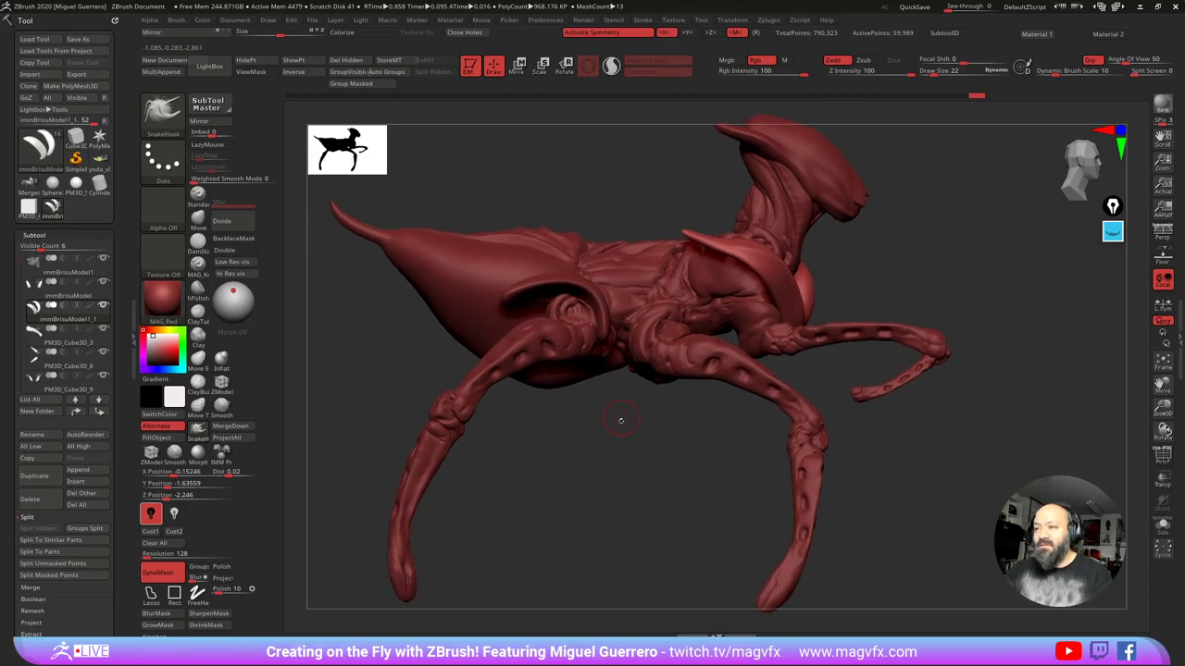
{"action": "left_click_drag", "start_coordinate": [632, 437], "coordinate": [568, 457], "text": "alt"}
{"action": "left_click_drag", "start_coordinate": [563, 408], "coordinate": [611, 424], "text": "alt"}
{"action": "left_click_drag", "start_coordinate": [610, 426], "coordinate": [565, 426]}
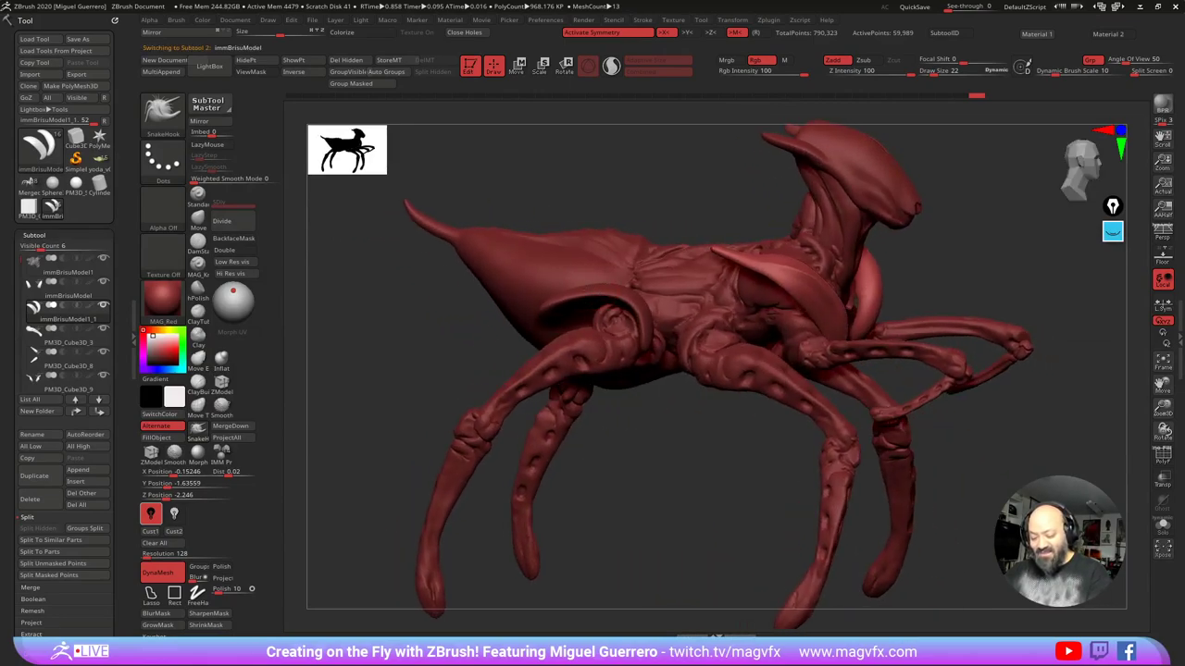
{"action": "left_click_drag", "start_coordinate": [381, 336], "coordinate": [438, 338]}
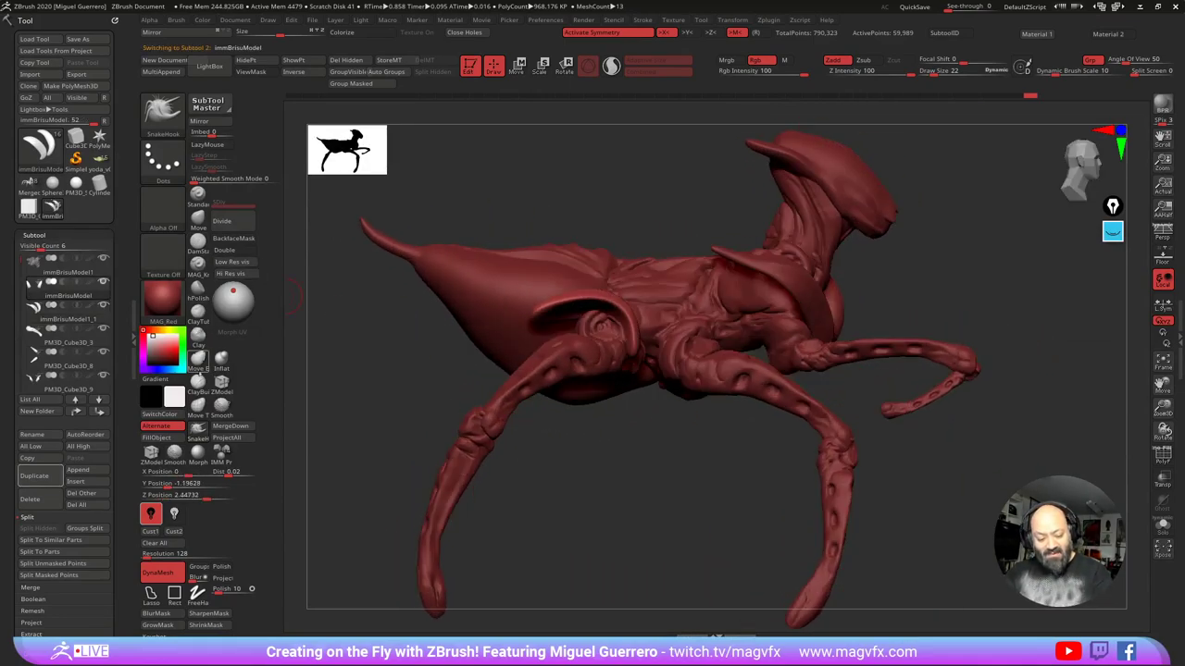
{"action": "mouse_move", "coordinate": [361, 335]}
{"action": "left_mouse_down"}
{"action": "mouse_move", "coordinate": [439, 364]}
{"action": "mouse_move", "coordinate": [404, 306]}
{"action": "mouse_move", "coordinate": [436, 359]}
{"action": "mouse_move", "coordinate": [463, 362]}
{"action": "mouse_move", "coordinate": [488, 315]}
{"action": "left_mouse_up"}
Step: Carve creases along the hip plates with the DamStandard brush at draw size 34
{"action": "left_click", "coordinate": [197, 244]}
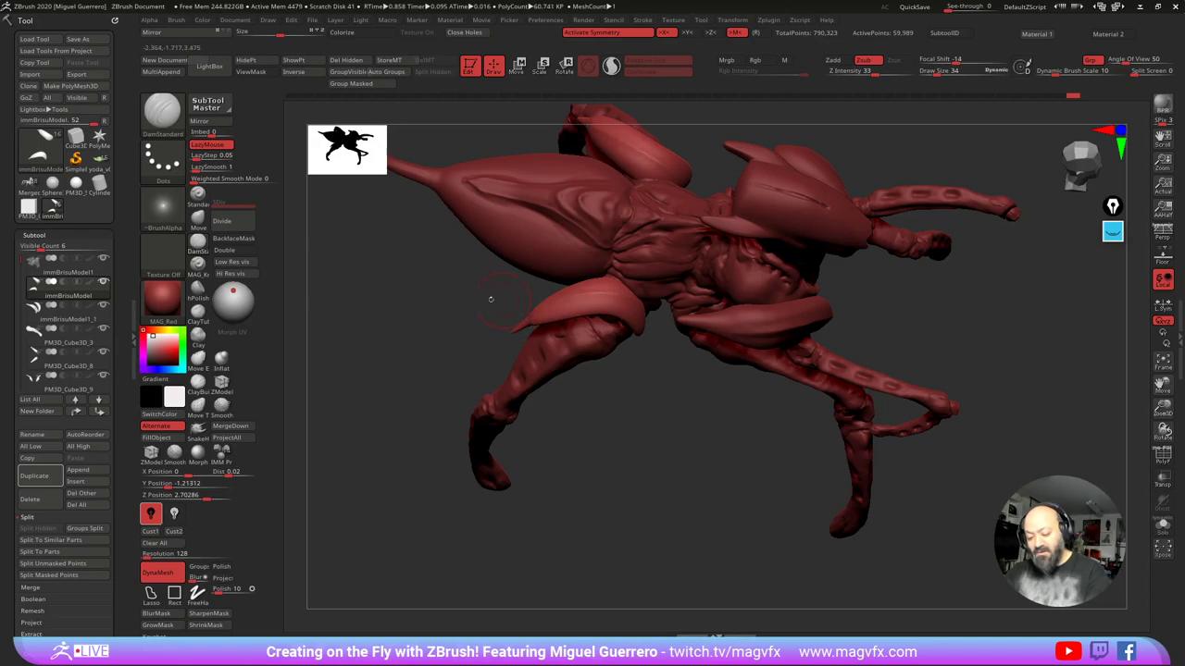
{"action": "right_click_drag", "start_coordinate": [587, 293], "coordinate": [559, 303]}
{"action": "mouse_move", "coordinate": [599, 292]}
{"action": "left_mouse_down"}
{"action": "mouse_move", "coordinate": [566, 295]}
{"action": "mouse_move", "coordinate": [593, 295]}
{"action": "left_mouse_up"}
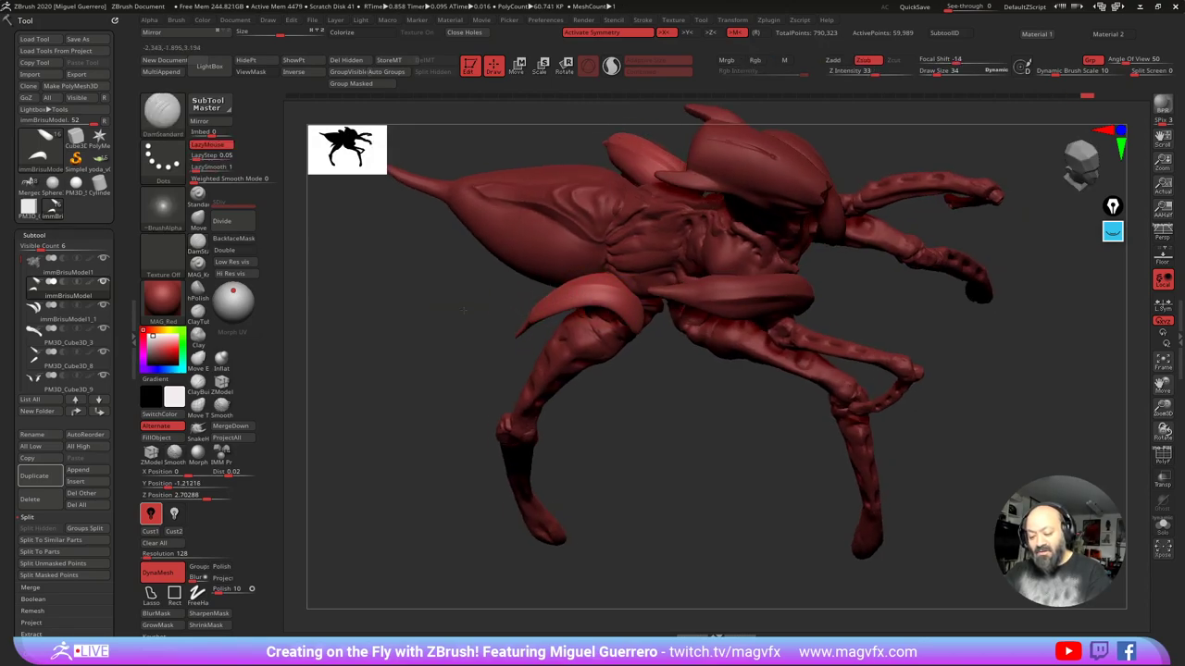
{"action": "left_click_drag", "start_coordinate": [458, 311], "coordinate": [463, 365]}
{"action": "left_click_drag", "start_coordinate": [634, 290], "coordinate": [578, 285]}
{"action": "left_click_drag", "start_coordinate": [421, 338], "coordinate": [402, 199]}
Step: Duplicate the shoulder plates and move and rotate the copies up to both sides of the head
{"action": "left_click_drag", "start_coordinate": [636, 440], "coordinate": [572, 489], "text": "alt"}
{"action": "left_click", "coordinate": [725, 355], "text": "alt"}
{"action": "right_click_drag", "start_coordinate": [401, 362], "coordinate": [367, 348], "text": "alt"}
{"action": "left_click_drag", "start_coordinate": [368, 348], "coordinate": [332, 317], "text": "shift"}
{"action": "left_click", "coordinate": [198, 222]}
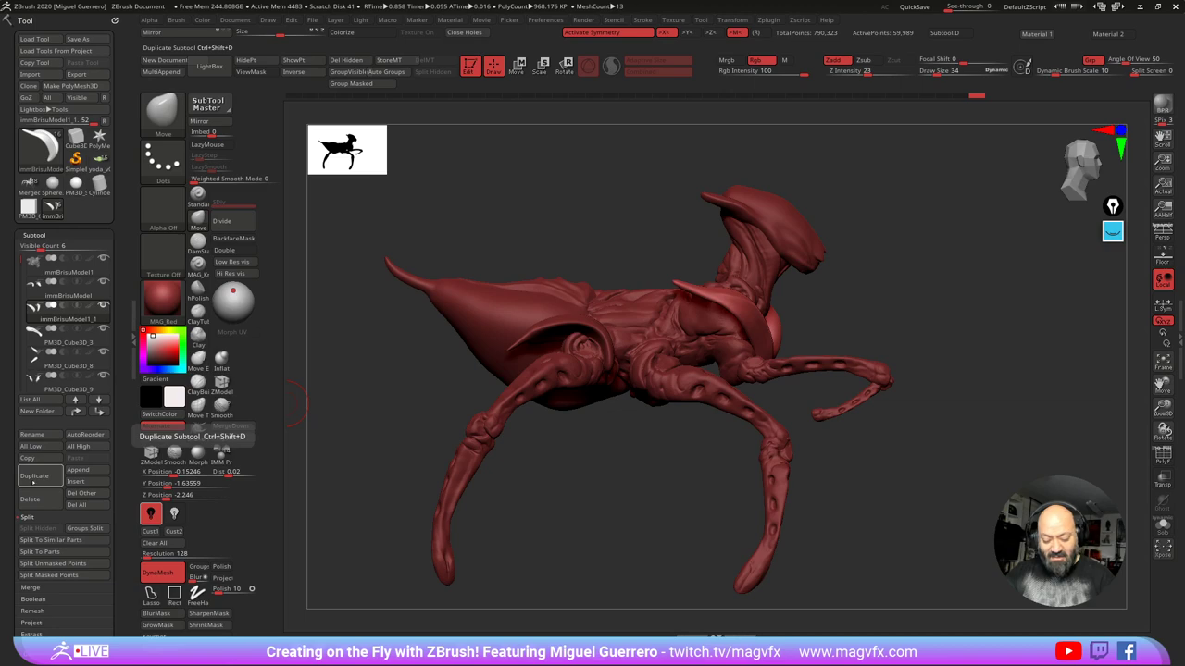
{"action": "left_click", "coordinate": [33, 479]}
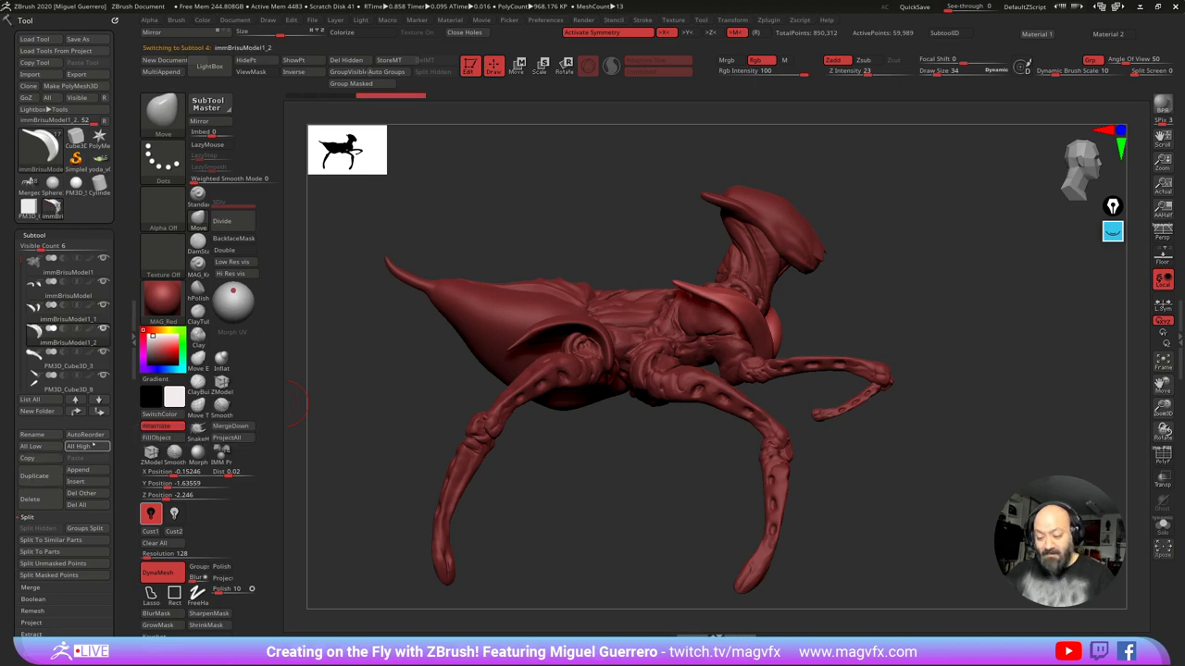
{"action": "left_click", "coordinate": [517, 67]}
{"action": "left_click_drag", "start_coordinate": [722, 286], "coordinate": [719, 178]}
{"action": "mouse_move", "coordinate": [639, 198]}
{"action": "left_mouse_down"}
{"action": "mouse_move", "coordinate": [496, 225]}
{"action": "mouse_move", "coordinate": [621, 195]}
{"action": "left_mouse_up"}
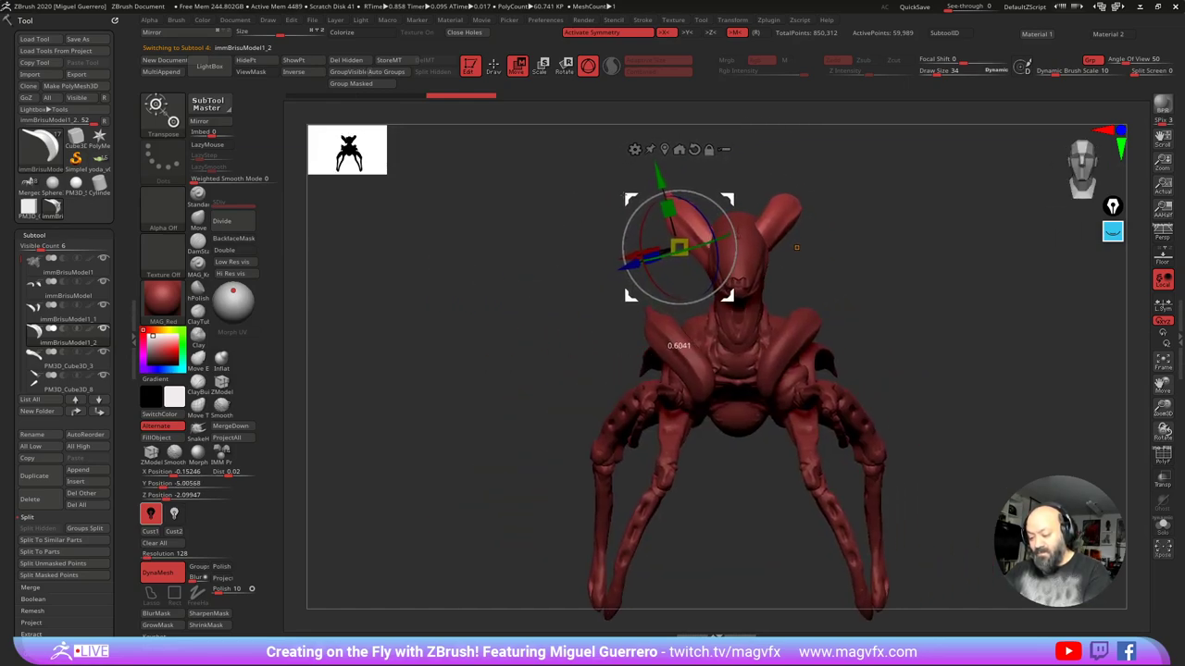
{"action": "left_click_drag", "start_coordinate": [571, 260], "coordinate": [415, 303], "text": "alt"}
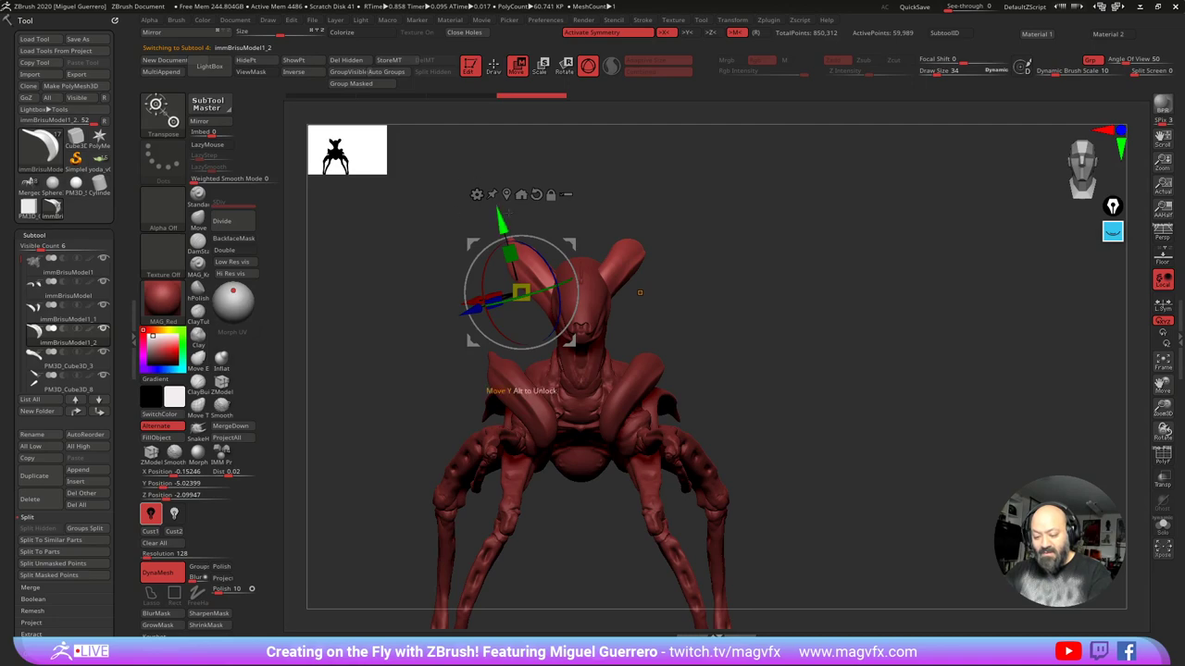
Step: Turn off symmetry and mask only one of the two head plates
{"action": "left_click", "coordinate": [493, 69]}
{"action": "left_click_drag", "start_coordinate": [461, 188], "coordinate": [582, 372], "text": "ctrl"}
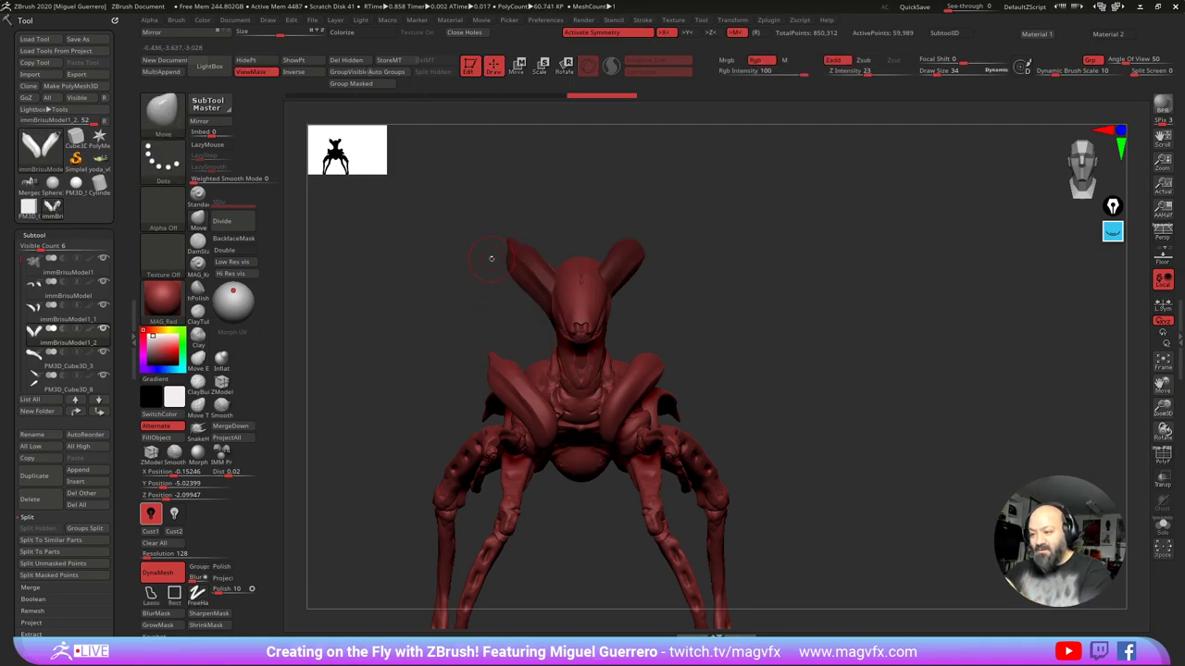
{"action": "key", "text": "x"}
{"action": "left_click_drag", "start_coordinate": [416, 269], "coordinate": [423, 279], "text": "ctrl"}
{"action": "left_click_drag", "start_coordinate": [464, 194], "coordinate": [581, 376], "text": "ctrl"}
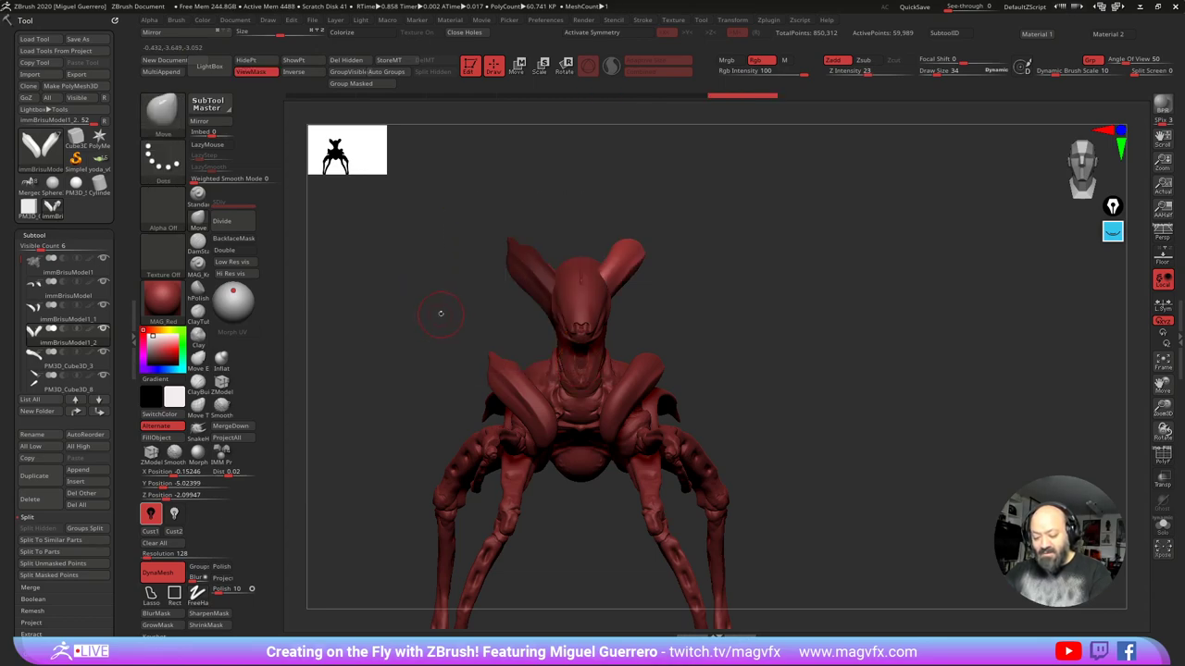
Step: Hide the unmasked head plate and delete the hidden geometry
{"action": "left_click_drag", "start_coordinate": [440, 312], "coordinate": [310, 102]}
{"action": "left_click", "coordinate": [255, 61]}
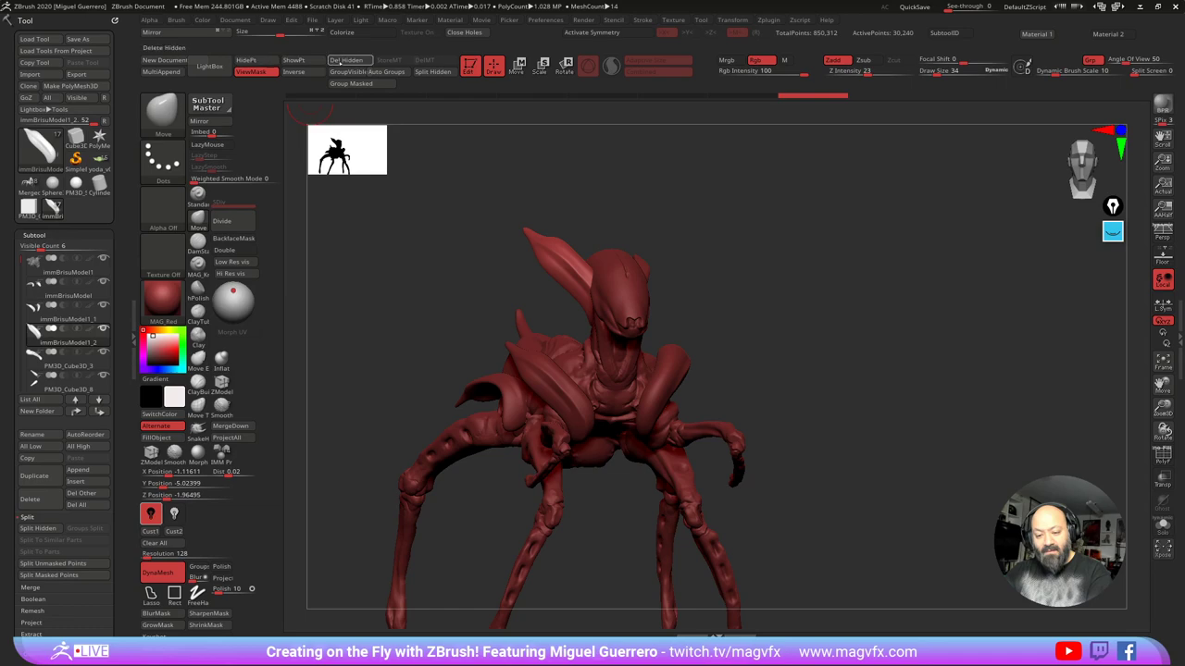
{"action": "left_click", "coordinate": [348, 60]}
Step: Mirror the remaining head plate across the X axis, merging the result into one SubTool
{"action": "left_click_drag", "start_coordinate": [455, 263], "coordinate": [438, 278], "text": "shift"}
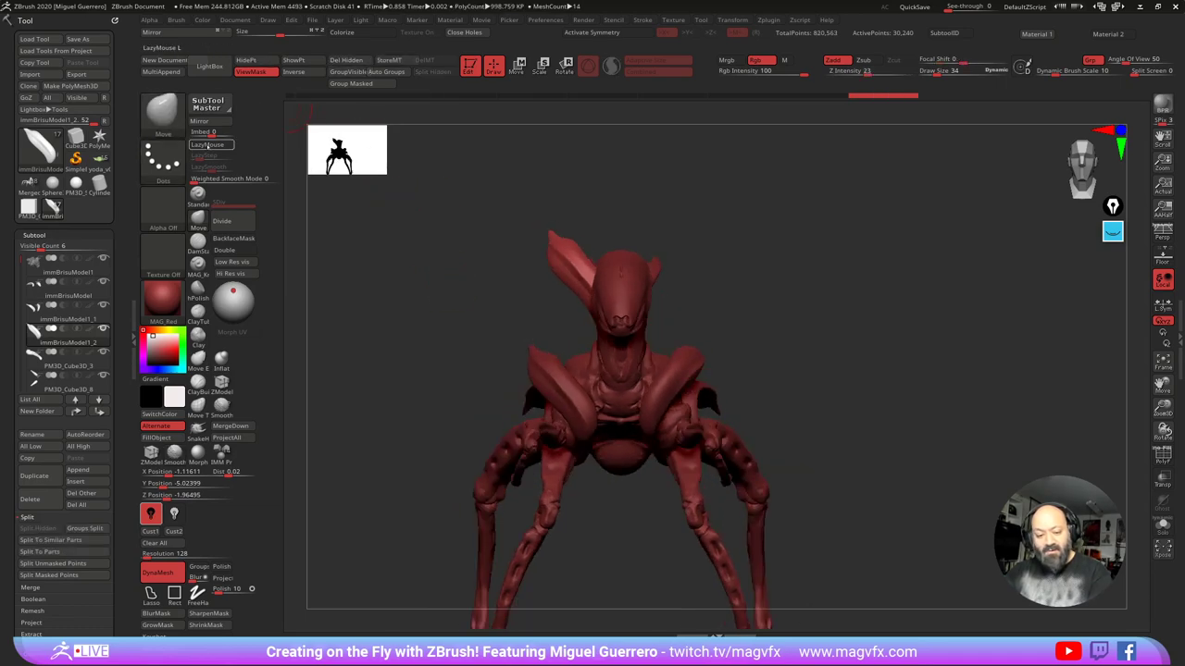
{"action": "left_click", "coordinate": [199, 122]}
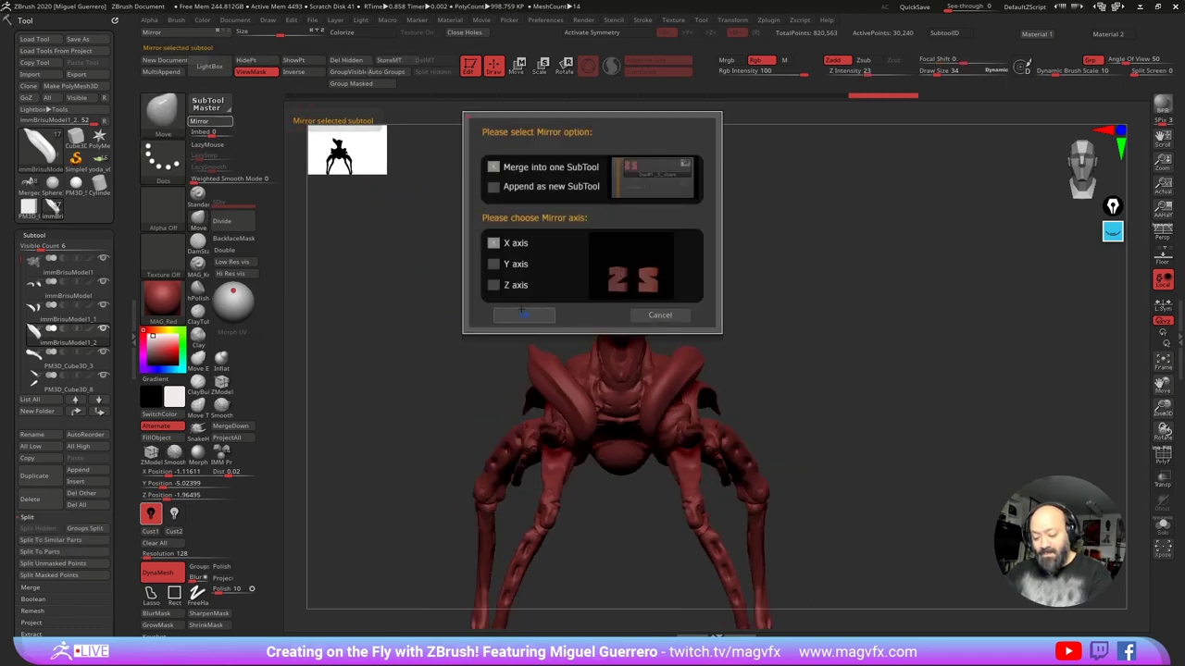
{"action": "left_click", "coordinate": [524, 315]}
{"action": "left_click_drag", "start_coordinate": [462, 311], "coordinate": [411, 233]}
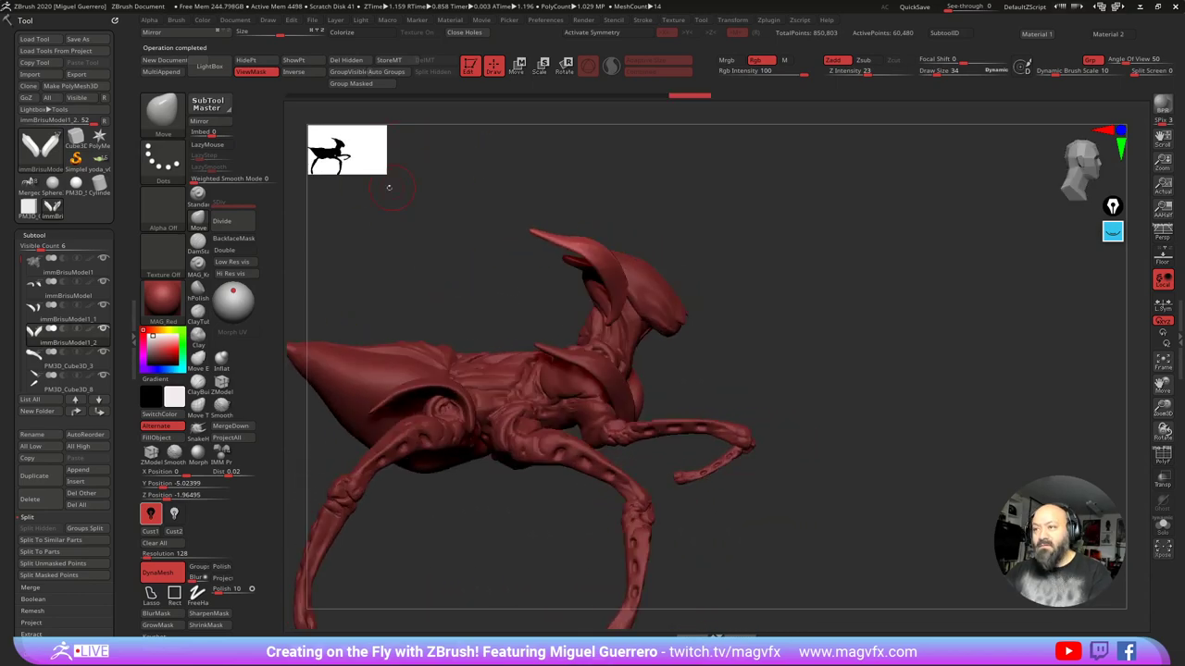
Step: Adjust the height of the paired head plates and undo the rotation tried without symmetry
{"action": "left_click_drag", "start_coordinate": [348, 264], "coordinate": [414, 257], "text": "alt"}
{"action": "left_click", "coordinate": [517, 66]}
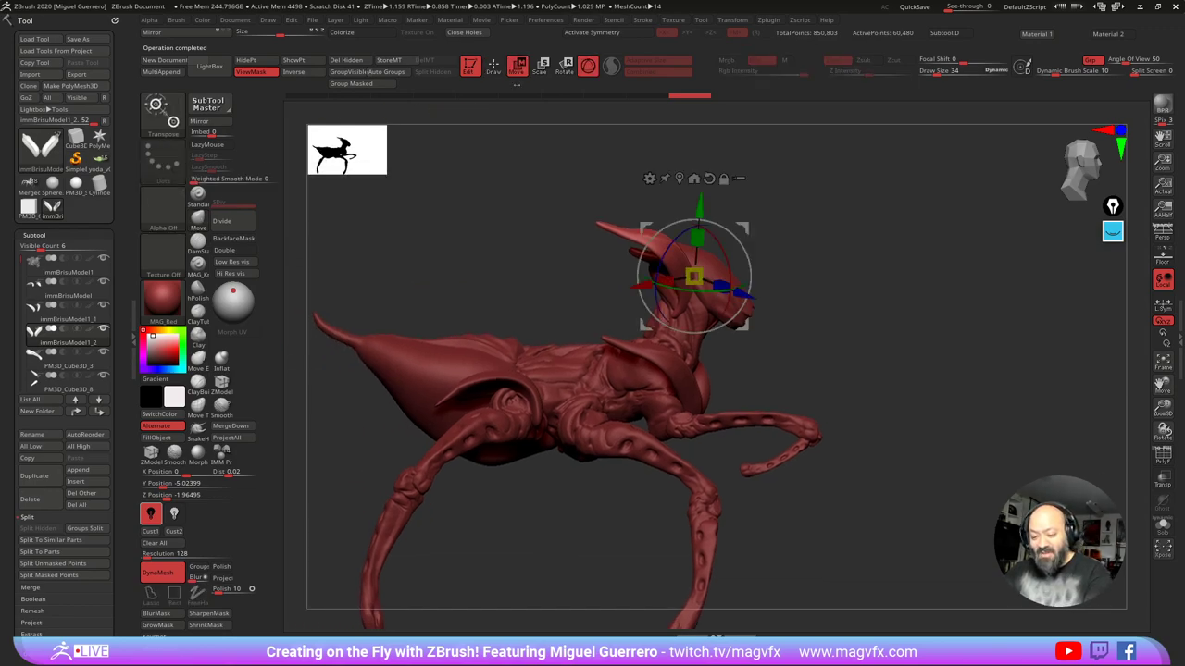
{"action": "left_click_drag", "start_coordinate": [646, 243], "coordinate": [535, 239]}
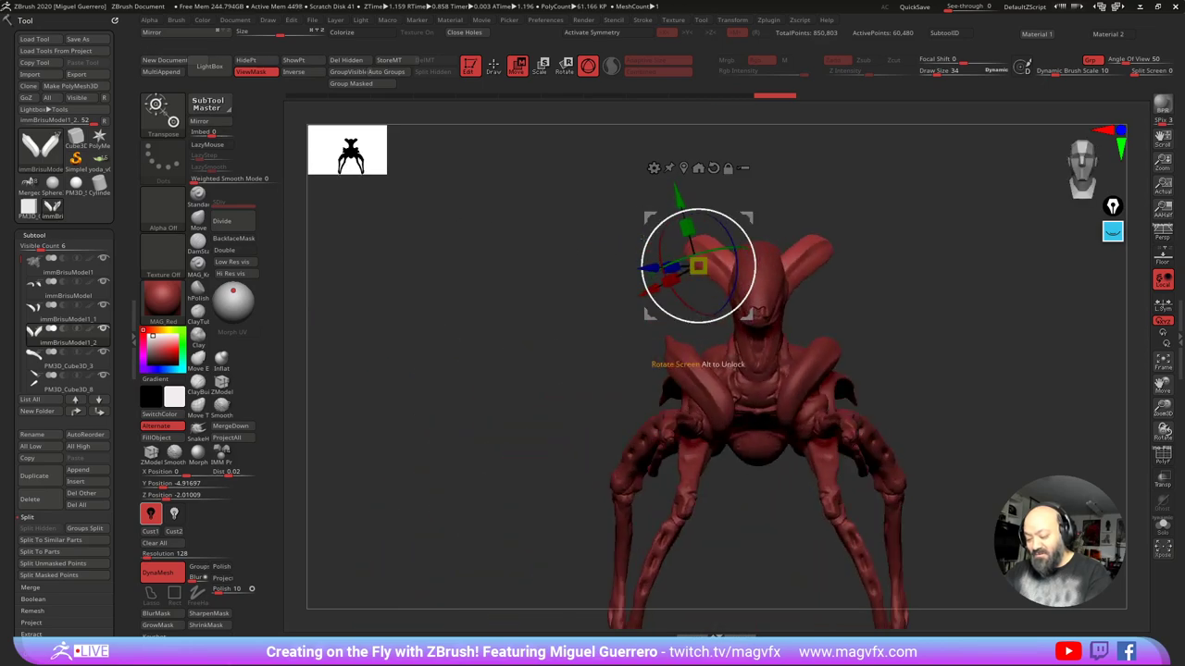
{"action": "left_click_drag", "start_coordinate": [646, 245], "coordinate": [647, 241]}
{"action": "key", "text": "ctrl+z"}
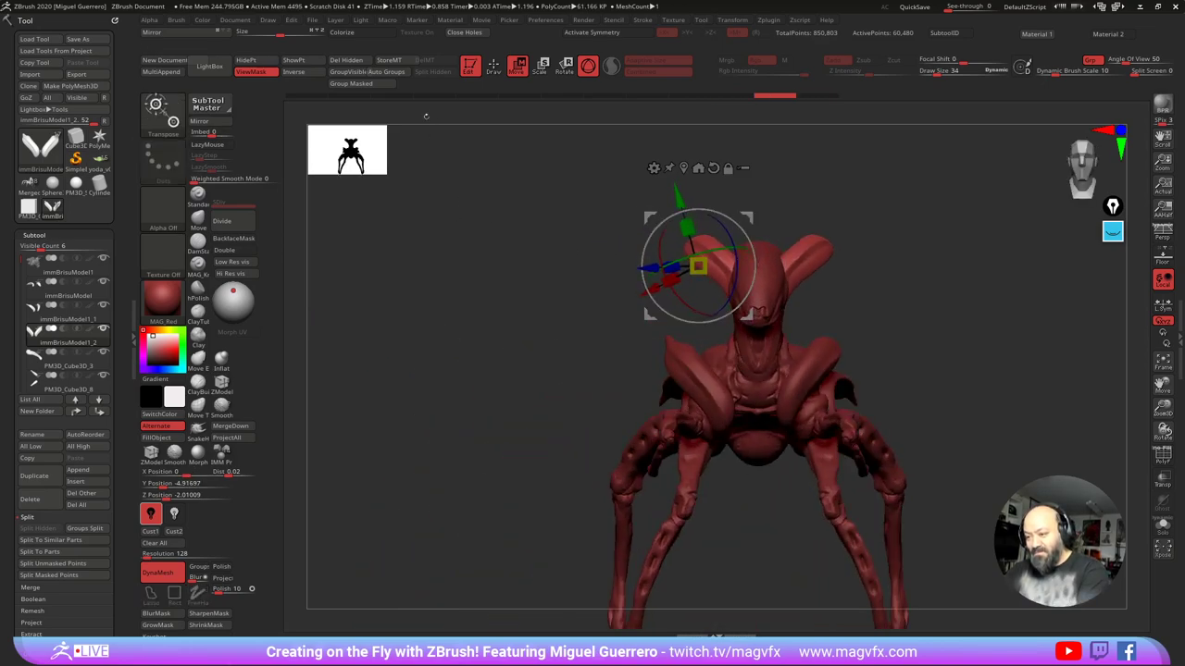
{"action": "key", "text": "c"}
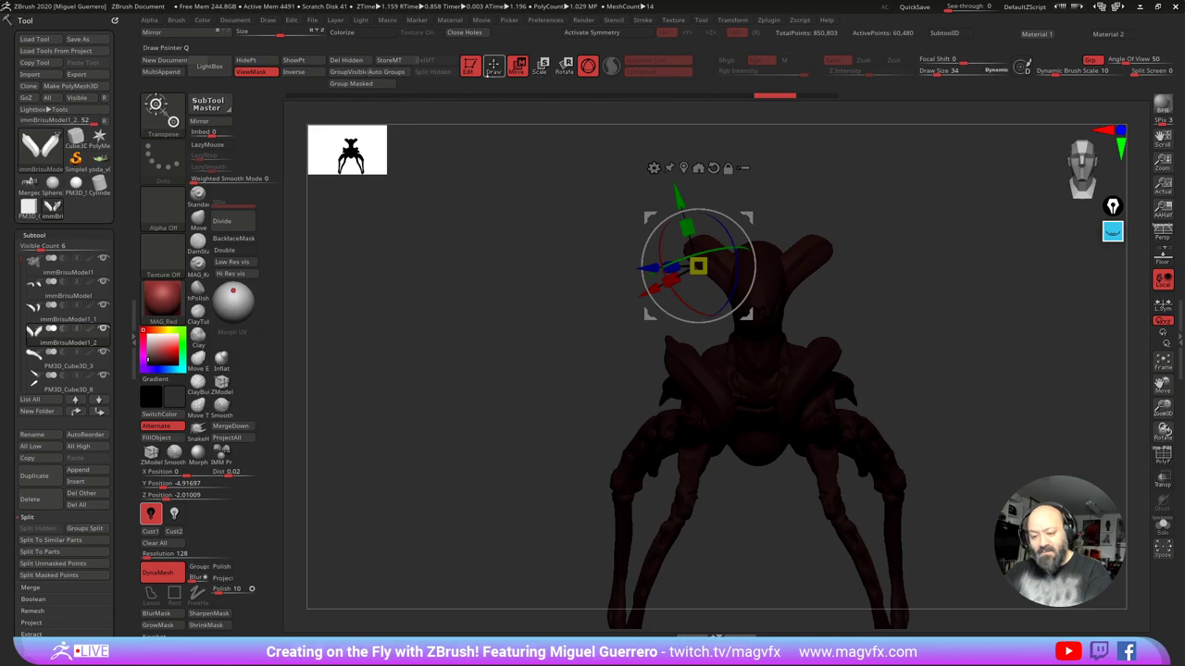
{"action": "left_click", "coordinate": [148, 337]}
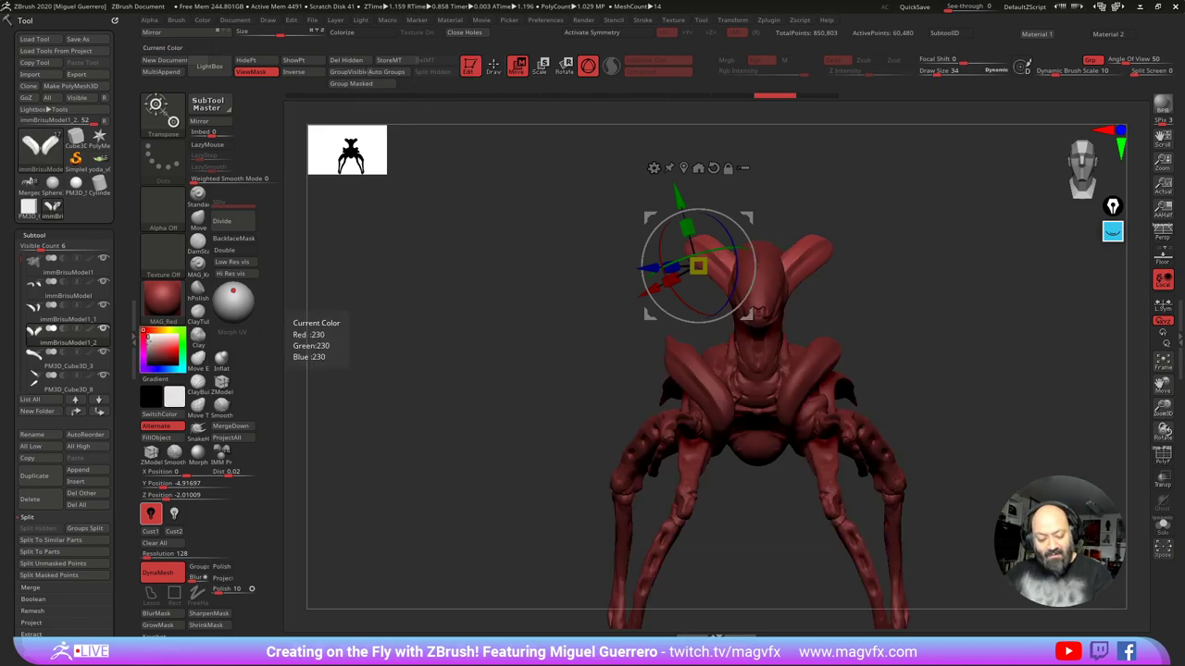
Step: Turn on X symmetry and rotate and reposition both head plates inward against the head
{"action": "left_click_drag", "start_coordinate": [567, 334], "coordinate": [429, 338], "text": "alt"}
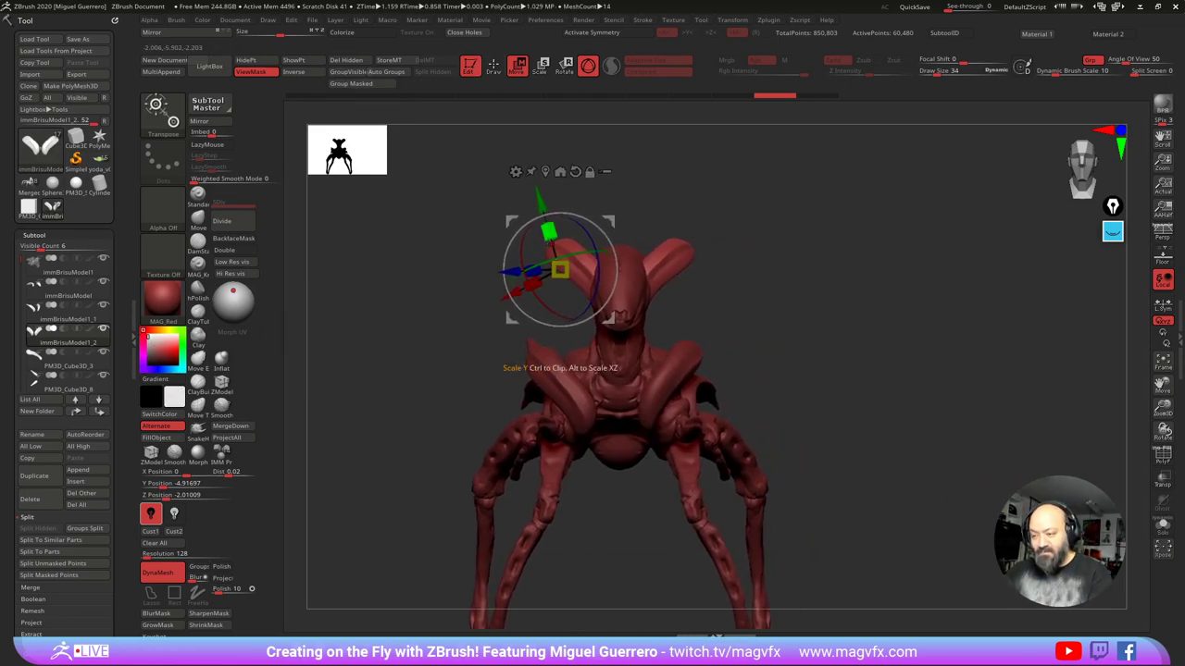
{"action": "key", "text": "x"}
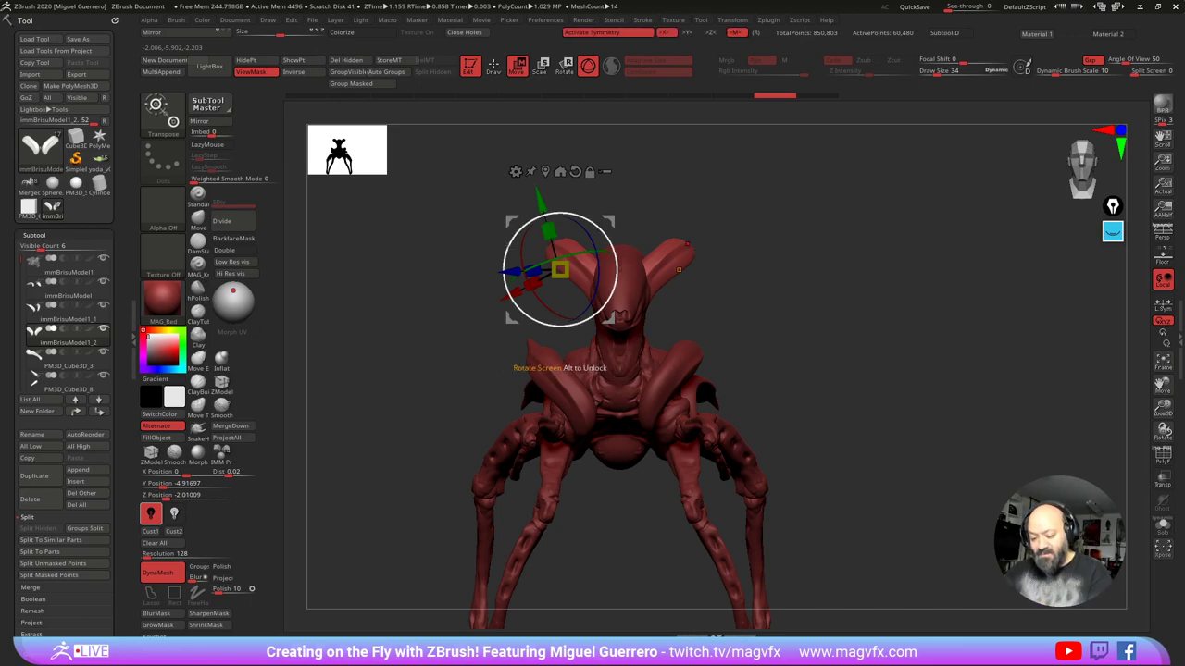
{"action": "mouse_move", "coordinate": [542, 215]}
{"action": "left_mouse_down"}
{"action": "mouse_move", "coordinate": [553, 213]}
{"action": "mouse_move", "coordinate": [520, 217]}
{"action": "left_mouse_up"}
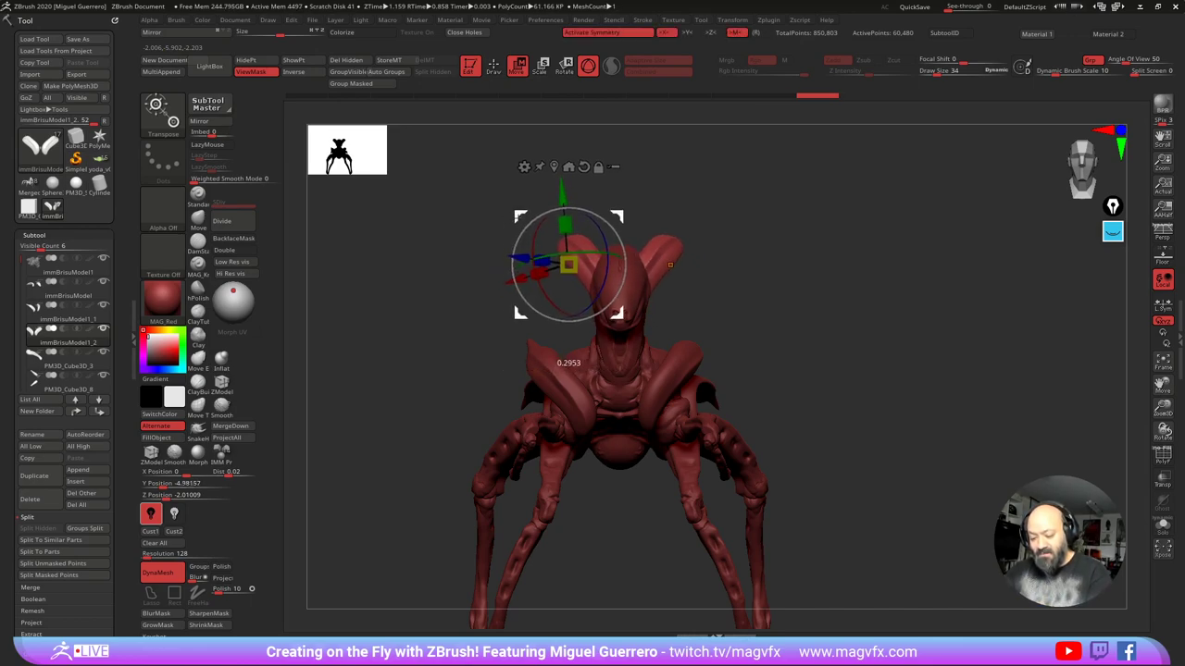
{"action": "left_click_drag", "start_coordinate": [435, 284], "coordinate": [546, 272]}
{"action": "left_click_drag", "start_coordinate": [505, 211], "coordinate": [463, 422]}
{"action": "left_click_drag", "start_coordinate": [633, 355], "coordinate": [618, 343]}
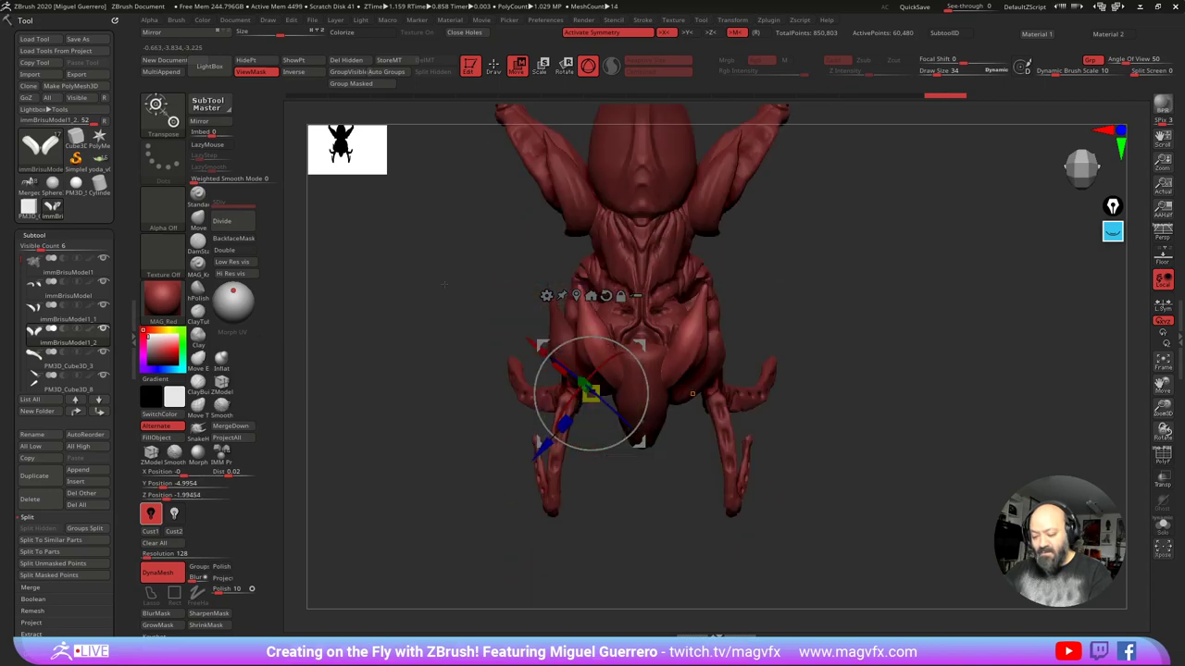
Step: Select the rear hip plates, centre the gizmo on one of them and try rotating the pair
{"action": "left_click_drag", "start_coordinate": [450, 296], "coordinate": [439, 395]}
{"action": "left_click", "coordinate": [559, 289], "text": "alt"}
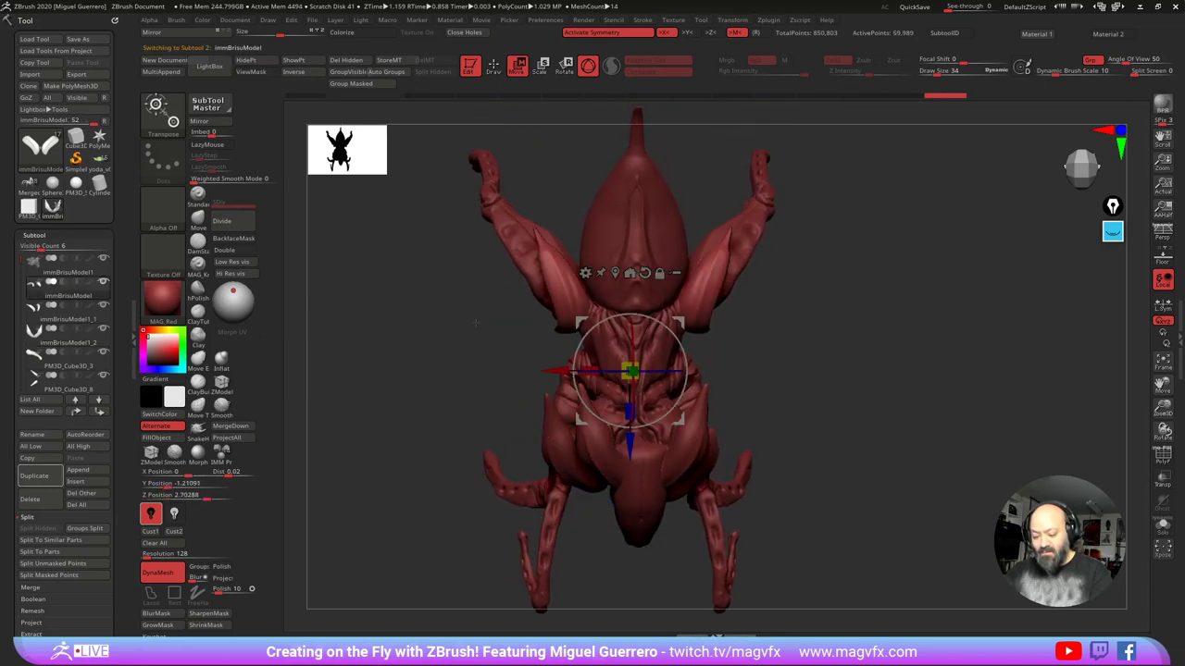
{"action": "left_click_drag", "start_coordinate": [582, 341], "coordinate": [585, 335]}
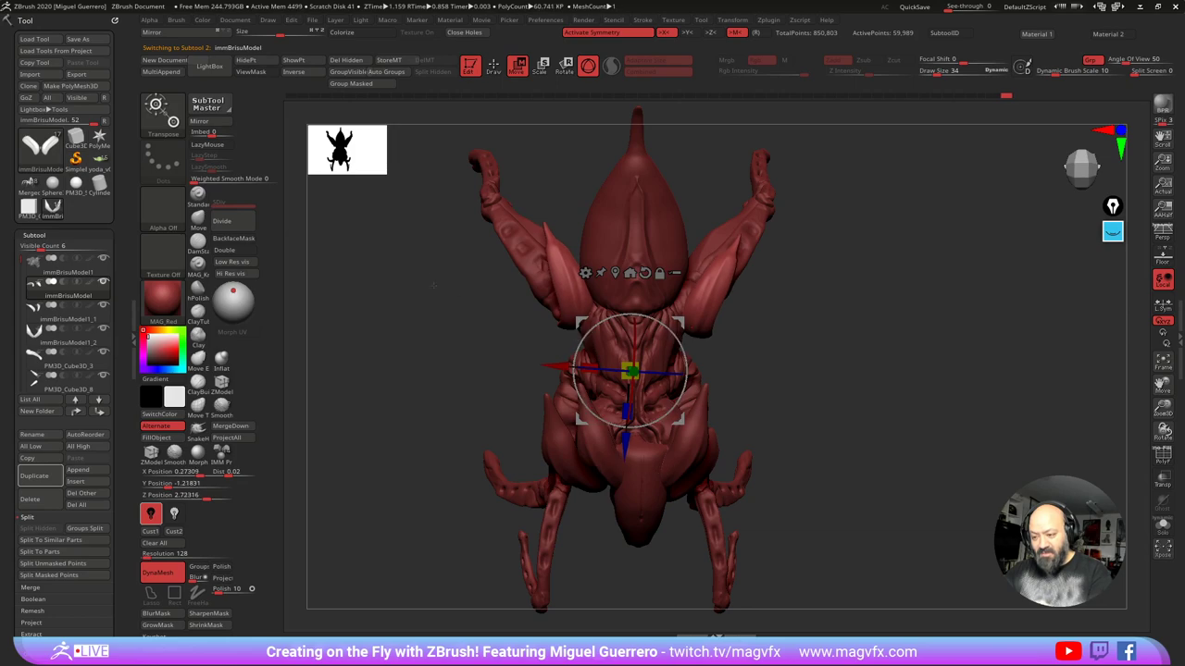
{"action": "key", "text": "ctrl+z"}
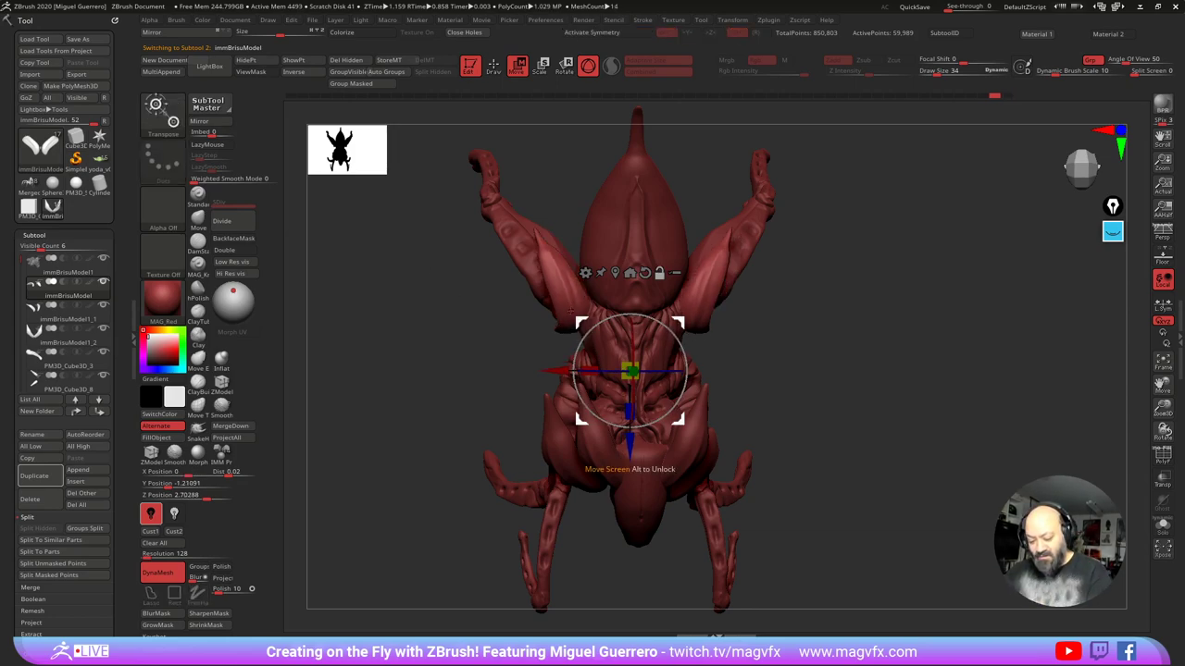
{"action": "left_click", "coordinate": [568, 306], "text": "alt"}
{"action": "left_click_drag", "start_coordinate": [608, 267], "coordinate": [611, 270]}
{"action": "key", "text": "ctrl+z"}
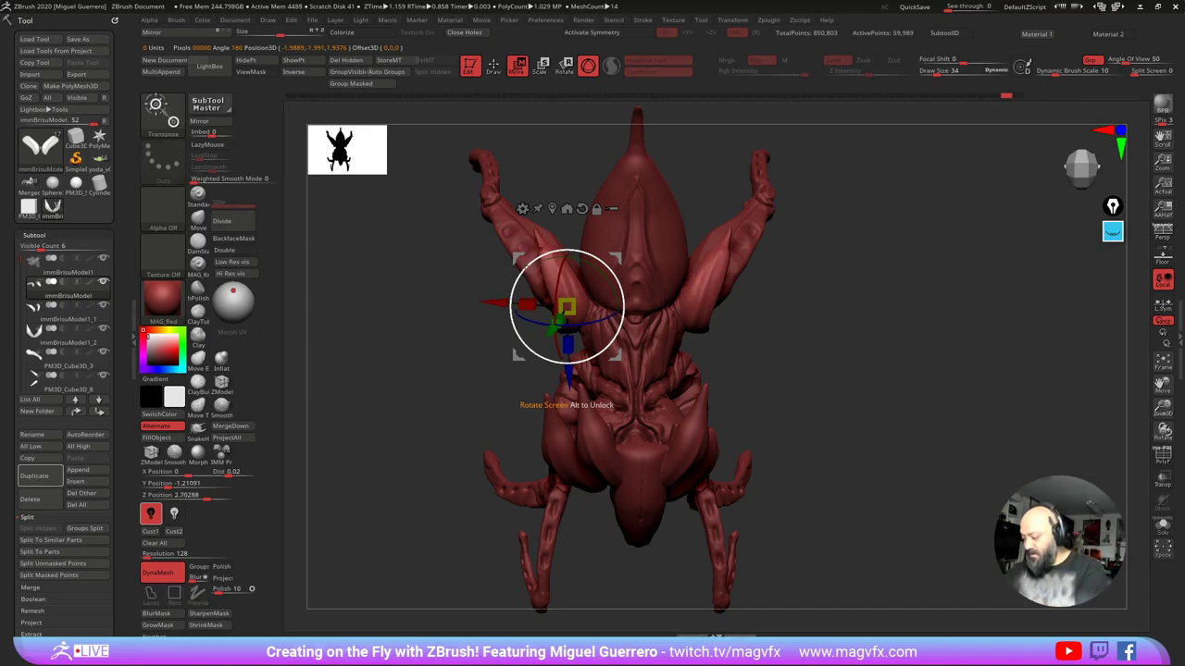
Step: Try to rotate the rear hip plates with local symmetry turned on
{"action": "left_click", "coordinate": [1162, 305]}
{"action": "left_click_drag", "start_coordinate": [608, 267], "coordinate": [610, 269]}
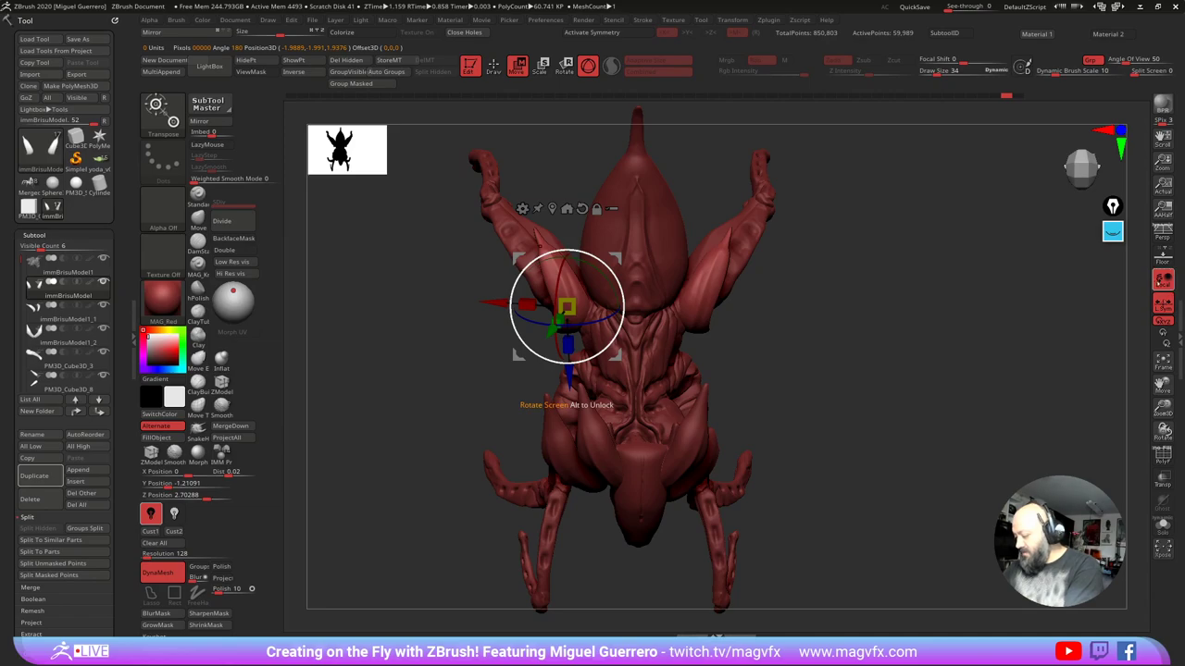
{"action": "left_click", "coordinate": [1162, 301]}
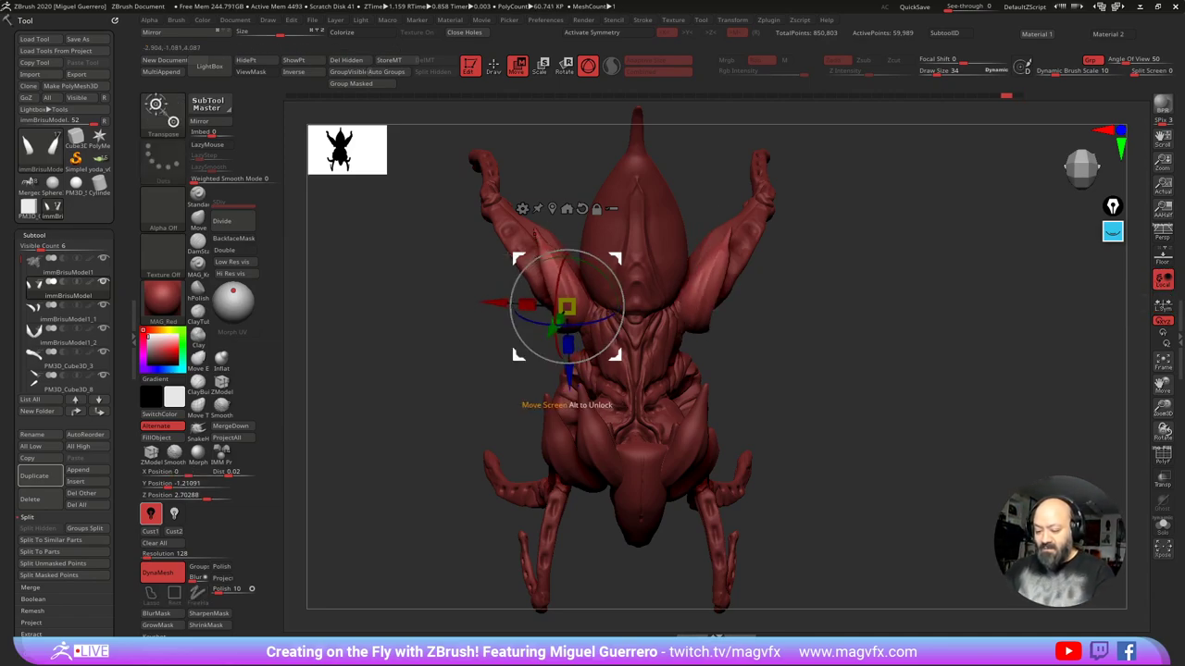
Step: Mask one rear hip plate, hide the opposite one and delete the hidden geometry
{"action": "key", "text": "ctrl"}
{"action": "left_click_drag", "start_coordinate": [430, 210], "coordinate": [617, 413], "text": "ctrl"}
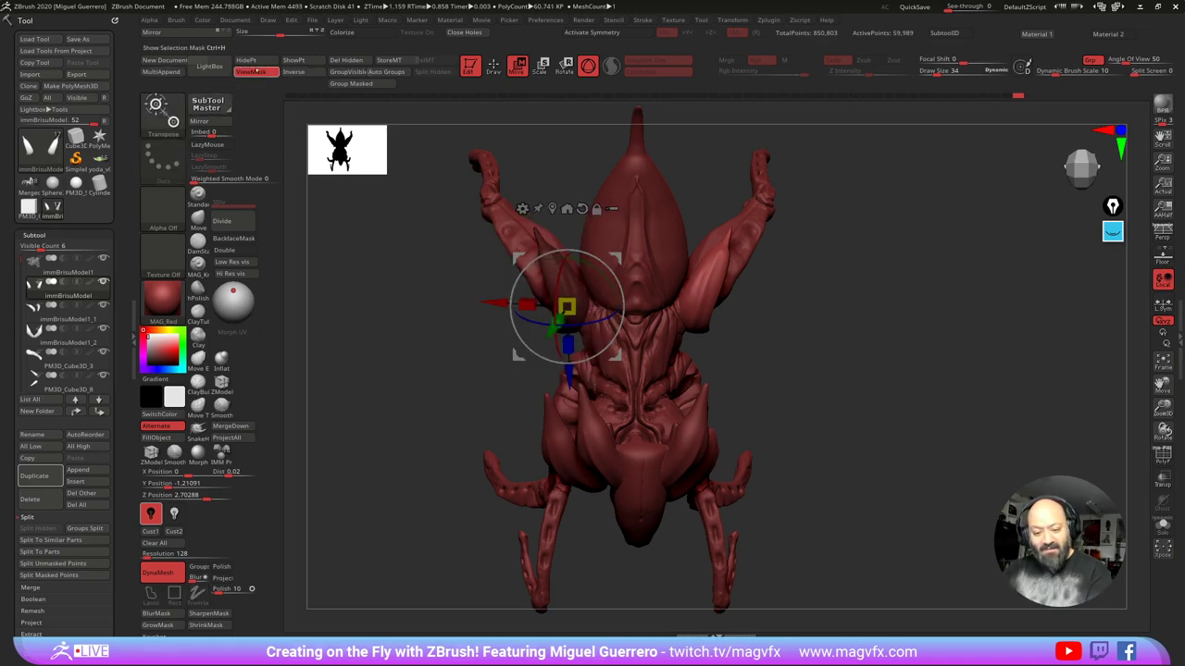
{"action": "left_click", "coordinate": [250, 62]}
{"action": "left_click", "coordinate": [348, 61]}
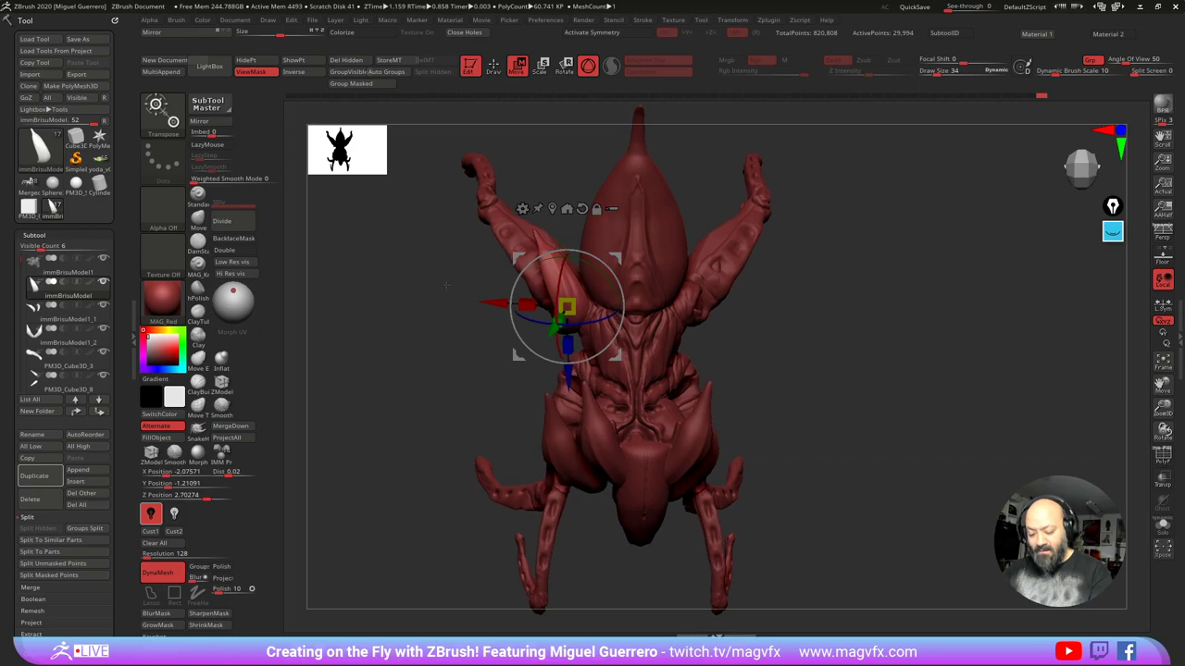
Step: Rotate the remaining rear hip plate around the gizmo to align it with the upper leg
{"action": "mouse_move", "coordinate": [533, 262]}
{"action": "left_mouse_down"}
{"action": "mouse_move", "coordinate": [515, 285]}
{"action": "mouse_move", "coordinate": [547, 253]}
{"action": "left_mouse_up"}
{"action": "left_click_drag", "start_coordinate": [389, 462], "coordinate": [402, 483]}
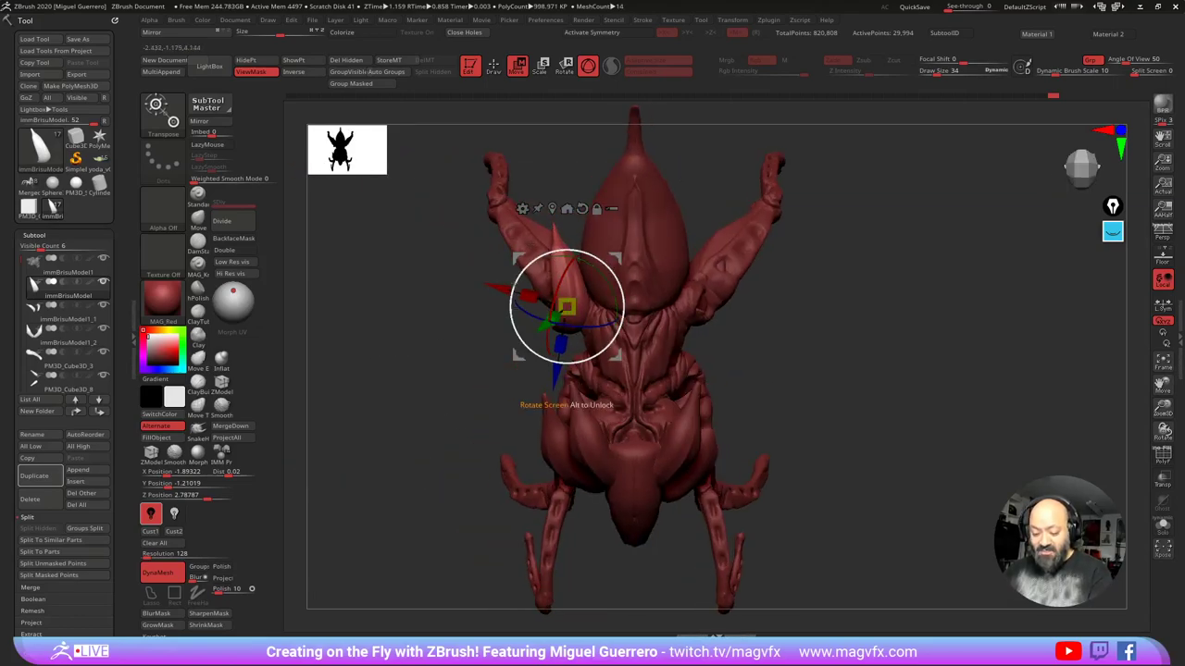
{"action": "left_click_drag", "start_coordinate": [547, 255], "coordinate": [540, 257]}
Step: Refine the pointed tip of the remaining hip plate with the Move brush
{"action": "left_click", "coordinate": [197, 220]}
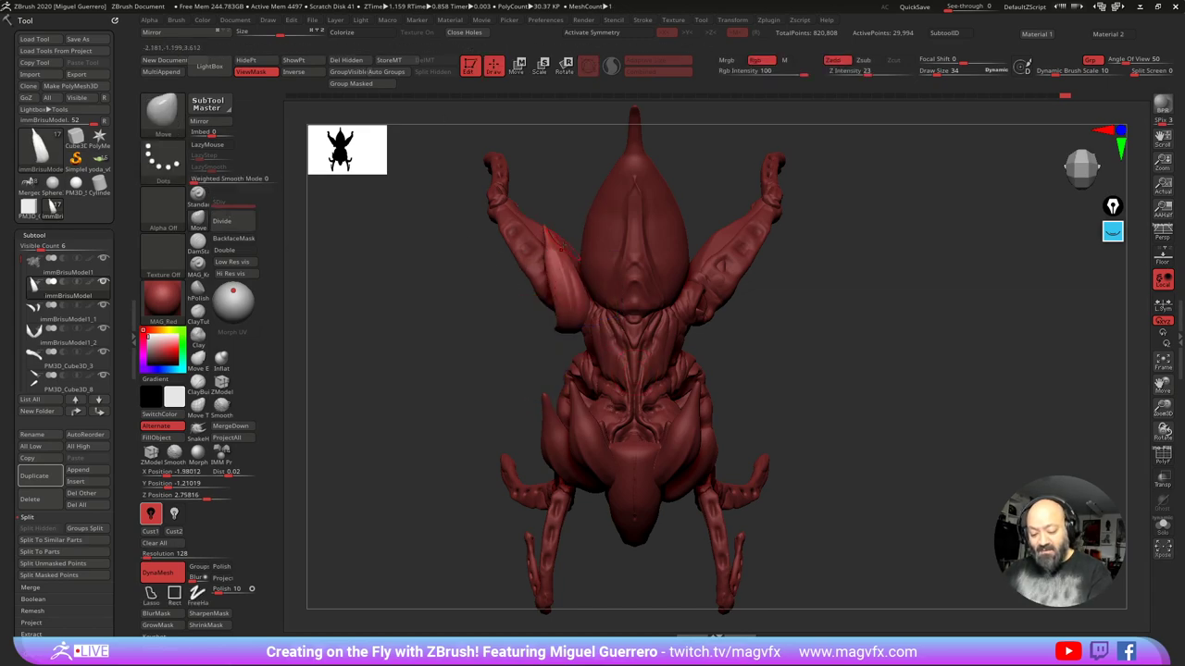
{"action": "left_click_drag", "start_coordinate": [547, 231], "coordinate": [547, 255], "text": "shift"}
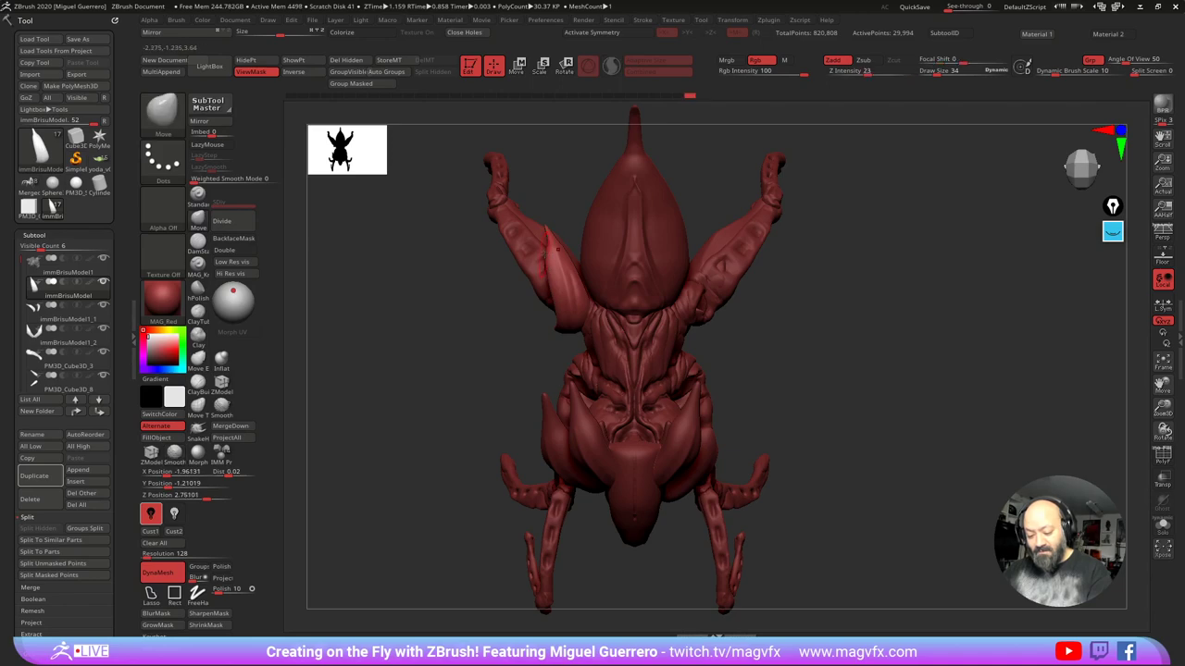
{"action": "left_click_drag", "start_coordinate": [453, 367], "coordinate": [496, 339], "text": "alt"}
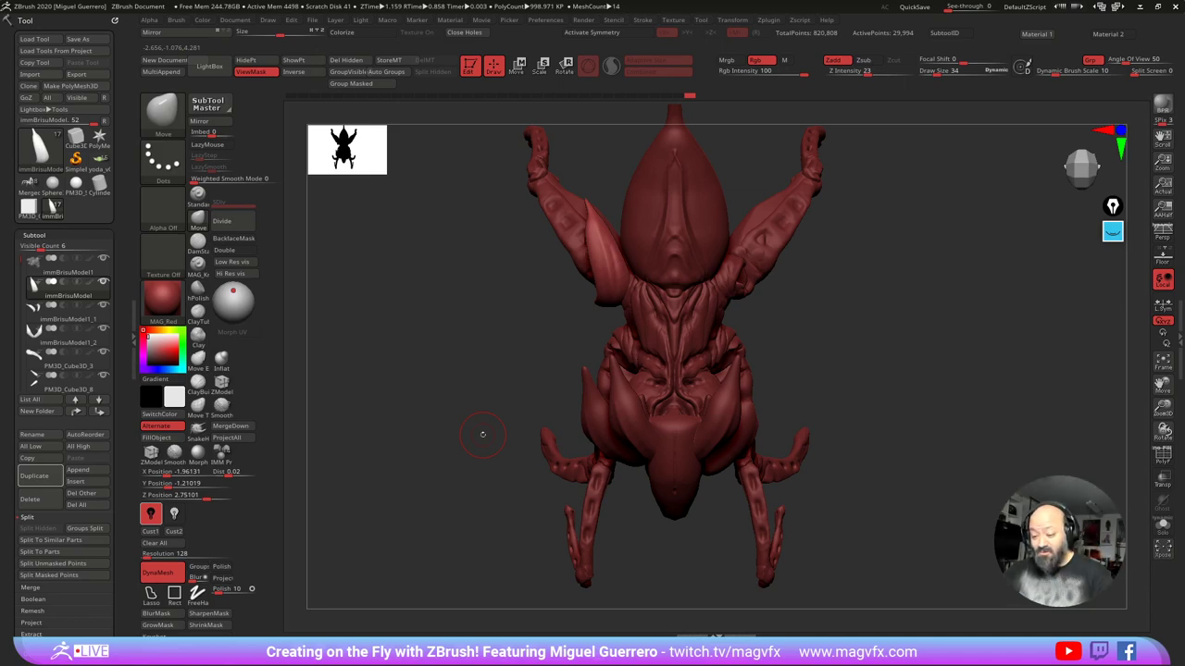
Step: Reposition and rotate the hip plate in profile with the gizmo so it arches over the rear hip
{"action": "mouse_move", "coordinate": [471, 343]}
{"action": "left_mouse_down"}
{"action": "mouse_move", "coordinate": [482, 392]}
{"action": "mouse_move", "coordinate": [467, 407]}
{"action": "mouse_move", "coordinate": [456, 413]}
{"action": "mouse_move", "coordinate": [476, 339]}
{"action": "mouse_move", "coordinate": [473, 365]}
{"action": "mouse_move", "coordinate": [410, 392]}
{"action": "mouse_move", "coordinate": [448, 396]}
{"action": "mouse_move", "coordinate": [416, 376]}
{"action": "left_mouse_up"}
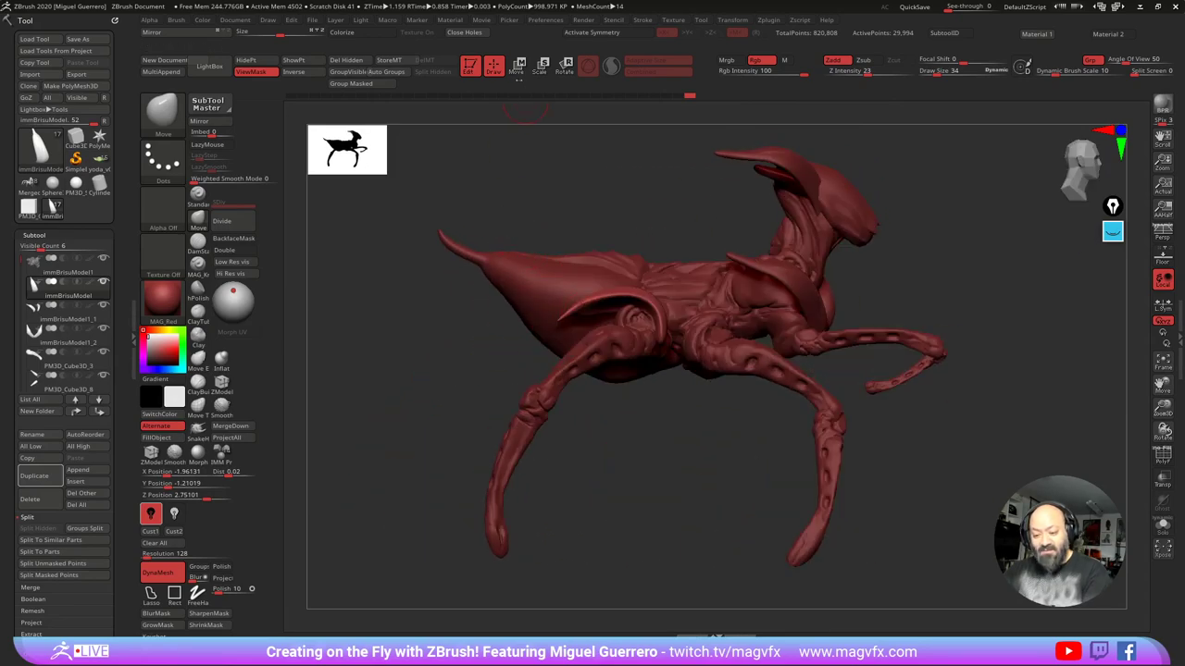
{"action": "left_click", "coordinate": [518, 68]}
{"action": "left_click_drag", "start_coordinate": [694, 282], "coordinate": [692, 305]}
{"action": "mouse_move", "coordinate": [591, 241]}
{"action": "left_mouse_down"}
{"action": "mouse_move", "coordinate": [596, 254]}
{"action": "mouse_move", "coordinate": [599, 245]}
{"action": "left_mouse_up"}
{"action": "left_click_drag", "start_coordinate": [500, 369], "coordinate": [380, 367]}
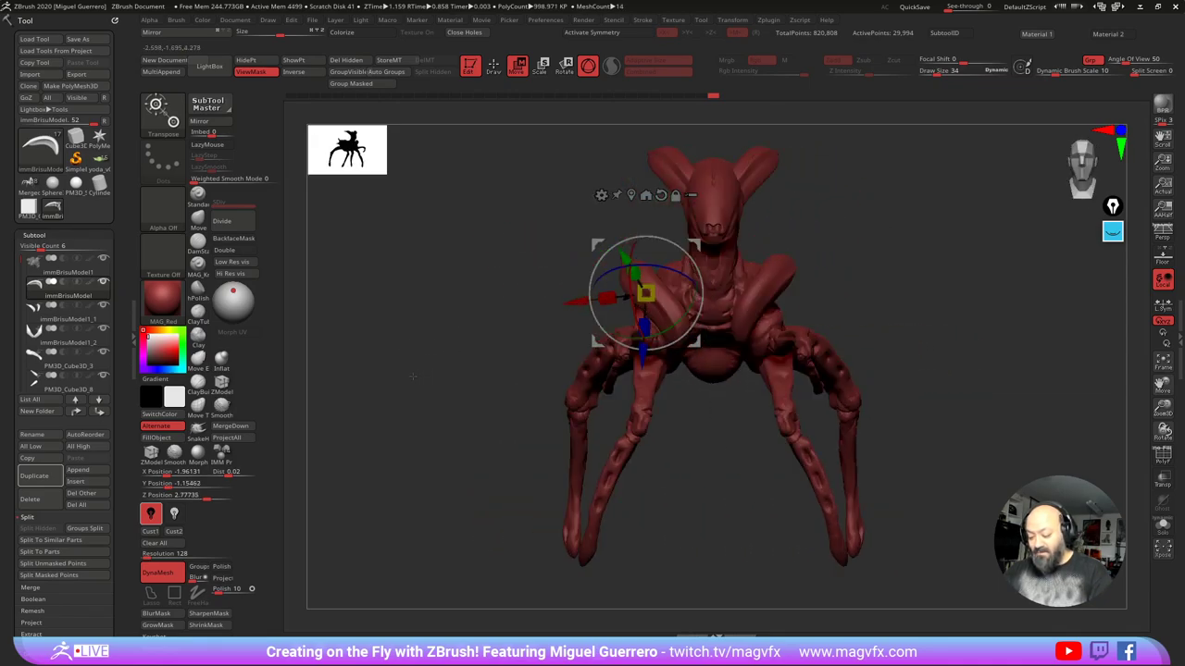
{"action": "left_click_drag", "start_coordinate": [534, 398], "coordinate": [631, 403], "text": "alt"}
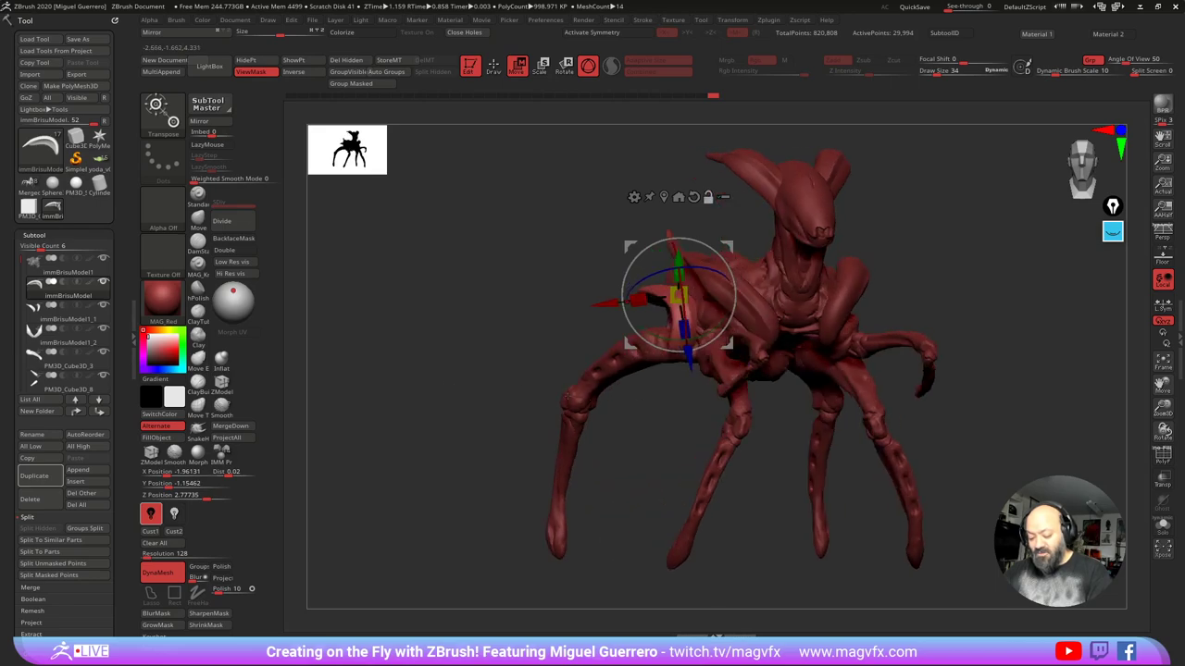
{"action": "left_click_drag", "start_coordinate": [524, 383], "coordinate": [592, 381]}
Step: Select the abdomen and reshape its silhouette using the Move brush at draw size 106
{"action": "left_click", "coordinate": [583, 359], "text": "alt"}
{"action": "left_click_drag", "start_coordinate": [495, 344], "coordinate": [551, 344]}
{"action": "left_click", "coordinate": [628, 317], "text": "alt"}
{"action": "left_click", "coordinate": [494, 67]}
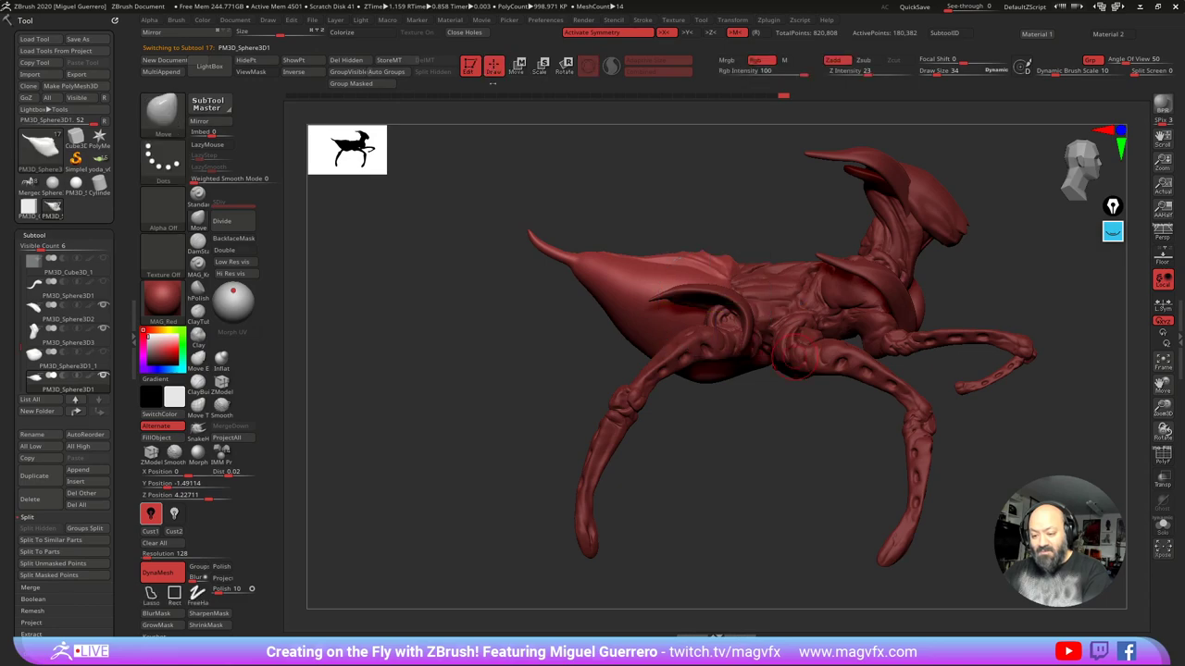
{"action": "key", "text": "bracketright"}
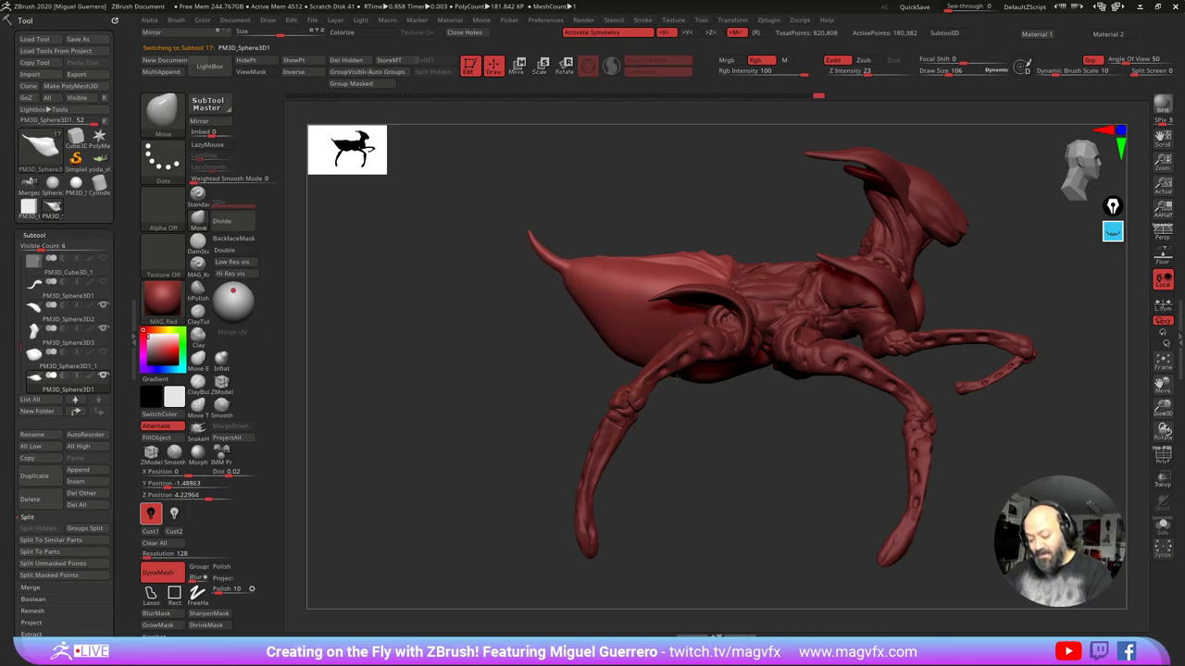
{"action": "mouse_move", "coordinate": [529, 373]}
{"action": "left_mouse_down"}
{"action": "mouse_move", "coordinate": [468, 370]}
{"action": "mouse_move", "coordinate": [540, 370]}
{"action": "left_mouse_up"}
Step: Select the torso, clear its mask and adjust it with the transform gizmo
{"action": "left_click", "coordinate": [767, 291], "text": "alt"}
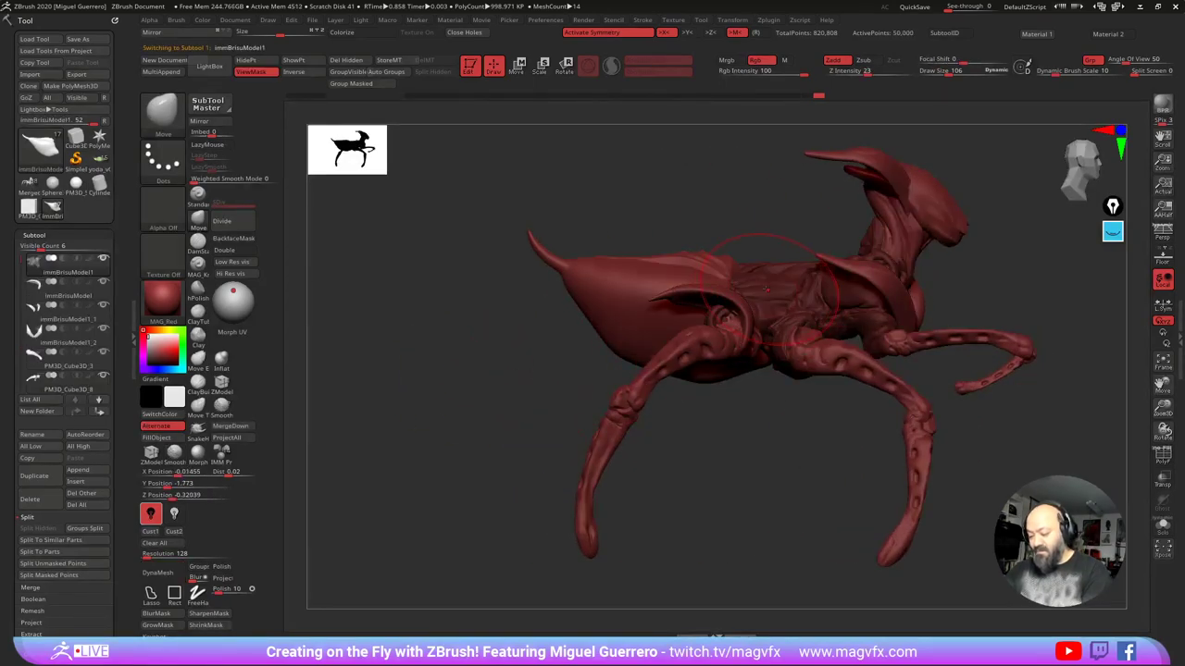
{"action": "left_click_drag", "start_coordinate": [571, 206], "coordinate": [444, 219], "text": "alt"}
{"action": "left_click_drag", "start_coordinate": [481, 176], "coordinate": [509, 153], "text": "ctrl"}
{"action": "left_click", "coordinate": [517, 67]}
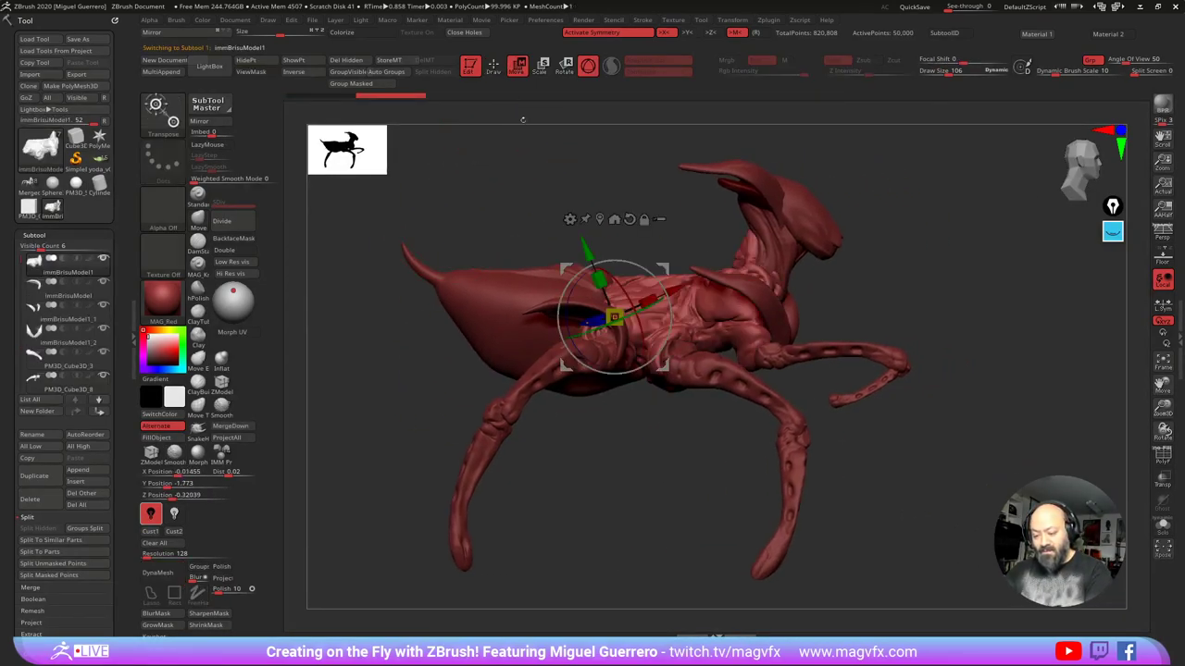
{"action": "mouse_move", "coordinate": [659, 283]}
{"action": "left_mouse_down"}
{"action": "mouse_move", "coordinate": [687, 257]}
{"action": "mouse_move", "coordinate": [704, 328]}
{"action": "left_mouse_up"}
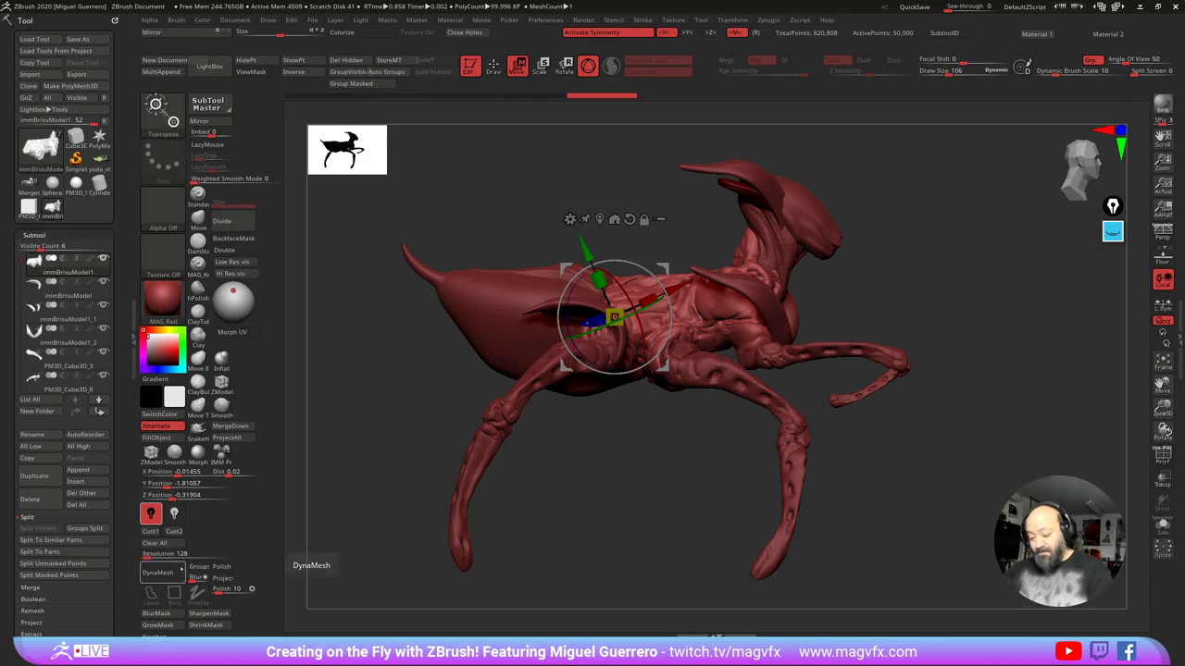
Step: Isolate the torso, lasso-mask its front half, invert the mask and place the gizmo at the mask boundary
{"action": "left_click", "coordinate": [159, 572]}
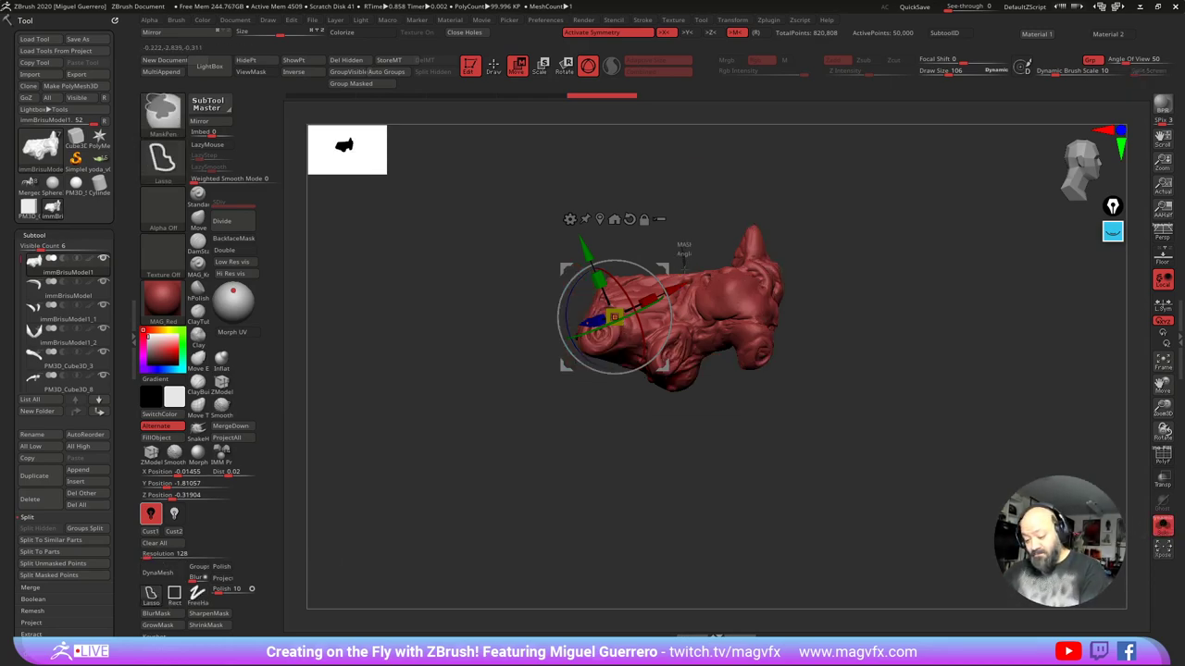
{"action": "mouse_move", "coordinate": [711, 365]}
{"action": "left_mouse_down", "text": "ctrl"}
{"action": "mouse_move", "coordinate": [732, 187]}
{"action": "mouse_move", "coordinate": [722, 190]}
{"action": "left_mouse_up", "text": "ctrl"}
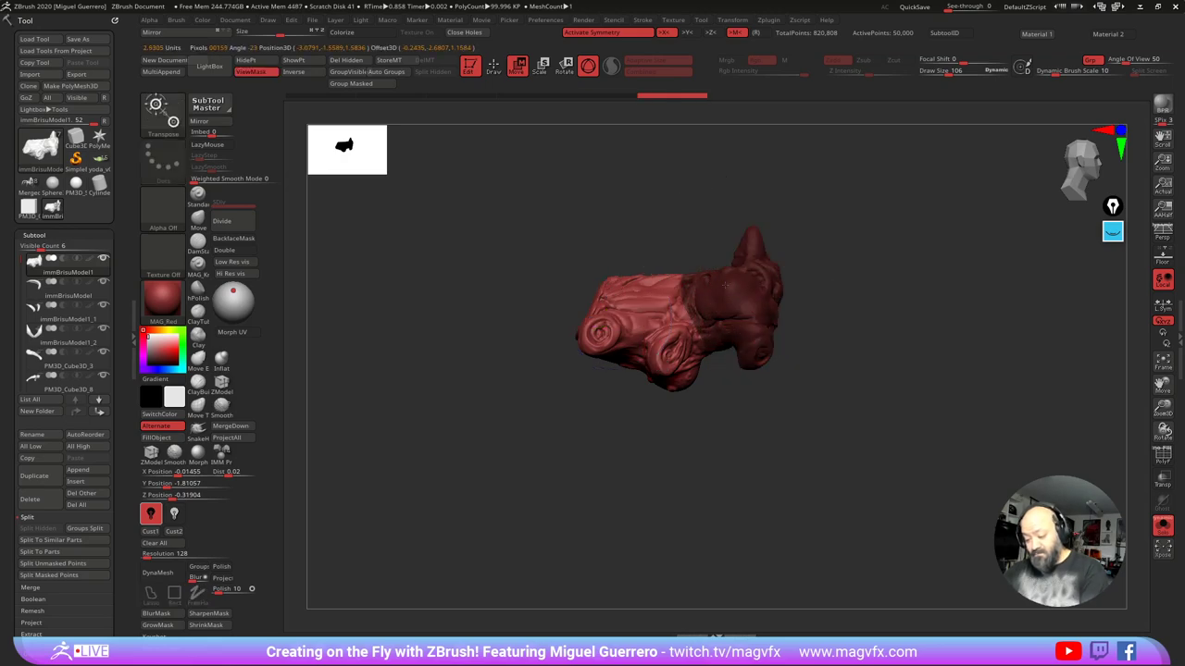
{"action": "left_click", "coordinate": [680, 228], "text": "ctrl"}
{"action": "left_click", "coordinate": [695, 307], "text": "alt"}
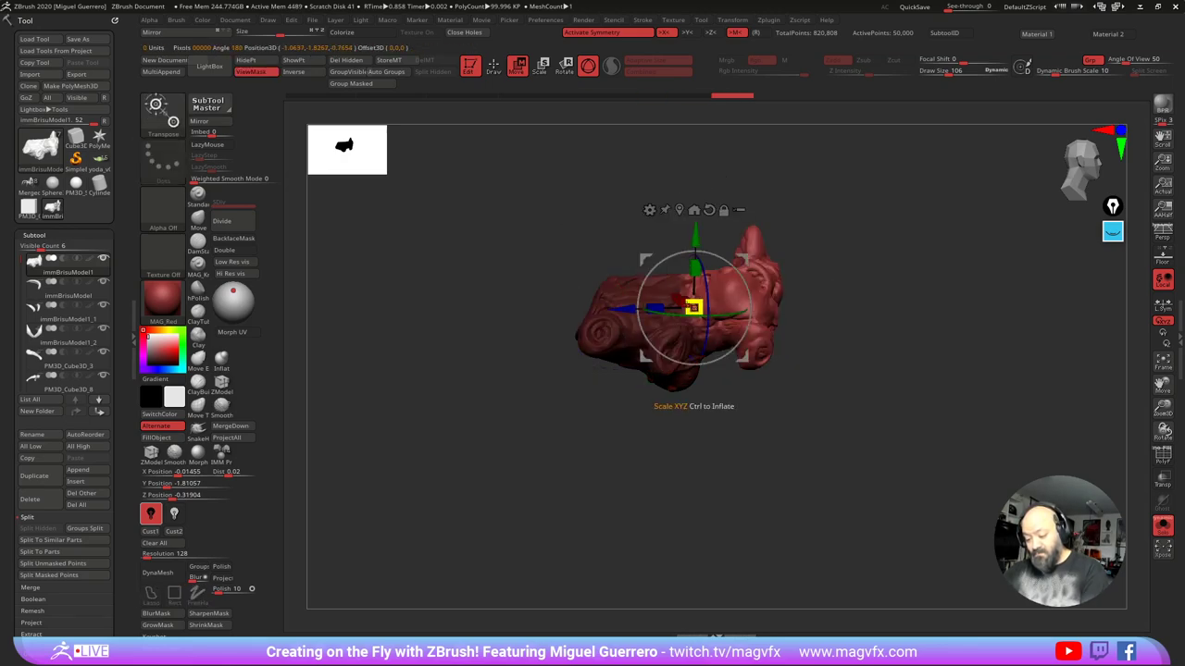
Step: Try transforming the torso's unmasked front half with the transpose line, and show the whole creature again
{"action": "left_click", "coordinate": [588, 67]}
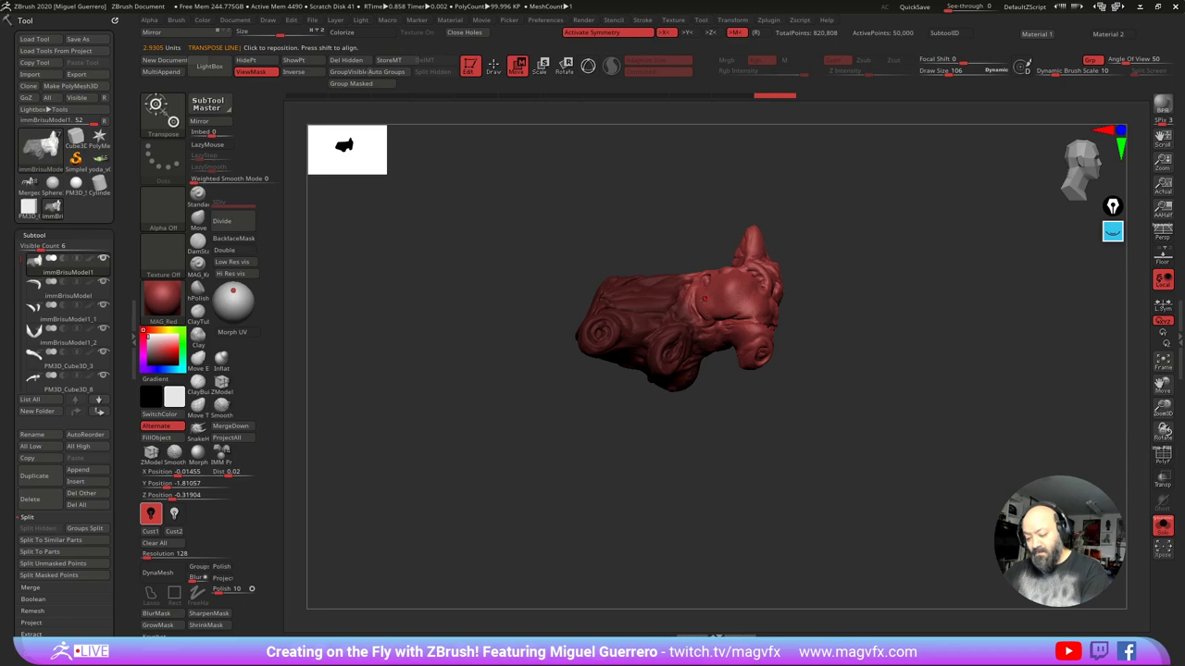
{"action": "left_click_drag", "start_coordinate": [694, 307], "coordinate": [726, 278]}
{"action": "key", "text": "ctrl+z"}
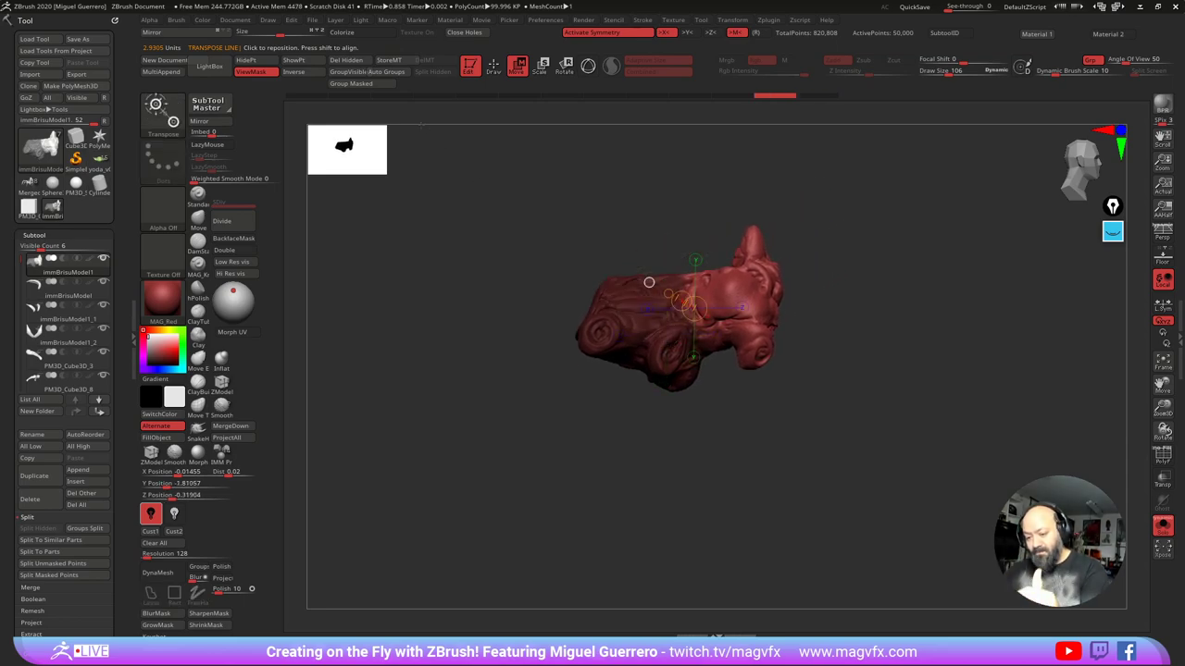
{"action": "mouse_move", "coordinate": [614, 310]}
{"action": "left_mouse_down"}
{"action": "mouse_move", "coordinate": [563, 308]}
{"action": "mouse_move", "coordinate": [575, 309]}
{"action": "left_mouse_up"}
{"action": "key", "text": "ctrl+z"}
{"action": "left_click", "coordinate": [1163, 525]}
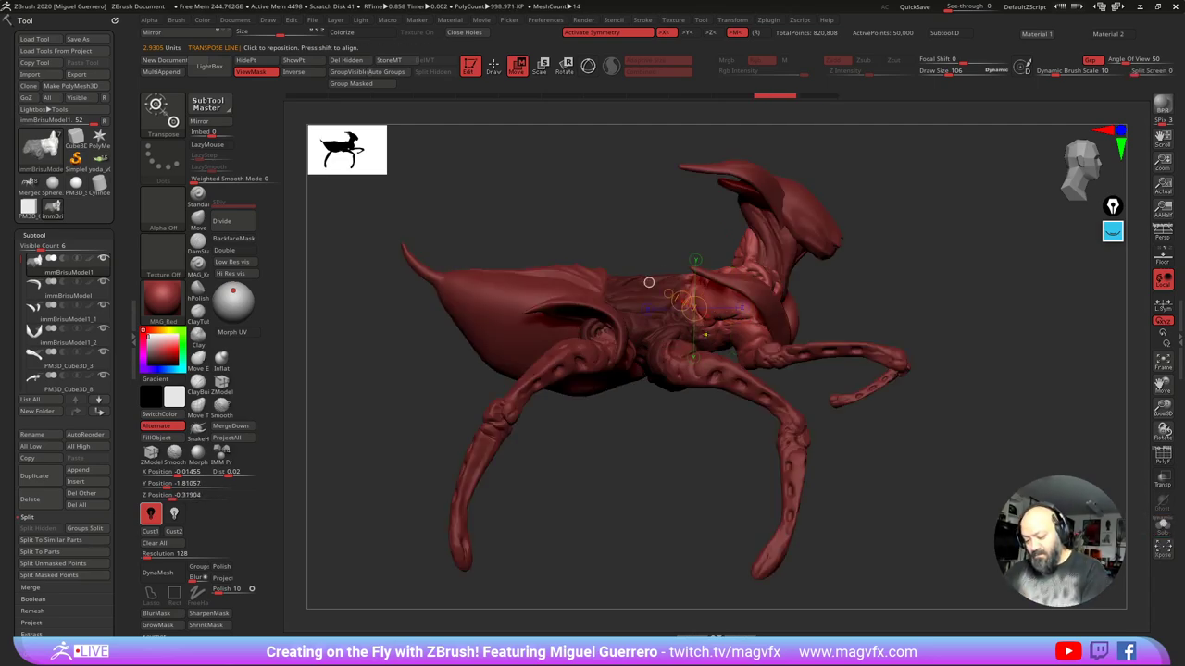
{"action": "left_click_drag", "start_coordinate": [710, 333], "coordinate": [763, 332], "text": "ctrl"}
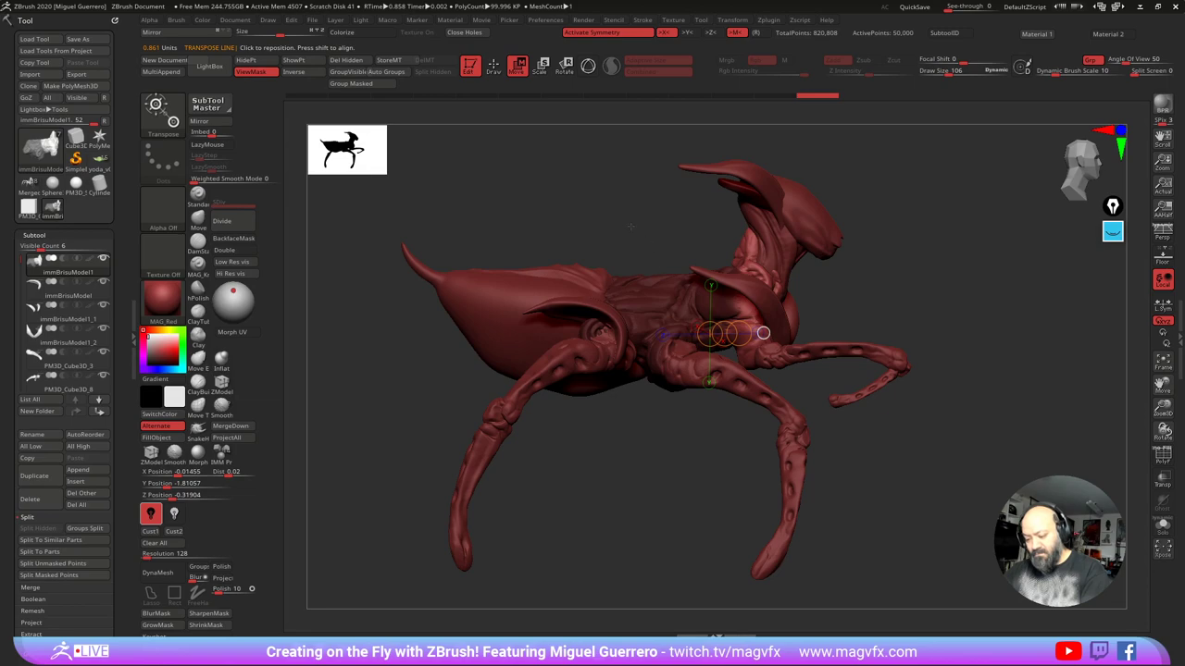
{"action": "left_click_drag", "start_coordinate": [631, 226], "coordinate": [642, 238], "text": "ctrl"}
{"action": "key", "text": "ctrl+z"}
{"action": "key", "text": "ctrl+z"}
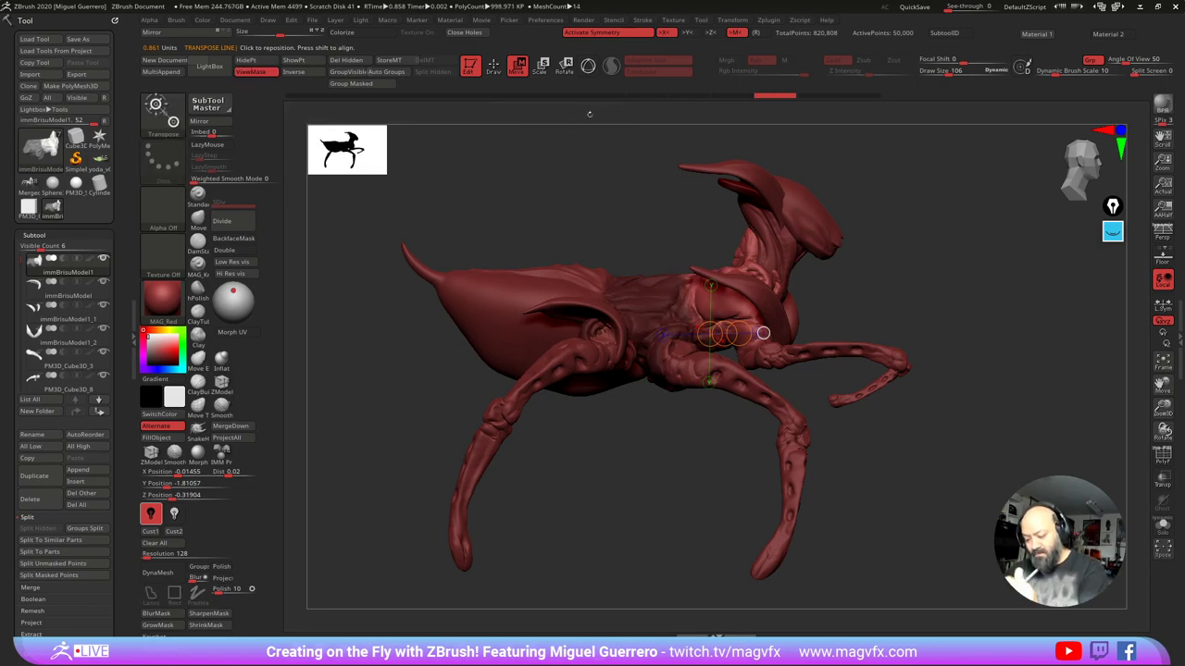
{"action": "left_click_drag", "start_coordinate": [690, 313], "coordinate": [715, 316]}
{"action": "key", "text": "ctrl+z"}
Step: Tilt the torso's unmasked front half upward with the gizmo and reposition the neck to fit it
{"action": "left_click", "coordinate": [587, 67]}
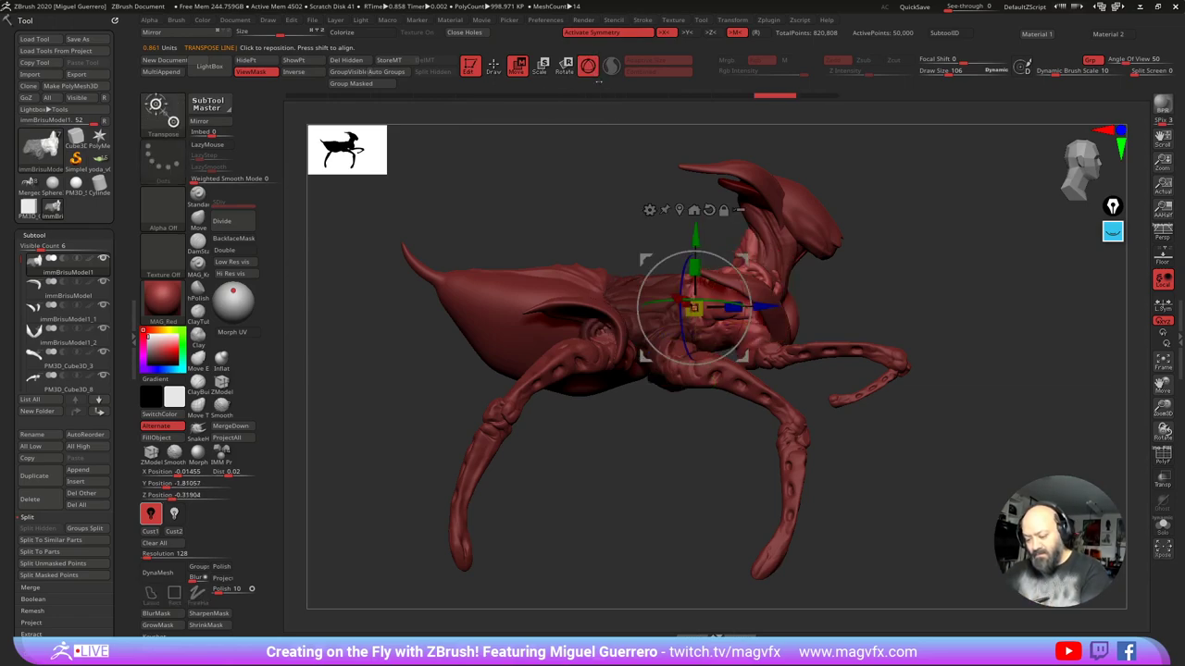
{"action": "left_click_drag", "start_coordinate": [668, 258], "coordinate": [654, 268]}
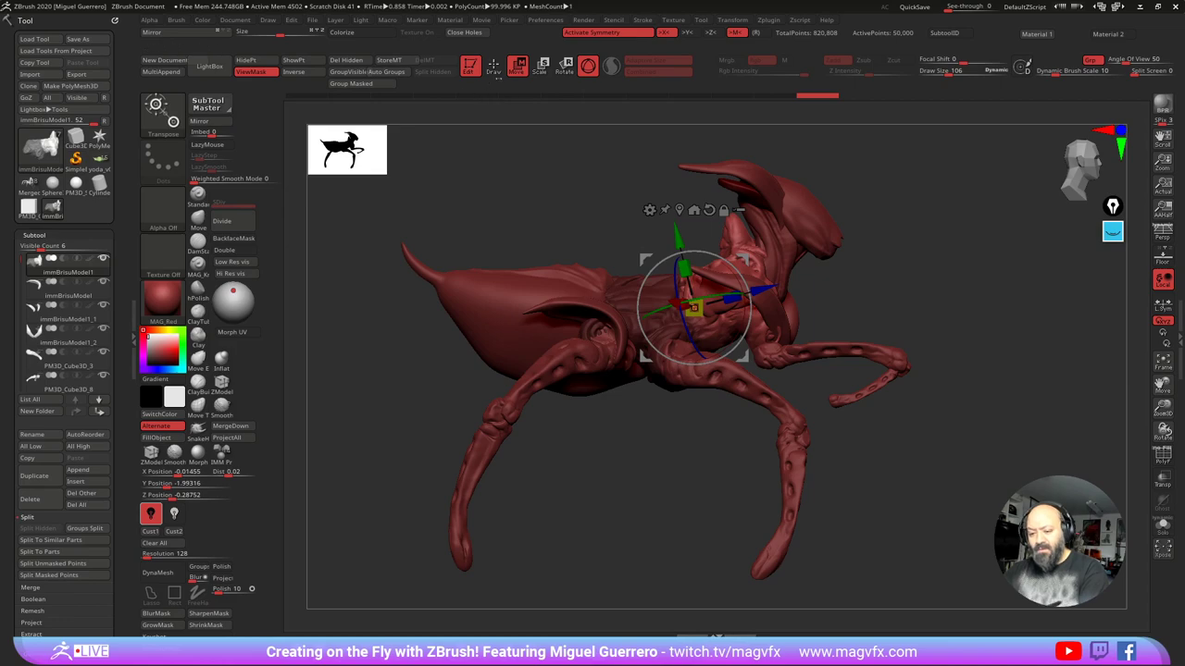
{"action": "left_click", "coordinate": [493, 67]}
{"action": "left_click", "coordinate": [765, 253], "text": "alt"}
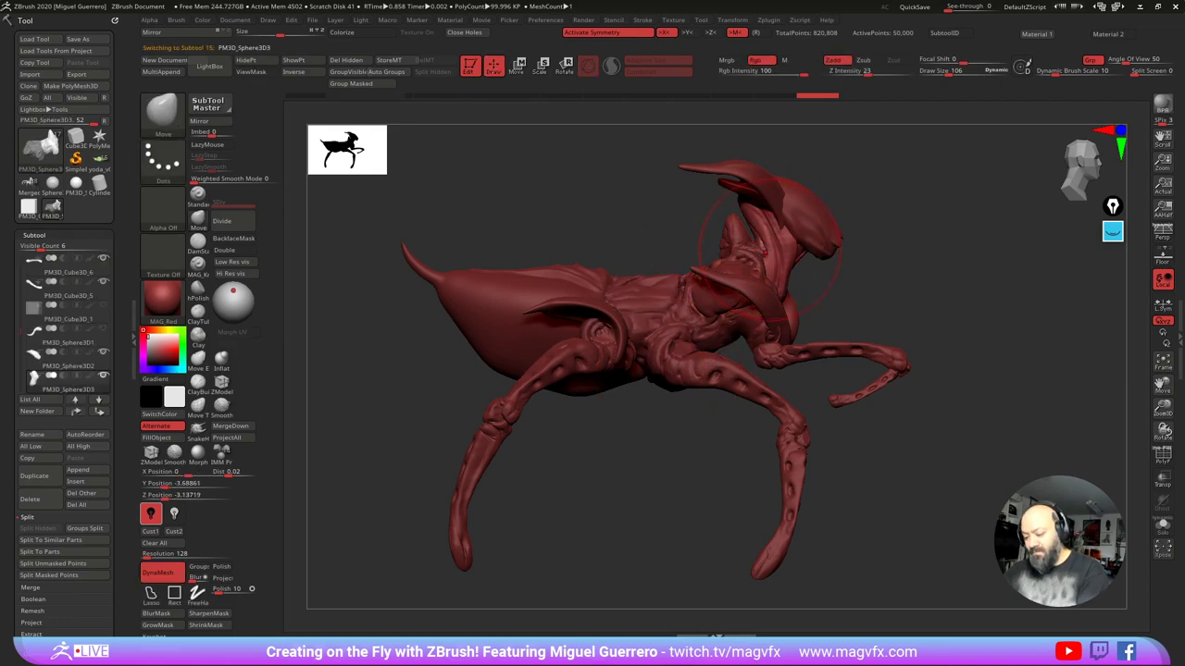
{"action": "key", "text": "w"}
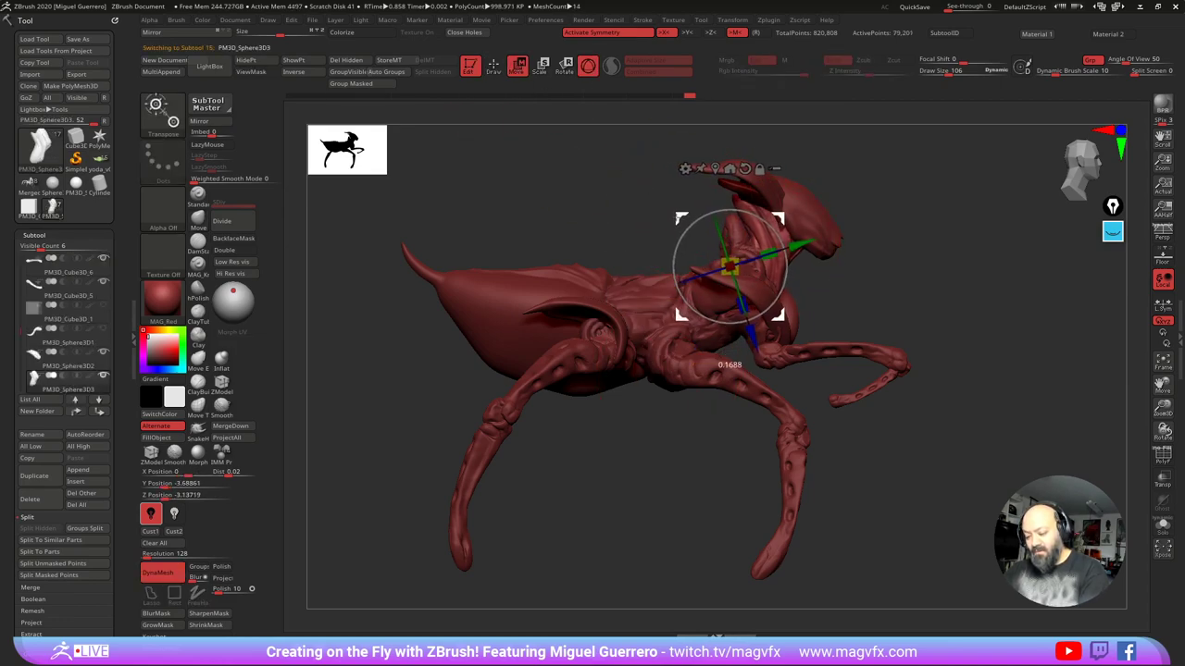
Step: Shift the head and its curved head plates back so they line up with the repositioned neck
{"action": "left_click", "coordinate": [760, 196], "text": "alt"}
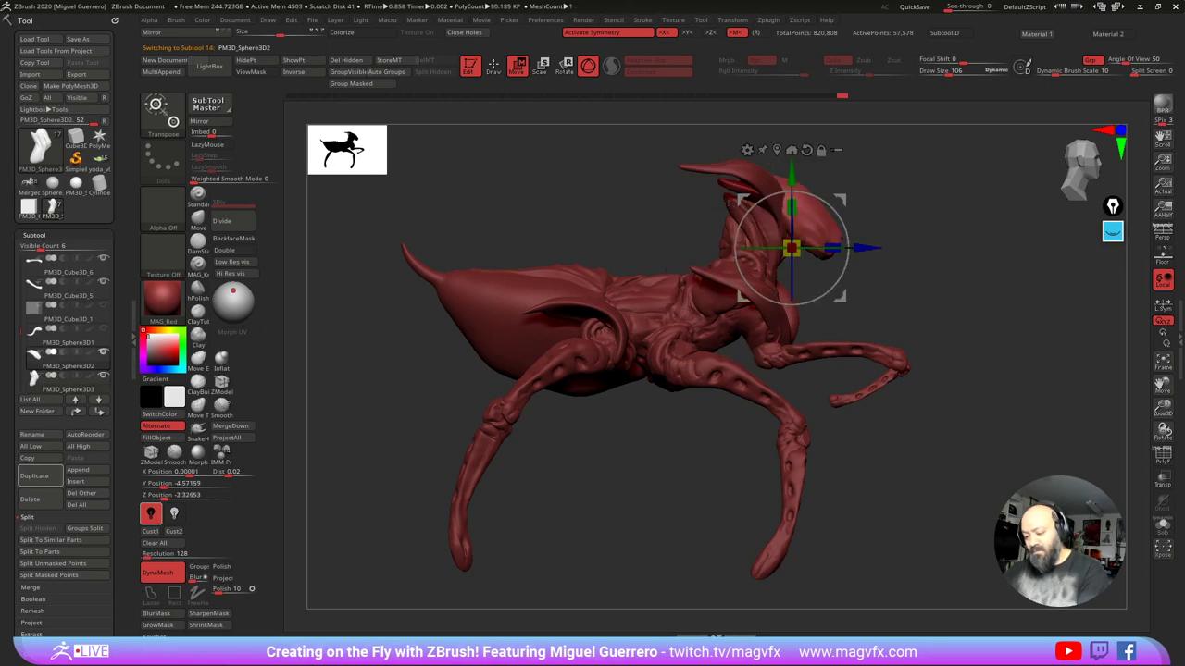
{"action": "left_click_drag", "start_coordinate": [744, 297], "coordinate": [735, 291]}
{"action": "left_click", "coordinate": [716, 168], "text": "alt"}
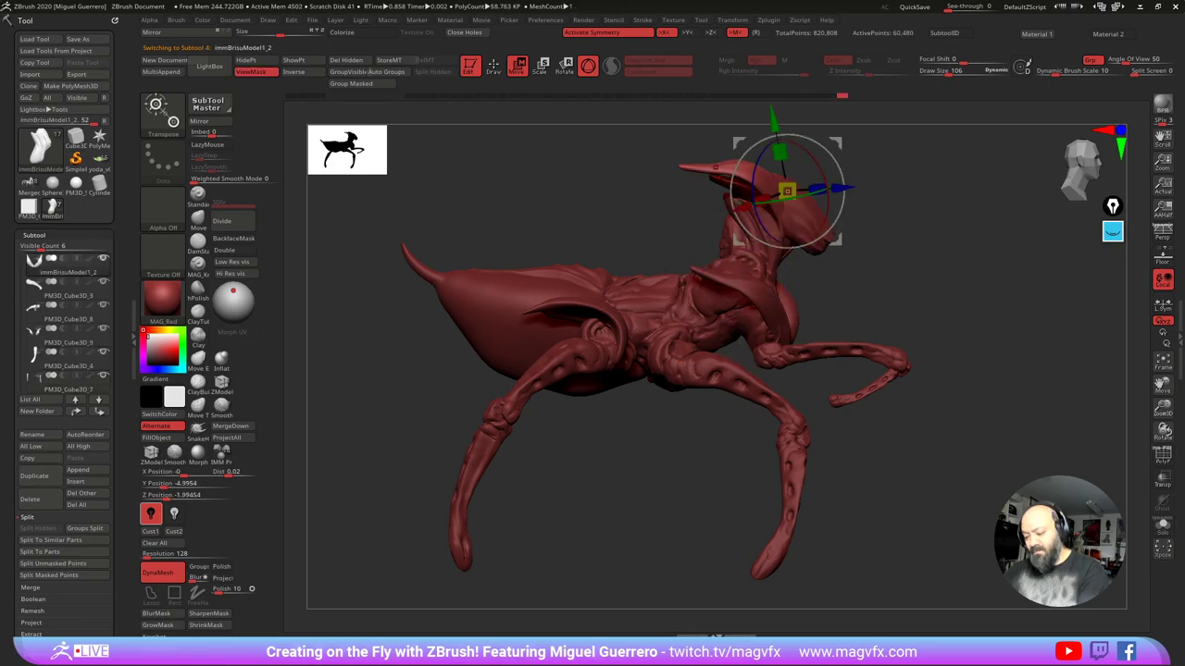
{"action": "left_click_drag", "start_coordinate": [736, 242], "coordinate": [724, 239]}
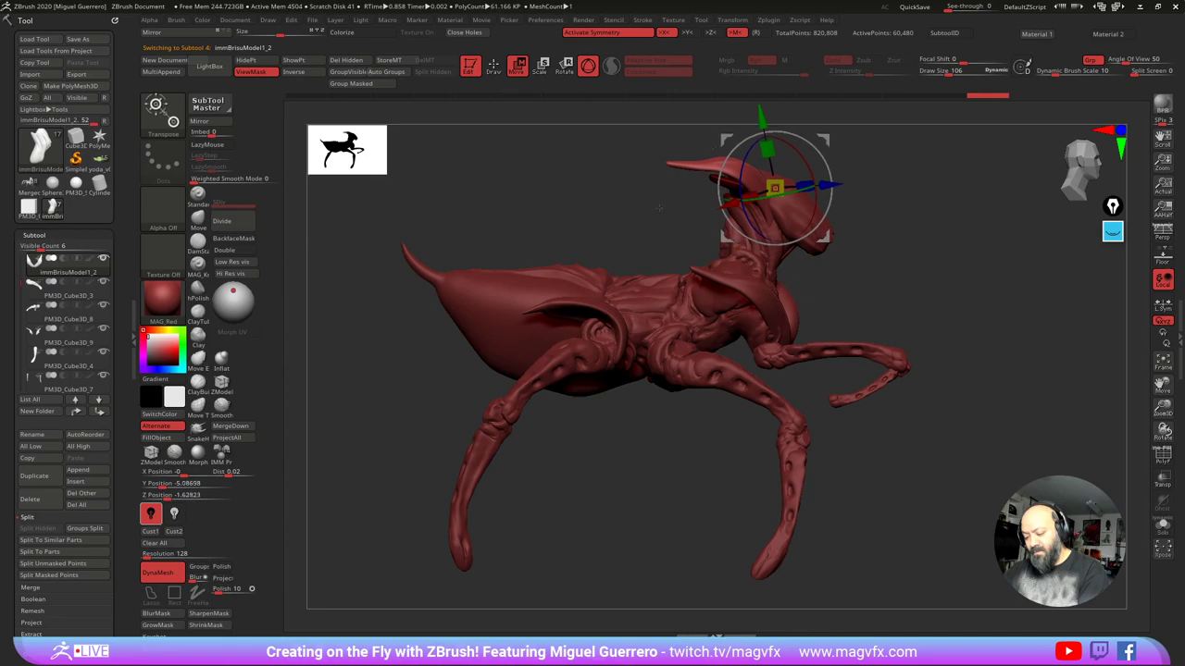
Step: Reshape the hip plate with the Move brush at draw size 74 and mirror it across the X axis, merged into one SubTool
{"action": "left_click_drag", "start_coordinate": [606, 216], "coordinate": [498, 226]}
{"action": "left_click_drag", "start_coordinate": [498, 278], "coordinate": [450, 301], "text": "alt"}
{"action": "left_click_drag", "start_coordinate": [450, 301], "coordinate": [532, 334]}
{"action": "left_click_drag", "start_coordinate": [532, 334], "coordinate": [581, 288], "text": "alt"}
{"action": "left_click_drag", "start_coordinate": [582, 288], "coordinate": [648, 298]}
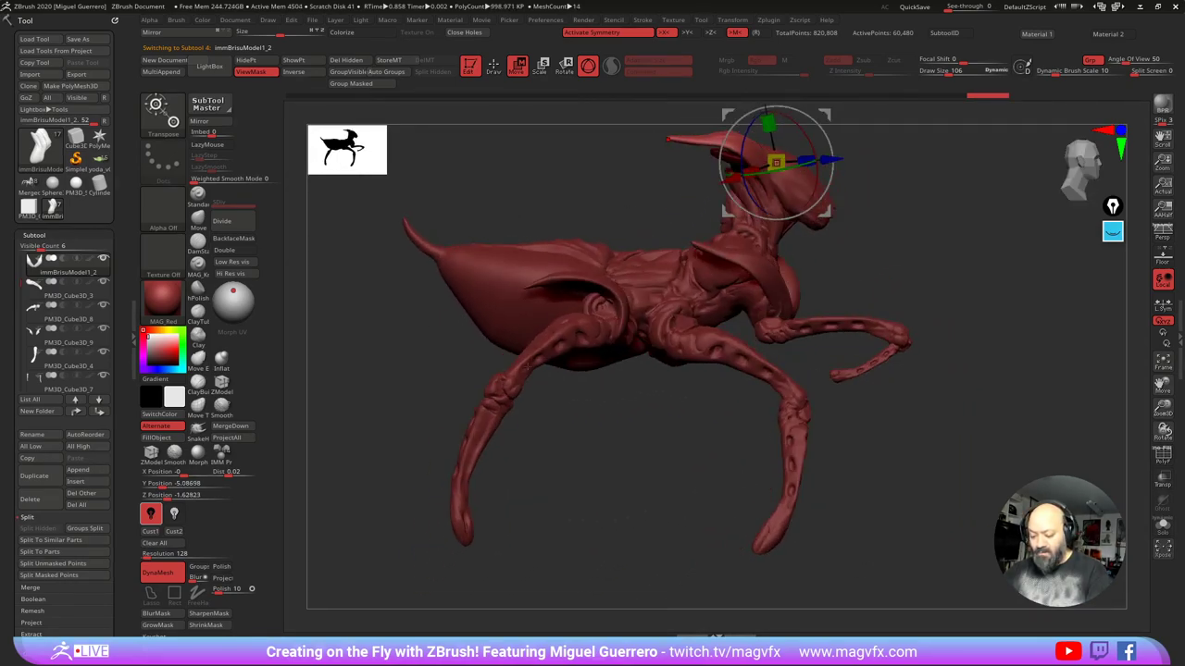
{"action": "left_click_drag", "start_coordinate": [657, 433], "coordinate": [603, 398]}
{"action": "left_click_drag", "start_coordinate": [678, 400], "coordinate": [626, 364]}
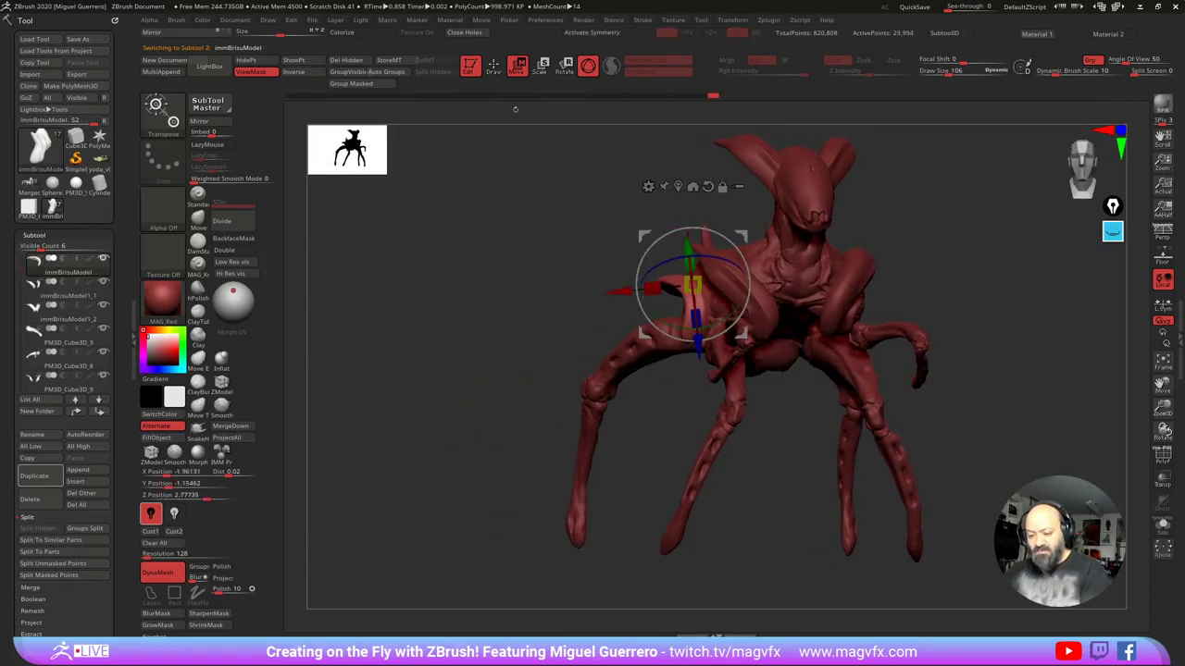
{"action": "key", "text": "q"}
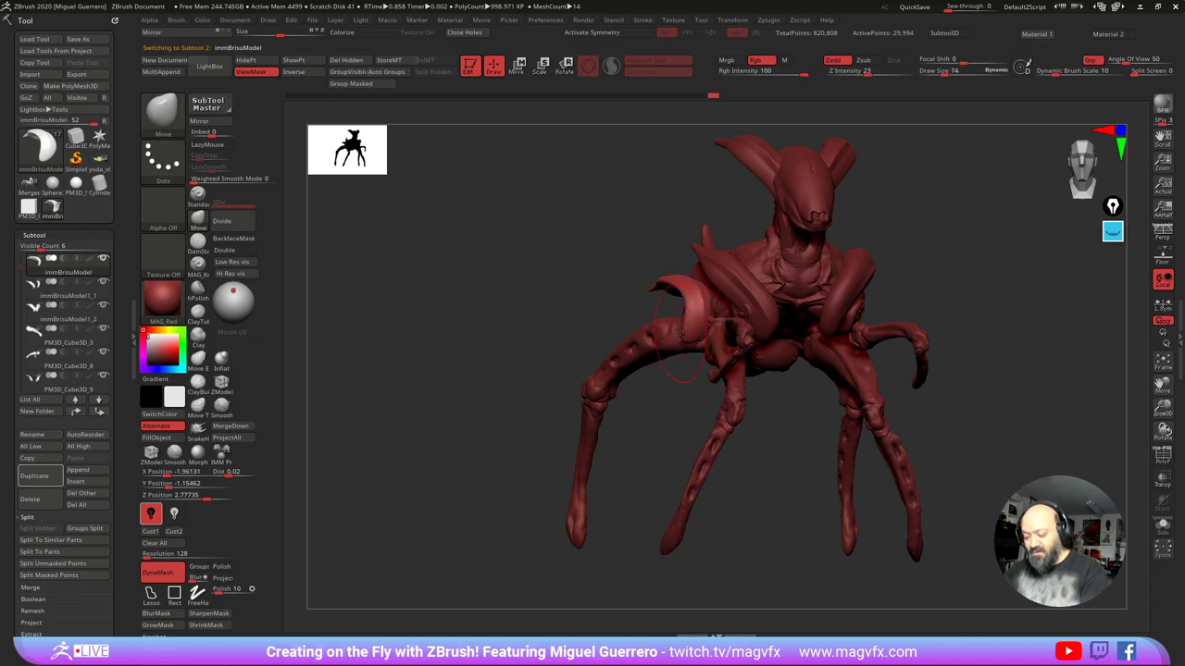
{"action": "left_click_drag", "start_coordinate": [453, 326], "coordinate": [558, 376]}
{"action": "left_click_drag", "start_coordinate": [524, 411], "coordinate": [571, 393], "text": "alt"}
{"action": "left_click", "coordinate": [201, 121]}
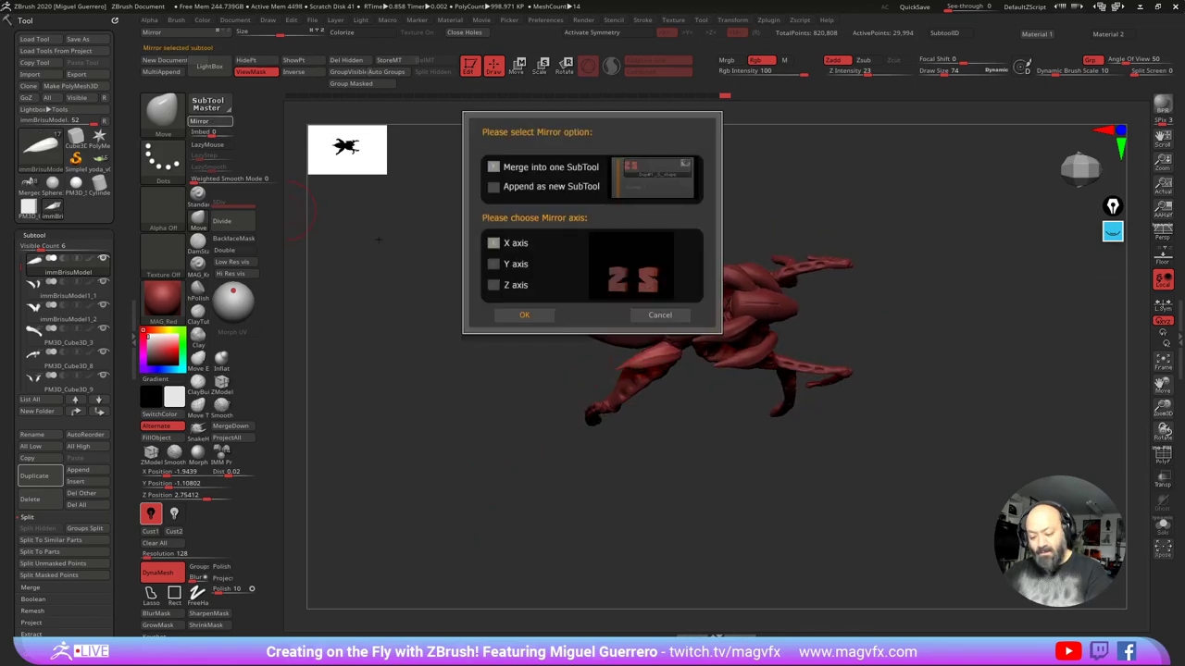
{"action": "left_click", "coordinate": [524, 310]}
Step: Select the head and refine its silhouette with the Move brush from the front, top and side
{"action": "left_click_drag", "start_coordinate": [562, 501], "coordinate": [576, 407]}
{"action": "left_click_drag", "start_coordinate": [669, 449], "coordinate": [604, 491]}
{"action": "mouse_move", "coordinate": [604, 492]}
{"action": "right_mouse_down"}
{"action": "mouse_move", "coordinate": [569, 514]}
{"action": "mouse_move", "coordinate": [531, 504]}
{"action": "mouse_move", "coordinate": [534, 351]}
{"action": "mouse_move", "coordinate": [566, 465]}
{"action": "mouse_move", "coordinate": [535, 394]}
{"action": "right_mouse_up"}
{"action": "left_click", "coordinate": [691, 277], "text": "alt"}
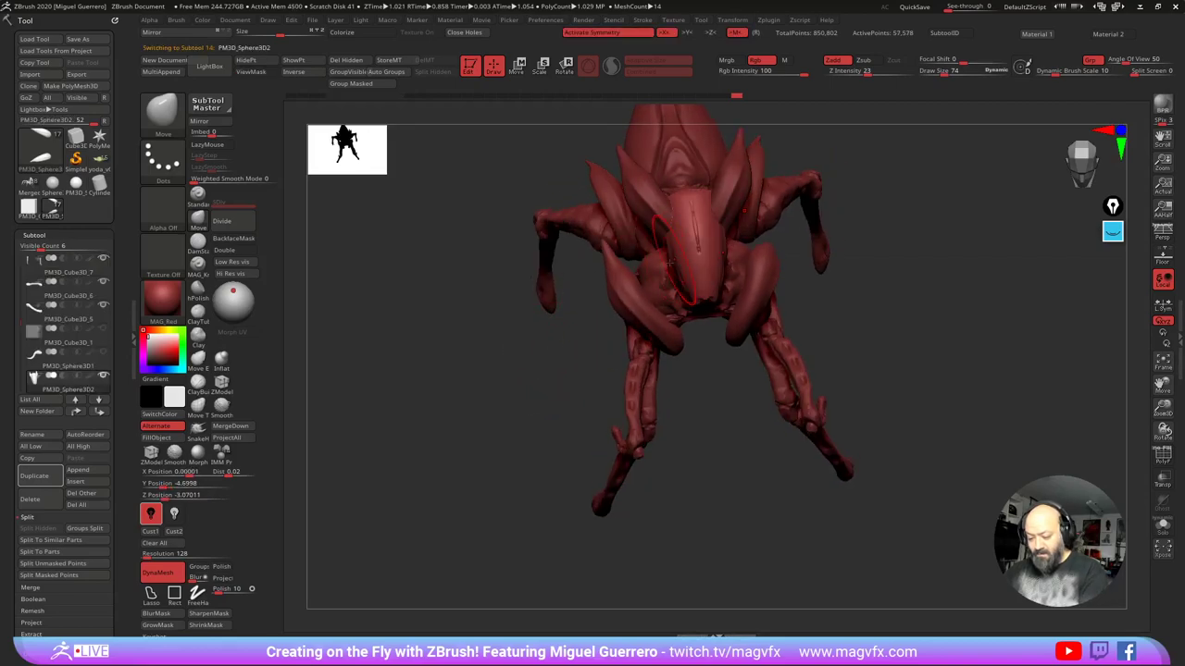
{"action": "right_click_drag", "start_coordinate": [494, 352], "coordinate": [454, 417], "text": "alt"}
{"action": "left_click", "coordinate": [195, 225]}
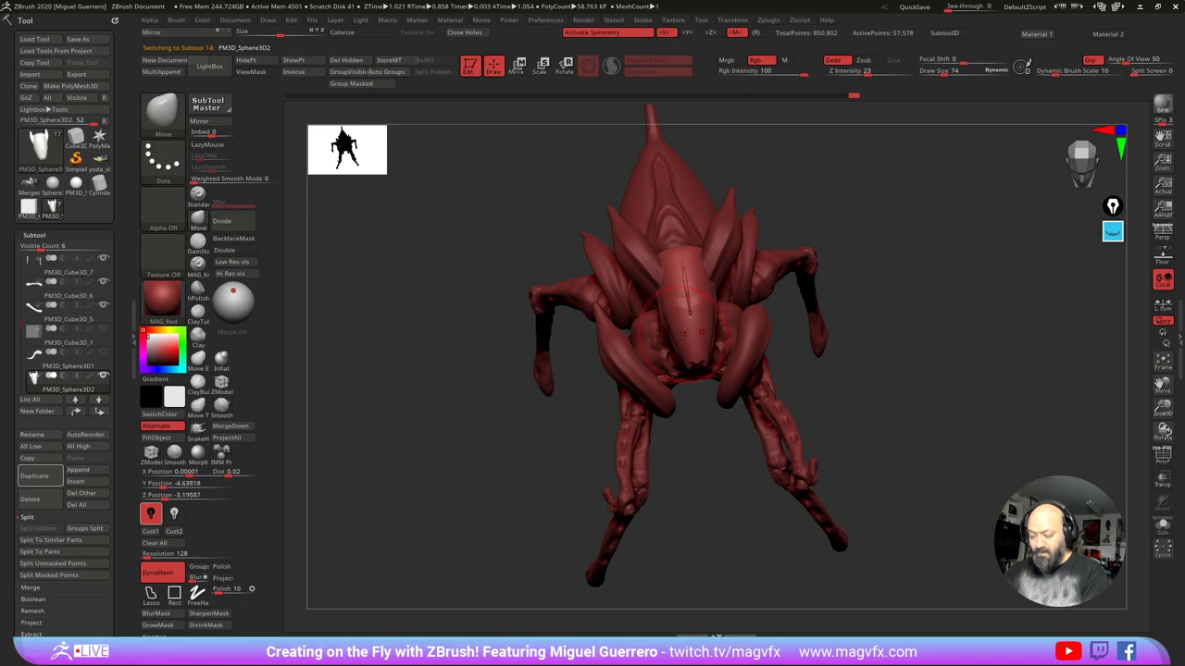
{"action": "key", "text": "ctrl+z"}
{"action": "mouse_move", "coordinate": [435, 337]}
{"action": "right_mouse_down"}
{"action": "mouse_move", "coordinate": [431, 300]}
{"action": "mouse_move", "coordinate": [504, 325]}
{"action": "mouse_move", "coordinate": [535, 370]}
{"action": "mouse_move", "coordinate": [549, 311]}
{"action": "mouse_move", "coordinate": [557, 361]}
{"action": "right_mouse_up"}
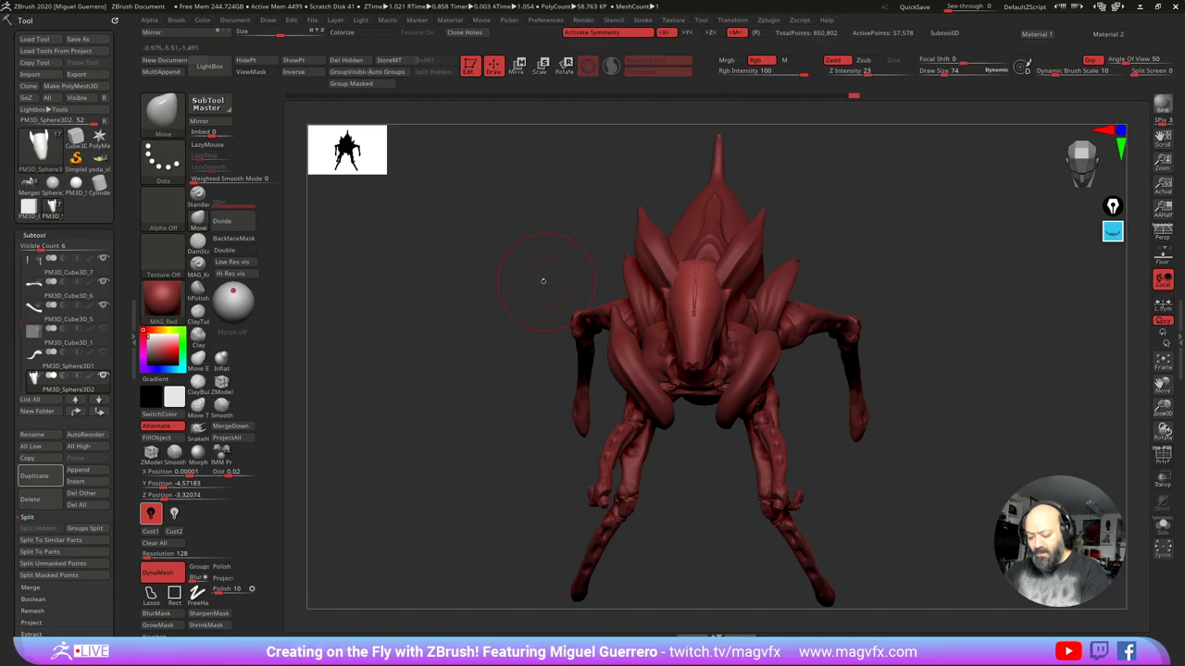
{"action": "left_click_drag", "start_coordinate": [542, 281], "coordinate": [537, 337]}
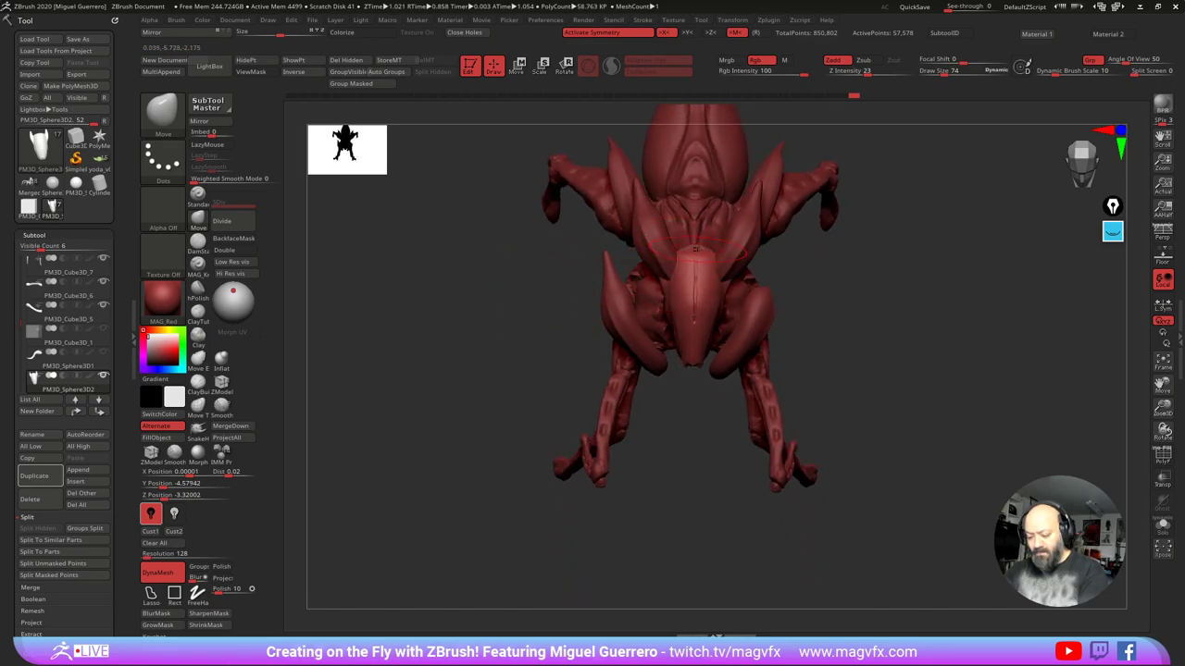
{"action": "left_click_drag", "start_coordinate": [464, 396], "coordinate": [490, 344]}
{"action": "right_click_drag", "start_coordinate": [490, 343], "coordinate": [522, 330], "text": "alt"}
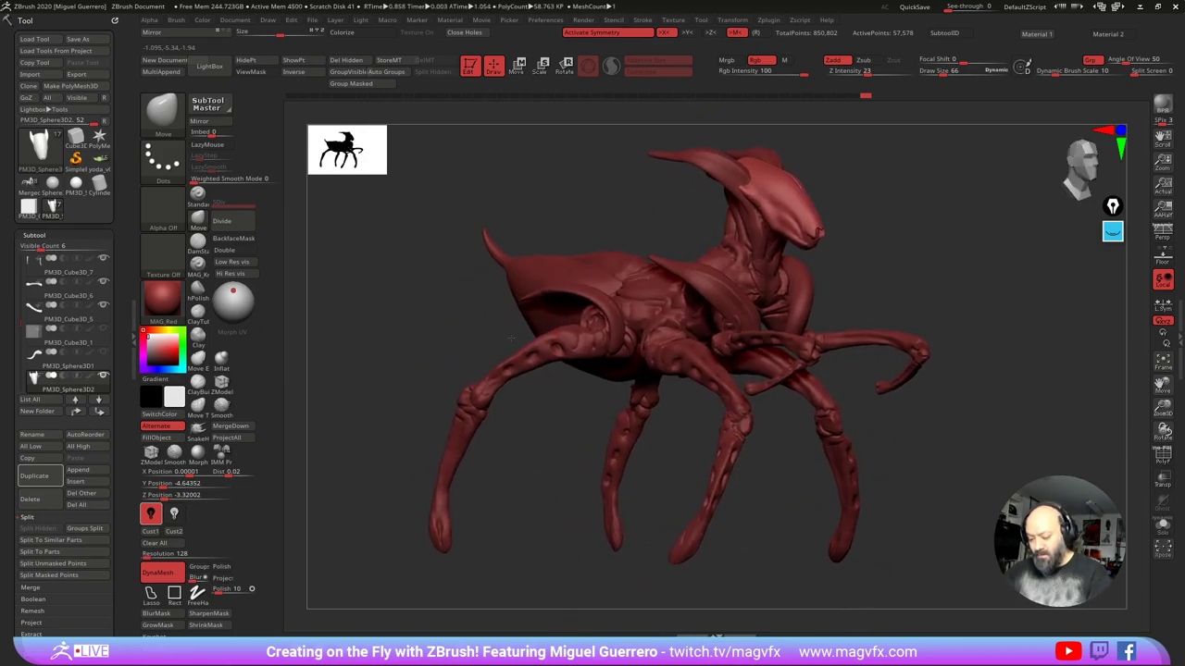
Step: Select the lower hind legs and adjust their shape with the Move brush at draw size 66
{"action": "mouse_move", "coordinate": [417, 356]}
{"action": "right_mouse_down", "text": "ctrl"}
{"action": "mouse_move", "coordinate": [472, 474]}
{"action": "mouse_move", "coordinate": [512, 440]}
{"action": "right_mouse_up", "text": "ctrl"}
{"action": "left_click", "coordinate": [517, 438], "text": "alt"}
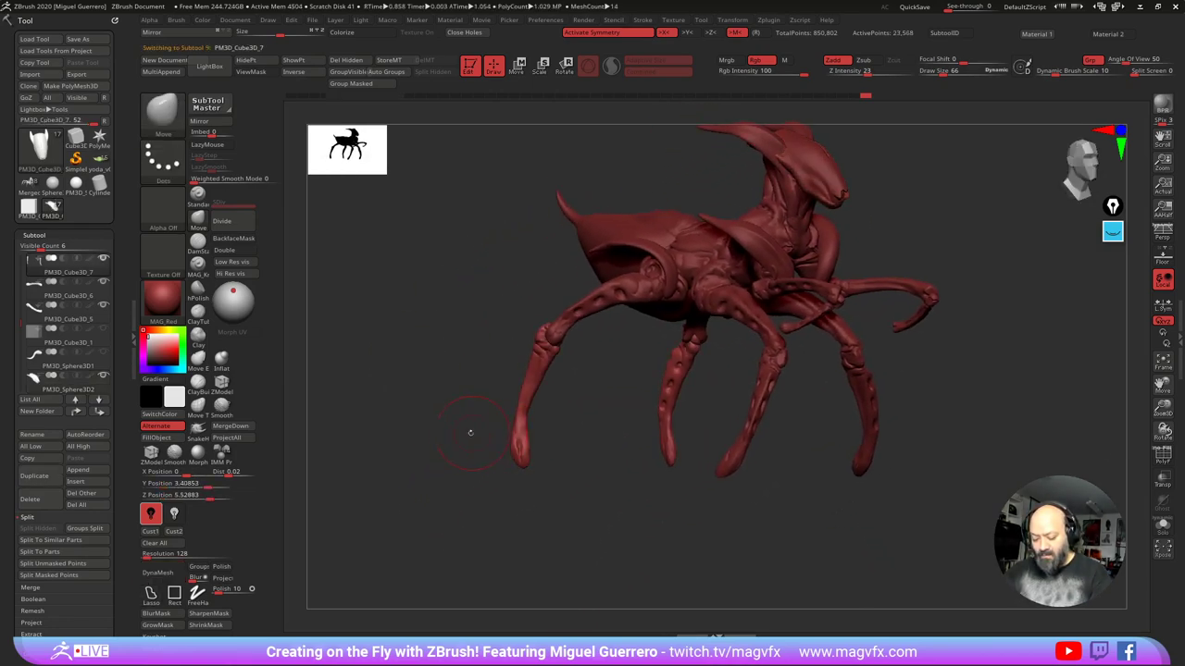
{"action": "left_click_drag", "start_coordinate": [469, 431], "coordinate": [454, 410]}
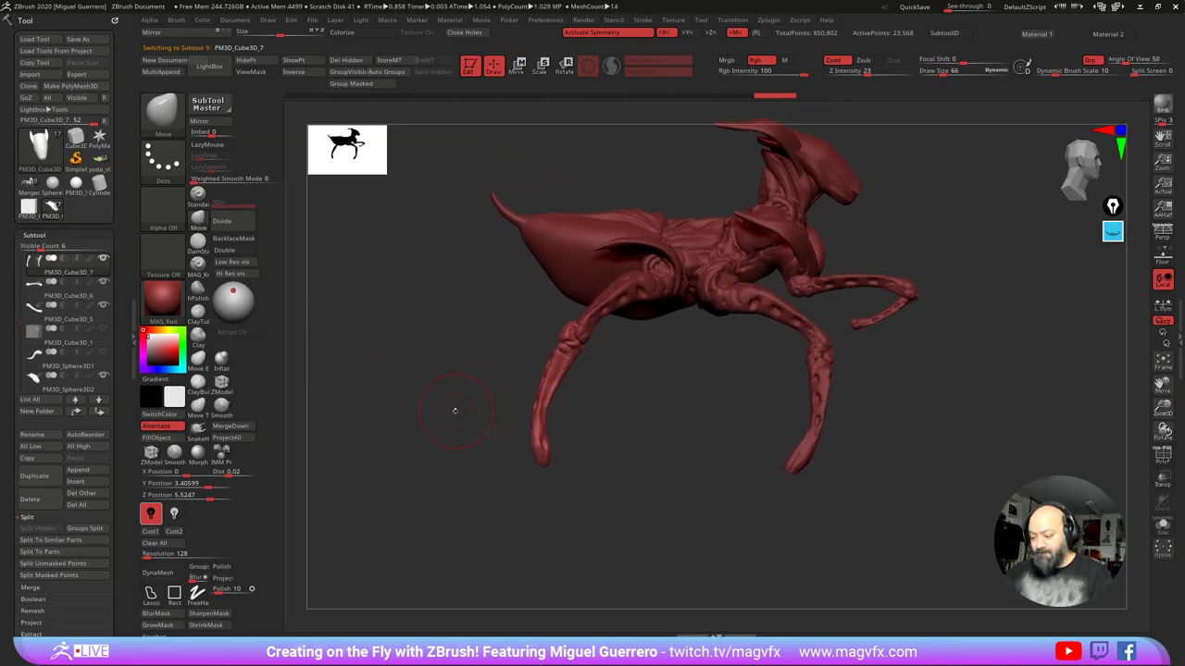
Step: Append a Sphere3D as a new SubTool, shrink it, move it to the hind foot and stretch it vertically
{"action": "left_click", "coordinate": [74, 473]}
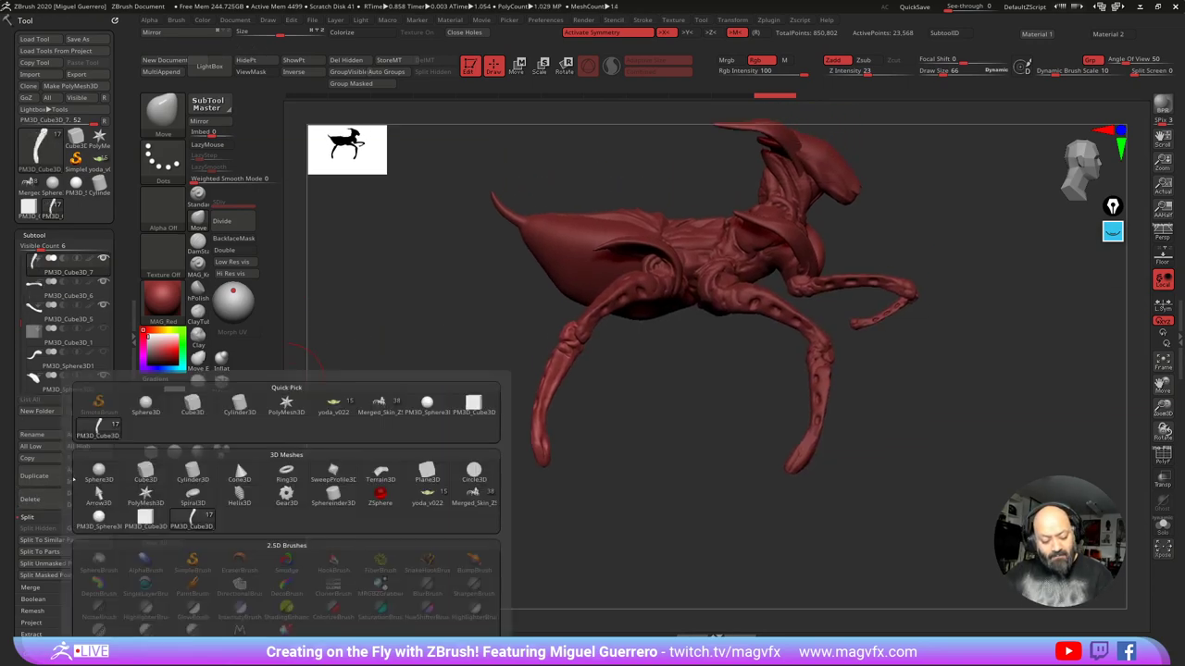
{"action": "left_click", "coordinate": [97, 473]}
{"action": "left_click", "coordinate": [714, 316], "text": "alt"}
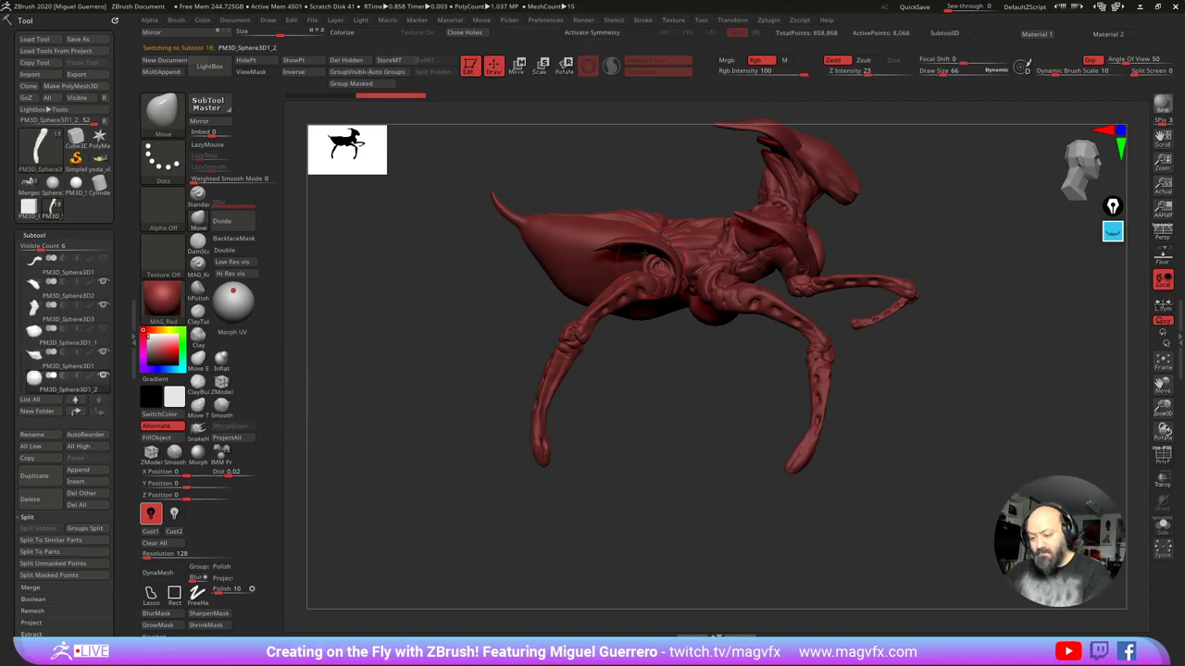
{"action": "key", "text": "w"}
{"action": "left_click_drag", "start_coordinate": [761, 345], "coordinate": [670, 444]}
{"action": "left_click_drag", "start_coordinate": [622, 393], "coordinate": [543, 465]}
{"action": "left_click_drag", "start_coordinate": [554, 423], "coordinate": [554, 393]}
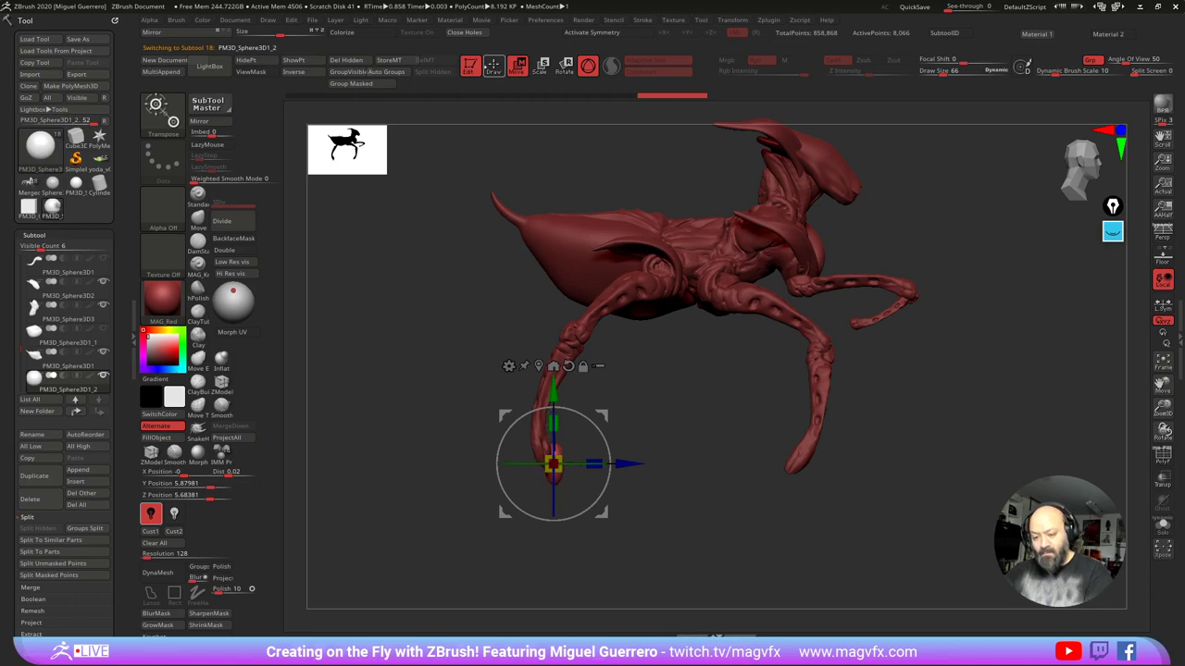
Step: Align the elongated sphere with the tip of one hind foot from the side and back views
{"action": "key", "text": "q"}
{"action": "key", "text": "w"}
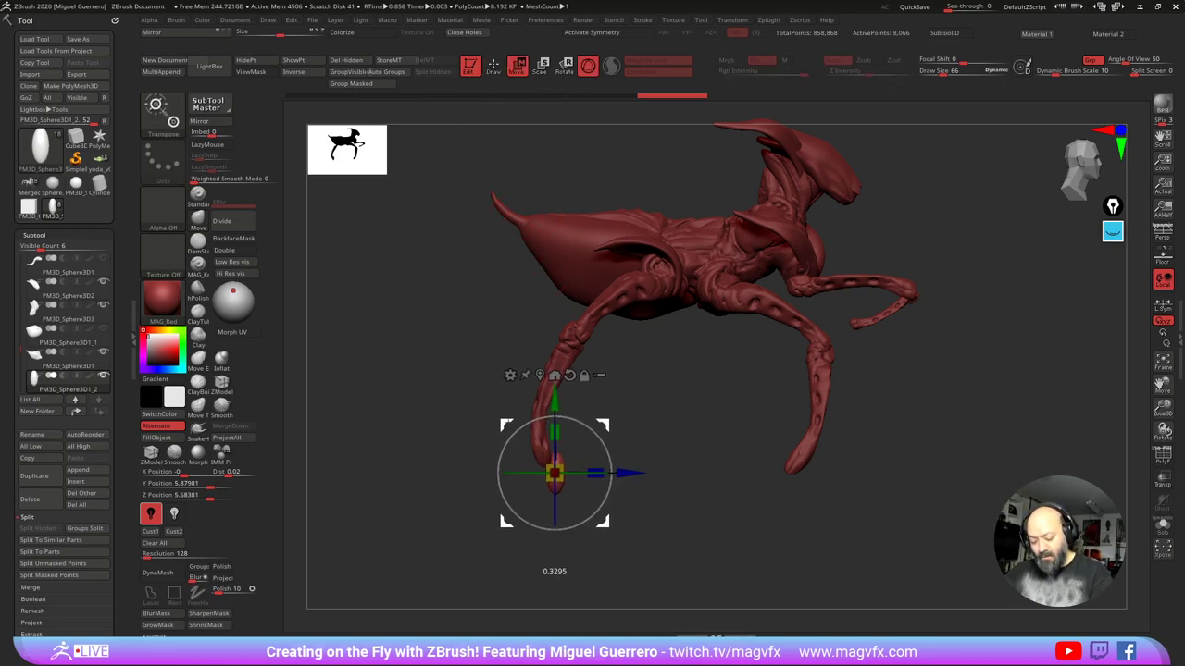
{"action": "left_click_drag", "start_coordinate": [515, 432], "coordinate": [398, 438]}
{"action": "left_click_drag", "start_coordinate": [471, 478], "coordinate": [477, 436]}
{"action": "left_click_drag", "start_coordinate": [394, 426], "coordinate": [583, 423]}
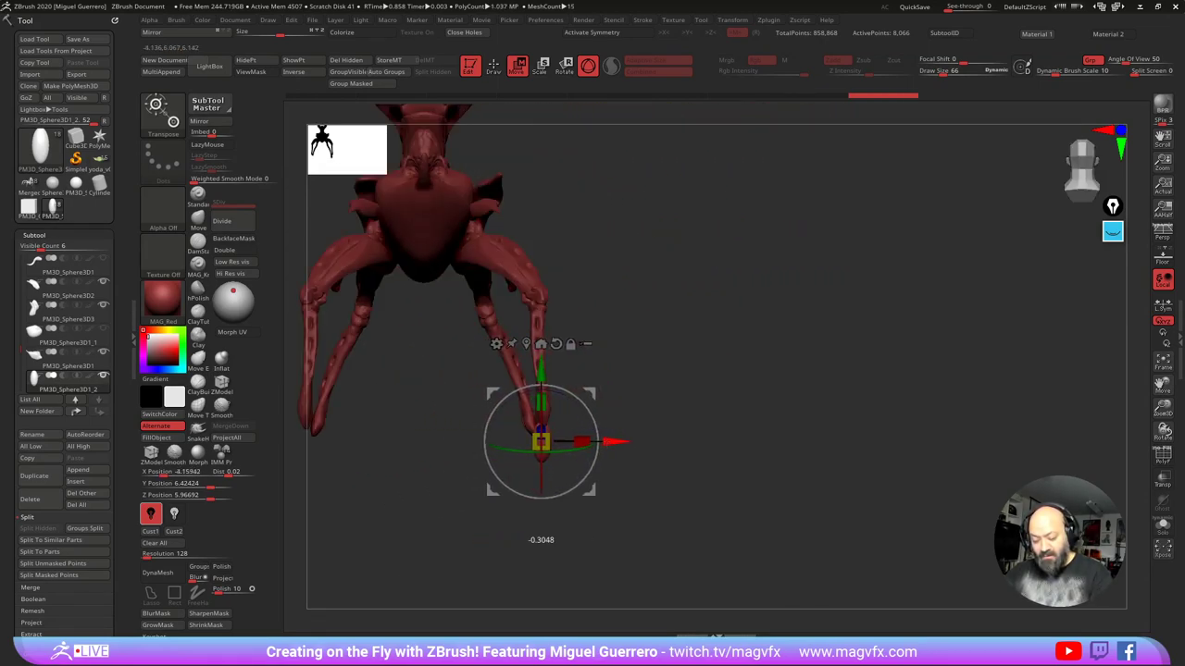
Step: Convert the elongated sphere to DynaMesh at resolution 128 and shape it into a pointed claw with the Move and Smooth brushes
{"action": "key", "text": "q"}
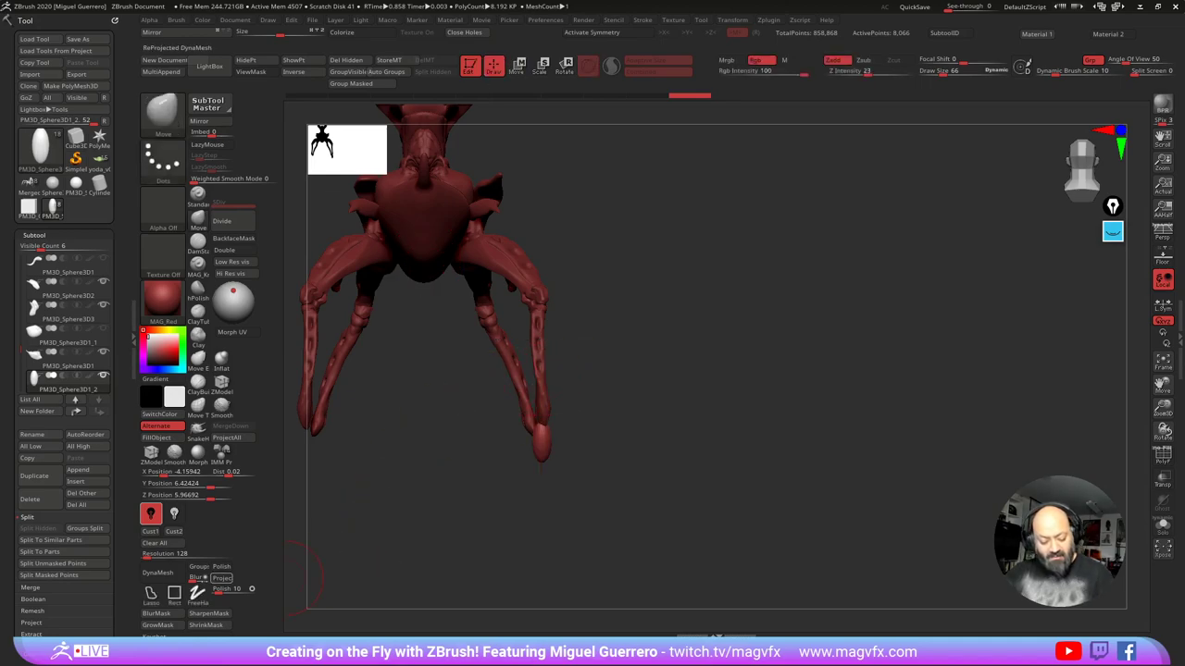
{"action": "left_click", "coordinate": [161, 574]}
{"action": "mouse_move", "coordinate": [431, 472]}
{"action": "left_mouse_down"}
{"action": "mouse_move", "coordinate": [522, 452]}
{"action": "mouse_move", "coordinate": [566, 488]}
{"action": "mouse_move", "coordinate": [550, 467]}
{"action": "mouse_move", "coordinate": [462, 442]}
{"action": "left_mouse_up"}
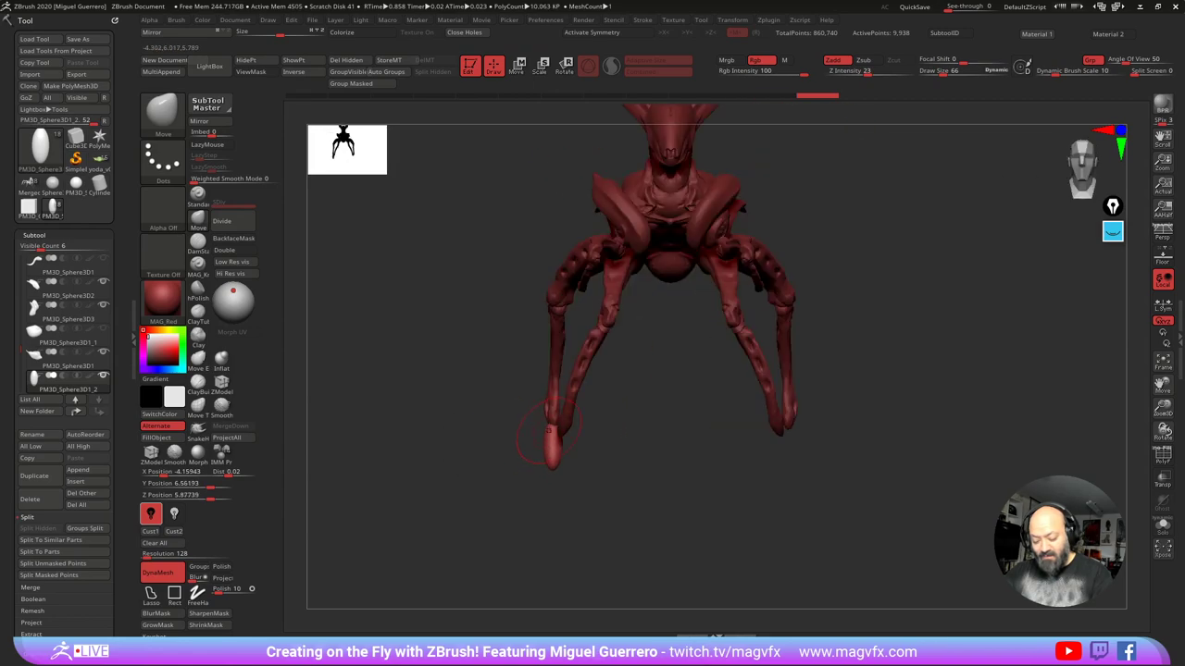
{"action": "mouse_move", "coordinate": [542, 431]}
{"action": "left_mouse_down"}
{"action": "mouse_move", "coordinate": [564, 470]}
{"action": "mouse_move", "coordinate": [548, 438]}
{"action": "left_mouse_up"}
{"action": "left_click", "coordinate": [202, 179]}
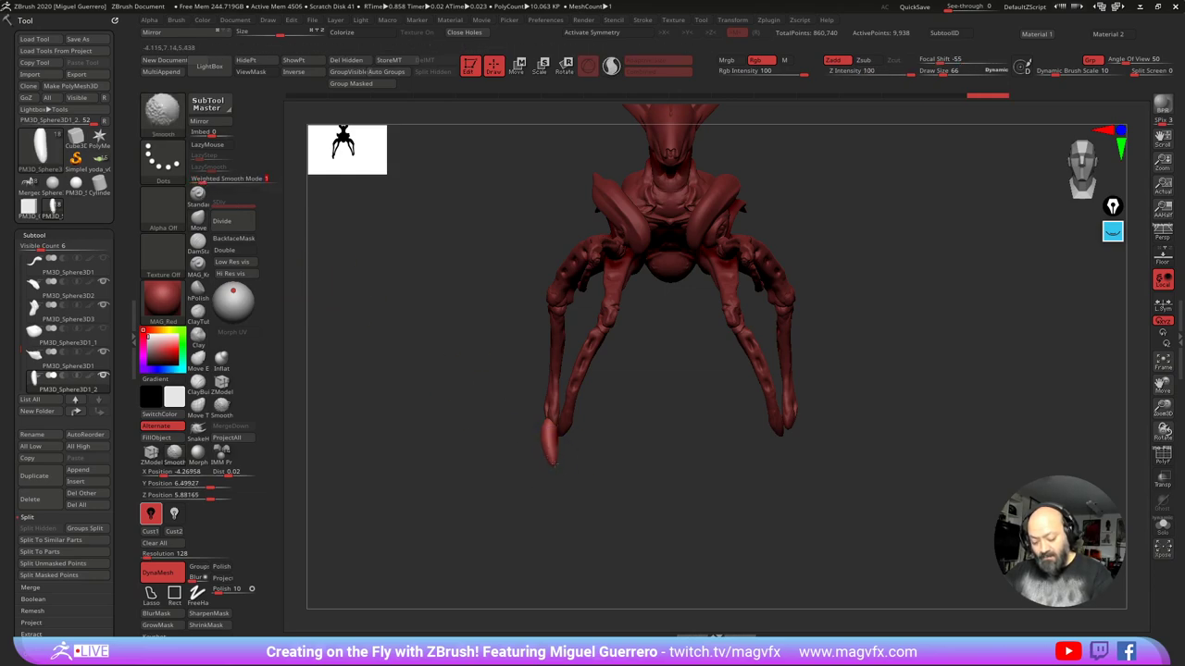
{"action": "left_click_drag", "start_coordinate": [552, 464], "coordinate": [551, 457], "text": "shift"}
{"action": "mouse_move", "coordinate": [463, 454]}
{"action": "left_mouse_down"}
{"action": "mouse_move", "coordinate": [529, 436]}
{"action": "mouse_move", "coordinate": [484, 416]}
{"action": "mouse_move", "coordinate": [475, 395]}
{"action": "mouse_move", "coordinate": [451, 423]}
{"action": "left_mouse_up"}
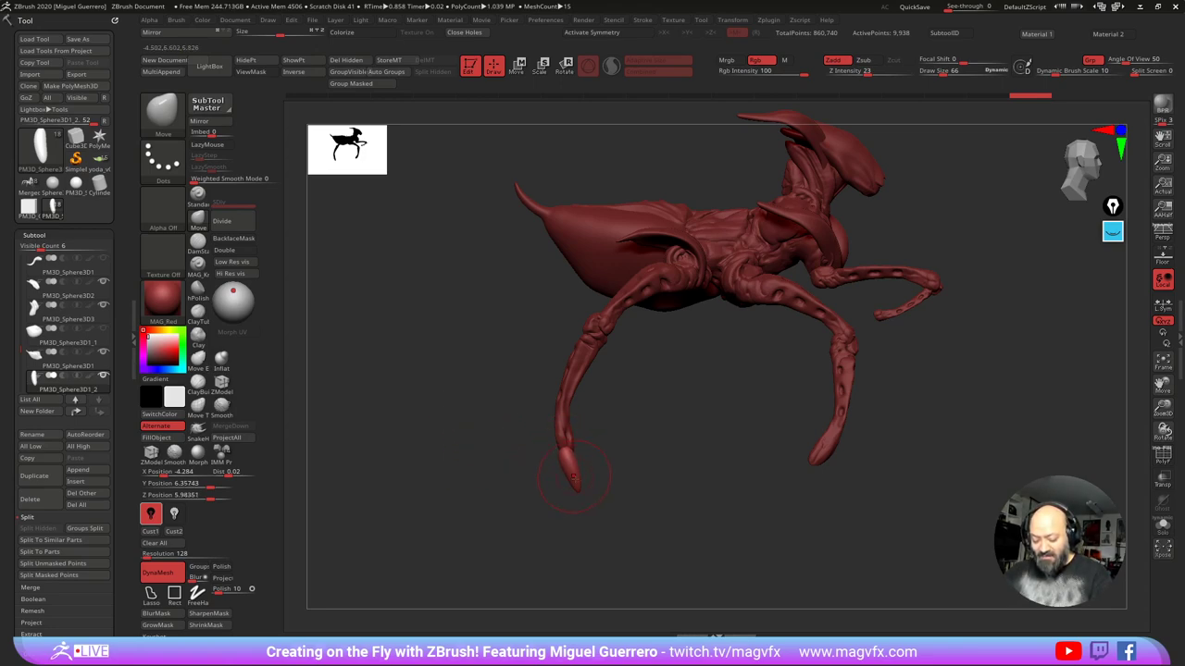
{"action": "left_click_drag", "start_coordinate": [577, 490], "coordinate": [583, 493]}
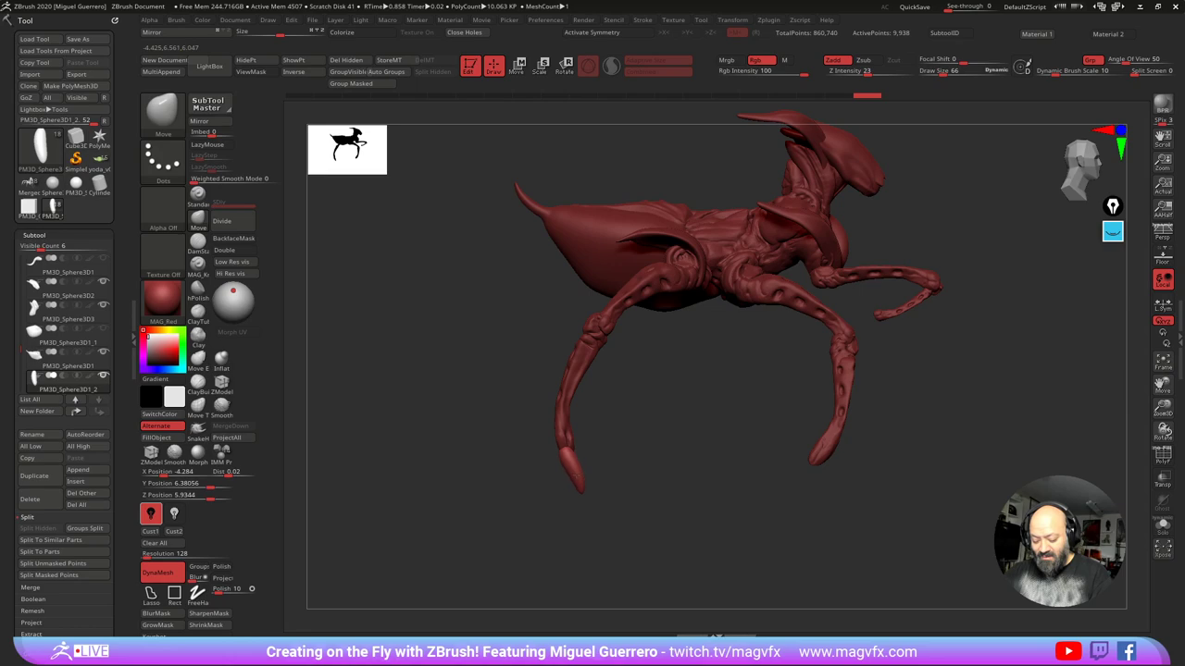
{"action": "mouse_move", "coordinate": [467, 415]}
{"action": "left_mouse_down"}
{"action": "mouse_move", "coordinate": [460, 421]}
{"action": "mouse_move", "coordinate": [457, 403]}
{"action": "left_mouse_up"}
Step: Rotate the lower hind leg backward and move the claw onto the end of its foot
{"action": "left_click", "coordinate": [559, 350], "text": "alt"}
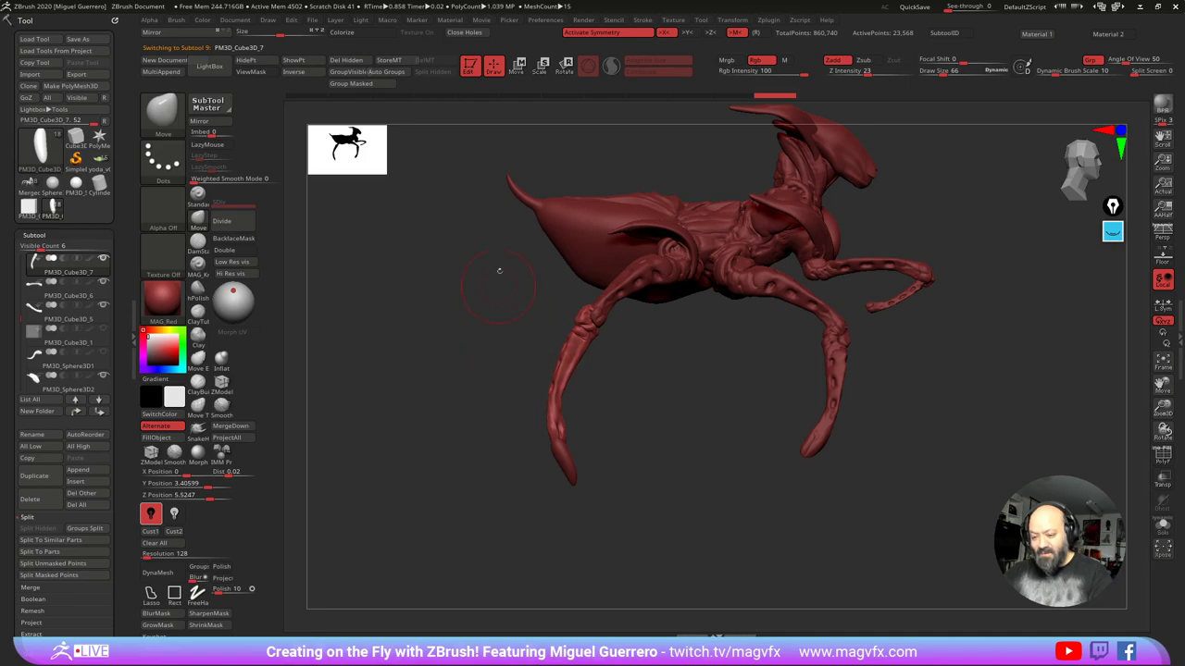
{"action": "left_click", "coordinate": [565, 66]}
{"action": "left_click_drag", "start_coordinate": [547, 339], "coordinate": [542, 313]}
{"action": "left_click", "coordinate": [564, 463], "text": "alt"}
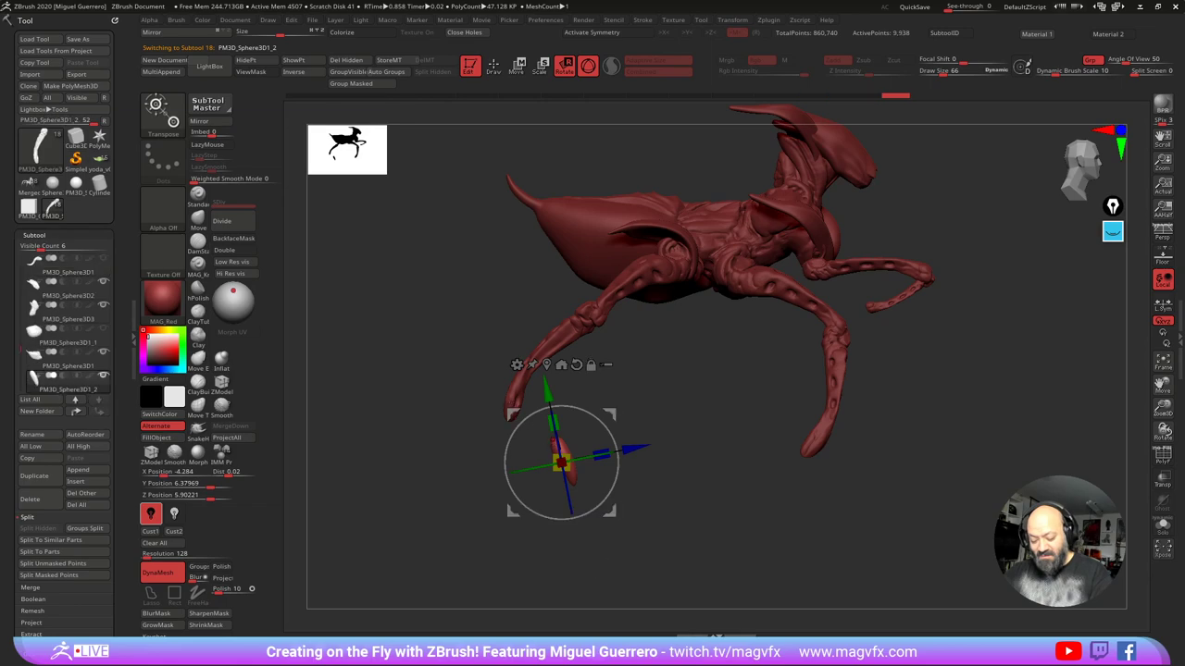
{"action": "left_click_drag", "start_coordinate": [510, 513], "coordinate": [466, 488]}
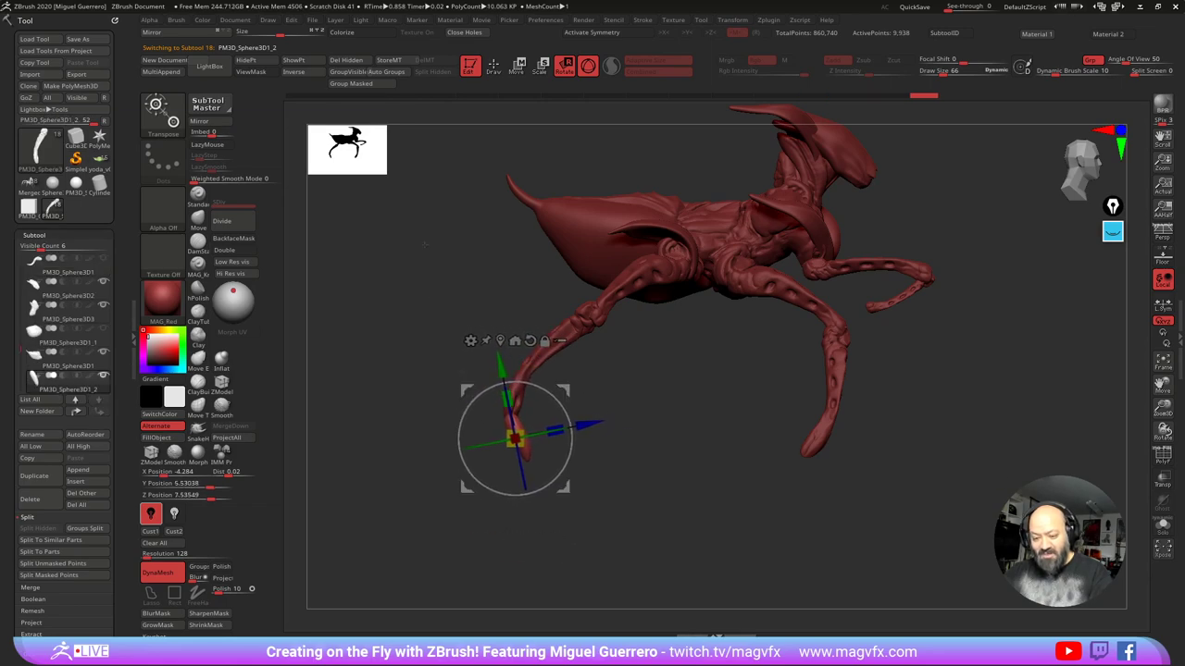
Step: Fine-tune the claw's fit on the hind foot with the Move brush and duplicate the claw SubTool
{"action": "key", "text": "q"}
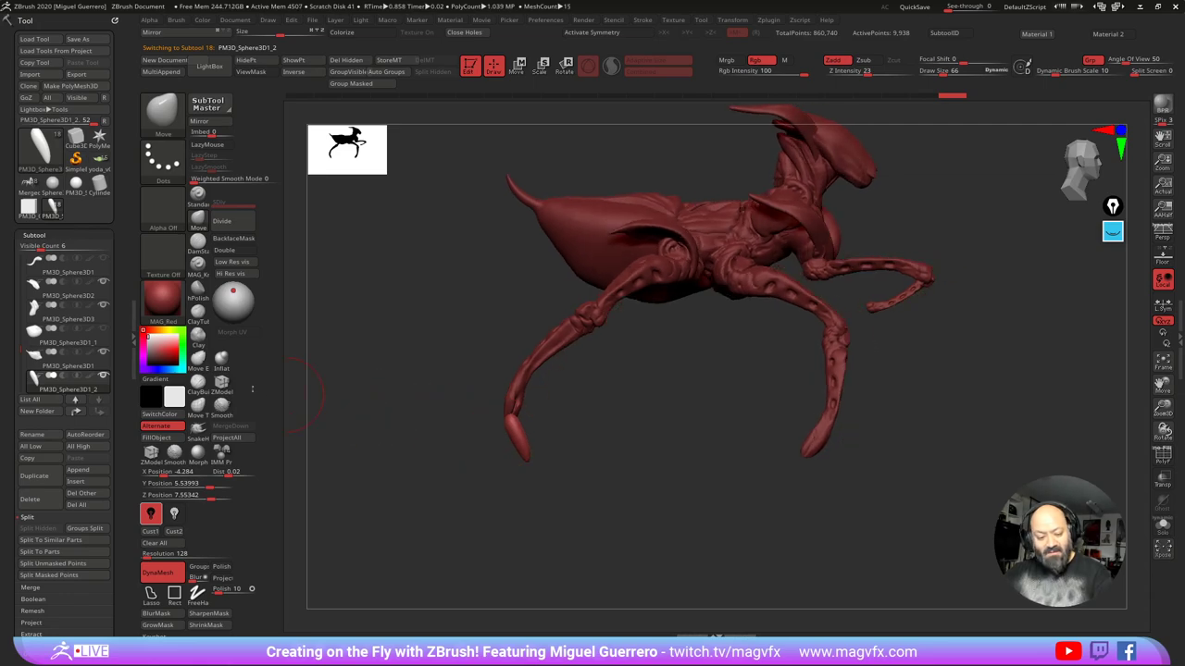
{"action": "left_click", "coordinate": [35, 476]}
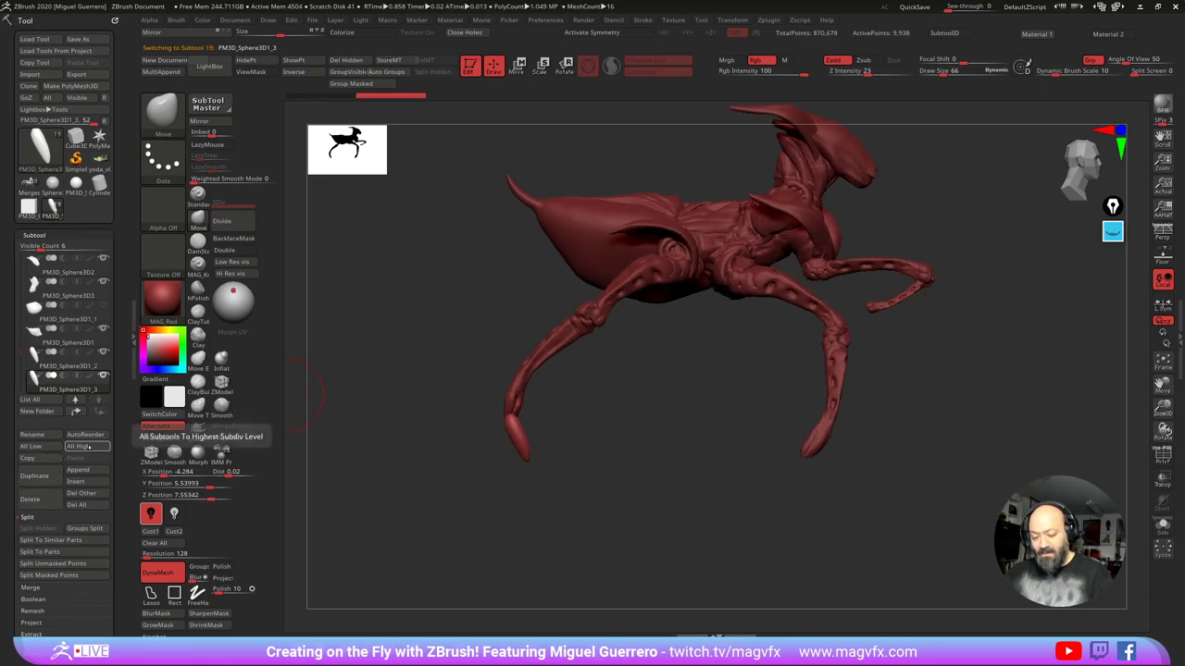
Step: Move the duplicated claw onto the foot of the front walking leg and rotate it in line with the lower leg
{"action": "left_click", "coordinate": [517, 68]}
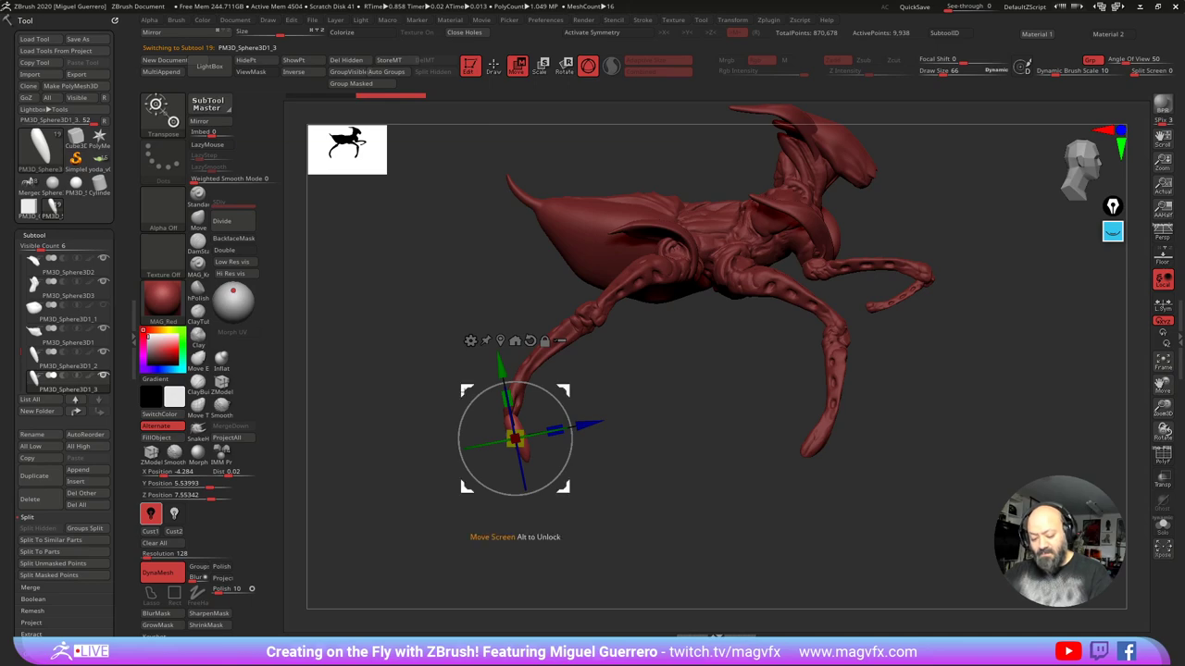
{"action": "left_click_drag", "start_coordinate": [565, 390], "coordinate": [792, 392]}
{"action": "left_click_drag", "start_coordinate": [740, 442], "coordinate": [789, 451]}
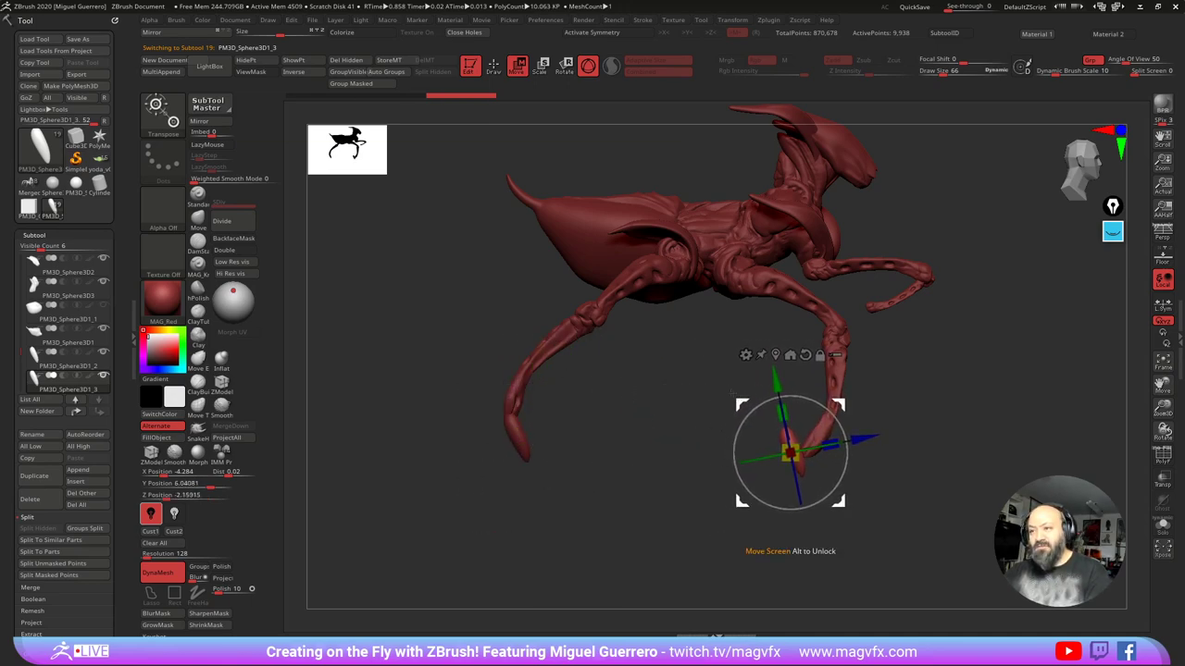
{"action": "mouse_move", "coordinate": [780, 396]}
{"action": "left_mouse_down"}
{"action": "mouse_move", "coordinate": [854, 407]}
{"action": "mouse_move", "coordinate": [741, 440]}
{"action": "mouse_move", "coordinate": [738, 457]}
{"action": "mouse_move", "coordinate": [767, 409]}
{"action": "left_mouse_up"}
{"action": "left_click_drag", "start_coordinate": [687, 406], "coordinate": [641, 436]}
{"action": "left_click", "coordinate": [830, 400], "text": "alt"}
{"action": "left_click_drag", "start_coordinate": [535, 315], "coordinate": [496, 310]}
{"action": "key", "text": "q"}
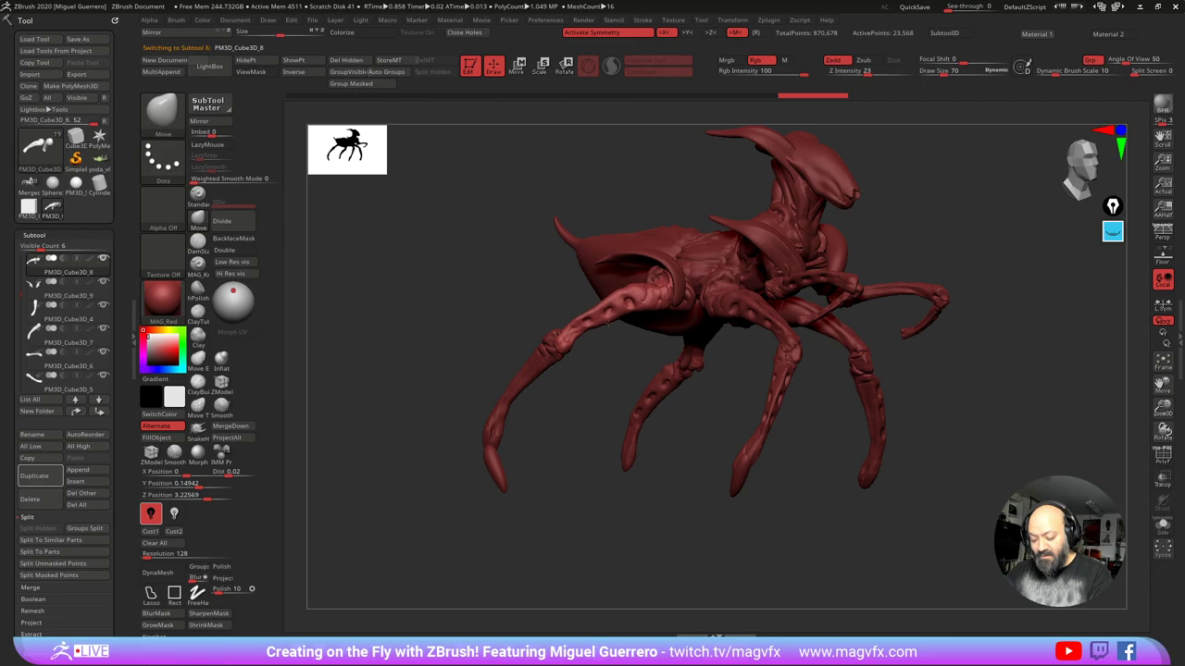
Step: Reshape the upper hind leg segment around the thigh and knee with the Move brush, checking it from several angles
{"action": "left_click_drag", "start_coordinate": [607, 320], "coordinate": [601, 306]}
{"action": "left_click_drag", "start_coordinate": [543, 359], "coordinate": [552, 351], "text": "ctrl"}
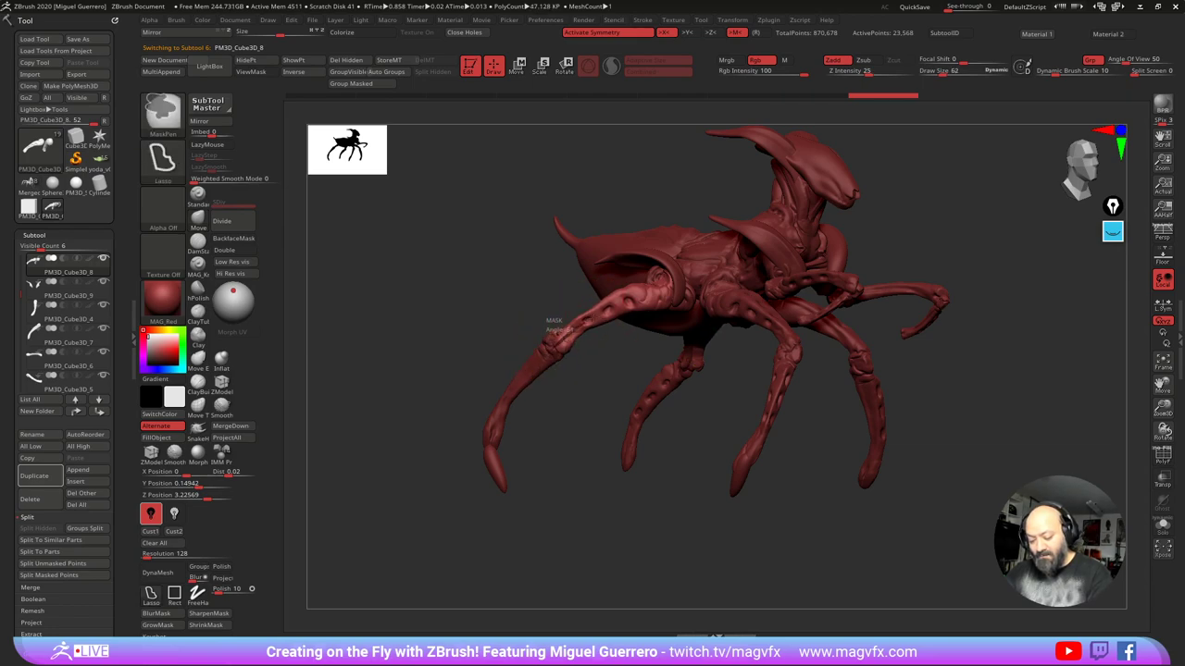
{"action": "left_click_drag", "start_coordinate": [654, 298], "coordinate": [650, 335], "text": "ctrl"}
{"action": "left_click", "coordinate": [563, 335], "text": "ctrl"}
{"action": "left_click", "coordinate": [563, 335], "text": "ctrl"}
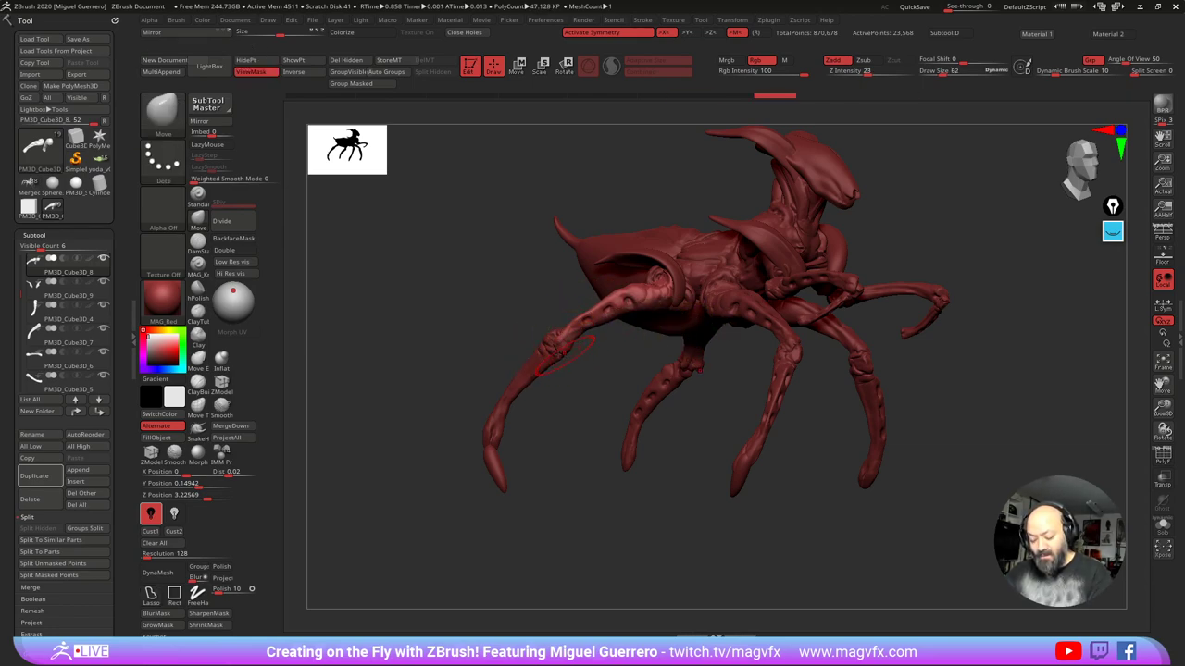
{"action": "left_click", "coordinate": [505, 316], "text": "ctrl"}
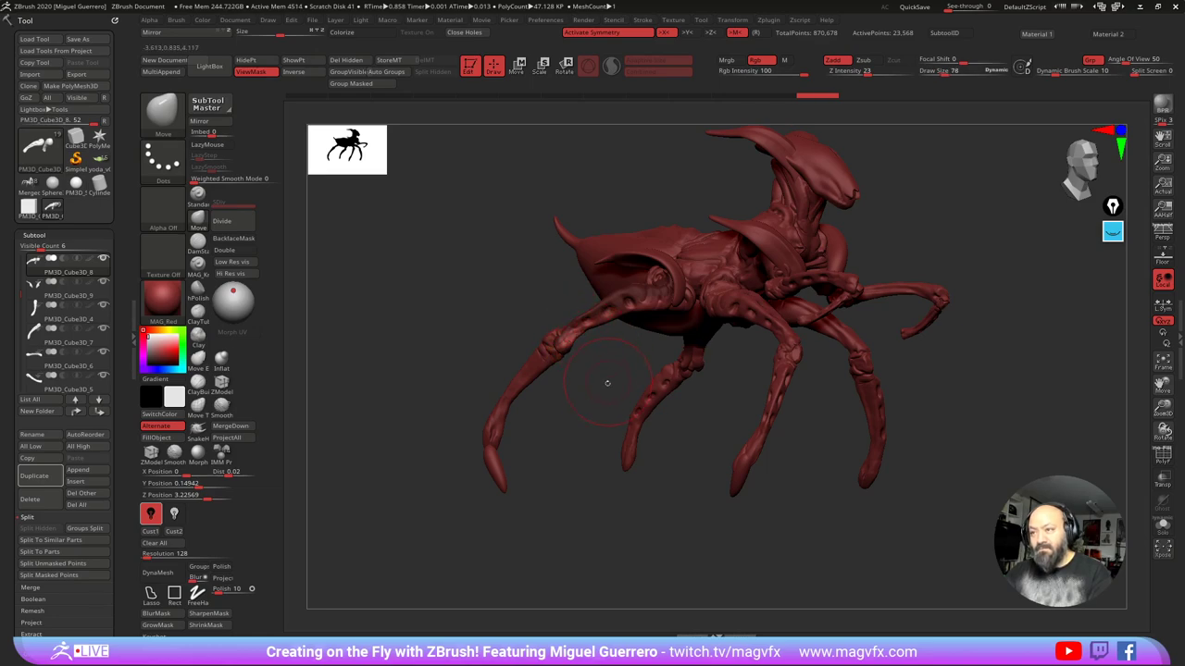
{"action": "mouse_move", "coordinate": [607, 384]}
{"action": "left_mouse_down"}
{"action": "mouse_move", "coordinate": [603, 348]}
{"action": "mouse_move", "coordinate": [639, 320]}
{"action": "mouse_move", "coordinate": [617, 316]}
{"action": "left_mouse_up"}
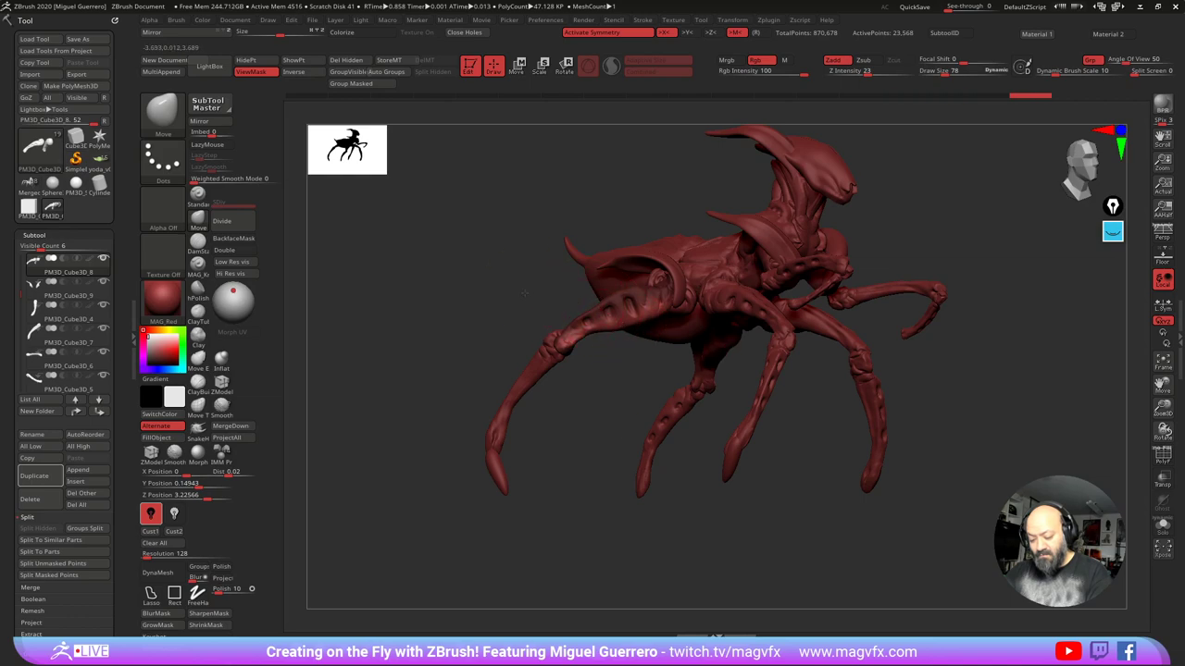
{"action": "mouse_move", "coordinate": [537, 282]}
{"action": "left_mouse_down"}
{"action": "mouse_move", "coordinate": [611, 307]}
{"action": "mouse_move", "coordinate": [514, 311]}
{"action": "left_mouse_up"}
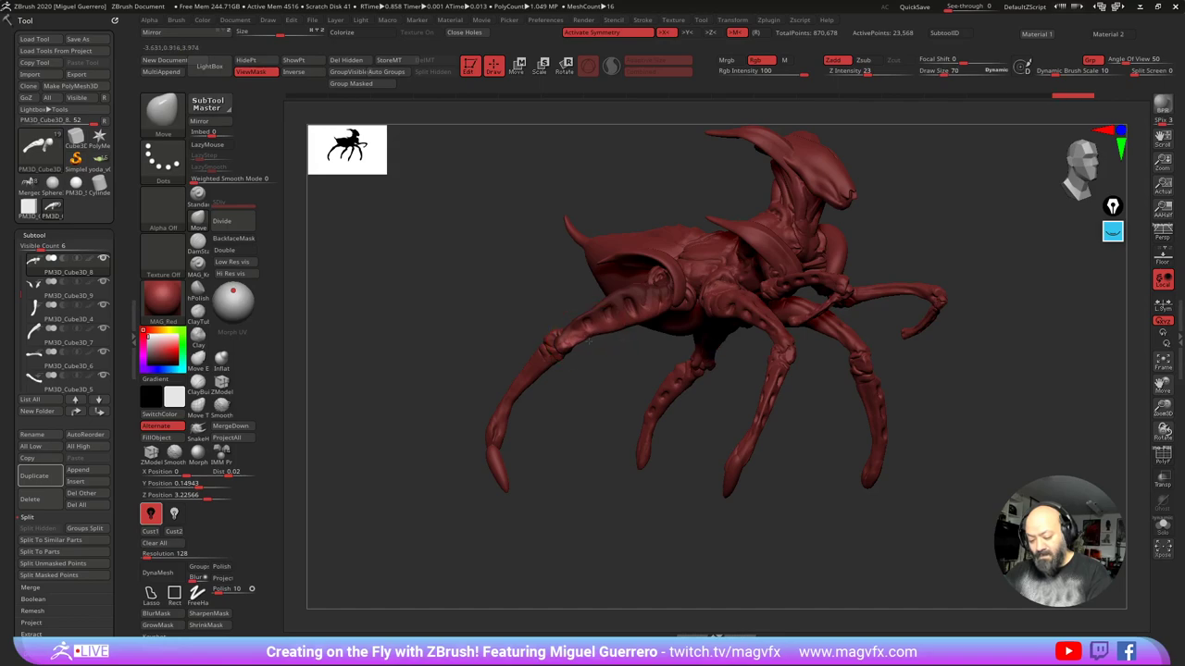
{"action": "left_click_drag", "start_coordinate": [588, 340], "coordinate": [595, 329]}
{"action": "left_click_drag", "start_coordinate": [498, 290], "coordinate": [571, 317]}
{"action": "left_click_drag", "start_coordinate": [557, 347], "coordinate": [645, 324]}
{"action": "left_click_drag", "start_coordinate": [599, 359], "coordinate": [418, 381]}
Step: Try to adjust the lower hind leg with the Move brush, and step through its undo history
{"action": "right_click_drag", "start_coordinate": [418, 382], "coordinate": [515, 411], "text": "ctrl"}
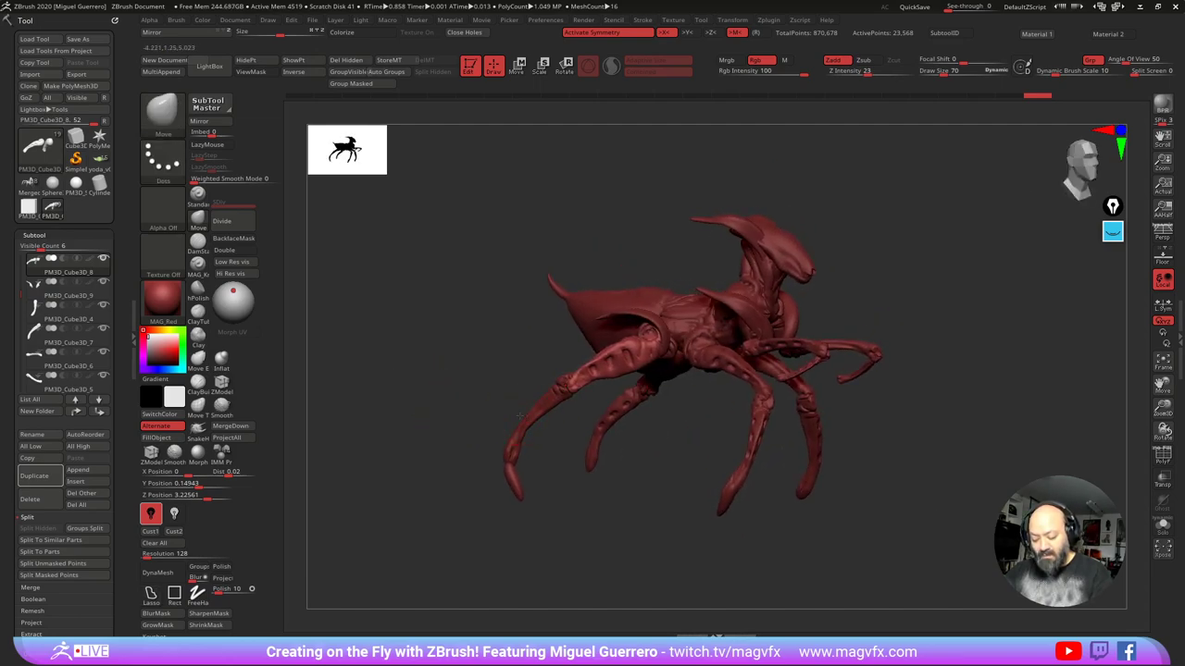
{"action": "left_click", "coordinate": [530, 420], "text": "alt"}
{"action": "left_click_drag", "start_coordinate": [452, 391], "coordinate": [487, 376]}
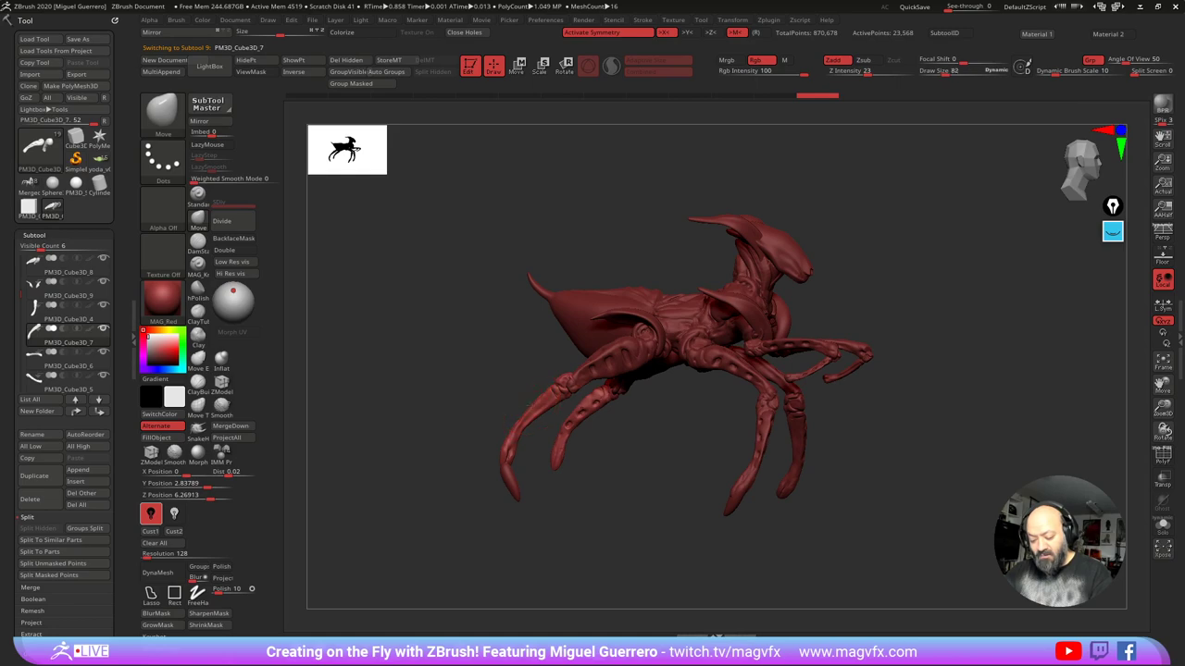
{"action": "mouse_move", "coordinate": [528, 413]}
{"action": "left_mouse_down"}
{"action": "mouse_move", "coordinate": [503, 399]}
{"action": "mouse_move", "coordinate": [555, 411]}
{"action": "left_mouse_up"}
{"action": "key", "text": "ctrl+z"}
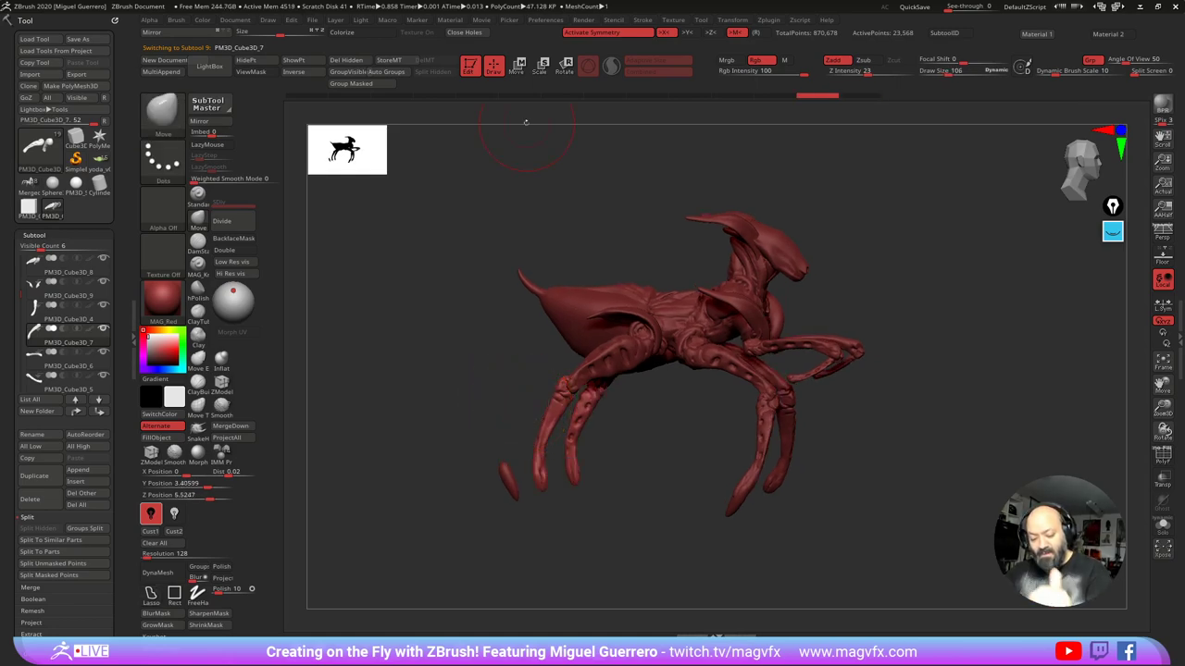
{"action": "left_click", "coordinate": [856, 95]}
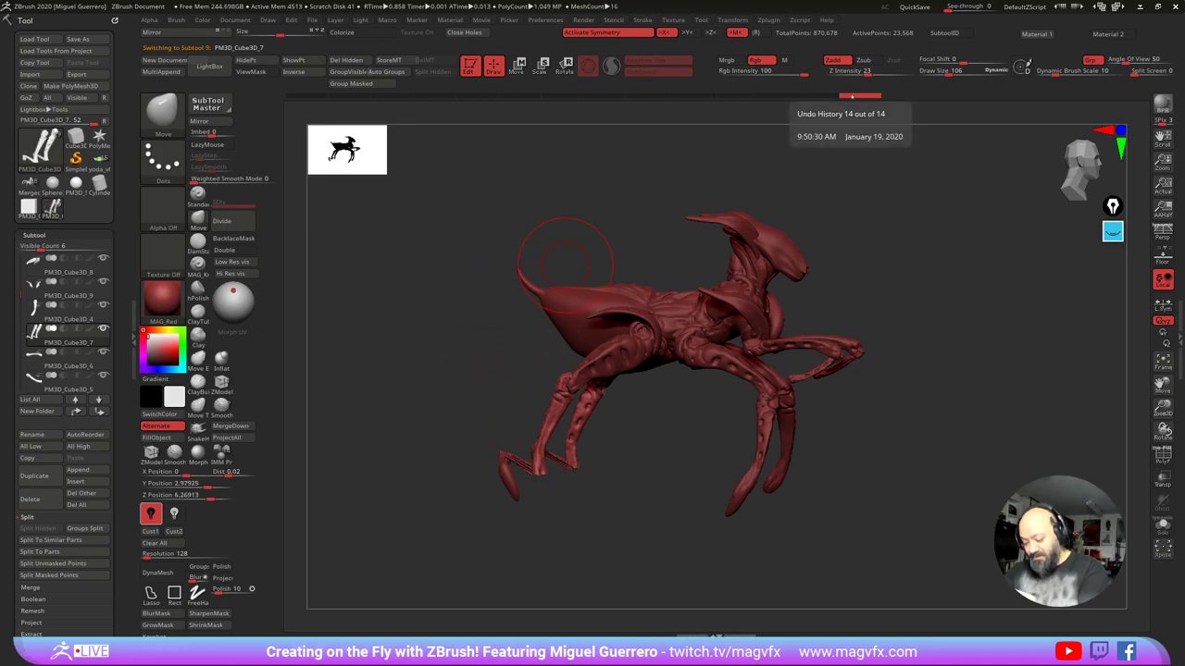
{"action": "mouse_move", "coordinate": [436, 412]}
{"action": "left_mouse_down"}
{"action": "mouse_move", "coordinate": [444, 404]}
{"action": "mouse_move", "coordinate": [426, 415]}
{"action": "left_mouse_up"}
{"action": "key", "text": "ctrl+z"}
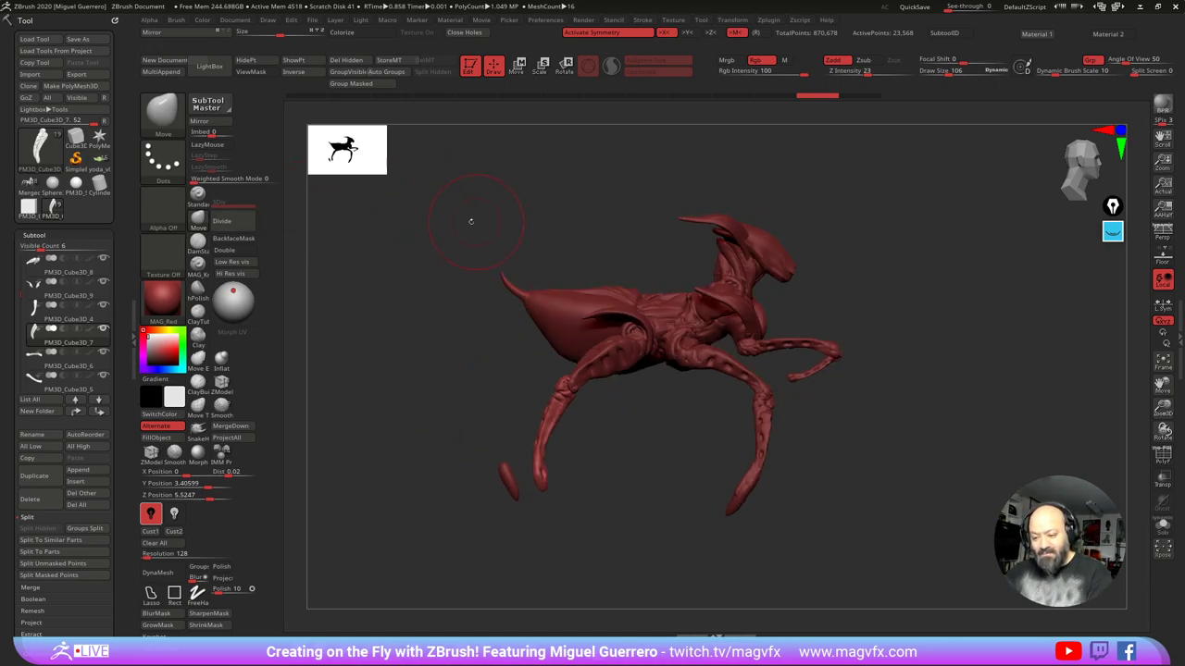
Step: Rotate the lower hind leg backward from the knee so its foot meets the claw, and save the tool
{"action": "left_click_drag", "start_coordinate": [471, 221], "coordinate": [436, 222]}
{"action": "left_click", "coordinate": [565, 66]}
{"action": "left_click_drag", "start_coordinate": [532, 348], "coordinate": [553, 321]}
{"action": "left_click_drag", "start_coordinate": [427, 357], "coordinate": [507, 360]}
{"action": "left_click_drag", "start_coordinate": [722, 430], "coordinate": [573, 434]}
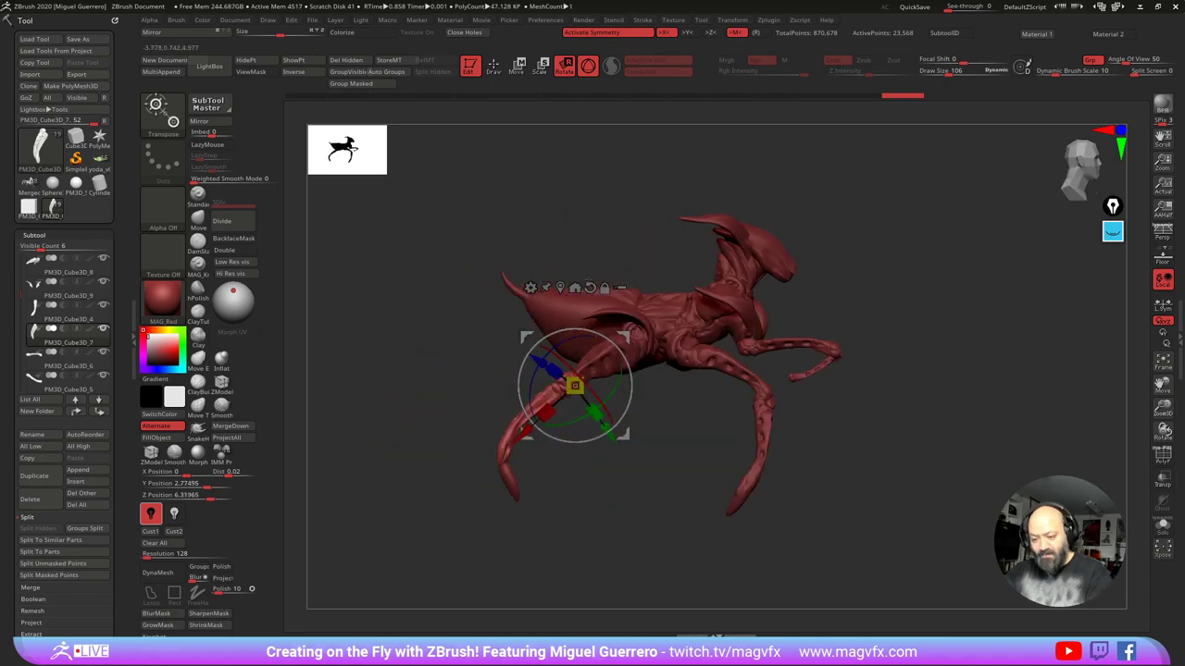
{"action": "left_click", "coordinate": [497, 70]}
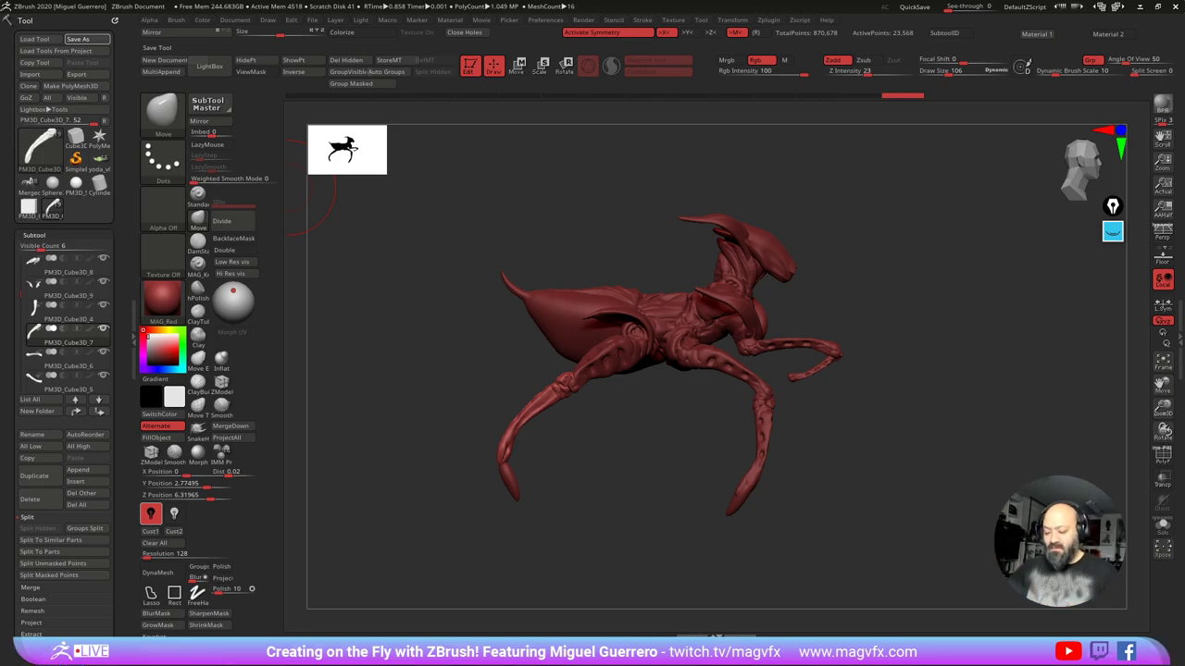
Step: Refine the curve of the lower hind leg below the knee with the Move brush
{"action": "left_click_drag", "start_coordinate": [524, 375], "coordinate": [451, 394]}
{"action": "left_click_drag", "start_coordinate": [384, 324], "coordinate": [424, 335]}
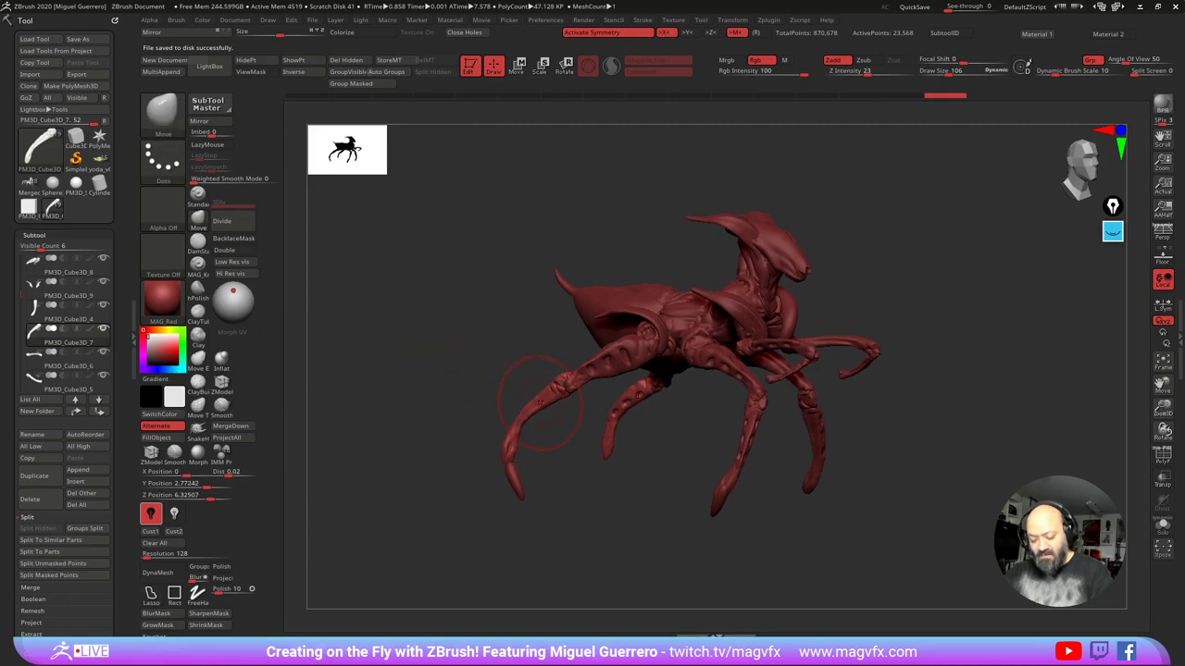
{"action": "left_click_drag", "start_coordinate": [539, 402], "coordinate": [489, 367]}
Step: Bulk out the underside of the upper hind leg and blend it into the knee joint with the Move brush
{"action": "left_click", "coordinate": [588, 371], "text": "alt"}
{"action": "left_click_drag", "start_coordinate": [601, 373], "coordinate": [611, 401]}
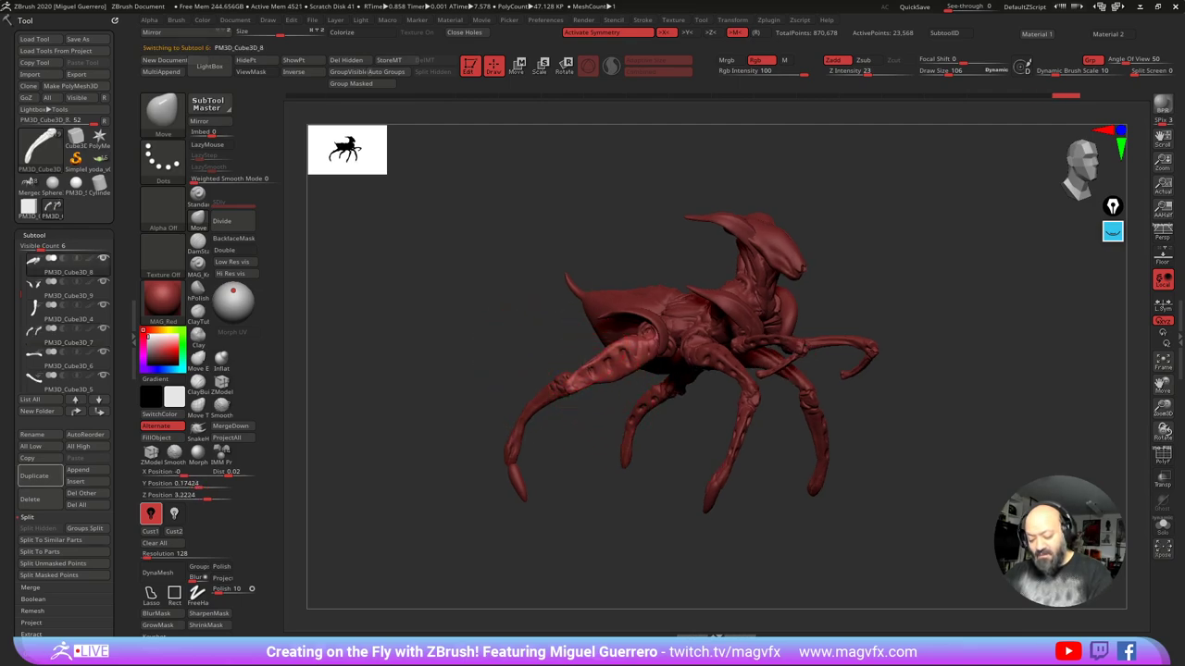
{"action": "left_click", "coordinate": [590, 367], "text": "alt"}
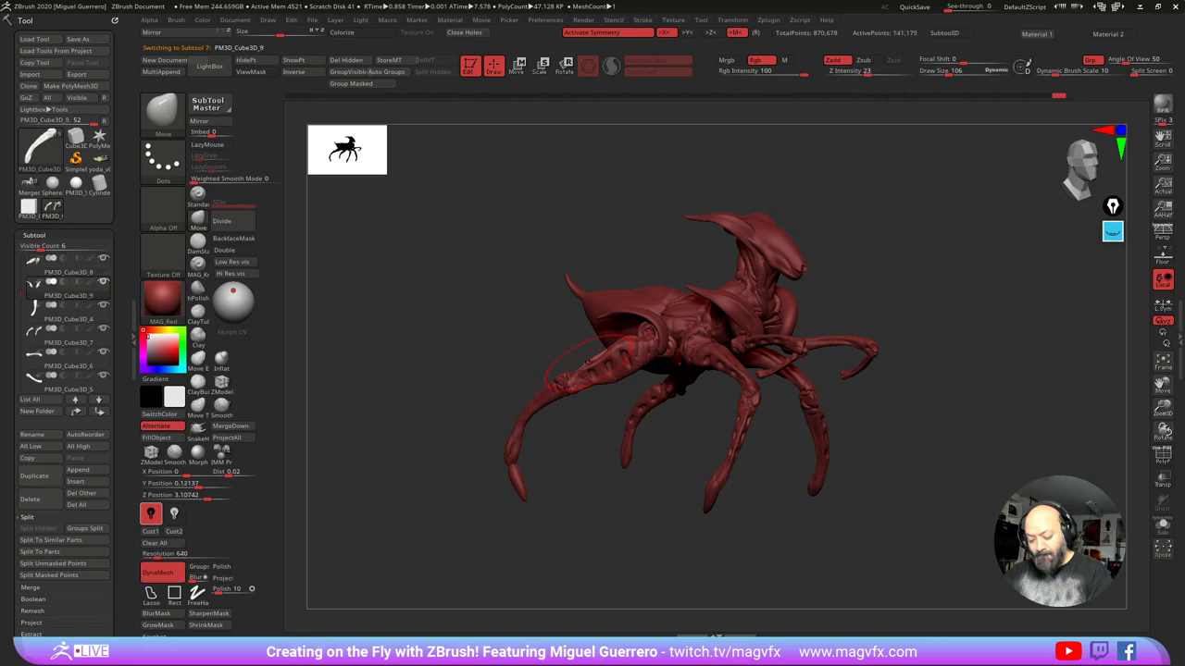
{"action": "left_click", "coordinate": [602, 385], "text": "alt"}
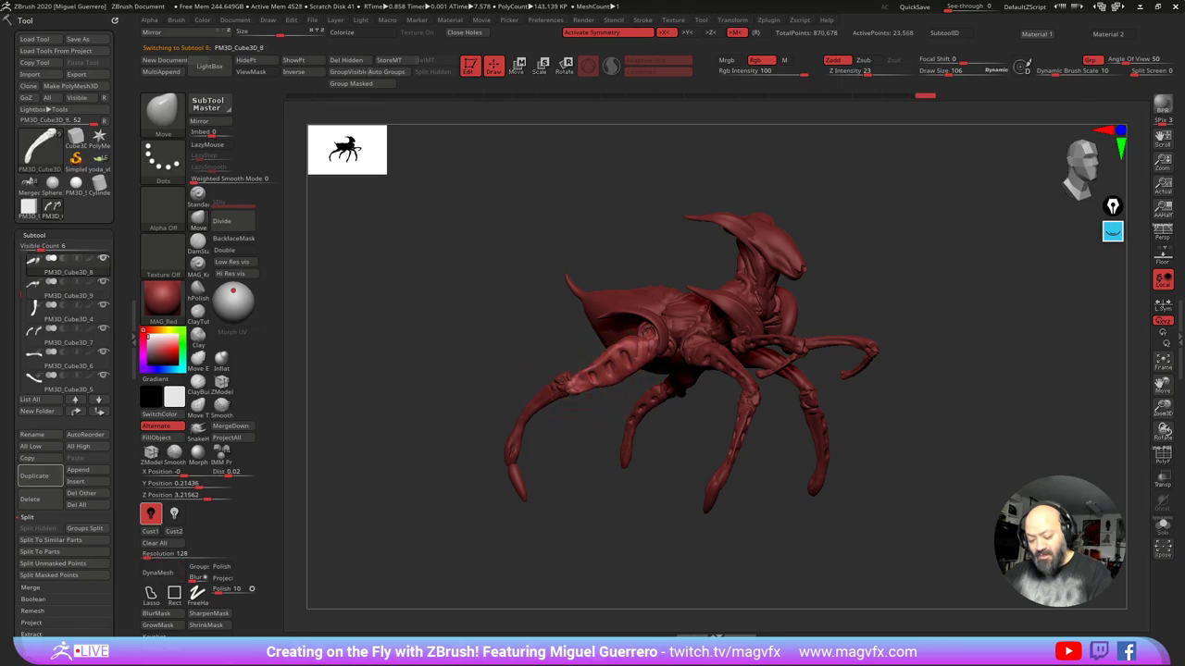
{"action": "left_click_drag", "start_coordinate": [560, 381], "coordinate": [564, 385]}
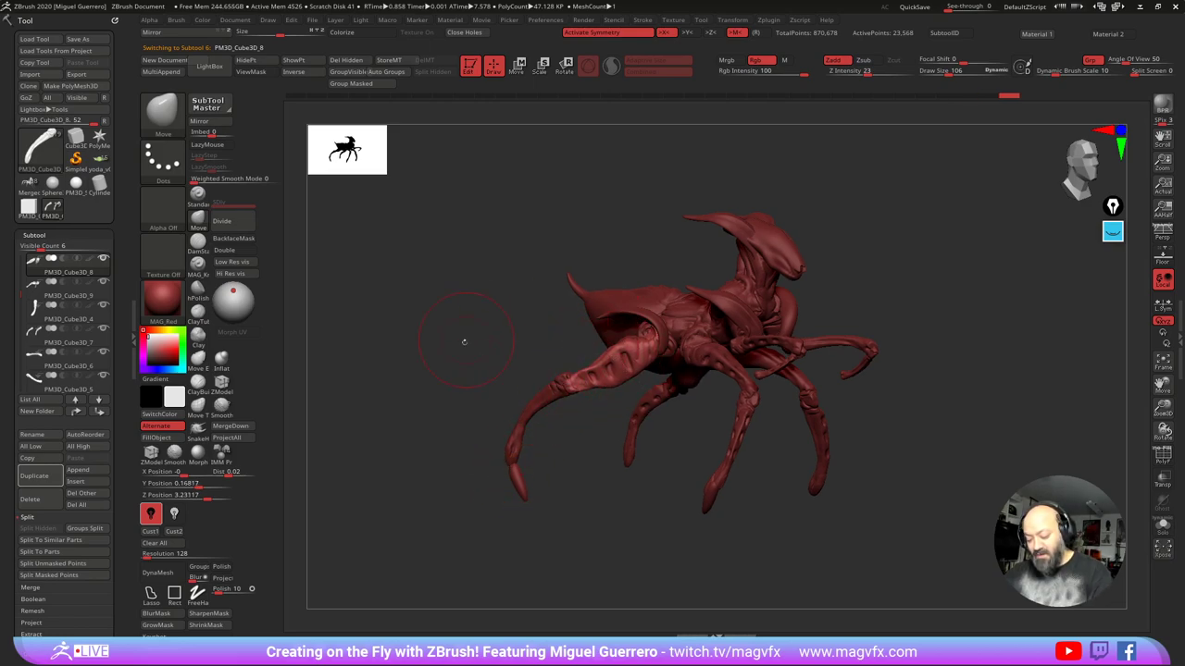
Step: Select the claw on the front walking leg and duplicate its SubTool
{"action": "left_click_drag", "start_coordinate": [463, 341], "coordinate": [578, 367]}
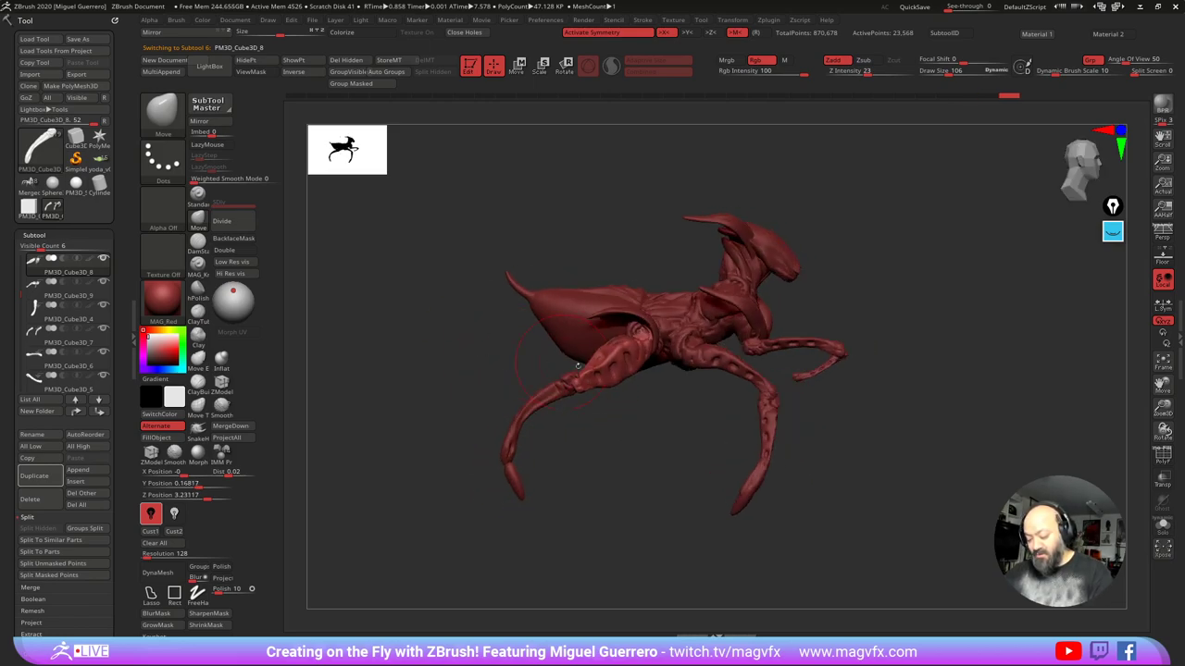
{"action": "left_click", "coordinate": [789, 358], "text": "alt"}
{"action": "mouse_move", "coordinate": [814, 391]}
{"action": "right_mouse_down", "text": "ctrl"}
{"action": "mouse_move", "coordinate": [826, 404]}
{"action": "mouse_move", "coordinate": [778, 368]}
{"action": "mouse_move", "coordinate": [725, 395]}
{"action": "mouse_move", "coordinate": [728, 419]}
{"action": "mouse_move", "coordinate": [748, 412]}
{"action": "mouse_move", "coordinate": [736, 380]}
{"action": "right_mouse_up", "text": "ctrl"}
{"action": "left_click", "coordinate": [621, 540], "text": "alt"}
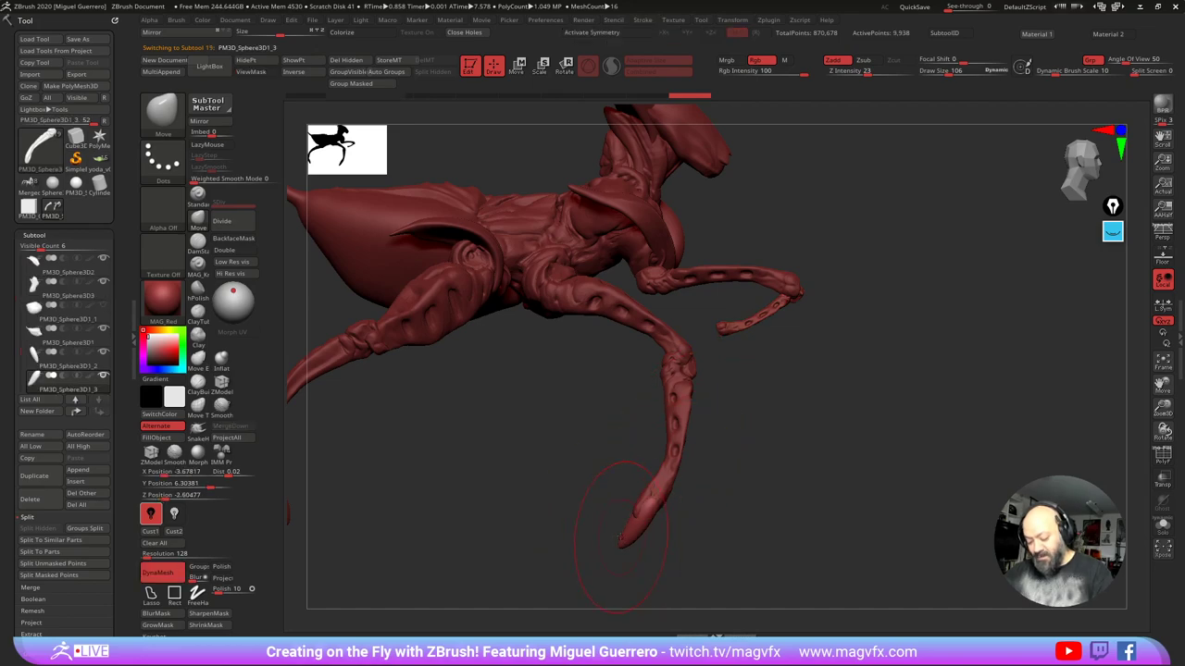
{"action": "left_click", "coordinate": [31, 486]}
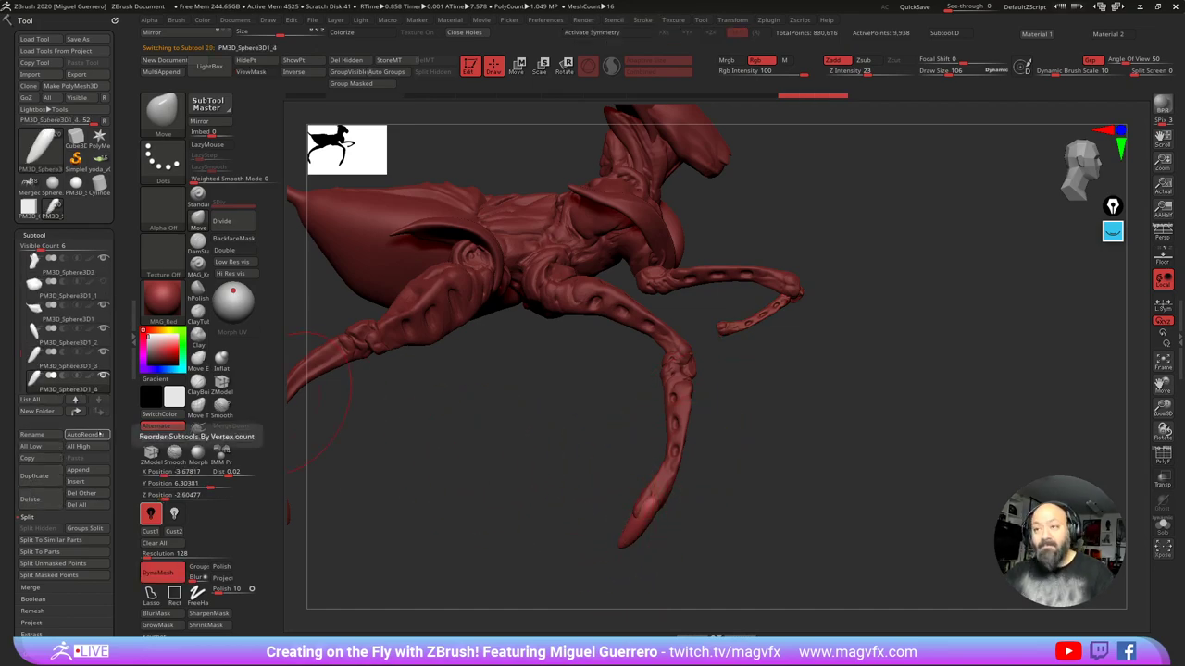
Step: Move the new claw copy onto the tip of the raised foreleg and rotate it to follow the limb, aligning it from side and front
{"action": "right_click_drag", "start_coordinate": [502, 442], "coordinate": [478, 384]}
{"action": "key", "text": "w"}
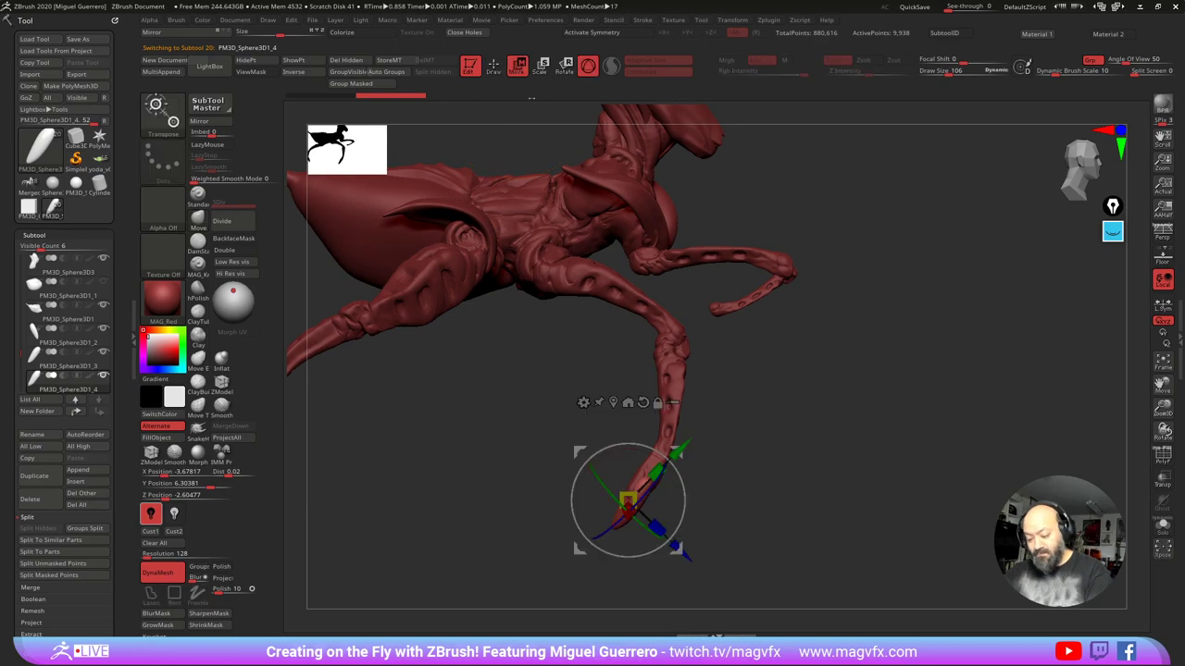
{"action": "left_click_drag", "start_coordinate": [570, 447], "coordinate": [645, 273]}
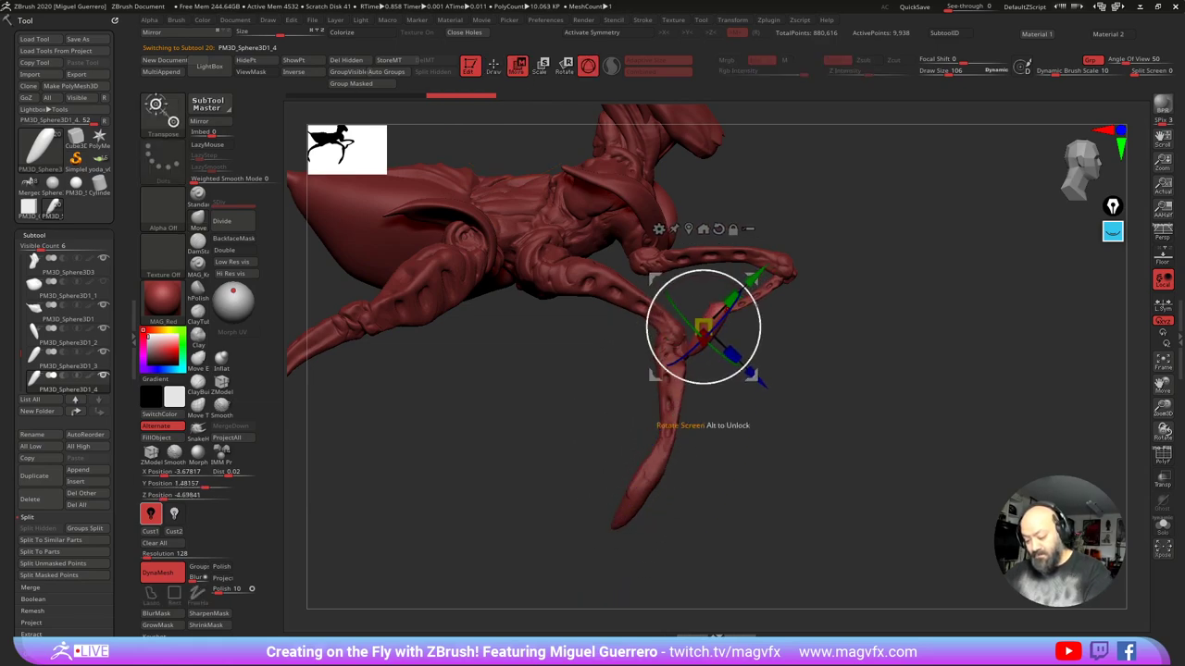
{"action": "left_click_drag", "start_coordinate": [757, 308], "coordinate": [749, 423]}
{"action": "left_click_drag", "start_coordinate": [654, 277], "coordinate": [656, 253]}
{"action": "left_click_drag", "start_coordinate": [606, 398], "coordinate": [490, 393]}
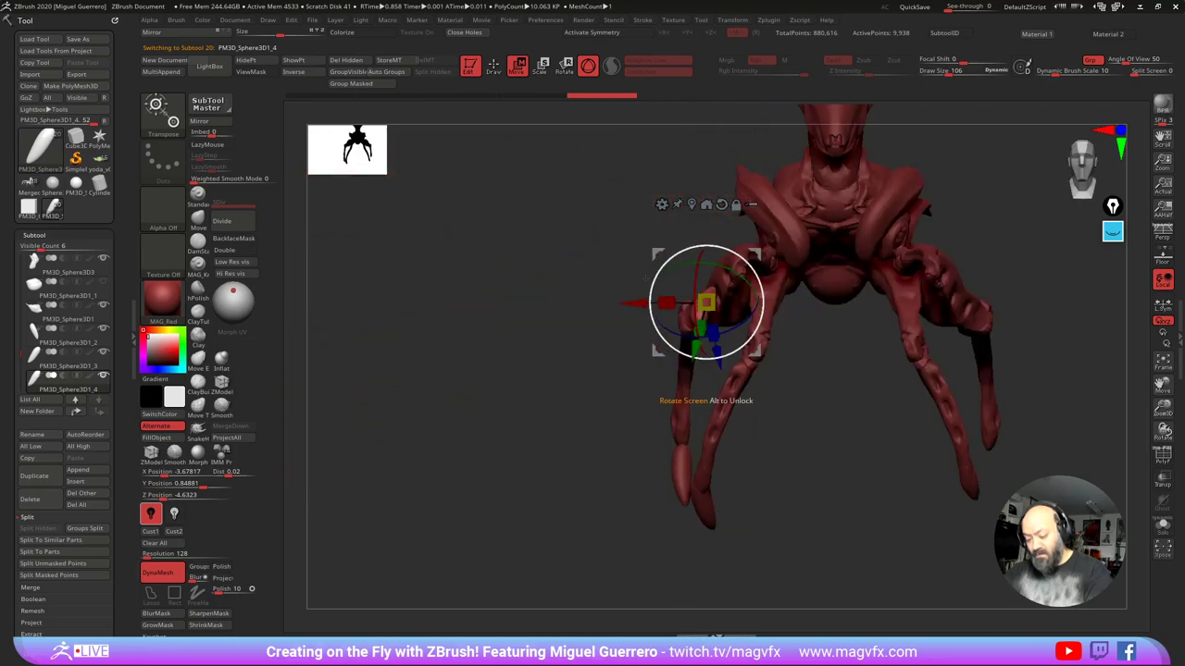
{"action": "left_click_drag", "start_coordinate": [657, 253], "coordinate": [681, 250]}
{"action": "left_click_drag", "start_coordinate": [574, 408], "coordinate": [654, 431]}
{"action": "left_click_drag", "start_coordinate": [692, 327], "coordinate": [687, 330]}
{"action": "key", "text": "q"}
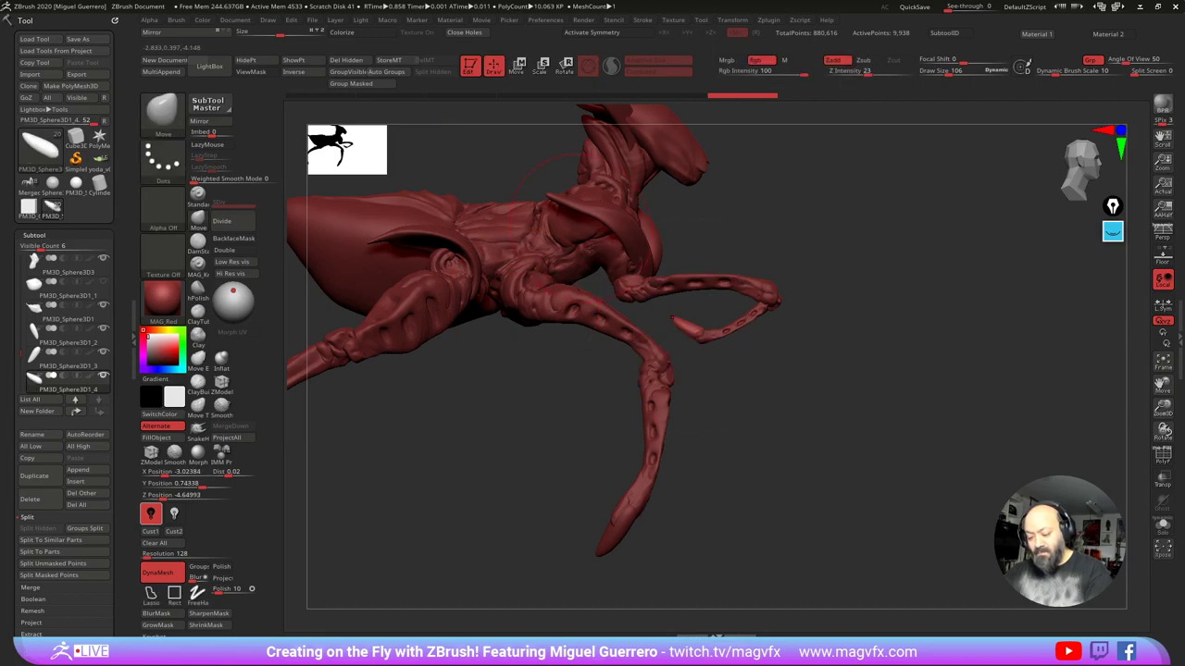
Step: Select the curved shoulder plates and adjust their shape with the Move brush
{"action": "mouse_move", "coordinate": [554, 387]}
{"action": "left_mouse_down"}
{"action": "mouse_move", "coordinate": [582, 412]}
{"action": "mouse_move", "coordinate": [514, 414]}
{"action": "left_mouse_up"}
{"action": "left_click", "coordinate": [700, 282], "text": "alt"}
{"action": "left_click_drag", "start_coordinate": [403, 274], "coordinate": [483, 269]}
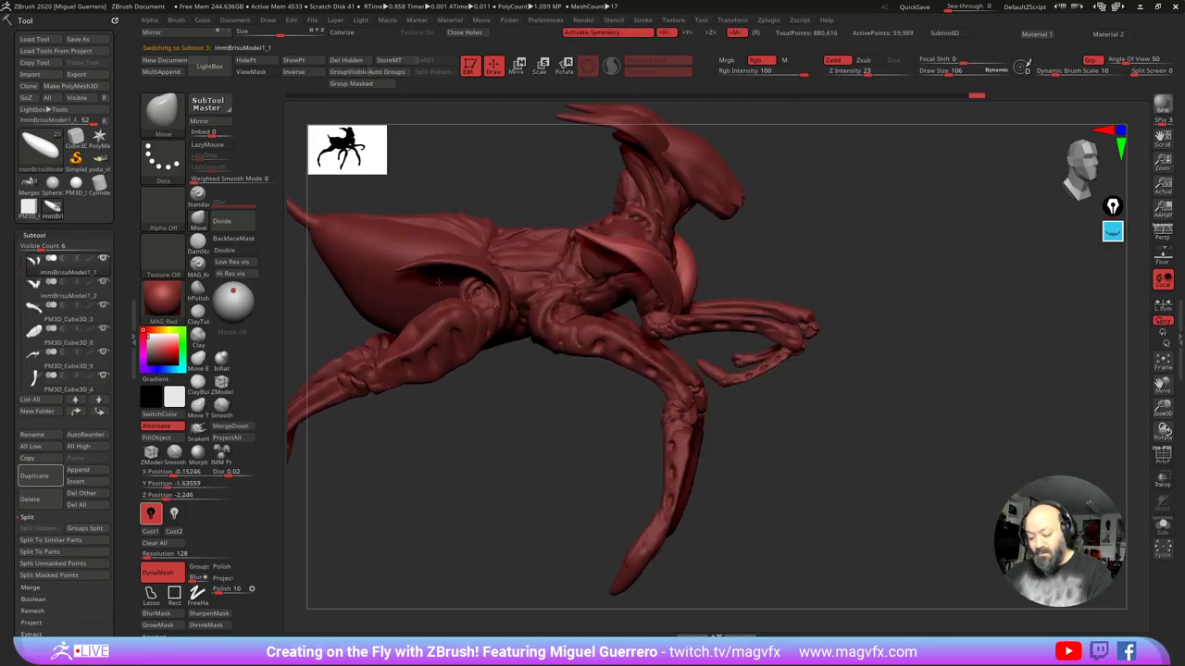
{"action": "left_click_drag", "start_coordinate": [826, 503], "coordinate": [718, 461]}
{"action": "mouse_move", "coordinate": [484, 378]}
{"action": "left_mouse_down"}
{"action": "mouse_move", "coordinate": [496, 455]}
{"action": "mouse_move", "coordinate": [466, 393]}
{"action": "mouse_move", "coordinate": [486, 337]}
{"action": "left_mouse_up"}
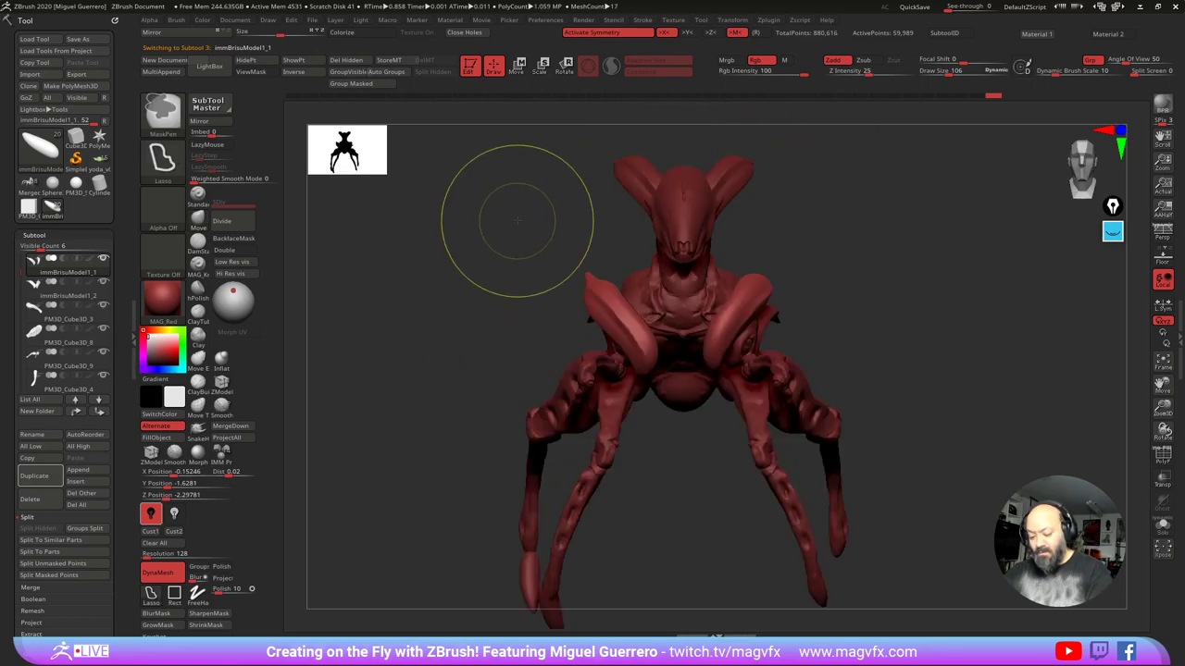
Step: Turn off symmetry, isolate one curved shoulder plate with a rectangular selection, and delete the hidden opposite plate
{"action": "mouse_move", "coordinate": [517, 221]}
{"action": "left_mouse_down", "text": "ctrl"}
{"action": "mouse_move", "coordinate": [558, 316]}
{"action": "mouse_move", "coordinate": [681, 455]}
{"action": "left_mouse_up", "text": "ctrl"}
{"action": "key", "text": "x"}
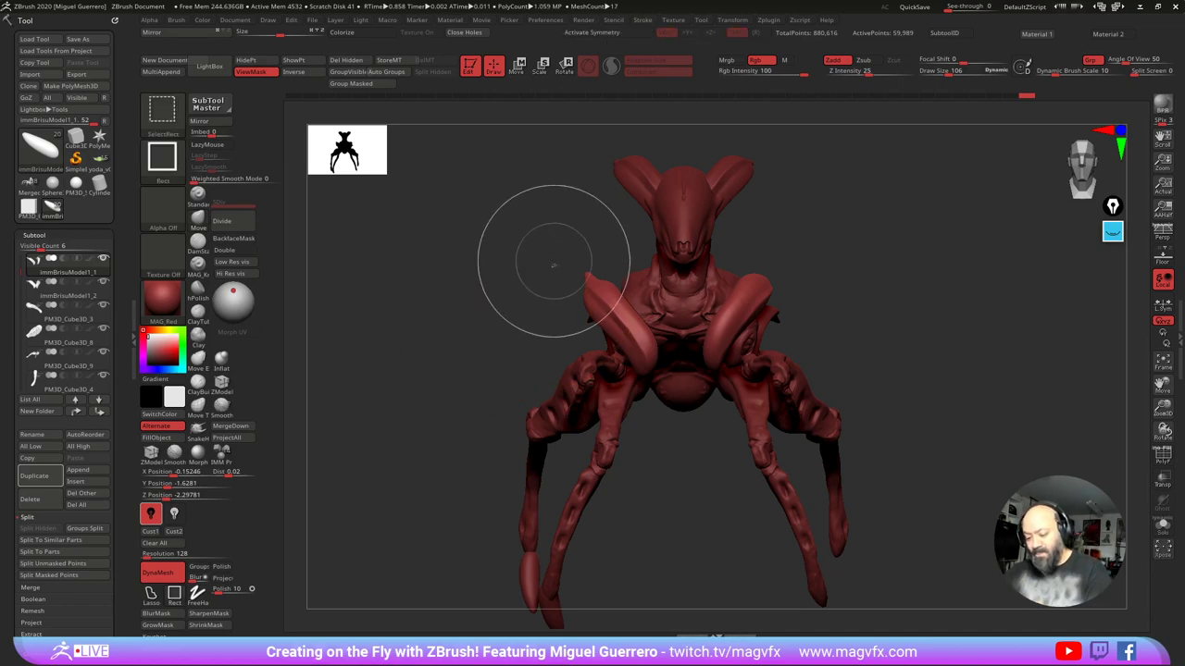
{"action": "left_click_drag", "start_coordinate": [530, 254], "coordinate": [677, 421], "text": "ctrl+shift"}
{"action": "left_click_drag", "start_coordinate": [515, 333], "coordinate": [508, 366]}
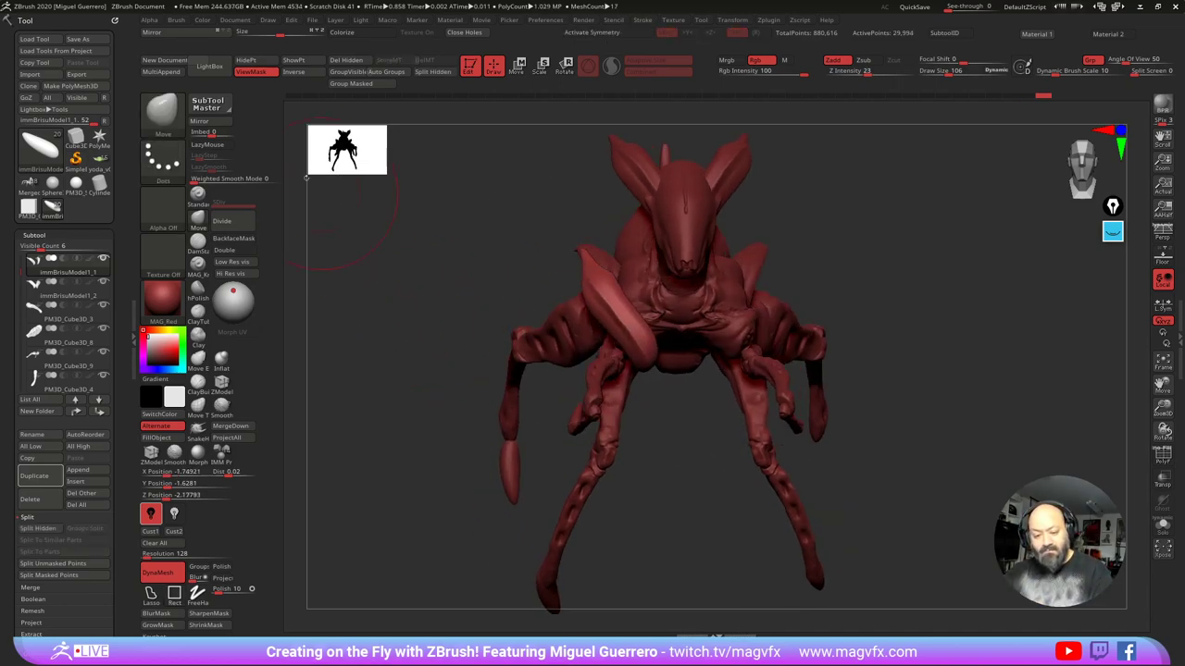
{"action": "left_click", "coordinate": [335, 61]}
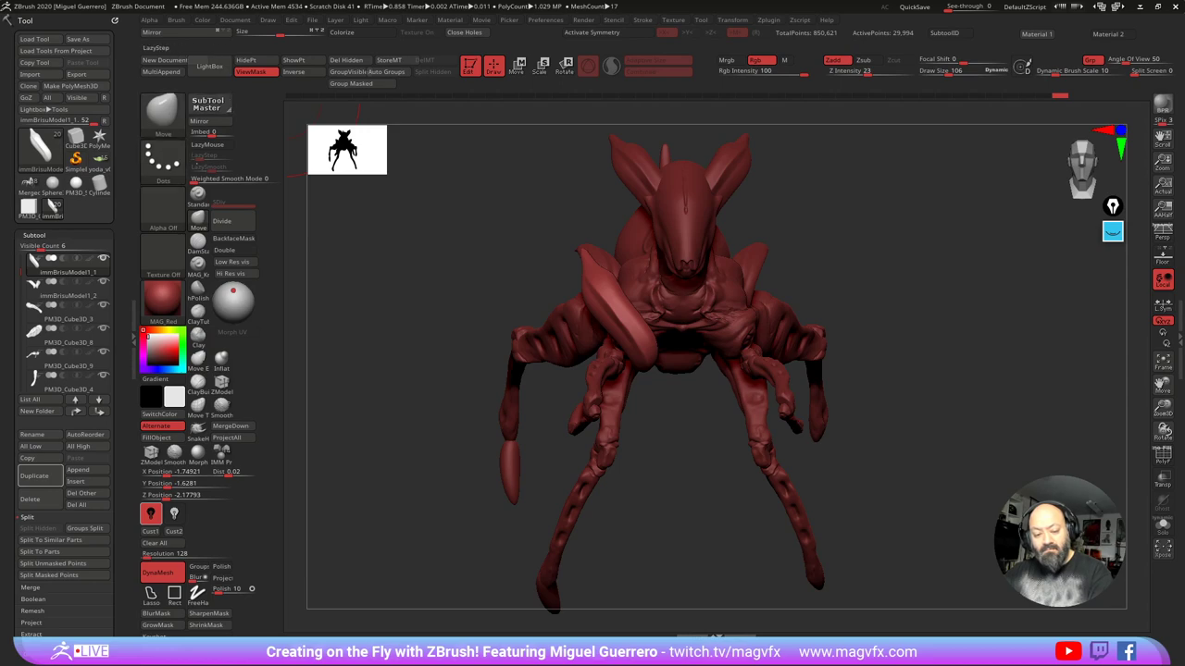
Step: Mirror the remaining shoulder plate across the X axis, merged into one SubTool, and turn symmetry back on
{"action": "left_click", "coordinate": [199, 122]}
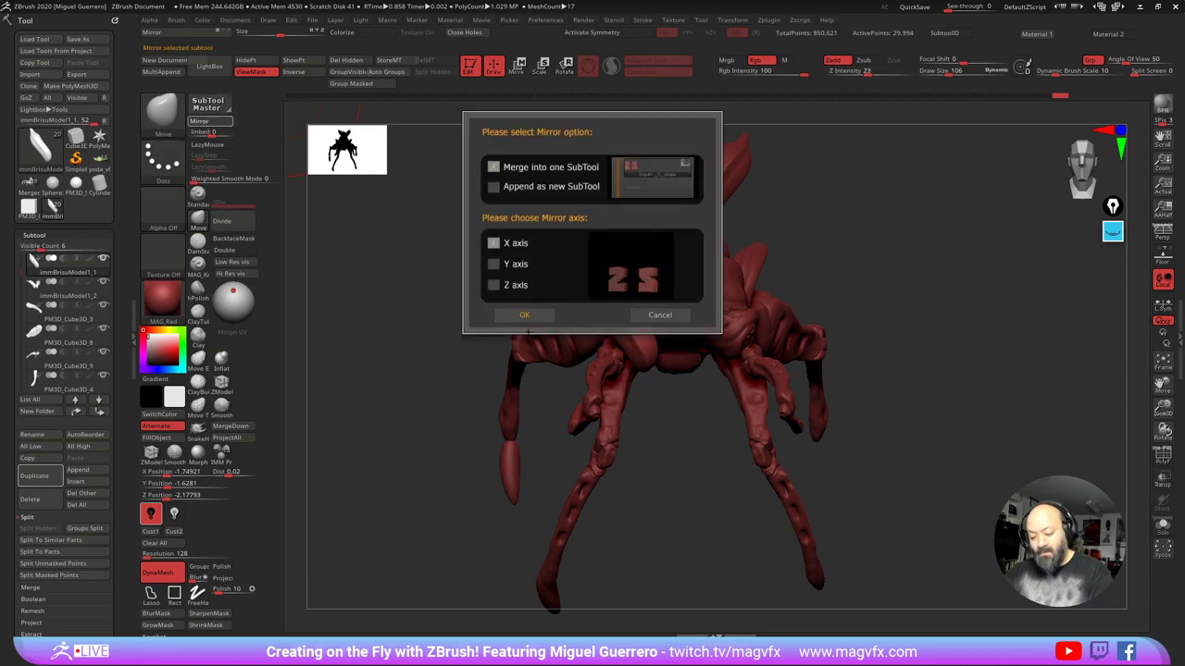
{"action": "left_click", "coordinate": [528, 317]}
{"action": "left_click_drag", "start_coordinate": [410, 356], "coordinate": [590, 357]}
{"action": "key", "text": "x"}
Step: Select the abdomen SubTool and examine the creature's overall silhouette from the side and from above
{"action": "mouse_move", "coordinate": [404, 368]}
{"action": "left_mouse_down", "text": "alt"}
{"action": "mouse_move", "coordinate": [420, 370]}
{"action": "mouse_move", "coordinate": [415, 331]}
{"action": "mouse_move", "coordinate": [445, 313]}
{"action": "left_mouse_up", "text": "alt"}
{"action": "right_click_drag", "start_coordinate": [445, 311], "coordinate": [472, 280], "text": "ctrl"}
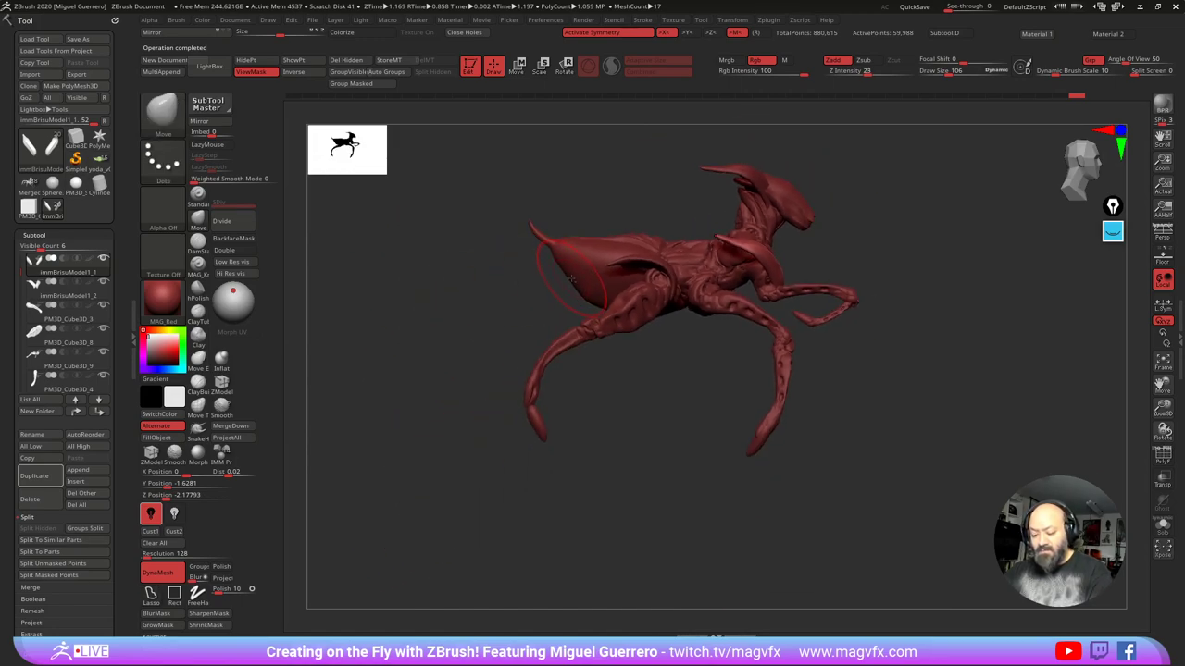
{"action": "left_click", "coordinate": [571, 277], "text": "alt"}
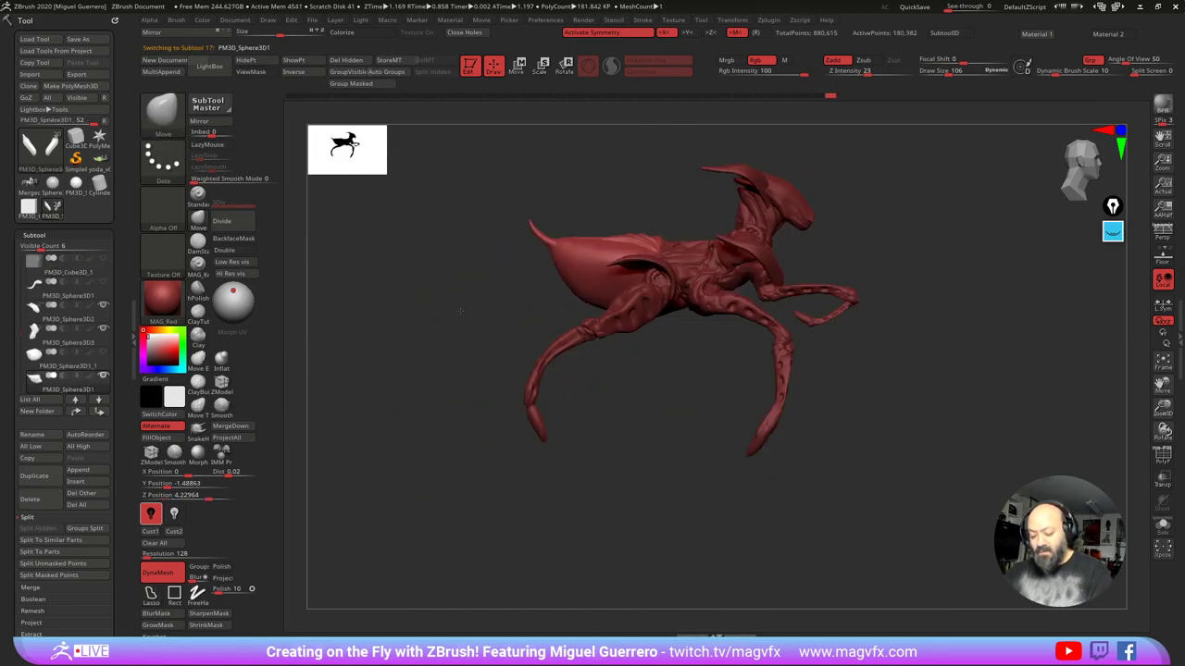
{"action": "mouse_move", "coordinate": [460, 311]}
{"action": "left_mouse_down"}
{"action": "mouse_move", "coordinate": [399, 339]}
{"action": "mouse_move", "coordinate": [449, 346]}
{"action": "mouse_move", "coordinate": [463, 384]}
{"action": "mouse_move", "coordinate": [389, 376]}
{"action": "mouse_move", "coordinate": [448, 393]}
{"action": "mouse_move", "coordinate": [469, 412]}
{"action": "mouse_move", "coordinate": [425, 458]}
{"action": "mouse_move", "coordinate": [455, 502]}
{"action": "mouse_move", "coordinate": [486, 509]}
{"action": "mouse_move", "coordinate": [442, 513]}
{"action": "mouse_move", "coordinate": [423, 471]}
{"action": "mouse_move", "coordinate": [494, 468]}
{"action": "mouse_move", "coordinate": [401, 471]}
{"action": "mouse_move", "coordinate": [473, 472]}
{"action": "mouse_move", "coordinate": [487, 497]}
{"action": "mouse_move", "coordinate": [446, 437]}
{"action": "mouse_move", "coordinate": [472, 426]}
{"action": "left_mouse_up"}
{"action": "key", "text": "p"}
{"action": "key", "text": "p"}
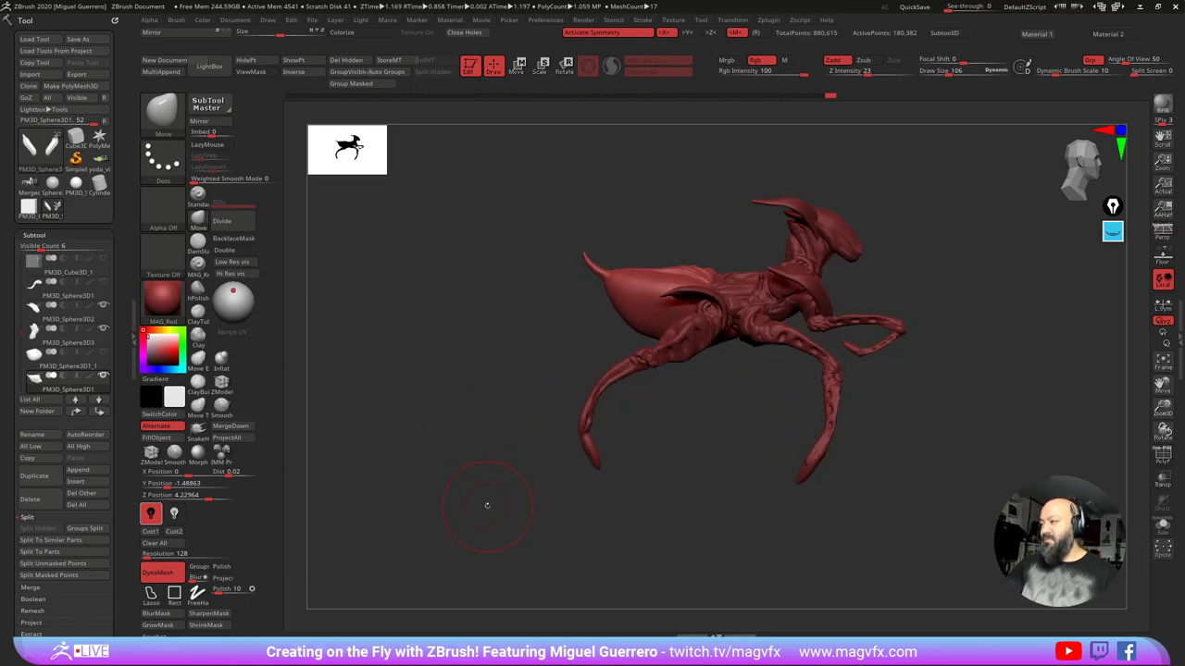
{"action": "mouse_move", "coordinate": [427, 441]}
{"action": "left_mouse_down"}
{"action": "mouse_move", "coordinate": [455, 481]}
{"action": "mouse_move", "coordinate": [474, 458]}
{"action": "mouse_move", "coordinate": [500, 470]}
{"action": "mouse_move", "coordinate": [503, 509]}
{"action": "left_mouse_up"}
{"action": "left_click_drag", "start_coordinate": [426, 404], "coordinate": [436, 467], "text": "alt"}
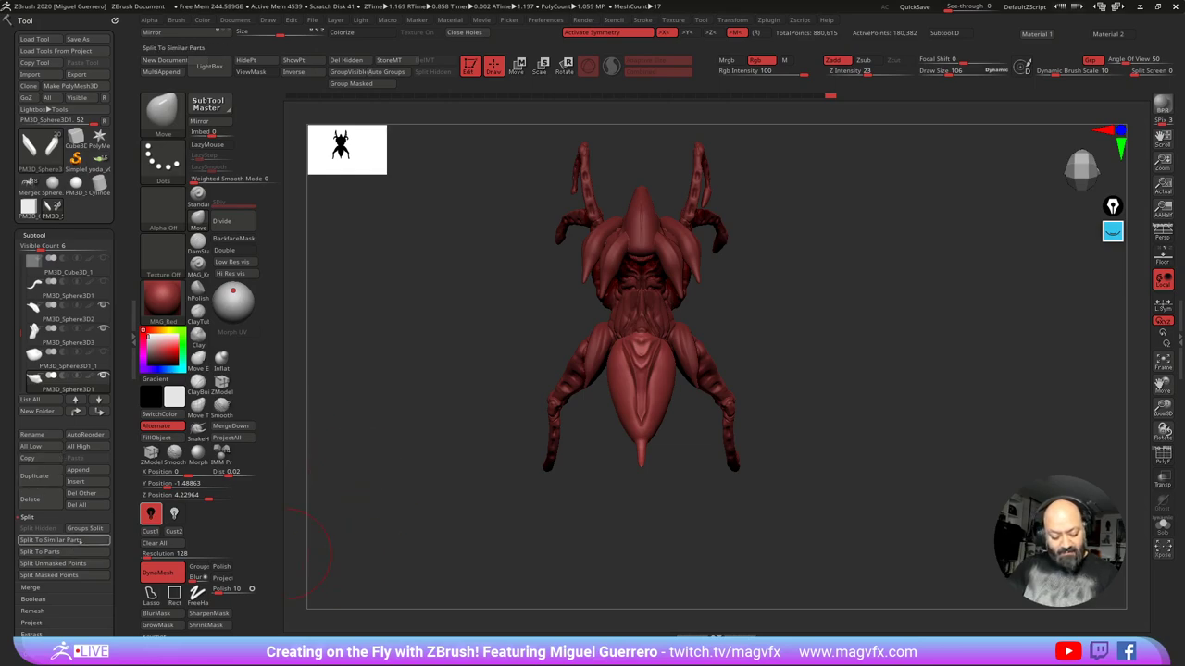
Step: Append a Sphere3D as a new SubTool, make it active, and switch the model's material to the blue-grey one
{"action": "left_click", "coordinate": [79, 469]}
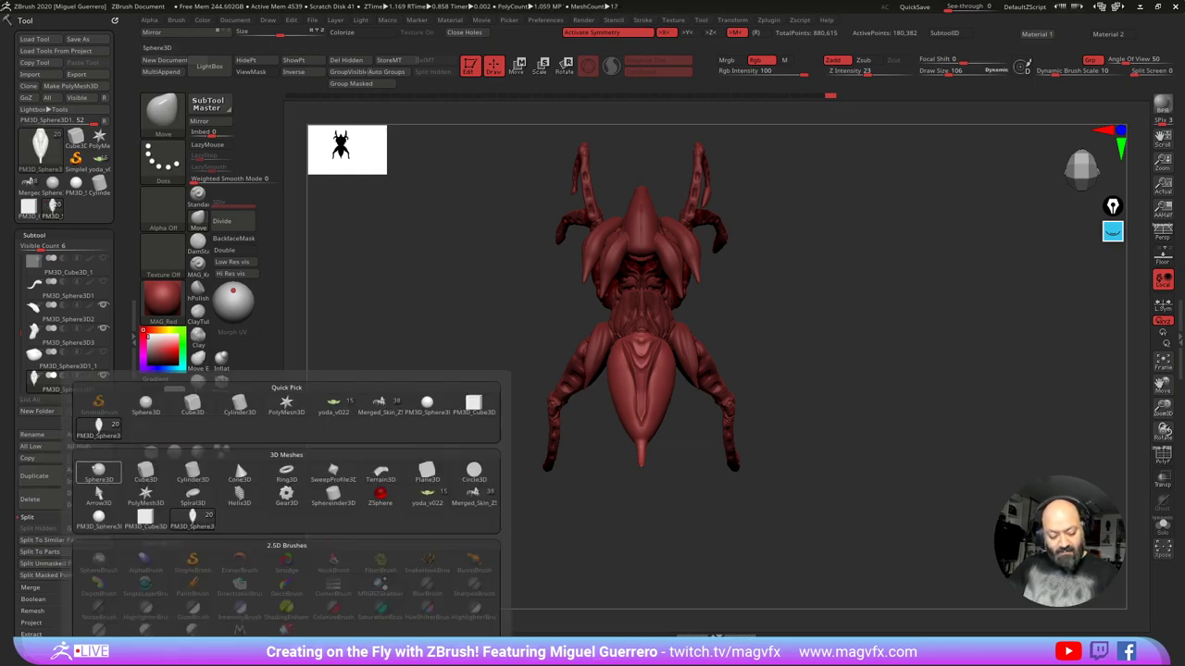
{"action": "left_click", "coordinate": [235, 459]}
{"action": "left_click_drag", "start_coordinate": [435, 417], "coordinate": [451, 229]}
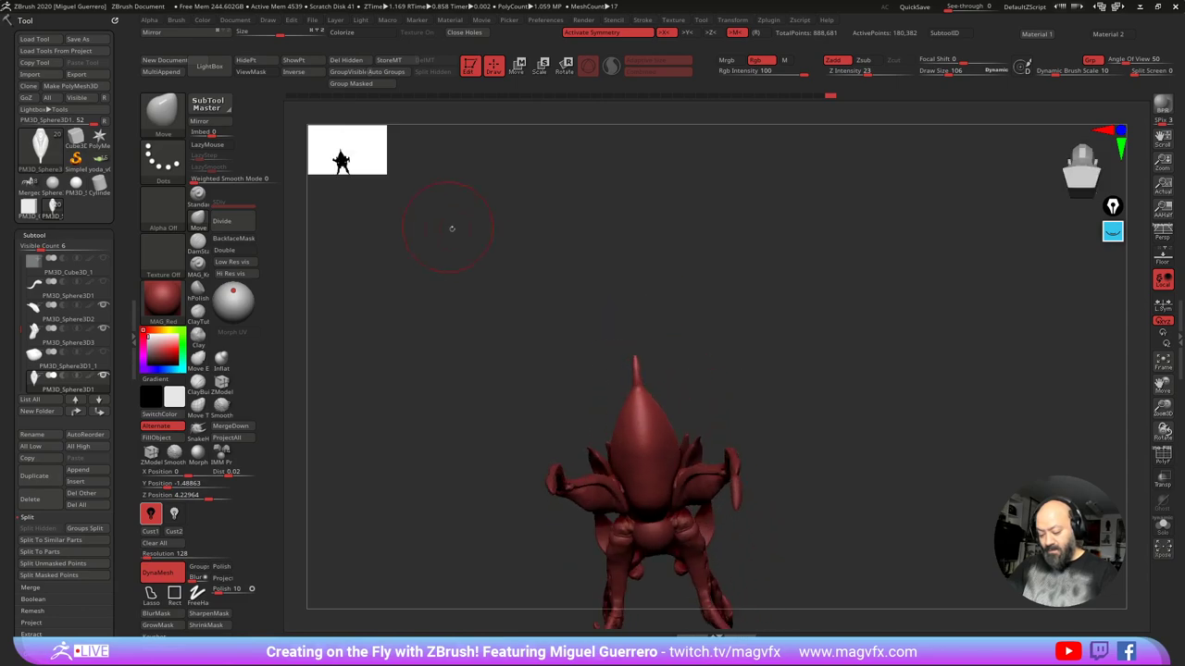
{"action": "mouse_move", "coordinate": [481, 402]}
{"action": "left_mouse_down"}
{"action": "mouse_move", "coordinate": [510, 415]}
{"action": "mouse_move", "coordinate": [458, 523]}
{"action": "mouse_move", "coordinate": [471, 631]}
{"action": "left_mouse_up"}
{"action": "left_click", "coordinate": [650, 539], "text": "alt"}
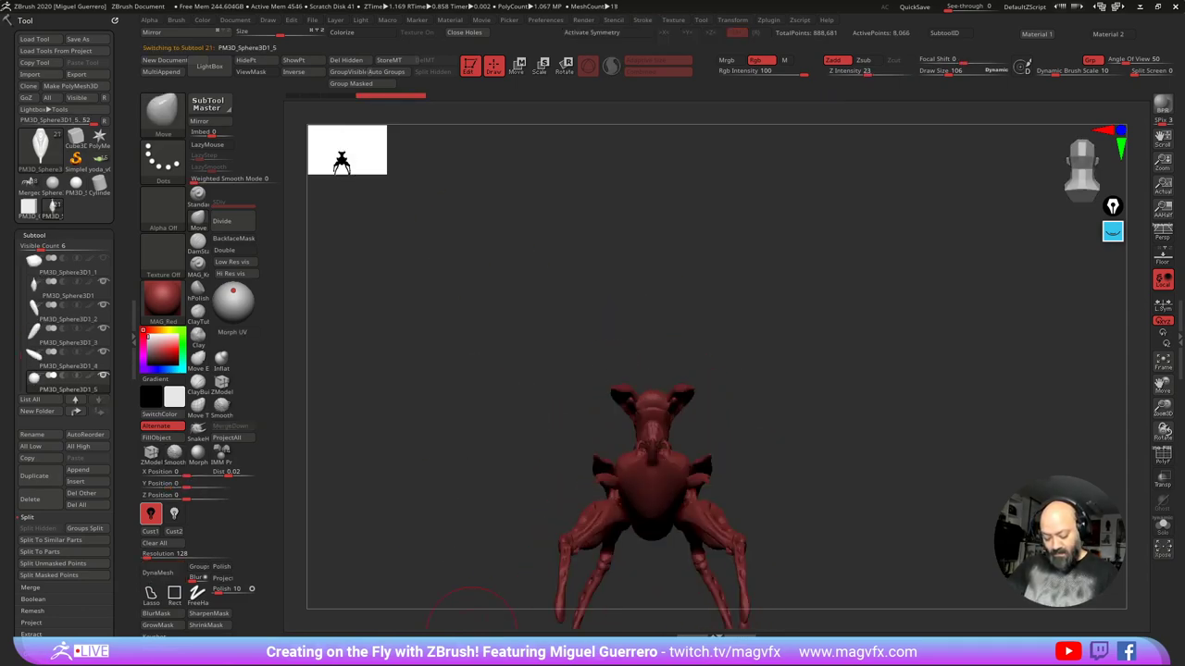
{"action": "key", "text": "1"}
{"action": "left_click_drag", "start_coordinate": [399, 478], "coordinate": [421, 581]}
{"action": "left_click_drag", "start_coordinate": [441, 500], "coordinate": [421, 311], "text": "alt"}
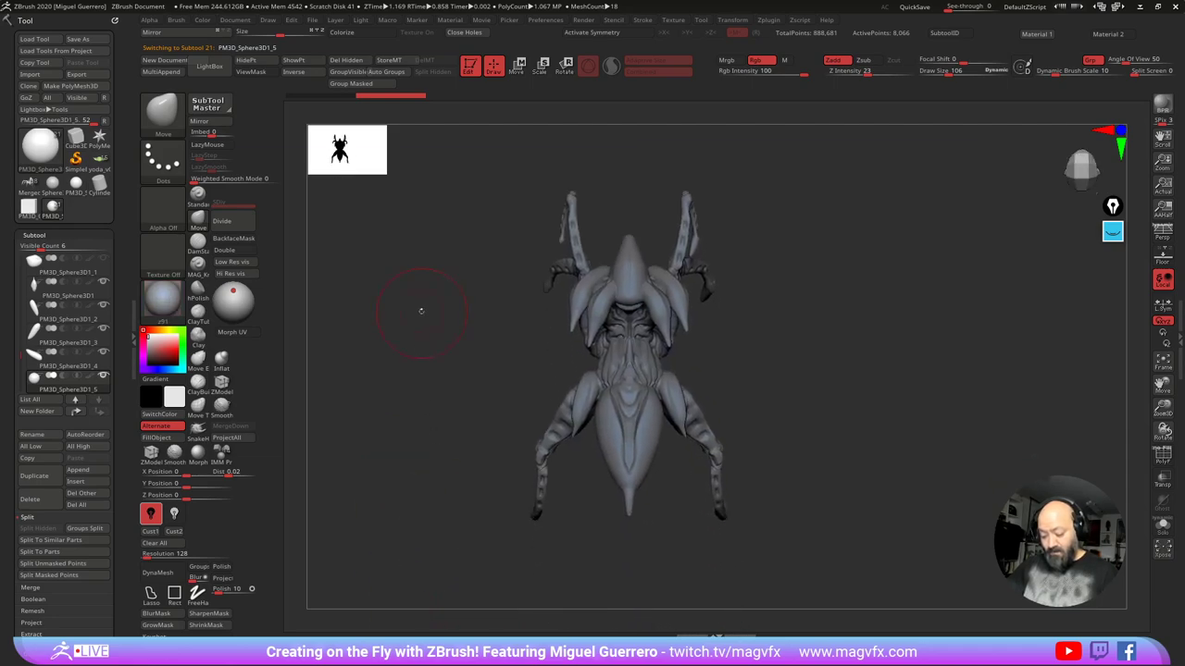
Step: Move the sphere beside the torso, stretch it along the body, and rotate it about 40 degrees outward in top view
{"action": "left_click", "coordinate": [518, 66]}
{"action": "left_click_drag", "start_coordinate": [581, 299], "coordinate": [525, 300]}
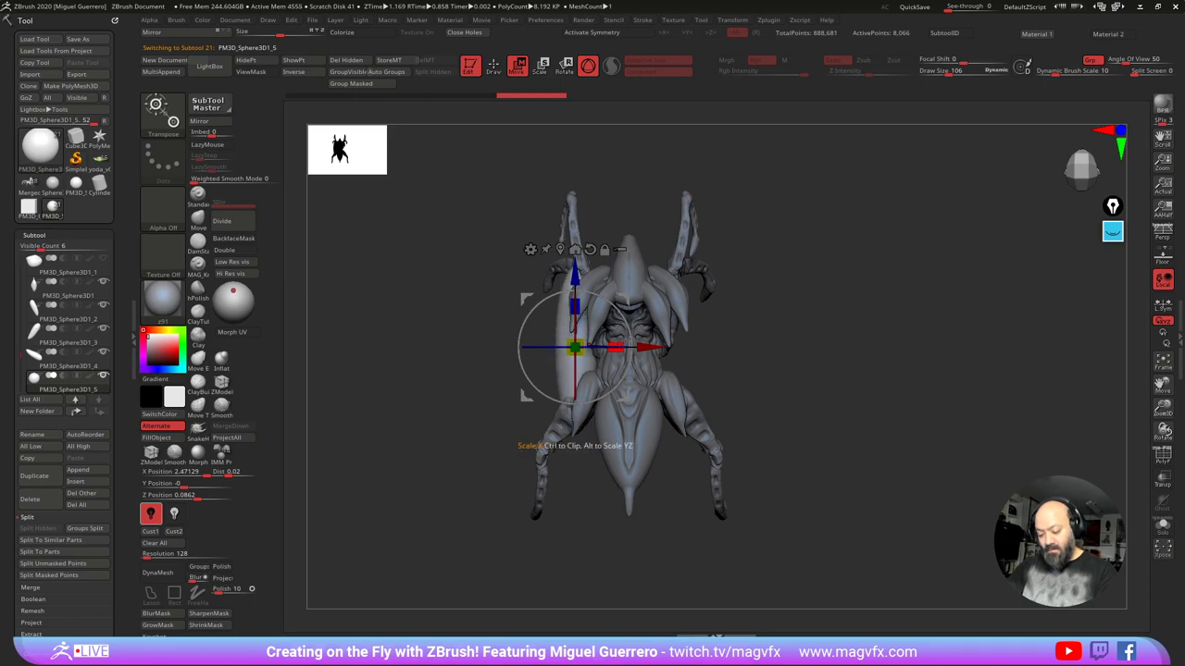
{"action": "left_click_drag", "start_coordinate": [413, 355], "coordinate": [393, 319]}
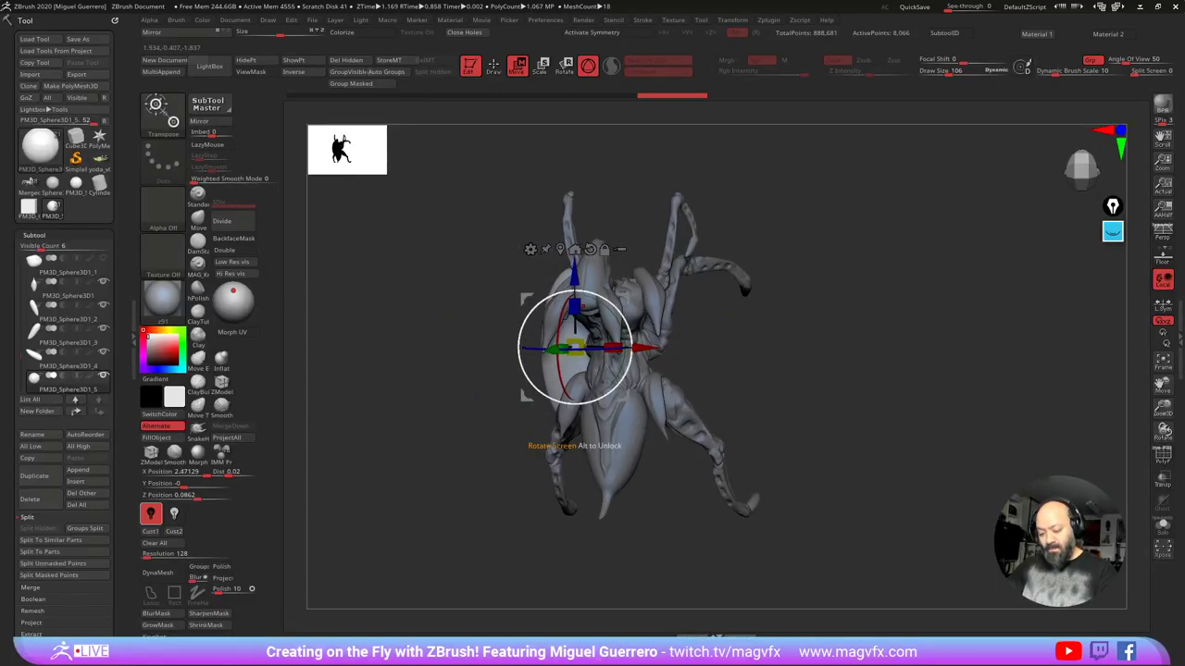
{"action": "left_click_drag", "start_coordinate": [460, 301], "coordinate": [504, 301]}
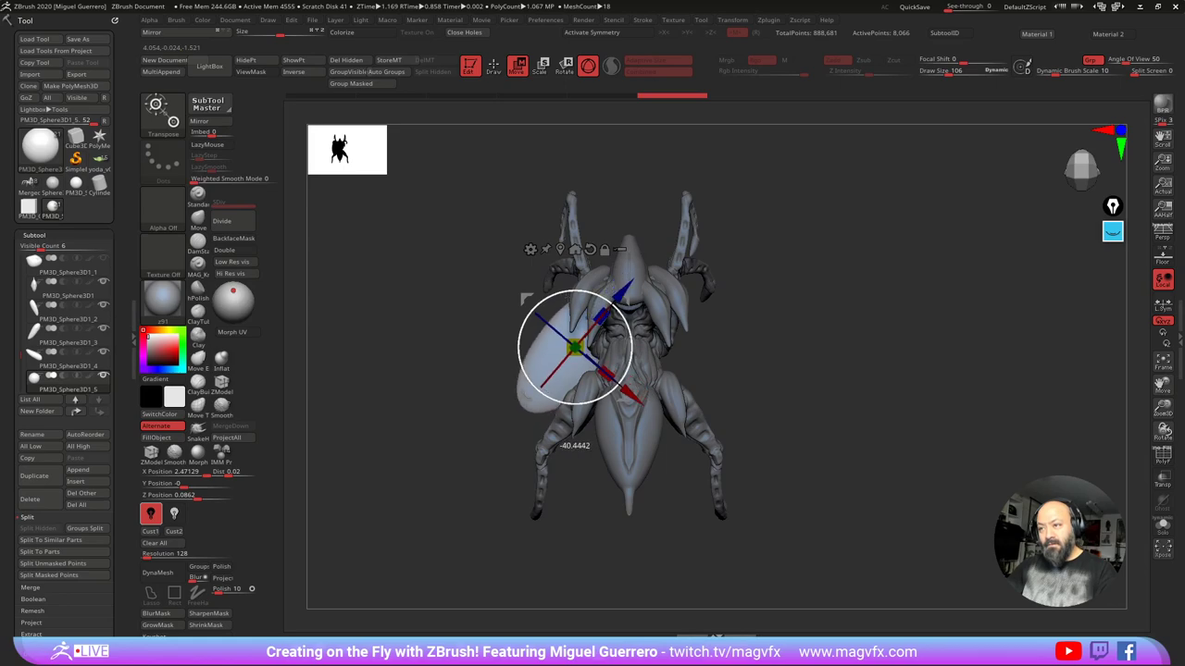
Step: Enlarge and reposition the stretched sphere so it reaches outward and back from the shoulder like a wing
{"action": "left_click_drag", "start_coordinate": [576, 304], "coordinate": [572, 294]}
{"action": "mouse_move", "coordinate": [505, 316]}
{"action": "left_mouse_down"}
{"action": "mouse_move", "coordinate": [487, 328]}
{"action": "mouse_move", "coordinate": [504, 339]}
{"action": "left_mouse_up"}
{"action": "left_click_drag", "start_coordinate": [452, 411], "coordinate": [544, 356]}
{"action": "left_click_drag", "start_coordinate": [549, 312], "coordinate": [549, 267]}
{"action": "left_click_drag", "start_coordinate": [629, 267], "coordinate": [701, 270]}
{"action": "key", "text": "f"}
{"action": "right_click_drag", "start_coordinate": [490, 244], "coordinate": [403, 364]}
{"action": "right_click_drag", "start_coordinate": [404, 364], "coordinate": [406, 382], "text": "alt"}
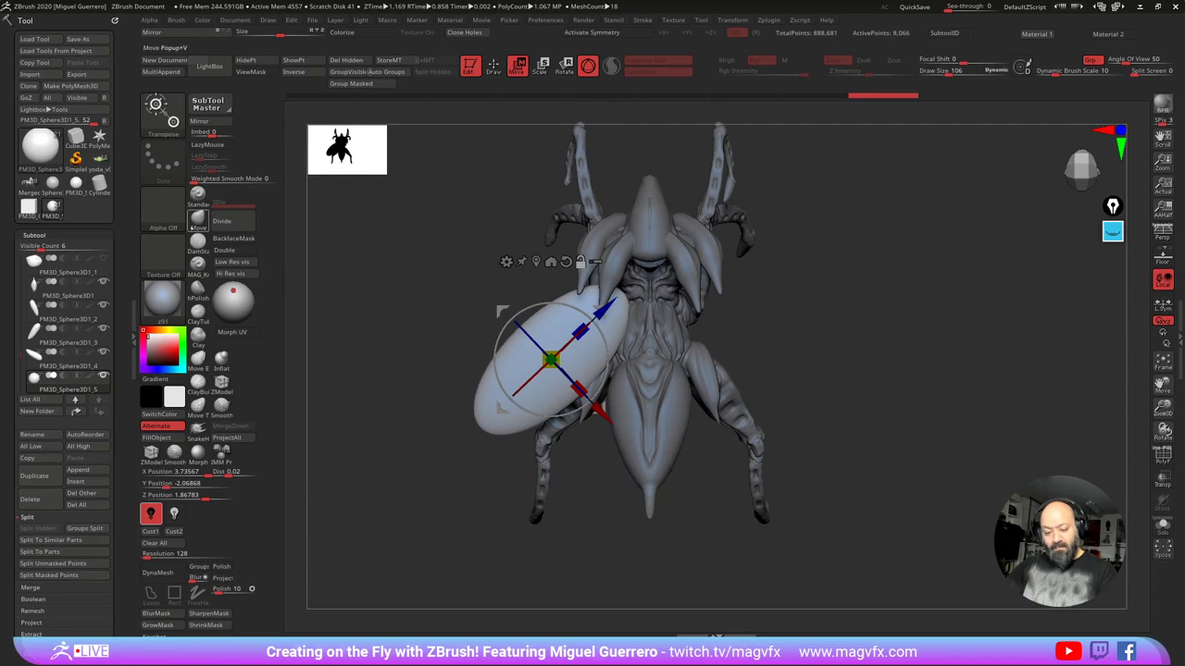
Step: Return to the Move brush and DynaMesh the elongated wing shape at resolution 72
{"action": "left_click", "coordinate": [198, 220]}
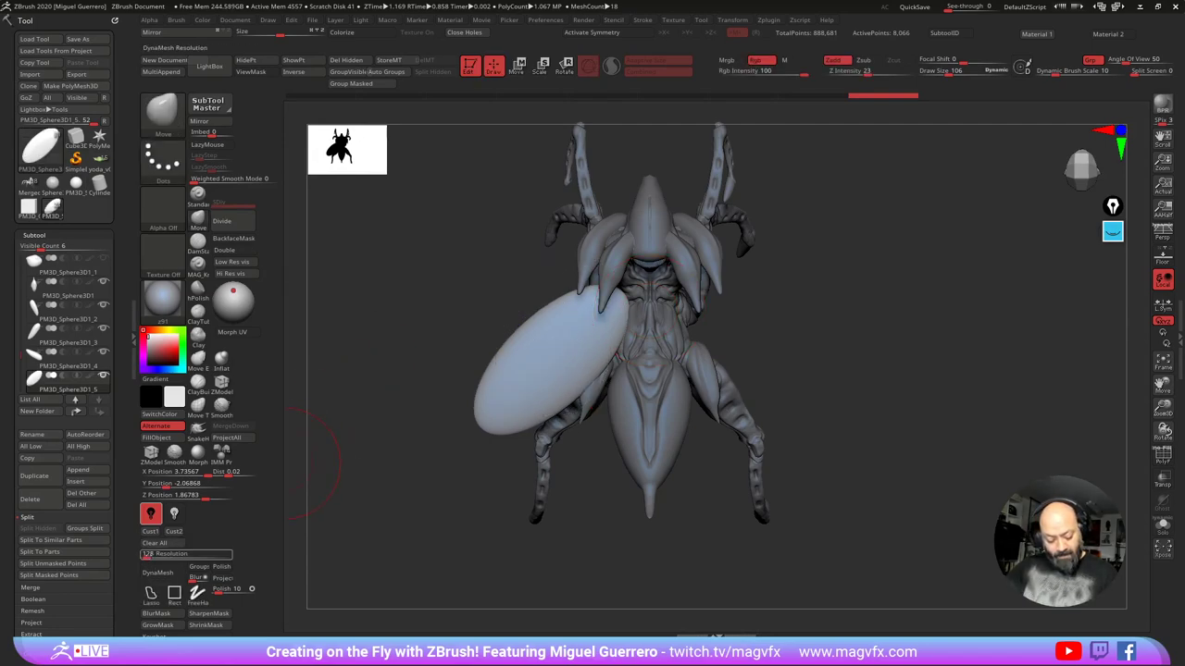
{"action": "left_click", "coordinate": [145, 556]}
{"action": "left_click_drag", "start_coordinate": [145, 557], "coordinate": [144, 556]}
{"action": "left_click", "coordinate": [161, 572]}
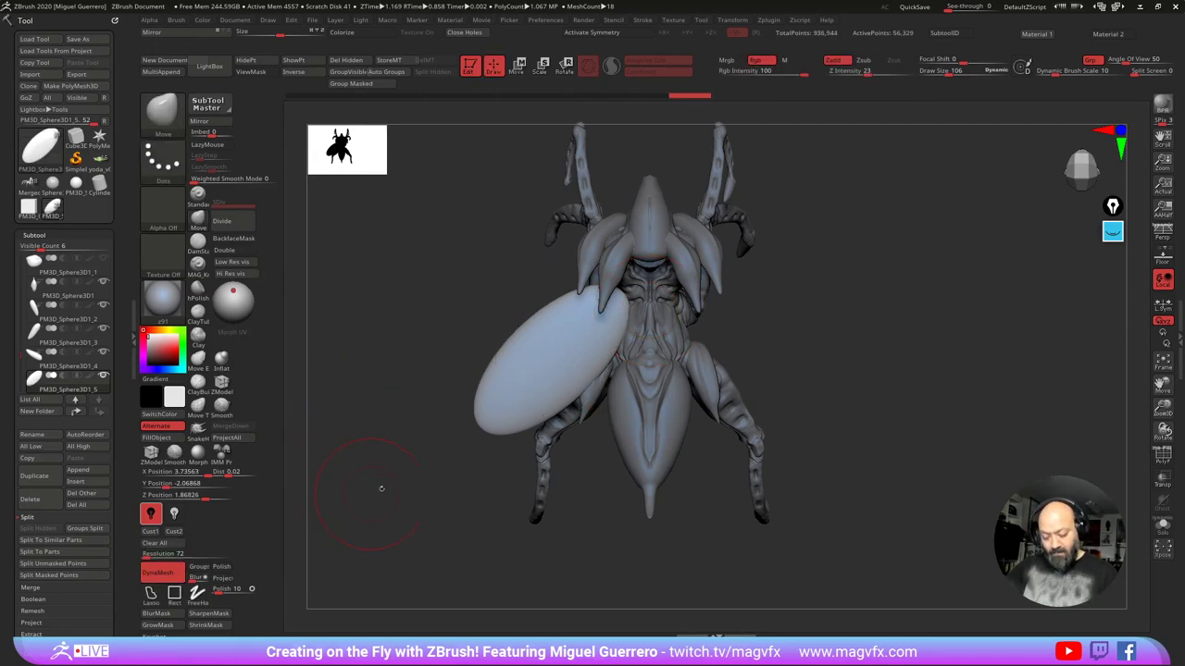
Step: Bend the wing blank into a curved, tapered shape with an enlarged Move brush in top view
{"action": "mouse_move", "coordinate": [381, 487]}
{"action": "right_mouse_down"}
{"action": "mouse_move", "coordinate": [407, 481]}
{"action": "mouse_move", "coordinate": [401, 410]}
{"action": "right_mouse_up"}
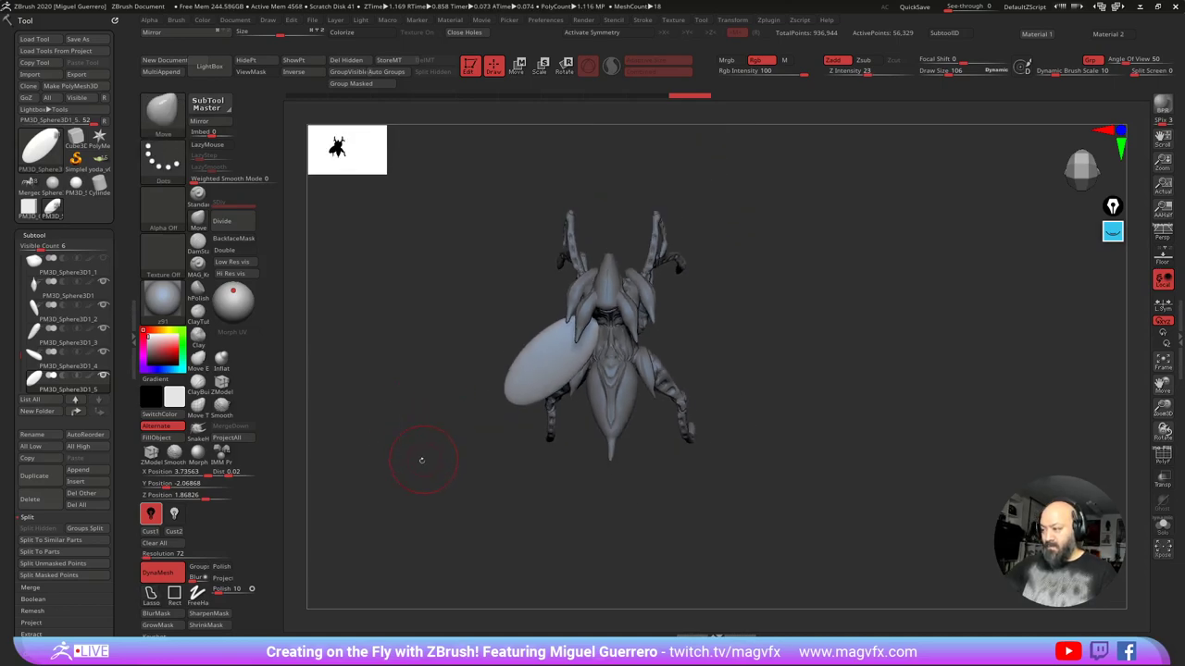
{"action": "left_click_drag", "start_coordinate": [432, 497], "coordinate": [434, 485]}
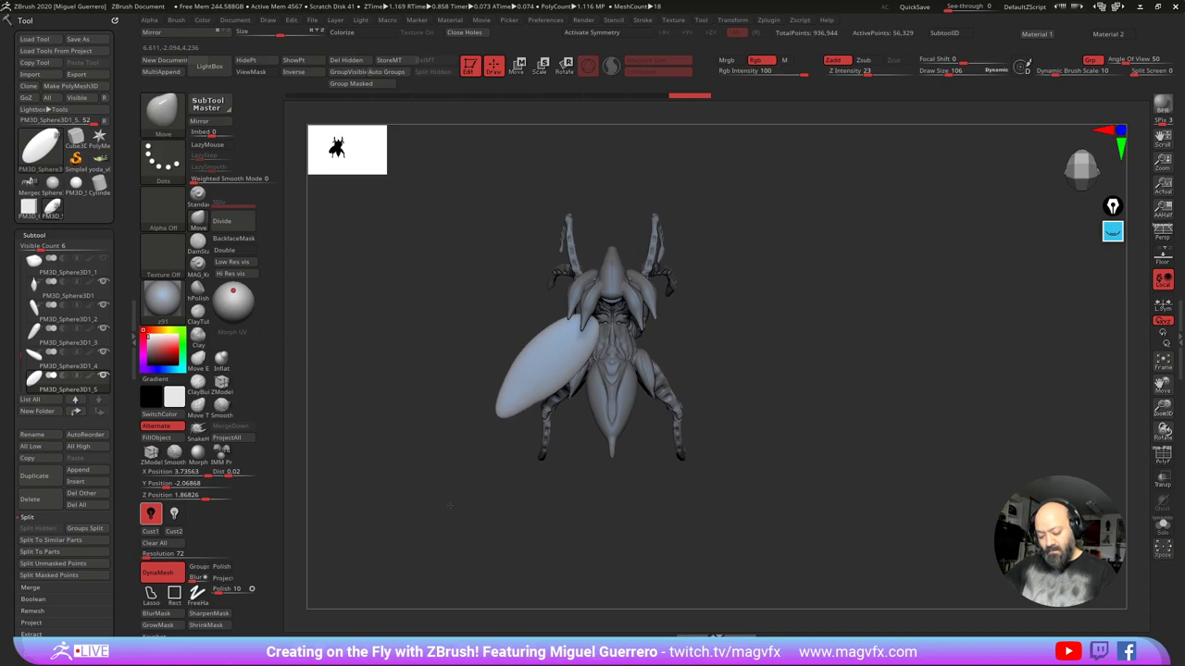
{"action": "mouse_move", "coordinate": [500, 414]}
{"action": "left_mouse_down"}
{"action": "mouse_move", "coordinate": [490, 428]}
{"action": "mouse_move", "coordinate": [540, 375]}
{"action": "mouse_move", "coordinate": [541, 345]}
{"action": "mouse_move", "coordinate": [566, 331]}
{"action": "mouse_move", "coordinate": [566, 320]}
{"action": "mouse_move", "coordinate": [525, 326]}
{"action": "left_mouse_up"}
{"action": "key", "text": "bracketright"}
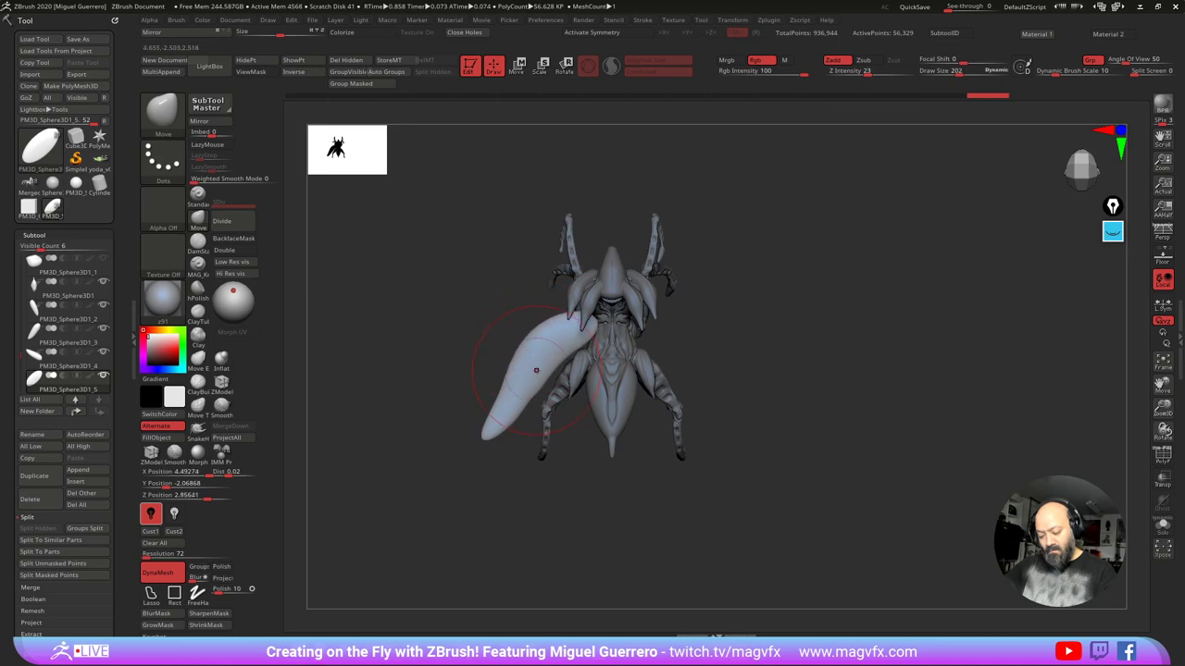
{"action": "left_click_drag", "start_coordinate": [557, 369], "coordinate": [569, 367]}
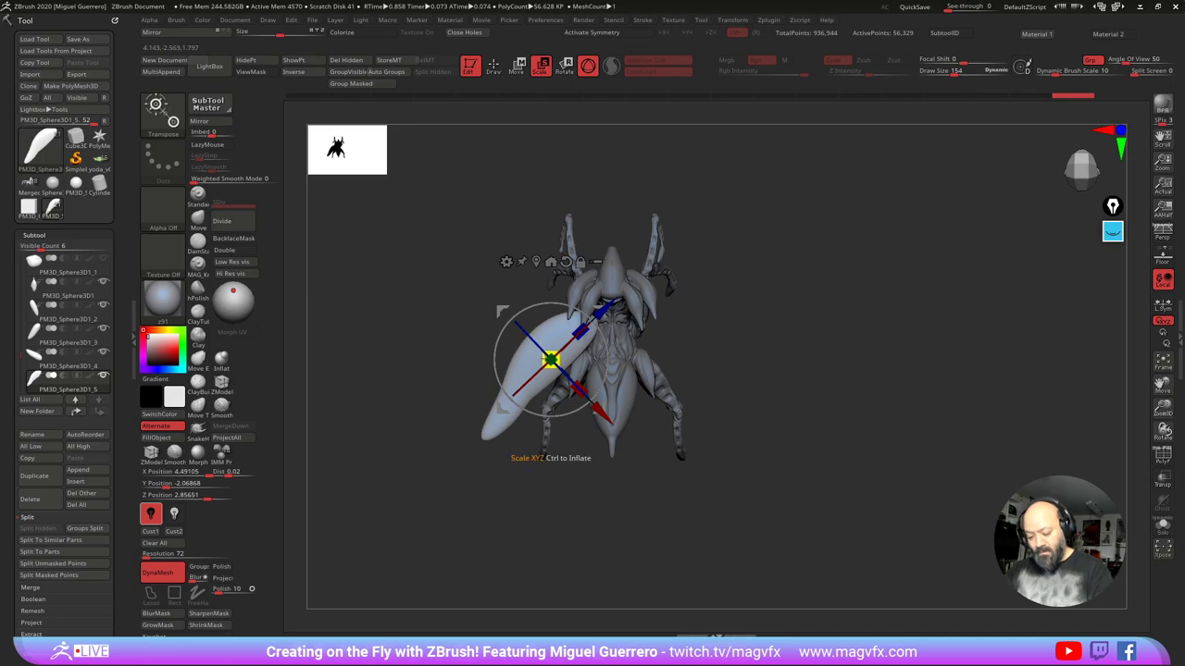
Step: Scale the curved wing down and move it in against the side of the torso
{"action": "mouse_move", "coordinate": [551, 359]}
{"action": "left_mouse_down"}
{"action": "mouse_move", "coordinate": [557, 372]}
{"action": "mouse_move", "coordinate": [547, 325]}
{"action": "left_mouse_up"}
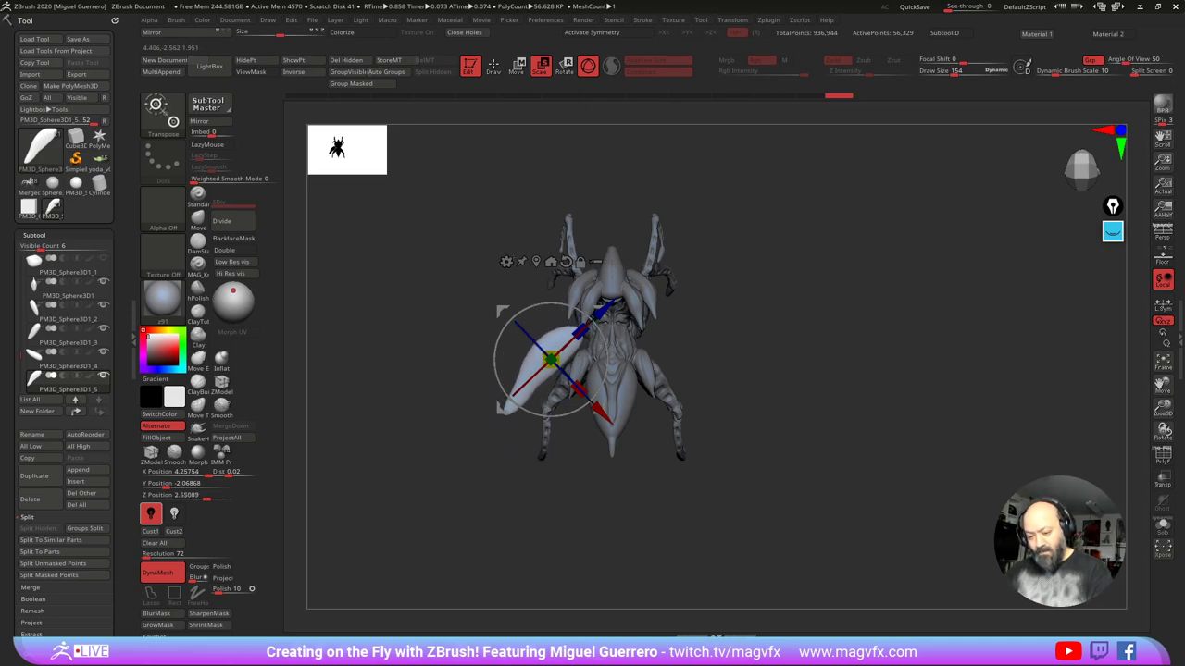
{"action": "key", "text": "q"}
{"action": "key", "text": "w"}
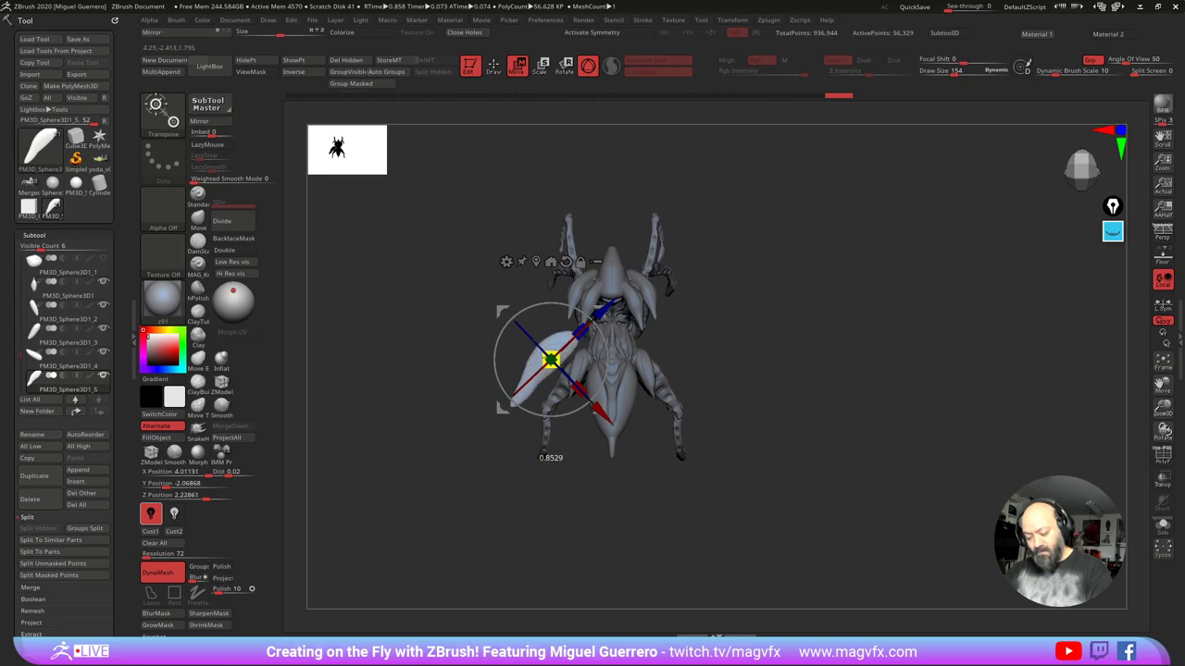
{"action": "left_click_drag", "start_coordinate": [550, 359], "coordinate": [557, 372]}
{"action": "mouse_move", "coordinate": [503, 312]}
{"action": "left_mouse_down"}
{"action": "mouse_move", "coordinate": [519, 308]}
{"action": "mouse_move", "coordinate": [465, 313]}
{"action": "mouse_move", "coordinate": [490, 324]}
{"action": "left_mouse_up"}
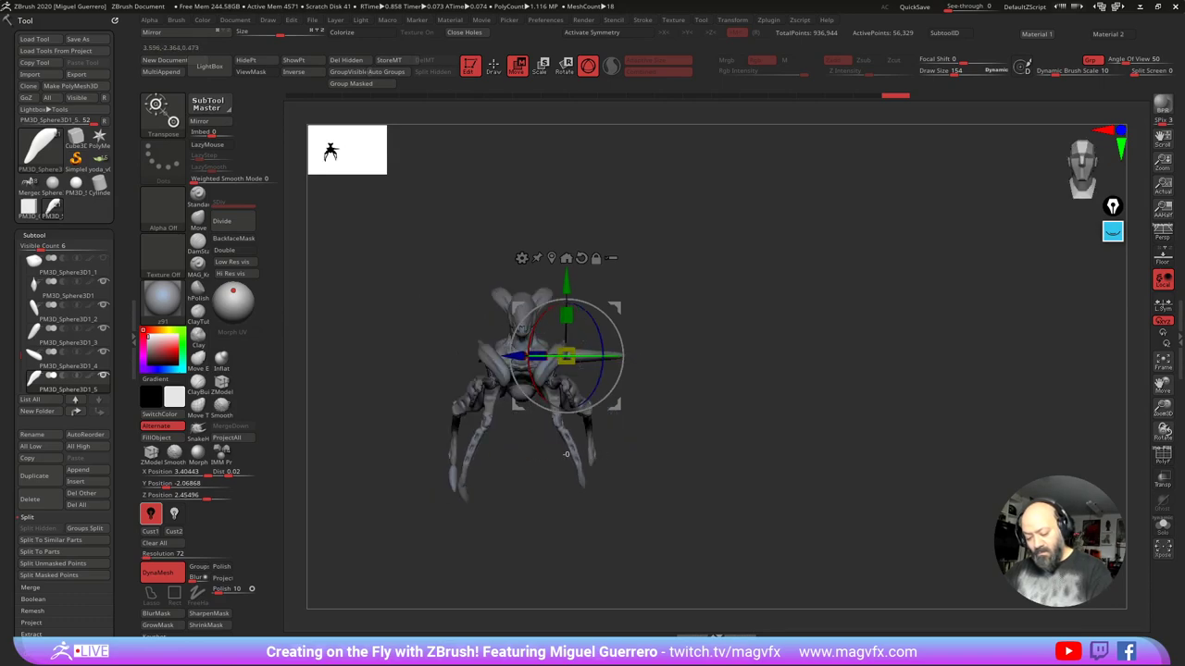
Step: Rotate the wing in front and side views so it angles up and back from the shoulder, adjusting its placement
{"action": "left_click_drag", "start_coordinate": [602, 346], "coordinate": [600, 372]}
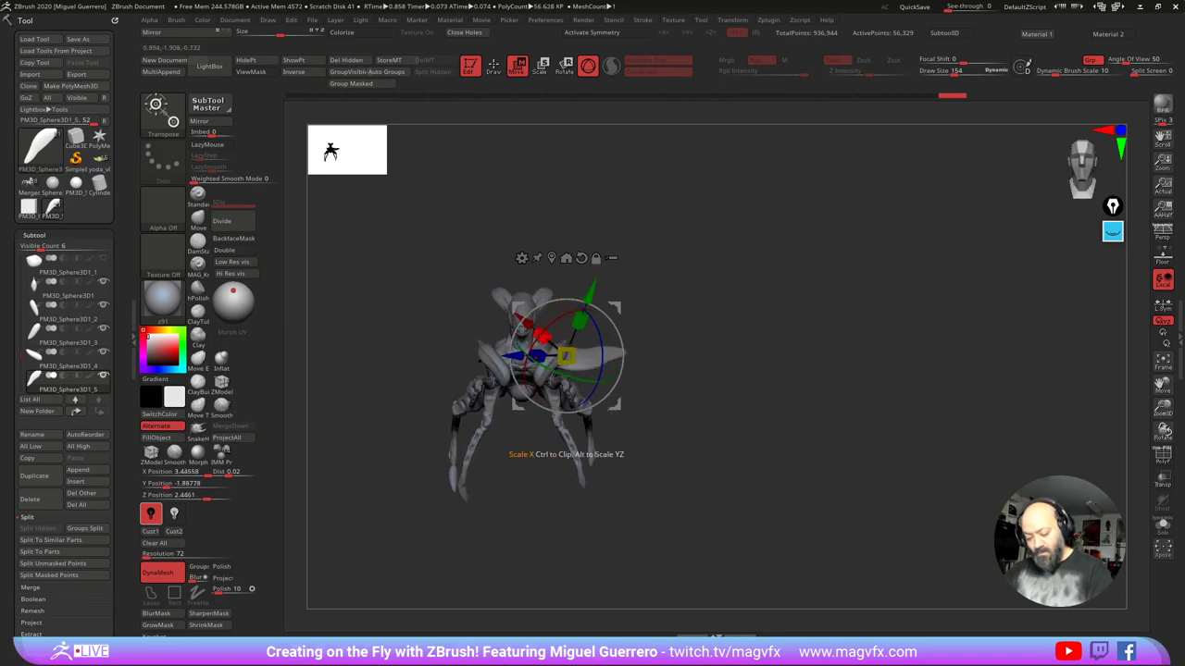
{"action": "left_click_drag", "start_coordinate": [540, 326], "coordinate": [524, 340]}
{"action": "right_click_drag", "start_coordinate": [431, 324], "coordinate": [524, 326], "text": "alt"}
{"action": "right_click_drag", "start_coordinate": [524, 327], "coordinate": [528, 363], "text": "ctrl"}
{"action": "left_click_drag", "start_coordinate": [609, 309], "coordinate": [605, 285]}
{"action": "mouse_move", "coordinate": [463, 298]}
{"action": "right_mouse_down"}
{"action": "mouse_move", "coordinate": [466, 319]}
{"action": "mouse_move", "coordinate": [454, 317]}
{"action": "right_mouse_up"}
Step: Mirror the wing across the X axis, merged into one SubTool
{"action": "left_click", "coordinate": [205, 121]}
{"action": "left_click", "coordinate": [524, 316]}
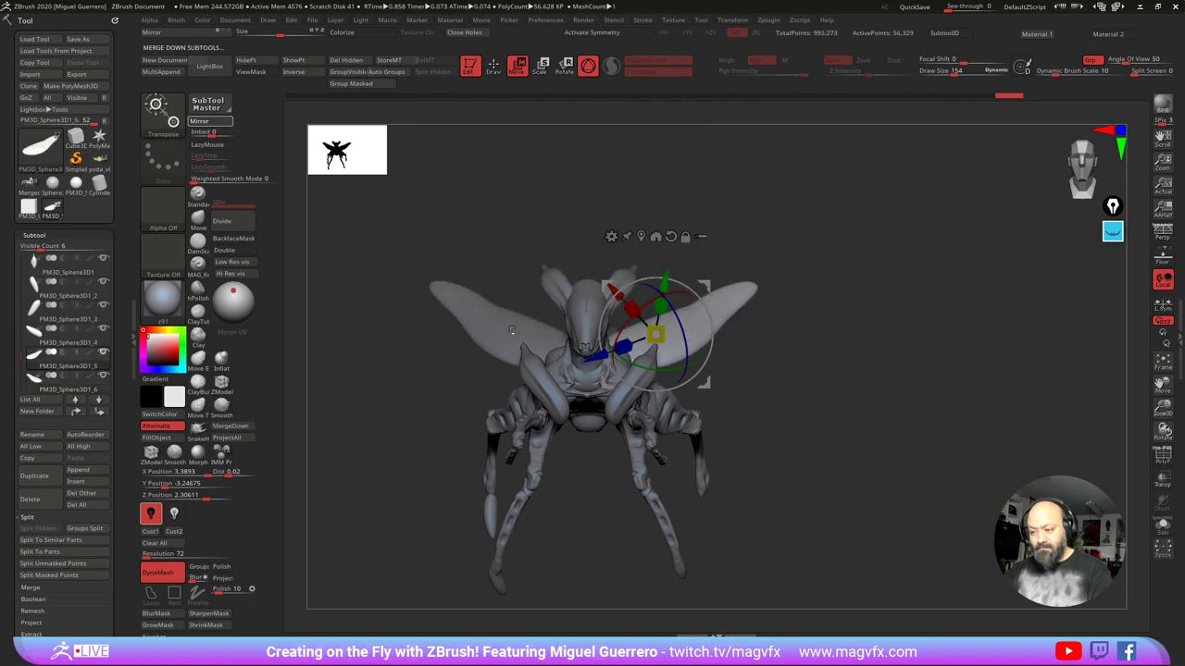
{"action": "right_click_drag", "start_coordinate": [378, 338], "coordinate": [430, 374]}
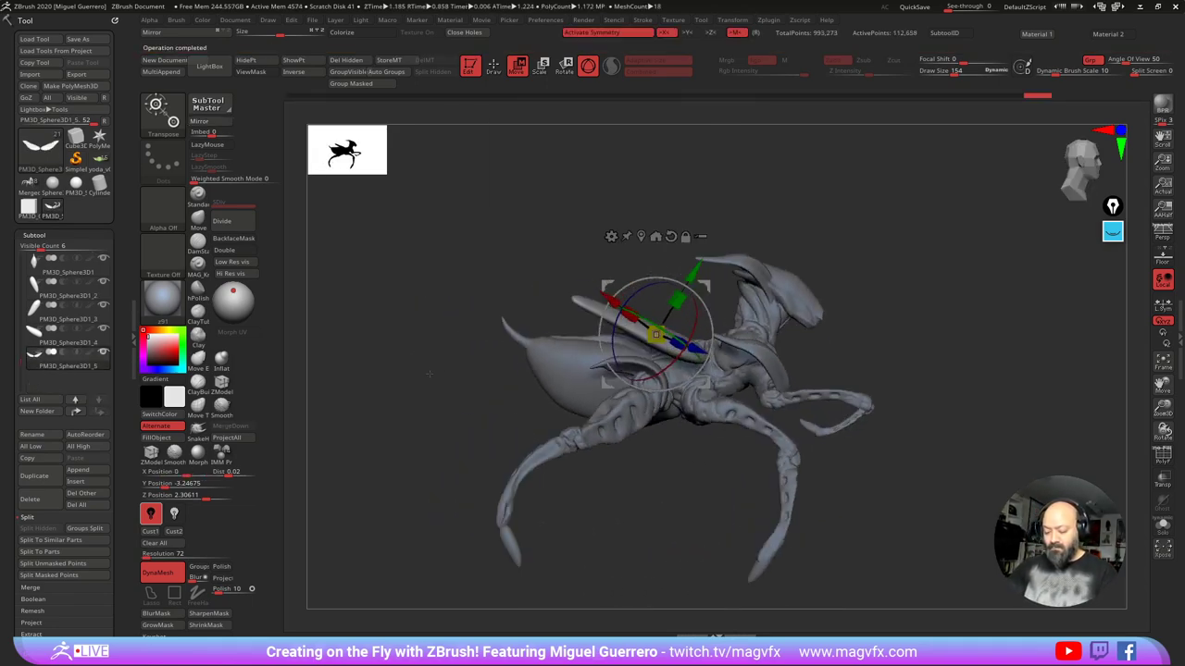
{"action": "right_click_drag", "start_coordinate": [365, 288], "coordinate": [323, 289]}
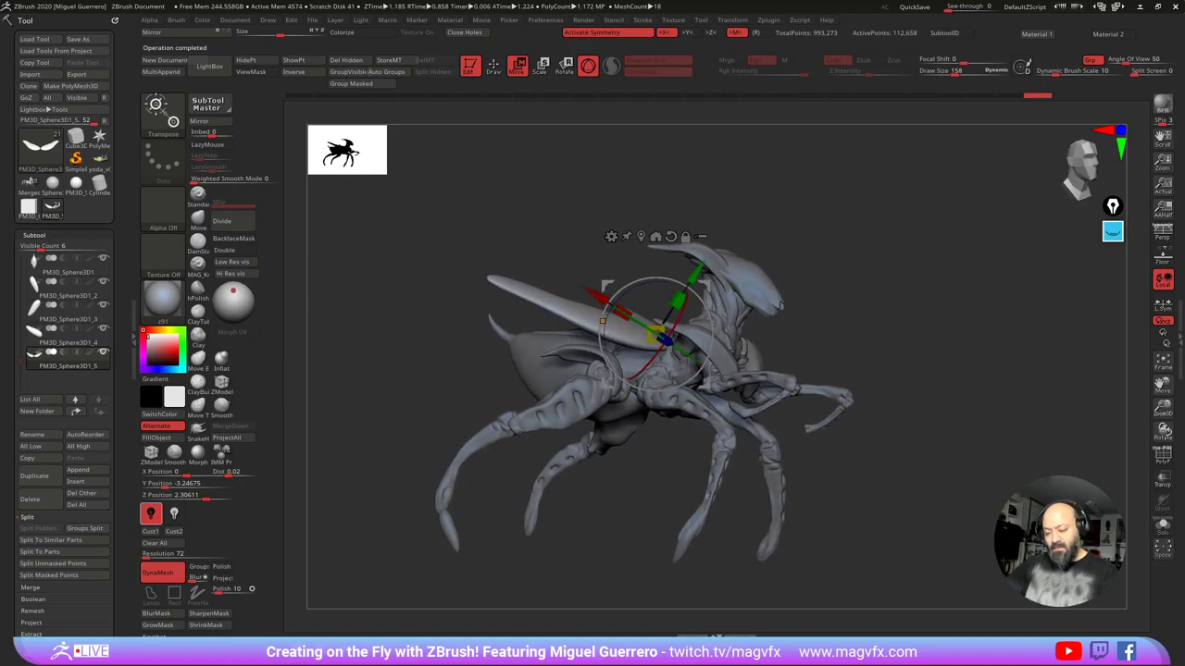
Step: Arch both wings over the abdomen with a large Move brush, lowering the tips and raising the middle
{"action": "left_click", "coordinate": [493, 66]}
{"action": "right_click_drag", "start_coordinate": [442, 325], "coordinate": [484, 313]}
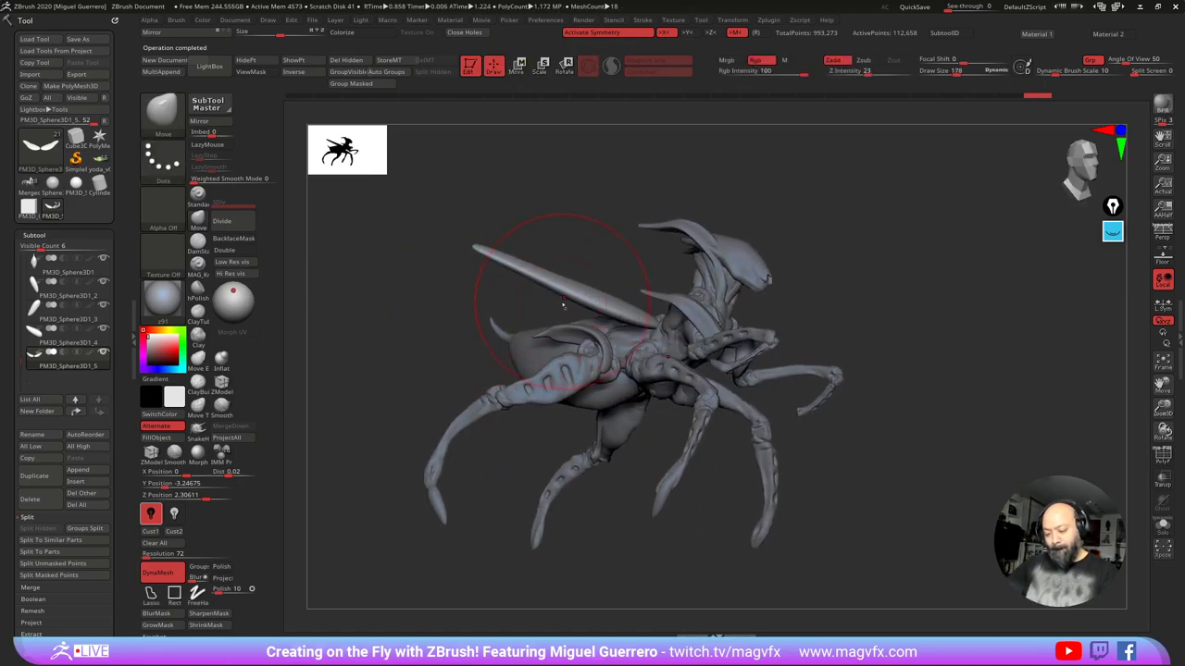
{"action": "key", "text": "bracketright"}
{"action": "left_click_drag", "start_coordinate": [475, 248], "coordinate": [469, 276]}
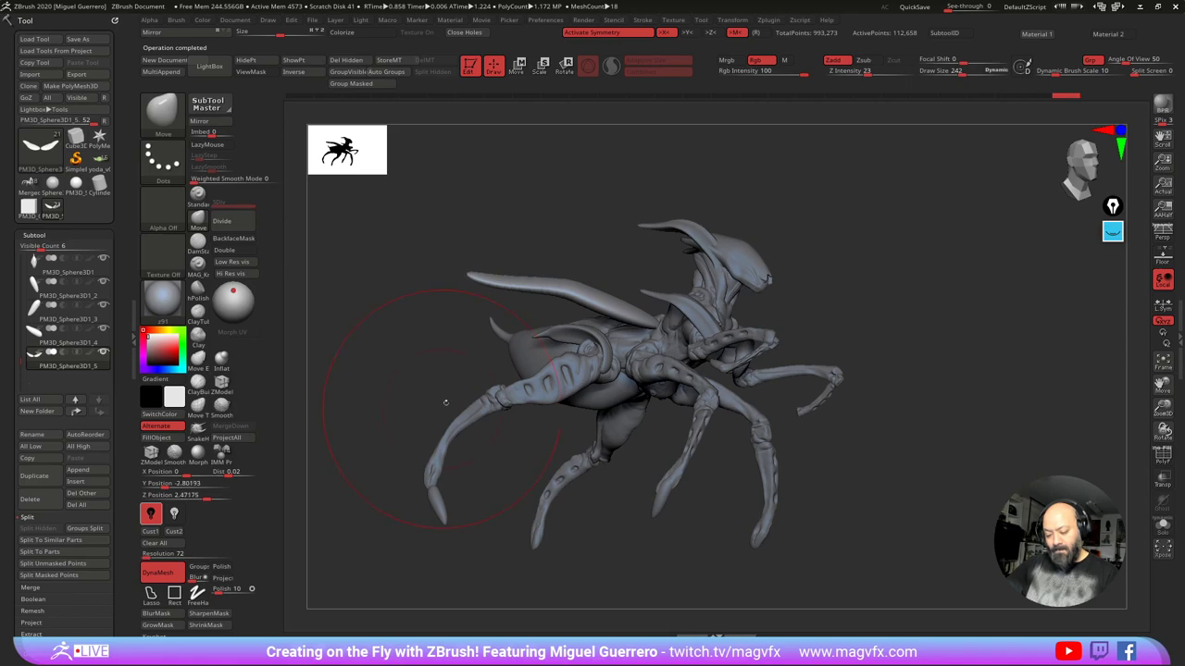
{"action": "mouse_move", "coordinate": [578, 302]}
{"action": "left_mouse_down"}
{"action": "mouse_move", "coordinate": [581, 293]}
{"action": "mouse_move", "coordinate": [537, 284]}
{"action": "mouse_move", "coordinate": [536, 270]}
{"action": "mouse_move", "coordinate": [589, 283]}
{"action": "left_mouse_up"}
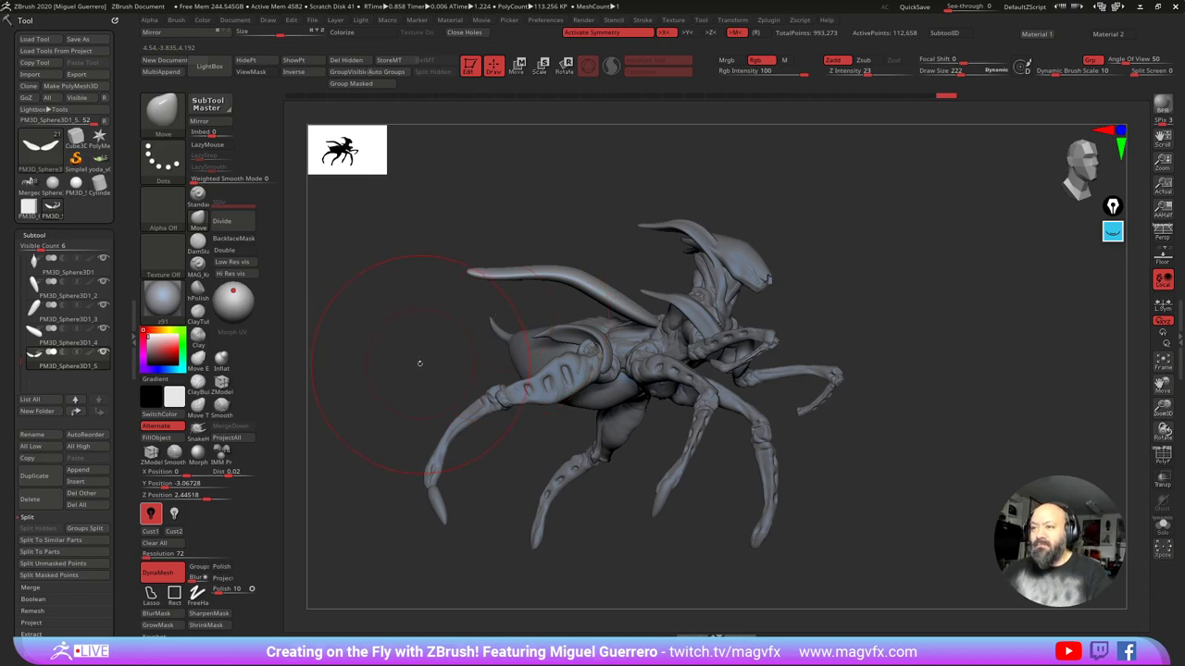
{"action": "mouse_move", "coordinate": [382, 360]}
{"action": "left_mouse_down", "text": "alt"}
{"action": "mouse_move", "coordinate": [427, 353]}
{"action": "mouse_move", "coordinate": [418, 336]}
{"action": "mouse_move", "coordinate": [513, 365]}
{"action": "left_mouse_up", "text": "alt"}
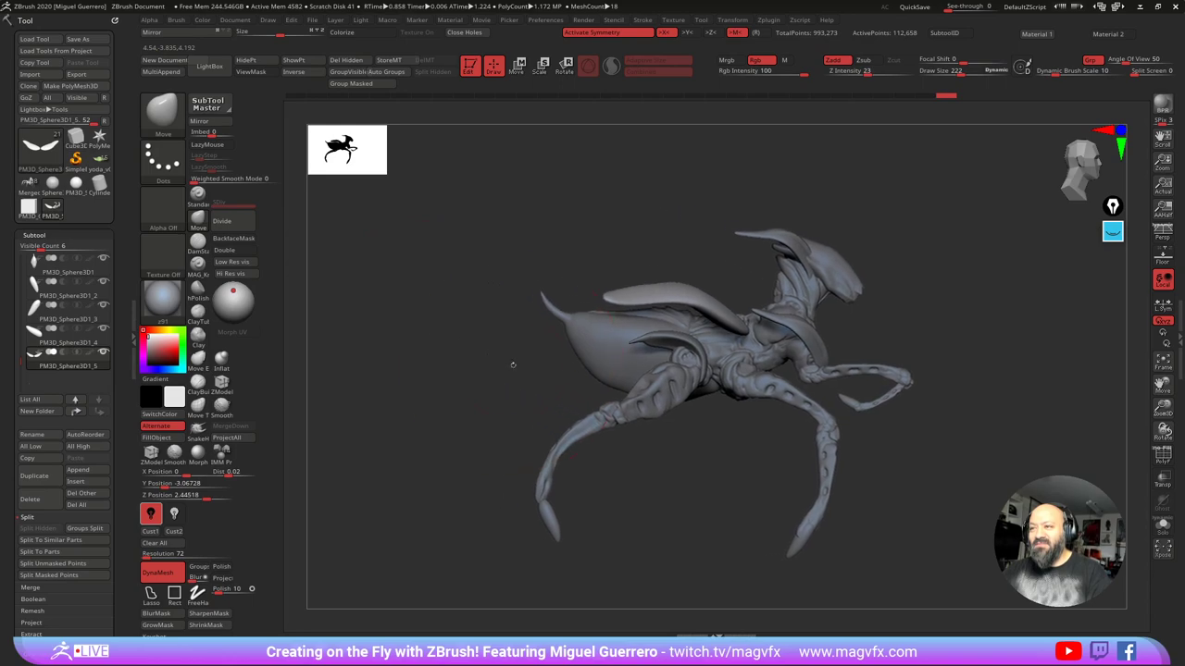
{"action": "left_click_drag", "start_coordinate": [436, 357], "coordinate": [437, 358]}
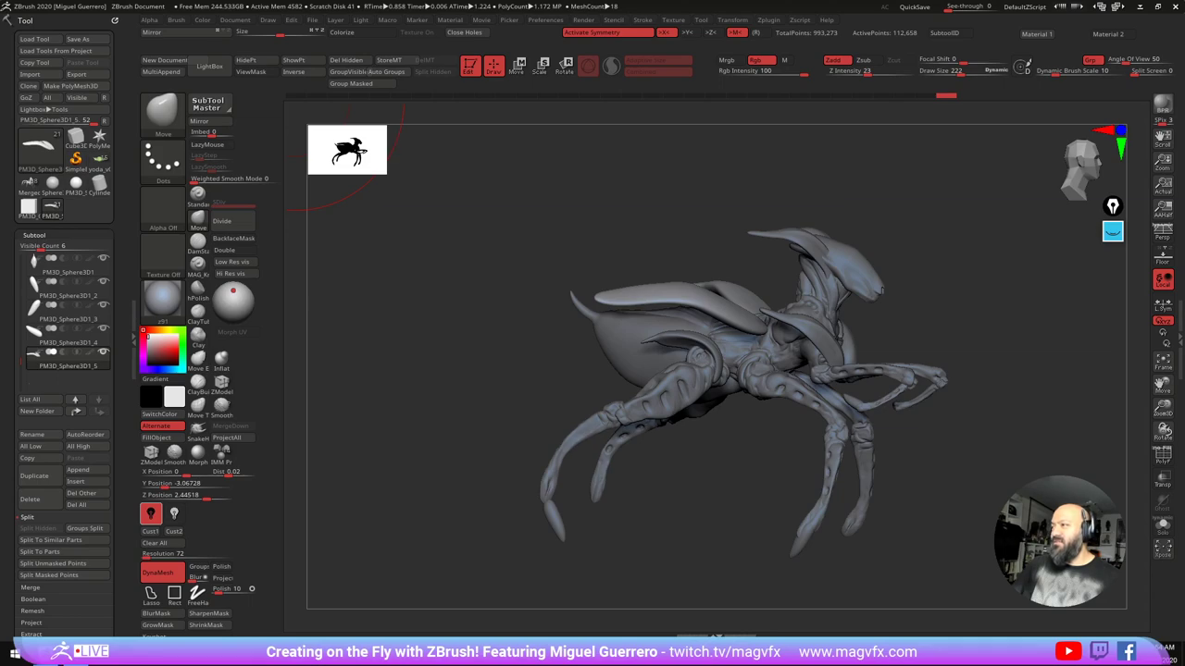
Step: Bring the music player over the canvas, look through its list of stations, and move it away again
{"action": "left_click_drag", "start_coordinate": [981, 0], "coordinate": [944, 136]}
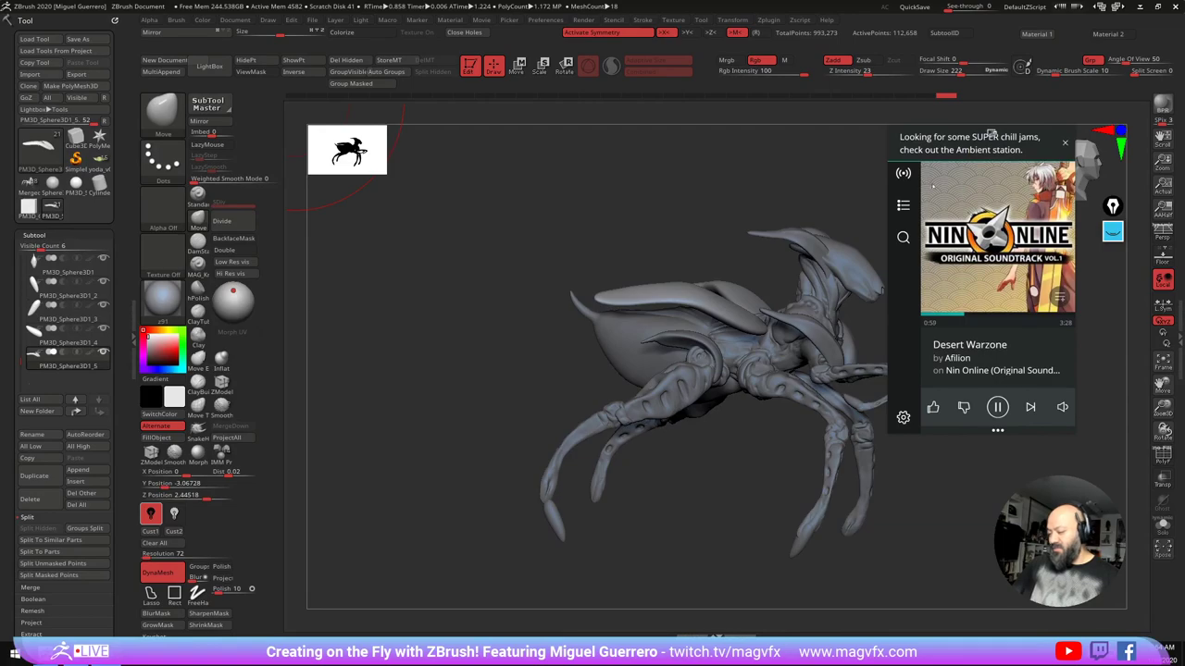
{"action": "left_click", "coordinate": [905, 175]}
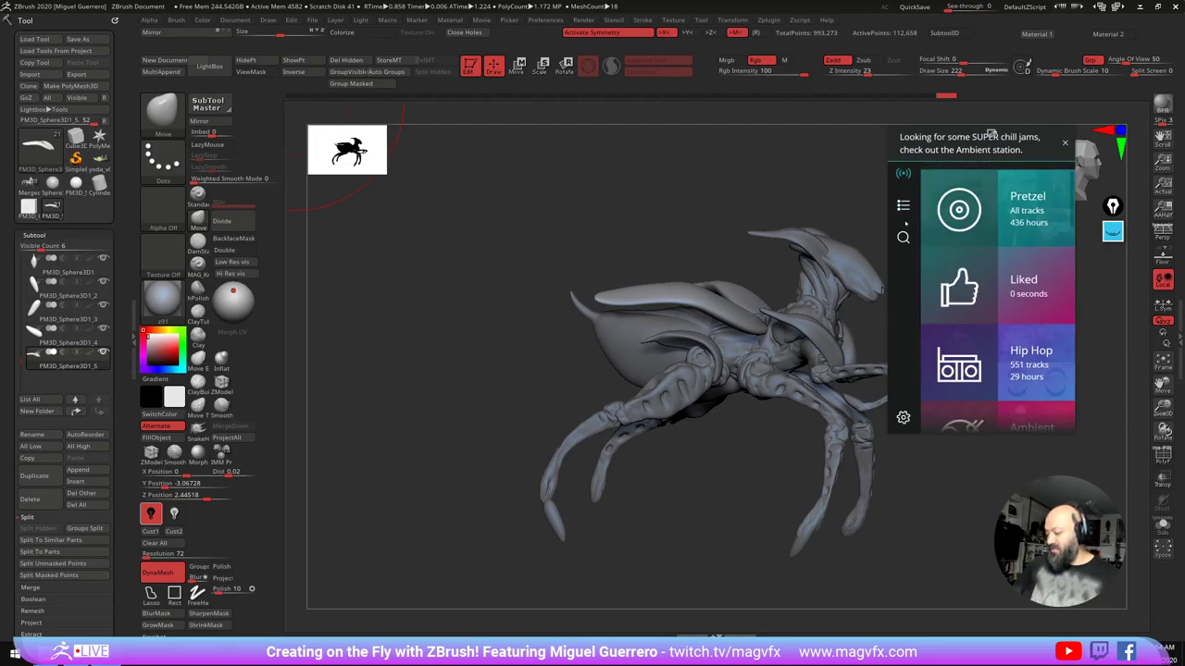
{"action": "left_click", "coordinate": [905, 209]}
{"action": "left_click", "coordinate": [904, 176]}
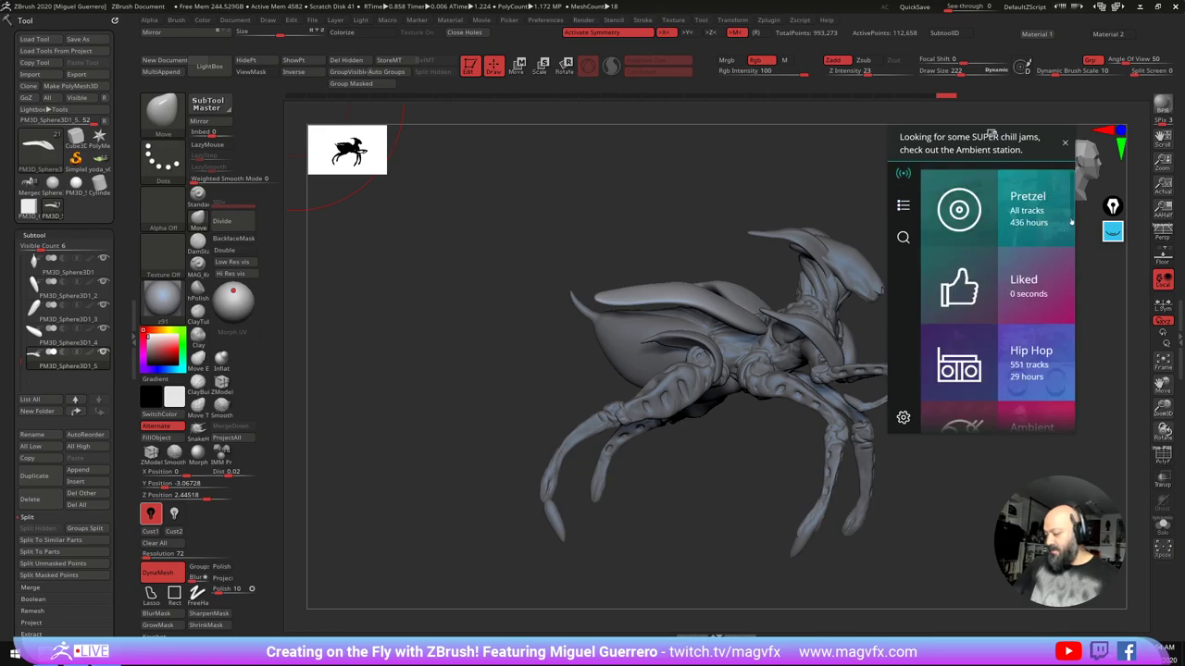
{"action": "scroll", "coordinate": [1074, 240], "scroll_direction": "down", "scroll_amount": 4}
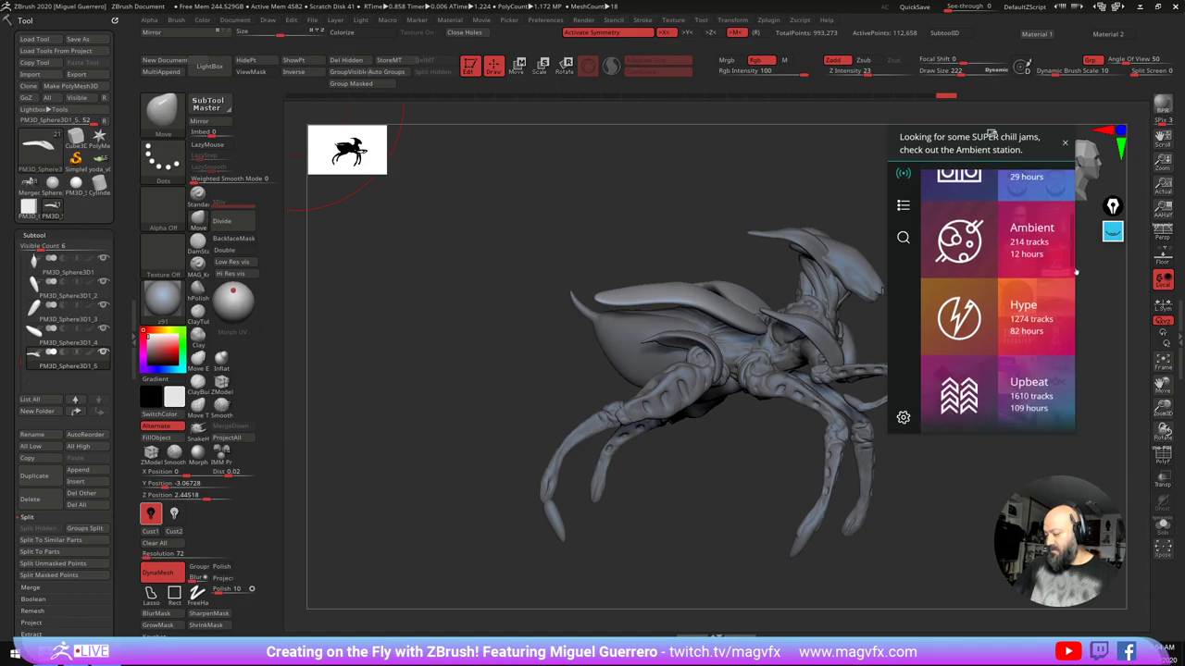
{"action": "left_click_drag", "start_coordinate": [1076, 294], "coordinate": [1075, 361]}
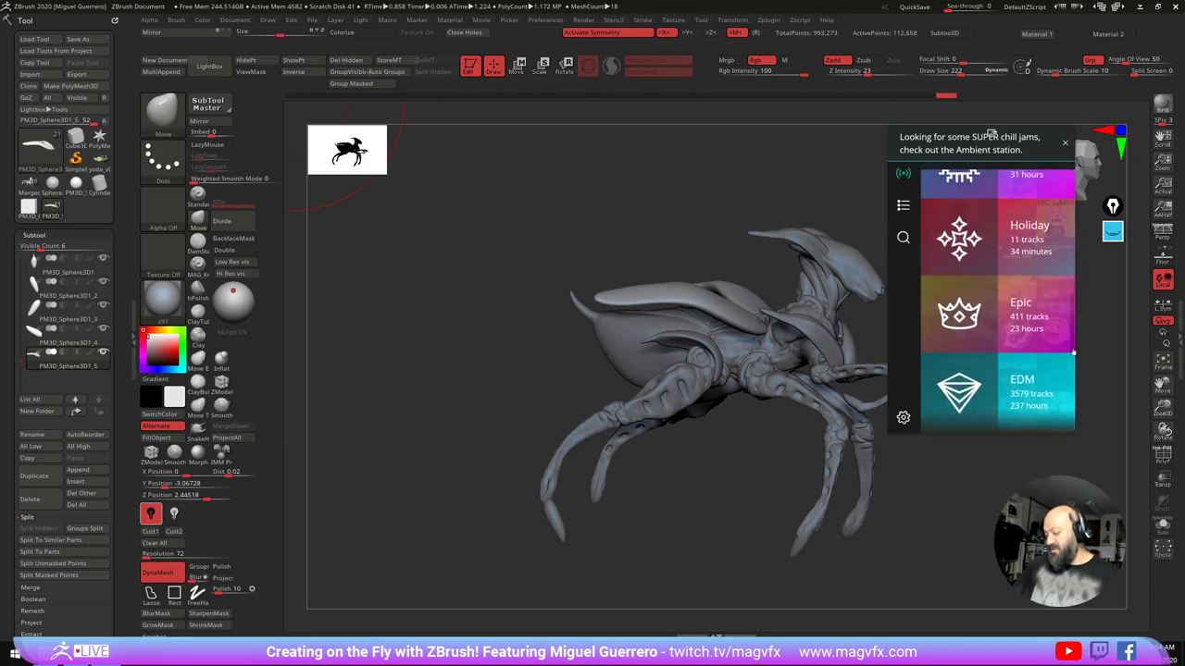
{"action": "scroll", "coordinate": [1054, 199], "scroll_direction": "up", "scroll_amount": 8}
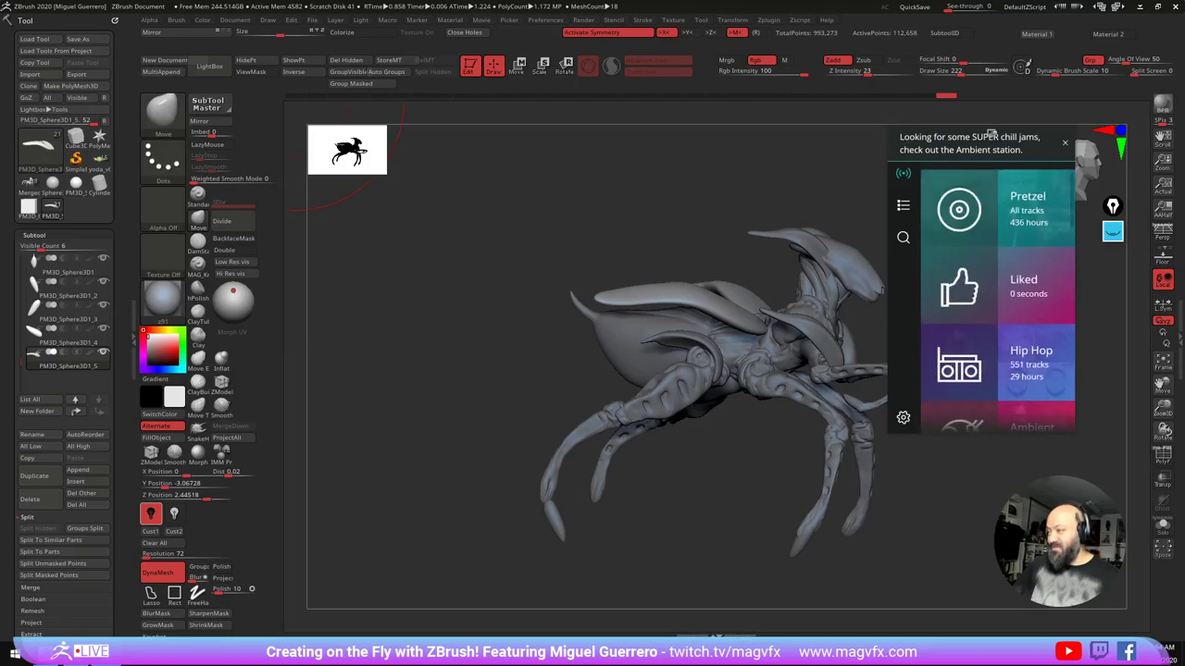
{"action": "left_click_drag", "start_coordinate": [1019, 145], "coordinate": [1023, 0]}
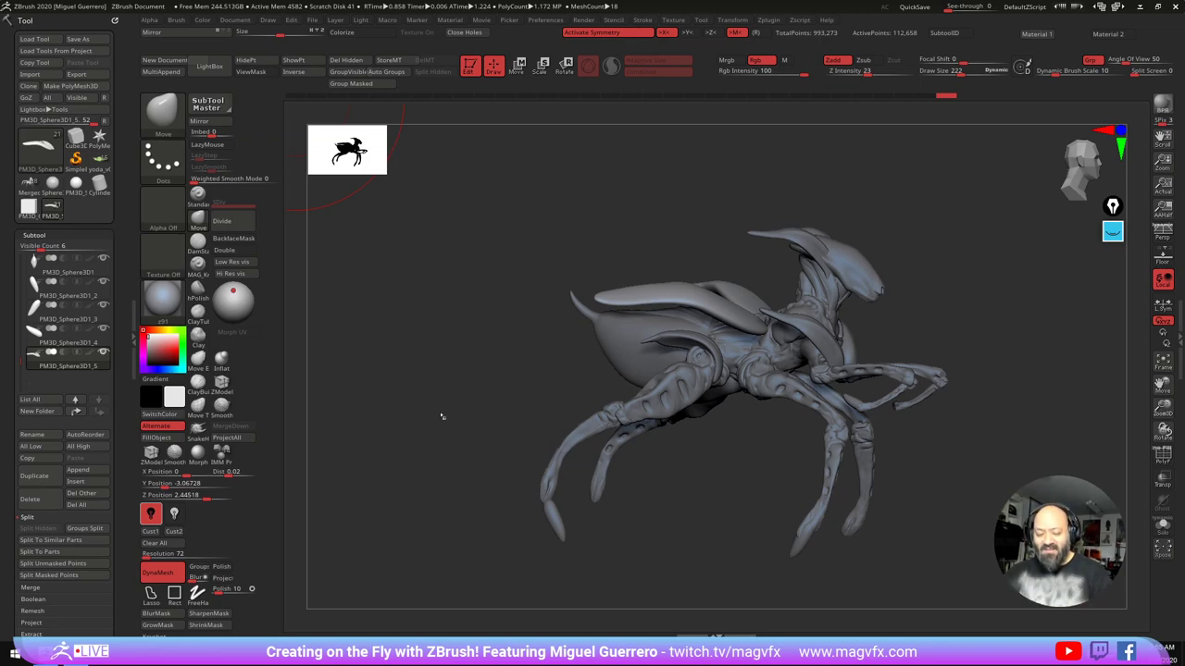
Step: Lift the middle and tips of both wings into a smoother arch with the Move brush, reducing Draw Size to 166
{"action": "mouse_move", "coordinate": [443, 369]}
{"action": "left_mouse_down"}
{"action": "mouse_move", "coordinate": [434, 348]}
{"action": "mouse_move", "coordinate": [404, 353]}
{"action": "mouse_move", "coordinate": [440, 370]}
{"action": "left_mouse_up"}
{"action": "left_click_drag", "start_coordinate": [439, 371], "coordinate": [389, 361]}
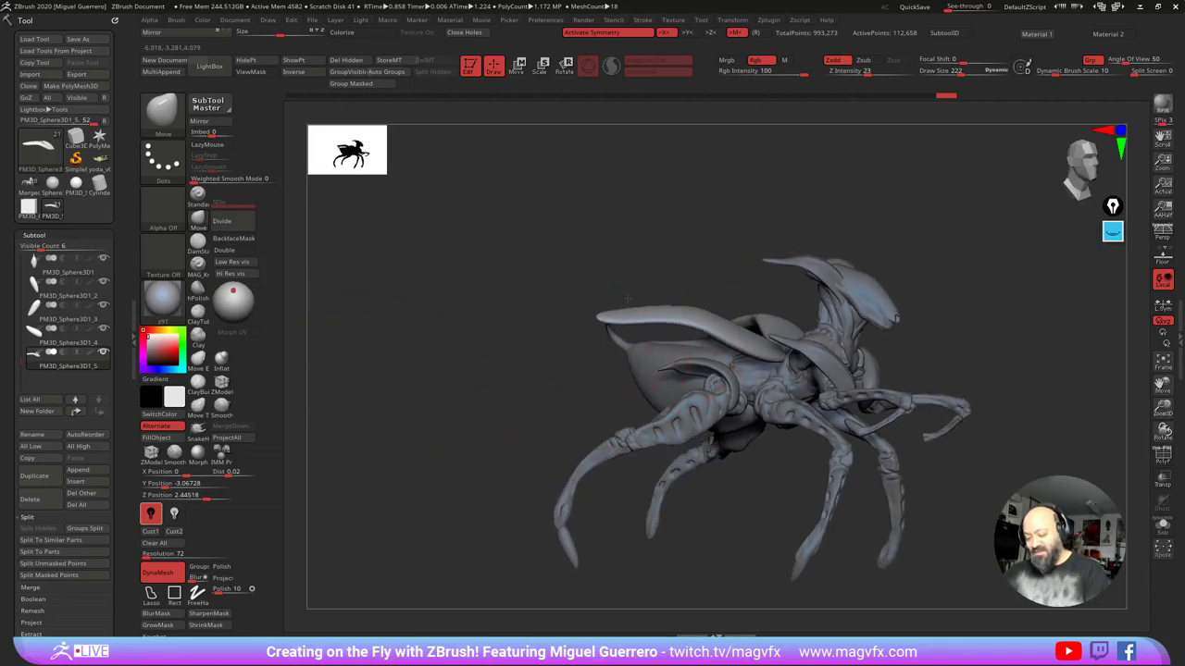
{"action": "left_click_drag", "start_coordinate": [628, 298], "coordinate": [654, 308]}
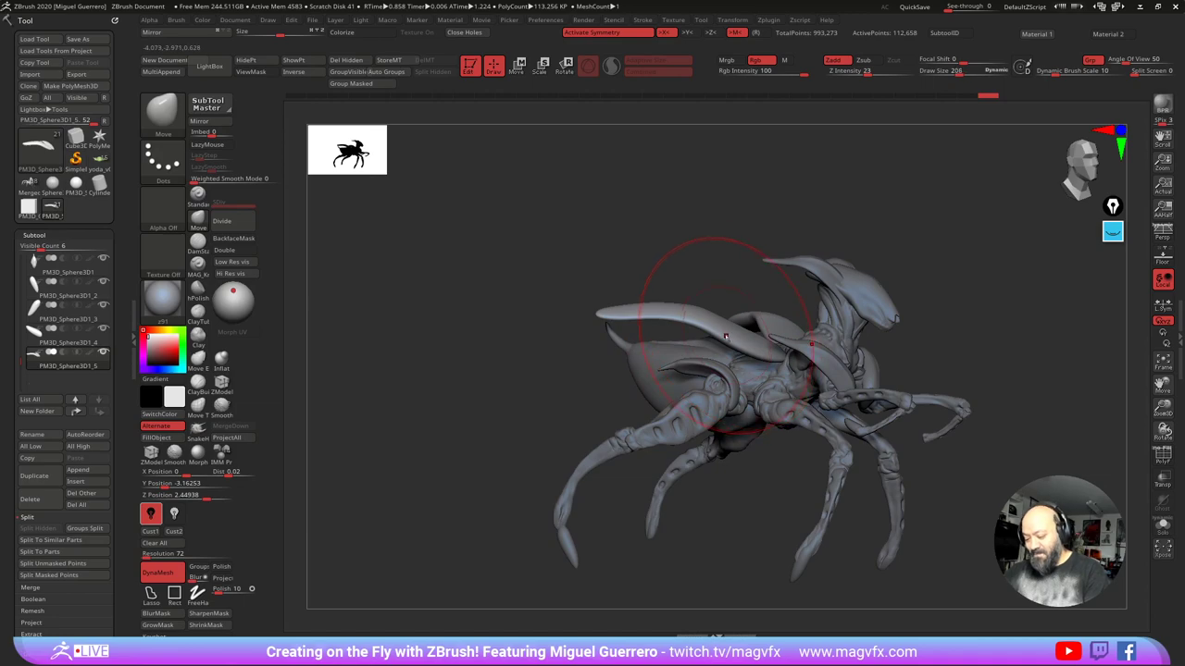
{"action": "key", "text": "bracketleft"}
{"action": "key", "text": "bracketleft"}
{"action": "key", "text": "bracketleft"}
{"action": "key", "text": "bracketleft"}
{"action": "left_click_drag", "start_coordinate": [729, 337], "coordinate": [734, 324]}
{"action": "left_click_drag", "start_coordinate": [562, 278], "coordinate": [615, 268]}
{"action": "mouse_move", "coordinate": [574, 232]}
{"action": "left_mouse_down"}
{"action": "mouse_move", "coordinate": [622, 248]}
{"action": "mouse_move", "coordinate": [613, 265]}
{"action": "mouse_move", "coordinate": [634, 275]}
{"action": "left_mouse_up"}
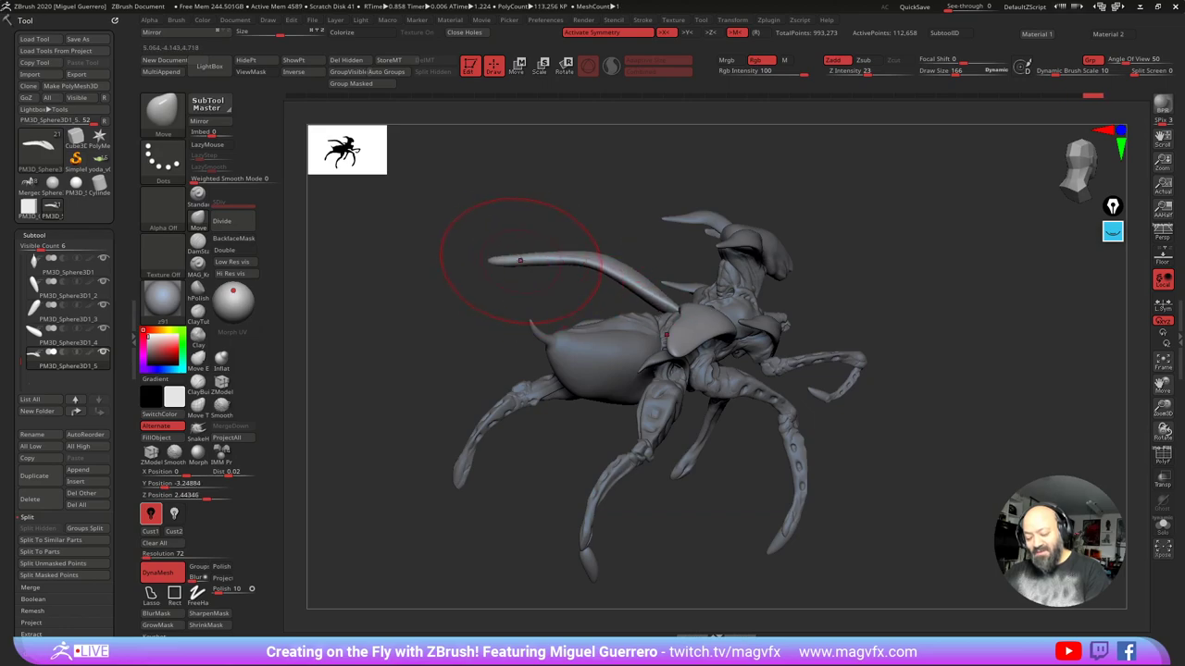
{"action": "left_click_drag", "start_coordinate": [520, 260], "coordinate": [521, 250]}
{"action": "left_click_drag", "start_coordinate": [454, 306], "coordinate": [486, 324]}
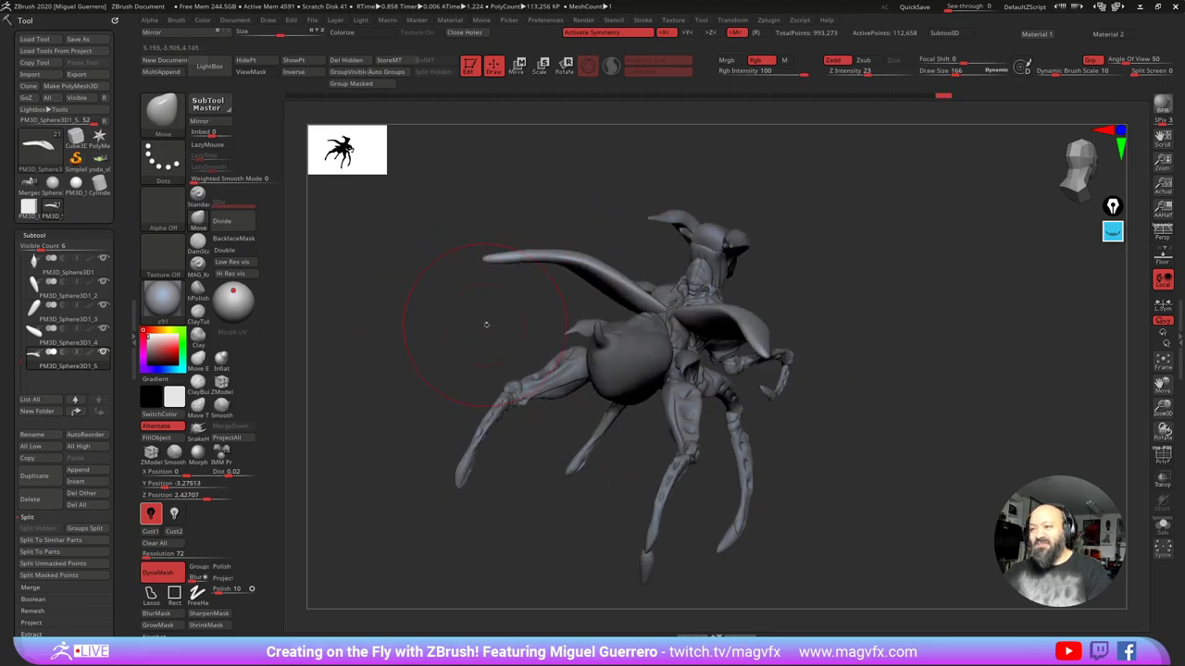
Step: Adjust the placement of the wing pair over the back with the Move gizmo from a top view
{"action": "mouse_move", "coordinate": [487, 325]}
{"action": "right_mouse_down", "text": "alt"}
{"action": "mouse_move", "coordinate": [533, 345]}
{"action": "mouse_move", "coordinate": [518, 389]}
{"action": "right_mouse_up", "text": "alt"}
{"action": "mouse_move", "coordinate": [426, 361]}
{"action": "right_mouse_down"}
{"action": "mouse_move", "coordinate": [529, 336]}
{"action": "mouse_move", "coordinate": [528, 289]}
{"action": "right_mouse_up"}
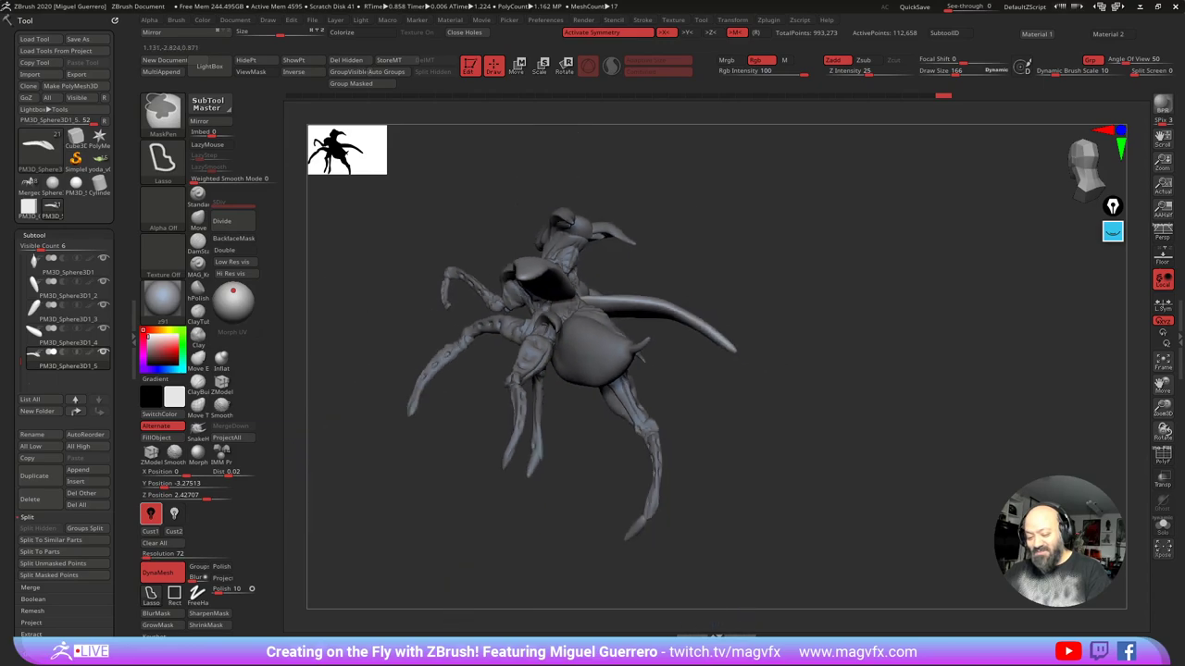
{"action": "mouse_move", "coordinate": [462, 341]}
{"action": "right_mouse_down"}
{"action": "mouse_move", "coordinate": [398, 393]}
{"action": "mouse_move", "coordinate": [444, 423]}
{"action": "mouse_move", "coordinate": [432, 452]}
{"action": "mouse_move", "coordinate": [455, 443]}
{"action": "right_mouse_up"}
{"action": "left_click", "coordinate": [518, 66]}
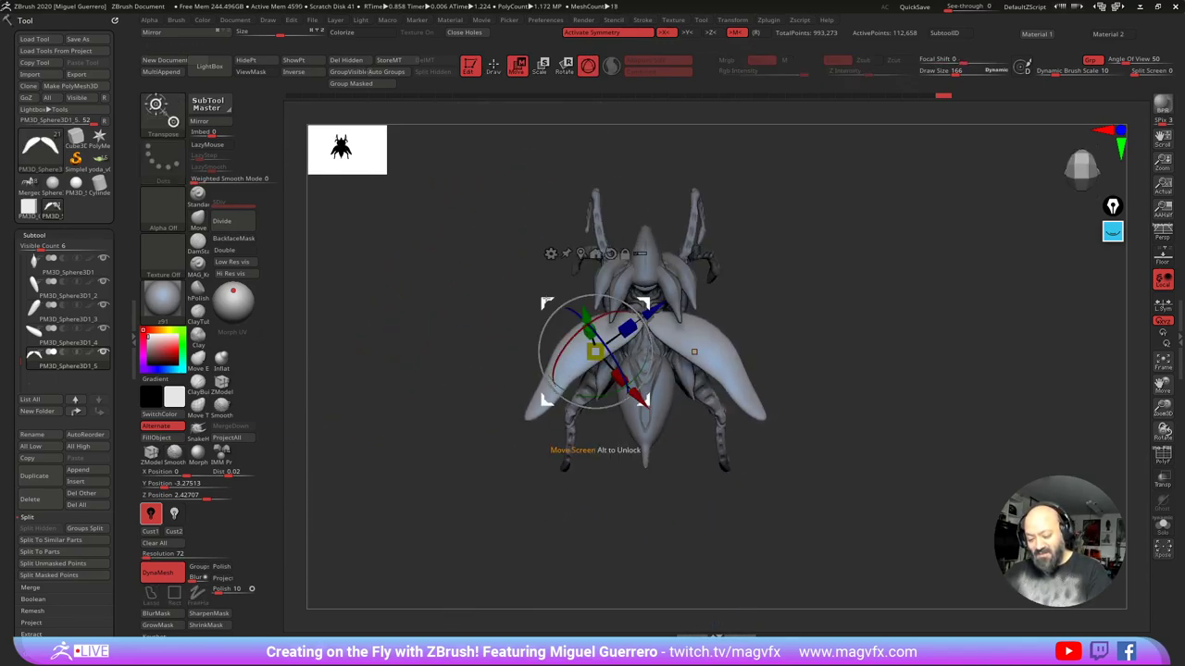
{"action": "left_click_drag", "start_coordinate": [547, 400], "coordinate": [541, 394]}
{"action": "right_click_drag", "start_coordinate": [455, 417], "coordinate": [451, 364]}
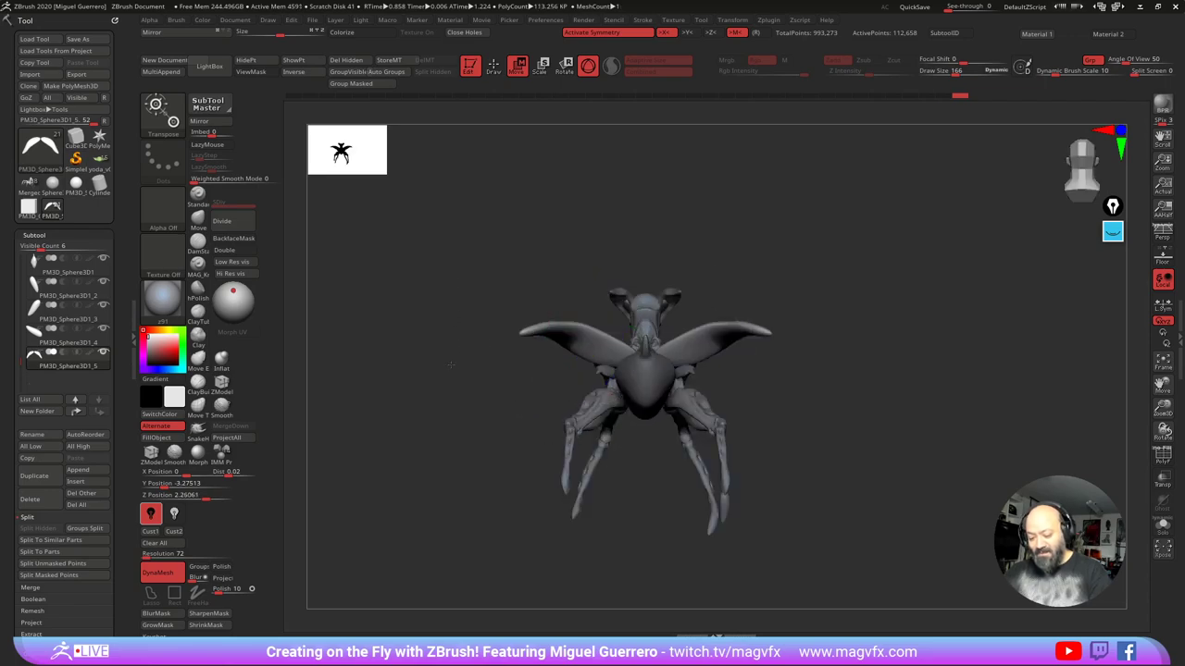
{"action": "mouse_move", "coordinate": [451, 364]}
{"action": "left_mouse_down"}
{"action": "mouse_move", "coordinate": [414, 401]}
{"action": "mouse_move", "coordinate": [413, 452]}
{"action": "left_mouse_up"}
Step: Broaden the base half of both wings by pulling out their inner edges with the Move brush, at Draw Size 142 and 114
{"action": "key", "text": "q"}
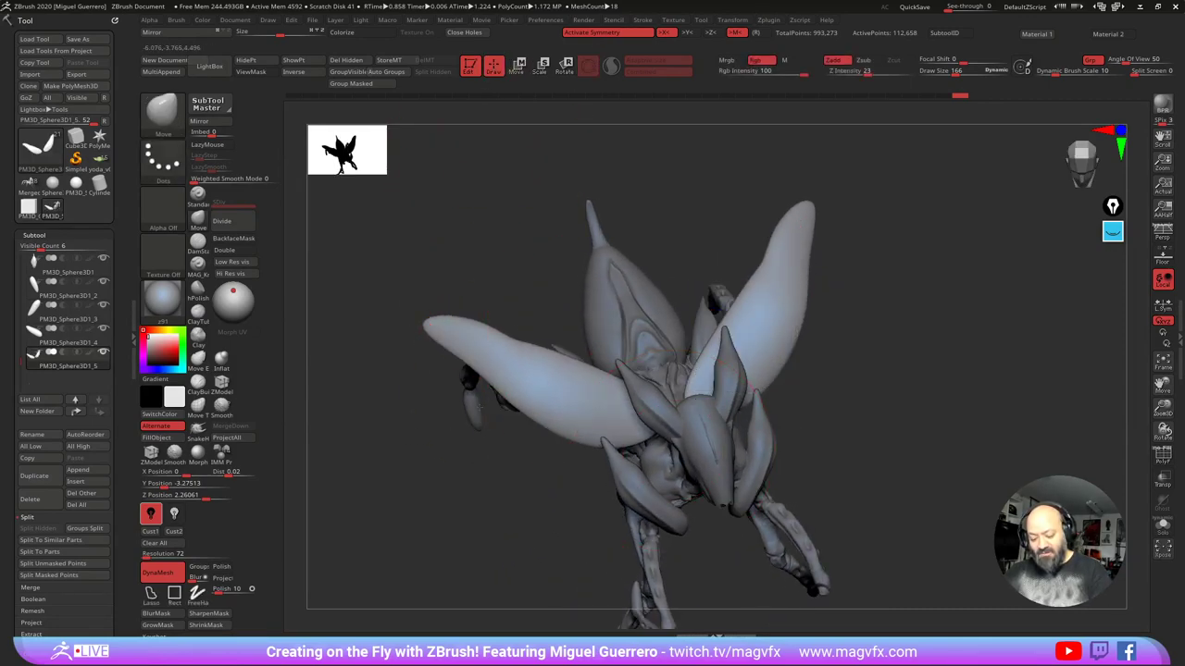
{"action": "left_click_drag", "start_coordinate": [503, 384], "coordinate": [491, 399]}
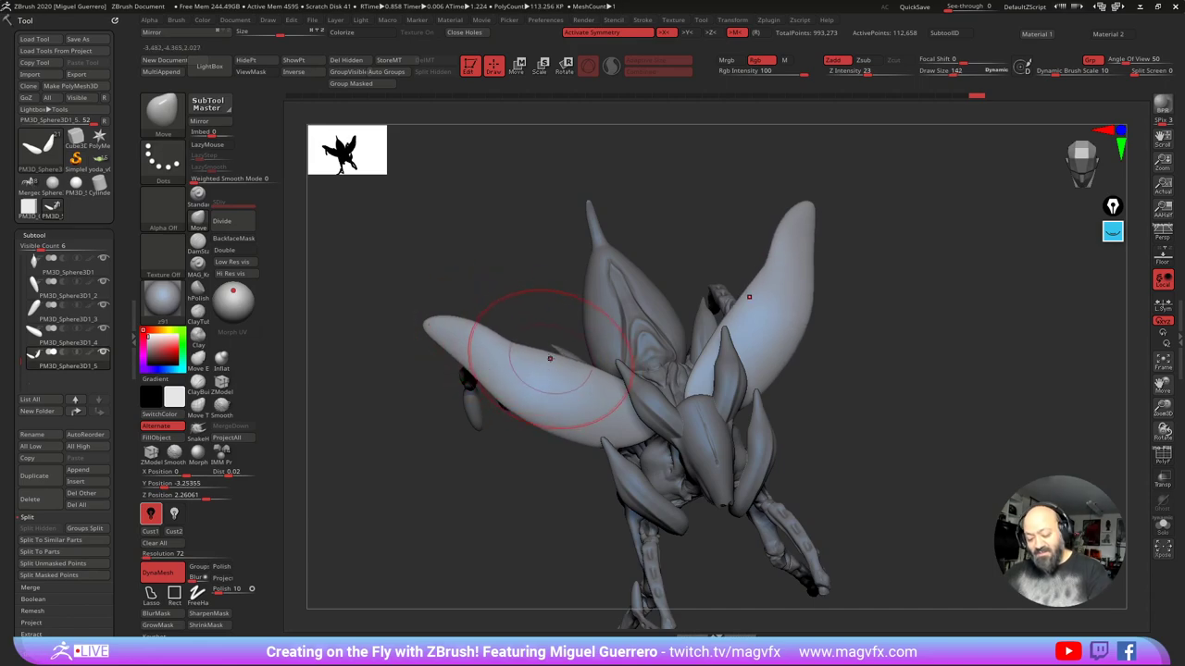
{"action": "left_click_drag", "start_coordinate": [549, 353], "coordinate": [571, 326]}
{"action": "left_click_drag", "start_coordinate": [595, 366], "coordinate": [602, 351]}
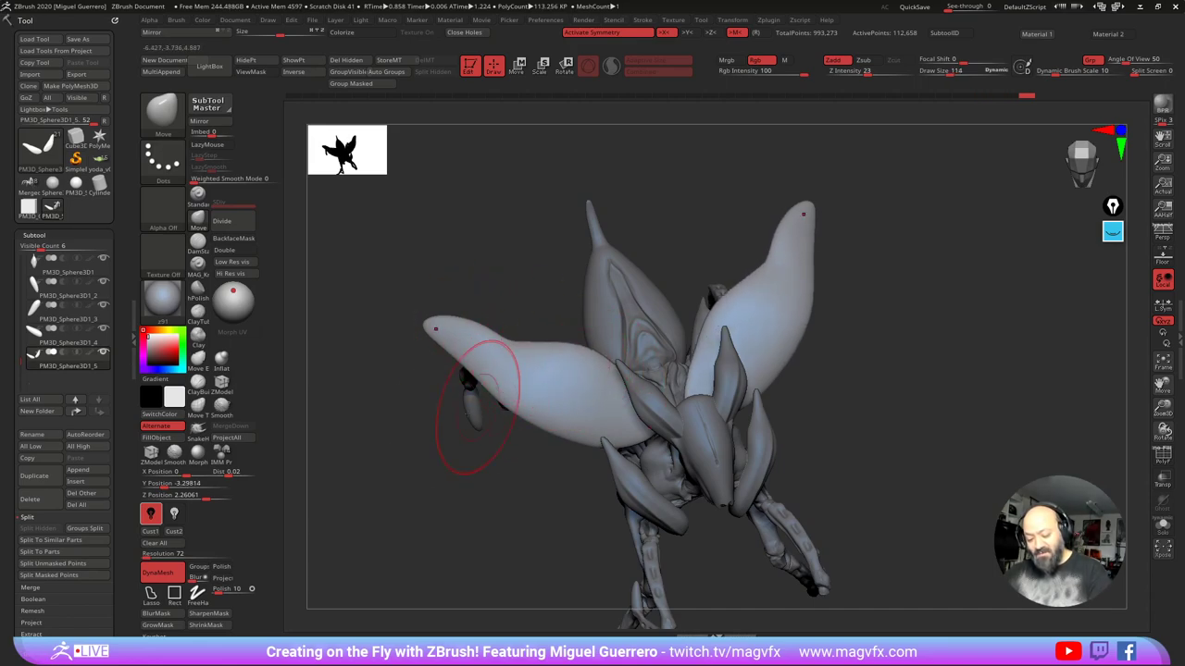
{"action": "left_click_drag", "start_coordinate": [495, 430], "coordinate": [501, 431]}
Step: Isolate the wings and carve long grooves from tip to base with DamStandard at Draw Size 34 to 42
{"action": "left_click", "coordinate": [1162, 526]}
{"action": "left_click_drag", "start_coordinate": [462, 383], "coordinate": [538, 400], "text": "alt"}
{"action": "left_click", "coordinate": [202, 246]}
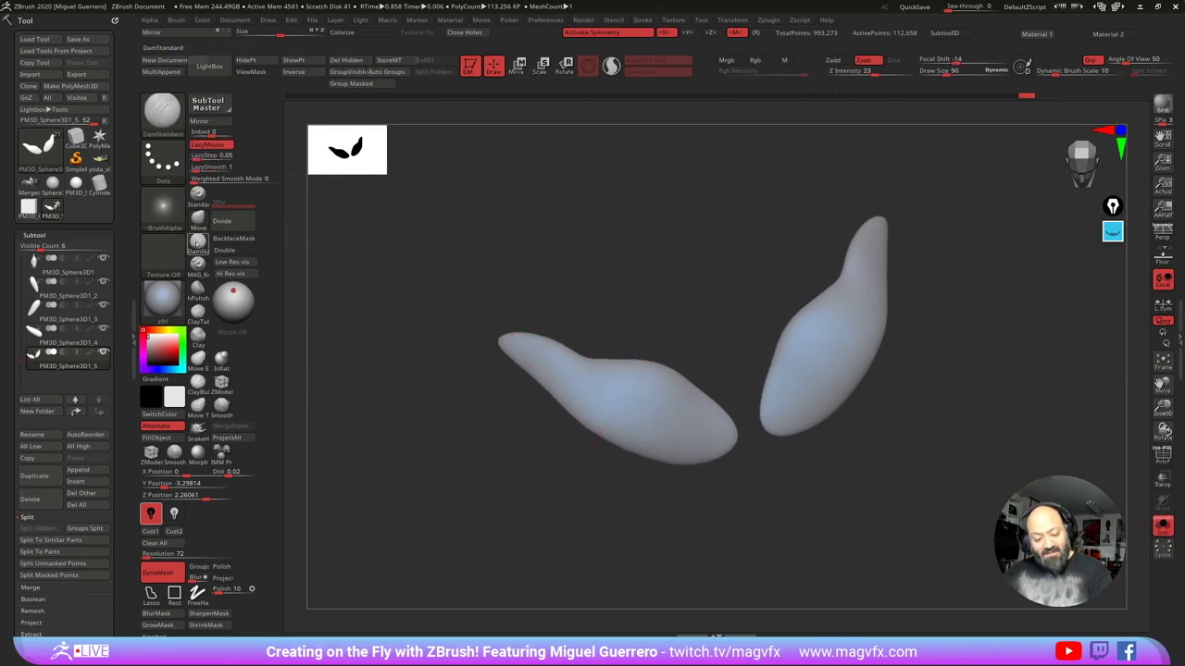
{"action": "left_click", "coordinate": [199, 243]}
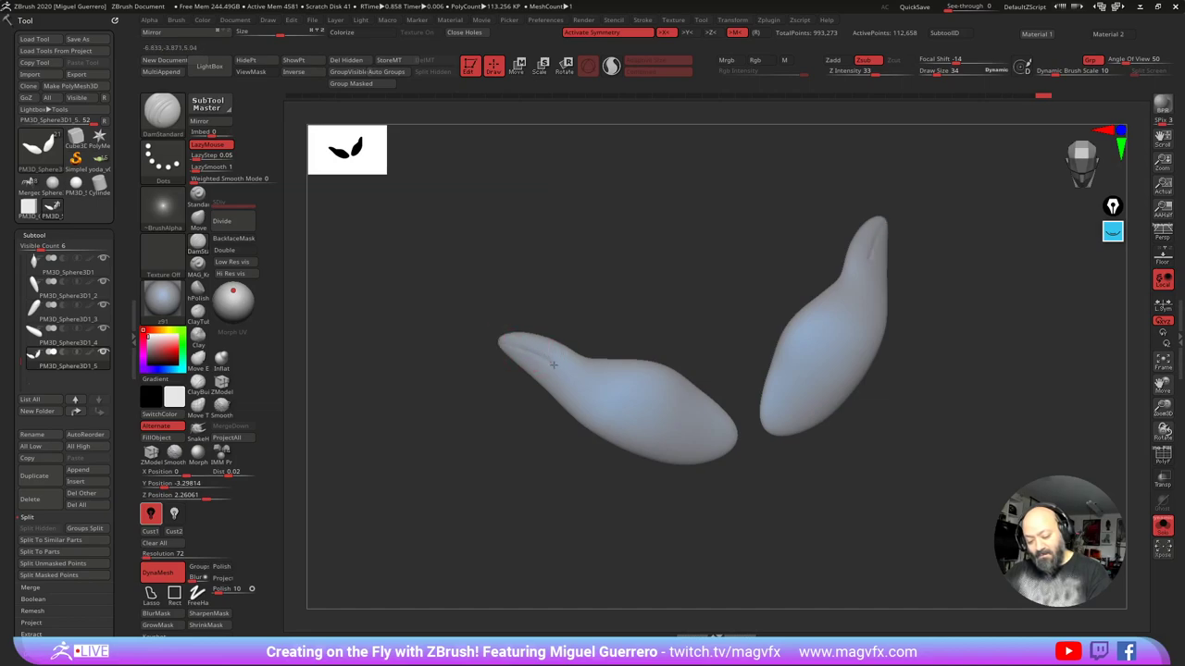
{"action": "mouse_move", "coordinate": [552, 365]}
{"action": "left_mouse_down"}
{"action": "mouse_move", "coordinate": [597, 398]}
{"action": "mouse_move", "coordinate": [713, 442]}
{"action": "left_mouse_up"}
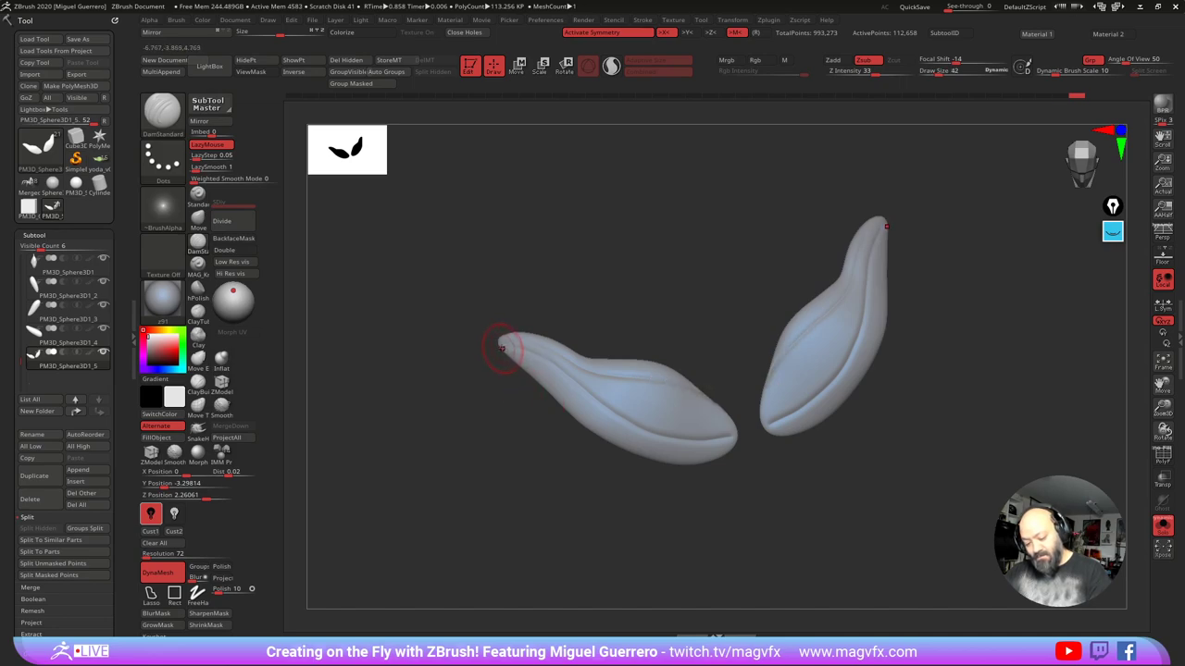
{"action": "left_click_drag", "start_coordinate": [500, 347], "coordinate": [617, 415]}
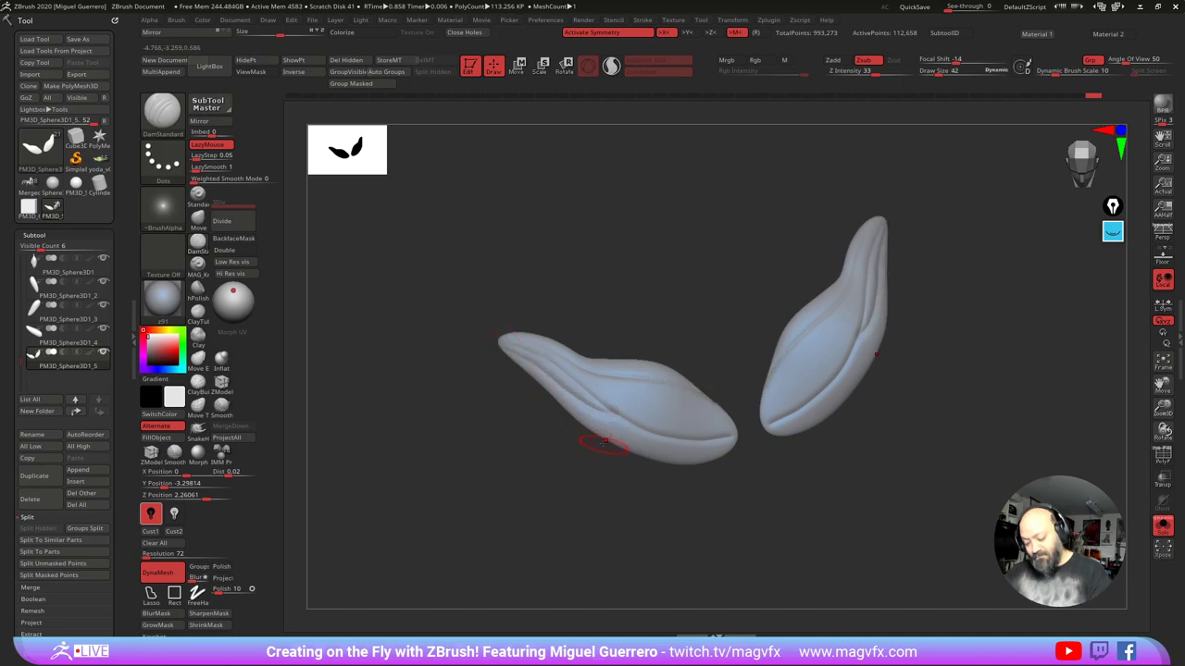
{"action": "mouse_move", "coordinate": [507, 355]}
{"action": "left_mouse_down"}
{"action": "mouse_move", "coordinate": [607, 425]}
{"action": "mouse_move", "coordinate": [679, 447]}
{"action": "mouse_move", "coordinate": [726, 442]}
{"action": "left_mouse_up"}
{"action": "mouse_move", "coordinate": [462, 335]}
{"action": "left_mouse_down"}
{"action": "mouse_move", "coordinate": [431, 311]}
{"action": "mouse_move", "coordinate": [473, 339]}
{"action": "left_mouse_up"}
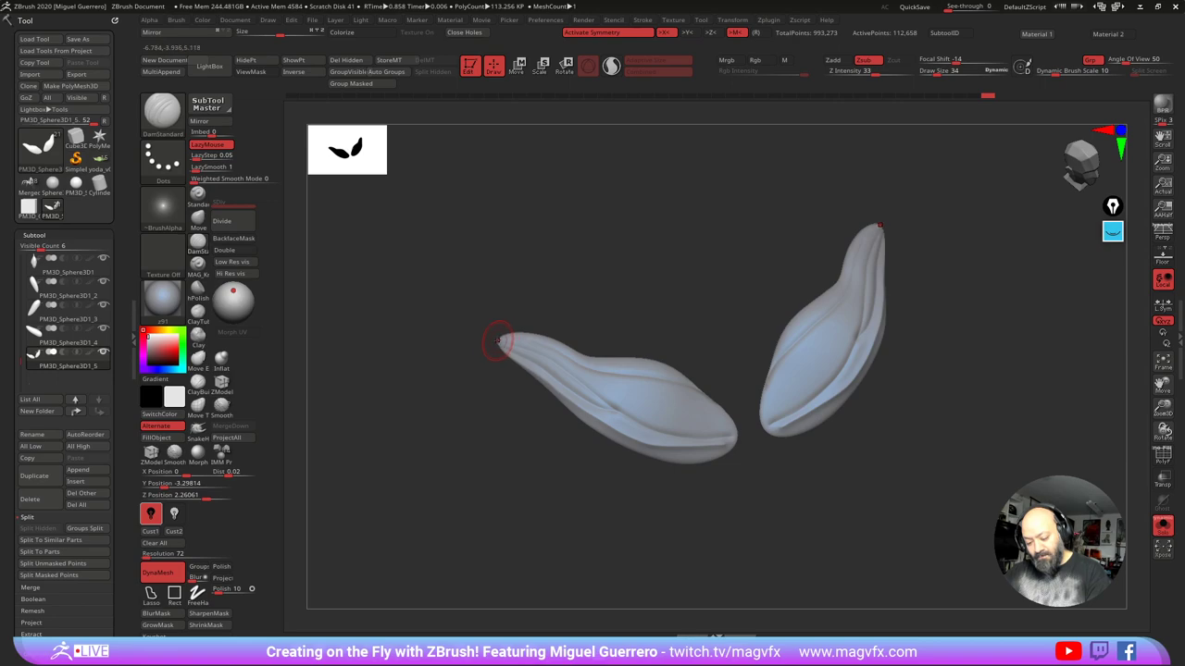
{"action": "left_click_drag", "start_coordinate": [563, 361], "coordinate": [689, 417]}
{"action": "left_click_drag", "start_coordinate": [624, 467], "coordinate": [608, 428], "text": "shift"}
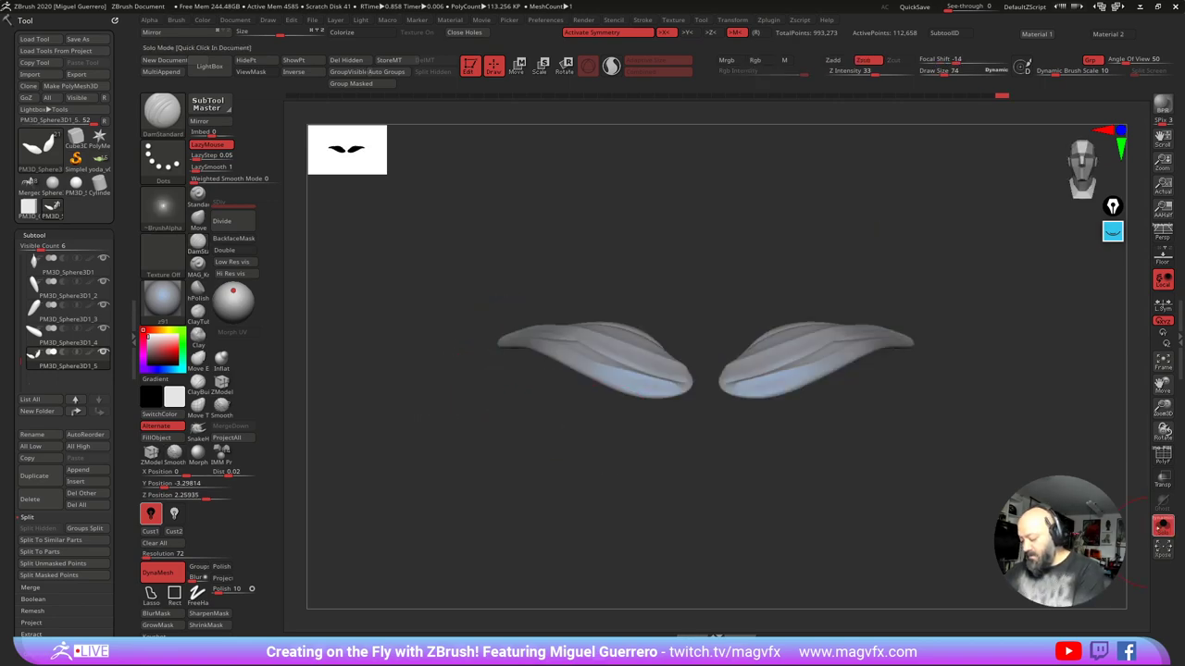
Step: Show the whole creature again and bow the wings' profile upward with the Move brush at about Draw Size 170
{"action": "left_click", "coordinate": [1162, 526]}
{"action": "mouse_move", "coordinate": [441, 468]}
{"action": "left_mouse_down"}
{"action": "mouse_move", "coordinate": [444, 418]}
{"action": "mouse_move", "coordinate": [426, 359]}
{"action": "mouse_move", "coordinate": [448, 365]}
{"action": "left_mouse_up"}
{"action": "left_click", "coordinate": [198, 221]}
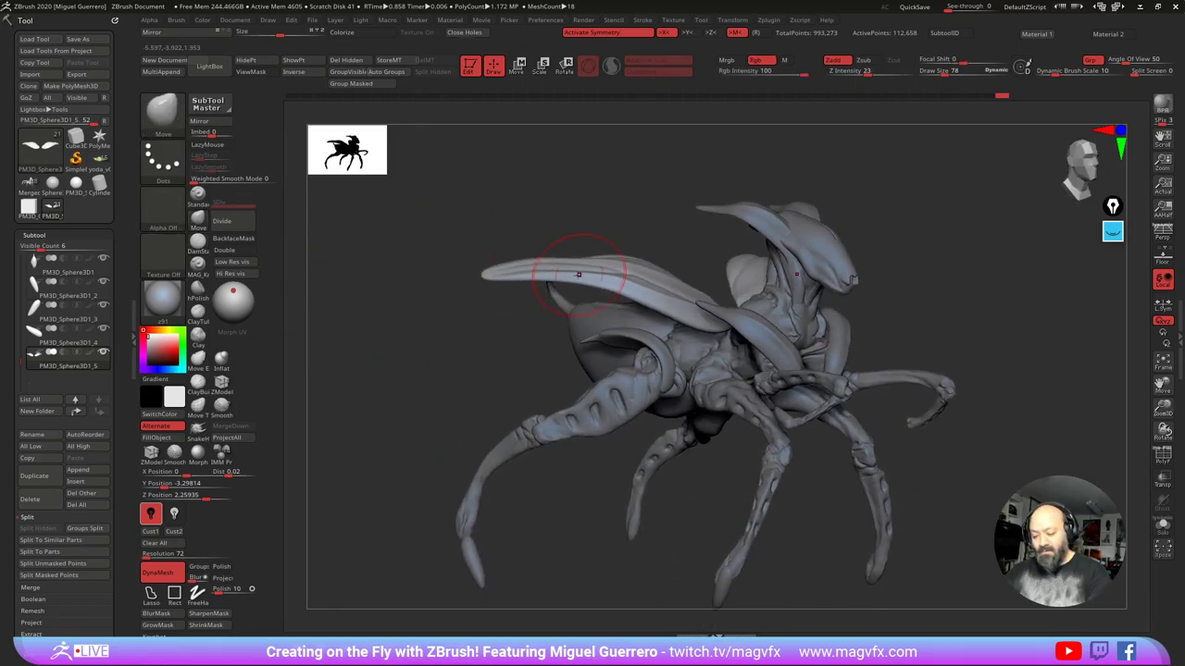
{"action": "key", "text": "bracketright"}
{"action": "key", "text": "bracketright"}
{"action": "key", "text": "bracketright"}
{"action": "left_click_drag", "start_coordinate": [584, 261], "coordinate": [578, 248]}
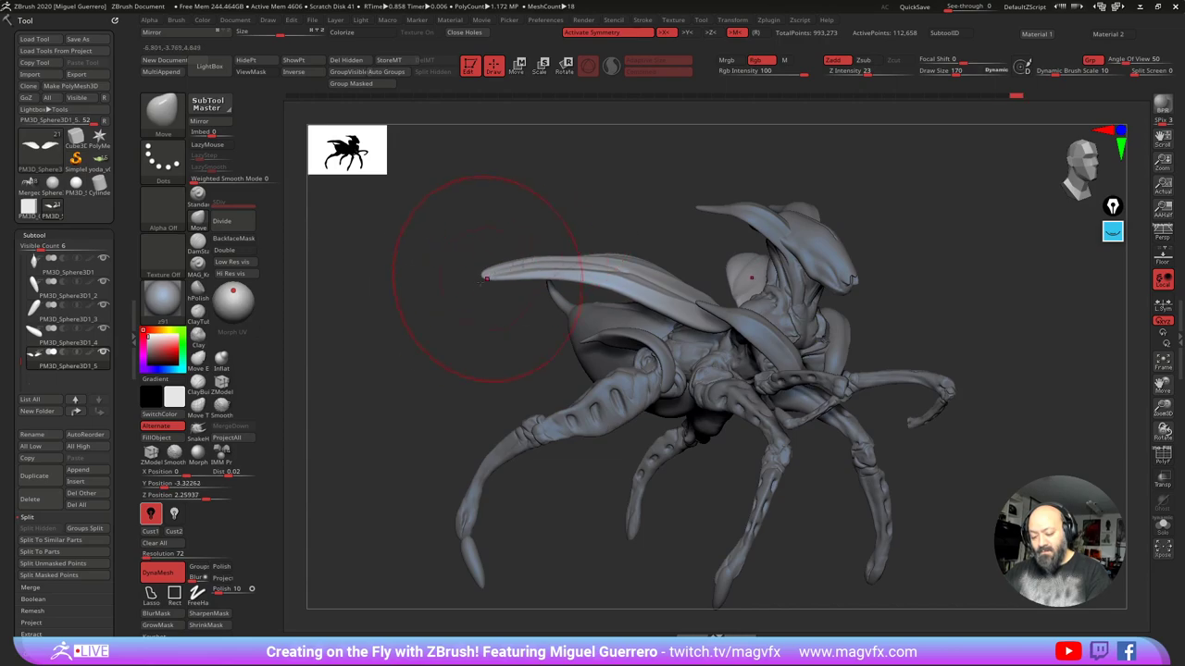
{"action": "left_click_drag", "start_coordinate": [431, 320], "coordinate": [454, 409]}
Step: Pull the outer edges of both wings outward from above with the Move brush, reducing Draw Size to 126
{"action": "left_click_drag", "start_coordinate": [463, 337], "coordinate": [482, 454], "text": "alt"}
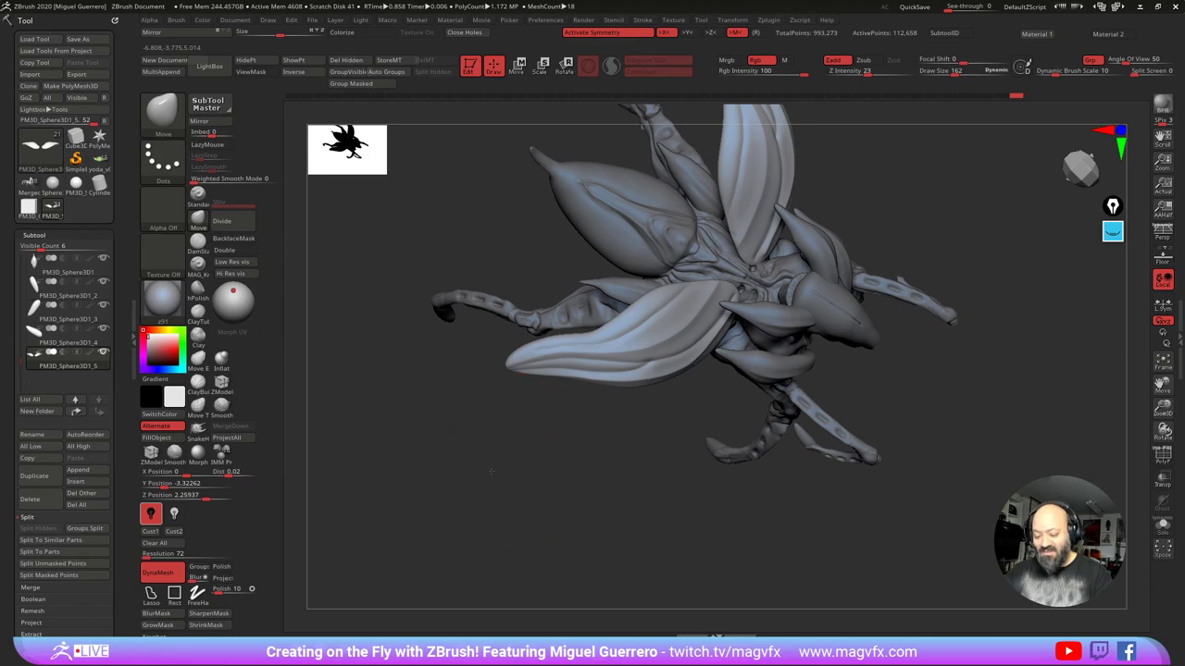
{"action": "left_click_drag", "start_coordinate": [491, 471], "coordinate": [510, 425]}
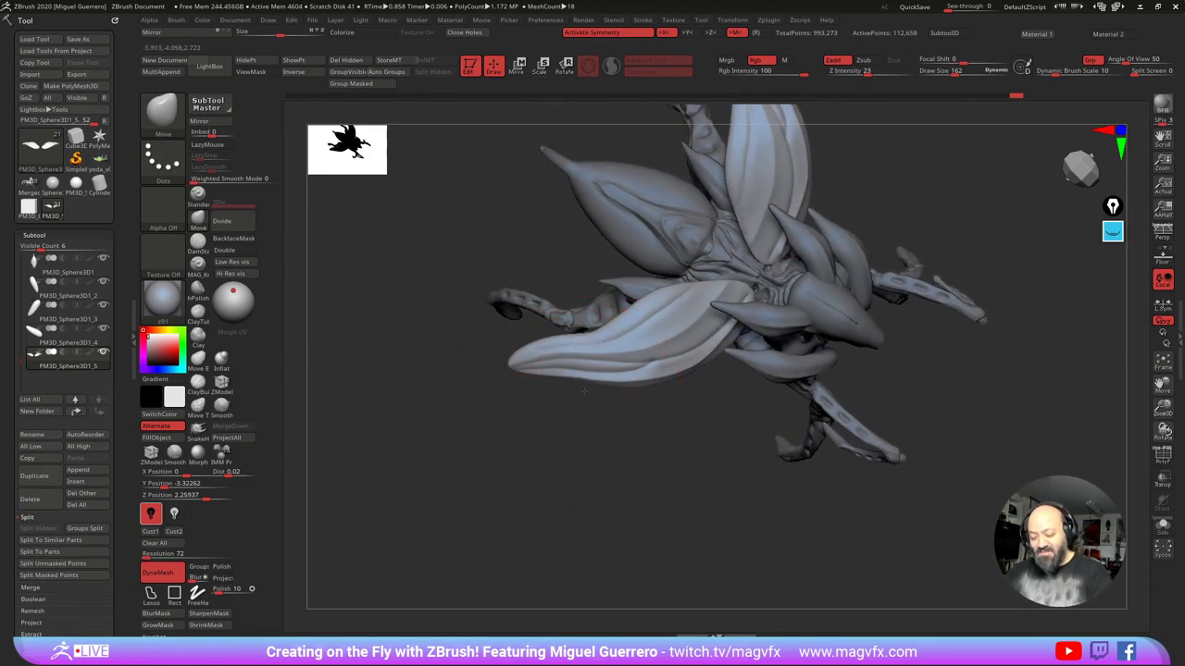
{"action": "left_click_drag", "start_coordinate": [584, 392], "coordinate": [586, 400]}
{"action": "key", "text": "bracketleft"}
{"action": "key", "text": "bracketleft"}
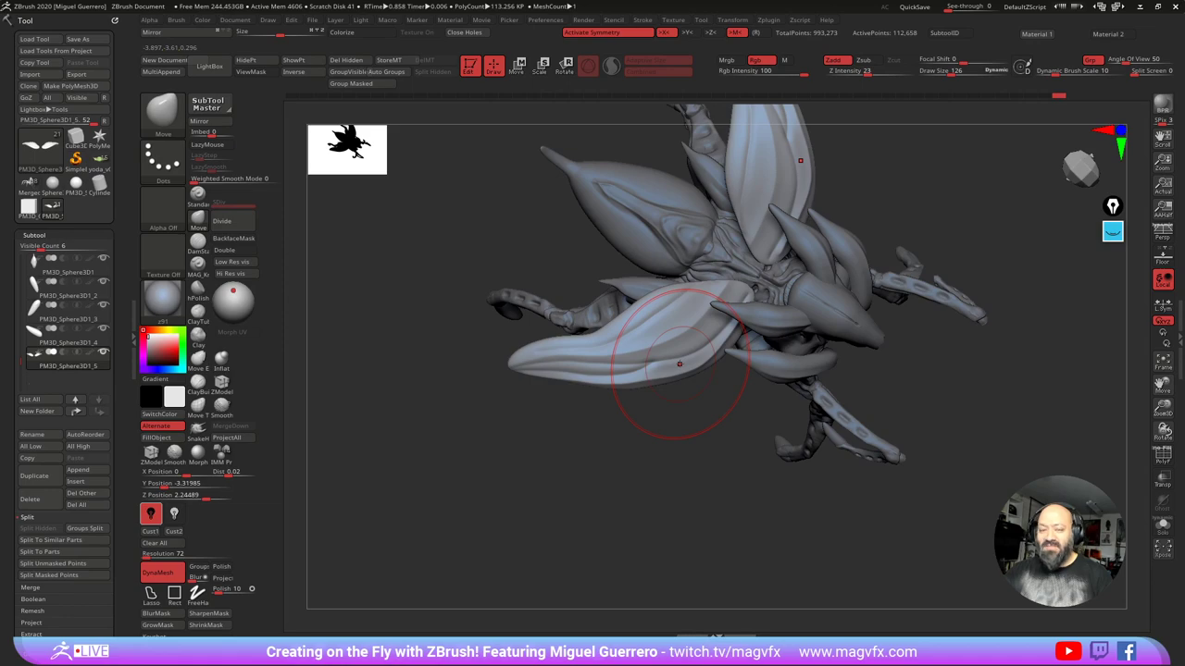
Step: Refine the wings' inner edges and overall outline from above with the Move brush at Draw Size 114
{"action": "left_click_drag", "start_coordinate": [516, 474], "coordinate": [522, 459], "text": "shift"}
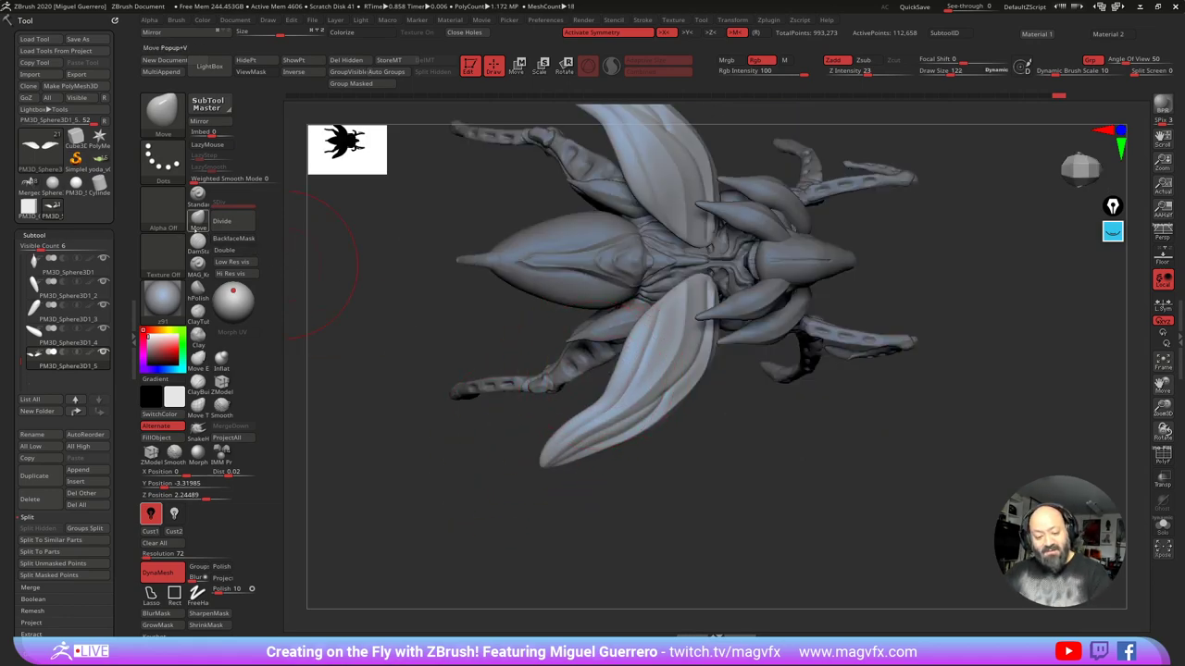
{"action": "mouse_move", "coordinate": [606, 374]}
{"action": "left_mouse_down"}
{"action": "mouse_move", "coordinate": [627, 370]}
{"action": "mouse_move", "coordinate": [665, 312]}
{"action": "left_mouse_up"}
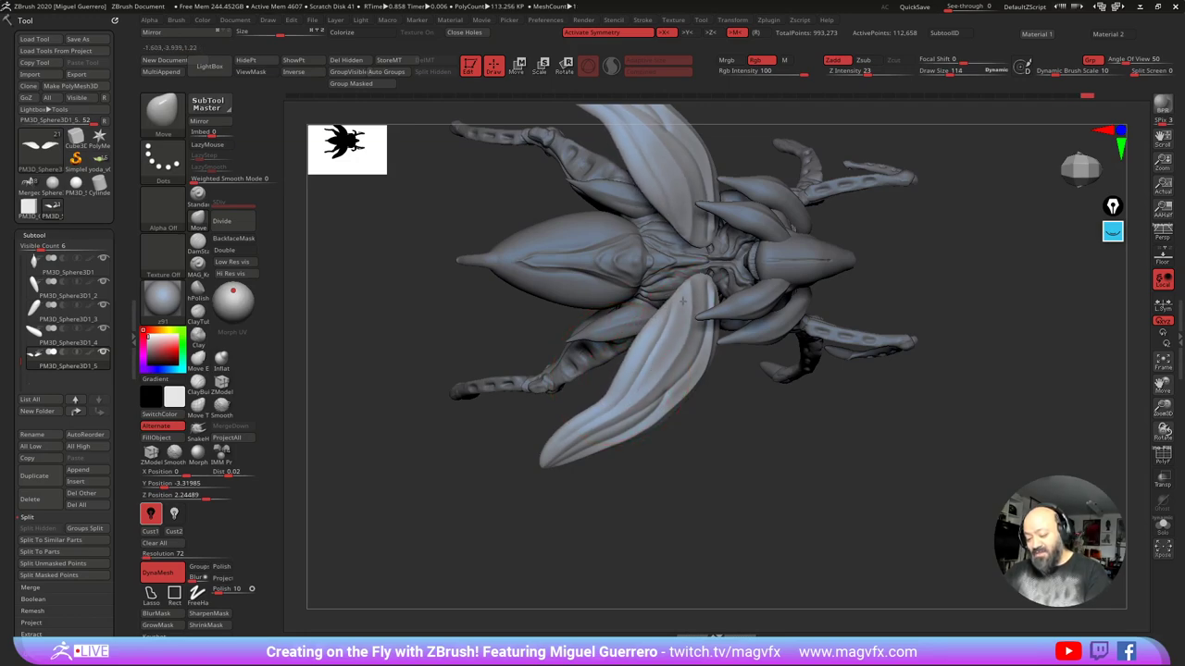
{"action": "left_click_drag", "start_coordinate": [627, 359], "coordinate": [635, 357]}
{"action": "left_click_drag", "start_coordinate": [678, 449], "coordinate": [680, 442]}
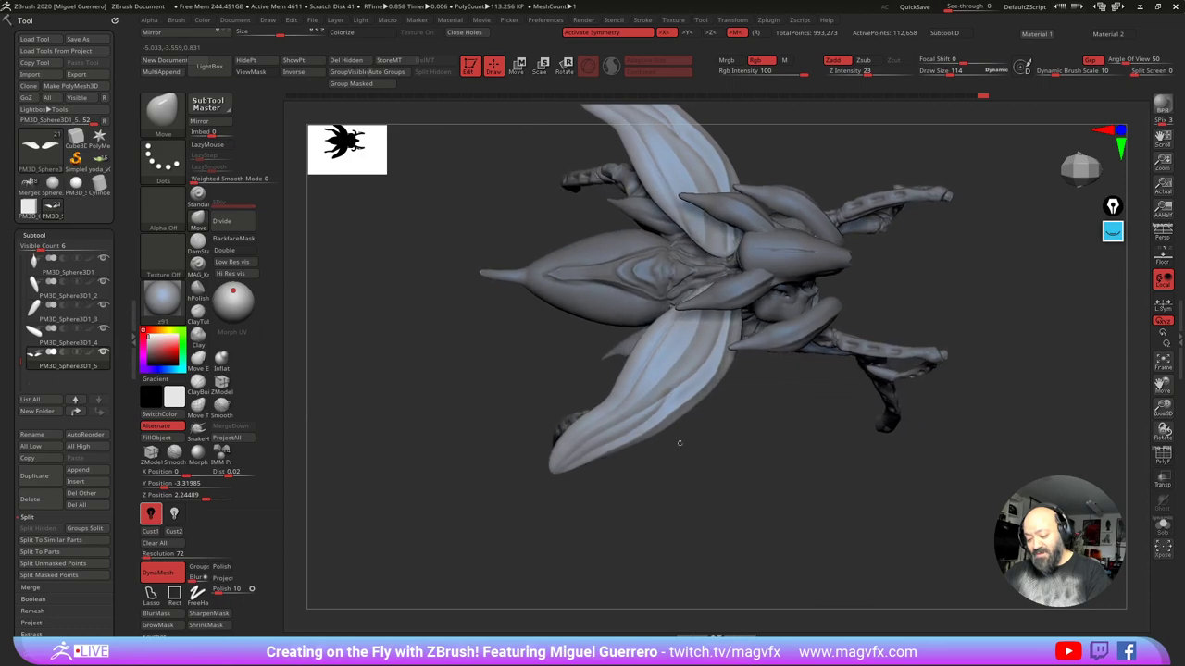
{"action": "left_click_drag", "start_coordinate": [639, 342], "coordinate": [650, 350]}
{"action": "mouse_move", "coordinate": [585, 370]}
{"action": "left_mouse_down"}
{"action": "mouse_move", "coordinate": [589, 398]}
{"action": "mouse_move", "coordinate": [617, 369]}
{"action": "left_mouse_up"}
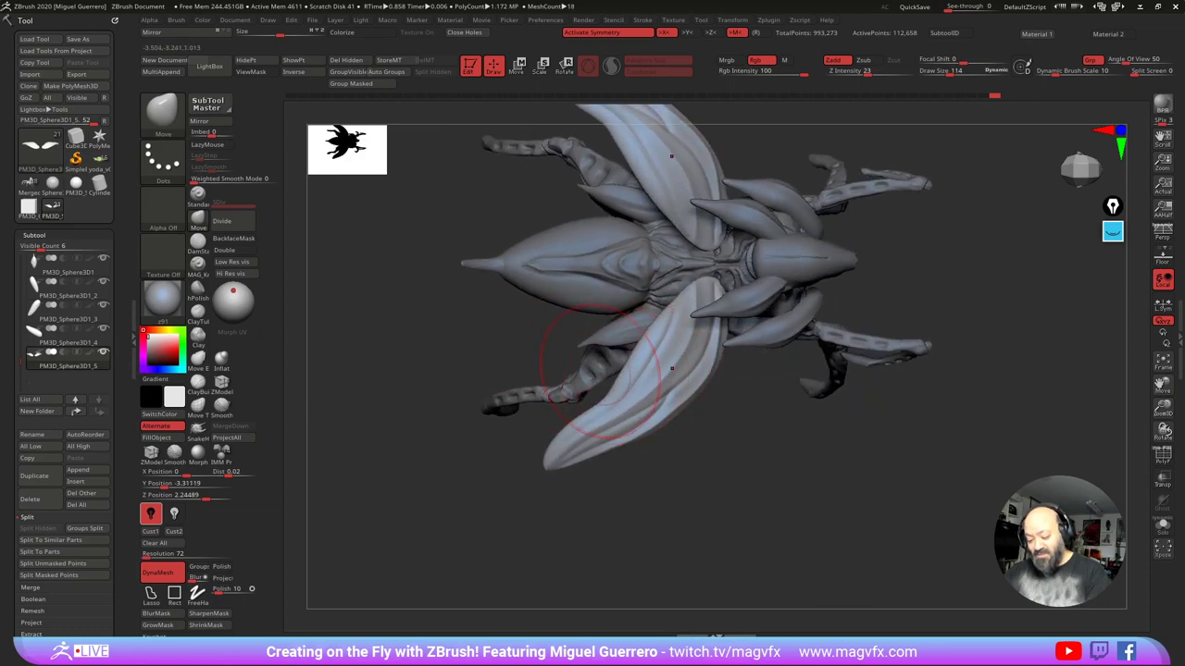
Step: Stretch the wing tips into narrower points and nudge the outer edges, using the Move brush at smaller sizes between 50 and 78
{"action": "key", "text": "bracketleft"}
{"action": "mouse_move", "coordinate": [571, 427]}
{"action": "left_mouse_down"}
{"action": "mouse_move", "coordinate": [585, 438]}
{"action": "mouse_move", "coordinate": [507, 466]}
{"action": "left_mouse_up"}
{"action": "key", "text": "bracketleft"}
{"action": "key", "text": "bracketleft"}
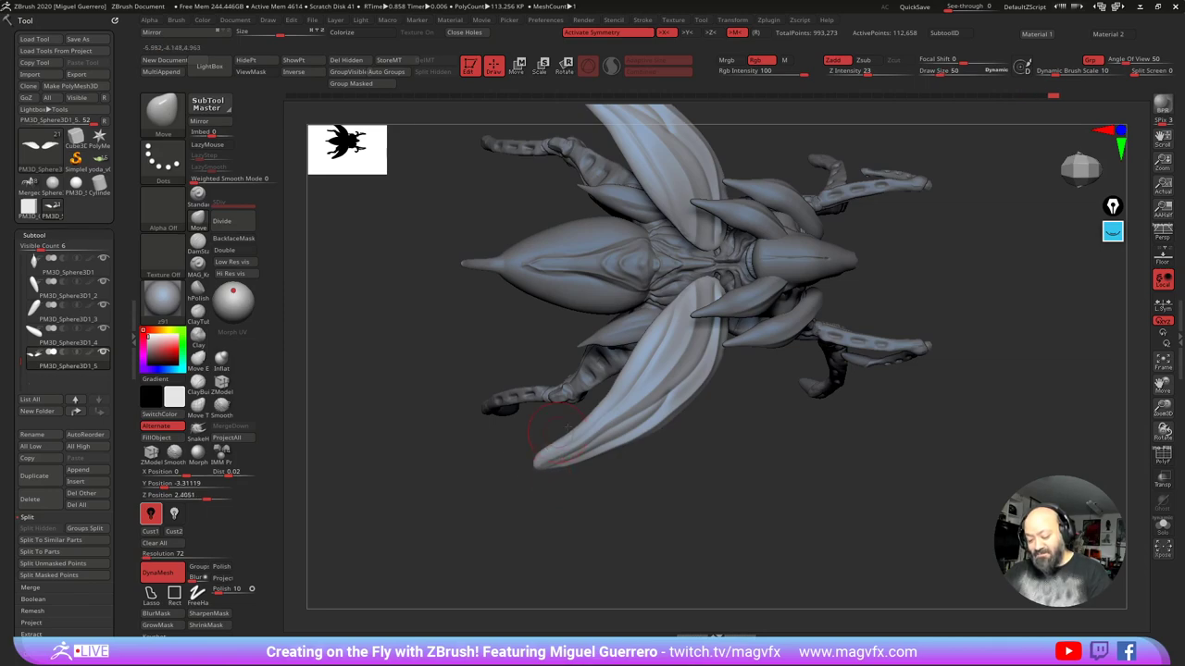
{"action": "key", "text": "bracketright"}
{"action": "key", "text": "bracketright"}
{"action": "left_click_drag", "start_coordinate": [717, 439], "coordinate": [729, 363]}
{"action": "key", "text": "bracketright"}
{"action": "left_click_drag", "start_coordinate": [686, 408], "coordinate": [685, 404]}
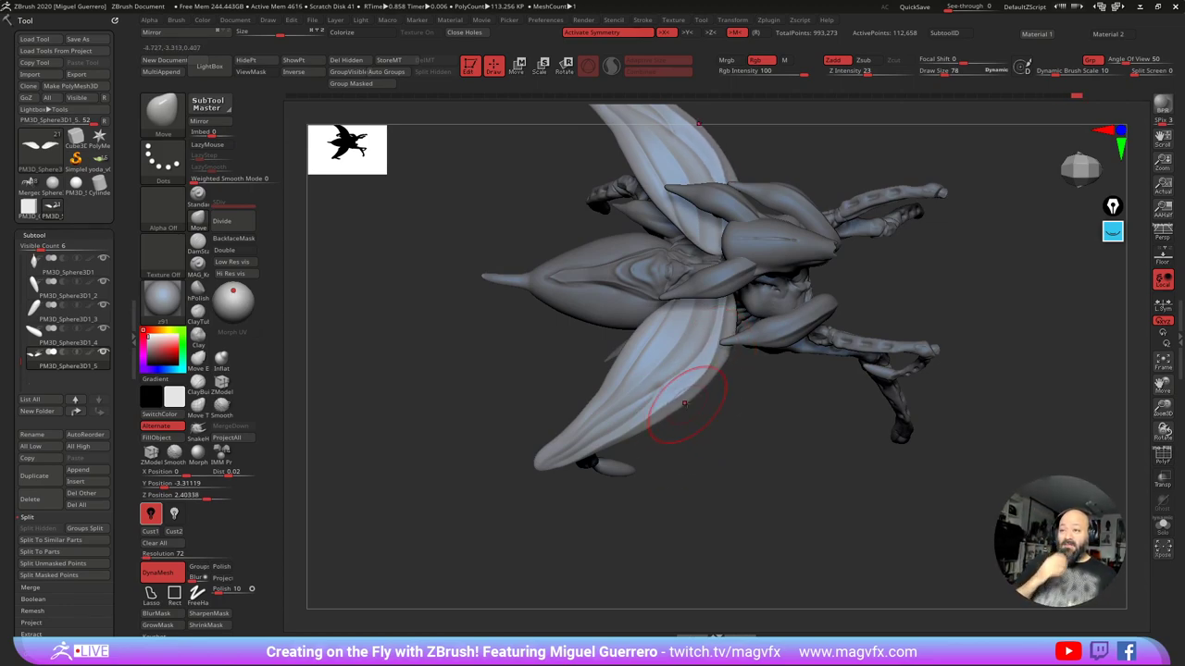
Step: Duplicate the wing subtool and activate the Move gizmo on the copy
{"action": "mouse_move", "coordinate": [639, 500]}
{"action": "left_mouse_down"}
{"action": "mouse_move", "coordinate": [438, 399]}
{"action": "mouse_move", "coordinate": [444, 361]}
{"action": "mouse_move", "coordinate": [402, 398]}
{"action": "mouse_move", "coordinate": [421, 417]}
{"action": "mouse_move", "coordinate": [523, 419]}
{"action": "mouse_move", "coordinate": [445, 408]}
{"action": "mouse_move", "coordinate": [492, 371]}
{"action": "left_mouse_up"}
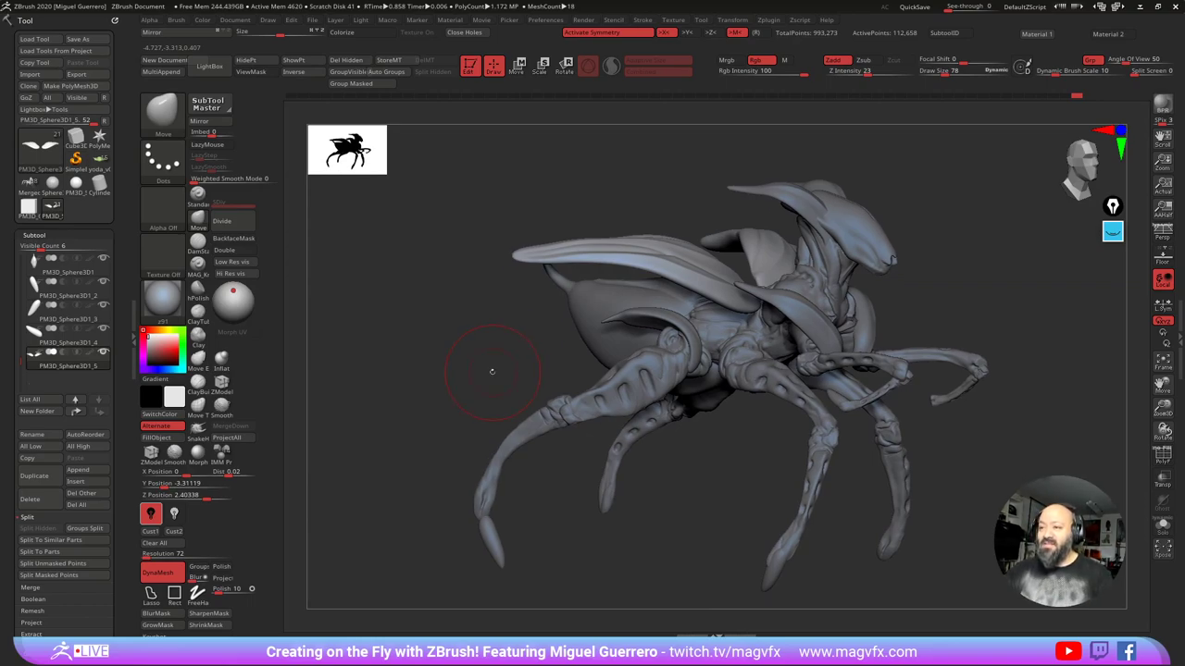
{"action": "left_click_drag", "start_coordinate": [493, 372], "coordinate": [422, 362]}
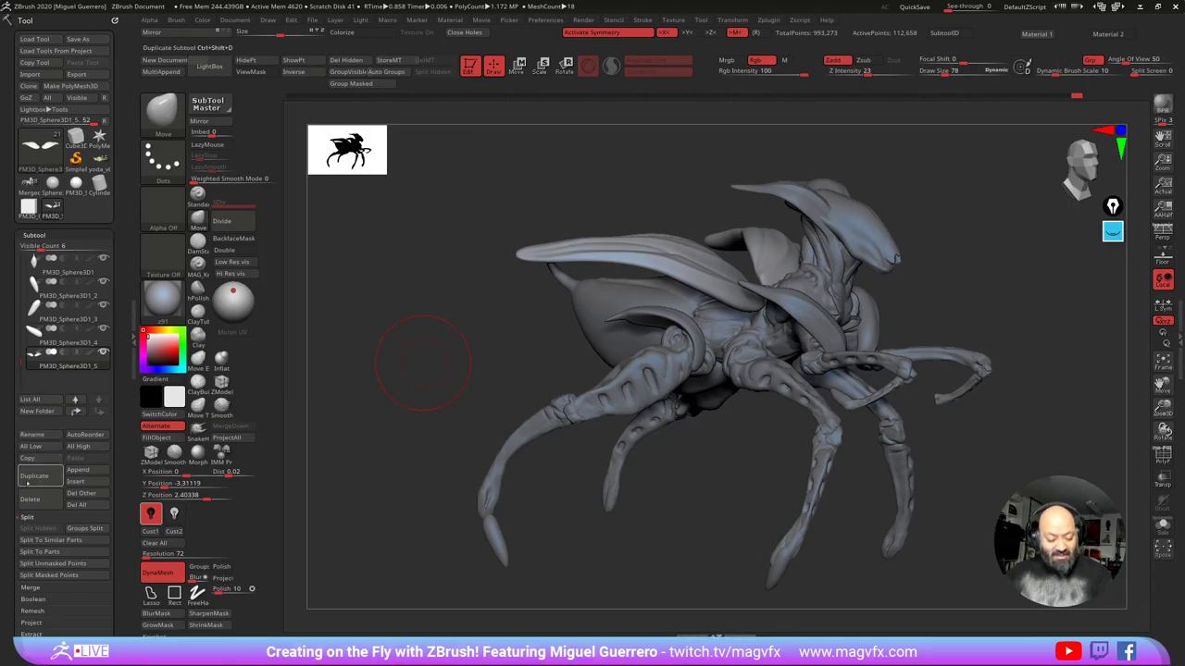
{"action": "left_click", "coordinate": [34, 476]}
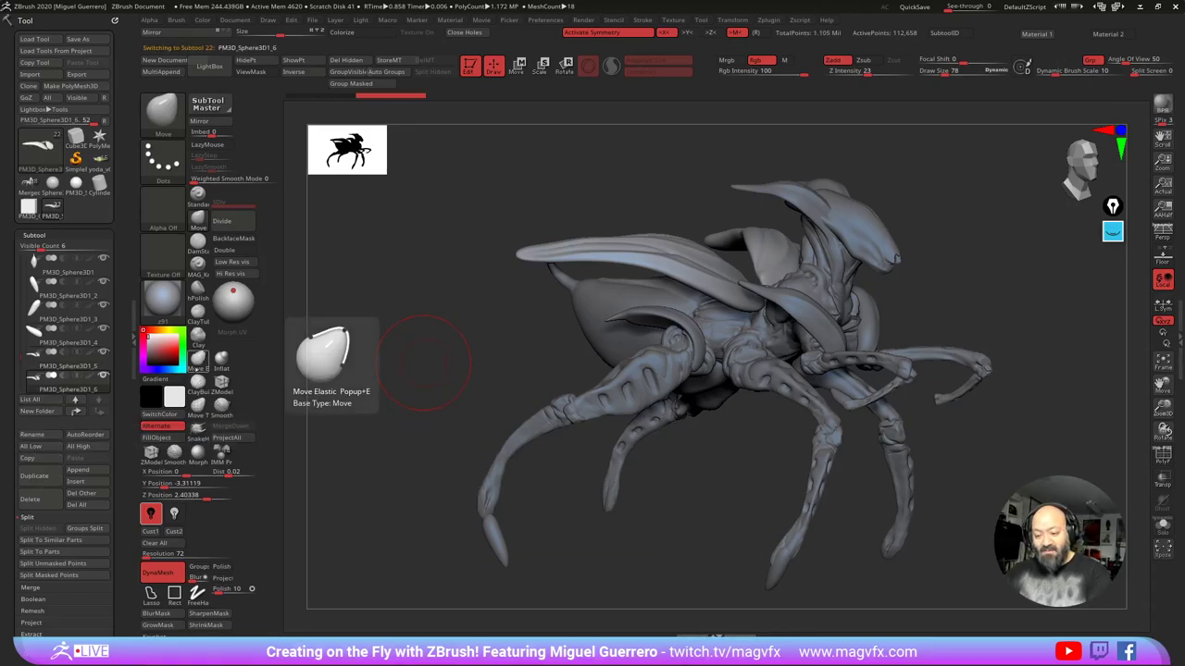
{"action": "key", "text": "w"}
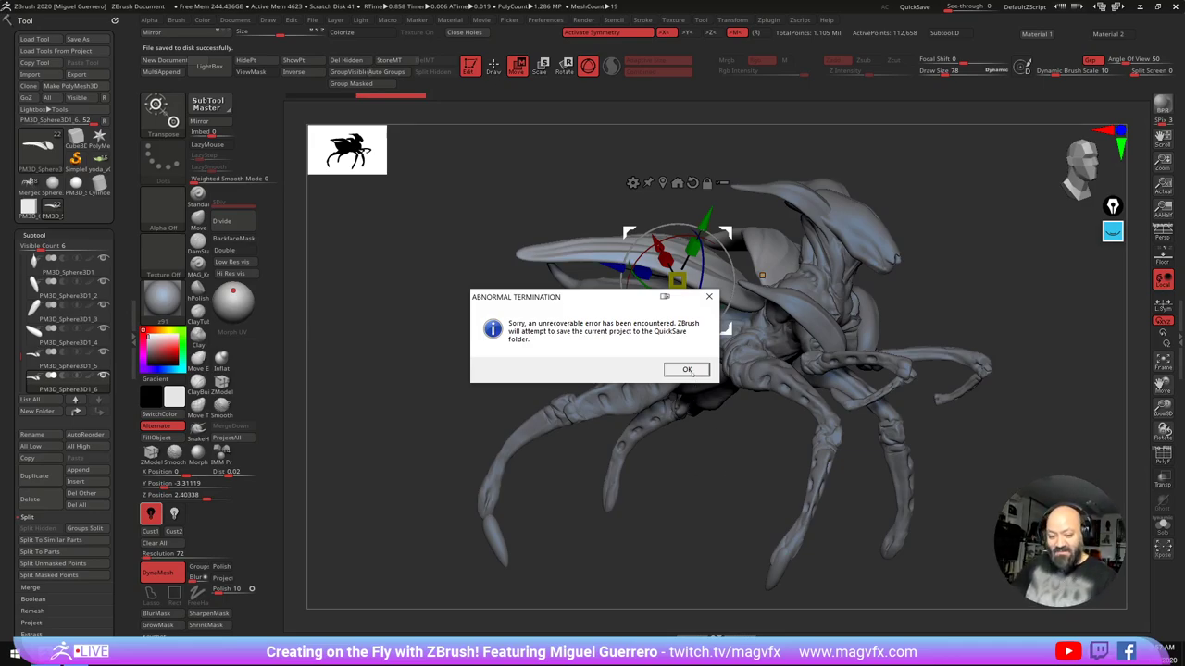
Step: Close the crashed program, load Recovered_Tool.ZTL from the QuickSave files after the restart, and hide LightBox
{"action": "left_click", "coordinate": [688, 370]}
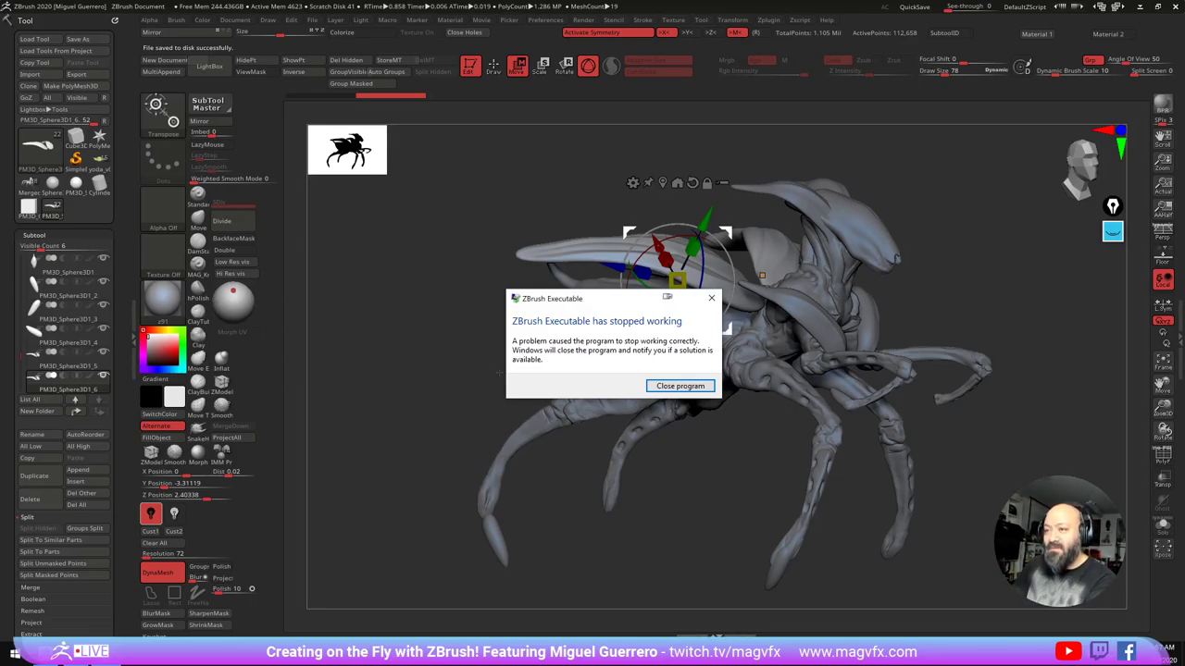
{"action": "left_click", "coordinate": [678, 387]}
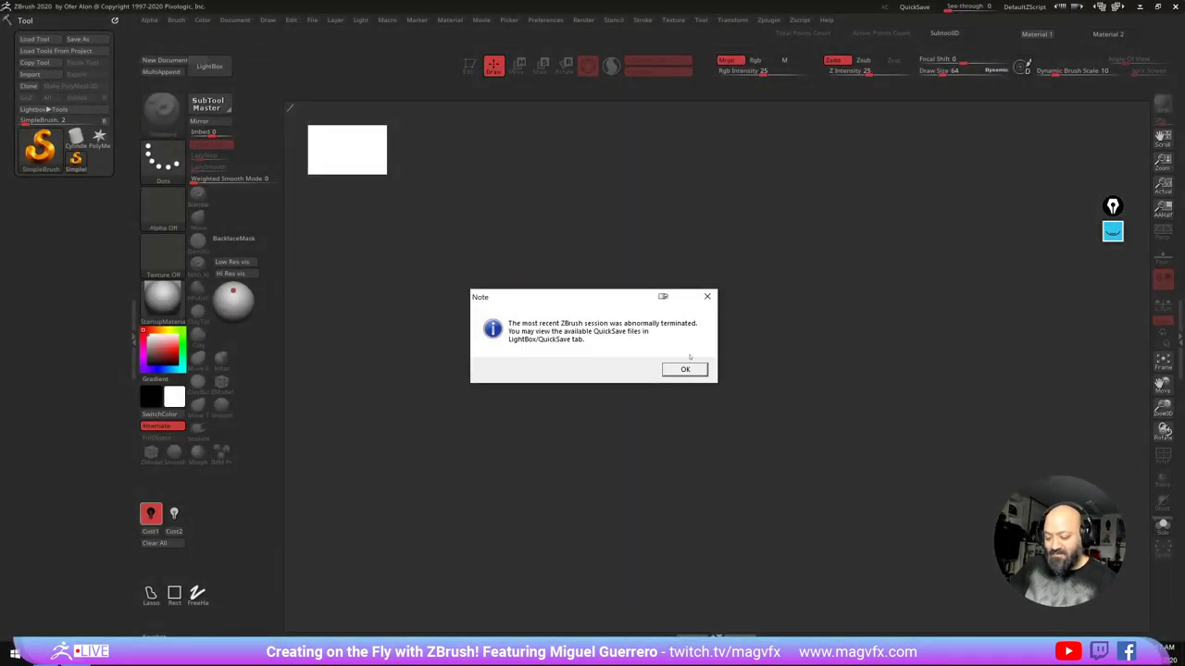
{"action": "left_click", "coordinate": [685, 369]}
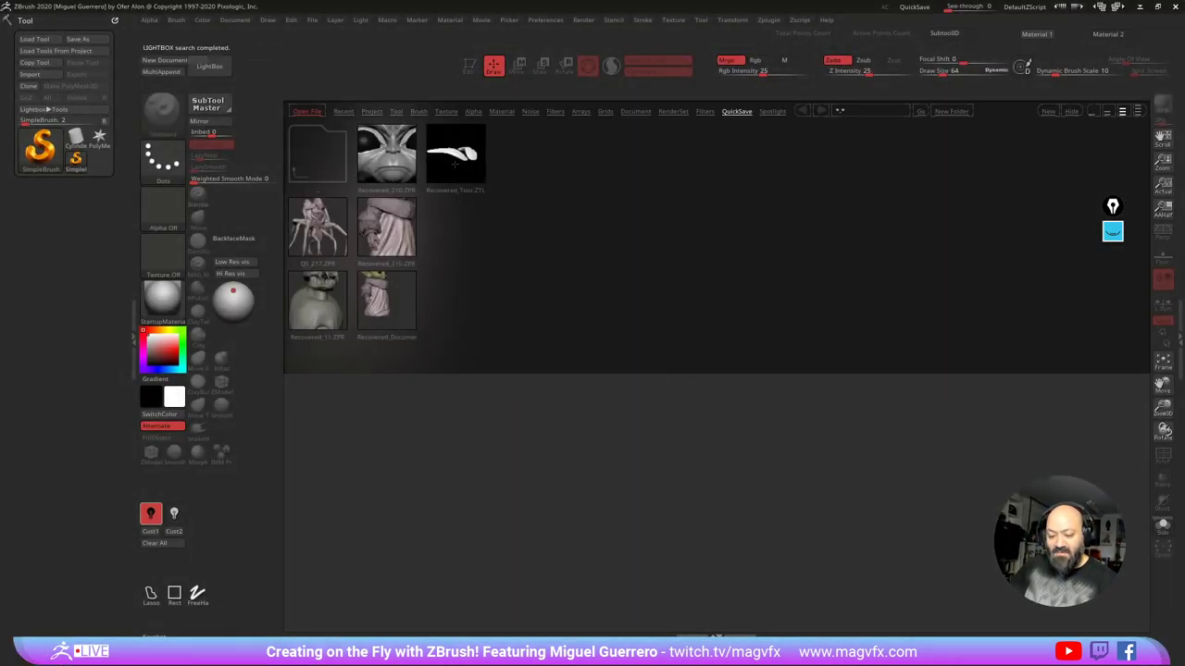
{"action": "double_click", "coordinate": [455, 164]}
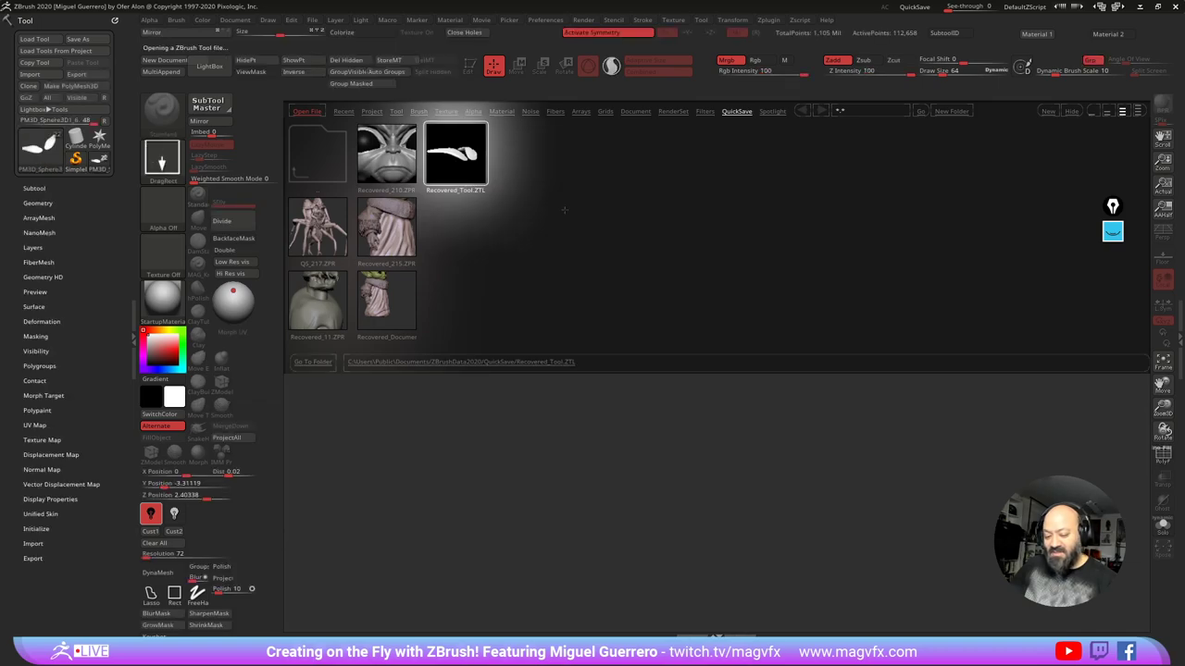
{"action": "left_click", "coordinate": [210, 67]}
Step: Place the recovered creature on the canvas in Edit mode and apply the MAG_Red material
{"action": "left_click_drag", "start_coordinate": [653, 388], "coordinate": [659, 587]}
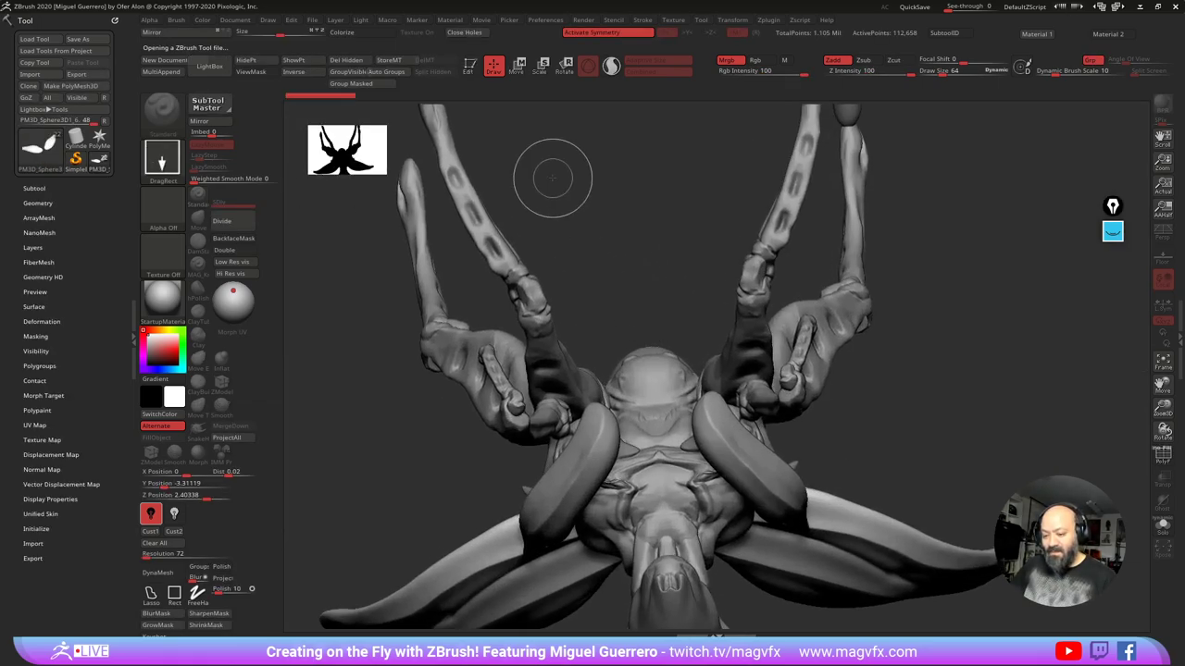
{"action": "left_click", "coordinate": [471, 67]}
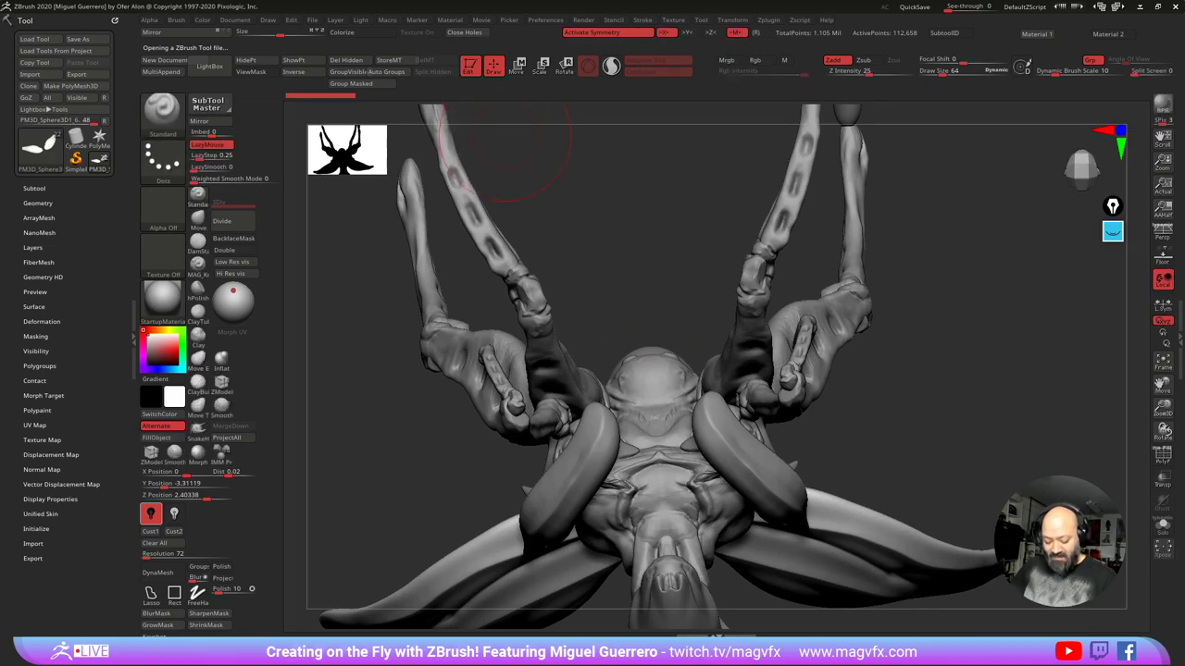
{"action": "key", "text": "1"}
{"action": "key", "text": "f"}
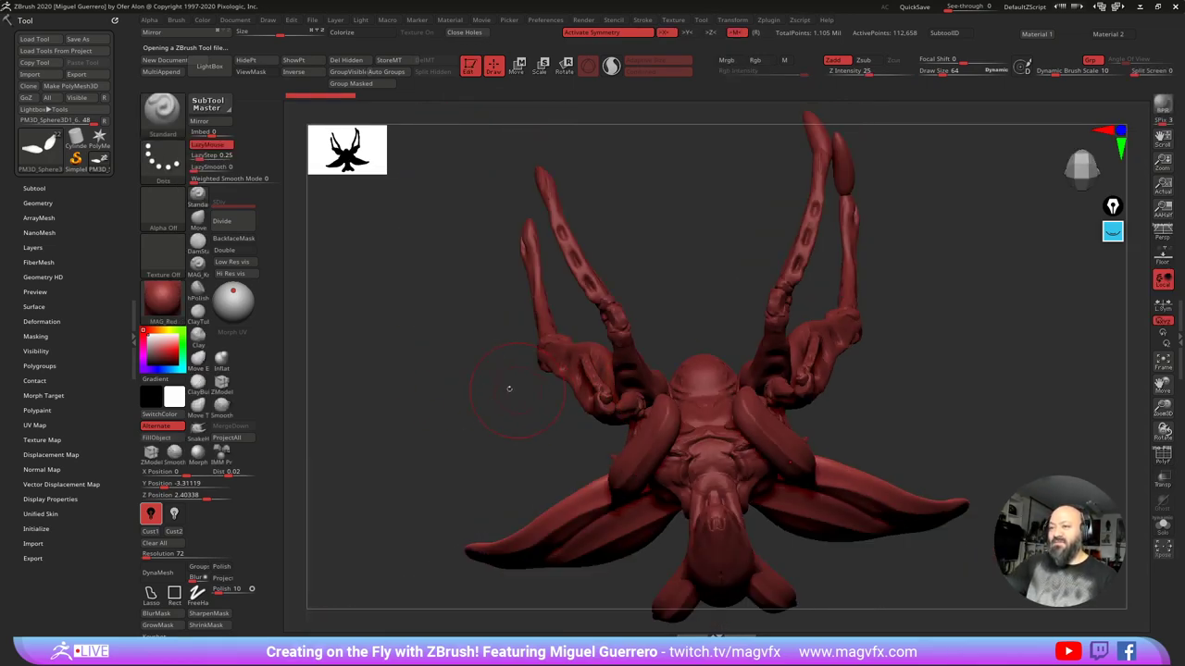
Step: Move the duplicated wing pair below the original wings and scale it down uniformly
{"action": "left_click_drag", "start_coordinate": [479, 438], "coordinate": [375, 326]}
{"action": "right_click_drag", "start_coordinate": [375, 326], "coordinate": [413, 394]}
{"action": "left_click", "coordinate": [34, 189]}
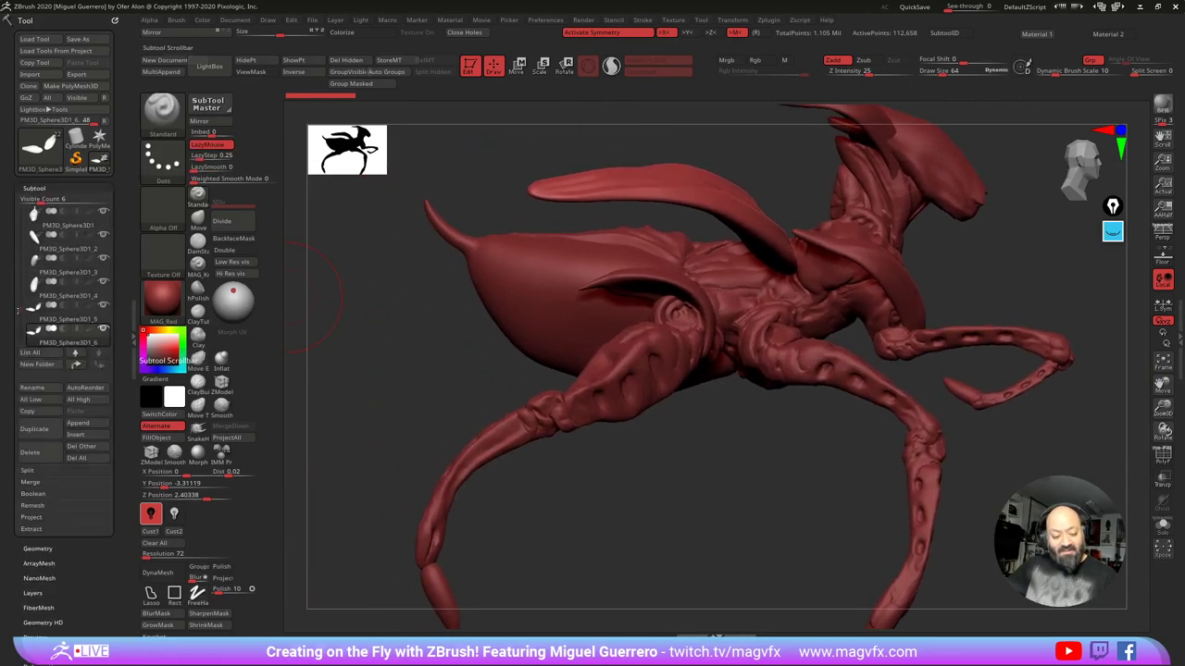
{"action": "mouse_move", "coordinate": [40, 343]}
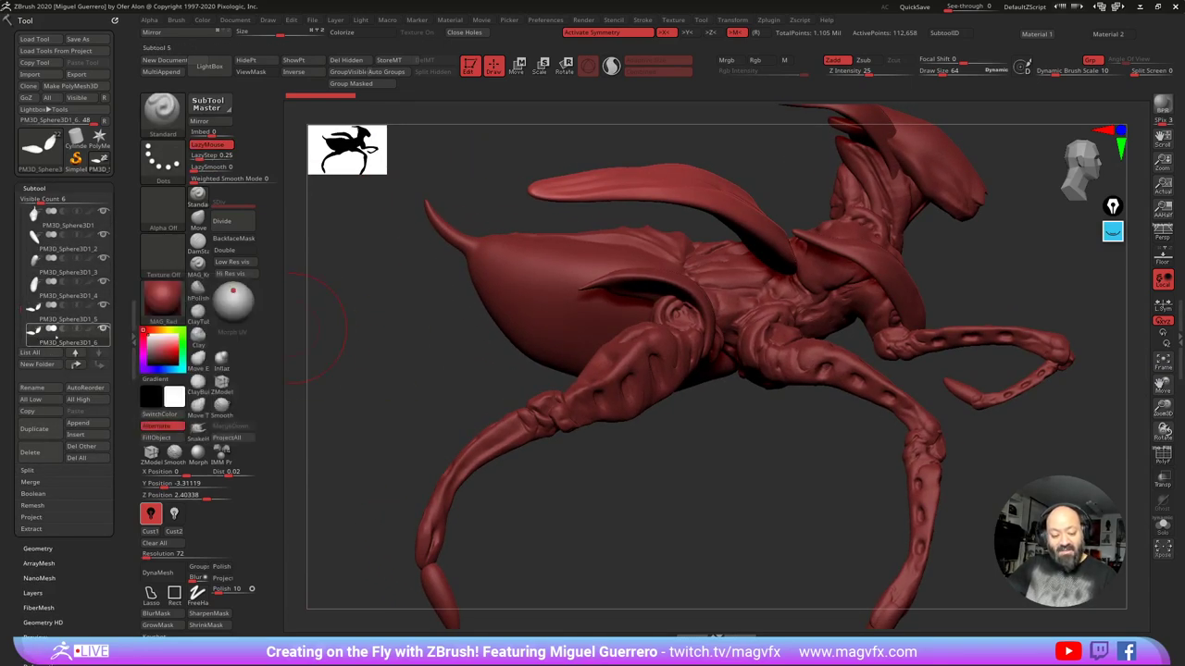
{"action": "mouse_move", "coordinate": [427, 372]}
{"action": "left_mouse_down"}
{"action": "mouse_move", "coordinate": [391, 375]}
{"action": "mouse_move", "coordinate": [416, 375]}
{"action": "left_mouse_up"}
{"action": "left_click", "coordinate": [517, 65]}
{"action": "left_click_drag", "start_coordinate": [602, 143], "coordinate": [547, 143]}
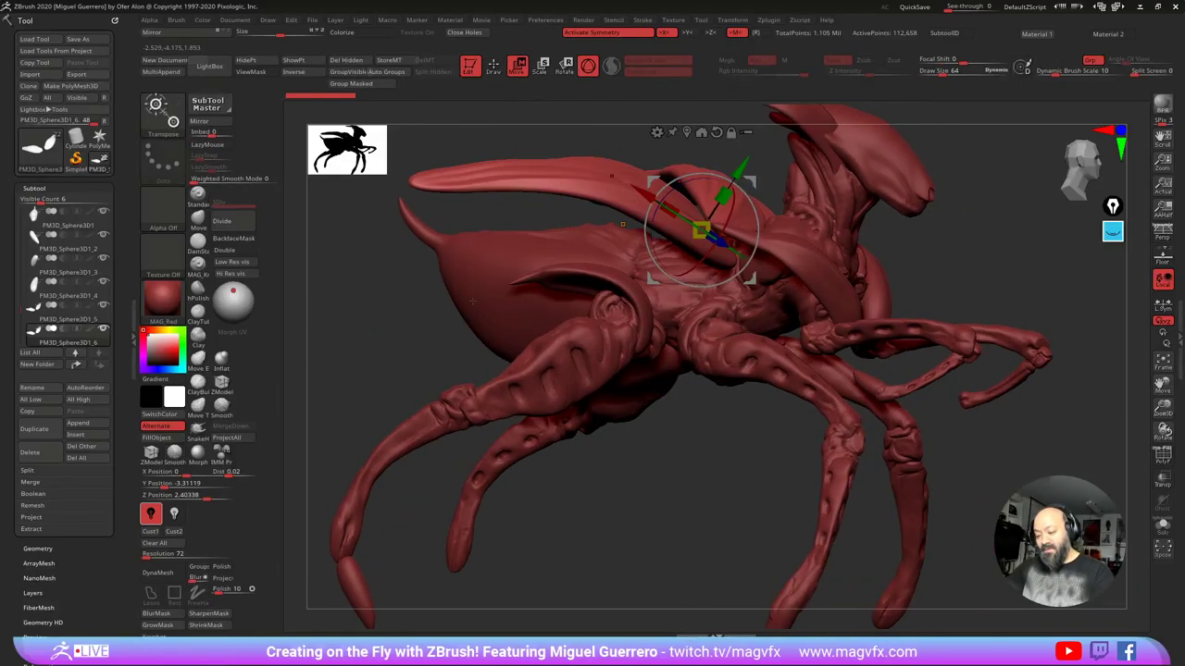
{"action": "left_click_drag", "start_coordinate": [741, 169], "coordinate": [725, 195]}
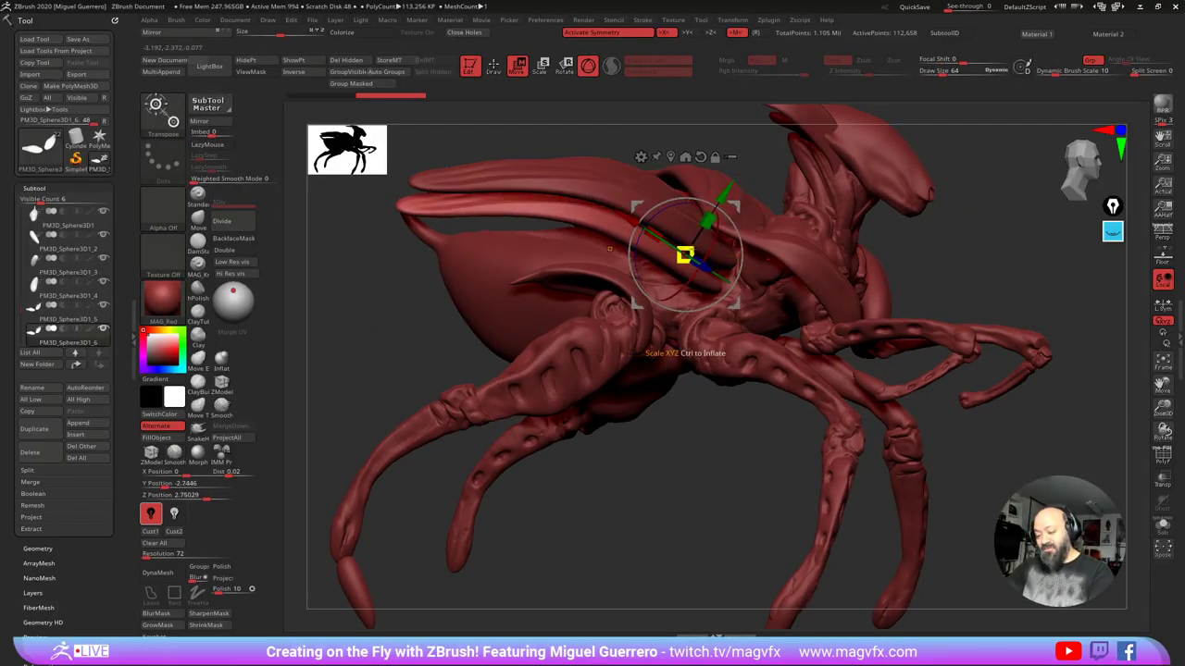
{"action": "left_click_drag", "start_coordinate": [685, 254], "coordinate": [668, 265]}
Step: Rotate and reposition the lower wing pair from the top view so it tucks under the upper wings
{"action": "left_click_drag", "start_coordinate": [421, 347], "coordinate": [463, 403]}
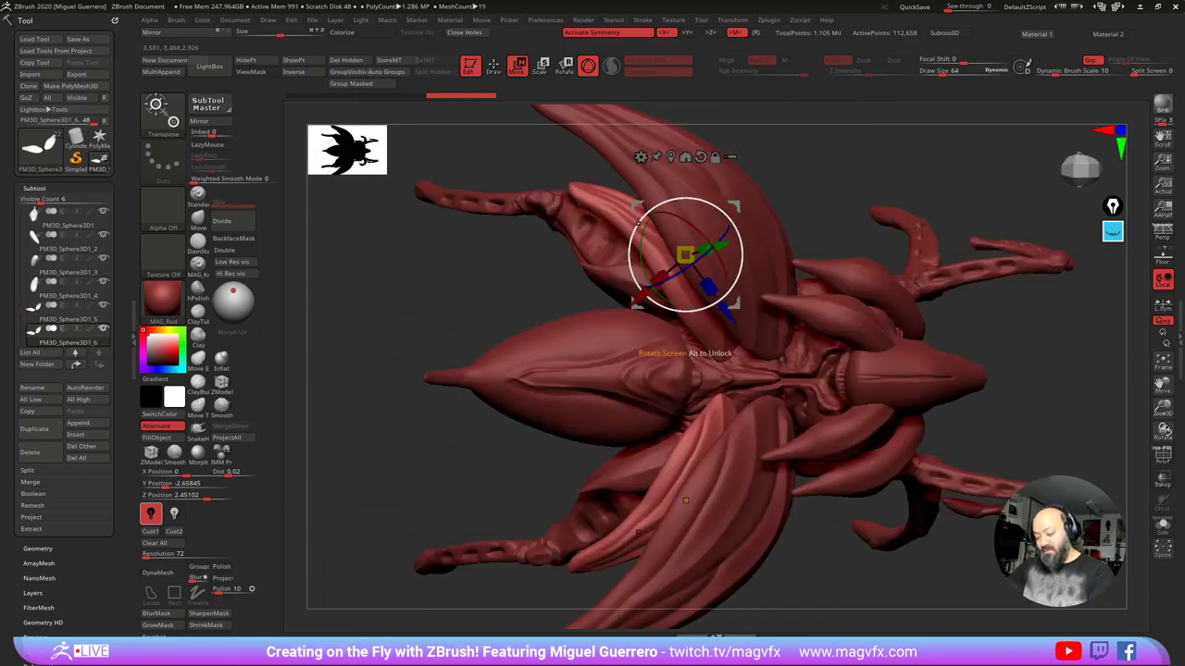
{"action": "left_click_drag", "start_coordinate": [639, 288], "coordinate": [642, 293]}
{"action": "left_click_drag", "start_coordinate": [636, 223], "coordinate": [660, 213]}
{"action": "mouse_move", "coordinate": [375, 393]}
{"action": "left_mouse_down"}
{"action": "mouse_move", "coordinate": [382, 430]}
{"action": "mouse_move", "coordinate": [389, 394]}
{"action": "mouse_move", "coordinate": [392, 402]}
{"action": "left_mouse_up"}
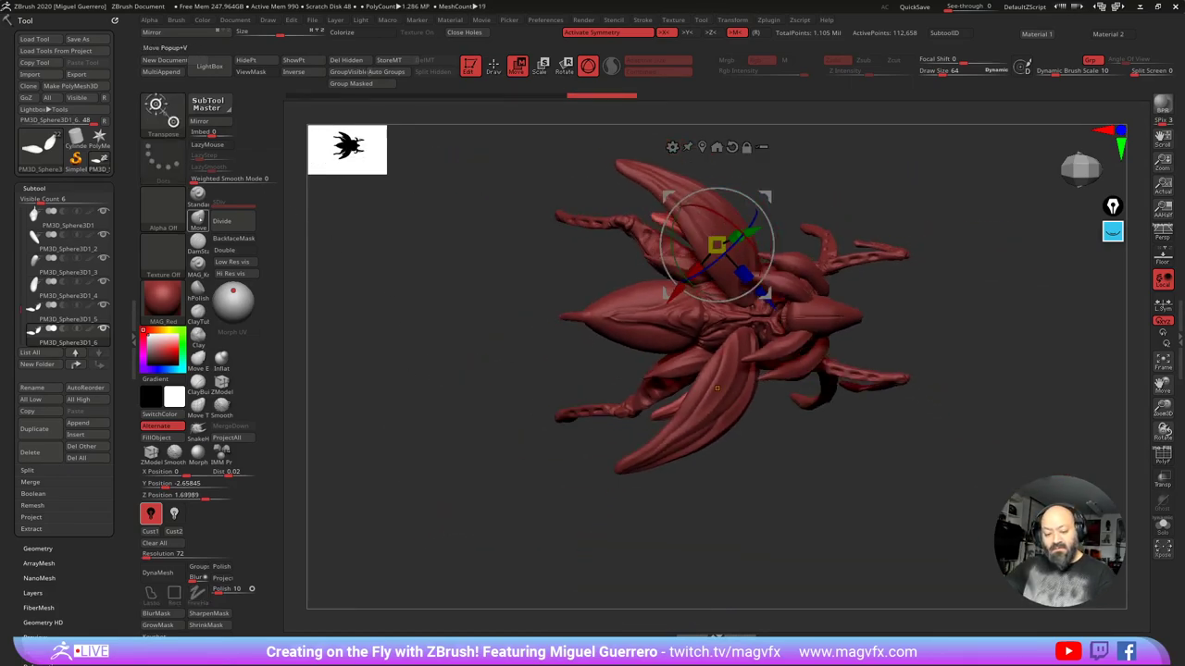
Step: Try to pull the lower wing tips outward with the Move brush
{"action": "left_click", "coordinate": [198, 219]}
{"action": "left_click_drag", "start_coordinate": [653, 220], "coordinate": [624, 212]}
{"action": "key", "text": "bracketleft"}
{"action": "key", "text": "bracketleft"}
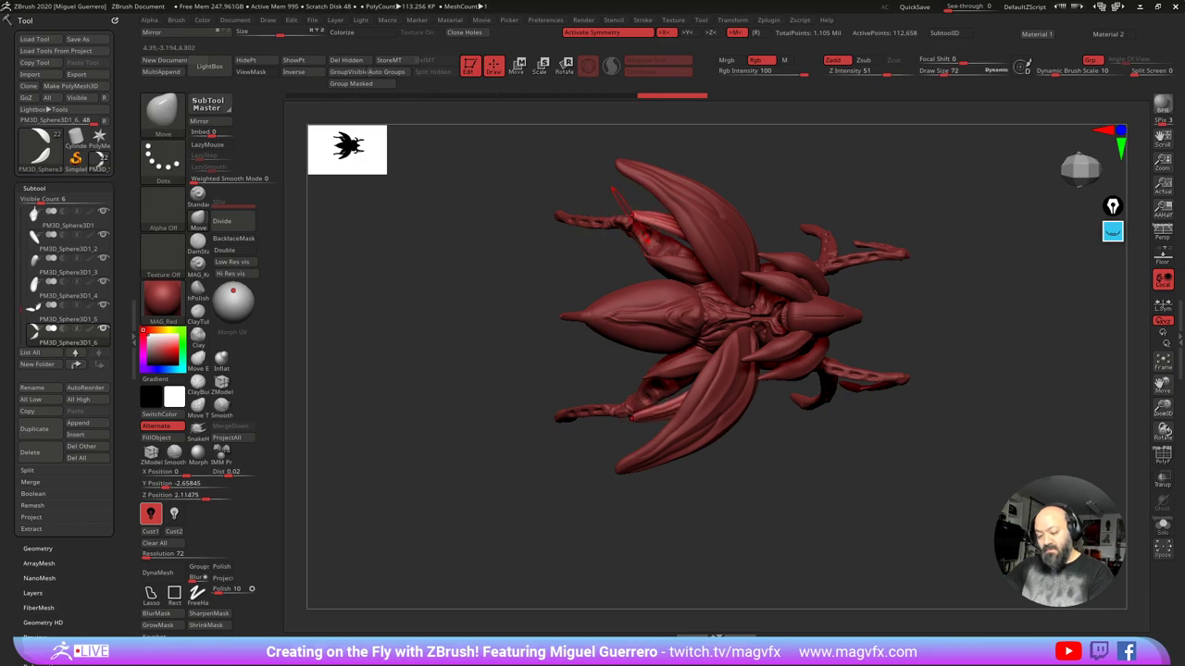
Step: Stretch the lower wing tips outward into points with the SnakeHook brush at draw size 36
{"action": "left_click", "coordinate": [197, 428]}
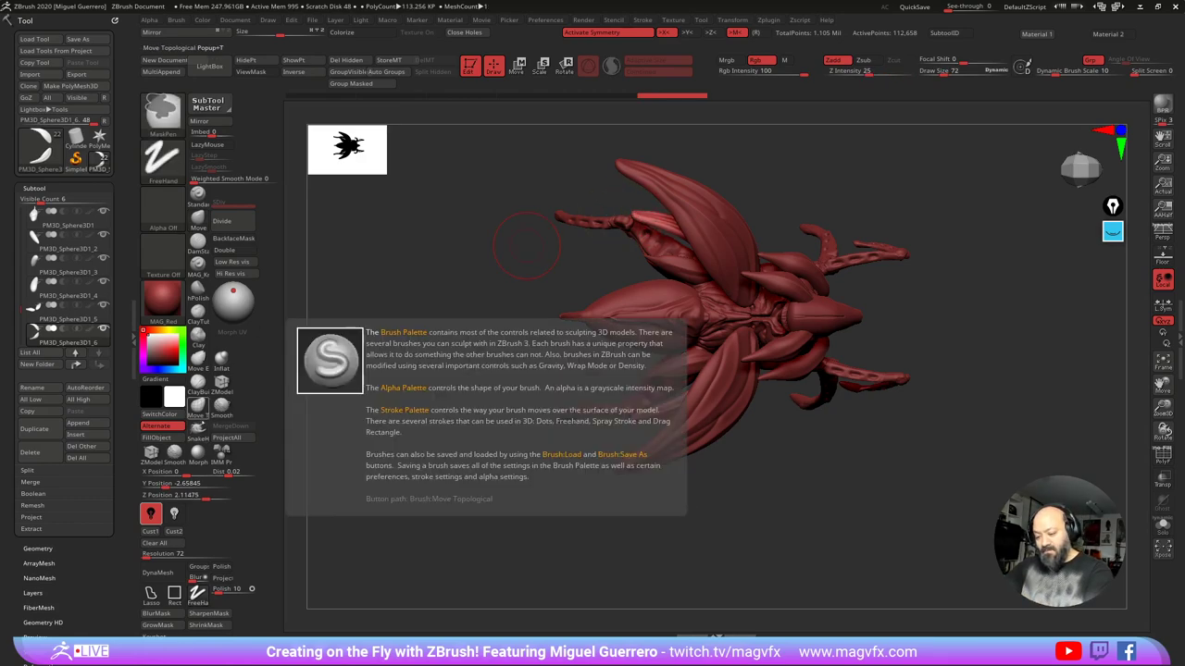
{"action": "key", "text": "bracketleft"}
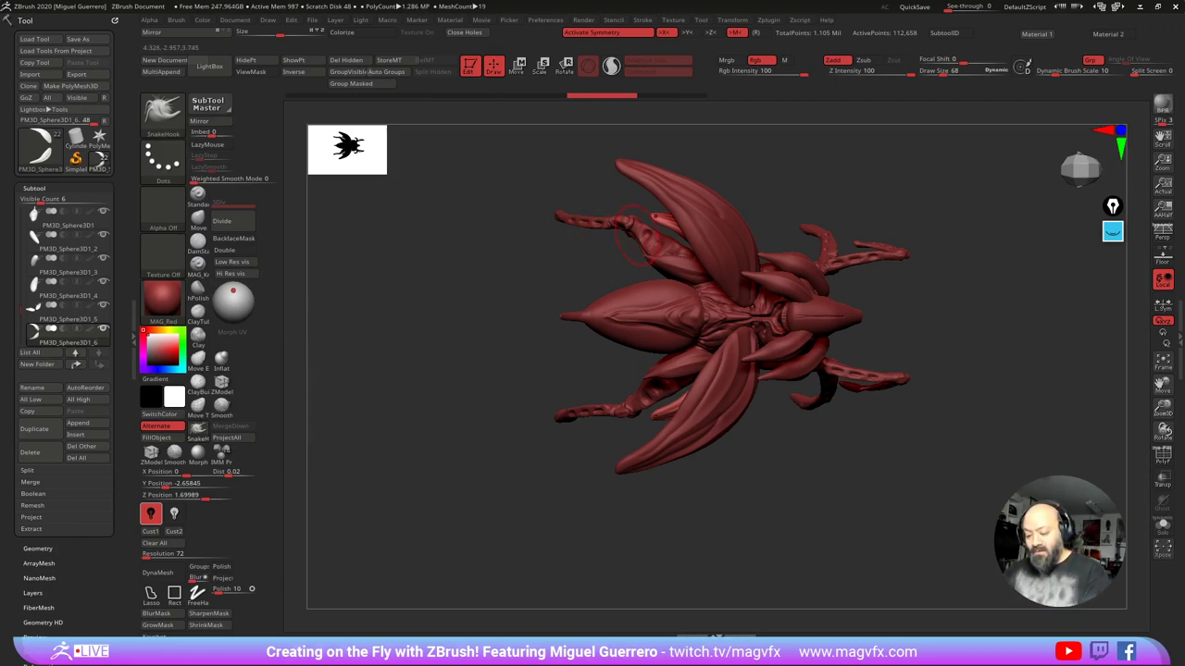
{"action": "key", "text": "bracketleft"}
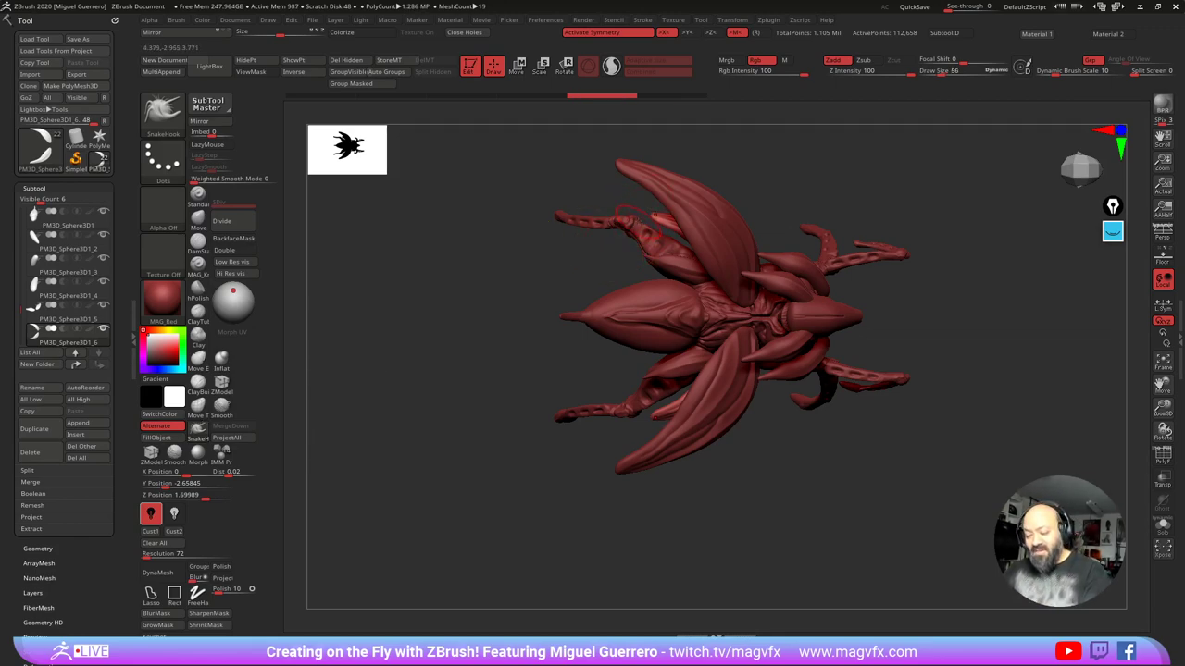
{"action": "left_click_drag", "start_coordinate": [650, 217], "coordinate": [631, 211]}
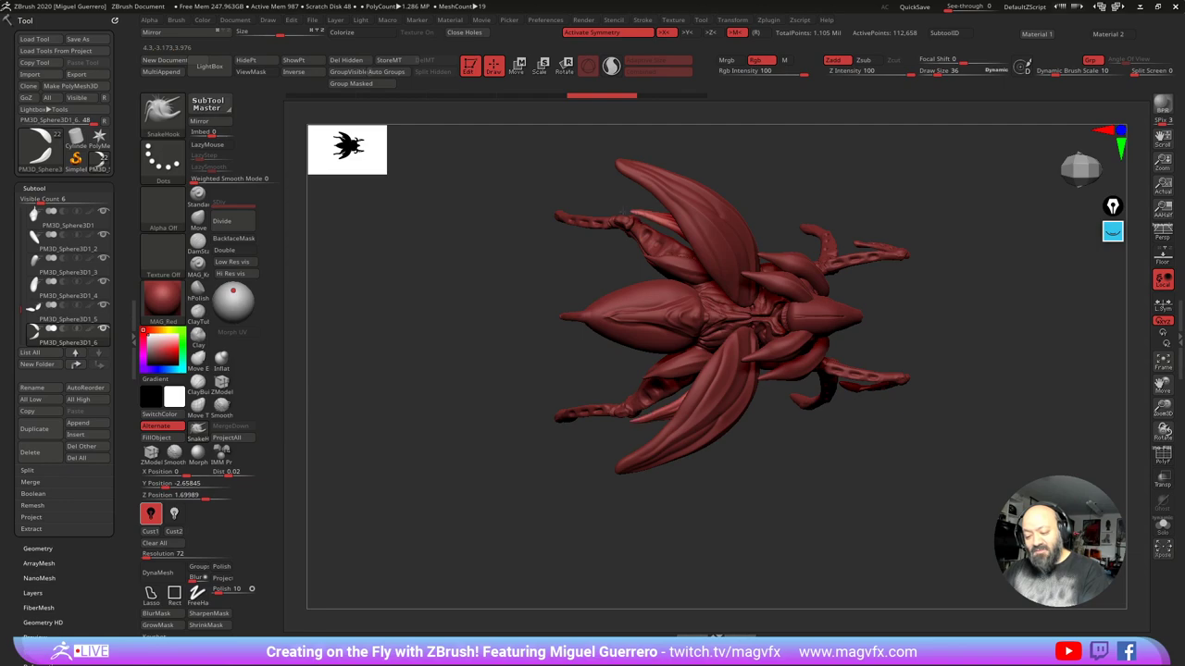
Step: Select the upper wing subtool and stretch its tips outward into long points with the SnakeHook brush
{"action": "left_click", "coordinate": [631, 169], "text": "alt"}
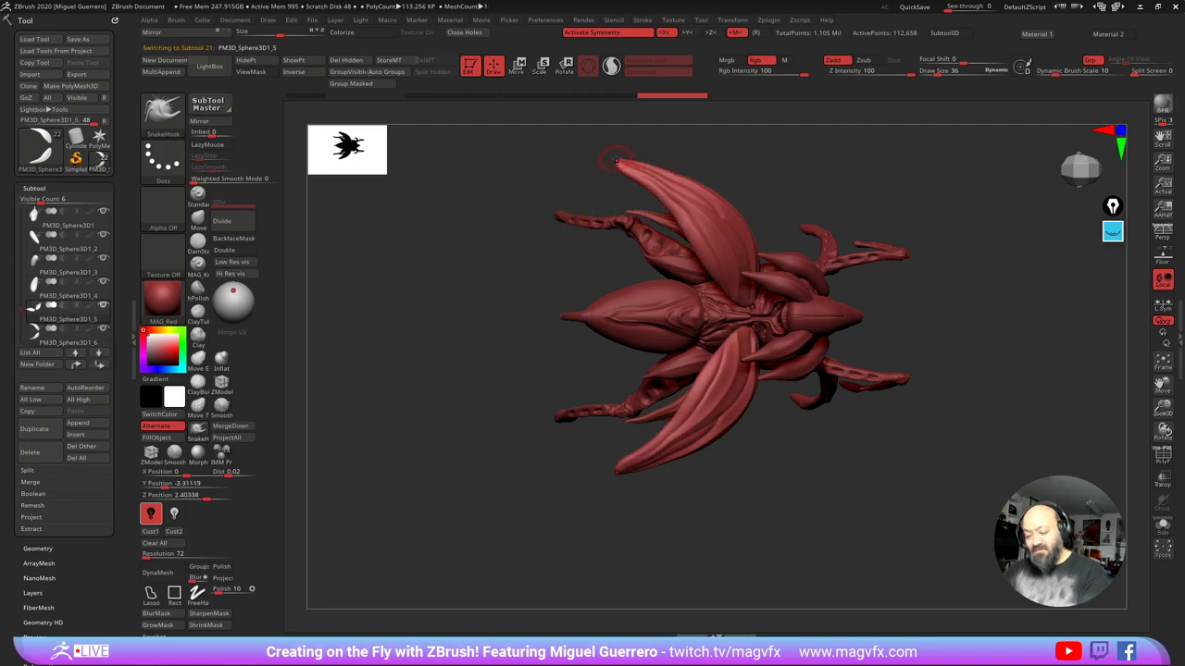
{"action": "left_click_drag", "start_coordinate": [622, 165], "coordinate": [590, 153]}
{"action": "mouse_move", "coordinate": [464, 346]}
{"action": "left_mouse_down"}
{"action": "mouse_move", "coordinate": [458, 324]}
{"action": "mouse_move", "coordinate": [442, 352]}
{"action": "mouse_move", "coordinate": [469, 431]}
{"action": "mouse_move", "coordinate": [431, 410]}
{"action": "mouse_move", "coordinate": [450, 418]}
{"action": "mouse_move", "coordinate": [438, 432]}
{"action": "mouse_move", "coordinate": [485, 443]}
{"action": "left_mouse_up"}
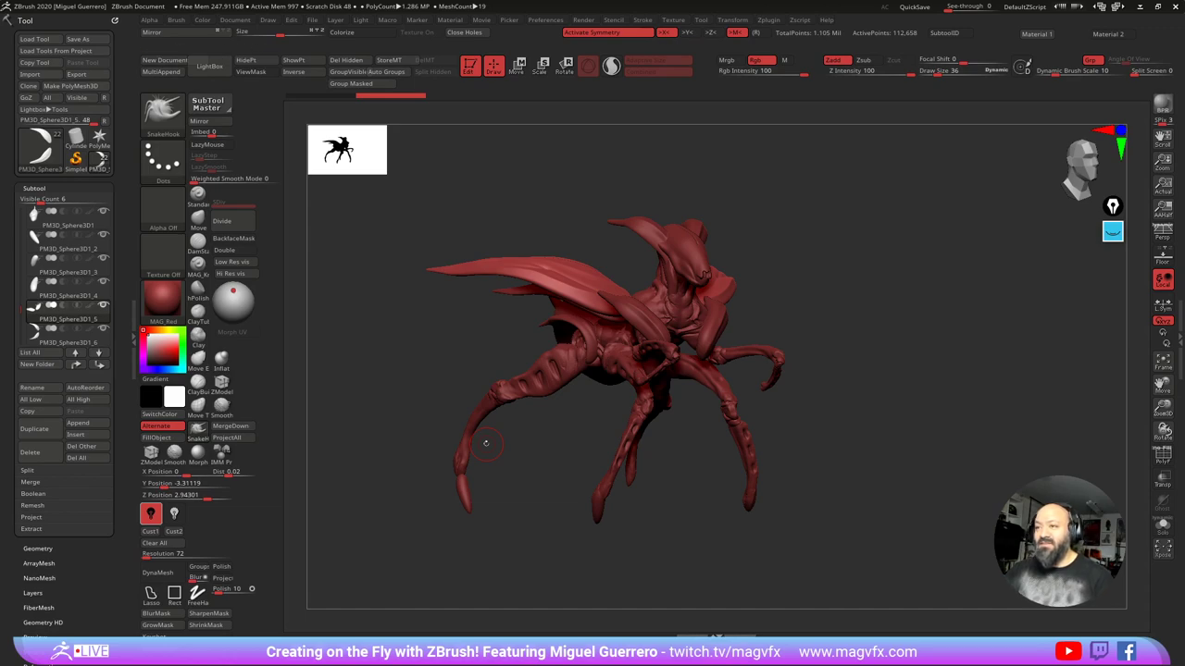
Step: Save the creature to disk as a tool file
{"action": "left_click_drag", "start_coordinate": [456, 392], "coordinate": [445, 419], "text": "alt"}
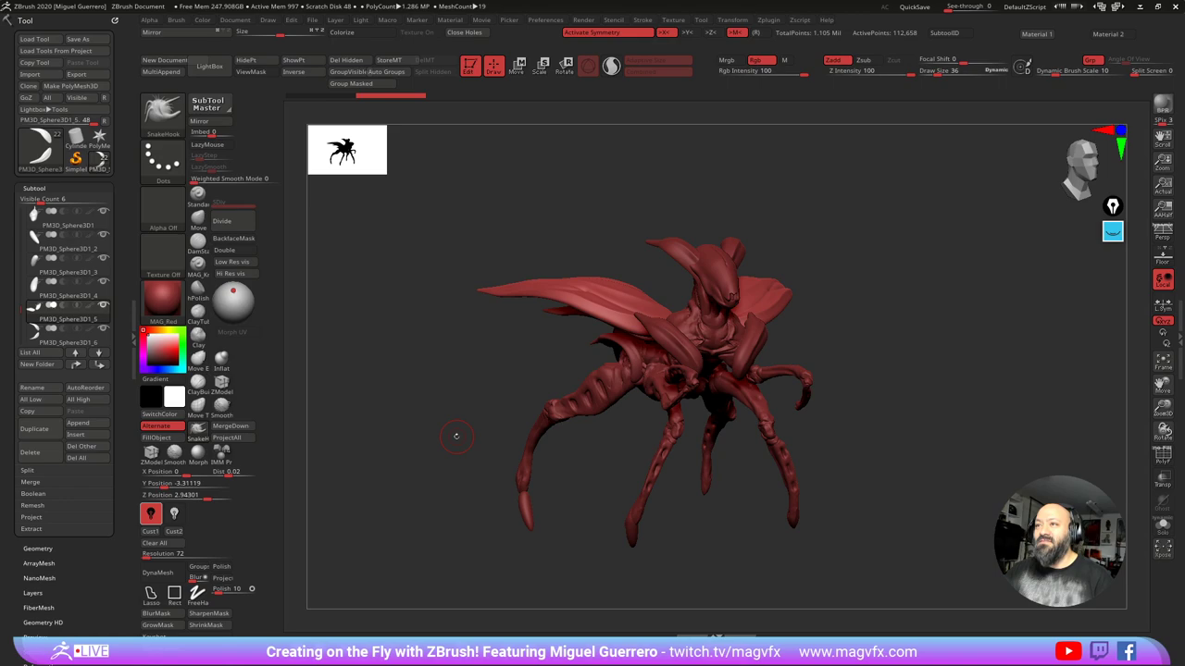
{"action": "left_click_drag", "start_coordinate": [408, 404], "coordinate": [443, 428]}
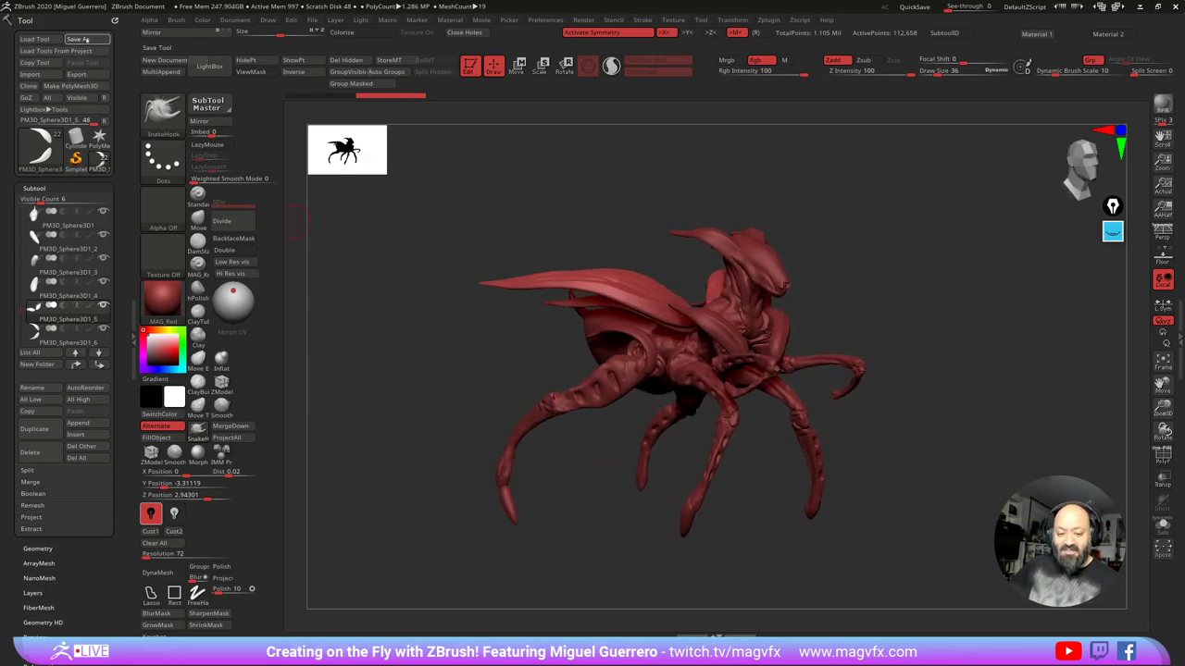
{"action": "left_click", "coordinate": [88, 39]}
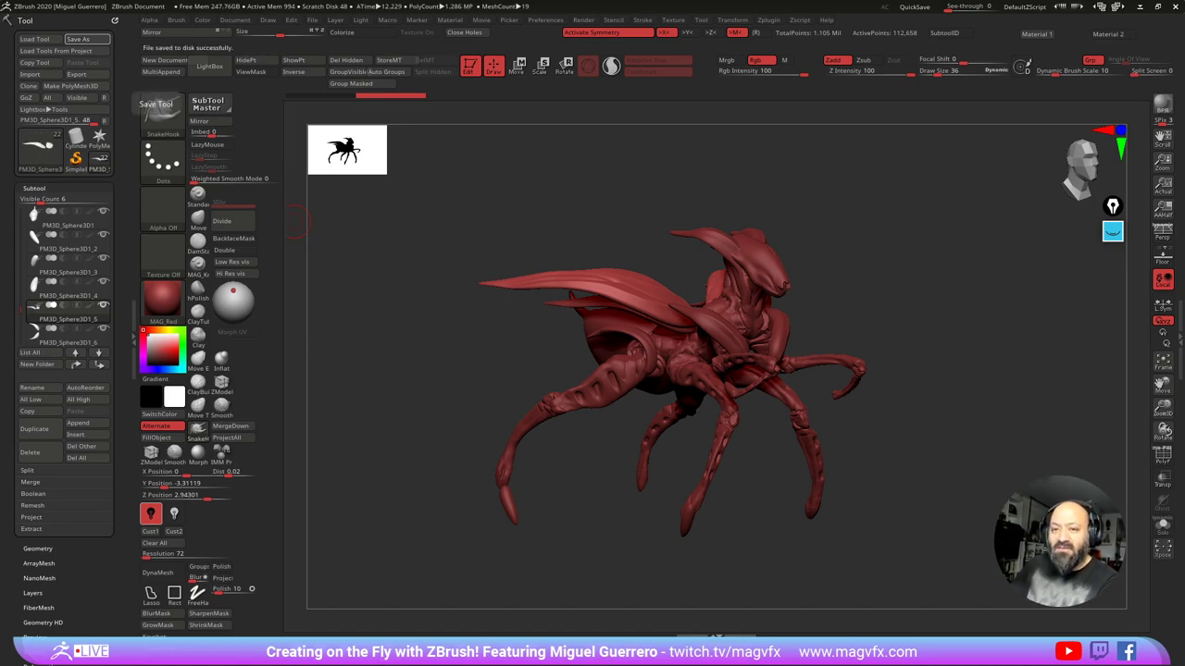
Step: Turn off Live Boolean and send the creature to KeyShot as the external renderer
{"action": "left_click", "coordinate": [556, 20]}
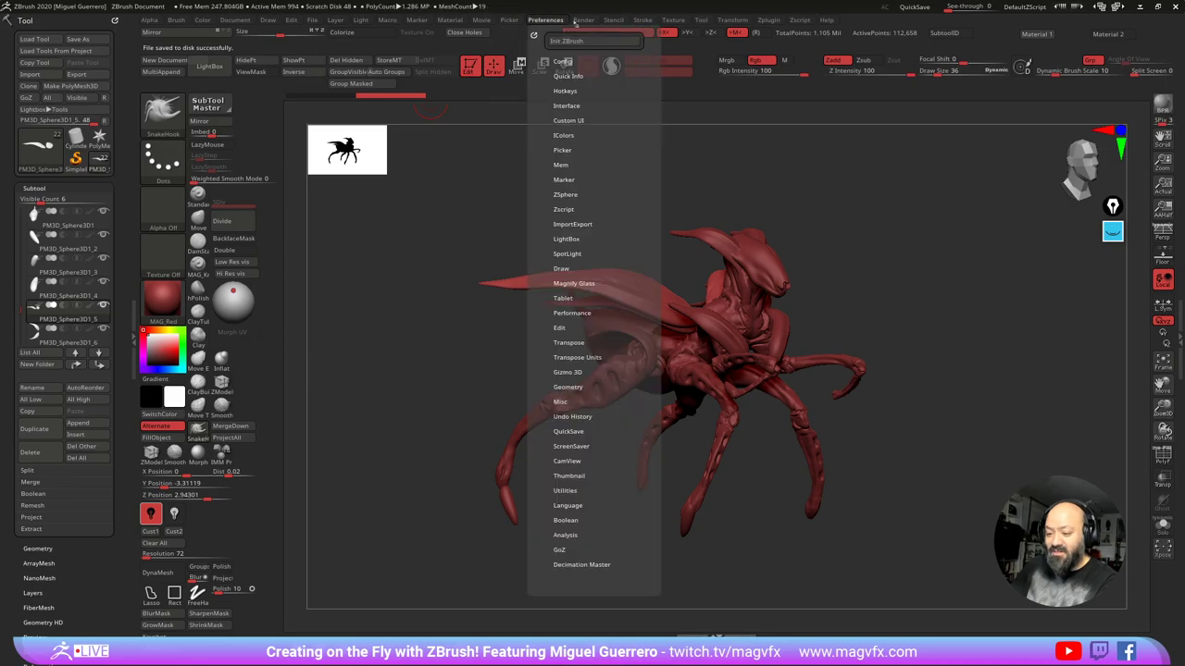
{"action": "mouse_move", "coordinate": [583, 21]}
{"action": "left_click", "coordinate": [624, 155]}
{"action": "left_click", "coordinate": [617, 174]}
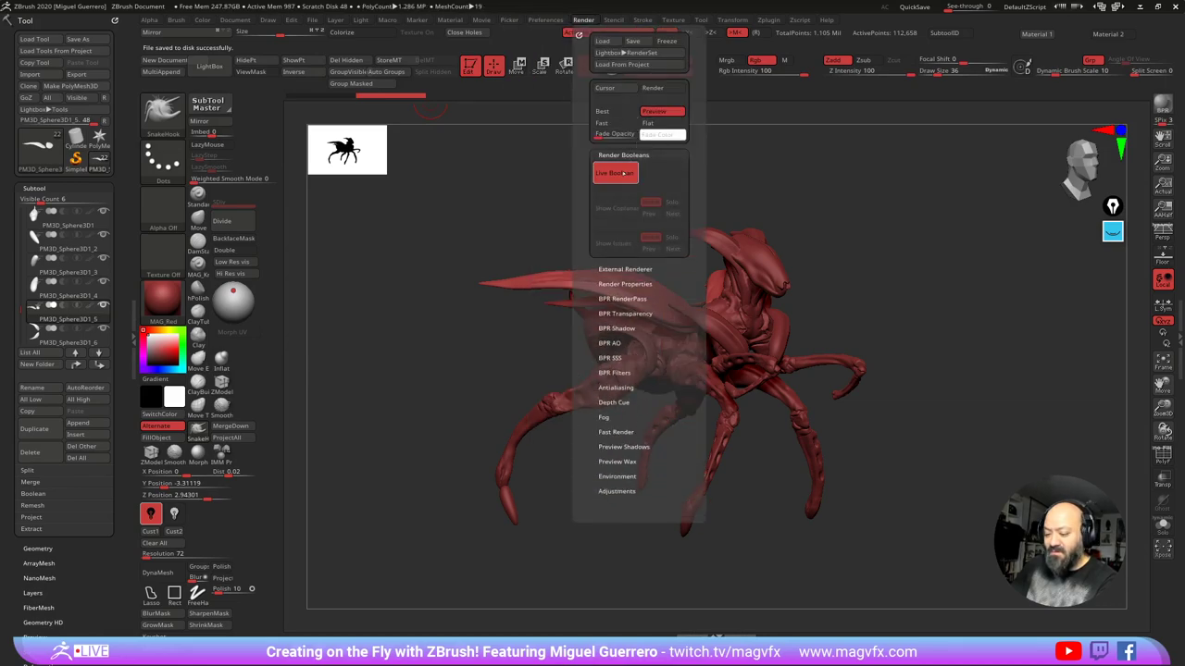
{"action": "left_click", "coordinate": [626, 173]}
{"action": "left_click", "coordinate": [623, 270]}
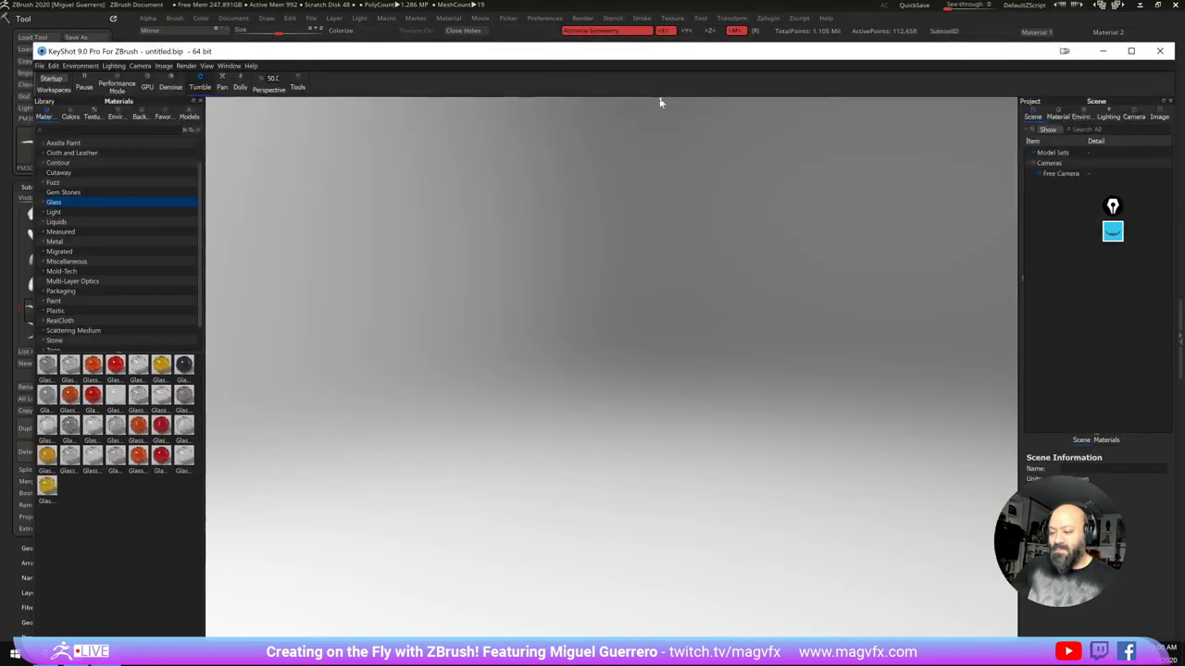
Step: Check the maximized KeyShot window for the model, return to ZBrush, and bring its not-responding dialog into view
{"action": "left_click_drag", "start_coordinate": [653, 53], "coordinate": [637, 114]}
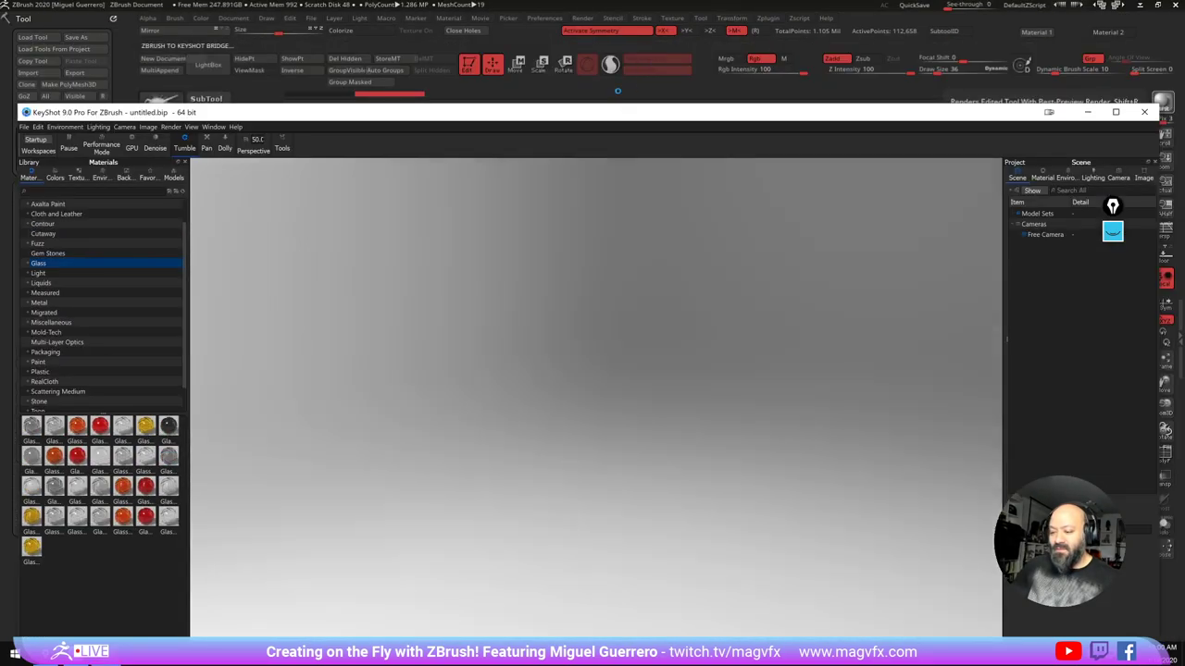
{"action": "double_click", "coordinate": [604, 117]}
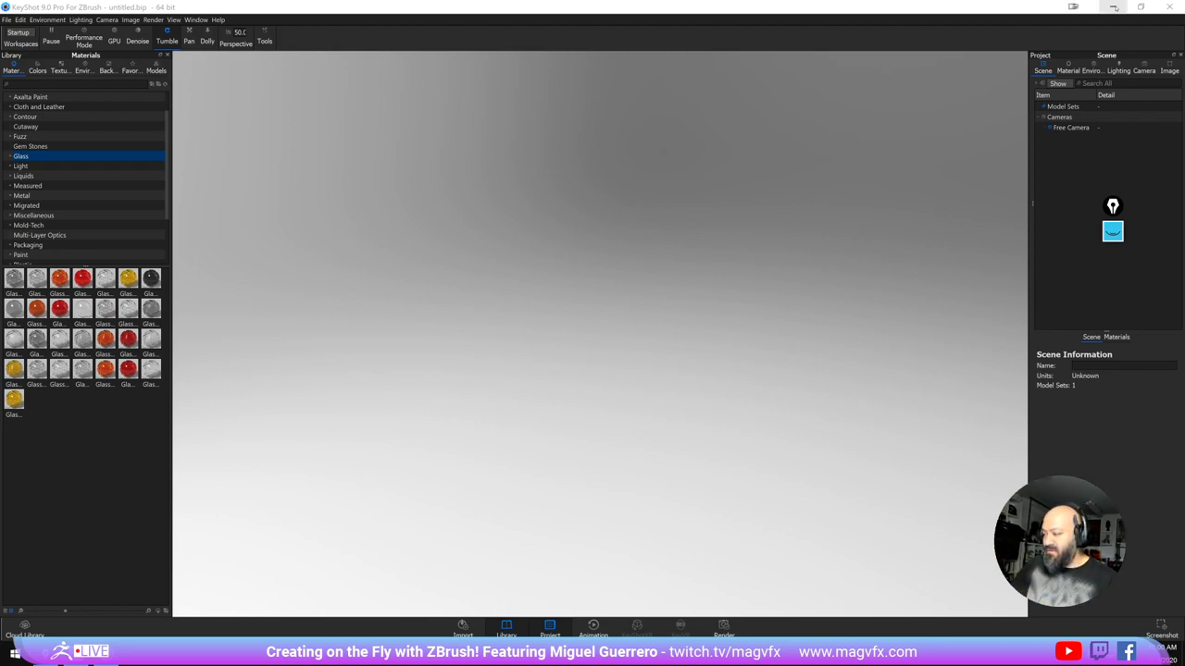
{"action": "left_click", "coordinate": [1112, 7]}
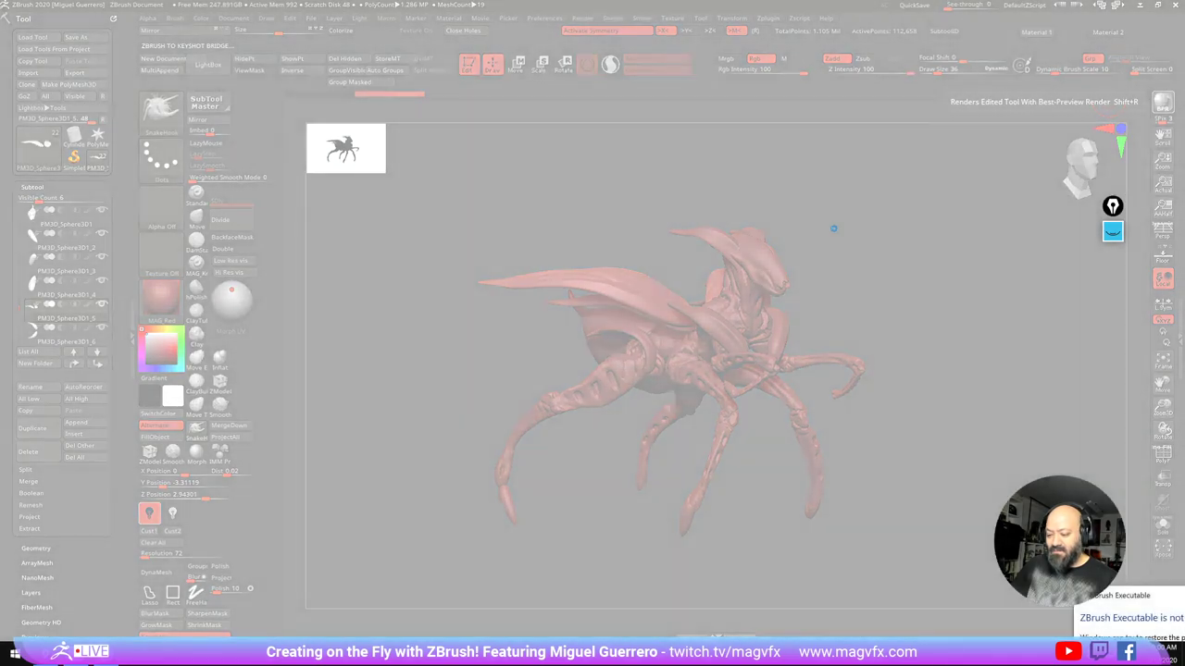
{"action": "left_click_drag", "start_coordinate": [1111, 596], "coordinate": [557, 321]}
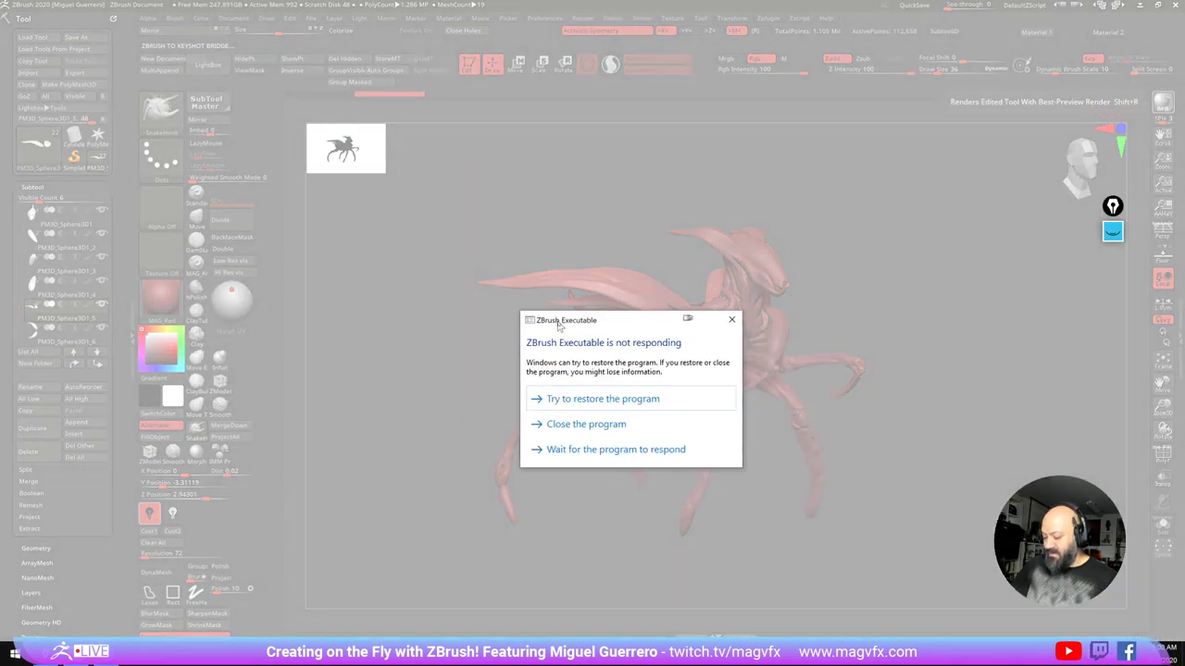
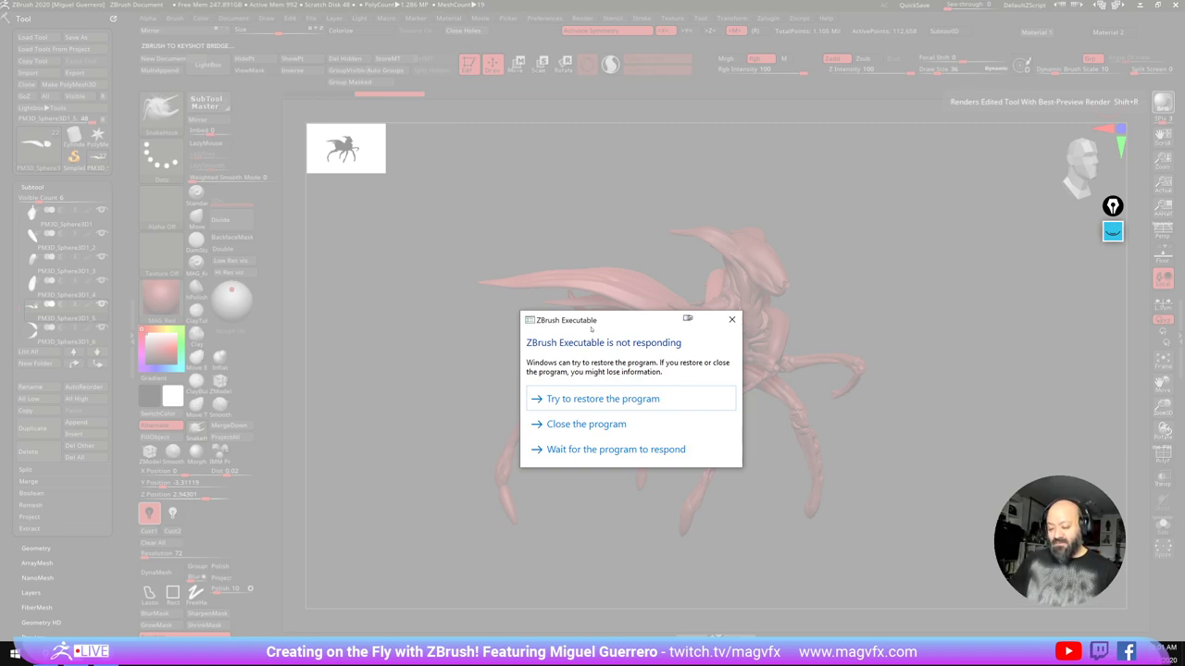
Step: Close the unresponsive ZBrush program through its not-responding dialogs
{"action": "left_click_drag", "start_coordinate": [589, 322], "coordinate": [568, 250]}
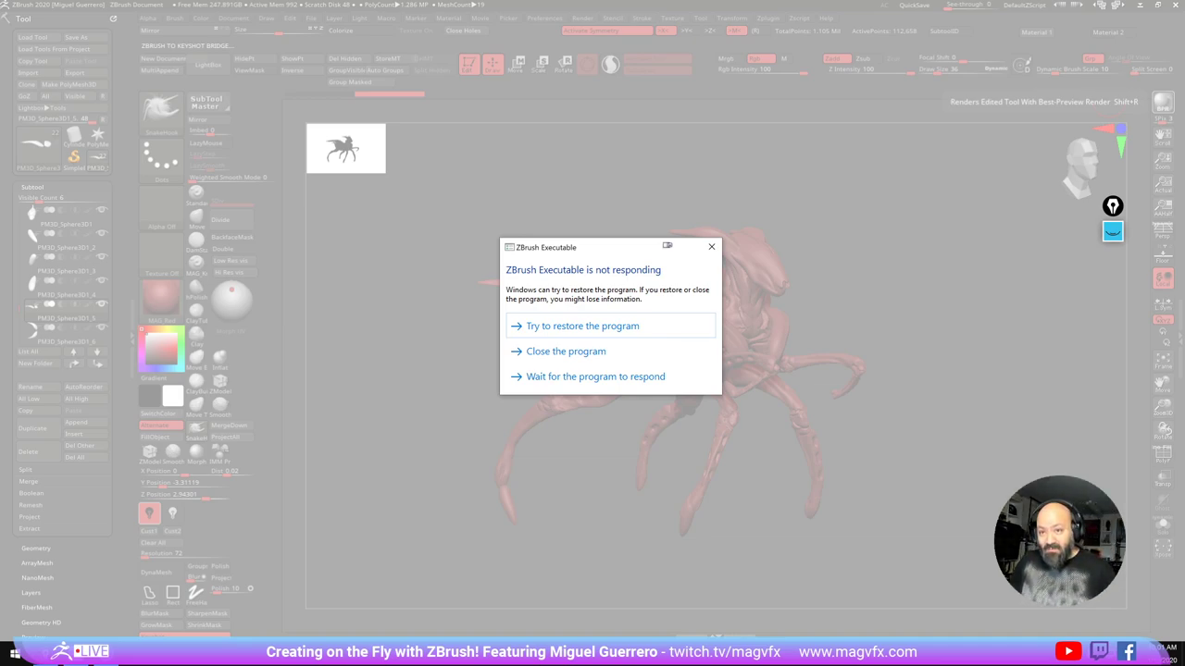
{"action": "left_click", "coordinate": [712, 247]}
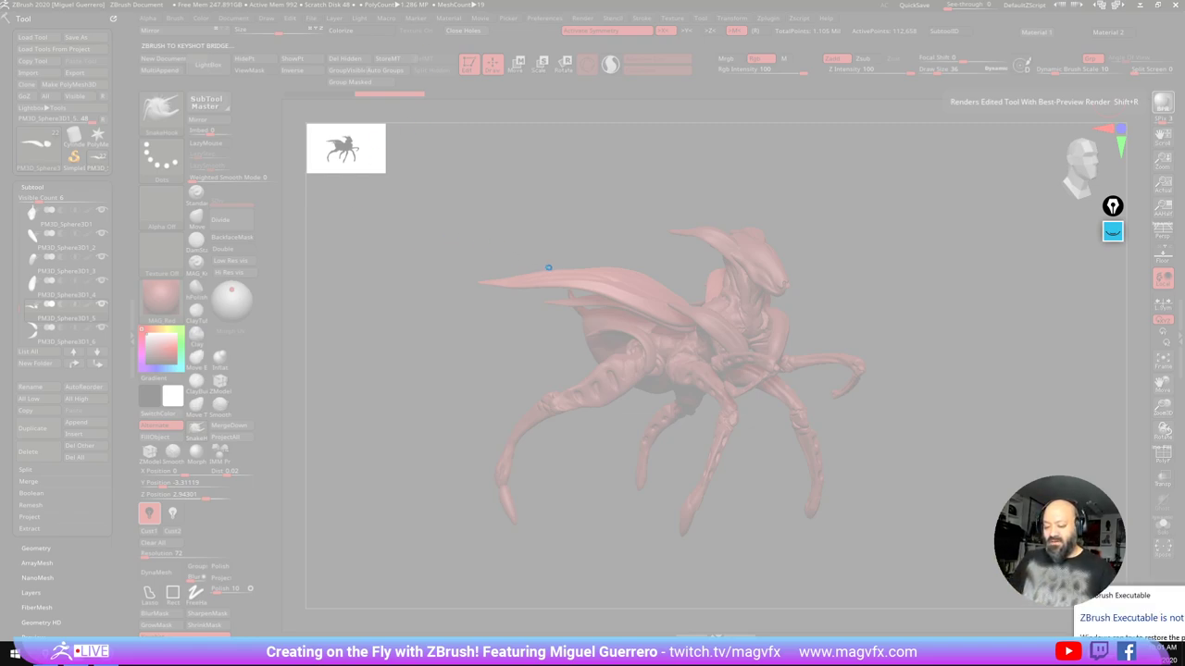
{"action": "left_click_drag", "start_coordinate": [1183, 595], "coordinate": [565, 280]}
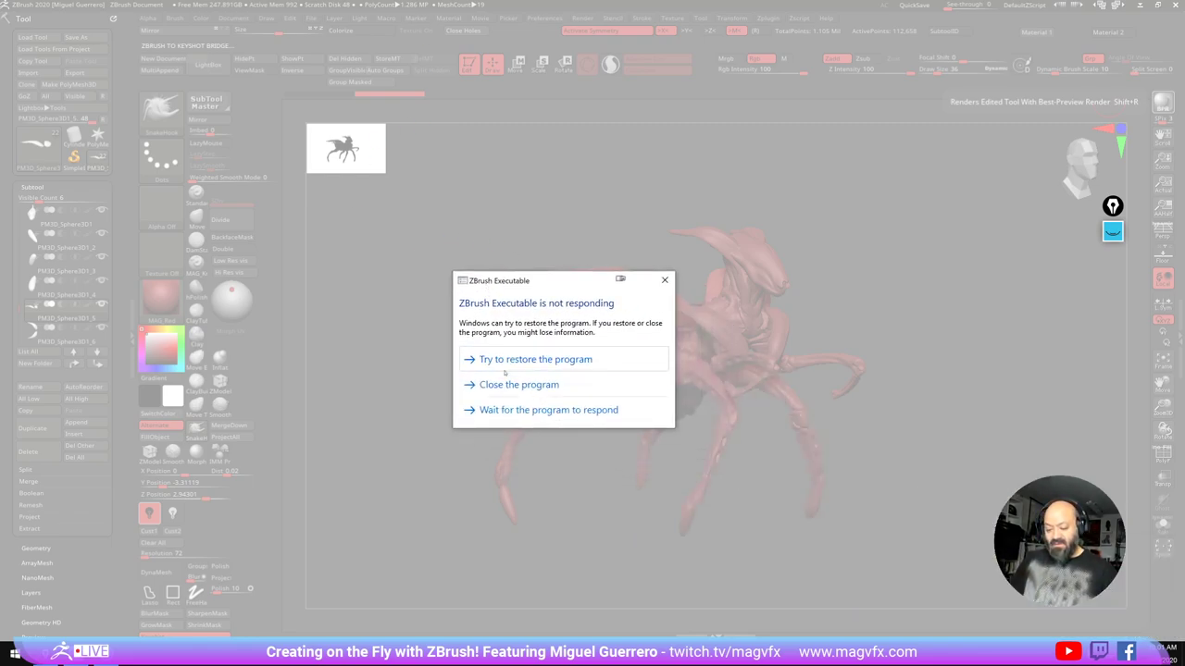
{"action": "left_click", "coordinate": [503, 385]}
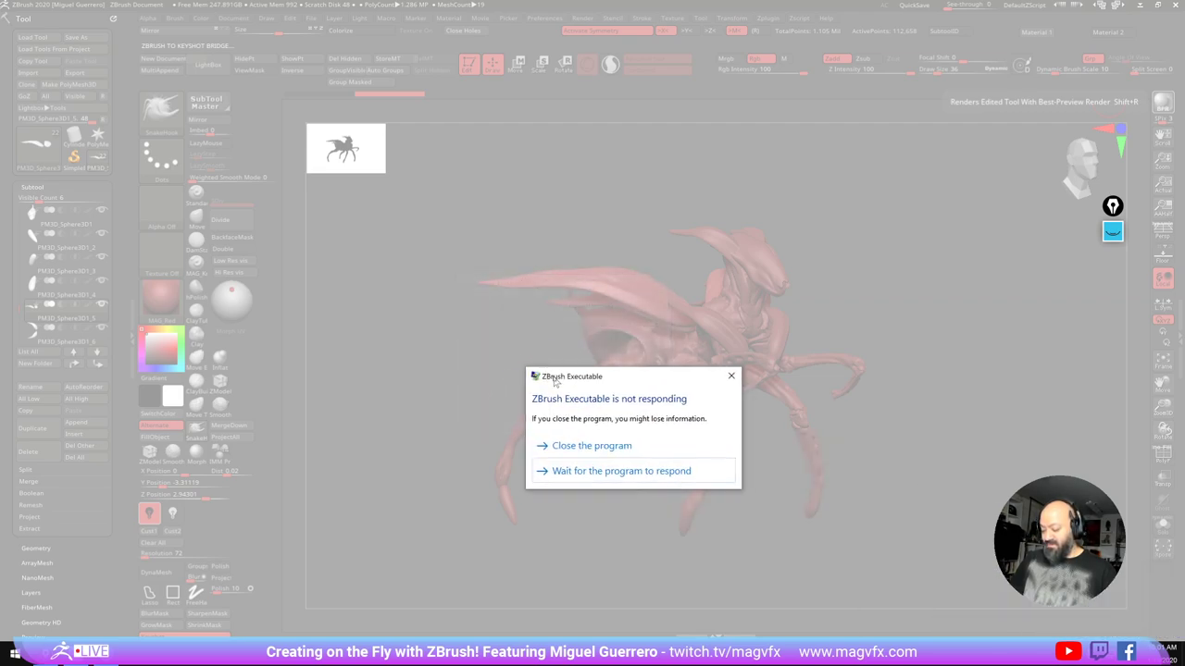
{"action": "left_click", "coordinate": [570, 446]}
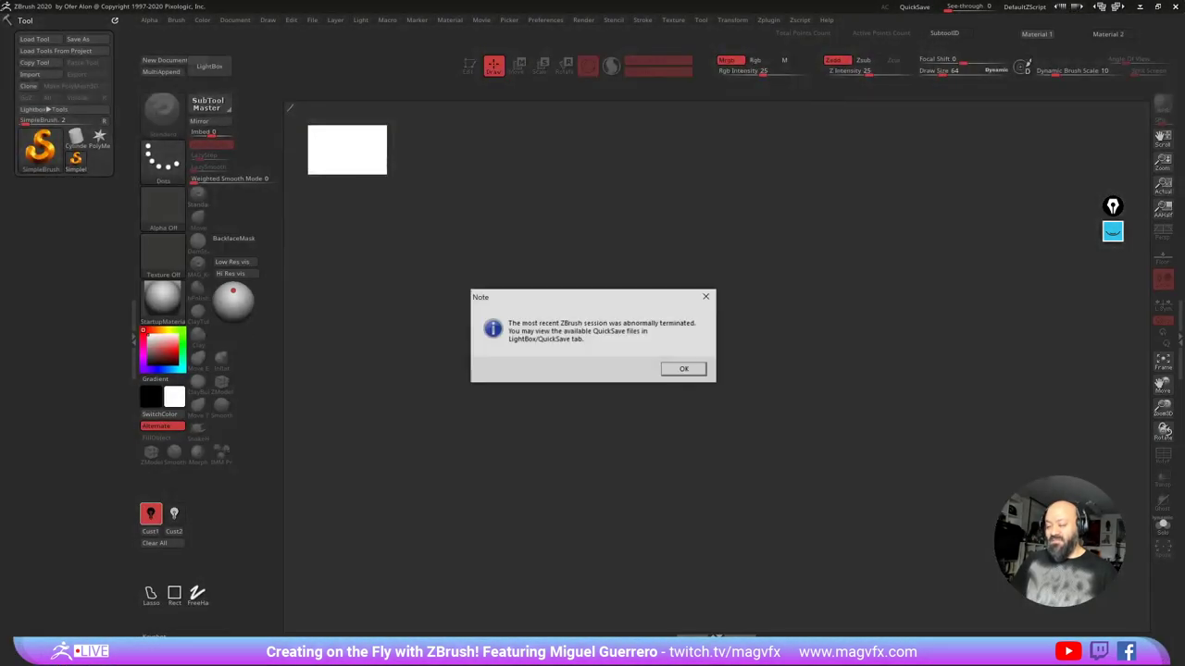
Step: Dismiss the crash note, load Recovered_Tool.ZTL from the QuickSave files, and draw the creature on the canvas in Edit mode
{"action": "left_click", "coordinate": [685, 369]}
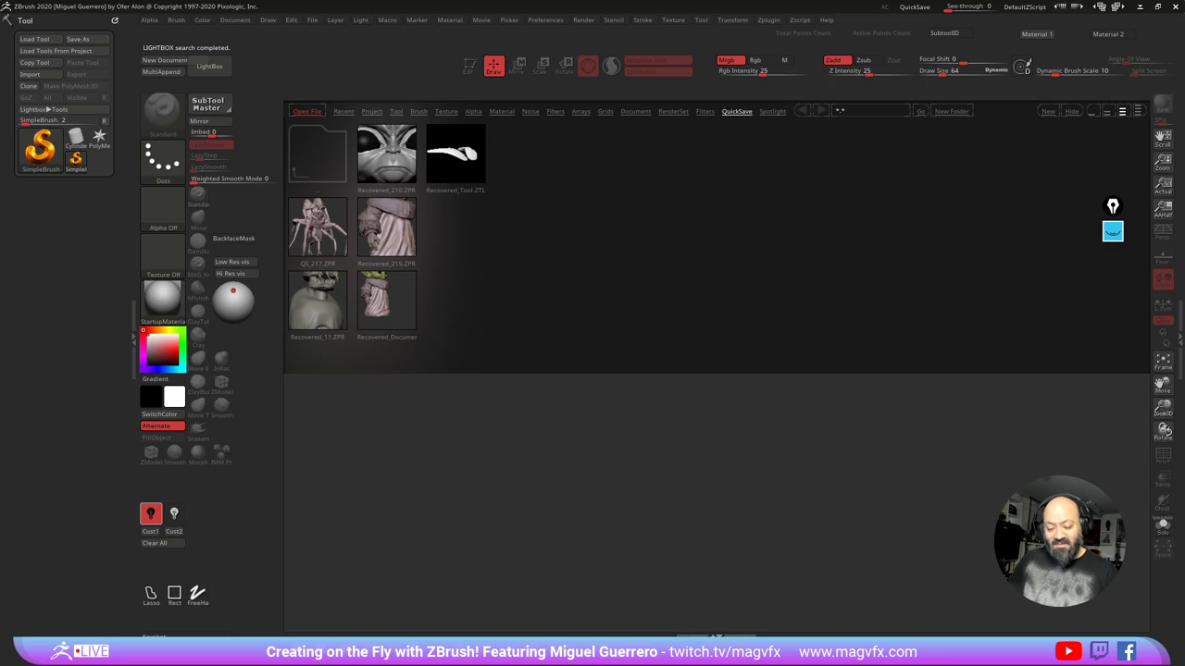
{"action": "left_click", "coordinate": [457, 175]}
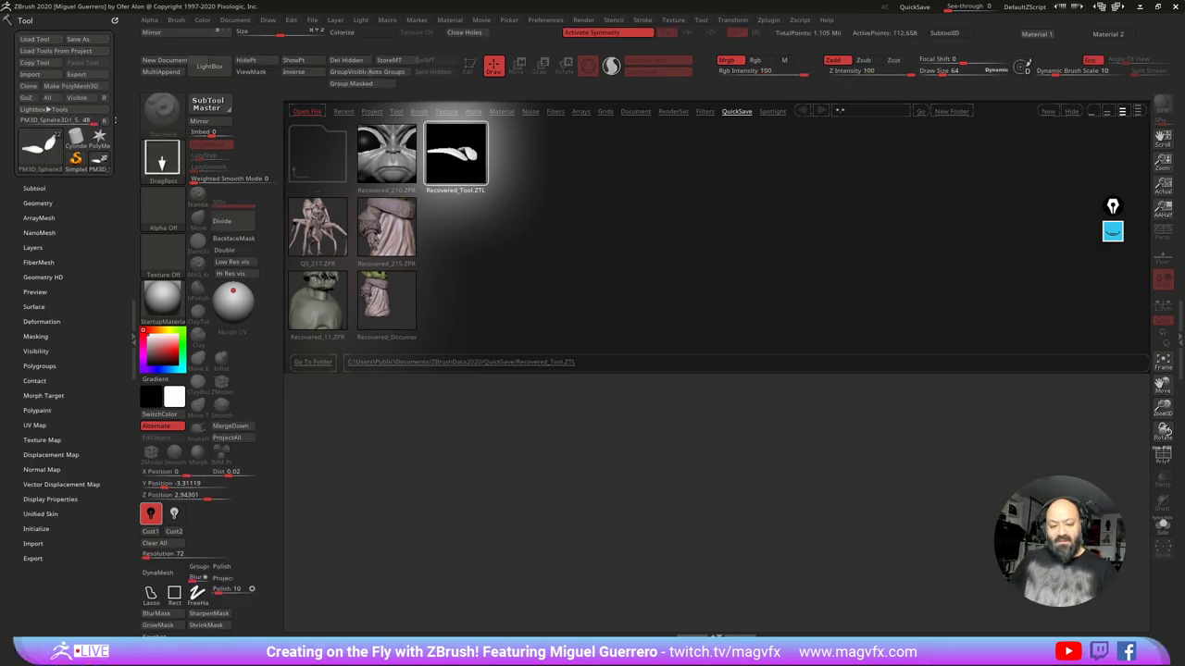
{"action": "left_click", "coordinate": [210, 67]}
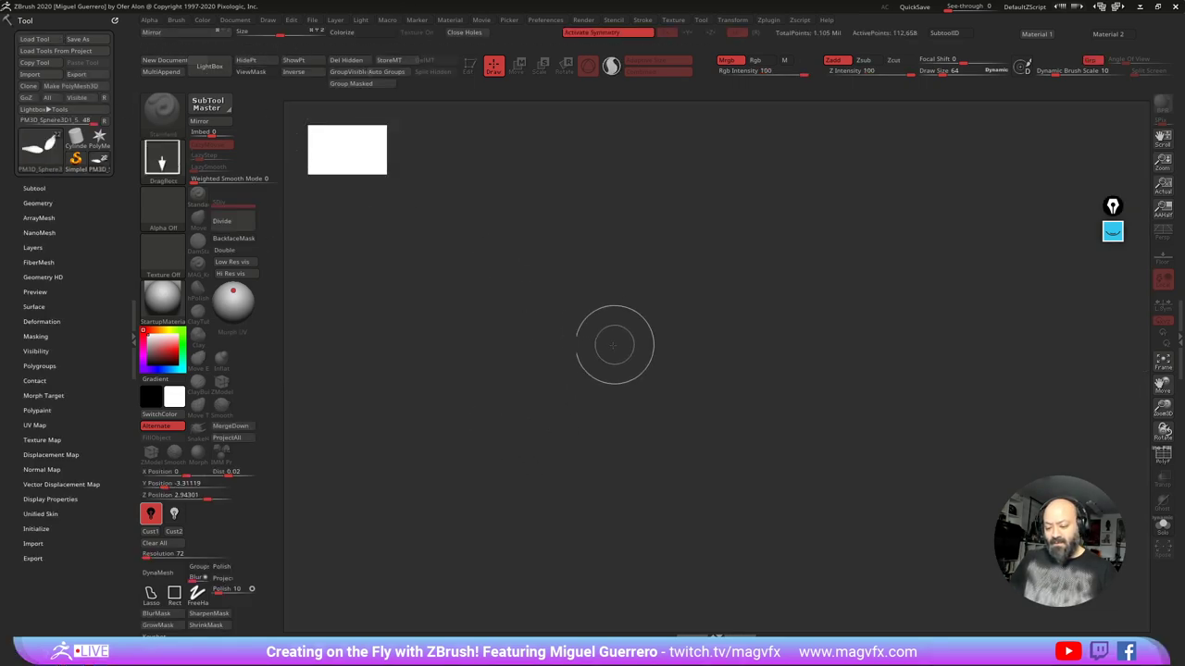
{"action": "left_click_drag", "start_coordinate": [610, 398], "coordinate": [610, 276]}
{"action": "left_click", "coordinate": [469, 66]}
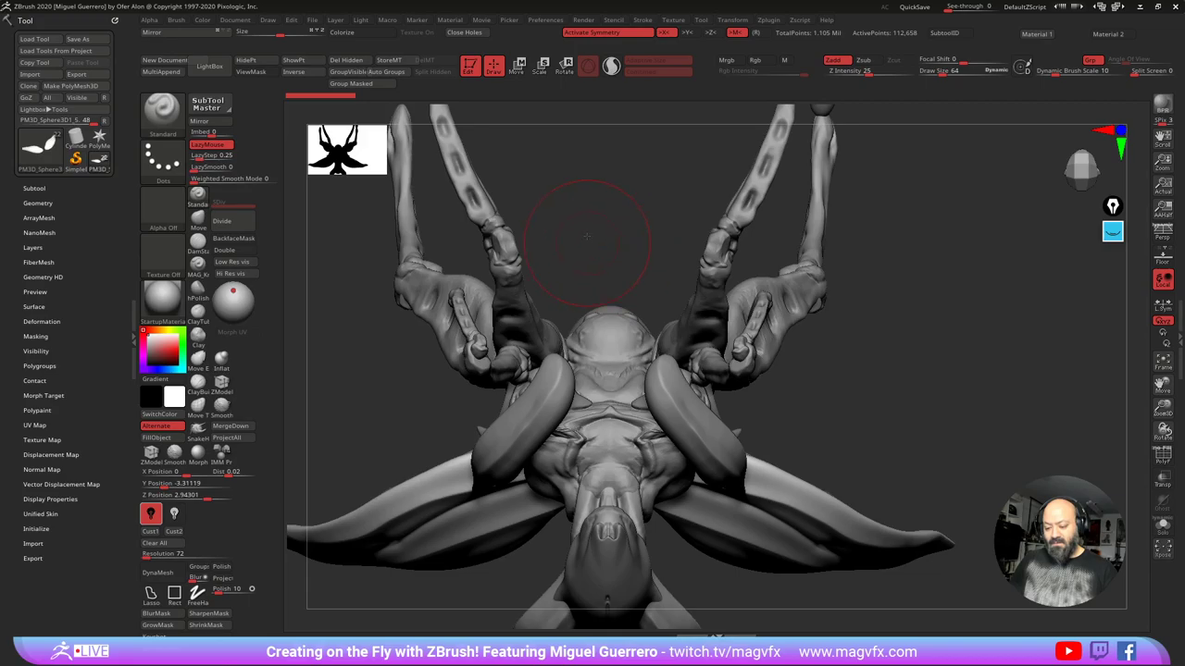
{"action": "left_click_drag", "start_coordinate": [555, 238], "coordinate": [546, 168]}
{"action": "left_click_drag", "start_coordinate": [1162, 384], "coordinate": [970, 343]}
Step: Bring the KeyShot window in front of ZBrush and check its scene
{"action": "key", "text": "super"}
{"action": "key", "text": "super"}
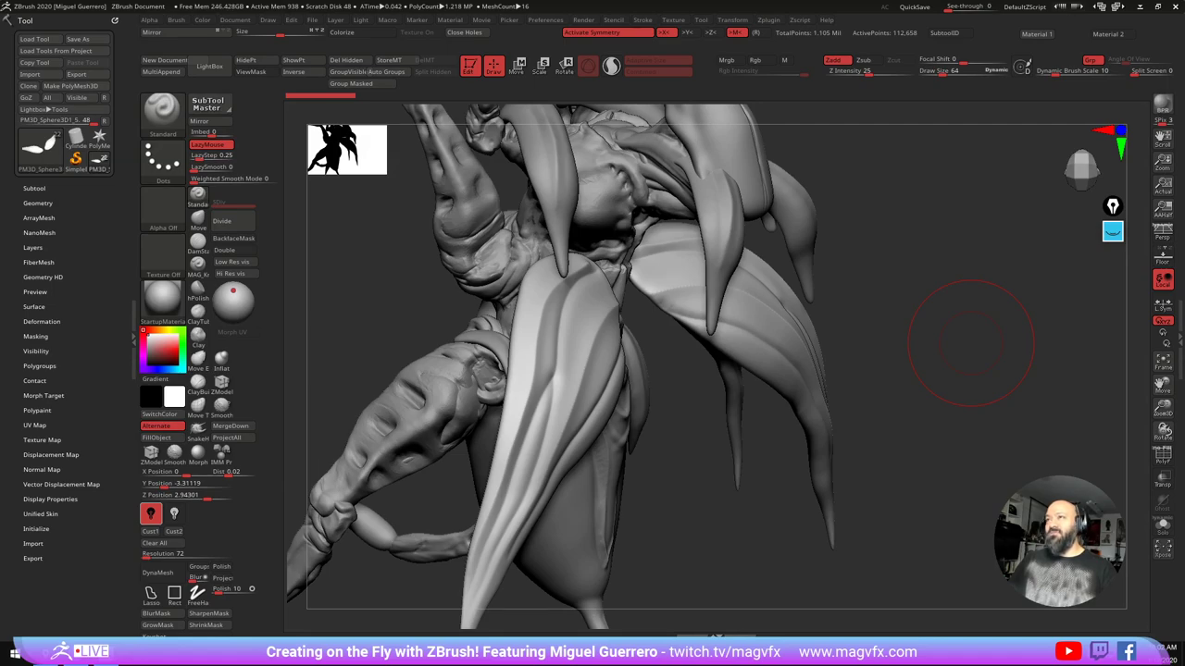
{"action": "left_click_drag", "start_coordinate": [665, 0], "coordinate": [602, 71]}
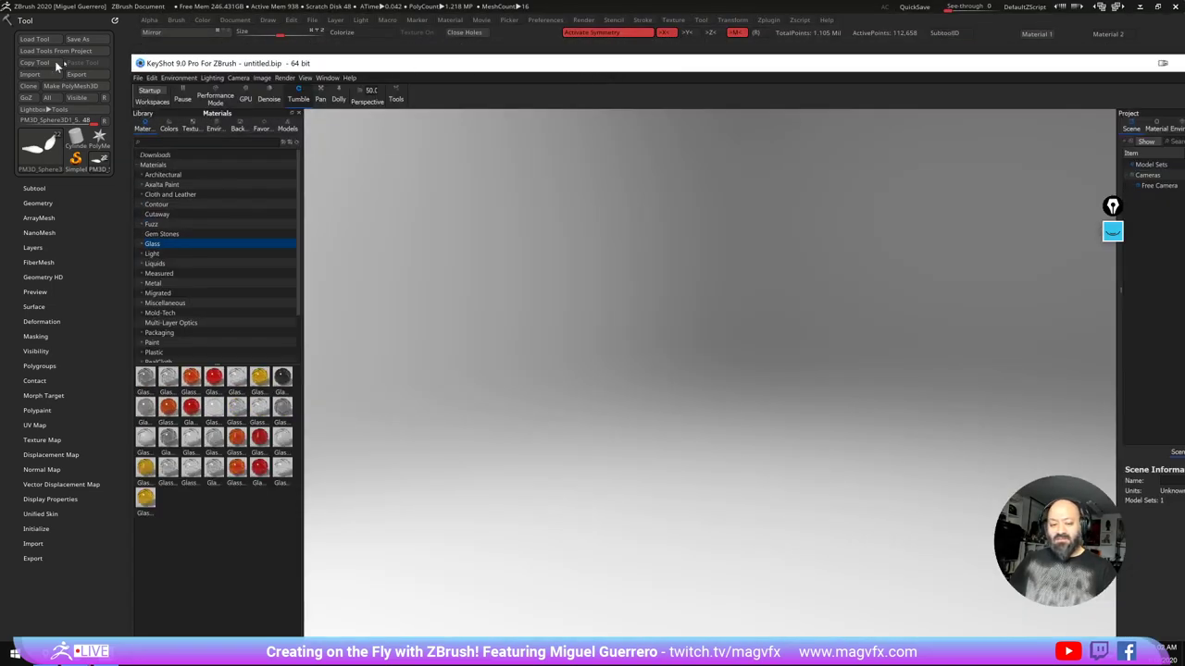
{"action": "left_click_drag", "start_coordinate": [130, 67], "coordinate": [414, 227]}
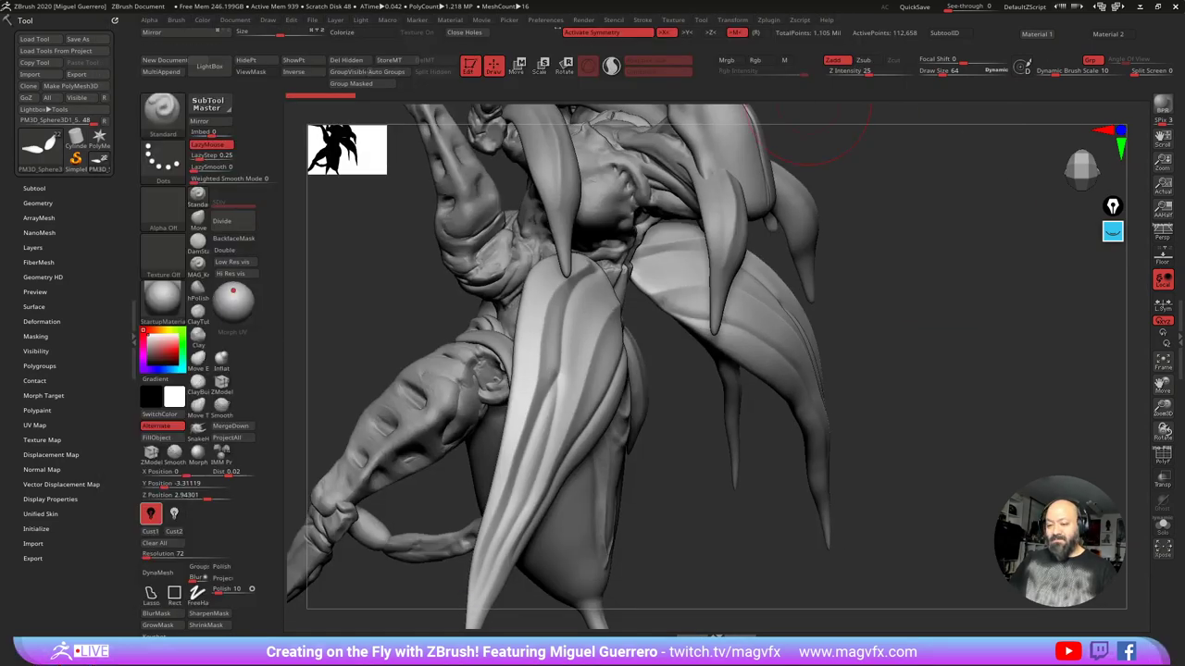
Step: Set KeyShot as the external renderer and send the recovered creature to it with a BPR render
{"action": "left_click", "coordinate": [548, 20]}
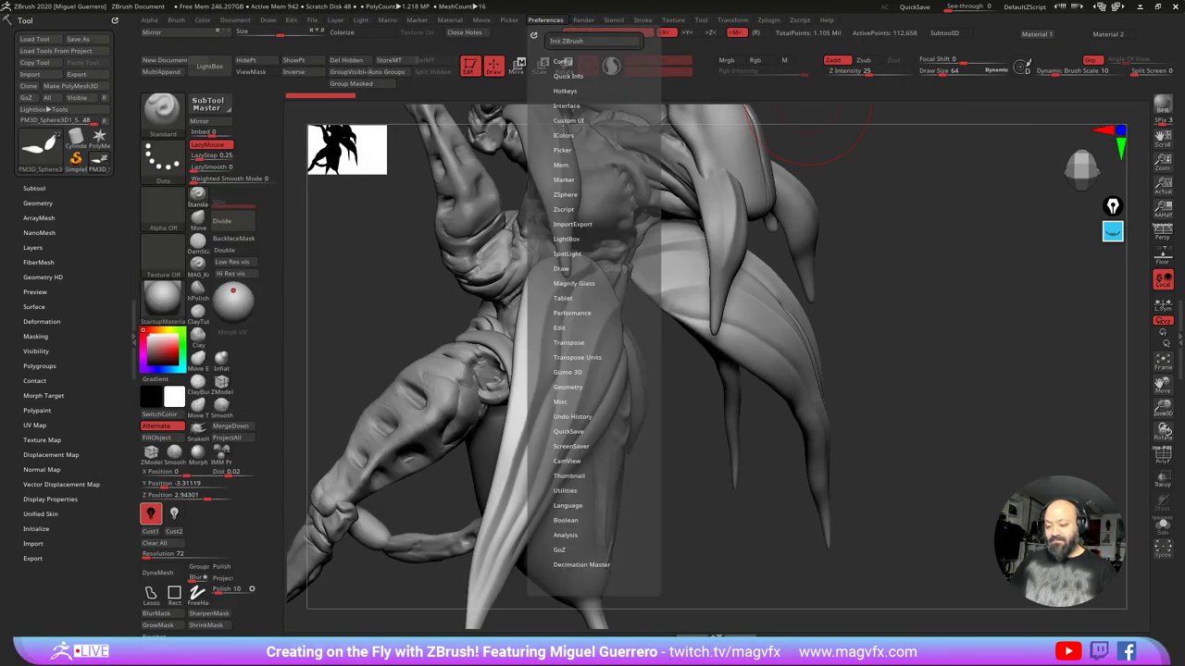
{"action": "mouse_move", "coordinate": [583, 21]}
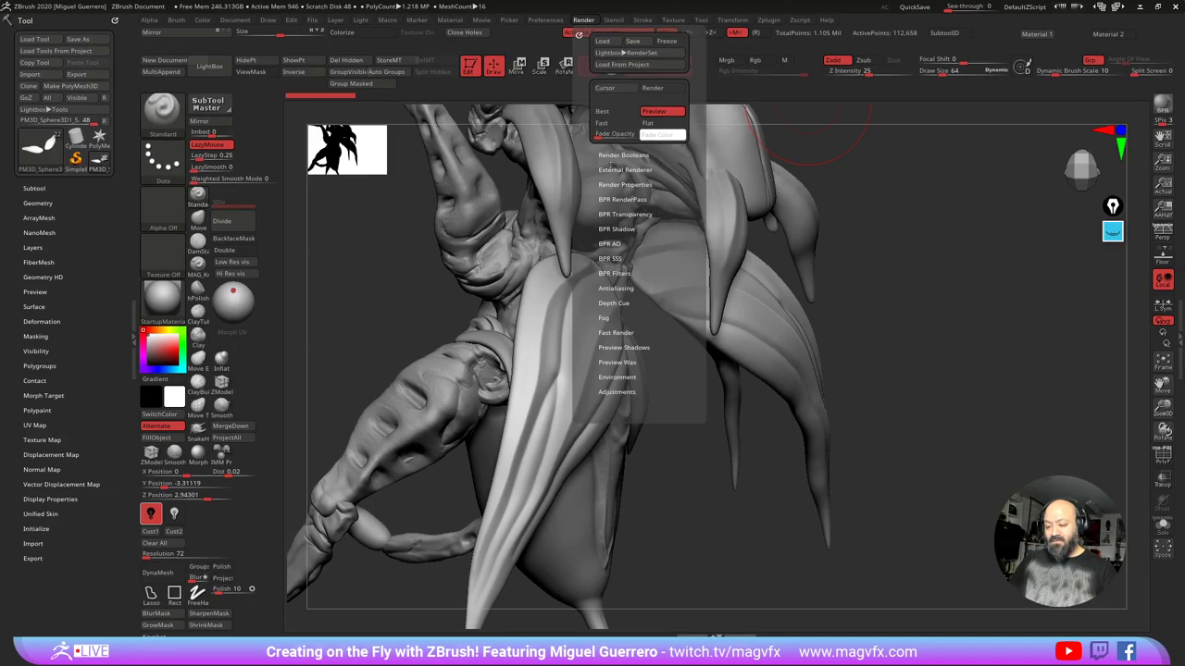
{"action": "left_click", "coordinate": [610, 170]}
{"action": "left_click", "coordinate": [616, 182]}
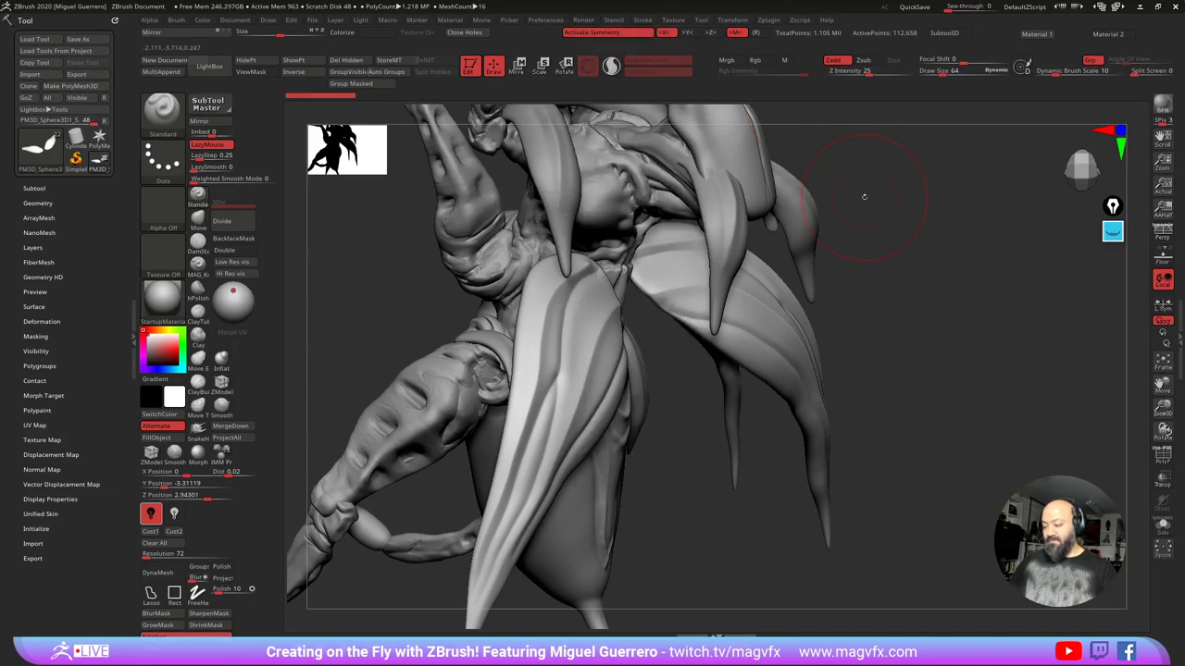
{"action": "left_click", "coordinate": [1162, 103]}
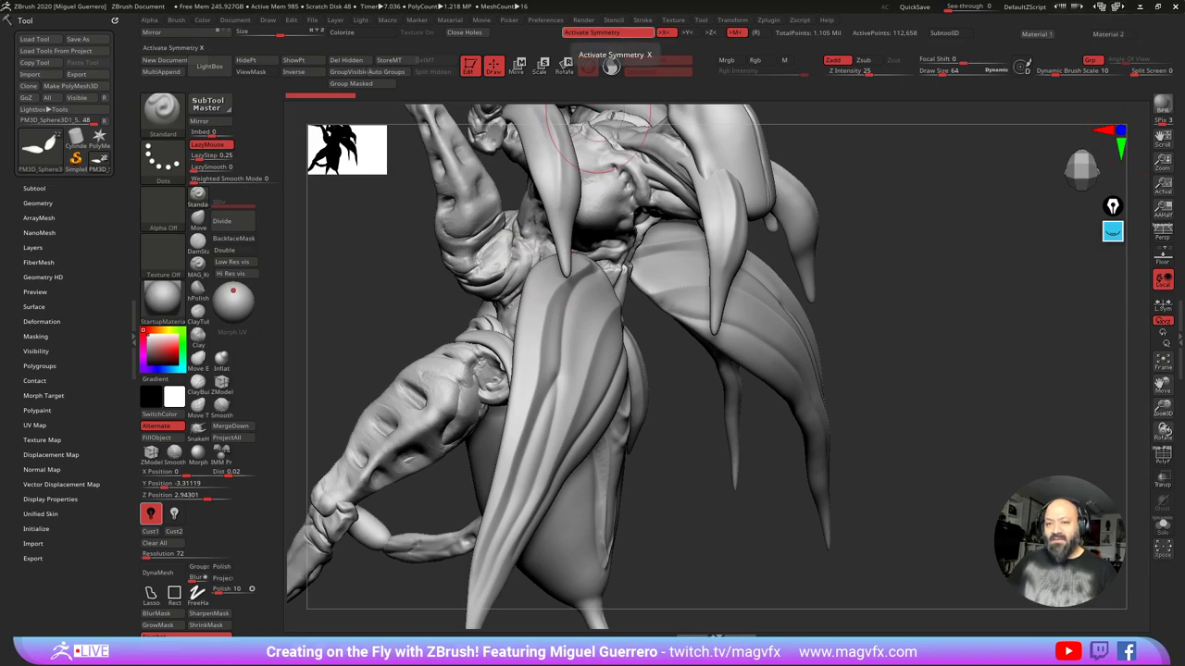
Step: Switch to the KeyShot window, maximize it, and set the camera perspective value to 86
{"action": "left_click", "coordinate": [1139, 6]}
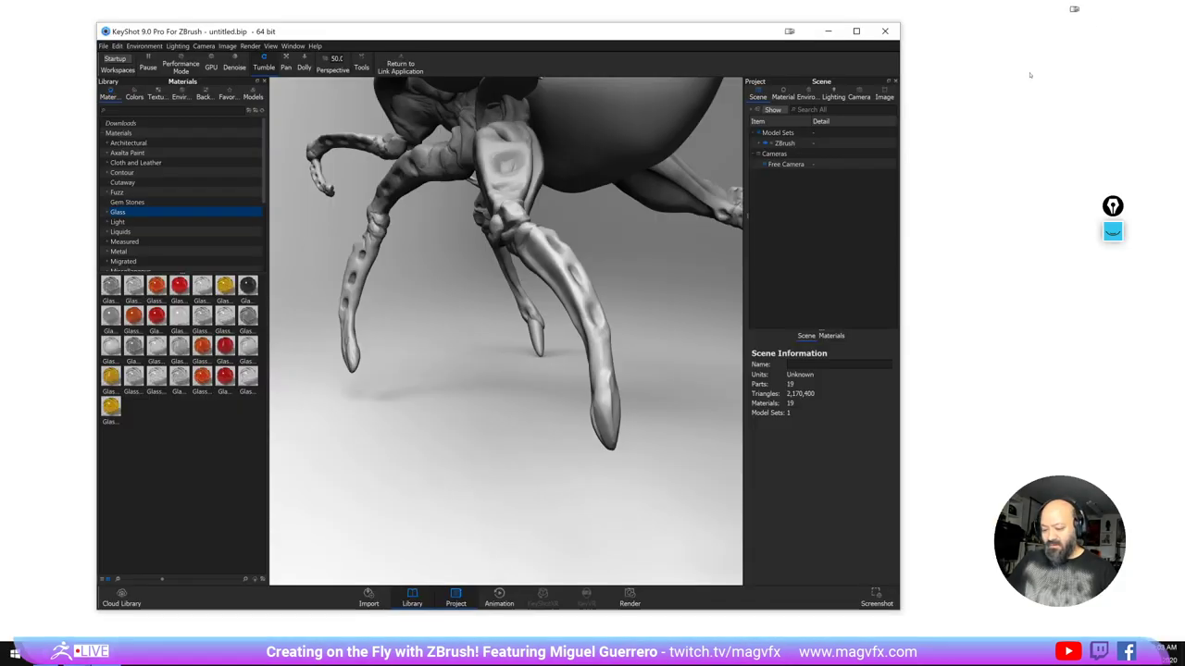
{"action": "double_click", "coordinate": [658, 36]}
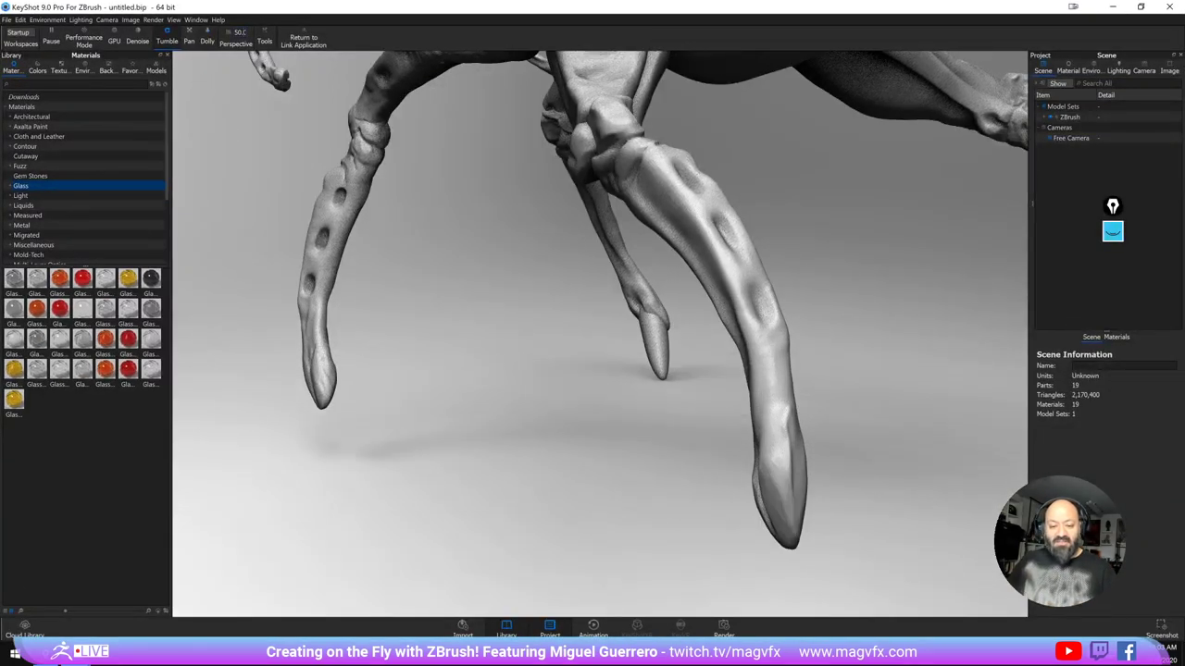
{"action": "double_click", "coordinate": [238, 32]}
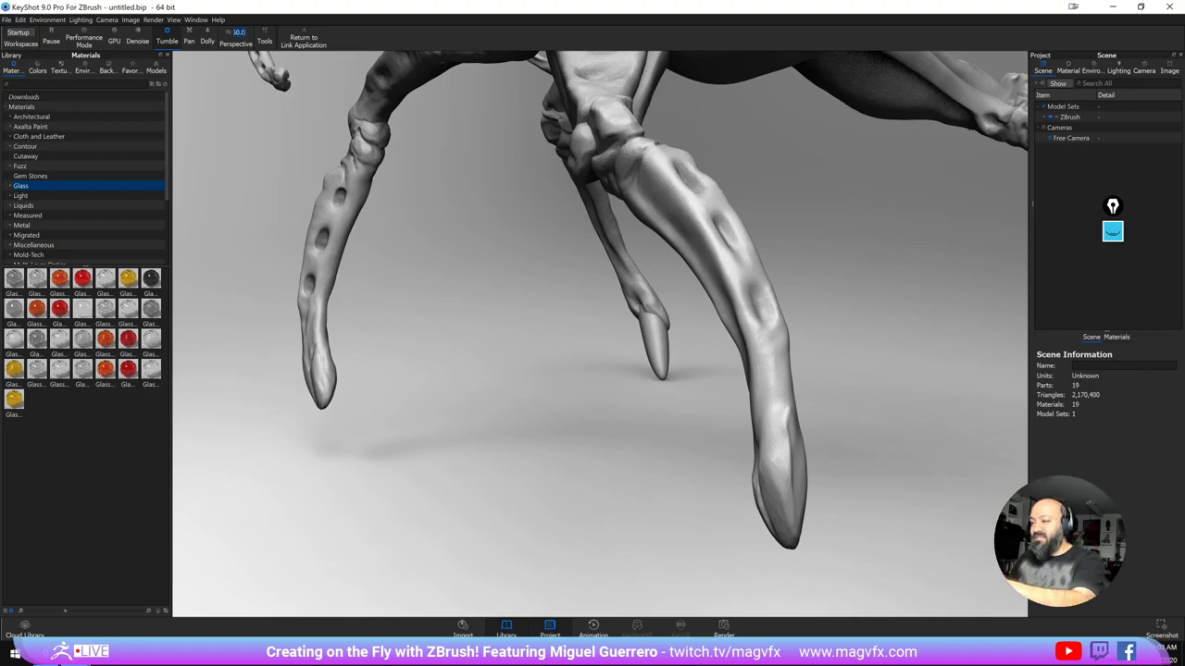
{"action": "type", "text": "86"}
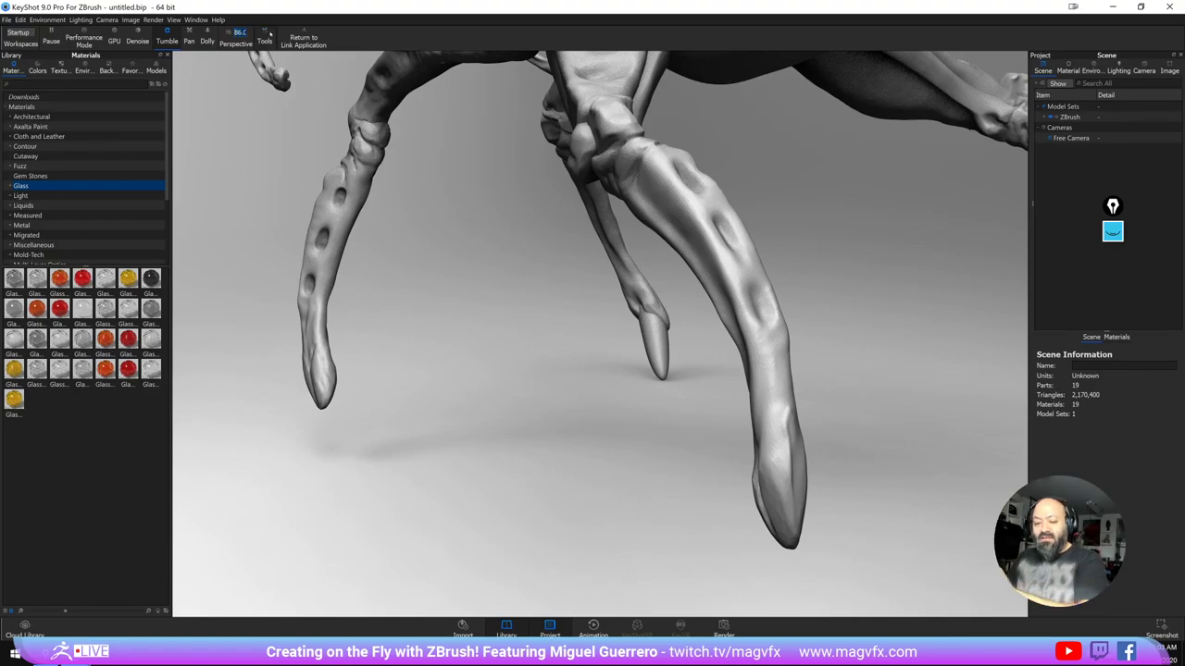
{"action": "key", "text": "Return"}
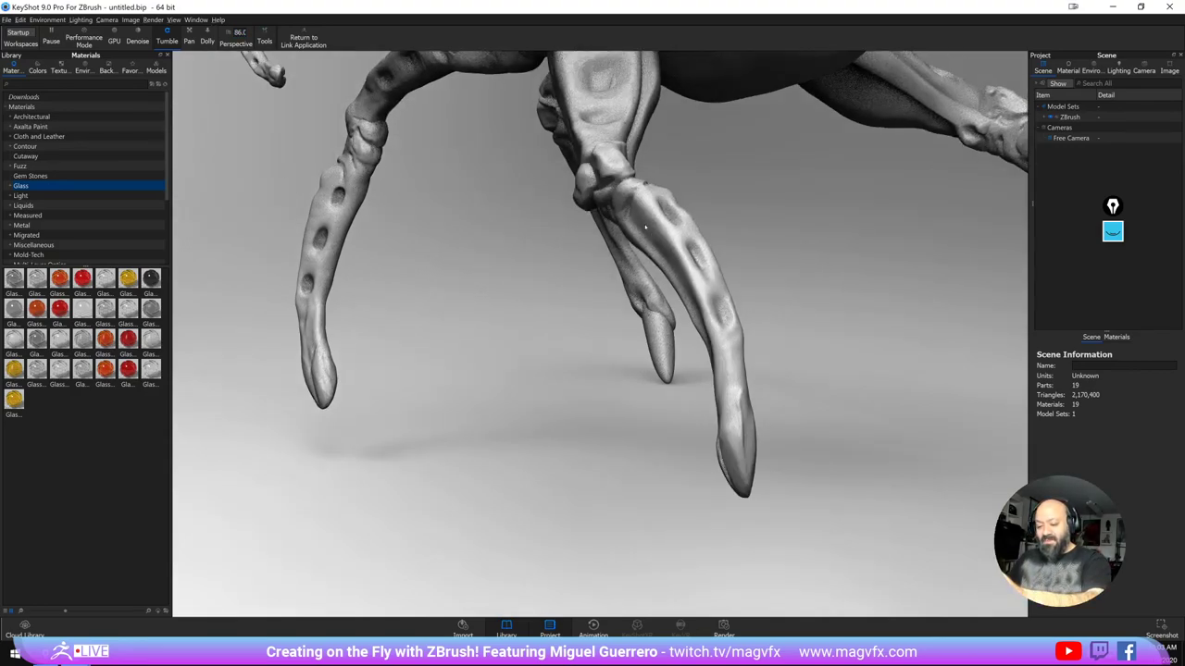
Step: Frame the whole creature in the viewport in a three-quarter side view from slightly below
{"action": "scroll", "coordinate": [645, 227], "scroll_direction": "down", "scroll_amount": 5}
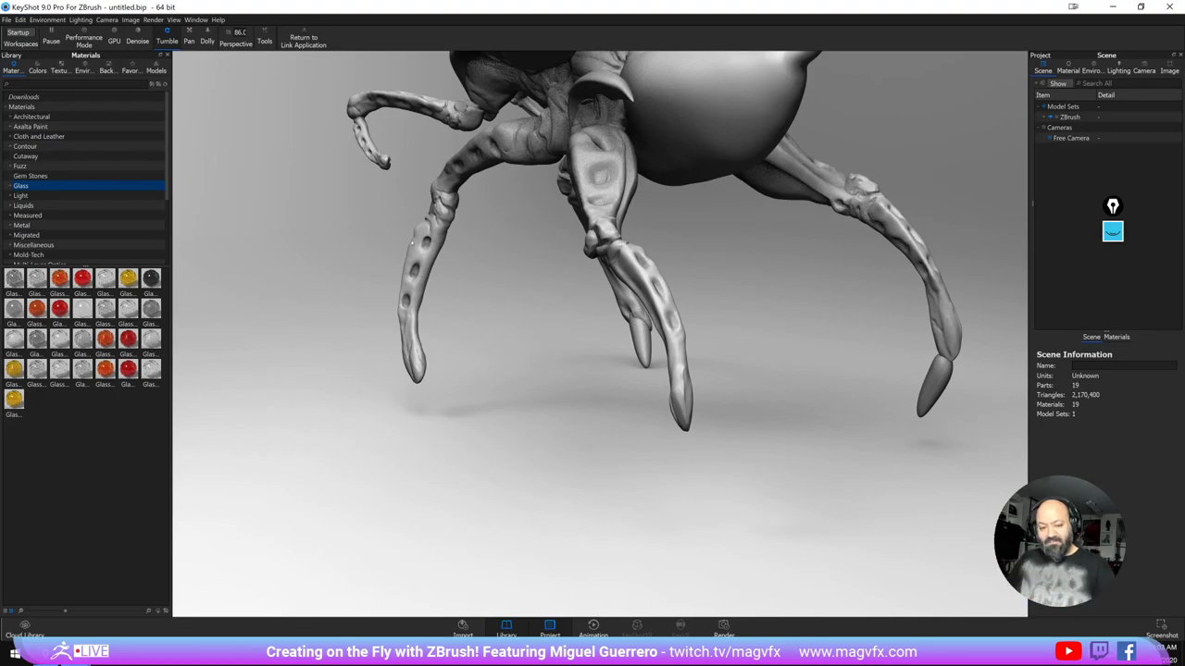
{"action": "left_click_drag", "start_coordinate": [268, 180], "coordinate": [1004, 152]}
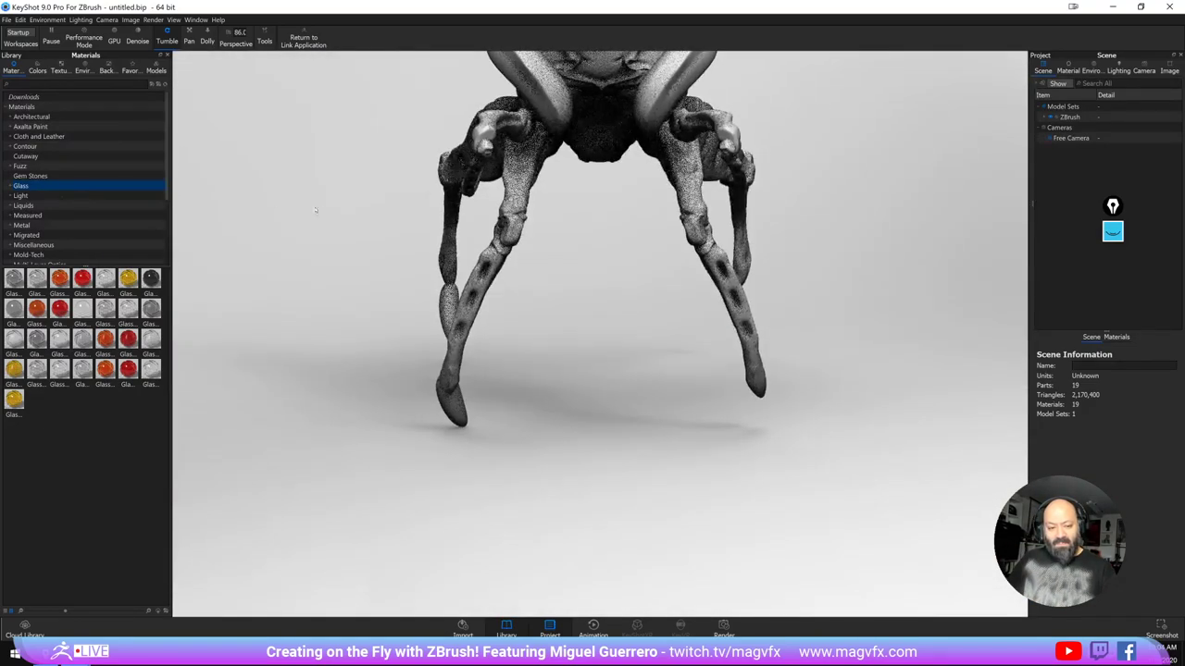
{"action": "left_click_drag", "start_coordinate": [318, 212], "coordinate": [404, 466]}
{"action": "left_click", "coordinate": [189, 35]}
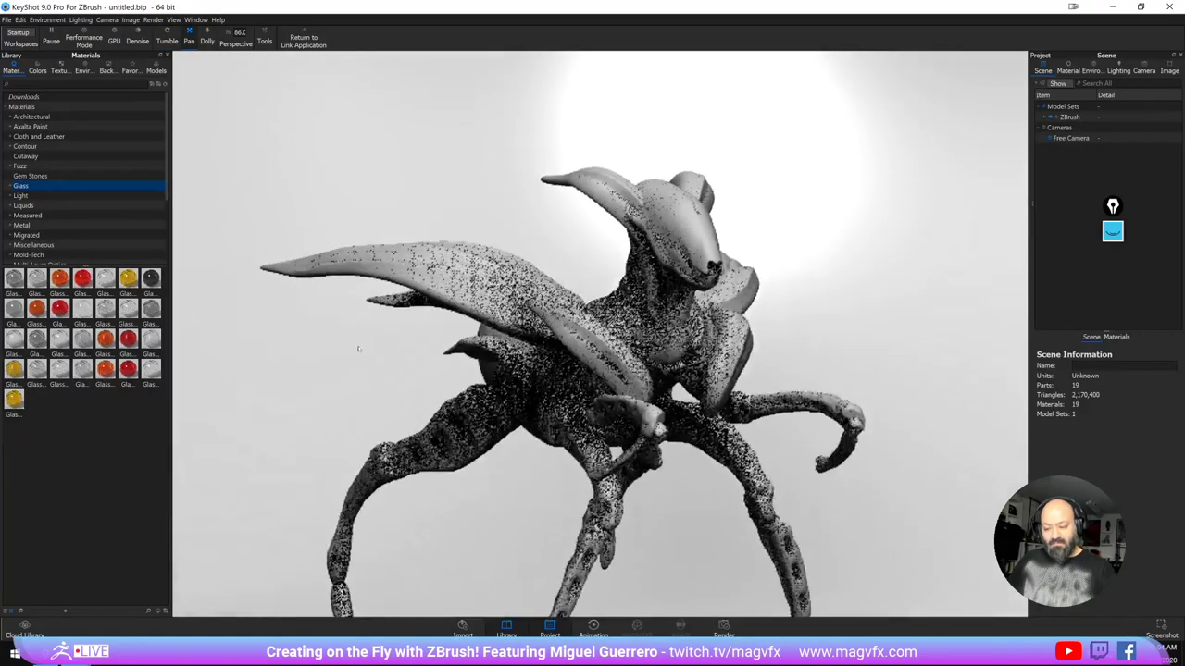
{"action": "left_click_drag", "start_coordinate": [327, 383], "coordinate": [357, 311]}
{"action": "scroll", "coordinate": [356, 309], "scroll_direction": "up", "scroll_amount": 2}
{"action": "scroll", "coordinate": [356, 309], "scroll_direction": "down", "scroll_amount": 2}
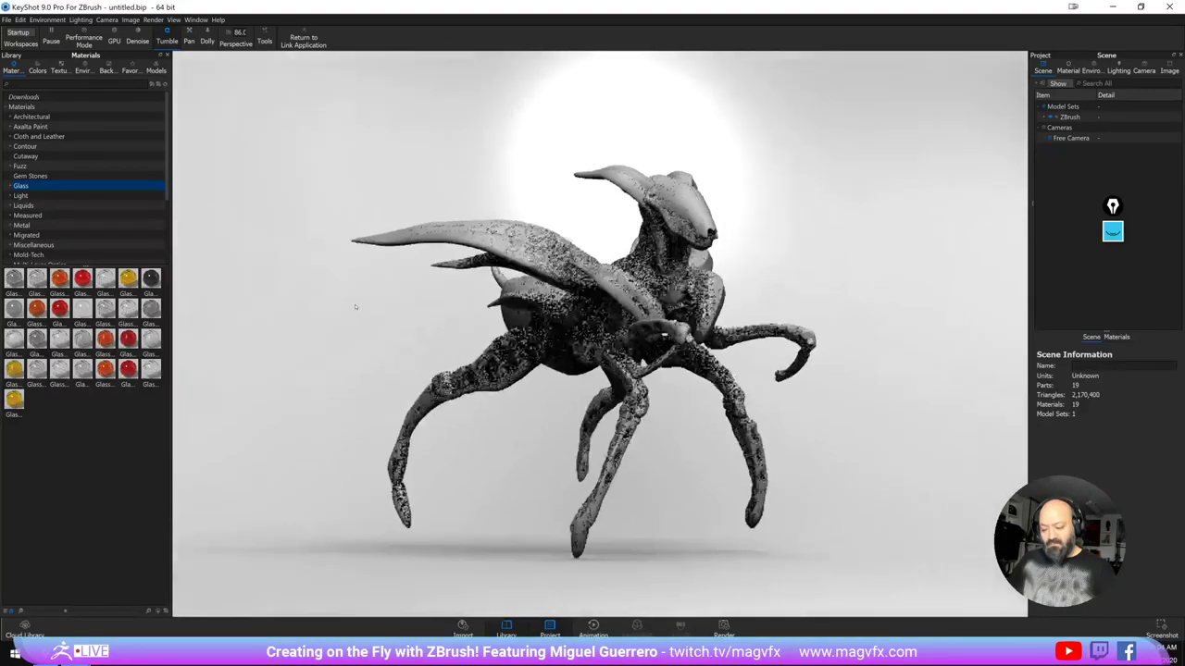
{"action": "scroll", "coordinate": [361, 291], "scroll_direction": "down", "scroll_amount": 1}
{"action": "left_click_drag", "start_coordinate": [360, 339], "coordinate": [405, 277]}
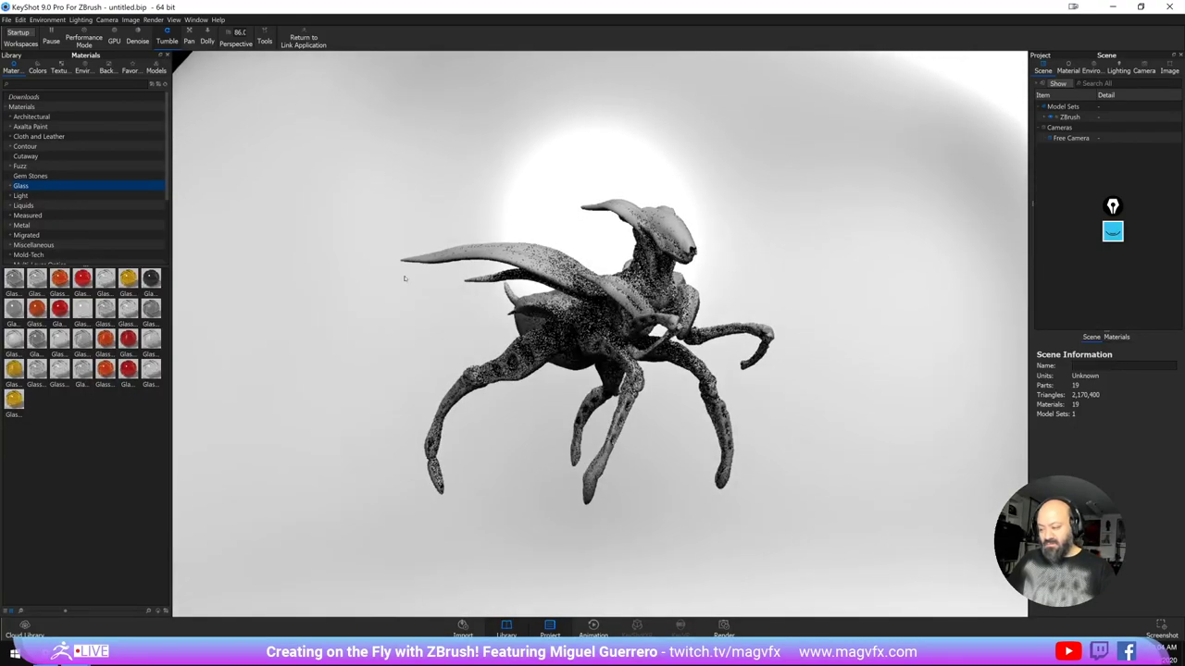
Step: Apply the outdoor Aversis_Industrial-port-old_3k environment from the library to the scene
{"action": "left_click", "coordinate": [1093, 69]}
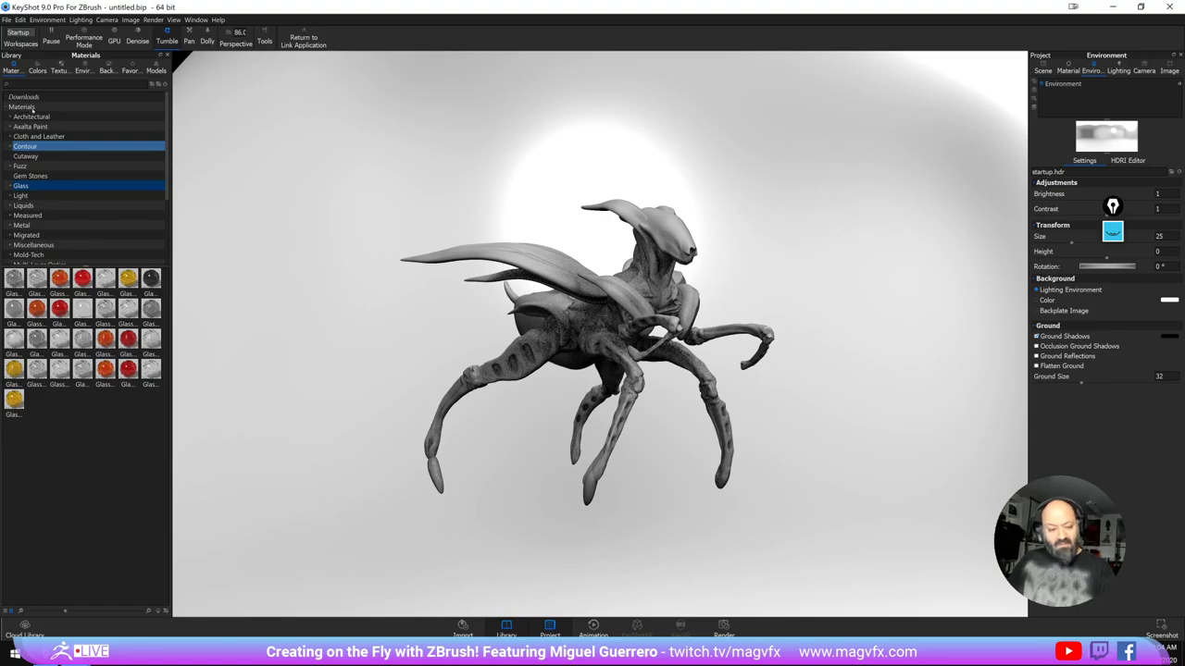
{"action": "left_click", "coordinate": [59, 71]}
{"action": "left_click", "coordinate": [81, 71]}
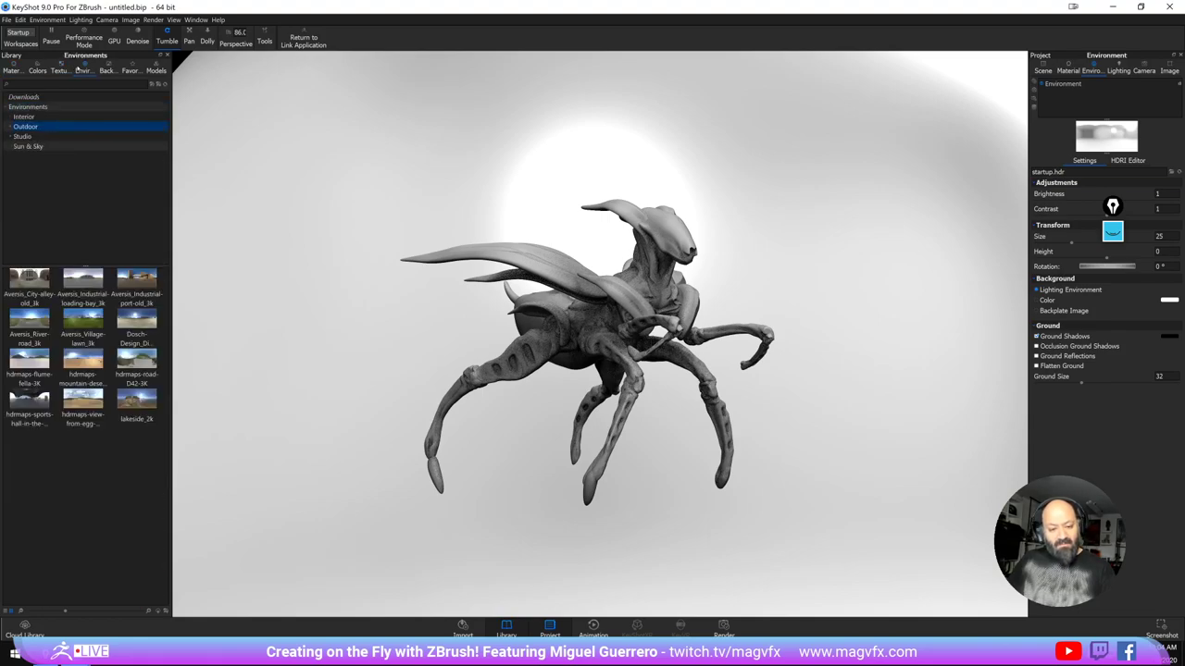
{"action": "left_click_drag", "start_coordinate": [137, 282], "coordinate": [380, 243]}
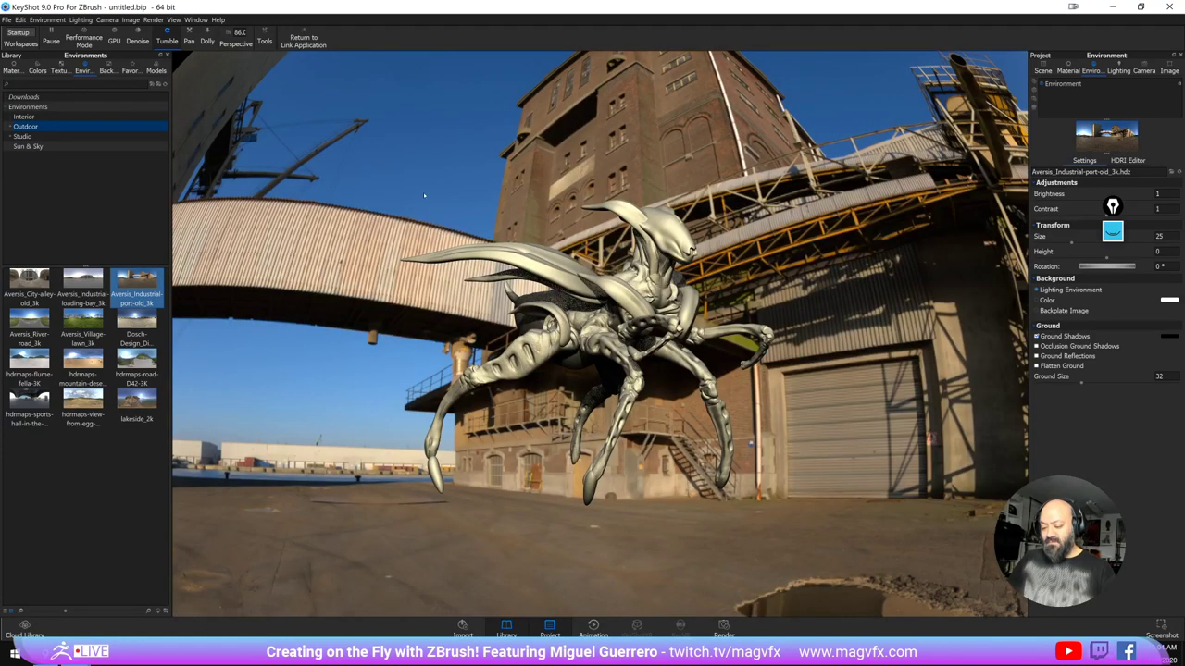
Step: View the creature slightly from above against the ground and set the environment size to 50
{"action": "left_click_drag", "start_coordinate": [595, 156], "coordinate": [683, 200]}
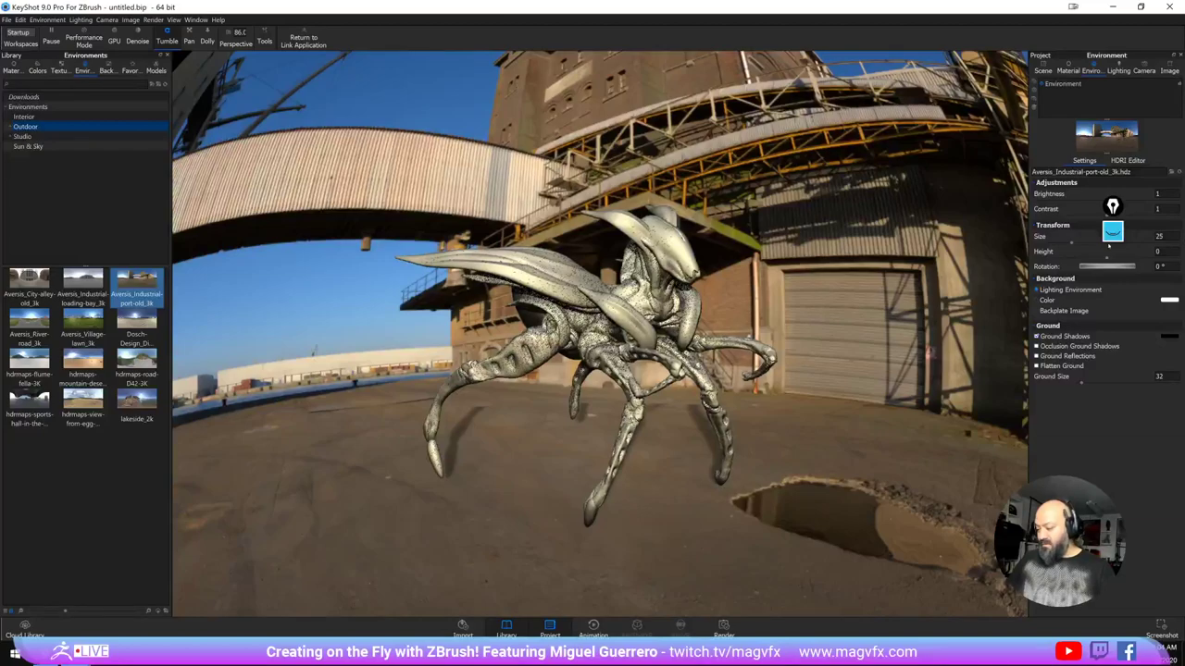
{"action": "double_click", "coordinate": [1162, 239]}
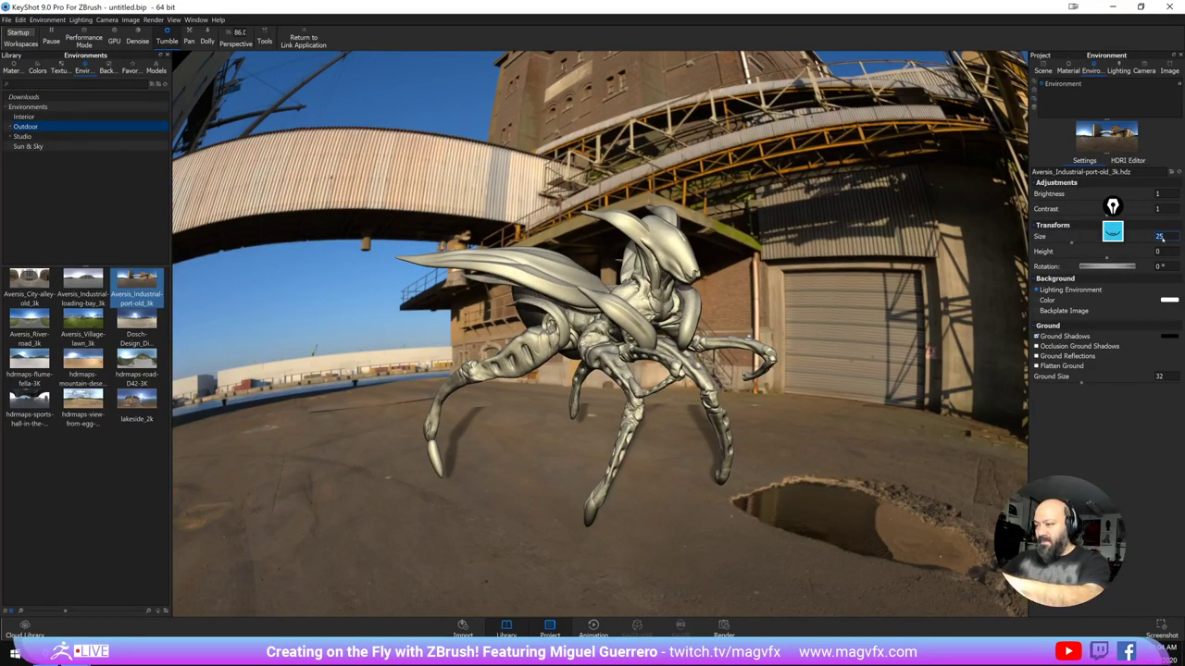
{"action": "type", "text": "50"}
{"action": "key", "text": "Return"}
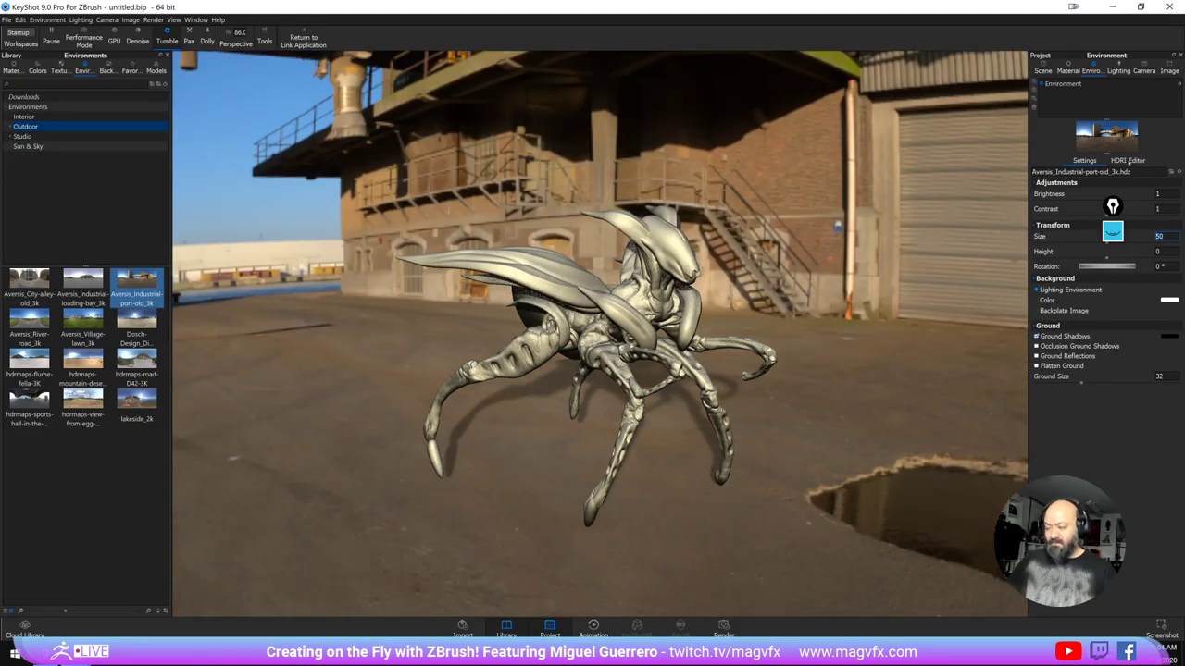
{"action": "left_click", "coordinate": [798, 313]}
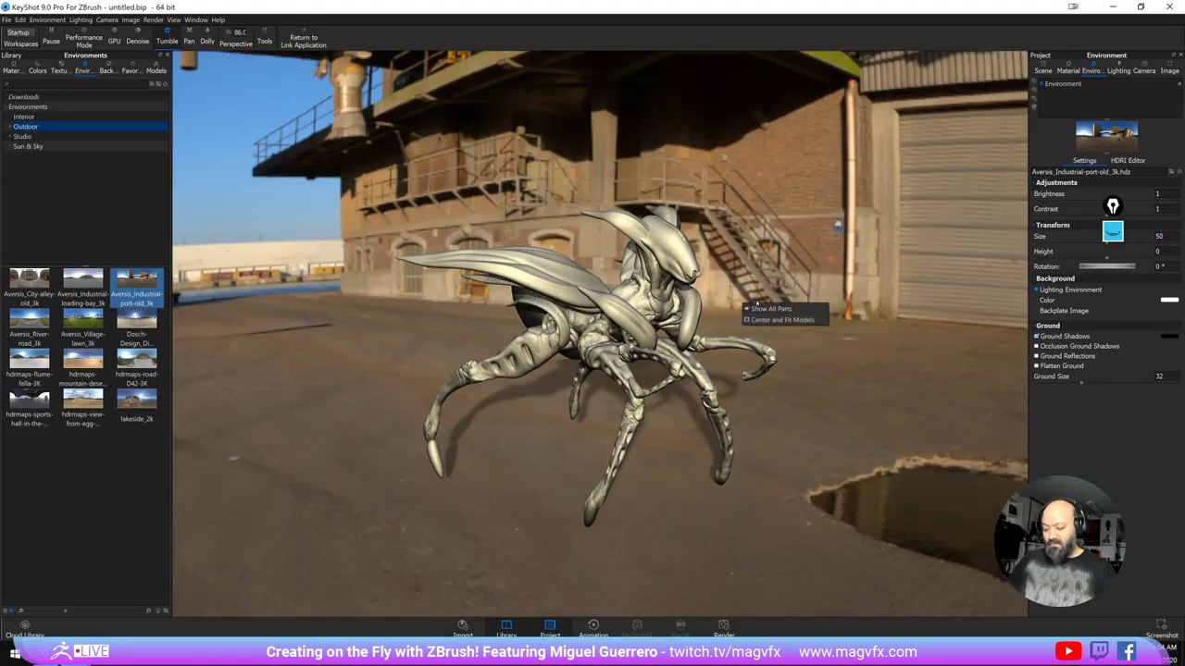
Step: Apply the anodized brushed aluminum material from the Metal library to the whole creature model and view it from the opposite side
{"action": "left_click", "coordinate": [1067, 71]}
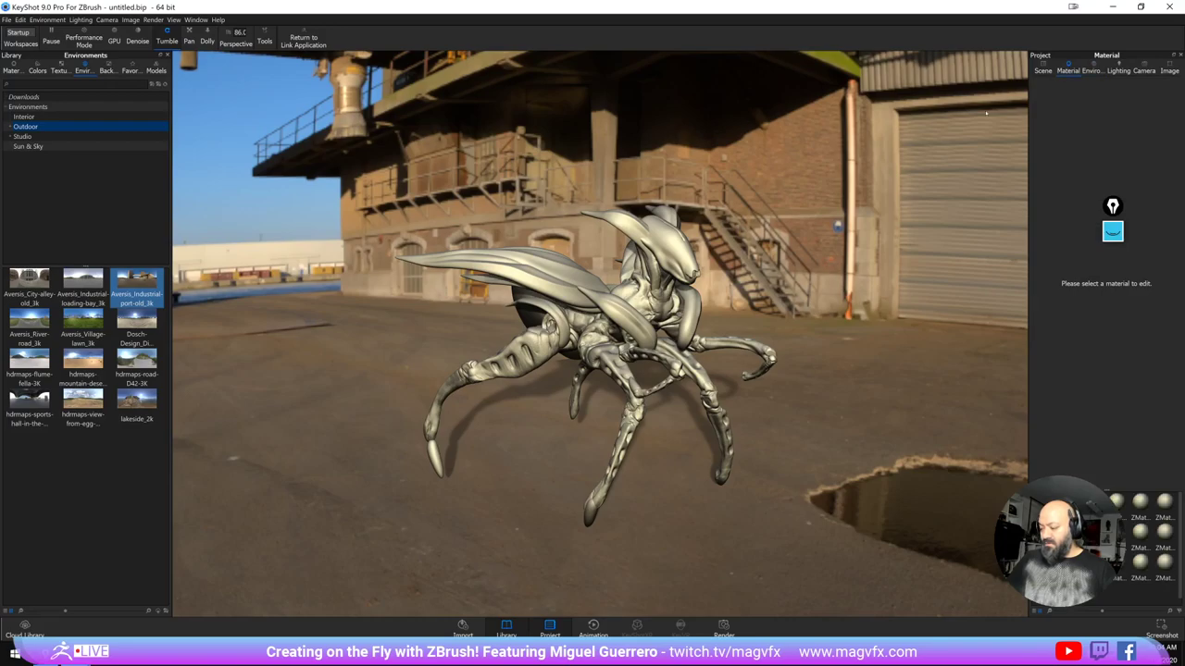
{"action": "left_click", "coordinate": [1049, 70]}
{"action": "left_click", "coordinate": [13, 71]}
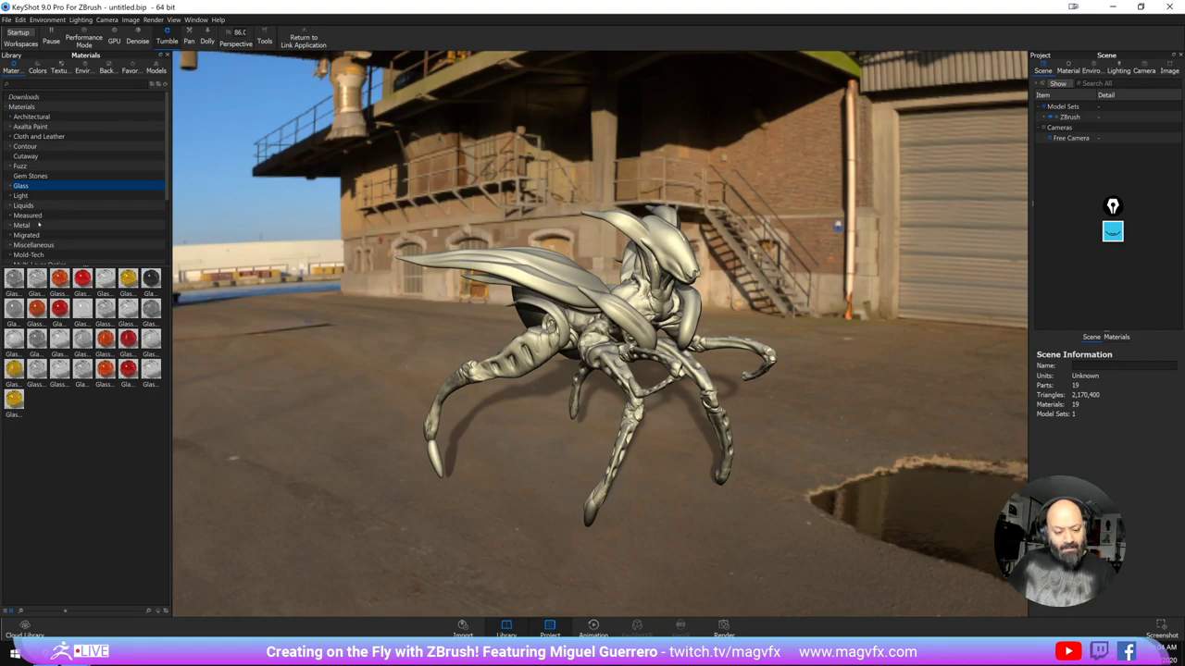
{"action": "left_click", "coordinate": [37, 226]}
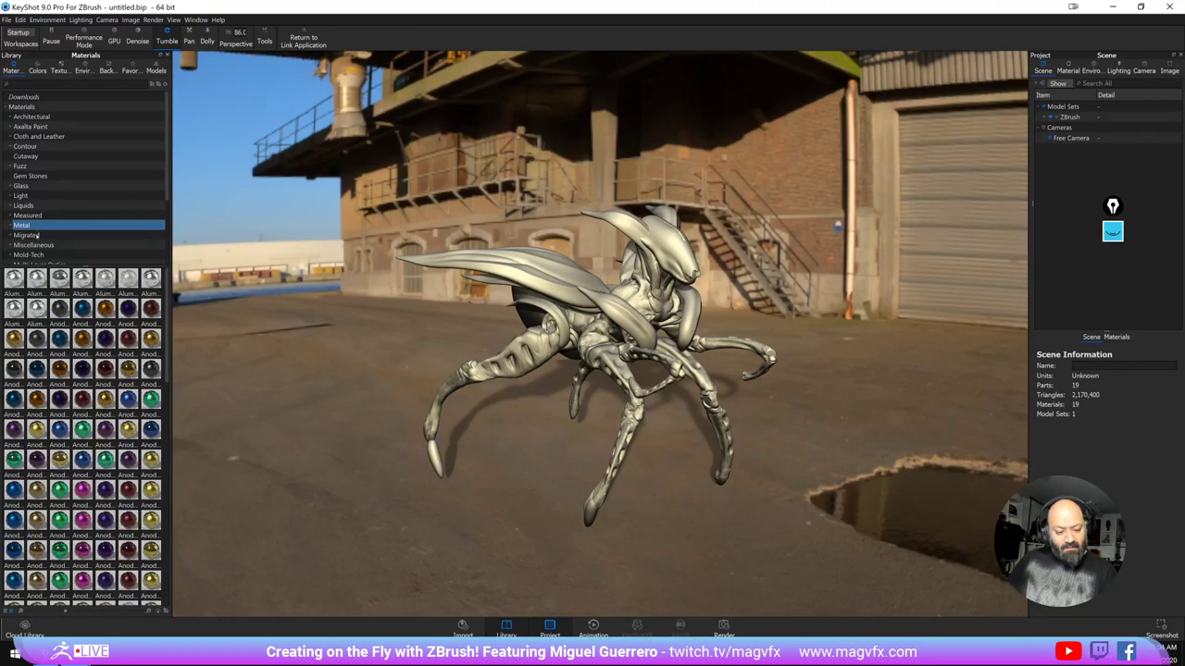
{"action": "left_click_drag", "start_coordinate": [57, 310], "coordinate": [1073, 118]}
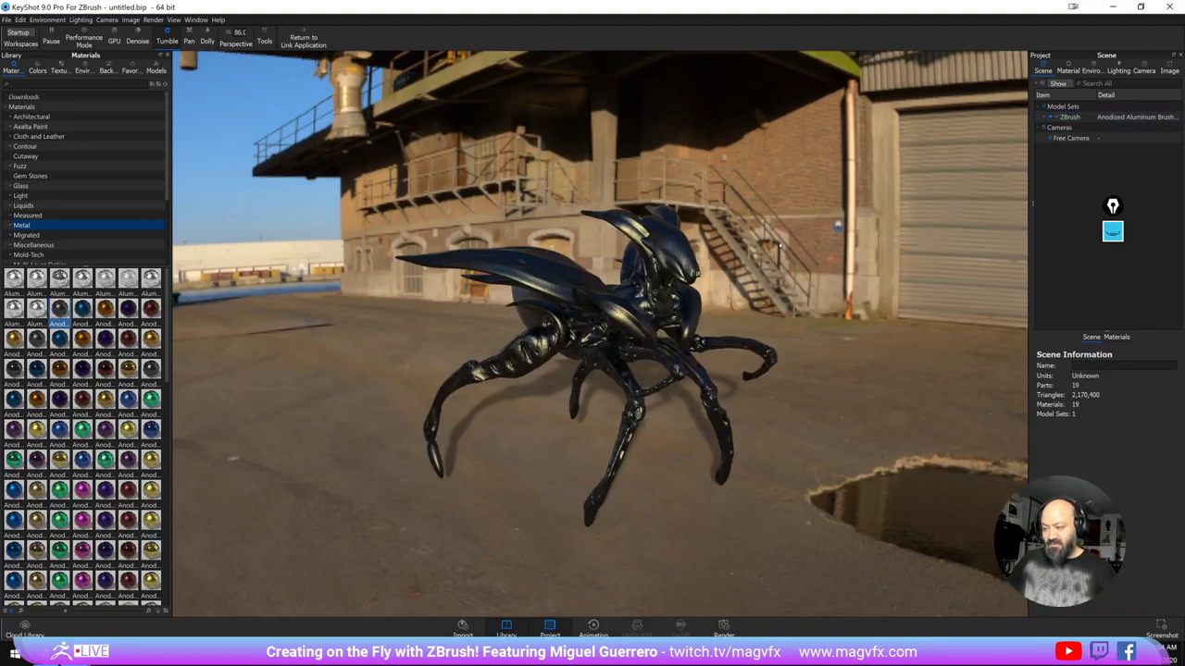
{"action": "left_click_drag", "start_coordinate": [325, 402], "coordinate": [281, 479]}
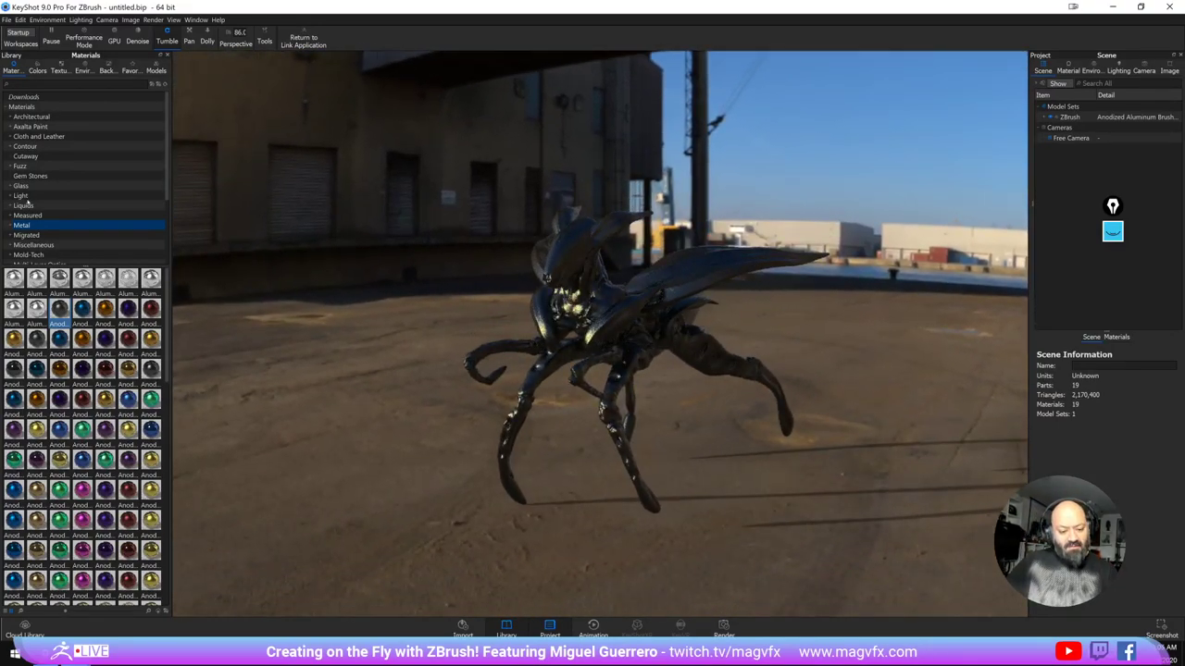
Step: Assign the Human Skin 1 50mm material from the Translucent library to the entire ZBrush model
{"action": "scroll", "coordinate": [28, 202], "scroll_direction": "down", "scroll_amount": 3}
{"action": "left_click", "coordinate": [37, 245]}
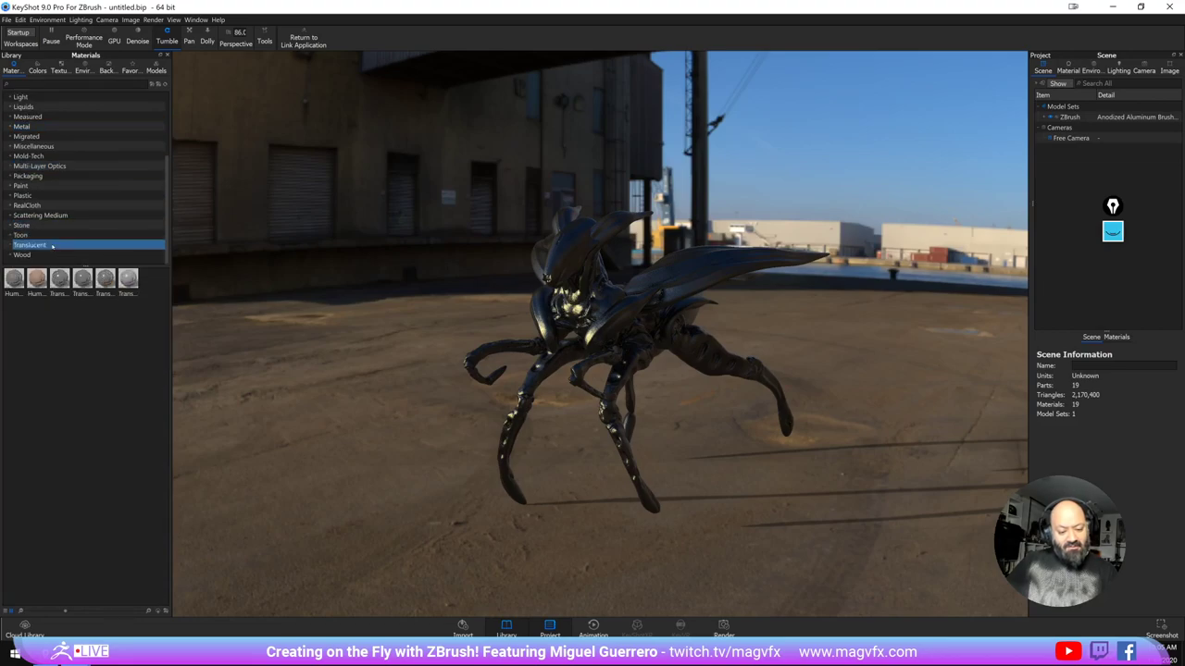
{"action": "left_click_drag", "start_coordinate": [14, 278], "coordinate": [1069, 117]}
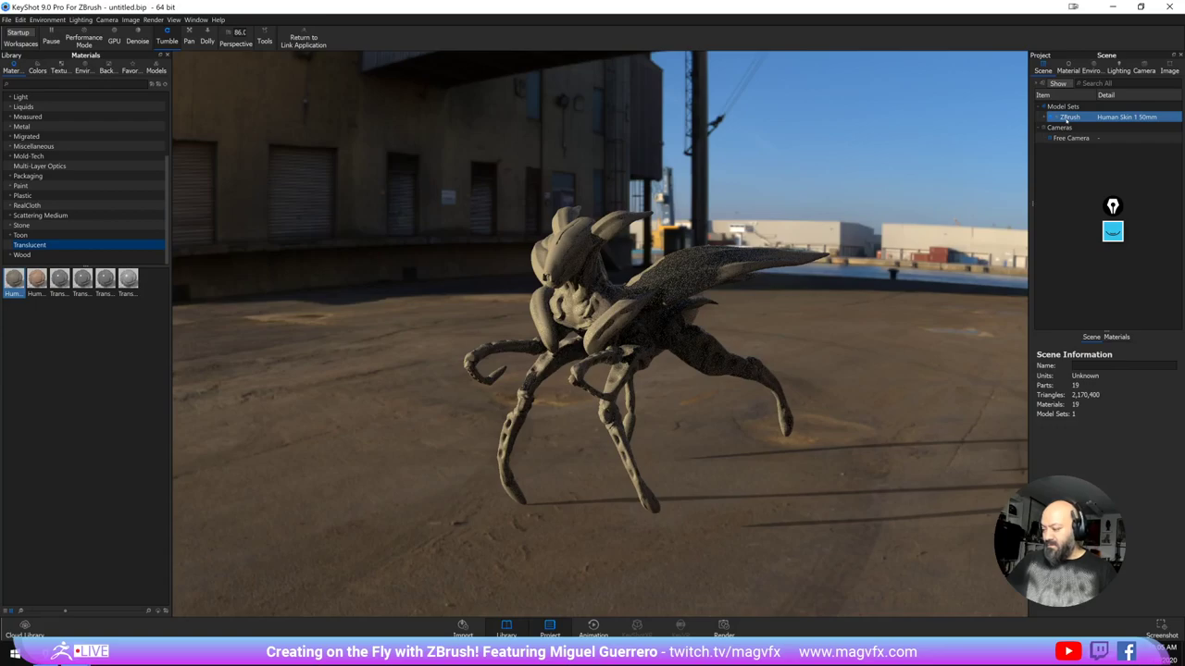
Step: Open the creature's Human Skin 1 50mm material for editing and set its translucency to 10
{"action": "double_click", "coordinate": [1068, 118]}
{"action": "left_click", "coordinate": [1126, 338]}
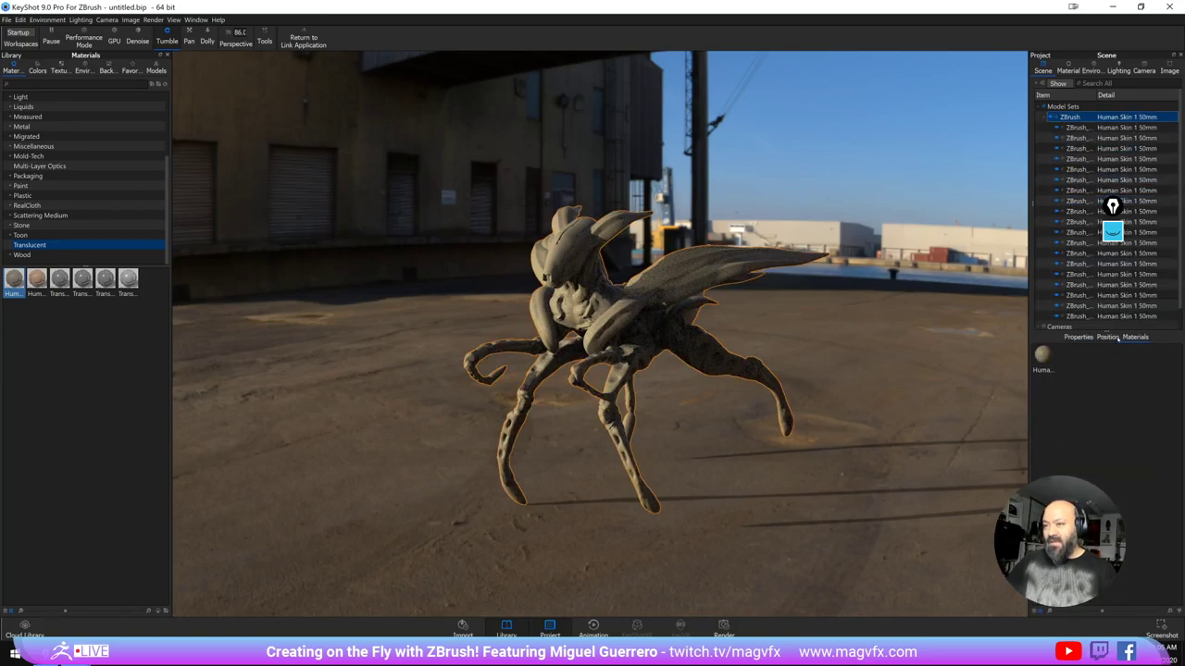
{"action": "double_click", "coordinate": [1043, 355]}
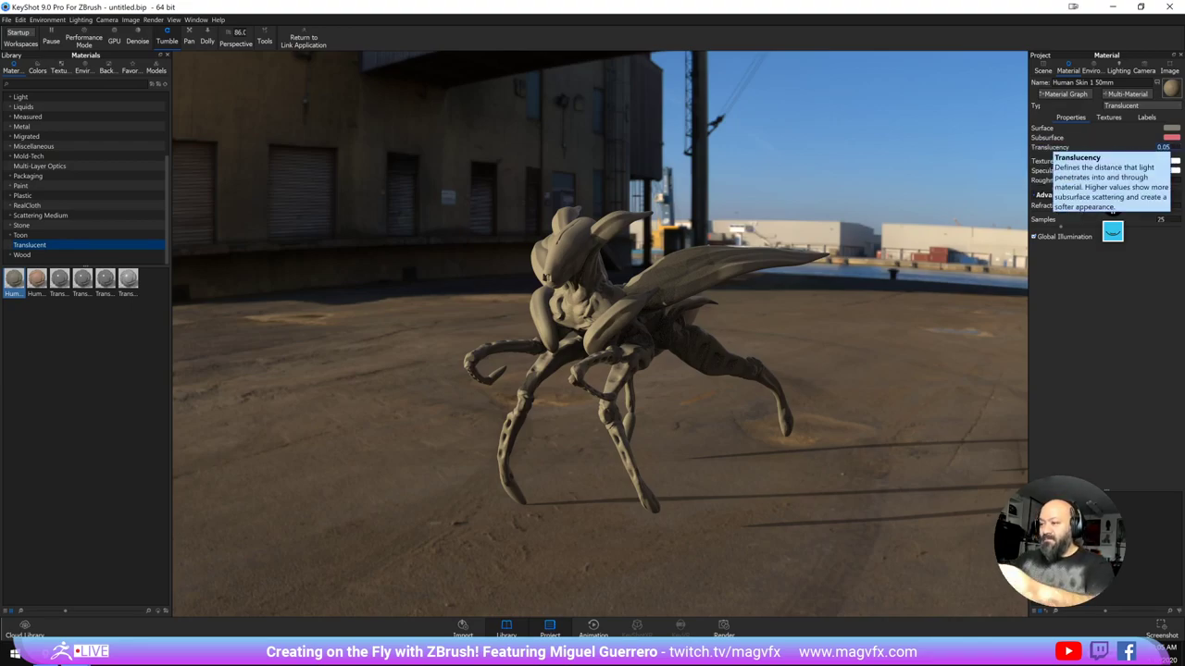
{"action": "type", "text": "10"}
{"action": "key", "text": "Return"}
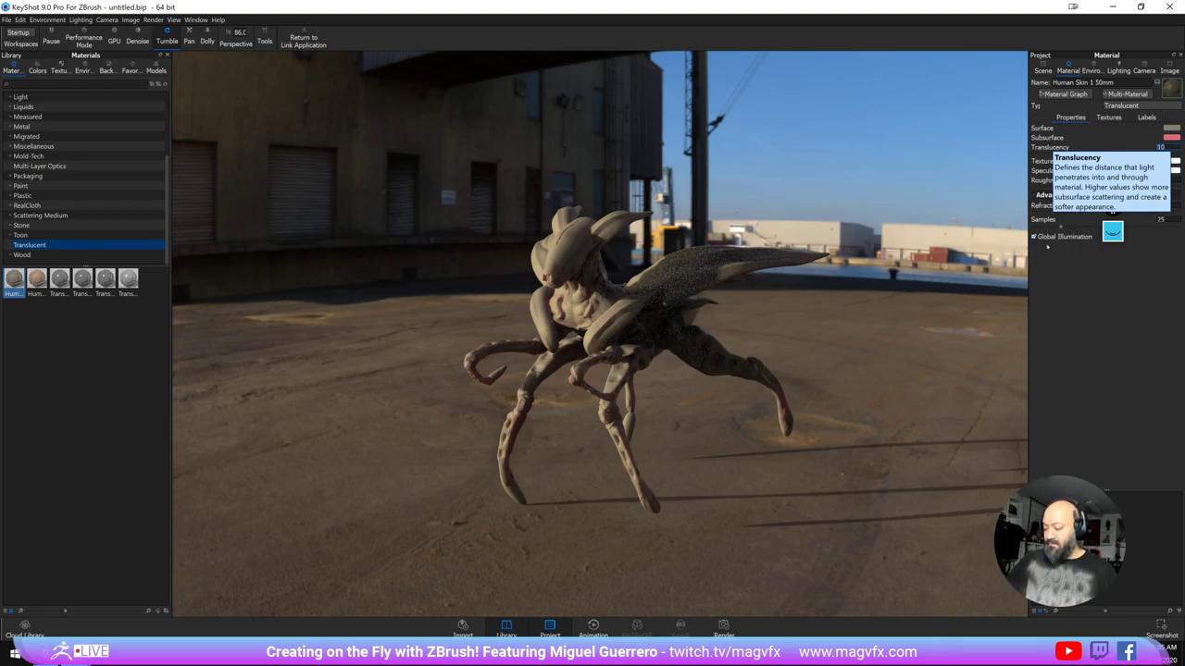
Step: Set the skin material's surface color to yellow #E8BD2E and view the creature from its sunlit side
{"action": "left_click", "coordinate": [1174, 128]}
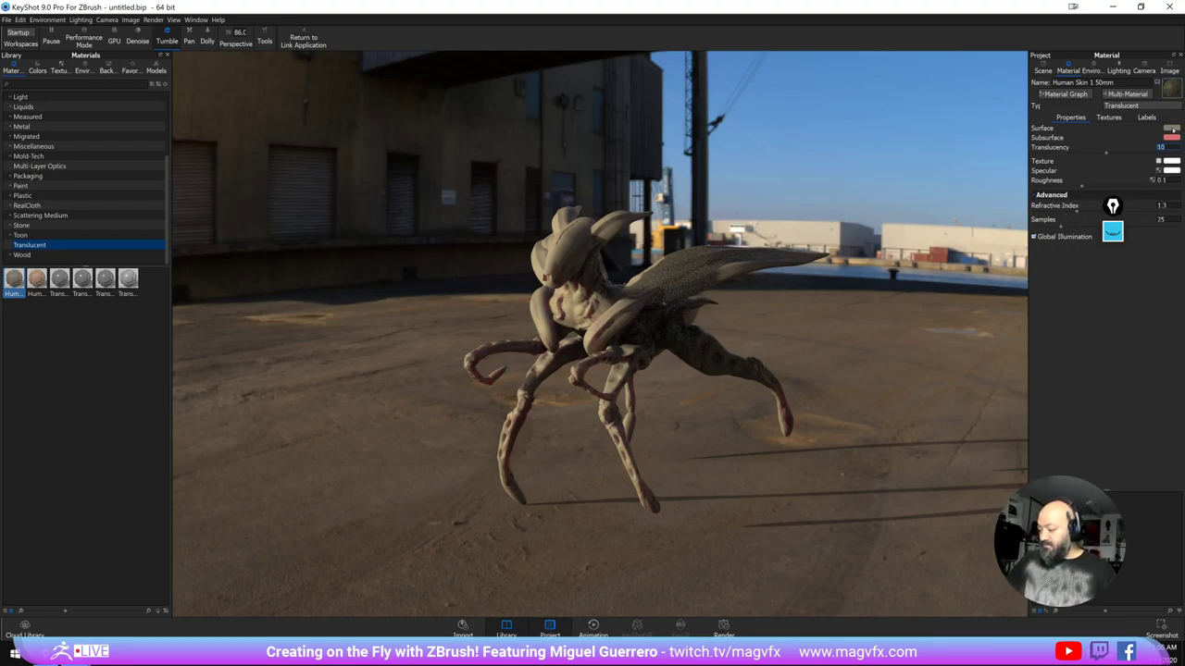
{"action": "left_click", "coordinate": [1134, 57]}
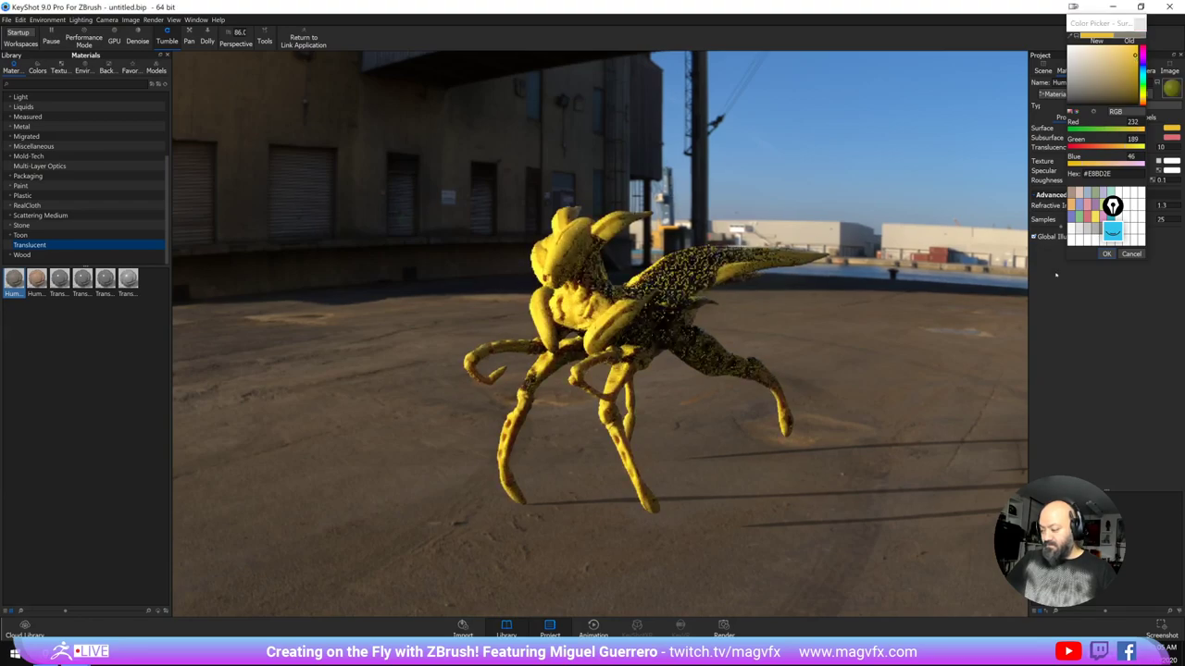
{"action": "left_click", "coordinate": [1106, 253]}
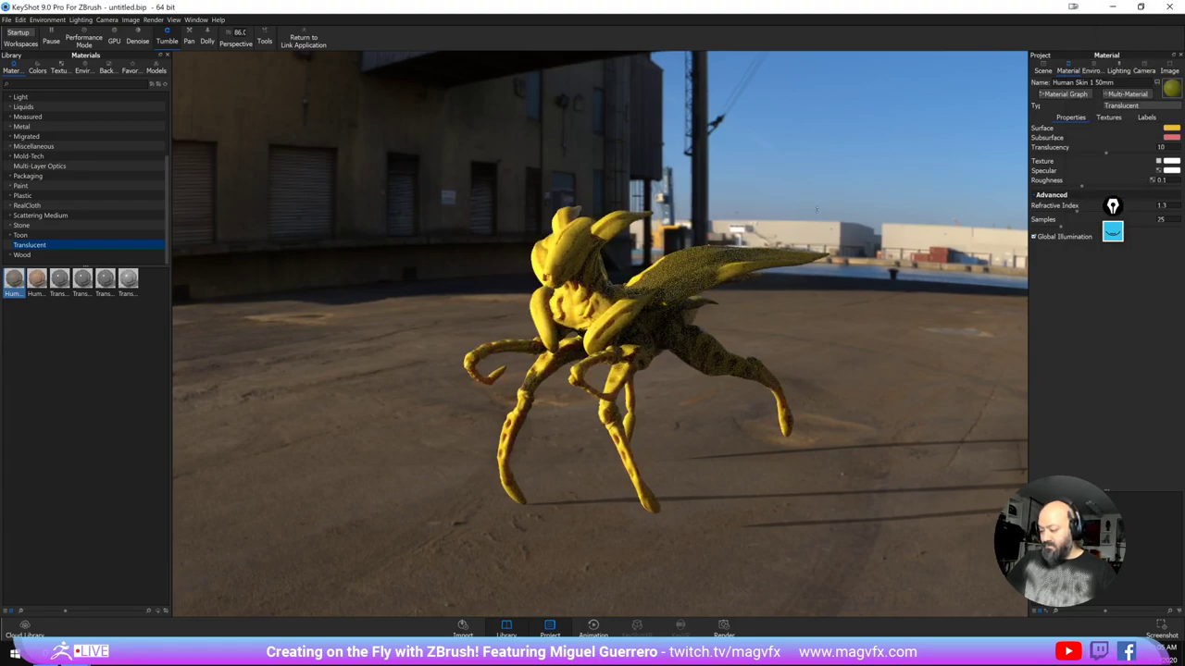
{"action": "left_click_drag", "start_coordinate": [900, 134], "coordinate": [1009, 116]}
{"action": "left_click_drag", "start_coordinate": [352, 200], "coordinate": [516, 195]}
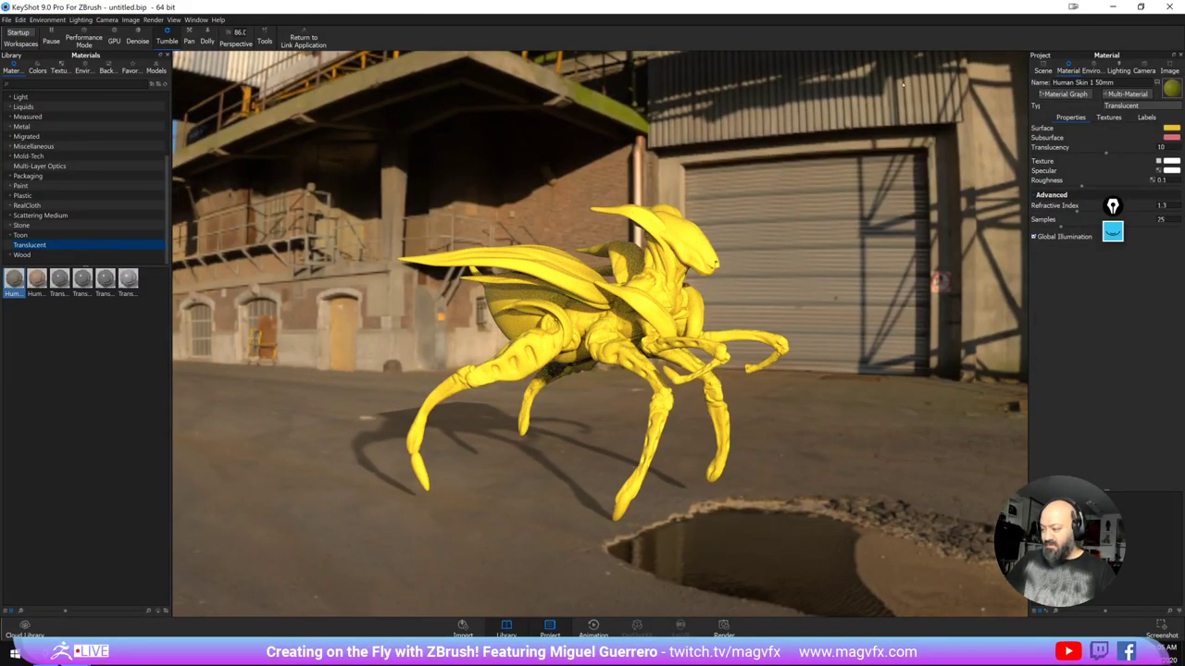
Step: Close KeyShot, frame the whole creature in ZBrush, and switch the active tool to Cylinder3D
{"action": "left_click", "coordinate": [1170, 9]}
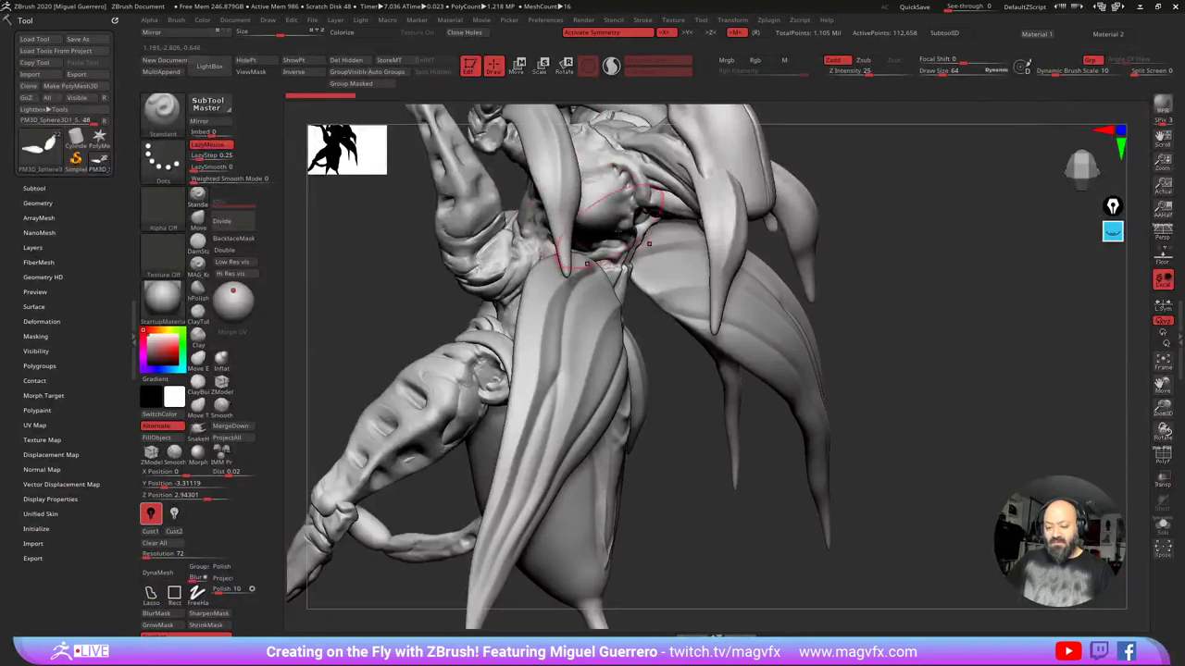
{"action": "left_click_drag", "start_coordinate": [984, 305], "coordinate": [931, 335]}
{"action": "key", "text": "f"}
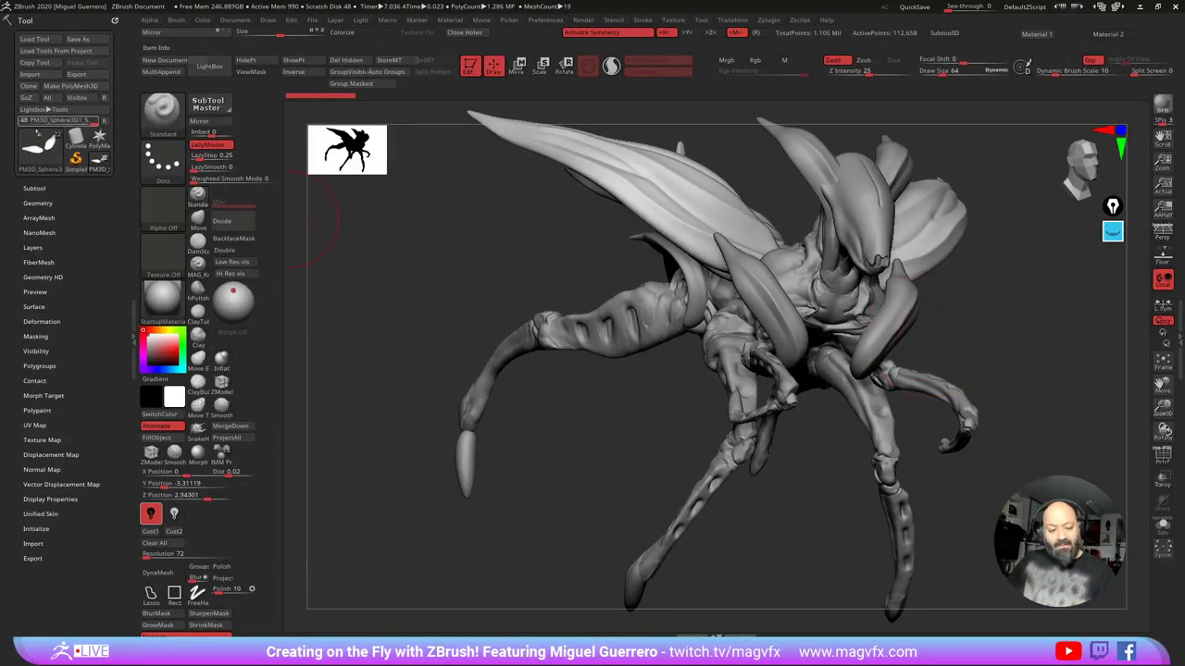
{"action": "left_click", "coordinate": [76, 138]}
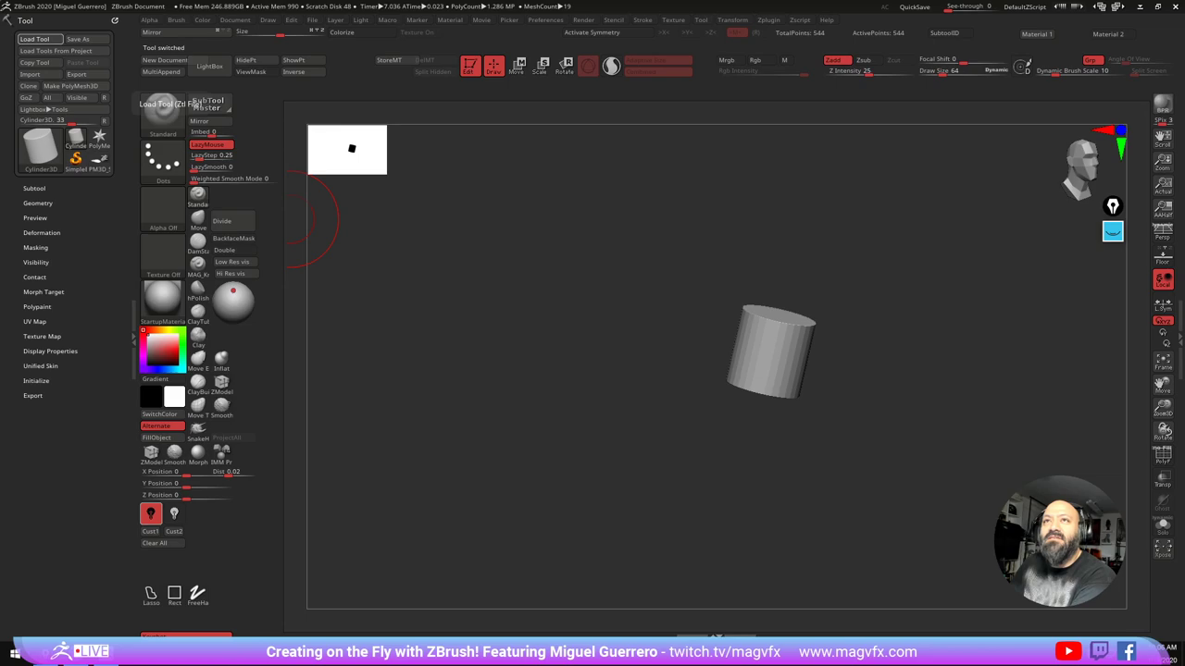
Step: Bring up the ArtStation browser window, browse the artist's portfolio, and examine the Ödla the orc hunter artwork
{"action": "left_click_drag", "start_coordinate": [556, 0], "coordinate": [824, 69]}
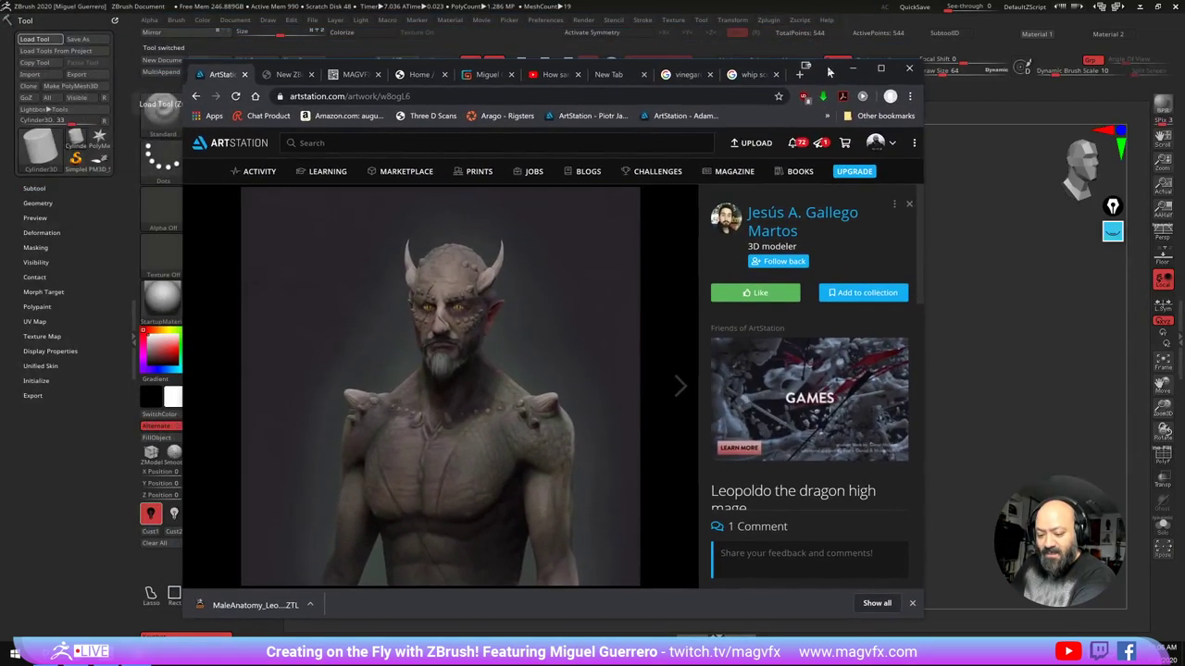
{"action": "key", "text": "alt+Left"}
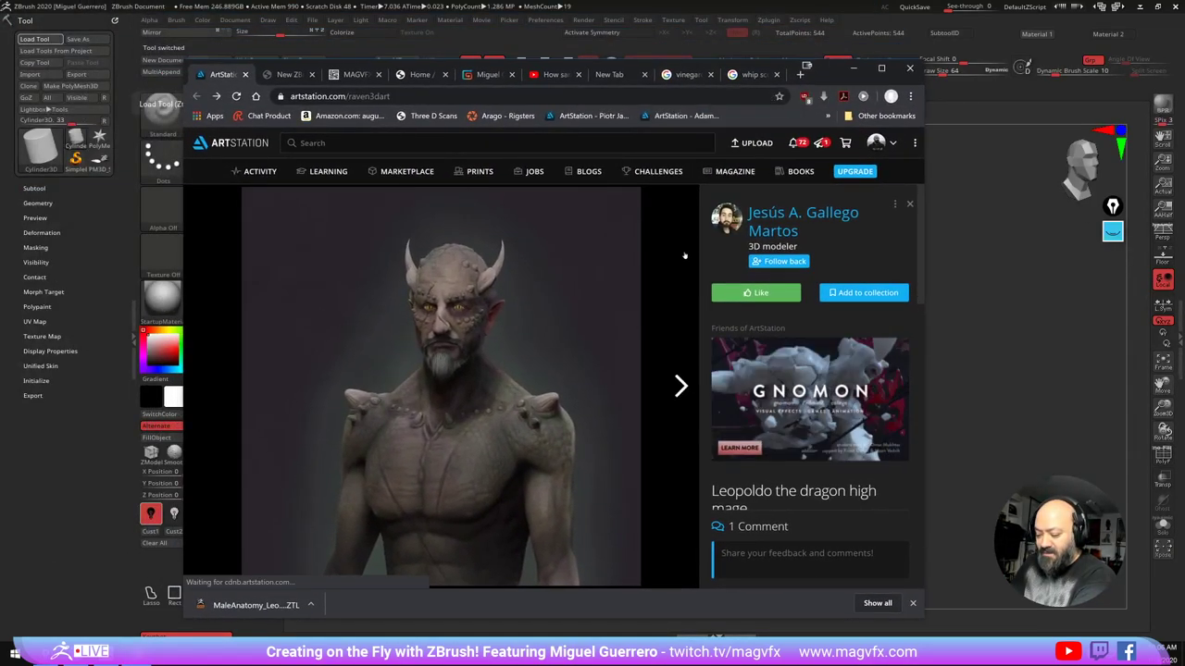
{"action": "scroll", "coordinate": [693, 278], "scroll_direction": "down", "scroll_amount": 3}
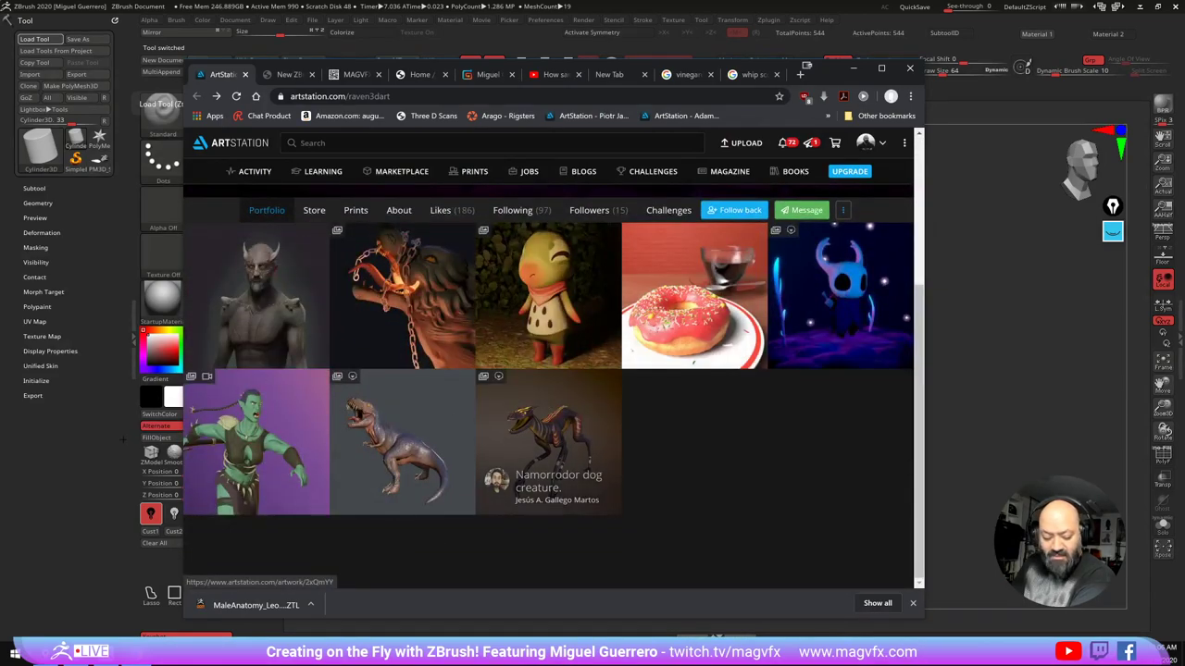
{"action": "left_click", "coordinate": [239, 448]}
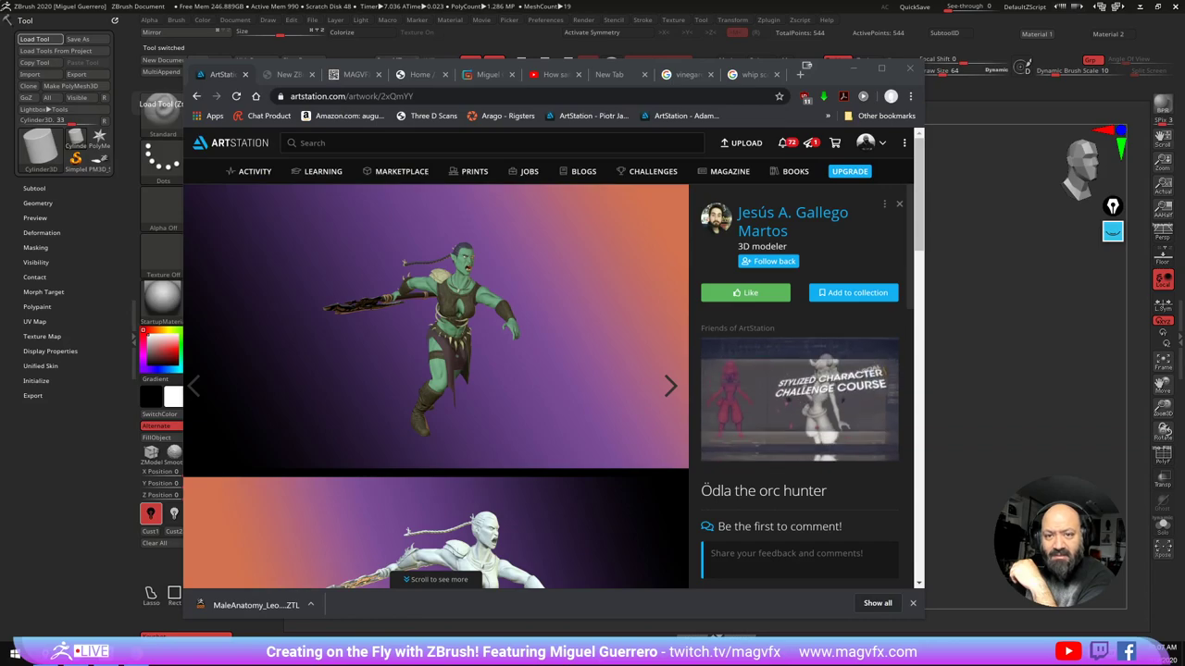
{"action": "key", "text": "ctrl+n"}
{"action": "left_click_drag", "start_coordinate": [526, 88], "coordinate": [424, 0]}
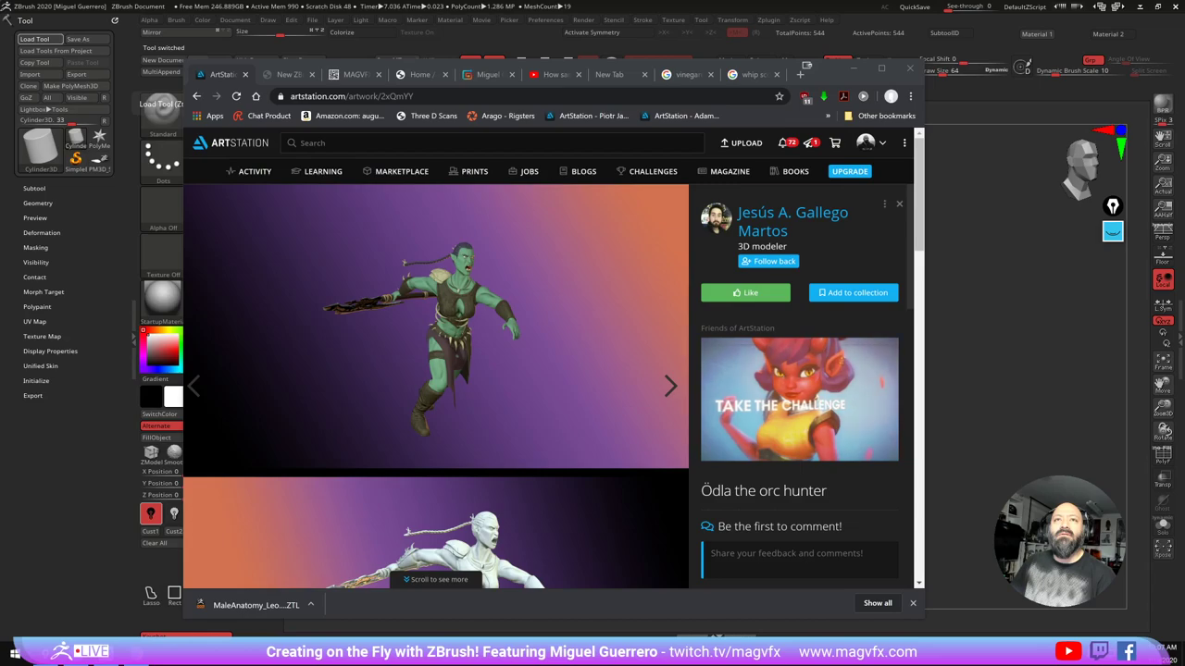
Step: Load the downloaded MaleAnatomy ZTL file into ZBrush and frame the horned figure in a straight front view
{"action": "left_click", "coordinate": [256, 606]}
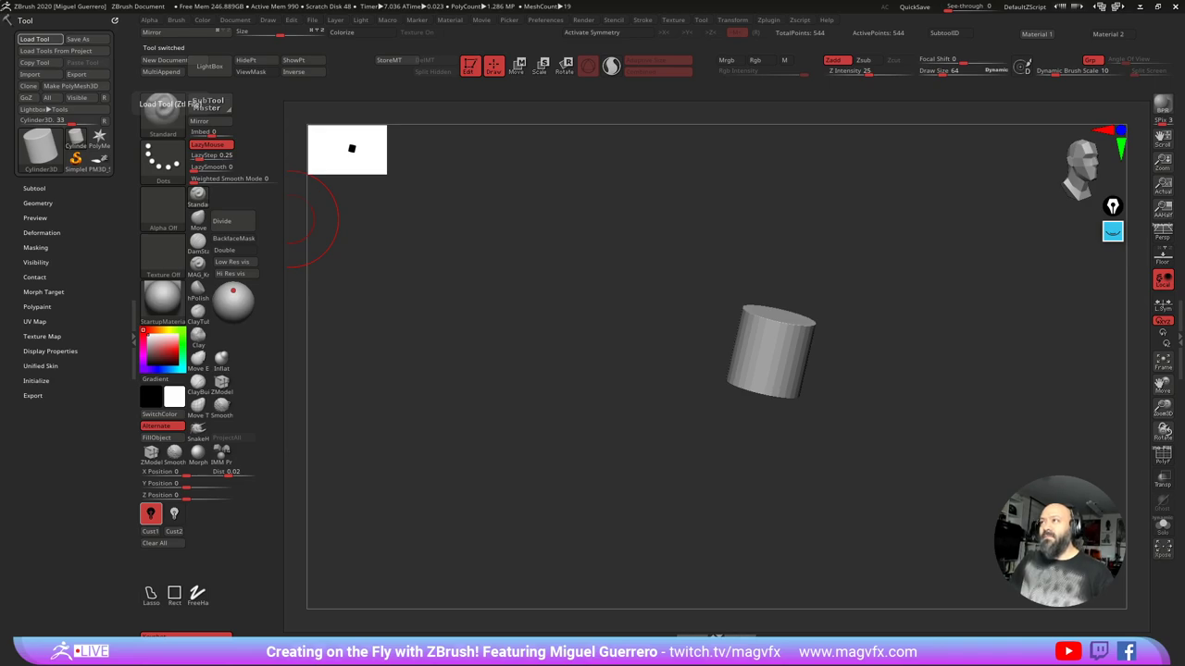
{"action": "left_click", "coordinate": [39, 39]}
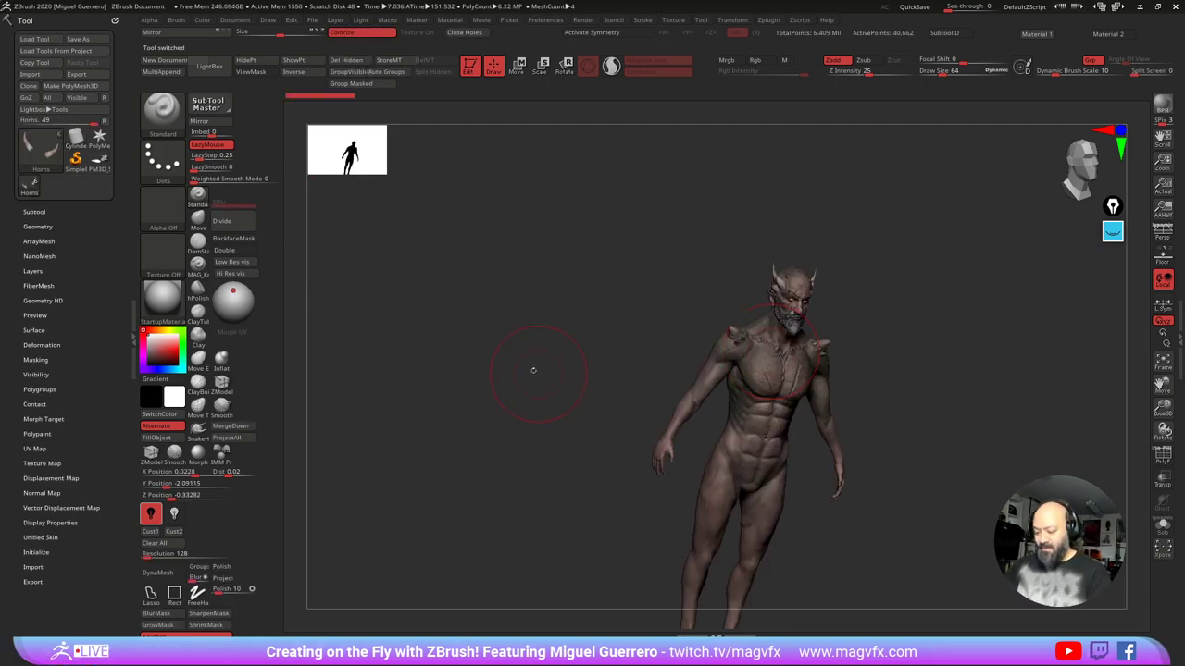
{"action": "left_click_drag", "start_coordinate": [533, 370], "coordinate": [490, 281], "text": "shift"}
{"action": "left_click_drag", "start_coordinate": [583, 412], "coordinate": [529, 334], "text": "alt"}
{"action": "mouse_move", "coordinate": [547, 391]}
{"action": "left_mouse_down", "text": "alt"}
{"action": "mouse_move", "coordinate": [553, 402]}
{"action": "mouse_move", "coordinate": [511, 375]}
{"action": "mouse_move", "coordinate": [522, 406]}
{"action": "mouse_move", "coordinate": [488, 385]}
{"action": "mouse_move", "coordinate": [525, 381]}
{"action": "mouse_move", "coordinate": [506, 393]}
{"action": "mouse_move", "coordinate": [527, 372]}
{"action": "left_mouse_up", "text": "alt"}
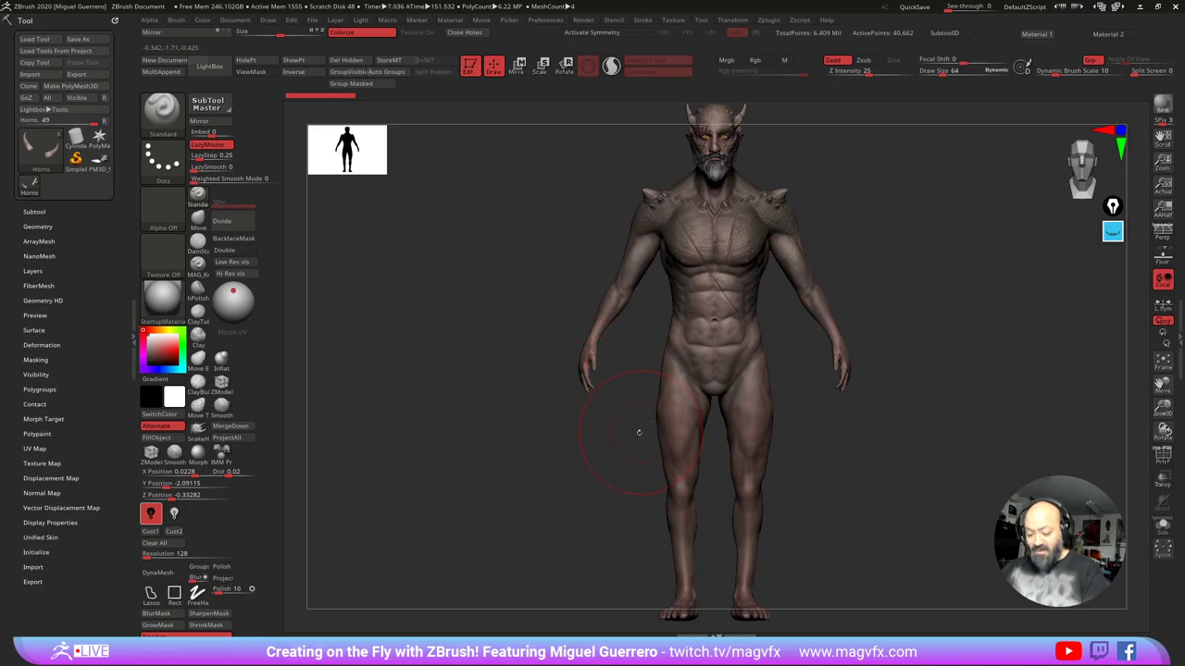
Step: Make Body the active subtool, show the subtool list, and briefly isolate the body to check it separately
{"action": "mouse_move", "coordinate": [622, 435]}
{"action": "left_mouse_down"}
{"action": "mouse_move", "coordinate": [625, 471]}
{"action": "mouse_move", "coordinate": [583, 455]}
{"action": "mouse_move", "coordinate": [683, 433]}
{"action": "mouse_move", "coordinate": [639, 431]}
{"action": "left_mouse_up"}
{"action": "left_click", "coordinate": [679, 416], "text": "alt"}
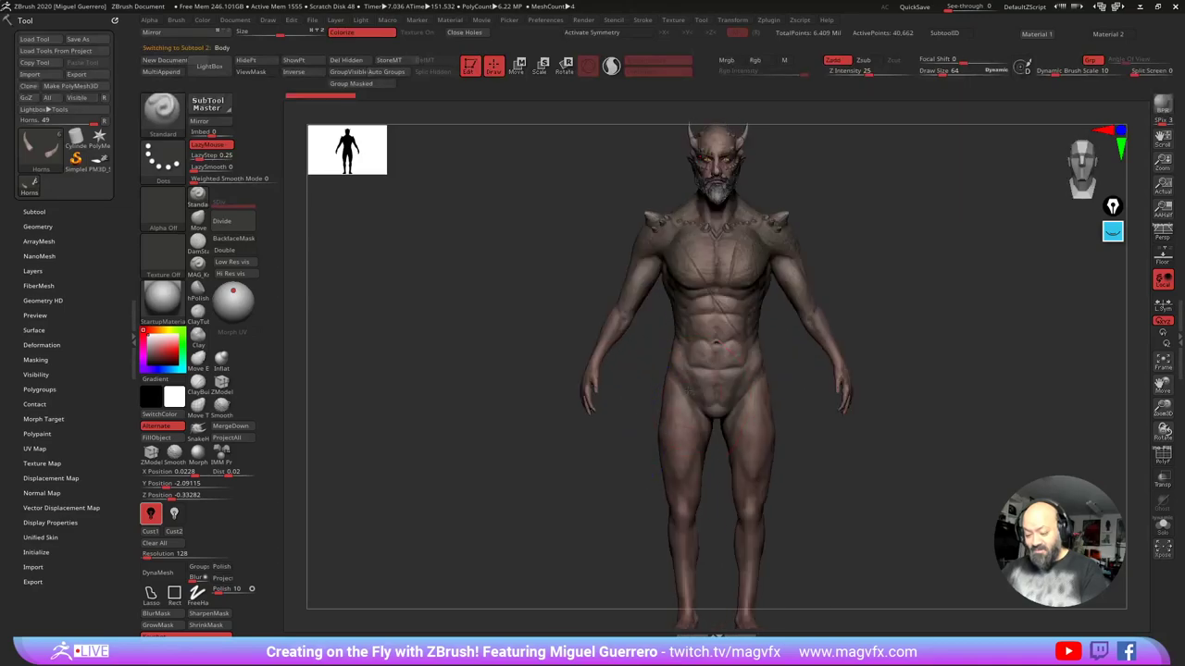
{"action": "left_click_drag", "start_coordinate": [518, 393], "coordinate": [555, 389]}
{"action": "left_click", "coordinate": [34, 212]}
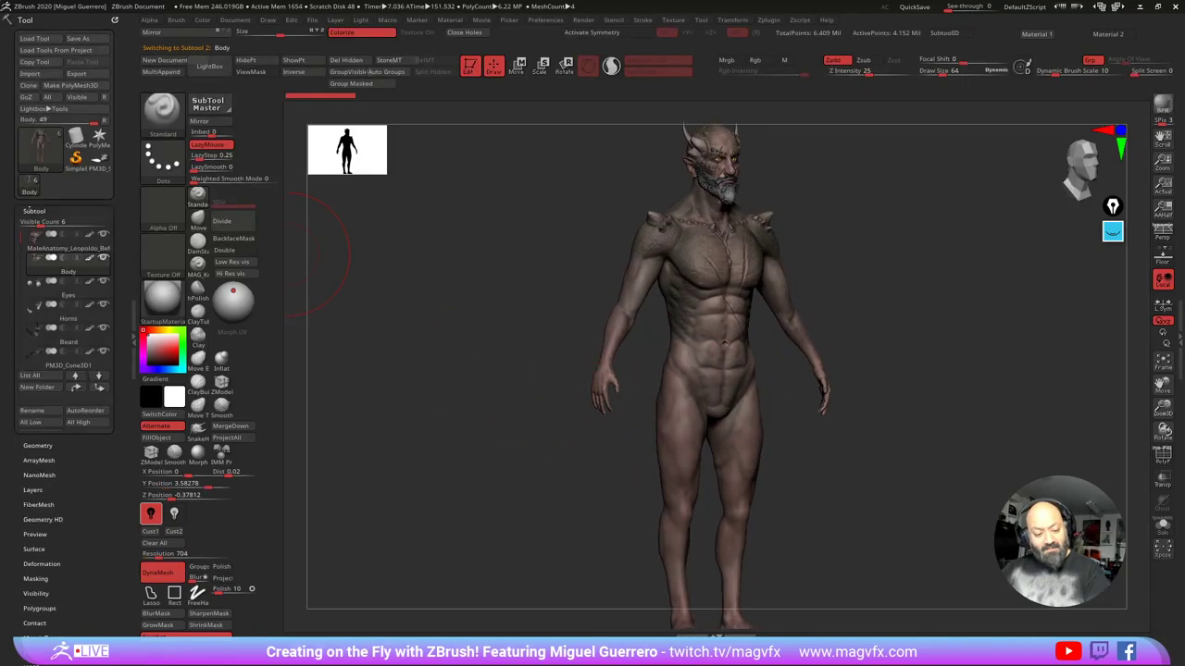
{"action": "left_click", "coordinate": [1162, 528]}
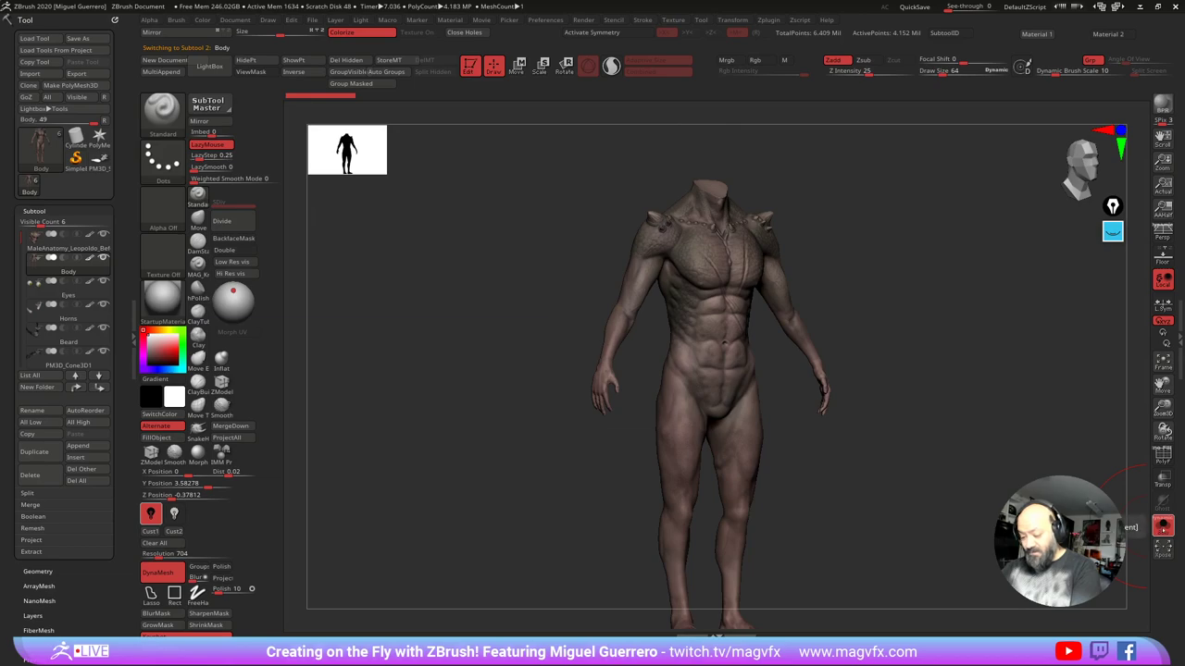
{"action": "left_click", "coordinate": [1161, 530]}
{"action": "left_click_drag", "start_coordinate": [504, 372], "coordinate": [444, 370]}
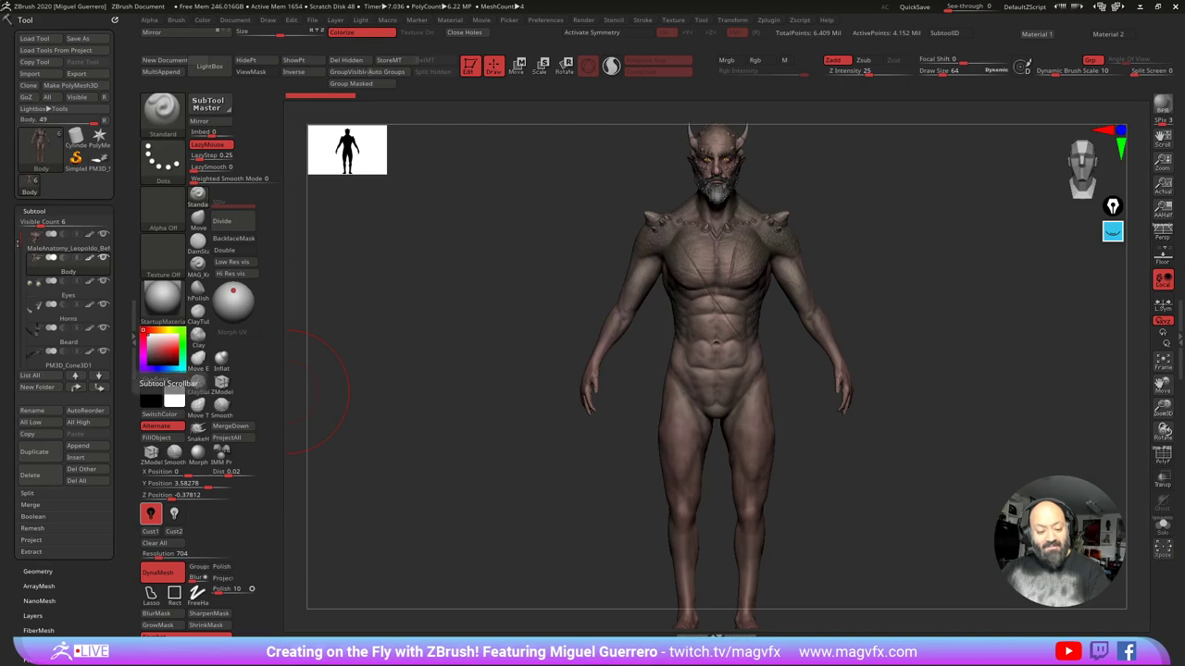
Step: Examine the polygon density of the body's abdomen with the polyframe display, and return to the shaded full figure
{"action": "key", "text": "shift+f"}
{"action": "mouse_move", "coordinate": [655, 336]}
{"action": "right_mouse_down", "text": "ctrl"}
{"action": "mouse_move", "coordinate": [729, 537]}
{"action": "mouse_move", "coordinate": [699, 191]}
{"action": "right_mouse_up", "text": "ctrl"}
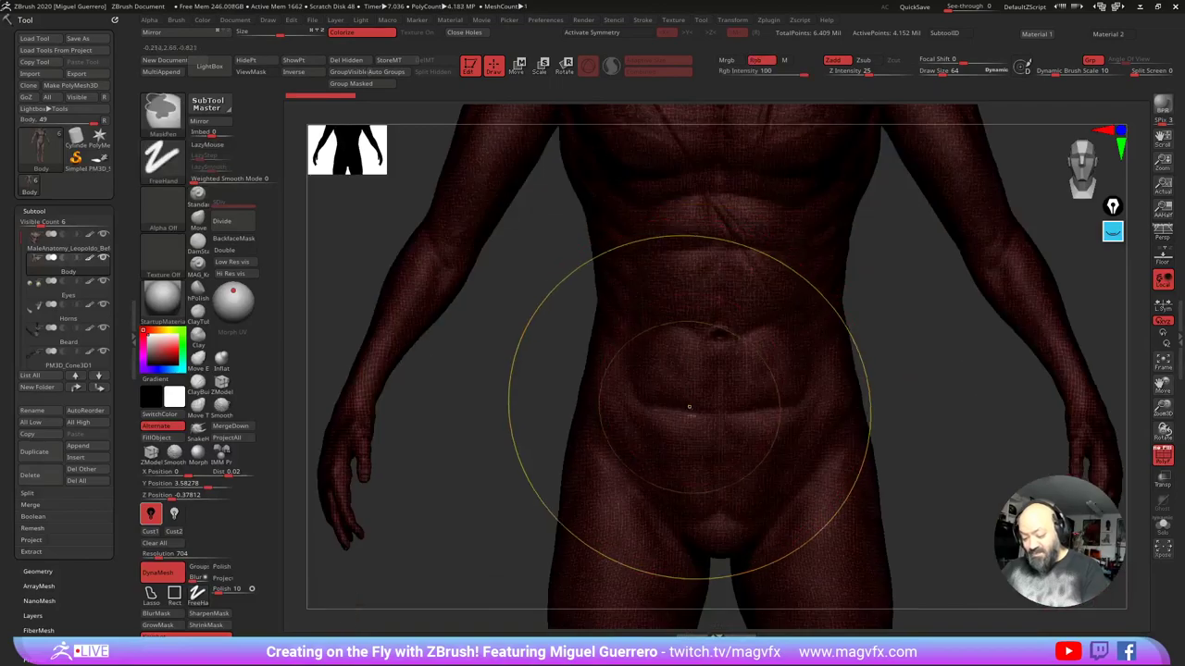
{"action": "right_click_drag", "start_coordinate": [690, 407], "coordinate": [735, 431], "text": "ctrl"}
{"action": "left_click", "coordinate": [1162, 455]}
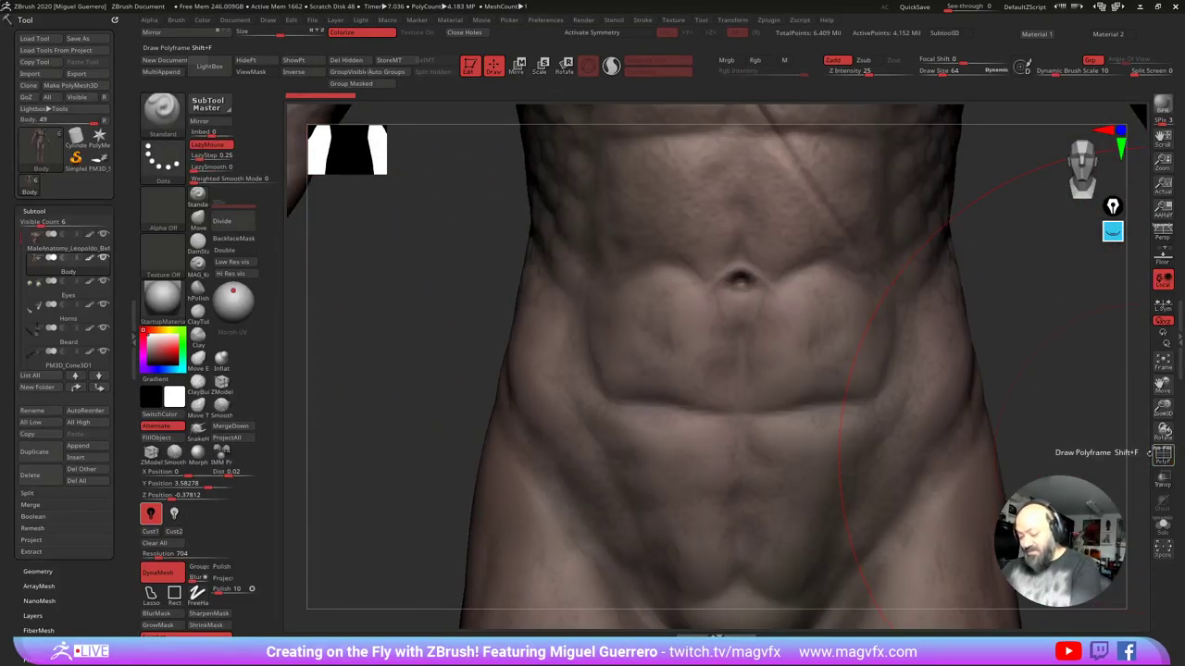
{"action": "right_click_drag", "start_coordinate": [435, 398], "coordinate": [394, 296], "text": "ctrl"}
{"action": "mouse_move", "coordinate": [472, 346]}
{"action": "right_mouse_down", "text": "alt"}
{"action": "mouse_move", "coordinate": [575, 351]}
{"action": "mouse_move", "coordinate": [460, 323]}
{"action": "right_mouse_up", "text": "alt"}
Step: Try pulling the side of the body's lower abdomen outward with the Move brush, and undo the stroke
{"action": "left_click", "coordinate": [198, 220]}
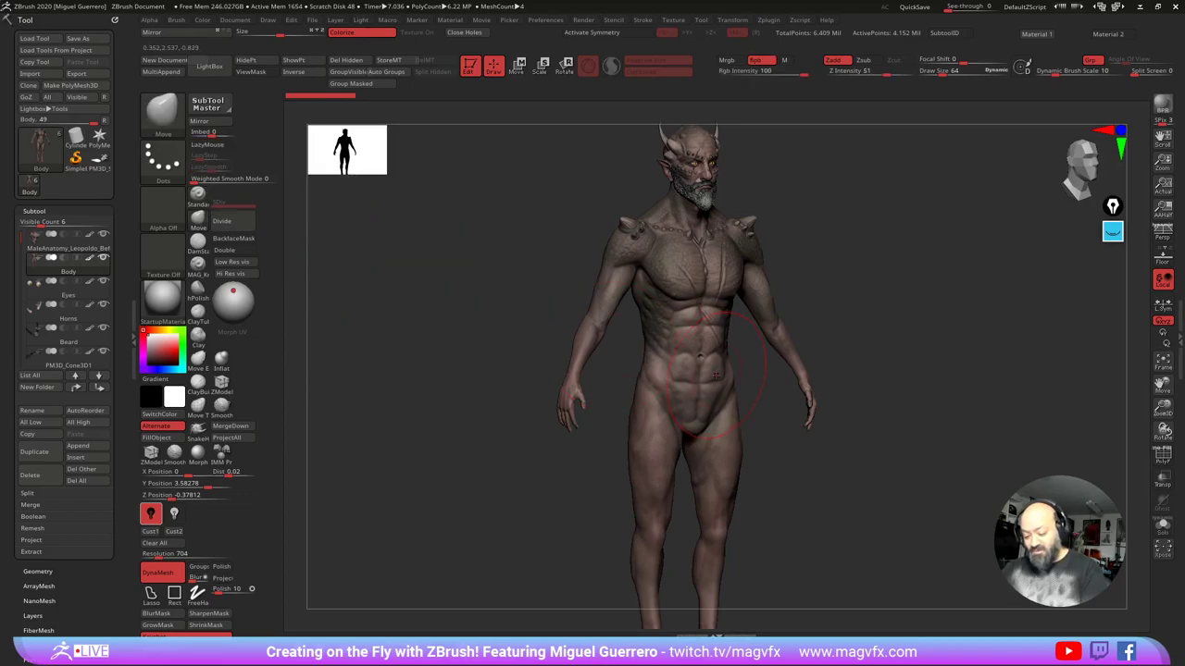
{"action": "left_click_drag", "start_coordinate": [736, 380], "coordinate": [755, 395]}
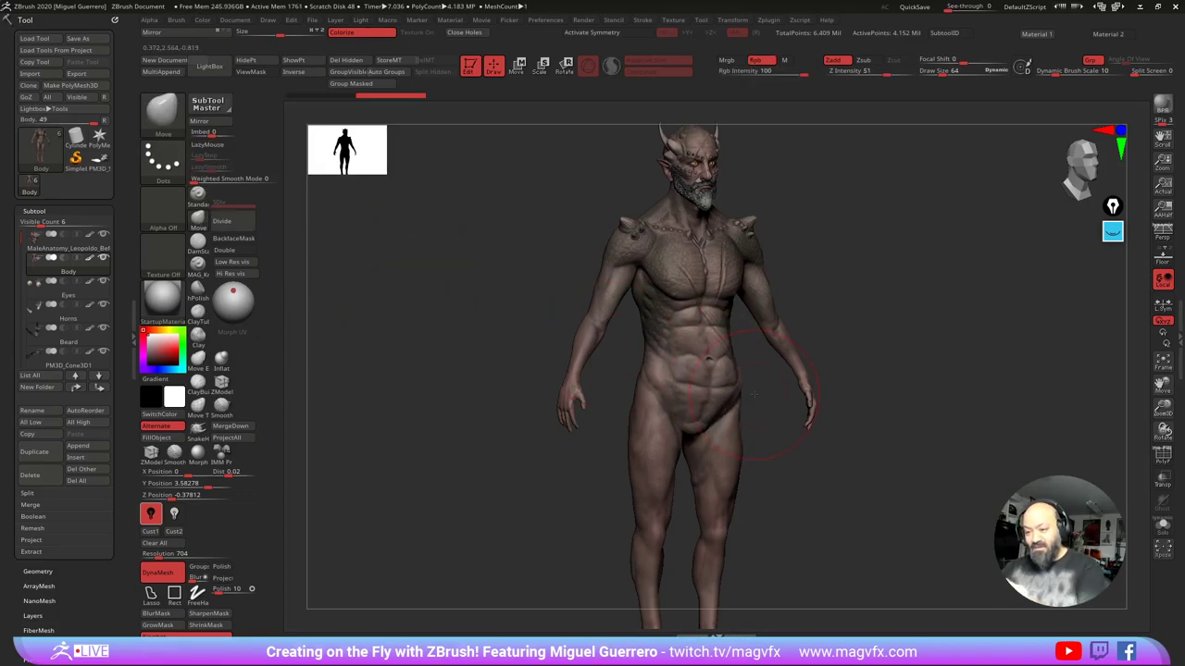
{"action": "key", "text": "ctrl+z"}
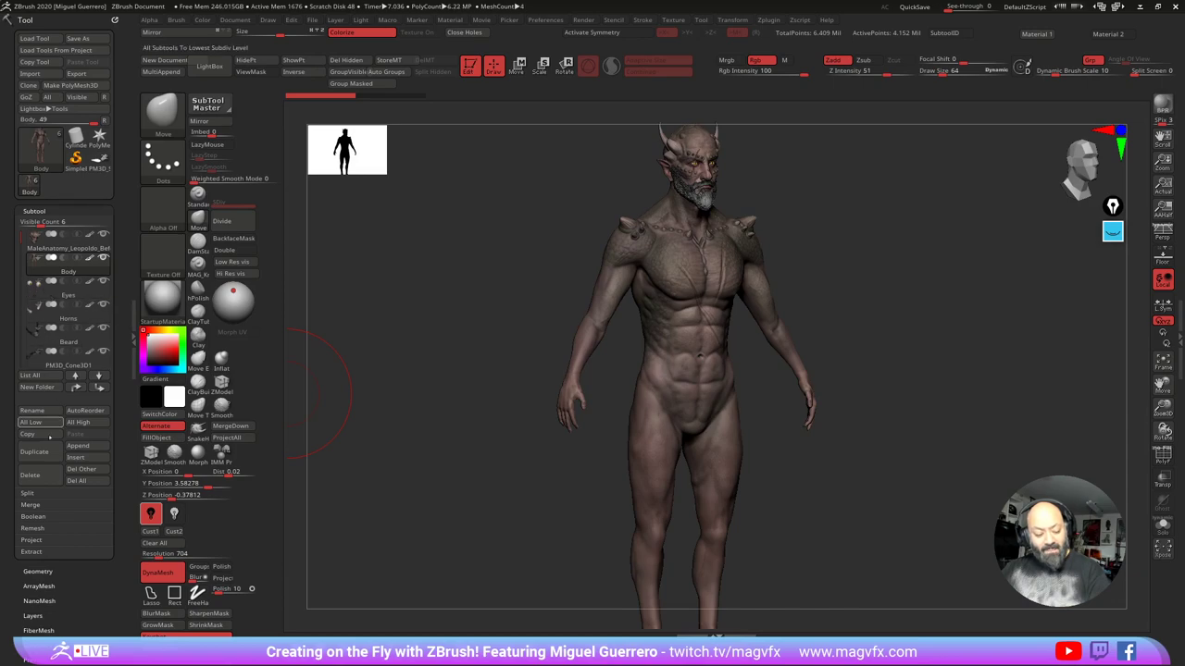
{"action": "left_click_drag", "start_coordinate": [58, 570], "coordinate": [57, 564]}
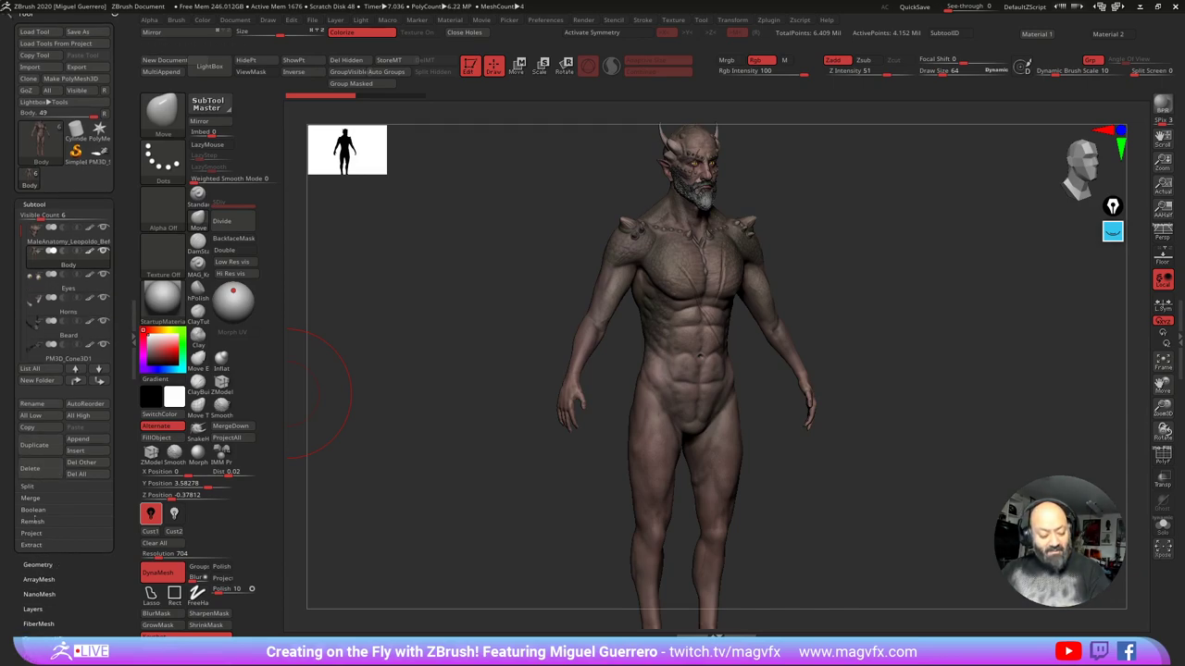
Step: Duplicate the Body subtool, isolate the copy, and display its polyframe around the torso
{"action": "left_click", "coordinate": [34, 445]}
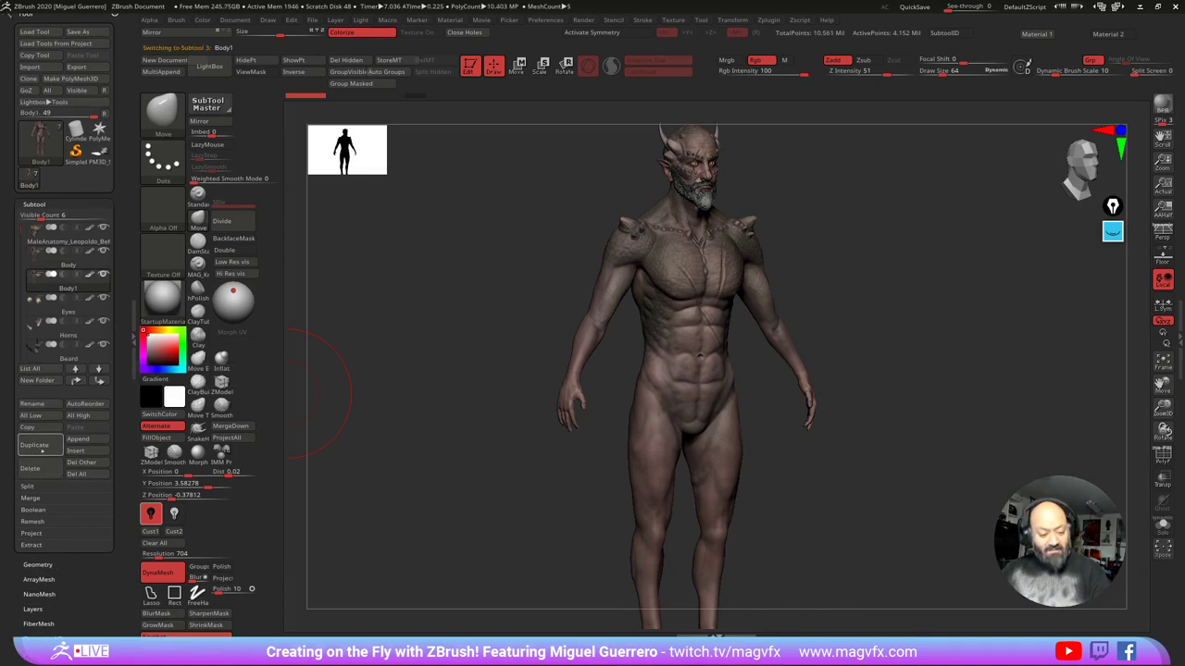
{"action": "left_click", "coordinate": [1162, 525]}
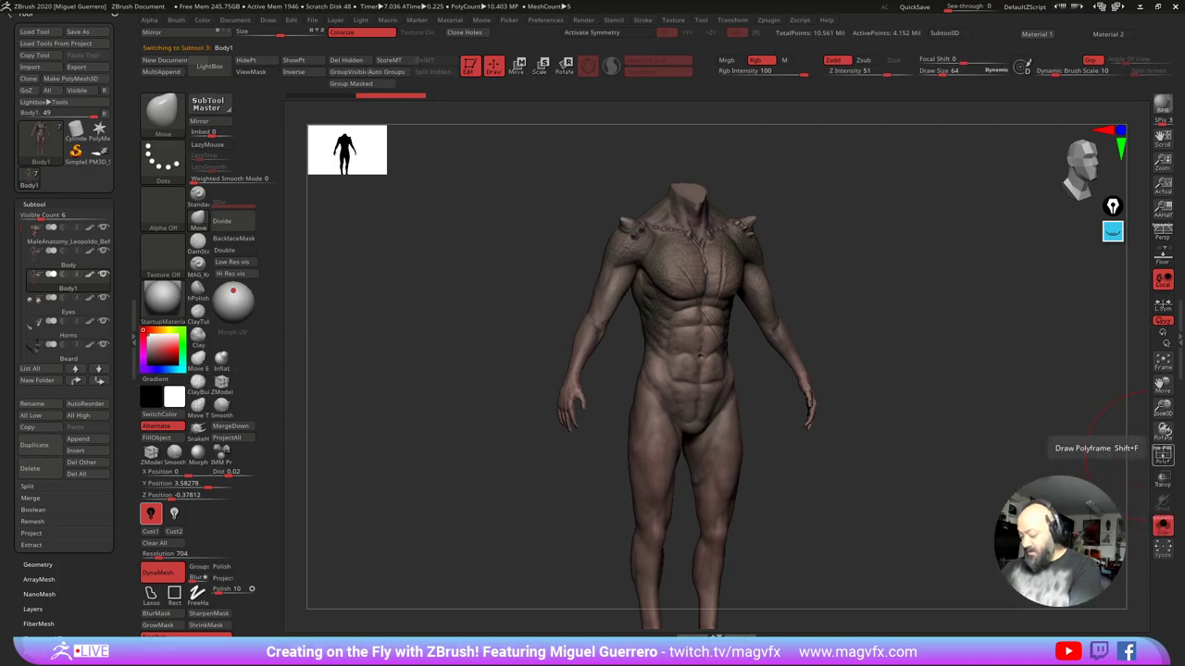
{"action": "left_click", "coordinate": [1162, 455]}
{"action": "right_click_drag", "start_coordinate": [652, 315], "coordinate": [645, 372], "text": "ctrl"}
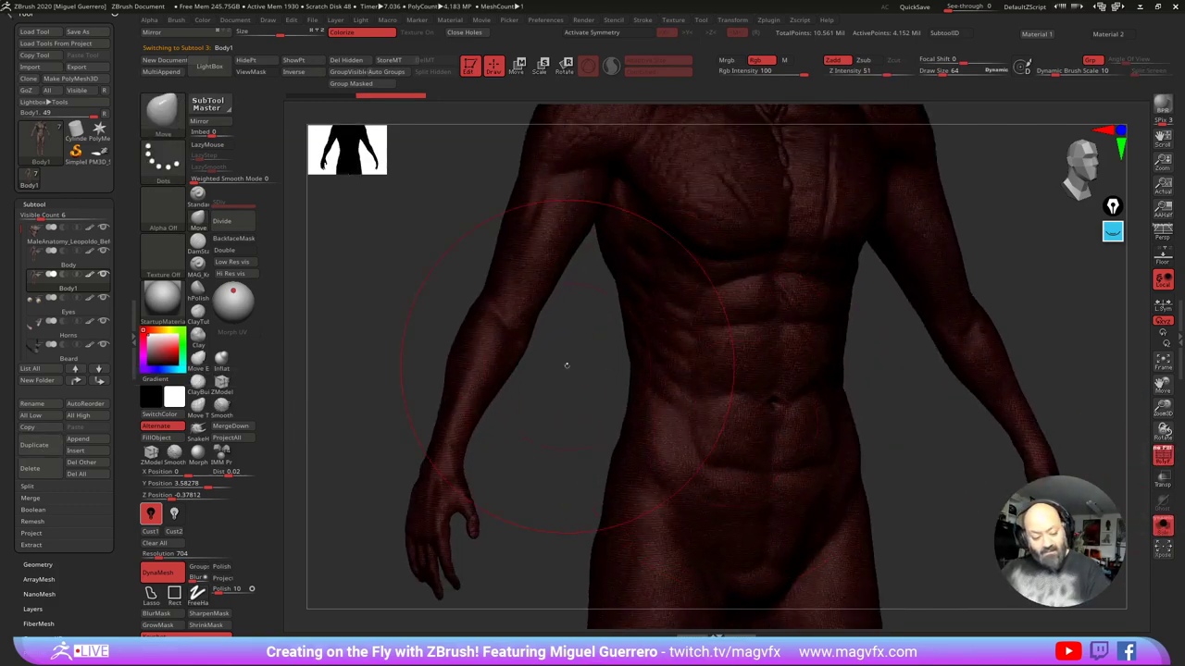
Step: Remesh the duplicated body with ZRemesher, using a Target Polygons Count of 5 and the Adapt option
{"action": "left_click_drag", "start_coordinate": [76, 572], "coordinate": [86, 522]}
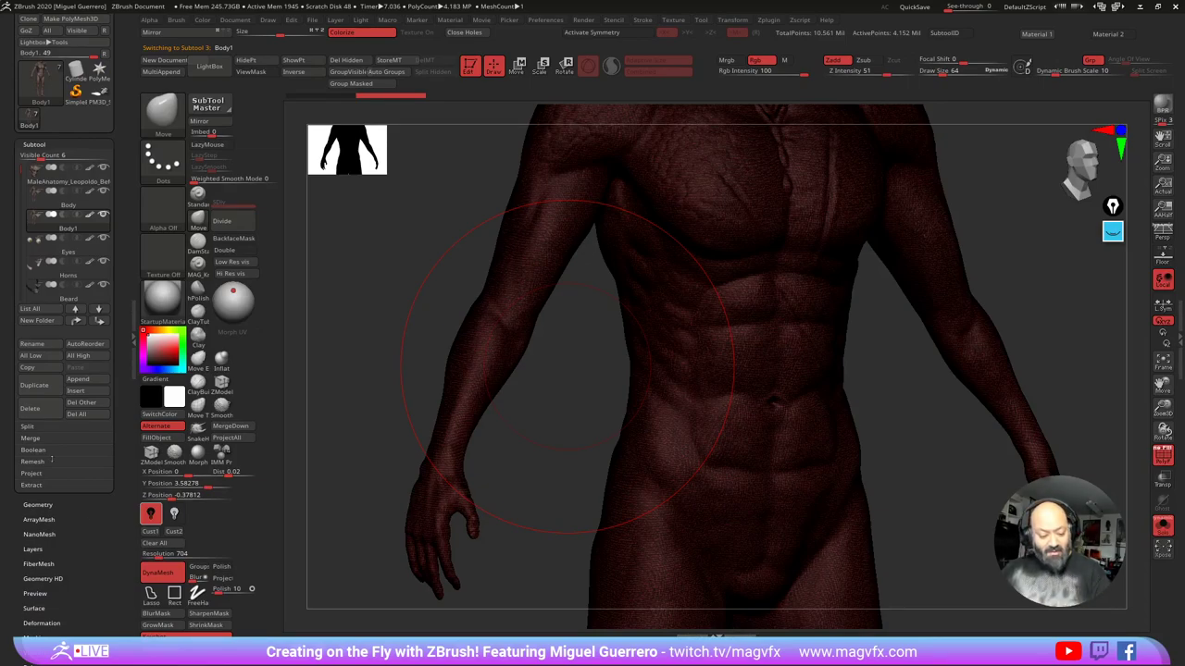
{"action": "left_click", "coordinate": [37, 505]}
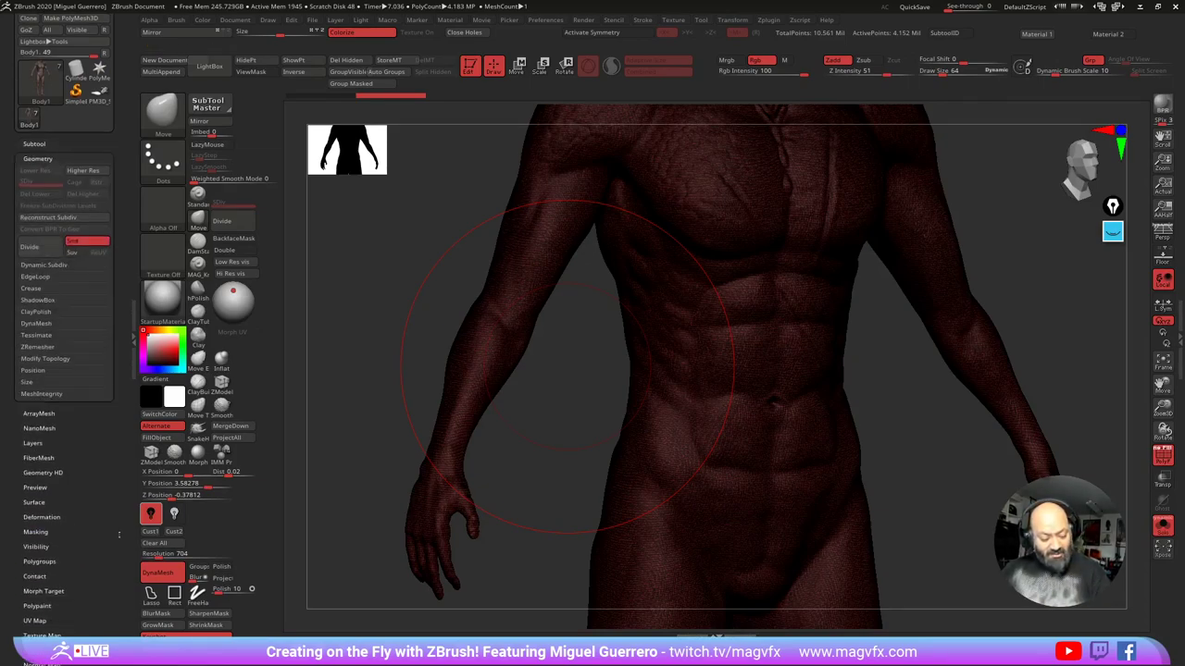
{"action": "left_click_drag", "start_coordinate": [93, 449], "coordinate": [78, 459]}
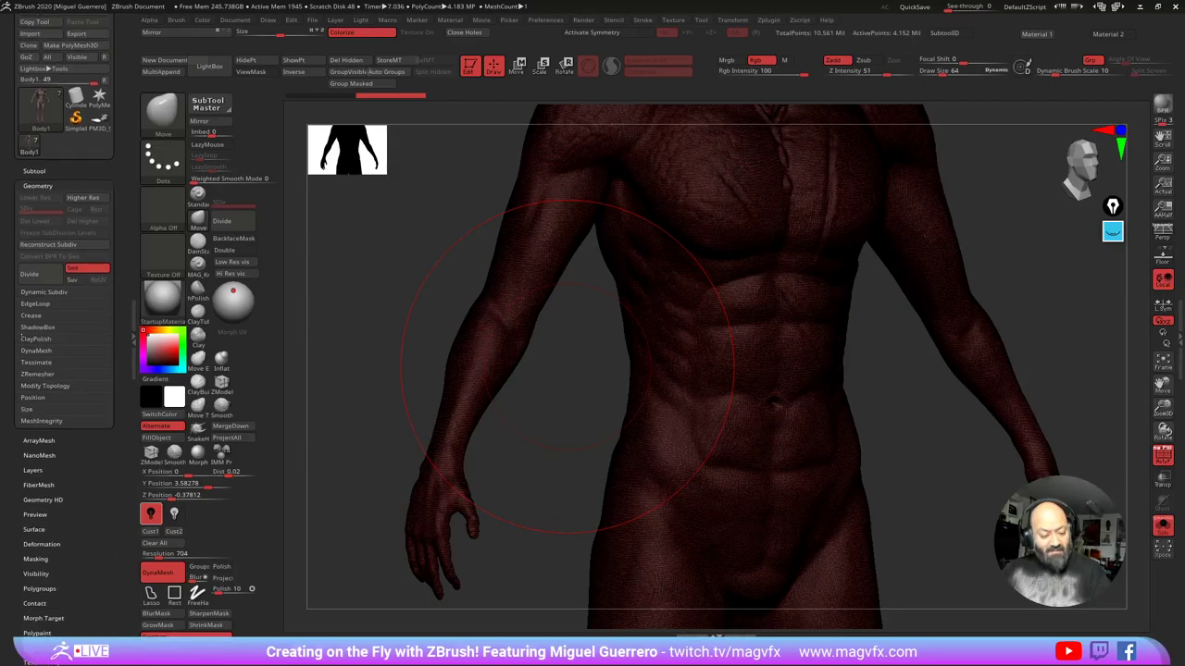
{"action": "left_click", "coordinate": [37, 374]}
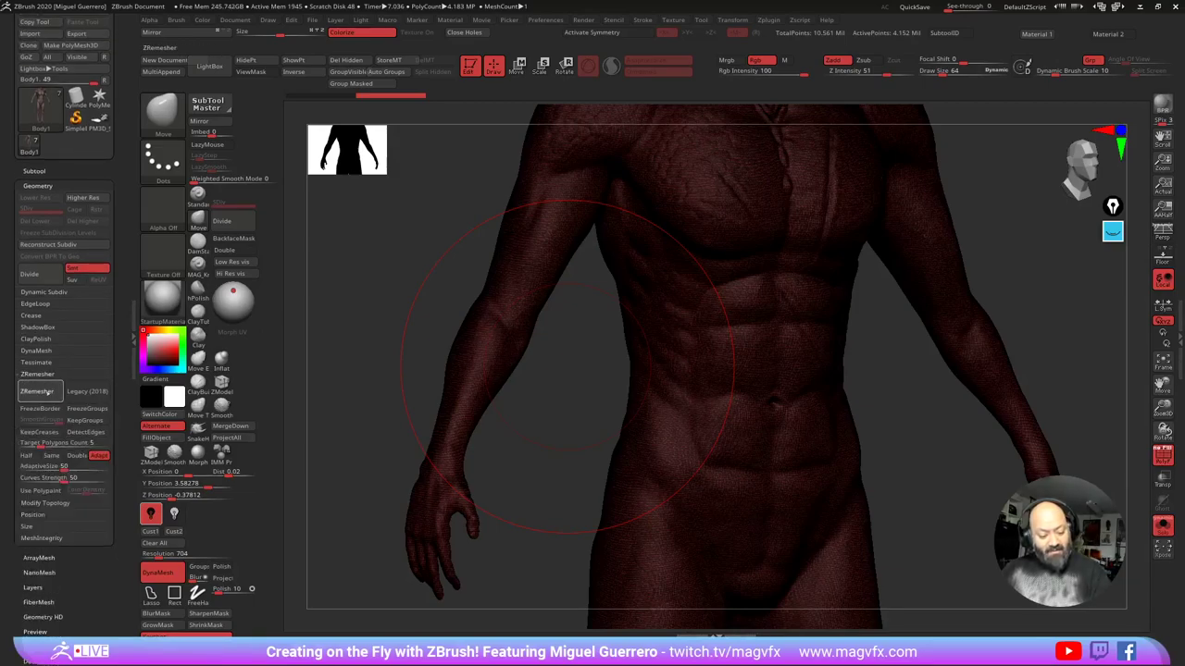
{"action": "left_click", "coordinate": [44, 392]}
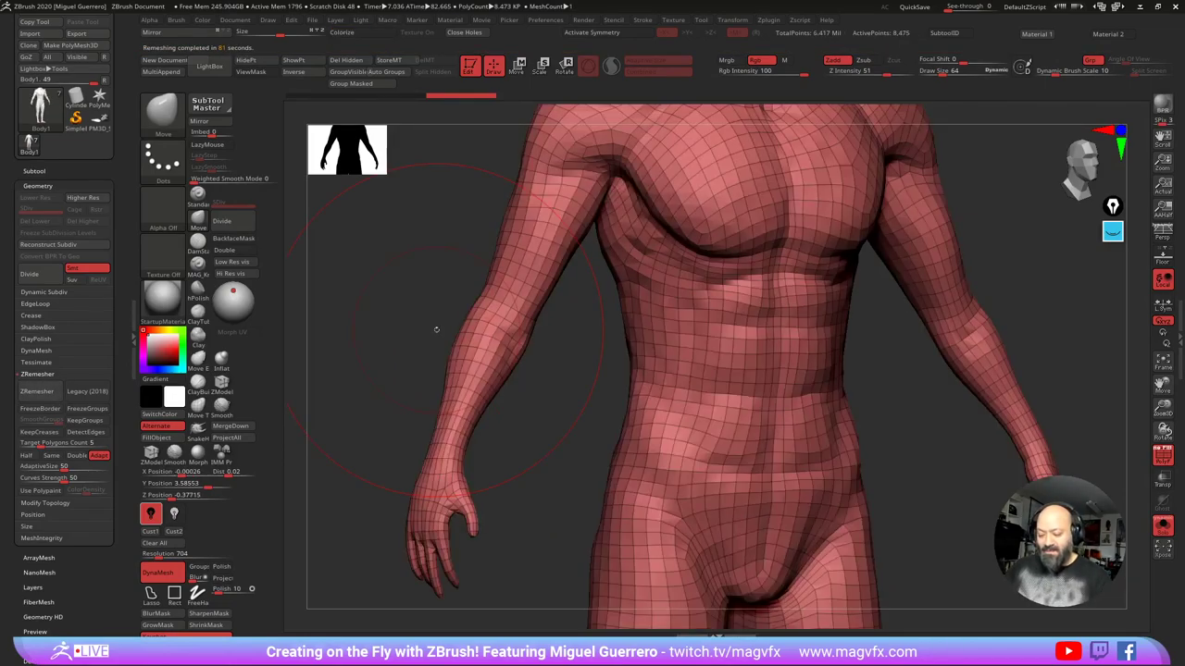
{"action": "mouse_move", "coordinate": [437, 329]}
{"action": "right_mouse_down"}
{"action": "mouse_move", "coordinate": [506, 346]}
{"action": "mouse_move", "coordinate": [448, 367]}
{"action": "mouse_move", "coordinate": [423, 351]}
{"action": "right_mouse_up"}
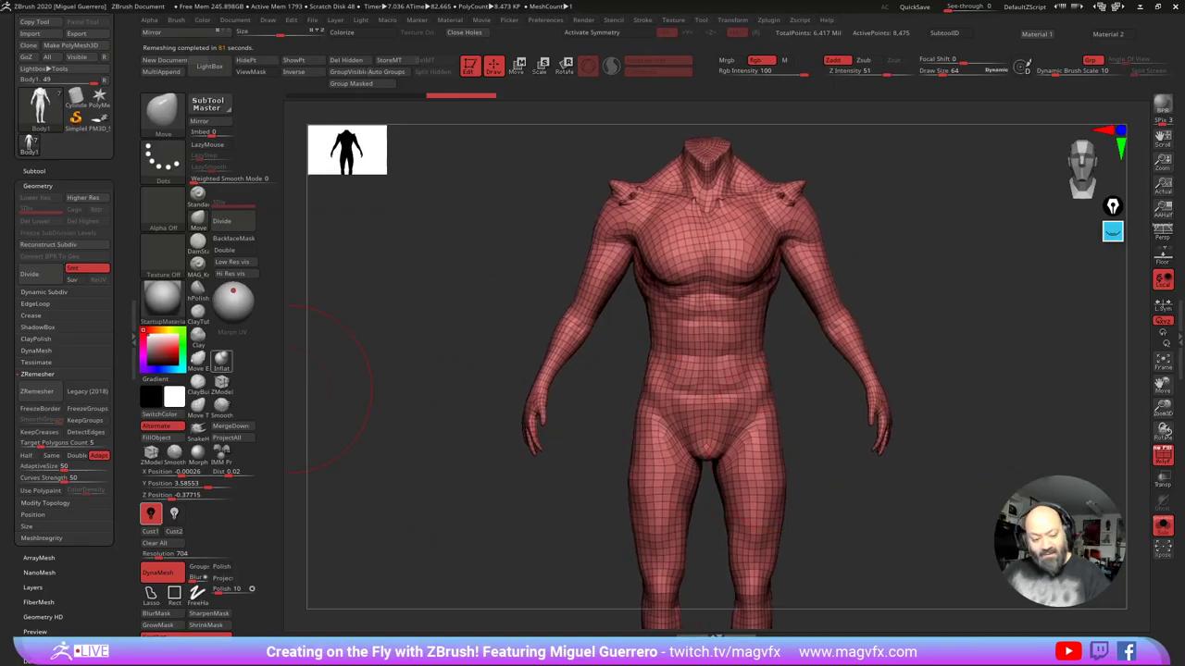
Step: Limit subtool visibility to the original Body and the remeshed Body1, keeping Body1 active
{"action": "left_click", "coordinate": [33, 170]}
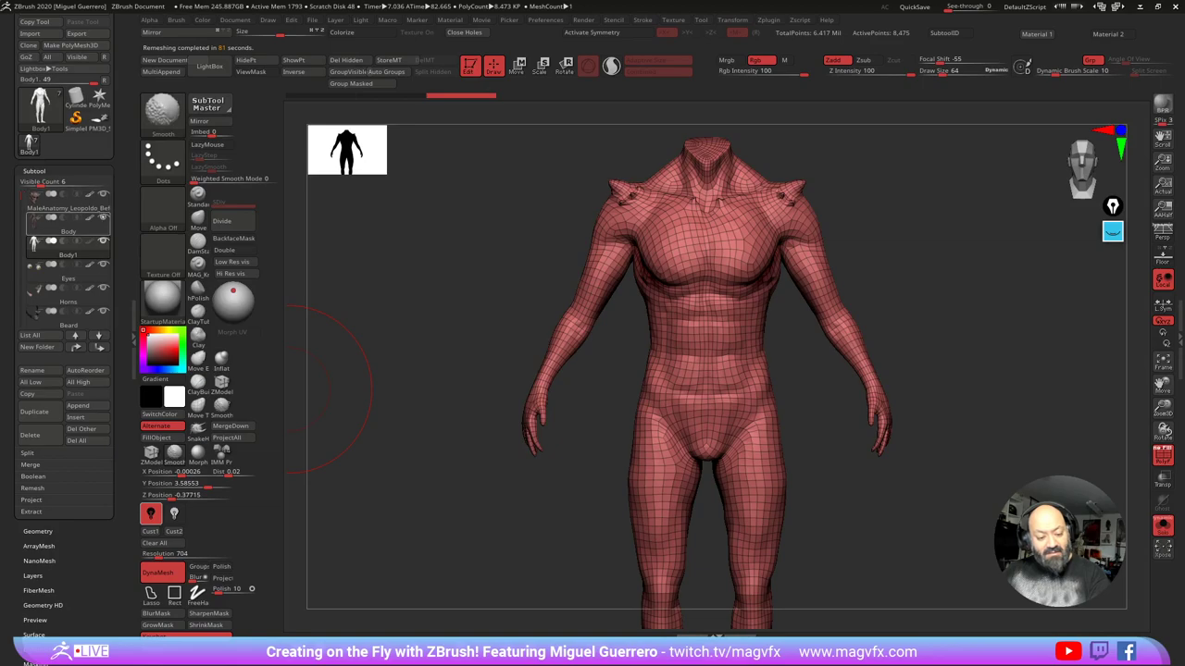
{"action": "left_click", "coordinate": [104, 242]}
{"action": "left_click", "coordinate": [103, 218]}
{"action": "left_click", "coordinate": [104, 244]}
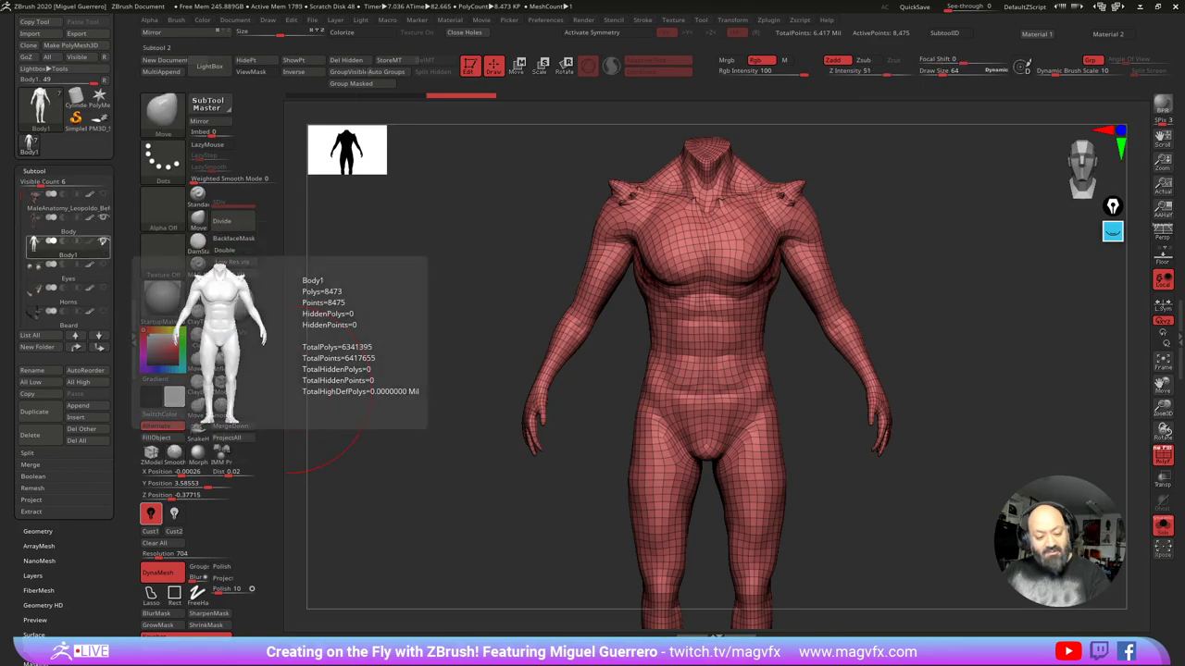
{"action": "left_click_drag", "start_coordinate": [468, 427], "coordinate": [484, 404], "text": "alt"}
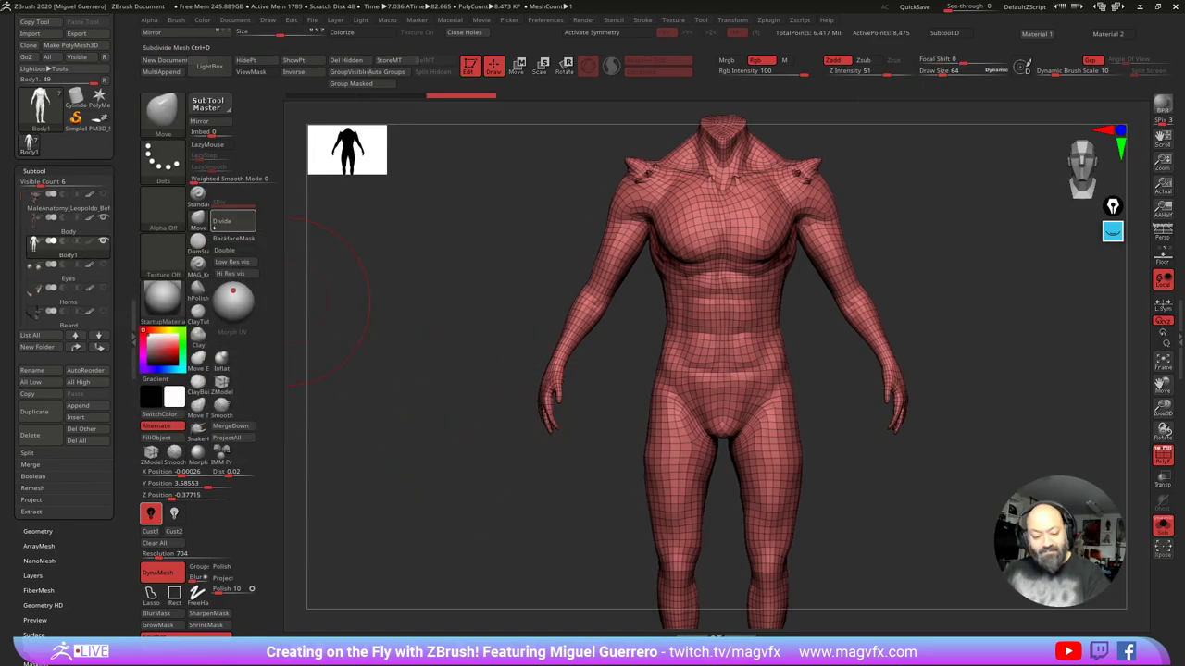
Step: Divide Body1 to subdivision level 2, enable X symmetry, and project the original body's detail and PolyPaint onto it
{"action": "left_click", "coordinate": [223, 222]}
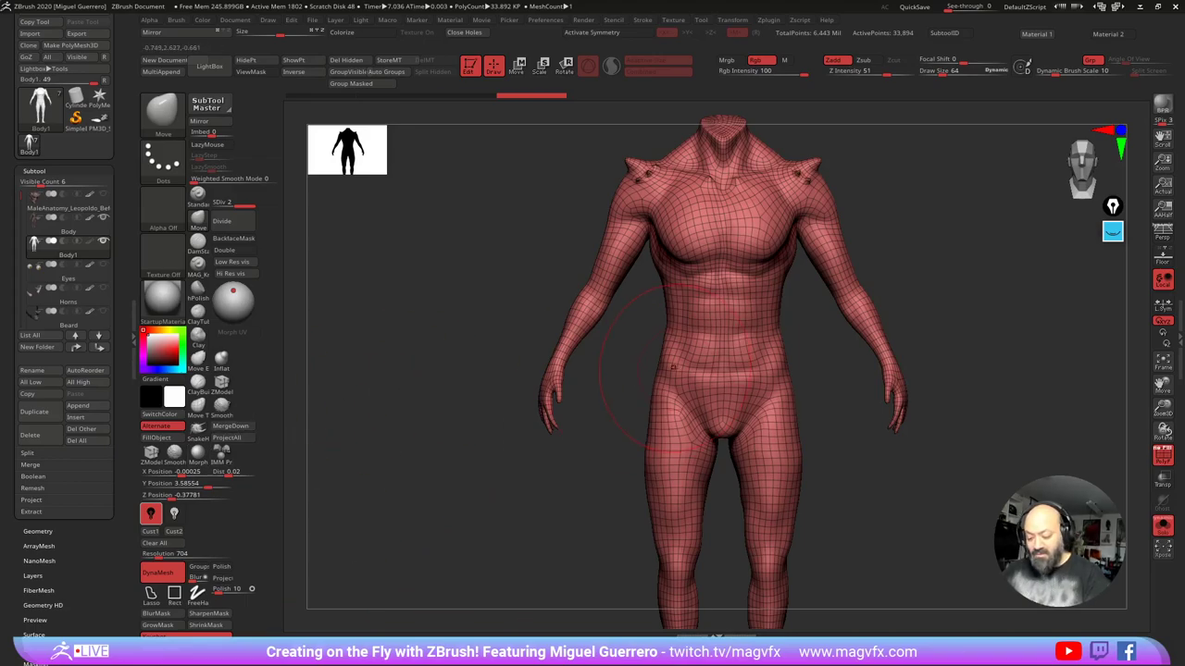
{"action": "key", "text": "x"}
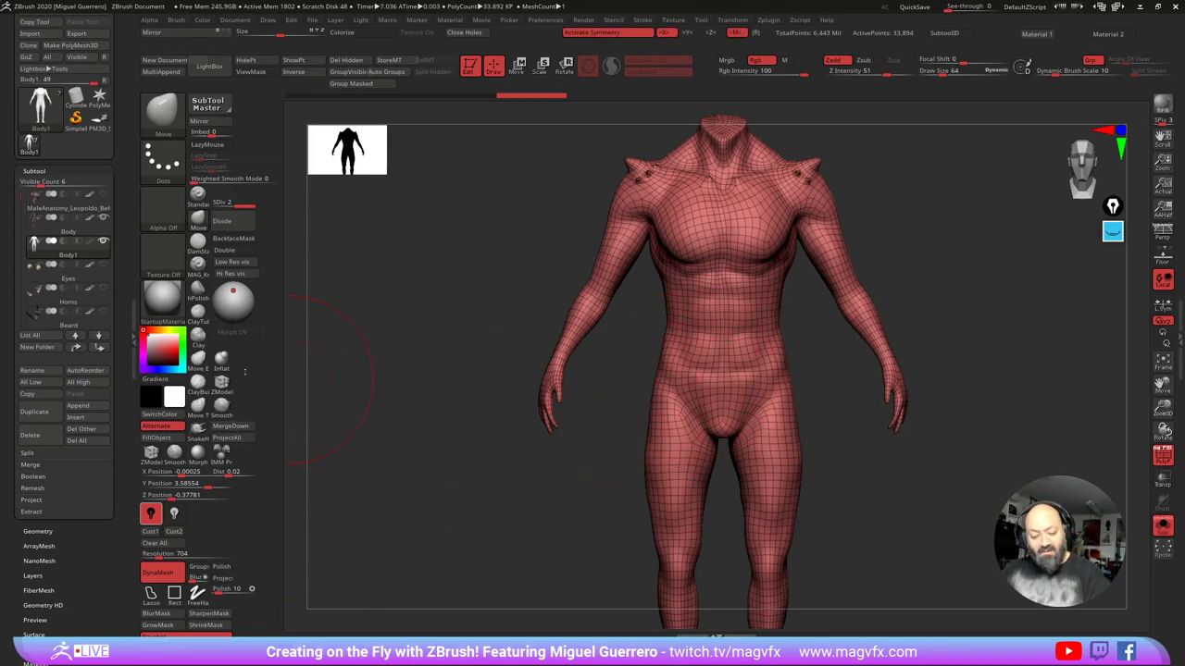
{"action": "left_click", "coordinate": [217, 437]}
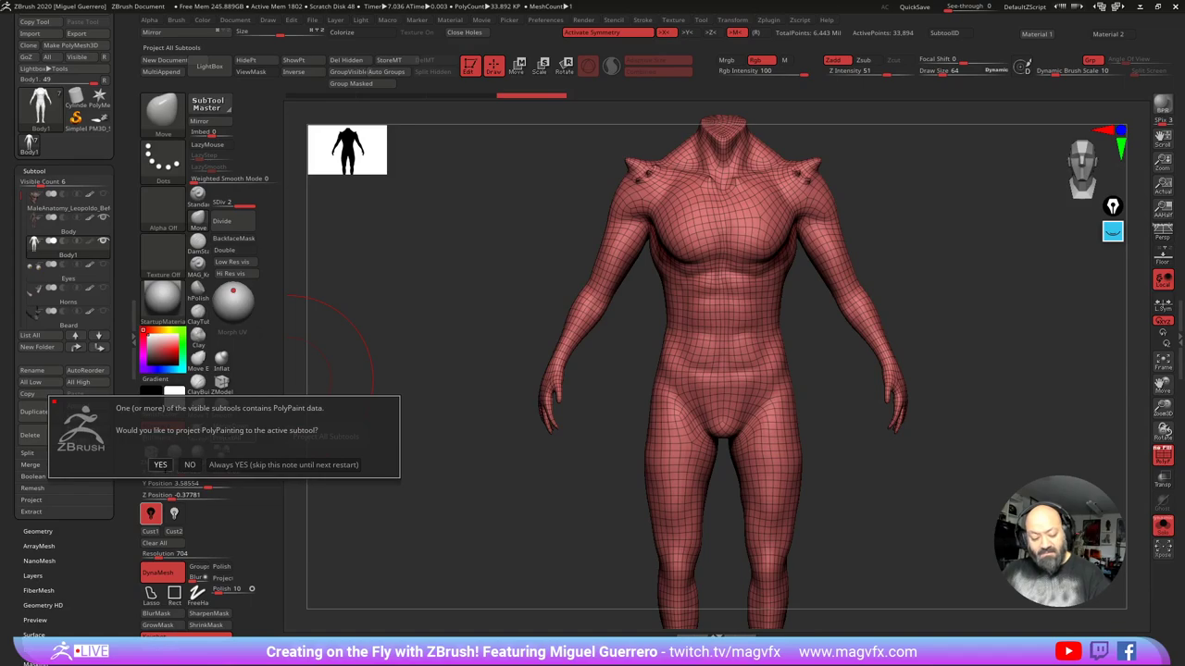
{"action": "left_click", "coordinate": [160, 465]}
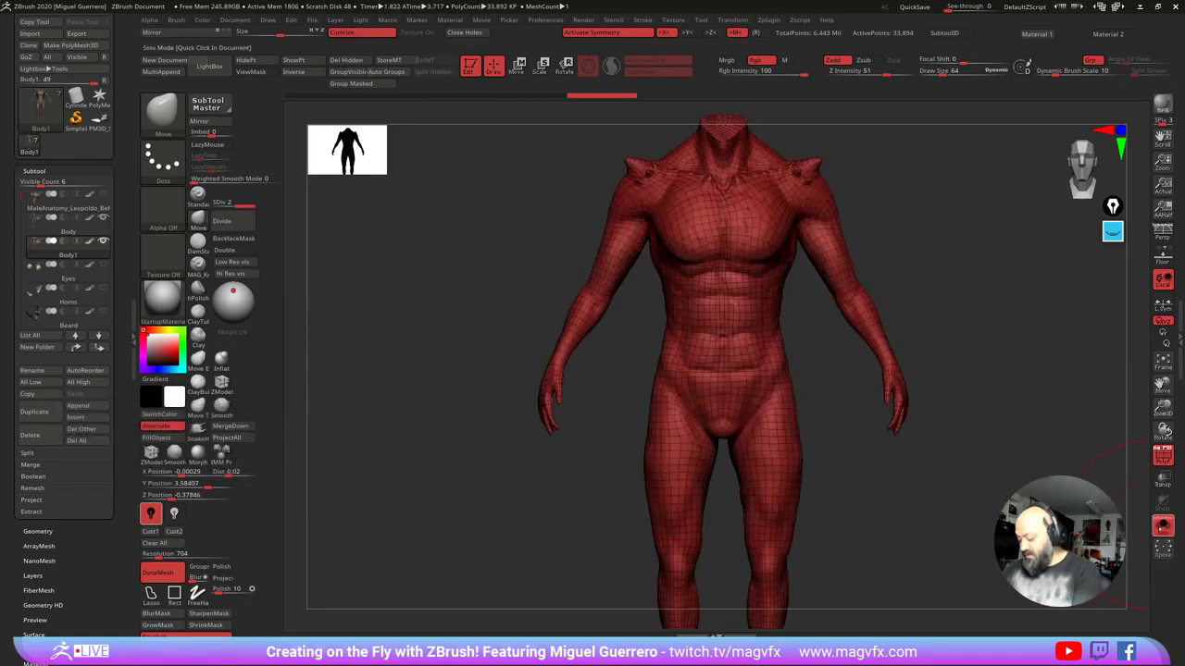
Step: Turn off Solo and the polyframe, divide Body1 to level 3, and project the original body's detail onto it again
{"action": "left_click", "coordinate": [1163, 525]}
{"action": "left_click", "coordinate": [1163, 456]}
{"action": "left_click_drag", "start_coordinate": [481, 454], "coordinate": [530, 455]}
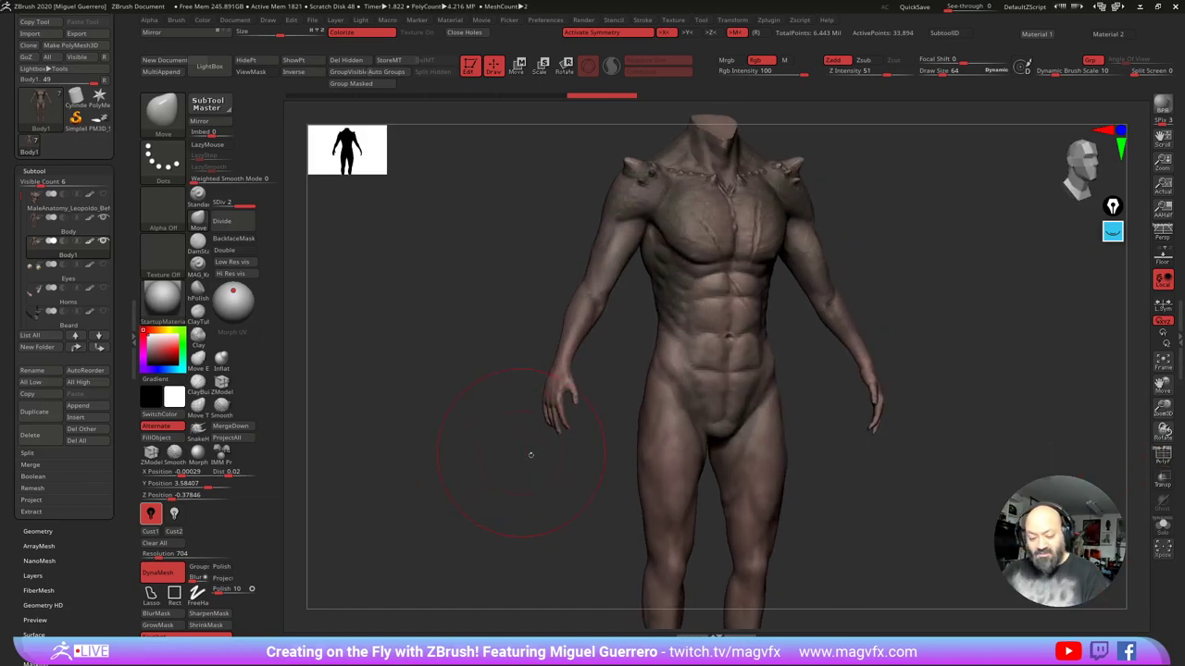
{"action": "left_click", "coordinate": [223, 222]}
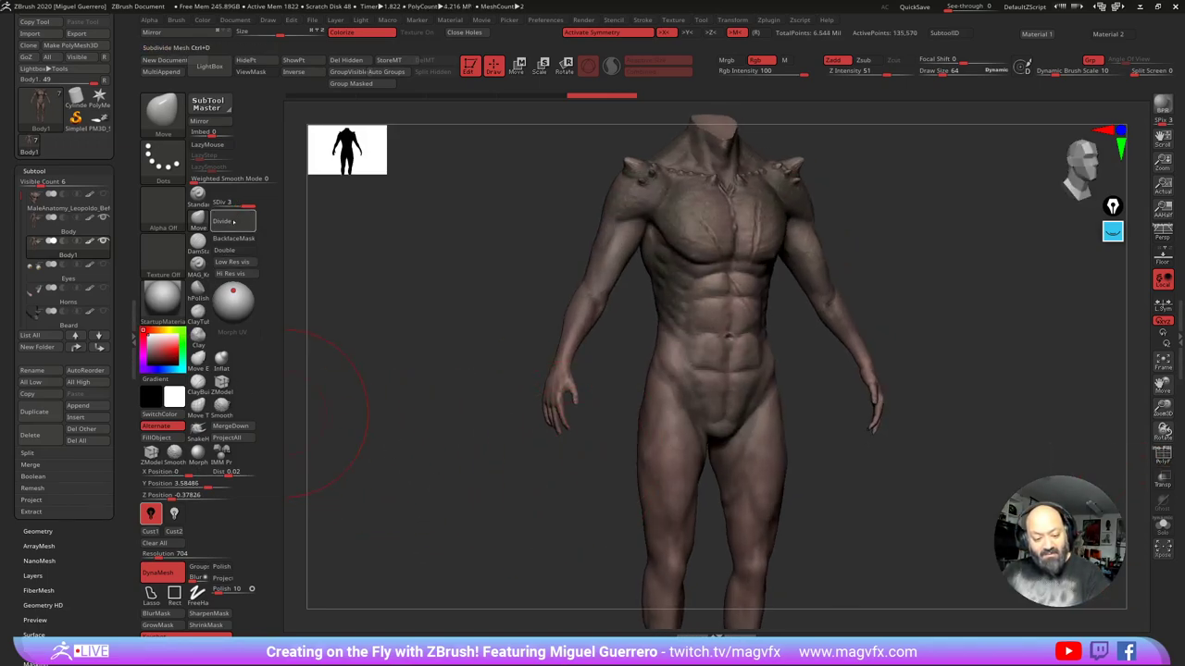
{"action": "left_click", "coordinate": [226, 437]}
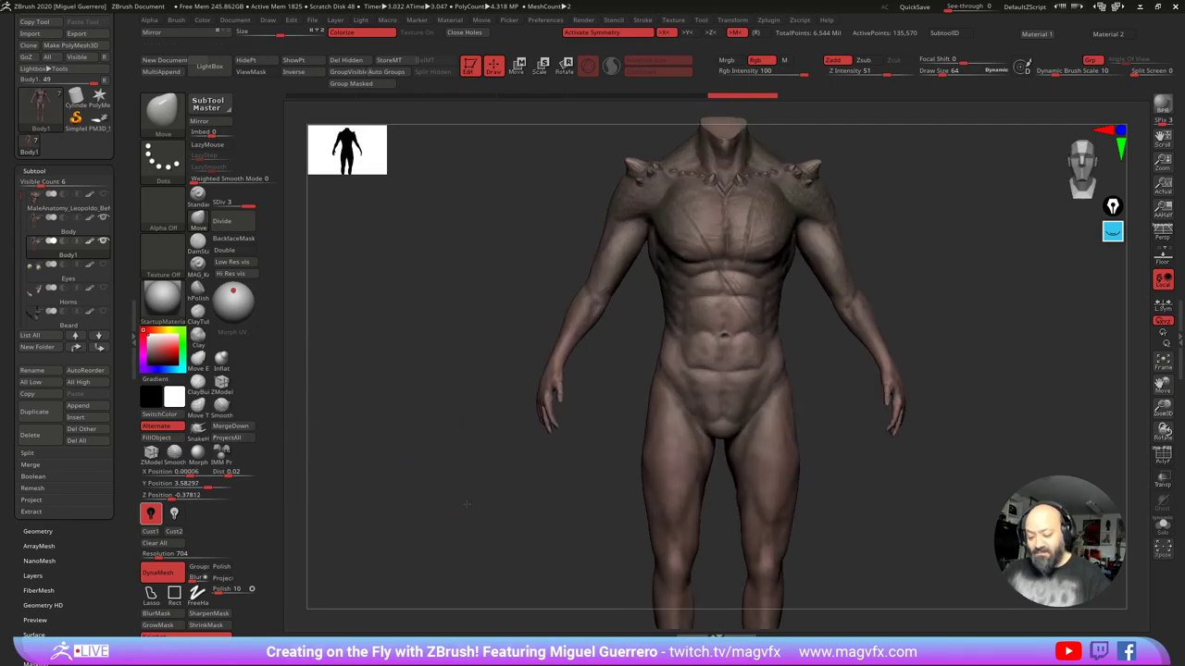
Step: Alternate between the Body and Body1 subtools to compare the original's density with the remeshed copy
{"action": "left_click", "coordinate": [40, 226]}
{"action": "left_click", "coordinate": [39, 249]}
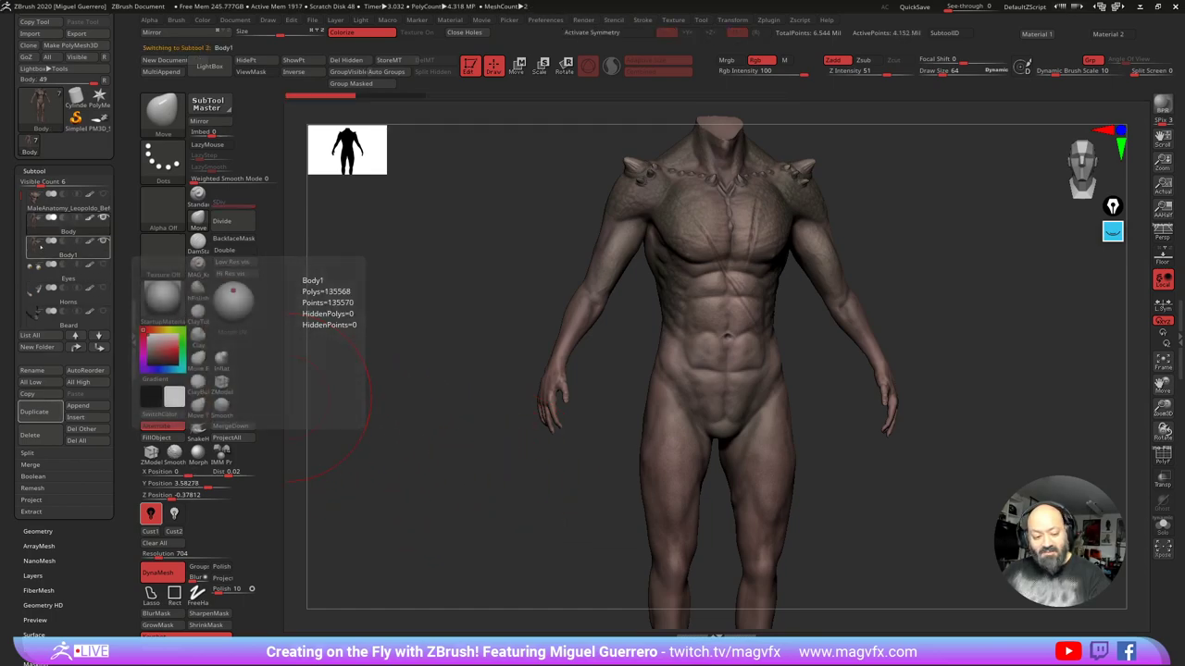
{"action": "left_click", "coordinate": [40, 227]}
{"action": "left_click", "coordinate": [42, 242]}
{"action": "left_click", "coordinate": [42, 227]}
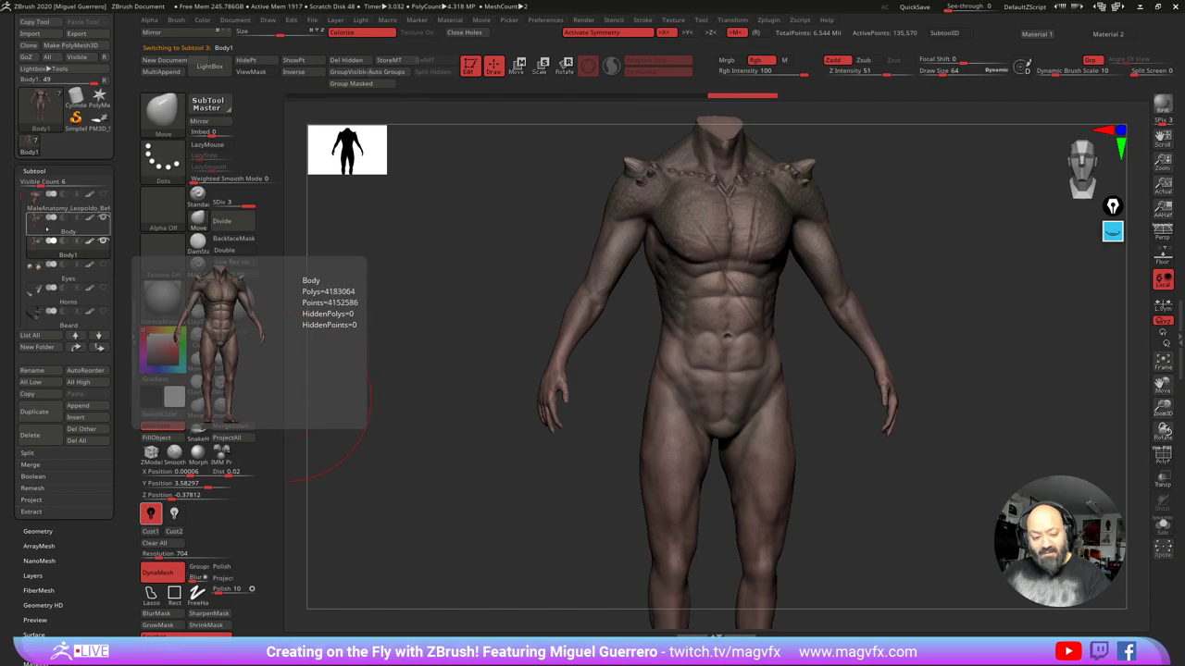
{"action": "left_click", "coordinate": [42, 243]}
{"action": "left_click", "coordinate": [43, 234]}
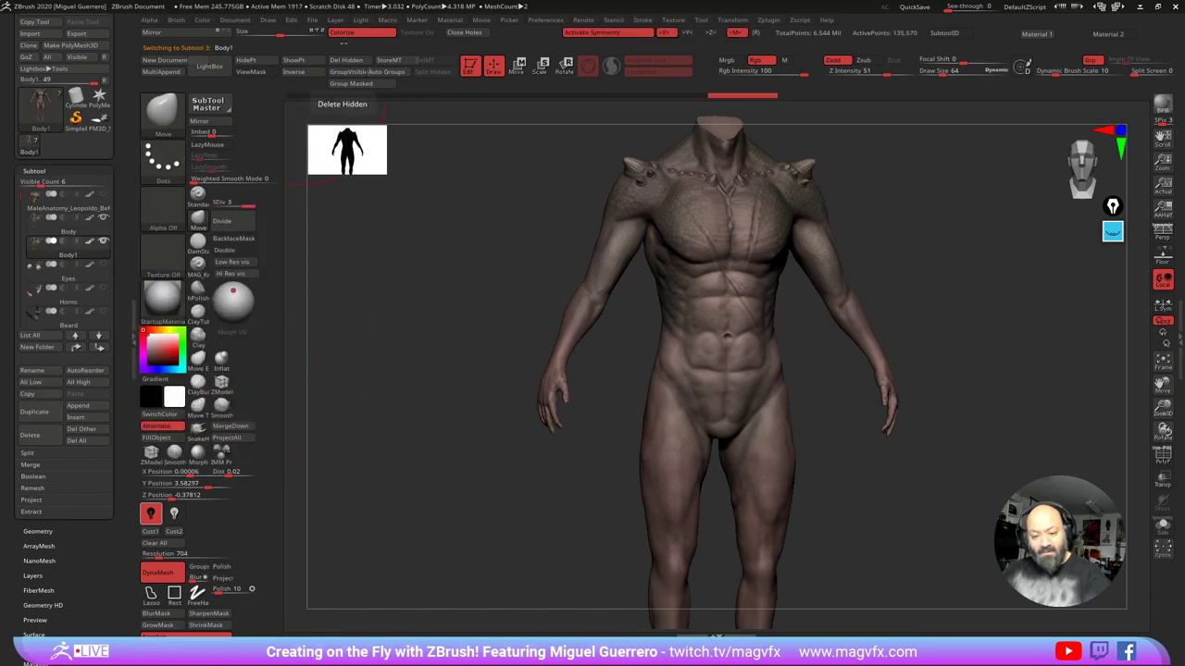
Step: Compare the two bodies' surface detail with their polypaint temporarily switched off, and restore the colour on both
{"action": "left_click", "coordinate": [352, 33]}
{"action": "left_click", "coordinate": [42, 230]}
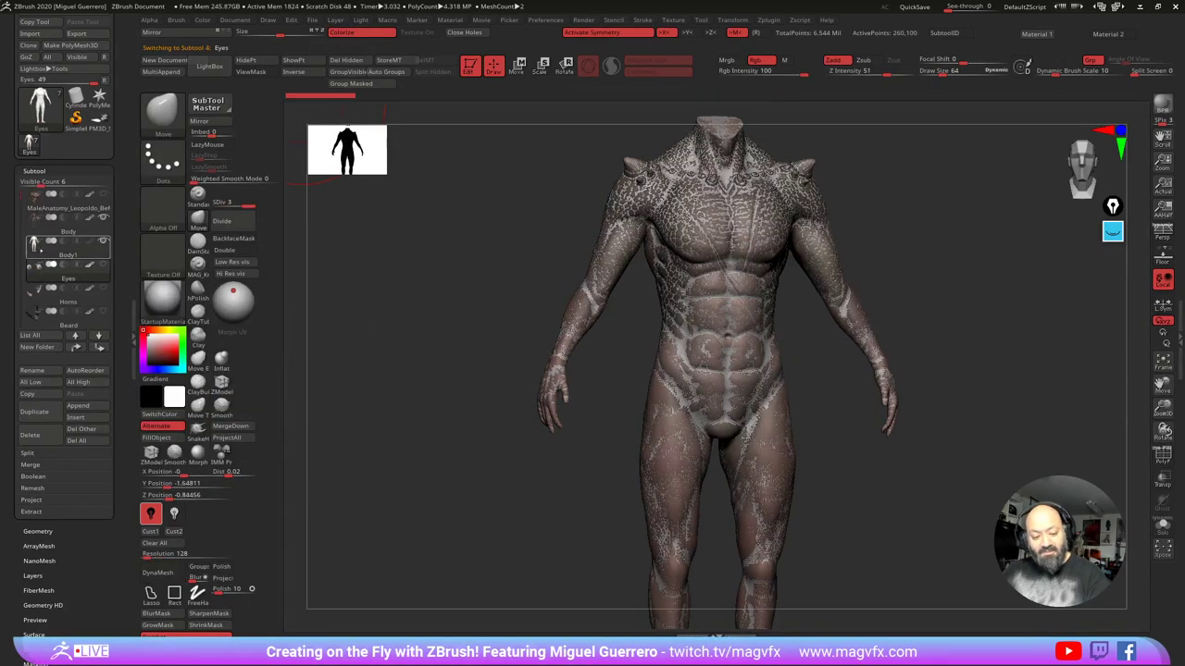
{"action": "left_click", "coordinate": [354, 33]}
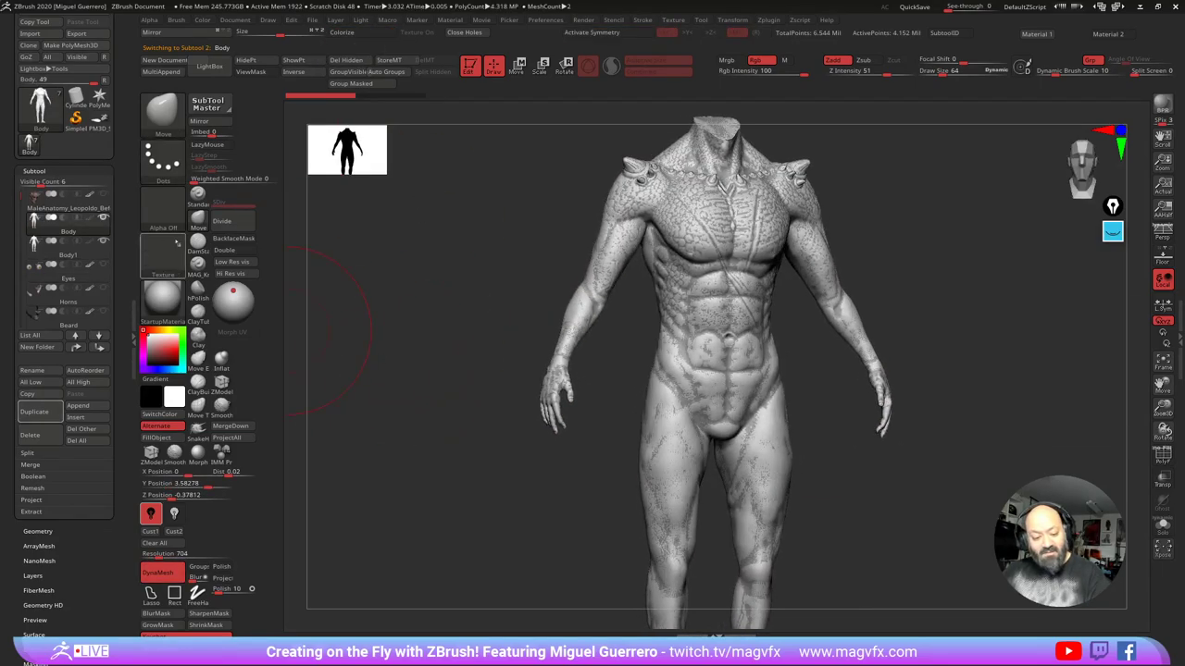
{"action": "left_click", "coordinate": [350, 34]}
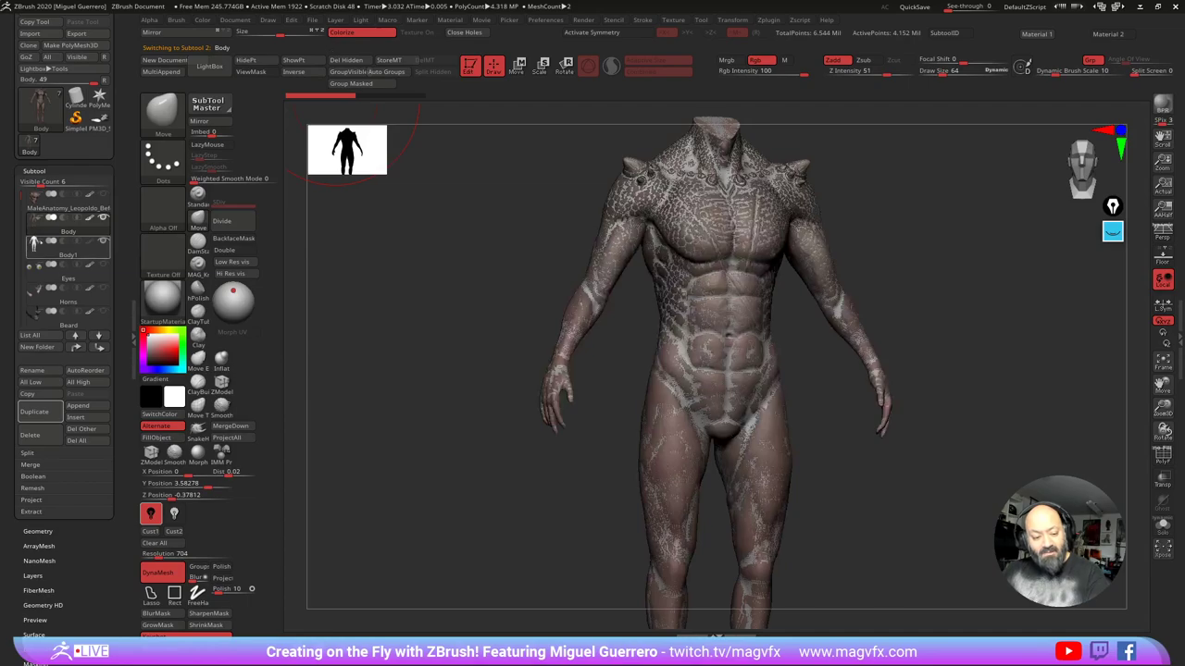
{"action": "left_click", "coordinate": [43, 248]}
{"action": "left_click", "coordinate": [351, 34]}
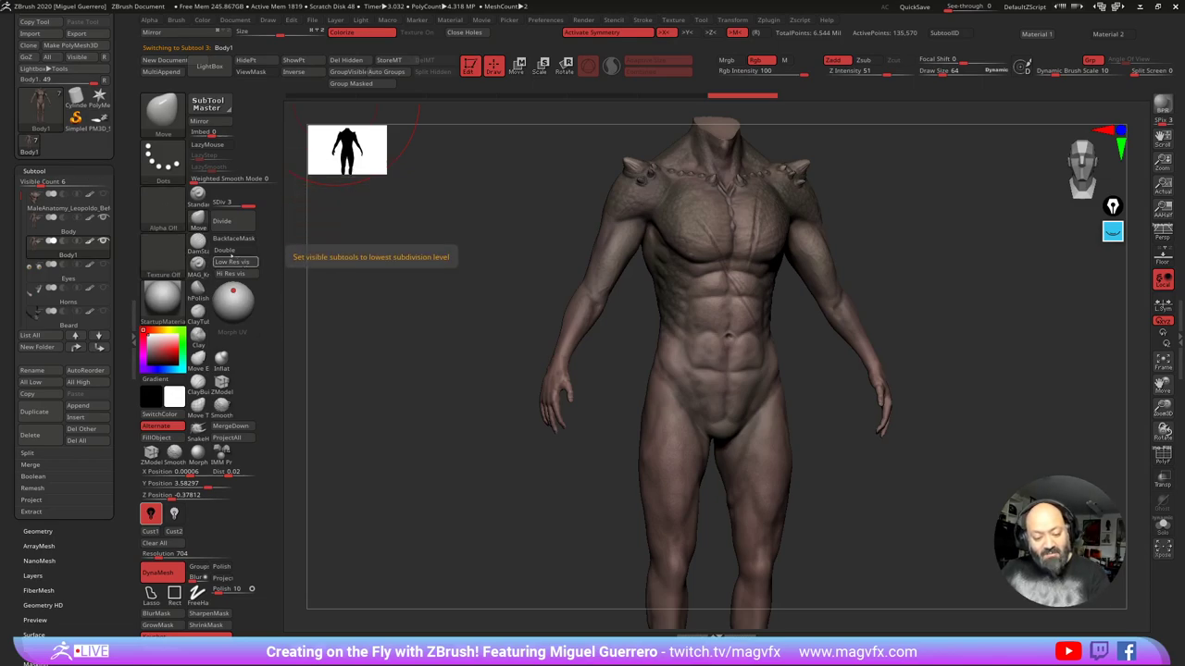
Step: Divide Body1 to level 4 and project the original's detail onto it, then hide Body and check Body1's wireframe
{"action": "left_click", "coordinate": [222, 222]}
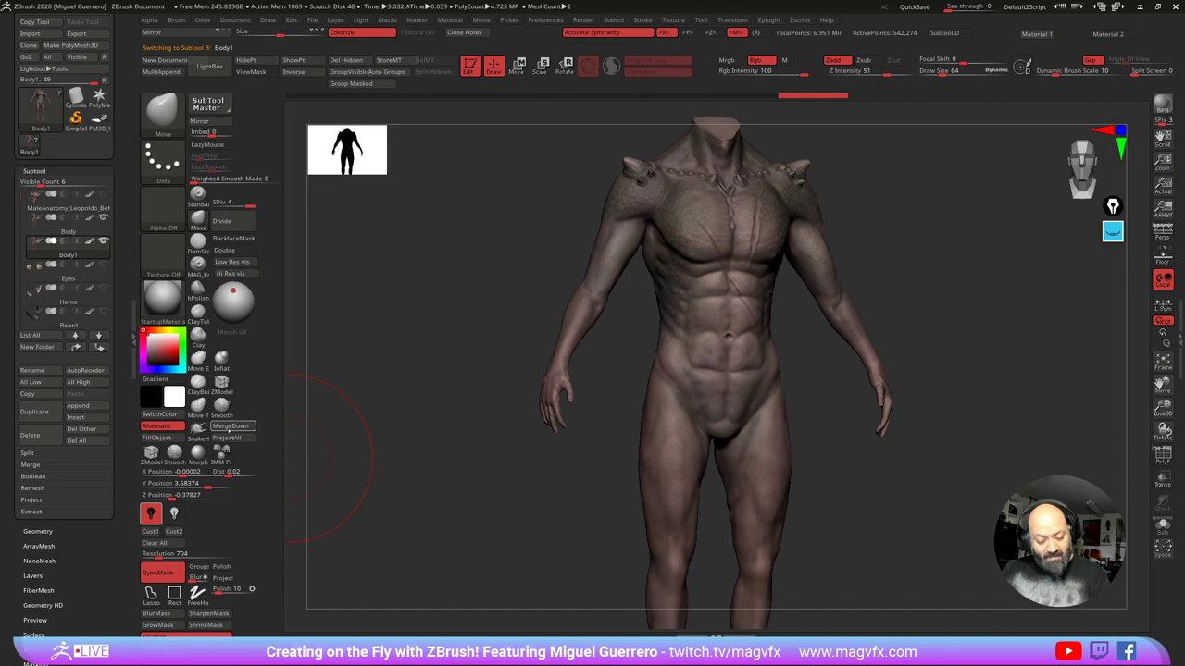
{"action": "left_click", "coordinate": [230, 438]}
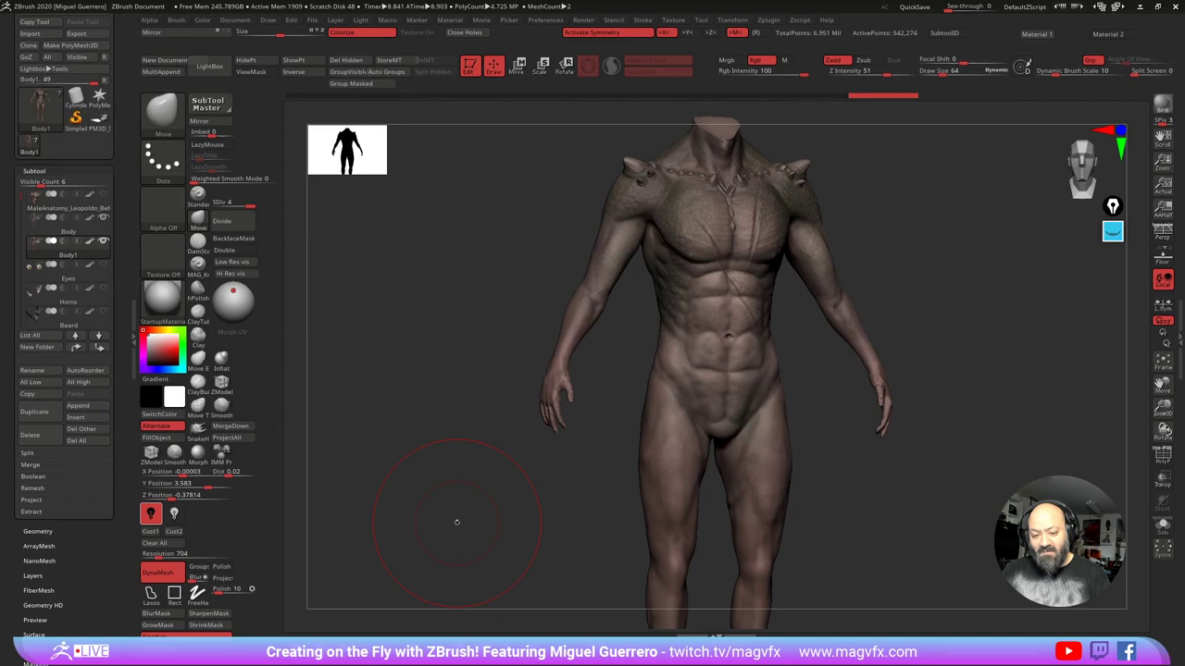
{"action": "left_click_drag", "start_coordinate": [458, 523], "coordinate": [441, 487]}
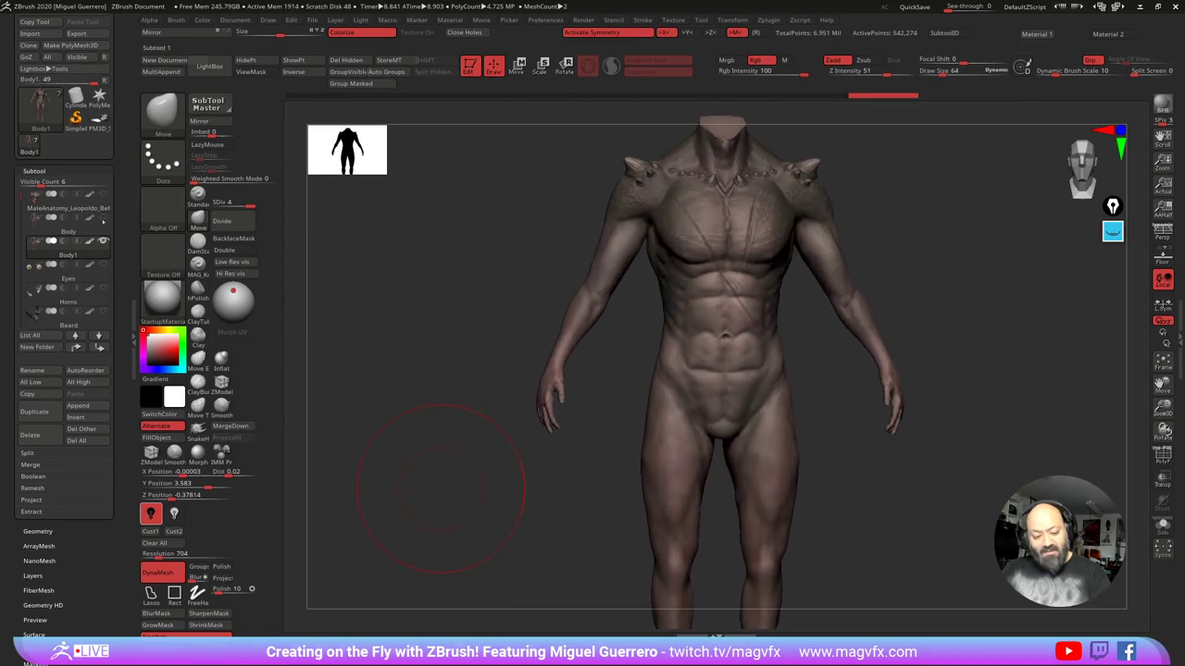
{"action": "left_click", "coordinate": [1162, 455]}
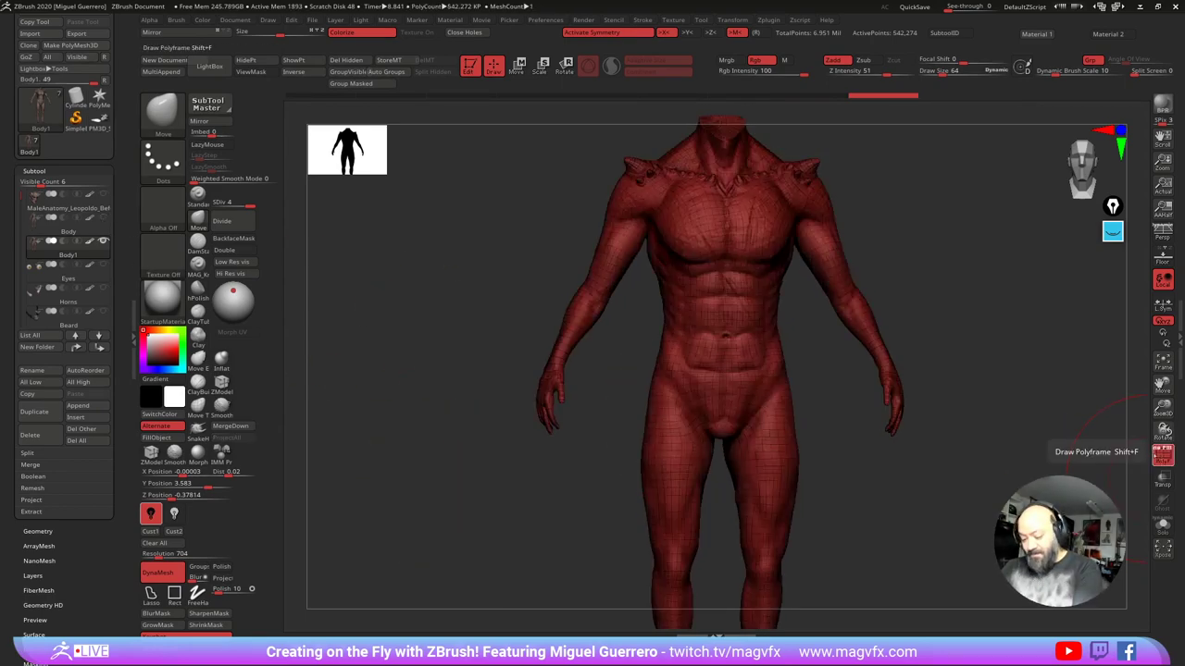
{"action": "left_click", "coordinate": [1162, 454]}
Step: Mask both hands of Body1 with a symmetrical lasso mask and soften the mask edge at the wrists
{"action": "mouse_move", "coordinate": [448, 314]}
{"action": "left_mouse_down", "text": "alt"}
{"action": "mouse_move", "coordinate": [468, 342]}
{"action": "mouse_move", "coordinate": [487, 335]}
{"action": "mouse_move", "coordinate": [484, 352]}
{"action": "mouse_move", "coordinate": [506, 322]}
{"action": "left_mouse_up", "text": "alt"}
{"action": "left_click_drag", "start_coordinate": [506, 322], "coordinate": [566, 481]}
{"action": "mouse_move", "coordinate": [485, 359]}
{"action": "left_mouse_down", "text": "ctrl"}
{"action": "mouse_move", "coordinate": [598, 426]}
{"action": "mouse_move", "coordinate": [596, 454]}
{"action": "left_mouse_up", "text": "ctrl"}
{"action": "mouse_move", "coordinate": [476, 388]}
{"action": "left_mouse_down", "text": "alt"}
{"action": "mouse_move", "coordinate": [461, 387]}
{"action": "mouse_move", "coordinate": [531, 335]}
{"action": "left_mouse_up", "text": "alt"}
{"action": "left_click_drag", "start_coordinate": [423, 441], "coordinate": [407, 467], "text": "ctrl"}
{"action": "left_click", "coordinate": [151, 594], "text": "ctrl"}
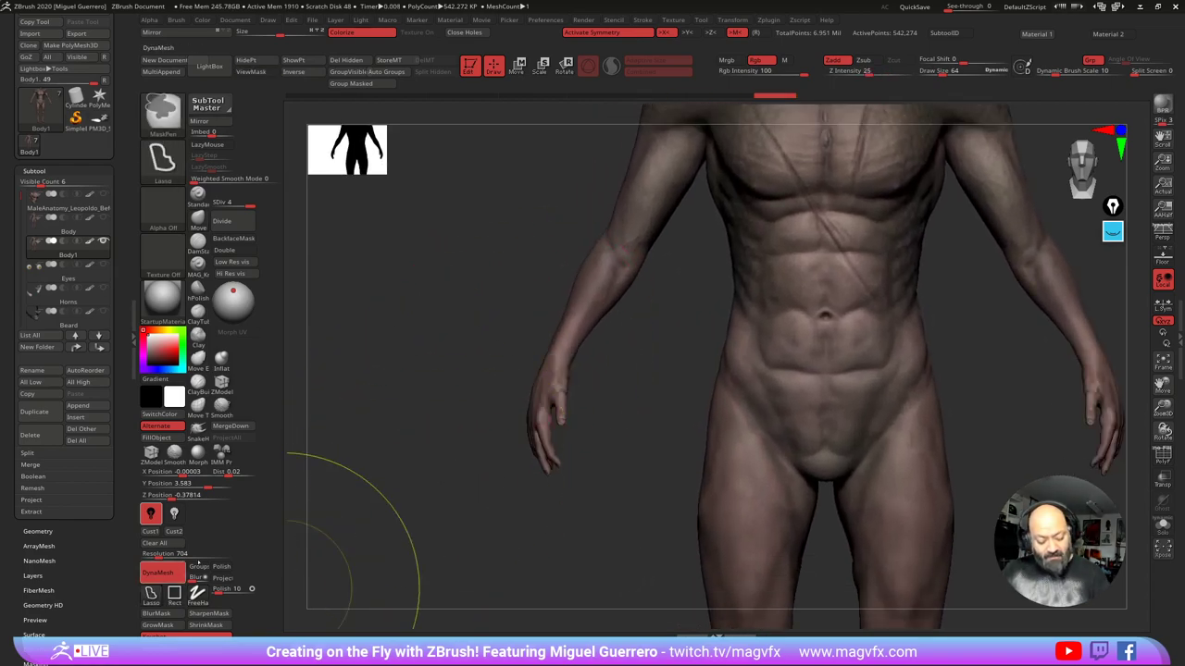
{"action": "mouse_move", "coordinate": [485, 374]}
{"action": "left_mouse_down", "text": "ctrl"}
{"action": "mouse_move", "coordinate": [591, 398]}
{"action": "mouse_move", "coordinate": [514, 470]}
{"action": "left_mouse_up", "text": "ctrl"}
{"action": "left_click", "coordinate": [543, 435], "text": "ctrl"}
{"action": "left_click", "coordinate": [542, 435], "text": "ctrl"}
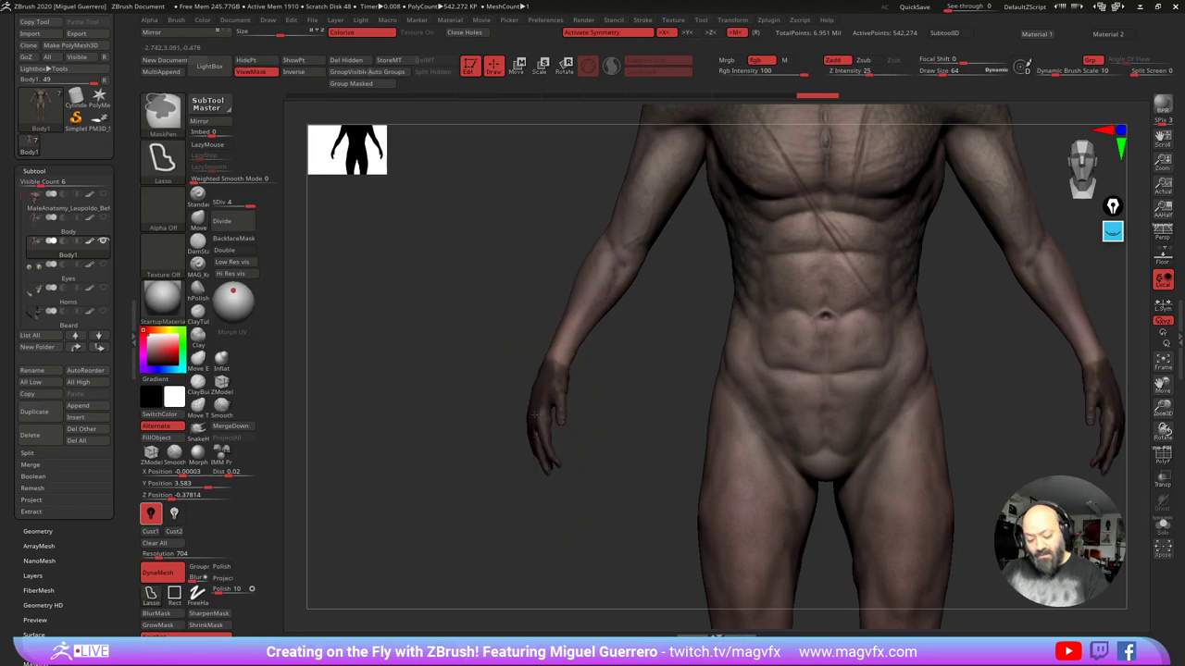
{"action": "left_click", "coordinate": [542, 435], "text": "ctrl"}
Step: Lower Body1 to subdivision level 1 and invert the mask so only the hands can be edited
{"action": "key", "text": "shift+d"}
{"action": "key", "text": "shift+d"}
{"action": "key", "text": "shift+d"}
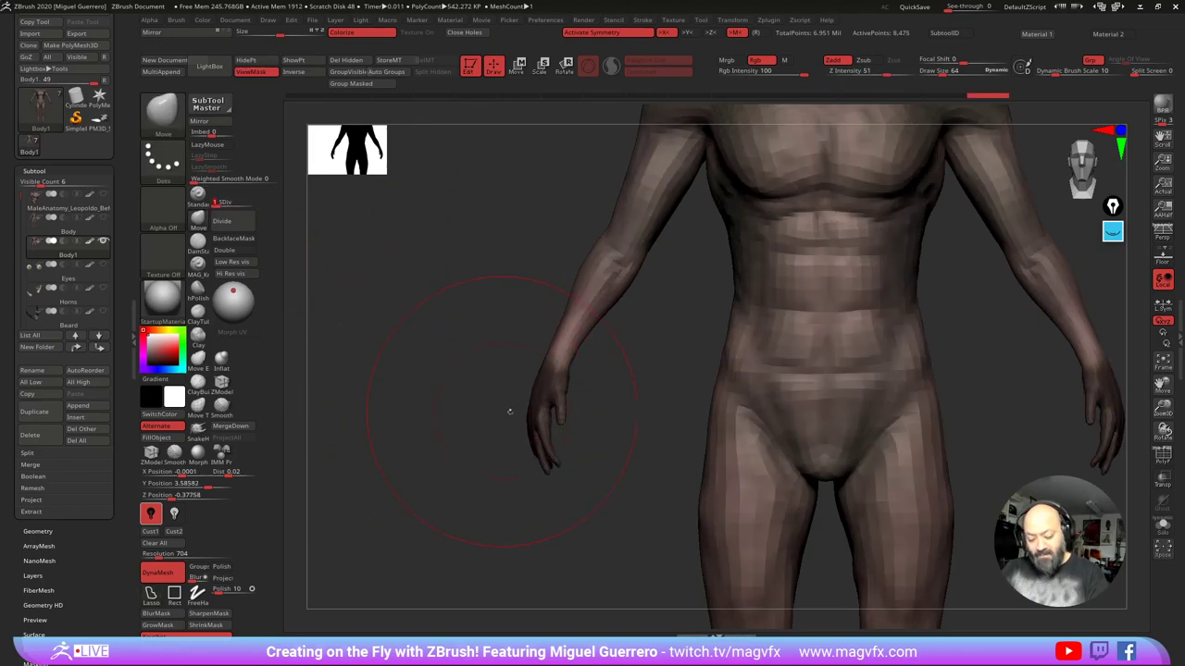
{"action": "key", "text": "ctrl"}
{"action": "mouse_move", "coordinate": [436, 404]}
{"action": "left_mouse_down"}
{"action": "mouse_move", "coordinate": [467, 405]}
{"action": "mouse_move", "coordinate": [402, 399]}
{"action": "left_mouse_up"}
{"action": "left_click", "coordinate": [433, 405], "text": "ctrl"}
Step: Place the transform gizmo on the hand of Body1, enlarge both hands and reposition them at the wrists
{"action": "left_click", "coordinate": [517, 67]}
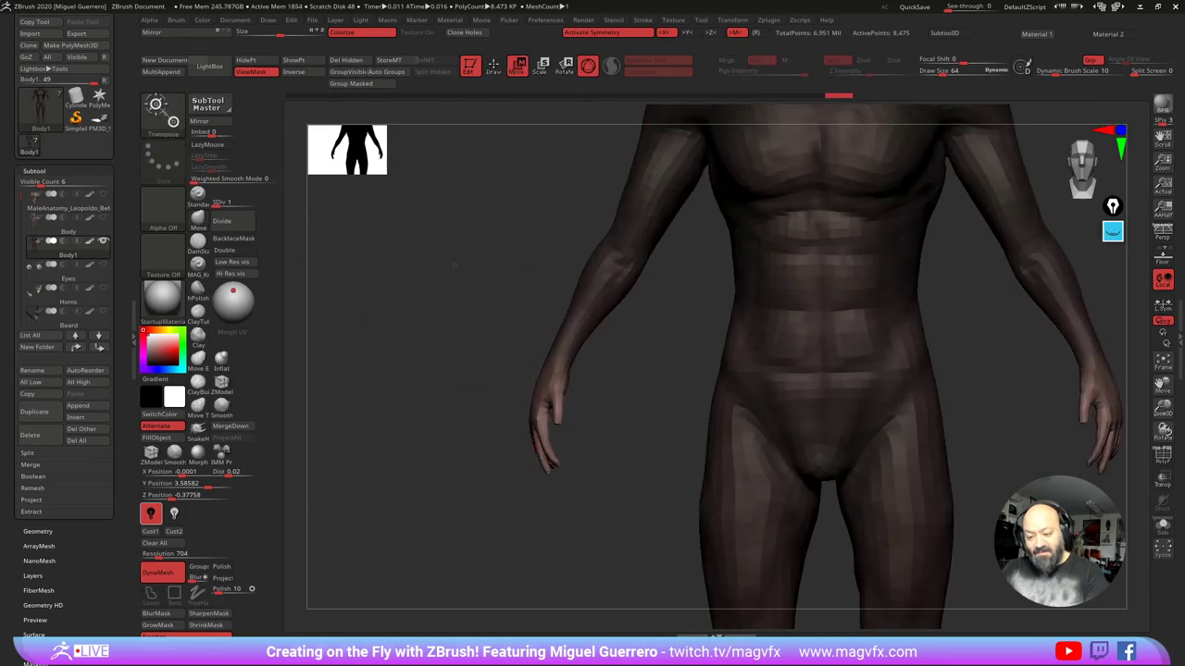
{"action": "left_click_drag", "start_coordinate": [592, 107], "coordinate": [465, 104]}
{"action": "left_click", "coordinate": [661, 393], "text": "alt"}
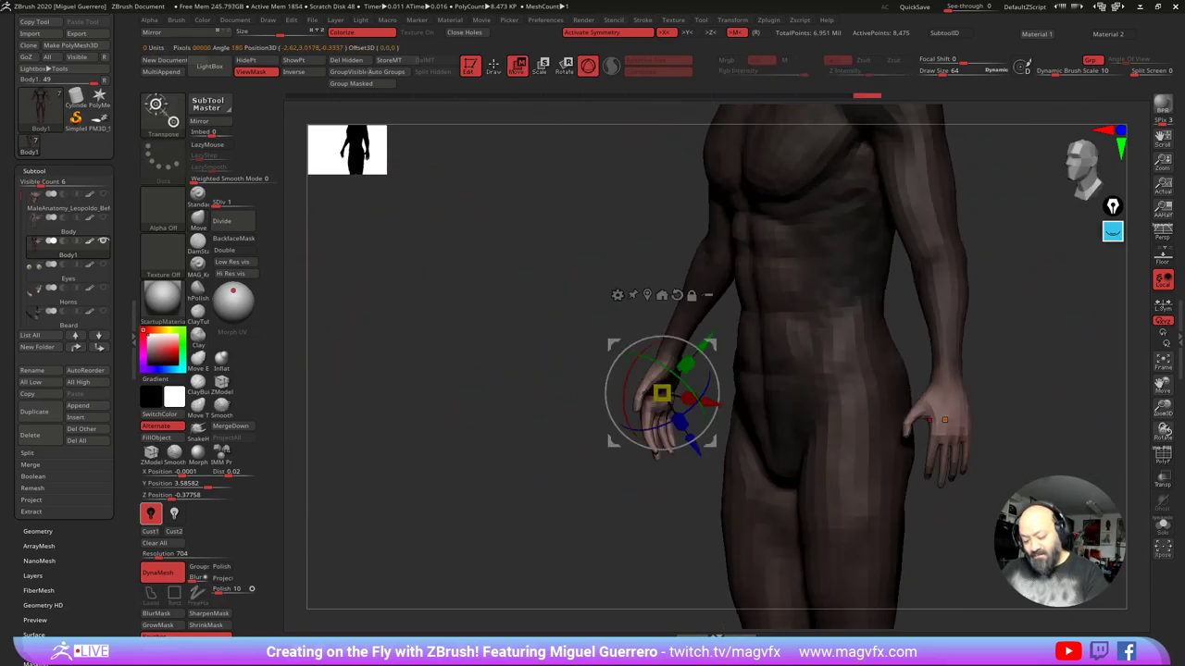
{"action": "left_click_drag", "start_coordinate": [504, 387], "coordinate": [582, 384]}
{"action": "left_click_drag", "start_coordinate": [662, 392], "coordinate": [700, 410]}
{"action": "left_click_drag", "start_coordinate": [566, 386], "coordinate": [713, 442]}
{"action": "left_click_drag", "start_coordinate": [608, 340], "coordinate": [650, 350]}
{"action": "left_click_drag", "start_coordinate": [567, 347], "coordinate": [754, 407]}
{"action": "mouse_move", "coordinate": [541, 342]}
{"action": "right_mouse_down"}
{"action": "mouse_move", "coordinate": [435, 347]}
{"action": "mouse_move", "coordinate": [537, 344]}
{"action": "right_mouse_up"}
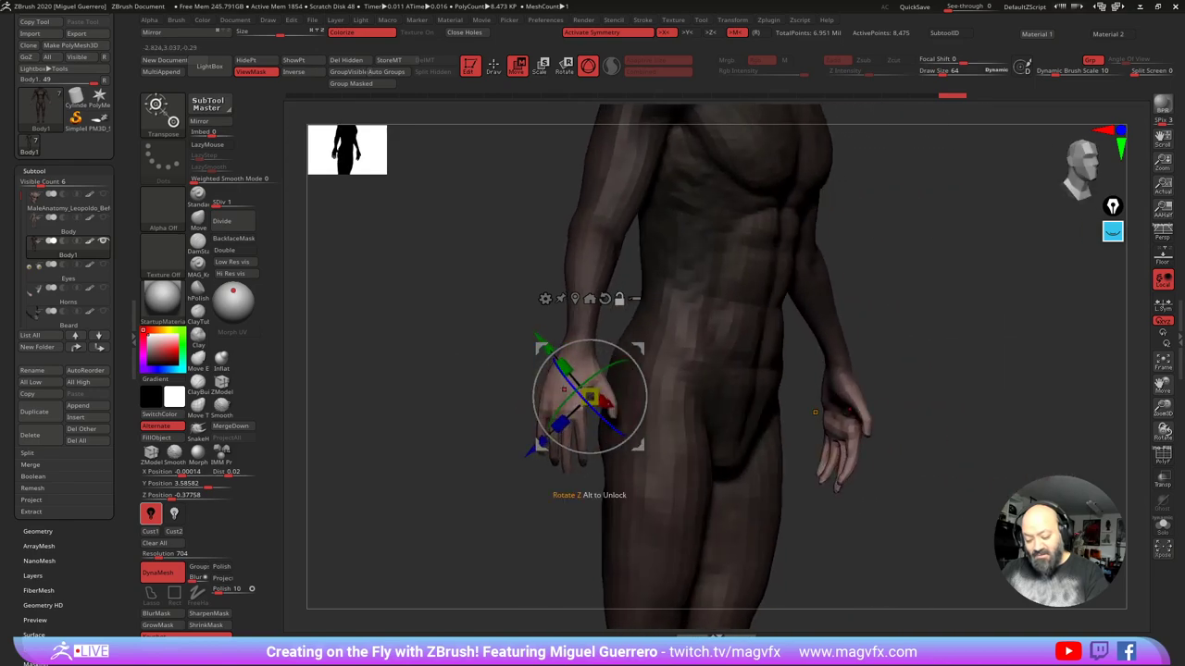
{"action": "left_click_drag", "start_coordinate": [815, 412], "coordinate": [1044, 424]}
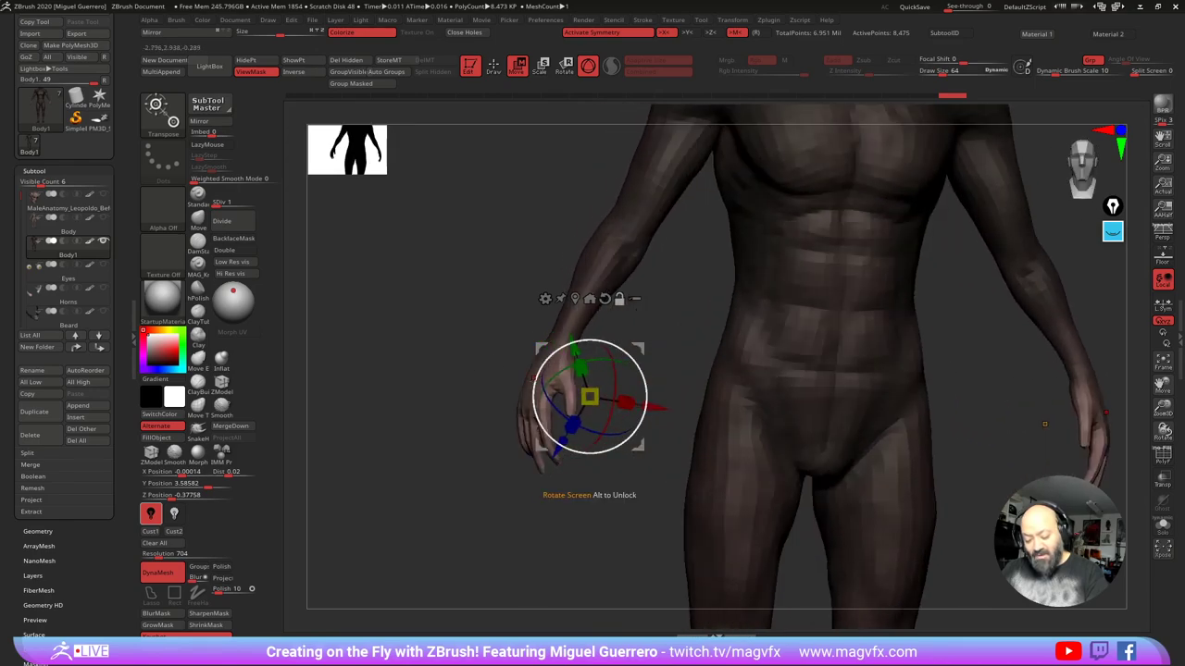
{"action": "right_click_drag", "start_coordinate": [525, 372], "coordinate": [443, 357], "text": "ctrl"}
{"action": "left_click", "coordinate": [478, 358], "text": "alt"}
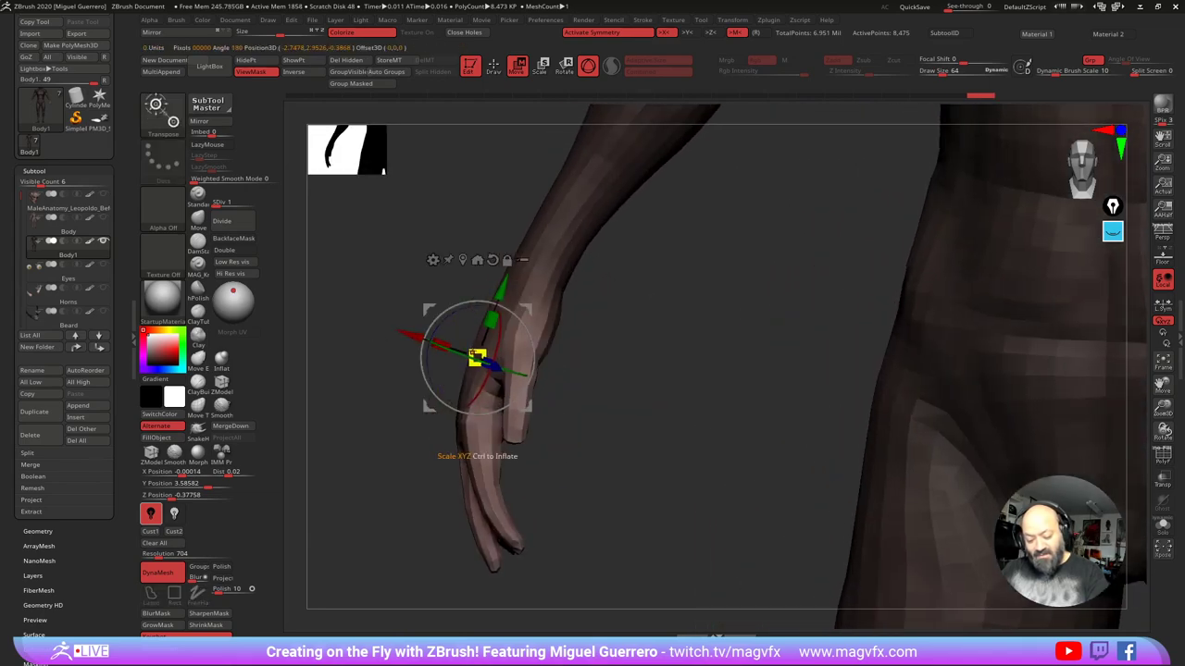
{"action": "left_click_drag", "start_coordinate": [478, 359], "coordinate": [483, 359]}
{"action": "left_click_drag", "start_coordinate": [409, 336], "coordinate": [451, 350]}
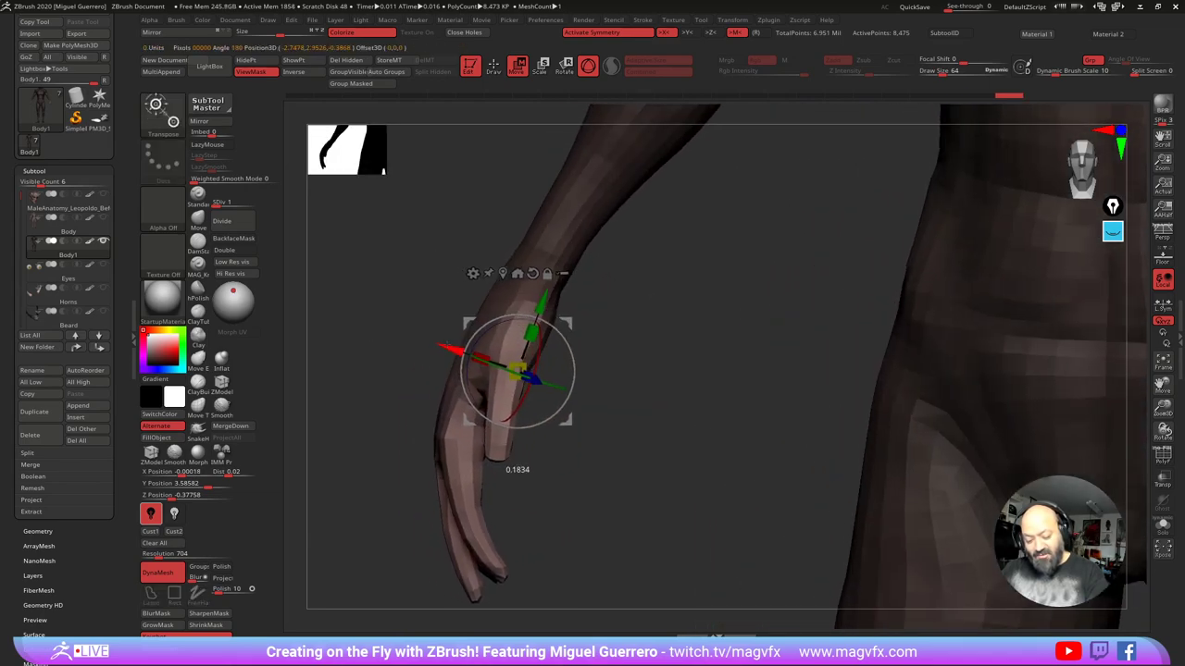
{"action": "mouse_move", "coordinate": [479, 361]}
{"action": "right_mouse_down", "text": "ctrl"}
{"action": "mouse_move", "coordinate": [422, 333]}
{"action": "mouse_move", "coordinate": [529, 399]}
{"action": "mouse_move", "coordinate": [428, 346]}
{"action": "mouse_move", "coordinate": [466, 341]}
{"action": "right_mouse_up", "text": "ctrl"}
{"action": "key", "text": "ctrl+z"}
{"action": "key", "text": "ctrl+z"}
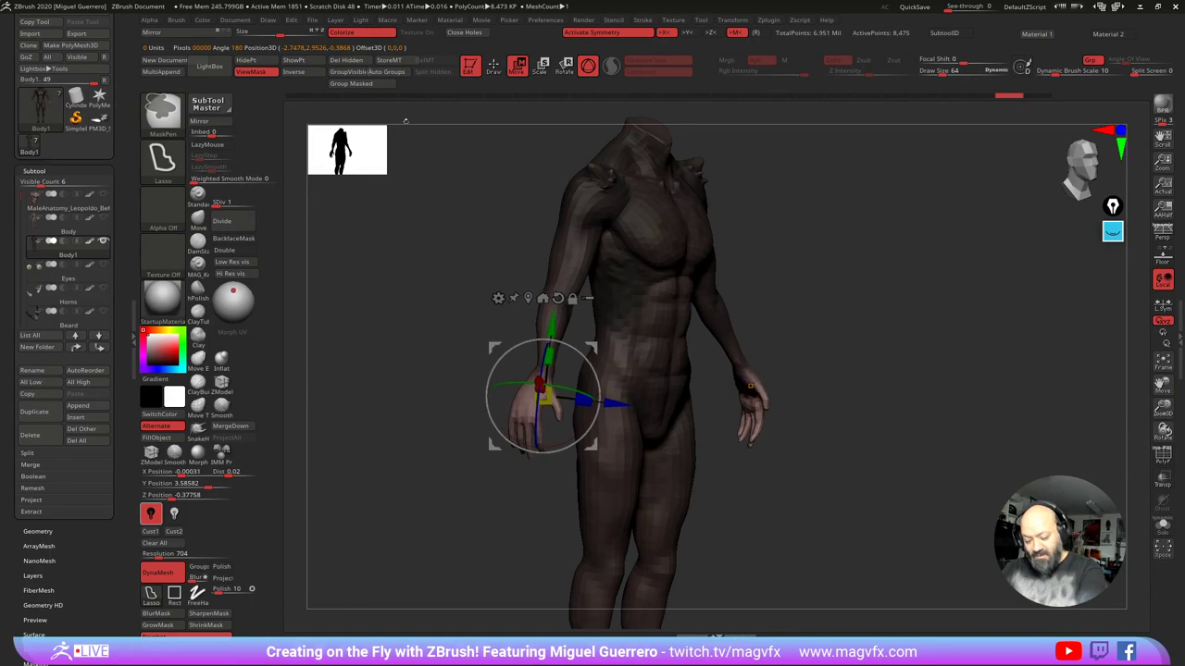
Step: Soften the hand mask's edge at the wrists further, leaving only the hands unmasked
{"action": "right_click_drag", "start_coordinate": [426, 338], "coordinate": [399, 335]}
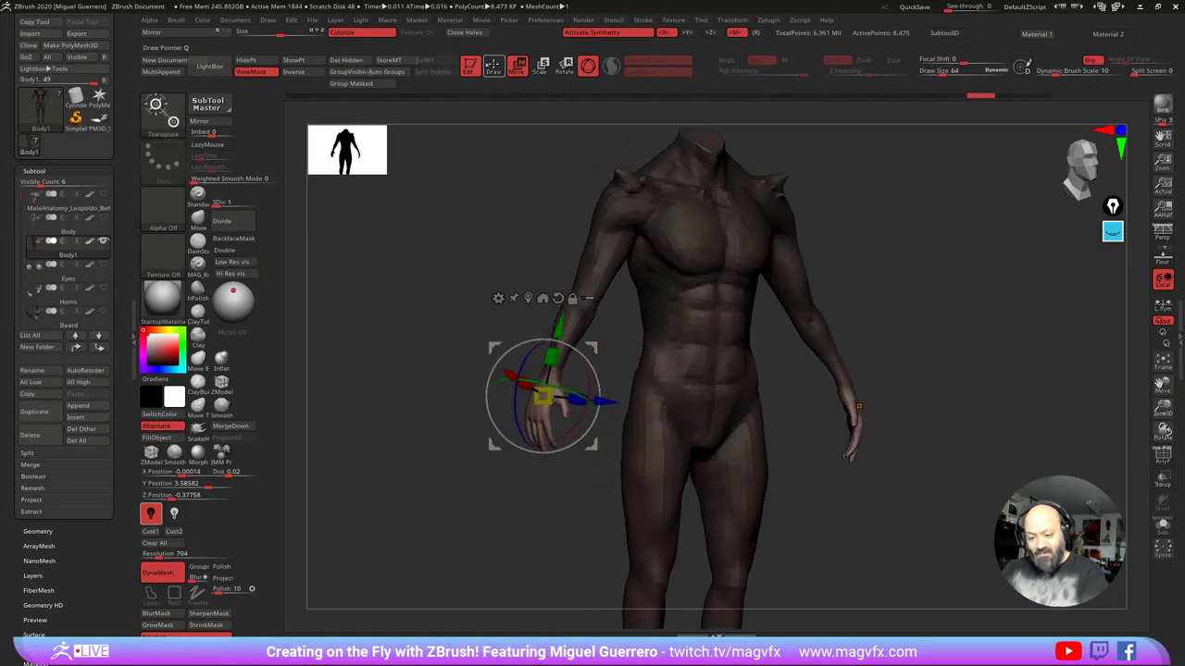
{"action": "left_click", "coordinate": [493, 65]}
{"action": "right_click_drag", "start_coordinate": [423, 280], "coordinate": [460, 330], "text": "shift"}
{"action": "mouse_move", "coordinate": [460, 332]}
{"action": "left_mouse_down", "text": "ctrl"}
{"action": "mouse_move", "coordinate": [462, 366]}
{"action": "mouse_move", "coordinate": [546, 492]}
{"action": "mouse_move", "coordinate": [614, 368]}
{"action": "mouse_move", "coordinate": [559, 339]}
{"action": "left_mouse_up", "text": "ctrl"}
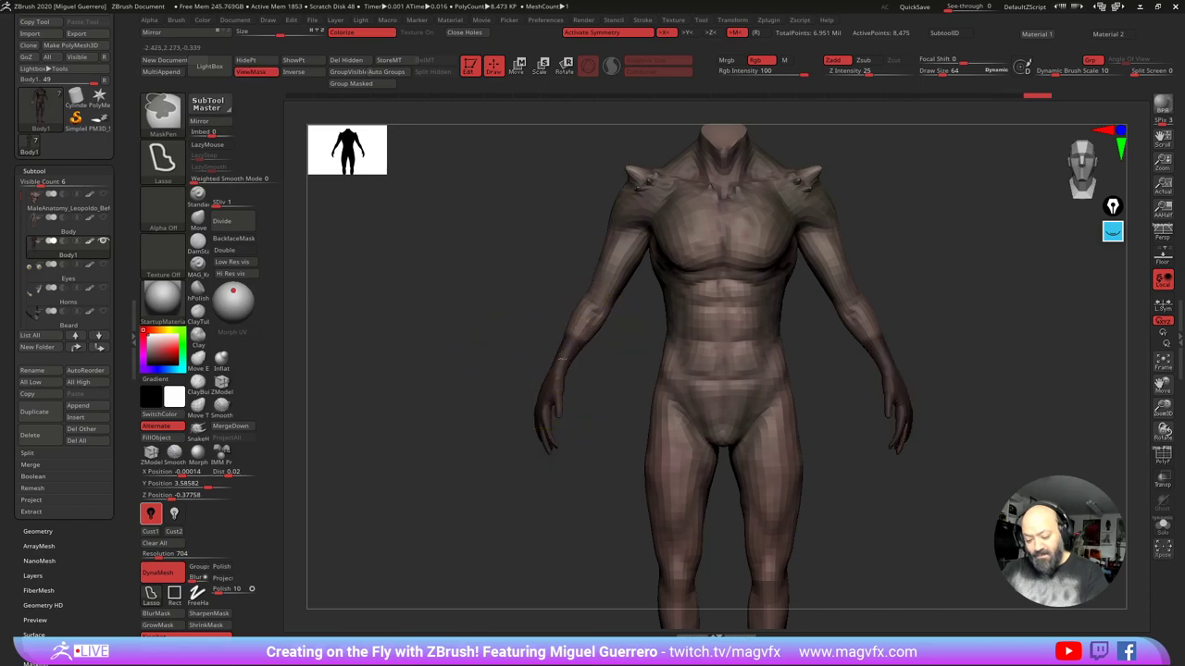
{"action": "left_click", "coordinate": [559, 356], "text": "ctrl"}
{"action": "left_click", "coordinate": [507, 351], "text": "ctrl"}
Step: Move both hands slightly down and outward, and clear the mask from the body
{"action": "left_click", "coordinate": [517, 67]}
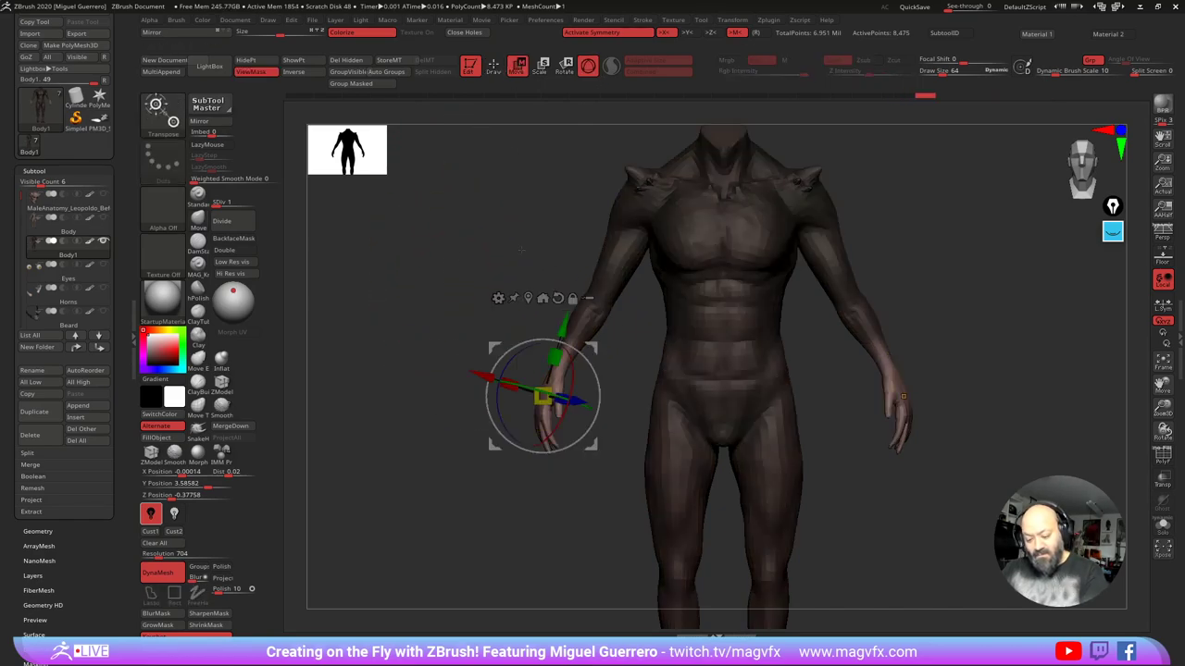
{"action": "left_click_drag", "start_coordinate": [496, 348], "coordinate": [490, 357]}
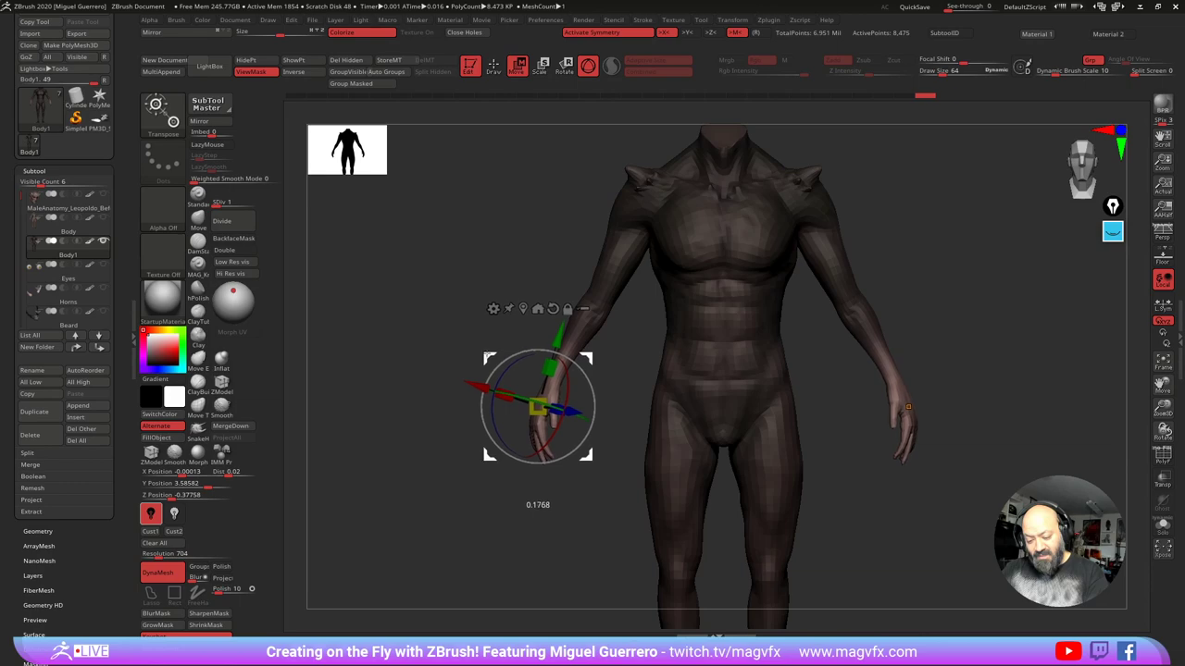
{"action": "left_click_drag", "start_coordinate": [403, 275], "coordinate": [430, 289], "text": "ctrl"}
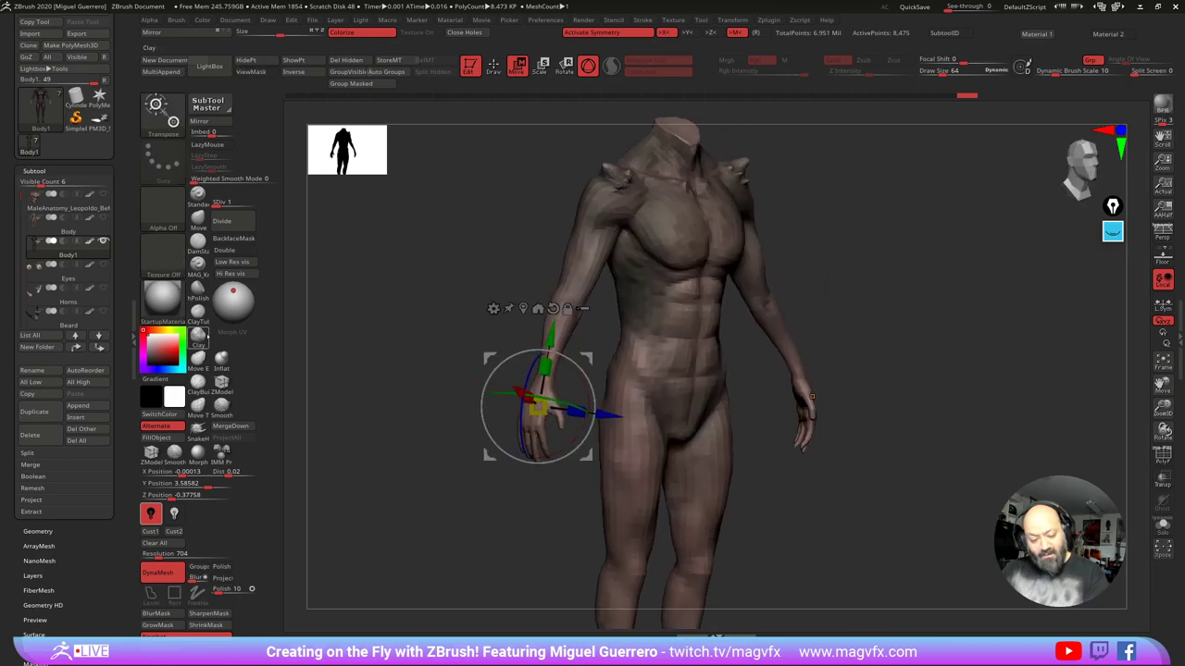
Step: Thicken the forearms and upper arms with the Inflat brush at a Z Intensity of 4
{"action": "left_click", "coordinate": [221, 358]}
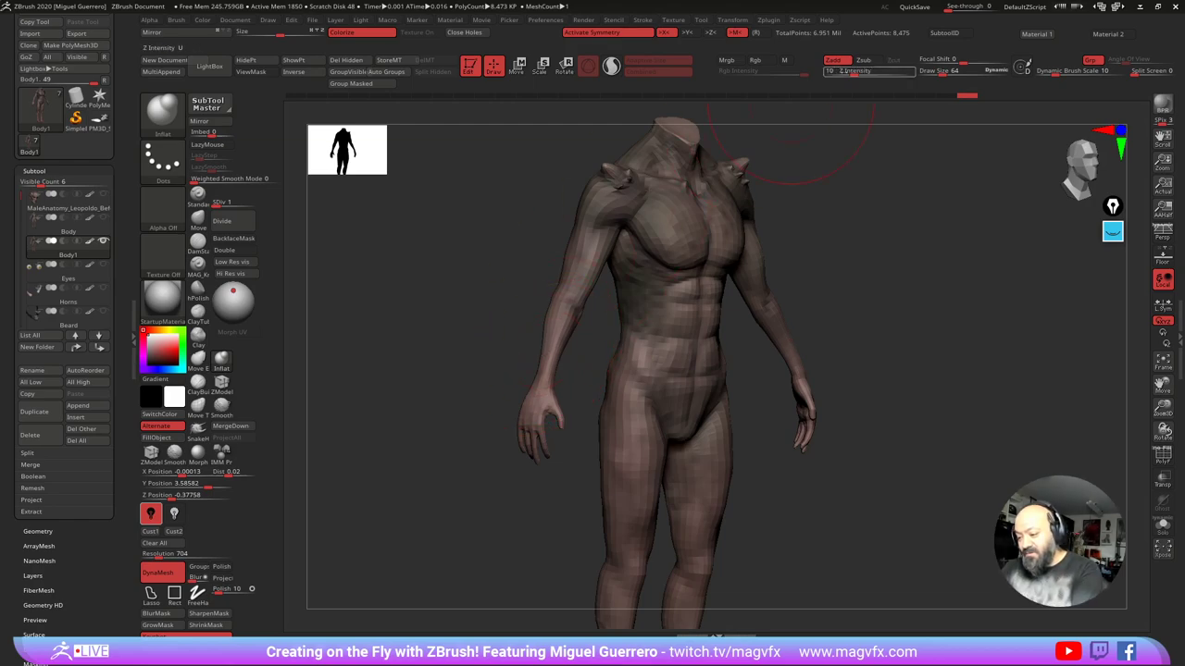
{"action": "left_click", "coordinate": [853, 72]}
{"action": "type", "text": "4"}
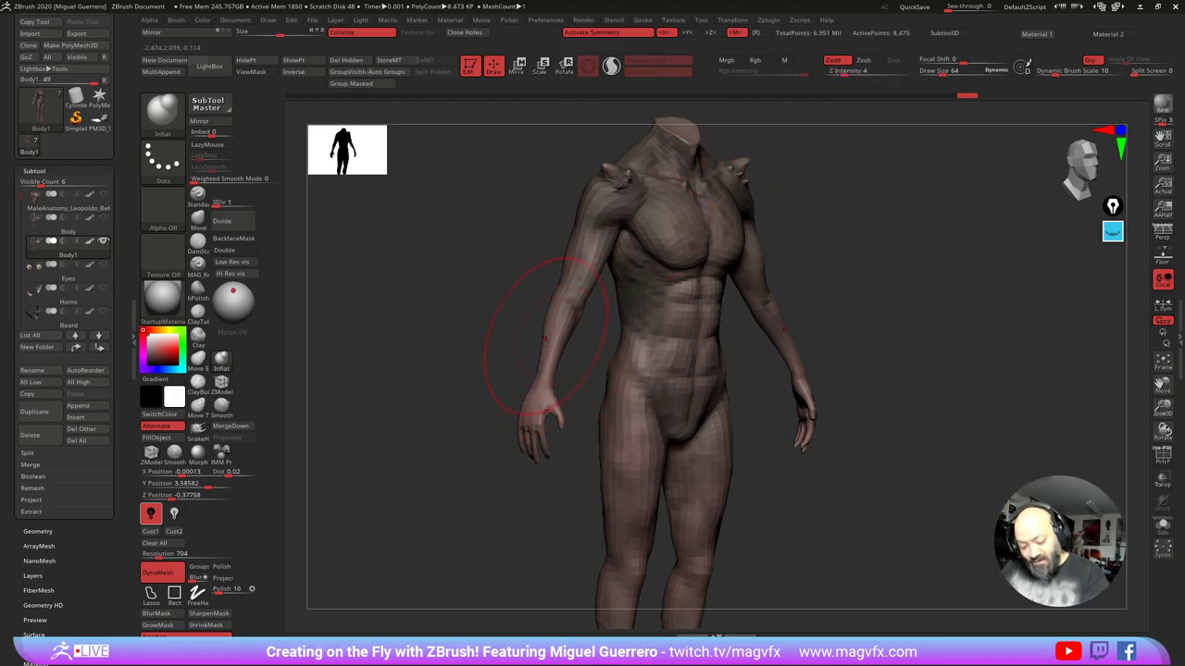
{"action": "mouse_move", "coordinate": [544, 340]}
{"action": "left_mouse_down"}
{"action": "mouse_move", "coordinate": [540, 358]}
{"action": "mouse_move", "coordinate": [541, 318]}
{"action": "mouse_move", "coordinate": [510, 286]}
{"action": "left_mouse_up"}
{"action": "left_click_drag", "start_coordinate": [583, 282], "coordinate": [598, 255]}
{"action": "mouse_move", "coordinate": [473, 259]}
{"action": "left_mouse_down"}
{"action": "mouse_move", "coordinate": [438, 317]}
{"action": "mouse_move", "coordinate": [462, 336]}
{"action": "mouse_move", "coordinate": [437, 330]}
{"action": "mouse_move", "coordinate": [461, 375]}
{"action": "mouse_move", "coordinate": [487, 333]}
{"action": "mouse_move", "coordinate": [482, 314]}
{"action": "left_mouse_up"}
{"action": "mouse_move", "coordinate": [544, 507]}
{"action": "left_mouse_down"}
{"action": "mouse_move", "coordinate": [661, 514]}
{"action": "mouse_move", "coordinate": [664, 524]}
{"action": "left_mouse_up"}
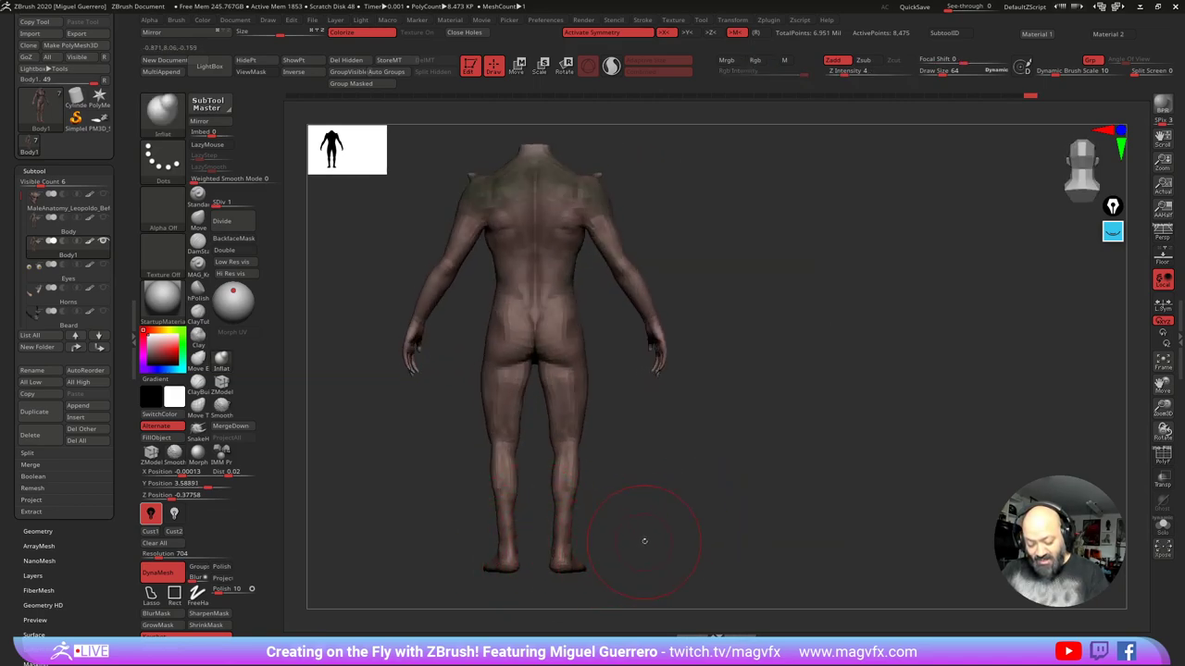
Step: Adjust the leg's profile from the side with the Move brush at Z Intensity 16 and Draw Size 44
{"action": "left_click_drag", "start_coordinate": [645, 540], "coordinate": [554, 500]}
{"action": "left_click_drag", "start_coordinate": [659, 526], "coordinate": [607, 487]}
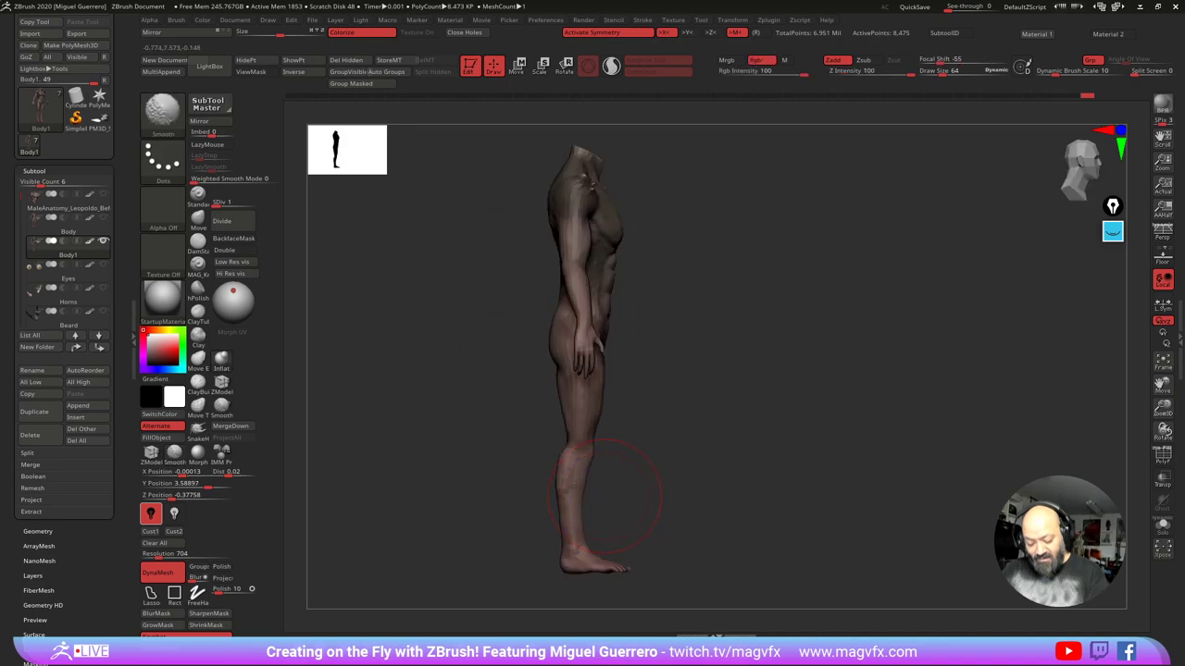
{"action": "left_click_drag", "start_coordinate": [491, 442], "coordinate": [558, 413], "text": "alt"}
{"action": "left_click_drag", "start_coordinate": [461, 395], "coordinate": [500, 383], "text": "alt"}
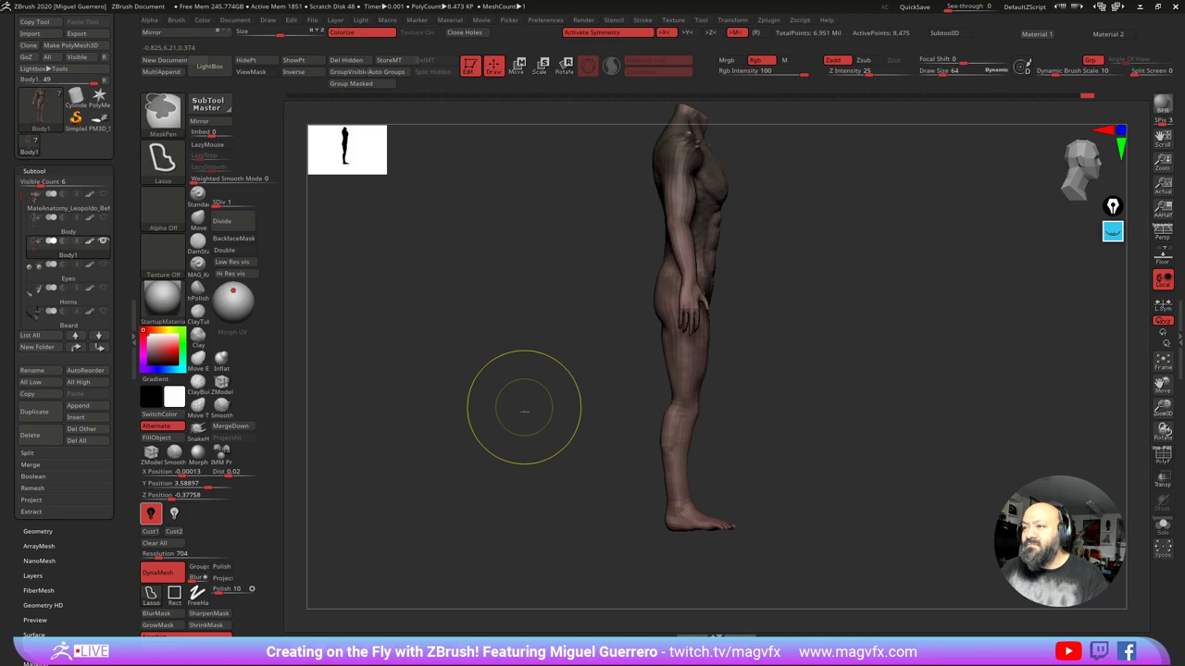
{"action": "left_click_drag", "start_coordinate": [525, 407], "coordinate": [534, 417]}
{"action": "right_click_drag", "start_coordinate": [534, 418], "coordinate": [502, 397], "text": "ctrl"}
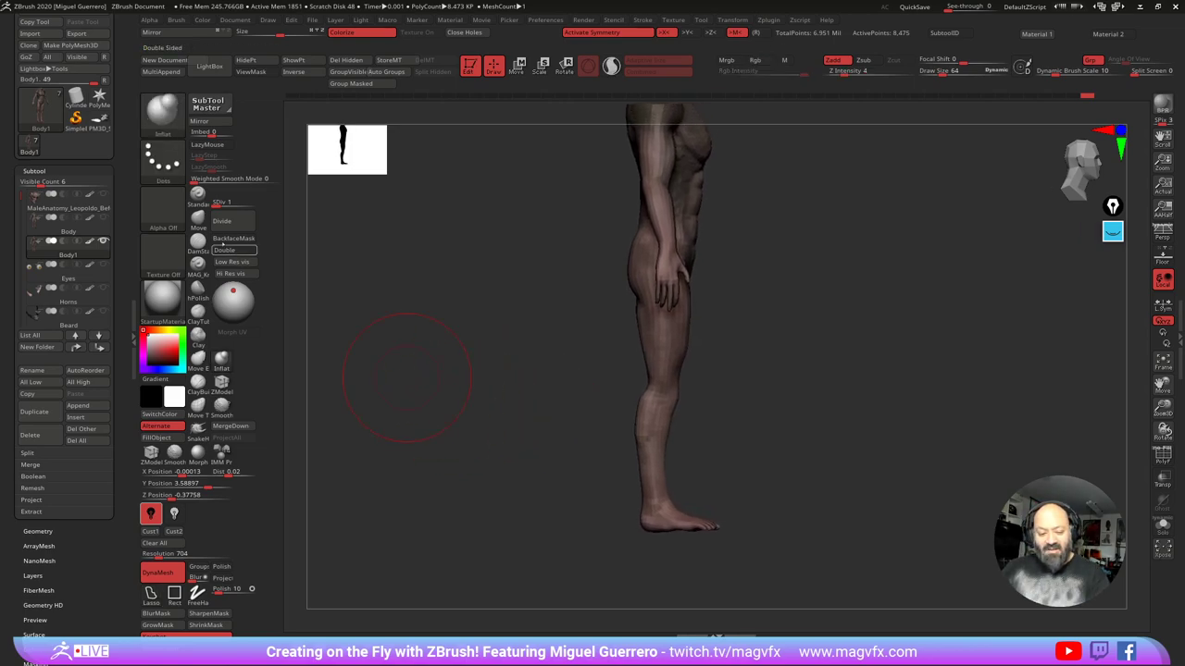
{"action": "left_click", "coordinate": [198, 219]}
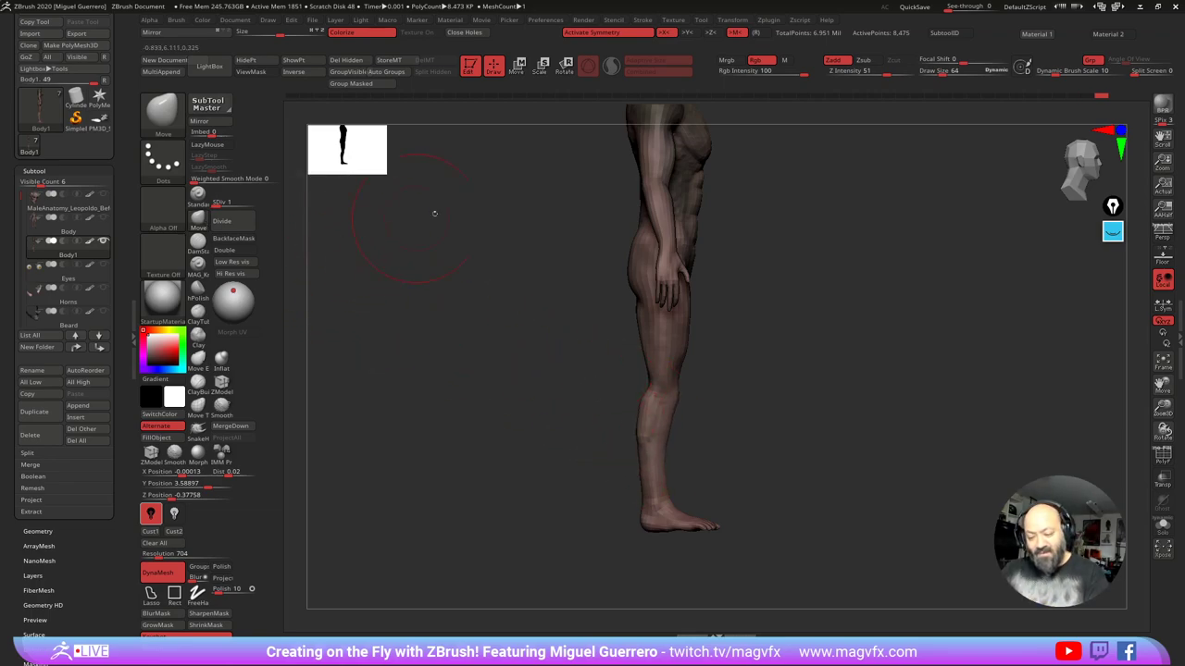
{"action": "left_click_drag", "start_coordinate": [863, 75], "coordinate": [874, 75]}
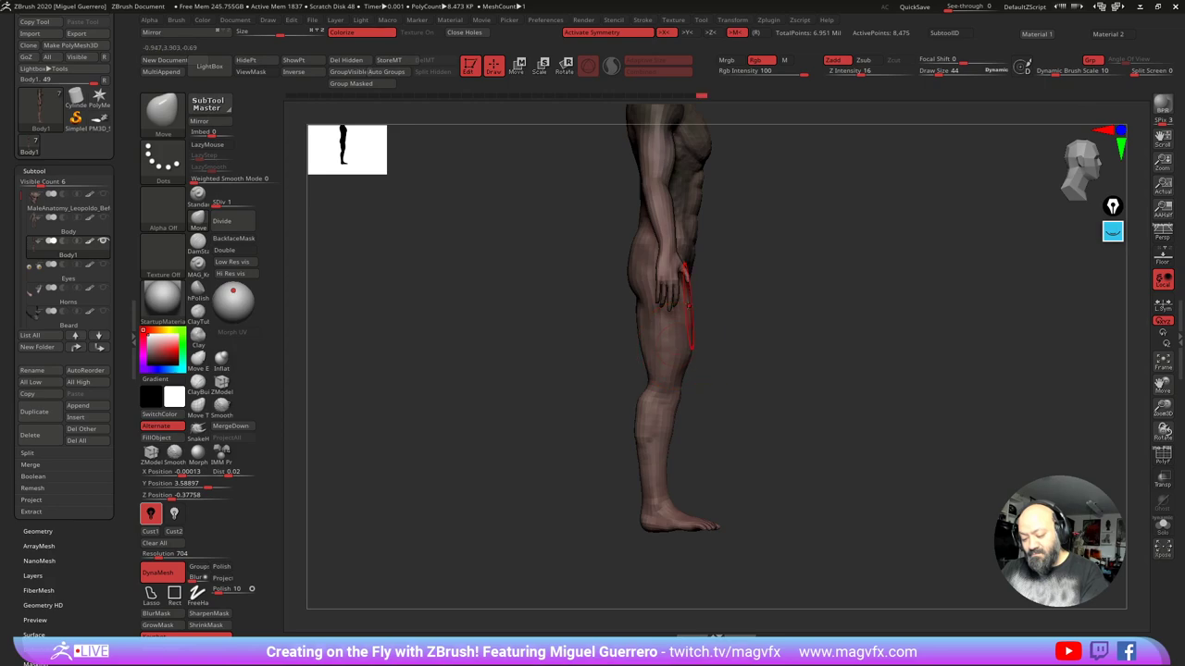
{"action": "left_click_drag", "start_coordinate": [610, 306], "coordinate": [574, 332]}
Step: Mask both arms with a symmetrical lasso from the front and hide them to expose the torso's sides
{"action": "mouse_move", "coordinate": [573, 331]}
{"action": "left_mouse_down", "text": "shift"}
{"action": "mouse_move", "coordinate": [548, 321]}
{"action": "mouse_move", "coordinate": [533, 295]}
{"action": "left_mouse_up", "text": "shift"}
{"action": "mouse_move", "coordinate": [590, 263]}
{"action": "left_mouse_down", "text": "ctrl"}
{"action": "mouse_move", "coordinate": [616, 417]}
{"action": "mouse_move", "coordinate": [676, 300]}
{"action": "mouse_move", "coordinate": [675, 209]}
{"action": "left_mouse_up", "text": "ctrl"}
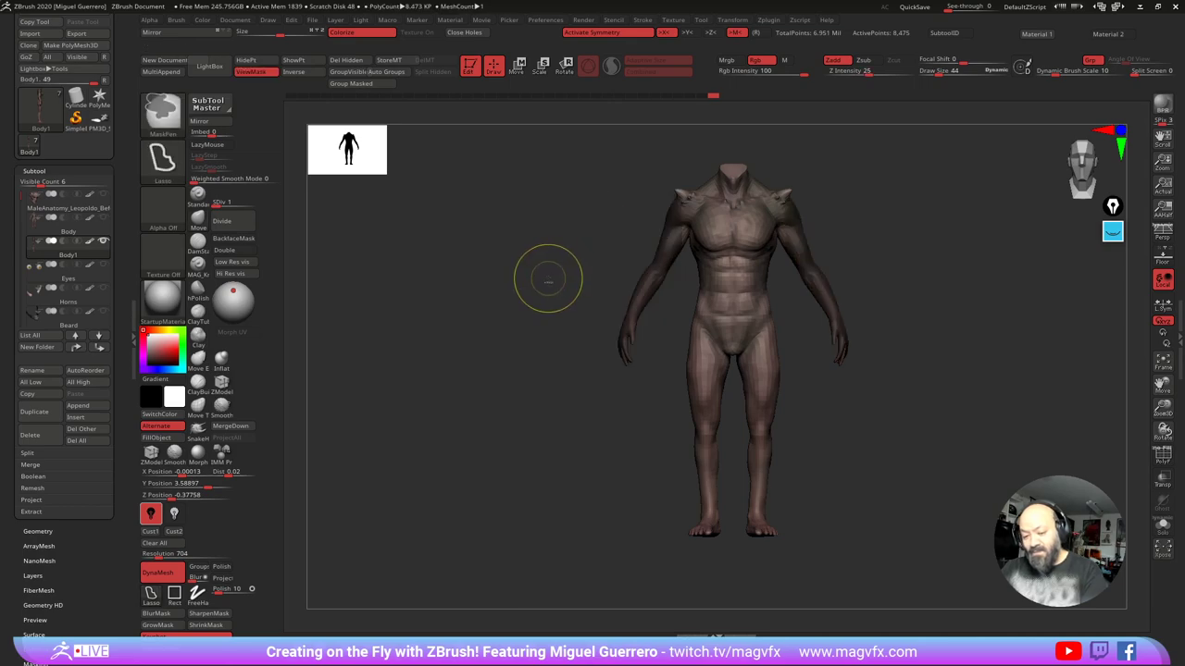
{"action": "left_click", "coordinate": [251, 61]}
{"action": "left_click_drag", "start_coordinate": [398, 224], "coordinate": [462, 289], "text": "ctrl+shift"}
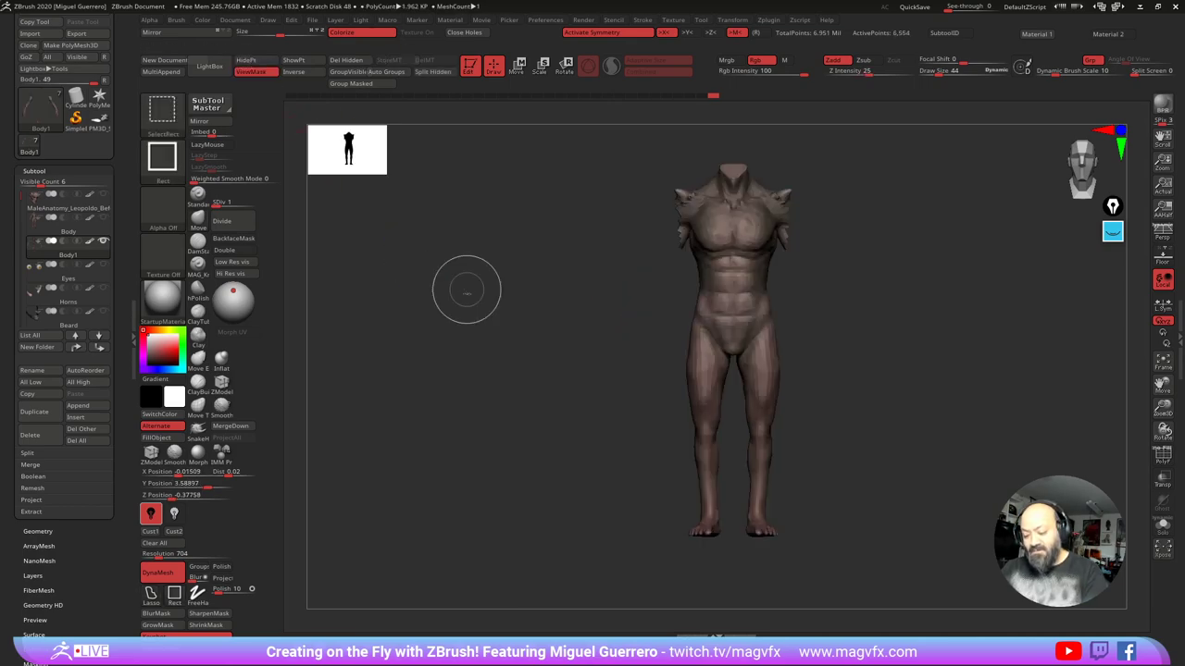
Step: Reshape the lower back, waist and buttocks in side view with the Move brush
{"action": "mouse_move", "coordinate": [474, 352]}
{"action": "left_mouse_down"}
{"action": "mouse_move", "coordinate": [528, 364]}
{"action": "mouse_move", "coordinate": [598, 357]}
{"action": "mouse_move", "coordinate": [593, 328]}
{"action": "left_mouse_up"}
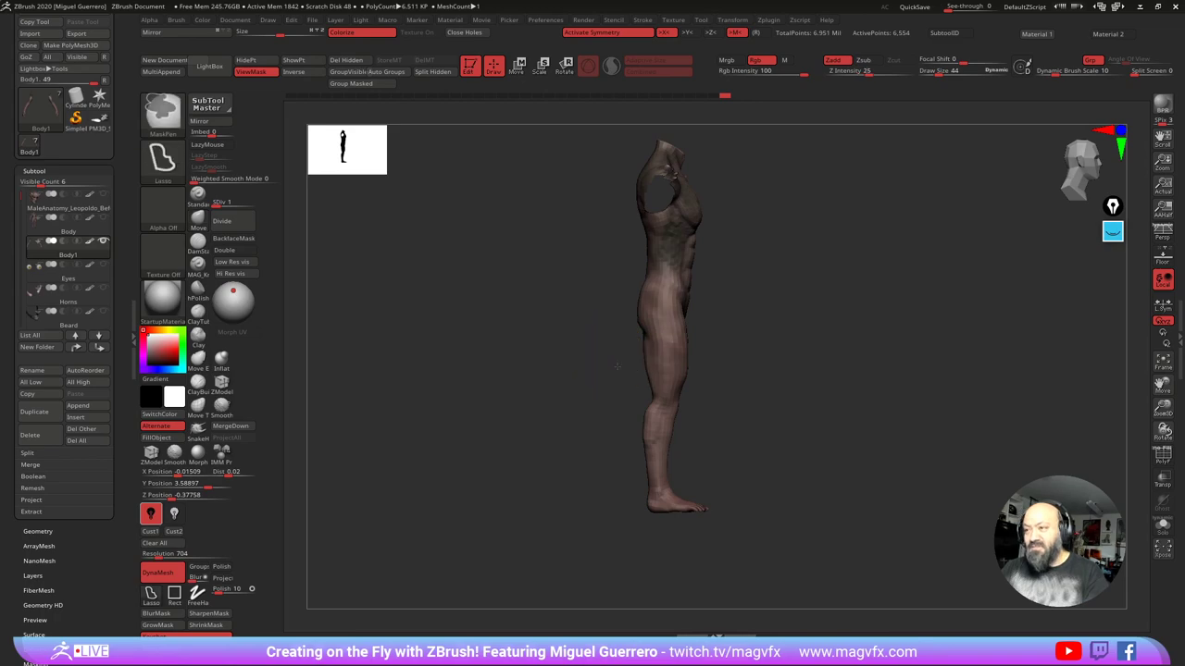
{"action": "right_click_drag", "start_coordinate": [592, 328], "coordinate": [618, 364], "text": "ctrl"}
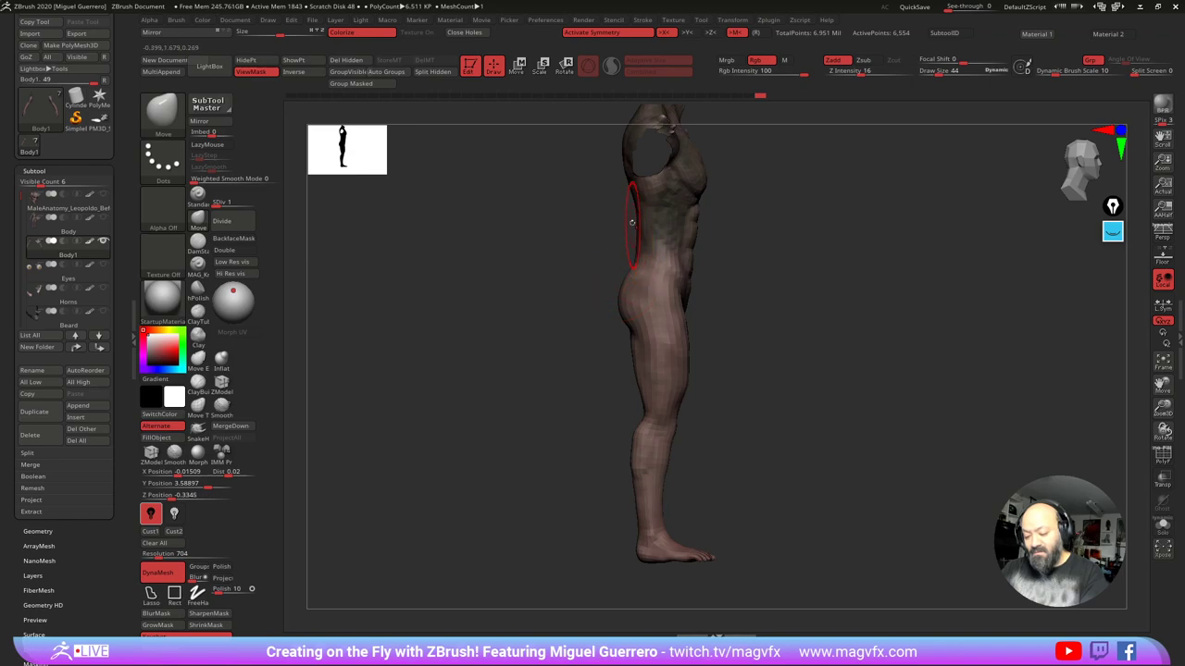
{"action": "left_click_drag", "start_coordinate": [597, 204], "coordinate": [634, 227]}
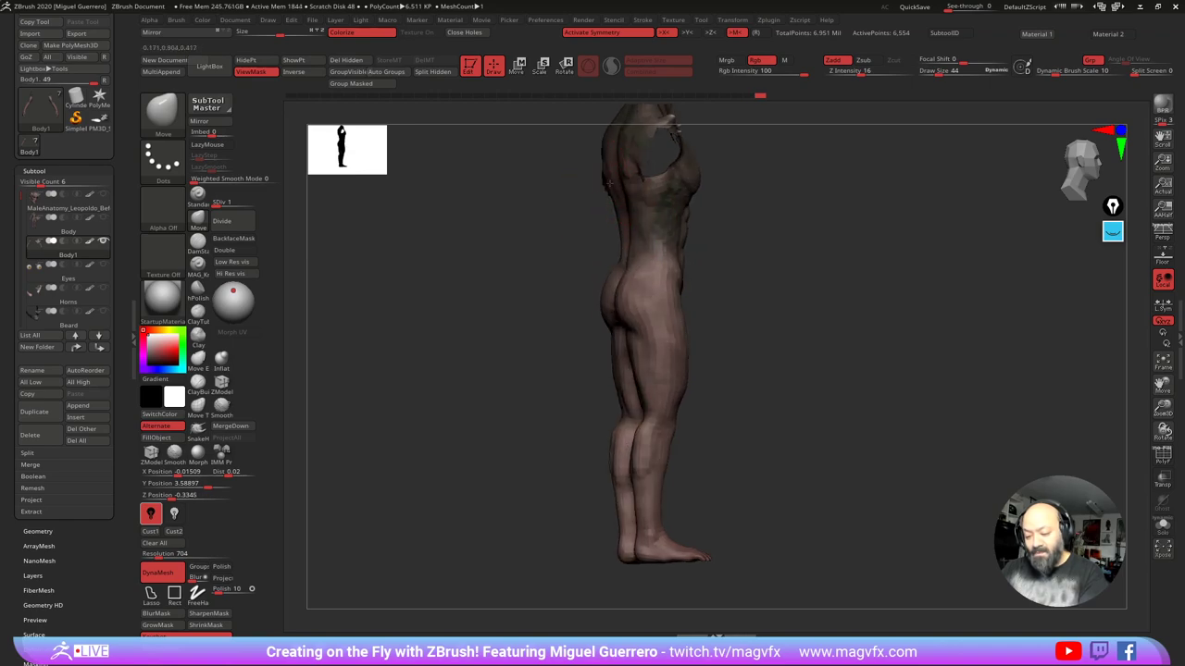
{"action": "mouse_move", "coordinate": [516, 253]}
{"action": "left_mouse_down"}
{"action": "mouse_move", "coordinate": [492, 283]}
{"action": "mouse_move", "coordinate": [525, 309]}
{"action": "mouse_move", "coordinate": [509, 321]}
{"action": "left_mouse_up"}
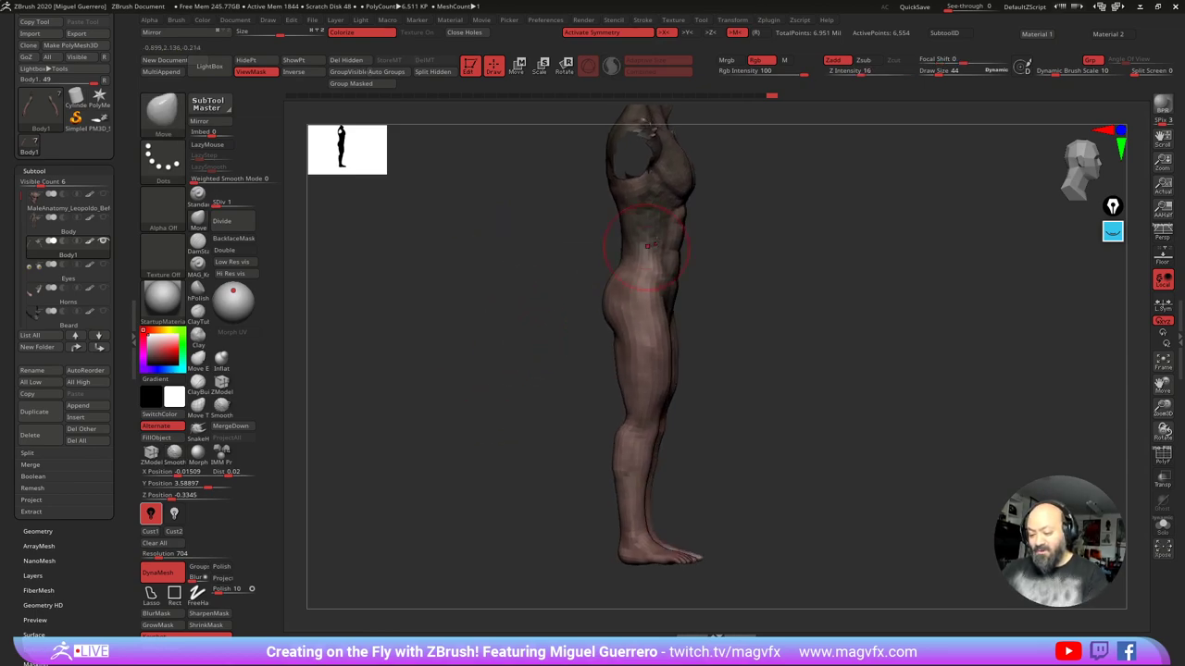
{"action": "left_click_drag", "start_coordinate": [716, 232], "coordinate": [738, 308]}
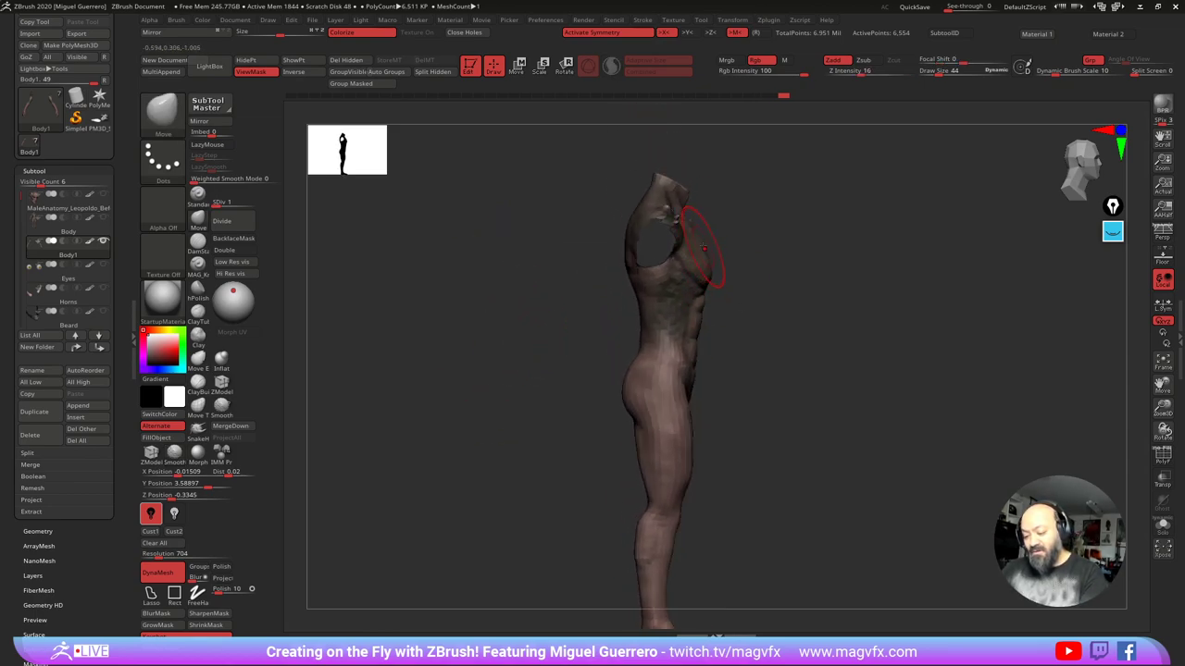
Step: Refine the chest, abdomen and hip contours from the side with the Move brush at Draw Size 28
{"action": "mouse_move", "coordinate": [725, 273]}
{"action": "right_mouse_down", "text": "ctrl"}
{"action": "mouse_move", "coordinate": [728, 319]}
{"action": "mouse_move", "coordinate": [759, 360]}
{"action": "right_mouse_up", "text": "ctrl"}
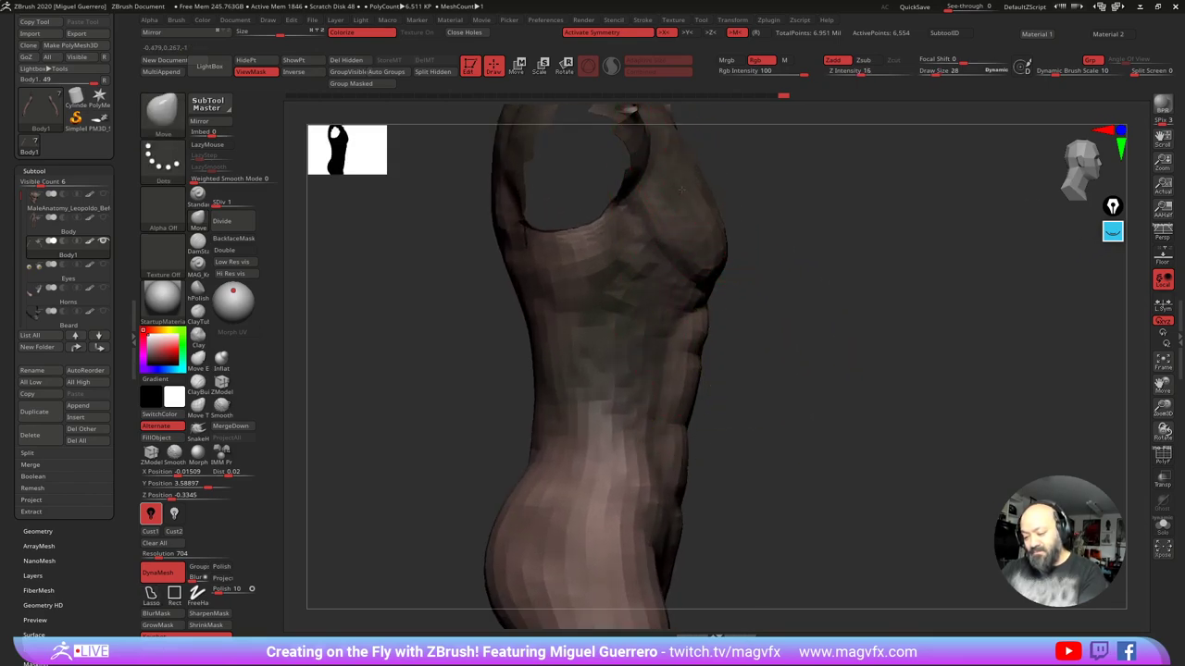
{"action": "right_click_drag", "start_coordinate": [727, 458], "coordinate": [648, 393], "text": "ctrl"}
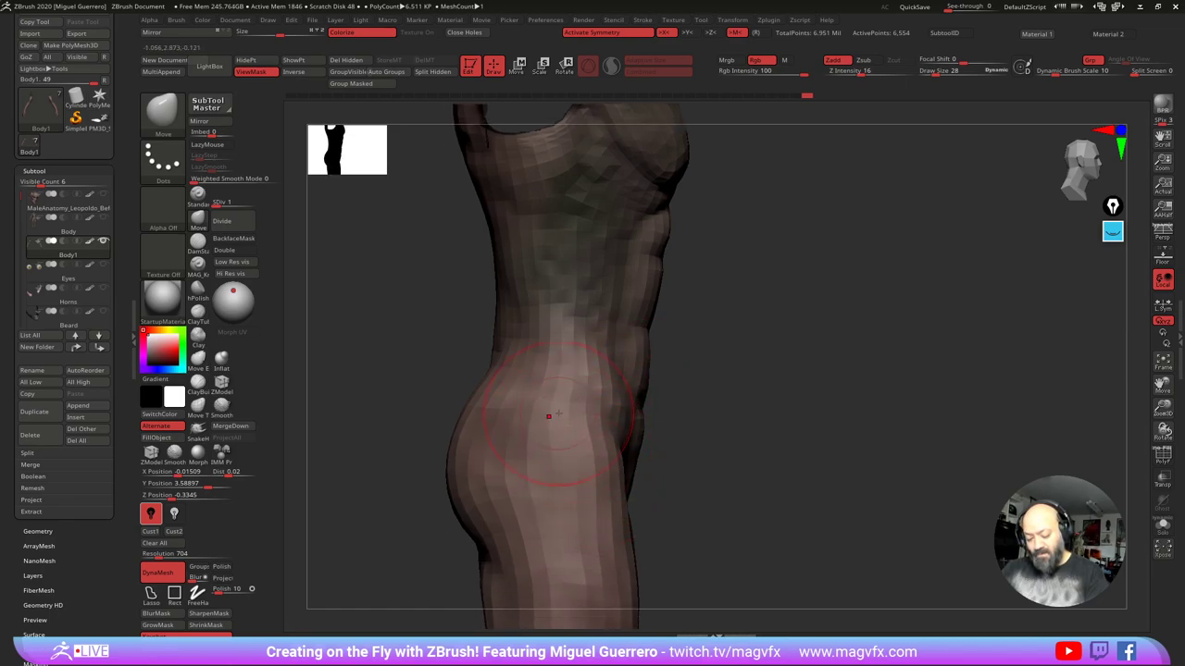
{"action": "right_click_drag", "start_coordinate": [550, 415], "coordinate": [589, 322], "text": "alt"}
Step: Refine the thighs, knees and calves from the side and back with the Move brush, using Draw Sizes 28 and 32
{"action": "right_click_drag", "start_coordinate": [592, 435], "coordinate": [586, 356], "text": "ctrl"}
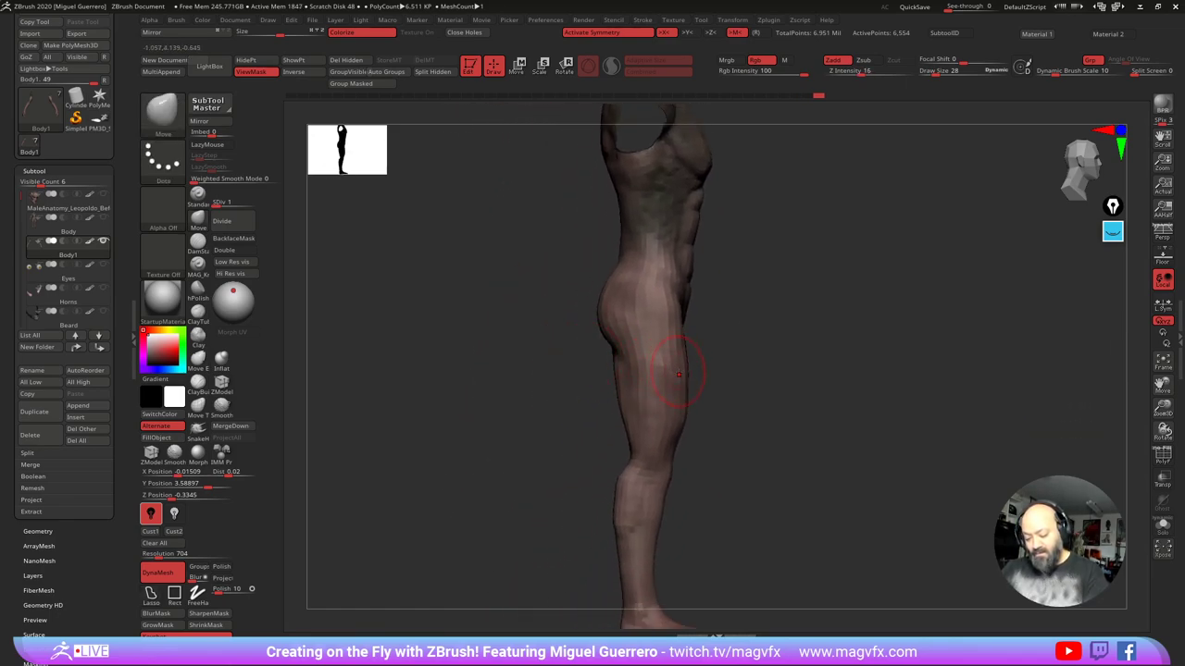
{"action": "right_click_drag", "start_coordinate": [669, 476], "coordinate": [673, 402], "text": "alt"}
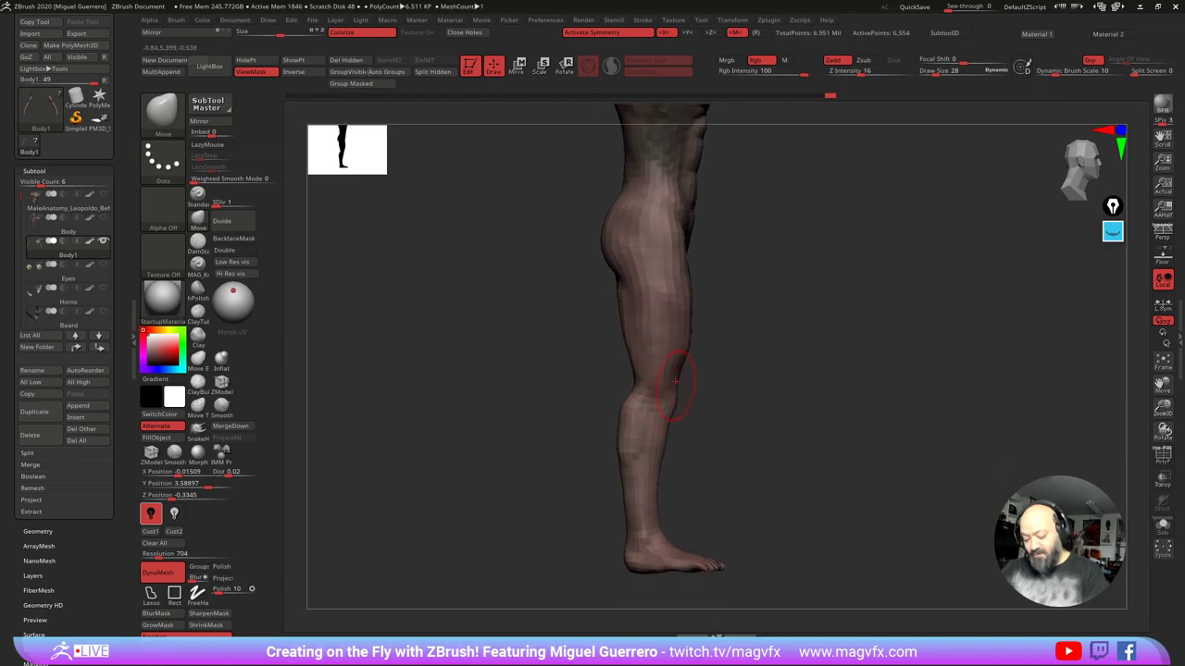
{"action": "mouse_move", "coordinate": [667, 452]}
{"action": "left_mouse_down"}
{"action": "mouse_move", "coordinate": [605, 425]}
{"action": "mouse_move", "coordinate": [623, 456]}
{"action": "left_mouse_up"}
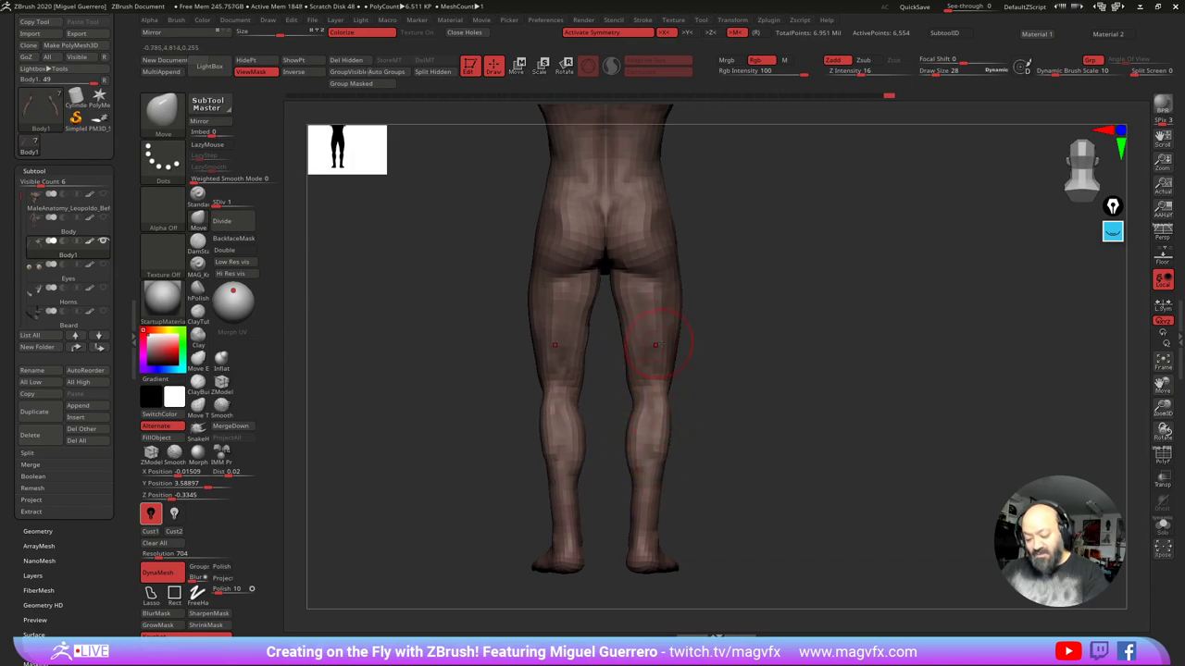
{"action": "mouse_move", "coordinate": [498, 388]}
{"action": "left_mouse_down"}
{"action": "mouse_move", "coordinate": [476, 392]}
{"action": "mouse_move", "coordinate": [490, 402]}
{"action": "left_mouse_up"}
{"action": "left_click_drag", "start_coordinate": [544, 432], "coordinate": [491, 441]}
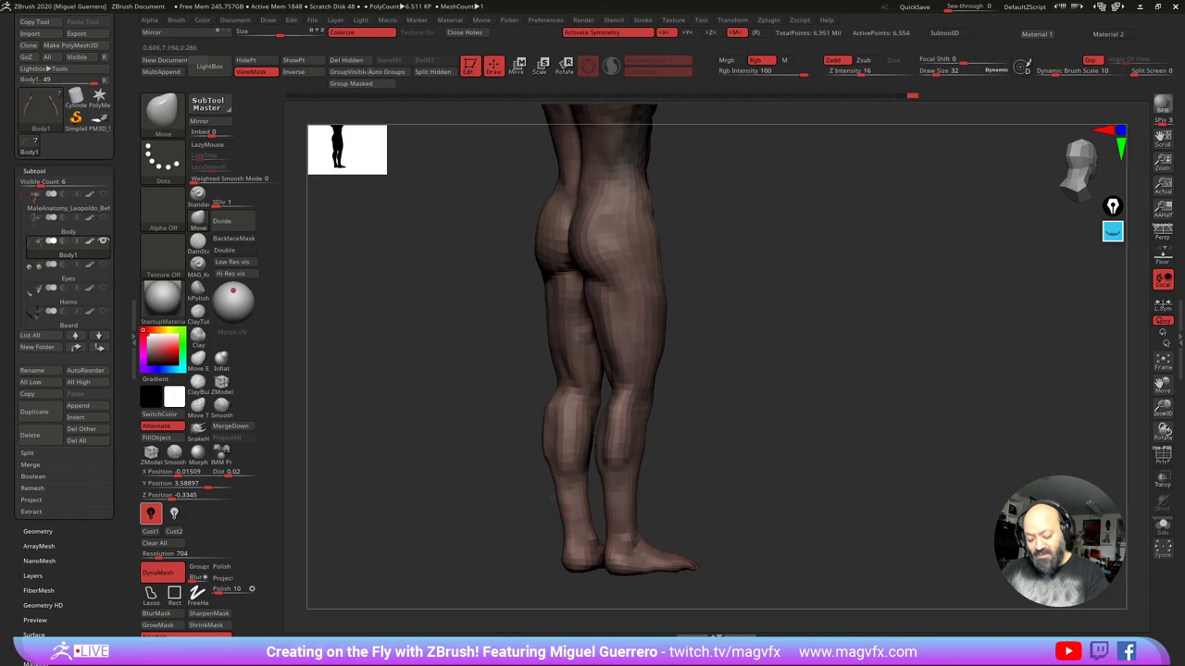
{"action": "left_click_drag", "start_coordinate": [552, 498], "coordinate": [545, 497]}
{"action": "mouse_move", "coordinate": [515, 463]}
{"action": "left_mouse_down"}
{"action": "mouse_move", "coordinate": [466, 436]}
{"action": "mouse_move", "coordinate": [497, 462]}
{"action": "mouse_move", "coordinate": [459, 533]}
{"action": "mouse_move", "coordinate": [543, 431]}
{"action": "mouse_move", "coordinate": [462, 405]}
{"action": "left_mouse_up"}
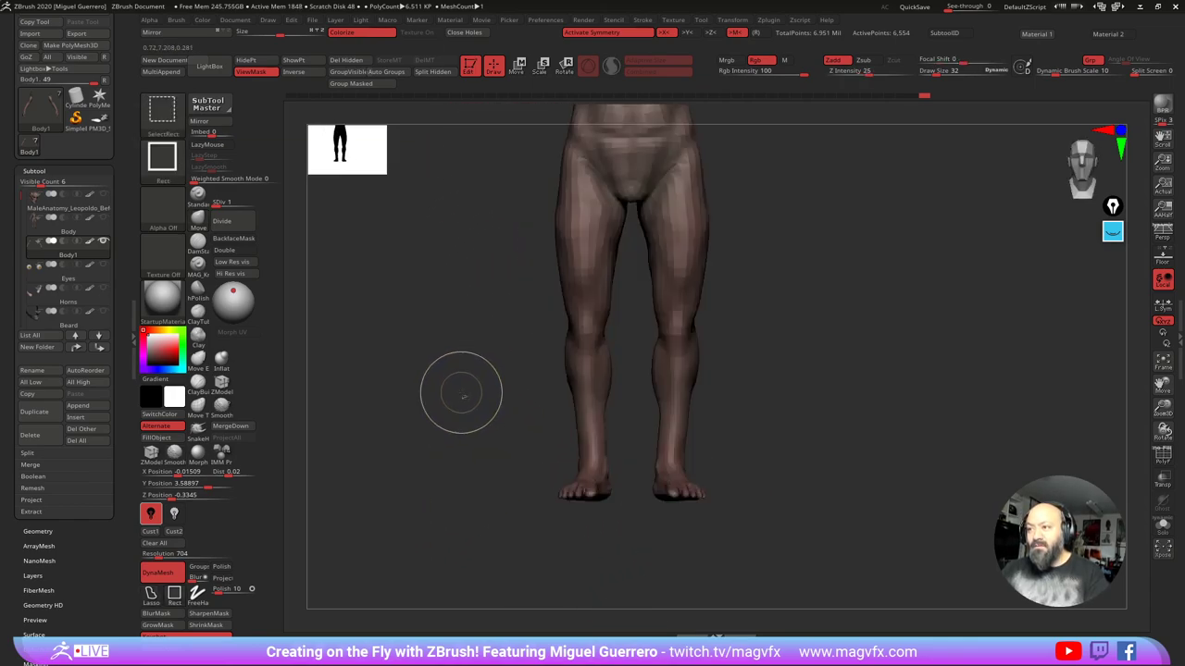
Step: Unhide the arms and check the whole figure's proportions from a three-quarter view
{"action": "left_click", "coordinate": [462, 390], "text": "ctrl+shift"}
{"action": "right_click_drag", "start_coordinate": [462, 390], "coordinate": [521, 461], "text": "alt"}
{"action": "right_click_drag", "start_coordinate": [521, 461], "coordinate": [459, 388], "text": "ctrl"}
{"action": "mouse_move", "coordinate": [458, 389]}
{"action": "left_mouse_down"}
{"action": "mouse_move", "coordinate": [604, 396]}
{"action": "mouse_move", "coordinate": [597, 425]}
{"action": "left_mouse_up"}
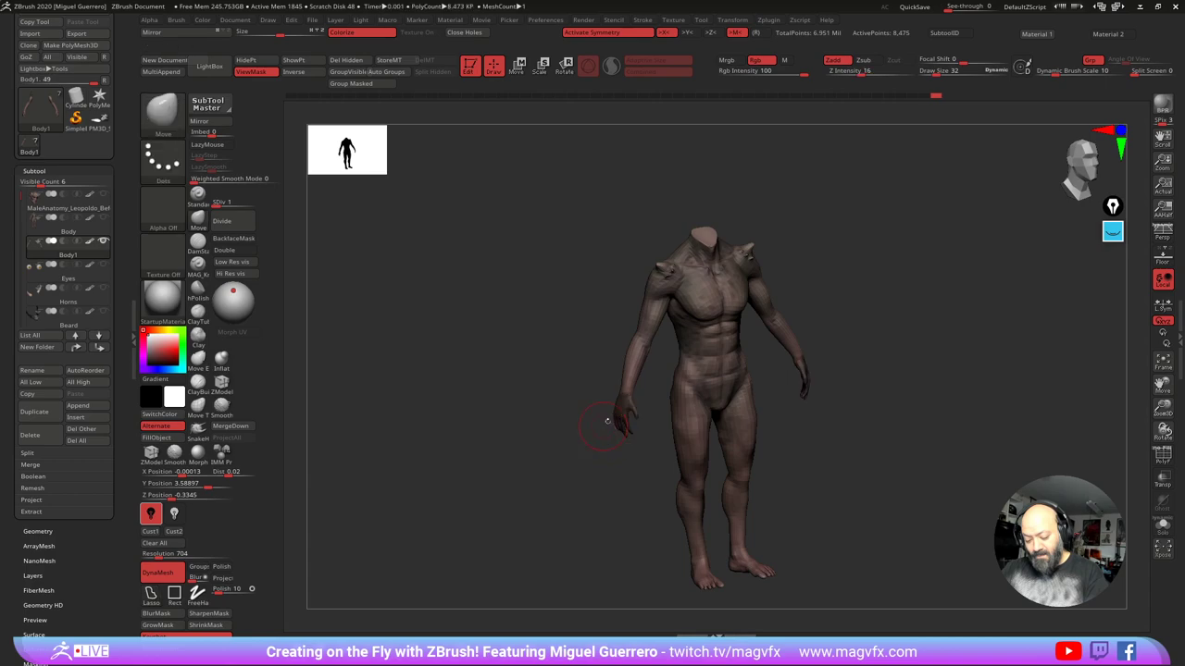
Step: Mask everything except the hands, rotate them at the wrists with the gizmo, and clear the mask
{"action": "right_click_drag", "start_coordinate": [566, 398], "coordinate": [545, 418], "text": "ctrl"}
{"action": "left_click", "coordinate": [545, 418], "text": "ctrl"}
{"action": "left_click_drag", "start_coordinate": [529, 408], "coordinate": [549, 395]}
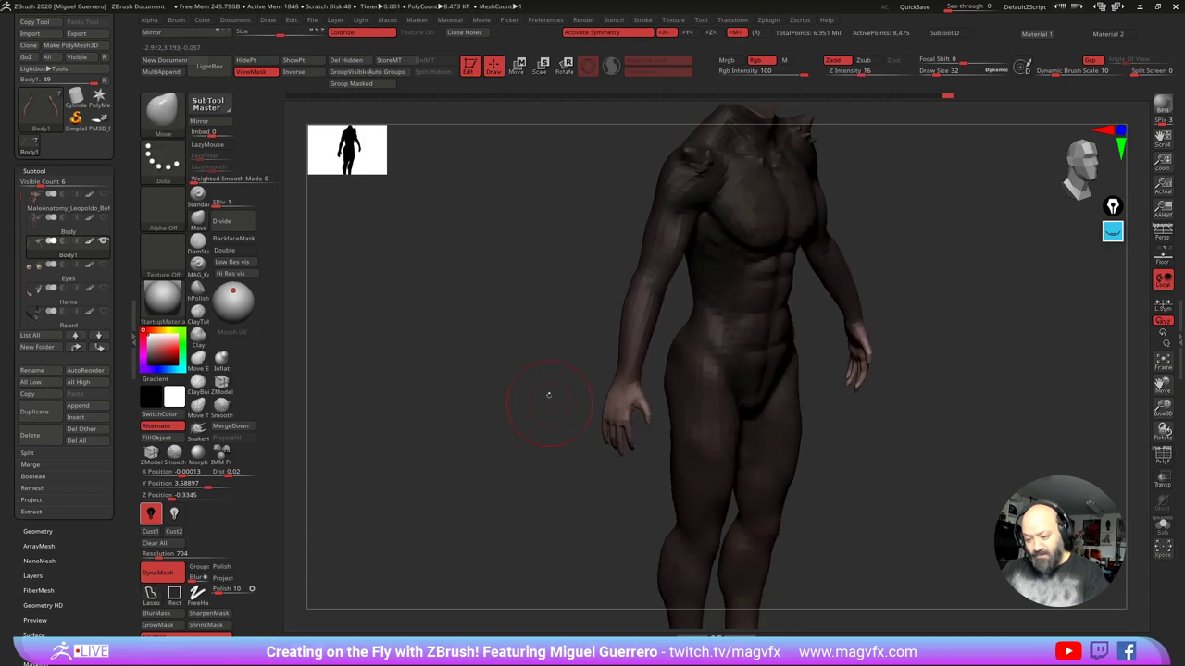
{"action": "left_click", "coordinate": [562, 69]}
{"action": "right_click_drag", "start_coordinate": [536, 389], "coordinate": [524, 408], "text": "ctrl"}
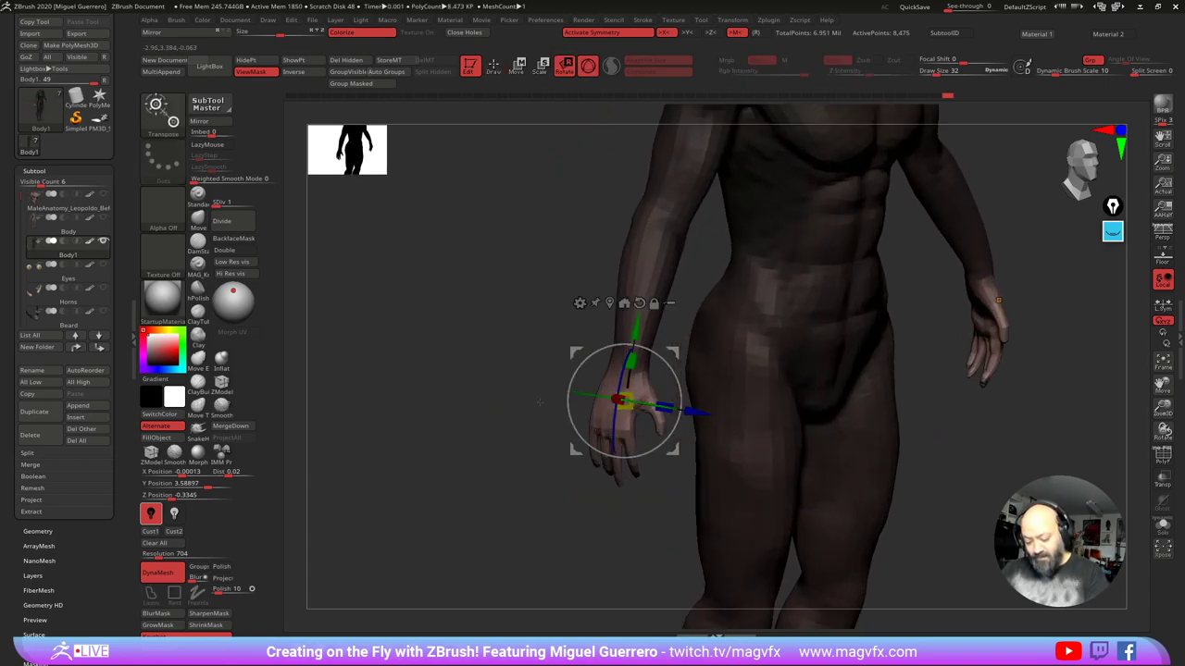
{"action": "mouse_move", "coordinate": [511, 408]}
{"action": "left_mouse_down"}
{"action": "mouse_move", "coordinate": [544, 403]}
{"action": "mouse_move", "coordinate": [531, 396]}
{"action": "mouse_move", "coordinate": [565, 383]}
{"action": "mouse_move", "coordinate": [580, 351]}
{"action": "mouse_move", "coordinate": [588, 370]}
{"action": "mouse_move", "coordinate": [594, 348]}
{"action": "mouse_move", "coordinate": [524, 328]}
{"action": "mouse_move", "coordinate": [500, 336]}
{"action": "mouse_move", "coordinate": [712, 490]}
{"action": "mouse_move", "coordinate": [736, 263]}
{"action": "mouse_move", "coordinate": [555, 231]}
{"action": "mouse_move", "coordinate": [642, 562]}
{"action": "mouse_move", "coordinate": [717, 264]}
{"action": "mouse_move", "coordinate": [528, 231]}
{"action": "mouse_move", "coordinate": [565, 264]}
{"action": "mouse_move", "coordinate": [463, 306]}
{"action": "mouse_move", "coordinate": [491, 298]}
{"action": "left_mouse_up"}
{"action": "left_click", "coordinate": [571, 273], "text": "ctrl"}
{"action": "right_click_drag", "start_coordinate": [491, 298], "coordinate": [462, 271], "text": "ctrl"}
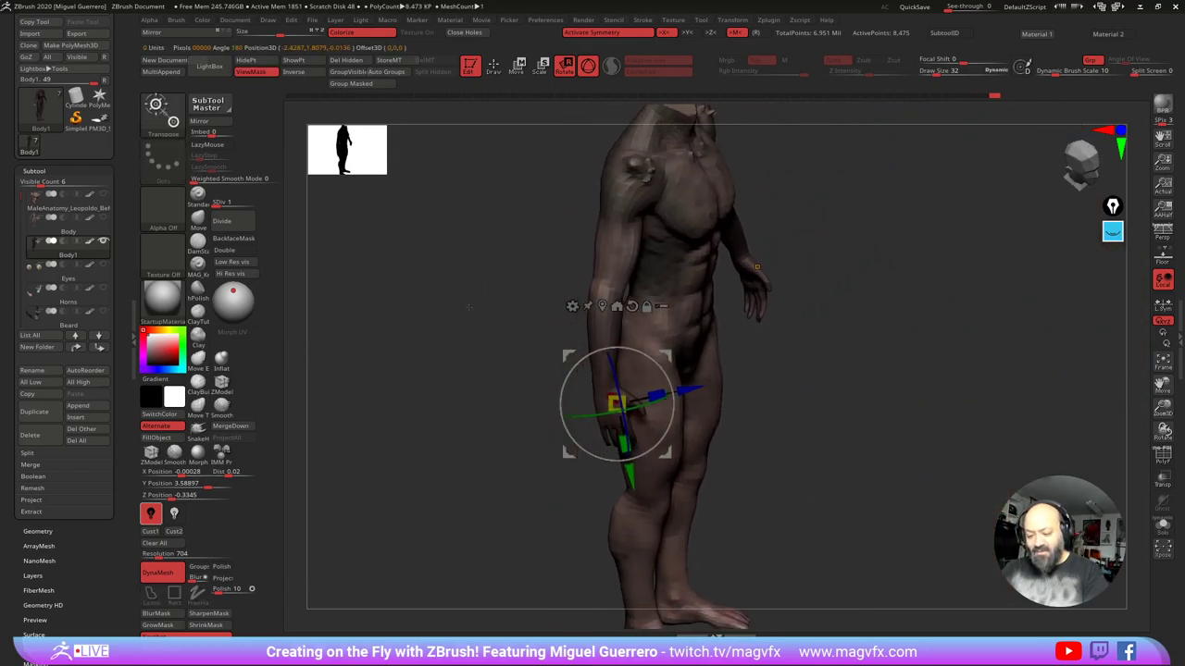
Step: Place the gizmo at the elbow, rotate the masked-off forearms into a more relaxed pose, and clear the mask
{"action": "left_click_drag", "start_coordinate": [463, 271], "coordinate": [485, 305], "text": "alt"}
{"action": "left_click_drag", "start_coordinate": [485, 305], "coordinate": [578, 361]}
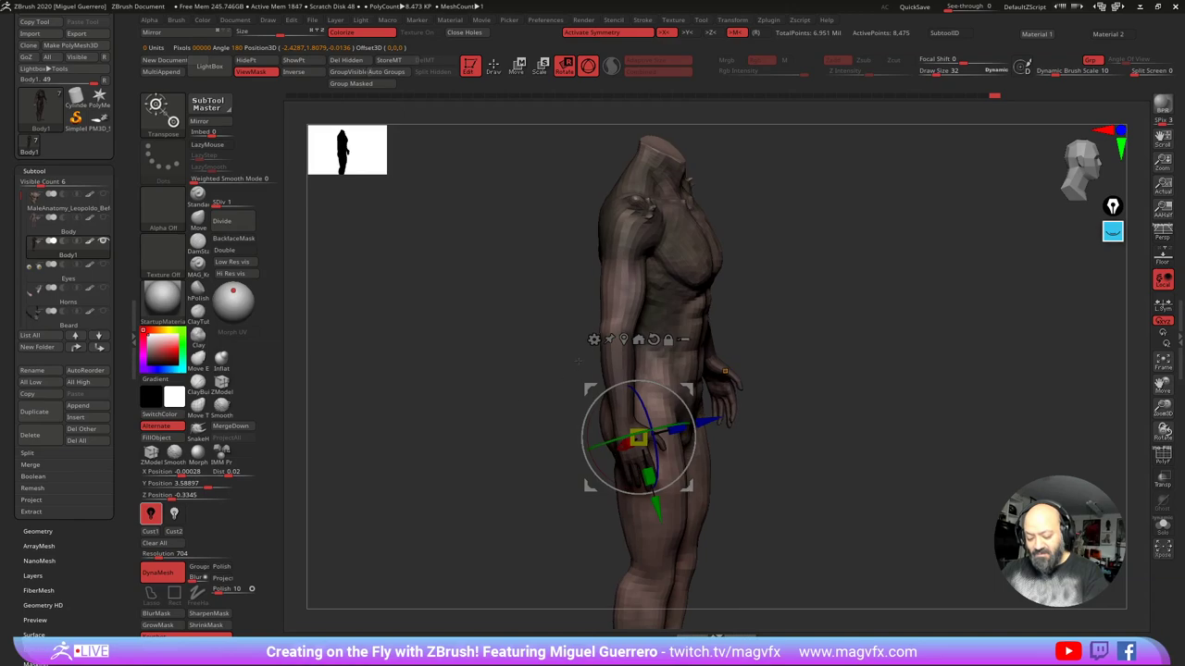
{"action": "left_click", "coordinate": [609, 328], "text": "alt"}
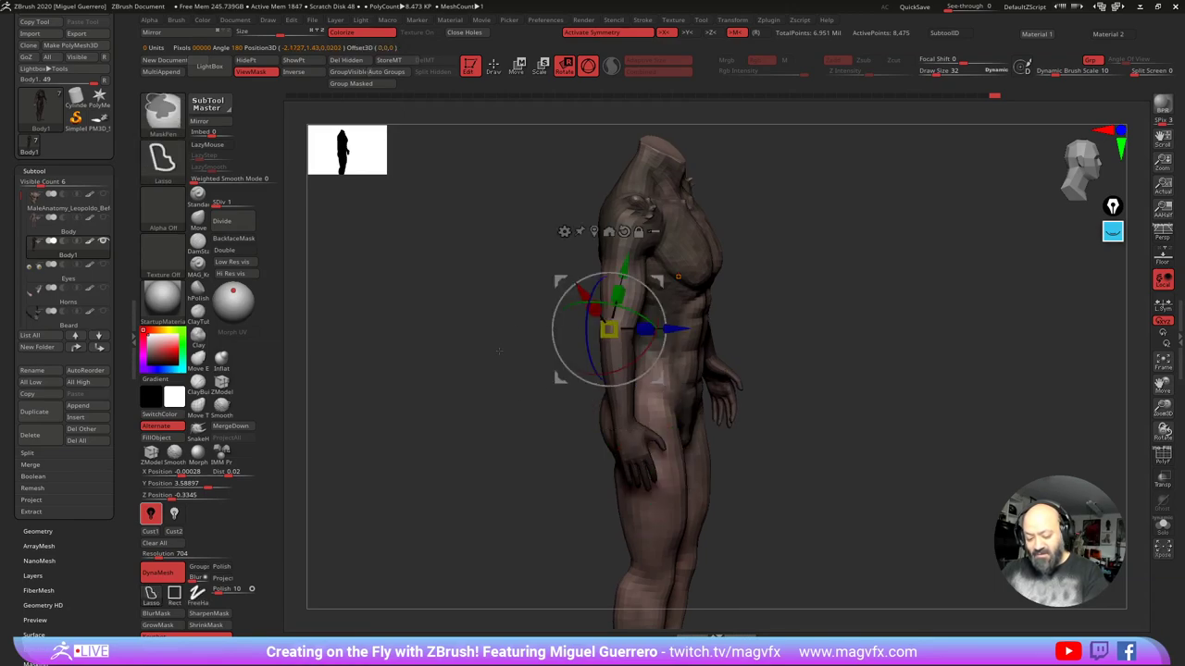
{"action": "left_click", "coordinate": [544, 339], "text": "ctrl"}
{"action": "left_click_drag", "start_coordinate": [537, 339], "coordinate": [473, 389]}
{"action": "mouse_move", "coordinate": [545, 430]}
{"action": "left_mouse_down", "text": "ctrl"}
{"action": "mouse_move", "coordinate": [602, 473]}
{"action": "mouse_move", "coordinate": [576, 461]}
{"action": "left_mouse_up", "text": "ctrl"}
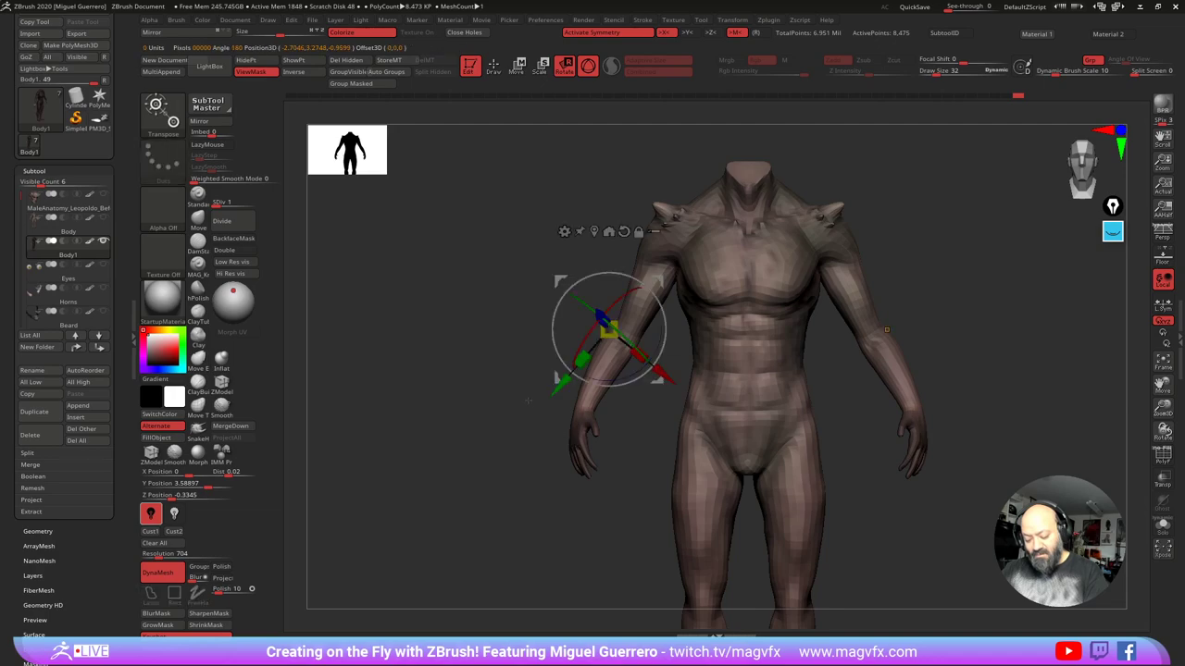
Step: From the front, isolate the hands with a mask, adjust their rotation at the wrists, and clear the mask
{"action": "left_click", "coordinate": [548, 437], "text": "ctrl"}
{"action": "left_click", "coordinate": [576, 421], "text": "alt"}
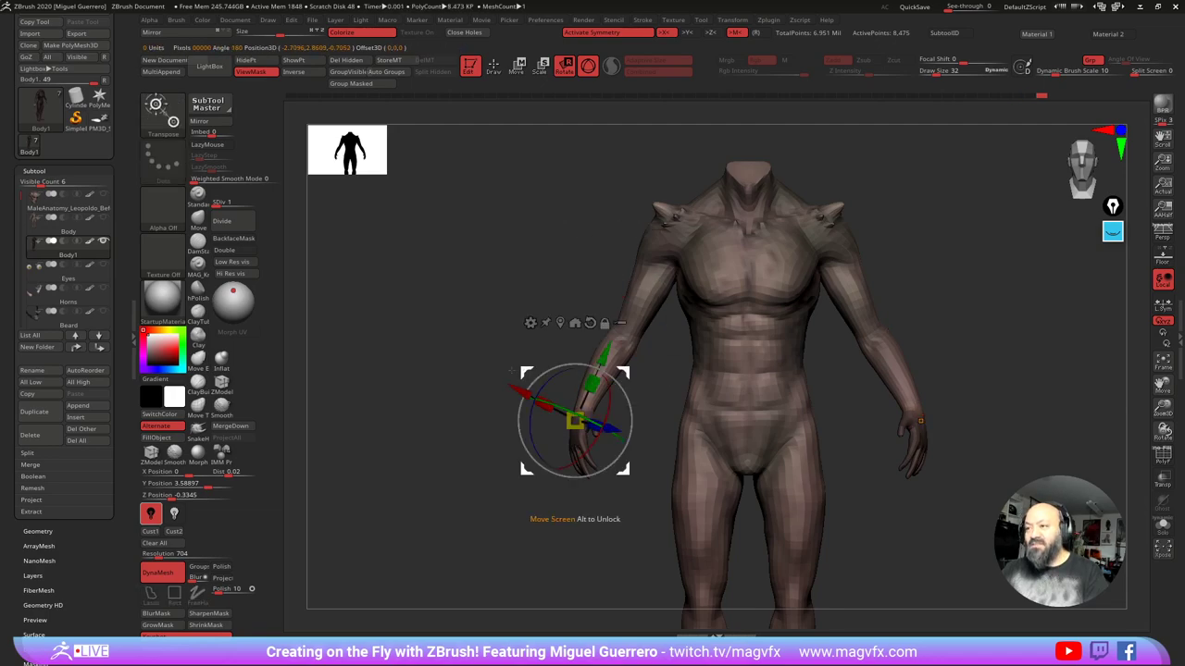
{"action": "left_click", "coordinate": [521, 364], "text": "ctrl"}
{"action": "left_click_drag", "start_coordinate": [543, 372], "coordinate": [466, 392]}
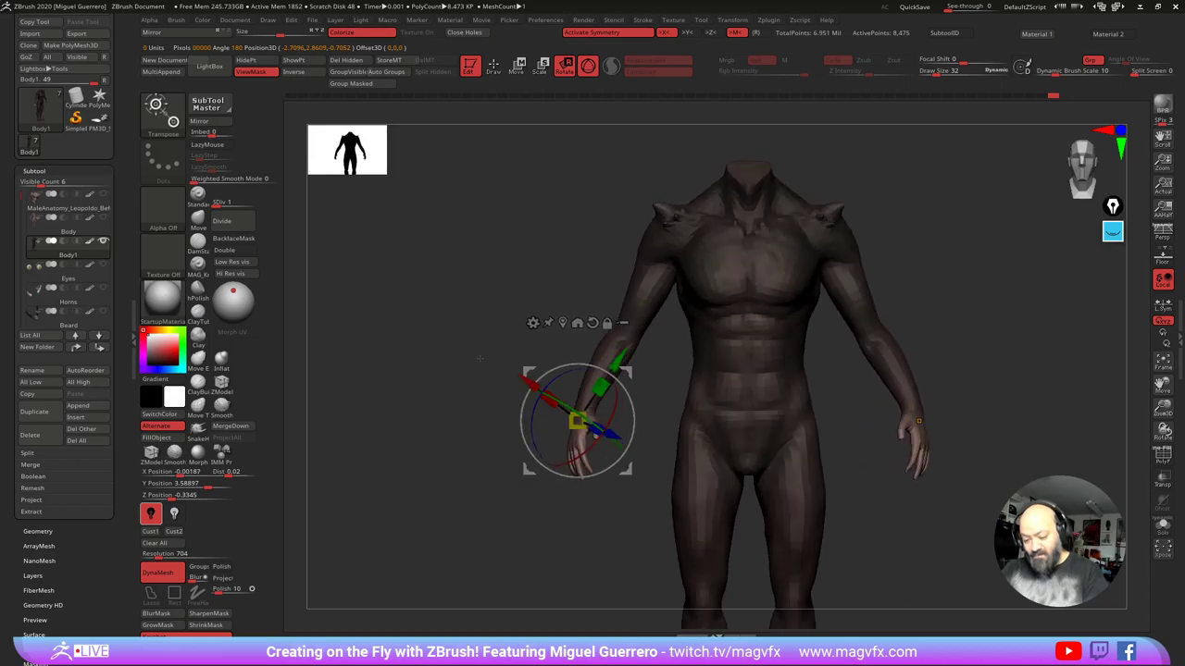
{"action": "left_click_drag", "start_coordinate": [448, 326], "coordinate": [457, 266], "text": "ctrl"}
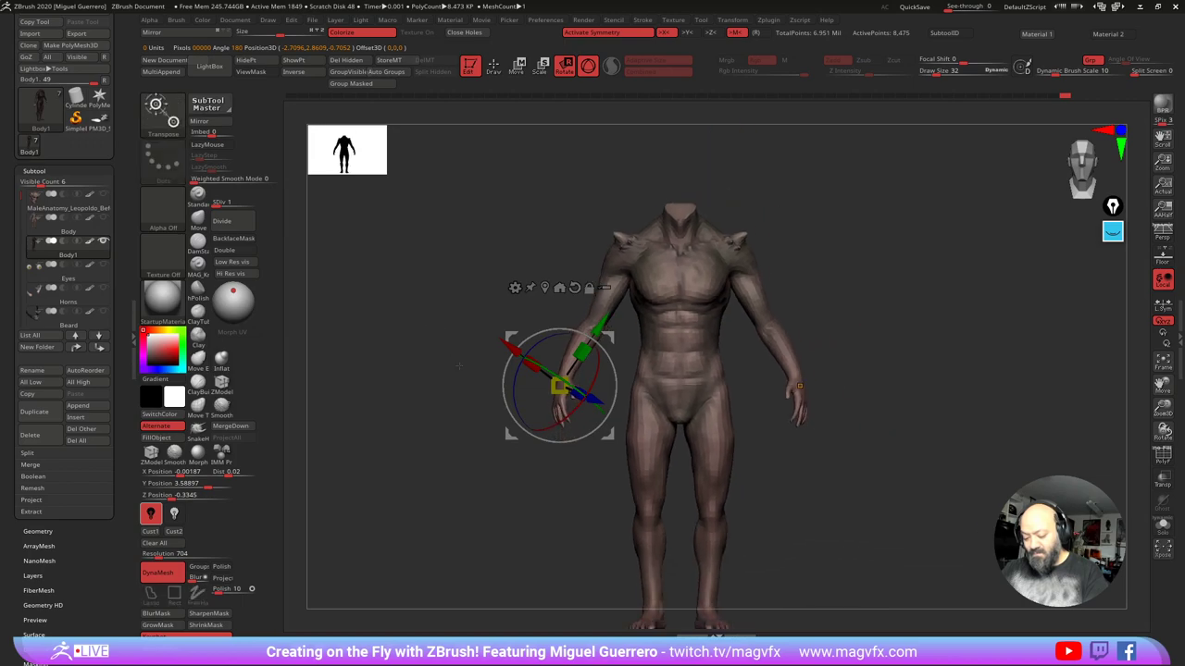
Step: Return to Draw mode and refine the groin, waist and shoulder shapes from the front with the Move brush
{"action": "left_click_drag", "start_coordinate": [482, 381], "coordinate": [487, 344], "text": "alt"}
{"action": "key", "text": "q"}
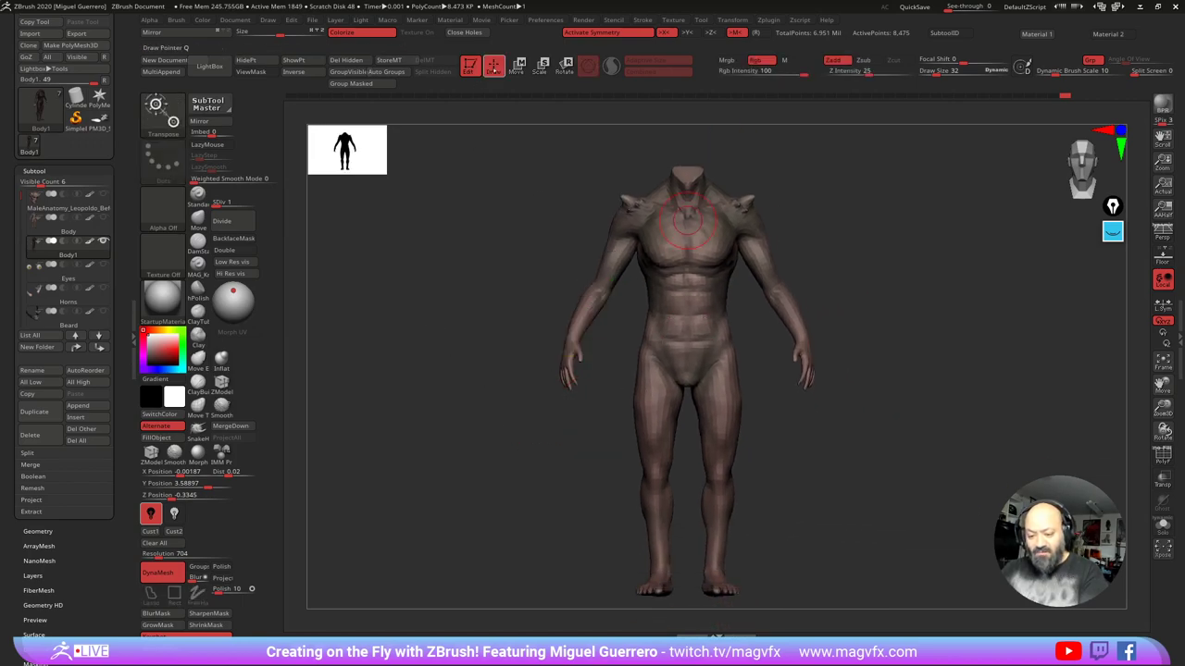
{"action": "right_click_drag", "start_coordinate": [576, 375], "coordinate": [595, 398], "text": "ctrl"}
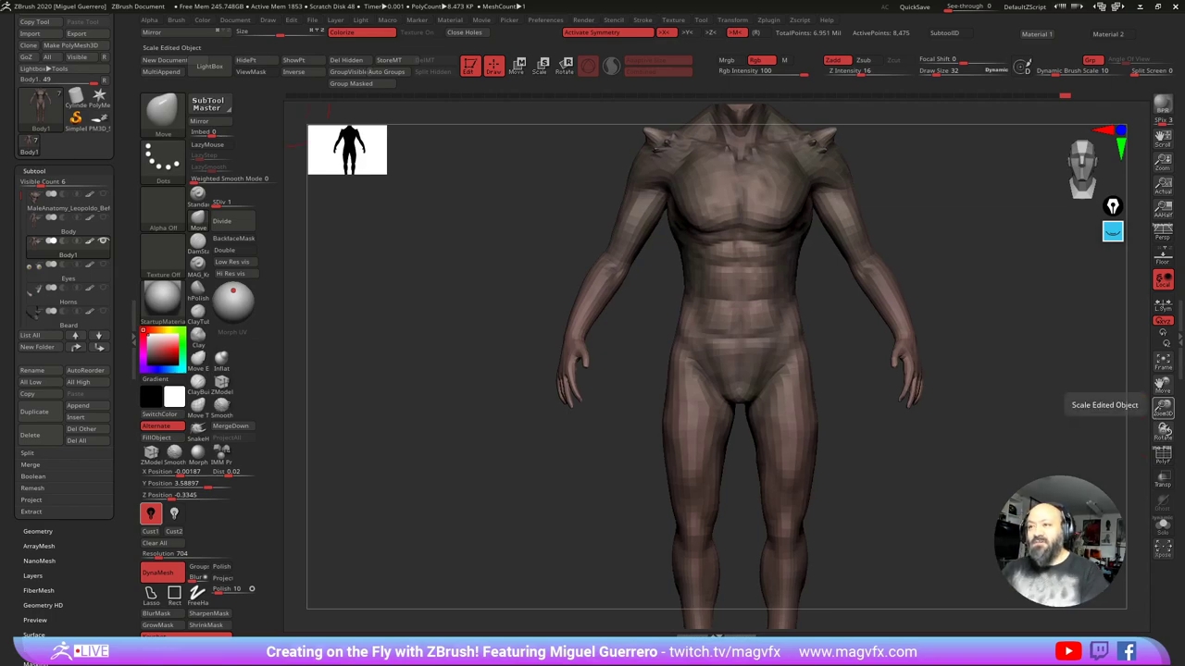
{"action": "left_click_drag", "start_coordinate": [512, 361], "coordinate": [460, 354], "text": "alt"}
{"action": "left_click_drag", "start_coordinate": [678, 399], "coordinate": [674, 389]}
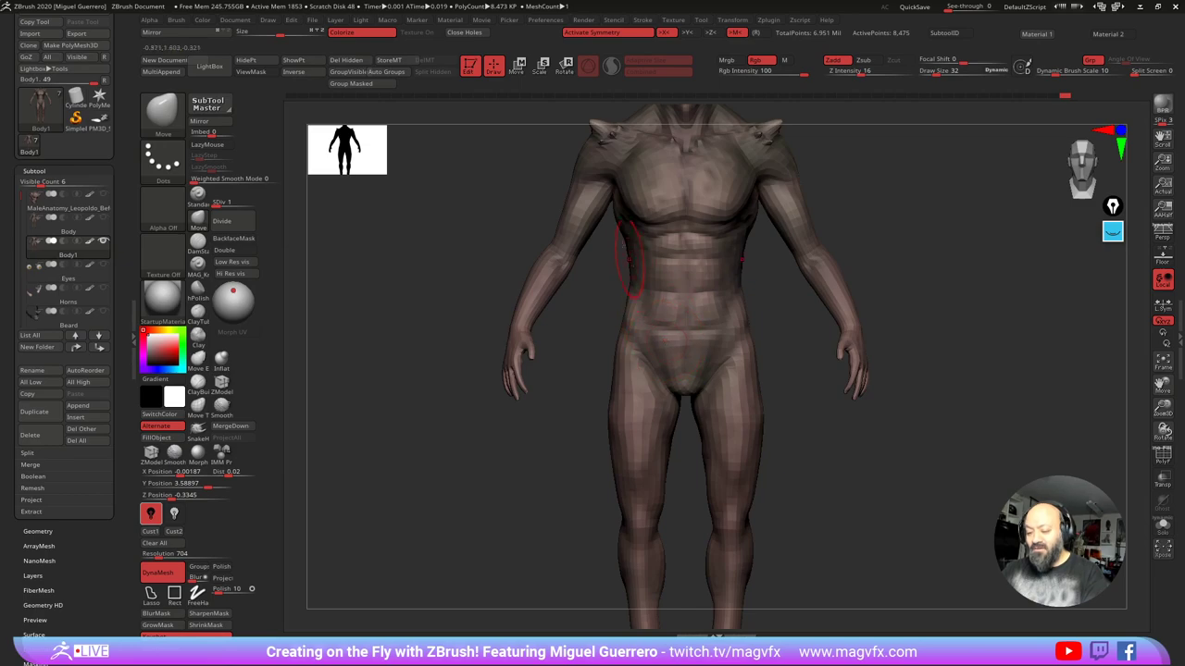
{"action": "left_click_drag", "start_coordinate": [515, 261], "coordinate": [570, 284]}
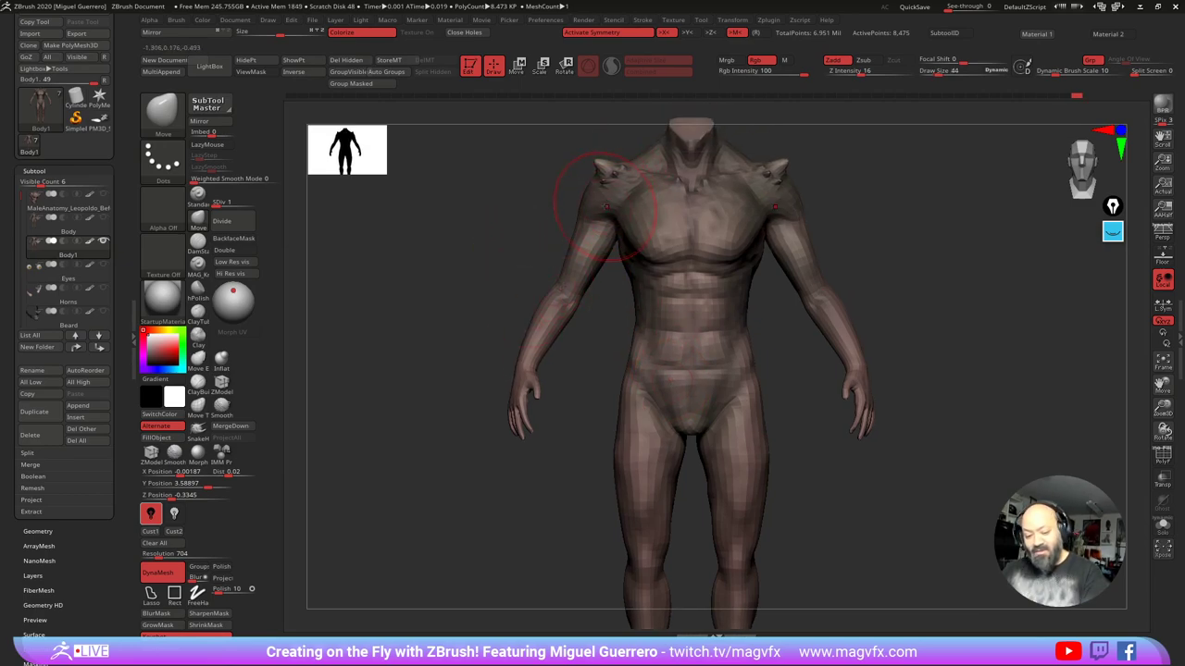
Step: Turn off Colorize on the body and define the groin creases with the DamStandard brush at Draw Size 12
{"action": "left_click", "coordinate": [362, 32]}
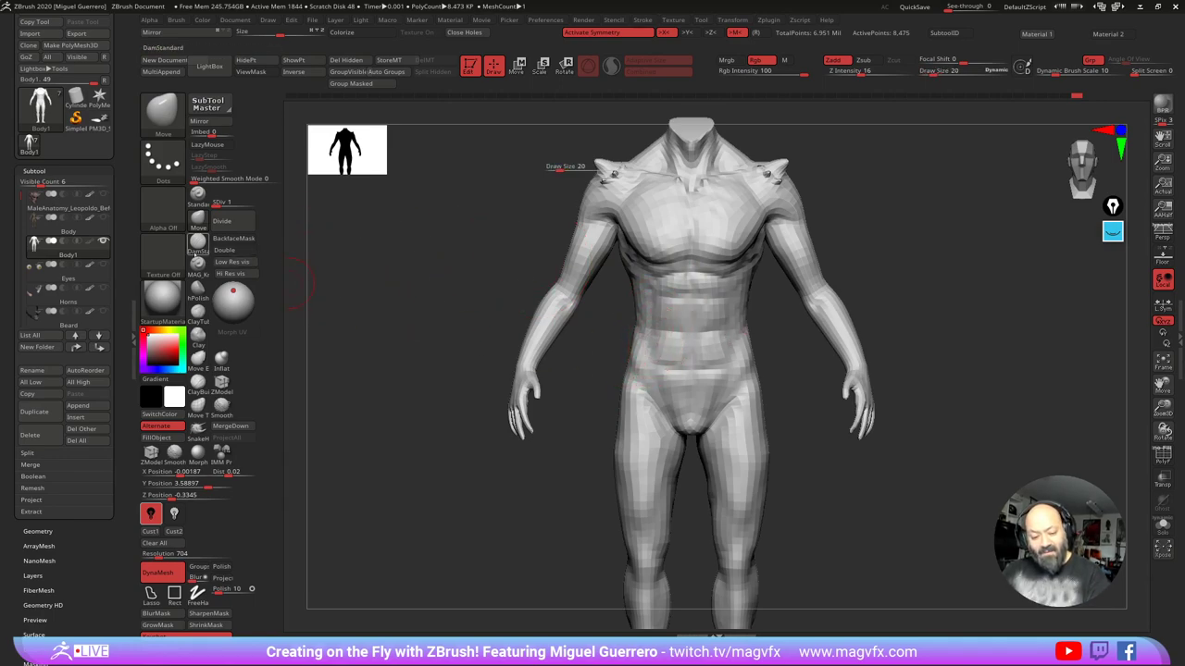
{"action": "left_click", "coordinate": [197, 243]}
{"action": "key", "text": "bracketleft"}
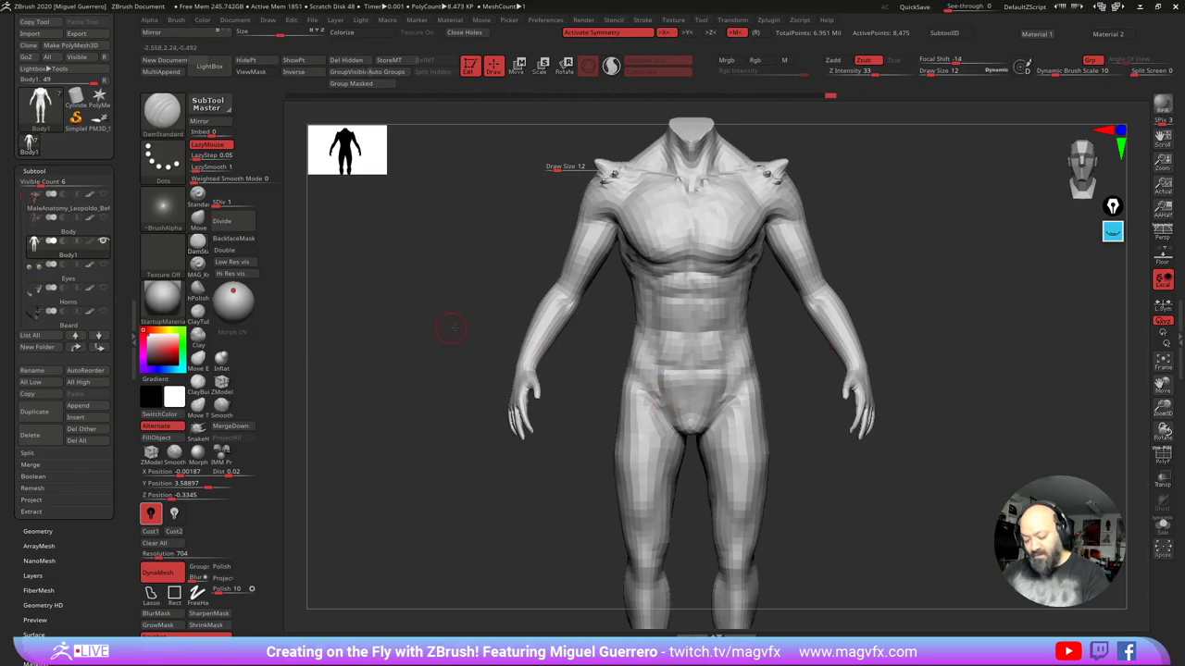
{"action": "left_click_drag", "start_coordinate": [450, 330], "coordinate": [495, 333]}
{"action": "left_click_drag", "start_coordinate": [508, 399], "coordinate": [512, 396], "text": "shift"}
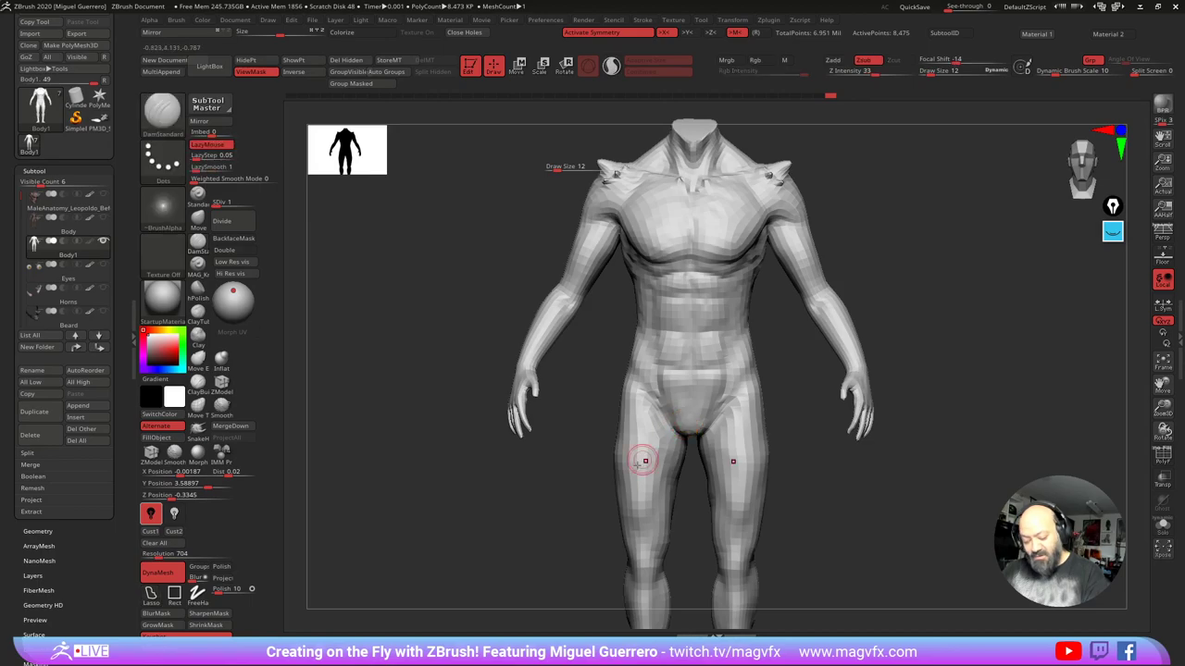
Step: Carve the crease between the crotch and inner thighs with the DamStandard brush at Draw Size 24
{"action": "left_click", "coordinate": [197, 594], "text": "ctrl"}
{"action": "mouse_move", "coordinate": [463, 510]}
{"action": "left_mouse_down"}
{"action": "mouse_move", "coordinate": [402, 509]}
{"action": "mouse_move", "coordinate": [447, 521]}
{"action": "mouse_move", "coordinate": [546, 486]}
{"action": "left_mouse_up"}
{"action": "left_click_drag", "start_coordinate": [613, 439], "coordinate": [608, 469]}
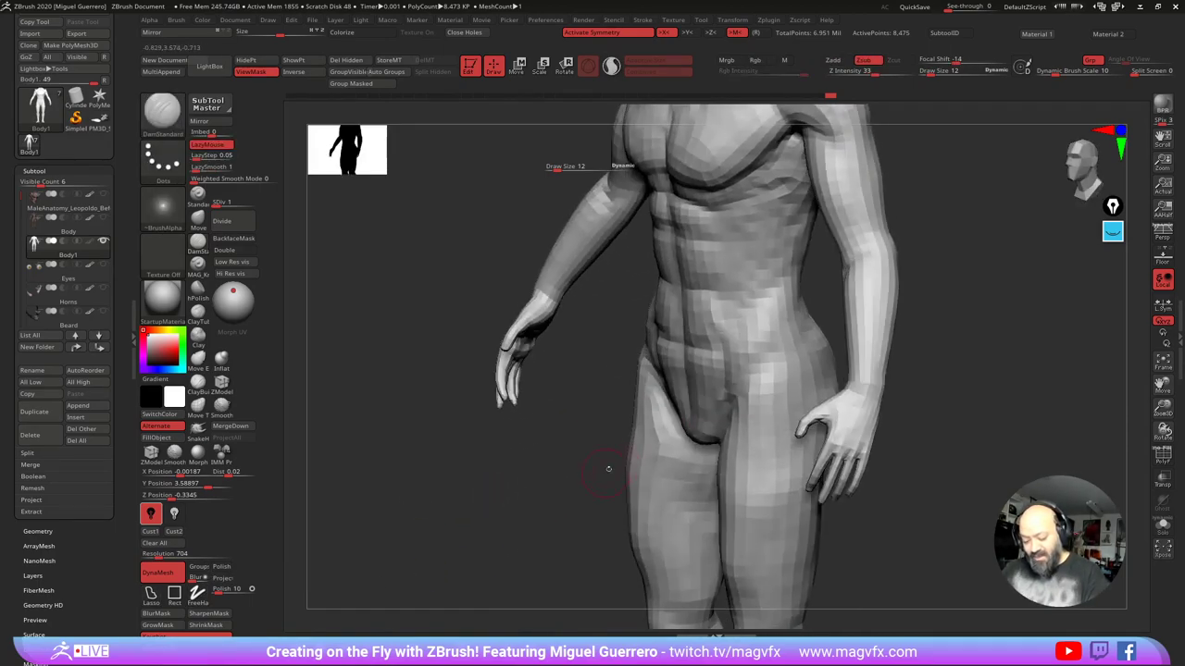
{"action": "key", "text": "bracketright"}
{"action": "left_click_drag", "start_coordinate": [674, 422], "coordinate": [705, 448]}
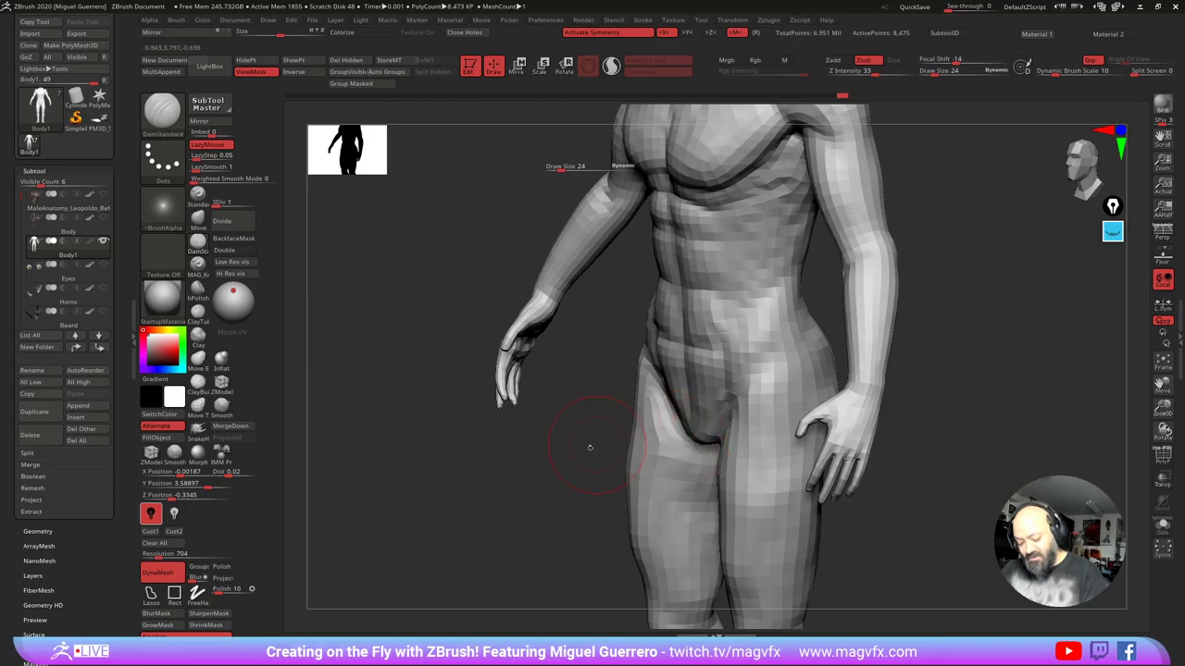
{"action": "mouse_move", "coordinate": [589, 445]}
{"action": "left_mouse_down"}
{"action": "mouse_move", "coordinate": [538, 408]}
{"action": "mouse_move", "coordinate": [559, 450]}
{"action": "left_mouse_up"}
Step: Switch to the Move brush and isolate the lower torso, pelvis and upper thighs
{"action": "left_click", "coordinate": [199, 221]}
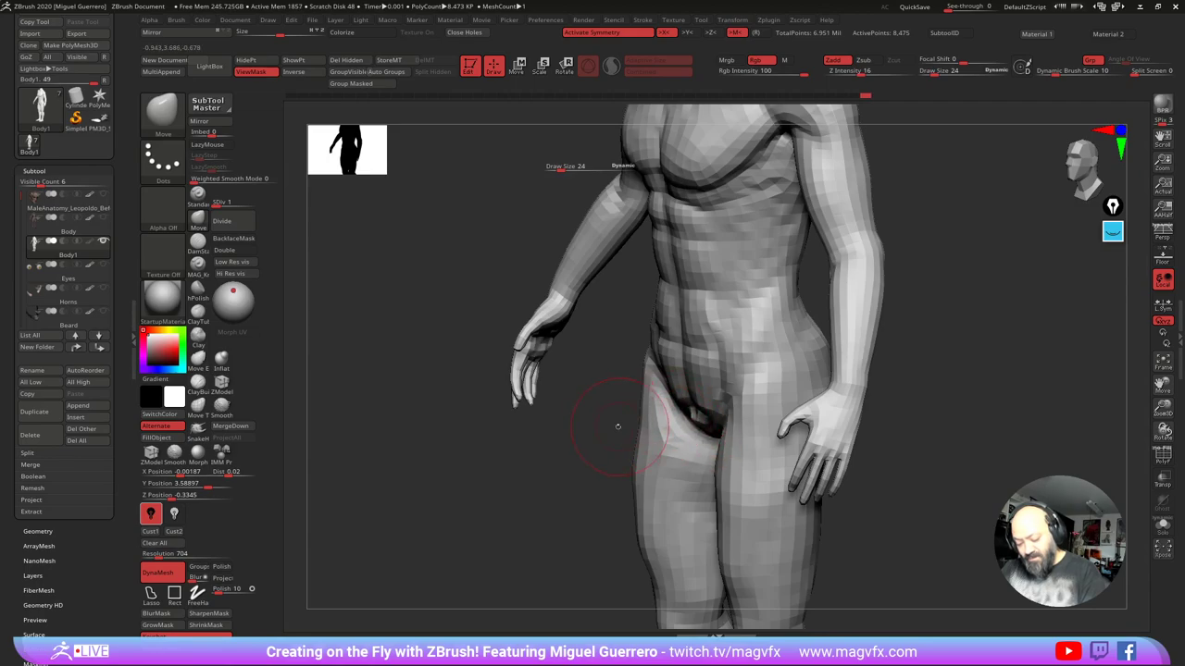
{"action": "left_click_drag", "start_coordinate": [618, 426], "coordinate": [633, 400]}
{"action": "left_click_drag", "start_coordinate": [574, 223], "coordinate": [814, 481], "text": "ctrl+shift"}
{"action": "left_click_drag", "start_coordinate": [595, 408], "coordinate": [625, 403]}
Step: Reshape the abdomen and crotch profile in side view with the Move brush at Draw Size 24, then unhide the full body
{"action": "left_click_drag", "start_coordinate": [661, 292], "coordinate": [653, 289]}
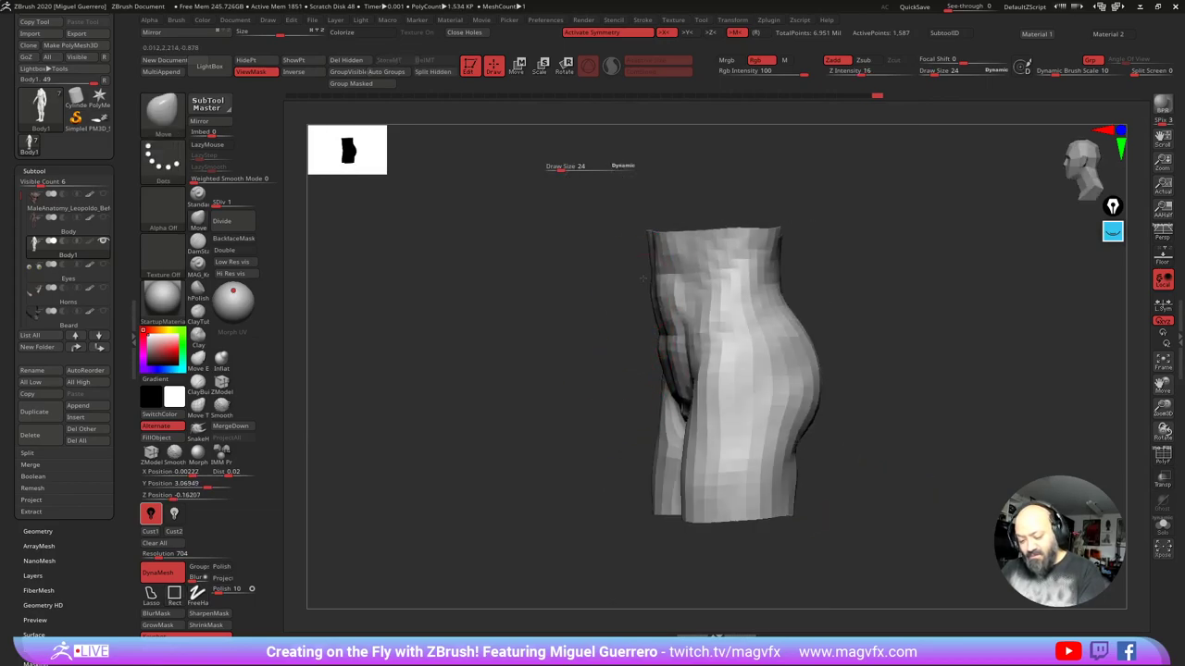
{"action": "left_click_drag", "start_coordinate": [635, 337], "coordinate": [622, 337]}
{"action": "mouse_move", "coordinate": [648, 399]}
{"action": "left_mouse_down"}
{"action": "mouse_move", "coordinate": [673, 400]}
{"action": "mouse_move", "coordinate": [661, 402]}
{"action": "left_mouse_up"}
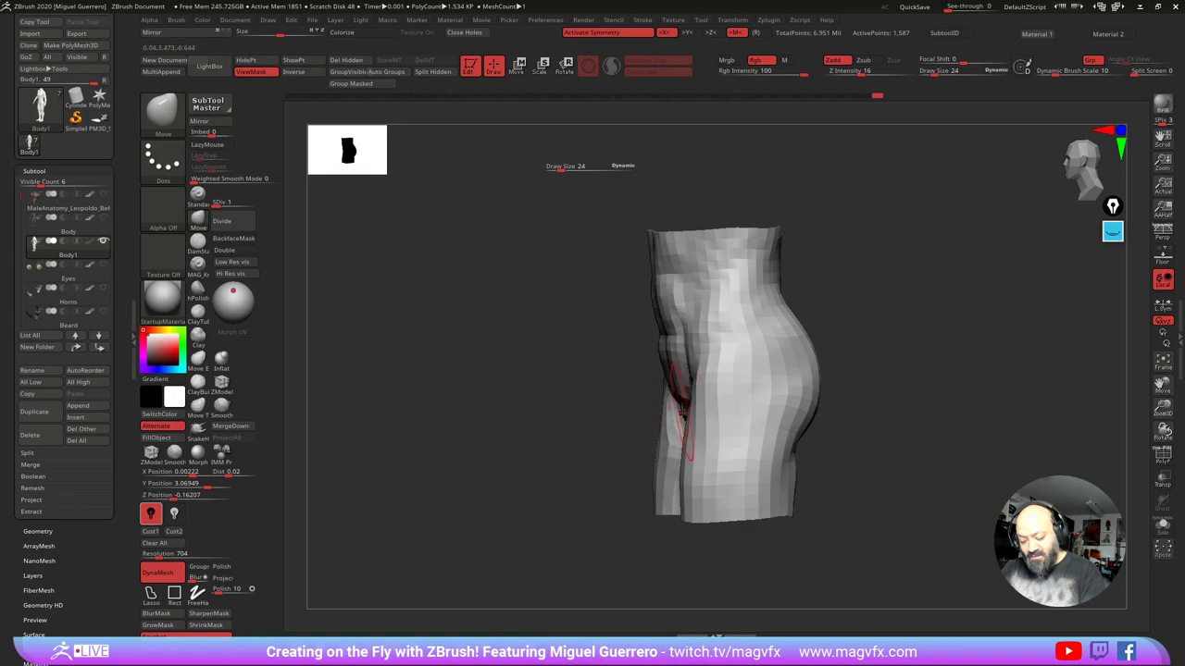
{"action": "left_click_drag", "start_coordinate": [581, 393], "coordinate": [603, 298]}
{"action": "mouse_move", "coordinate": [596, 400]}
{"action": "left_mouse_down"}
{"action": "mouse_move", "coordinate": [599, 341]}
{"action": "mouse_move", "coordinate": [616, 380]}
{"action": "left_mouse_up"}
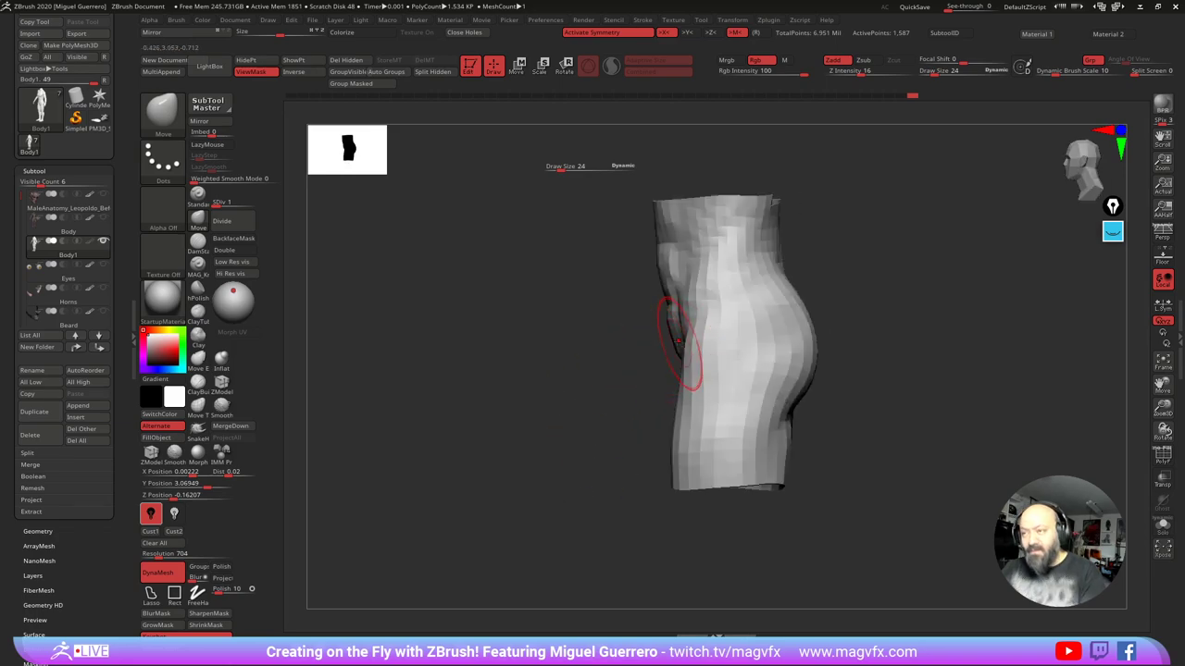
{"action": "left_click_drag", "start_coordinate": [678, 341], "coordinate": [674, 343]}
{"action": "mouse_move", "coordinate": [580, 296]}
{"action": "left_mouse_down", "text": "alt"}
{"action": "mouse_move", "coordinate": [589, 353]}
{"action": "mouse_move", "coordinate": [538, 349]}
{"action": "mouse_move", "coordinate": [508, 331]}
{"action": "left_mouse_up", "text": "alt"}
{"action": "left_click", "coordinate": [523, 353], "text": "ctrl+shift"}
{"action": "right_click_drag", "start_coordinate": [509, 332], "coordinate": [489, 293], "text": "ctrl"}
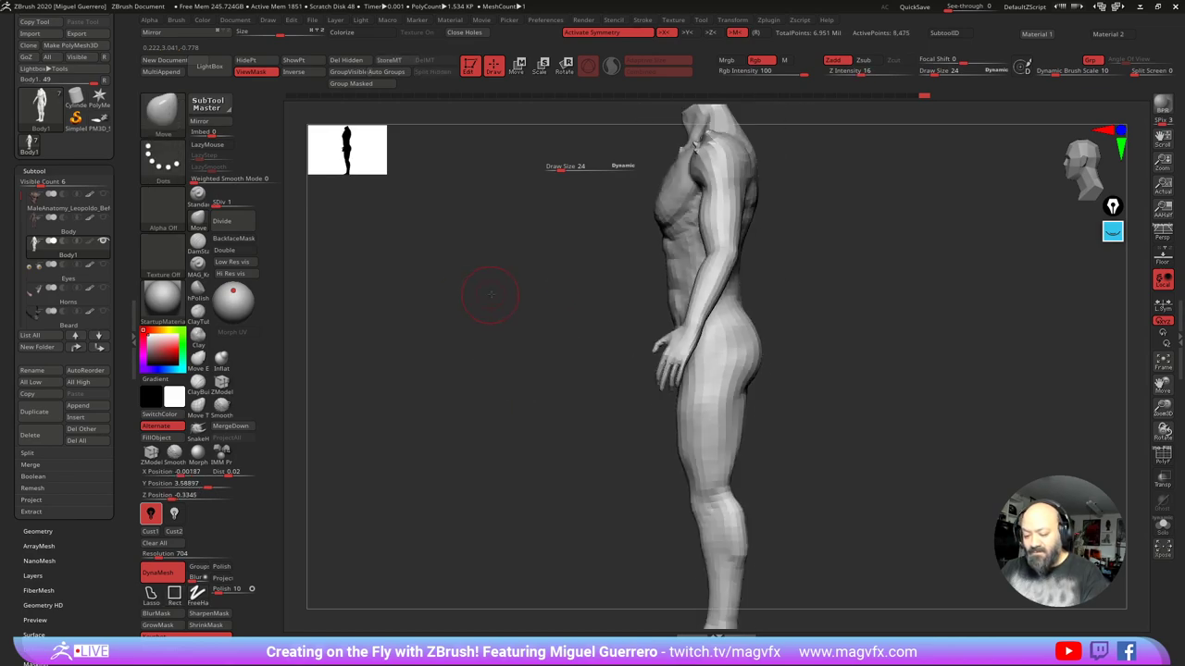
Step: Refine the transition from buttocks to back of thigh in side view with the Move brush at Draw Sizes 28 and 32
{"action": "left_click_drag", "start_coordinate": [488, 295], "coordinate": [504, 348], "text": "alt"}
{"action": "key", "text": "bracketright"}
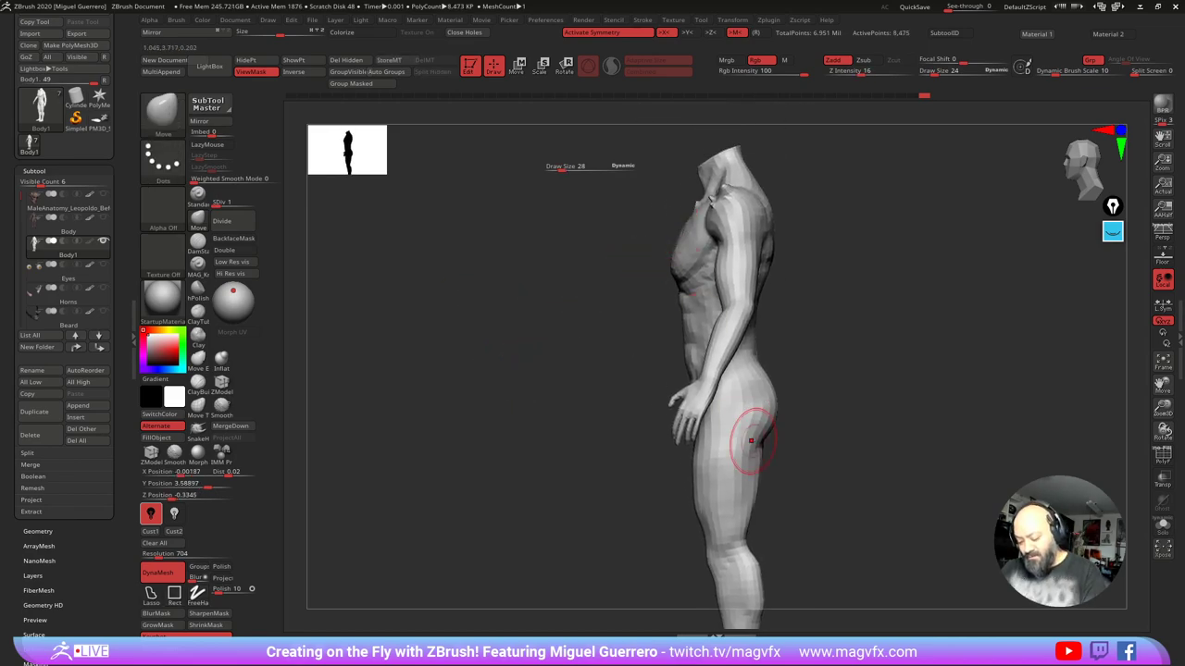
{"action": "left_click_drag", "start_coordinate": [767, 433], "coordinate": [762, 451]}
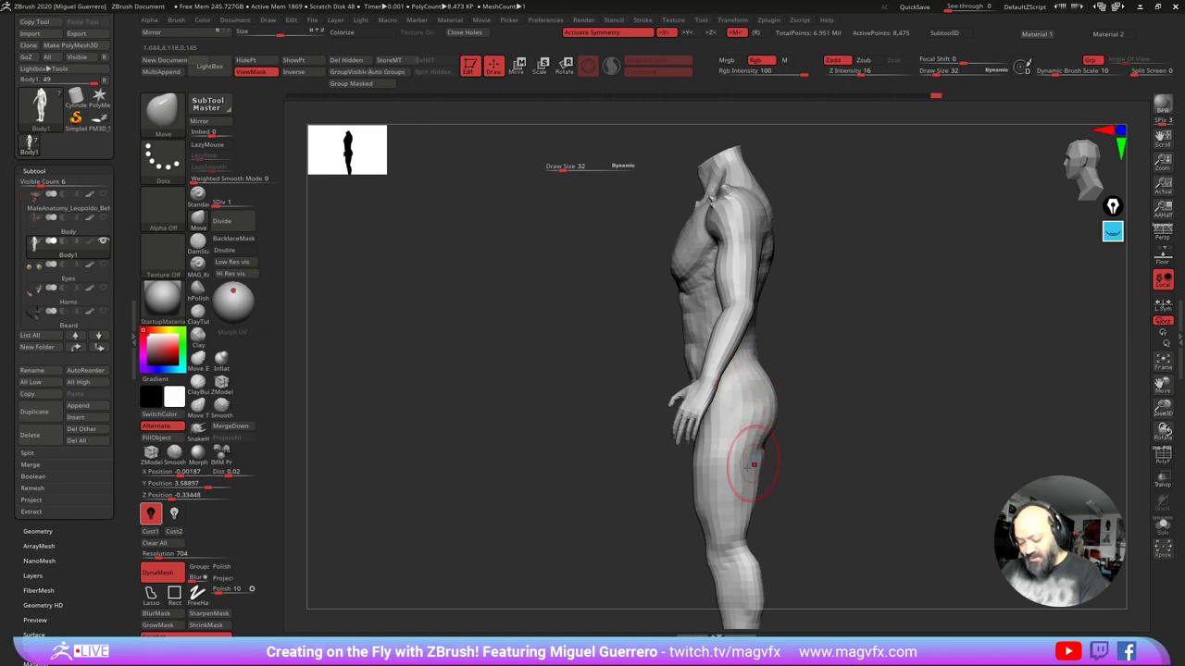
{"action": "left_click_drag", "start_coordinate": [685, 471], "coordinate": [664, 380], "text": "alt"}
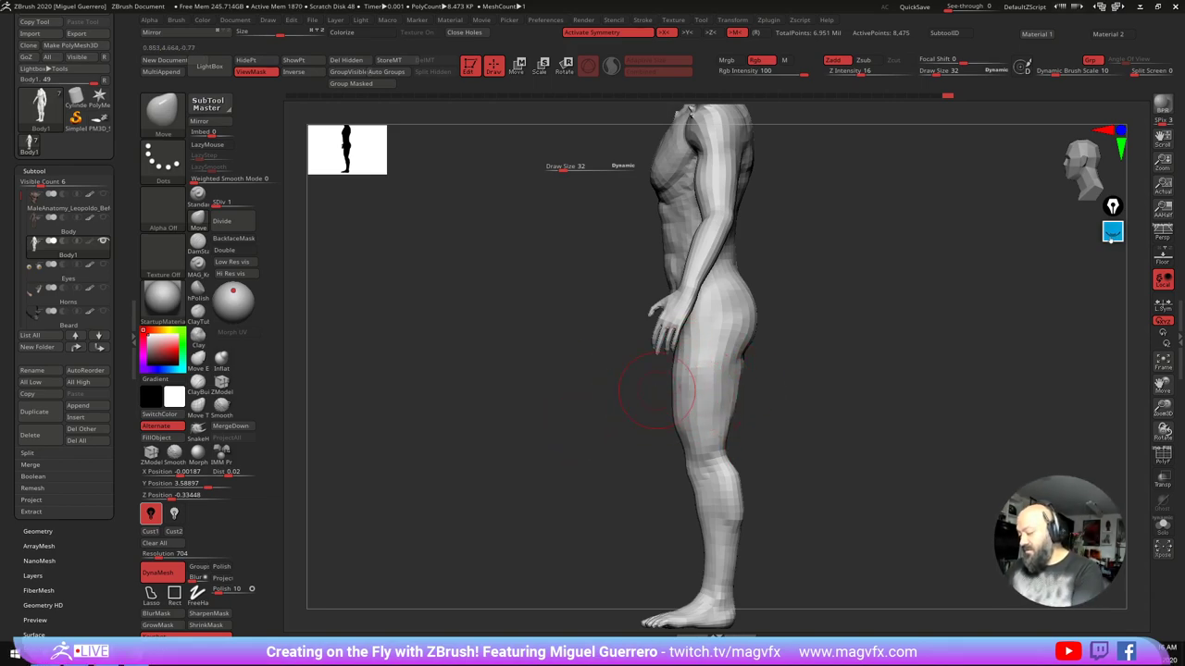
Step: Clear the old screen annotation, trace the front and back thigh contours in yellow, and erase the marks
{"action": "left_click", "coordinate": [1113, 234]}
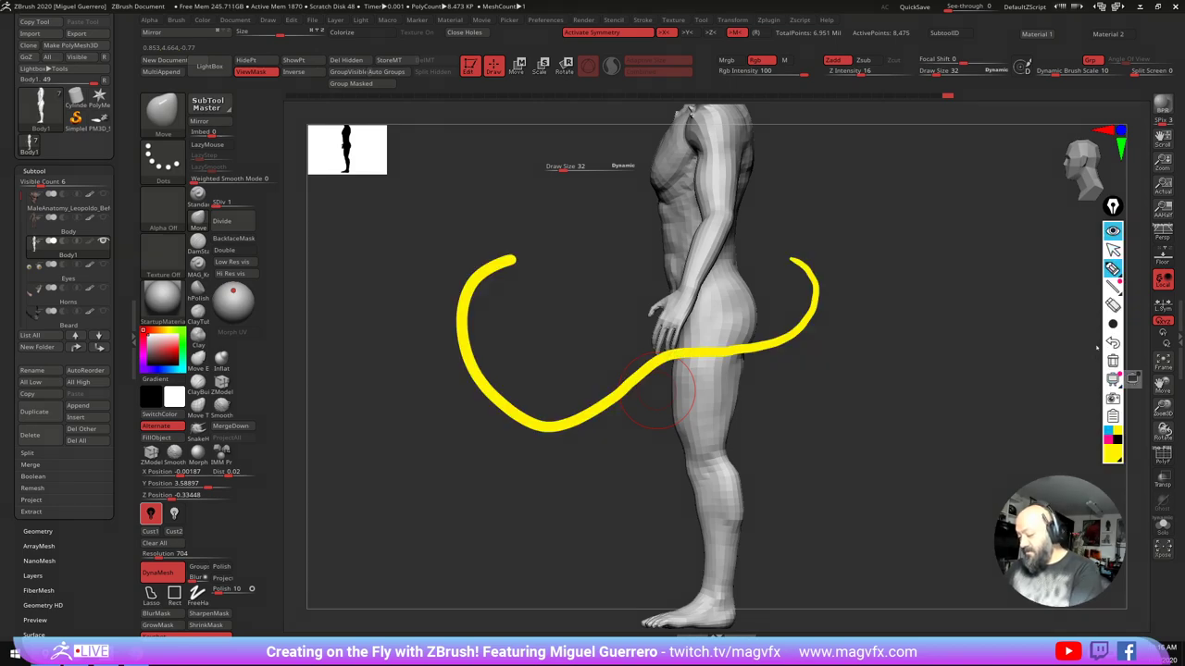
{"action": "left_click", "coordinate": [1113, 363]}
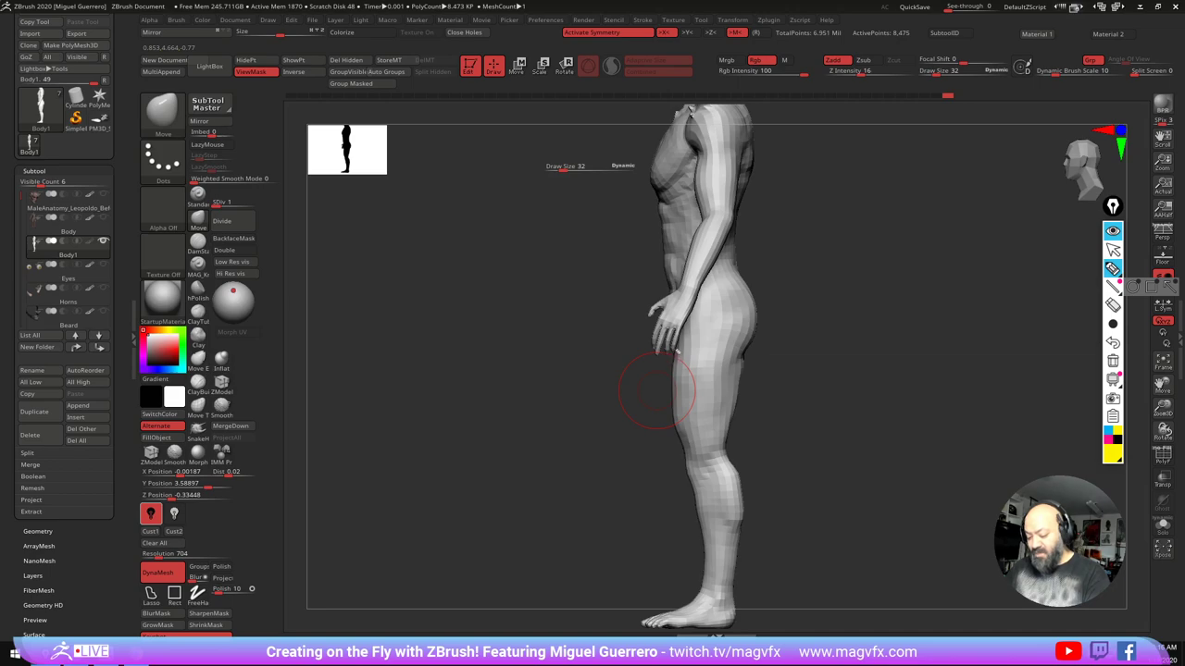
{"action": "left_click_drag", "start_coordinate": [679, 335], "coordinate": [668, 454]}
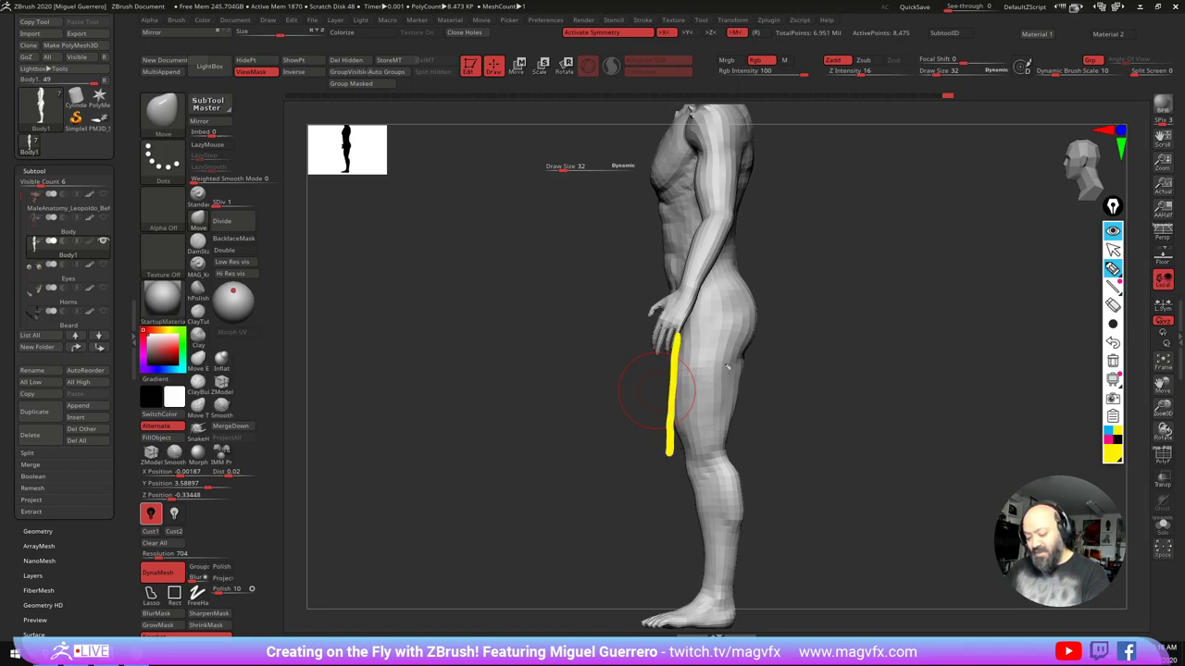
{"action": "left_click_drag", "start_coordinate": [745, 339], "coordinate": [732, 457]}
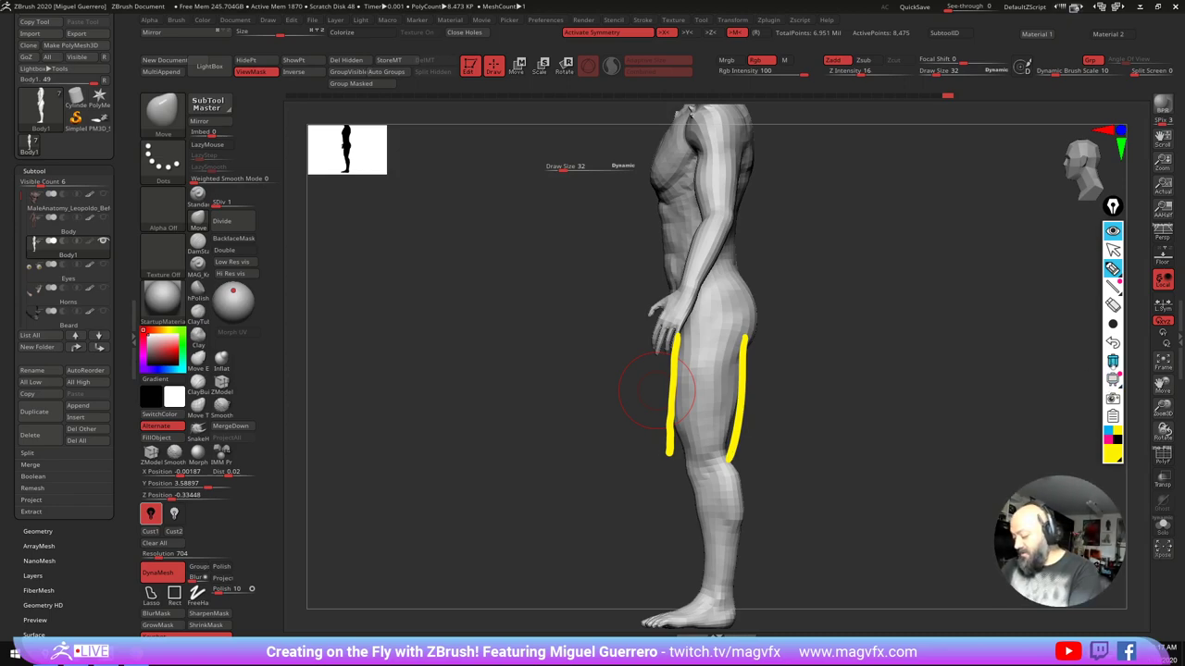
{"action": "left_click", "coordinate": [1112, 361]}
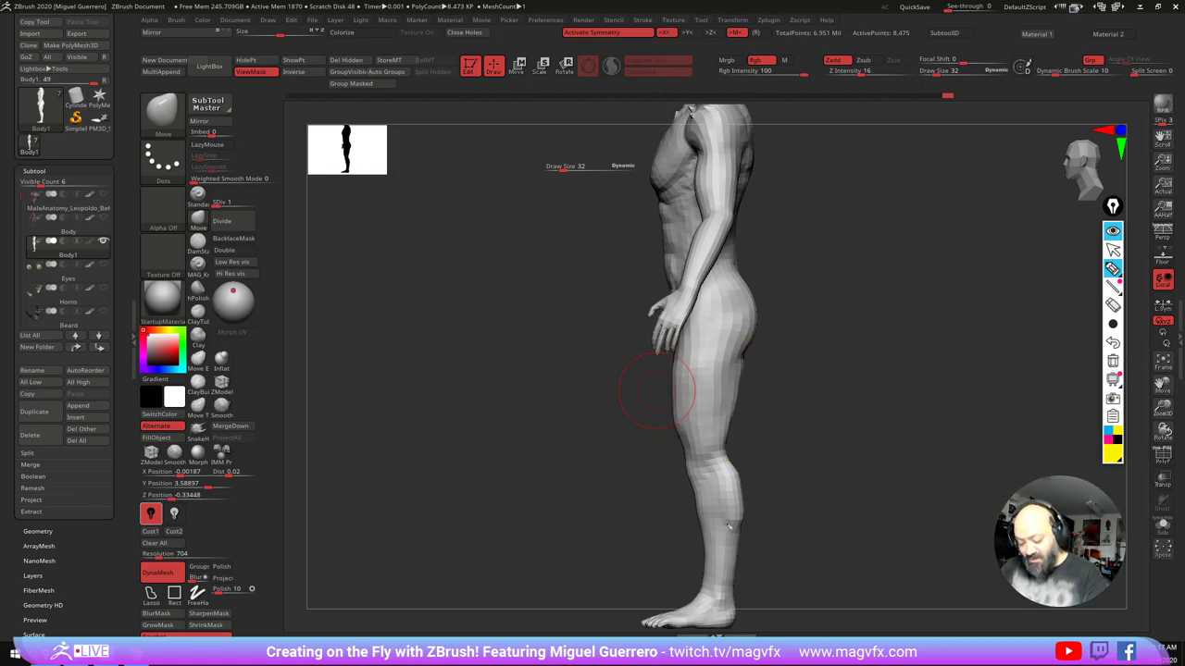
Step: Mark the front of the leg just below the knee with a yellow line, clear it, and leave annotation drawing
{"action": "left_click_drag", "start_coordinate": [635, 498], "coordinate": [696, 500]}
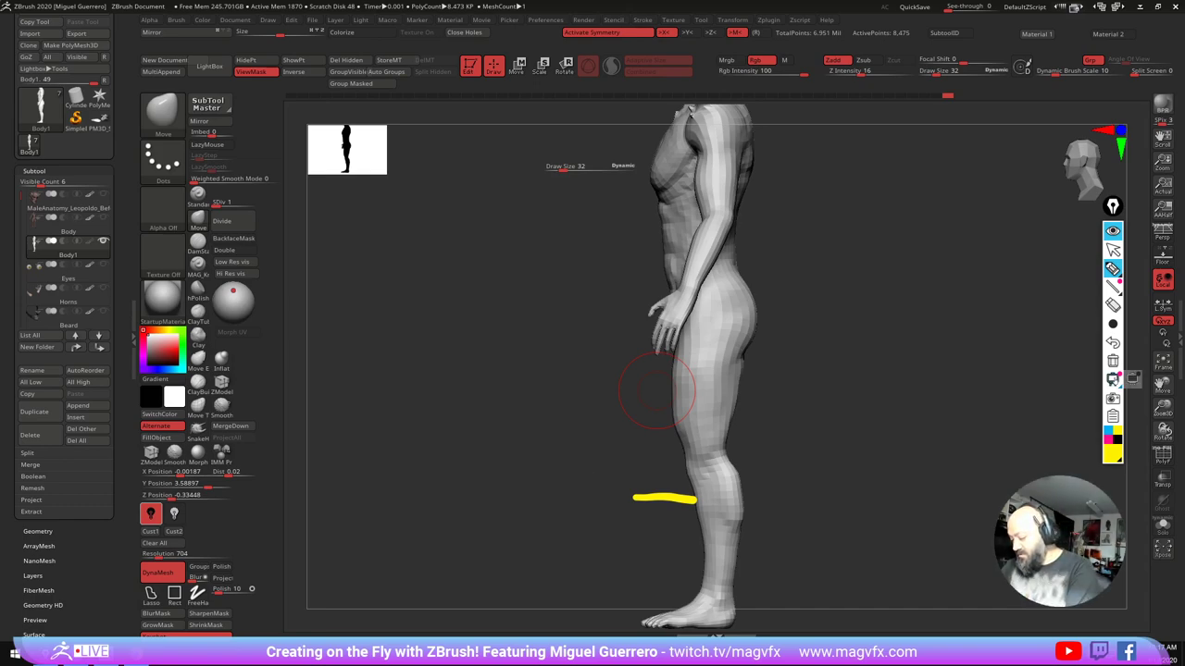
{"action": "left_click", "coordinate": [1113, 361]}
{"action": "left_click", "coordinate": [1113, 250]}
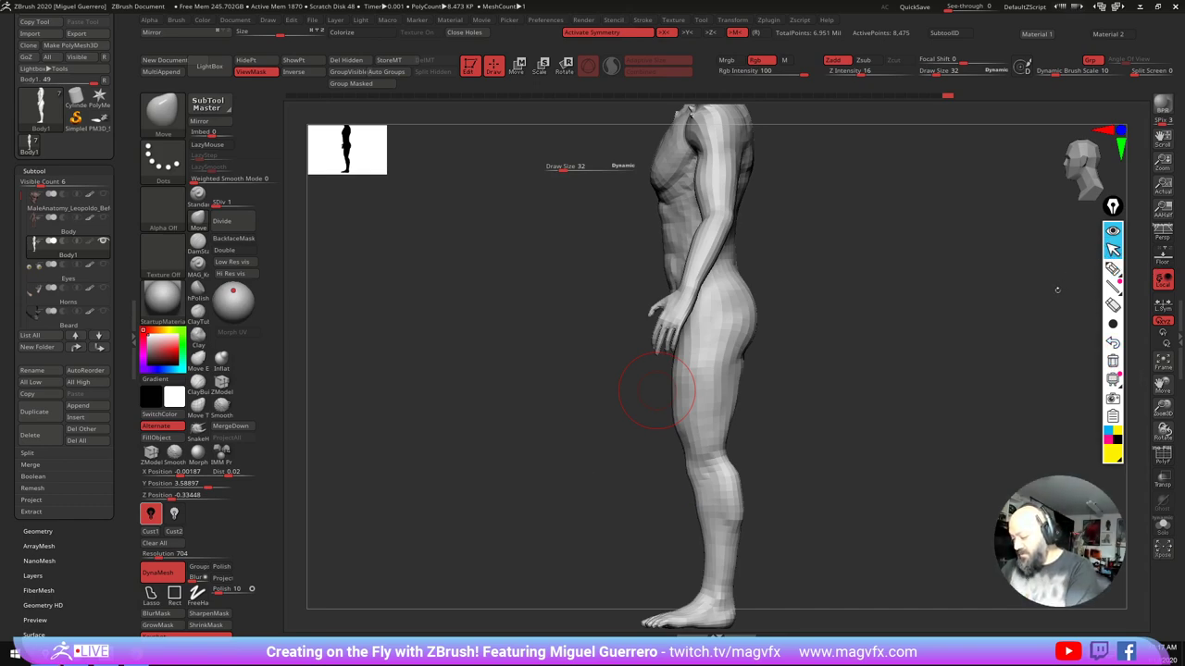
Step: Mark the inner and outer calf contours in the back view with thick yellow strokes, and erase the marks
{"action": "mouse_move", "coordinate": [911, 361]}
{"action": "left_mouse_down"}
{"action": "mouse_move", "coordinate": [626, 391]}
{"action": "mouse_move", "coordinate": [601, 415]}
{"action": "mouse_move", "coordinate": [612, 402]}
{"action": "left_mouse_up"}
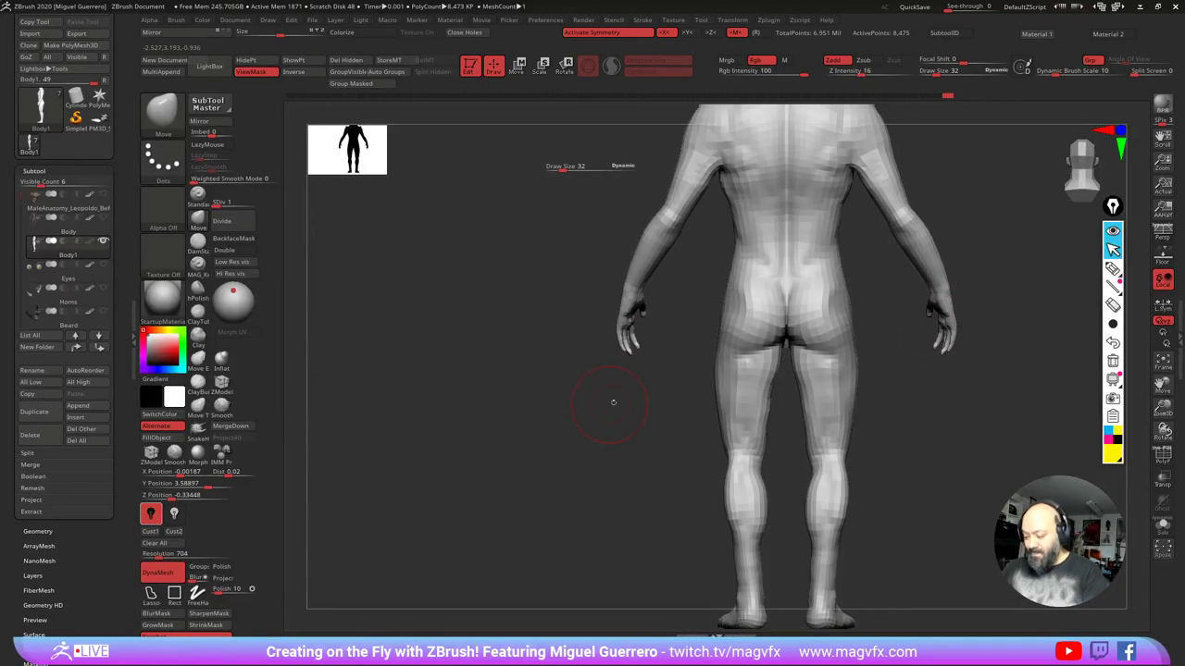
{"action": "left_click", "coordinate": [1113, 268]}
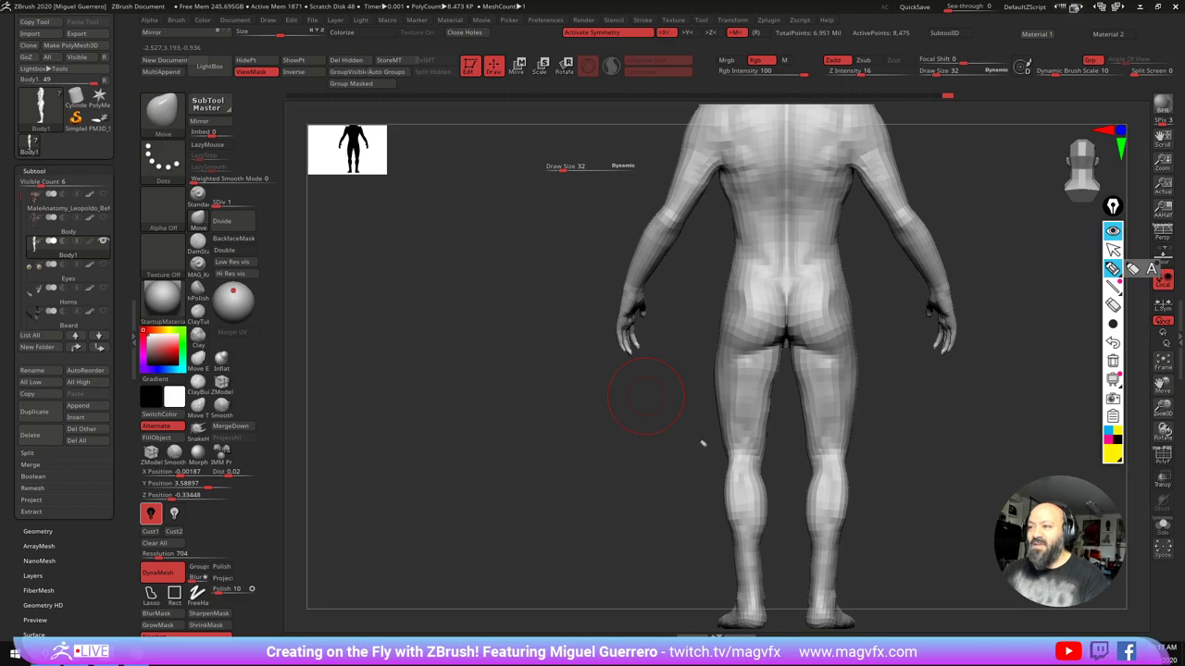
{"action": "left_click_drag", "start_coordinate": [731, 468], "coordinate": [733, 538]}
{"action": "mouse_move", "coordinate": [755, 468]}
{"action": "left_mouse_down"}
{"action": "mouse_move", "coordinate": [764, 481]}
{"action": "mouse_move", "coordinate": [757, 531]}
{"action": "left_mouse_up"}
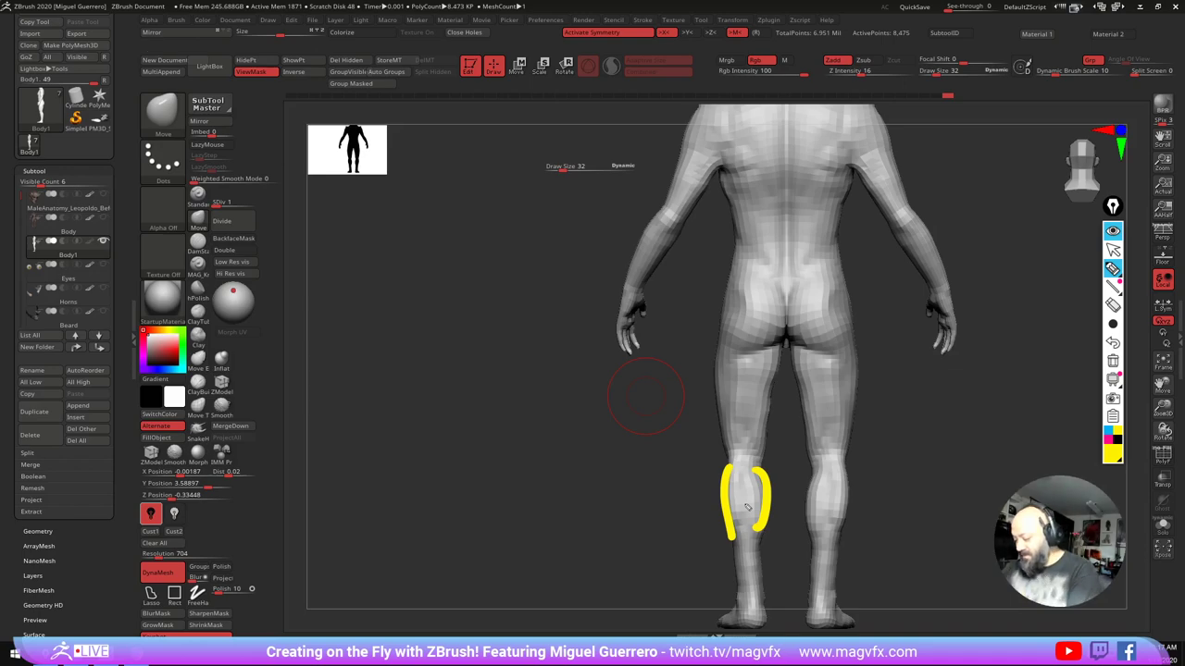
{"action": "left_click", "coordinate": [1113, 361]}
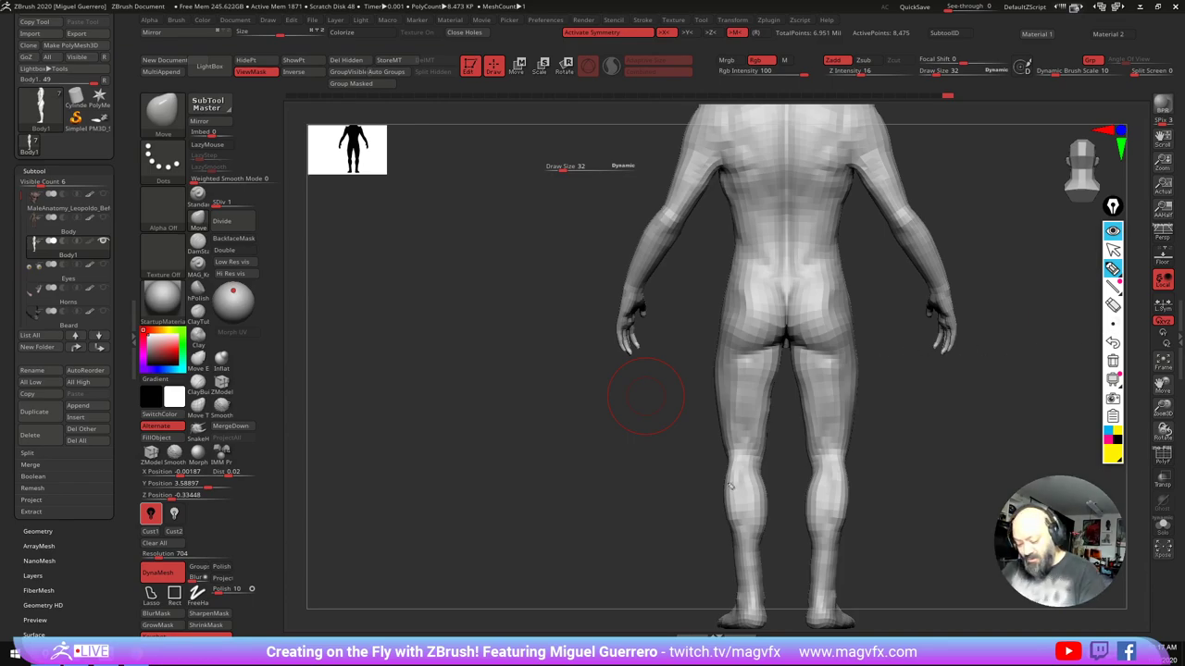
Step: Trace the staggered inner and outer contours of the calf and thigh with thin yellow lines, and hide the annotations
{"action": "left_click_drag", "start_coordinate": [729, 457], "coordinate": [739, 533]}
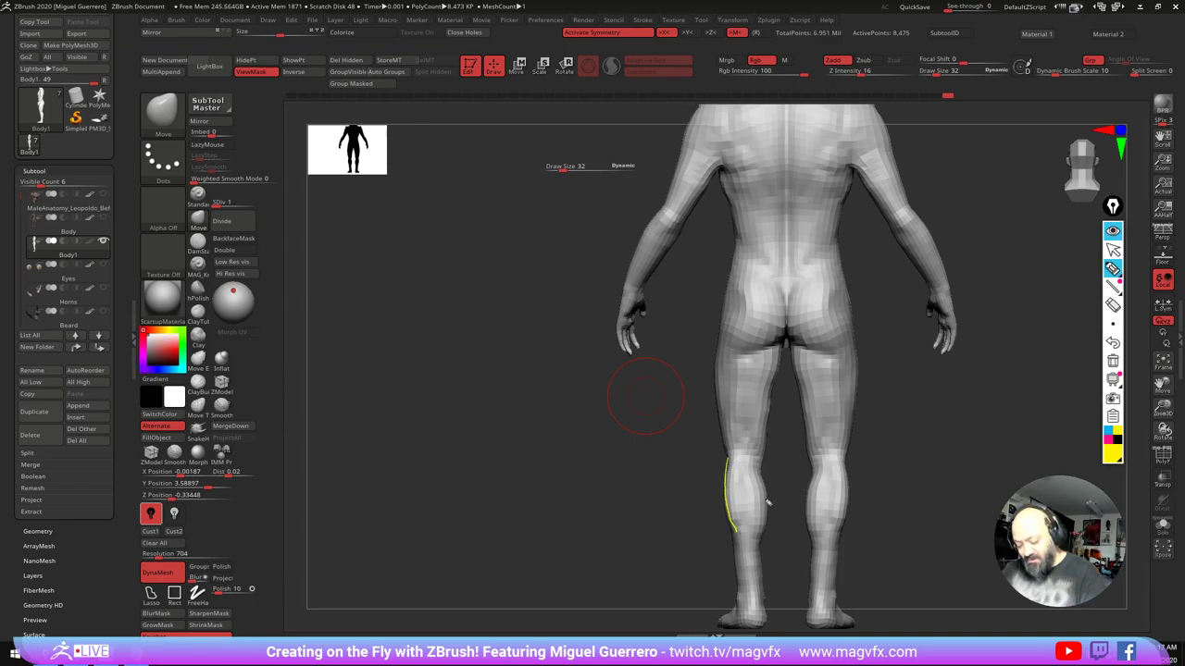
{"action": "left_click_drag", "start_coordinate": [766, 492], "coordinate": [759, 571]}
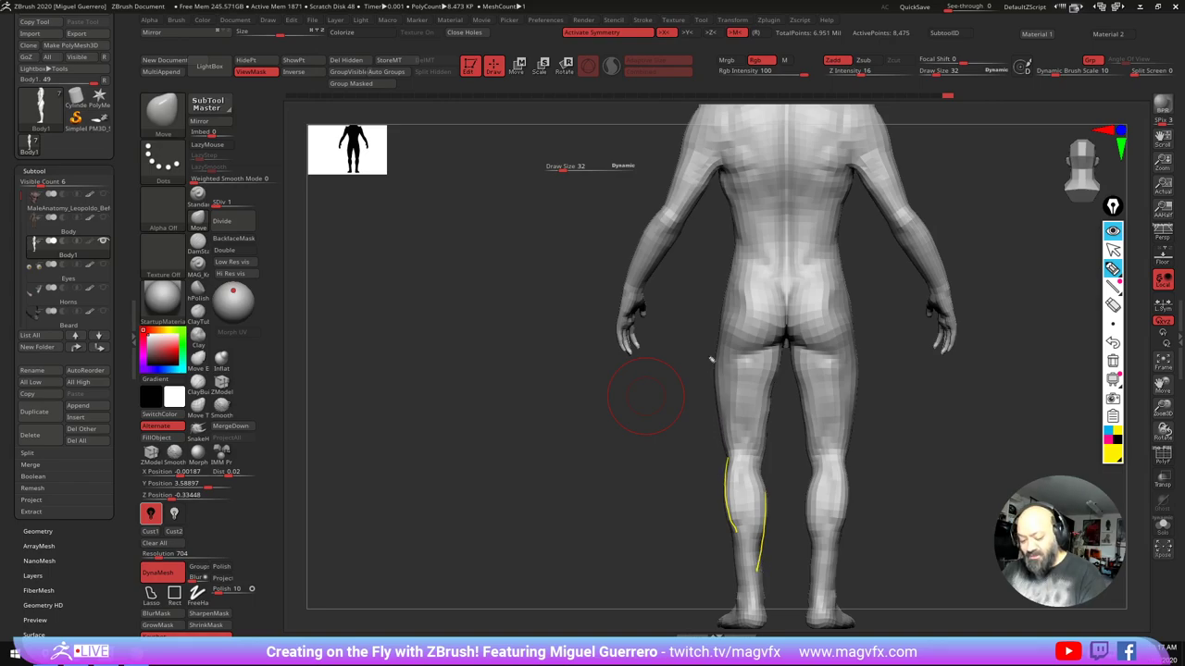
{"action": "left_click_drag", "start_coordinate": [719, 334], "coordinate": [723, 431]}
{"action": "left_click_drag", "start_coordinate": [766, 382], "coordinate": [755, 470]}
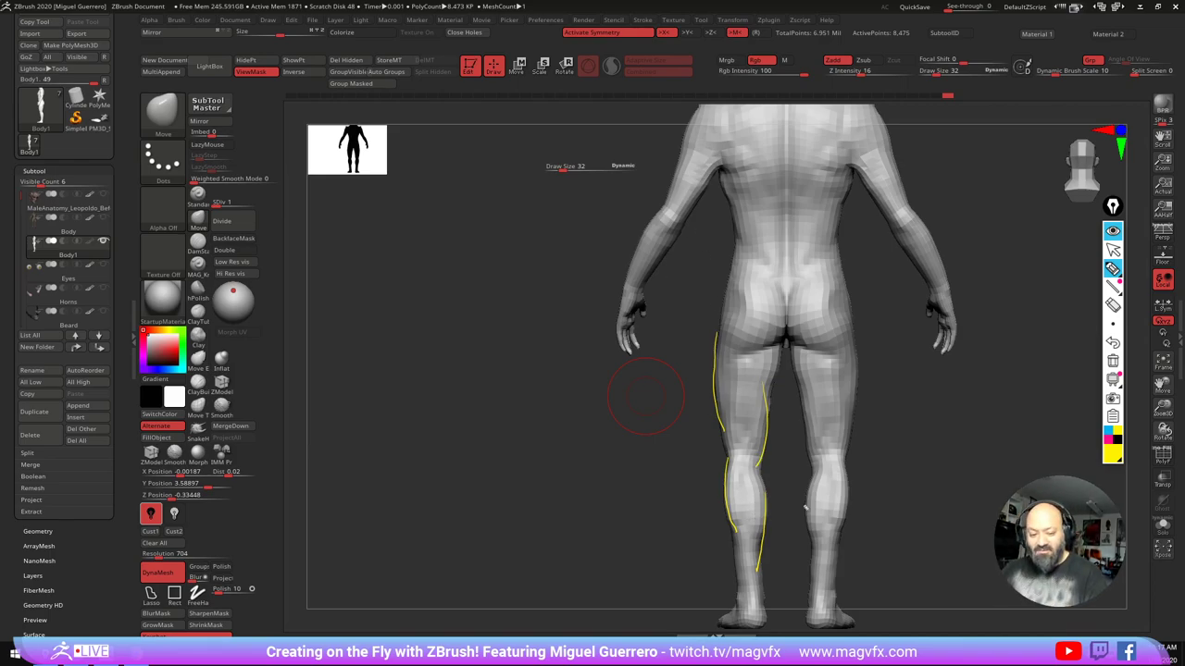
{"action": "left_click", "coordinate": [1112, 231]}
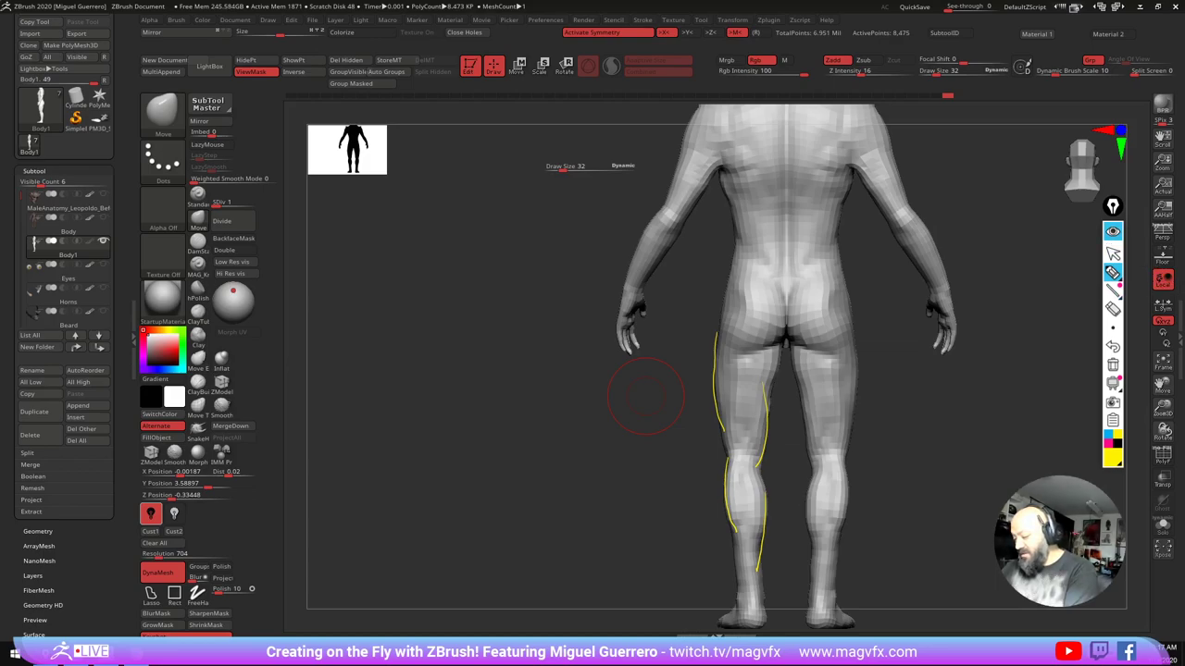
Step: Reshape the outer calf and the back of the knee from behind with the Move brush at Draw Sizes 32 and 28
{"action": "key", "text": "b"}
{"action": "key", "text": "m"}
{"action": "key", "text": "v"}
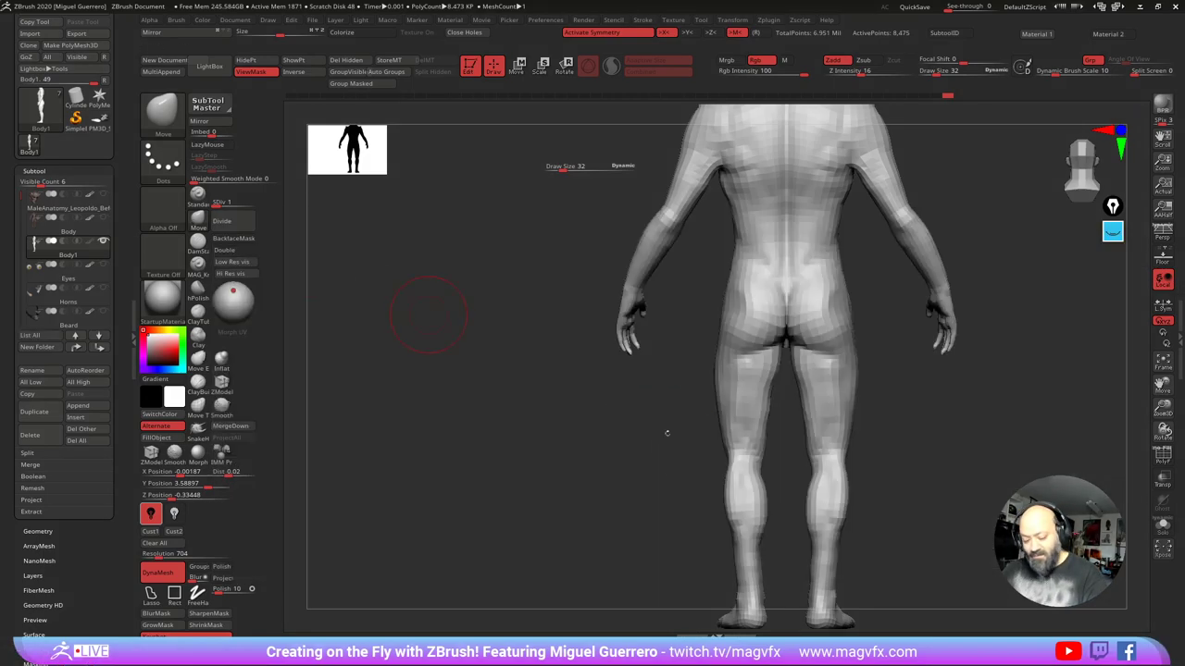
{"action": "left_click_drag", "start_coordinate": [732, 518], "coordinate": [726, 520]}
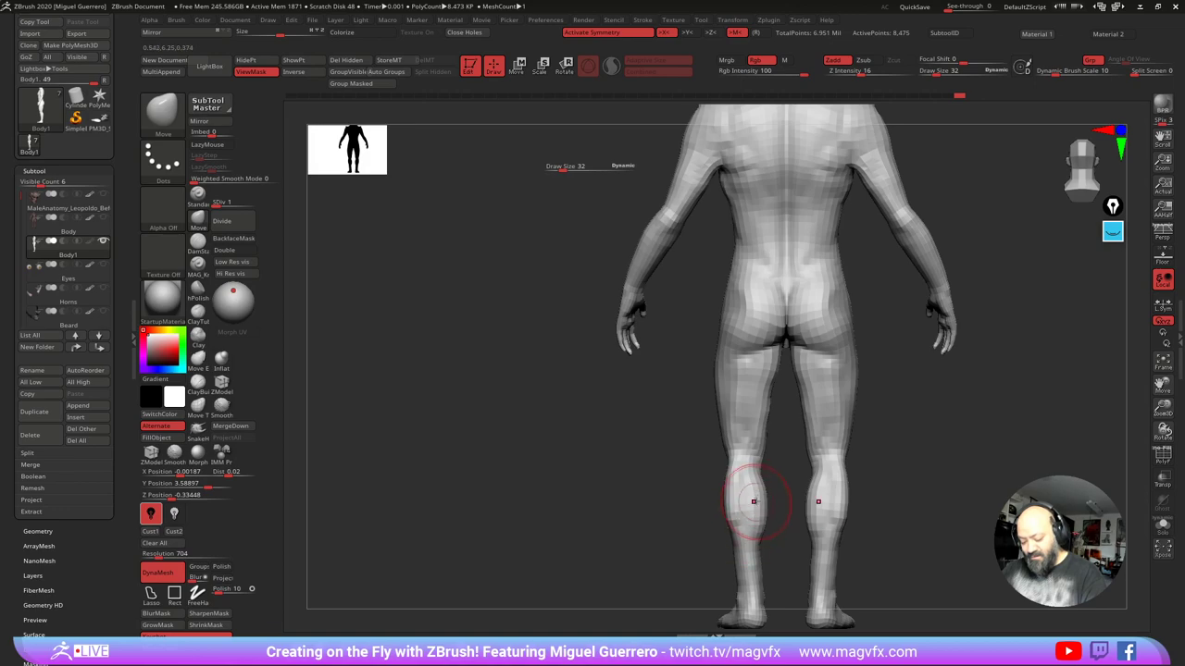
{"action": "key", "text": "bracketleft"}
{"action": "mouse_move", "coordinate": [738, 454]}
{"action": "left_mouse_down"}
{"action": "mouse_move", "coordinate": [743, 436]}
{"action": "mouse_move", "coordinate": [738, 450]}
{"action": "left_mouse_up"}
{"action": "left_click_drag", "start_coordinate": [639, 452], "coordinate": [773, 451]}
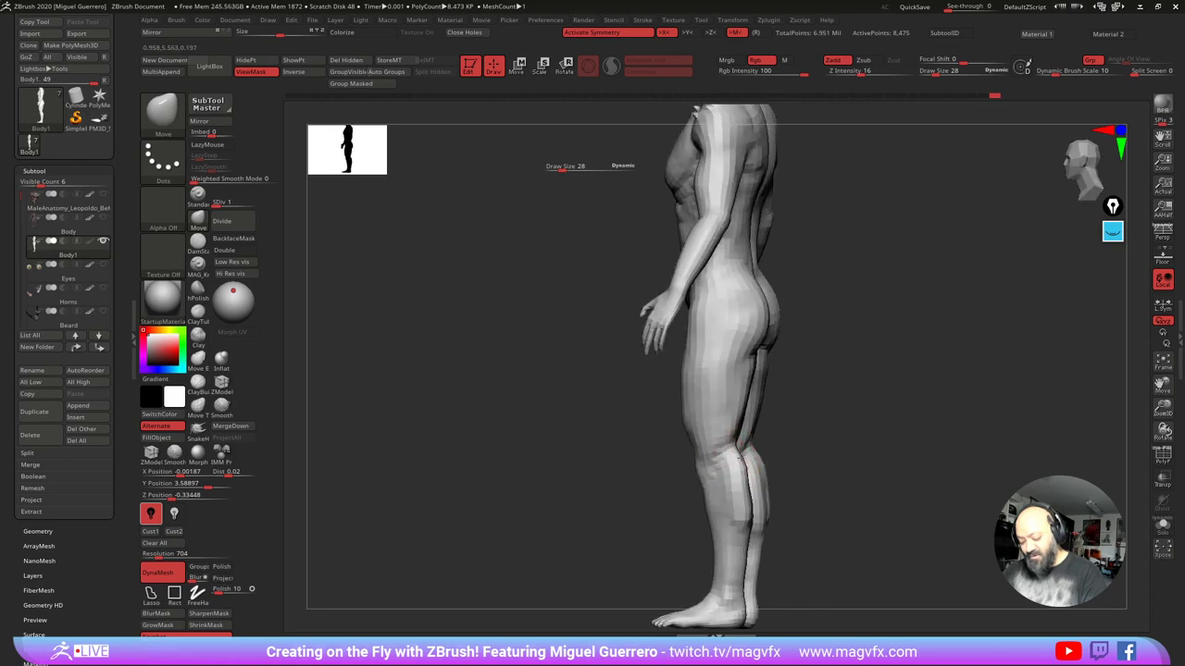
{"action": "left_click_drag", "start_coordinate": [912, 462], "coordinate": [801, 463]}
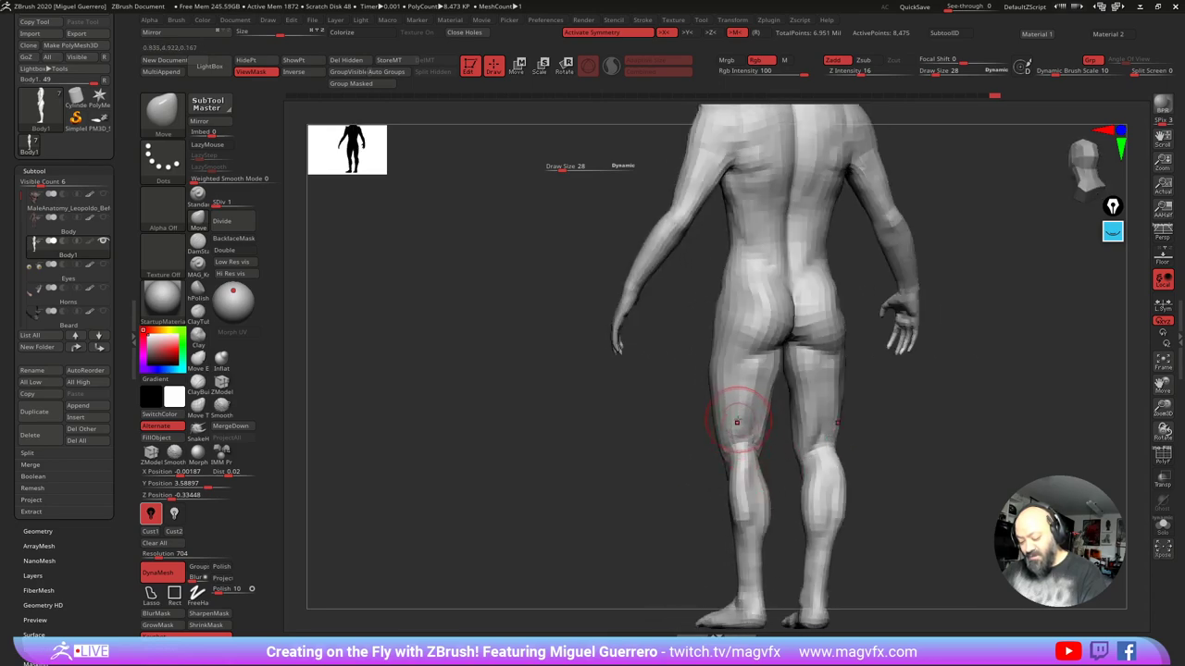
{"action": "left_click_drag", "start_coordinate": [709, 444], "coordinate": [684, 456]}
{"action": "left_click_drag", "start_coordinate": [737, 488], "coordinate": [734, 485]}
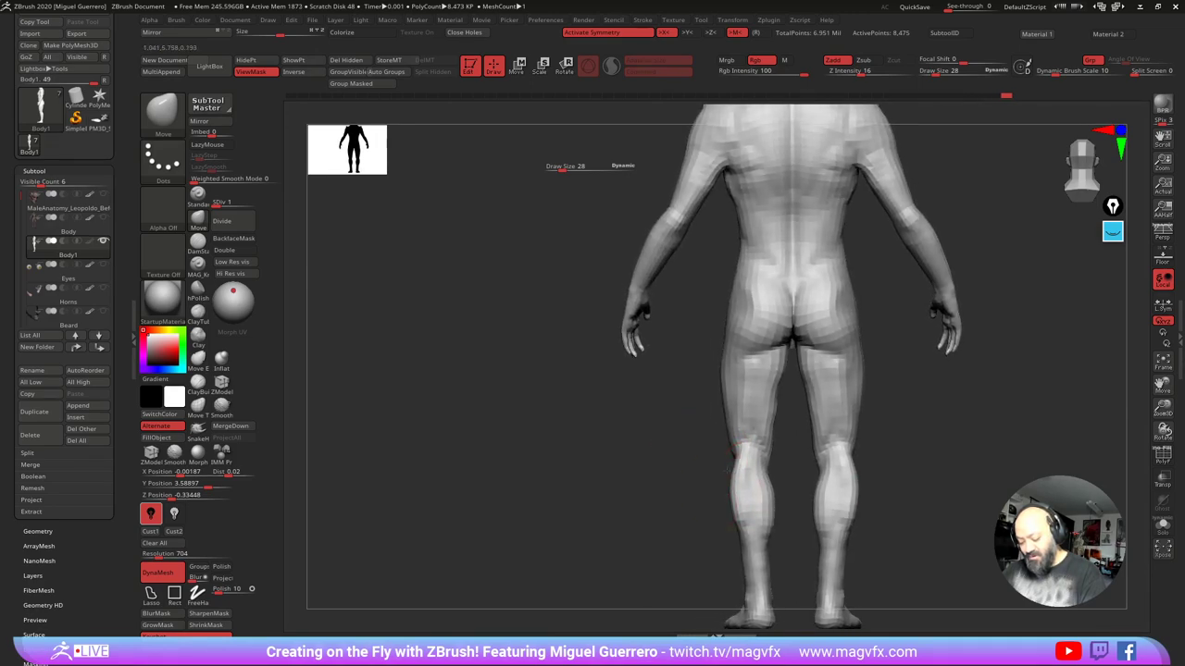
Step: Adjust the inner contour of the lower calf in the back view with the Move brush at Draw Size 16
{"action": "key", "text": "bracketleft"}
{"action": "key", "text": "bracketleft"}
{"action": "key", "text": "bracketleft"}
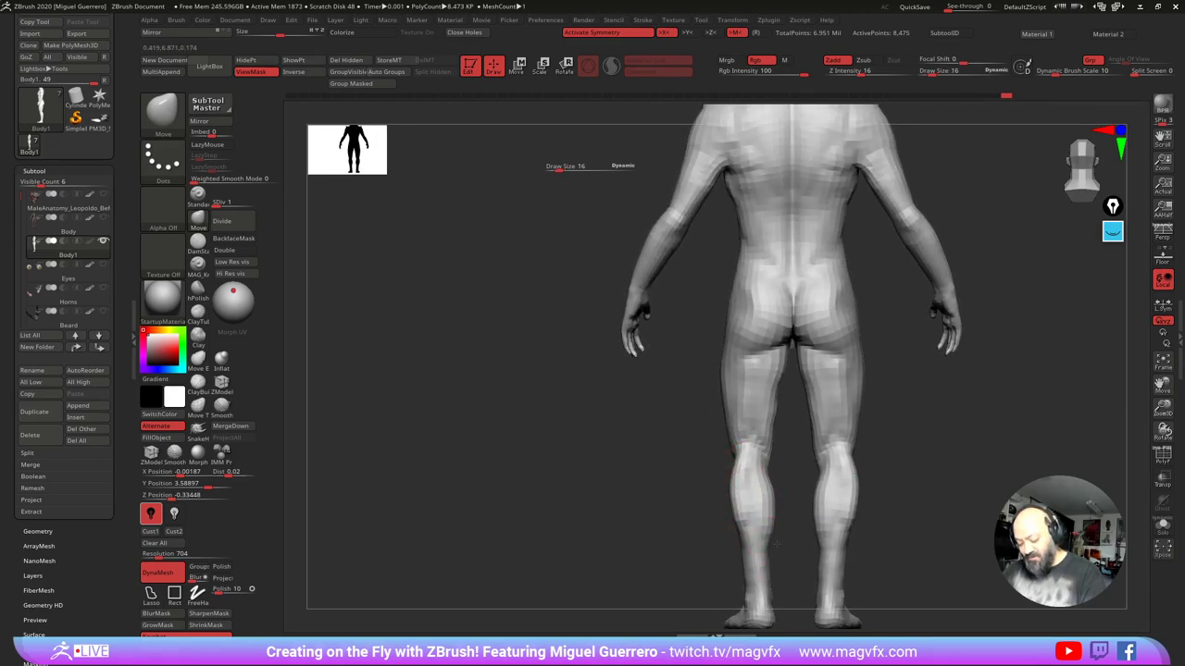
{"action": "left_click_drag", "start_coordinate": [769, 555], "coordinate": [765, 555]}
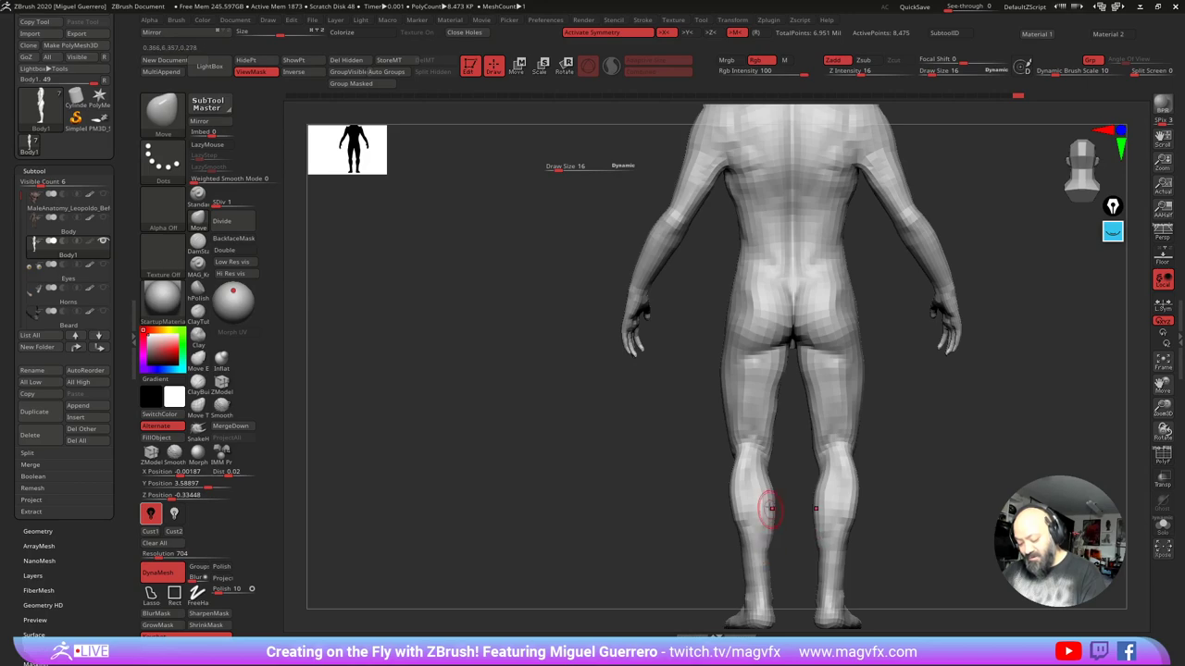
Step: Push out and refine the back of the calf in side view with the Move brush at Draw Size 28
{"action": "left_click_drag", "start_coordinate": [724, 462], "coordinate": [698, 460]}
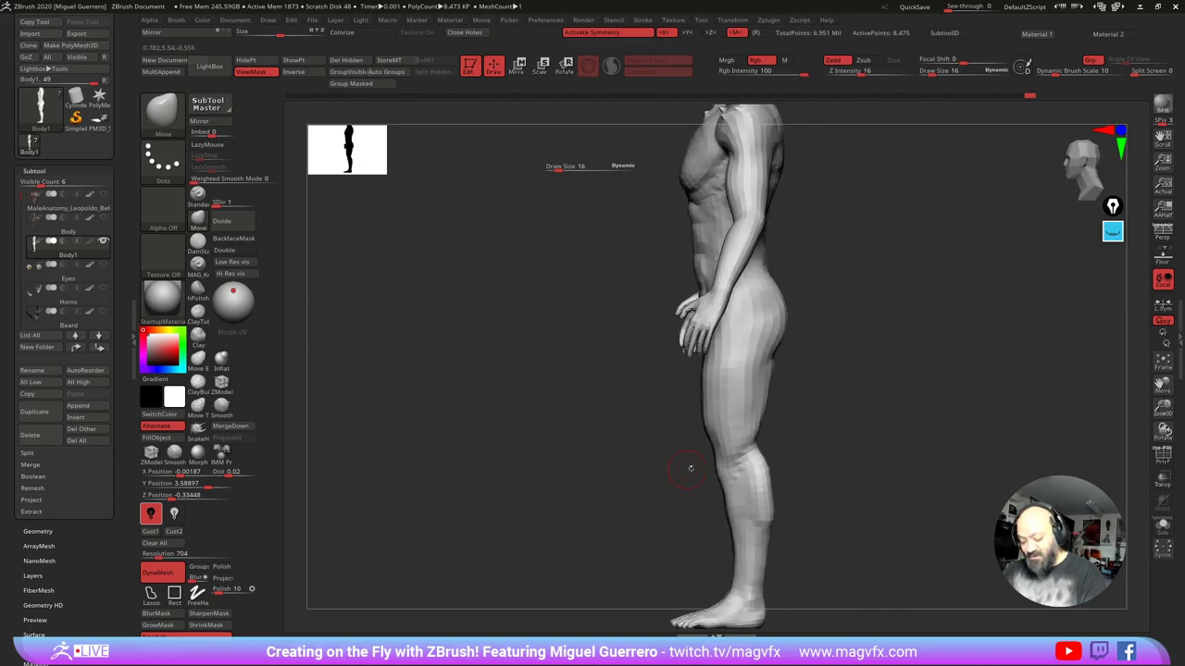
{"action": "key", "text": "bracketright"}
{"action": "key", "text": "bracketright"}
{"action": "key", "text": "bracketright"}
{"action": "left_click_drag", "start_coordinate": [766, 486], "coordinate": [771, 486]}
{"action": "left_click_drag", "start_coordinate": [768, 531], "coordinate": [757, 498]}
{"action": "mouse_move", "coordinate": [685, 454]}
{"action": "left_mouse_down"}
{"action": "mouse_move", "coordinate": [735, 451]}
{"action": "mouse_move", "coordinate": [685, 448]}
{"action": "left_mouse_up"}
Step: Check the legs from the front and smooth the upper thigh in a three-quarter view
{"action": "left_click_drag", "start_coordinate": [561, 476], "coordinate": [552, 423], "text": "alt"}
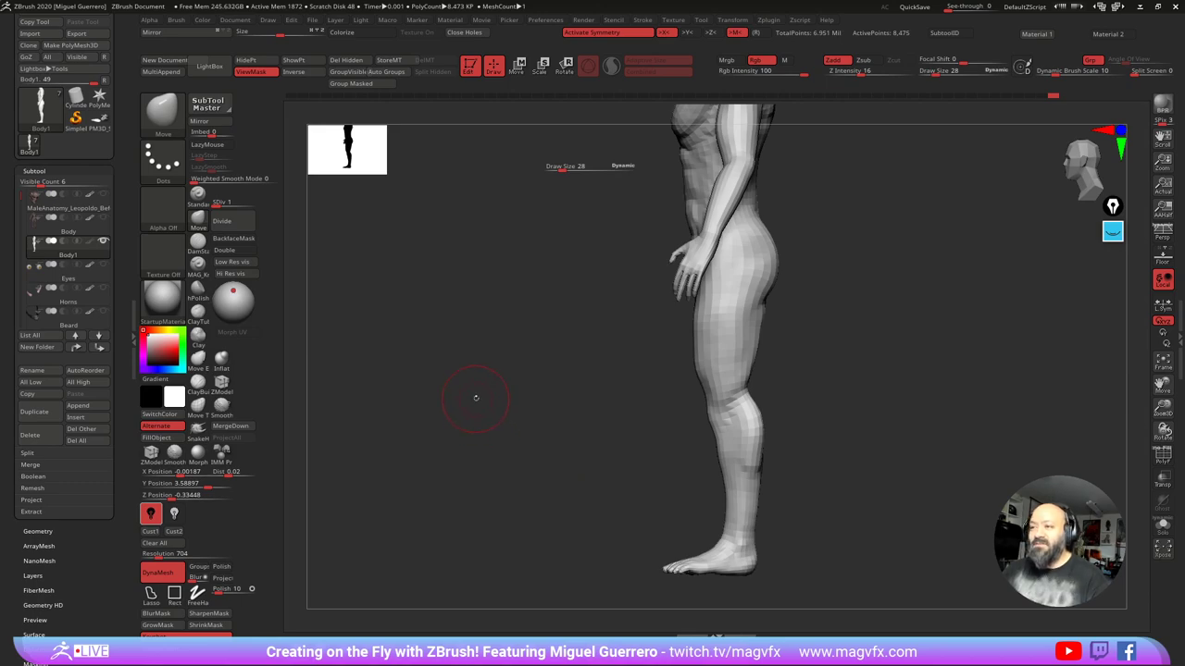
{"action": "left_click_drag", "start_coordinate": [476, 398], "coordinate": [565, 389]}
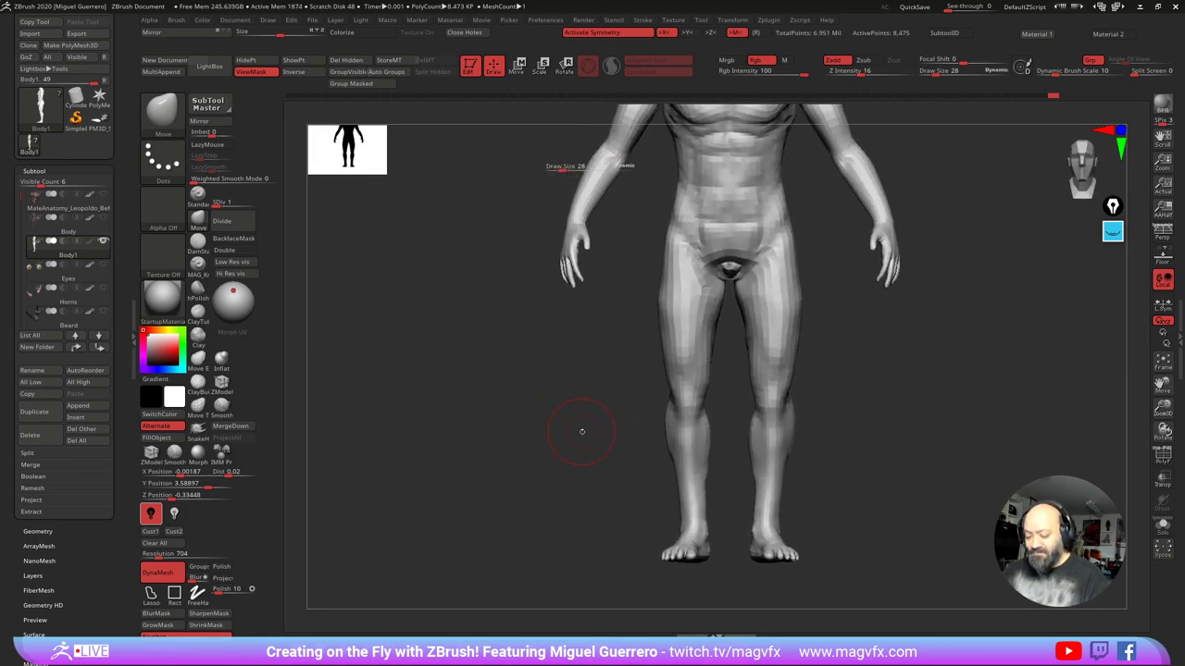
{"action": "left_click_drag", "start_coordinate": [582, 432], "coordinate": [500, 418]}
{"action": "left_click_drag", "start_coordinate": [706, 305], "coordinate": [715, 302], "text": "shift"}
{"action": "left_click_drag", "start_coordinate": [465, 381], "coordinate": [507, 383]}
{"action": "left_click_drag", "start_coordinate": [507, 383], "coordinate": [538, 443], "text": "alt"}
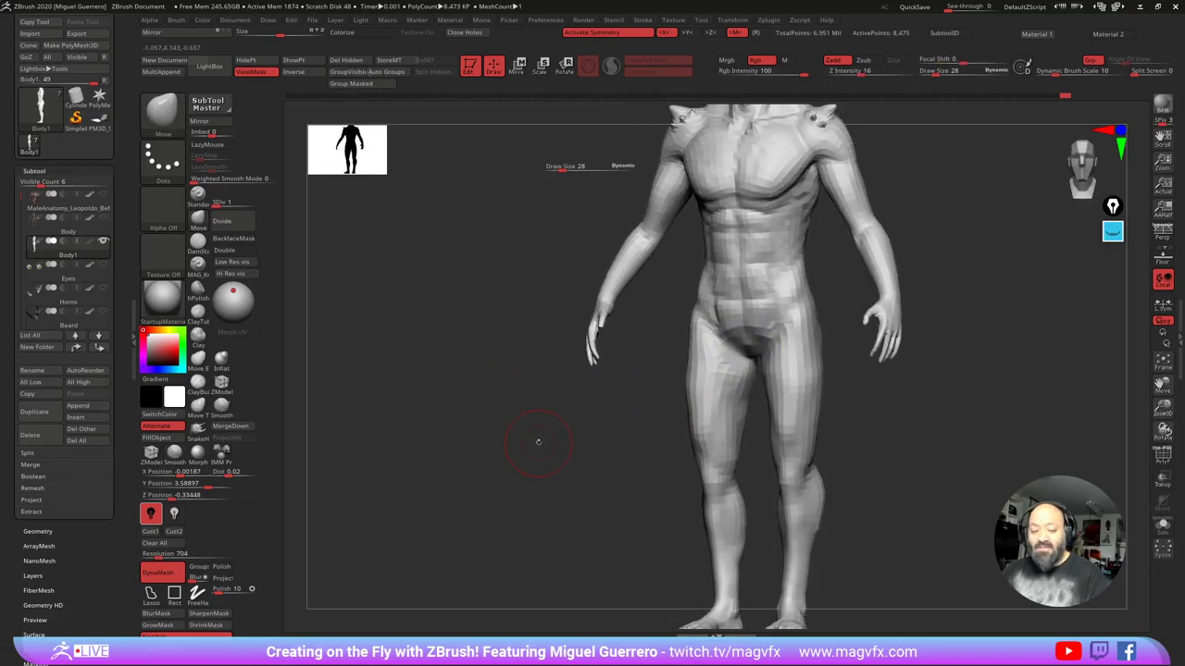
{"action": "left_click", "coordinate": [162, 111]}
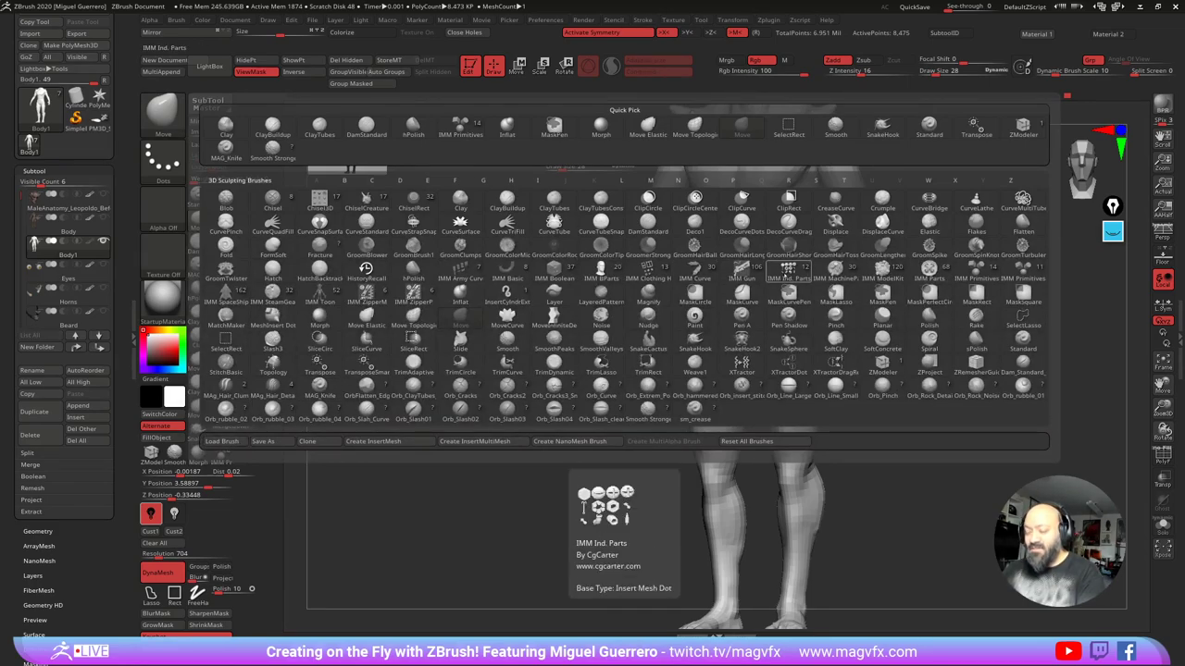
{"action": "left_click", "coordinate": [786, 275]}
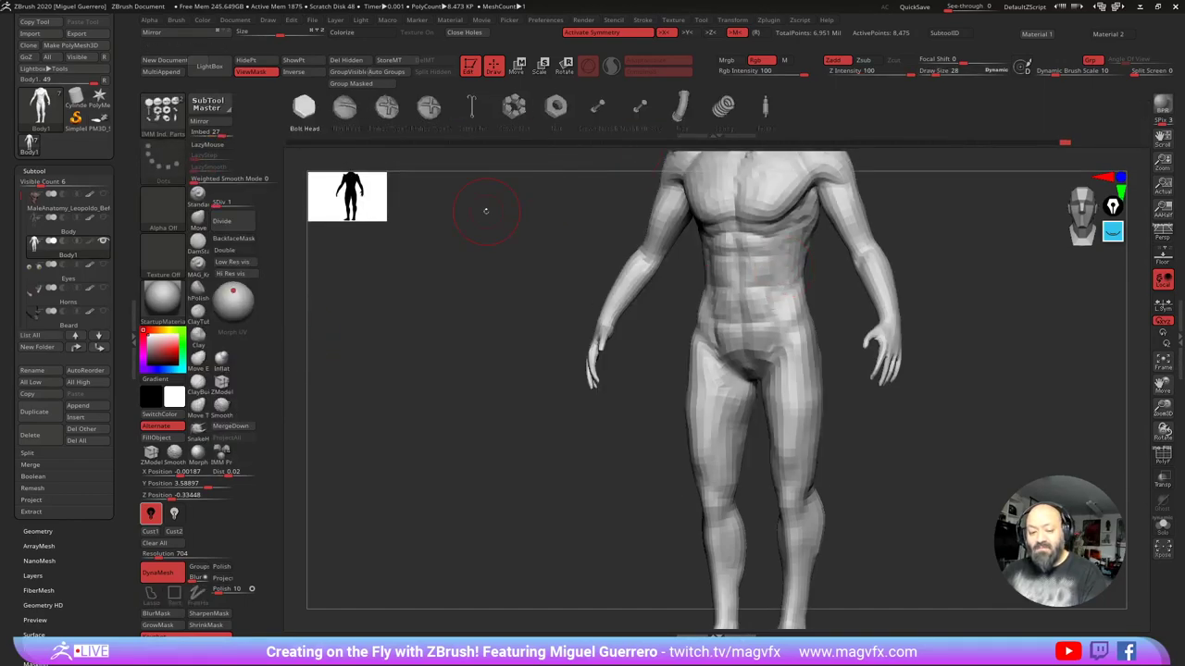
{"action": "left_click", "coordinate": [198, 220]}
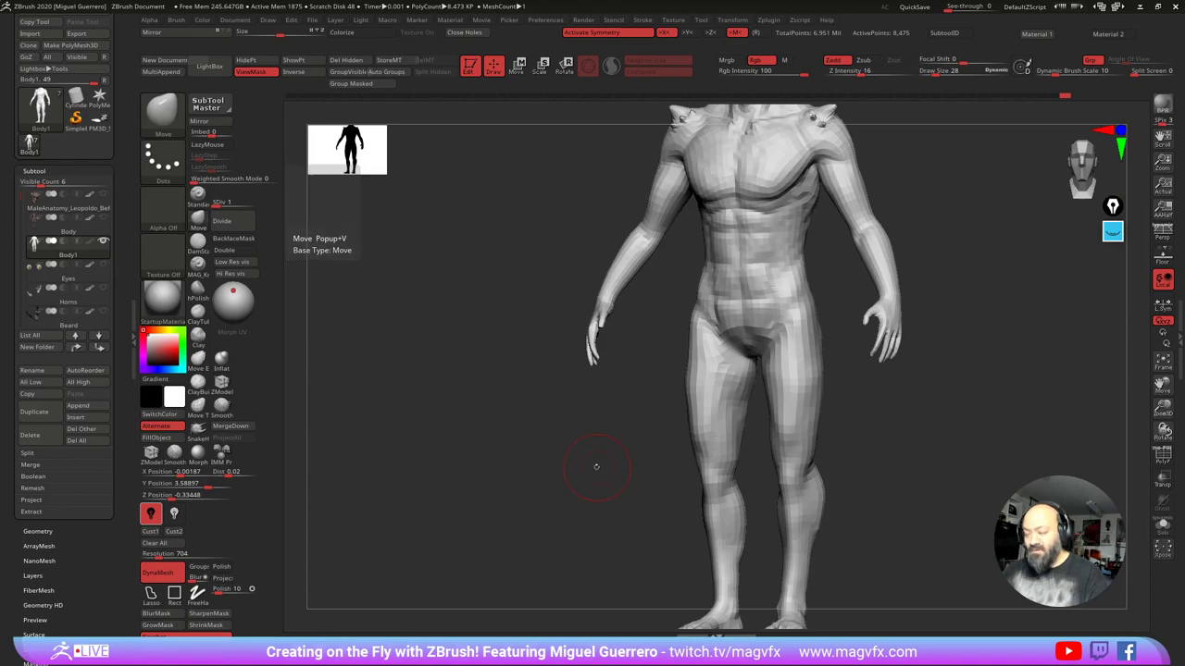
Step: Show the original Body subtool together with Body1, and raise Body1 to subdivision level 3
{"action": "mouse_move", "coordinate": [594, 433]}
{"action": "left_mouse_down", "text": "alt"}
{"action": "mouse_move", "coordinate": [574, 376]}
{"action": "mouse_move", "coordinate": [578, 405]}
{"action": "left_mouse_up", "text": "alt"}
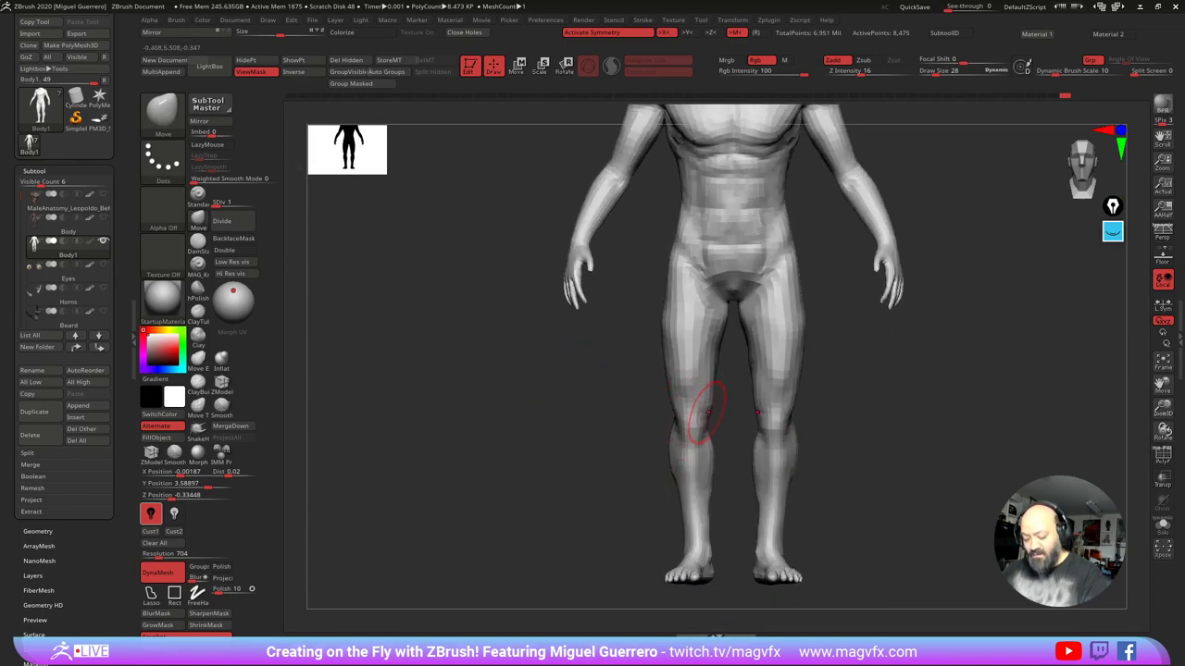
{"action": "mouse_move", "coordinate": [704, 380]}
{"action": "right_mouse_down", "text": "alt"}
{"action": "mouse_move", "coordinate": [714, 431]}
{"action": "mouse_move", "coordinate": [489, 336]}
{"action": "right_mouse_up", "text": "alt"}
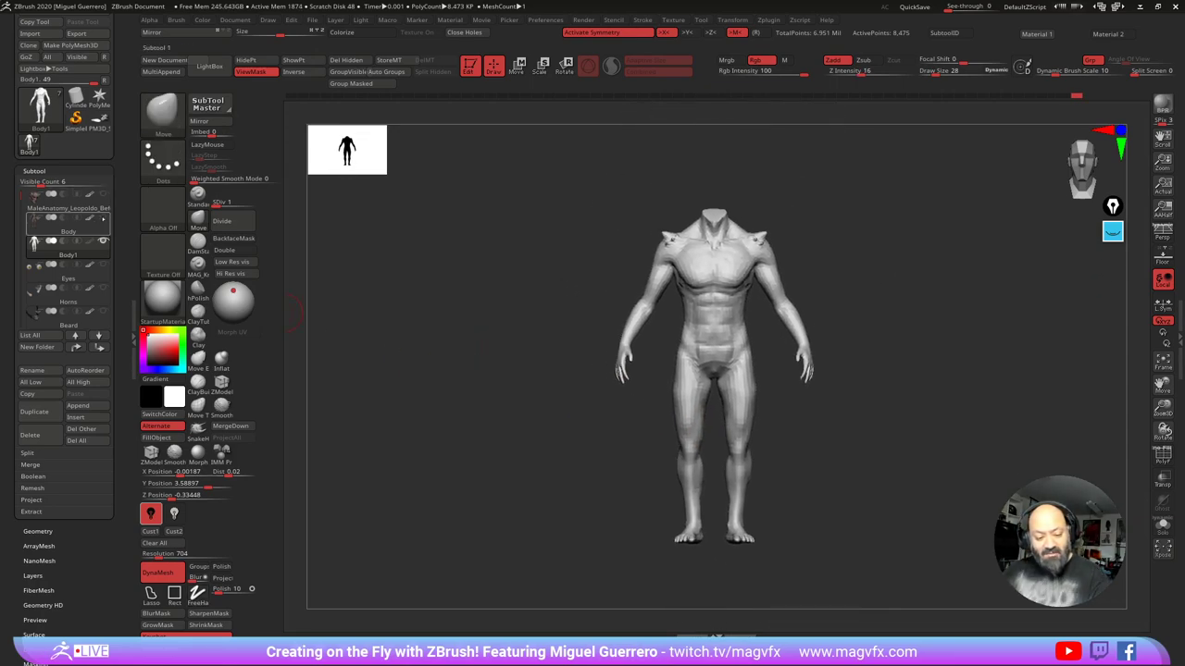
{"action": "left_click", "coordinate": [103, 218]}
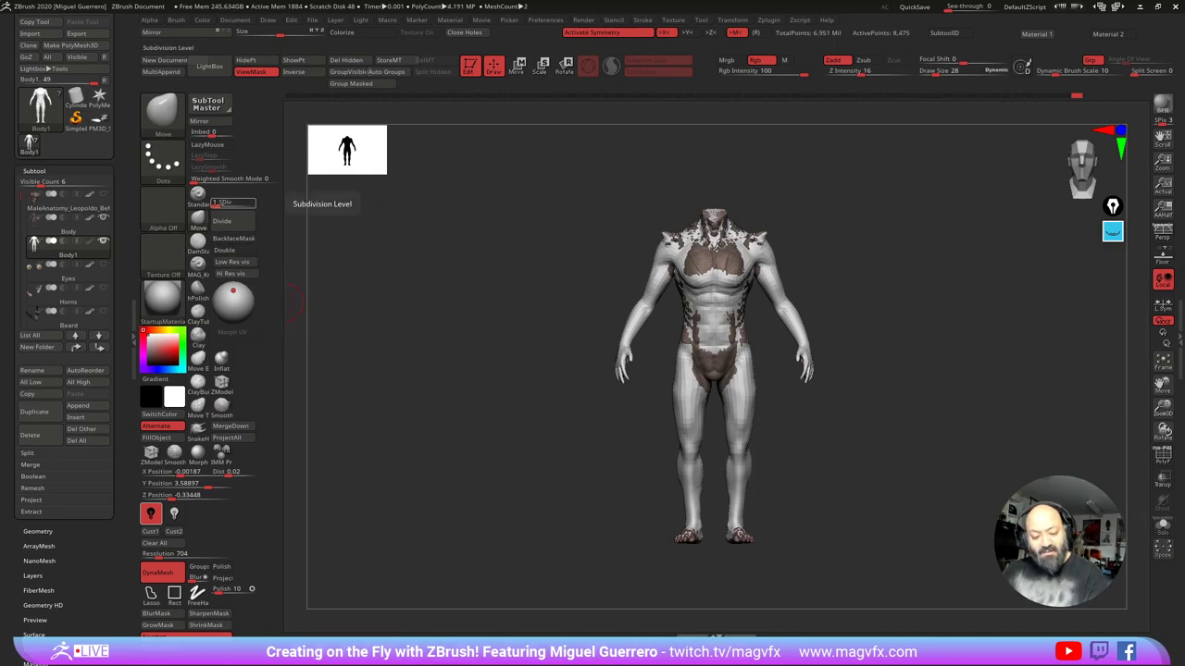
{"action": "left_click", "coordinate": [239, 204]}
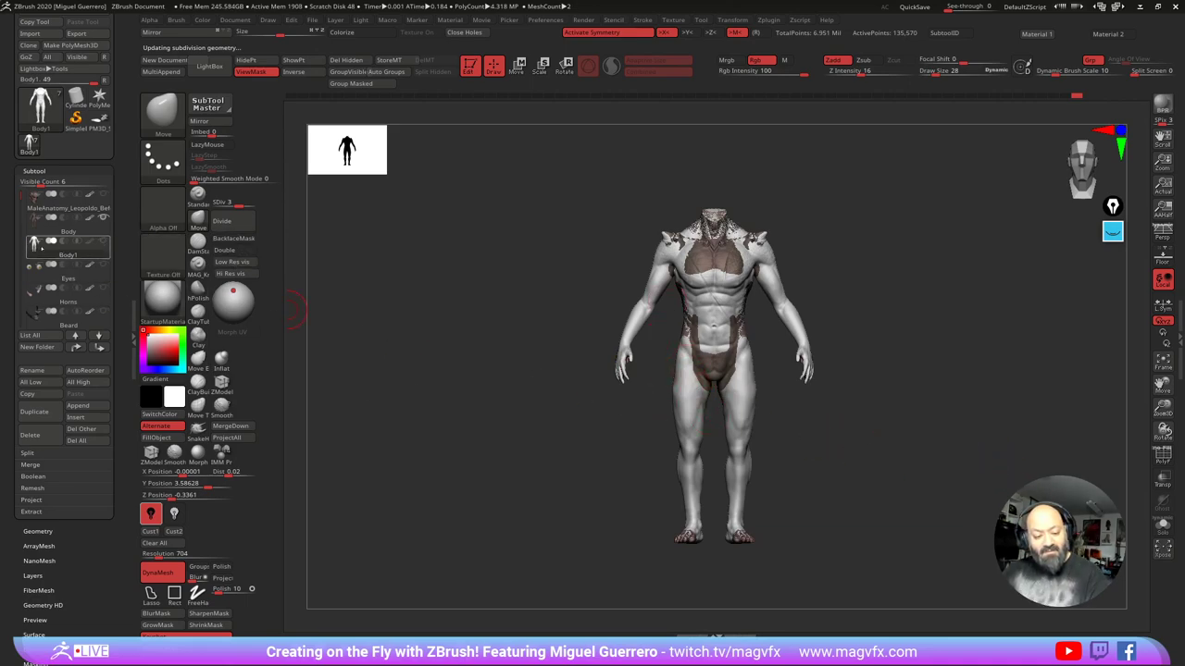
Step: Move Body1 sideways with symmetry off to compare it with the original body, undo the move, and return to Draw mode
{"action": "left_click", "coordinate": [517, 66]}
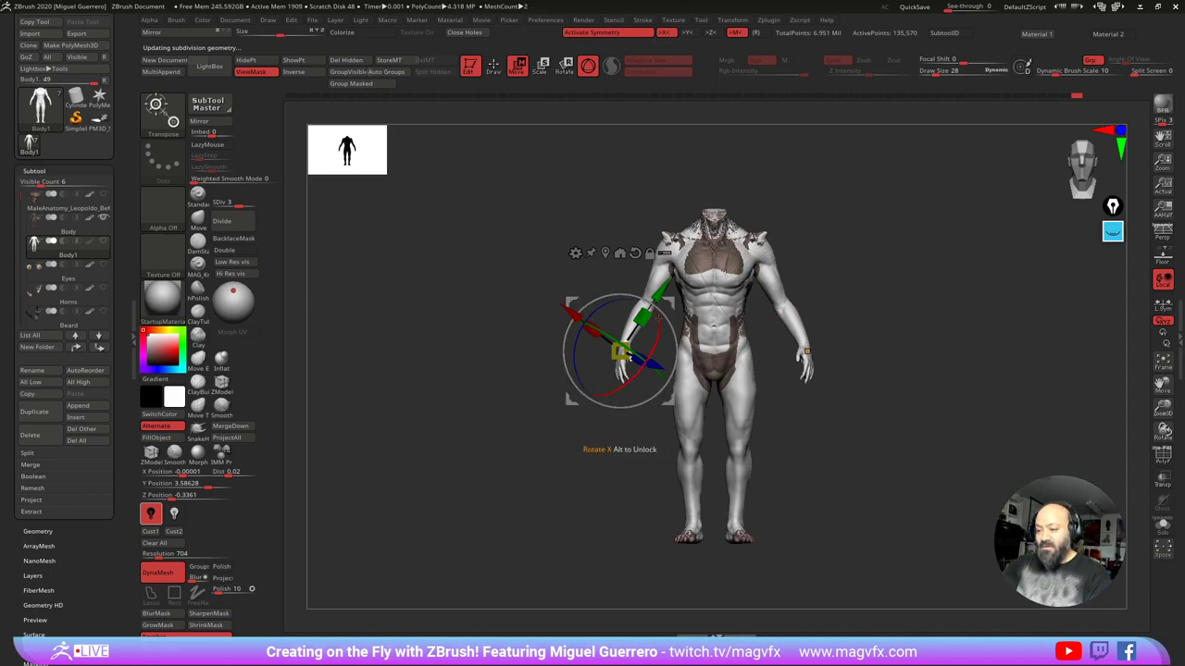
{"action": "key", "text": "x"}
{"action": "left_click_drag", "start_coordinate": [571, 302], "coordinate": [368, 303]}
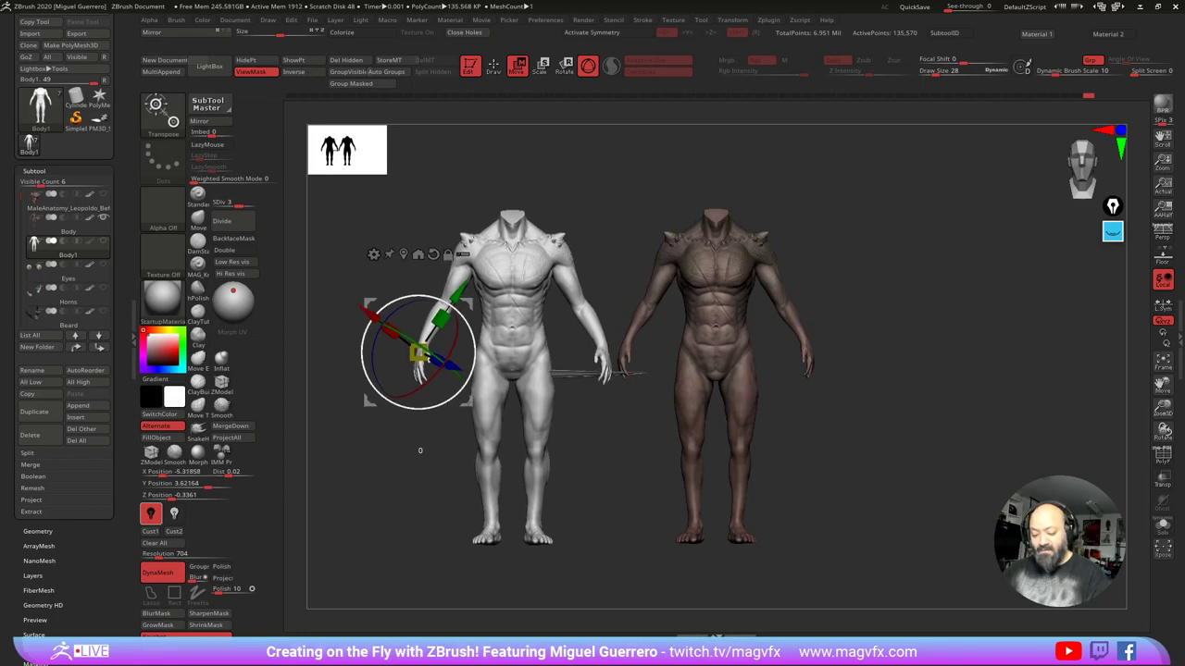
{"action": "right_click_drag", "start_coordinate": [378, 312], "coordinate": [456, 314], "text": "alt"}
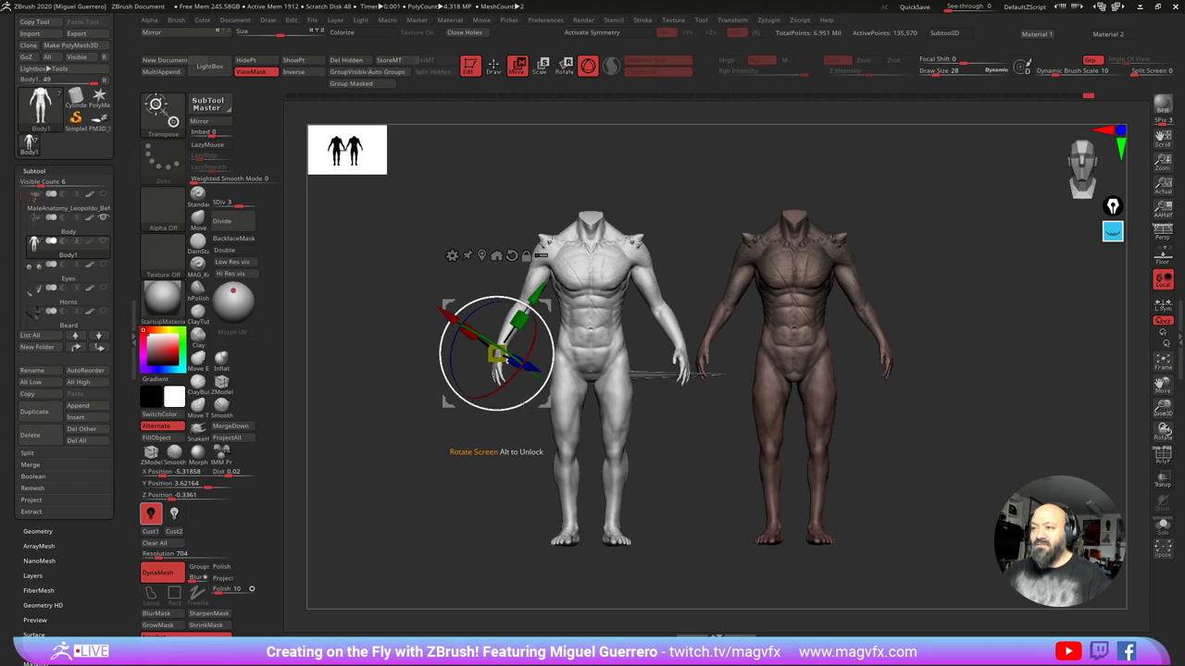
{"action": "key", "text": "ctrl+z"}
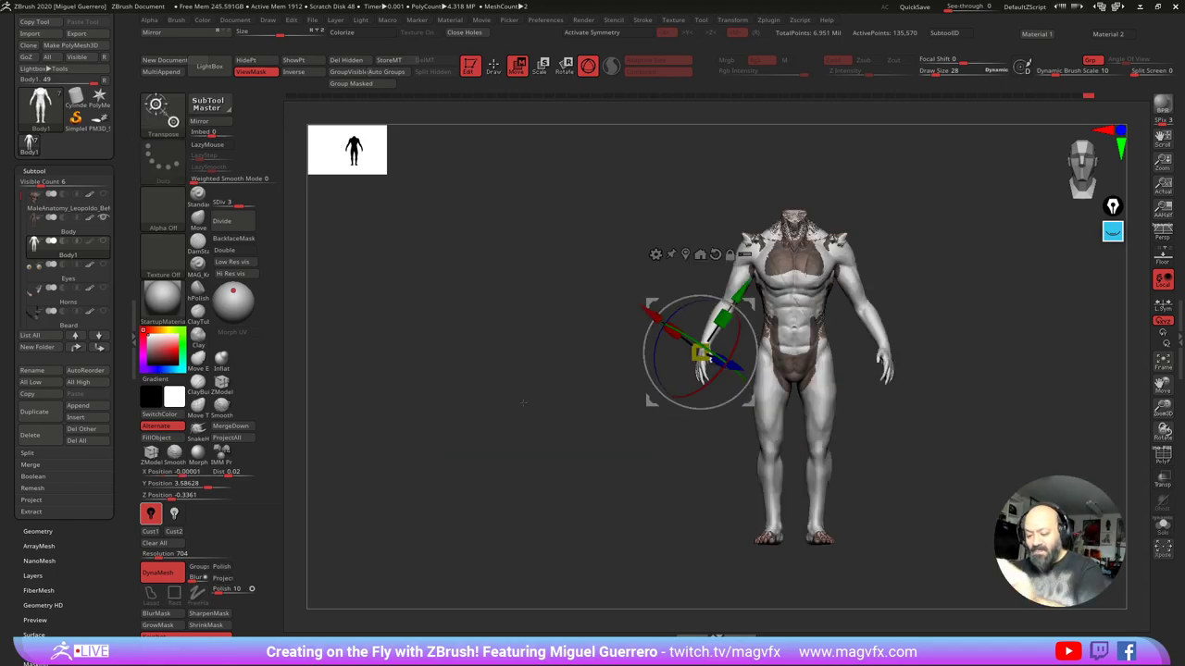
{"action": "key", "text": "q"}
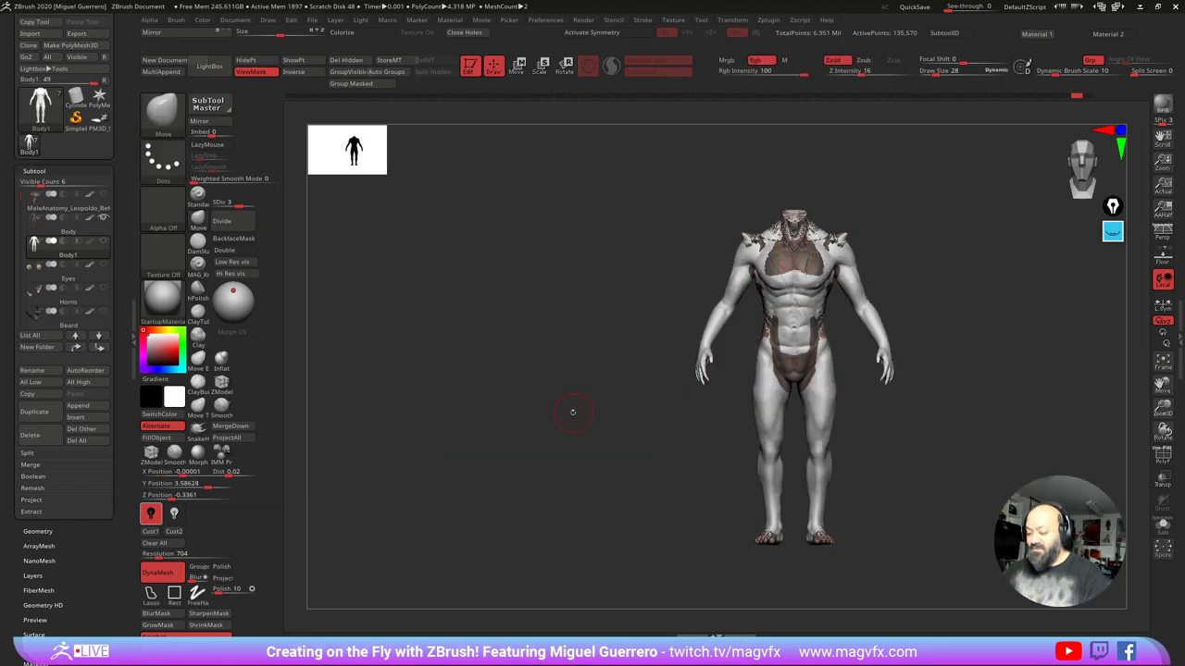
Step: Isolate Body1 in Solo mode and frame the torso and thighs from the front
{"action": "left_click", "coordinate": [1163, 525]}
{"action": "left_click_drag", "start_coordinate": [584, 413], "coordinate": [624, 407]}
{"action": "right_click_drag", "start_coordinate": [759, 353], "coordinate": [797, 401], "text": "ctrl"}
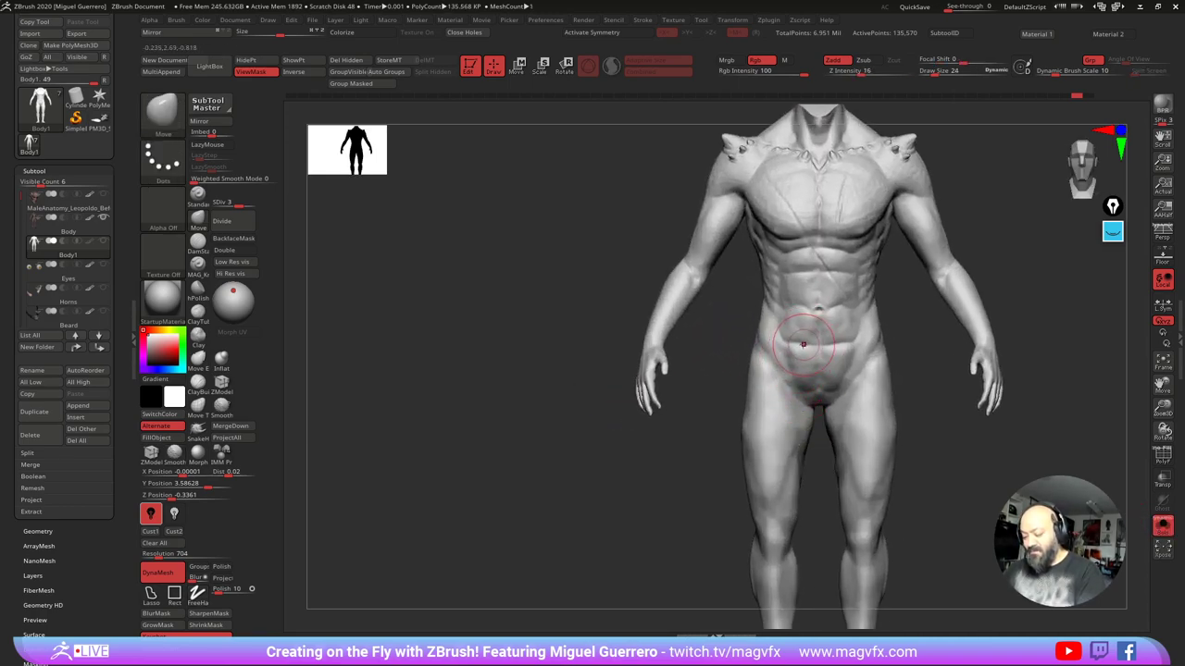
Step: Try pulling the outer thigh outward with the Move brush at Draw Size 40, and turn X symmetry back on
{"action": "key", "text": "bracketright"}
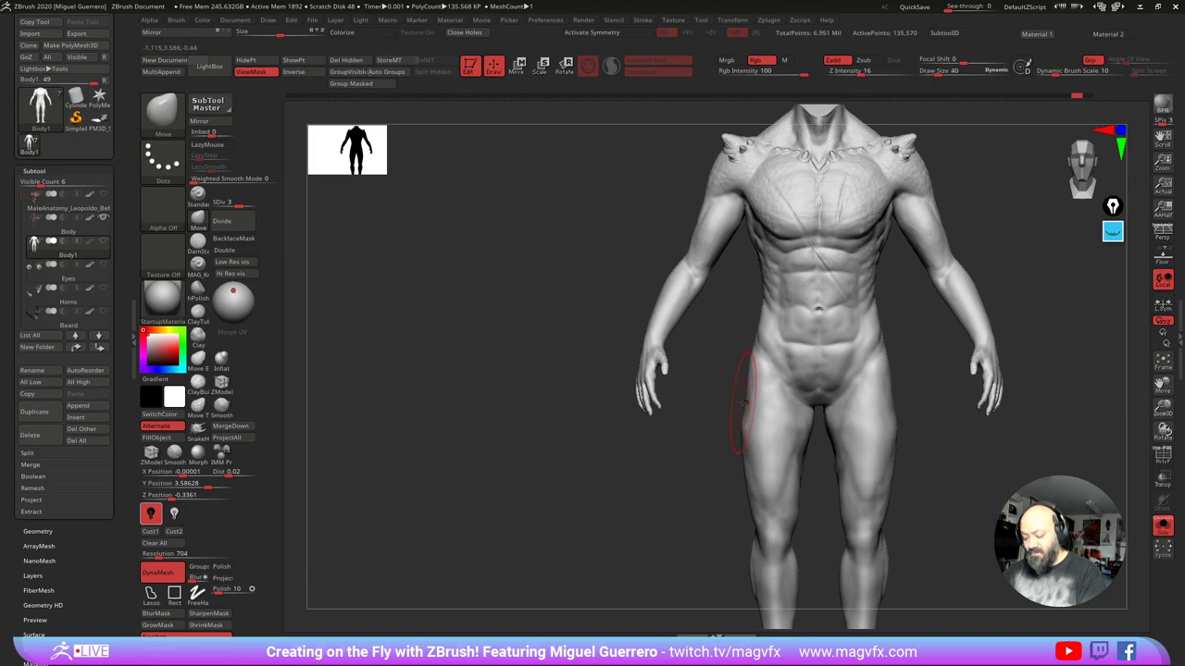
{"action": "left_click_drag", "start_coordinate": [747, 398], "coordinate": [734, 403]}
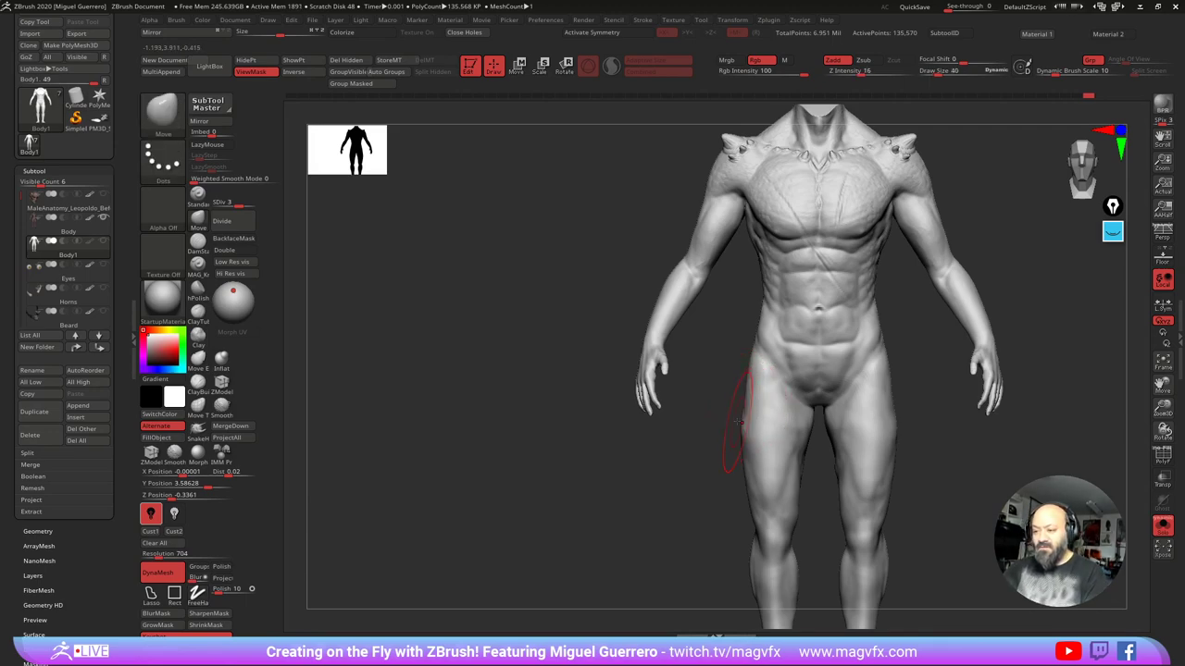
{"action": "key", "text": "x"}
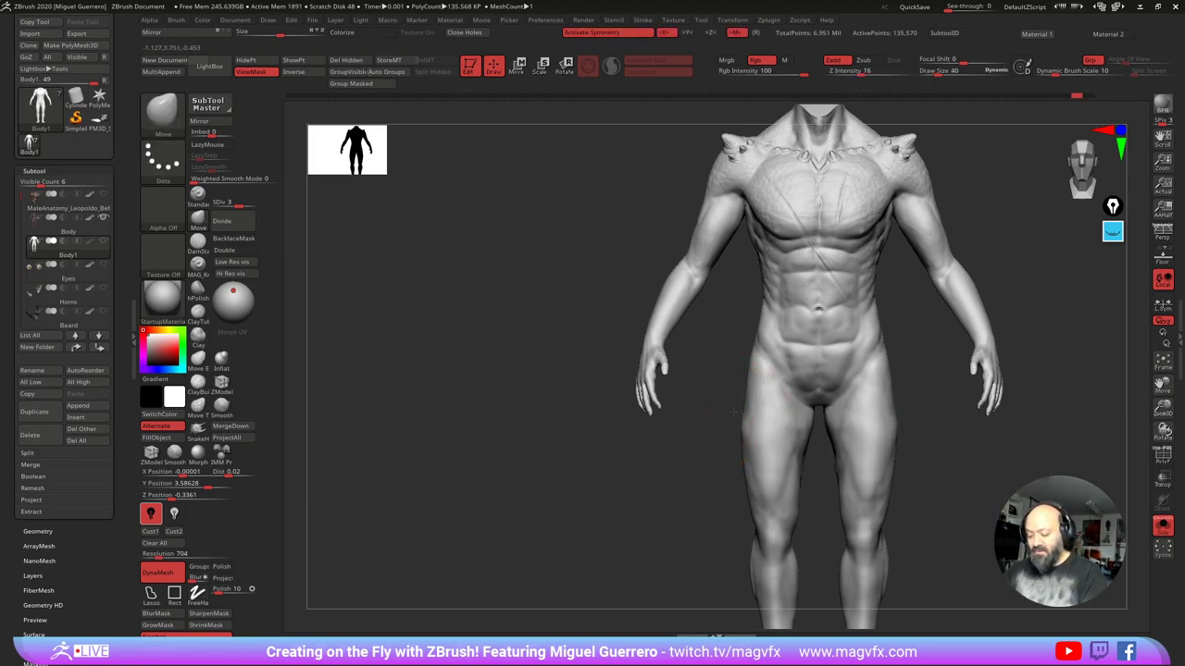
Step: Adjust Body1's outer thigh, hip and waist contours with the Move brush at Draw Size 40
{"action": "left_click_drag", "start_coordinate": [733, 412], "coordinate": [738, 431]}
{"action": "left_click_drag", "start_coordinate": [750, 370], "coordinate": [743, 327]}
{"action": "left_click_drag", "start_coordinate": [741, 286], "coordinate": [787, 293]}
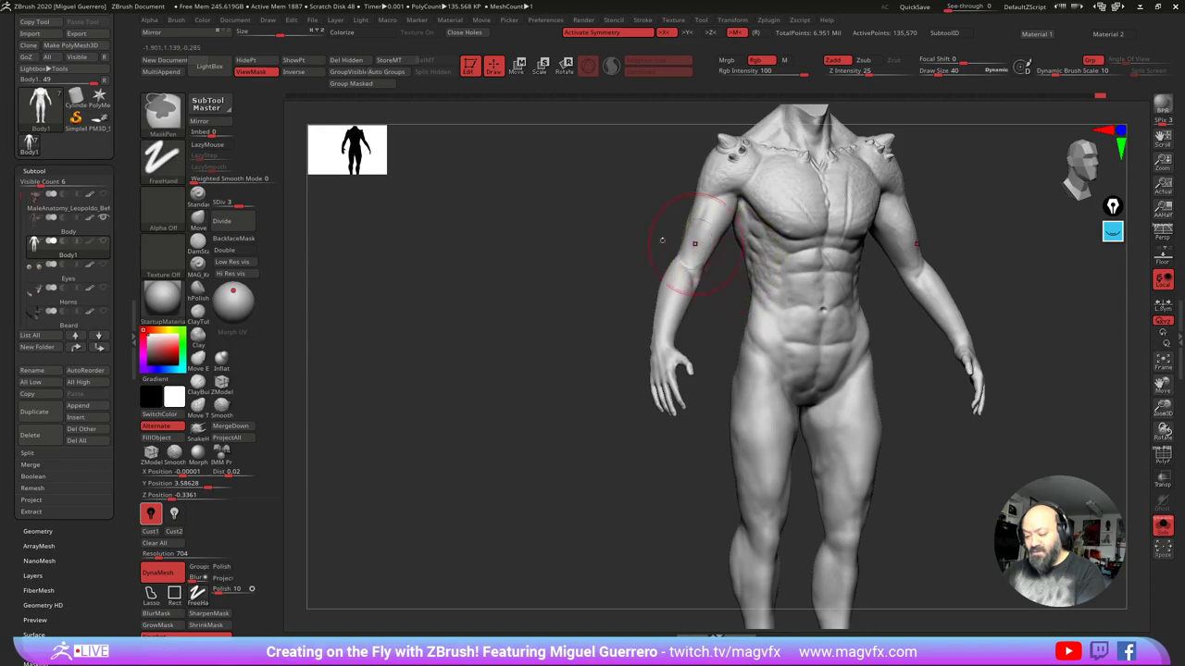
Step: Paint a symmetrical mask over the sides of Body1's back and the lats beneath the armpits
{"action": "left_click_drag", "start_coordinate": [662, 240], "coordinate": [780, 269]}
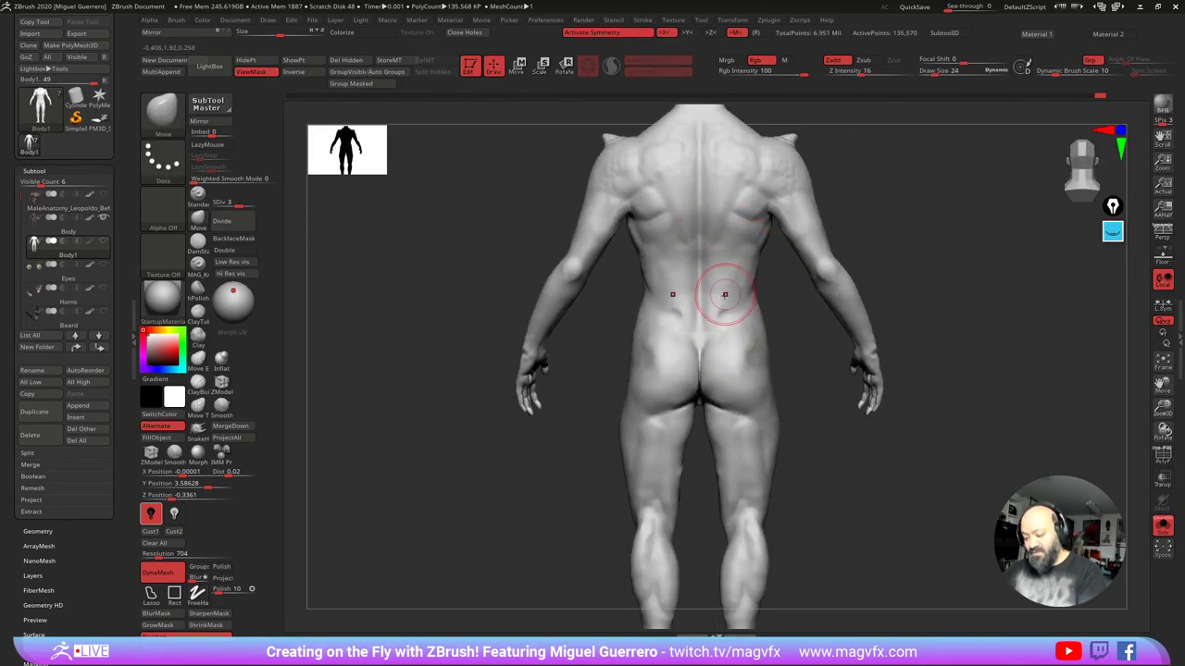
{"action": "mouse_move", "coordinate": [723, 292]}
{"action": "left_mouse_down", "text": "ctrl"}
{"action": "mouse_move", "coordinate": [751, 255]}
{"action": "mouse_move", "coordinate": [727, 286]}
{"action": "mouse_move", "coordinate": [759, 231]}
{"action": "mouse_move", "coordinate": [728, 286]}
{"action": "mouse_move", "coordinate": [738, 214]}
{"action": "mouse_move", "coordinate": [751, 205]}
{"action": "mouse_move", "coordinate": [754, 273]}
{"action": "mouse_move", "coordinate": [715, 306]}
{"action": "left_mouse_up", "text": "ctrl"}
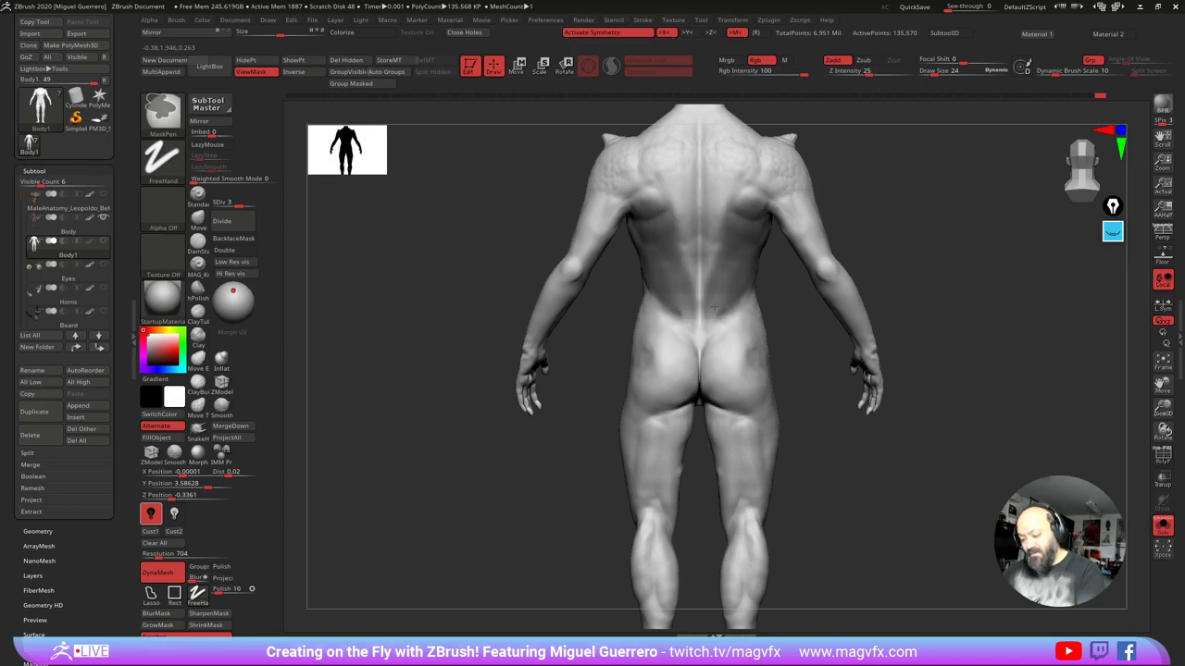
{"action": "mouse_move", "coordinate": [731, 294]}
{"action": "right_mouse_down"}
{"action": "mouse_move", "coordinate": [661, 275]}
{"action": "mouse_move", "coordinate": [522, 275]}
{"action": "mouse_move", "coordinate": [555, 262]}
{"action": "mouse_move", "coordinate": [572, 222]}
{"action": "mouse_move", "coordinate": [594, 209]}
{"action": "right_mouse_up"}
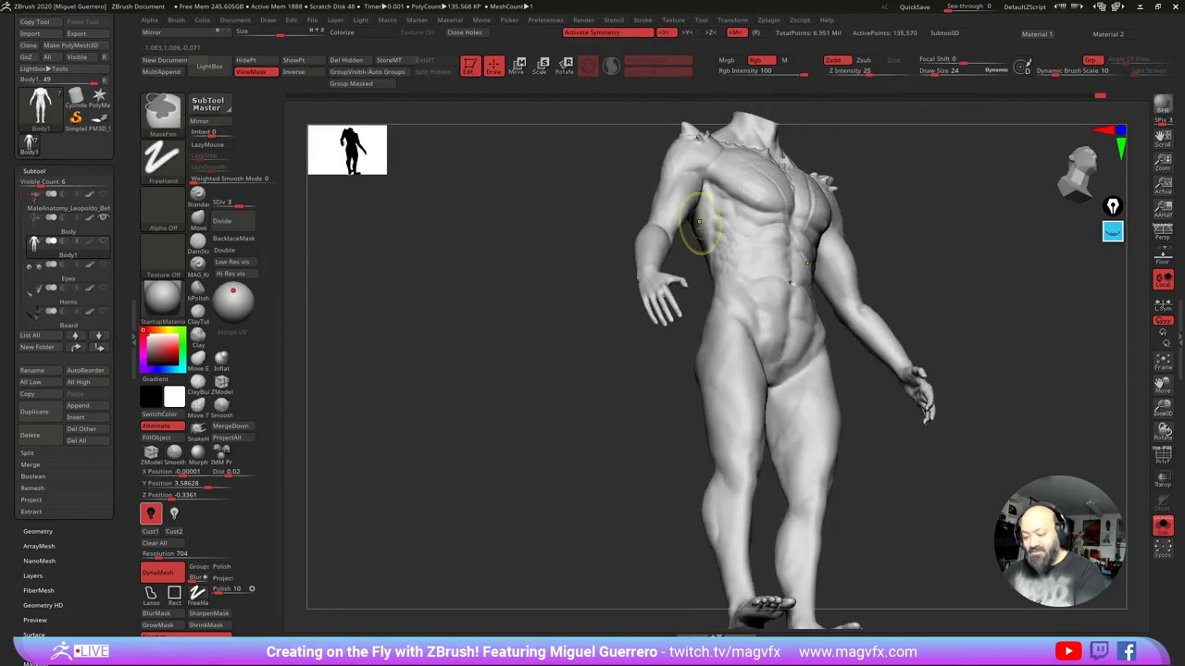
{"action": "mouse_move", "coordinate": [698, 222]}
{"action": "left_mouse_down", "text": "ctrl"}
{"action": "mouse_move", "coordinate": [701, 235]}
{"action": "mouse_move", "coordinate": [696, 209]}
{"action": "left_mouse_up", "text": "ctrl"}
{"action": "mouse_move", "coordinate": [561, 222]}
{"action": "right_mouse_down", "text": "shift"}
{"action": "mouse_move", "coordinate": [552, 259]}
{"action": "mouse_move", "coordinate": [592, 305]}
{"action": "right_mouse_up", "text": "shift"}
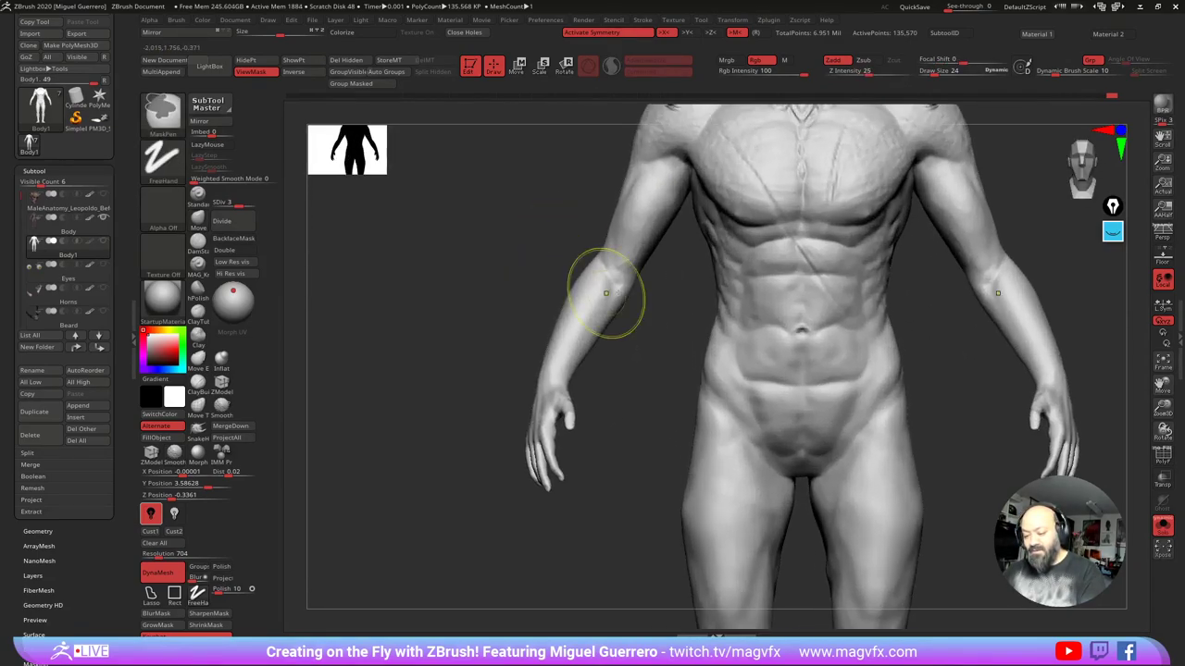
{"action": "right_click_drag", "start_coordinate": [496, 254], "coordinate": [503, 308], "text": "alt"}
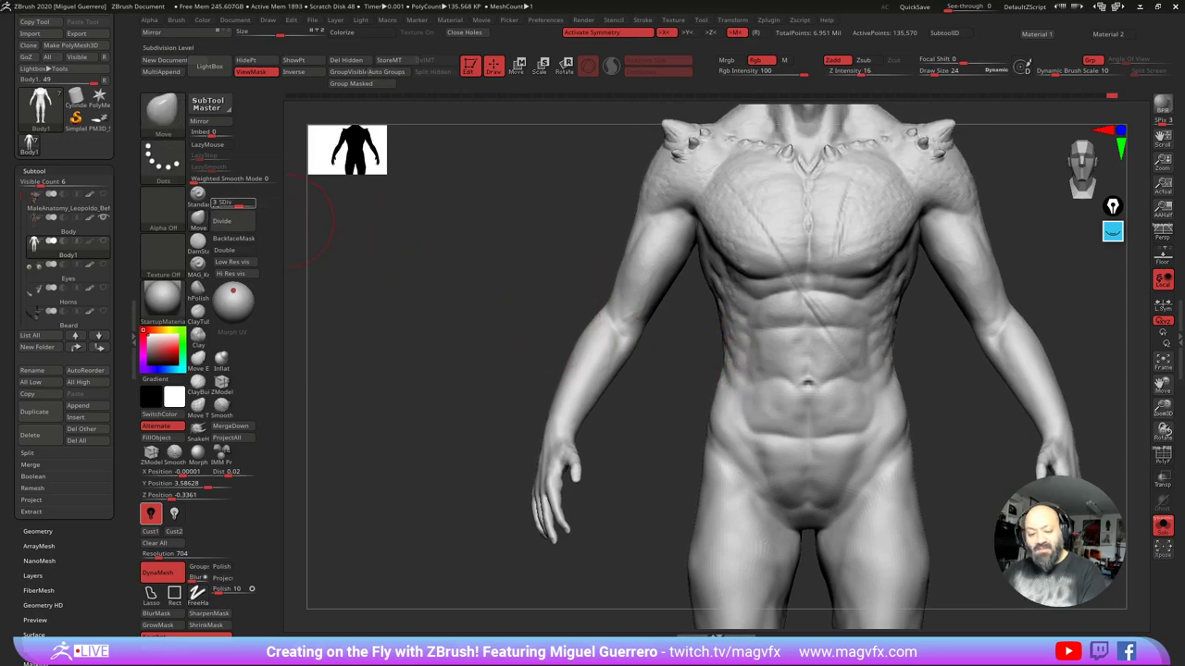
Step: Lower Body1 to subdivision level 2 and invert the mask so only the lat areas can be edited with the Move brush
{"action": "left_click", "coordinate": [198, 220]}
{"action": "key", "text": "shift+d"}
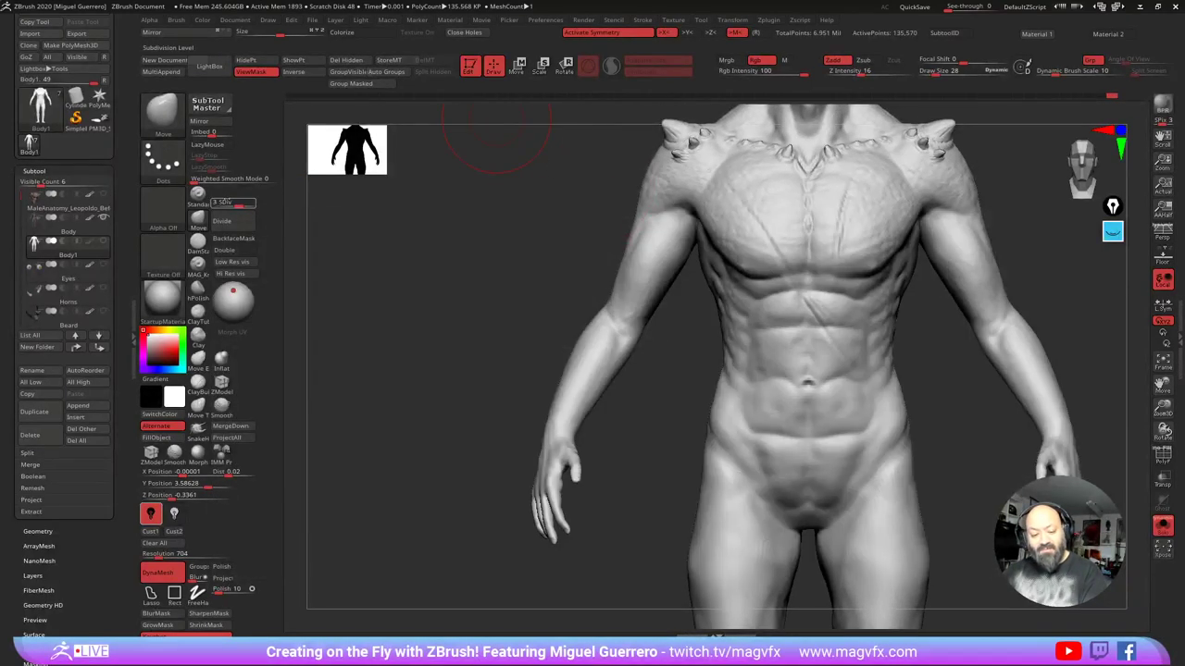
{"action": "left_click_drag", "start_coordinate": [705, 278], "coordinate": [713, 283]}
{"action": "mouse_move", "coordinate": [462, 278]}
{"action": "left_mouse_down"}
{"action": "mouse_move", "coordinate": [526, 274]}
{"action": "mouse_move", "coordinate": [482, 276]}
{"action": "left_mouse_up"}
{"action": "left_click", "coordinate": [526, 274], "text": "ctrl"}
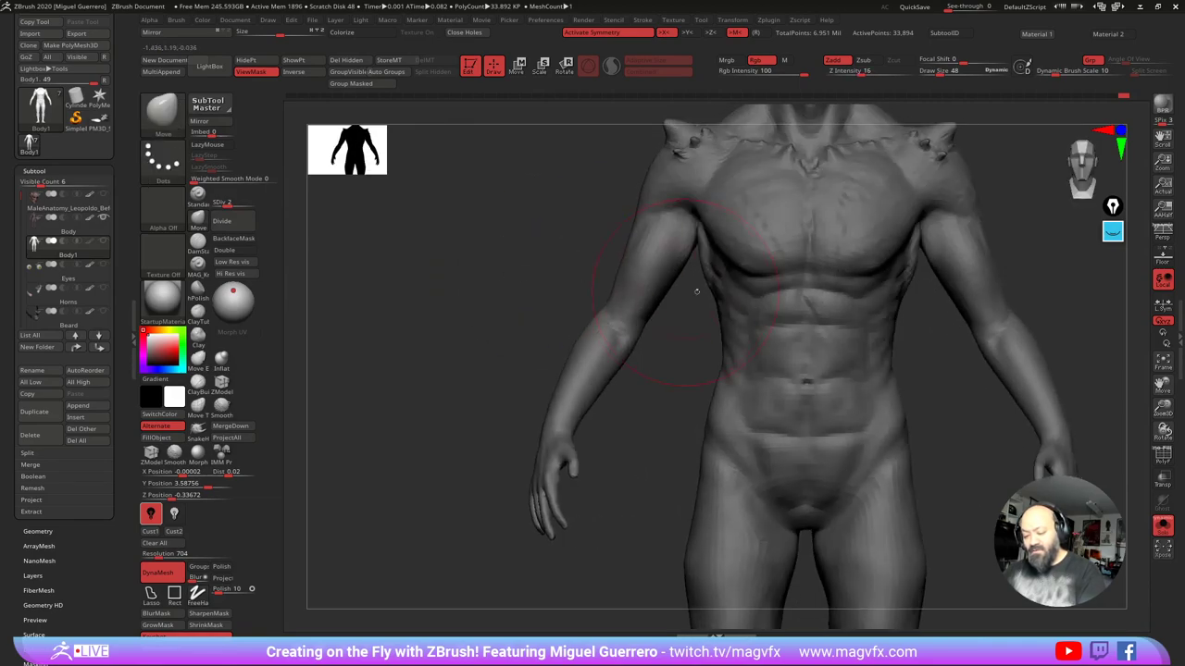
Step: Reshape the unmasked lats along the sides of the torso with the Move brush at Draw Size 48
{"action": "left_click_drag", "start_coordinate": [691, 284], "coordinate": [698, 291]}
{"action": "left_click_drag", "start_coordinate": [482, 278], "coordinate": [606, 279]}
{"action": "left_click_drag", "start_coordinate": [688, 321], "coordinate": [683, 324]}
{"action": "left_click_drag", "start_coordinate": [678, 369], "coordinate": [673, 377]}
{"action": "left_click_drag", "start_coordinate": [685, 334], "coordinate": [698, 339]}
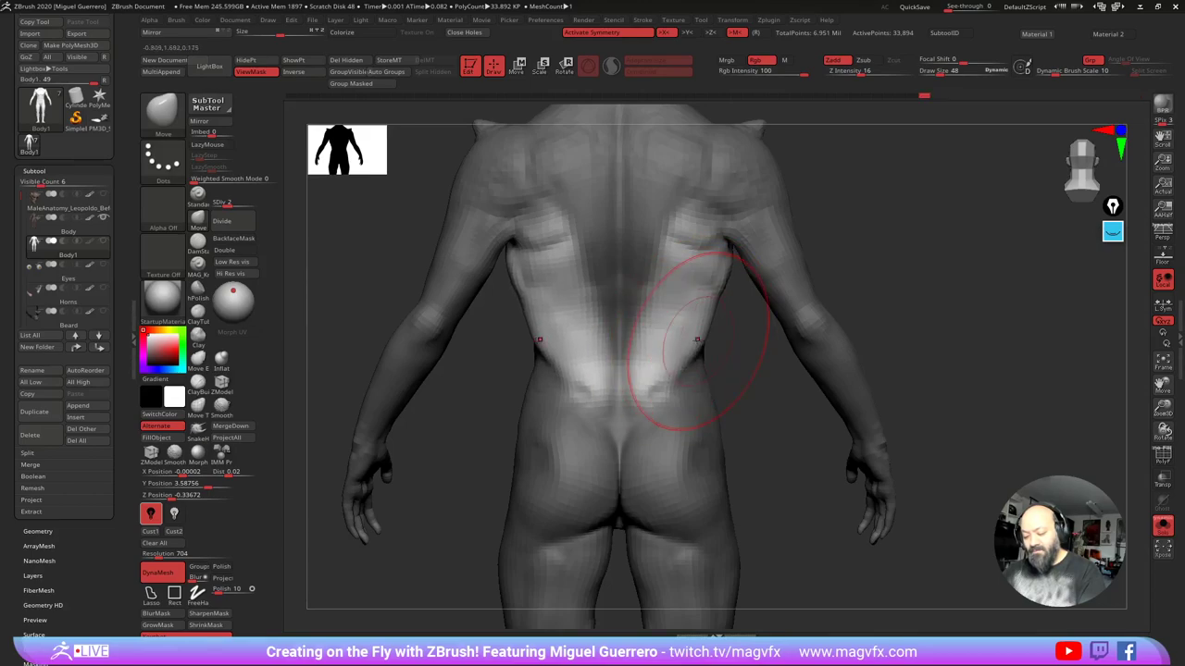
{"action": "left_click_drag", "start_coordinate": [740, 378], "coordinate": [535, 346]}
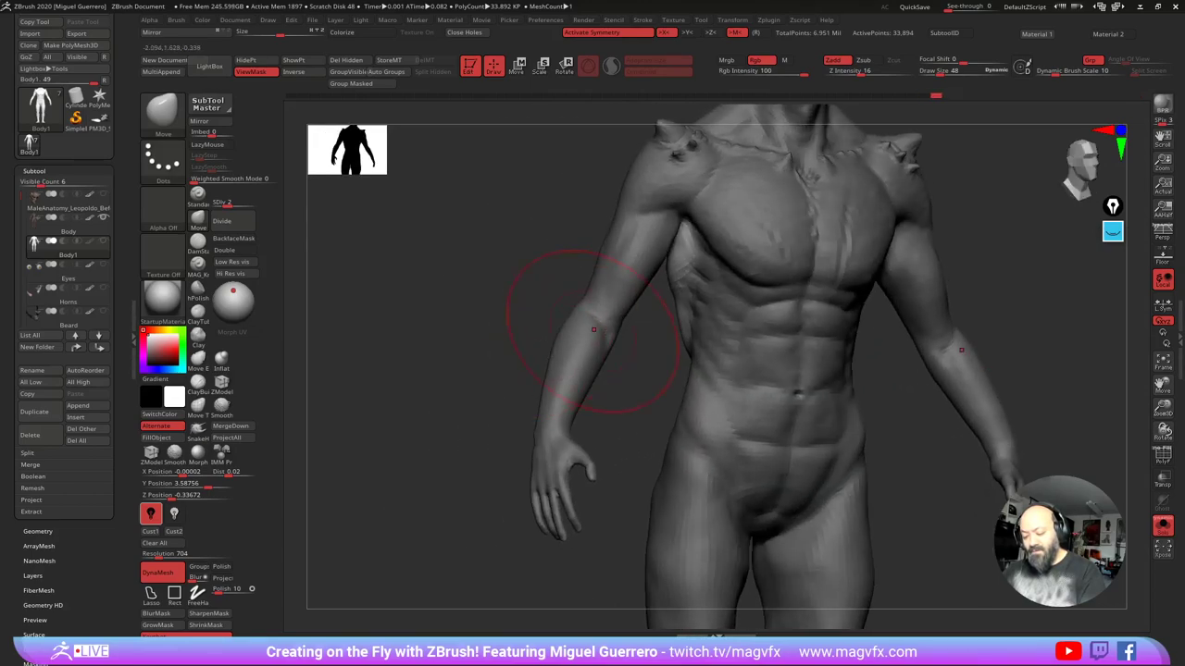
Step: Refine the lat contours below the armpits from the front, side and back with the brush at Draw Size 24
{"action": "key", "text": "bracketleft"}
{"action": "key", "text": "bracketleft"}
{"action": "left_click_drag", "start_coordinate": [673, 303], "coordinate": [660, 303]}
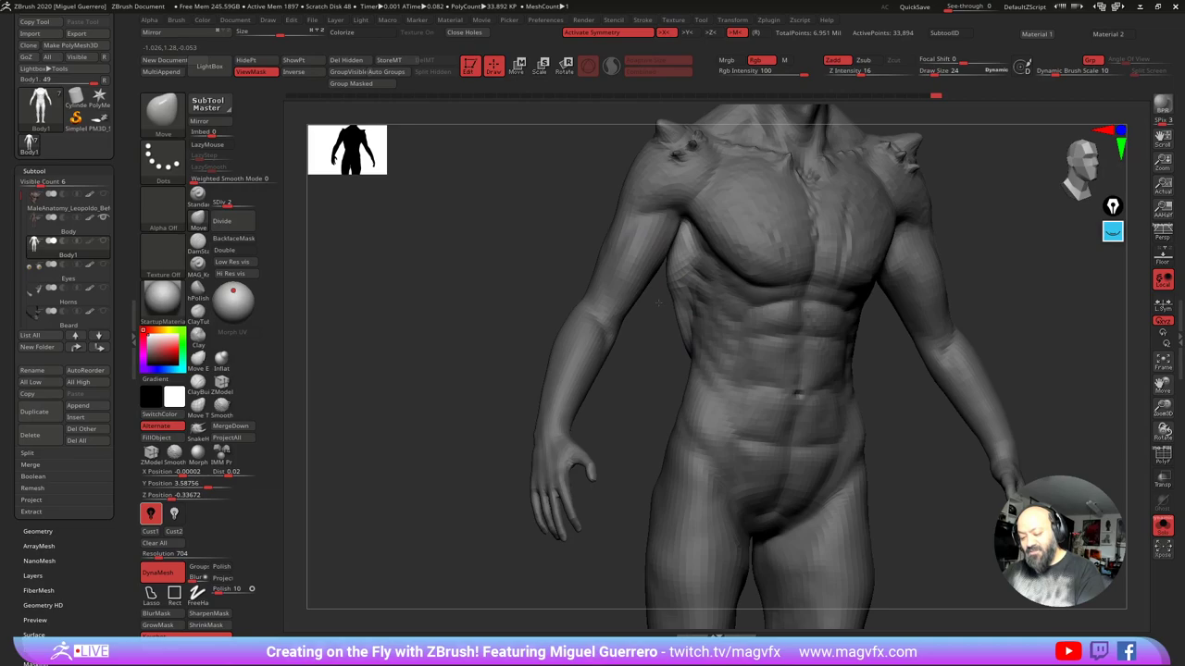
{"action": "left_click_drag", "start_coordinate": [551, 259], "coordinate": [738, 260]}
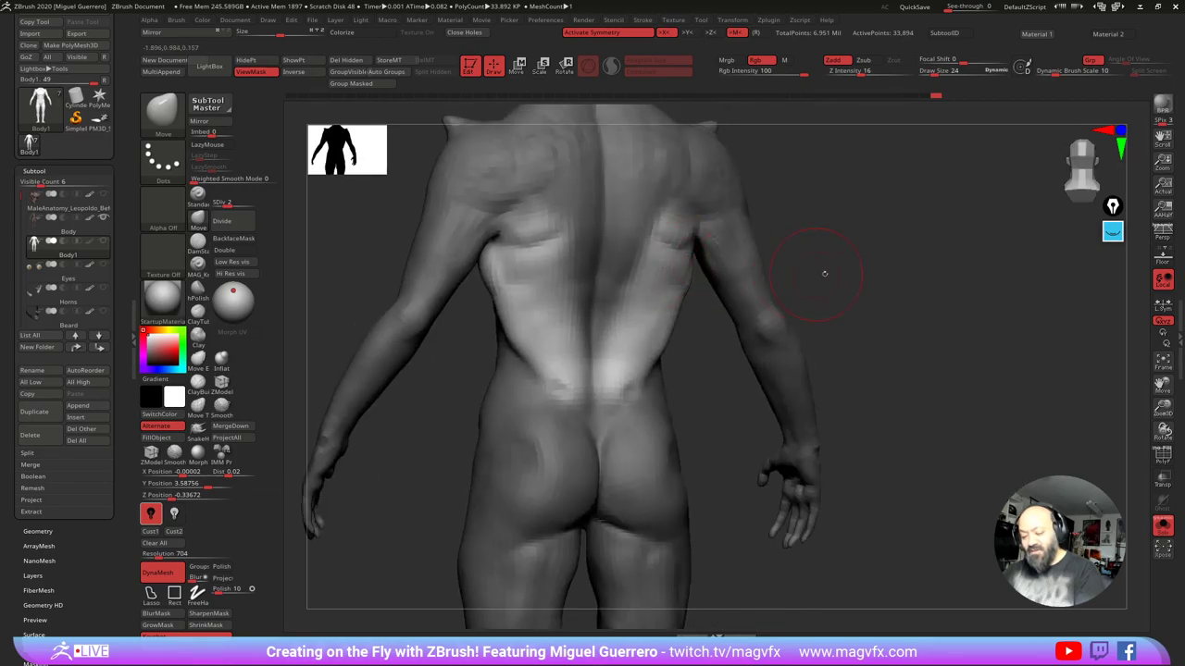
{"action": "left_click_drag", "start_coordinate": [824, 273], "coordinate": [693, 257]}
{"action": "left_click_drag", "start_coordinate": [853, 294], "coordinate": [798, 283], "text": "shift"}
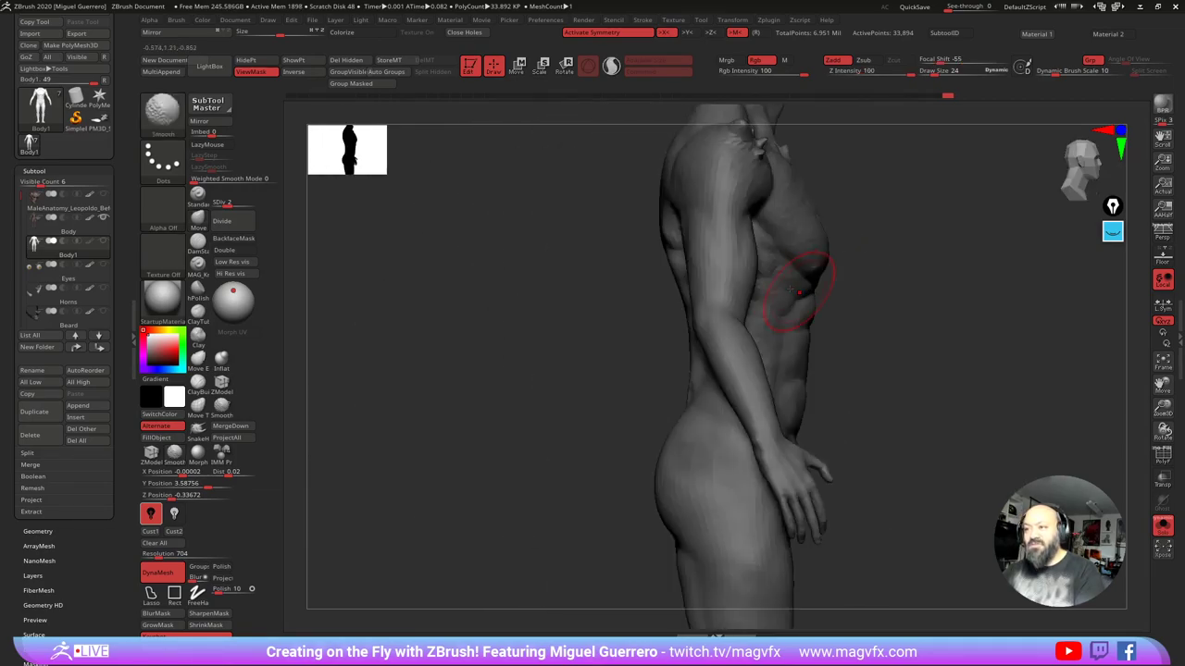
{"action": "left_click_drag", "start_coordinate": [555, 332], "coordinate": [451, 315], "text": "shift"}
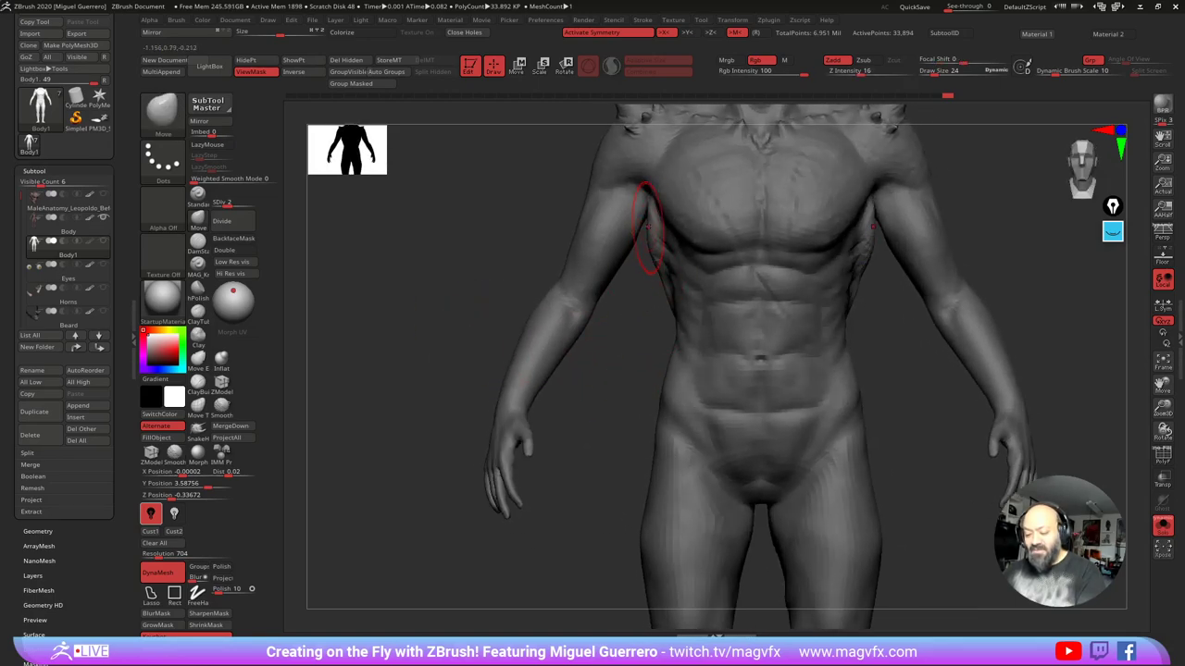
{"action": "mouse_move", "coordinate": [600, 350]}
{"action": "left_mouse_down"}
{"action": "mouse_move", "coordinate": [639, 348]}
{"action": "mouse_move", "coordinate": [636, 325]}
{"action": "left_mouse_up"}
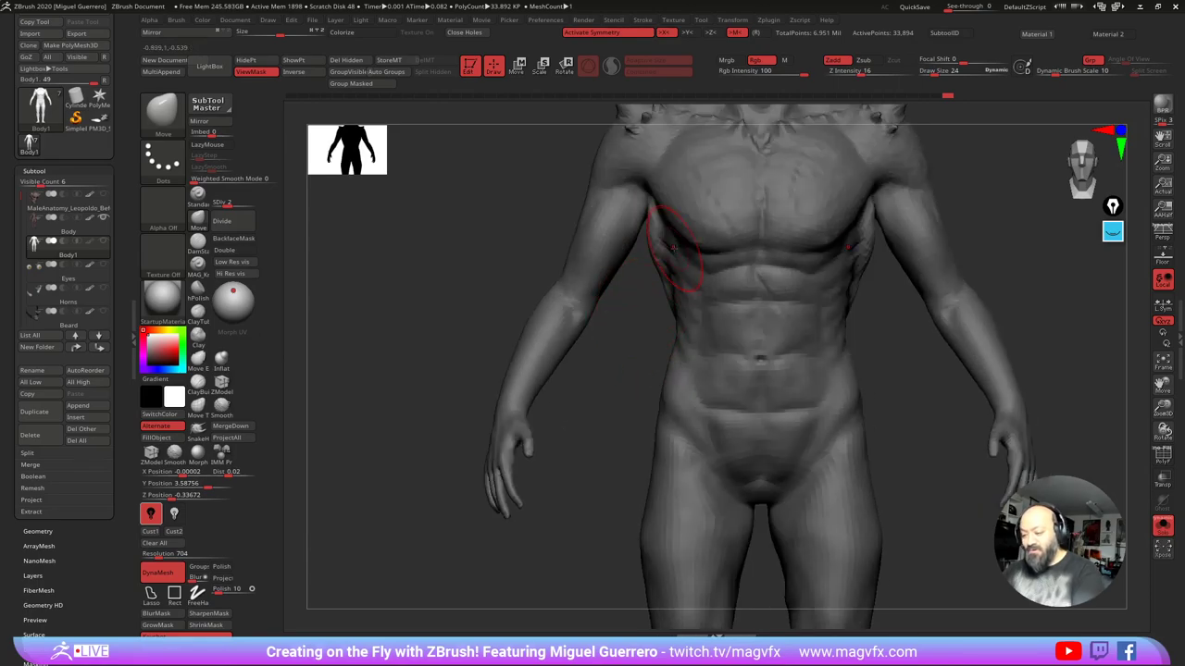
Step: Clear the mask from Body1 at subdivision level 2
{"action": "mouse_move", "coordinate": [942, 95]}
{"action": "left_mouse_down"}
{"action": "mouse_move", "coordinate": [891, 90]}
{"action": "mouse_move", "coordinate": [948, 93]}
{"action": "left_mouse_up"}
{"action": "key", "text": "shift+d"}
{"action": "mouse_move", "coordinate": [617, 404]}
{"action": "left_mouse_down", "text": "ctrl"}
{"action": "mouse_move", "coordinate": [615, 414]}
{"action": "mouse_move", "coordinate": [685, 401]}
{"action": "left_mouse_up", "text": "ctrl"}
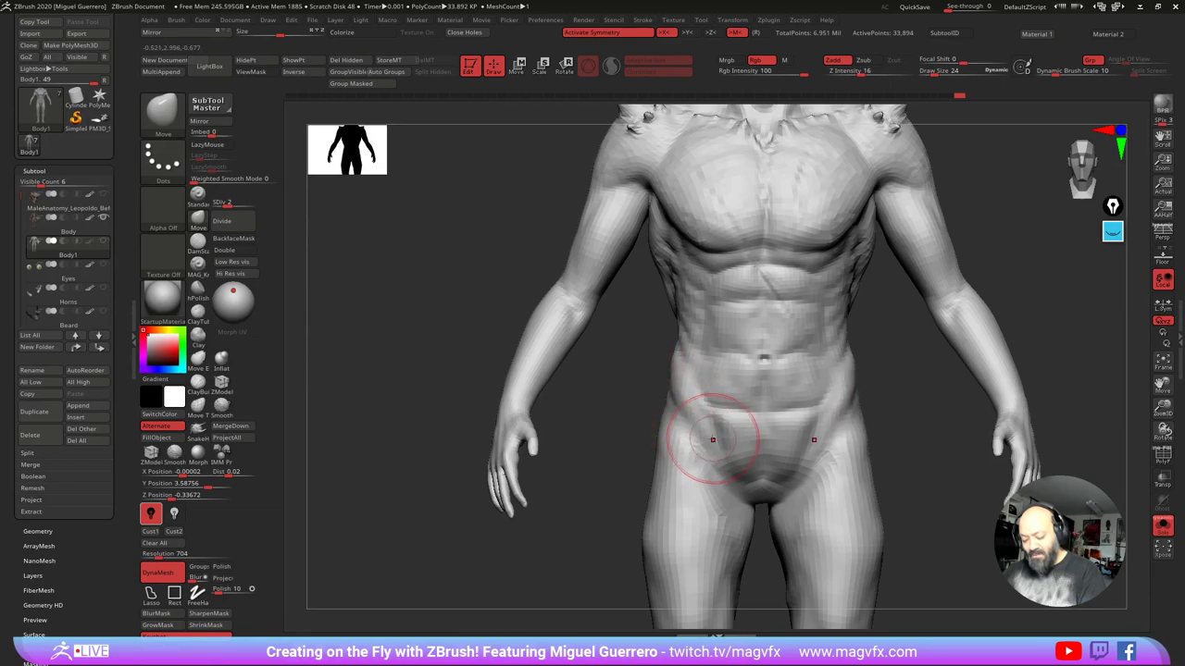
Step: Smooth the lower abdomen and the groin lines at Draw Size 24
{"action": "left_click_drag", "start_coordinate": [713, 440], "coordinate": [738, 498]}
{"action": "left_click_drag", "start_coordinate": [692, 428], "coordinate": [754, 445]}
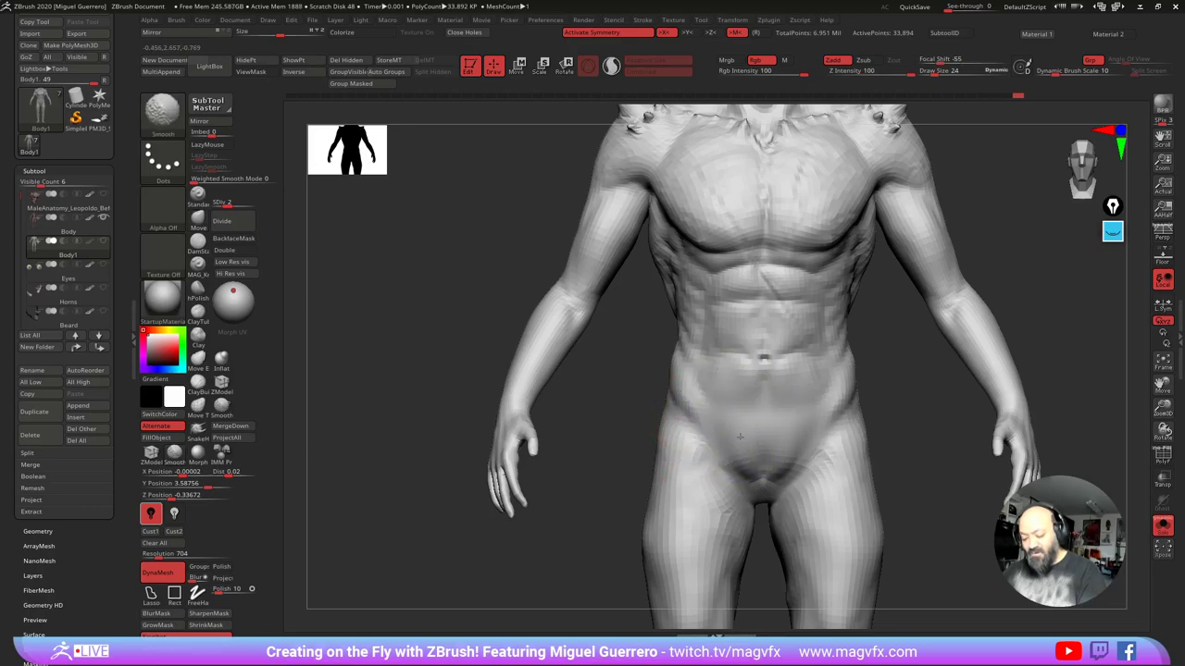
{"action": "left_click_drag", "start_coordinate": [696, 404], "coordinate": [706, 410]}
Step: Carve the inguinal crease from the front of the hip toward the groin with the DamStandard brush at Draw Size 16
{"action": "left_click", "coordinate": [193, 244]}
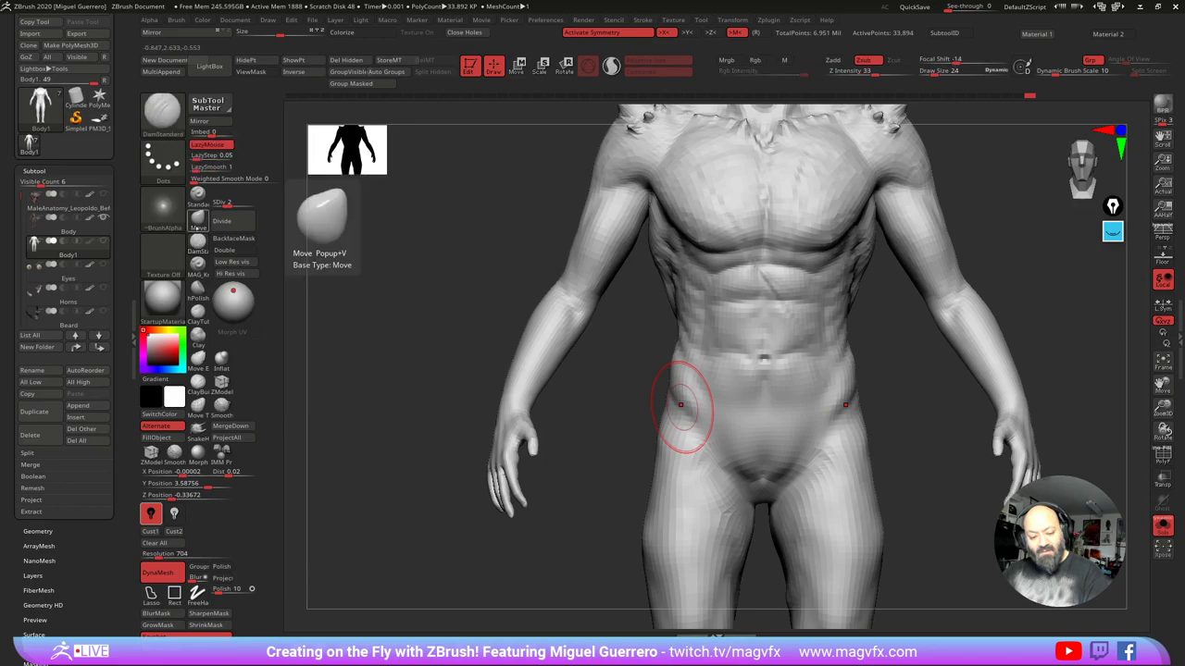
{"action": "left_click", "coordinate": [197, 245]}
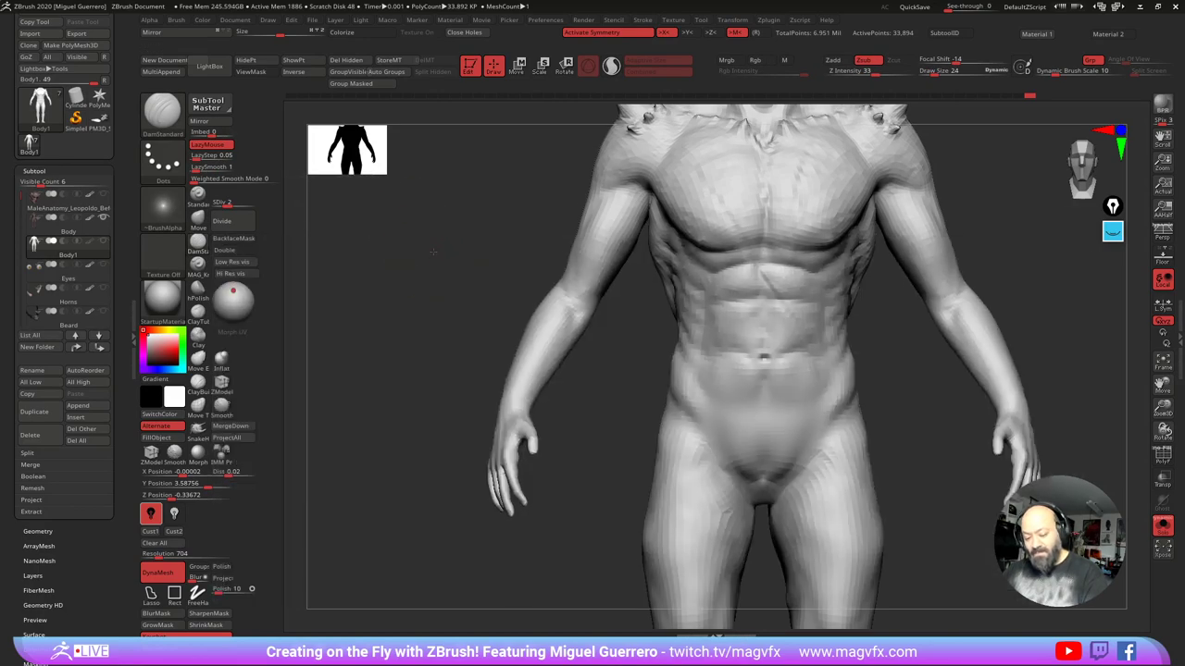
{"action": "left_click_drag", "start_coordinate": [613, 377], "coordinate": [652, 394]}
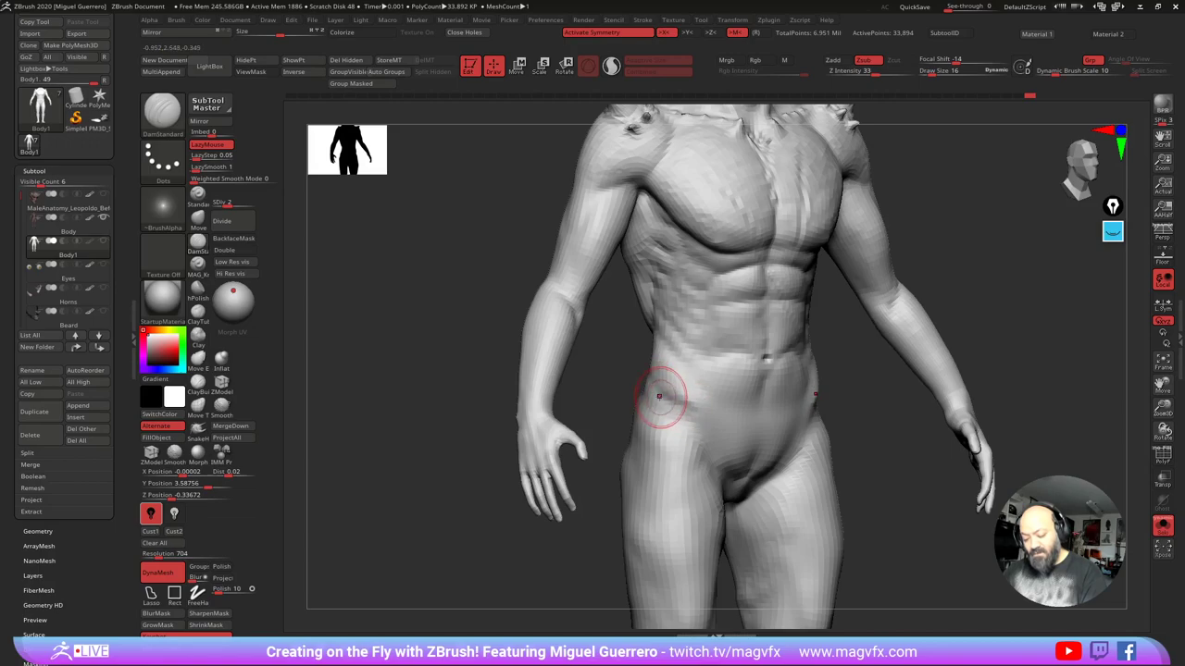
{"action": "left_click_drag", "start_coordinate": [705, 426], "coordinate": [721, 466]}
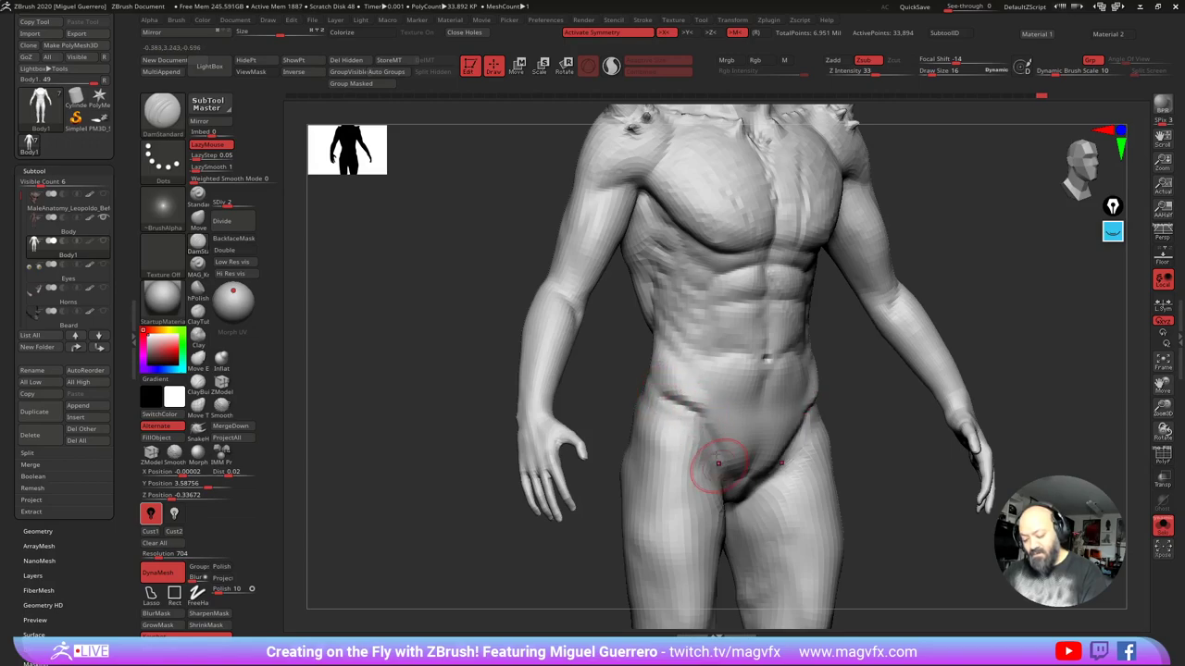
{"action": "left_click_drag", "start_coordinate": [702, 424], "coordinate": [724, 474]}
Step: Extend the crease around the side of the hip and deepen it down to the groin with DamStandard
{"action": "right_click_drag", "start_coordinate": [633, 388], "coordinate": [645, 392]}
{"action": "left_click_drag", "start_coordinate": [645, 393], "coordinate": [670, 400]}
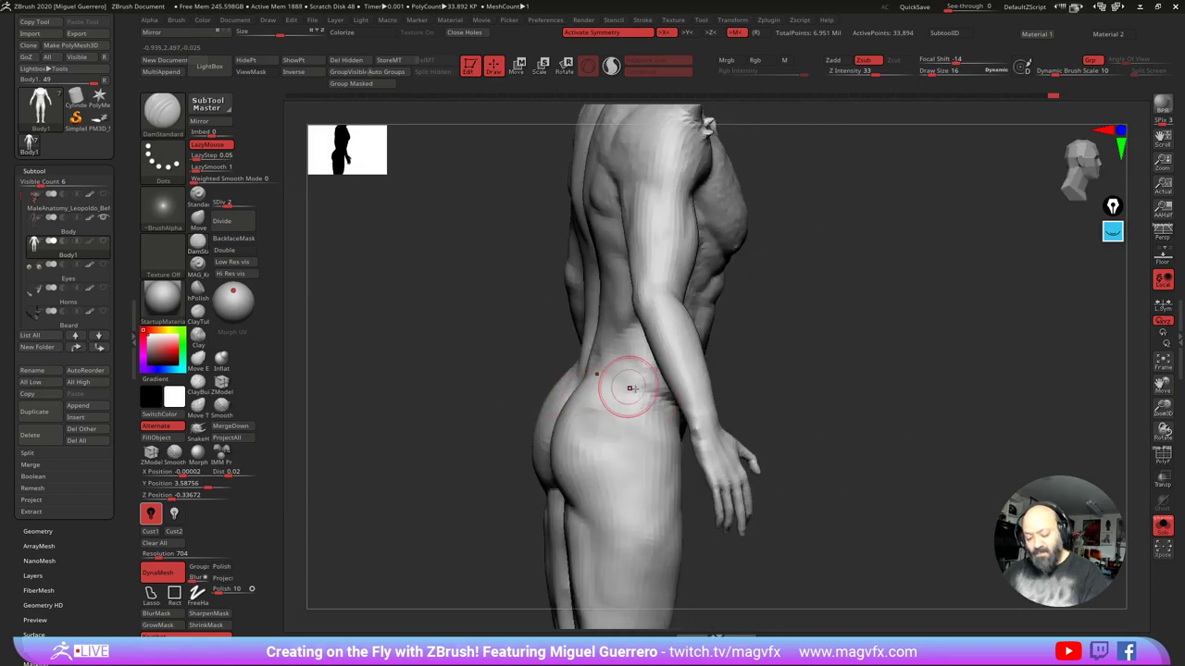
{"action": "mouse_move", "coordinate": [628, 388]}
{"action": "right_mouse_down"}
{"action": "mouse_move", "coordinate": [400, 381]}
{"action": "mouse_move", "coordinate": [647, 391]}
{"action": "mouse_move", "coordinate": [619, 376]}
{"action": "right_mouse_up"}
{"action": "mouse_move", "coordinate": [648, 393]}
{"action": "left_mouse_down"}
{"action": "mouse_move", "coordinate": [701, 416]}
{"action": "mouse_move", "coordinate": [727, 470]}
{"action": "left_mouse_up"}
{"action": "left_click_drag", "start_coordinate": [606, 383], "coordinate": [641, 363]}
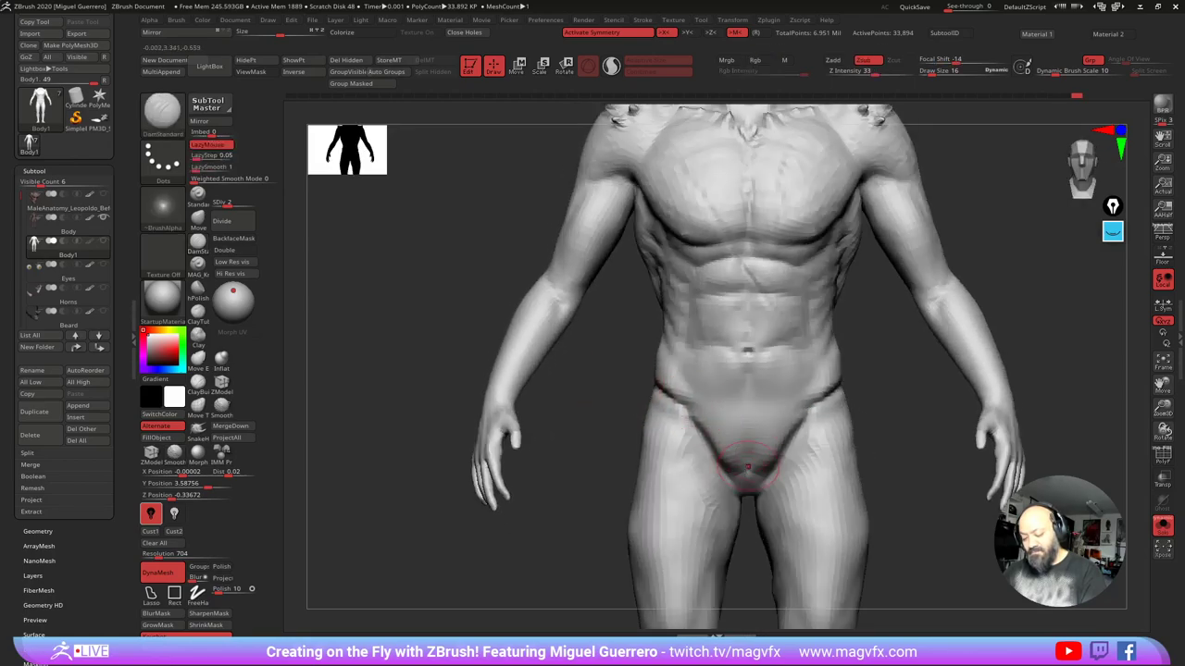
{"action": "left_click_drag", "start_coordinate": [622, 409], "coordinate": [615, 412]}
Step: Reshape the crotch and the lower end of the groin crease with the Move brush, reducing Draw Size to 12
{"action": "right_click_drag", "start_coordinate": [615, 411], "coordinate": [604, 385]}
{"action": "key", "text": "b"}
{"action": "key", "text": "m"}
{"action": "key", "text": "v"}
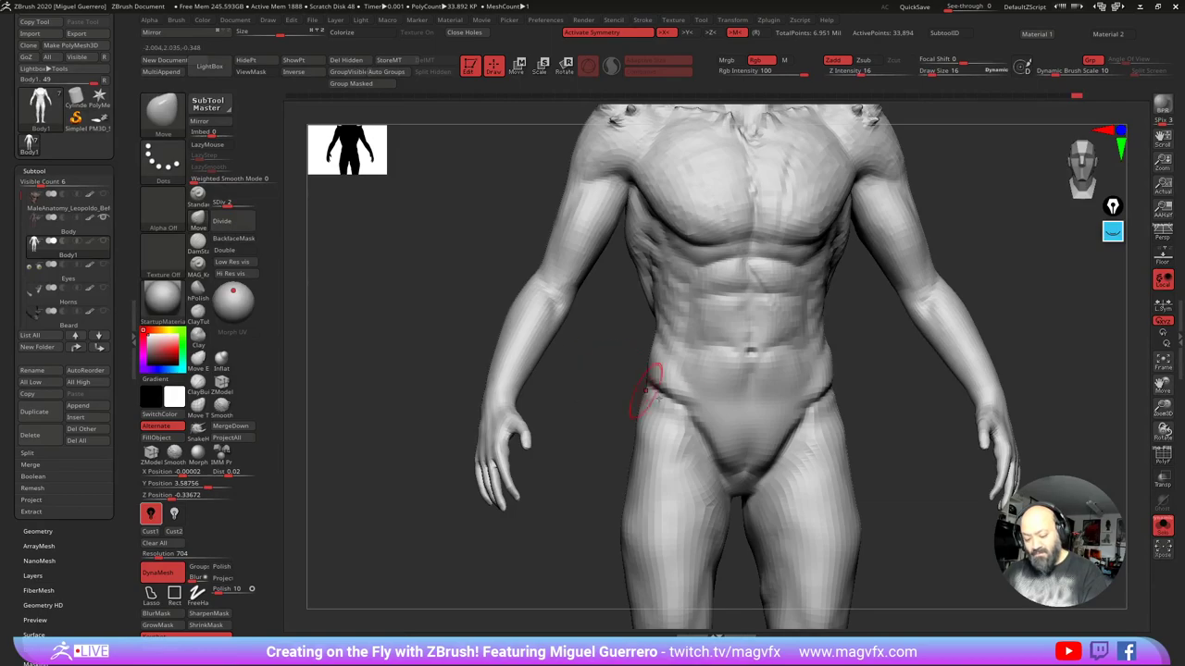
{"action": "left_click_drag", "start_coordinate": [727, 465], "coordinate": [739, 476]}
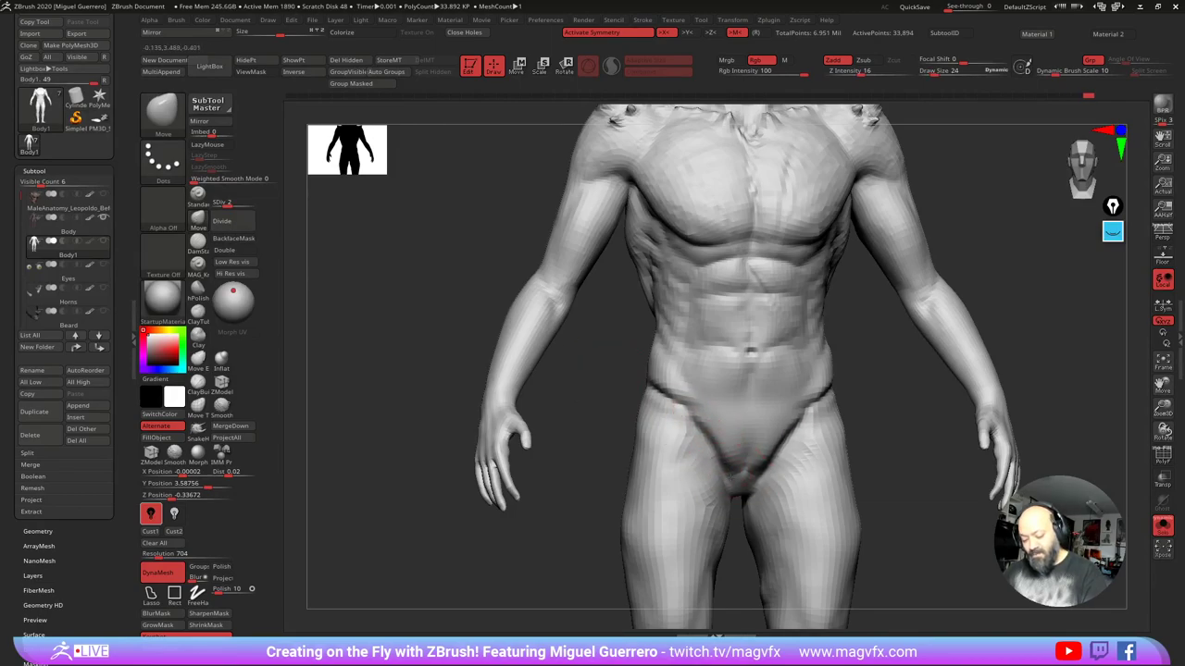
{"action": "right_click_drag", "start_coordinate": [746, 513], "coordinate": [740, 504], "text": "shift"}
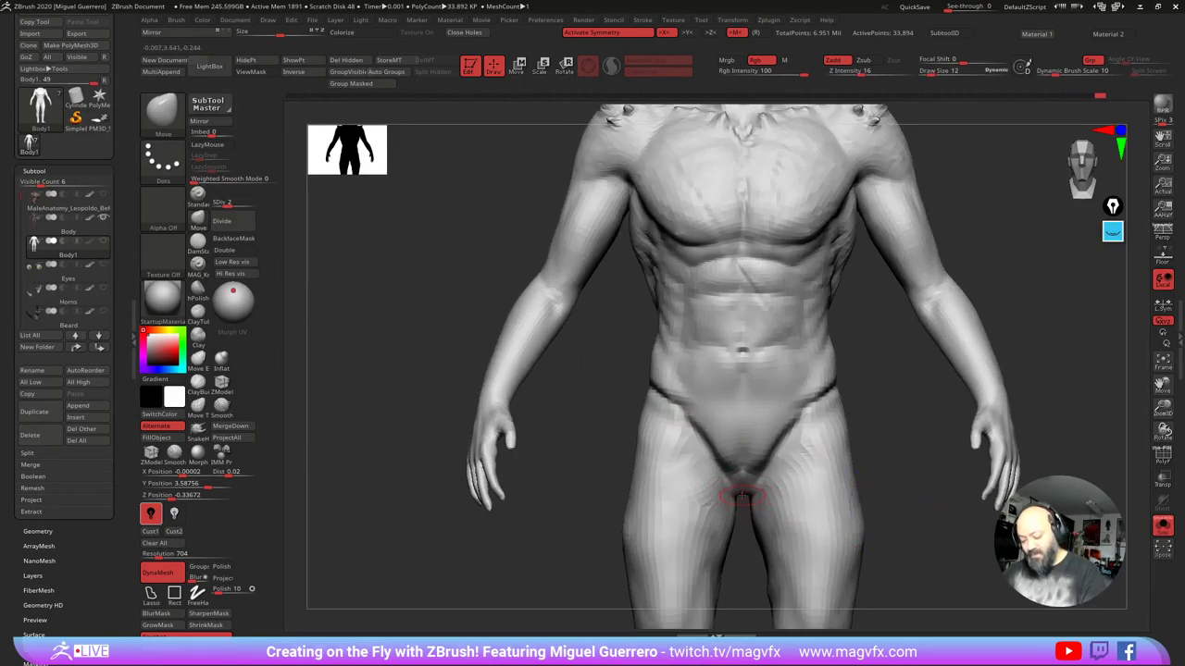
{"action": "left_click_drag", "start_coordinate": [742, 496], "coordinate": [709, 447]}
Step: Adjust the waist and flank above the hip crease with the Move brush at Draw Size 28
{"action": "mouse_move", "coordinate": [663, 430]}
{"action": "right_mouse_down"}
{"action": "mouse_move", "coordinate": [625, 380]}
{"action": "mouse_move", "coordinate": [667, 364]}
{"action": "right_mouse_up"}
{"action": "key", "text": "bracketright"}
{"action": "key", "text": "bracketright"}
{"action": "key", "text": "bracketright"}
{"action": "key", "text": "bracketright"}
{"action": "key", "text": "bracketleft"}
{"action": "key", "text": "bracketleft"}
{"action": "left_click_drag", "start_coordinate": [658, 359], "coordinate": [683, 357]}
{"action": "right_click_drag", "start_coordinate": [636, 366], "coordinate": [647, 367]}
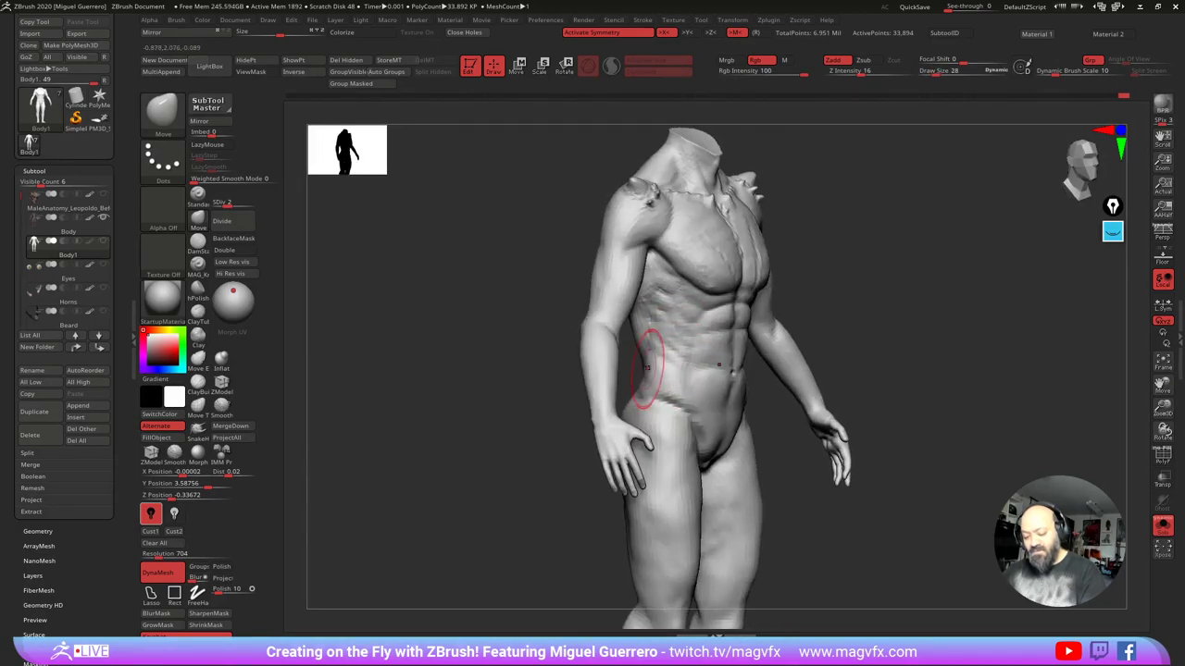
{"action": "left_click_drag", "start_coordinate": [668, 361], "coordinate": [678, 365]}
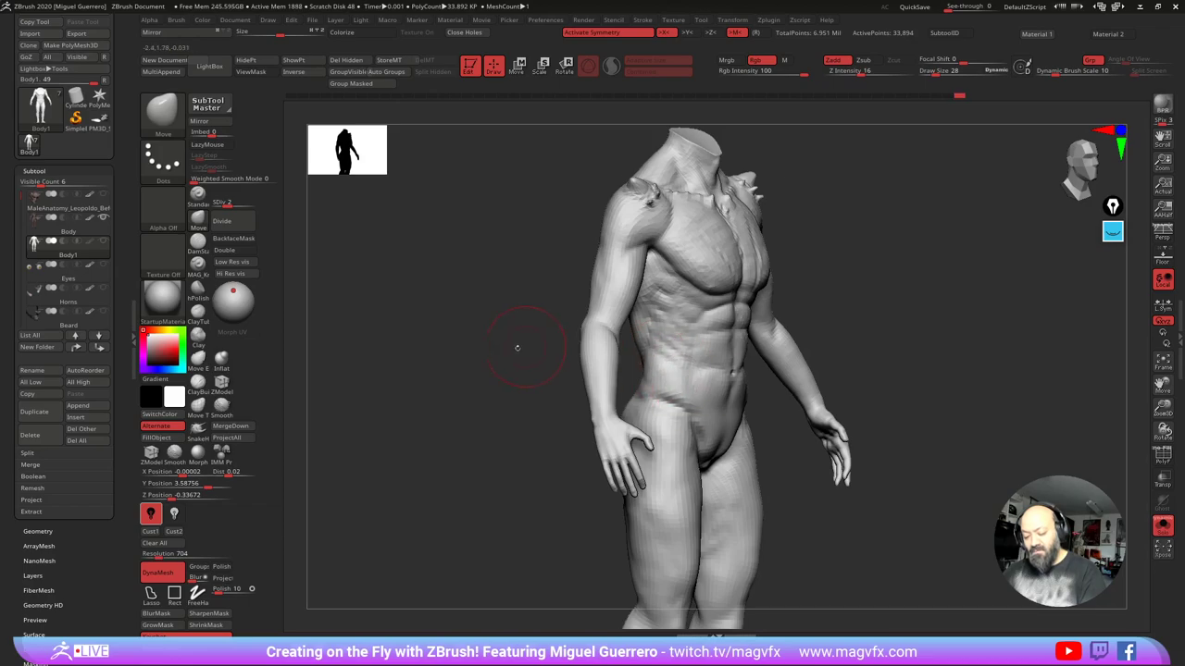
{"action": "left_click_drag", "start_coordinate": [515, 346], "coordinate": [521, 343]}
{"action": "left_click_drag", "start_coordinate": [685, 370], "coordinate": [687, 367]}
{"action": "mouse_move", "coordinate": [672, 365]}
{"action": "right_mouse_down"}
{"action": "mouse_move", "coordinate": [648, 366]}
{"action": "mouse_move", "coordinate": [615, 331]}
{"action": "mouse_move", "coordinate": [621, 362]}
{"action": "right_mouse_up"}
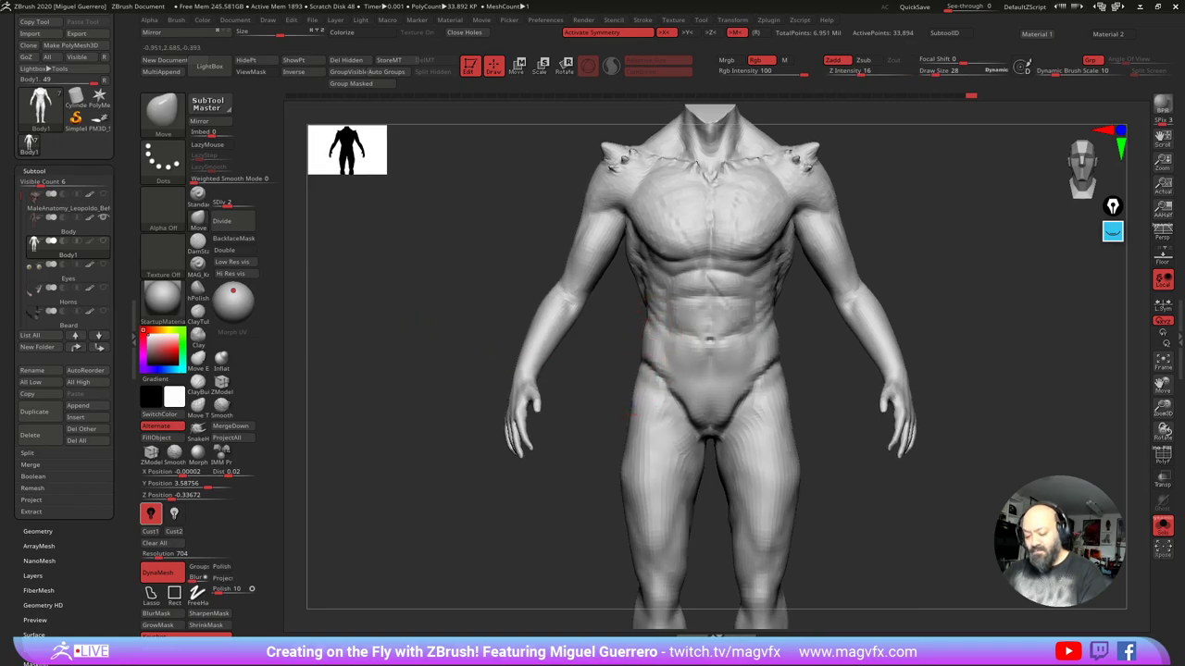
Step: Refine the hip contour above the buttocks with the Move brush at Draw Size 20, and review the whole figure from the front
{"action": "right_click_drag", "start_coordinate": [616, 362], "coordinate": [602, 361]}
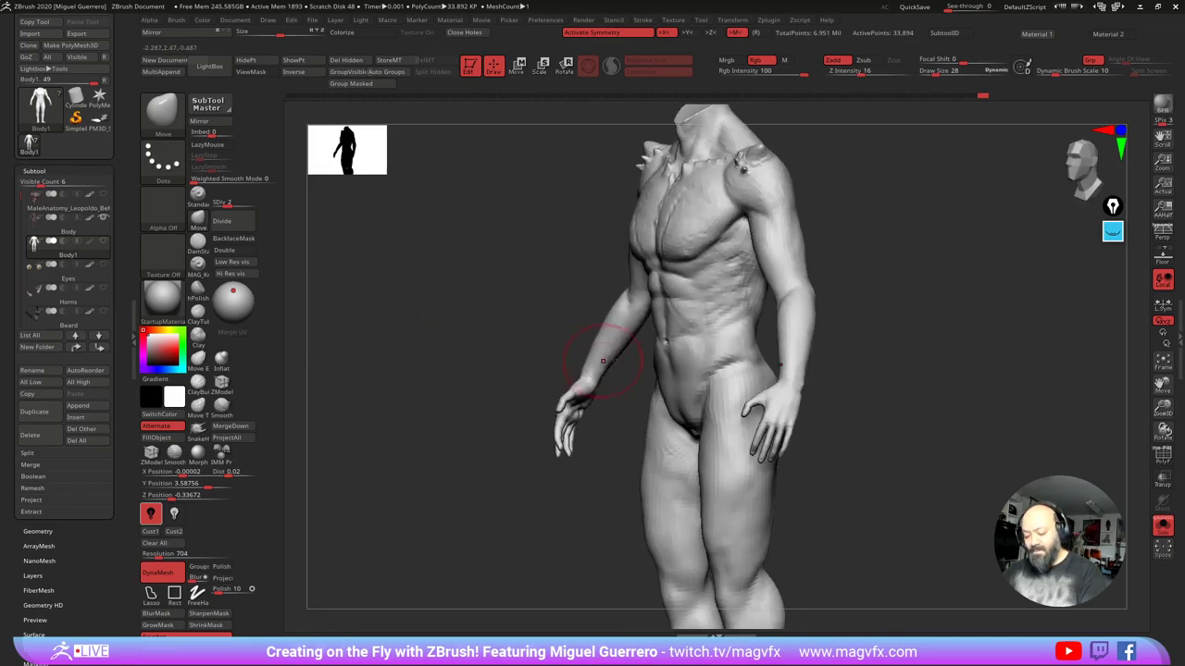
{"action": "mouse_move", "coordinate": [854, 397]}
{"action": "left_mouse_down"}
{"action": "mouse_move", "coordinate": [699, 394]}
{"action": "mouse_move", "coordinate": [728, 411]}
{"action": "mouse_move", "coordinate": [764, 381]}
{"action": "left_mouse_up"}
{"action": "right_click_drag", "start_coordinate": [745, 379], "coordinate": [736, 381]}
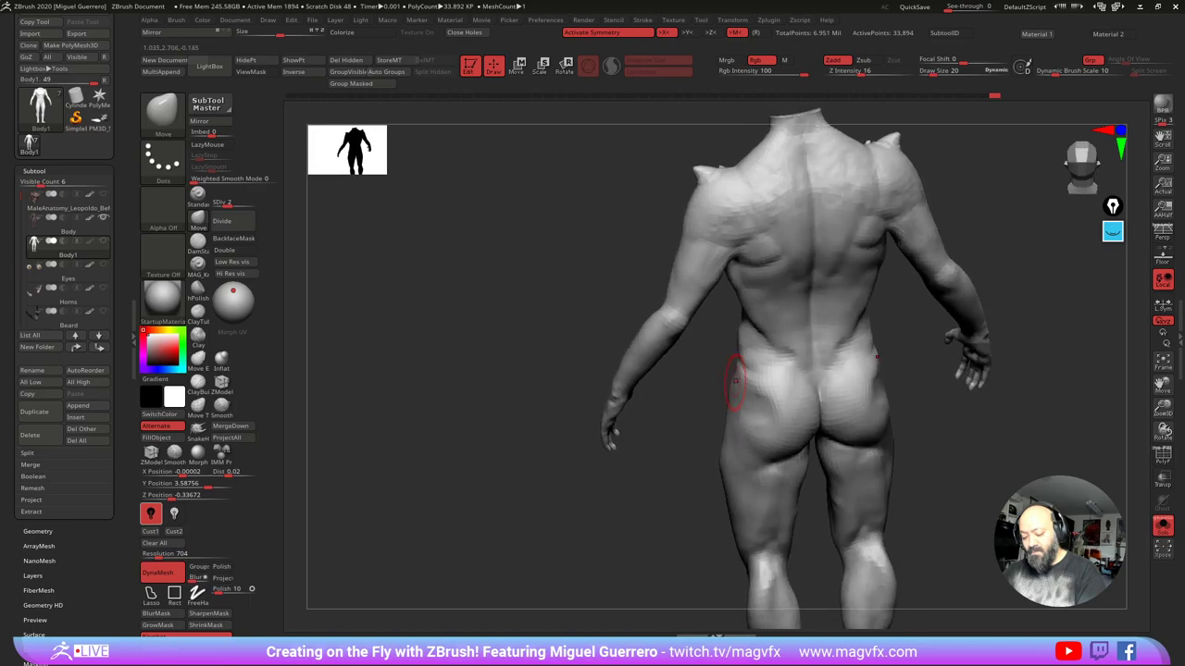
{"action": "left_click_drag", "start_coordinate": [728, 364], "coordinate": [753, 367]}
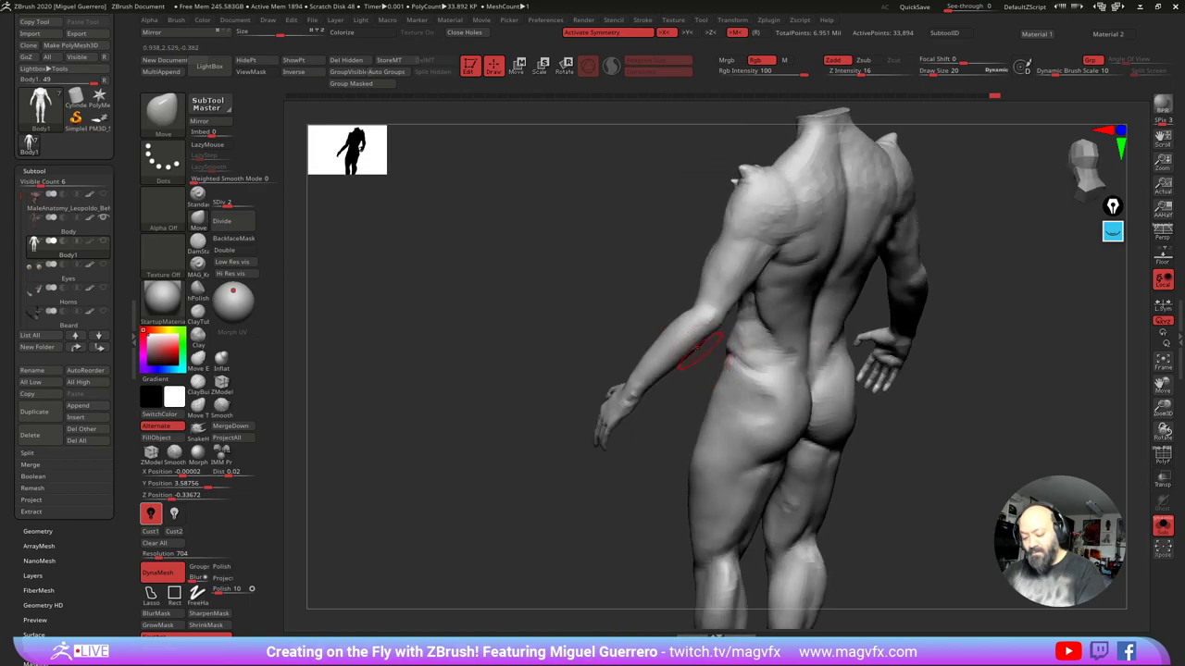
{"action": "left_click_drag", "start_coordinate": [600, 318], "coordinate": [715, 324]}
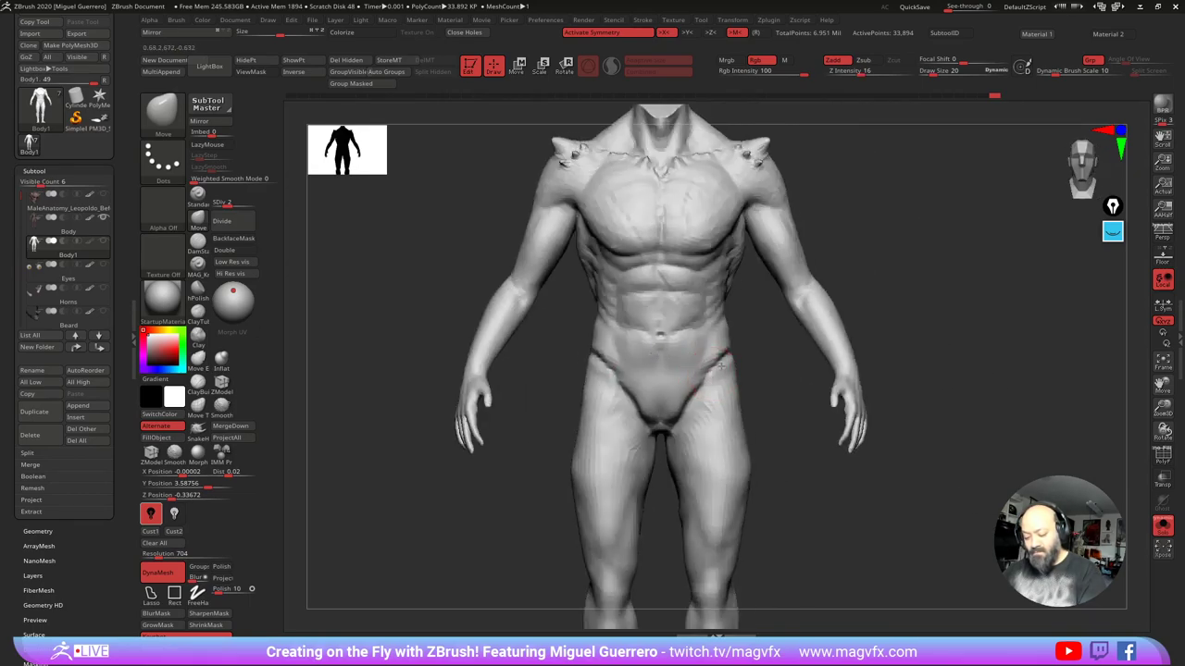
{"action": "left_click_drag", "start_coordinate": [499, 395], "coordinate": [563, 406], "text": "alt"}
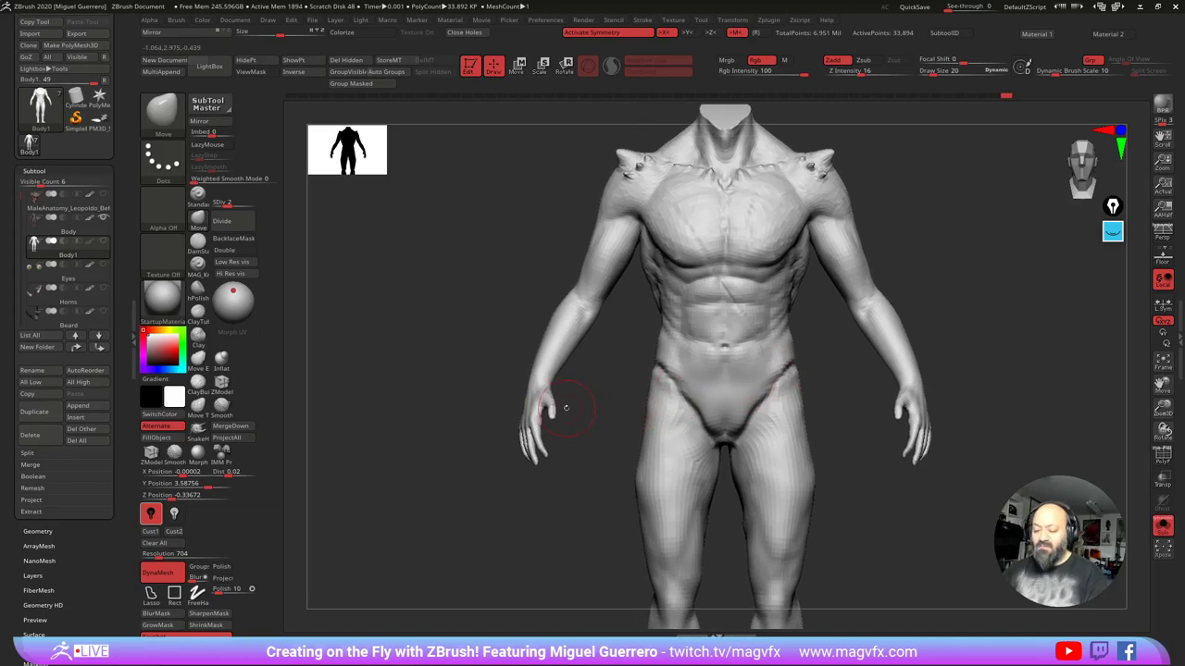
{"action": "right_click_drag", "start_coordinate": [644, 385], "coordinate": [649, 359], "text": "ctrl"}
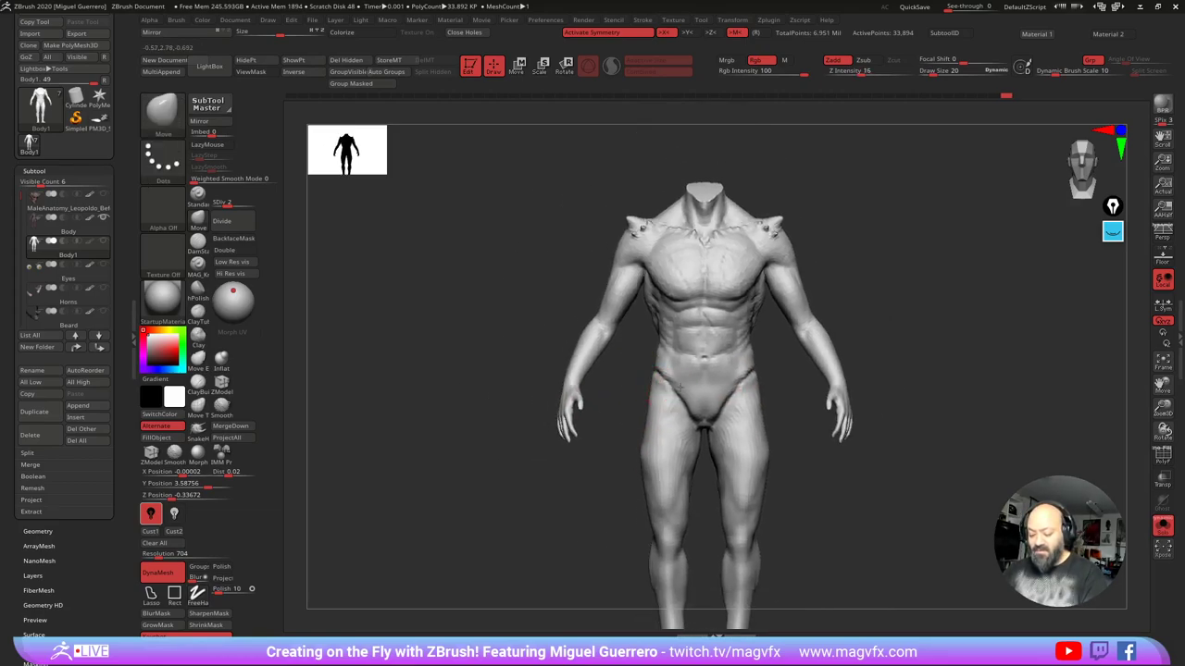
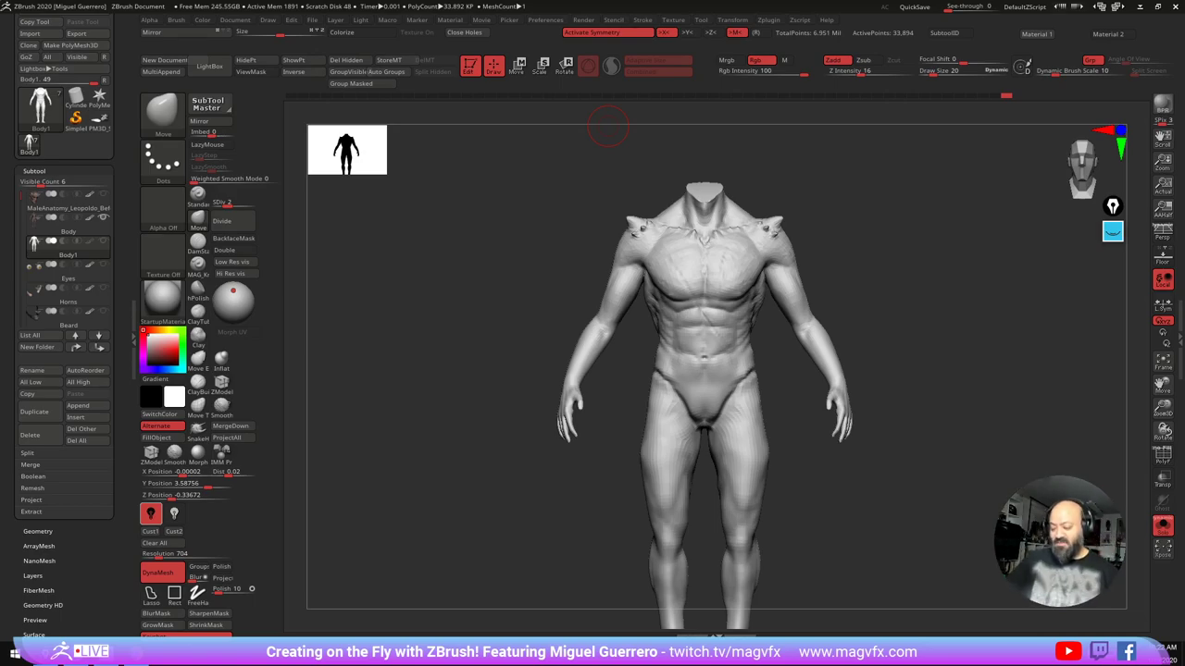
Step: Isolate the hip region of the body, from the lower abdomen to the upper thighs, by hiding the rest of the mesh
{"action": "left_click", "coordinate": [197, 217]}
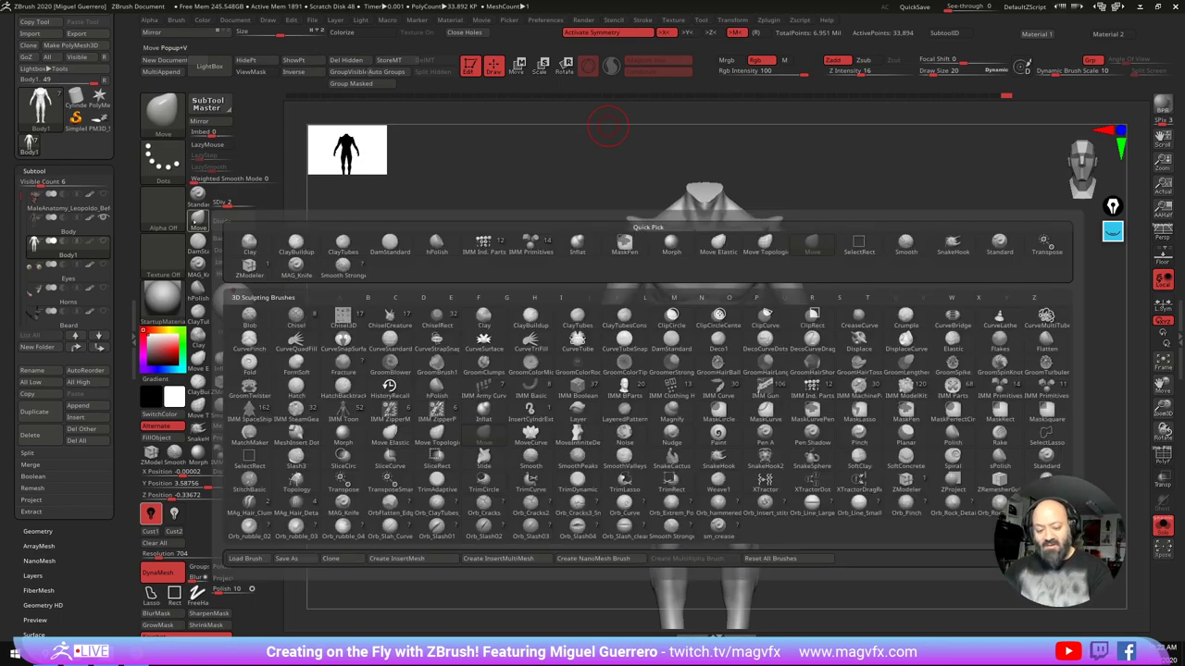
{"action": "mouse_move", "coordinate": [691, 405]}
{"action": "left_mouse_down"}
{"action": "mouse_move", "coordinate": [681, 383]}
{"action": "mouse_move", "coordinate": [670, 392]}
{"action": "left_mouse_up"}
{"action": "left_click_drag", "start_coordinate": [561, 329], "coordinate": [472, 335]}
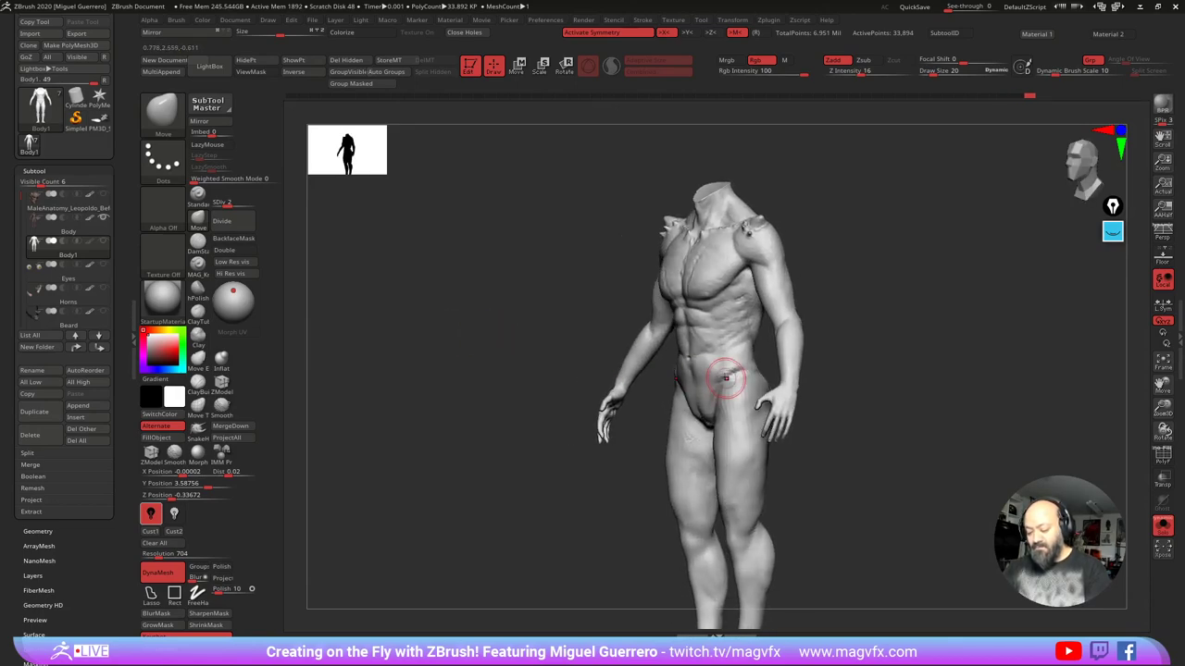
{"action": "mouse_move", "coordinate": [613, 335]}
{"action": "left_mouse_down"}
{"action": "mouse_move", "coordinate": [500, 342]}
{"action": "mouse_move", "coordinate": [602, 334]}
{"action": "left_mouse_up"}
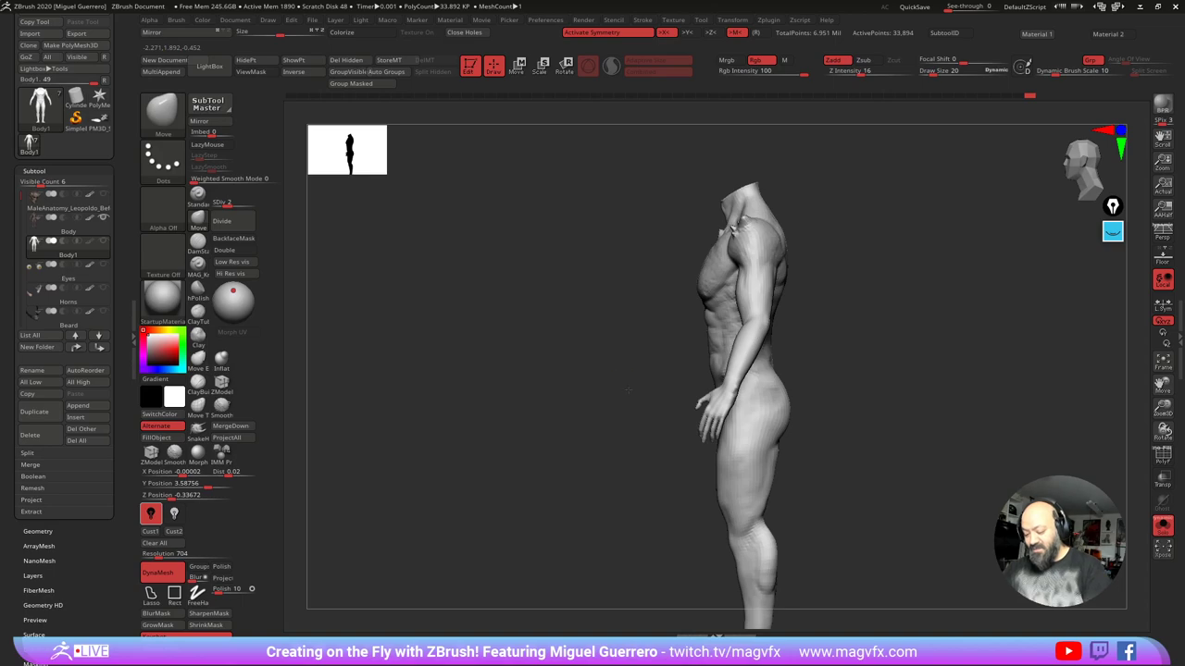
{"action": "left_click_drag", "start_coordinate": [628, 391], "coordinate": [636, 373]}
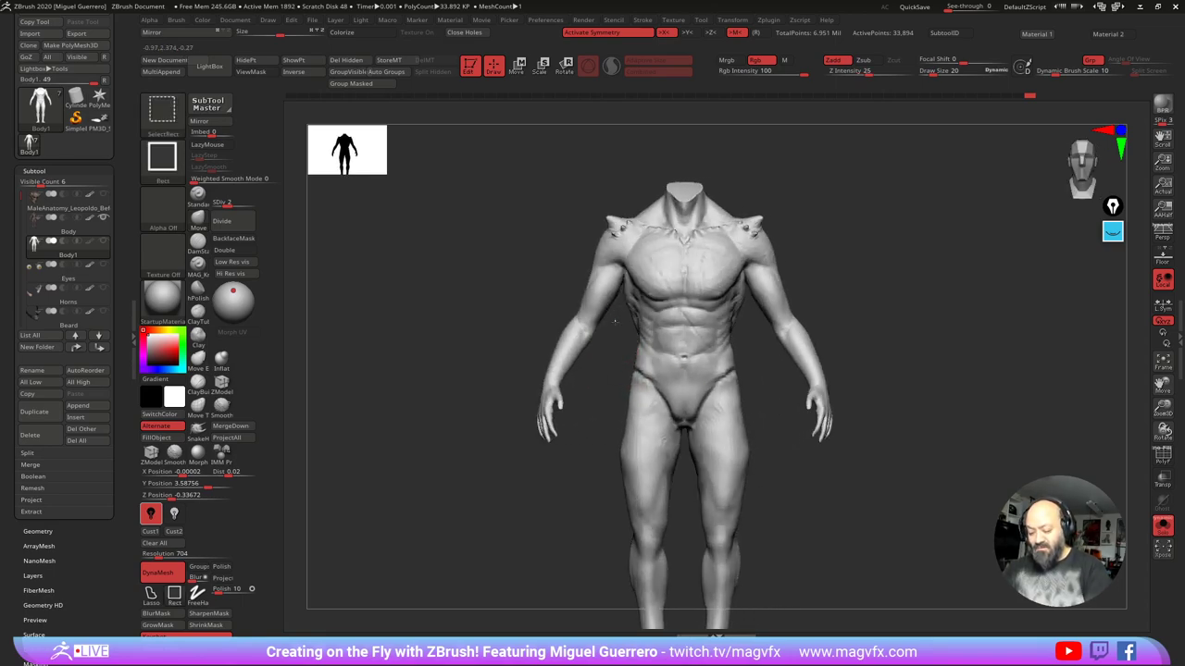
{"action": "mouse_move", "coordinate": [614, 321]}
{"action": "left_mouse_down", "text": "ctrl+shift"}
{"action": "mouse_move", "coordinate": [785, 510]}
{"action": "mouse_move", "coordinate": [803, 502]}
{"action": "mouse_move", "coordinate": [733, 492]}
{"action": "left_mouse_up", "text": "ctrl+shift"}
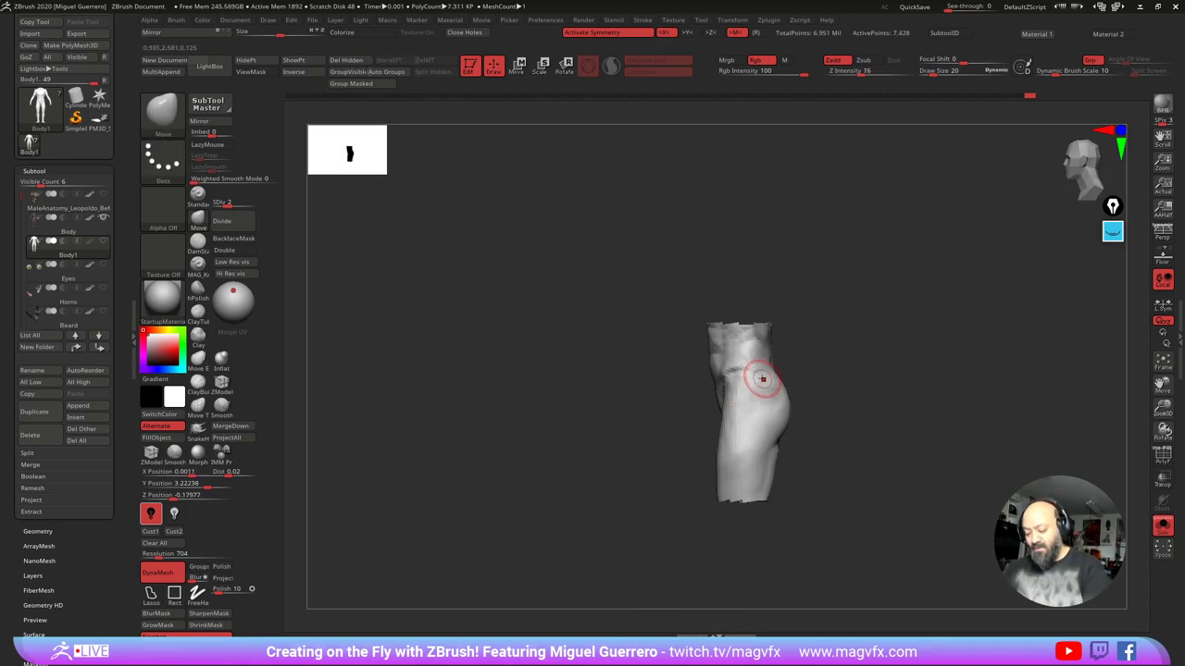
Step: Reshape the side of the hip around the crease with the Move brush at Draw Size 32, and unhide the whole body
{"action": "key", "text": "]"}
{"action": "key", "text": "]"}
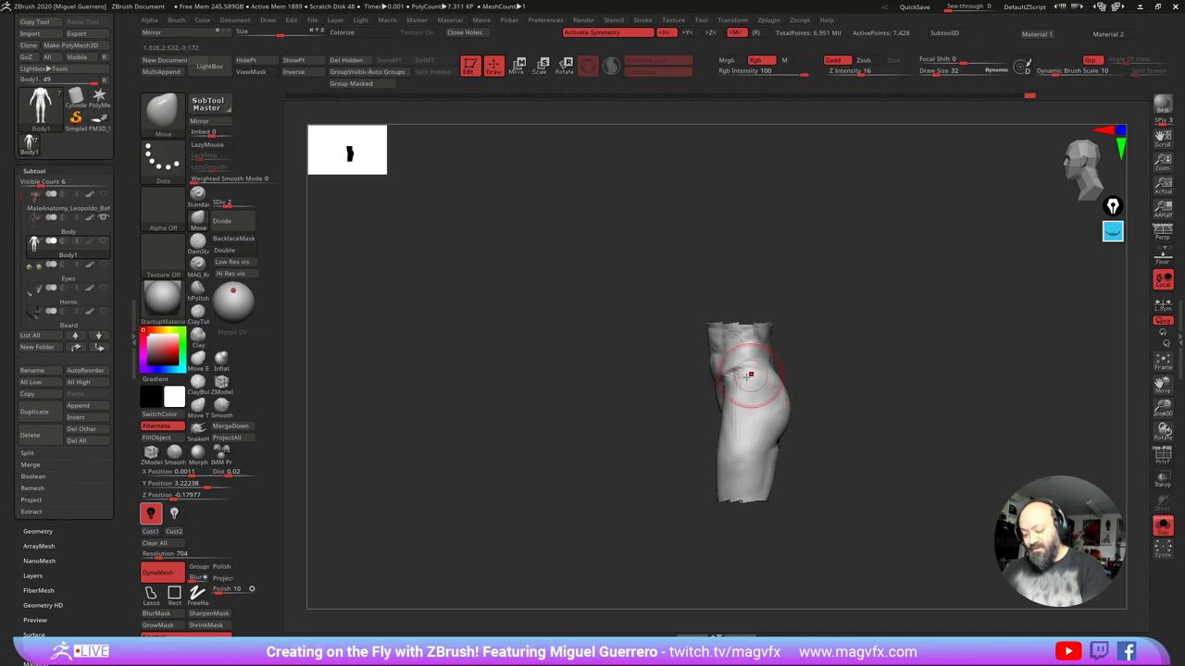
{"action": "left_click_drag", "start_coordinate": [749, 374], "coordinate": [734, 374]}
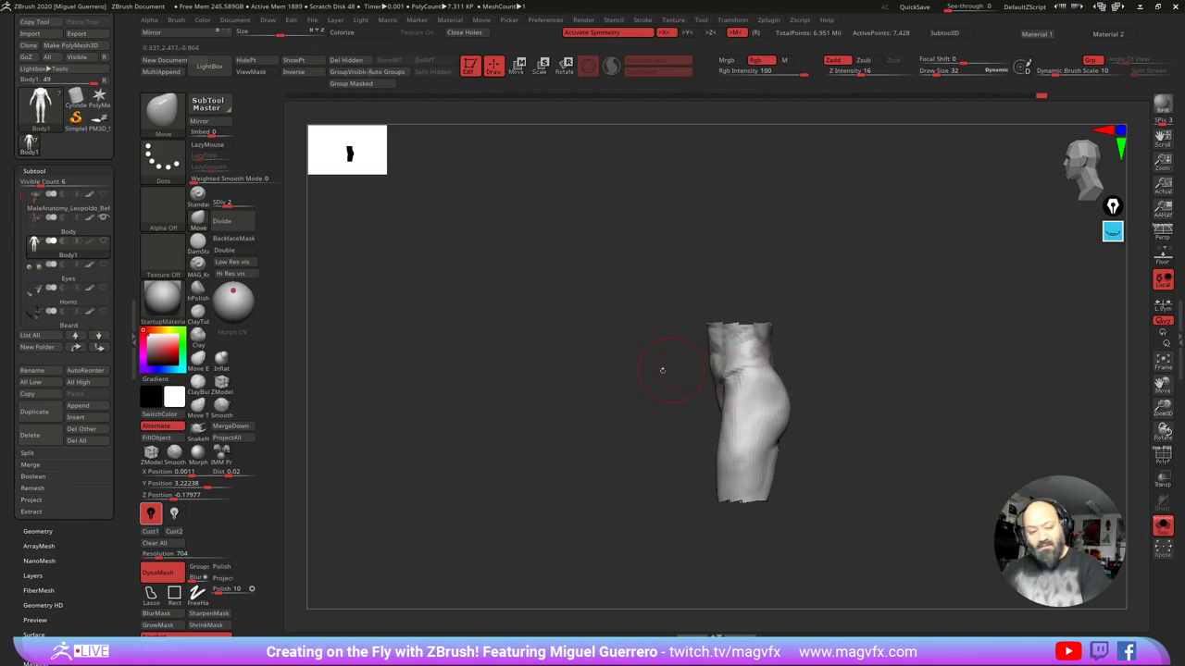
{"action": "left_click_drag", "start_coordinate": [661, 371], "coordinate": [600, 398]}
{"action": "mouse_move", "coordinate": [745, 389]}
{"action": "left_mouse_down"}
{"action": "mouse_move", "coordinate": [693, 401]}
{"action": "mouse_move", "coordinate": [729, 417]}
{"action": "mouse_move", "coordinate": [723, 425]}
{"action": "mouse_move", "coordinate": [658, 410]}
{"action": "left_mouse_up"}
{"action": "left_click", "coordinate": [534, 415], "text": "ctrl+shift"}
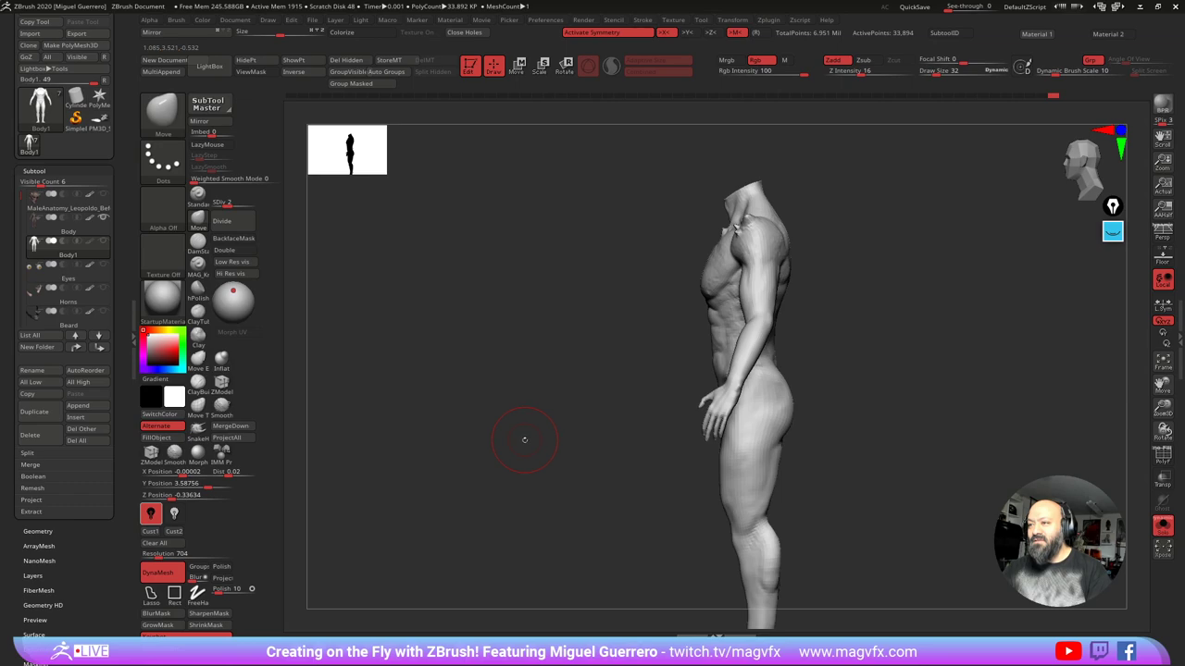
Step: Mask the whole body except the hands
{"action": "left_click_drag", "start_coordinate": [525, 441], "coordinate": [542, 418], "text": "shift"}
{"action": "mouse_move", "coordinate": [508, 357]}
{"action": "left_mouse_down", "text": "alt"}
{"action": "mouse_move", "coordinate": [535, 366]}
{"action": "mouse_move", "coordinate": [512, 382]}
{"action": "mouse_move", "coordinate": [515, 405]}
{"action": "mouse_move", "coordinate": [610, 409]}
{"action": "mouse_move", "coordinate": [595, 480]}
{"action": "left_mouse_up", "text": "alt"}
{"action": "left_click", "coordinate": [571, 423], "text": "ctrl"}
{"action": "left_click", "coordinate": [490, 415], "text": "ctrl"}
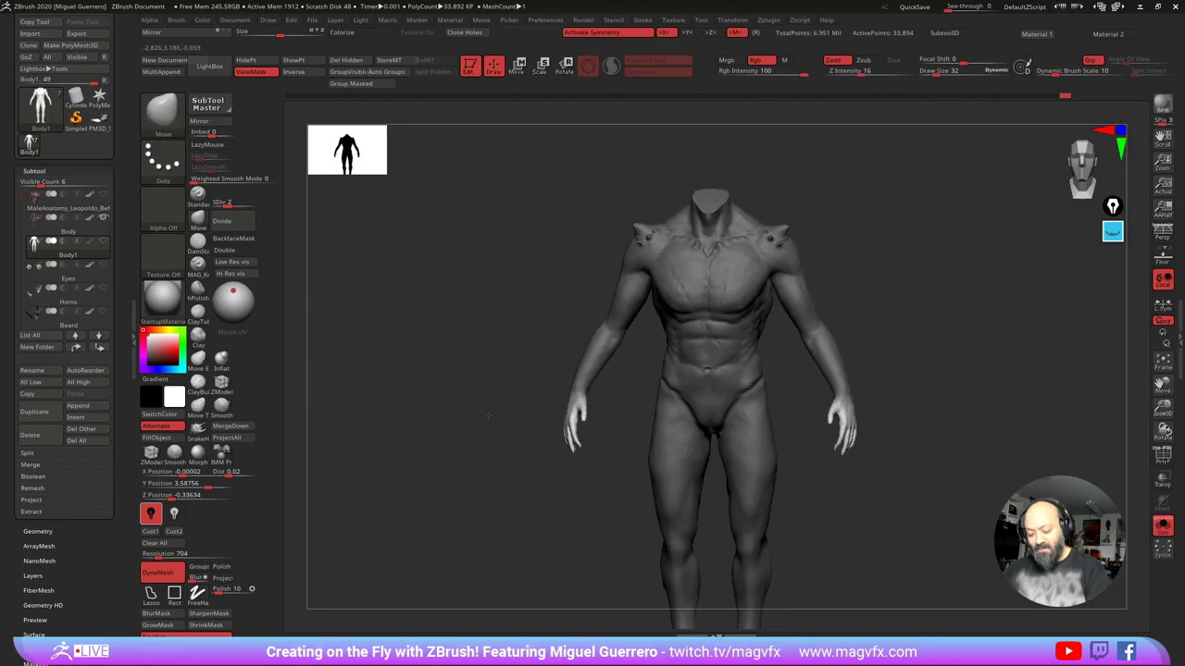
{"action": "key", "text": "w"}
{"action": "left_click_drag", "start_coordinate": [479, 319], "coordinate": [521, 358]}
{"action": "mouse_move", "coordinate": [444, 350]}
{"action": "left_mouse_down"}
{"action": "mouse_move", "coordinate": [514, 354]}
{"action": "mouse_move", "coordinate": [432, 361]}
{"action": "left_mouse_up"}
{"action": "left_click", "coordinate": [494, 65]}
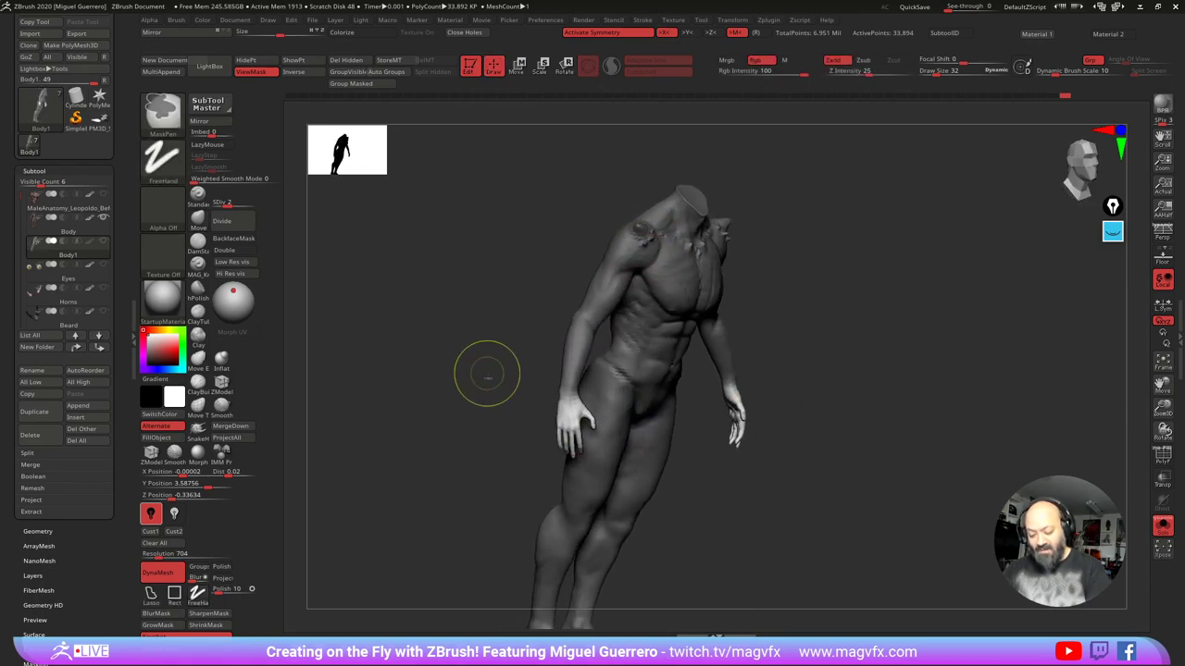
Step: Reshape the hands and wrists with the Move brush, reducing Draw Size from 24 to 16, and hide the mask display
{"action": "right_click_drag", "start_coordinate": [487, 374], "coordinate": [484, 416], "text": "ctrl"}
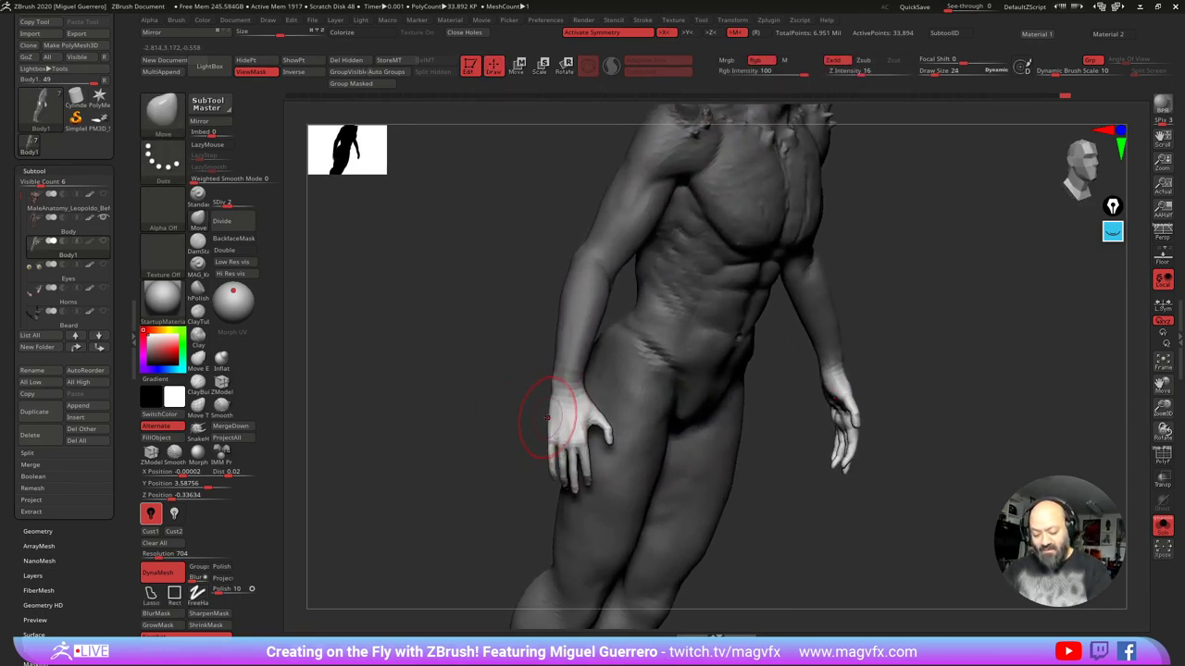
{"action": "left_click_drag", "start_coordinate": [546, 417], "coordinate": [607, 416]}
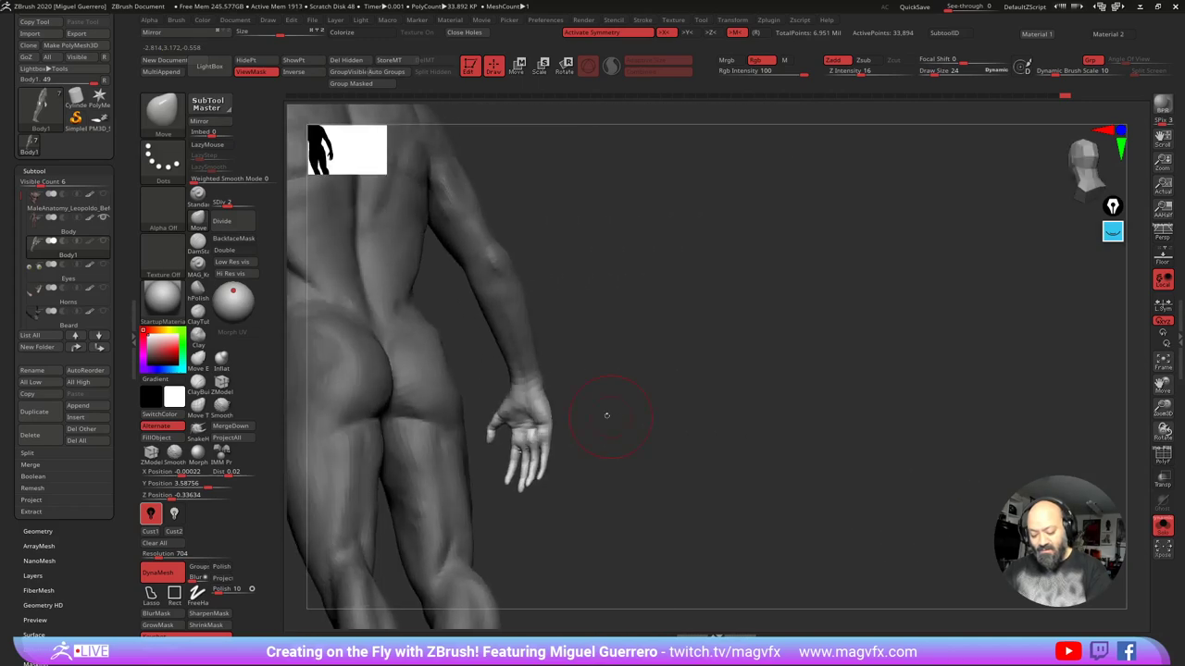
{"action": "left_click_drag", "start_coordinate": [530, 423], "coordinate": [541, 419]}
{"action": "mouse_move", "coordinate": [571, 408]}
{"action": "left_mouse_down"}
{"action": "mouse_move", "coordinate": [602, 408]}
{"action": "mouse_move", "coordinate": [583, 445]}
{"action": "mouse_move", "coordinate": [601, 452]}
{"action": "mouse_move", "coordinate": [542, 423]}
{"action": "left_mouse_up"}
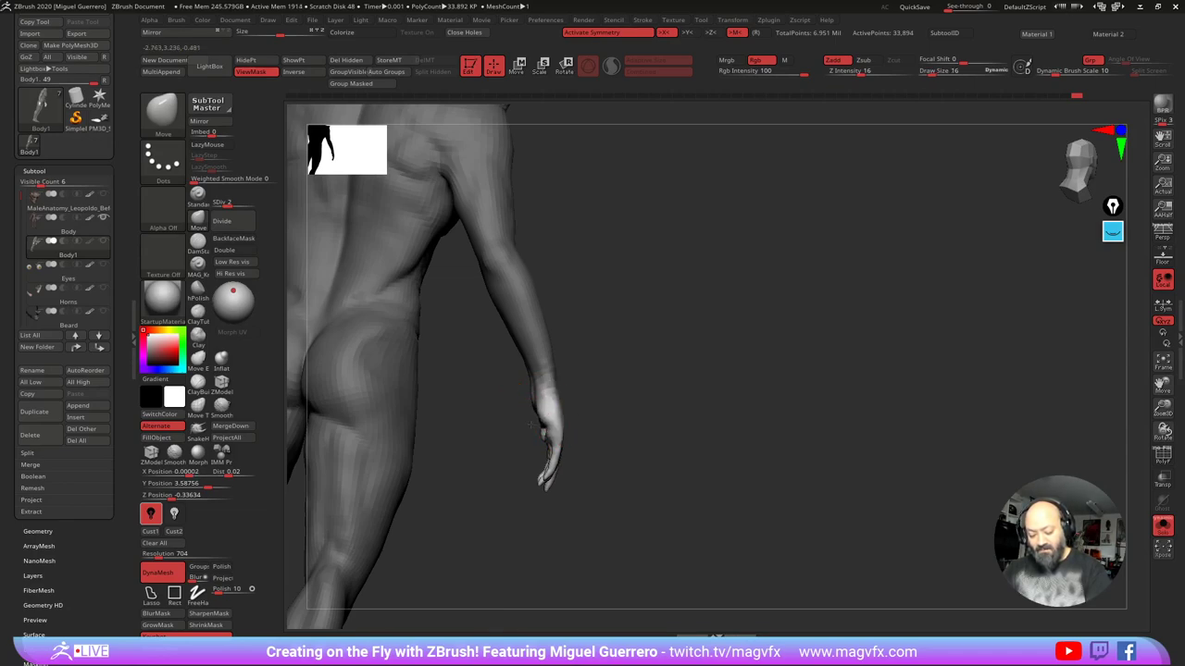
{"action": "left_click_drag", "start_coordinate": [611, 418], "coordinate": [472, 431]}
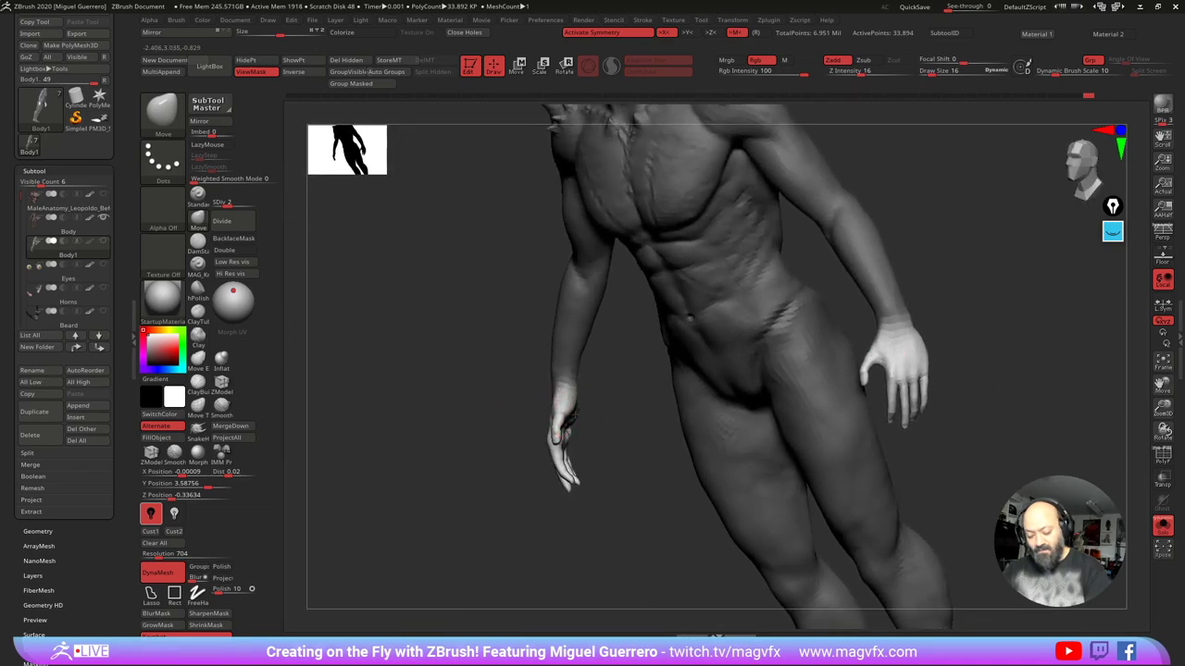
{"action": "left_click_drag", "start_coordinate": [576, 419], "coordinate": [520, 422]}
{"action": "left_click_drag", "start_coordinate": [515, 407], "coordinate": [556, 399]}
{"action": "key", "text": "ctrl+h"}
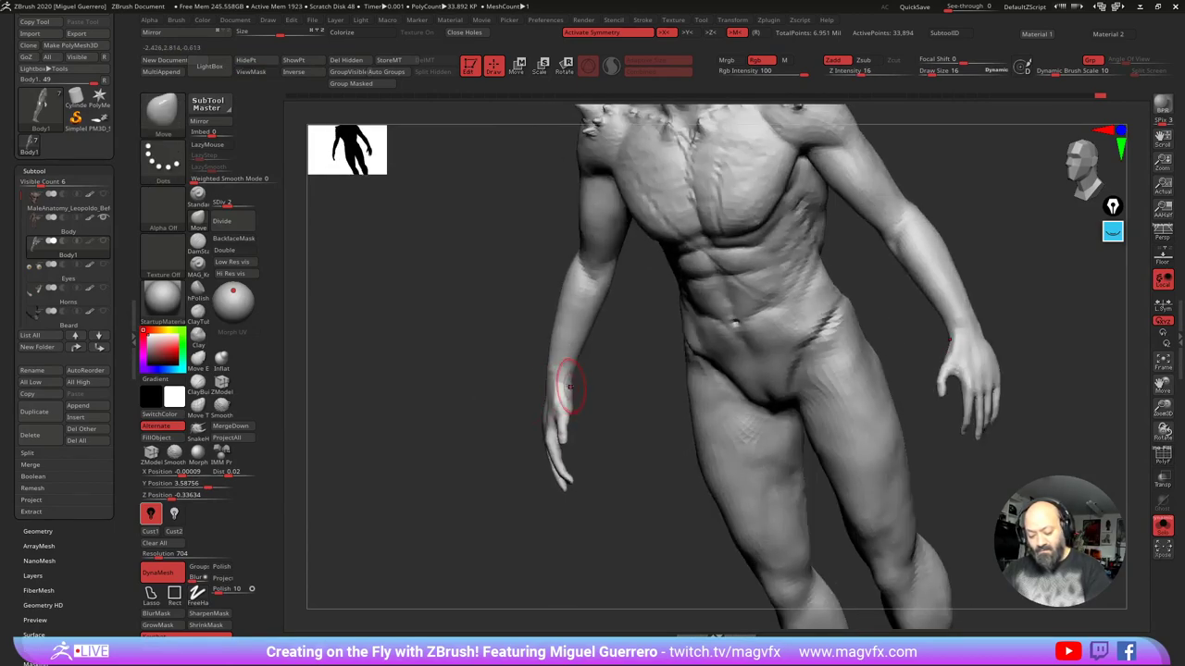
{"action": "left_click_drag", "start_coordinate": [508, 335], "coordinate": [531, 337]}
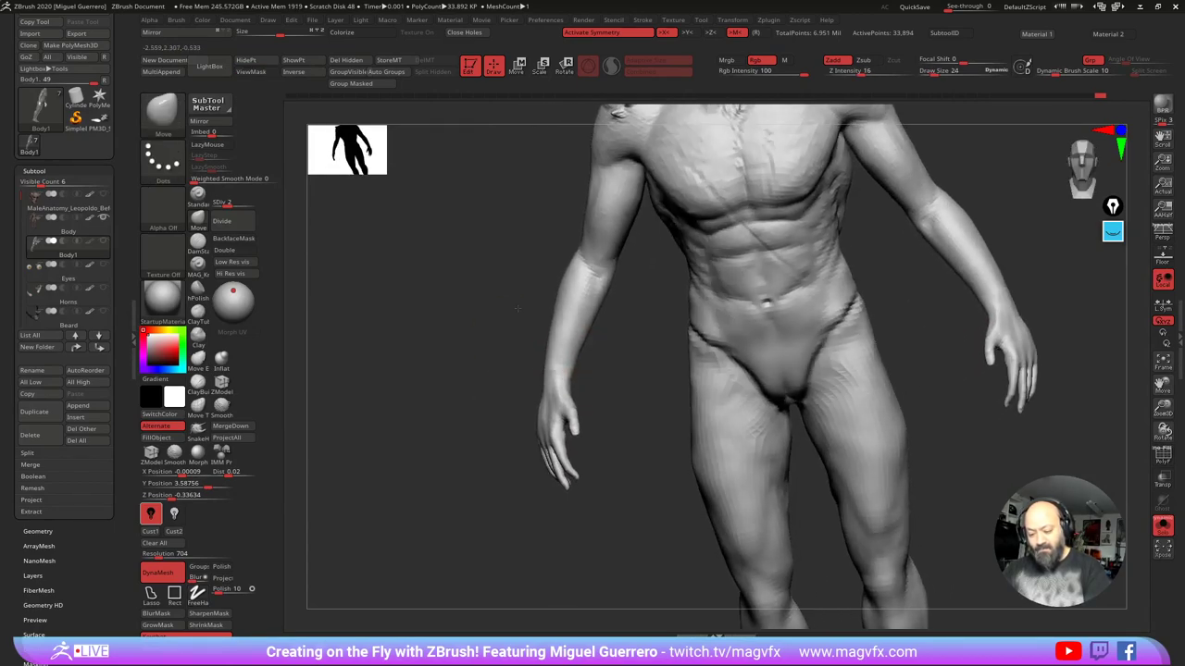
Step: Raise Body1 to subdivision level 4 and adjust the upper back behind the shoulder with the Move brush at Draw Size 40
{"action": "left_click", "coordinate": [250, 205]}
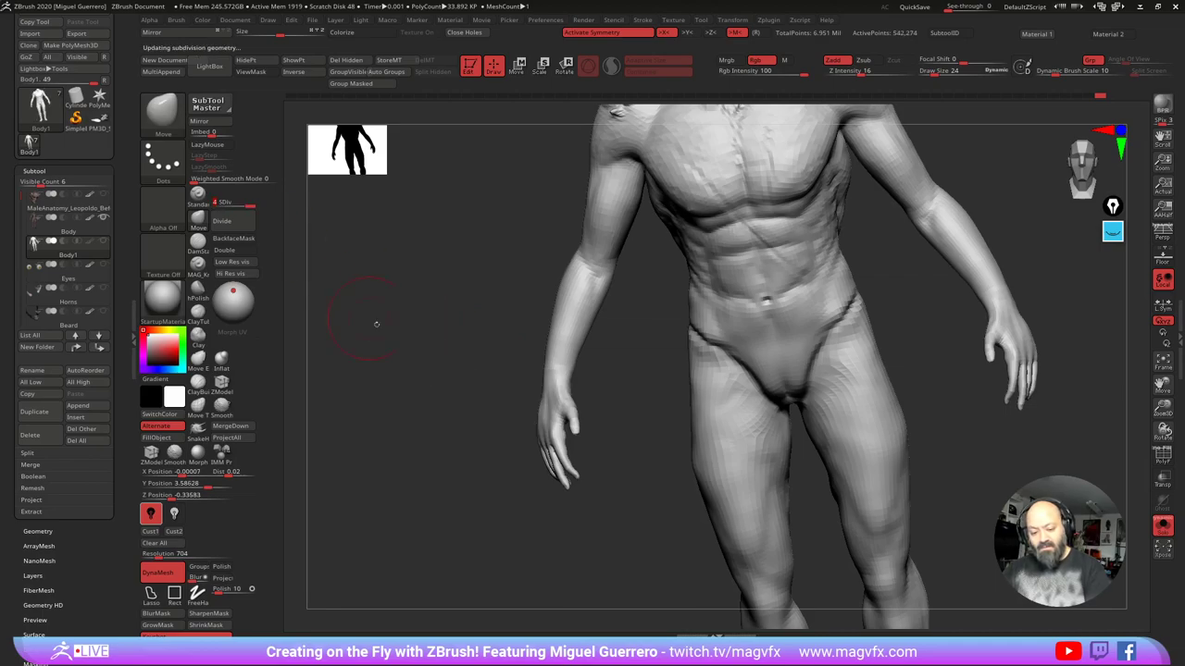
{"action": "mouse_move", "coordinate": [454, 279]}
{"action": "left_mouse_down", "text": "alt"}
{"action": "mouse_move", "coordinate": [456, 379]}
{"action": "mouse_move", "coordinate": [489, 343]}
{"action": "mouse_move", "coordinate": [548, 388]}
{"action": "mouse_move", "coordinate": [518, 331]}
{"action": "mouse_move", "coordinate": [484, 370]}
{"action": "mouse_move", "coordinate": [492, 395]}
{"action": "mouse_move", "coordinate": [501, 389]}
{"action": "left_mouse_up", "text": "alt"}
{"action": "left_click_drag", "start_coordinate": [421, 322], "coordinate": [413, 318]}
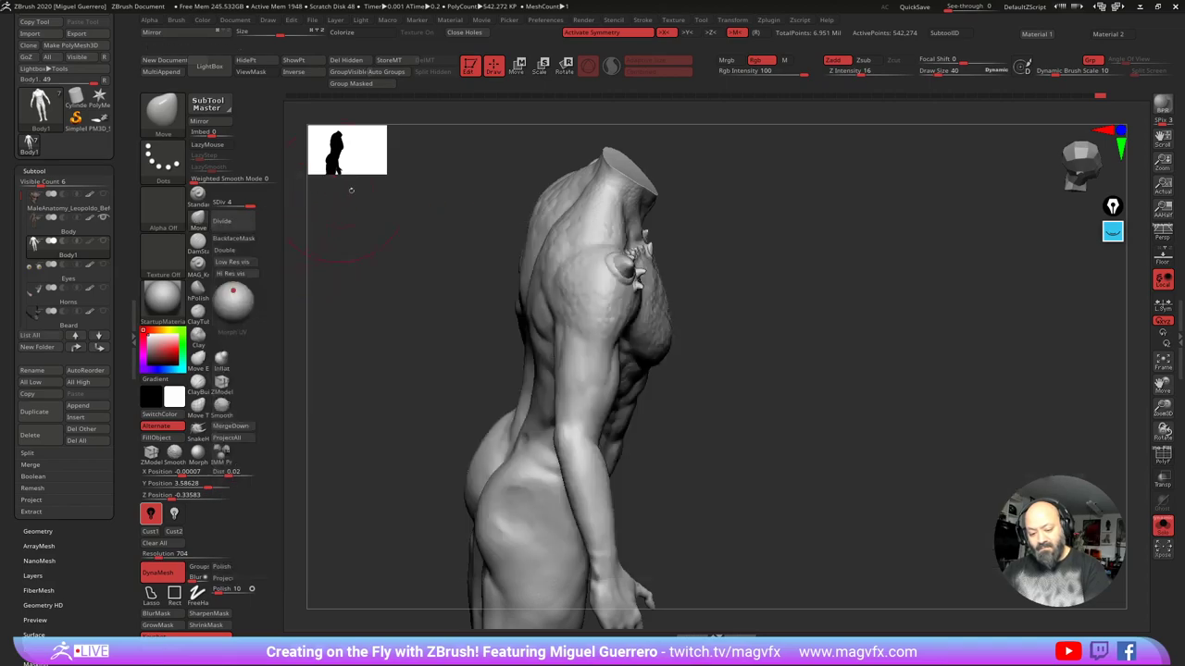
{"action": "left_click_drag", "start_coordinate": [566, 296], "coordinate": [555, 291]}
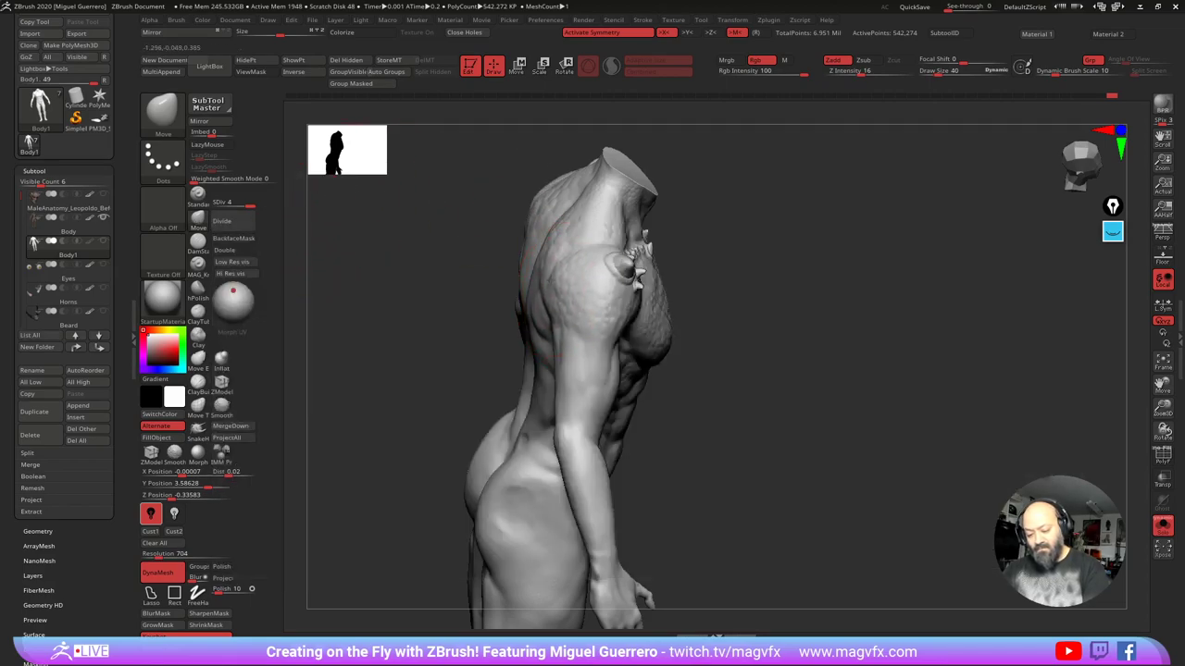
Step: Refine the outer contour of the upper arms with the Move brush at Draw Size 20
{"action": "mouse_move", "coordinate": [448, 294]}
{"action": "left_mouse_down"}
{"action": "mouse_move", "coordinate": [410, 282]}
{"action": "mouse_move", "coordinate": [463, 342]}
{"action": "mouse_move", "coordinate": [394, 356]}
{"action": "left_mouse_up"}
{"action": "key", "text": "bracketleft"}
{"action": "left_click_drag", "start_coordinate": [518, 342], "coordinate": [521, 340]}
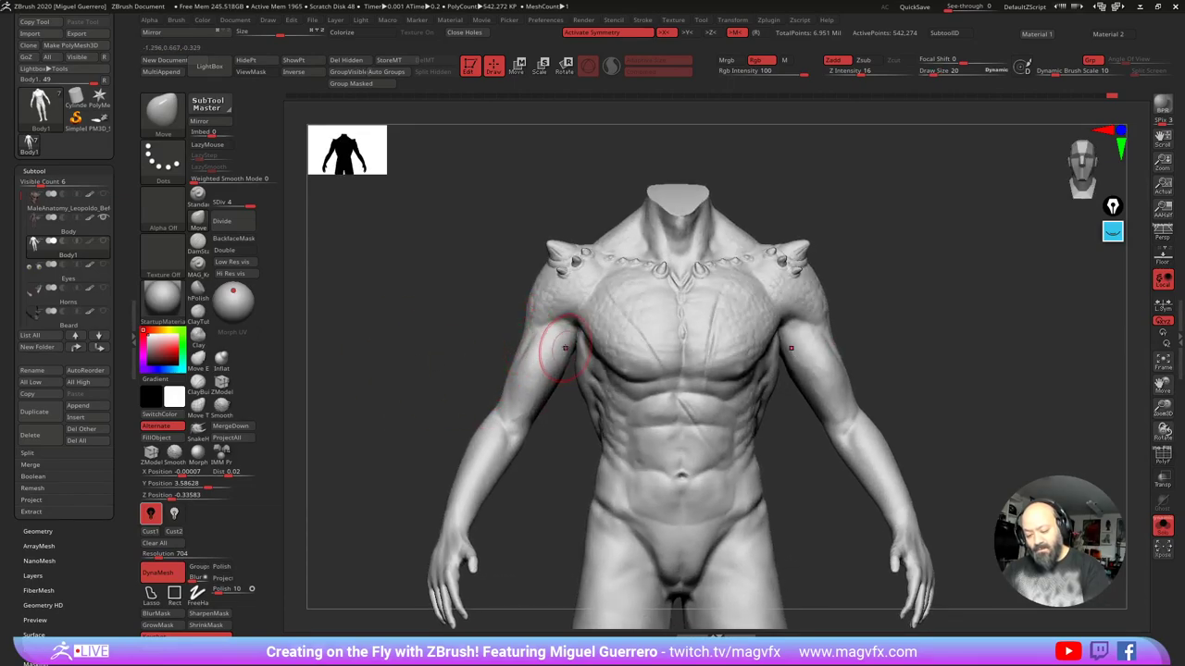
{"action": "left_click_drag", "start_coordinate": [458, 340], "coordinate": [475, 309], "text": "alt"}
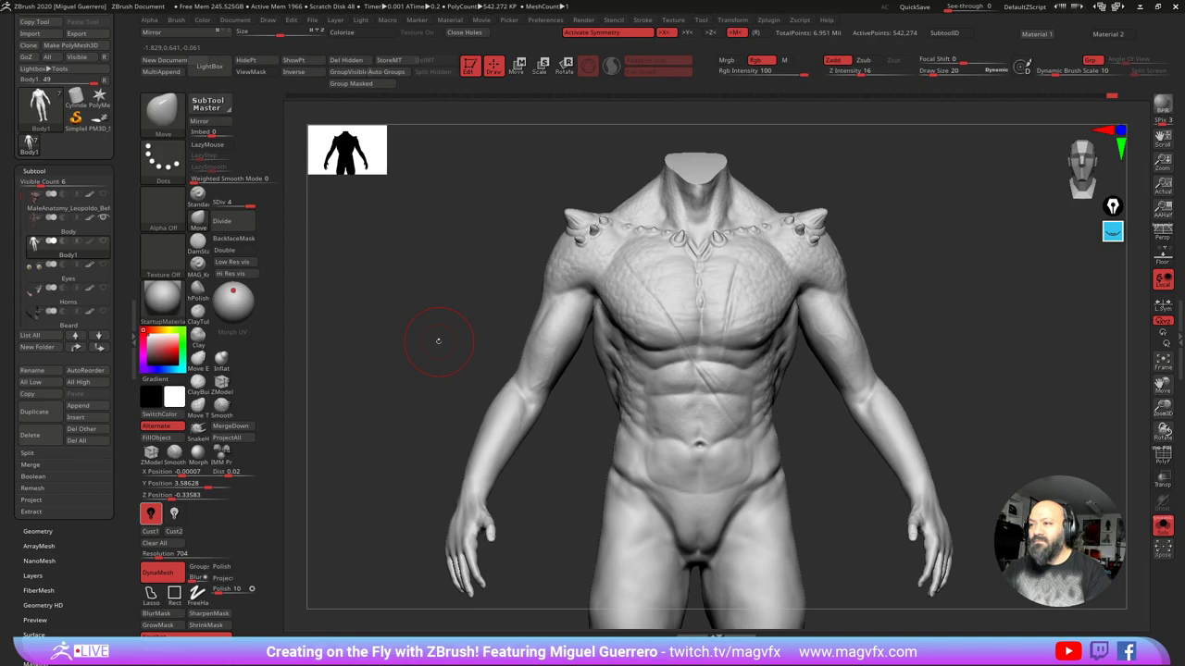
{"action": "left_click_drag", "start_coordinate": [439, 344], "coordinate": [475, 312]}
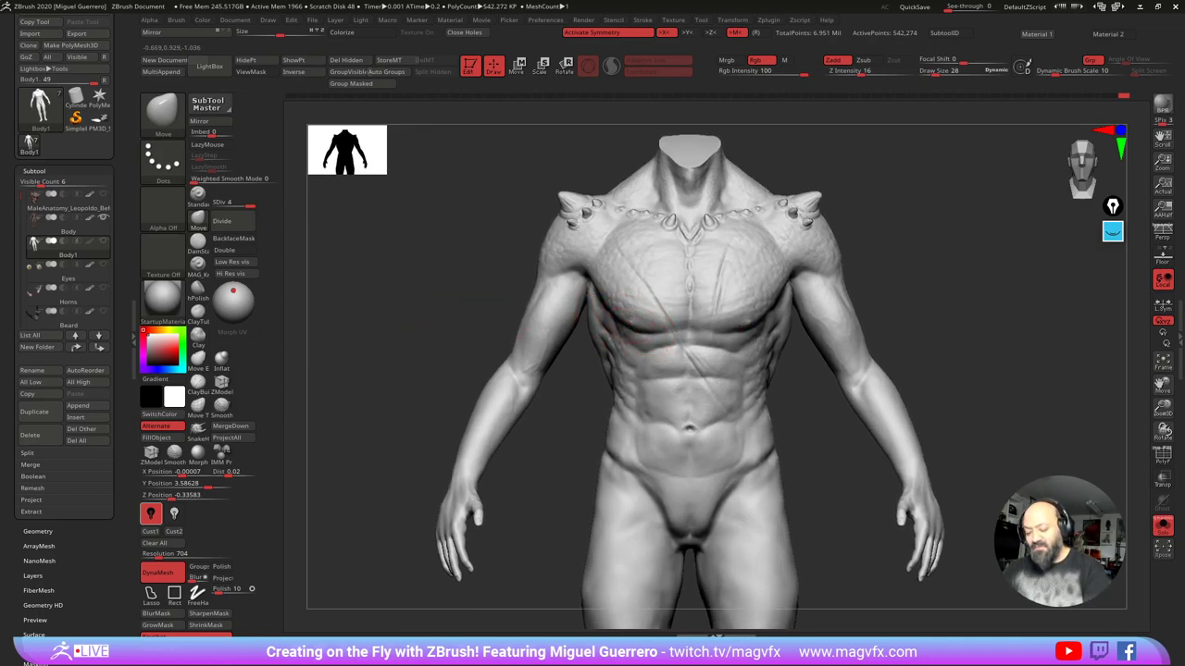
Step: Adjust the lower edge of the pectorals with the Move brush at Draw Size 48
{"action": "key", "text": "]"}
{"action": "key", "text": "]"}
{"action": "mouse_move", "coordinate": [643, 309]}
{"action": "left_mouse_down"}
{"action": "mouse_move", "coordinate": [651, 294]}
{"action": "mouse_move", "coordinate": [664, 304]}
{"action": "mouse_move", "coordinate": [650, 305]}
{"action": "left_mouse_up"}
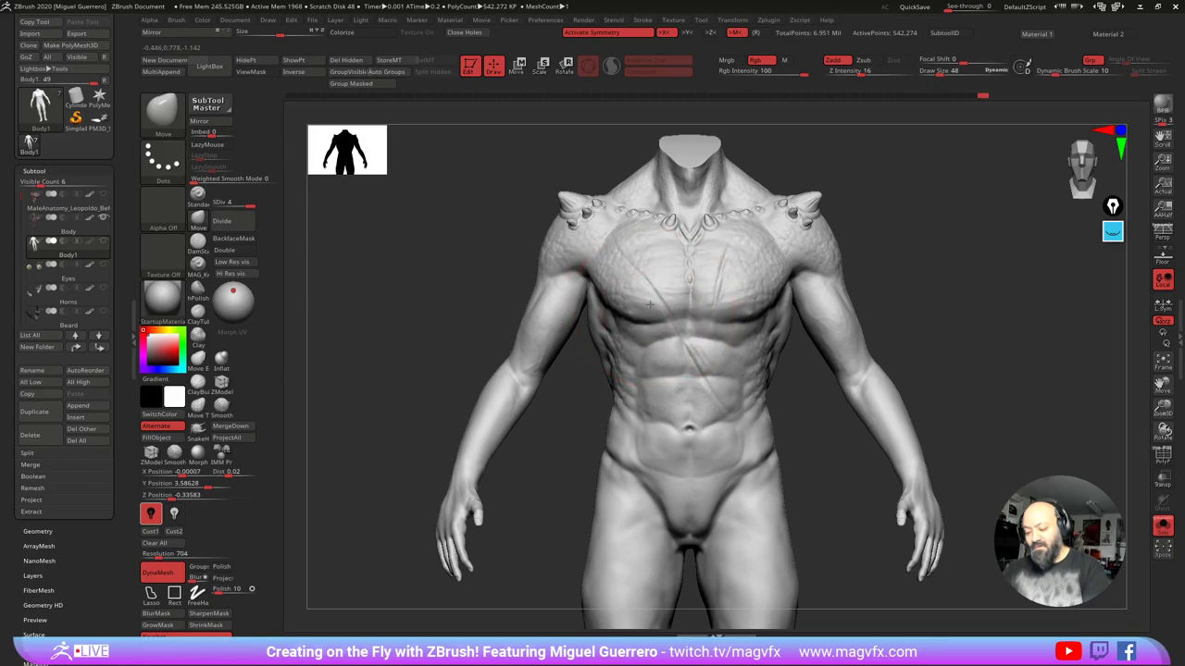
{"action": "mouse_move", "coordinate": [394, 287]}
{"action": "left_mouse_down"}
{"action": "mouse_move", "coordinate": [447, 283]}
{"action": "mouse_move", "coordinate": [475, 296]}
{"action": "left_mouse_up"}
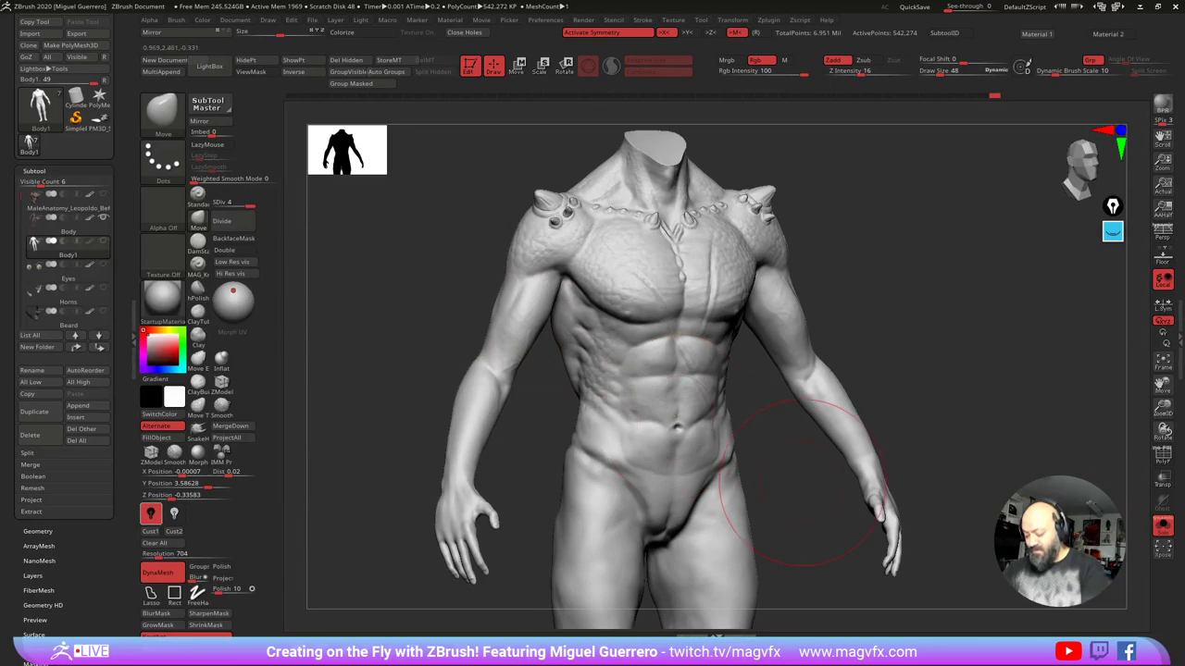
Step: Turn off Solo and make the head, eyes, horns and beard subtools visible together with the body
{"action": "left_click", "coordinate": [1162, 526]}
{"action": "left_click_drag", "start_coordinate": [393, 310], "coordinate": [448, 326], "text": "alt"}
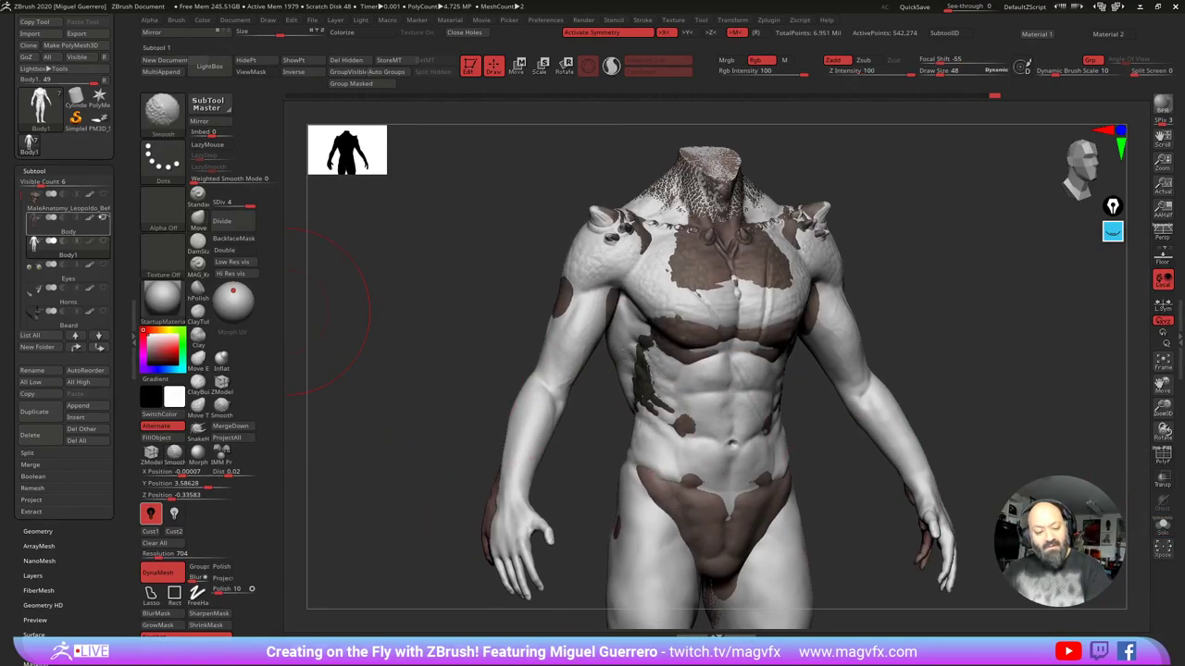
{"action": "left_click", "coordinate": [104, 218], "text": "shift"}
{"action": "left_click", "coordinate": [103, 217], "text": "shift"}
{"action": "left_click", "coordinate": [104, 194]}
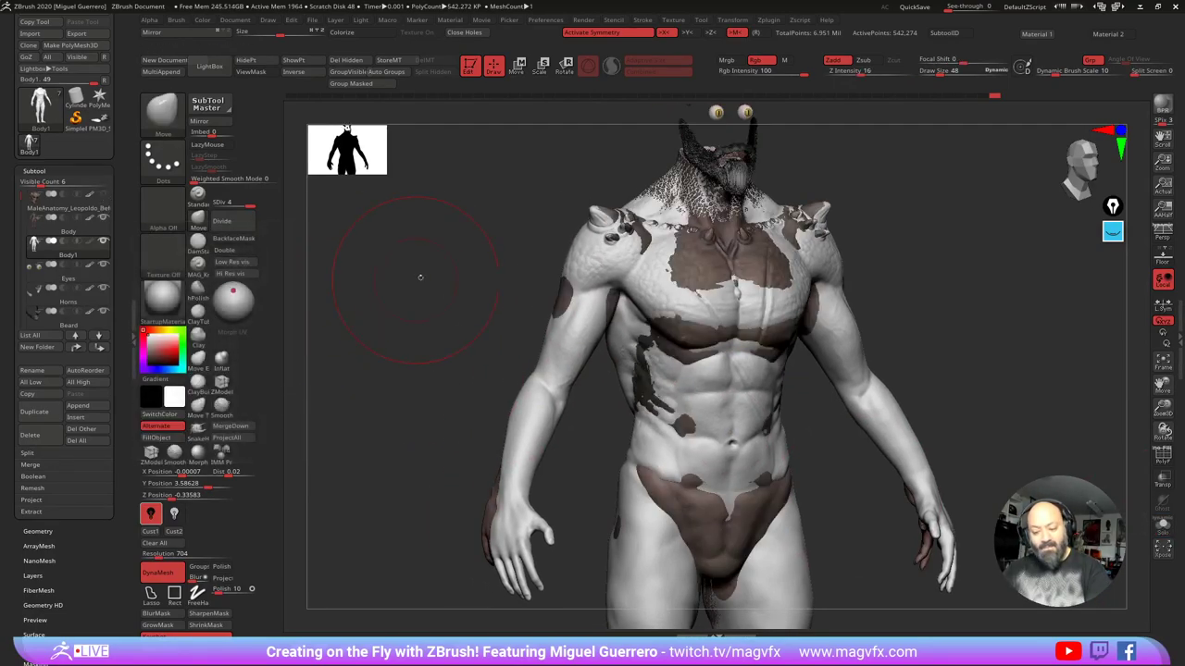
{"action": "left_click_drag", "start_coordinate": [420, 277], "coordinate": [426, 327], "text": "alt"}
{"action": "left_click", "coordinate": [103, 195]}
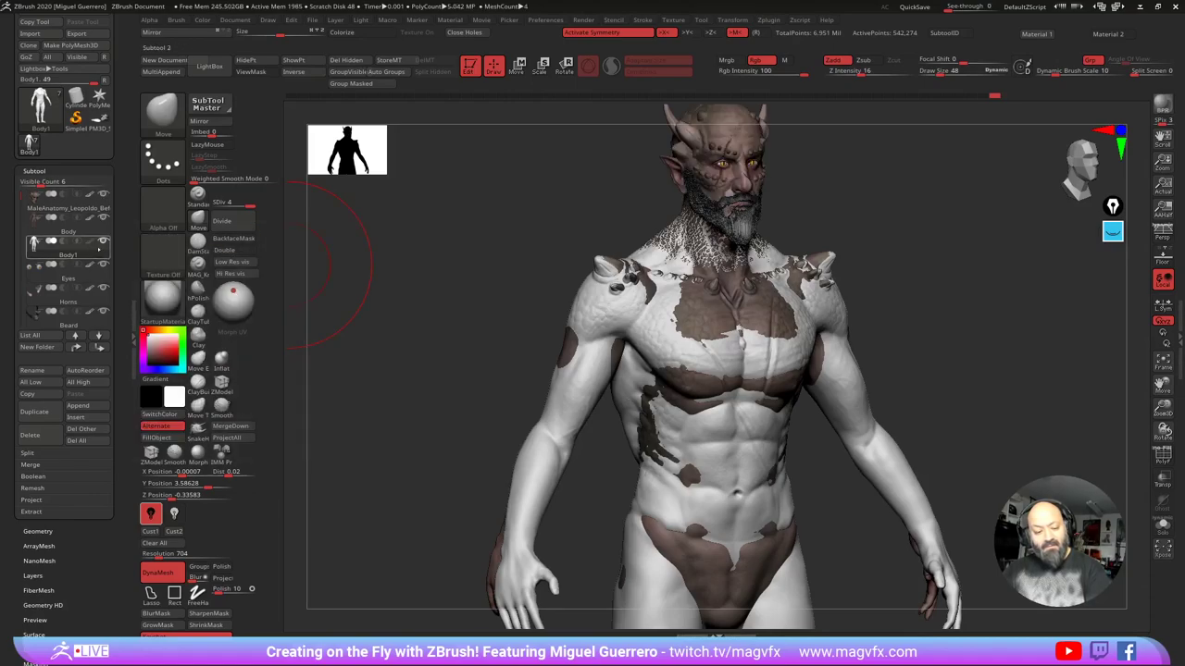
Step: Hide the old Body subtool and turn on Colorize for Body1
{"action": "left_click", "coordinate": [104, 218]}
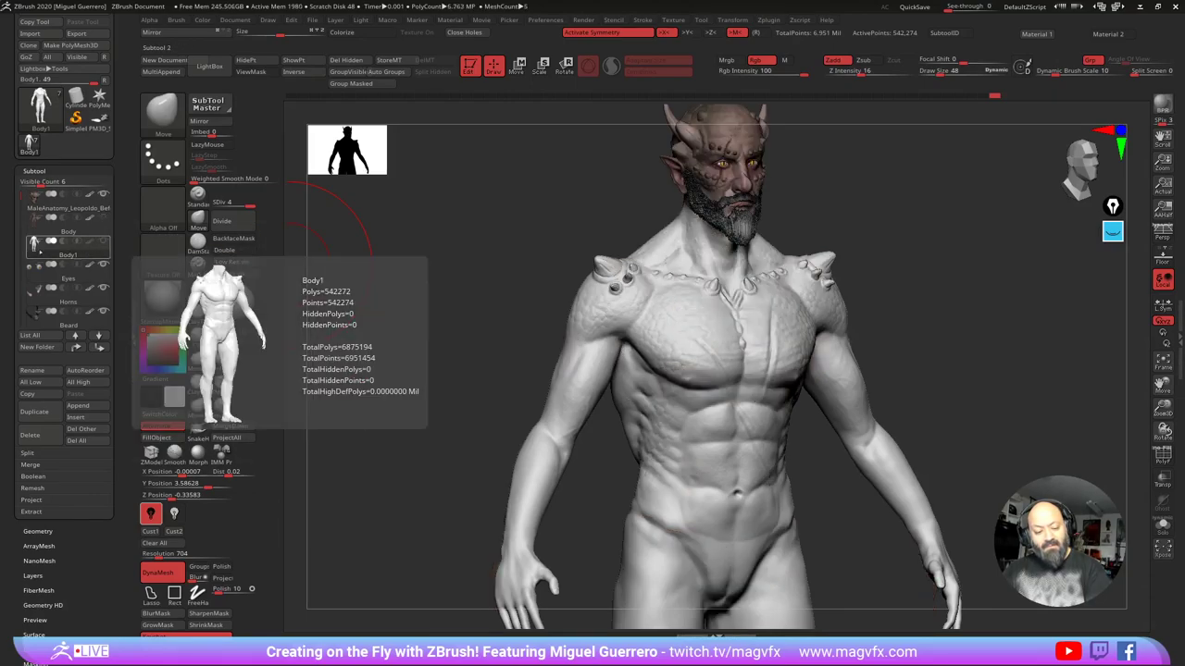
{"action": "left_click", "coordinate": [362, 33]}
Step: Examine the painted head, face, horns and beard on the rebuilt body from the front and three-quarter angles
{"action": "left_click_drag", "start_coordinate": [460, 313], "coordinate": [362, 257]}
{"action": "left_click_drag", "start_coordinate": [531, 259], "coordinate": [524, 379], "text": "alt"}
{"action": "right_click_drag", "start_coordinate": [636, 338], "coordinate": [805, 243], "text": "ctrl"}
{"action": "left_click_drag", "start_coordinate": [594, 275], "coordinate": [592, 325], "text": "alt"}
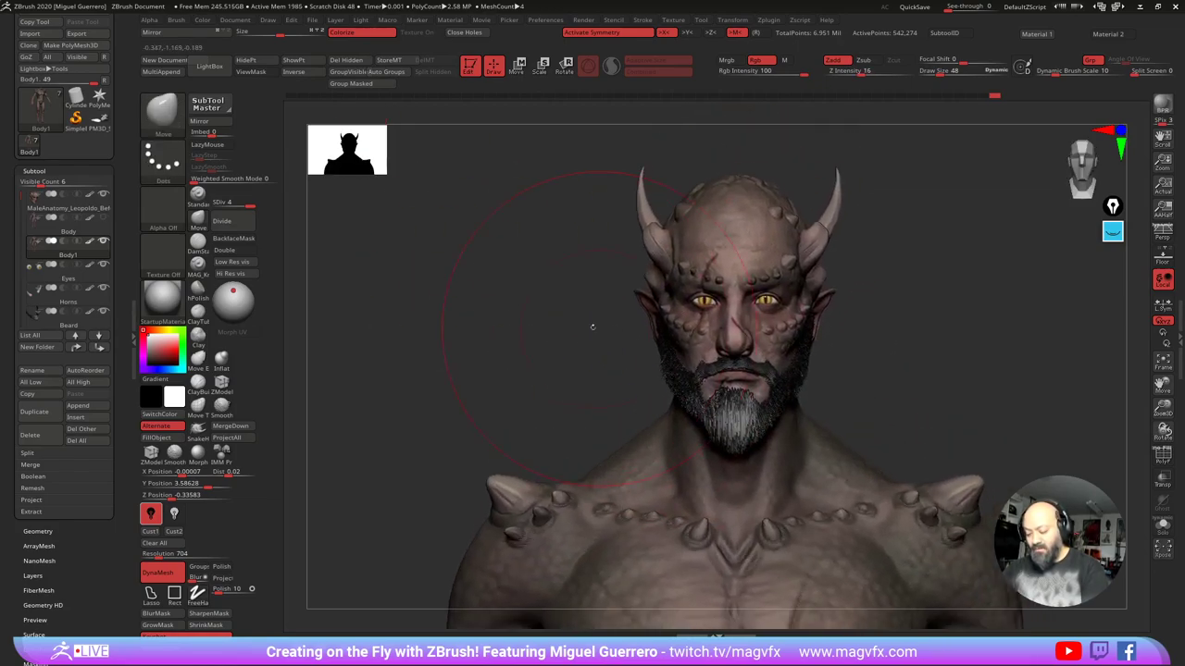
{"action": "left_click_drag", "start_coordinate": [463, 323], "coordinate": [555, 358]}
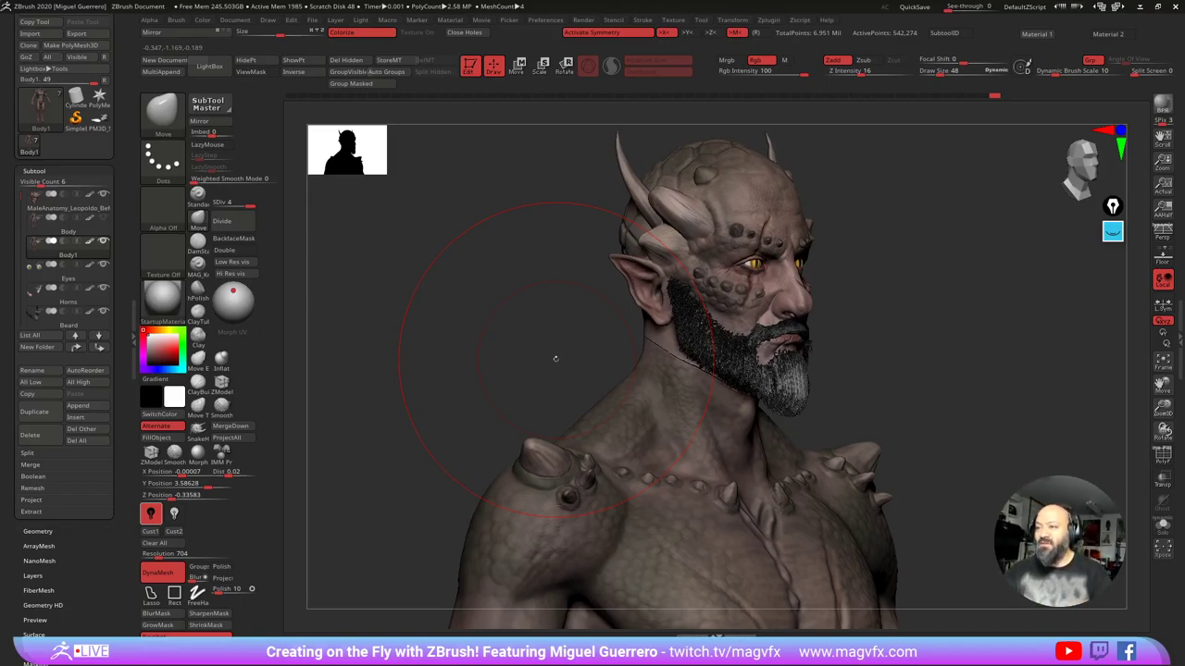
{"action": "left_click_drag", "start_coordinate": [480, 277], "coordinate": [501, 294]}
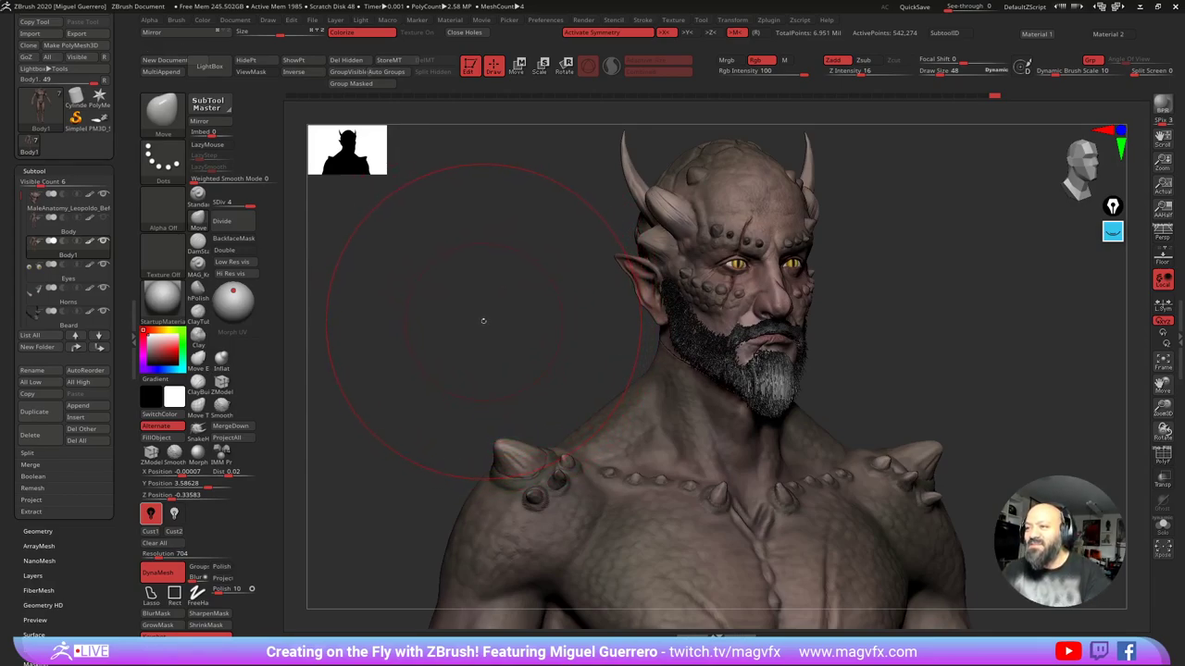
{"action": "mouse_move", "coordinate": [478, 322]}
{"action": "left_mouse_down"}
{"action": "mouse_move", "coordinate": [500, 312]}
{"action": "mouse_move", "coordinate": [518, 344]}
{"action": "left_mouse_up"}
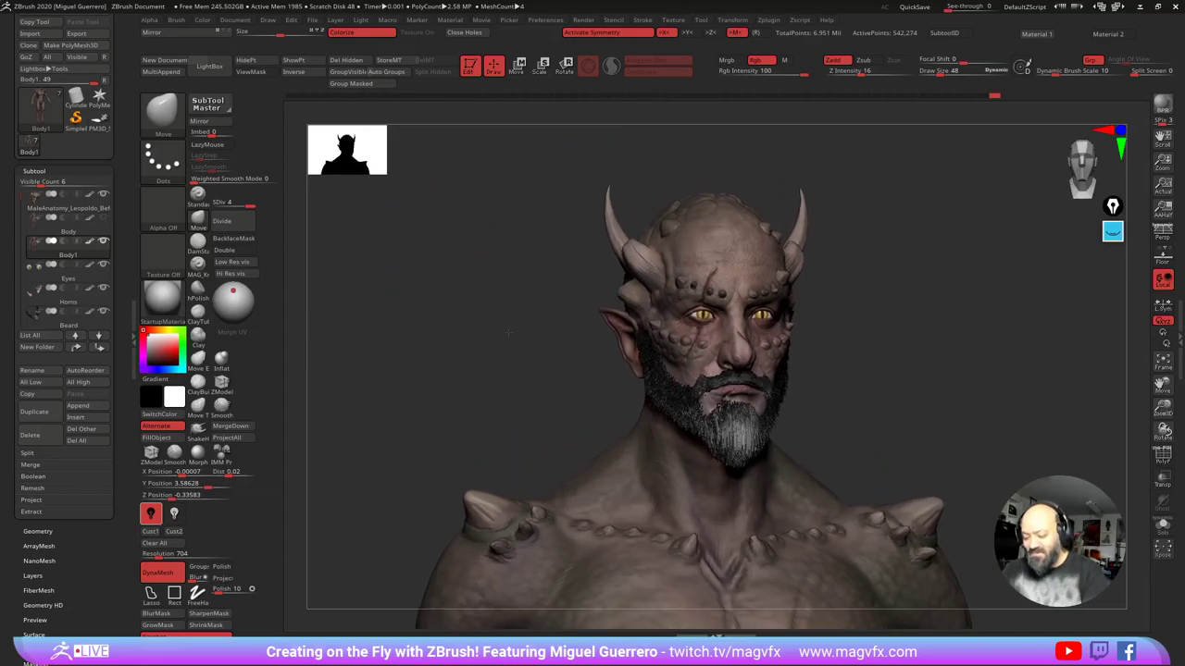
{"action": "mouse_move", "coordinate": [518, 345]}
{"action": "right_mouse_down", "text": "ctrl"}
{"action": "mouse_move", "coordinate": [578, 348]}
{"action": "mouse_move", "coordinate": [570, 325]}
{"action": "right_mouse_up", "text": "ctrl"}
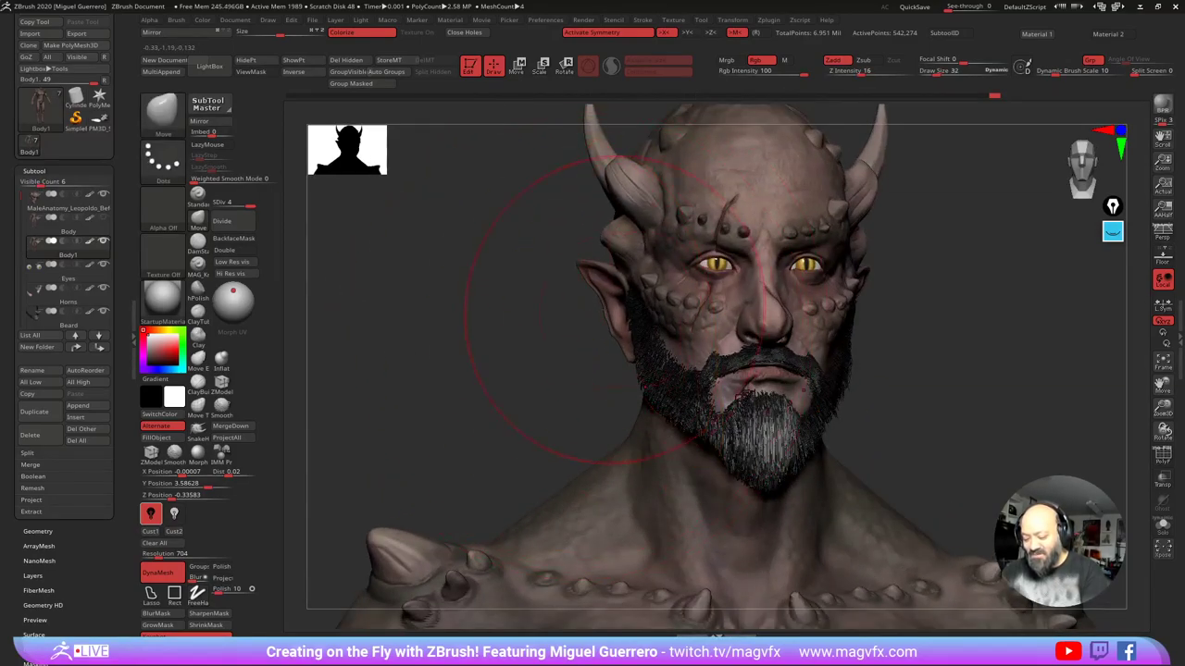
{"action": "left_click_drag", "start_coordinate": [481, 328], "coordinate": [544, 385]}
{"action": "right_click_drag", "start_coordinate": [543, 385], "coordinate": [525, 391], "text": "ctrl"}
{"action": "mouse_move", "coordinate": [526, 391]}
{"action": "left_mouse_down"}
{"action": "mouse_move", "coordinate": [471, 389]}
{"action": "mouse_move", "coordinate": [548, 370]}
{"action": "mouse_move", "coordinate": [522, 353]}
{"action": "mouse_move", "coordinate": [542, 347]}
{"action": "mouse_move", "coordinate": [520, 353]}
{"action": "left_mouse_up"}
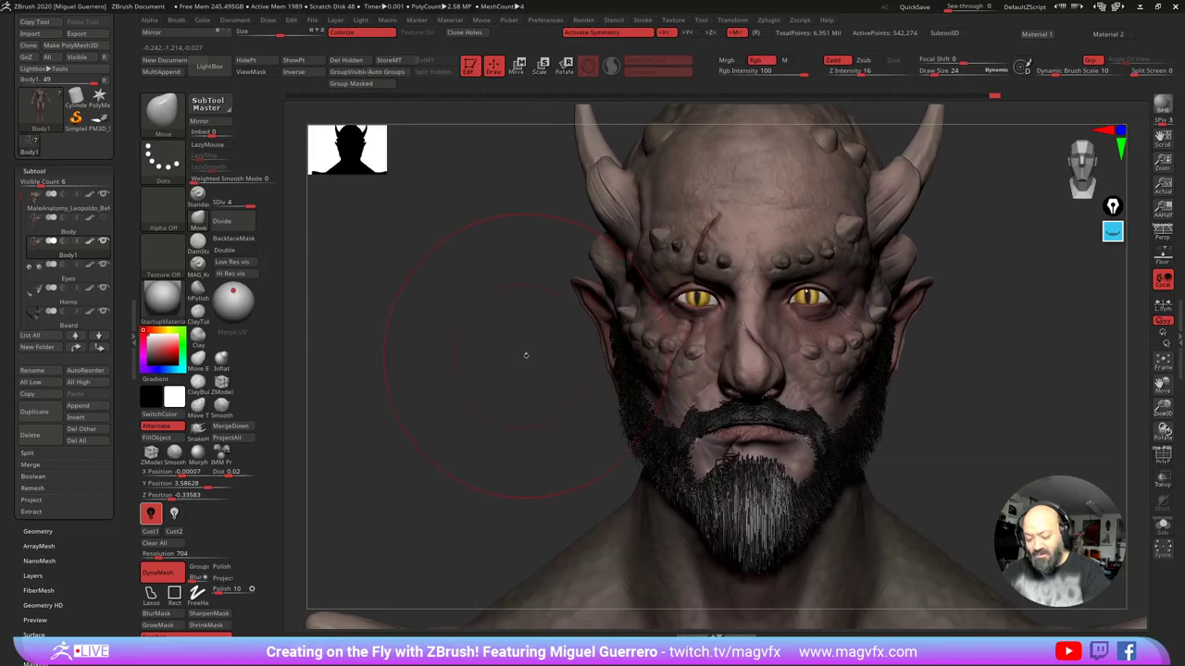
Step: Isolate the head subtool and refine the outer edges of the ears with the Move brush
{"action": "left_click", "coordinate": [690, 239], "text": "alt"}
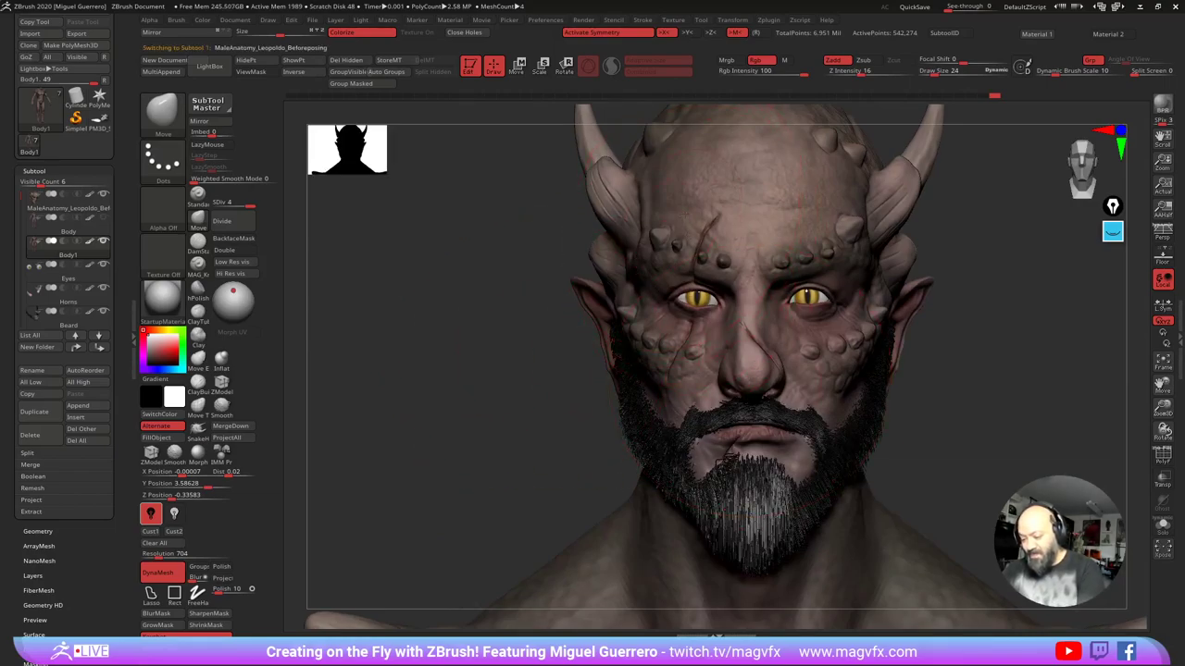
{"action": "left_click", "coordinate": [1165, 524]}
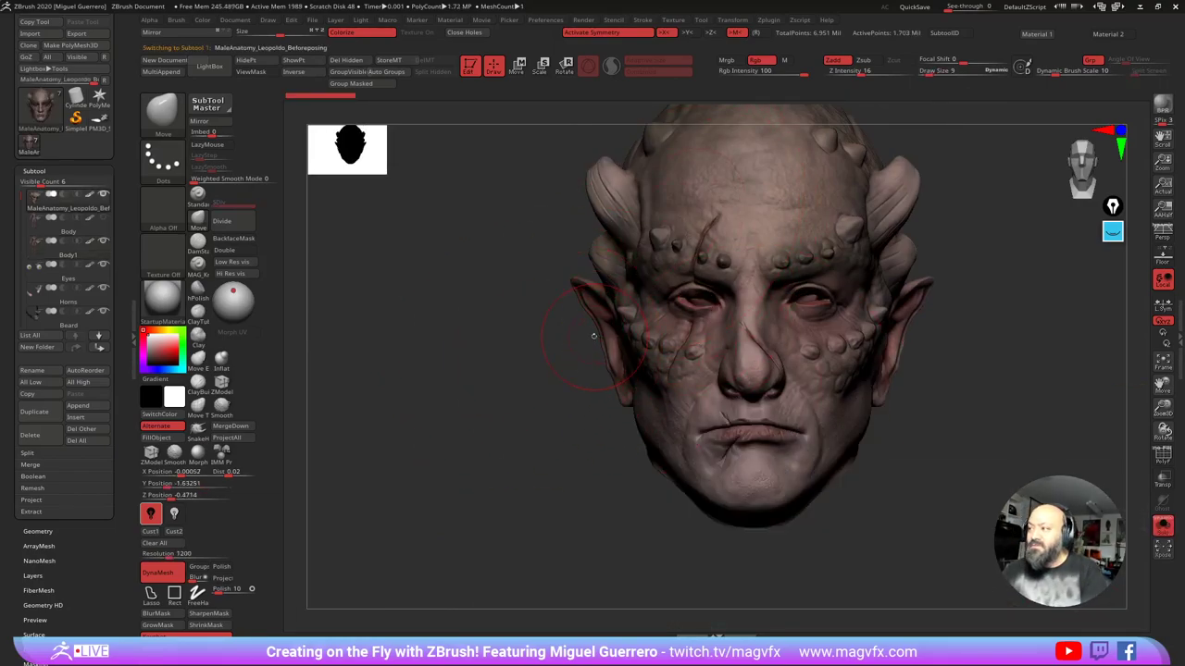
{"action": "mouse_move", "coordinate": [574, 344]}
{"action": "left_mouse_down"}
{"action": "mouse_move", "coordinate": [585, 341]}
{"action": "mouse_move", "coordinate": [538, 348]}
{"action": "mouse_move", "coordinate": [575, 320]}
{"action": "left_mouse_up"}
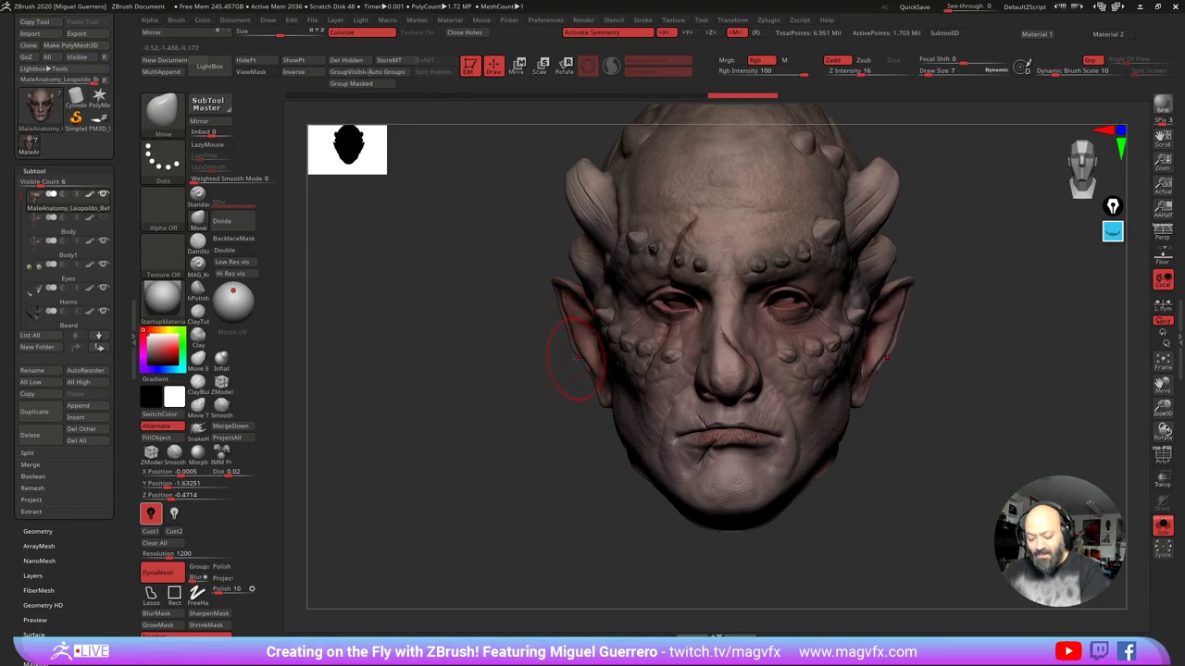
{"action": "left_click_drag", "start_coordinate": [574, 364], "coordinate": [582, 362]}
{"action": "mouse_move", "coordinate": [504, 379]}
{"action": "left_mouse_down"}
{"action": "mouse_move", "coordinate": [542, 379]}
{"action": "mouse_move", "coordinate": [569, 349]}
{"action": "left_mouse_up"}
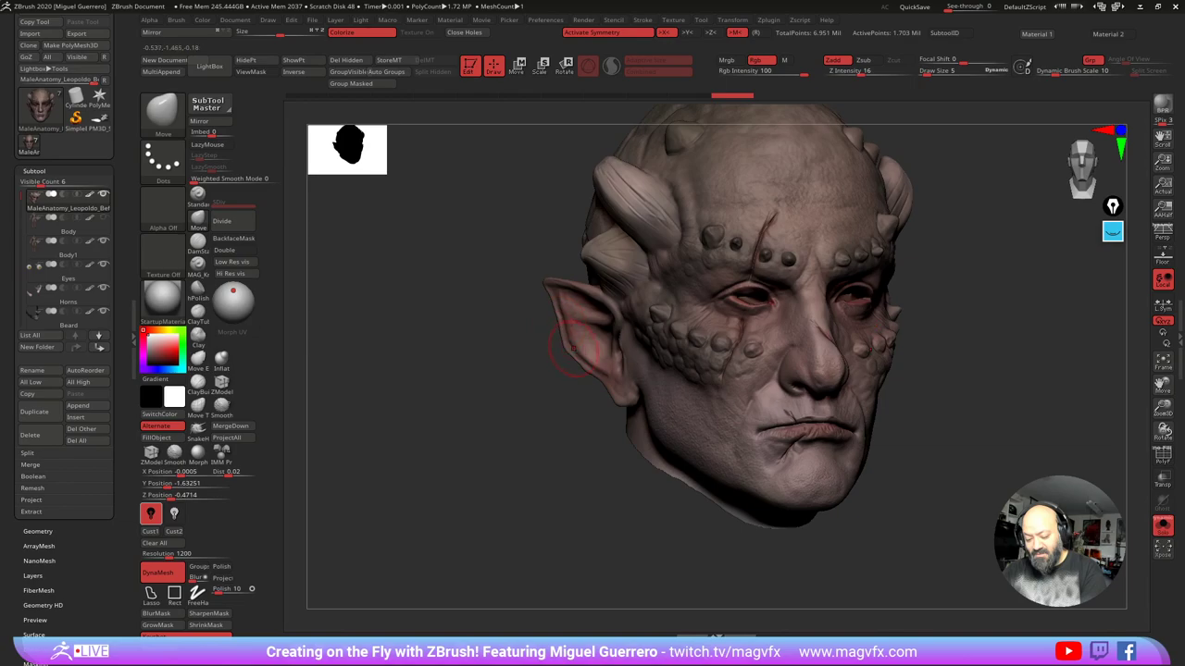
{"action": "left_click_drag", "start_coordinate": [553, 383], "coordinate": [578, 373]}
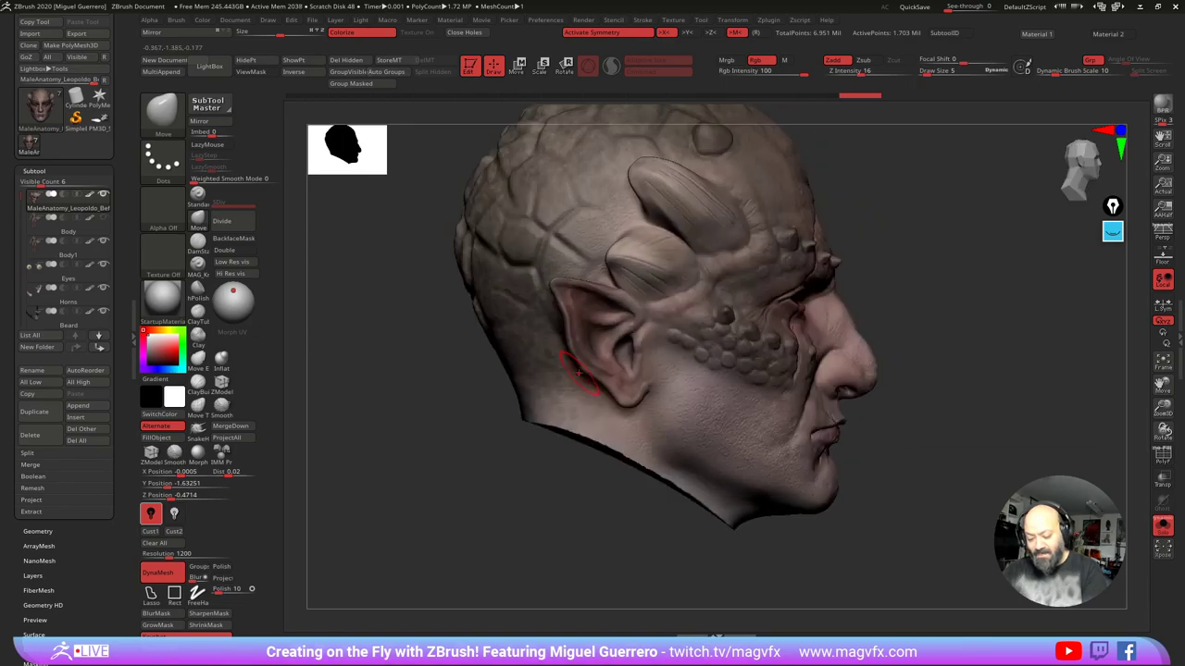
{"action": "left_click_drag", "start_coordinate": [496, 444], "coordinate": [433, 450]}
Step: Turn off Colorize for the head and check its unpainted forms from the front, three-quarter and top views
{"action": "right_click_drag", "start_coordinate": [539, 438], "coordinate": [502, 411], "text": "ctrl"}
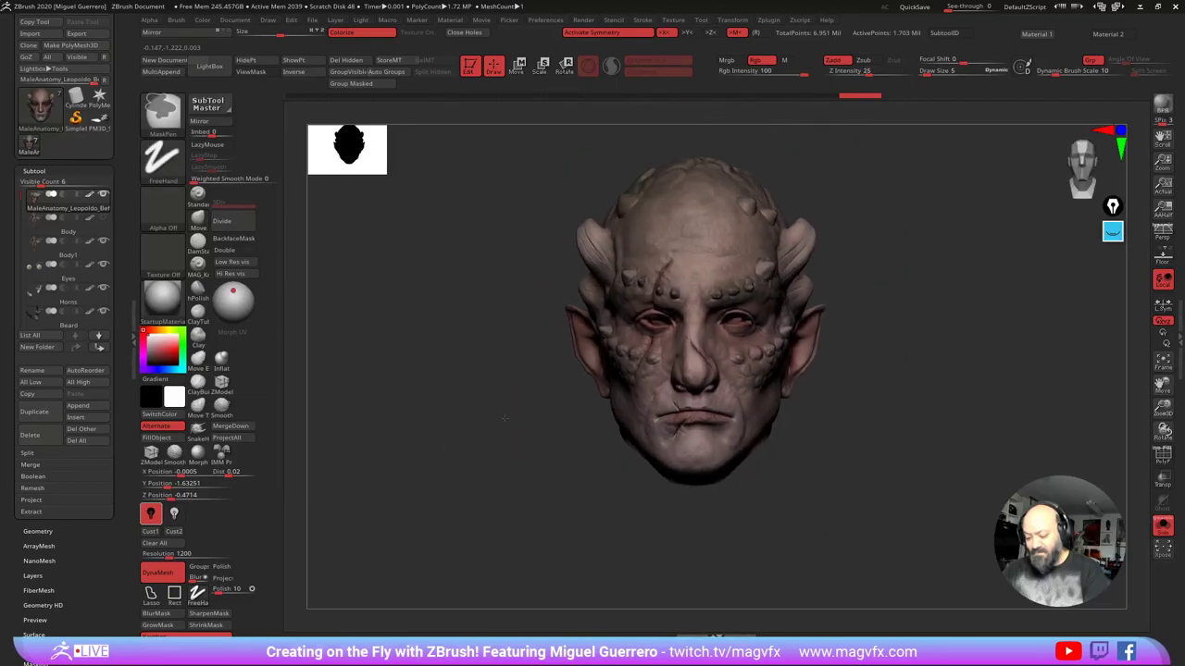
{"action": "left_click_drag", "start_coordinate": [503, 411], "coordinate": [479, 439]}
{"action": "right_click_drag", "start_coordinate": [479, 440], "coordinate": [457, 319]}
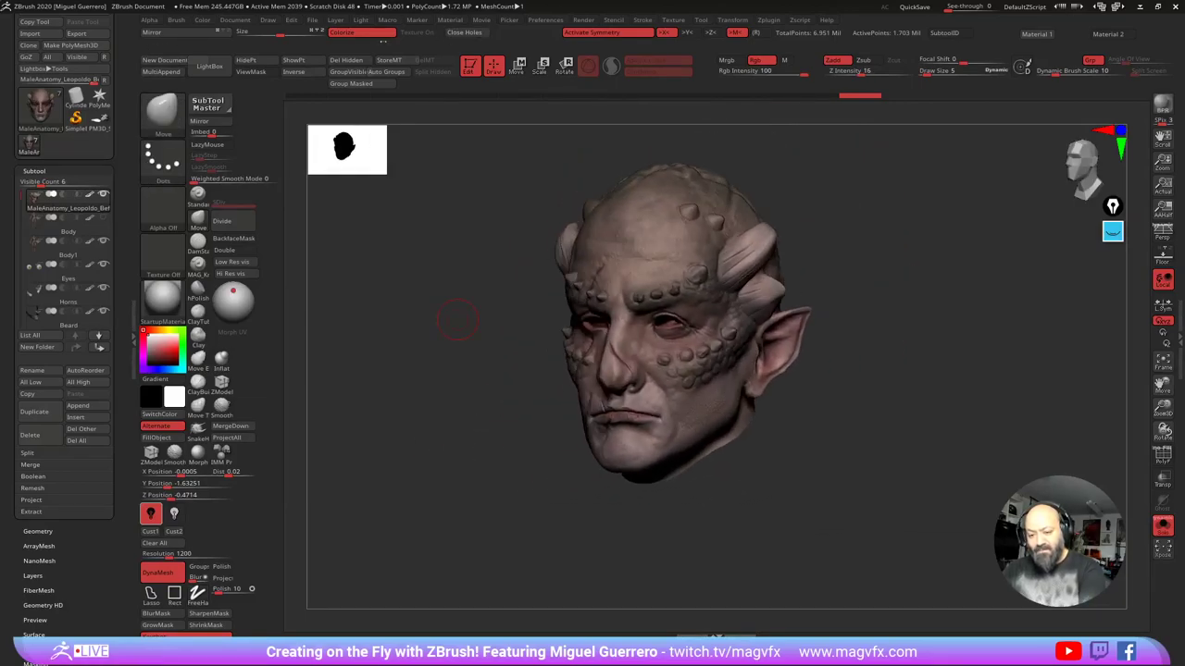
{"action": "left_click", "coordinate": [381, 35]}
{"action": "mouse_move", "coordinate": [410, 352]}
{"action": "left_mouse_down", "text": "shift"}
{"action": "mouse_move", "coordinate": [443, 391]}
{"action": "mouse_move", "coordinate": [441, 473]}
{"action": "left_mouse_up", "text": "shift"}
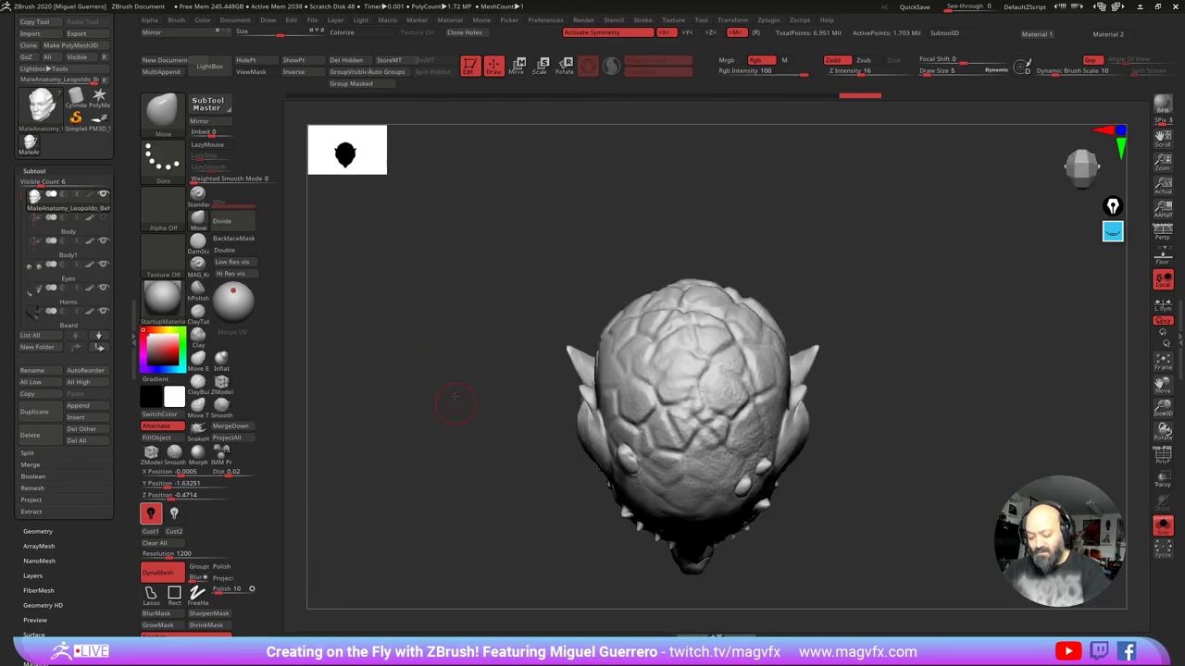
{"action": "left_click_drag", "start_coordinate": [454, 396], "coordinate": [462, 324], "text": "alt"}
{"action": "left_click_drag", "start_coordinate": [468, 463], "coordinate": [470, 382]}
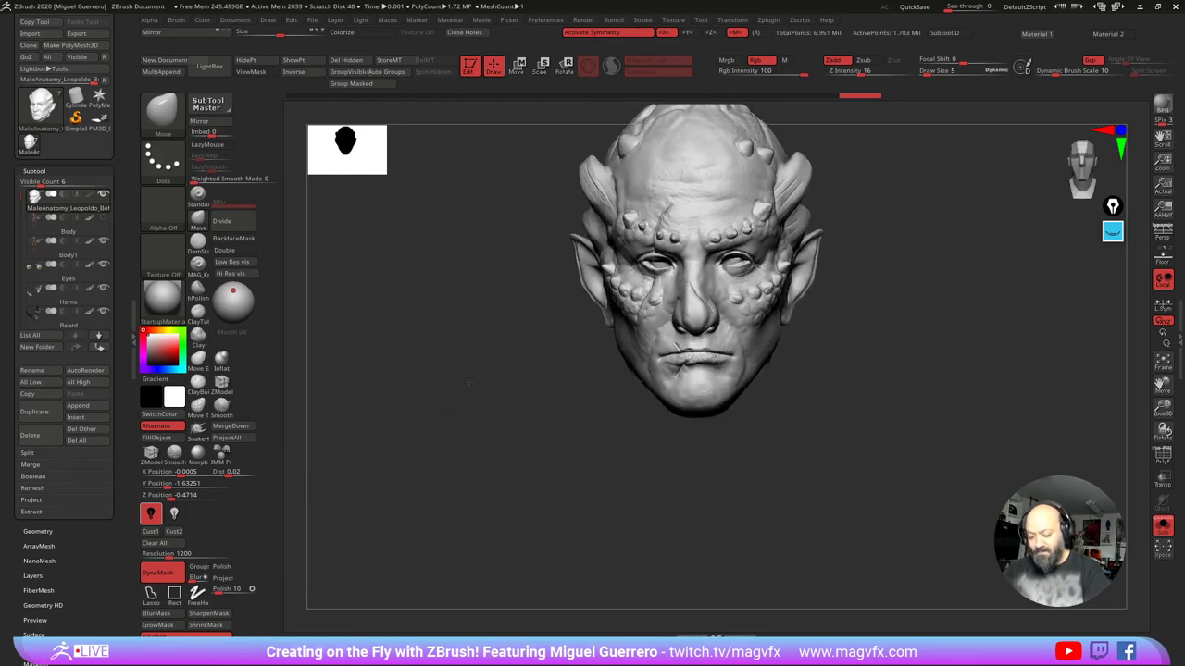
{"action": "right_click_drag", "start_coordinate": [469, 382], "coordinate": [472, 437]}
Step: Paint a mask over the lips and the surrounding skin up to the nasolabial folds
{"action": "mouse_move", "coordinate": [568, 375]}
{"action": "right_mouse_down", "text": "ctrl"}
{"action": "mouse_move", "coordinate": [563, 345]}
{"action": "mouse_move", "coordinate": [558, 402]}
{"action": "mouse_move", "coordinate": [526, 466]}
{"action": "right_mouse_up", "text": "ctrl"}
{"action": "mouse_move", "coordinate": [640, 375]}
{"action": "left_mouse_down", "text": "ctrl"}
{"action": "mouse_move", "coordinate": [655, 378]}
{"action": "mouse_move", "coordinate": [654, 351]}
{"action": "mouse_move", "coordinate": [683, 346]}
{"action": "mouse_move", "coordinate": [688, 400]}
{"action": "mouse_move", "coordinate": [676, 424]}
{"action": "mouse_move", "coordinate": [644, 377]}
{"action": "mouse_move", "coordinate": [611, 389]}
{"action": "left_mouse_up", "text": "ctrl"}
{"action": "left_click_drag", "start_coordinate": [444, 388], "coordinate": [533, 356]}
{"action": "left_click", "coordinate": [257, 72]}
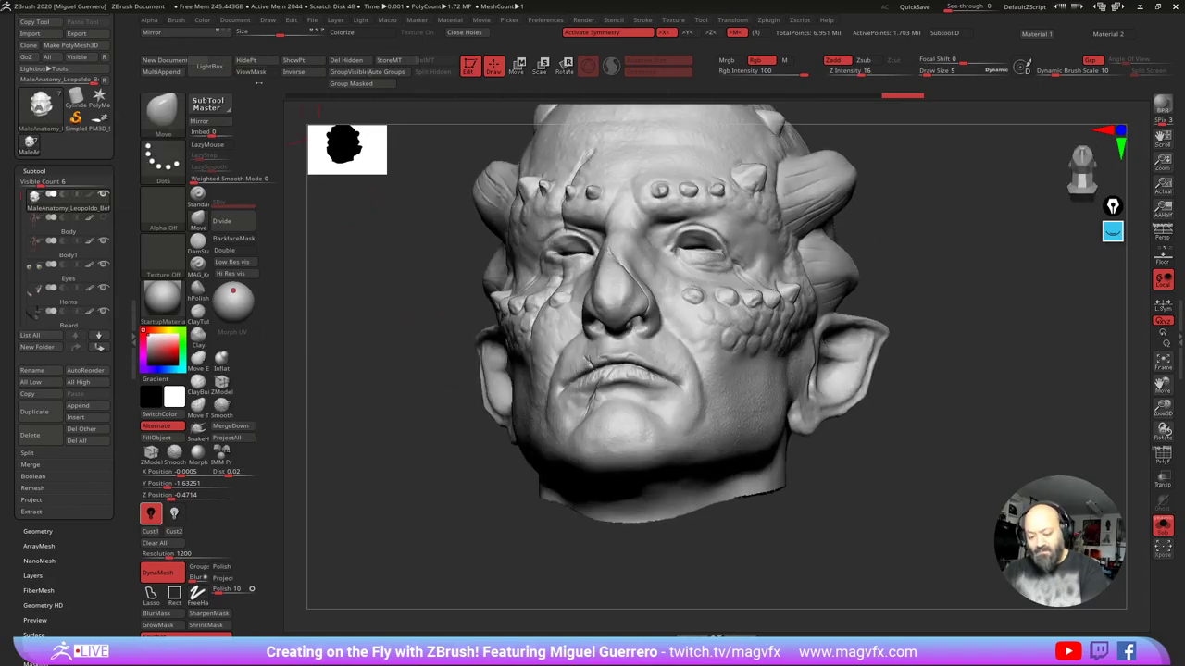
{"action": "left_click_drag", "start_coordinate": [417, 417], "coordinate": [431, 264]}
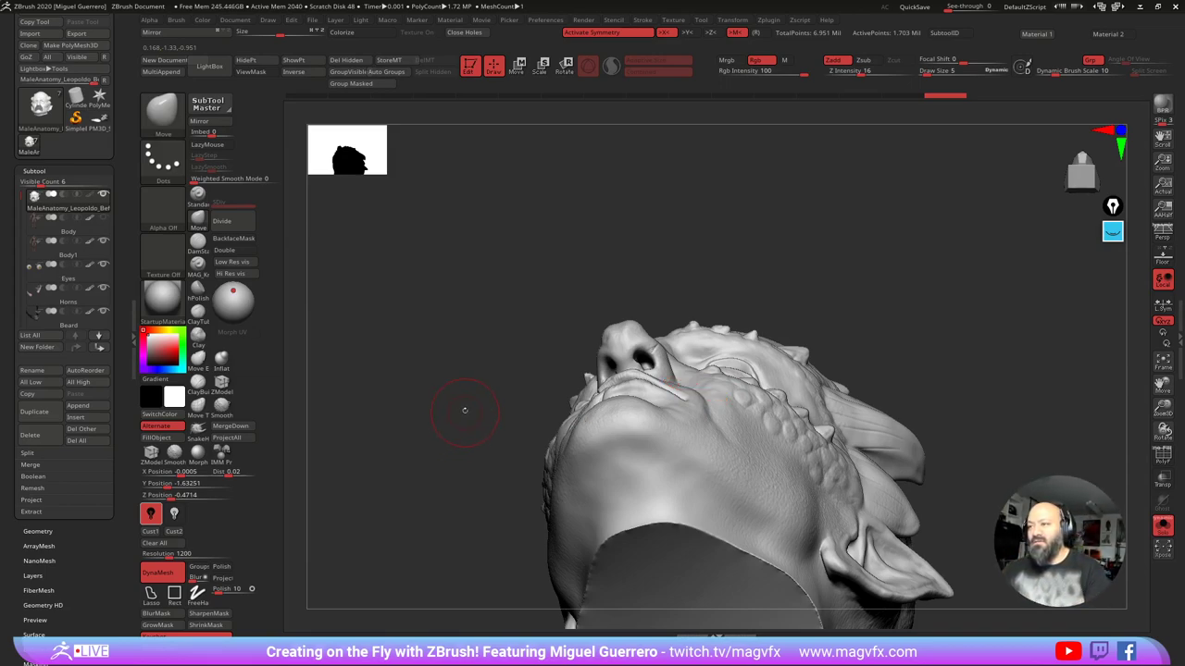
{"action": "mouse_move", "coordinate": [465, 410]}
{"action": "left_mouse_down", "text": "alt"}
{"action": "mouse_move", "coordinate": [465, 346]}
{"action": "mouse_move", "coordinate": [448, 392]}
{"action": "mouse_move", "coordinate": [466, 397]}
{"action": "mouse_move", "coordinate": [471, 423]}
{"action": "mouse_move", "coordinate": [405, 427]}
{"action": "left_mouse_up", "text": "alt"}
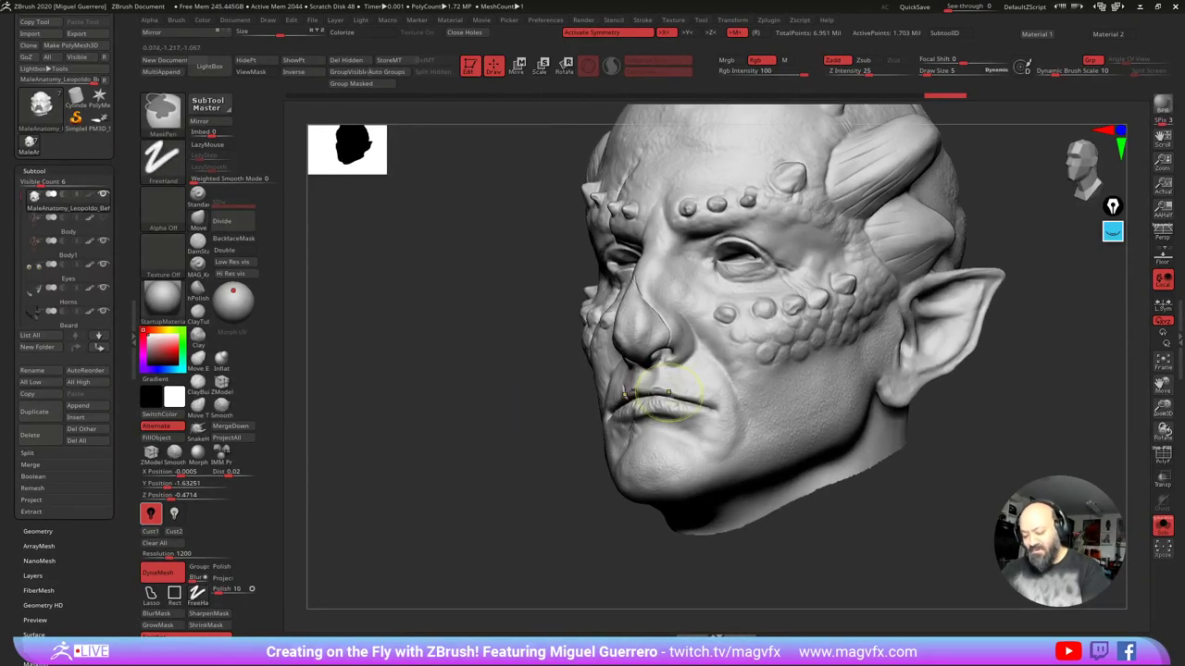
{"action": "mouse_move", "coordinate": [680, 375]}
{"action": "left_mouse_down", "text": "ctrl"}
{"action": "mouse_move", "coordinate": [686, 400]}
{"action": "mouse_move", "coordinate": [683, 354]}
{"action": "left_mouse_up", "text": "ctrl"}
{"action": "left_click_drag", "start_coordinate": [583, 366], "coordinate": [574, 365]}
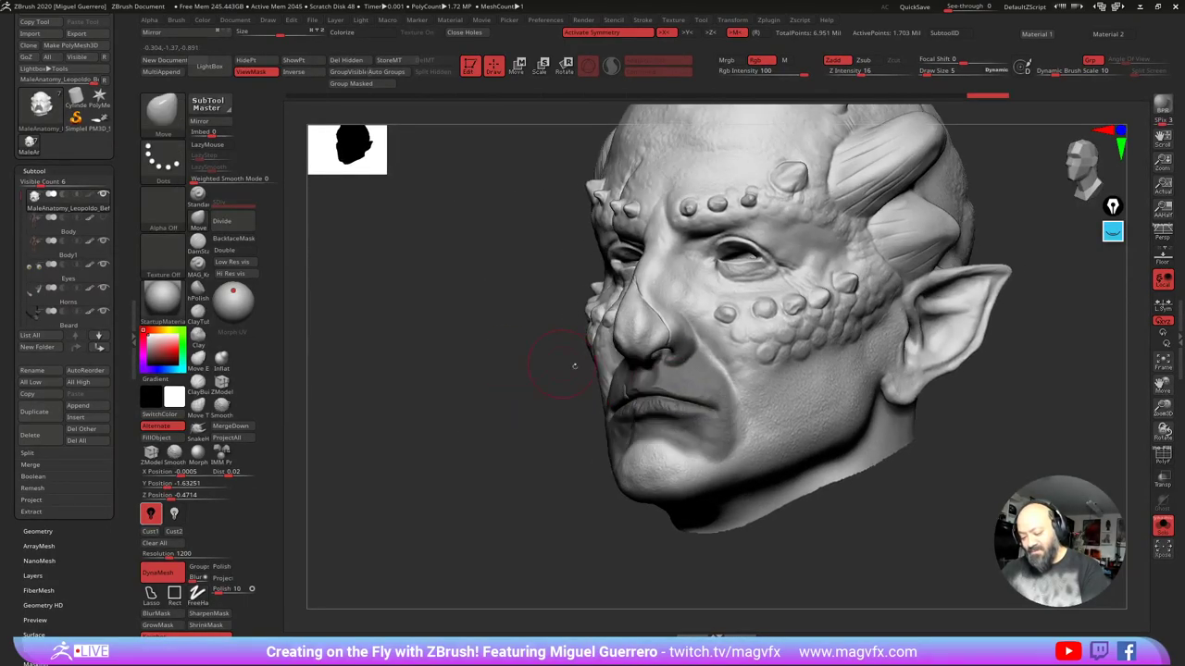
{"action": "left_click_drag", "start_coordinate": [683, 359], "coordinate": [682, 374], "text": "ctrl"}
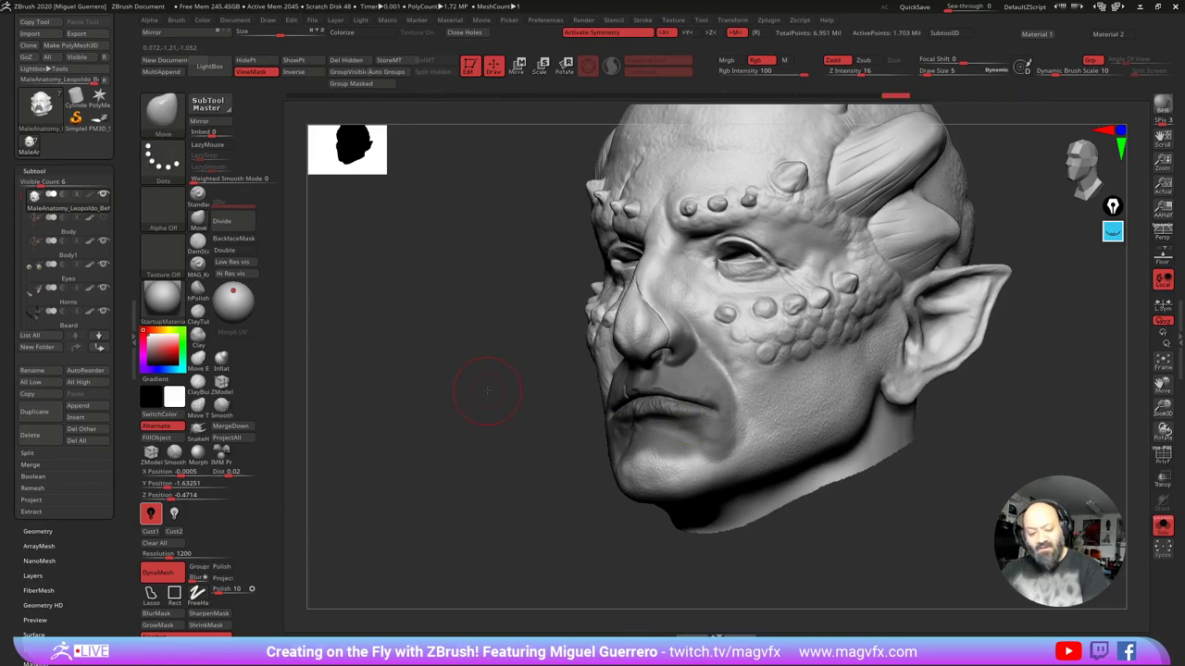
Step: Shape the unmasked cheek along the nasolabial fold with the Move brush at Draw Size 8
{"action": "left_click_drag", "start_coordinate": [494, 387], "coordinate": [461, 378]}
{"action": "key", "text": "b"}
{"action": "key", "text": "m"}
{"action": "key", "text": "v"}
{"action": "left_click_drag", "start_coordinate": [530, 283], "coordinate": [505, 282]}
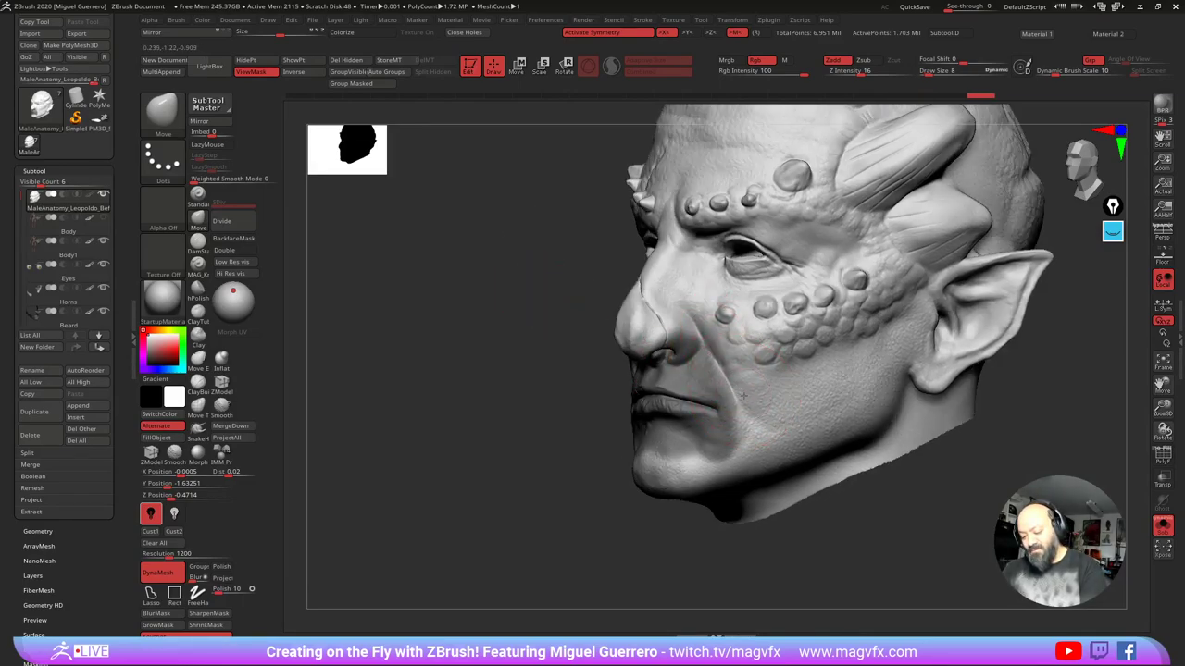
{"action": "left_click_drag", "start_coordinate": [472, 370], "coordinate": [494, 370]}
Step: Build up the cheek beside the masked mouth with the Inflat brush at Z Intensity 4 and Draw Size 8
{"action": "left_click", "coordinate": [221, 360]}
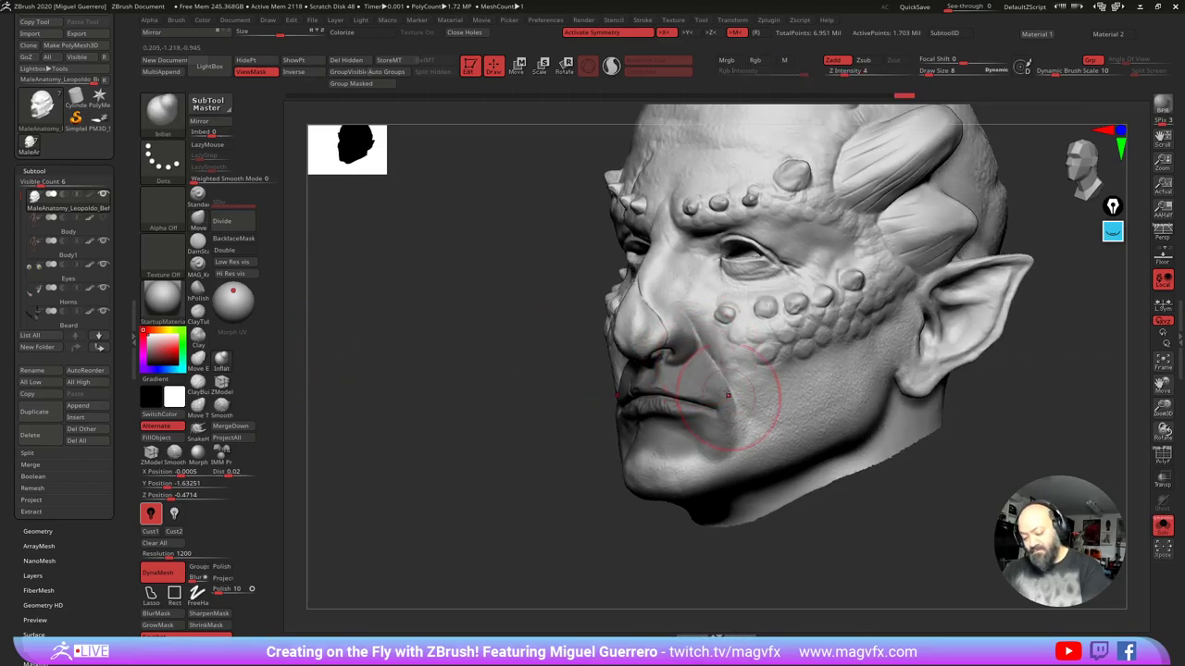
{"action": "mouse_move", "coordinate": [546, 393]}
{"action": "left_mouse_down"}
{"action": "mouse_move", "coordinate": [535, 268]}
{"action": "mouse_move", "coordinate": [538, 306]}
{"action": "left_mouse_up"}
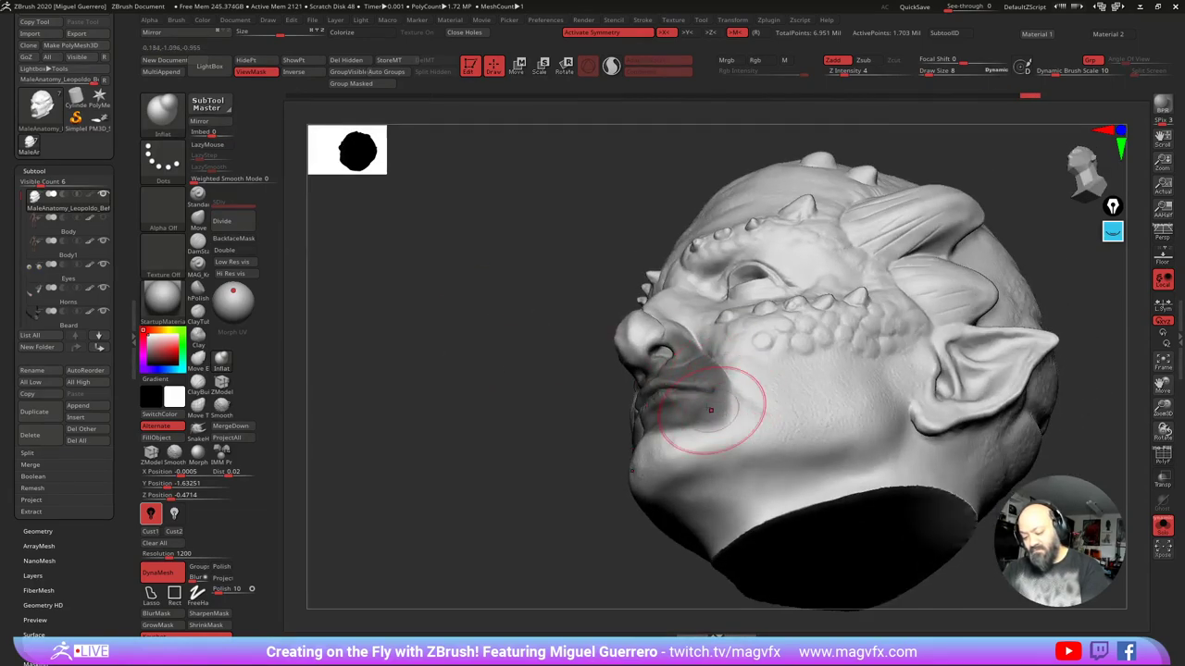
{"action": "mouse_move", "coordinate": [486, 347]}
{"action": "left_mouse_down"}
{"action": "mouse_move", "coordinate": [515, 408]}
{"action": "mouse_move", "coordinate": [498, 389]}
{"action": "mouse_move", "coordinate": [507, 366]}
{"action": "mouse_move", "coordinate": [507, 514]}
{"action": "left_mouse_up"}
Step: Invert the mask to adjust the upper lip area in profile with the Move brush at Draw Size 6, and clear the mask
{"action": "left_click", "coordinate": [511, 413], "text": "ctrl"}
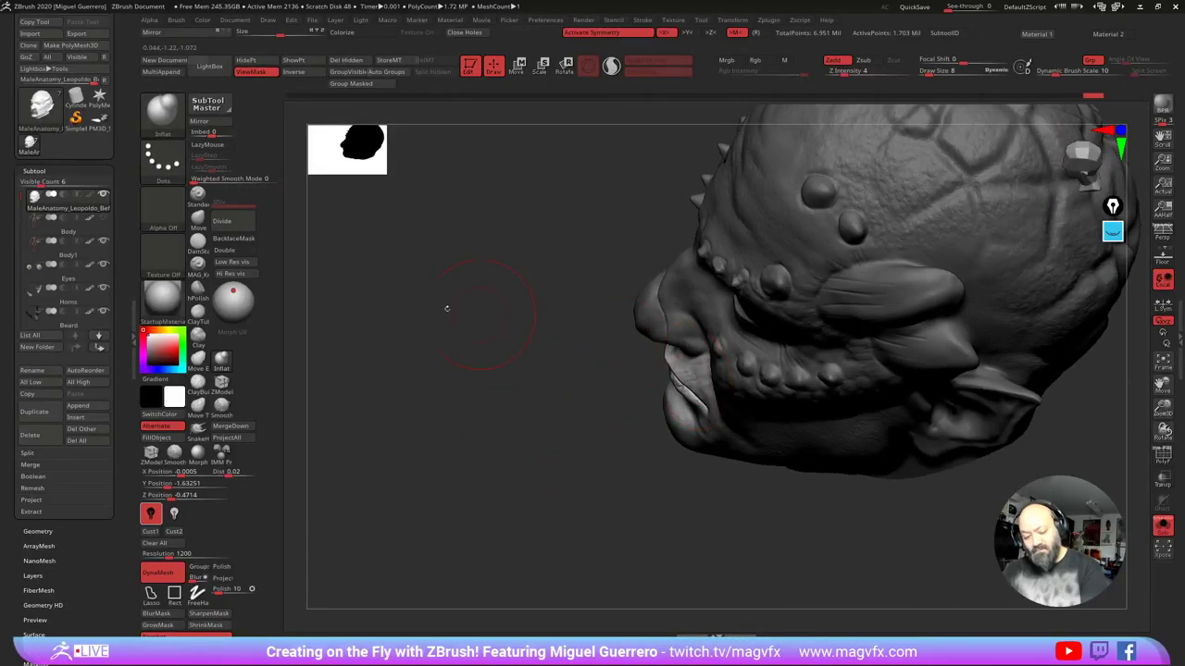
{"action": "left_click", "coordinate": [195, 224]}
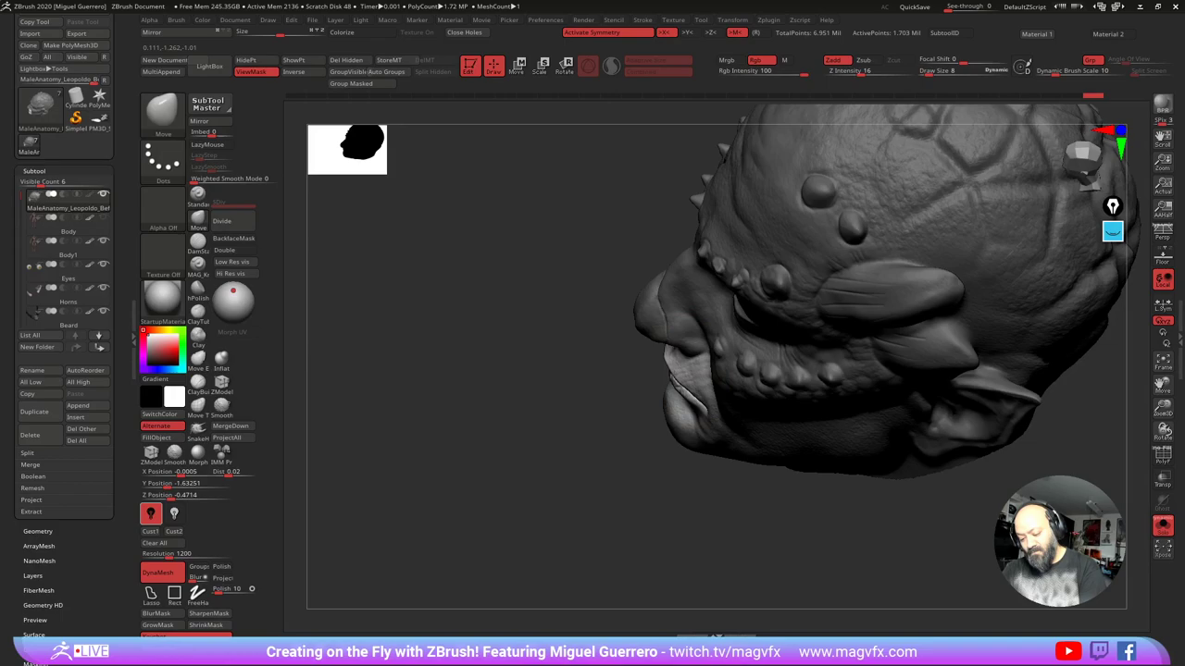
{"action": "left_click_drag", "start_coordinate": [683, 380], "coordinate": [687, 374]}
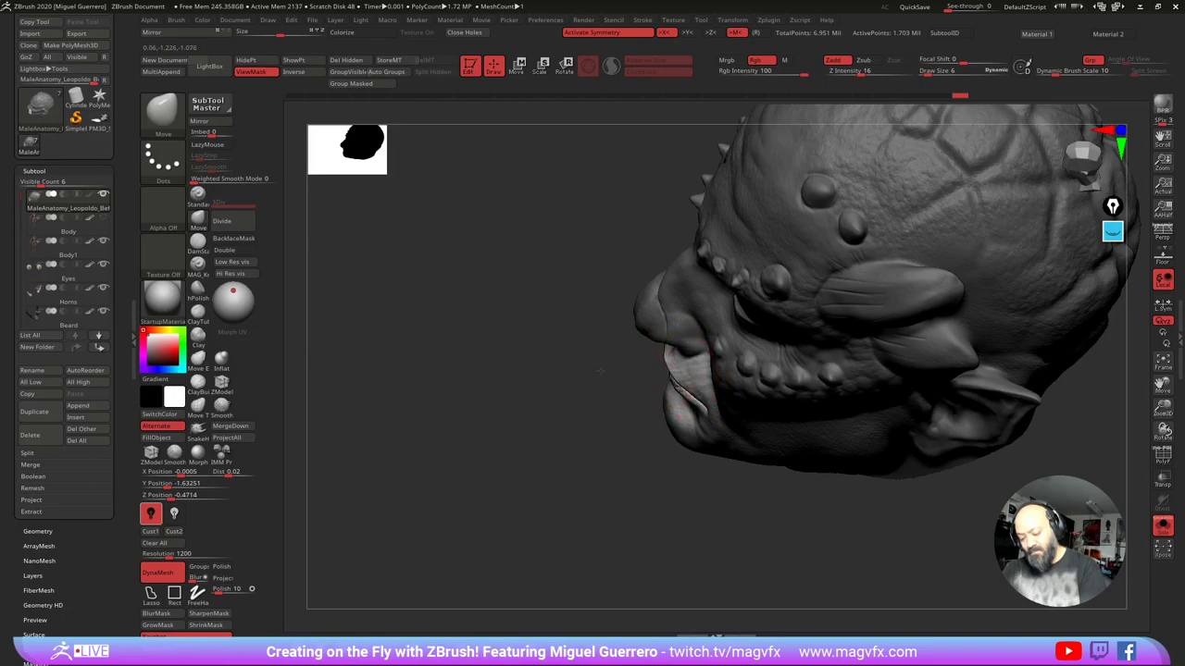
{"action": "right_click_drag", "start_coordinate": [600, 371], "coordinate": [573, 312]}
{"action": "mouse_move", "coordinate": [563, 373]}
{"action": "right_mouse_down", "text": "alt"}
{"action": "mouse_move", "coordinate": [517, 411]}
{"action": "mouse_move", "coordinate": [685, 416]}
{"action": "mouse_move", "coordinate": [768, 454]}
{"action": "right_mouse_up", "text": "alt"}
{"action": "left_click_drag", "start_coordinate": [784, 472], "coordinate": [790, 494], "text": "ctrl"}
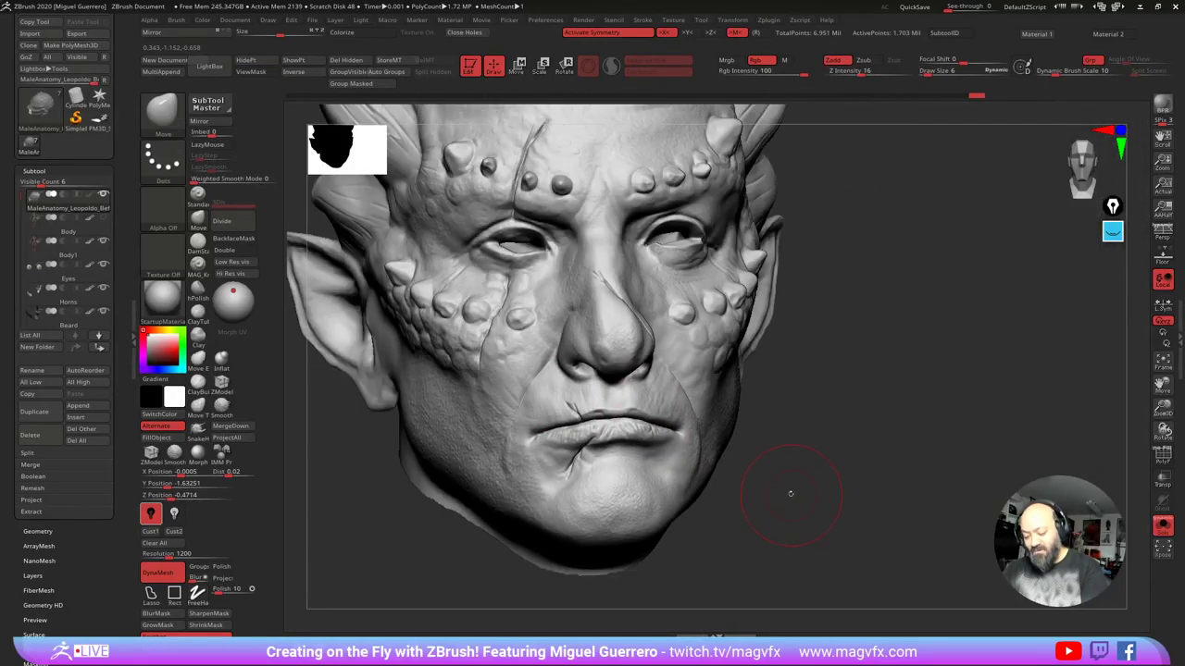
Step: Shift the light direction slightly to bring out the folds around the nose and mouth
{"action": "right_click_drag", "start_coordinate": [790, 495], "coordinate": [648, 486]}
{"action": "mouse_move", "coordinate": [748, 468]}
{"action": "right_mouse_down"}
{"action": "mouse_move", "coordinate": [427, 388]}
{"action": "mouse_move", "coordinate": [455, 387]}
{"action": "mouse_move", "coordinate": [506, 443]}
{"action": "right_mouse_up"}
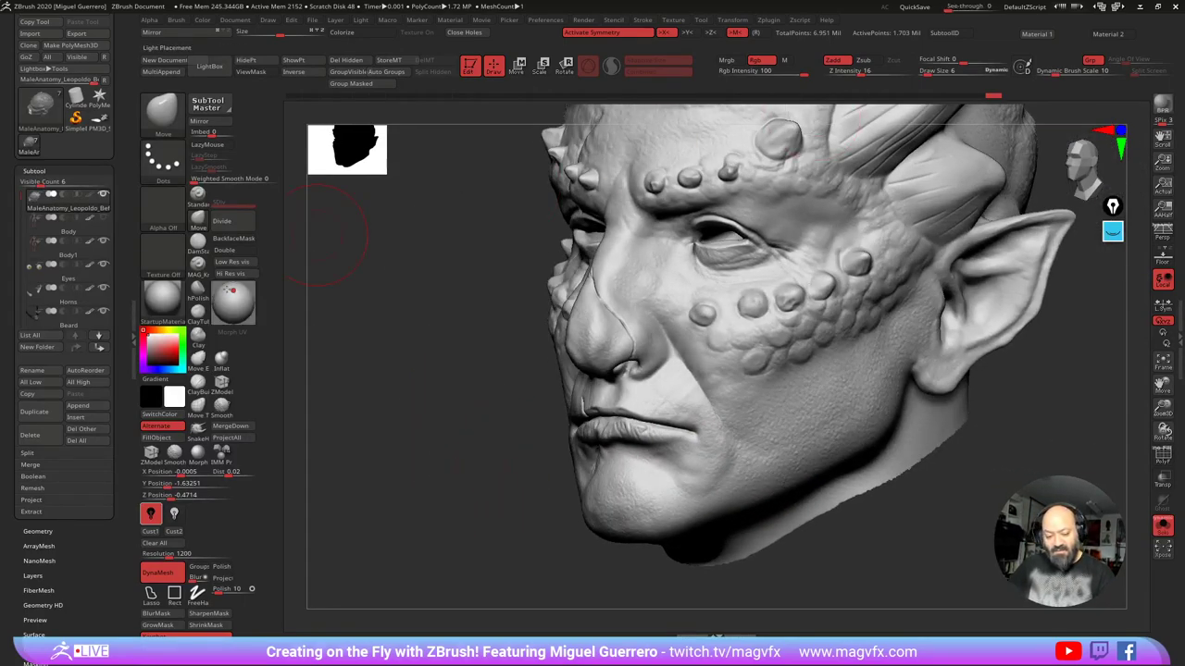
{"action": "left_click_drag", "start_coordinate": [234, 291], "coordinate": [227, 288]}
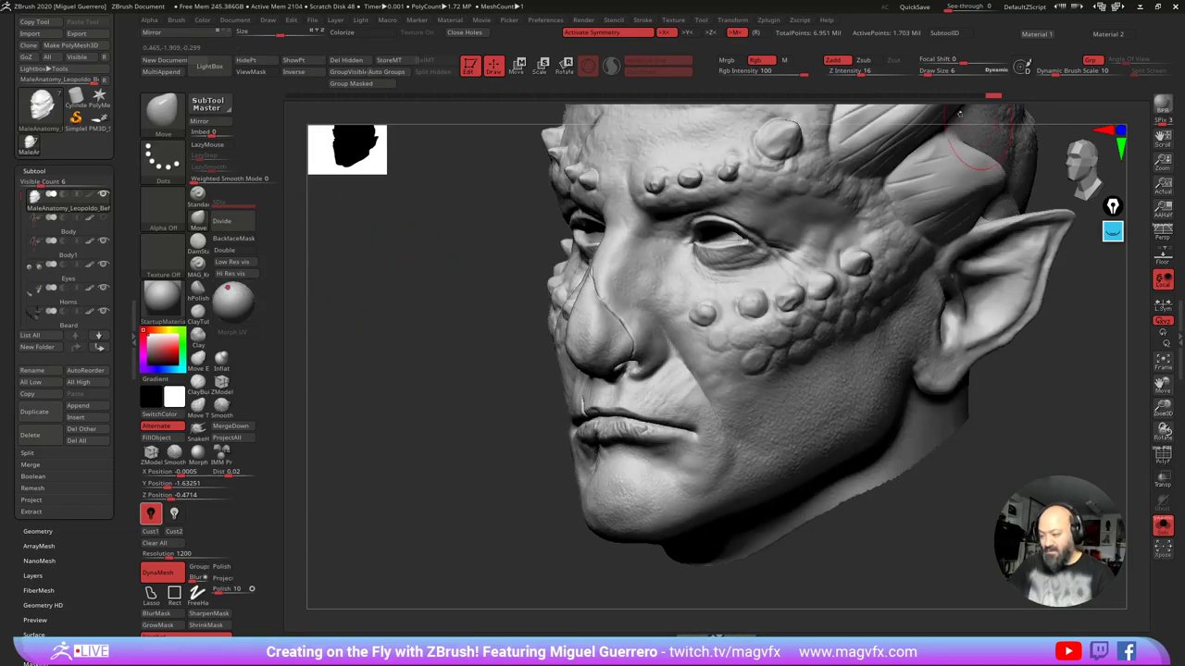
Step: Scrub back and forth through the undo history to compare the mouth and cheek before and after the edits
{"action": "left_click_drag", "start_coordinate": [976, 98], "coordinate": [804, 99]}
{"action": "mouse_move", "coordinate": [644, 103]}
{"action": "left_mouse_down"}
{"action": "mouse_move", "coordinate": [530, 104]}
{"action": "mouse_move", "coordinate": [808, 105]}
{"action": "left_mouse_up"}
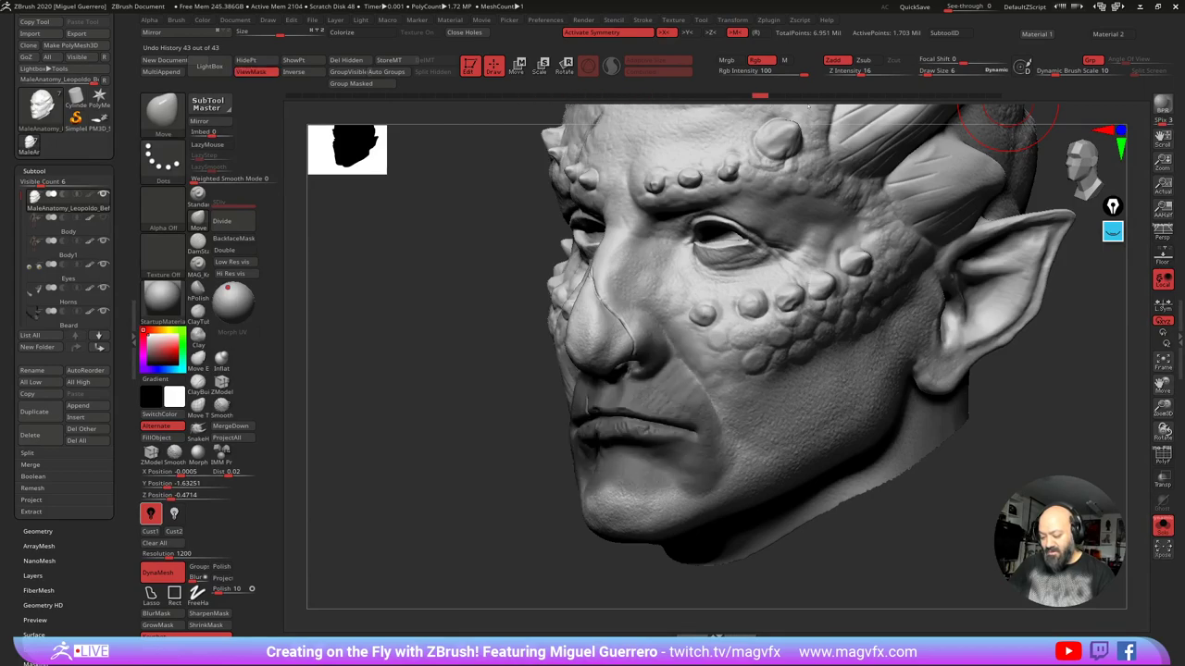
{"action": "left_click_drag", "start_coordinate": [996, 109], "coordinate": [1032, 109]}
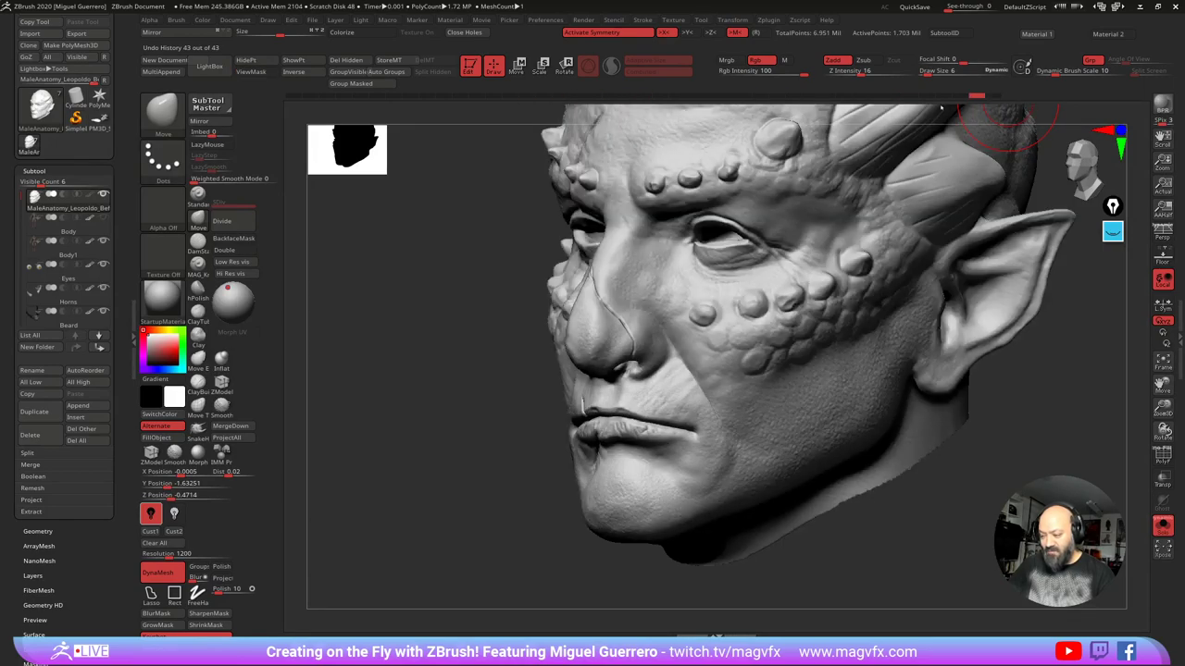
{"action": "mouse_move", "coordinate": [941, 107]}
{"action": "left_mouse_down"}
{"action": "mouse_move", "coordinate": [324, 106]}
{"action": "mouse_move", "coordinate": [876, 110]}
{"action": "mouse_move", "coordinate": [1002, 99]}
{"action": "left_mouse_up"}
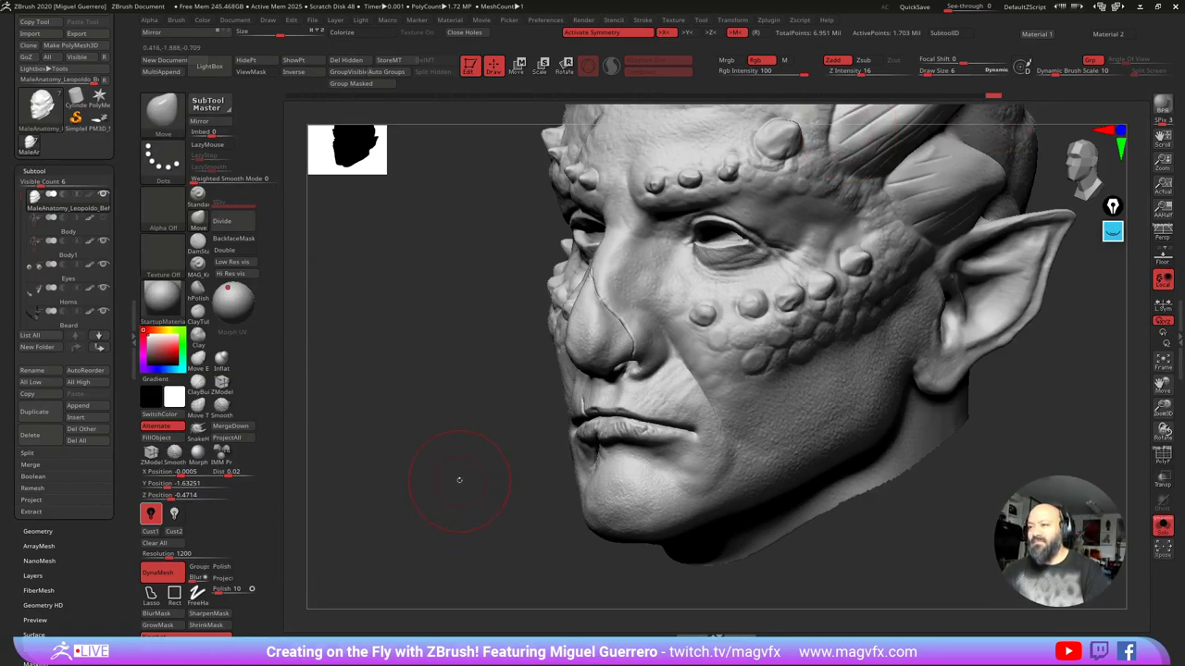
Step: Turn off Solo and examine the head and the full figure with all subtools from the front and three-quarter angles
{"action": "mouse_move", "coordinate": [446, 462]}
{"action": "left_mouse_down", "text": "alt"}
{"action": "mouse_move", "coordinate": [431, 431]}
{"action": "mouse_move", "coordinate": [410, 426]}
{"action": "mouse_move", "coordinate": [466, 485]}
{"action": "mouse_move", "coordinate": [454, 432]}
{"action": "mouse_move", "coordinate": [499, 460]}
{"action": "mouse_move", "coordinate": [548, 465]}
{"action": "left_mouse_up", "text": "alt"}
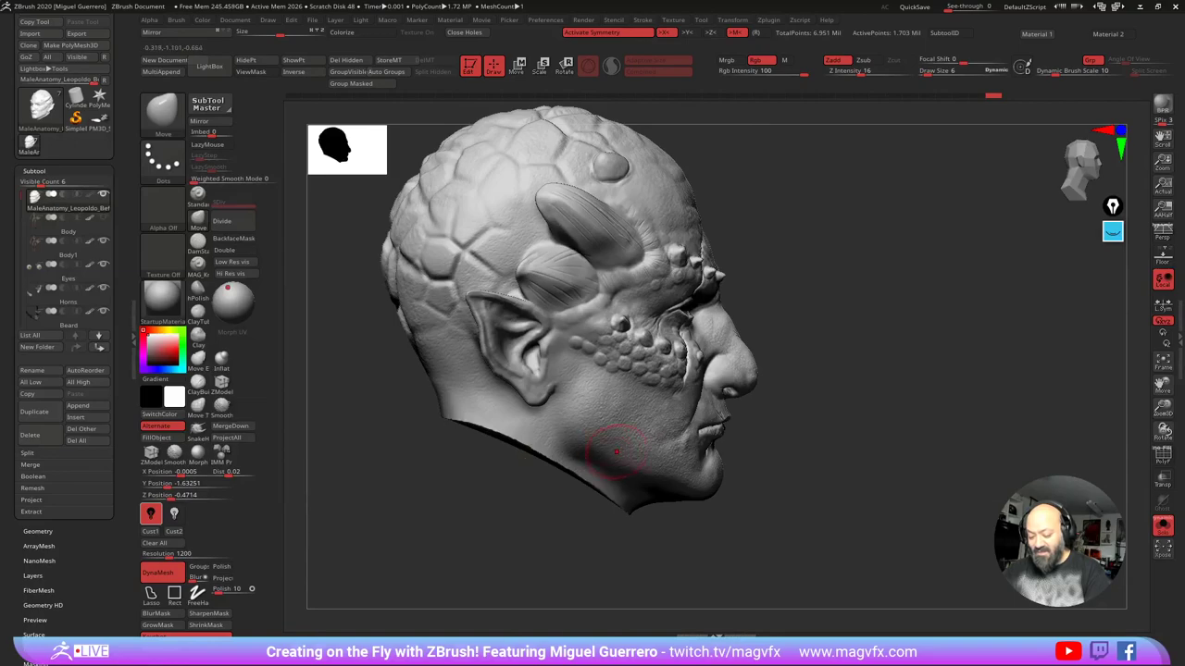
{"action": "left_click_drag", "start_coordinate": [796, 504], "coordinate": [737, 510]}
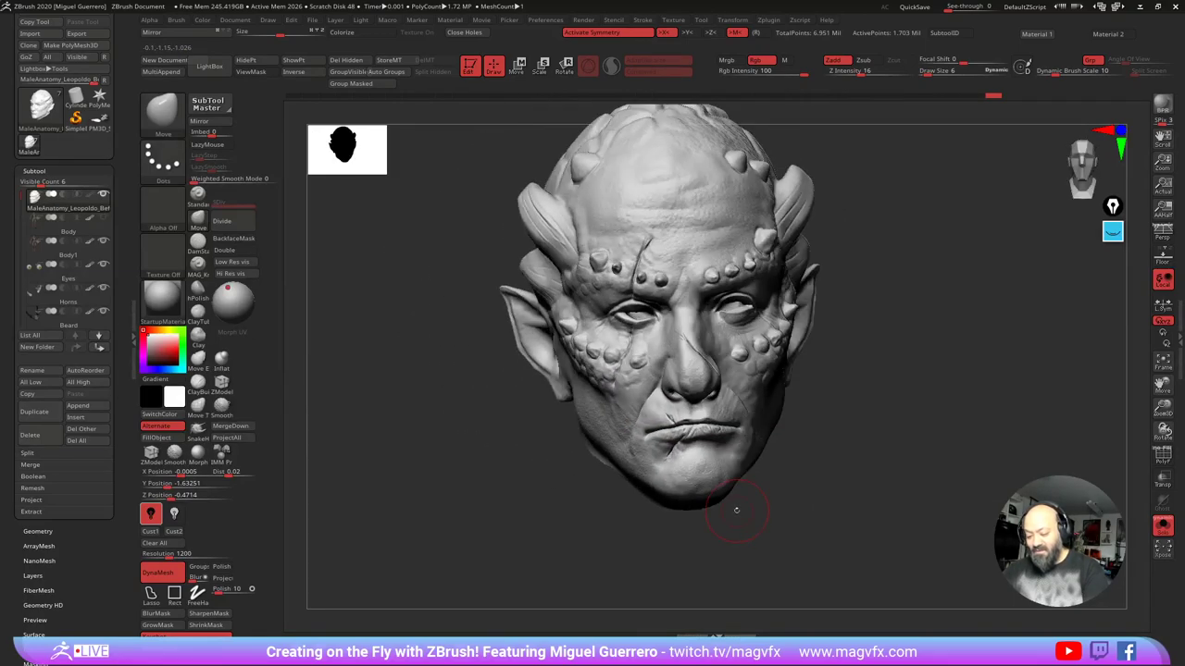
{"action": "left_click_drag", "start_coordinate": [852, 507], "coordinate": [868, 502], "text": "shift"}
{"action": "left_click", "coordinate": [1160, 525]}
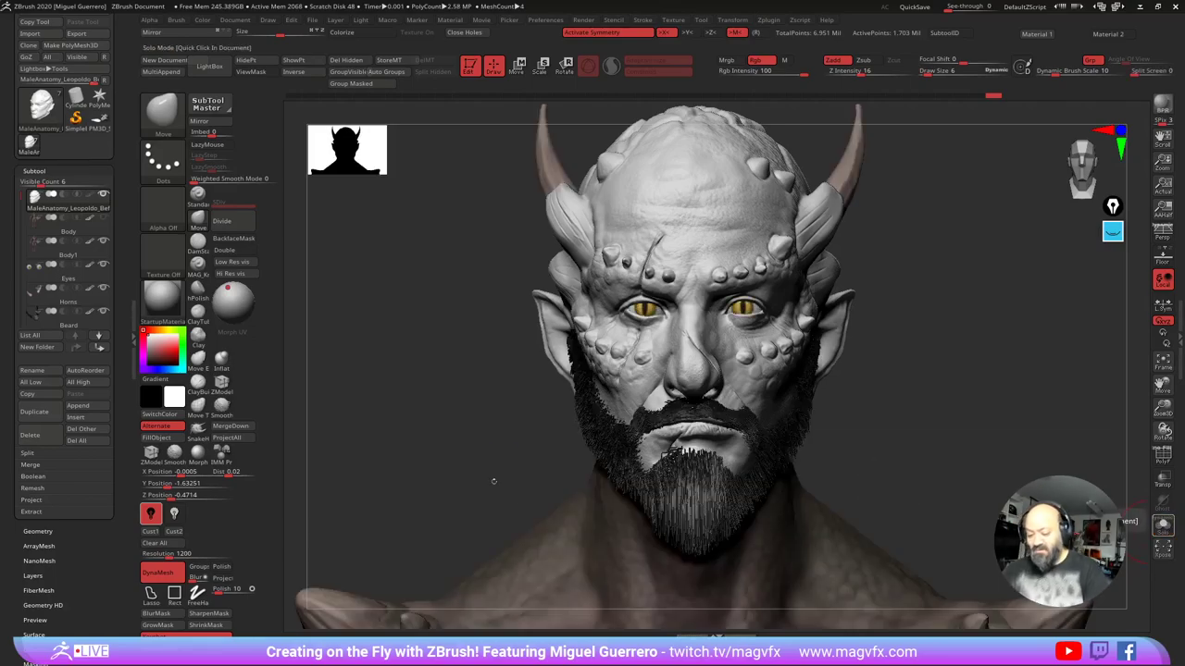
{"action": "mouse_move", "coordinate": [494, 479]}
{"action": "right_mouse_down", "text": "ctrl"}
{"action": "mouse_move", "coordinate": [442, 405]}
{"action": "mouse_move", "coordinate": [497, 283]}
{"action": "mouse_move", "coordinate": [472, 222]}
{"action": "right_mouse_up", "text": "ctrl"}
{"action": "mouse_move", "coordinate": [500, 435]}
{"action": "right_mouse_down", "text": "alt"}
{"action": "mouse_move", "coordinate": [459, 327]}
{"action": "mouse_move", "coordinate": [500, 379]}
{"action": "right_mouse_up", "text": "alt"}
{"action": "right_click_drag", "start_coordinate": [521, 276], "coordinate": [392, 181], "text": "alt"}
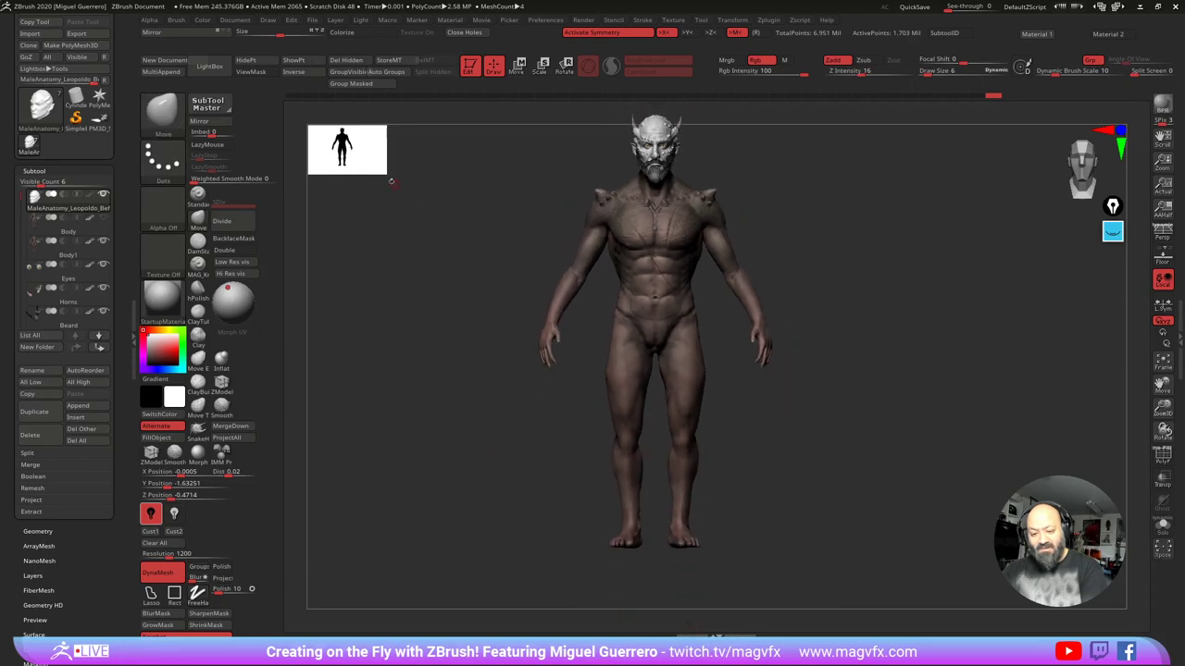
{"action": "left_click_drag", "start_coordinate": [460, 230], "coordinate": [477, 334]}
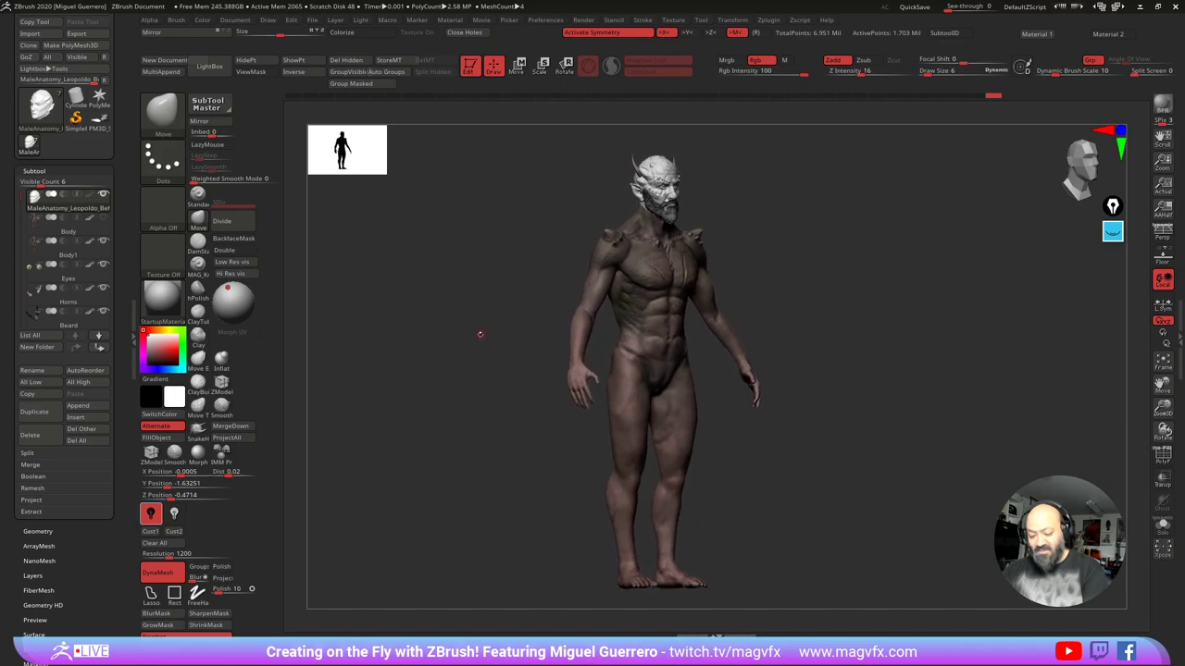
{"action": "right_click_drag", "start_coordinate": [484, 354], "coordinate": [519, 389], "text": "ctrl"}
Step: Select the Body1 subtool and thicken the hands with the Inflat brush at Z Intensity 4 and Draw Size 22
{"action": "left_click", "coordinate": [537, 454], "text": "alt"}
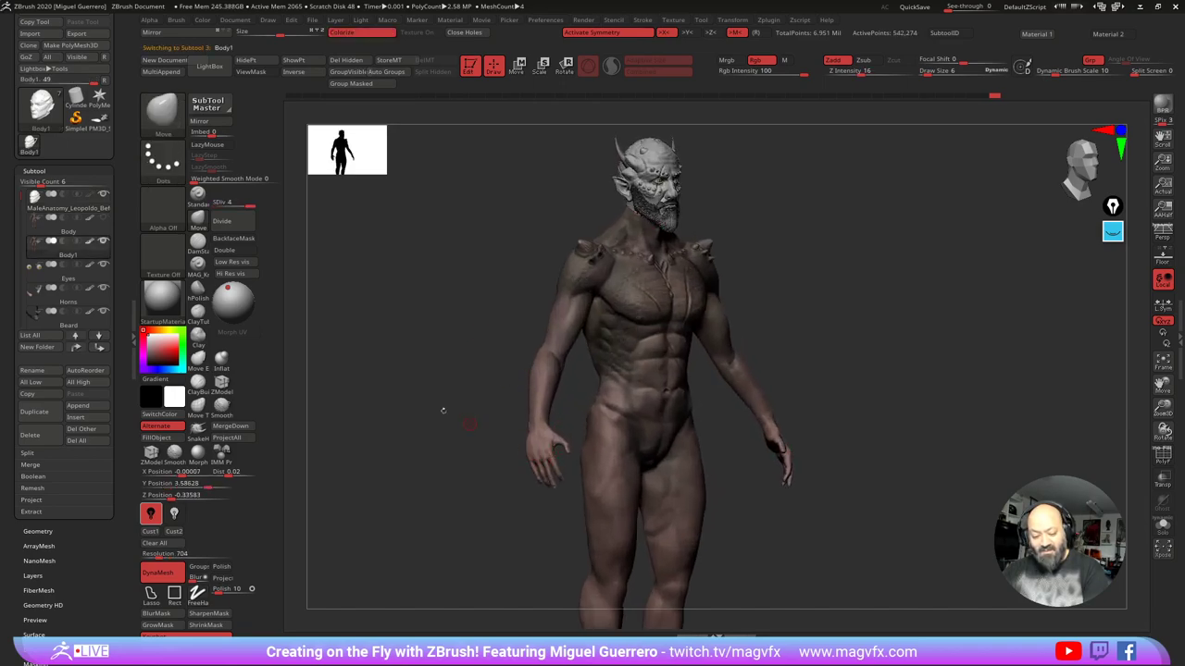
{"action": "left_click", "coordinate": [221, 359]}
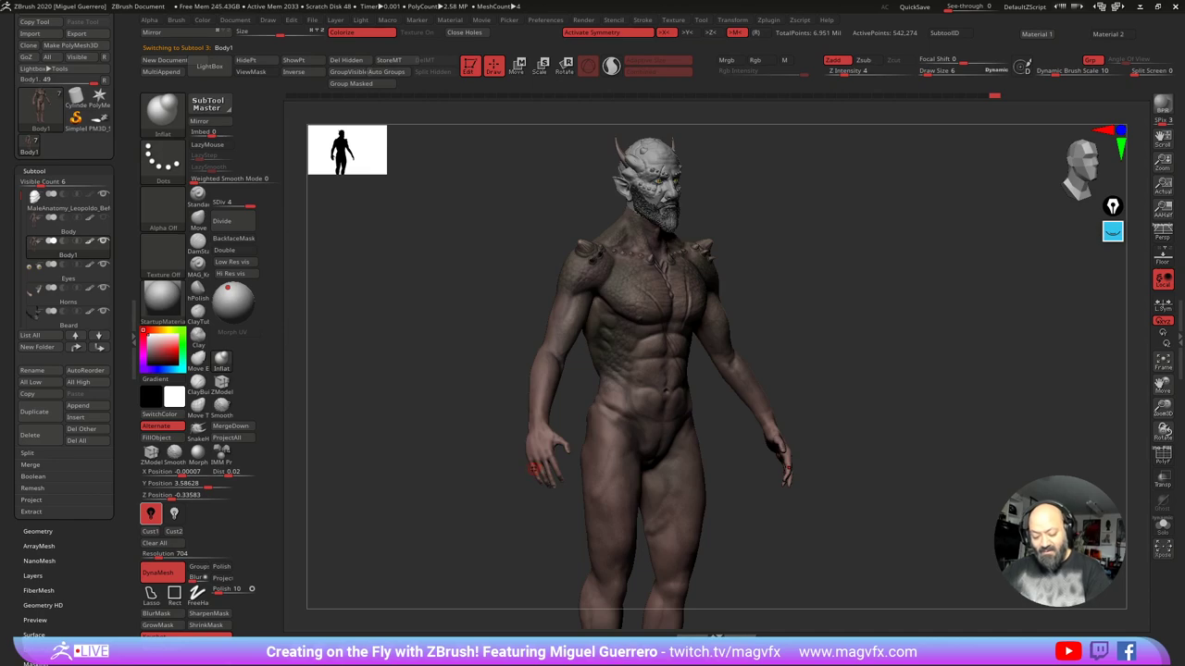
{"action": "key", "text": "]"}
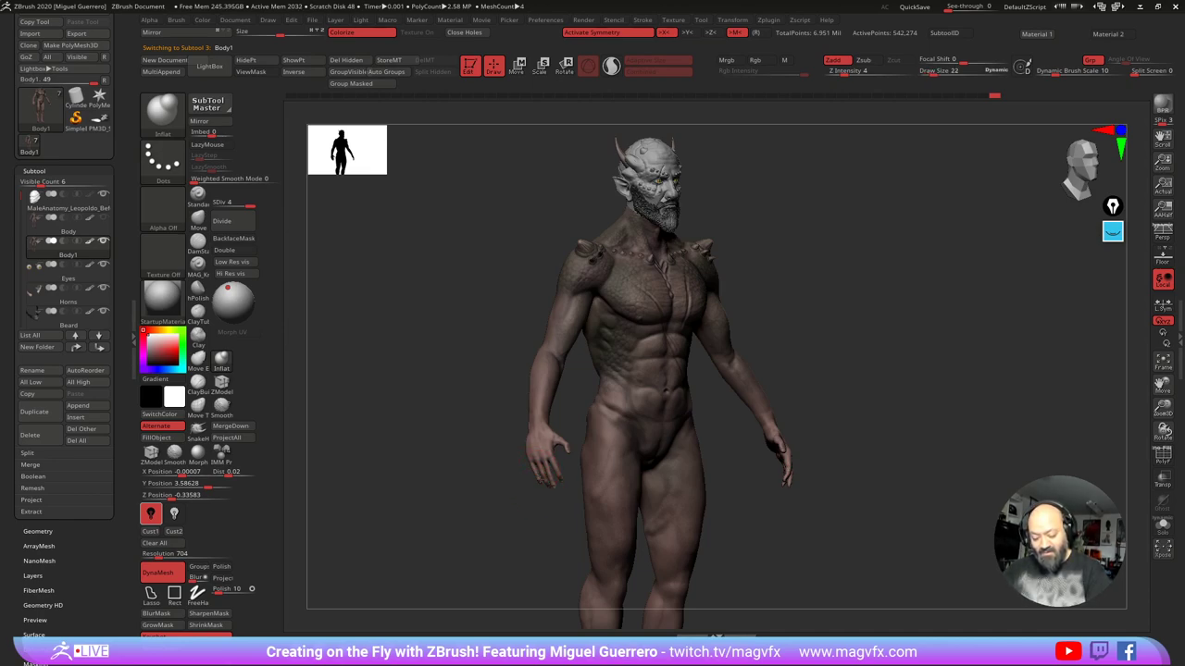
{"action": "mouse_move", "coordinate": [540, 470]}
{"action": "left_mouse_down"}
{"action": "mouse_move", "coordinate": [546, 485]}
{"action": "mouse_move", "coordinate": [500, 449]}
{"action": "mouse_move", "coordinate": [450, 452]}
{"action": "mouse_move", "coordinate": [479, 422]}
{"action": "left_mouse_up"}
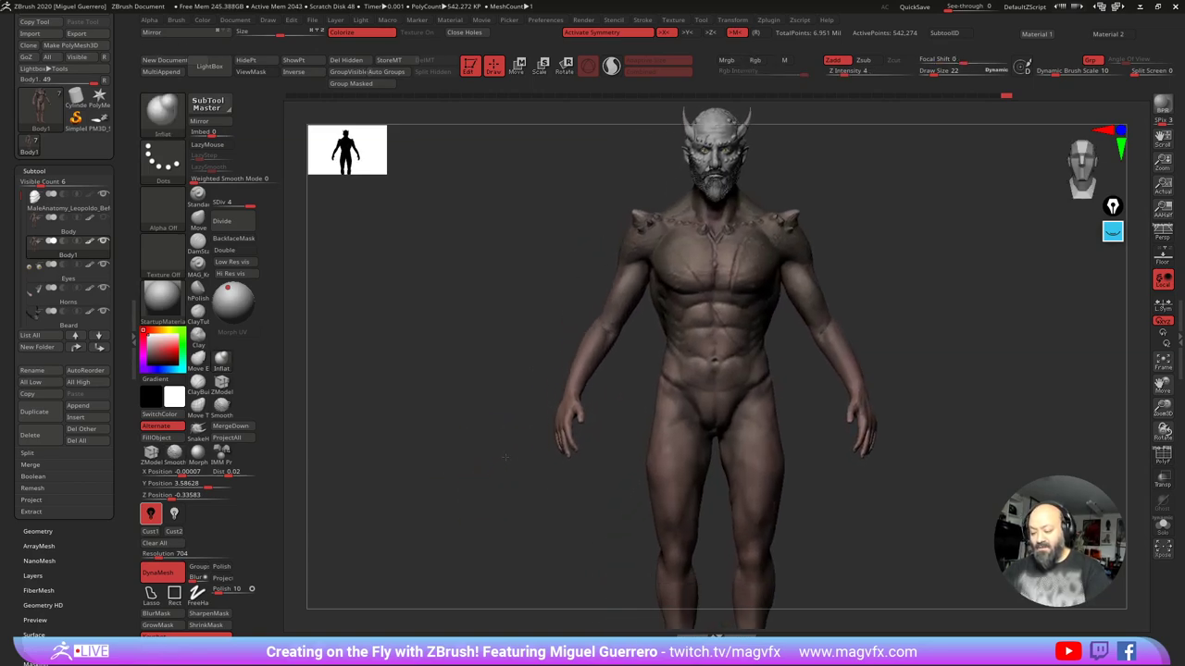
Step: Switch to the yoda_v022 tool and examine the robed figure from the front and three-quarter angles
{"action": "right_click_drag", "start_coordinate": [466, 481], "coordinate": [479, 456], "text": "ctrl"}
{"action": "mouse_move", "coordinate": [484, 476]}
{"action": "left_mouse_down"}
{"action": "mouse_move", "coordinate": [447, 477]}
{"action": "mouse_move", "coordinate": [456, 457]}
{"action": "left_mouse_up"}
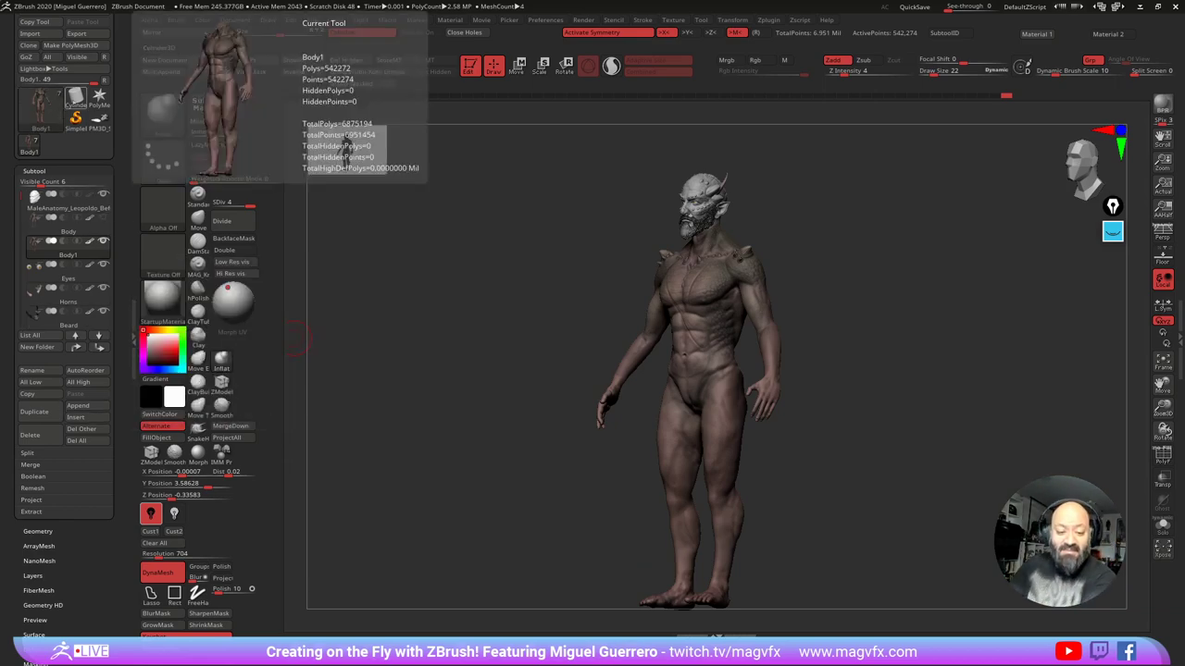
{"action": "left_click", "coordinate": [76, 97]}
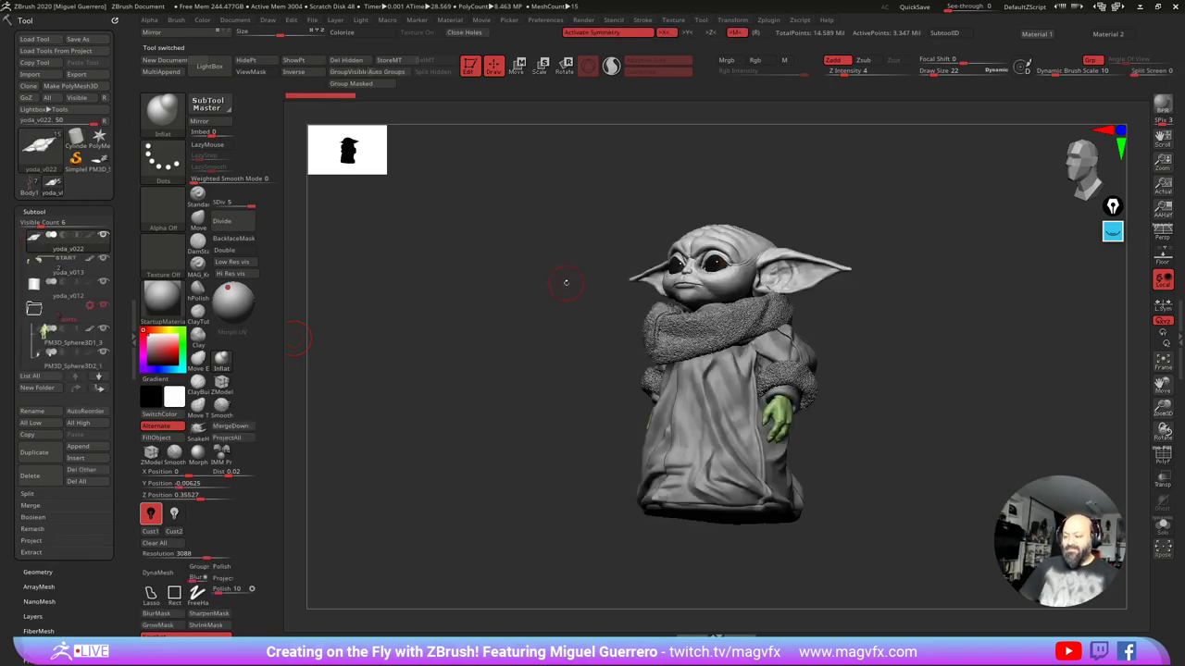
{"action": "left_click_drag", "start_coordinate": [567, 283], "coordinate": [638, 295]}
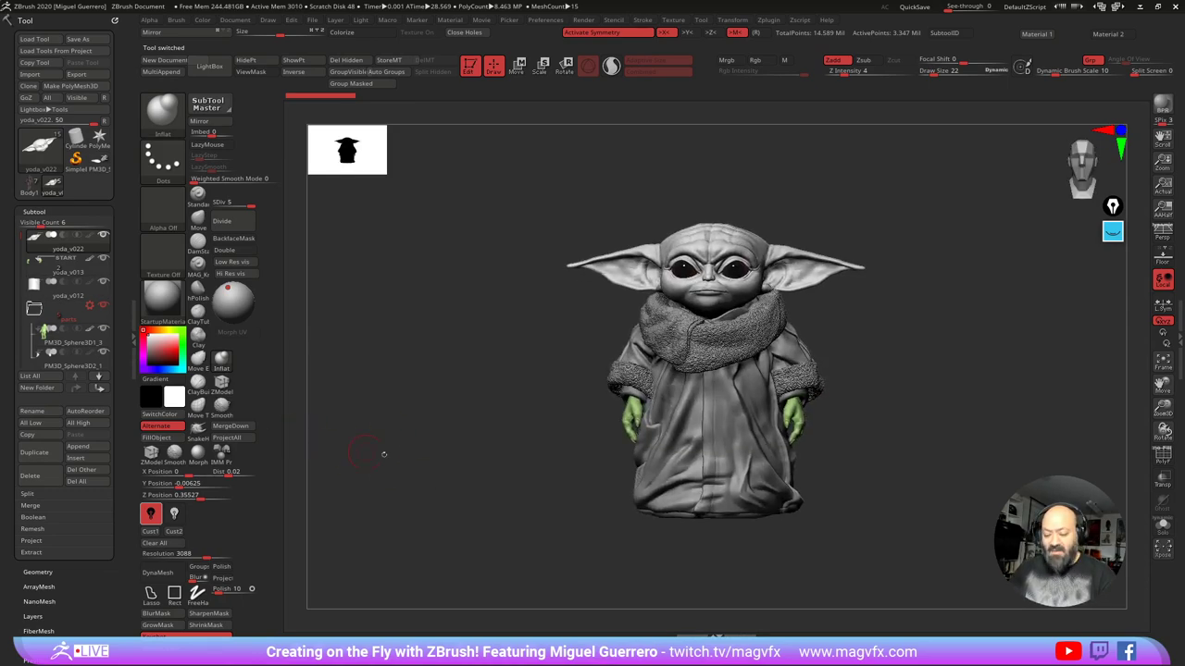
{"action": "left_click_drag", "start_coordinate": [383, 455], "coordinate": [393, 421]}
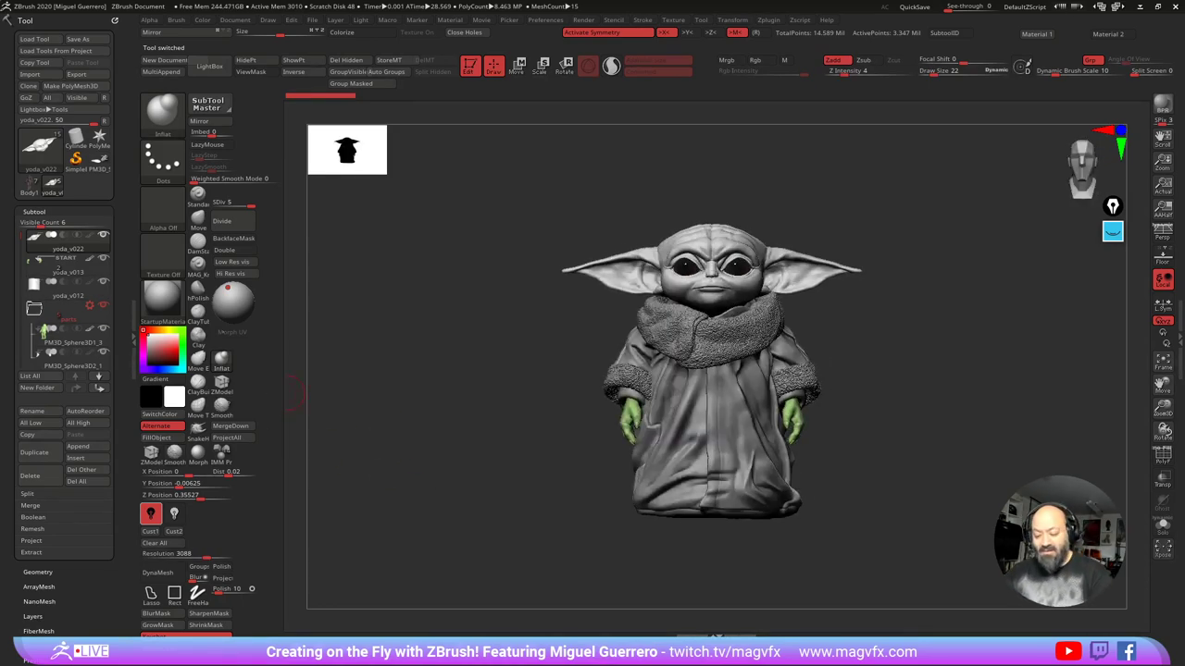
{"action": "mouse_move", "coordinate": [428, 400]}
{"action": "right_mouse_down"}
{"action": "mouse_move", "coordinate": [505, 426]}
{"action": "mouse_move", "coordinate": [507, 361]}
{"action": "right_mouse_up"}
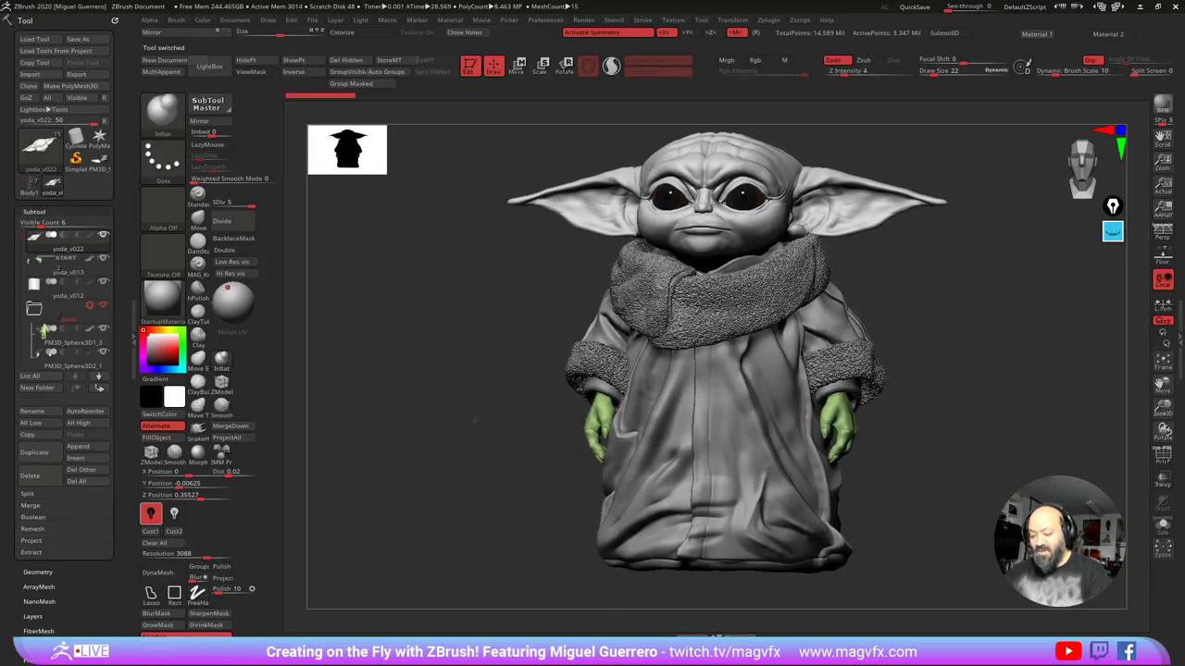
{"action": "right_click_drag", "start_coordinate": [475, 421], "coordinate": [458, 377]}
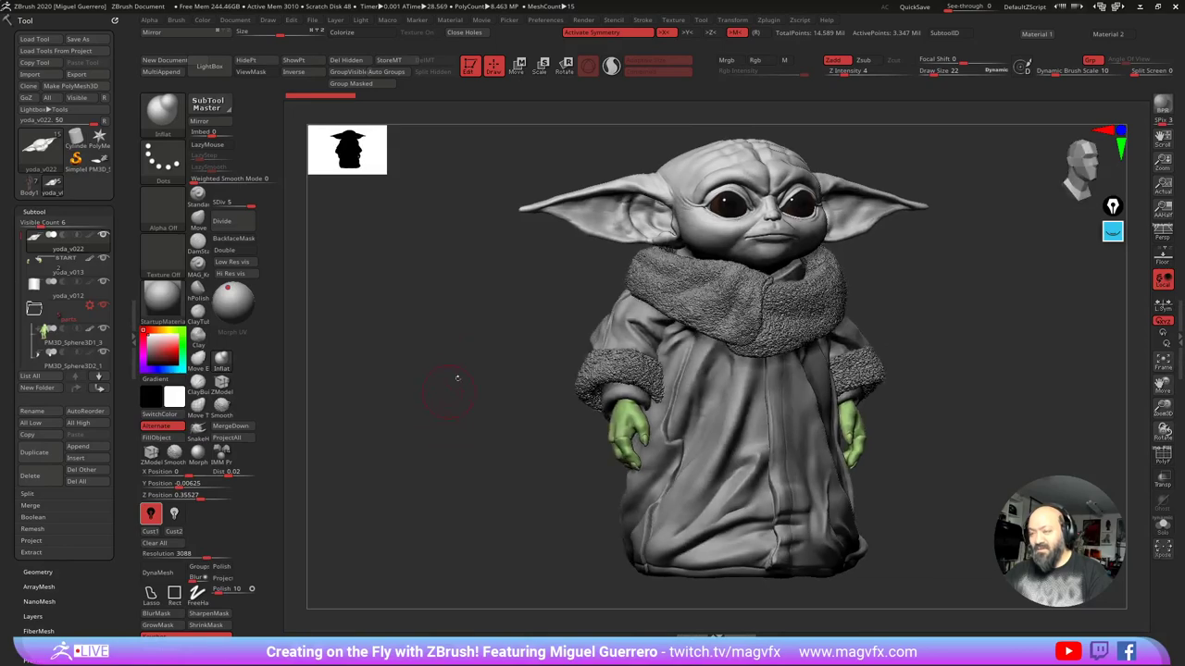
Step: Hide Untitled Layer 1 on the yoda_v022 head, toggling it to compare the two ear poses
{"action": "left_click", "coordinate": [604, 227]}
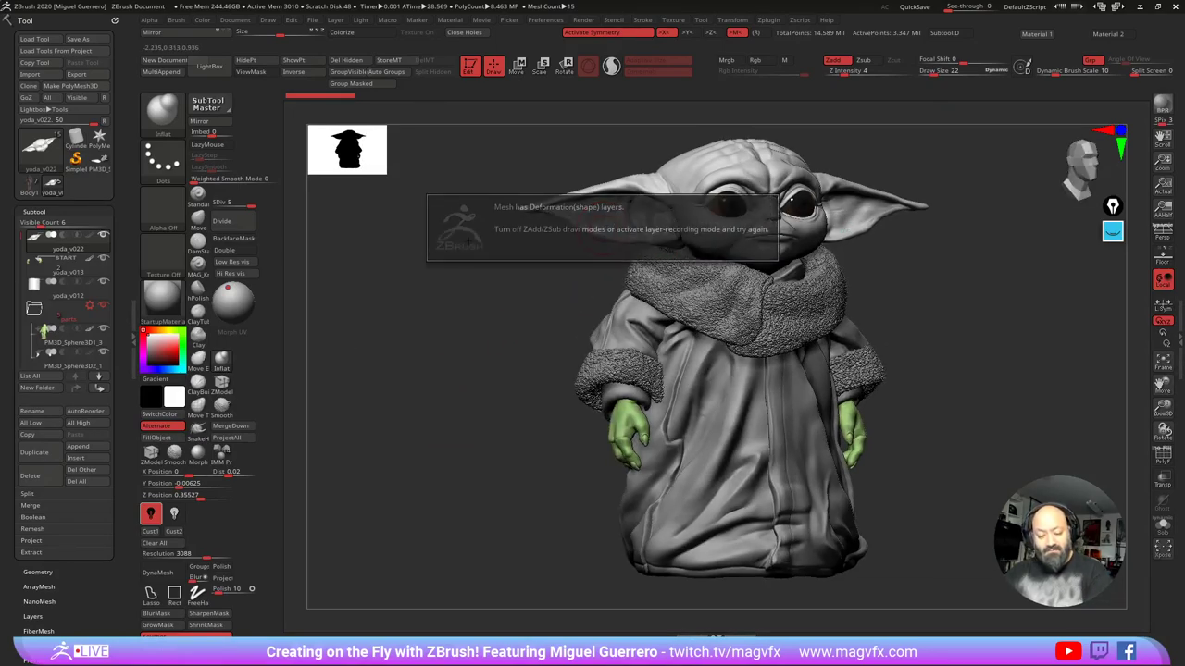
{"action": "left_click", "coordinate": [33, 615]}
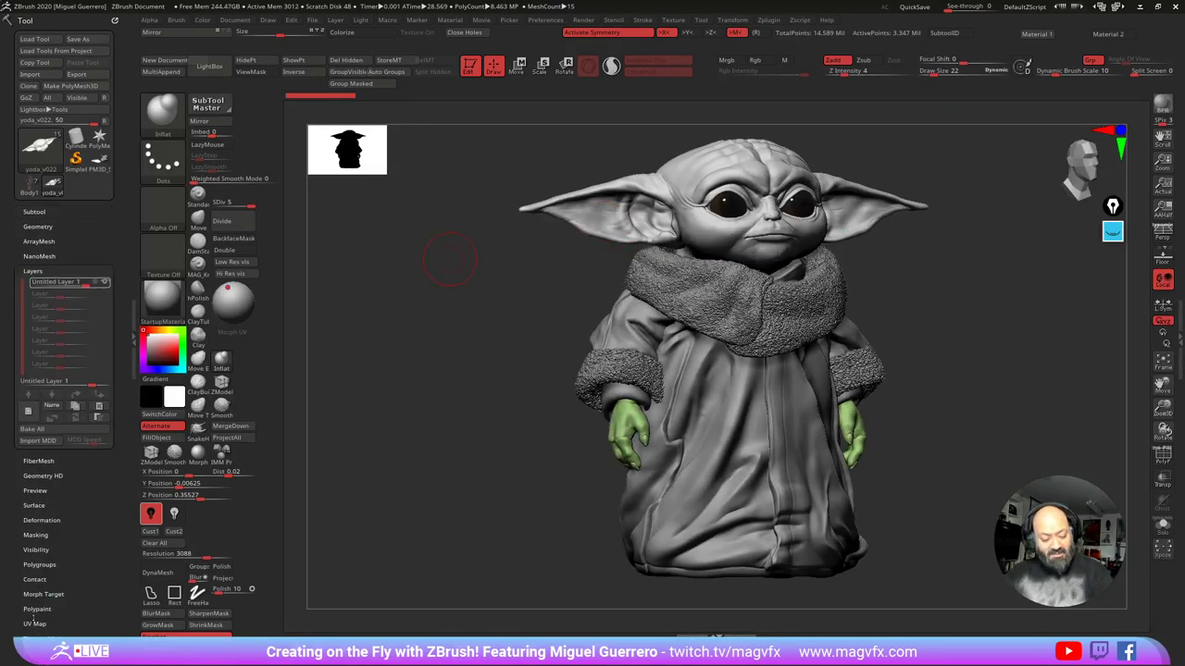
{"action": "left_click", "coordinate": [104, 283]}
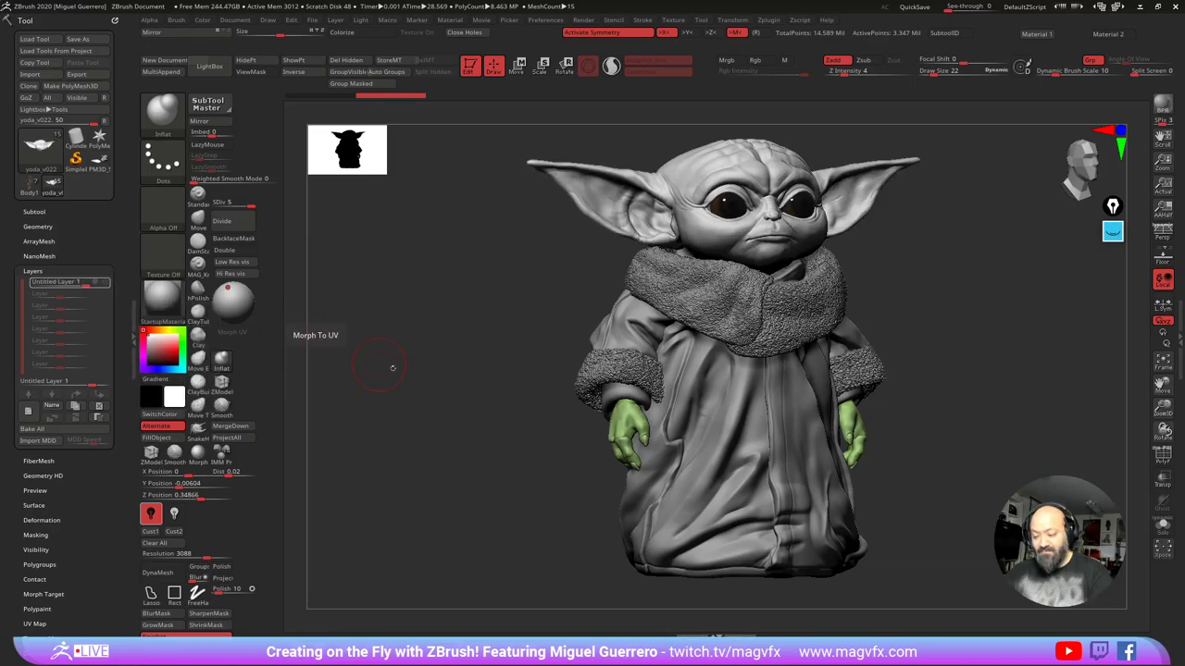
{"action": "mouse_move", "coordinate": [392, 367]}
{"action": "left_mouse_down"}
{"action": "mouse_move", "coordinate": [380, 363]}
{"action": "mouse_move", "coordinate": [392, 376]}
{"action": "mouse_move", "coordinate": [383, 378]}
{"action": "left_mouse_up"}
{"action": "left_click", "coordinate": [103, 284]}
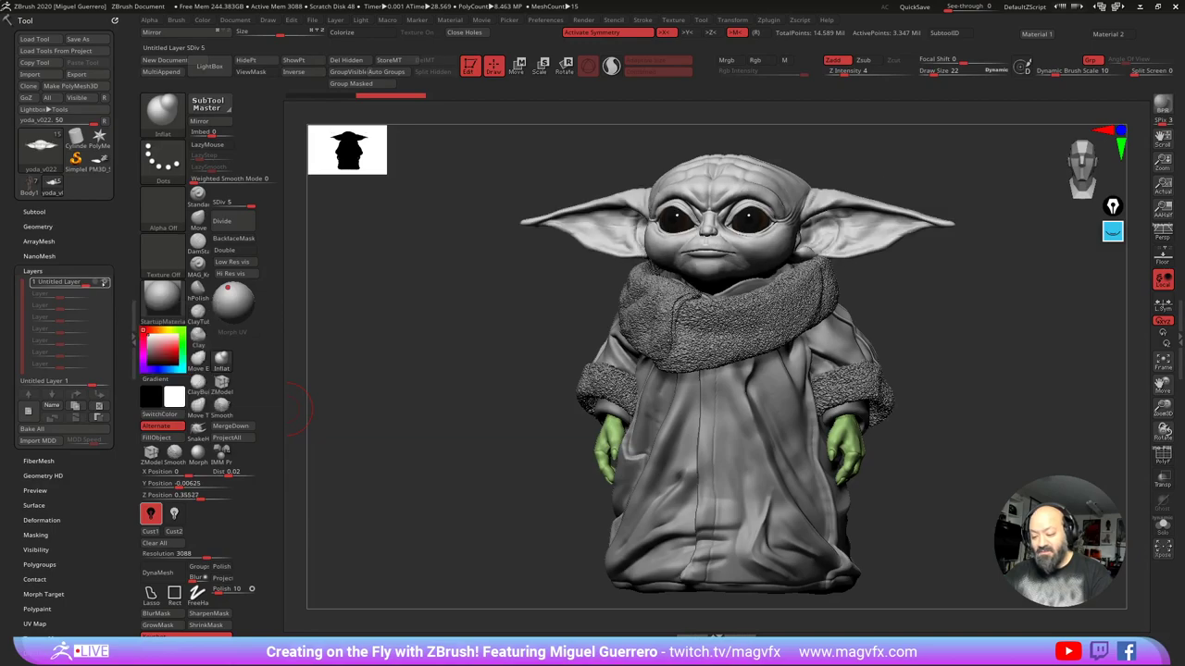
{"action": "left_click", "coordinate": [101, 285]}
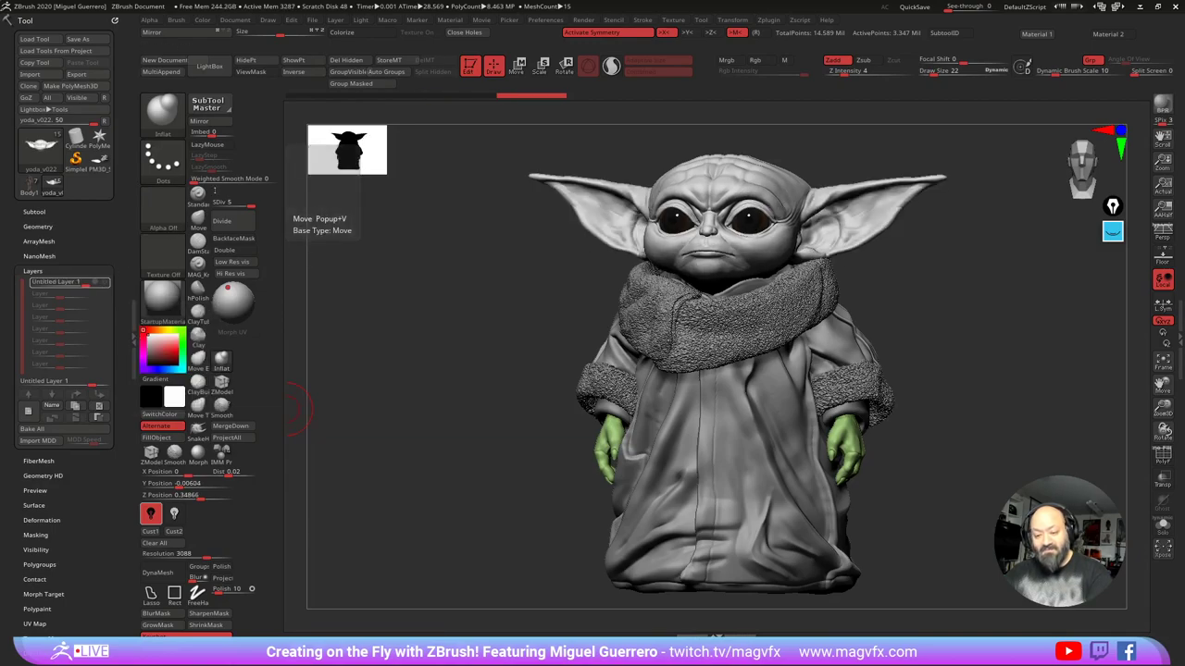
Step: Turn on Colorize for the head and compare the ears again with Untitled Layer 1 on and off
{"action": "left_click", "coordinate": [344, 33]}
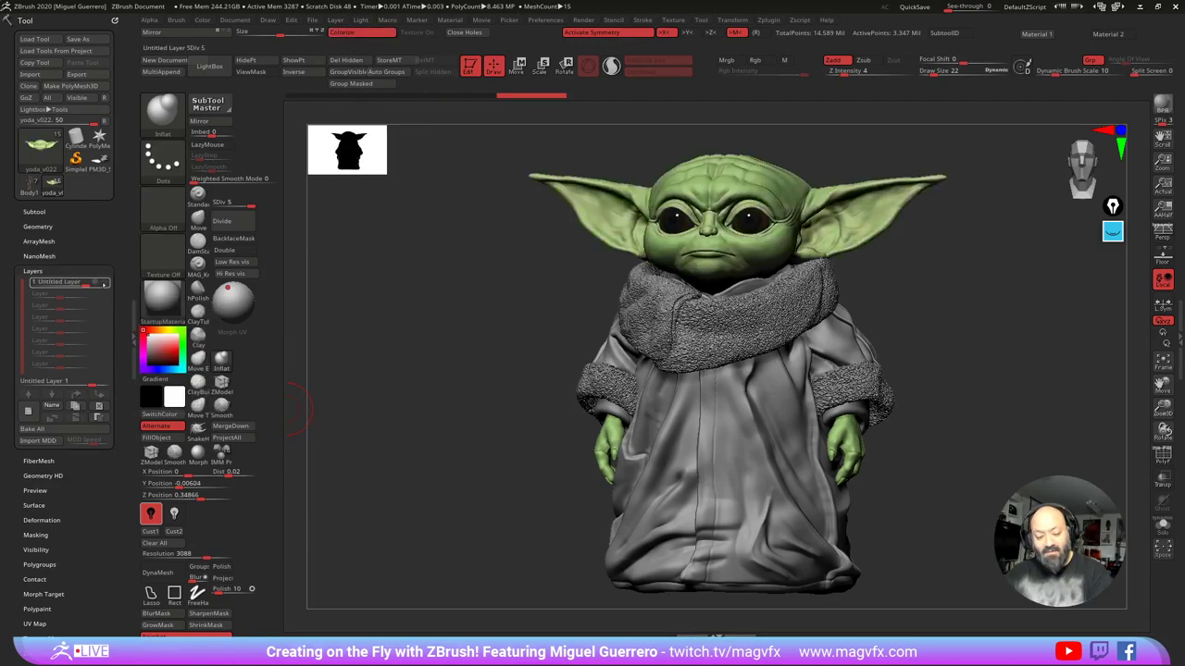
{"action": "left_click", "coordinate": [104, 284]}
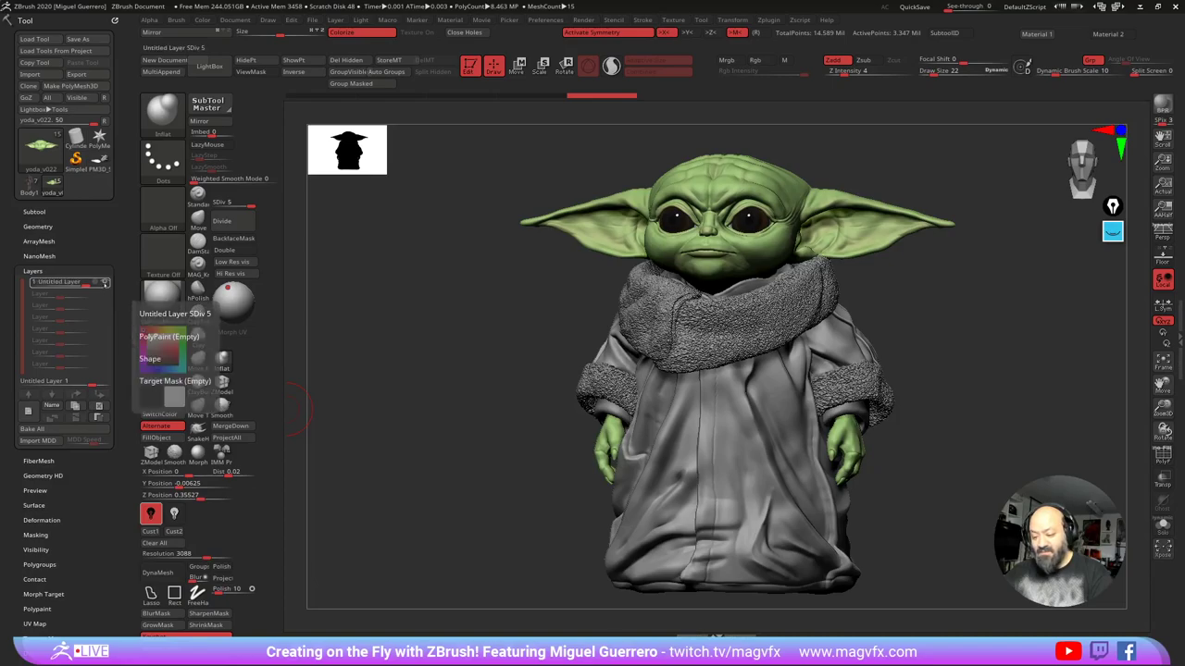
{"action": "left_click", "coordinate": [105, 284]}
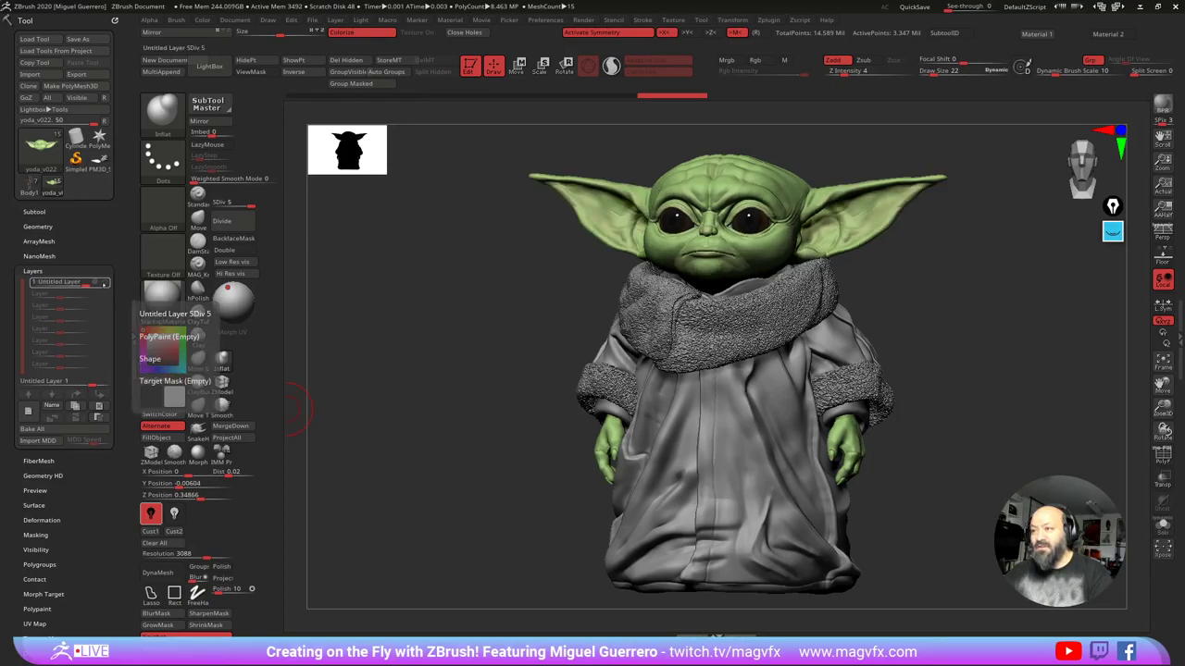
Step: Change the current color to a light tan to tint the unpainted robe and collar brown
{"action": "left_click_drag", "start_coordinate": [337, 338], "coordinate": [407, 340]}
{"action": "left_click_drag", "start_coordinate": [156, 347], "coordinate": [152, 343]}
{"action": "left_click", "coordinate": [151, 345]}
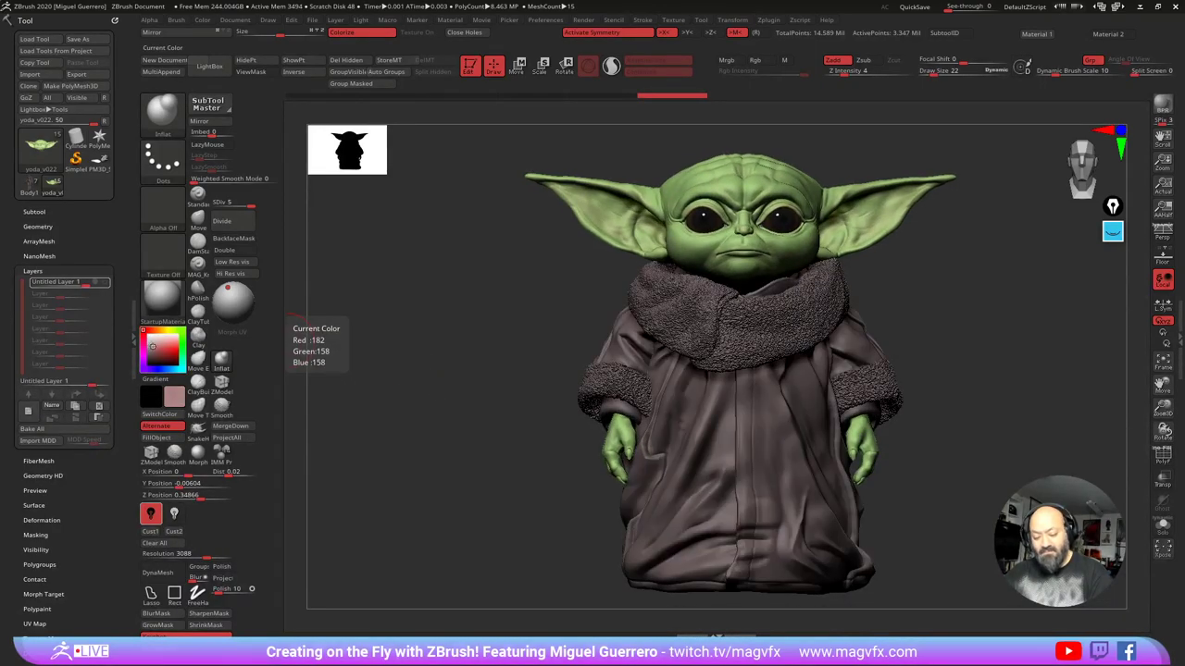
{"action": "left_click", "coordinate": [150, 343]}
{"action": "left_click", "coordinate": [154, 342]}
{"action": "left_click", "coordinate": [156, 330]}
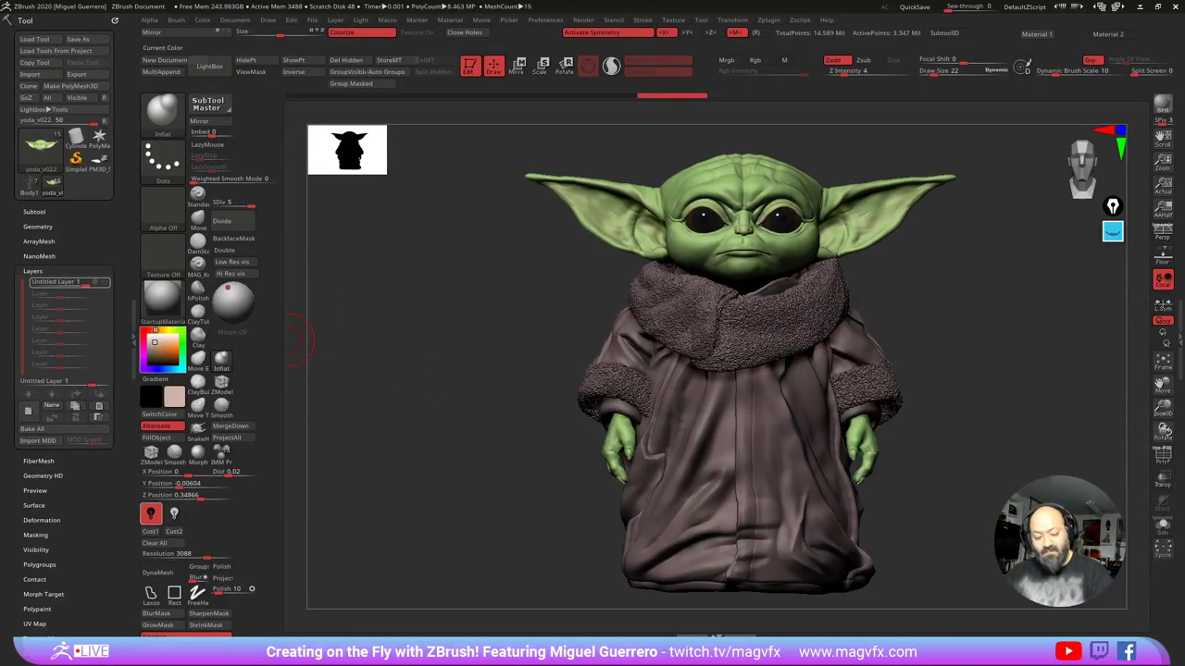
{"action": "left_click", "coordinate": [158, 343]}
{"action": "left_click", "coordinate": [160, 342]}
{"action": "mouse_move", "coordinate": [477, 406]}
{"action": "left_mouse_down"}
{"action": "mouse_move", "coordinate": [439, 405]}
{"action": "mouse_move", "coordinate": [484, 415]}
{"action": "mouse_move", "coordinate": [476, 391]}
{"action": "mouse_move", "coordinate": [462, 400]}
{"action": "left_mouse_up"}
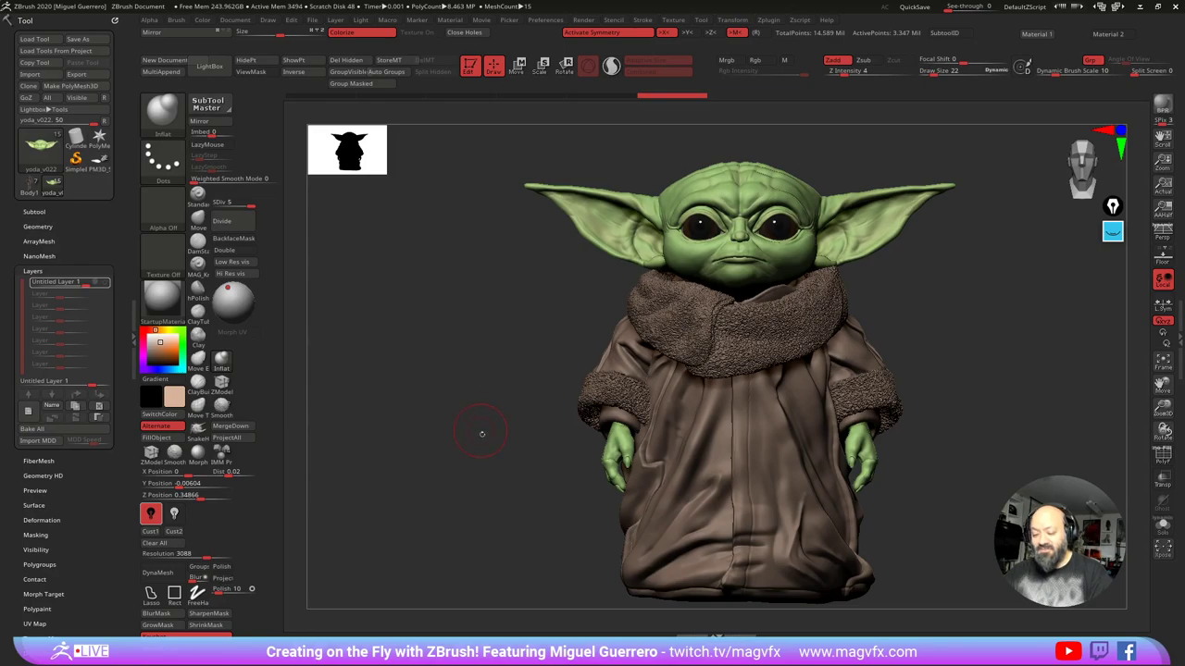
Step: Examine the colored figure from three-quarter angles and inspect the knitted texture of the collar up close
{"action": "left_click_drag", "start_coordinate": [458, 432], "coordinate": [561, 433]}
{"action": "left_click_drag", "start_coordinate": [683, 445], "coordinate": [478, 469]}
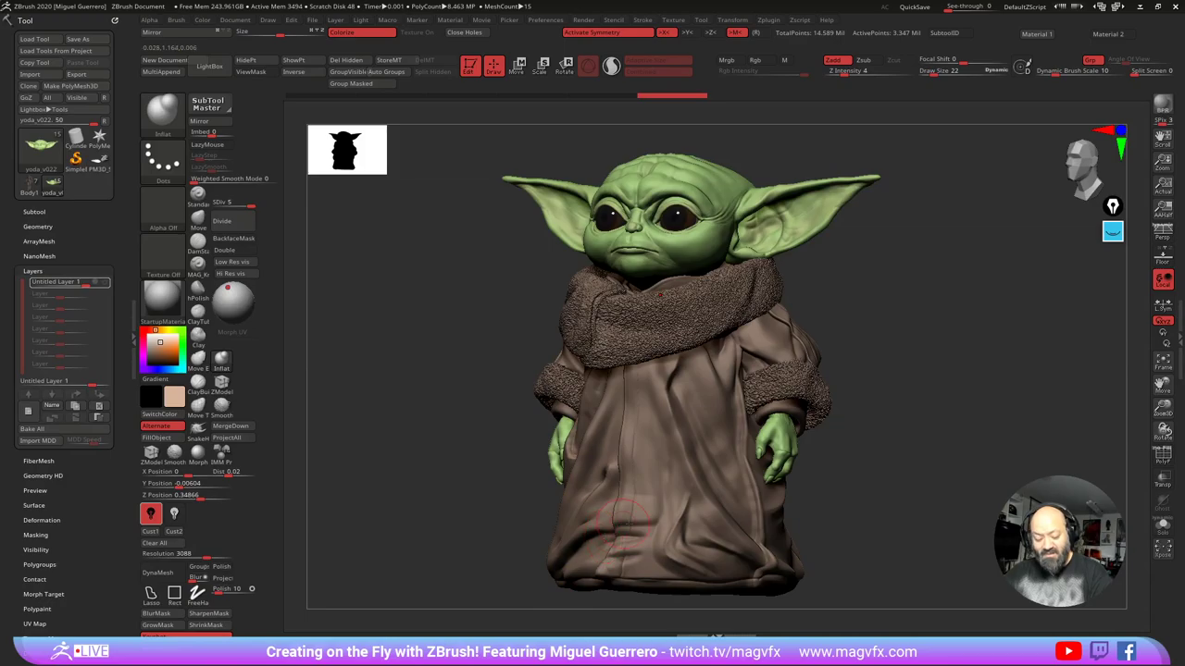
{"action": "mouse_move", "coordinate": [608, 479]}
{"action": "right_mouse_down", "text": "alt"}
{"action": "mouse_move", "coordinate": [610, 463]}
{"action": "mouse_move", "coordinate": [585, 493]}
{"action": "right_mouse_up", "text": "alt"}
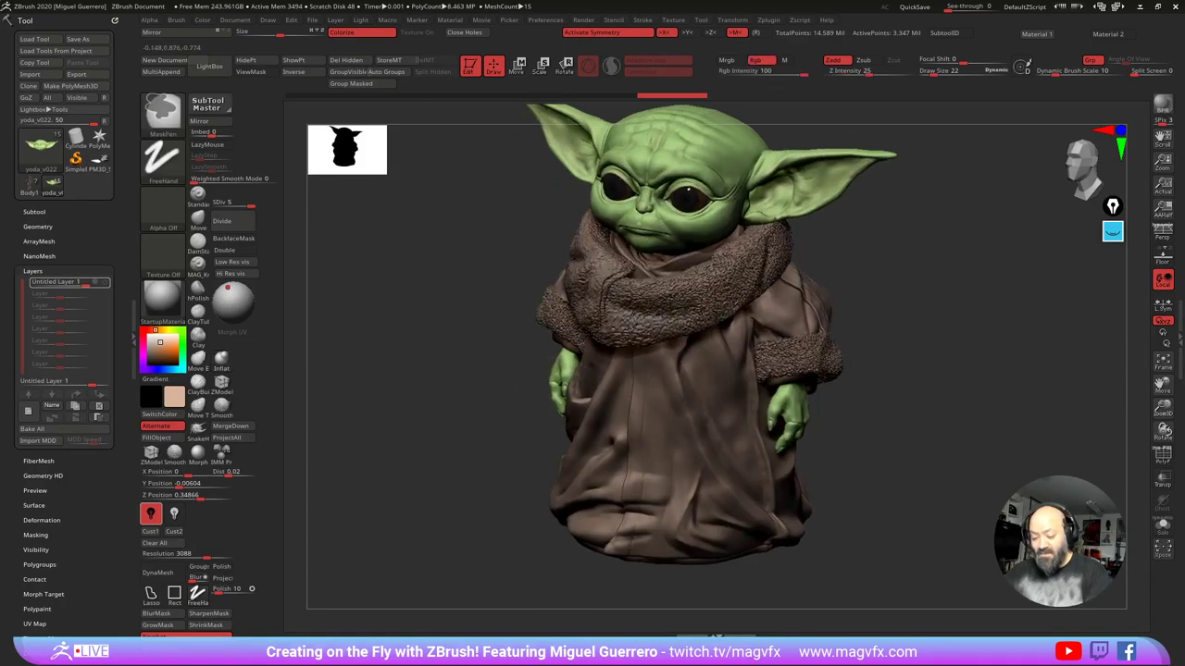
{"action": "right_click_drag", "start_coordinate": [585, 408], "coordinate": [587, 463], "text": "ctrl"}
{"action": "right_click_drag", "start_coordinate": [587, 370], "coordinate": [589, 426], "text": "ctrl"}
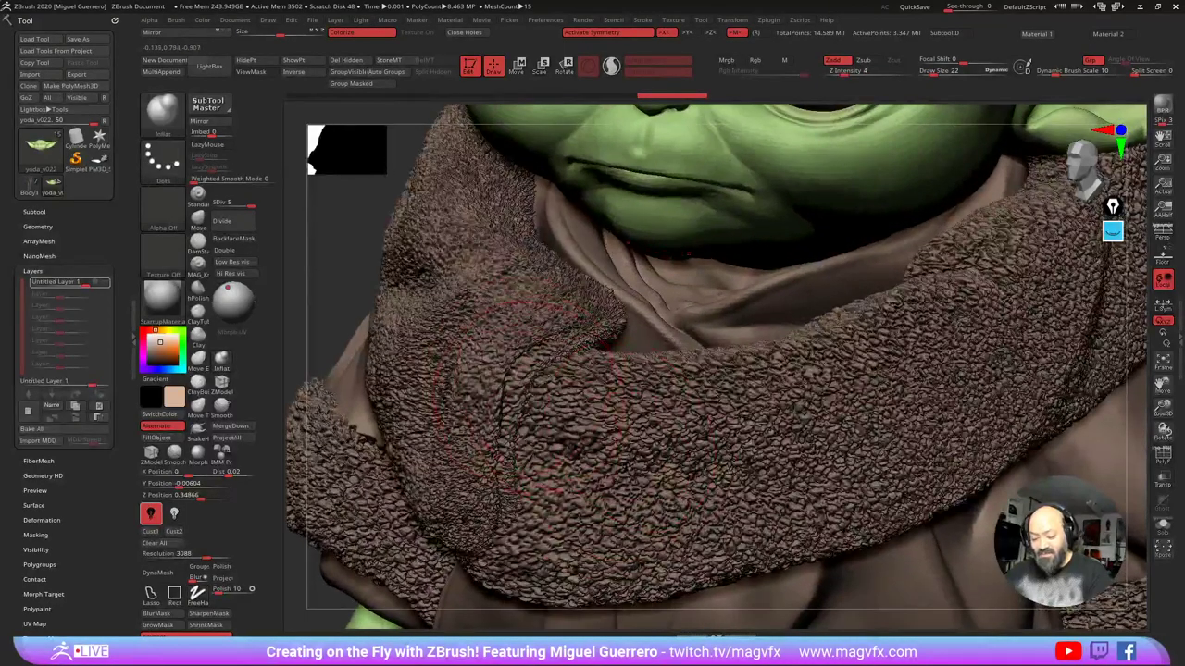
Step: Select the collar subtool PM3D_Ring3D2, try masking across its knitted surface, and undo the stroke
{"action": "left_click", "coordinate": [583, 418], "text": "alt"}
{"action": "mouse_move", "coordinate": [585, 424]}
{"action": "left_mouse_down", "text": "ctrl"}
{"action": "mouse_move", "coordinate": [620, 433]}
{"action": "mouse_move", "coordinate": [680, 416]}
{"action": "mouse_move", "coordinate": [672, 442]}
{"action": "mouse_move", "coordinate": [703, 463]}
{"action": "mouse_move", "coordinate": [800, 467]}
{"action": "mouse_move", "coordinate": [823, 408]}
{"action": "left_mouse_up", "text": "ctrl"}
{"action": "key", "text": "ctrl+z"}
{"action": "key", "text": "ctrl+z"}
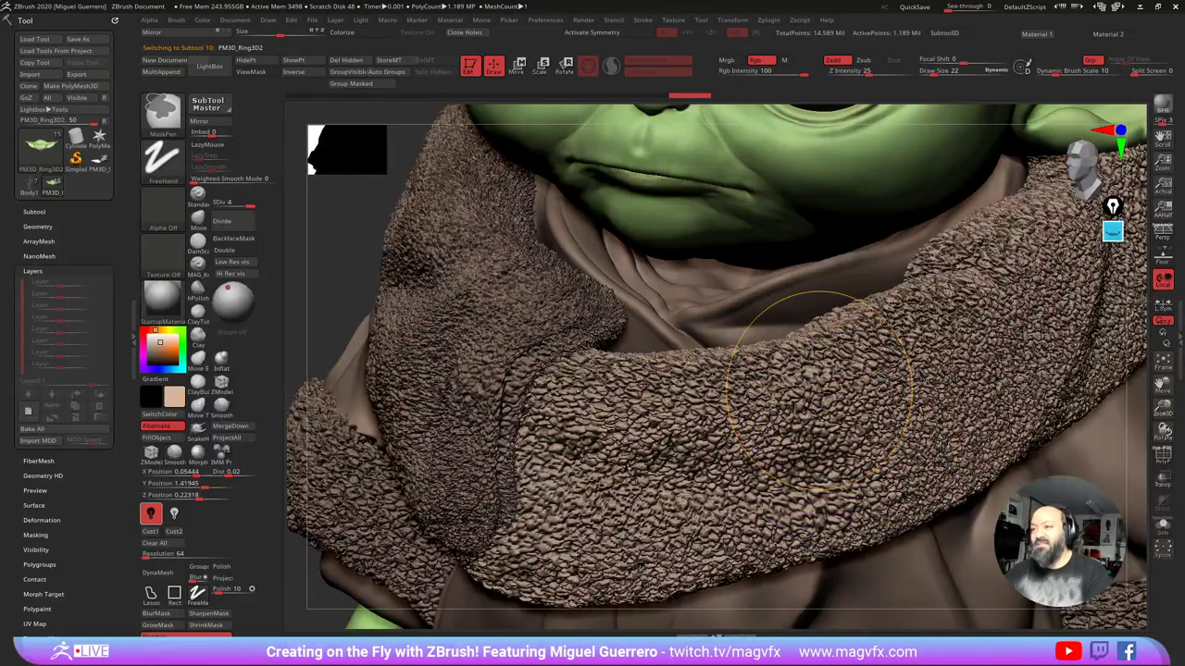
{"action": "right_click_drag", "start_coordinate": [819, 391], "coordinate": [740, 305], "text": "ctrl"}
{"action": "right_click_drag", "start_coordinate": [664, 402], "coordinate": [770, 393]}
{"action": "mouse_move", "coordinate": [443, 331]}
{"action": "right_mouse_down", "text": "alt"}
{"action": "mouse_move", "coordinate": [471, 357]}
{"action": "mouse_move", "coordinate": [414, 389]}
{"action": "mouse_move", "coordinate": [455, 349]}
{"action": "right_mouse_up", "text": "alt"}
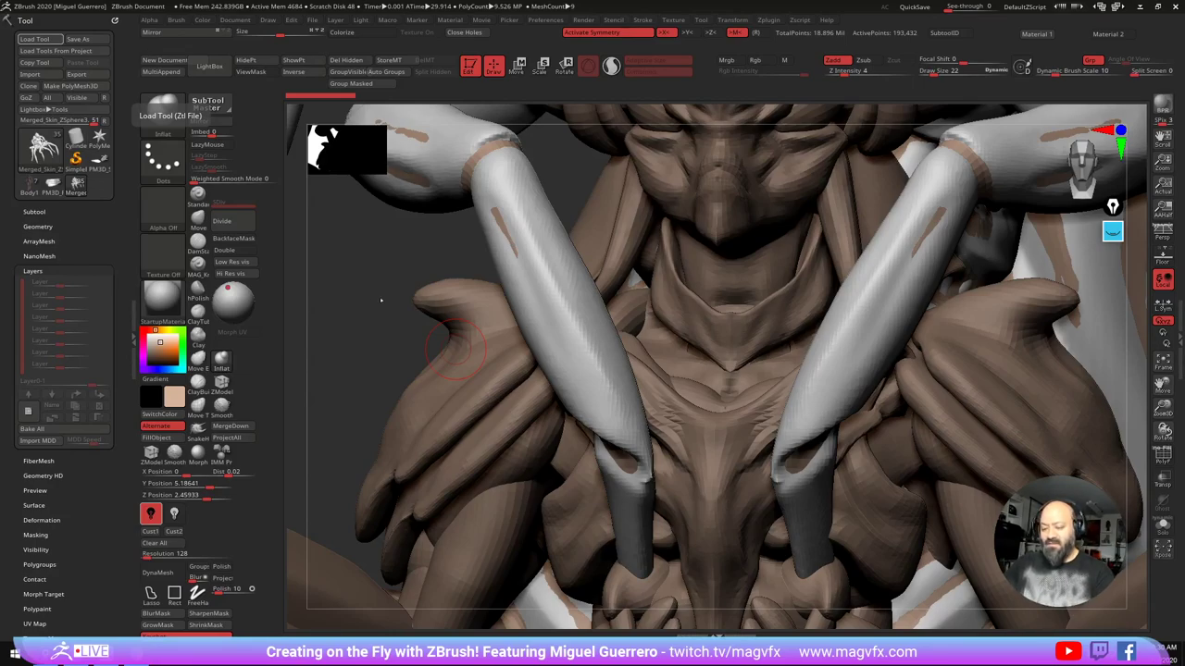
Step: Frame the multi-legged creature and hide the visible merged subtools, keeping the spider folder shown
{"action": "left_click_drag", "start_coordinate": [380, 300], "coordinate": [381, 306]}
{"action": "key", "text": "f"}
{"action": "left_click_drag", "start_coordinate": [436, 339], "coordinate": [378, 324]}
{"action": "left_click", "coordinate": [35, 211]}
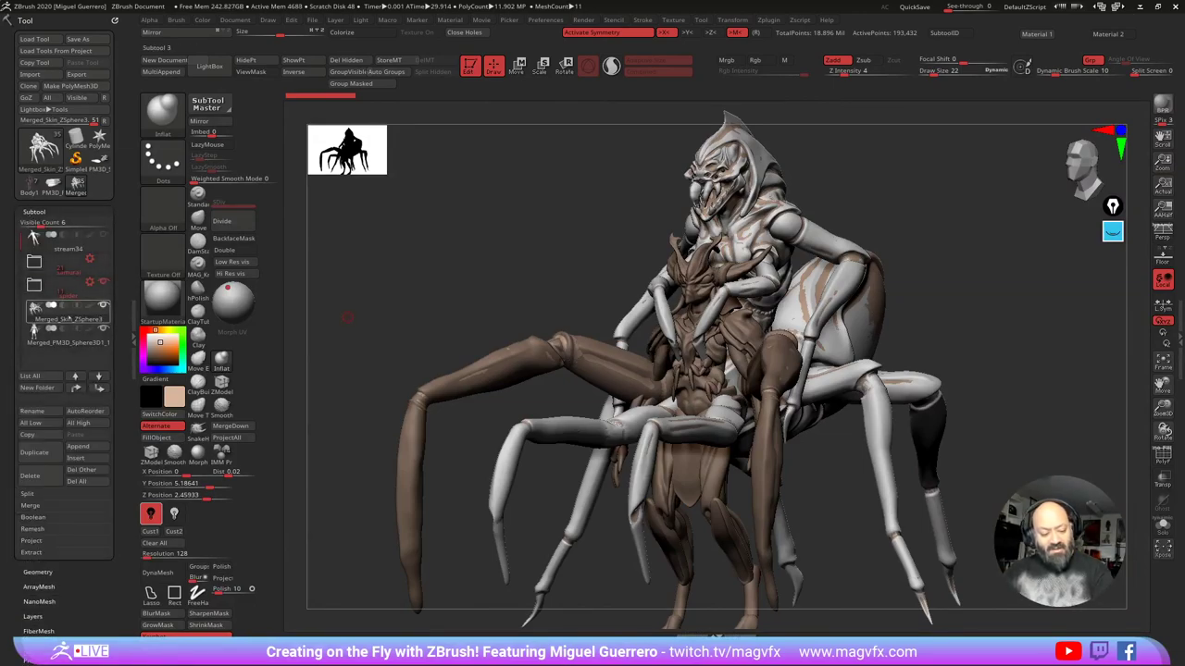
{"action": "left_click", "coordinate": [104, 307]}
{"action": "left_click_drag", "start_coordinate": [413, 331], "coordinate": [465, 330]}
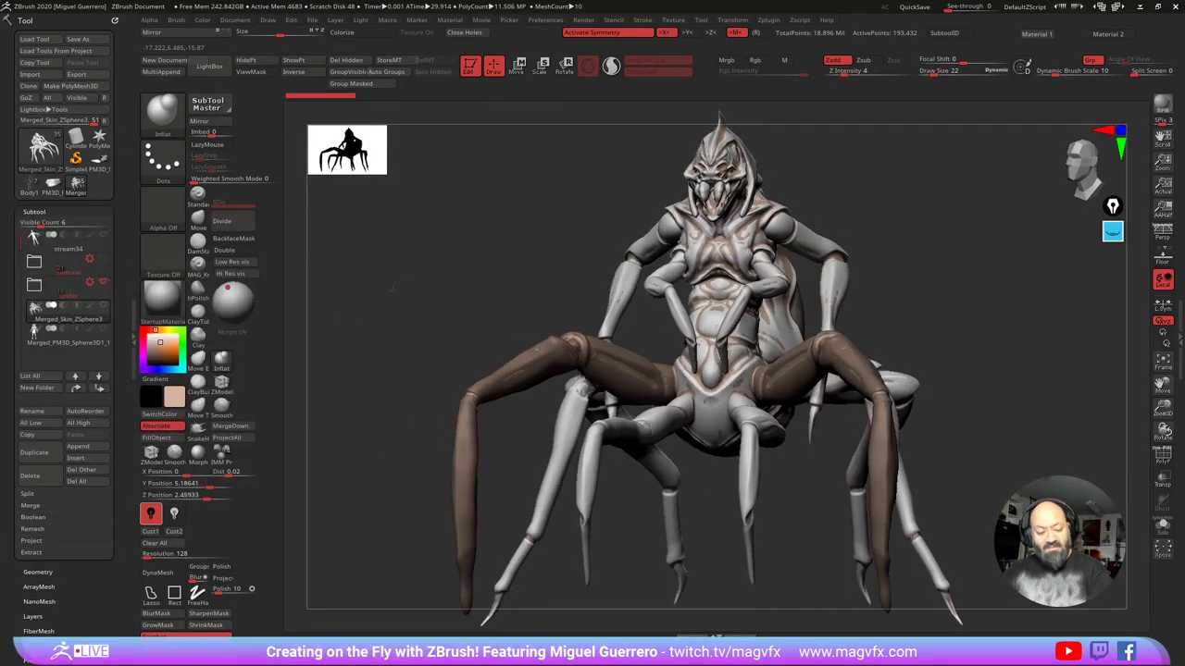
Step: Check the contents of the horned warrior's subtool folder, show that folder and hide the spider folder
{"action": "left_click", "coordinate": [49, 264]}
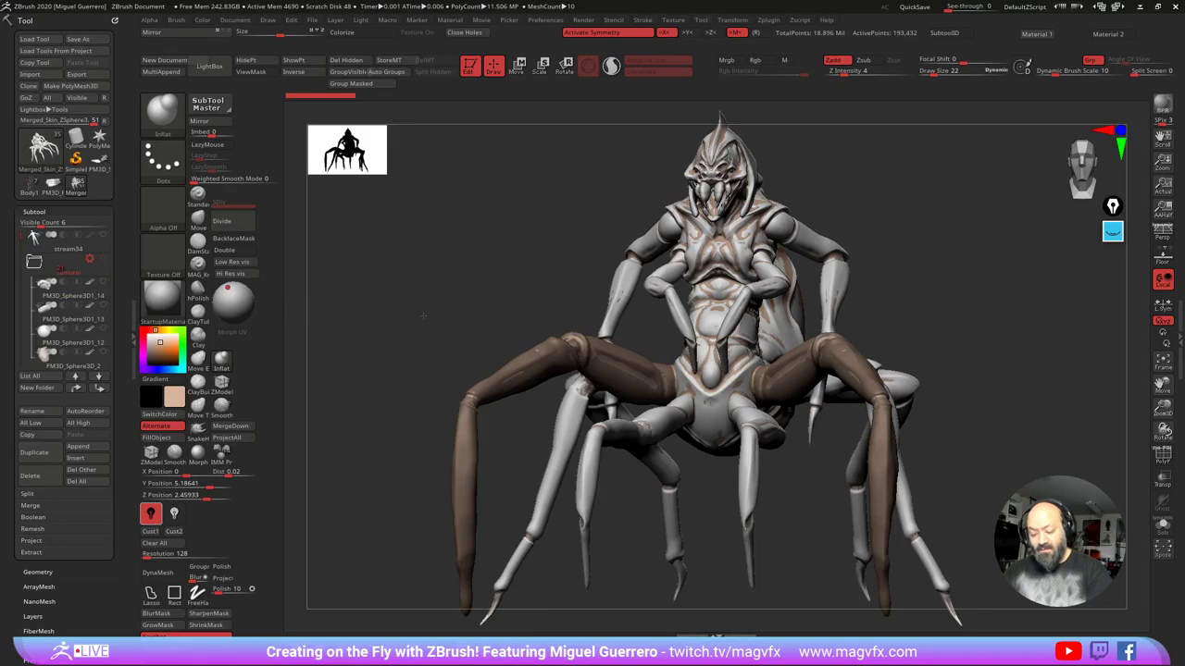
{"action": "left_click_drag", "start_coordinate": [429, 312], "coordinate": [435, 315]}
{"action": "left_click", "coordinate": [36, 265]}
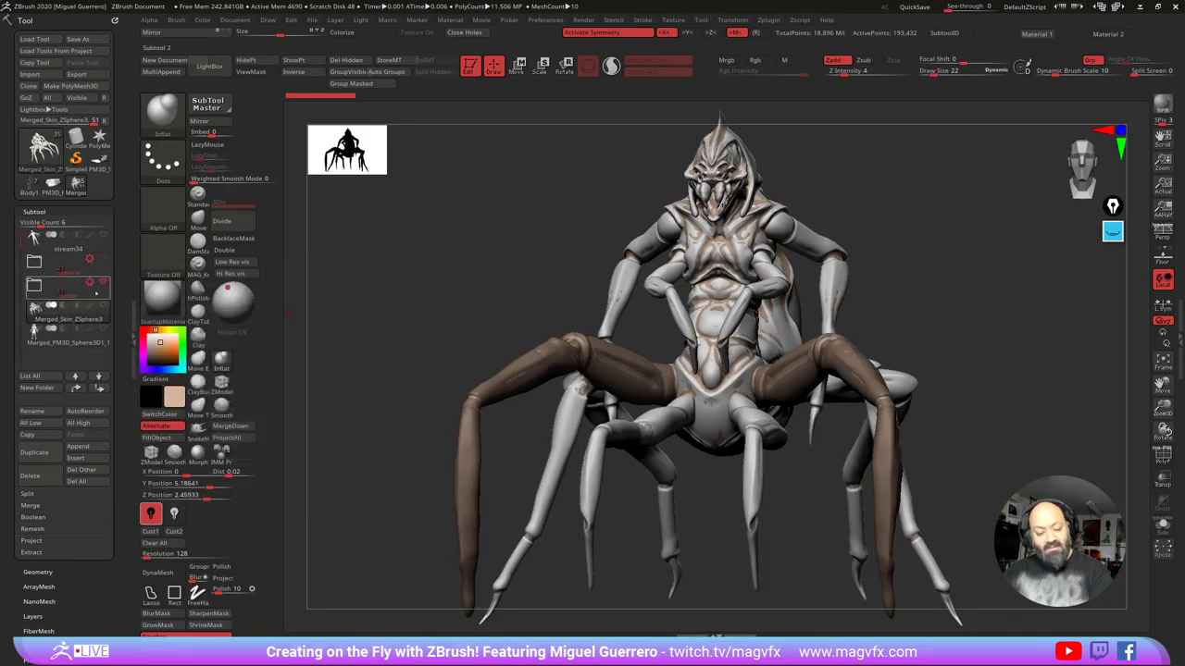
{"action": "left_click", "coordinate": [103, 259]}
{"action": "left_click", "coordinate": [103, 283]}
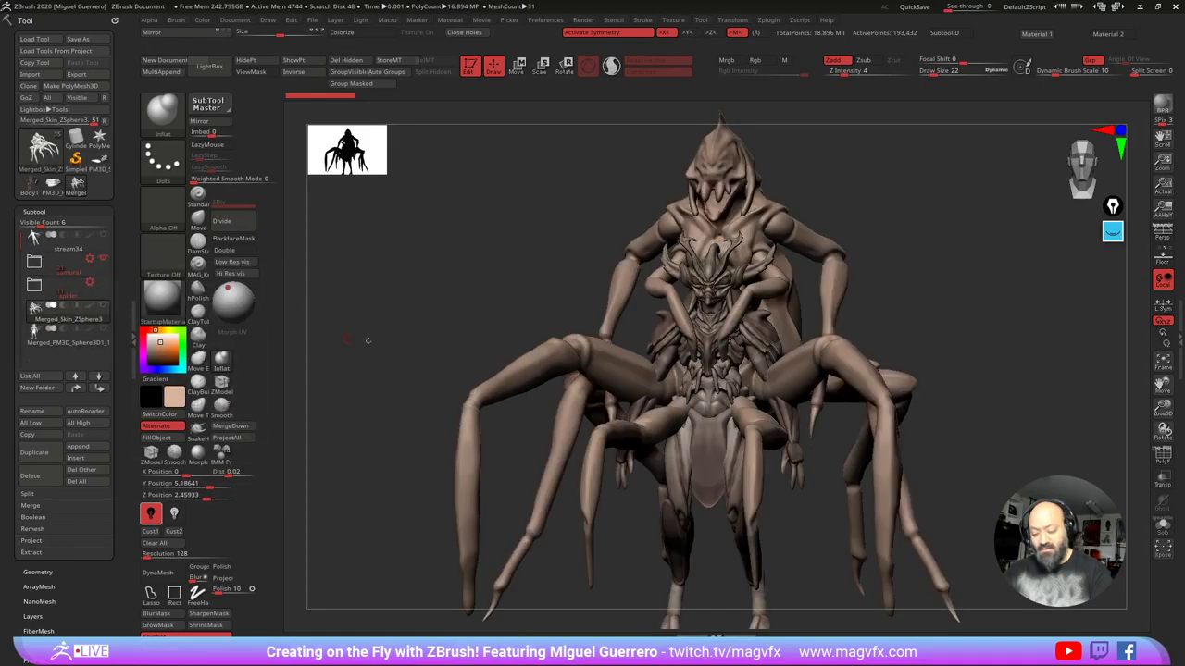
Step: Isolate the Merged_Skin_ZSphere3 subtool with Solo and examine the spider creature
{"action": "left_click_drag", "start_coordinate": [505, 317], "coordinate": [411, 315]}
{"action": "left_click", "coordinate": [1165, 529]}
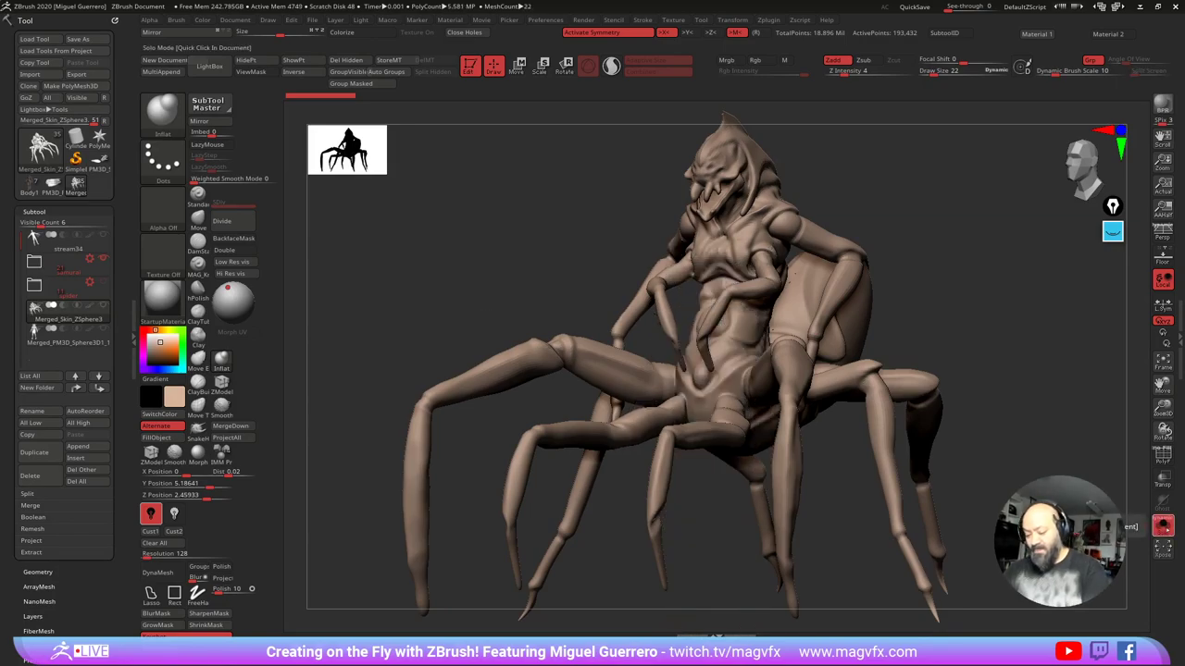
{"action": "left_click_drag", "start_coordinate": [413, 269], "coordinate": [470, 269]}
Step: Select the PM3D_Sphere3D1_14 subtool, turn off Solo and examine the horned warrior's head and upper body
{"action": "left_click", "coordinate": [53, 270]}
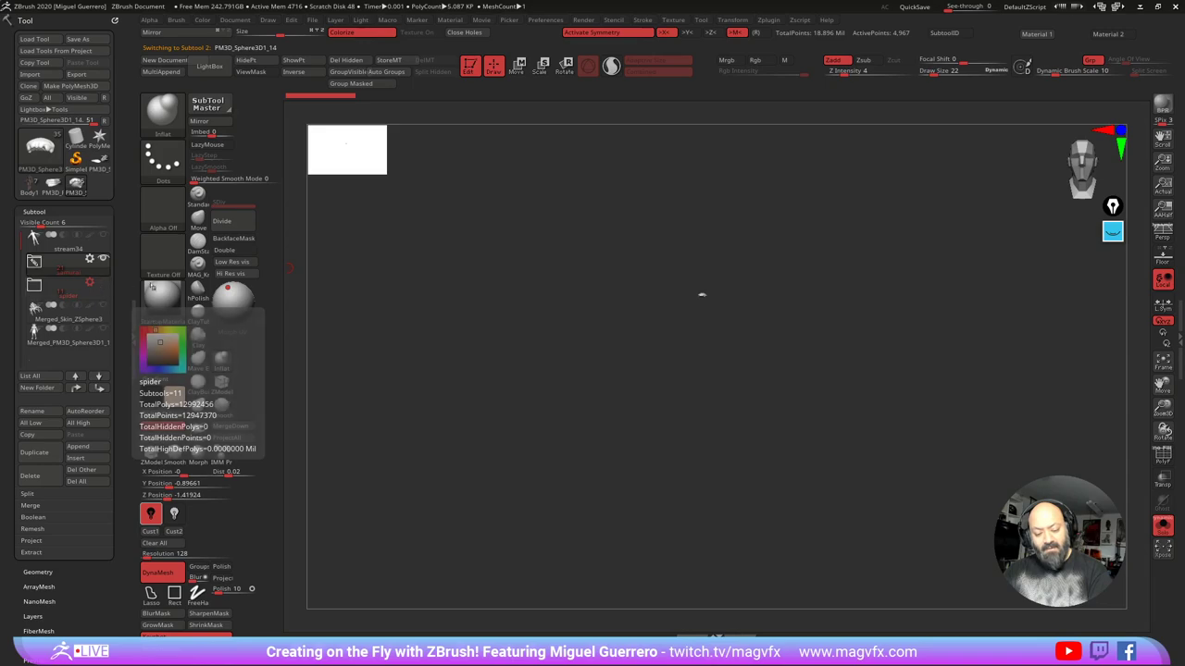
{"action": "left_click", "coordinate": [1163, 526]}
{"action": "left_click_drag", "start_coordinate": [471, 428], "coordinate": [482, 353]}
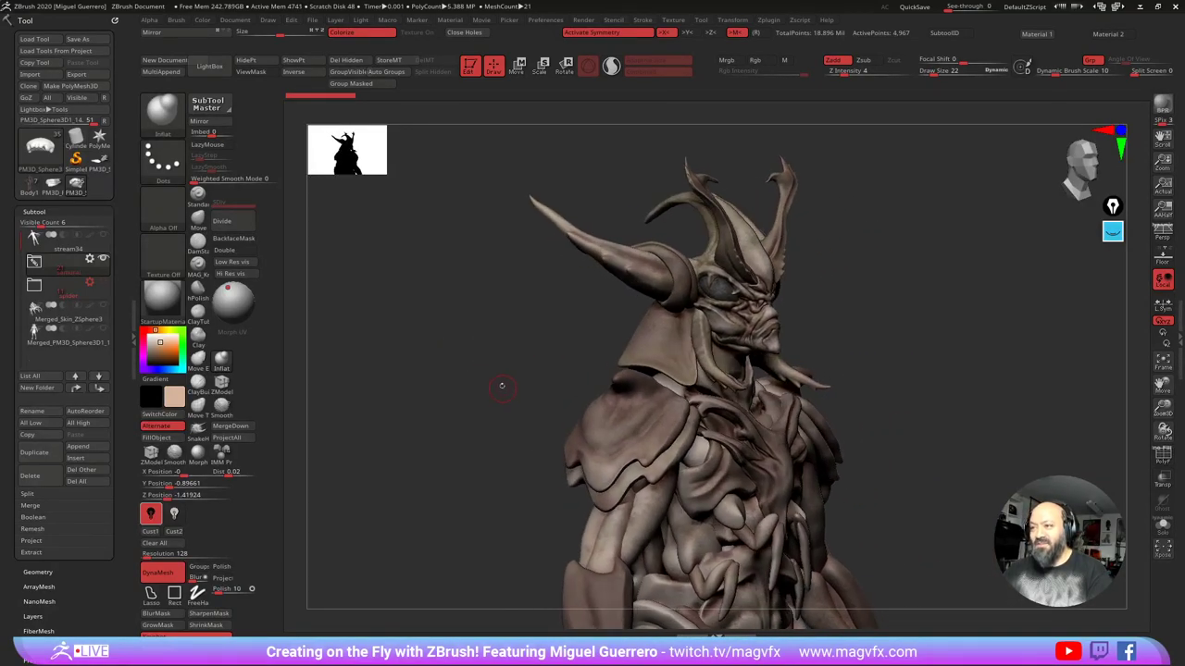
{"action": "mouse_move", "coordinate": [501, 363]}
{"action": "right_mouse_down", "text": "alt"}
{"action": "mouse_move", "coordinate": [540, 413]}
{"action": "mouse_move", "coordinate": [455, 365]}
{"action": "right_mouse_up", "text": "alt"}
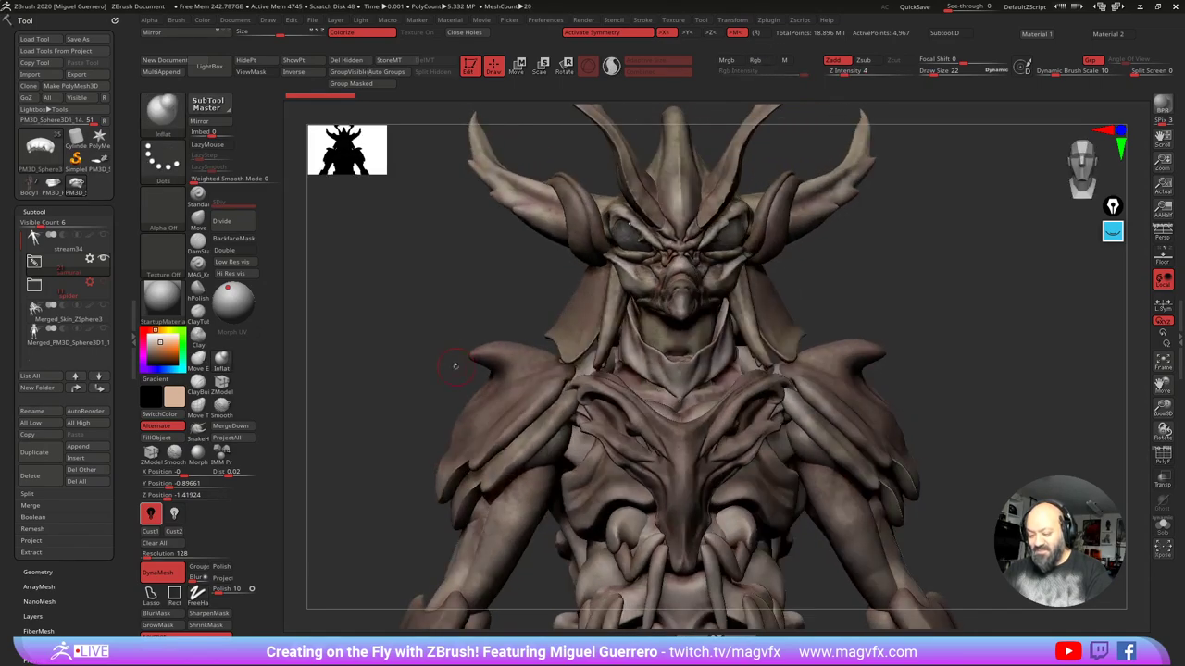
Step: Examine the samurai insect character from several angles, from head close-ups to the full-body view
{"action": "right_click_drag", "start_coordinate": [388, 337], "coordinate": [414, 366], "text": "alt"}
{"action": "mouse_move", "coordinate": [413, 367]}
{"action": "left_mouse_down"}
{"action": "mouse_move", "coordinate": [465, 389]}
{"action": "mouse_move", "coordinate": [422, 389]}
{"action": "mouse_move", "coordinate": [474, 399]}
{"action": "left_mouse_up"}
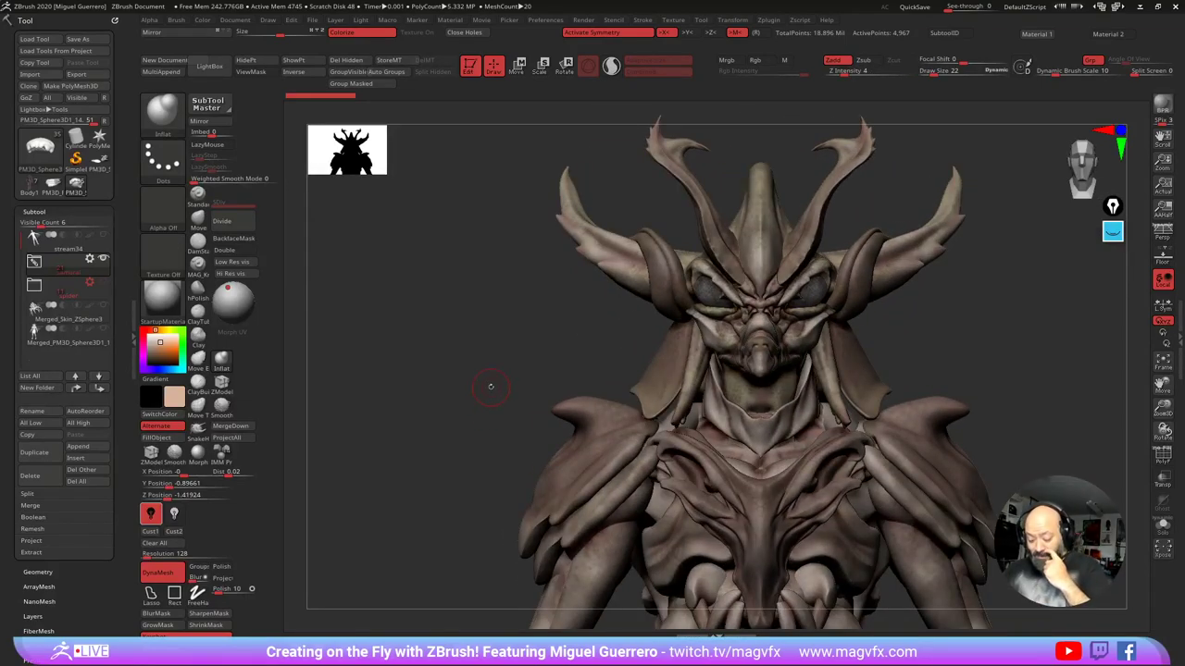
{"action": "left_click_drag", "start_coordinate": [490, 387], "coordinate": [444, 377]}
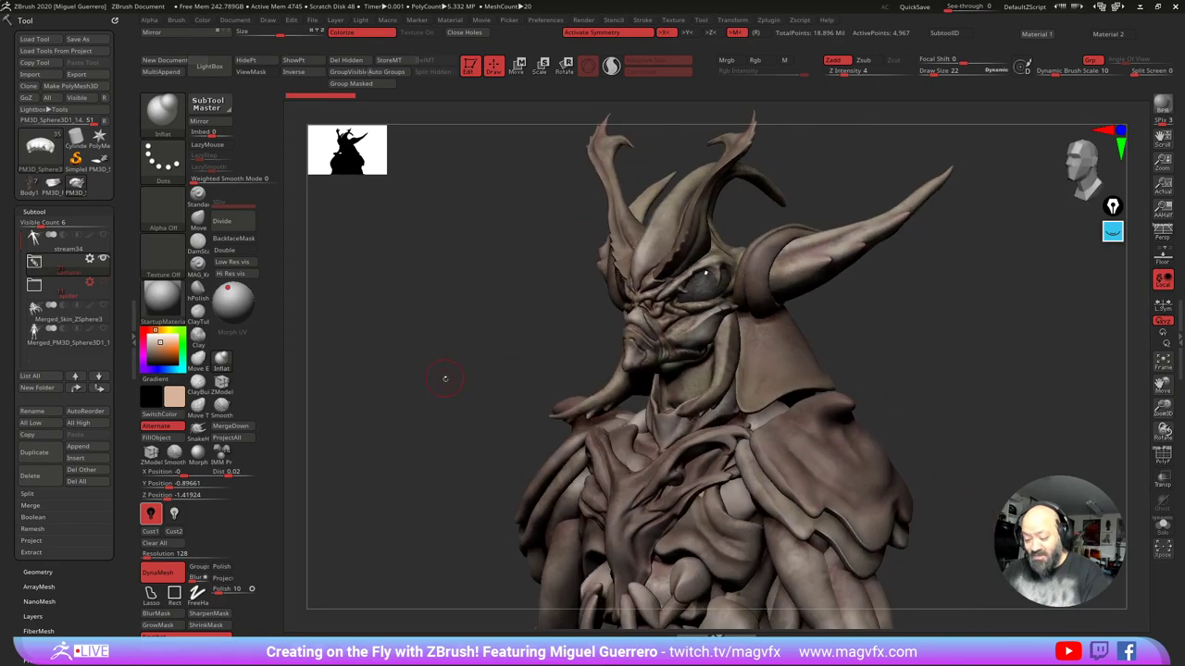
{"action": "right_click_drag", "start_coordinate": [564, 372], "coordinate": [537, 336], "text": "ctrl"}
{"action": "left_click_drag", "start_coordinate": [461, 336], "coordinate": [487, 338]}
{"action": "left_click", "coordinate": [356, 36]}
{"action": "left_click", "coordinate": [356, 35]}
{"action": "mouse_move", "coordinate": [488, 351]}
{"action": "right_mouse_down", "text": "ctrl"}
{"action": "mouse_move", "coordinate": [474, 319]}
{"action": "mouse_move", "coordinate": [468, 351]}
{"action": "right_mouse_up", "text": "ctrl"}
{"action": "left_click_drag", "start_coordinate": [453, 366], "coordinate": [407, 388]}
{"action": "mouse_move", "coordinate": [435, 431]}
{"action": "right_mouse_down", "text": "ctrl"}
{"action": "mouse_move", "coordinate": [425, 396]}
{"action": "mouse_move", "coordinate": [444, 413]}
{"action": "right_mouse_up", "text": "ctrl"}
{"action": "left_click_drag", "start_coordinate": [458, 376], "coordinate": [381, 387]}
{"action": "right_click_drag", "start_coordinate": [432, 391], "coordinate": [443, 359], "text": "ctrl"}
{"action": "right_click_drag", "start_coordinate": [442, 360], "coordinate": [454, 389], "text": "alt"}
{"action": "right_click_drag", "start_coordinate": [454, 389], "coordinate": [505, 415]}
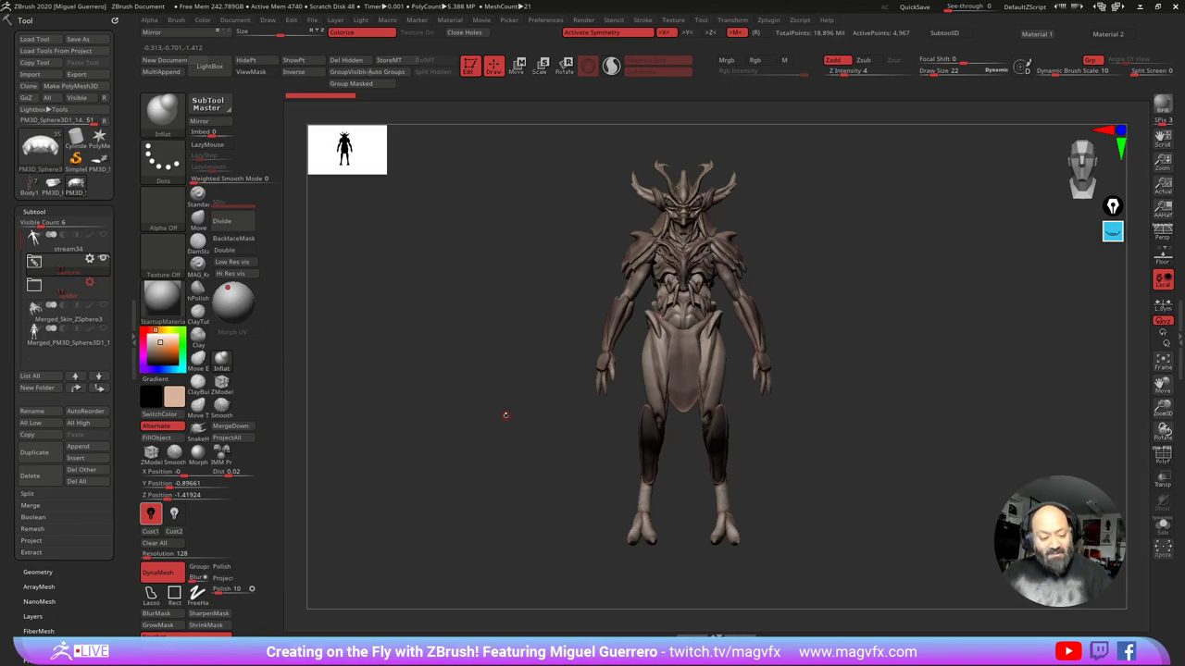
Step: Show the spider folder's subtools and hide the samurai folder, so only the spider creature is displayed
{"action": "left_click", "coordinate": [50, 311]}
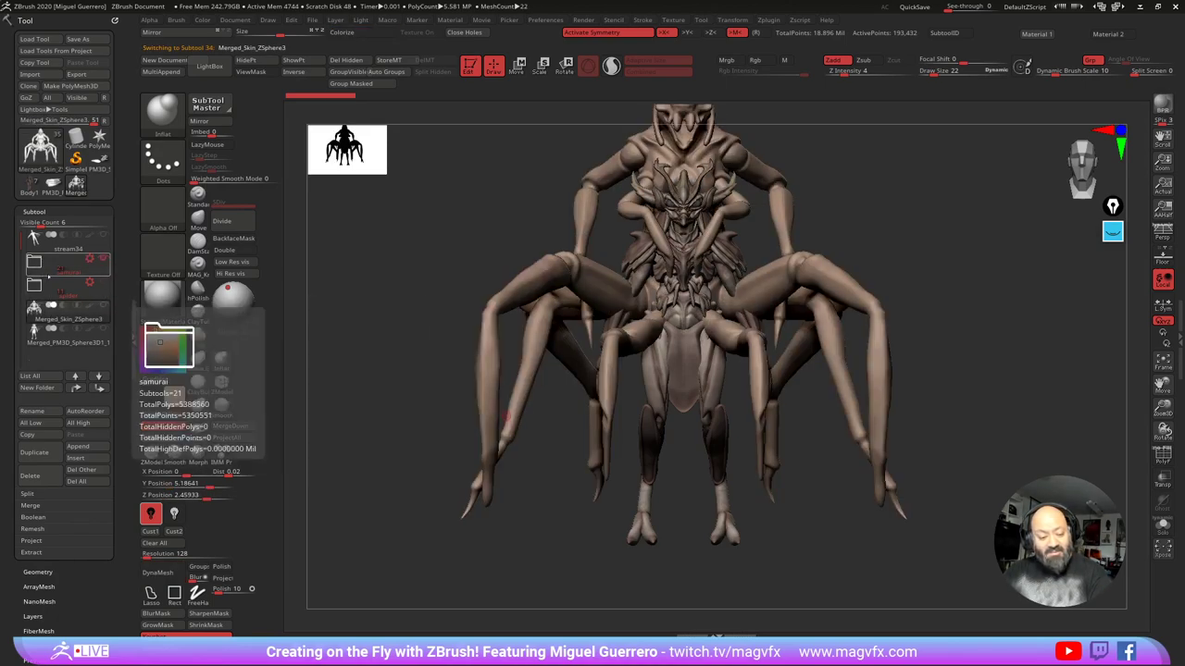
{"action": "left_click", "coordinate": [50, 288]}
{"action": "left_click", "coordinate": [103, 281]}
{"action": "left_click", "coordinate": [103, 259]}
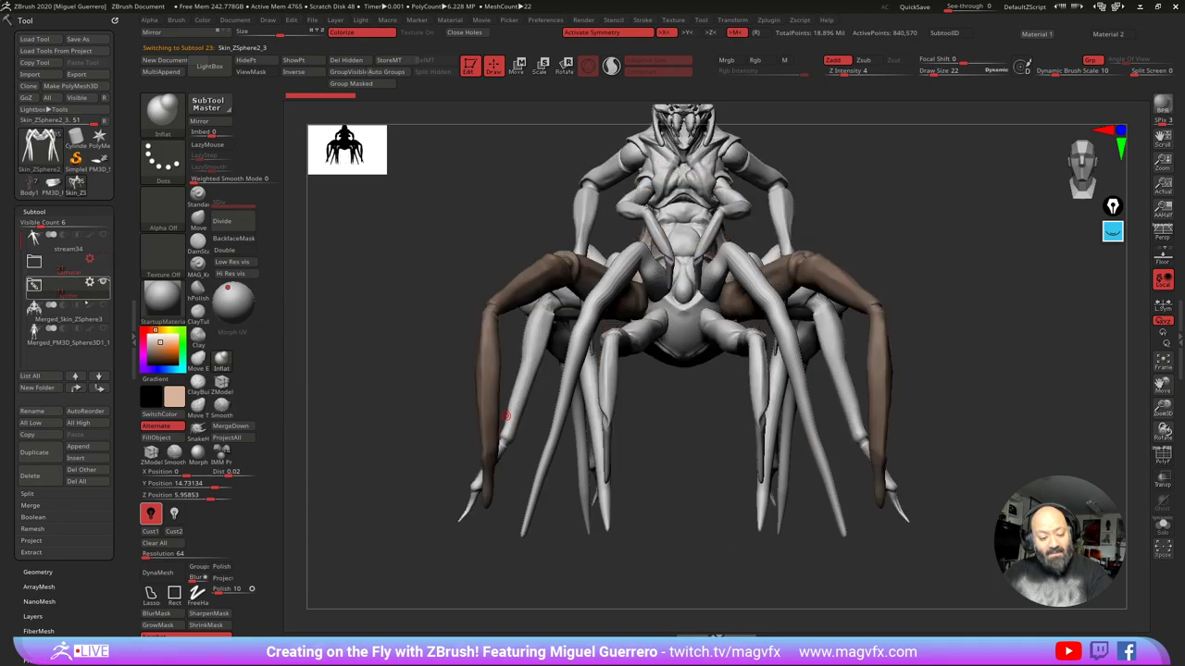
{"action": "left_click_drag", "start_coordinate": [443, 355], "coordinate": [401, 359]}
{"action": "left_click_drag", "start_coordinate": [430, 274], "coordinate": [455, 322], "text": "alt"}
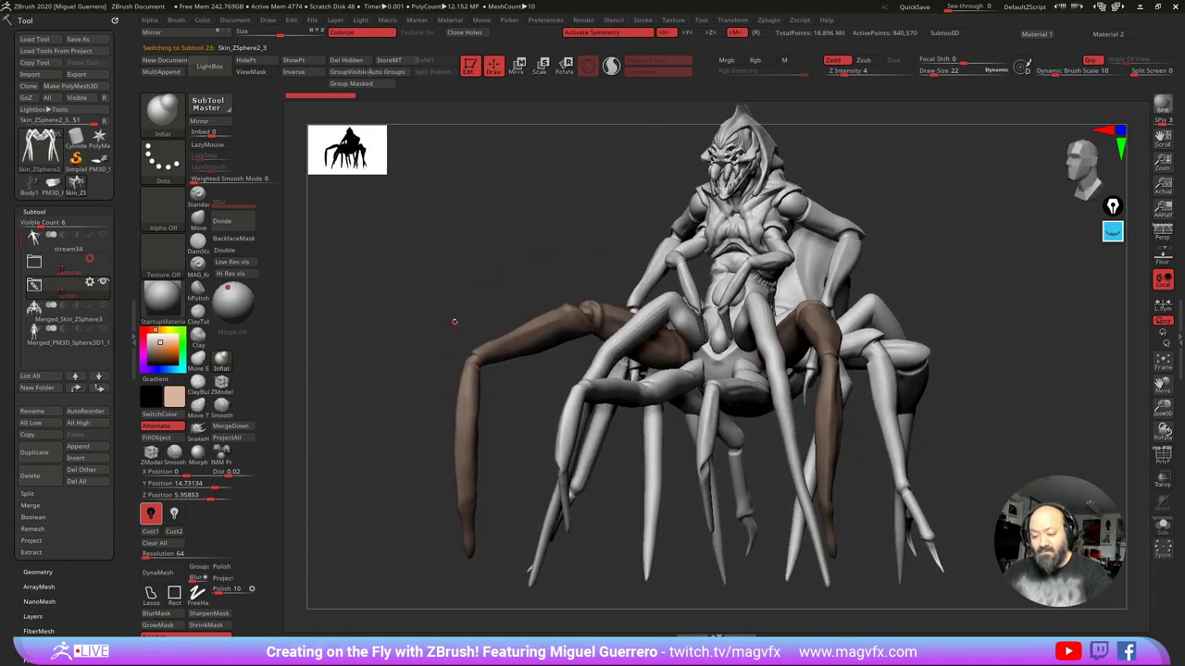
Step: Turn off Colorize on the spider's leg subtool, set the color to white and choose the z6_2 material
{"action": "left_click", "coordinate": [368, 35]}
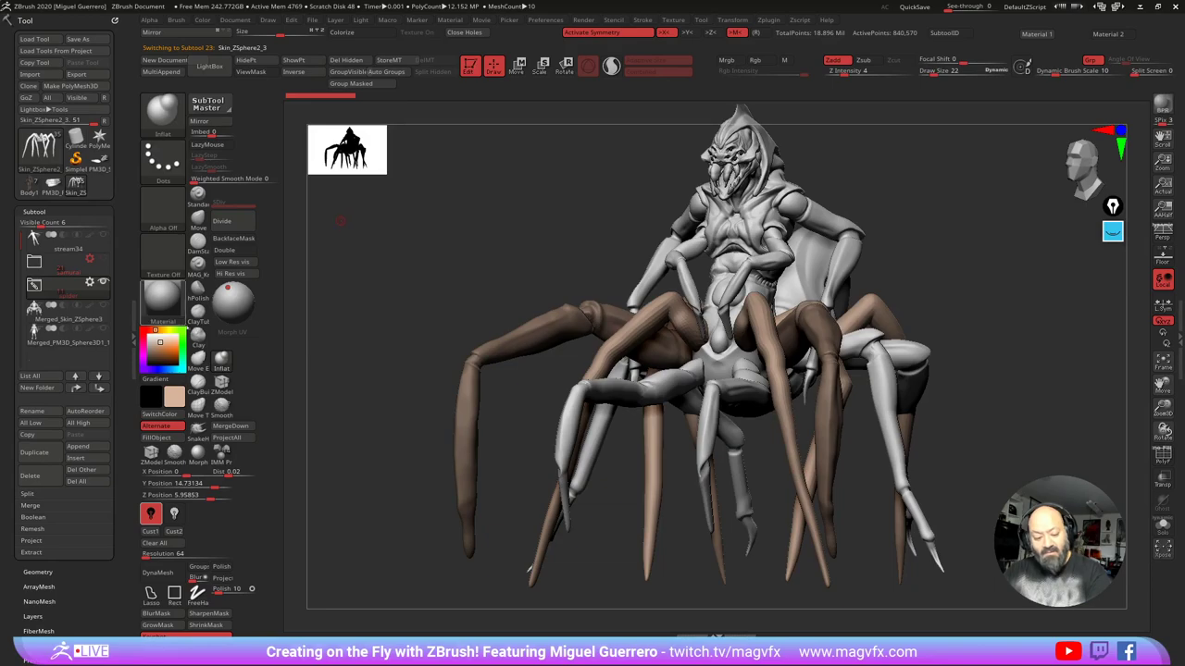
{"action": "left_click", "coordinate": [150, 336]}
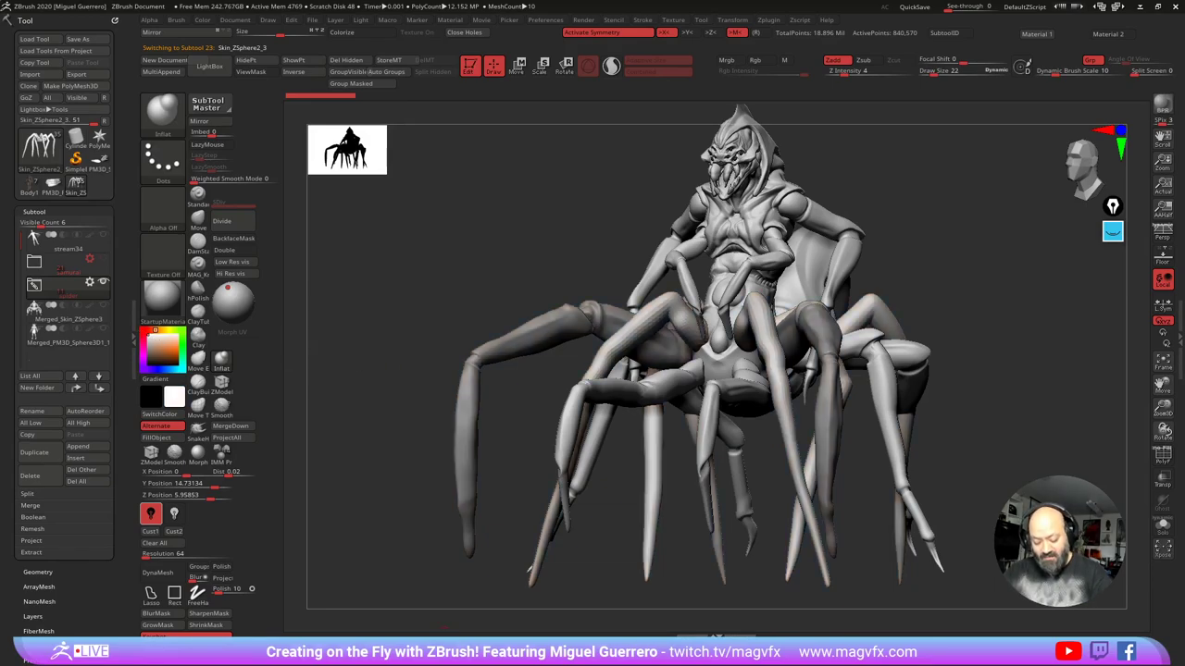
{"action": "left_click", "coordinate": [445, 637]}
{"action": "left_click_drag", "start_coordinate": [433, 286], "coordinate": [446, 305], "text": "alt"}
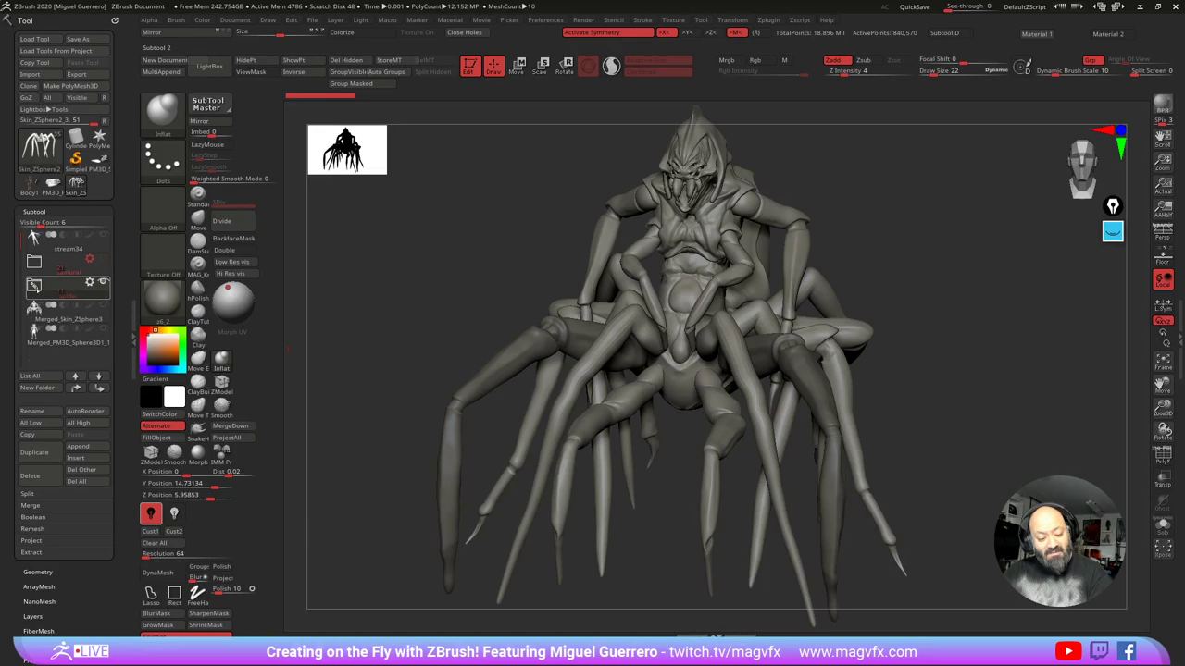
Step: Delete the leg subtools Skin_ZSphere2_3 and Skin_ZSphere2_4 from the spider folder
{"action": "left_click", "coordinate": [33, 285]}
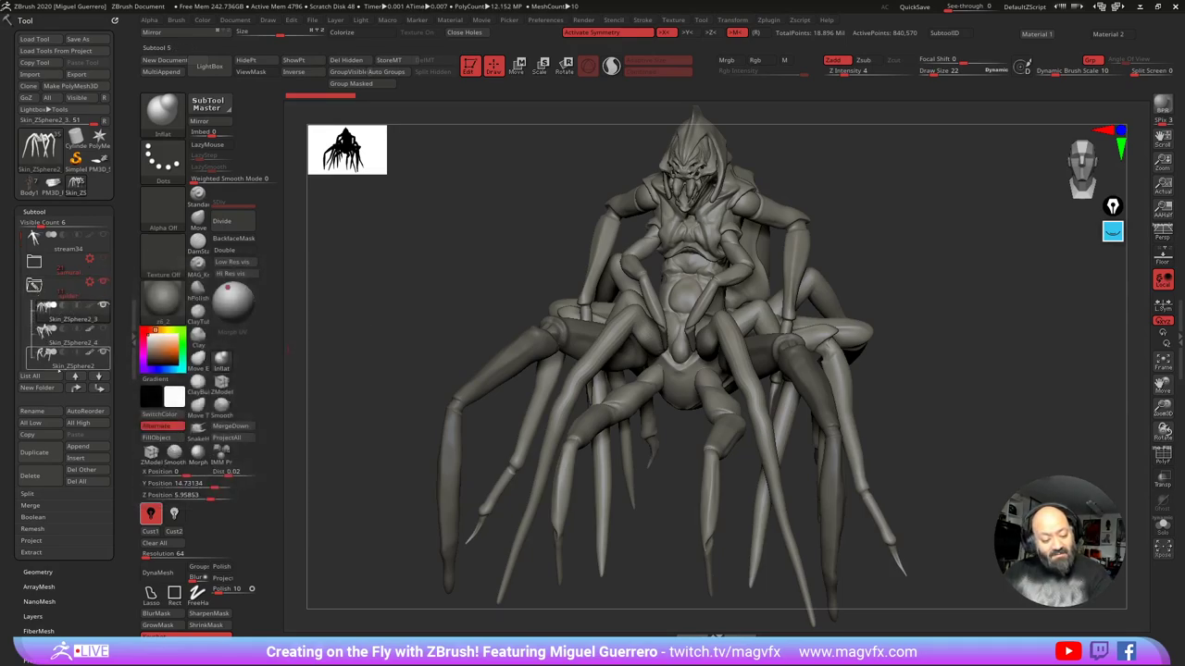
{"action": "left_click", "coordinate": [38, 477]}
{"action": "left_click", "coordinate": [147, 503]}
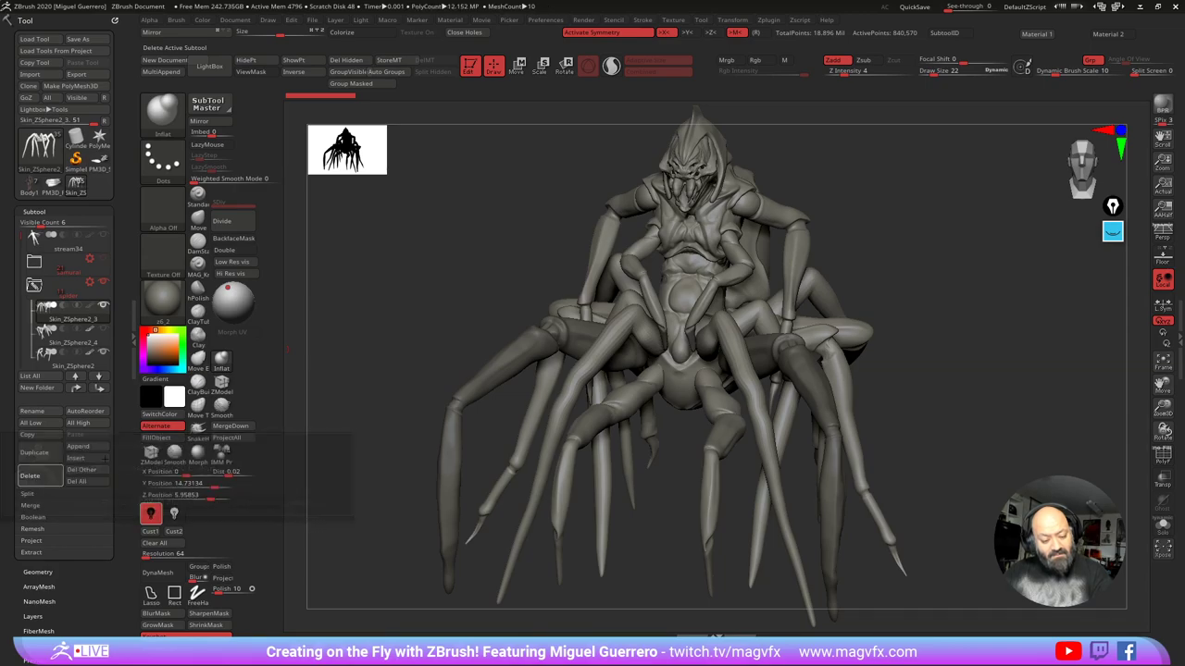
{"action": "left_click", "coordinate": [38, 476]}
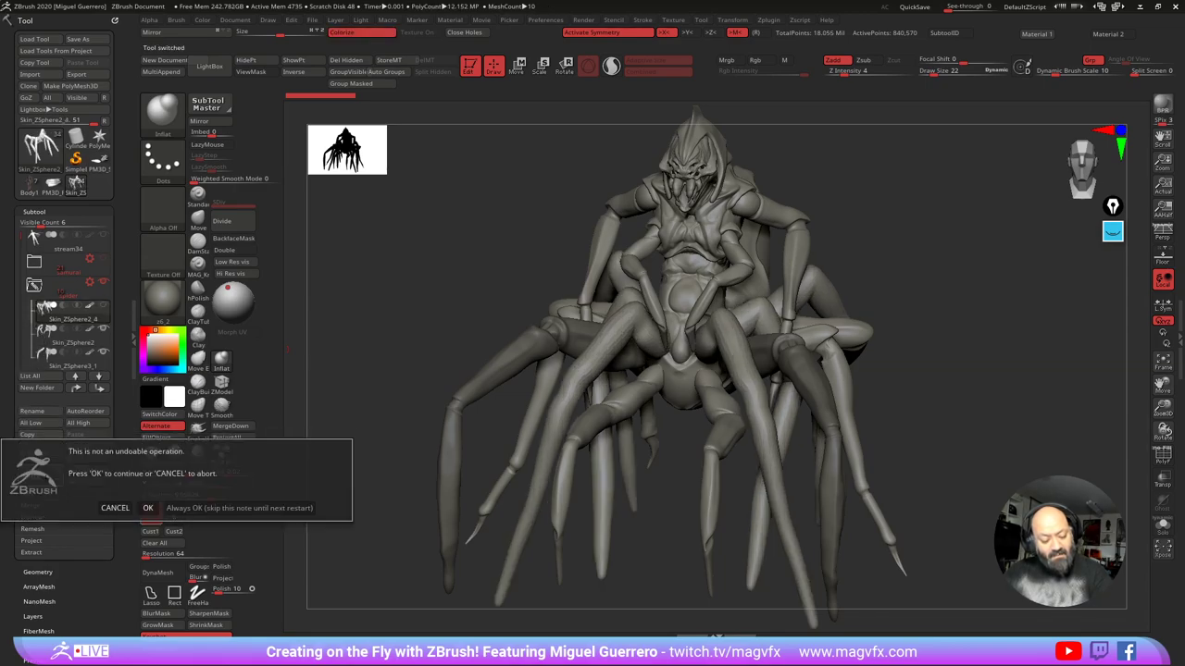
{"action": "left_click", "coordinate": [147, 508]}
{"action": "left_click_drag", "start_coordinate": [395, 383], "coordinate": [319, 356]}
{"action": "left_click_drag", "start_coordinate": [447, 338], "coordinate": [486, 324], "text": "alt"}
{"action": "mouse_move", "coordinate": [407, 316]}
{"action": "left_mouse_down"}
{"action": "mouse_move", "coordinate": [452, 310]}
{"action": "mouse_move", "coordinate": [468, 292]}
{"action": "mouse_move", "coordinate": [448, 302]}
{"action": "mouse_move", "coordinate": [537, 300]}
{"action": "mouse_move", "coordinate": [373, 325]}
{"action": "mouse_move", "coordinate": [428, 321]}
{"action": "left_mouse_up"}
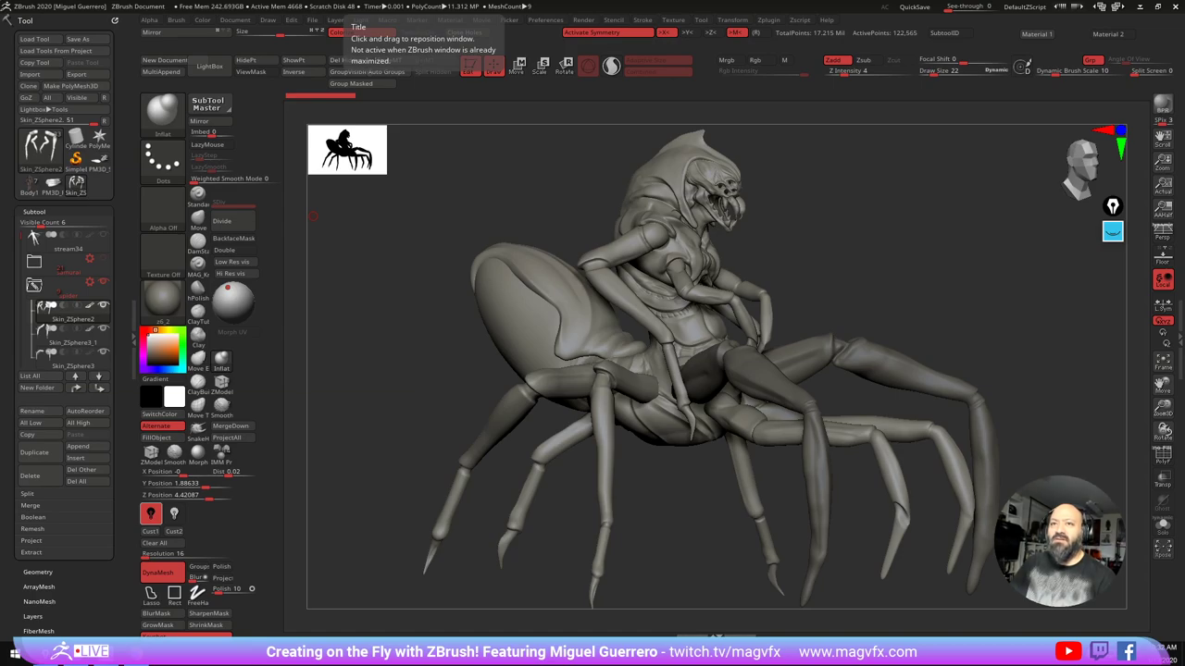
Step: Examine the insect, samurai armor and seated man images on the reference board
{"action": "right_click_drag", "start_coordinate": [437, 0], "coordinate": [725, 193]}
{"action": "middle_click_drag", "start_coordinate": [694, 303], "coordinate": [429, 108]}
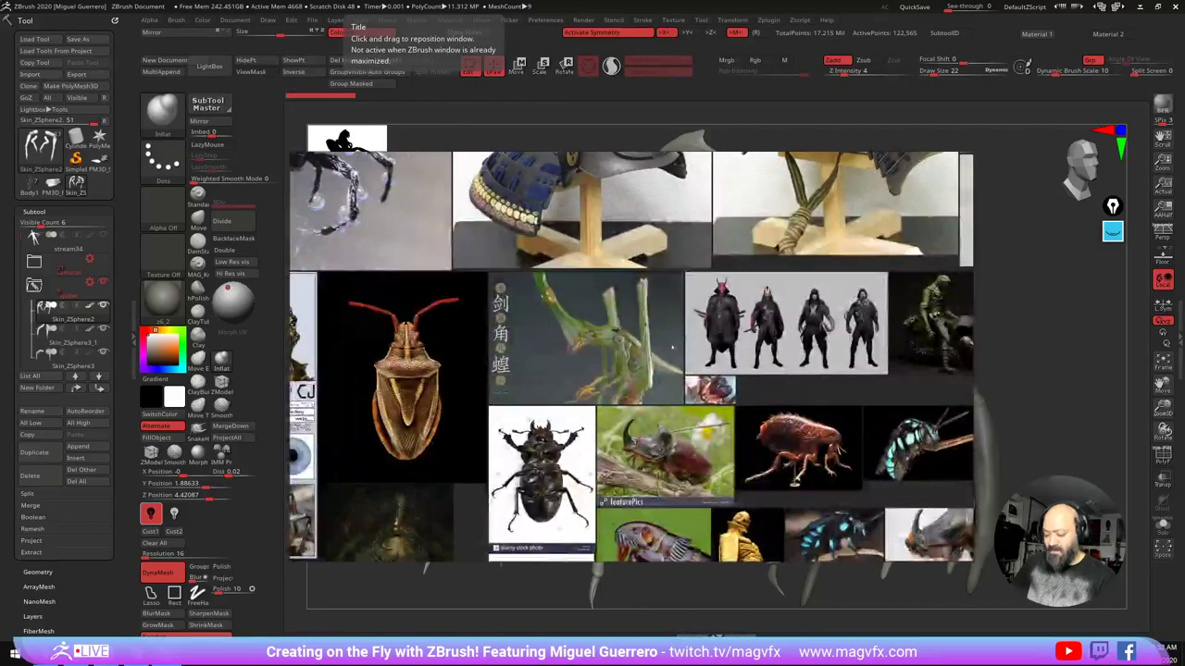
{"action": "scroll", "coordinate": [673, 349], "scroll_direction": "down", "scroll_amount": 3}
{"action": "middle_click_drag", "start_coordinate": [673, 352], "coordinate": [553, 121]}
{"action": "scroll", "coordinate": [704, 296], "scroll_direction": "up", "scroll_amount": 2}
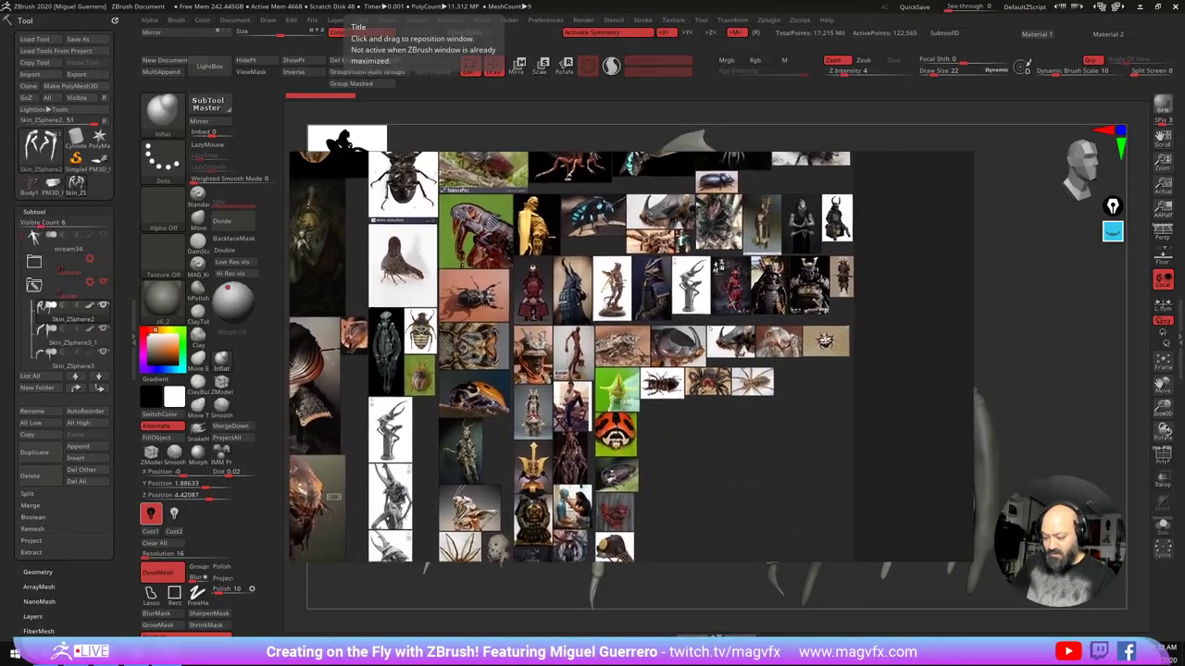
{"action": "middle_click_drag", "start_coordinate": [707, 482], "coordinate": [714, 418]}
{"action": "scroll", "coordinate": [702, 304], "scroll_direction": "up", "scroll_amount": 2}
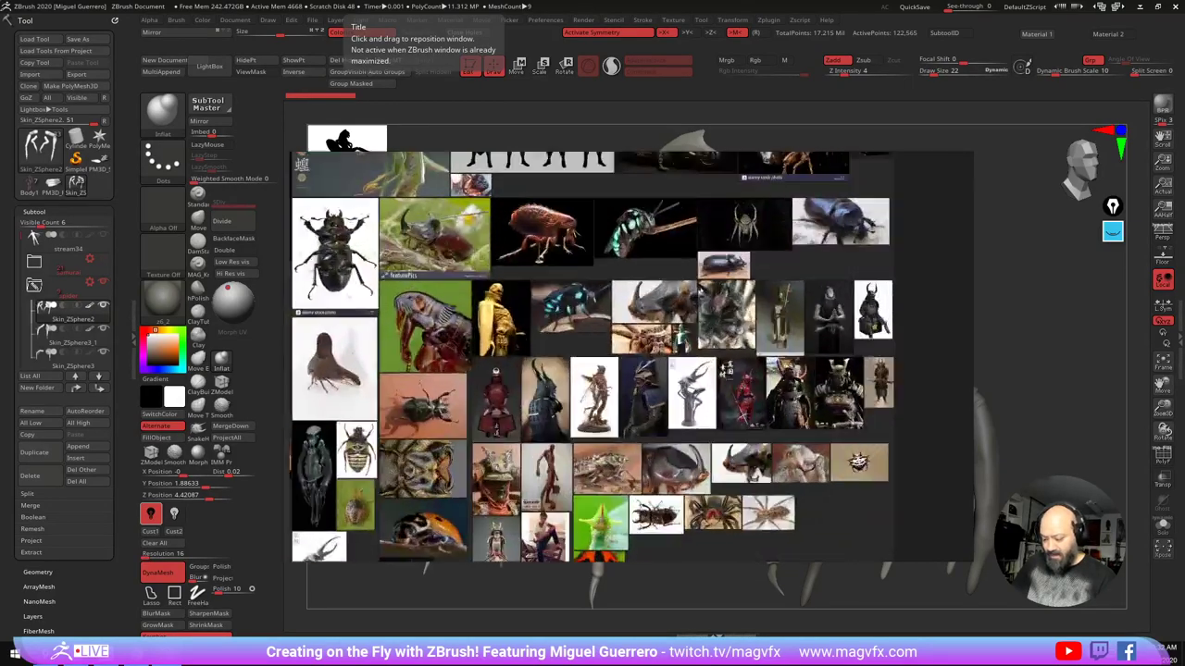
{"action": "middle_click_drag", "start_coordinate": [701, 304], "coordinate": [712, 261]}
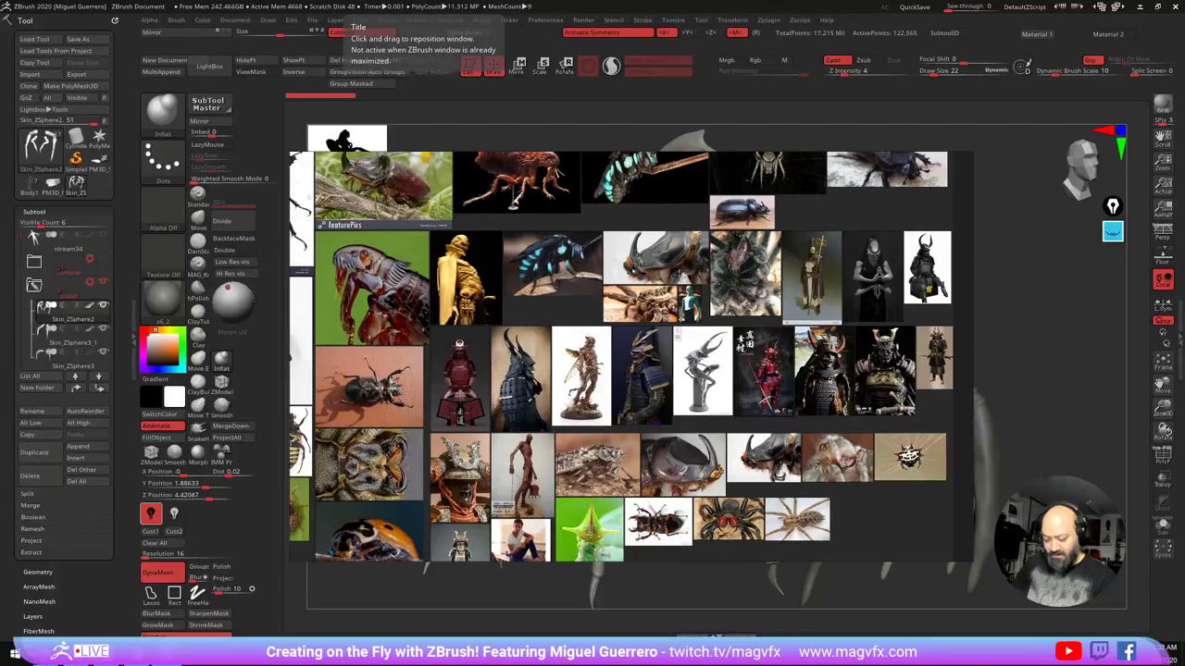
{"action": "middle_click_drag", "start_coordinate": [623, 392], "coordinate": [698, 316]}
{"action": "scroll", "coordinate": [698, 316], "scroll_direction": "down", "scroll_amount": 1}
{"action": "scroll", "coordinate": [624, 431], "scroll_direction": "up", "scroll_amount": 7}
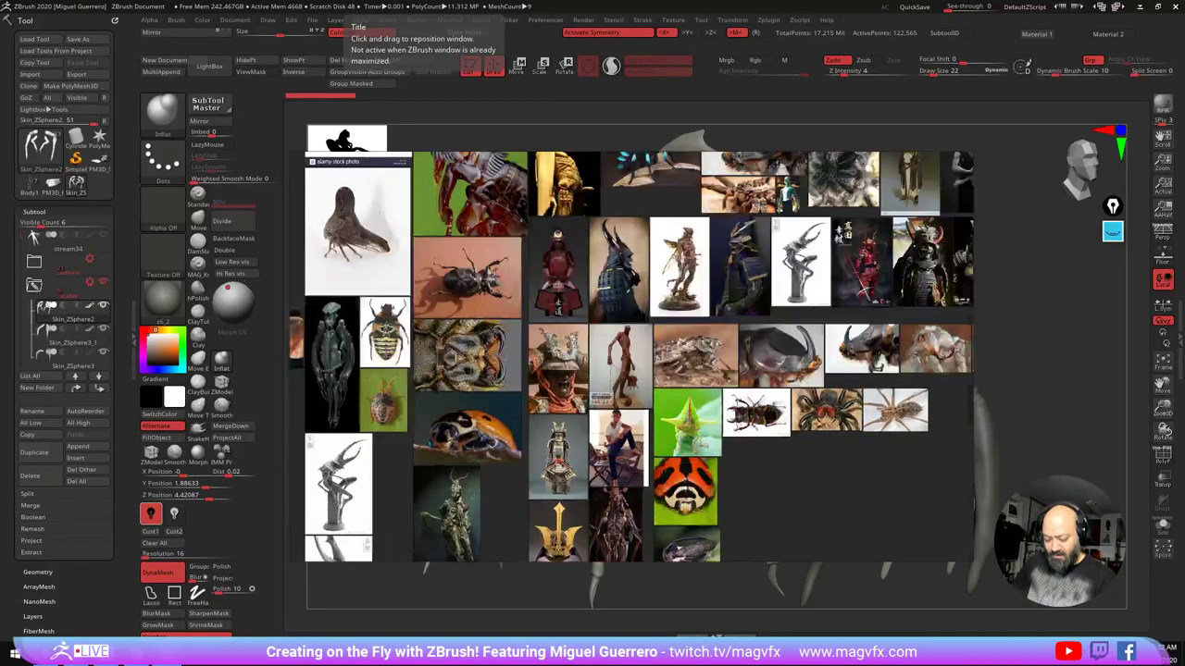
{"action": "middle_click_drag", "start_coordinate": [630, 421], "coordinate": [682, 308]}
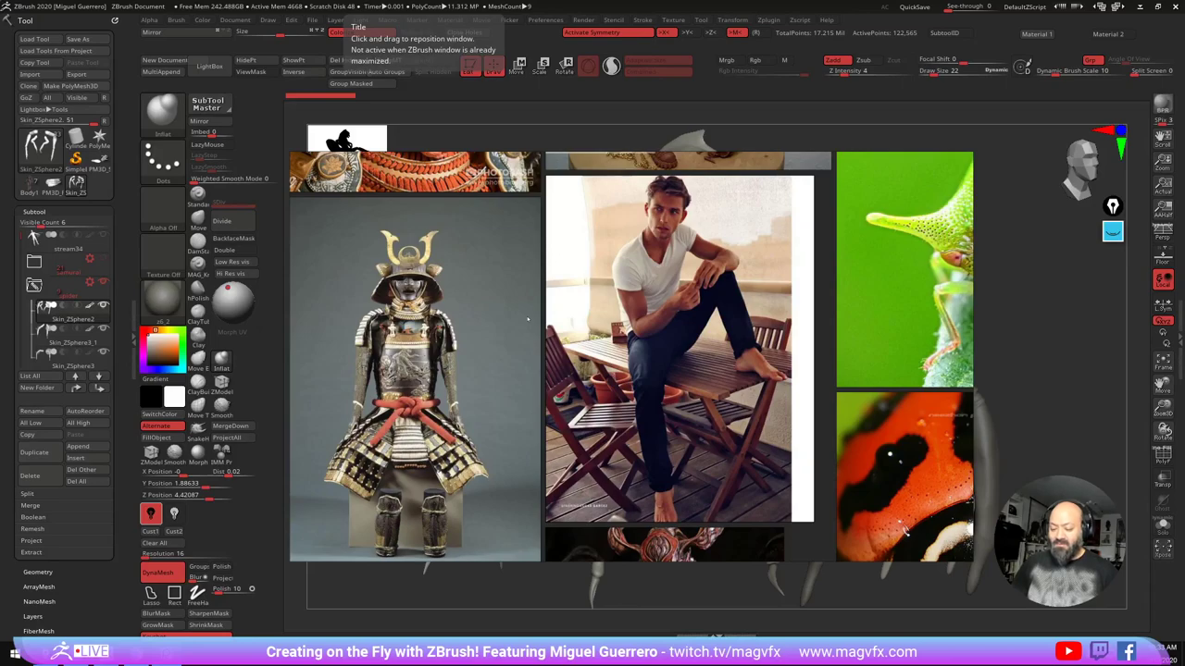
{"action": "right_click_drag", "start_coordinate": [528, 319], "coordinate": [348, 0]}
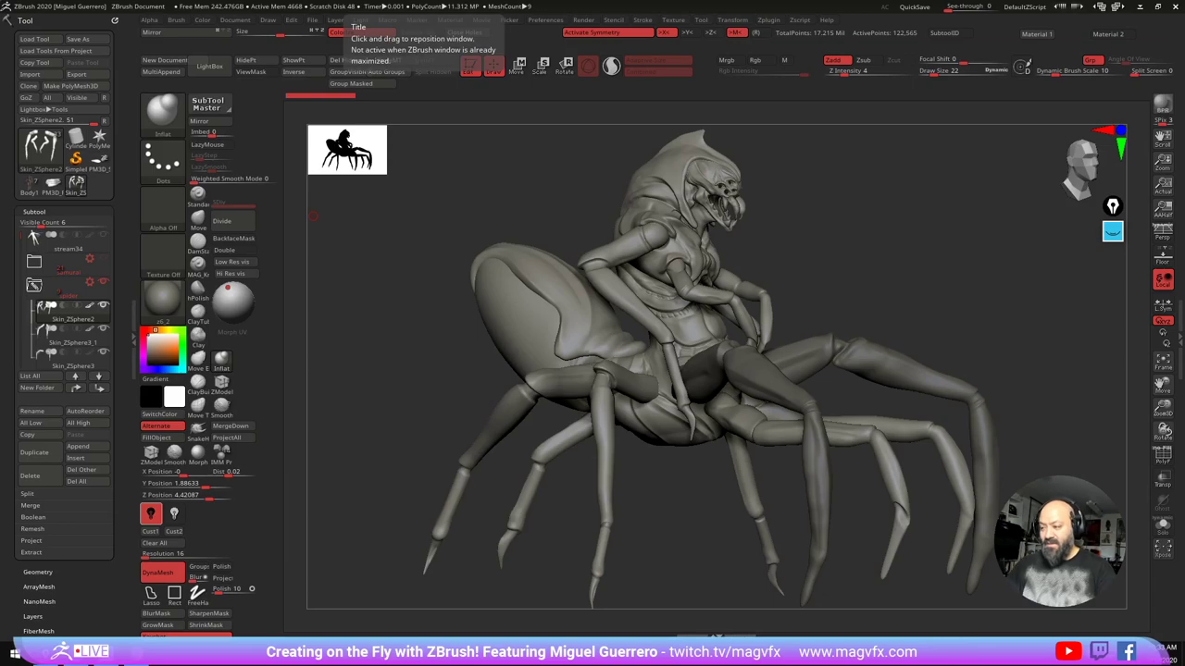
Step: Collapse the spider folder in the subtool list
{"action": "left_click_drag", "start_coordinate": [442, 338], "coordinate": [481, 348]}
{"action": "left_click_drag", "start_coordinate": [397, 359], "coordinate": [479, 346]}
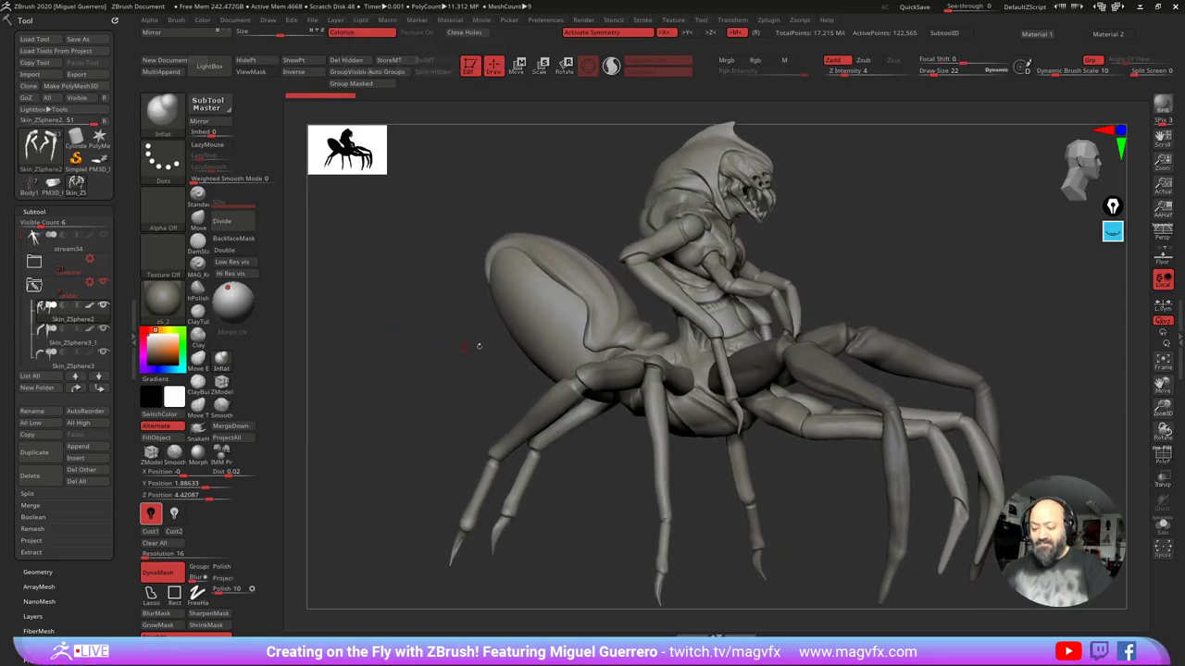
{"action": "left_click_drag", "start_coordinate": [426, 391], "coordinate": [477, 398]}
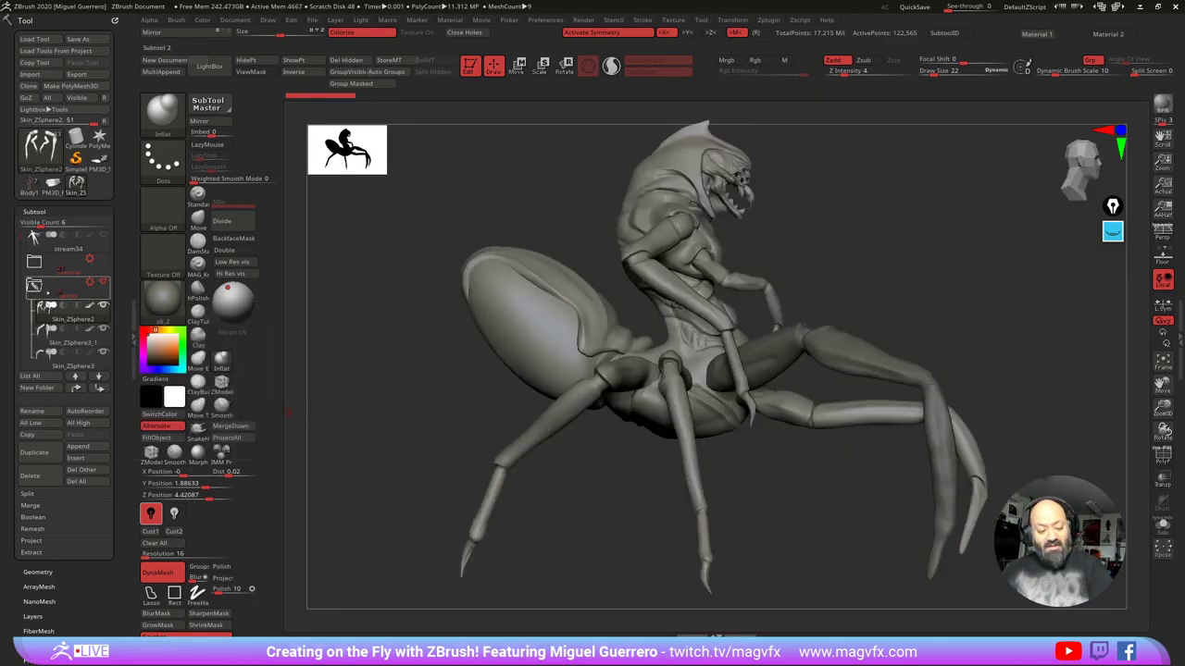
{"action": "left_click", "coordinate": [60, 286]}
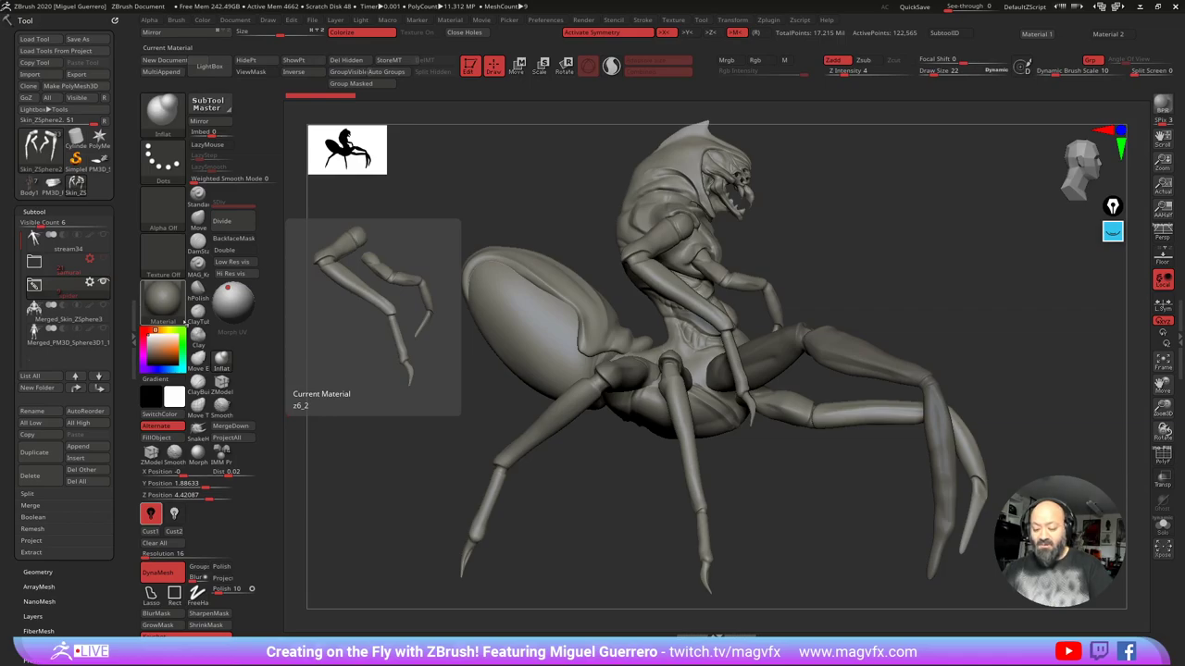
Step: Isolate the Merged_Skin_ZSphere3 subtool with Solo and check its mesh with PolyFrame
{"action": "left_click_drag", "start_coordinate": [419, 447], "coordinate": [386, 395]}
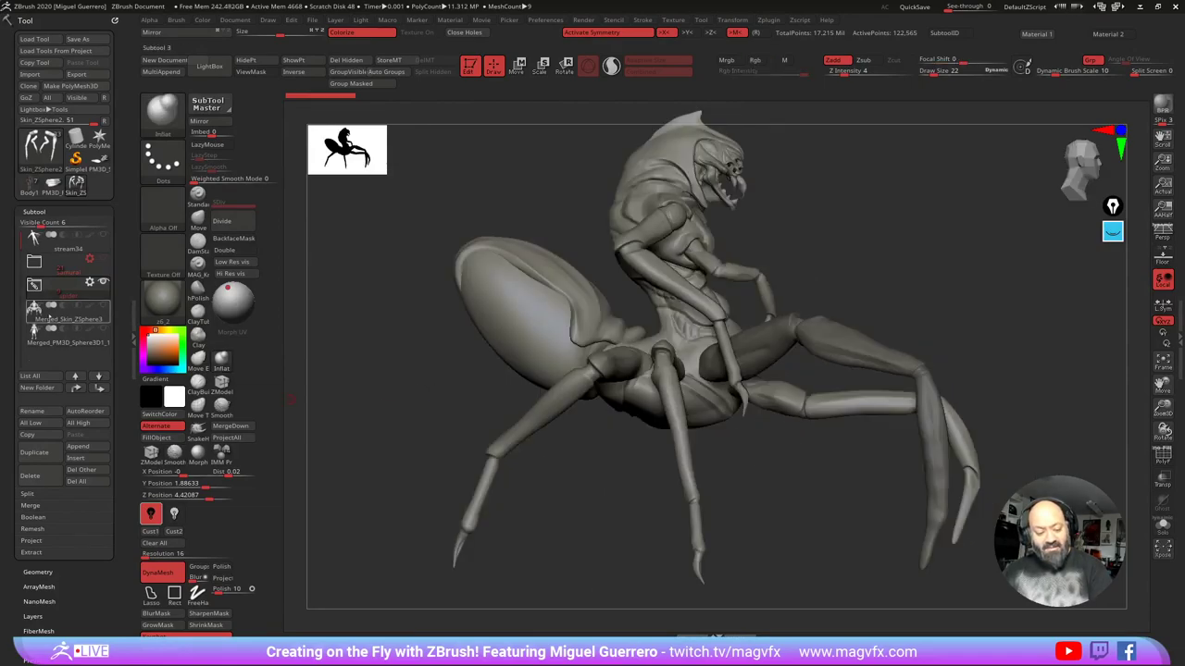
{"action": "left_click", "coordinate": [37, 317]}
{"action": "left_click", "coordinate": [1162, 526]}
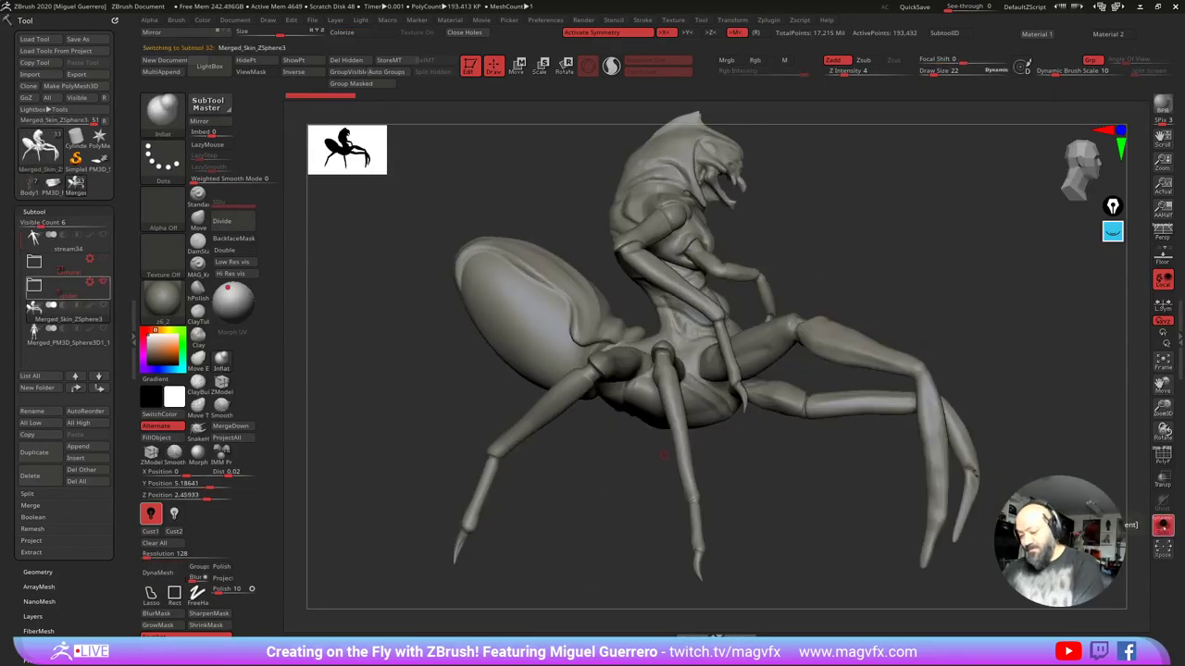
{"action": "mouse_move", "coordinate": [412, 355]}
{"action": "left_mouse_down"}
{"action": "mouse_move", "coordinate": [402, 355]}
{"action": "mouse_move", "coordinate": [421, 359]}
{"action": "mouse_move", "coordinate": [471, 332]}
{"action": "mouse_move", "coordinate": [423, 348]}
{"action": "mouse_move", "coordinate": [456, 376]}
{"action": "mouse_move", "coordinate": [433, 373]}
{"action": "mouse_move", "coordinate": [453, 375]}
{"action": "mouse_move", "coordinate": [430, 360]}
{"action": "mouse_move", "coordinate": [396, 393]}
{"action": "mouse_move", "coordinate": [477, 393]}
{"action": "left_mouse_up"}
{"action": "left_click", "coordinate": [1162, 455]}
{"action": "left_click", "coordinate": [1163, 454]}
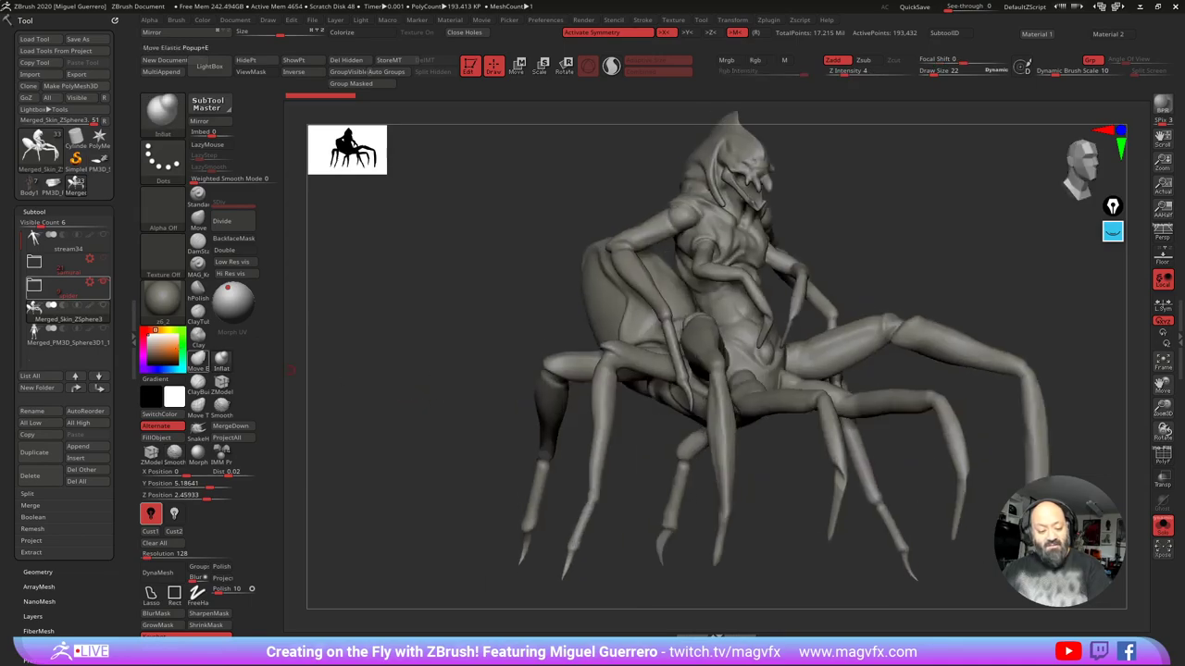
Step: Check the merged samurai subtool, return to Merged_Skin_ZSphere3 and duplicate it
{"action": "left_click", "coordinate": [48, 340]}
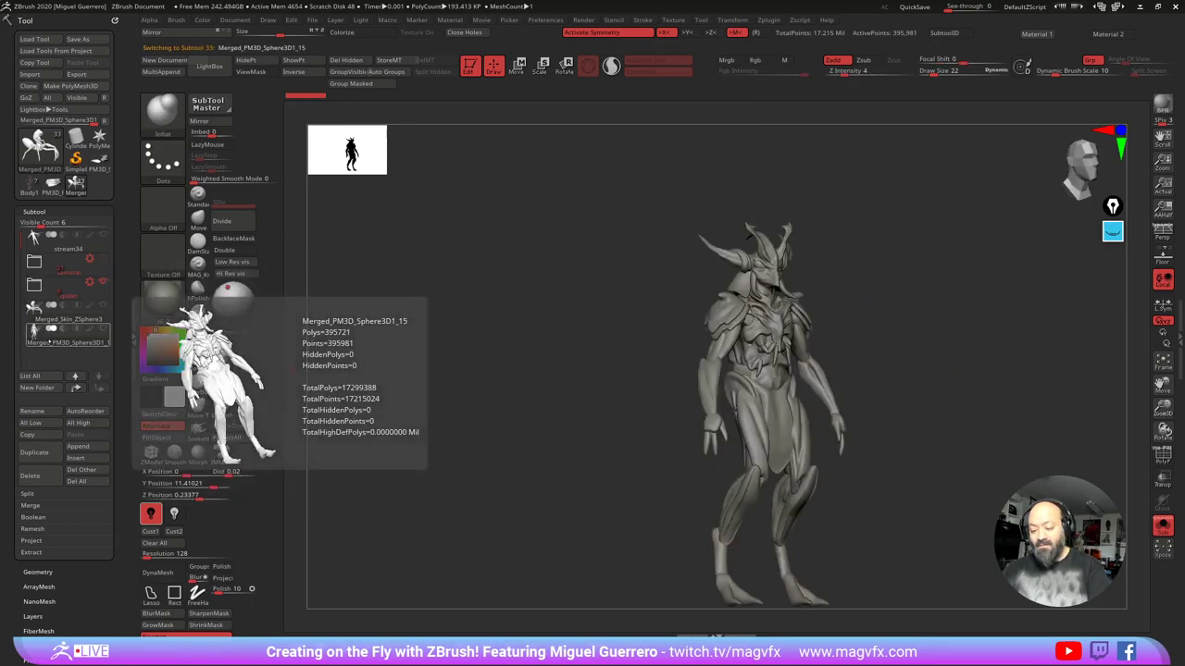
{"action": "left_click", "coordinate": [43, 319]}
{"action": "left_click_drag", "start_coordinate": [442, 383], "coordinate": [408, 378], "text": "shift"}
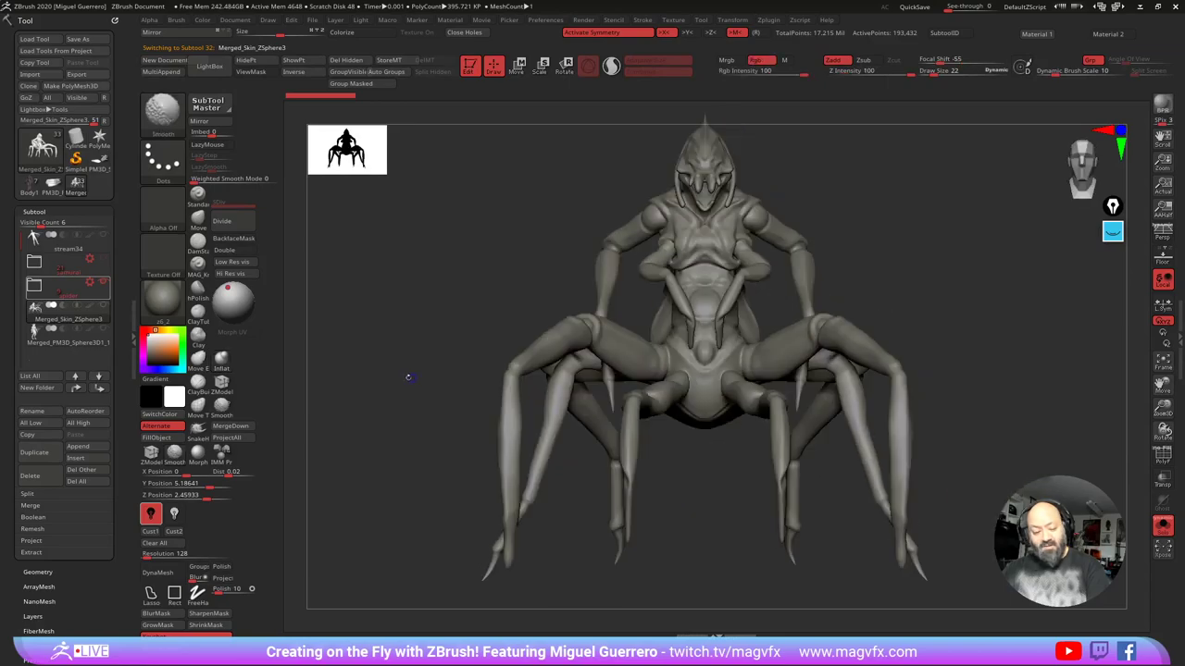
{"action": "left_click", "coordinate": [34, 453]}
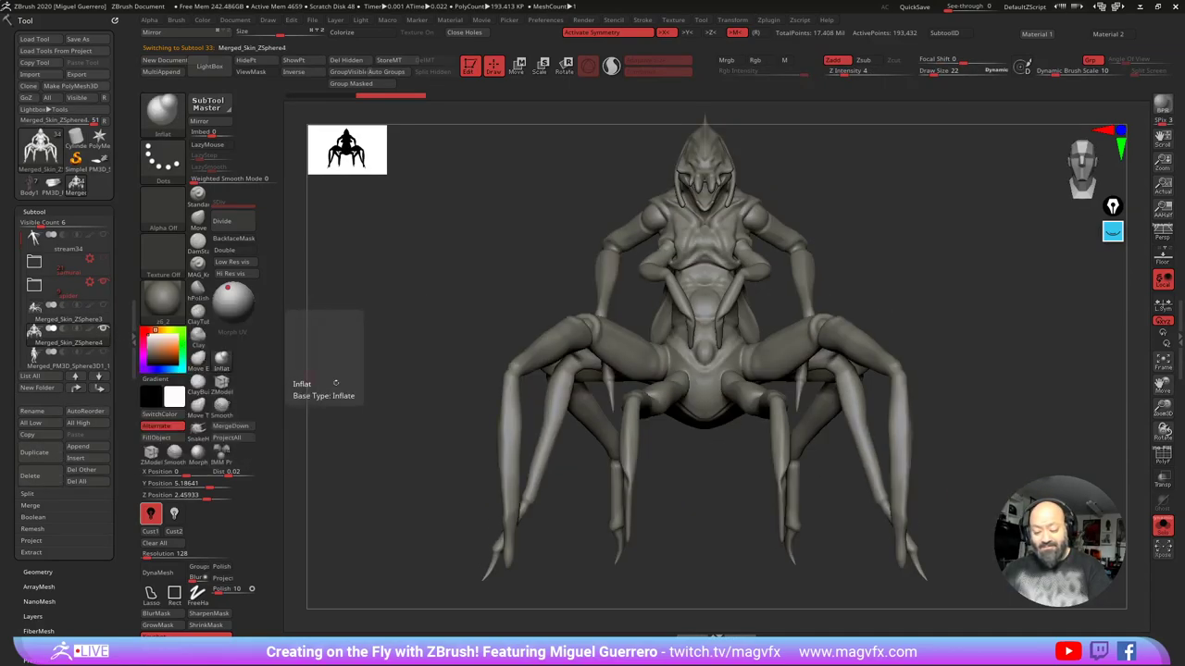
Step: Mask everything on the duplicated spider except its abdomen, including the hind legs, and bring up the Move gizmo
{"action": "left_click_drag", "start_coordinate": [412, 375], "coordinate": [451, 352]}
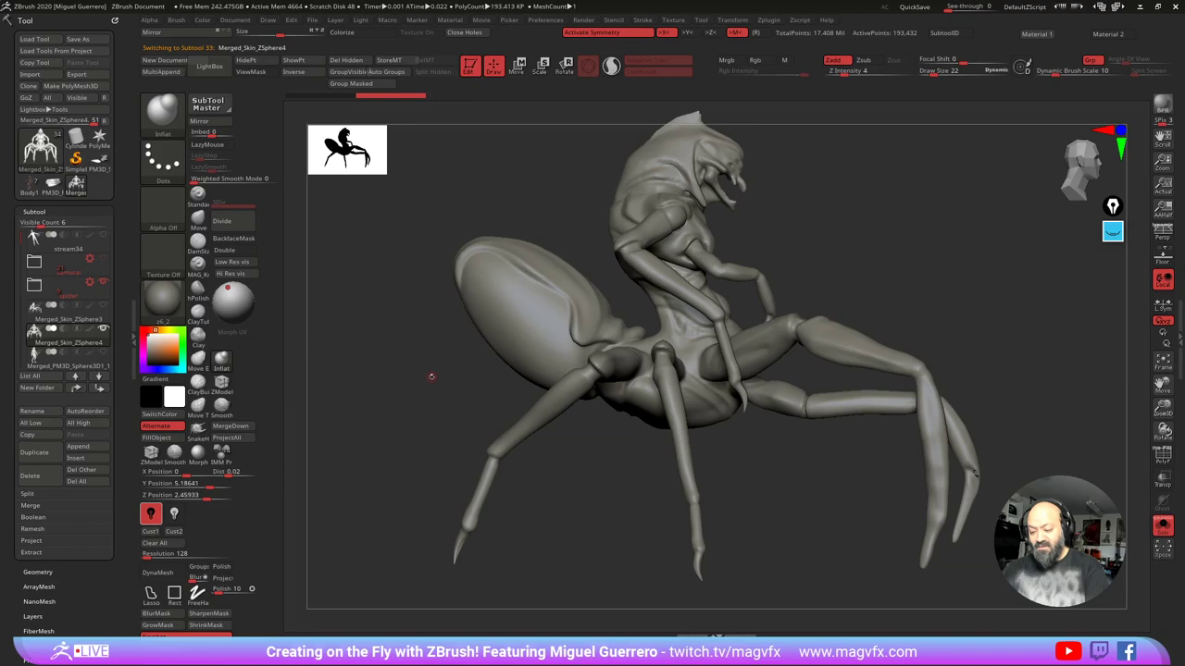
{"action": "left_click_drag", "start_coordinate": [432, 374], "coordinate": [411, 312]}
{"action": "mouse_move", "coordinate": [423, 231]}
{"action": "left_mouse_down", "text": "ctrl"}
{"action": "mouse_move", "coordinate": [430, 296]}
{"action": "mouse_move", "coordinate": [494, 412]}
{"action": "mouse_move", "coordinate": [507, 409]}
{"action": "left_mouse_up", "text": "ctrl"}
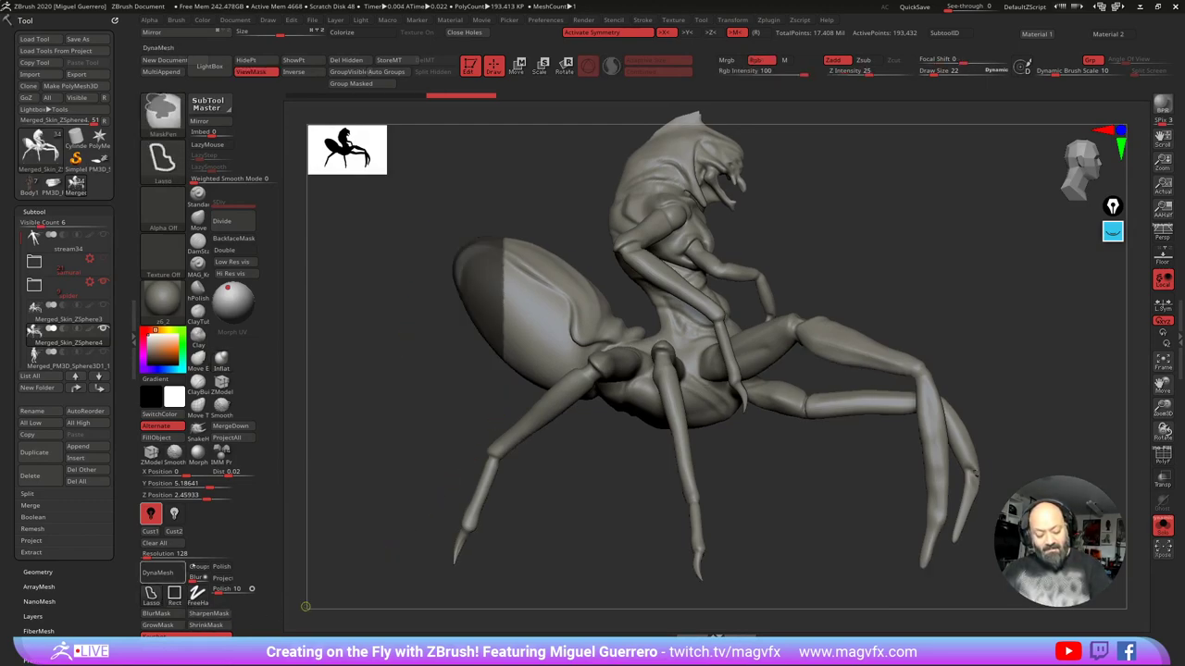
{"action": "mouse_move", "coordinate": [585, 413]}
{"action": "left_mouse_down", "text": "ctrl"}
{"action": "mouse_move", "coordinate": [649, 325]}
{"action": "mouse_move", "coordinate": [500, 226]}
{"action": "mouse_move", "coordinate": [463, 228]}
{"action": "left_mouse_up", "text": "ctrl"}
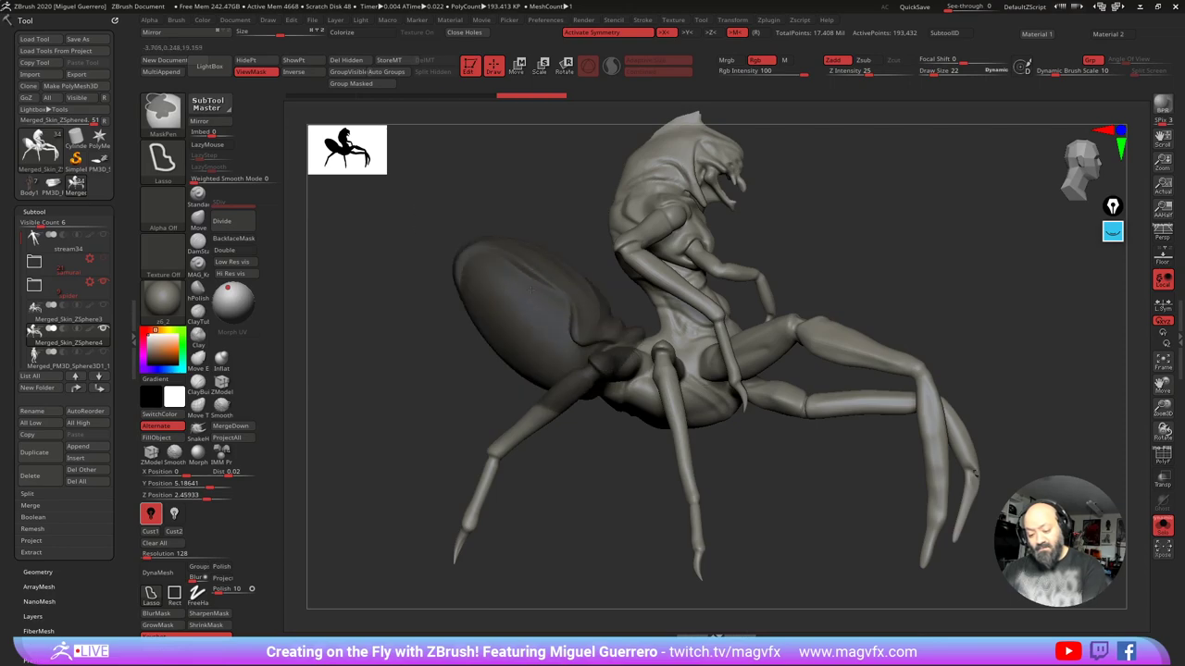
{"action": "left_click", "coordinate": [420, 325], "text": "ctrl"}
{"action": "left_click_drag", "start_coordinate": [420, 325], "coordinate": [490, 370]}
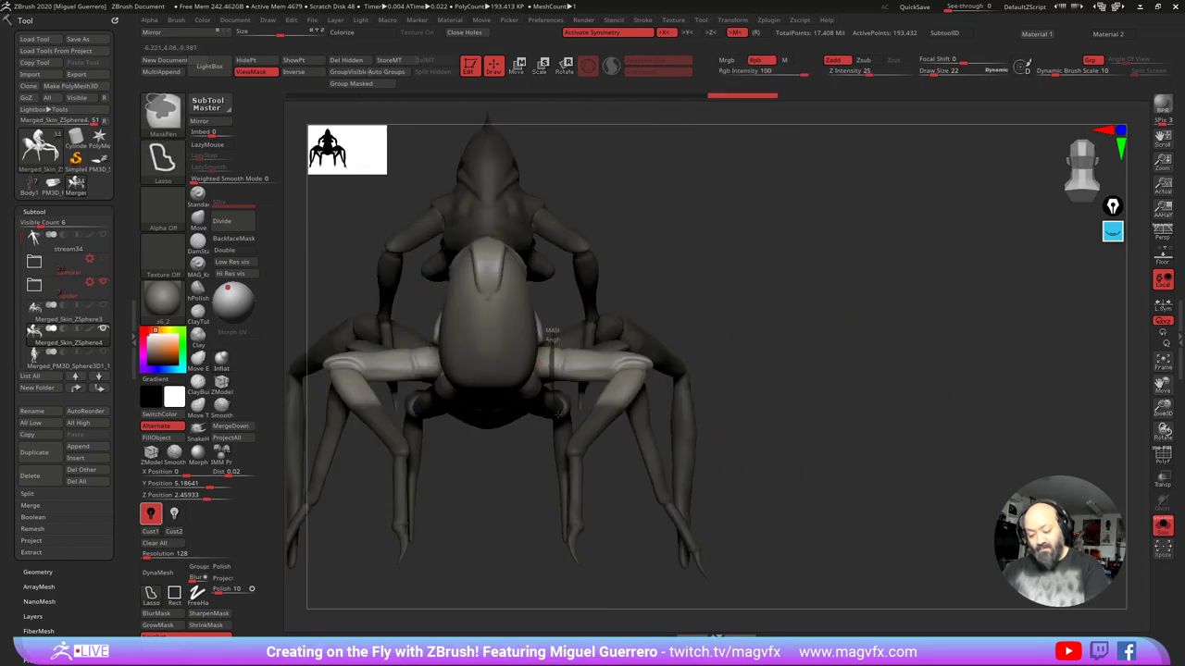
{"action": "mouse_move", "coordinate": [557, 413]}
{"action": "left_mouse_down", "text": "ctrl"}
{"action": "mouse_move", "coordinate": [637, 319]}
{"action": "mouse_move", "coordinate": [809, 318]}
{"action": "mouse_move", "coordinate": [378, 317]}
{"action": "left_mouse_up", "text": "ctrl"}
{"action": "left_click_drag", "start_coordinate": [682, 321], "coordinate": [746, 320], "text": "ctrl"}
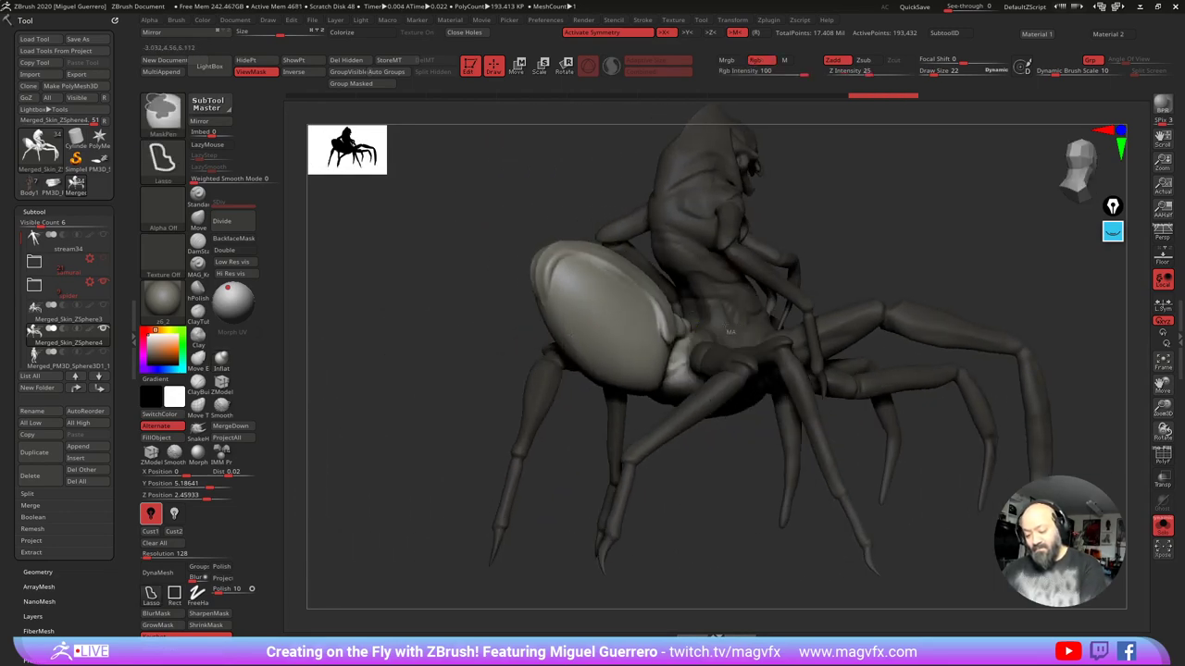
{"action": "left_click_drag", "start_coordinate": [491, 344], "coordinate": [393, 355]}
{"action": "key", "text": "w"}
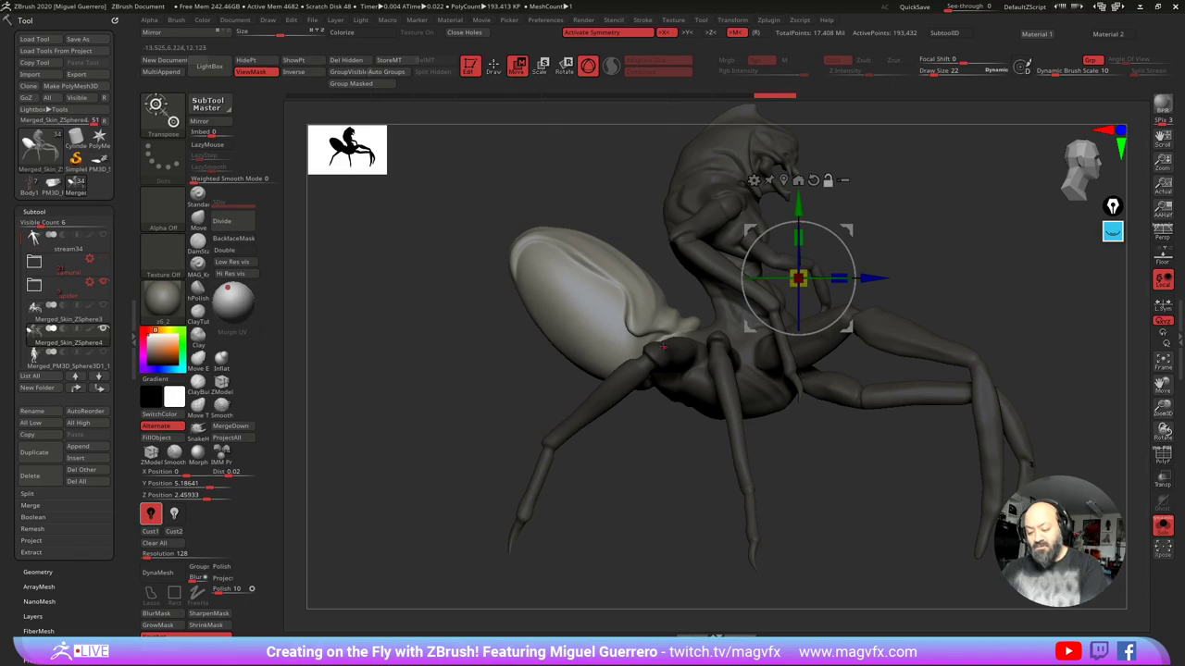
Step: Place the gizmo at the abdomen's base, rotate the abdomen down until it lies nearly horizontal, and clear the mask
{"action": "left_click", "coordinate": [640, 346], "text": "alt"}
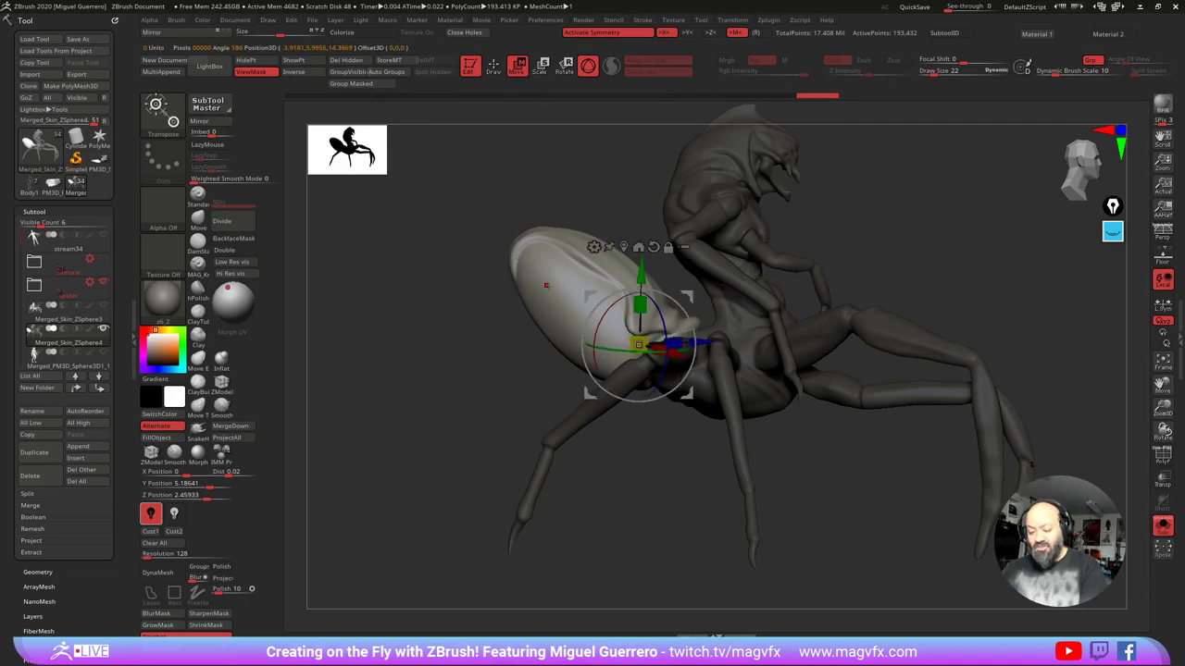
{"action": "left_click_drag", "start_coordinate": [595, 312], "coordinate": [579, 333]}
{"action": "left_click", "coordinate": [494, 68]}
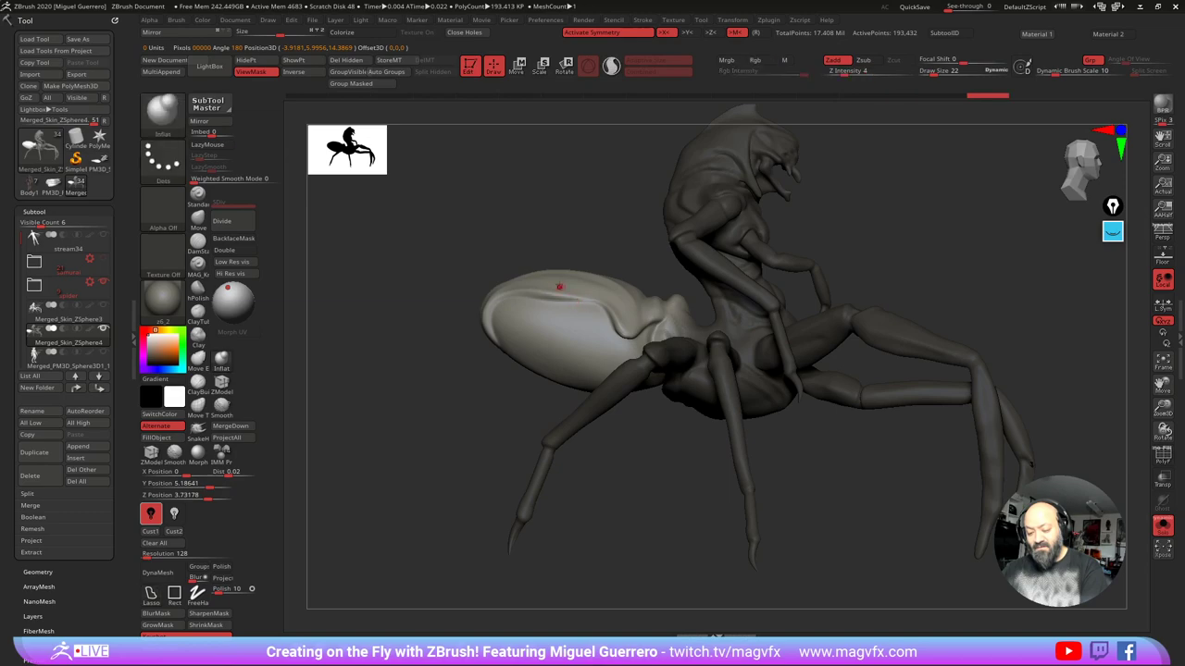
{"action": "left_click", "coordinate": [518, 69]}
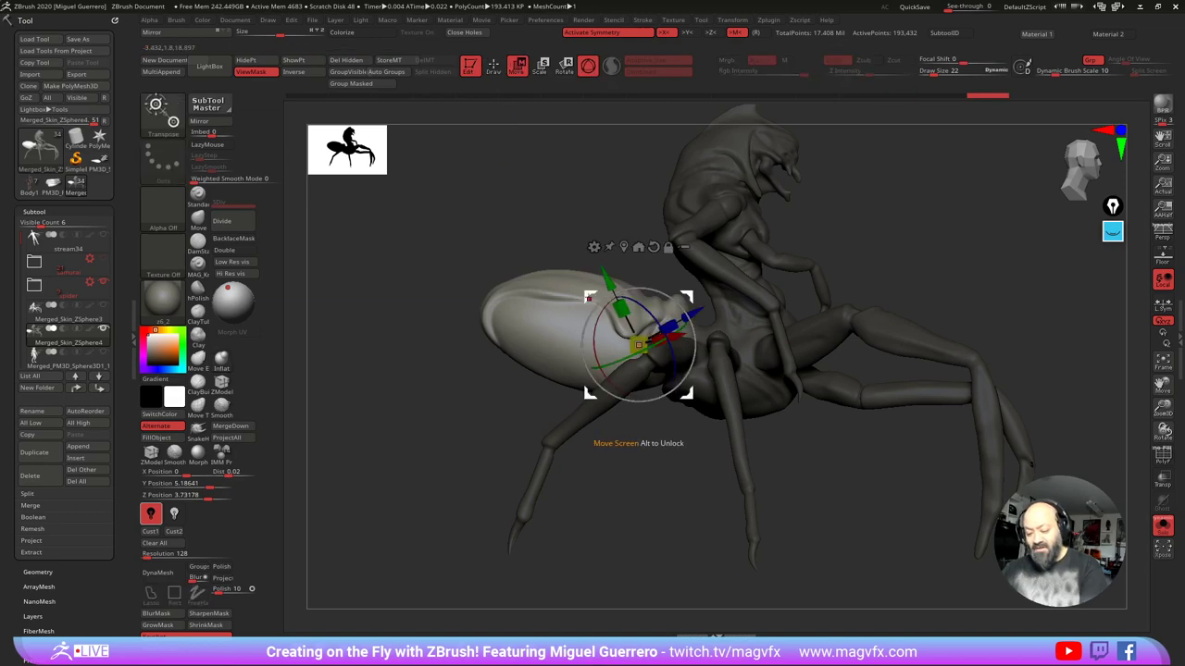
{"action": "left_click_drag", "start_coordinate": [593, 298], "coordinate": [588, 307]}
{"action": "left_click_drag", "start_coordinate": [436, 284], "coordinate": [416, 413]}
{"action": "mouse_move", "coordinate": [418, 413]}
{"action": "right_mouse_down"}
{"action": "mouse_move", "coordinate": [418, 390]}
{"action": "mouse_move", "coordinate": [432, 416]}
{"action": "right_mouse_up"}
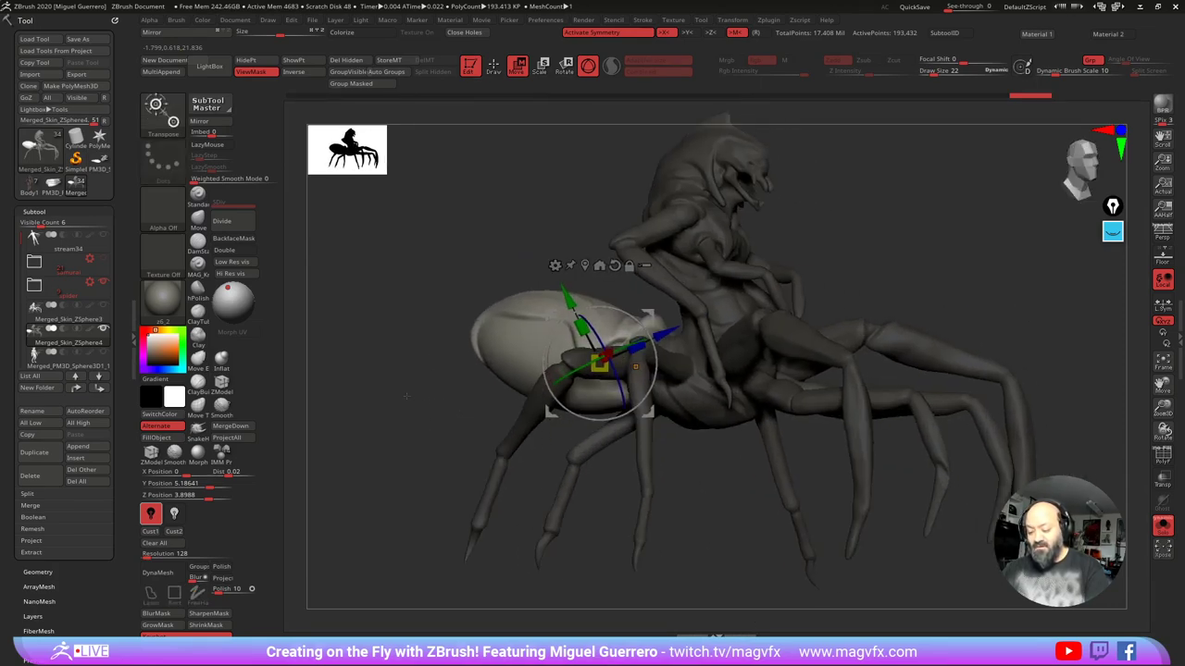
{"action": "left_click_drag", "start_coordinate": [432, 415], "coordinate": [439, 421], "text": "ctrl"}
Step: Mask everything except the hind legs' lower segments, set the gizmo at the knee, and rotate those segments backward
{"action": "mouse_move", "coordinate": [439, 421]}
{"action": "right_mouse_down"}
{"action": "mouse_move", "coordinate": [425, 415]}
{"action": "mouse_move", "coordinate": [422, 487]}
{"action": "right_mouse_up"}
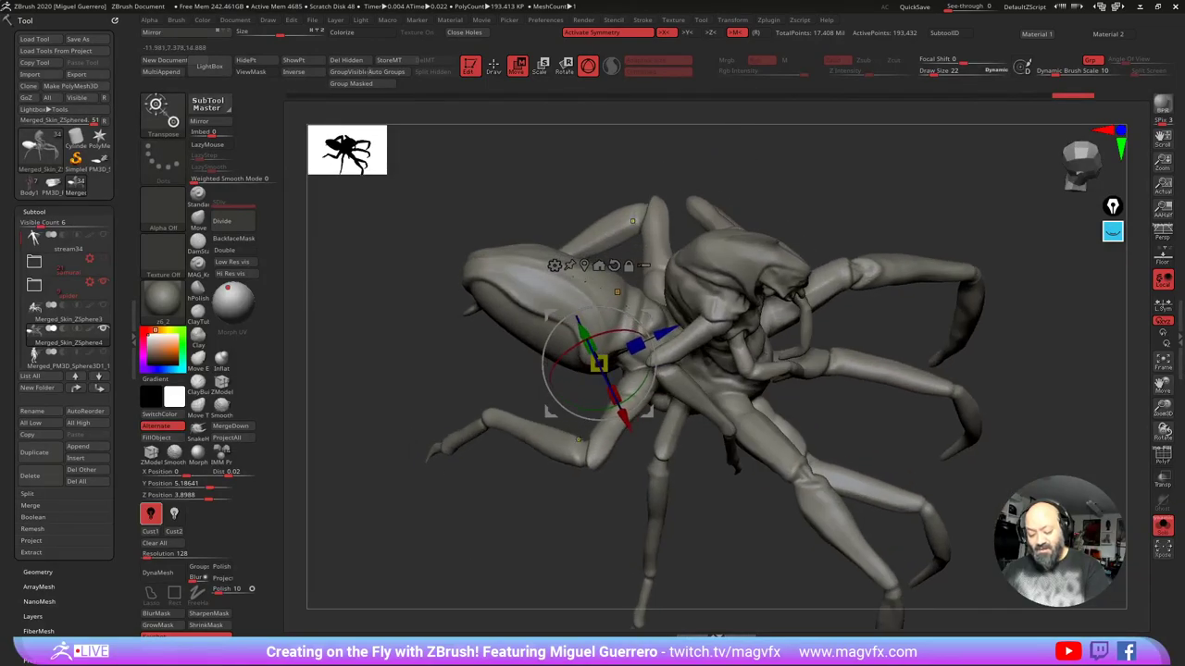
{"action": "mouse_move", "coordinate": [574, 507]}
{"action": "left_mouse_down", "text": "ctrl"}
{"action": "mouse_move", "coordinate": [387, 426]}
{"action": "mouse_move", "coordinate": [514, 398]}
{"action": "mouse_move", "coordinate": [548, 421]}
{"action": "left_mouse_up", "text": "ctrl"}
{"action": "left_click", "coordinate": [548, 484], "text": "ctrl"}
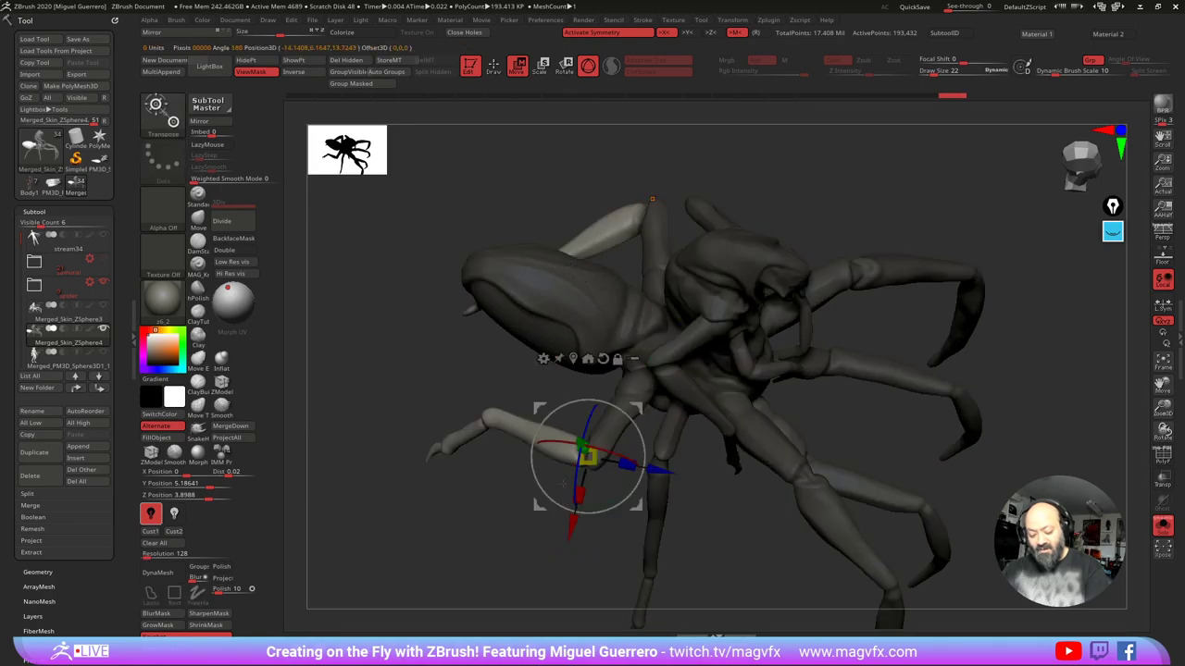
{"action": "mouse_move", "coordinate": [540, 505]}
{"action": "left_mouse_down"}
{"action": "mouse_move", "coordinate": [527, 539]}
{"action": "mouse_move", "coordinate": [535, 512]}
{"action": "left_mouse_up"}
{"action": "right_click_drag", "start_coordinate": [440, 477], "coordinate": [403, 326]}
{"action": "left_click_drag", "start_coordinate": [529, 445], "coordinate": [568, 396]}
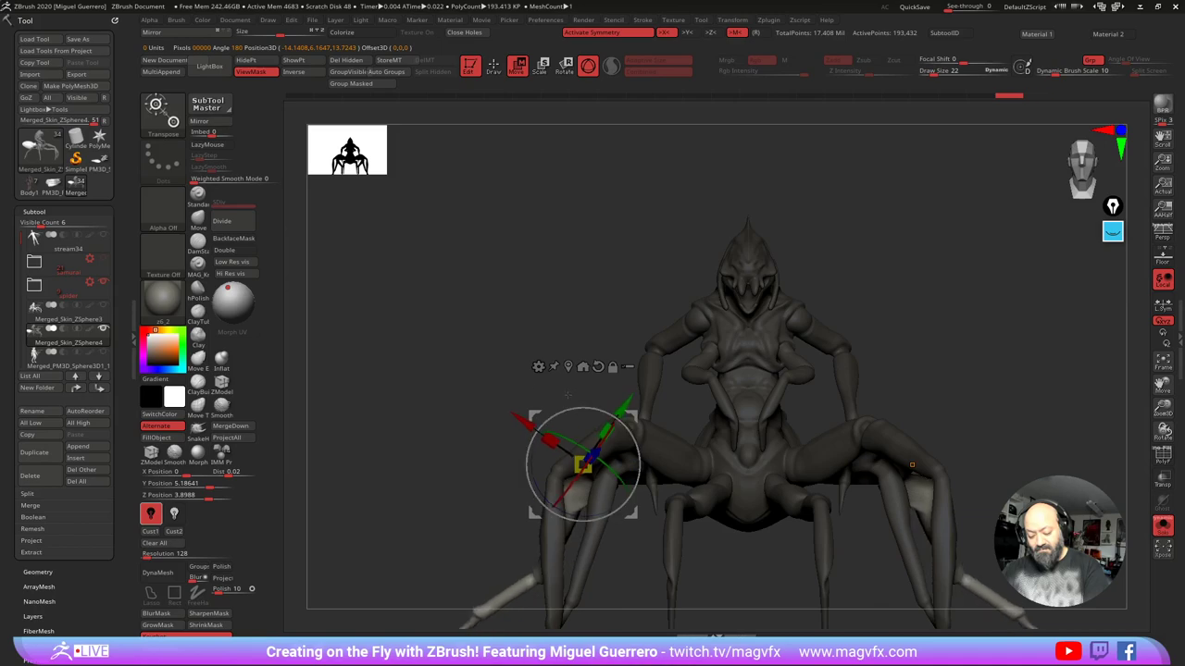
{"action": "mouse_move", "coordinate": [568, 395]}
{"action": "right_mouse_down"}
{"action": "mouse_move", "coordinate": [616, 404]}
{"action": "mouse_move", "coordinate": [554, 410]}
{"action": "right_mouse_up"}
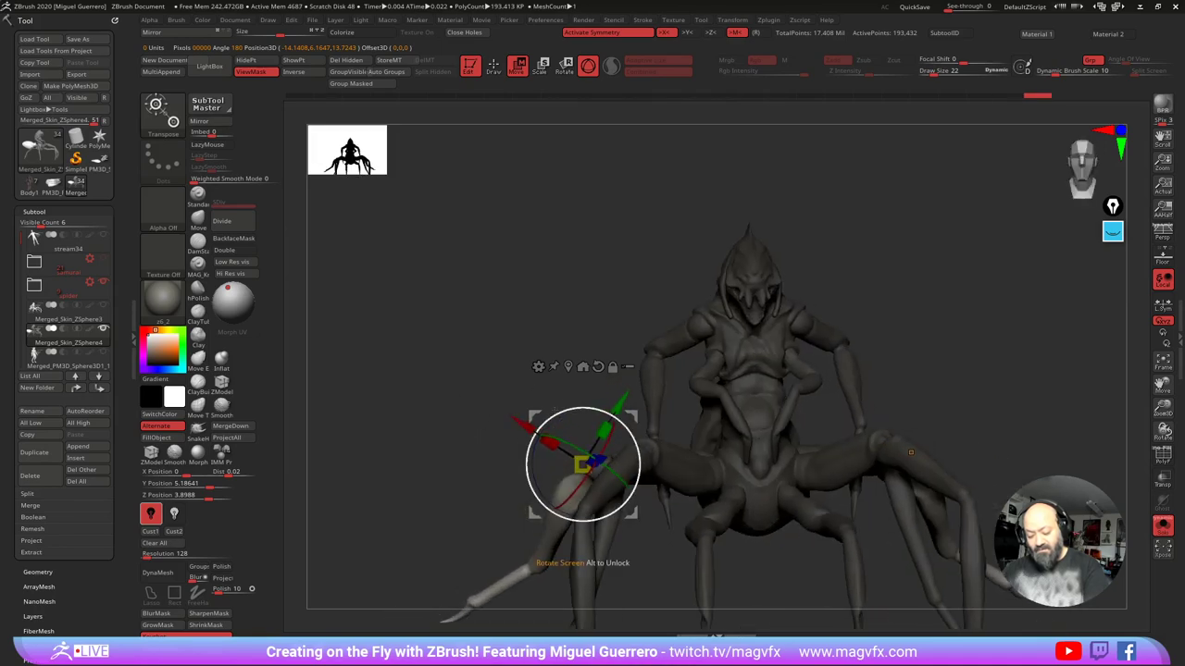
{"action": "left_click_drag", "start_coordinate": [554, 410], "coordinate": [567, 407]}
{"action": "right_click_drag", "start_coordinate": [441, 396], "coordinate": [519, 381]}
{"action": "left_click_drag", "start_coordinate": [555, 413], "coordinate": [553, 414]}
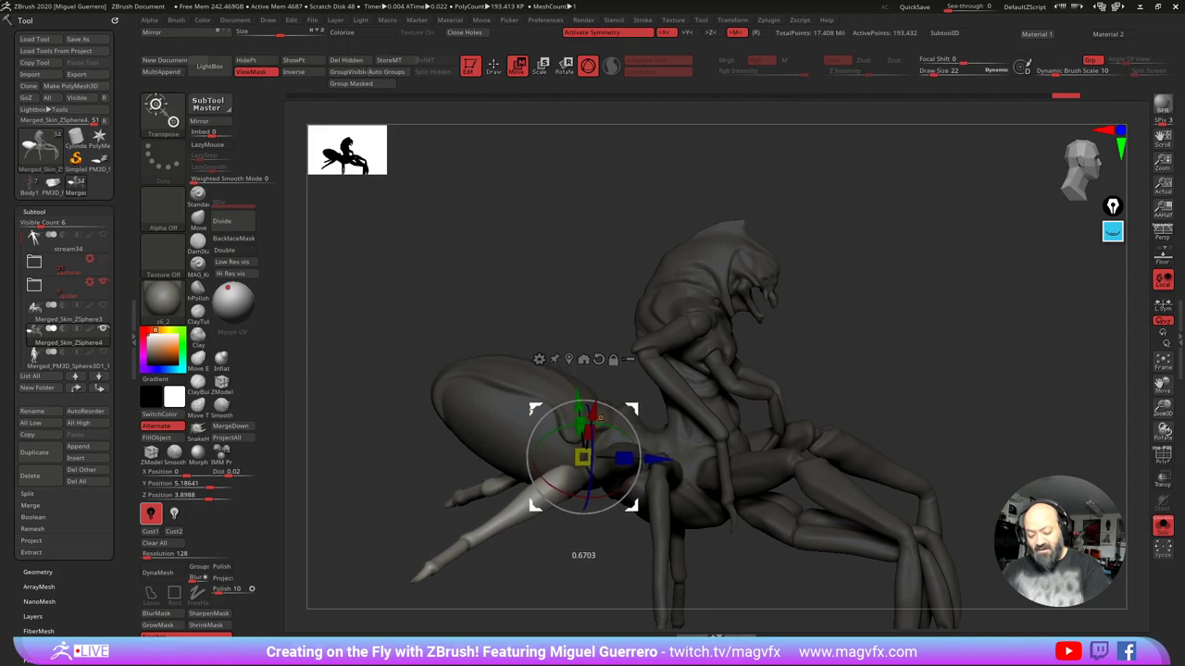
{"action": "right_click_drag", "start_coordinate": [485, 356], "coordinate": [528, 307], "text": "alt"}
Step: Unmask the hind legs' upper segments too, rotate the whole legs outward from their base, and clear the mask
{"action": "left_click", "coordinate": [493, 66]}
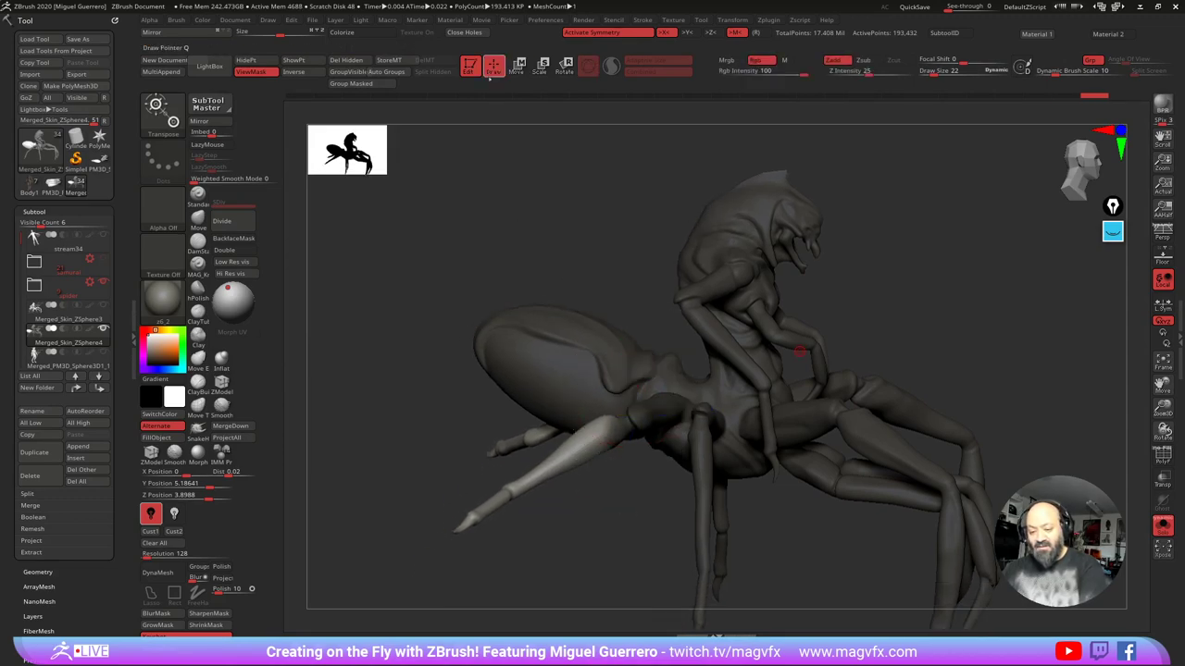
{"action": "mouse_move", "coordinate": [414, 399]}
{"action": "right_mouse_down"}
{"action": "mouse_move", "coordinate": [356, 396]}
{"action": "mouse_move", "coordinate": [432, 402]}
{"action": "mouse_move", "coordinate": [433, 459]}
{"action": "mouse_move", "coordinate": [588, 461]}
{"action": "right_mouse_up"}
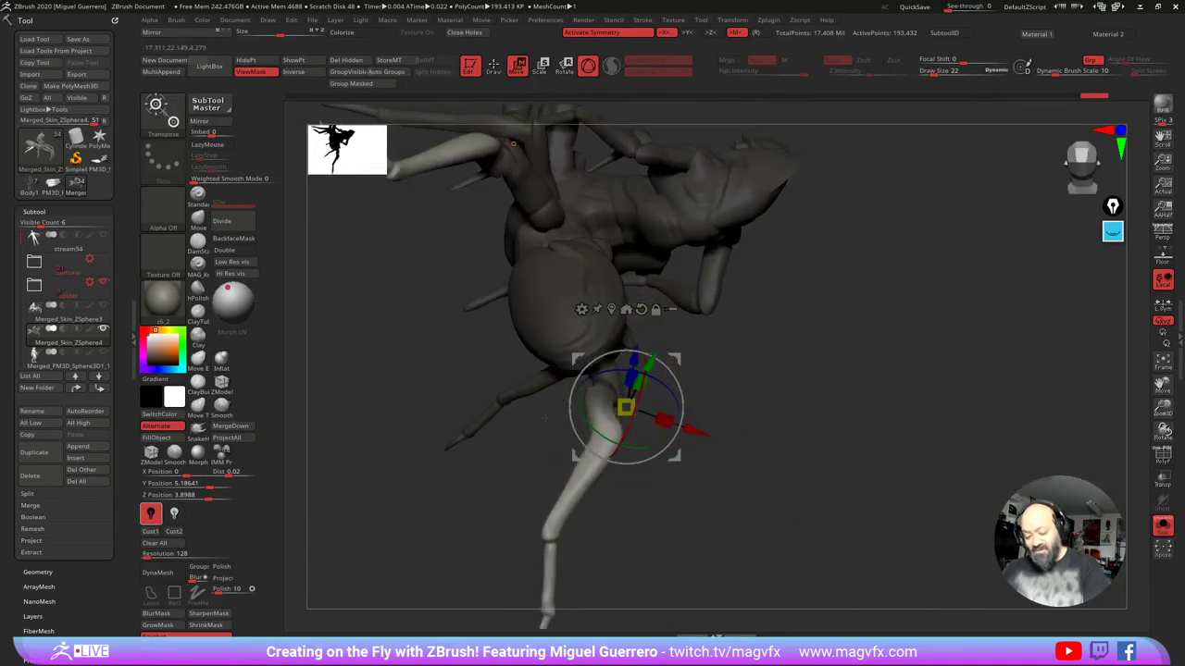
{"action": "left_click_drag", "start_coordinate": [577, 456], "coordinate": [557, 439]}
{"action": "right_click_drag", "start_coordinate": [555, 439], "coordinate": [452, 398]}
{"action": "left_click_drag", "start_coordinate": [552, 400], "coordinate": [552, 391]}
{"action": "right_click_drag", "start_coordinate": [379, 447], "coordinate": [413, 383]}
{"action": "left_click_drag", "start_coordinate": [406, 394], "coordinate": [424, 411], "text": "ctrl"}
Step: Lasso-mask the creature's humanoid torso, head and arms, working from the front and the side
{"action": "right_click_drag", "start_coordinate": [435, 407], "coordinate": [338, 384]}
{"action": "right_click_drag", "start_coordinate": [505, 342], "coordinate": [478, 357], "text": "alt"}
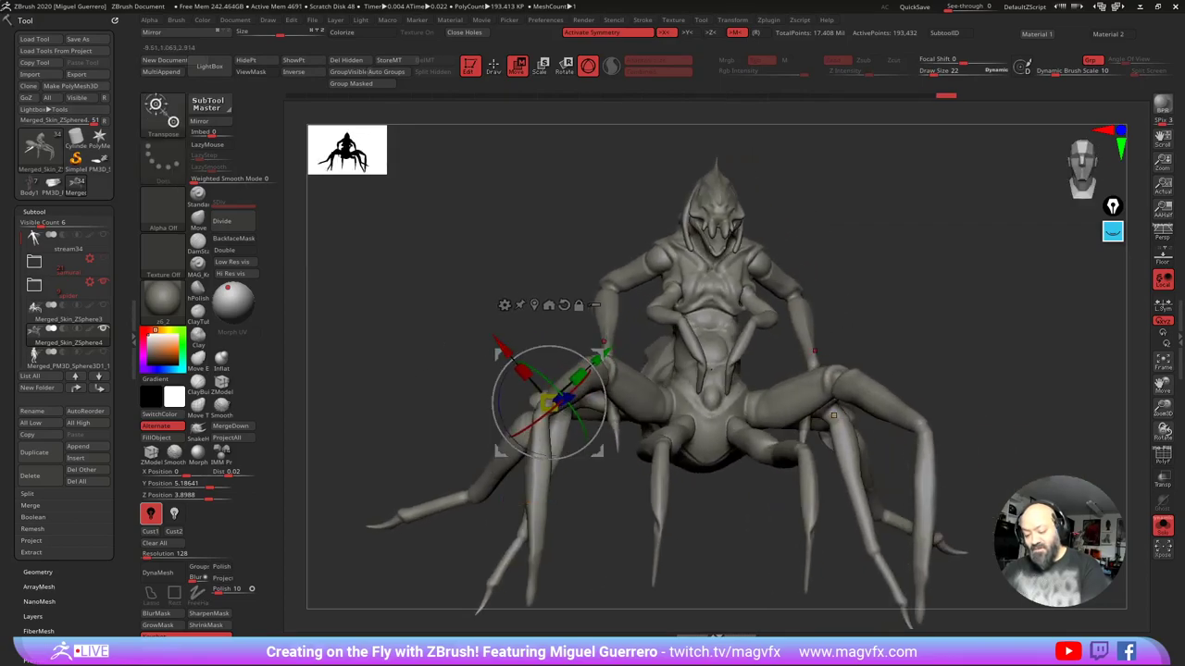
{"action": "mouse_move", "coordinate": [628, 314]}
{"action": "right_mouse_down"}
{"action": "mouse_move", "coordinate": [647, 265]}
{"action": "mouse_move", "coordinate": [668, 297]}
{"action": "right_mouse_up"}
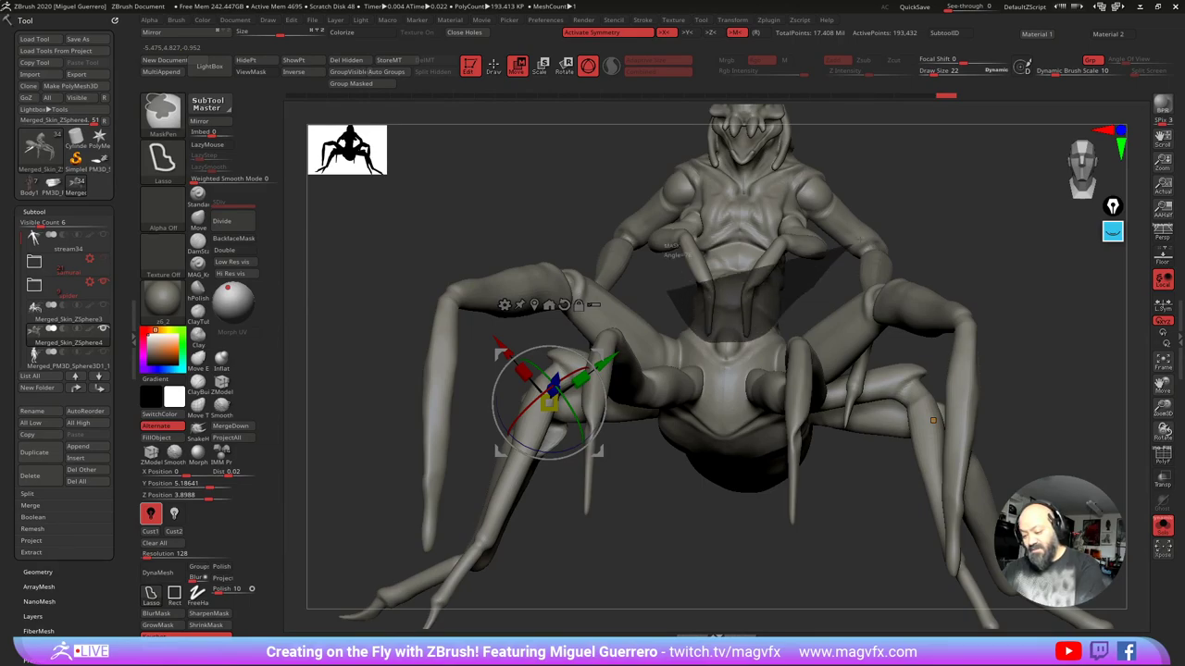
{"action": "mouse_move", "coordinate": [859, 243]}
{"action": "left_mouse_down", "text": "ctrl"}
{"action": "mouse_move", "coordinate": [608, 152]}
{"action": "mouse_move", "coordinate": [611, 171]}
{"action": "left_mouse_up", "text": "ctrl"}
{"action": "right_click_drag", "start_coordinate": [612, 176], "coordinate": [668, 269], "text": "alt"}
{"action": "mouse_move", "coordinate": [683, 198]}
{"action": "left_mouse_down", "text": "ctrl"}
{"action": "mouse_move", "coordinate": [761, 83]}
{"action": "mouse_move", "coordinate": [741, 97]}
{"action": "left_mouse_up", "text": "ctrl"}
{"action": "mouse_move", "coordinate": [446, 190]}
{"action": "right_mouse_down"}
{"action": "mouse_move", "coordinate": [506, 205]}
{"action": "mouse_move", "coordinate": [523, 227]}
{"action": "mouse_move", "coordinate": [531, 214]}
{"action": "mouse_move", "coordinate": [599, 267]}
{"action": "right_mouse_up"}
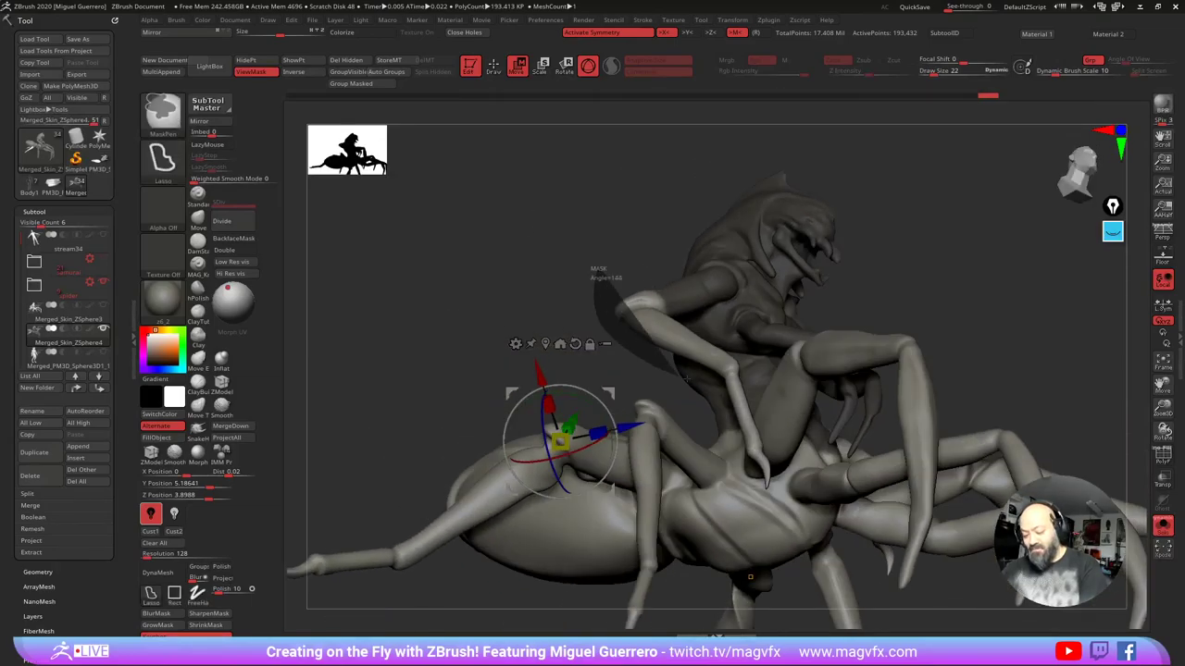
{"action": "left_click_drag", "start_coordinate": [687, 378], "coordinate": [639, 269], "text": "ctrl"}
{"action": "right_click_drag", "start_coordinate": [548, 243], "coordinate": [627, 319]}
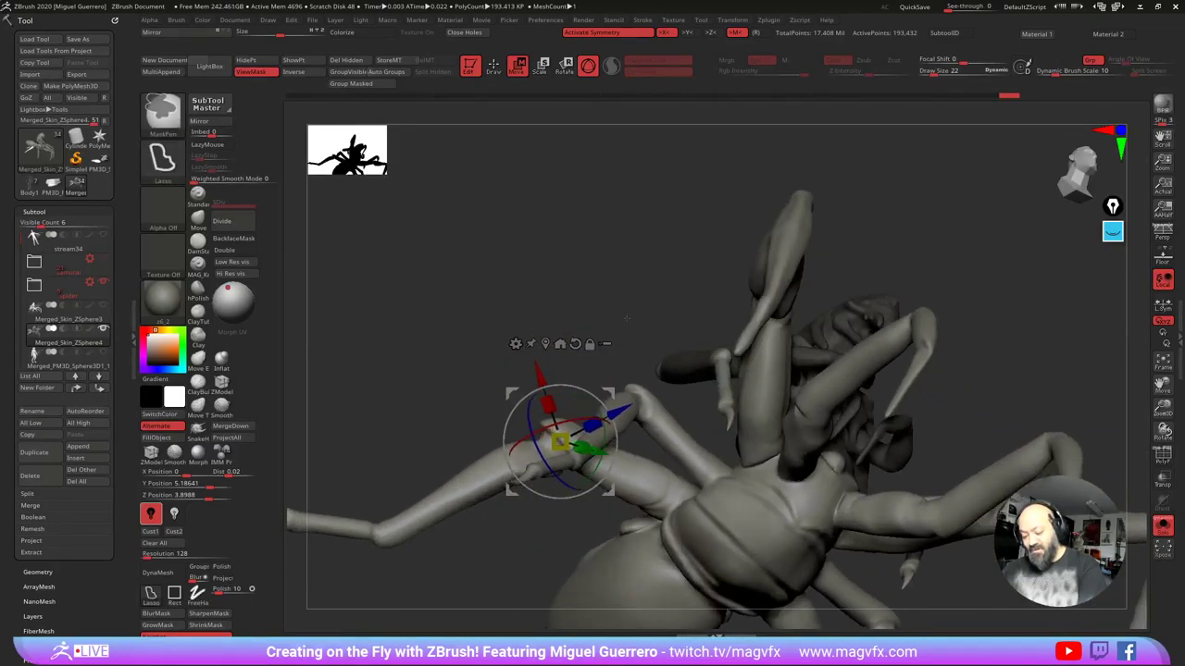
Step: Complete the lasso mask over the arms' missed parts and invert it so only the upper body is unmasked
{"action": "left_click_drag", "start_coordinate": [629, 328], "coordinate": [728, 399], "text": "ctrl"}
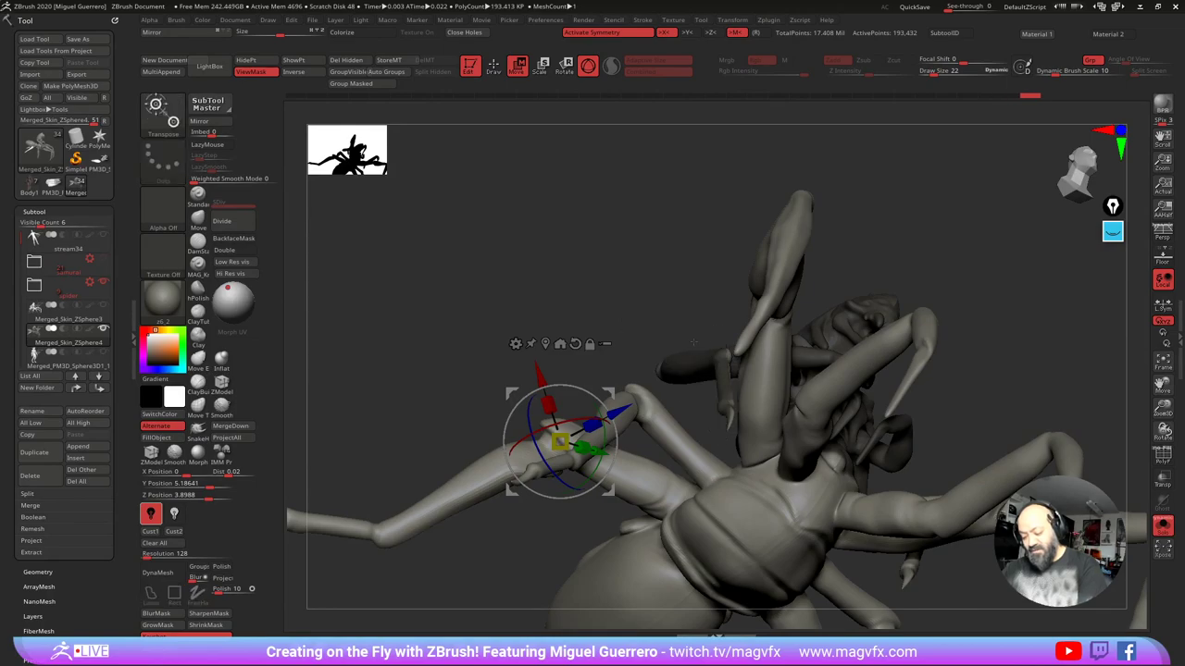
{"action": "mouse_move", "coordinate": [686, 372]}
{"action": "right_mouse_down", "text": "ctrl"}
{"action": "mouse_move", "coordinate": [709, 423]}
{"action": "mouse_move", "coordinate": [673, 370]}
{"action": "right_mouse_up", "text": "ctrl"}
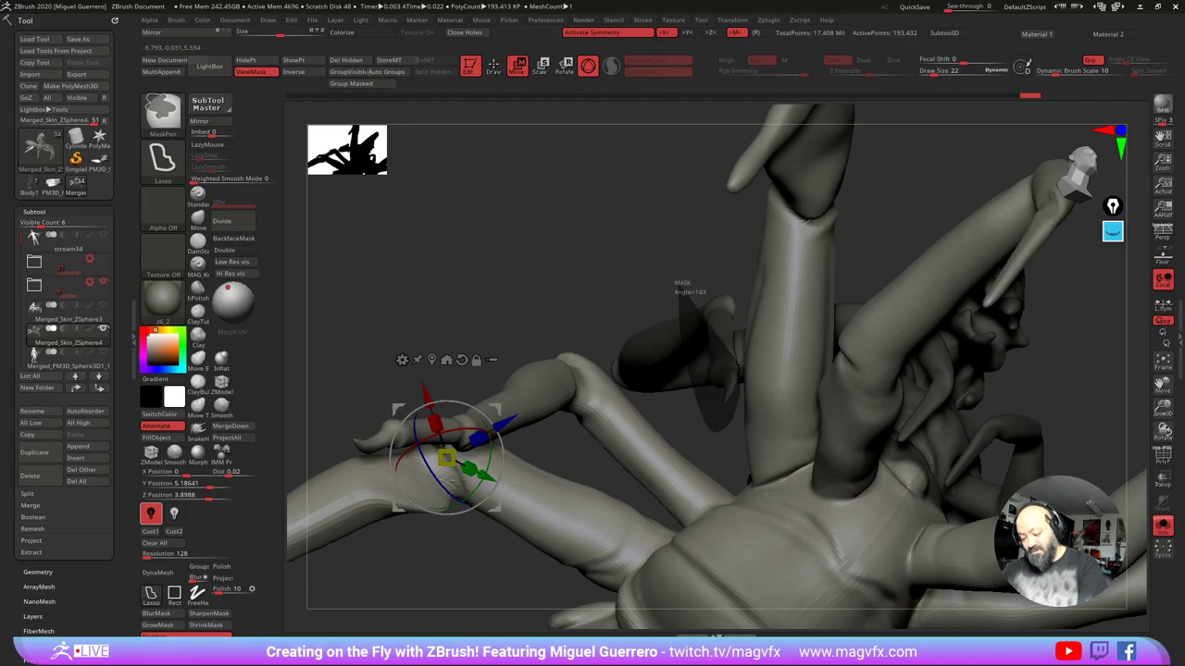
{"action": "left_click_drag", "start_coordinate": [742, 299], "coordinate": [680, 261], "text": "ctrl"}
{"action": "left_click", "coordinate": [592, 245], "text": "ctrl"}
{"action": "right_click_drag", "start_coordinate": [589, 245], "coordinate": [667, 369]}
{"action": "mouse_move", "coordinate": [399, 286]}
{"action": "right_mouse_down"}
{"action": "mouse_move", "coordinate": [477, 301]}
{"action": "mouse_move", "coordinate": [491, 361]}
{"action": "right_mouse_up"}
{"action": "mouse_move", "coordinate": [503, 230]}
{"action": "left_mouse_down", "text": "ctrl"}
{"action": "mouse_move", "coordinate": [649, 310]}
{"action": "mouse_move", "coordinate": [593, 248]}
{"action": "left_mouse_up", "text": "ctrl"}
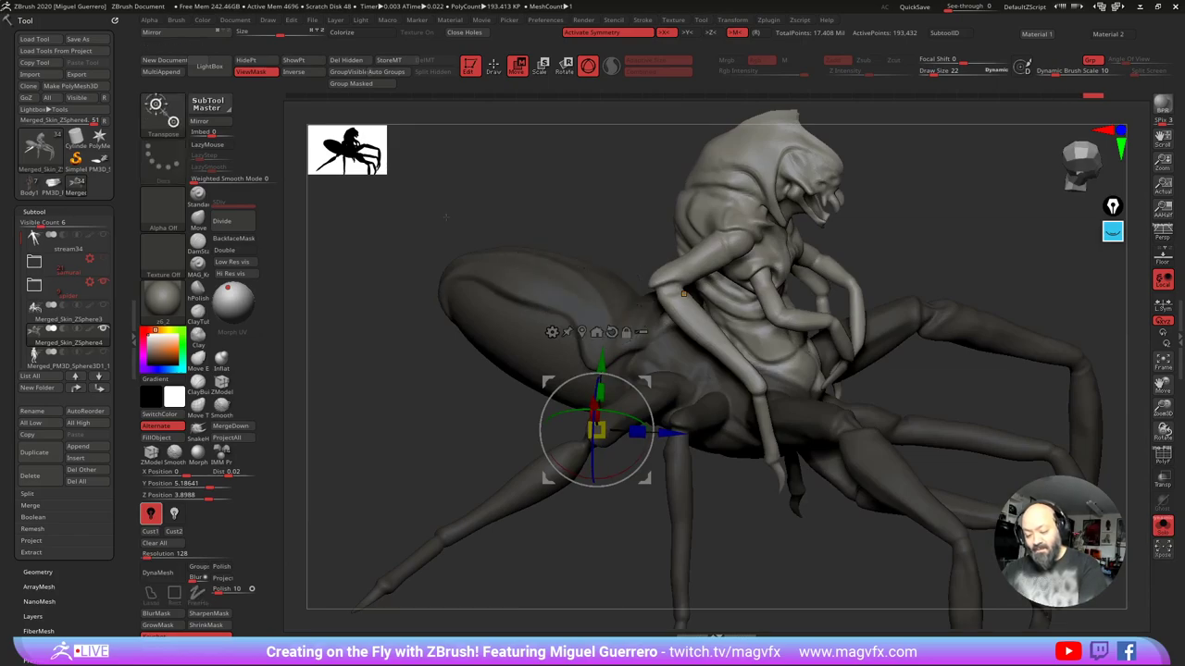
Step: Split the upper body and spider body into separate polygroups with Group Masked, invert the mask, and check the groups with PolyFrame
{"action": "right_click_drag", "start_coordinate": [639, 325], "coordinate": [593, 303]}
{"action": "left_click_drag", "start_coordinate": [594, 303], "coordinate": [597, 307], "text": "ctrl"}
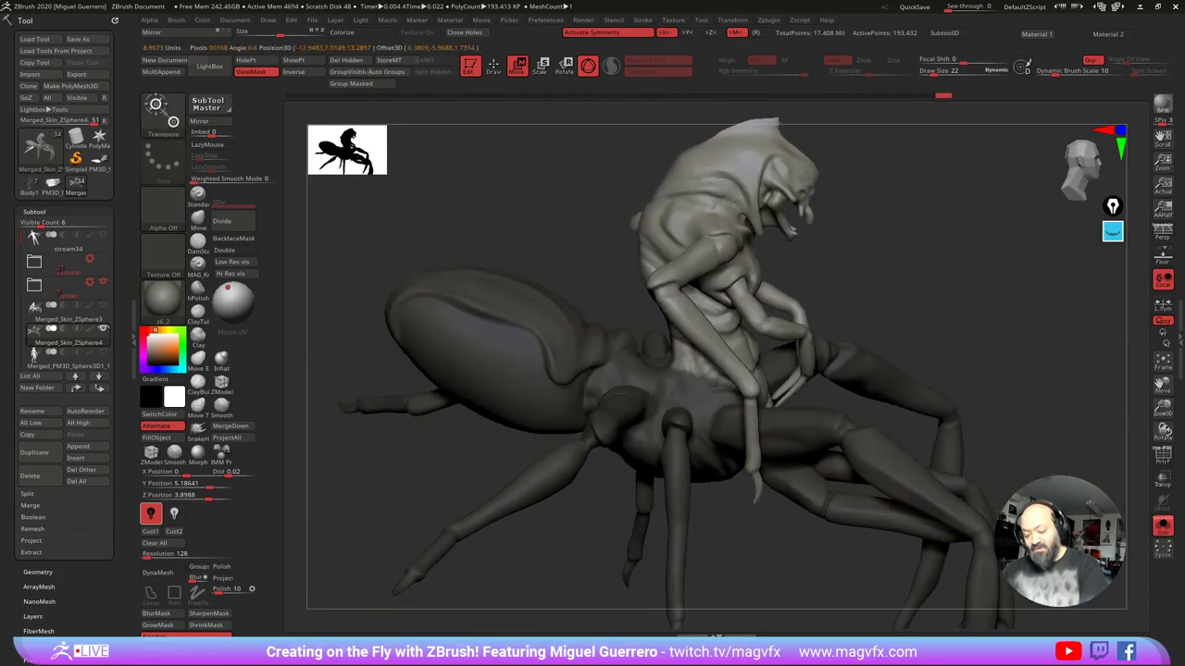
{"action": "right_click_drag", "start_coordinate": [592, 281], "coordinate": [493, 219]}
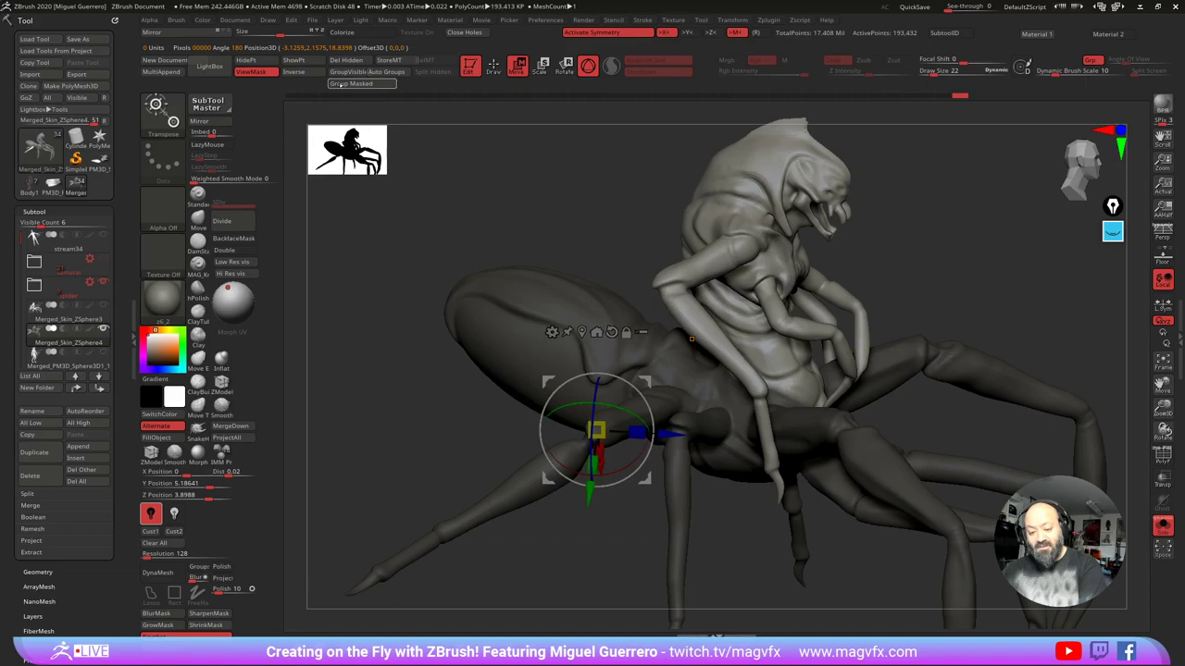
{"action": "left_click", "coordinate": [298, 128], "text": "ctrl"}
{"action": "right_click_drag", "start_coordinate": [496, 335], "coordinate": [427, 373]}
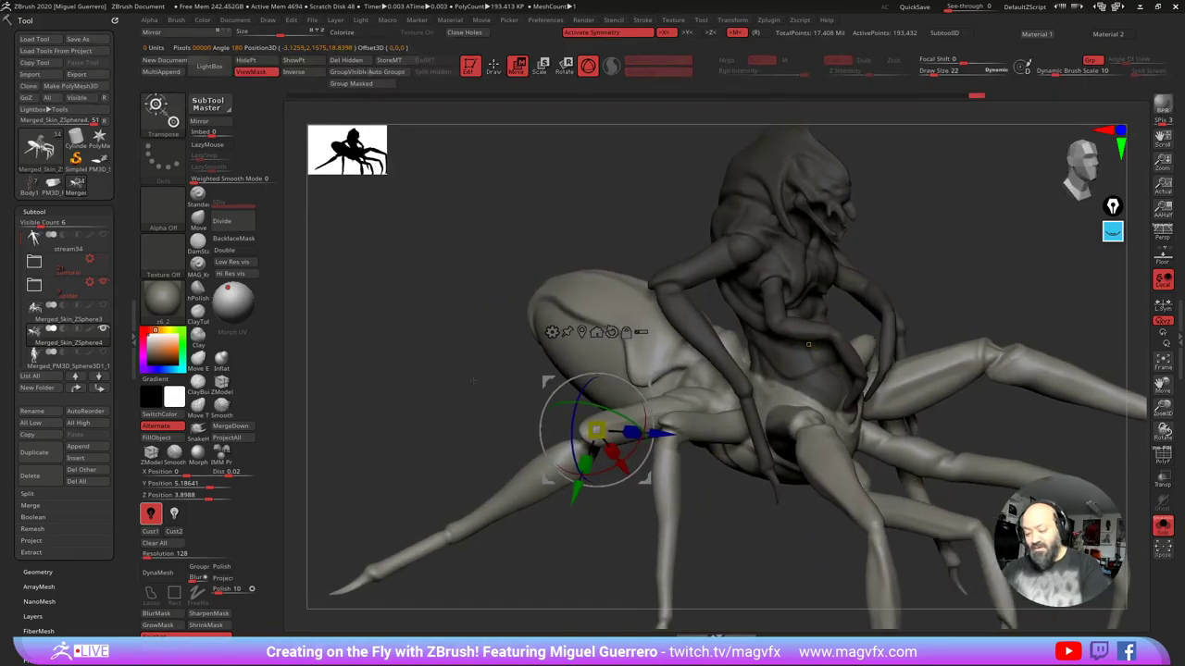
{"action": "left_click", "coordinate": [1162, 455]}
{"action": "right_click_drag", "start_coordinate": [673, 418], "coordinate": [607, 432], "text": "alt"}
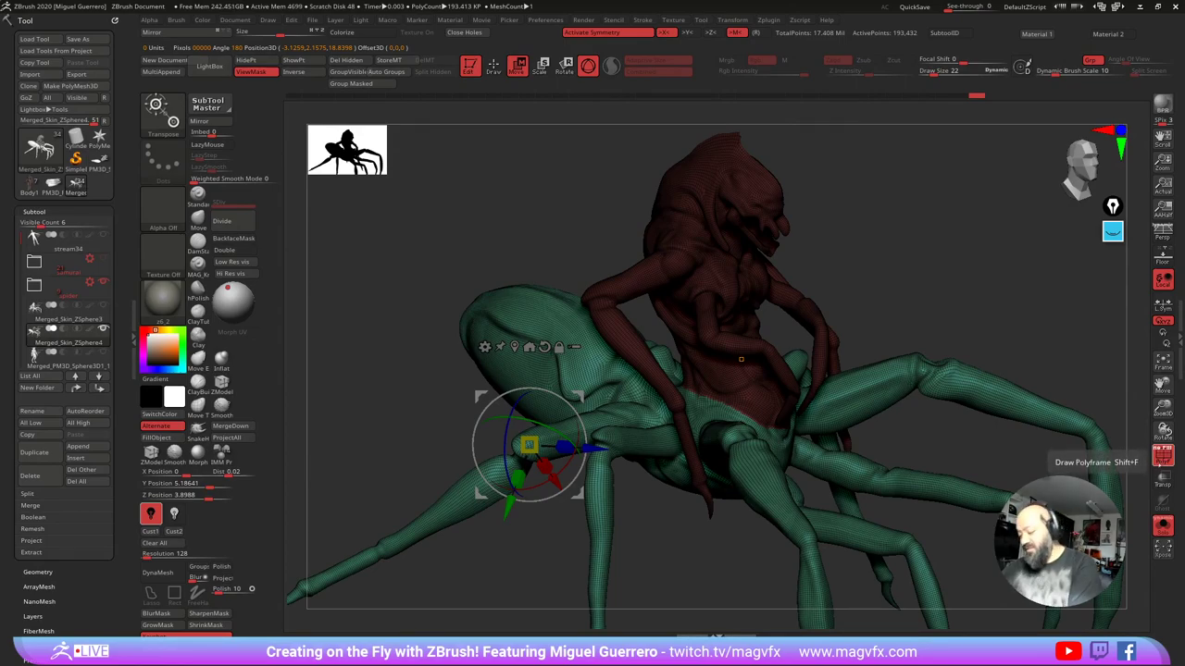
{"action": "key", "text": "shift+f"}
{"action": "left_click_drag", "start_coordinate": [741, 359], "coordinate": [798, 389]}
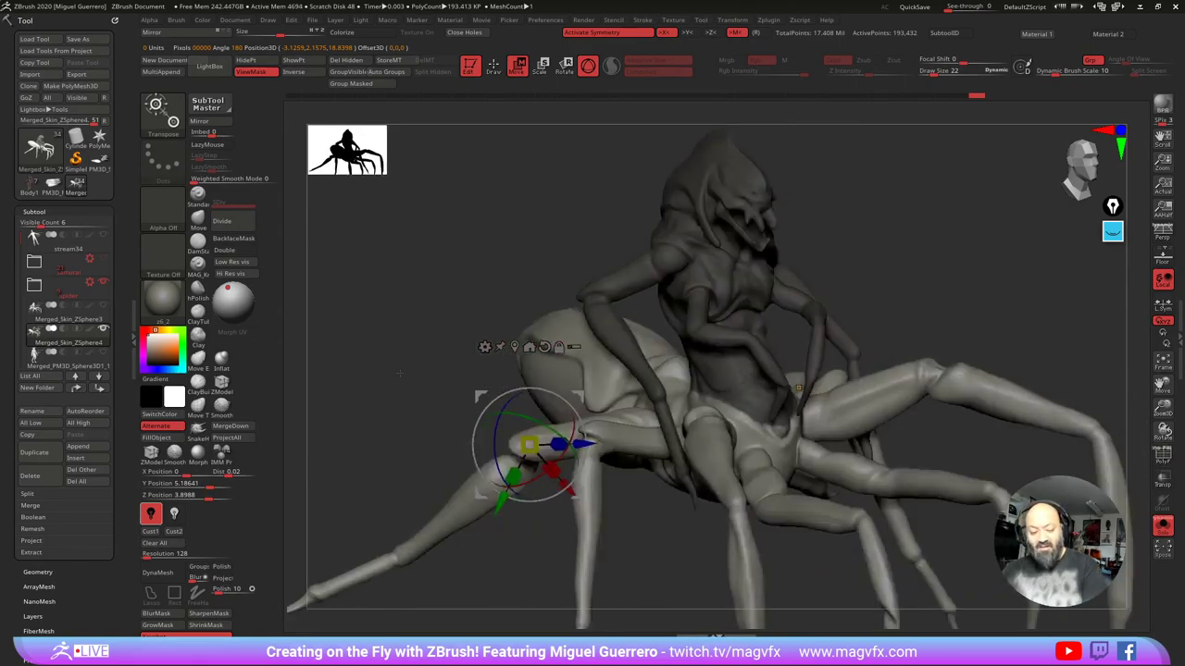
Step: Place the gizmo at the waist, invert the mask to free the upper body, and bend the torso forward
{"action": "left_click_drag", "start_coordinate": [400, 373], "coordinate": [514, 345]}
{"action": "left_click_drag", "start_coordinate": [459, 172], "coordinate": [479, 189], "text": "ctrl"}
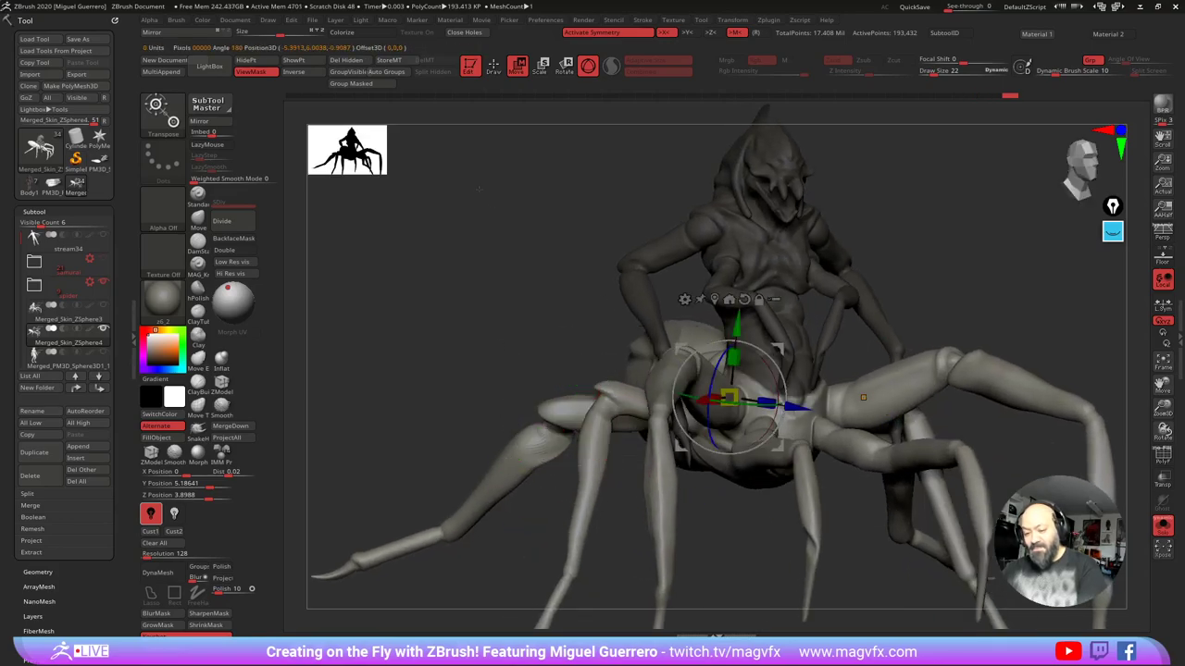
{"action": "left_click", "coordinate": [493, 66]}
{"action": "left_click_drag", "start_coordinate": [416, 305], "coordinate": [786, 347]}
{"action": "left_click", "coordinate": [555, 307], "text": "ctrl"}
{"action": "left_click", "coordinate": [516, 66]}
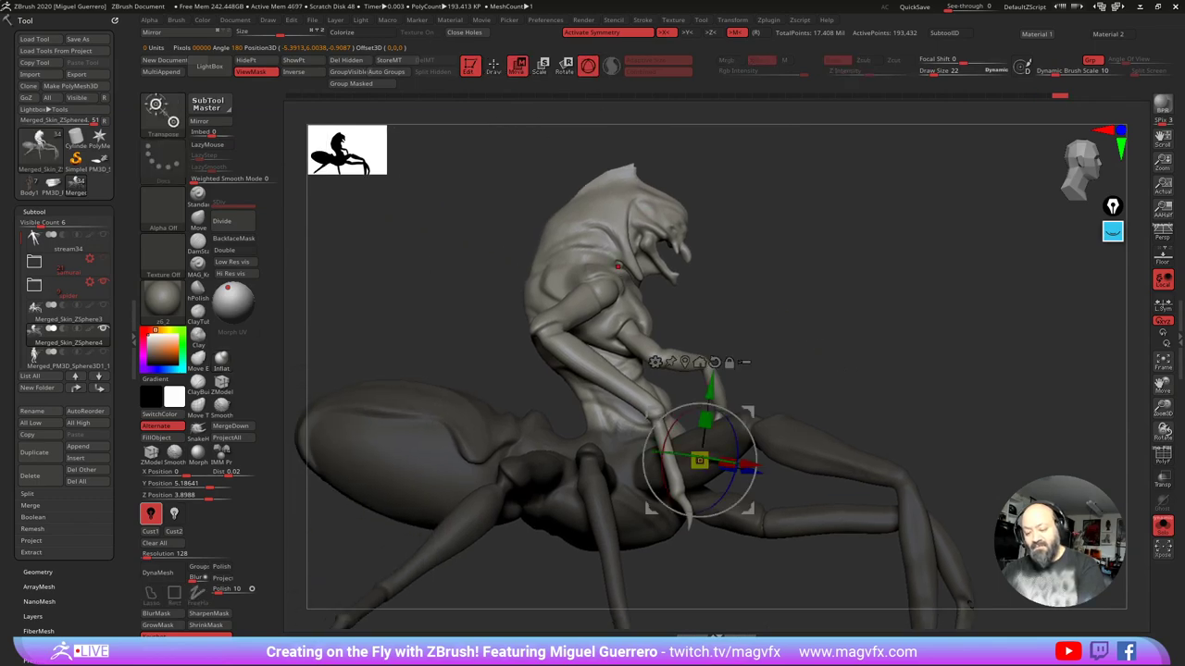
{"action": "left_click_drag", "start_coordinate": [708, 405], "coordinate": [726, 476]}
{"action": "left_click_drag", "start_coordinate": [602, 328], "coordinate": [559, 362]}
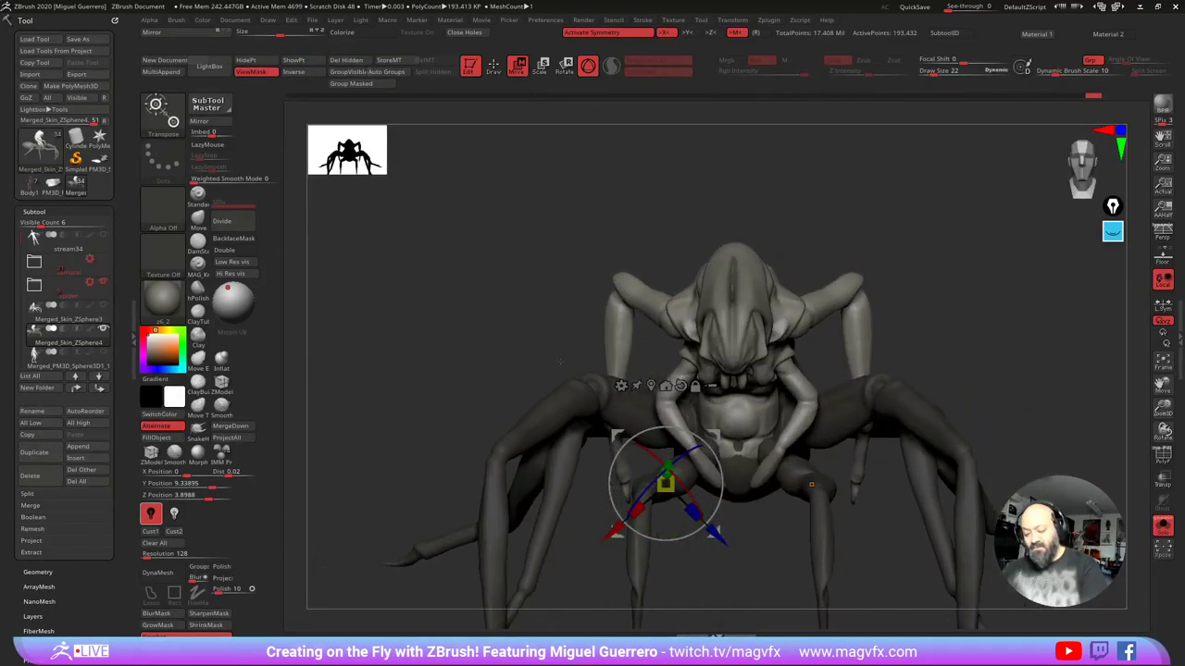
Step: Undo the symmetric rotation, turn off X symmetry, twist and shift the upper body to one side, and clear the mask
{"action": "mouse_move", "coordinate": [658, 427]}
{"action": "left_mouse_down"}
{"action": "mouse_move", "coordinate": [678, 428]}
{"action": "mouse_move", "coordinate": [606, 412]}
{"action": "mouse_move", "coordinate": [601, 398]}
{"action": "left_mouse_up"}
{"action": "key", "text": "ctrl+z"}
{"action": "key", "text": "x"}
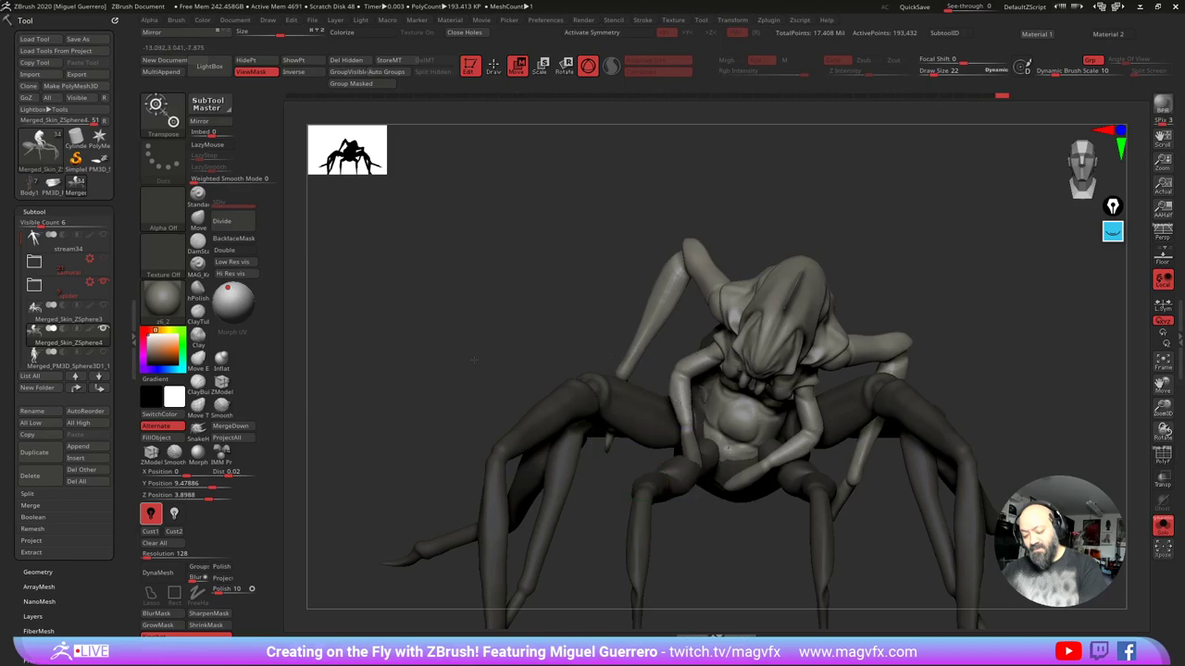
{"action": "mouse_move", "coordinate": [473, 360]}
{"action": "left_mouse_down"}
{"action": "mouse_move", "coordinate": [548, 357]}
{"action": "mouse_move", "coordinate": [495, 363]}
{"action": "left_mouse_up"}
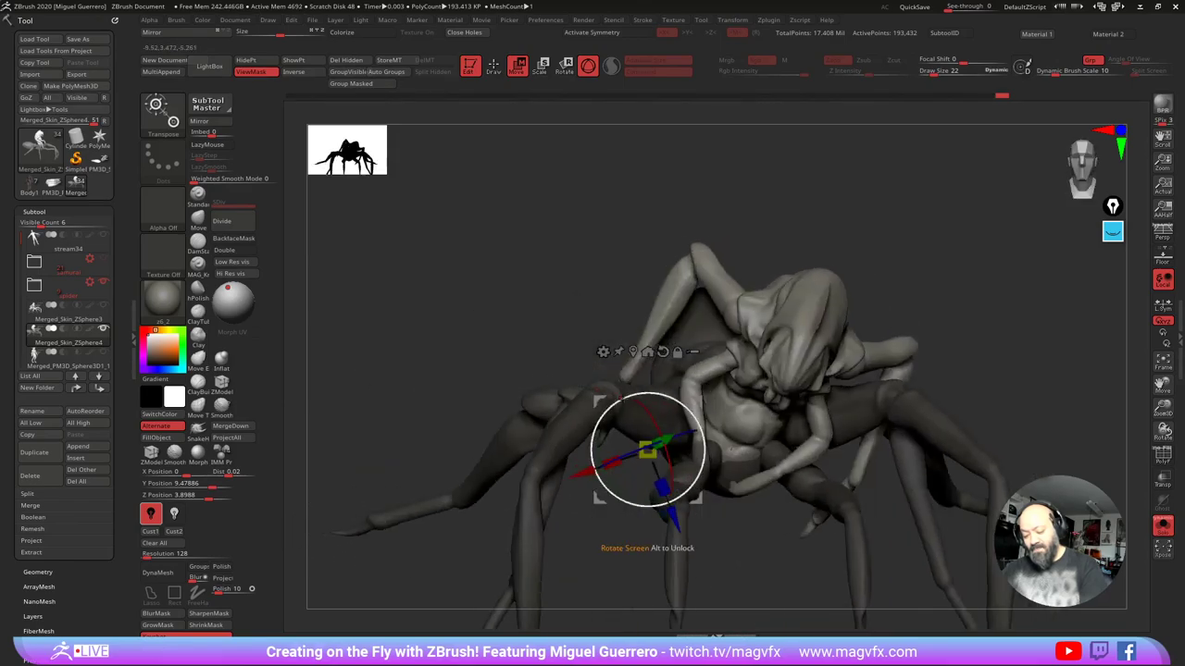
{"action": "left_click_drag", "start_coordinate": [622, 390], "coordinate": [634, 386]}
{"action": "left_click_drag", "start_coordinate": [647, 451], "coordinate": [636, 415]}
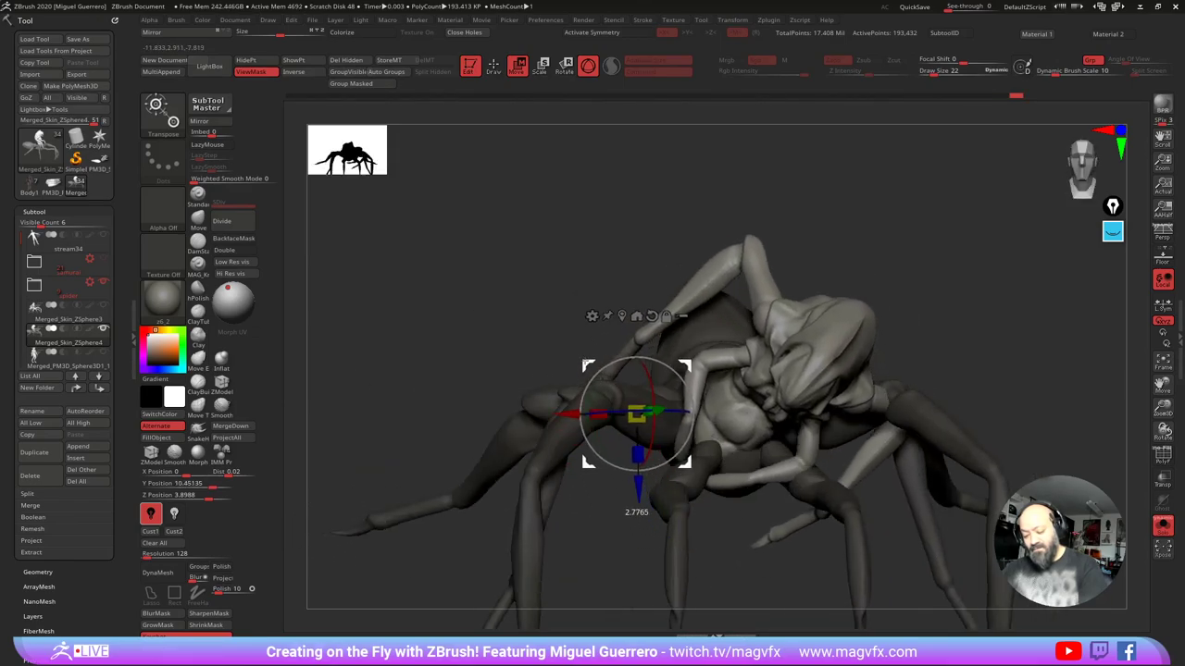
{"action": "left_click_drag", "start_coordinate": [469, 348], "coordinate": [546, 324]}
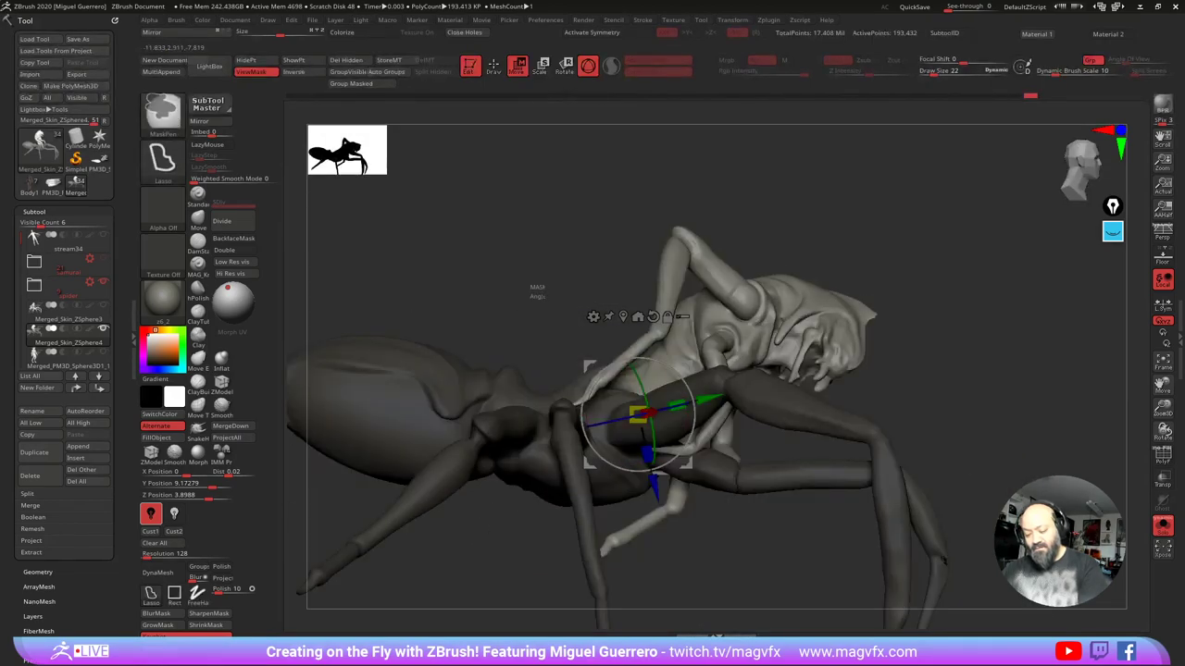
{"action": "mouse_move", "coordinate": [520, 269]}
{"action": "left_mouse_down", "text": "ctrl"}
{"action": "mouse_move", "coordinate": [527, 276]}
{"action": "mouse_move", "coordinate": [449, 308]}
{"action": "left_mouse_up", "text": "ctrl"}
Step: Show the merged samurai together with the reposed spider by turning off Solo, and hide the original spider folder
{"action": "left_click_drag", "start_coordinate": [438, 417], "coordinate": [455, 371], "text": "alt"}
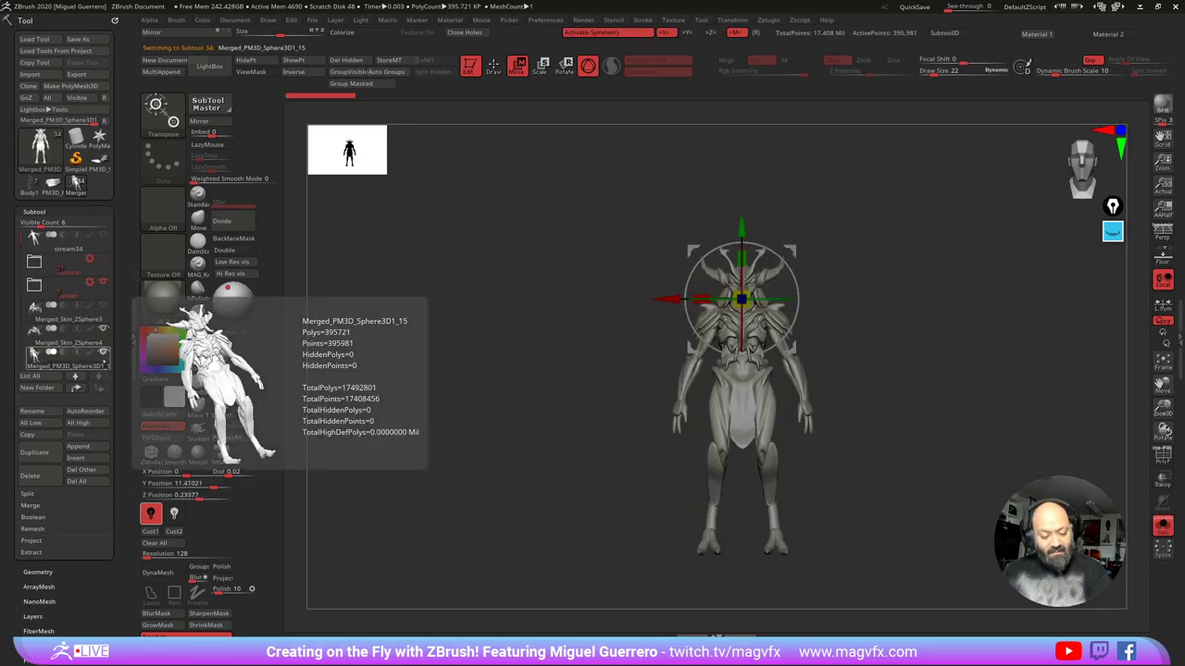
{"action": "key", "text": "alt+s"}
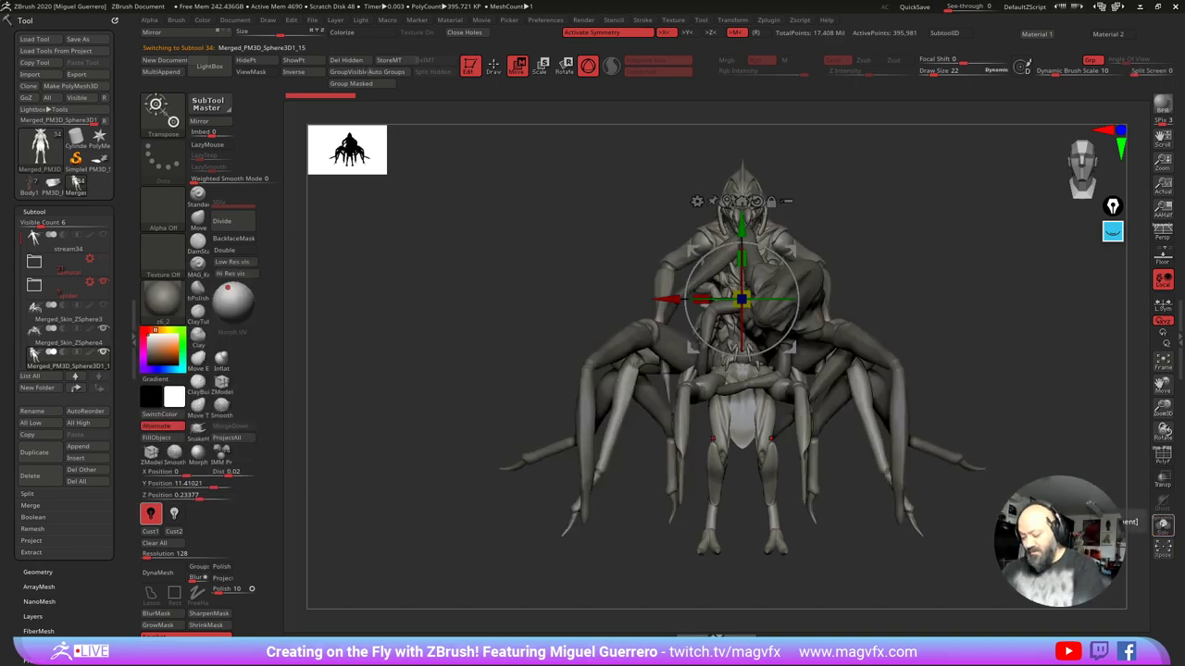
{"action": "left_click_drag", "start_coordinate": [398, 395], "coordinate": [496, 396]}
{"action": "left_click", "coordinate": [624, 267], "text": "alt"}
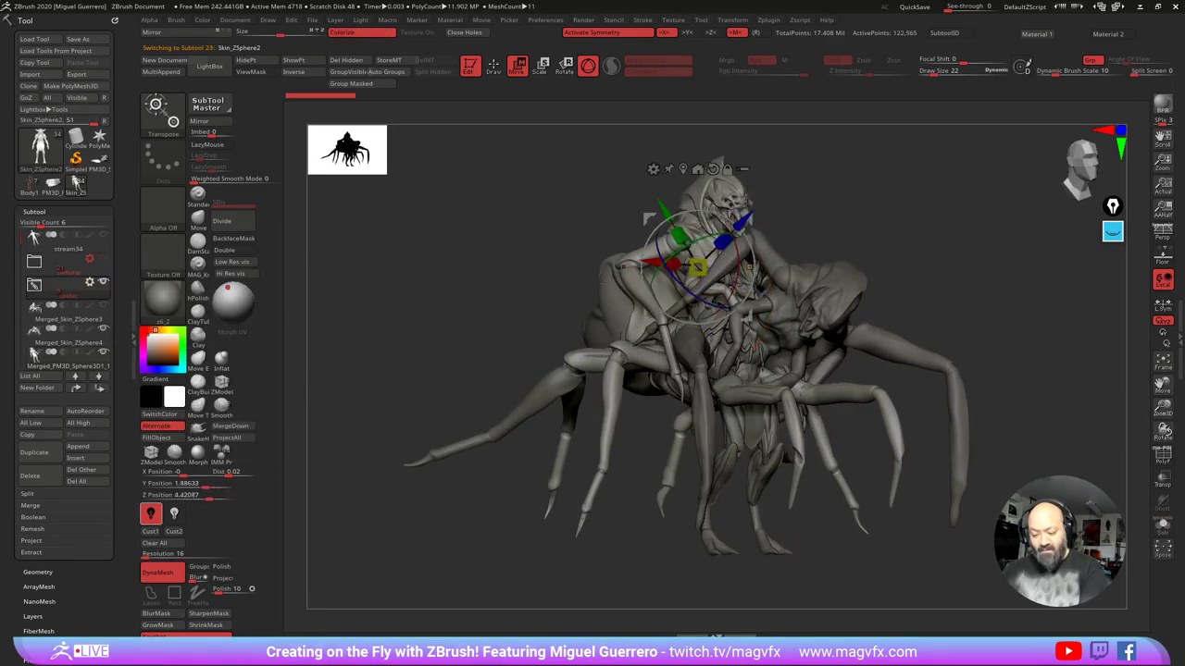
{"action": "left_click", "coordinate": [104, 284]}
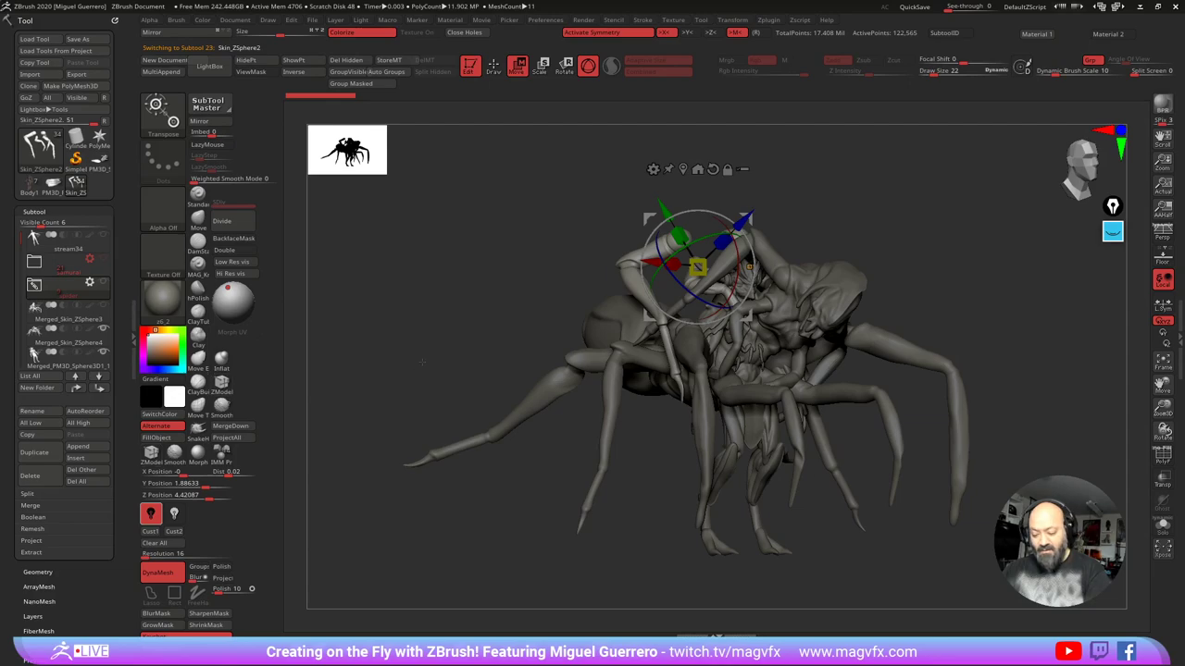
{"action": "left_click_drag", "start_coordinate": [422, 362], "coordinate": [608, 299]}
{"action": "left_click", "coordinate": [493, 66]}
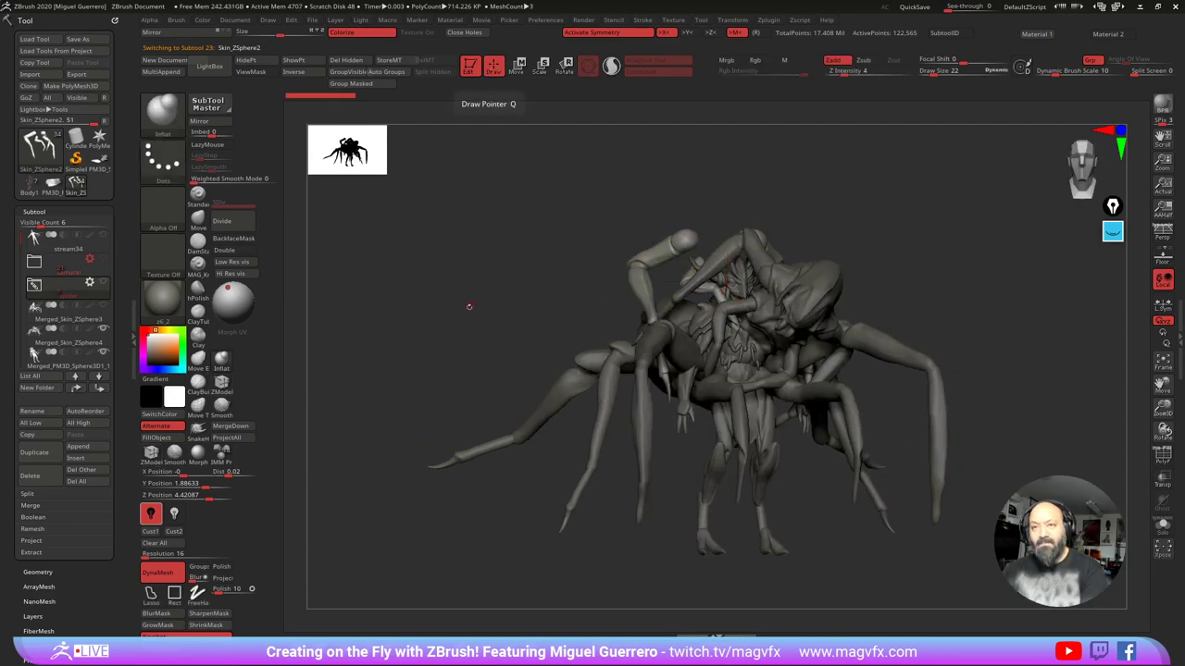
Step: Select the merged samurai and raise it vertically so its body stands above the reposed spider creature
{"action": "mouse_move", "coordinate": [469, 304]}
{"action": "right_mouse_down"}
{"action": "mouse_move", "coordinate": [491, 311]}
{"action": "mouse_move", "coordinate": [495, 350]}
{"action": "mouse_move", "coordinate": [511, 330]}
{"action": "right_mouse_up"}
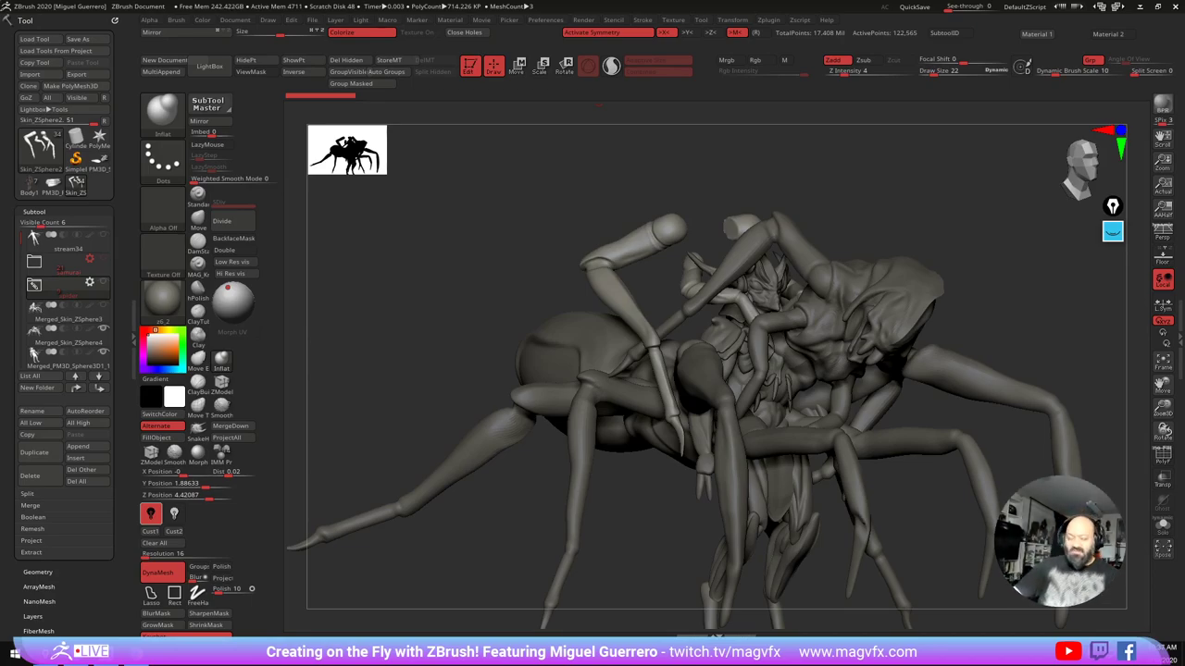
{"action": "left_click_drag", "start_coordinate": [430, 316], "coordinate": [405, 318]}
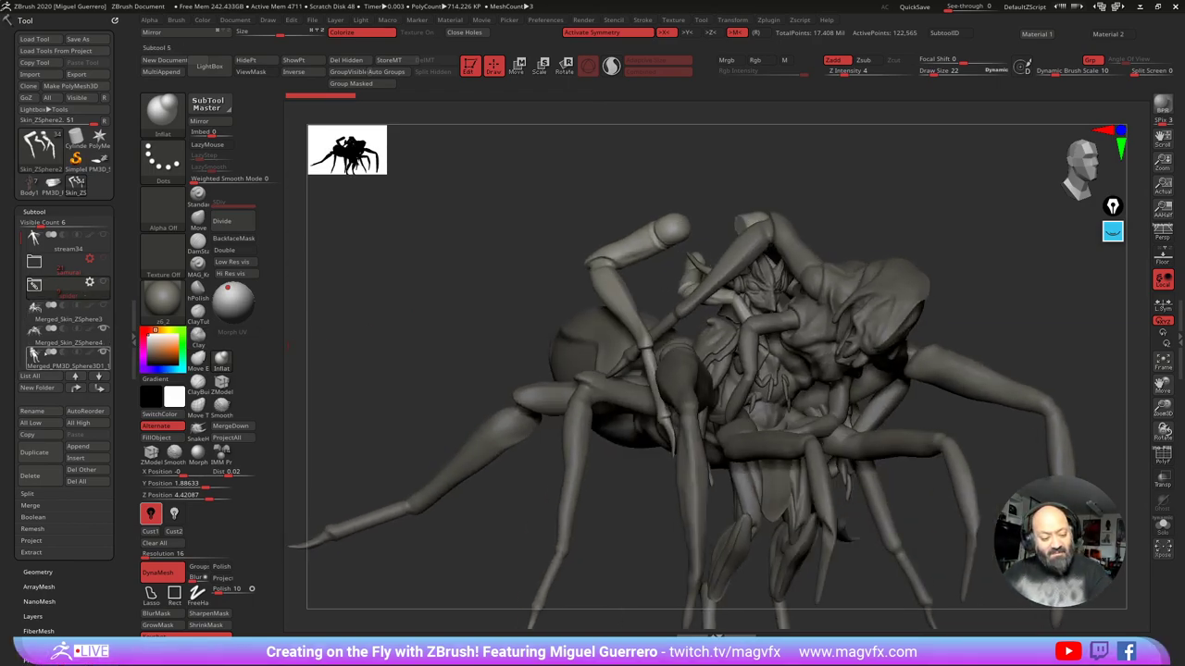
{"action": "left_click", "coordinate": [69, 337]}
{"action": "left_click_drag", "start_coordinate": [398, 348], "coordinate": [462, 334]}
{"action": "left_click", "coordinate": [731, 302], "text": "alt"}
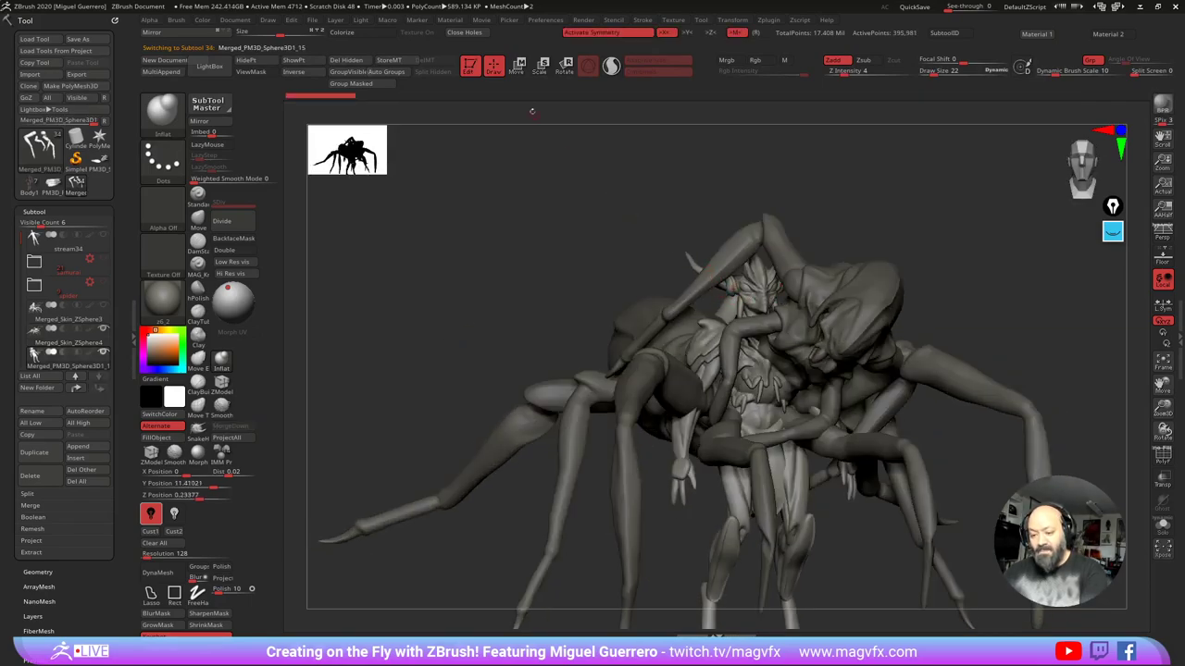
{"action": "left_click", "coordinate": [518, 65]}
{"action": "left_click_drag", "start_coordinate": [572, 287], "coordinate": [548, 294], "text": "shift"}
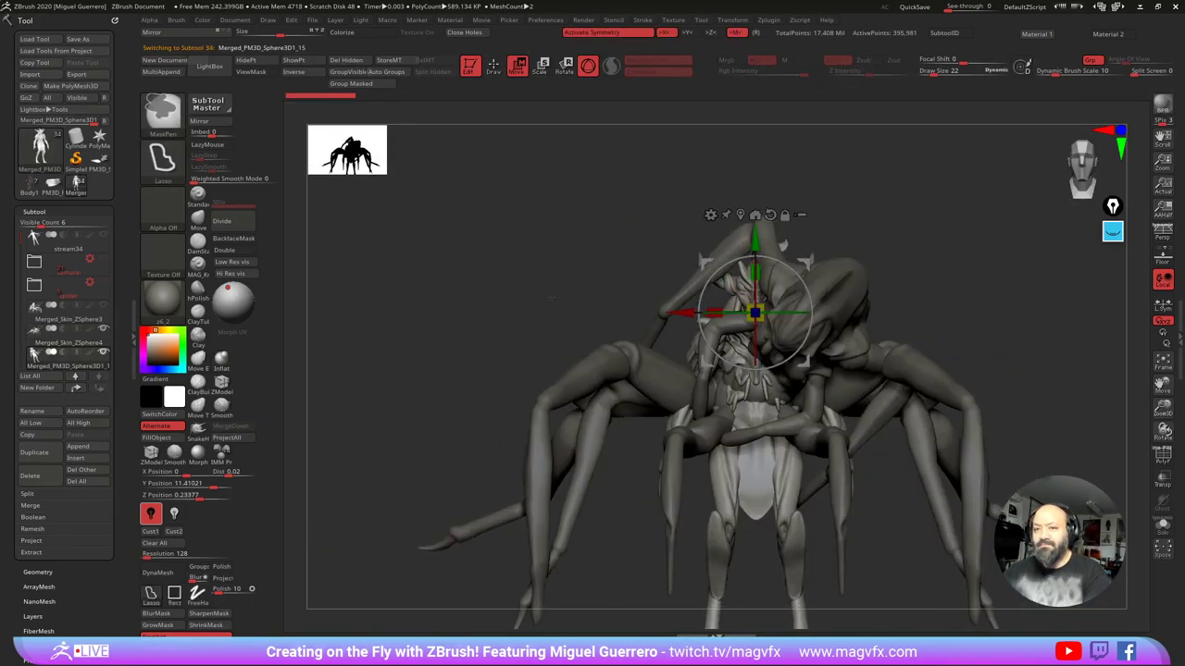
{"action": "right_click_drag", "start_coordinate": [550, 297], "coordinate": [584, 318], "text": "ctrl"}
{"action": "left_click_drag", "start_coordinate": [748, 267], "coordinate": [749, 146]}
{"action": "right_click_drag", "start_coordinate": [583, 267], "coordinate": [613, 269]}
{"action": "left_click_drag", "start_coordinate": [614, 268], "coordinate": [525, 317]}
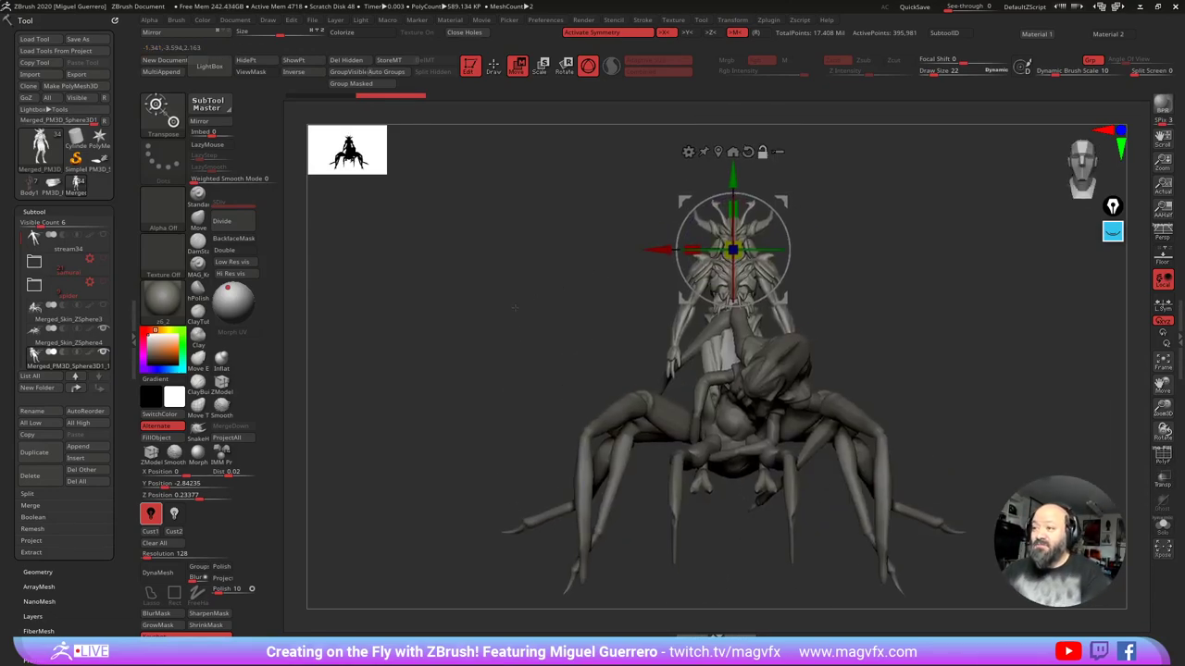
{"action": "left_click_drag", "start_coordinate": [533, 329], "coordinate": [538, 332], "text": "alt"}
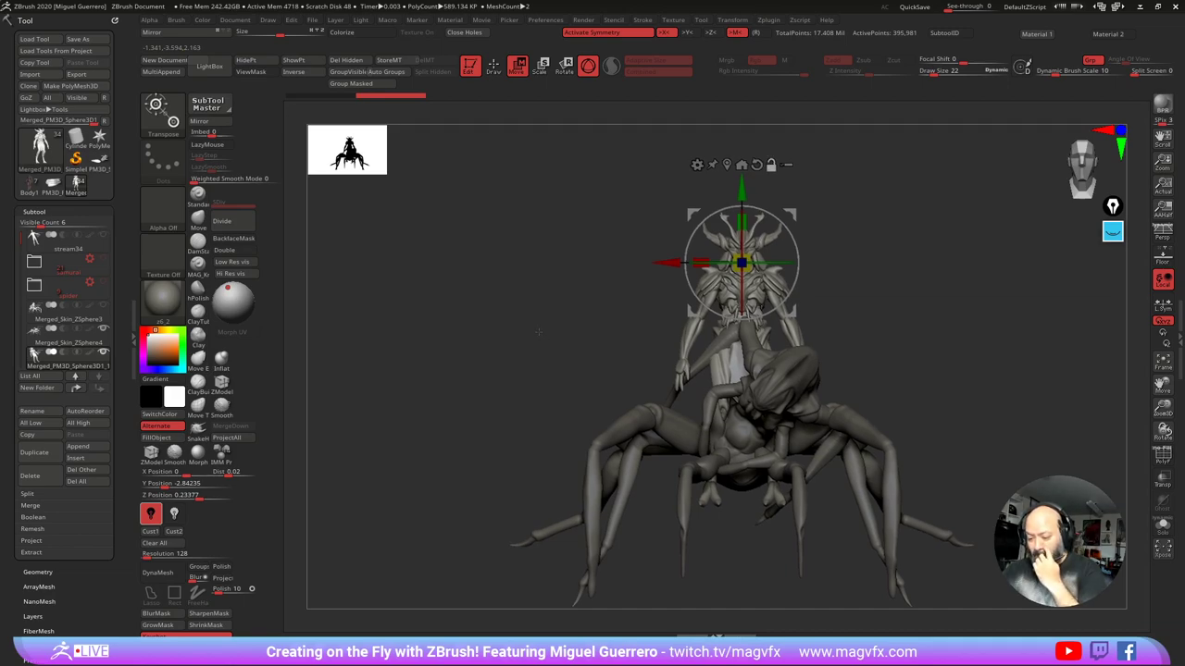
Step: Duplicate the merged samurai subtool to work on a copy
{"action": "left_click_drag", "start_coordinate": [538, 331], "coordinate": [569, 349]}
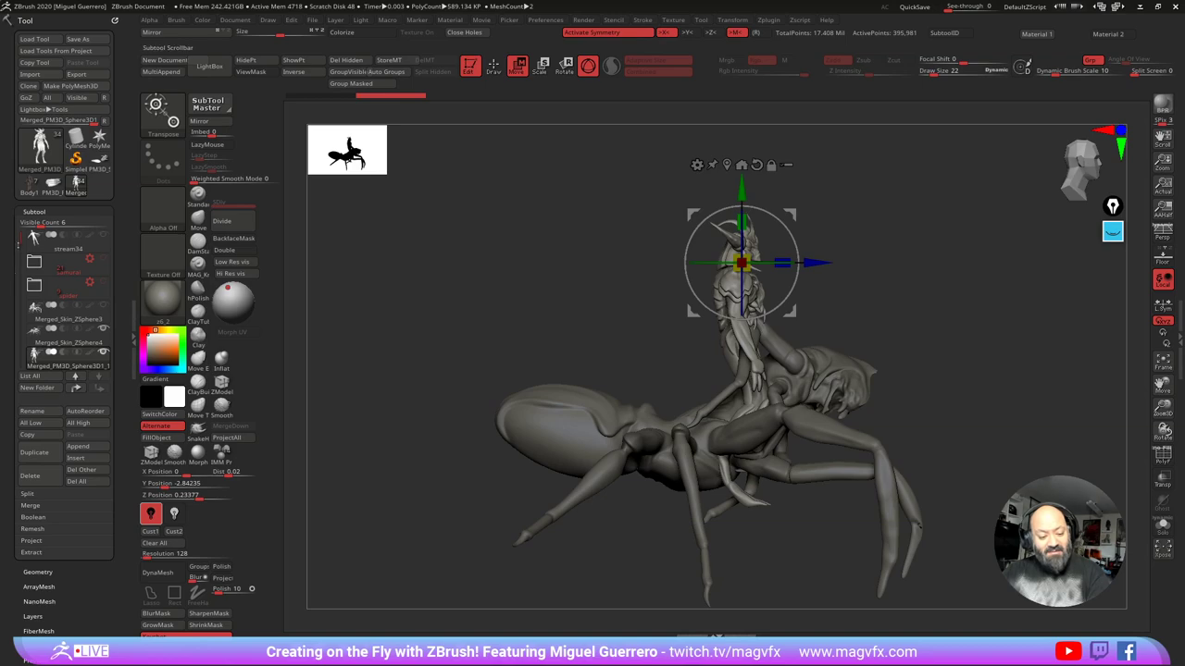
{"action": "left_click_drag", "start_coordinate": [18, 245], "coordinate": [17, 262]}
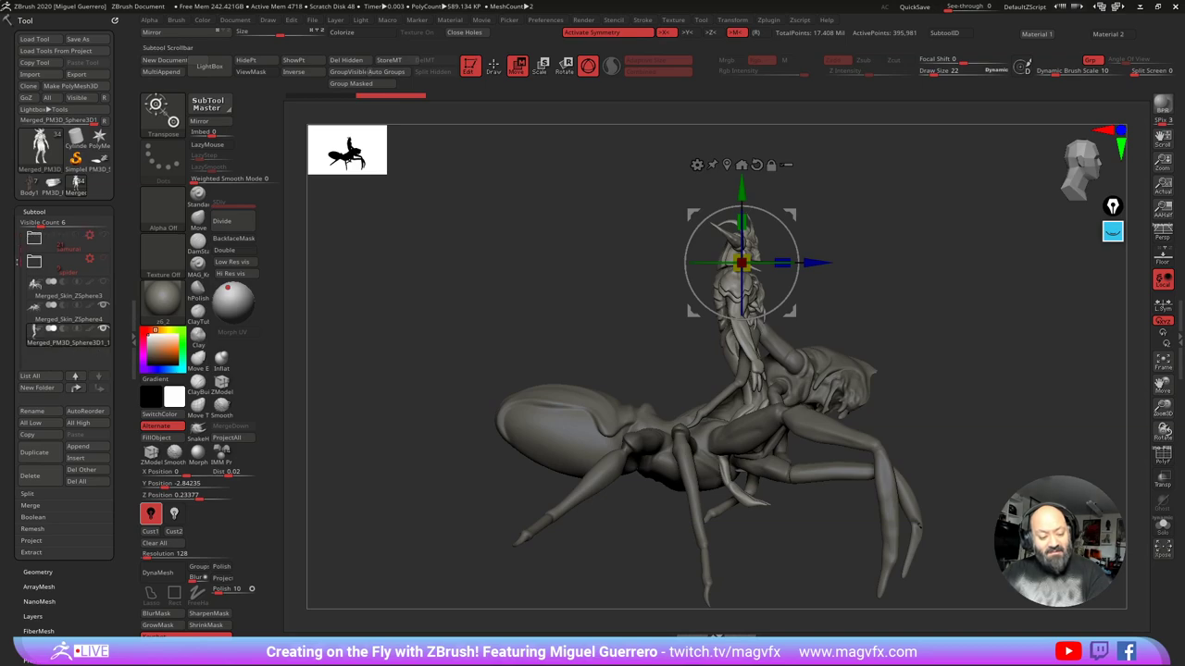
{"action": "left_click", "coordinate": [34, 454]}
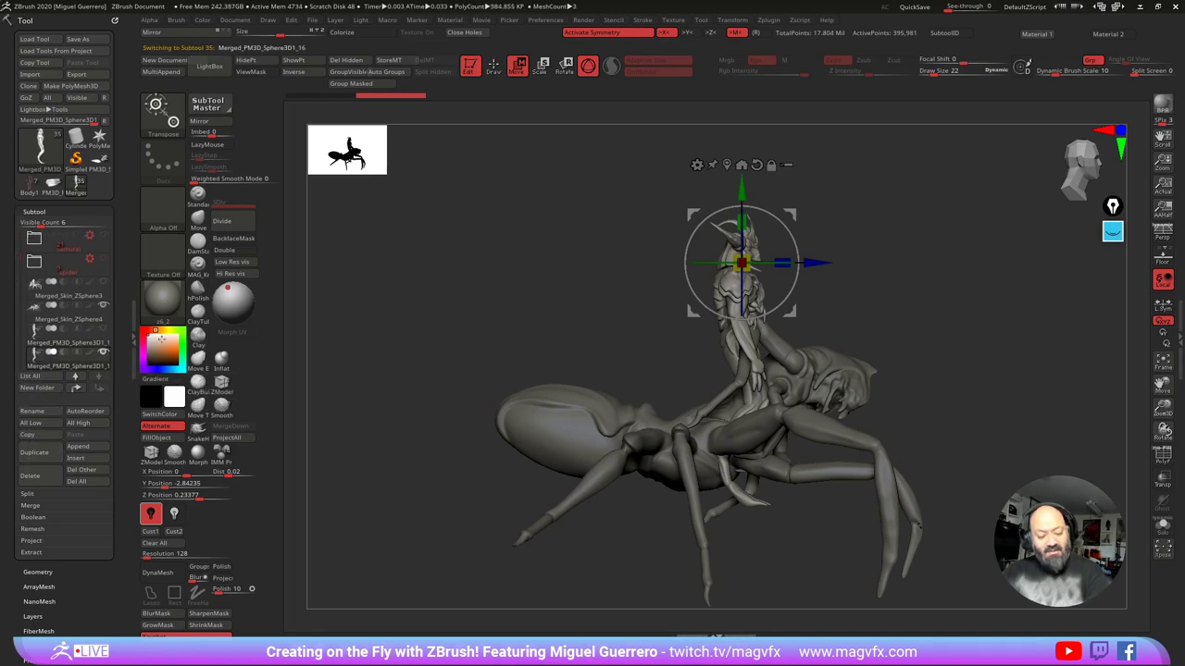
{"action": "left_click_drag", "start_coordinate": [602, 218], "coordinate": [544, 226]}
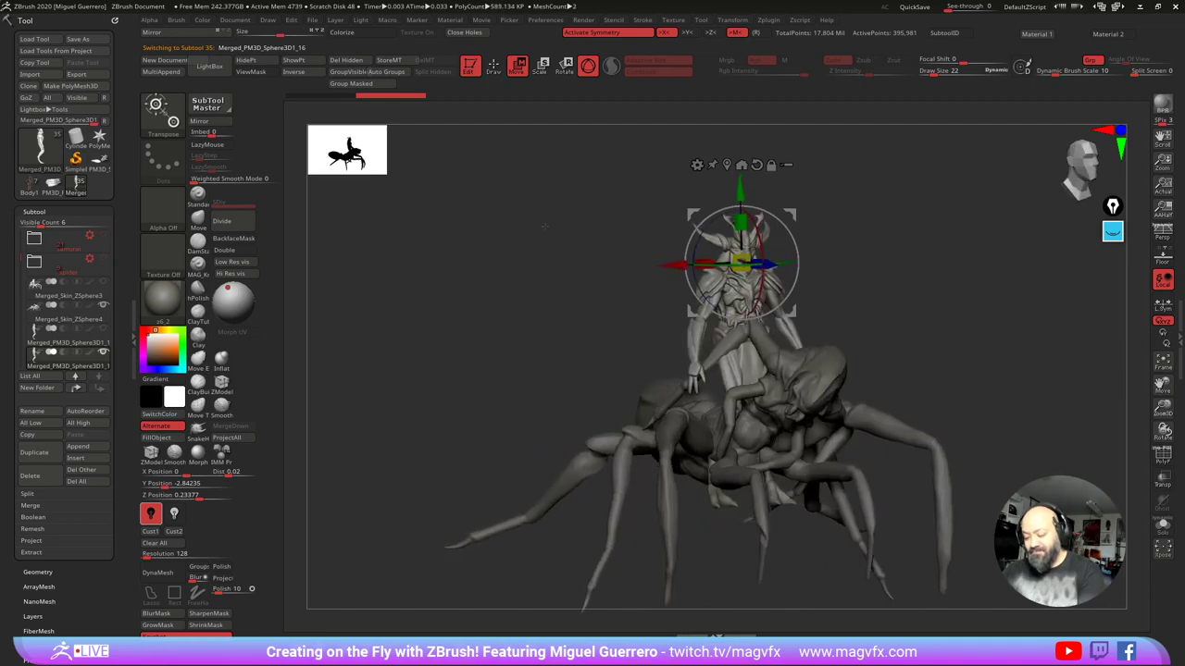
Step: Shift the samurai copy farther up and sideways in the view plane to separate it from the spider
{"action": "mouse_move", "coordinate": [544, 226]}
{"action": "right_mouse_down"}
{"action": "mouse_move", "coordinate": [514, 229]}
{"action": "mouse_move", "coordinate": [518, 268]}
{"action": "mouse_move", "coordinate": [459, 265]}
{"action": "right_mouse_up"}
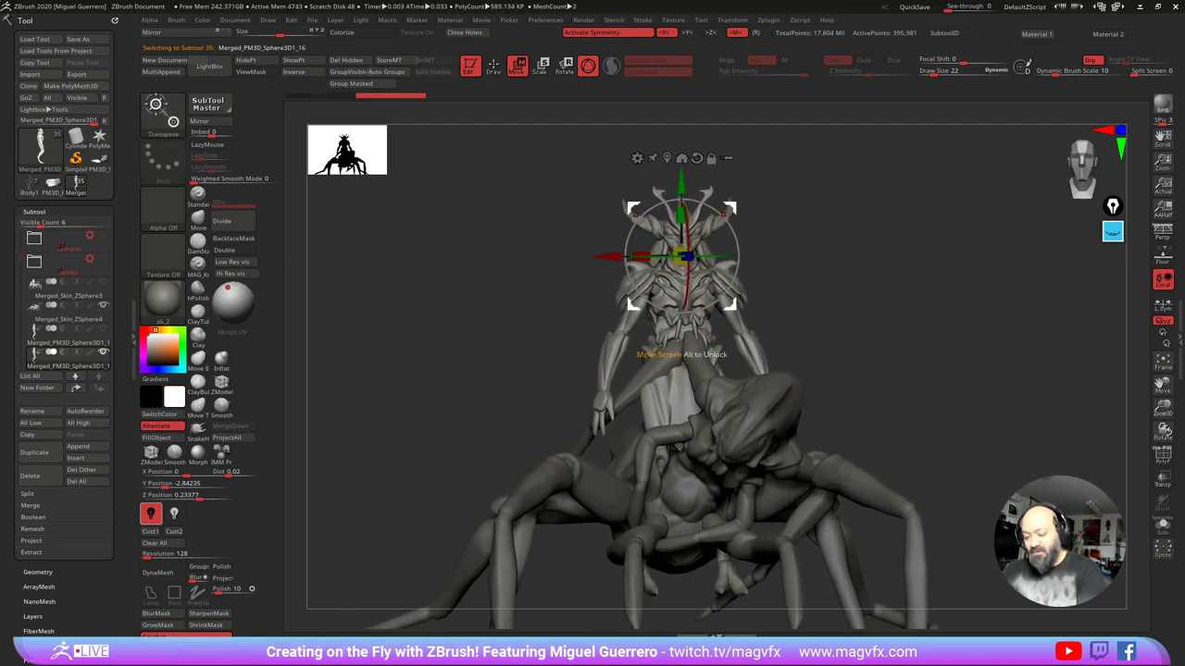
{"action": "left_click_drag", "start_coordinate": [630, 211], "coordinate": [657, 169]}
{"action": "right_click_drag", "start_coordinate": [525, 264], "coordinate": [593, 263]}
{"action": "left_click_drag", "start_coordinate": [783, 215], "coordinate": [828, 214]}
{"action": "right_click_drag", "start_coordinate": [600, 264], "coordinate": [475, 345]}
{"action": "mouse_move", "coordinate": [538, 319]}
{"action": "right_mouse_down"}
{"action": "mouse_move", "coordinate": [567, 317]}
{"action": "mouse_move", "coordinate": [534, 318]}
{"action": "right_mouse_up"}
Step: Isolate the samurai copy with Solo, mask its hips and legs, and turn off X symmetry to keep the hands out of the mask
{"action": "left_click", "coordinate": [1162, 525]}
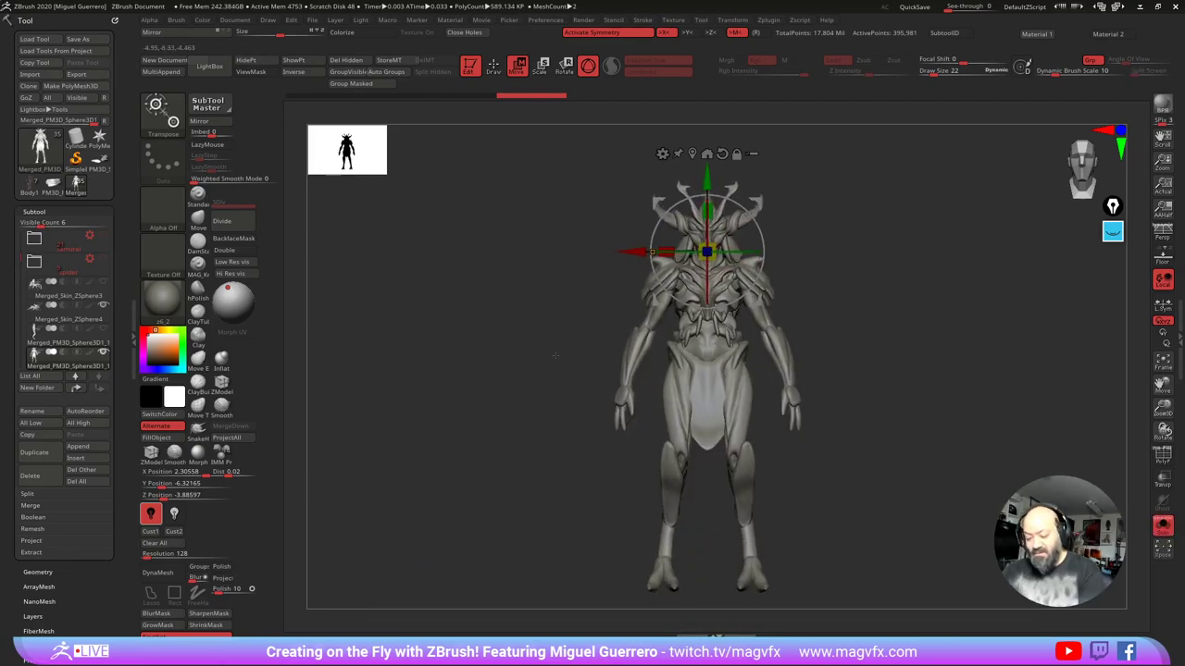
{"action": "key", "text": "ctrl"}
{"action": "mouse_move", "coordinate": [709, 330]}
{"action": "left_mouse_down", "text": "ctrl"}
{"action": "mouse_move", "coordinate": [760, 369]}
{"action": "mouse_move", "coordinate": [791, 578]}
{"action": "mouse_move", "coordinate": [589, 546]}
{"action": "mouse_move", "coordinate": [610, 514]}
{"action": "left_mouse_up", "text": "ctrl"}
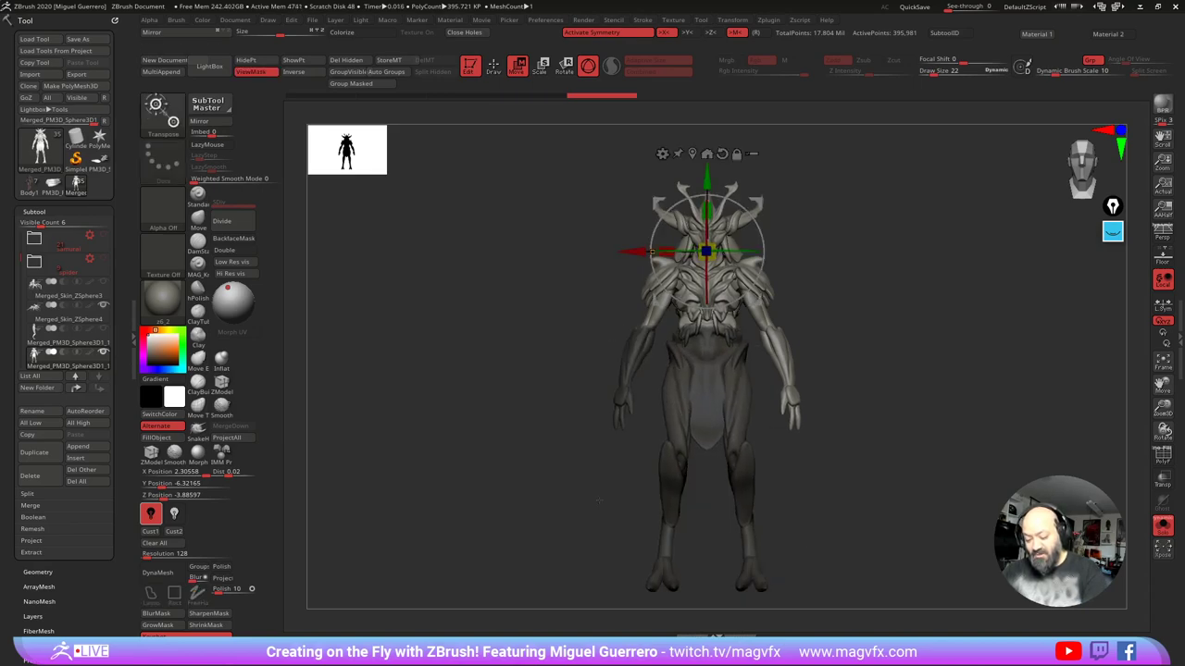
{"action": "mouse_move", "coordinate": [579, 362]}
{"action": "left_mouse_down", "text": "ctrl+alt"}
{"action": "mouse_move", "coordinate": [654, 396]}
{"action": "mouse_move", "coordinate": [583, 316]}
{"action": "mouse_move", "coordinate": [513, 360]}
{"action": "left_mouse_up", "text": "ctrl+alt"}
{"action": "left_click", "coordinate": [490, 66]}
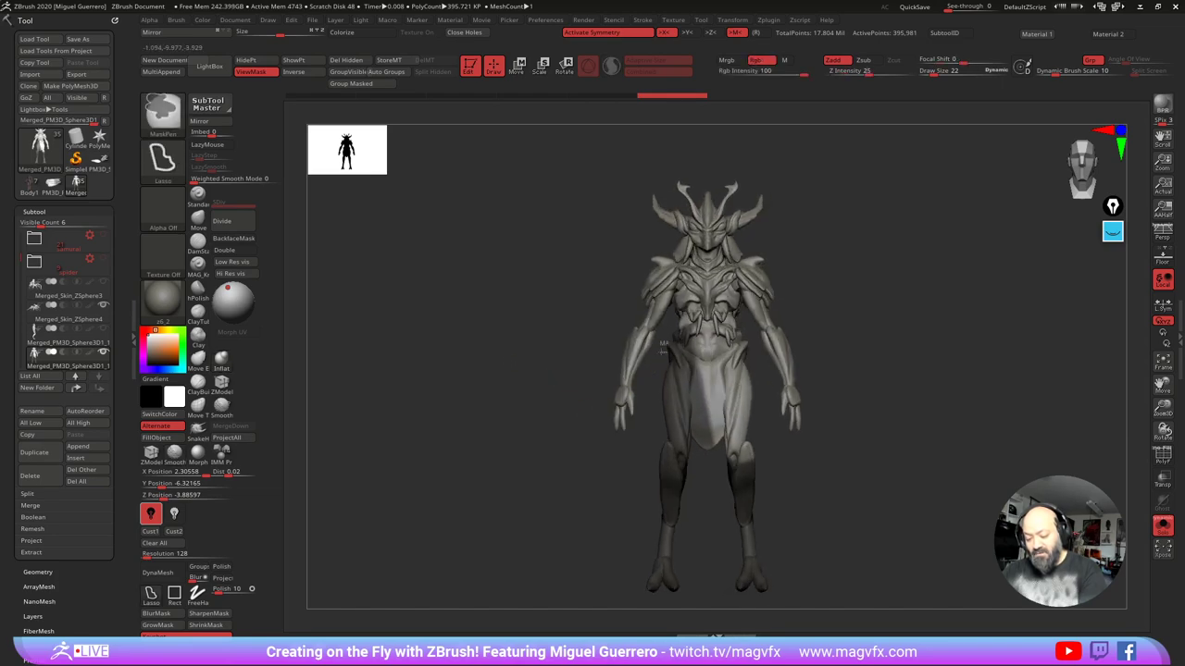
{"action": "mouse_move", "coordinate": [660, 345]}
{"action": "left_mouse_down", "text": "ctrl"}
{"action": "mouse_move", "coordinate": [692, 522]}
{"action": "mouse_move", "coordinate": [772, 454]}
{"action": "mouse_move", "coordinate": [760, 365]}
{"action": "left_mouse_up", "text": "ctrl"}
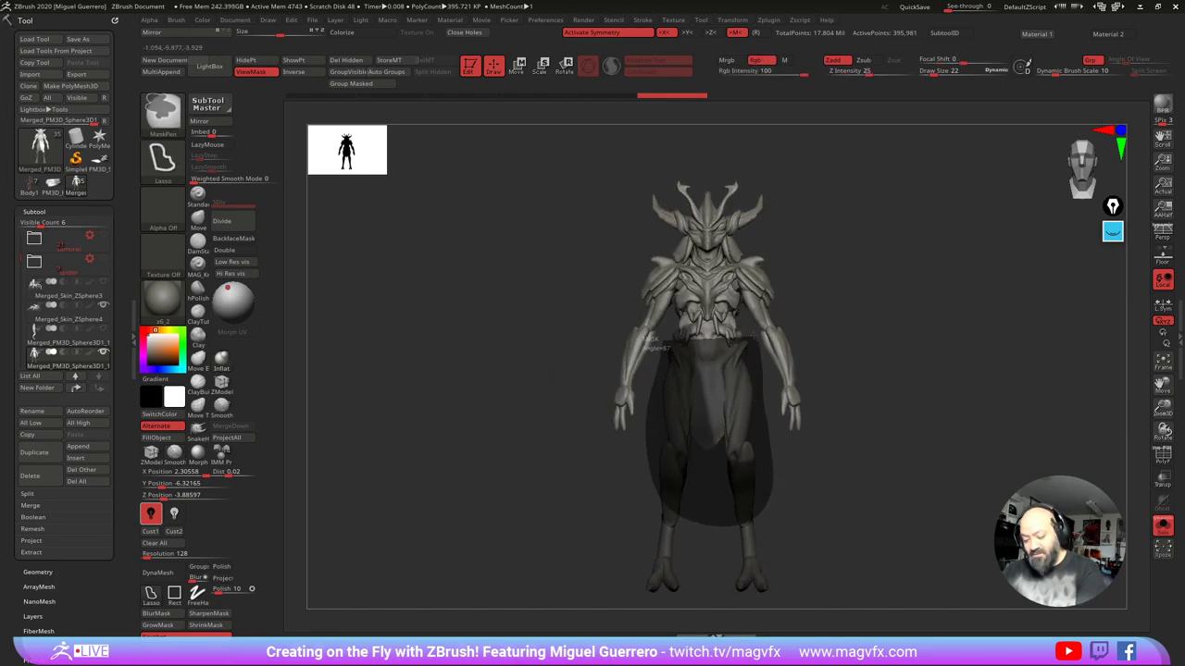
{"action": "left_click_drag", "start_coordinate": [701, 337], "coordinate": [687, 339], "text": "ctrl"}
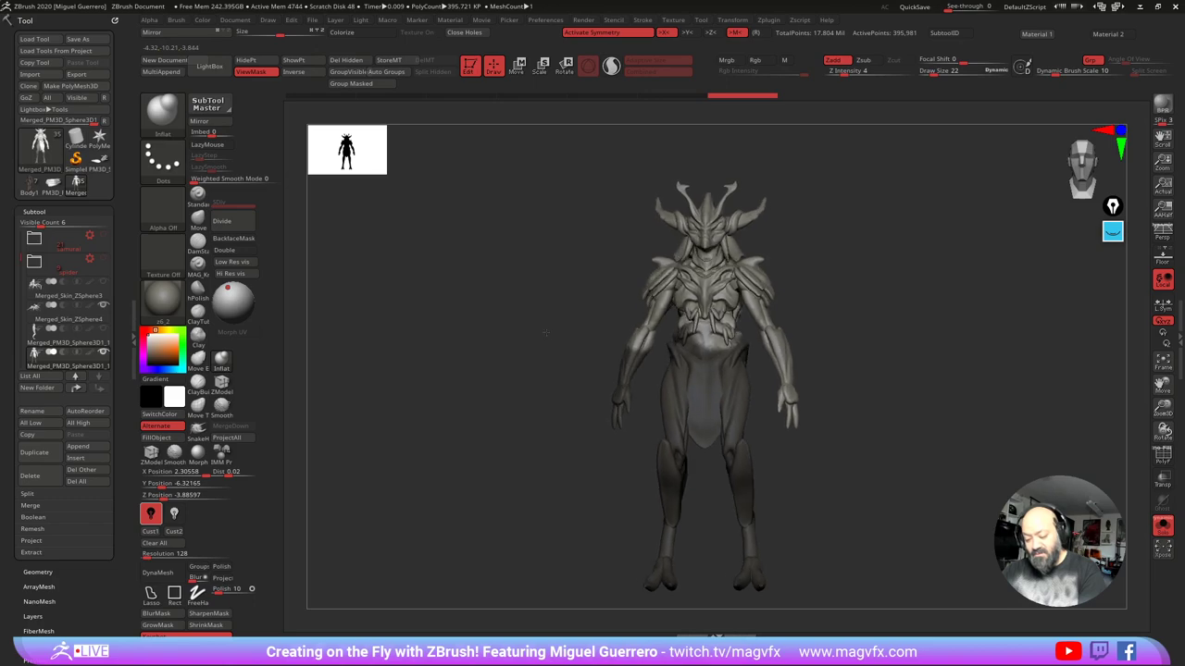
{"action": "left_click", "coordinate": [689, 398], "text": "ctrl"}
{"action": "mouse_move", "coordinate": [582, 338]}
{"action": "left_mouse_down", "text": "ctrl+alt"}
{"action": "mouse_move", "coordinate": [646, 423]}
{"action": "mouse_move", "coordinate": [578, 318]}
{"action": "left_mouse_up", "text": "ctrl+alt"}
{"action": "key", "text": "ctrl+z"}
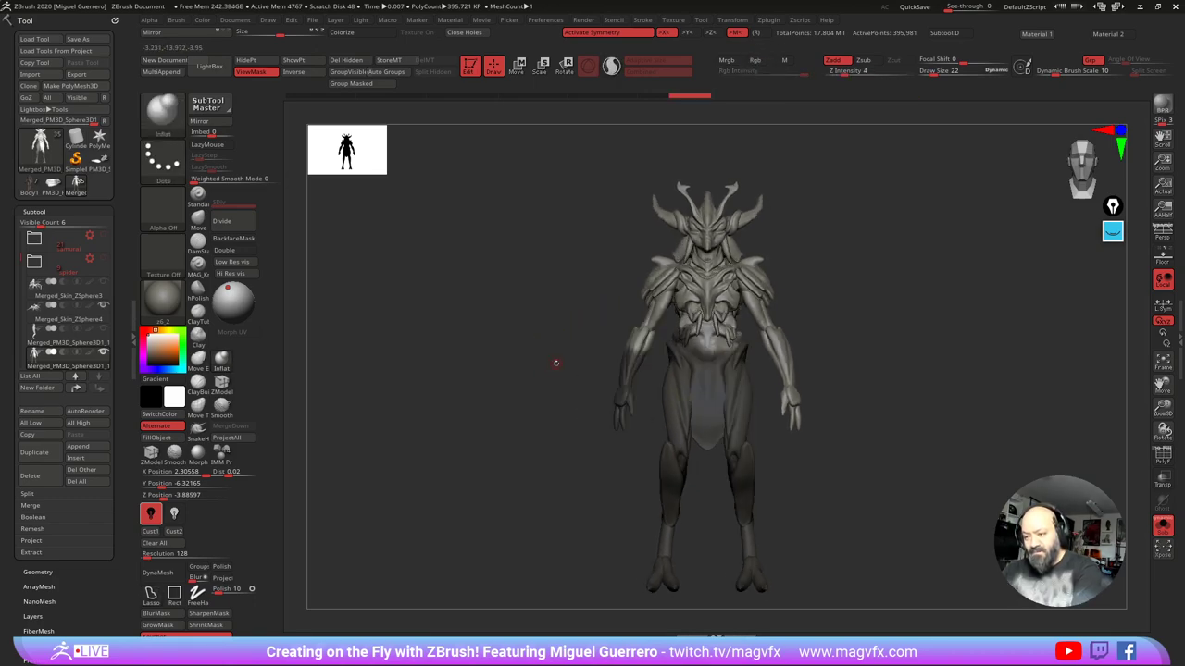
{"action": "key", "text": "x"}
{"action": "mouse_move", "coordinate": [600, 346]}
{"action": "left_mouse_down", "text": "ctrl+alt"}
{"action": "mouse_move", "coordinate": [650, 400]}
{"action": "mouse_move", "coordinate": [615, 337]}
{"action": "left_mouse_up", "text": "ctrl+alt"}
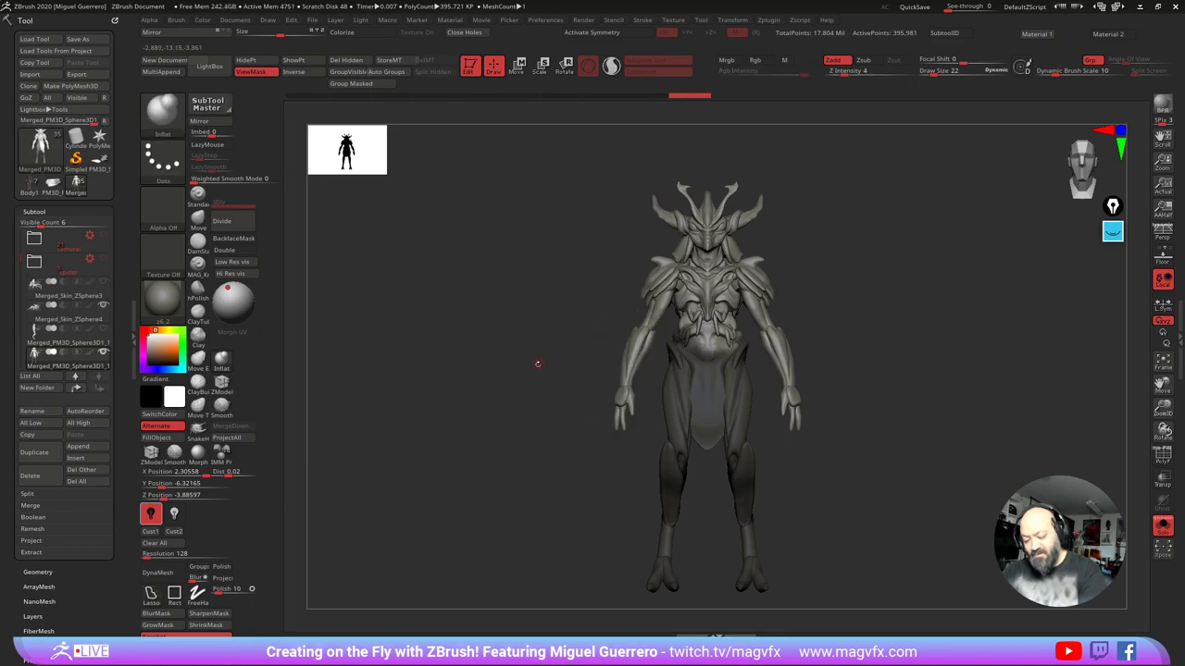
Step: Check the waist mask from the side and assign the samurai's lower body to its own polygroup with Group Masked
{"action": "mouse_move", "coordinate": [537, 362]}
{"action": "left_mouse_down"}
{"action": "mouse_move", "coordinate": [597, 386]}
{"action": "mouse_move", "coordinate": [611, 372]}
{"action": "left_mouse_up"}
{"action": "left_click", "coordinate": [634, 356], "text": "ctrl"}
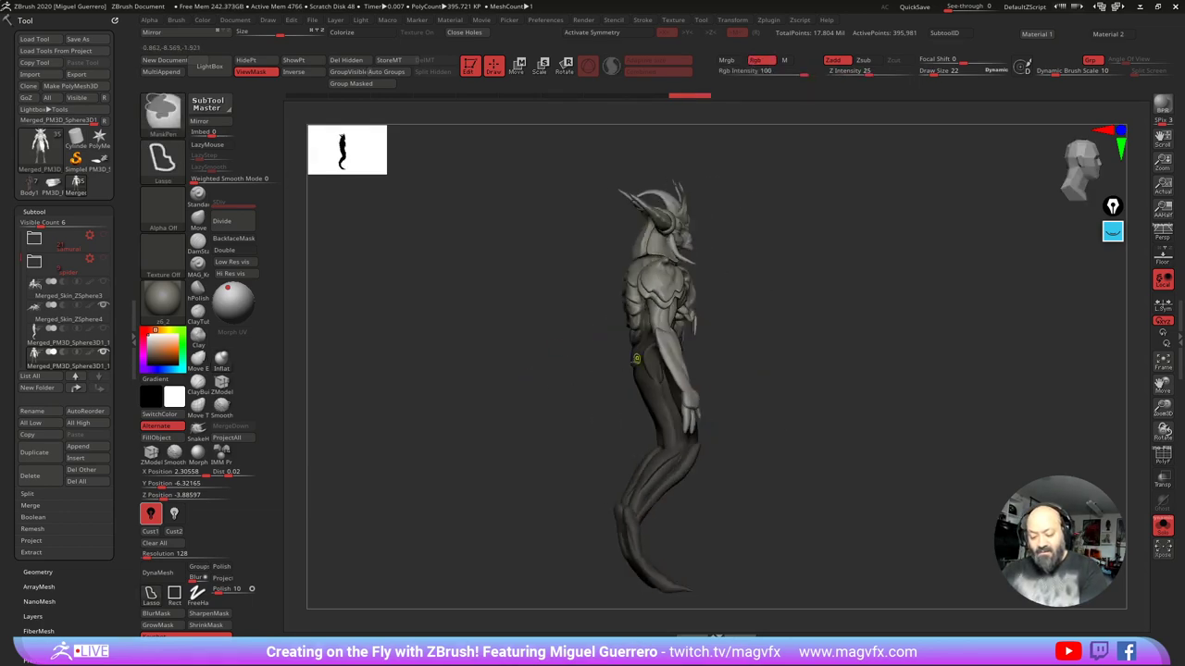
{"action": "left_click_drag", "start_coordinate": [530, 348], "coordinate": [454, 339]}
{"action": "left_click_drag", "start_coordinate": [403, 235], "coordinate": [396, 222], "text": "shift"}
{"action": "left_click", "coordinate": [353, 86]}
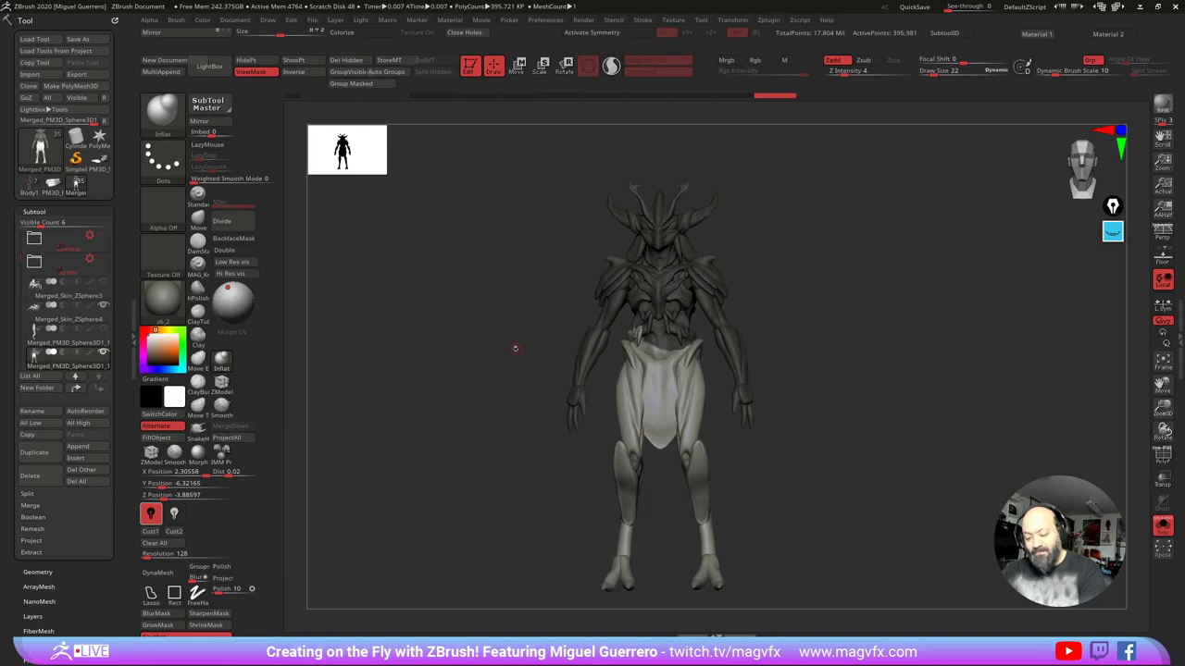
Step: Mask the samurai's right arm with its shoulder armor and make it a separate polygroup with Group Masked
{"action": "mouse_move", "coordinate": [521, 330]}
{"action": "left_mouse_down", "text": "ctrl"}
{"action": "mouse_move", "coordinate": [547, 456]}
{"action": "mouse_move", "coordinate": [601, 407]}
{"action": "left_mouse_up", "text": "ctrl"}
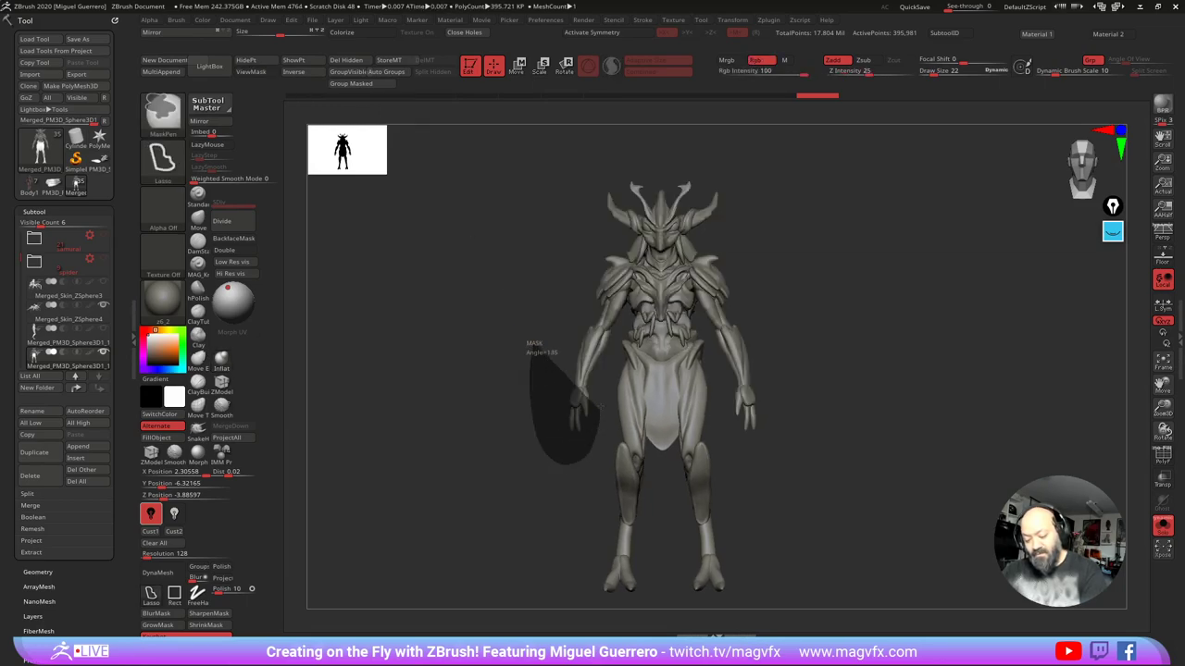
{"action": "mouse_move", "coordinate": [625, 295]}
{"action": "left_mouse_down", "text": "ctrl"}
{"action": "mouse_move", "coordinate": [605, 246]}
{"action": "mouse_move", "coordinate": [597, 259]}
{"action": "left_mouse_up", "text": "ctrl"}
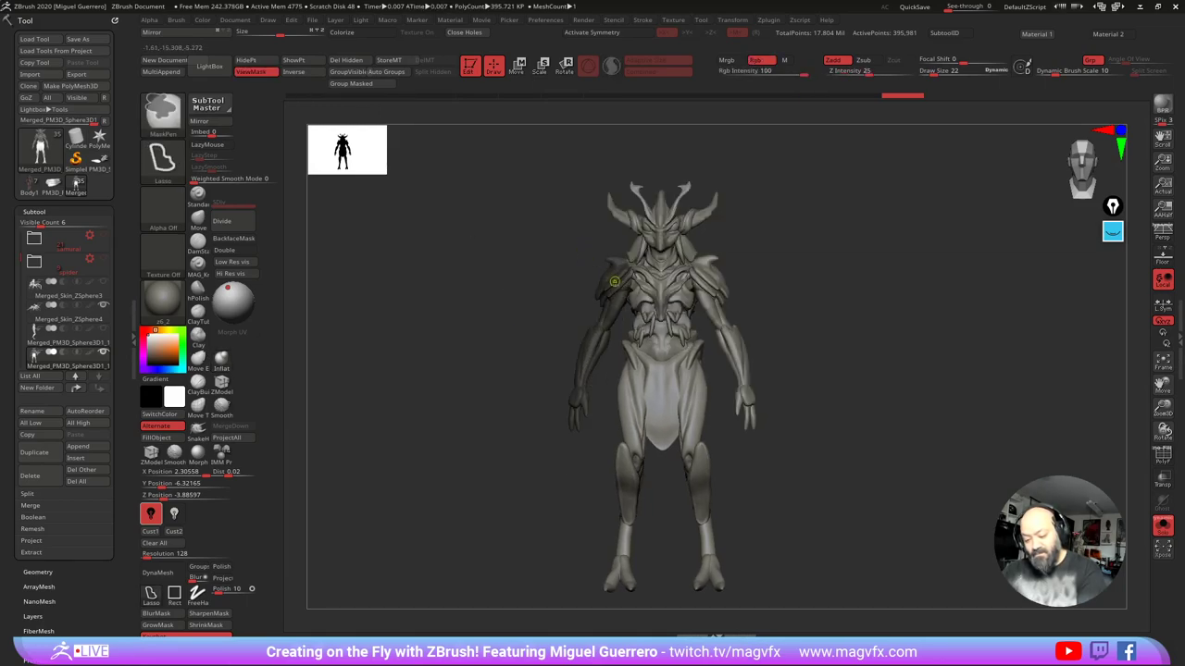
{"action": "left_click", "coordinate": [354, 85]}
{"action": "key", "text": "ctrl+h"}
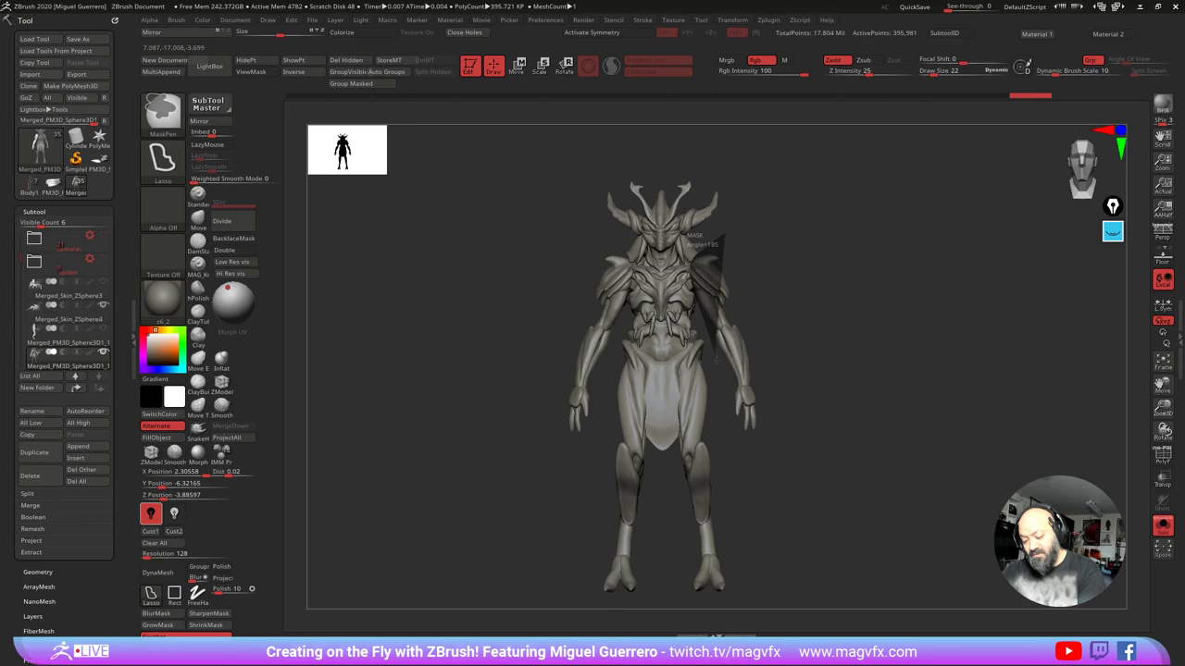
Step: Mask the samurai's left arm and shoulder armor as its own polygroup, excluding the head and chest, and invert the mask
{"action": "mouse_move", "coordinate": [717, 360]}
{"action": "left_mouse_down", "text": "ctrl"}
{"action": "mouse_move", "coordinate": [780, 380]}
{"action": "mouse_move", "coordinate": [774, 306]}
{"action": "left_mouse_up", "text": "ctrl"}
{"action": "right_click_drag", "start_coordinate": [611, 253], "coordinate": [671, 379], "text": "ctrl"}
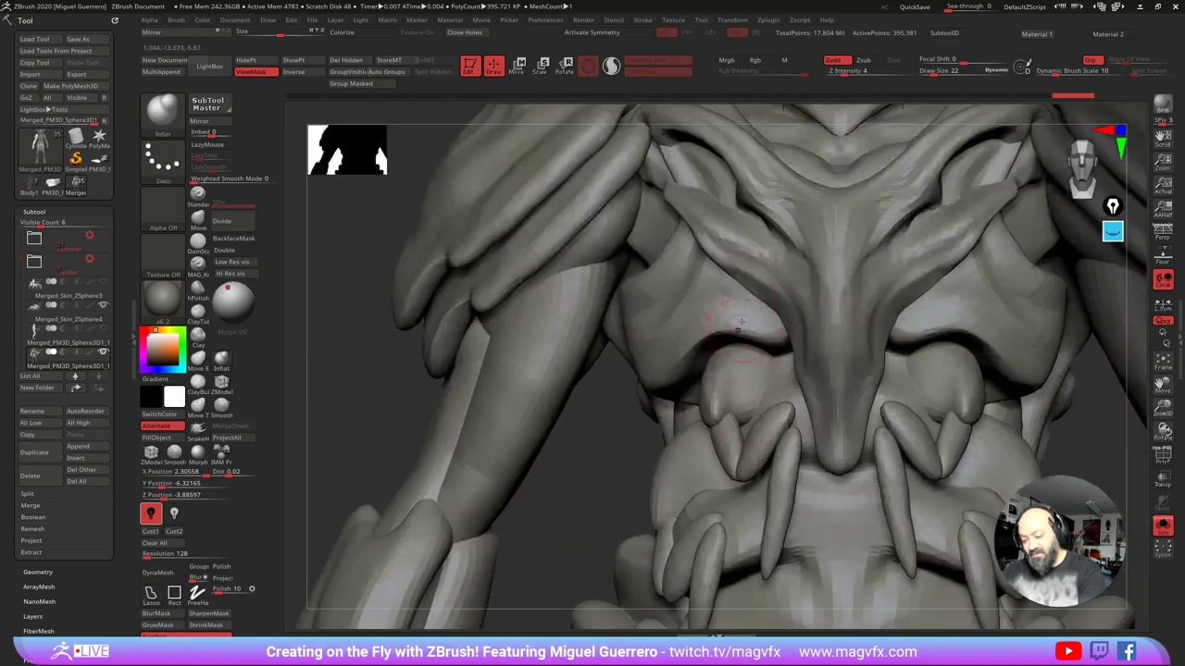
{"action": "right_click_drag", "start_coordinate": [796, 250], "coordinate": [556, 550], "text": "alt"}
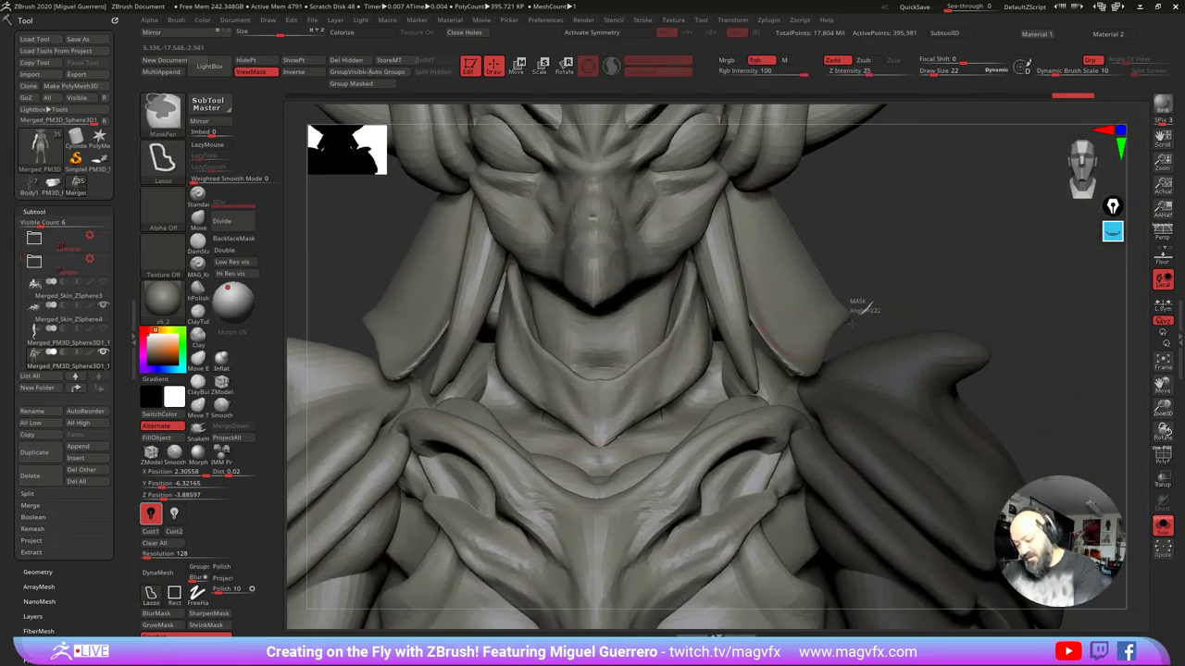
{"action": "mouse_move", "coordinate": [852, 322]}
{"action": "left_mouse_down", "text": "ctrl"}
{"action": "mouse_move", "coordinate": [808, 328]}
{"action": "mouse_move", "coordinate": [815, 315]}
{"action": "left_mouse_up", "text": "ctrl"}
{"action": "right_click_drag", "start_coordinate": [926, 370], "coordinate": [873, 296]}
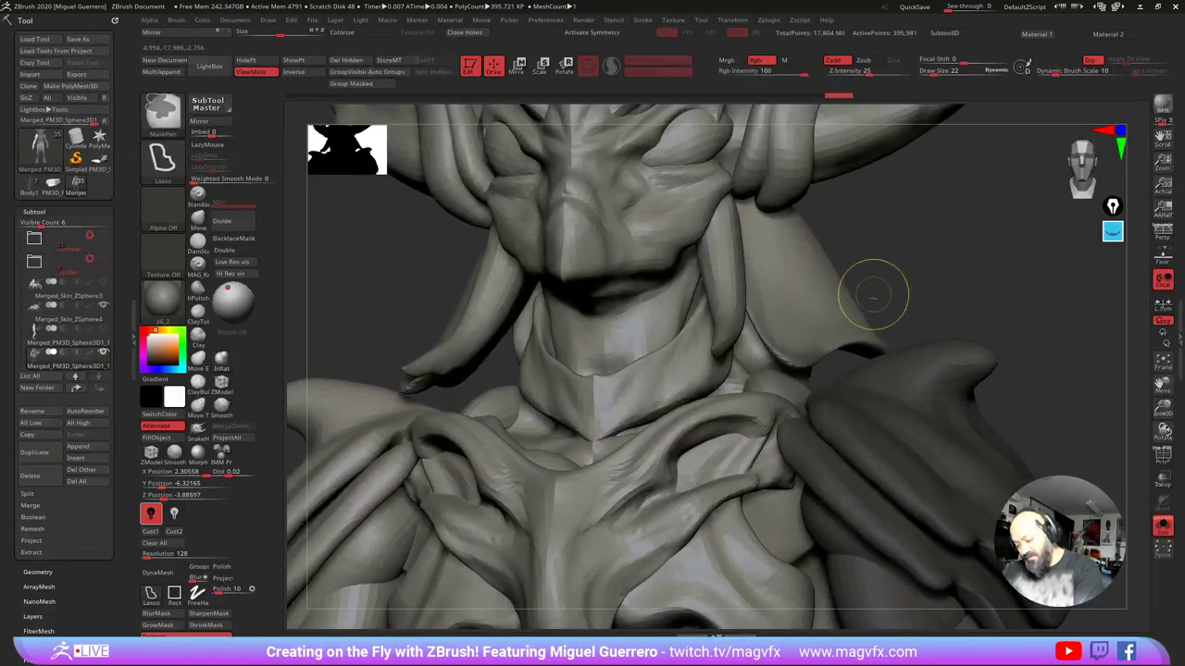
{"action": "left_click_drag", "start_coordinate": [806, 381], "coordinate": [736, 335], "text": "ctrl"}
{"action": "right_click_drag", "start_coordinate": [583, 444], "coordinate": [531, 305], "text": "ctrl"}
{"action": "mouse_move", "coordinate": [472, 426]}
{"action": "right_mouse_down", "text": "alt"}
{"action": "mouse_move", "coordinate": [462, 324]}
{"action": "mouse_move", "coordinate": [452, 333]}
{"action": "right_mouse_up", "text": "alt"}
{"action": "key", "text": "ctrl+i"}
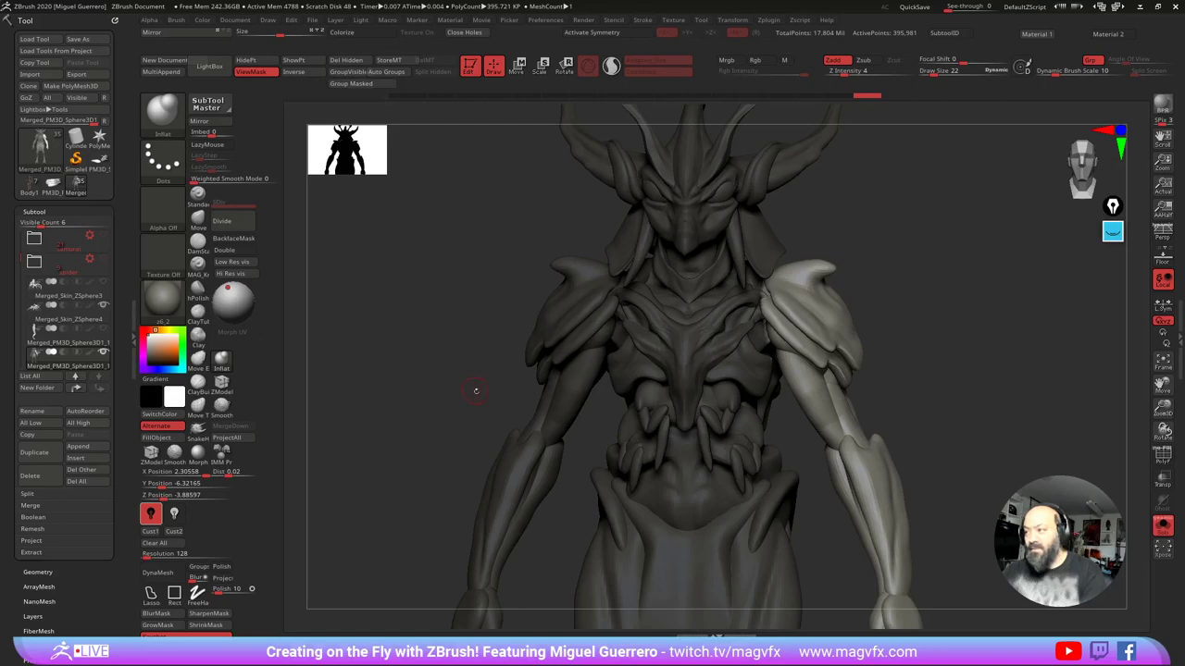
Step: Turn on PolyFrame and examine the arm, torso and lower-body polygroups on the samurai up to the head
{"action": "right_click_drag", "start_coordinate": [475, 392], "coordinate": [461, 323], "text": "alt"}
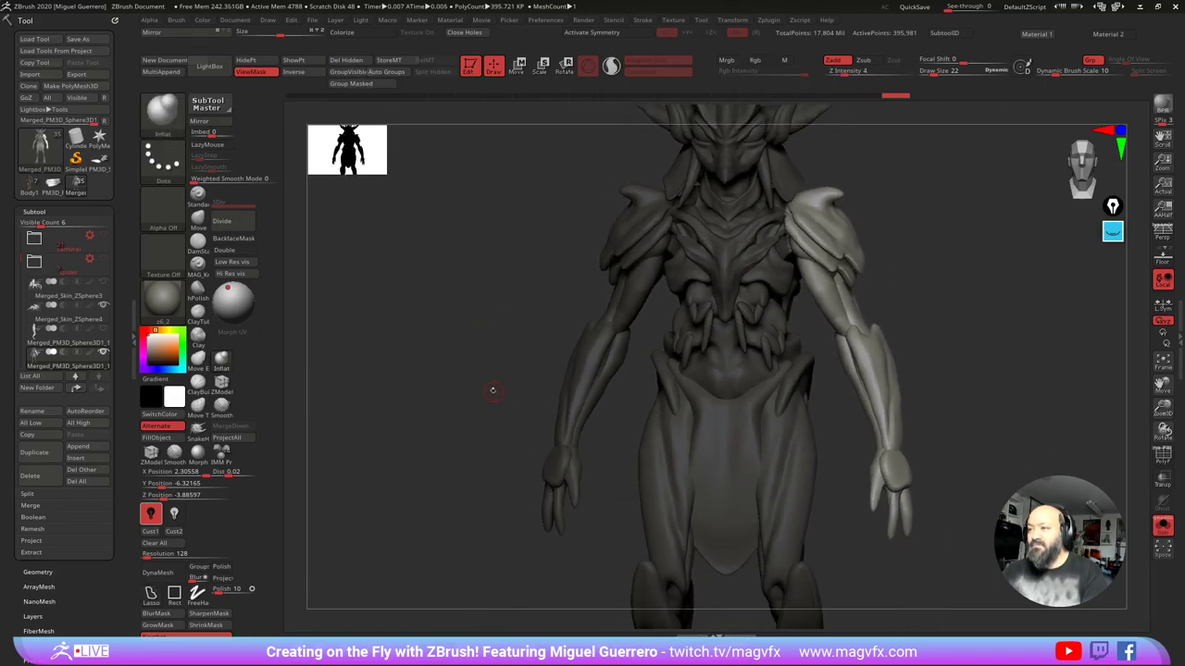
{"action": "right_click_drag", "start_coordinate": [493, 391], "coordinate": [463, 382], "text": "alt"}
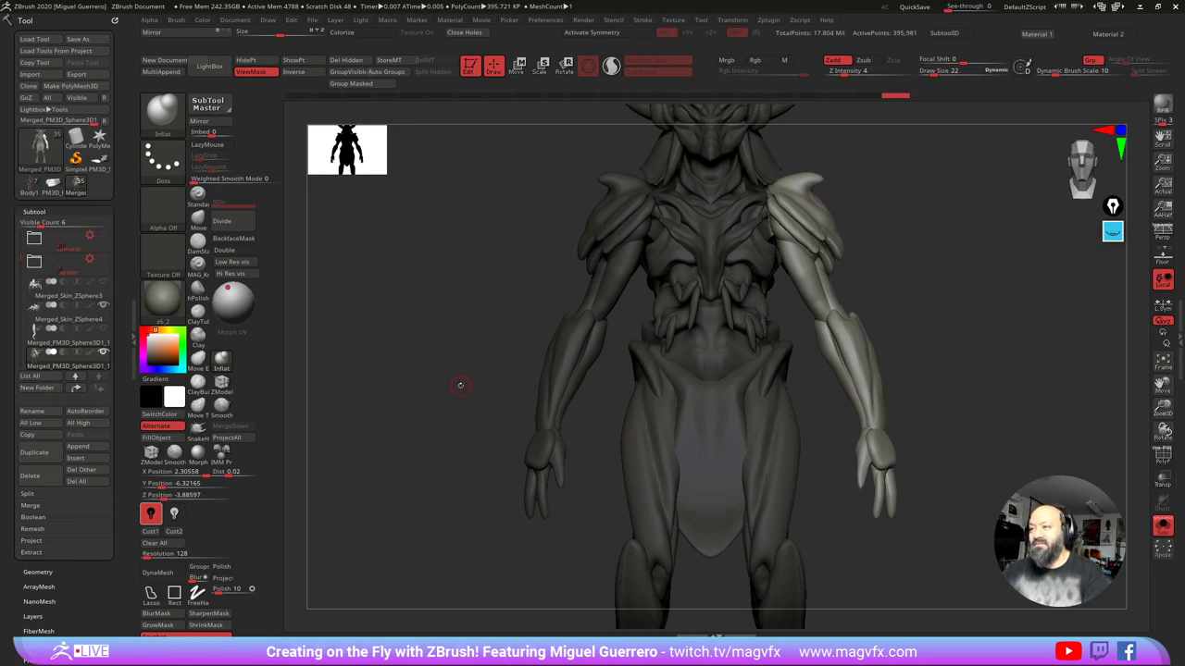
{"action": "right_click_drag", "start_coordinate": [461, 386], "coordinate": [482, 352]}
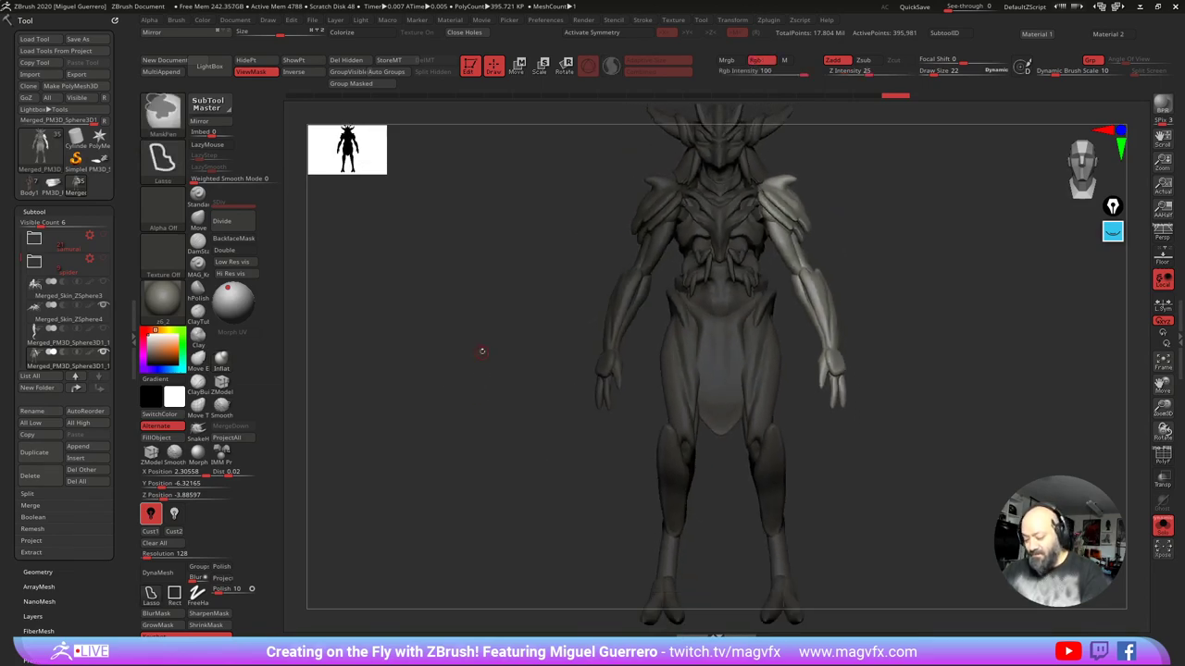
{"action": "left_click", "coordinate": [1162, 455]}
{"action": "right_click_drag", "start_coordinate": [543, 204], "coordinate": [536, 407], "text": "alt"}
{"action": "right_click_drag", "start_coordinate": [537, 408], "coordinate": [518, 287], "text": "ctrl"}
{"action": "right_click_drag", "start_coordinate": [518, 287], "coordinate": [545, 434], "text": "alt"}
{"action": "right_click_drag", "start_coordinate": [745, 565], "coordinate": [782, 600], "text": "alt"}
{"action": "right_click_drag", "start_coordinate": [782, 600], "coordinate": [789, 536], "text": "ctrl"}
{"action": "right_click_drag", "start_coordinate": [789, 537], "coordinate": [754, 454], "text": "alt"}
{"action": "right_click_drag", "start_coordinate": [754, 453], "coordinate": [748, 375], "text": "ctrl"}
{"action": "right_click_drag", "start_coordinate": [540, 402], "coordinate": [508, 372]}
{"action": "right_click_drag", "start_coordinate": [532, 520], "coordinate": [517, 444], "text": "alt"}
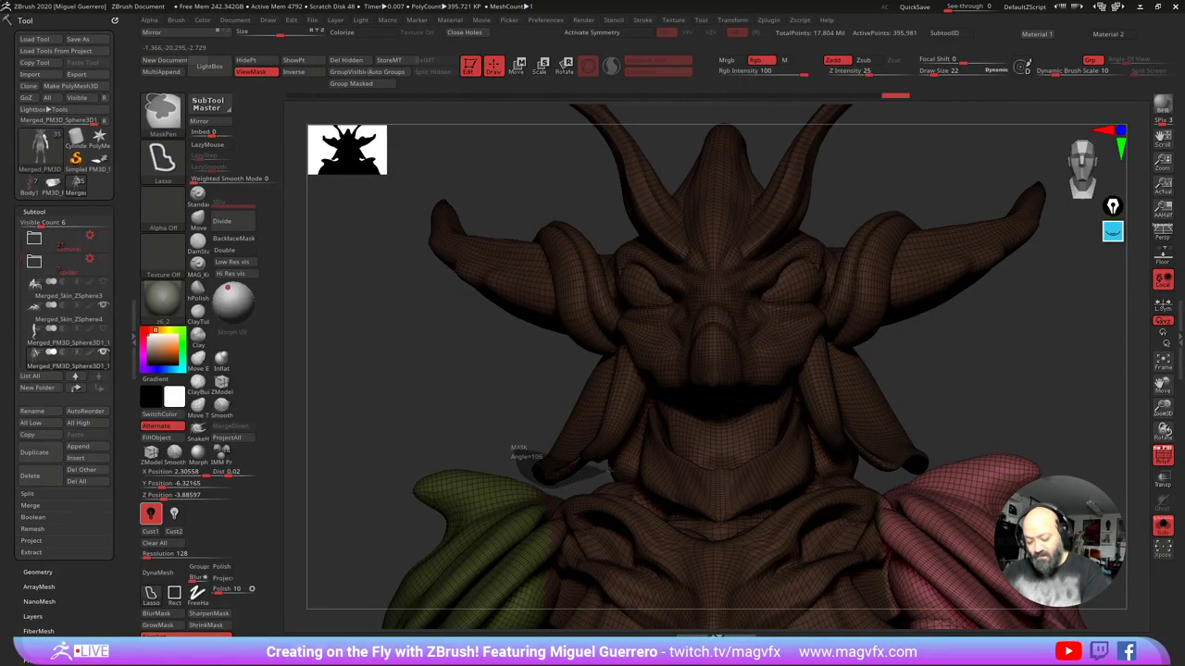
Step: Try a lasso mask around the samurai's head and clear the mask from the whole figure
{"action": "mouse_move", "coordinate": [801, 448]}
{"action": "left_mouse_down", "text": "ctrl"}
{"action": "mouse_move", "coordinate": [861, 476]}
{"action": "mouse_move", "coordinate": [903, 457]}
{"action": "mouse_move", "coordinate": [1007, 352]}
{"action": "mouse_move", "coordinate": [1002, 93]}
{"action": "mouse_move", "coordinate": [421, 100]}
{"action": "mouse_move", "coordinate": [337, 183]}
{"action": "left_mouse_up", "text": "ctrl"}
{"action": "left_click", "coordinate": [337, 183], "text": "ctrl"}
{"action": "right_click_drag", "start_coordinate": [933, 563], "coordinate": [833, 526], "text": "alt"}
{"action": "left_click", "coordinate": [825, 357], "text": "ctrl"}
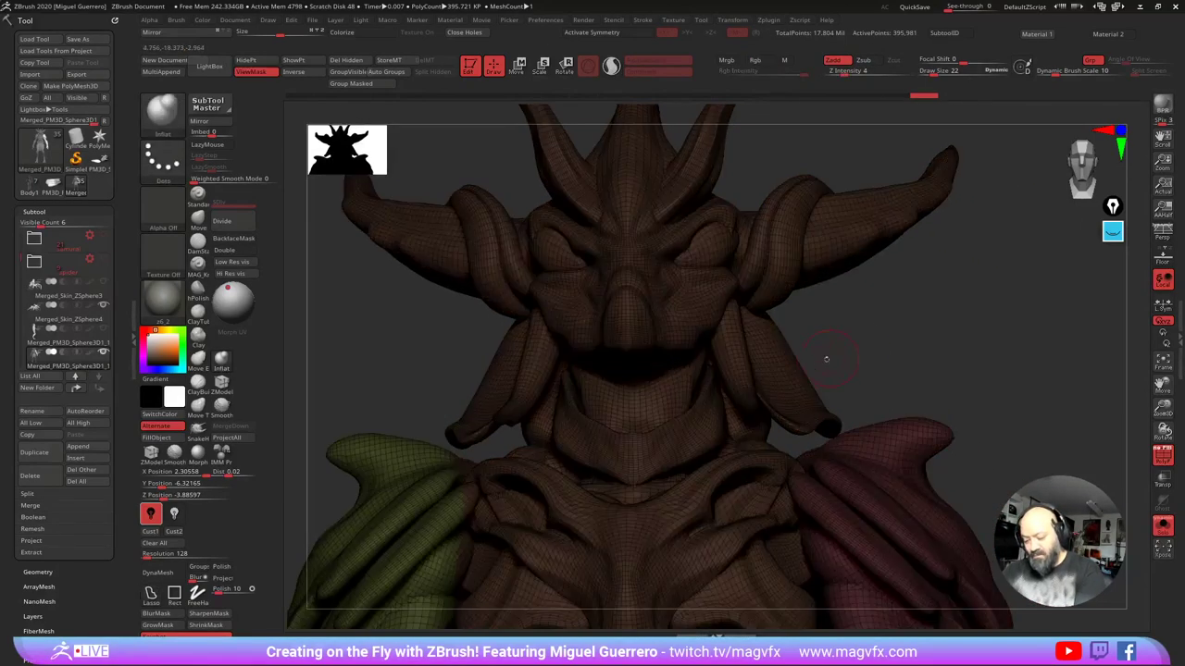
{"action": "right_click_drag", "start_coordinate": [796, 345], "coordinate": [823, 323], "text": "alt"}
{"action": "left_click", "coordinate": [462, 392], "text": "ctrl"}
Step: Mask the head and horns down to the neck, refine the mask edge, and make them a separate polygroup with Group Masked
{"action": "key", "text": "ctrl"}
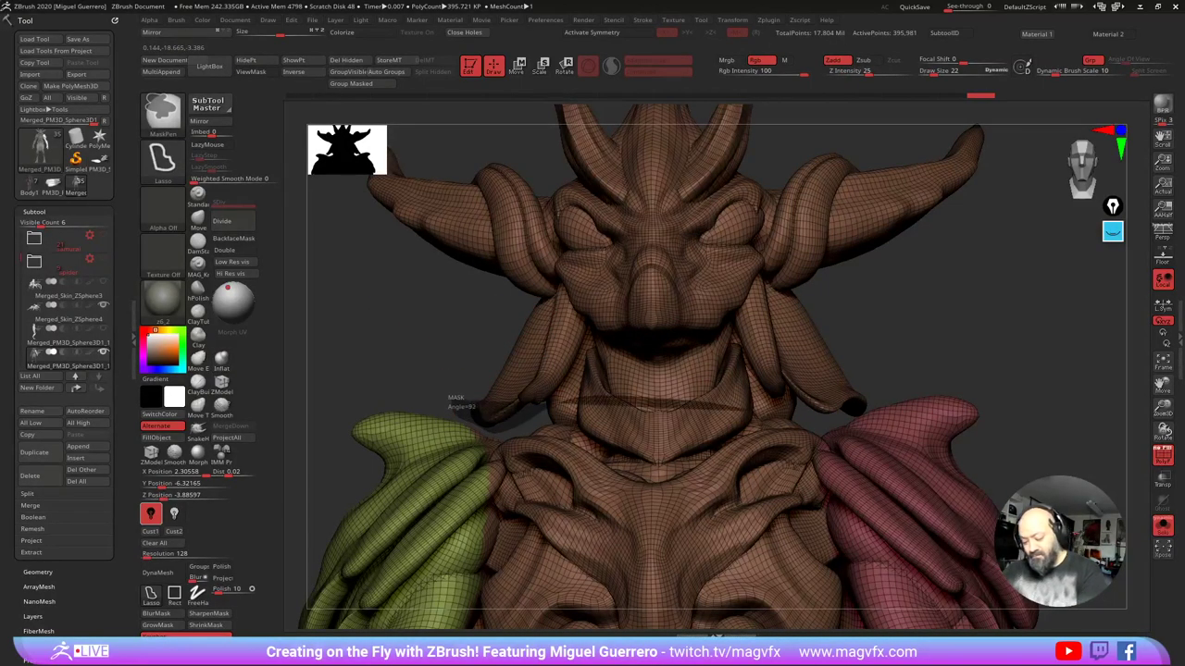
{"action": "mouse_move", "coordinate": [832, 417]}
{"action": "left_mouse_down", "text": "ctrl"}
{"action": "mouse_move", "coordinate": [877, 404]}
{"action": "mouse_move", "coordinate": [1020, 157]}
{"action": "mouse_move", "coordinate": [454, 74]}
{"action": "mouse_move", "coordinate": [274, 111]}
{"action": "mouse_move", "coordinate": [298, 194]}
{"action": "left_mouse_up", "text": "ctrl"}
{"action": "right_click_drag", "start_coordinate": [873, 346], "coordinate": [796, 315], "text": "alt"}
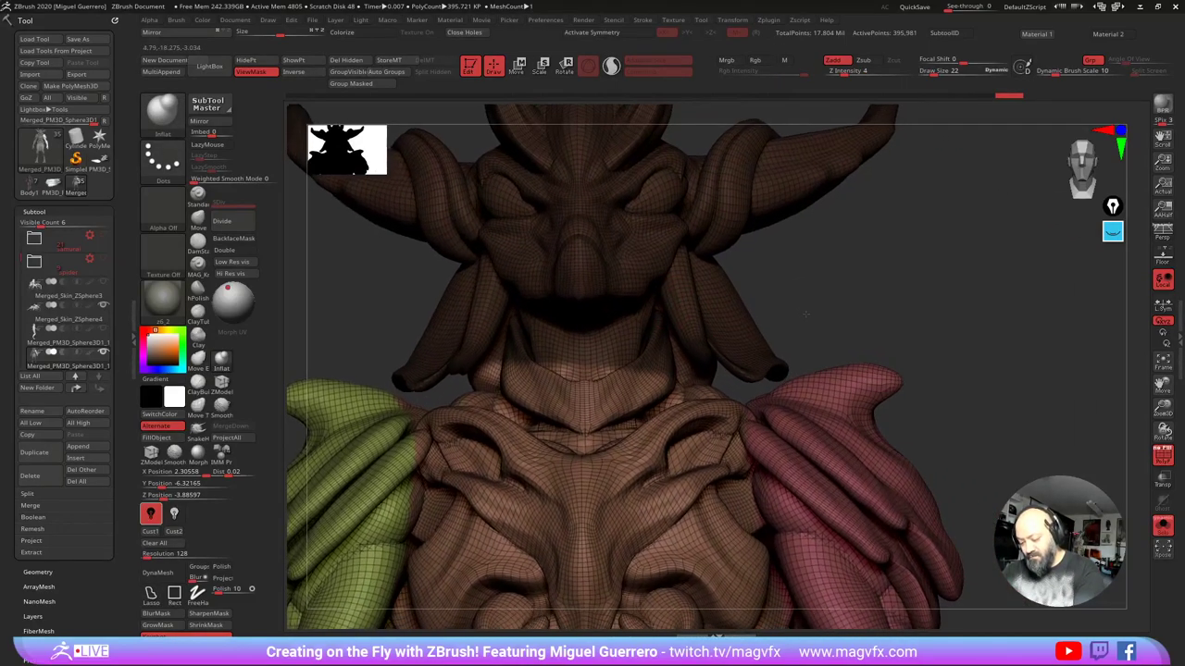
{"action": "key", "text": "ctrl"}
{"action": "mouse_move", "coordinate": [770, 379]}
{"action": "left_mouse_down", "text": "ctrl"}
{"action": "mouse_move", "coordinate": [787, 315]}
{"action": "mouse_move", "coordinate": [768, 319]}
{"action": "left_mouse_up", "text": "ctrl"}
{"action": "mouse_move", "coordinate": [444, 204]}
{"action": "right_mouse_down", "text": "alt"}
{"action": "mouse_move", "coordinate": [560, 347]}
{"action": "mouse_move", "coordinate": [520, 225]}
{"action": "right_mouse_up", "text": "alt"}
{"action": "left_click_drag", "start_coordinate": [519, 224], "coordinate": [520, 183], "text": "ctrl"}
{"action": "right_click_drag", "start_coordinate": [432, 408], "coordinate": [482, 316], "text": "alt"}
{"action": "left_click", "coordinate": [350, 84]}
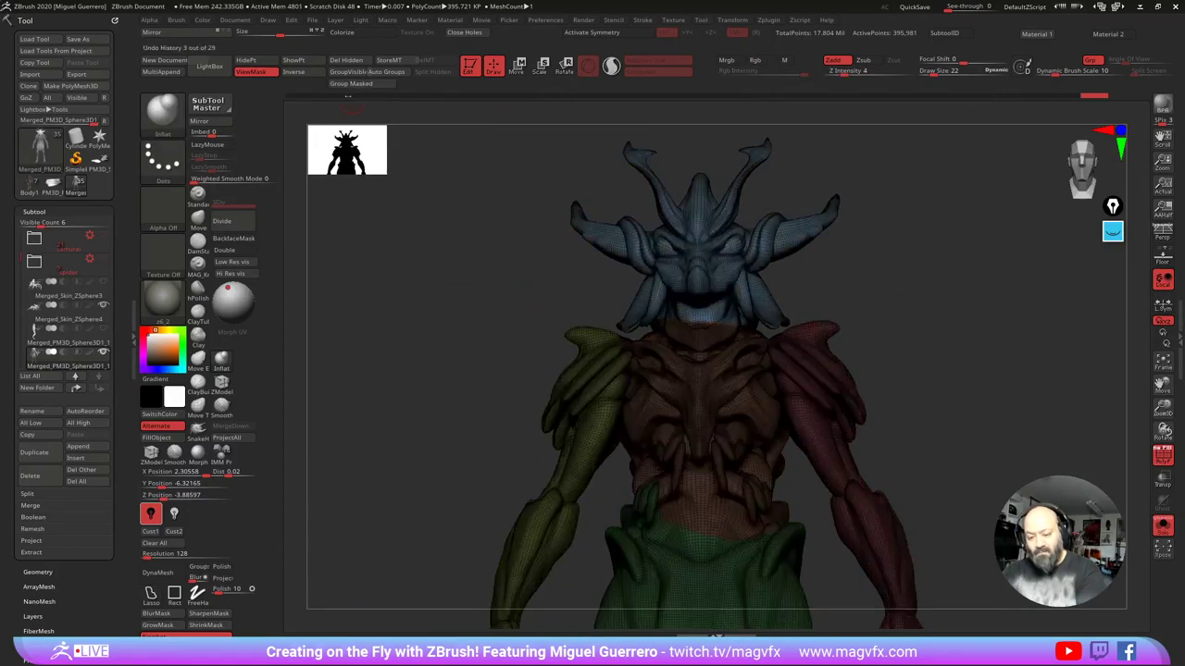
Step: Mask the samurai's whole leg and half of the pelvis on the yellow arm's side, and make them a separate polygroup with Group Masked
{"action": "left_click_drag", "start_coordinate": [493, 379], "coordinate": [473, 358]}
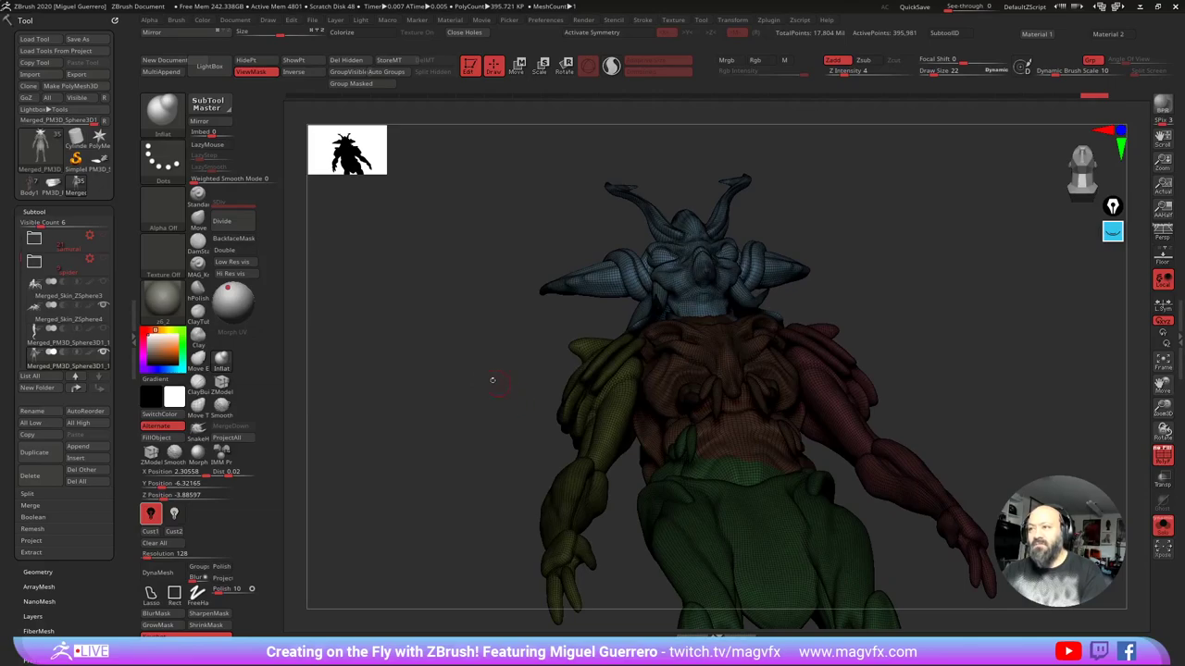
{"action": "left_click_drag", "start_coordinate": [468, 415], "coordinate": [461, 327]}
{"action": "left_click_drag", "start_coordinate": [444, 368], "coordinate": [445, 373], "text": "shift"}
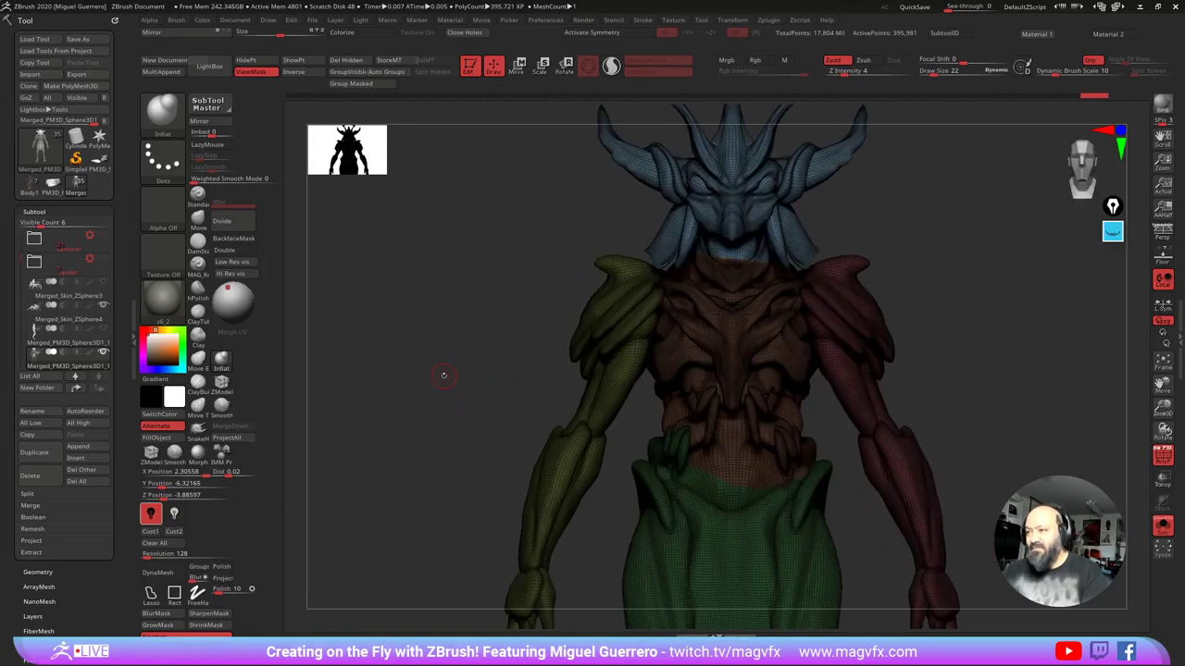
{"action": "left_click_drag", "start_coordinate": [444, 378], "coordinate": [544, 388]}
{"action": "mouse_move", "coordinate": [409, 370]}
{"action": "left_mouse_down"}
{"action": "mouse_move", "coordinate": [435, 361]}
{"action": "mouse_move", "coordinate": [416, 410]}
{"action": "mouse_move", "coordinate": [469, 397]}
{"action": "mouse_move", "coordinate": [500, 368]}
{"action": "left_mouse_up"}
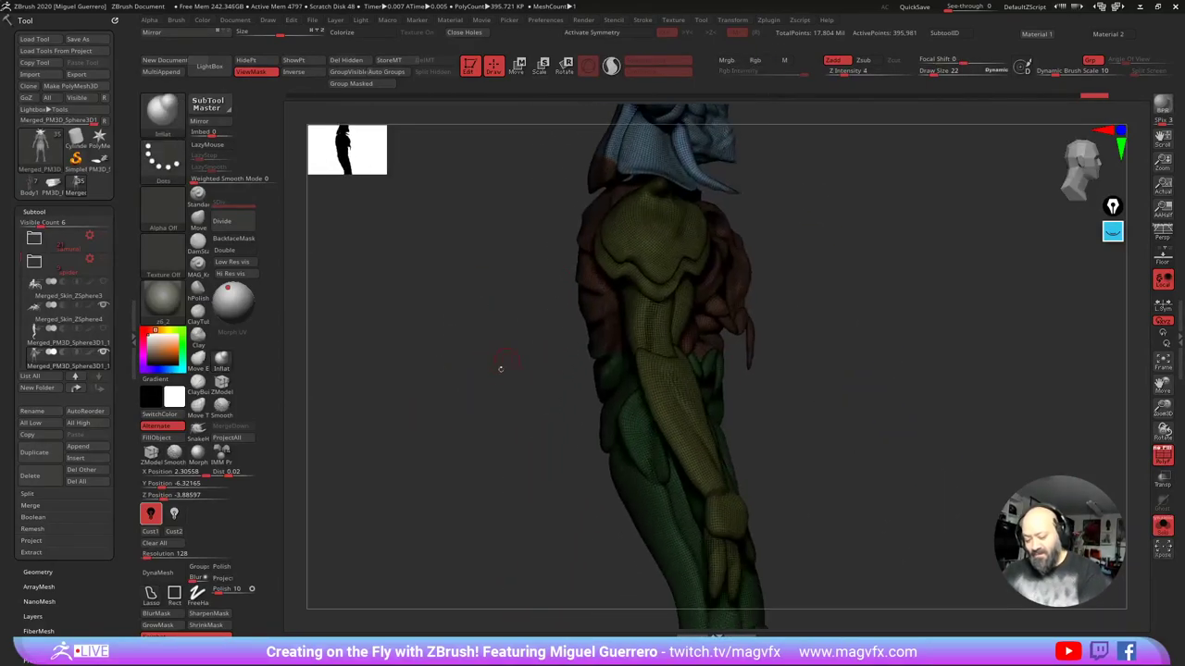
{"action": "right_click_drag", "start_coordinate": [459, 377], "coordinate": [402, 327], "text": "ctrl"}
{"action": "mouse_move", "coordinate": [516, 386]}
{"action": "left_mouse_down"}
{"action": "mouse_move", "coordinate": [466, 396]}
{"action": "mouse_move", "coordinate": [508, 399]}
{"action": "left_mouse_up"}
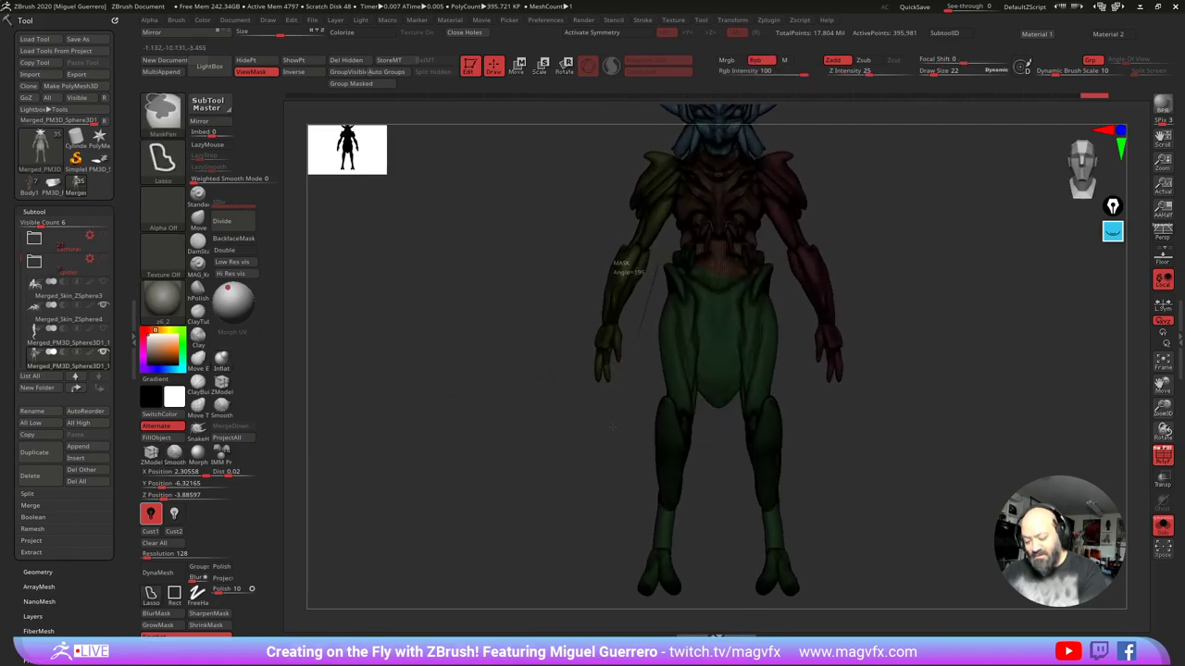
{"action": "mouse_move", "coordinate": [637, 329]}
{"action": "left_mouse_down", "text": "ctrl"}
{"action": "mouse_move", "coordinate": [648, 619]}
{"action": "mouse_move", "coordinate": [712, 462]}
{"action": "mouse_move", "coordinate": [717, 413]}
{"action": "left_mouse_up", "text": "ctrl"}
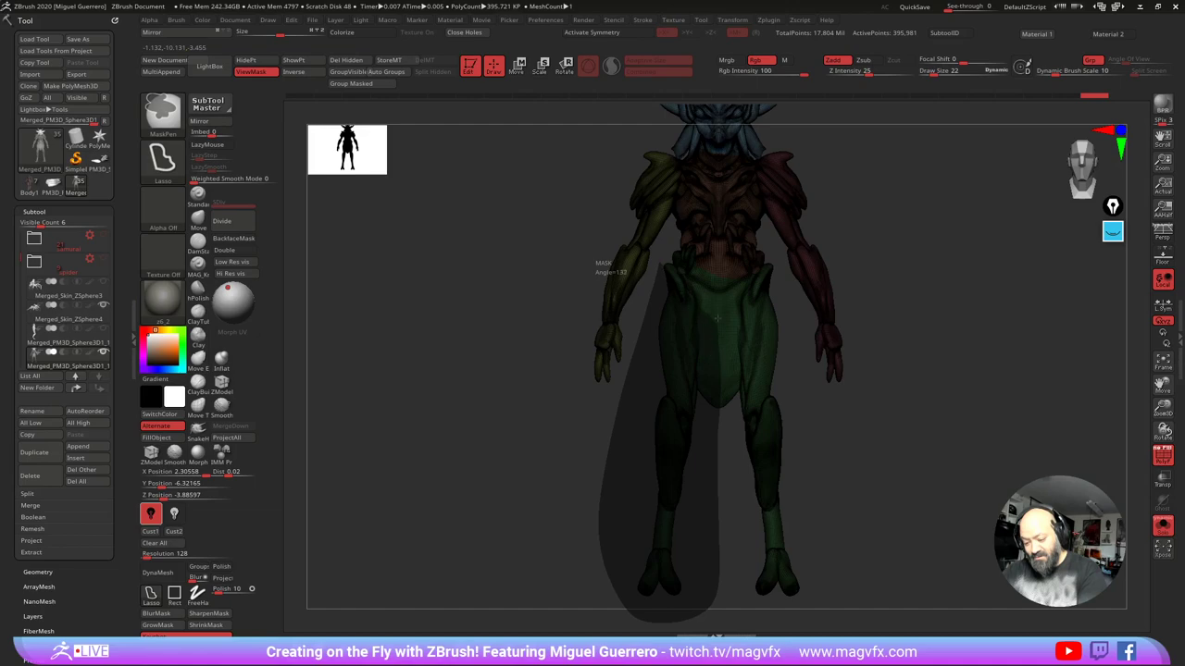
{"action": "left_click_drag", "start_coordinate": [671, 254], "coordinate": [654, 263], "text": "ctrl"}
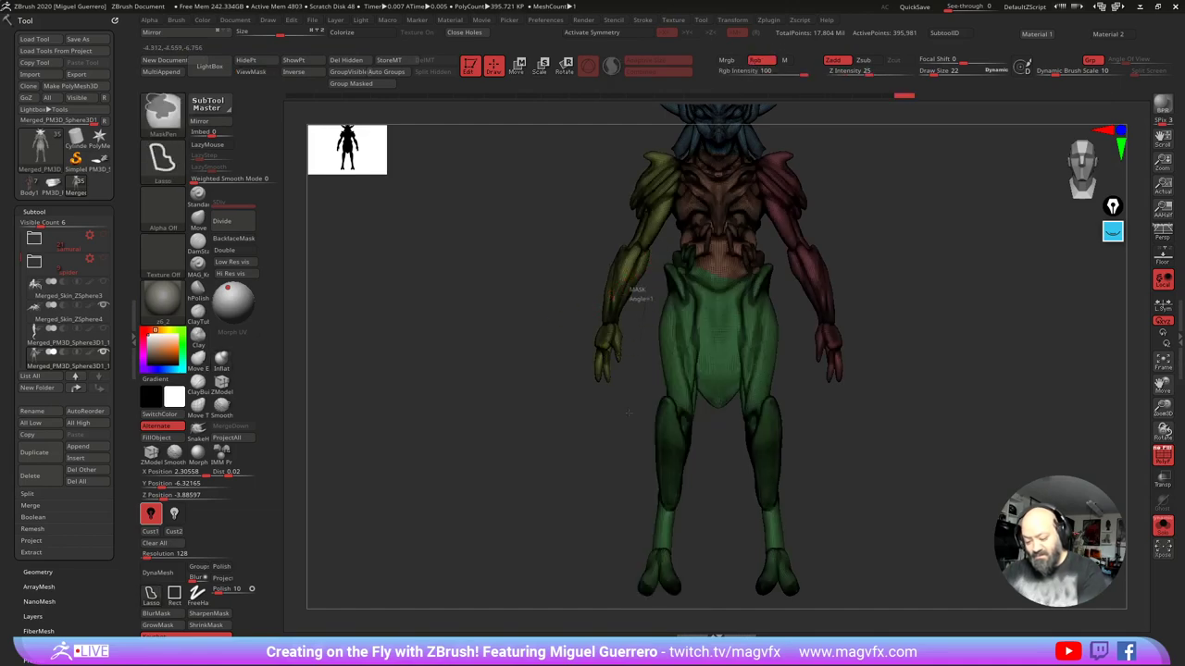
{"action": "mouse_move", "coordinate": [629, 413]}
{"action": "left_mouse_down", "text": "ctrl"}
{"action": "mouse_move", "coordinate": [656, 617]}
{"action": "mouse_move", "coordinate": [717, 414]}
{"action": "mouse_move", "coordinate": [701, 313]}
{"action": "left_mouse_up", "text": "ctrl"}
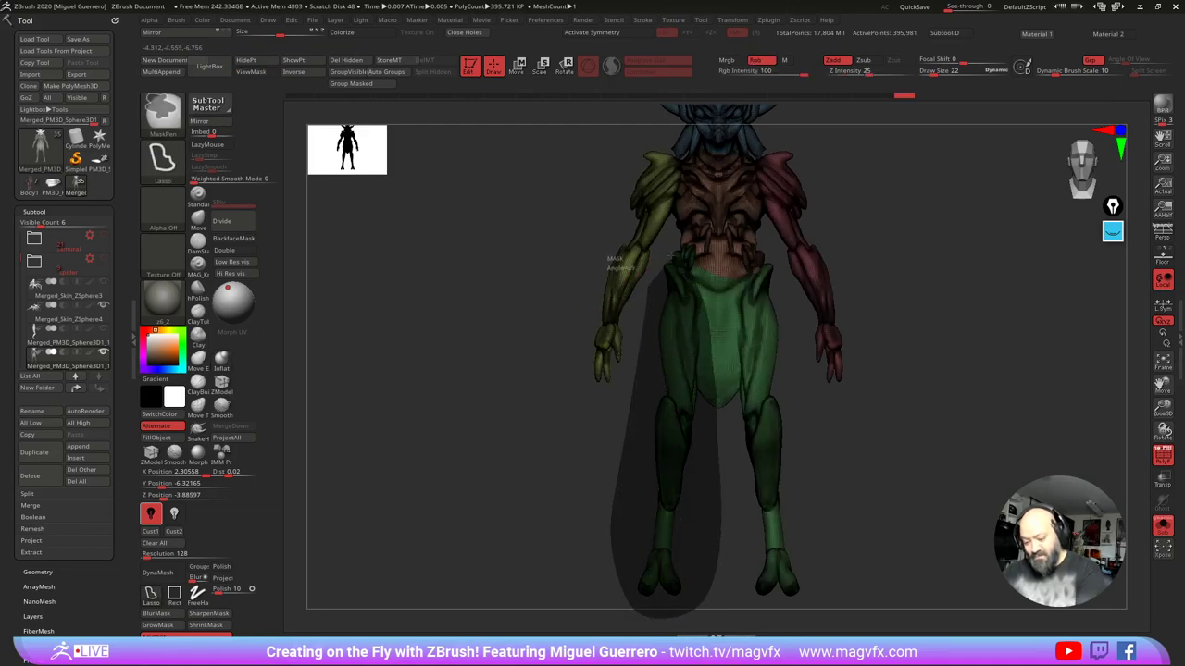
{"action": "left_click_drag", "start_coordinate": [669, 254], "coordinate": [667, 259], "text": "ctrl"}
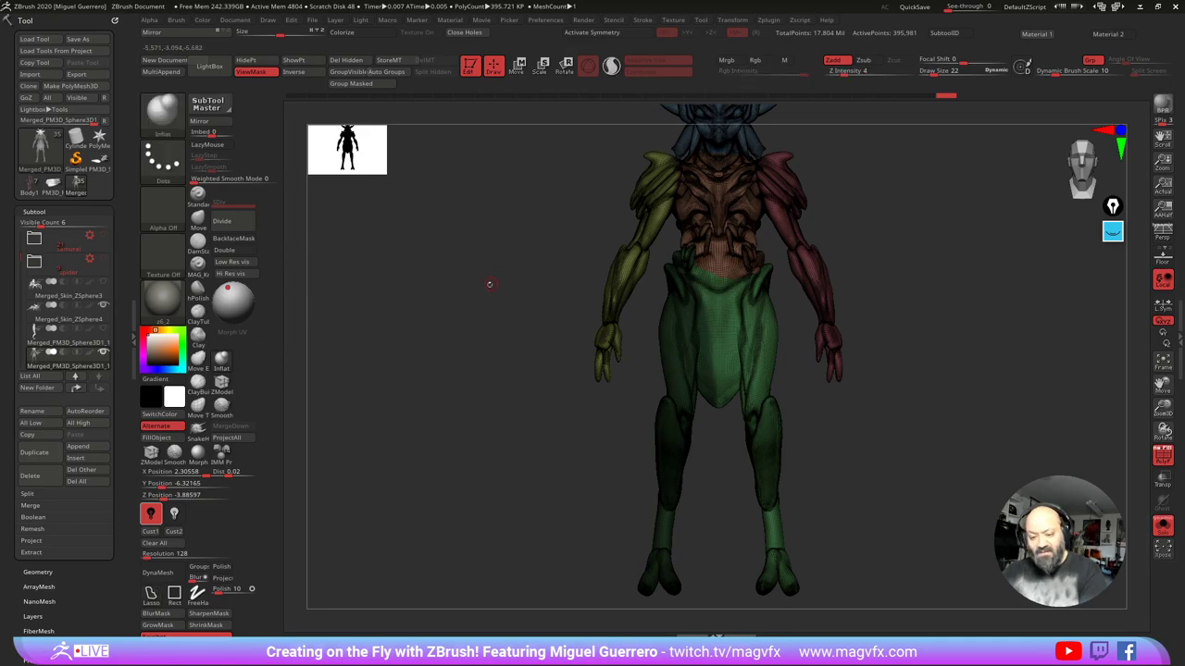
{"action": "left_click", "coordinate": [336, 85]}
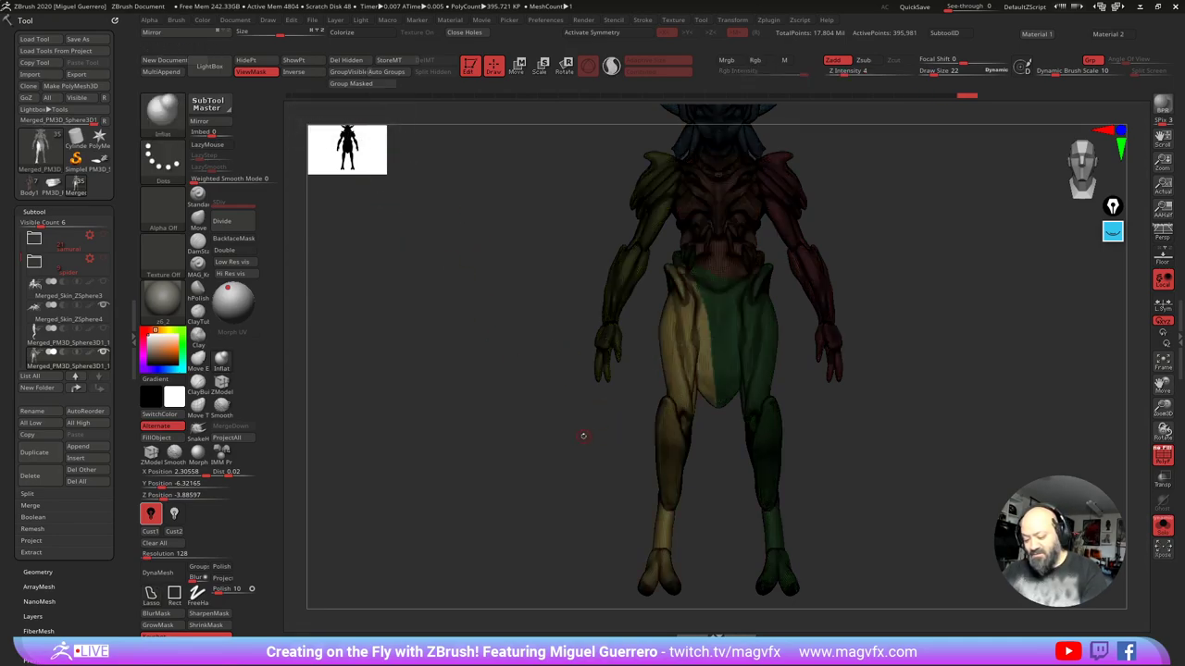
Step: Clear the mask, then mask the same leg from the knee down to the foot and make it its own polygroup
{"action": "mouse_move", "coordinate": [576, 444]}
{"action": "left_mouse_down", "text": "ctrl"}
{"action": "mouse_move", "coordinate": [646, 442]}
{"action": "mouse_move", "coordinate": [546, 421]}
{"action": "left_mouse_up", "text": "ctrl"}
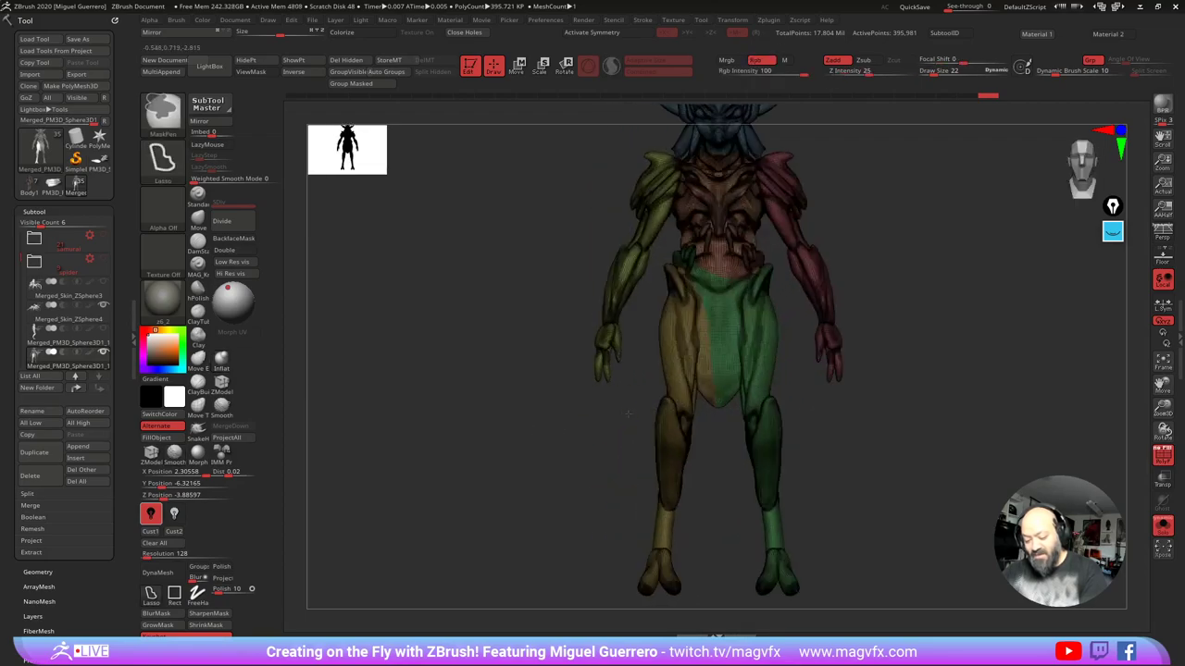
{"action": "mouse_move", "coordinate": [708, 478]}
{"action": "left_mouse_down", "text": "ctrl"}
{"action": "mouse_move", "coordinate": [555, 504]}
{"action": "mouse_move", "coordinate": [572, 472]}
{"action": "left_mouse_up", "text": "ctrl"}
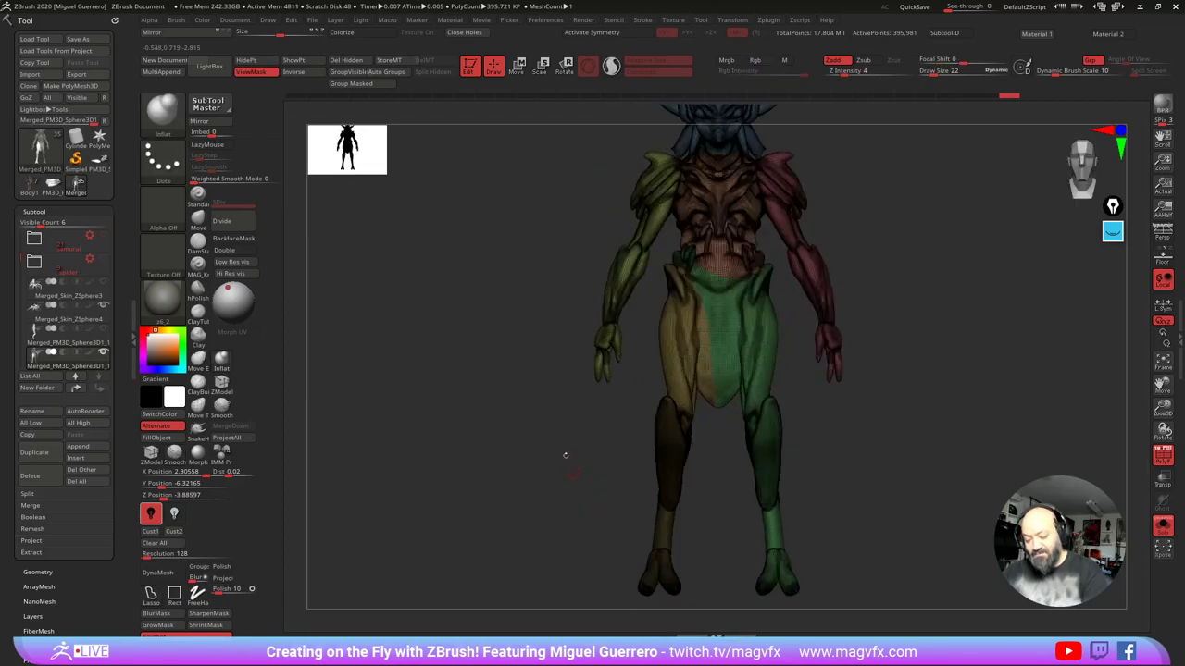
{"action": "left_click", "coordinate": [350, 87]}
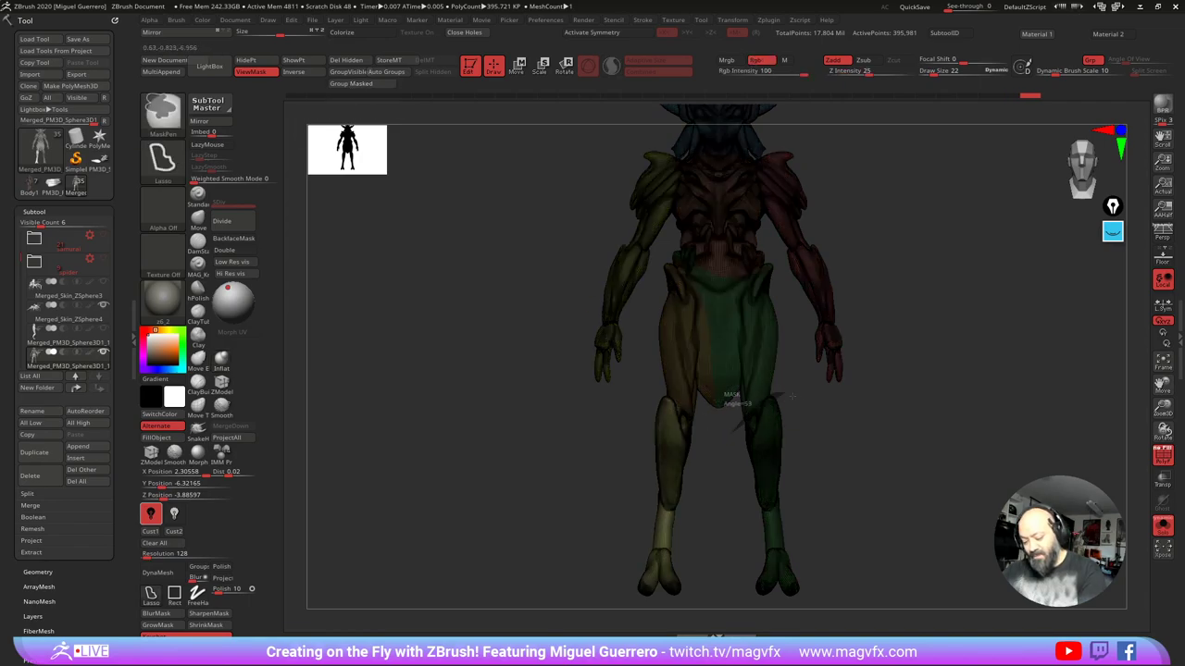
Step: Mask the opposite lower leg from knee to foot, refine the mask at the knee, and make it its own polygroup
{"action": "left_click_drag", "start_coordinate": [792, 396], "coordinate": [794, 544], "text": "ctrl"}
{"action": "mouse_move", "coordinate": [731, 450]}
{"action": "left_mouse_down", "text": "ctrl"}
{"action": "mouse_move", "coordinate": [754, 407]}
{"action": "mouse_move", "coordinate": [798, 633]}
{"action": "mouse_move", "coordinate": [724, 472]}
{"action": "mouse_move", "coordinate": [762, 465]}
{"action": "mouse_move", "coordinate": [771, 442]}
{"action": "left_mouse_up", "text": "ctrl"}
{"action": "left_click_drag", "start_coordinate": [752, 407], "coordinate": [760, 433], "text": "ctrl"}
{"action": "left_click_drag", "start_coordinate": [774, 478], "coordinate": [614, 412]}
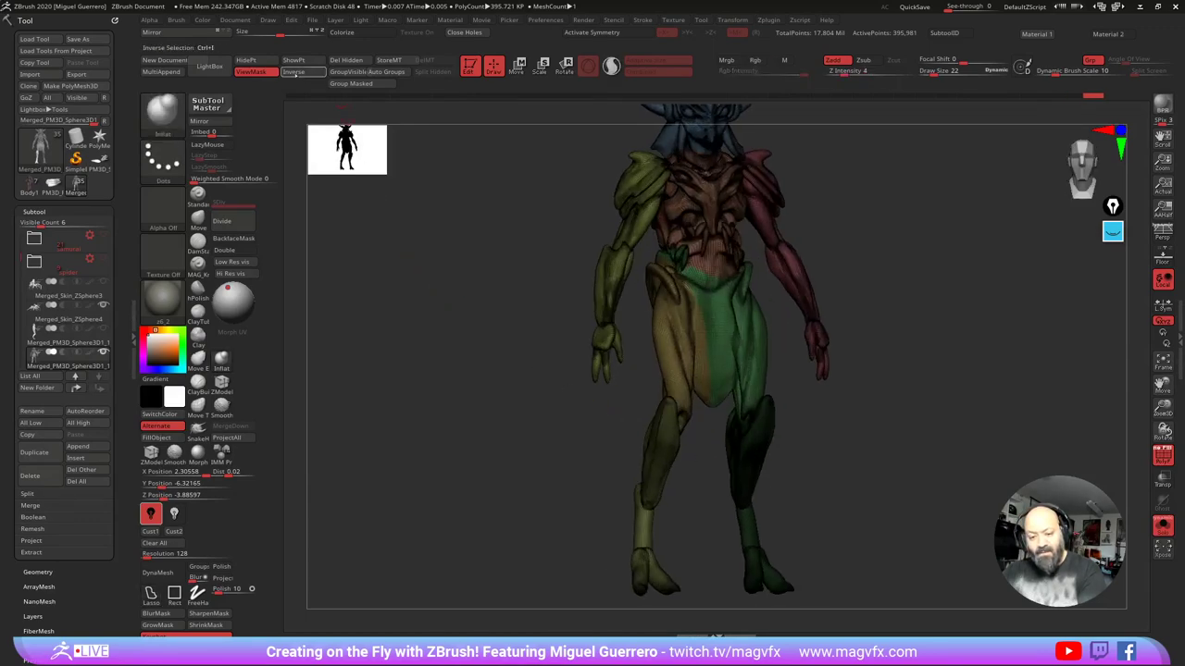
{"action": "left_click", "coordinate": [334, 88]}
{"action": "left_click_drag", "start_coordinate": [453, 394], "coordinate": [476, 410], "text": "shift"}
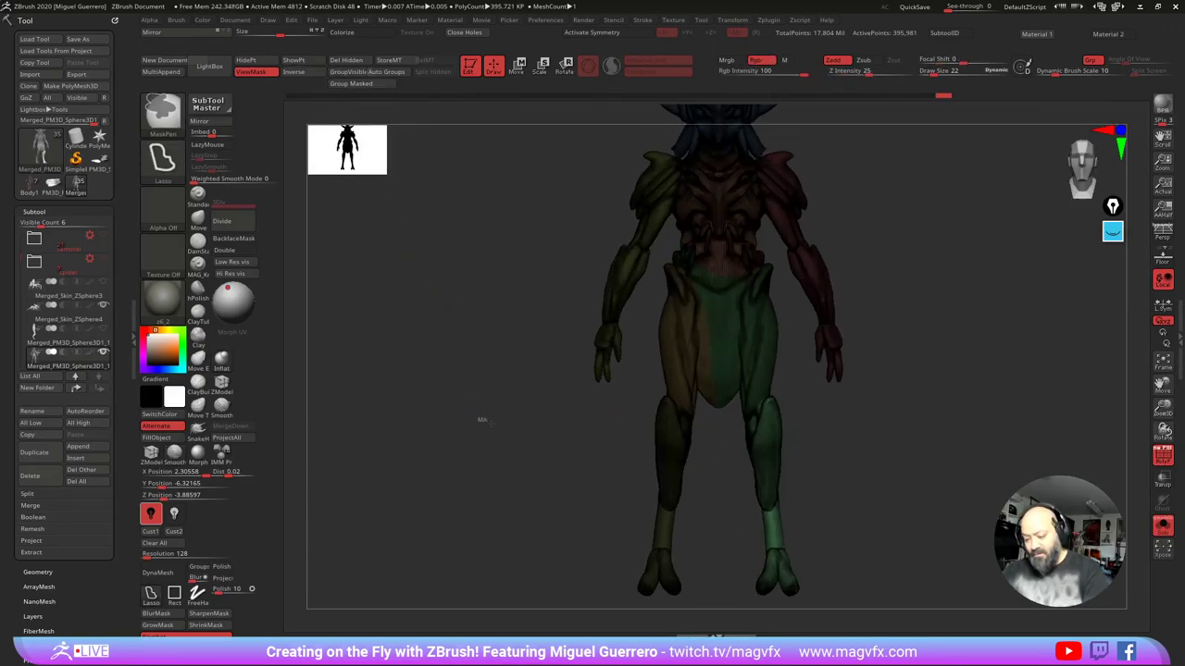
Step: Clear the mask, leave Solo mode to bring back the spider creature, and hide the wireframe lines on the samurai
{"action": "left_click", "coordinate": [481, 420], "text": "ctrl"}
{"action": "left_click", "coordinate": [1163, 525]}
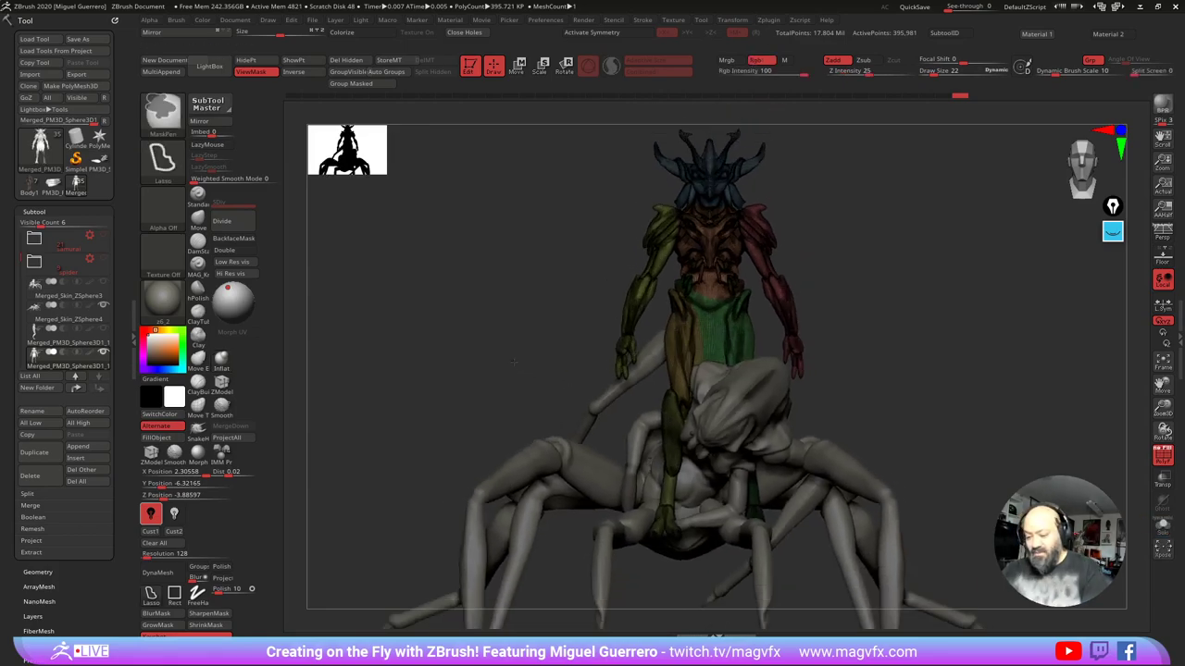
{"action": "left_click", "coordinate": [1157, 455]}
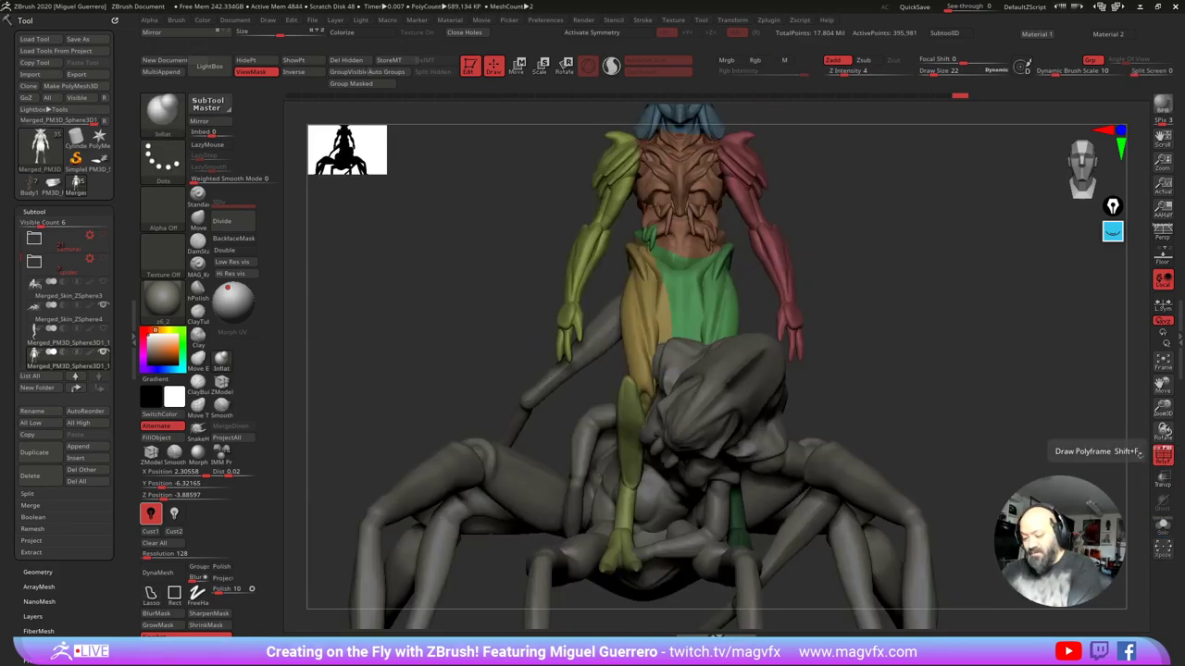
{"action": "left_click_drag", "start_coordinate": [613, 353], "coordinate": [580, 370], "text": "alt"}
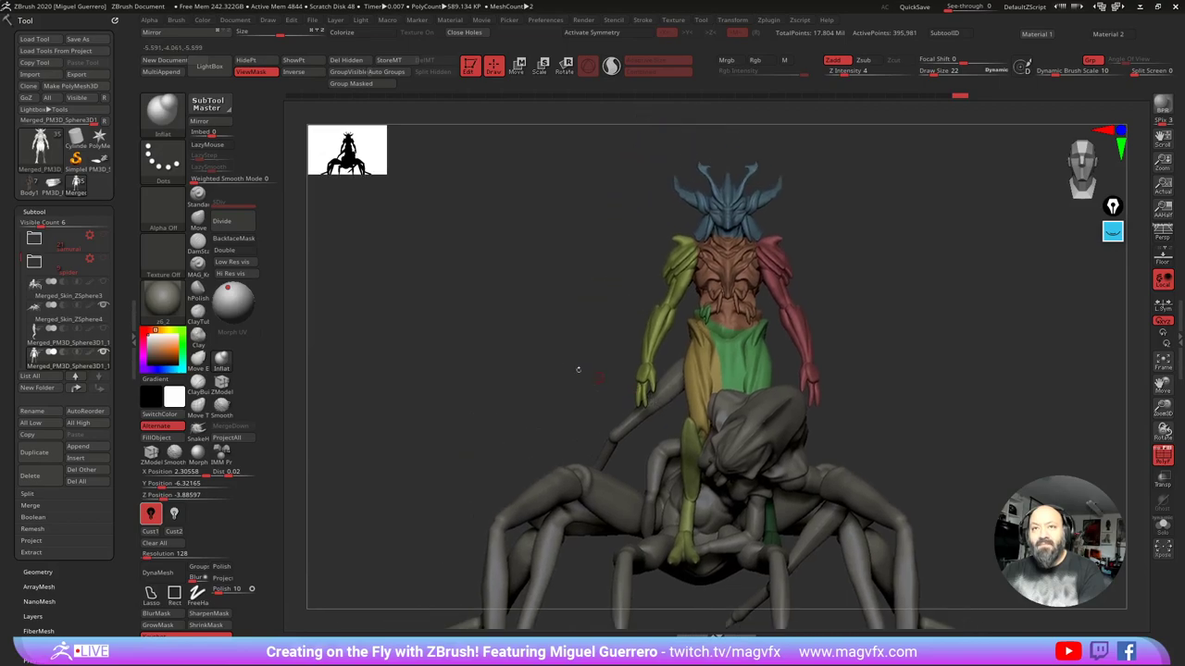
{"action": "mouse_move", "coordinate": [486, 363]}
{"action": "left_mouse_down"}
{"action": "mouse_move", "coordinate": [556, 360]}
{"action": "mouse_move", "coordinate": [496, 354]}
{"action": "left_mouse_up"}
Step: Hide the torso, arm and head polygroups, mask the remaining legs, and show the whole samurai again
{"action": "left_click", "coordinate": [709, 313], "text": "ctrl+shift"}
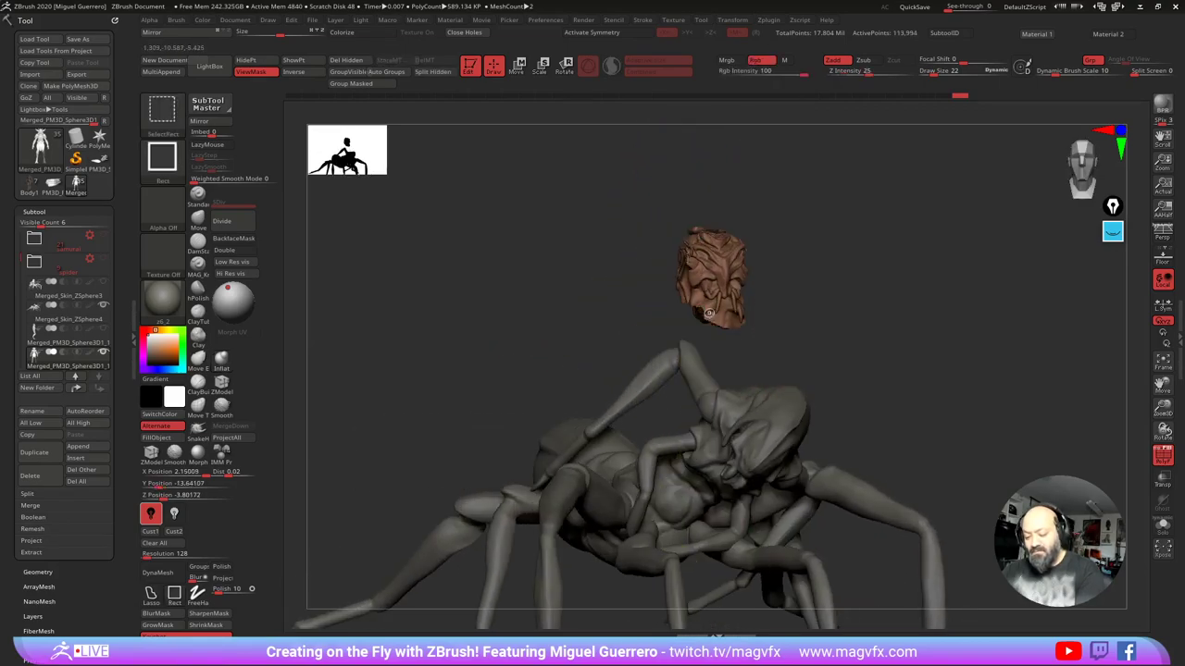
{"action": "left_click", "coordinate": [700, 294], "text": "ctrl+shift"}
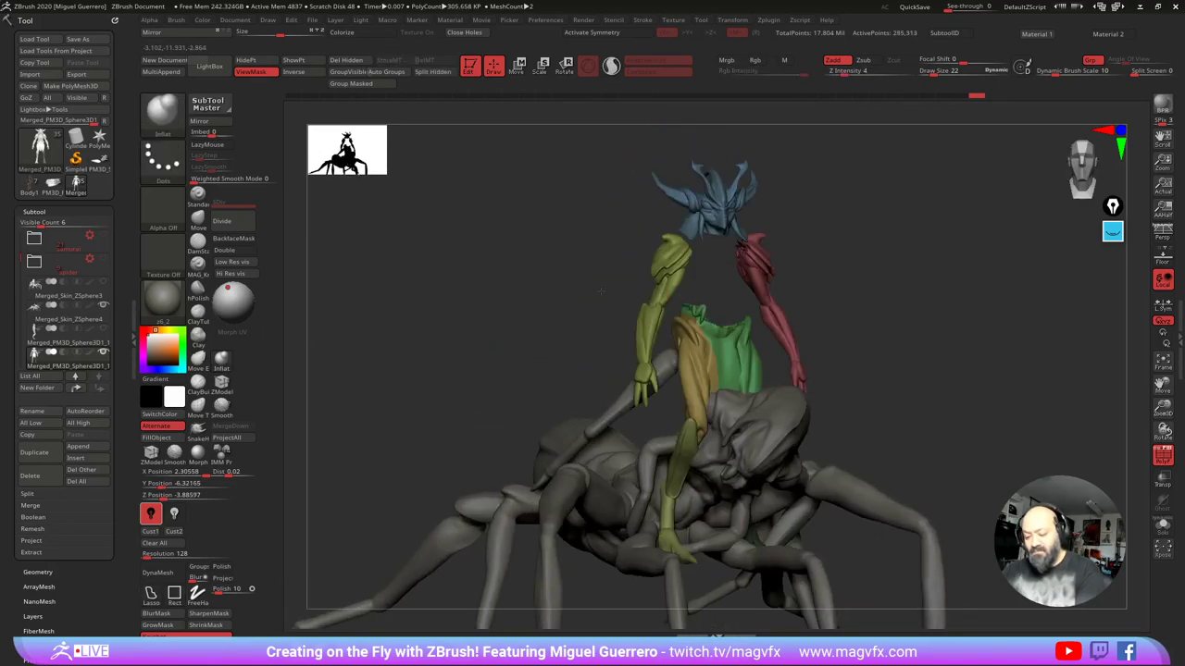
{"action": "mouse_move", "coordinate": [602, 291]}
{"action": "left_mouse_down"}
{"action": "mouse_move", "coordinate": [565, 283]}
{"action": "mouse_move", "coordinate": [593, 516]}
{"action": "mouse_move", "coordinate": [743, 232]}
{"action": "mouse_move", "coordinate": [666, 240]}
{"action": "left_mouse_up"}
{"action": "left_click", "coordinate": [661, 285], "text": "ctrl+shift"}
{"action": "left_click", "coordinate": [742, 247], "text": "ctrl+shift"}
{"action": "left_click", "coordinate": [711, 208], "text": "ctrl+shift"}
{"action": "left_click", "coordinate": [476, 322], "text": "ctrl+shift"}
Step: Activate the Move gizmo and center its pivot at the samurai's waist
{"action": "left_click_drag", "start_coordinate": [454, 348], "coordinate": [500, 356]}
{"action": "left_click", "coordinate": [517, 66]}
{"action": "left_click_drag", "start_coordinate": [546, 220], "coordinate": [583, 222]}
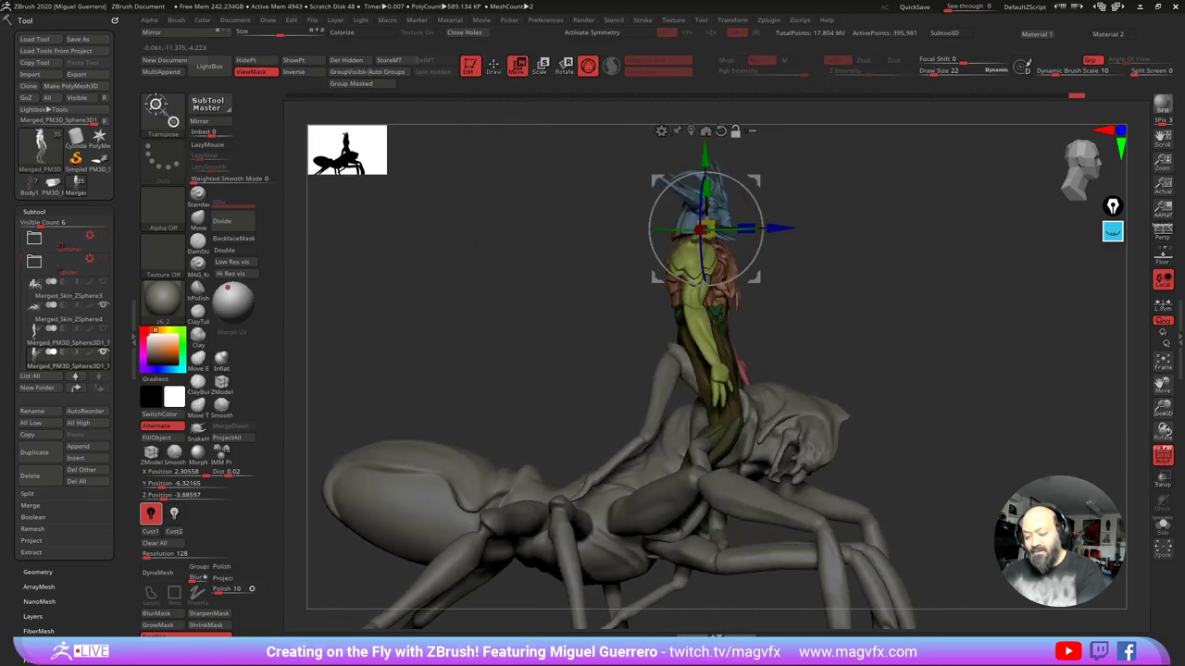
{"action": "left_click", "coordinate": [701, 305], "text": "alt"}
{"action": "left_click_drag", "start_coordinate": [597, 283], "coordinate": [517, 284]}
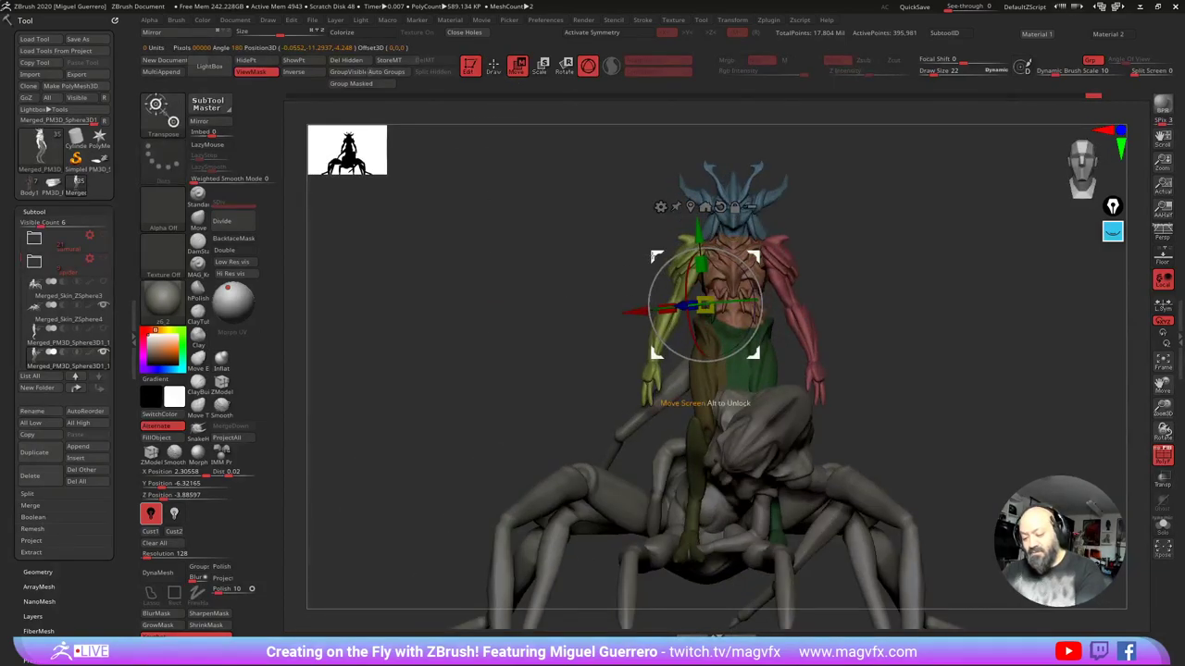
{"action": "left_click_drag", "start_coordinate": [654, 254], "coordinate": [683, 267], "text": "alt"}
Step: Rotate the unmasked upper body forward at the waist so the samurai leans over the spider creature's head
{"action": "left_click_drag", "start_coordinate": [572, 285], "coordinate": [651, 296]}
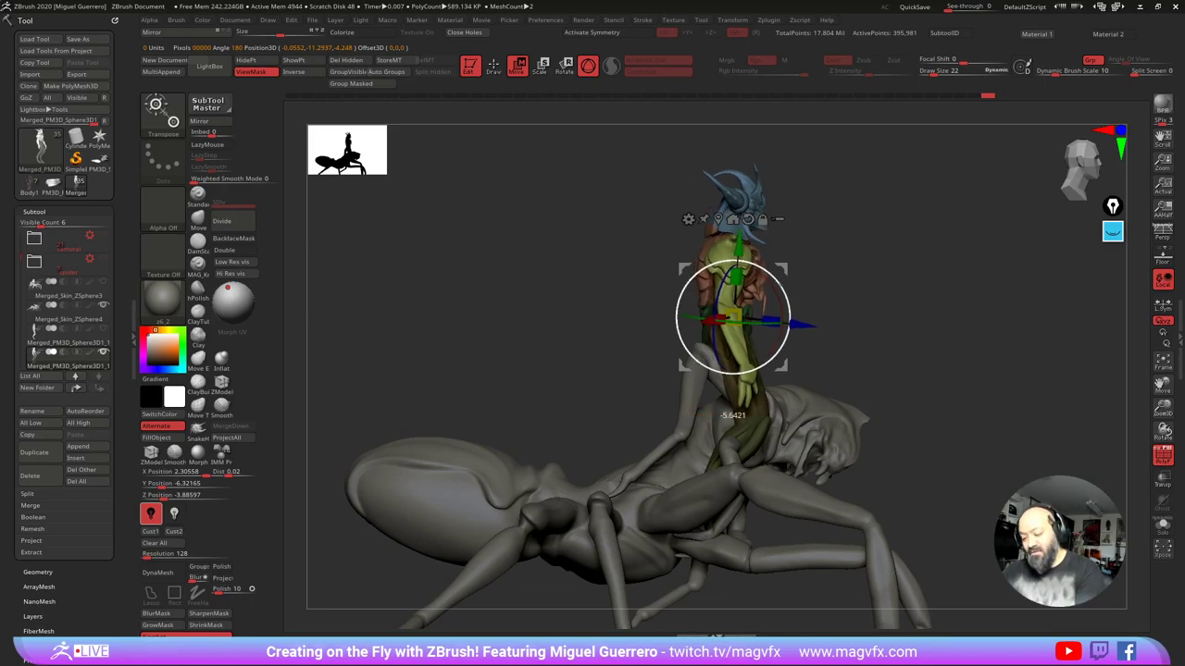
{"action": "left_click_drag", "start_coordinate": [861, 301], "coordinate": [689, 302]}
{"action": "left_click_drag", "start_coordinate": [684, 368], "coordinate": [684, 360]}
{"action": "left_click_drag", "start_coordinate": [535, 295], "coordinate": [568, 307]}
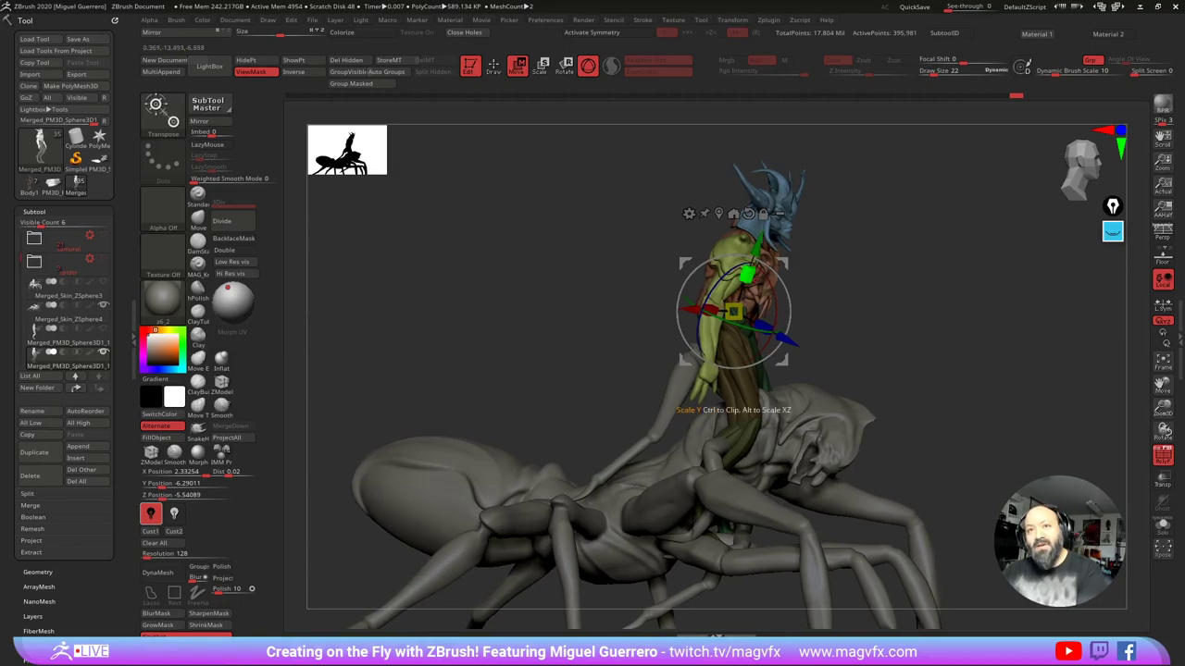
{"action": "left_click_drag", "start_coordinate": [680, 328], "coordinate": [677, 313]}
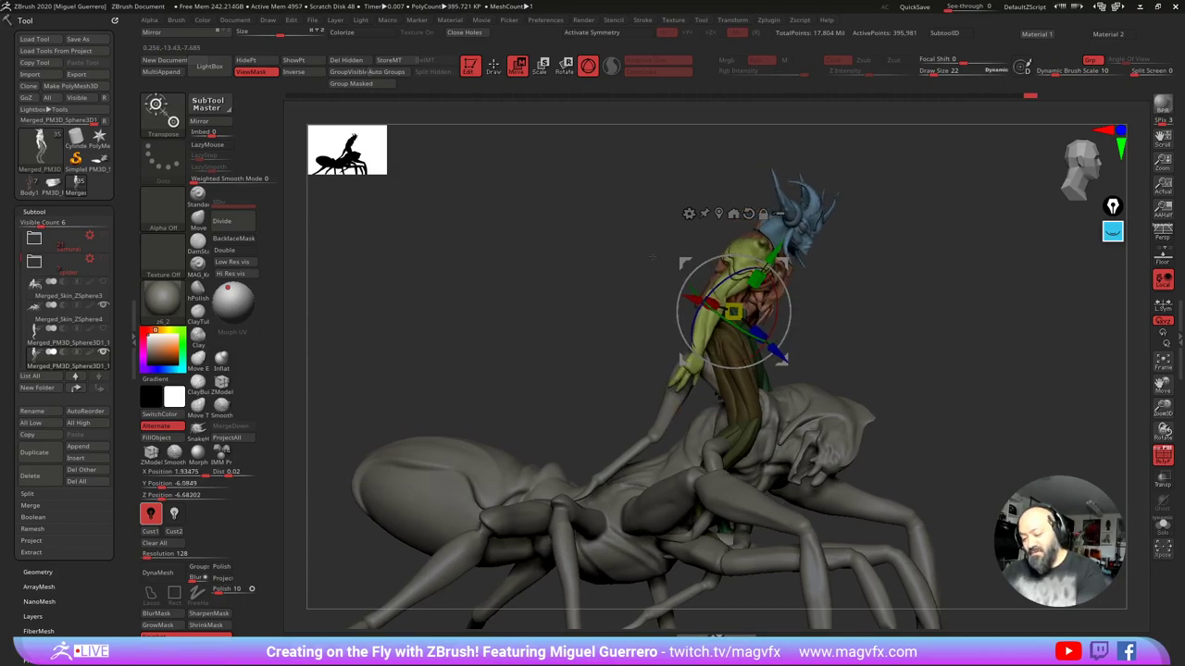
Step: Rotate the samurai's upper body sideways at the waist to give the torso a slight twist over the masked legs
{"action": "left_click_drag", "start_coordinate": [658, 273], "coordinate": [566, 268]}
{"action": "right_click_drag", "start_coordinate": [565, 268], "coordinate": [500, 310]}
{"action": "left_click_drag", "start_coordinate": [688, 259], "coordinate": [685, 256]}
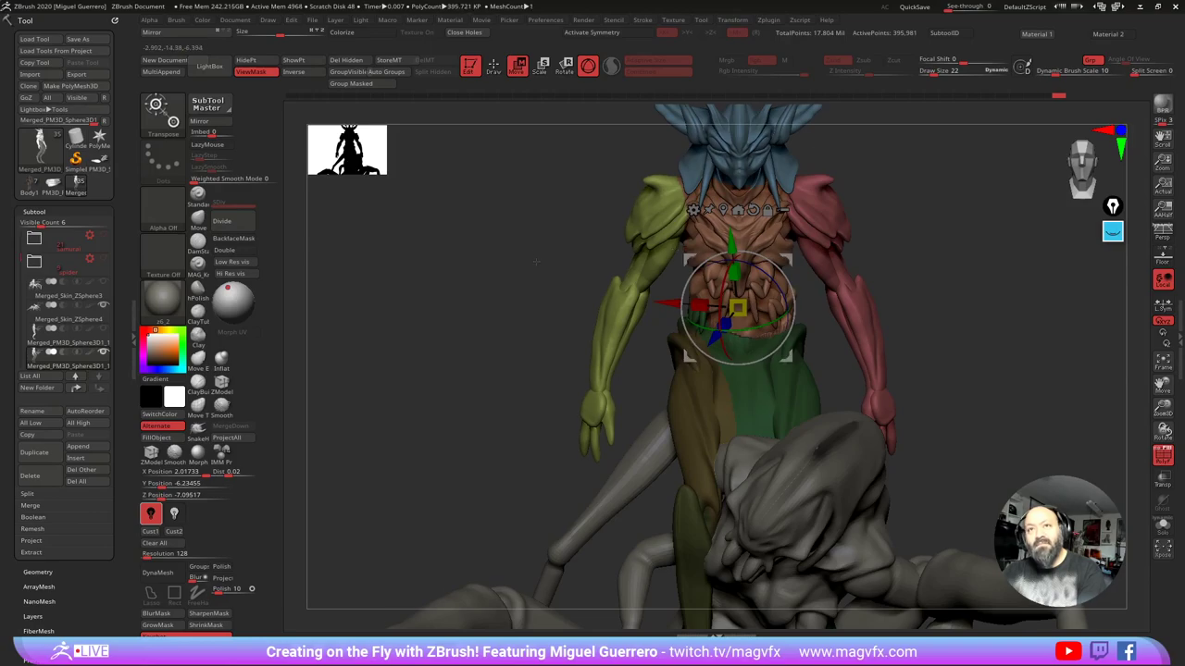
{"action": "left_click_drag", "start_coordinate": [545, 269], "coordinate": [543, 214]}
{"action": "left_click_drag", "start_coordinate": [748, 316], "coordinate": [714, 310]}
{"action": "left_click_drag", "start_coordinate": [528, 278], "coordinate": [579, 279]}
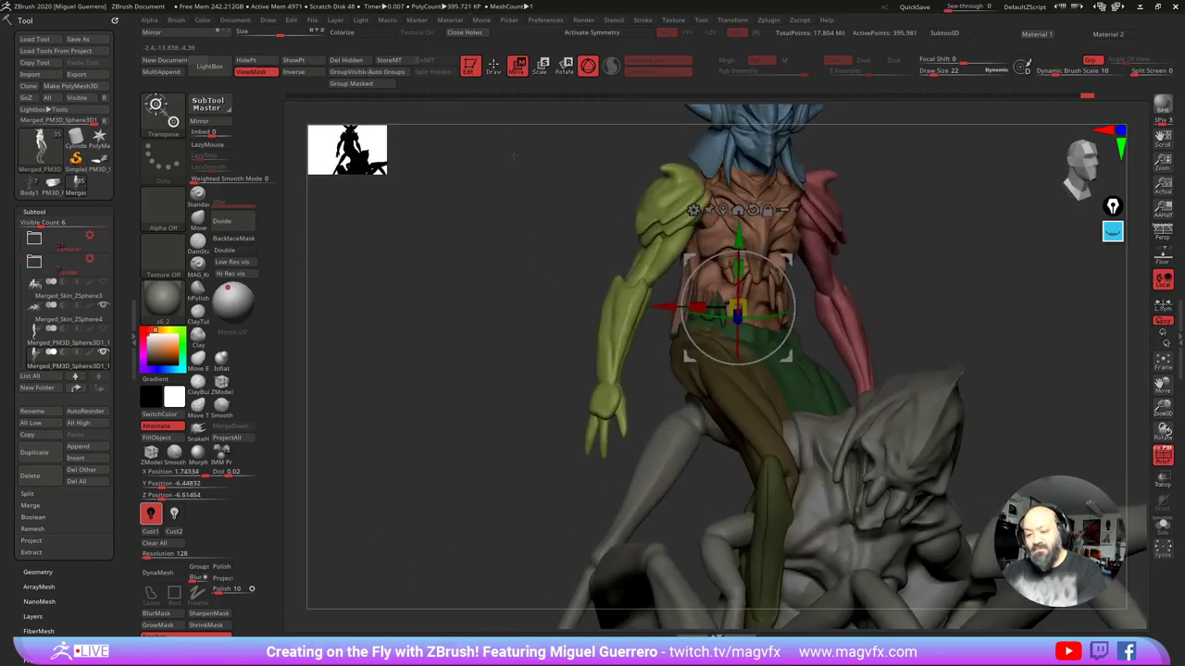
Step: Clear the leg mask, then tilt the whole samurai backward and move it into a riding position on the spider creature
{"action": "left_click", "coordinate": [493, 67]}
{"action": "right_click_drag", "start_coordinate": [492, 275], "coordinate": [497, 294], "text": "ctrl"}
{"action": "left_click_drag", "start_coordinate": [497, 295], "coordinate": [509, 307], "text": "ctrl"}
{"action": "mouse_move", "coordinate": [485, 291]}
{"action": "left_mouse_down"}
{"action": "mouse_move", "coordinate": [536, 328]}
{"action": "mouse_move", "coordinate": [540, 222]}
{"action": "mouse_move", "coordinate": [568, 282]}
{"action": "left_mouse_up"}
{"action": "key", "text": "w"}
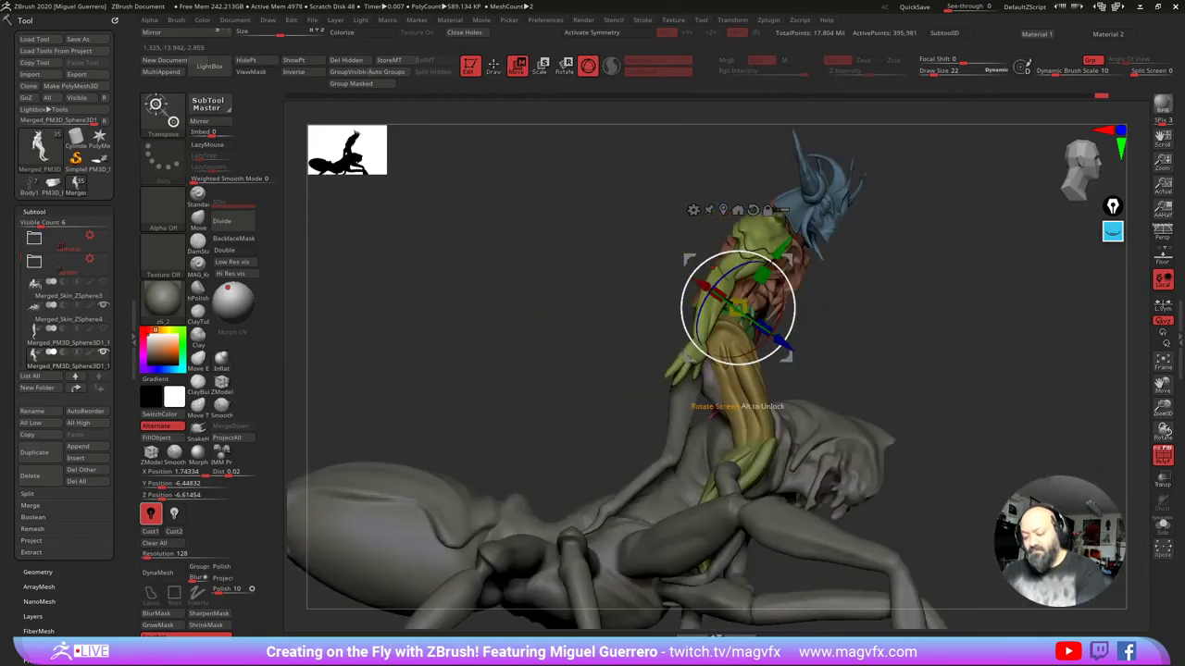
{"action": "mouse_move", "coordinate": [712, 268]}
{"action": "left_mouse_down"}
{"action": "mouse_move", "coordinate": [693, 275]}
{"action": "mouse_move", "coordinate": [678, 309]}
{"action": "mouse_move", "coordinate": [489, 304]}
{"action": "mouse_move", "coordinate": [699, 268]}
{"action": "mouse_move", "coordinate": [714, 281]}
{"action": "mouse_move", "coordinate": [700, 279]}
{"action": "mouse_move", "coordinate": [702, 289]}
{"action": "left_mouse_up"}
{"action": "left_click_drag", "start_coordinate": [785, 339], "coordinate": [808, 337]}
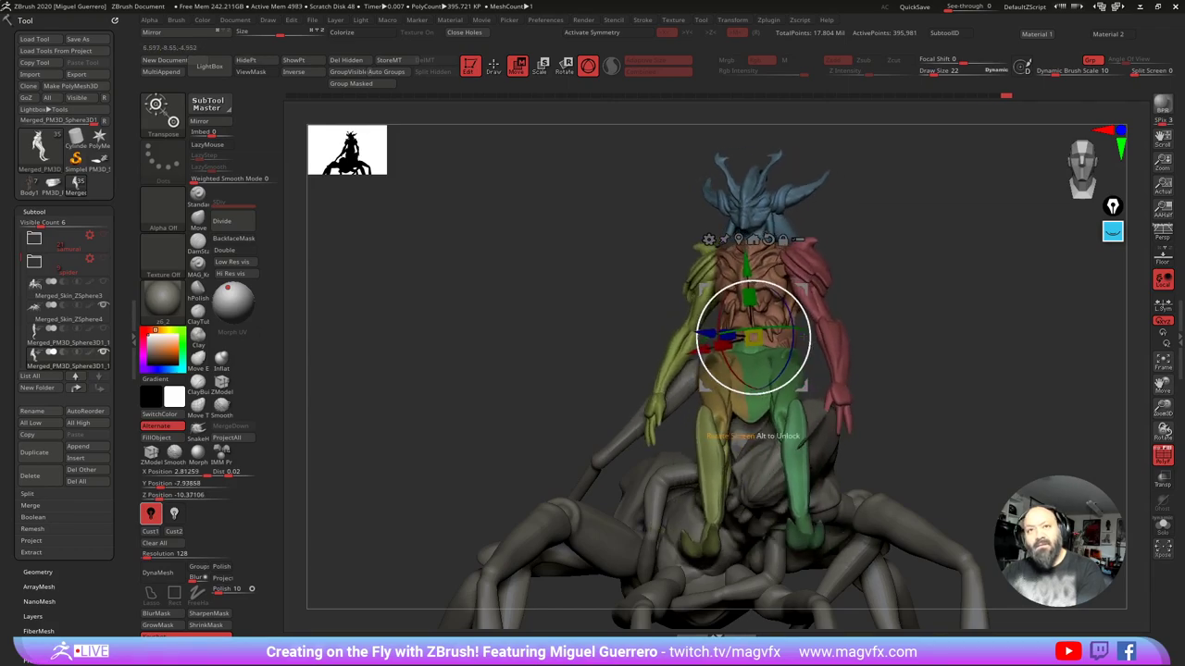
Step: Isolate the head polygroup, mask it, show the whole samurai again, and invert the mask so only the head is free
{"action": "left_click_drag", "start_coordinate": [594, 321], "coordinate": [601, 322]}
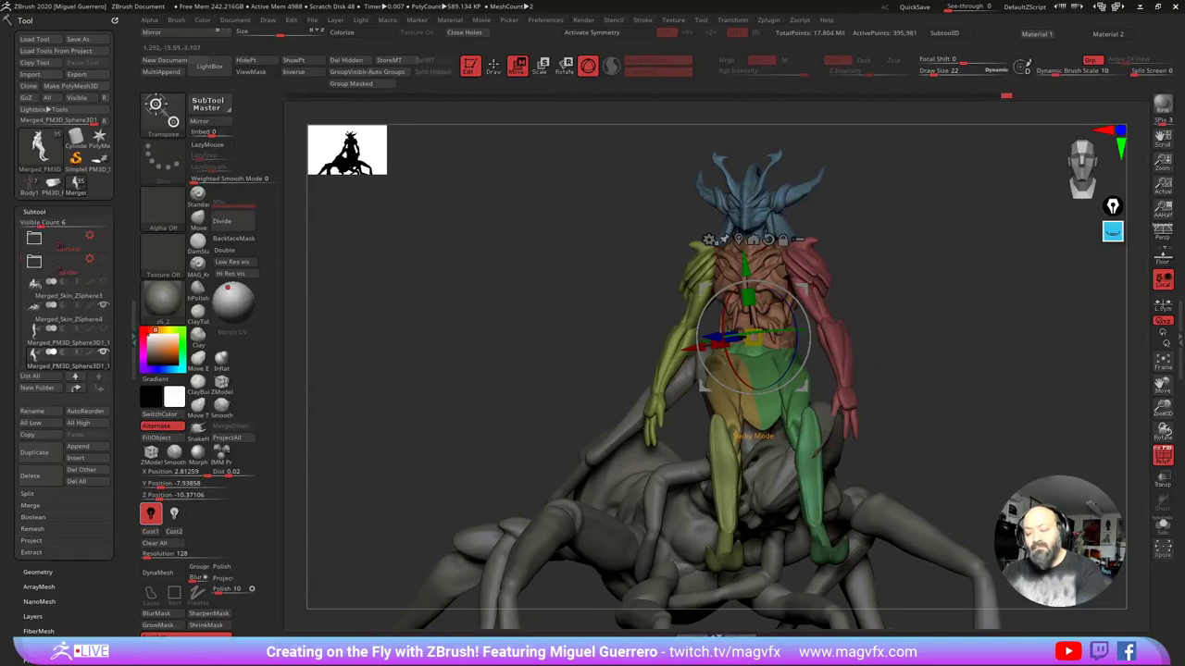
{"action": "left_click", "coordinate": [494, 67]}
{"action": "left_click", "coordinate": [734, 215], "text": "ctrl+shift"}
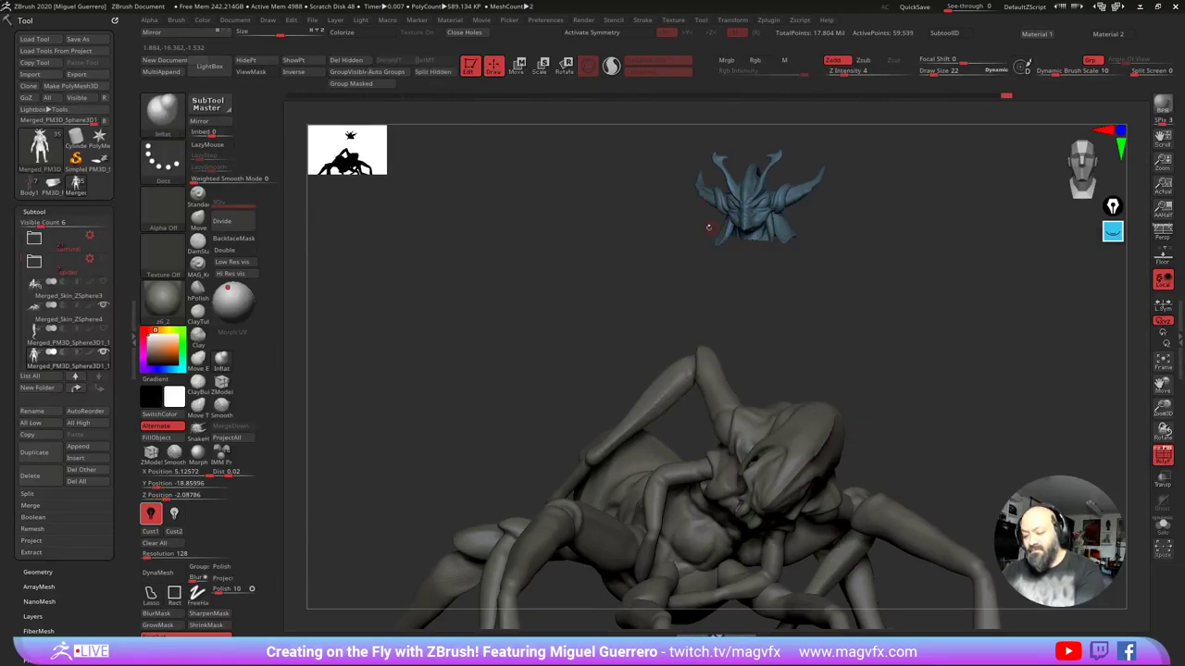
{"action": "mouse_move", "coordinate": [661, 175]}
{"action": "left_mouse_down", "text": "ctrl"}
{"action": "mouse_move", "coordinate": [695, 247]}
{"action": "mouse_move", "coordinate": [663, 129]}
{"action": "mouse_move", "coordinate": [658, 153]}
{"action": "left_mouse_up", "text": "ctrl"}
{"action": "left_click", "coordinate": [583, 253], "text": "ctrl+shift"}
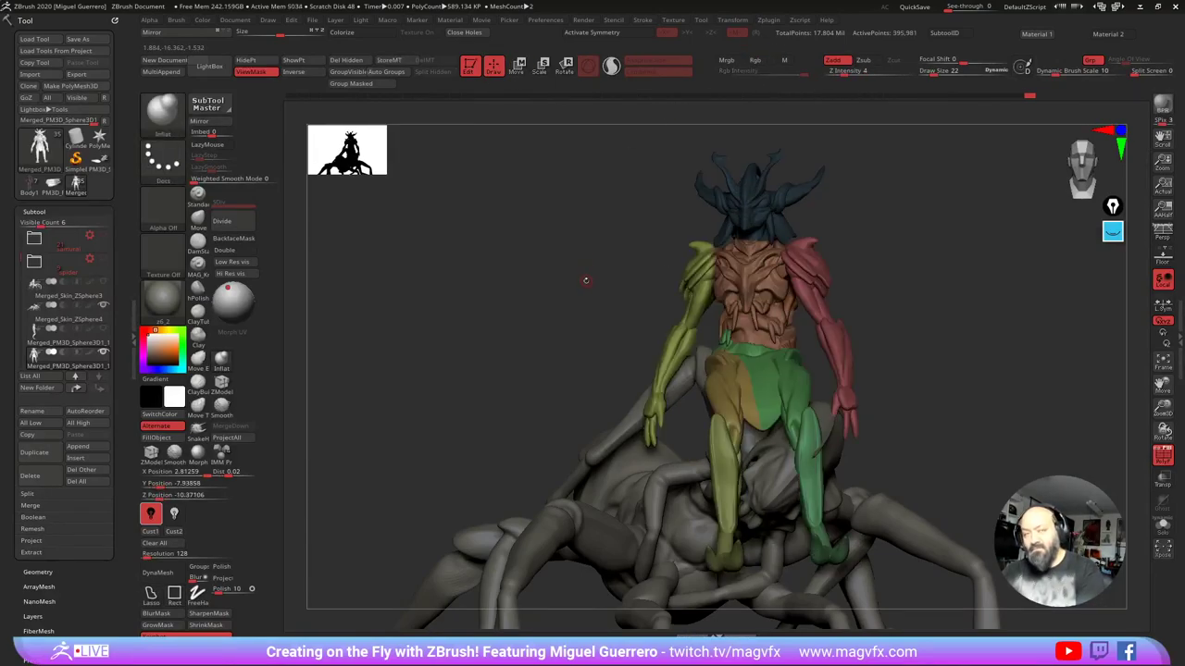
{"action": "left_click_drag", "start_coordinate": [587, 281], "coordinate": [647, 269]}
{"action": "left_click", "coordinate": [556, 167], "text": "ctrl"}
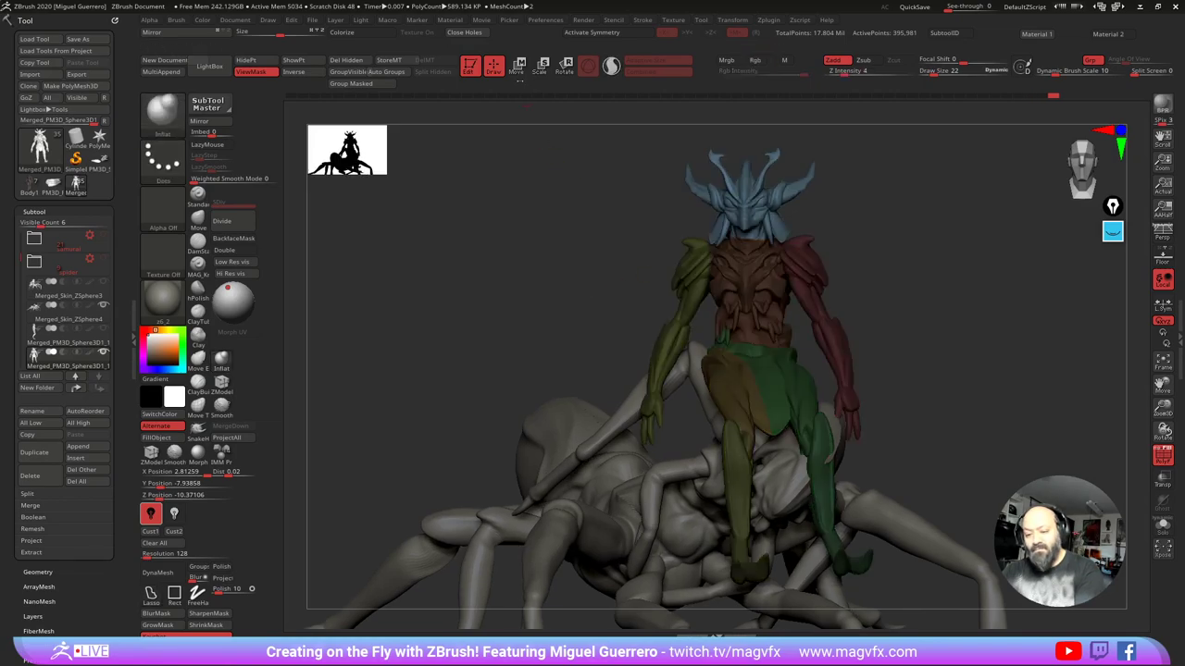
Step: Place the gizmo at the neck, rotate the samurai's head to tilt and turn it to one side, and clear the mask
{"action": "left_click", "coordinate": [518, 67]}
{"action": "left_click", "coordinate": [735, 238]}
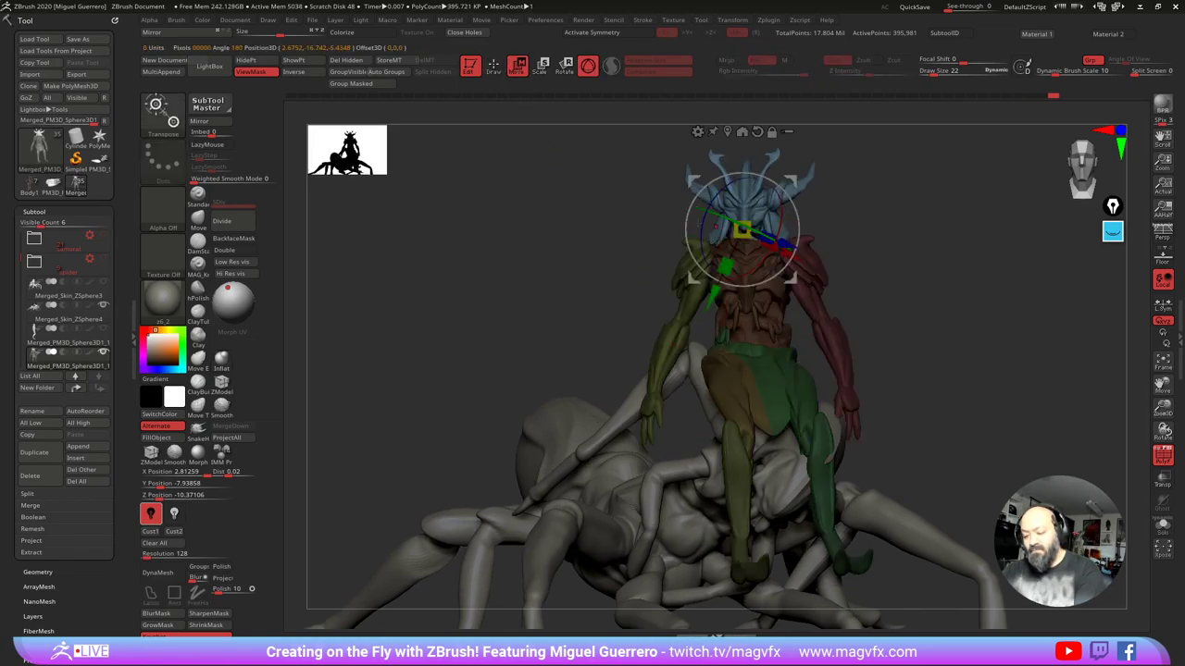
{"action": "left_click_drag", "start_coordinate": [638, 231], "coordinate": [562, 233]}
{"action": "left_click_drag", "start_coordinate": [692, 179], "coordinate": [715, 179]}
{"action": "left_click_drag", "start_coordinate": [597, 213], "coordinate": [669, 218]}
{"action": "left_click_drag", "start_coordinate": [782, 237], "coordinate": [716, 218]}
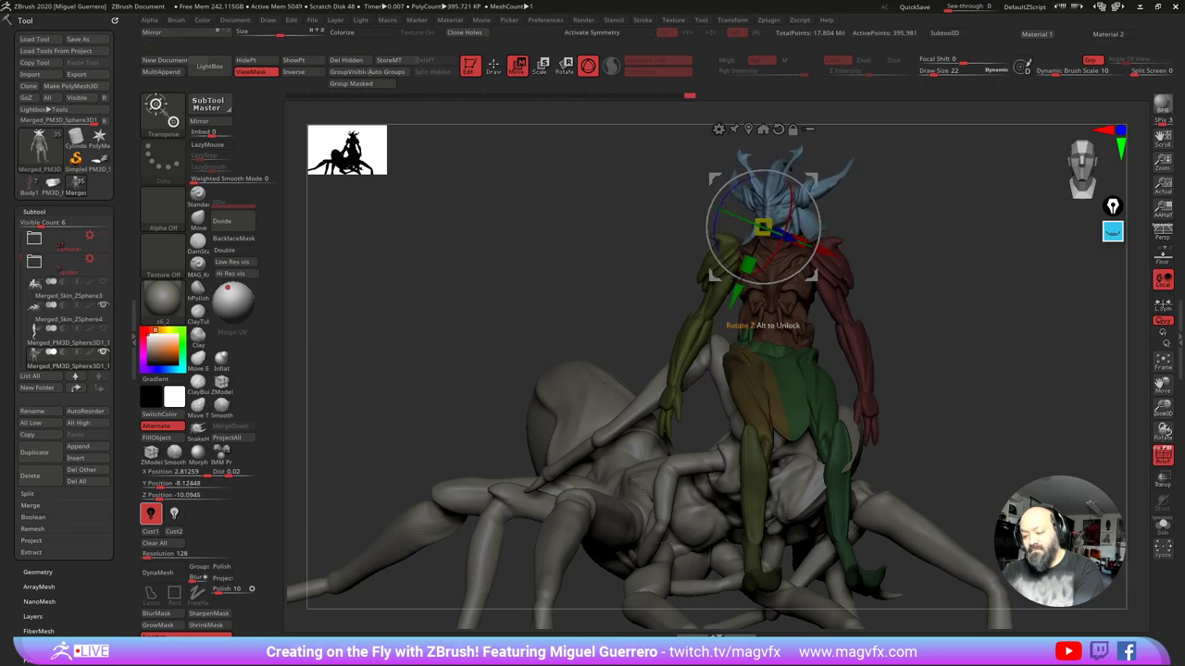
{"action": "left_click_drag", "start_coordinate": [819, 224], "coordinate": [818, 230]}
{"action": "left_click_drag", "start_coordinate": [714, 176], "coordinate": [713, 178]}
{"action": "left_click_drag", "start_coordinate": [602, 260], "coordinate": [619, 274], "text": "ctrl"}
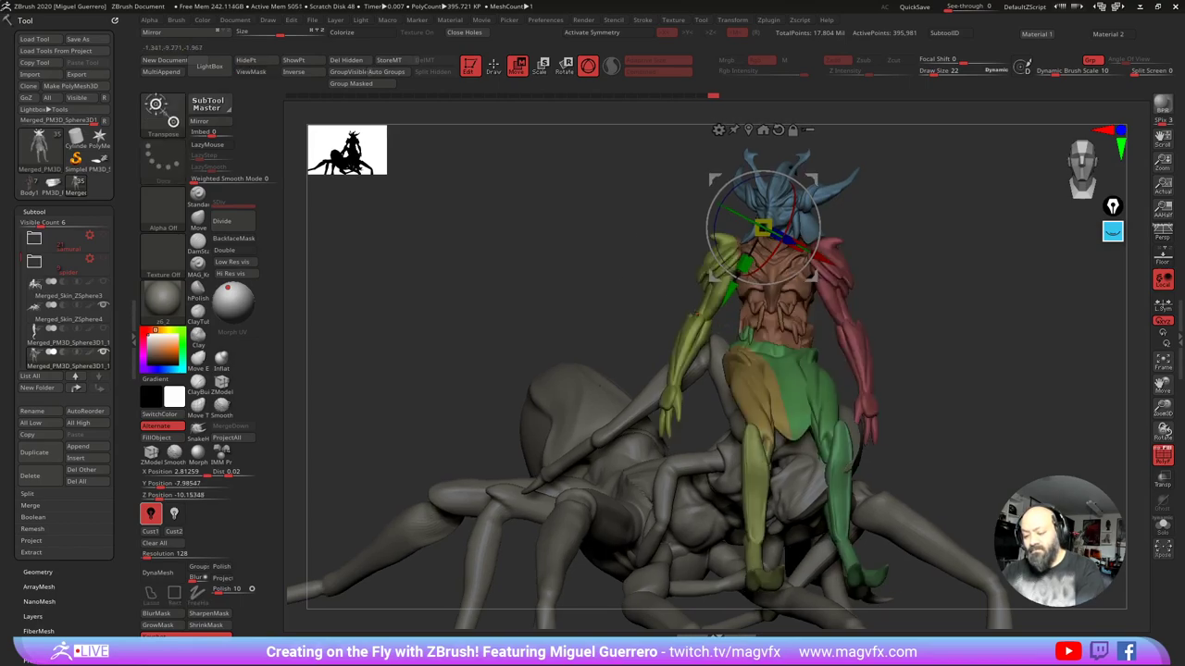
Step: Isolate and mask the yellow arm polygroup, show the whole samurai, and invert the mask so only that arm is free
{"action": "key", "text": "ctrl"}
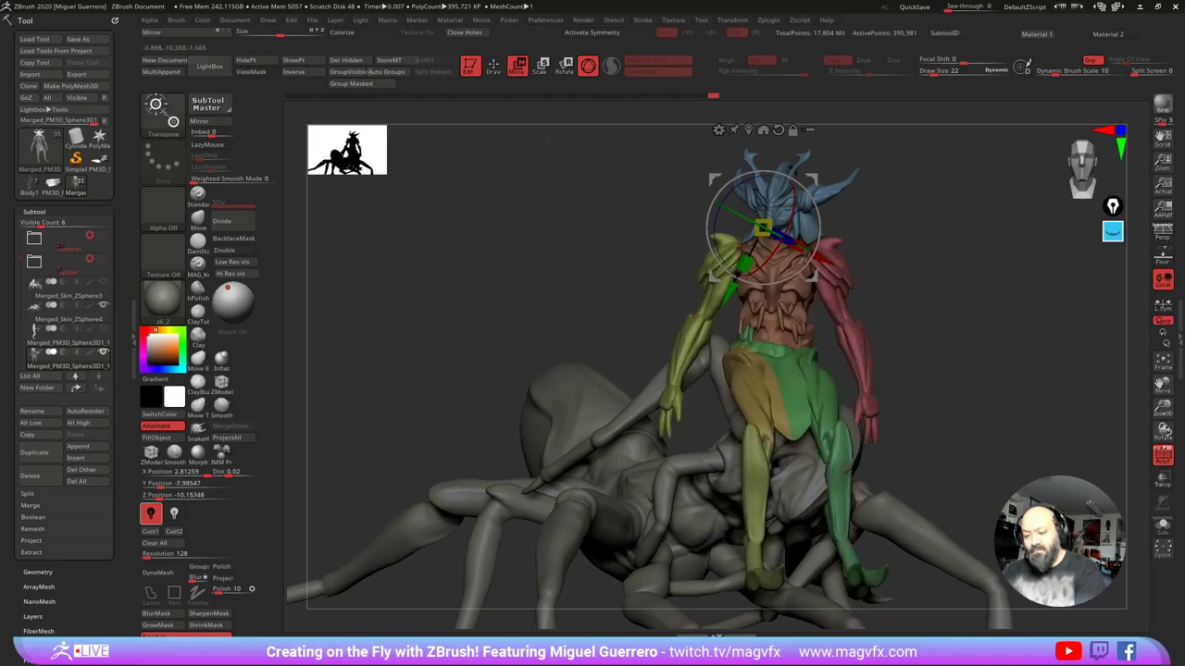
{"action": "key", "text": "q"}
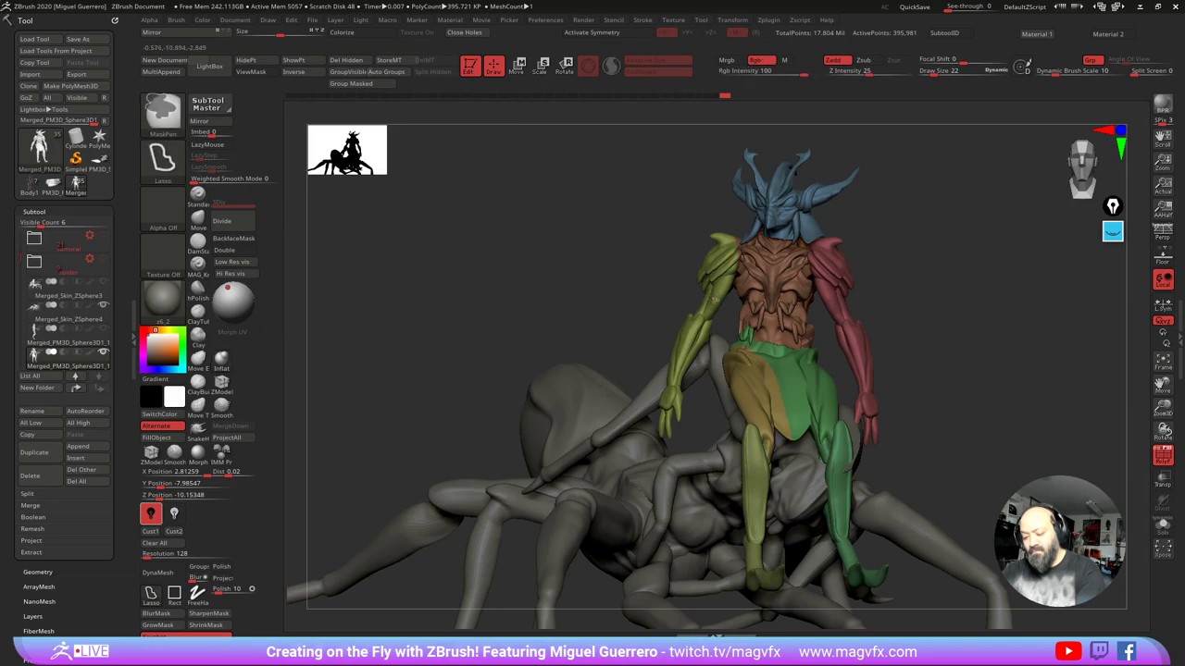
{"action": "left_click_drag", "start_coordinate": [641, 288], "coordinate": [706, 283]}
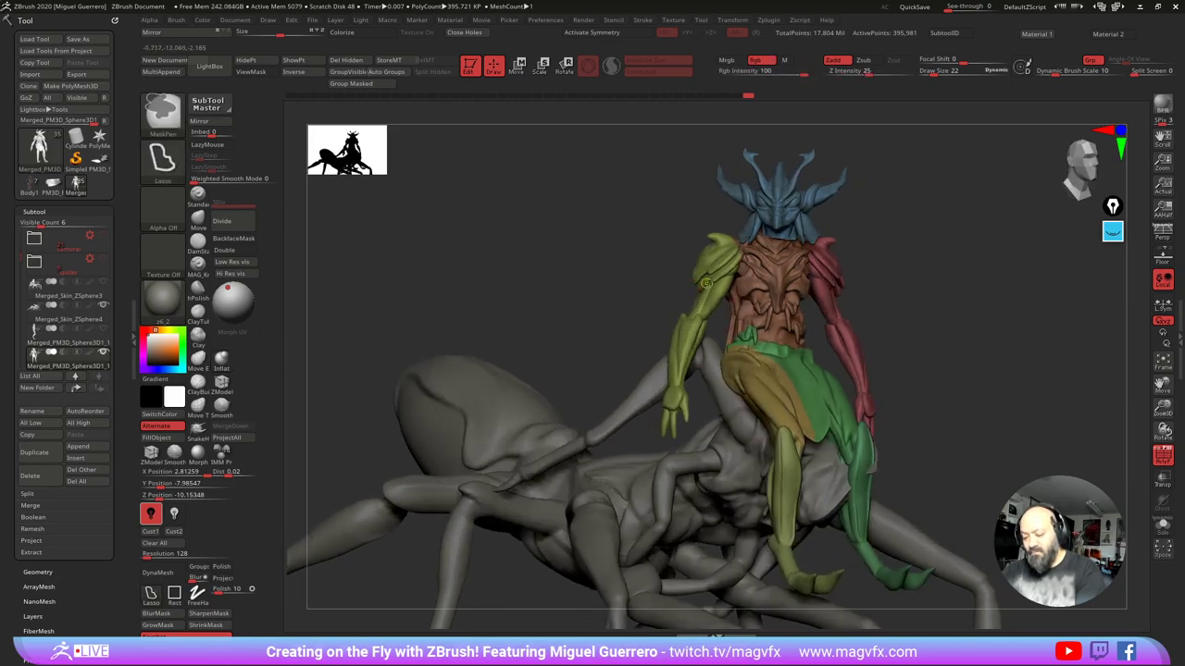
{"action": "left_click", "coordinate": [708, 285], "text": "ctrl+shift"}
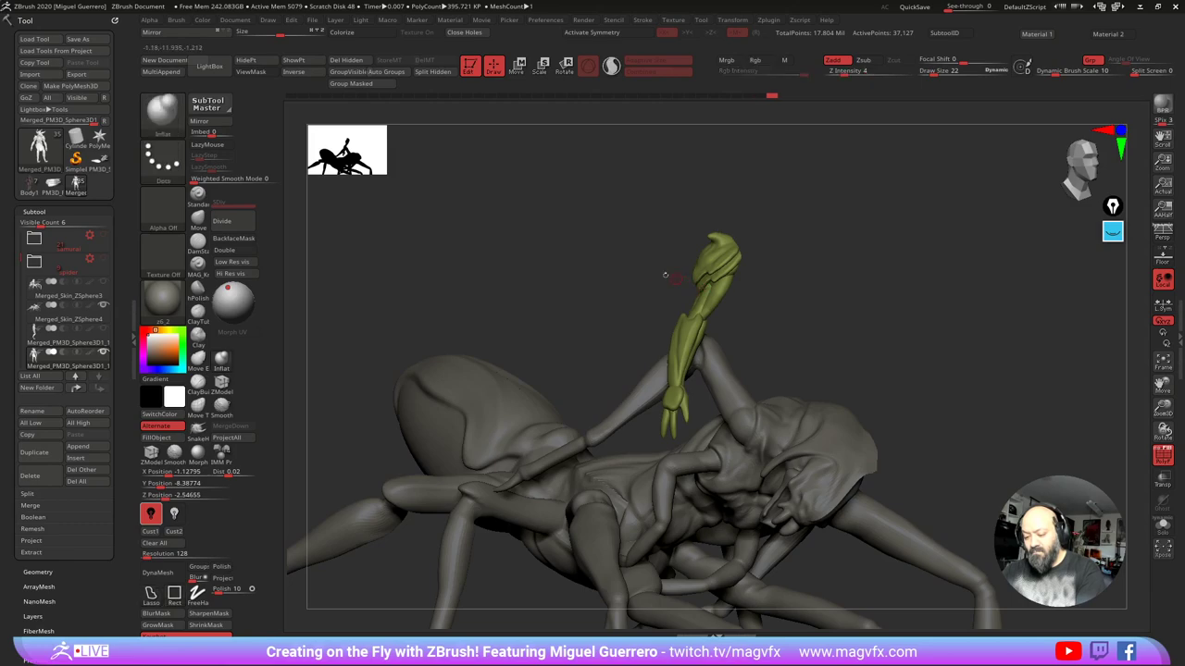
{"action": "mouse_move", "coordinate": [632, 246]}
{"action": "left_mouse_down", "text": "ctrl"}
{"action": "mouse_move", "coordinate": [608, 335]}
{"action": "mouse_move", "coordinate": [766, 198]}
{"action": "mouse_move", "coordinate": [740, 202]}
{"action": "left_mouse_up", "text": "ctrl"}
{"action": "left_click", "coordinate": [574, 265], "text": "ctrl+shift"}
{"action": "left_click_drag", "start_coordinate": [569, 276], "coordinate": [515, 281]}
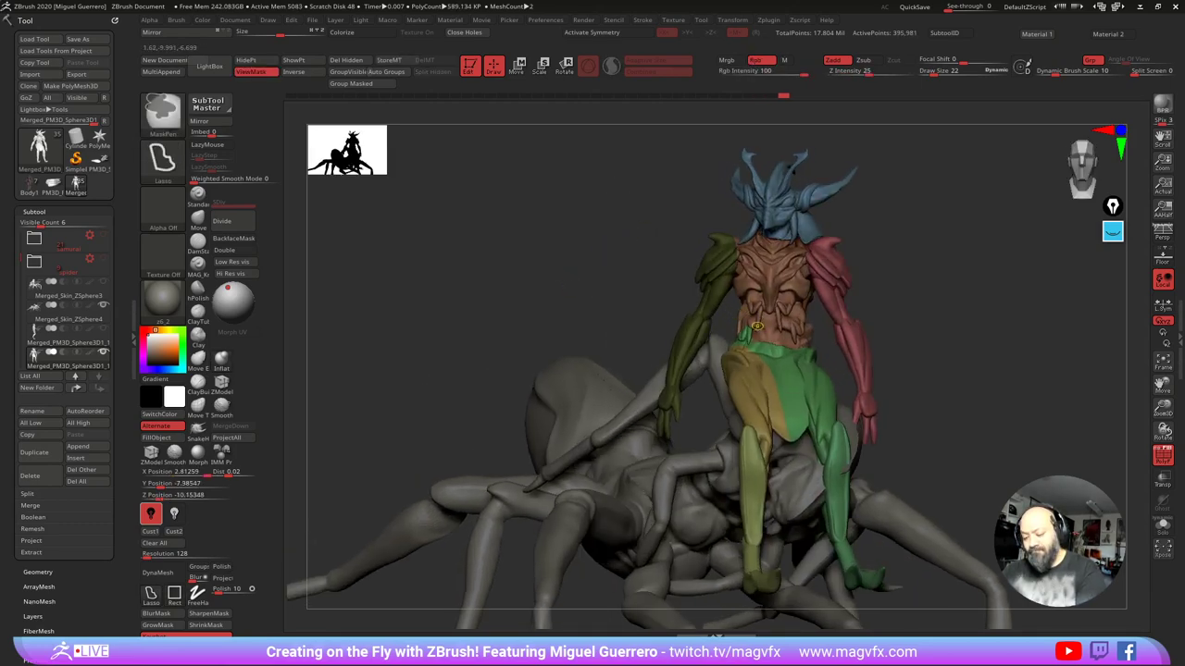
{"action": "left_click", "coordinate": [655, 305], "text": "ctrl"}
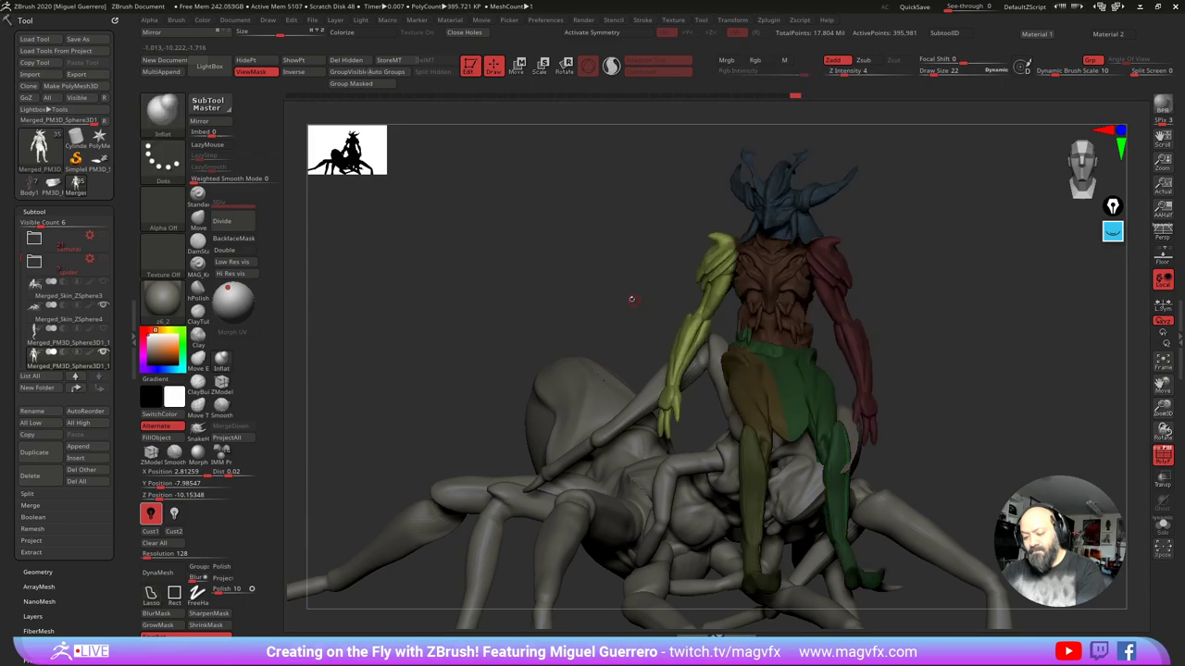
Step: Place the gizmo at the yellow arm's shoulder and rotate the whole arm about that joint
{"action": "left_click_drag", "start_coordinate": [578, 192], "coordinate": [566, 167]}
{"action": "left_click", "coordinate": [564, 65]}
{"action": "left_click_drag", "start_coordinate": [555, 242], "coordinate": [665, 299]}
{"action": "left_click", "coordinate": [704, 257], "text": "alt"}
{"action": "left_click_drag", "start_coordinate": [564, 269], "coordinate": [584, 324]}
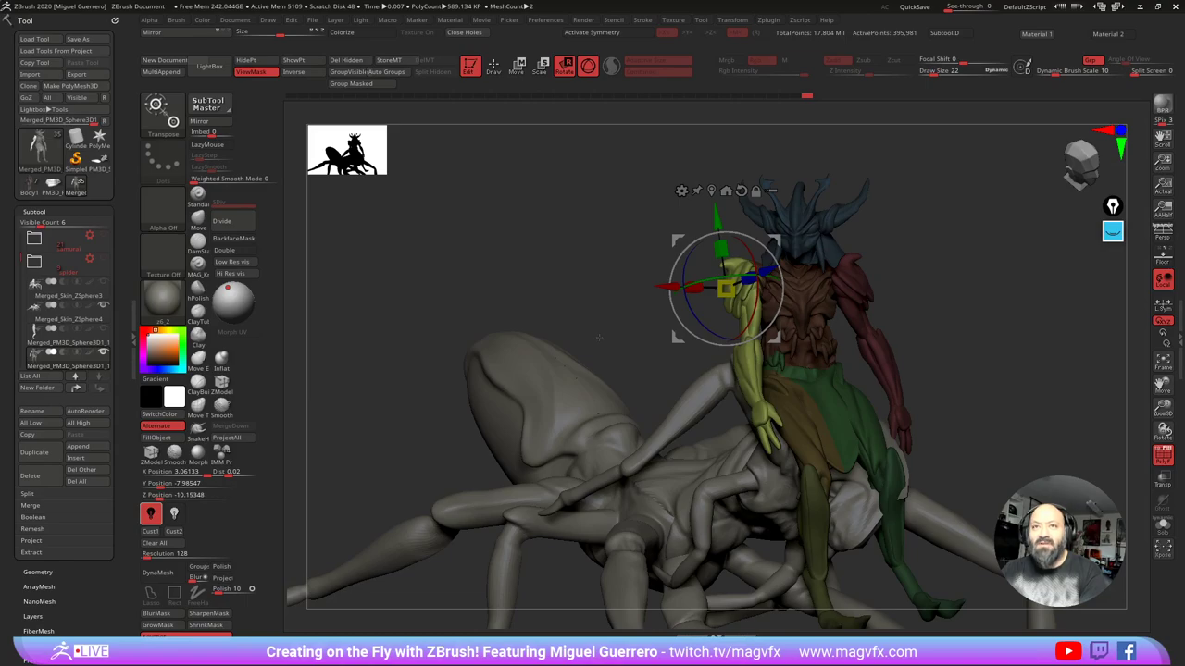
{"action": "mouse_move", "coordinate": [653, 333]}
{"action": "left_mouse_down"}
{"action": "mouse_move", "coordinate": [604, 341]}
{"action": "mouse_move", "coordinate": [613, 331]}
{"action": "mouse_move", "coordinate": [682, 349]}
{"action": "left_mouse_up"}
{"action": "left_click_drag", "start_coordinate": [607, 365], "coordinate": [639, 347]}
{"action": "left_click_drag", "start_coordinate": [758, 320], "coordinate": [764, 312]}
Step: Refine the yellow arm's shoulder rotation from several angles so it hangs beside the torso
{"action": "left_click_drag", "start_coordinate": [620, 277], "coordinate": [602, 278]}
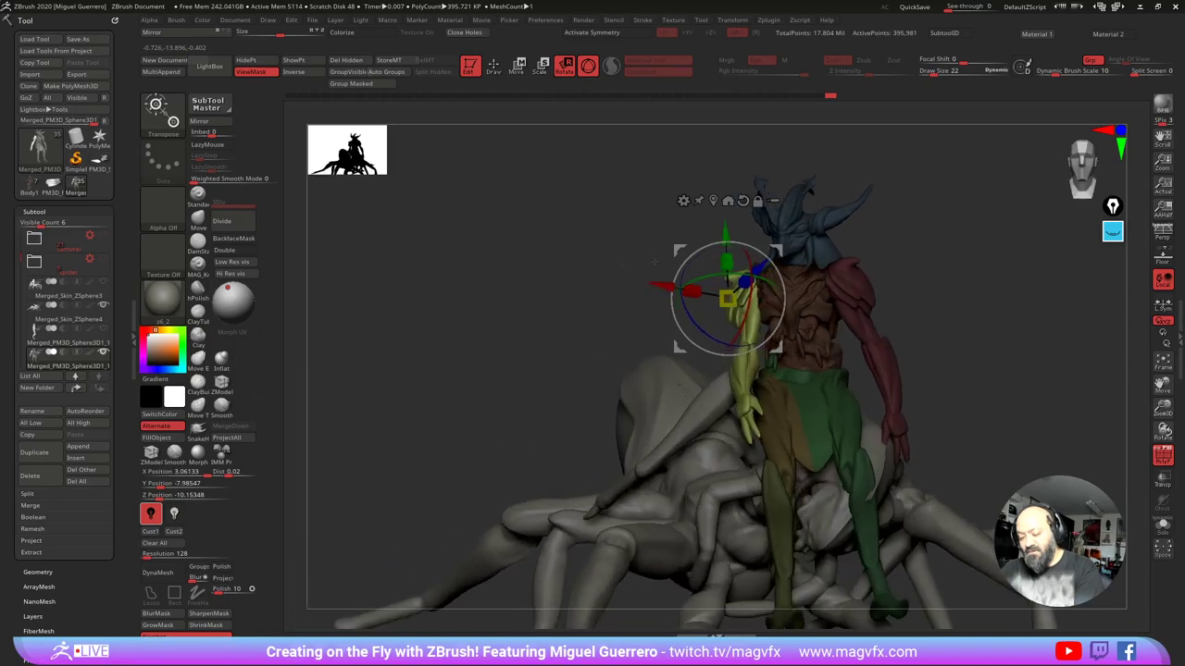
{"action": "left_click_drag", "start_coordinate": [777, 347], "coordinate": [775, 347]}
{"action": "left_click_drag", "start_coordinate": [606, 267], "coordinate": [642, 265]}
{"action": "left_click_drag", "start_coordinate": [679, 250], "coordinate": [597, 290]}
{"action": "left_click_drag", "start_coordinate": [597, 289], "coordinate": [566, 281]}
Step: Mask the yellow upper arm down to the elbow, leaving only the forearm and hand free
{"action": "left_click", "coordinate": [738, 335], "text": "ctrl"}
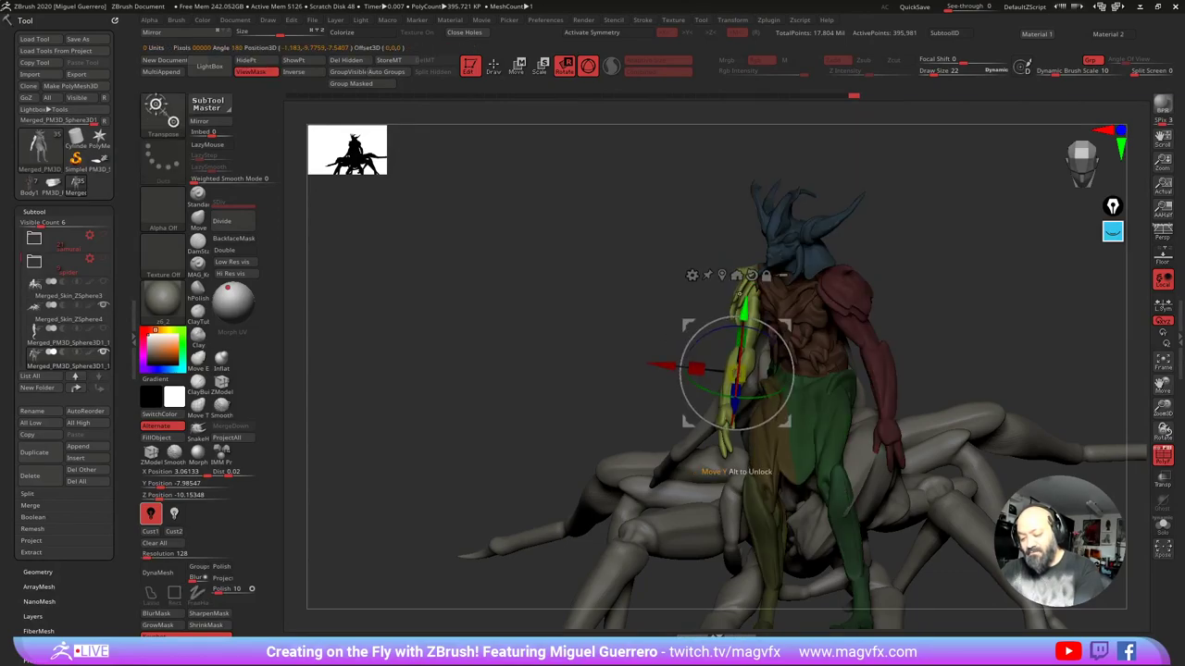
{"action": "left_click", "coordinate": [737, 293], "text": "alt"}
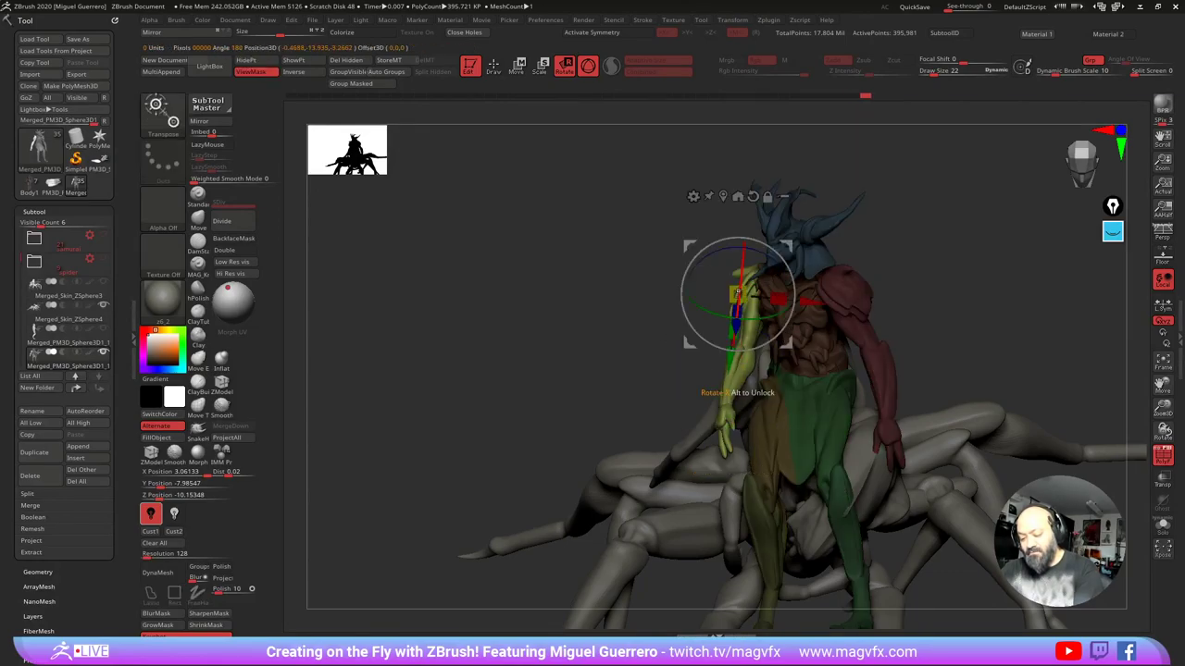
{"action": "left_click", "coordinate": [719, 412], "text": "alt"}
{"action": "key", "text": "ctrl"}
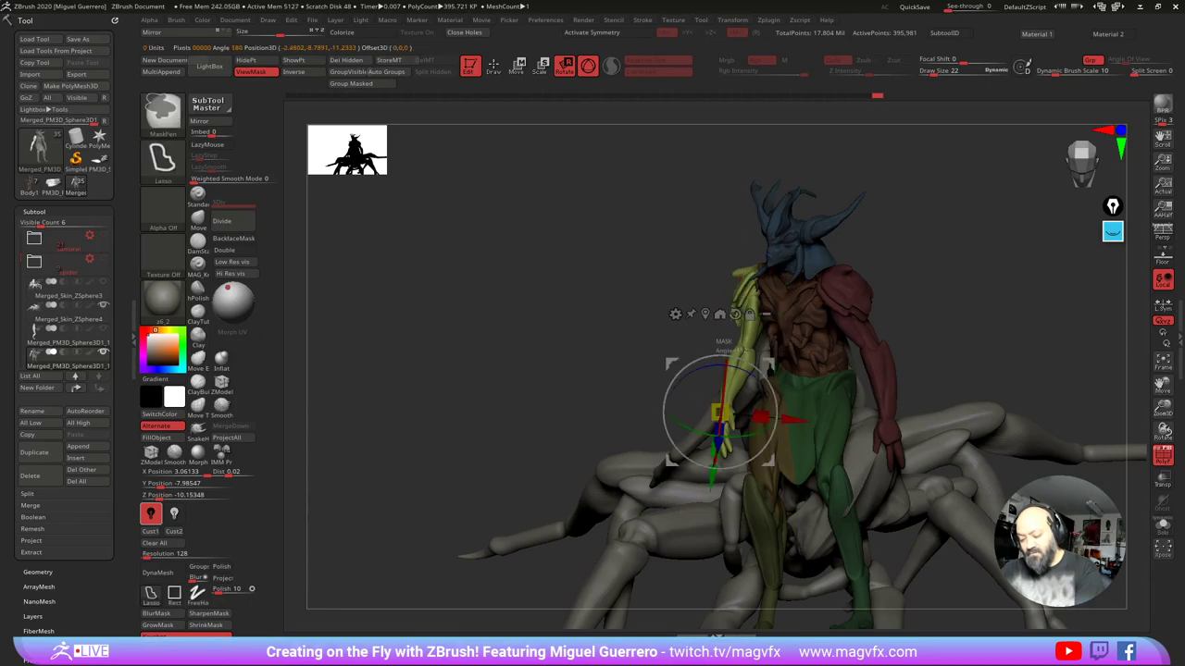
{"action": "mouse_move", "coordinate": [793, 337]}
{"action": "left_mouse_down", "text": "ctrl"}
{"action": "mouse_move", "coordinate": [746, 205]}
{"action": "mouse_move", "coordinate": [782, 250]}
{"action": "left_mouse_up", "text": "ctrl"}
{"action": "left_click", "coordinate": [629, 332]}
{"action": "left_click", "coordinate": [628, 332]}
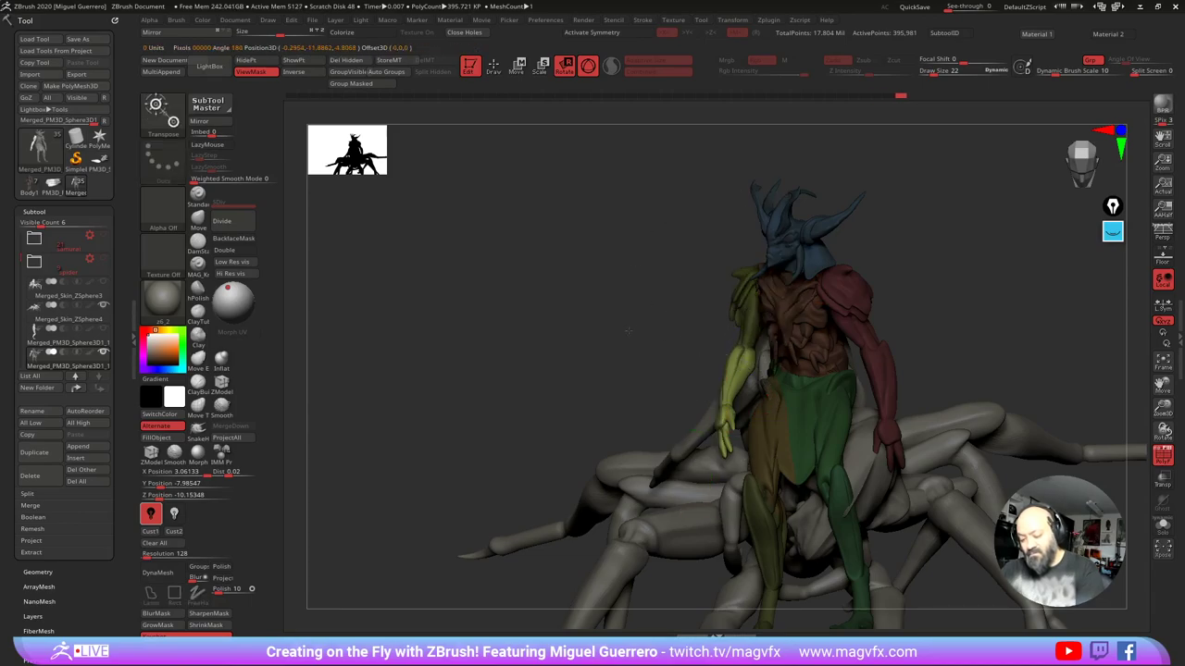
Step: Place the gizmo at the yellow arm's elbow, bend the forearm up in front of the chest, and clear the mask
{"action": "left_click_drag", "start_coordinate": [629, 331], "coordinate": [777, 340]}
{"action": "left_click", "coordinate": [654, 354], "text": "alt"}
{"action": "left_click_drag", "start_coordinate": [555, 278], "coordinate": [593, 270]}
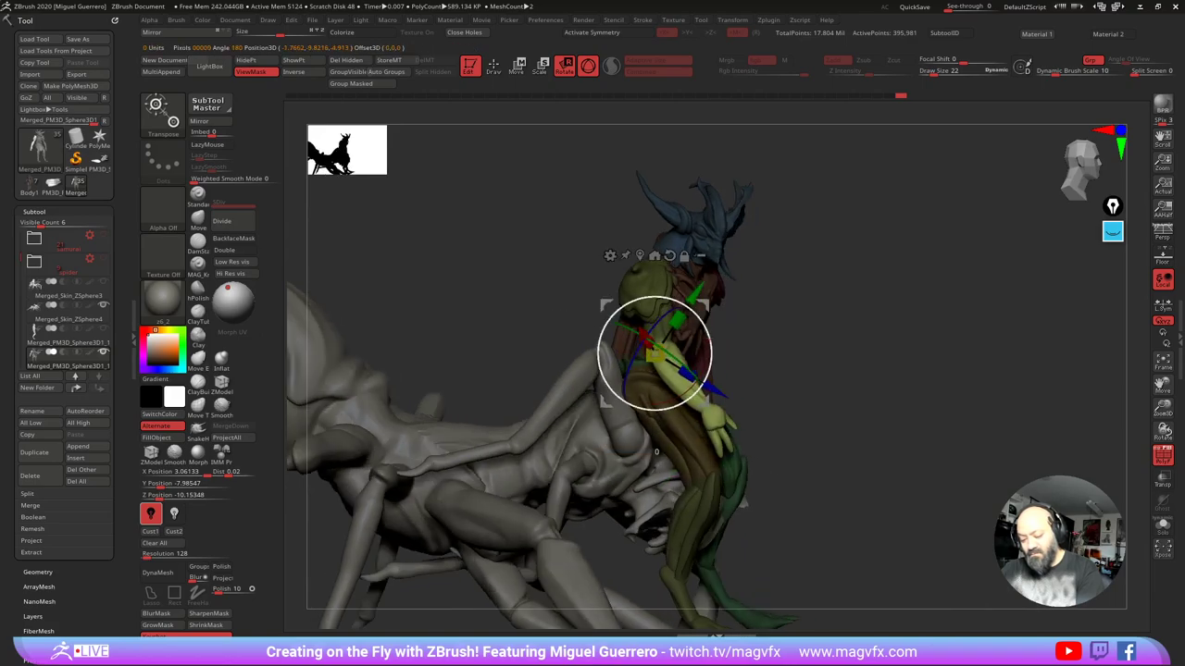
{"action": "left_click_drag", "start_coordinate": [709, 367], "coordinate": [696, 313]}
{"action": "left_click_drag", "start_coordinate": [592, 264], "coordinate": [507, 265]}
{"action": "left_click_drag", "start_coordinate": [639, 340], "coordinate": [679, 303]}
{"action": "left_click_drag", "start_coordinate": [592, 263], "coordinate": [555, 226]}
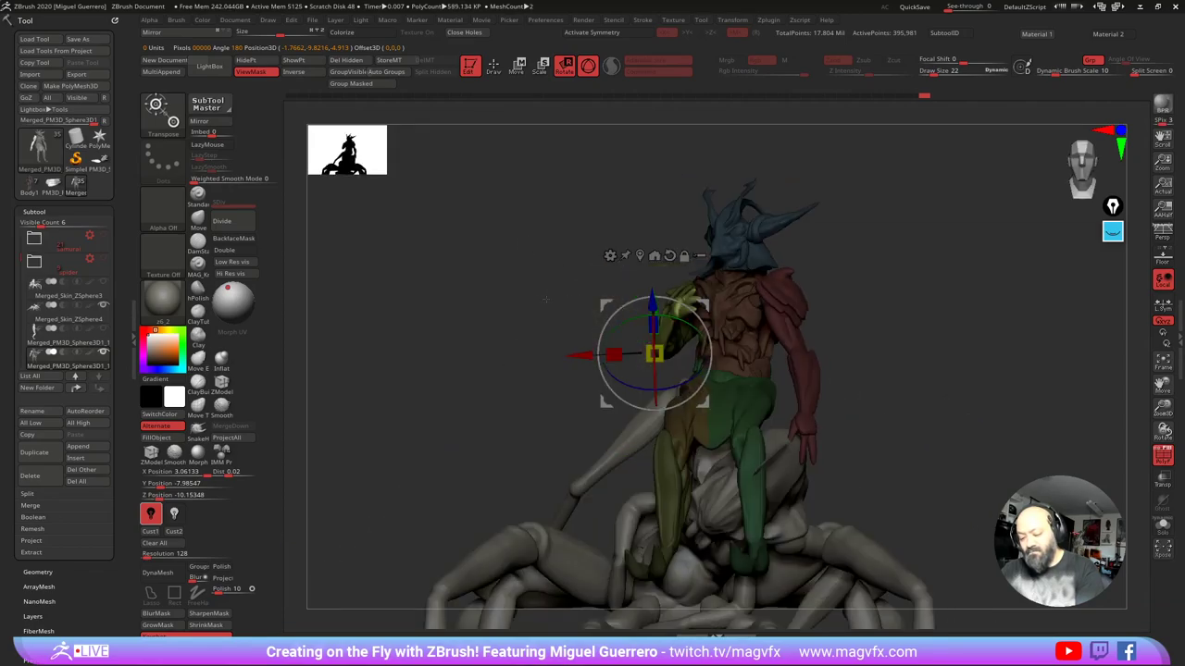
{"action": "left_click_drag", "start_coordinate": [546, 299], "coordinate": [600, 295]}
{"action": "left_click_drag", "start_coordinate": [850, 354], "coordinate": [869, 372], "text": "ctrl"}
Step: Mask everything except the red arm and rotate that arm about the shoulder, lifting it away from the torso and adjusting its swing
{"action": "left_click", "coordinate": [791, 364], "text": "alt"}
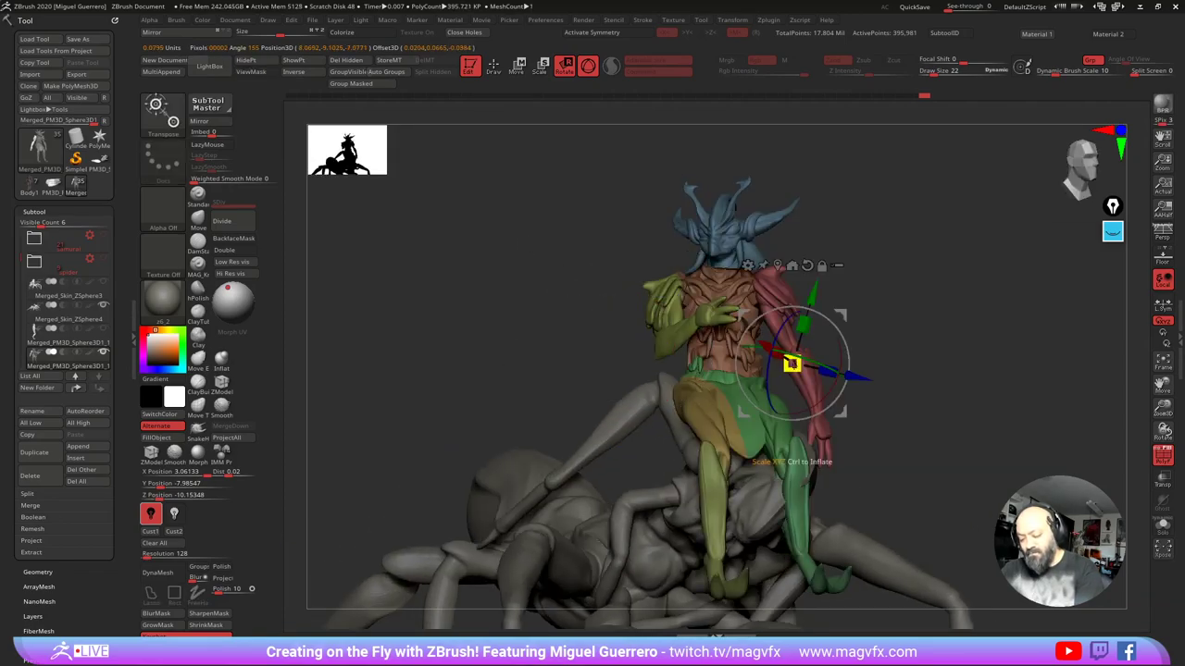
{"action": "left_click", "coordinate": [821, 431], "text": "ctrl"}
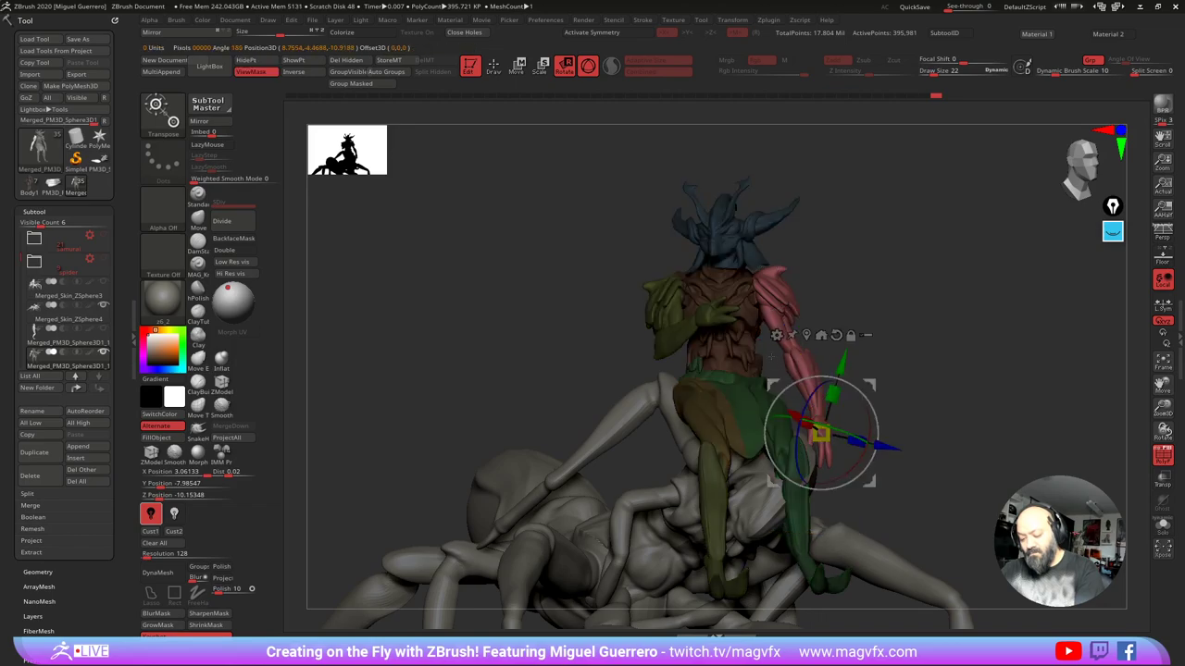
{"action": "mouse_move", "coordinate": [927, 421]}
{"action": "left_mouse_down"}
{"action": "mouse_move", "coordinate": [966, 423]}
{"action": "mouse_move", "coordinate": [940, 423]}
{"action": "left_mouse_up"}
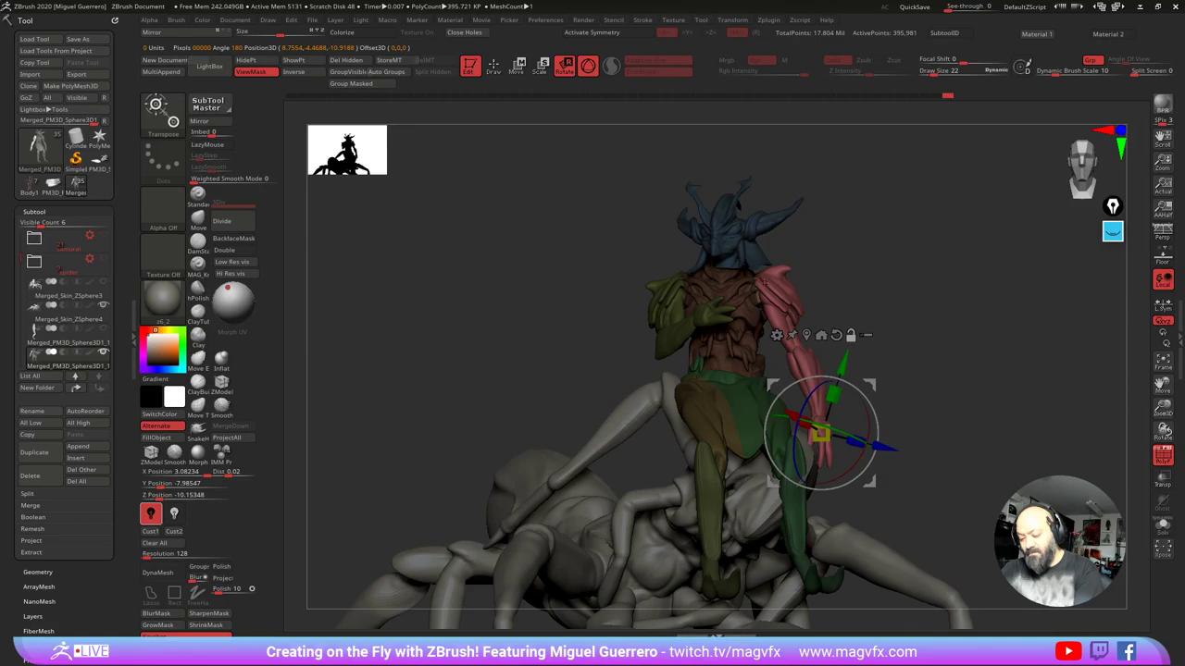
{"action": "left_click", "coordinate": [765, 282], "text": "alt"}
{"action": "mouse_move", "coordinate": [735, 234]}
{"action": "left_mouse_down"}
{"action": "mouse_move", "coordinate": [707, 255]}
{"action": "mouse_move", "coordinate": [706, 232]}
{"action": "mouse_move", "coordinate": [721, 240]}
{"action": "left_mouse_up"}
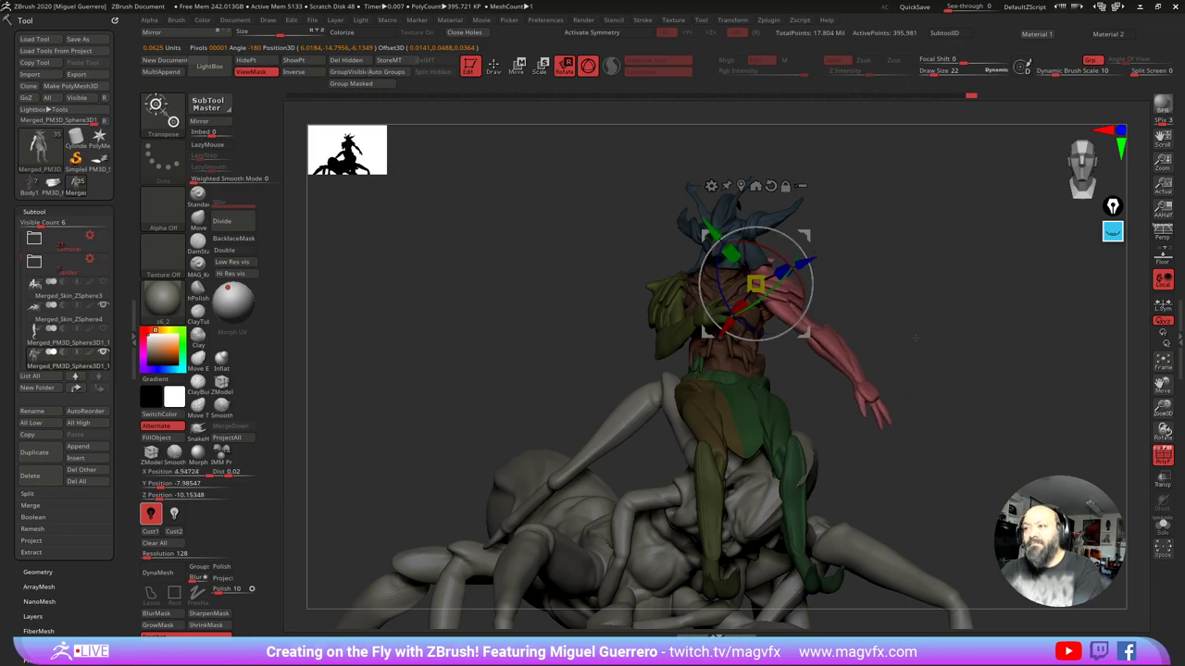
{"action": "left_click_drag", "start_coordinate": [633, 343], "coordinate": [564, 368]}
{"action": "left_click_drag", "start_coordinate": [665, 290], "coordinate": [680, 251]}
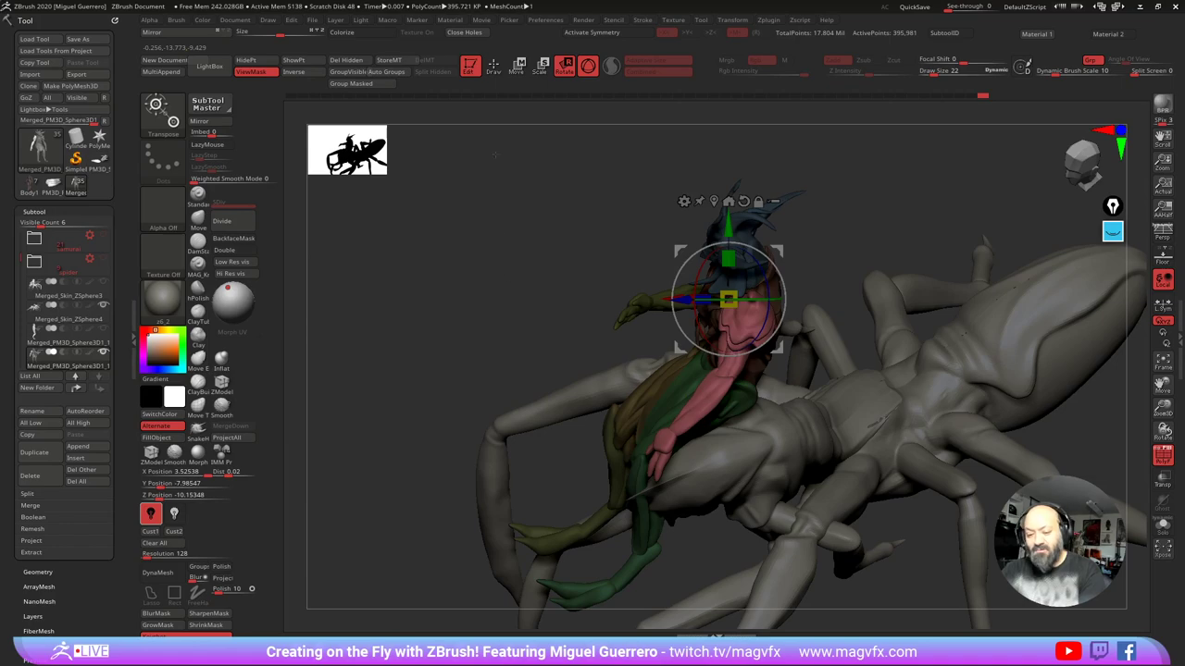
Step: Mask the red upper arm, place the gizmo at its elbow, and bend the forearm forward
{"action": "left_click", "coordinate": [494, 66]}
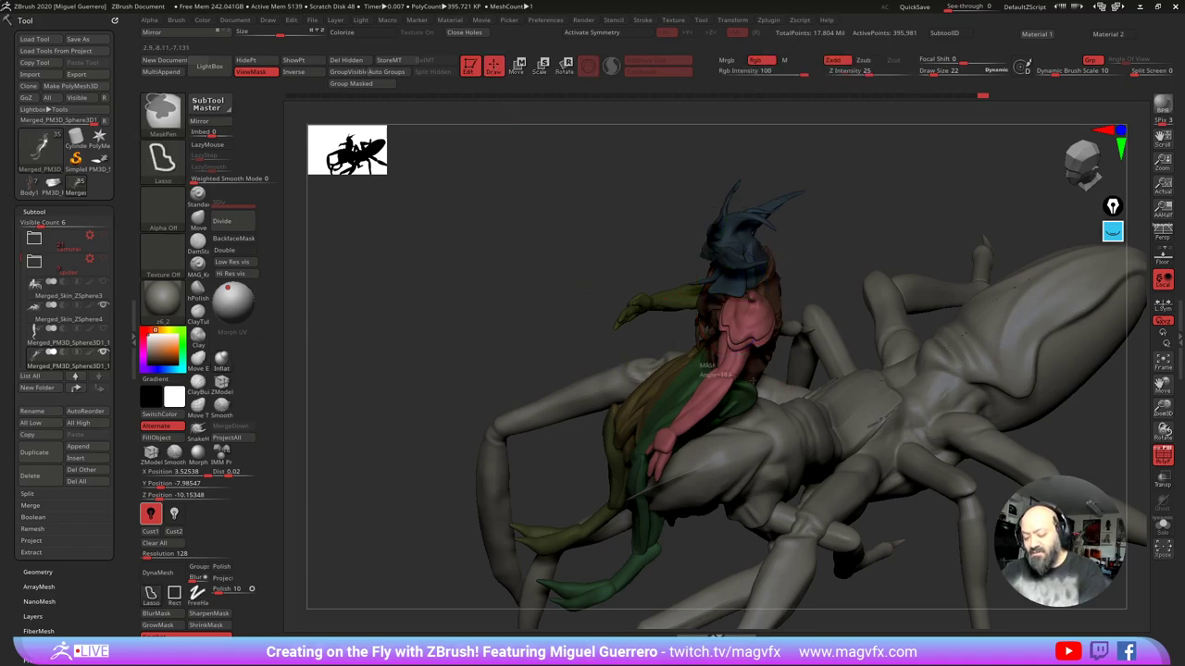
{"action": "mouse_move", "coordinate": [753, 380]}
{"action": "left_mouse_down", "text": "ctrl"}
{"action": "mouse_move", "coordinate": [655, 252]}
{"action": "mouse_move", "coordinate": [683, 341]}
{"action": "left_mouse_up", "text": "ctrl"}
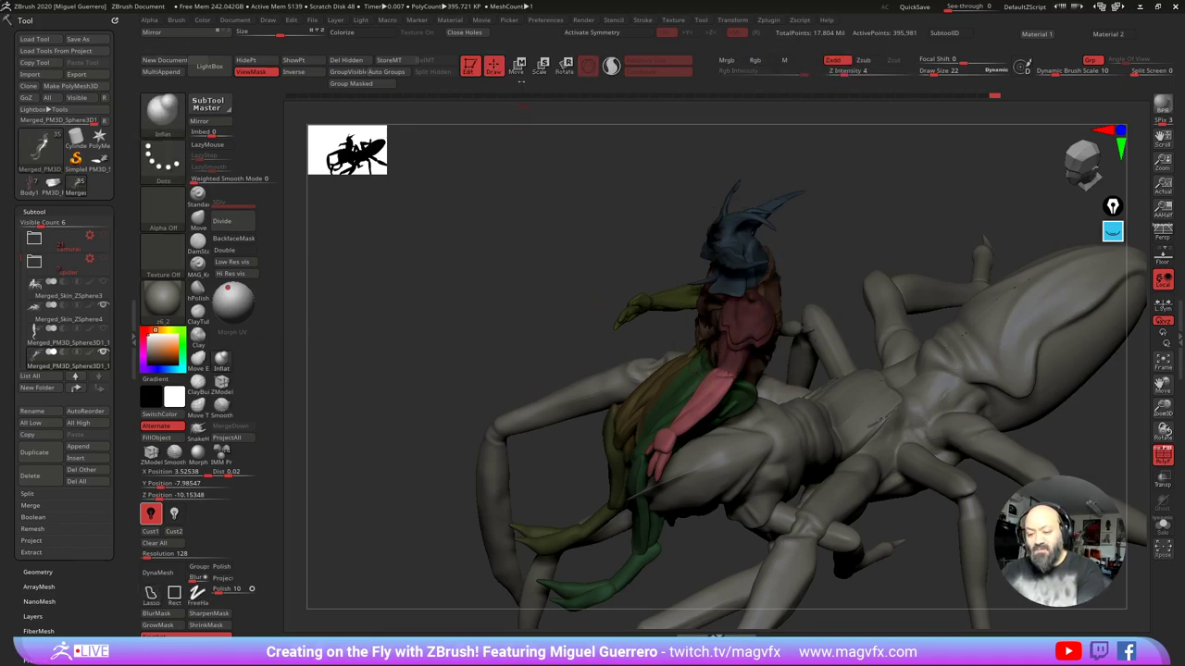
{"action": "key", "text": "w"}
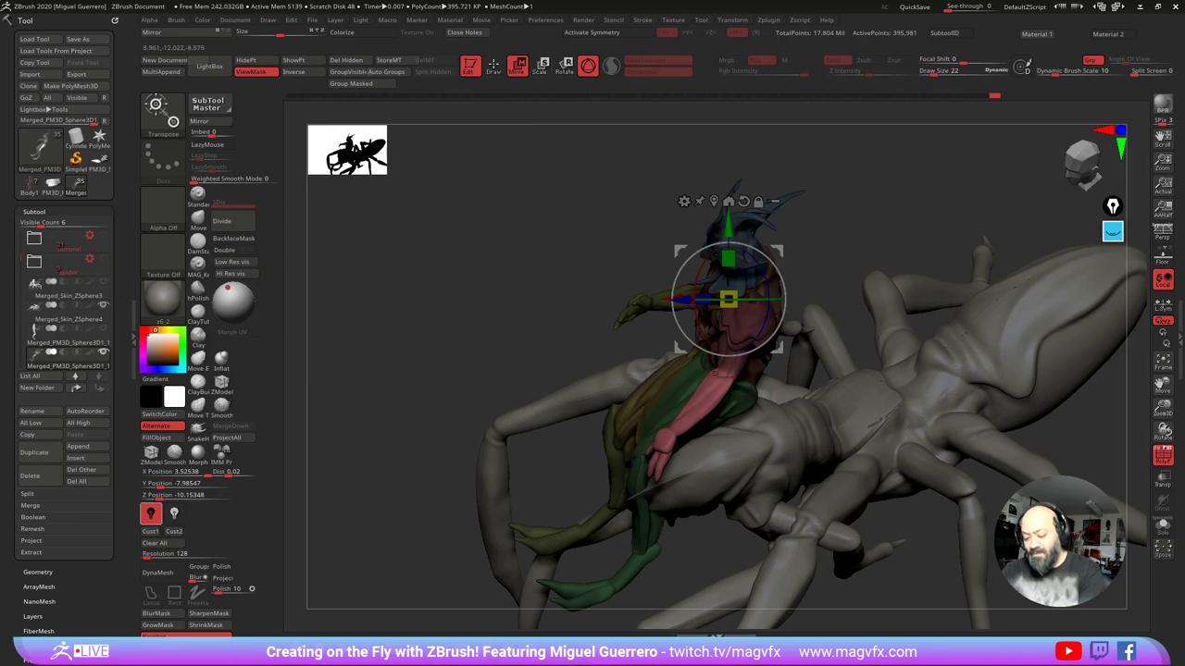
{"action": "left_click", "coordinate": [717, 374], "text": "alt"}
{"action": "left_click_drag", "start_coordinate": [664, 354], "coordinate": [701, 292]}
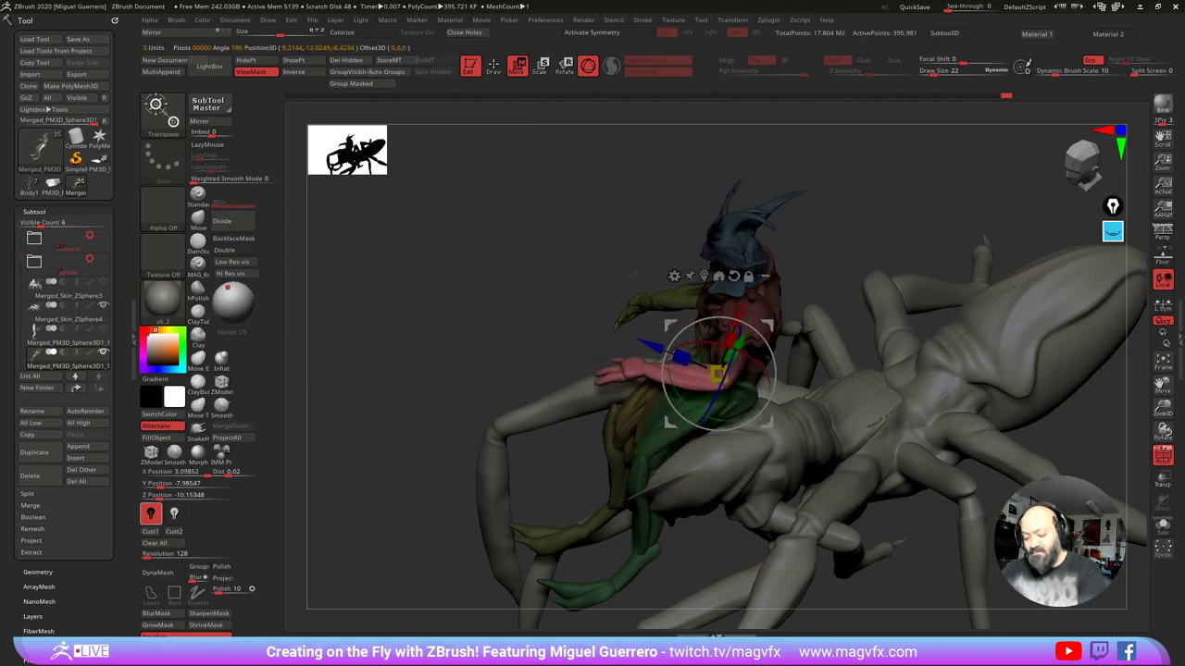
Step: Rotate the red forearm downward and inward so the hand points toward the hip, and clear the mask
{"action": "left_click_drag", "start_coordinate": [519, 228], "coordinate": [601, 334]}
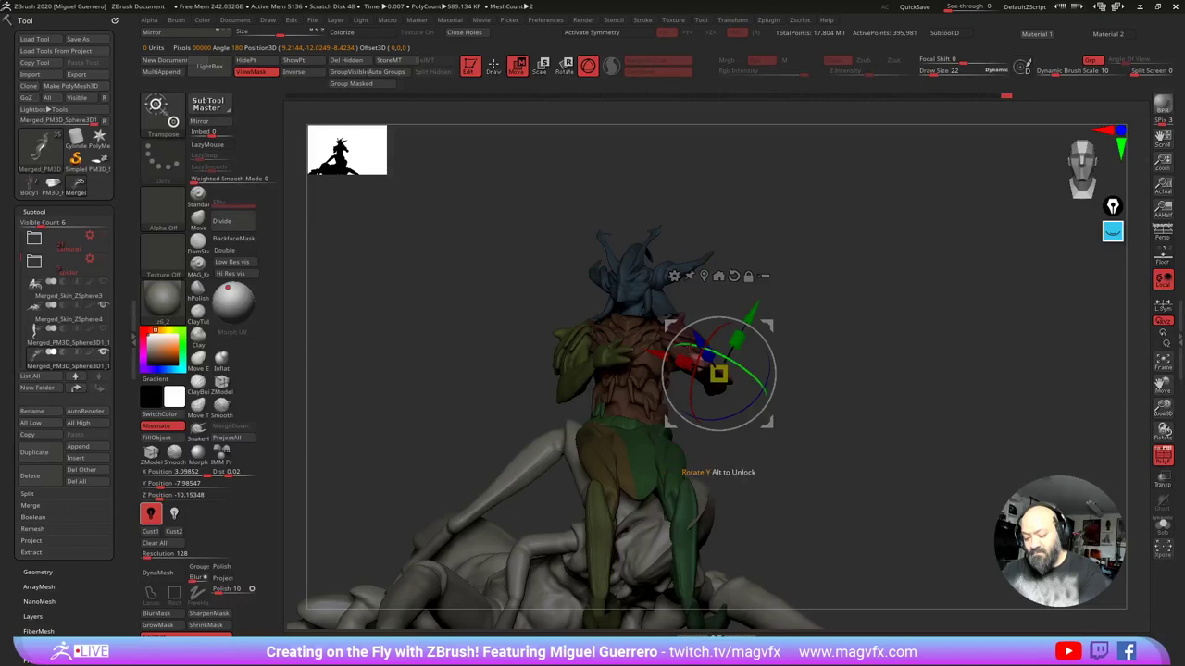
{"action": "left_click_drag", "start_coordinate": [699, 352], "coordinate": [692, 389]}
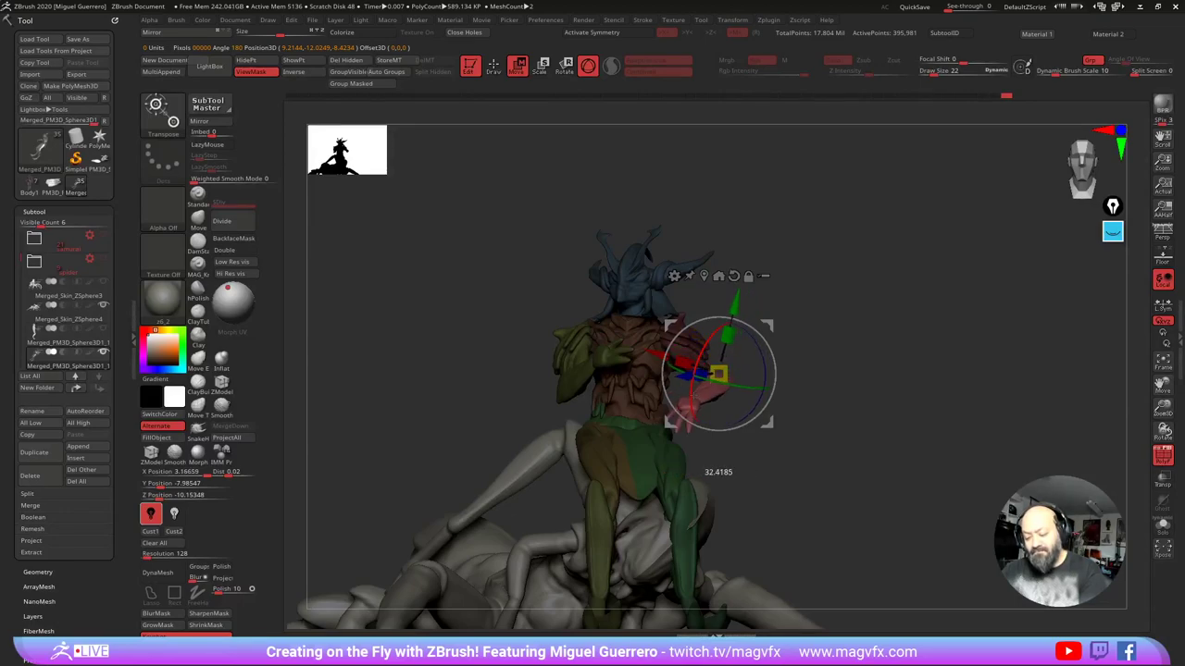
{"action": "mouse_move", "coordinate": [510, 291]}
{"action": "left_mouse_down"}
{"action": "mouse_move", "coordinate": [474, 295]}
{"action": "mouse_move", "coordinate": [559, 309]}
{"action": "left_mouse_up"}
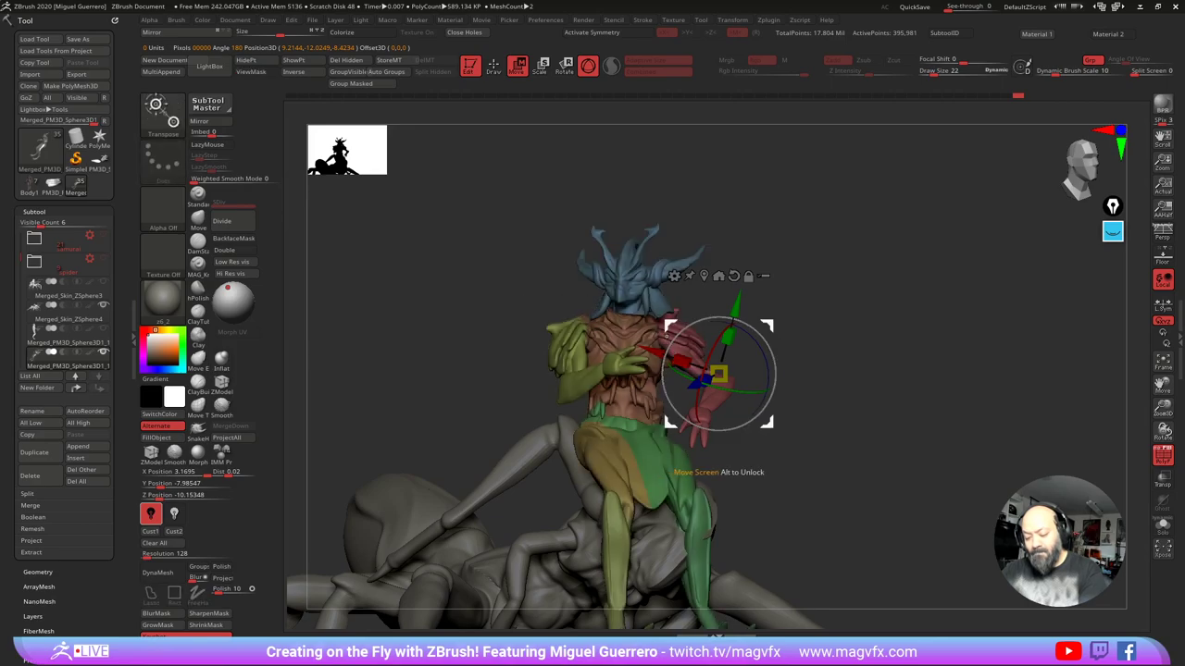
{"action": "left_click_drag", "start_coordinate": [664, 335], "coordinate": [663, 335]}
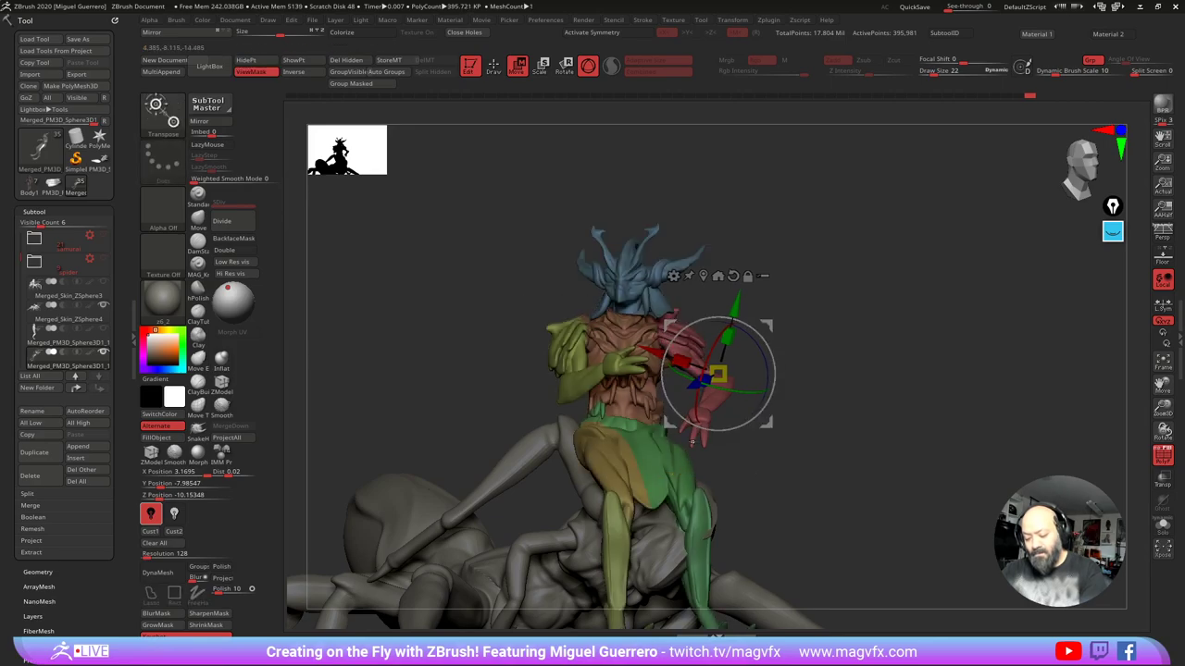
Step: Mask all but the red arm, rotate it about the shoulder and shift it slightly upward, and clear the mask
{"action": "left_click", "coordinate": [692, 442], "text": "ctrl"}
{"action": "left_click", "coordinate": [667, 329], "text": "alt"}
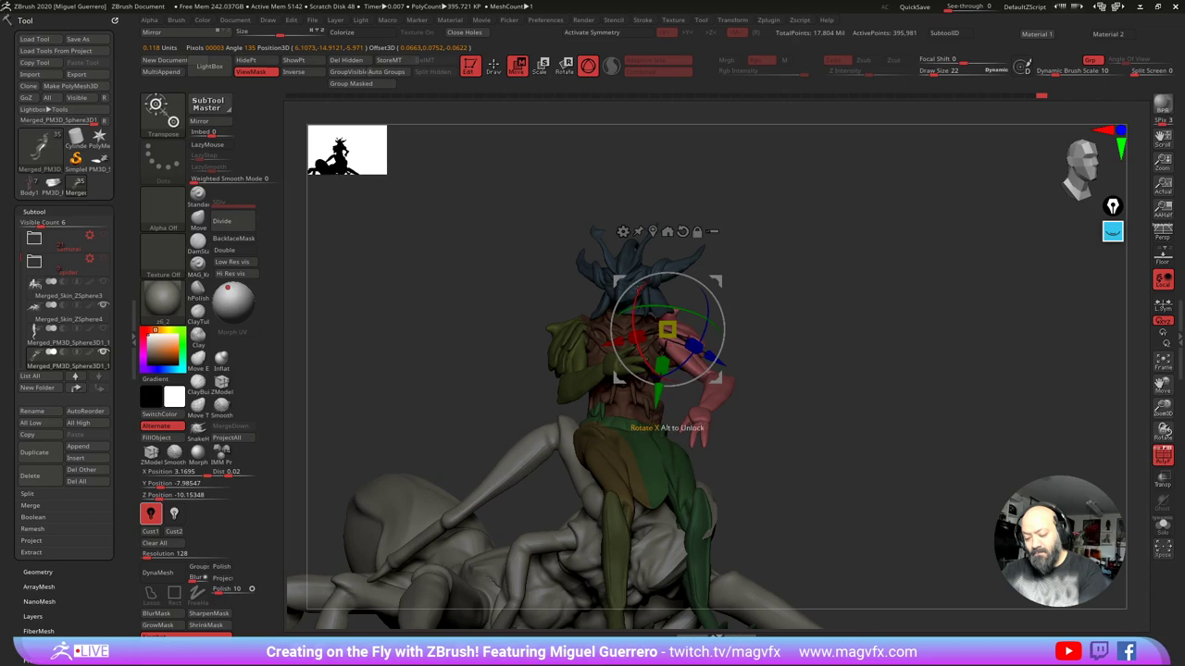
{"action": "left_click_drag", "start_coordinate": [715, 297], "coordinate": [718, 278]}
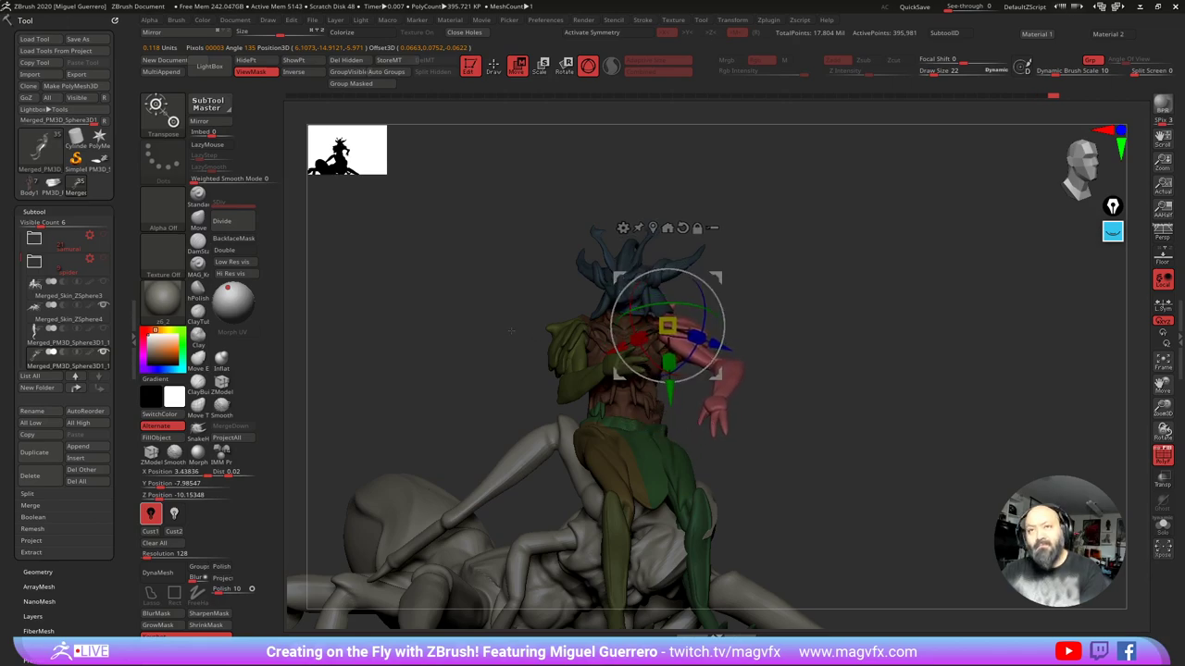
{"action": "left_click_drag", "start_coordinate": [510, 331], "coordinate": [506, 331]}
{"action": "left_click_drag", "start_coordinate": [679, 375], "coordinate": [646, 378]}
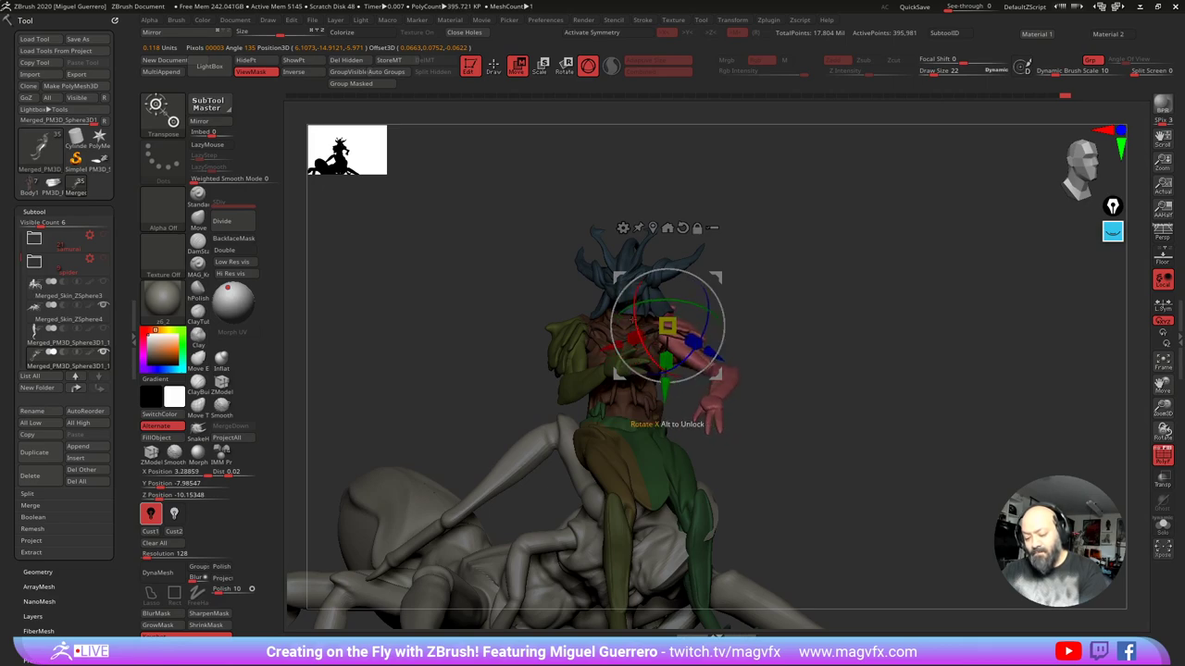
{"action": "left_click_drag", "start_coordinate": [633, 320], "coordinate": [618, 266]}
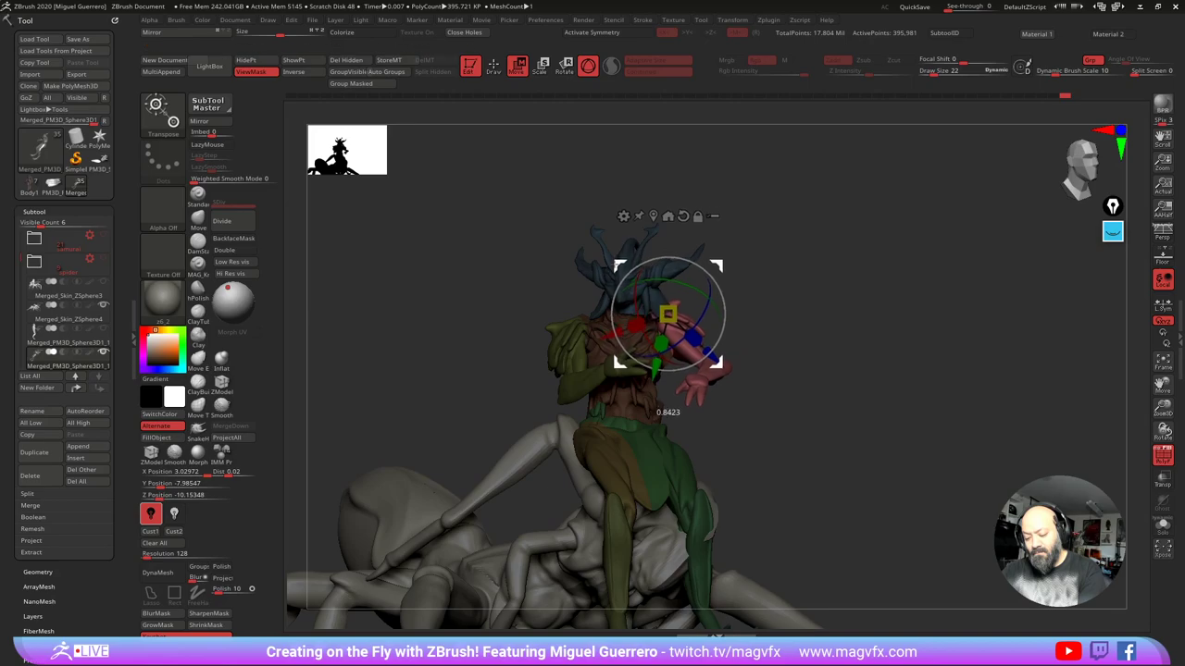
{"action": "left_click_drag", "start_coordinate": [450, 381], "coordinate": [448, 350]}
{"action": "left_click", "coordinate": [671, 432], "text": "alt"}
{"action": "key", "text": "ctrl+h"}
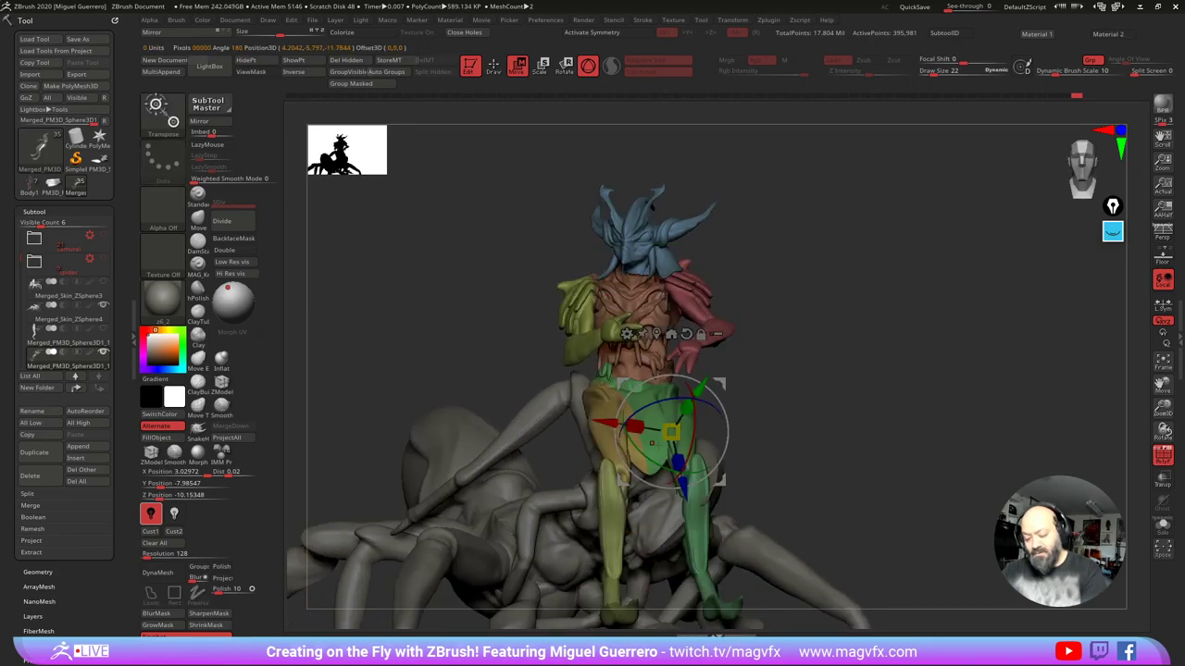
{"action": "key", "text": "ctrl+h"}
{"action": "key", "text": "q"}
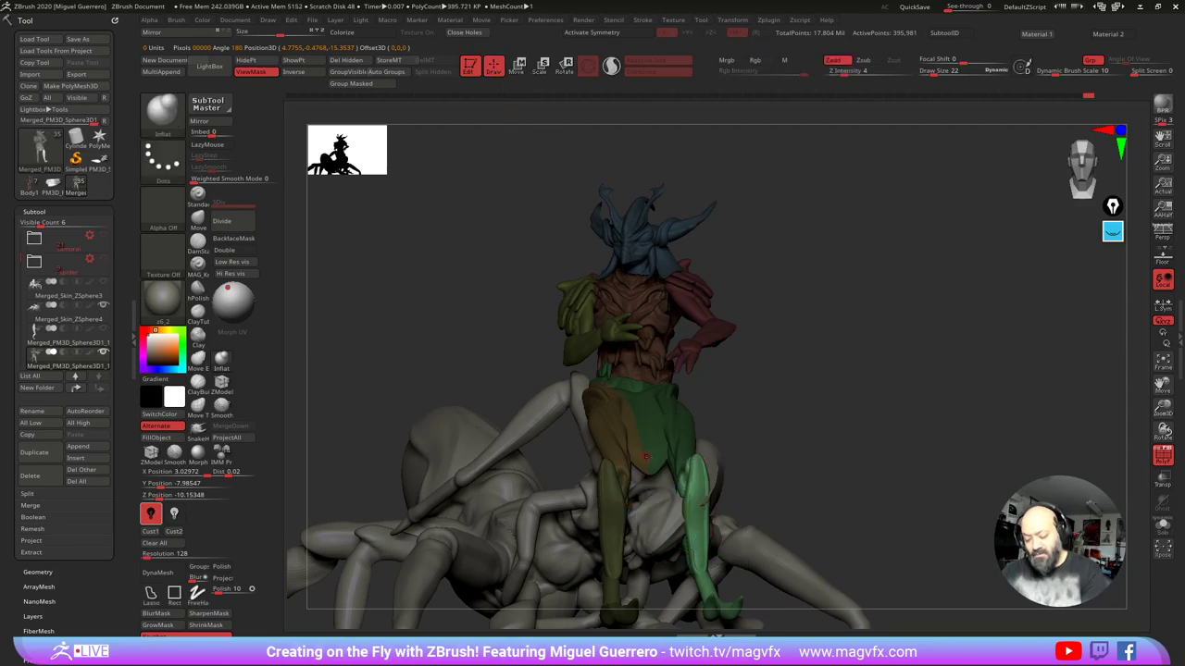
{"action": "mouse_move", "coordinate": [497, 338]}
{"action": "left_mouse_down", "text": "ctrl"}
{"action": "mouse_move", "coordinate": [550, 368]}
{"action": "mouse_move", "coordinate": [722, 530]}
{"action": "mouse_move", "coordinate": [592, 320]}
{"action": "left_mouse_up", "text": "ctrl"}
Step: Mask the green hip-cloth and green leg polygroups, show the whole samurai, and invert the mask so only those two are free
{"action": "left_click", "coordinate": [675, 440], "text": "ctrl+shift"}
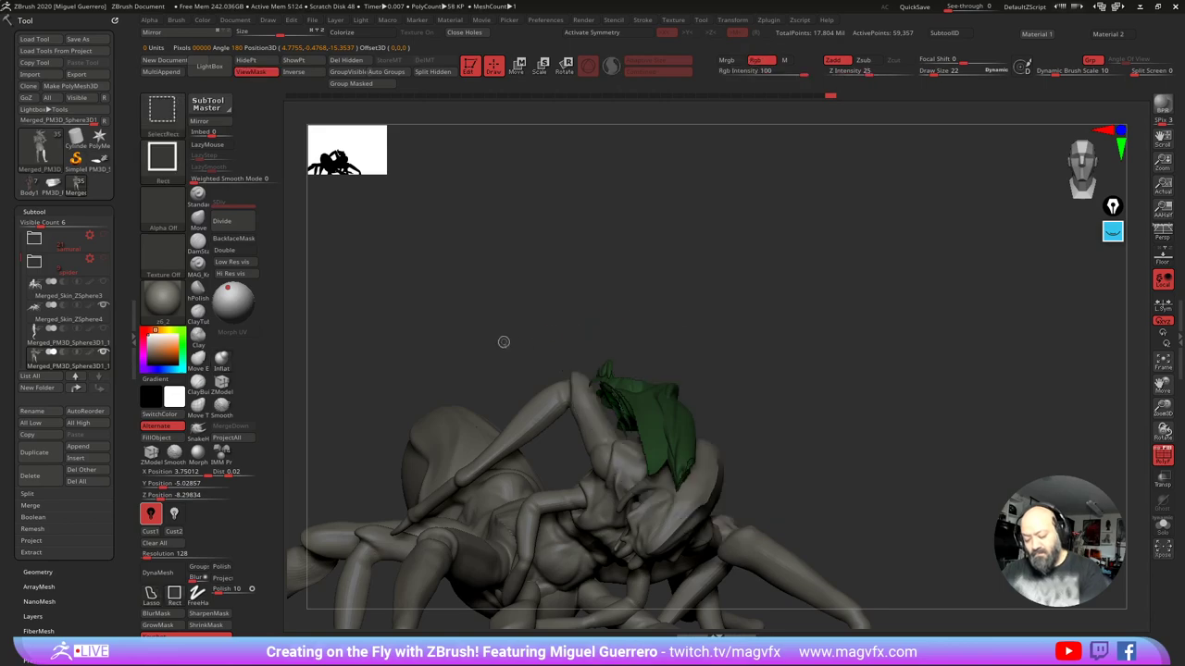
{"action": "left_click", "coordinate": [503, 341], "text": "ctrl+shift"}
{"action": "left_click", "coordinate": [696, 503], "text": "ctrl+shift"}
{"action": "mouse_move", "coordinate": [644, 442]}
{"action": "left_mouse_down", "text": "ctrl"}
{"action": "mouse_move", "coordinate": [680, 398]}
{"action": "mouse_move", "coordinate": [654, 400]}
{"action": "left_mouse_up", "text": "ctrl"}
{"action": "left_click", "coordinate": [464, 367], "text": "ctrl+shift"}
{"action": "left_click", "coordinate": [501, 368], "text": "ctrl"}
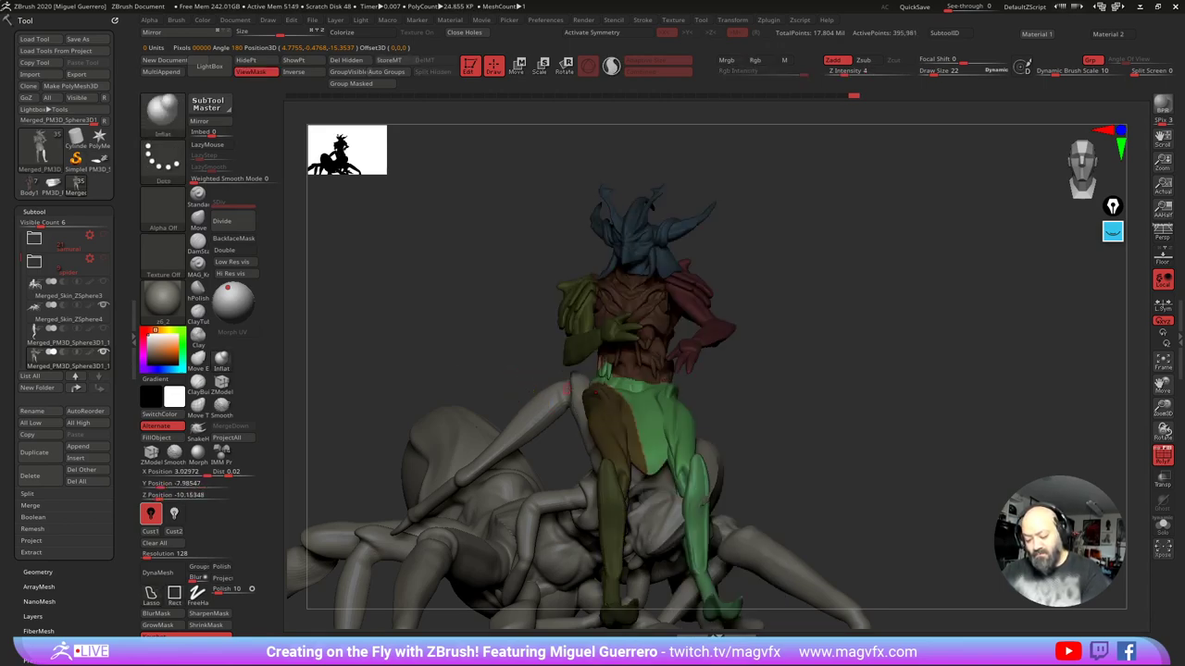
Step: Soften the mask's edge, raise the green leg forward about the hip with the gizmo, and mask its thigh
{"action": "left_click", "coordinate": [639, 431], "text": "ctrl"}
{"action": "left_click", "coordinate": [639, 431], "text": "ctrl"}
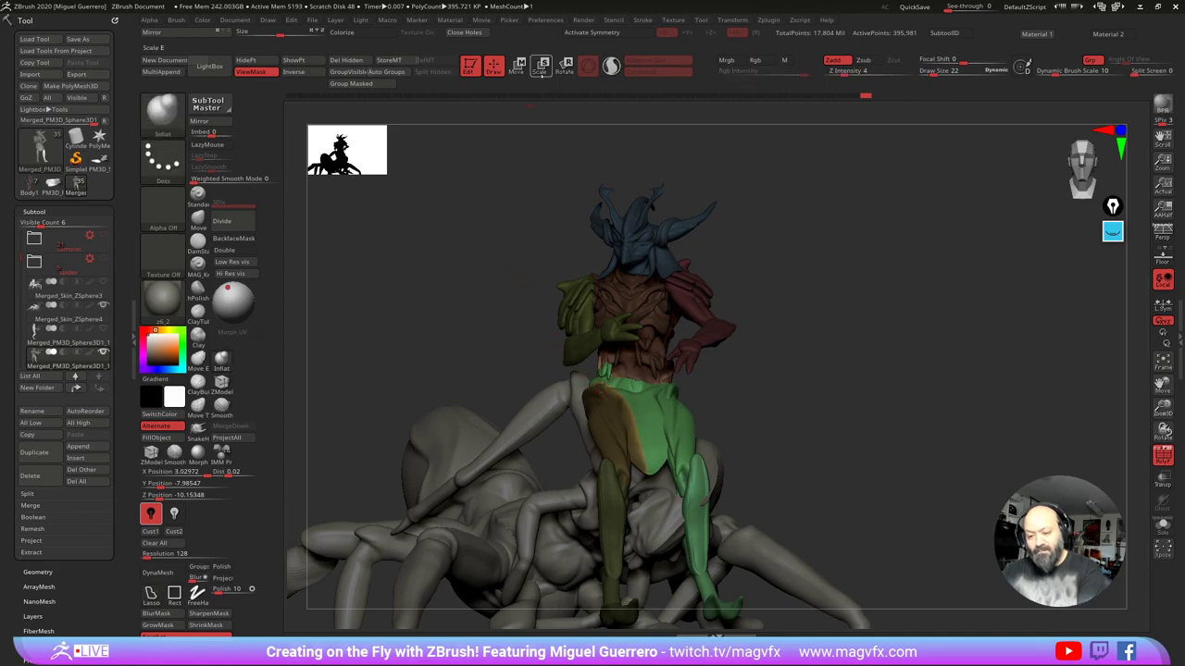
{"action": "left_click", "coordinate": [541, 73]}
{"action": "left_click_drag", "start_coordinate": [507, 258], "coordinate": [391, 264]}
{"action": "left_click", "coordinate": [746, 396], "text": "alt"}
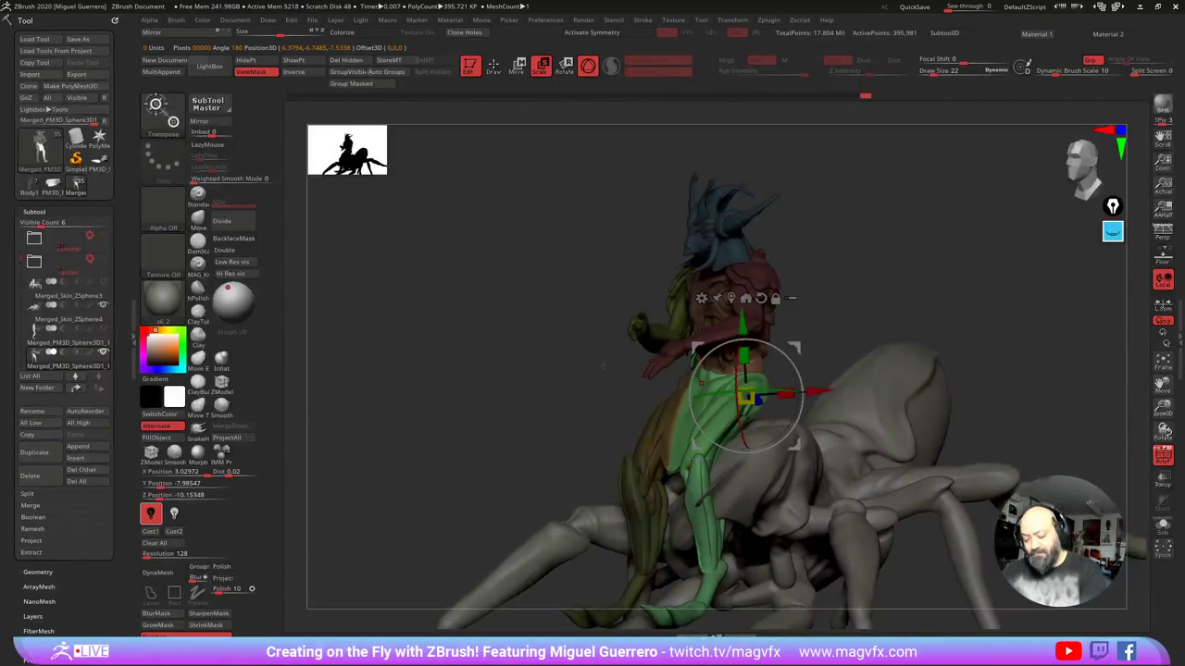
{"action": "left_click_drag", "start_coordinate": [603, 364], "coordinate": [561, 363]}
{"action": "left_click_drag", "start_coordinate": [553, 337], "coordinate": [628, 337]}
{"action": "left_click_drag", "start_coordinate": [777, 359], "coordinate": [716, 361]}
{"action": "left_click_drag", "start_coordinate": [555, 298], "coordinate": [397, 296]}
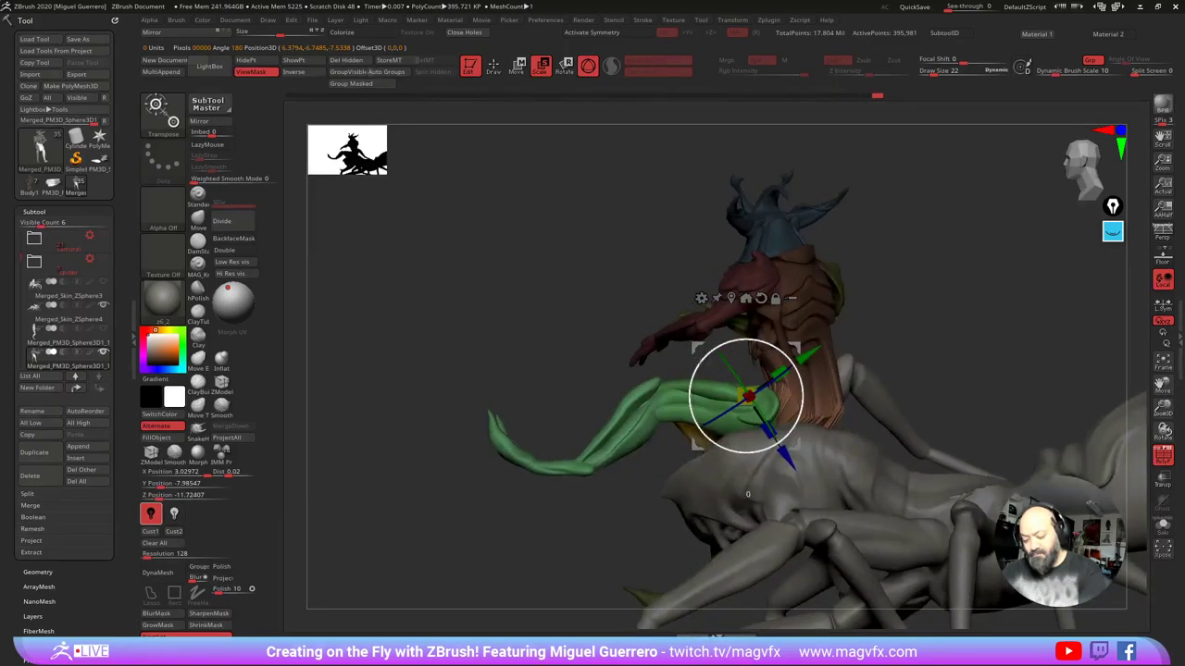
{"action": "left_click_drag", "start_coordinate": [697, 367], "coordinate": [693, 327]}
{"action": "left_click_drag", "start_coordinate": [444, 375], "coordinate": [497, 378]}
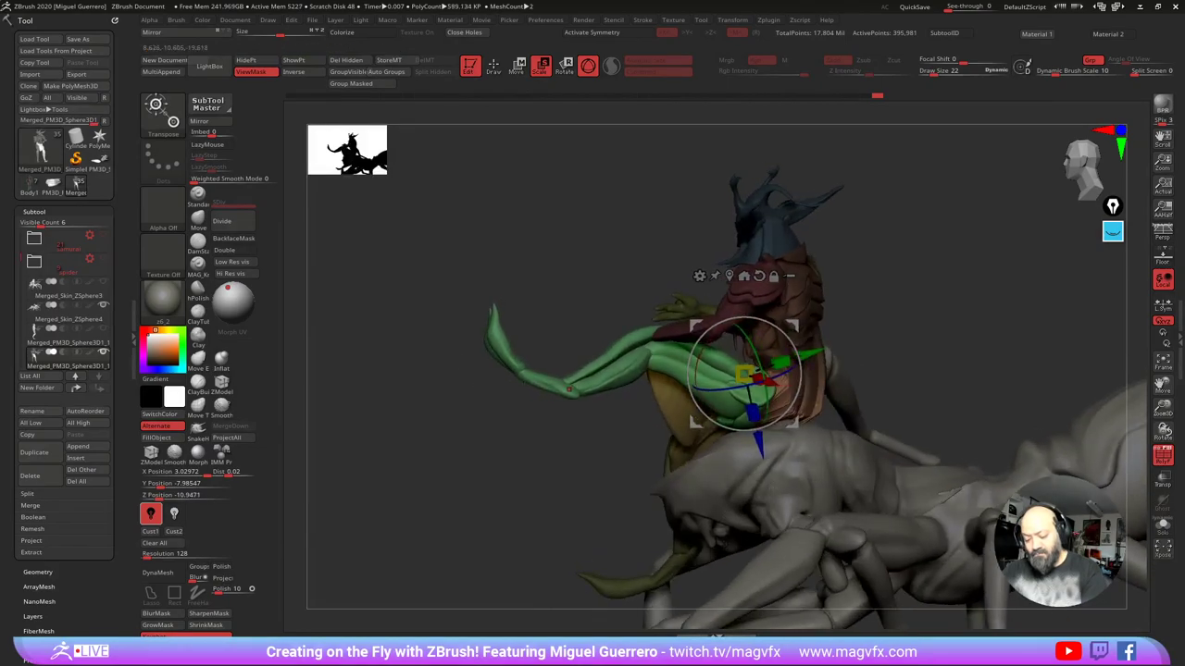
{"action": "left_click", "coordinate": [556, 383], "text": "ctrl"}
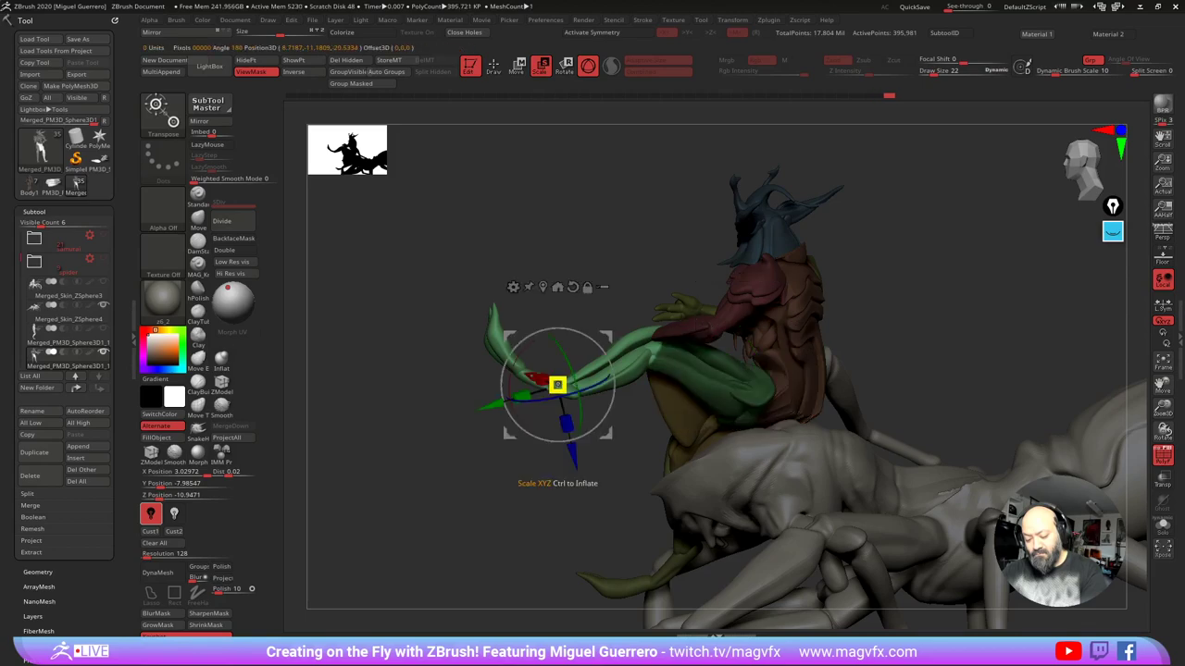
{"action": "left_click_drag", "start_coordinate": [506, 362], "coordinate": [507, 411]}
{"action": "left_click_drag", "start_coordinate": [615, 359], "coordinate": [610, 349]}
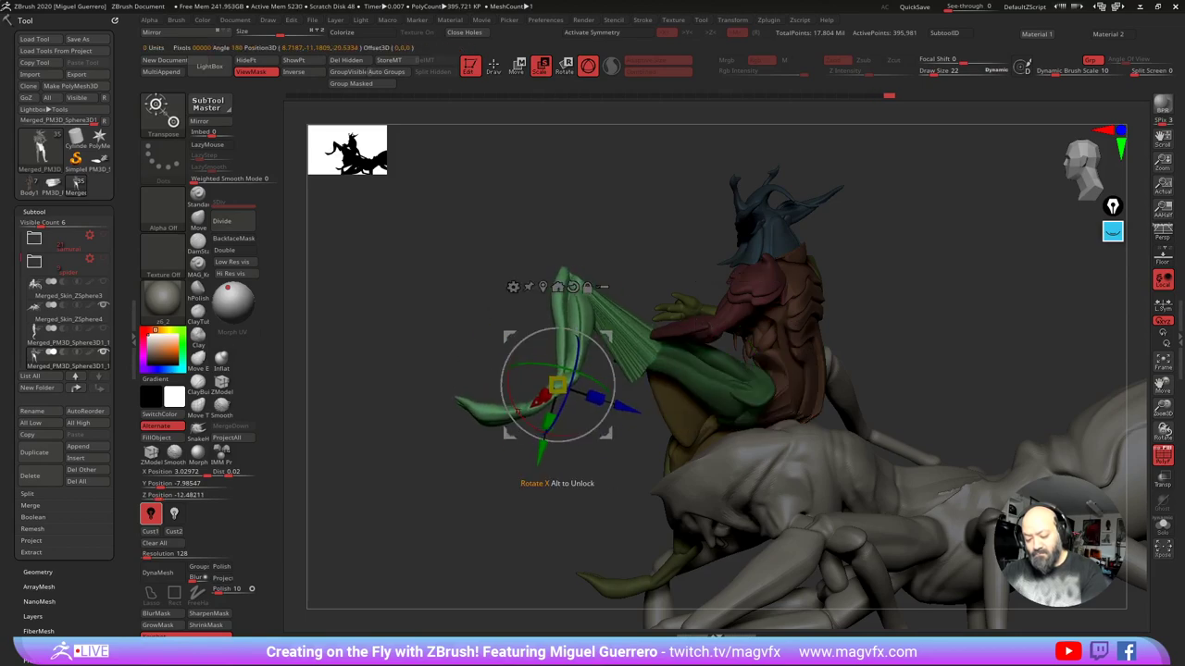
{"action": "key", "text": "ctrl+z"}
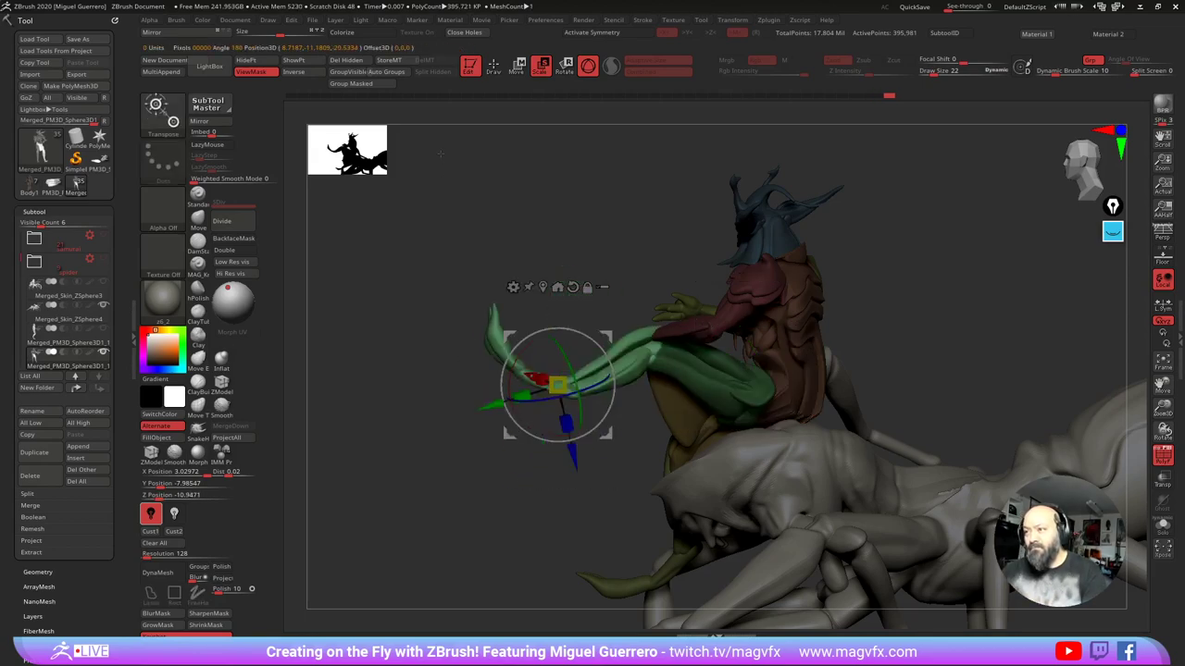
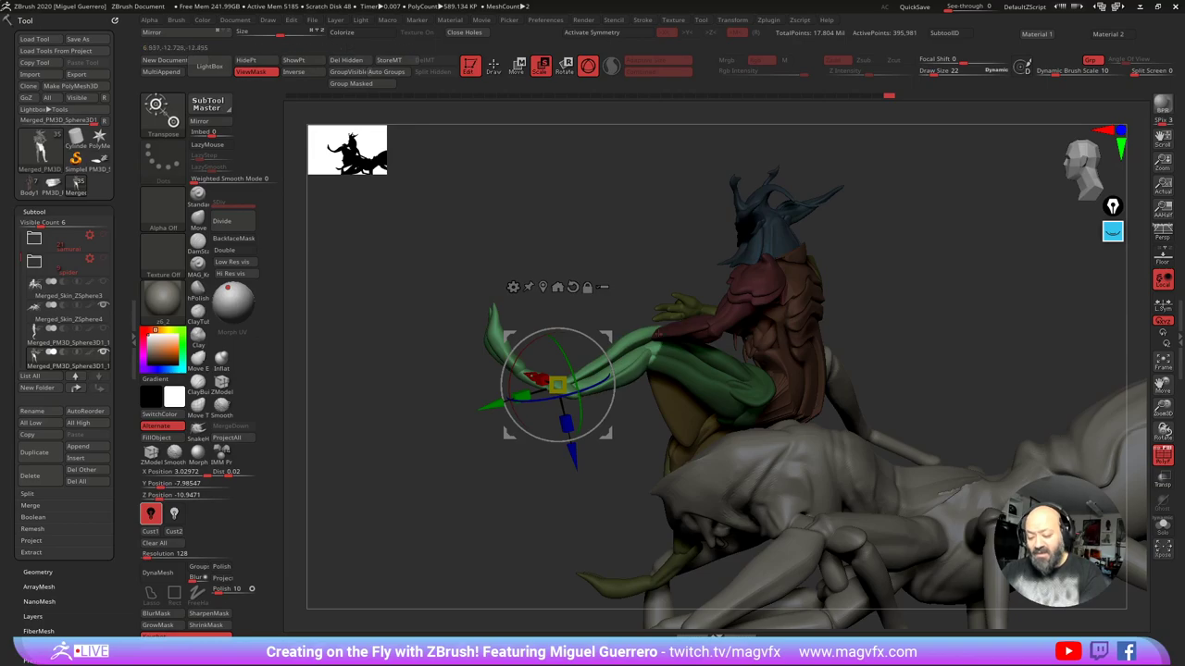
Step: Place the gizmo at the green leg's knee, bend the lower leg down beside the spider's head, and clear the mask
{"action": "left_click", "coordinate": [651, 347], "text": "alt"}
{"action": "left_click_drag", "start_coordinate": [601, 373], "coordinate": [709, 509]}
{"action": "left_click_drag", "start_coordinate": [602, 298], "coordinate": [602, 309]}
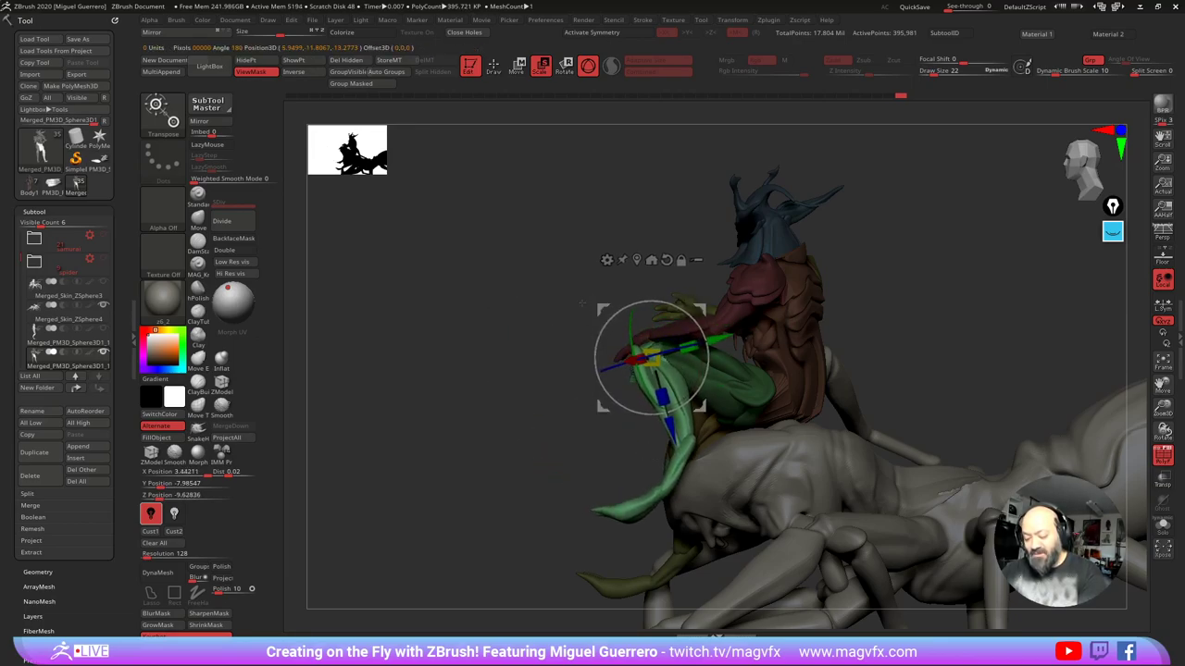
{"action": "left_click_drag", "start_coordinate": [398, 355], "coordinate": [524, 369]}
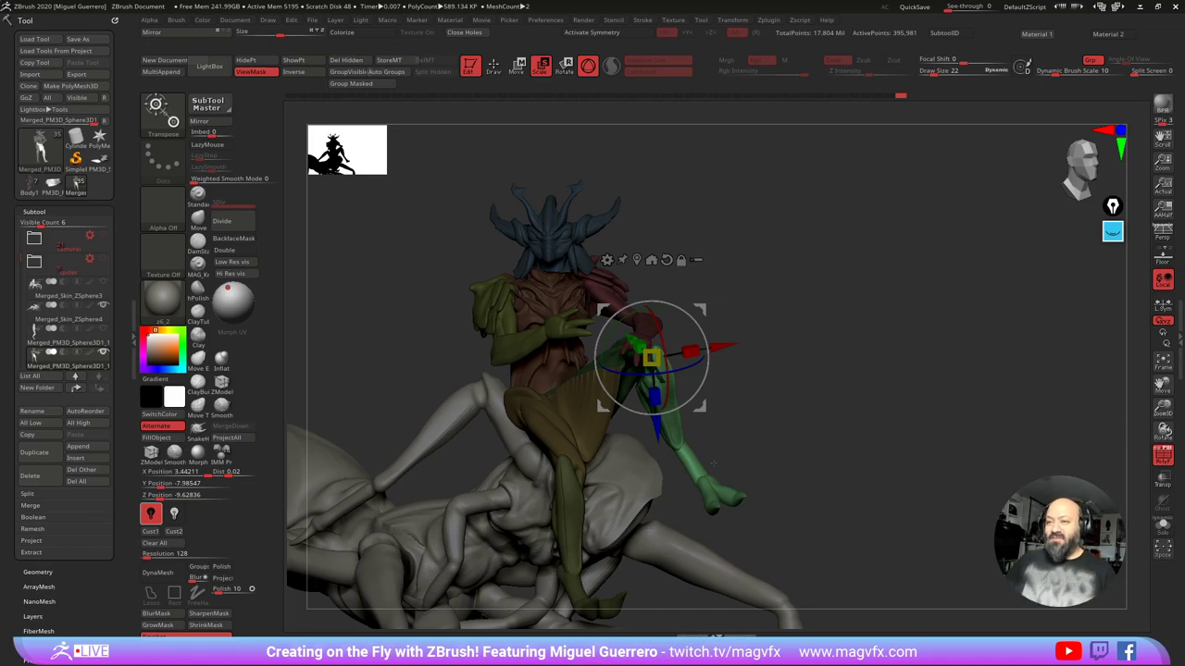
{"action": "left_click_drag", "start_coordinate": [447, 290], "coordinate": [523, 279], "text": "alt"}
{"action": "left_click", "coordinate": [493, 65]}
{"action": "left_click_drag", "start_coordinate": [453, 310], "coordinate": [479, 355]}
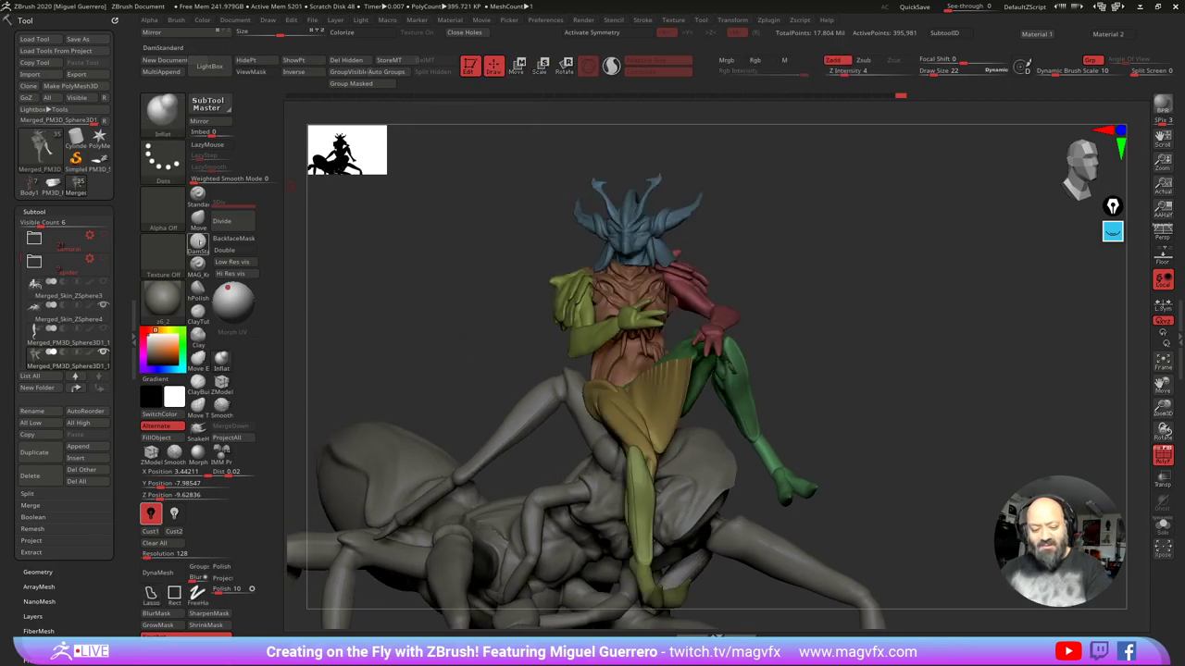
Step: Reshape and smooth the stretched yellow hip cloth beside the raised thigh with the Move brush, enlarging the draw size to 110
{"action": "left_click", "coordinate": [198, 222]}
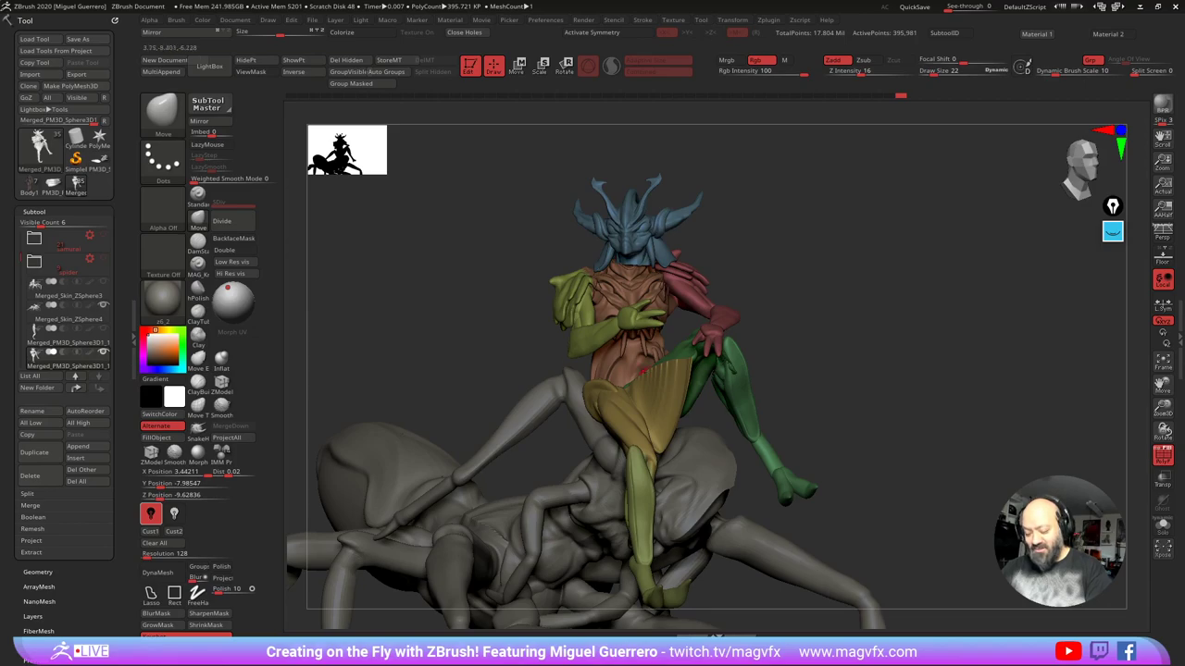
{"action": "key", "text": "shift"}
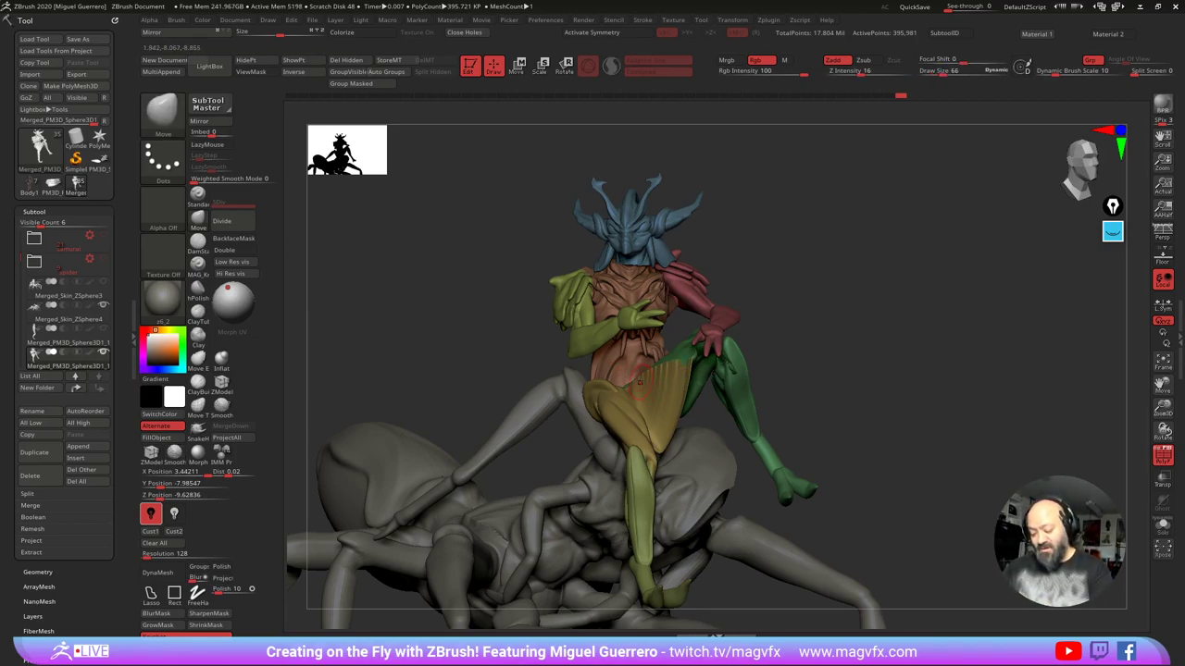
{"action": "key", "text": "b"}
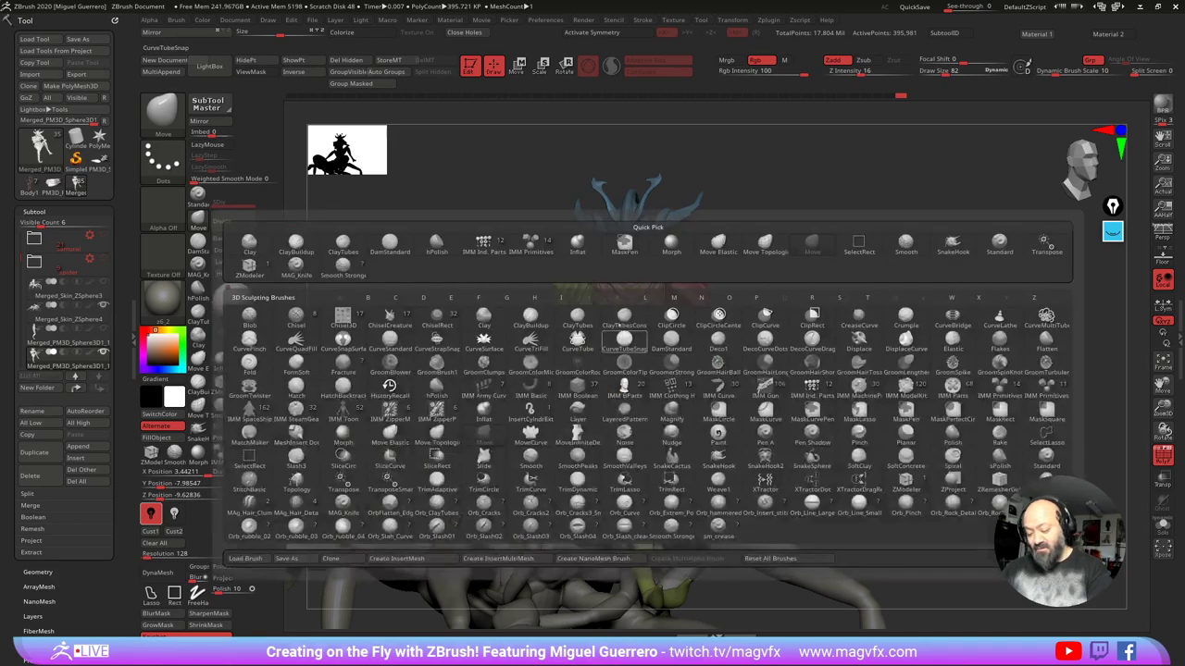
{"action": "key", "text": "Escape"}
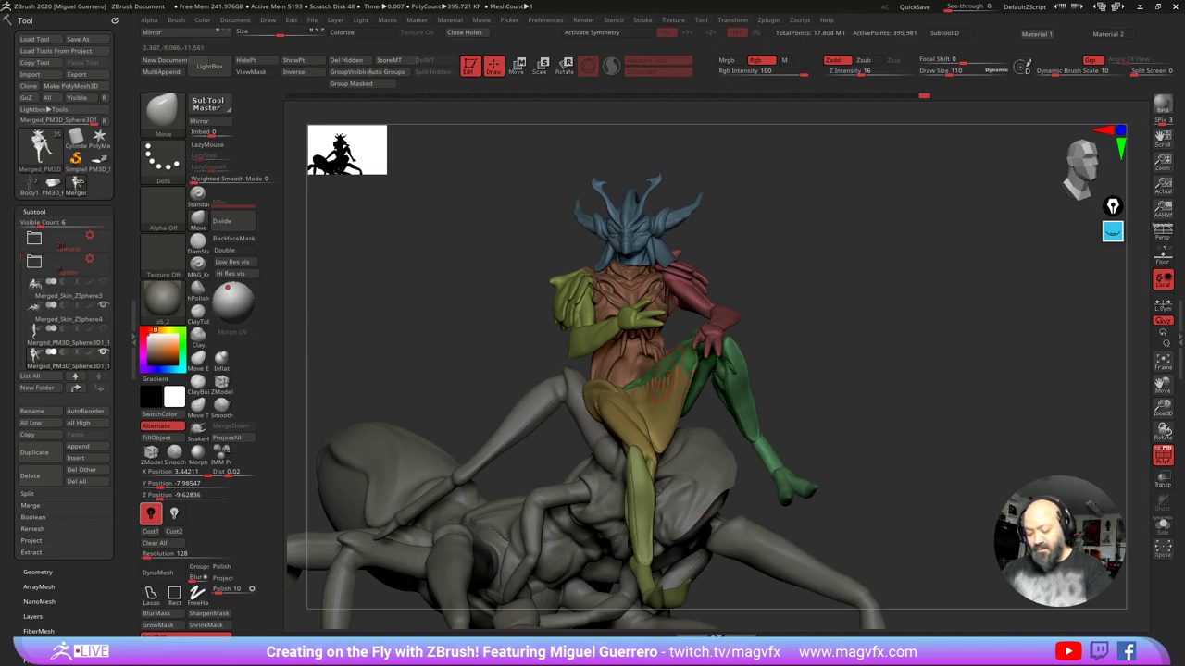
Step: Mask the yellow hip-cloth and yellow-green leg polygroups by isolating each one, and show the whole samurai again
{"action": "mouse_move", "coordinate": [433, 339]}
{"action": "left_mouse_down"}
{"action": "mouse_move", "coordinate": [546, 340]}
{"action": "mouse_move", "coordinate": [448, 339]}
{"action": "mouse_move", "coordinate": [529, 322]}
{"action": "mouse_move", "coordinate": [560, 339]}
{"action": "left_mouse_up"}
{"action": "left_click", "coordinate": [701, 418], "text": "ctrl+shift"}
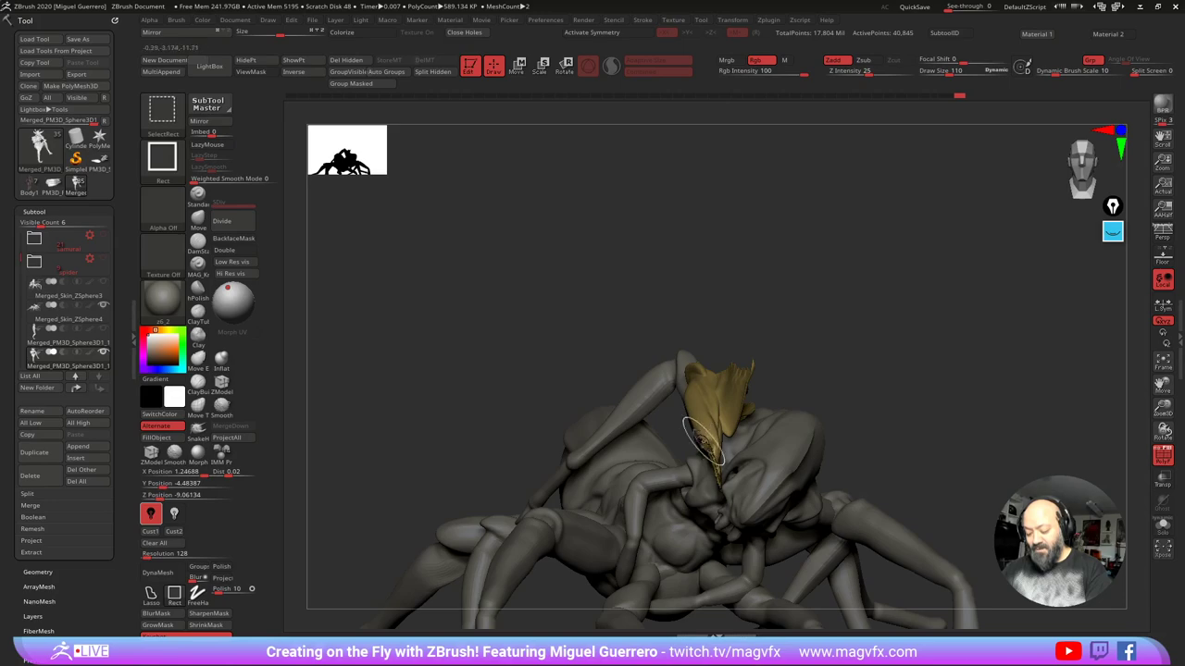
{"action": "mouse_move", "coordinate": [624, 369]}
{"action": "left_mouse_down", "text": "ctrl"}
{"action": "mouse_move", "coordinate": [620, 344]}
{"action": "mouse_move", "coordinate": [746, 287]}
{"action": "left_mouse_up", "text": "ctrl"}
{"action": "left_click", "coordinate": [542, 336], "text": "ctrl+shift"}
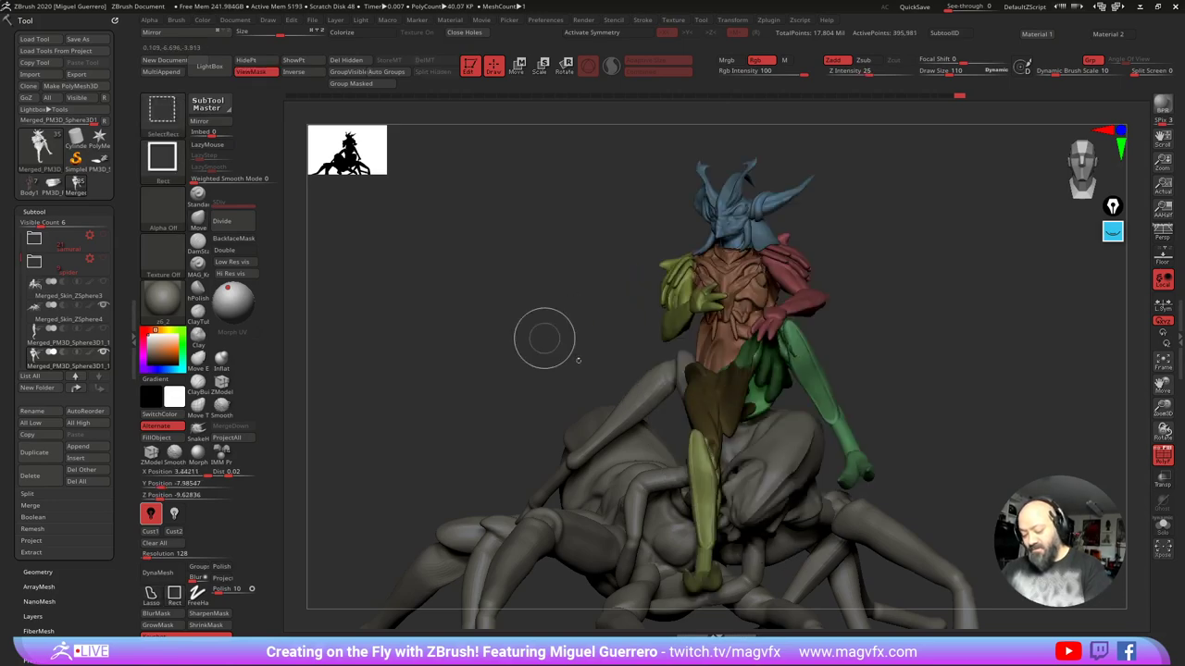
{"action": "left_click", "coordinate": [701, 508], "text": "ctrl+shift"}
{"action": "left_click", "coordinate": [485, 345], "text": "ctrl+shift"}
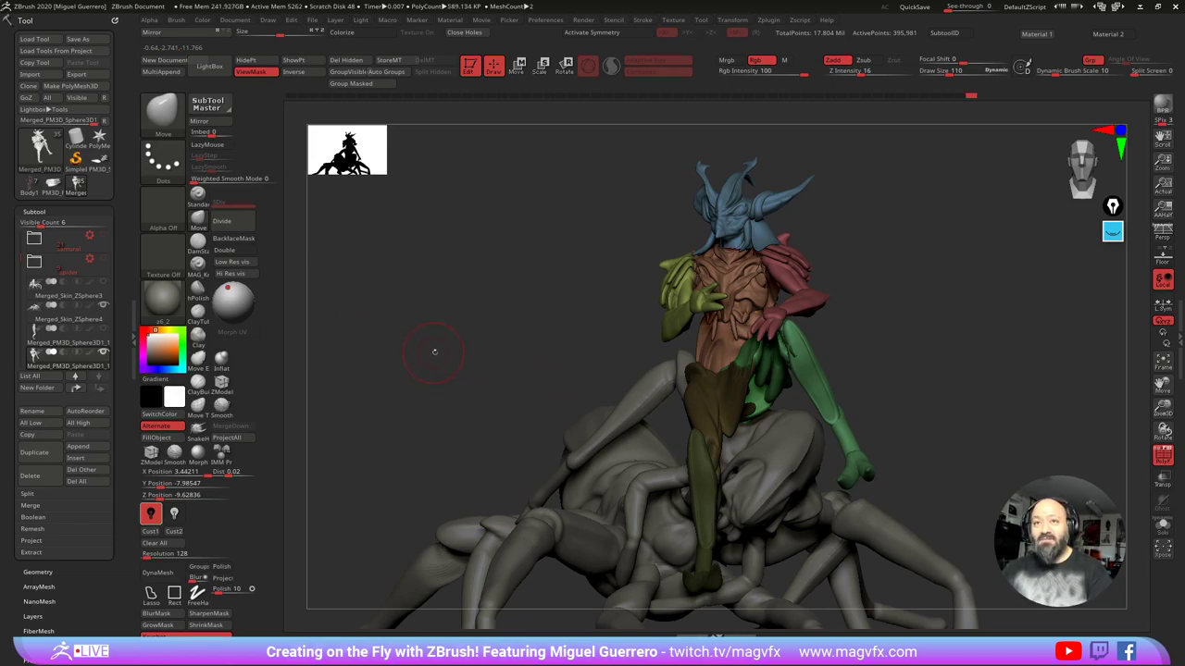
{"action": "left_click_drag", "start_coordinate": [463, 381], "coordinate": [355, 317]}
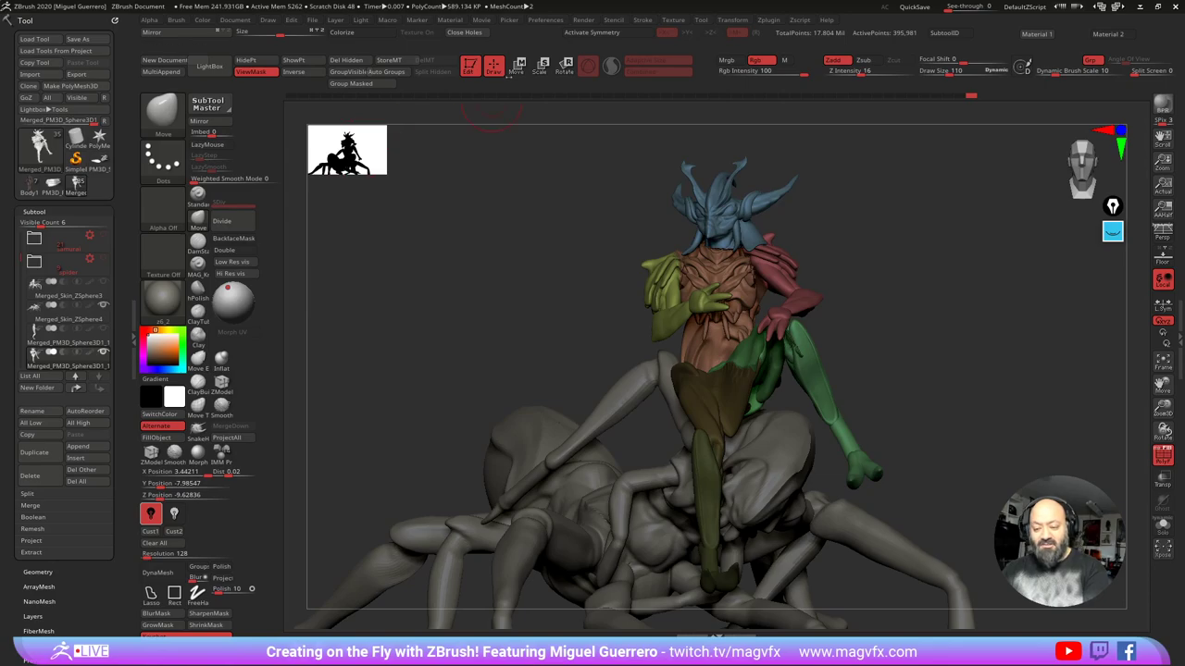
Step: Invert the mask, place the gizmo at the hip, and rotate the yellow-green leg and cloth back and inward
{"action": "left_click", "coordinate": [517, 68]}
{"action": "left_click_drag", "start_coordinate": [444, 278], "coordinate": [567, 301]}
{"action": "left_click", "coordinate": [655, 388], "text": "alt"}
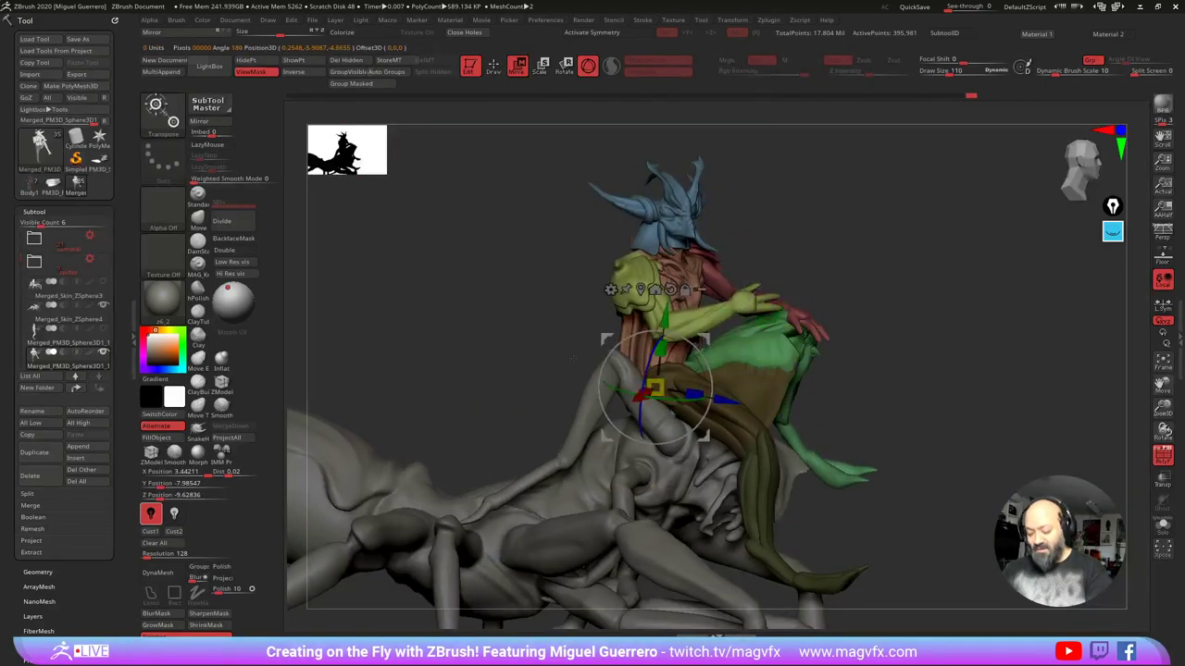
{"action": "left_click", "coordinate": [523, 341], "text": "ctrl"}
{"action": "left_click_drag", "start_coordinate": [524, 342], "coordinate": [483, 290], "text": "alt"}
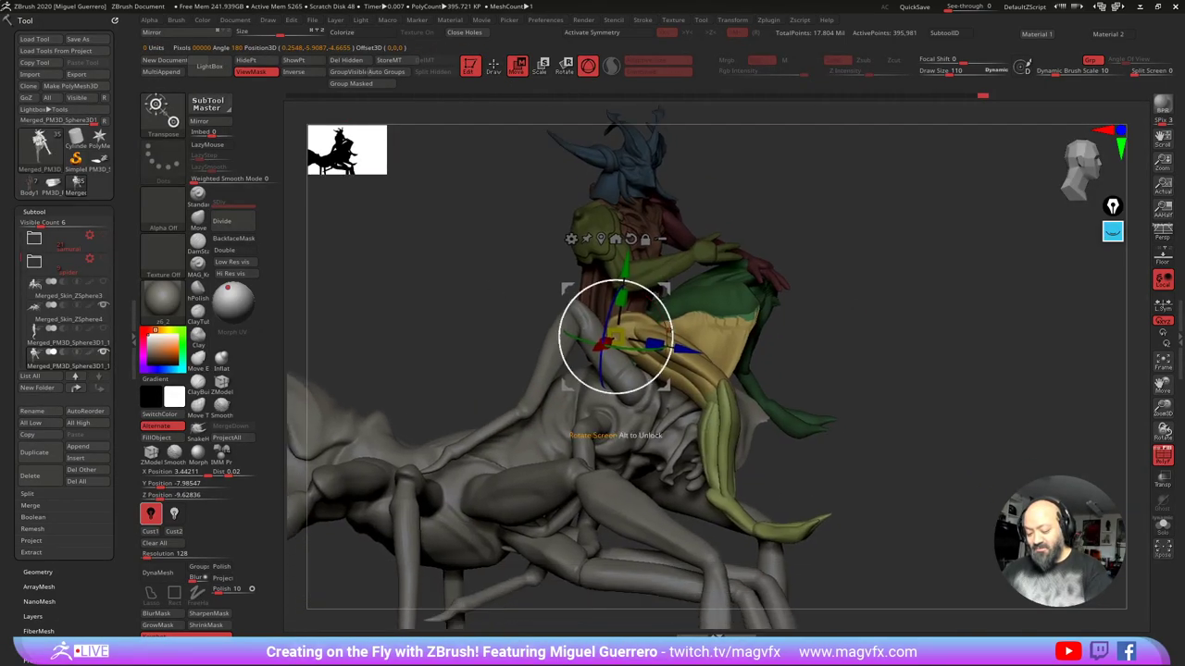
{"action": "left_click_drag", "start_coordinate": [669, 330], "coordinate": [667, 355]}
{"action": "left_click_drag", "start_coordinate": [523, 285], "coordinate": [413, 279]}
{"action": "left_click_drag", "start_coordinate": [645, 352], "coordinate": [637, 354]}
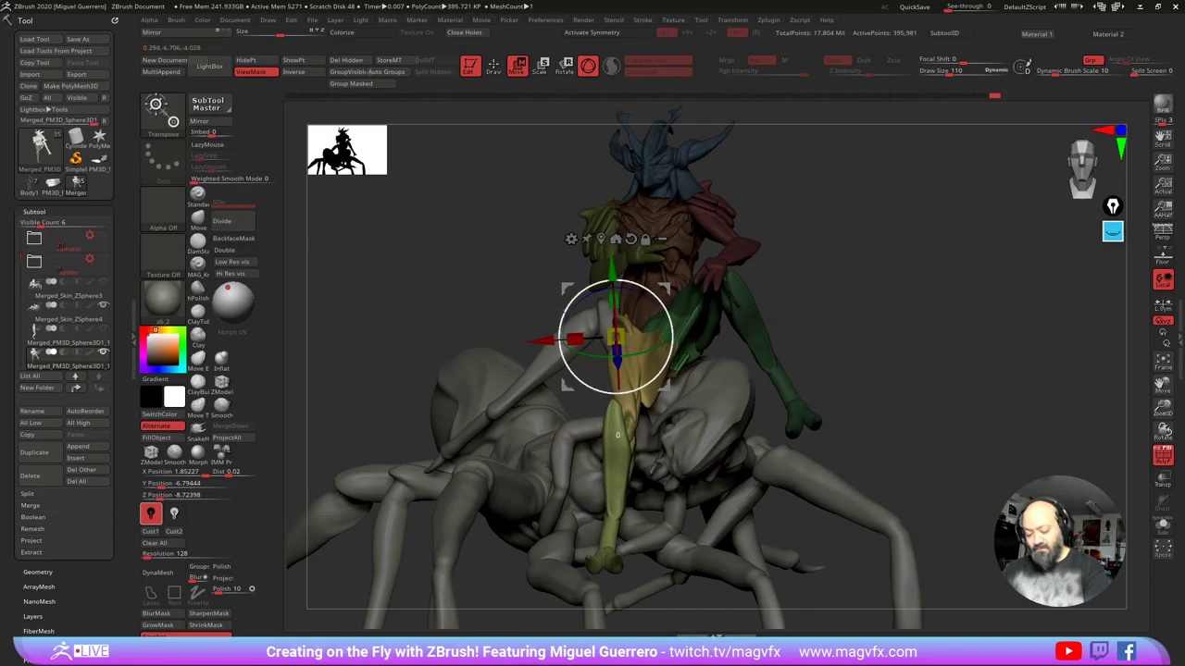
{"action": "left_click_drag", "start_coordinate": [564, 313], "coordinate": [558, 323]}
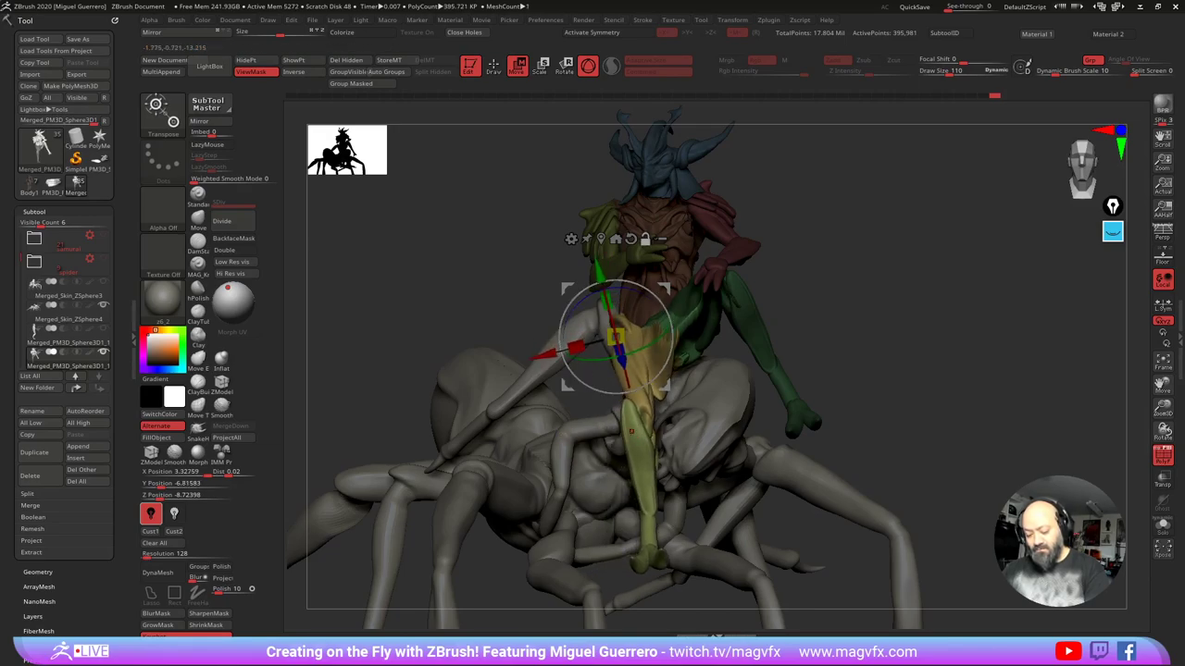
Step: Mask the yellow-green thigh, place the gizmo at the knee, and rotate the lower leg so the foot points outward
{"action": "left_click_drag", "start_coordinate": [509, 250], "coordinate": [537, 278], "text": "ctrl"}
{"action": "left_click", "coordinate": [638, 454], "text": "ctrl"}
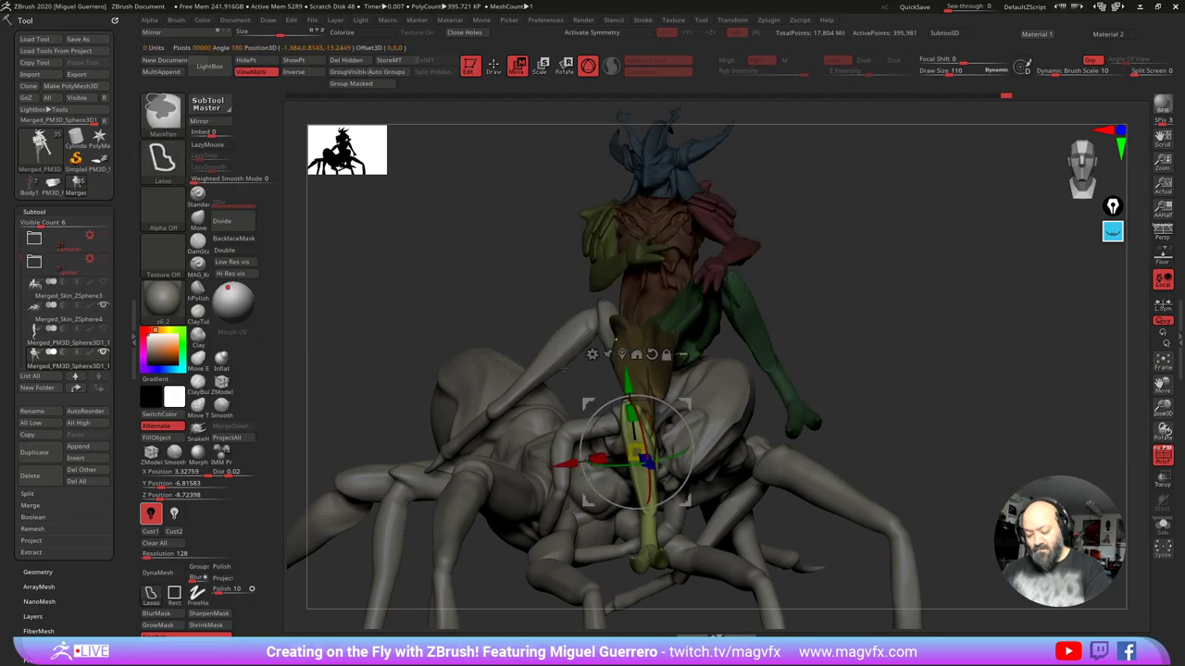
{"action": "left_click_drag", "start_coordinate": [585, 430], "coordinate": [581, 455]}
{"action": "left_click_drag", "start_coordinate": [589, 501], "coordinate": [600, 501]}
{"action": "mouse_move", "coordinate": [453, 277]}
{"action": "left_mouse_down"}
{"action": "mouse_move", "coordinate": [551, 270]}
{"action": "mouse_move", "coordinate": [463, 266]}
{"action": "mouse_move", "coordinate": [504, 303]}
{"action": "mouse_move", "coordinate": [497, 243]}
{"action": "mouse_move", "coordinate": [495, 278]}
{"action": "mouse_move", "coordinate": [444, 252]}
{"action": "left_mouse_up"}
Step: Hide the polygroup colours and switch to the spider body subtool, Merged_Skin_ZSphere4
{"action": "key", "text": "q"}
{"action": "left_click", "coordinate": [1160, 457]}
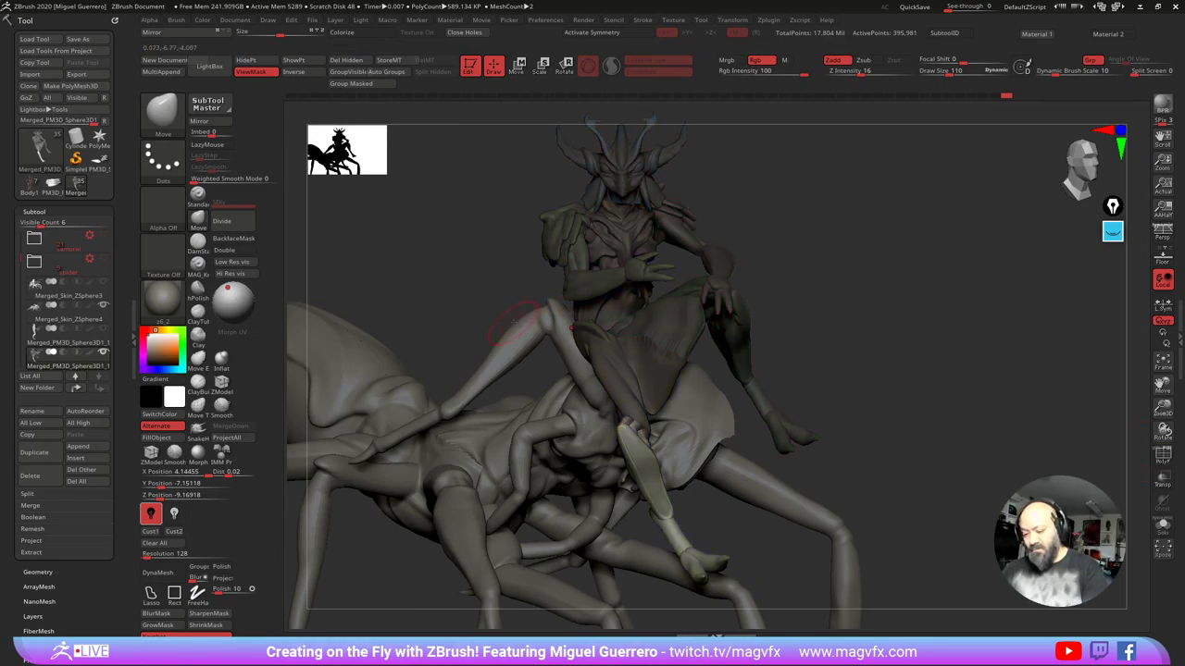
{"action": "left_click_drag", "start_coordinate": [524, 317], "coordinate": [602, 430], "text": "alt"}
{"action": "left_click", "coordinate": [606, 435], "text": "alt"}
{"action": "left_click_drag", "start_coordinate": [573, 384], "coordinate": [639, 259], "text": "alt"}
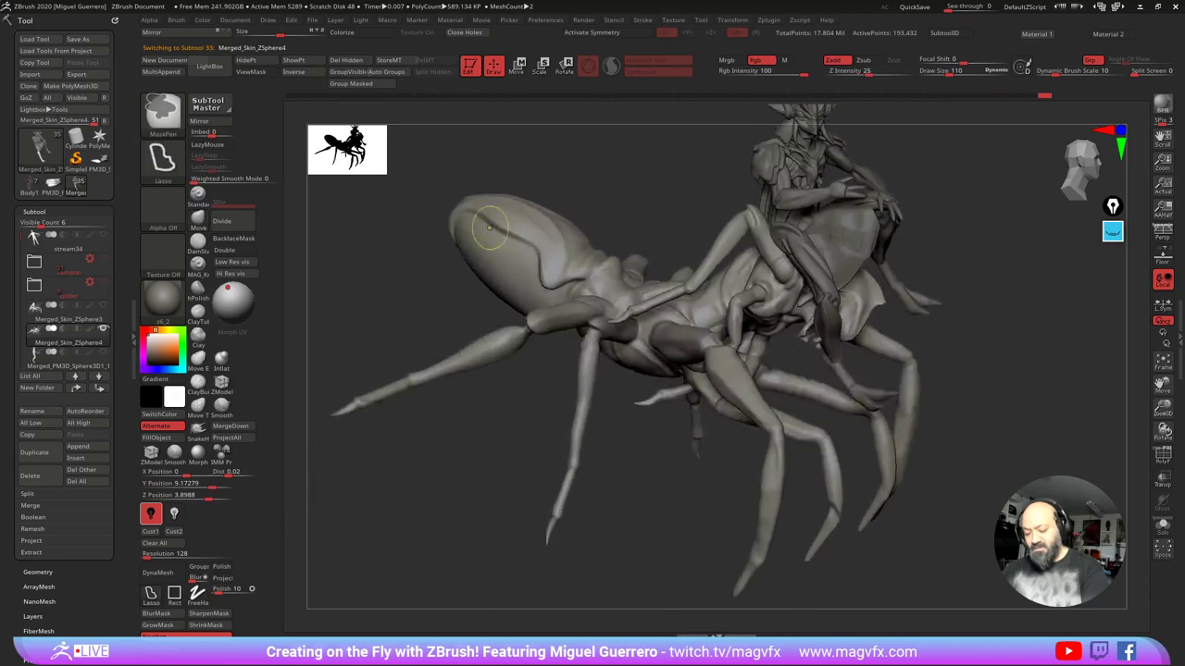
{"action": "left_click_drag", "start_coordinate": [539, 264], "coordinate": [505, 234], "text": "alt"}
{"action": "right_click_drag", "start_coordinate": [597, 181], "coordinate": [545, 288], "text": "alt"}
{"action": "left_click_drag", "start_coordinate": [468, 285], "coordinate": [504, 288]}
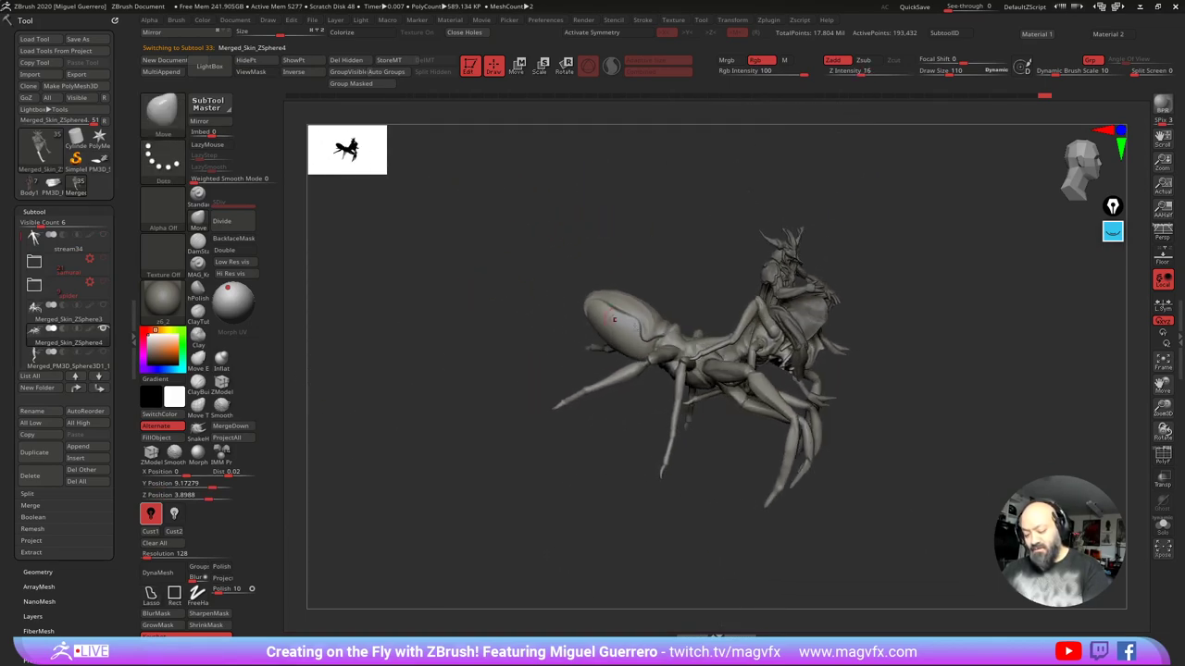
{"action": "left_click_drag", "start_coordinate": [709, 335], "coordinate": [745, 366], "text": "ctrl"}
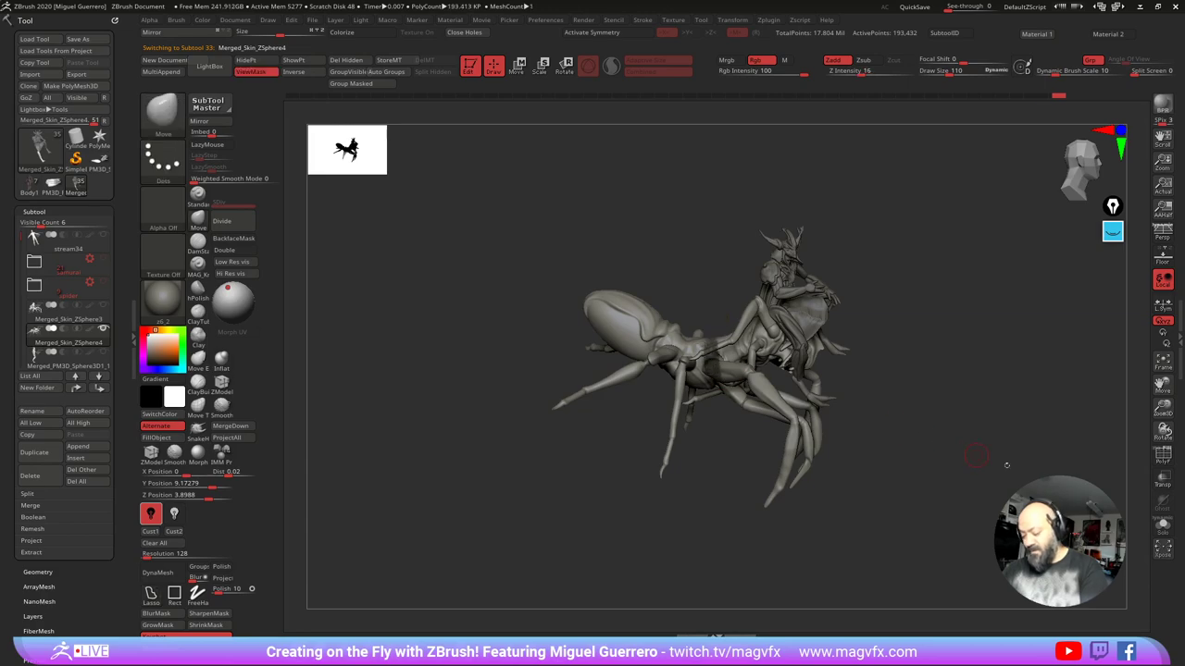
Step: Show the polygroup colours, isolate the spider's red front-body polygroup, and mask everything on it except the head
{"action": "left_click", "coordinate": [1163, 455]}
{"action": "left_click", "coordinate": [763, 353], "text": "ctrl+shift"}
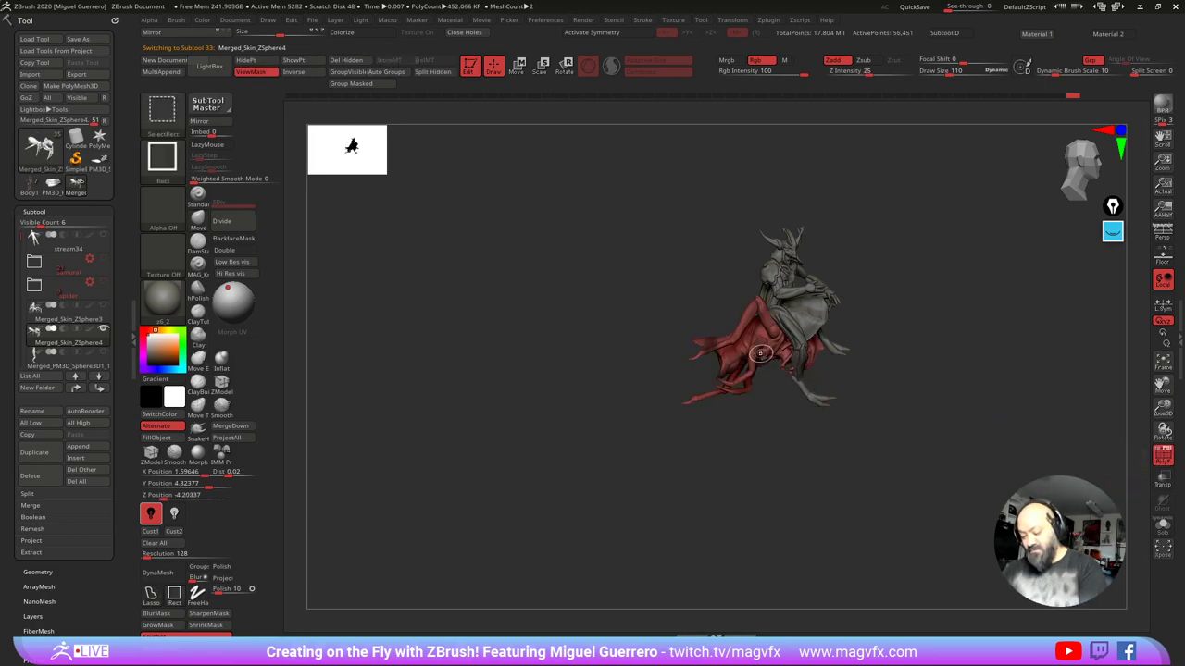
{"action": "left_click_drag", "start_coordinate": [677, 394], "coordinate": [633, 397]}
{"action": "mouse_move", "coordinate": [633, 397]}
{"action": "right_mouse_down"}
{"action": "mouse_move", "coordinate": [561, 397]}
{"action": "mouse_move", "coordinate": [540, 444]}
{"action": "mouse_move", "coordinate": [536, 432]}
{"action": "mouse_move", "coordinate": [496, 432]}
{"action": "mouse_move", "coordinate": [493, 409]}
{"action": "mouse_move", "coordinate": [536, 388]}
{"action": "mouse_move", "coordinate": [526, 387]}
{"action": "mouse_move", "coordinate": [557, 410]}
{"action": "mouse_move", "coordinate": [531, 388]}
{"action": "right_mouse_up"}
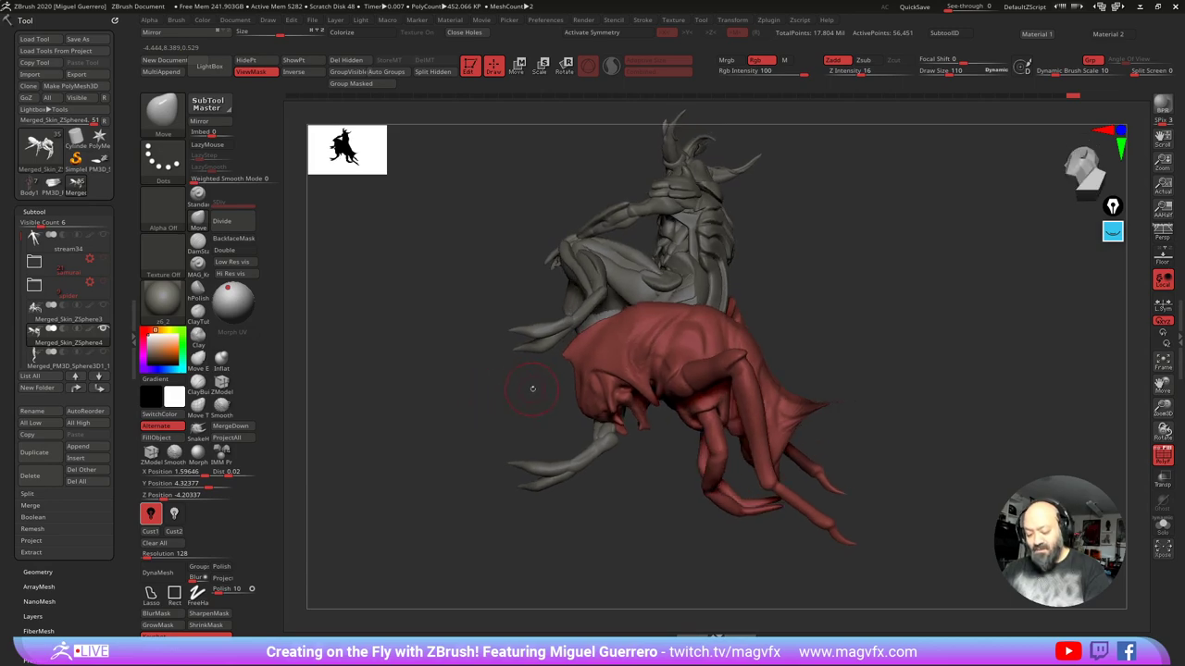
{"action": "mouse_move", "coordinate": [614, 451]}
{"action": "left_mouse_down", "text": "ctrl"}
{"action": "mouse_move", "coordinate": [666, 413]}
{"action": "mouse_move", "coordinate": [653, 364]}
{"action": "mouse_move", "coordinate": [677, 251]}
{"action": "left_mouse_up", "text": "ctrl"}
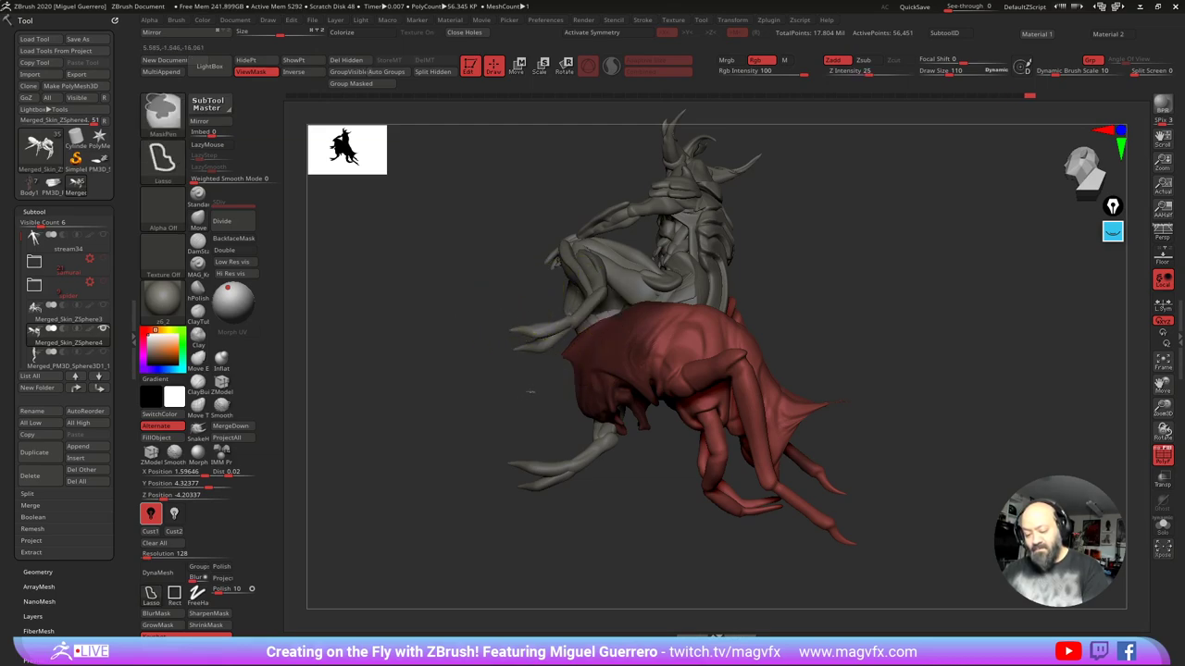
{"action": "left_click", "coordinate": [530, 393], "text": "ctrl"}
Step: Place the gizmo at the base of the spider's head, then rotate the head downward and tilt it sideways
{"action": "left_click", "coordinate": [540, 67]}
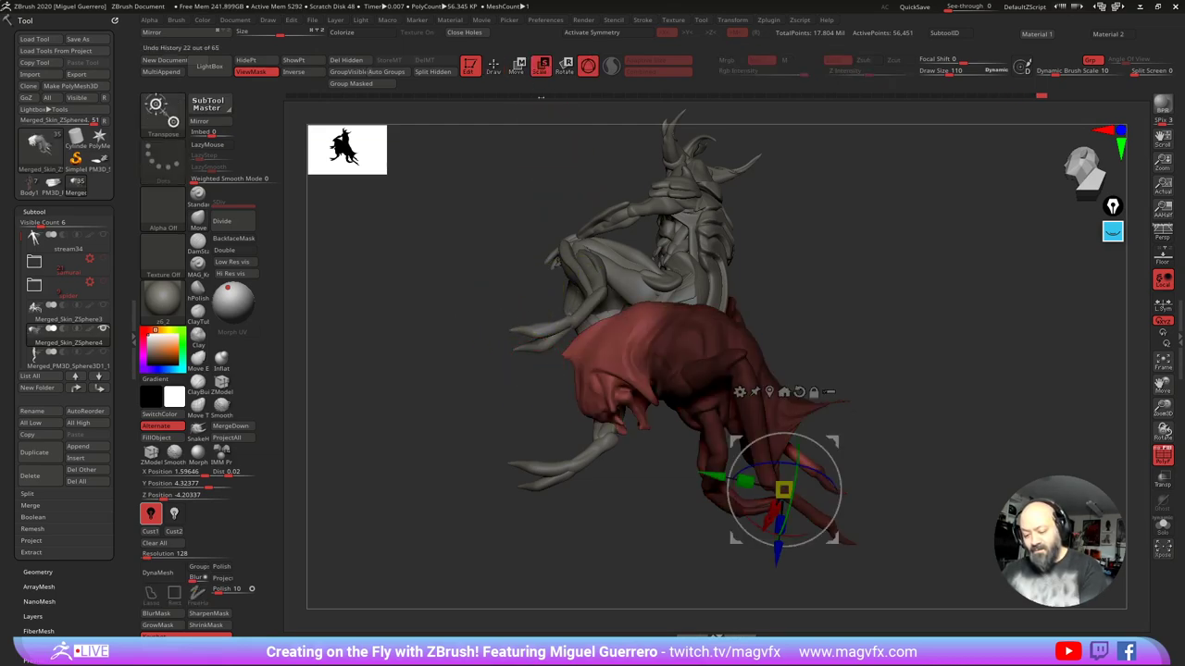
{"action": "left_click", "coordinate": [639, 347], "text": "alt"}
{"action": "left_click_drag", "start_coordinate": [687, 375], "coordinate": [686, 379]}
{"action": "left_click_drag", "start_coordinate": [667, 489], "coordinate": [843, 361], "text": "ctrl"}
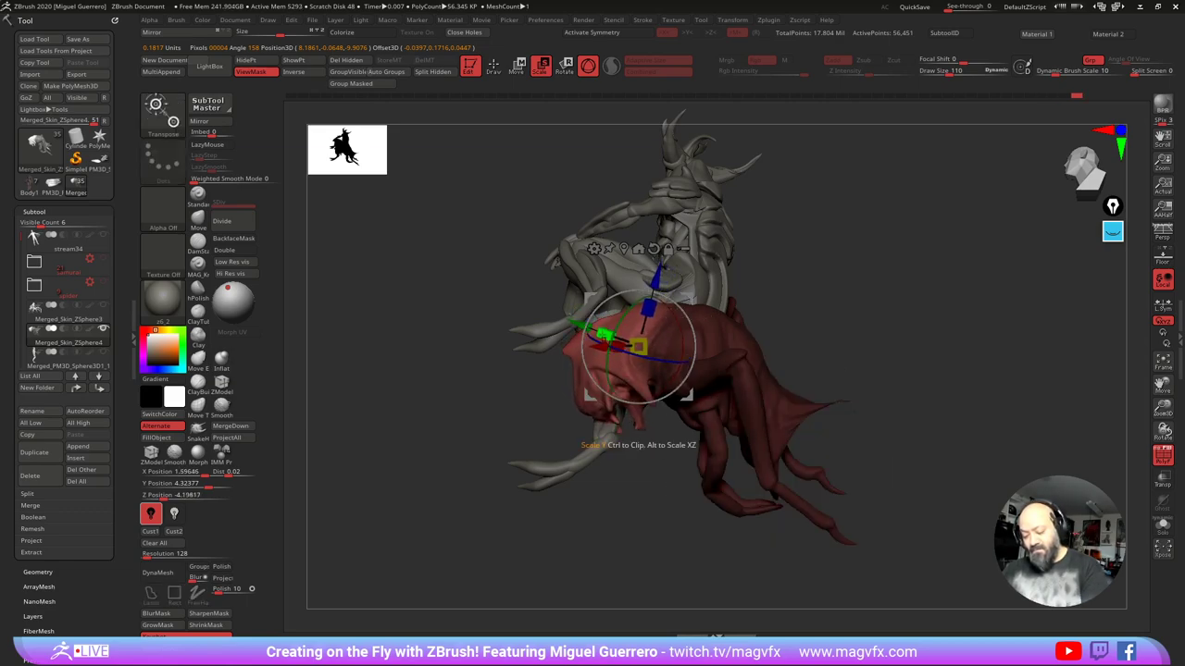
{"action": "left_click_drag", "start_coordinate": [689, 372], "coordinate": [687, 377]}
{"action": "left_click_drag", "start_coordinate": [532, 316], "coordinate": [574, 345]}
{"action": "left_click_drag", "start_coordinate": [411, 340], "coordinate": [414, 329]}
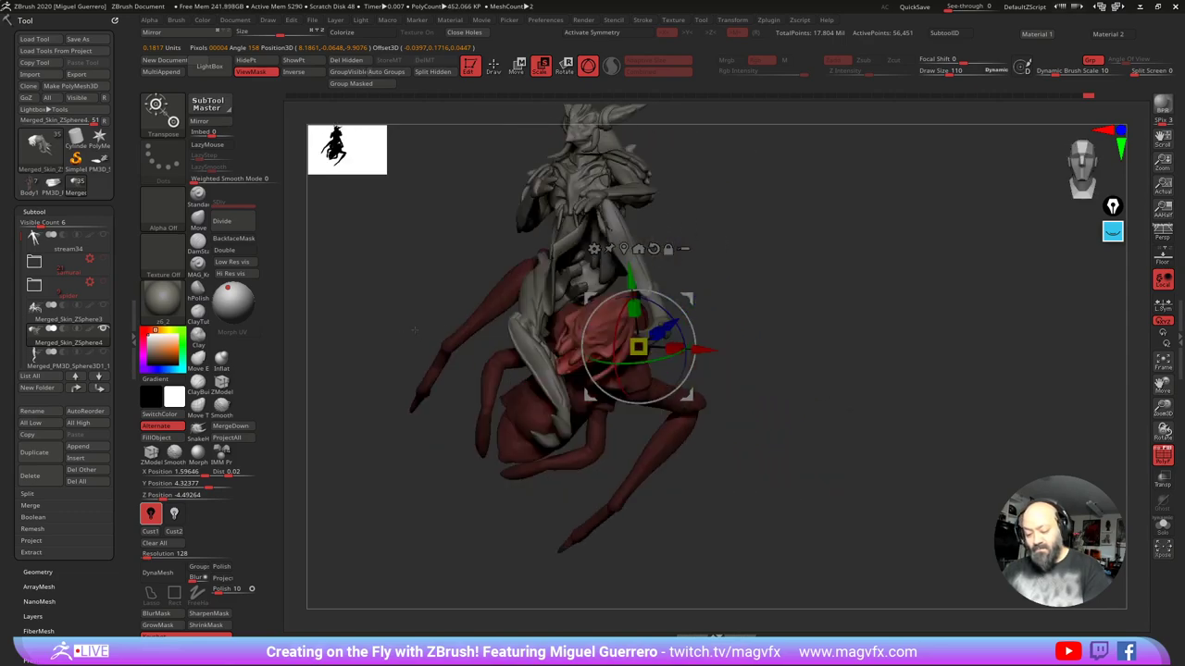
{"action": "left_click_drag", "start_coordinate": [591, 315], "coordinate": [594, 308]}
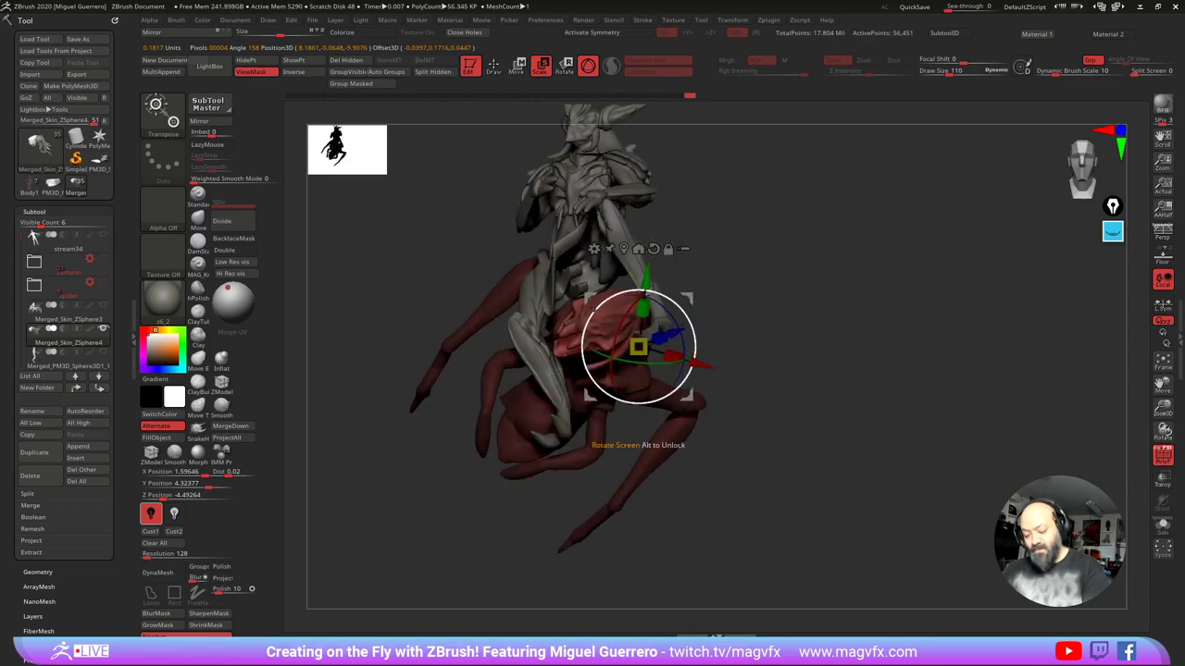
Step: Adjust the tilt of the spider's unmasked head slightly with the gizmo
{"action": "left_click_drag", "start_coordinate": [672, 332], "coordinate": [662, 336]}
{"action": "mouse_move", "coordinate": [752, 398]}
{"action": "left_mouse_down"}
{"action": "mouse_move", "coordinate": [713, 385]}
{"action": "mouse_move", "coordinate": [740, 386]}
{"action": "left_mouse_up"}
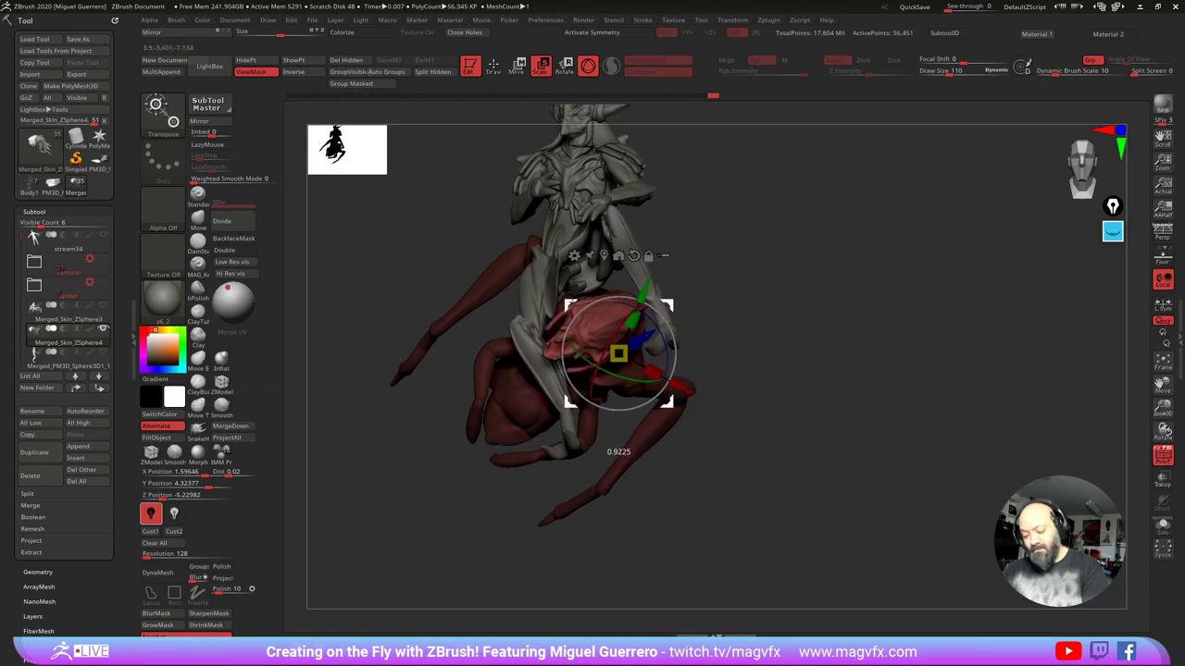
{"action": "left_click_drag", "start_coordinate": [715, 377], "coordinate": [791, 433], "text": "alt"}
{"action": "mouse_move", "coordinate": [421, 167]}
{"action": "left_mouse_down"}
{"action": "mouse_move", "coordinate": [435, 129]}
{"action": "mouse_move", "coordinate": [465, 119]}
{"action": "left_mouse_up"}
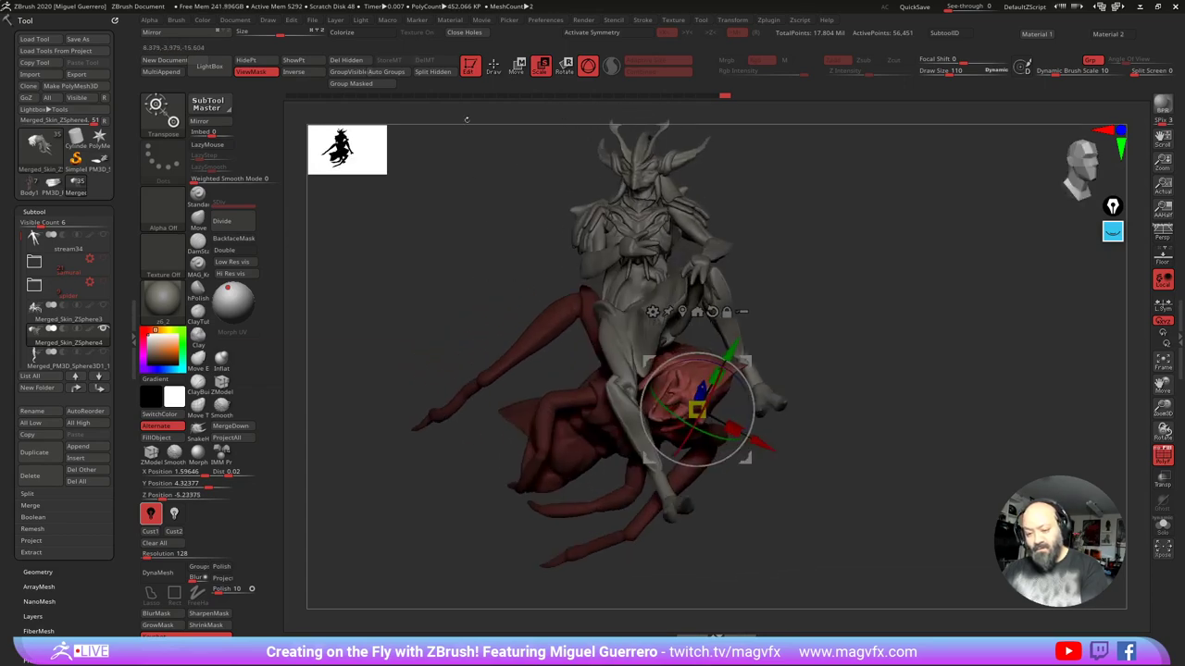
Step: Switch to the samurai subtool, Merged_PM3D_Sphere3D1_16, and hide its polygroup colours
{"action": "key", "text": "q"}
{"action": "left_click", "coordinate": [597, 218], "text": "alt"}
{"action": "left_click_drag", "start_coordinate": [541, 236], "coordinate": [503, 199]}
{"action": "left_click", "coordinate": [515, 68]}
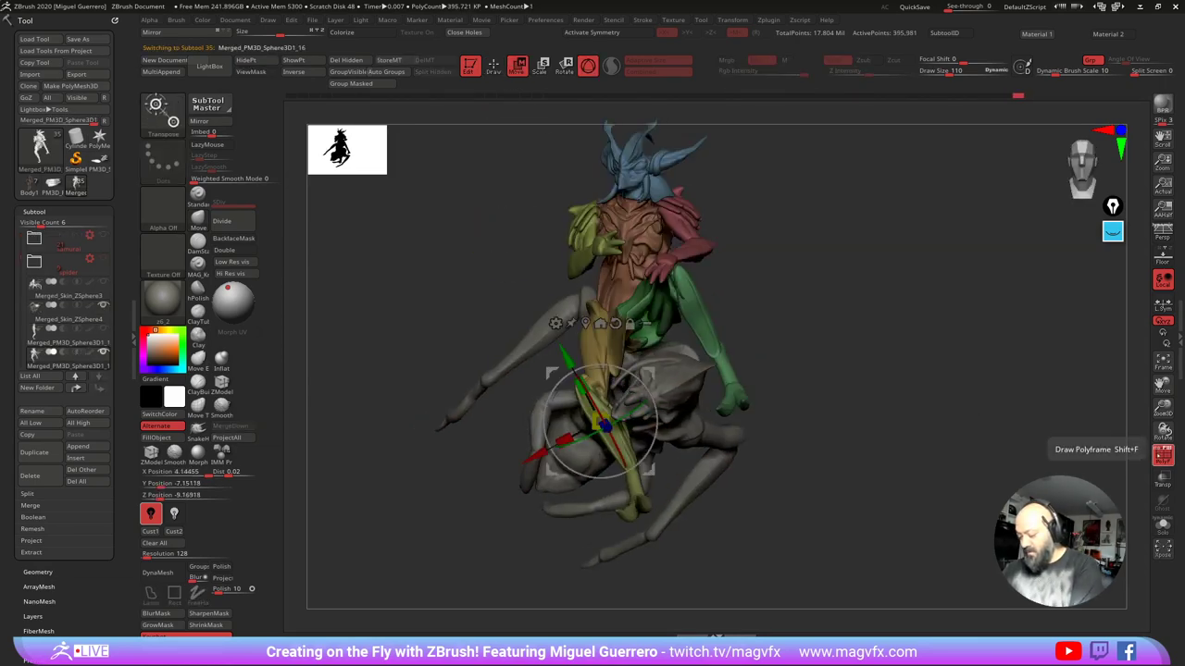
{"action": "left_click", "coordinate": [1163, 454]}
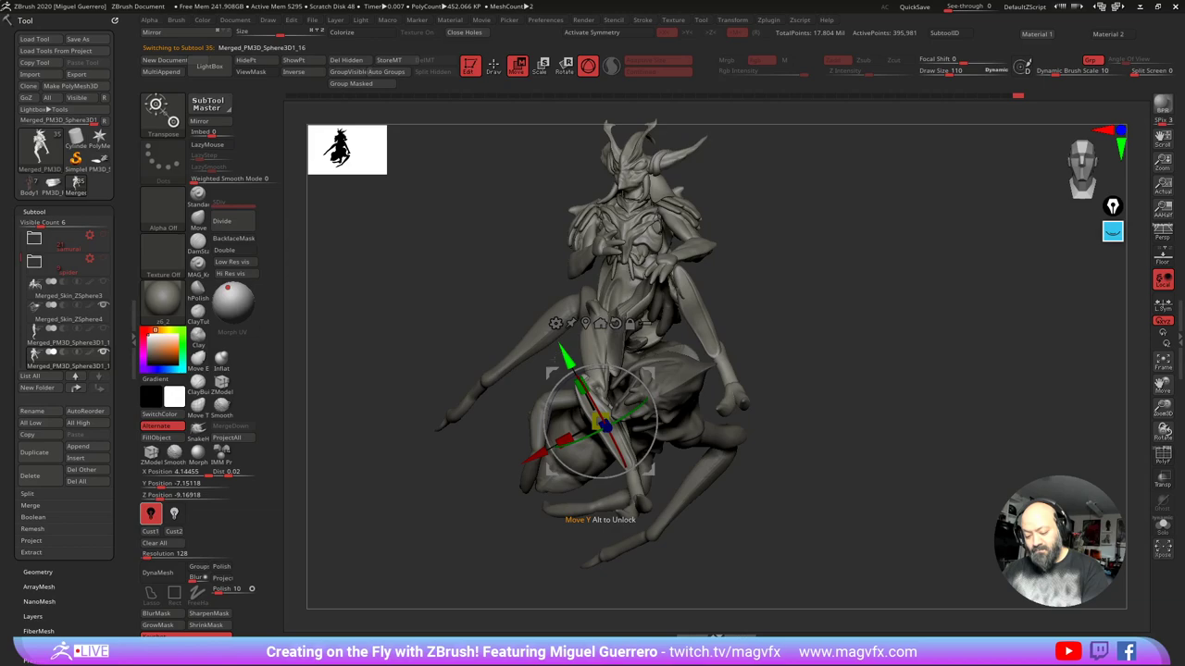
Step: Isolate the samurai's right arm polygroup, mask it, and show the whole figure again
{"action": "left_click_drag", "start_coordinate": [552, 372], "coordinate": [651, 348]}
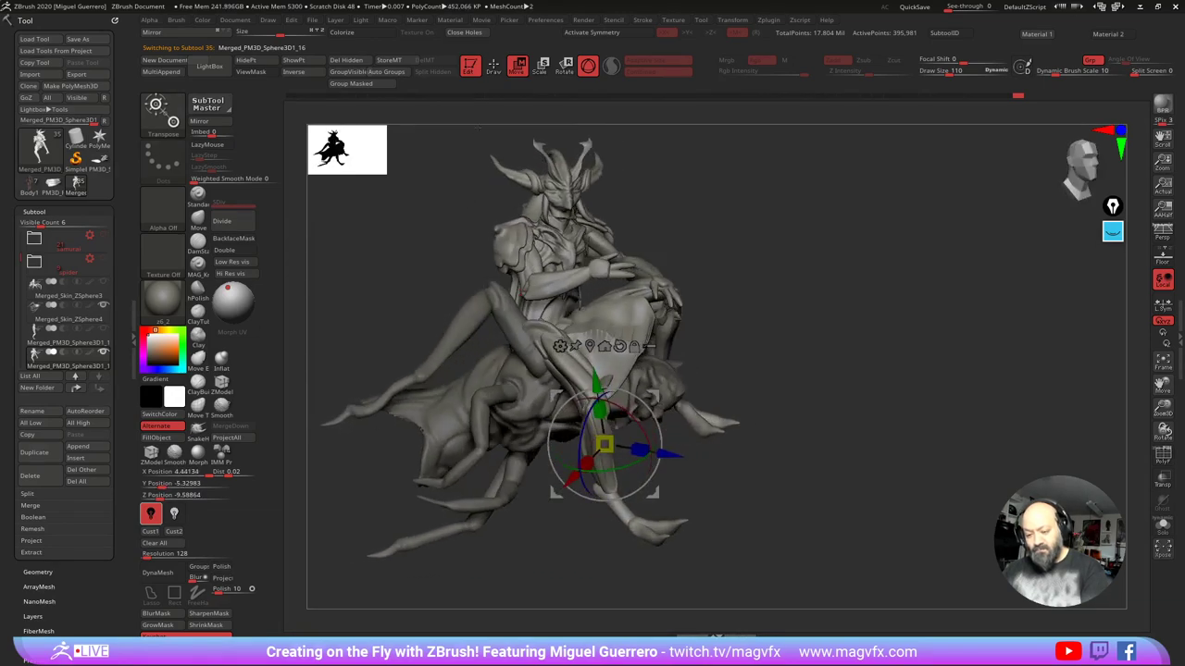
{"action": "key", "text": "q"}
{"action": "left_click_drag", "start_coordinate": [453, 305], "coordinate": [361, 294]}
{"action": "left_click_drag", "start_coordinate": [485, 291], "coordinate": [489, 309], "text": "alt"}
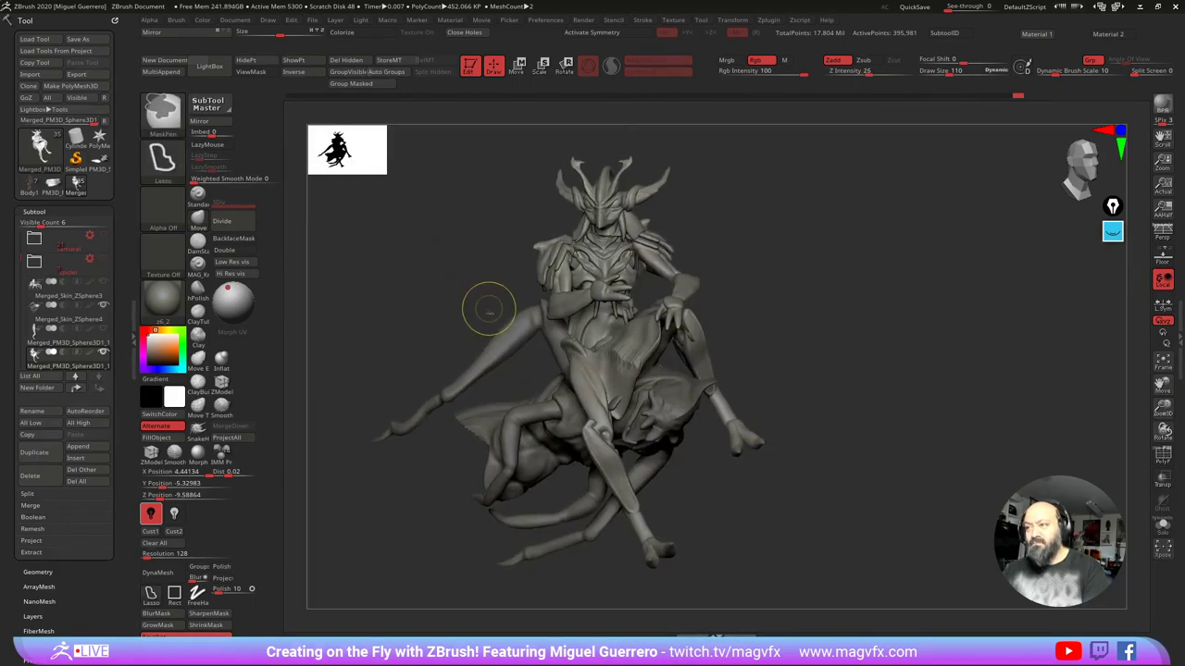
{"action": "mouse_move", "coordinate": [488, 308]}
{"action": "right_mouse_down", "text": "ctrl"}
{"action": "mouse_move", "coordinate": [510, 330]}
{"action": "mouse_move", "coordinate": [468, 296]}
{"action": "mouse_move", "coordinate": [568, 307]}
{"action": "right_mouse_up", "text": "ctrl"}
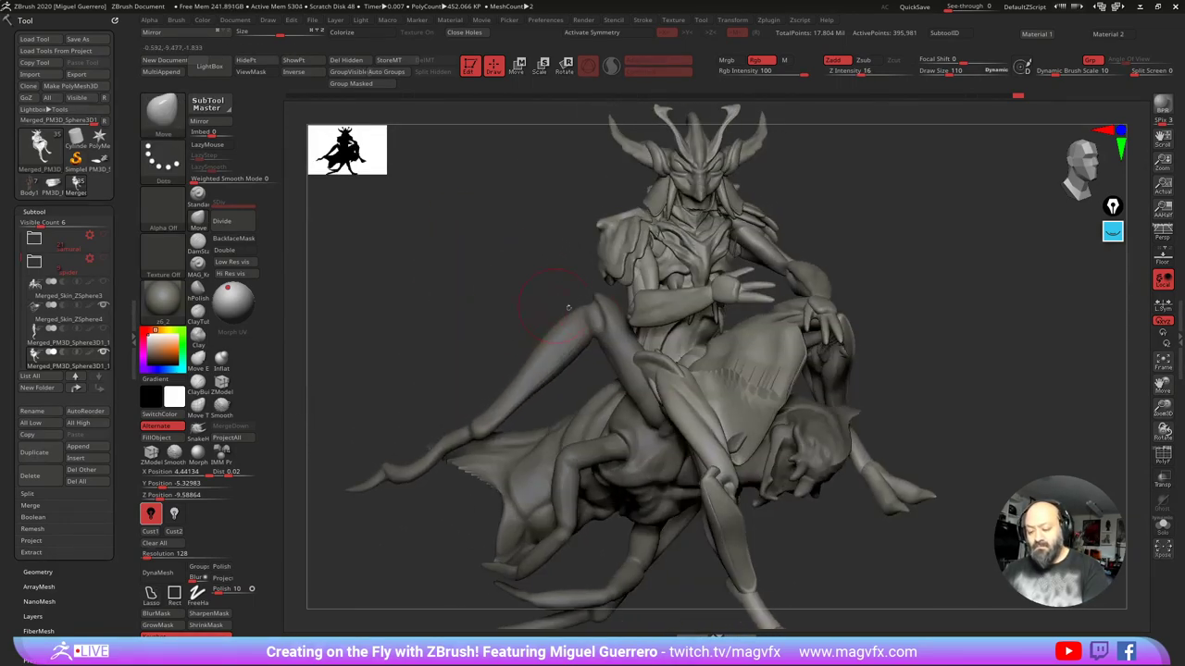
{"action": "left_click", "coordinate": [636, 302], "text": "ctrl+shift"}
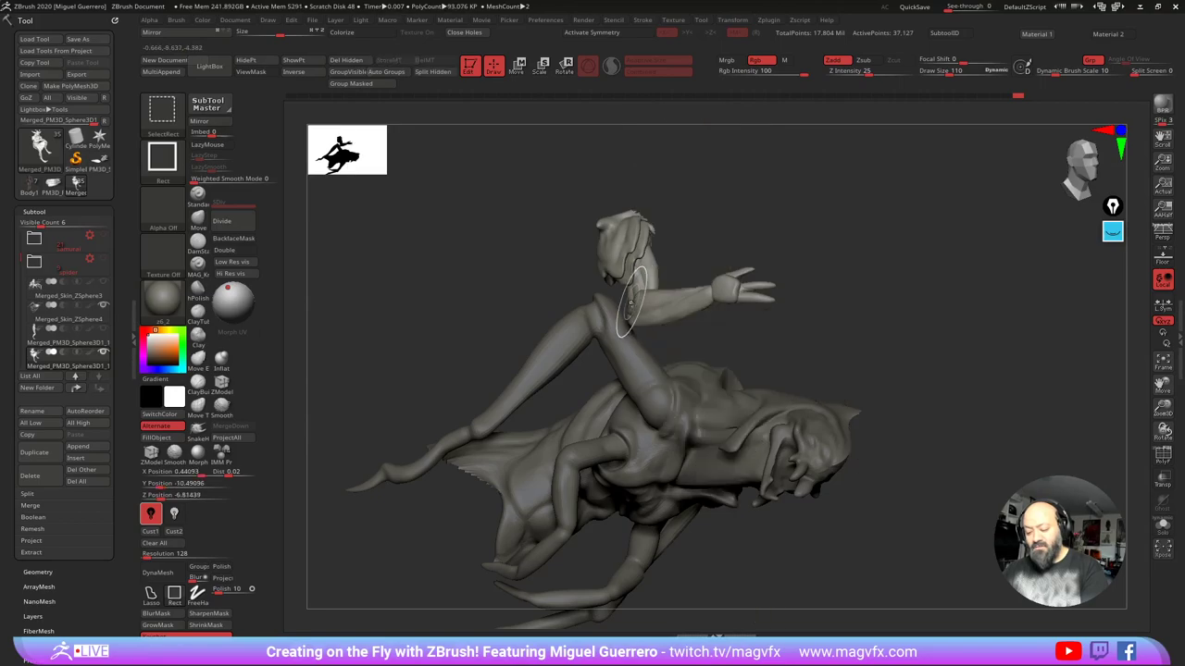
{"action": "mouse_move", "coordinate": [545, 216]}
{"action": "left_mouse_down", "text": "ctrl"}
{"action": "mouse_move", "coordinate": [834, 307]}
{"action": "mouse_move", "coordinate": [548, 194]}
{"action": "left_mouse_up", "text": "ctrl"}
{"action": "left_click", "coordinate": [476, 278], "text": "ctrl+shift"}
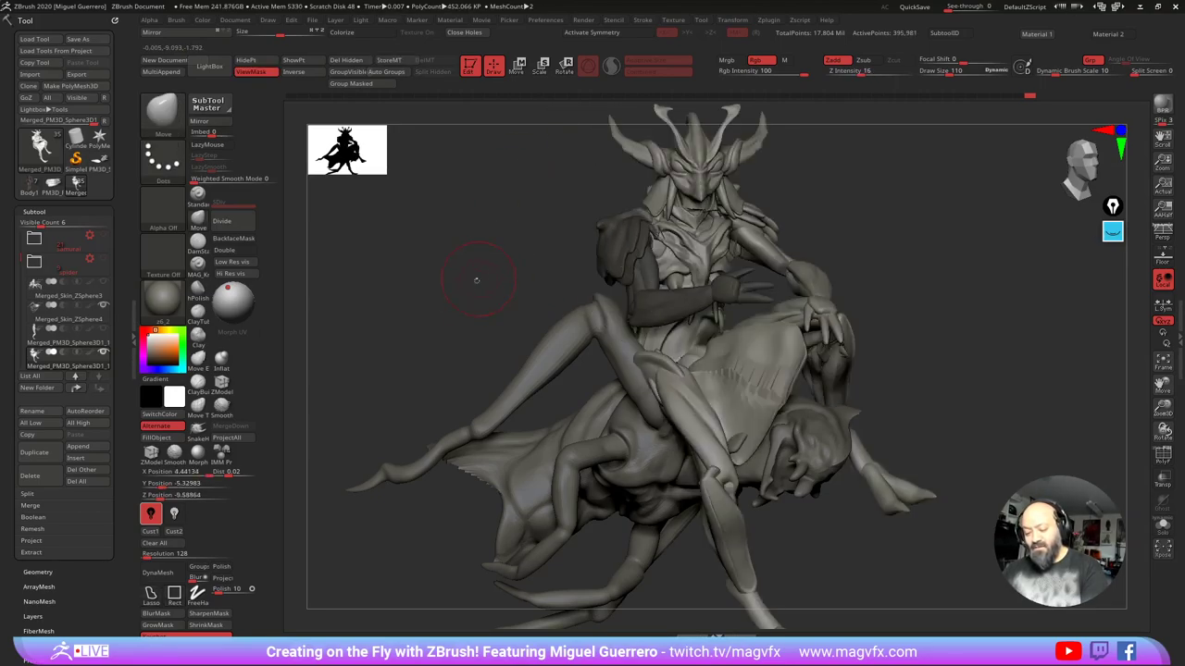
{"action": "left_click_drag", "start_coordinate": [476, 278], "coordinate": [433, 278]}
{"action": "left_click_drag", "start_coordinate": [433, 279], "coordinate": [486, 310], "text": "alt"}
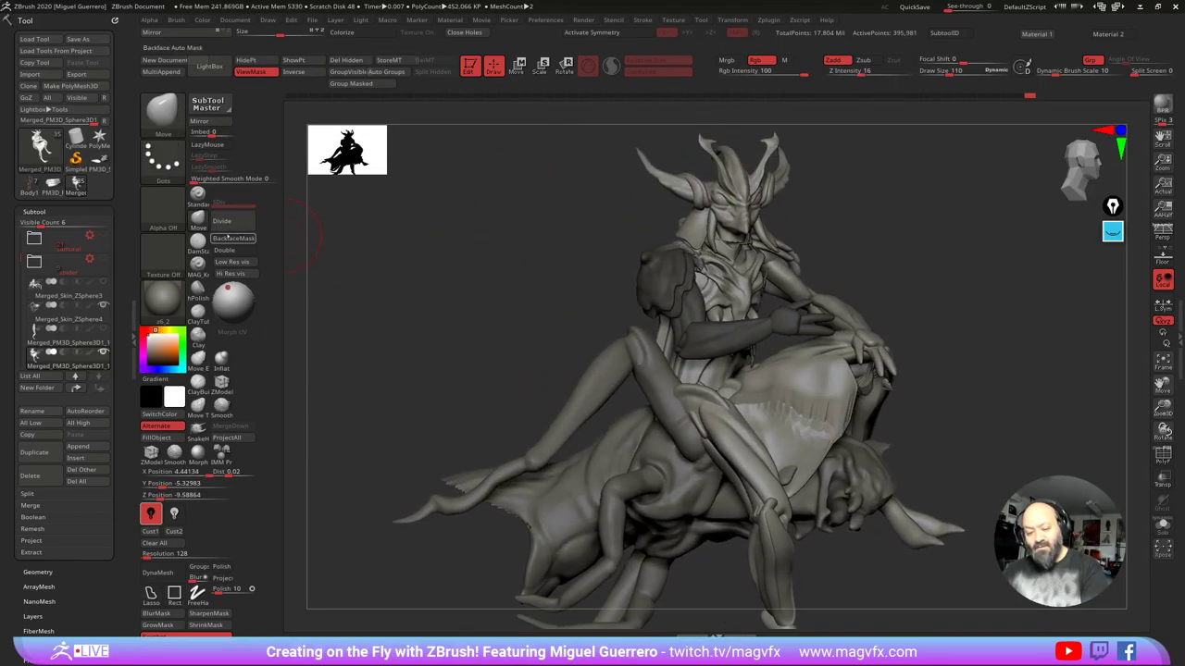
Step: Invert the mask, place the gizmo at the samurai's right shoulder, and rotate the arm so the forearm crosses the waist
{"action": "left_click", "coordinate": [541, 66]}
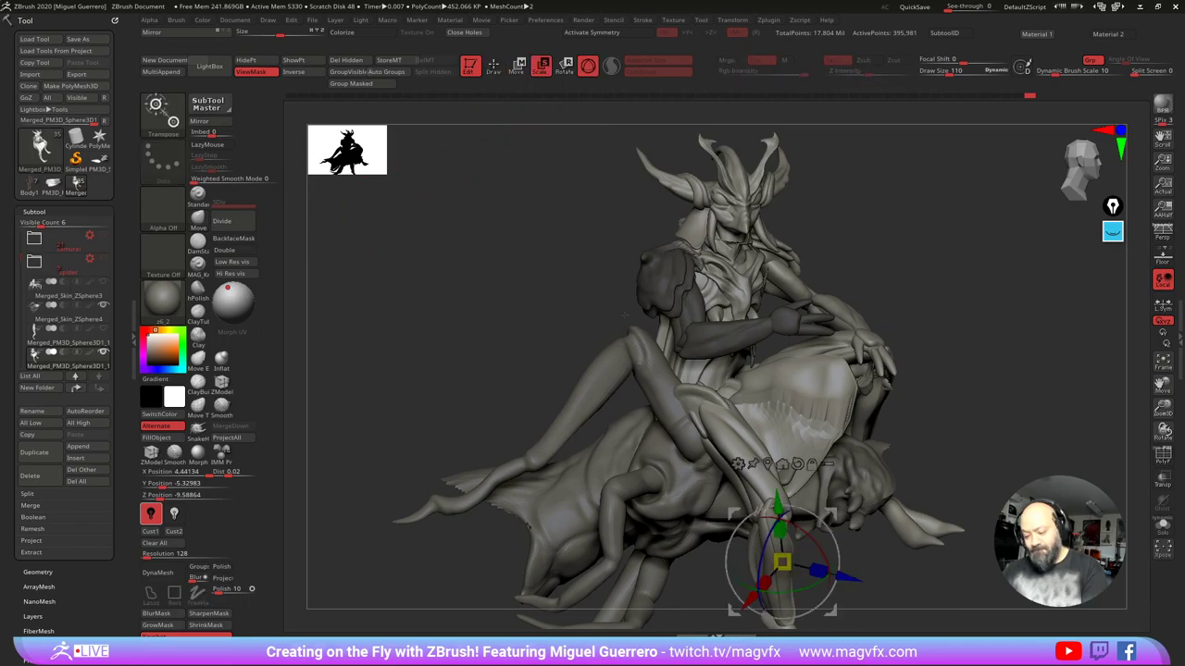
{"action": "left_click", "coordinate": [618, 277], "text": "ctrl"}
{"action": "left_click", "coordinate": [670, 270], "text": "alt"}
{"action": "left_click_drag", "start_coordinate": [546, 278], "coordinate": [576, 280]}
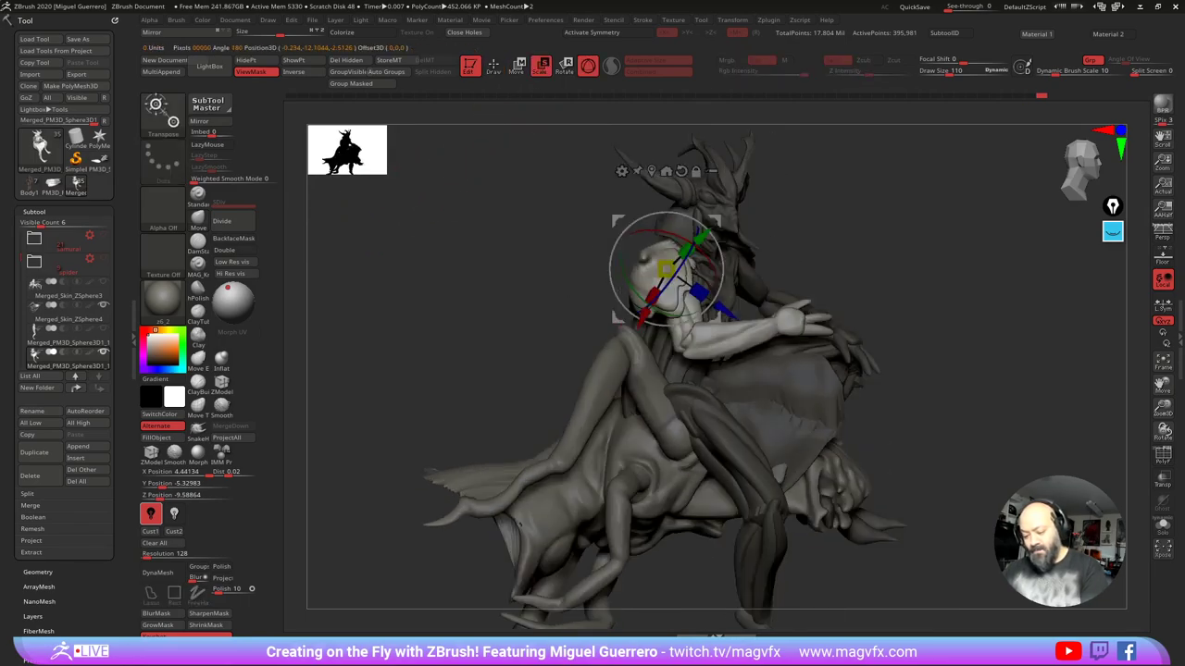
{"action": "left_click_drag", "start_coordinate": [704, 313], "coordinate": [670, 327]}
{"action": "left_click_drag", "start_coordinate": [560, 304], "coordinate": [496, 302]}
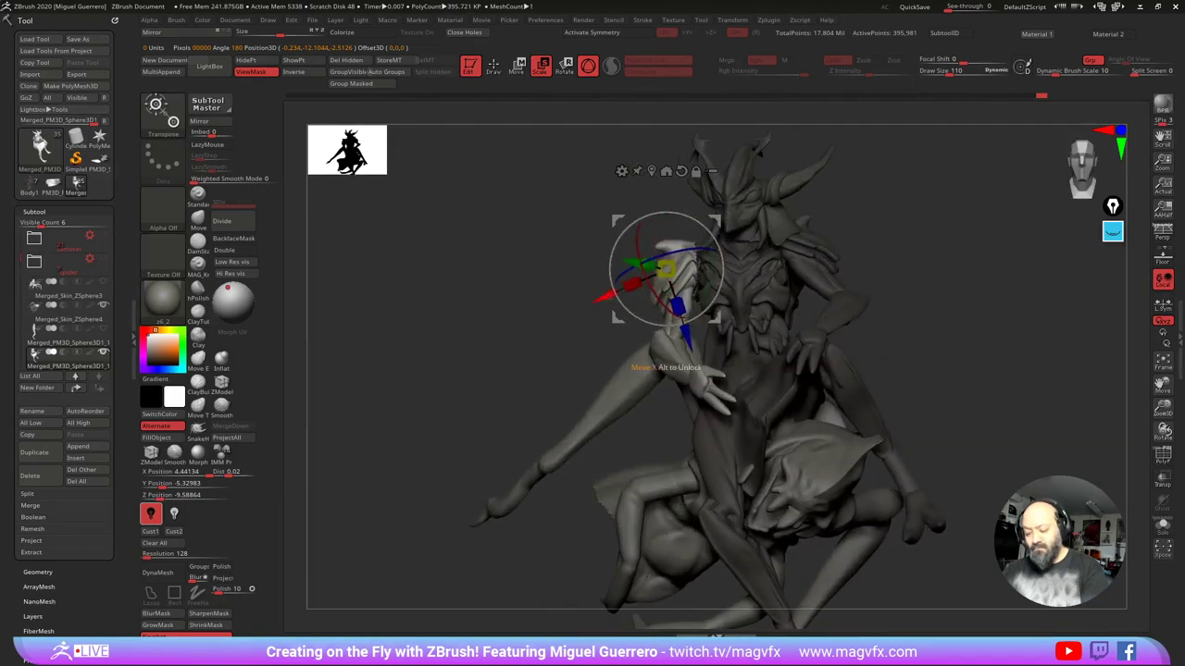
{"action": "left_click_drag", "start_coordinate": [707, 288], "coordinate": [713, 269]}
{"action": "mouse_move", "coordinate": [548, 270]}
{"action": "left_mouse_down"}
{"action": "mouse_move", "coordinate": [572, 268]}
{"action": "mouse_move", "coordinate": [565, 279]}
{"action": "left_mouse_up"}
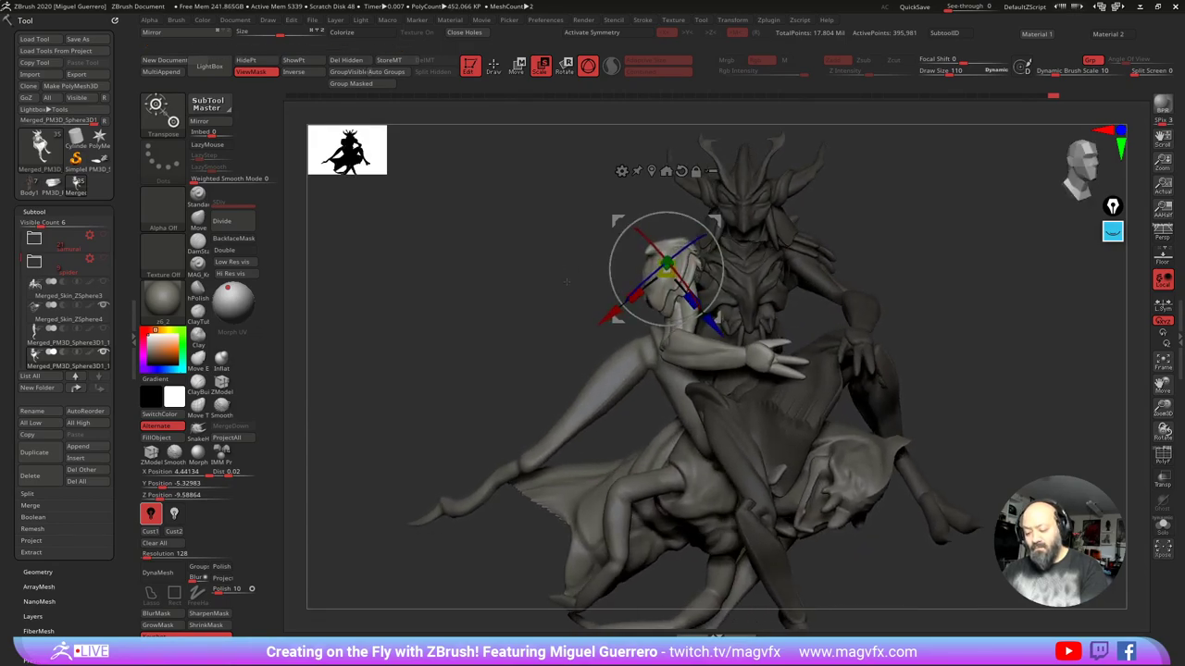
Step: Mask the right upper arm, place the gizmo at the elbow, and rotate the forearm to raise the hand
{"action": "mouse_move", "coordinate": [601, 353]}
{"action": "left_mouse_down", "text": "ctrl"}
{"action": "mouse_move", "coordinate": [671, 335]}
{"action": "mouse_move", "coordinate": [618, 197]}
{"action": "mouse_move", "coordinate": [593, 213]}
{"action": "left_mouse_up", "text": "ctrl"}
{"action": "left_click", "coordinate": [672, 345], "text": "alt"}
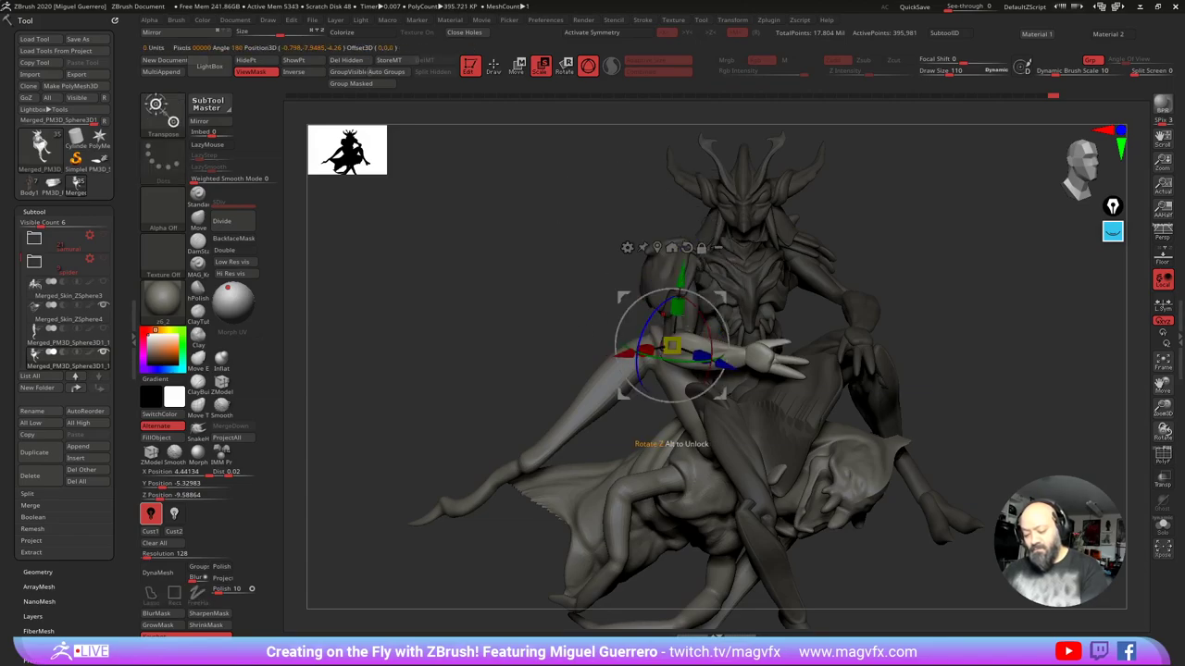
{"action": "left_click_drag", "start_coordinate": [725, 362], "coordinate": [728, 344]}
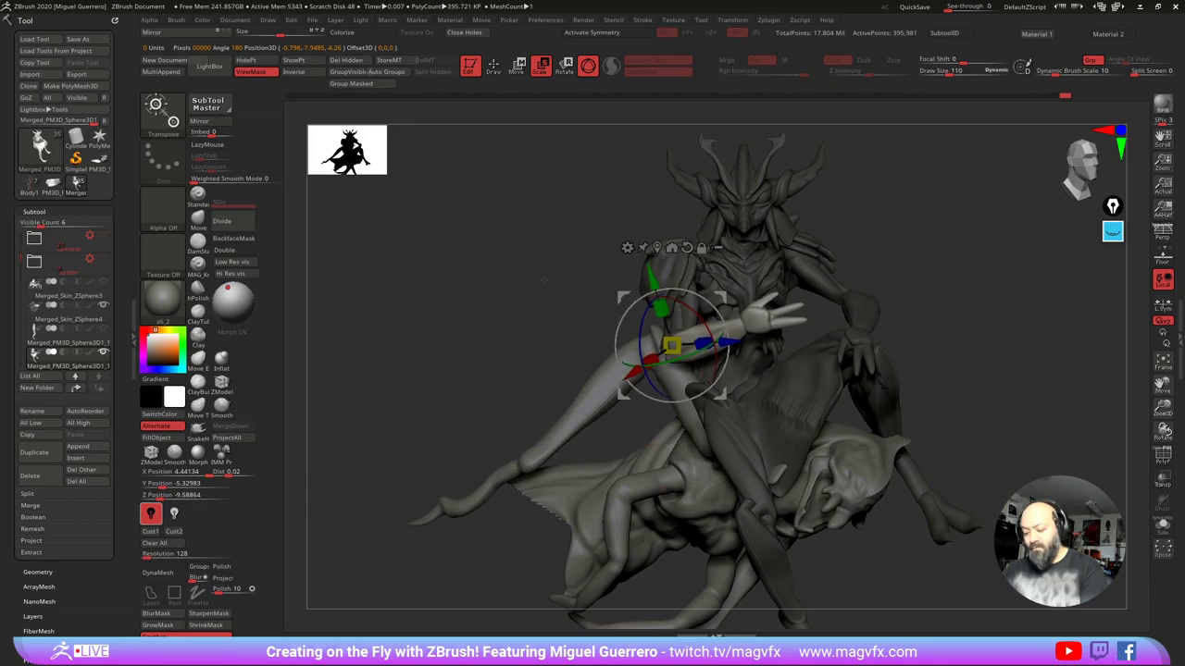
{"action": "mouse_move", "coordinate": [543, 279]}
{"action": "left_mouse_down"}
{"action": "mouse_move", "coordinate": [577, 280]}
{"action": "mouse_move", "coordinate": [525, 280]}
{"action": "left_mouse_up"}
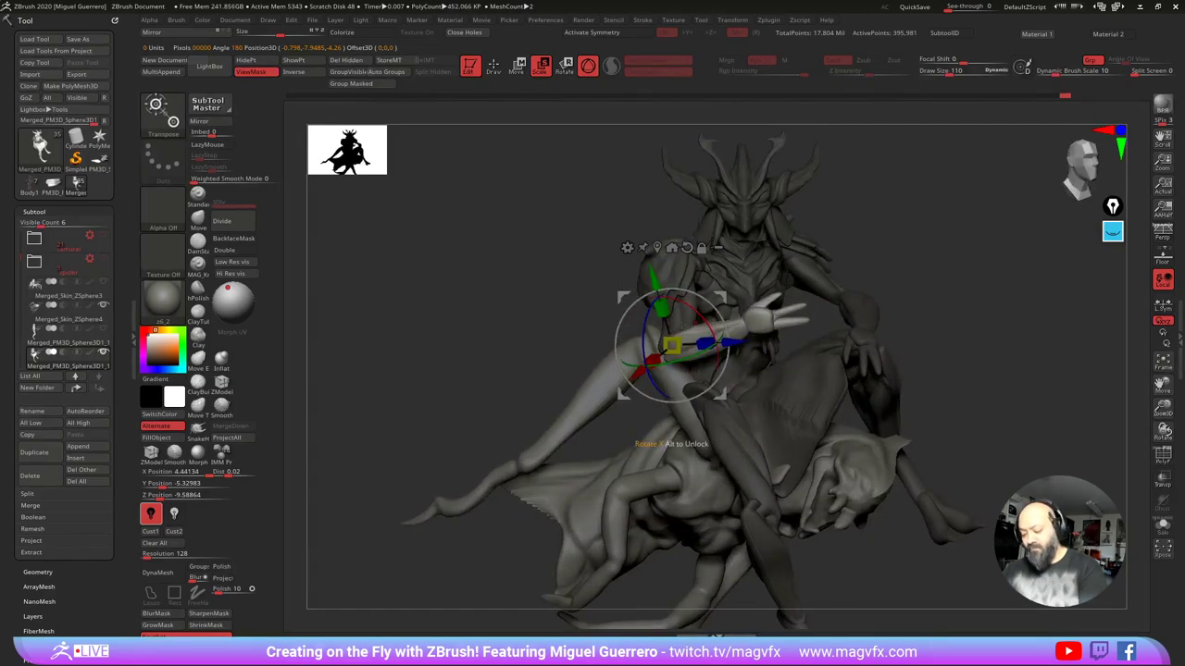
Step: Mask everything on the samurai except the left forearm and hand
{"action": "left_click", "coordinate": [833, 295], "text": "alt"}
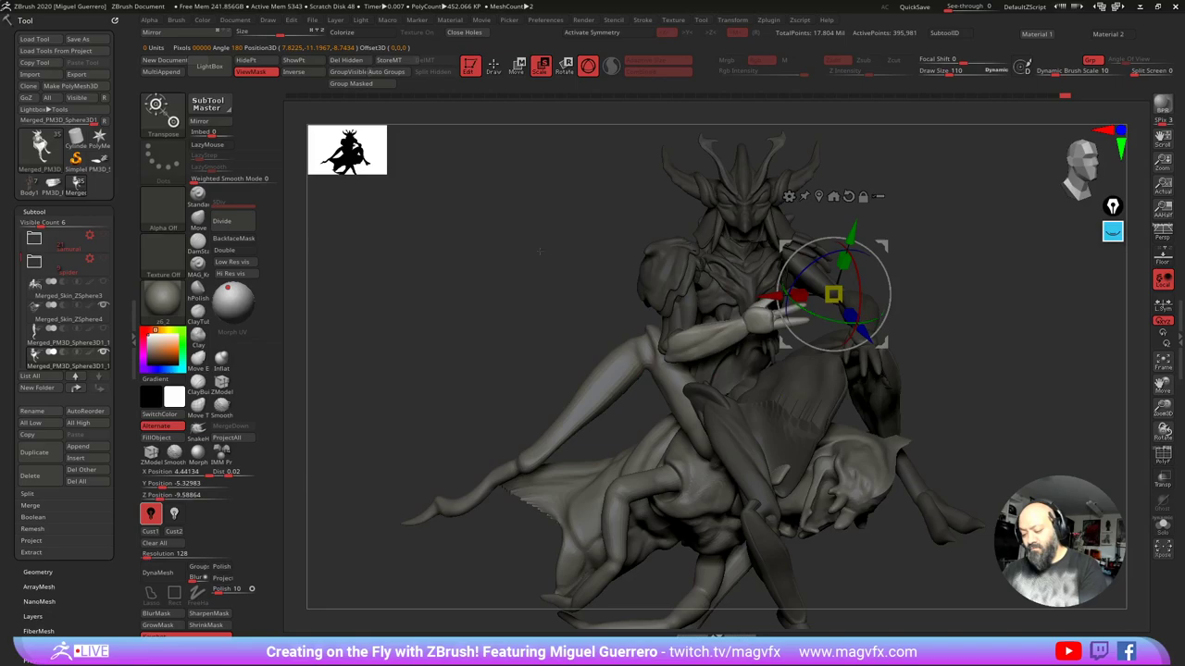
{"action": "key", "text": "ctrl+h"}
{"action": "left_click_drag", "start_coordinate": [669, 216], "coordinate": [727, 394]}
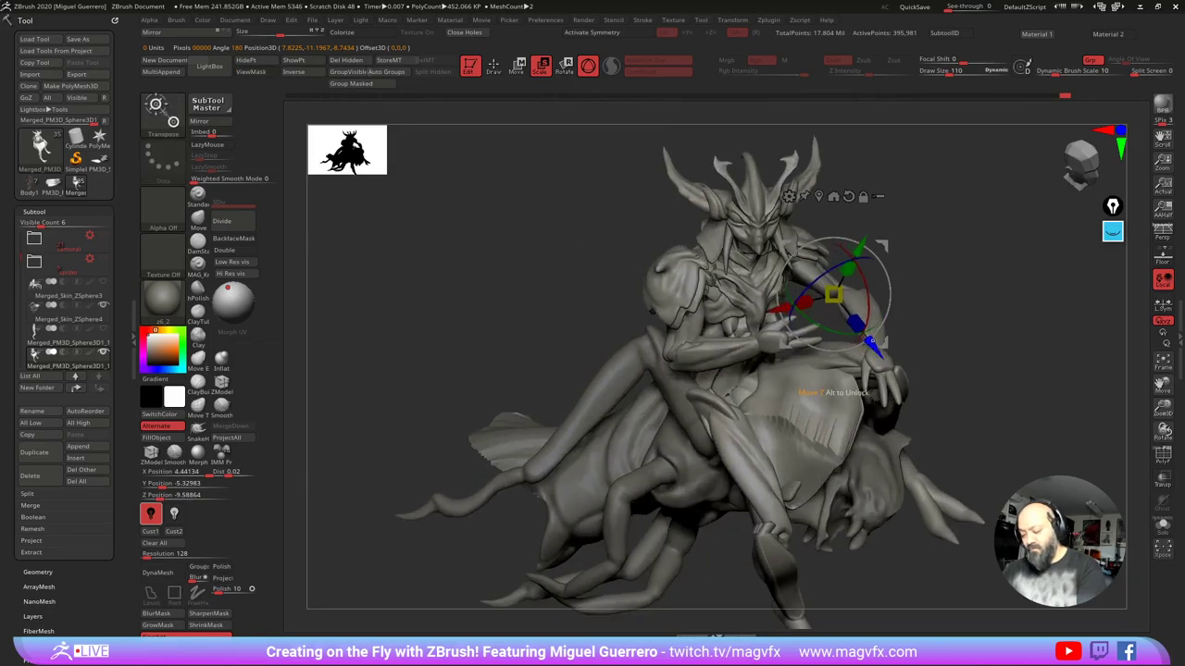
{"action": "left_click", "coordinate": [883, 379], "text": "ctrl"}
{"action": "left_click", "coordinate": [822, 307], "text": "ctrl"}
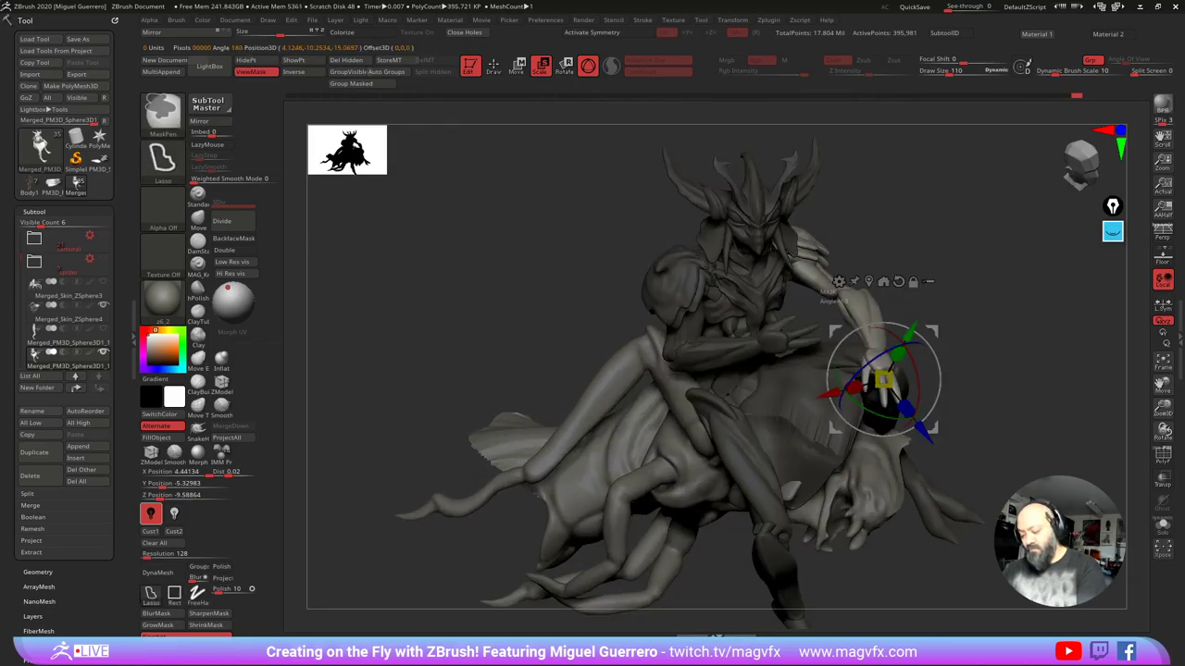
{"action": "left_click_drag", "start_coordinate": [821, 298], "coordinate": [581, 165], "text": "ctrl"}
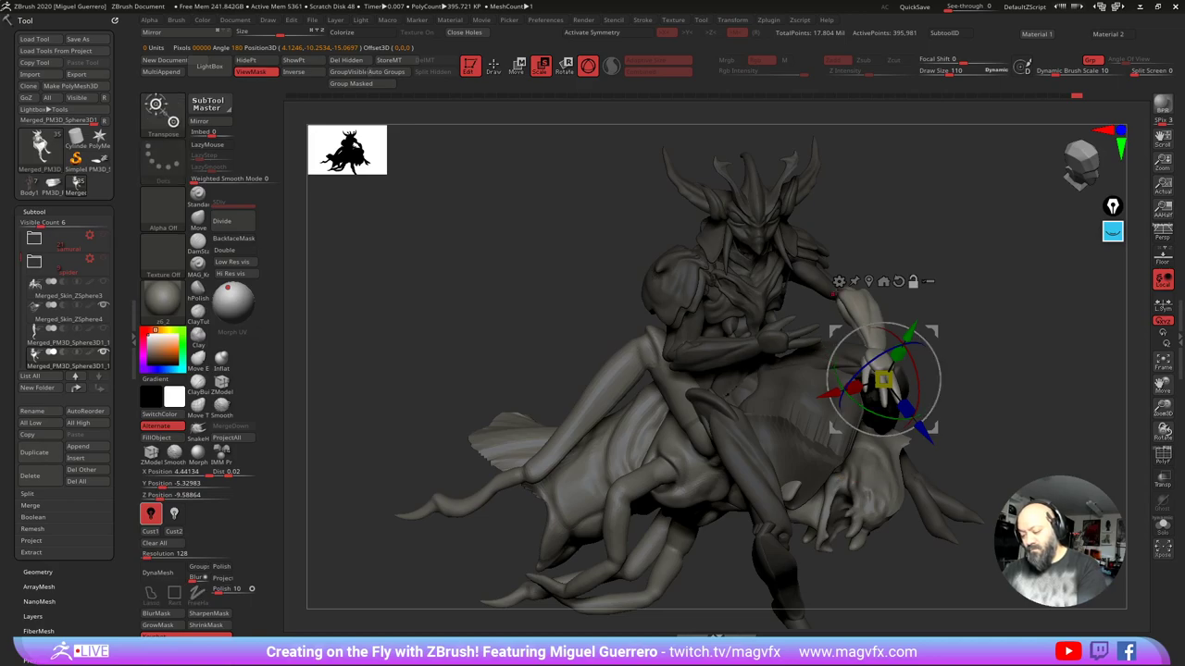
Step: Place the gizmo at the left elbow and rotate the forearm inward so the hand rests across the front of the body
{"action": "left_click", "coordinate": [842, 294], "text": "alt"}
{"action": "right_click_drag", "start_coordinate": [842, 294], "coordinate": [840, 350]}
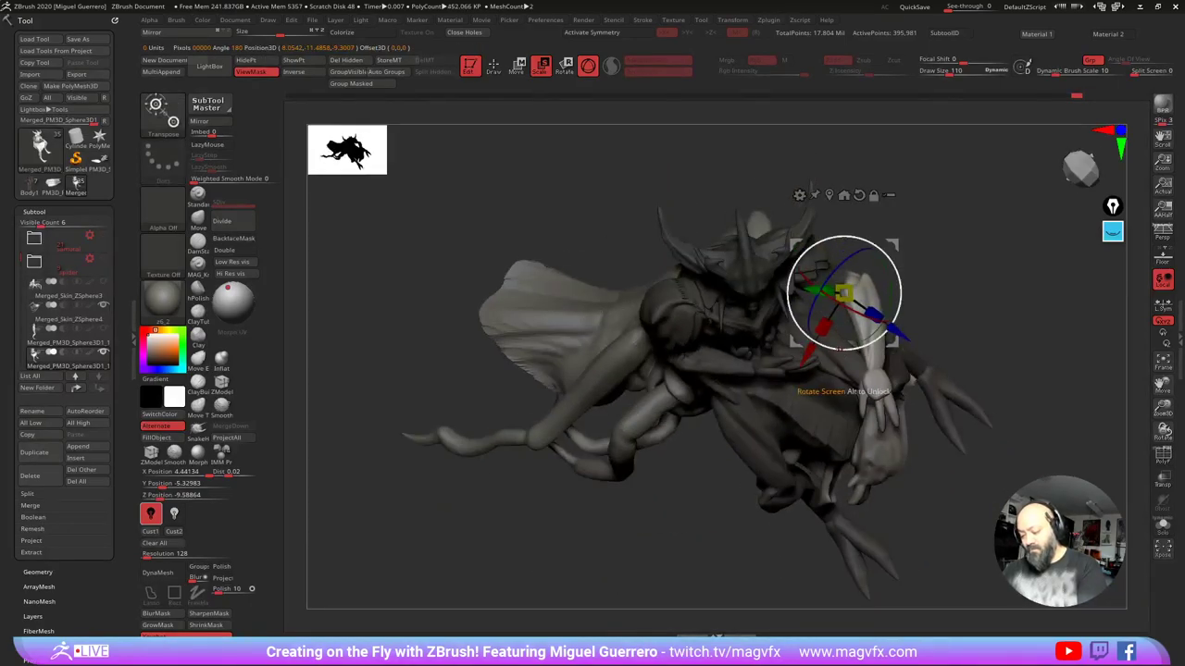
{"action": "left_click_drag", "start_coordinate": [840, 350], "coordinate": [807, 338]}
{"action": "mouse_move", "coordinate": [793, 244]}
{"action": "left_mouse_down"}
{"action": "mouse_move", "coordinate": [797, 229]}
{"action": "mouse_move", "coordinate": [790, 238]}
{"action": "left_mouse_up"}
{"action": "left_click_drag", "start_coordinate": [461, 255], "coordinate": [479, 299]}
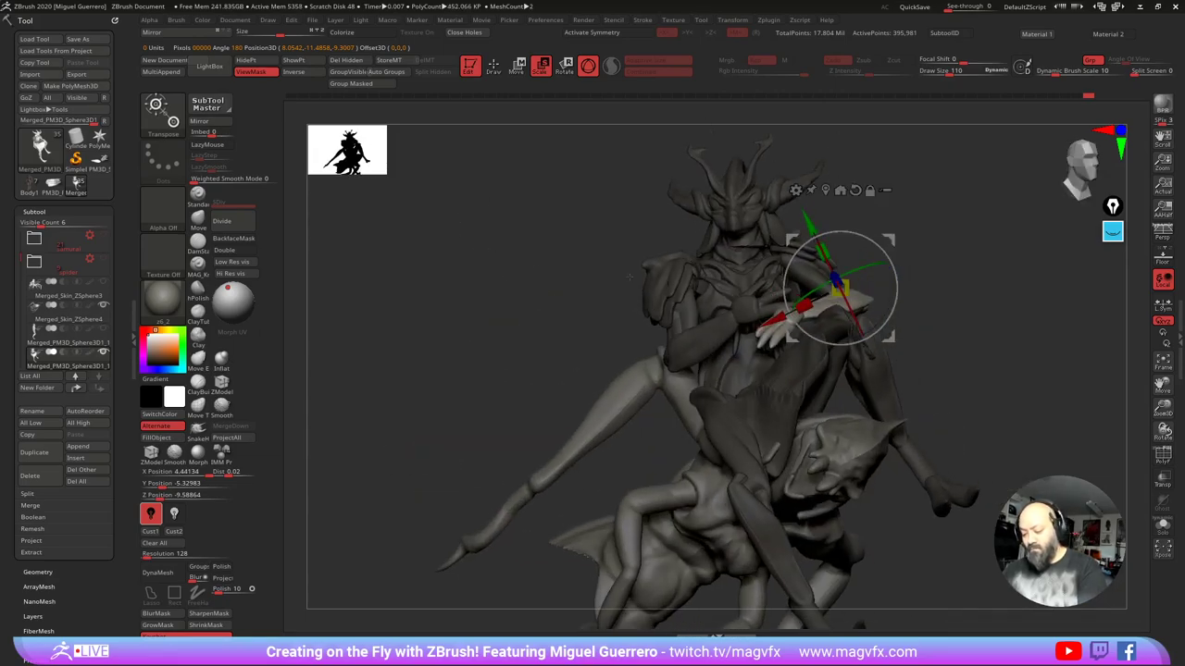
{"action": "mouse_move", "coordinate": [539, 272]}
{"action": "left_mouse_down"}
{"action": "mouse_move", "coordinate": [555, 321]}
{"action": "mouse_move", "coordinate": [548, 289]}
{"action": "mouse_move", "coordinate": [541, 322]}
{"action": "mouse_move", "coordinate": [548, 302]}
{"action": "mouse_move", "coordinate": [566, 302]}
{"action": "left_mouse_up"}
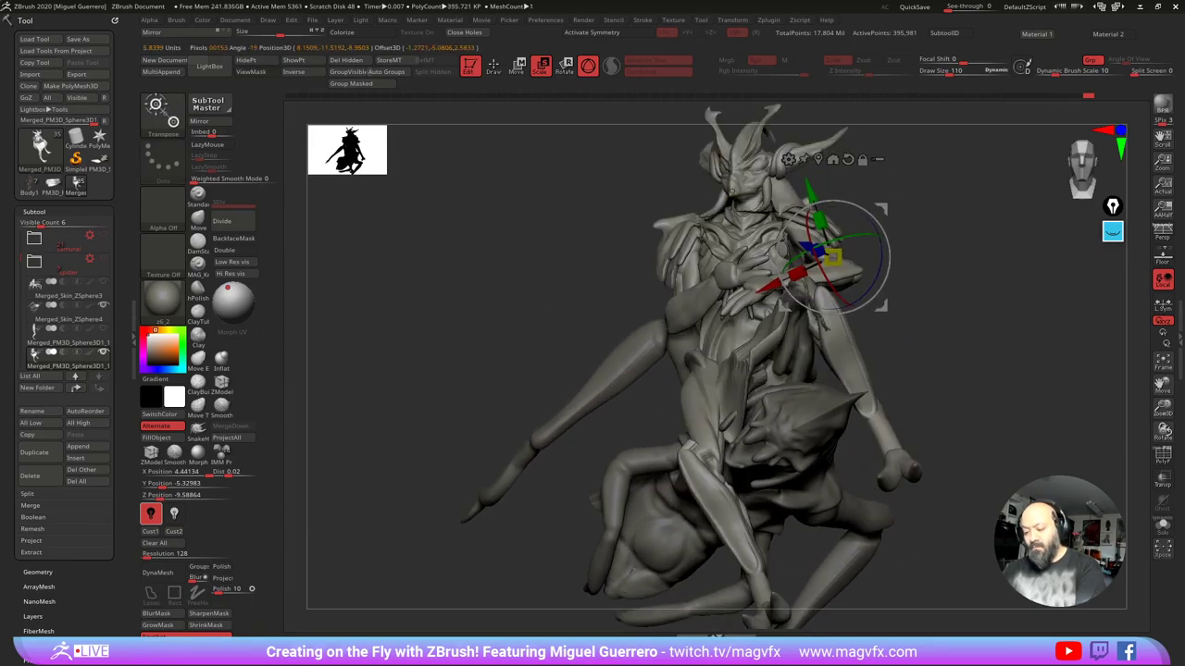
Step: Mask everything on the samurai except the head and place the gizmo on it
{"action": "left_click", "coordinate": [731, 191], "text": "ctrl"}
{"action": "left_click_drag", "start_coordinate": [650, 196], "coordinate": [669, 209]}
{"action": "left_click_drag", "start_coordinate": [670, 209], "coordinate": [824, 257], "text": "alt"}
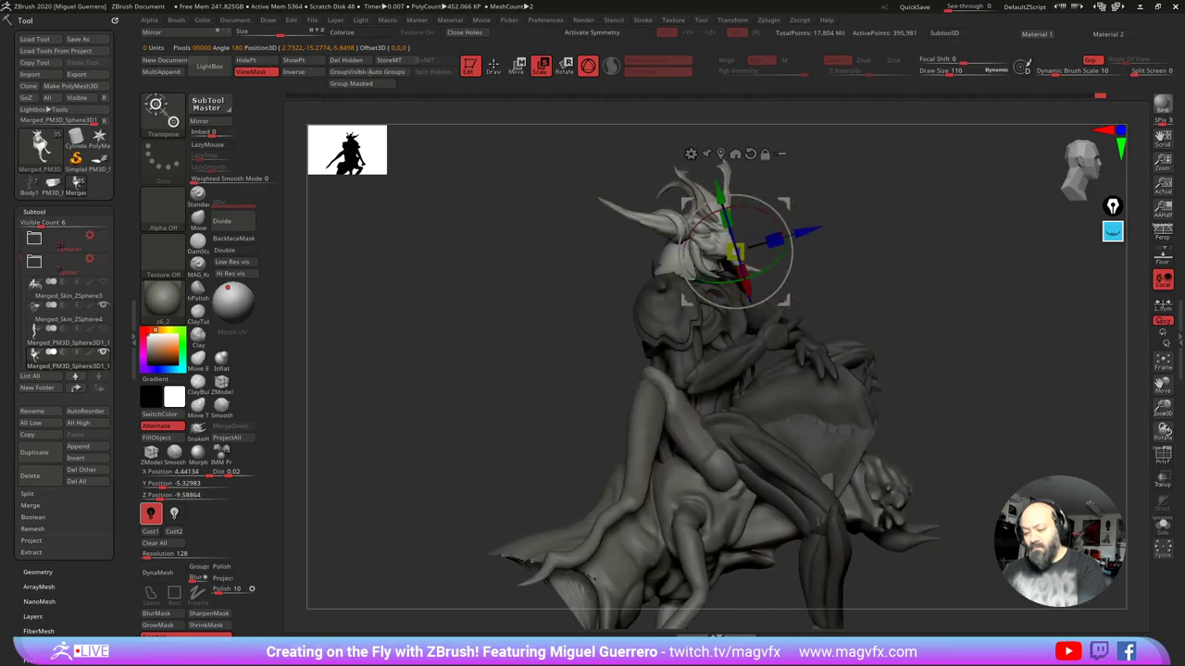
Step: Try to pose the samurai's head with a transpose line instead of the gizmo
{"action": "key", "text": "y"}
{"action": "left_click_drag", "start_coordinate": [611, 222], "coordinate": [684, 230]}
{"action": "left_click", "coordinate": [750, 239]}
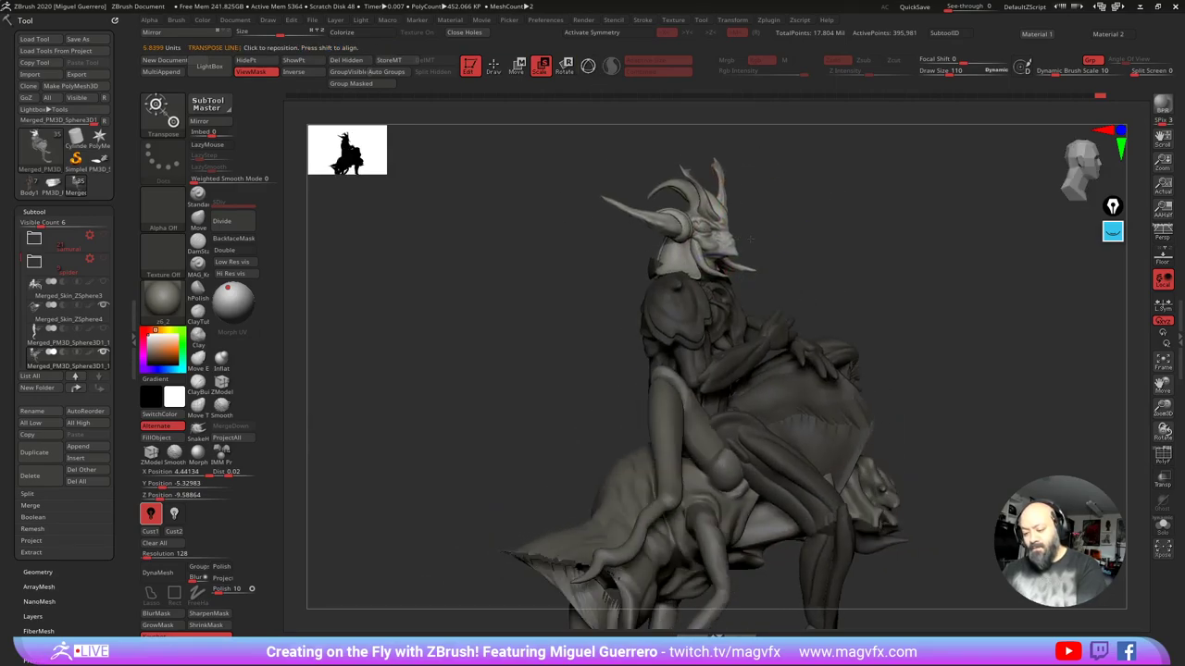
{"action": "left_click_drag", "start_coordinate": [590, 105], "coordinate": [475, 141]}
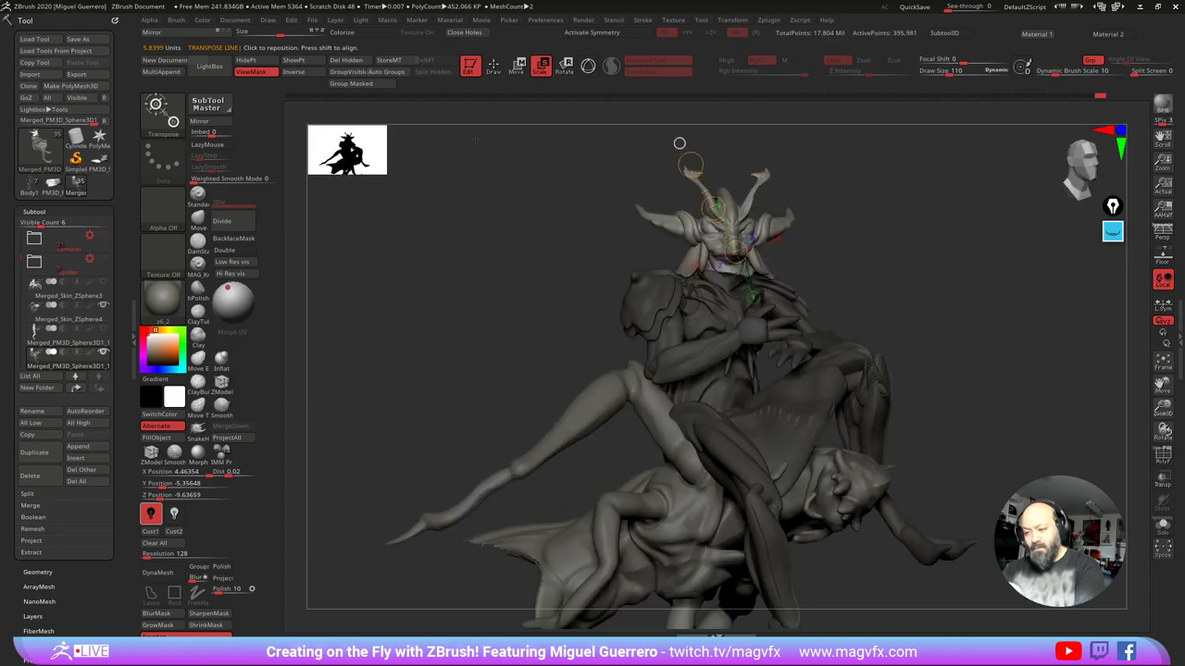
{"action": "key", "text": "ctrl+z"}
{"action": "left_click_drag", "start_coordinate": [679, 142], "coordinate": [688, 153]}
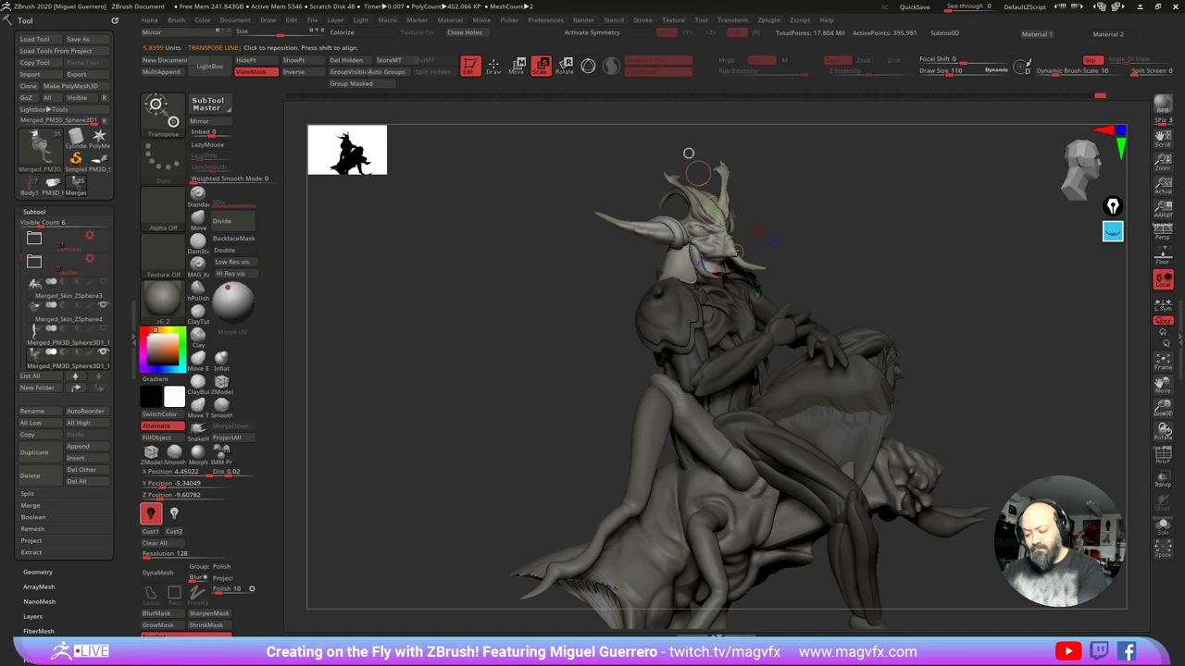
{"action": "left_click_drag", "start_coordinate": [688, 153], "coordinate": [706, 151]}
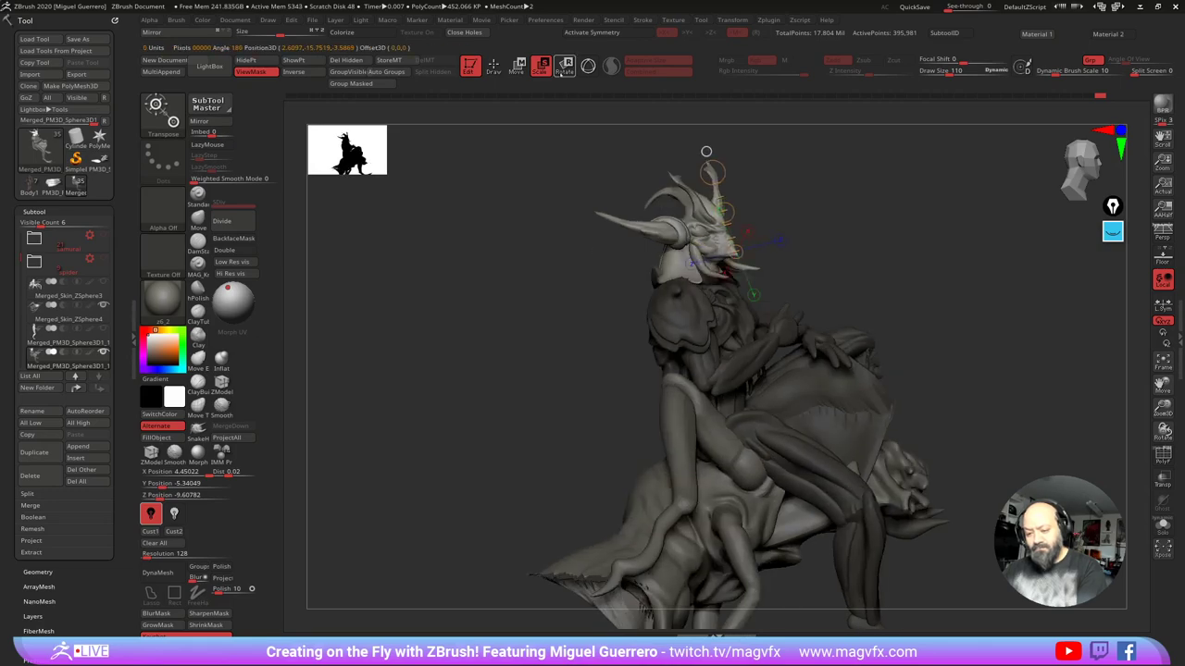
Step: Bring back the gizmo in rotate mode, centre it on the samurai's unmasked head, and rotate the head downward and sideways
{"action": "key", "text": "q"}
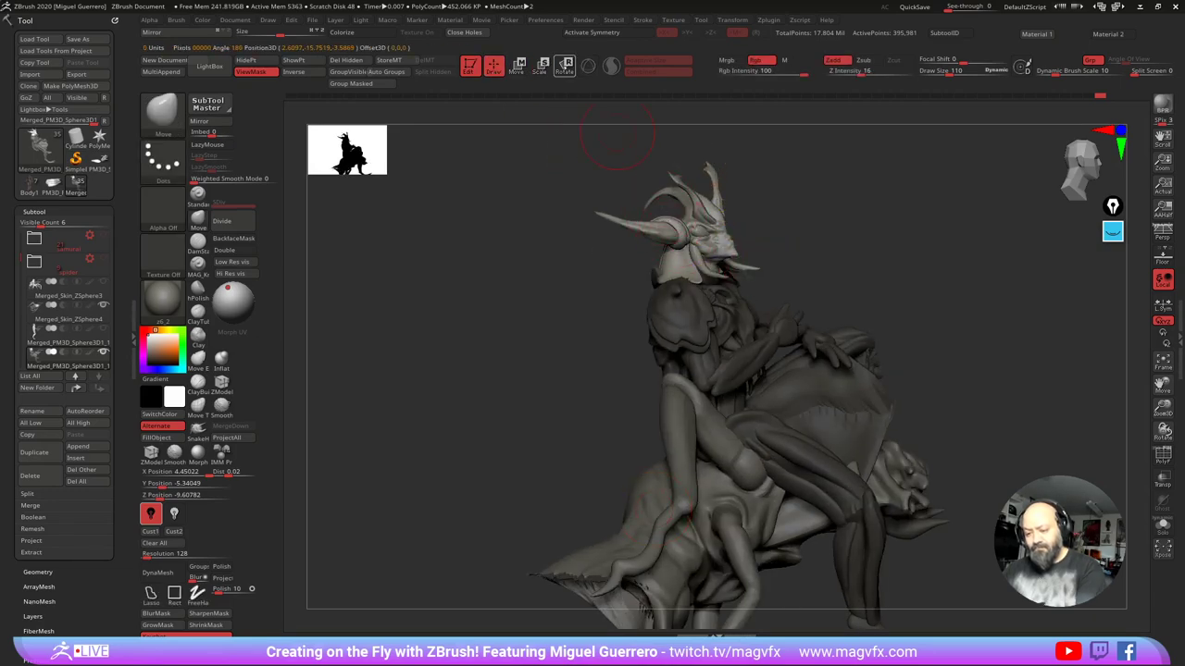
{"action": "key", "text": "r"}
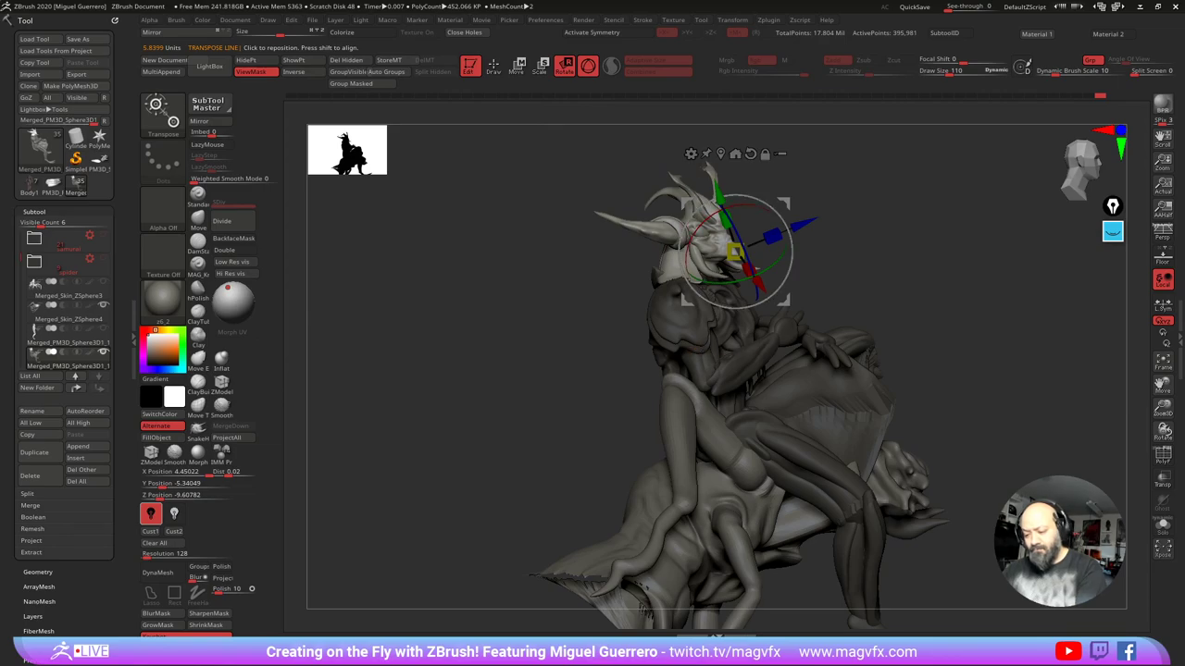
{"action": "left_click", "coordinate": [721, 153]}
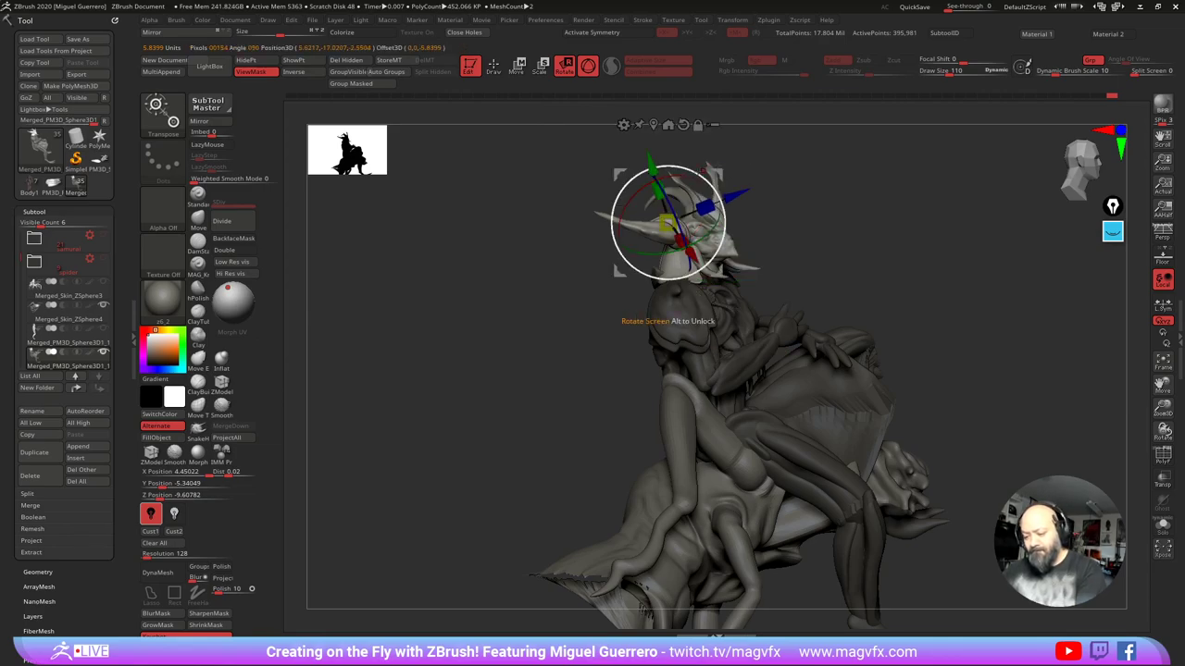
{"action": "mouse_move", "coordinate": [707, 184]}
{"action": "left_mouse_down"}
{"action": "mouse_move", "coordinate": [720, 202]}
{"action": "mouse_move", "coordinate": [714, 192]}
{"action": "left_mouse_up"}
{"action": "mouse_move", "coordinate": [597, 278]}
{"action": "left_mouse_down"}
{"action": "mouse_move", "coordinate": [518, 281]}
{"action": "mouse_move", "coordinate": [576, 279]}
{"action": "left_mouse_up"}
{"action": "left_click_drag", "start_coordinate": [619, 176], "coordinate": [621, 171]}
{"action": "left_click_drag", "start_coordinate": [521, 219], "coordinate": [605, 220]}
{"action": "left_click_drag", "start_coordinate": [621, 170], "coordinate": [630, 171]}
{"action": "left_click_drag", "start_coordinate": [592, 269], "coordinate": [528, 308]}
{"action": "mouse_move", "coordinate": [528, 308]}
{"action": "right_mouse_down", "text": "ctrl"}
{"action": "mouse_move", "coordinate": [501, 298]}
{"action": "mouse_move", "coordinate": [526, 330]}
{"action": "right_mouse_up", "text": "ctrl"}
{"action": "mouse_move", "coordinate": [525, 330]}
{"action": "left_mouse_down"}
{"action": "mouse_move", "coordinate": [500, 335]}
{"action": "mouse_move", "coordinate": [519, 363]}
{"action": "mouse_move", "coordinate": [473, 365]}
{"action": "left_mouse_up"}
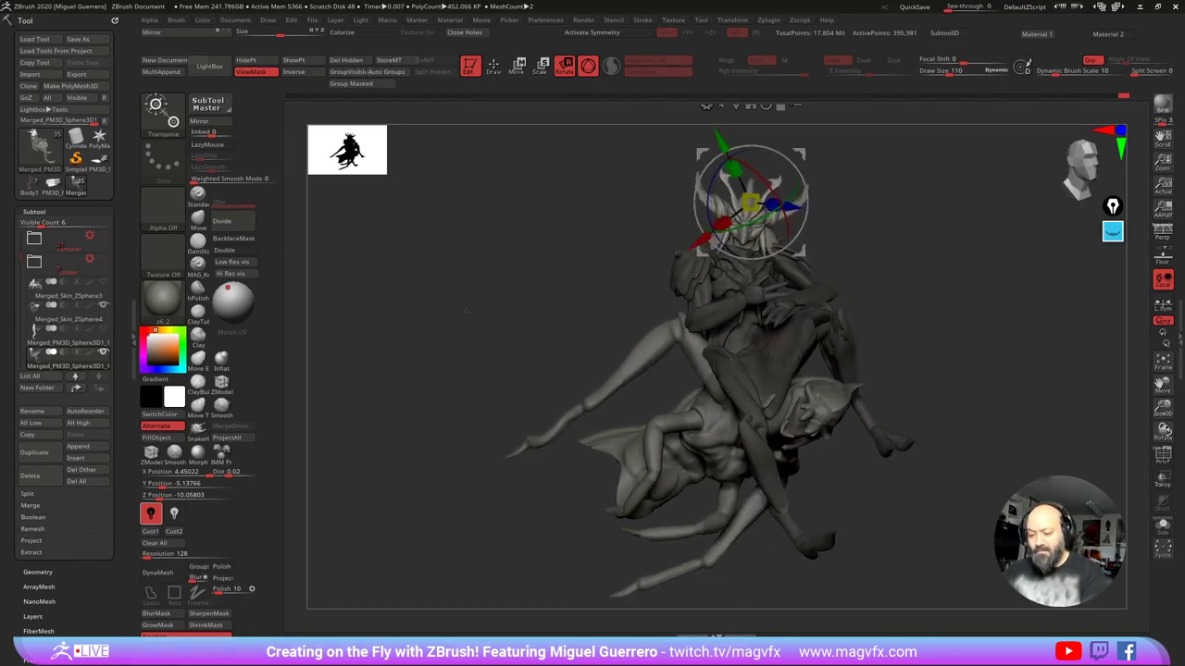
Step: Switch to the spider body subtool, Merged_Skin_ZSphere4, in draw mode and hide the mask display
{"action": "key", "text": "q"}
{"action": "left_click_drag", "start_coordinate": [541, 335], "coordinate": [446, 322]}
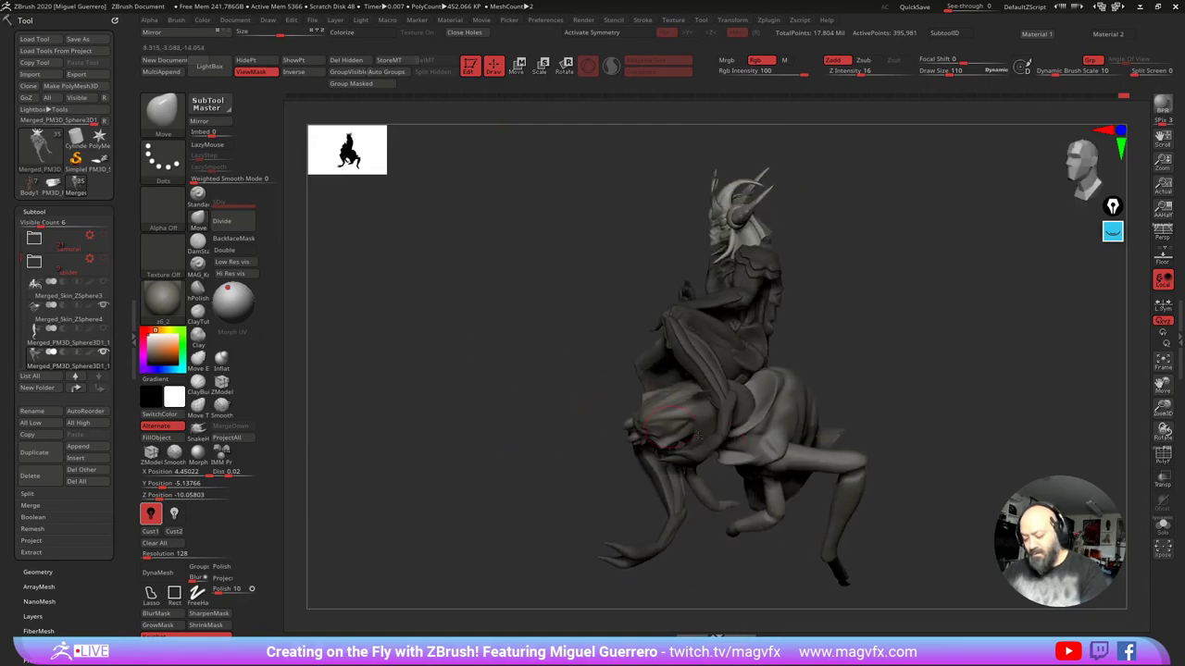
{"action": "left_click", "coordinate": [686, 418], "text": "alt"}
{"action": "left_click_drag", "start_coordinate": [528, 370], "coordinate": [576, 374]}
{"action": "key", "text": "ctrl+h"}
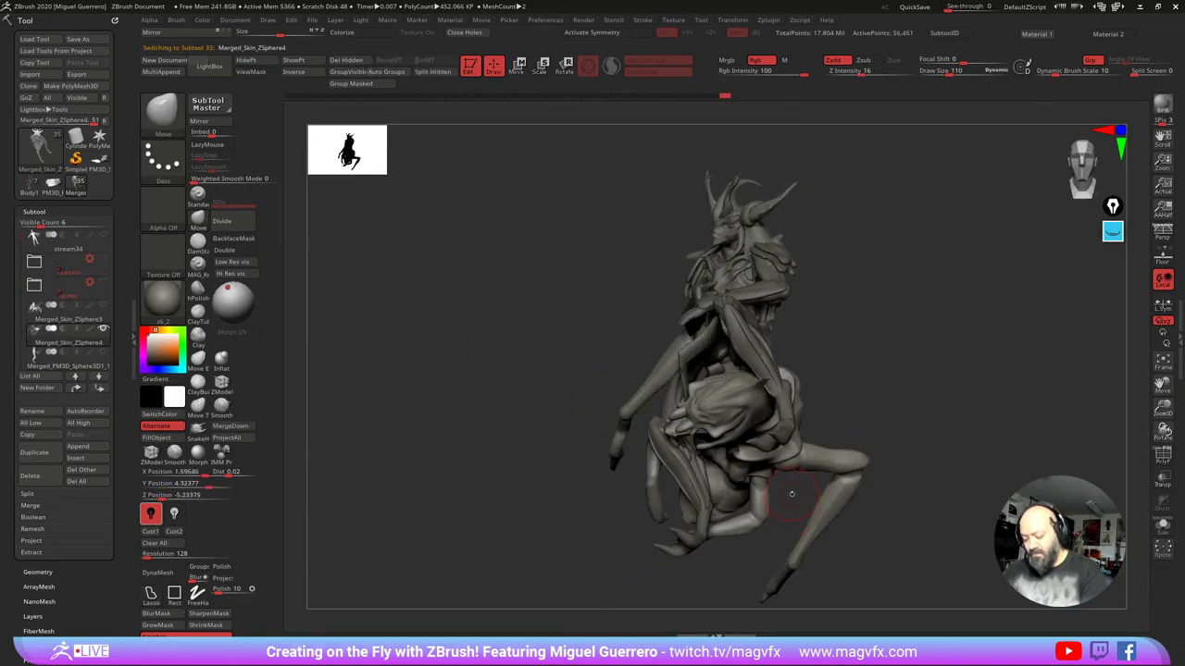
Step: Mask the spider body except the humanoid torso's far arm and centre the rotate gizmo on that arm's shoulder
{"action": "mouse_move", "coordinate": [790, 493]}
{"action": "left_mouse_down"}
{"action": "mouse_move", "coordinate": [783, 475]}
{"action": "mouse_move", "coordinate": [874, 472]}
{"action": "mouse_move", "coordinate": [778, 628]}
{"action": "mouse_move", "coordinate": [648, 613]}
{"action": "mouse_move", "coordinate": [659, 595]}
{"action": "left_mouse_up"}
{"action": "left_click_drag", "start_coordinate": [557, 470], "coordinate": [584, 348], "text": "alt"}
{"action": "mouse_move", "coordinate": [707, 507]}
{"action": "left_mouse_down", "text": "ctrl"}
{"action": "mouse_move", "coordinate": [783, 500]}
{"action": "mouse_move", "coordinate": [831, 540]}
{"action": "mouse_move", "coordinate": [871, 310]}
{"action": "mouse_move", "coordinate": [834, 308]}
{"action": "left_mouse_up", "text": "ctrl"}
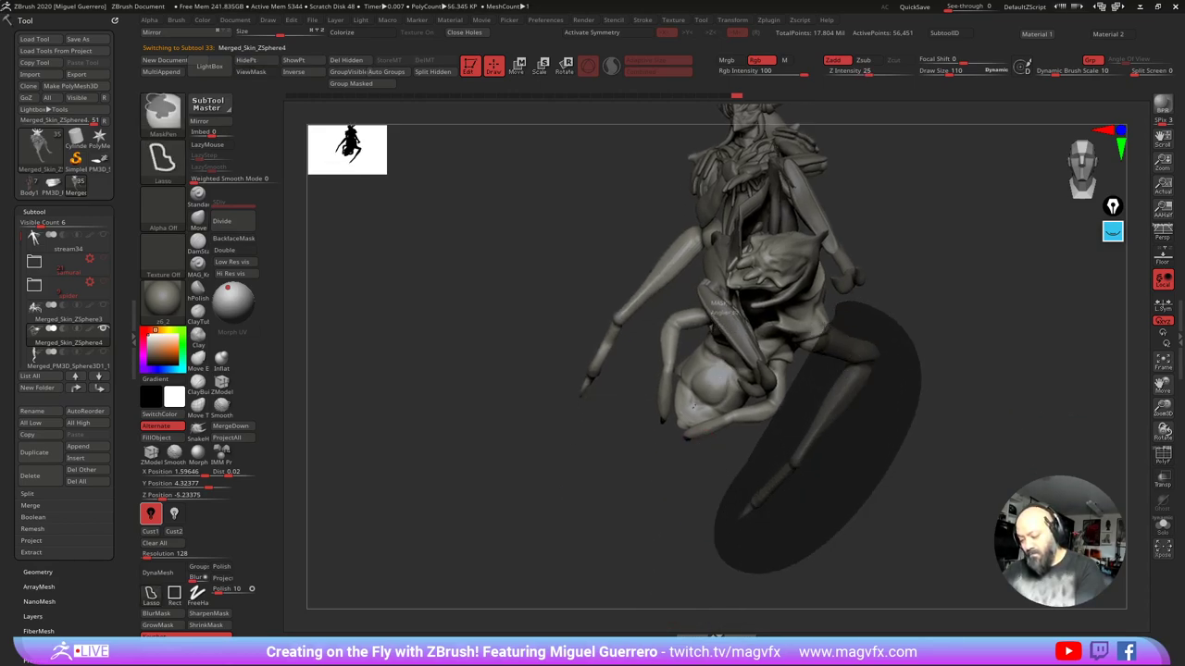
{"action": "left_click_drag", "start_coordinate": [798, 404], "coordinate": [798, 450], "text": "ctrl"}
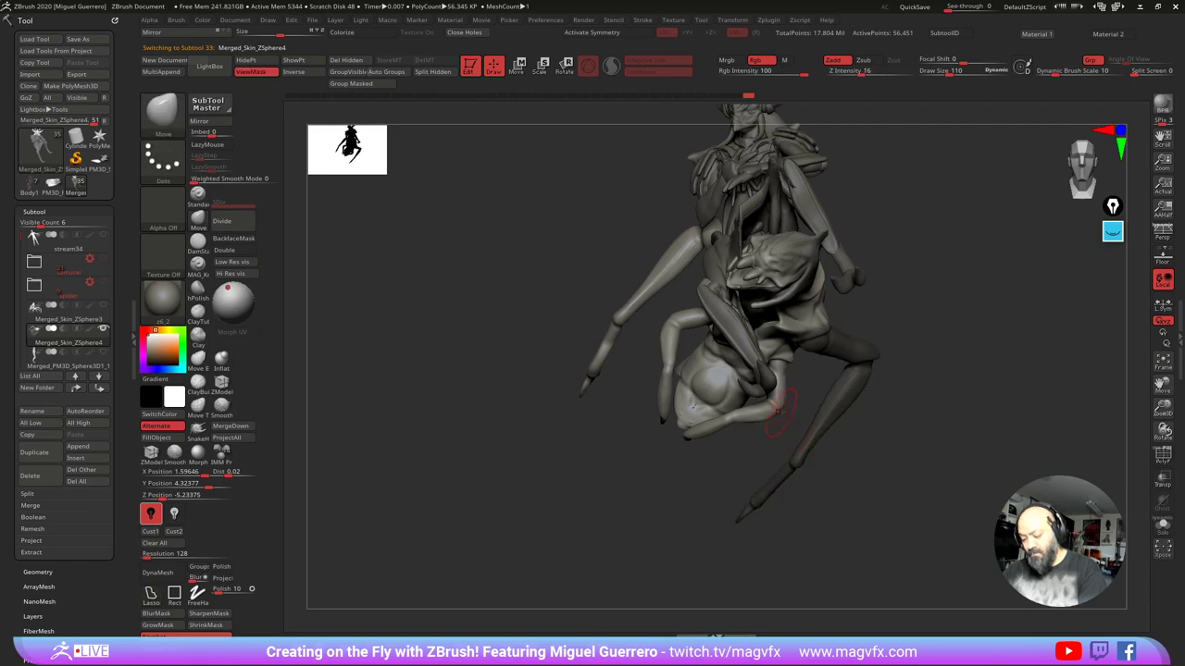
{"action": "key", "text": "r"}
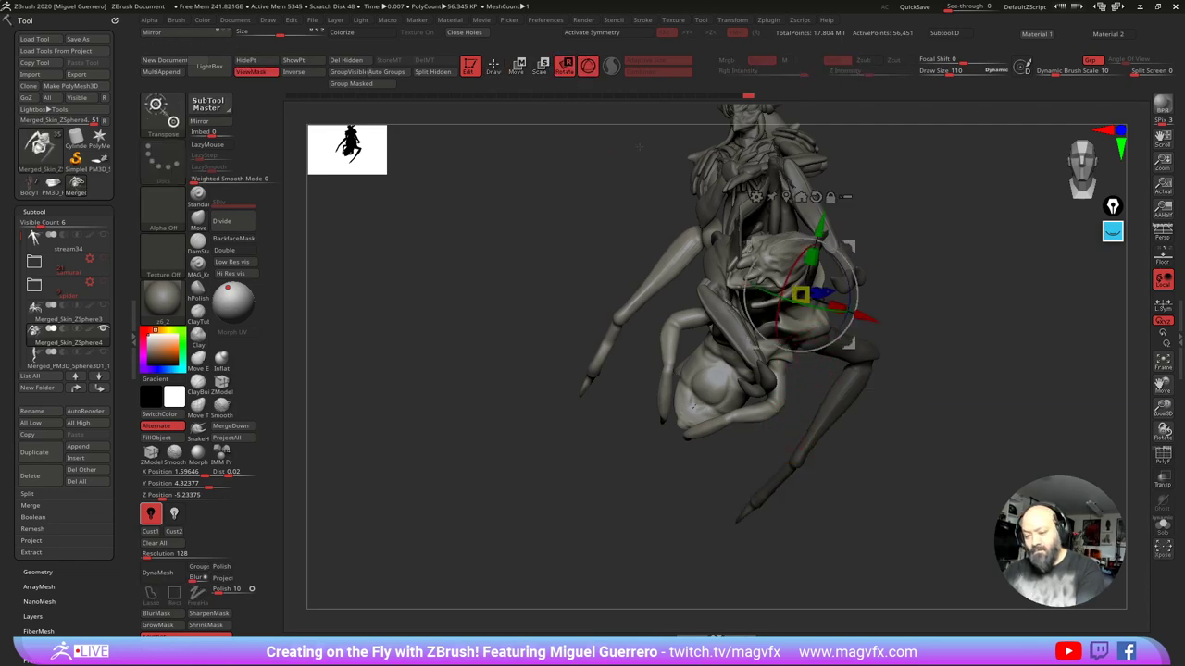
{"action": "left_click", "coordinate": [803, 336], "text": "alt"}
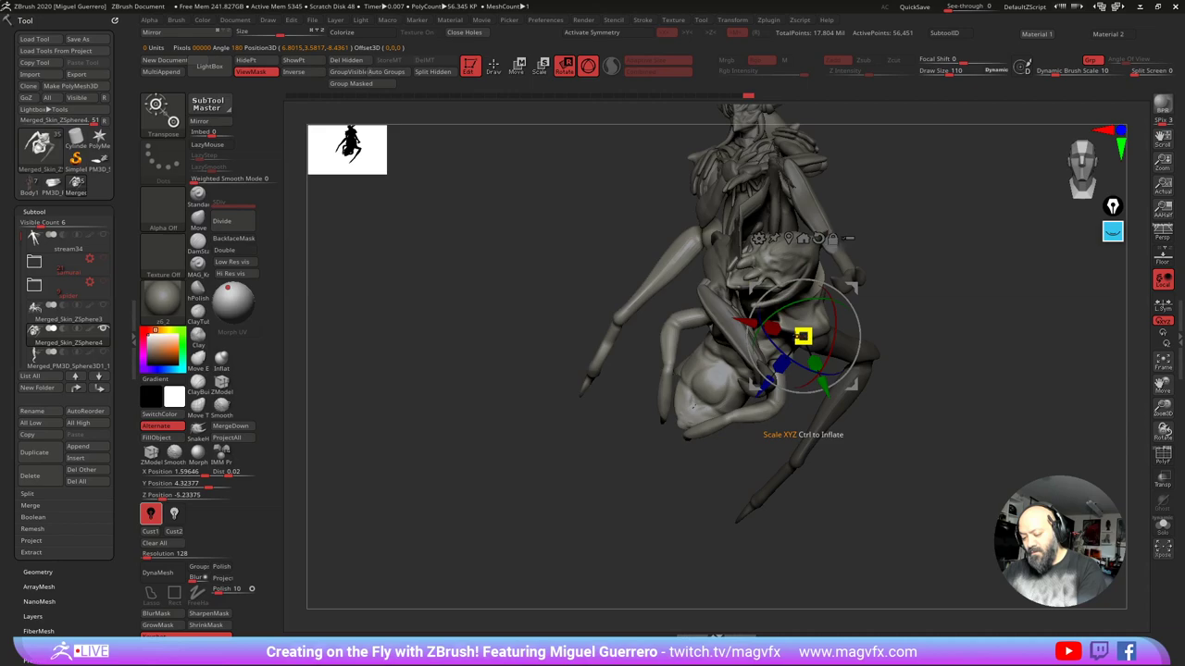
{"action": "key", "text": "ctrl+i"}
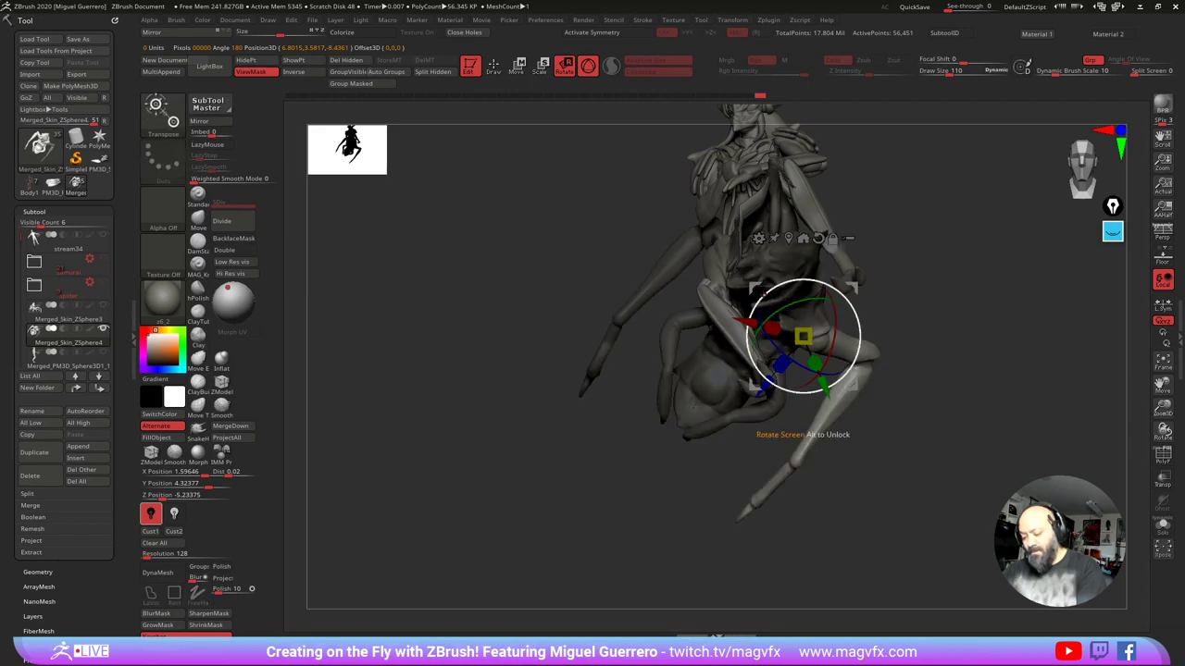
Step: Rotate the unmasked arm outward and upward around its shoulder, and return to draw mode
{"action": "left_click_drag", "start_coordinate": [760, 296], "coordinate": [765, 390]}
{"action": "left_click_drag", "start_coordinate": [541, 268], "coordinate": [505, 277]}
{"action": "left_click_drag", "start_coordinate": [505, 276], "coordinate": [505, 354], "text": "alt"}
{"action": "mouse_move", "coordinate": [504, 355]}
{"action": "right_mouse_down", "text": "alt"}
{"action": "mouse_move", "coordinate": [486, 395]}
{"action": "mouse_move", "coordinate": [473, 116]}
{"action": "mouse_move", "coordinate": [515, 298]}
{"action": "mouse_move", "coordinate": [529, 306]}
{"action": "right_mouse_up", "text": "alt"}
{"action": "left_click", "coordinate": [494, 67]}
{"action": "left_click_drag", "start_coordinate": [529, 306], "coordinate": [563, 311]}
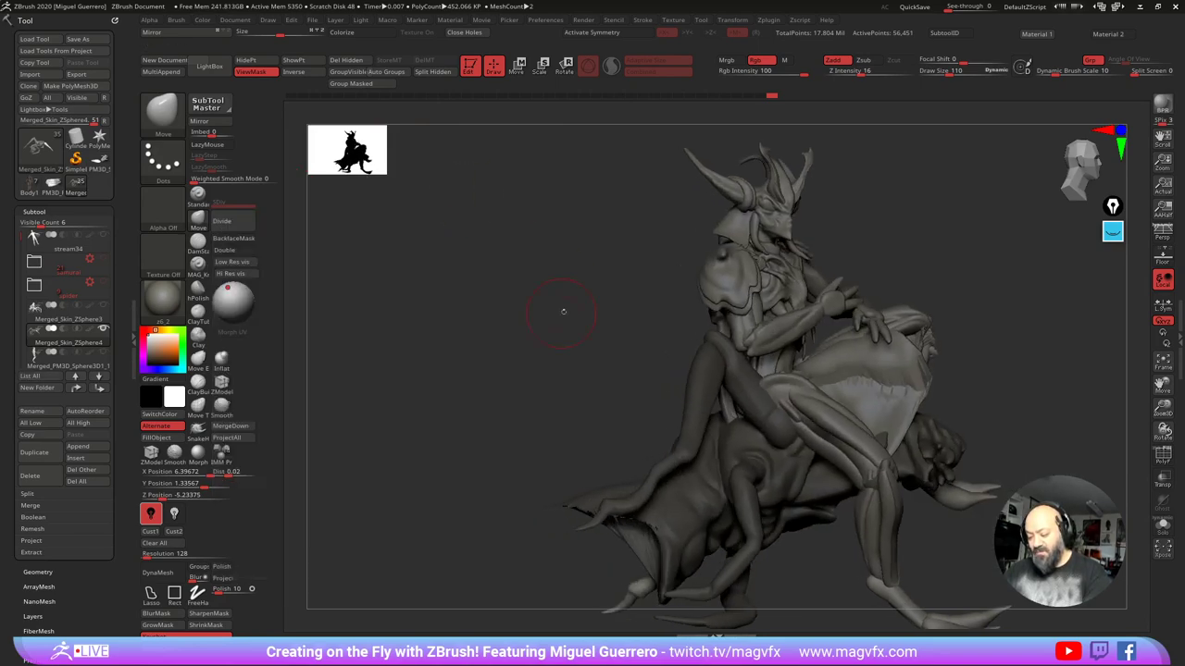
Step: Switch to the samurai subtool, Merged_PM3D_Sphere3D1_16, and nudge its hip and thigh with the Move brush at draw size 402
{"action": "left_click", "coordinate": [763, 387], "text": "alt"}
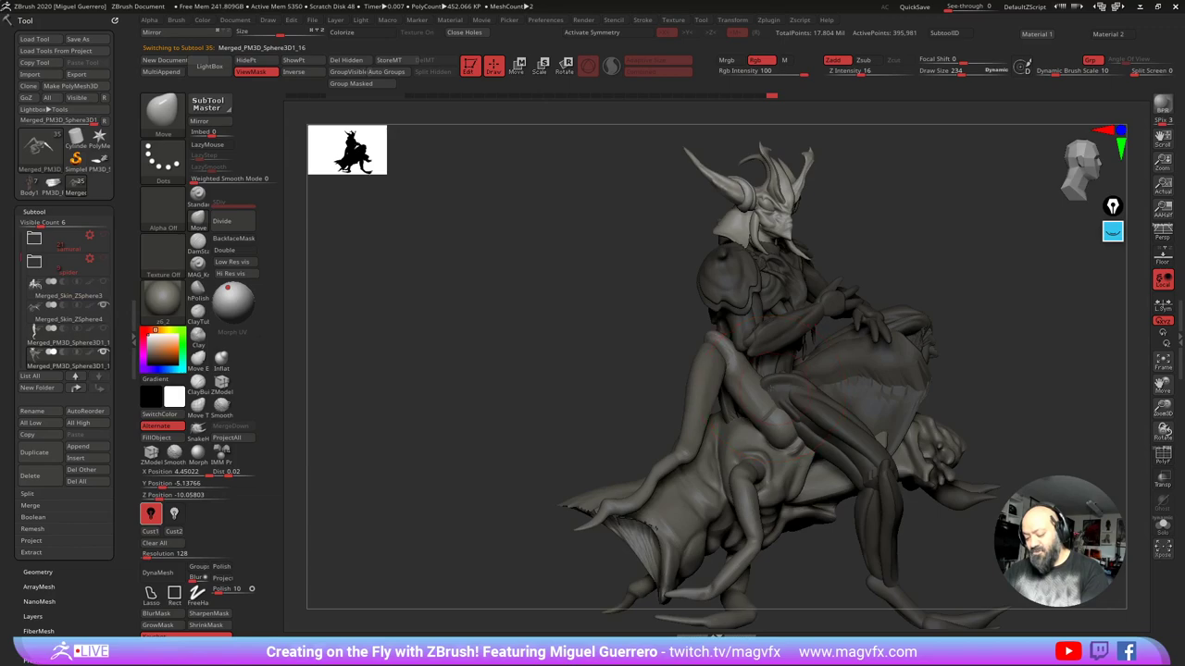
{"action": "left_click_drag", "start_coordinate": [767, 392], "coordinate": [775, 387]}
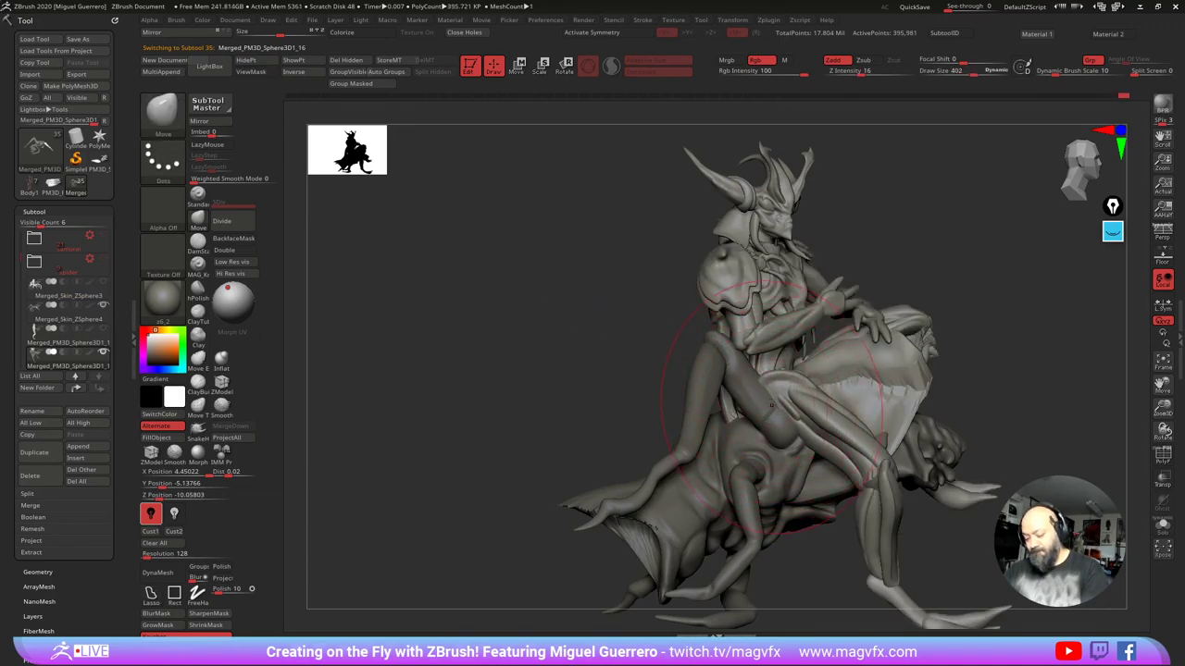
{"action": "left_click_drag", "start_coordinate": [772, 405], "coordinate": [774, 397]}
{"action": "left_click_drag", "start_coordinate": [850, 460], "coordinate": [837, 458]}
{"action": "left_click_drag", "start_coordinate": [666, 361], "coordinate": [552, 371]}
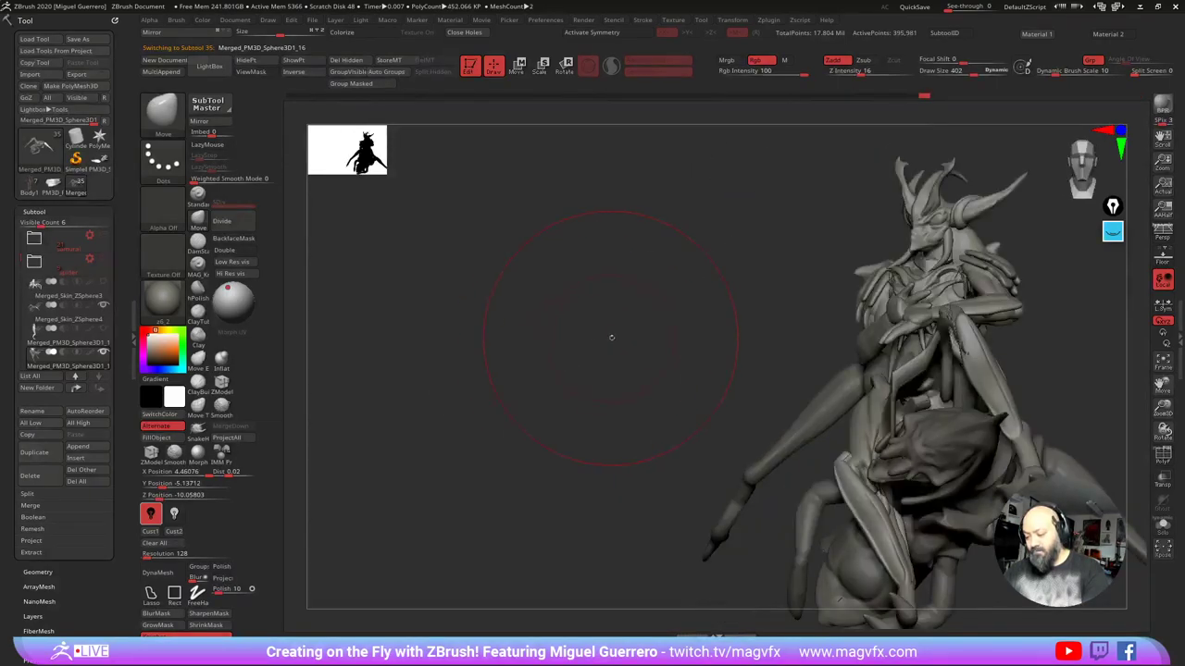
{"action": "mouse_move", "coordinate": [612, 338]}
{"action": "left_mouse_down", "text": "alt"}
{"action": "mouse_move", "coordinate": [481, 346]}
{"action": "mouse_move", "coordinate": [535, 360]}
{"action": "left_mouse_up", "text": "alt"}
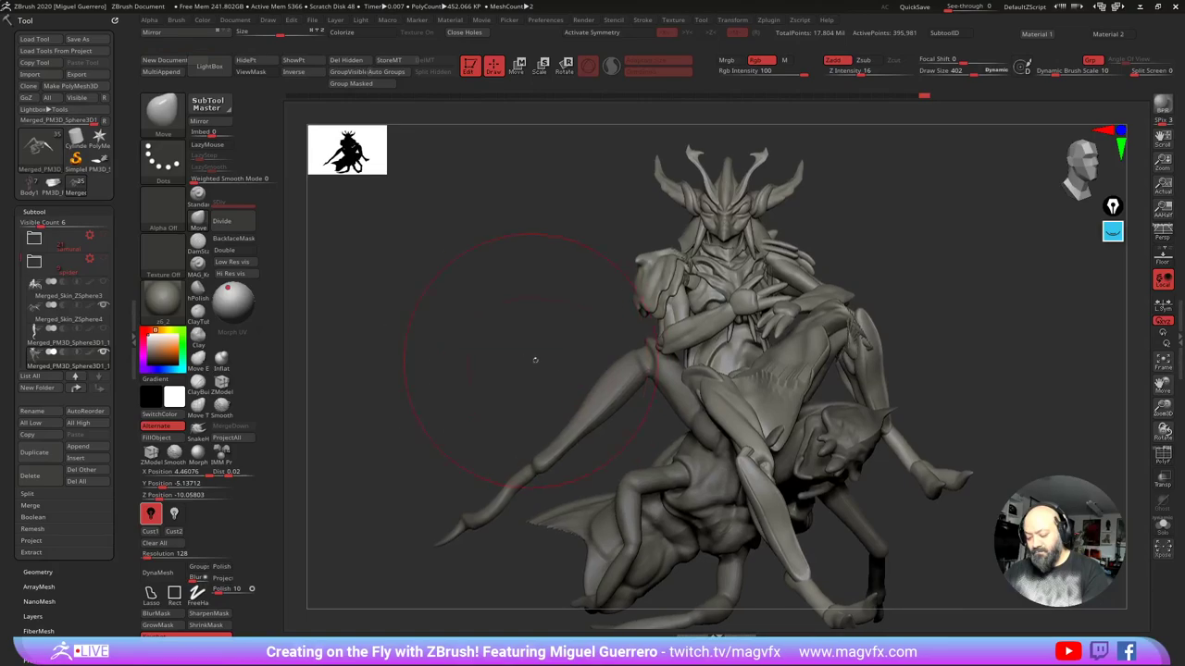
Step: Unhide all of Merged_Skin_ZSphere4, centre the gizmo on its head, scale the creature up about 1.35 times and adjust its placement
{"action": "left_click", "coordinate": [780, 454], "text": "alt"}
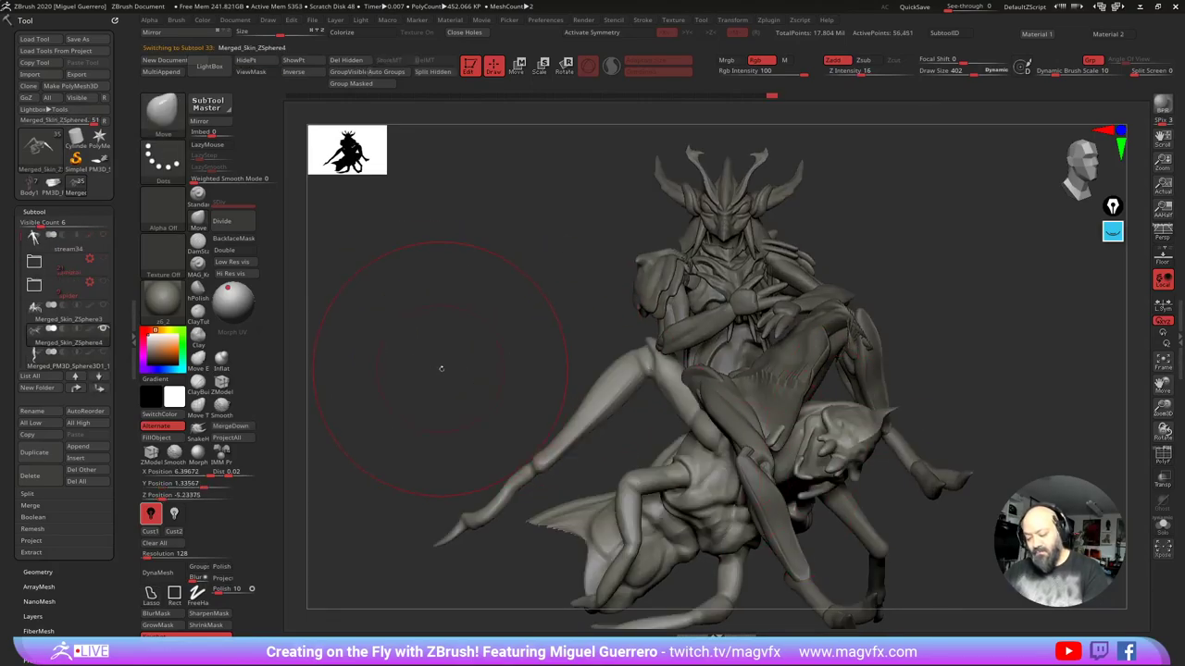
{"action": "left_click", "coordinate": [478, 393], "text": "ctrl+shift"}
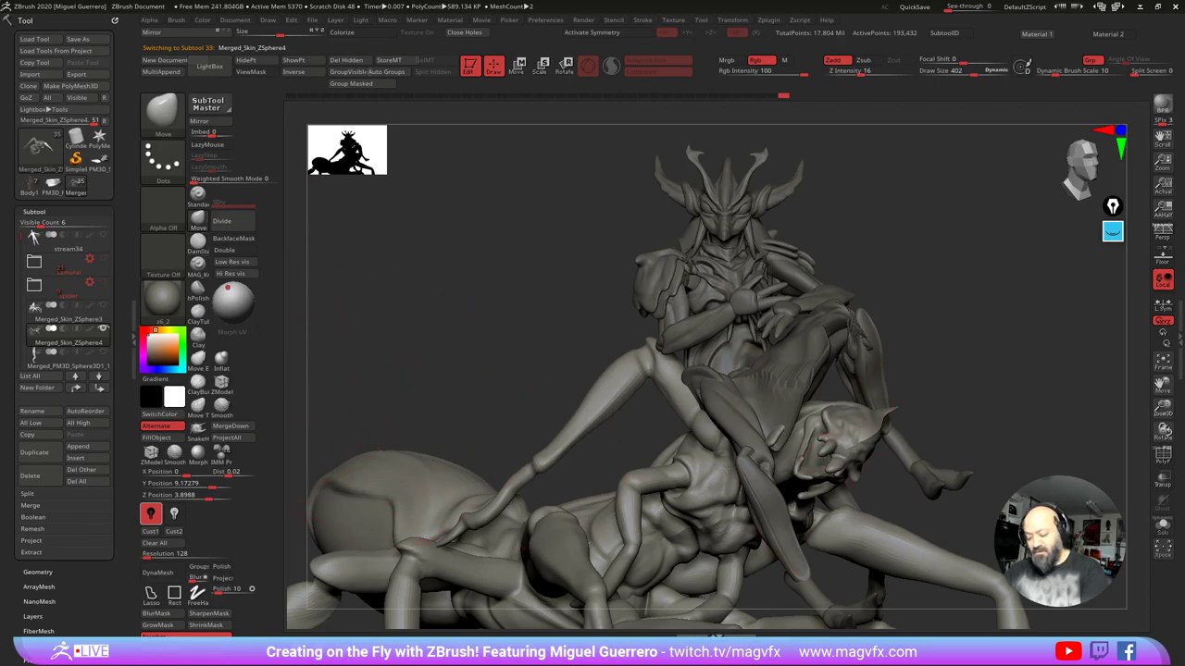
{"action": "left_click", "coordinate": [536, 87]}
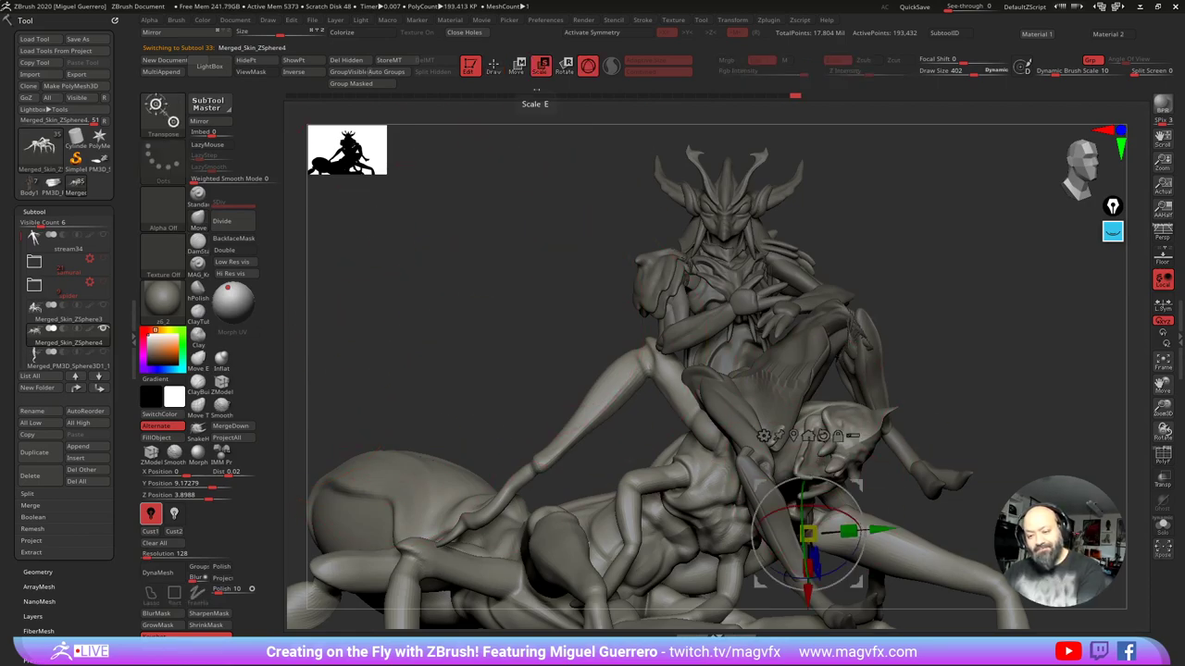
{"action": "left_click", "coordinate": [808, 459], "text": "alt"}
{"action": "left_click_drag", "start_coordinate": [808, 459], "coordinate": [841, 458]}
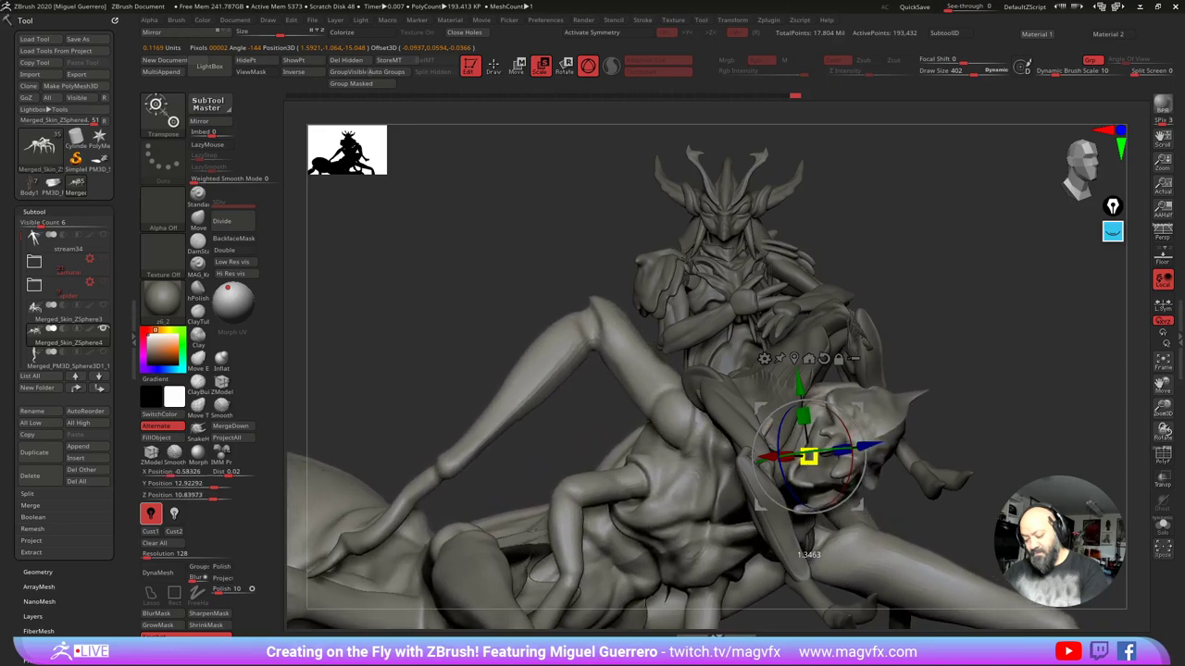
{"action": "left_click_drag", "start_coordinate": [858, 409], "coordinate": [863, 423]}
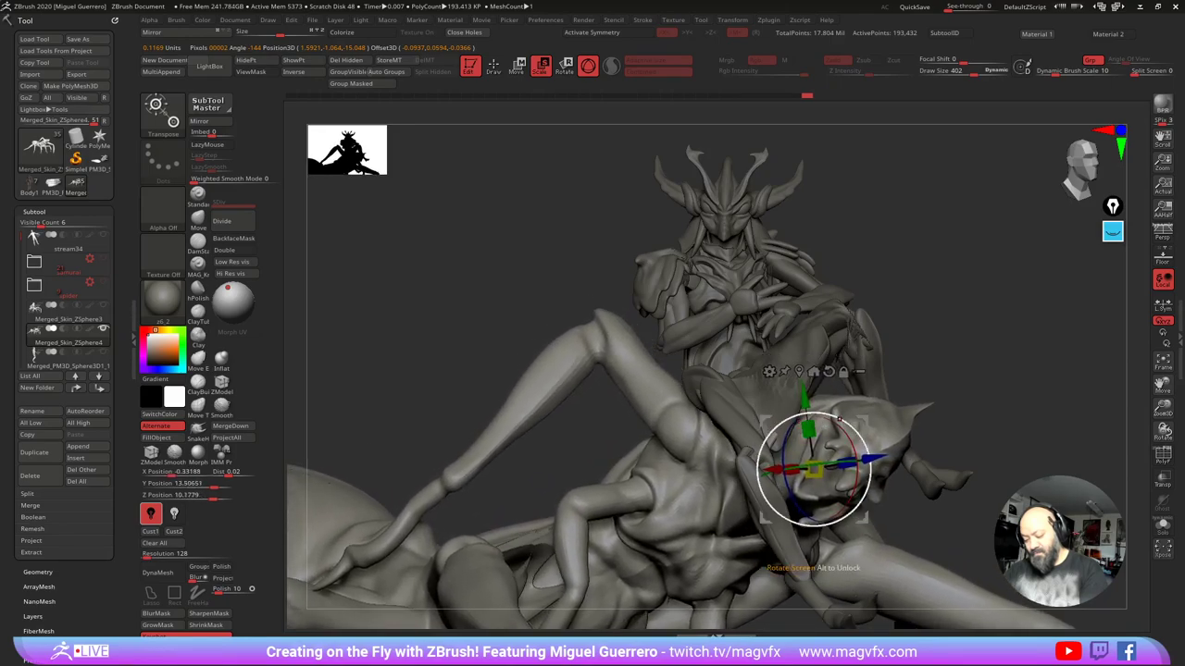
{"action": "left_click_drag", "start_coordinate": [785, 421], "coordinate": [792, 416]}
{"action": "right_click_drag", "start_coordinate": [563, 339], "coordinate": [596, 344]}
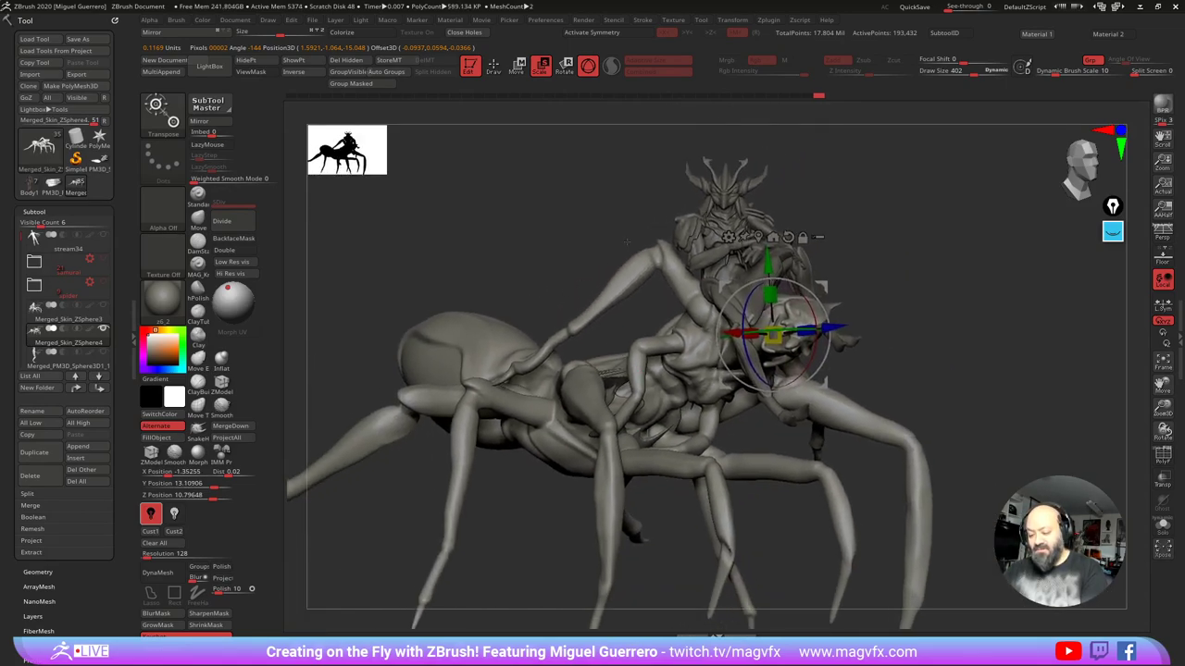
Step: Isolate the spider creature's humanoid upper body by masking the rest, hiding points and inverting the visibility, and return to draw mode
{"action": "left_click", "coordinate": [669, 349], "text": "ctrl"}
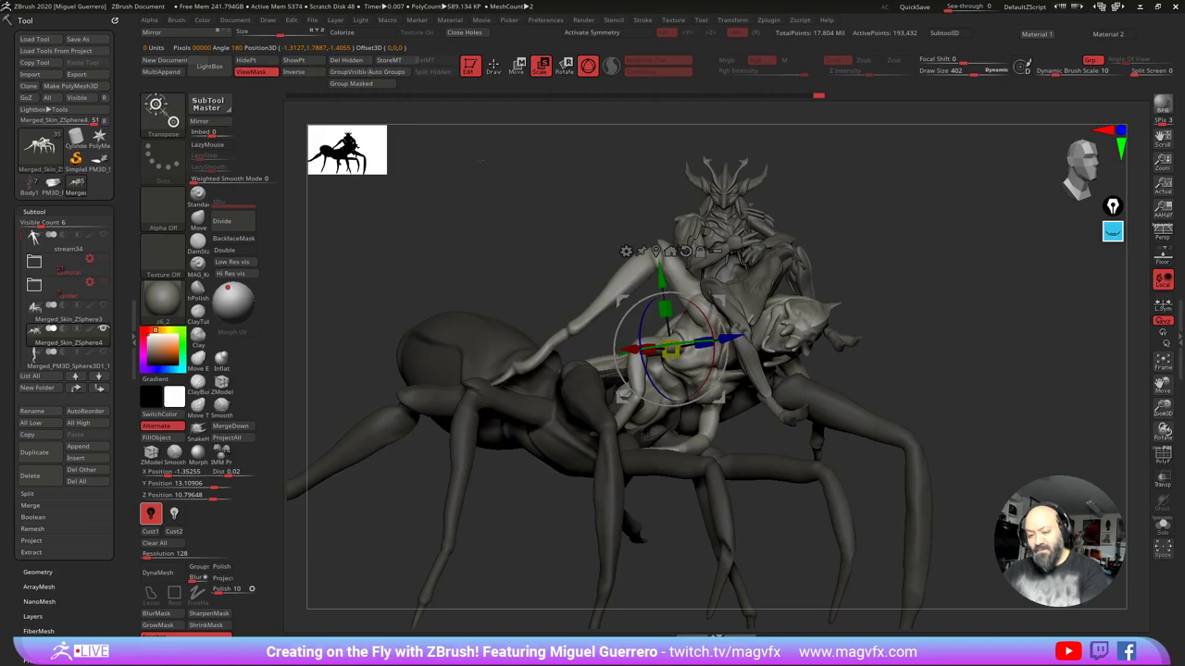
{"action": "left_click", "coordinate": [247, 61]}
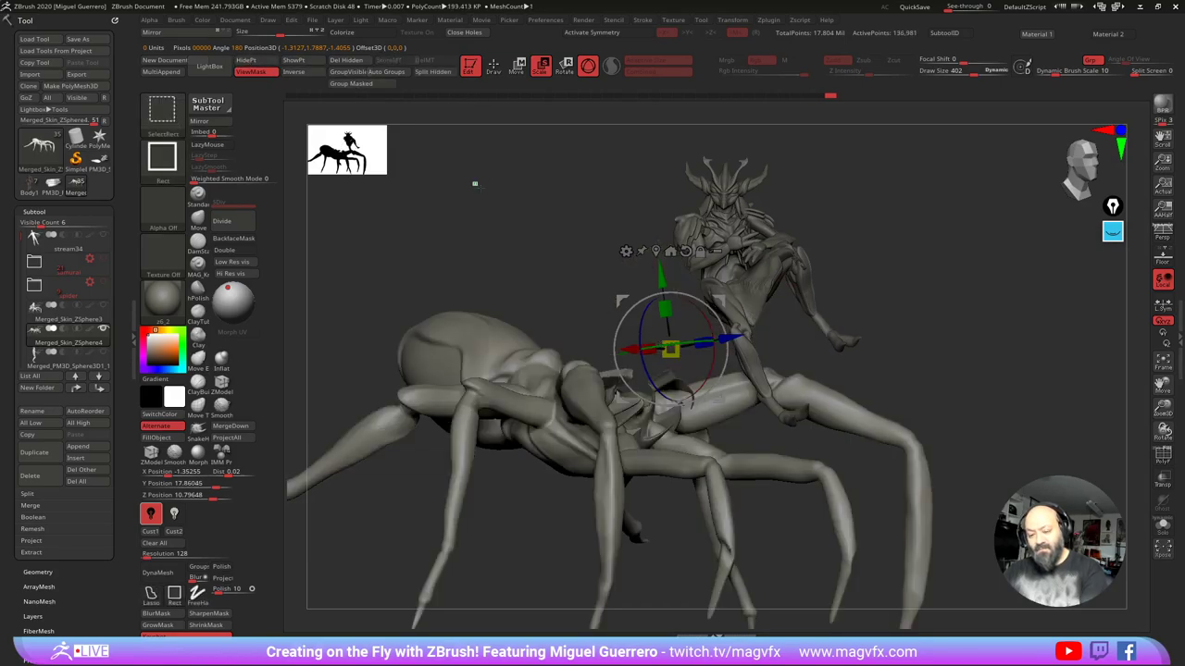
{"action": "left_click_drag", "start_coordinate": [475, 184], "coordinate": [500, 206], "text": "ctrl+shift"}
{"action": "key", "text": "q"}
{"action": "mouse_move", "coordinate": [544, 239]}
{"action": "right_mouse_down", "text": "ctrl"}
{"action": "mouse_move", "coordinate": [576, 323]}
{"action": "mouse_move", "coordinate": [529, 279]}
{"action": "mouse_move", "coordinate": [444, 249]}
{"action": "mouse_move", "coordinate": [411, 266]}
{"action": "mouse_move", "coordinate": [560, 265]}
{"action": "right_mouse_up", "text": "ctrl"}
{"action": "right_click_drag", "start_coordinate": [506, 208], "coordinate": [480, 235]}
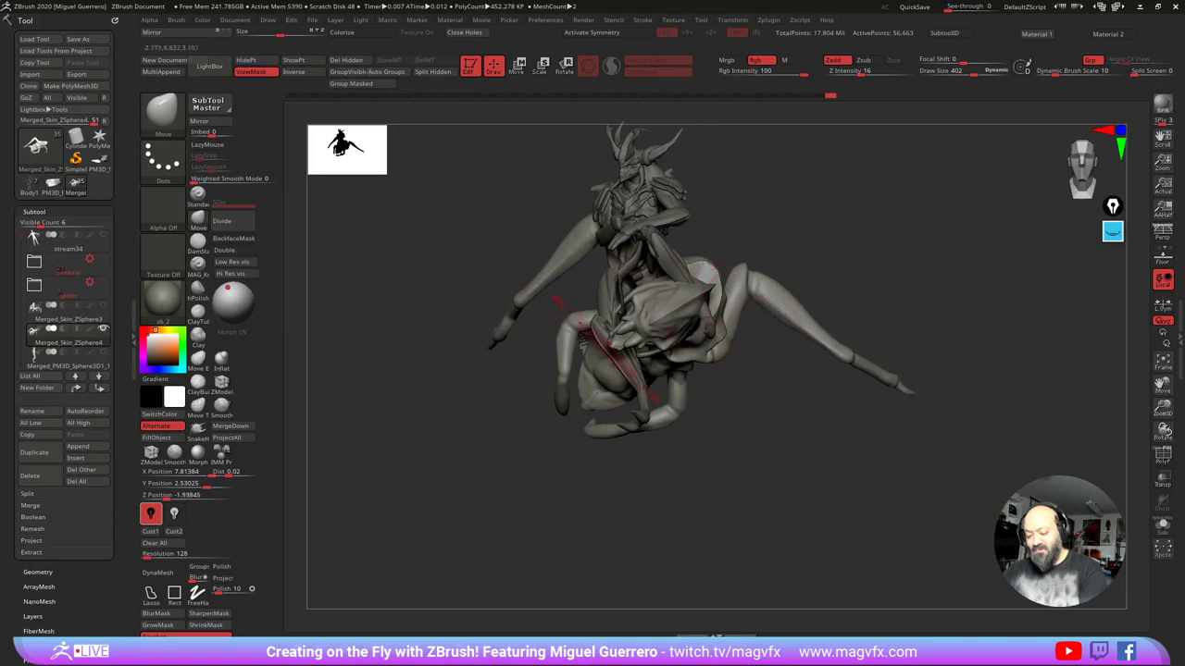
Step: Hide the lower part of the creature's torso with a rectangular selection around the upper portion
{"action": "right_click_drag", "start_coordinate": [609, 346], "coordinate": [510, 410]}
{"action": "left_click_drag", "start_coordinate": [420, 192], "coordinate": [898, 378], "text": "ctrl+shift"}
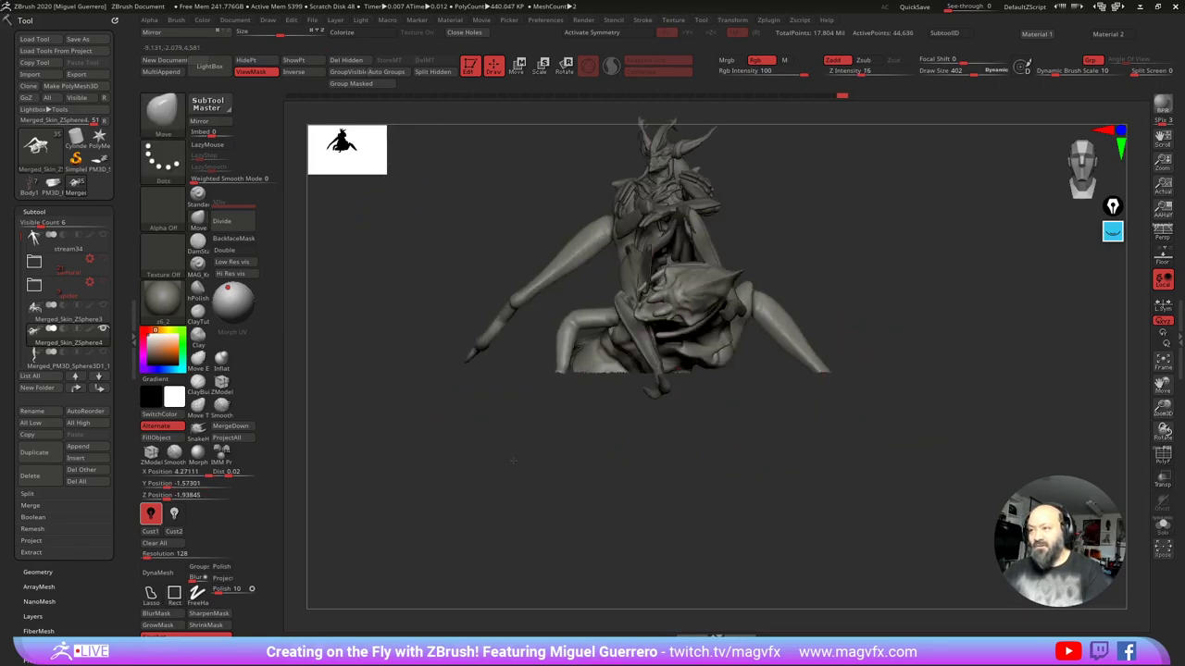
{"action": "right_click_drag", "start_coordinate": [513, 460], "coordinate": [446, 412]}
{"action": "right_click_drag", "start_coordinate": [446, 411], "coordinate": [468, 463], "text": "alt"}
{"action": "mouse_move", "coordinate": [467, 463]}
{"action": "right_mouse_down", "text": "ctrl"}
{"action": "mouse_move", "coordinate": [447, 336]}
{"action": "mouse_move", "coordinate": [433, 337]}
{"action": "mouse_move", "coordinate": [435, 377]}
{"action": "right_mouse_up", "text": "ctrl"}
{"action": "right_click_drag", "start_coordinate": [435, 376], "coordinate": [475, 363]}
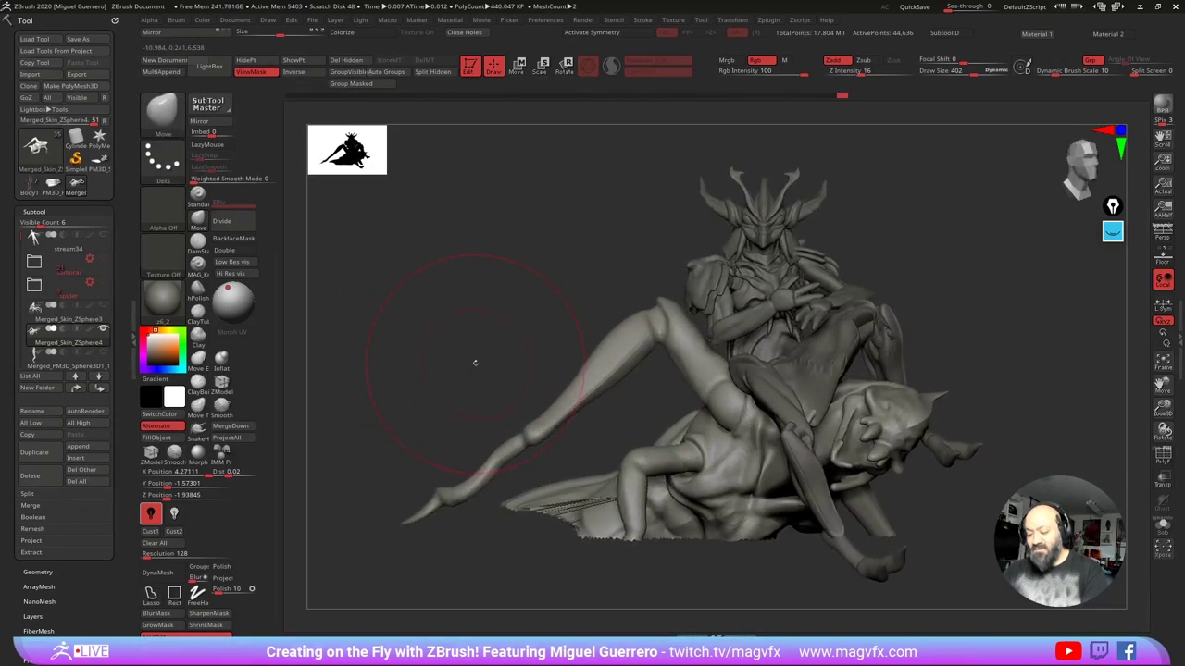
{"action": "left_click_drag", "start_coordinate": [475, 362], "coordinate": [442, 358]}
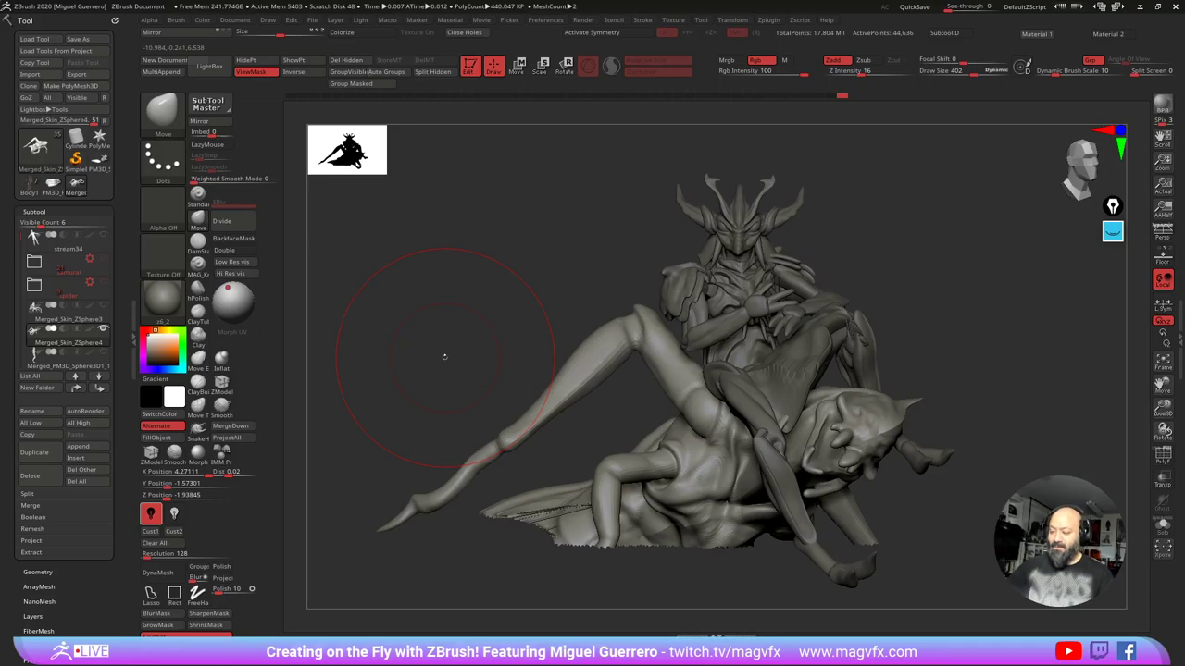
Step: Turn on perspective to view the composition of the samurai and the creature
{"action": "key", "text": "p"}
{"action": "key", "text": "p"}
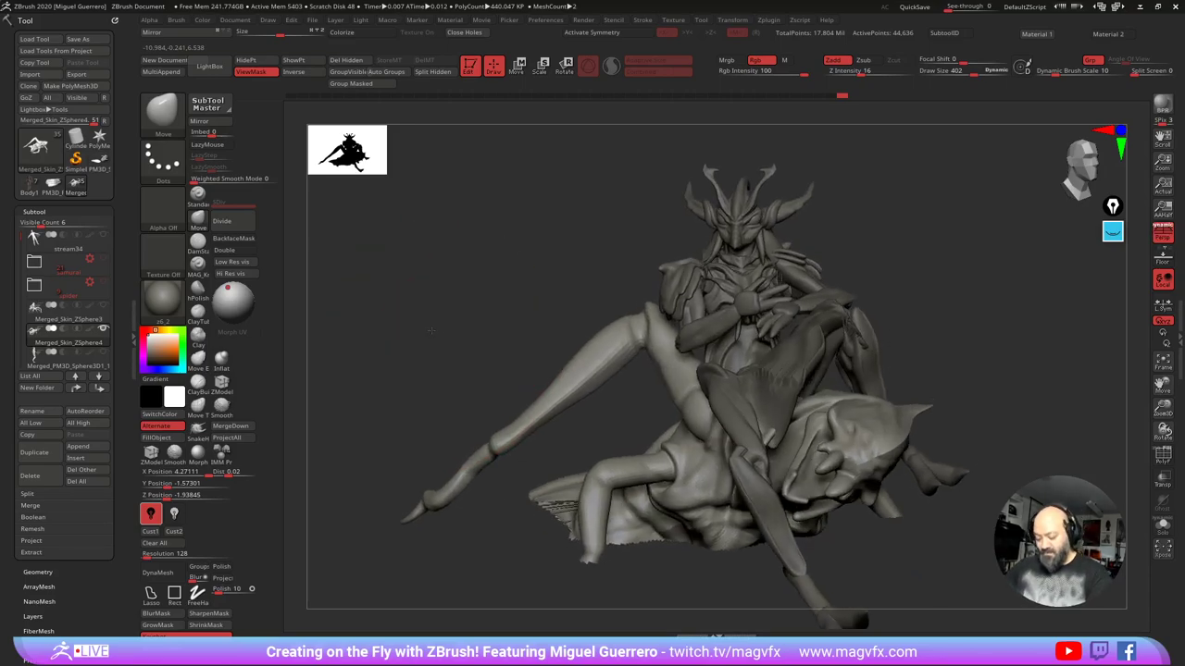
{"action": "key", "text": "p"}
{"action": "left_click", "coordinate": [655, 642]}
{"action": "mouse_move", "coordinate": [441, 284]}
{"action": "left_mouse_down"}
{"action": "mouse_move", "coordinate": [385, 298]}
{"action": "mouse_move", "coordinate": [450, 302]}
{"action": "left_mouse_up"}
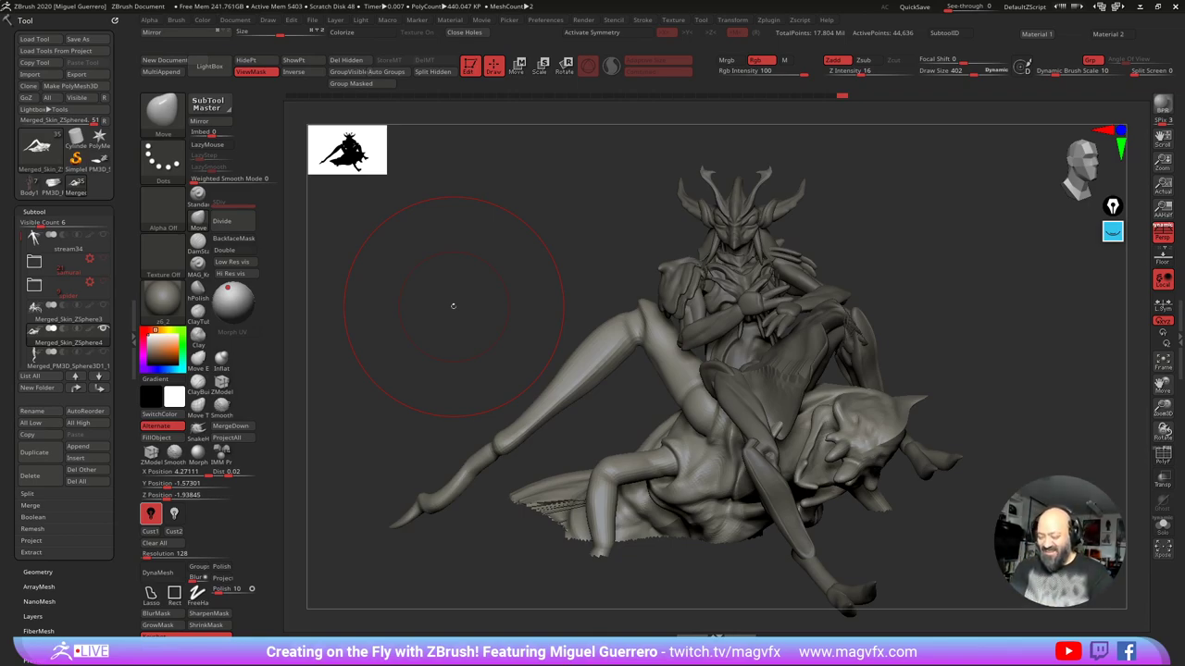
{"action": "mouse_move", "coordinate": [553, 309]}
{"action": "left_mouse_down"}
{"action": "mouse_move", "coordinate": [447, 302]}
{"action": "mouse_move", "coordinate": [548, 311]}
{"action": "mouse_move", "coordinate": [519, 367]}
{"action": "left_mouse_up"}
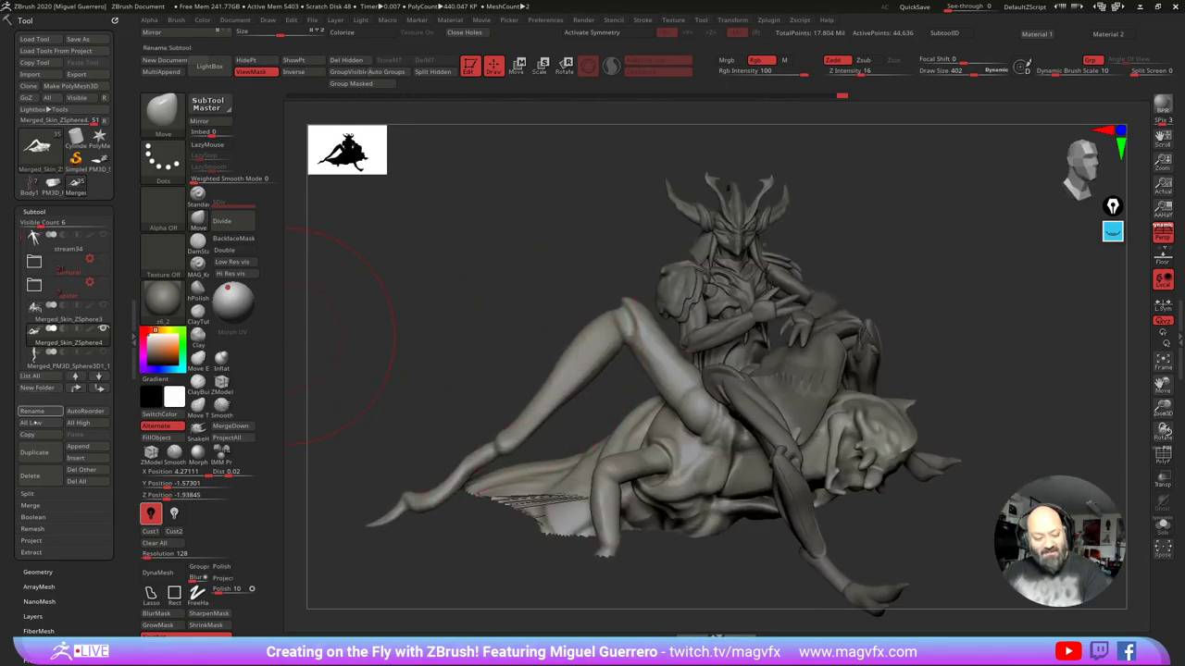
Step: Append a Cube3D subtool, raise it and stretch it vertically into a long thin bar
{"action": "left_click", "coordinate": [80, 447]}
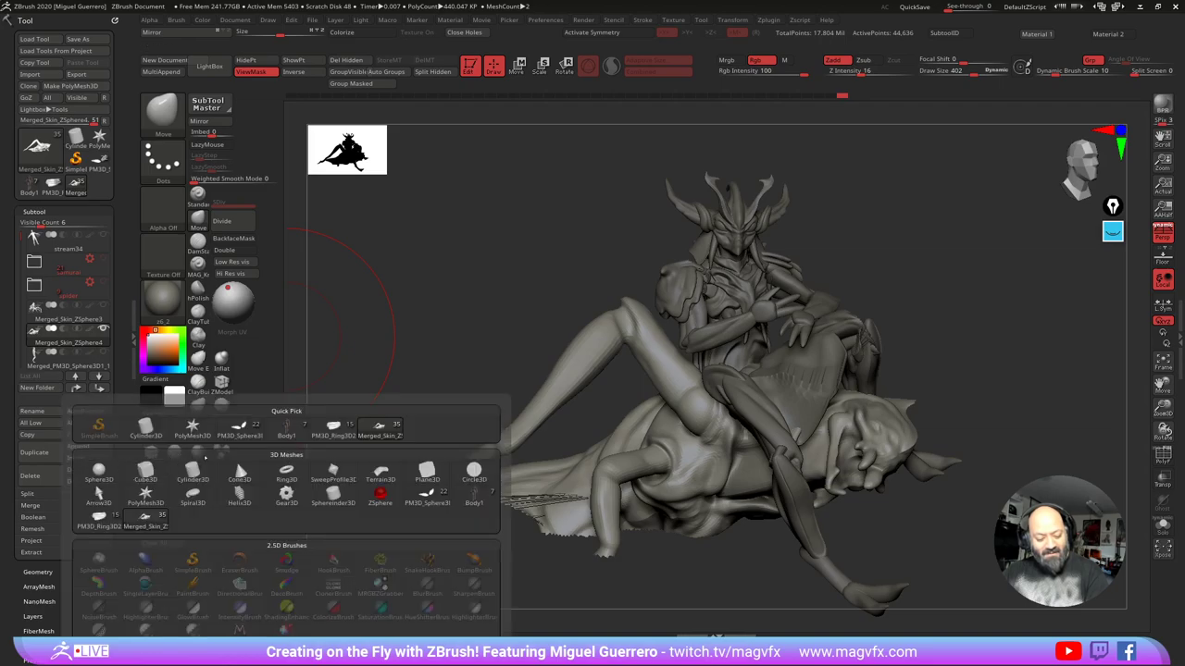
{"action": "left_click", "coordinate": [146, 474]}
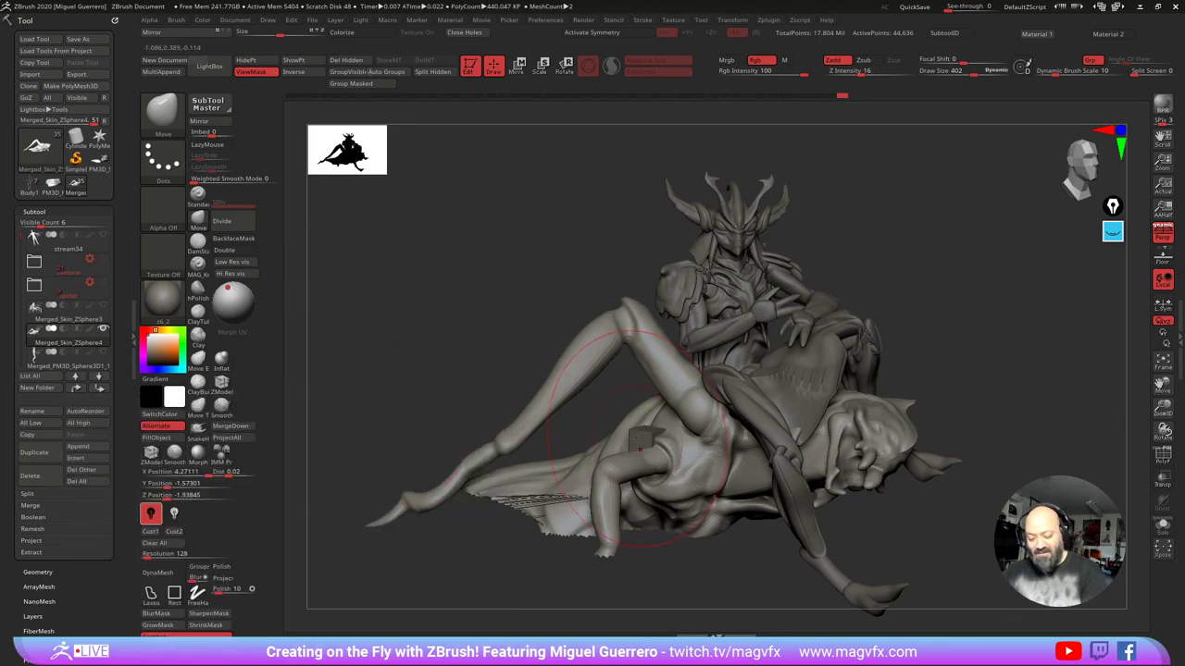
{"action": "left_click", "coordinate": [516, 66]}
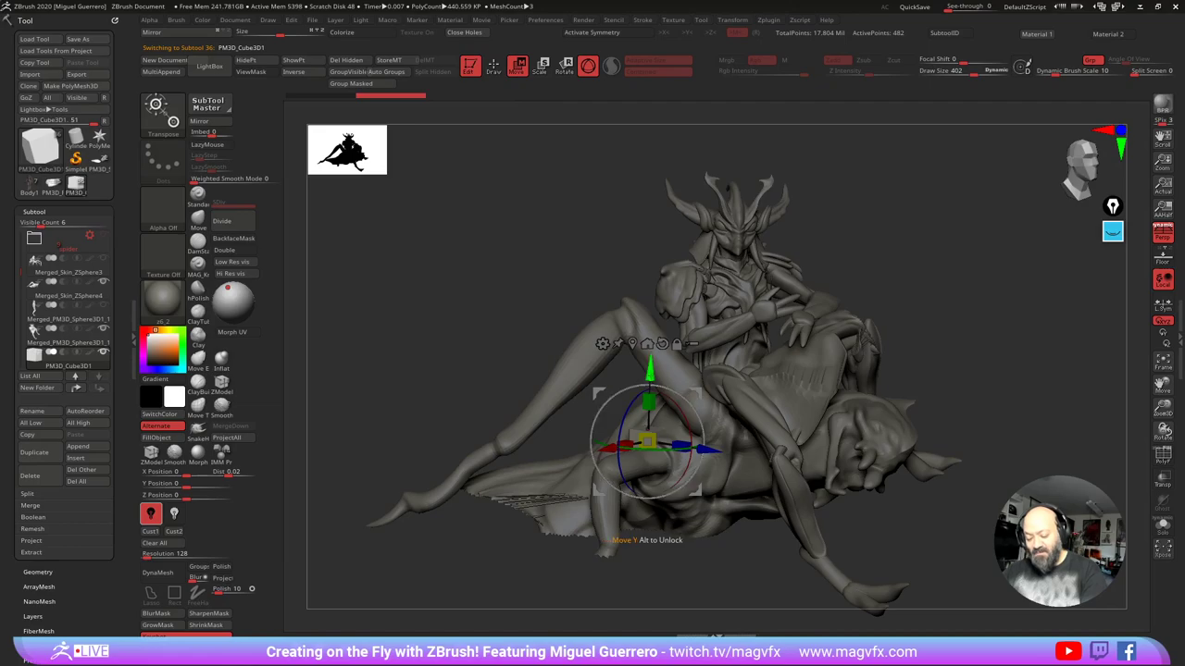
{"action": "left_click_drag", "start_coordinate": [652, 369], "coordinate": [644, 392]}
{"action": "left_click_drag", "start_coordinate": [652, 317], "coordinate": [652, 280]}
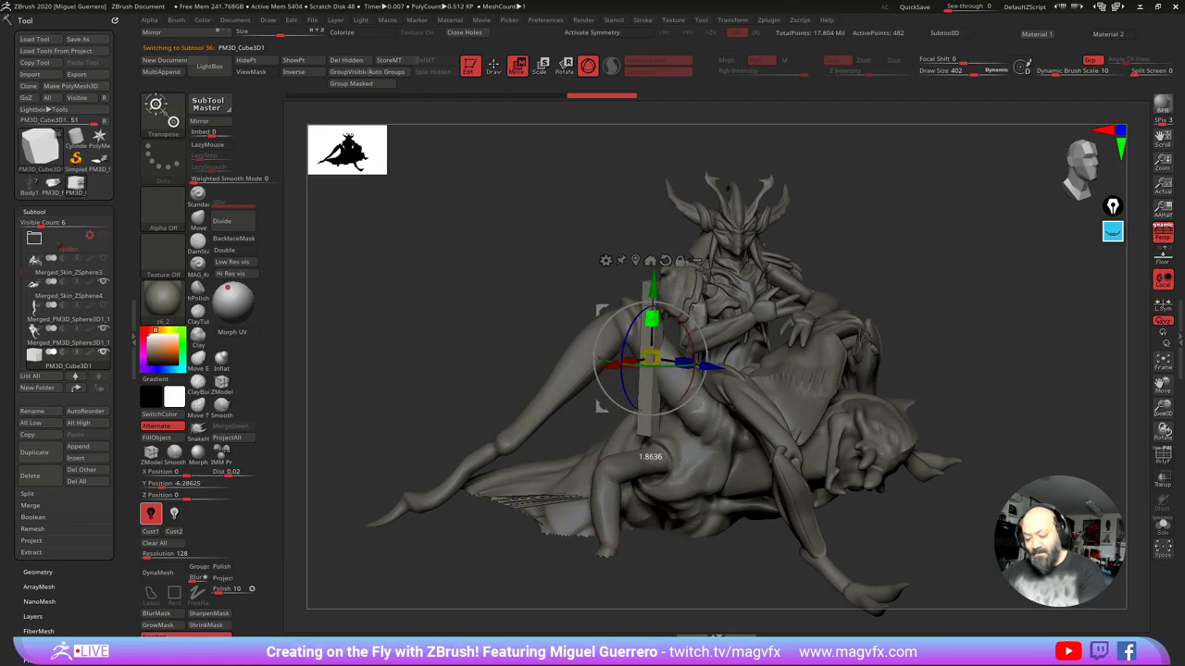
{"action": "left_click_drag", "start_coordinate": [528, 255], "coordinate": [578, 258]}
{"action": "left_click", "coordinate": [493, 67]}
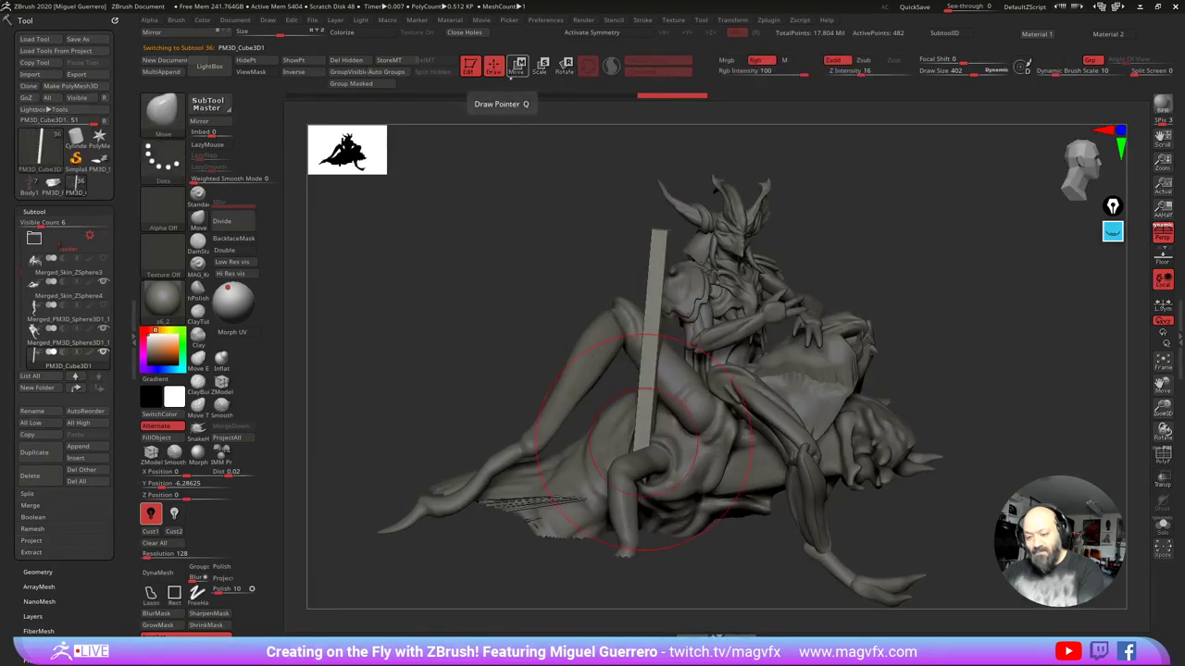
Step: Move the bar in front of the samurai's torso and tilt it diagonally with the gizmo
{"action": "left_click", "coordinate": [516, 67]}
{"action": "left_click_drag", "start_coordinate": [602, 309], "coordinate": [720, 325]}
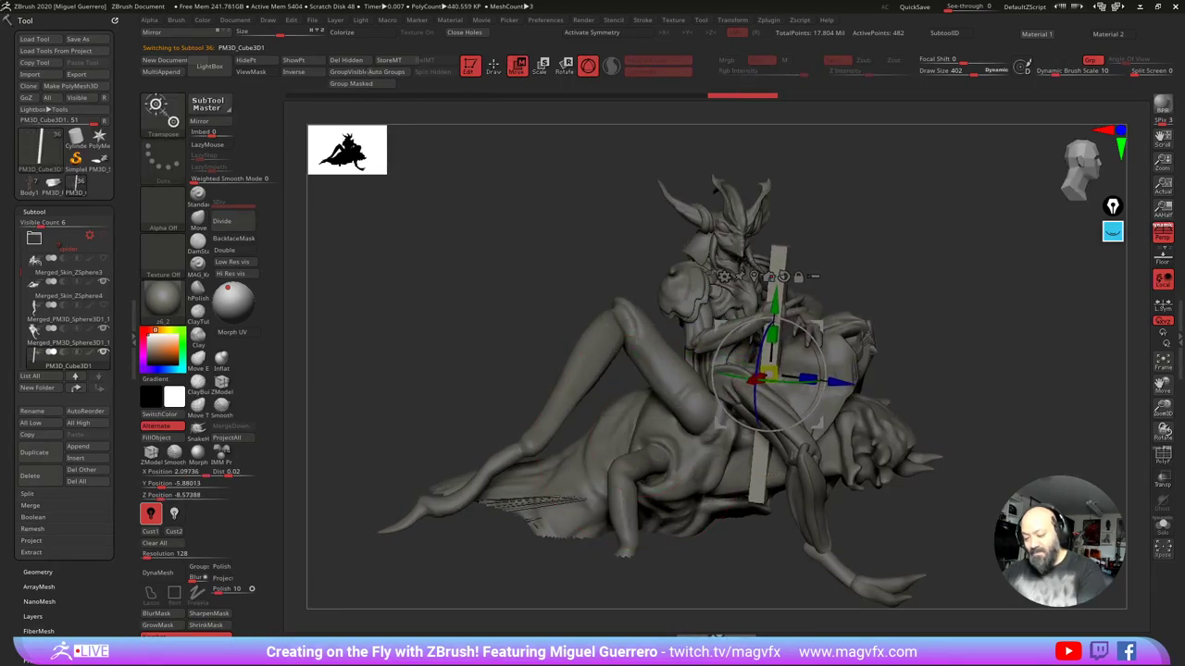
{"action": "left_click_drag", "start_coordinate": [607, 246], "coordinate": [547, 265]}
{"action": "left_click_drag", "start_coordinate": [782, 430], "coordinate": [763, 432]}
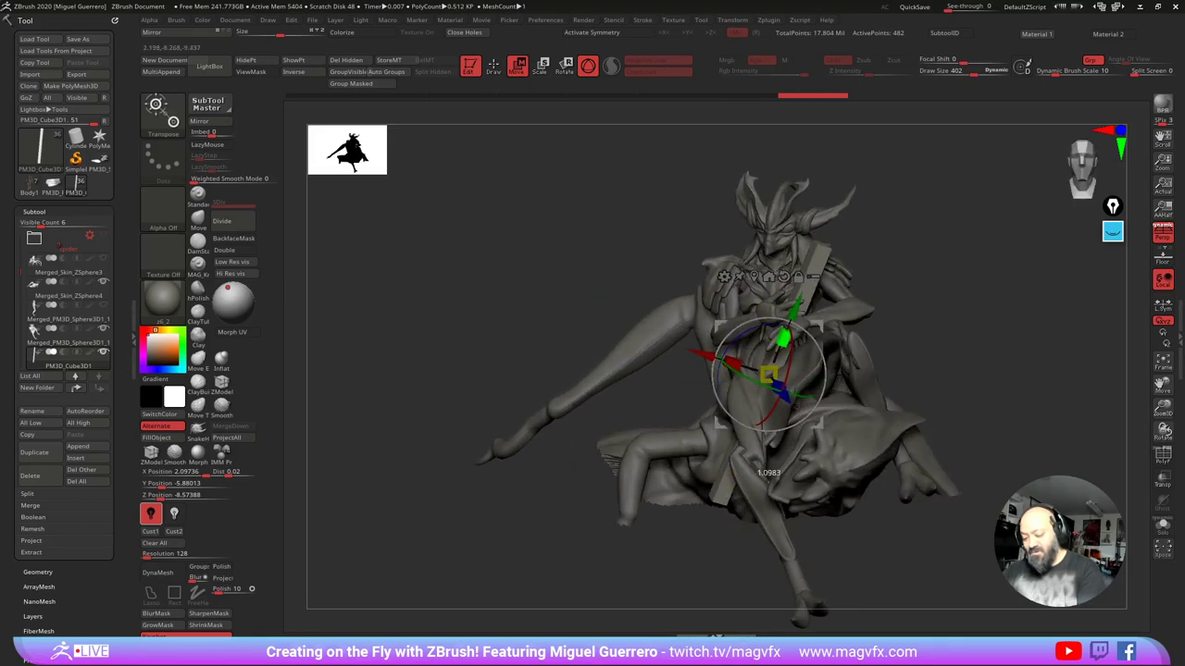
Step: Shift the thin bar across the samurai's torso and adjust its diagonal tilt from several angles
{"action": "mouse_move", "coordinate": [720, 423]}
{"action": "left_mouse_down"}
{"action": "mouse_move", "coordinate": [686, 418]}
{"action": "mouse_move", "coordinate": [705, 418]}
{"action": "left_mouse_up"}
{"action": "mouse_move", "coordinate": [586, 282]}
{"action": "left_mouse_down"}
{"action": "mouse_move", "coordinate": [479, 281]}
{"action": "mouse_move", "coordinate": [536, 276]}
{"action": "left_mouse_up"}
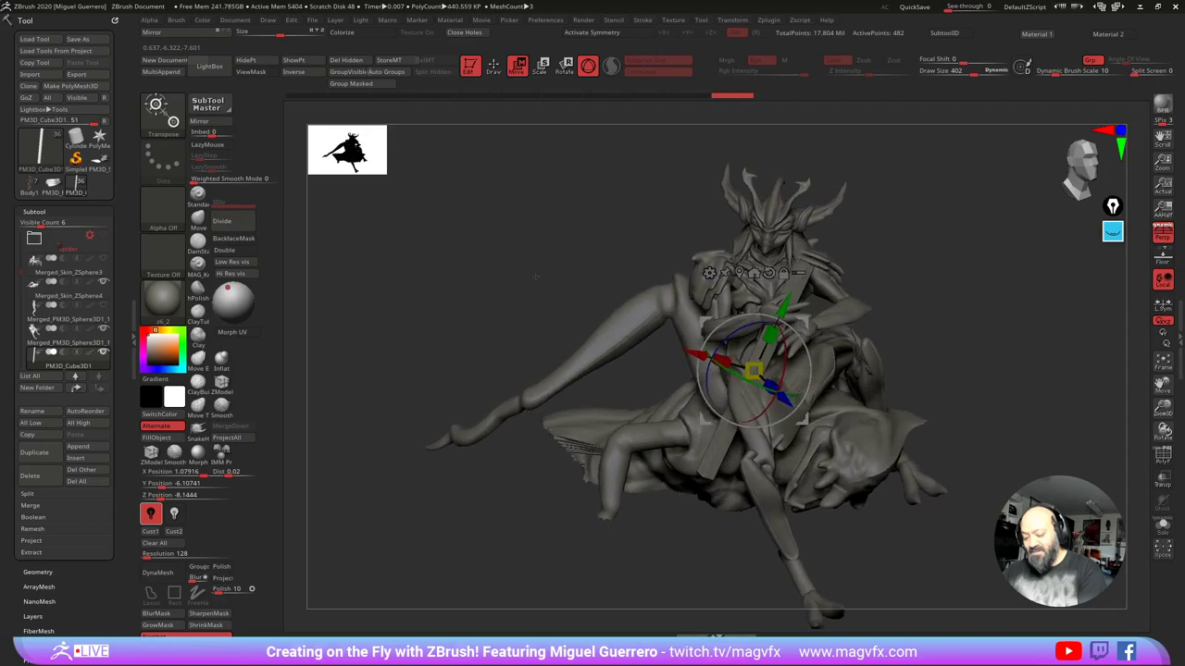
{"action": "left_click_drag", "start_coordinate": [716, 347], "coordinate": [730, 330]}
{"action": "left_click_drag", "start_coordinate": [583, 278], "coordinate": [633, 279]}
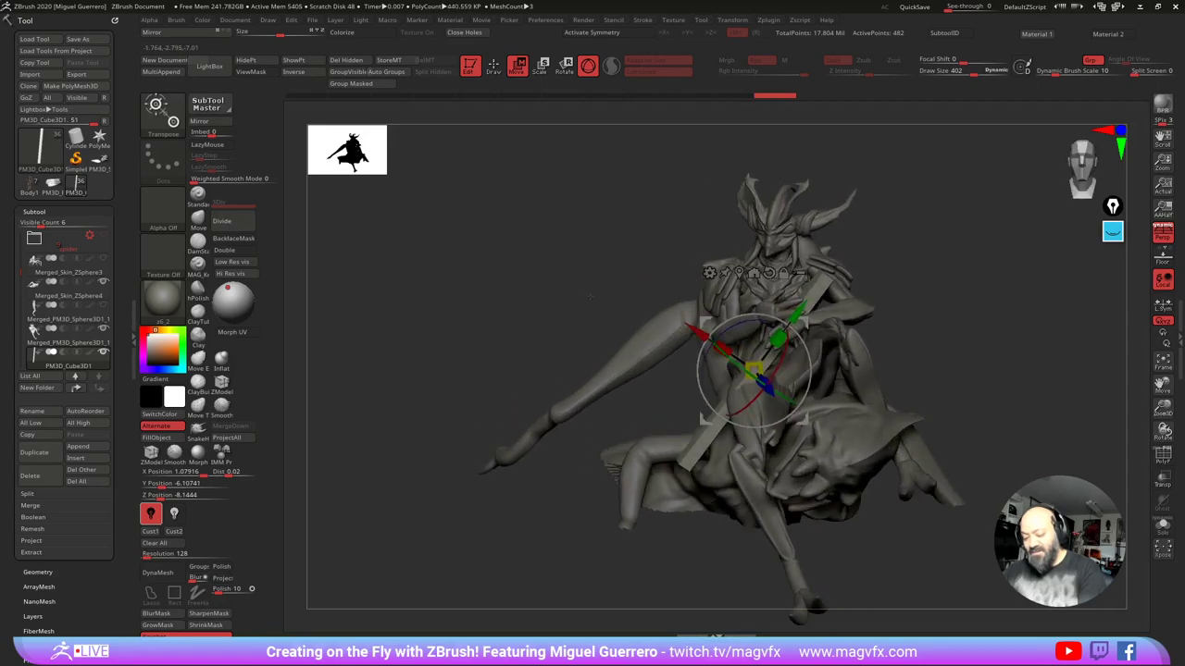
{"action": "mouse_move", "coordinate": [699, 335]}
{"action": "left_mouse_down"}
{"action": "mouse_move", "coordinate": [677, 319]}
{"action": "mouse_move", "coordinate": [690, 337]}
{"action": "left_mouse_up"}
{"action": "left_click_drag", "start_coordinate": [534, 285], "coordinate": [603, 320]}
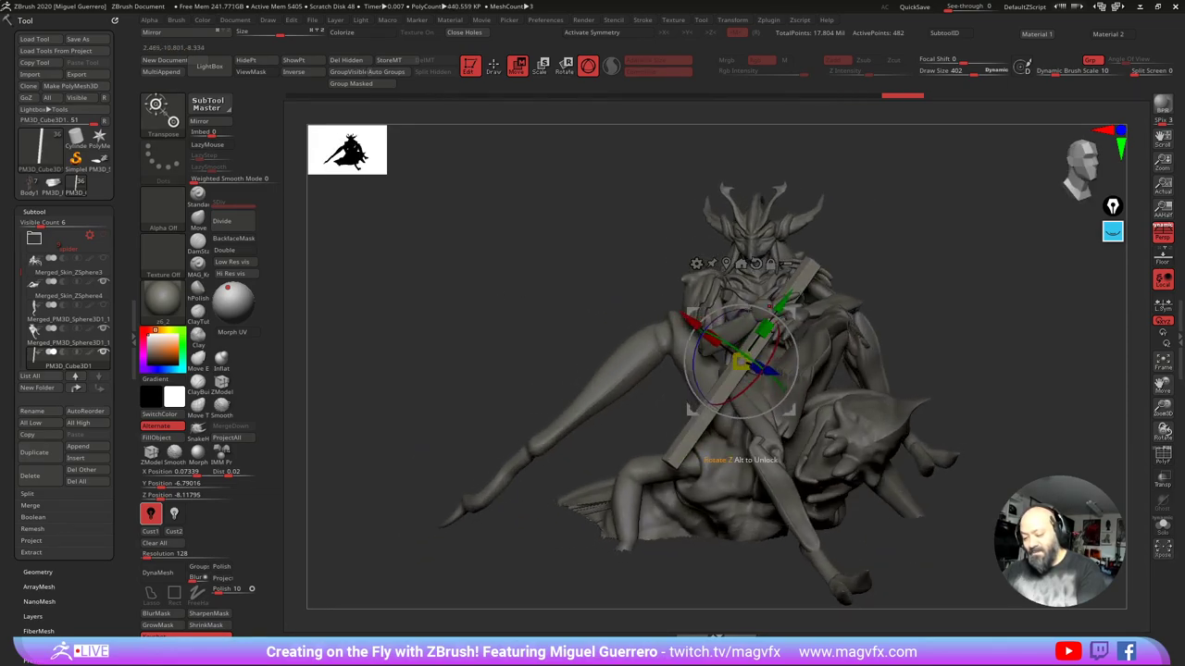
Step: Reposition the bar beneath the samurai's crossed hands and stretch it lengthwise
{"action": "left_click_drag", "start_coordinate": [524, 282], "coordinate": [602, 280]}
{"action": "mouse_move", "coordinate": [740, 361]}
{"action": "left_mouse_down"}
{"action": "mouse_move", "coordinate": [757, 352]}
{"action": "mouse_move", "coordinate": [722, 362]}
{"action": "left_mouse_up"}
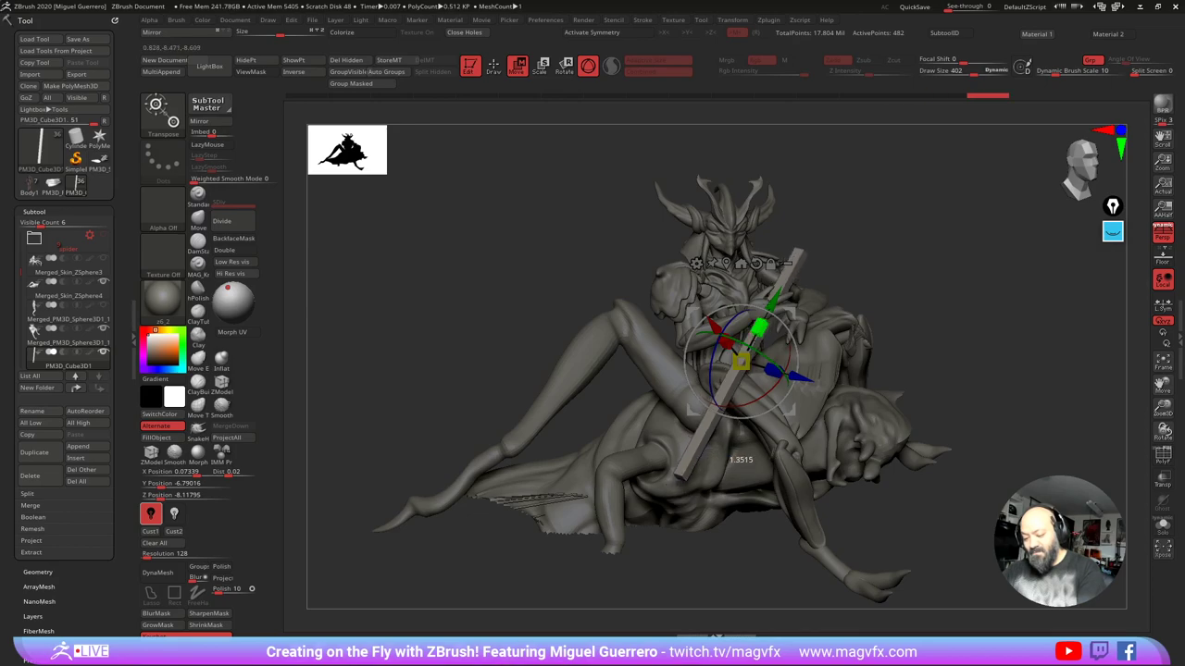
{"action": "left_click_drag", "start_coordinate": [514, 278], "coordinate": [471, 279]}
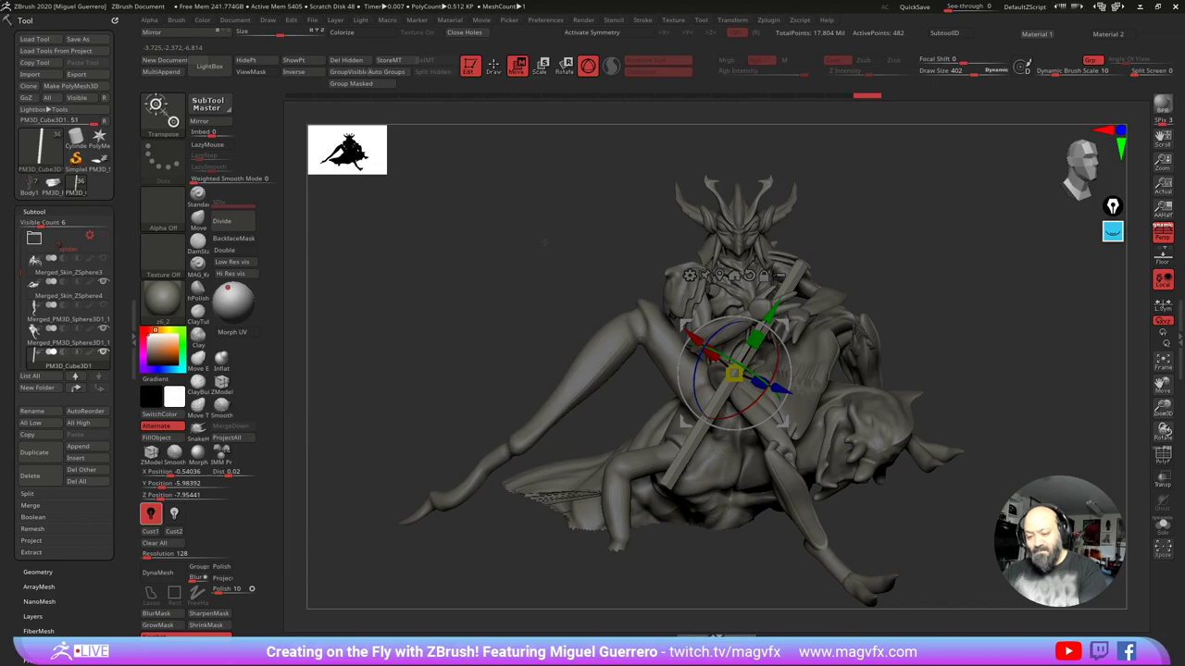
{"action": "left_click_drag", "start_coordinate": [756, 339], "coordinate": [759, 325]}
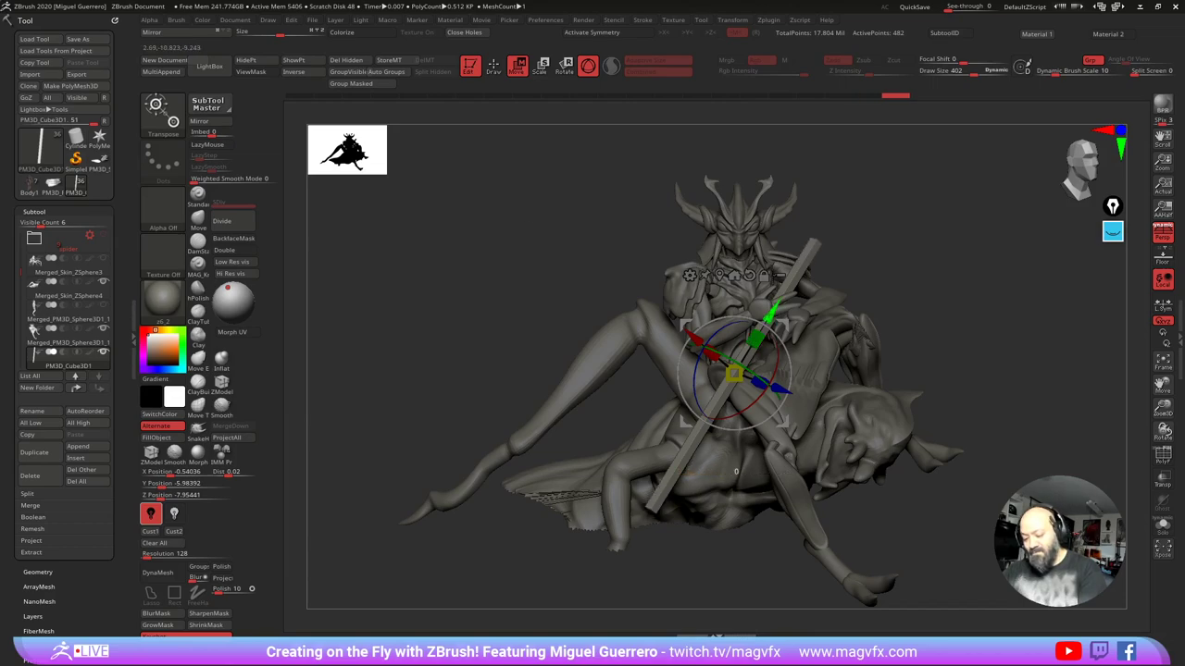
Step: Select the samurai subtool and mask everything except the hand resting over the bar, softening the mask at the wrist
{"action": "left_click", "coordinate": [701, 317], "text": "alt"}
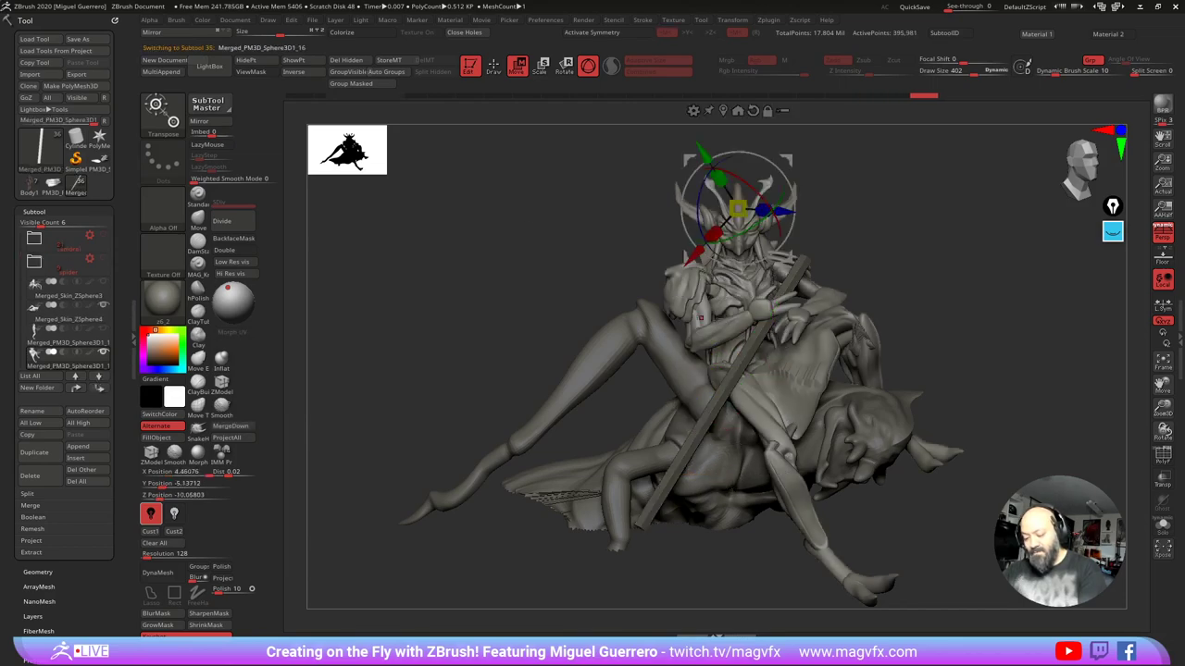
{"action": "left_click_drag", "start_coordinate": [580, 273], "coordinate": [653, 276]}
{"action": "left_click", "coordinate": [775, 314], "text": "ctrl"}
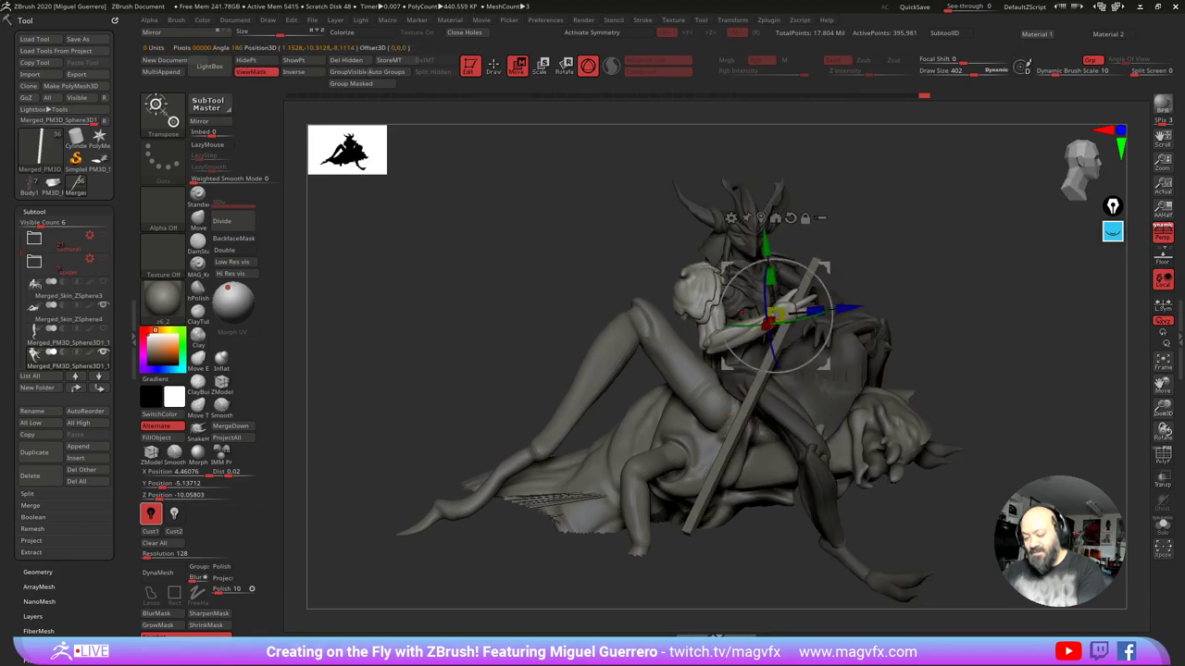
{"action": "left_click_drag", "start_coordinate": [629, 266], "coordinate": [641, 211], "text": "ctrl"}
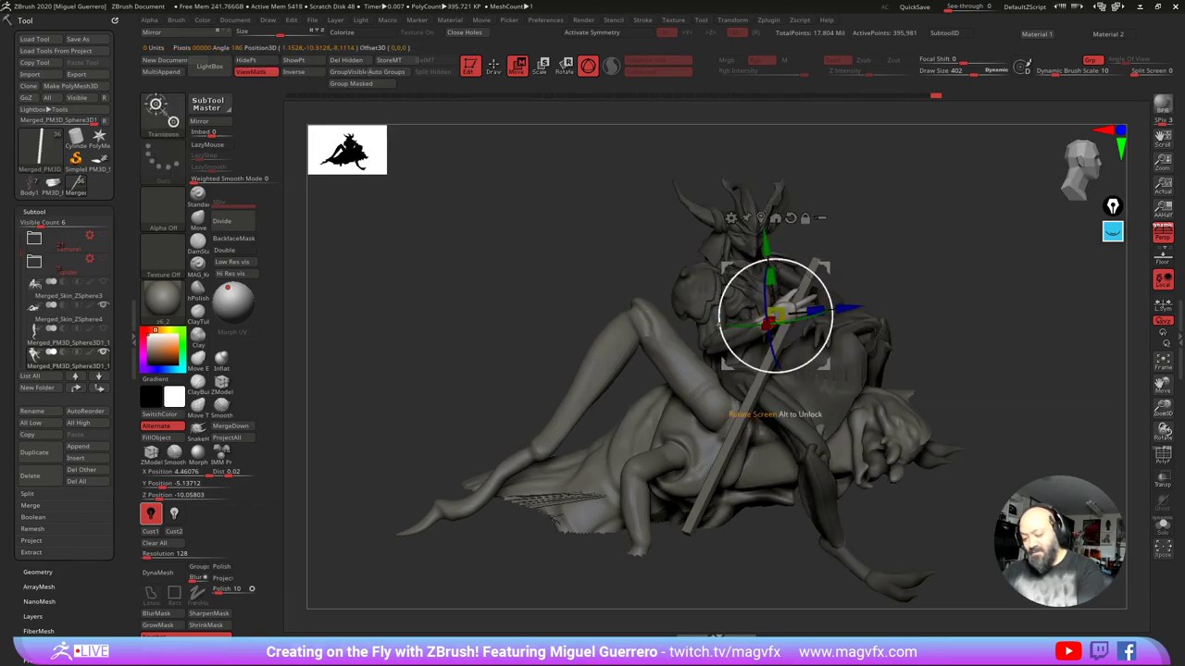
{"action": "left_click_drag", "start_coordinate": [631, 298], "coordinate": [780, 365], "text": "ctrl"}
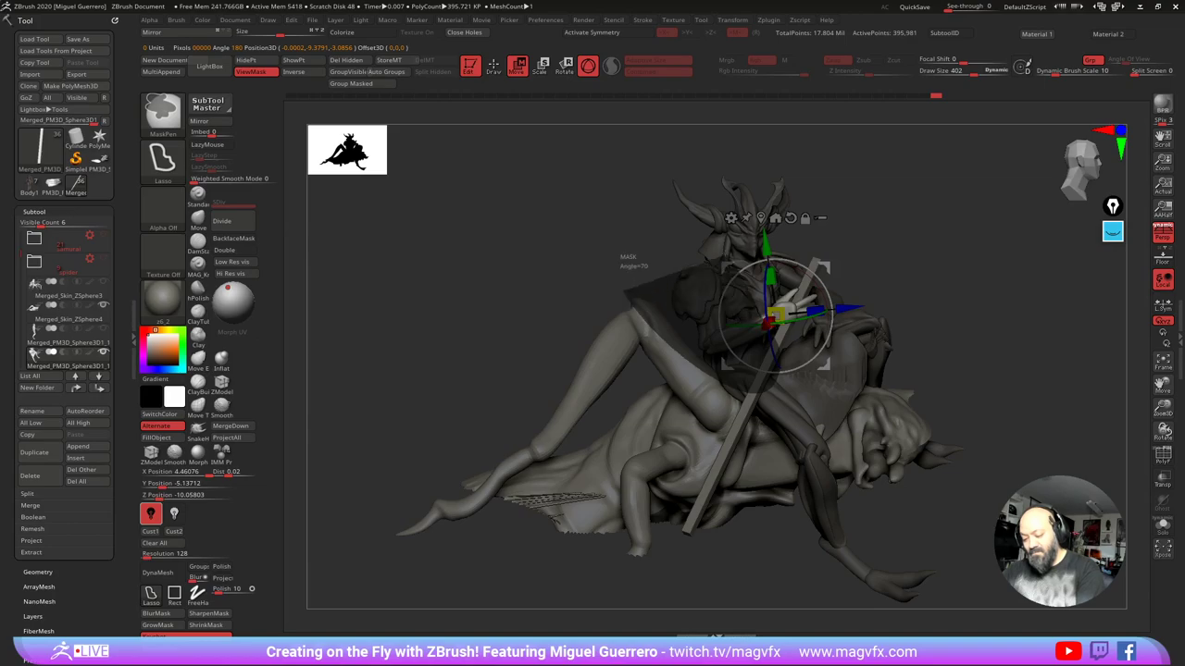
{"action": "left_click_drag", "start_coordinate": [683, 268], "coordinate": [641, 278], "text": "ctrl"}
Step: Place the gizmo at the unmasked wrist and rotate the hand so it rests around the bar
{"action": "mouse_move", "coordinate": [504, 288]}
{"action": "left_mouse_down"}
{"action": "mouse_move", "coordinate": [618, 304]}
{"action": "mouse_move", "coordinate": [583, 295]}
{"action": "left_mouse_up"}
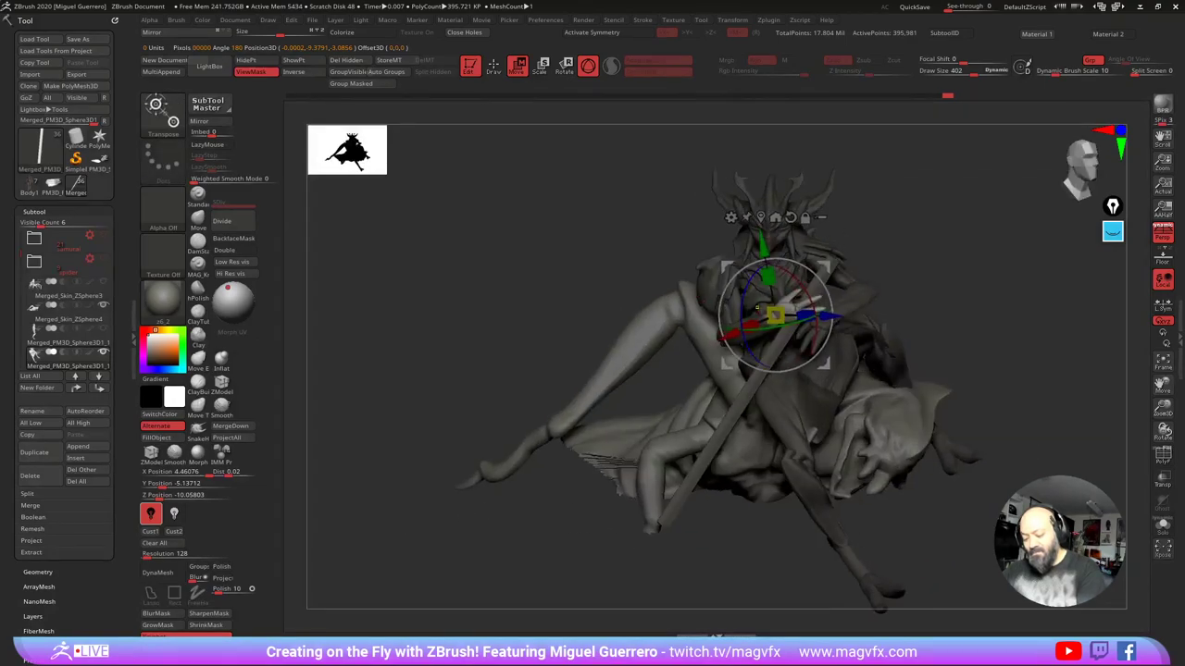
{"action": "left_click_drag", "start_coordinate": [757, 308], "coordinate": [852, 463], "text": "alt"}
{"action": "left_click_drag", "start_coordinate": [925, 463], "coordinate": [814, 592], "text": "alt"}
{"action": "left_click", "coordinate": [636, 260], "text": "alt"}
{"action": "left_click_drag", "start_coordinate": [565, 310], "coordinate": [514, 185], "text": "alt"}
{"action": "left_click_drag", "start_coordinate": [463, 222], "coordinate": [501, 285], "text": "alt"}
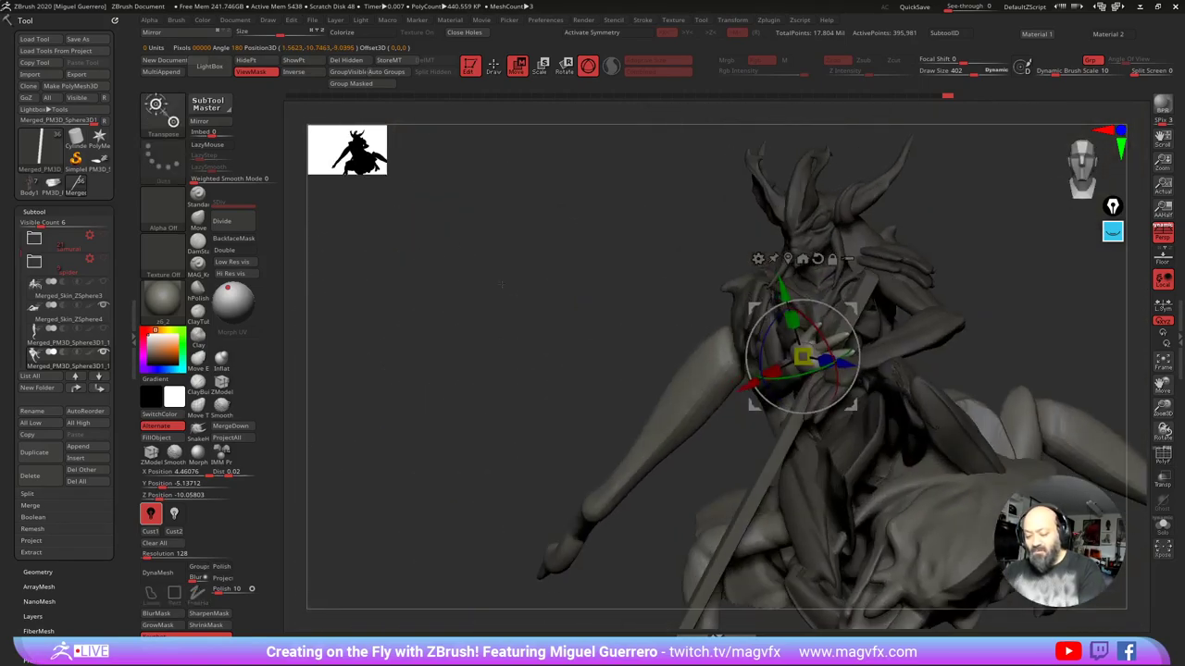
{"action": "right_click_drag", "start_coordinate": [501, 286], "coordinate": [500, 352], "text": "alt"}
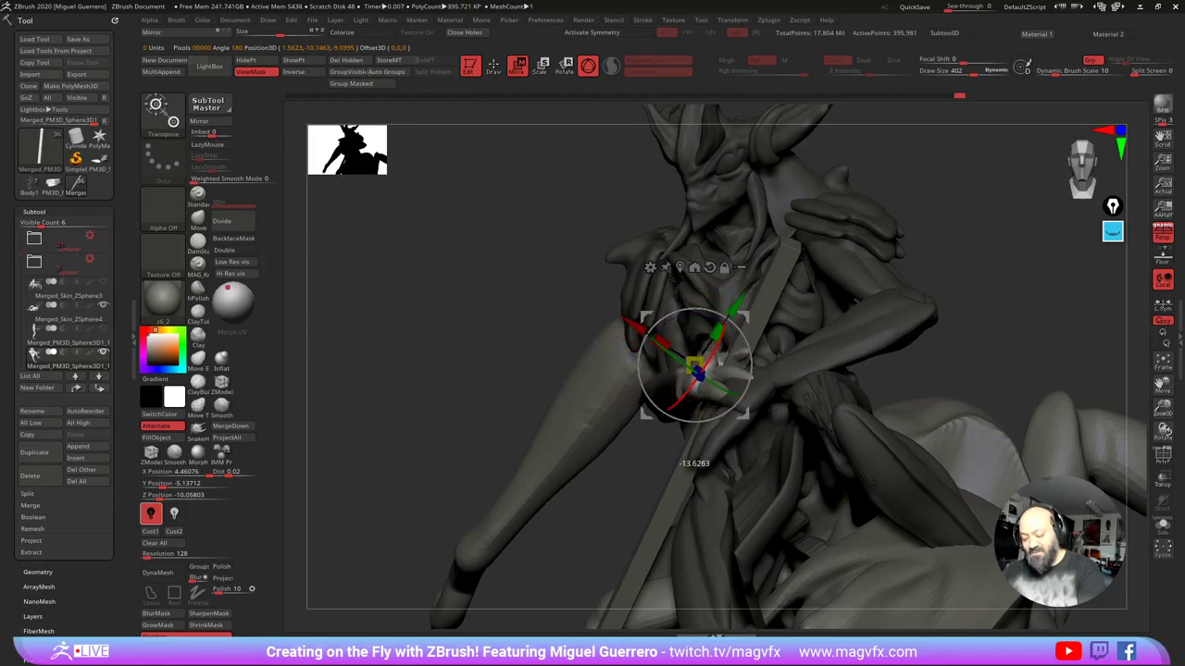
{"action": "left_click_drag", "start_coordinate": [501, 332], "coordinate": [616, 375]}
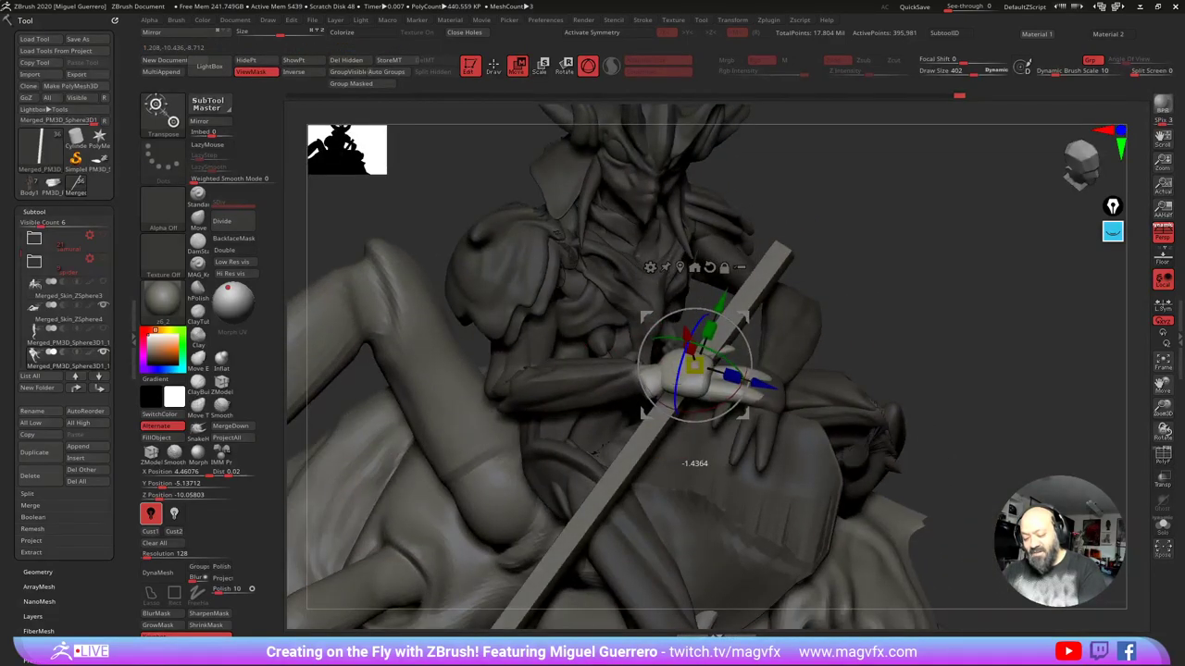
{"action": "mouse_move", "coordinate": [416, 370]}
{"action": "right_mouse_down", "text": "ctrl"}
{"action": "mouse_move", "coordinate": [393, 347]}
{"action": "mouse_move", "coordinate": [462, 343]}
{"action": "right_mouse_up", "text": "ctrl"}
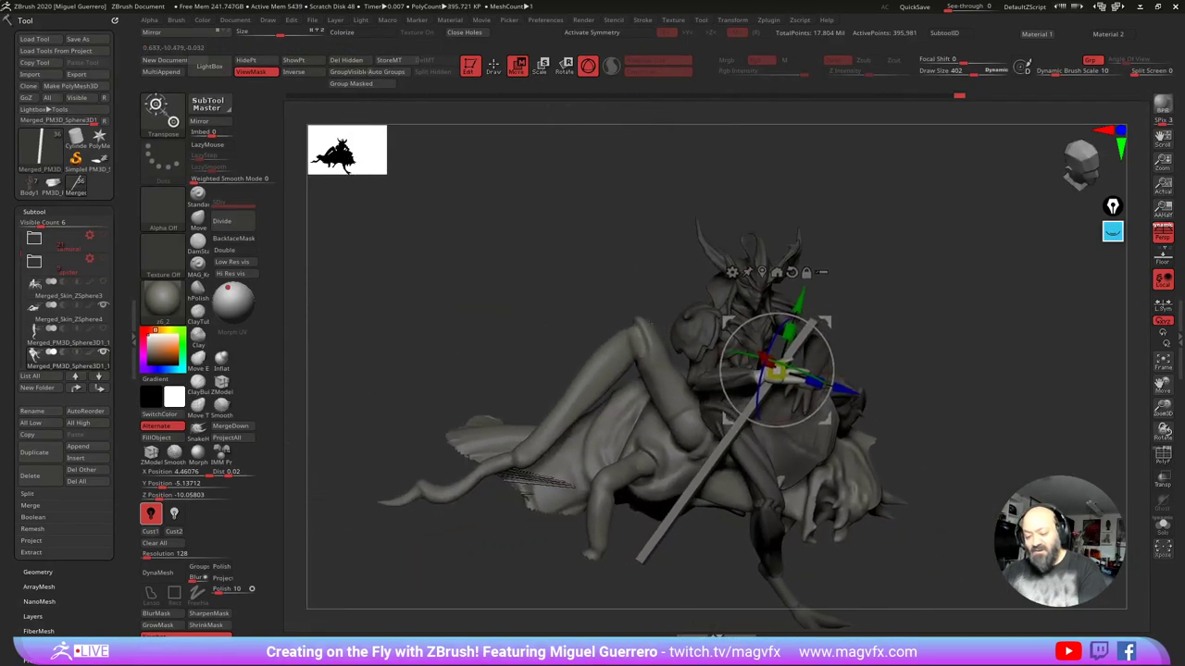
{"action": "left_click_drag", "start_coordinate": [462, 343], "coordinate": [491, 354]}
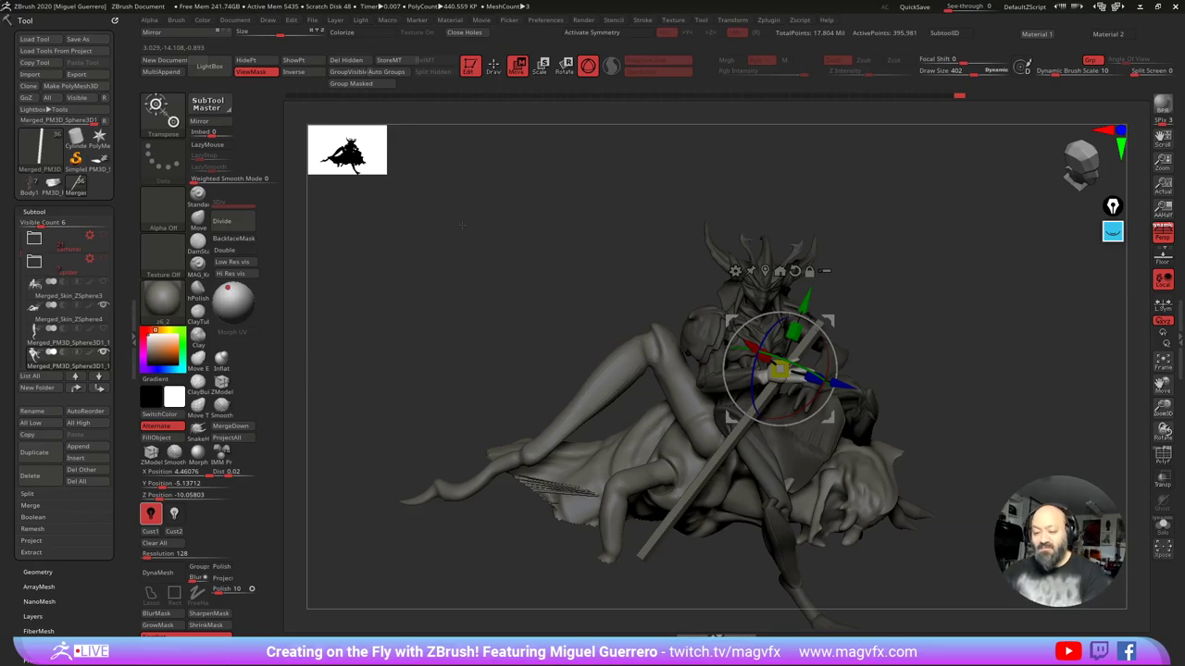
Step: Clear the mask and smooth the samurai's draped cloth below the hands with the Smooth brush
{"action": "left_click", "coordinate": [494, 68]}
{"action": "mouse_move", "coordinate": [417, 341]}
{"action": "left_mouse_down"}
{"action": "mouse_move", "coordinate": [464, 323]}
{"action": "mouse_move", "coordinate": [478, 333]}
{"action": "mouse_move", "coordinate": [473, 349]}
{"action": "mouse_move", "coordinate": [437, 346]}
{"action": "left_mouse_up"}
{"action": "right_click_drag", "start_coordinate": [437, 347], "coordinate": [446, 369], "text": "ctrl"}
{"action": "mouse_move", "coordinate": [446, 369]}
{"action": "left_mouse_down"}
{"action": "mouse_move", "coordinate": [445, 332]}
{"action": "mouse_move", "coordinate": [521, 343]}
{"action": "left_mouse_up"}
{"action": "right_click_drag", "start_coordinate": [746, 411], "coordinate": [774, 418]}
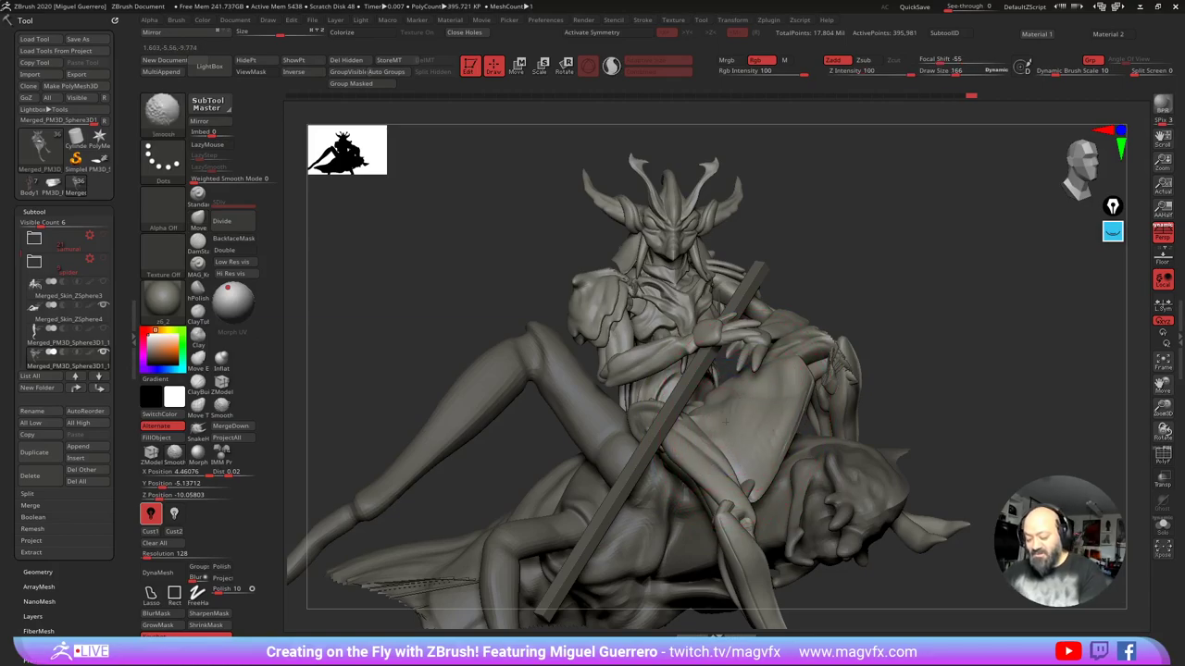
{"action": "right_click_drag", "start_coordinate": [768, 388], "coordinate": [743, 502]}
{"action": "left_click_drag", "start_coordinate": [707, 449], "coordinate": [726, 427], "text": "shift"}
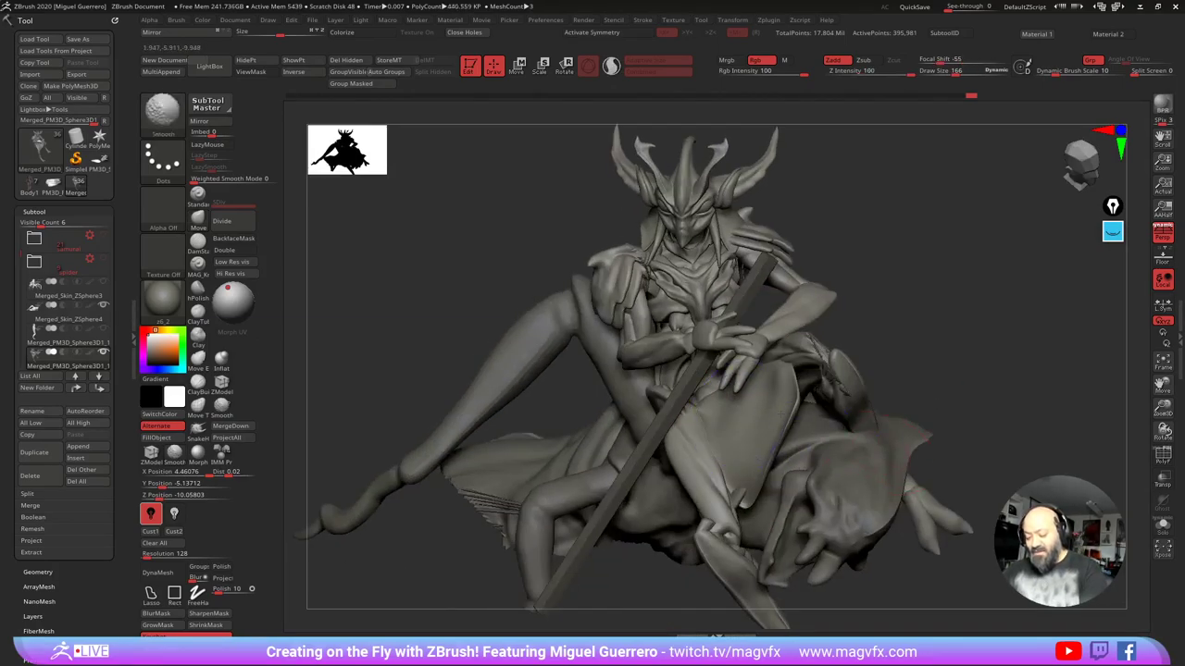
{"action": "right_click_drag", "start_coordinate": [729, 427], "coordinate": [587, 290]}
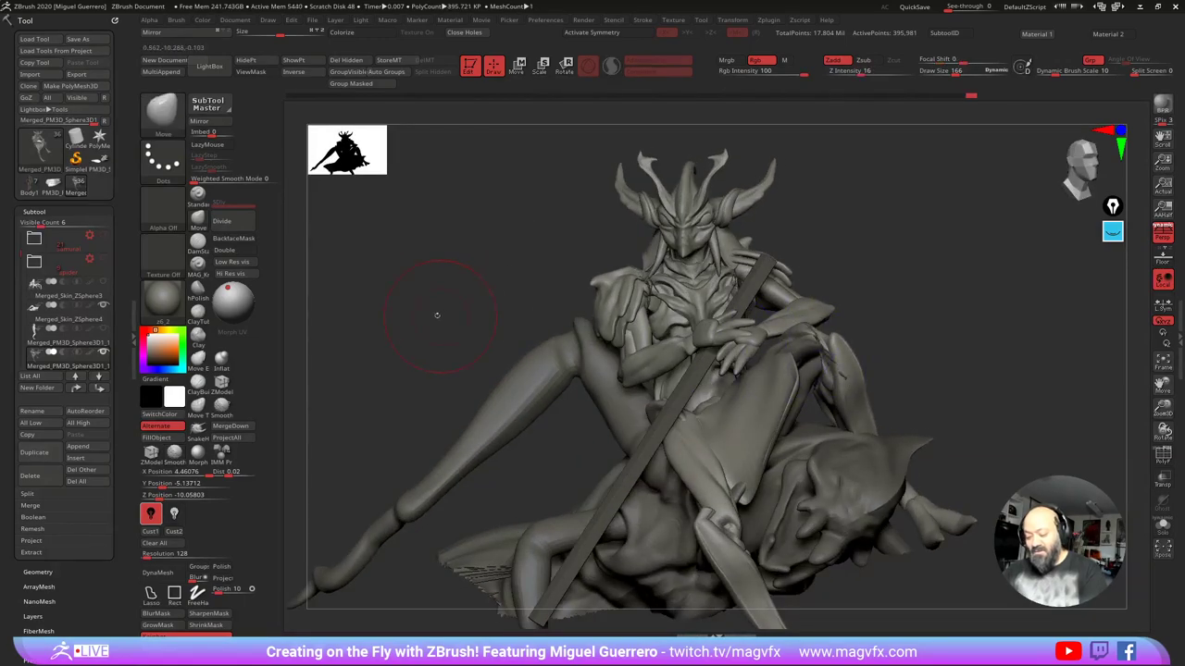
Step: Turn on the polyframe display to examine the samurai's polygroups, then switch it off again
{"action": "left_click_drag", "start_coordinate": [436, 315], "coordinate": [548, 340]}
{"action": "mouse_move", "coordinate": [433, 316]}
{"action": "left_mouse_down"}
{"action": "mouse_move", "coordinate": [391, 312]}
{"action": "mouse_move", "coordinate": [461, 318]}
{"action": "left_mouse_up"}
{"action": "left_click", "coordinate": [1163, 454]}
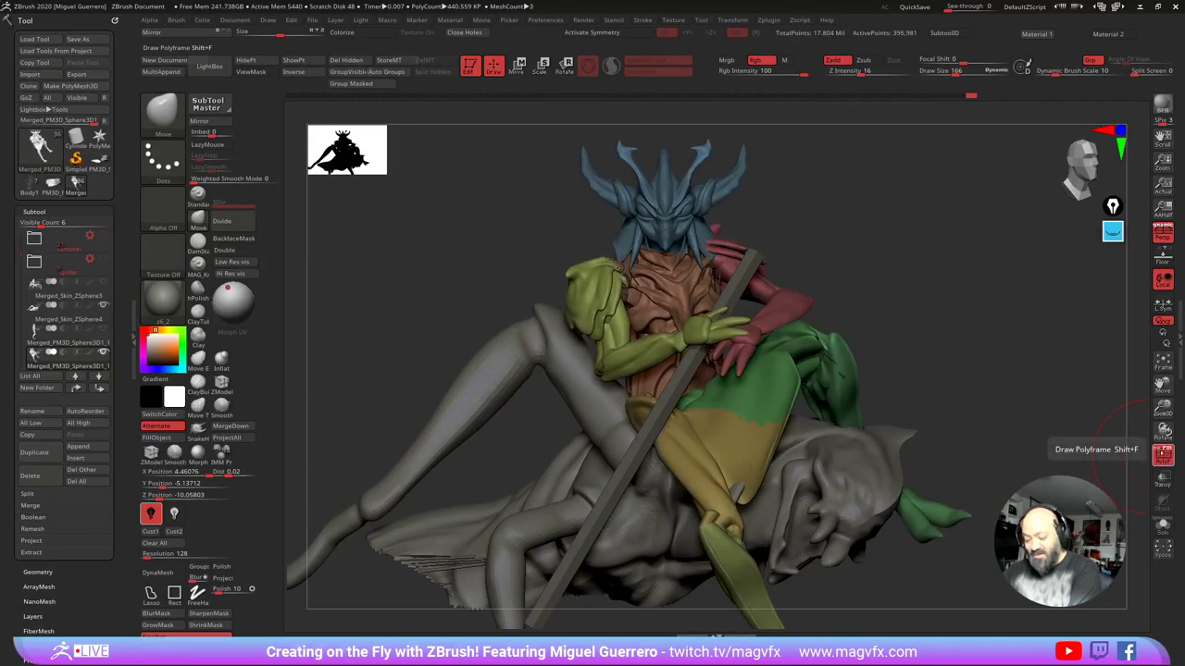
{"action": "left_click", "coordinate": [1162, 453]}
{"action": "left_click", "coordinate": [1162, 453]}
{"action": "left_click", "coordinate": [1157, 449]}
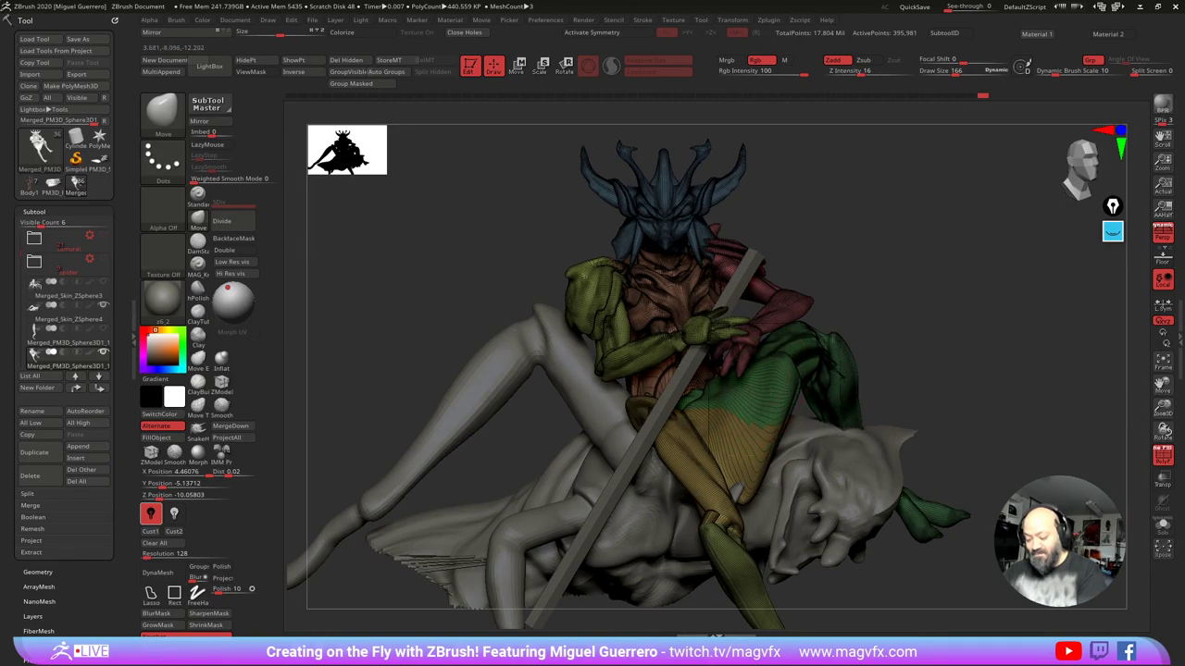
{"action": "left_click", "coordinate": [1162, 455]}
{"action": "right_click_drag", "start_coordinate": [452, 322], "coordinate": [507, 309], "text": "alt"}
{"action": "left_click_drag", "start_coordinate": [506, 309], "coordinate": [493, 297]}
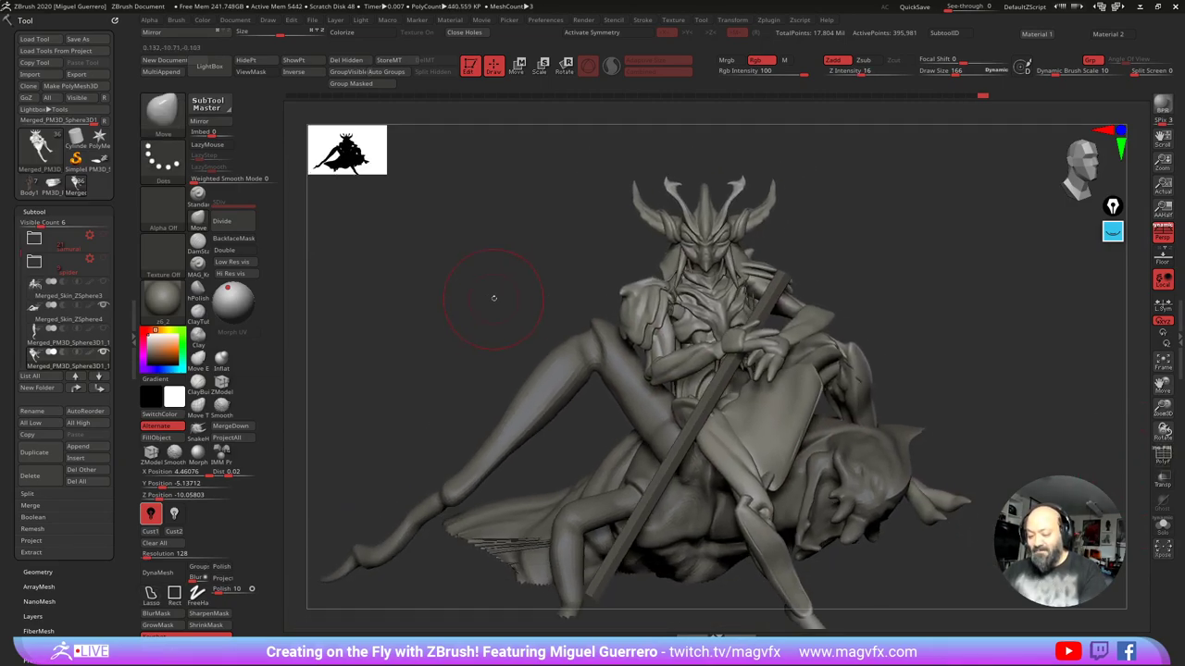
Step: Isolate and mask the samurai's head polygroup, show the whole figure again and invert the mask so only the head moves
{"action": "left_click", "coordinate": [691, 250], "text": "ctrl+shift"}
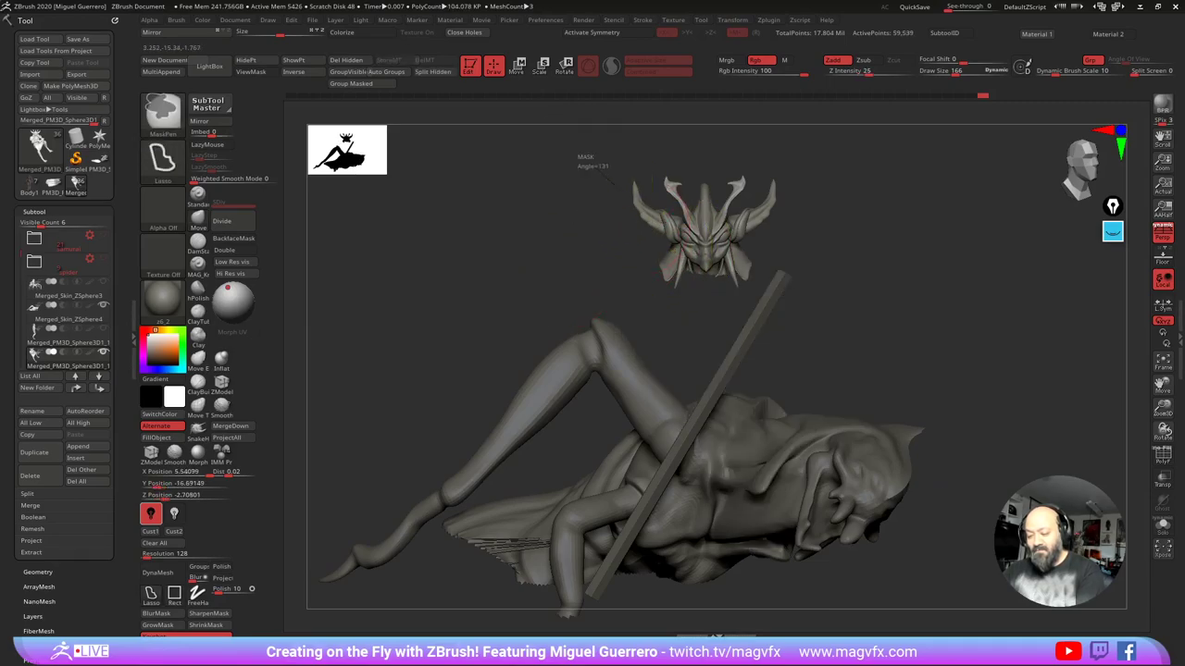
{"action": "left_click_drag", "start_coordinate": [614, 184], "coordinate": [851, 316], "text": "ctrl"}
{"action": "mouse_move", "coordinate": [566, 209]}
{"action": "left_mouse_down", "text": "ctrl"}
{"action": "mouse_move", "coordinate": [744, 316]}
{"action": "mouse_move", "coordinate": [562, 139]}
{"action": "left_mouse_up", "text": "ctrl"}
{"action": "left_click", "coordinate": [535, 261], "text": "ctrl+shift"}
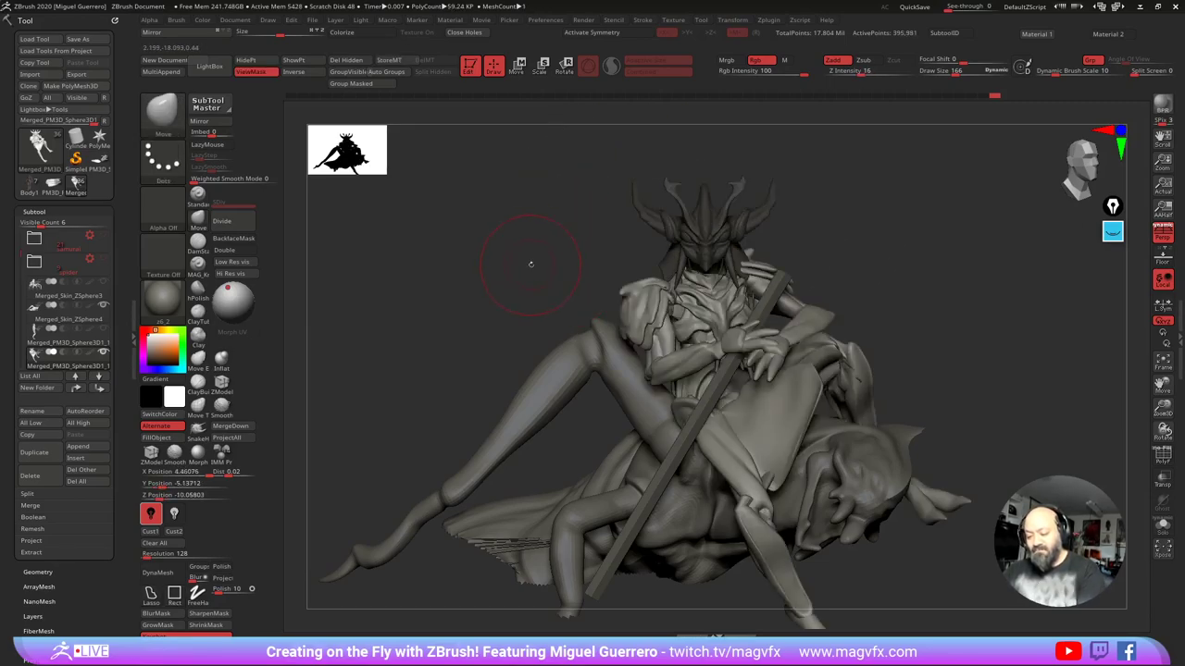
{"action": "left_click", "coordinate": [529, 263], "text": "ctrl"}
{"action": "left_click_drag", "start_coordinate": [524, 263], "coordinate": [530, 260]}
{"action": "left_click", "coordinate": [519, 70]}
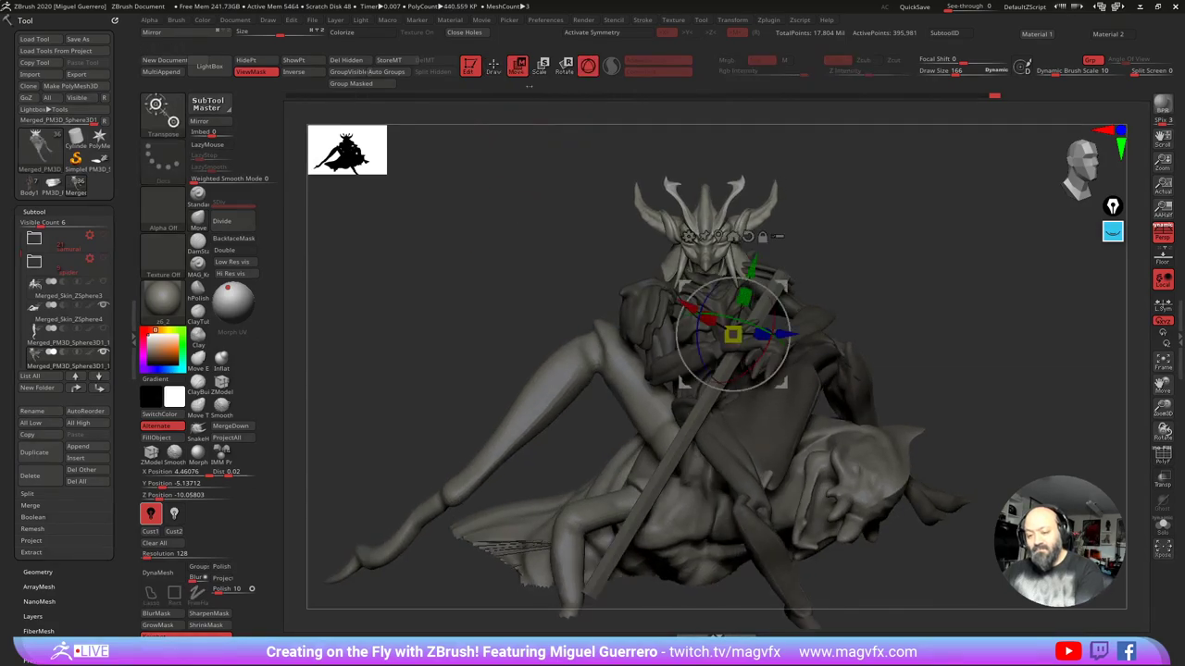
Step: Place the gizmo at the samurai's neck, rotate the head to adjust its tilt and turn, and clear the mask
{"action": "left_click", "coordinate": [700, 268], "text": "alt"}
{"action": "left_click_drag", "start_coordinate": [592, 240], "coordinate": [551, 238]}
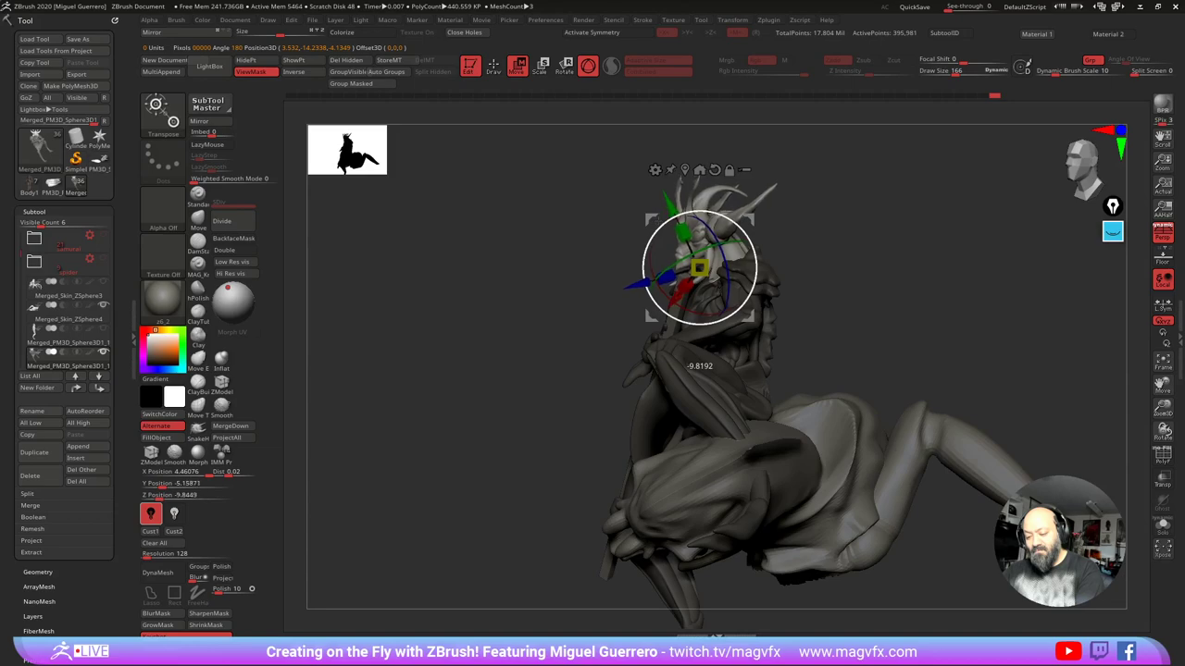
{"action": "left_click_drag", "start_coordinate": [656, 223], "coordinate": [655, 223]}
{"action": "left_click_drag", "start_coordinate": [577, 238], "coordinate": [635, 235]}
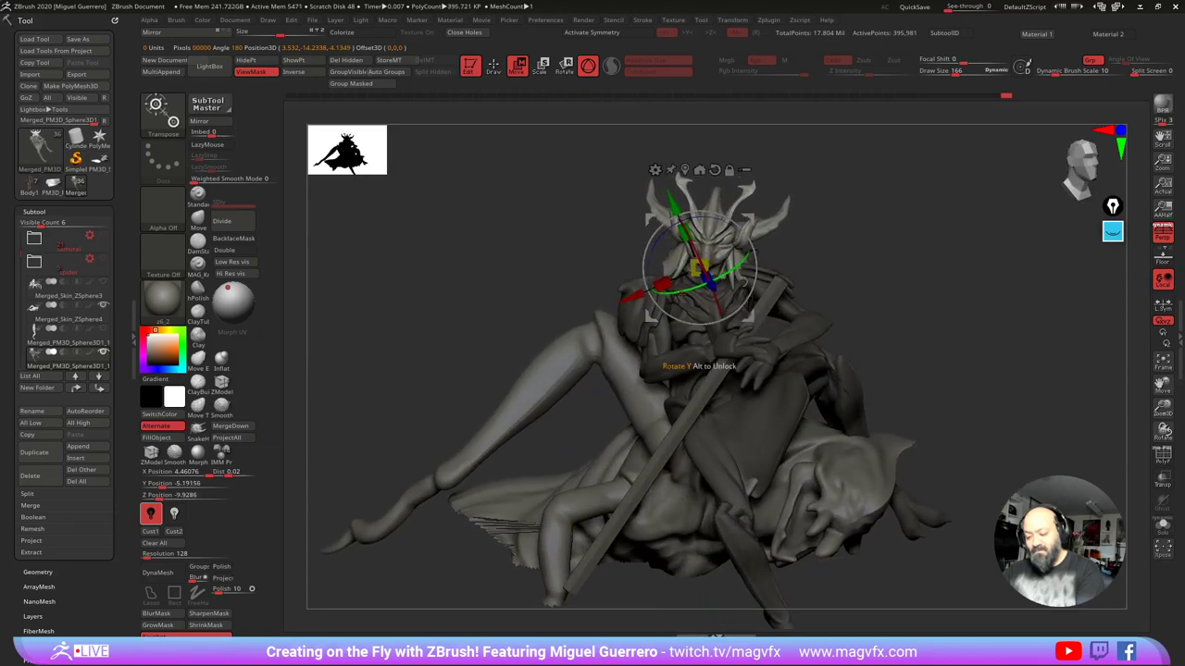
{"action": "left_click_drag", "start_coordinate": [726, 274], "coordinate": [707, 292]}
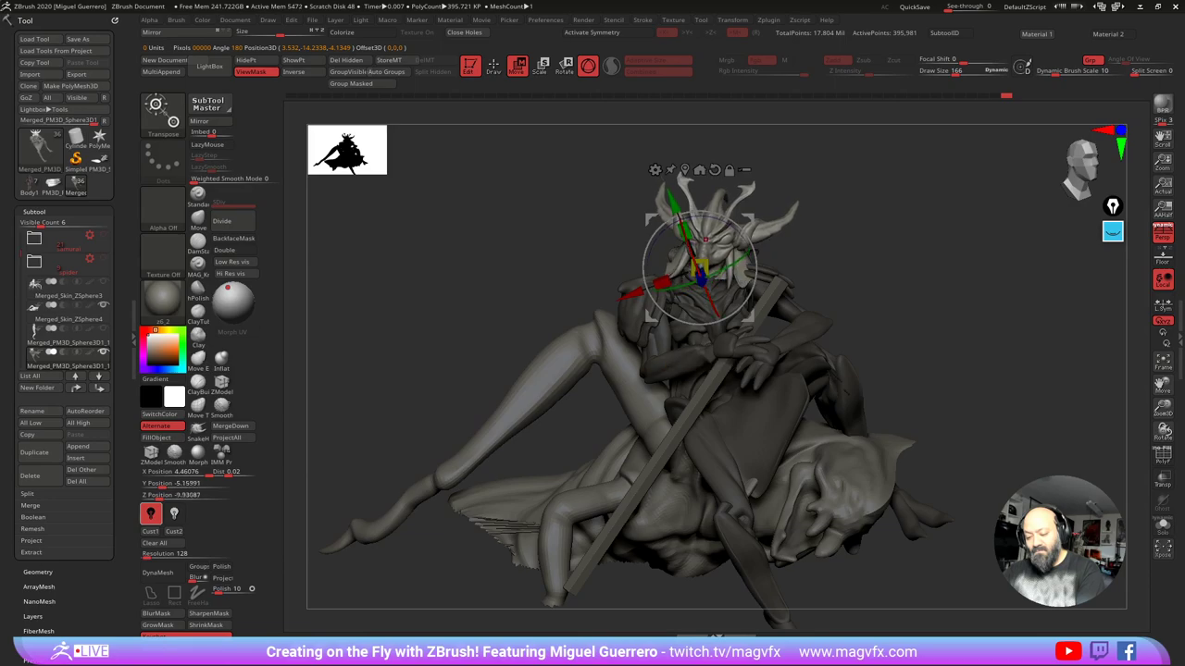
{"action": "left_click_drag", "start_coordinate": [754, 260], "coordinate": [752, 251]}
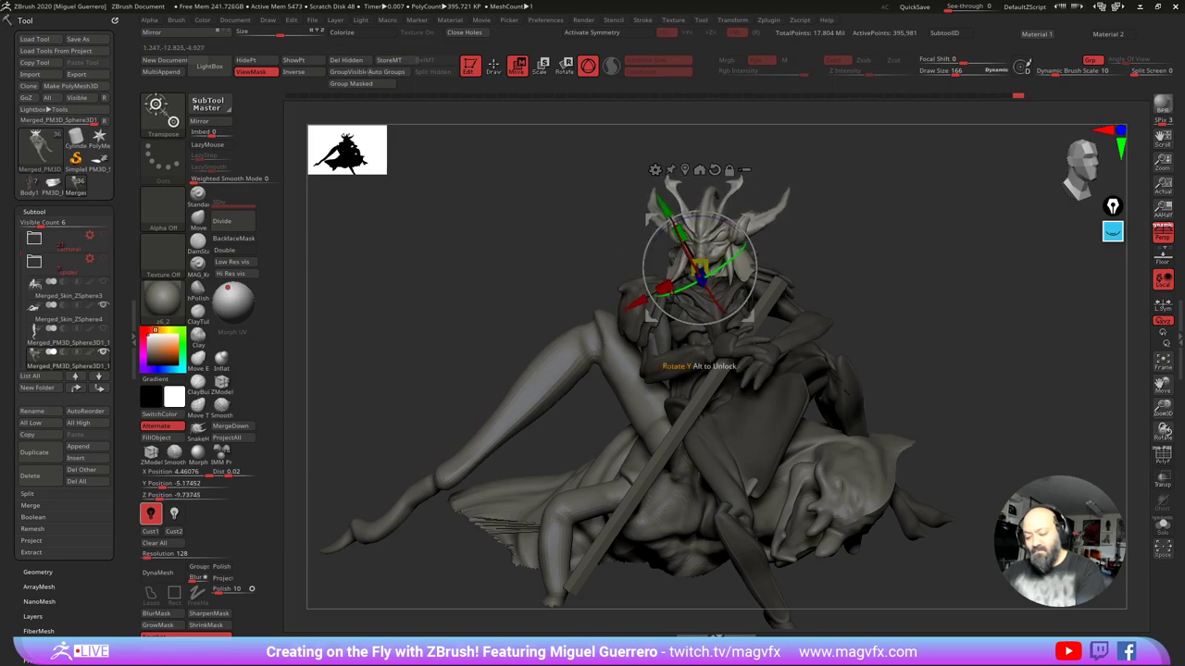
{"action": "left_click_drag", "start_coordinate": [546, 259], "coordinate": [565, 258]}
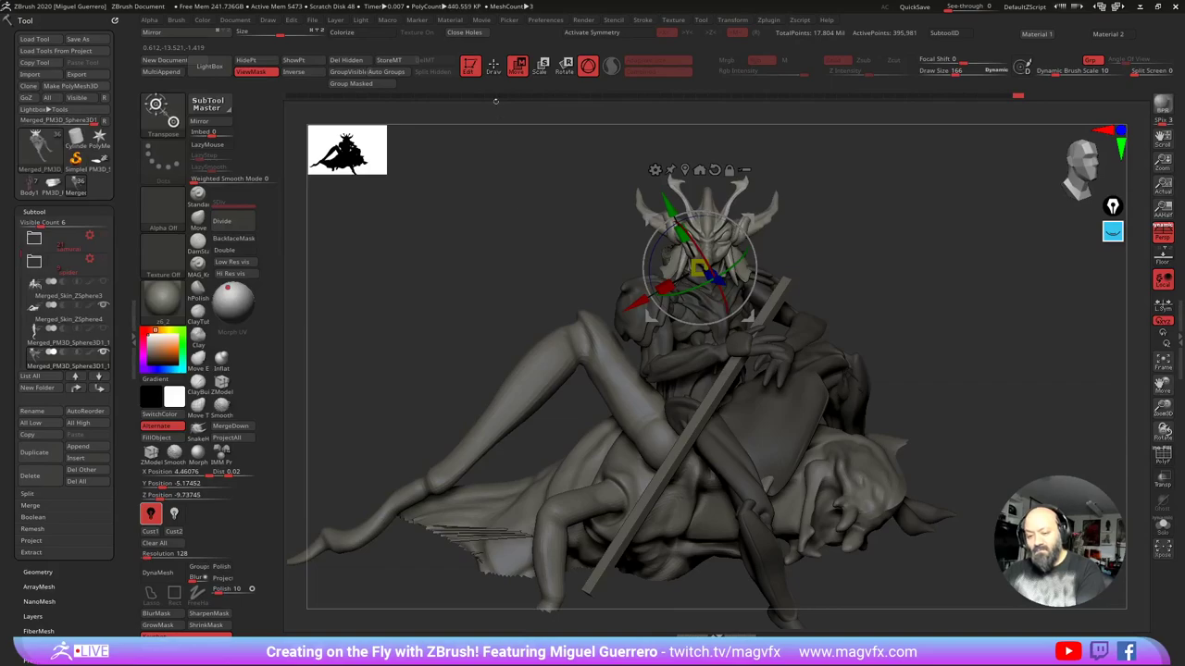
{"action": "left_click", "coordinate": [494, 67]}
{"action": "mouse_move", "coordinate": [524, 222]}
{"action": "right_mouse_down"}
{"action": "mouse_move", "coordinate": [528, 349]}
{"action": "mouse_move", "coordinate": [503, 336]}
{"action": "mouse_move", "coordinate": [521, 350]}
{"action": "right_mouse_up"}
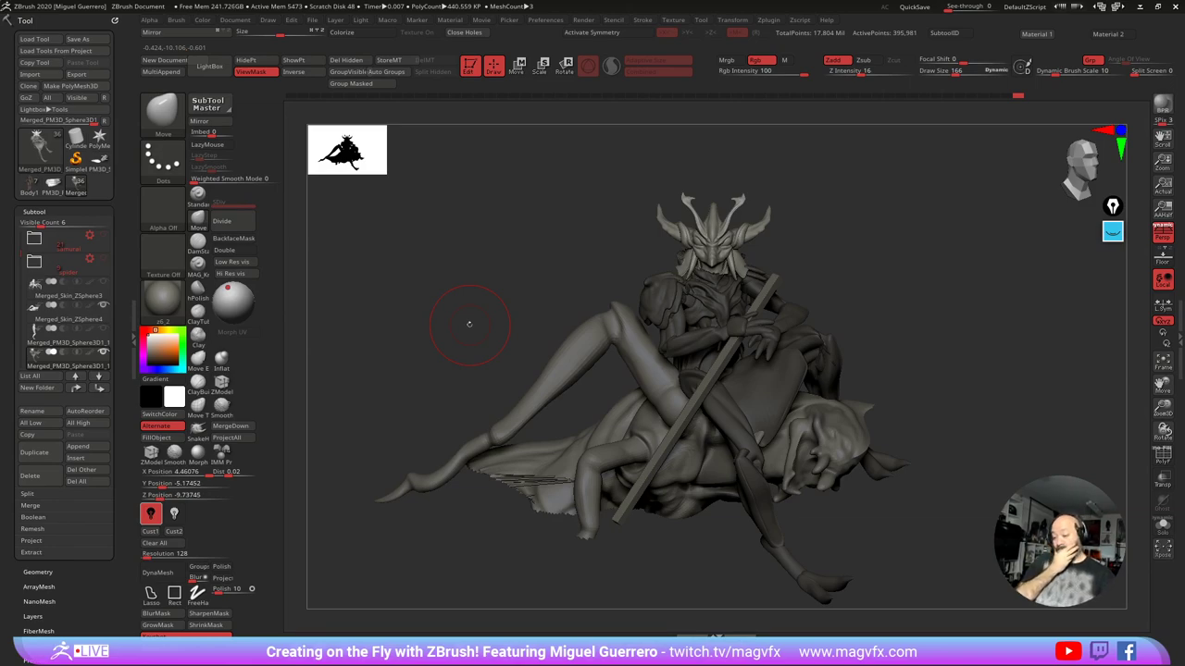
{"action": "left_click_drag", "start_coordinate": [405, 286], "coordinate": [428, 307], "text": "ctrl"}
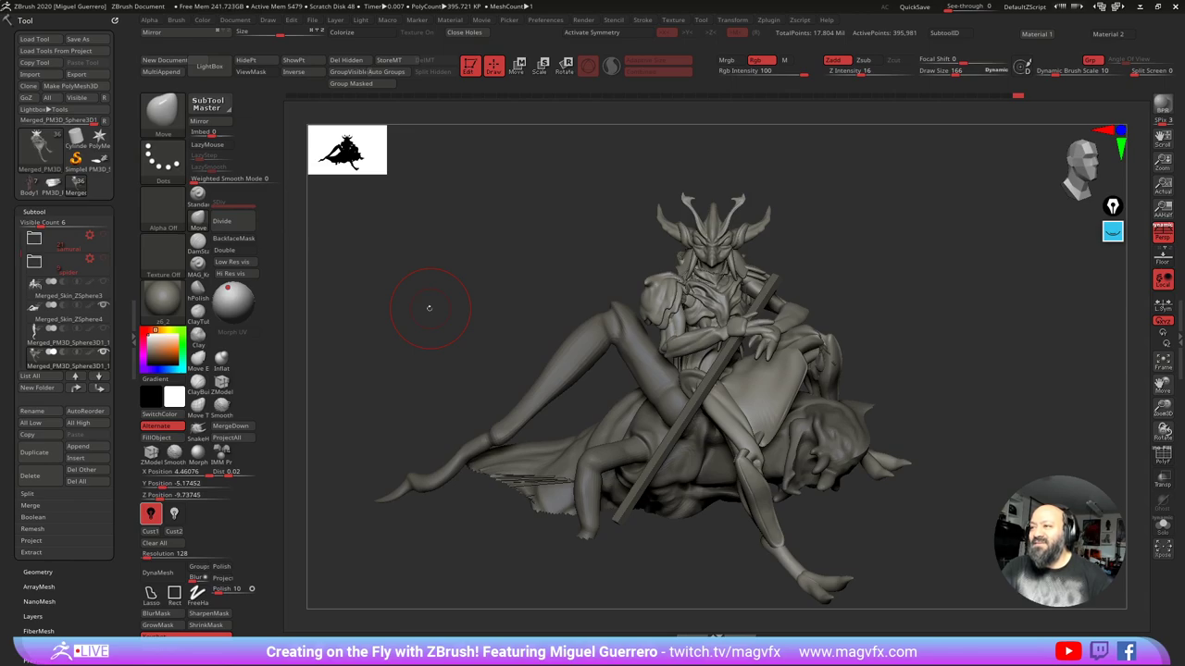
Step: Isolate the samurai's raised bent leg by its polygroup, mask it and show the rest of the figure again
{"action": "mouse_move", "coordinate": [430, 337]}
{"action": "left_mouse_down"}
{"action": "mouse_move", "coordinate": [398, 333]}
{"action": "mouse_move", "coordinate": [370, 348]}
{"action": "mouse_move", "coordinate": [385, 365]}
{"action": "mouse_move", "coordinate": [397, 330]}
{"action": "mouse_move", "coordinate": [416, 336]}
{"action": "mouse_move", "coordinate": [422, 403]}
{"action": "mouse_move", "coordinate": [391, 423]}
{"action": "mouse_move", "coordinate": [474, 452]}
{"action": "left_mouse_up"}
{"action": "right_click_drag", "start_coordinate": [487, 417], "coordinate": [457, 383], "text": "ctrl"}
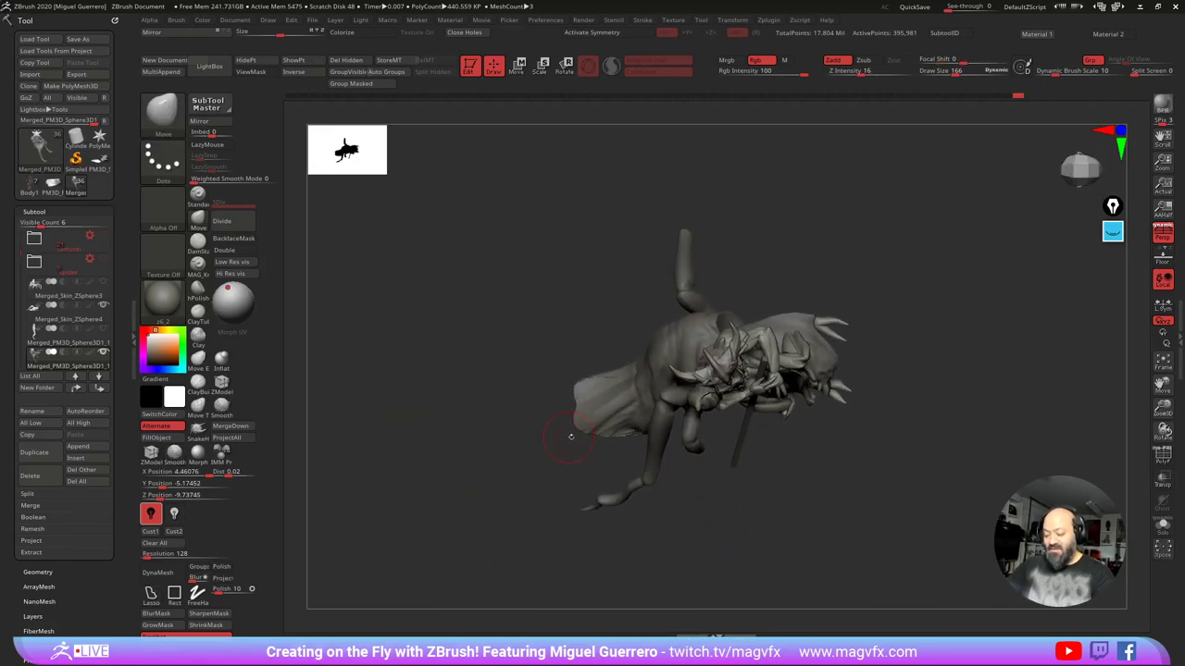
{"action": "left_click_drag", "start_coordinate": [478, 431], "coordinate": [467, 408]}
{"action": "right_click_drag", "start_coordinate": [467, 408], "coordinate": [557, 445], "text": "ctrl"}
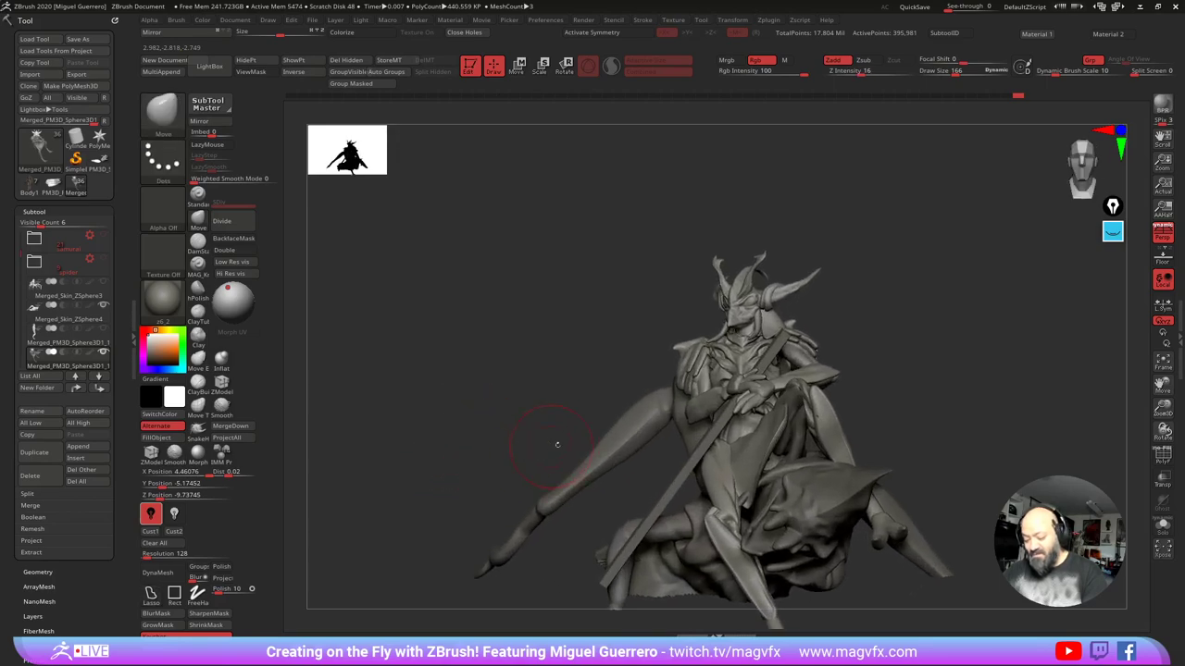
{"action": "left_click", "coordinate": [813, 424], "text": "ctrl+shift"}
{"action": "left_click_drag", "start_coordinate": [488, 378], "coordinate": [531, 379]}
{"action": "mouse_move", "coordinate": [787, 366]}
{"action": "left_mouse_down", "text": "ctrl"}
{"action": "mouse_move", "coordinate": [772, 368]}
{"action": "mouse_move", "coordinate": [783, 362]}
{"action": "left_mouse_up", "text": "ctrl"}
{"action": "left_click", "coordinate": [820, 341], "text": "ctrl+shift"}
{"action": "left_click_drag", "start_coordinate": [542, 305], "coordinate": [664, 362]}
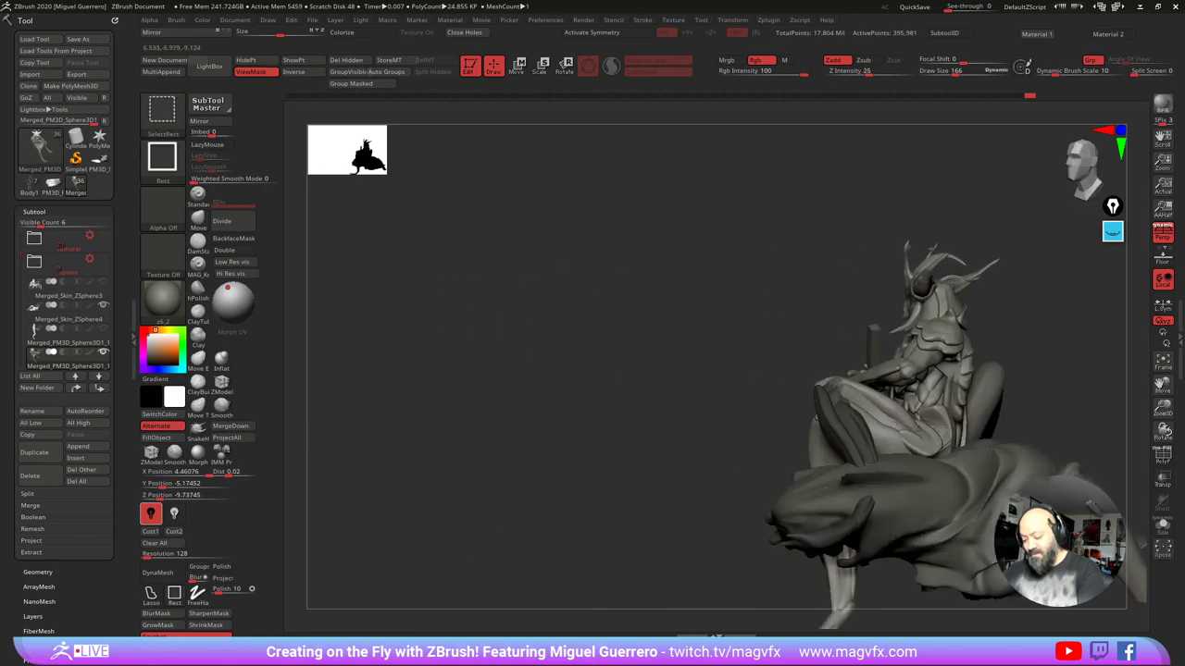
Step: Isolate and mask the samurai's lower-leg polygroup too, show the whole figure again and invert the mask so only the raised leg moves
{"action": "left_click", "coordinate": [818, 418], "text": "ctrl+shift"}
{"action": "left_click_drag", "start_coordinate": [744, 357], "coordinate": [745, 368], "text": "ctrl"}
{"action": "left_click", "coordinate": [679, 346], "text": "ctrl+shift"}
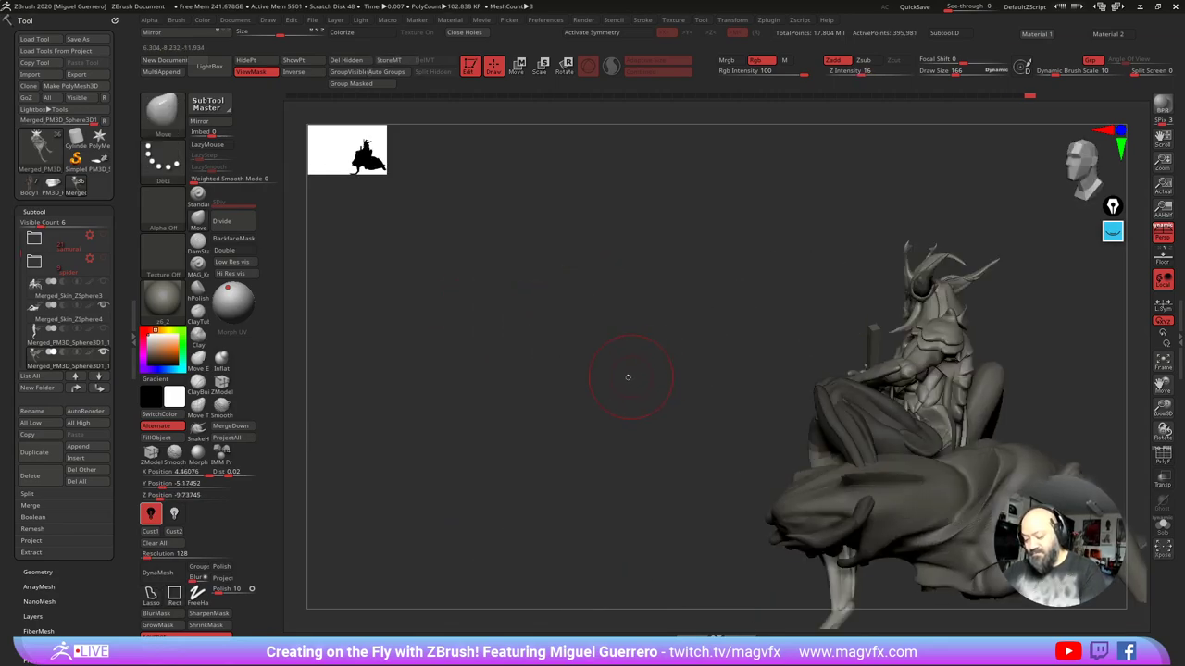
{"action": "left_click_drag", "start_coordinate": [627, 378], "coordinate": [490, 367], "text": "alt"}
{"action": "left_click", "coordinate": [487, 367], "text": "ctrl"}
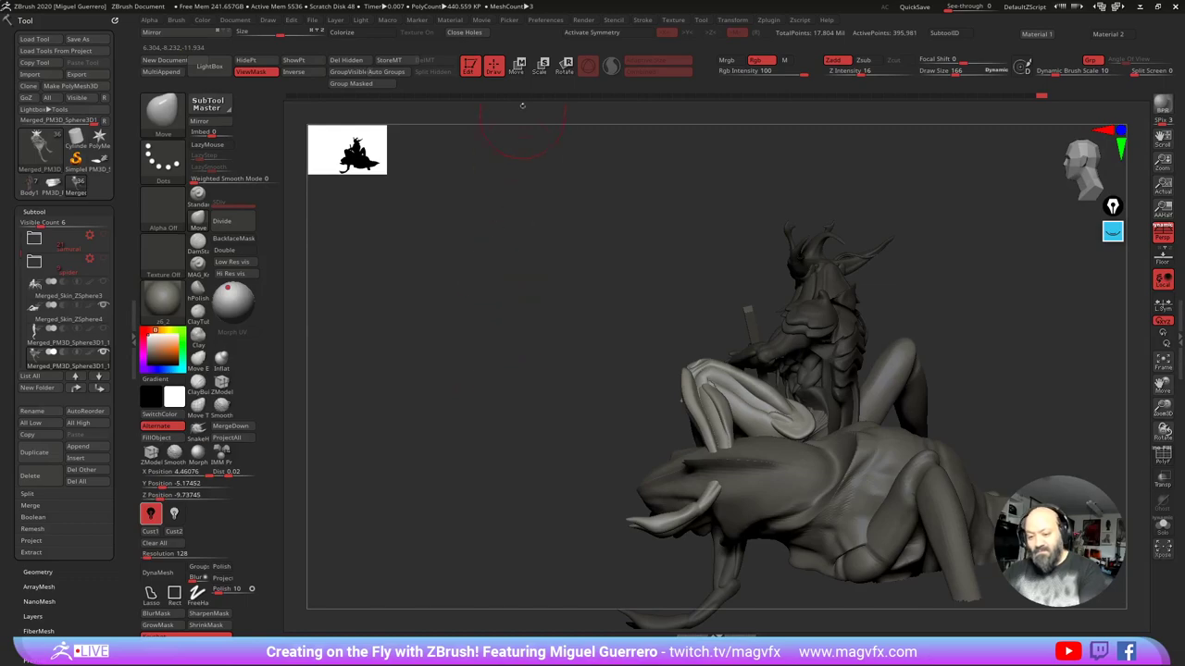
Step: Place the gizmo near the samurai's hip and rotate the raised bent leg to adjust how it rests over the creature
{"action": "left_click", "coordinate": [518, 67]}
{"action": "right_click_drag", "start_coordinate": [682, 400], "coordinate": [629, 399]}
{"action": "left_click", "coordinate": [783, 424], "text": "alt"}
{"action": "right_click_drag", "start_coordinate": [773, 407], "coordinate": [732, 395]}
{"action": "left_click_drag", "start_coordinate": [731, 395], "coordinate": [741, 379]}
{"action": "right_click_drag", "start_coordinate": [741, 379], "coordinate": [569, 356]}
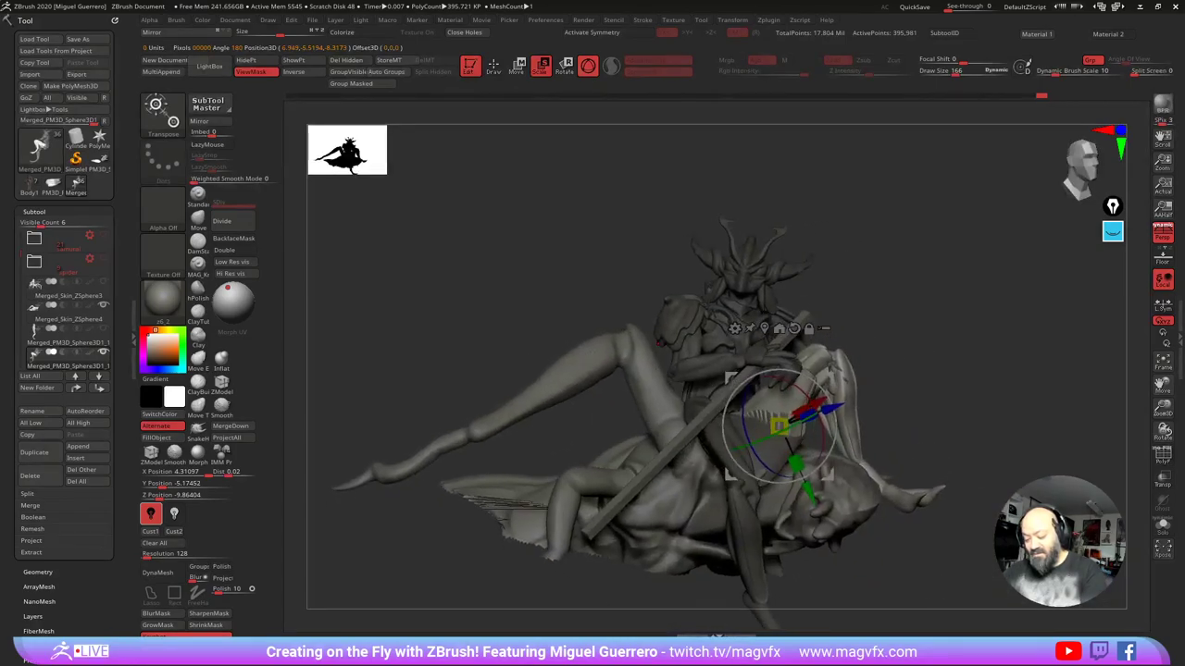
{"action": "left_click_drag", "start_coordinate": [726, 406], "coordinate": [722, 414]}
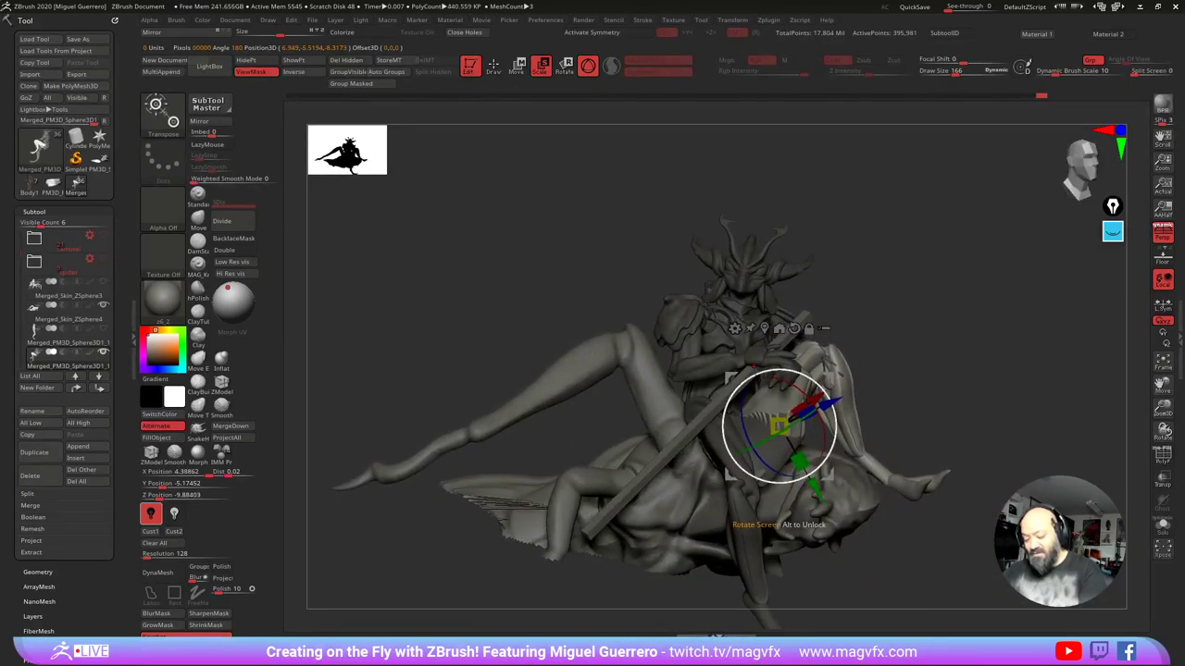
Step: Extend the mask down the raised leg's shin, set the gizmo at the ankle, rotate the foot and clear the mask
{"action": "left_click", "coordinate": [493, 66]}
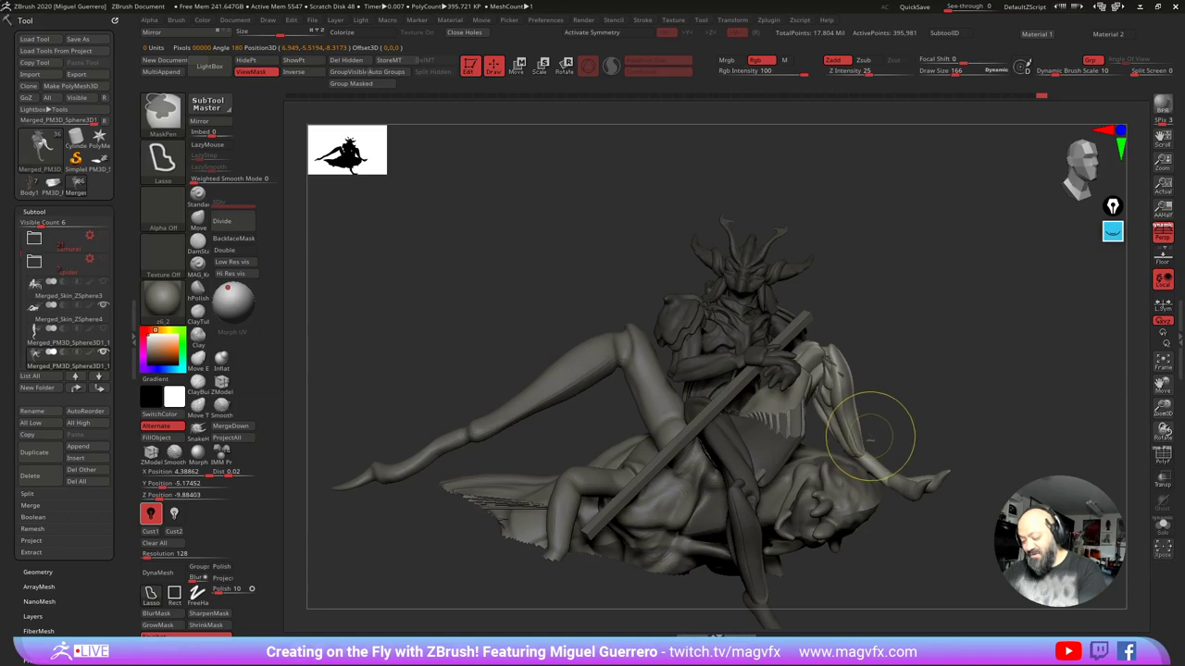
{"action": "mouse_move", "coordinate": [866, 437]}
{"action": "left_mouse_down", "text": "ctrl"}
{"action": "mouse_move", "coordinate": [644, 437]}
{"action": "mouse_move", "coordinate": [881, 269]}
{"action": "mouse_move", "coordinate": [874, 398]}
{"action": "left_mouse_up", "text": "ctrl"}
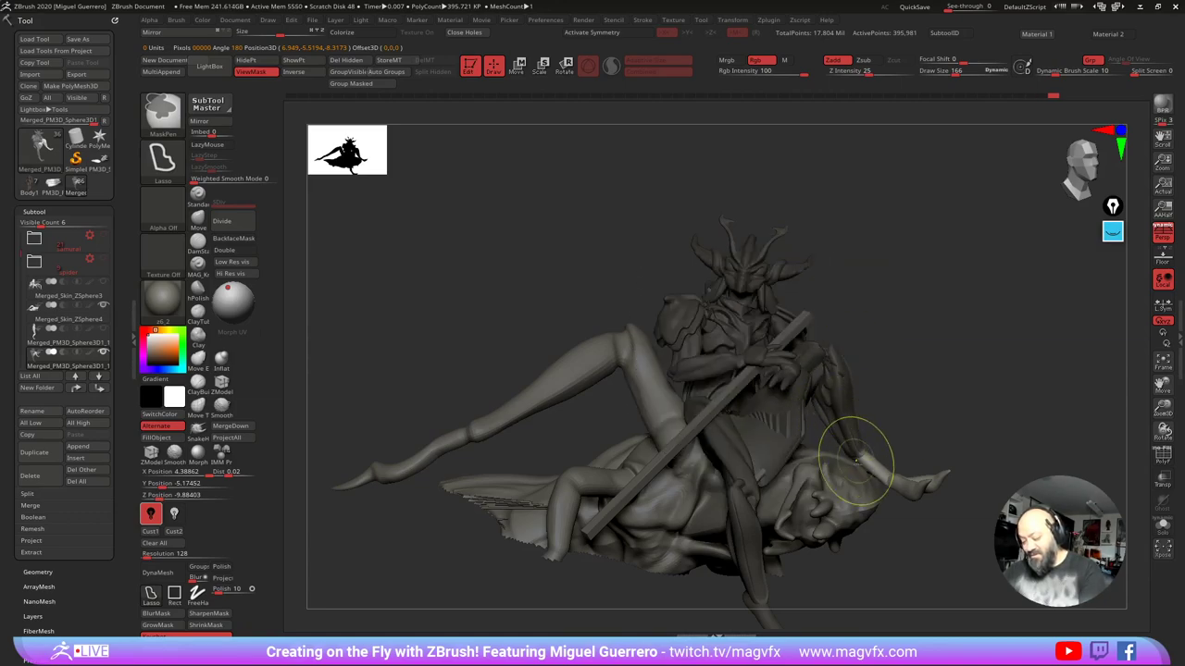
{"action": "key", "text": "w"}
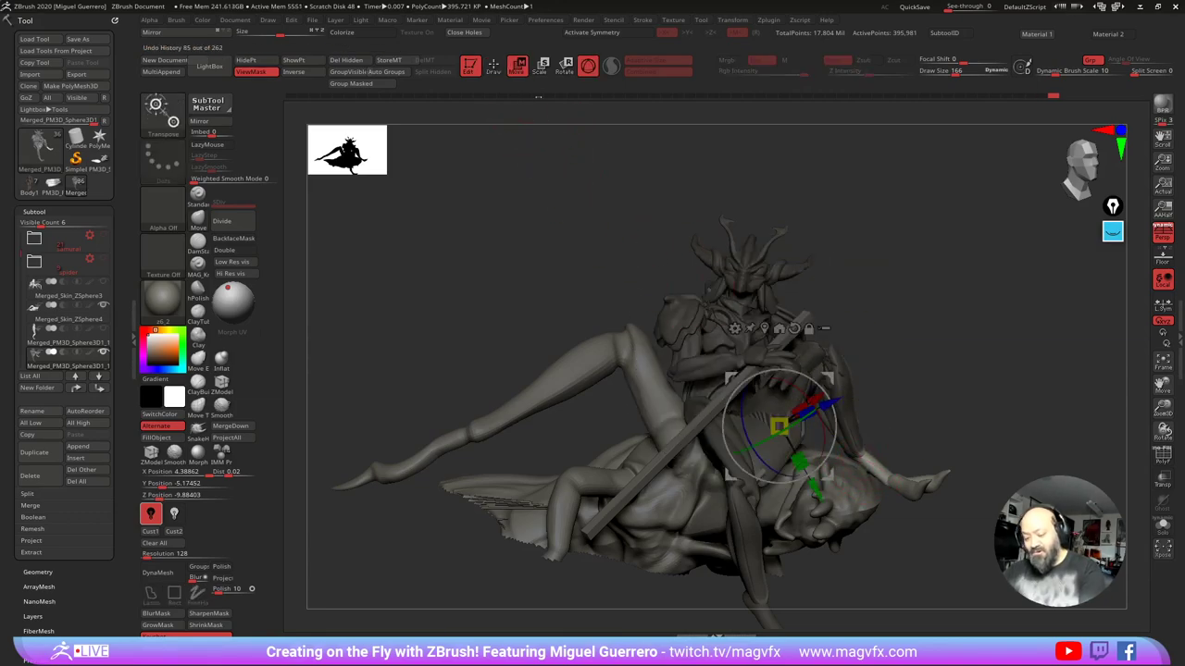
{"action": "left_click", "coordinate": [860, 457], "text": "alt"}
{"action": "left_click_drag", "start_coordinate": [894, 433], "coordinate": [898, 449]}
{"action": "mouse_move", "coordinate": [446, 286]}
{"action": "left_mouse_down"}
{"action": "mouse_move", "coordinate": [374, 284]}
{"action": "mouse_move", "coordinate": [496, 289]}
{"action": "mouse_move", "coordinate": [439, 289]}
{"action": "left_mouse_up"}
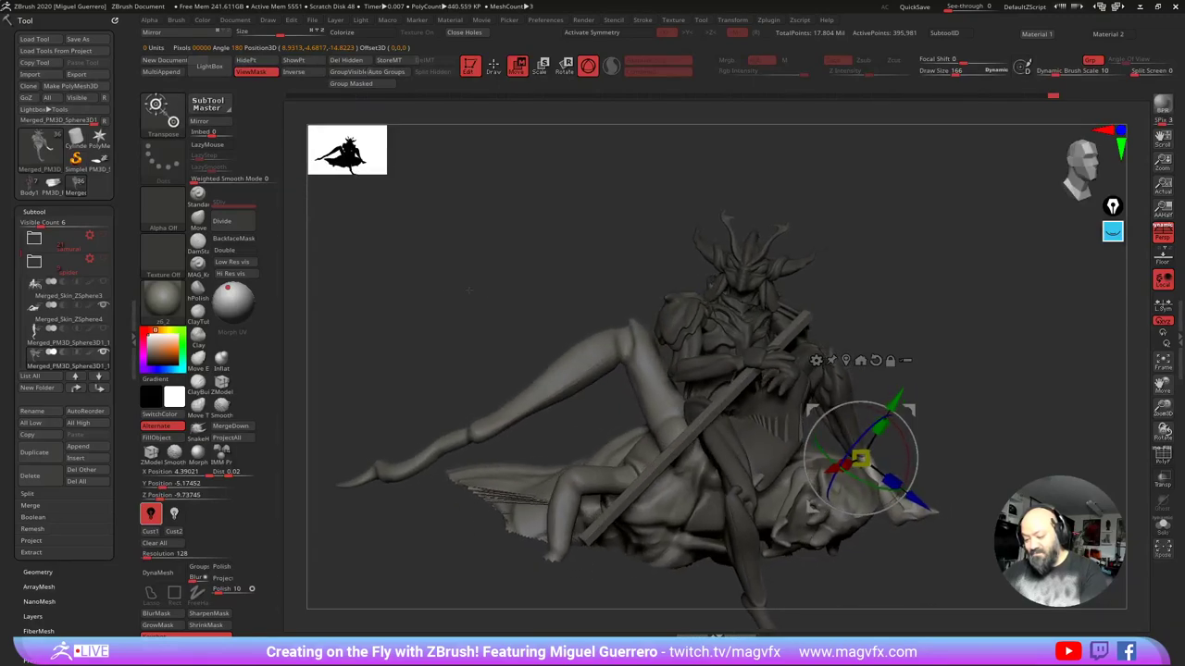
{"action": "left_click_drag", "start_coordinate": [497, 159], "coordinate": [493, 78], "text": "alt"}
{"action": "left_click", "coordinate": [494, 69]}
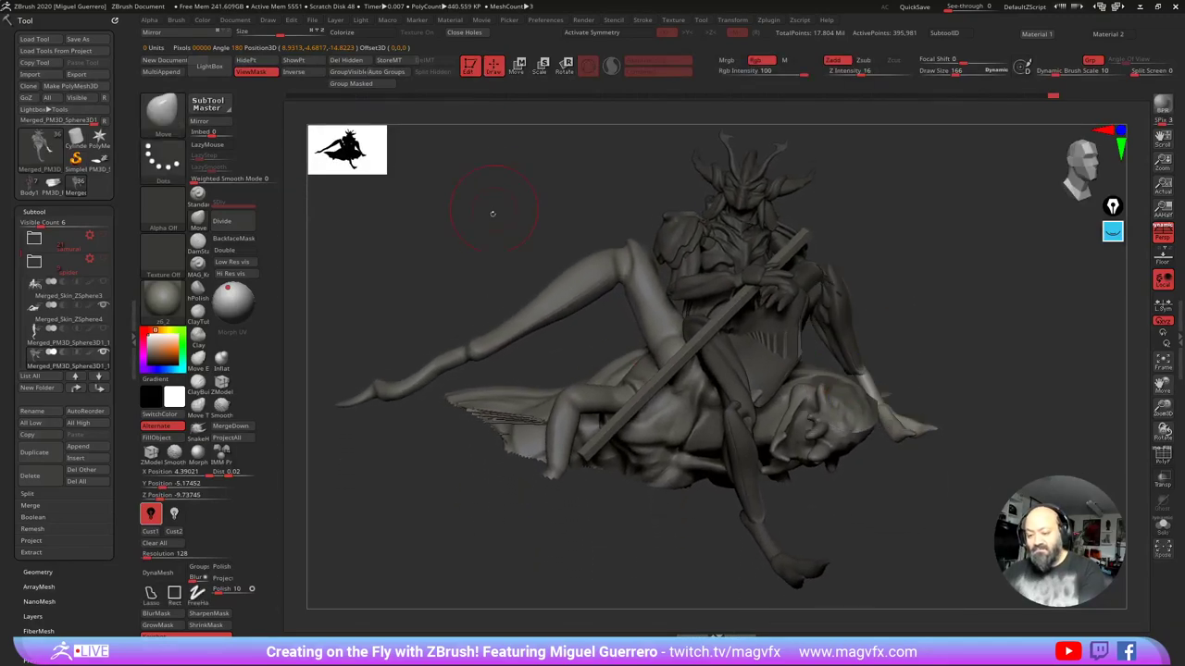
{"action": "mouse_move", "coordinate": [465, 220]}
{"action": "left_mouse_down", "text": "alt"}
{"action": "mouse_move", "coordinate": [463, 240]}
{"action": "mouse_move", "coordinate": [439, 253]}
{"action": "mouse_move", "coordinate": [449, 249]}
{"action": "left_mouse_up", "text": "alt"}
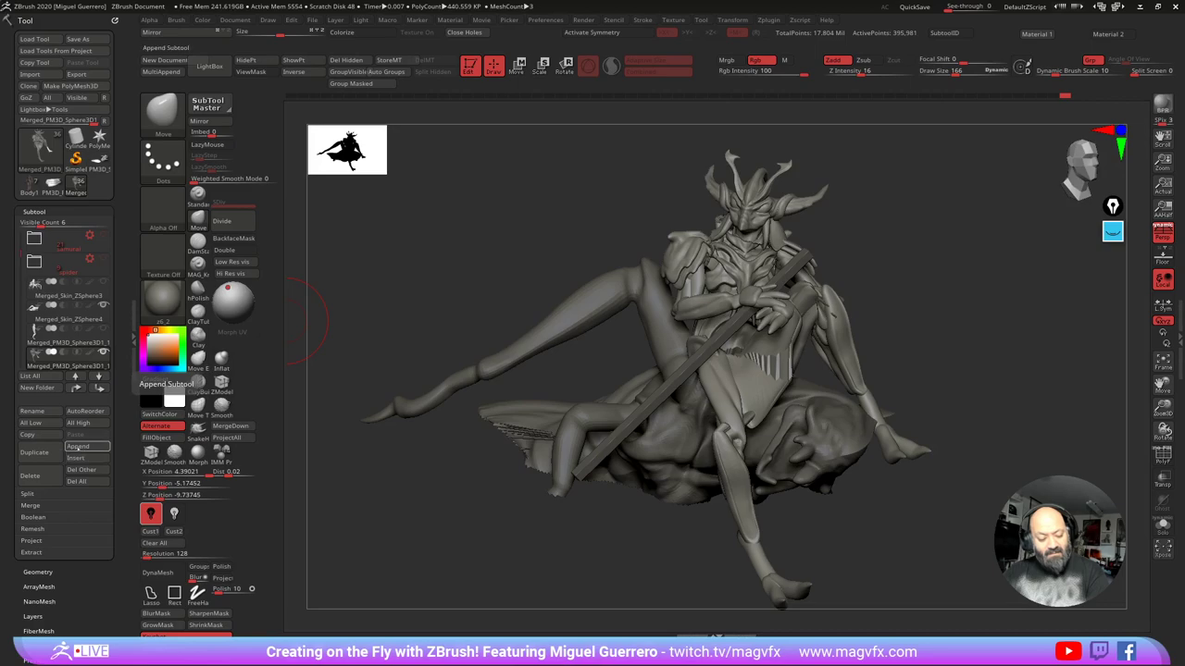
Step: Append a cylinder as a new subtool and enlarge it into a wide, flat disc for a base
{"action": "left_click", "coordinate": [78, 447]}
{"action": "left_click", "coordinate": [148, 437]}
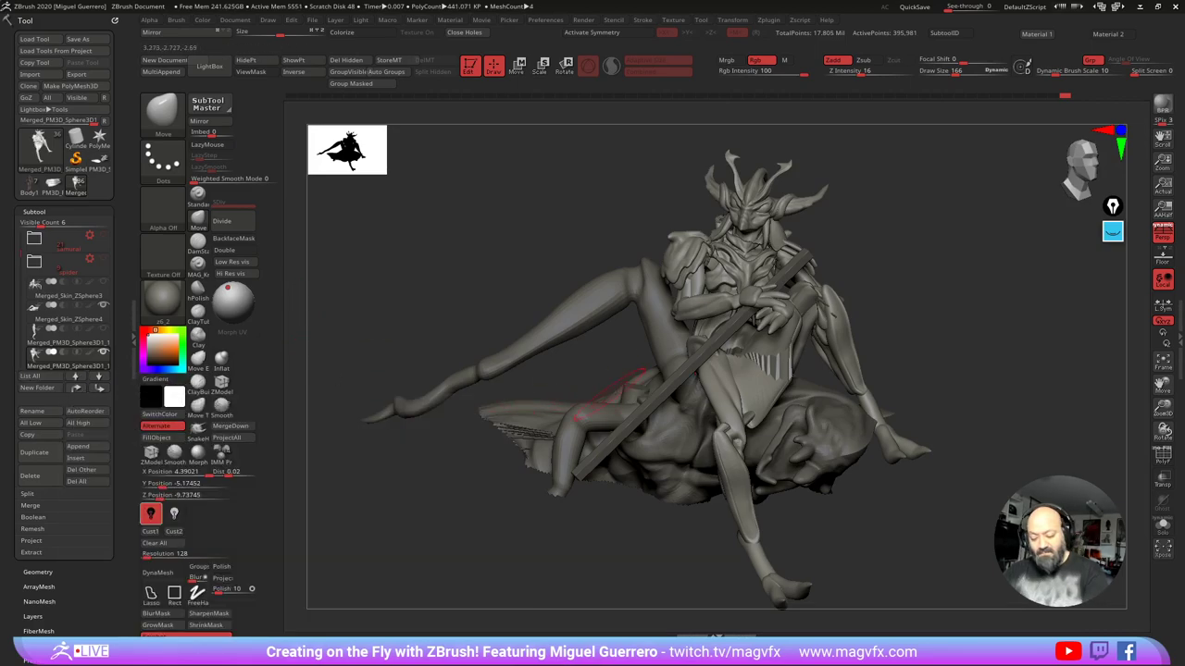
{"action": "key", "text": "w"}
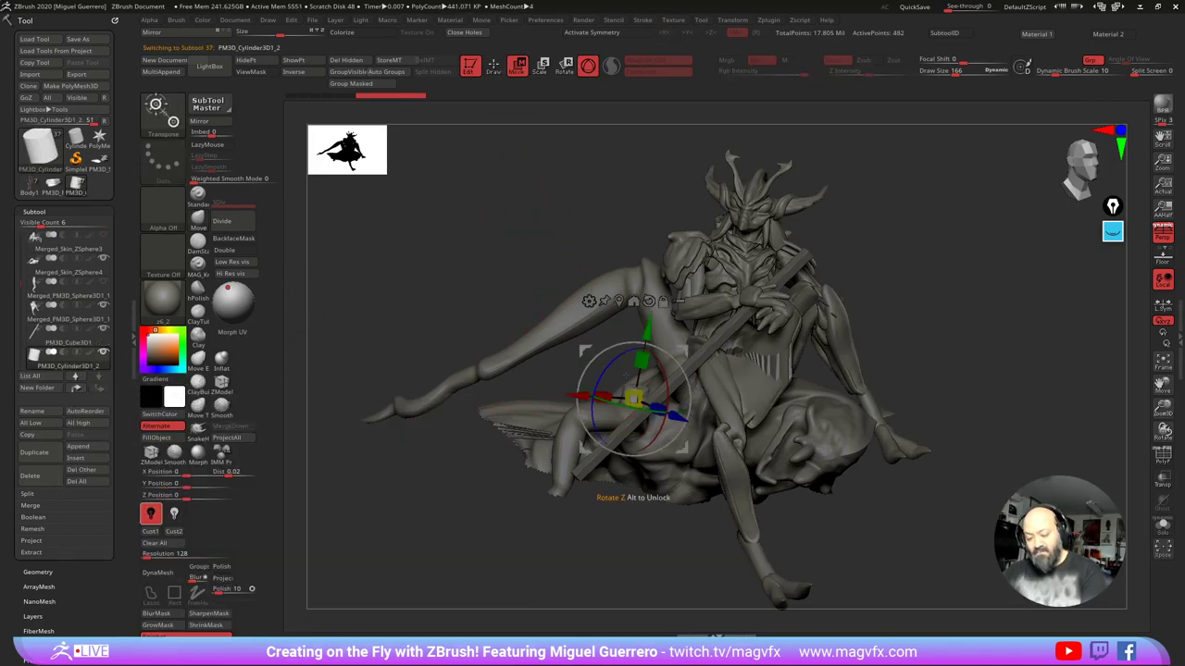
{"action": "left_click_drag", "start_coordinate": [633, 398], "coordinate": [687, 370]}
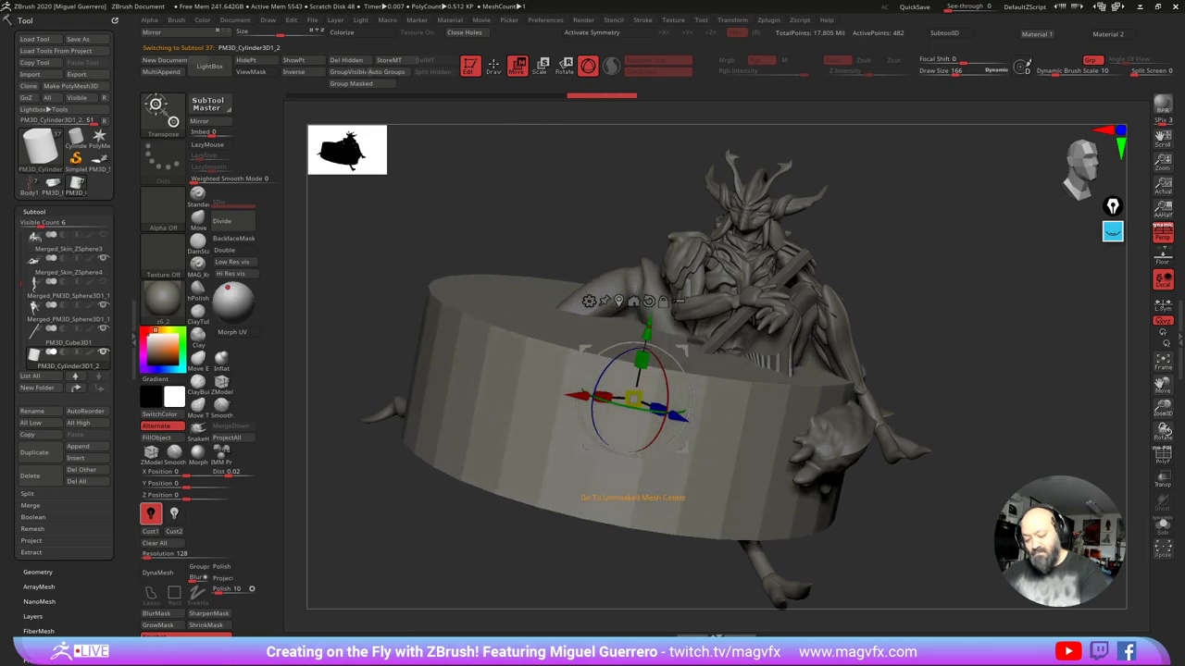
Step: Lower the cylinder base beneath the figures and shift it in depth, to about Y 8.3 and Z -6.4
{"action": "left_click_drag", "start_coordinate": [453, 231], "coordinate": [437, 222], "text": "shift"}
{"action": "left_click_drag", "start_coordinate": [437, 266], "coordinate": [492, 275]}
{"action": "left_click_drag", "start_coordinate": [634, 325], "coordinate": [634, 422]}
{"action": "left_click_drag", "start_coordinate": [708, 497], "coordinate": [791, 497]}
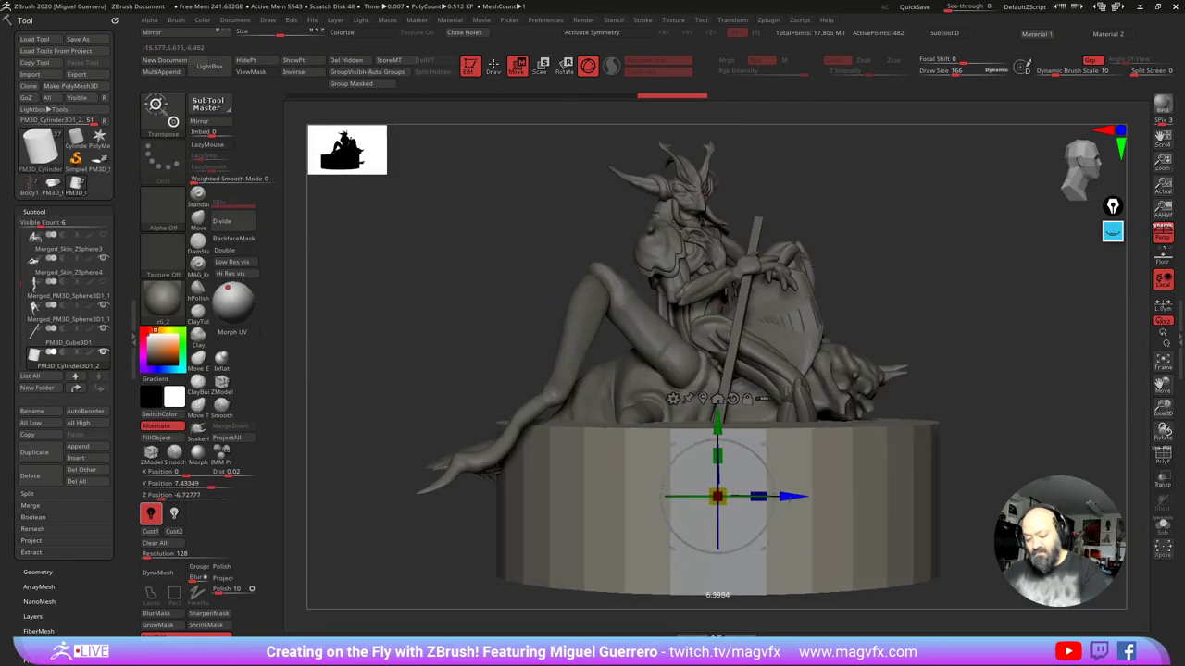
{"action": "mouse_move", "coordinate": [457, 369]}
{"action": "left_mouse_down", "text": "shift"}
{"action": "mouse_move", "coordinate": [422, 378]}
{"action": "mouse_move", "coordinate": [465, 383]}
{"action": "left_mouse_up", "text": "shift"}
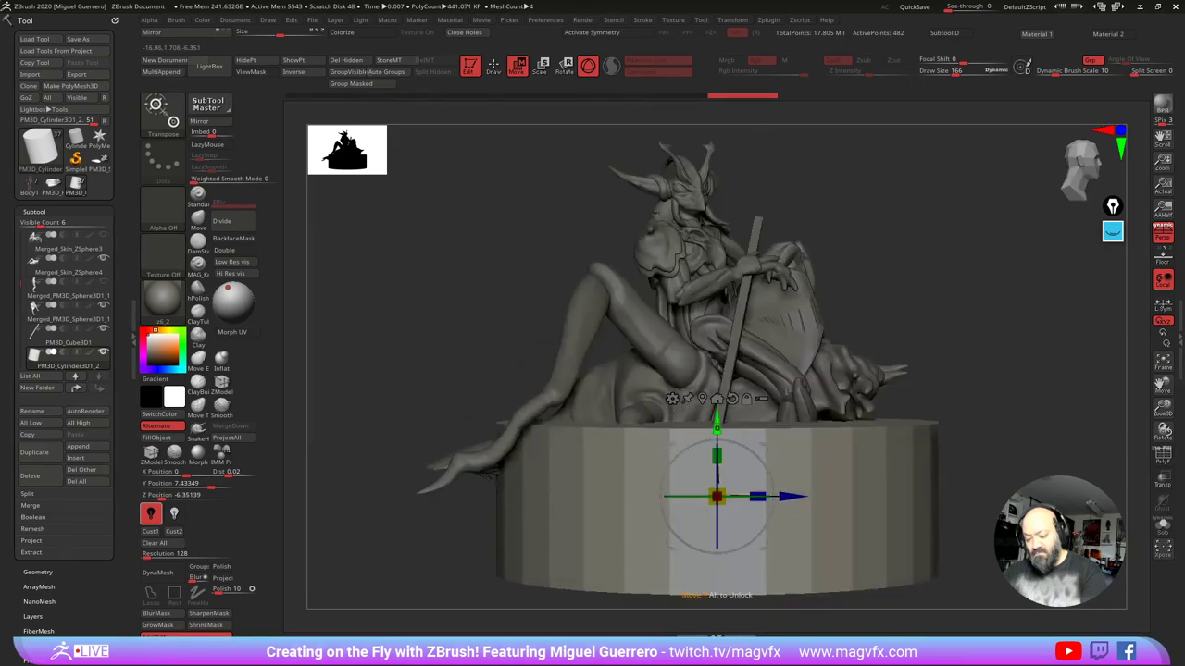
{"action": "left_click_drag", "start_coordinate": [718, 428], "coordinate": [717, 440]}
Step: Shift the cylinder base sideways to about X 3.3 so it sits under the whole character group
{"action": "left_click_drag", "start_coordinate": [463, 357], "coordinate": [426, 348], "text": "shift"}
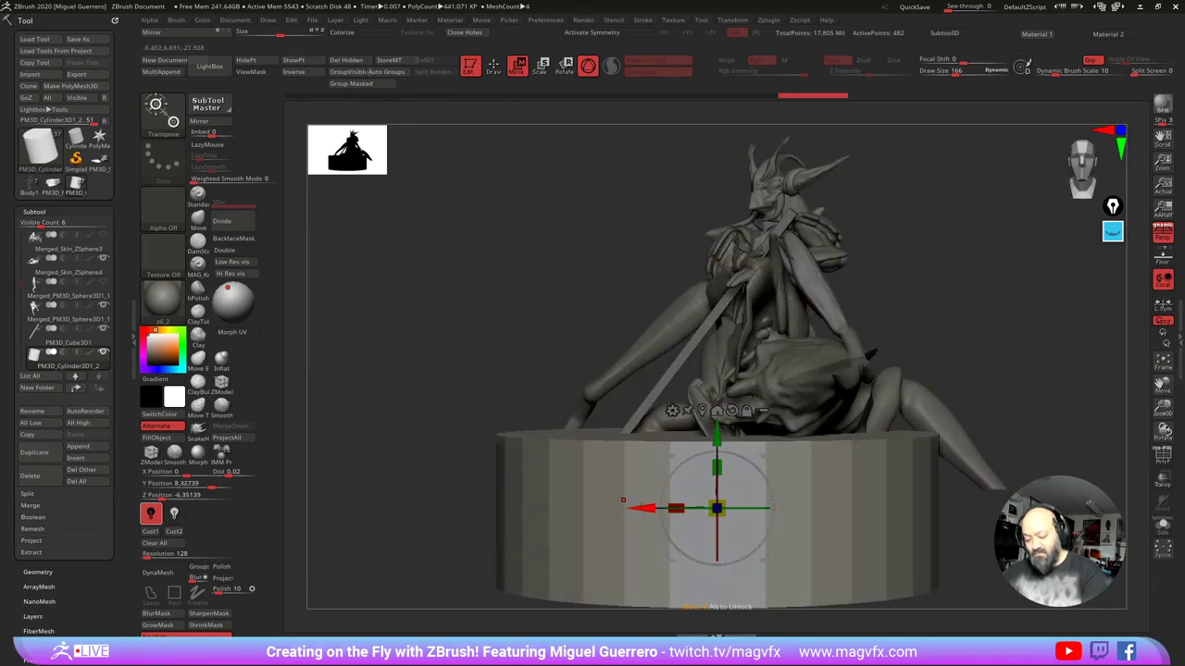
{"action": "left_click_drag", "start_coordinate": [641, 508], "coordinate": [684, 508]}
{"action": "left_click_drag", "start_coordinate": [760, 508], "coordinate": [763, 585]}
{"action": "left_click_drag", "start_coordinate": [437, 356], "coordinate": [504, 410], "text": "shift"}
{"action": "left_click_drag", "start_coordinate": [503, 410], "coordinate": [465, 426]}
{"action": "left_click_drag", "start_coordinate": [489, 375], "coordinate": [500, 394]}
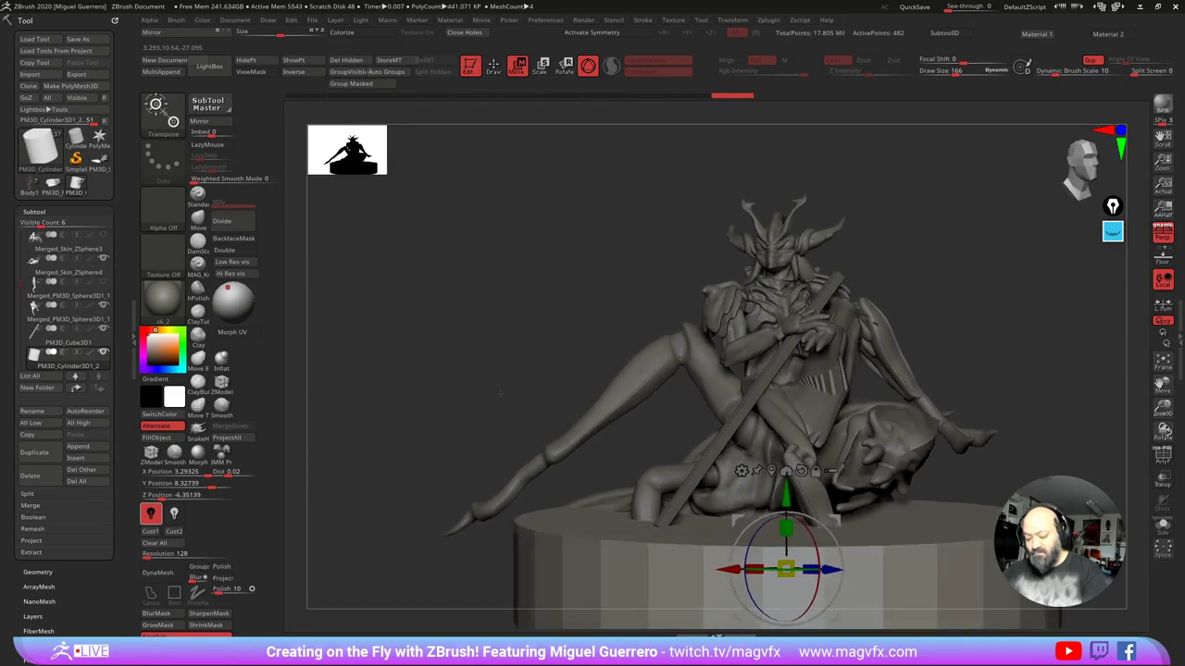
Step: Select the spider creature's subtool, lasso-mask the lower part of its long extended leg and invert the mask
{"action": "left_click", "coordinate": [606, 407], "text": "alt"}
{"action": "mouse_move", "coordinate": [387, 470]}
{"action": "left_mouse_down"}
{"action": "mouse_move", "coordinate": [412, 473]}
{"action": "mouse_move", "coordinate": [511, 559]}
{"action": "mouse_move", "coordinate": [629, 446]}
{"action": "mouse_move", "coordinate": [676, 372]}
{"action": "mouse_move", "coordinate": [536, 314]}
{"action": "left_mouse_up"}
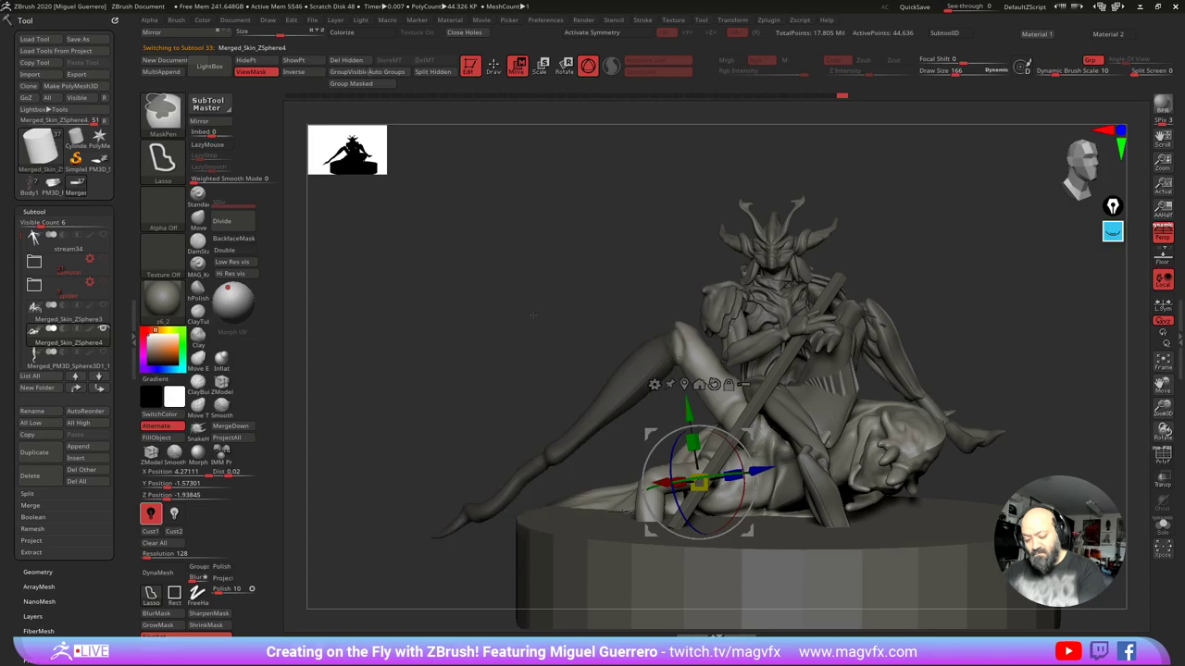
{"action": "left_click_drag", "start_coordinate": [395, 517], "coordinate": [457, 563], "text": "ctrl"}
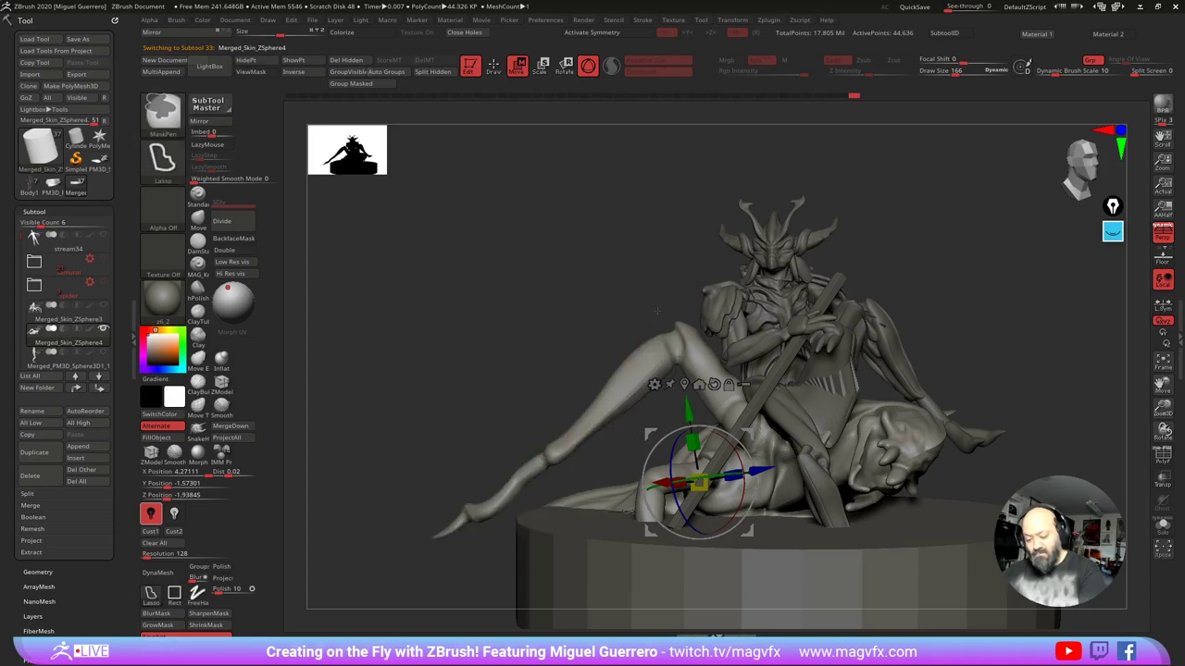
{"action": "mouse_move", "coordinate": [659, 317]}
{"action": "left_mouse_down", "text": "ctrl"}
{"action": "mouse_move", "coordinate": [660, 437]}
{"action": "mouse_move", "coordinate": [368, 454]}
{"action": "mouse_move", "coordinate": [555, 335]}
{"action": "left_mouse_up", "text": "ctrl"}
{"action": "left_click", "coordinate": [612, 389]}
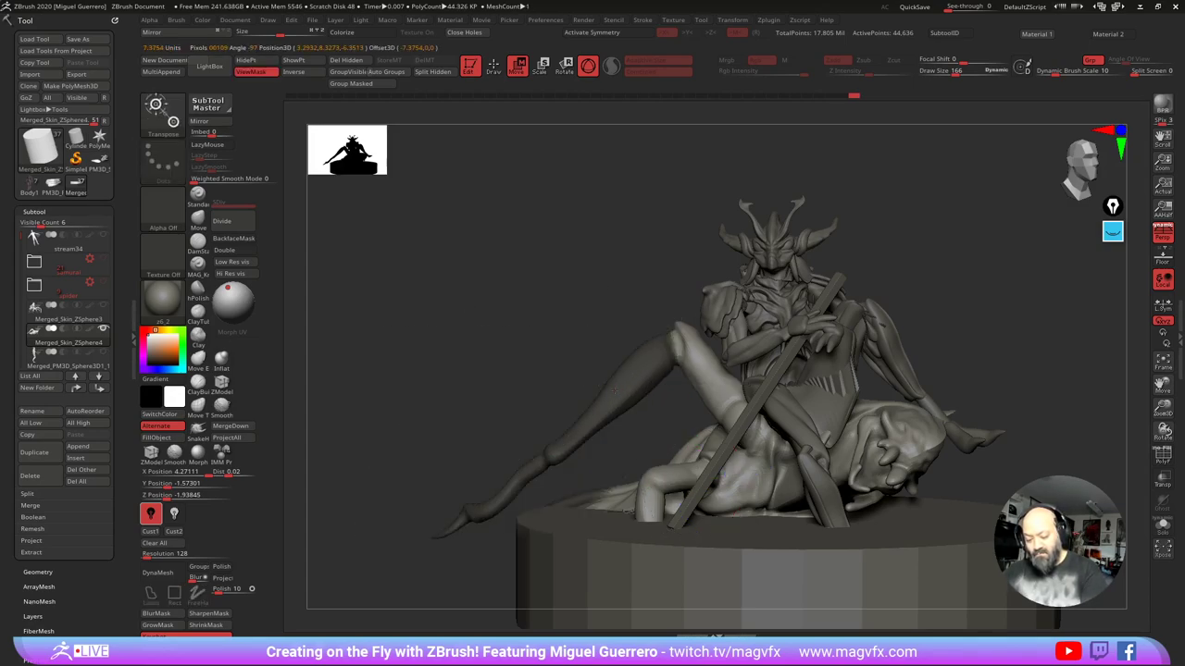
{"action": "left_click", "coordinate": [546, 354], "text": "ctrl"}
Step: Place the gizmo at the creature's knee and rotate the extended lower leg inward toward the base
{"action": "left_click", "coordinate": [673, 343], "text": "alt"}
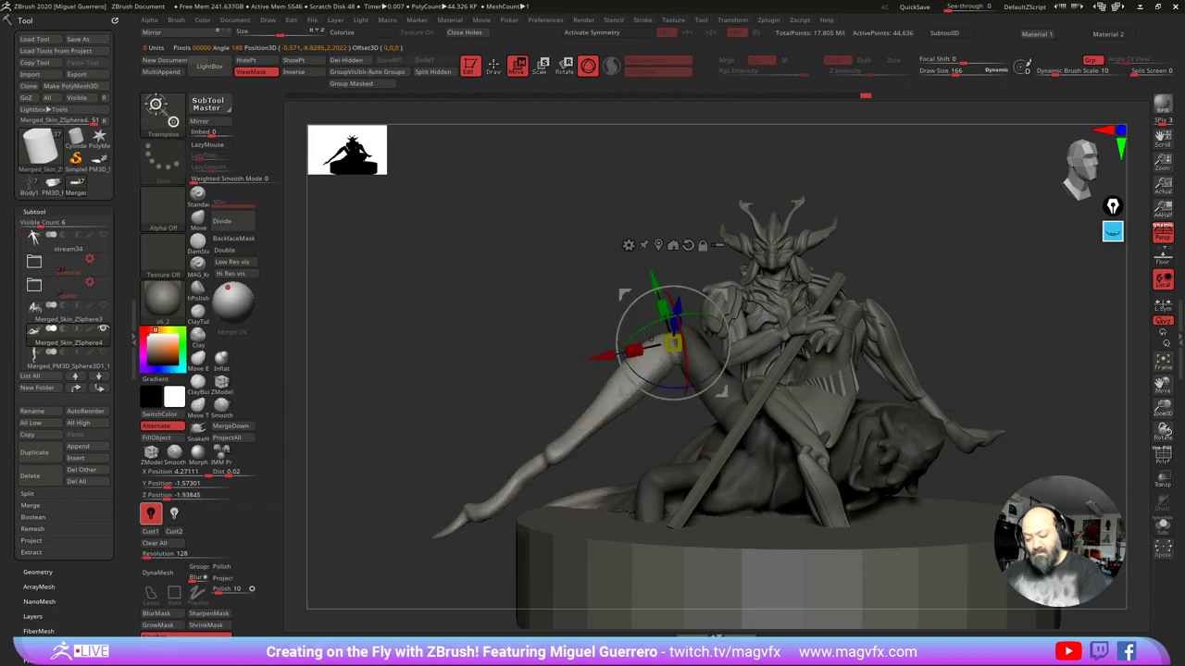
{"action": "left_click_drag", "start_coordinate": [622, 319], "coordinate": [607, 330]}
{"action": "left_click_drag", "start_coordinate": [505, 350], "coordinate": [471, 367]}
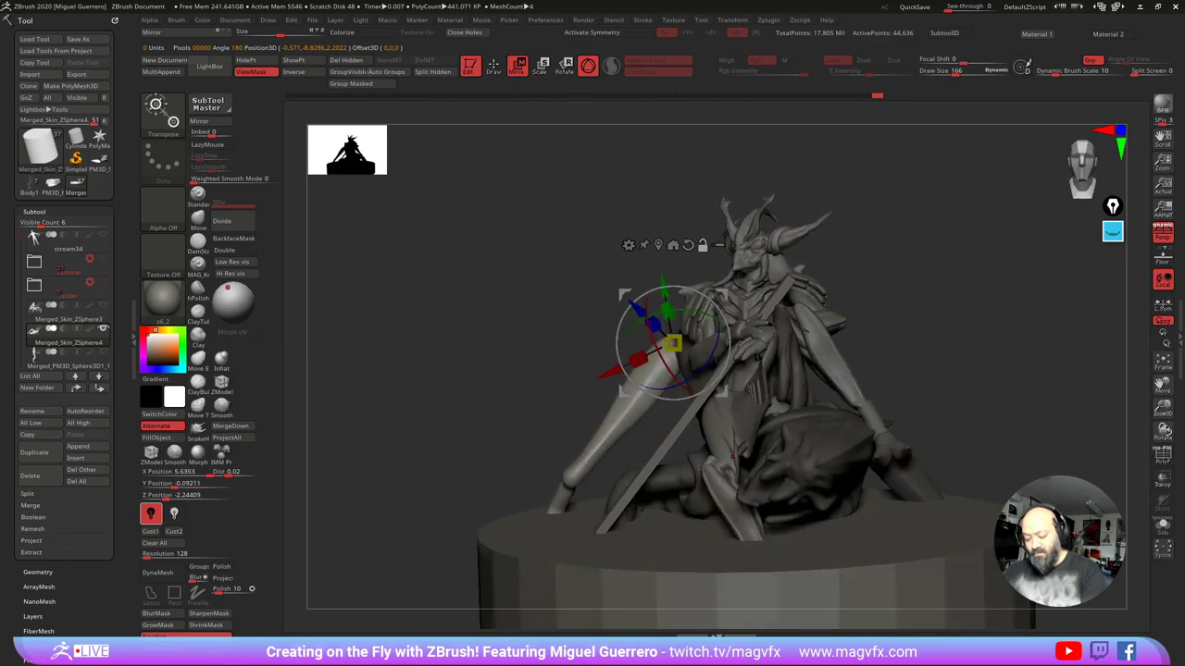
Step: Select the samurai's subtool, isolate and mask the lowered leg's thigh polygroup, and show the whole figure again
{"action": "left_click", "coordinate": [732, 456], "text": "alt"}
{"action": "left_click", "coordinate": [488, 70]}
{"action": "left_click_drag", "start_coordinate": [476, 315], "coordinate": [481, 343]}
{"action": "left_click", "coordinate": [740, 405], "text": "ctrl+shift"}
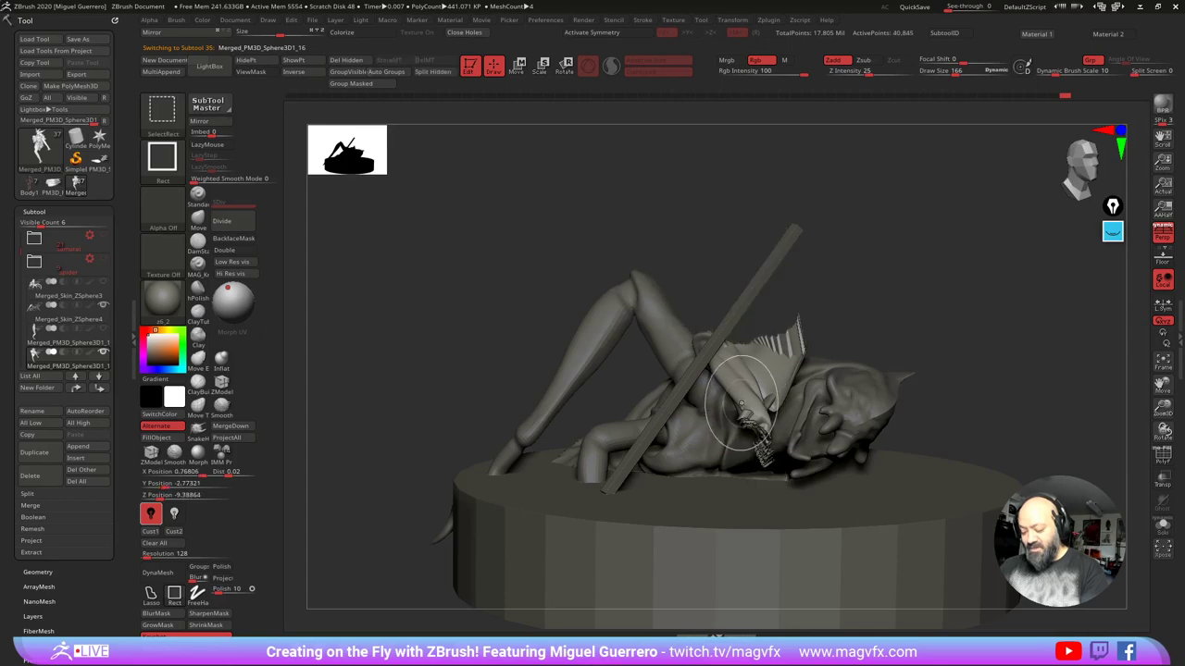
{"action": "left_click", "coordinate": [656, 306], "text": "ctrl"}
{"action": "left_click", "coordinate": [482, 292], "text": "ctrl+shift"}
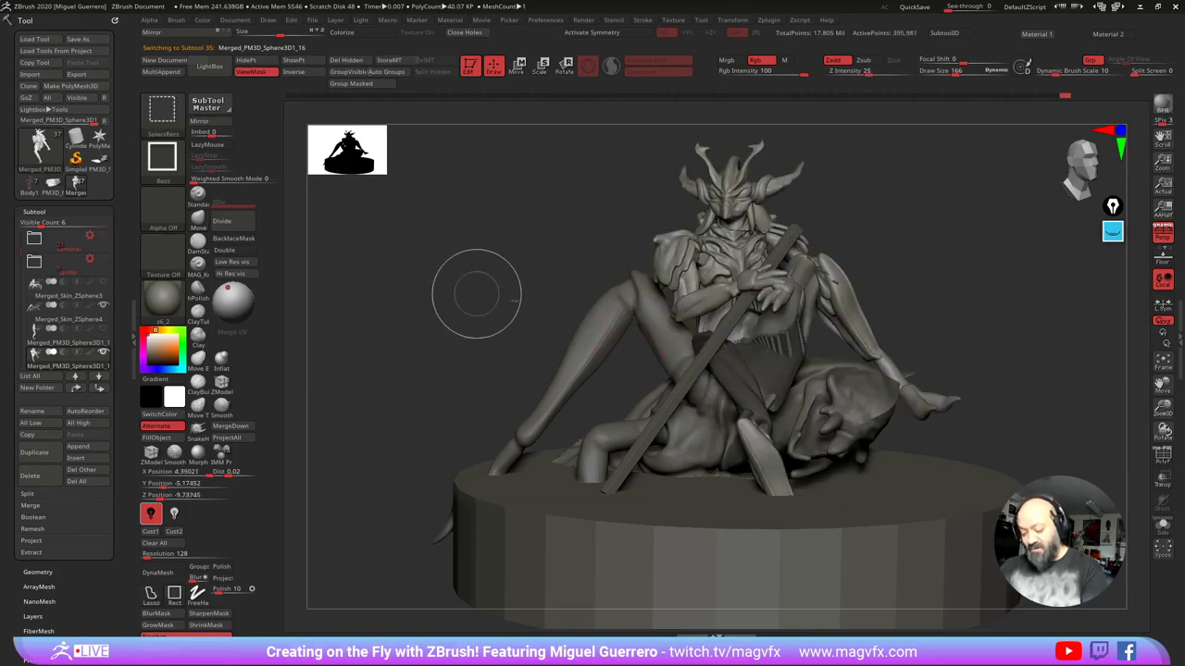
Step: Isolate and mask the lowered leg's shin polygroup, show the whole samurai and invert the mask to free that leg
{"action": "left_click", "coordinate": [753, 443], "text": "ctrl+shift"}
{"action": "mouse_move", "coordinate": [660, 382]}
{"action": "left_mouse_down", "text": "ctrl"}
{"action": "mouse_move", "coordinate": [774, 597]}
{"action": "mouse_move", "coordinate": [807, 396]}
{"action": "left_mouse_up", "text": "ctrl"}
{"action": "left_click", "coordinate": [446, 342], "text": "ctrl+shift"}
{"action": "mouse_move", "coordinate": [454, 344]}
{"action": "left_mouse_down"}
{"action": "mouse_move", "coordinate": [474, 339]}
{"action": "mouse_move", "coordinate": [475, 324]}
{"action": "mouse_move", "coordinate": [455, 313]}
{"action": "mouse_move", "coordinate": [470, 338]}
{"action": "mouse_move", "coordinate": [437, 291]}
{"action": "left_mouse_up"}
{"action": "left_click", "coordinate": [444, 346], "text": "ctrl"}
Step: Place the gizmo at the samurai's hip and rotate the lowered leg to fit above the base
{"action": "left_click", "coordinate": [517, 67]}
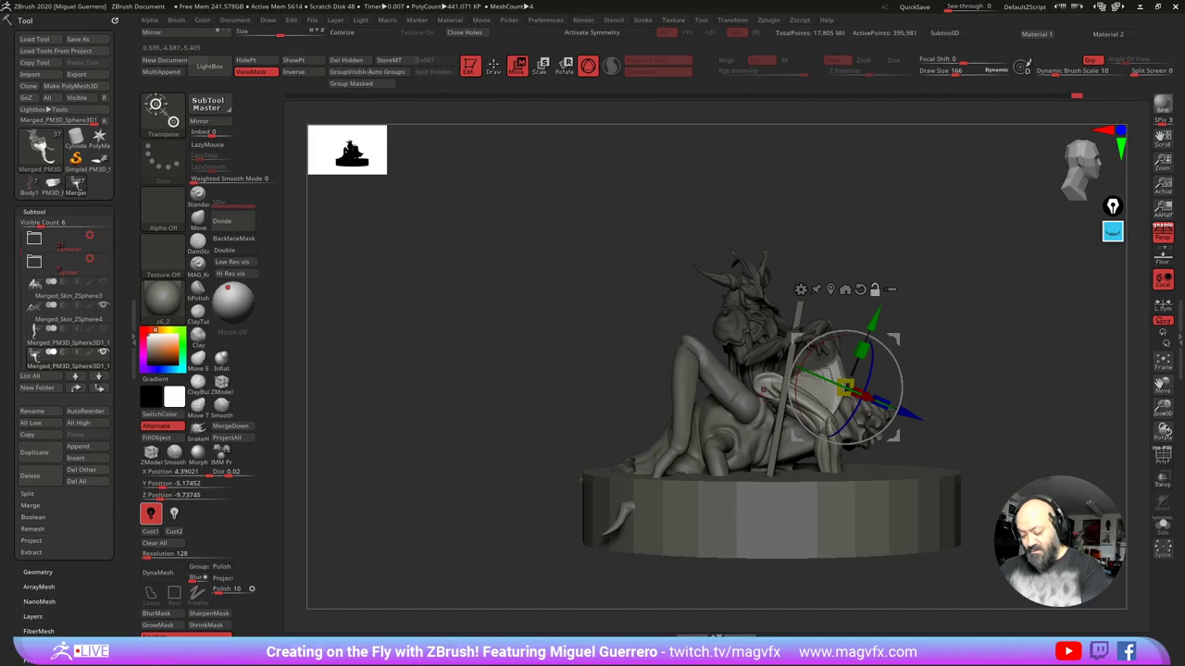
{"action": "left_click", "coordinate": [762, 390], "text": "alt"}
{"action": "mouse_move", "coordinate": [819, 390]}
{"action": "left_mouse_down"}
{"action": "mouse_move", "coordinate": [816, 372]}
{"action": "mouse_move", "coordinate": [761, 389]}
{"action": "mouse_move", "coordinate": [818, 380]}
{"action": "left_mouse_up"}
Step: Reposition the gizmo on the samurai's lower leg and rotate it so the shin and foot stretch out along the base
{"action": "left_click", "coordinate": [632, 366], "text": "ctrl"}
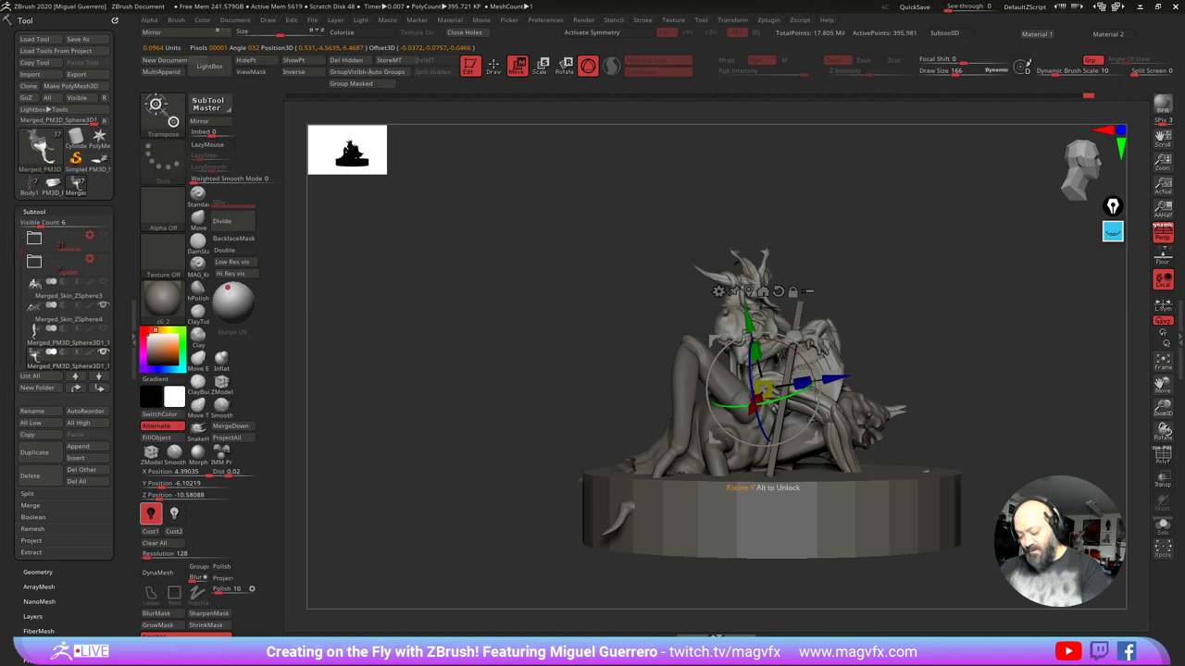
{"action": "left_click", "coordinate": [841, 451], "text": "alt"}
{"action": "mouse_move", "coordinate": [801, 410]}
{"action": "left_mouse_down"}
{"action": "mouse_move", "coordinate": [790, 429]}
{"action": "mouse_move", "coordinate": [802, 397]}
{"action": "left_mouse_up"}
{"action": "left_click_drag", "start_coordinate": [563, 364], "coordinate": [483, 417]}
{"action": "left_click_drag", "start_coordinate": [803, 397], "coordinate": [809, 396]}
{"action": "left_click_drag", "start_coordinate": [482, 323], "coordinate": [538, 285]}
Step: Turn off perspective, nudge the samurai's outstretched lower leg into place against the base and clear the mask
{"action": "left_click", "coordinate": [492, 74]}
{"action": "mouse_move", "coordinate": [560, 320]}
{"action": "right_mouse_down"}
{"action": "mouse_move", "coordinate": [524, 326]}
{"action": "mouse_move", "coordinate": [568, 339]}
{"action": "mouse_move", "coordinate": [520, 344]}
{"action": "mouse_move", "coordinate": [514, 366]}
{"action": "mouse_move", "coordinate": [476, 358]}
{"action": "right_mouse_up"}
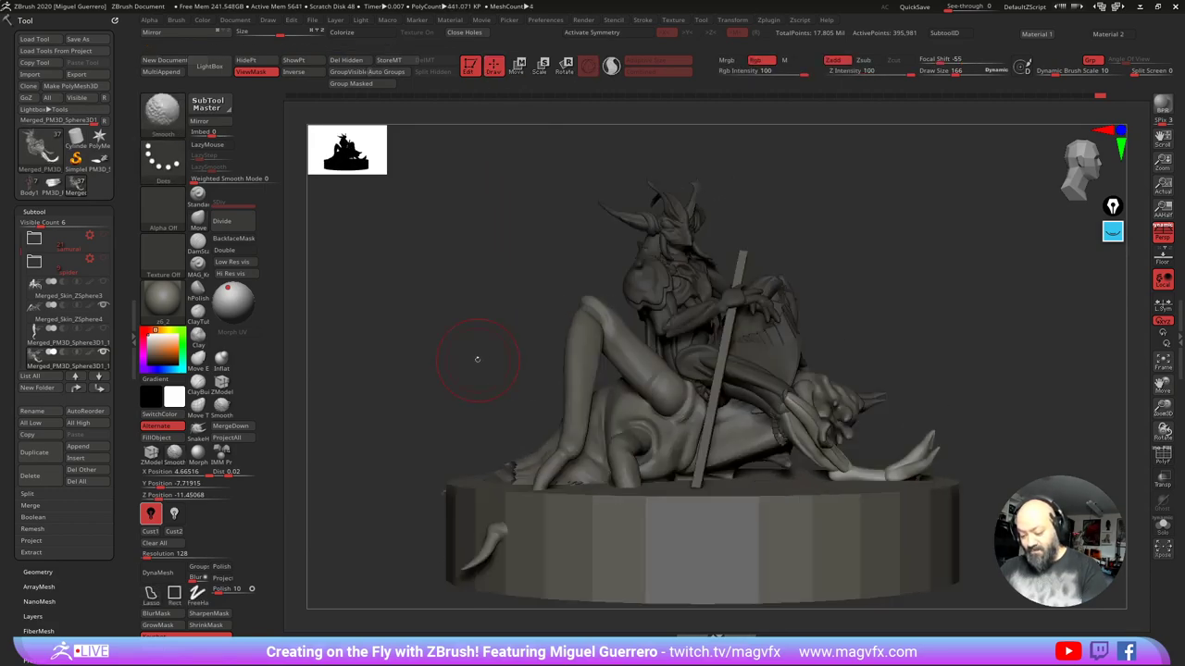
{"action": "key", "text": "p"}
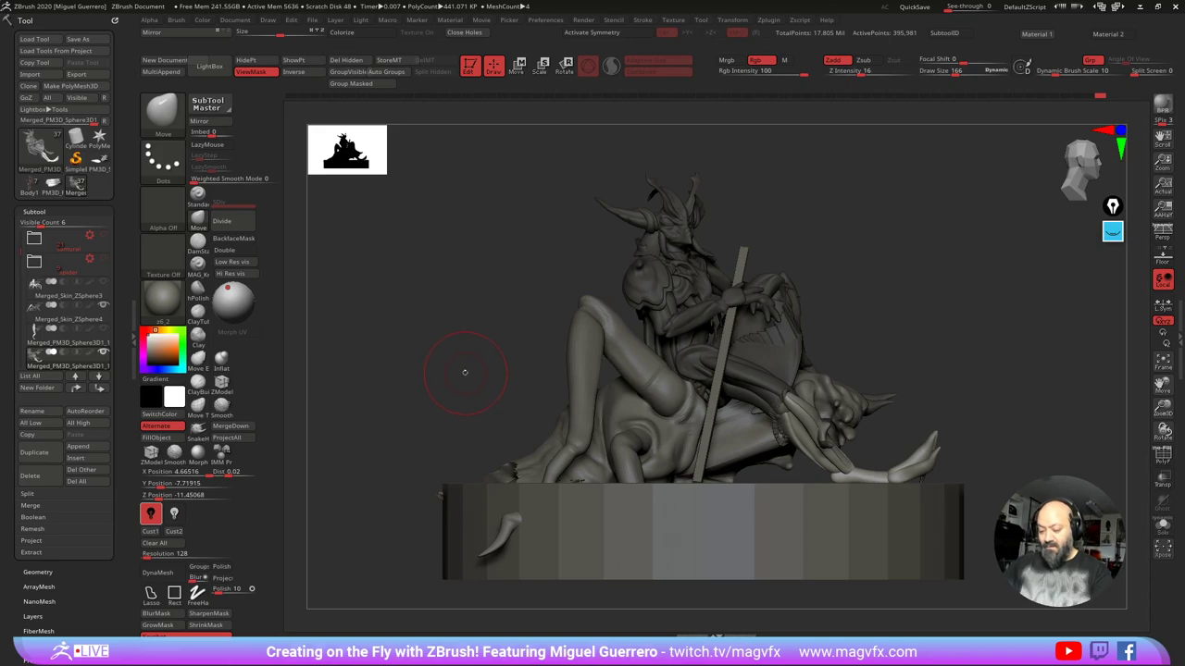
{"action": "left_click_drag", "start_coordinate": [464, 373], "coordinate": [455, 378]}
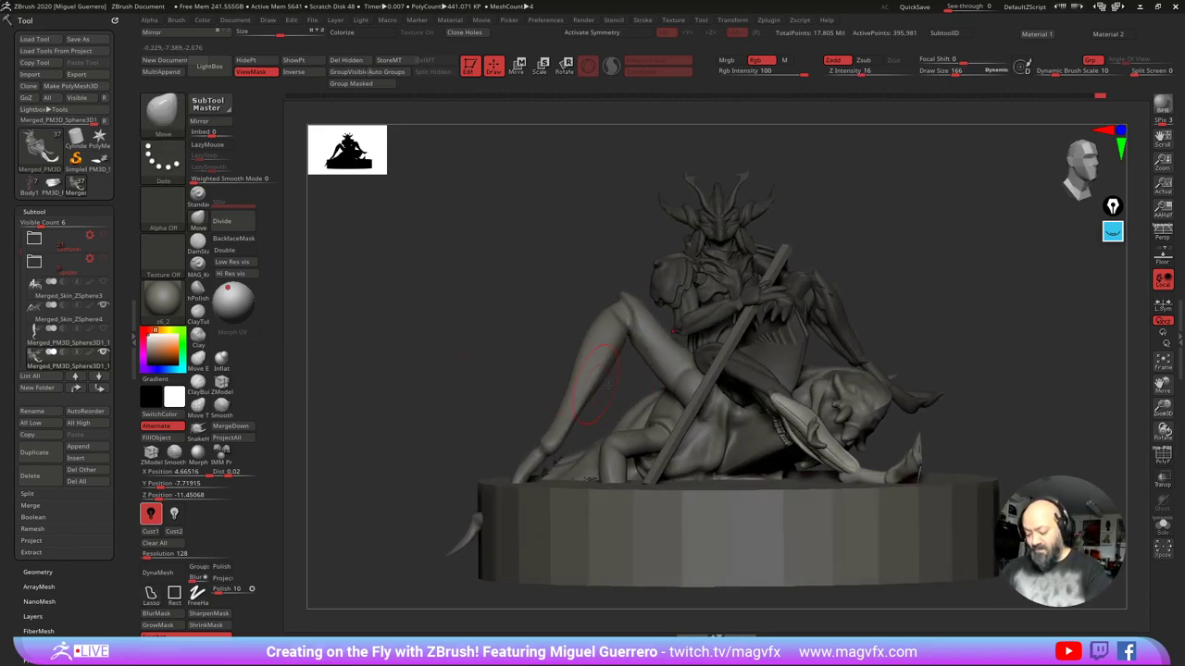
{"action": "key", "text": "w"}
{"action": "left_click_drag", "start_coordinate": [765, 395], "coordinate": [758, 399]}
{"action": "left_click_drag", "start_coordinate": [450, 334], "coordinate": [464, 418], "text": "ctrl"}
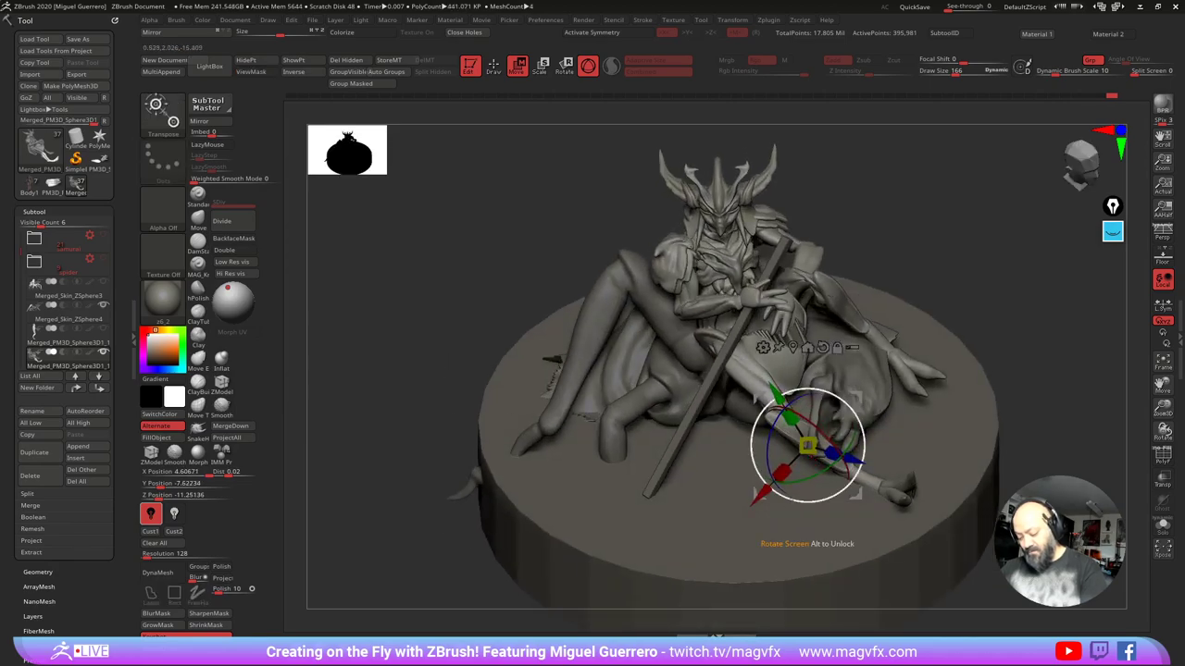
{"action": "left_click", "coordinate": [878, 479], "text": "ctrl"}
{"action": "left_click_drag", "start_coordinate": [796, 483], "coordinate": [794, 485], "text": "ctrl"}
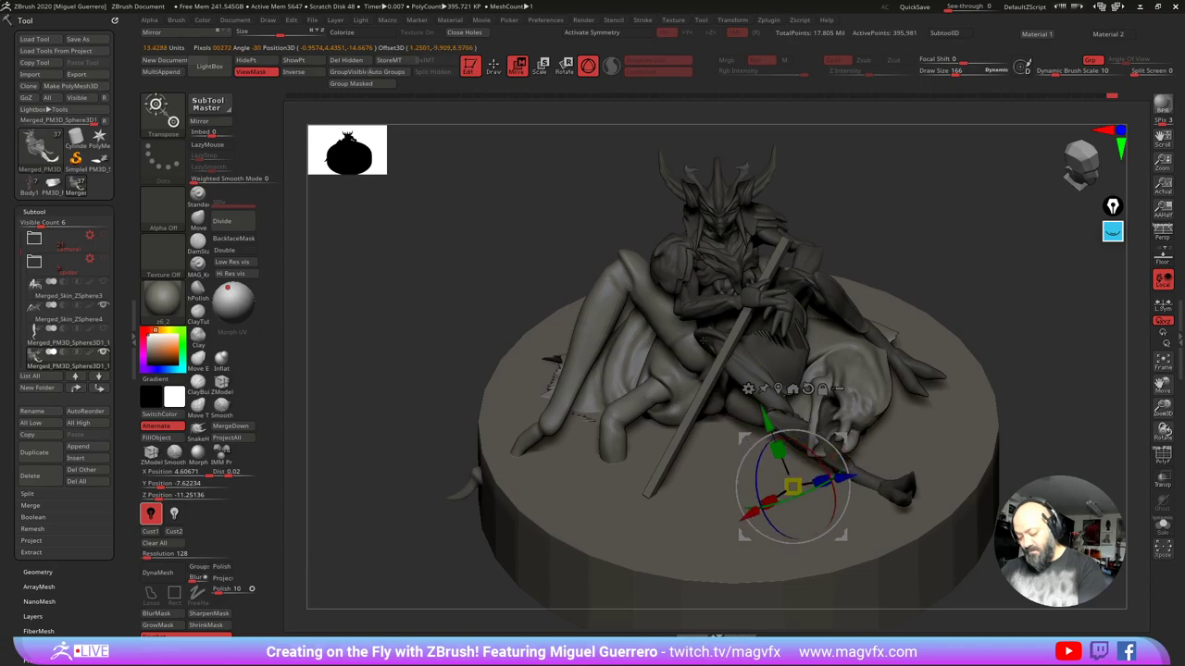
{"action": "key", "text": "q"}
{"action": "left_click_drag", "start_coordinate": [453, 321], "coordinate": [472, 331], "text": "ctrl"}
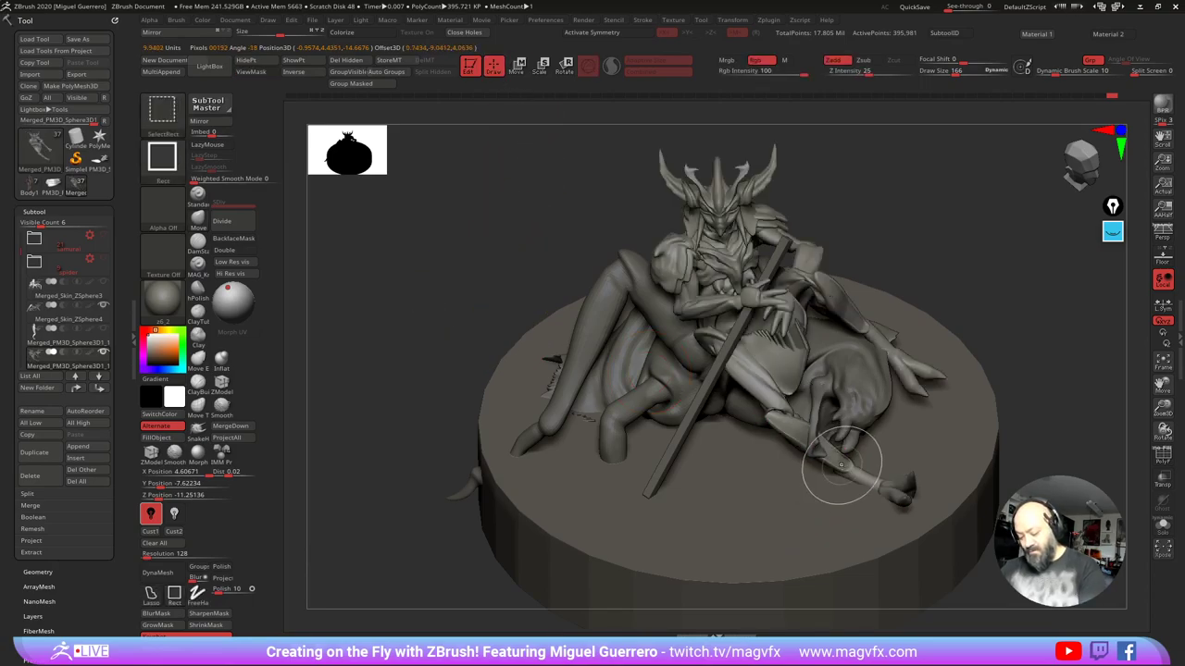
Step: Isolate and mask the samurai's outstretched shin, show the whole figure, invert the mask to free the lower leg and refine the mask edge
{"action": "left_click", "coordinate": [803, 450], "text": "ctrl+shift"}
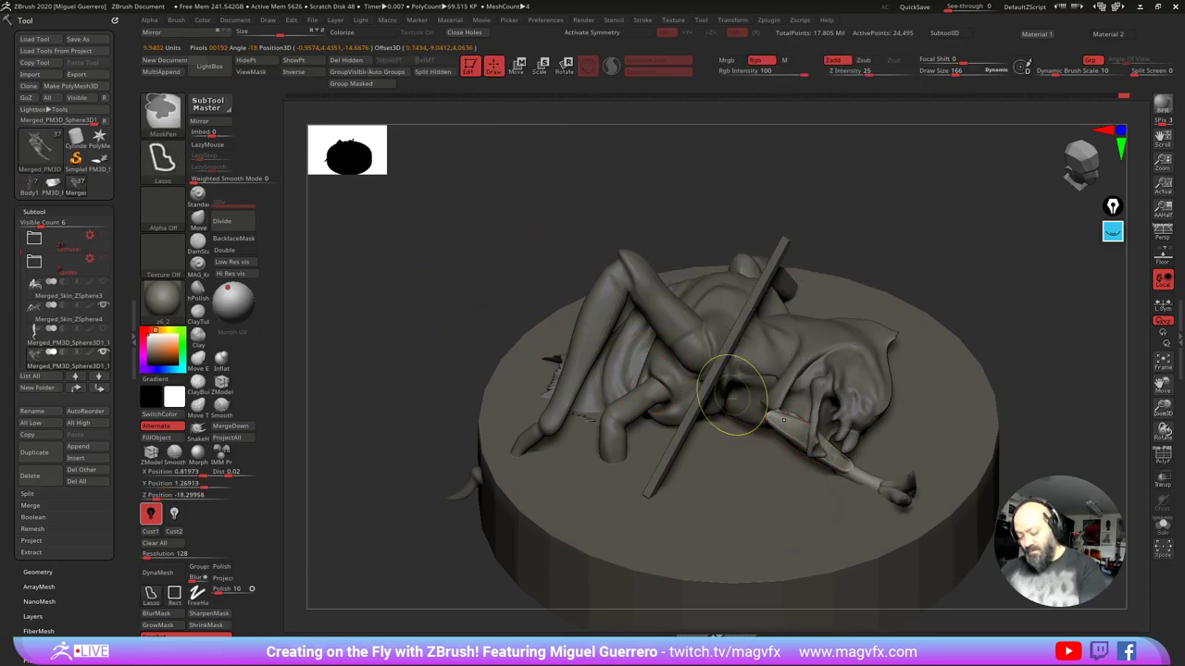
{"action": "mouse_move", "coordinate": [731, 402]}
{"action": "left_mouse_down", "text": "ctrl"}
{"action": "mouse_move", "coordinate": [968, 468]}
{"action": "mouse_move", "coordinate": [953, 452]}
{"action": "left_mouse_up", "text": "ctrl"}
{"action": "left_click", "coordinate": [422, 298], "text": "ctrl+shift"}
{"action": "left_click", "coordinate": [444, 313], "text": "ctrl"}
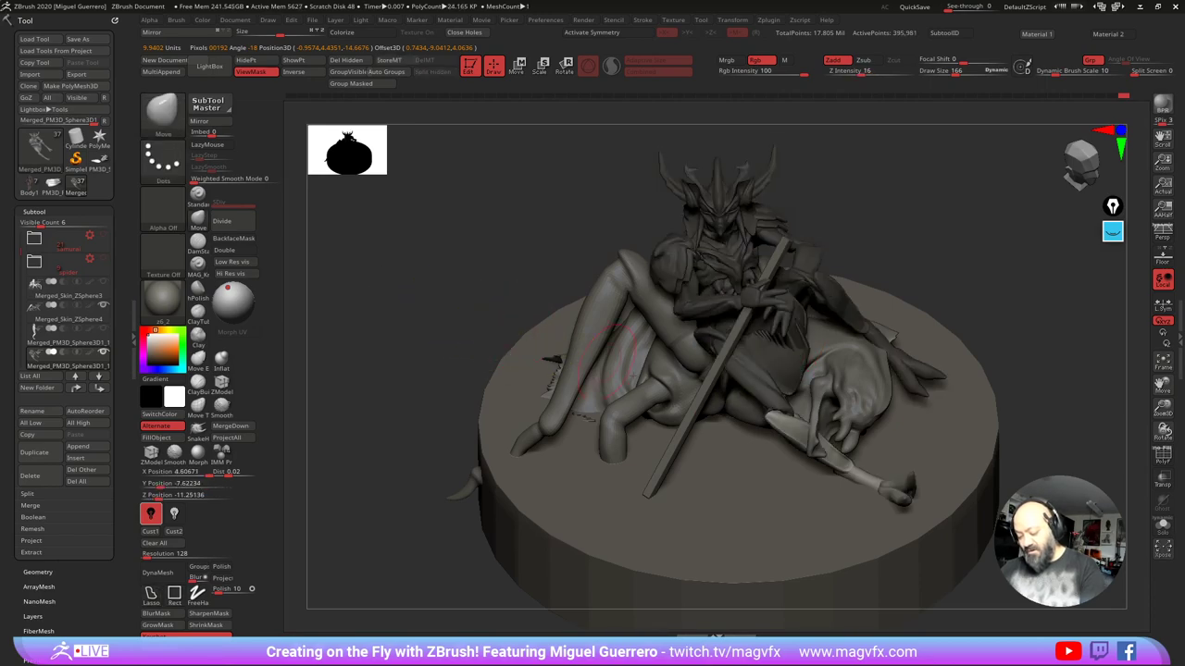
{"action": "mouse_move", "coordinate": [809, 475]}
{"action": "left_mouse_down", "text": "ctrl"}
{"action": "mouse_move", "coordinate": [739, 354]}
{"action": "mouse_move", "coordinate": [638, 357]}
{"action": "left_mouse_up", "text": "ctrl"}
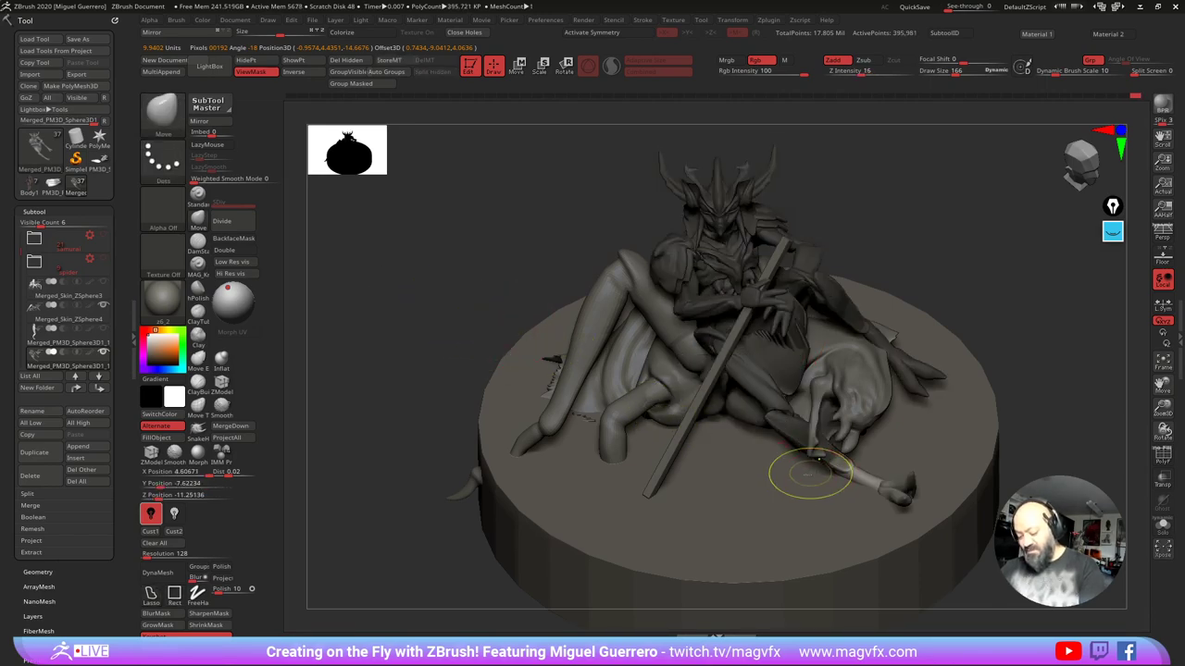
{"action": "left_click", "coordinate": [826, 460], "text": "ctrl"}
{"action": "mouse_move", "coordinate": [439, 359]}
{"action": "left_mouse_down", "text": "shift"}
{"action": "mouse_move", "coordinate": [492, 285]}
{"action": "mouse_move", "coordinate": [559, 305]}
{"action": "left_mouse_up", "text": "shift"}
{"action": "left_click_drag", "start_coordinate": [476, 139], "coordinate": [502, 159]}
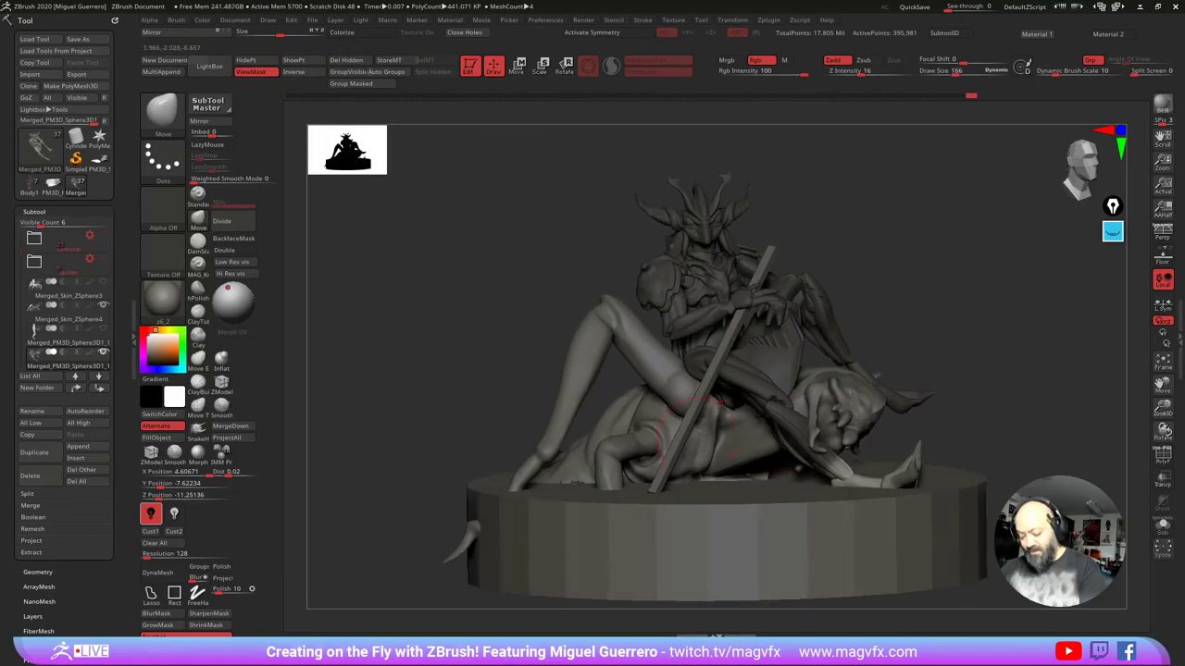
Step: Select the cylindrical base and lower it slightly beneath the two figures
{"action": "left_click", "coordinate": [733, 513], "text": "alt"}
{"action": "left_click_drag", "start_coordinate": [459, 347], "coordinate": [491, 288]}
{"action": "left_click", "coordinate": [517, 67]}
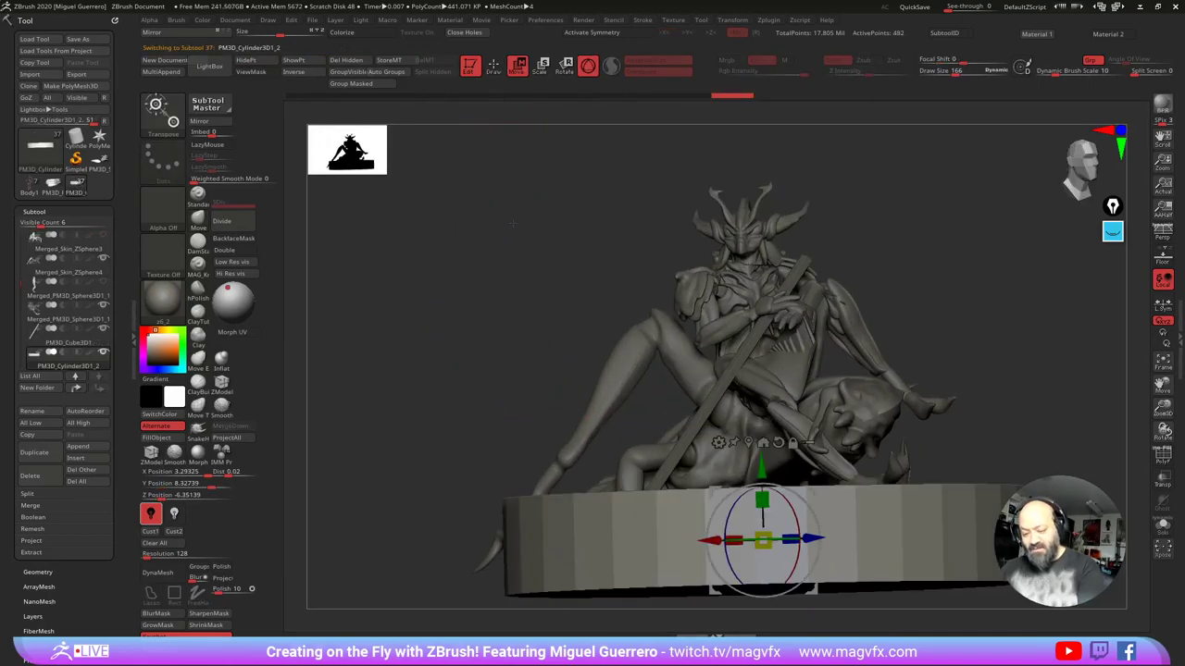
{"action": "mouse_move", "coordinate": [762, 468]}
{"action": "left_mouse_down"}
{"action": "mouse_move", "coordinate": [761, 490]}
{"action": "mouse_move", "coordinate": [762, 480]}
{"action": "left_mouse_up"}
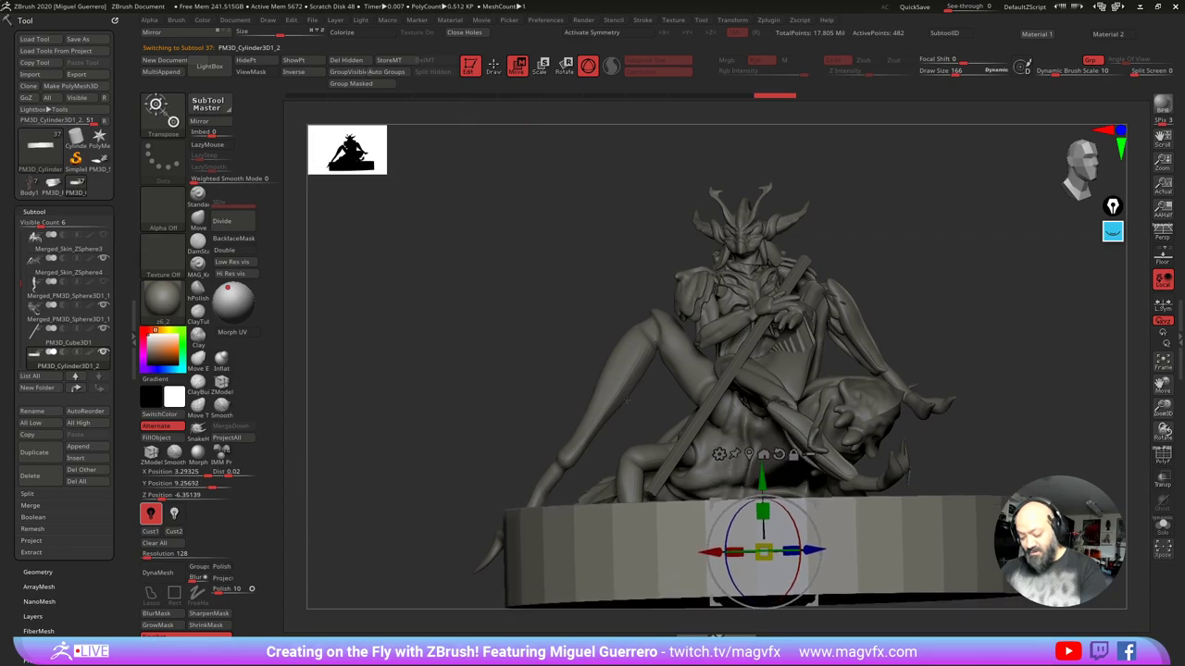
{"action": "left_click_drag", "start_coordinate": [500, 356], "coordinate": [532, 414]}
Step: Select the spider creature and nudge its unmasked leg down toward the base
{"action": "left_click", "coordinate": [585, 423], "text": "alt"}
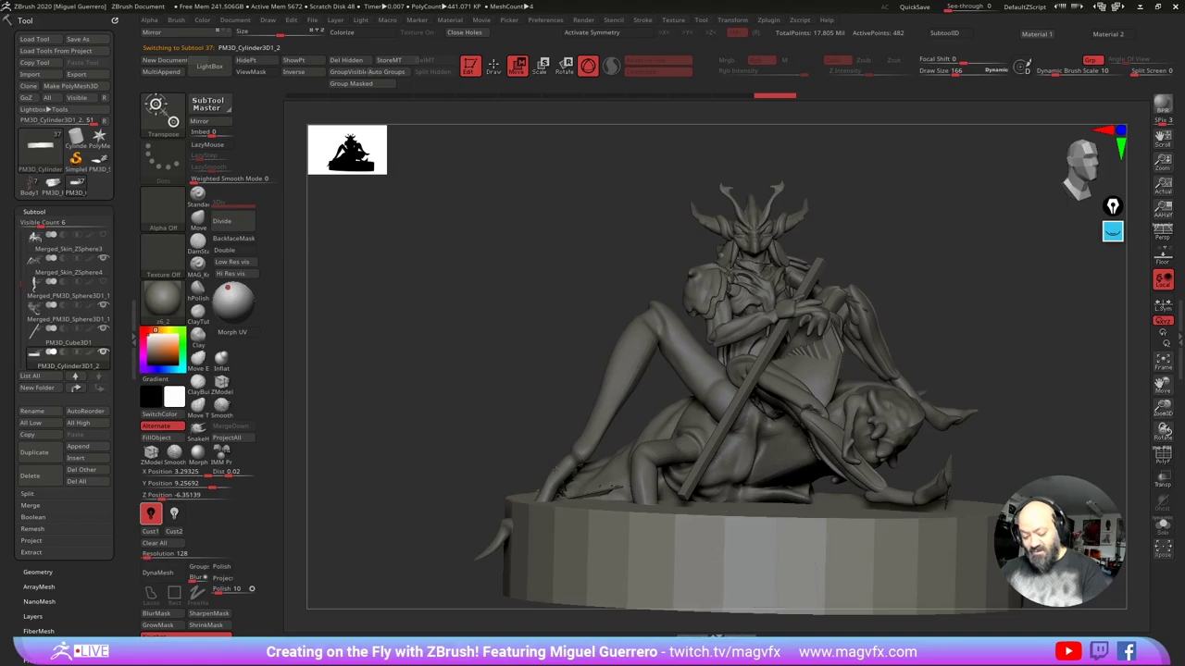
{"action": "left_click_drag", "start_coordinate": [597, 335], "coordinate": [601, 351]}
{"action": "left_click_drag", "start_coordinate": [520, 344], "coordinate": [460, 337]}
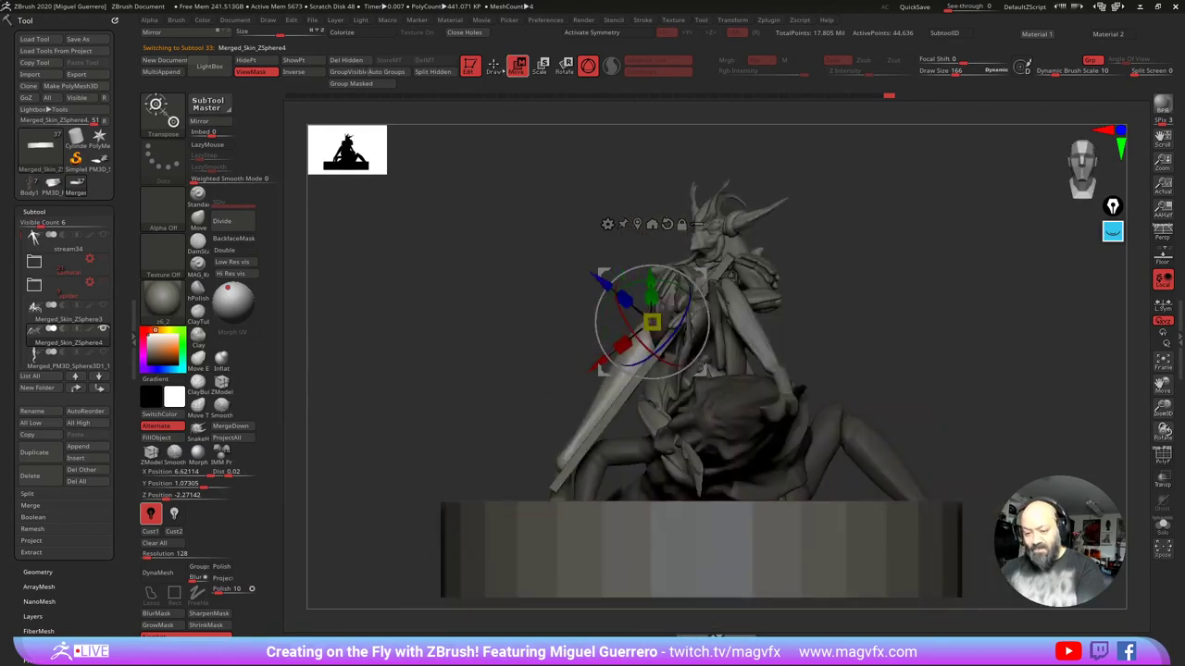
{"action": "key", "text": "q"}
{"action": "left_click_drag", "start_coordinate": [450, 243], "coordinate": [479, 367]}
Step: Reselect the samurai, clear its mask and smooth the cloth hanging over its waist and thigh
{"action": "left_click", "coordinate": [775, 408], "text": "alt"}
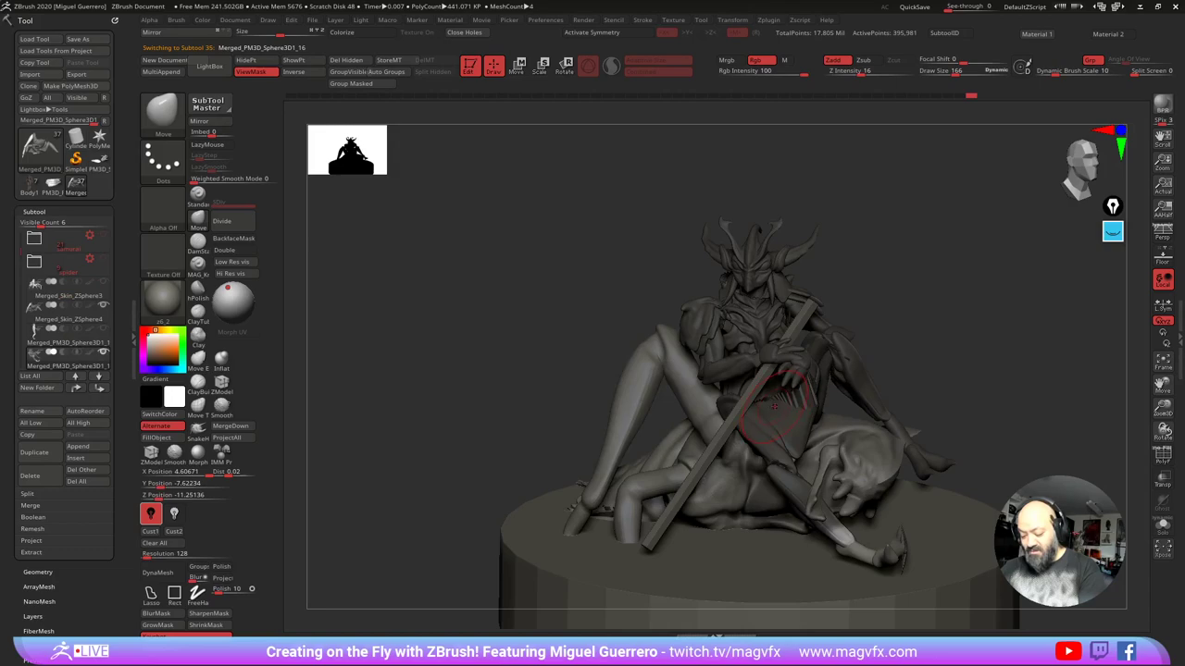
{"action": "left_click_drag", "start_coordinate": [909, 356], "coordinate": [925, 375], "text": "ctrl"}
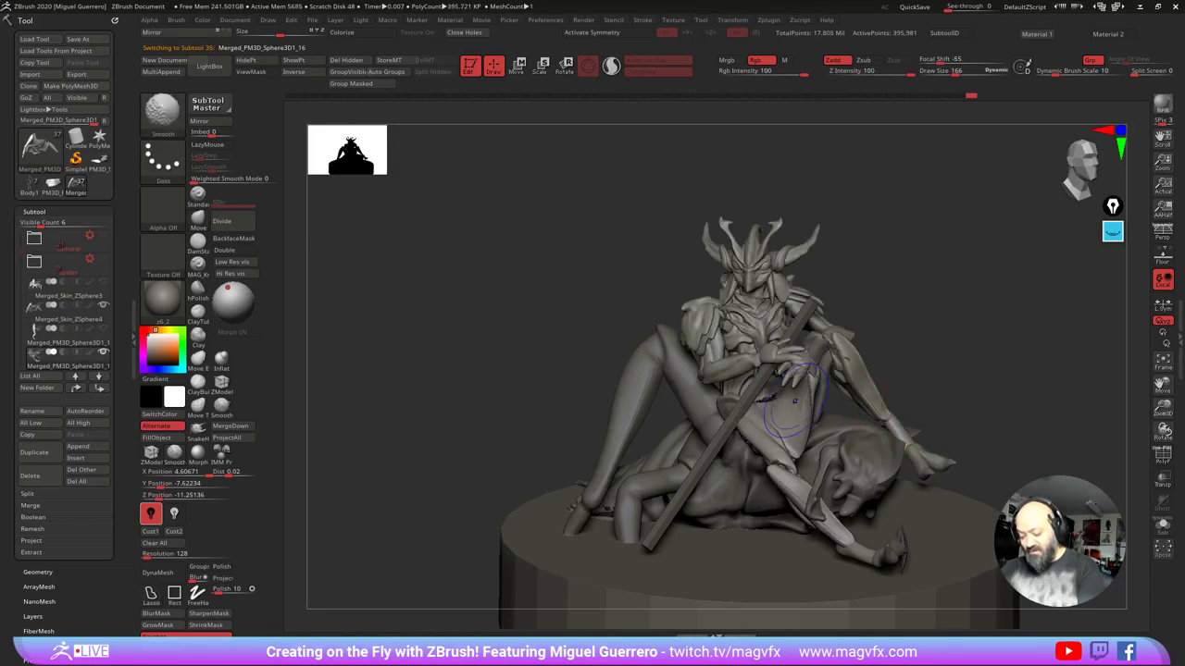
{"action": "left_click_drag", "start_coordinate": [785, 416], "coordinate": [768, 403], "text": "shift"}
{"action": "right_click_drag", "start_coordinate": [770, 407], "coordinate": [703, 381]}
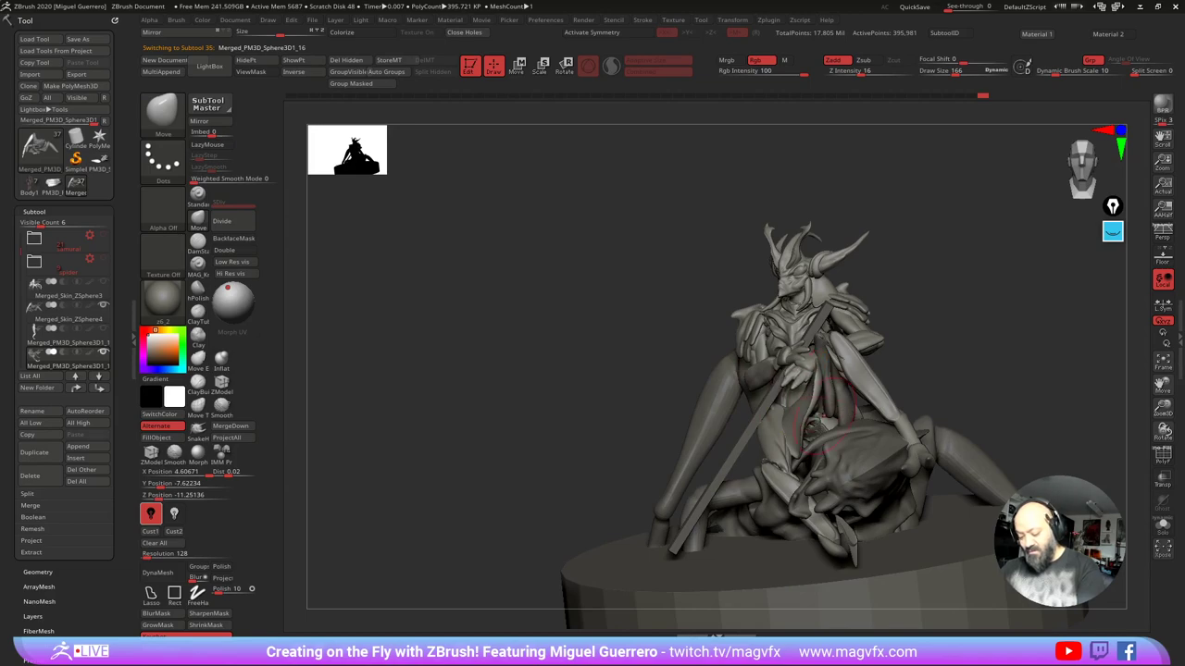
Step: Reshape the samurai's waist and hip cloth around the outstretched thigh with the Move Topological brush
{"action": "left_click", "coordinate": [198, 407]}
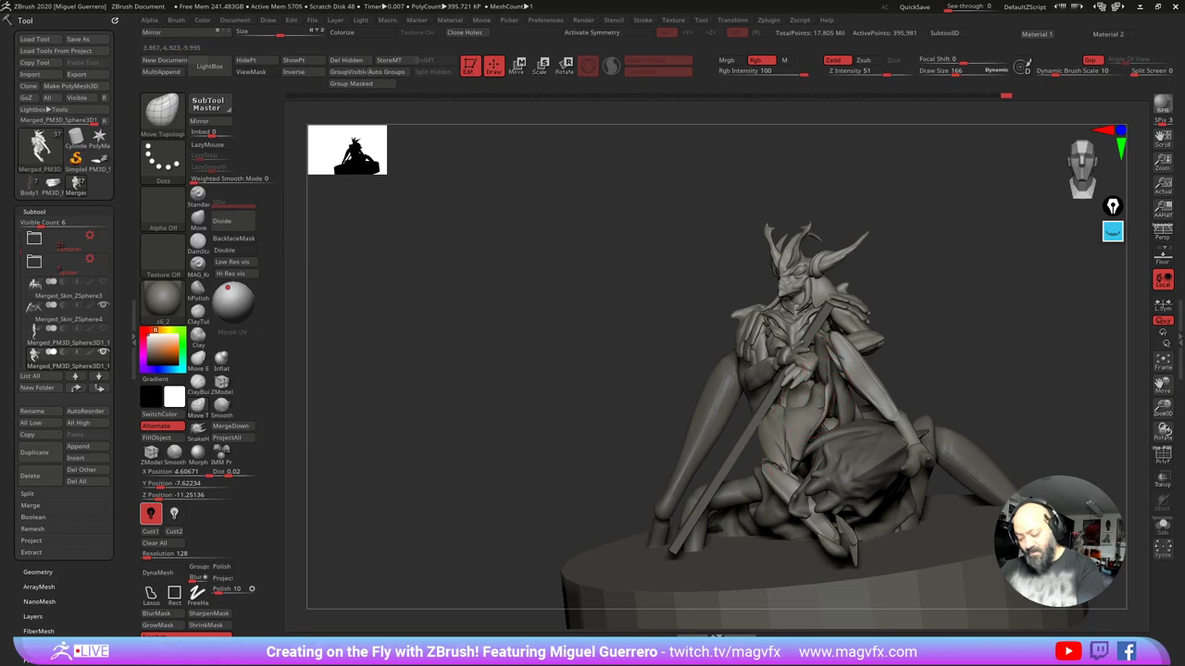
{"action": "left_click_drag", "start_coordinate": [827, 392], "coordinate": [824, 395]}
{"action": "left_click_drag", "start_coordinate": [635, 373], "coordinate": [711, 372]}
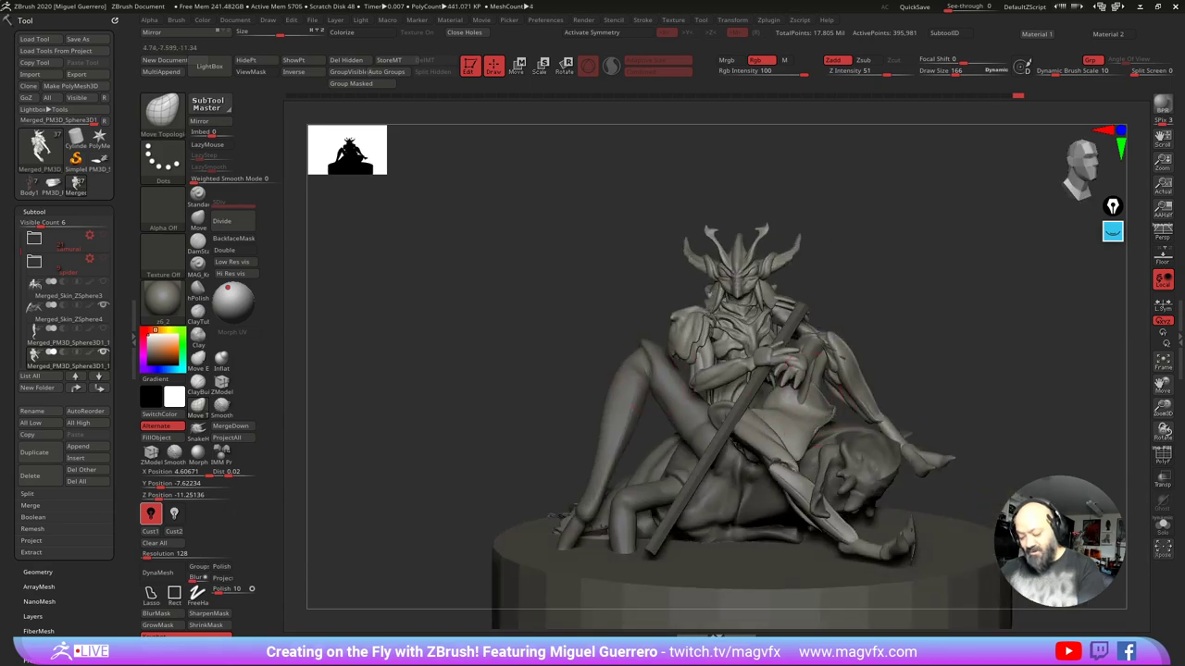
{"action": "left_click_drag", "start_coordinate": [635, 383], "coordinate": [686, 388]}
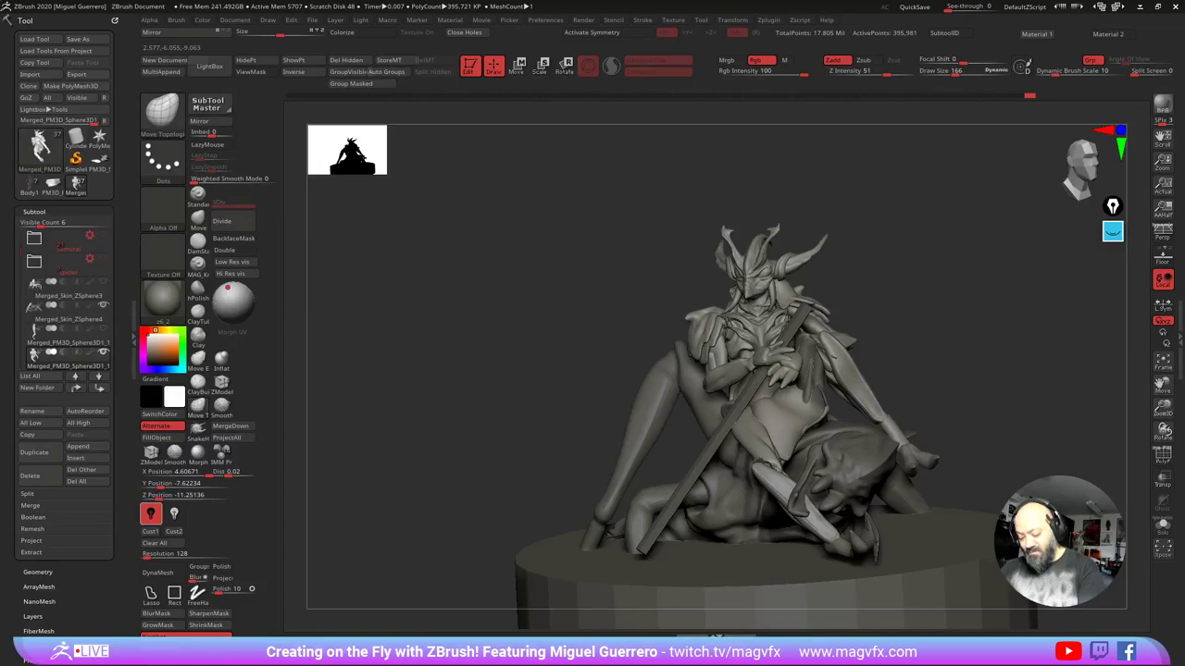
{"action": "mouse_move", "coordinate": [522, 334]}
{"action": "left_mouse_down"}
{"action": "mouse_move", "coordinate": [530, 346]}
{"action": "mouse_move", "coordinate": [510, 352]}
{"action": "mouse_move", "coordinate": [529, 308]}
{"action": "mouse_move", "coordinate": [463, 323]}
{"action": "mouse_move", "coordinate": [465, 340]}
{"action": "left_mouse_up"}
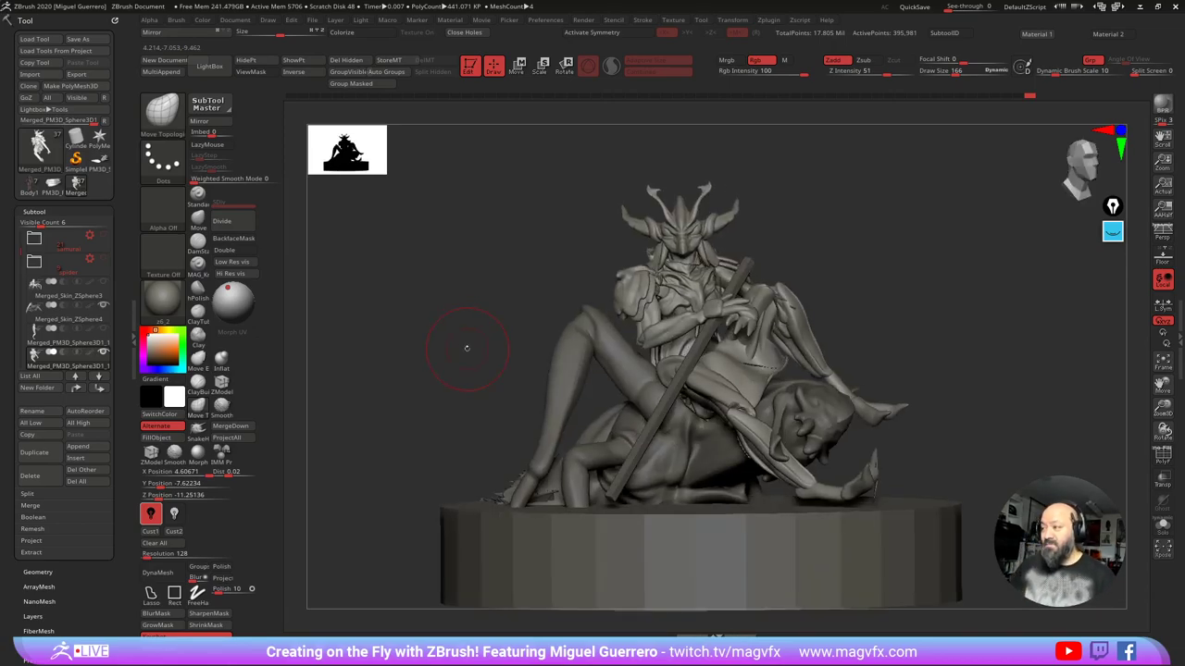
{"action": "left_click_drag", "start_coordinate": [432, 396], "coordinate": [589, 432]}
Step: Hide the samurai's outstretched leg polygroups, mask the remaining body, show everything again and soften the mask edge to free that leg
{"action": "left_click", "coordinate": [714, 428], "text": "ctrl+shift"}
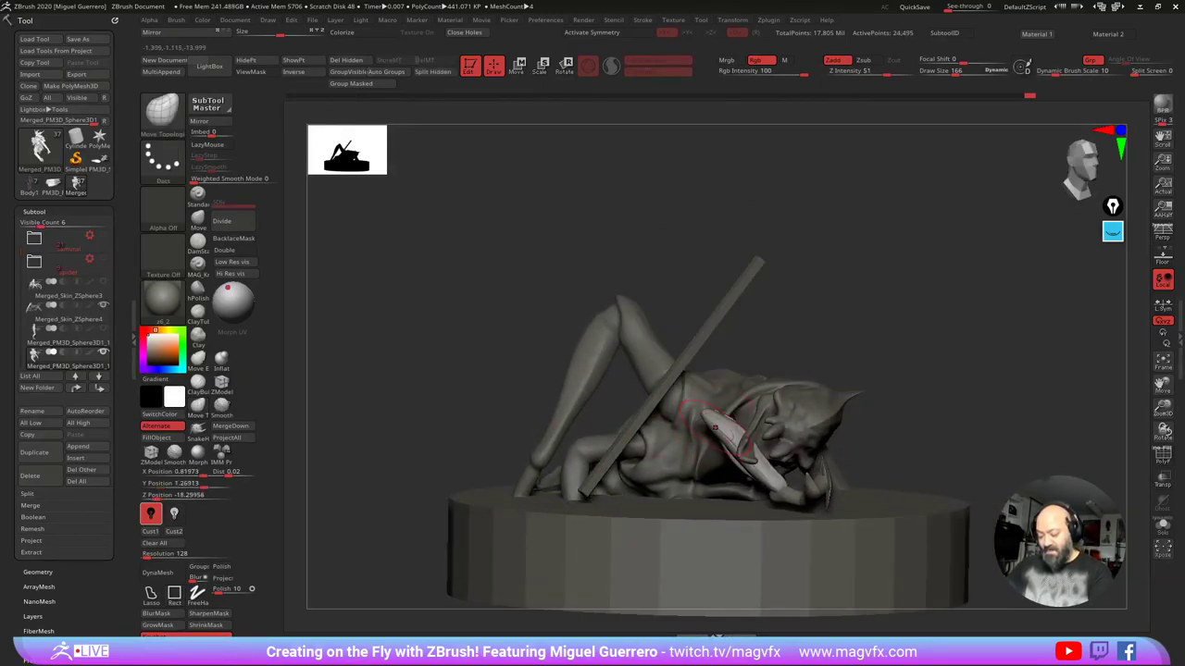
{"action": "left_click", "coordinate": [714, 427], "text": "ctrl+shift"}
{"action": "left_click", "coordinate": [711, 411], "text": "ctrl+shift"}
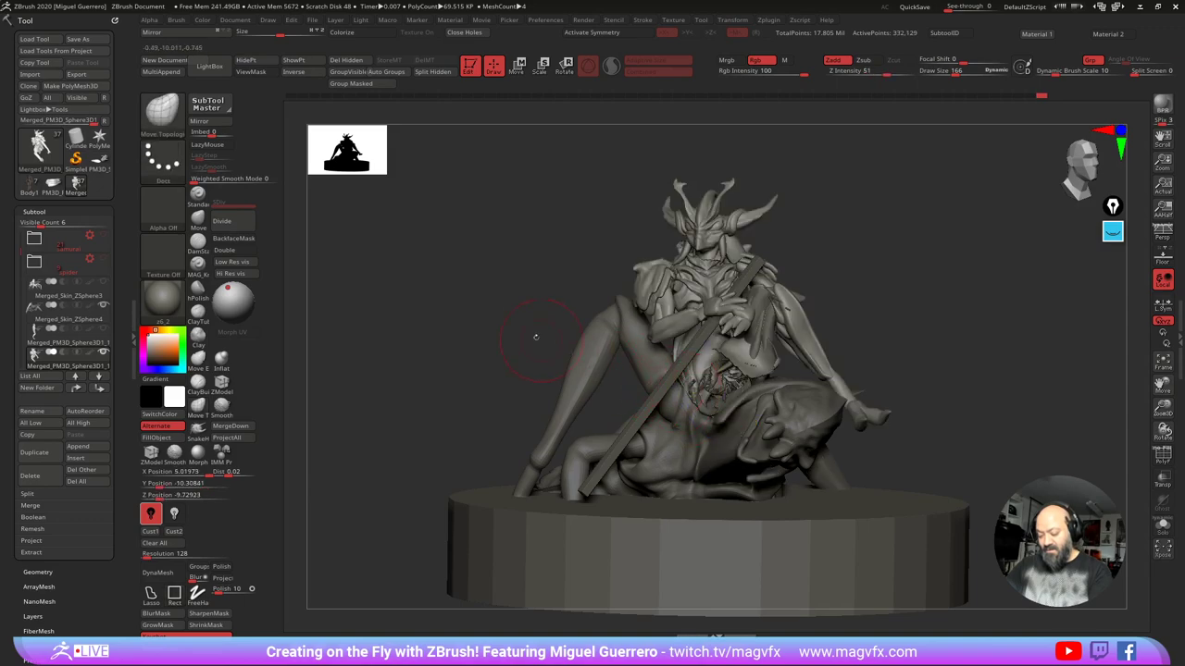
{"action": "mouse_move", "coordinate": [478, 299]}
{"action": "left_mouse_down", "text": "ctrl"}
{"action": "mouse_move", "coordinate": [612, 459]}
{"action": "mouse_move", "coordinate": [794, 119]}
{"action": "mouse_move", "coordinate": [528, 185]}
{"action": "left_mouse_up", "text": "ctrl"}
{"action": "left_click", "coordinate": [500, 293], "text": "ctrl+shift"}
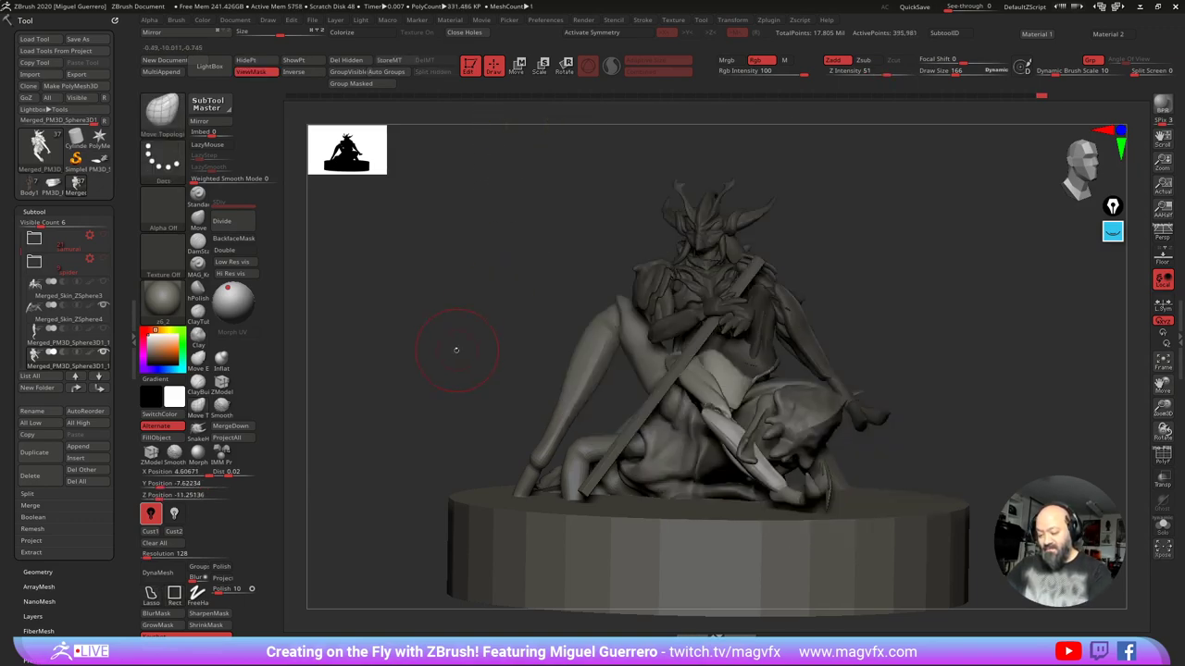
{"action": "mouse_move", "coordinate": [454, 348]}
{"action": "left_mouse_down"}
{"action": "mouse_move", "coordinate": [429, 349]}
{"action": "mouse_move", "coordinate": [481, 413]}
{"action": "left_mouse_up"}
{"action": "left_click", "coordinate": [701, 384], "text": "ctrl"}
{"action": "key", "text": "w"}
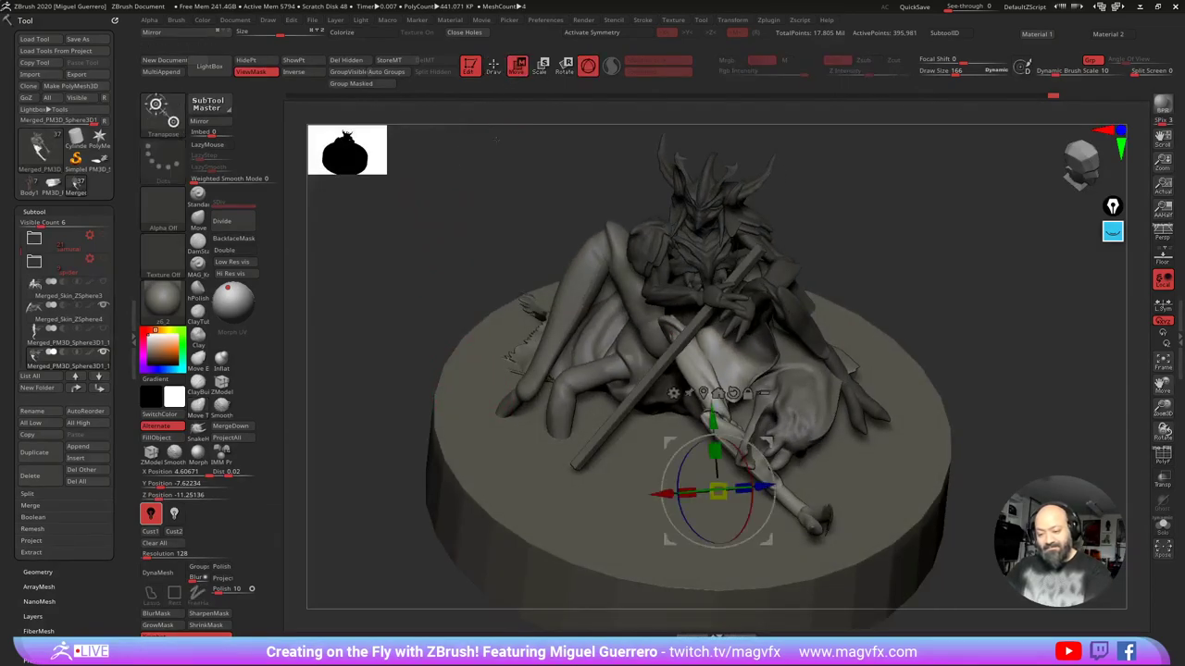
{"action": "left_click_drag", "start_coordinate": [421, 371], "coordinate": [408, 398]}
{"action": "left_click", "coordinate": [683, 350], "text": "alt"}
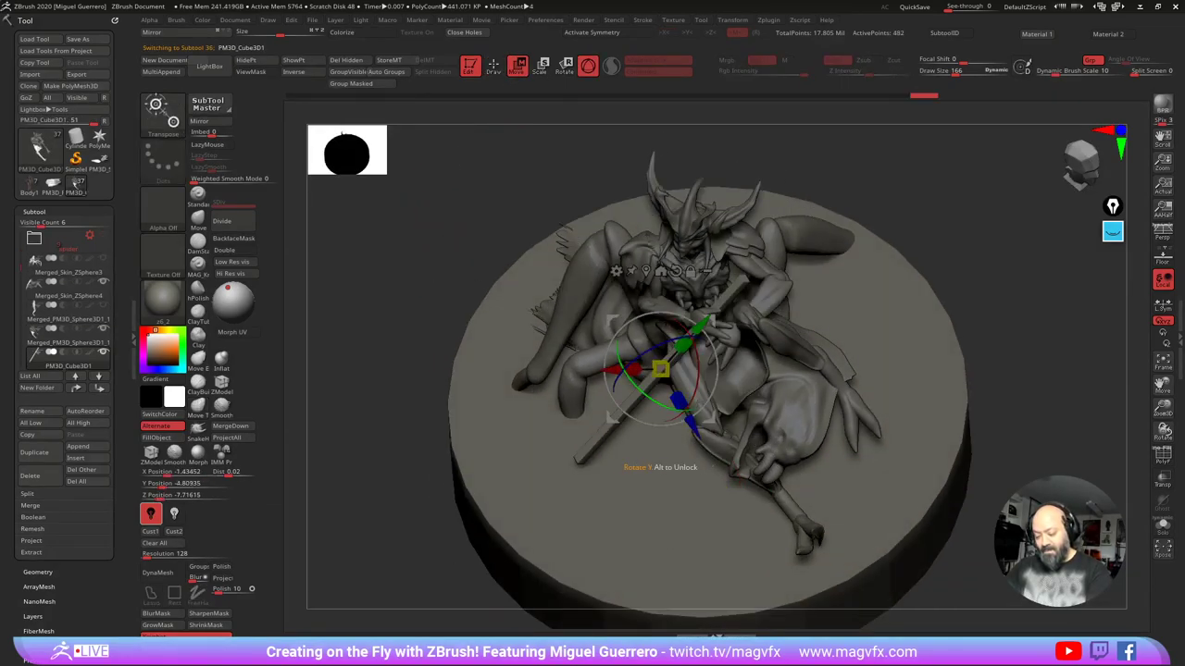
{"action": "mouse_move", "coordinate": [692, 416]}
{"action": "left_mouse_down"}
{"action": "mouse_move", "coordinate": [684, 421]}
{"action": "mouse_move", "coordinate": [695, 413]}
{"action": "left_mouse_up"}
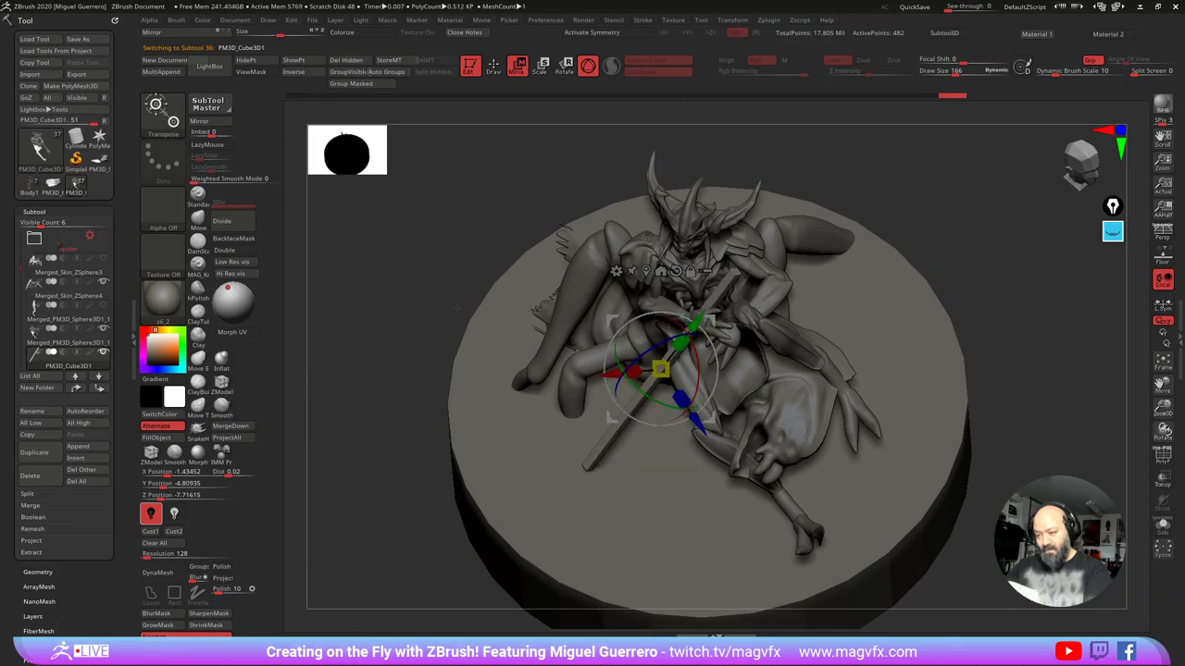
{"action": "key", "text": "ctrl+z"}
Step: Reselect the samurai, place the gizmo at its hip and rotate the outstretched leg slightly
{"action": "left_click", "coordinate": [716, 376], "text": "alt"}
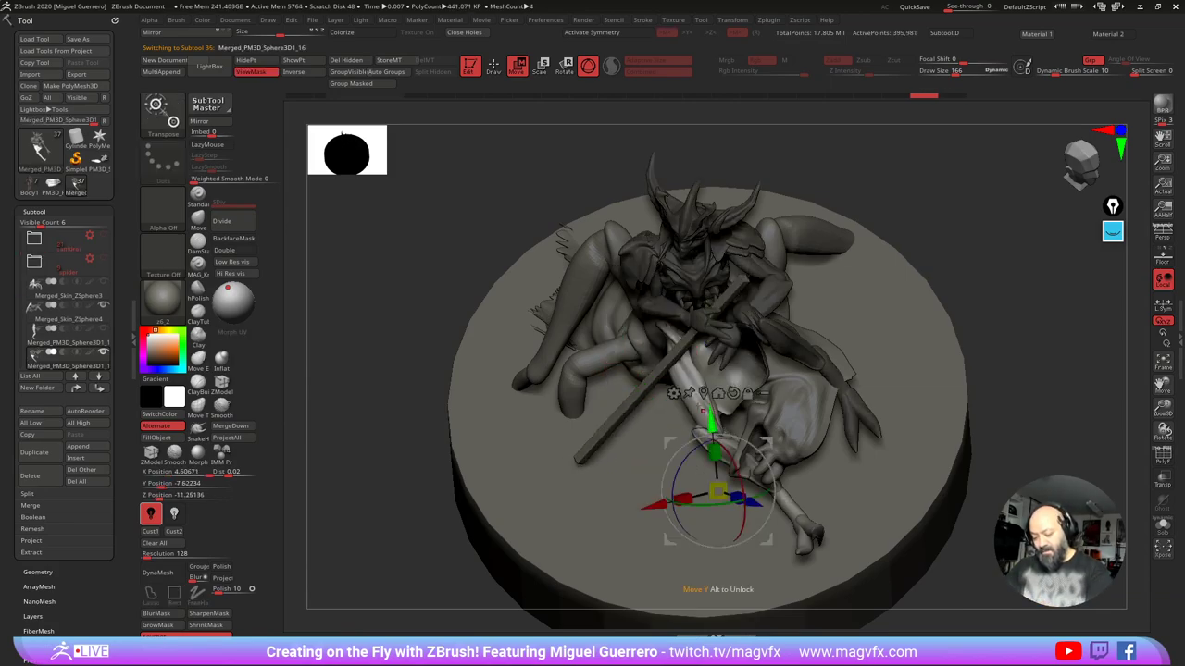
{"action": "left_click", "coordinate": [669, 335], "text": "alt"}
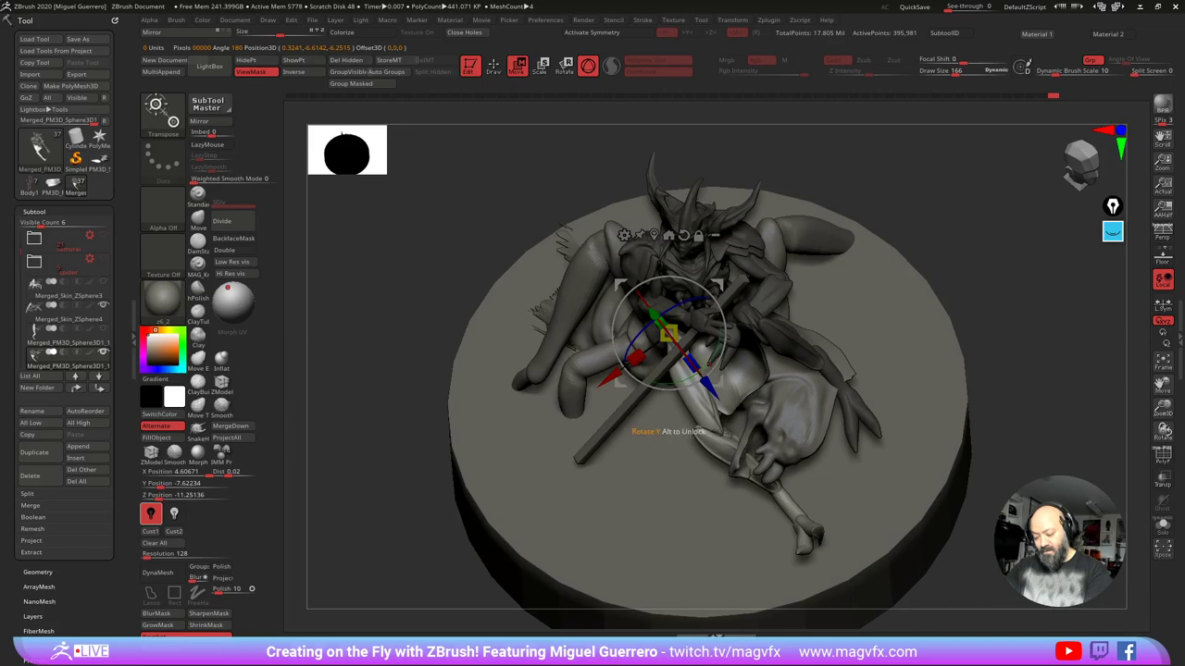
{"action": "left_click_drag", "start_coordinate": [690, 386], "coordinate": [680, 389]}
{"action": "mouse_move", "coordinate": [512, 436]}
{"action": "left_mouse_down"}
{"action": "mouse_move", "coordinate": [456, 326]}
{"action": "mouse_move", "coordinate": [507, 323]}
{"action": "mouse_move", "coordinate": [490, 323]}
{"action": "mouse_move", "coordinate": [481, 343]}
{"action": "mouse_move", "coordinate": [532, 345]}
{"action": "mouse_move", "coordinate": [486, 352]}
{"action": "left_mouse_up"}
{"action": "left_click", "coordinate": [493, 67]}
{"action": "mouse_move", "coordinate": [486, 352]}
{"action": "right_mouse_down"}
{"action": "mouse_move", "coordinate": [512, 352]}
{"action": "mouse_move", "coordinate": [493, 324]}
{"action": "mouse_move", "coordinate": [493, 371]}
{"action": "right_mouse_up"}
{"action": "left_click_drag", "start_coordinate": [493, 370], "coordinate": [458, 371]}
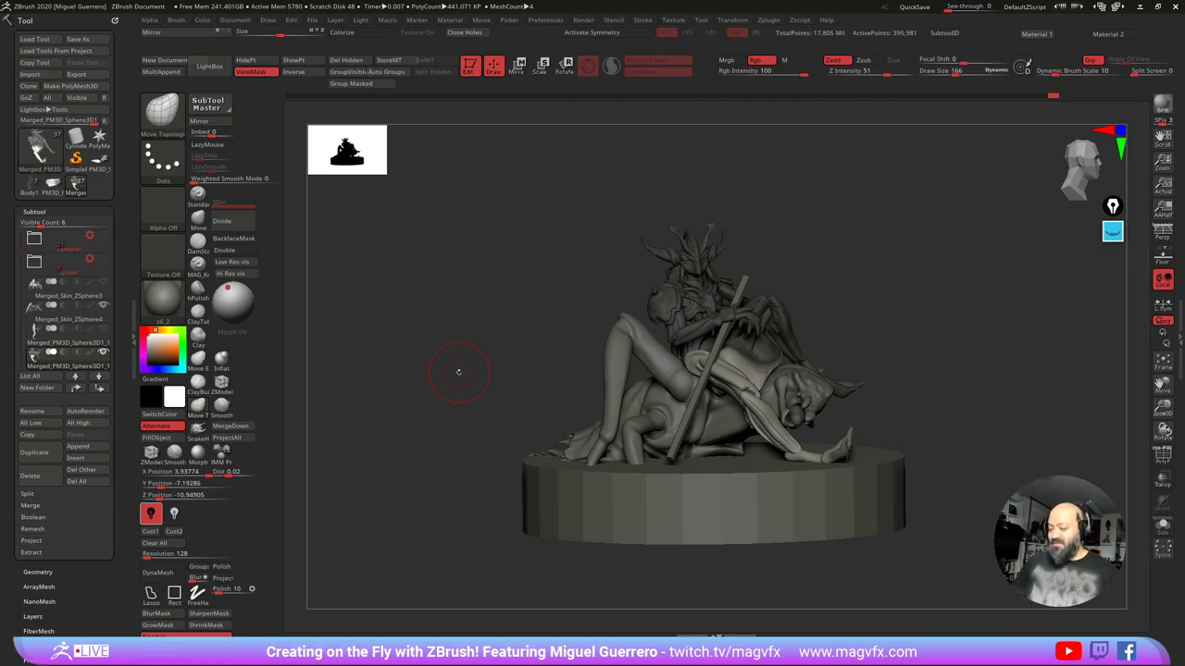
Step: Clear the samurai's mask and preview the sculpture in a pinkish material and a dark blue one
{"action": "left_click", "coordinate": [520, 643]}
{"action": "left_click", "coordinate": [500, 642]}
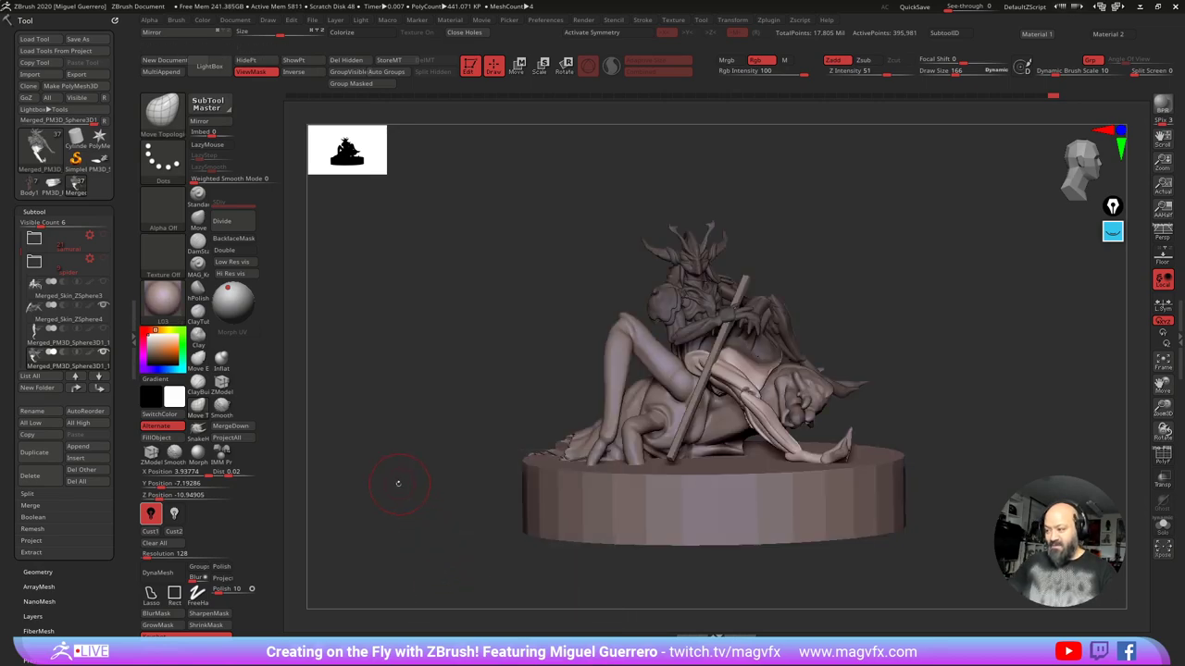
{"action": "left_click_drag", "start_coordinate": [398, 486], "coordinate": [409, 519], "text": "ctrl"}
{"action": "left_click", "coordinate": [542, 643]}
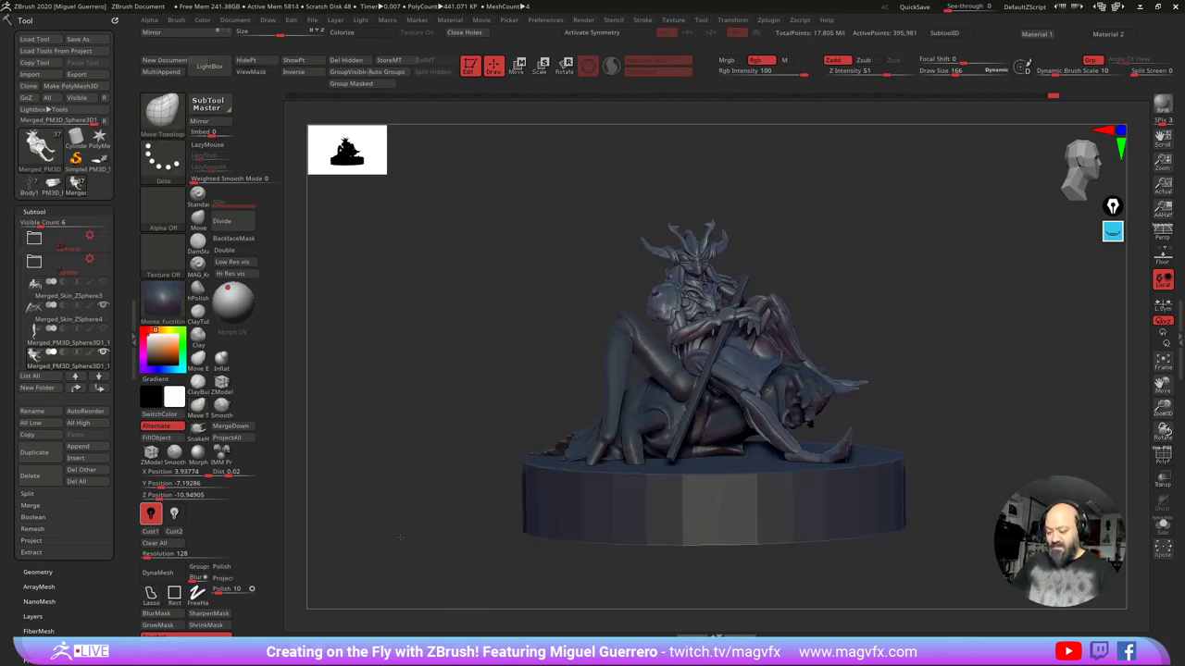
{"action": "mouse_move", "coordinate": [368, 562]}
{"action": "left_mouse_down"}
{"action": "mouse_move", "coordinate": [401, 544]}
{"action": "mouse_move", "coordinate": [373, 555]}
{"action": "mouse_move", "coordinate": [403, 558]}
{"action": "mouse_move", "coordinate": [371, 560]}
{"action": "mouse_move", "coordinate": [465, 559]}
{"action": "mouse_move", "coordinate": [415, 566]}
{"action": "left_mouse_up"}
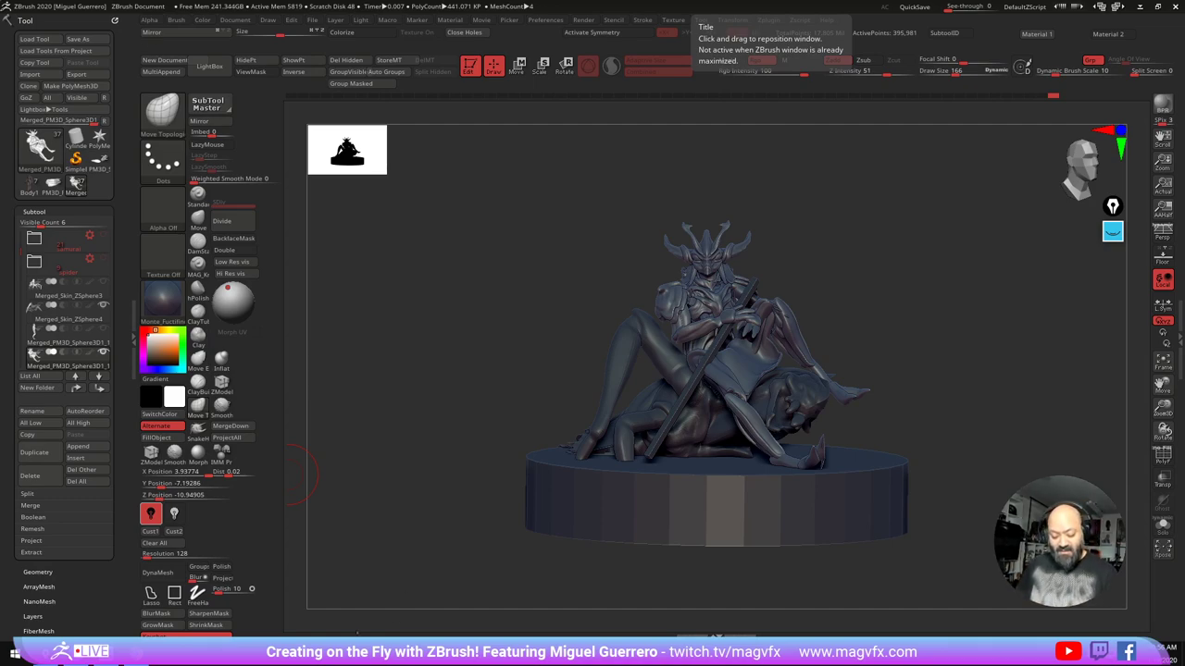
Step: Preview the sculpture in red materials such as MAG_Red, and return it to the neutral grey material
{"action": "left_click", "coordinate": [348, 648]}
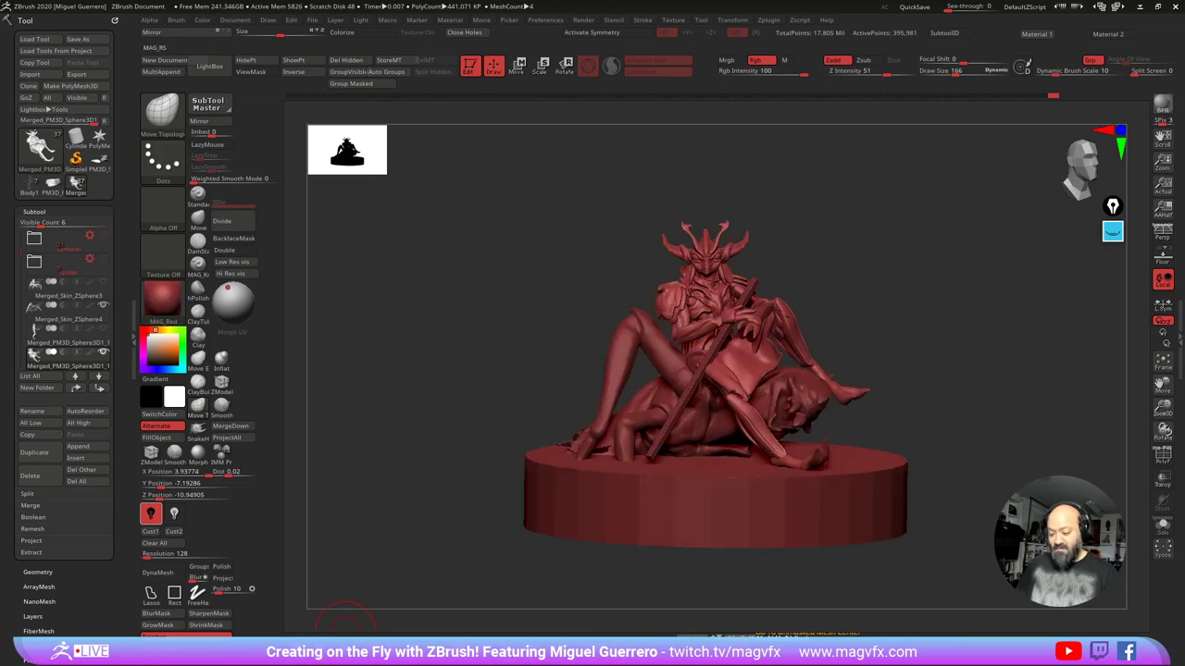
{"action": "left_click", "coordinate": [350, 647]}
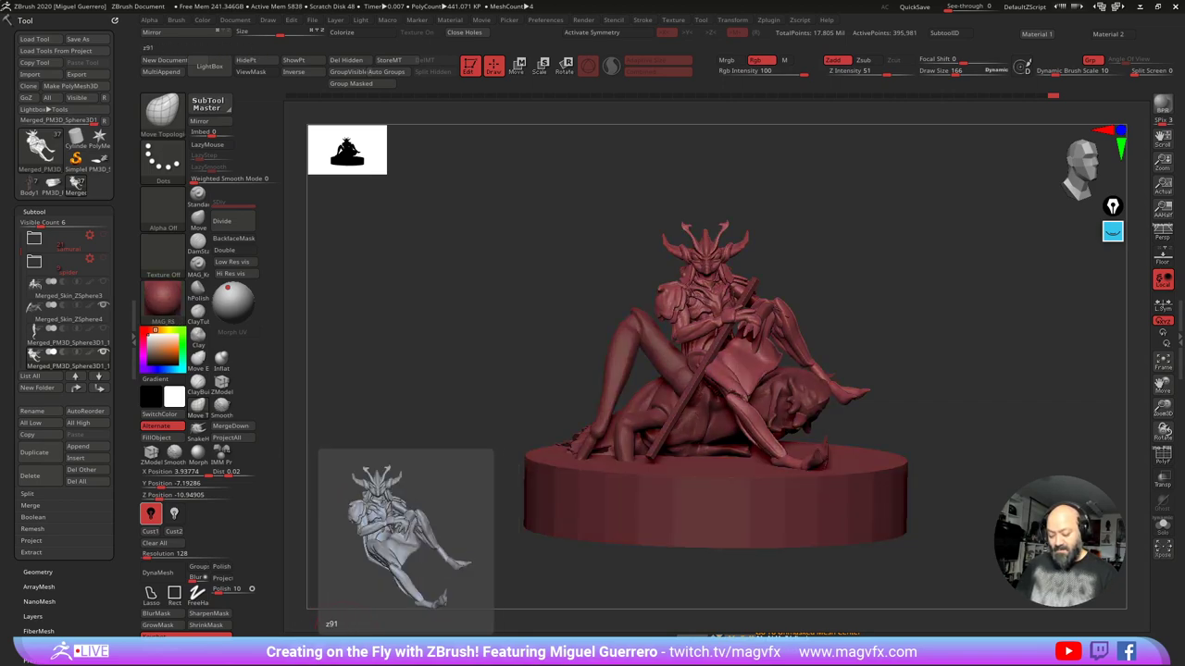
{"action": "left_click", "coordinate": [350, 648]}
{"action": "left_click_drag", "start_coordinate": [396, 584], "coordinate": [412, 581]}
{"action": "left_click", "coordinate": [491, 645]}
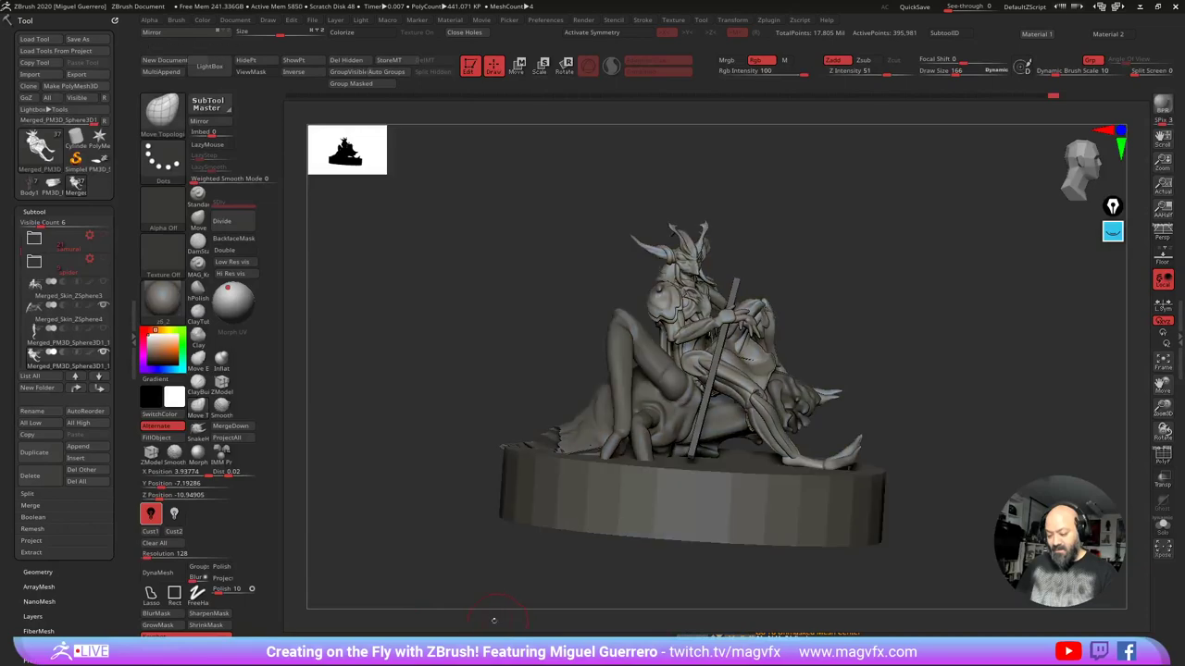
{"action": "mouse_move", "coordinate": [435, 572]}
{"action": "left_mouse_down"}
{"action": "mouse_move", "coordinate": [406, 538]}
{"action": "mouse_move", "coordinate": [439, 556]}
{"action": "left_mouse_up"}
{"action": "left_click_drag", "start_coordinate": [407, 468], "coordinate": [434, 497]}
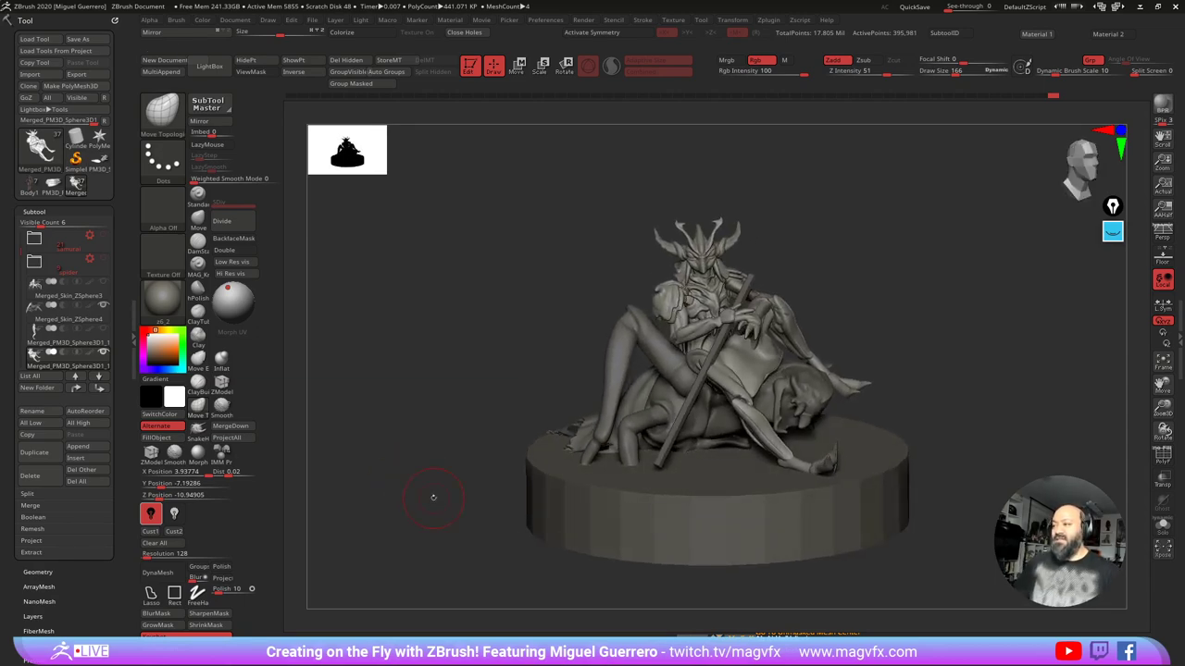